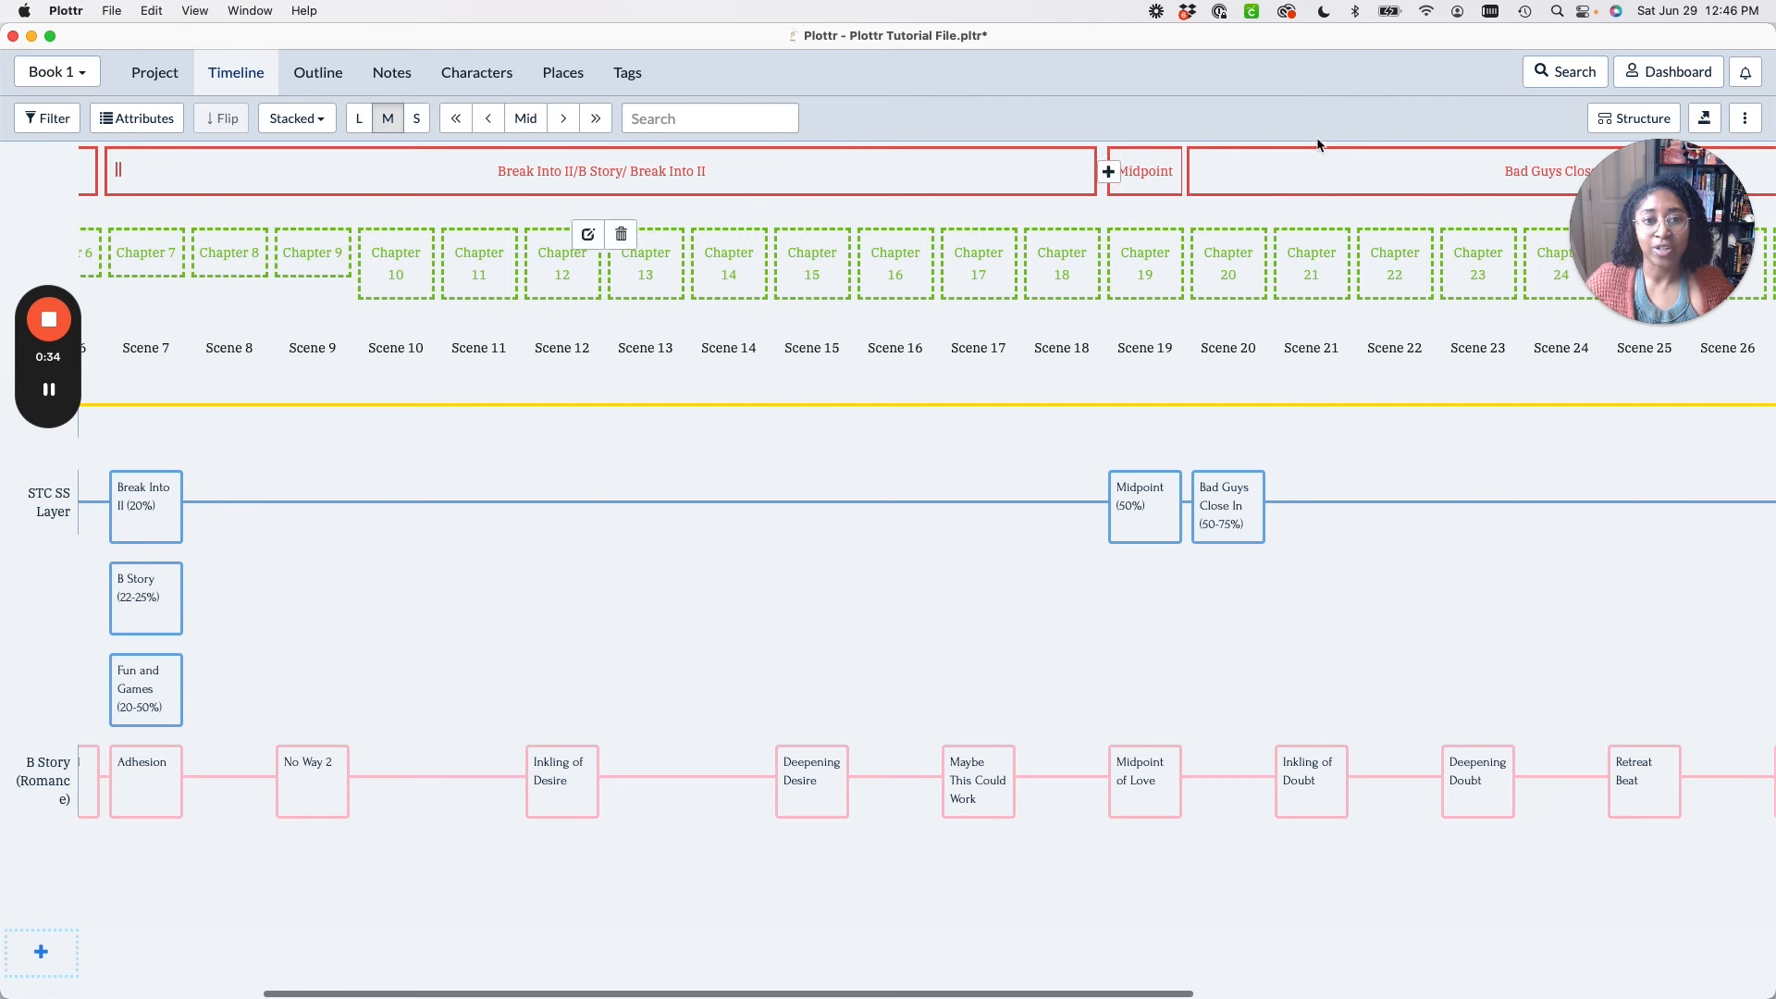
Examine the STC SS Layer and B Story (Romance) plotlines on the Book 1 timeline and the available timeline layouts.
scroll(747, 174, left, 5)
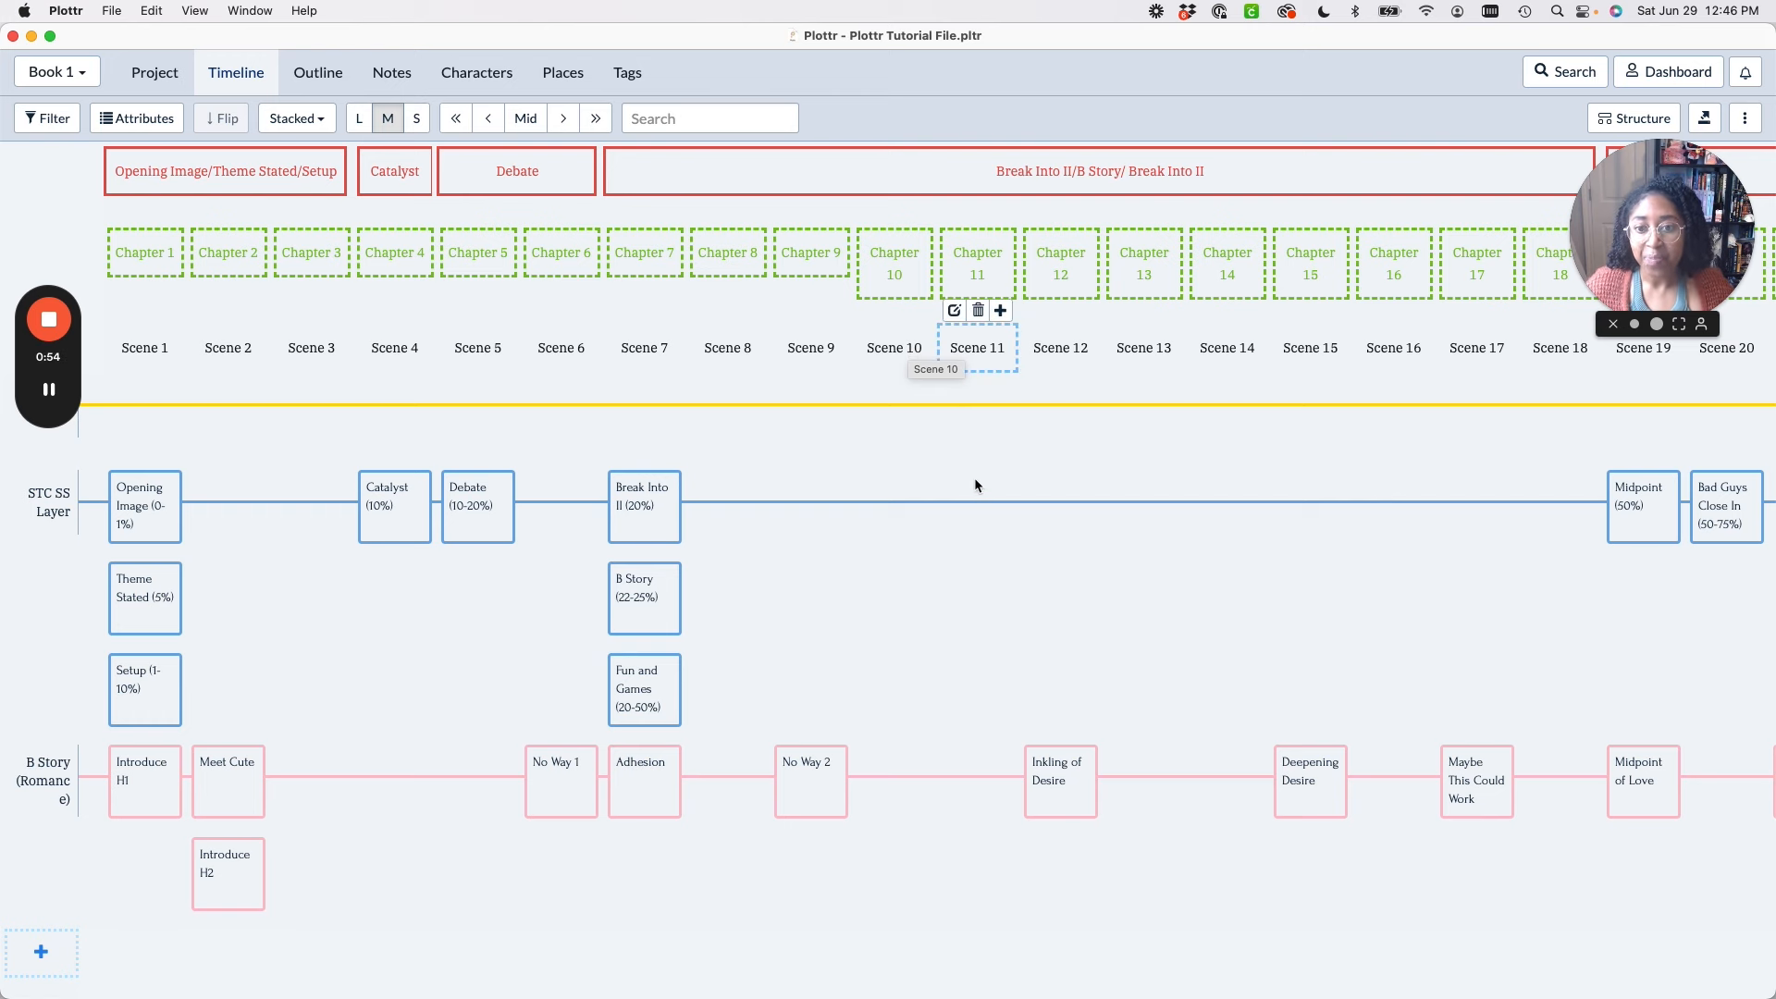
scroll(974, 477, down, 1)
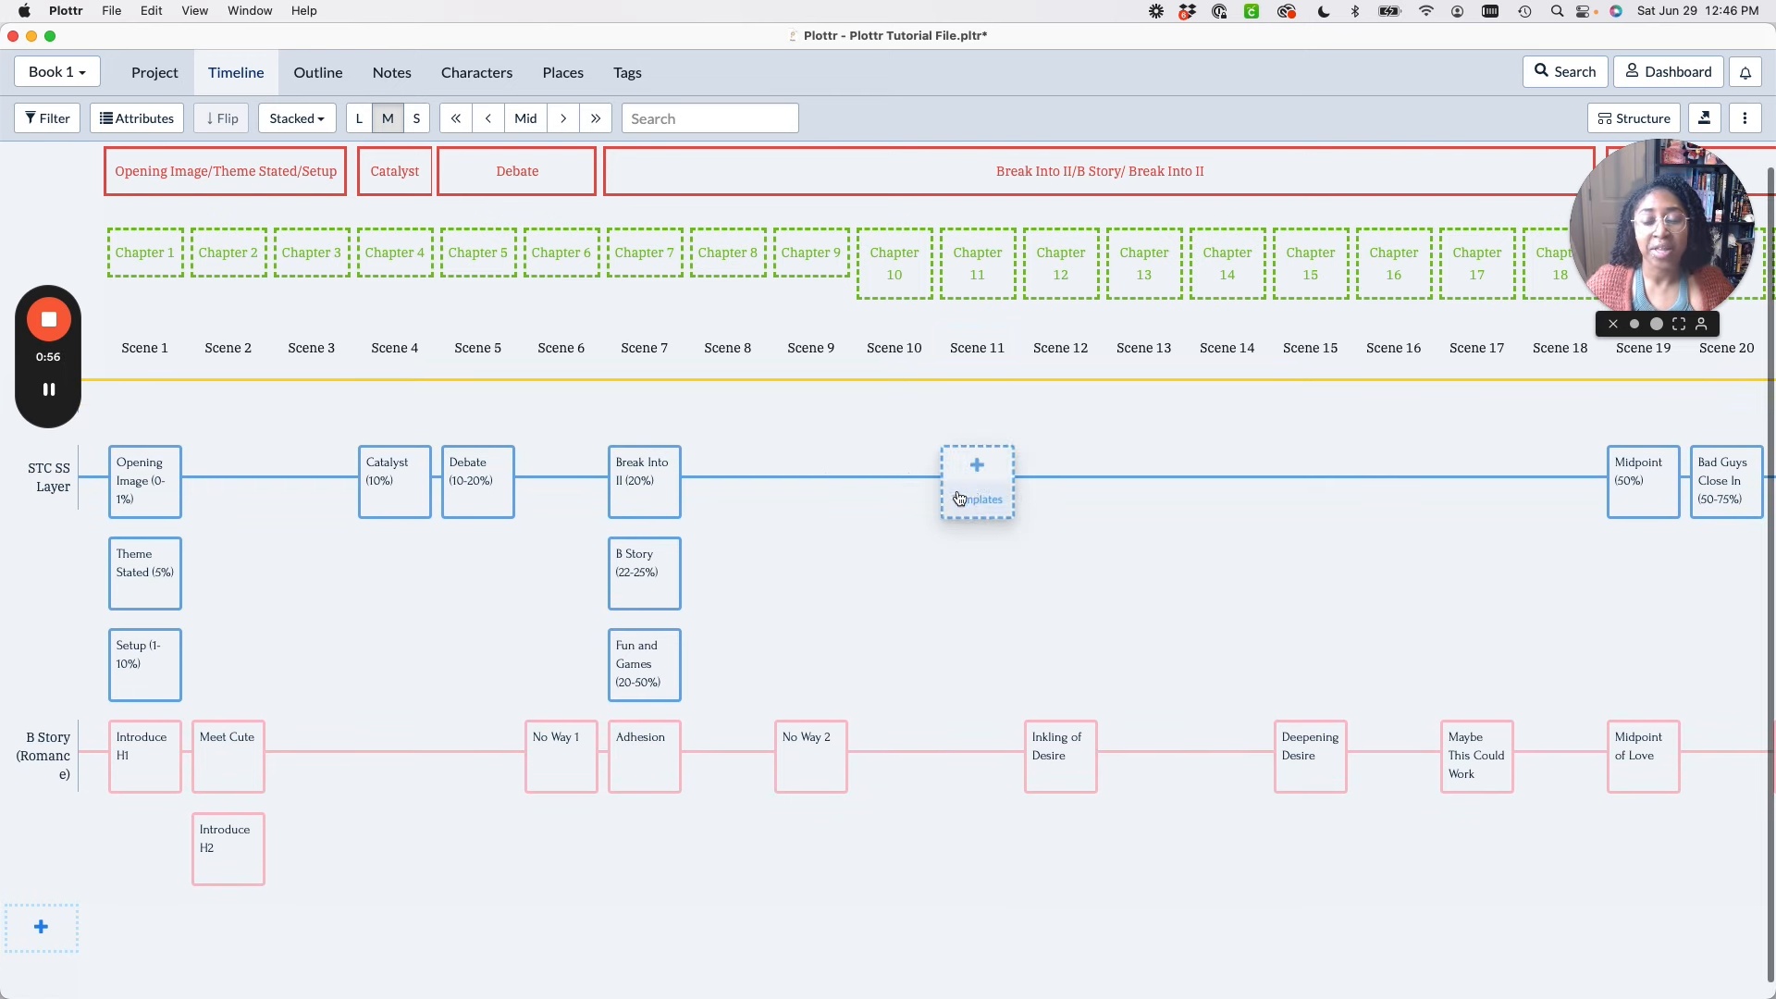
mouse_move(49, 467)
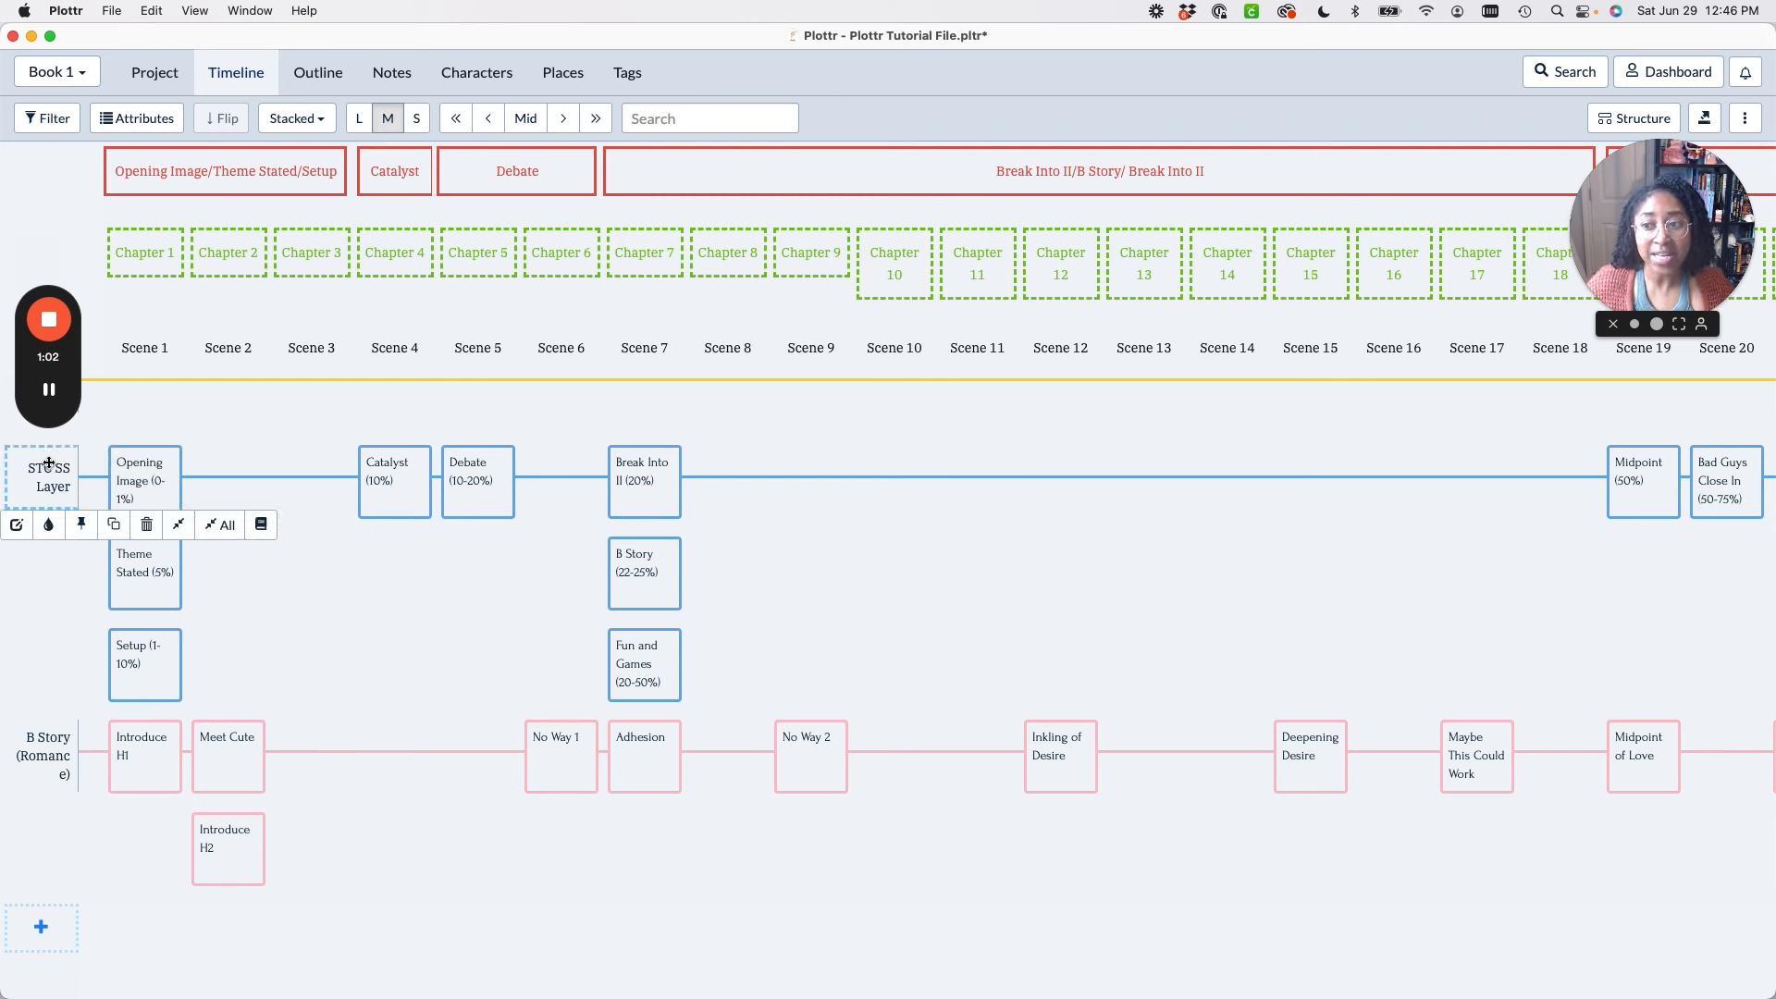
mouse_move(44, 743)
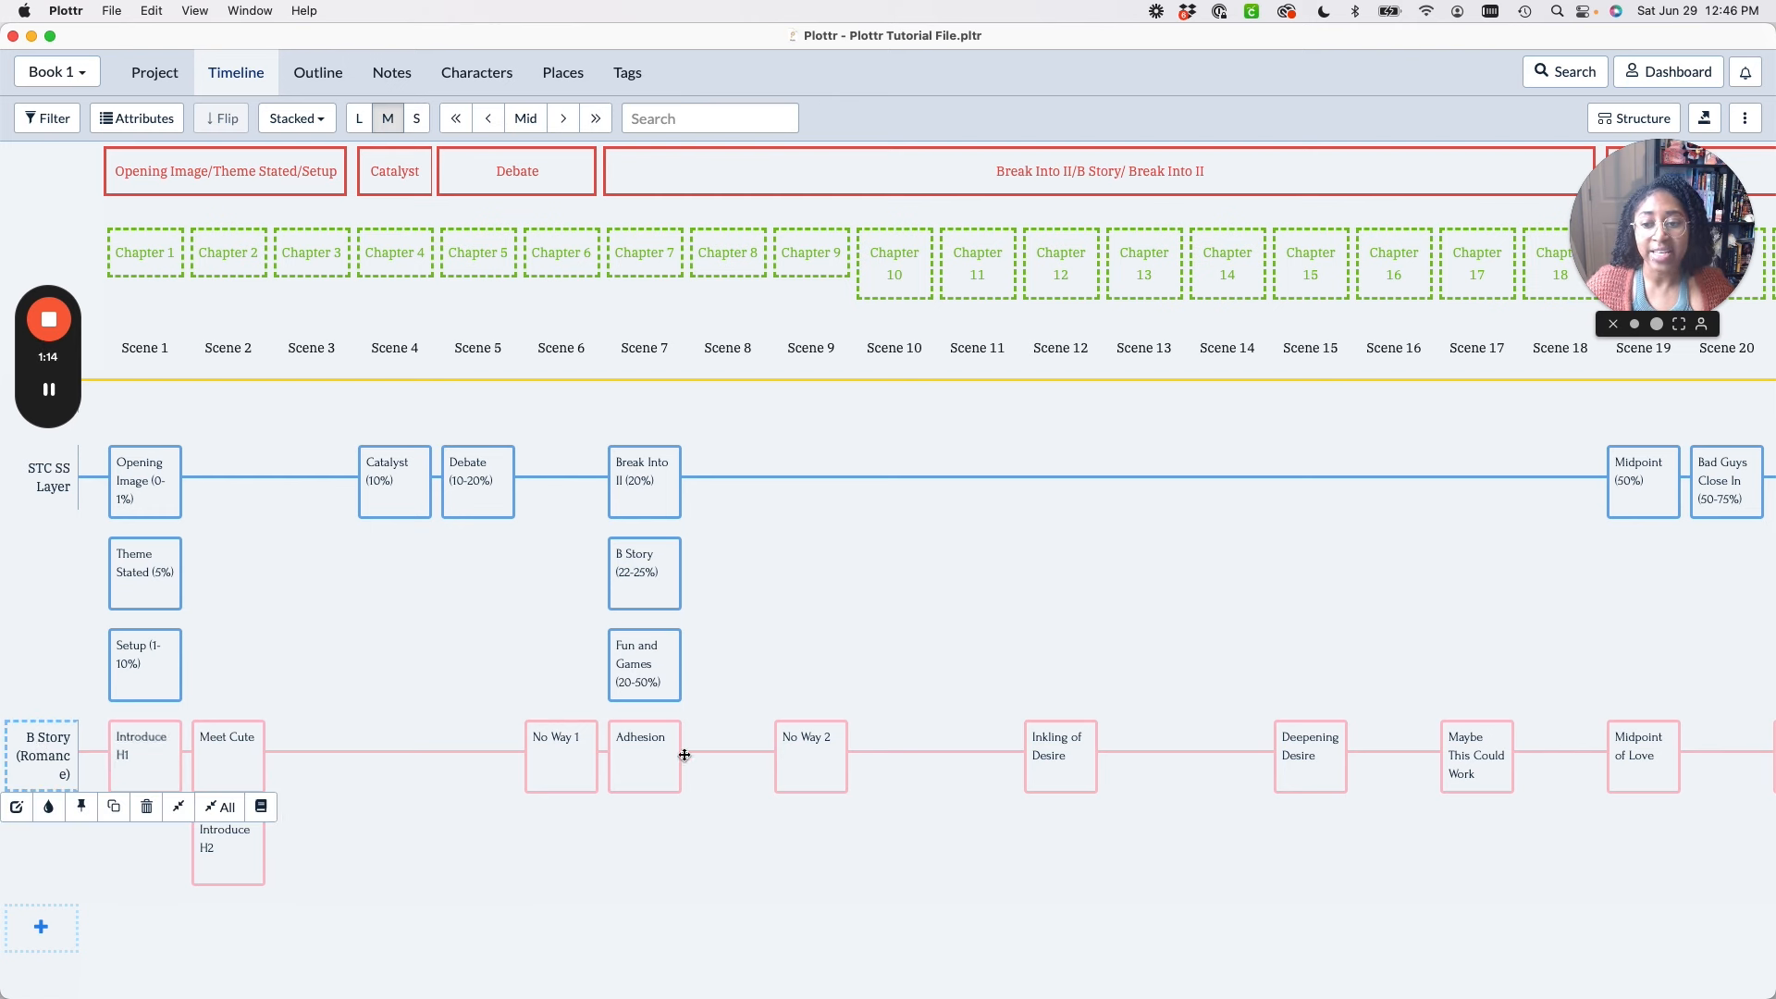
mouse_move(454, 778)
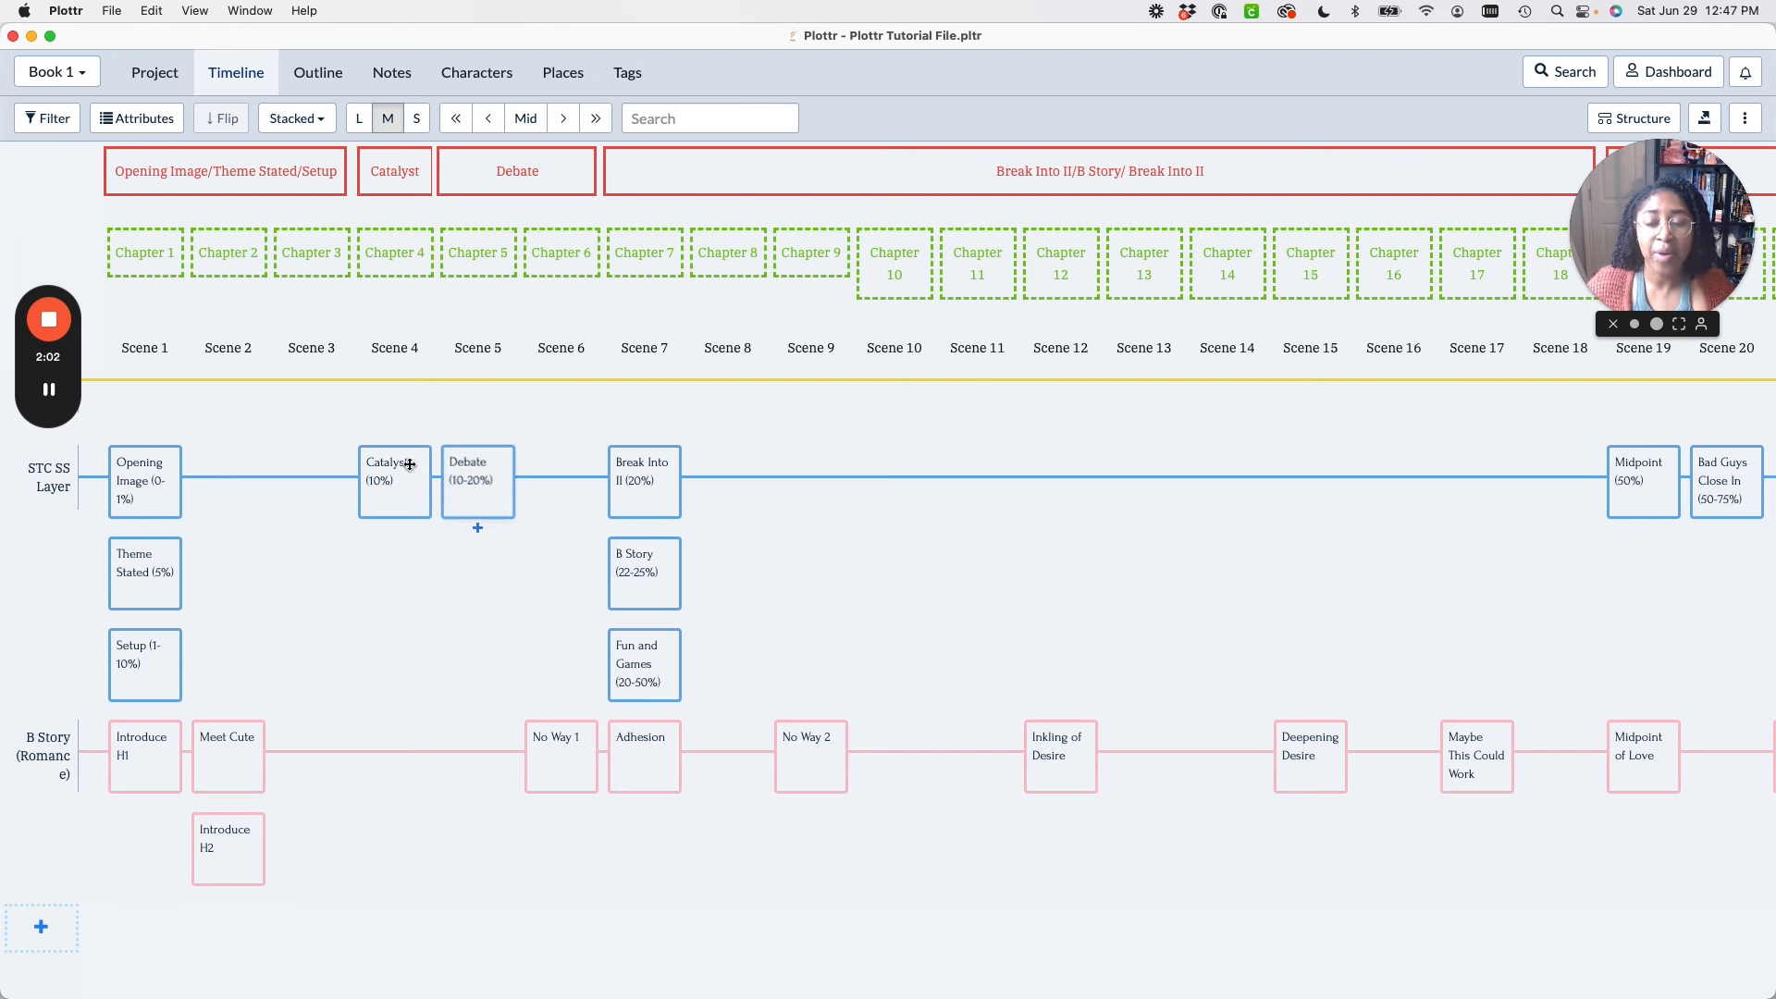
mouse_move(409, 468)
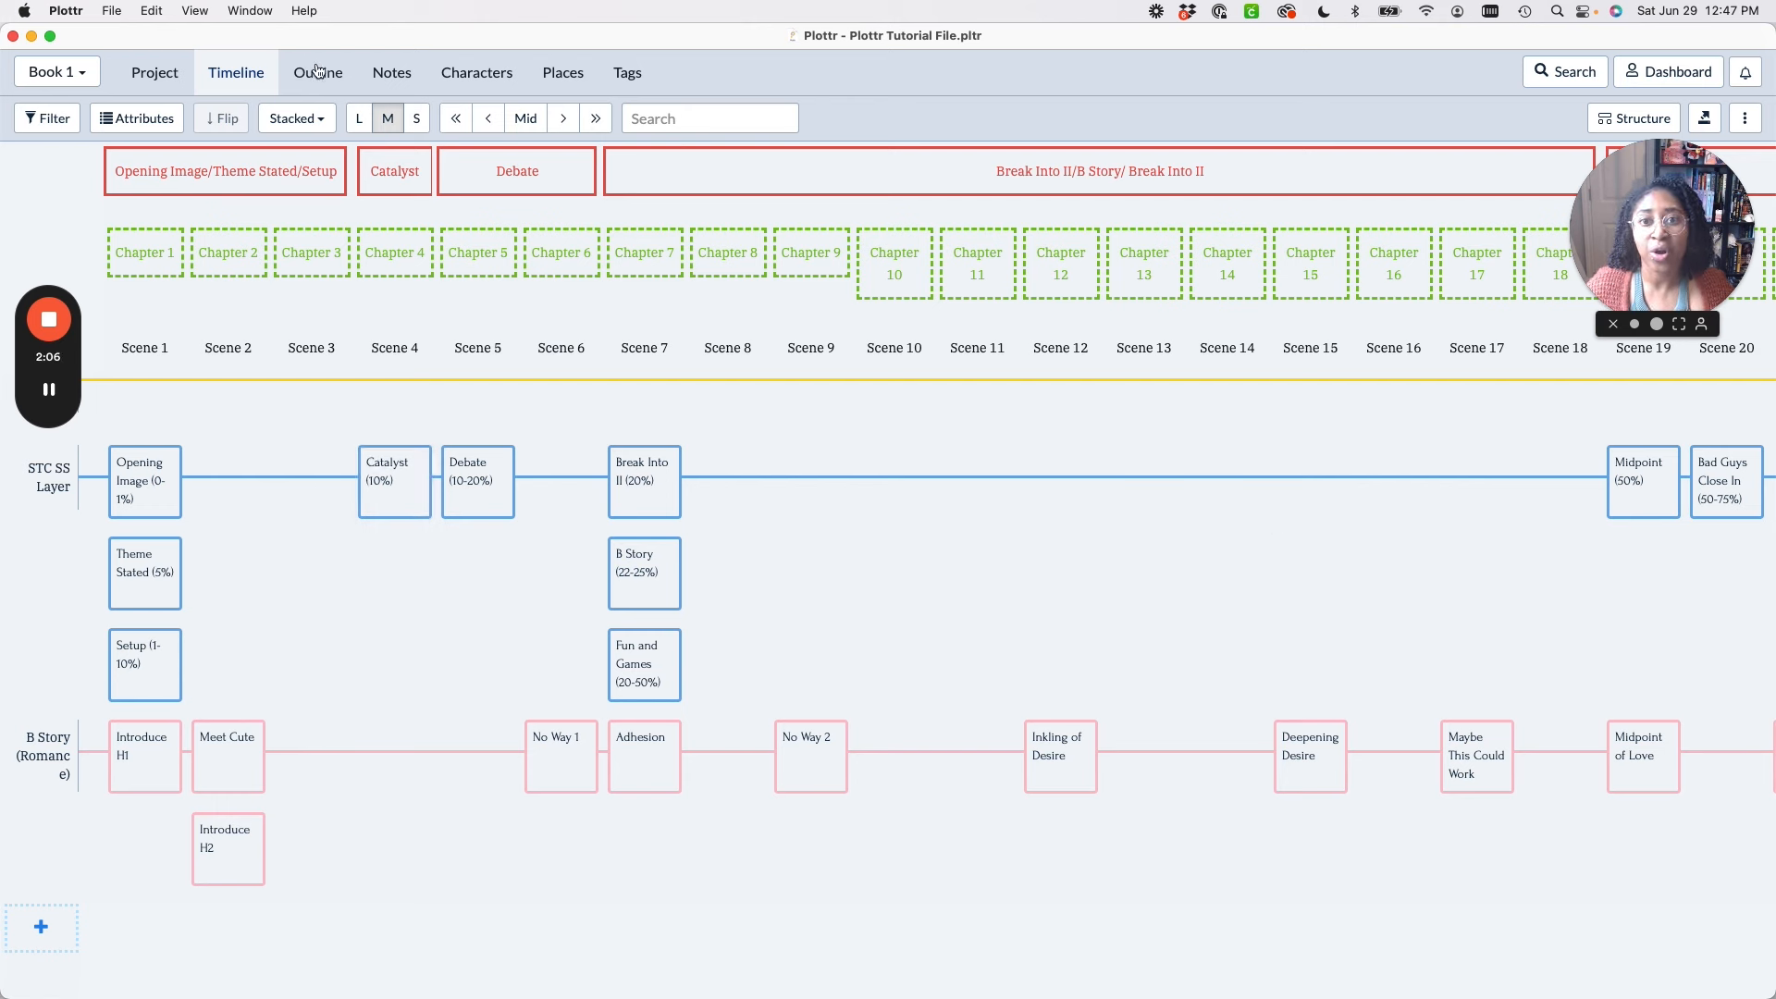
click(325, 127)
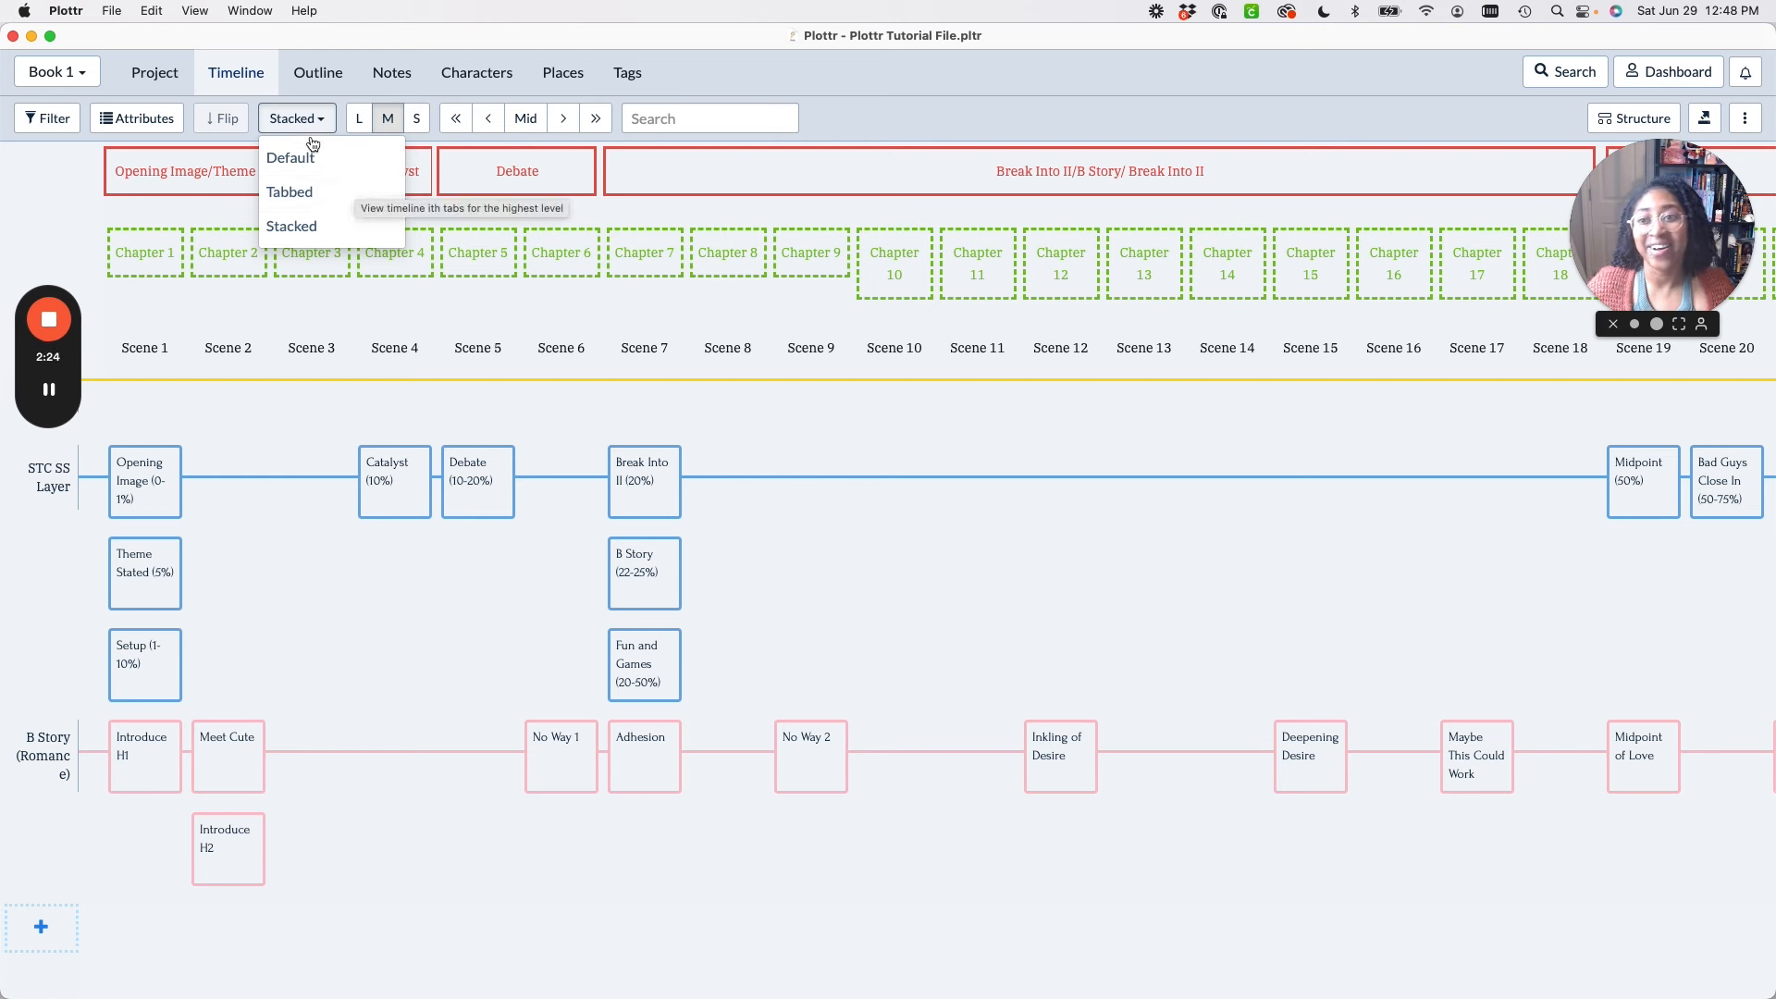
click(850, 114)
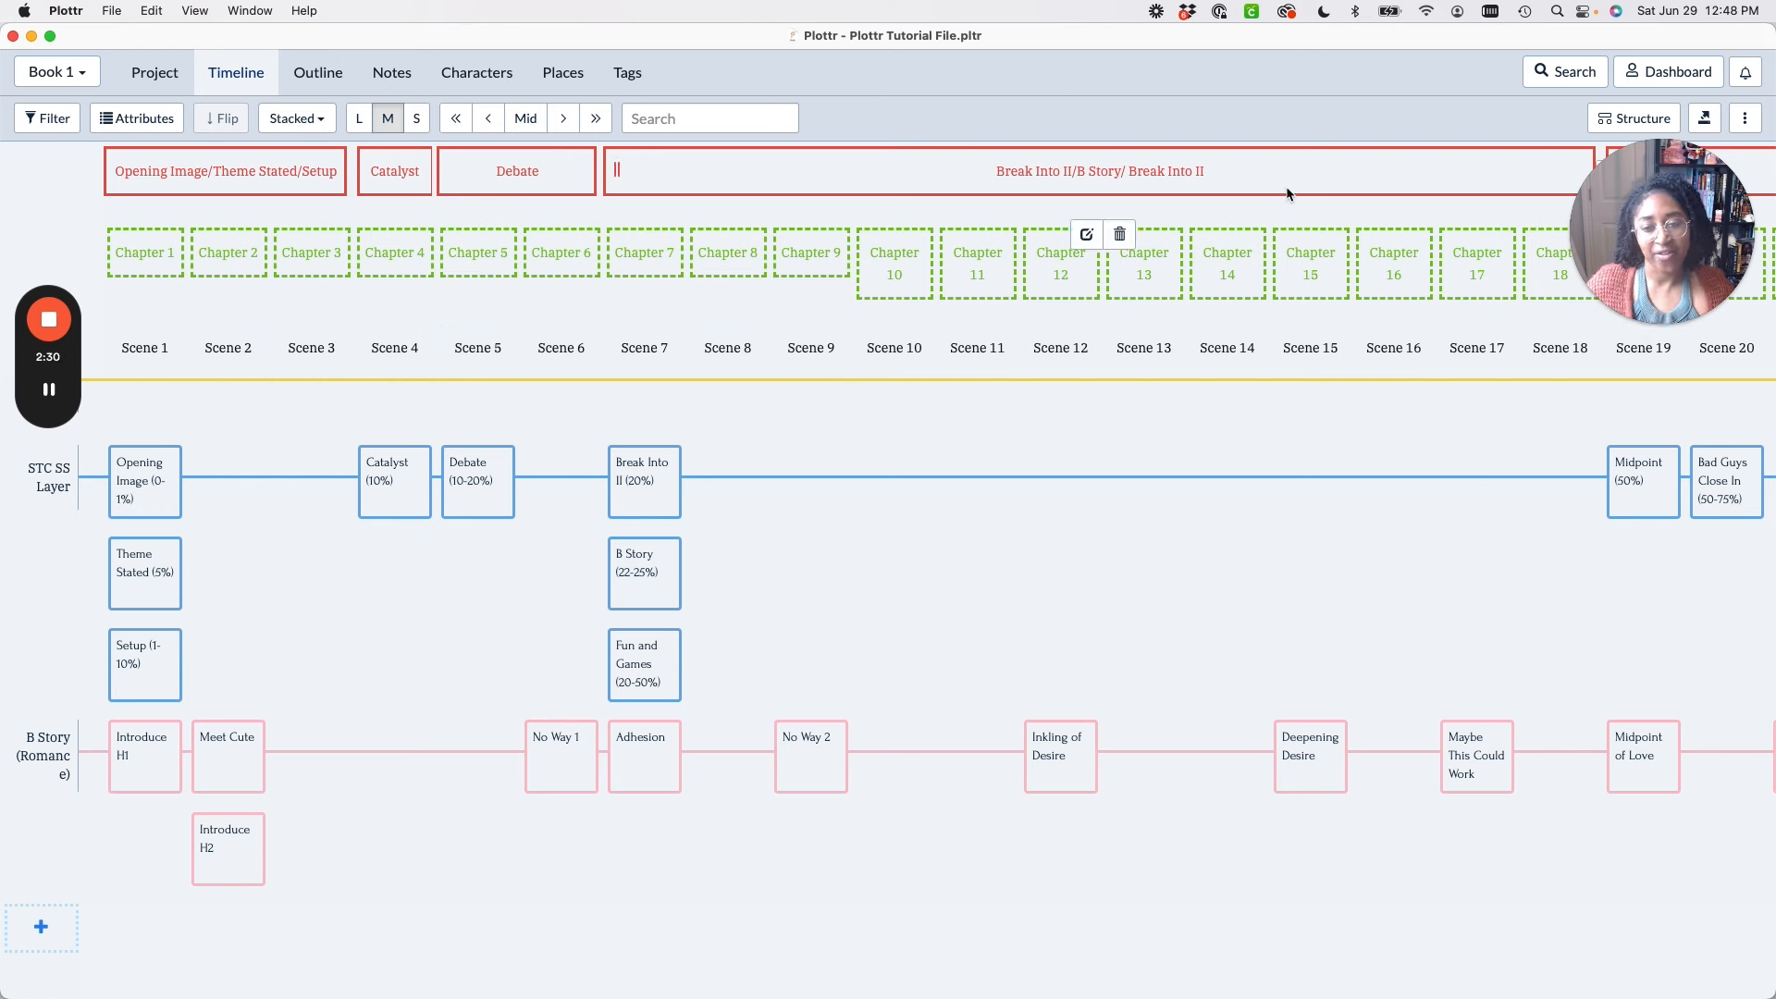
mouse_move(845, 475)
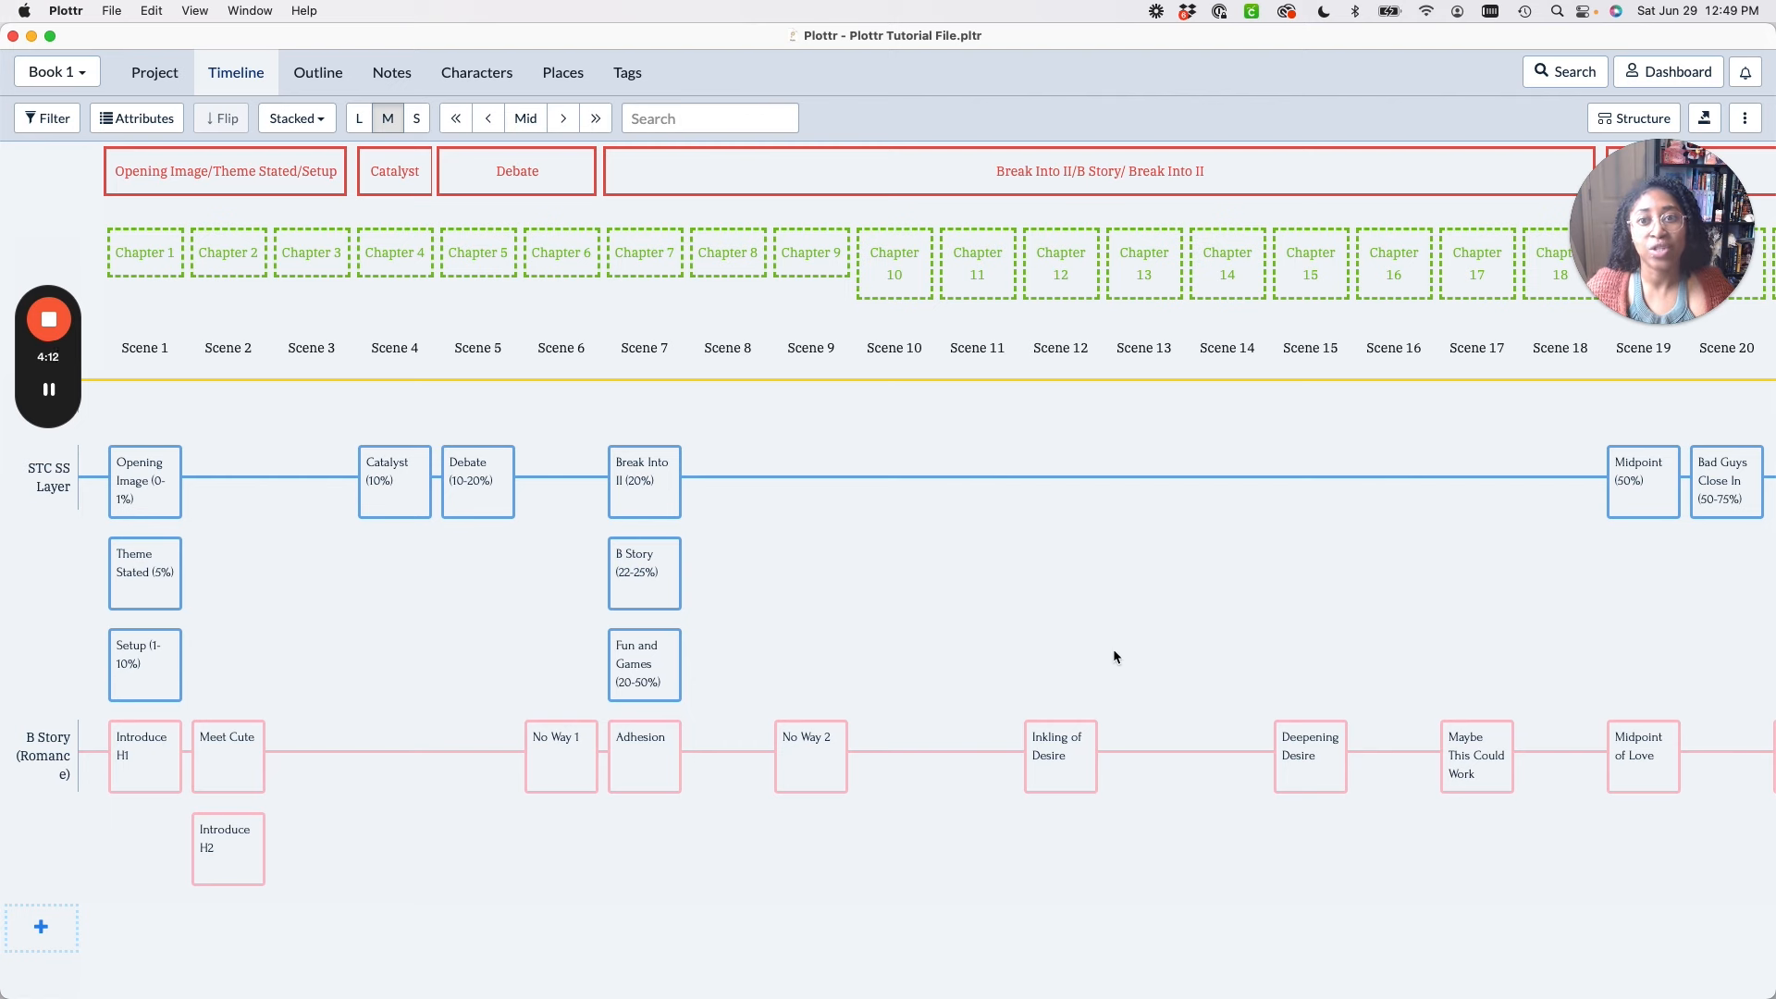
Open the main character's profile for editing and show its Main Character Template fields.
click(481, 80)
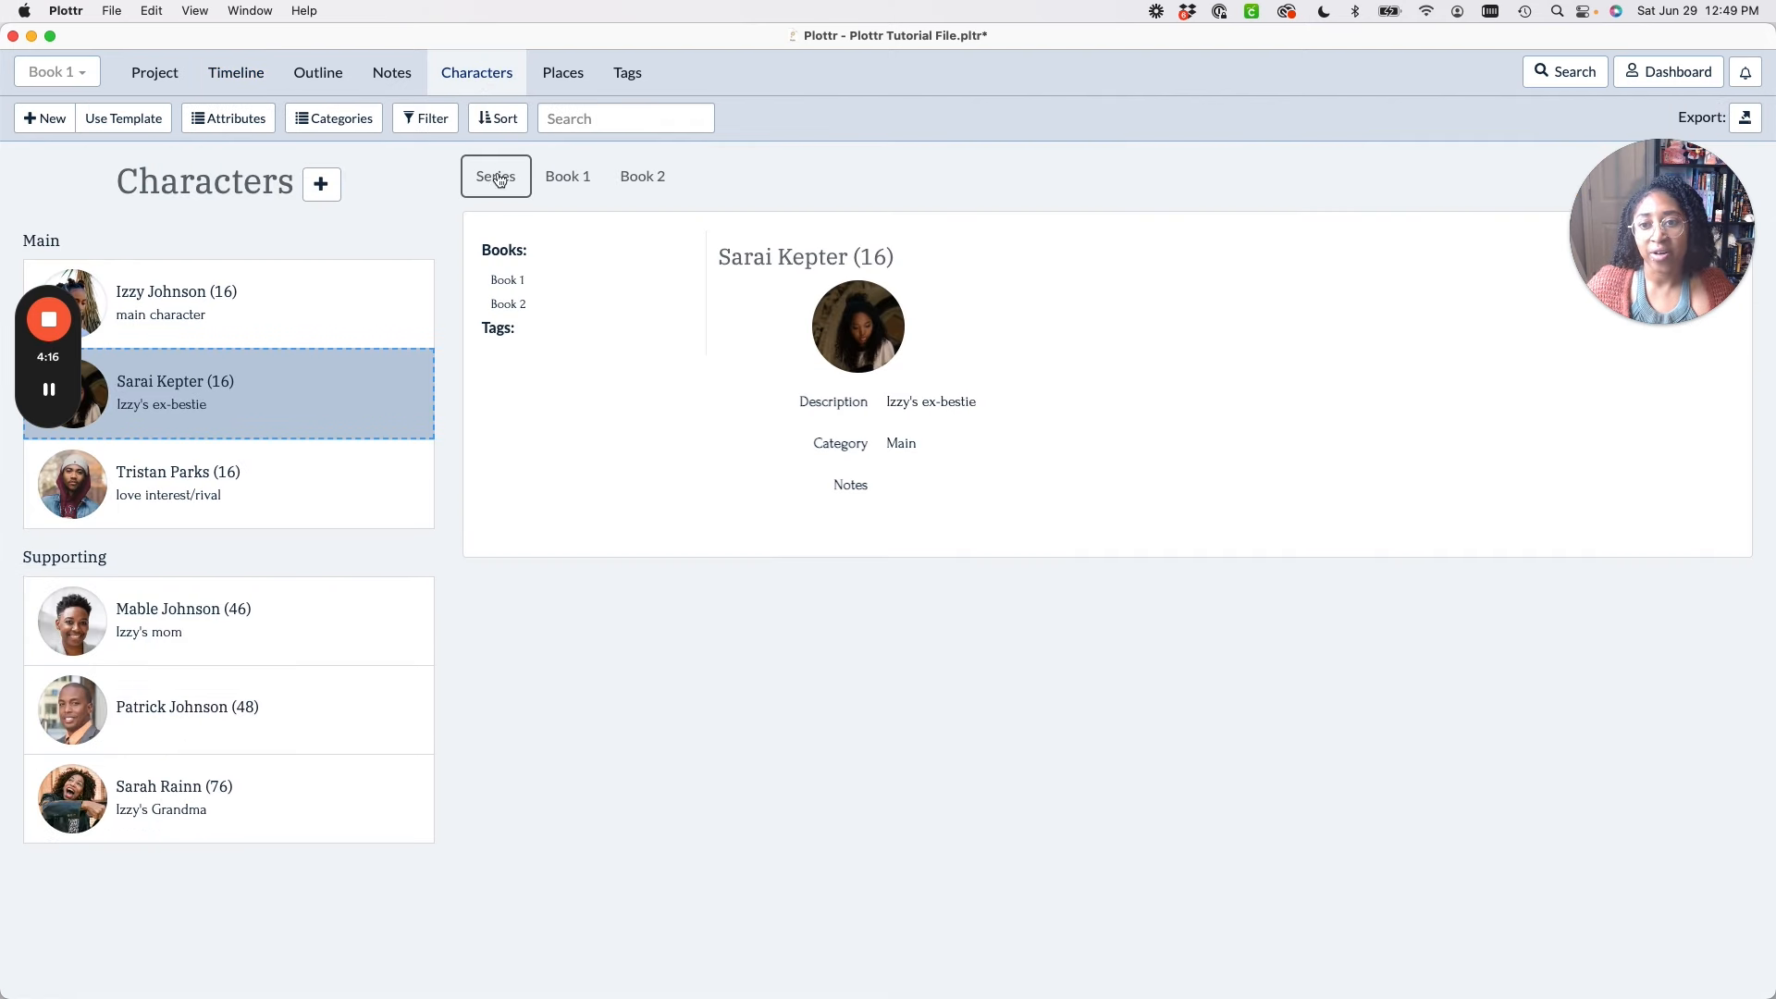
mouse_move(297, 318)
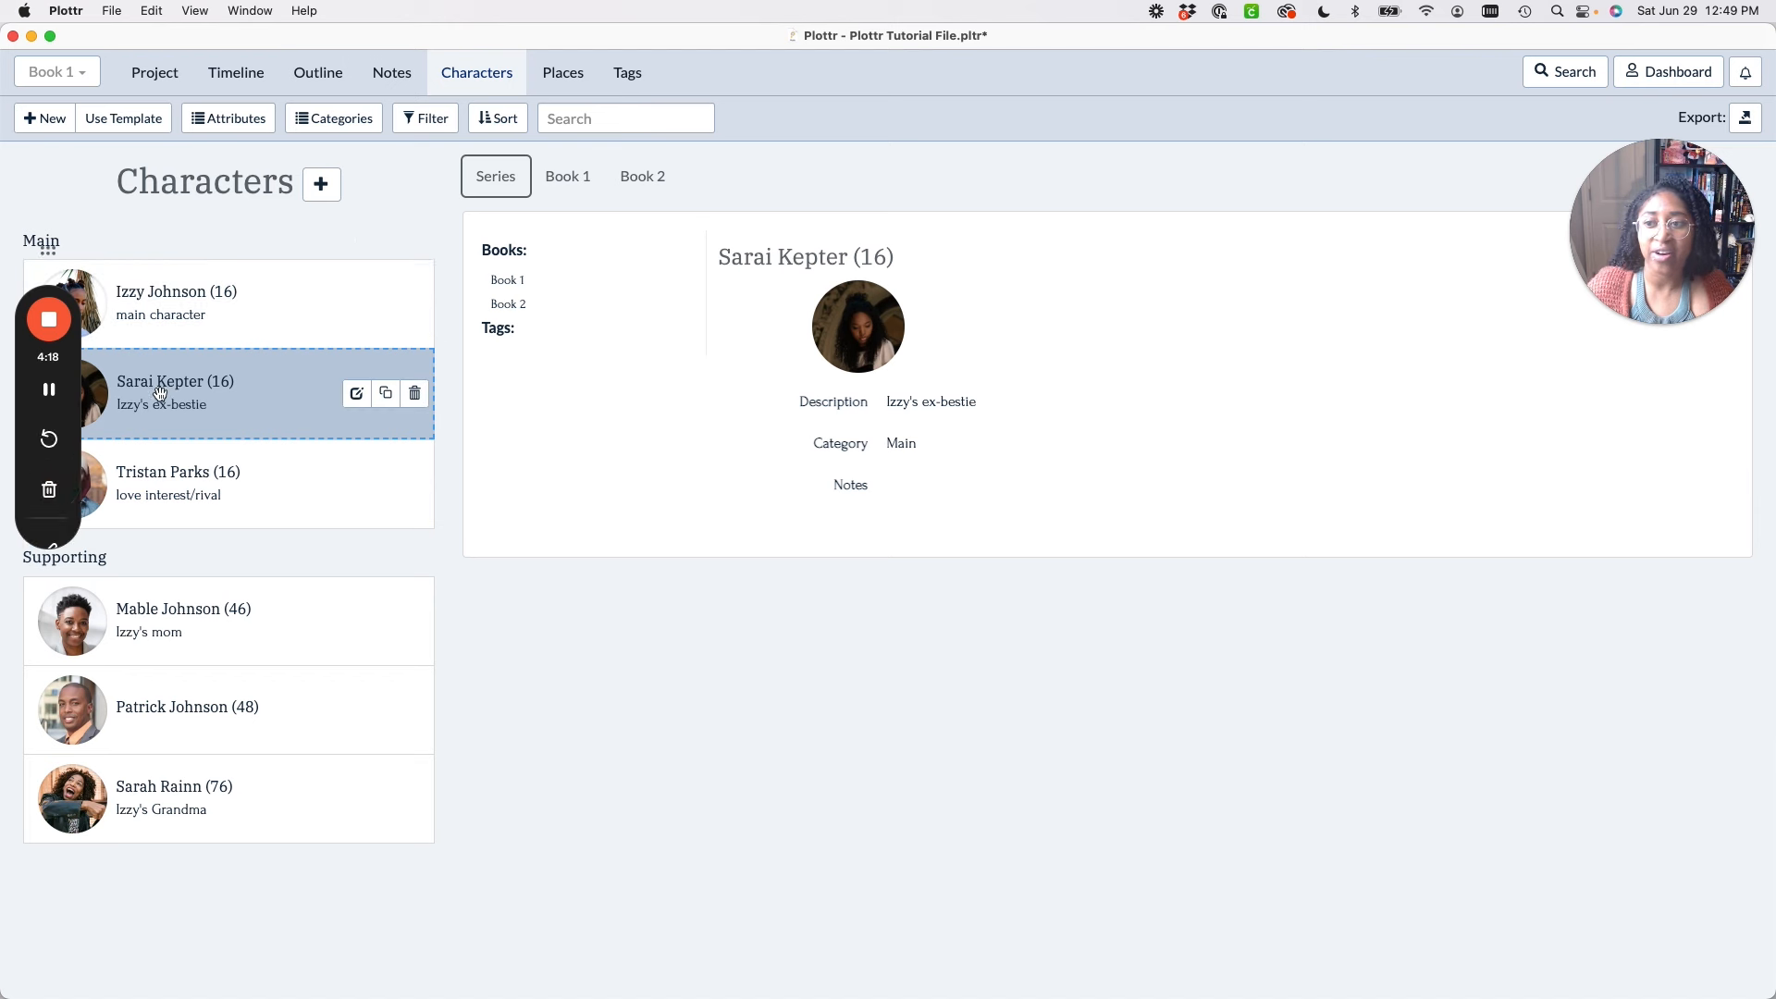
click(234, 331)
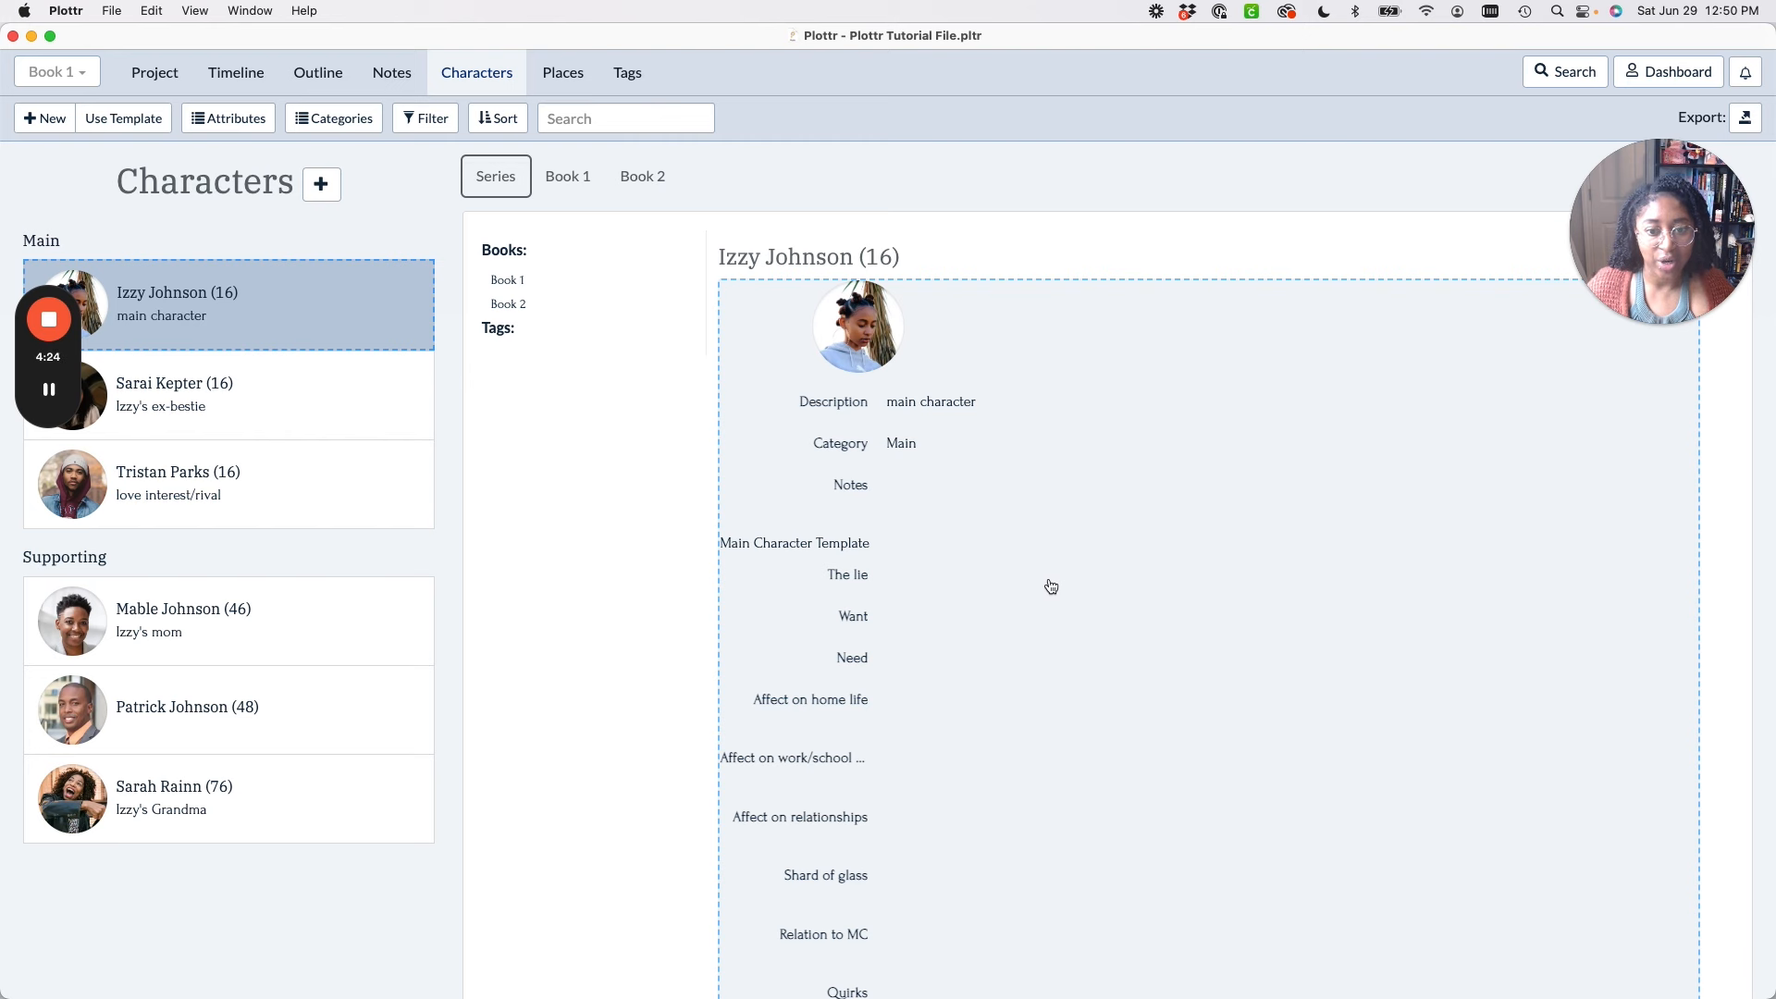
scroll(981, 523, down, 2)
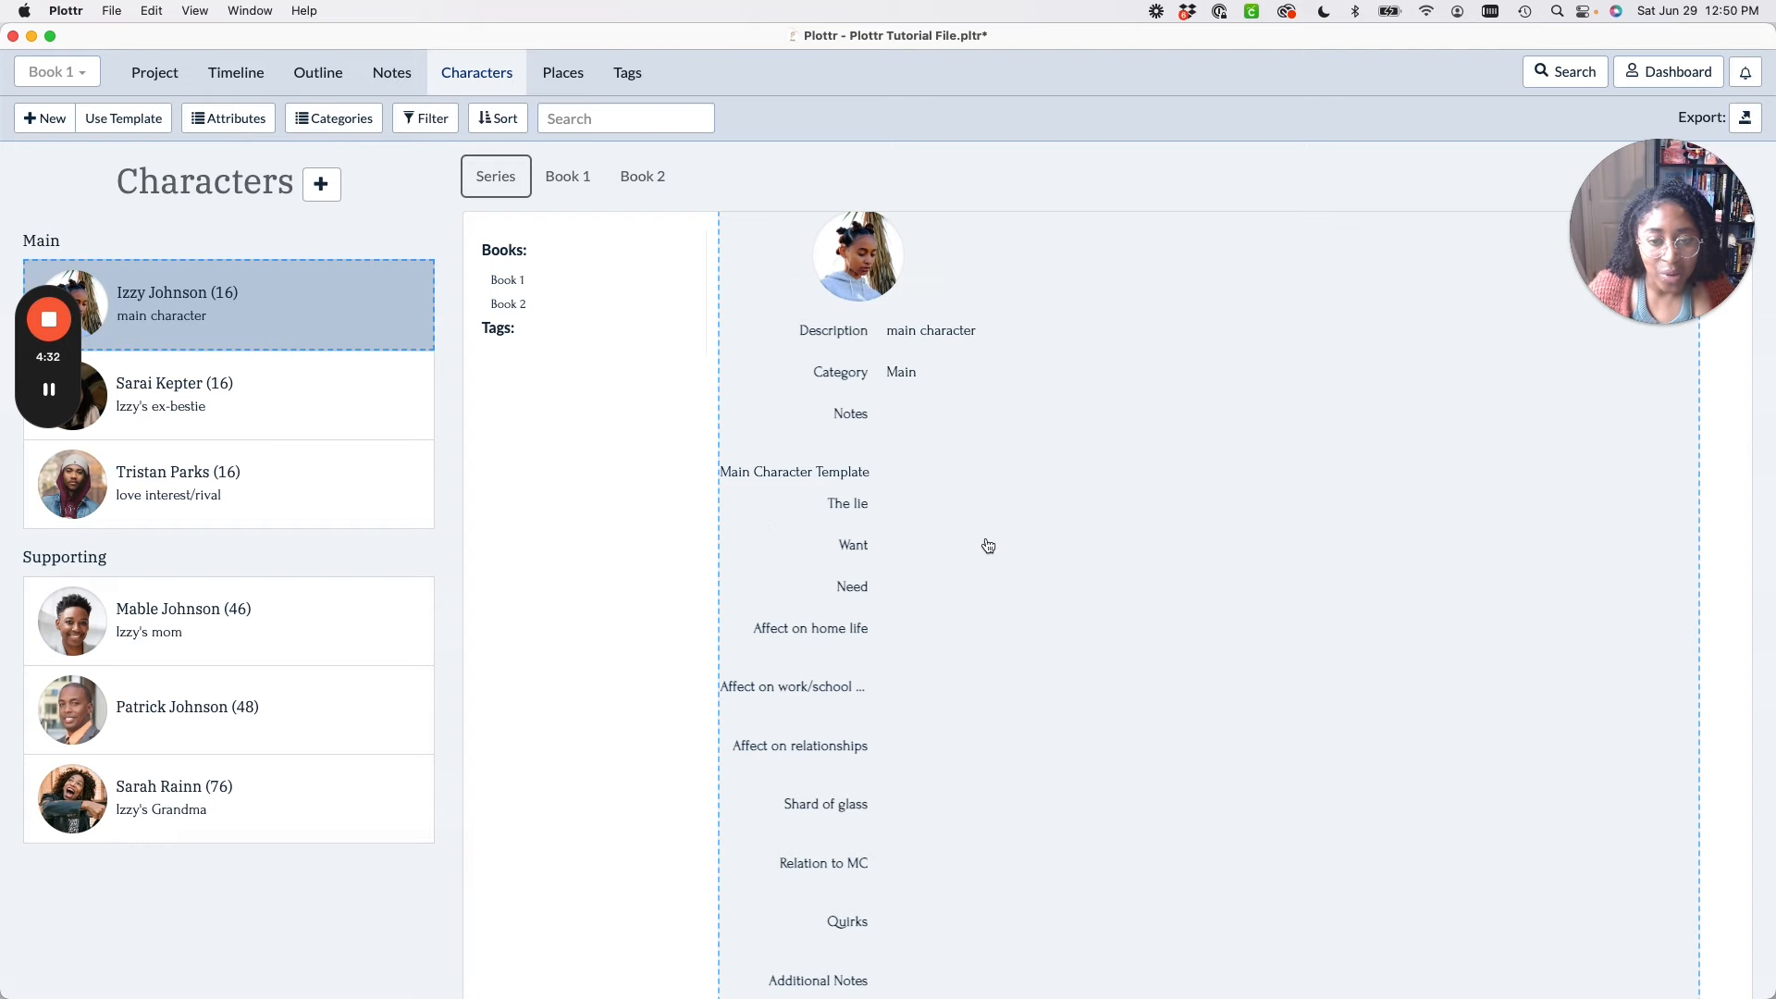
click(986, 545)
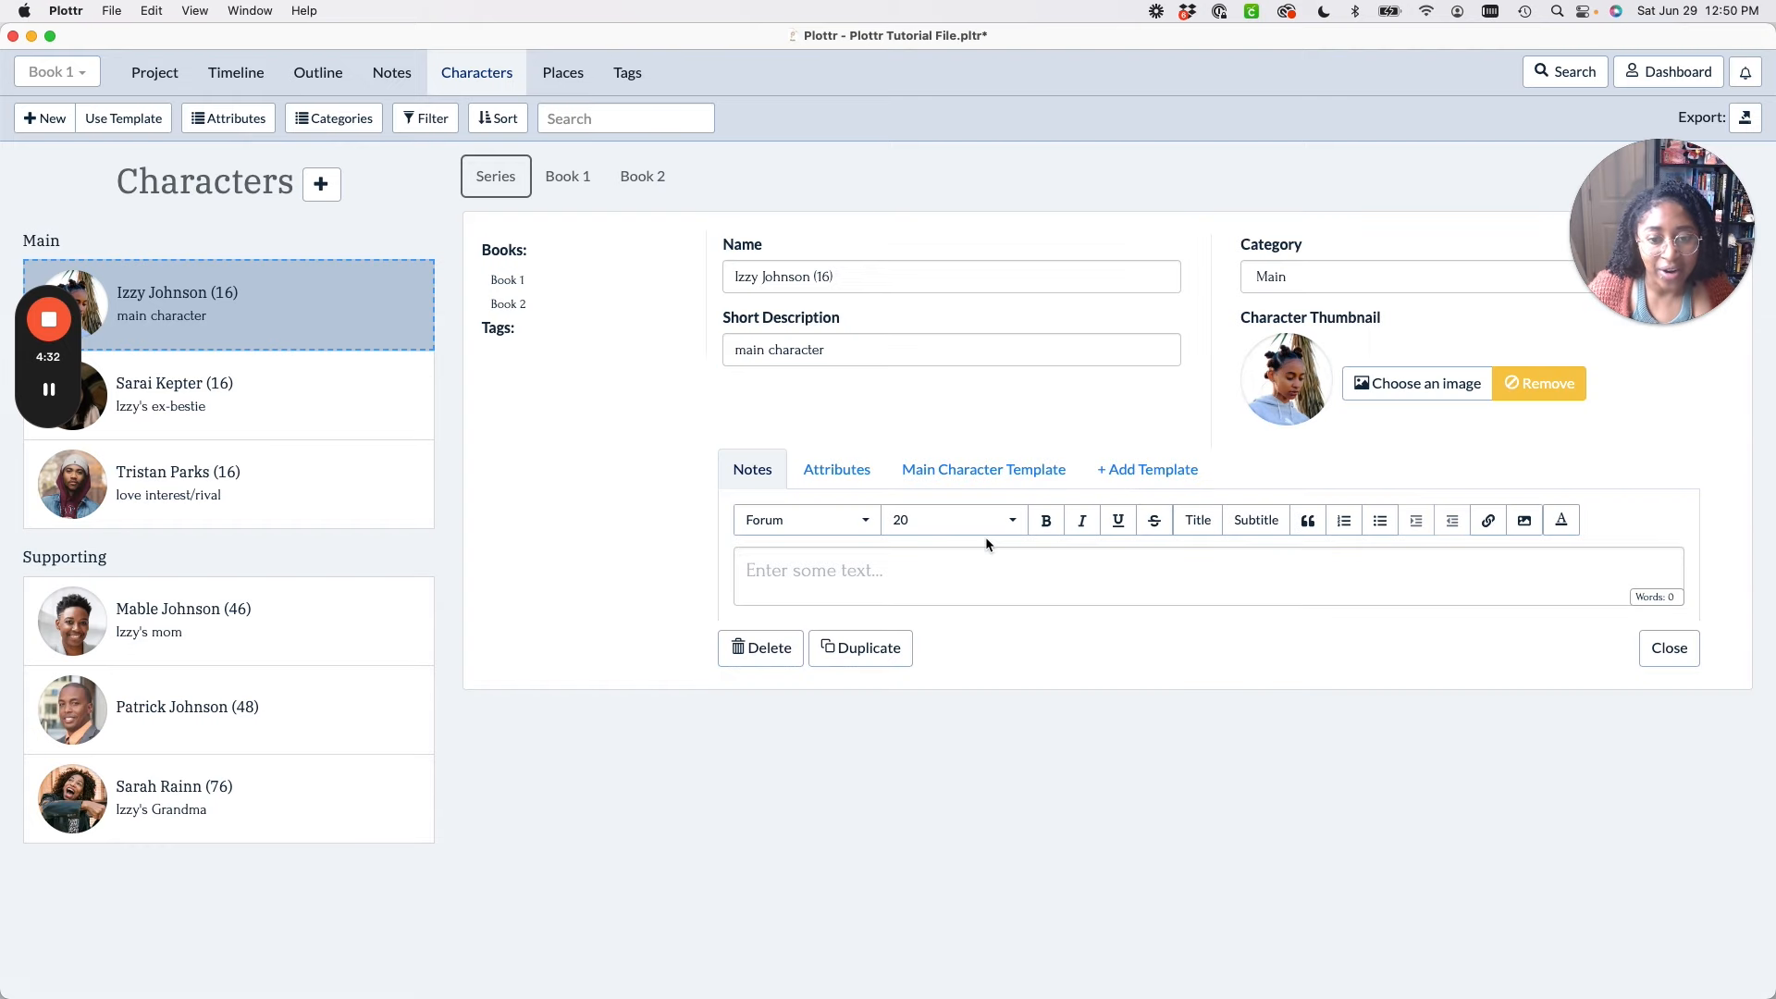
click(968, 473)
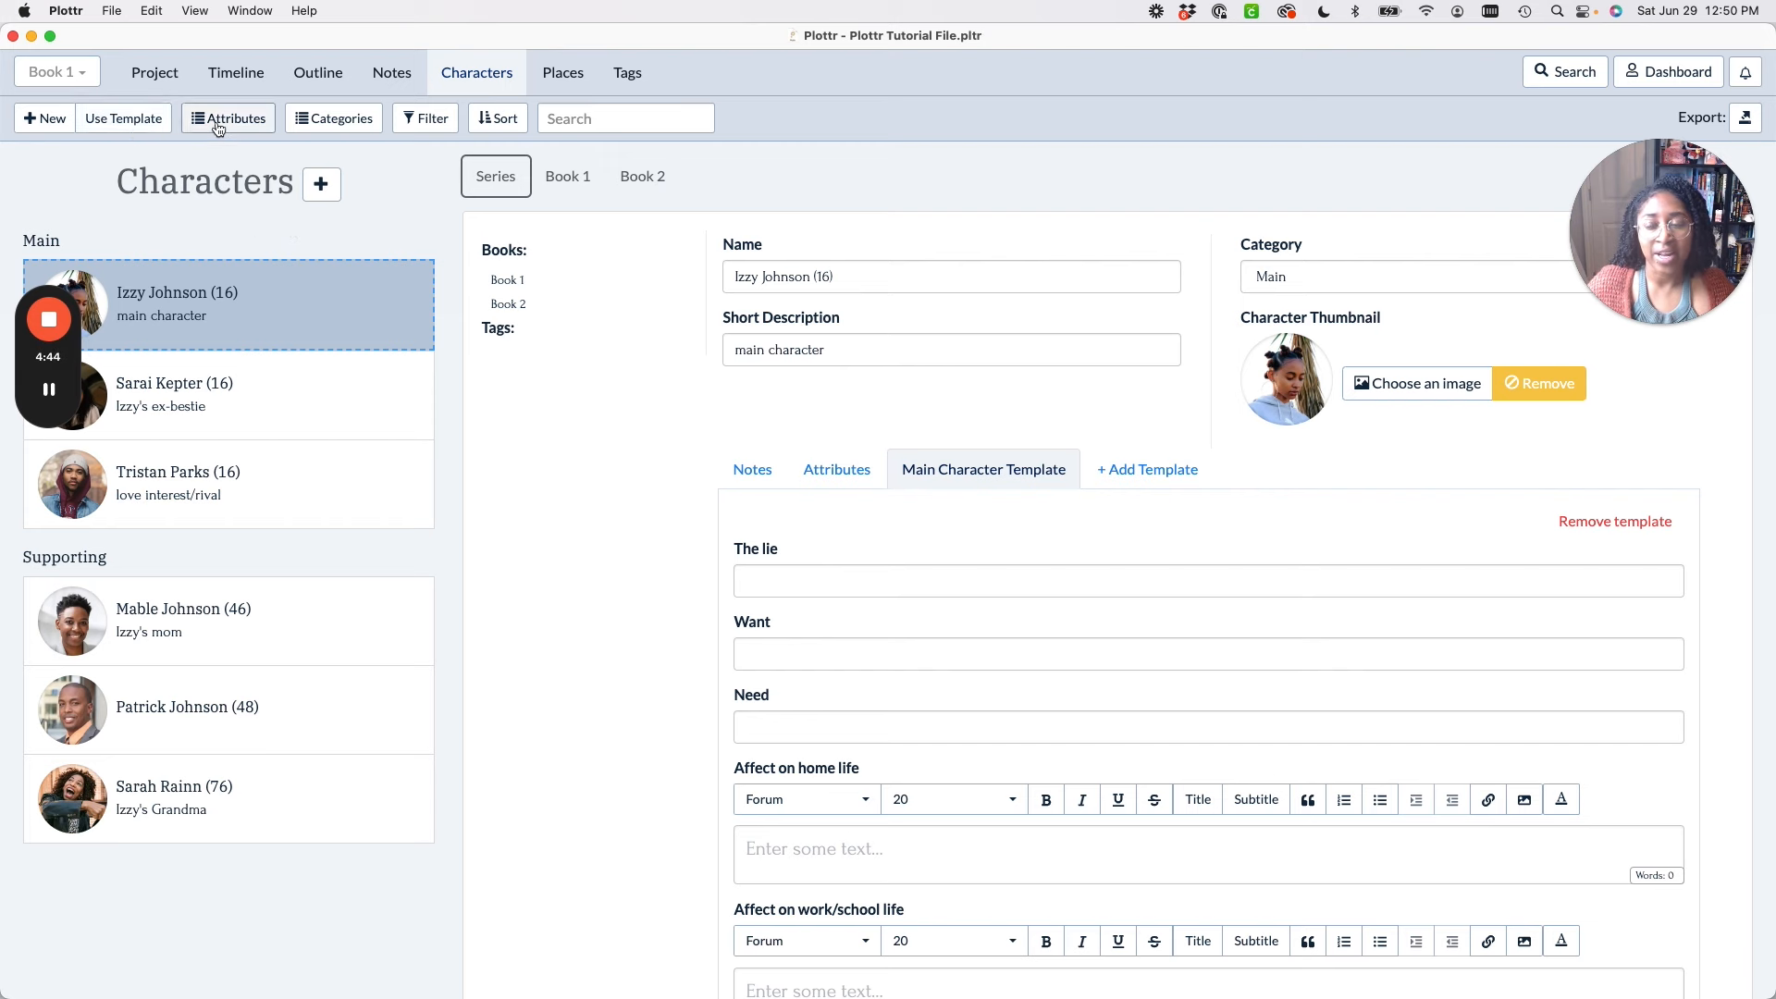
Browse the custom and starter character templates, then leave the template chooser without applying one.
click(155, 124)
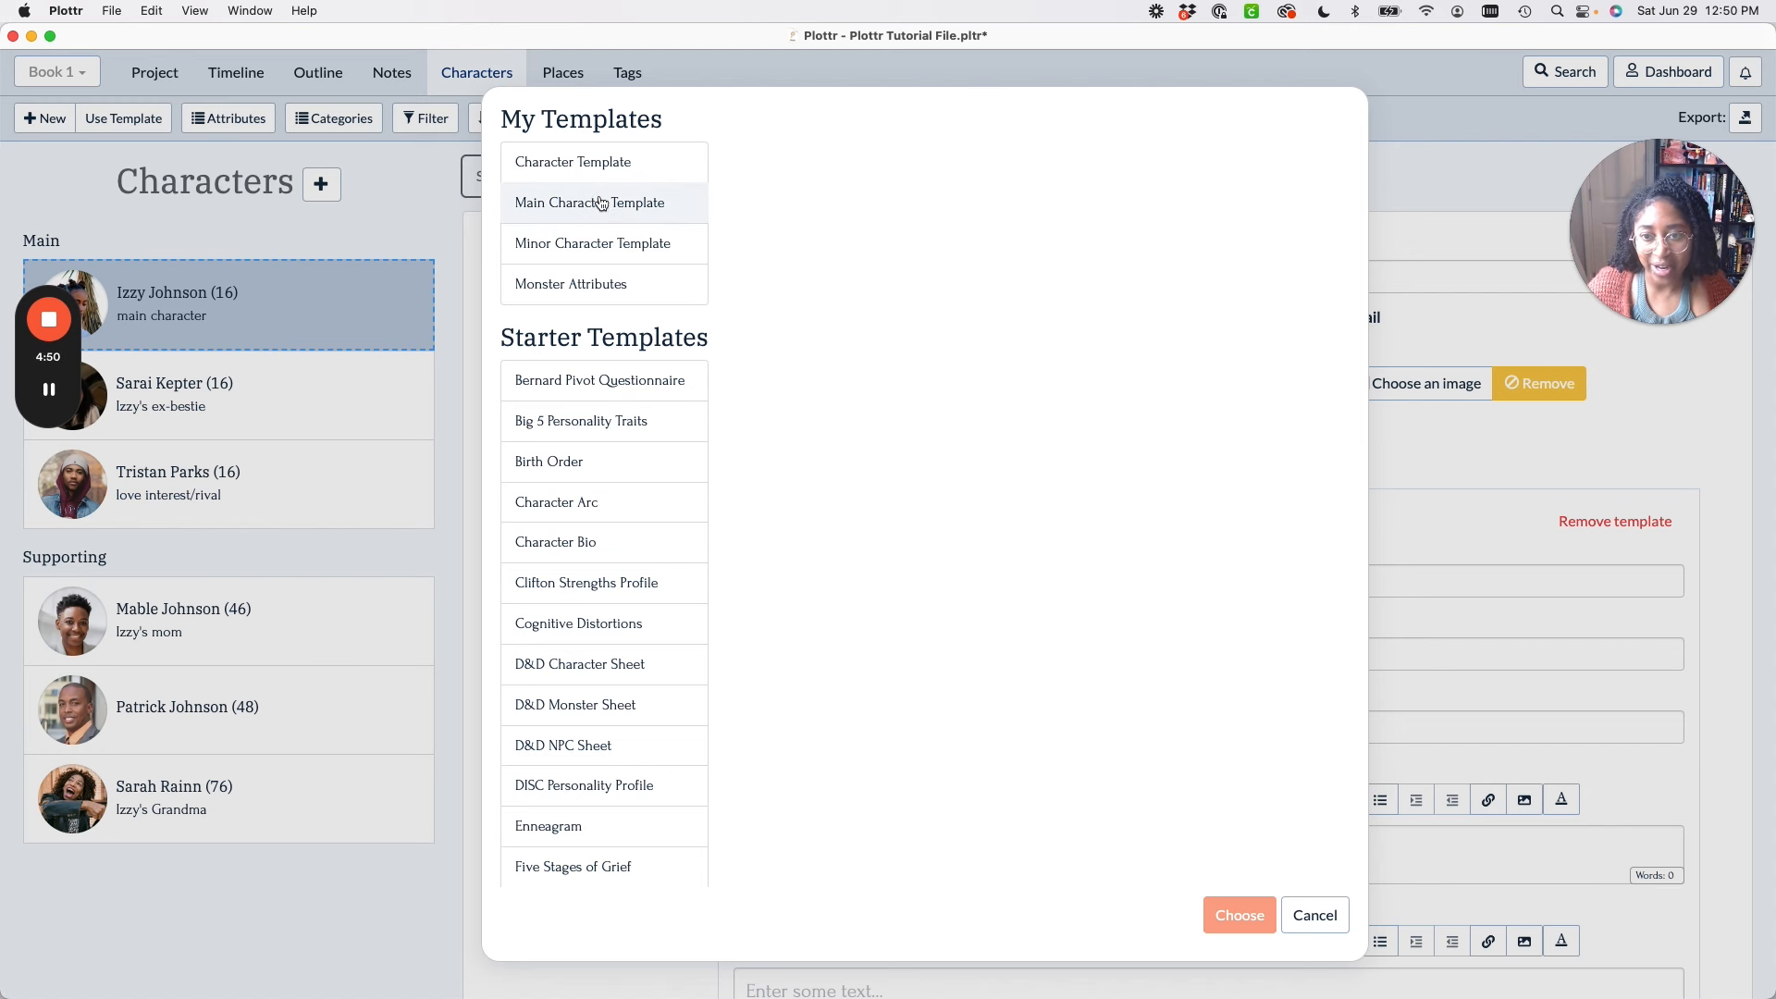
click(597, 162)
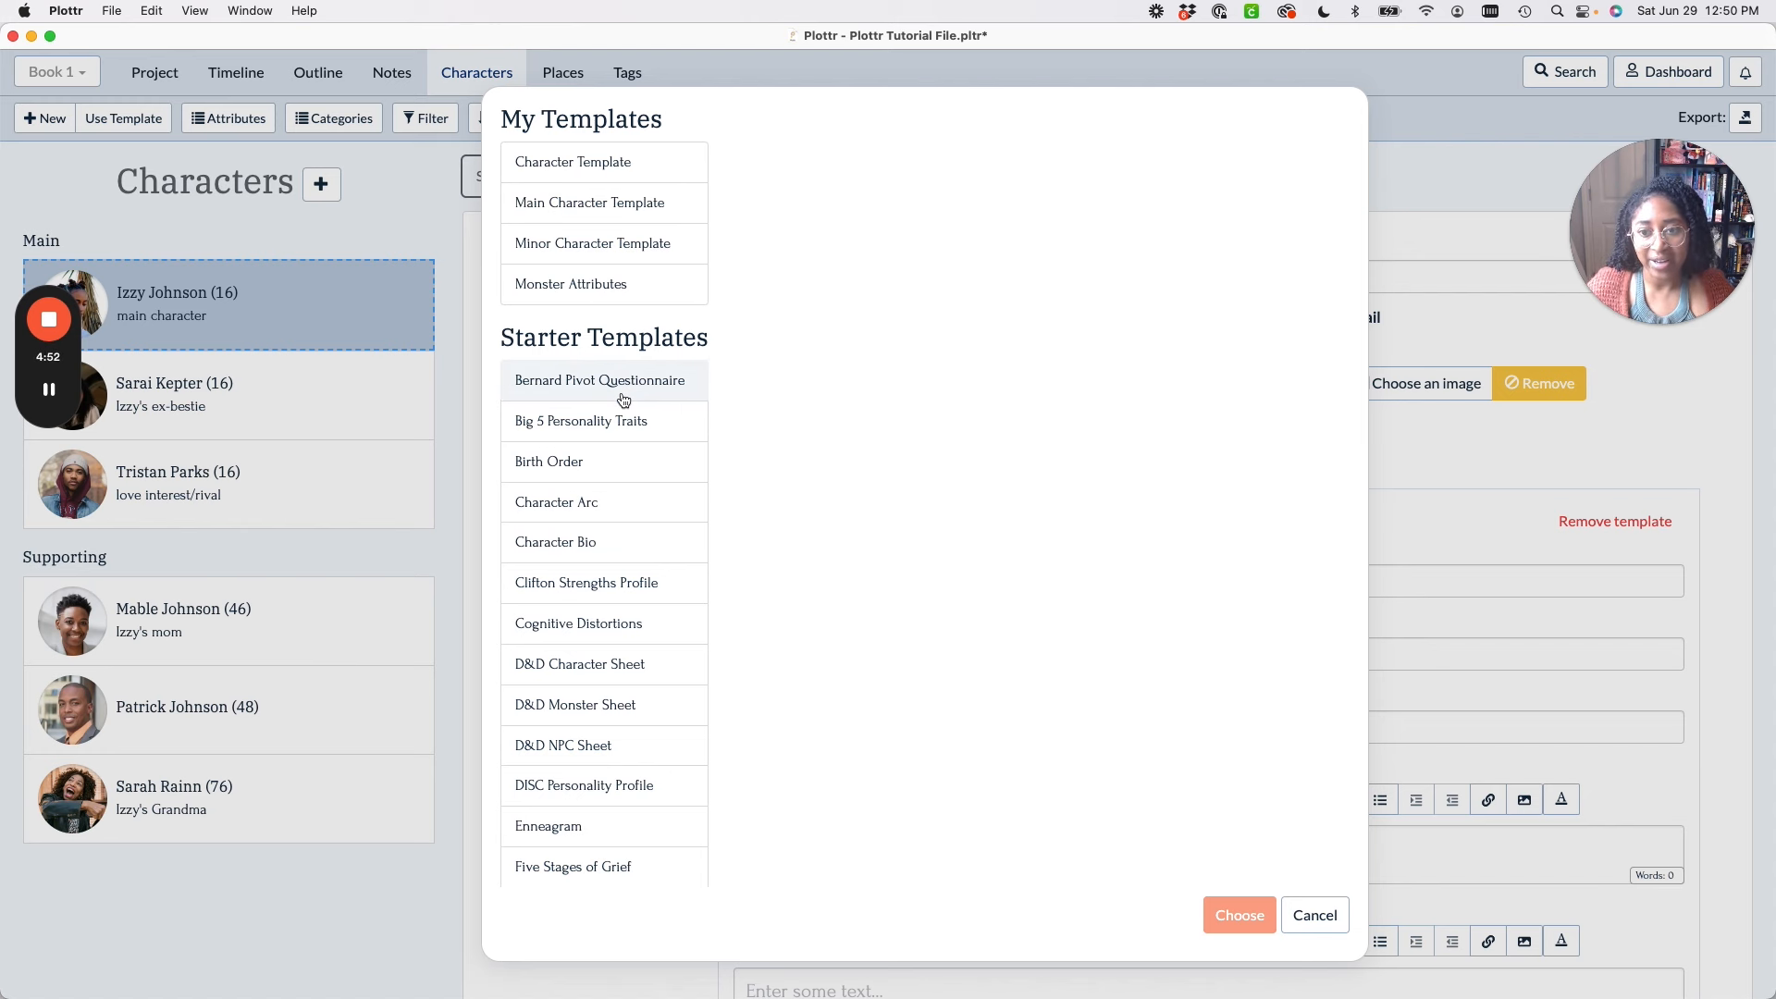
scroll(620, 461, down, 1)
scroll(621, 462, down, 10)
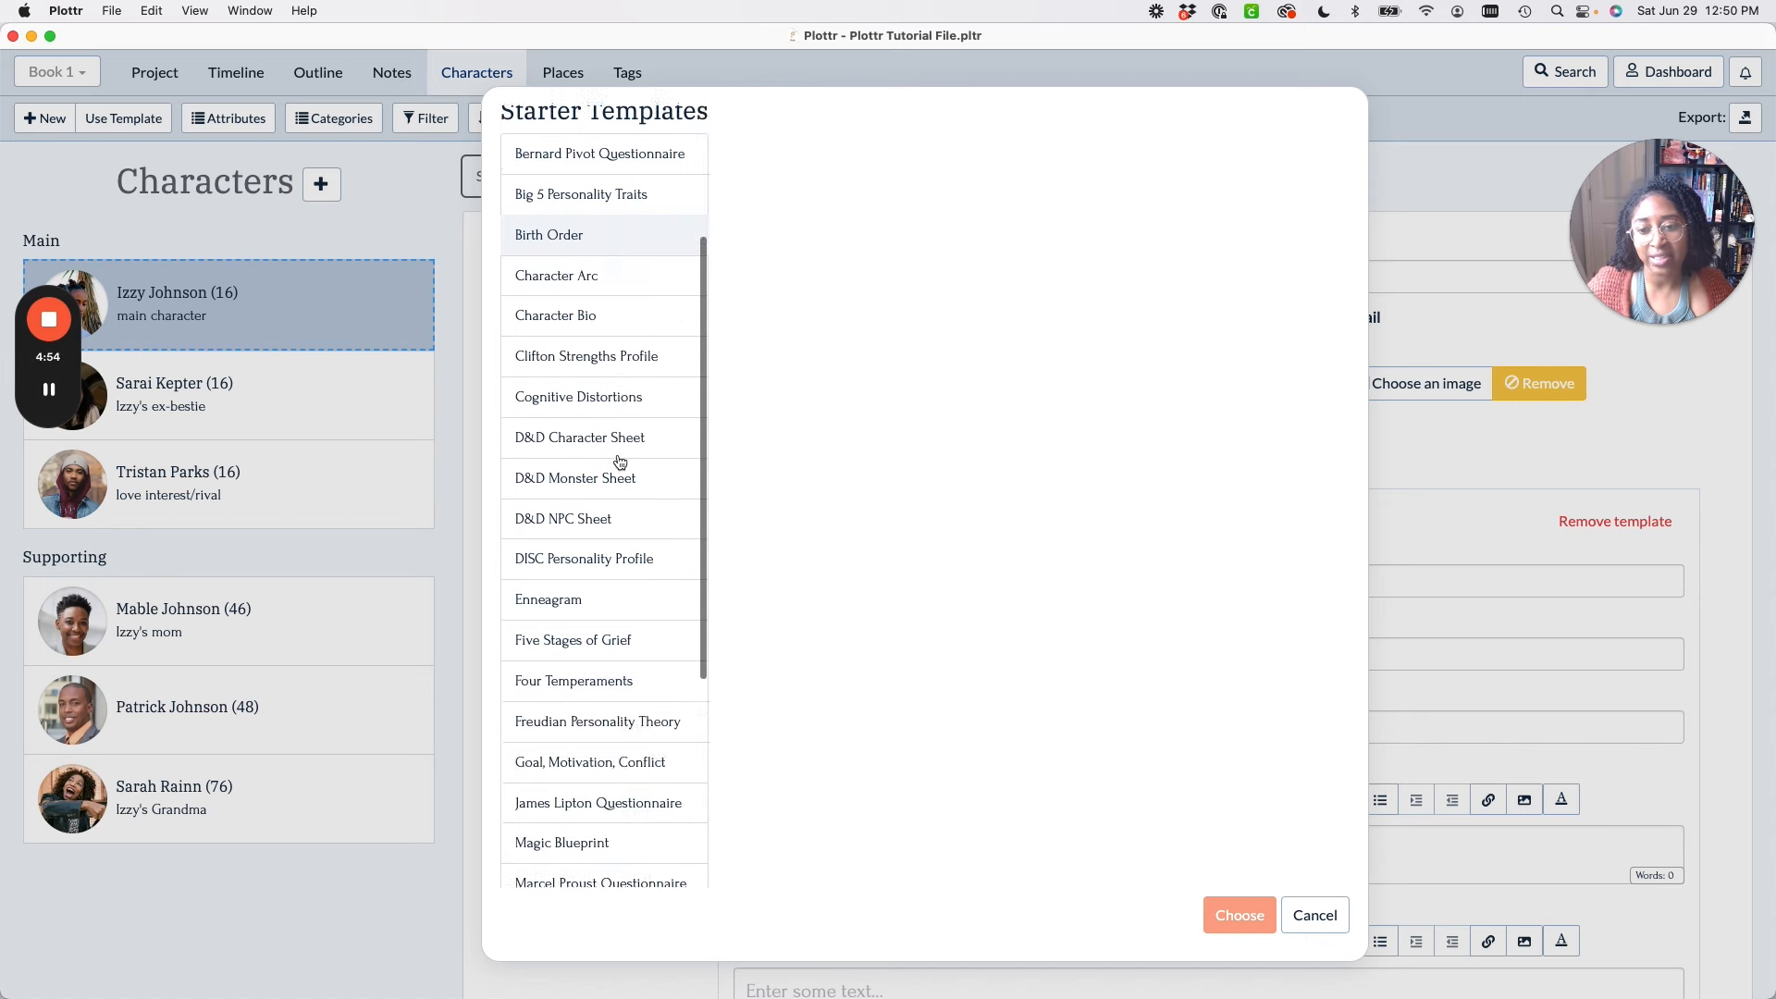
click(1316, 916)
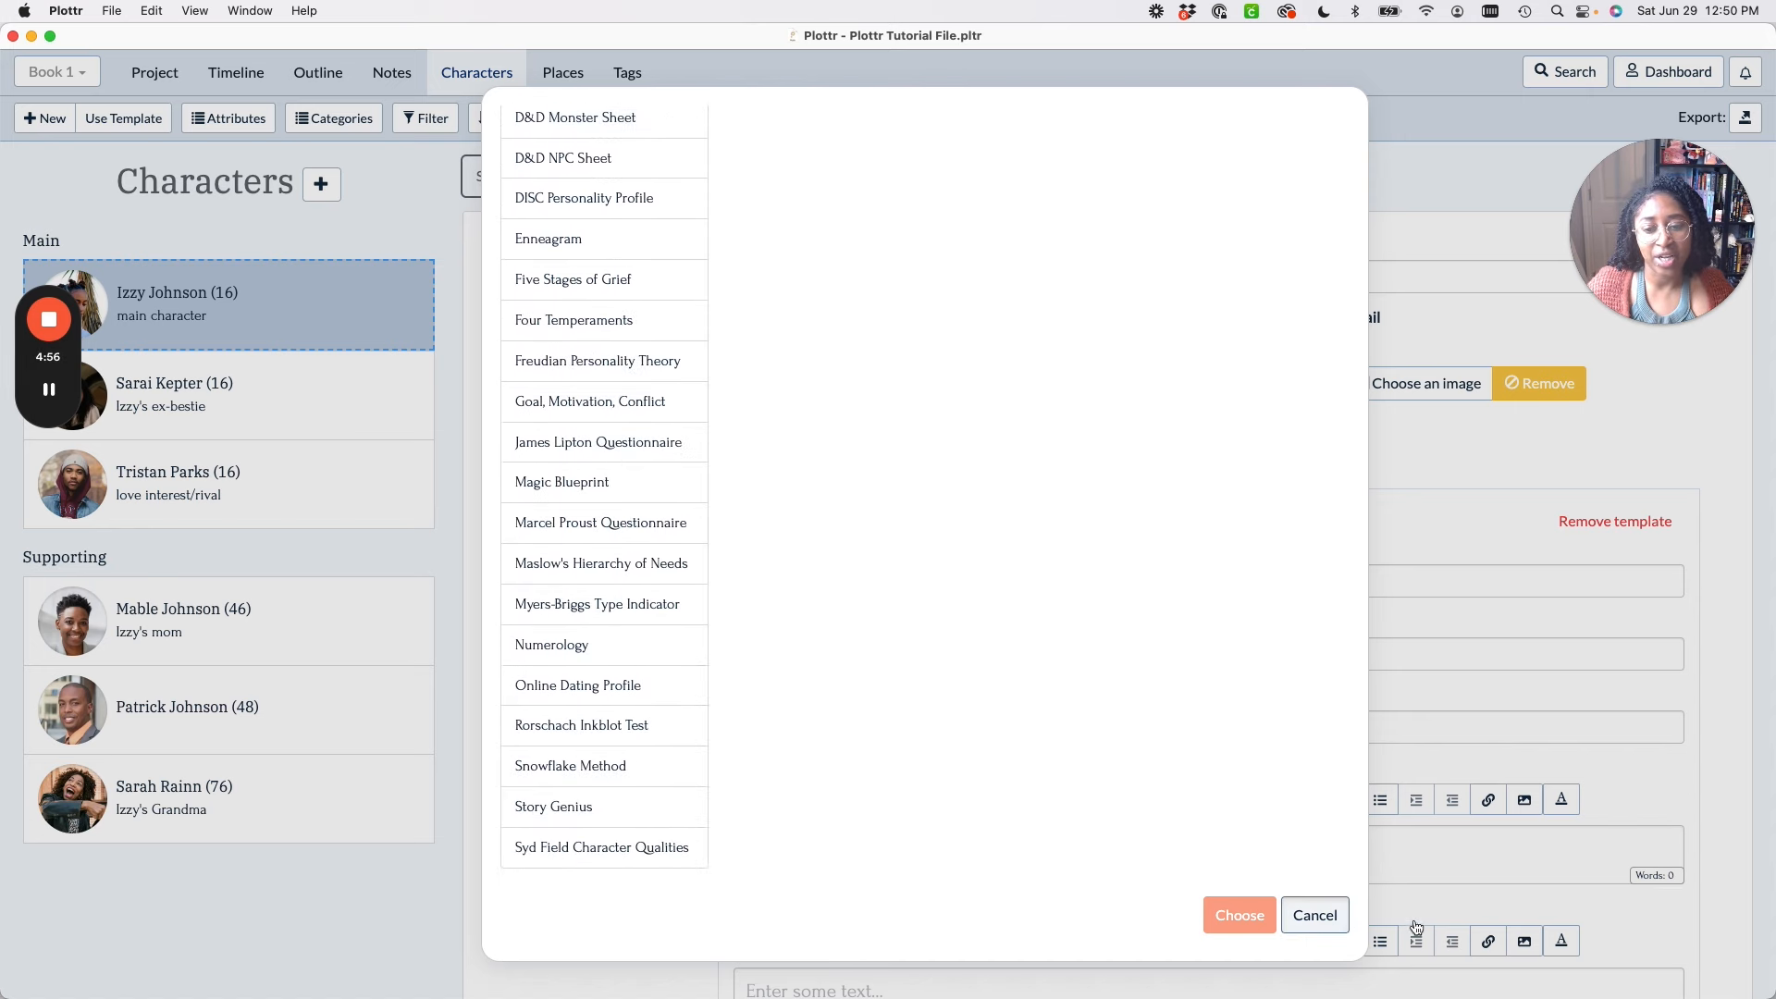
Look through the main character's template fields and the category choices, keeping the category as Main.
scroll(825, 563, down, 5)
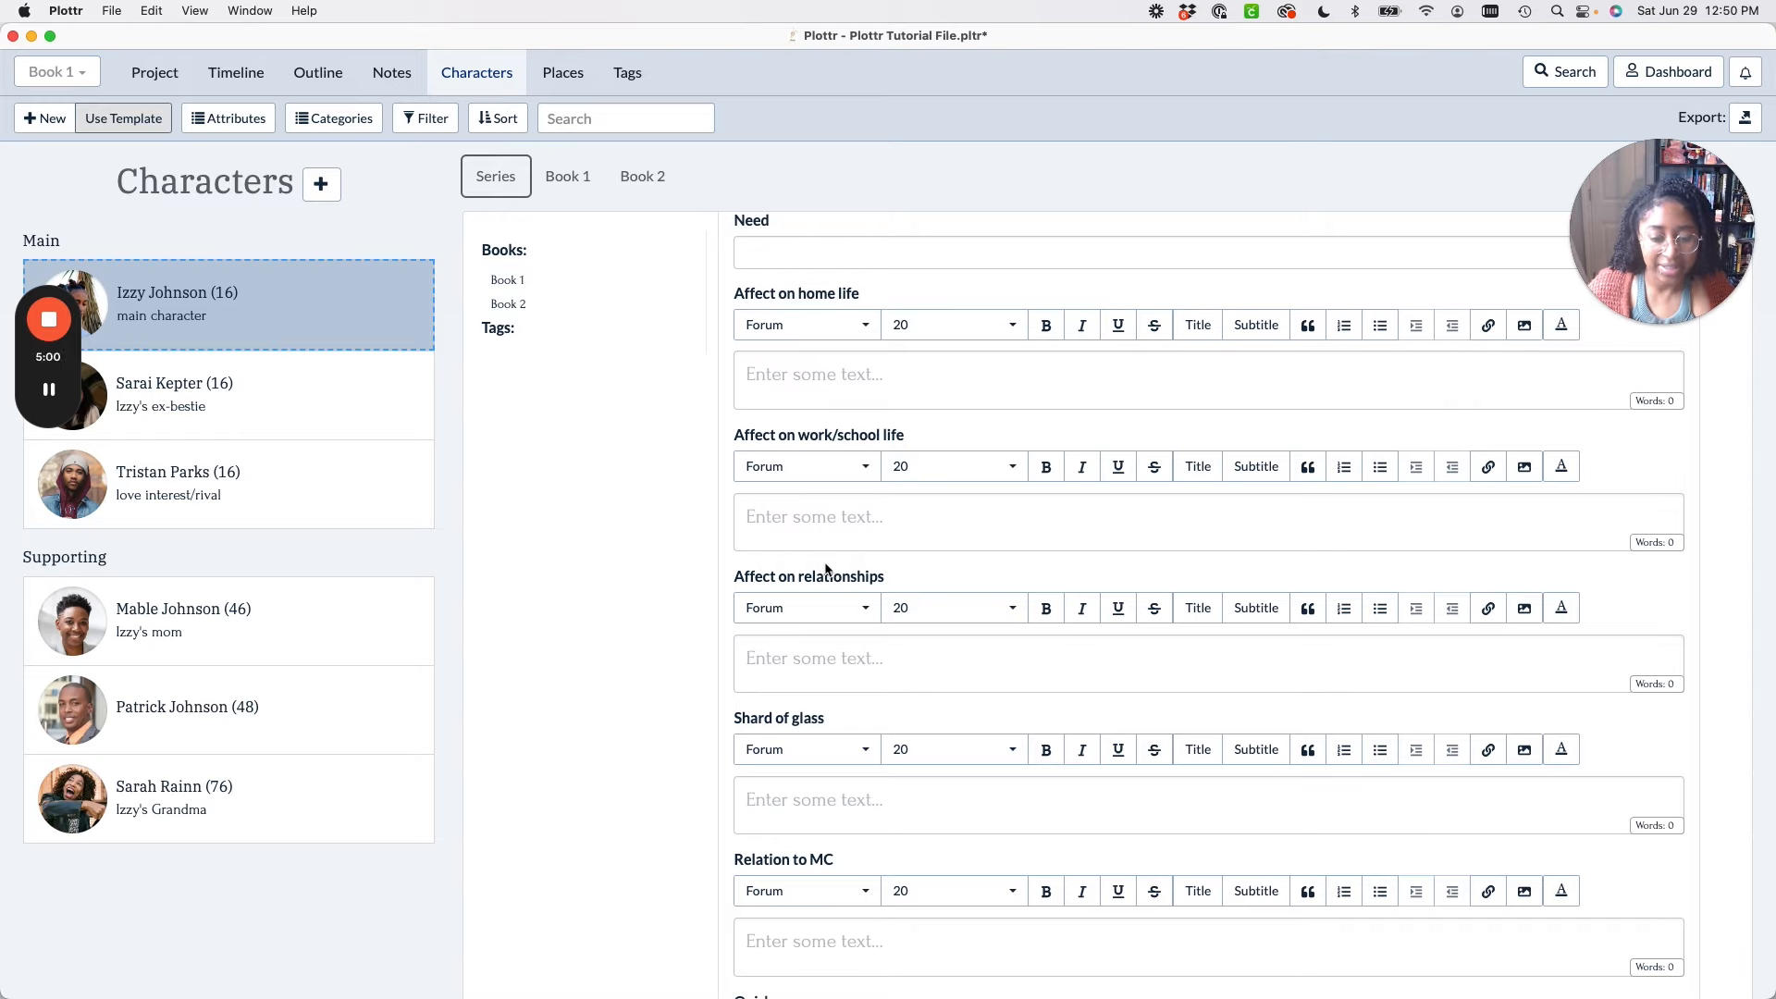
scroll(825, 563, up, 5)
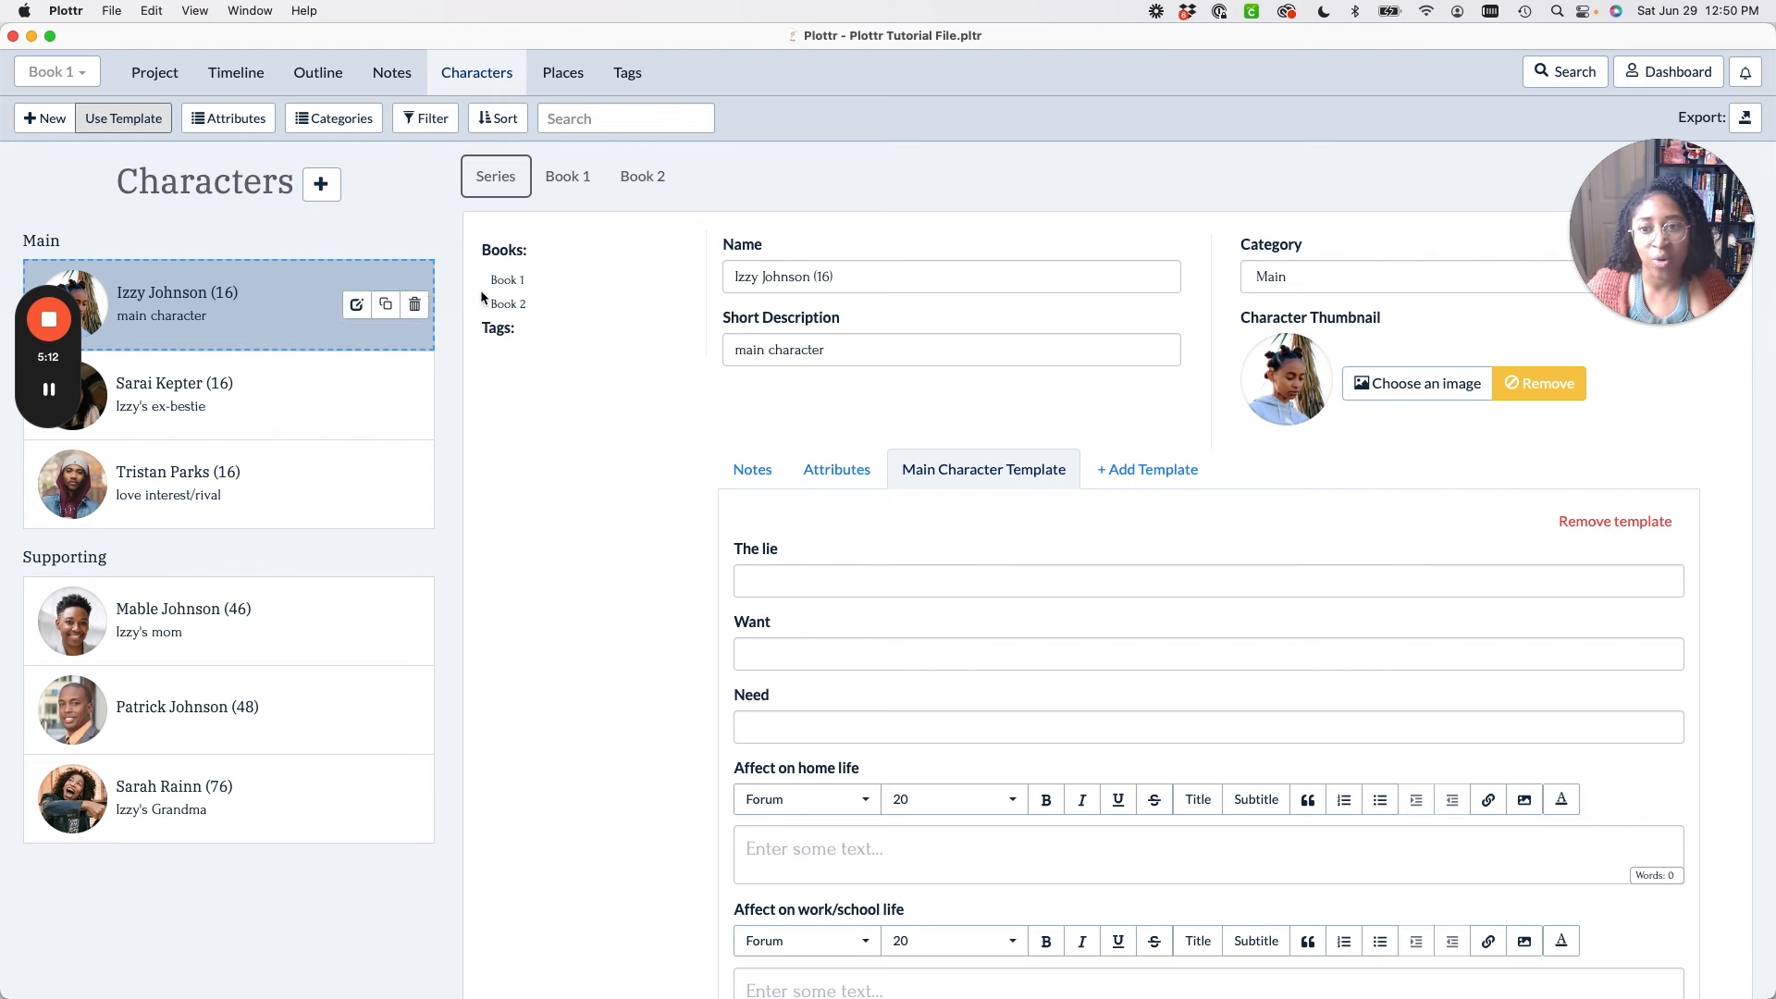
click(1352, 282)
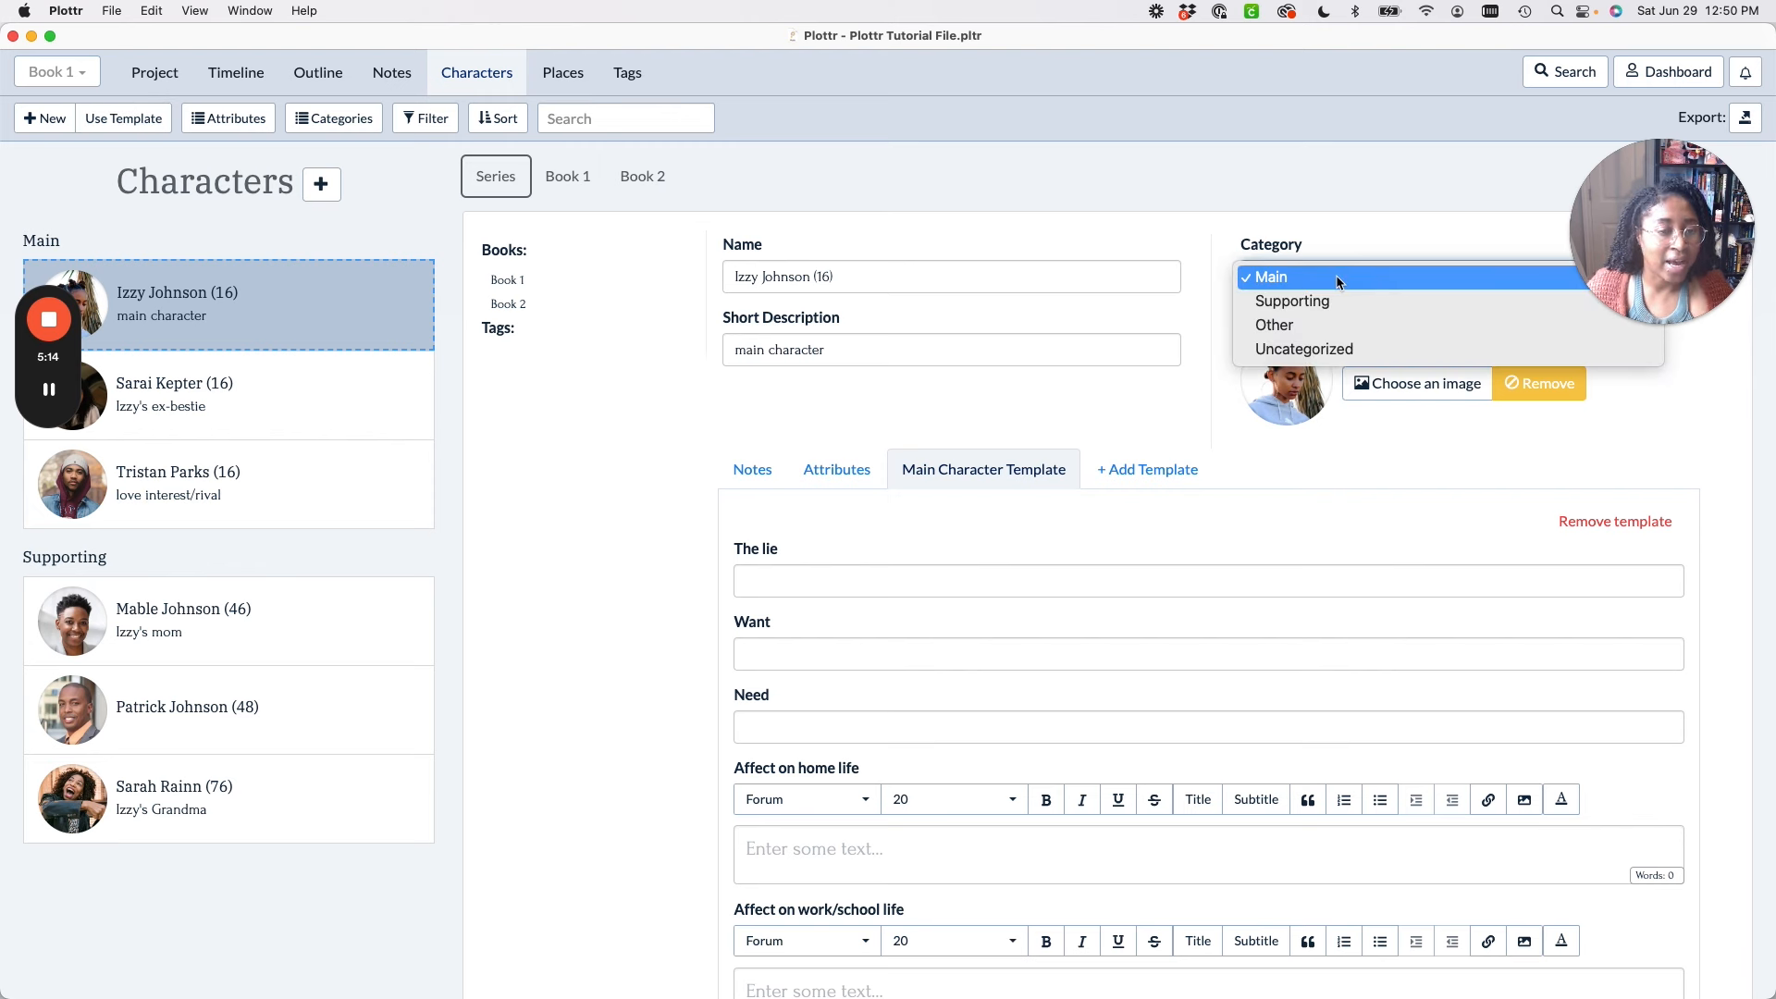
click(1317, 219)
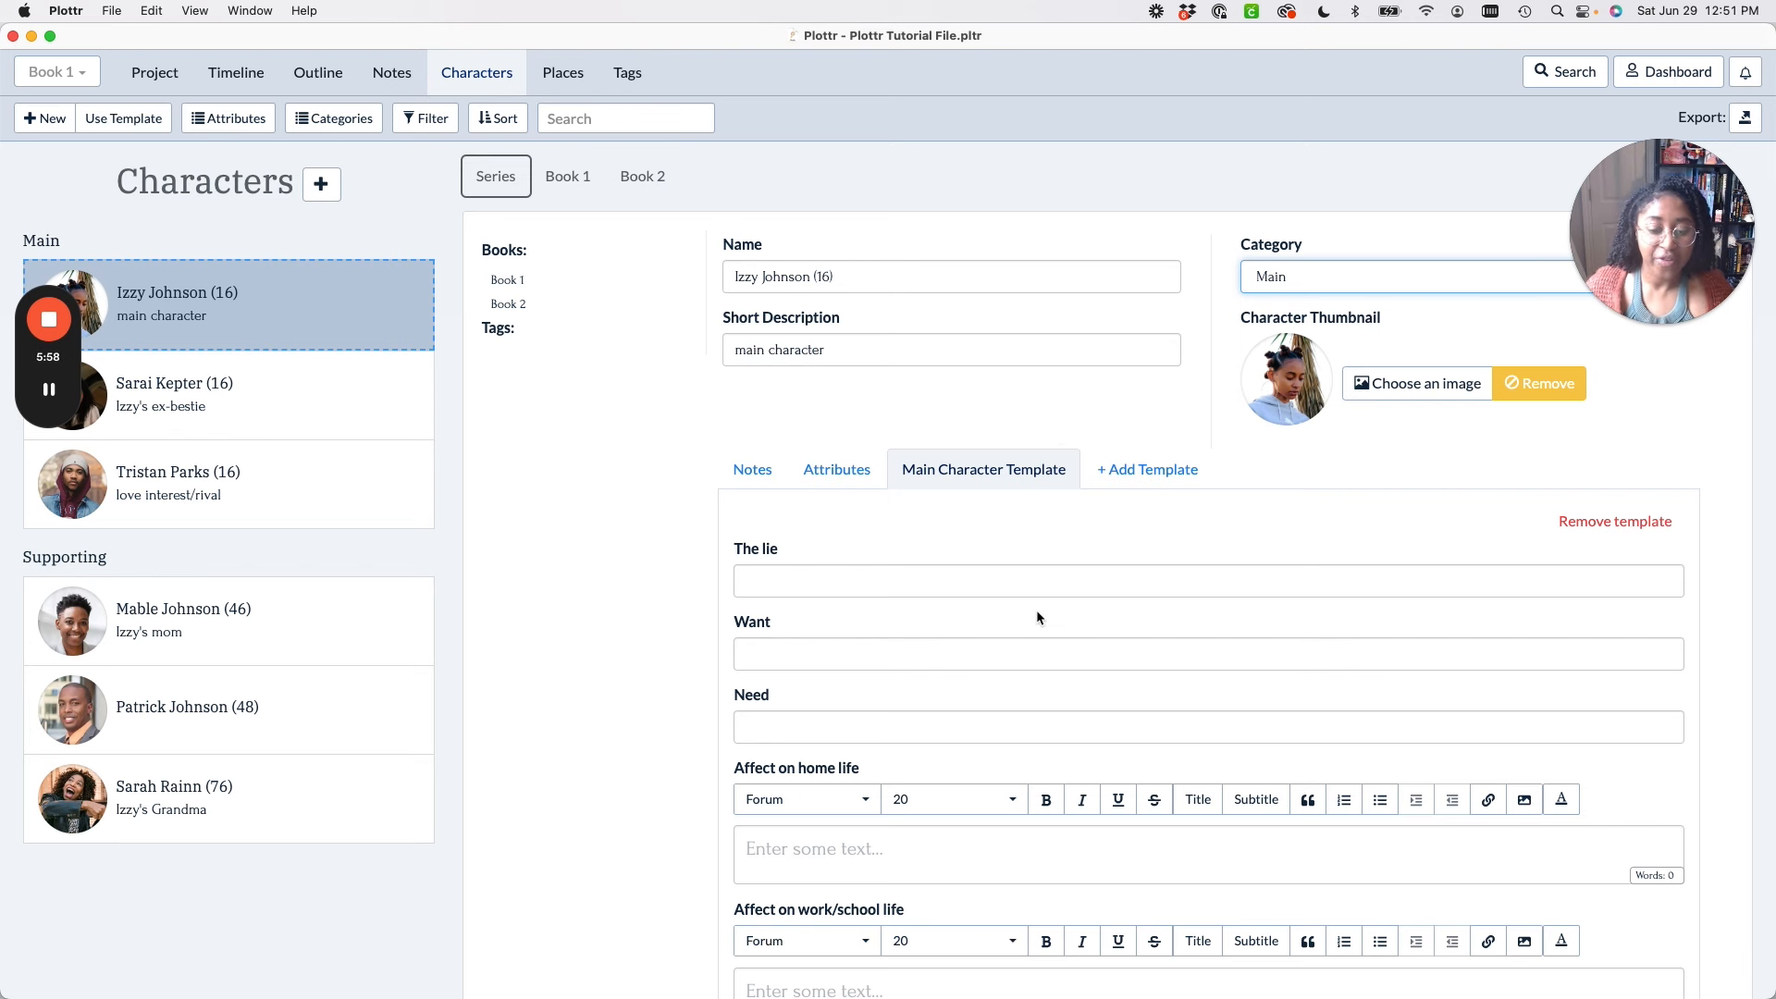
scroll(1036, 618, down, 2)
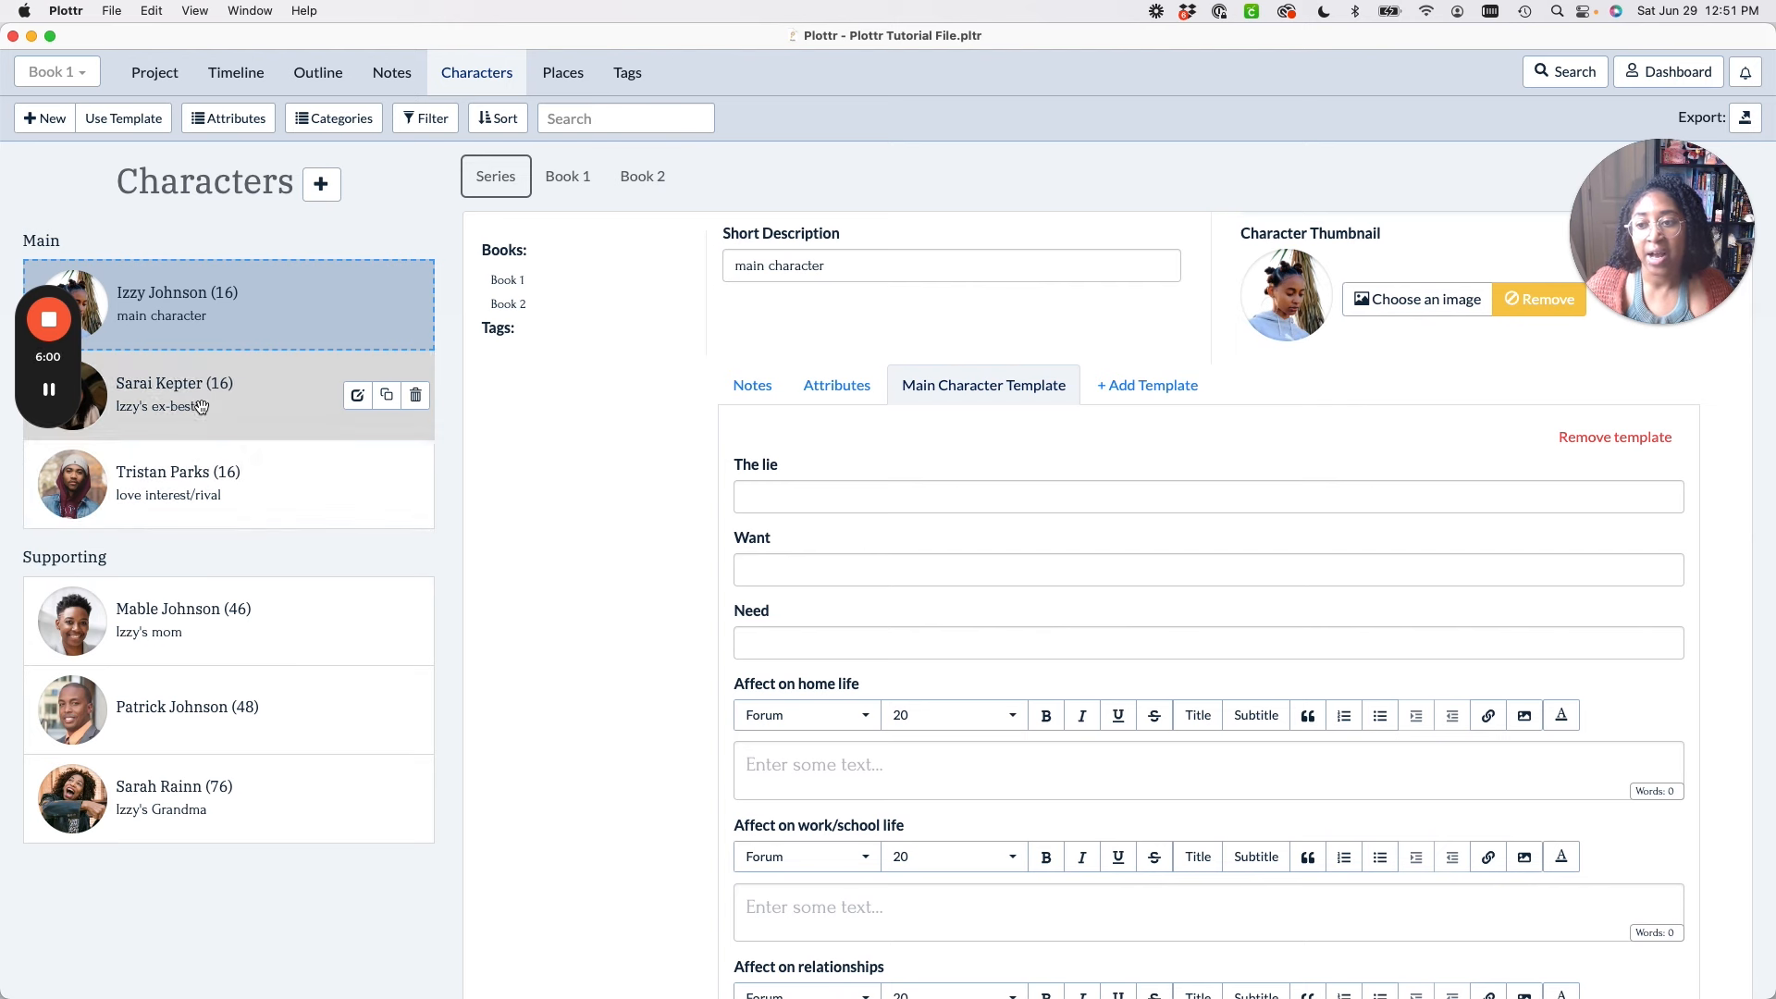
Check the love interest/rival's template fields and move that character above the ex-bestie in the Main group.
click(236, 508)
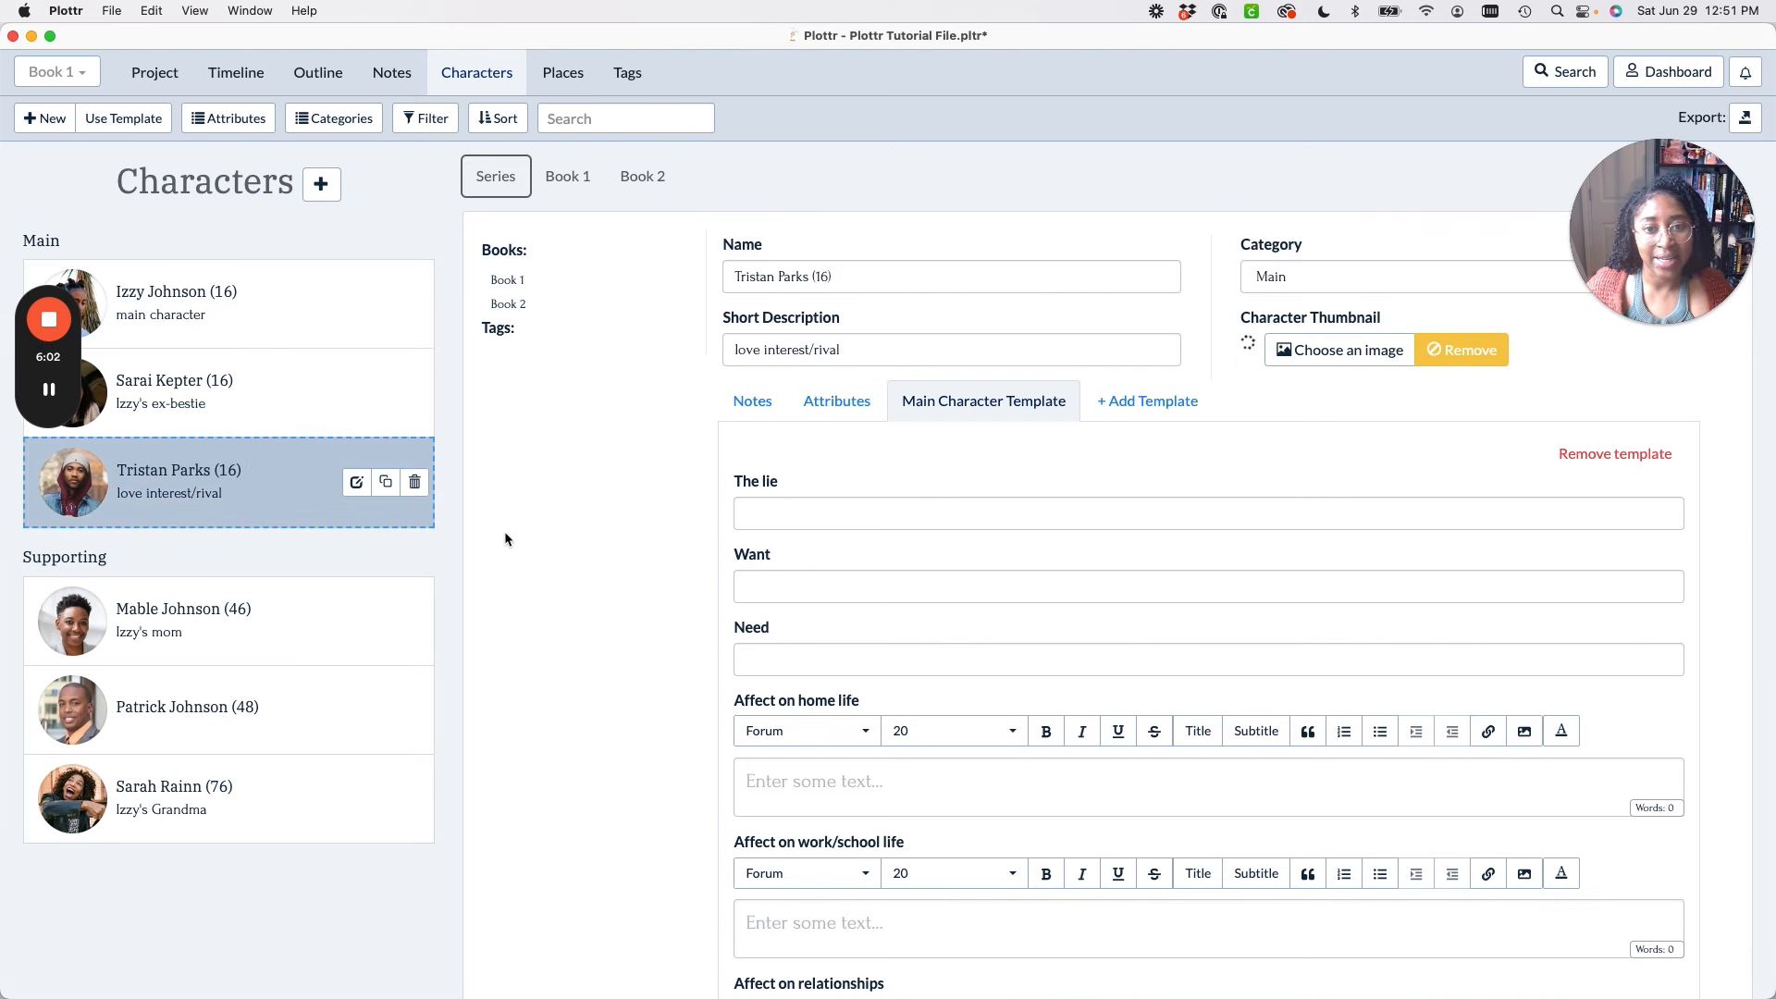
scroll(1111, 424, down, 3)
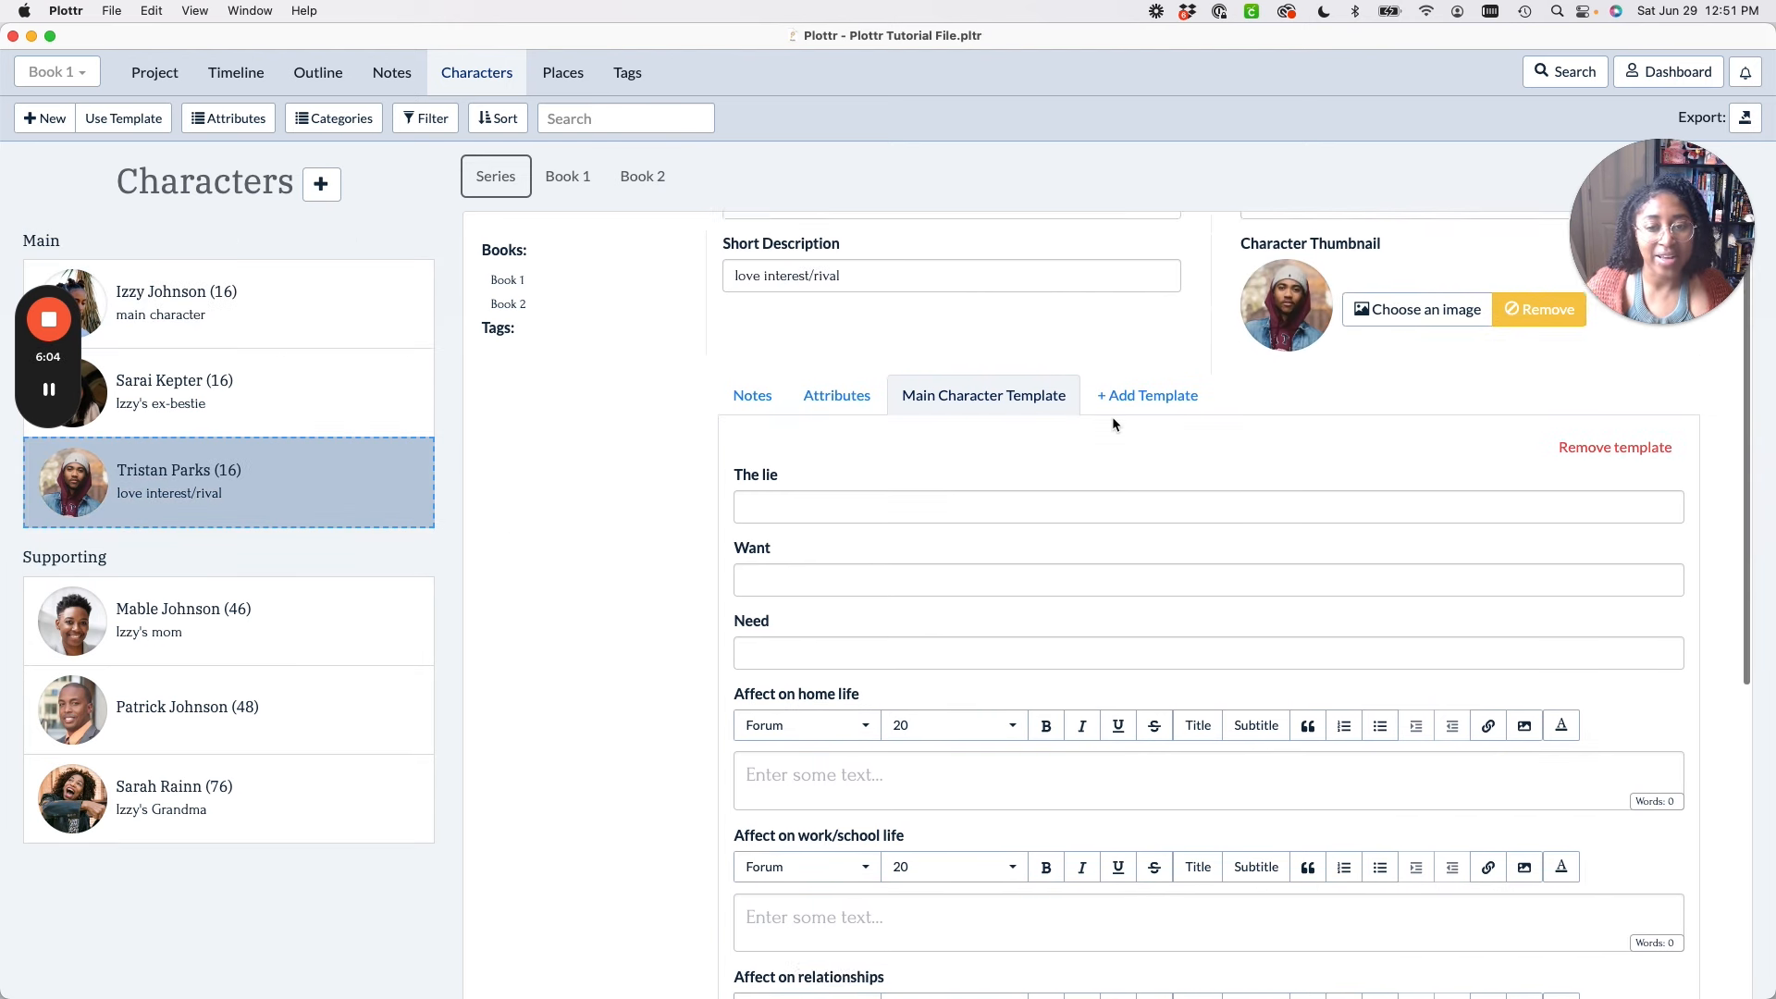
scroll(999, 449, down, 3)
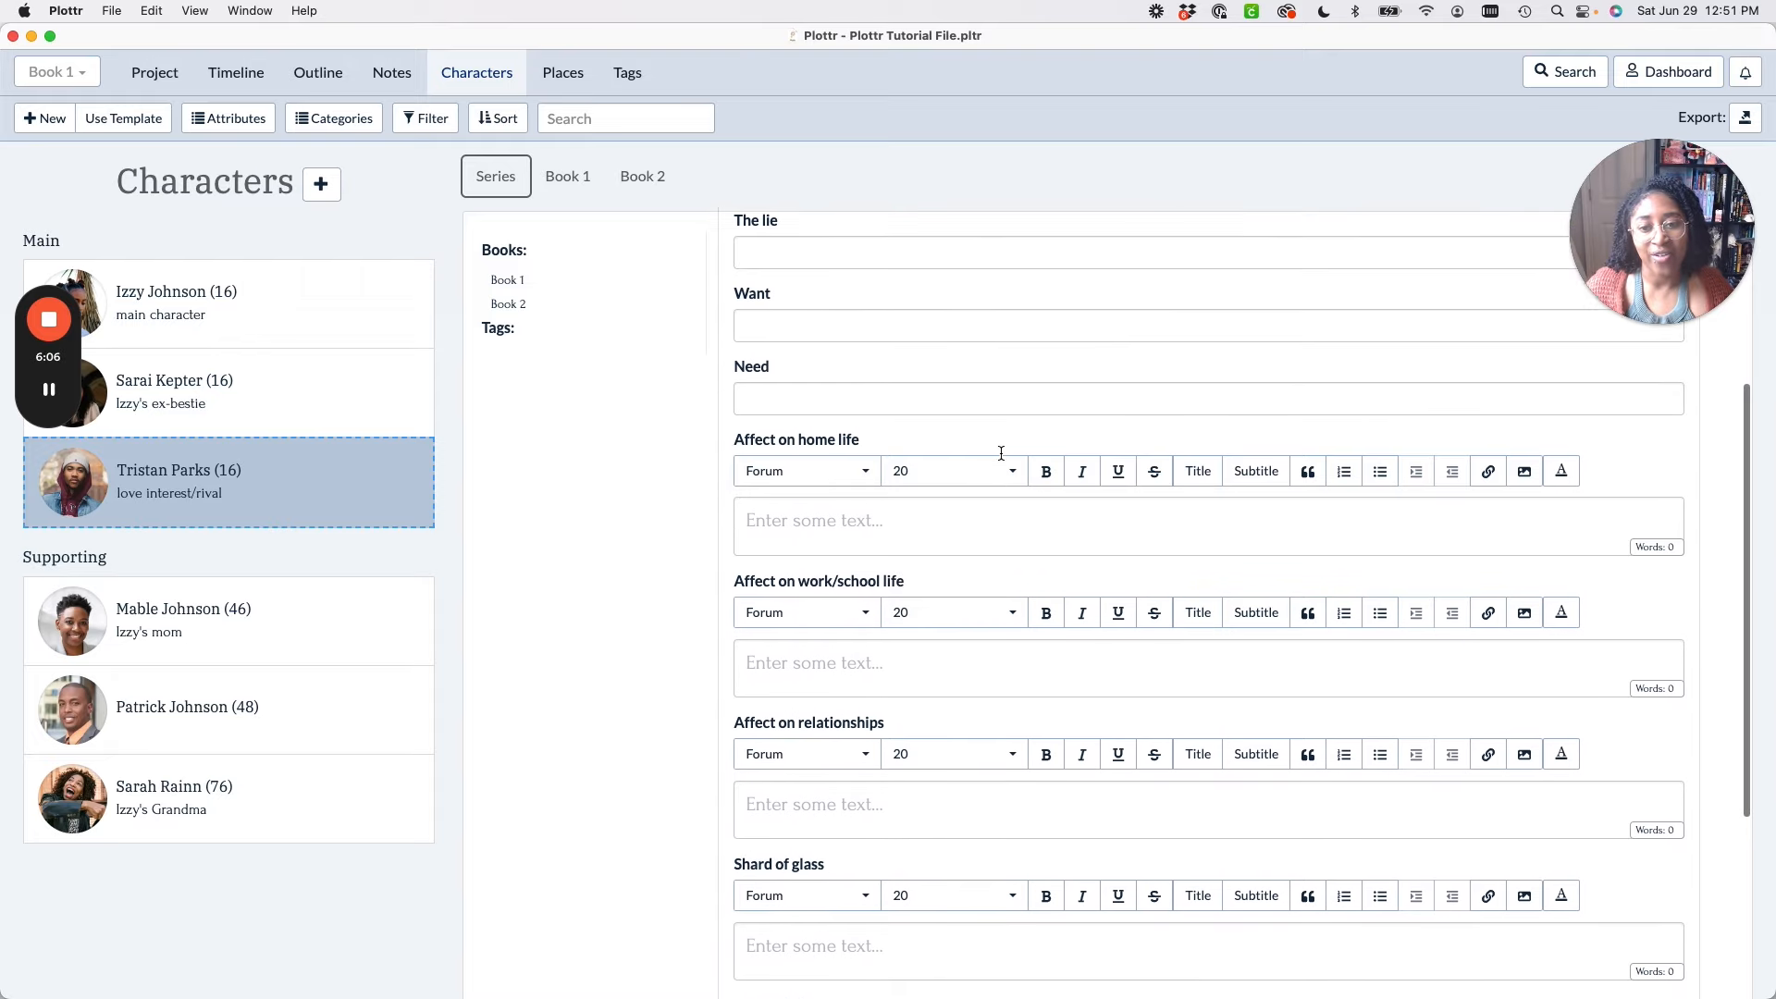
scroll(999, 451, up, 7)
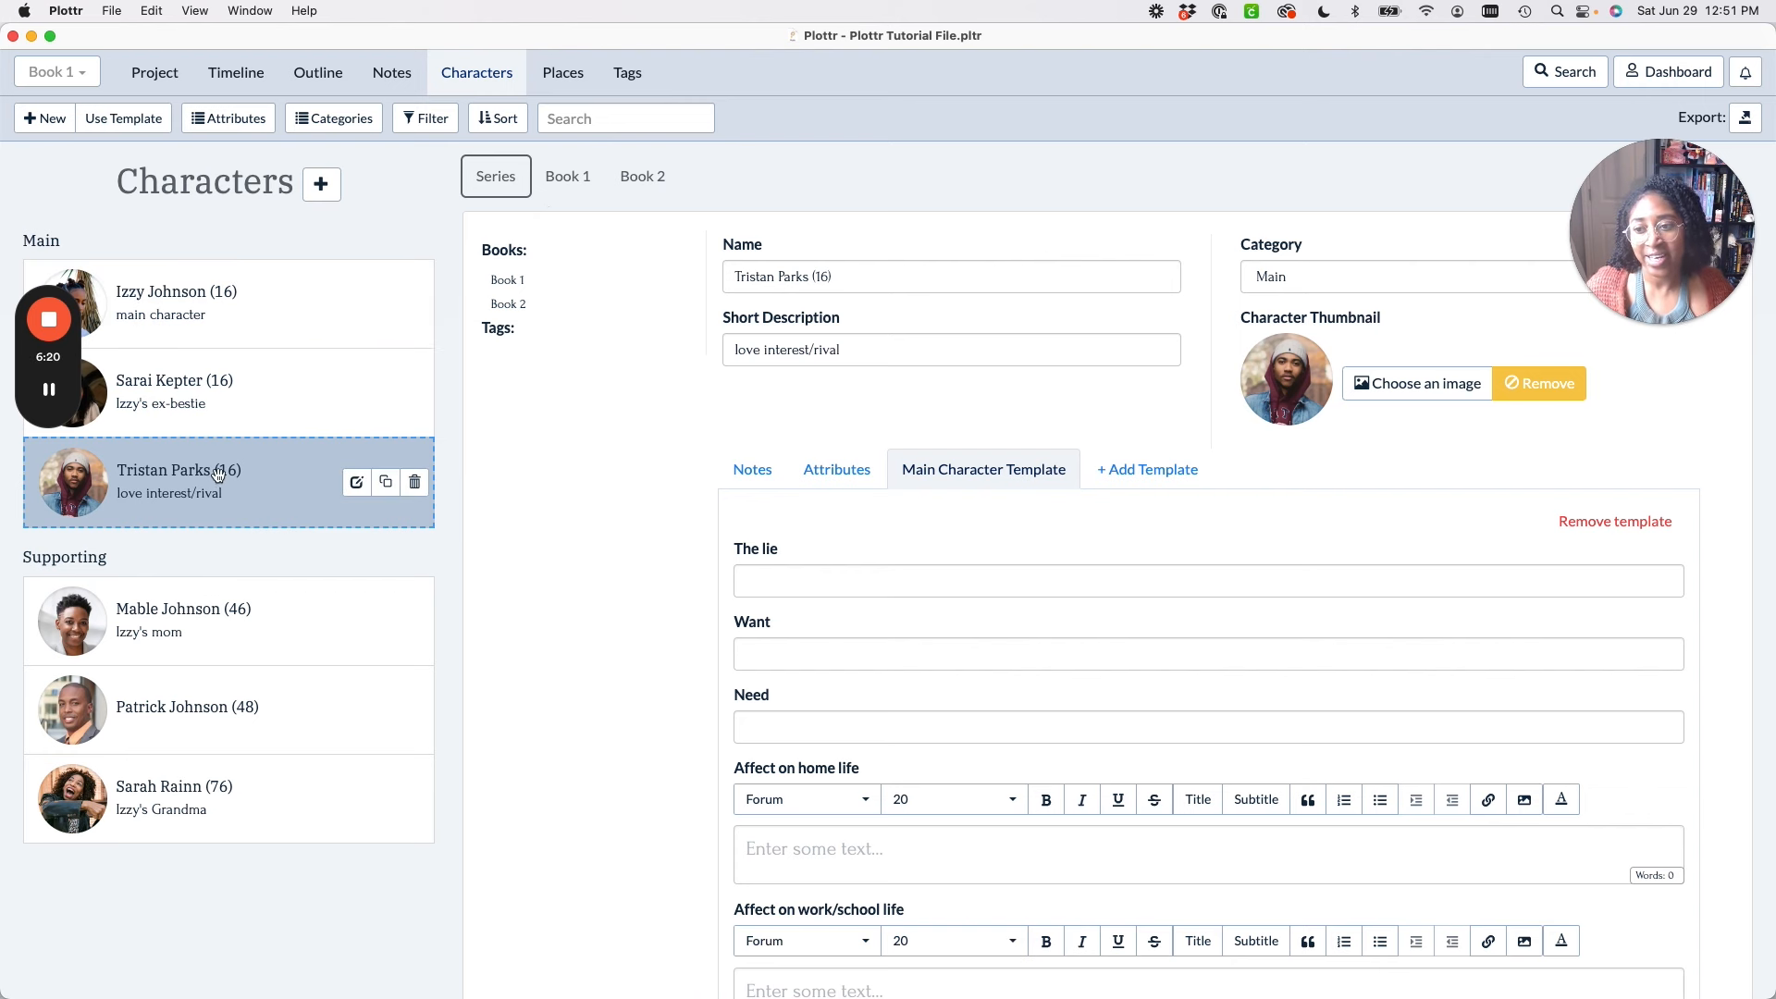
drag(219, 490, 224, 391)
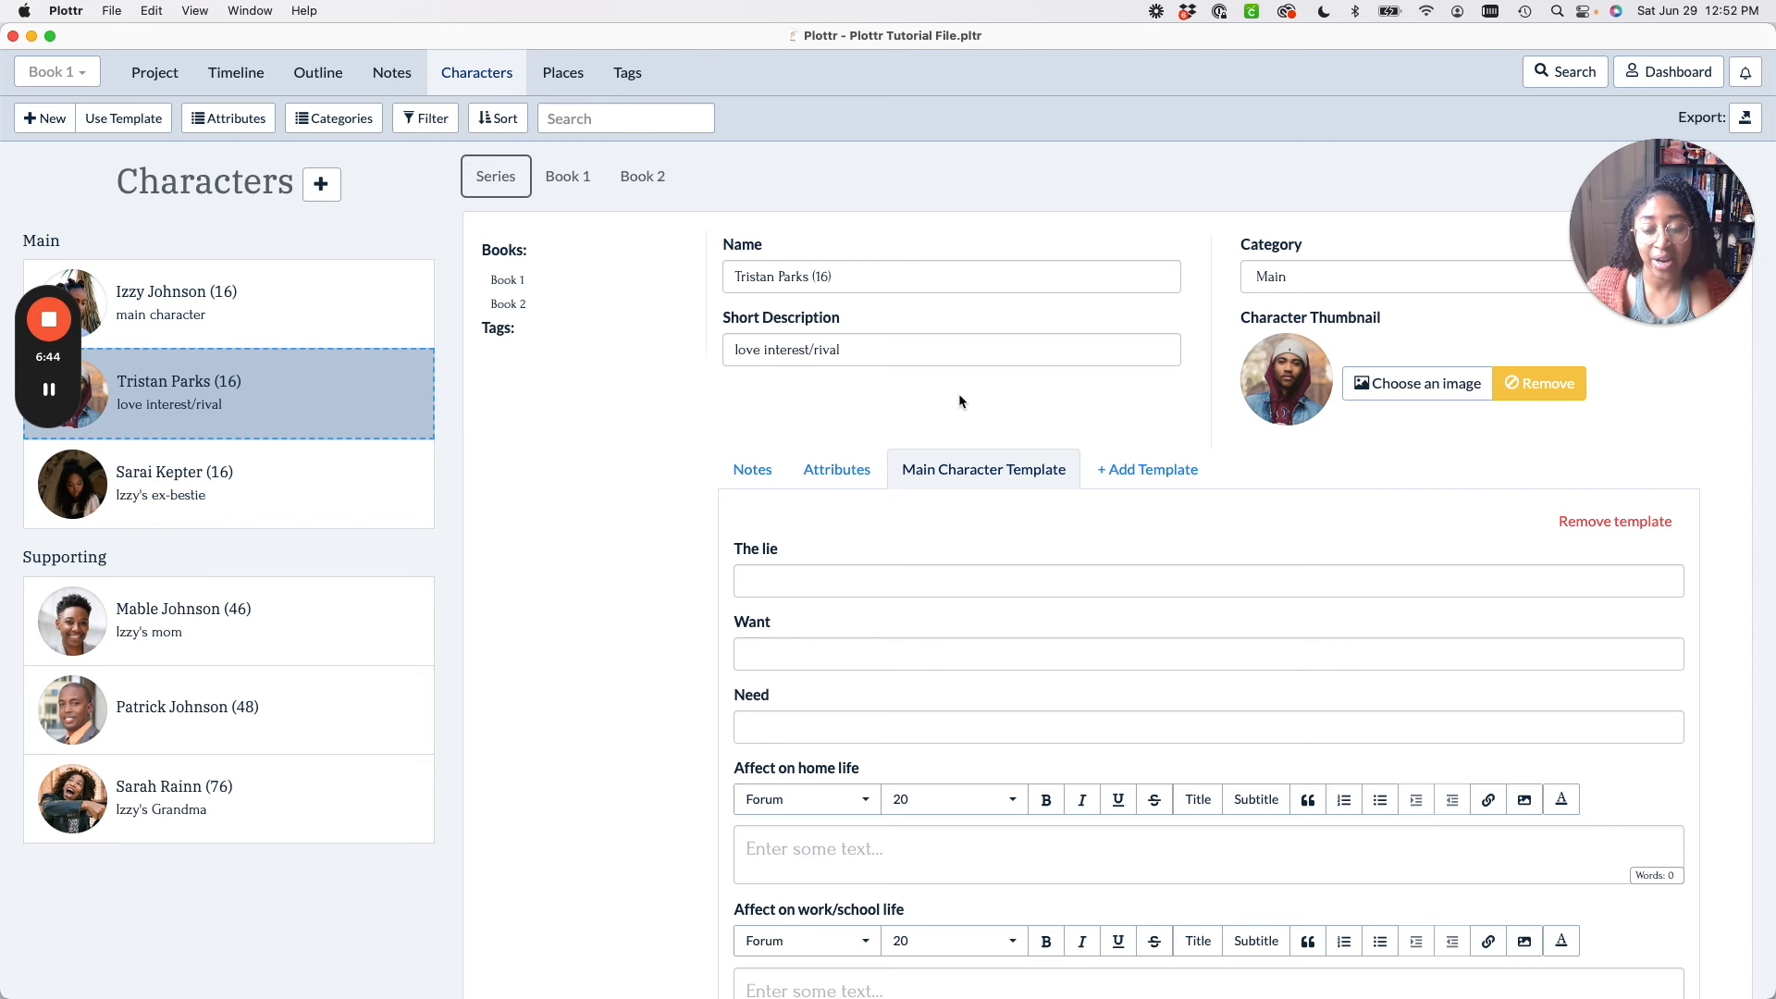
Review the remaining template fields of the love interest/rival and close the profile's editing form.
scroll(1633, 508, down, 2)
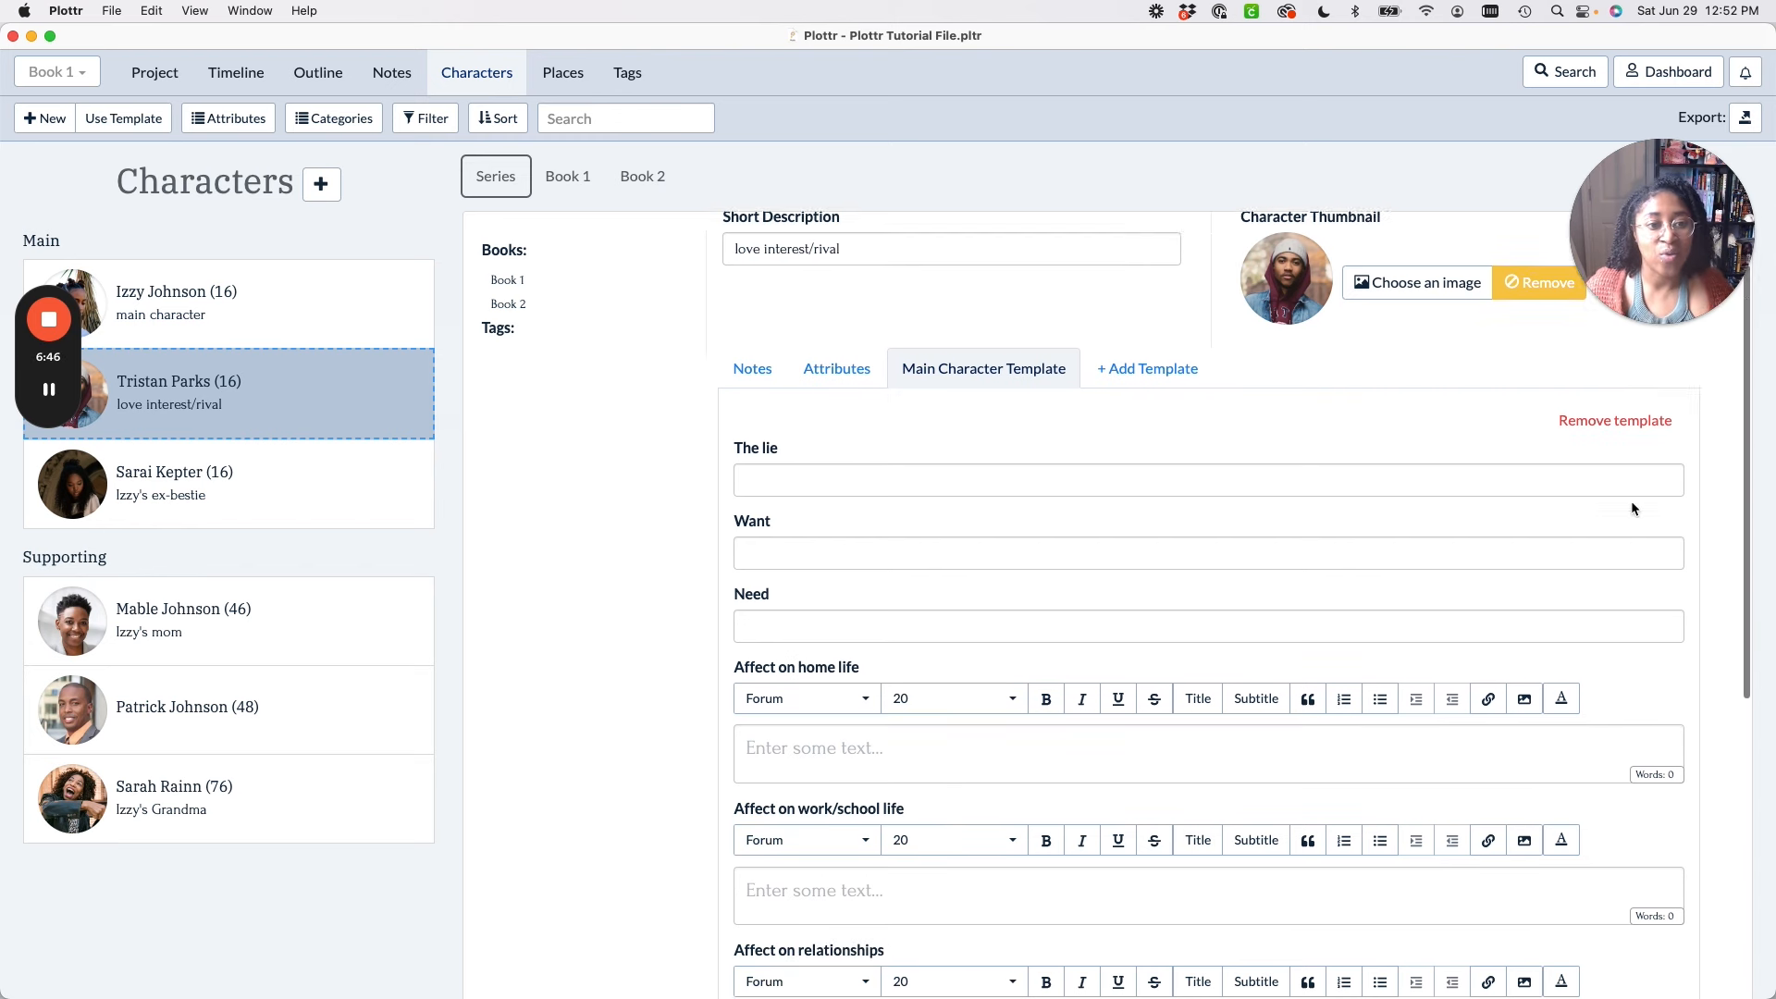
scroll(1630, 502, down, 10)
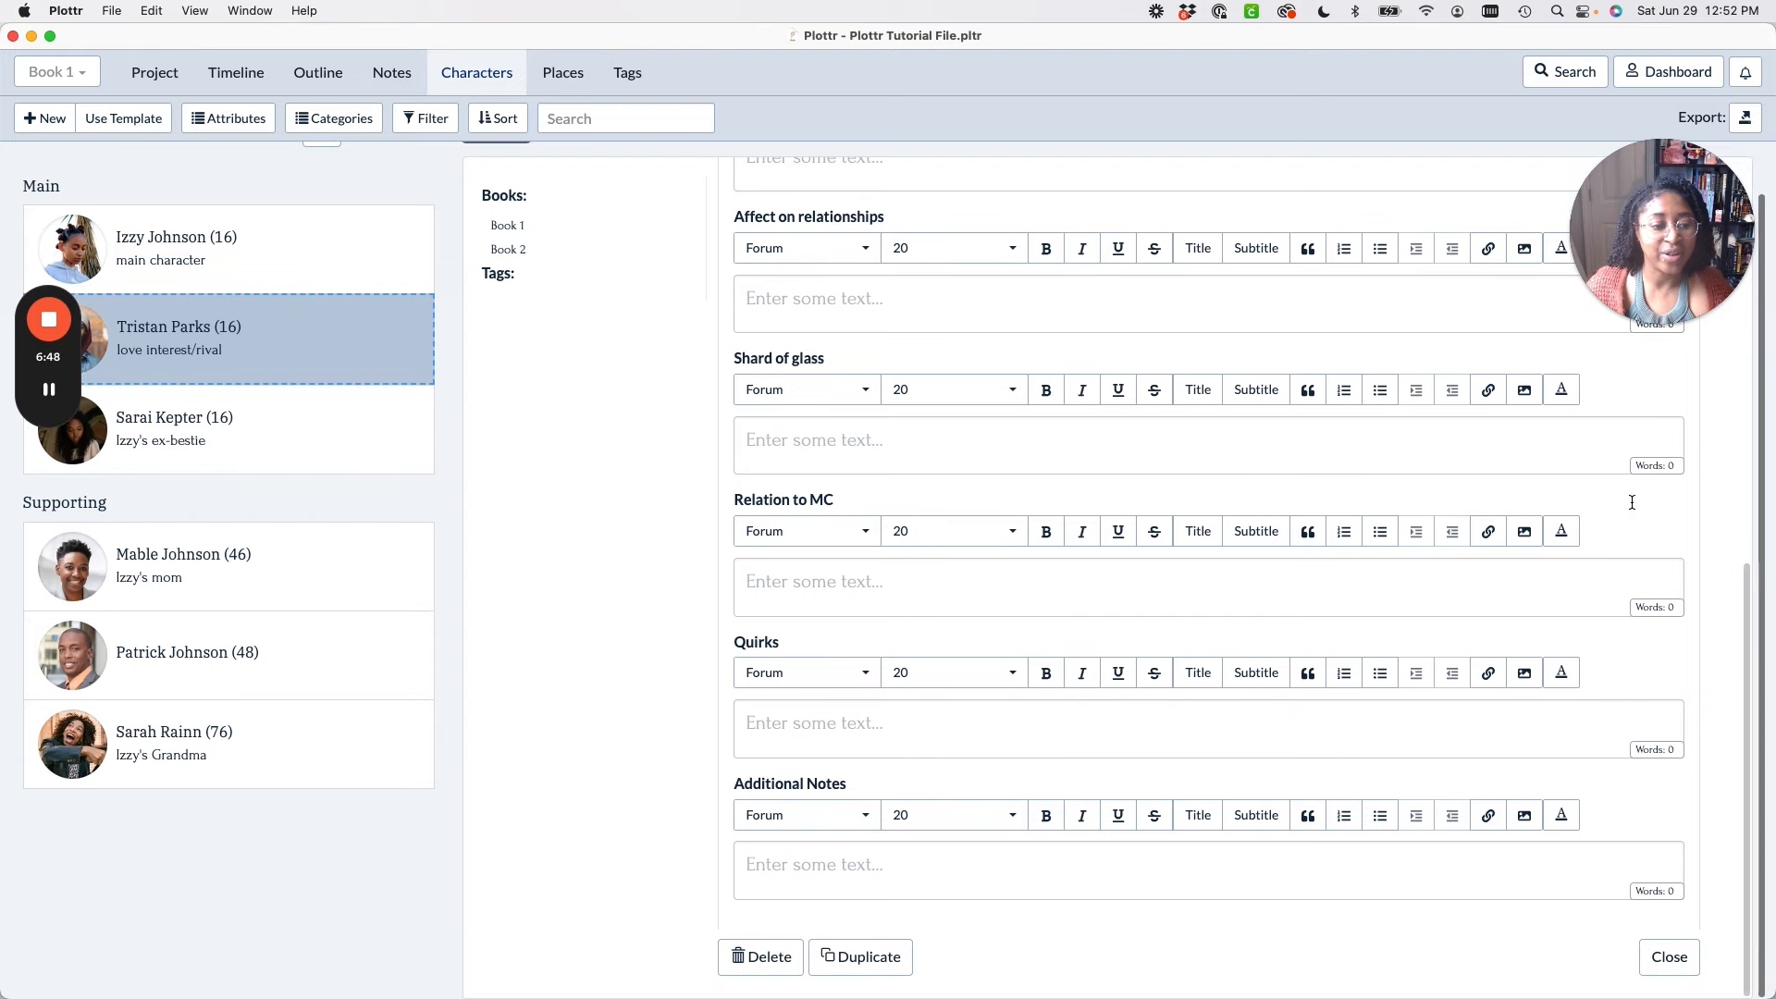
click(1665, 960)
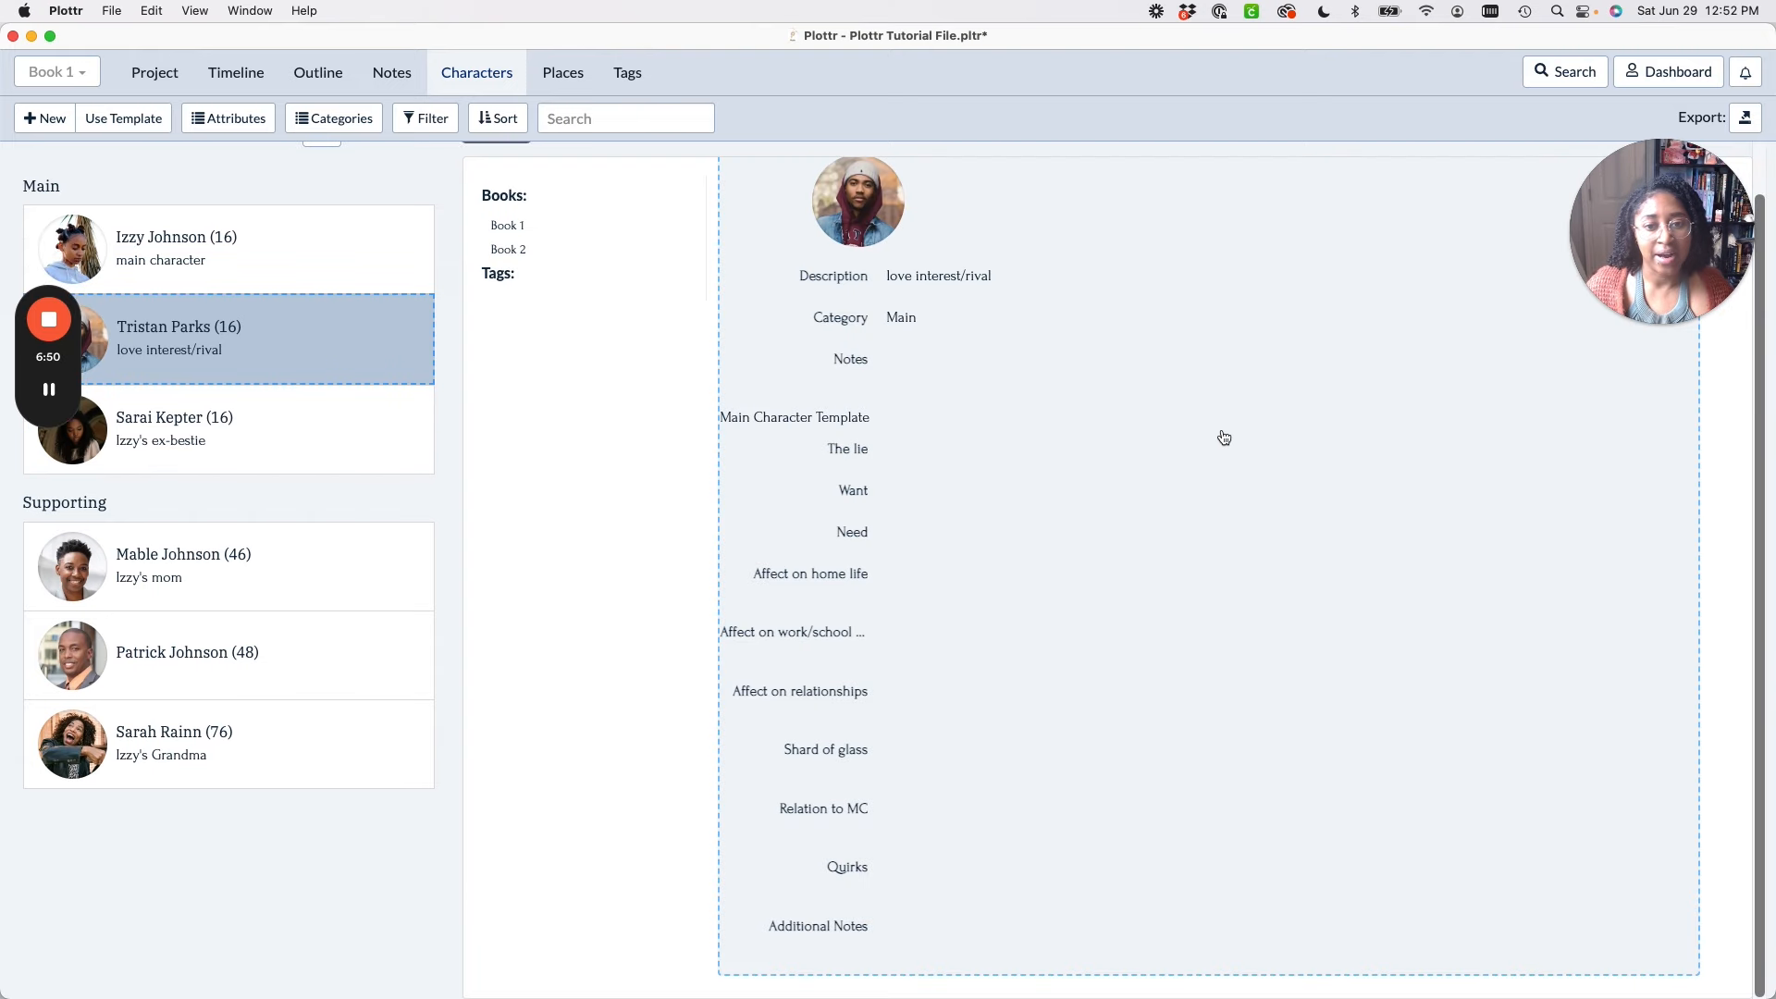
scroll(970, 312, up, 2)
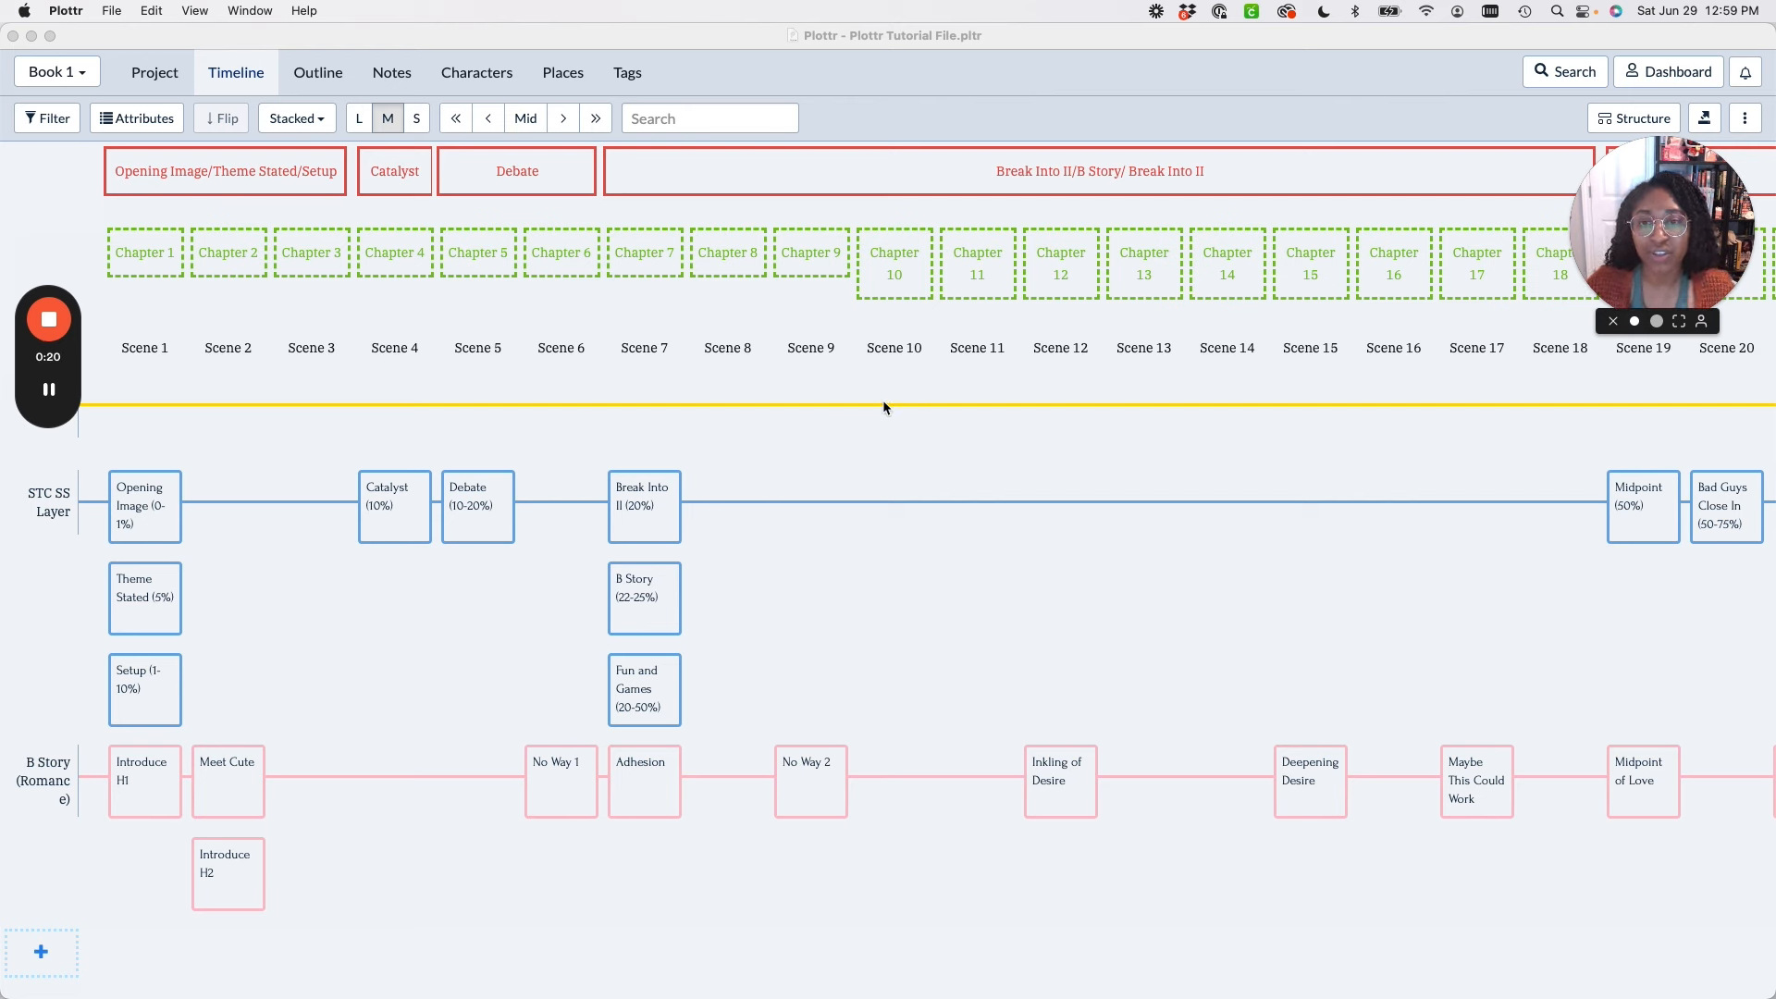
Review the act, chapter and scene levels in the Restructure Timeline dialog, then discard without restructuring.
click(1165, 583)
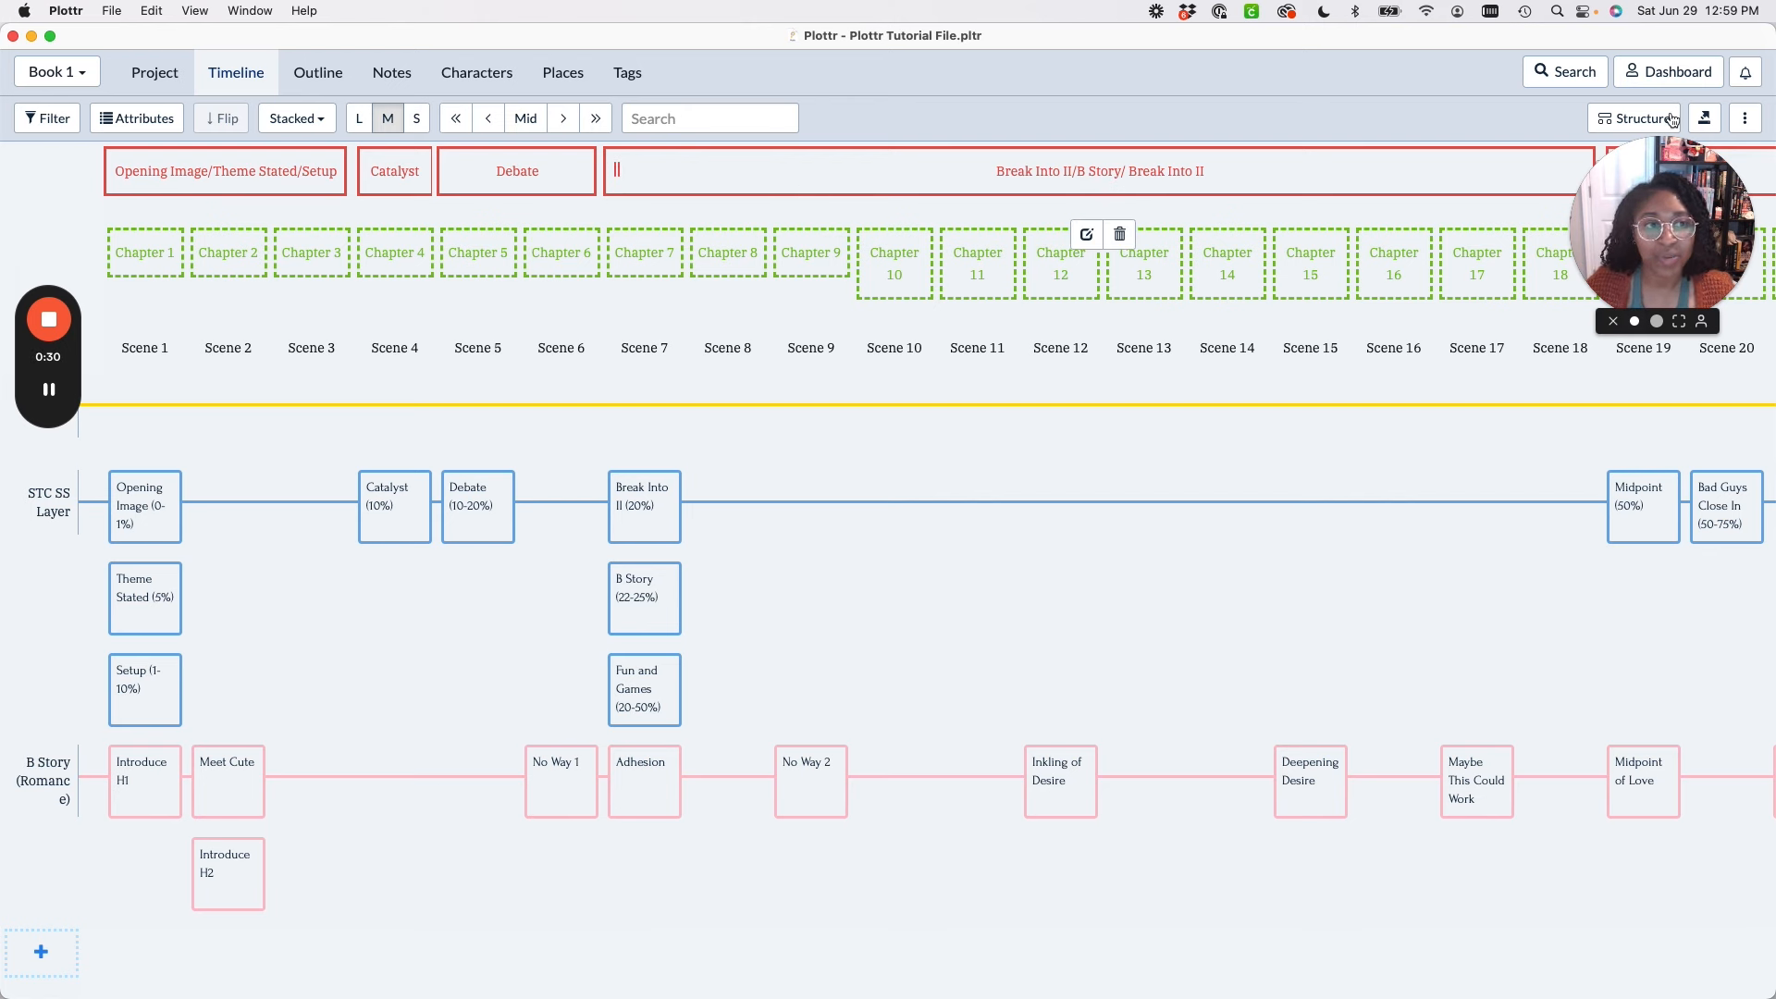
click(1747, 128)
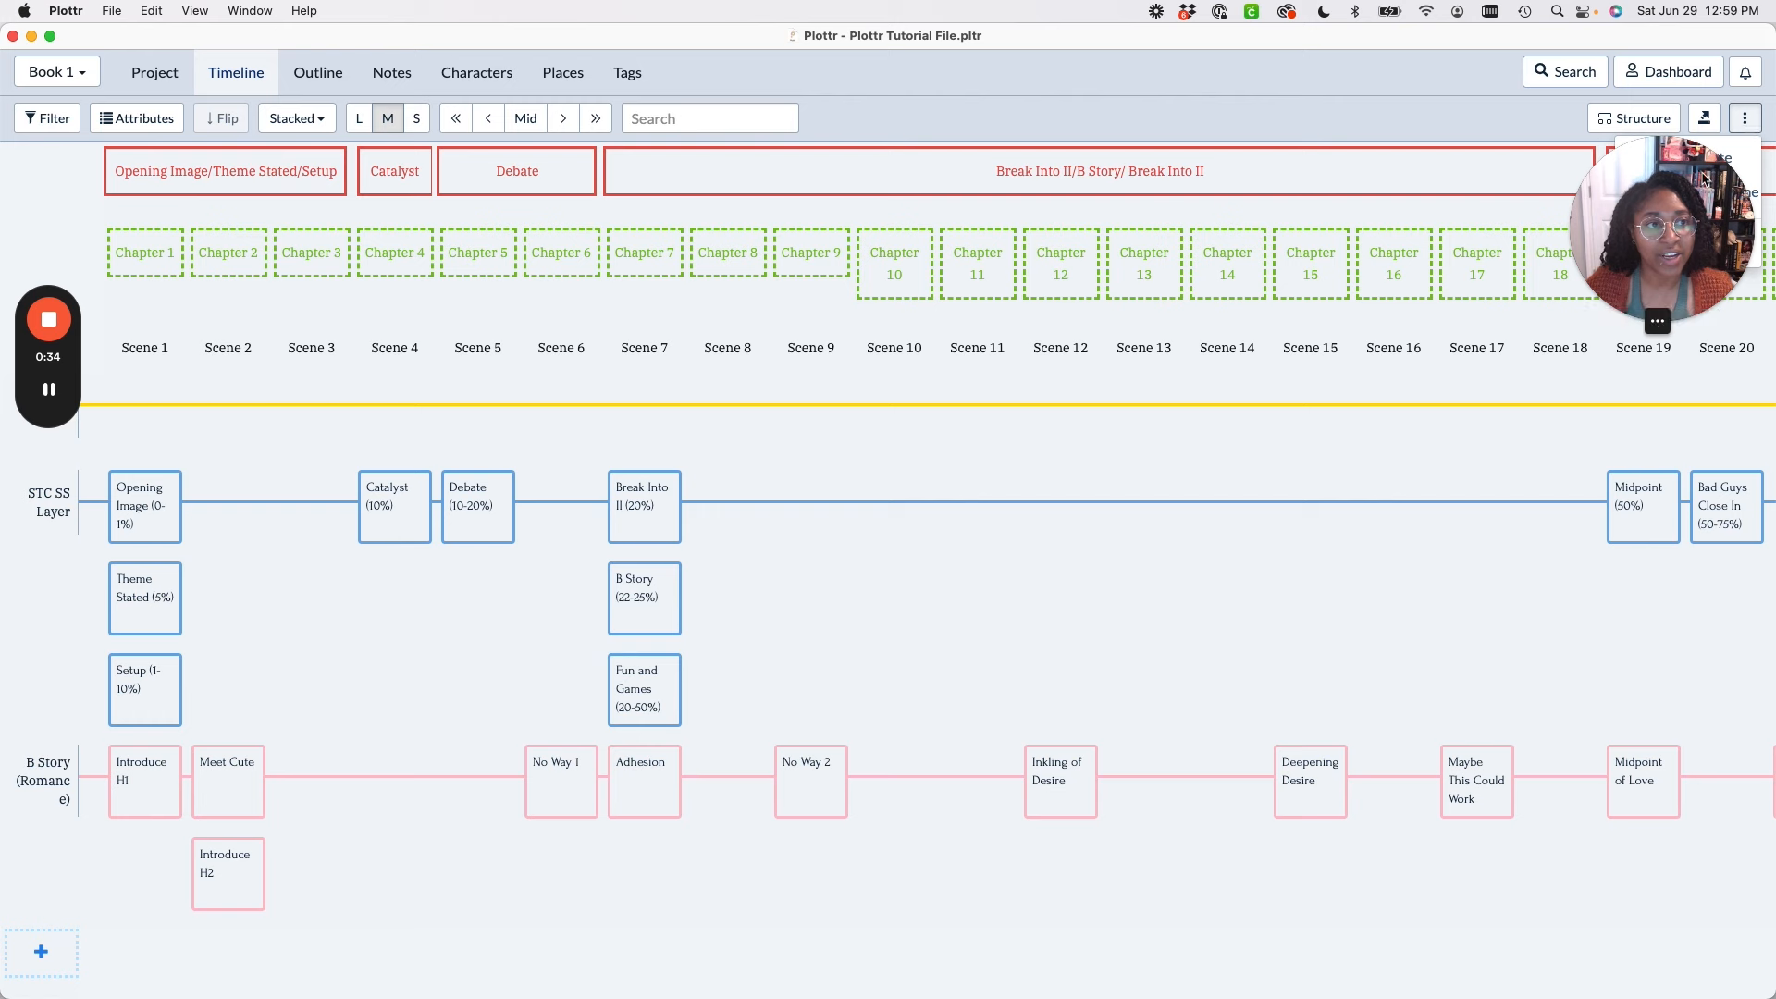
drag(1665, 231, 1483, 228)
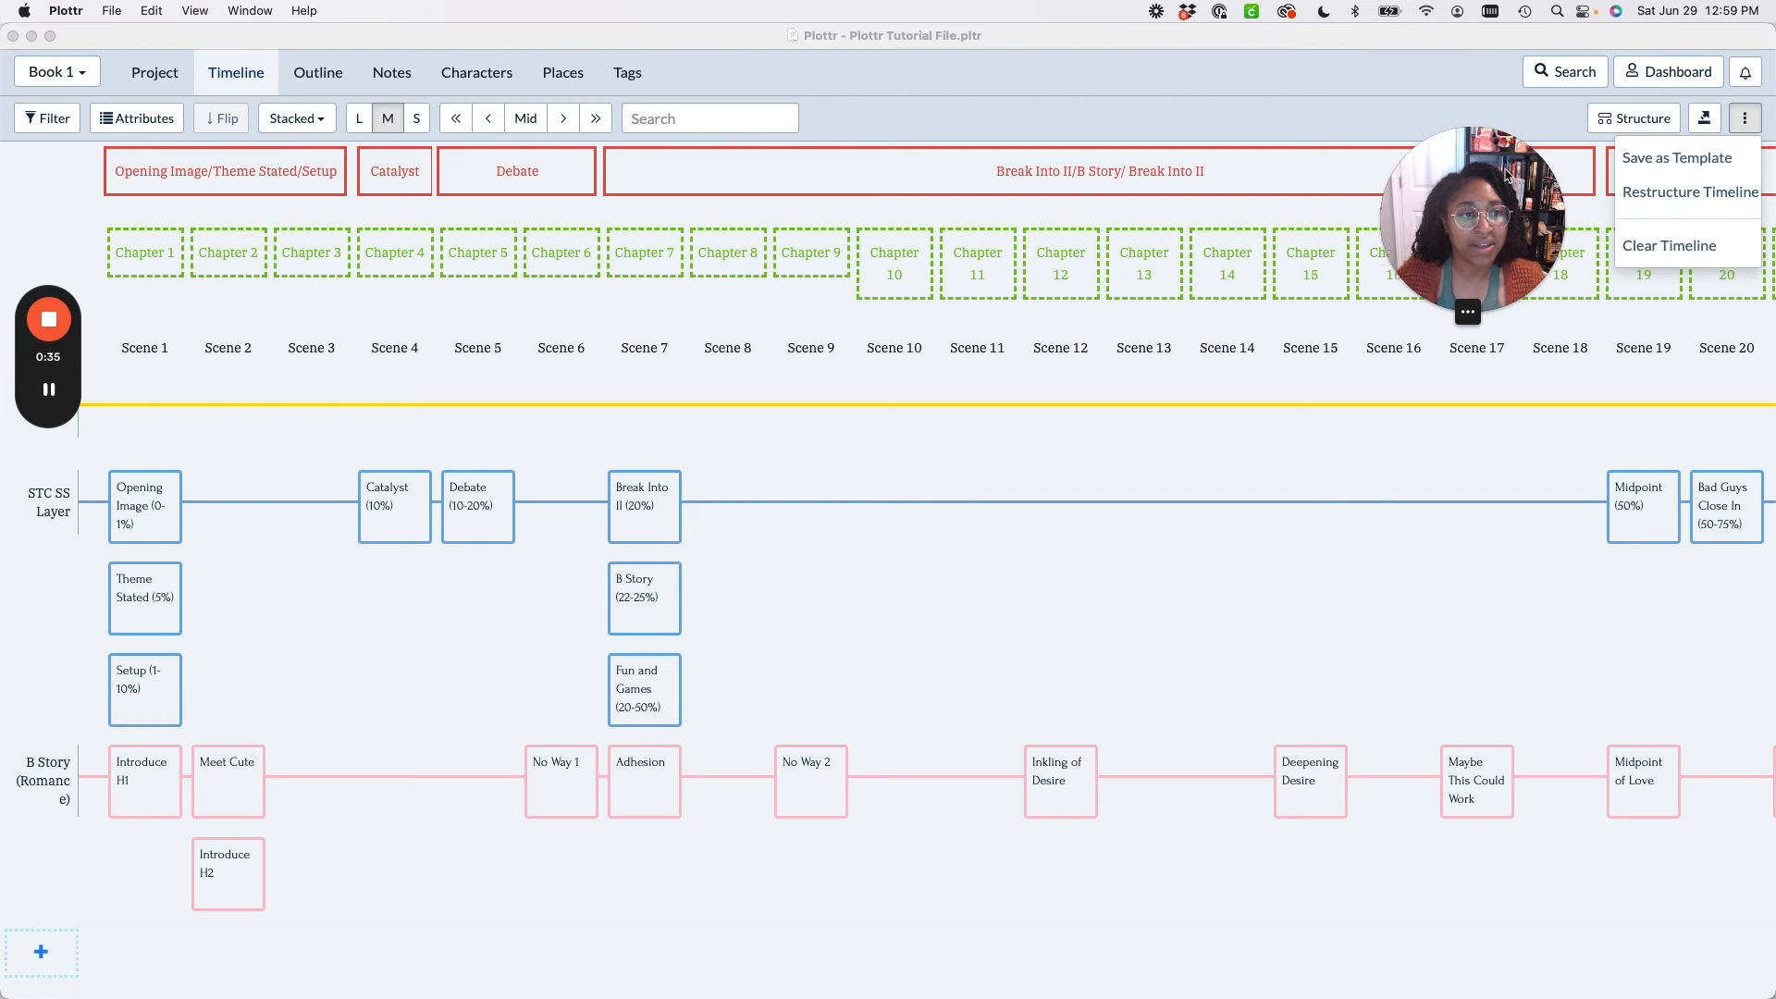
click(1705, 199)
click(1705, 196)
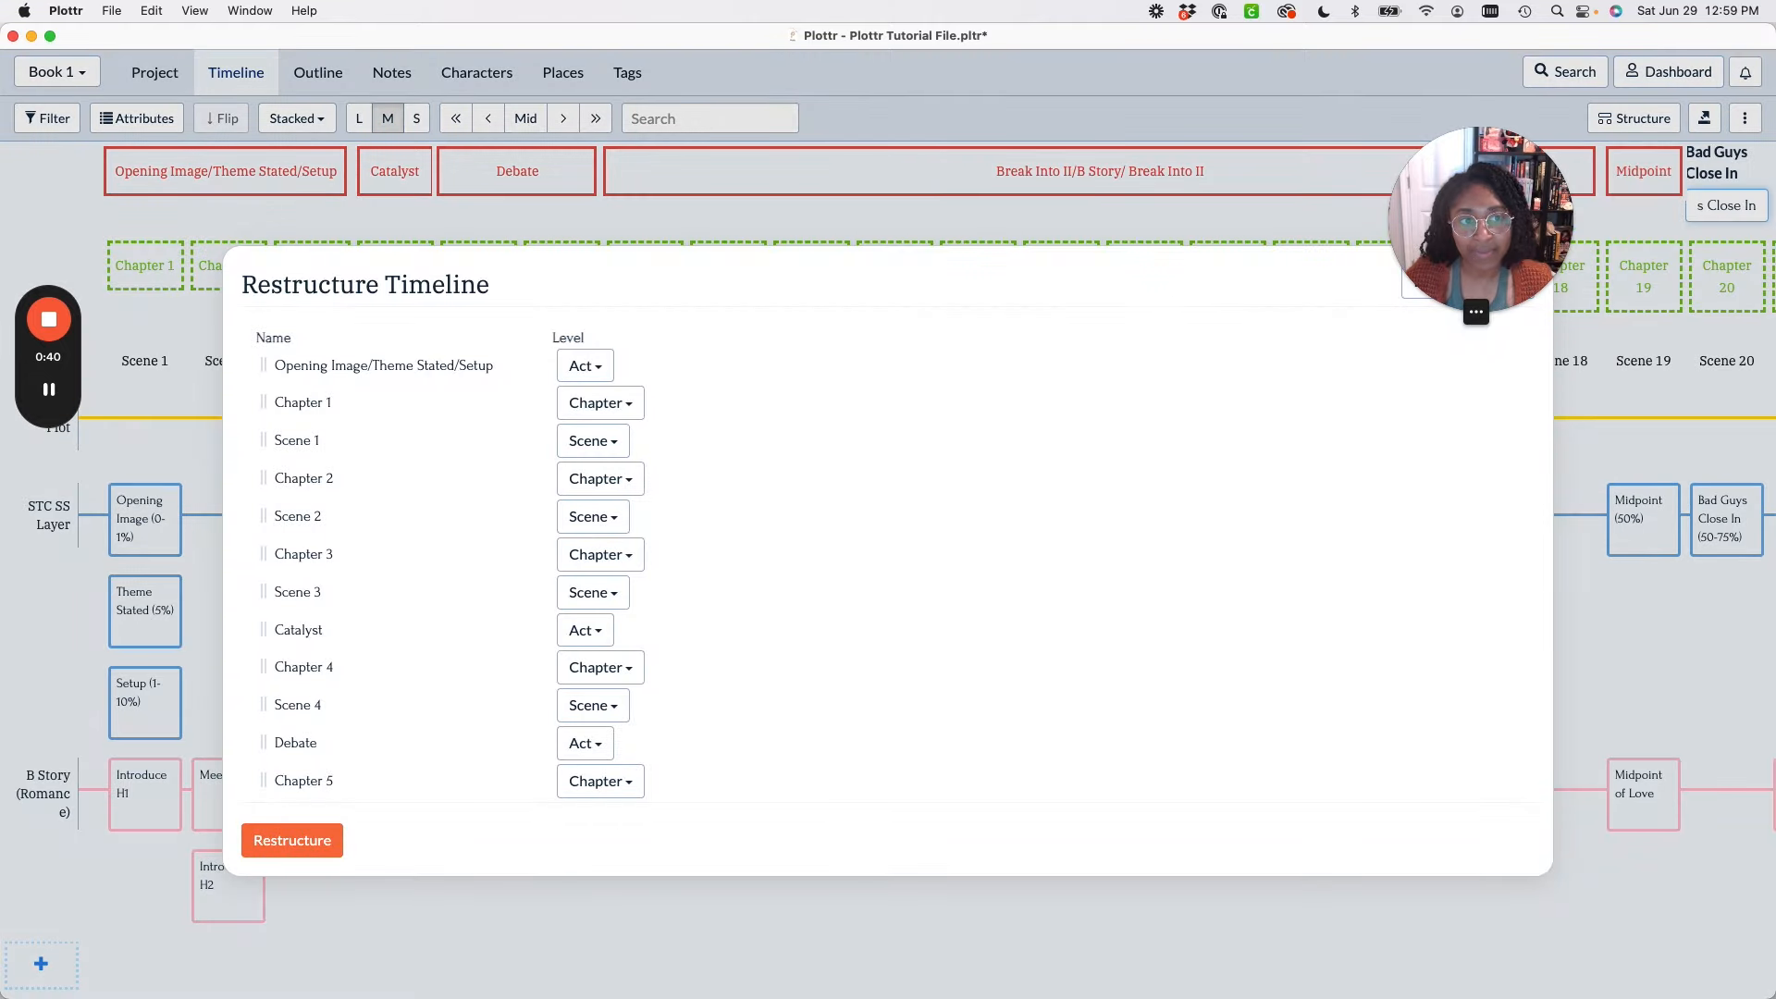
scroll(483, 560, down, 5)
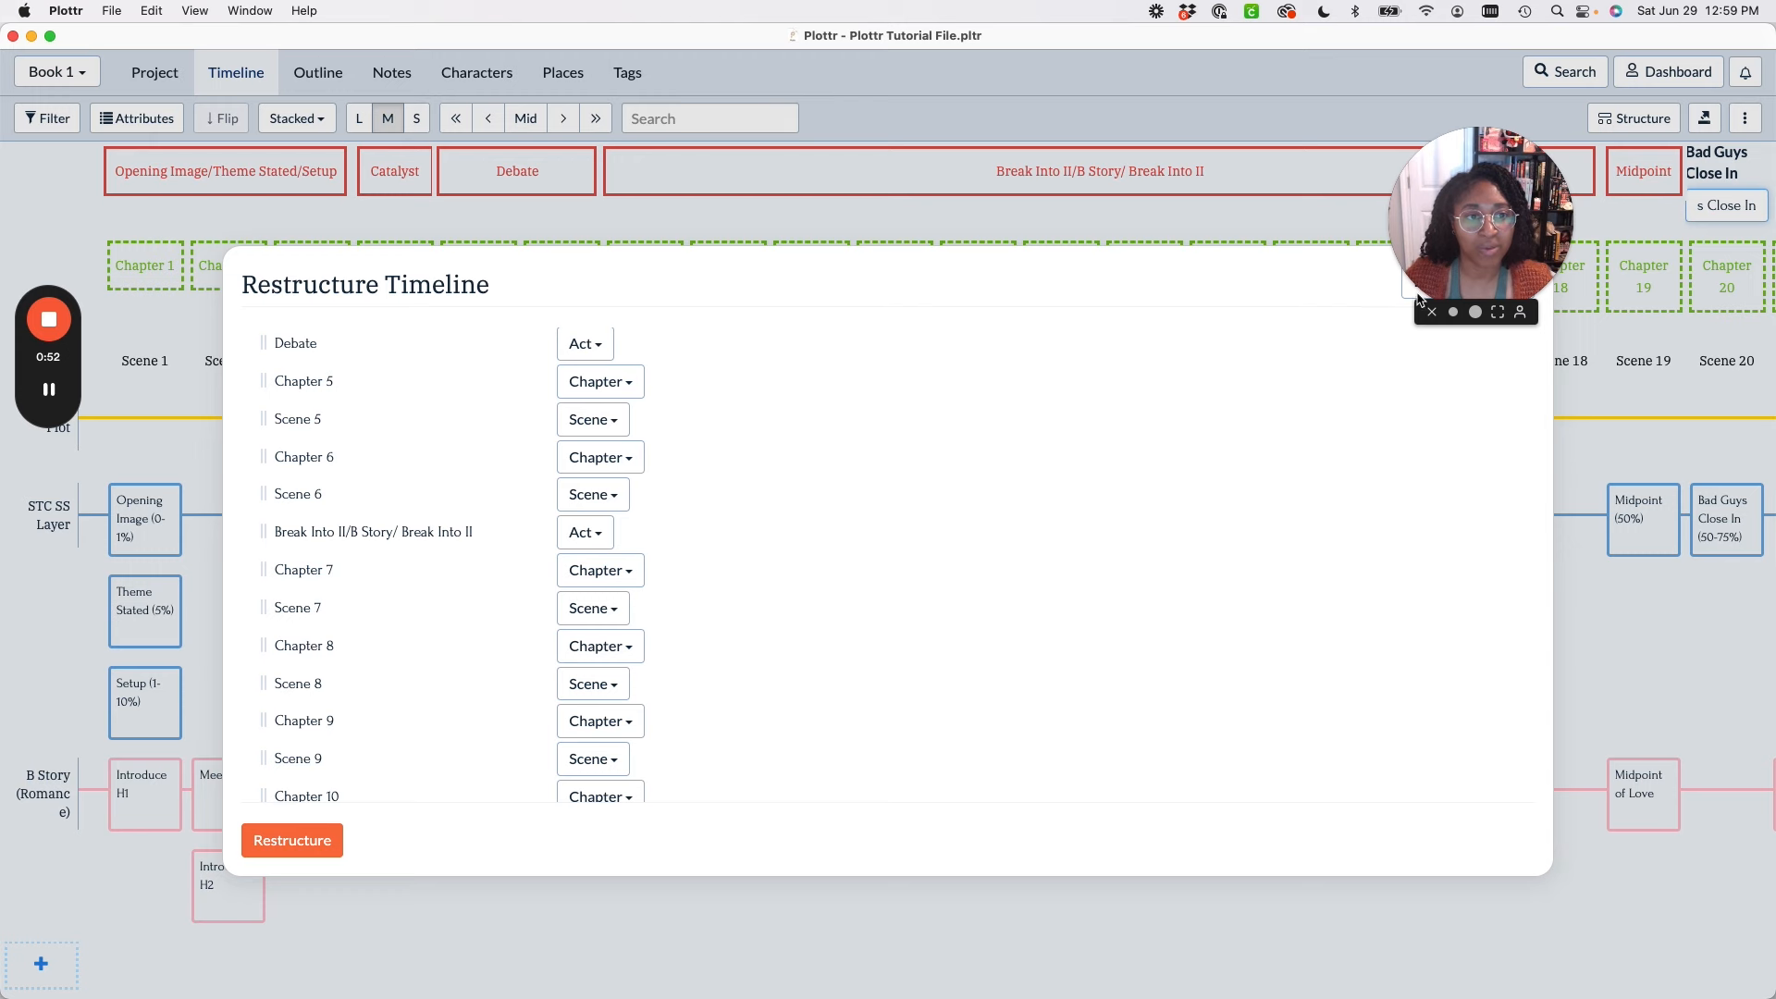
drag(1540, 202, 1722, 206)
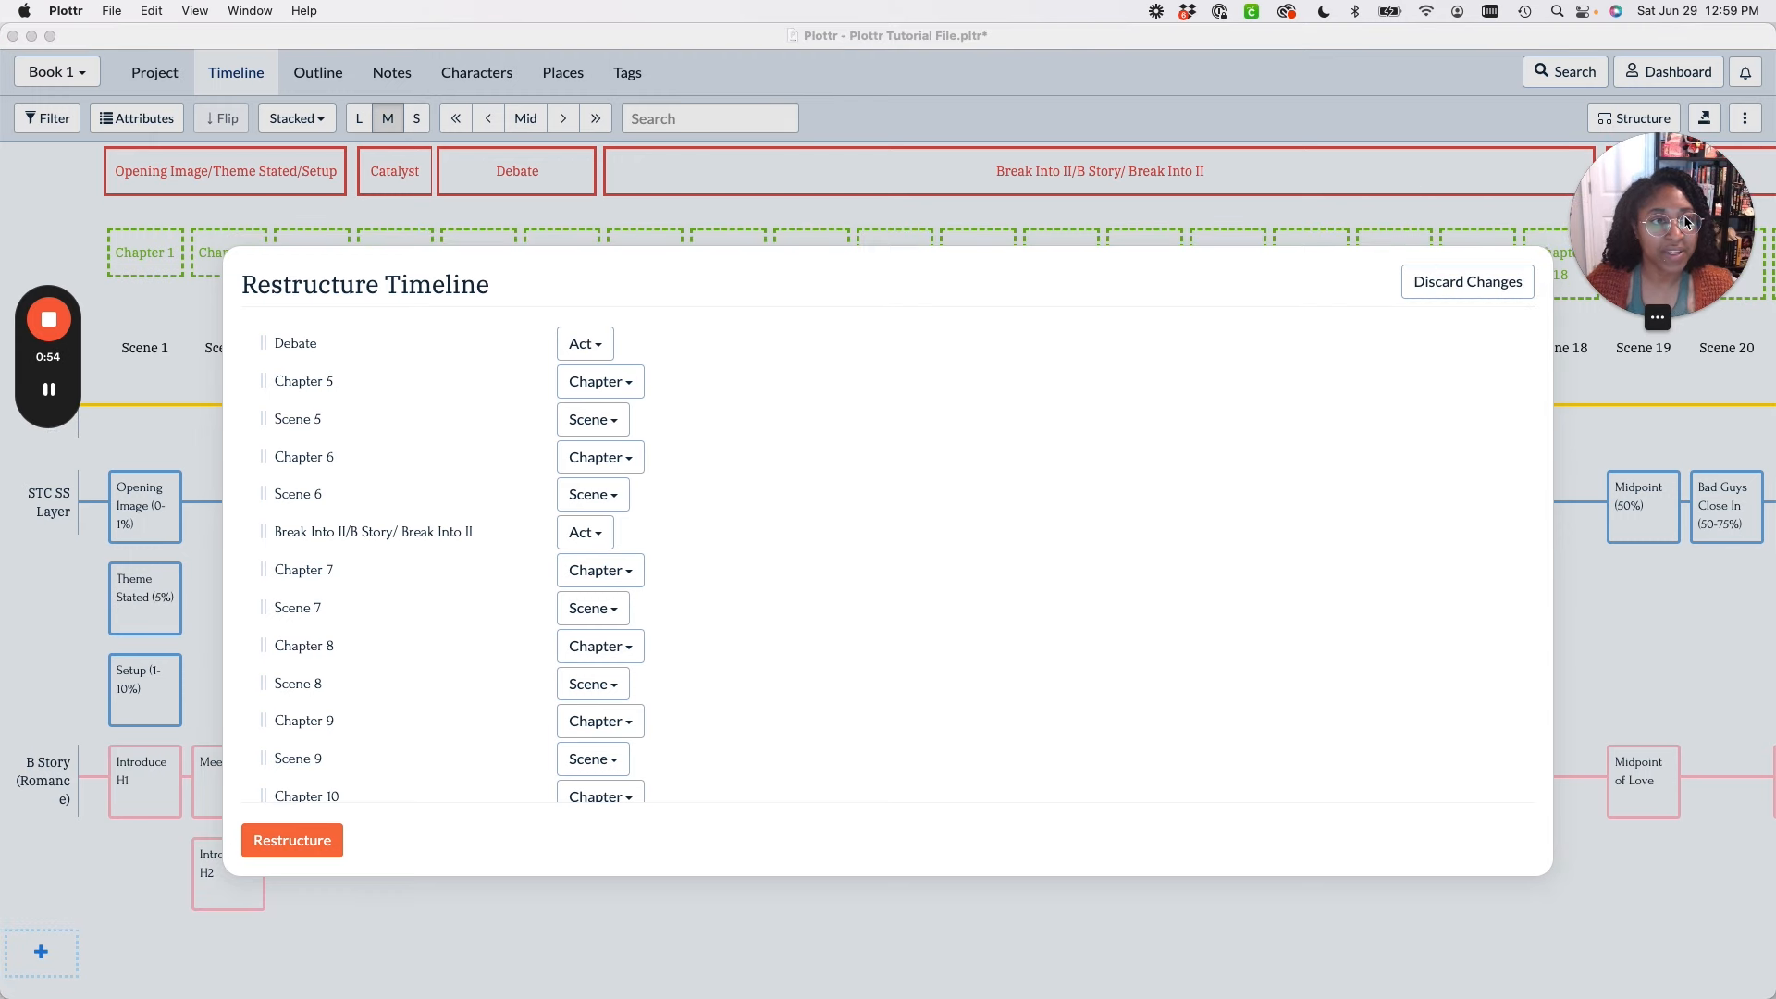
click(1454, 289)
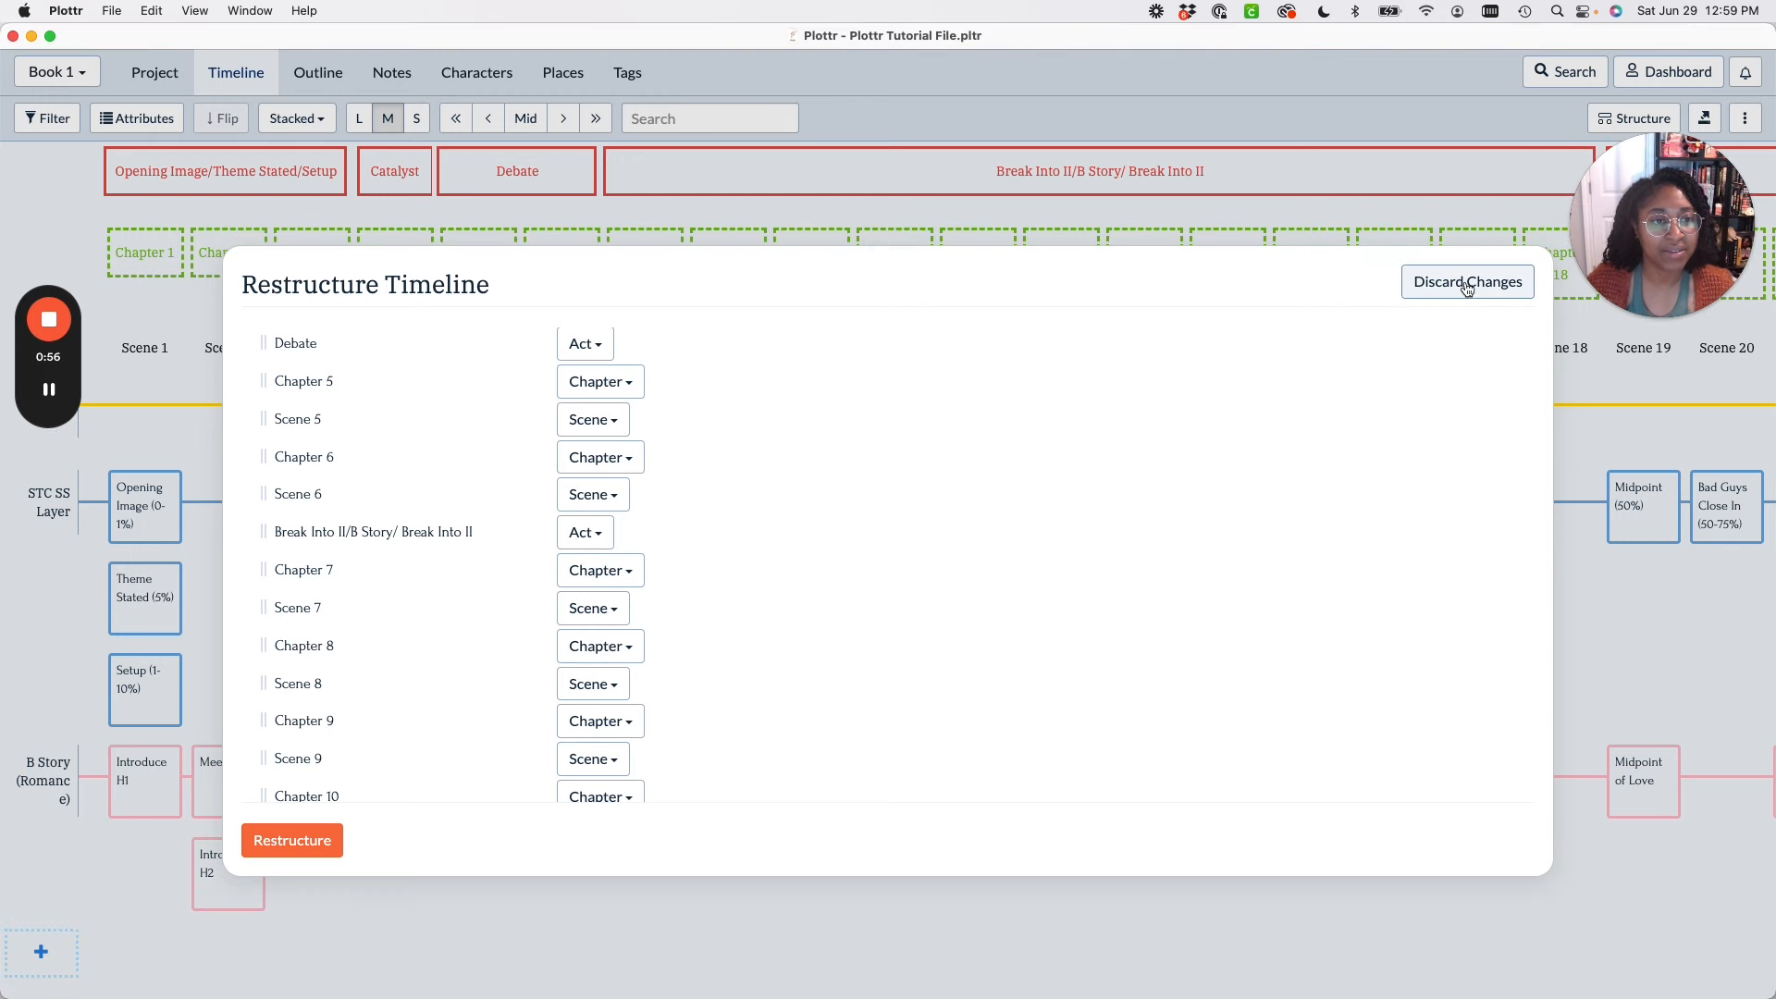
click(1468, 289)
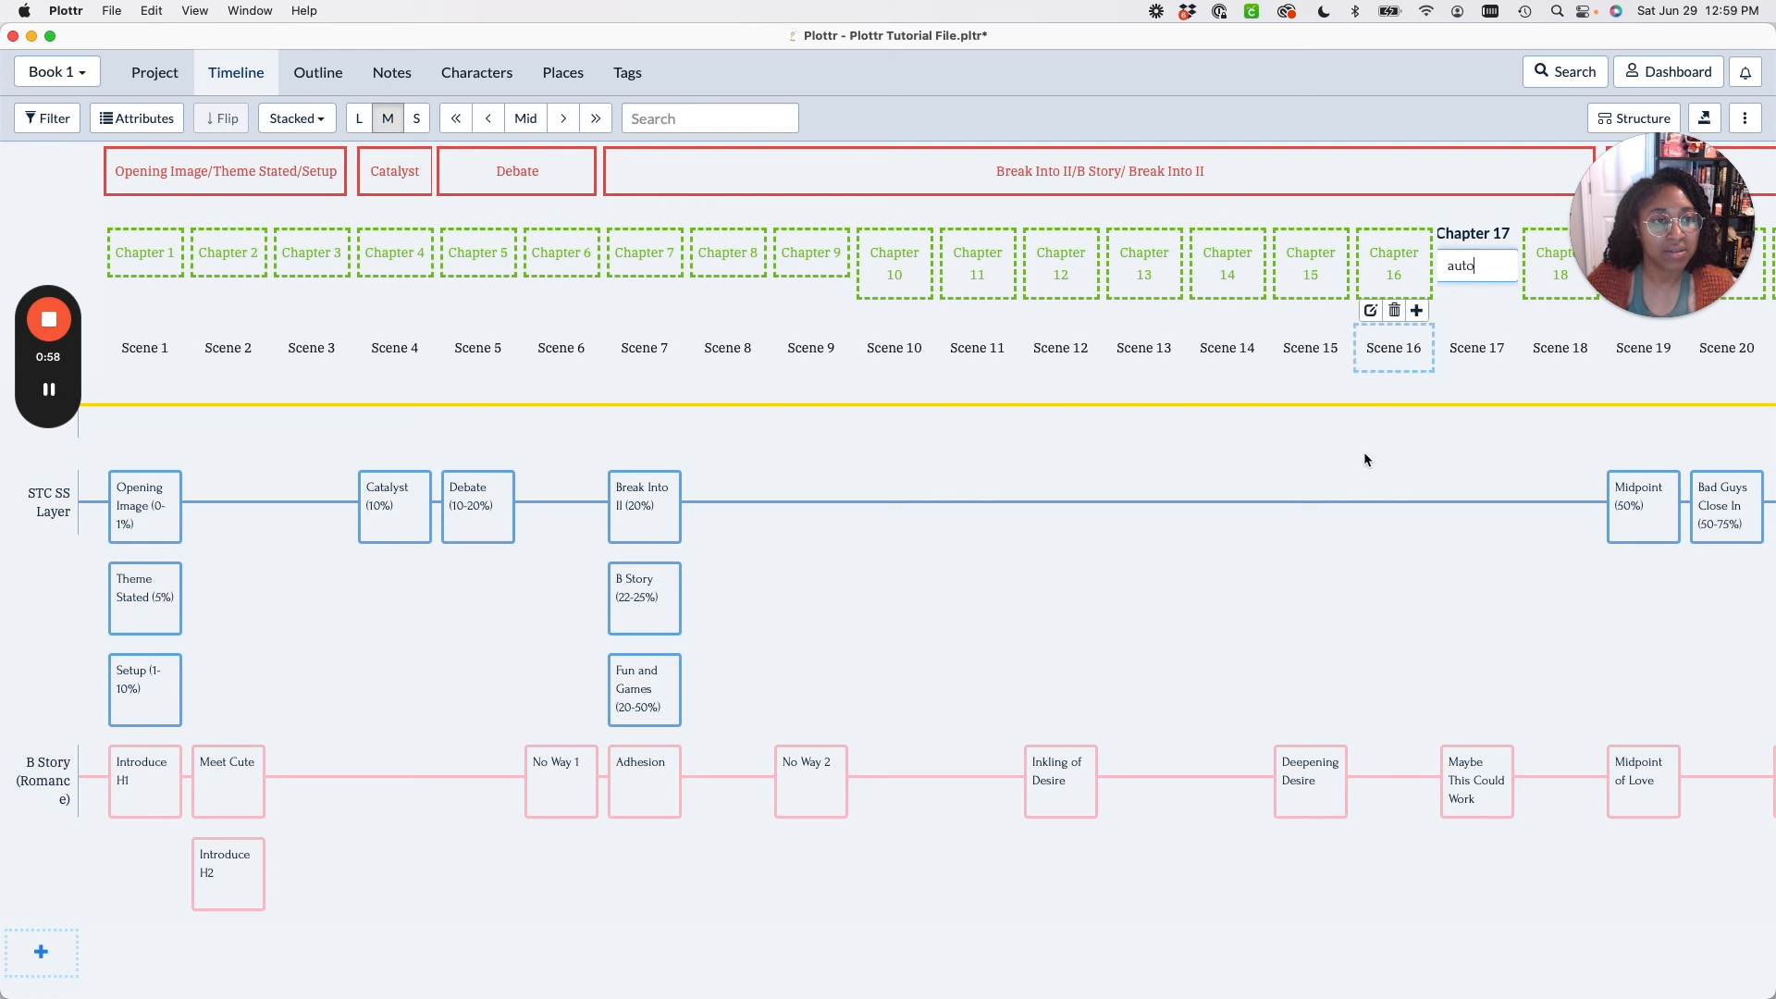
click(1347, 564)
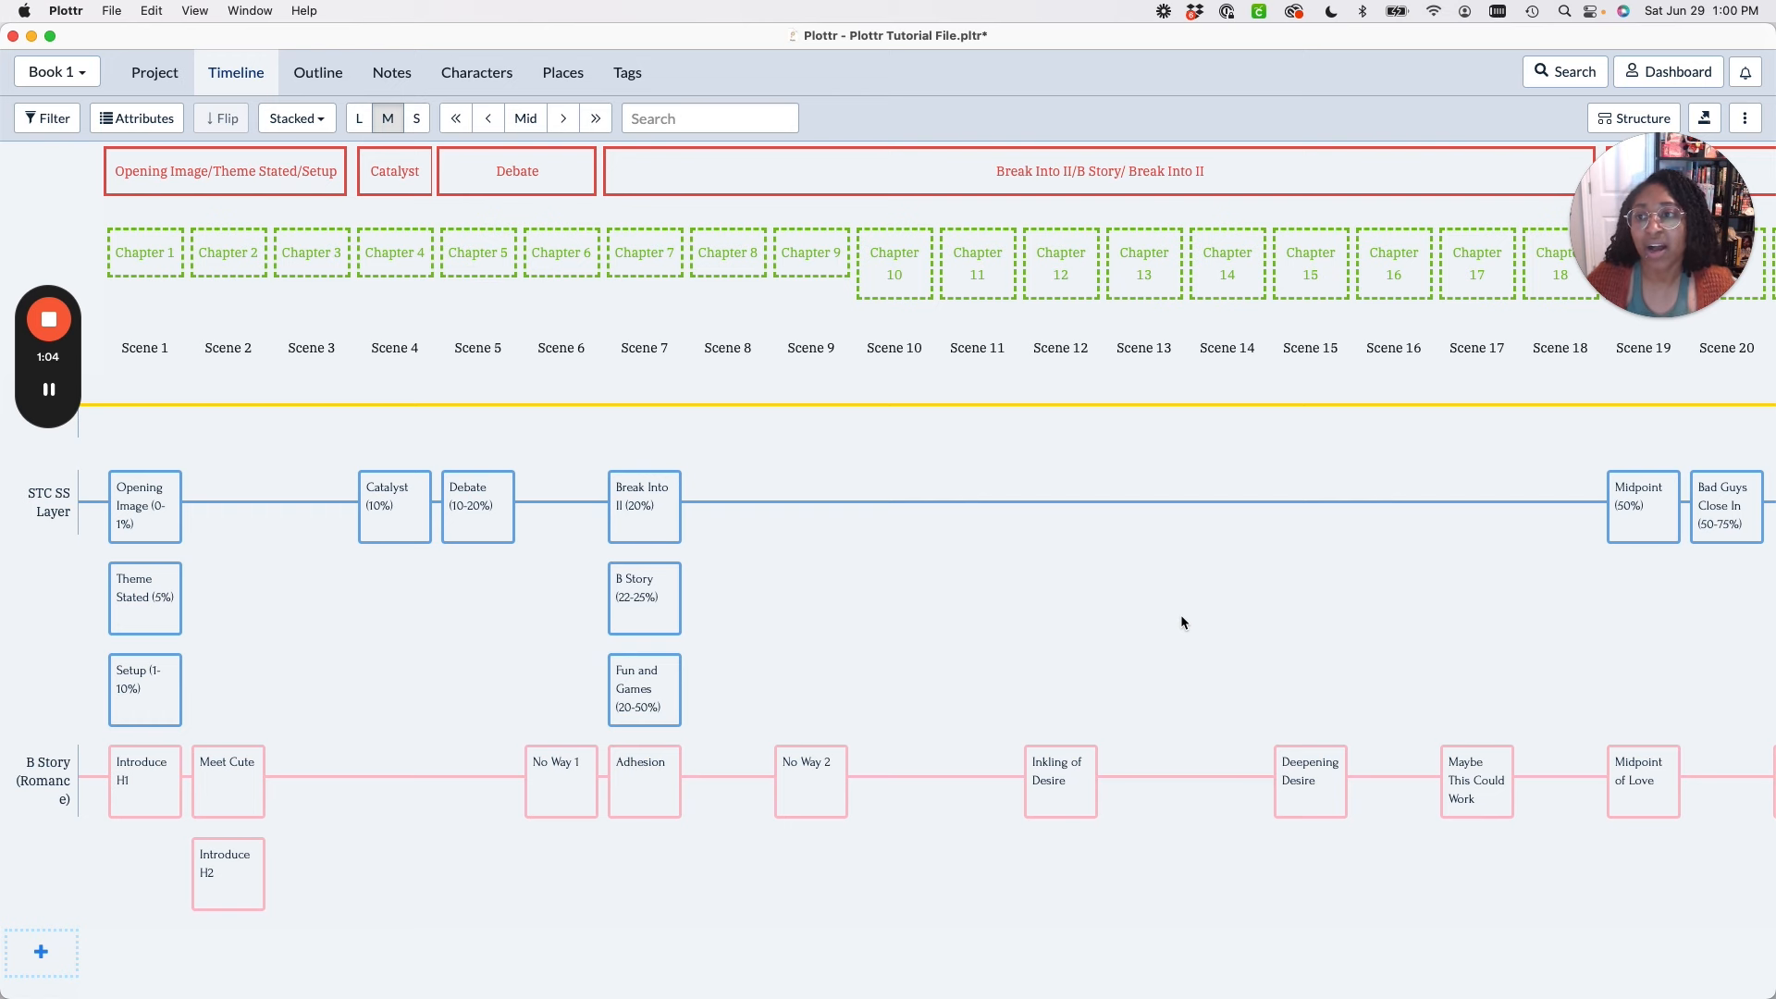
Read the note previews of the STC SS Layer's scene cards, including Theme Stated, Setup and Fun and Games.
scroll(1183, 619, down, 1)
scroll(1181, 614, up, 1)
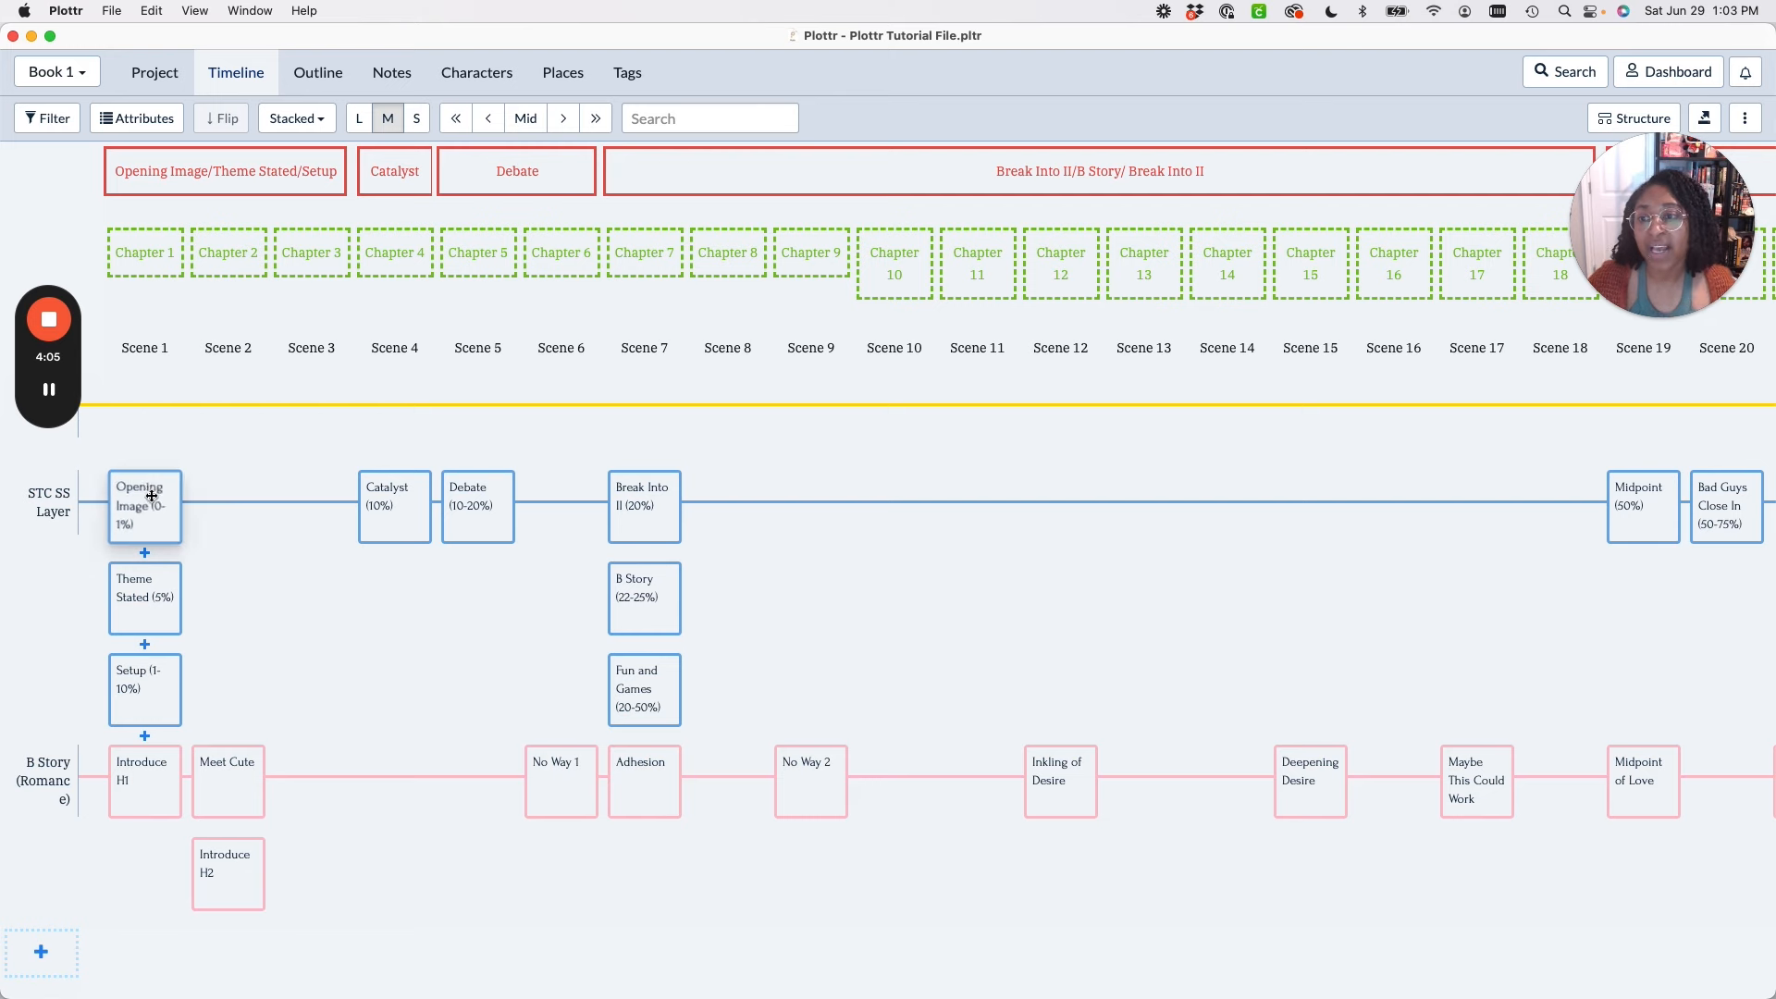
mouse_move(150, 501)
mouse_move(145, 600)
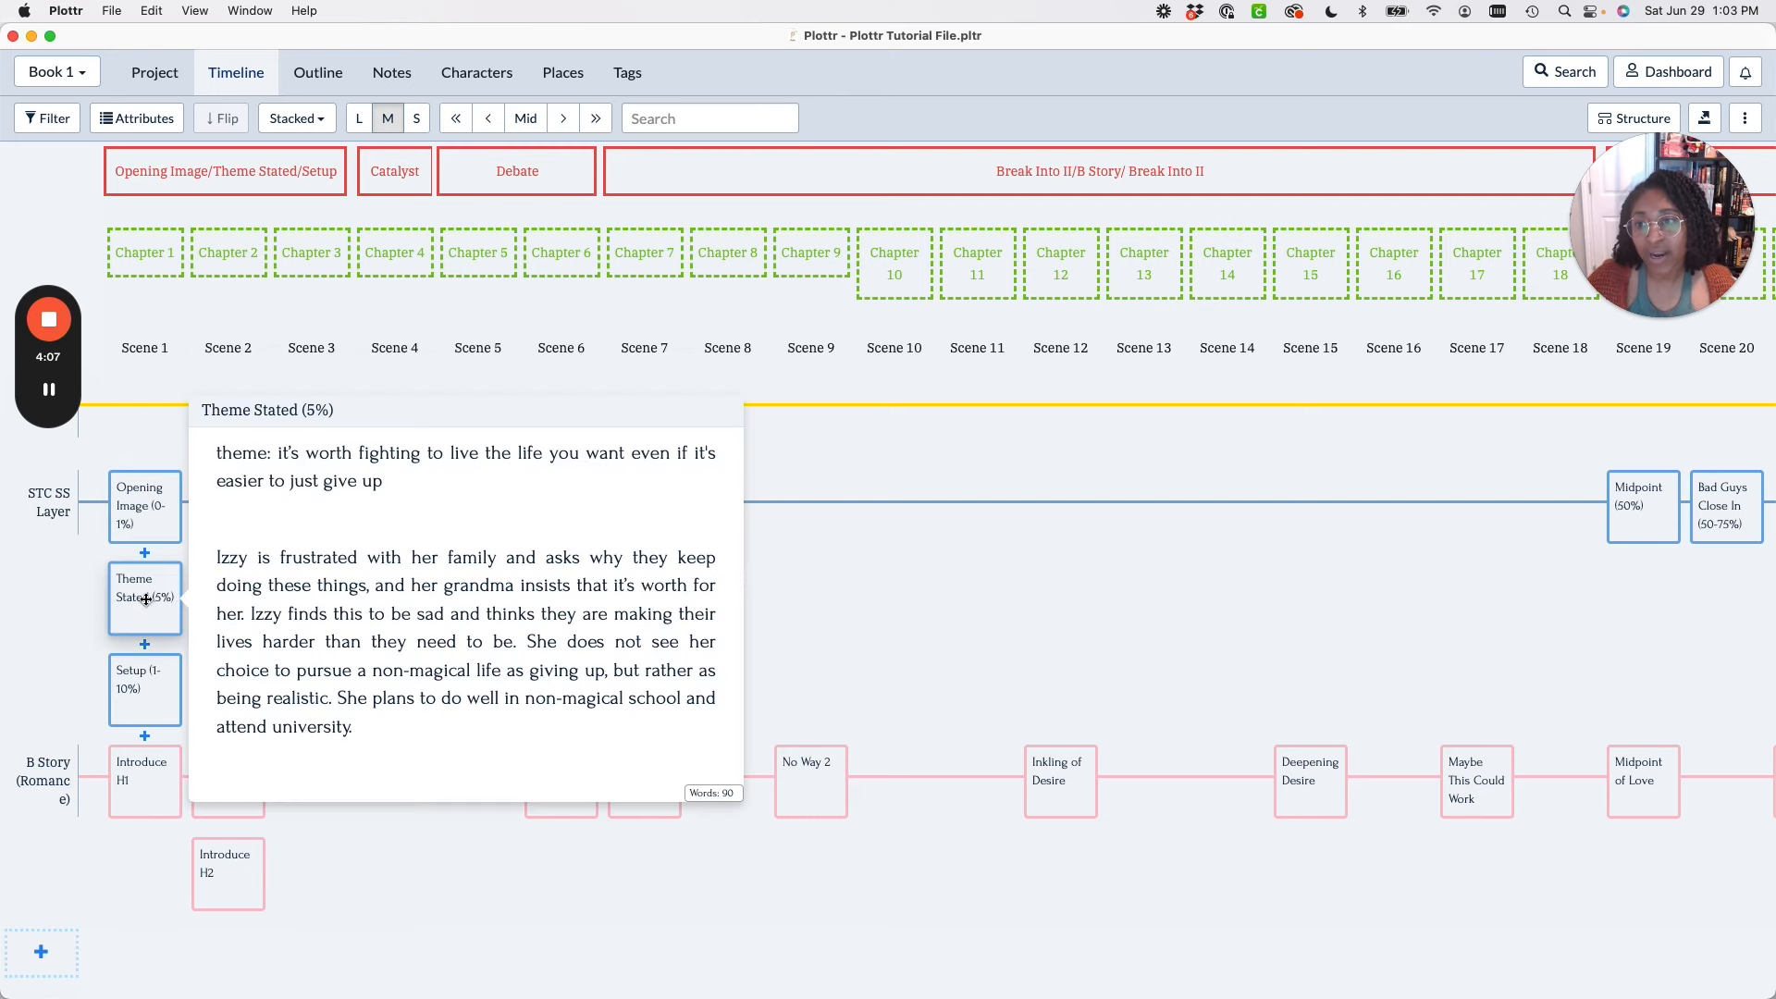
mouse_move(136, 705)
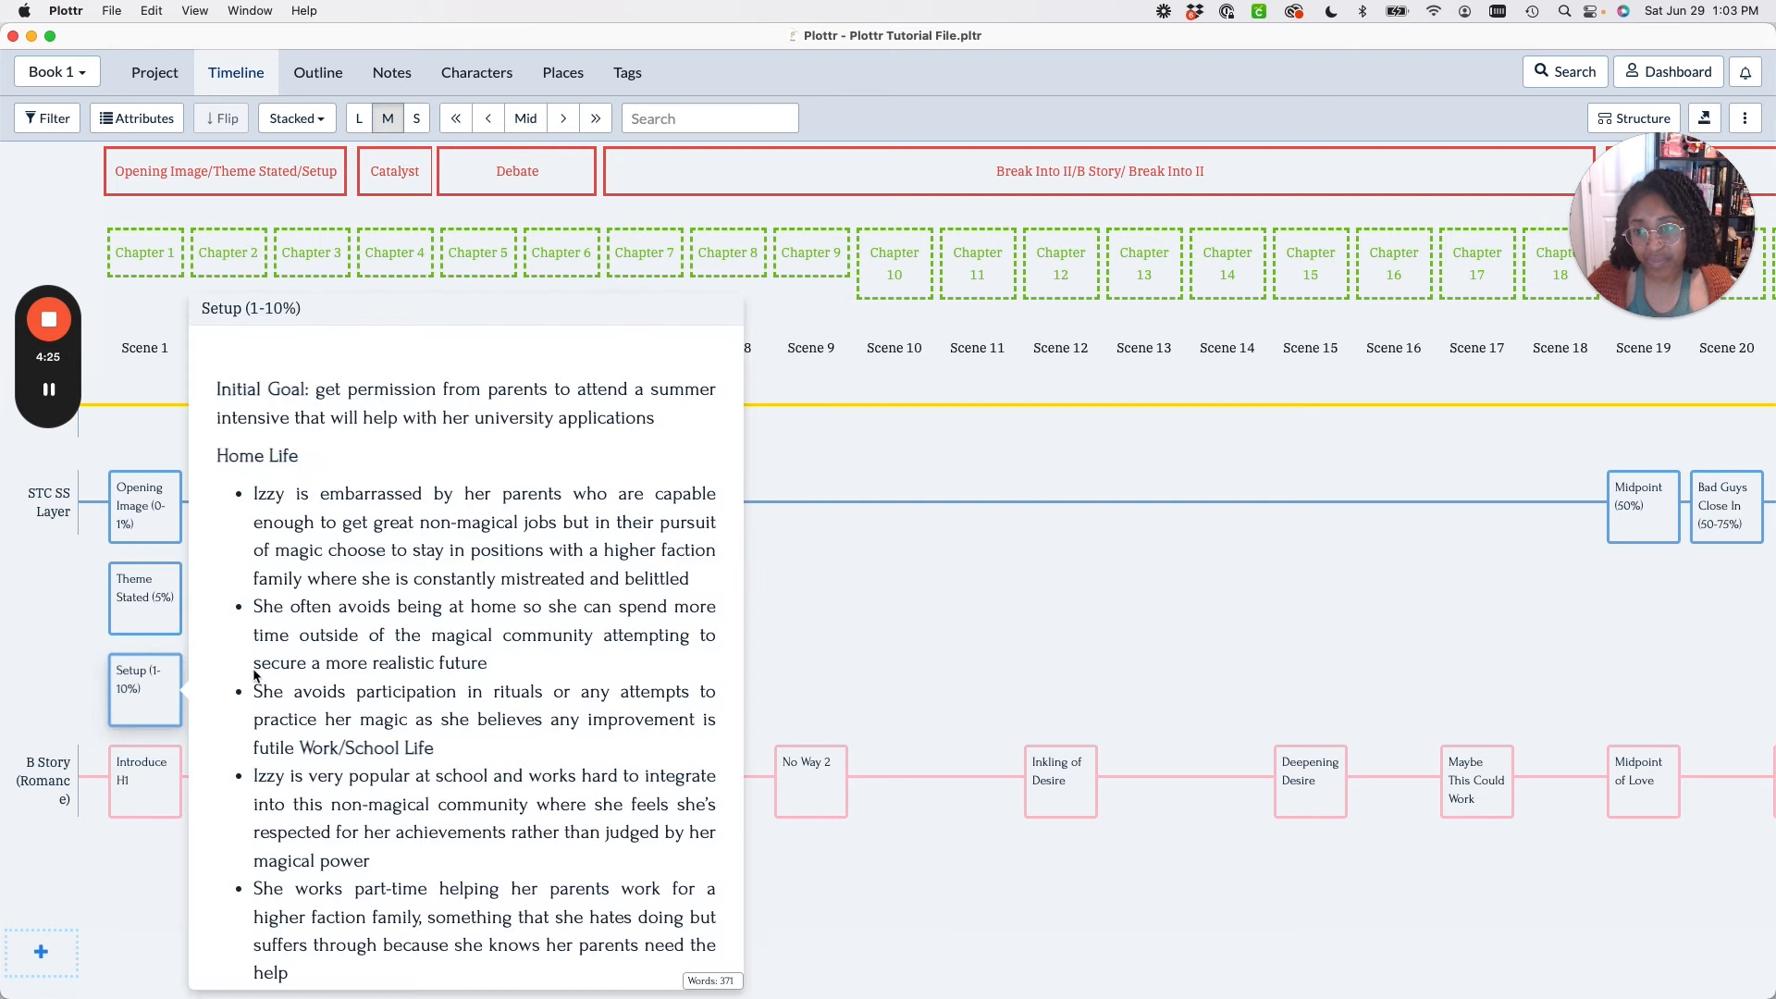
scroll(258, 667, down, 10)
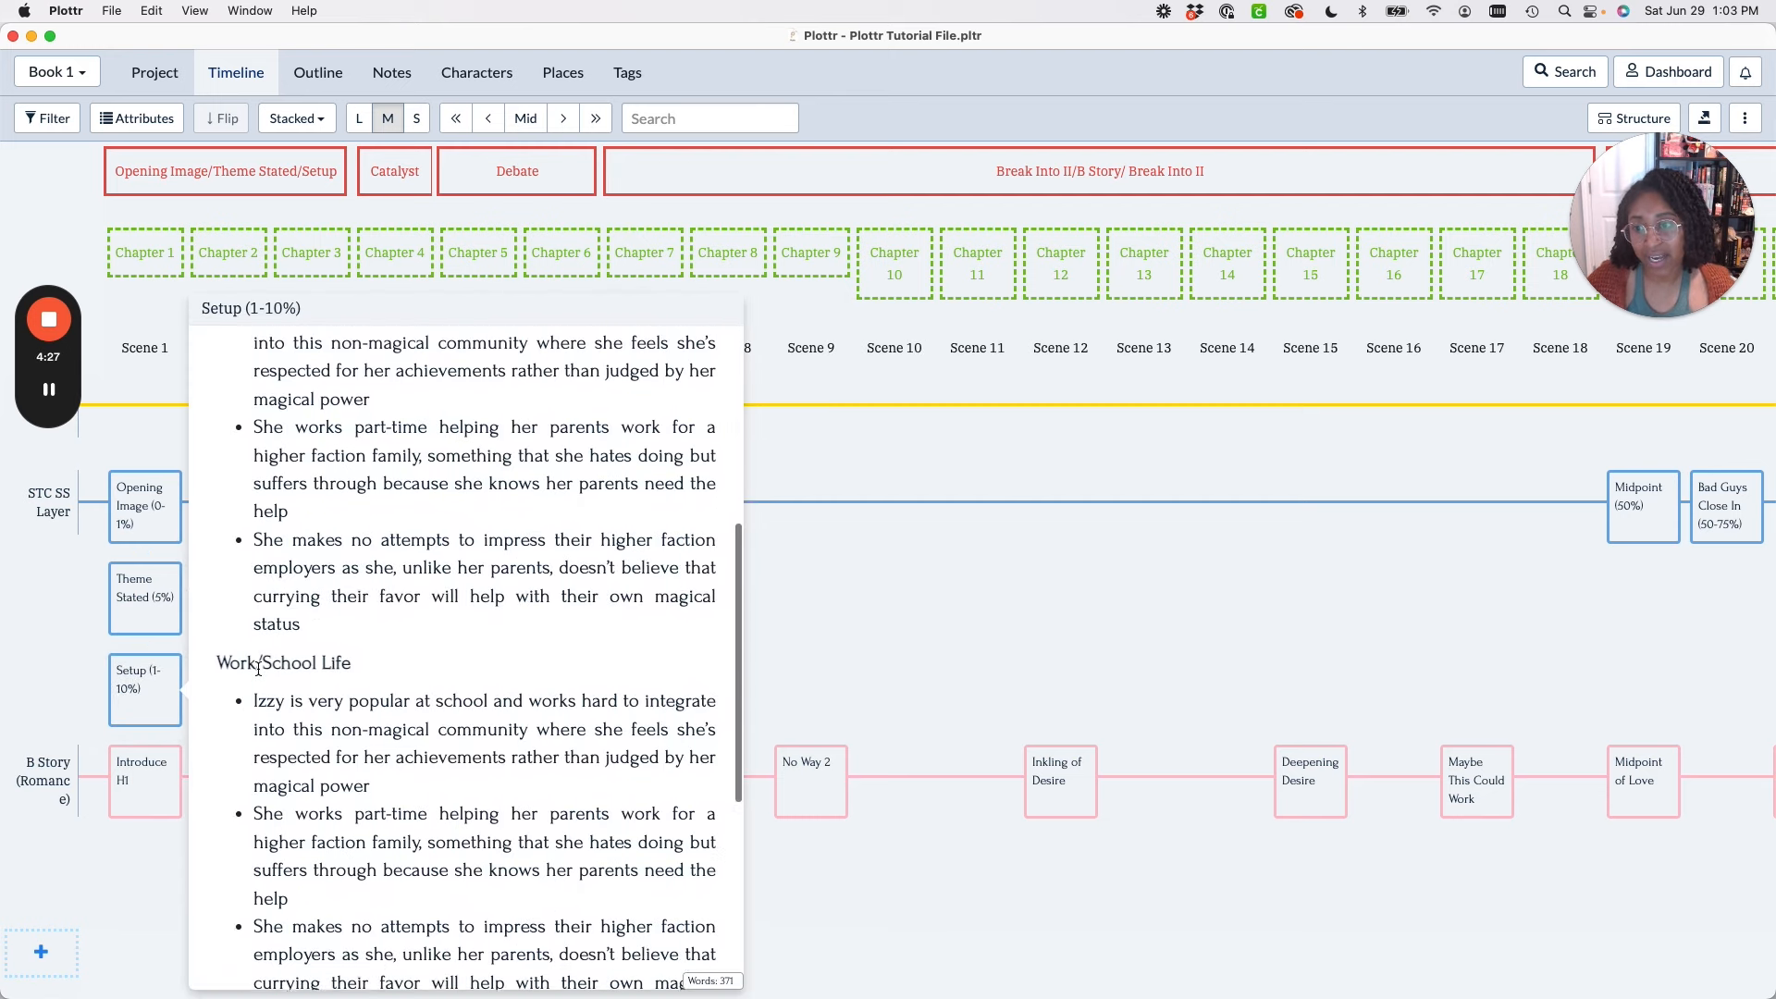
scroll(258, 668, down, 3)
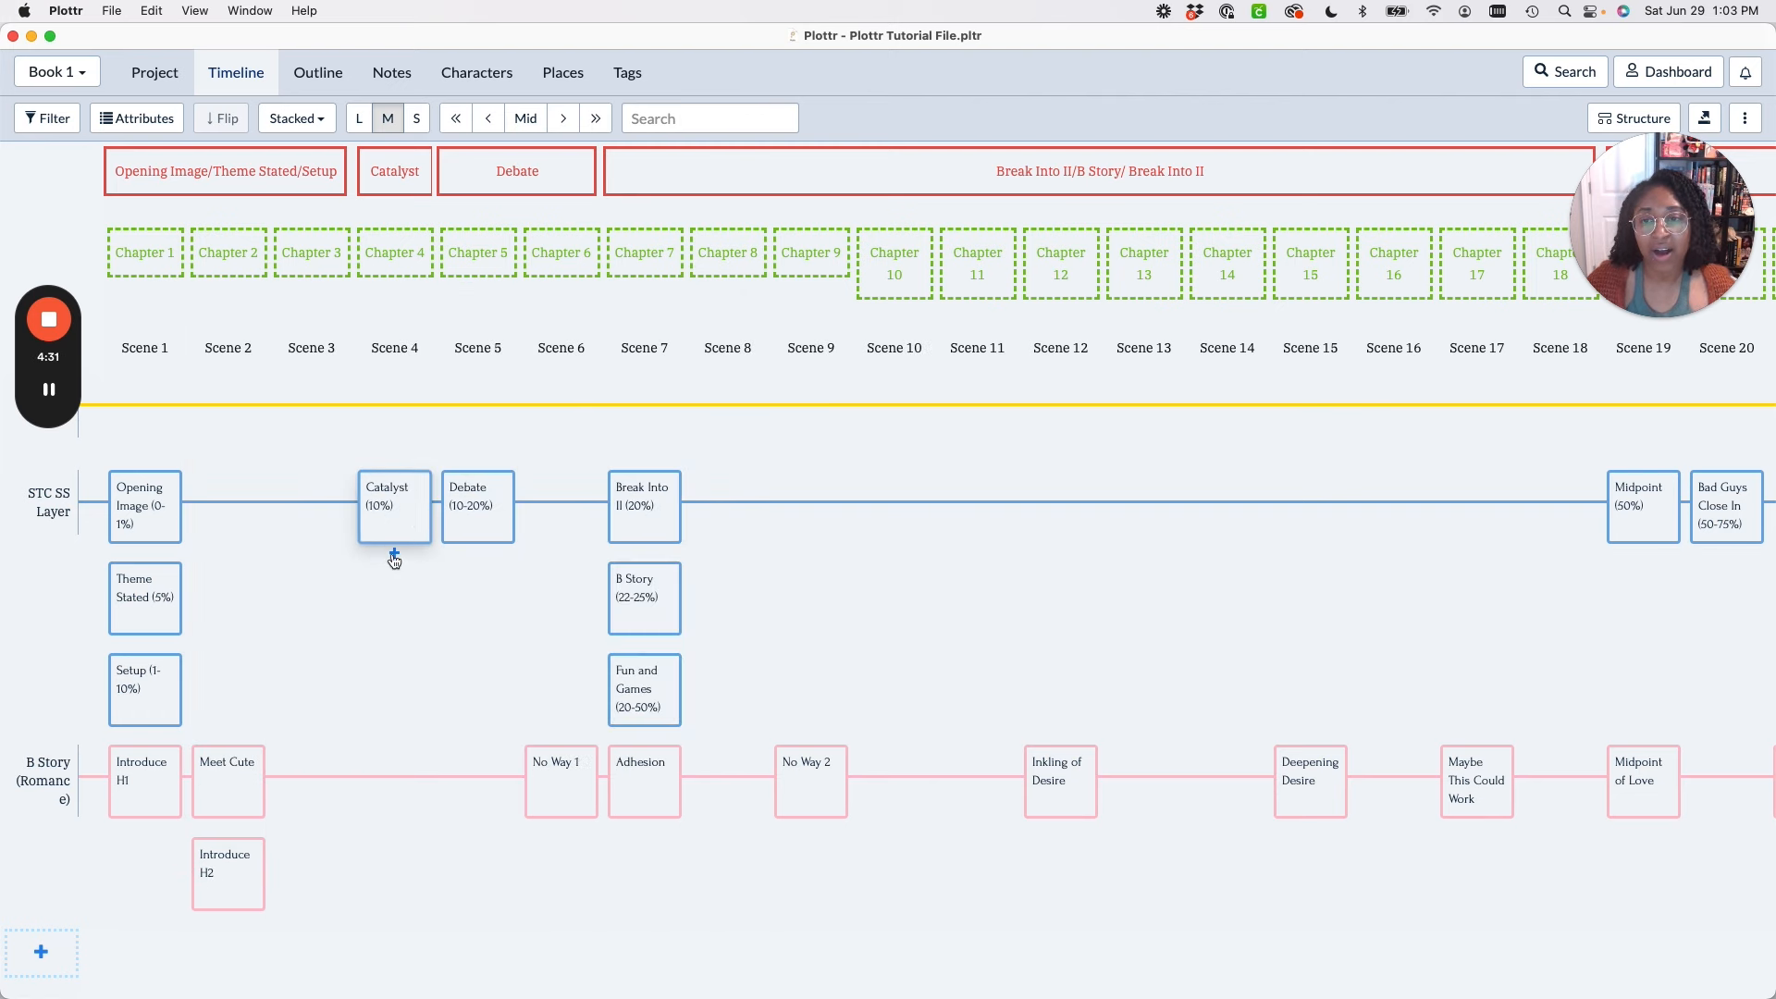
mouse_move(475, 519)
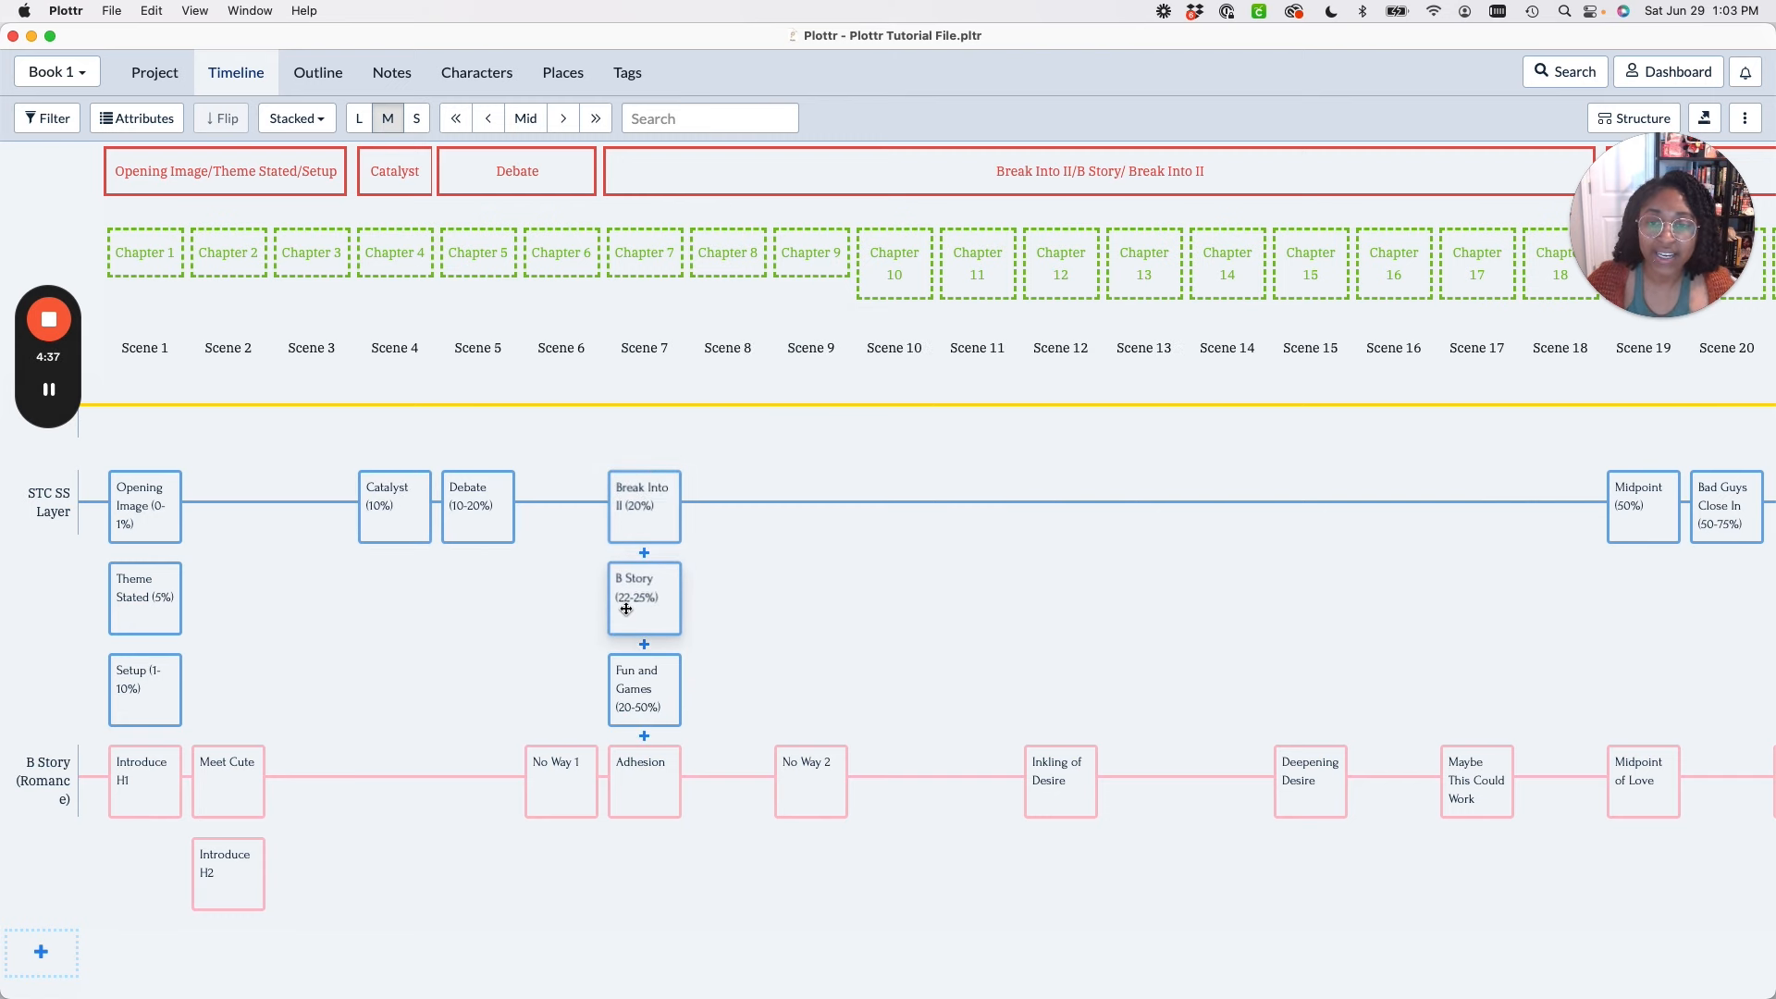
mouse_move(635, 678)
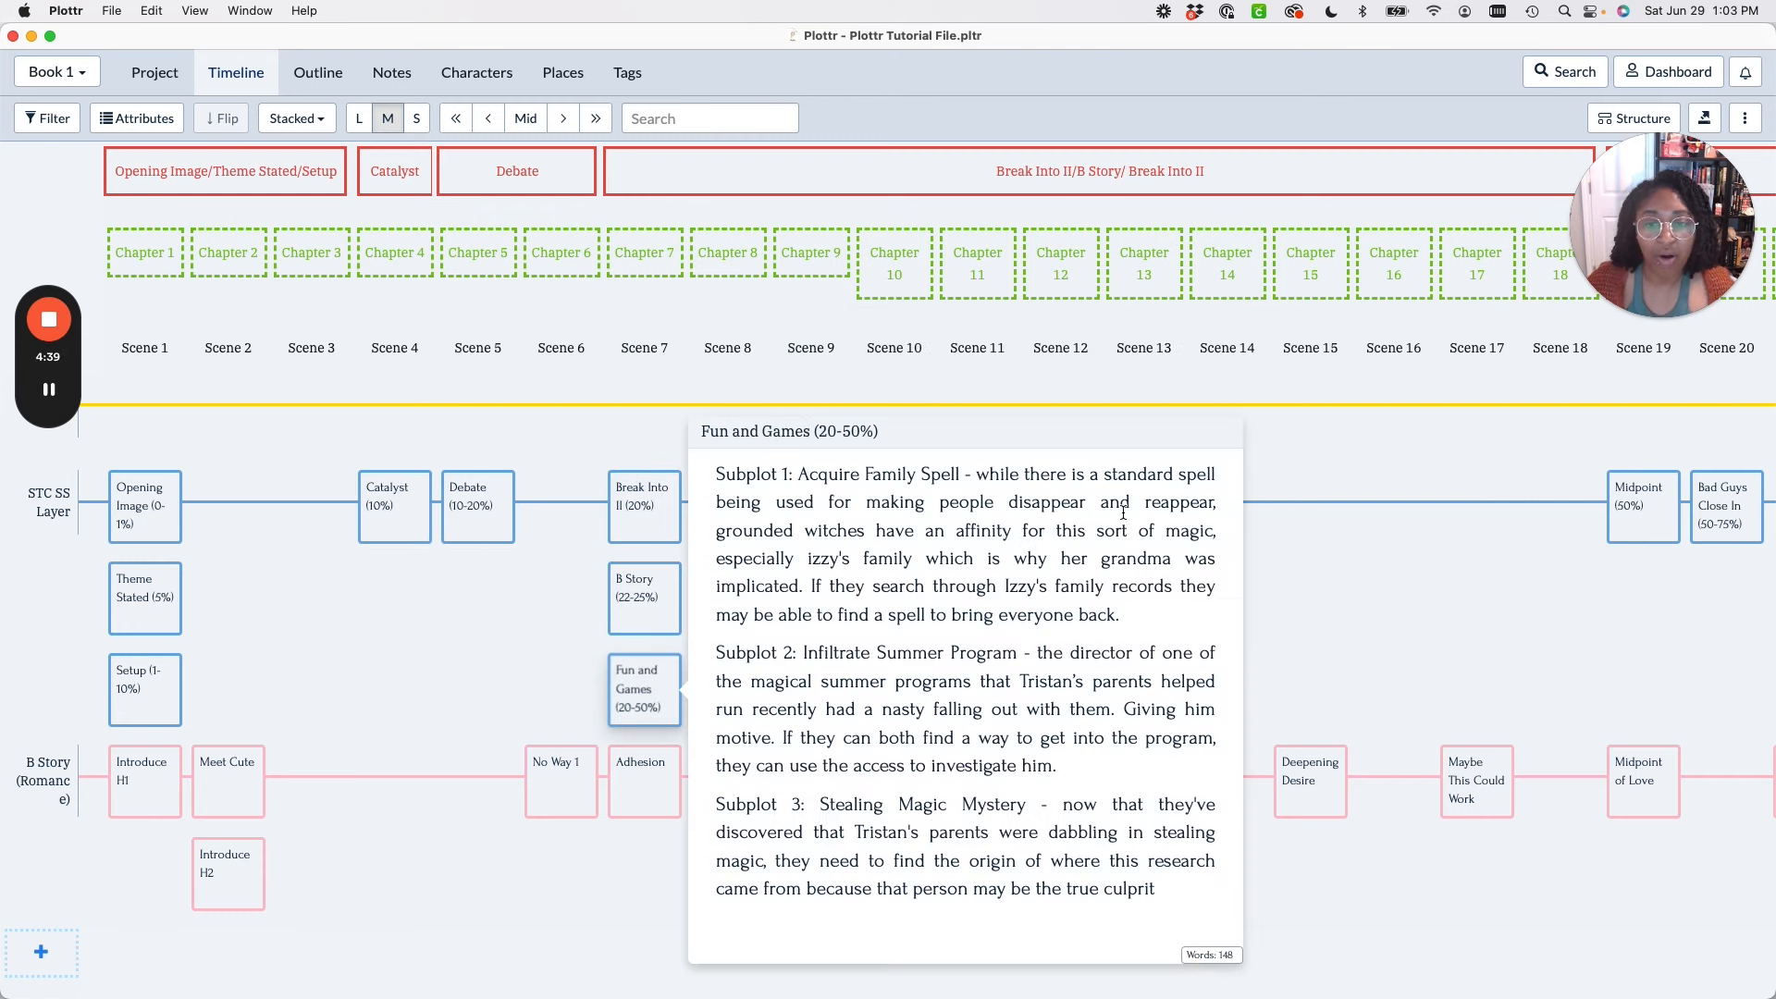
mouse_move(1643, 532)
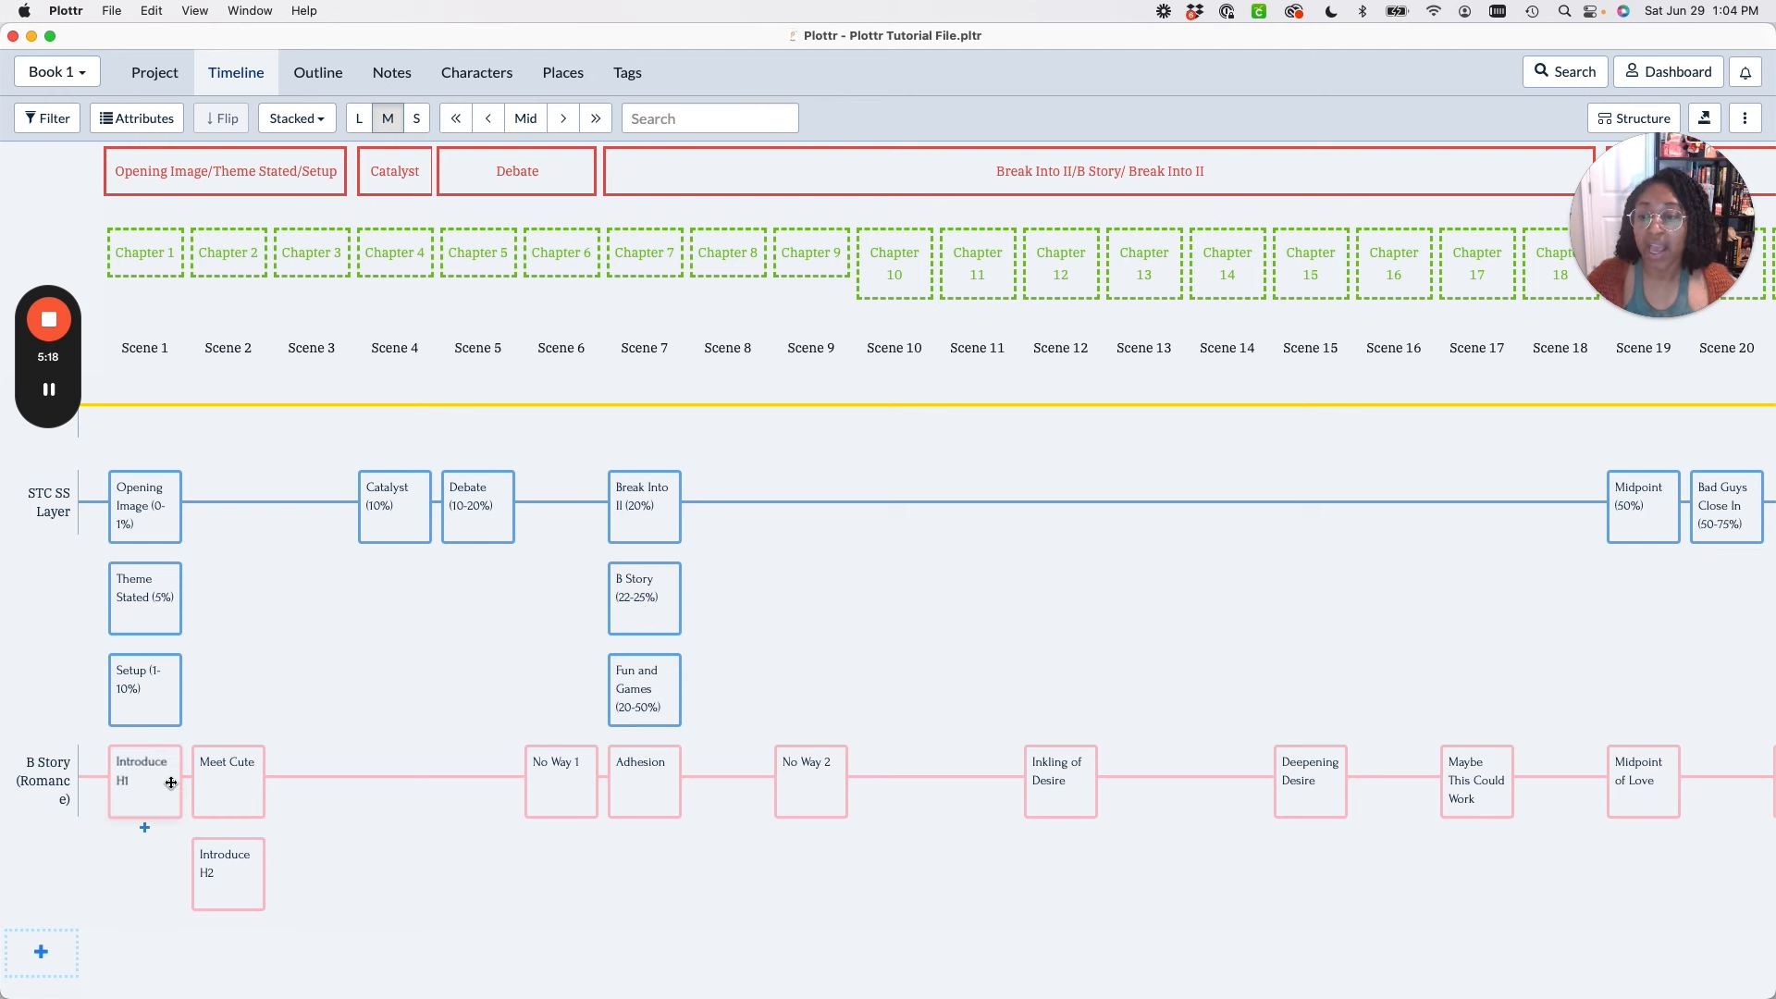
Look over the B Story (Romance) plotline's early cards: Introduce H1, Meet Cute, No Way 1 and Adhesion.
mouse_move(171, 783)
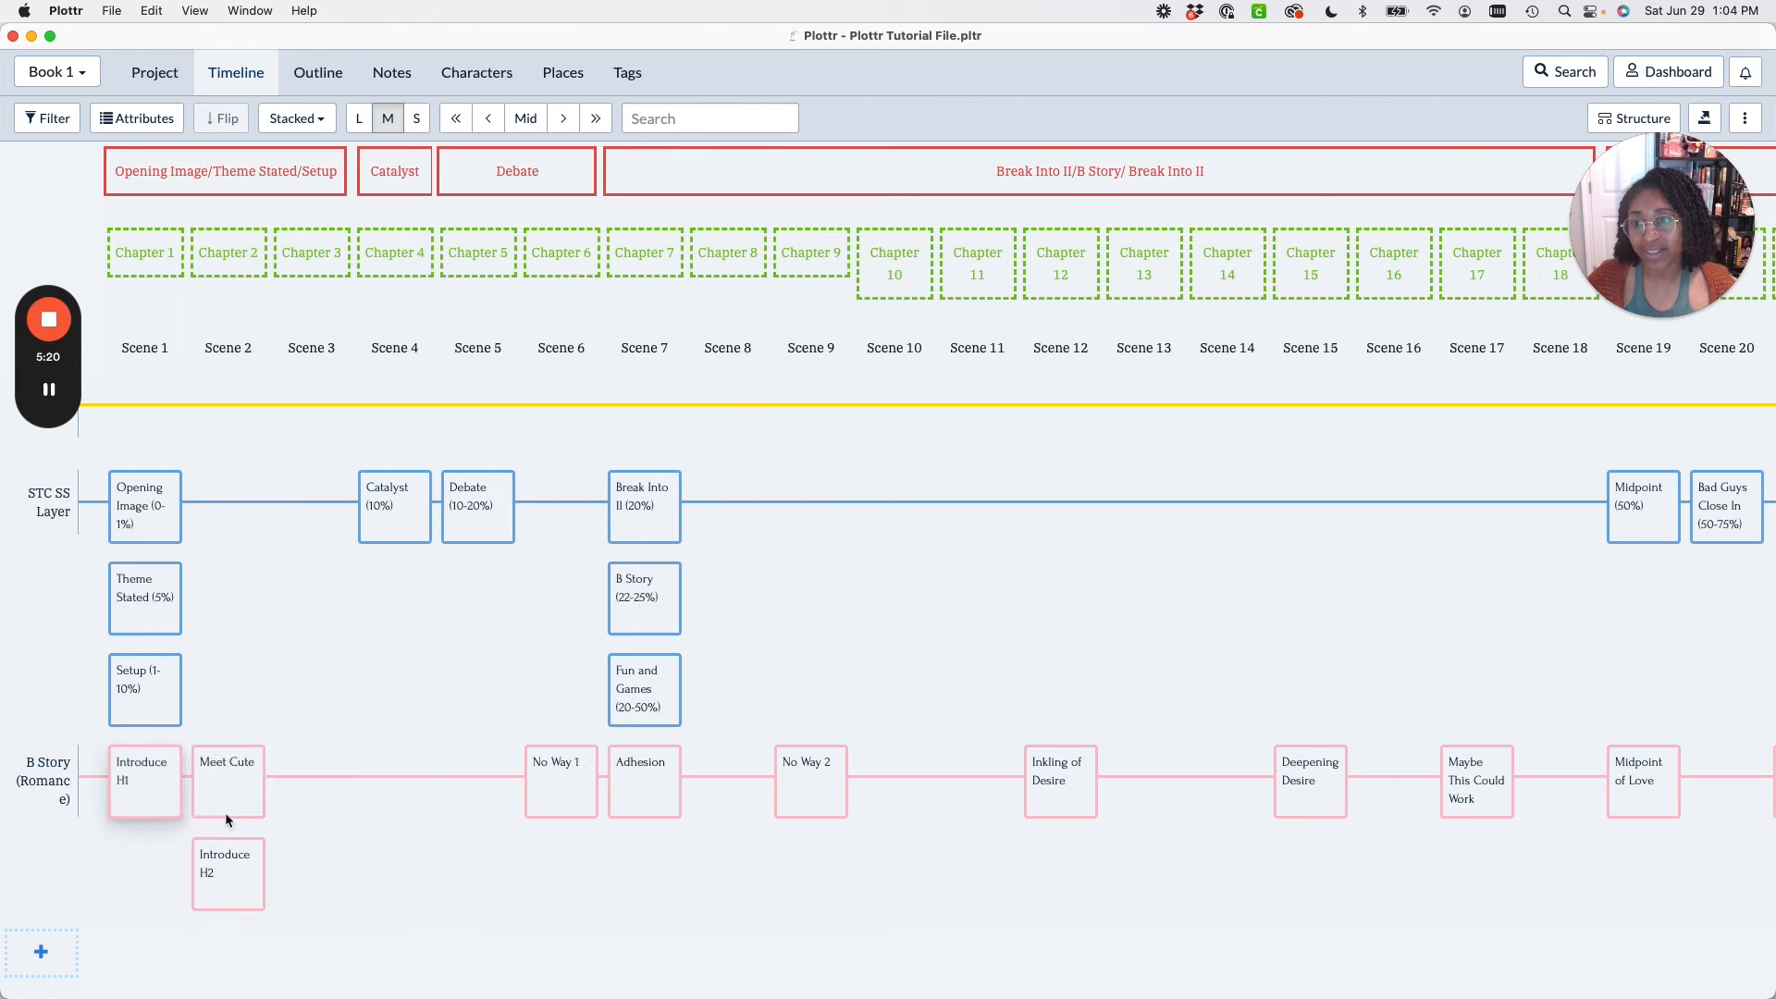
mouse_move(238, 793)
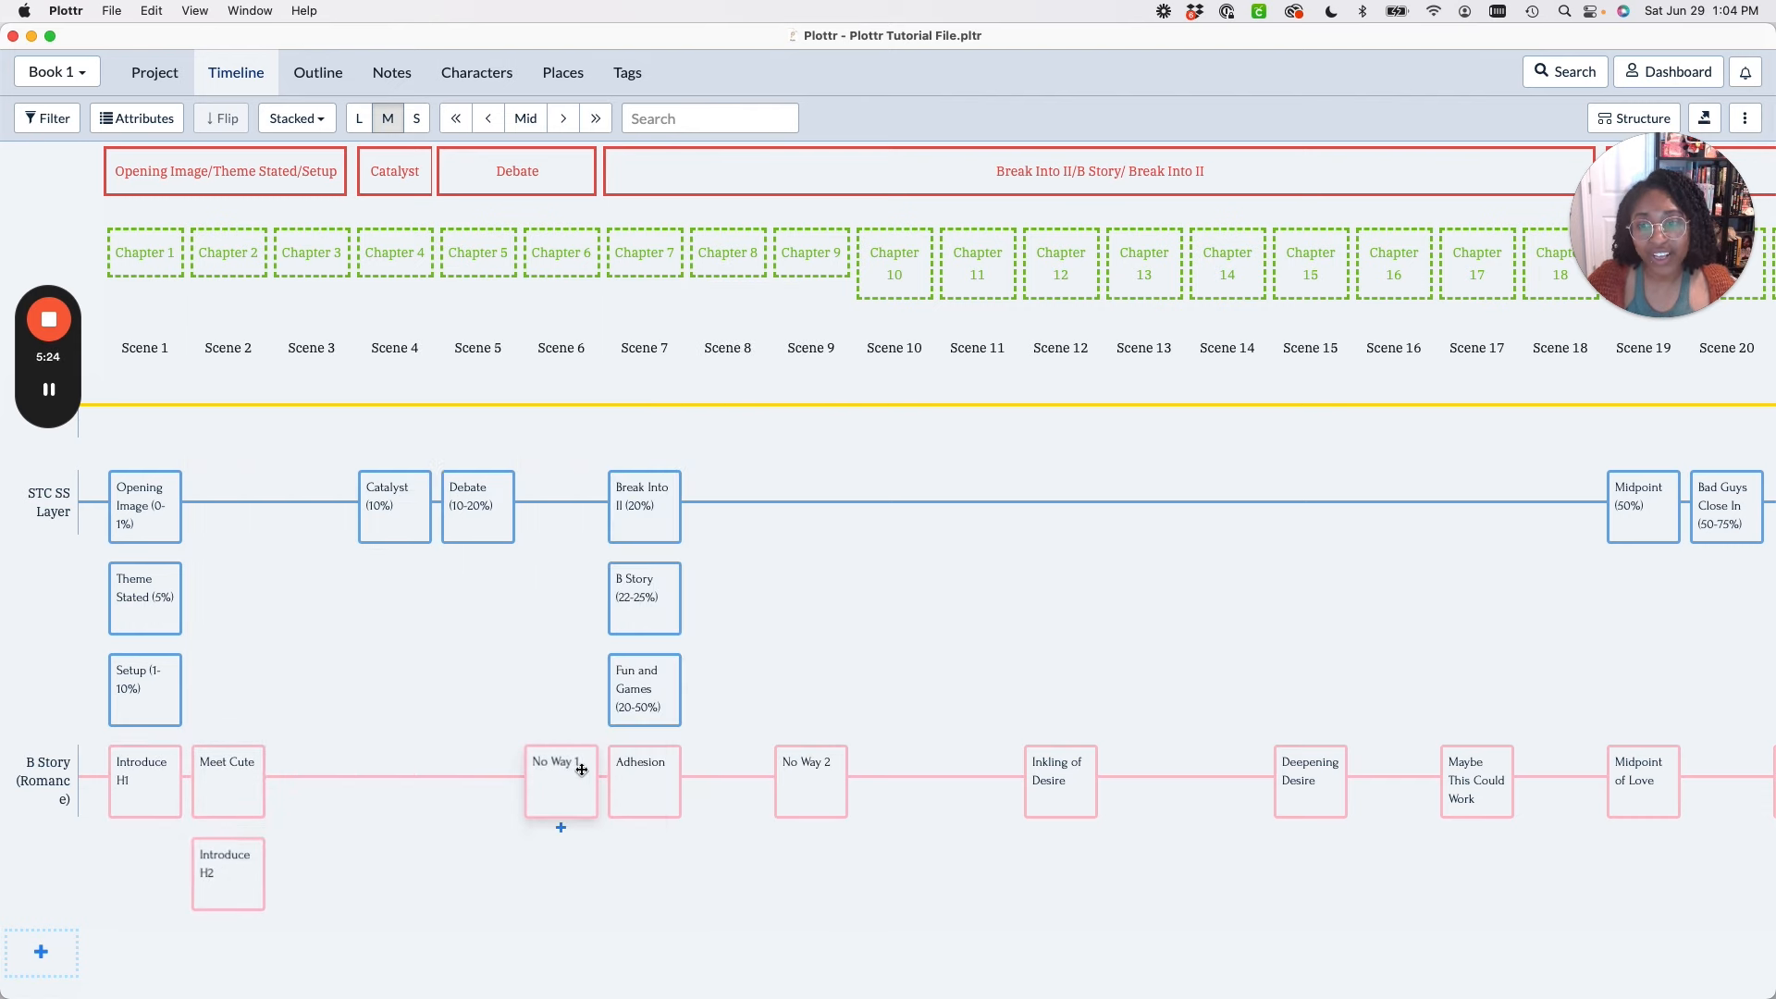
mouse_move(578, 769)
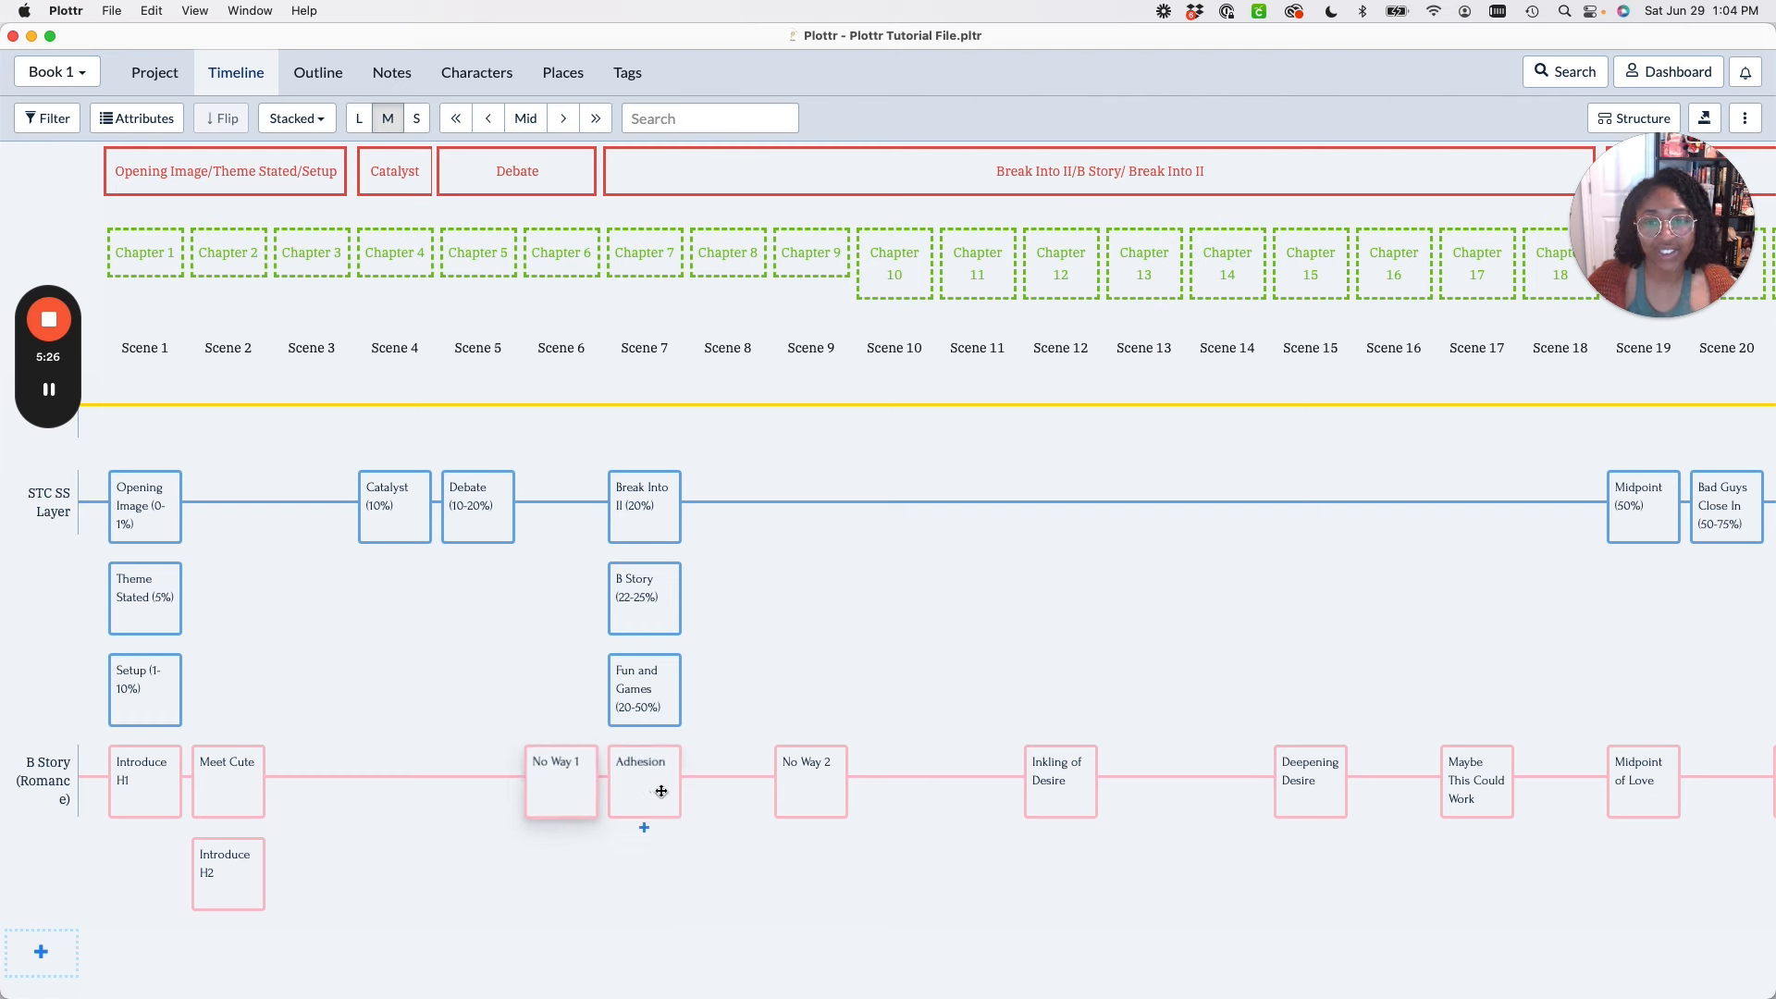
mouse_move(651, 791)
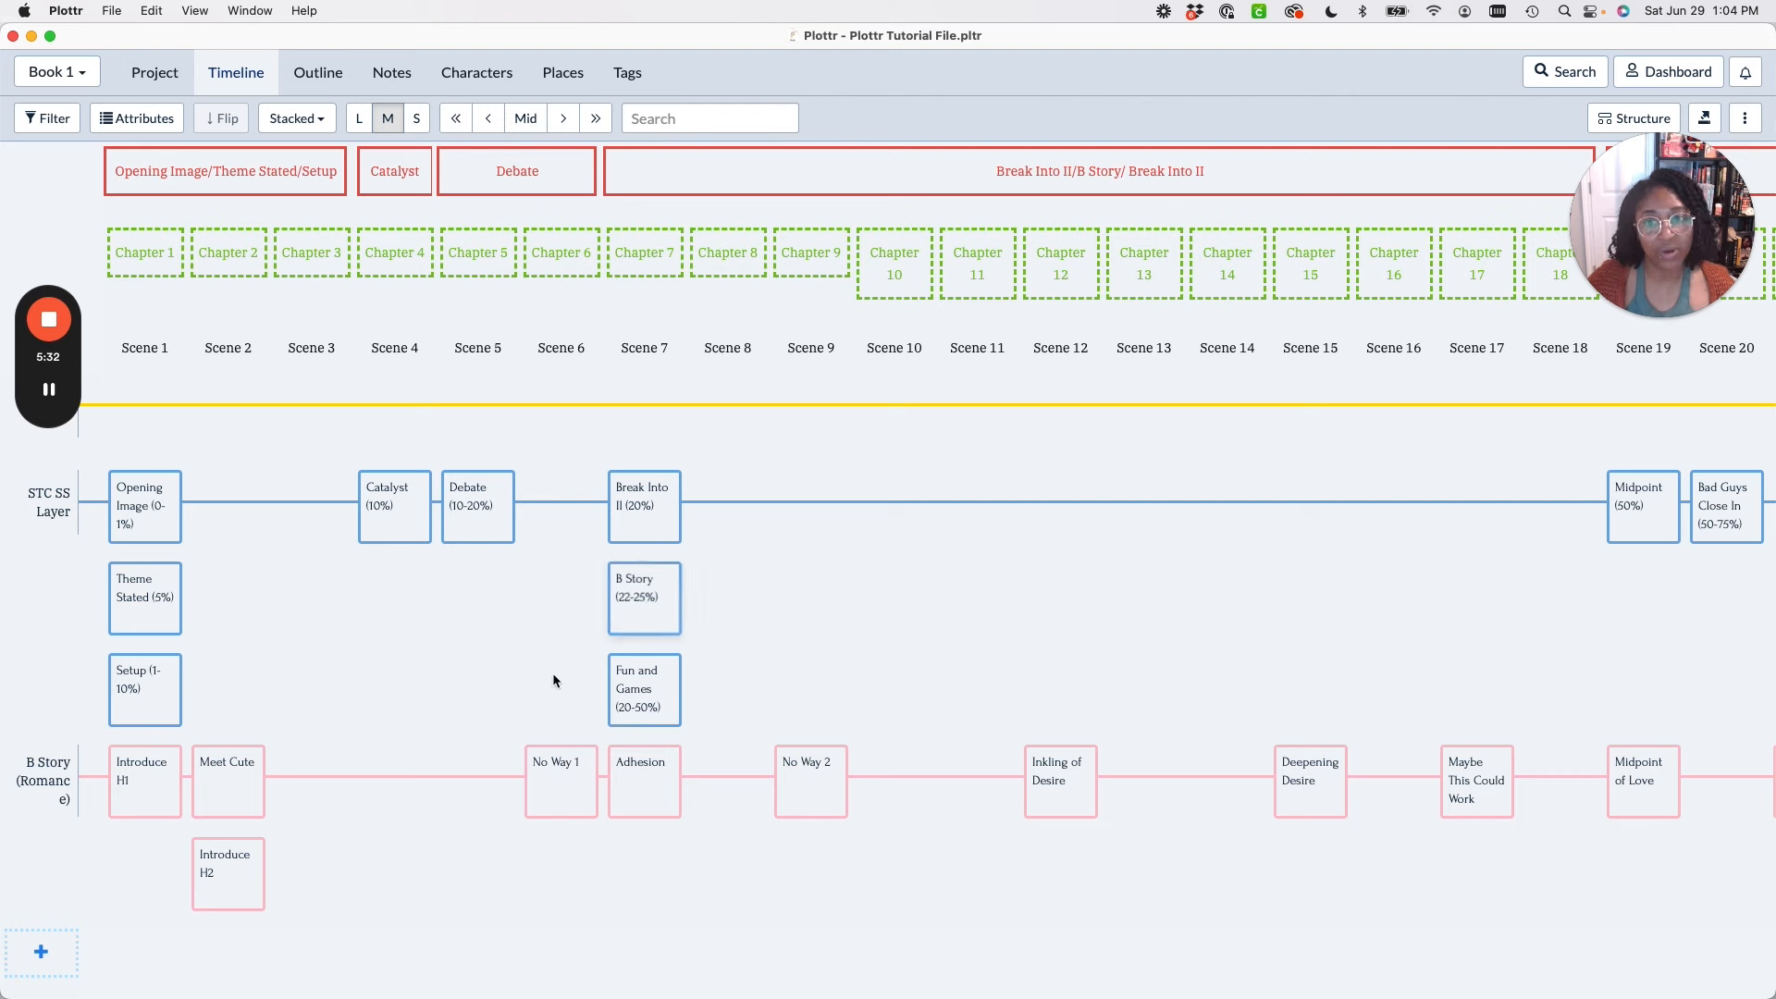
Delete the empty Scene 34 under Chapter 33 from the timeline.
scroll(1437, 594, right, 15)
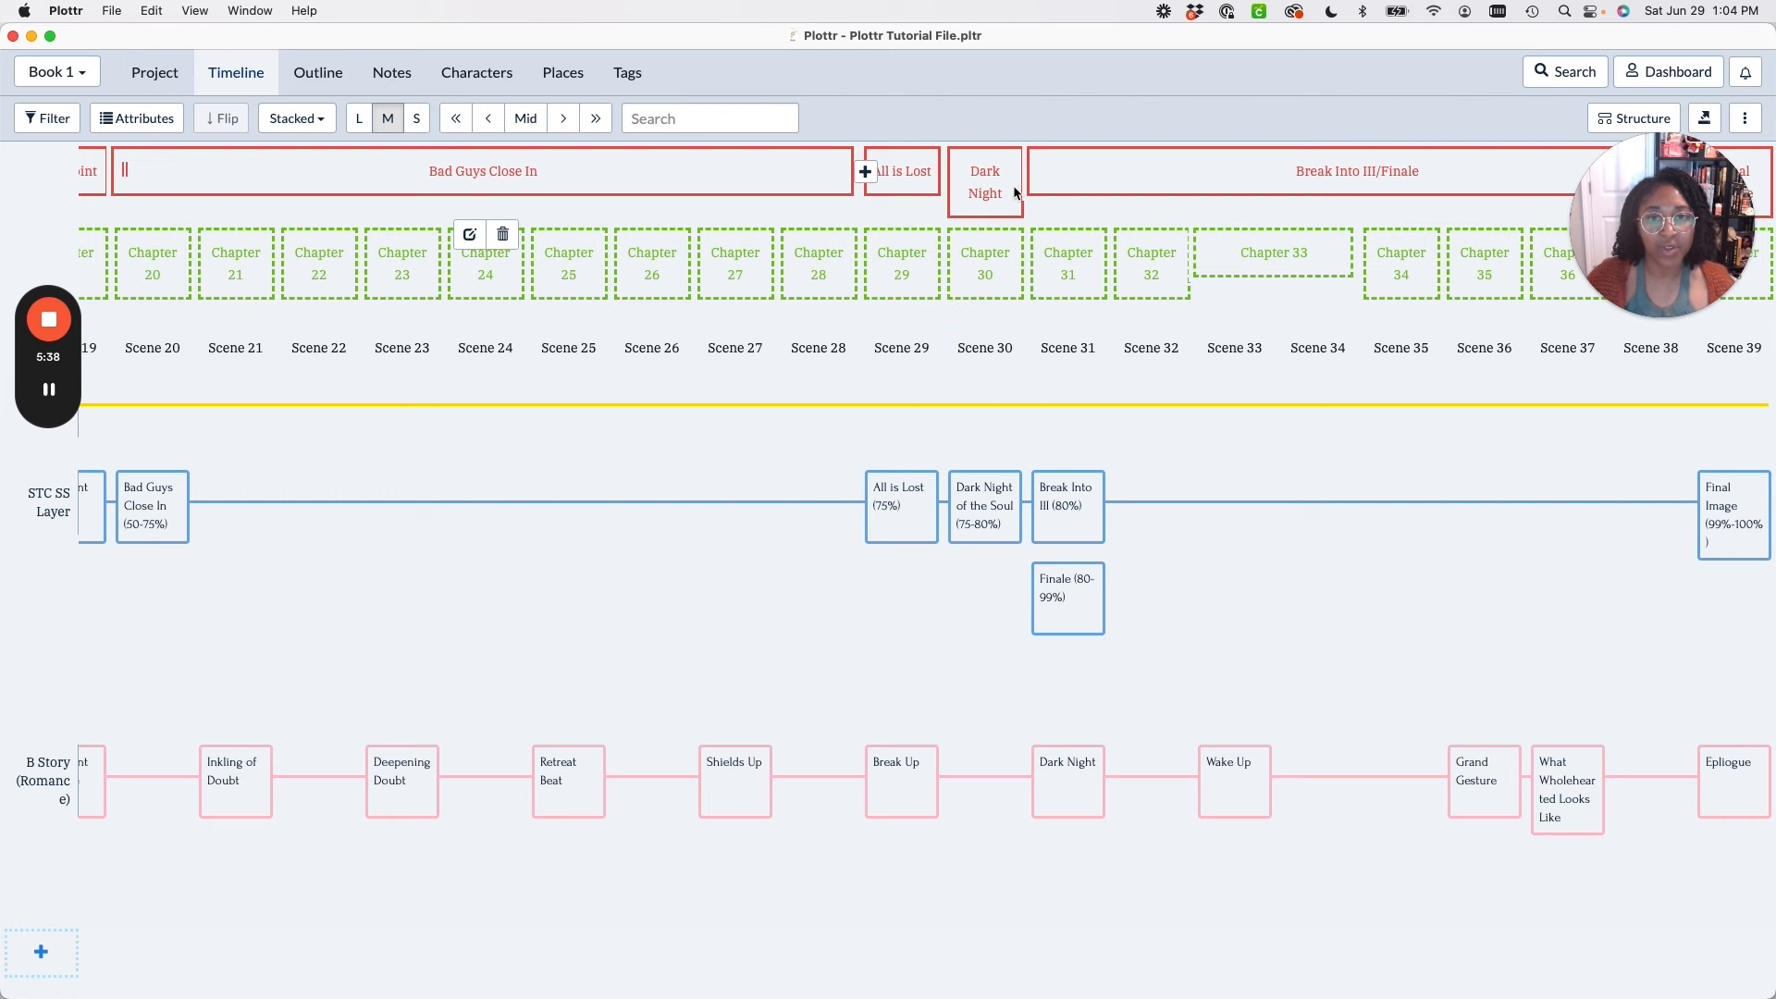
scroll(587, 493, left, 4)
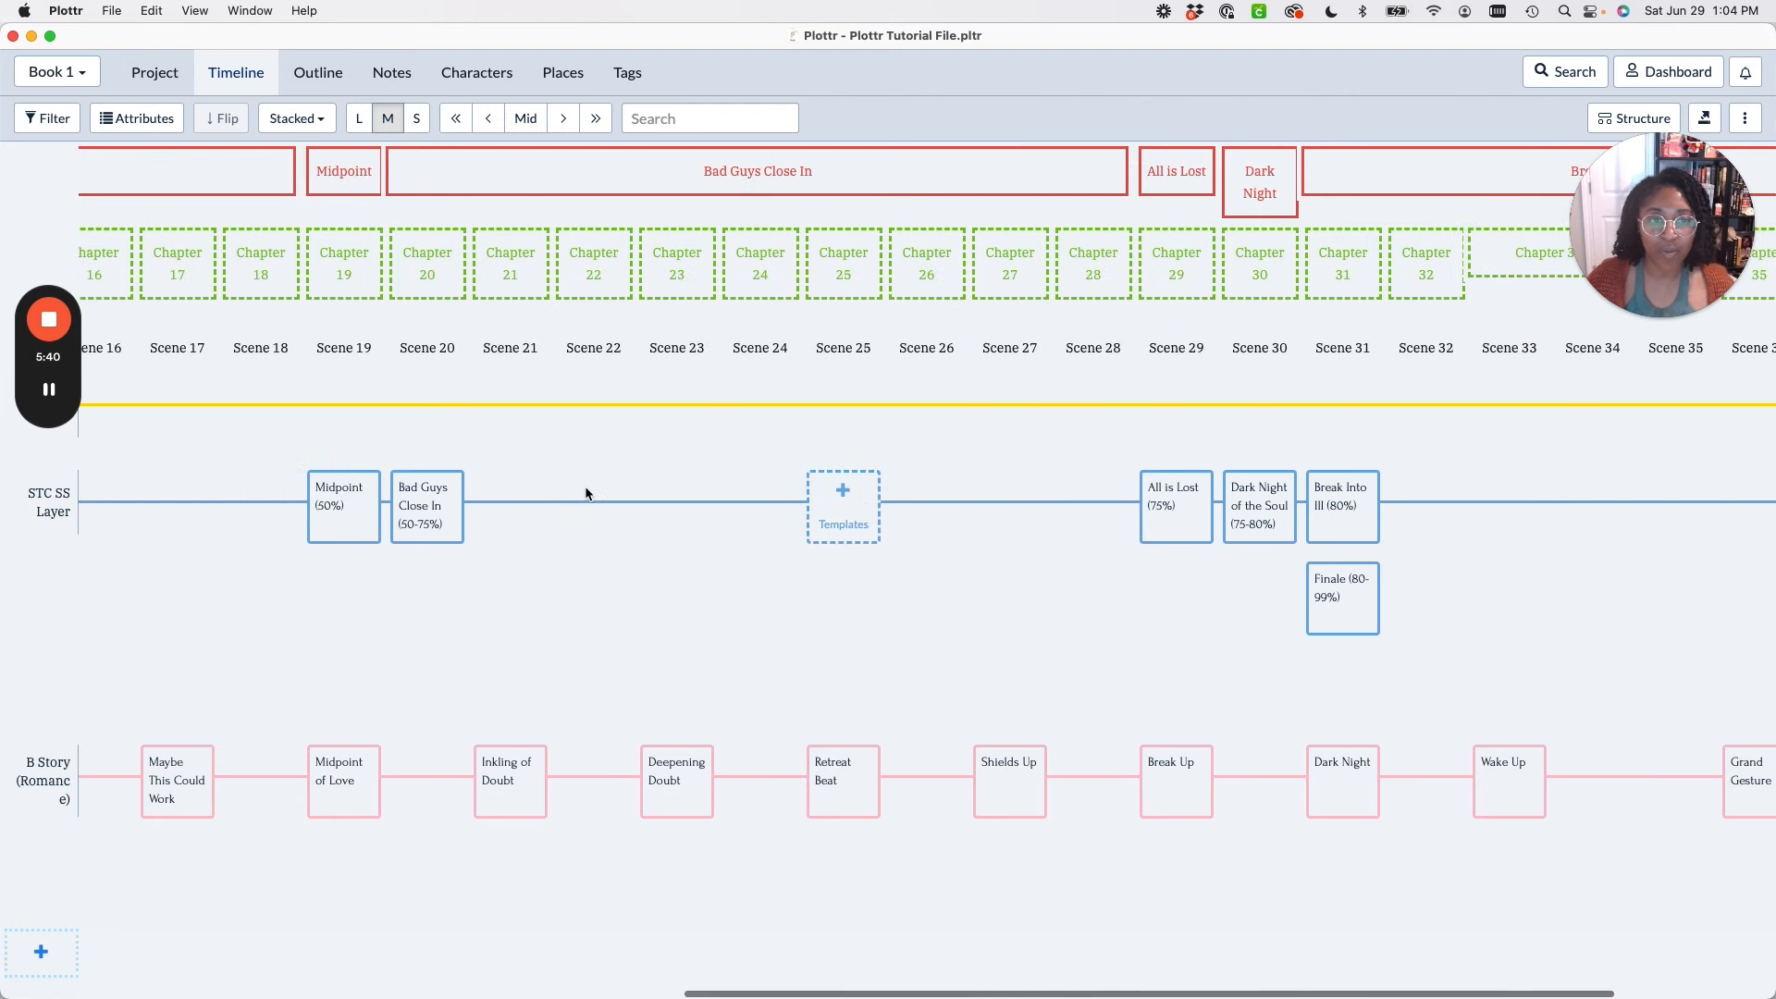
scroll(587, 493, right, 4)
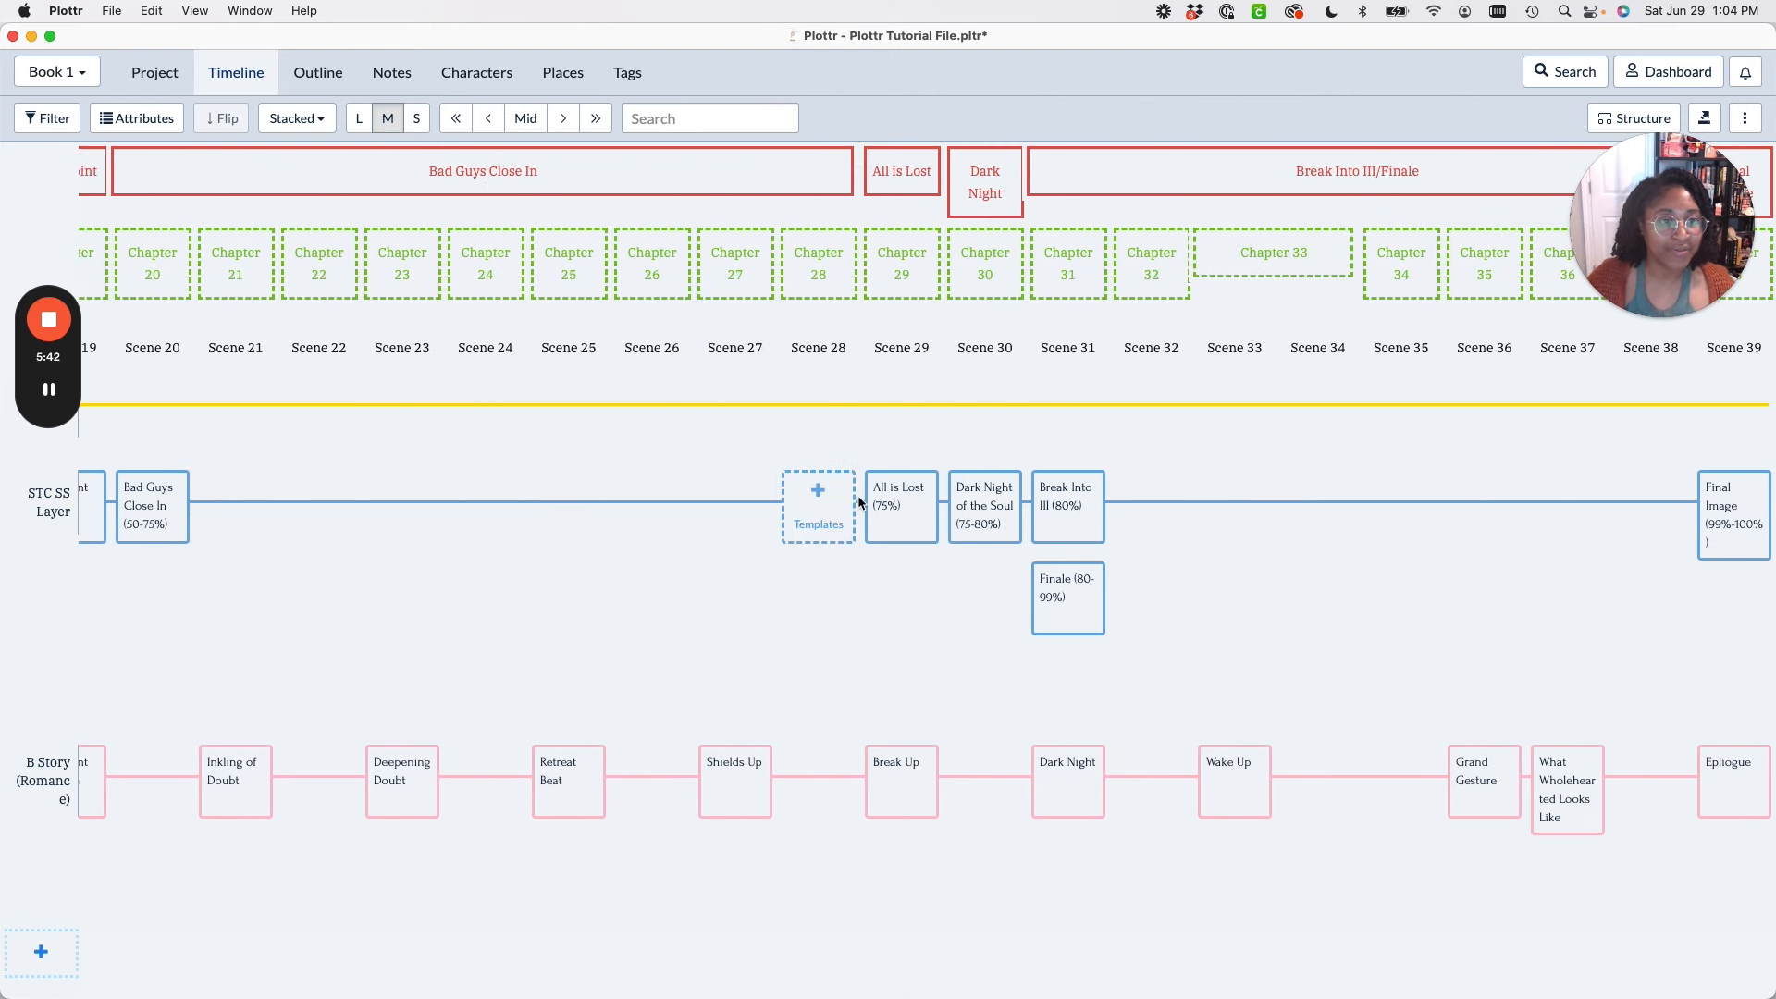
mouse_move(1322, 326)
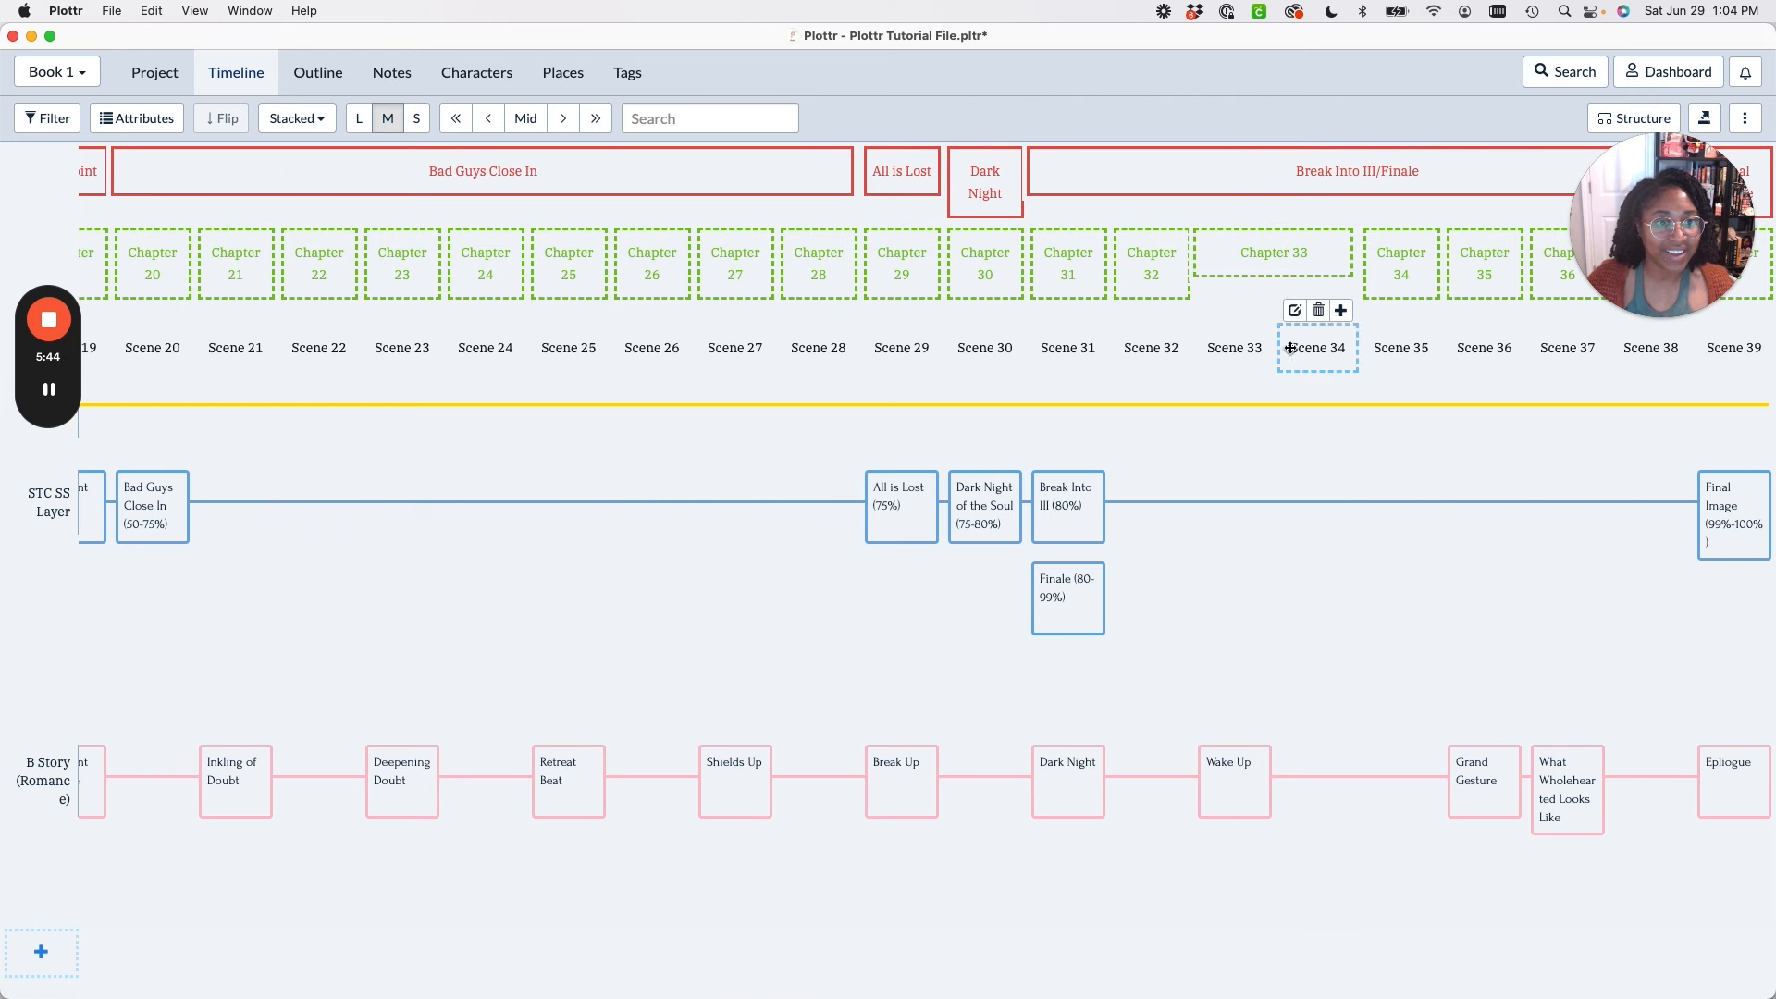
click(1320, 312)
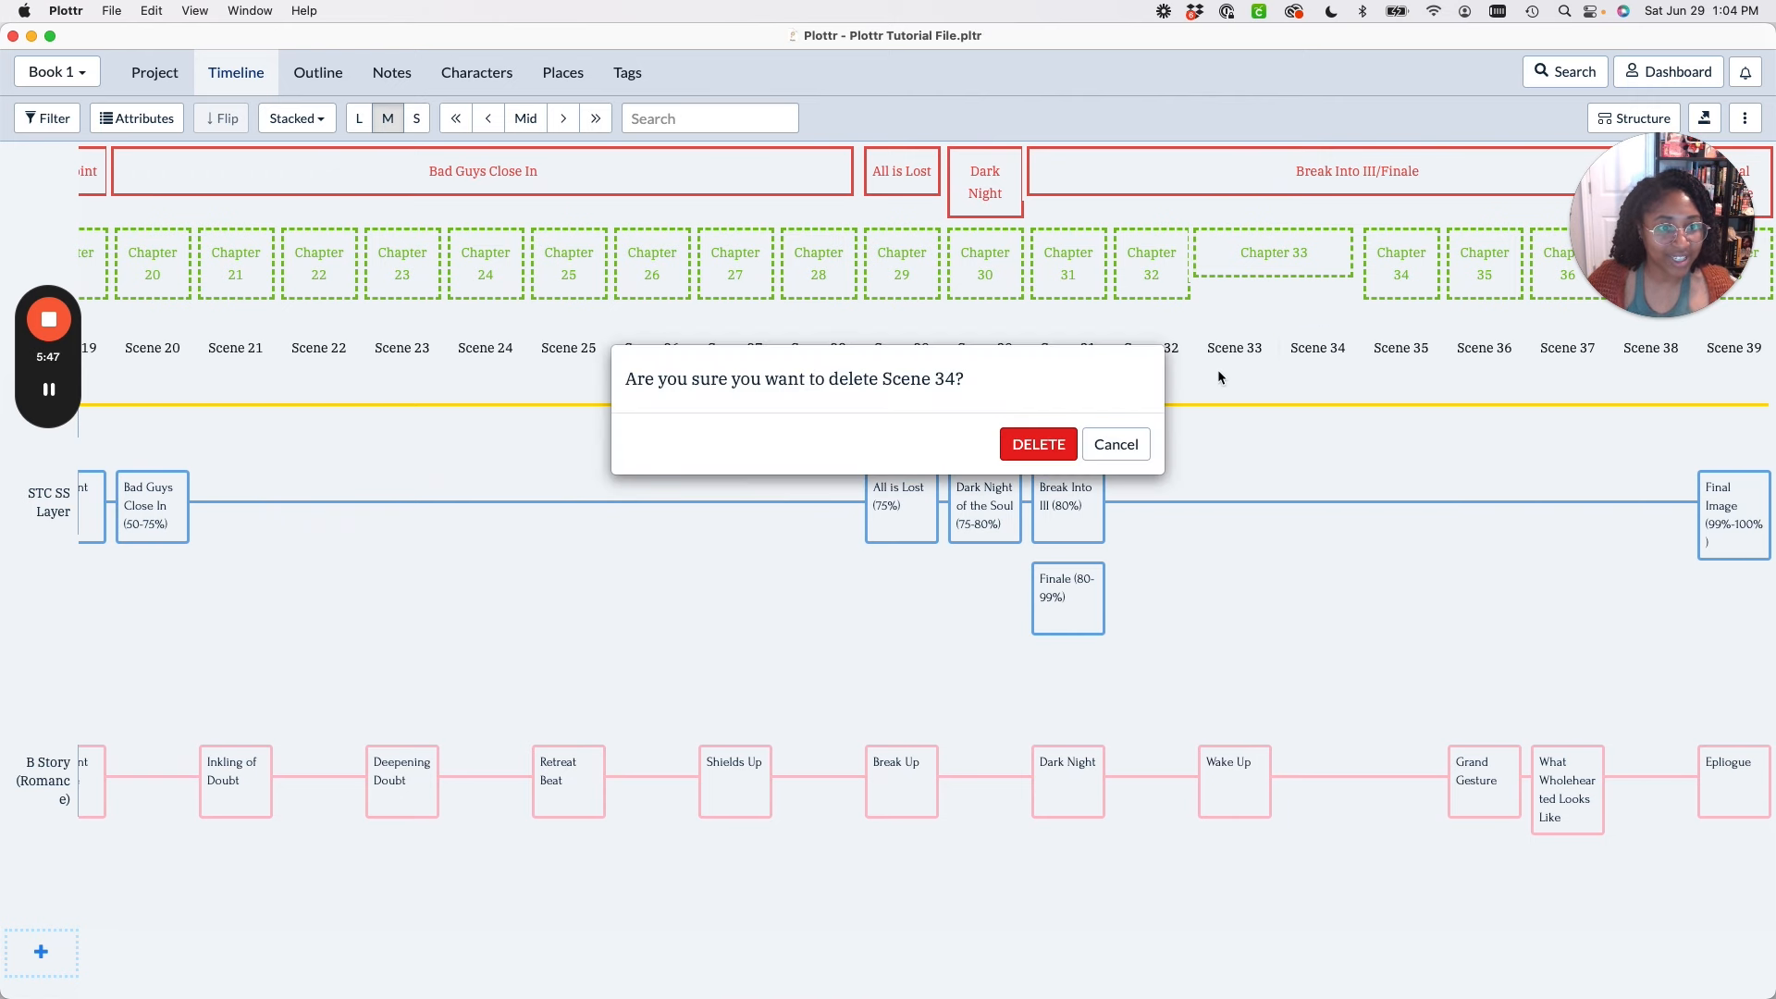
click(1039, 443)
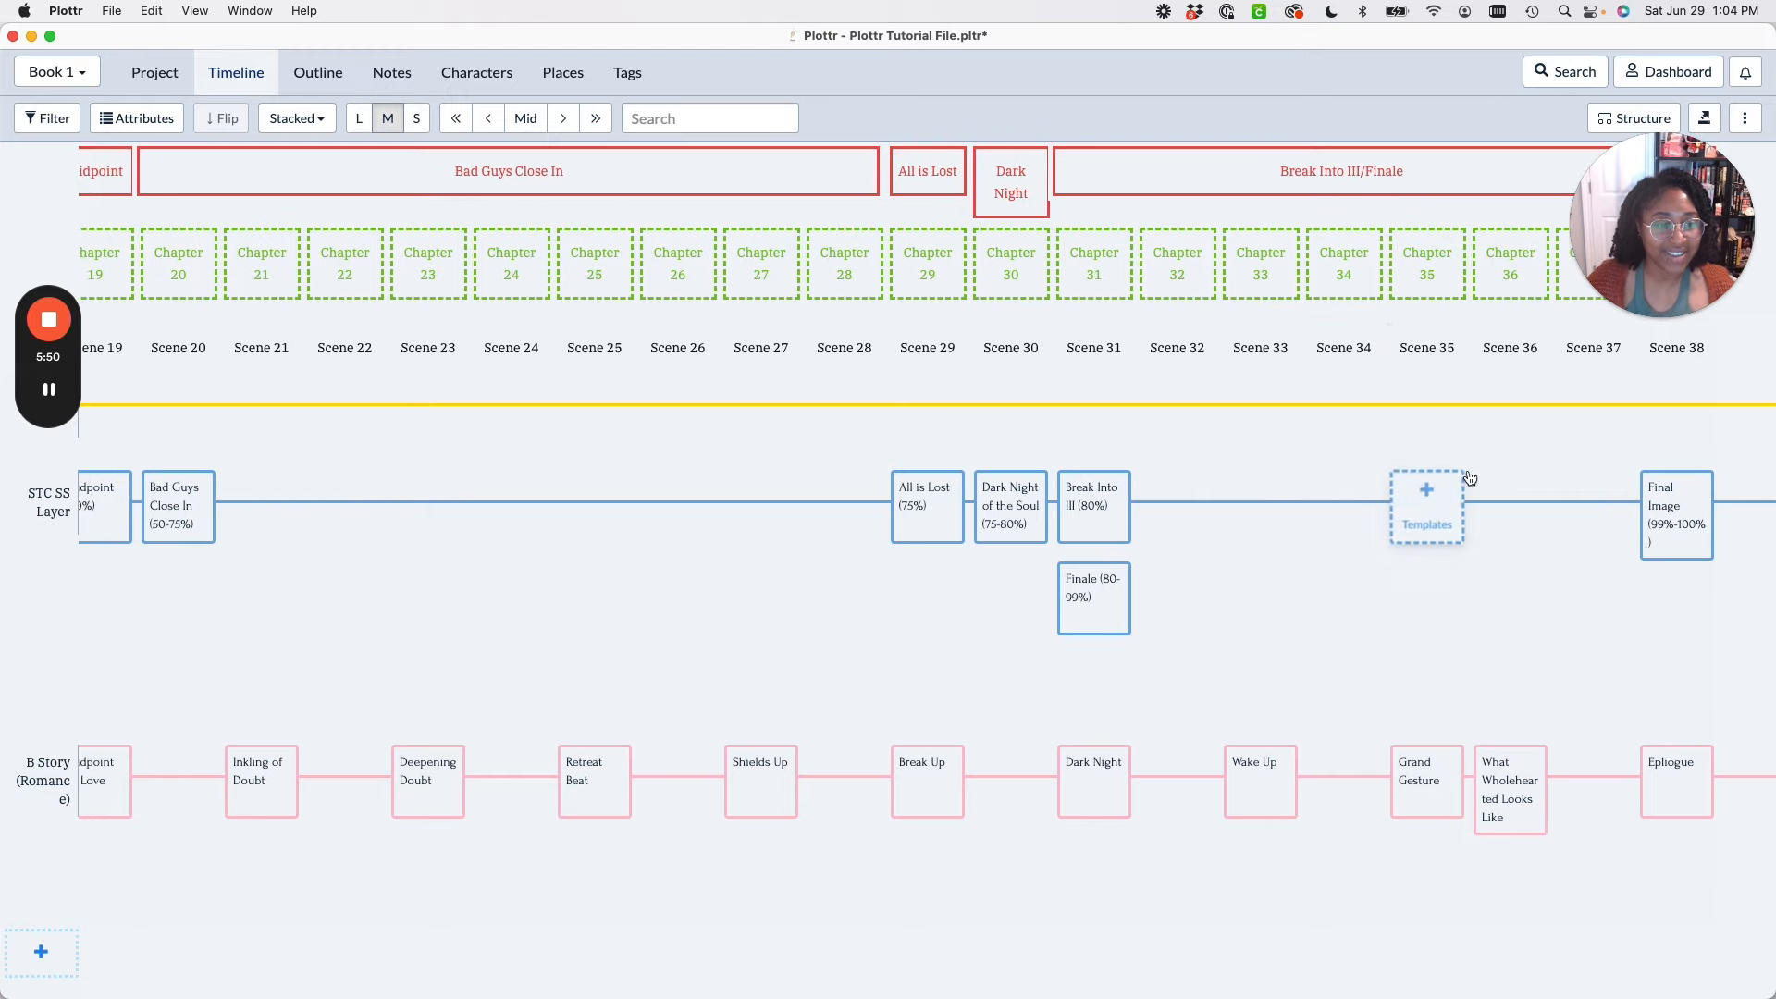
scroll(1469, 477, left, 10)
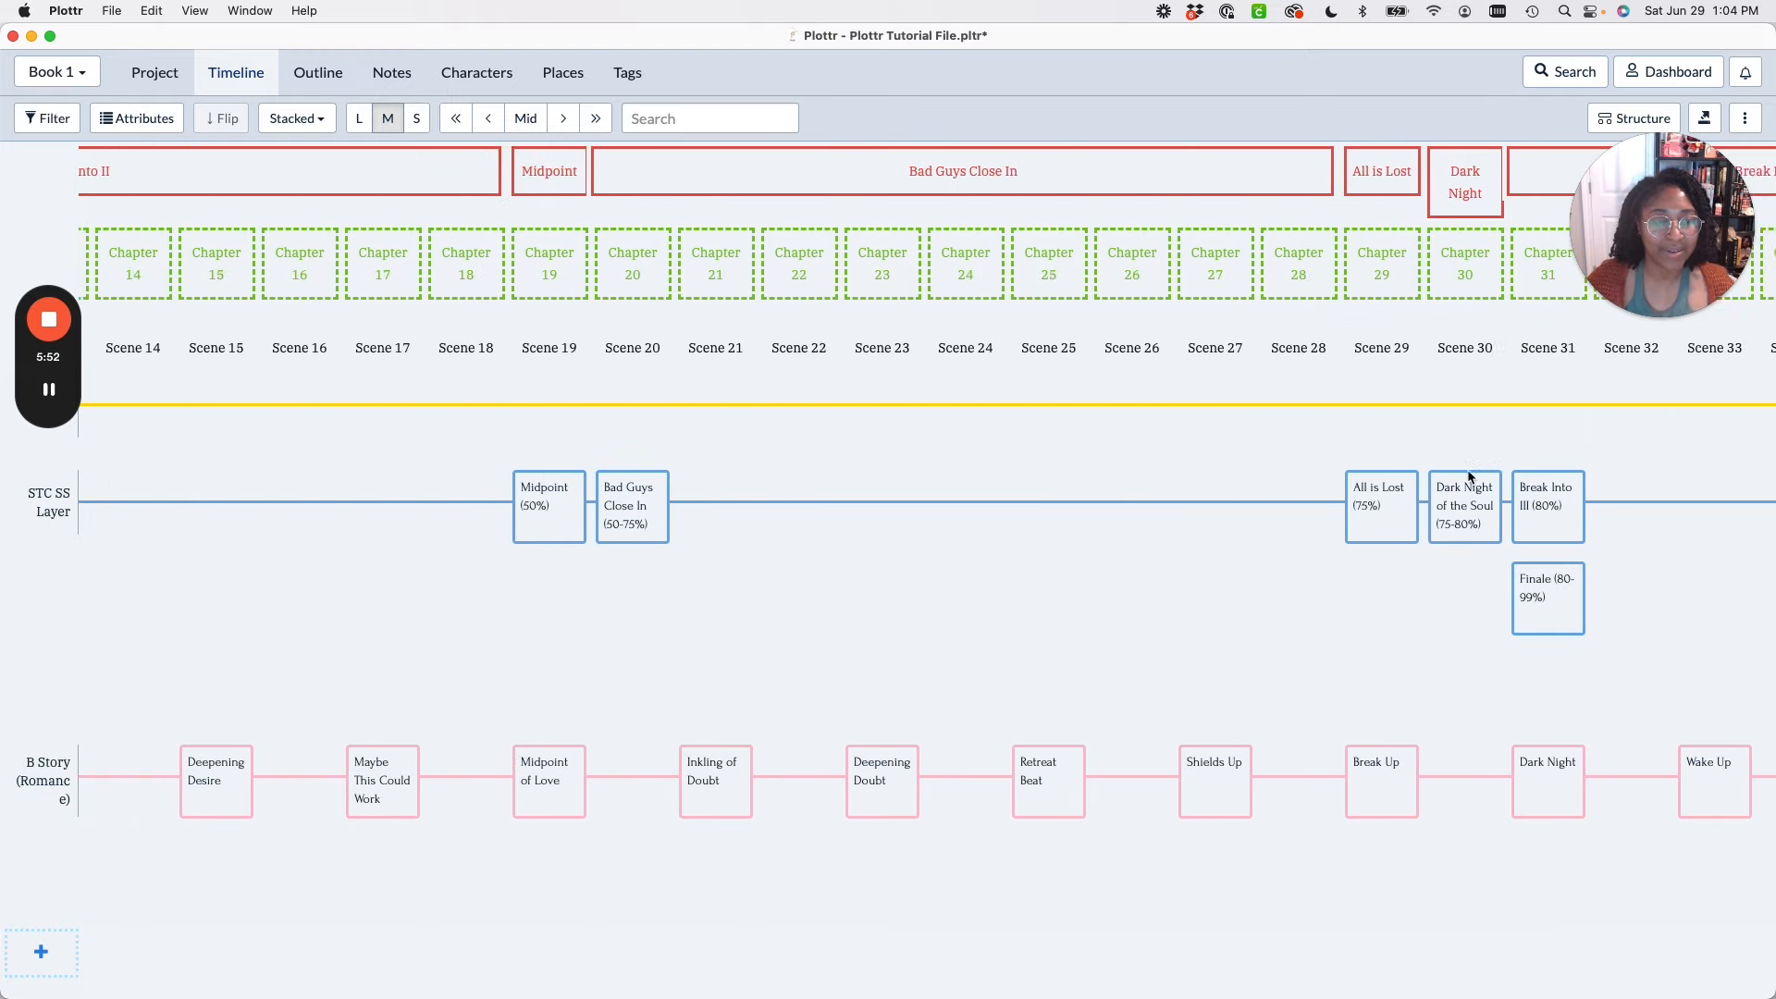
scroll(1467, 472, right, 10)
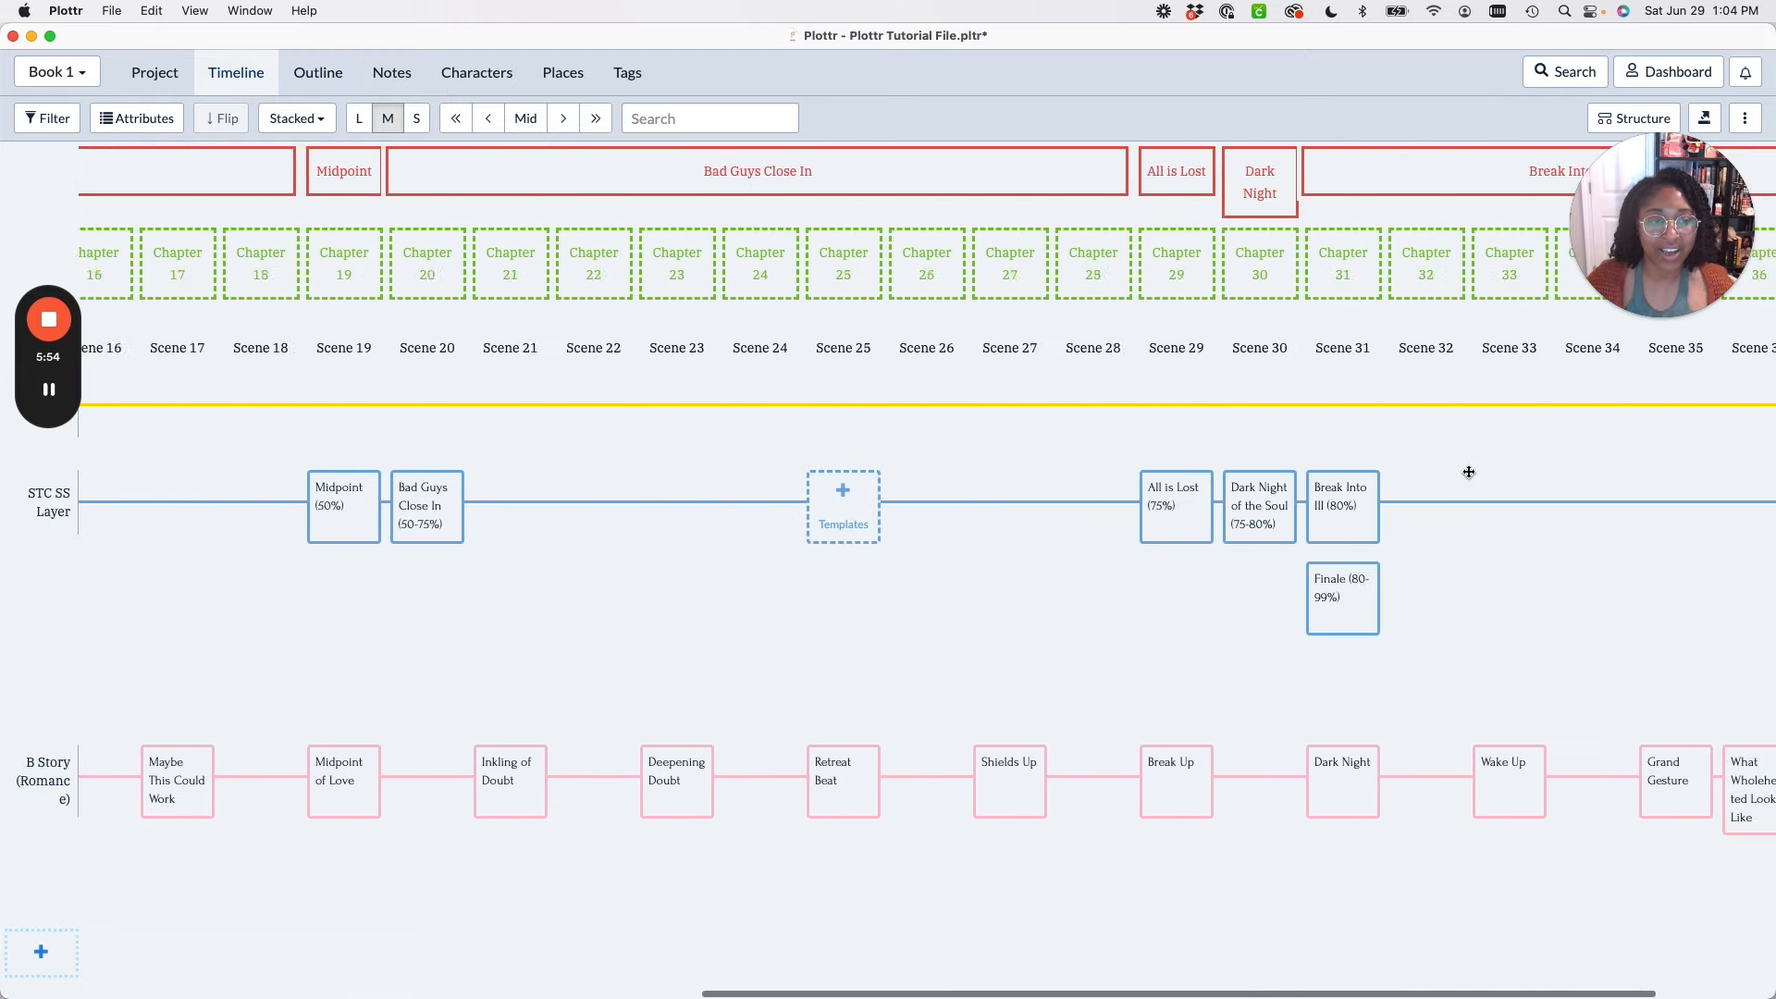
scroll(1469, 472, left, 15)
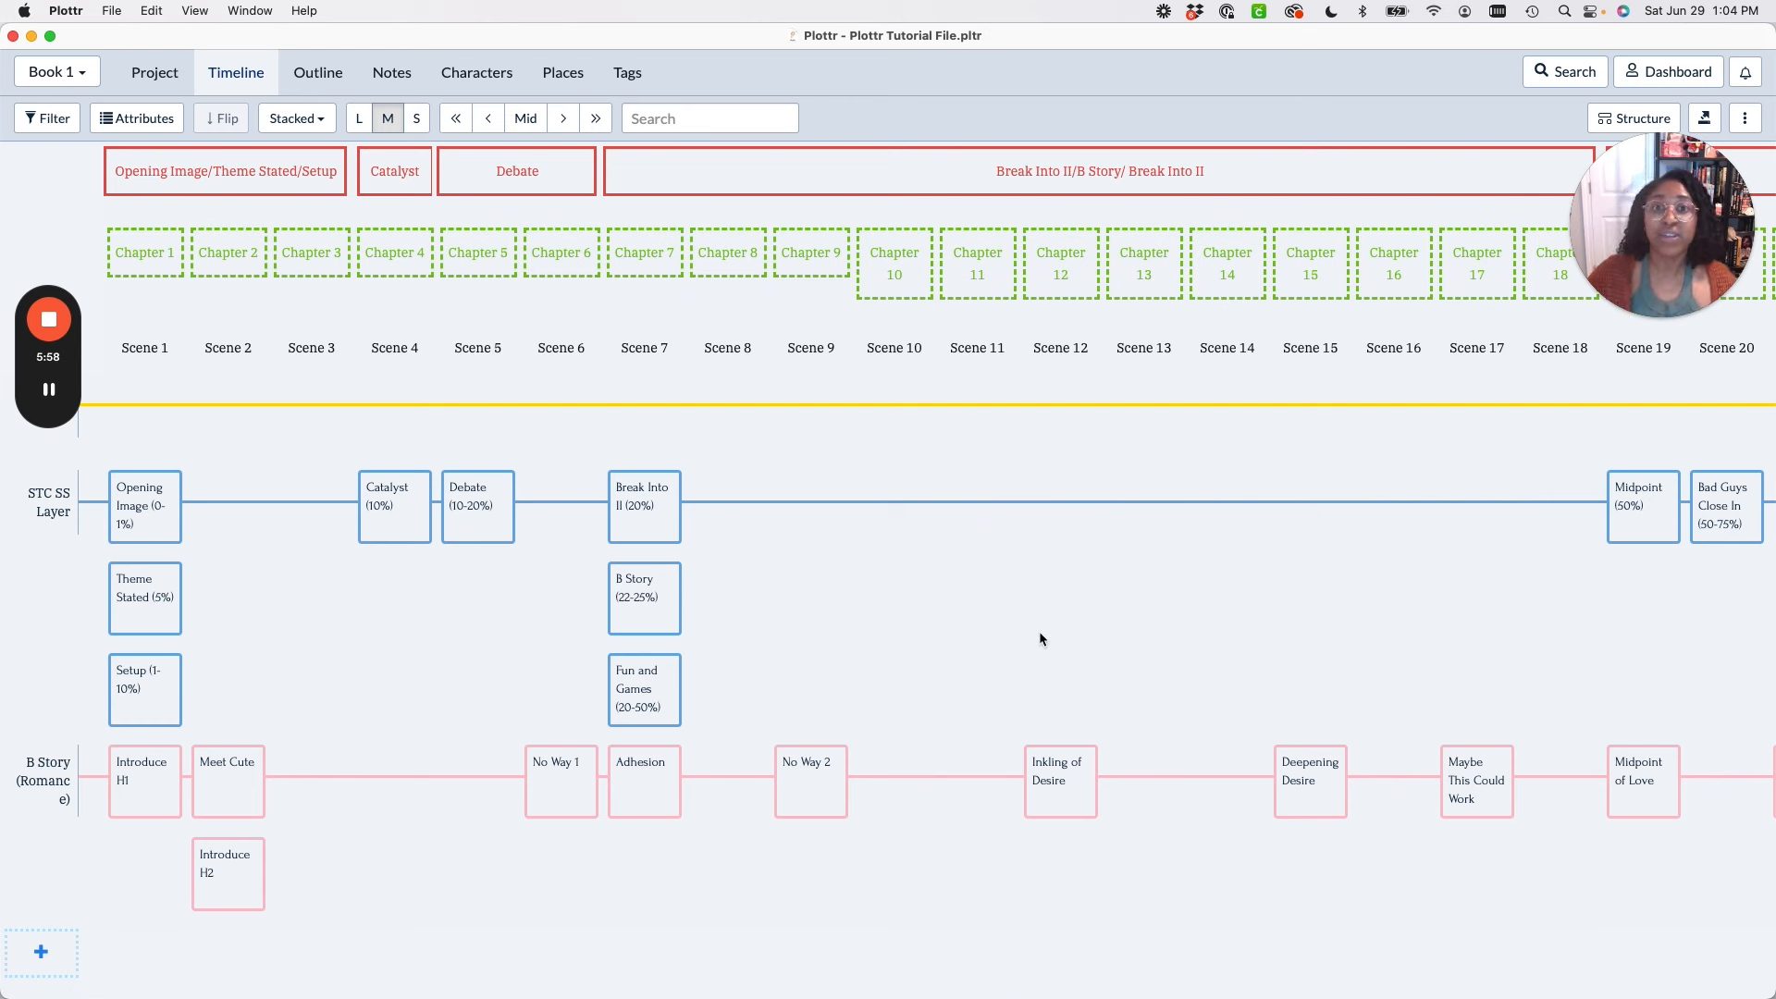
mouse_move(19, 448)
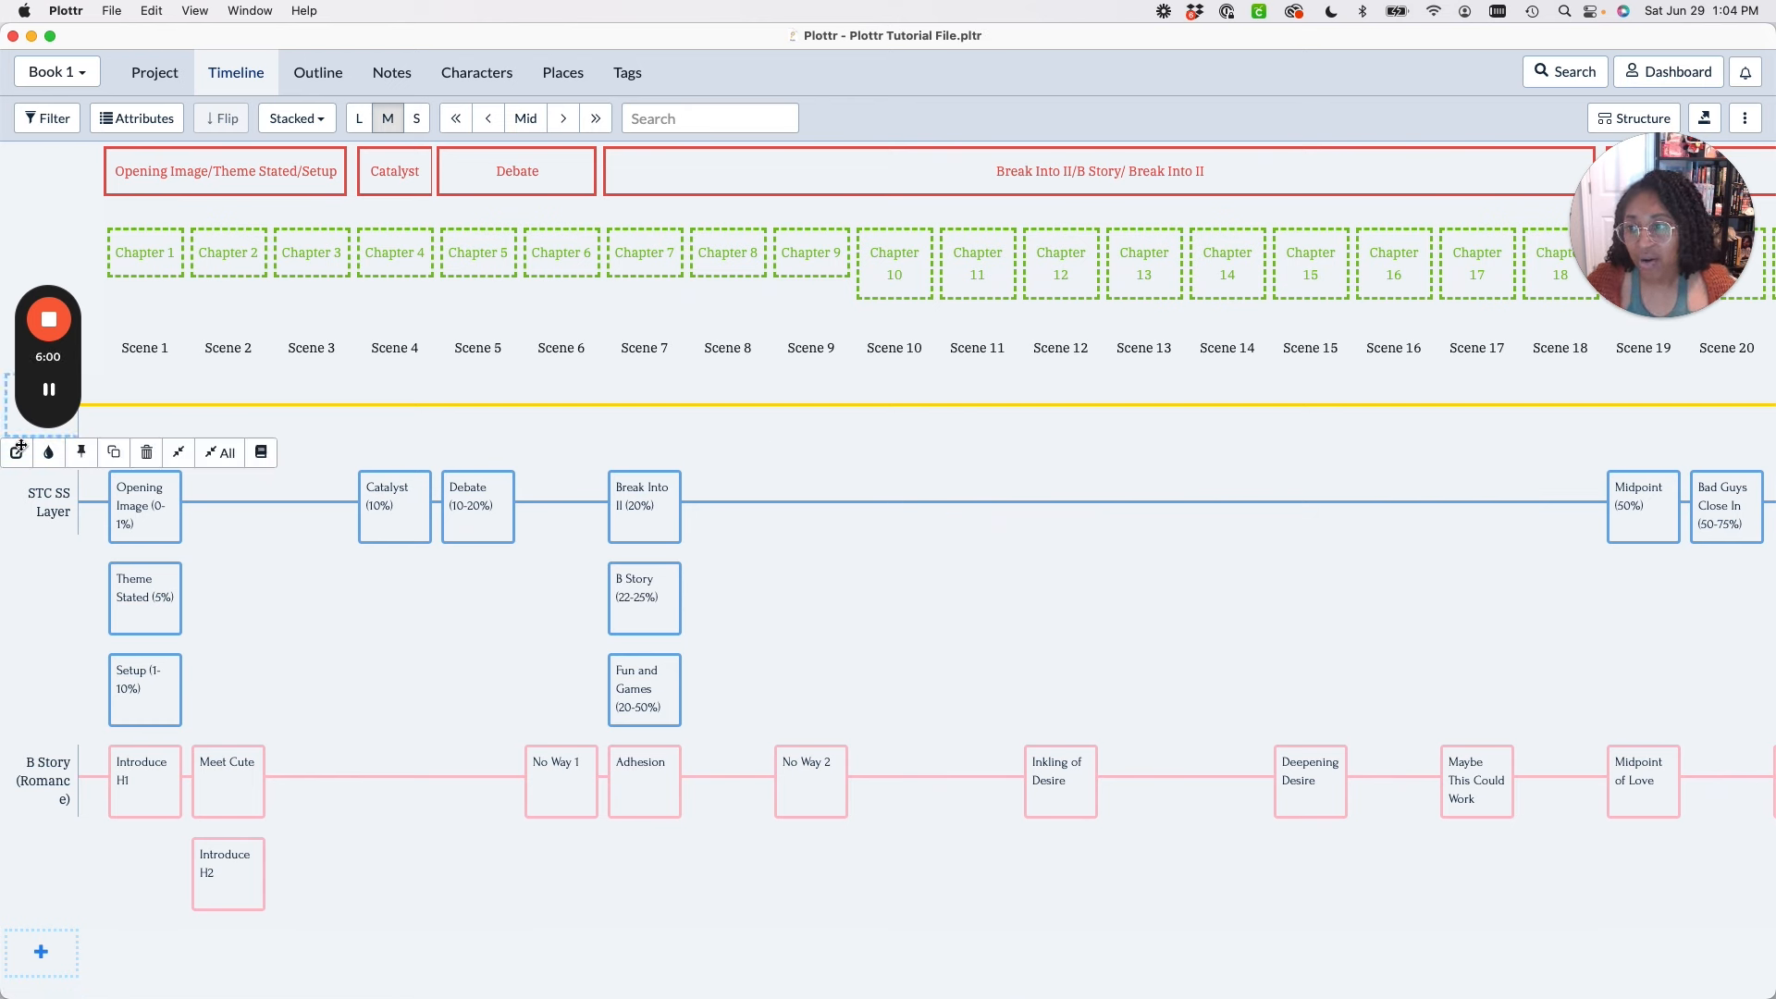
mouse_move(74, 353)
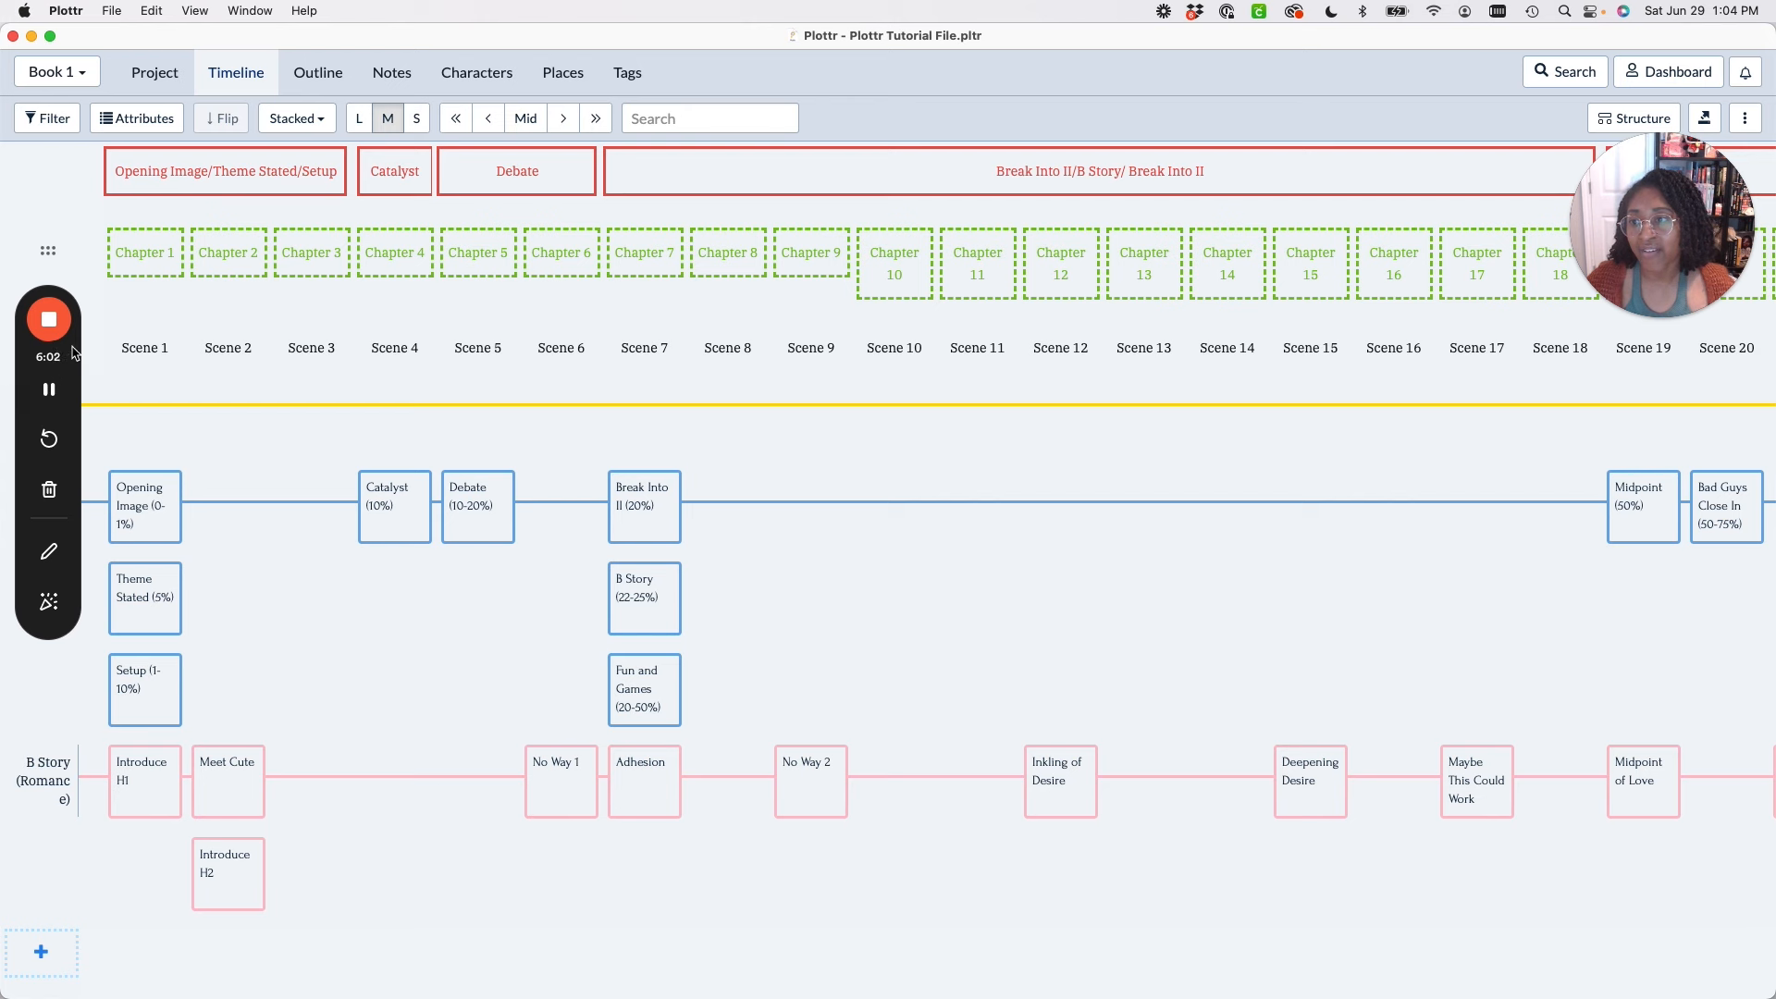
drag(48, 259, 44, 181)
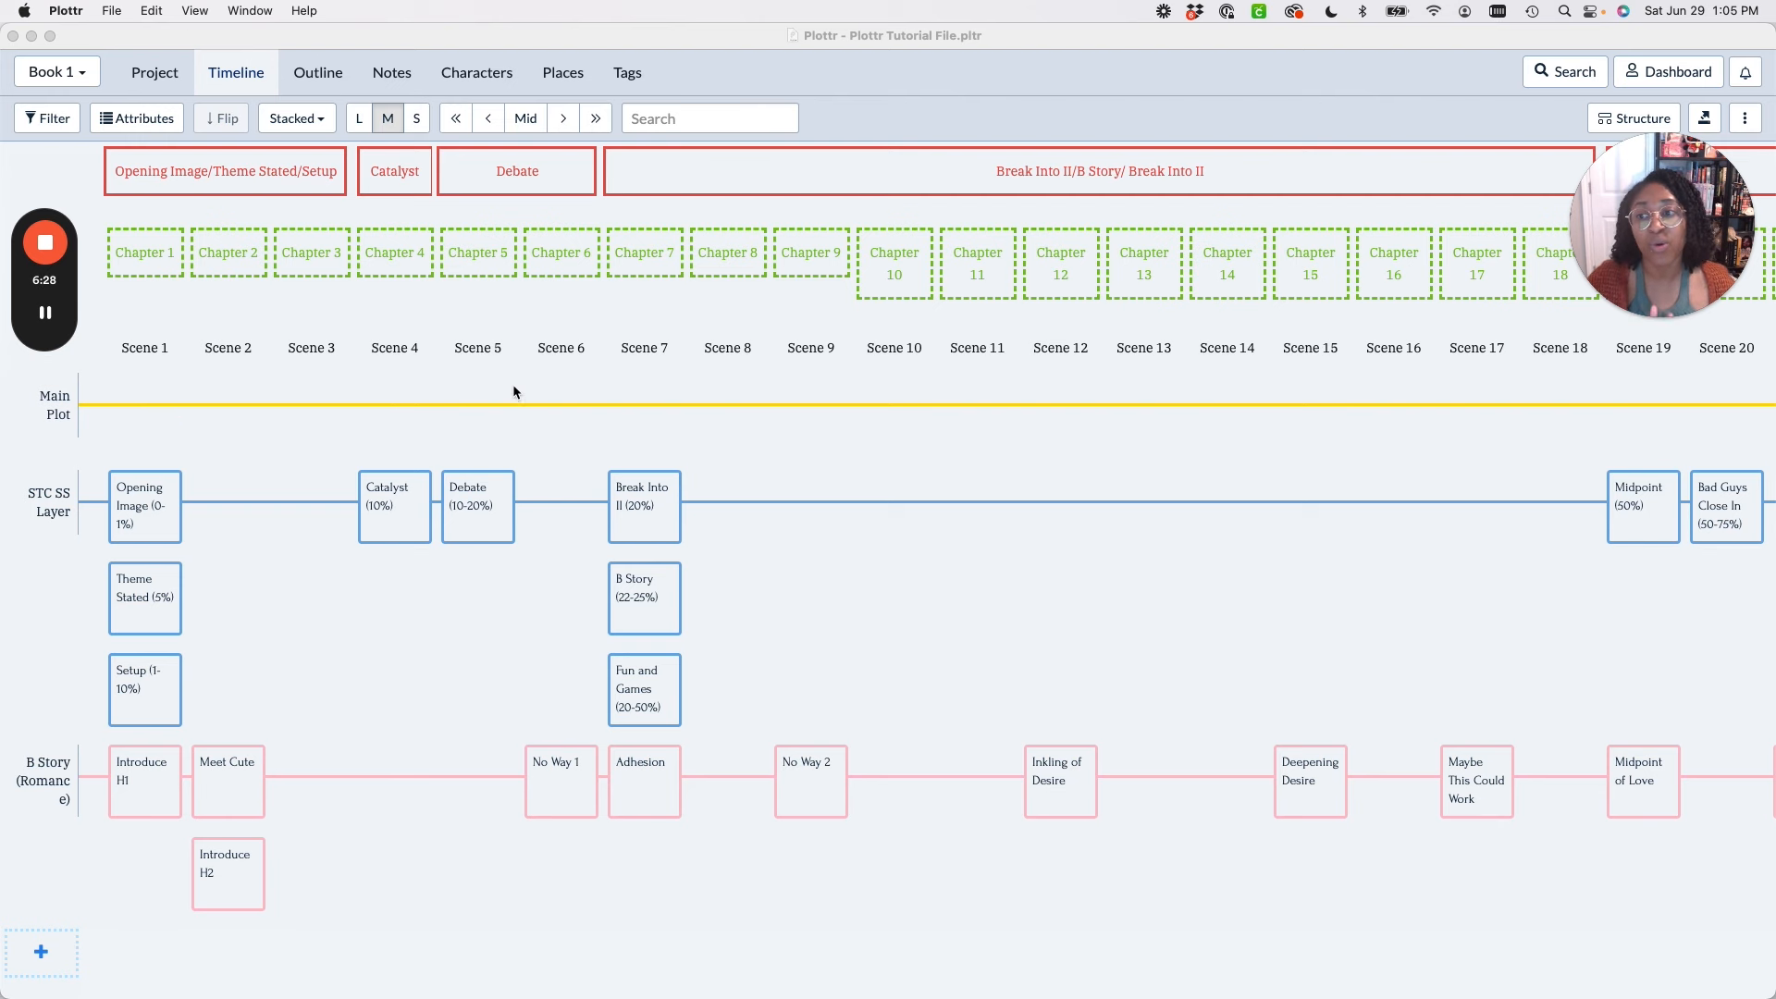
Preview the notes of the Opening Image (0-1%) card in the STC SS Layer plotline.
click(842, 462)
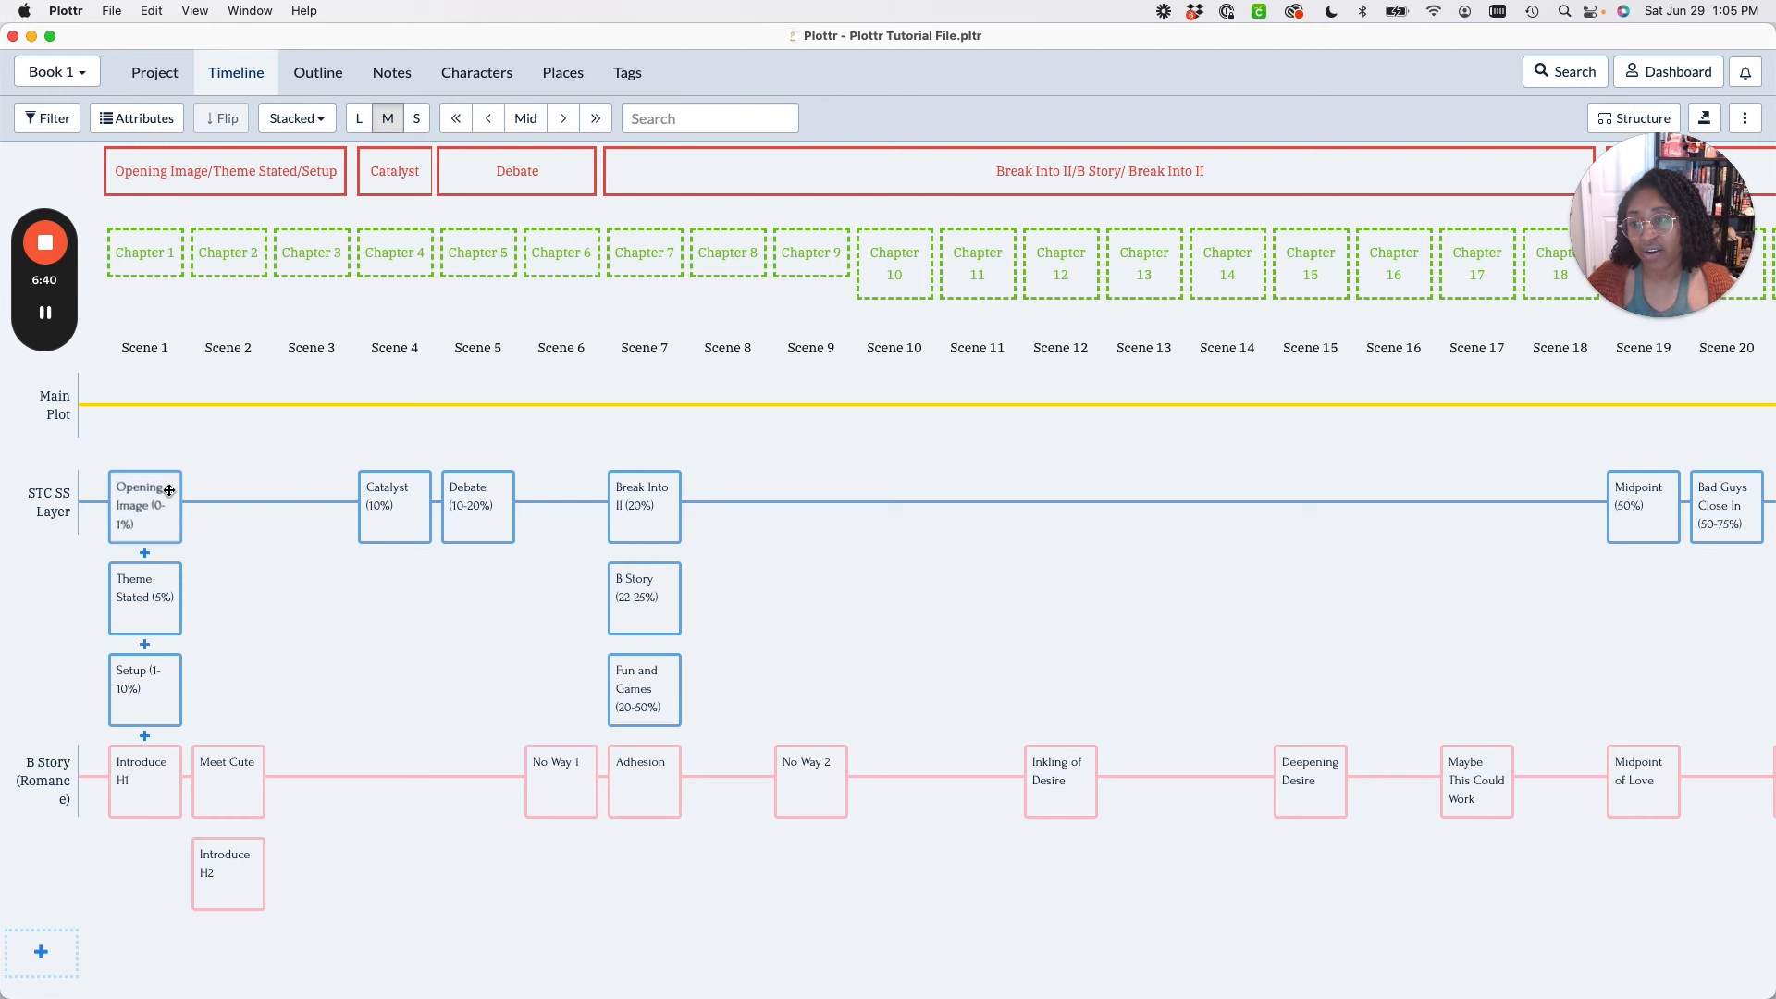
mouse_move(164, 491)
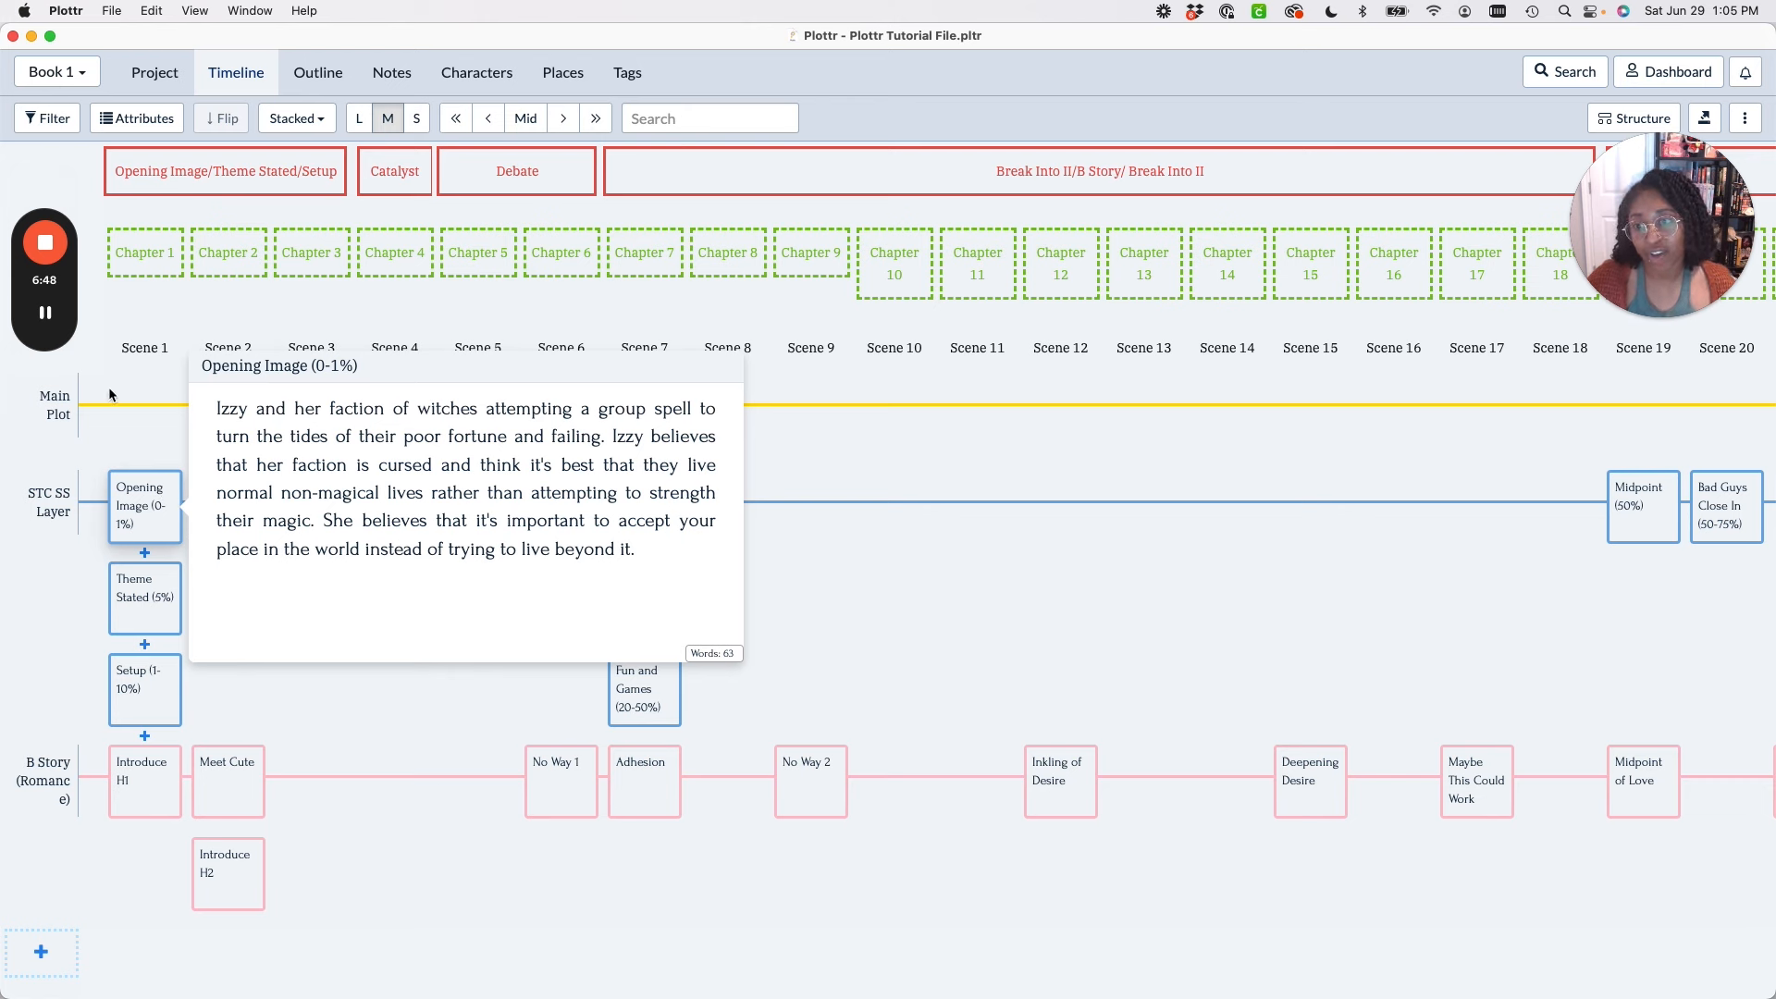
Add a scene card titled "attempt group spell and fail" to the Main Plot line at Scene 1, above the Opening Image card.
click(143, 397)
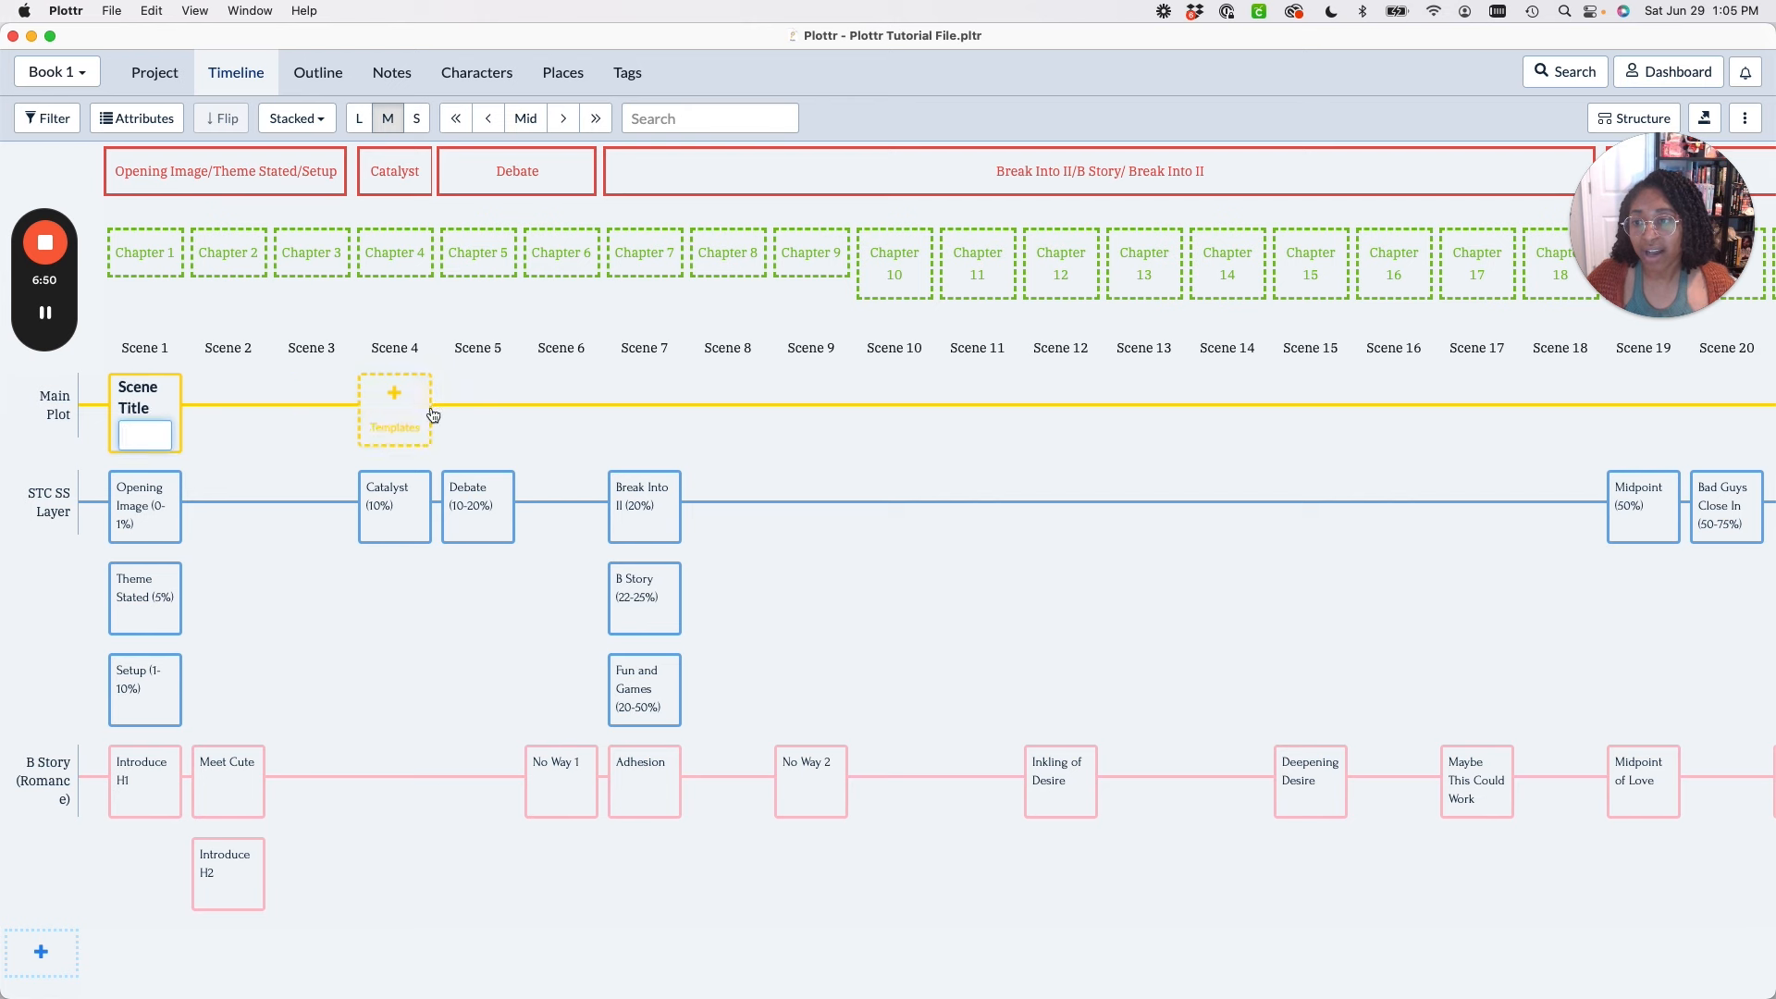
text(attempt)
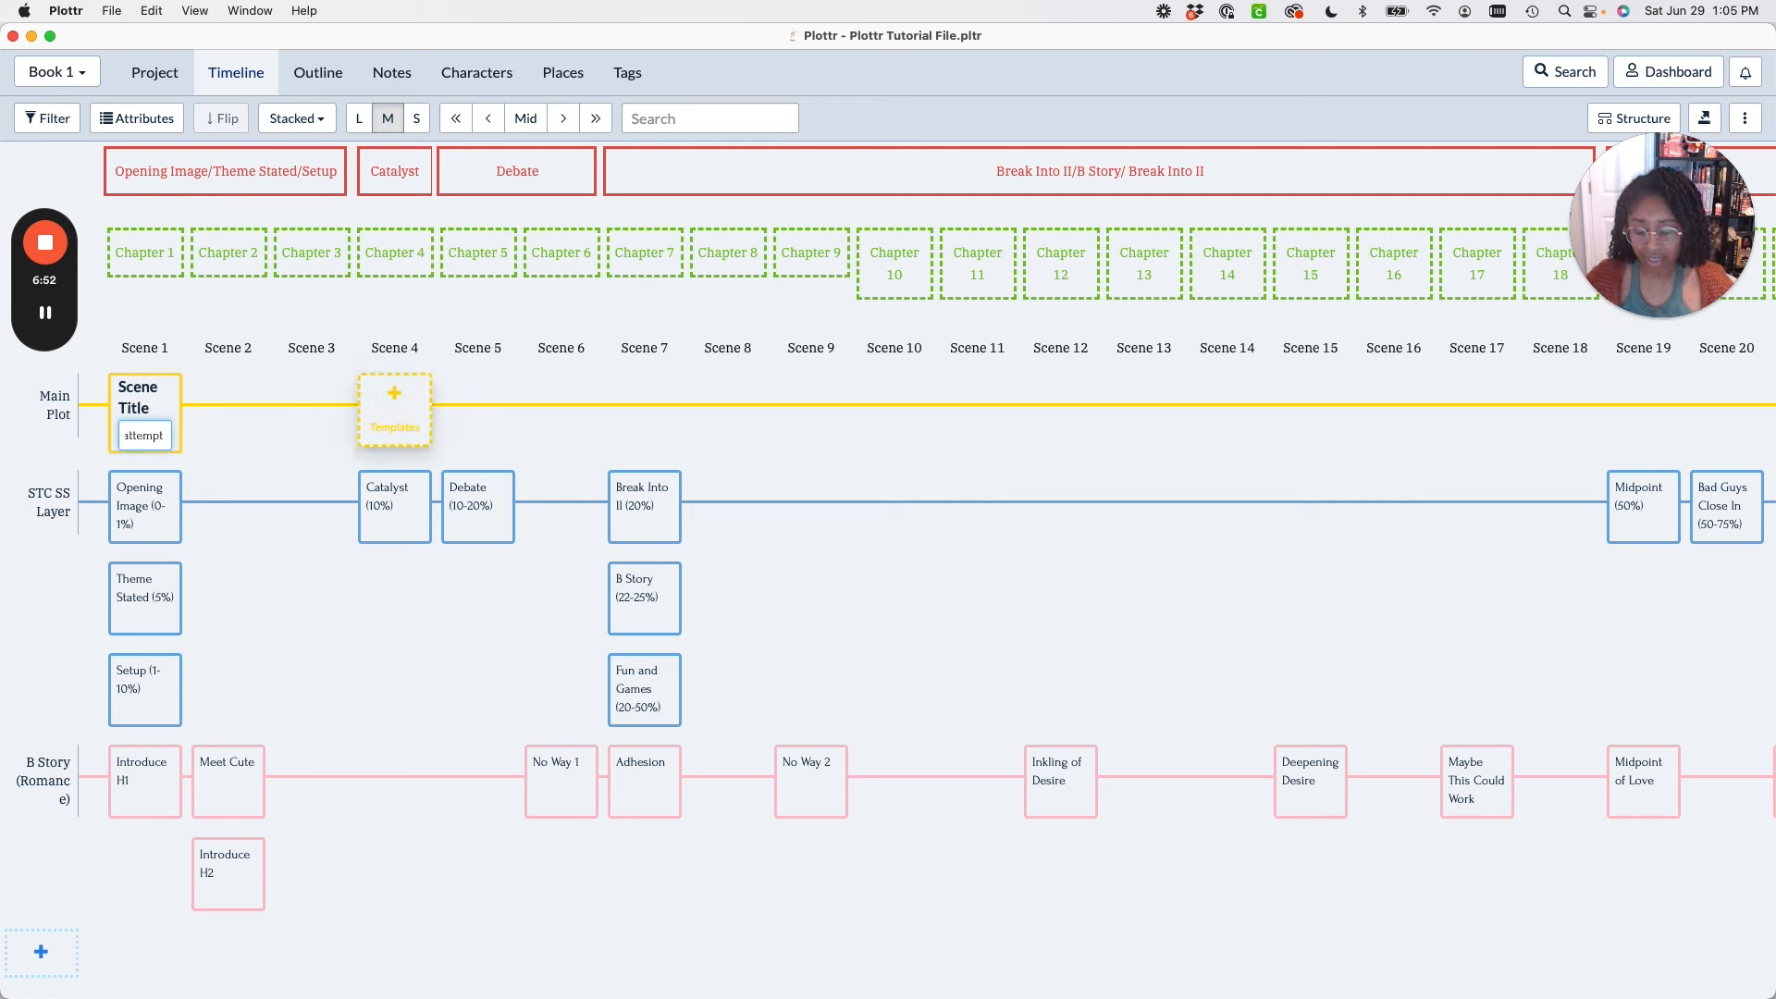
text( to sell and)
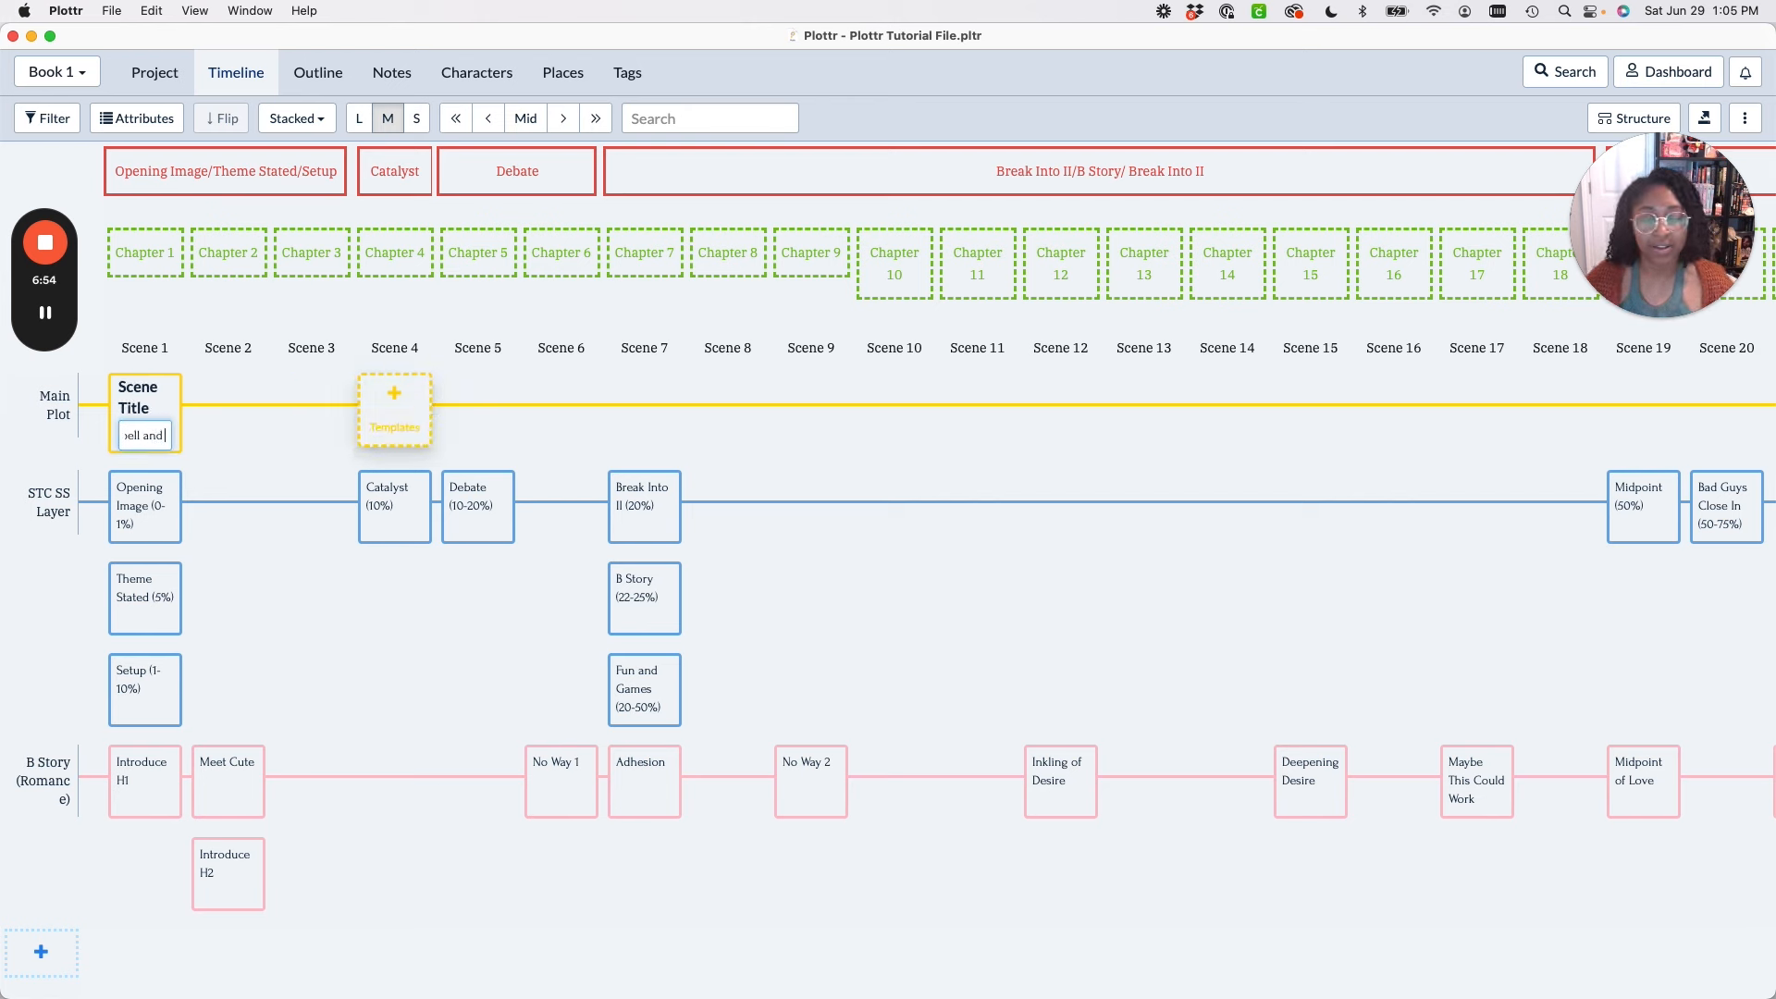
text( fail)
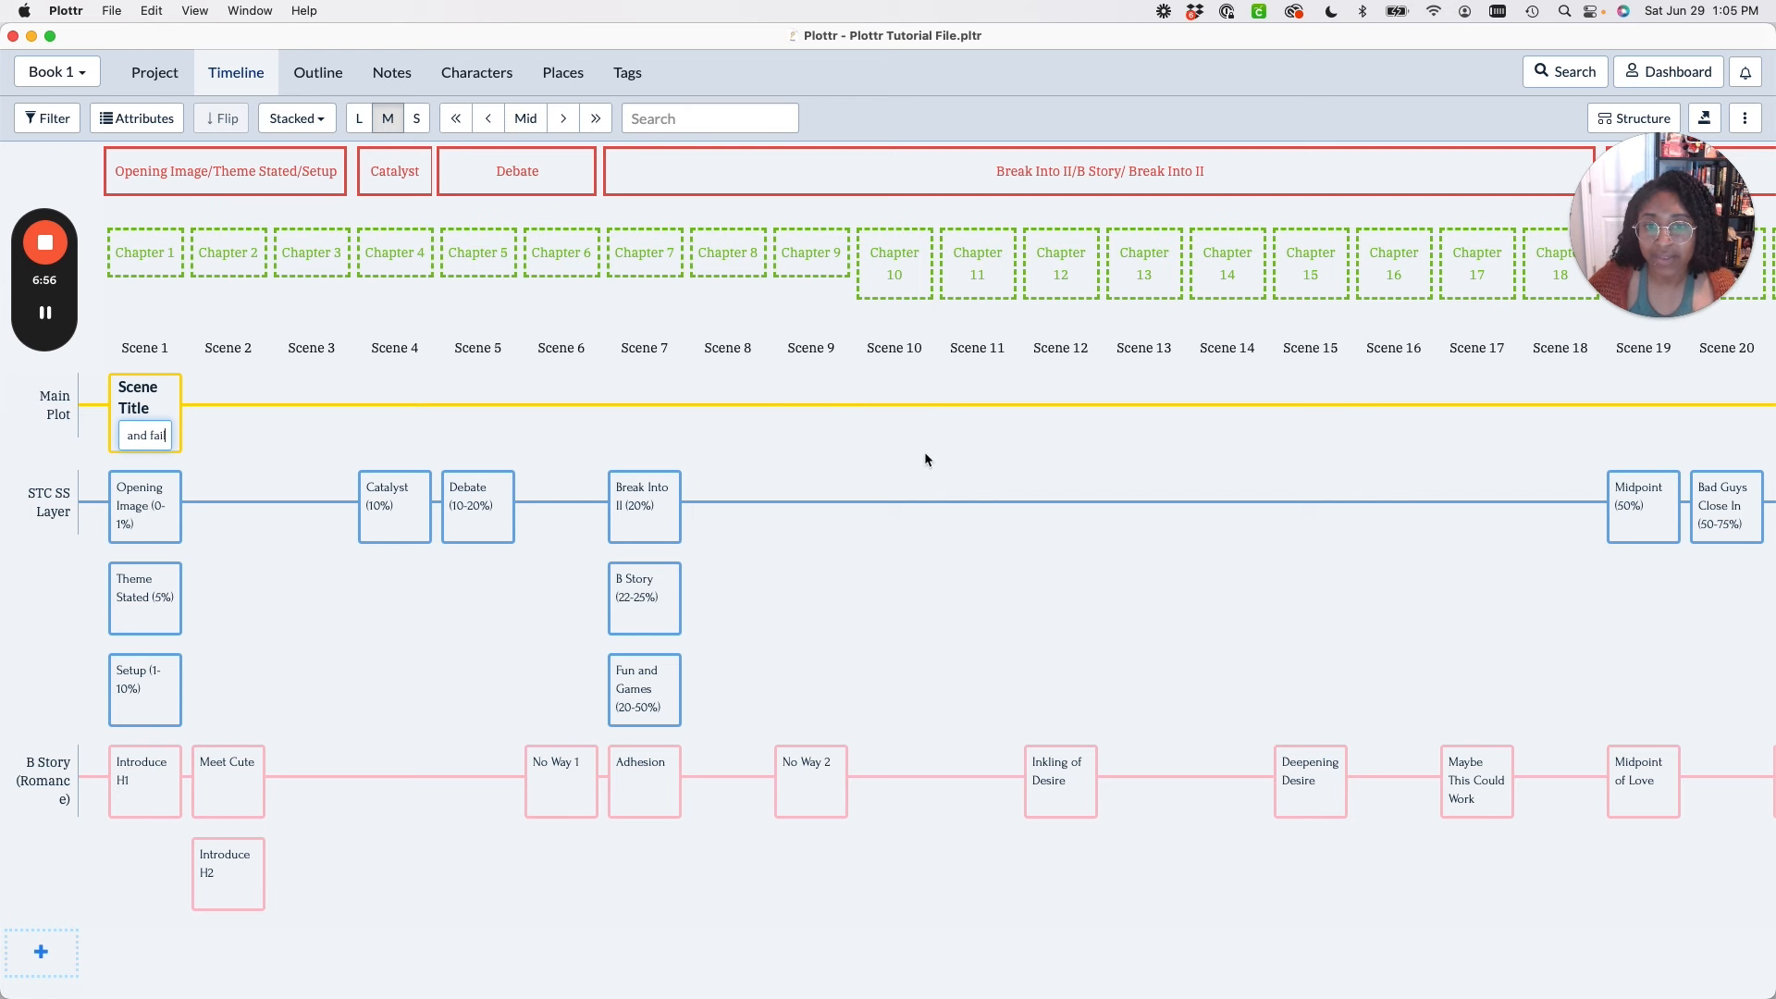
key(Return)
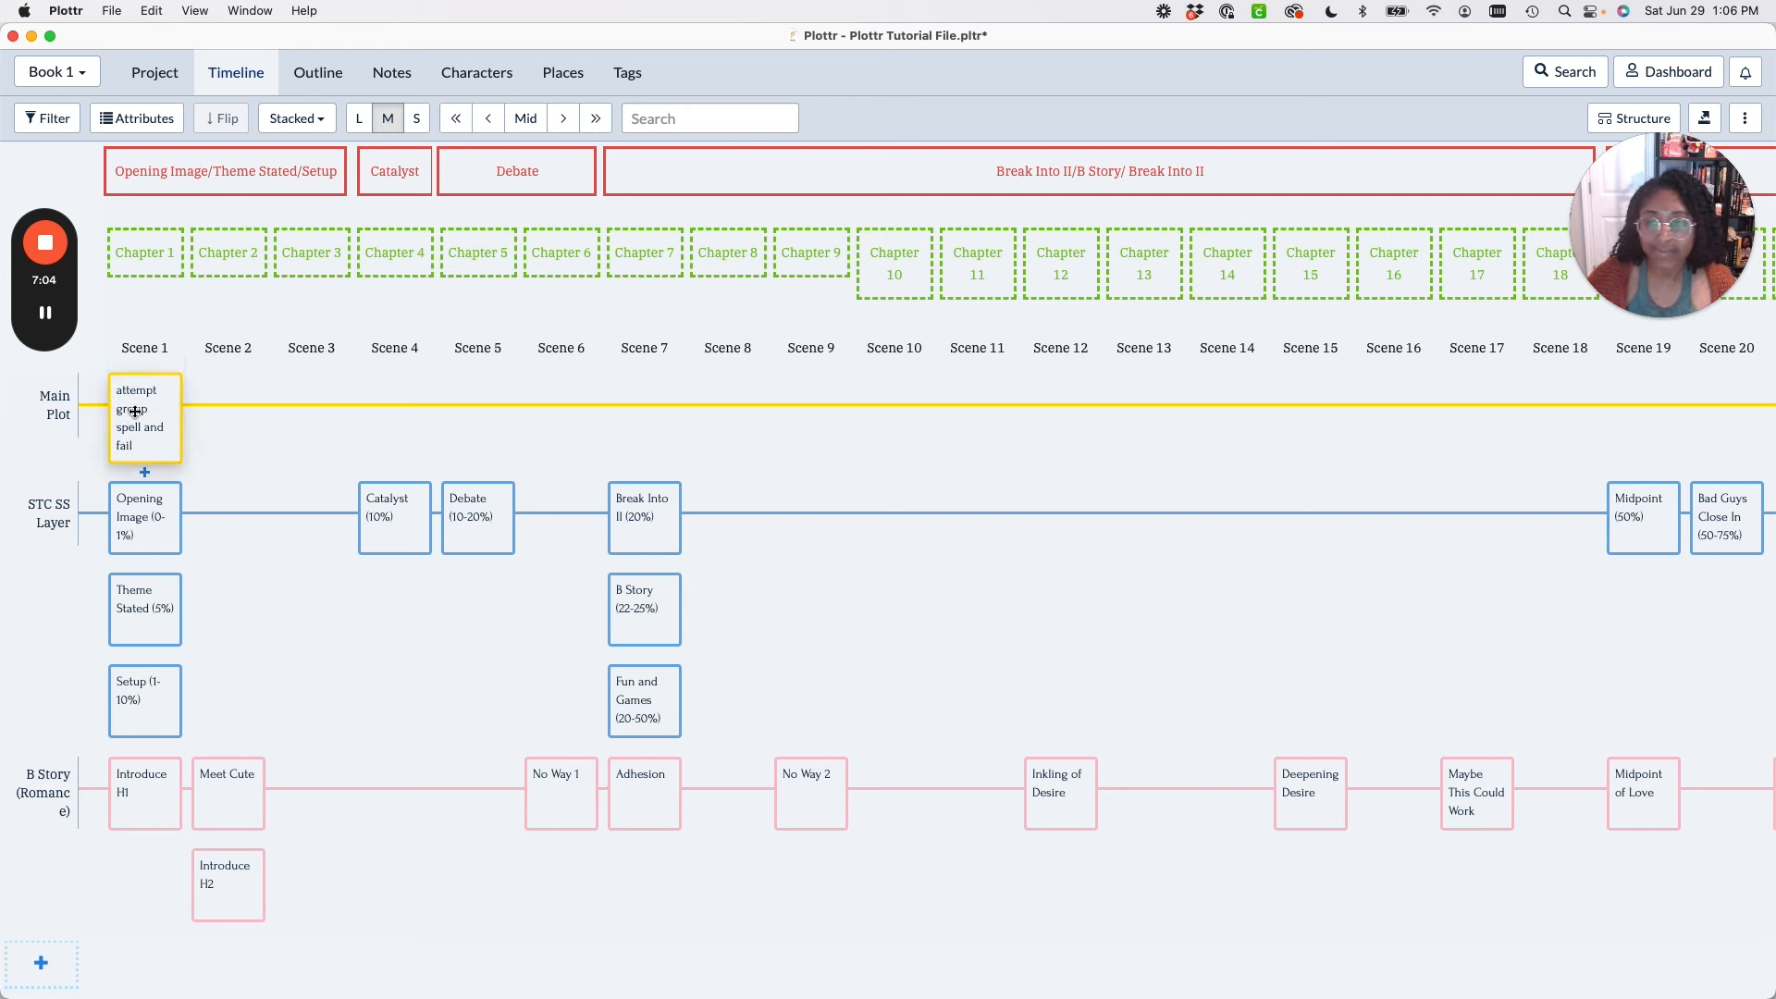
mouse_move(141, 339)
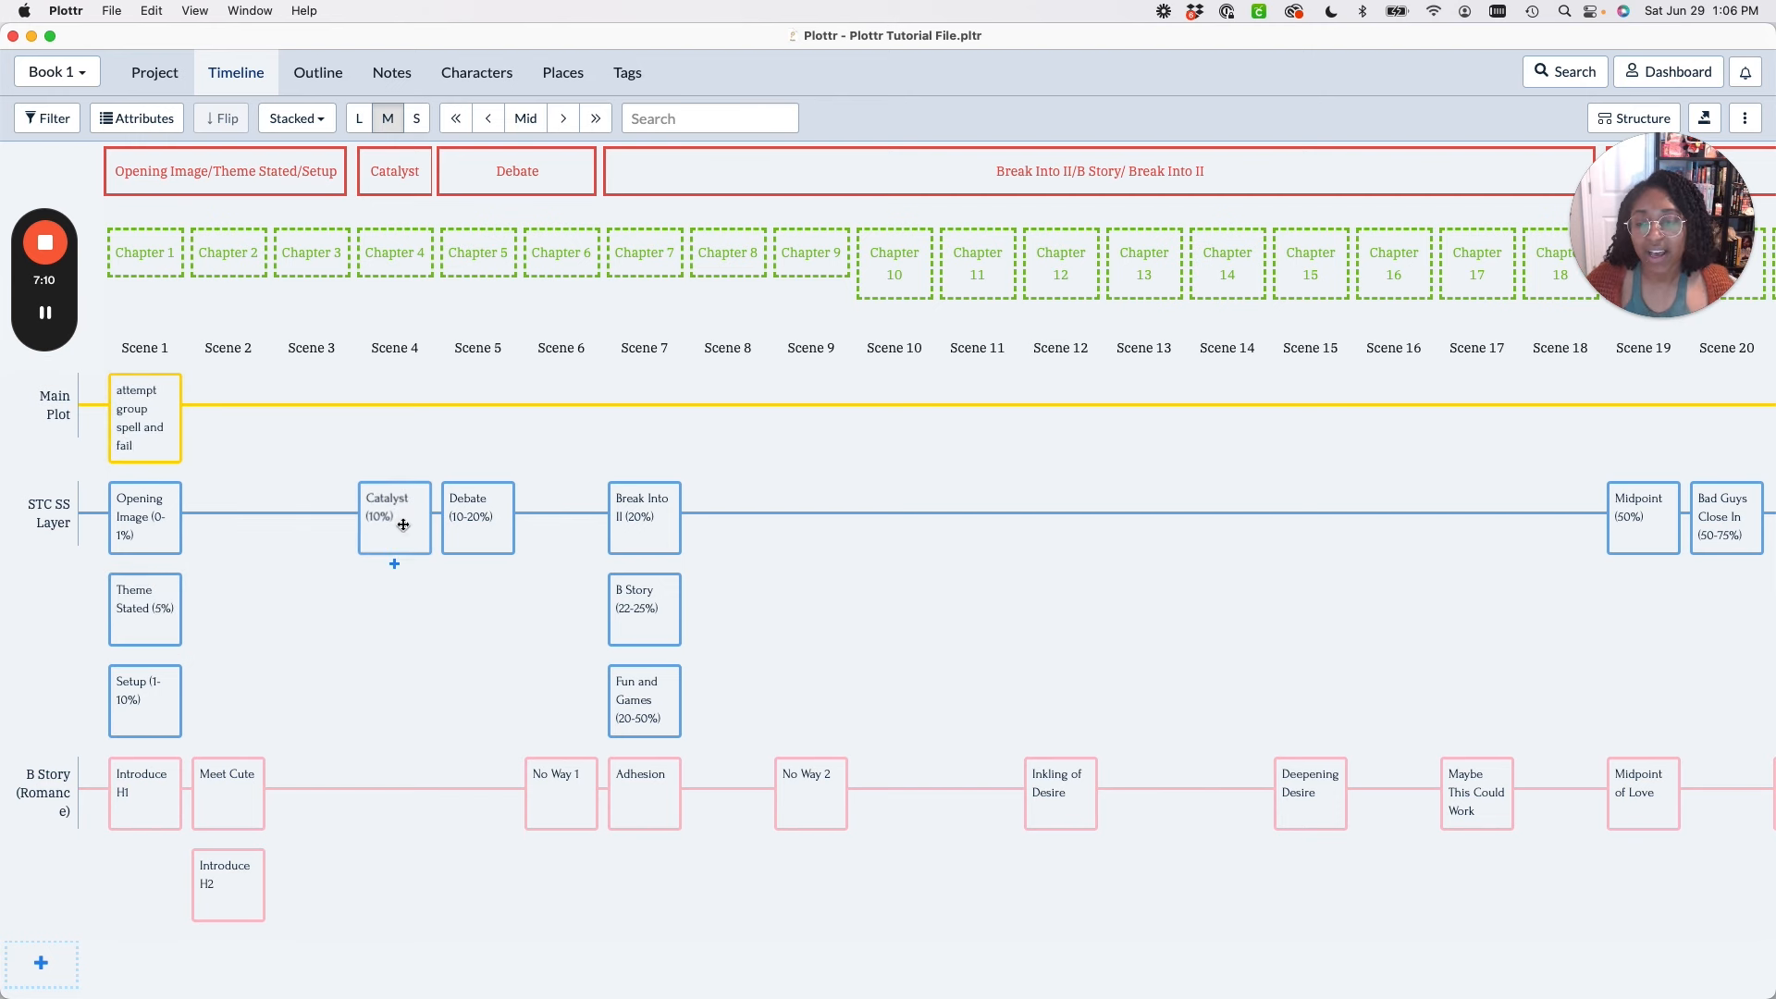
Add a scene card titled "witches vanished, grandma blamed" to the Main Plot line at Scene 4, above the Catalyst card.
mouse_move(404, 524)
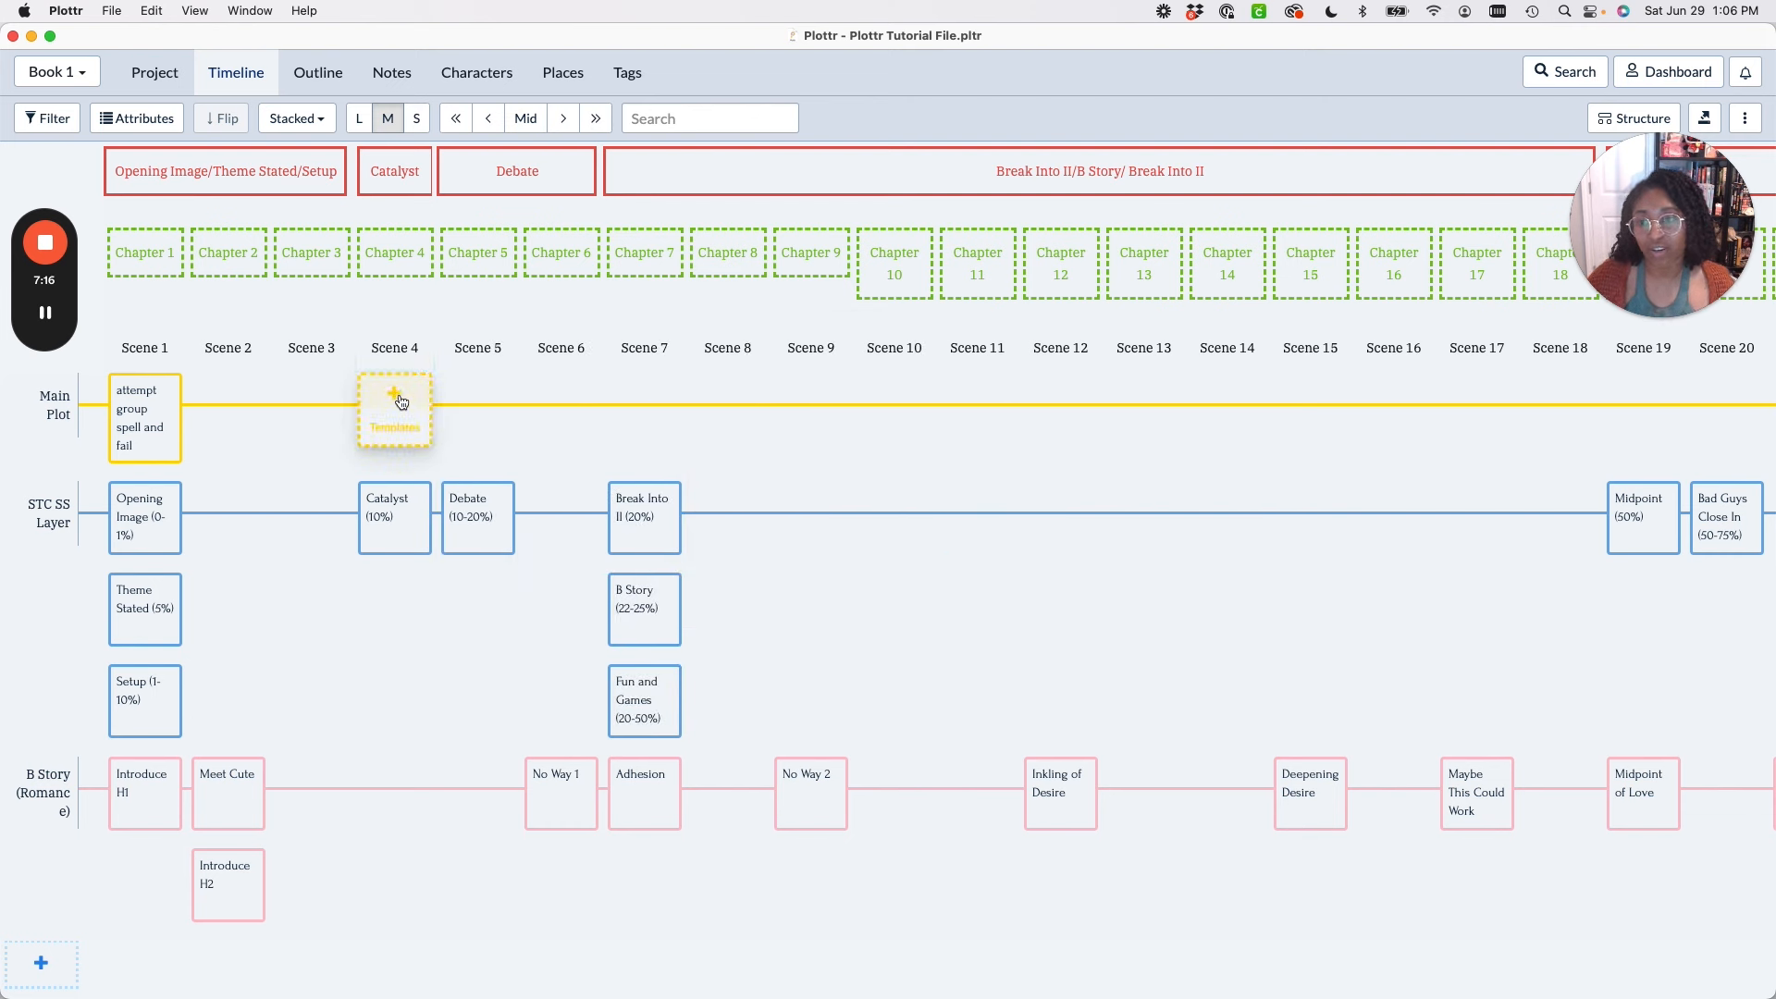
click(400, 400)
text(wi)
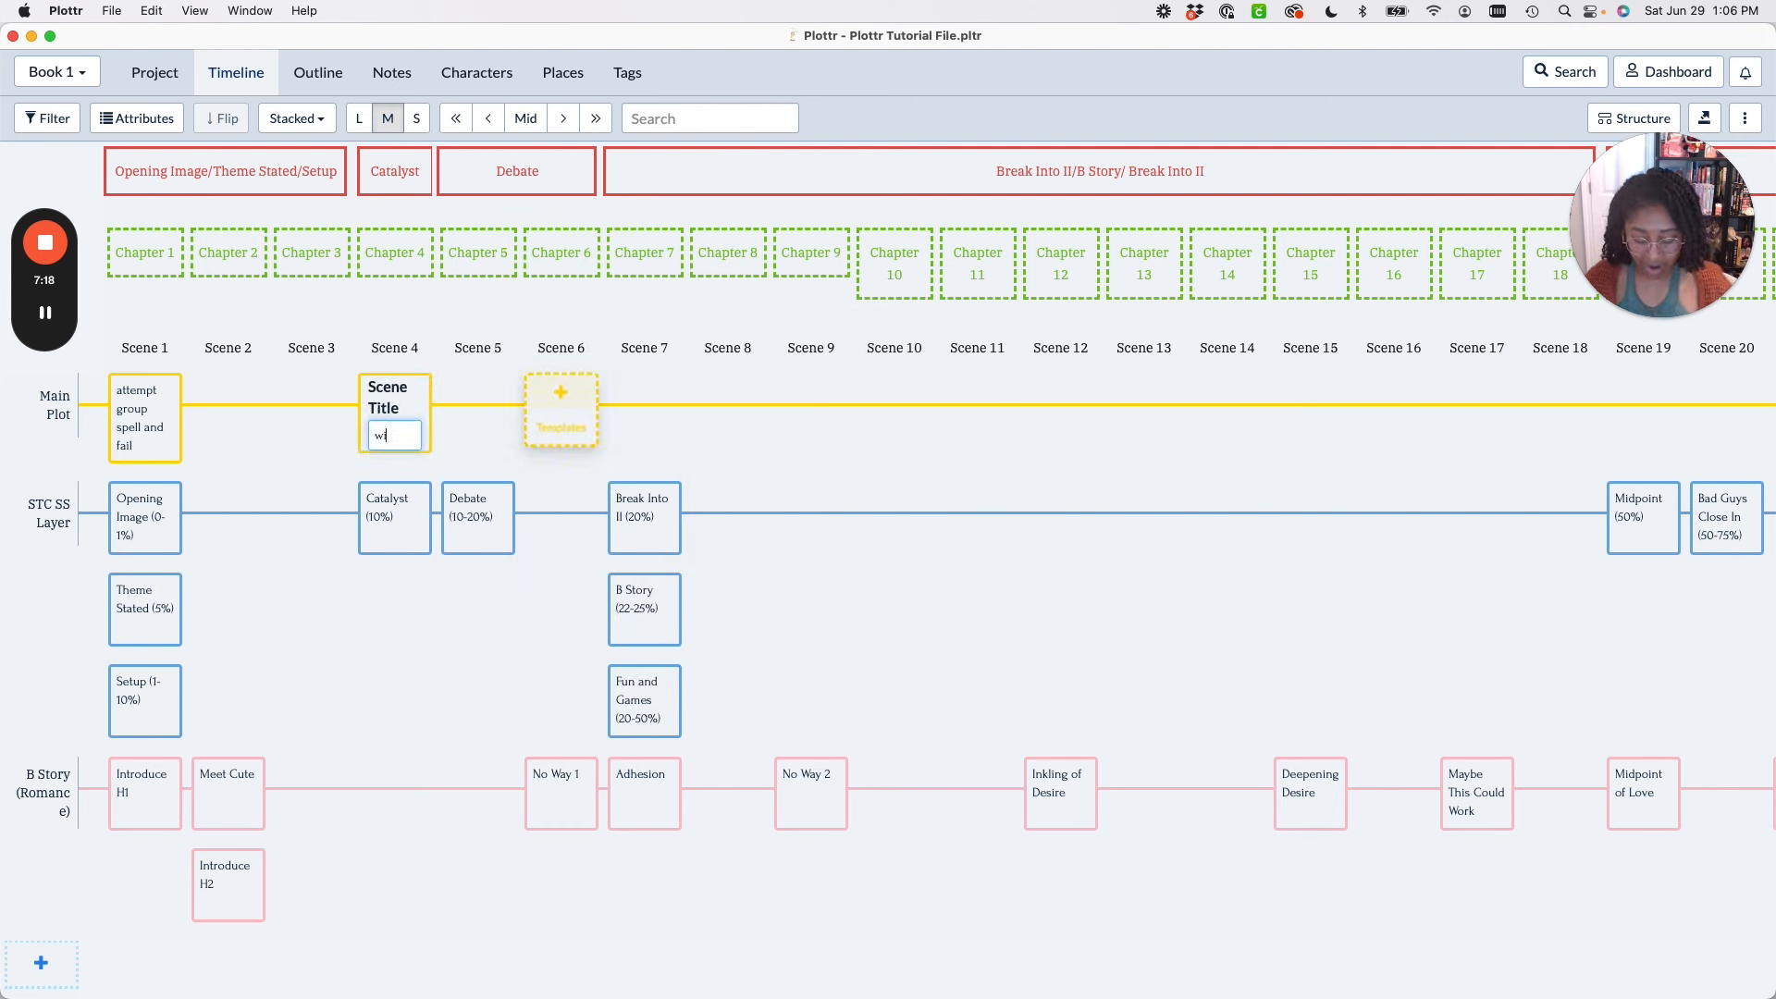
text(tches vanished)
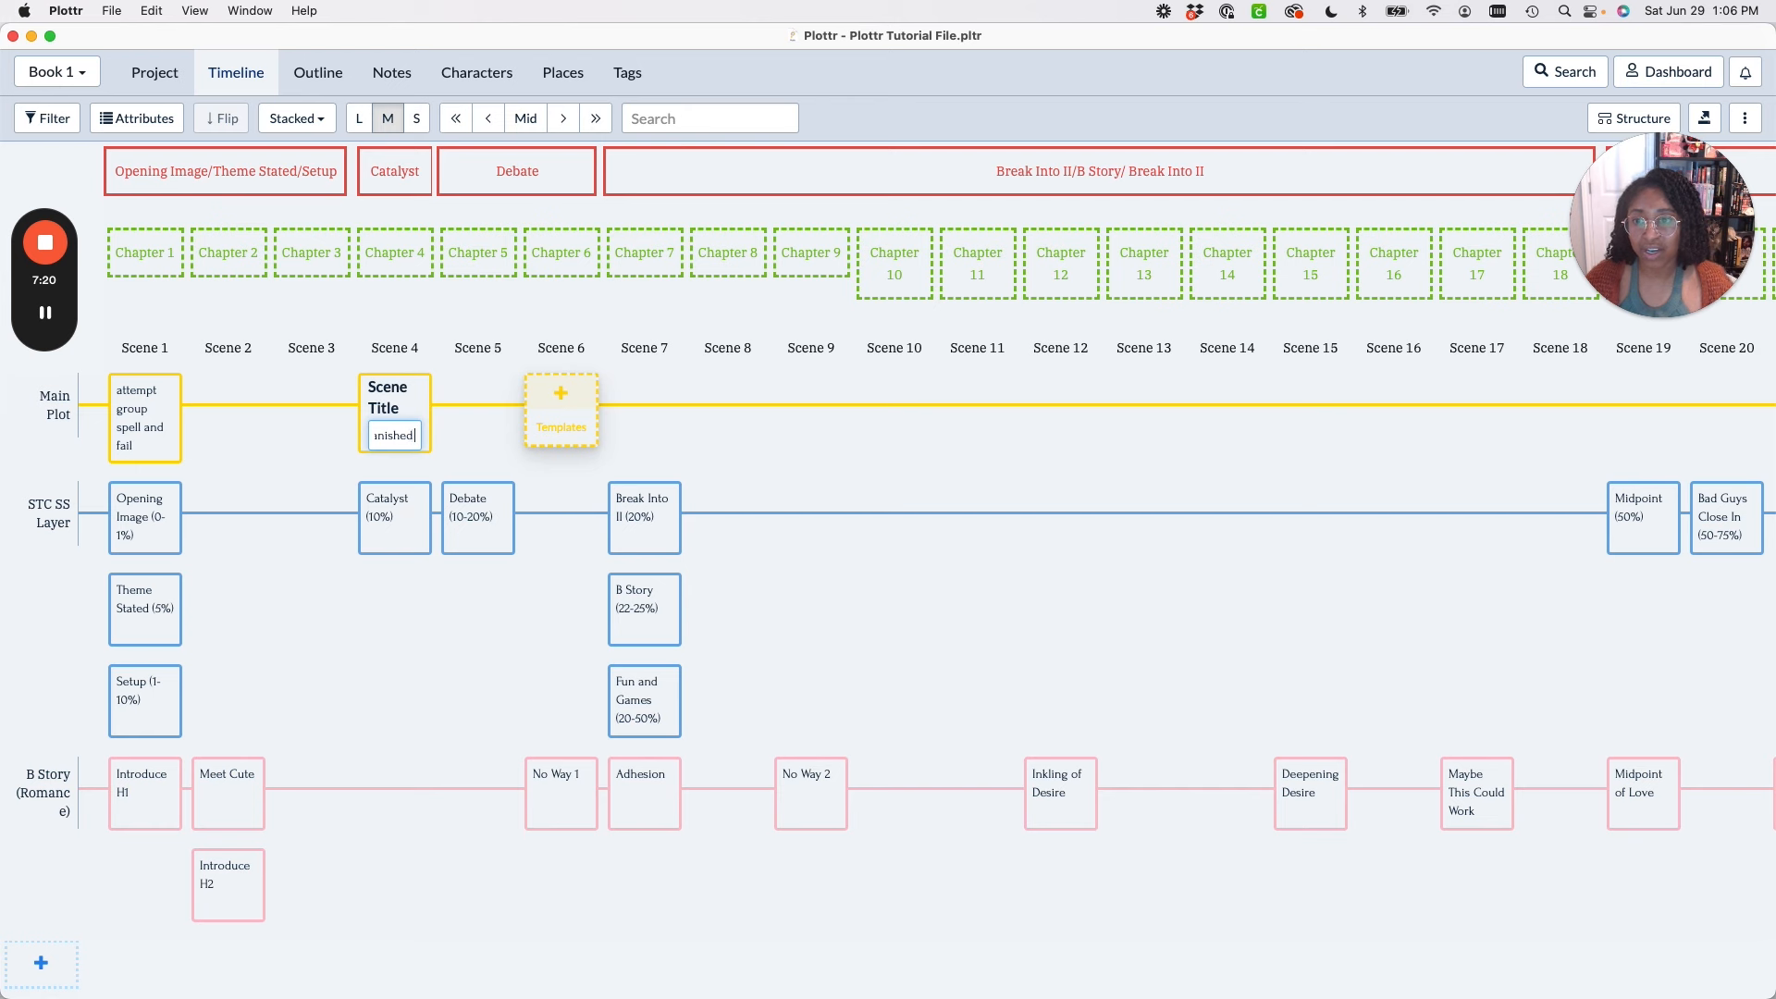
text(,)
text(dma blamed)
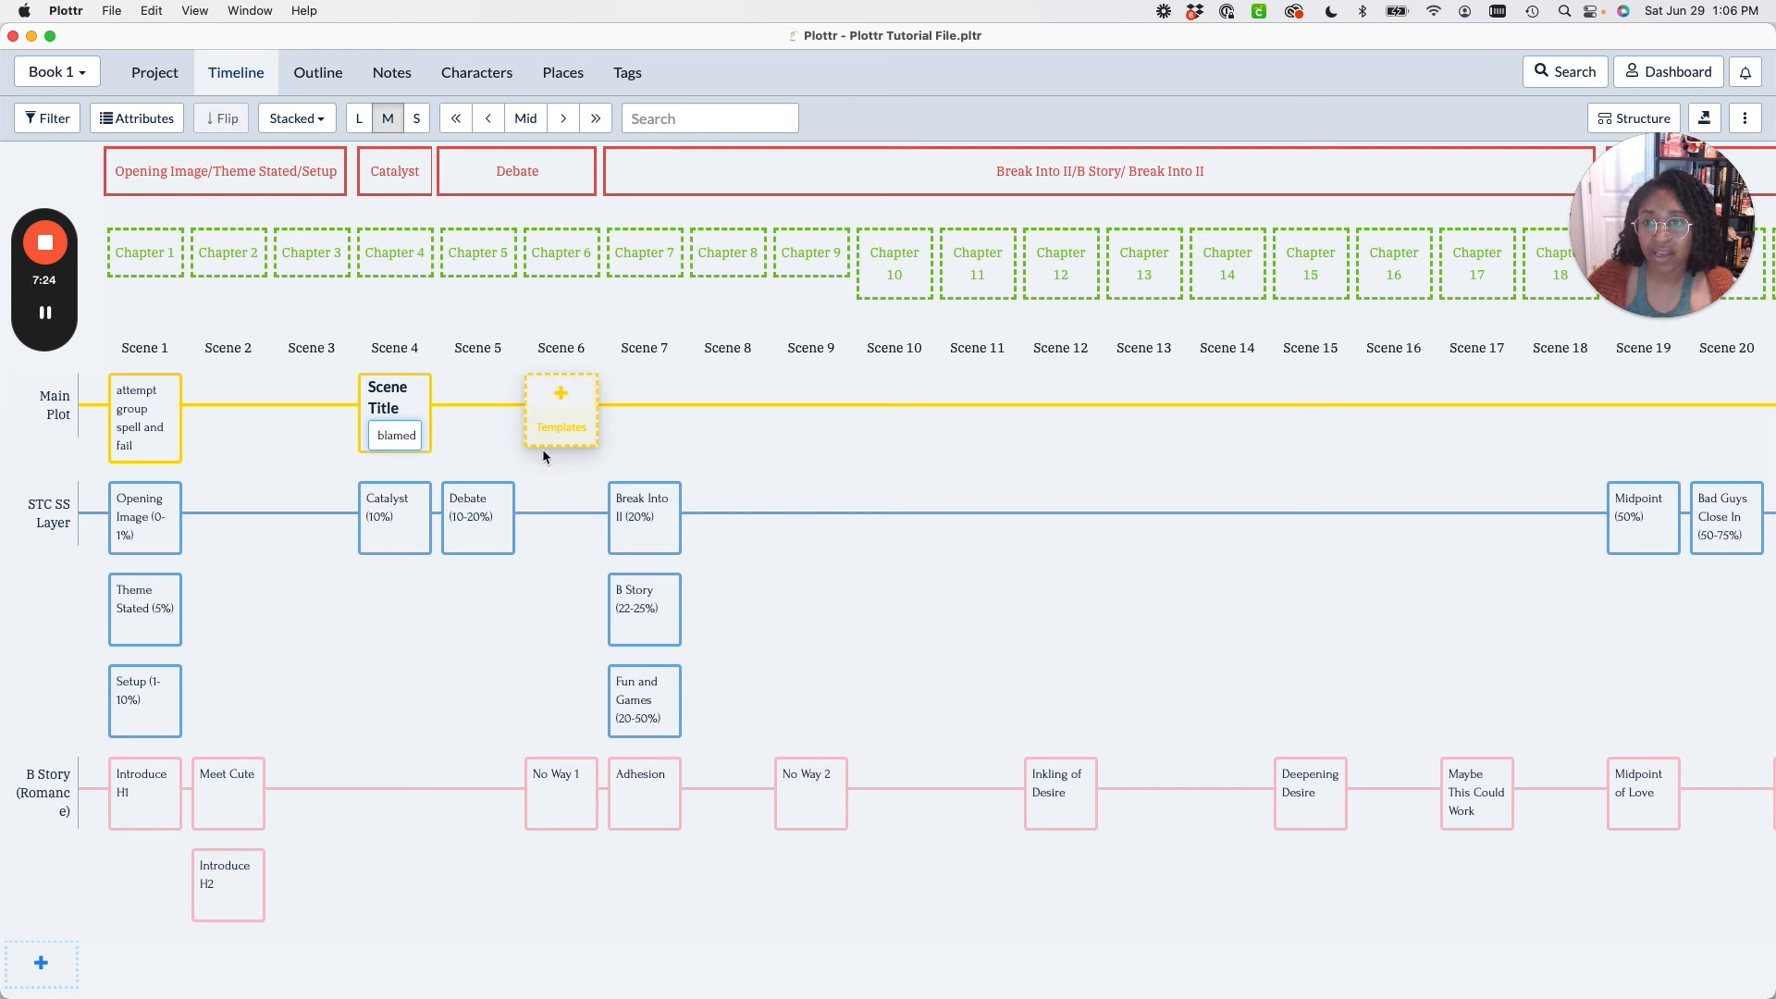
key(Return)
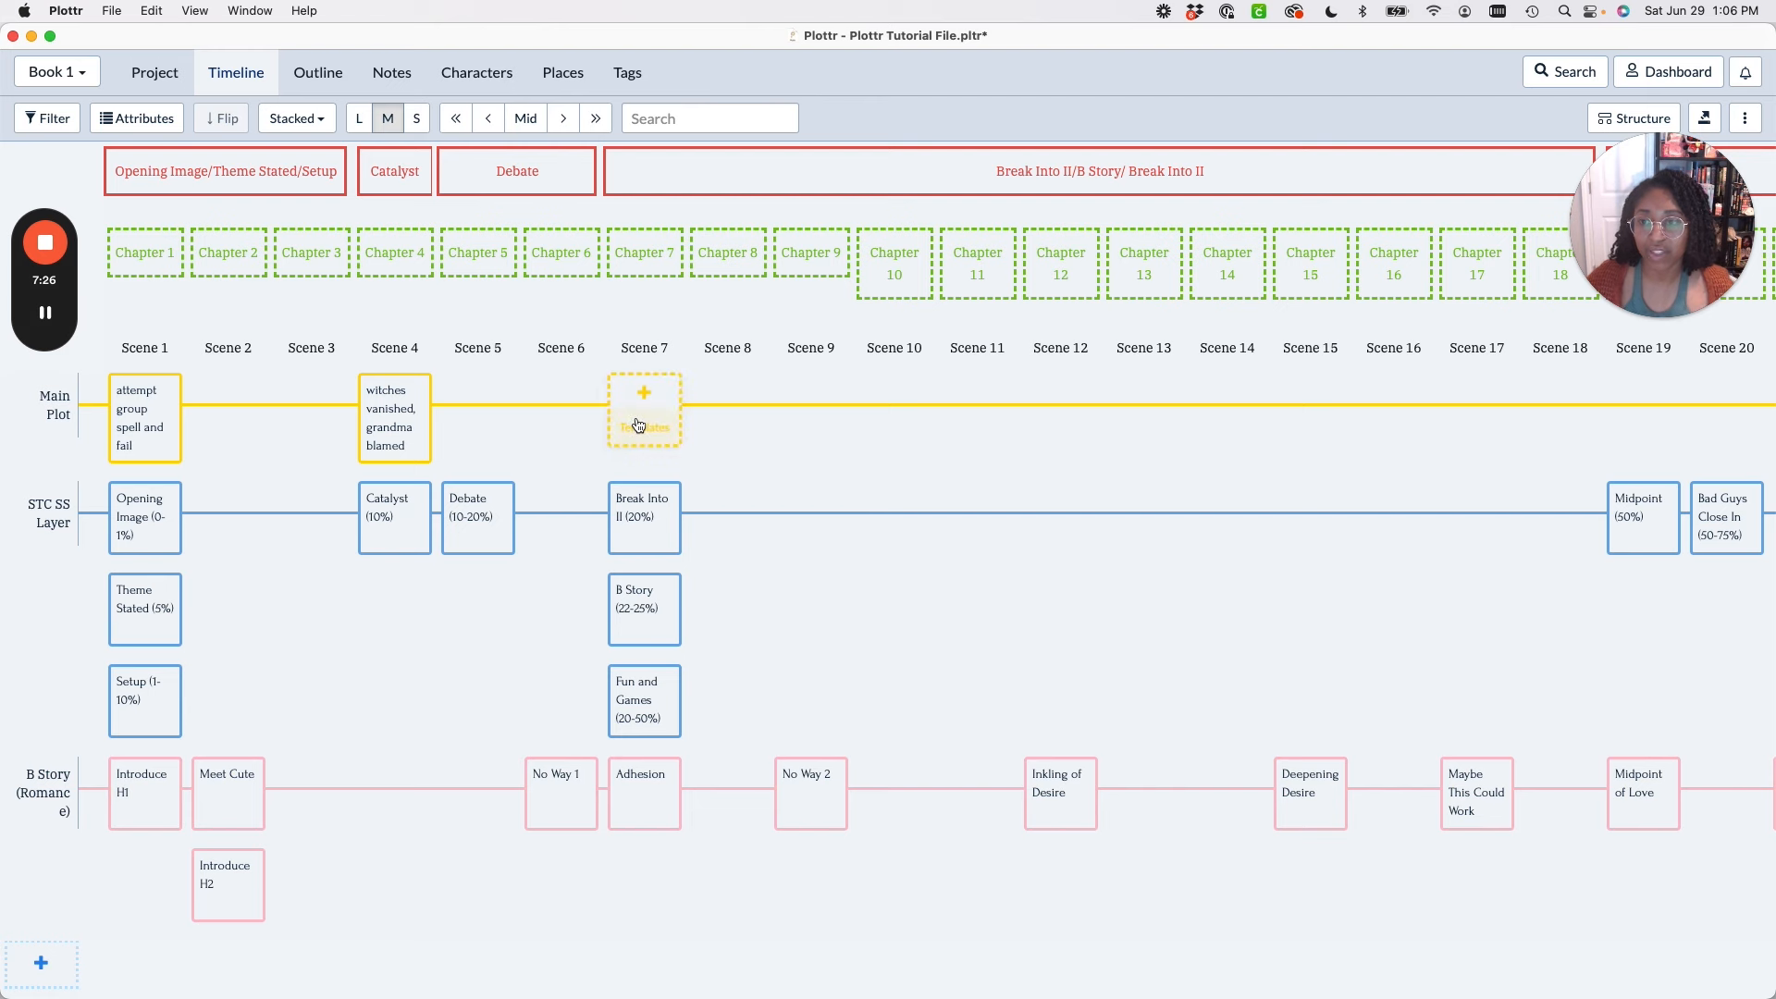
Check the Debate (10-20%) notes and add a Main Plot card titled "tristan suggests team up" at Scene 5.
mouse_move(504, 512)
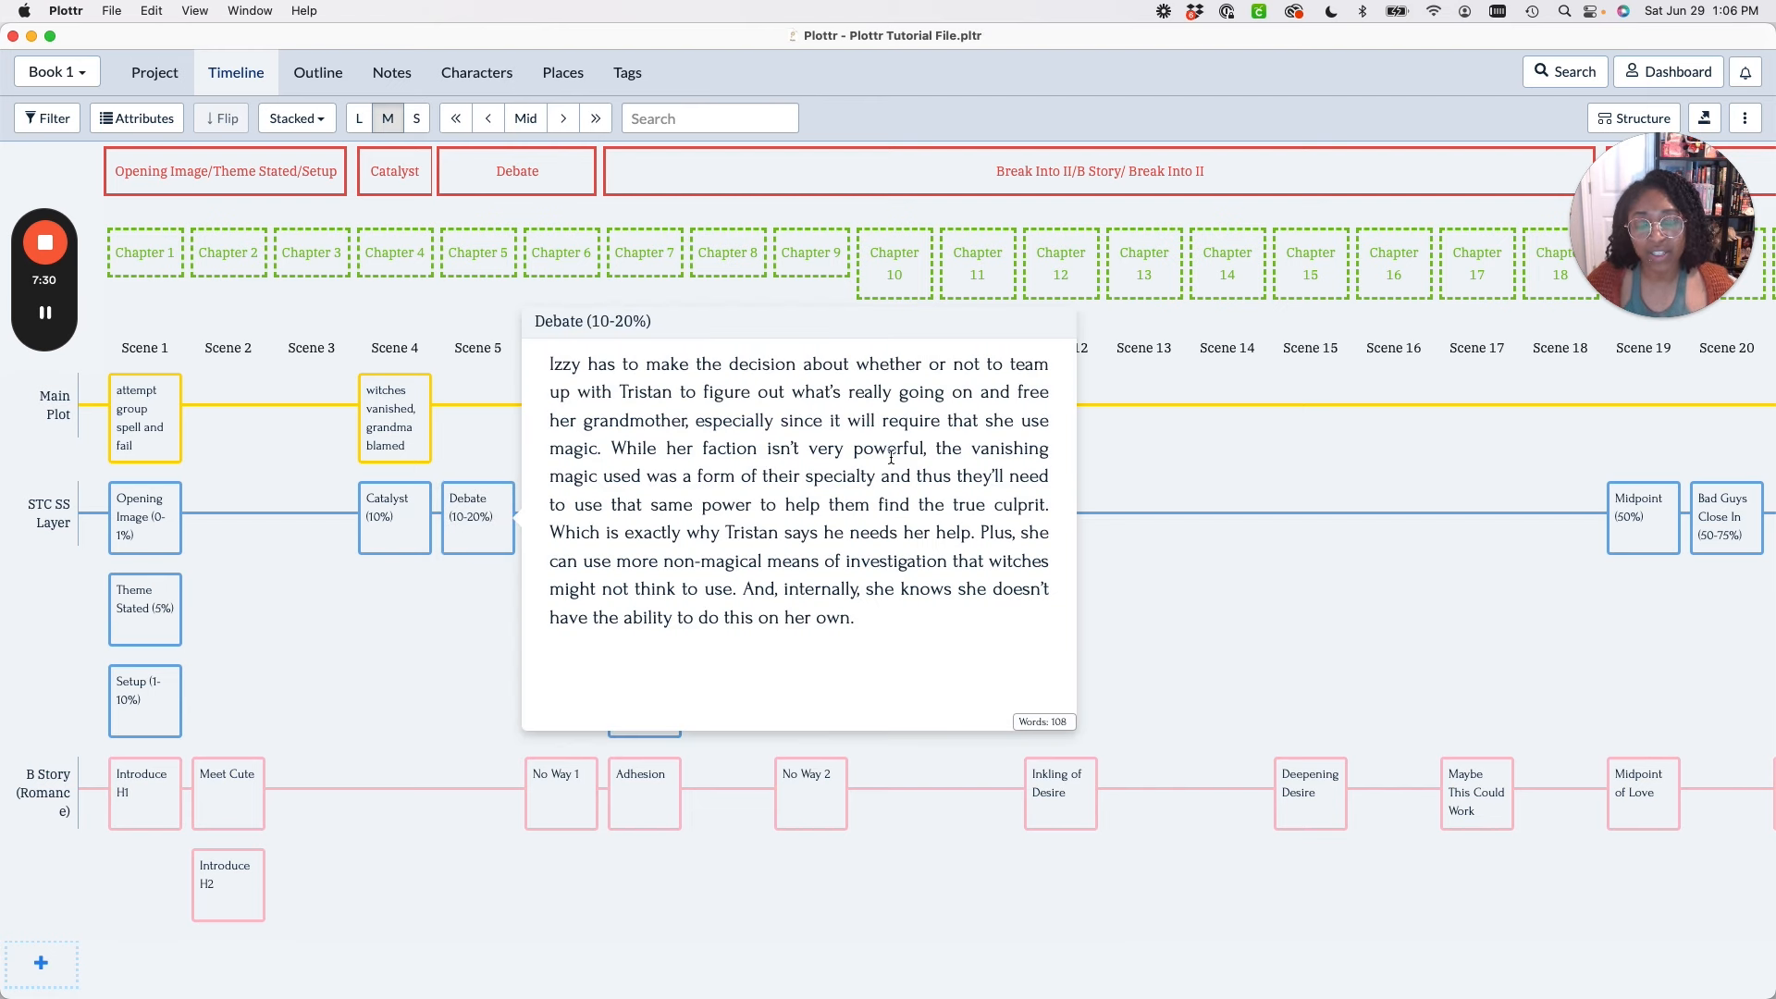
click(477, 416)
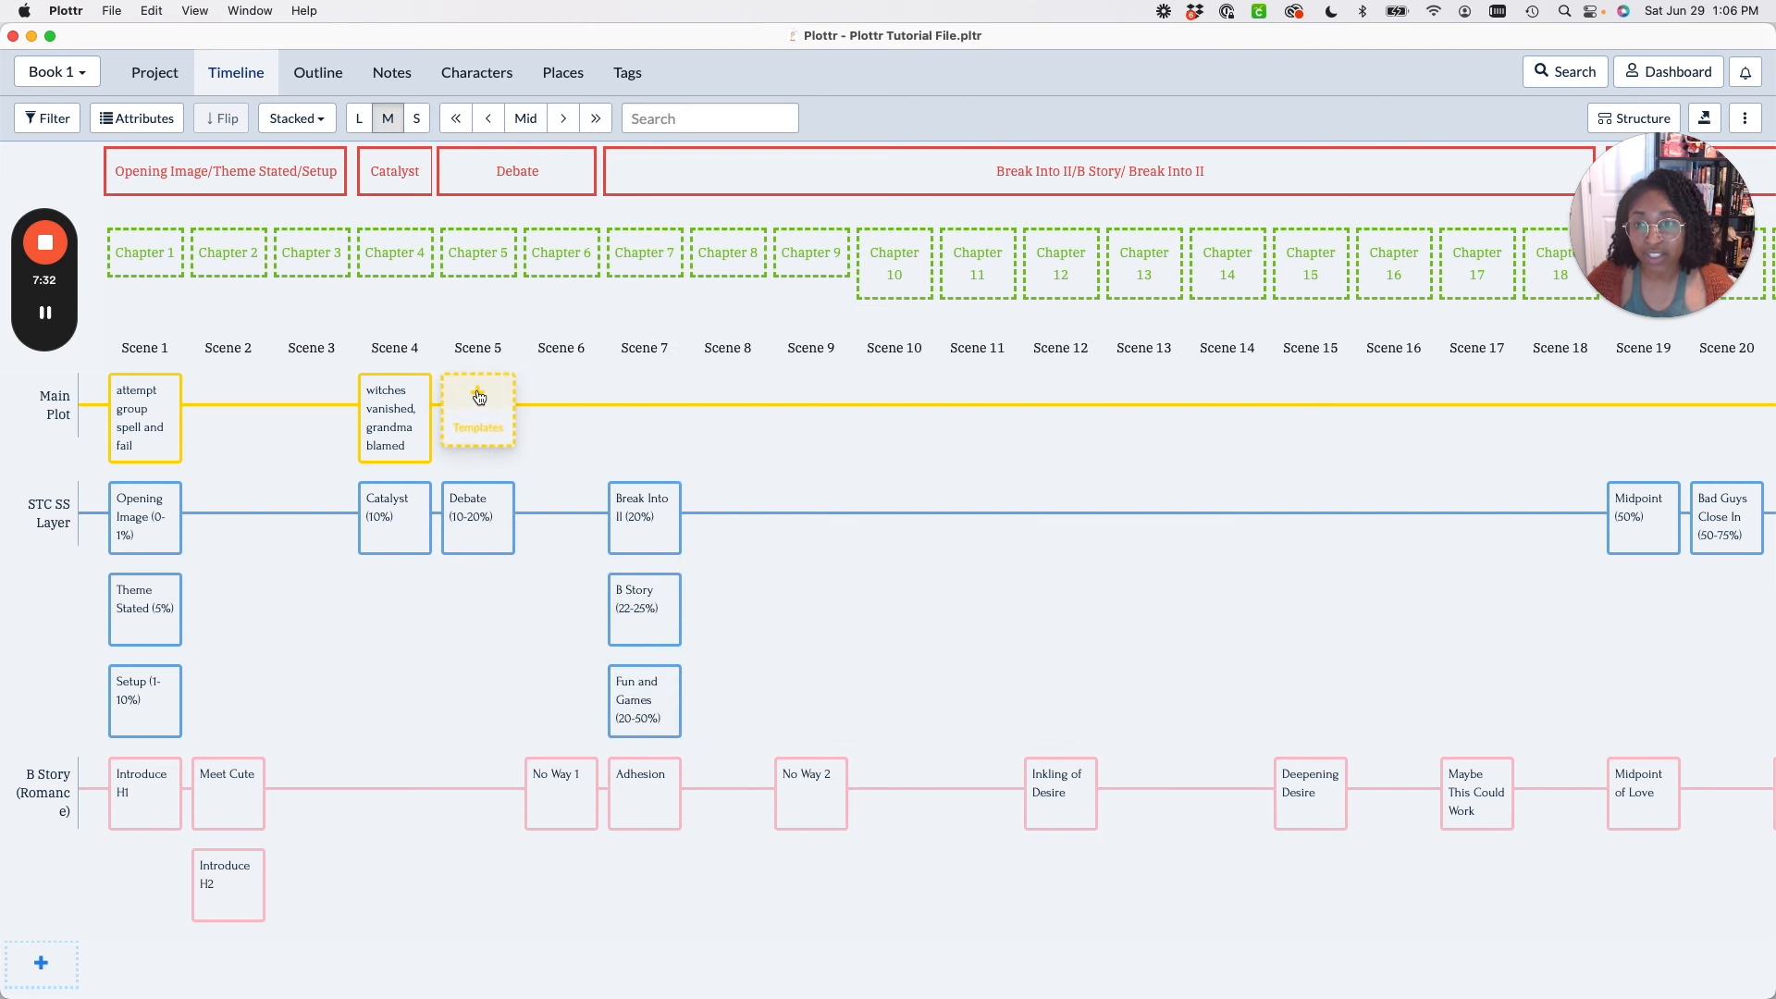
text(tristan)
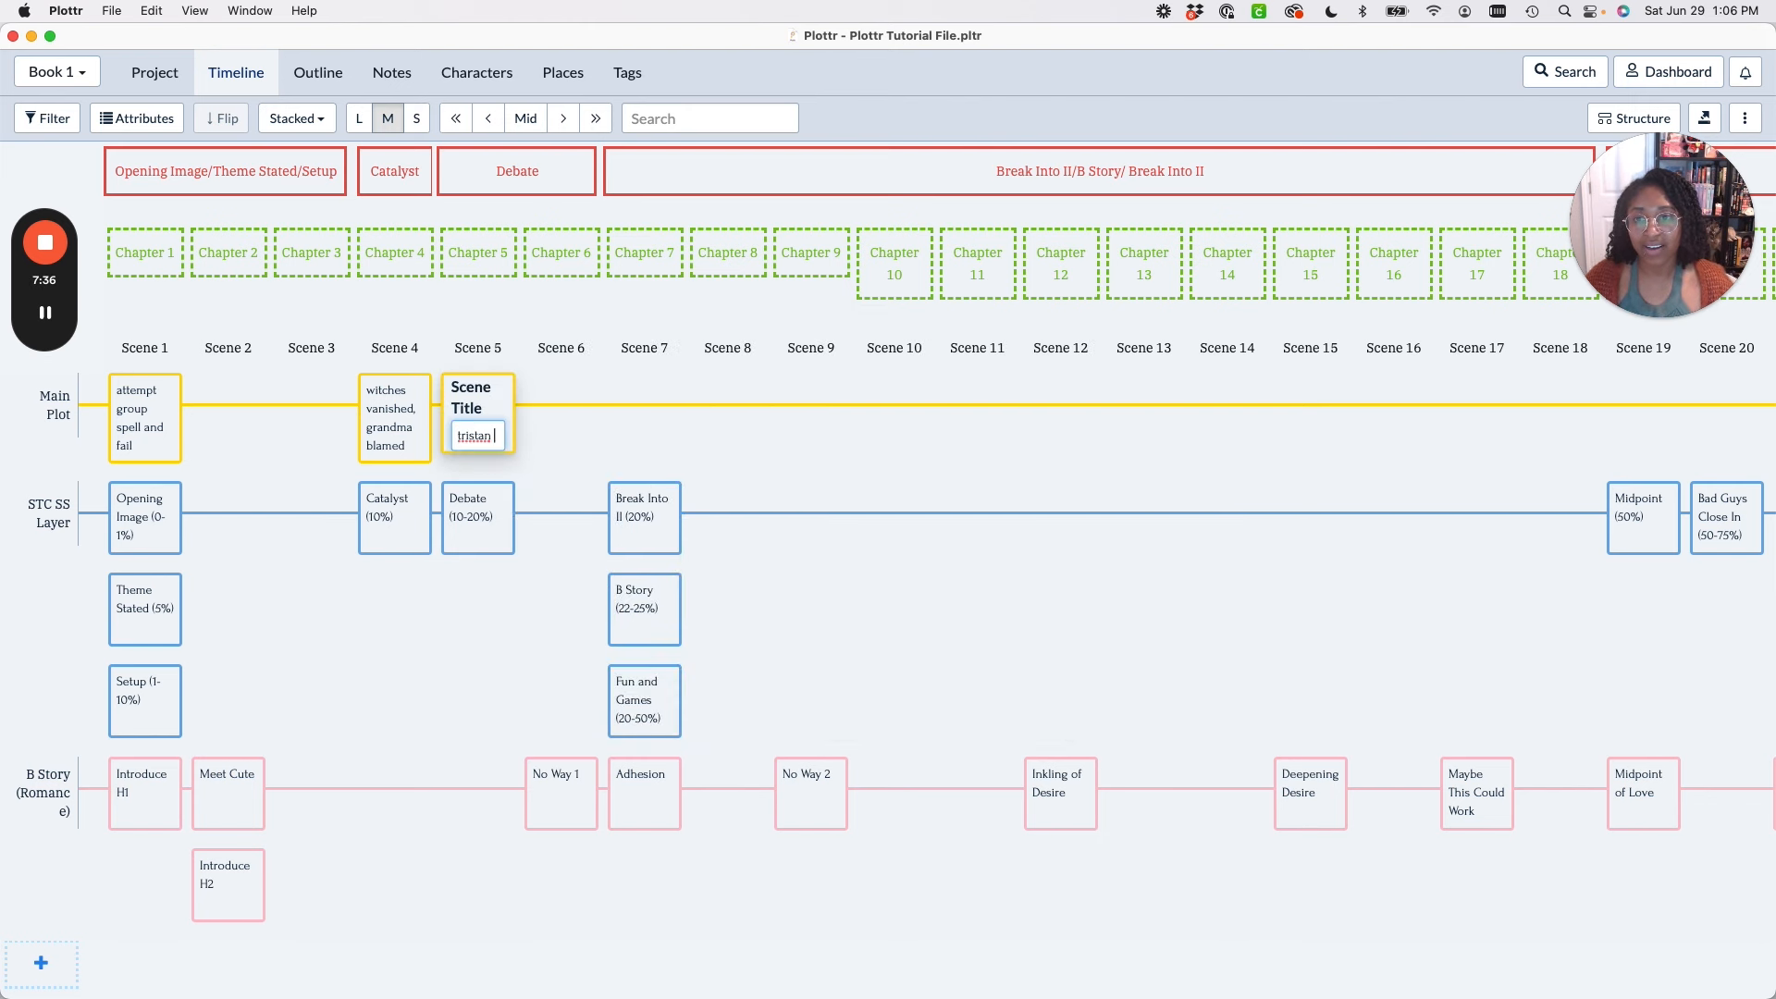
text( suggests team u)
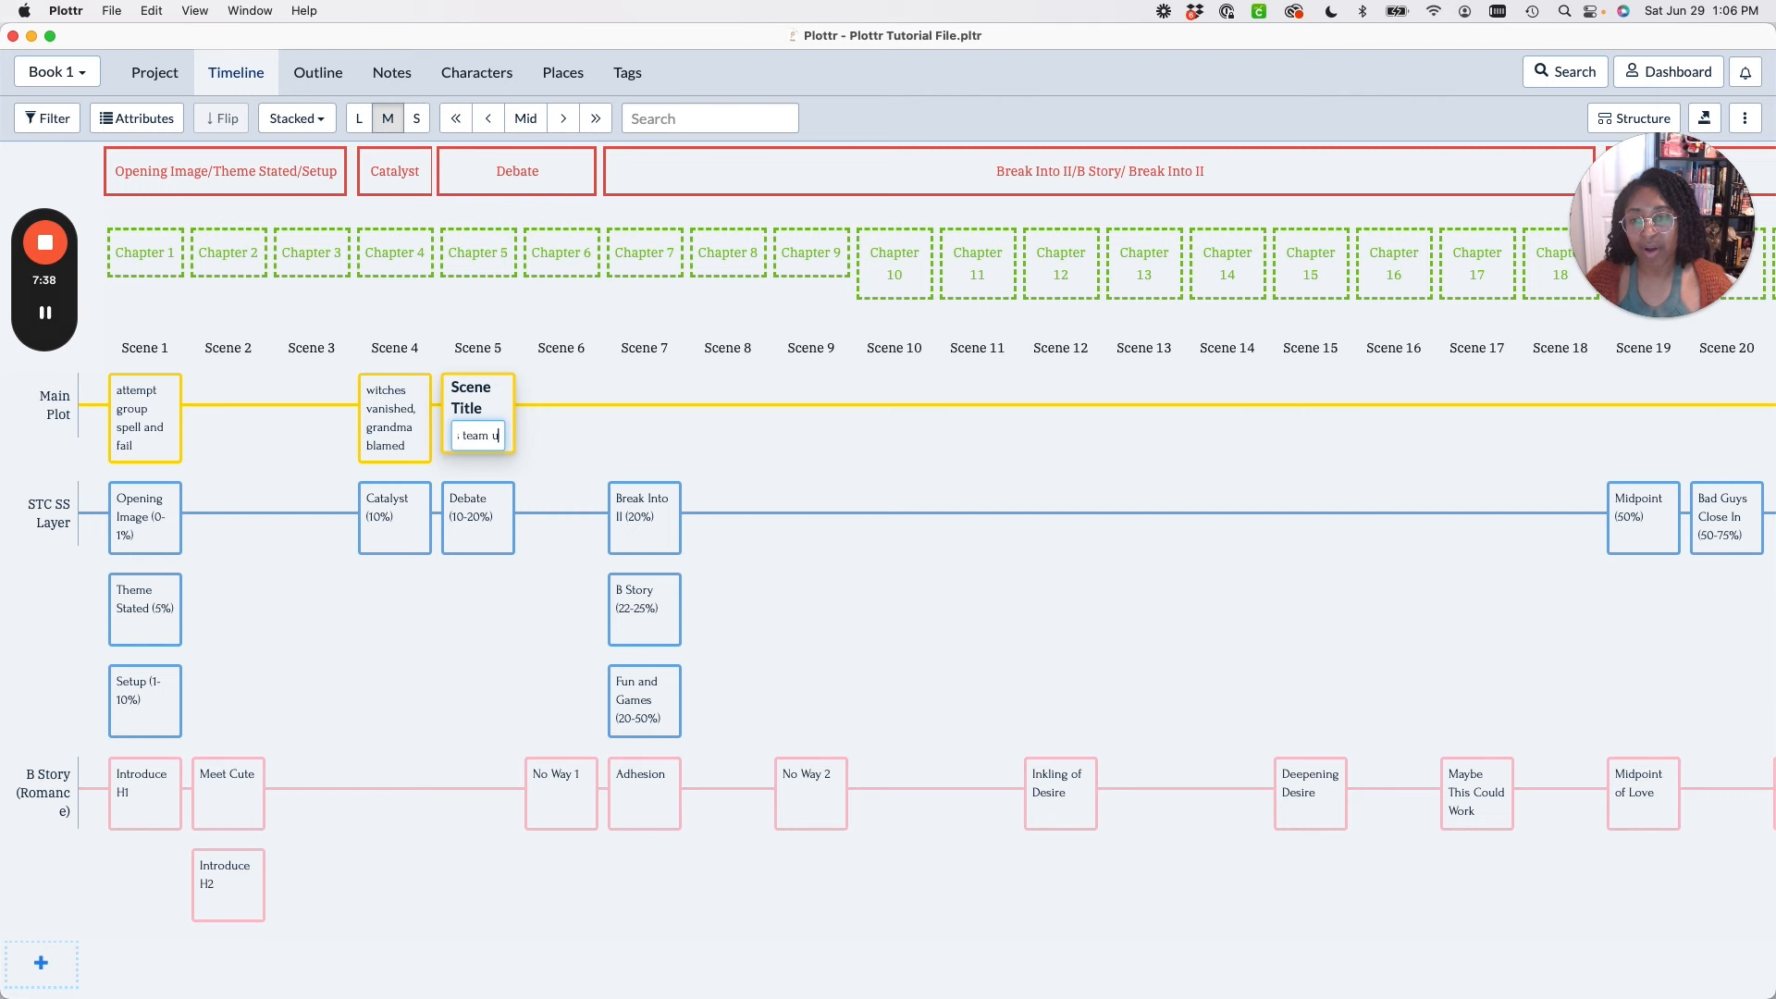
text(p)
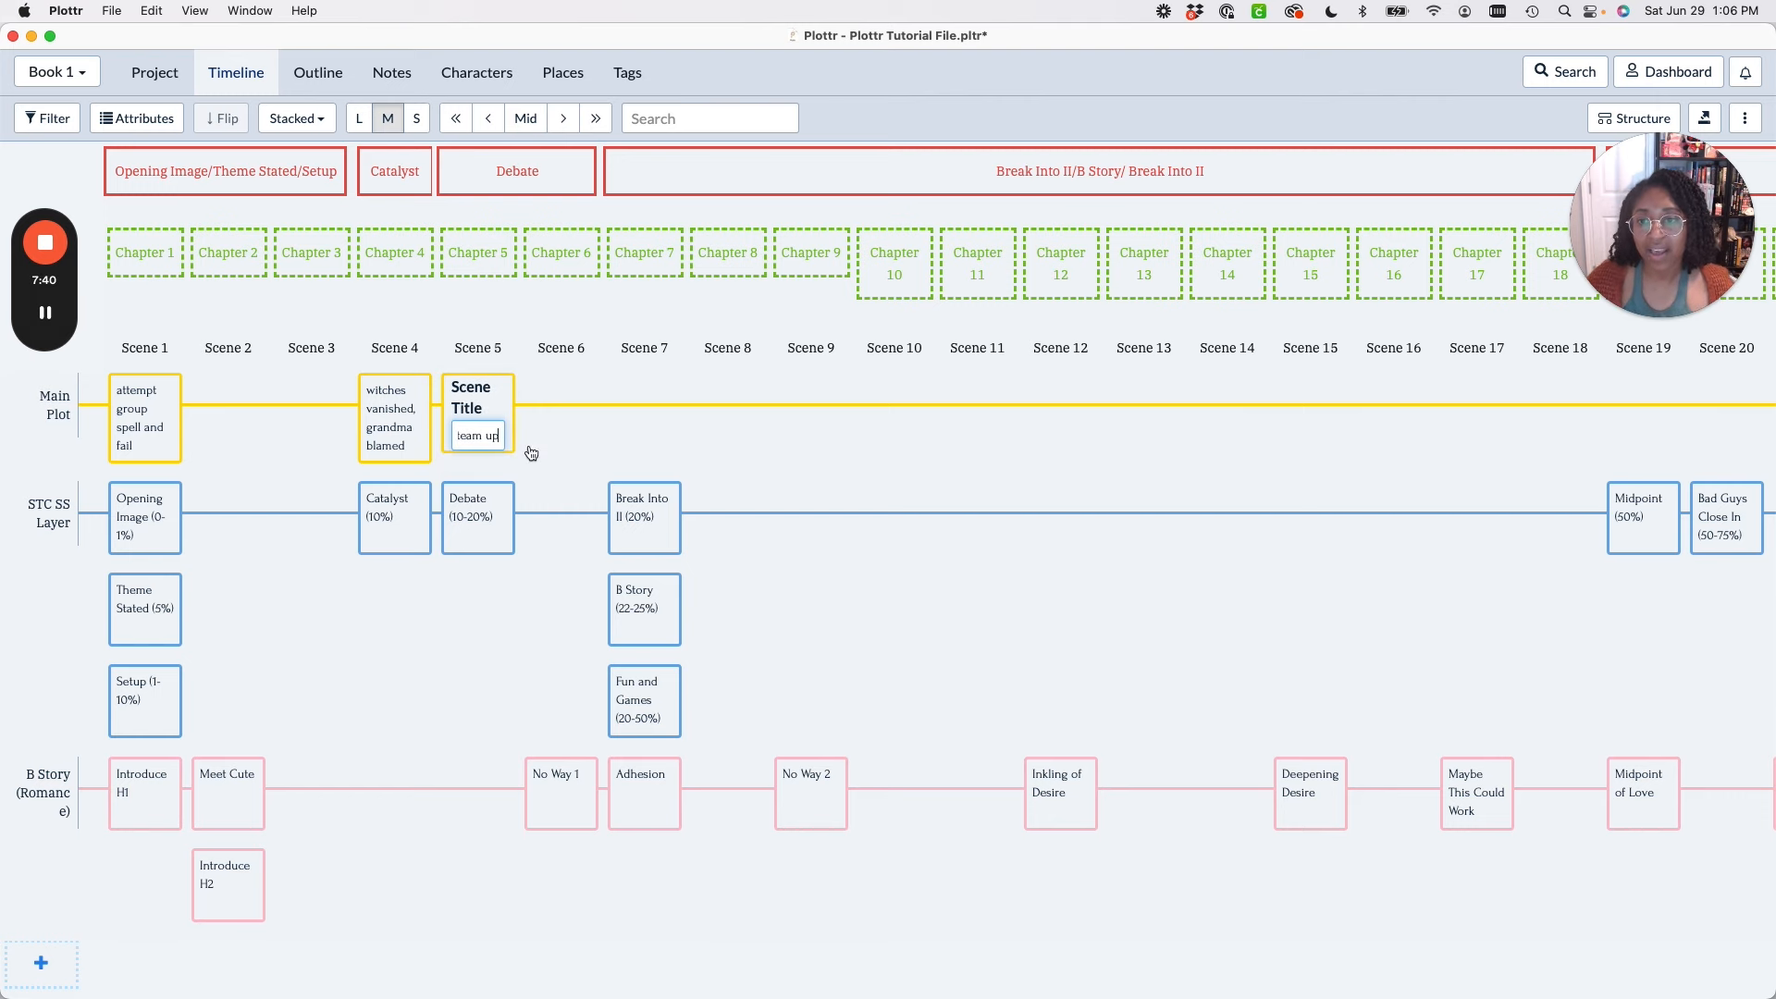
key(Return)
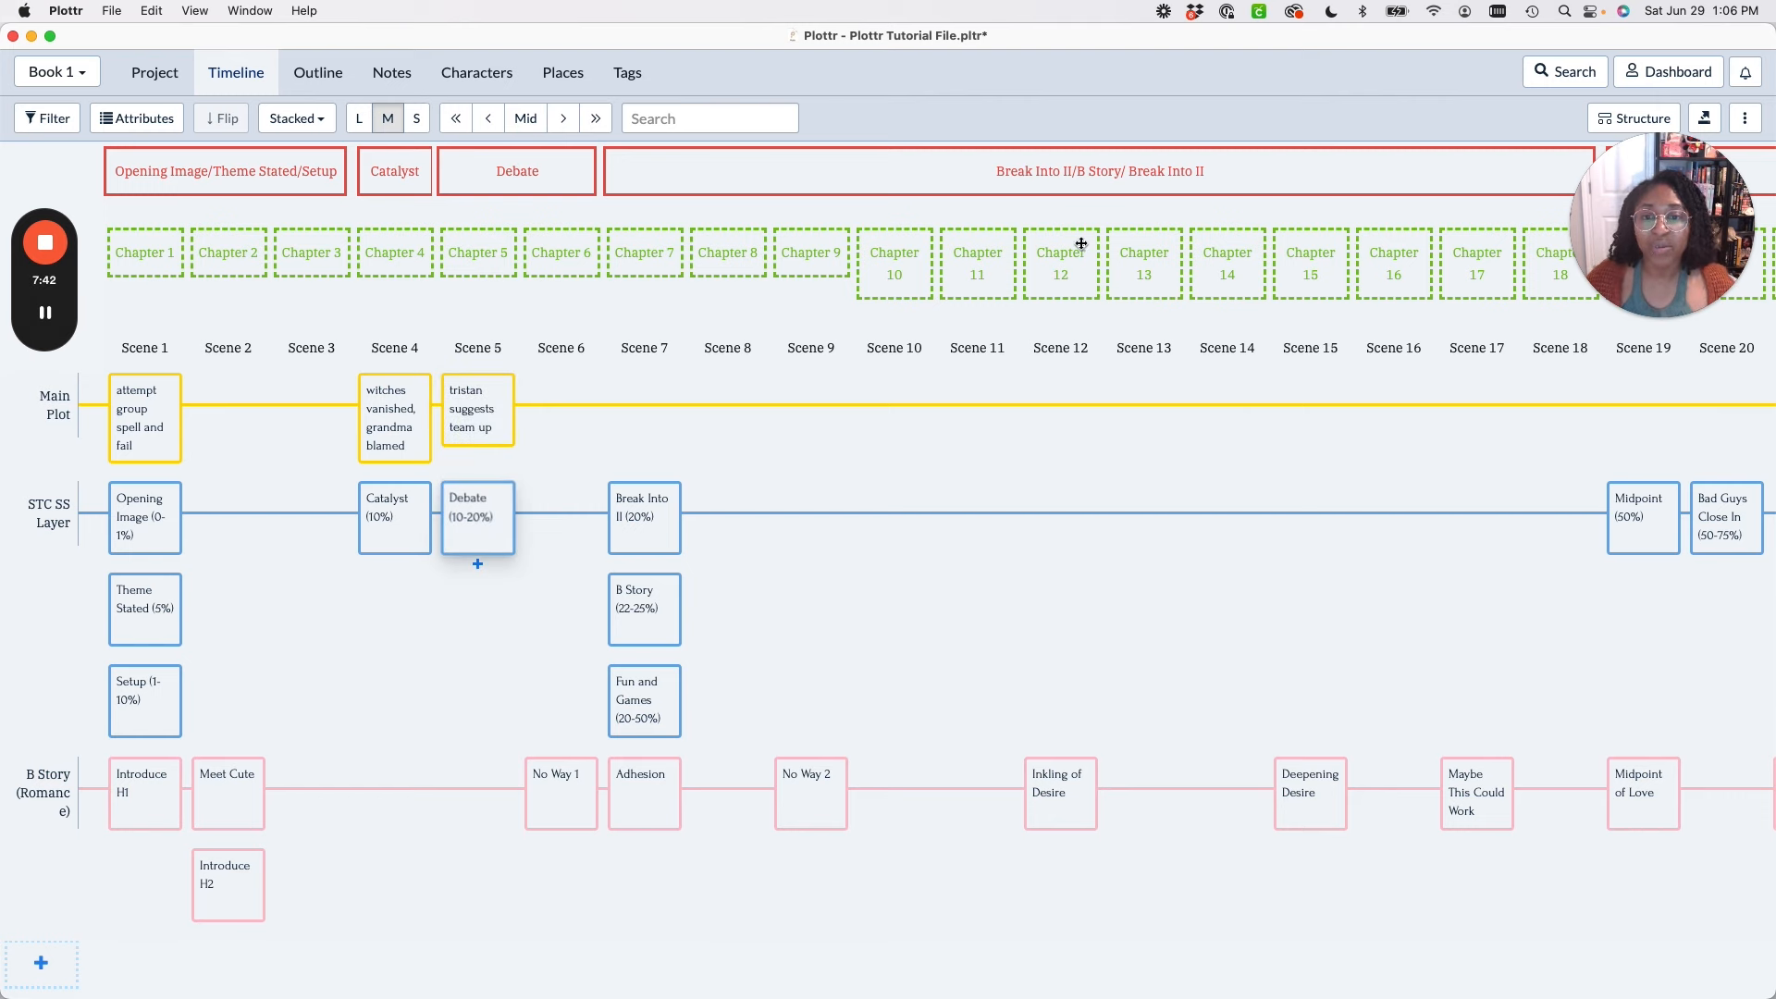
Copy the full Debate (10-20%) description into the "tristan suggests team up" card, without a blank line above the text.
click(478, 513)
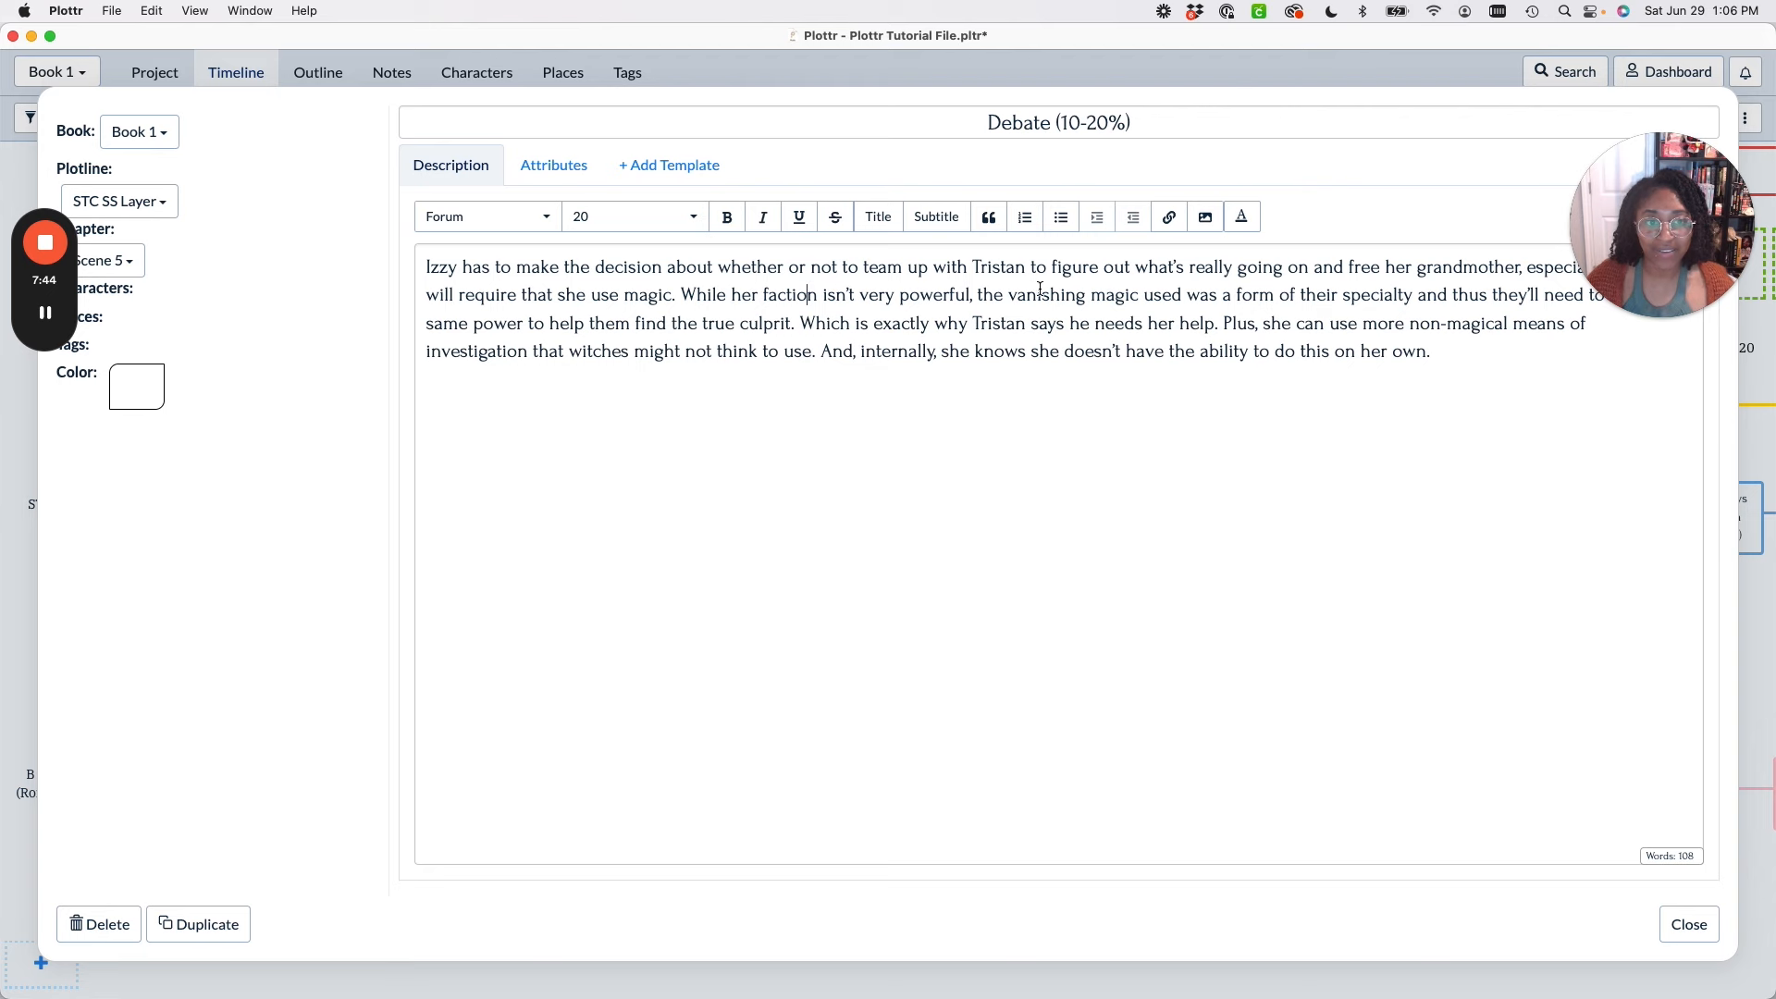
key(super+a)
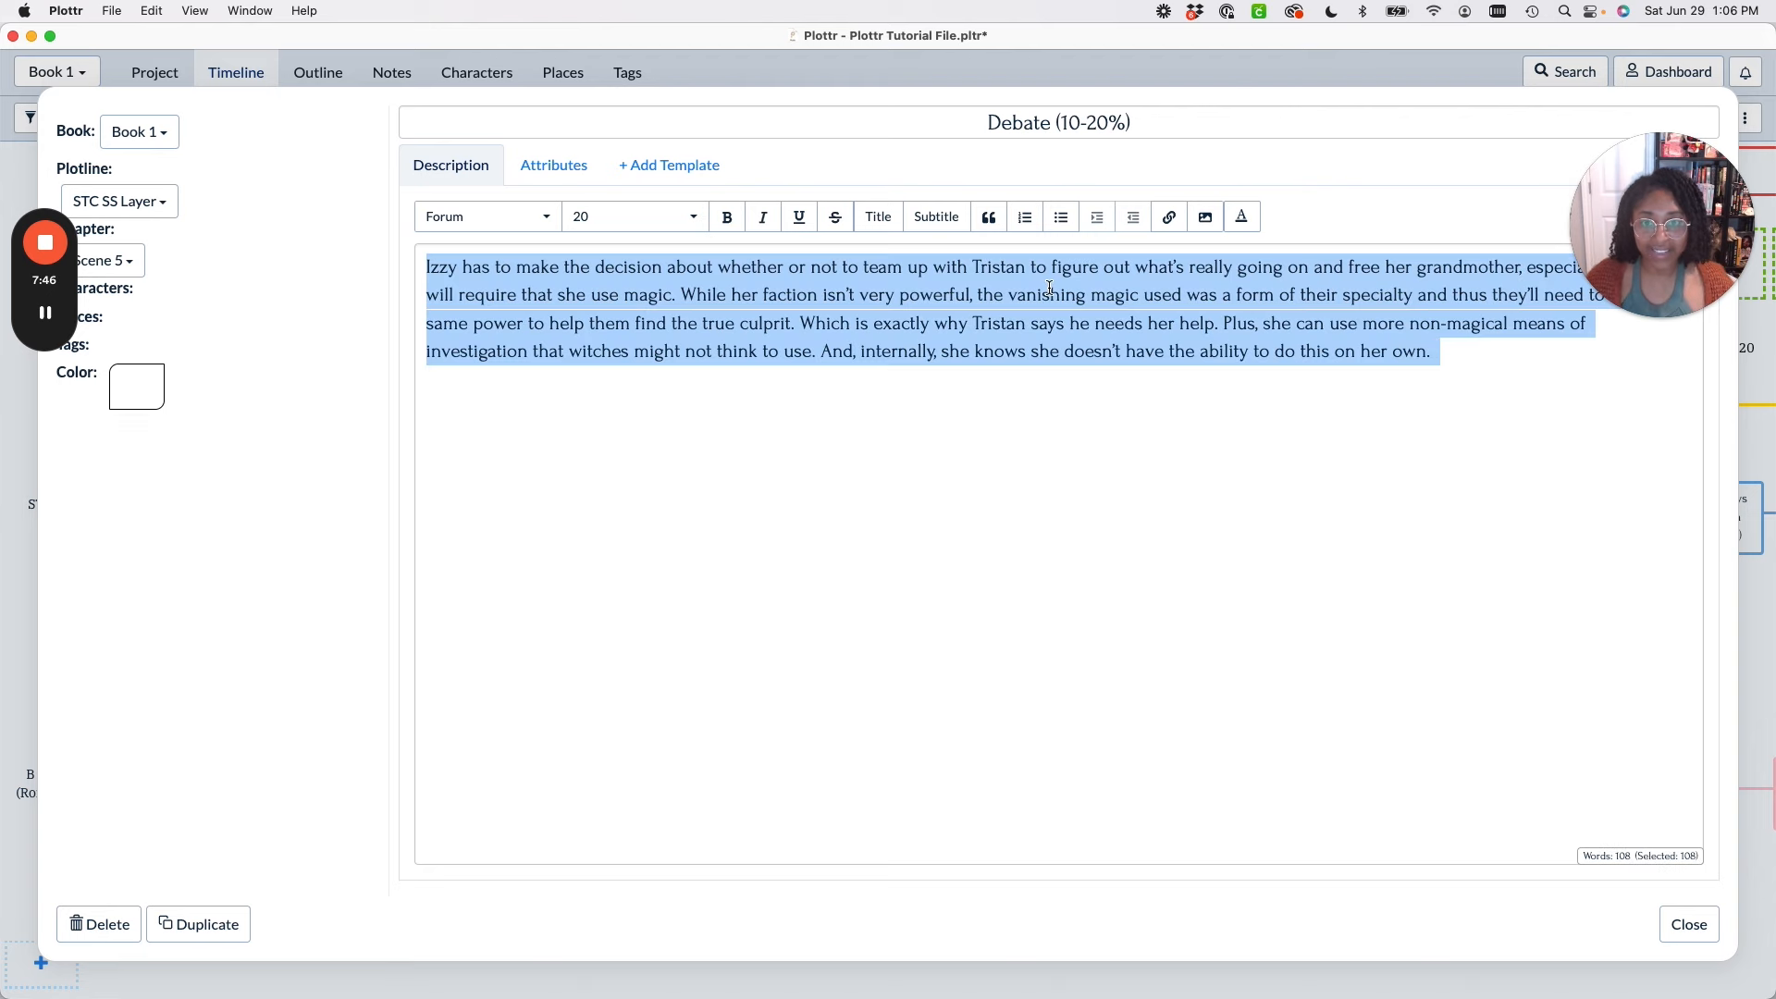
click(1689, 924)
click(493, 419)
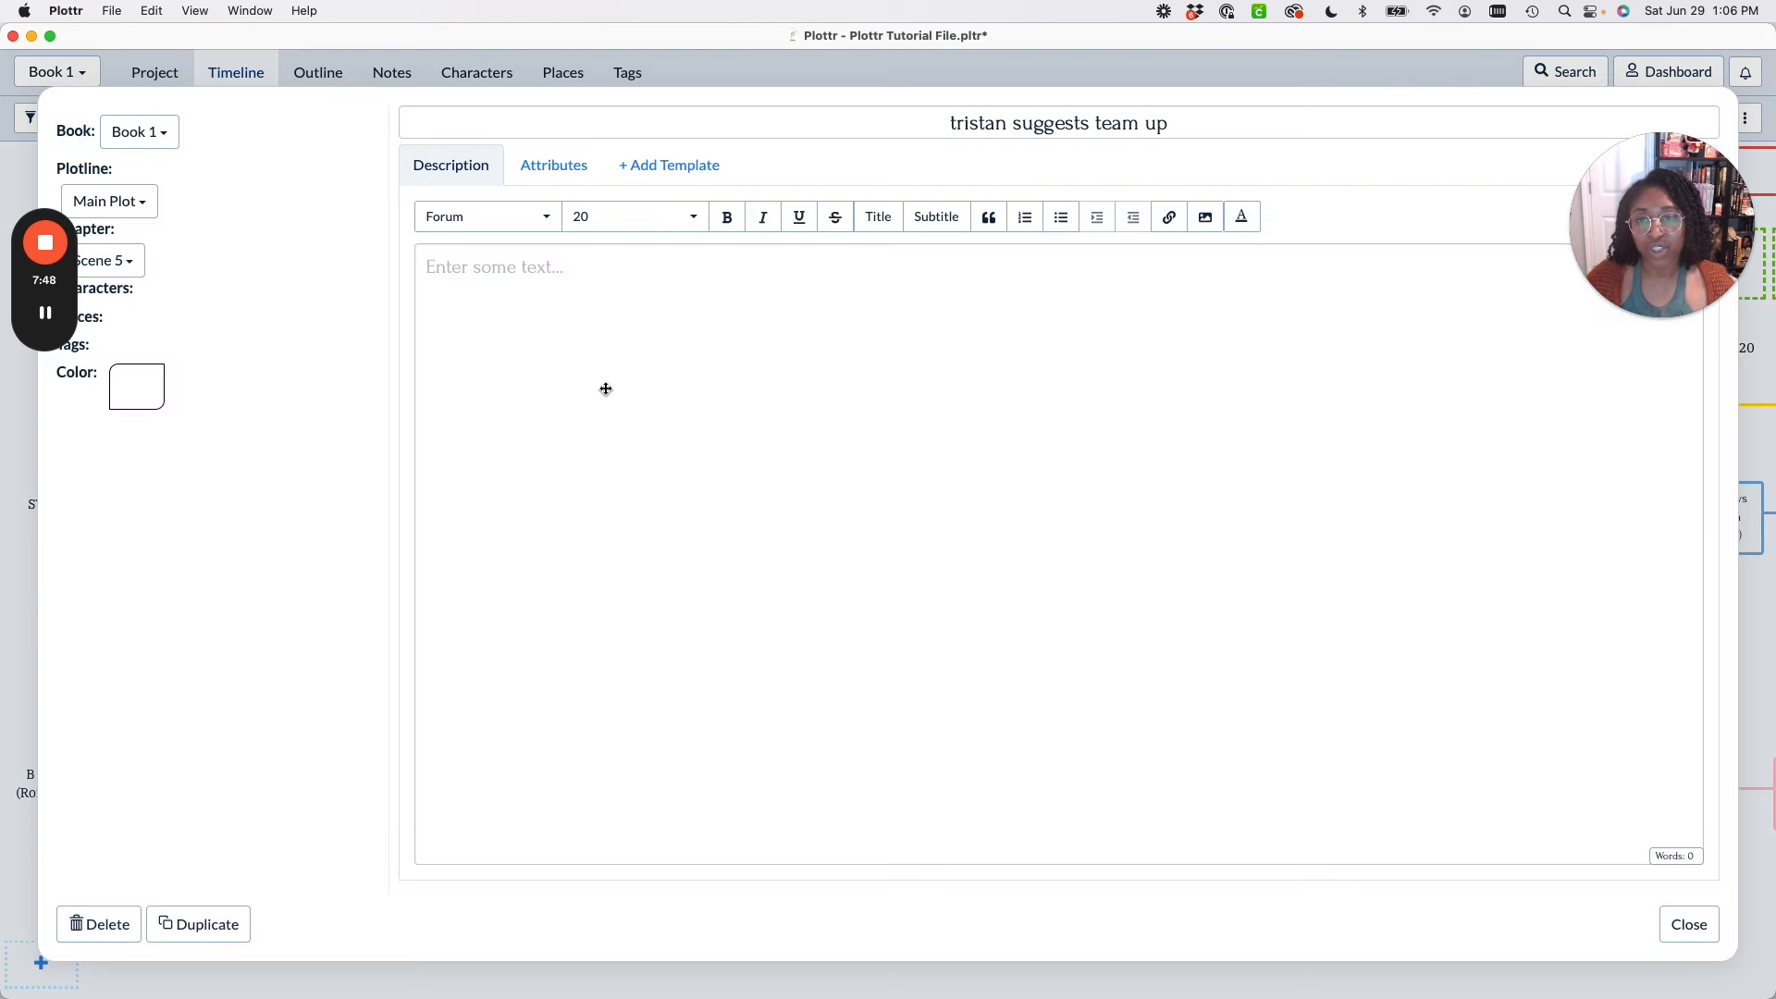
text(Izzy has to make the decision about whether or not to team up with Tristan to figure out what’s really going on and free her grandmother, especially since it will require that she use magic. While her faction isn’t very powerful, the vanishing magic used was a form of their specialty and thus they’ll need to use that same power to help them find the true culprit. Which is exactly why Tristan says he needs her help. Plus, she can use more non-magical means of investigation that witches might not think to use. And, internally, she knows she doesn’t have the ability to do this on her own.)
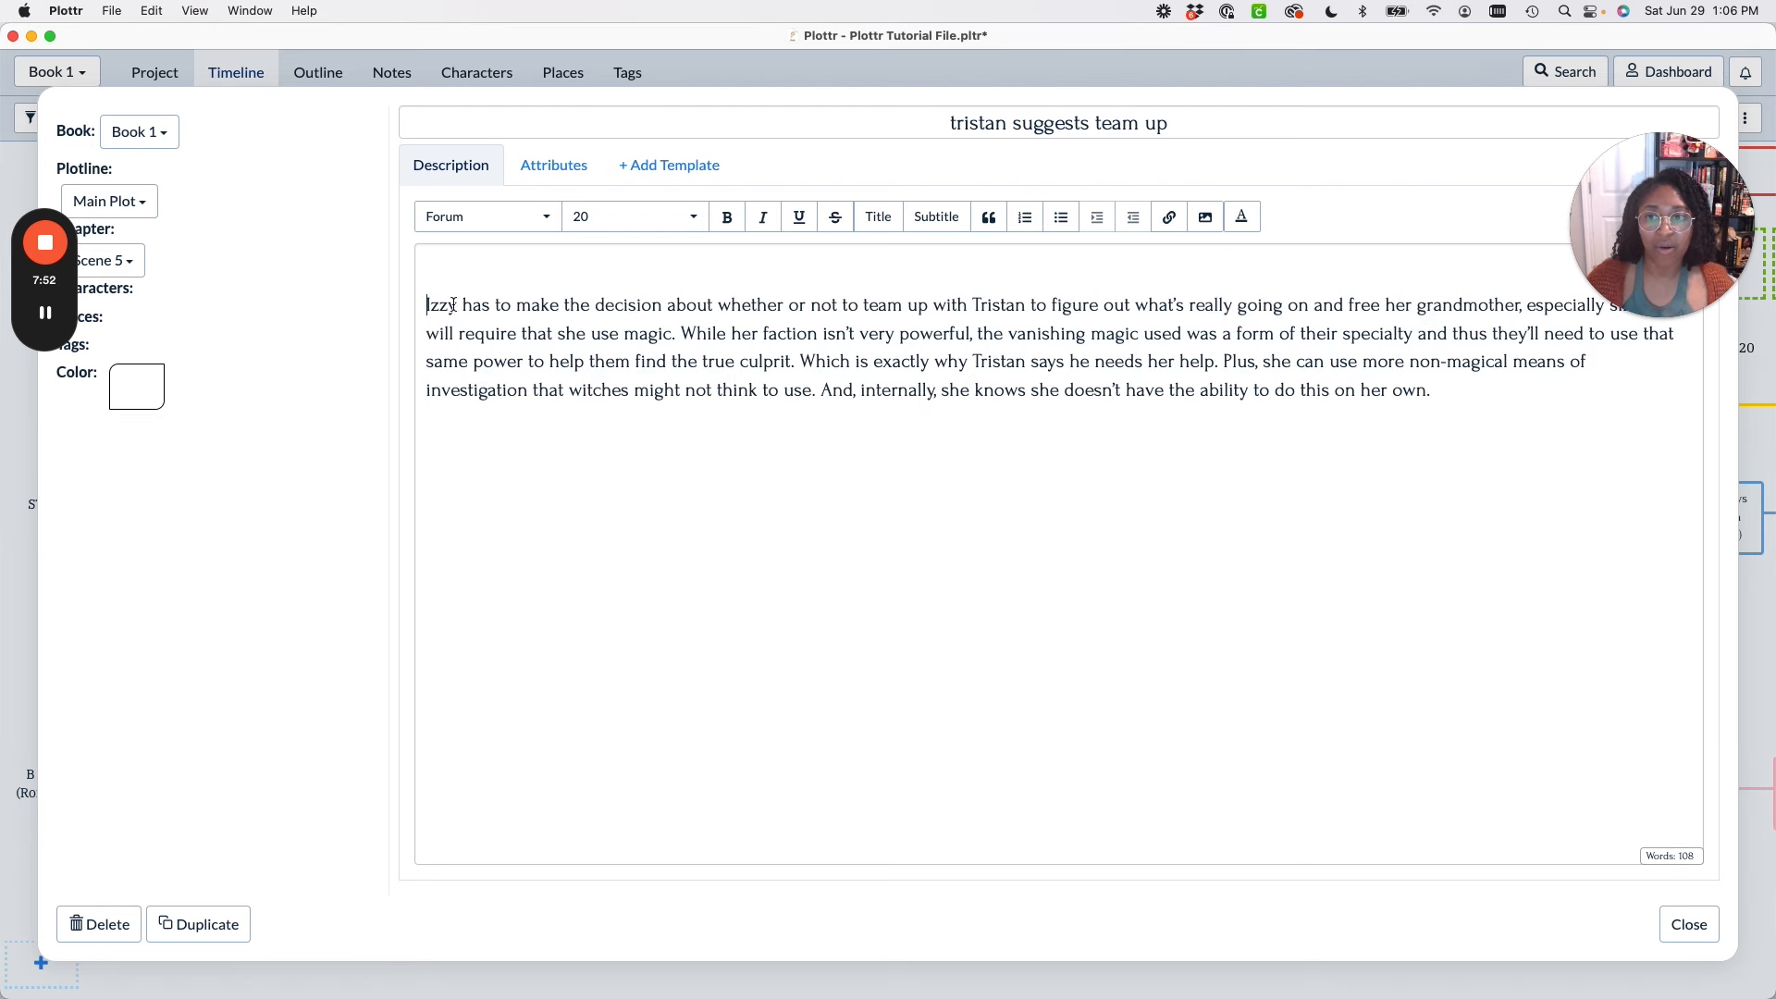
key(BackSpace)
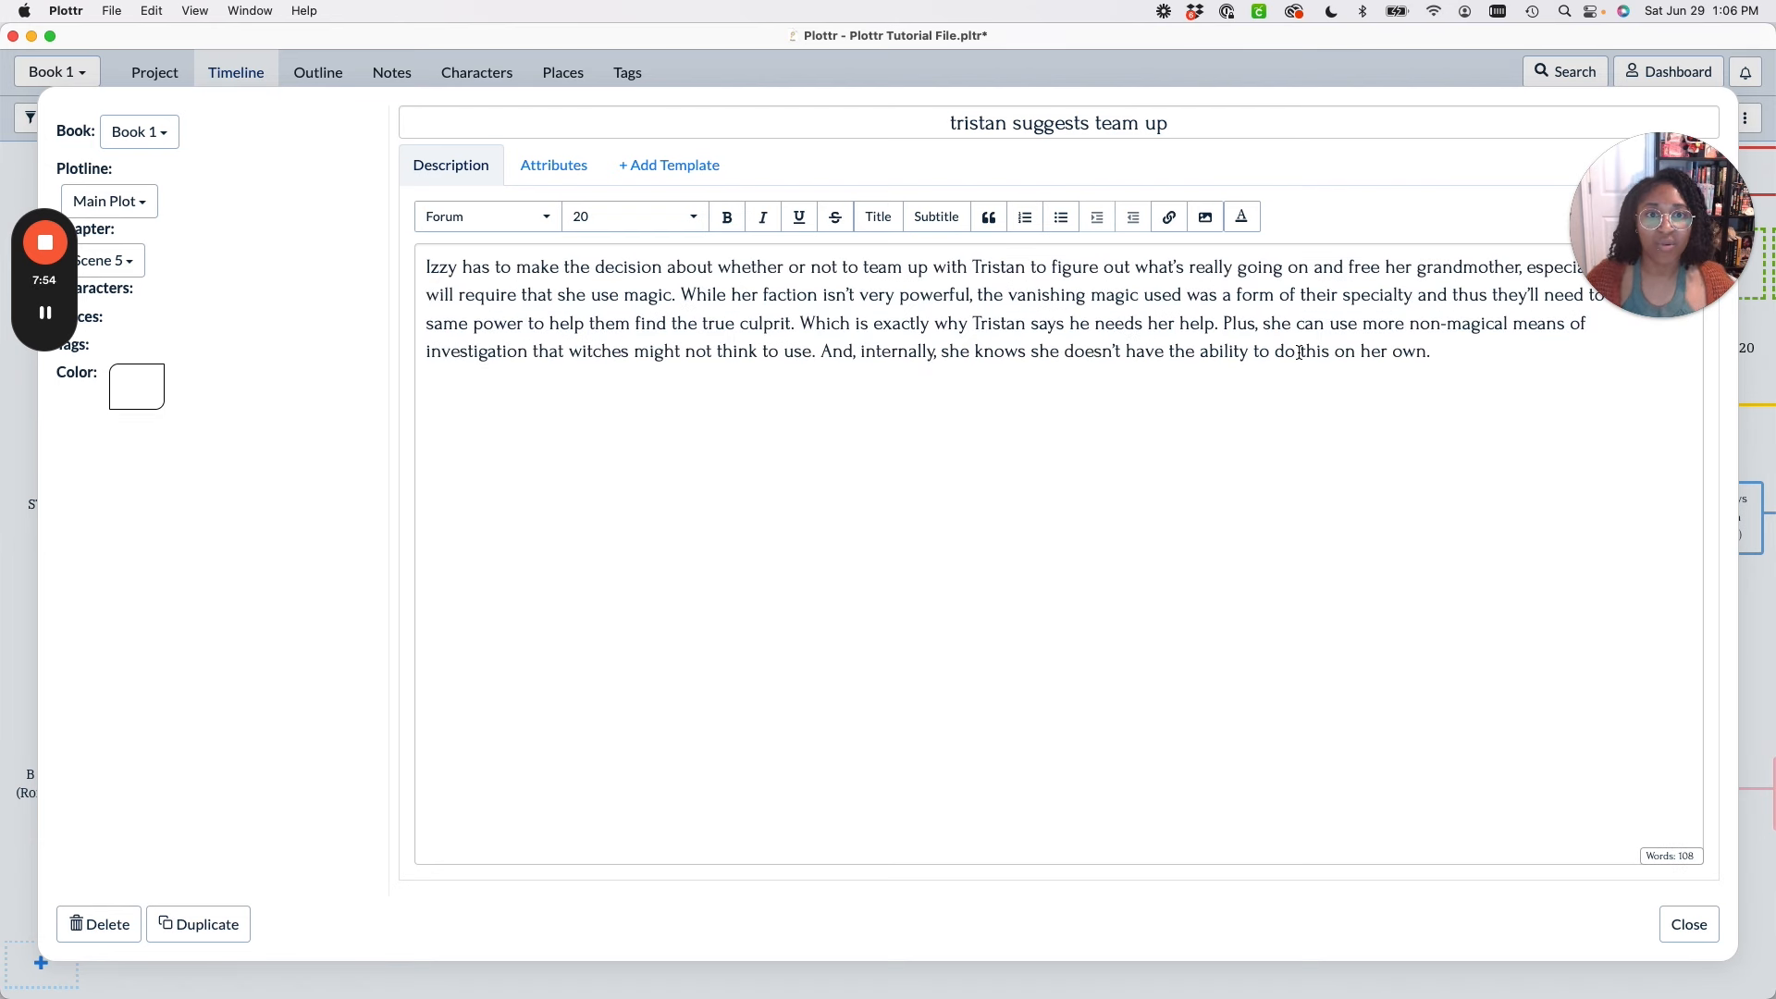
click(1685, 925)
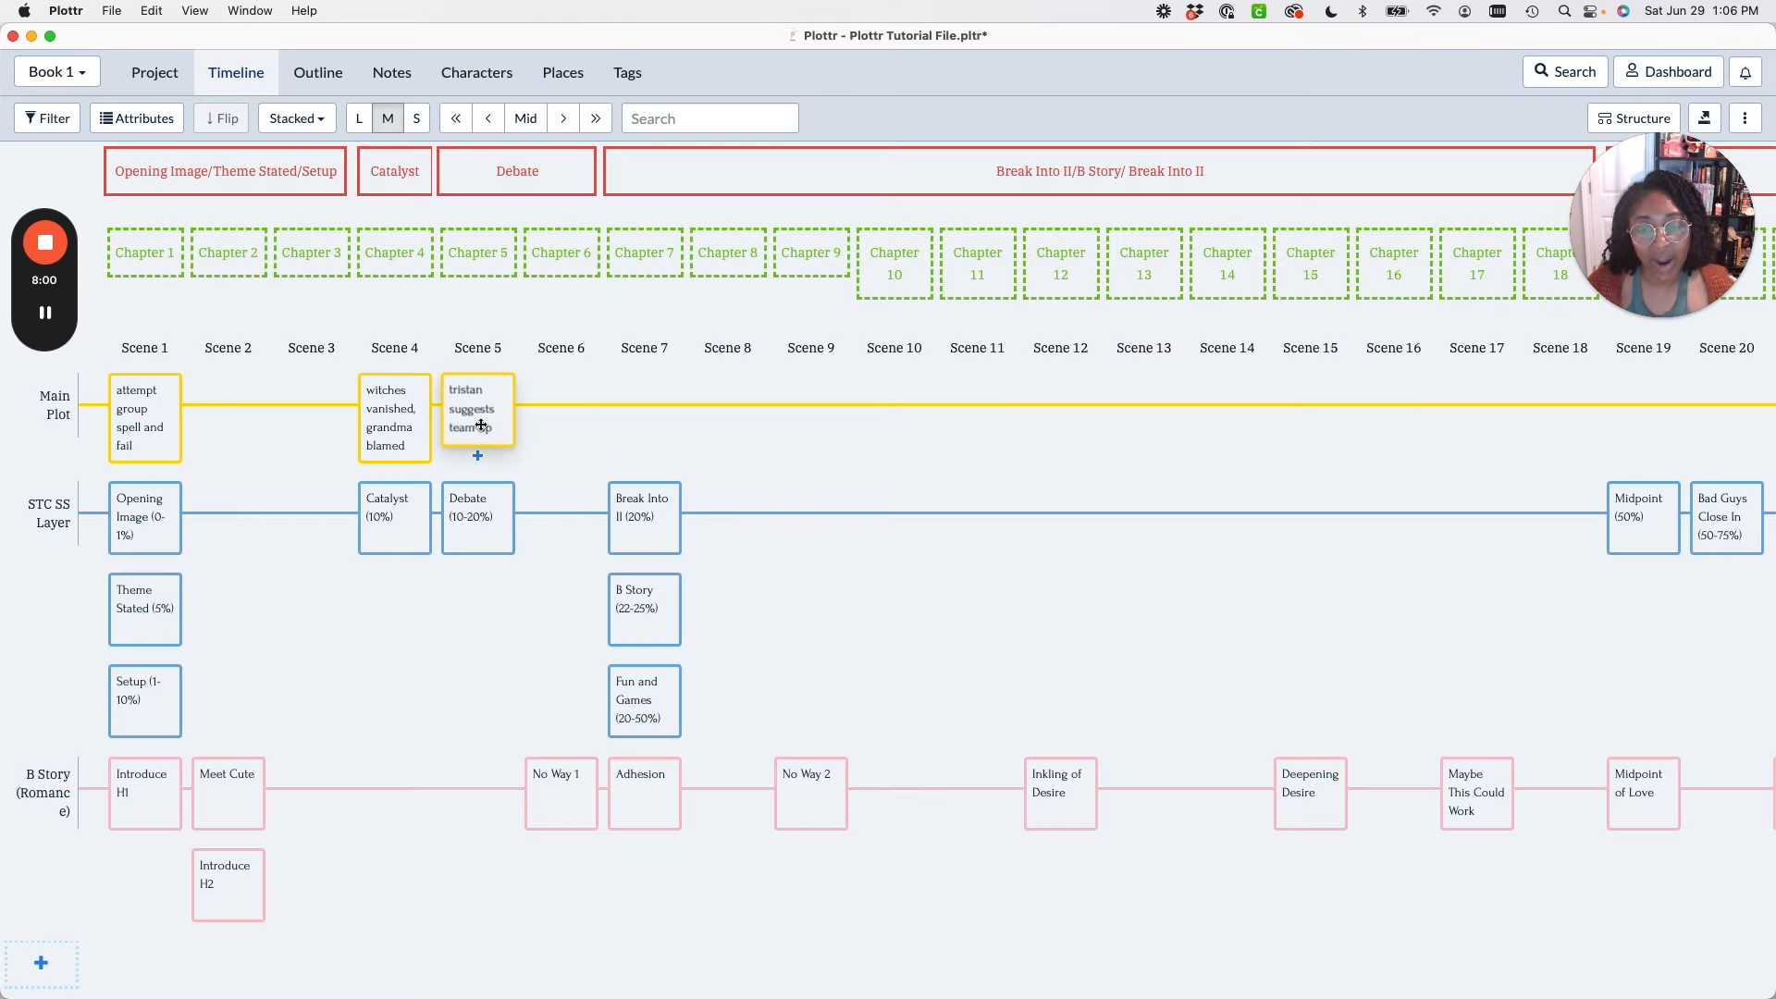
Add a scene card titled "tristan and izzy team up" to the Main Plot line at Scene 7, above Break Into II.
mouse_move(476, 414)
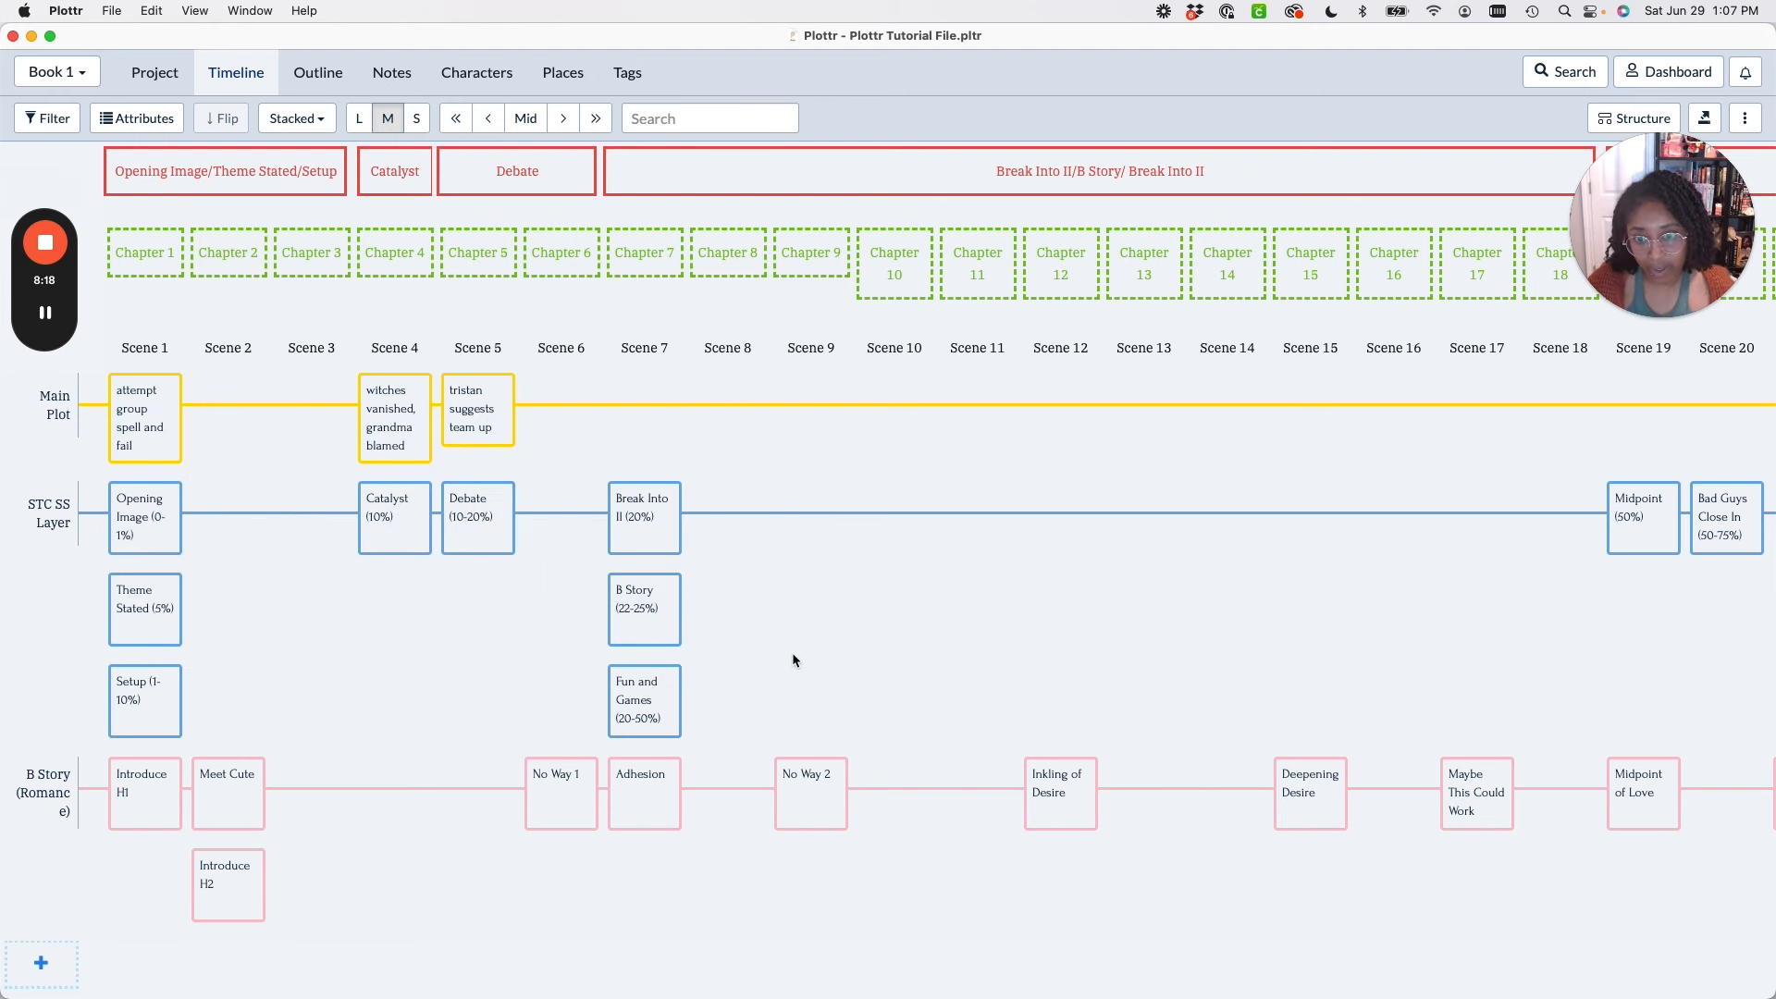
mouse_move(641, 514)
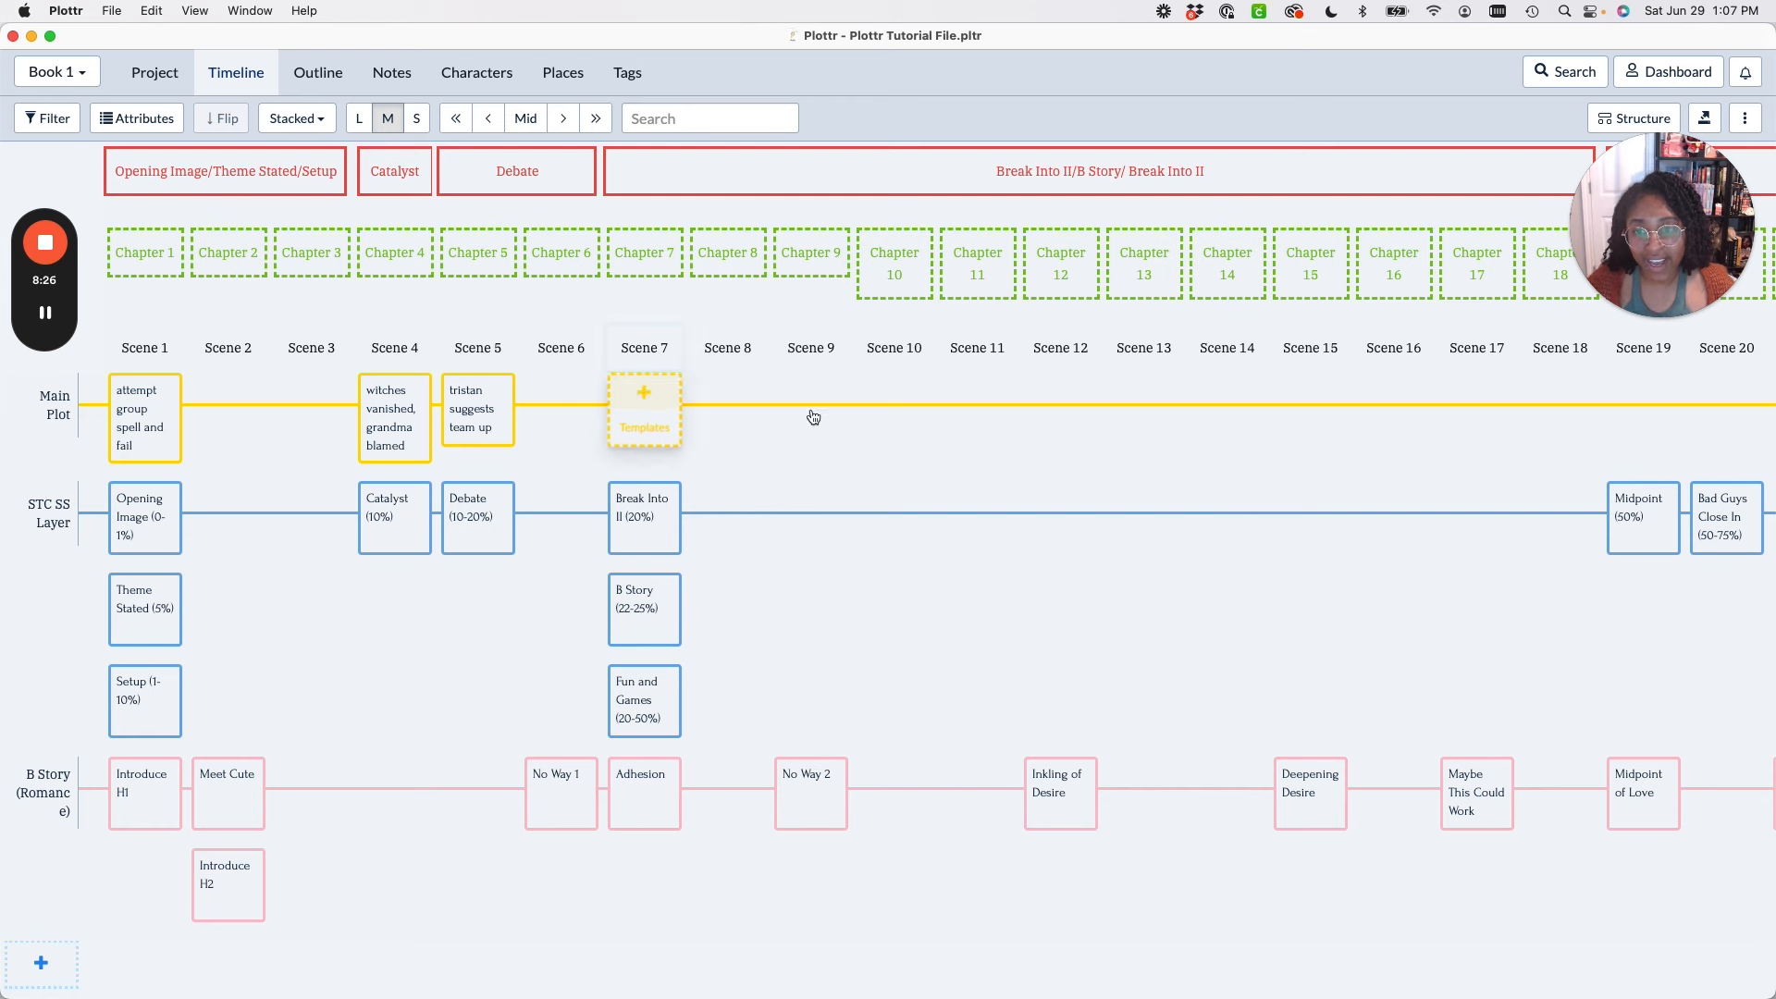
click(645, 395)
text(tristan and i)
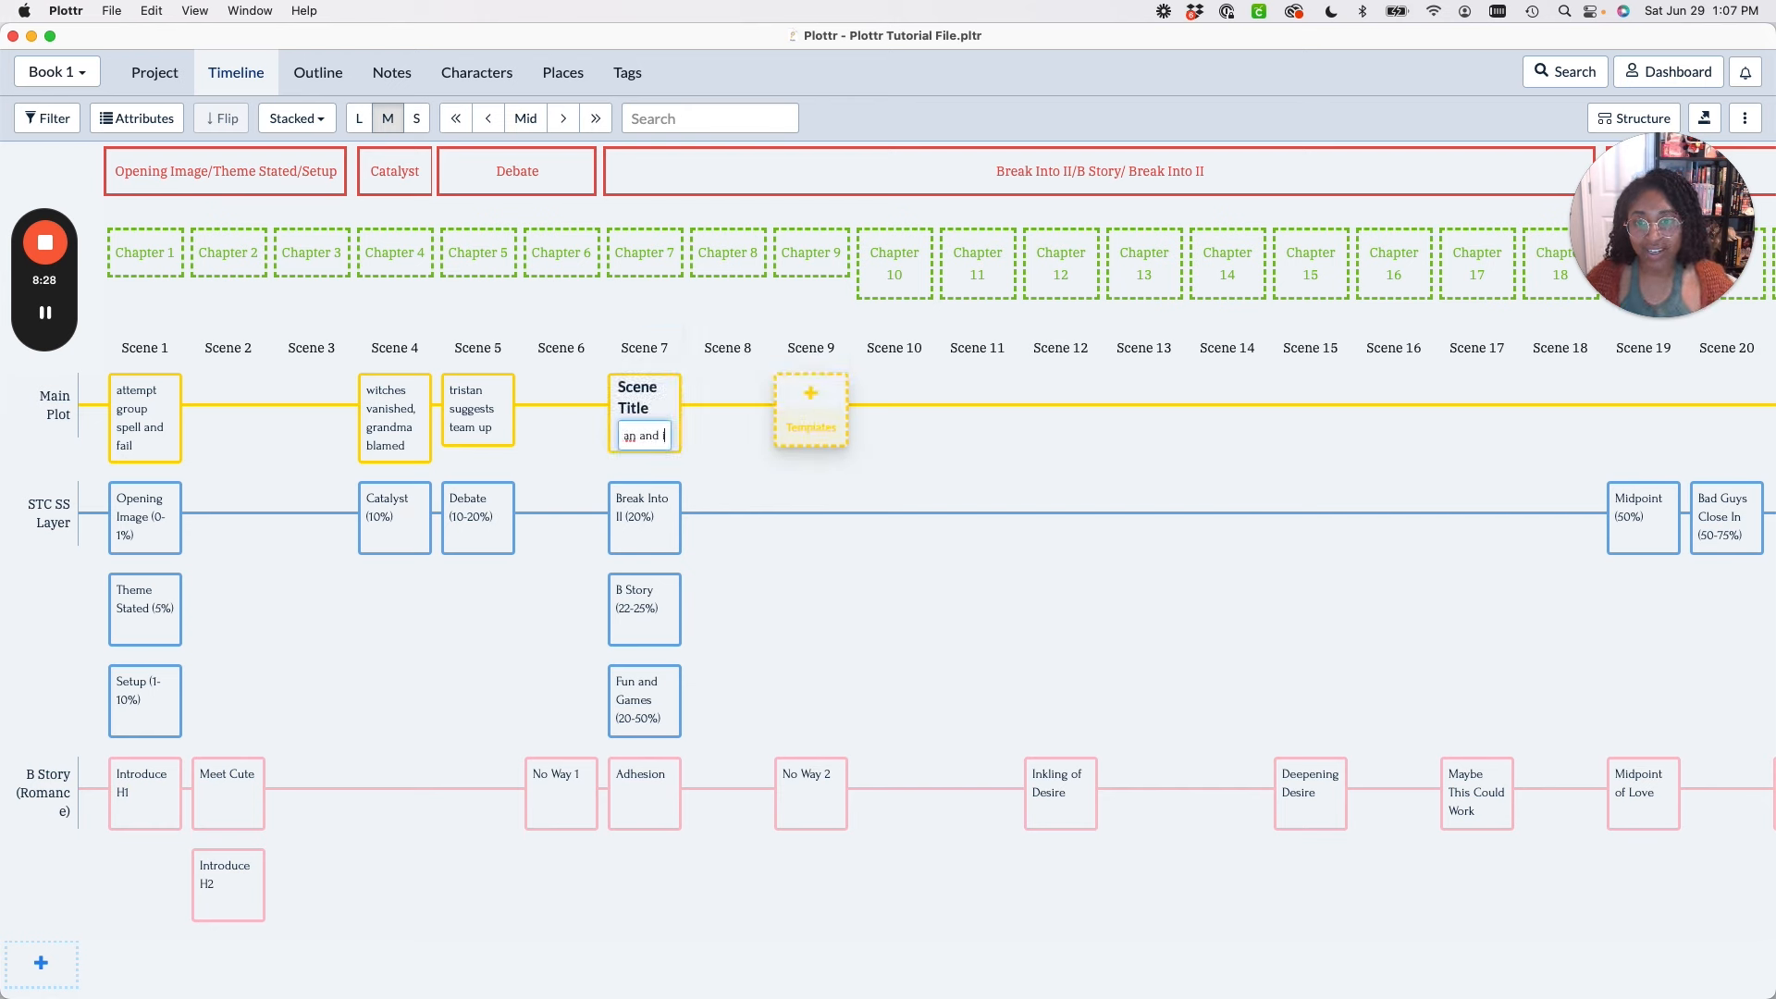
text( team up)
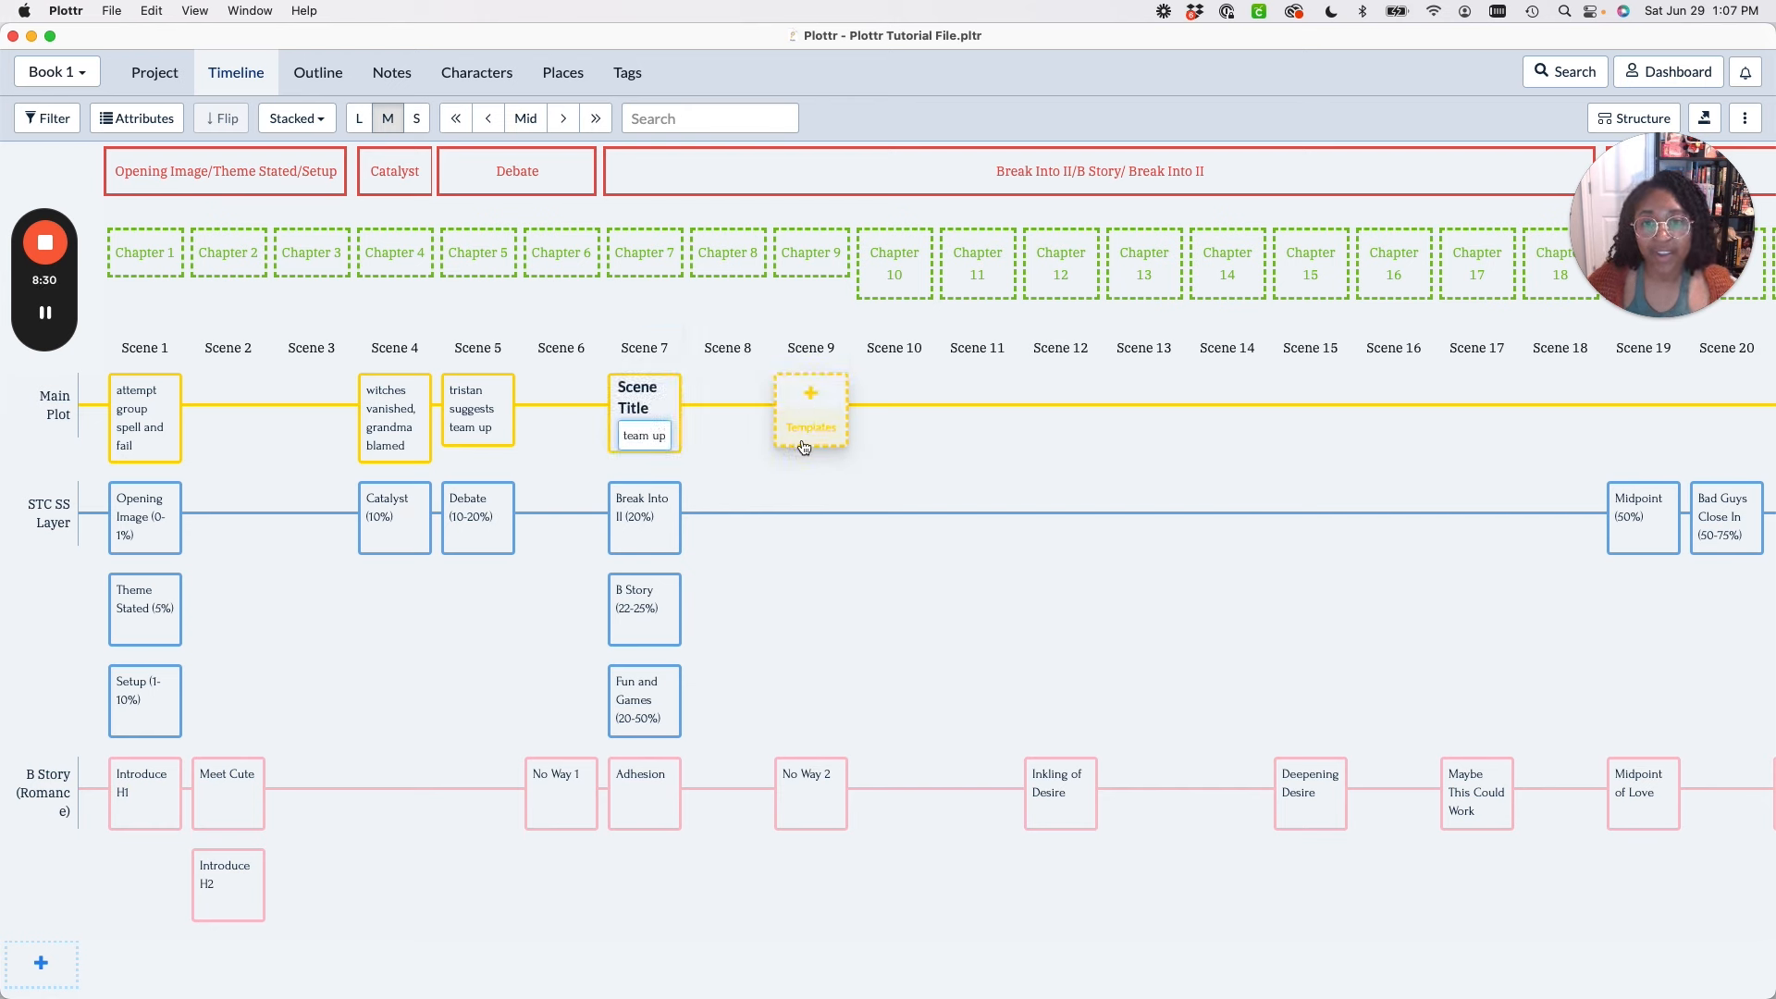
click(751, 468)
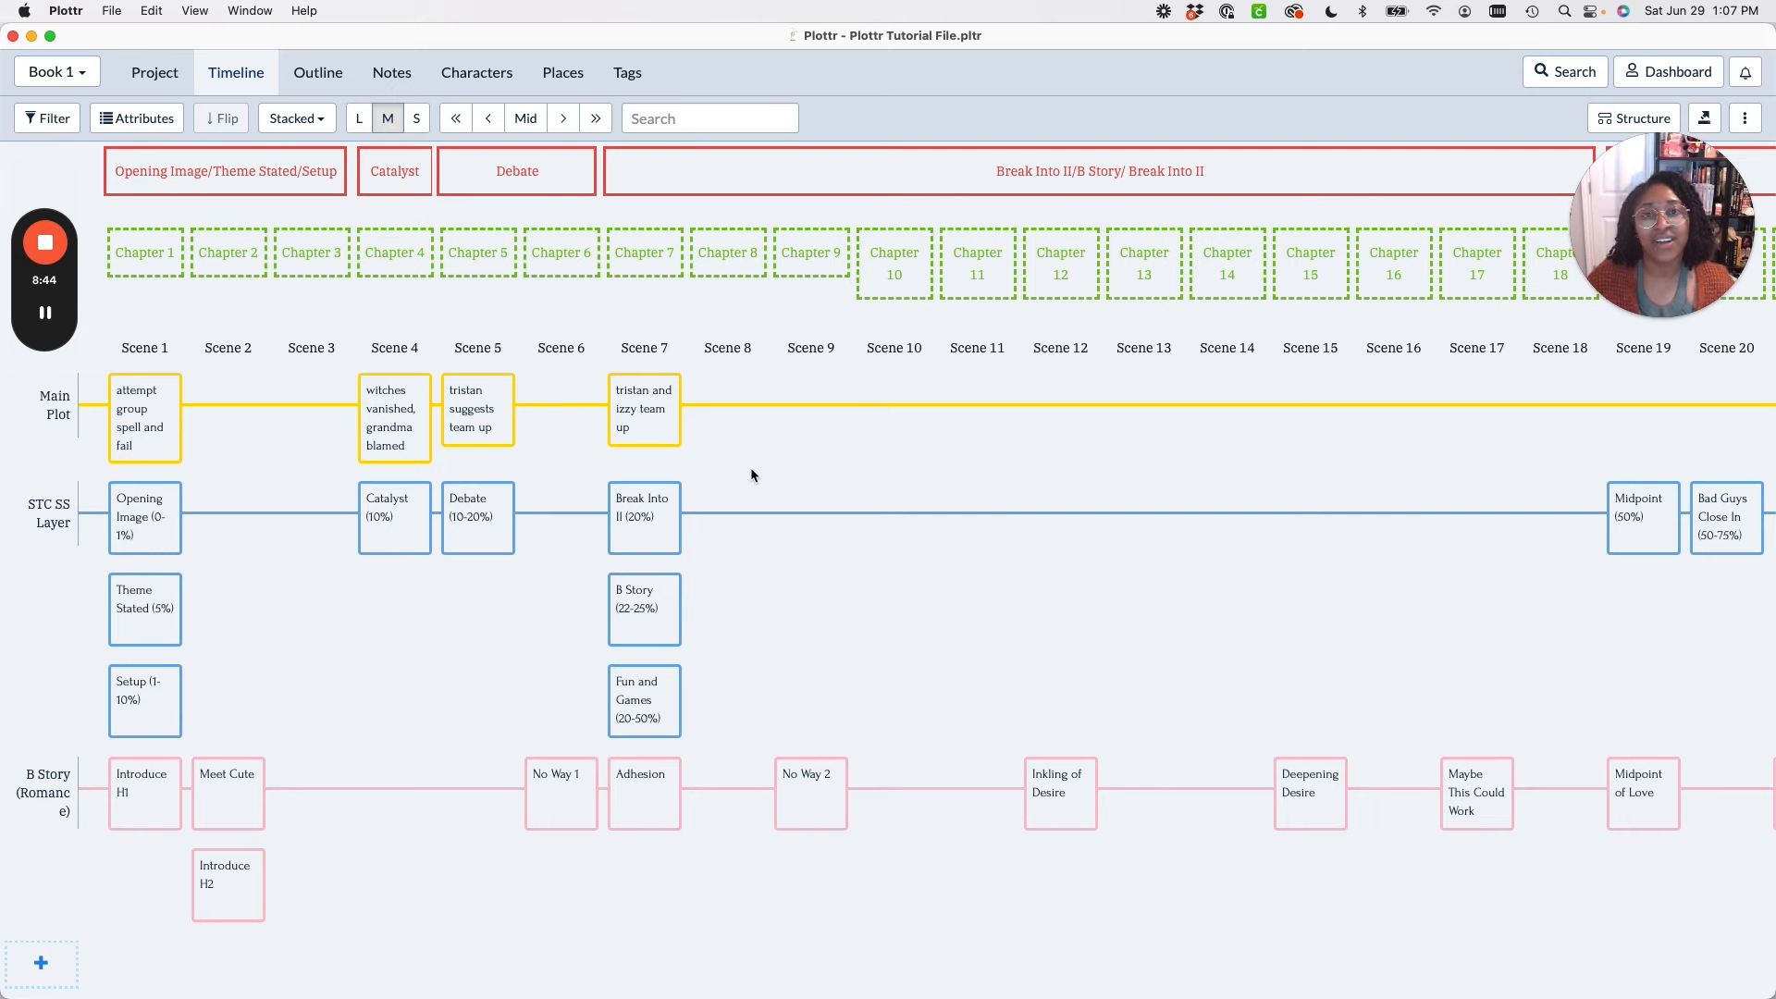
Add a scene card titled "sneak into magical enforcement area" to the Main Plot line at Scene 19, above the Midpoint card.
scroll(1040, 462, right, 8)
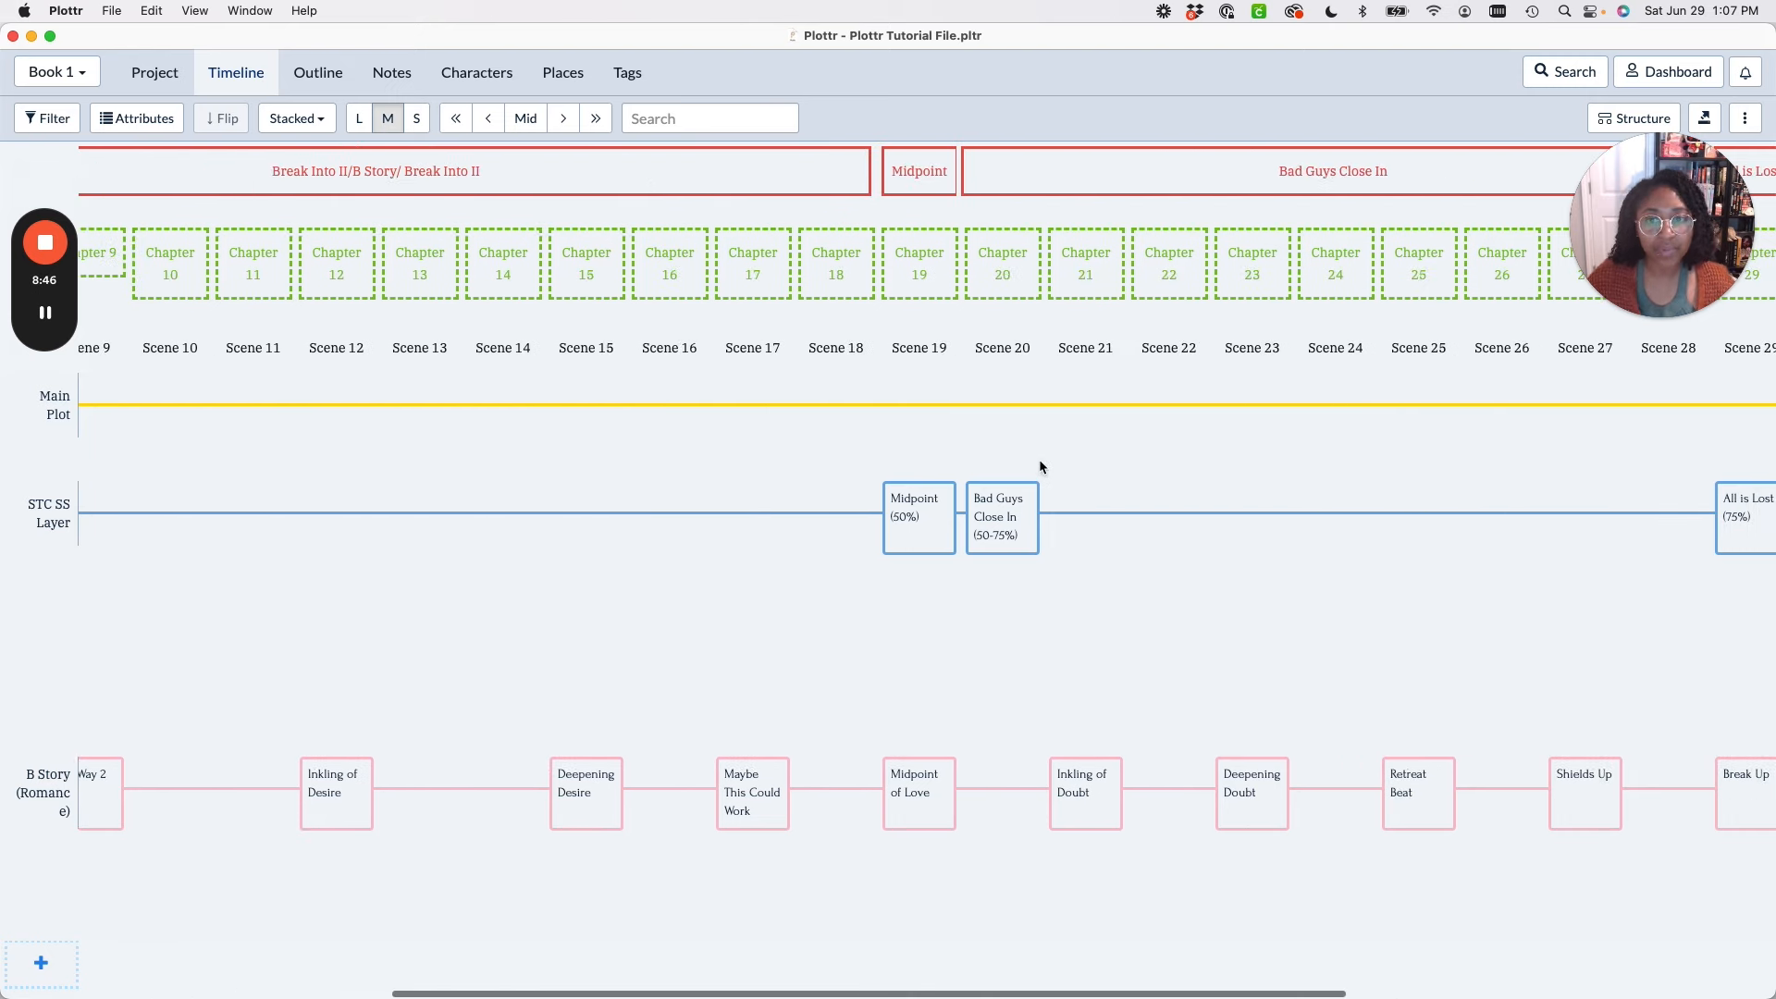
mouse_move(914, 525)
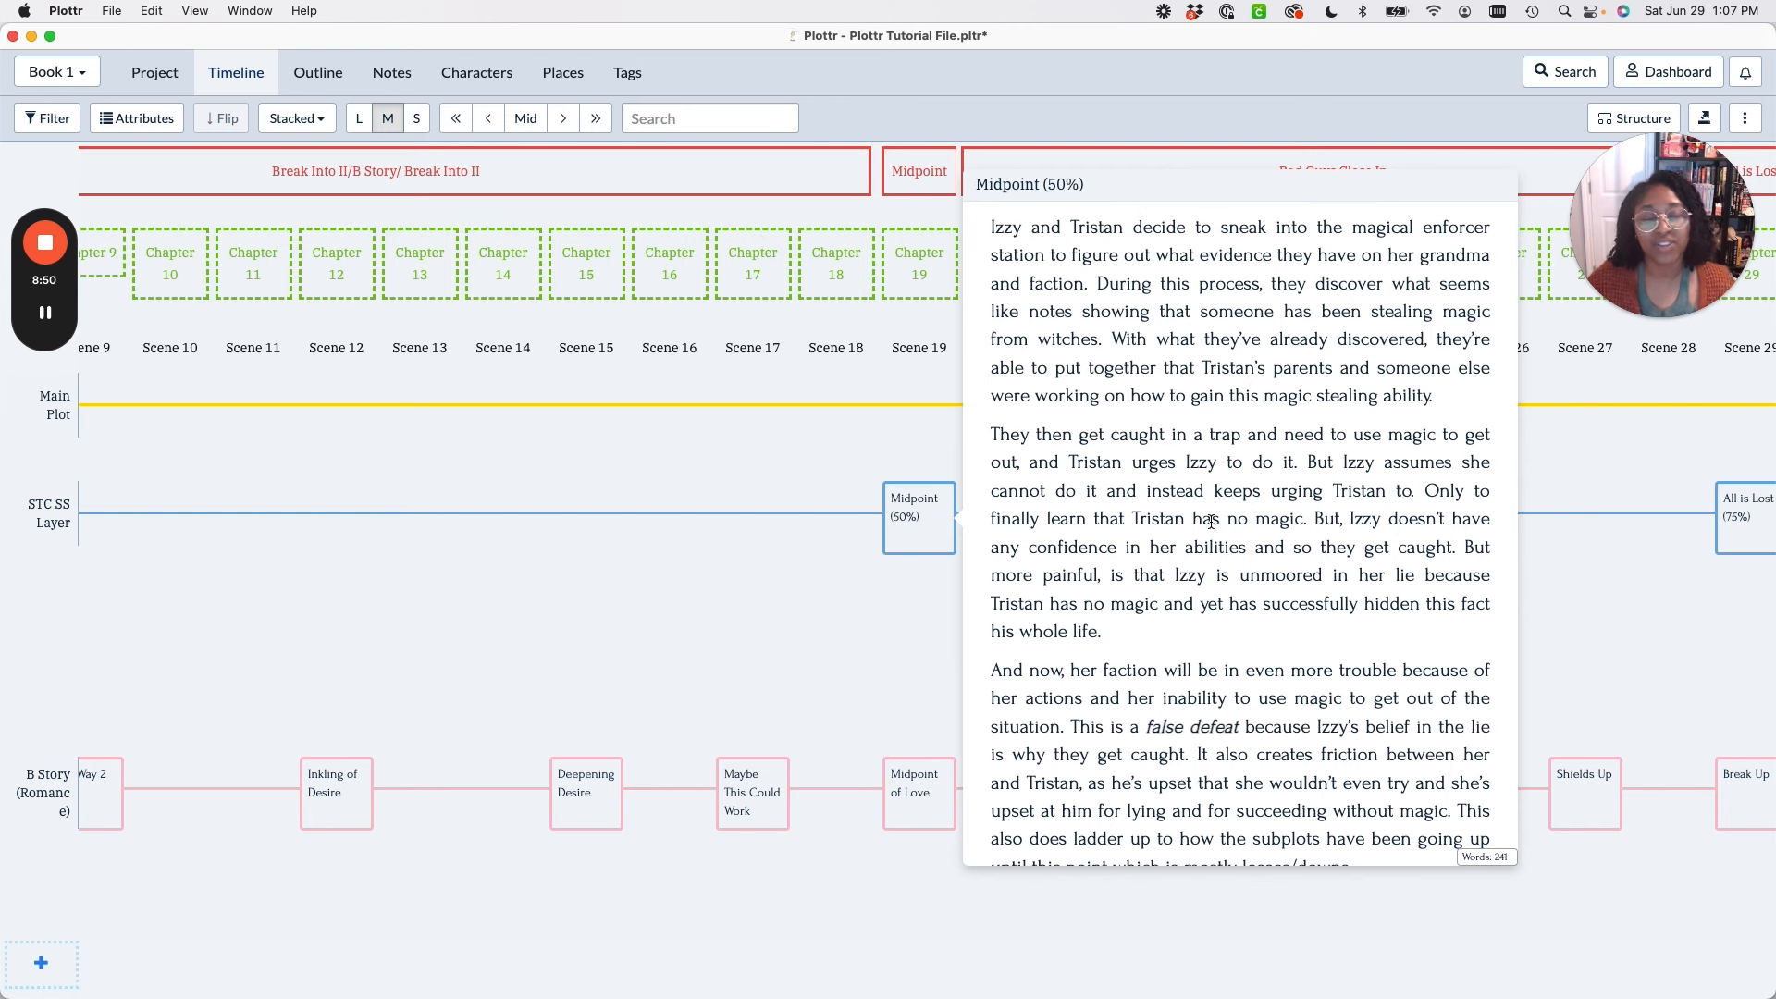
click(927, 400)
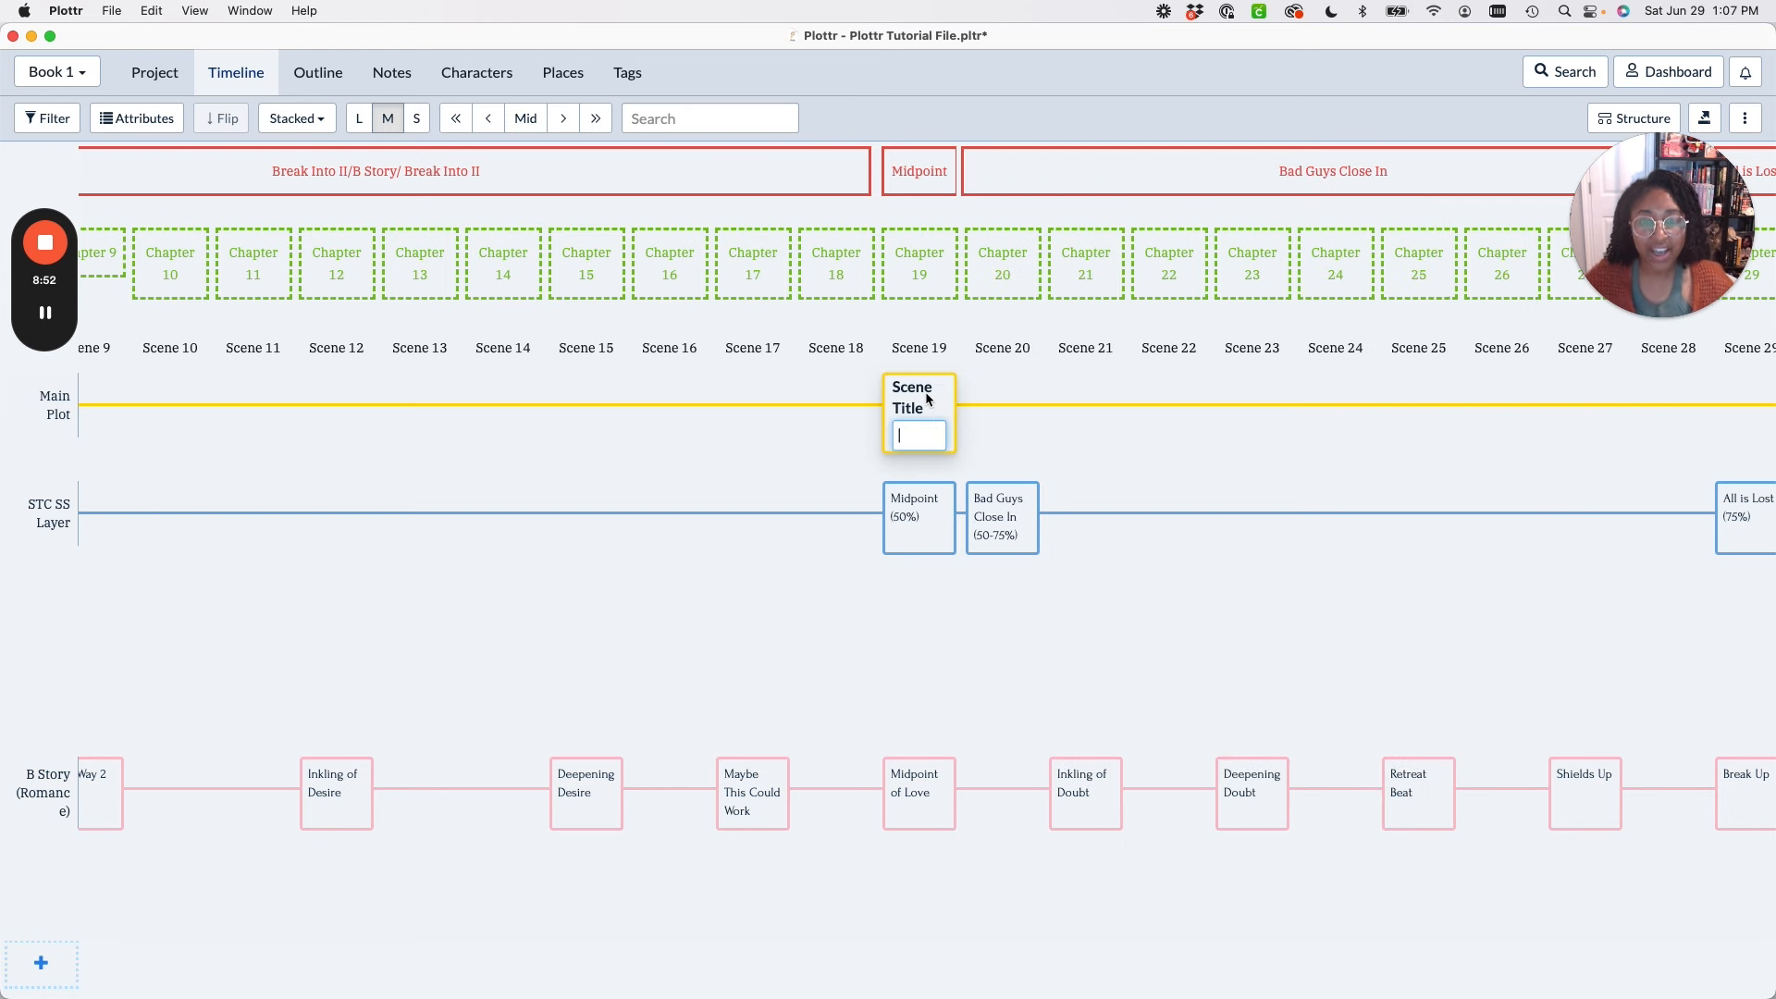
text(sneak i)
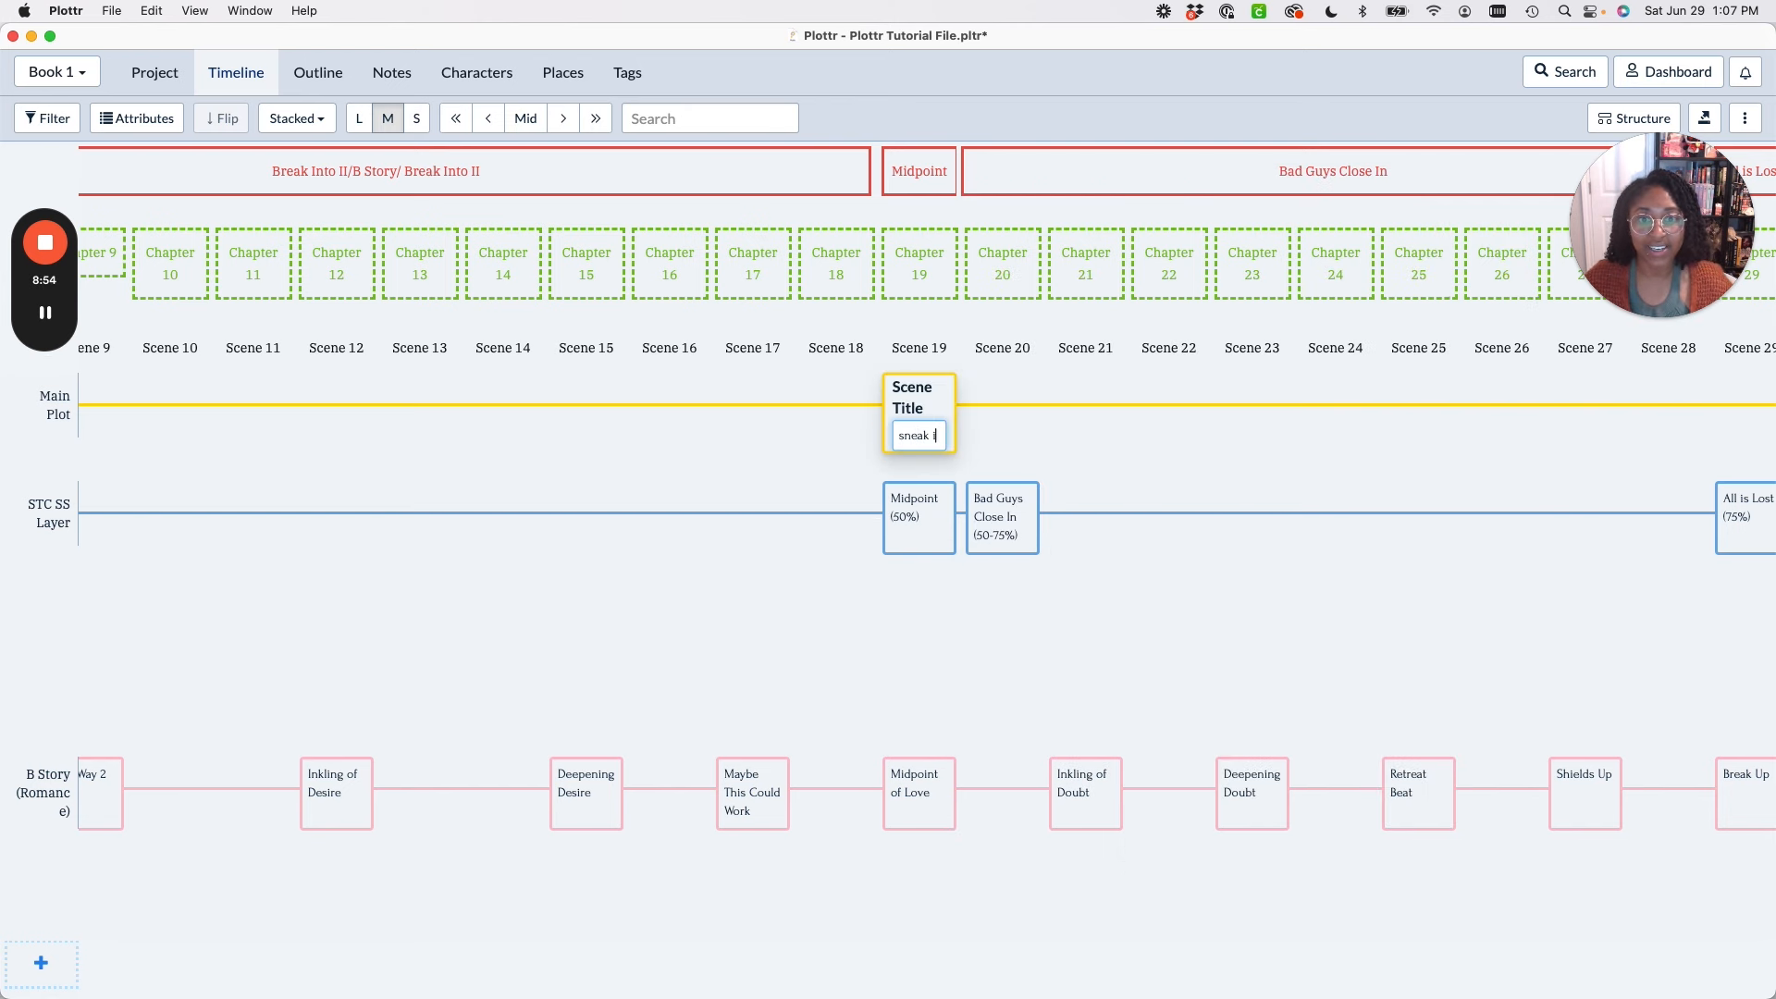
text(nto magical law enforcement)
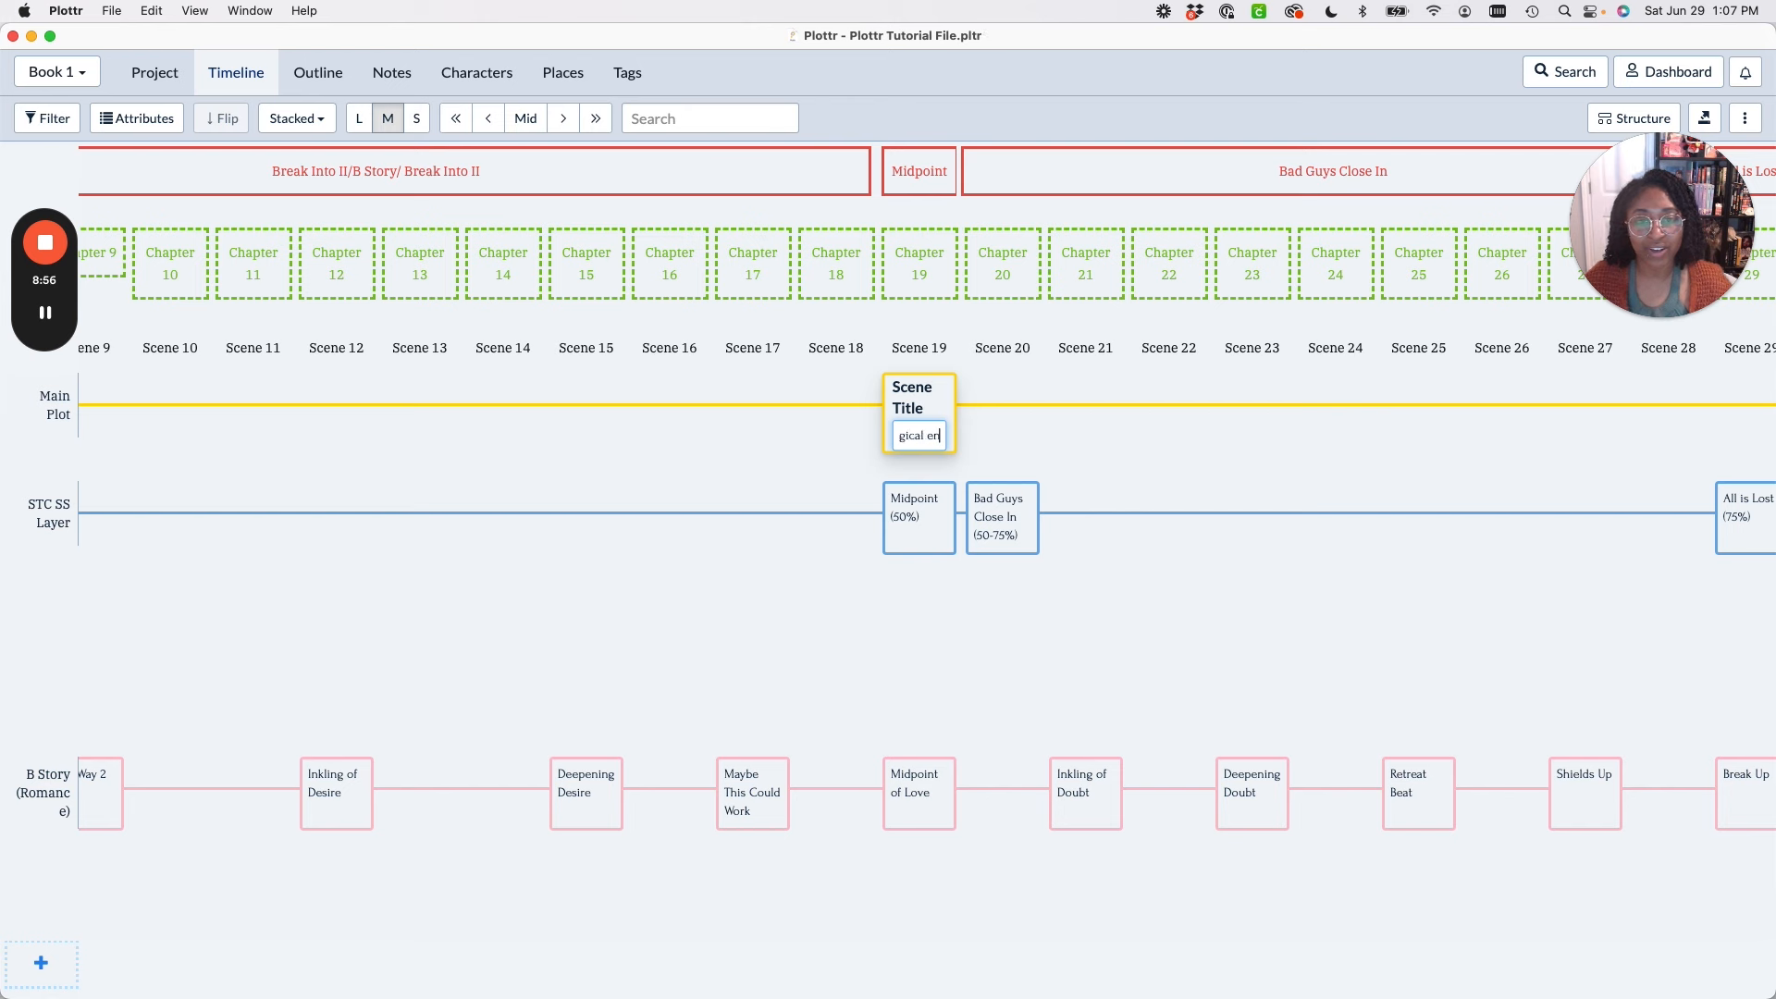
text( area)
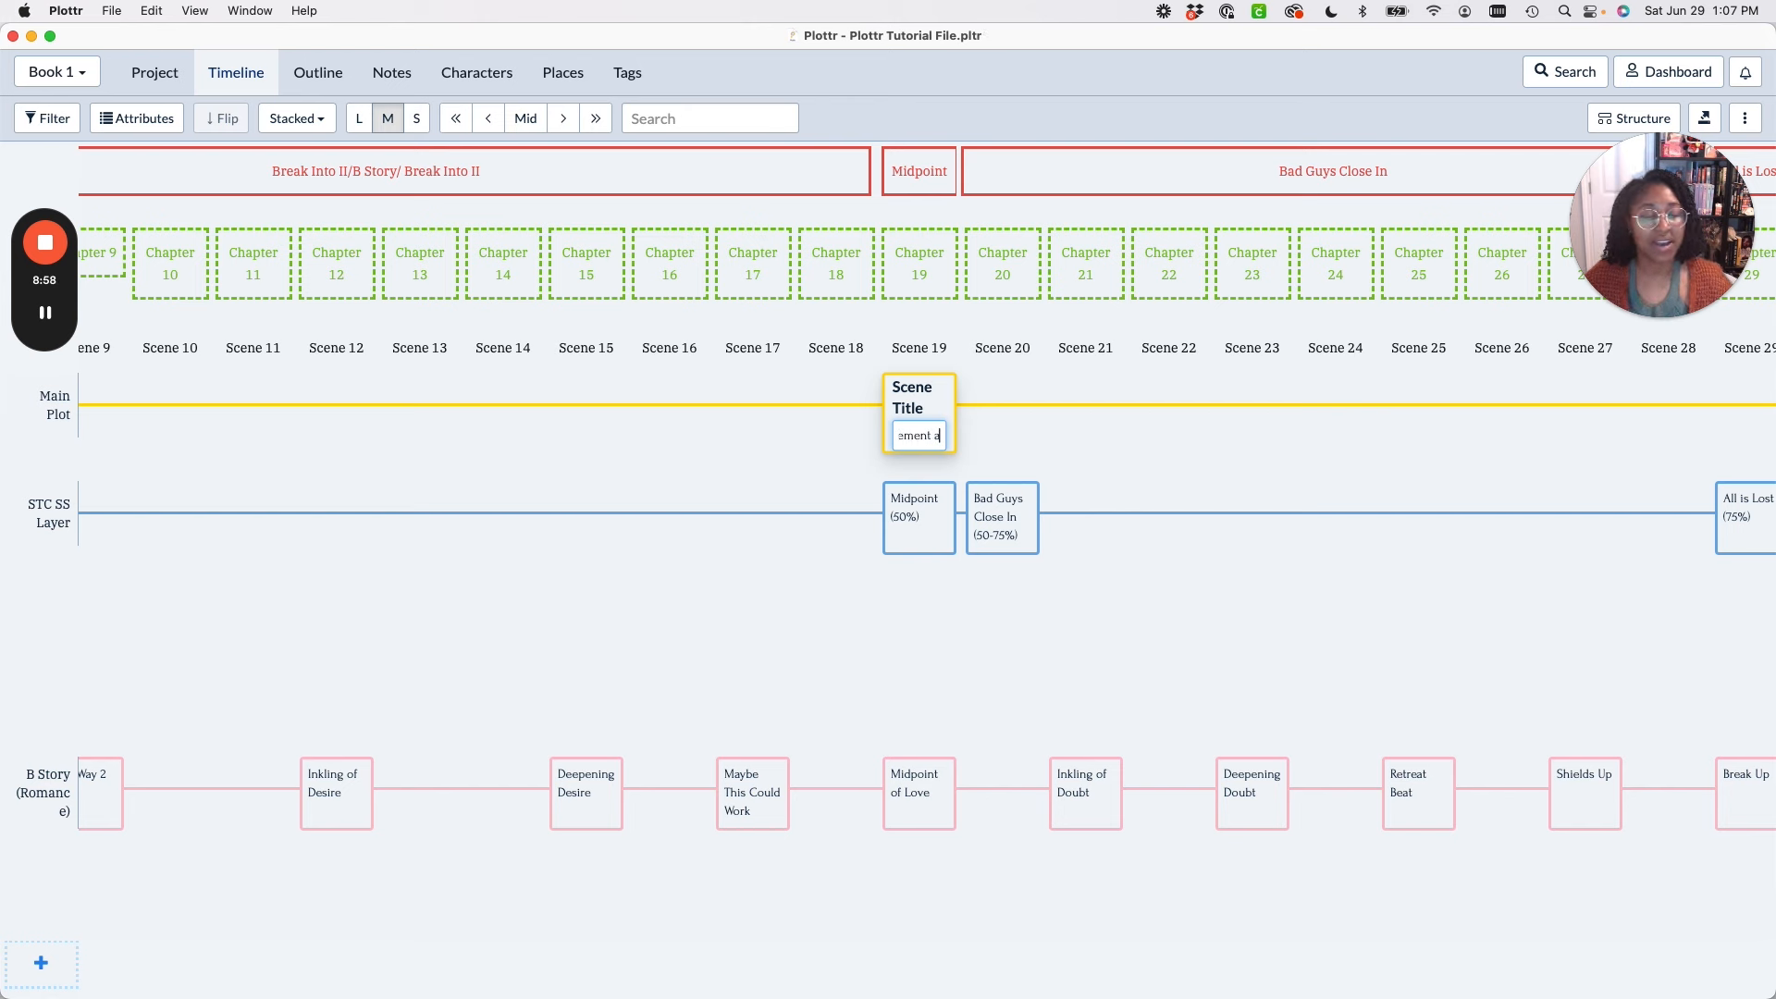
mouse_move(813, 442)
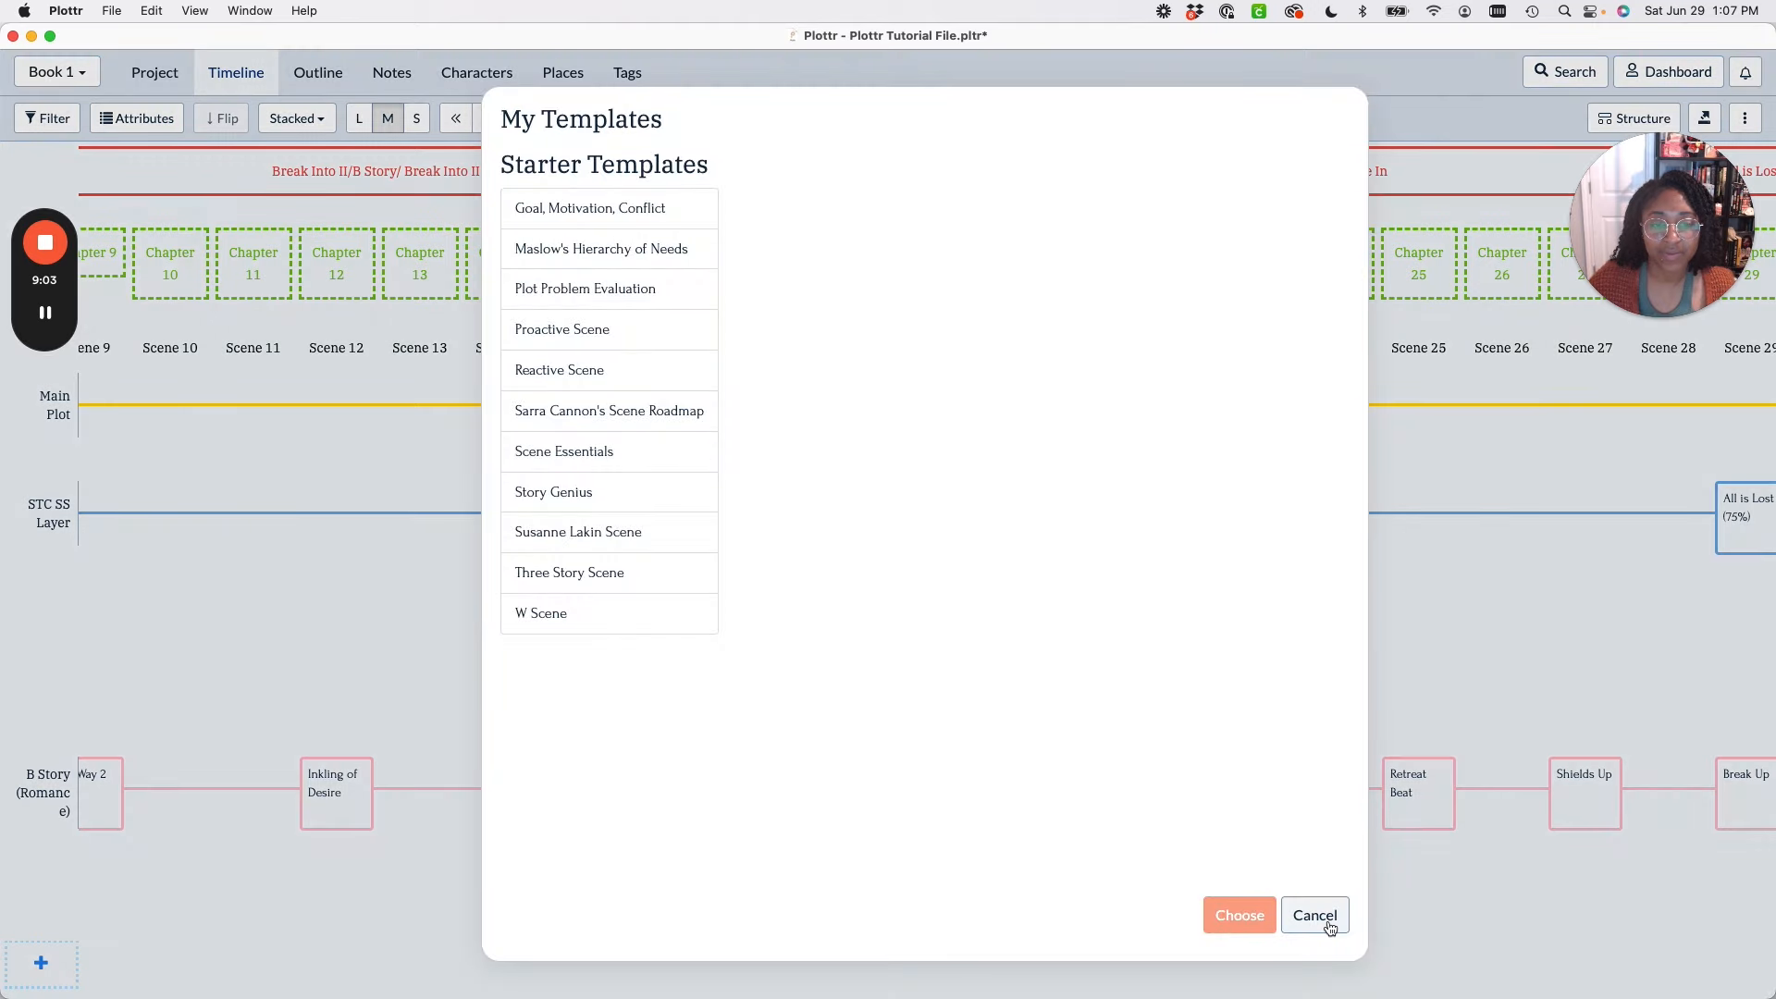
click(1321, 918)
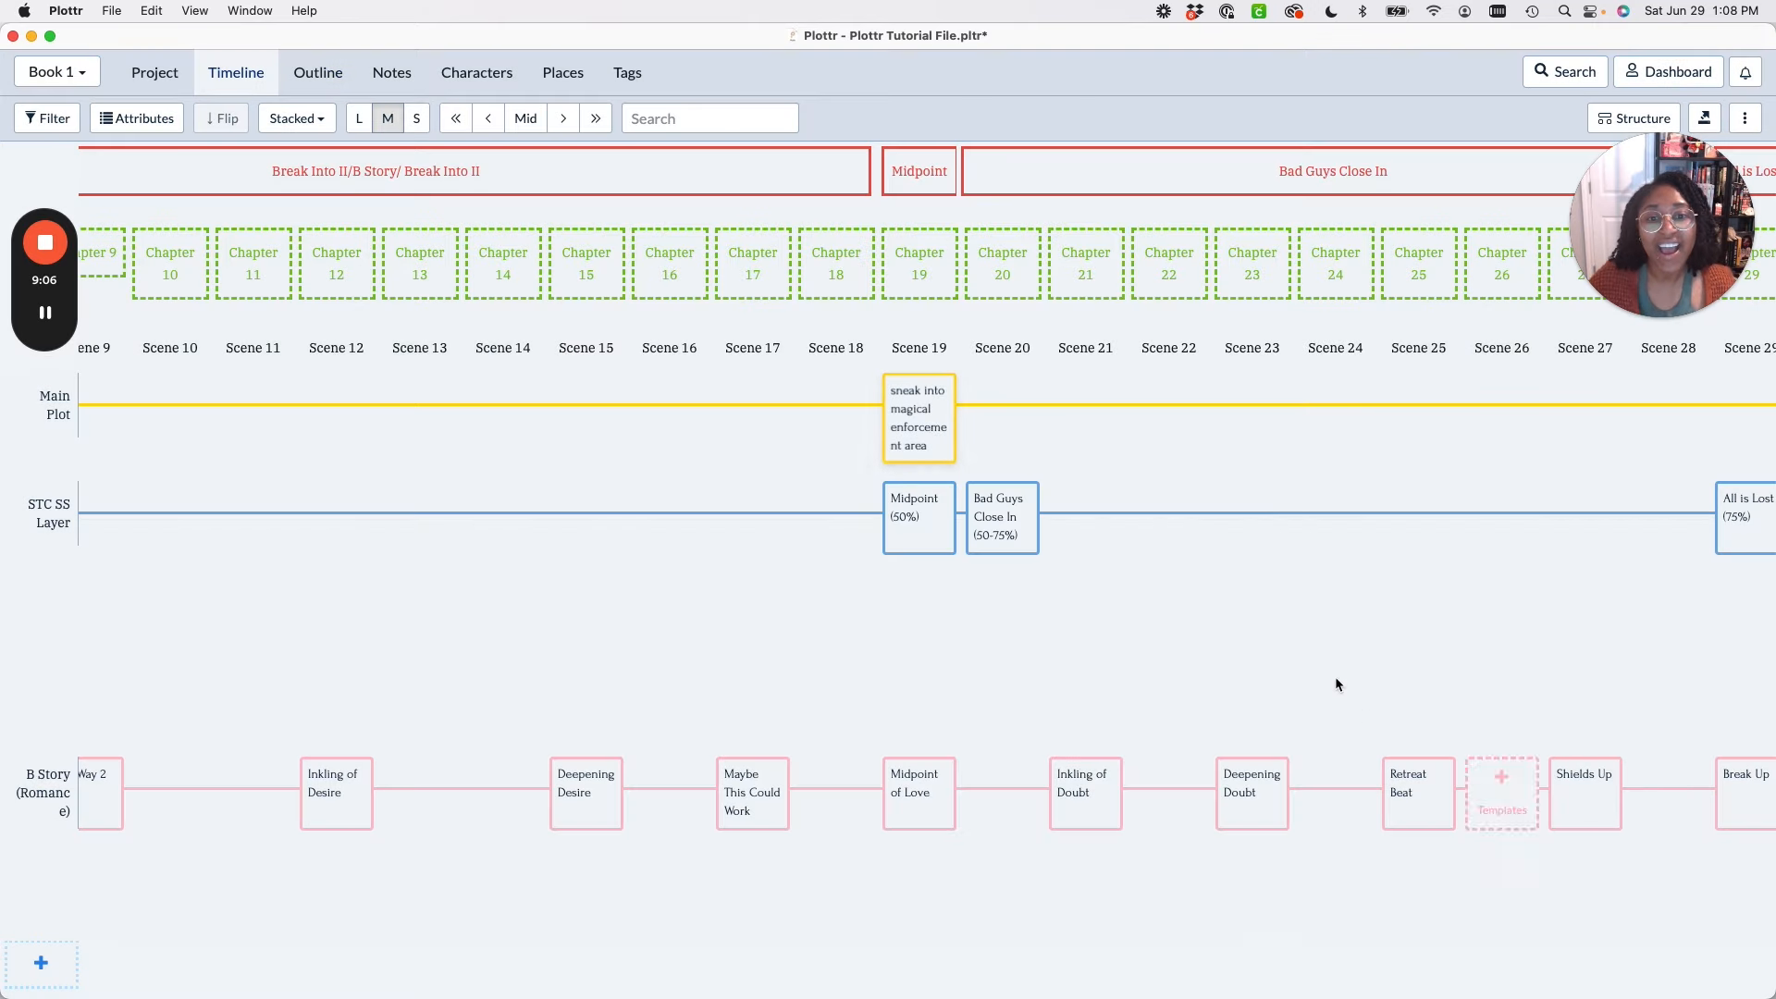
Copy the story-specific opening paragraph from the Meet Cute card's description on the romance plotline at Scene 2.
scroll(1305, 637, right, 5)
scroll(1304, 636, right, 1)
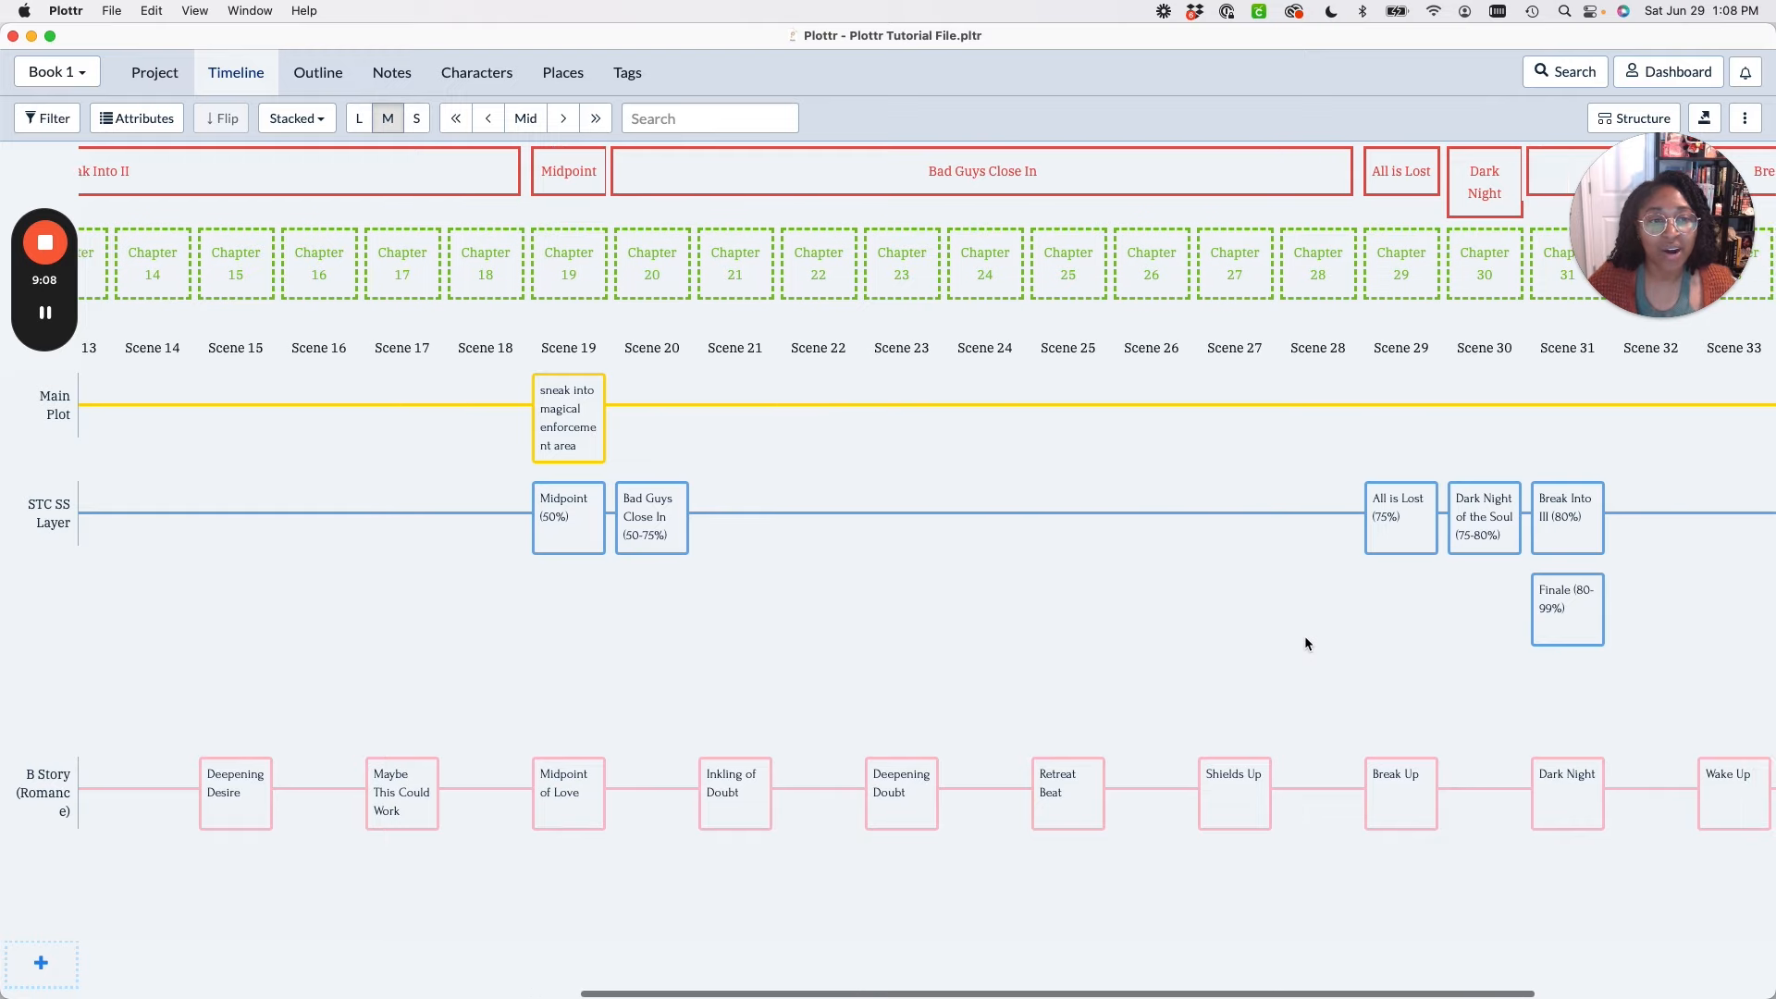
scroll(1003, 653, left, 15)
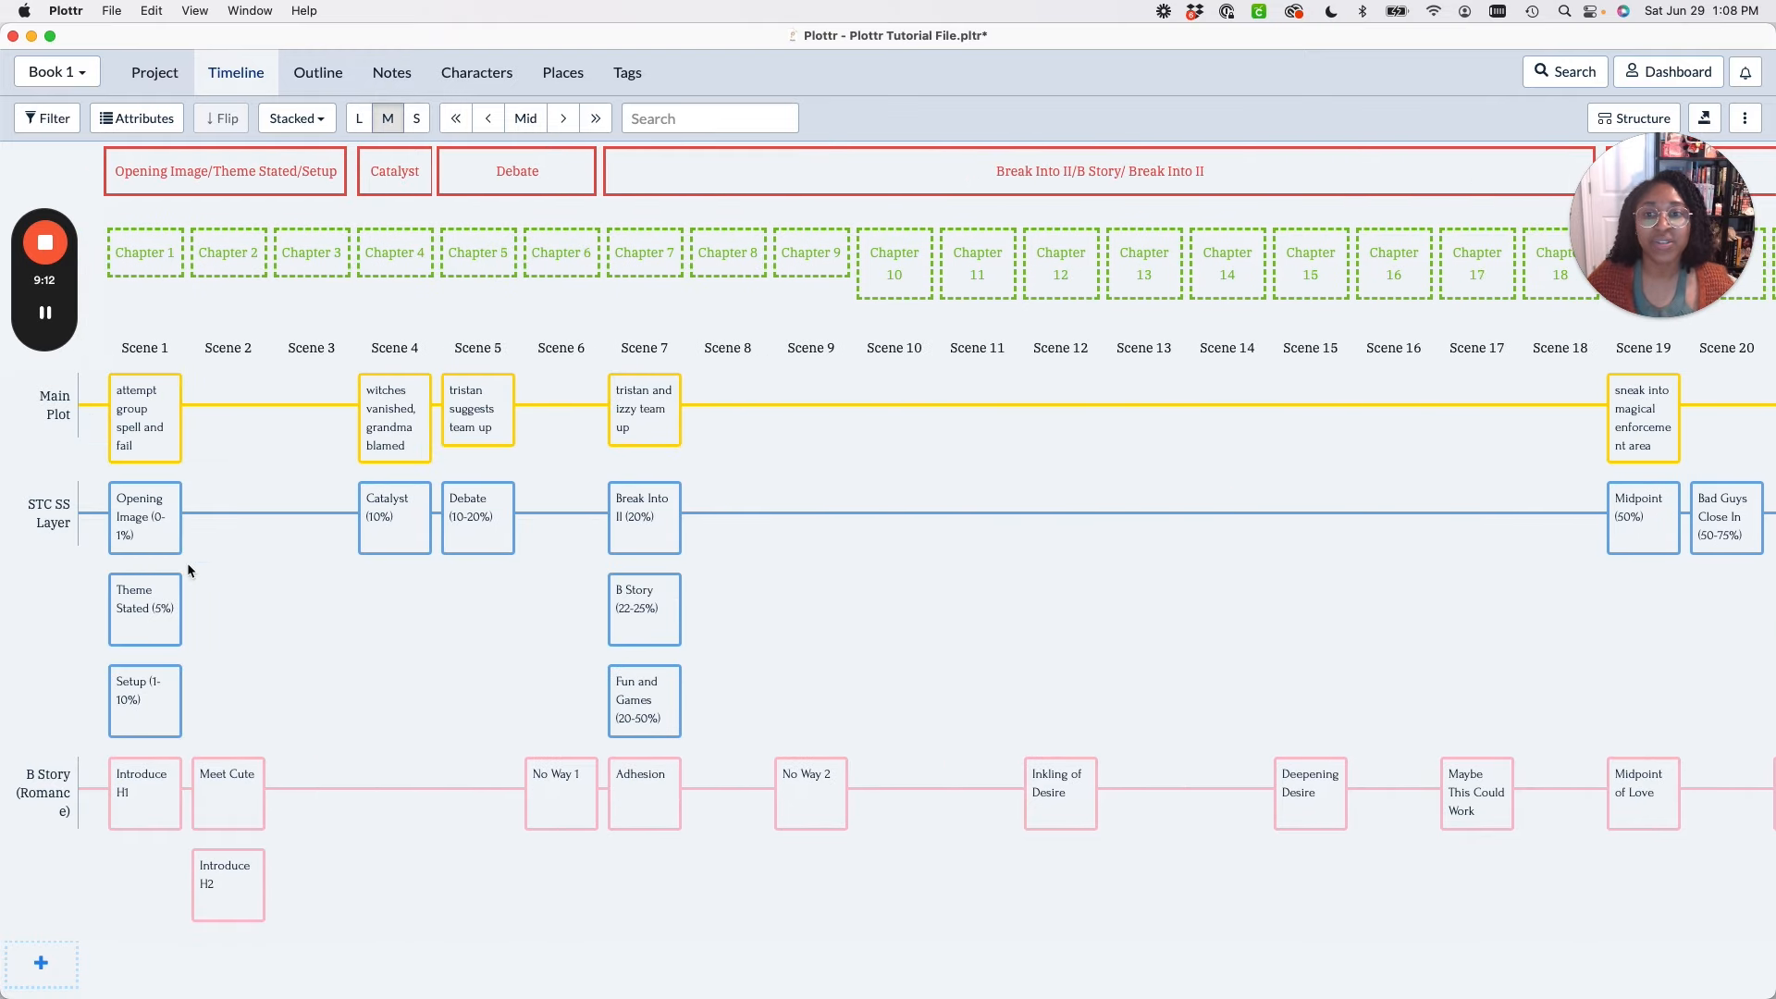
mouse_move(740, 520)
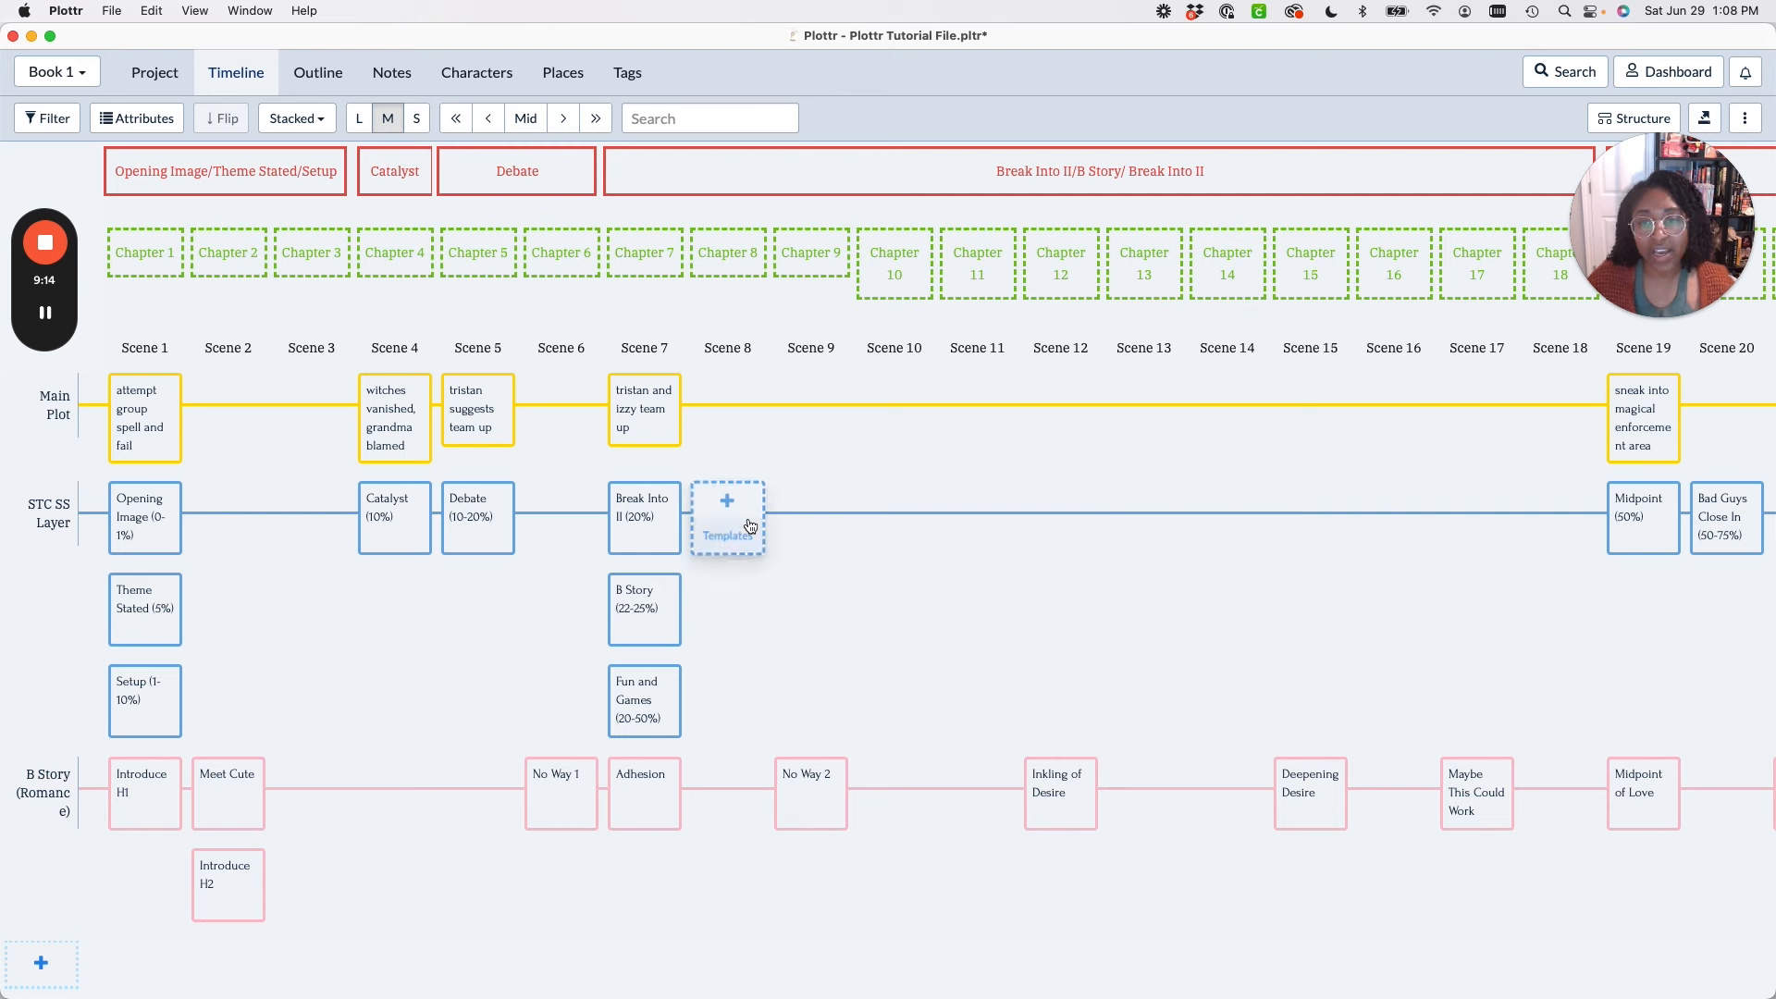
mouse_move(237, 798)
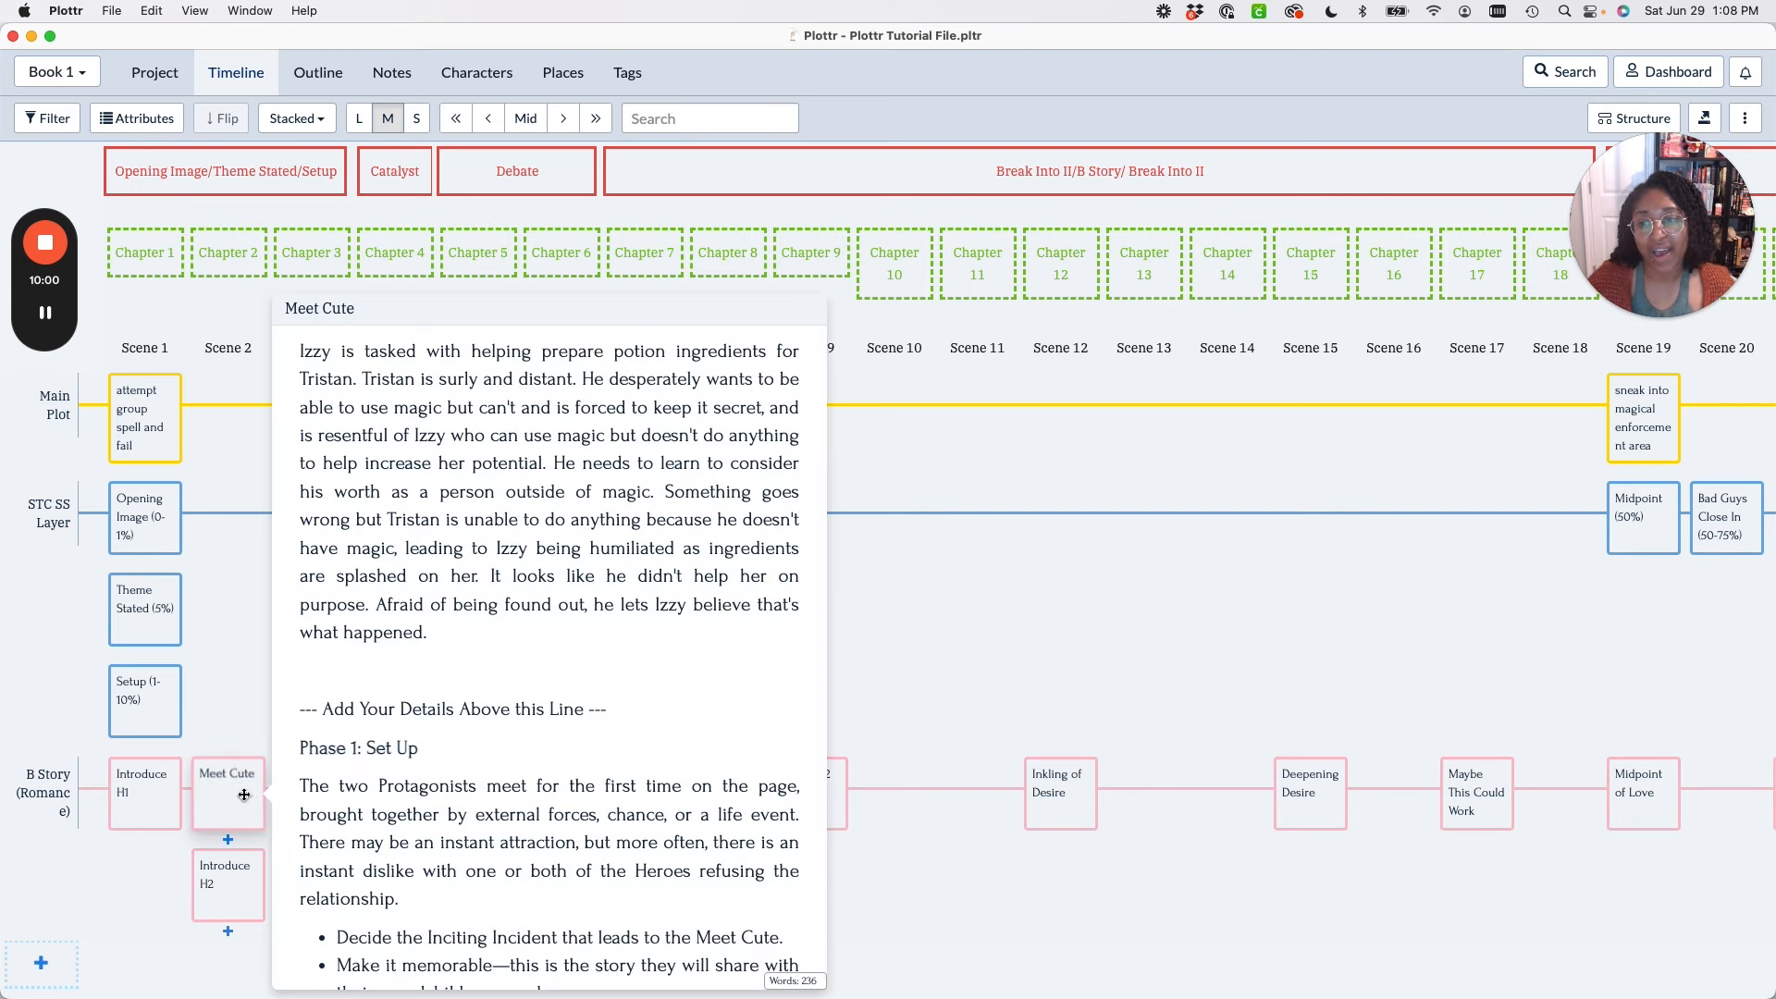
click(826, 323)
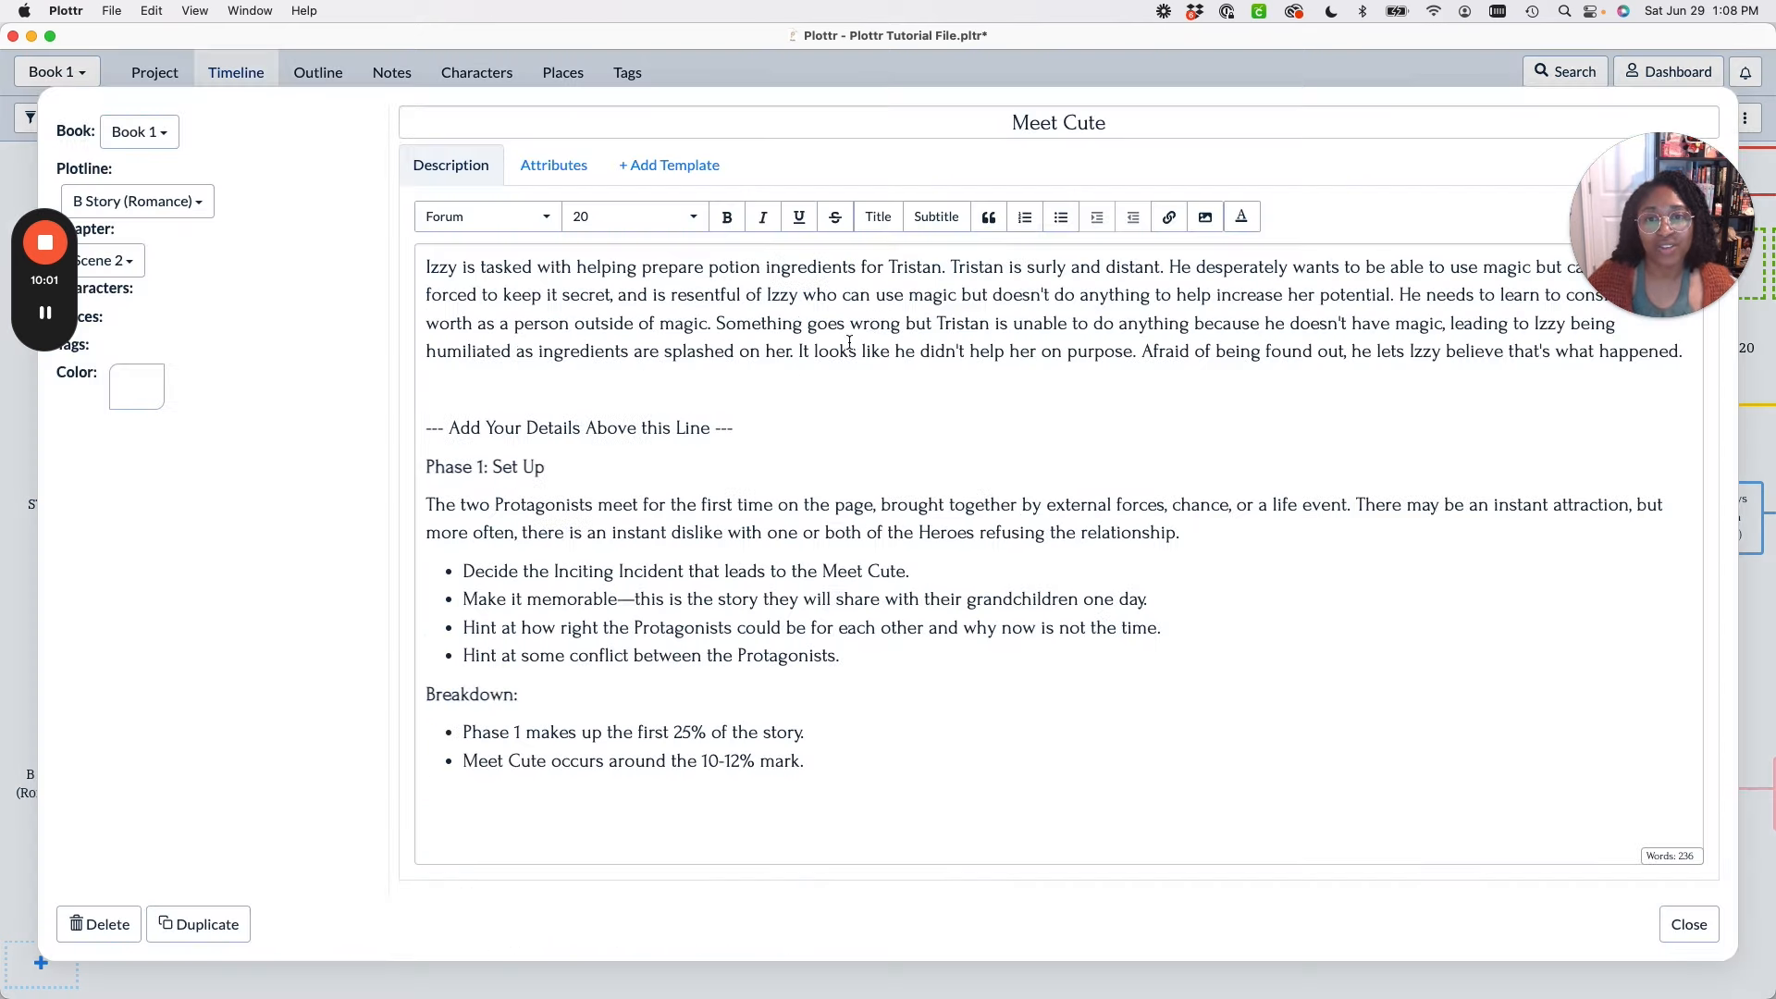
triple_click(1303, 320)
key(super+c)
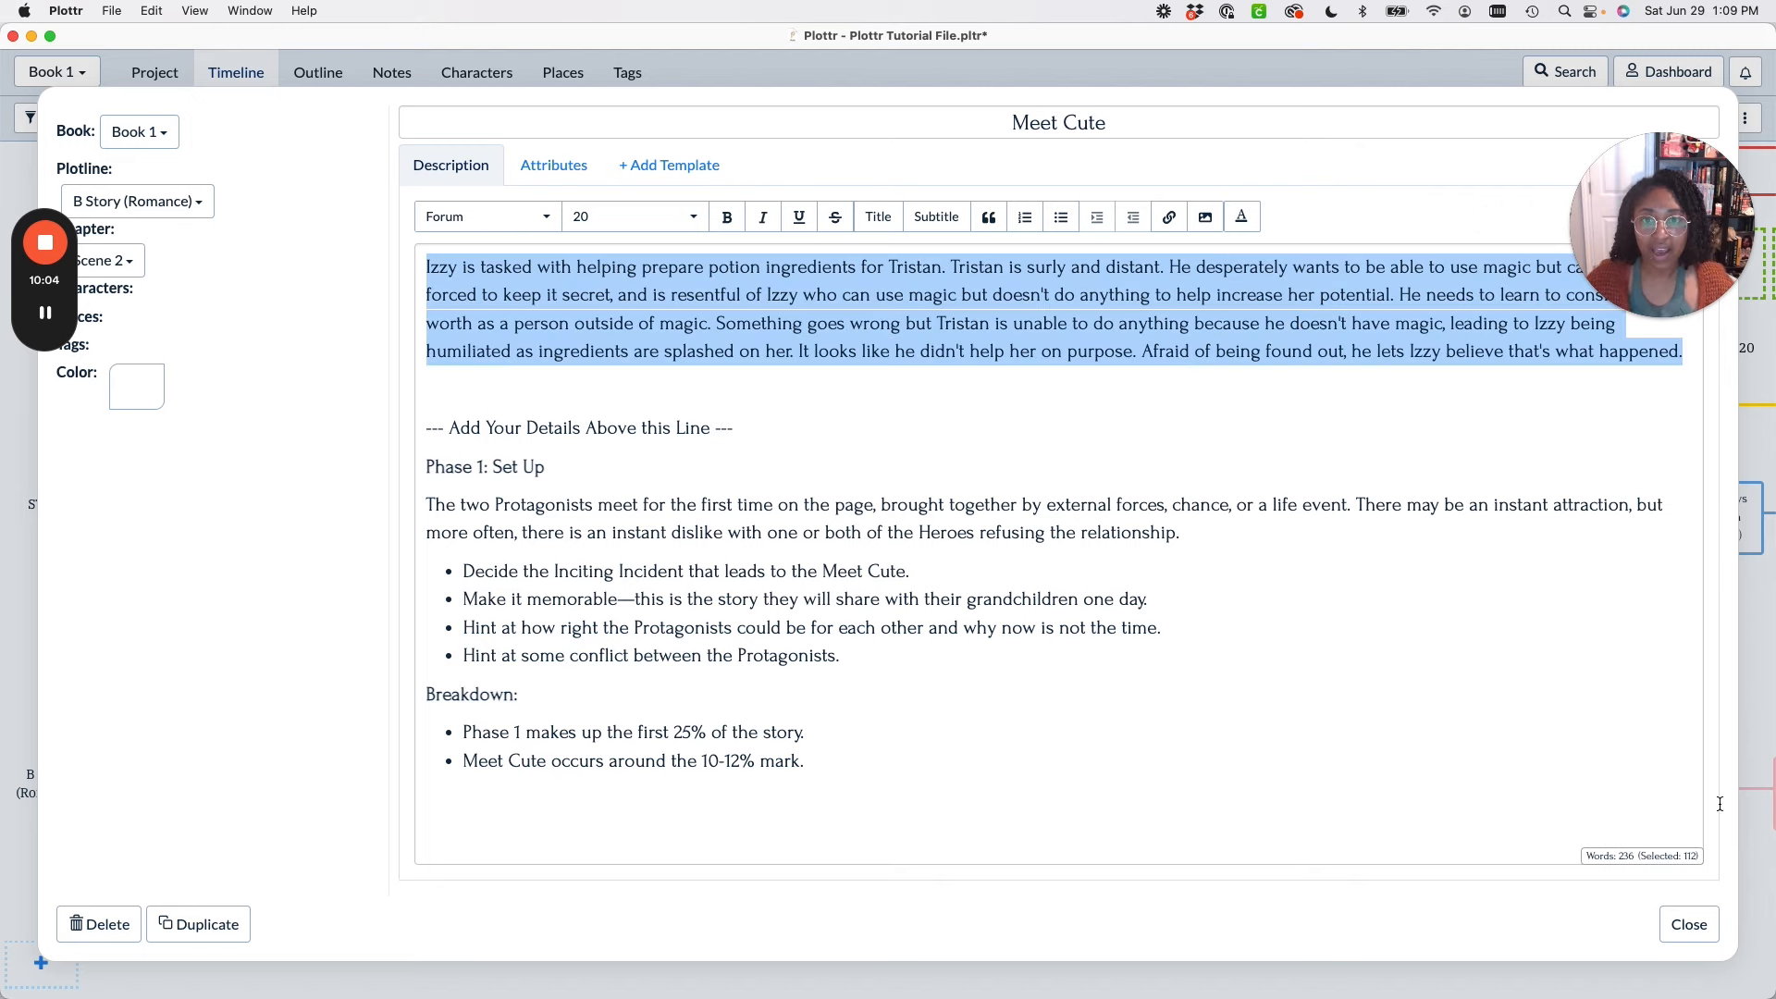
click(1690, 927)
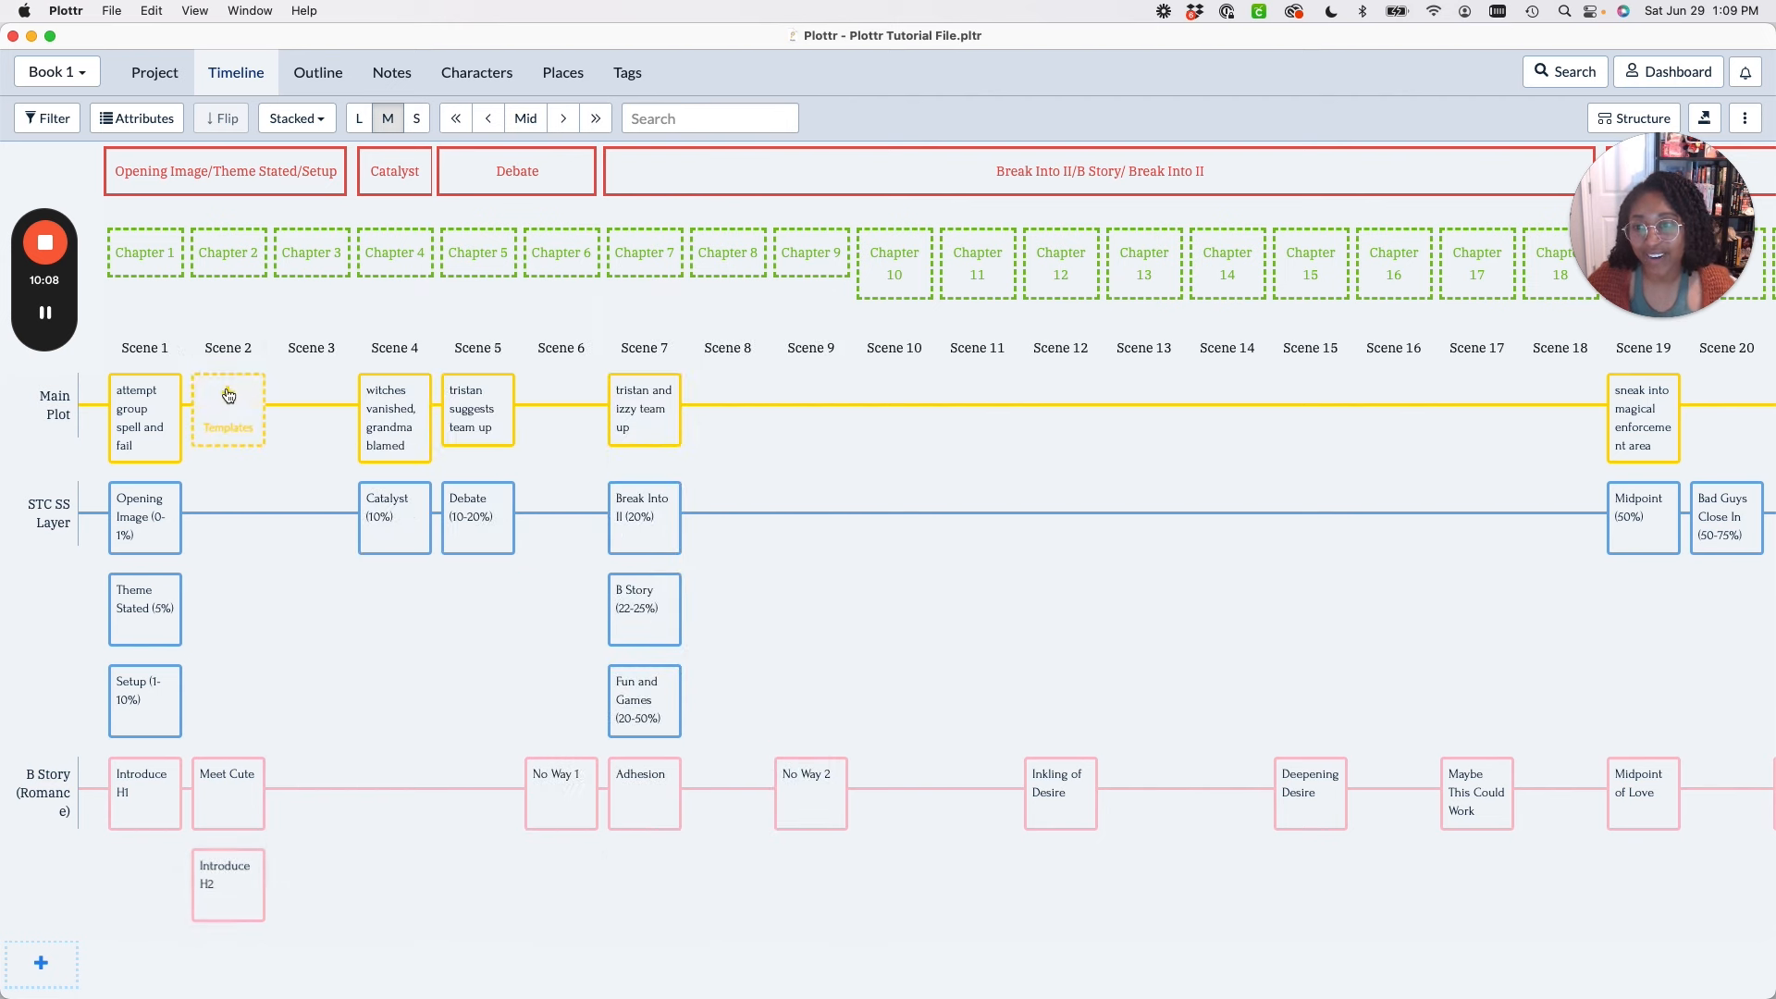
Add a Main Plot card titled "izzy goes to work" at Scene 2 and paste the copied Meet Cute paragraph as its description.
click(229, 396)
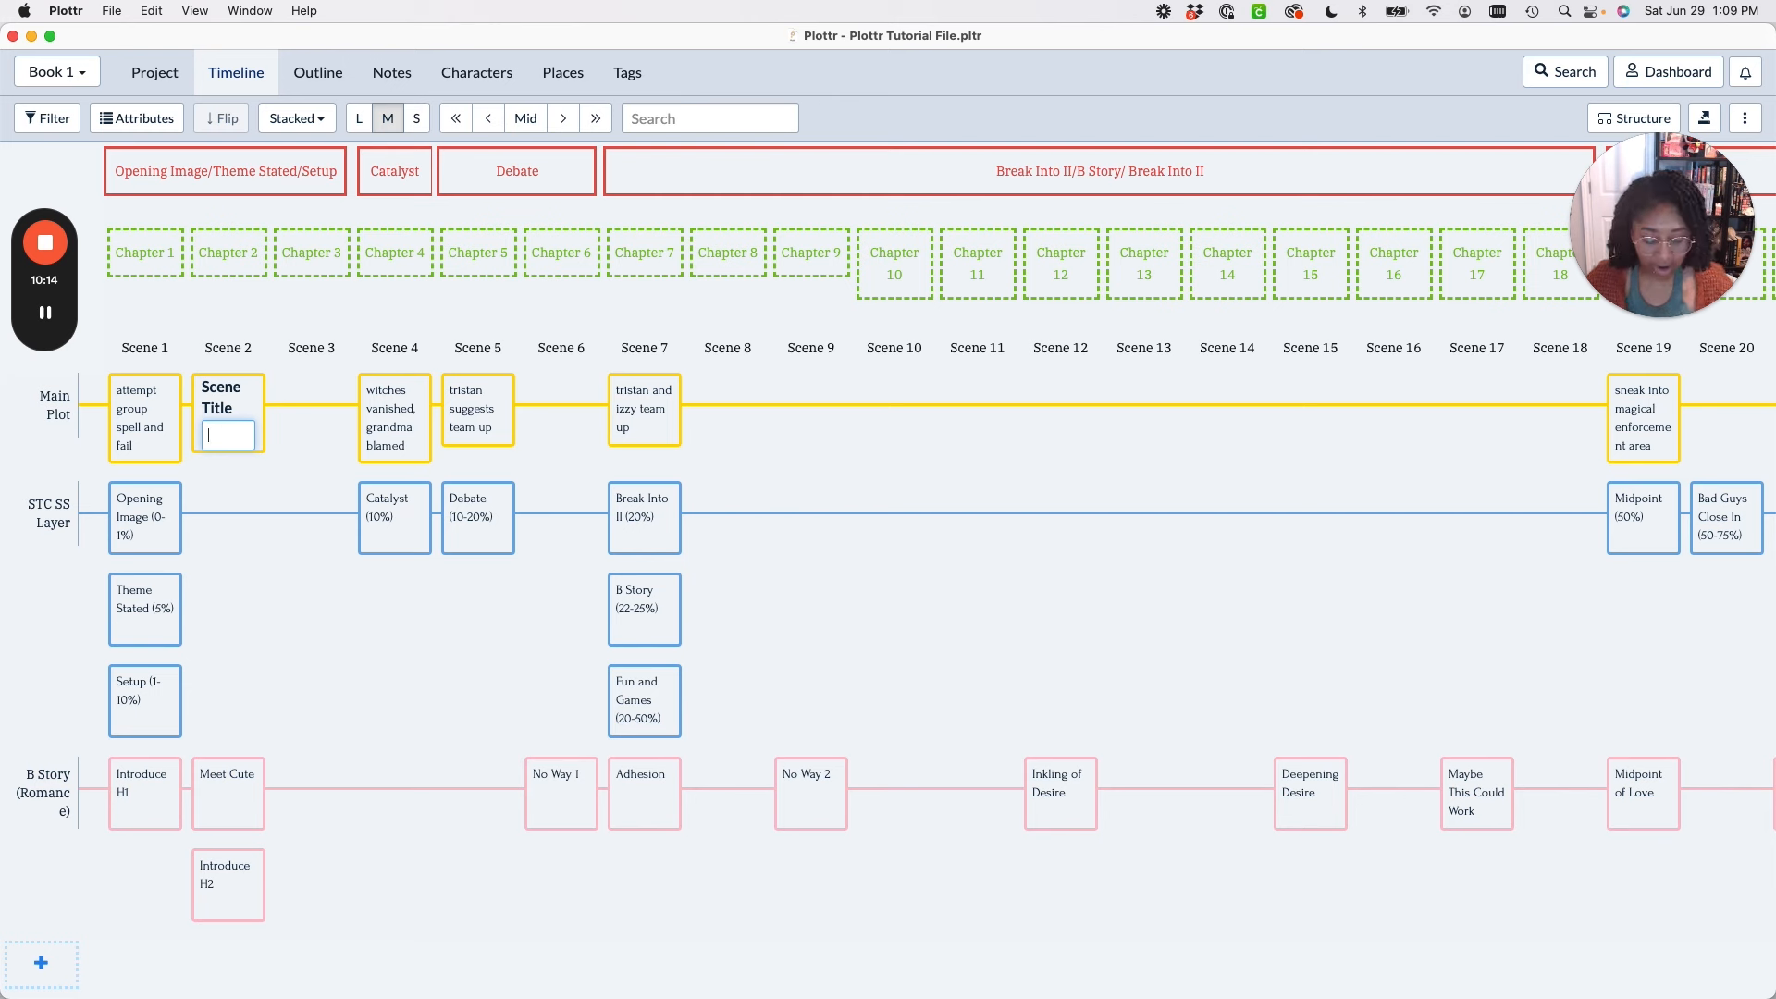
text(izzy goes to w)
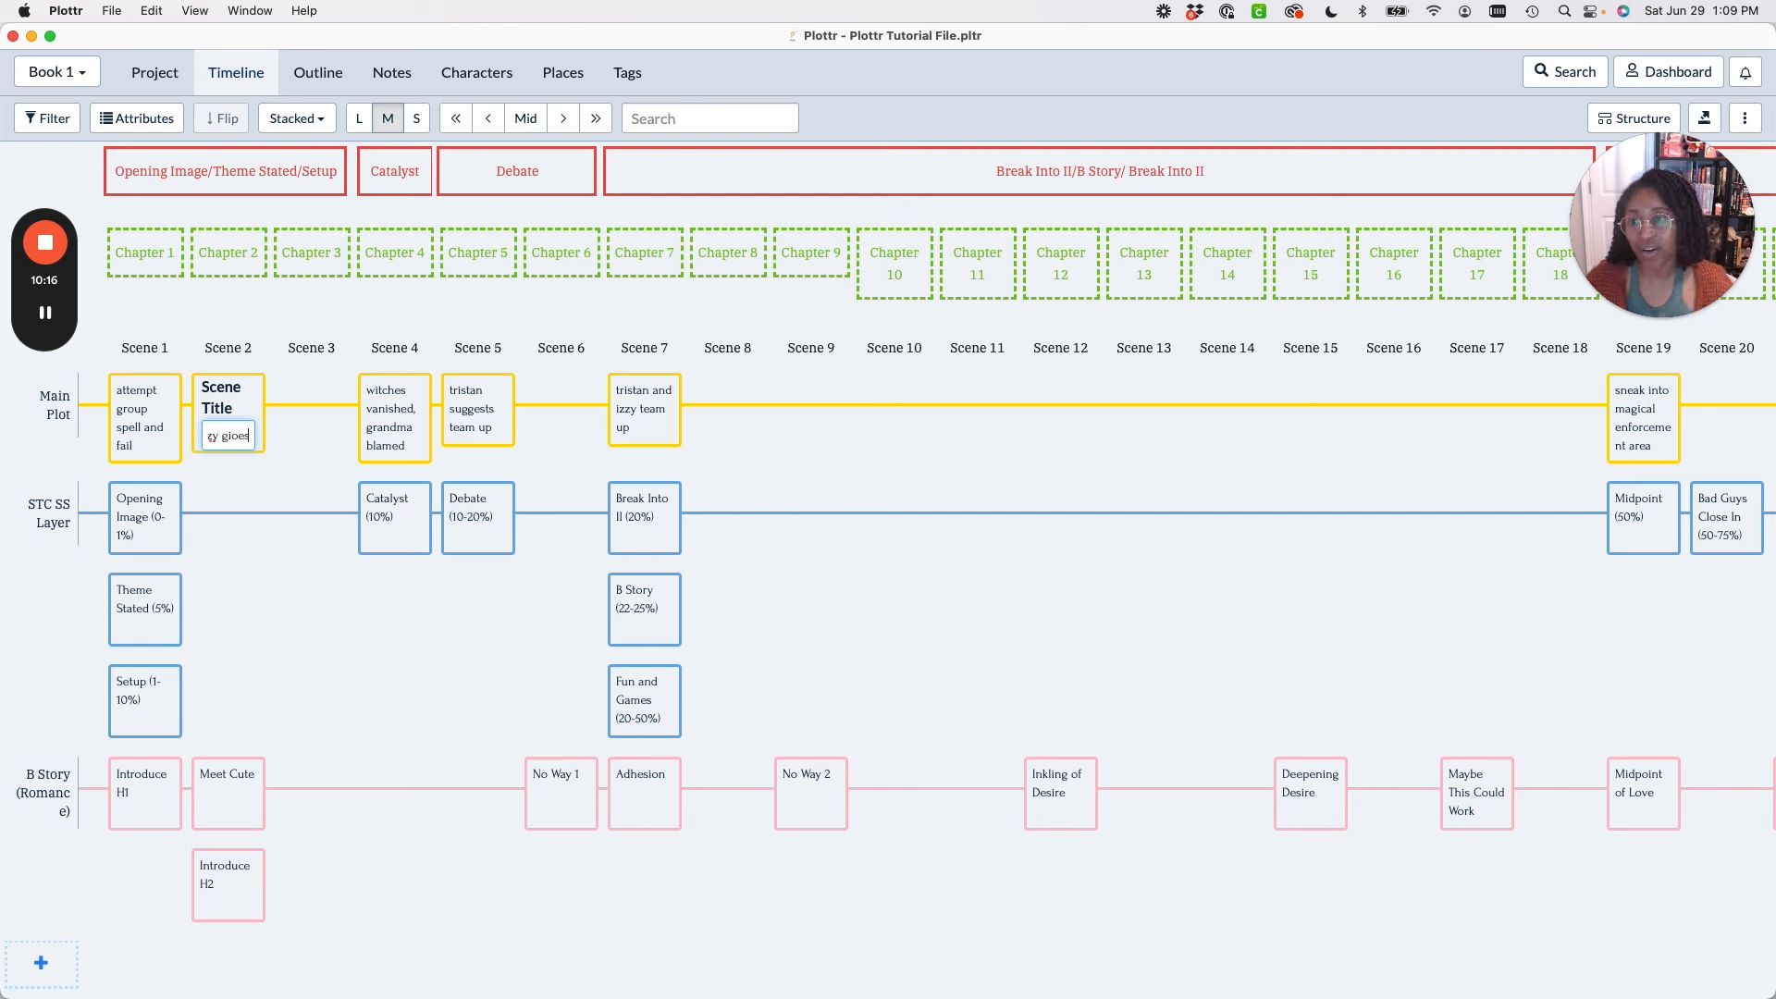
text(ork)
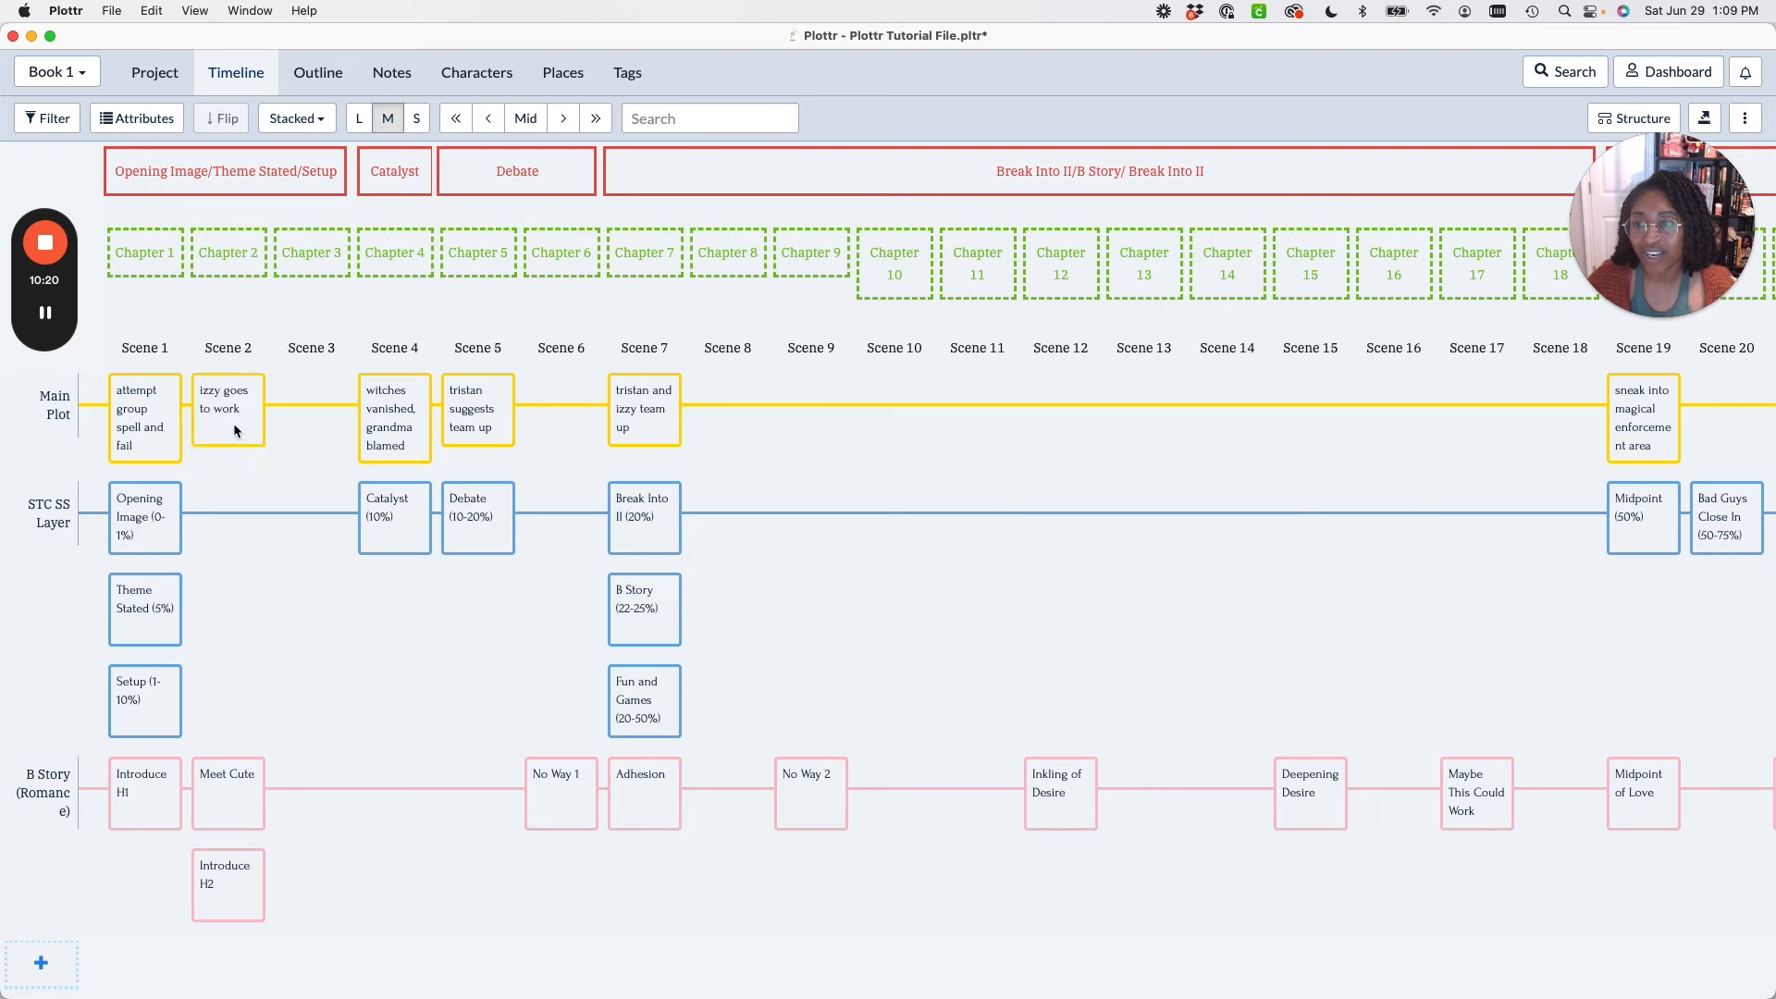
click(233, 423)
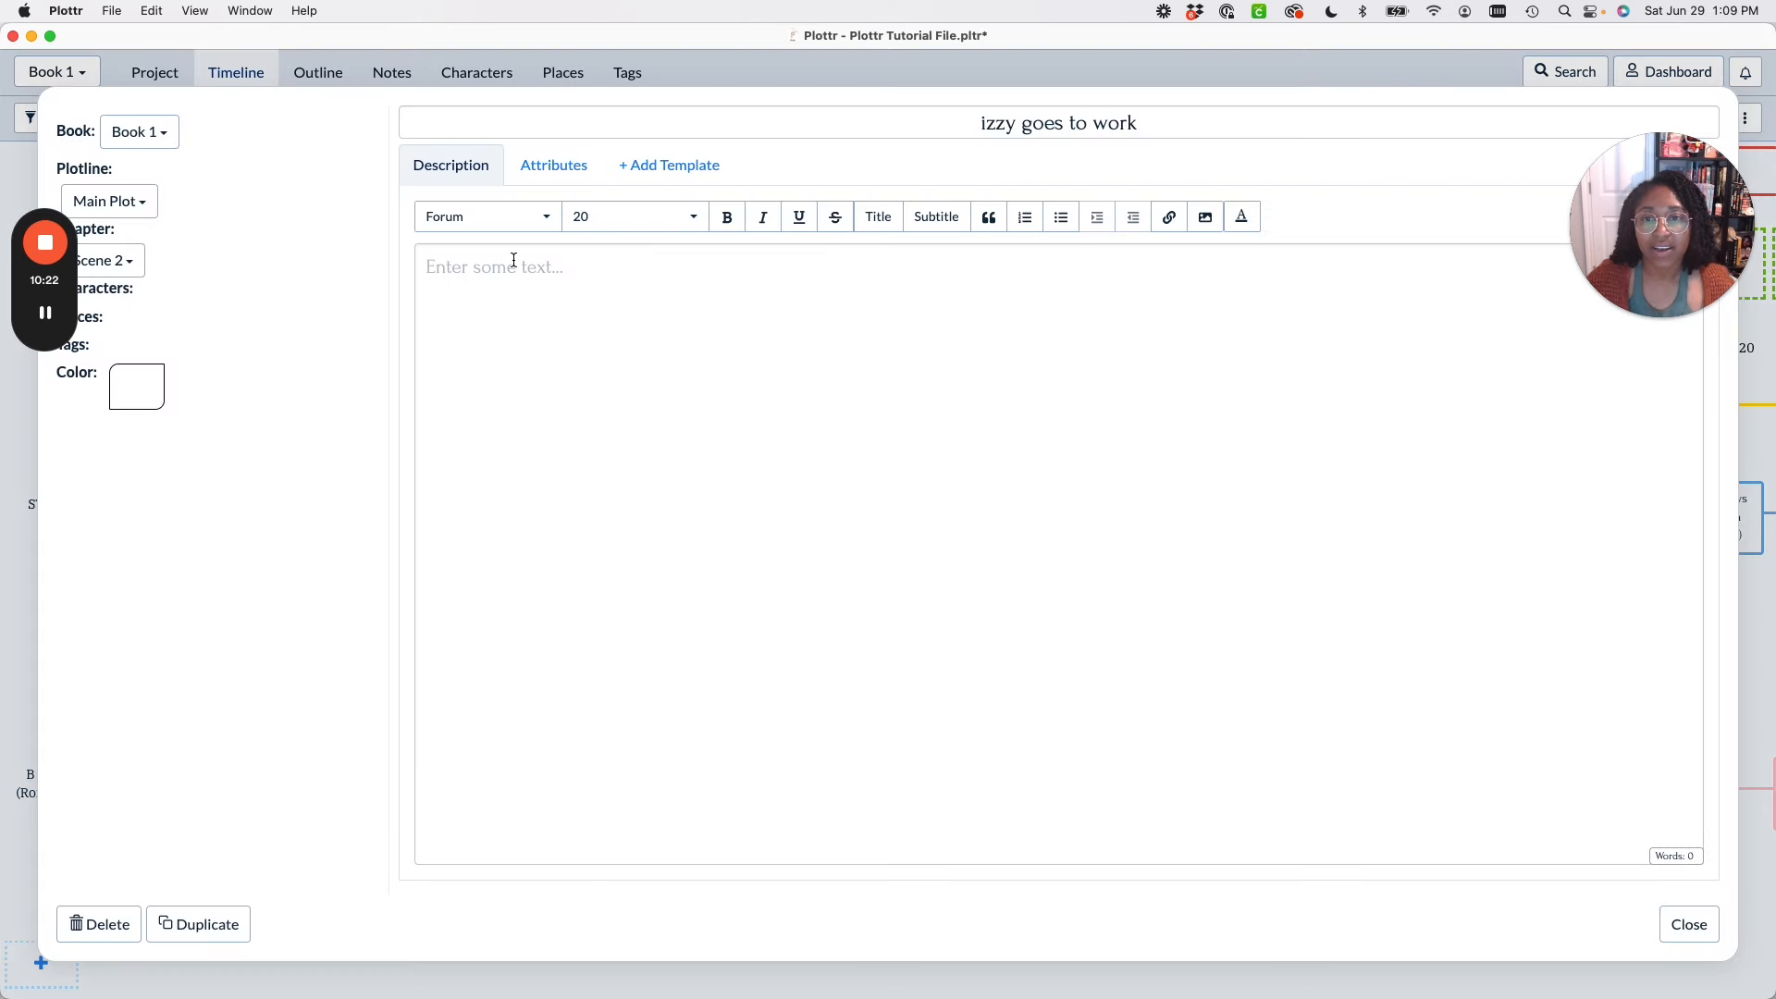
key(super+v)
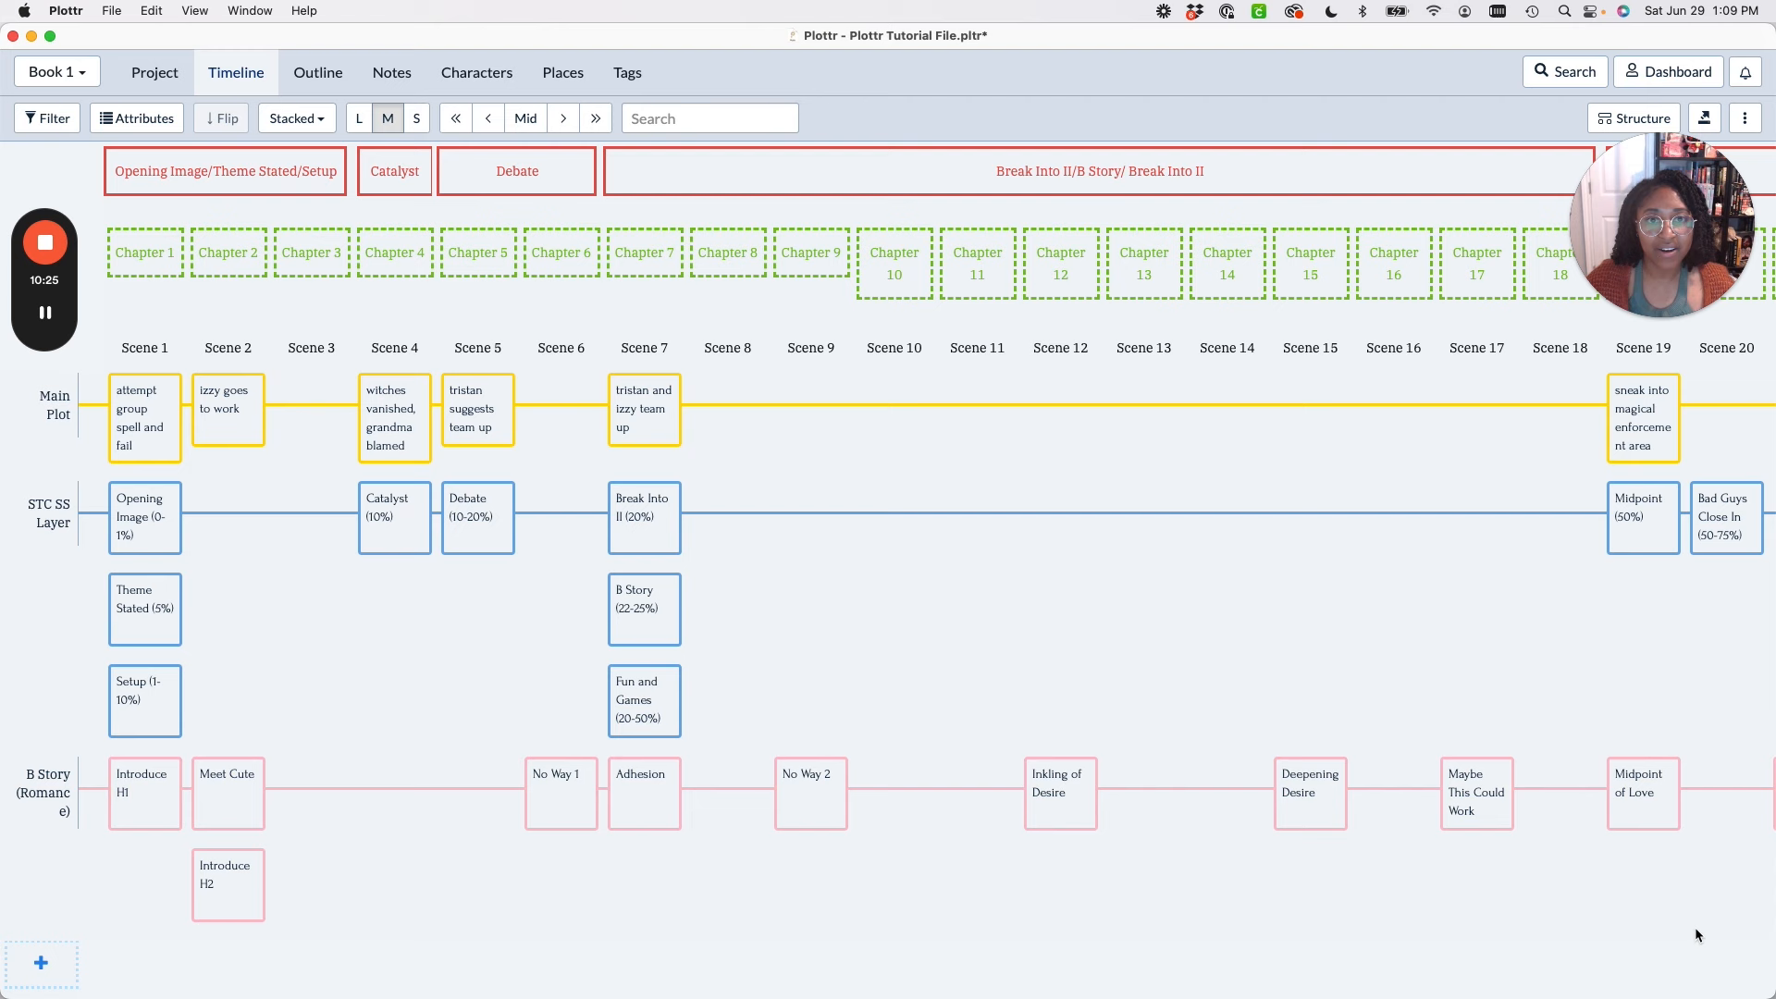
click(1689, 925)
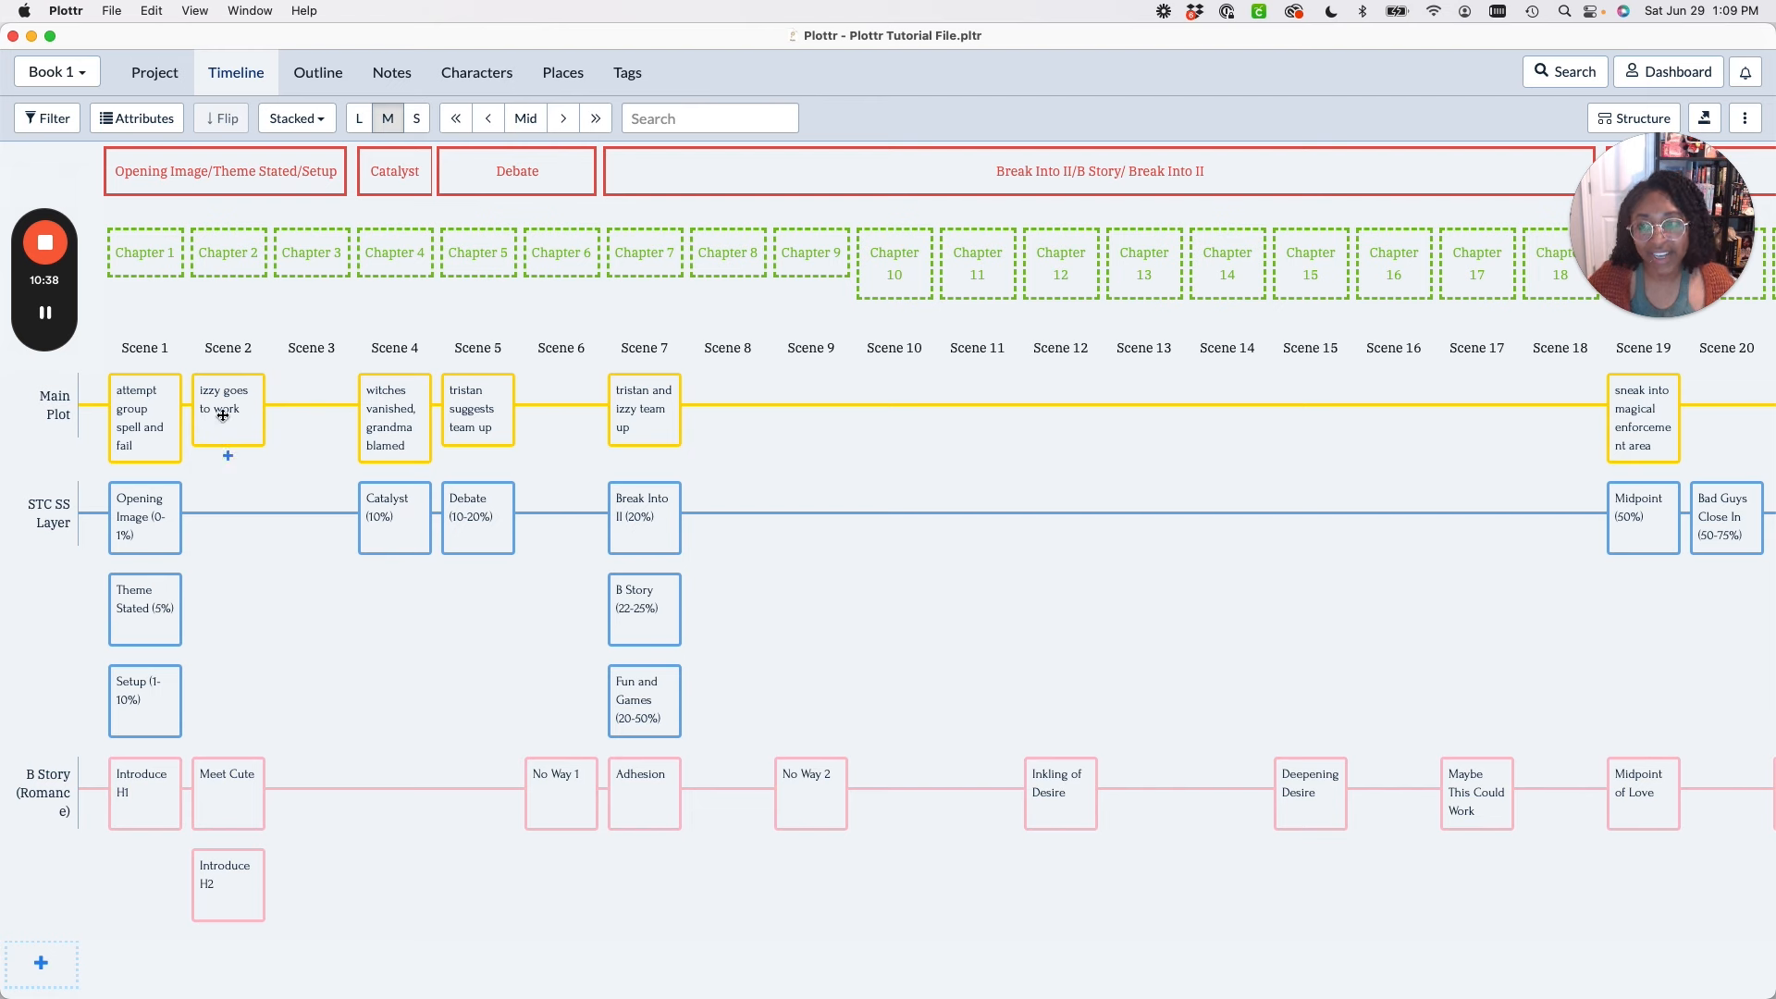
Check the Setup (1-10%) notes and add a Main Plot card titled "izzy at school" at Scene 3.
mouse_move(243, 415)
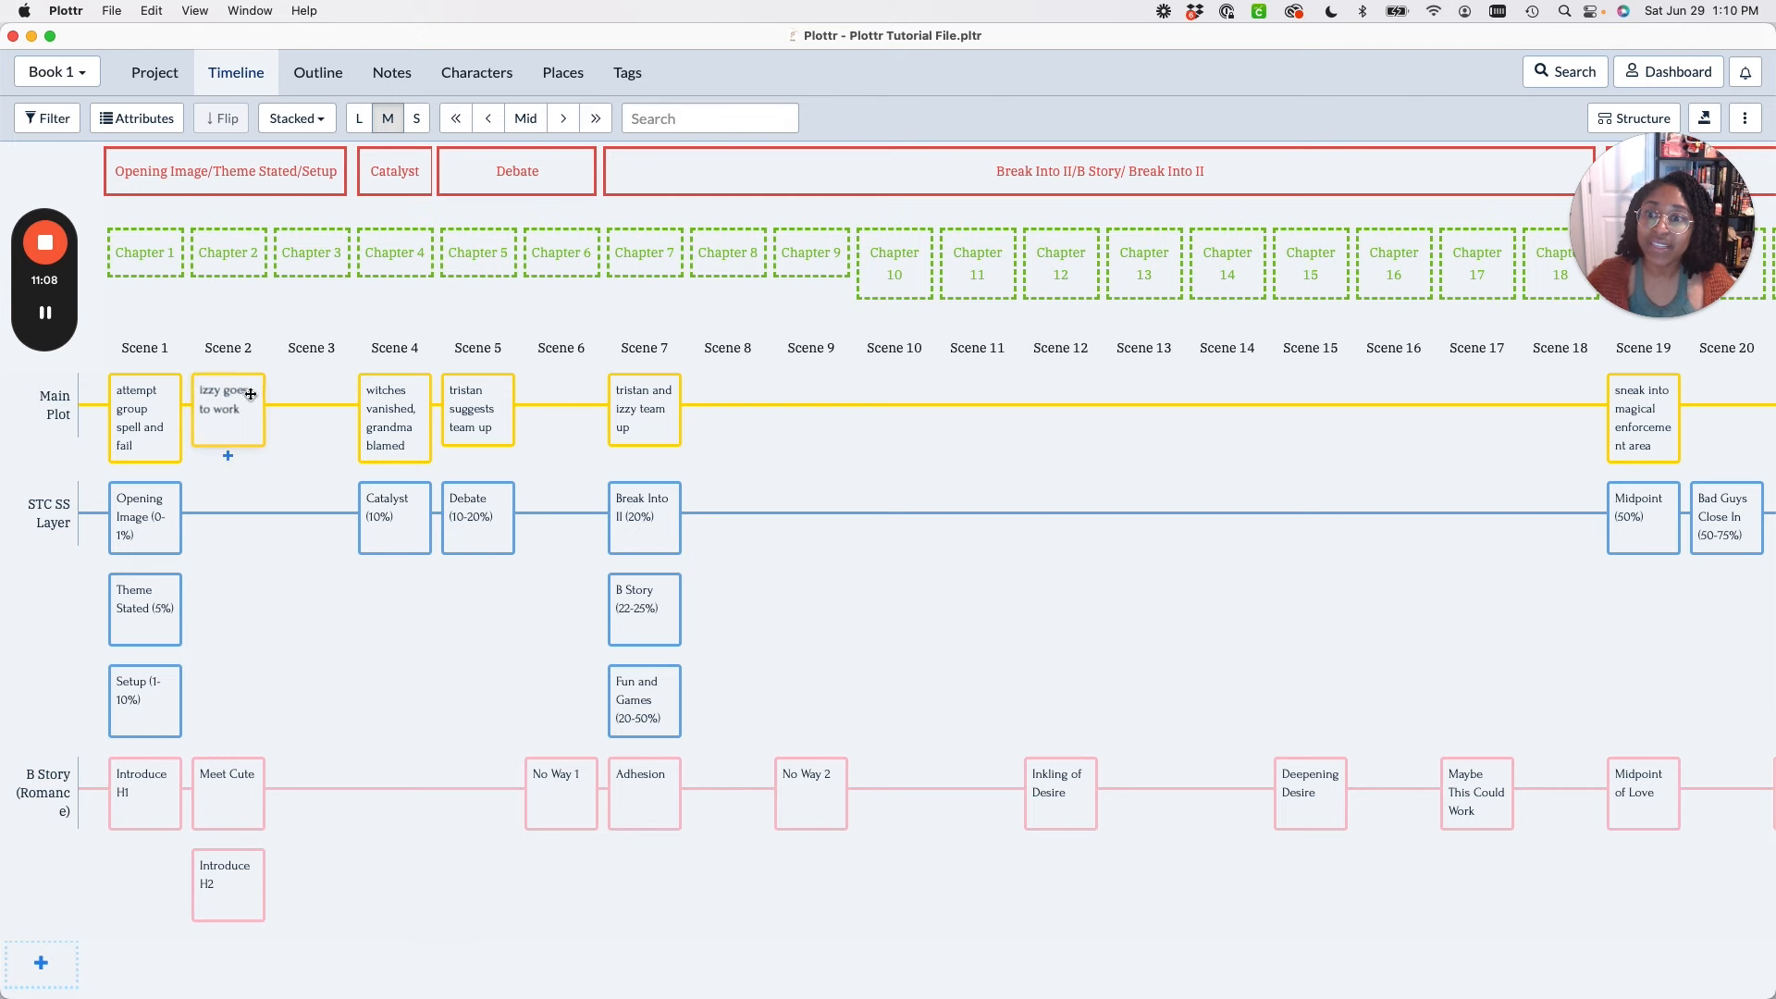
mouse_move(149, 690)
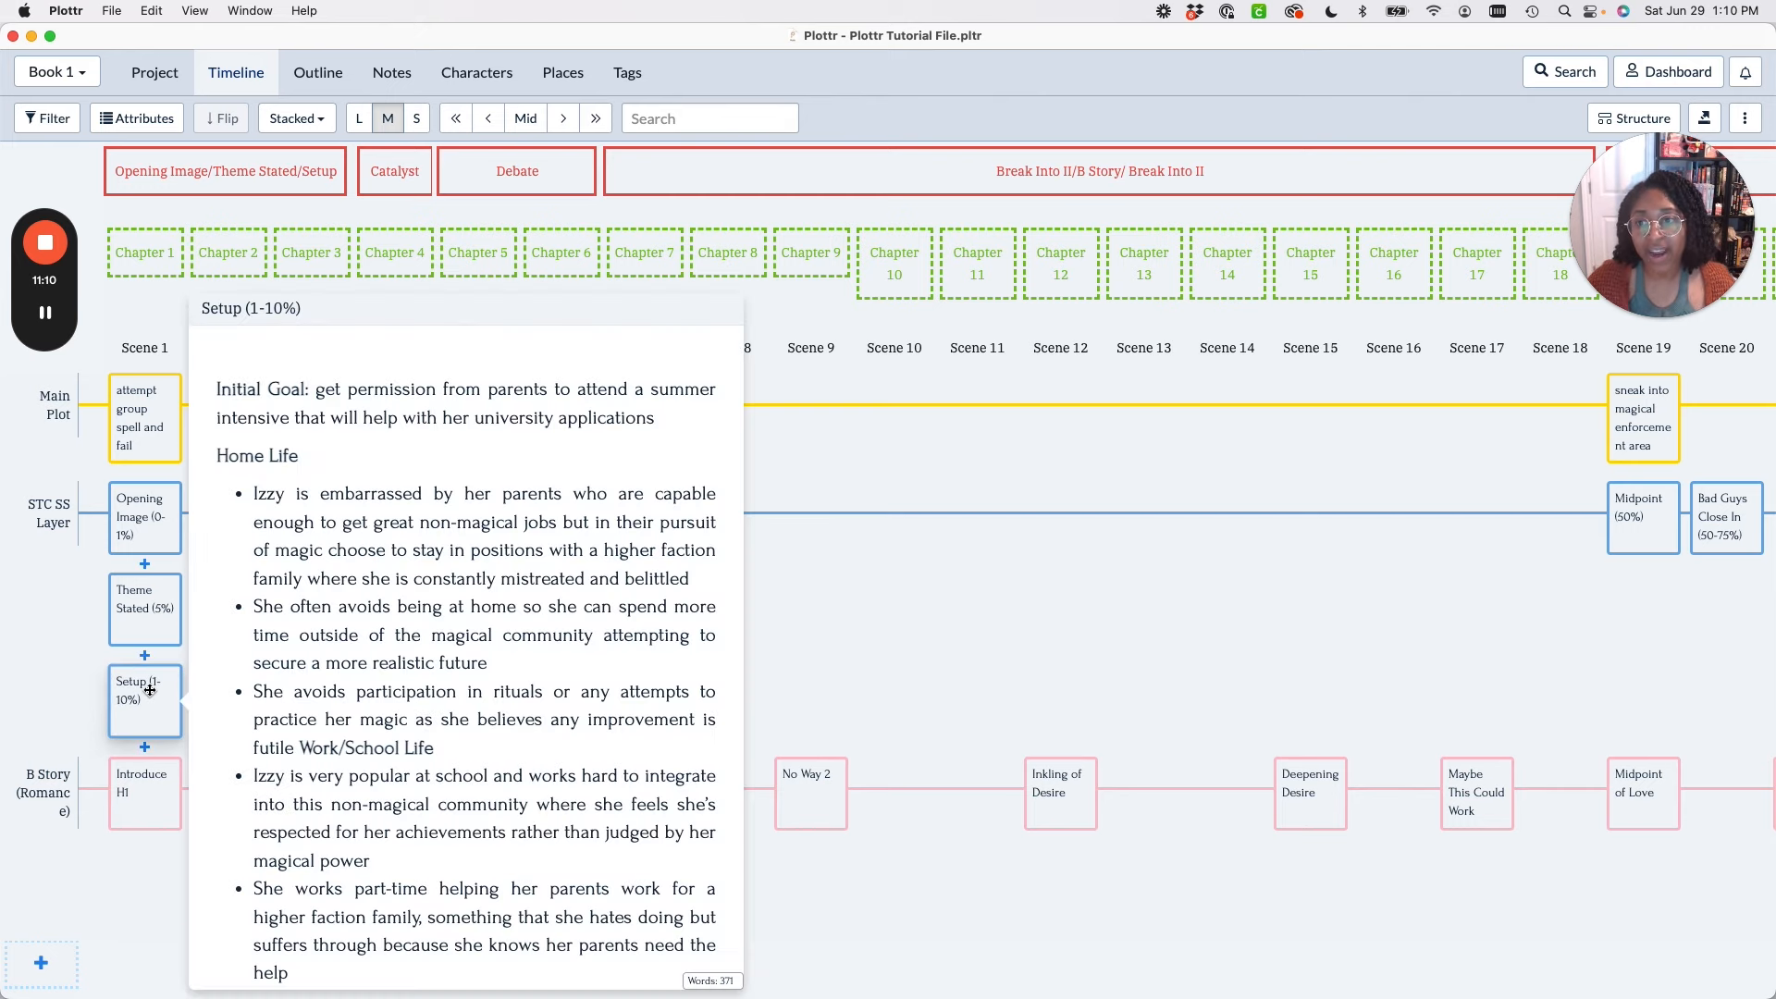
scroll(432, 579, down, 2)
scroll(432, 579, down, 3)
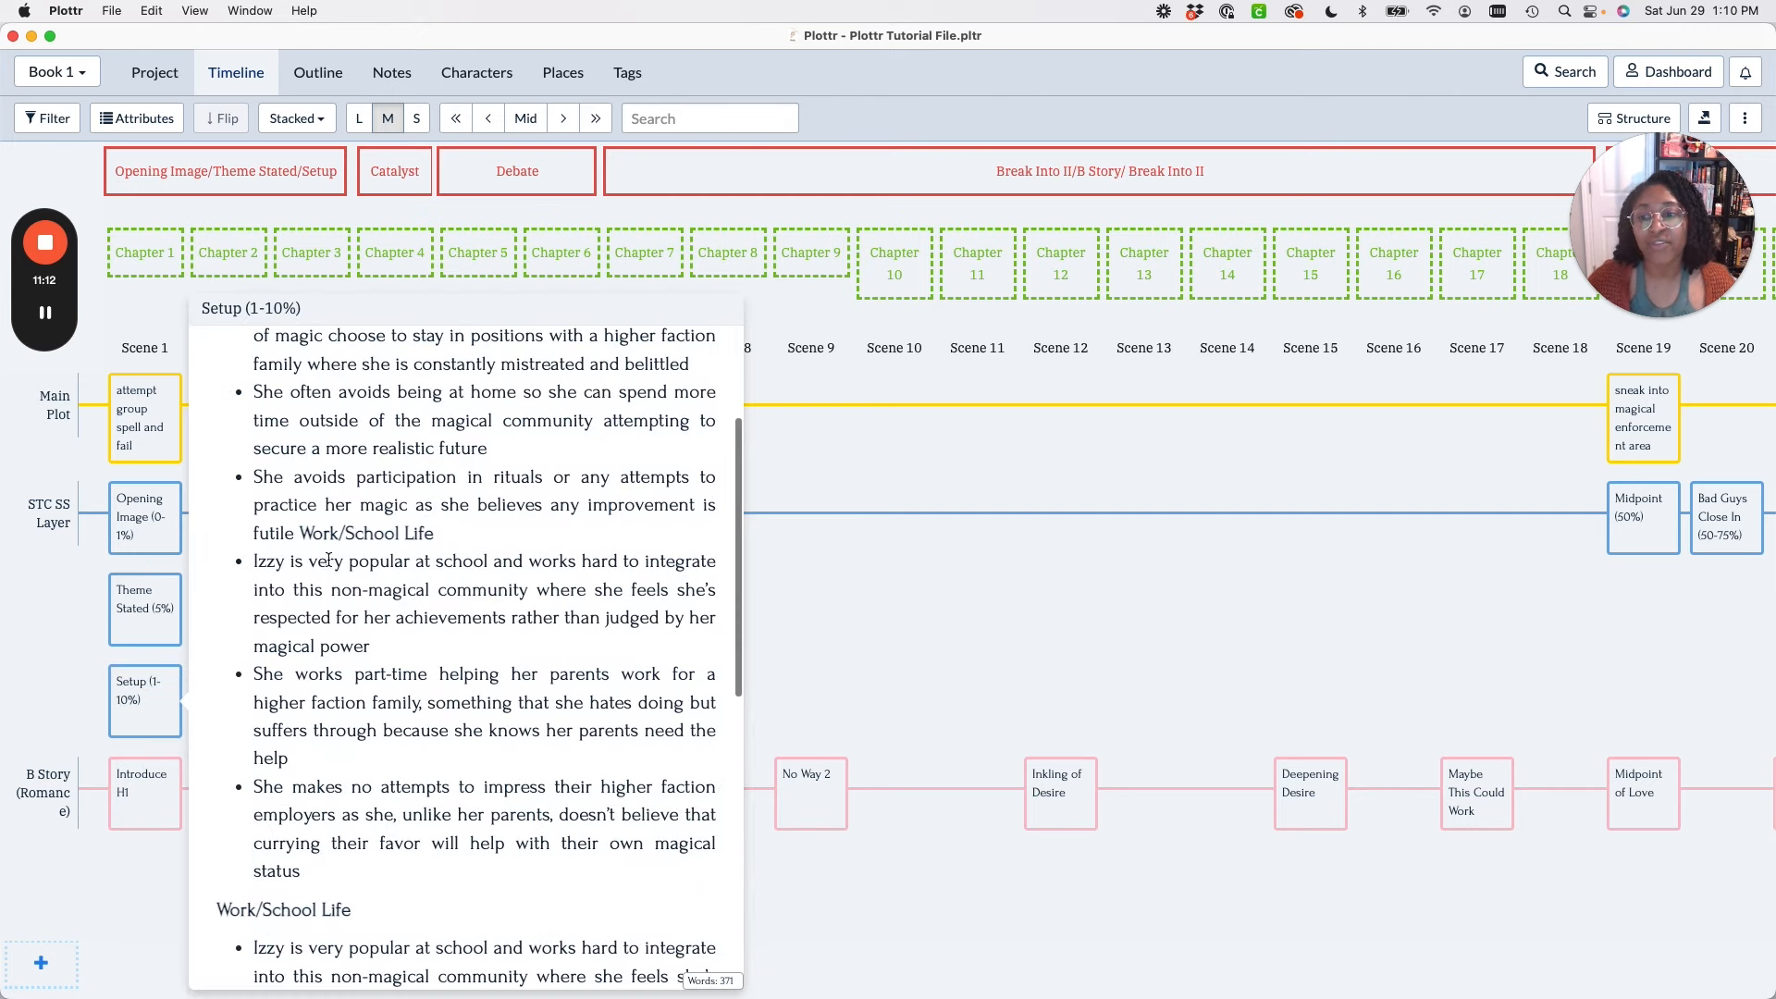
scroll(429, 664, down, 8)
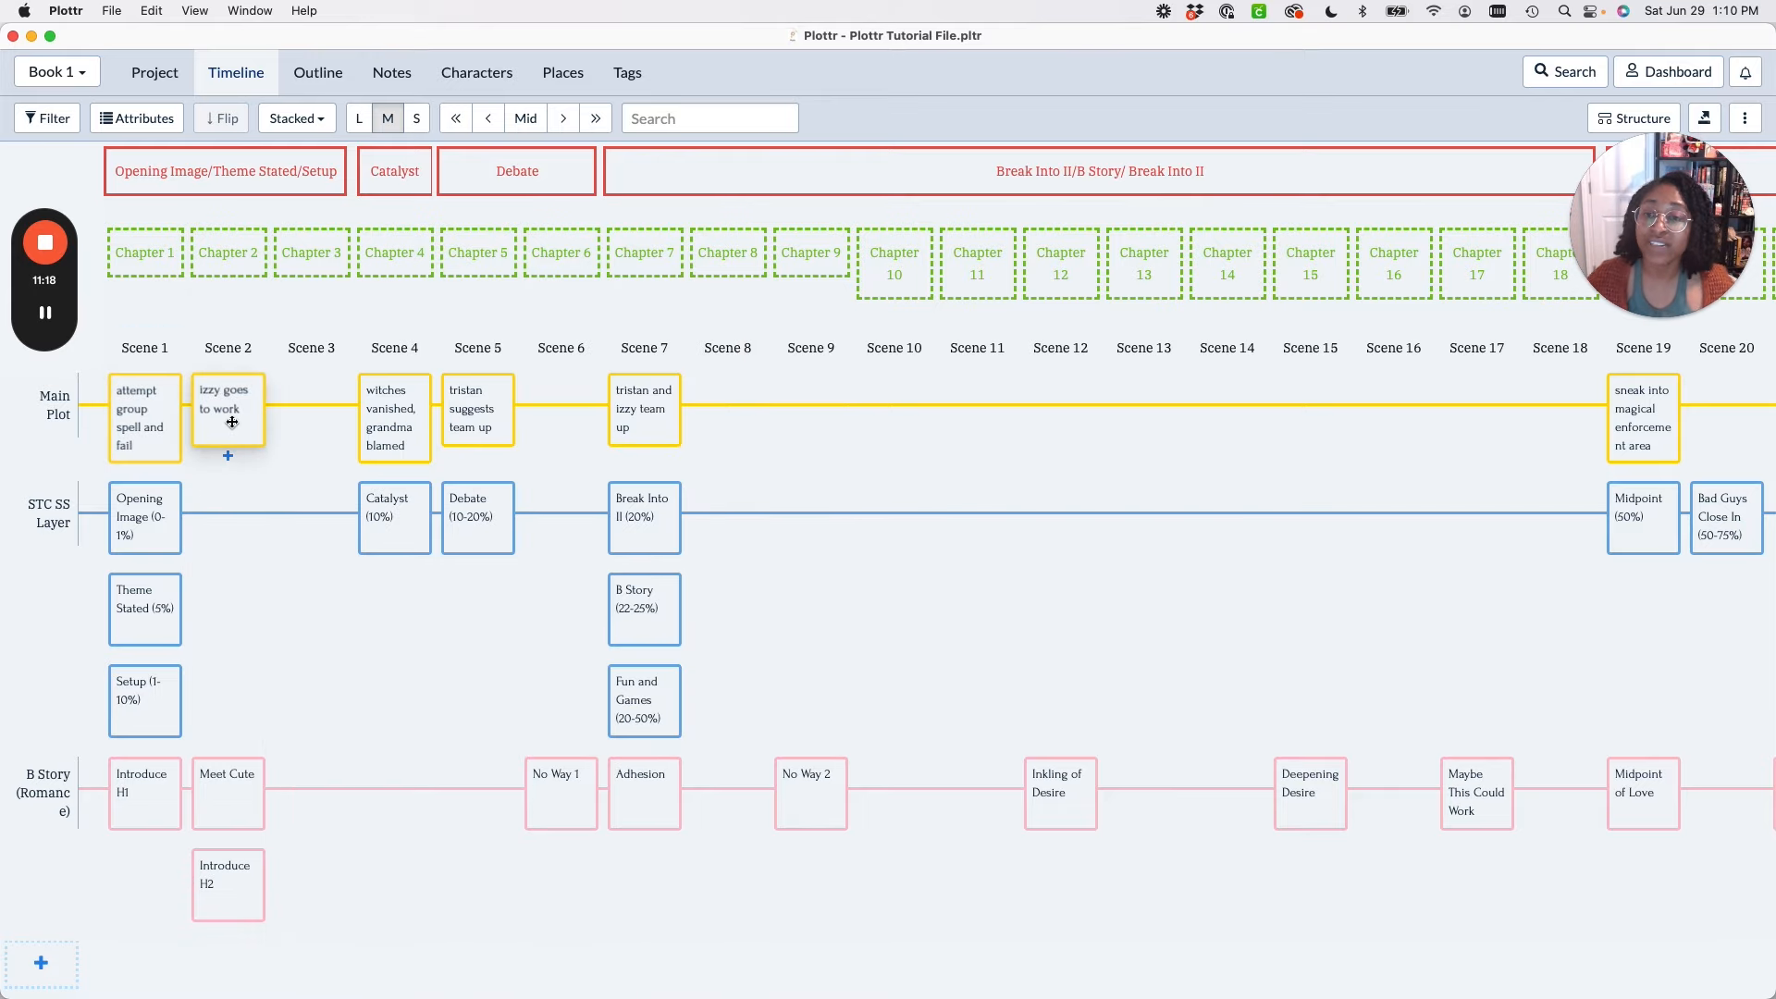
mouse_move(315, 397)
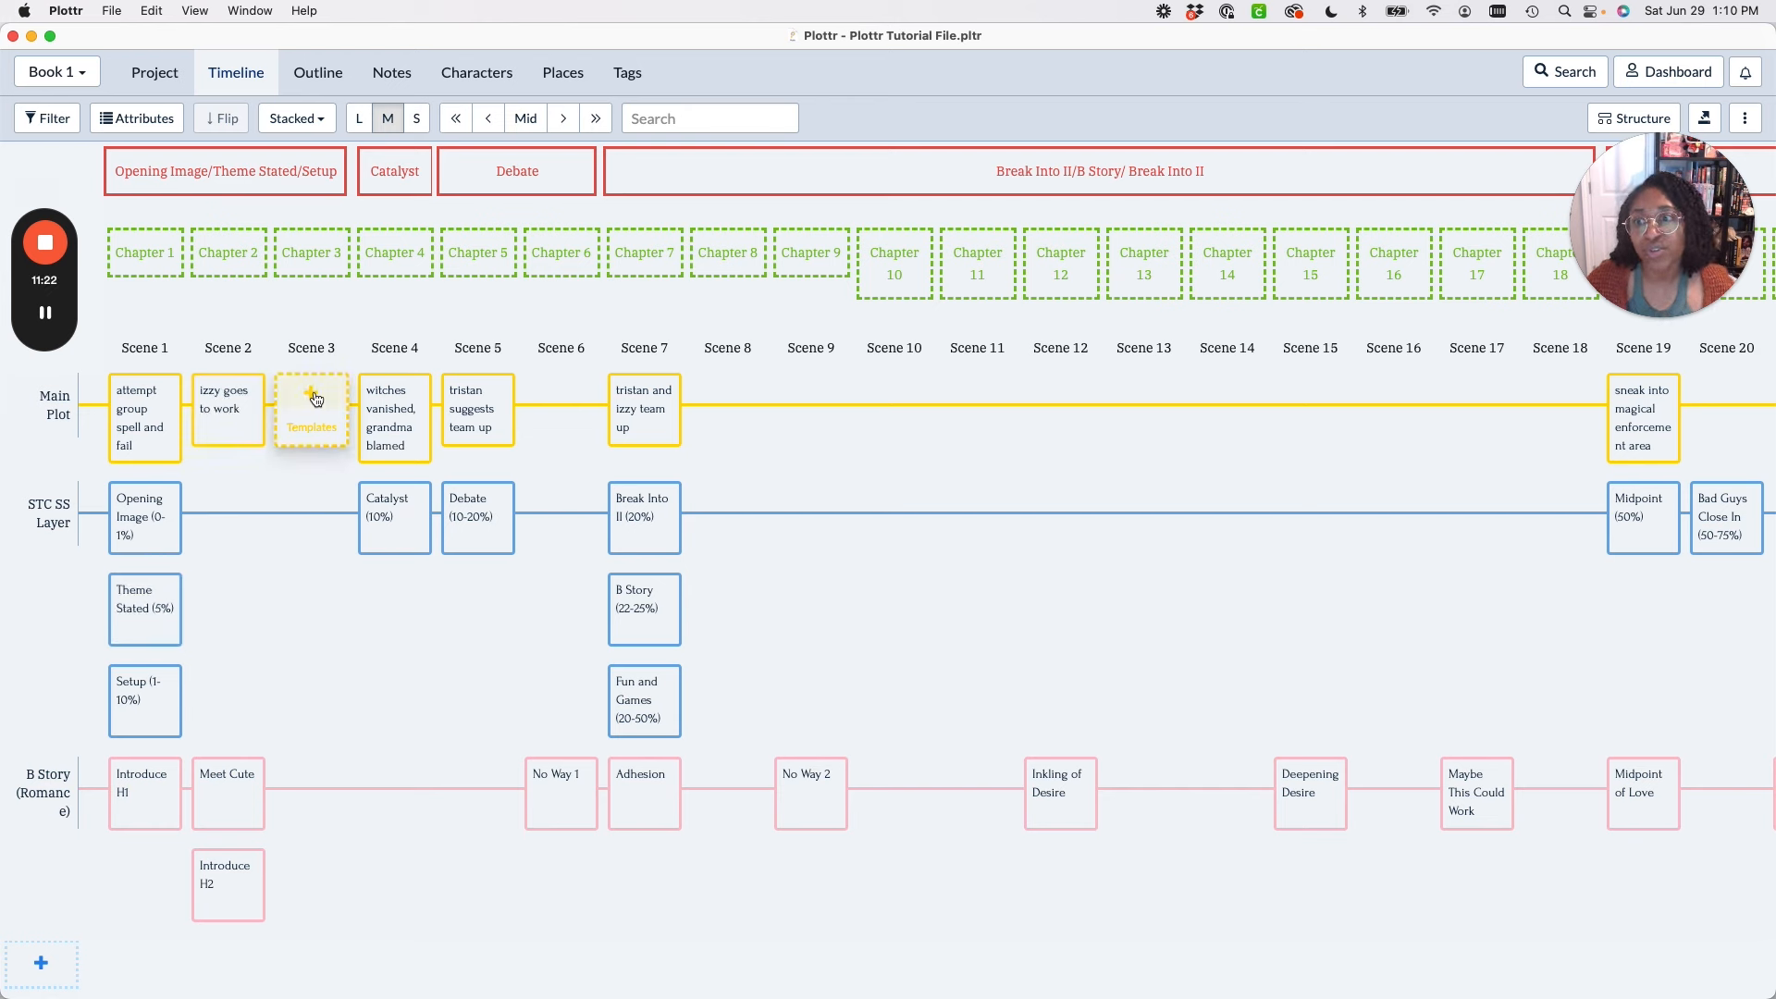
click(315, 397)
text(izzy at)
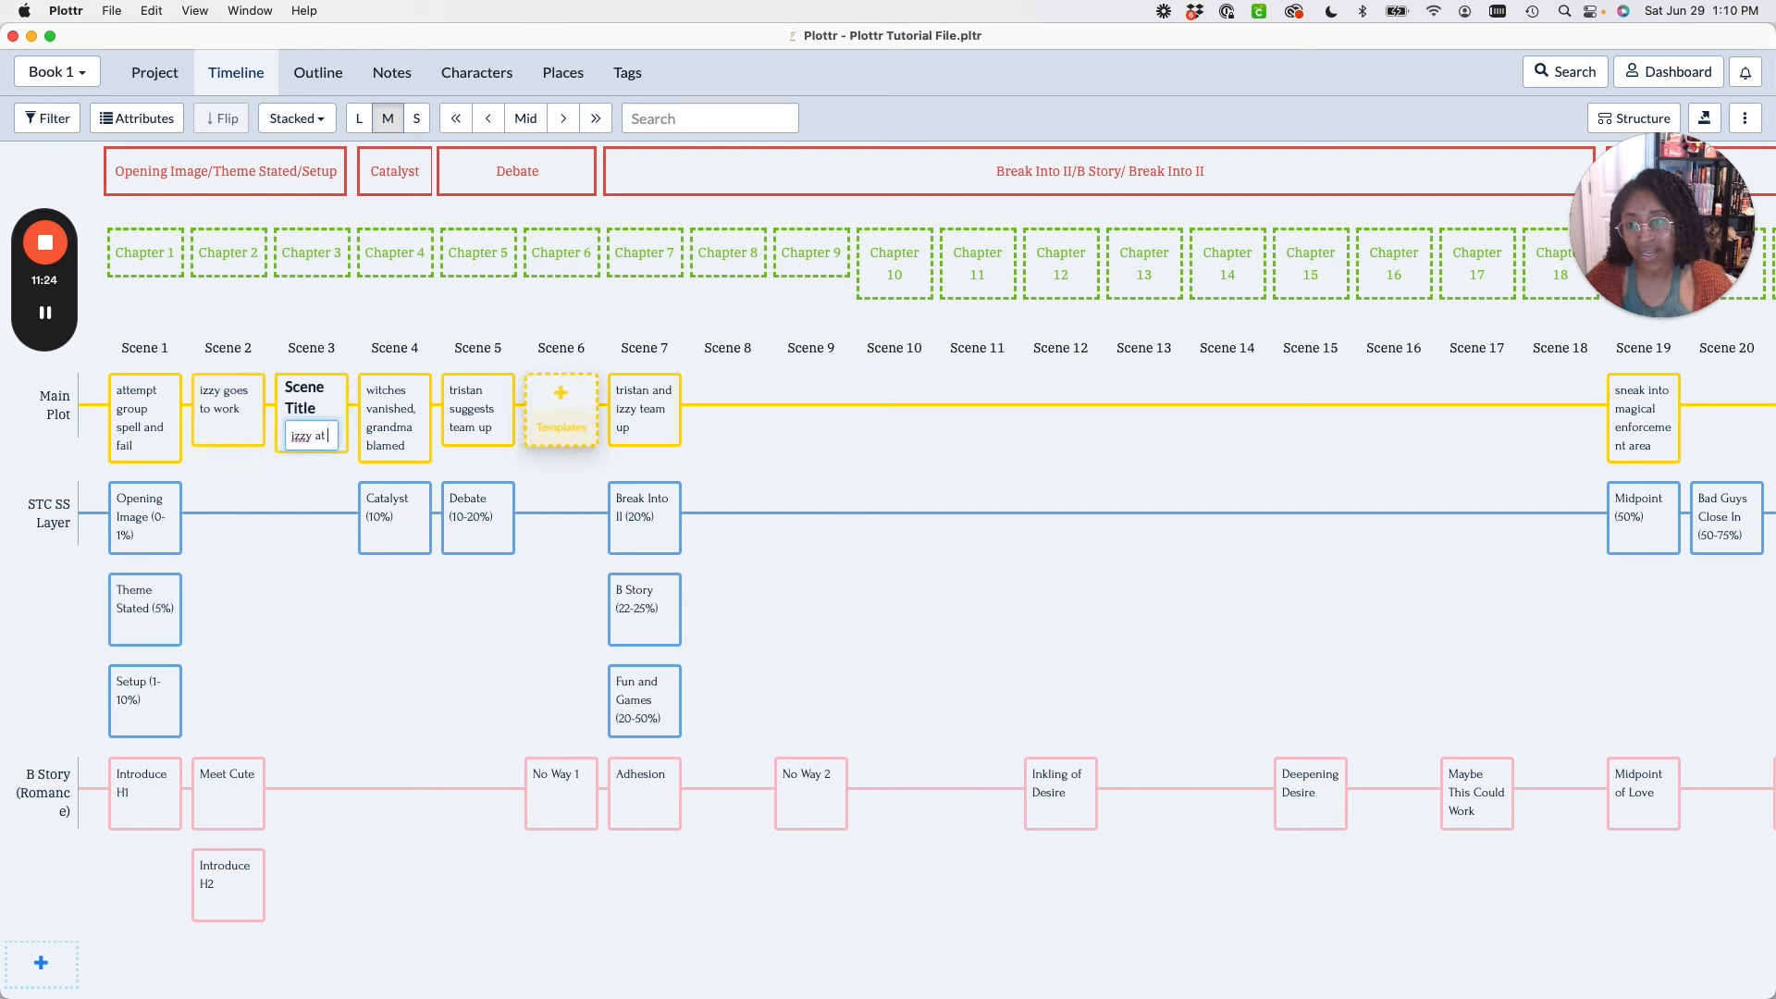
text( school)
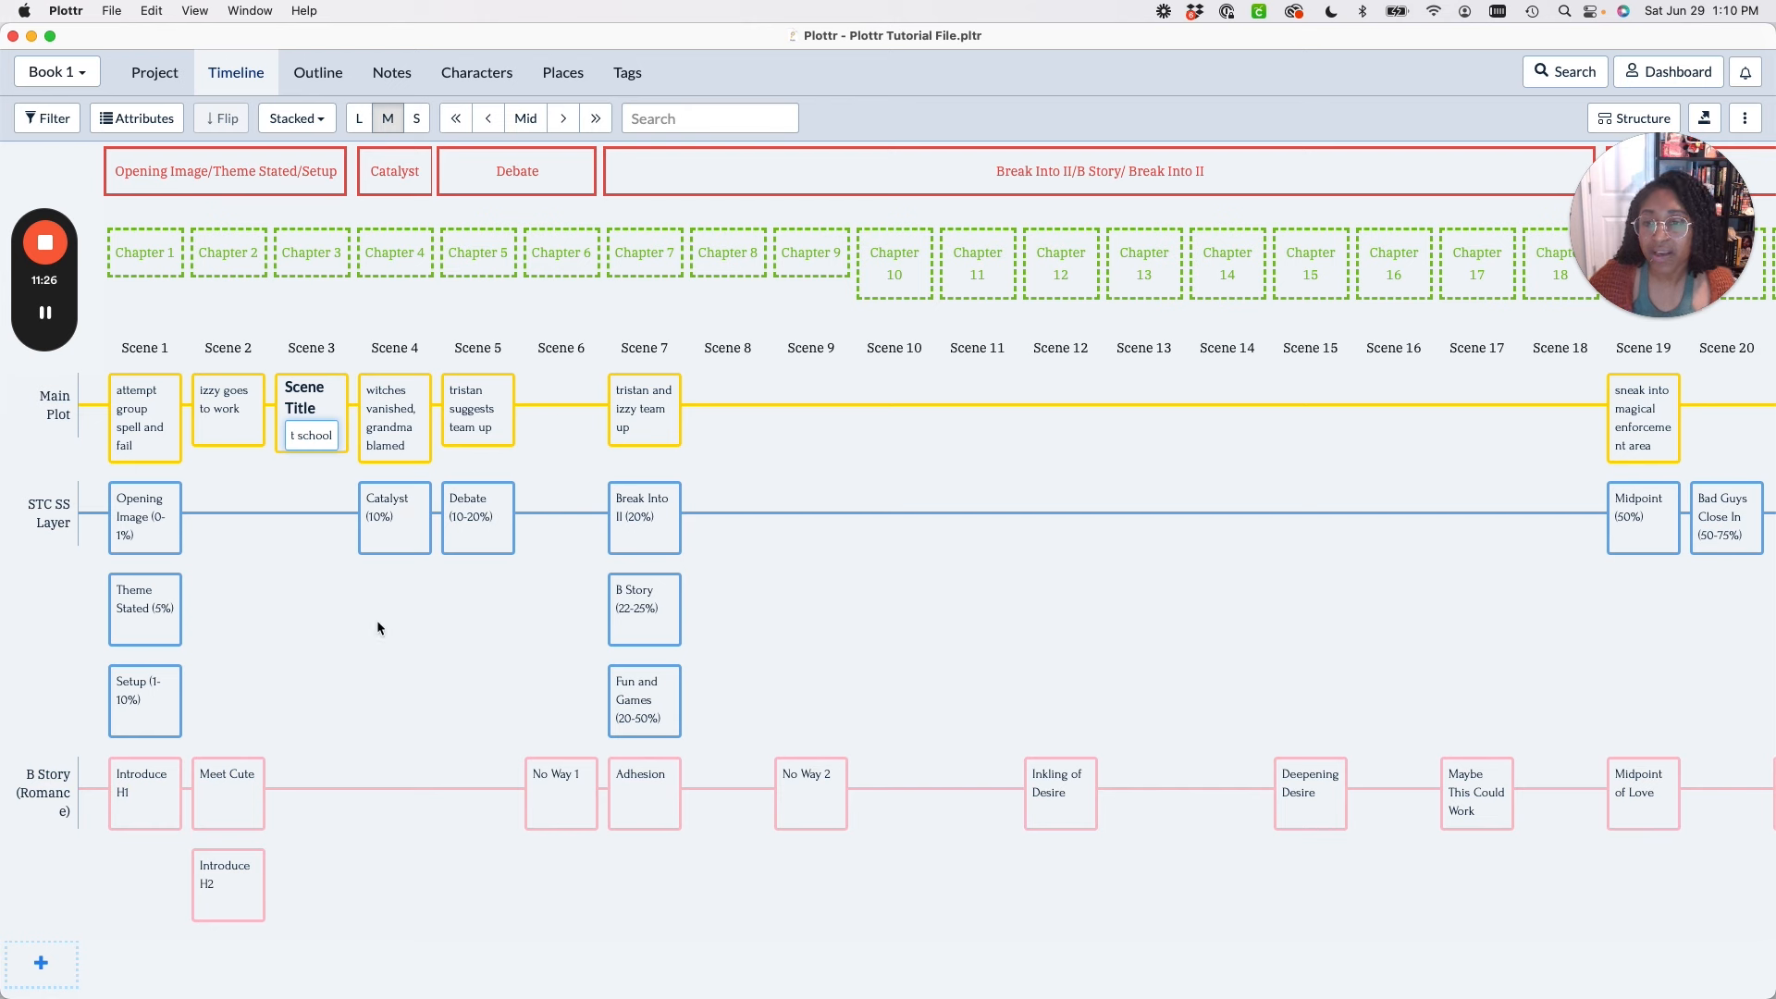
click(376, 620)
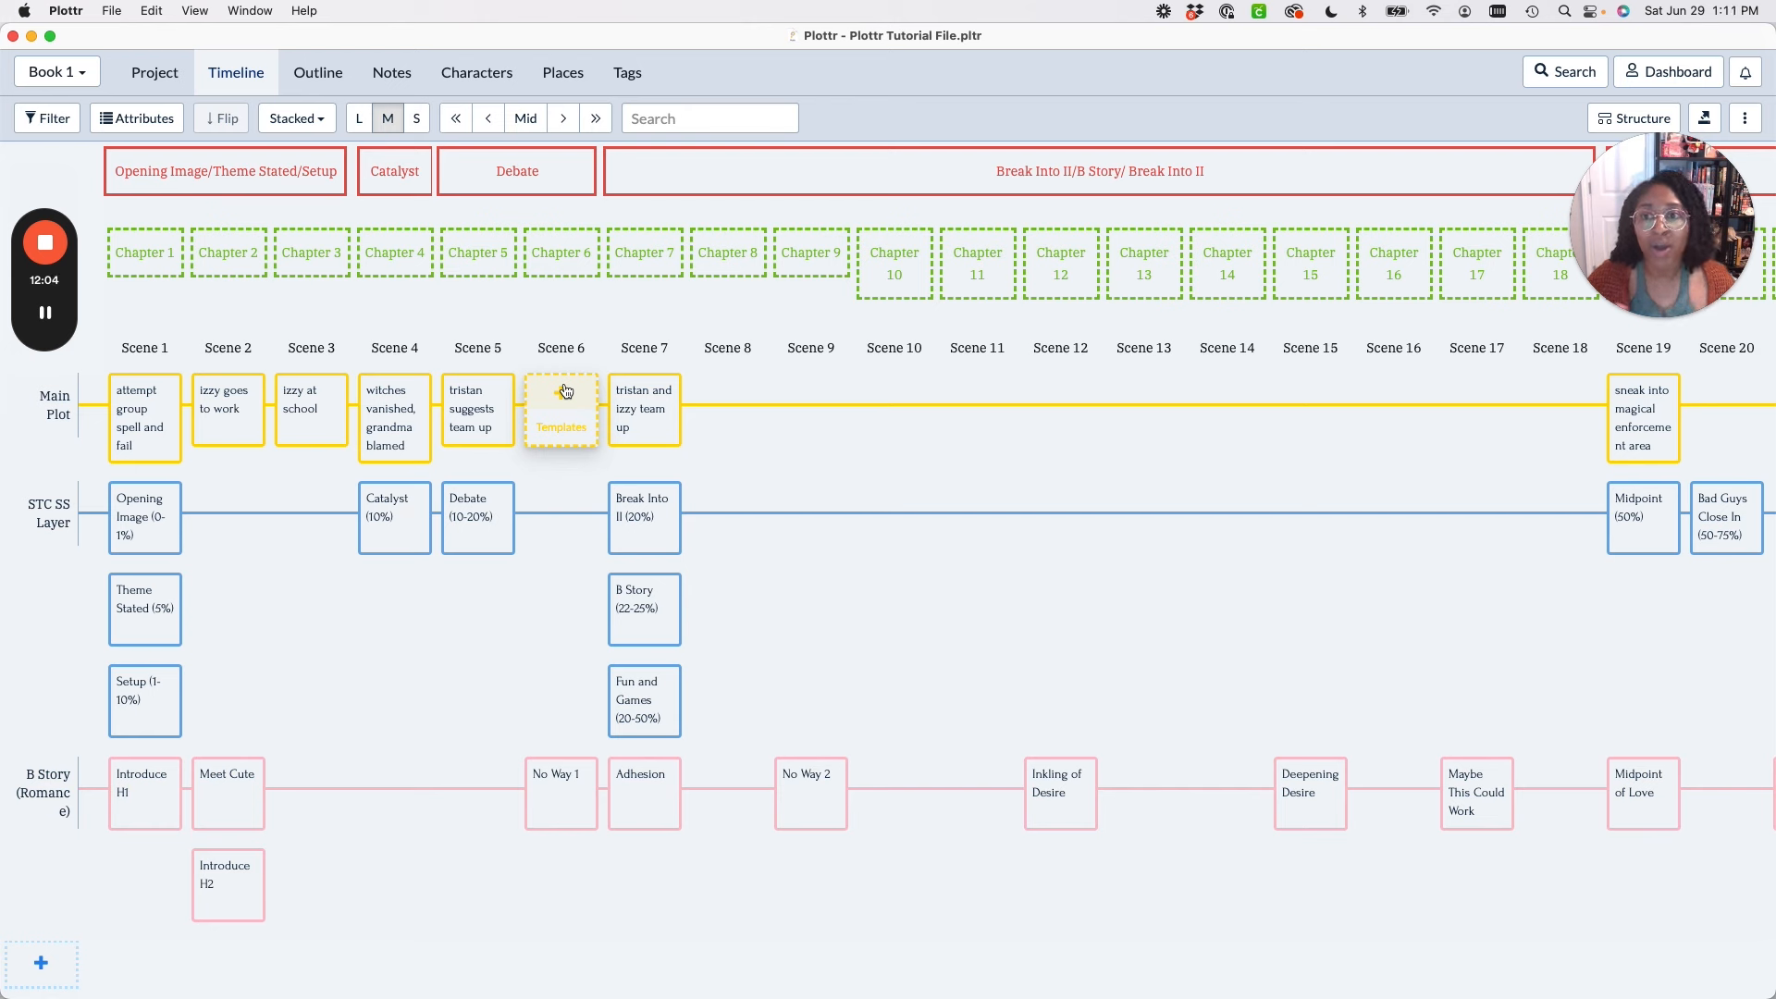
Add a scene card titled "izzy faction meeting" to the Main Plot line at Scene 6.
click(565, 391)
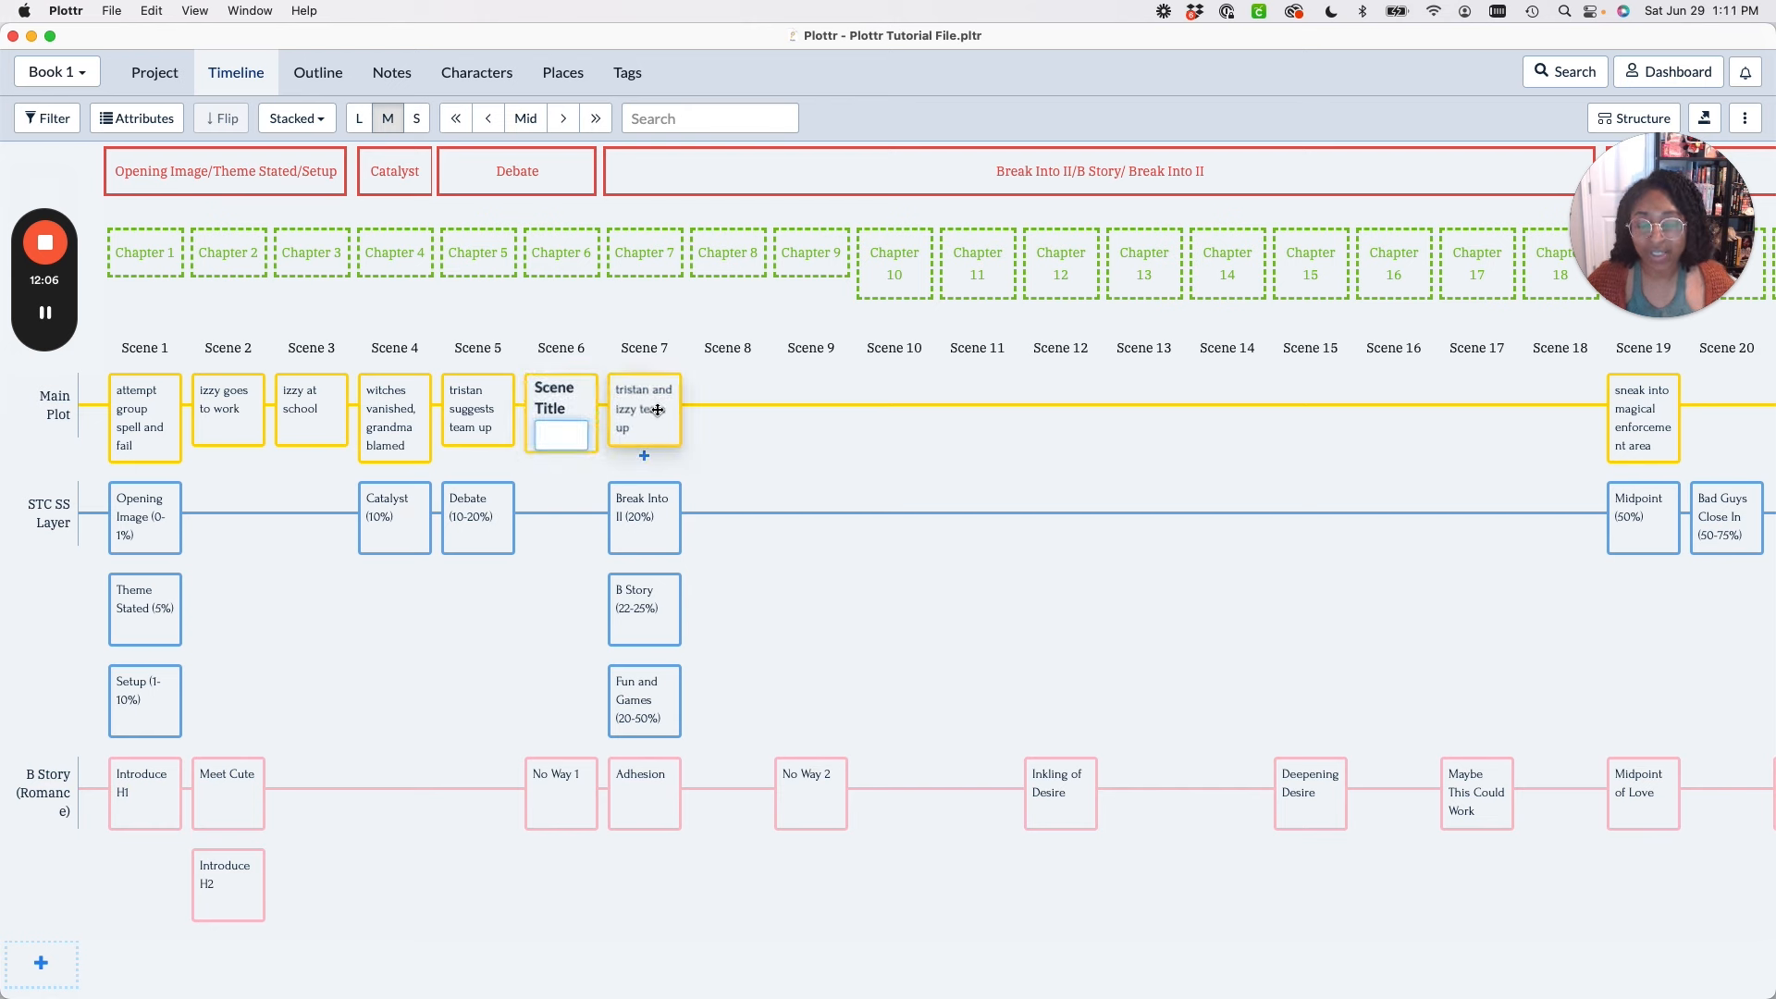
text(izzy meeting)
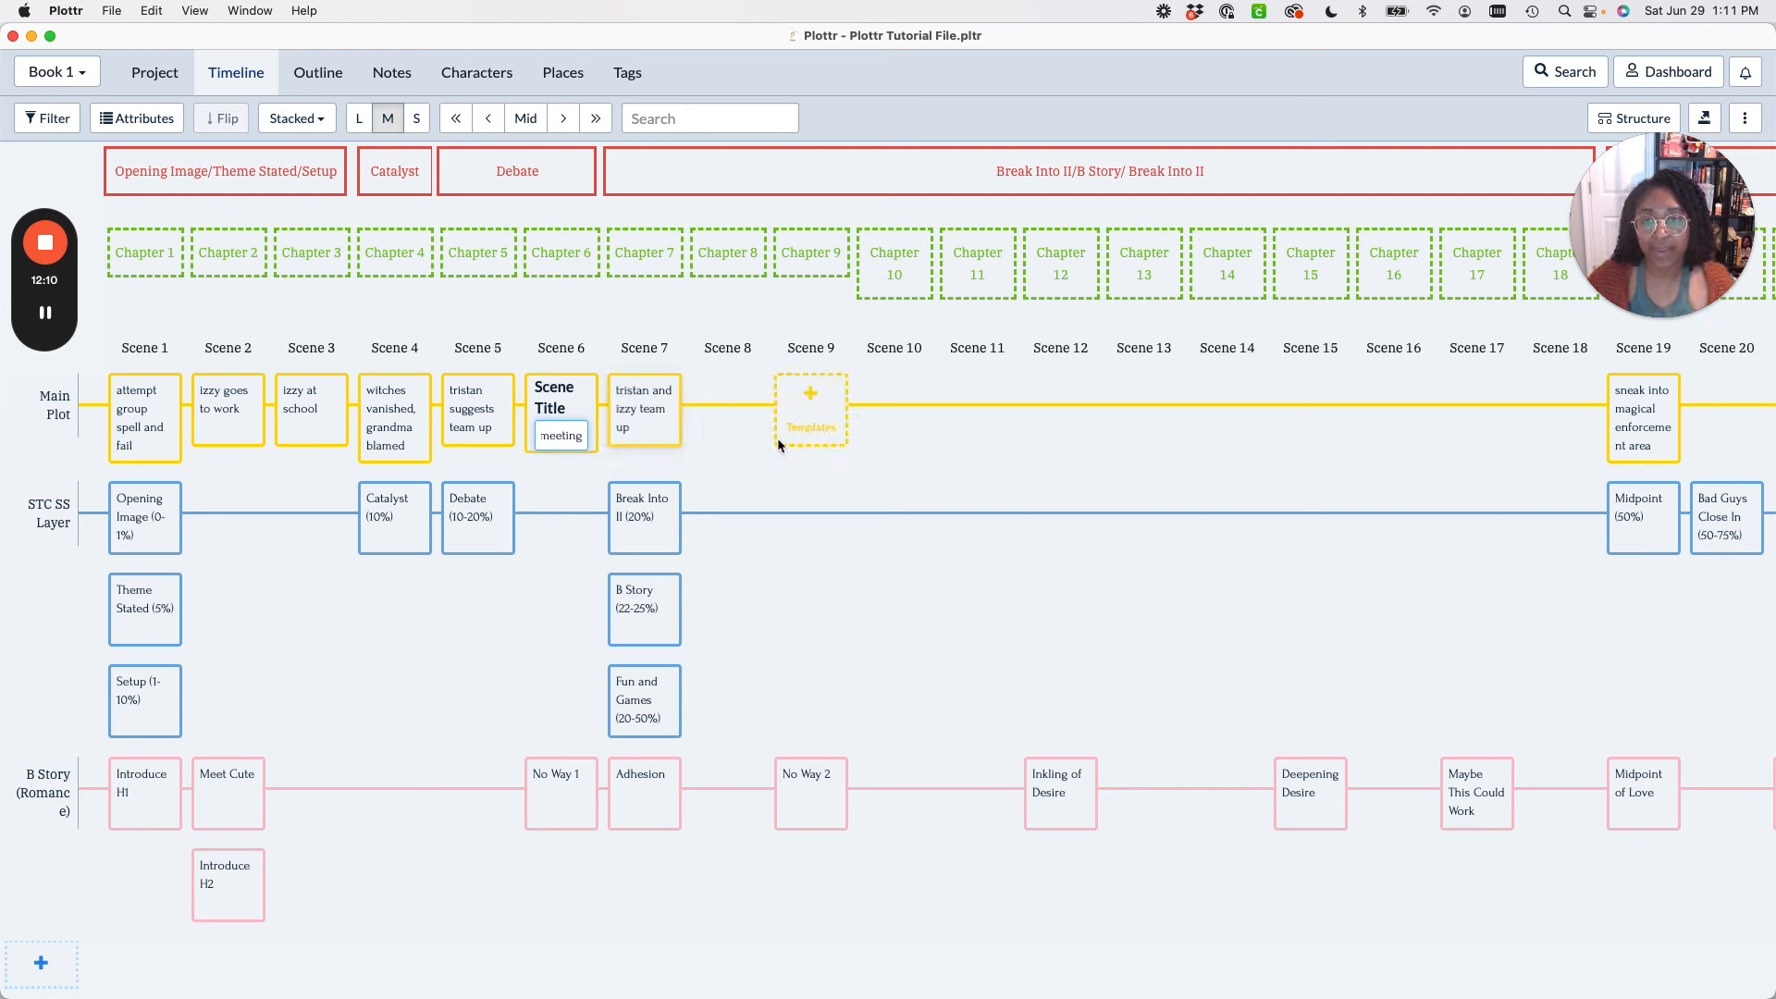
click(788, 464)
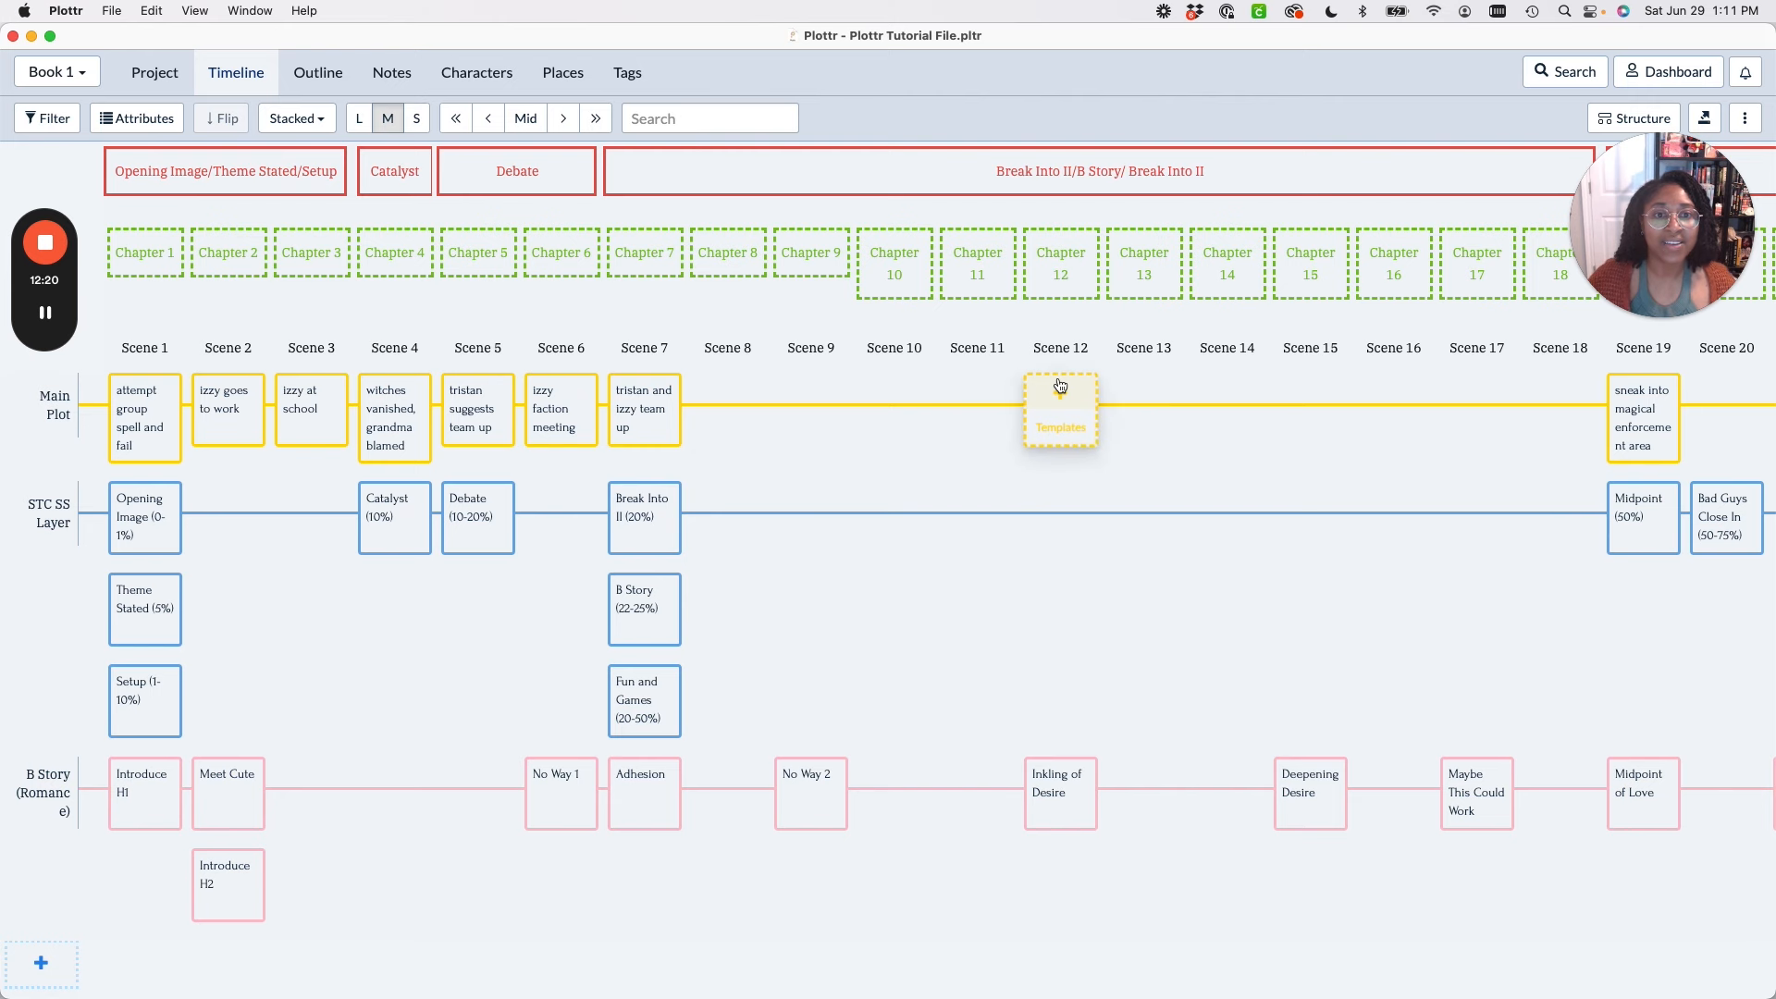
Rename the act heading spanning Scenes 7 to 18 as "Break Into II/B Story/ Fun & Games".
mouse_move(1185, 174)
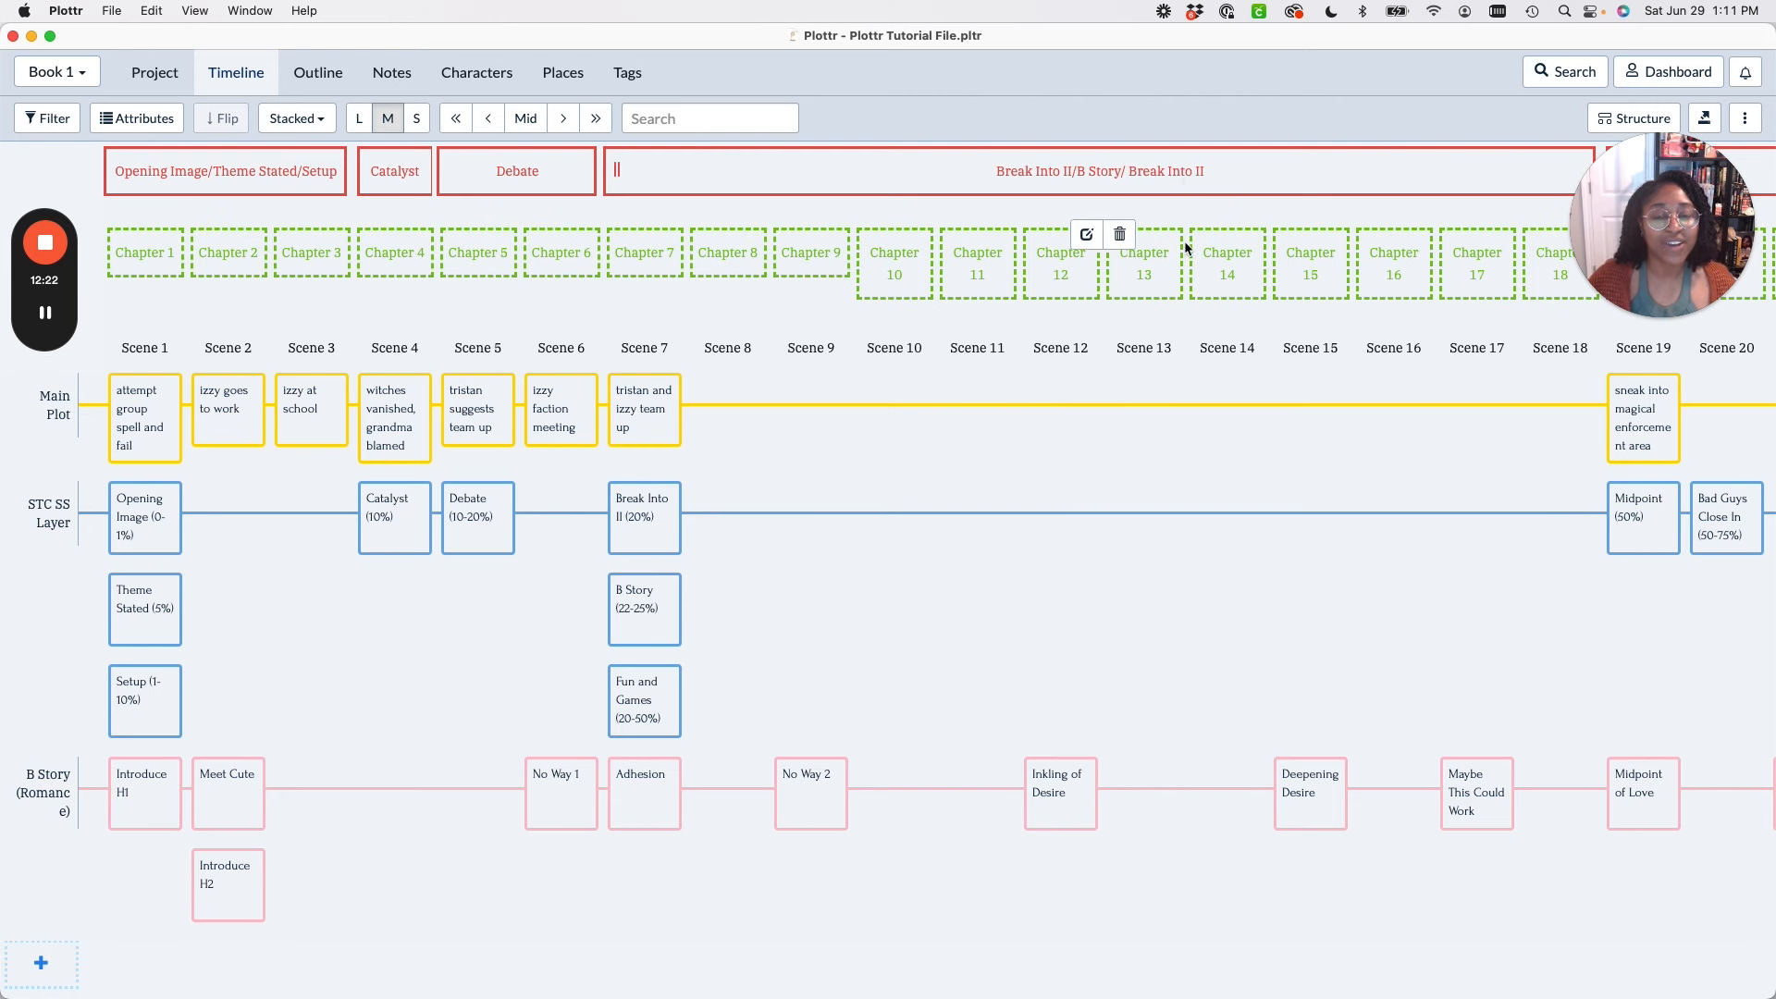
double_click(1202, 170)
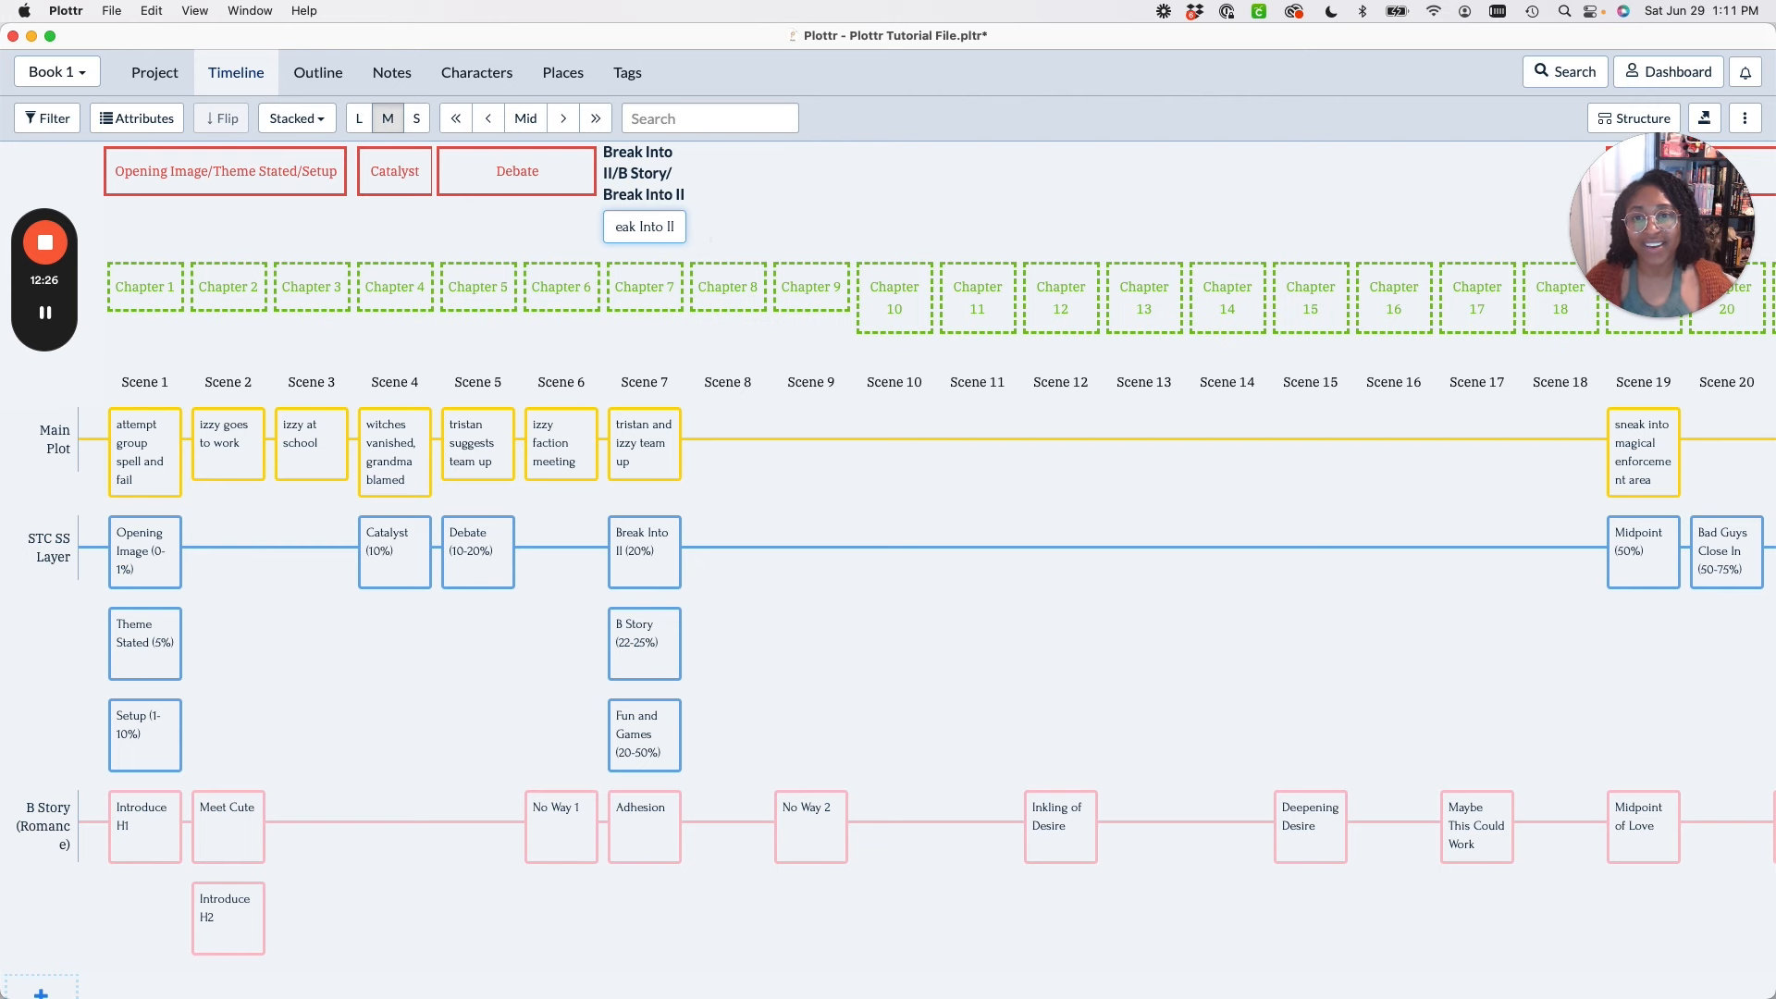
key(BackSpace)
key(BackSpace)
key(BackSpace)
key(BackSpace)
key(BackSpace)
key(BackSpace)
key(BackSpace)
key(BackSpace)
key(BackSpace)
key(BackSpace)
key(BackSpace)
key(BackSpace)
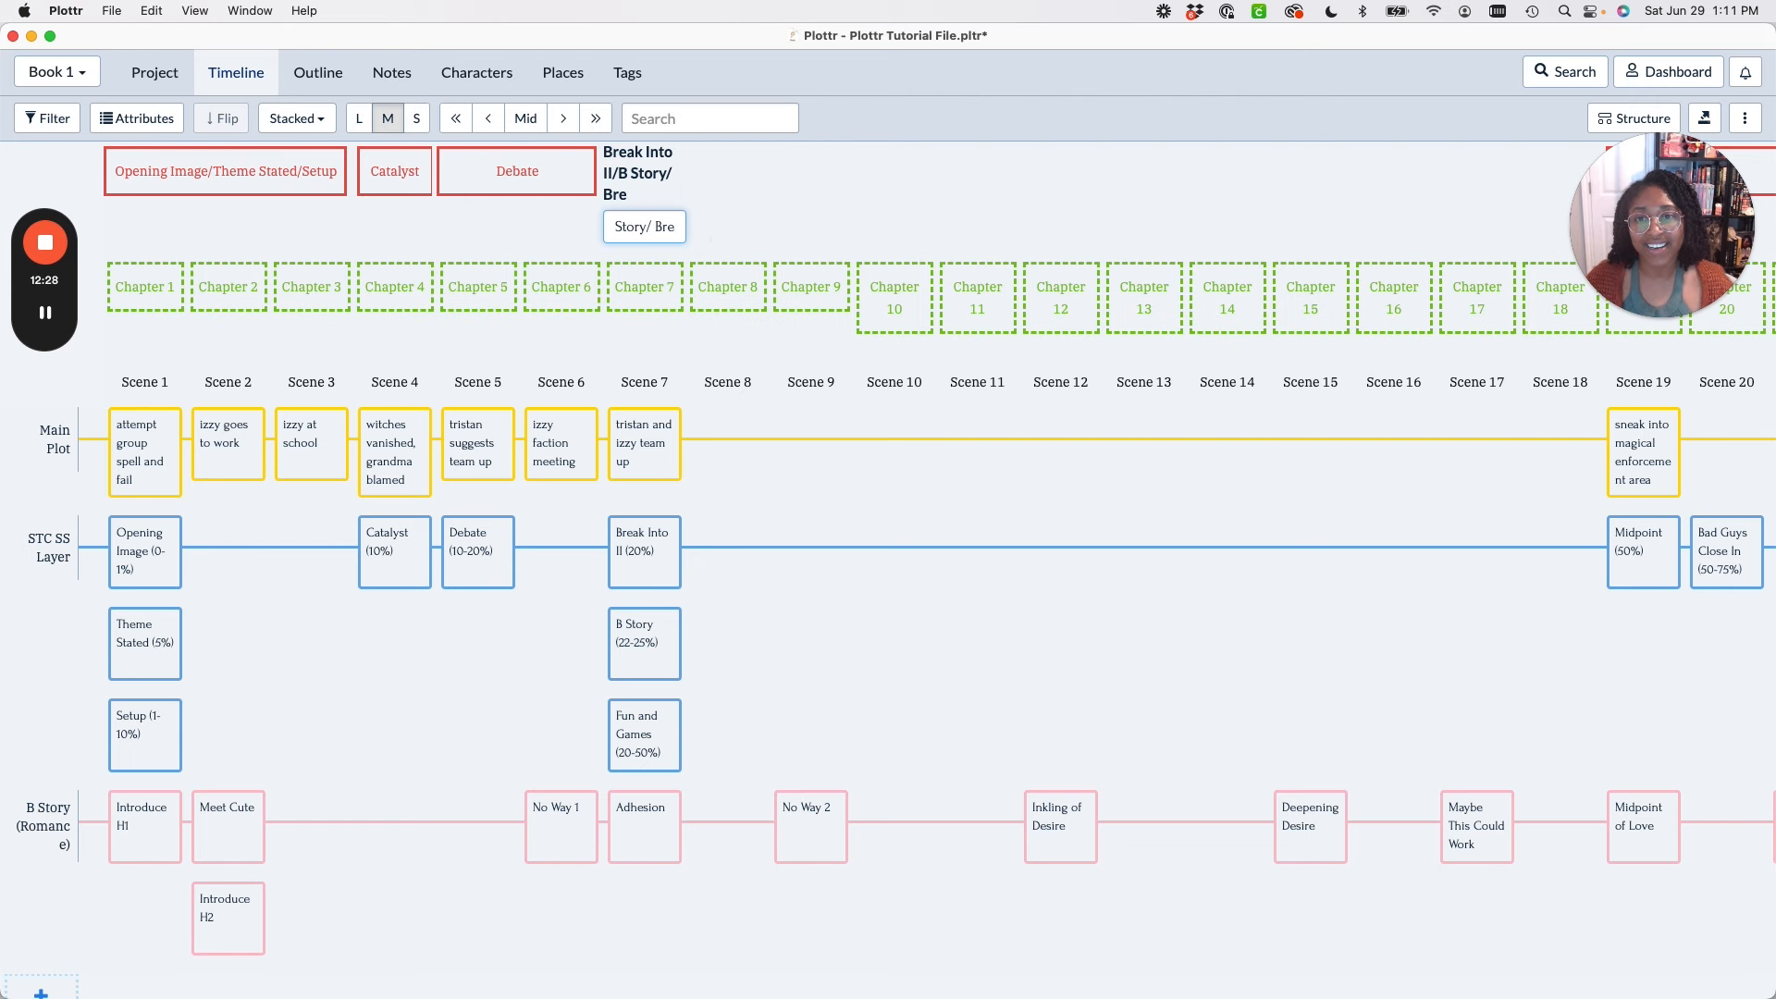
key(BackSpace)
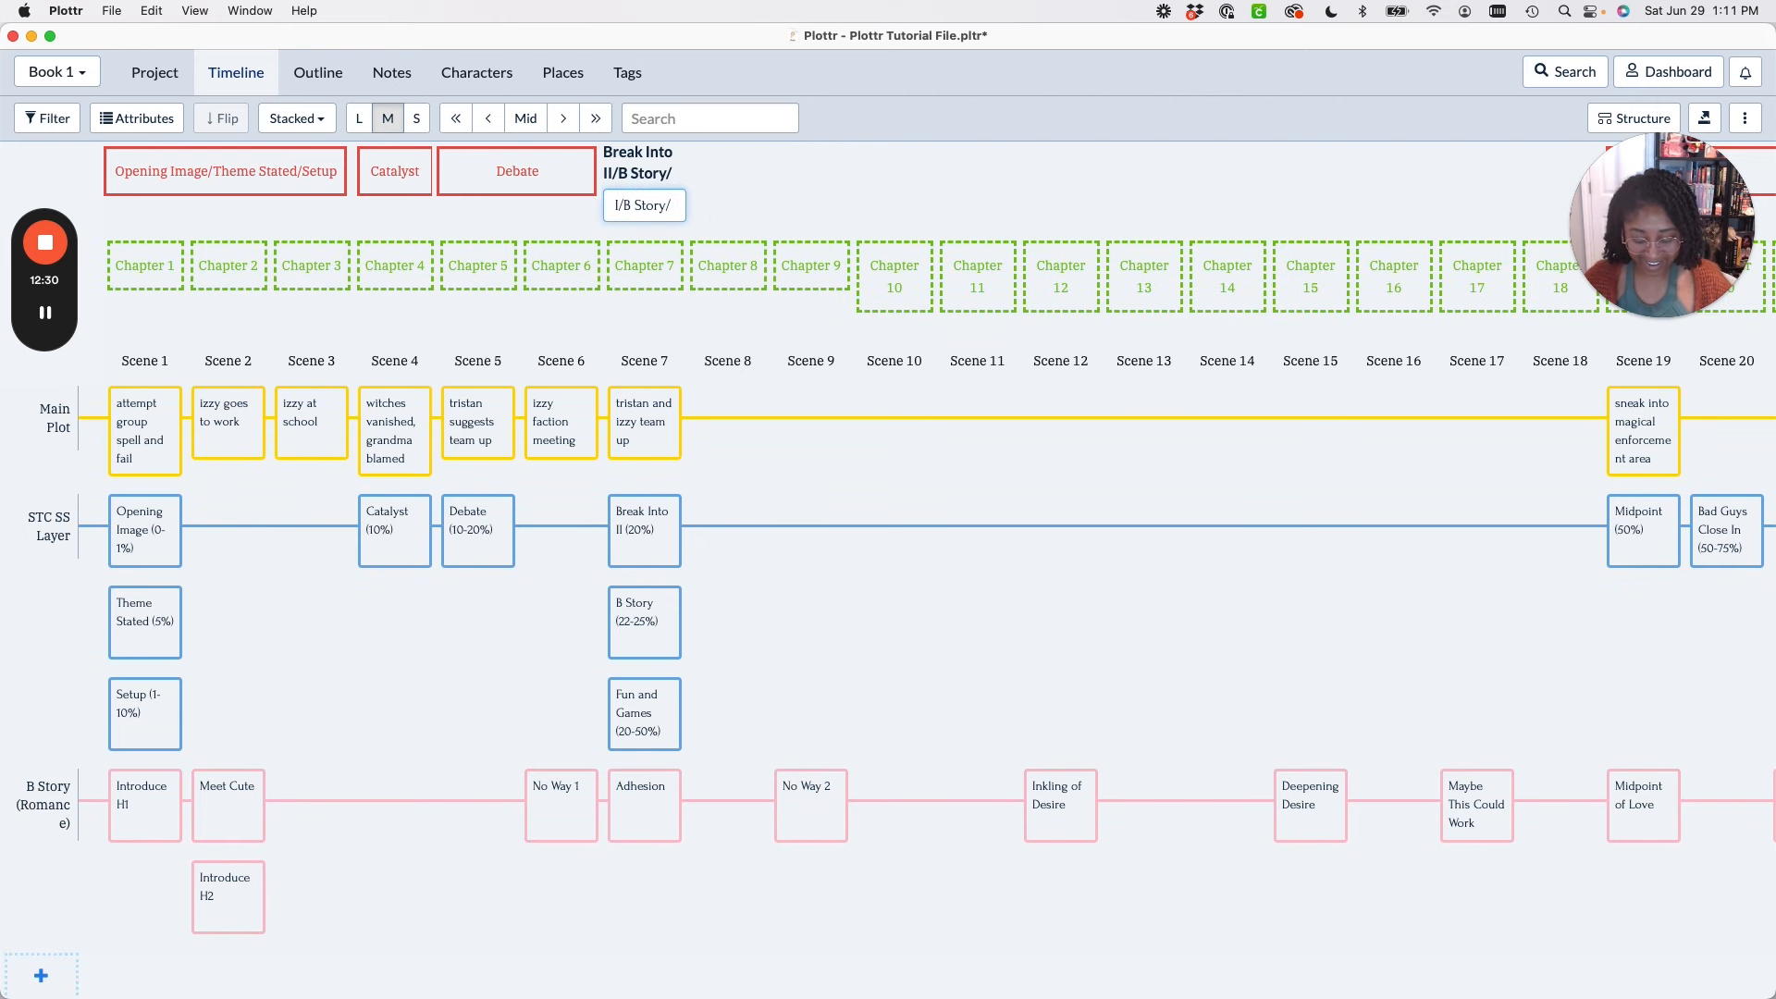
text(Fun & G)
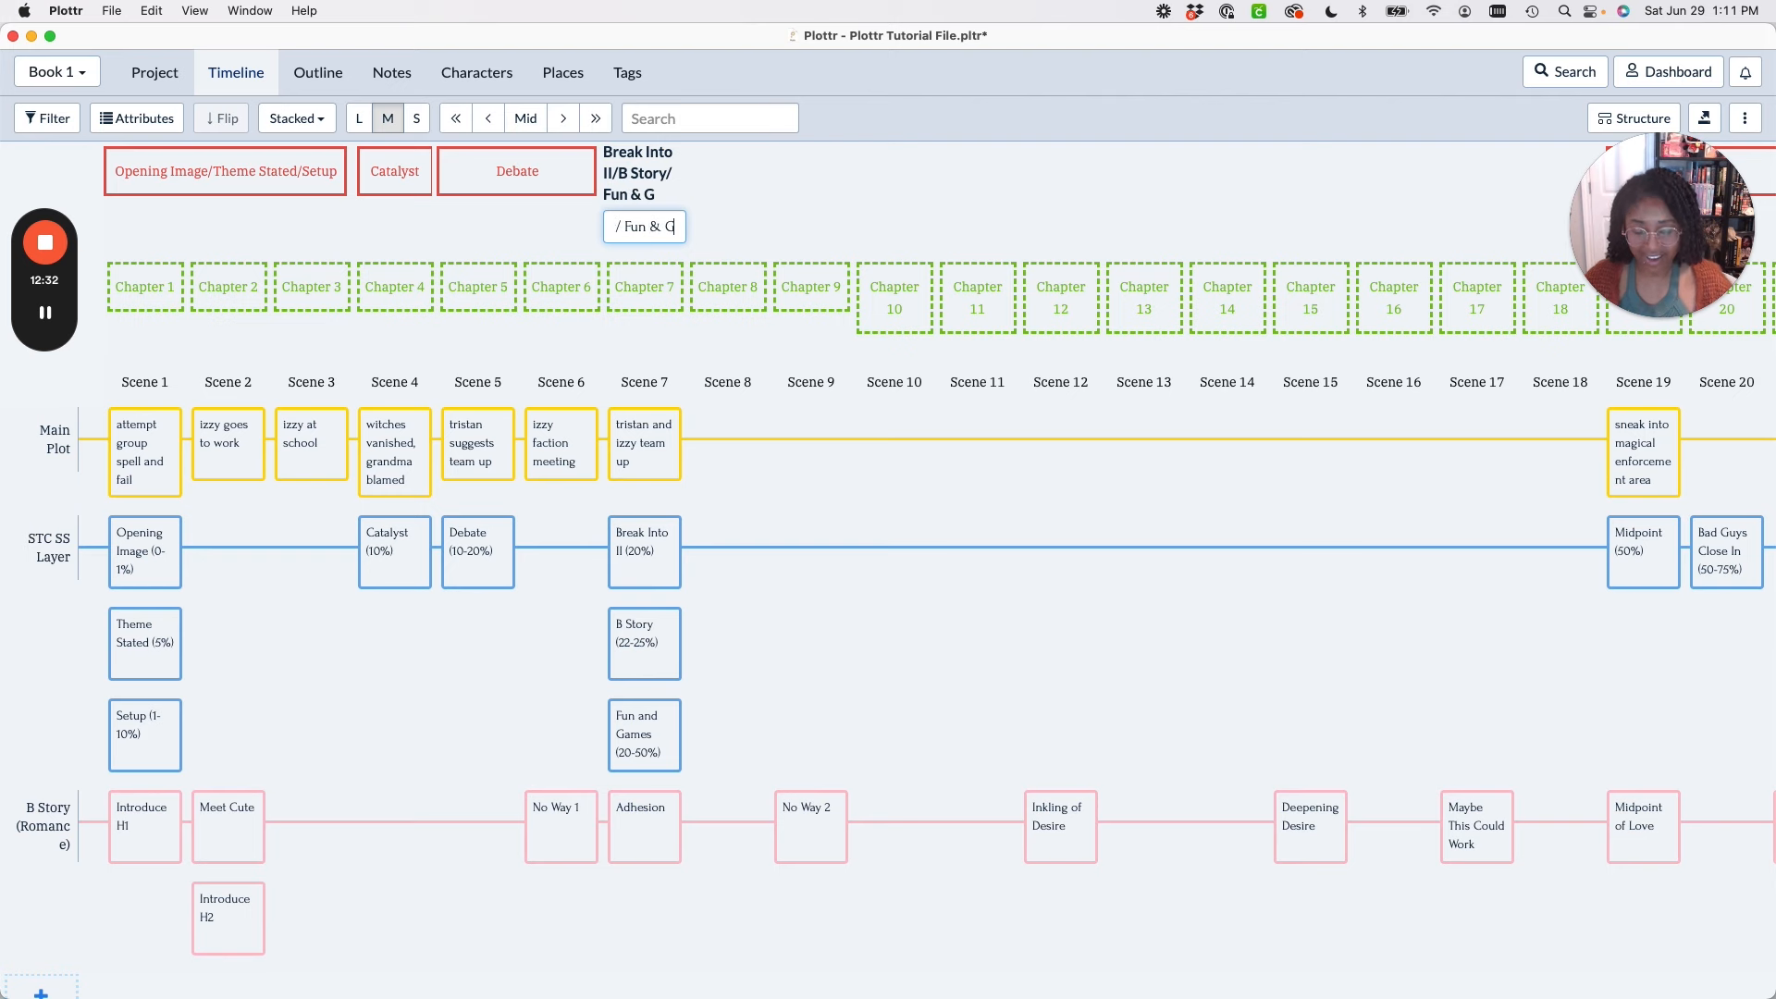
text(ames)
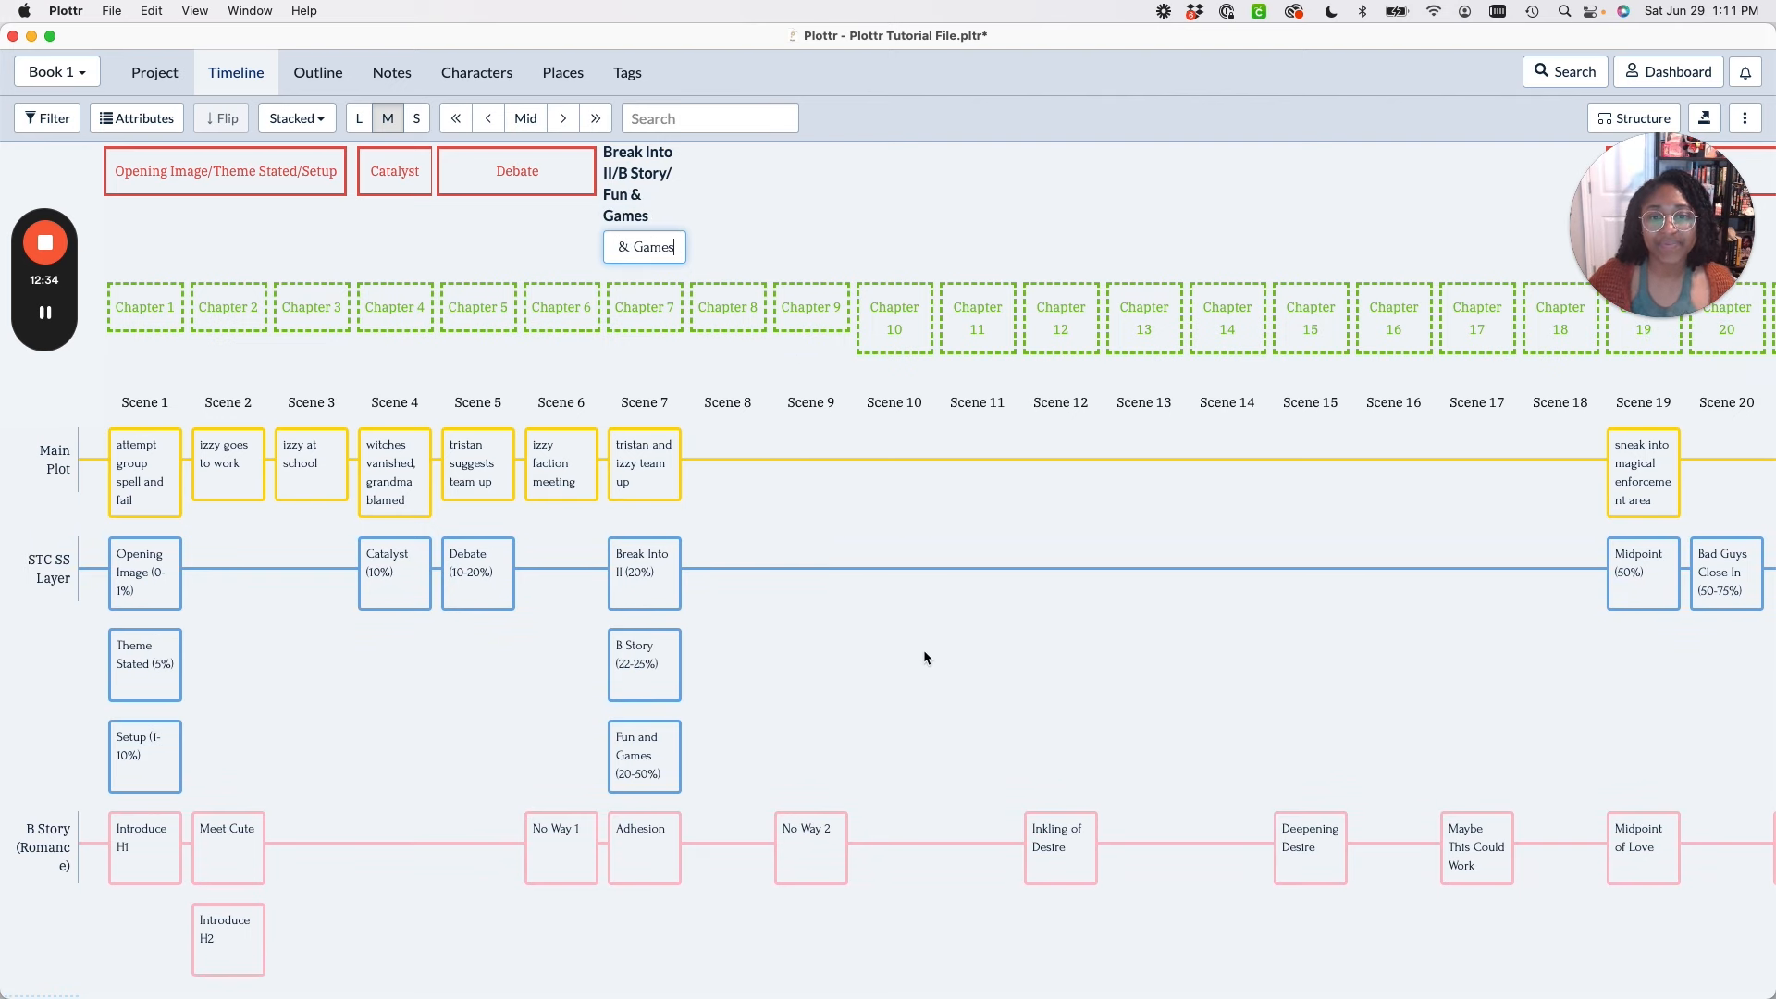
key(Return)
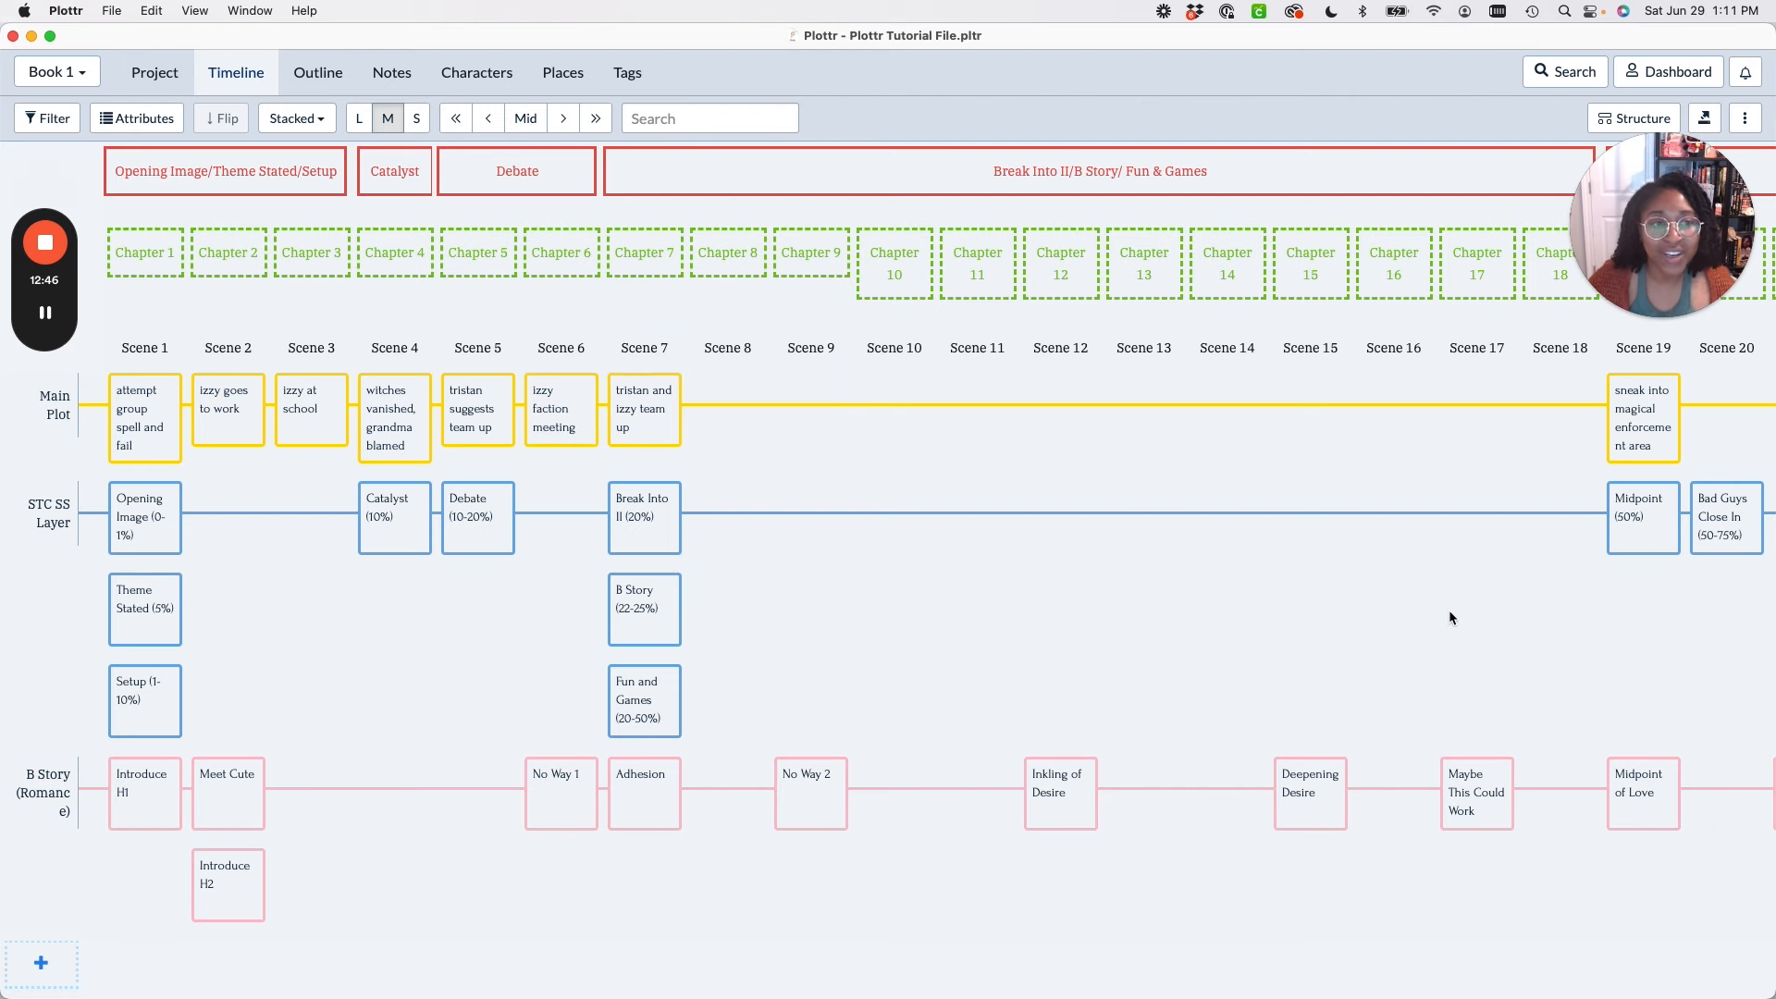
scroll(1448, 608, right, 3)
scroll(1449, 609, left, 3)
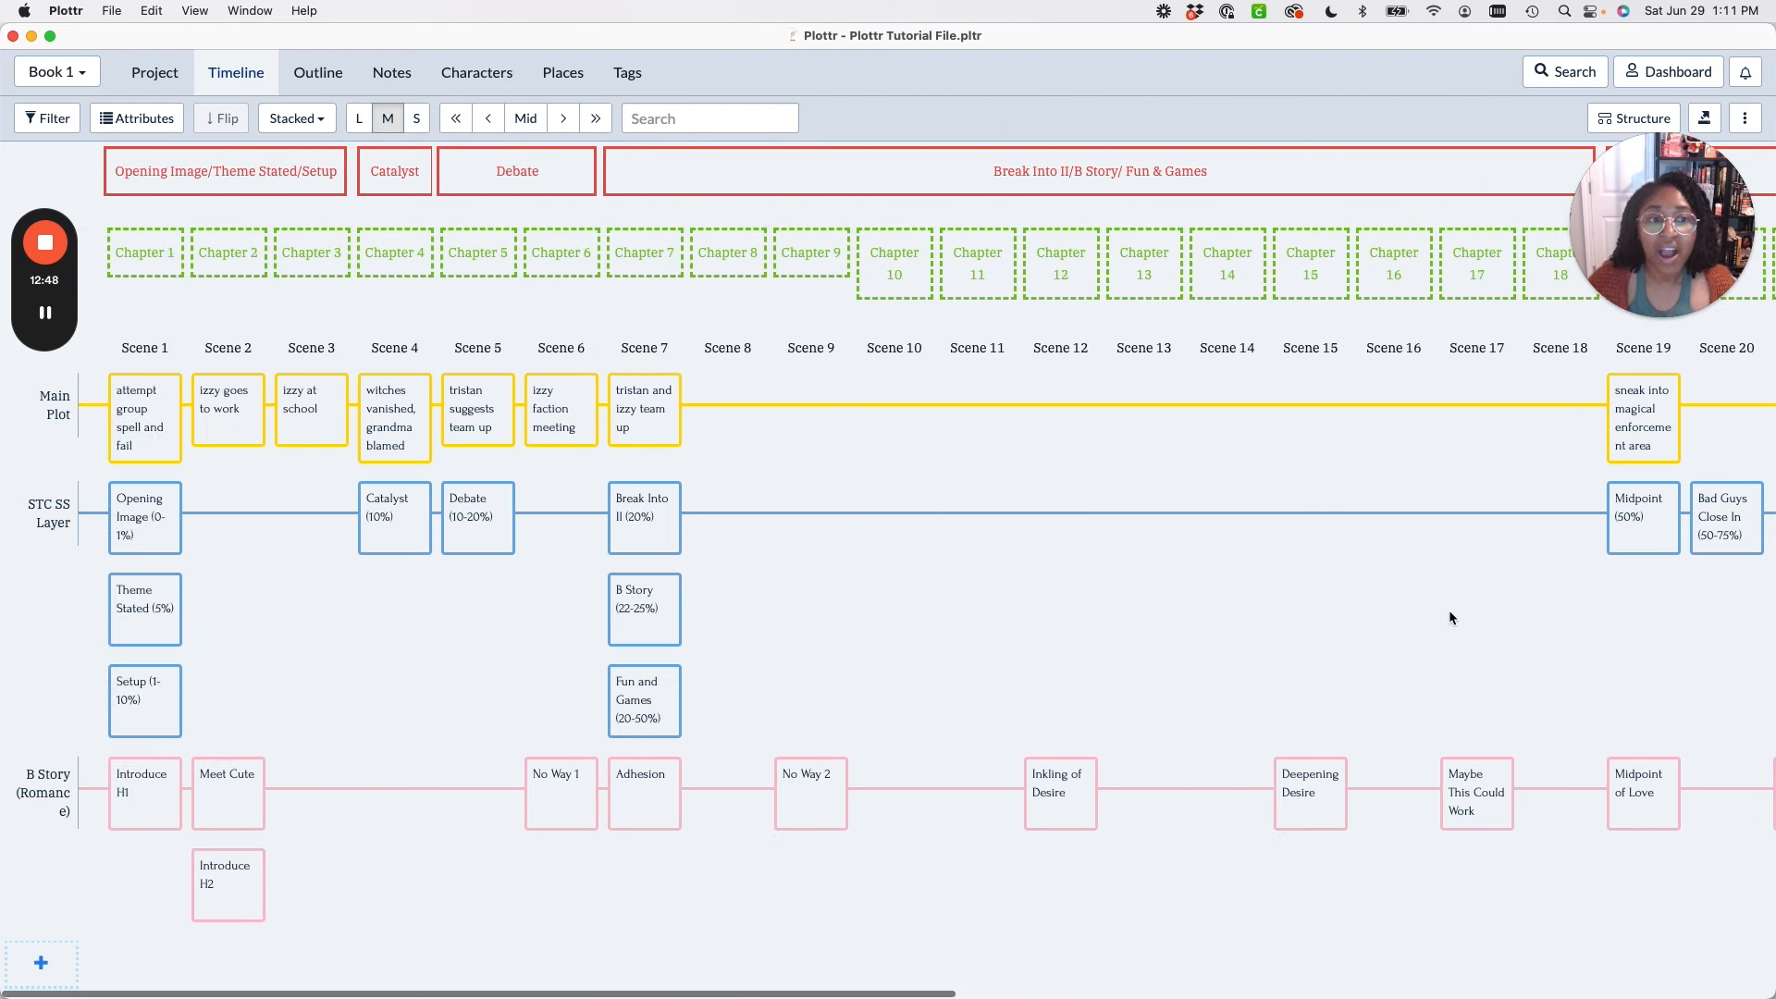
scroll(1449, 609, right, 10)
scroll(1448, 609, left, 10)
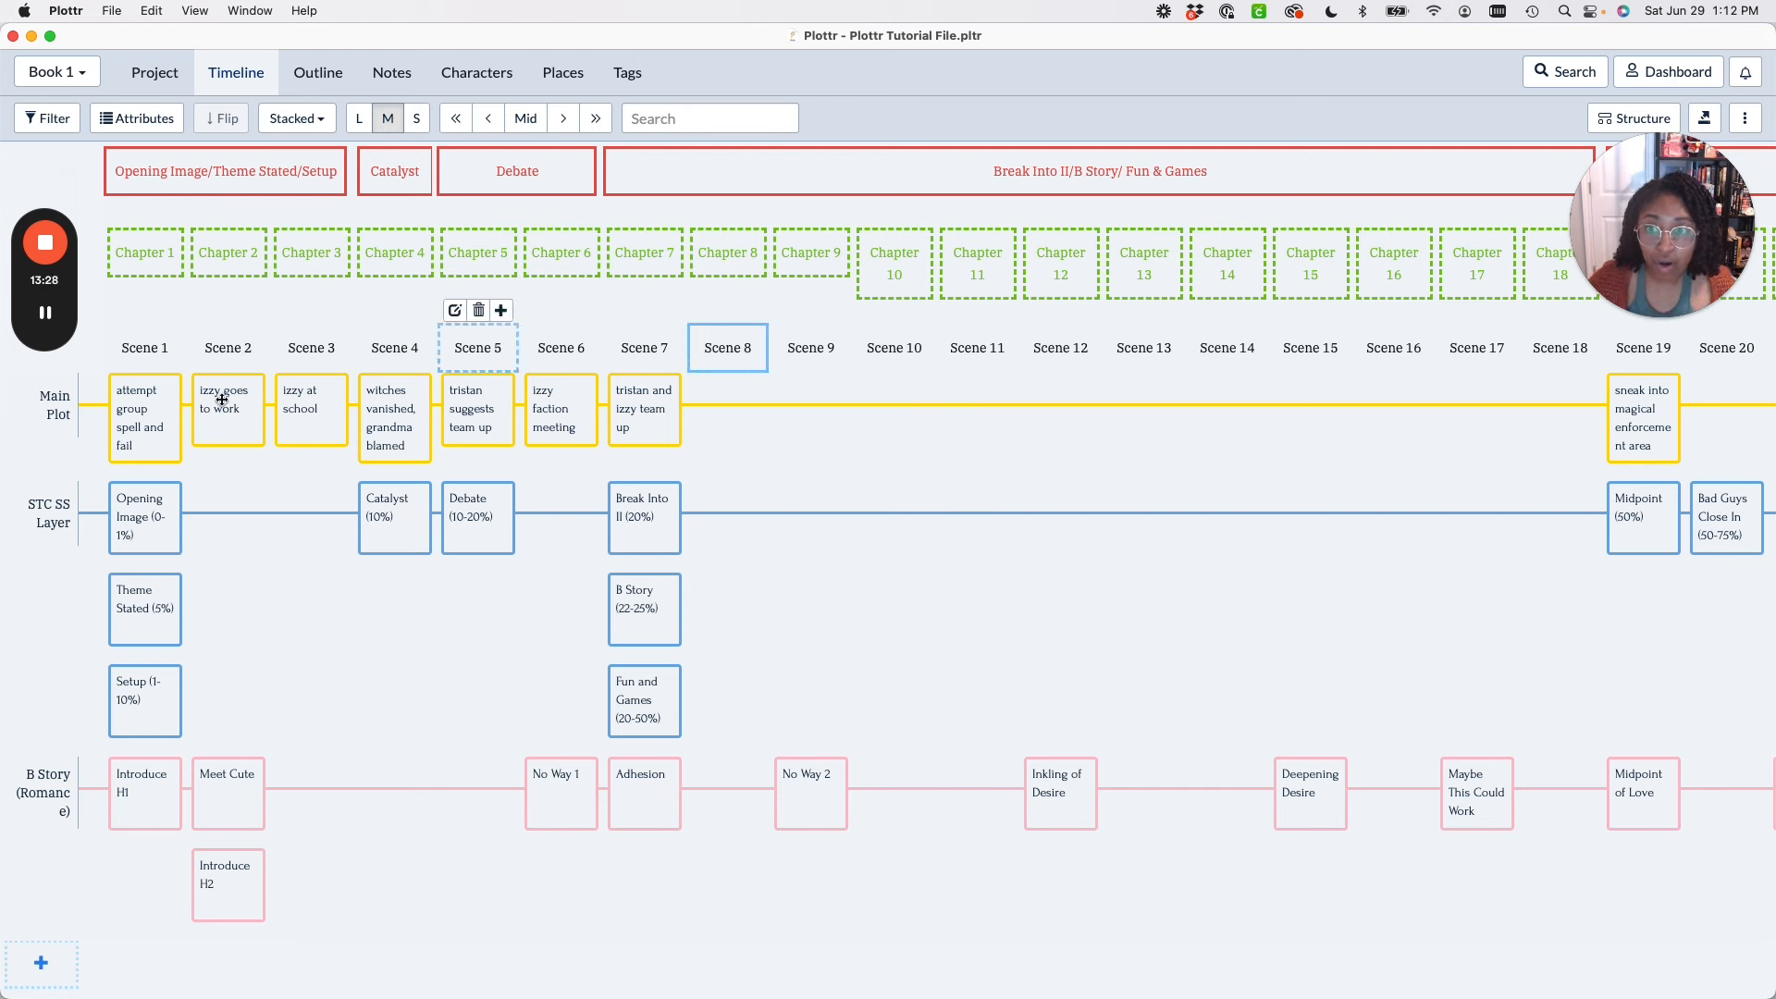
Add a plotline named "MP: Tristan POV" and move it directly below the Main Plot line.
mouse_move(30, 391)
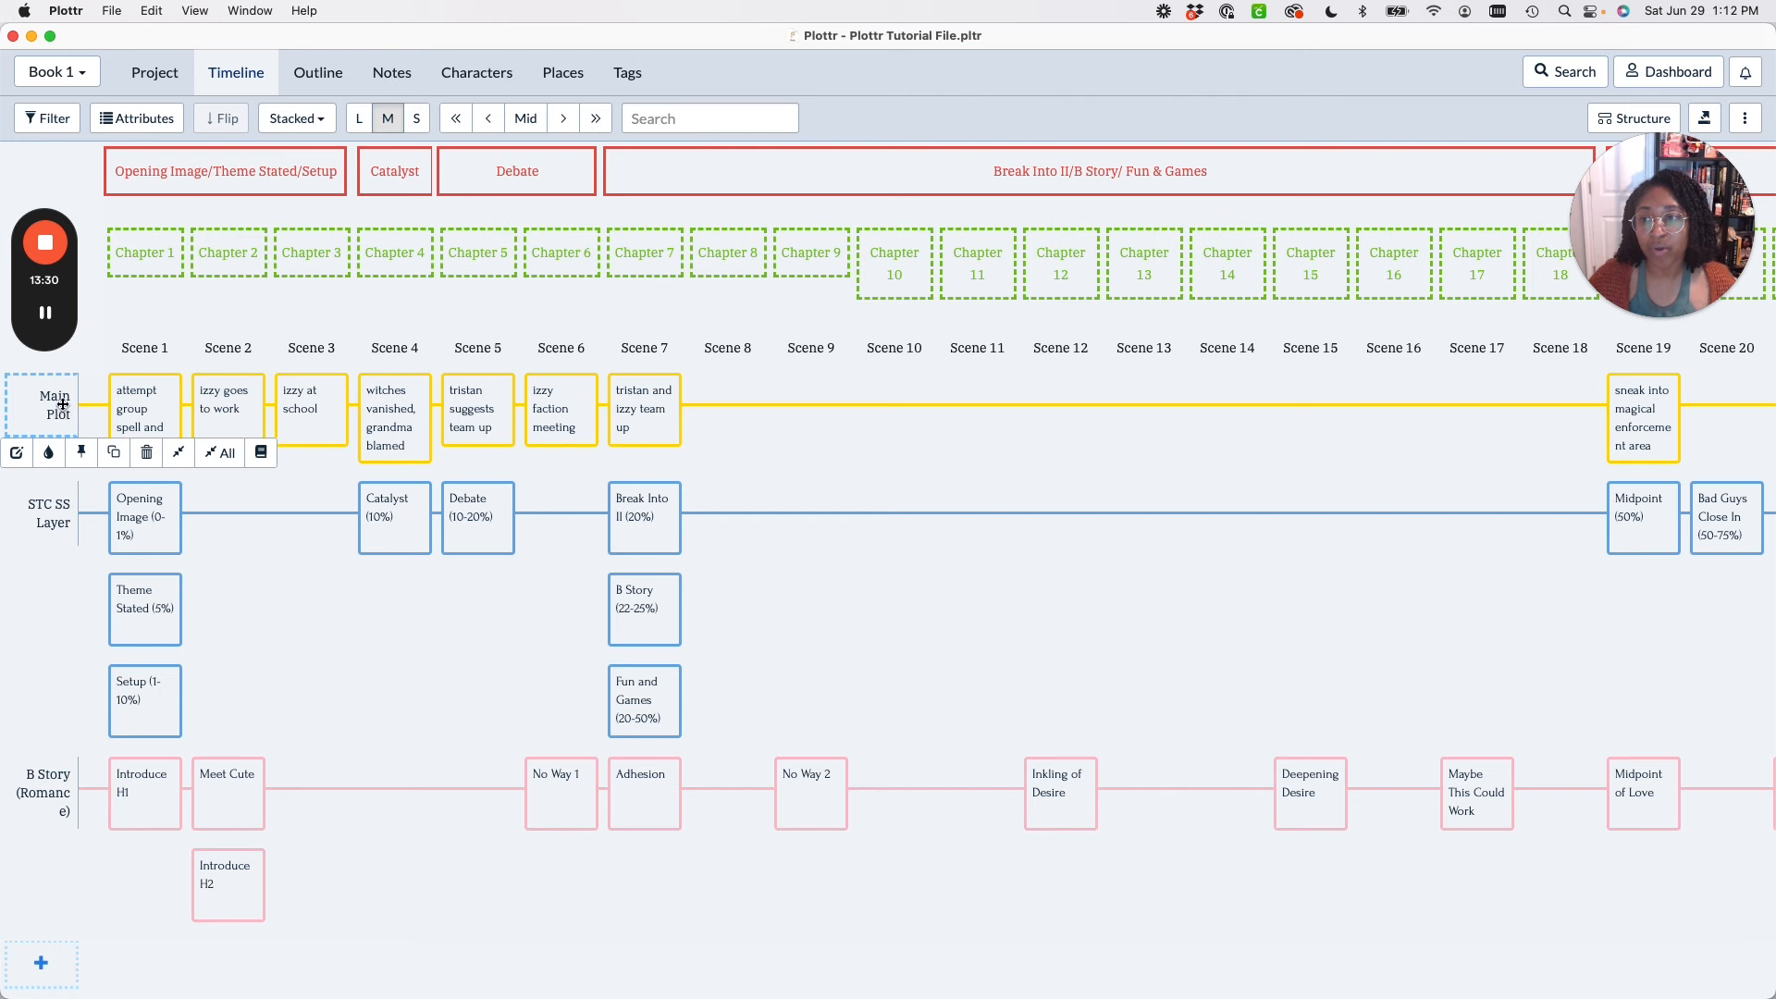
click(46, 964)
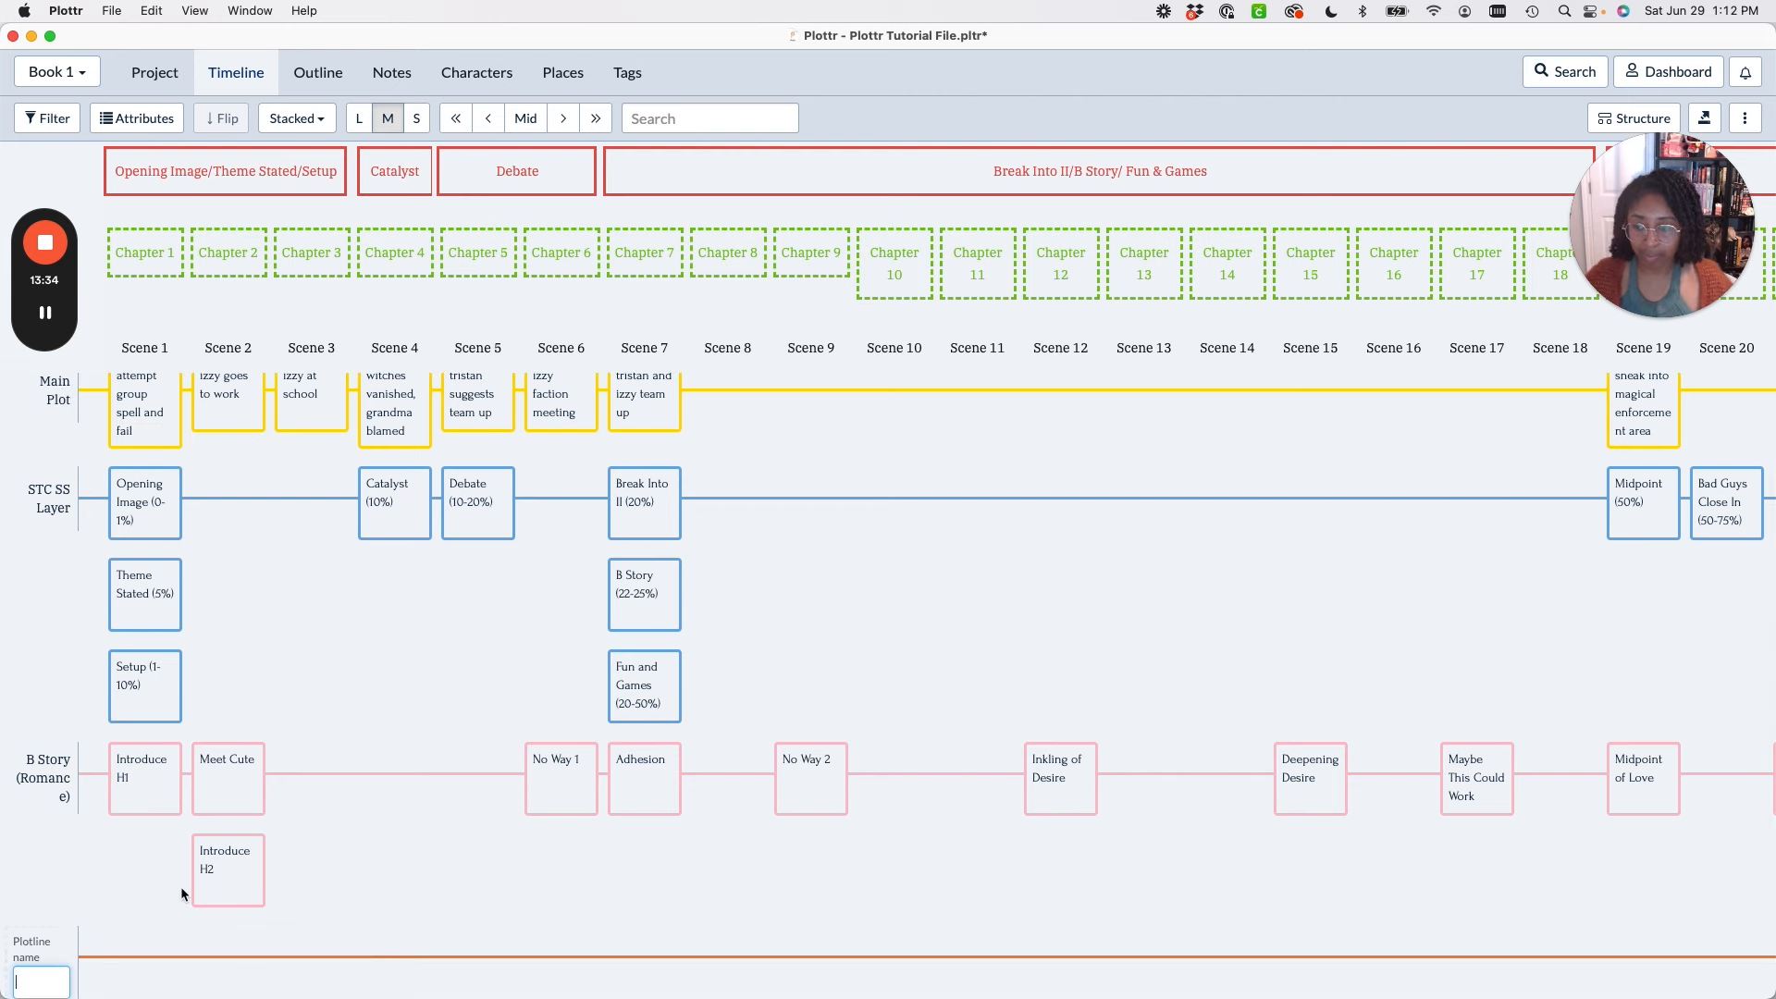
text(MP:)
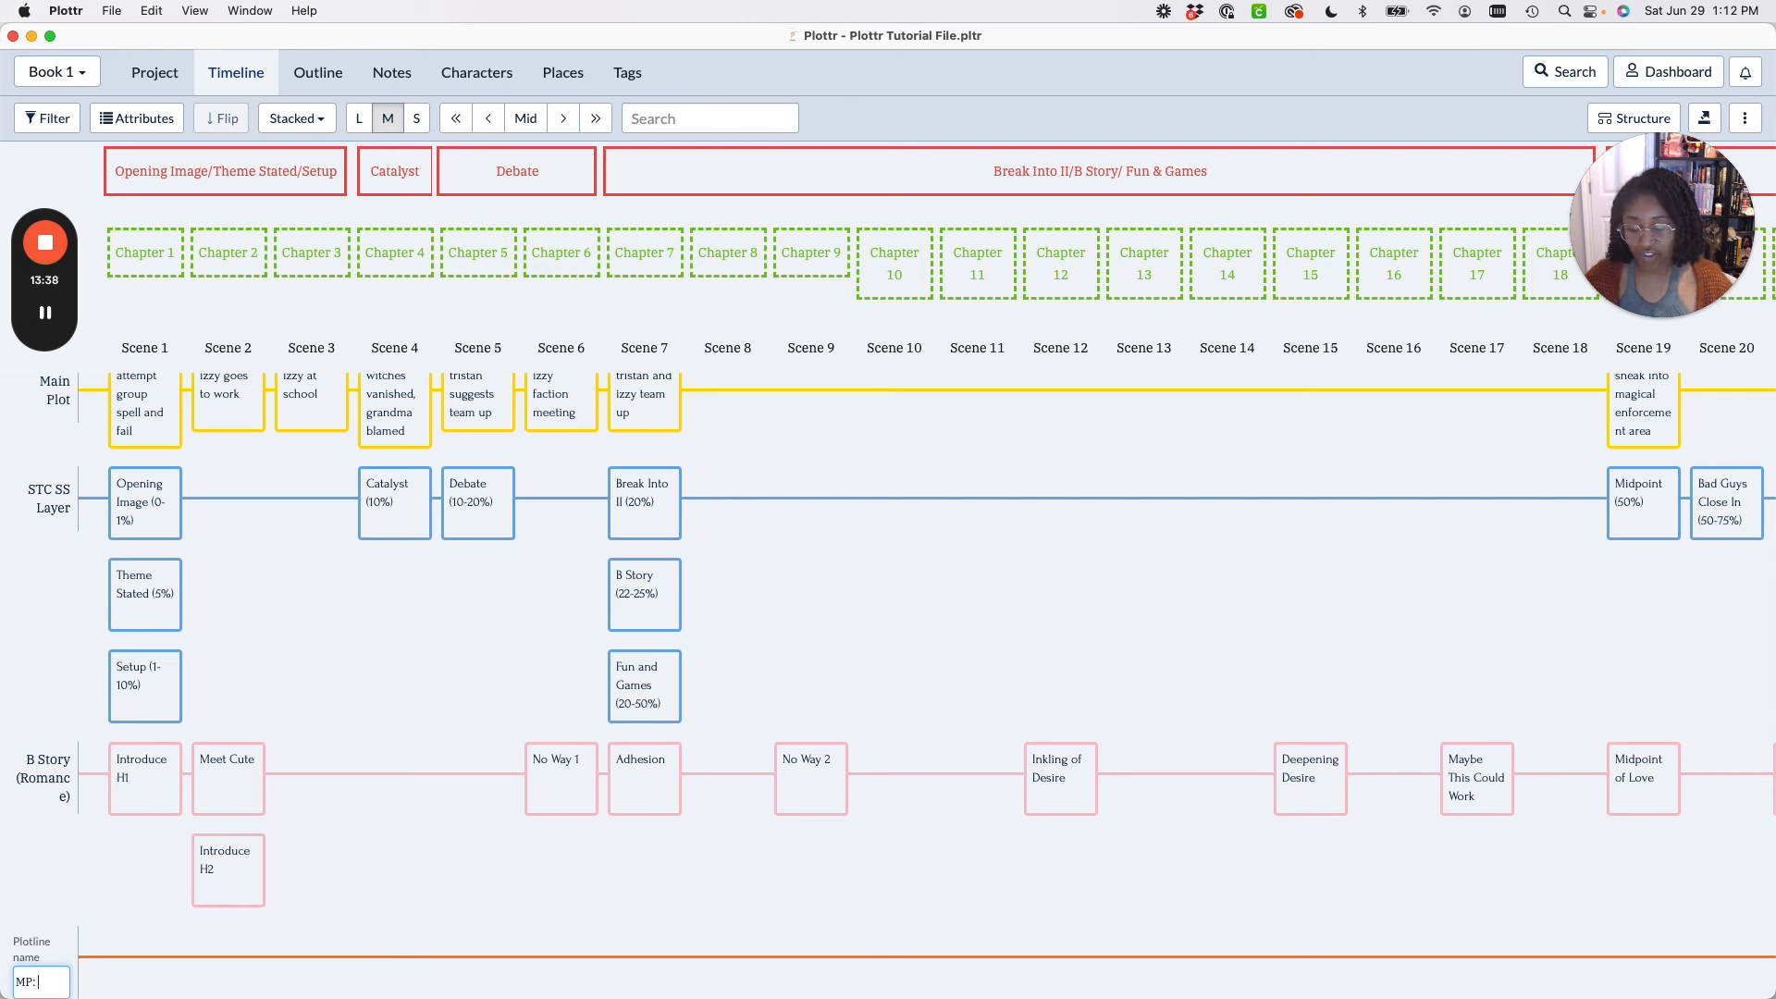
text( Tristan POV)
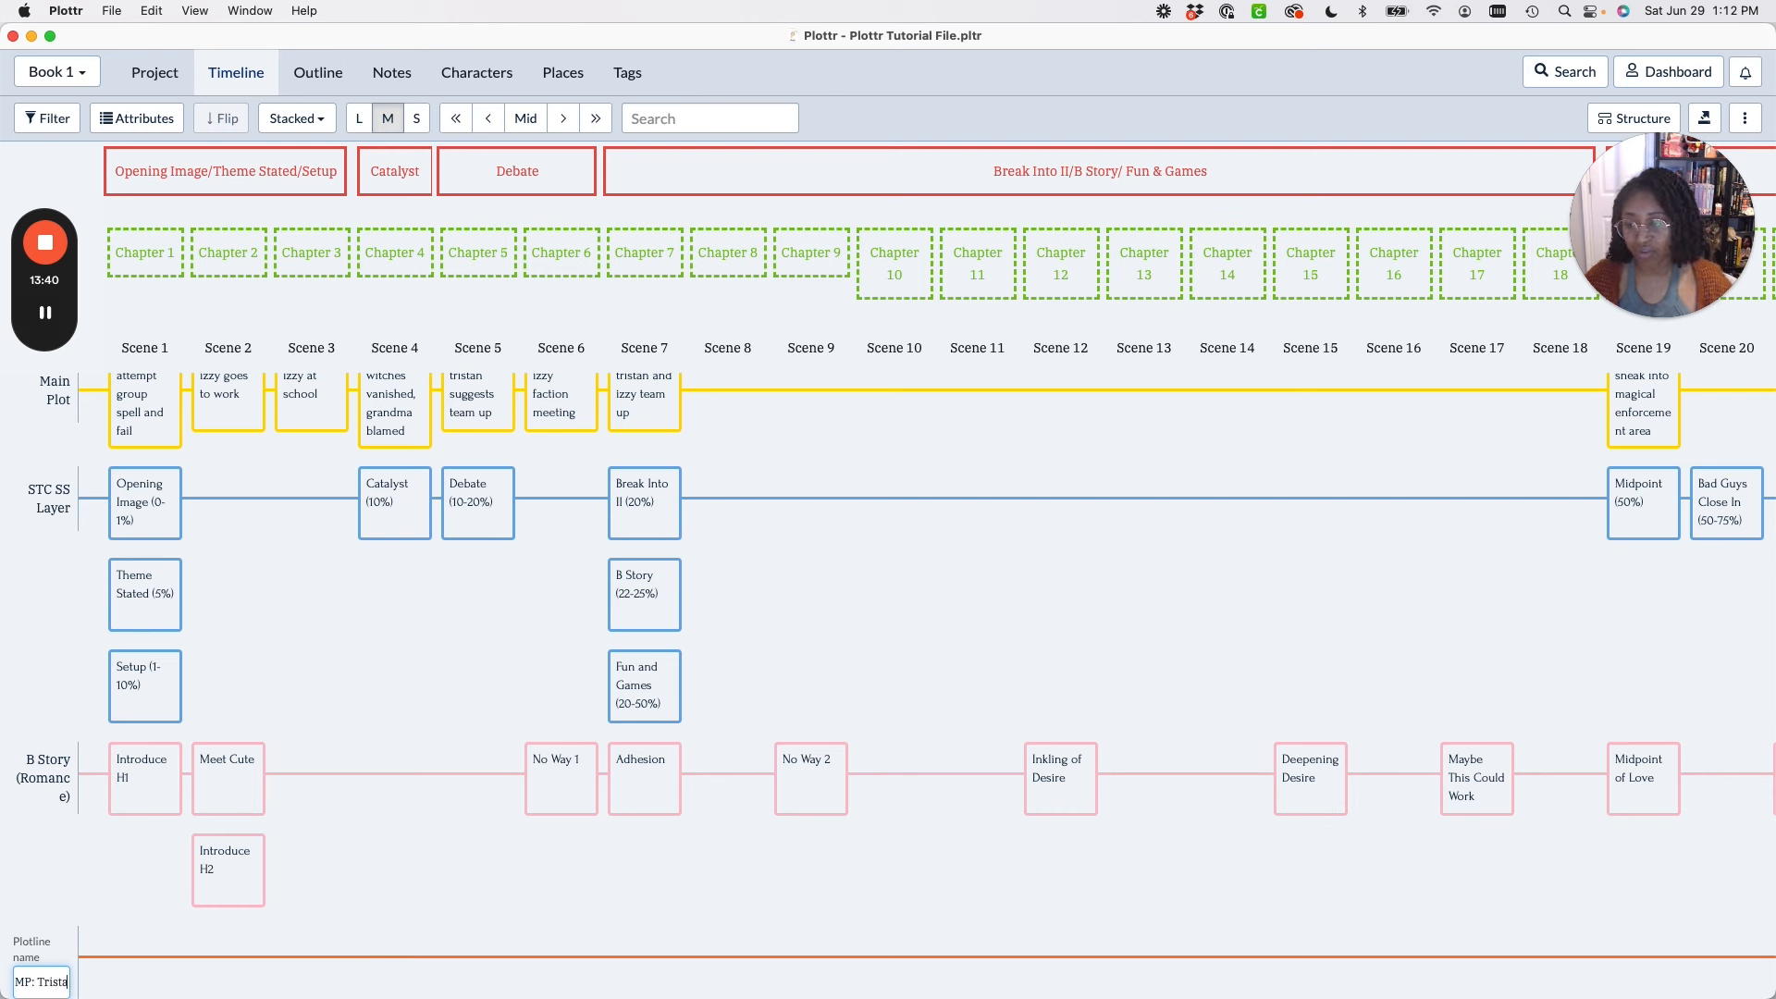
click(387, 875)
drag(58, 964, 66, 519)
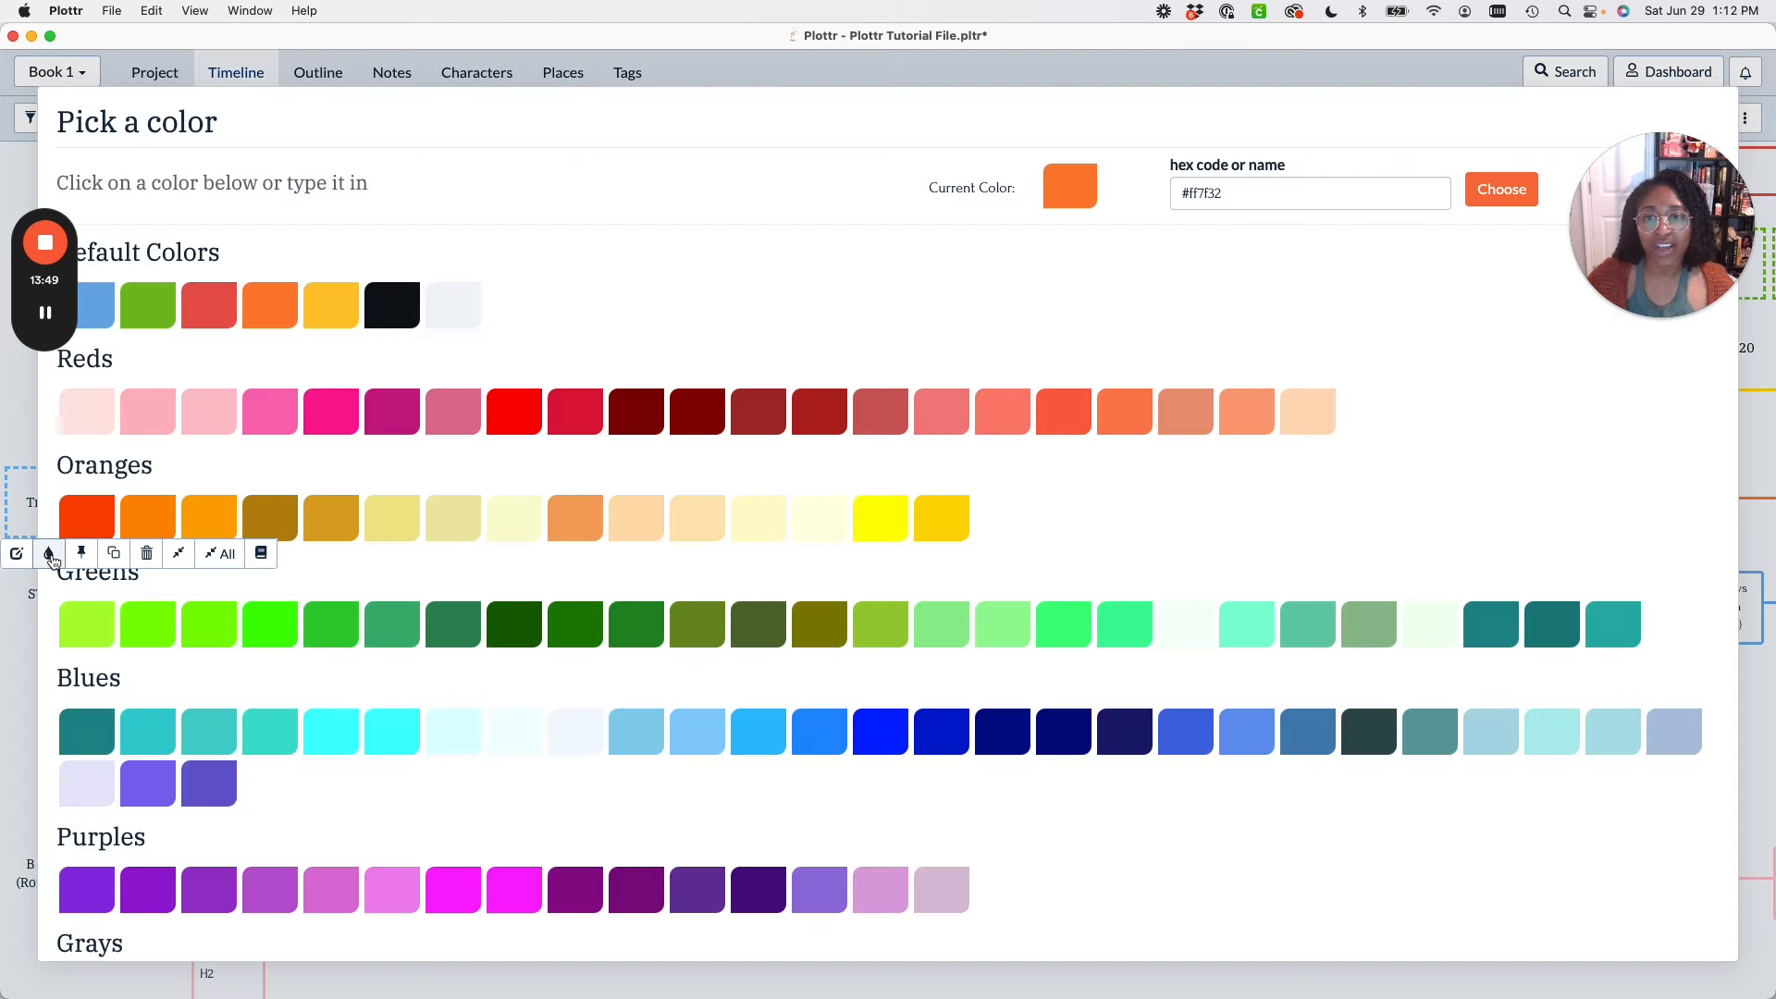
Recolor the MP: Tristan POV plotline golden yellow to match the Main Plot line.
click(49, 553)
click(942, 529)
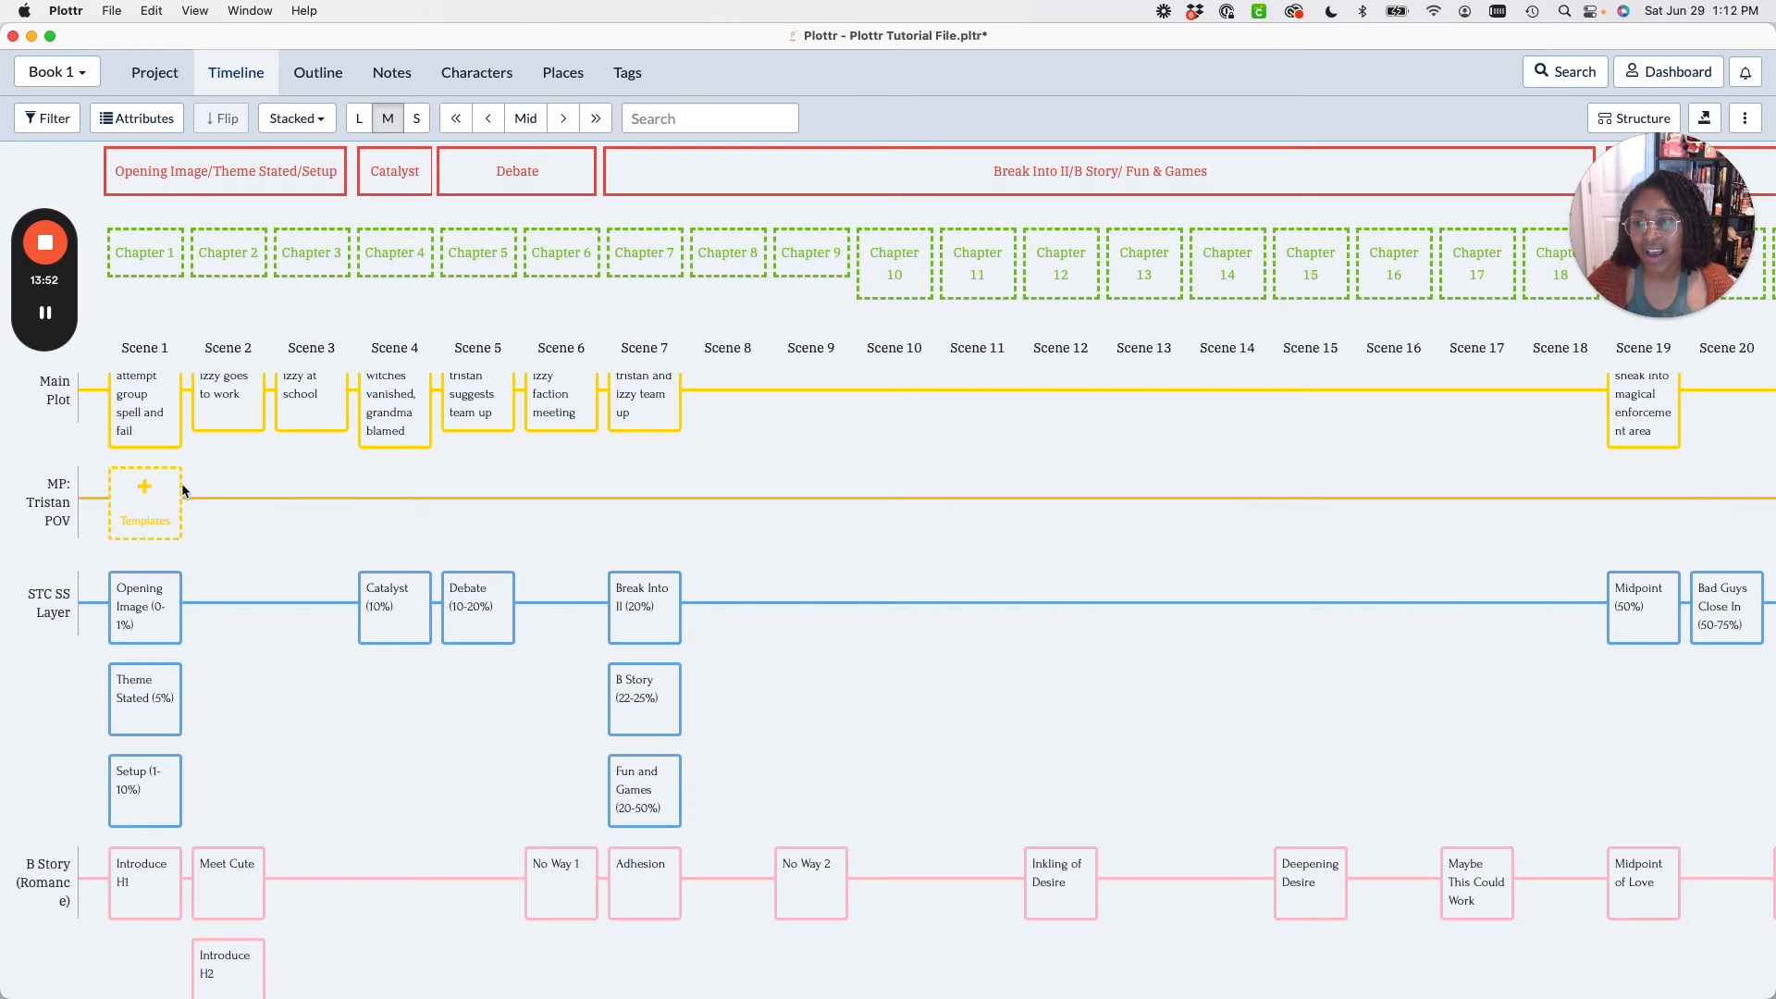
scroll(470, 503, up, 1)
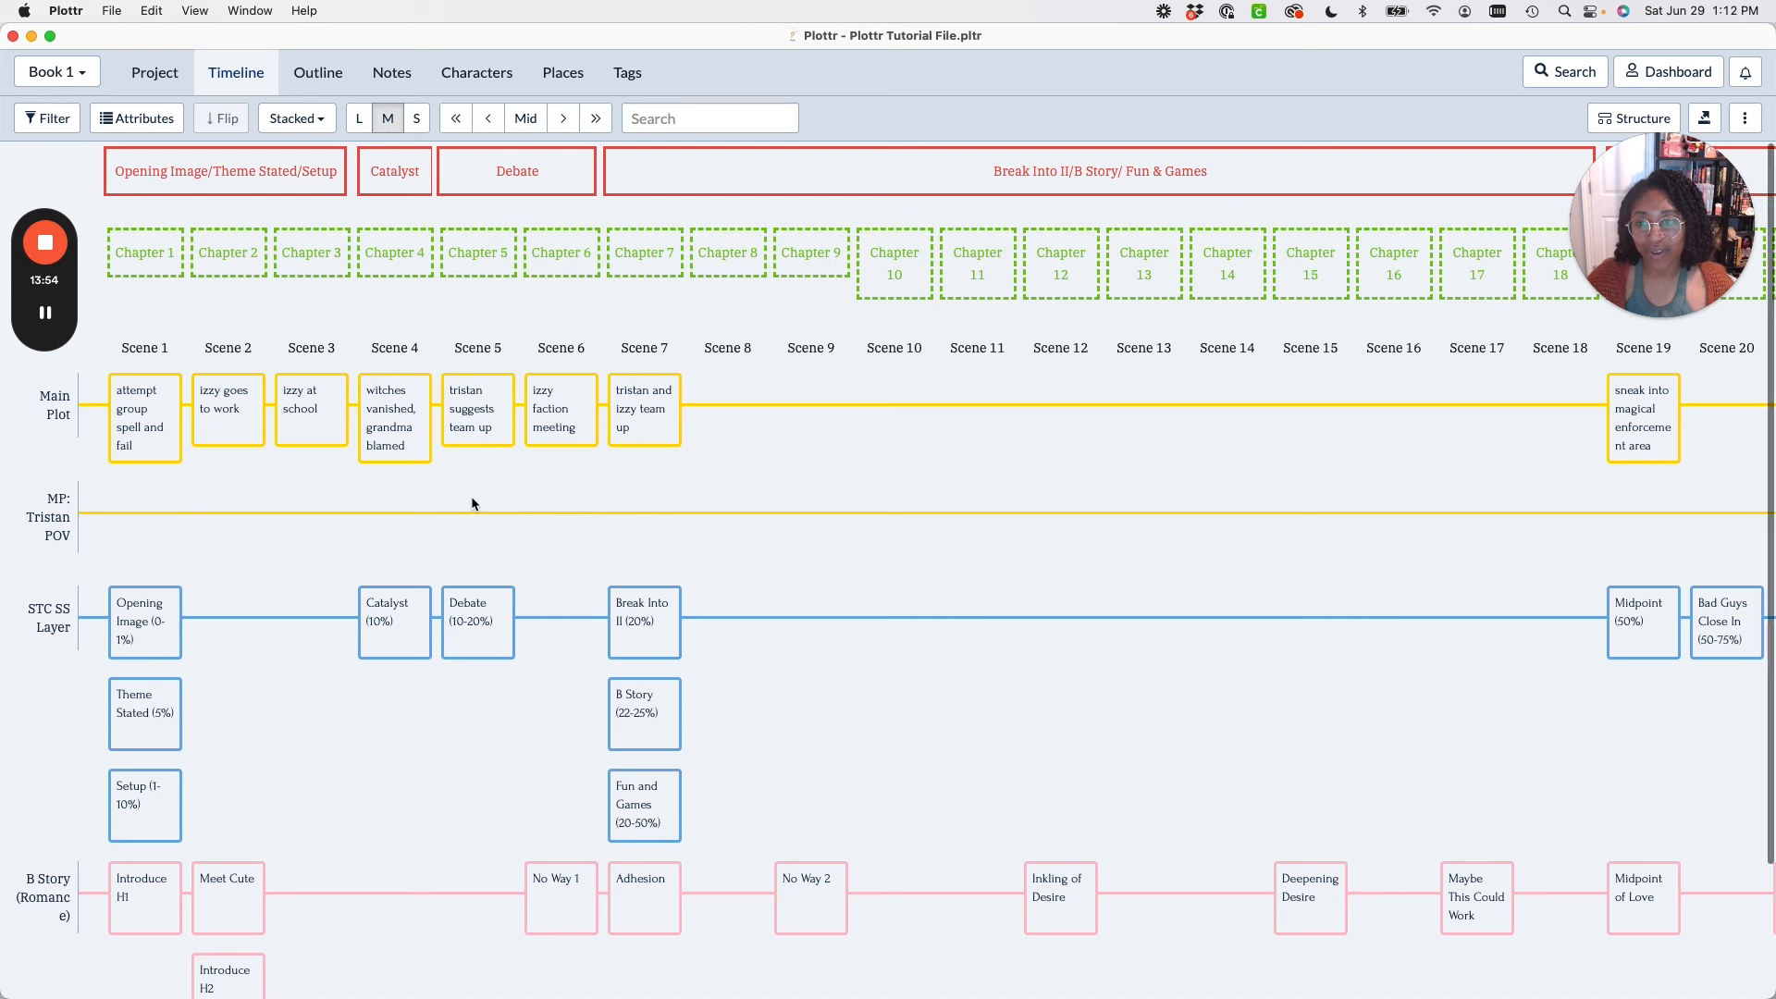
Add a scene card titled "tristan argues with parents" to the MP: Tristan POV line at Scene 8.
mouse_move(525, 359)
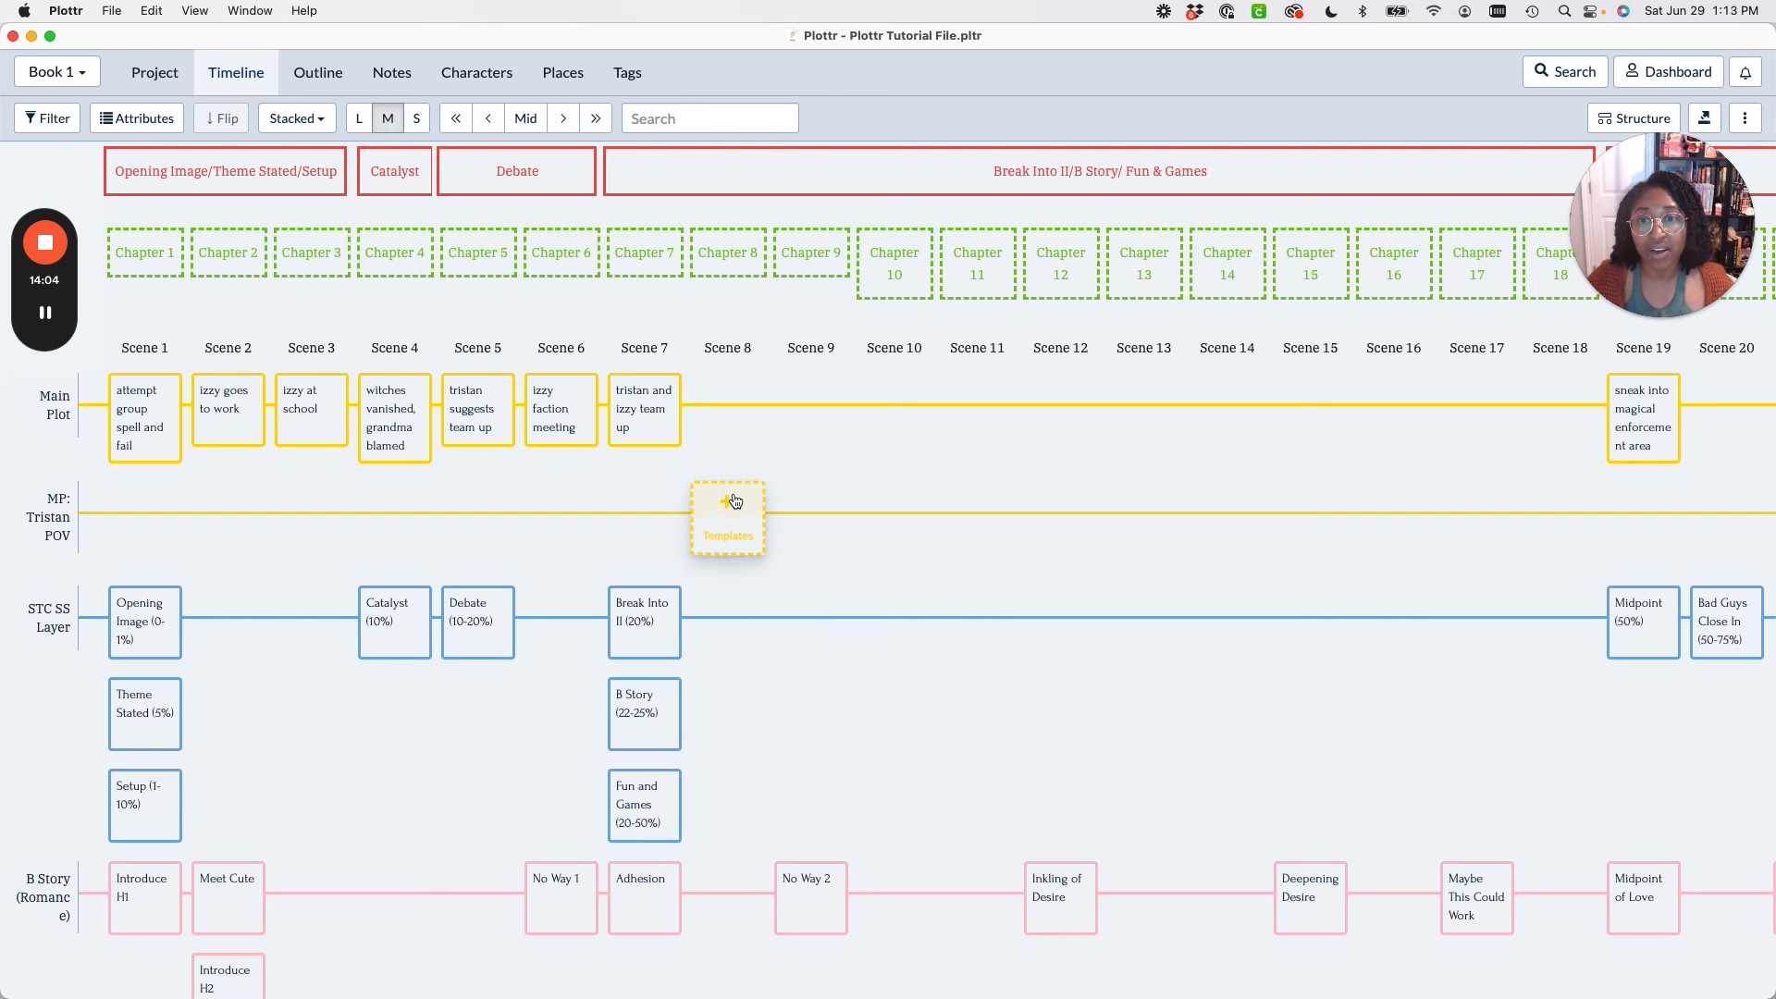
click(727, 503)
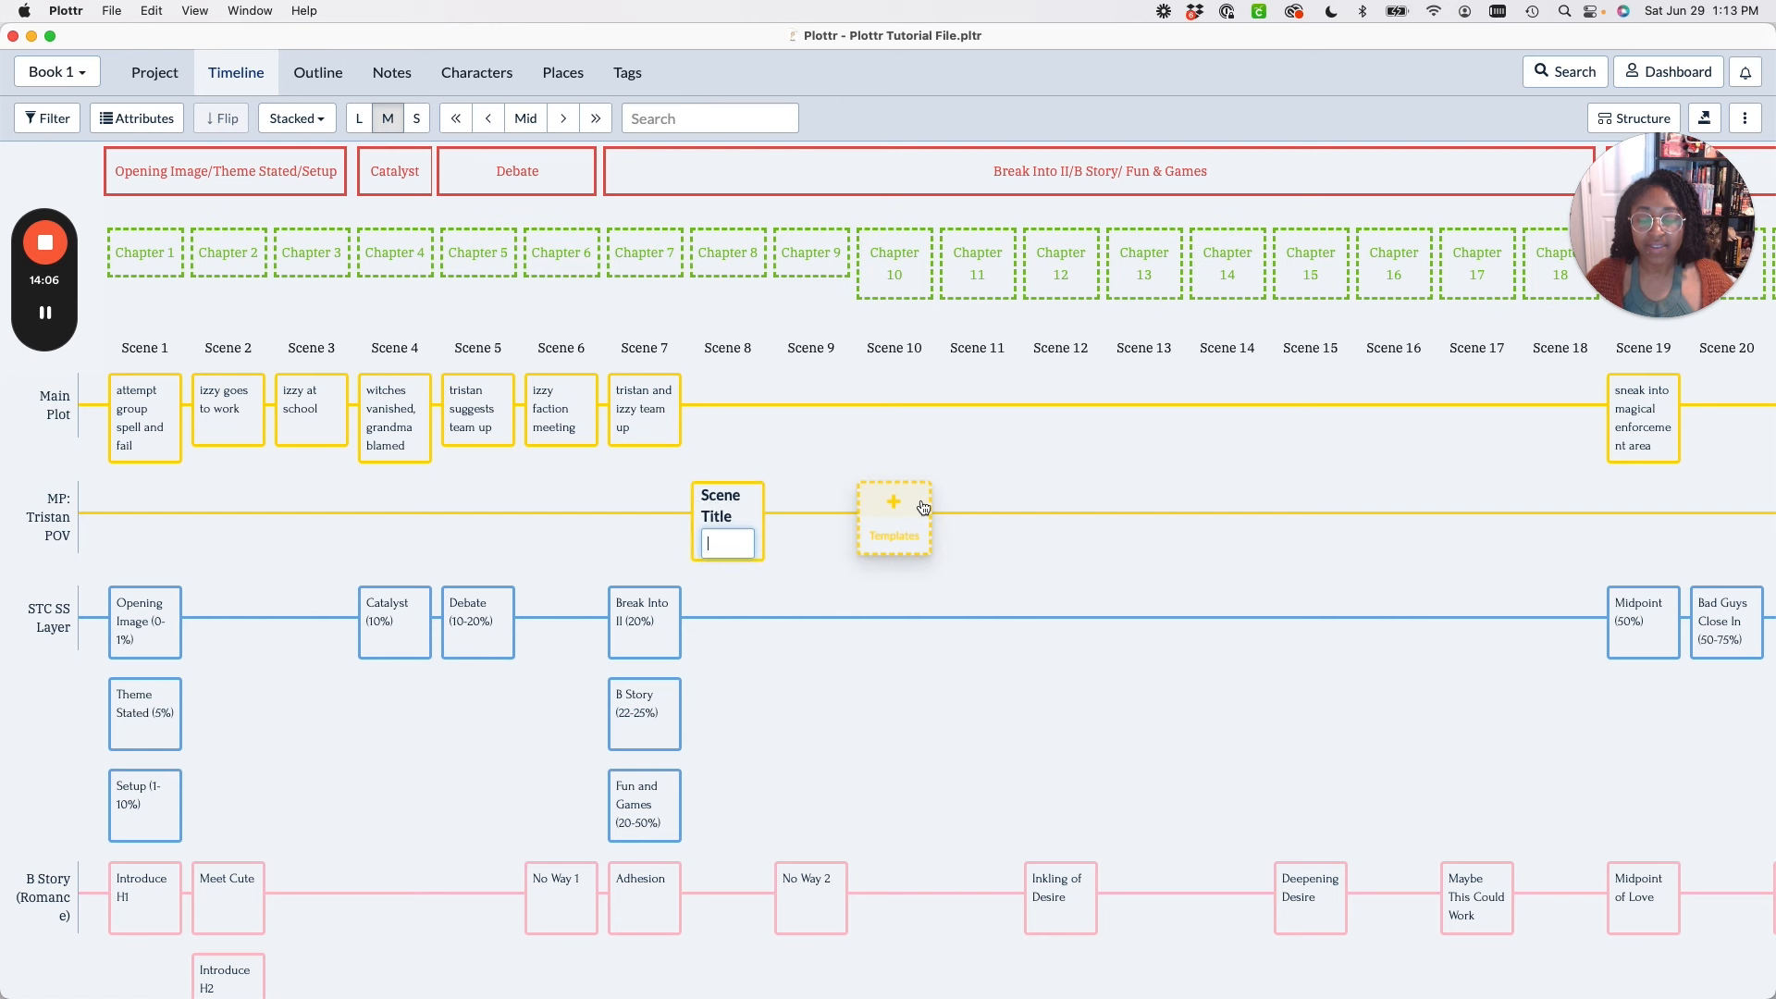
text(tristan g)
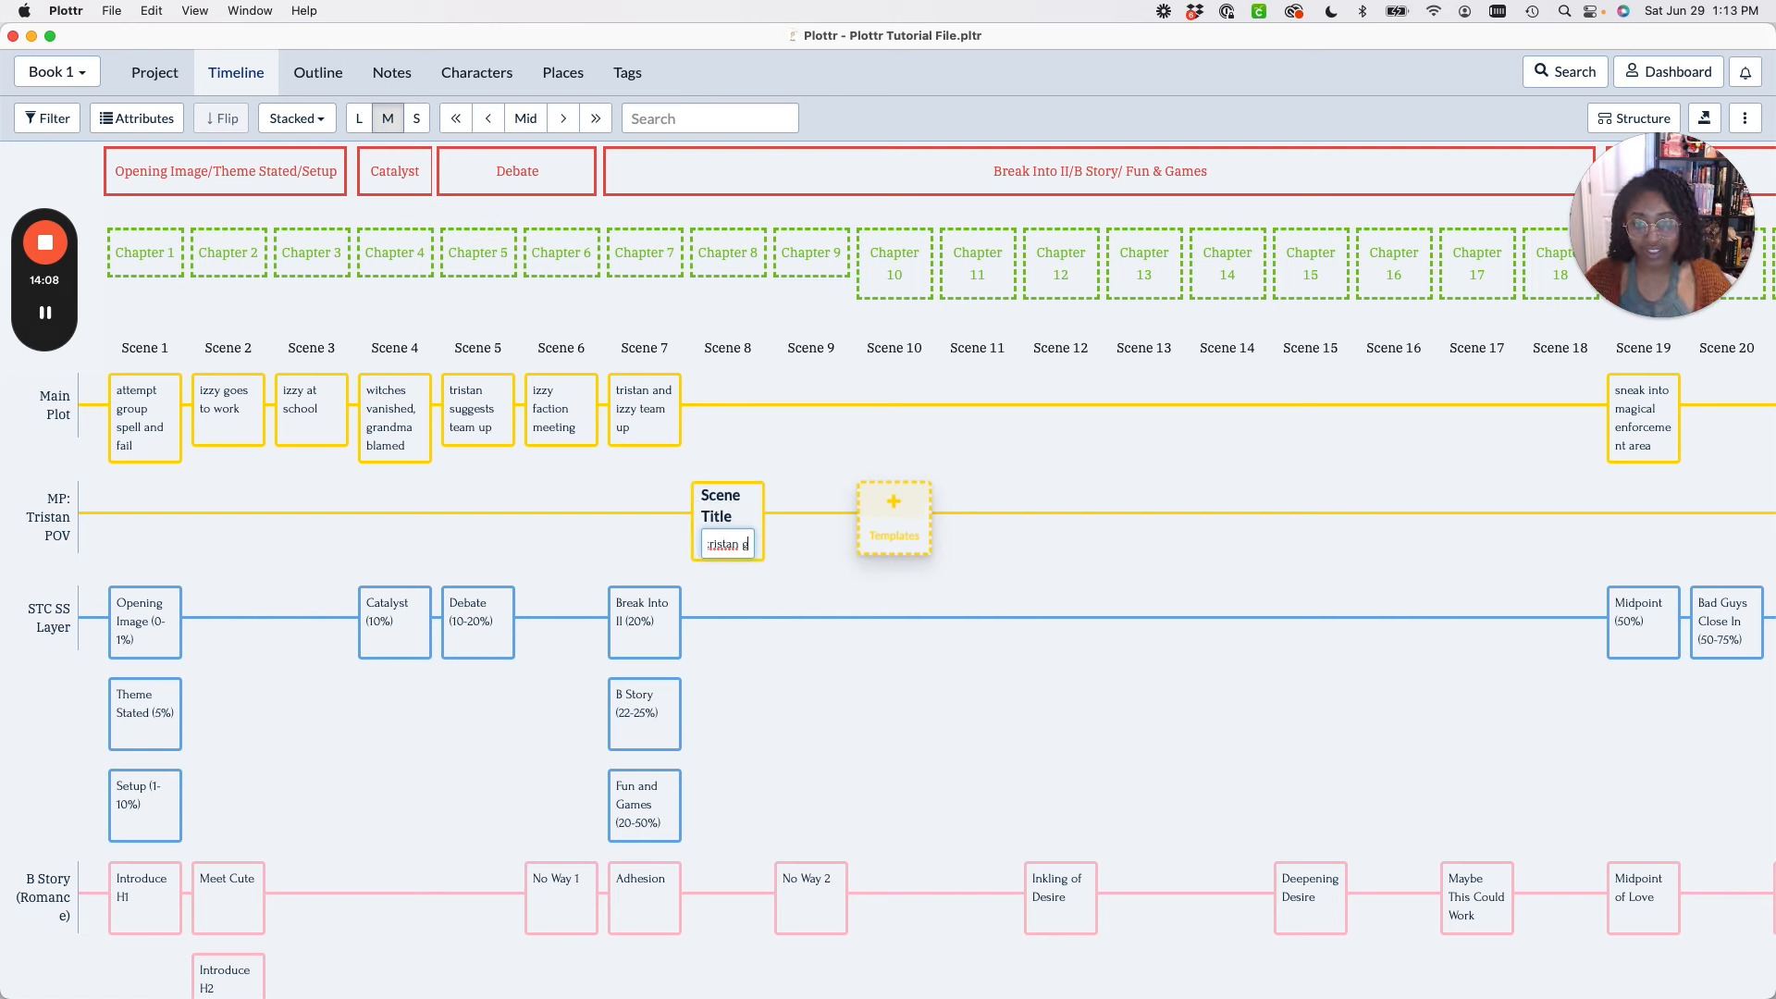
text(oes with)
text( parents)
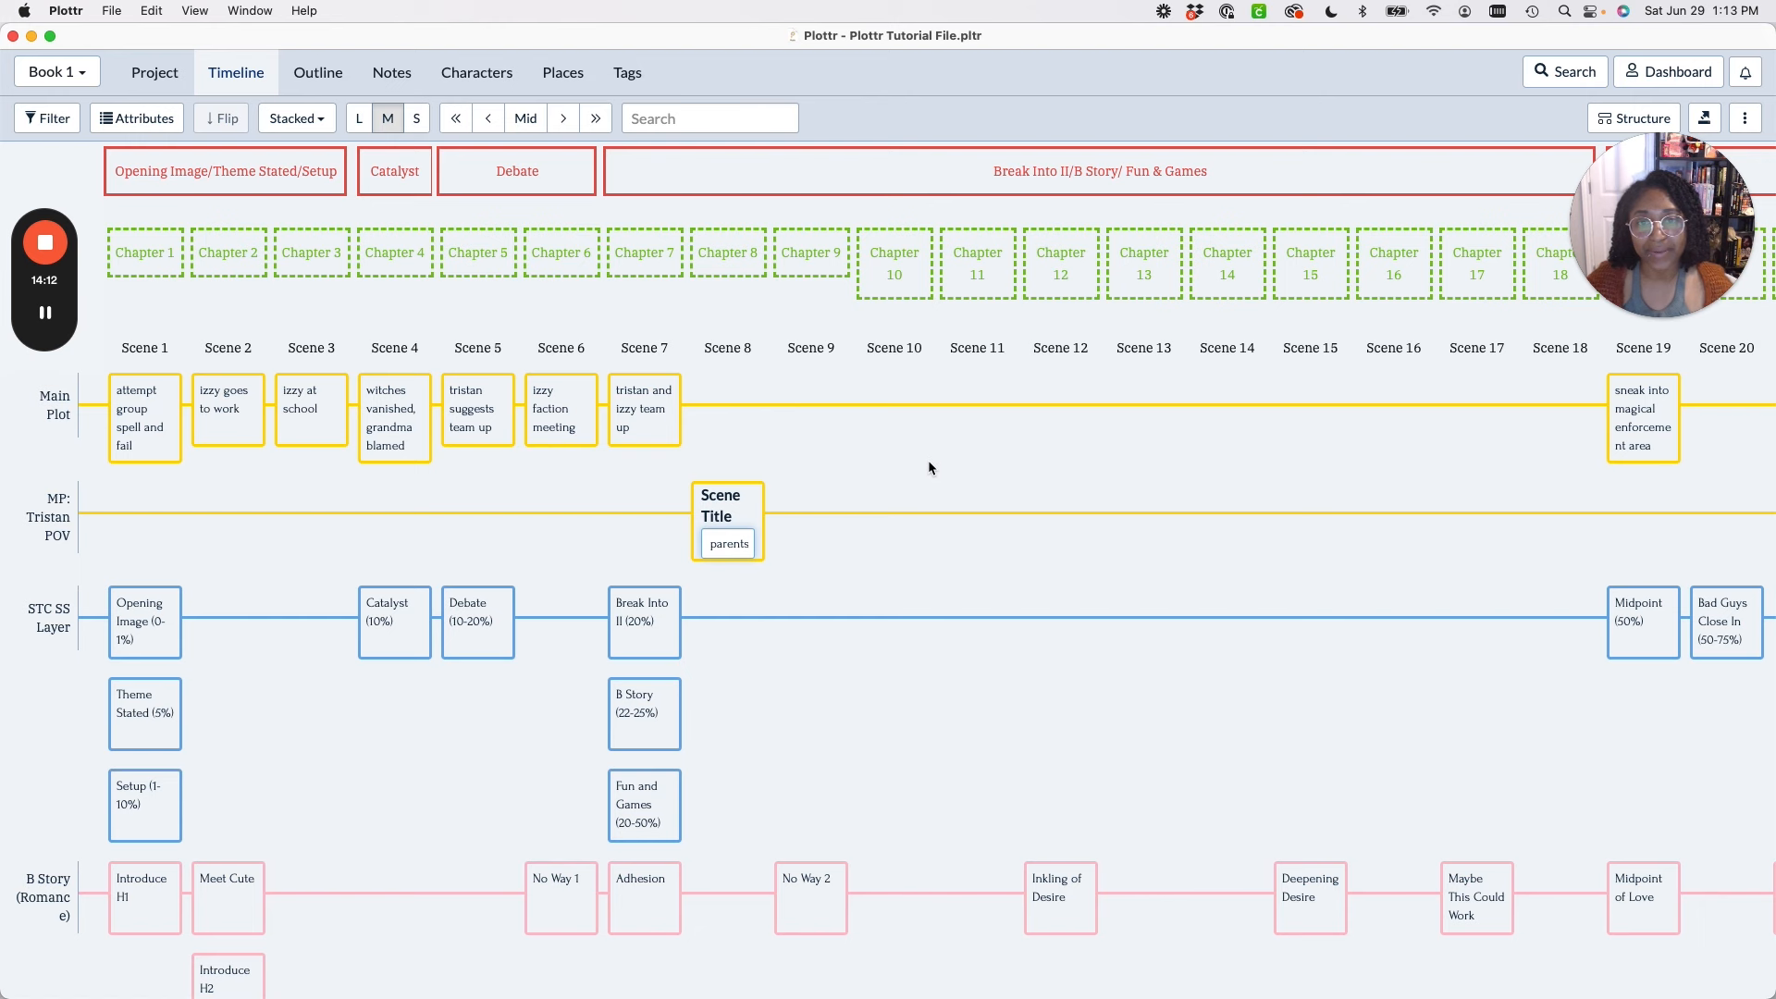
key(Return)
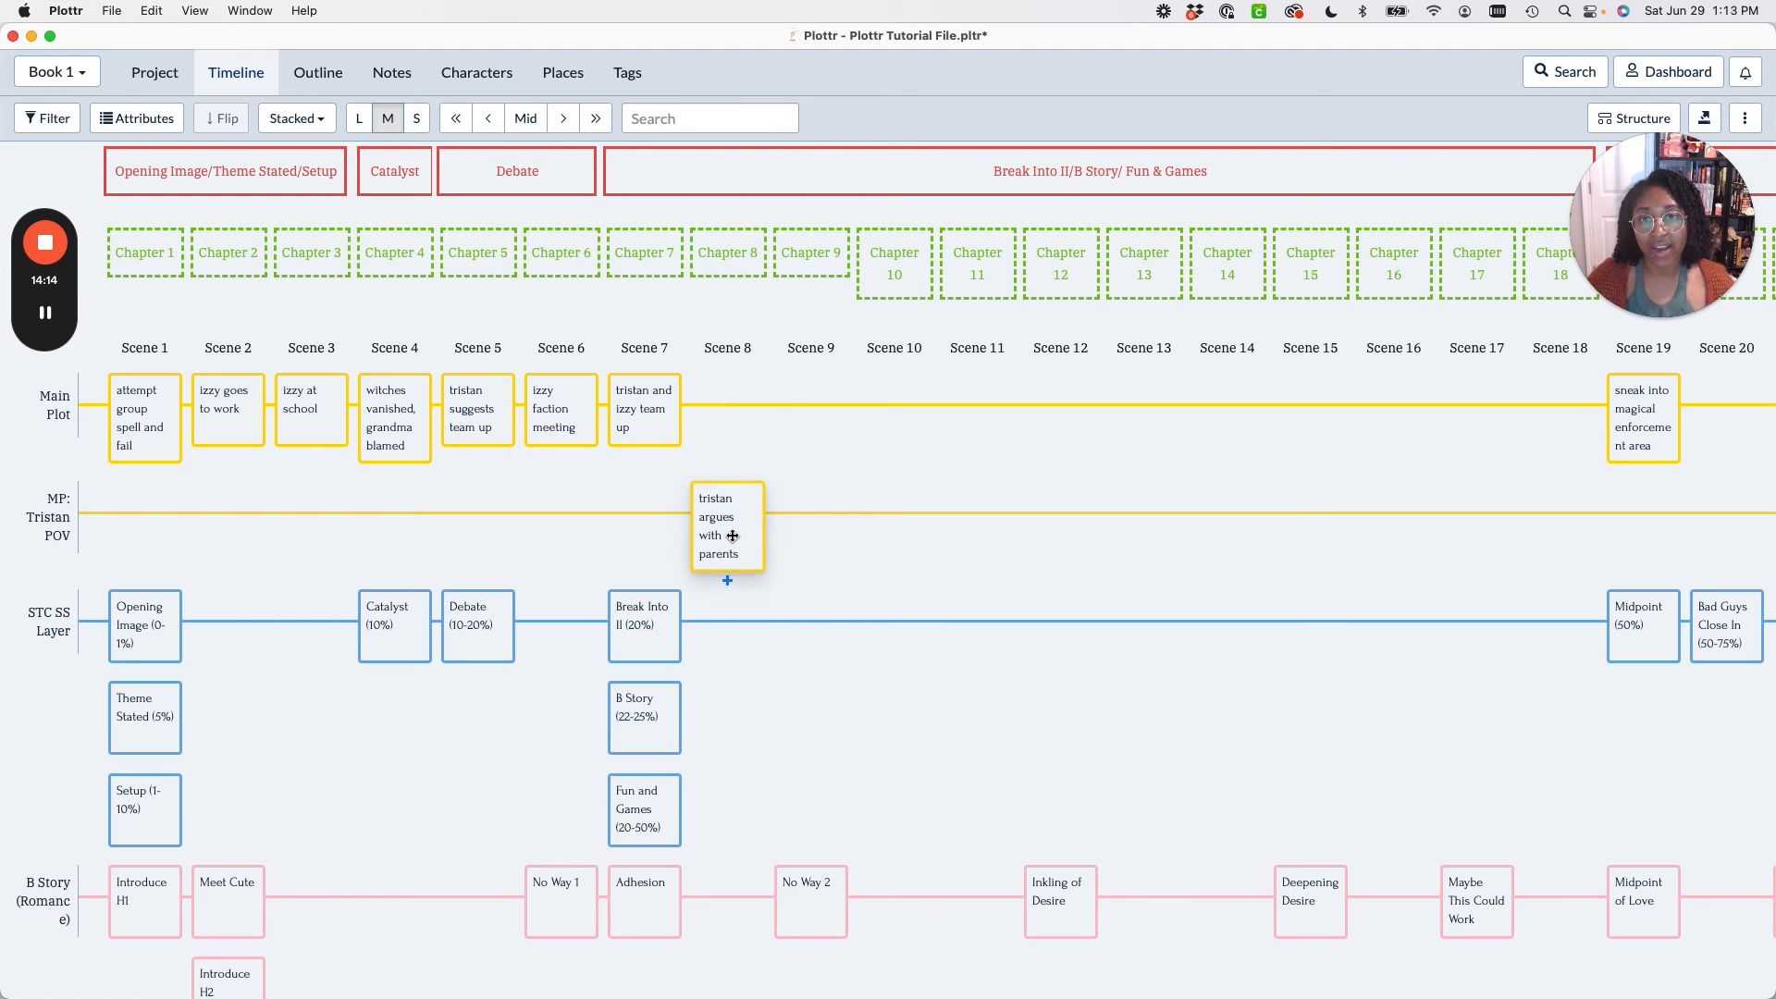
Add a scene card titled "izzy goes skating" to the Main Plot line at Scene 9.
click(828, 397)
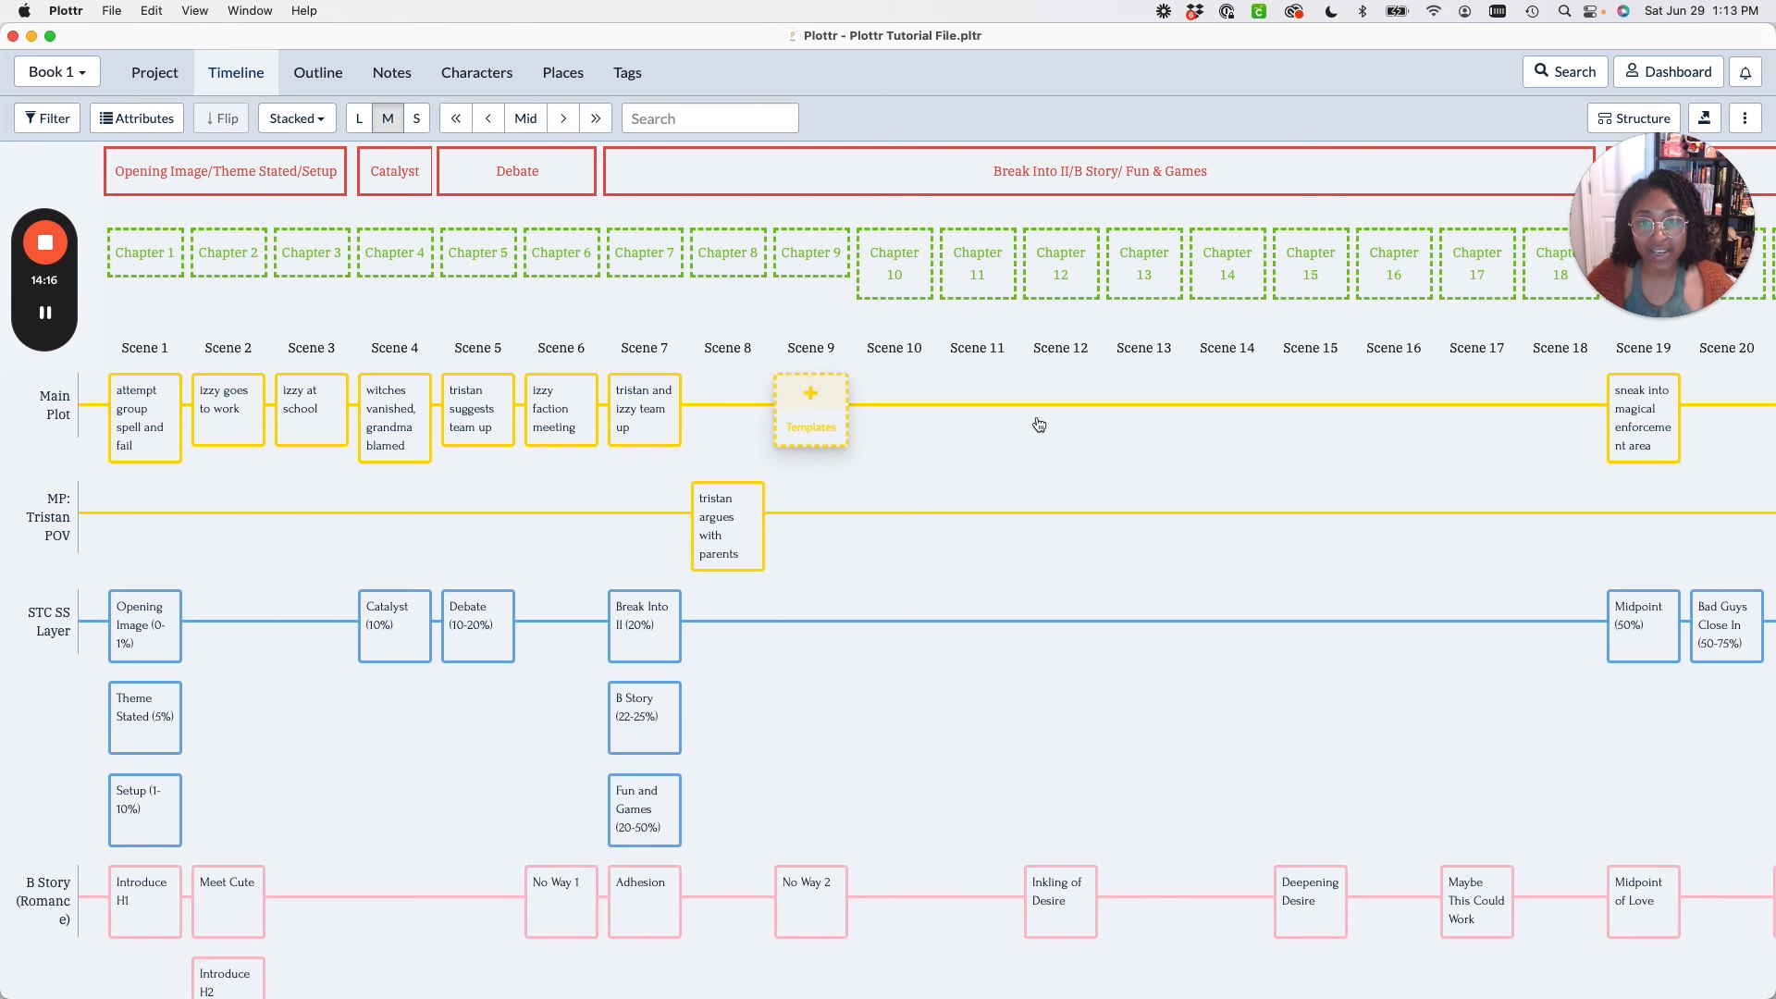
text(iz)
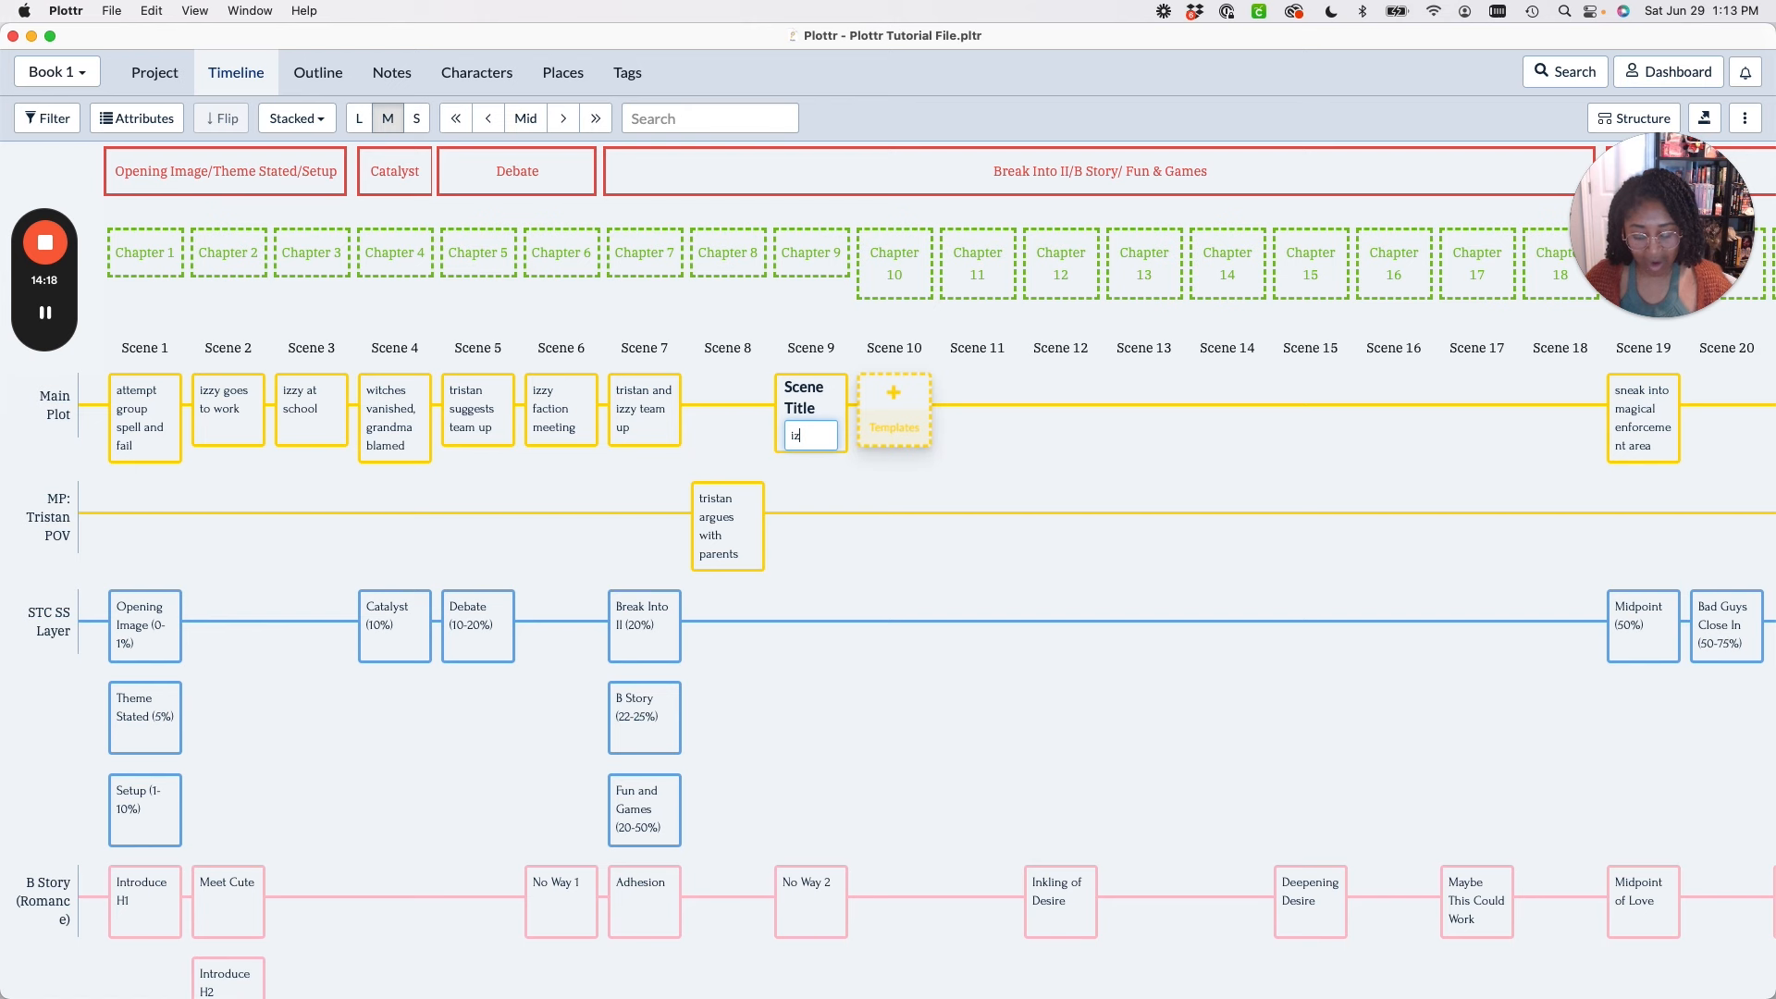
text(zy goes skating)
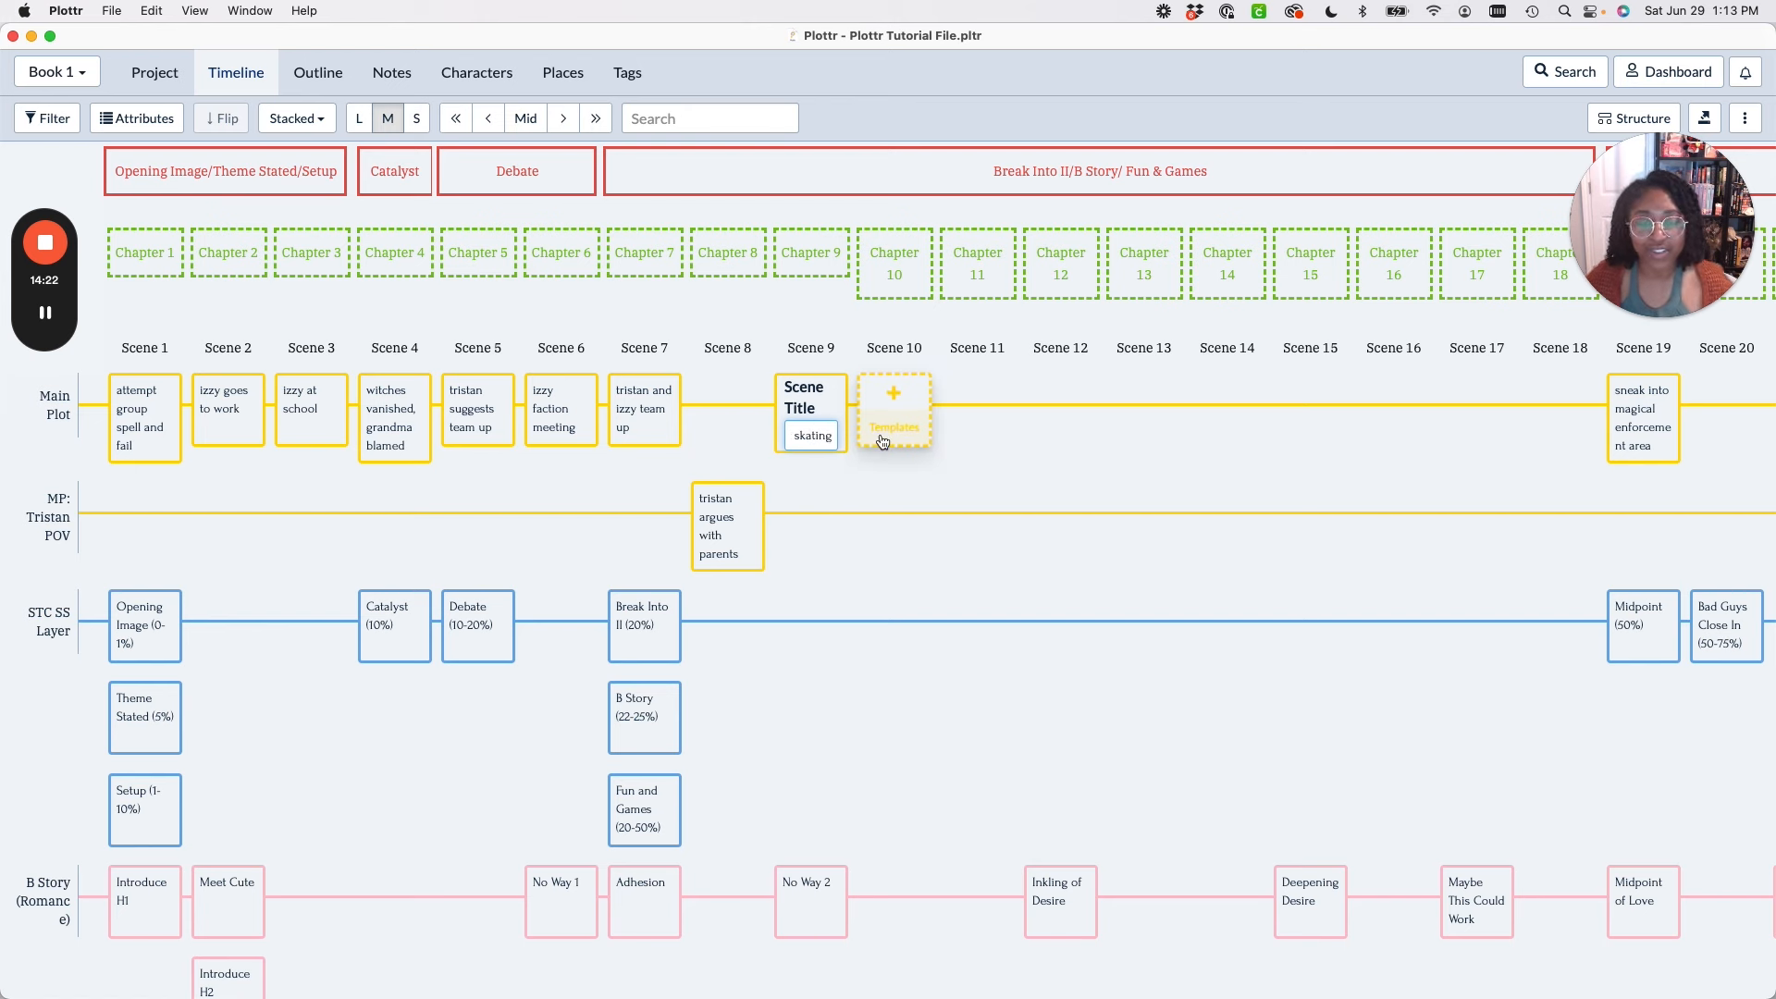
key(Return)
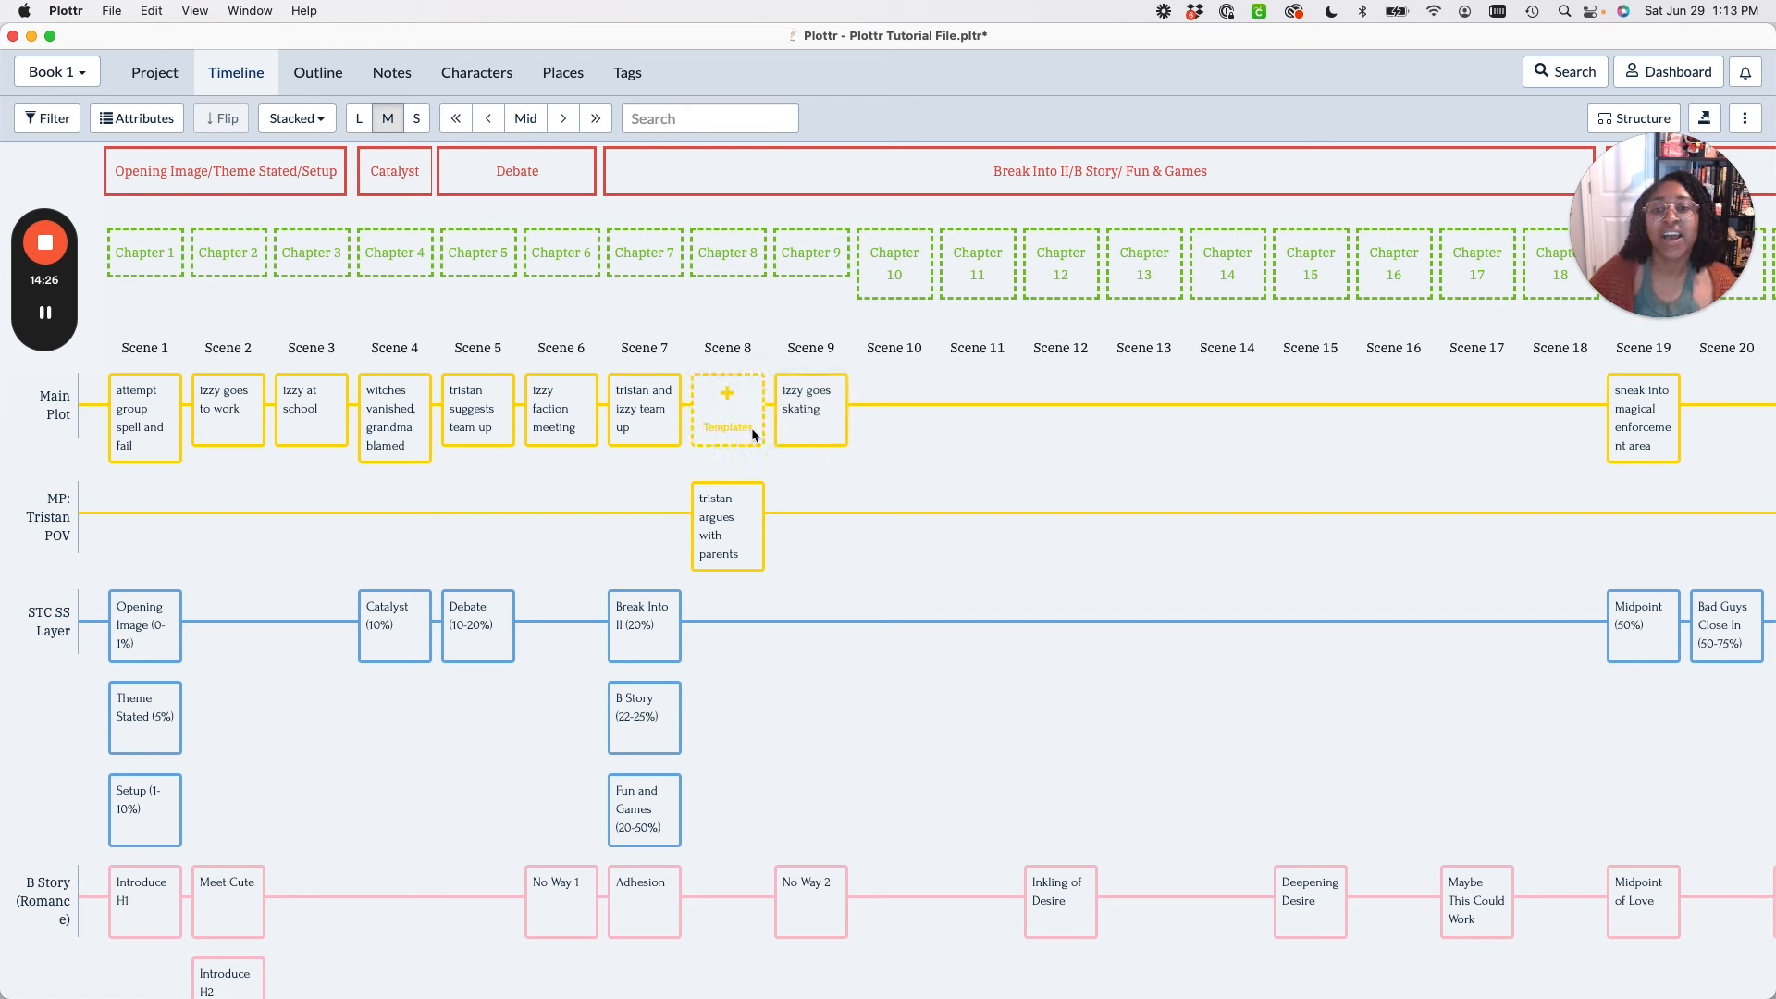
Delete the "izzy goes skating" card from the Main Plot line.
mouse_move(70, 429)
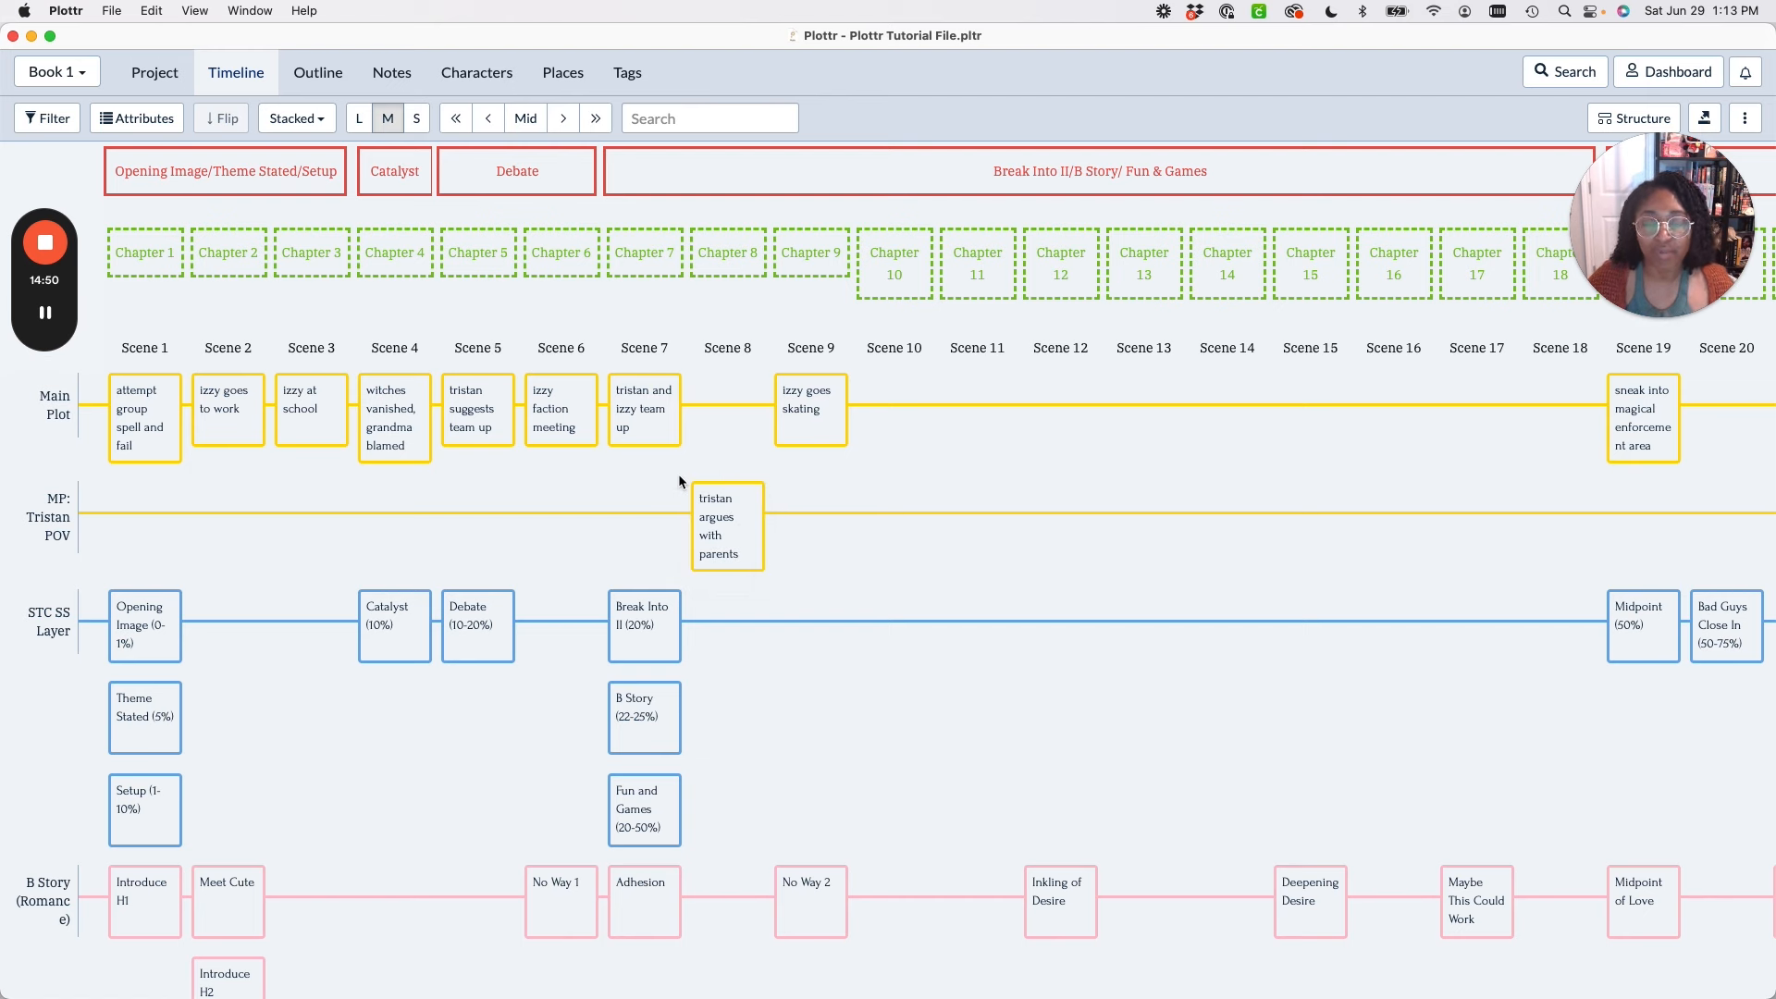
click(839, 419)
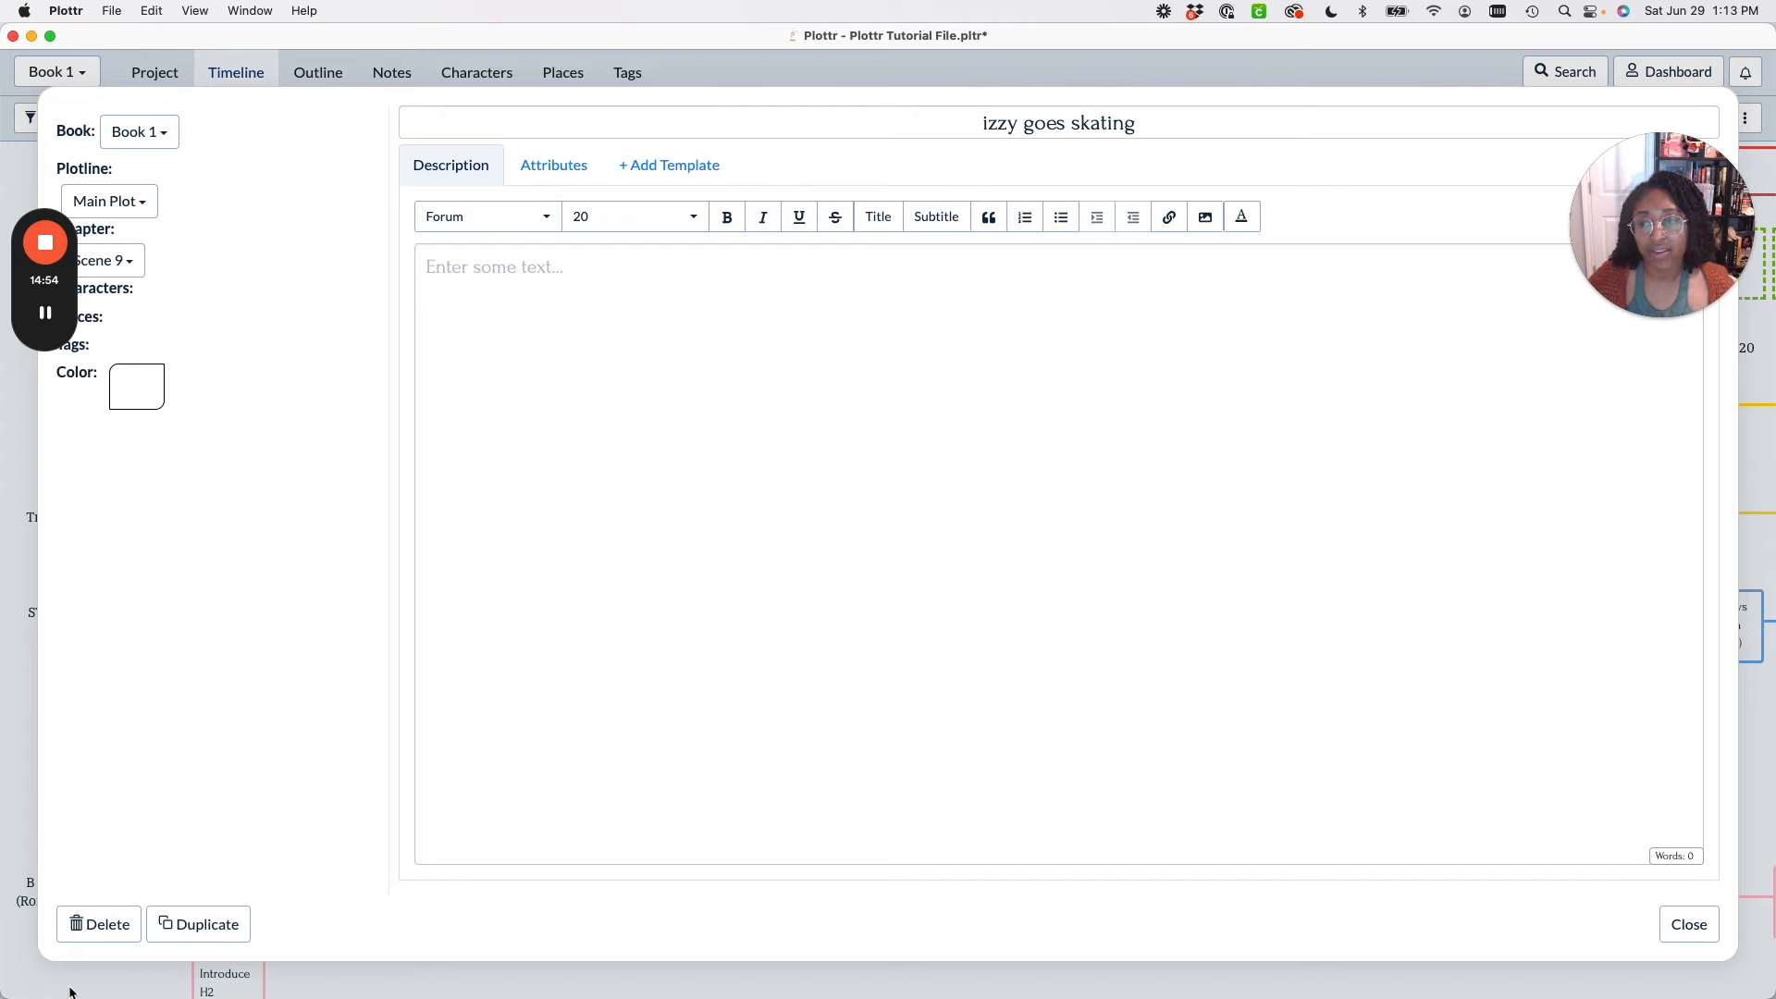
click(111, 925)
click(1053, 453)
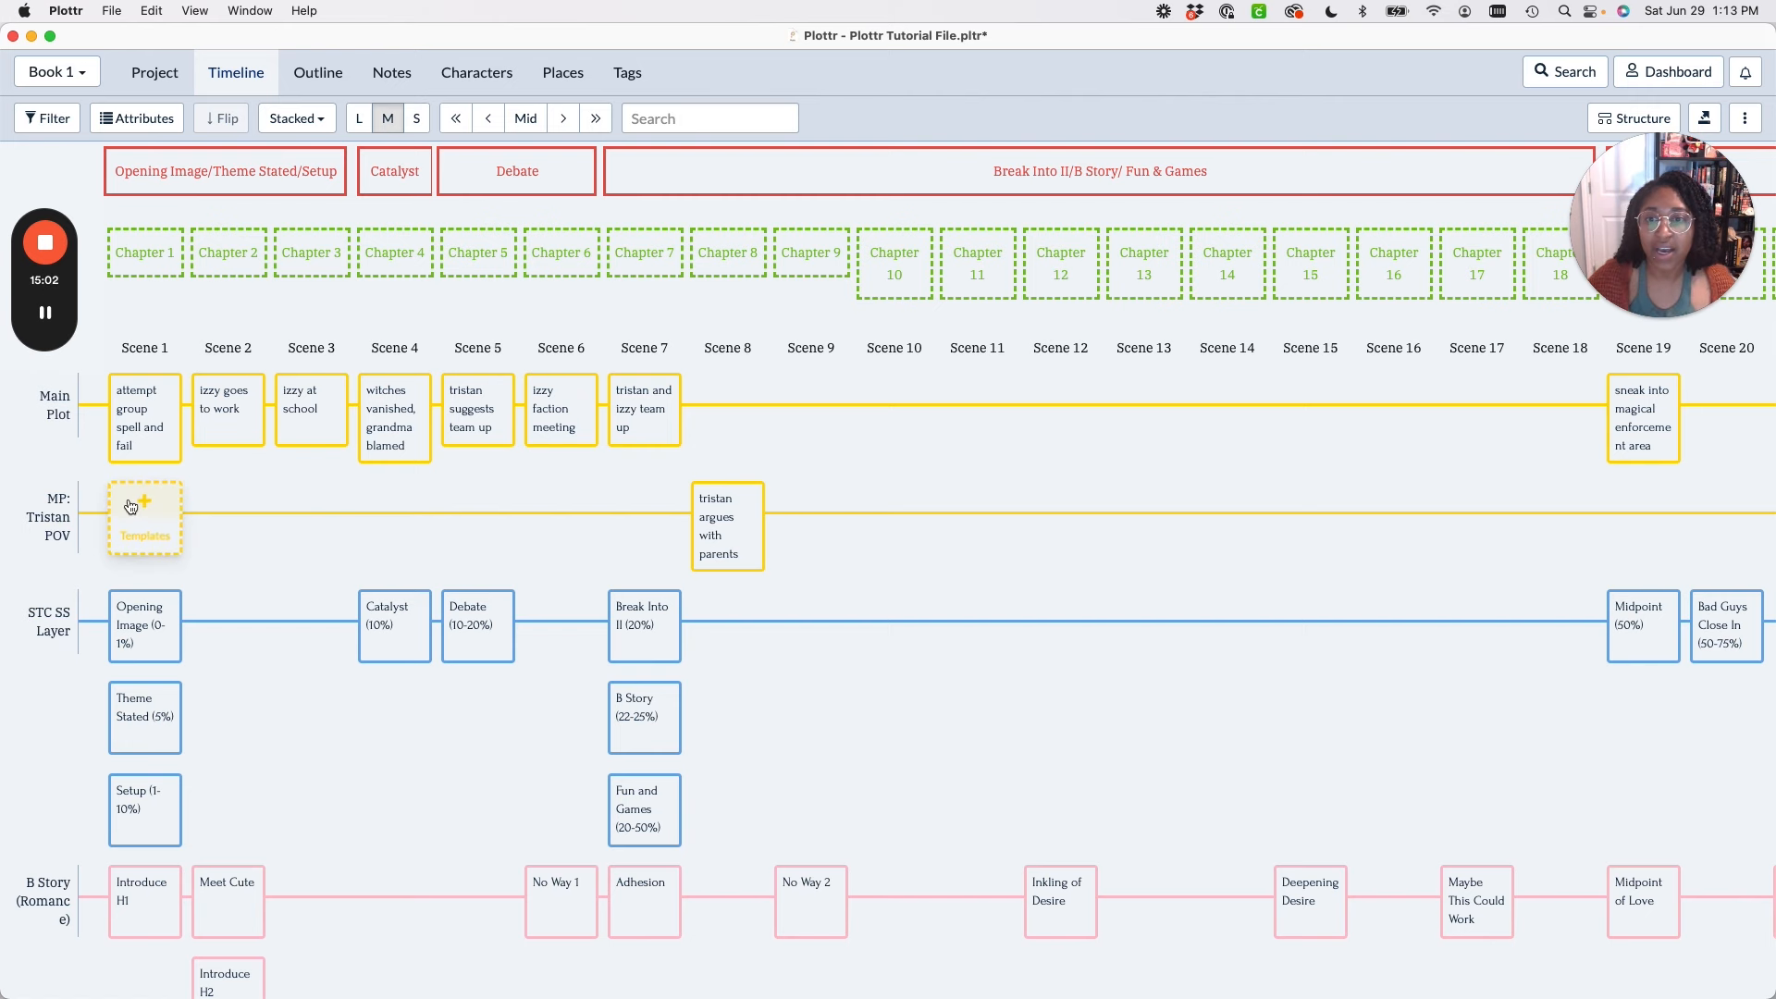
Delete the MP: Tristan POV plotline together with its scene card.
mouse_move(74, 546)
click(146, 568)
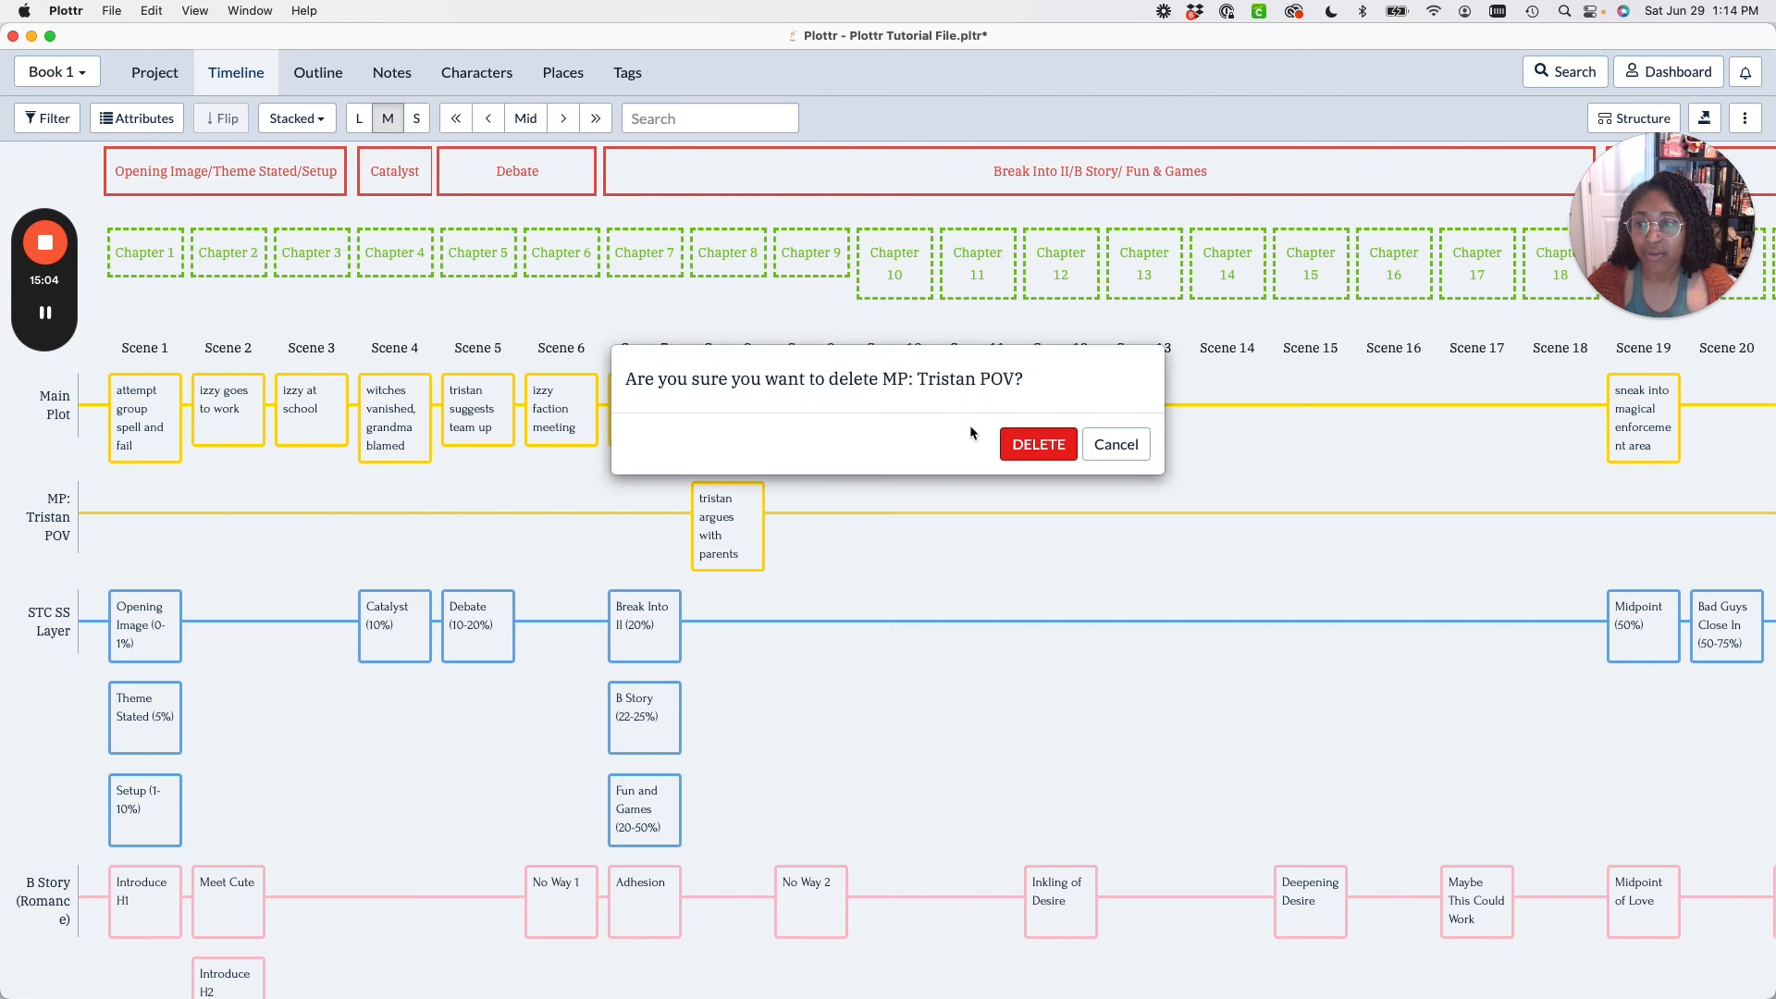
click(1040, 446)
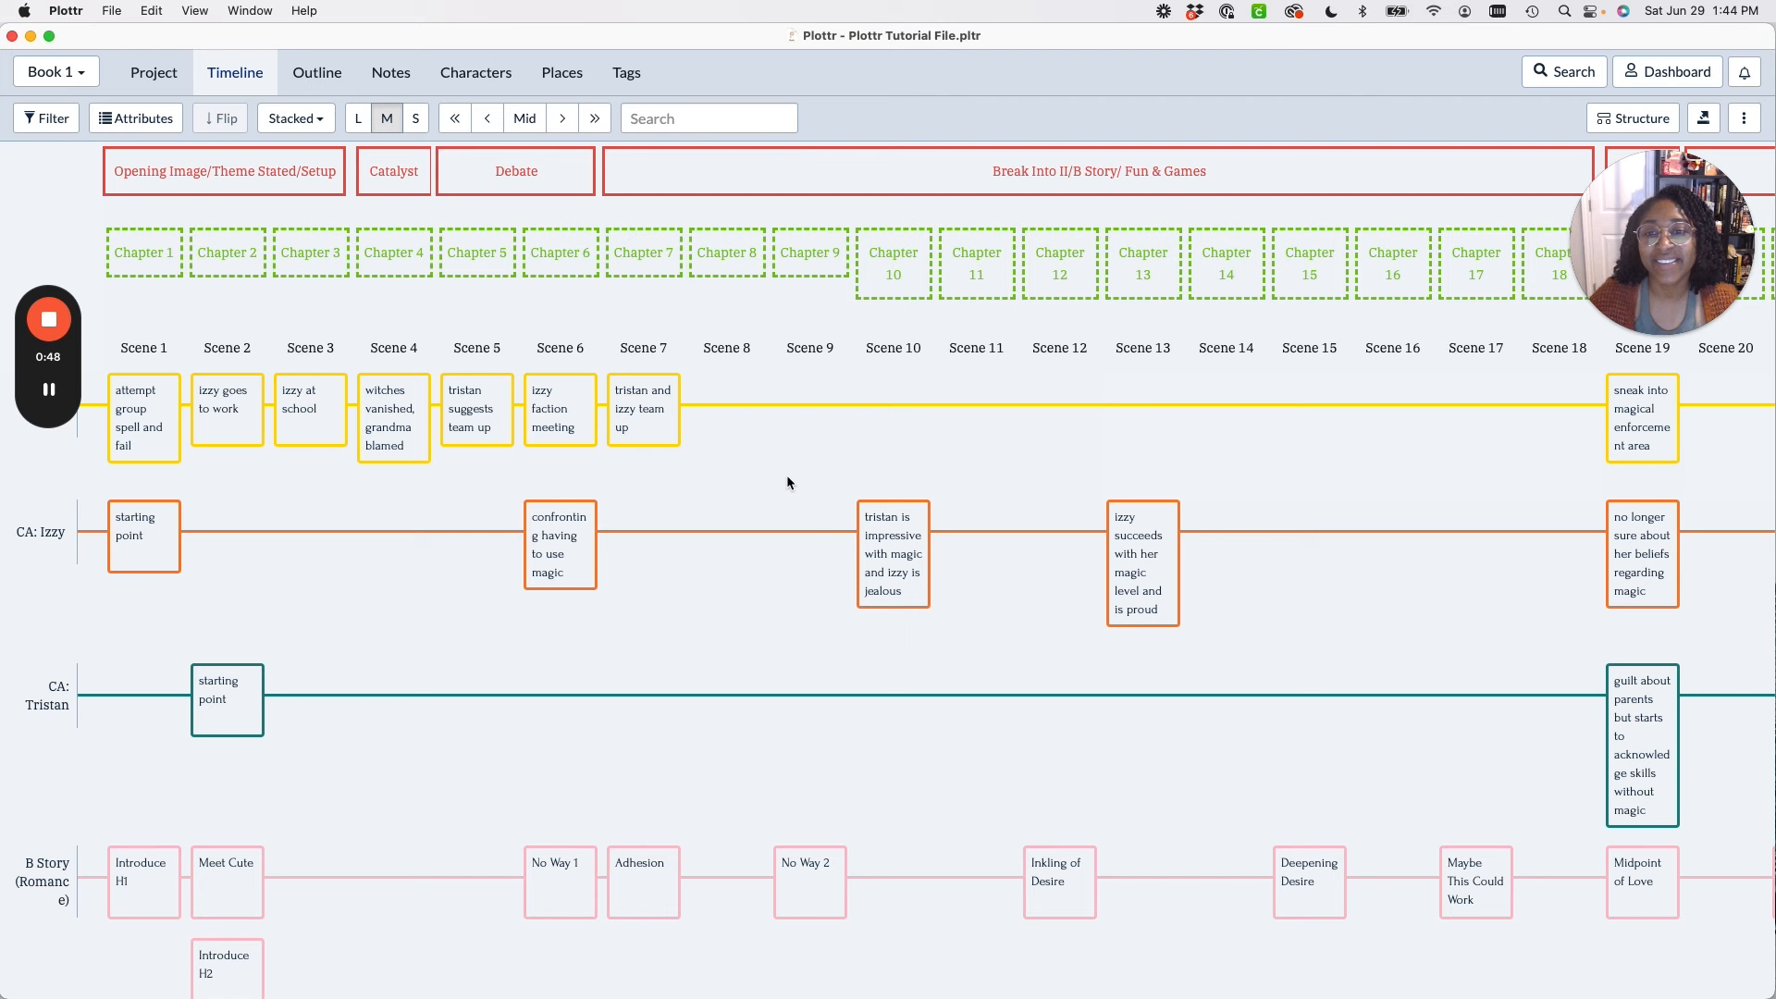
Compare the STC SS Layer beats with the Main Plot cards from Scene 1 through Scene 38.
scroll(64, 740, down, 8)
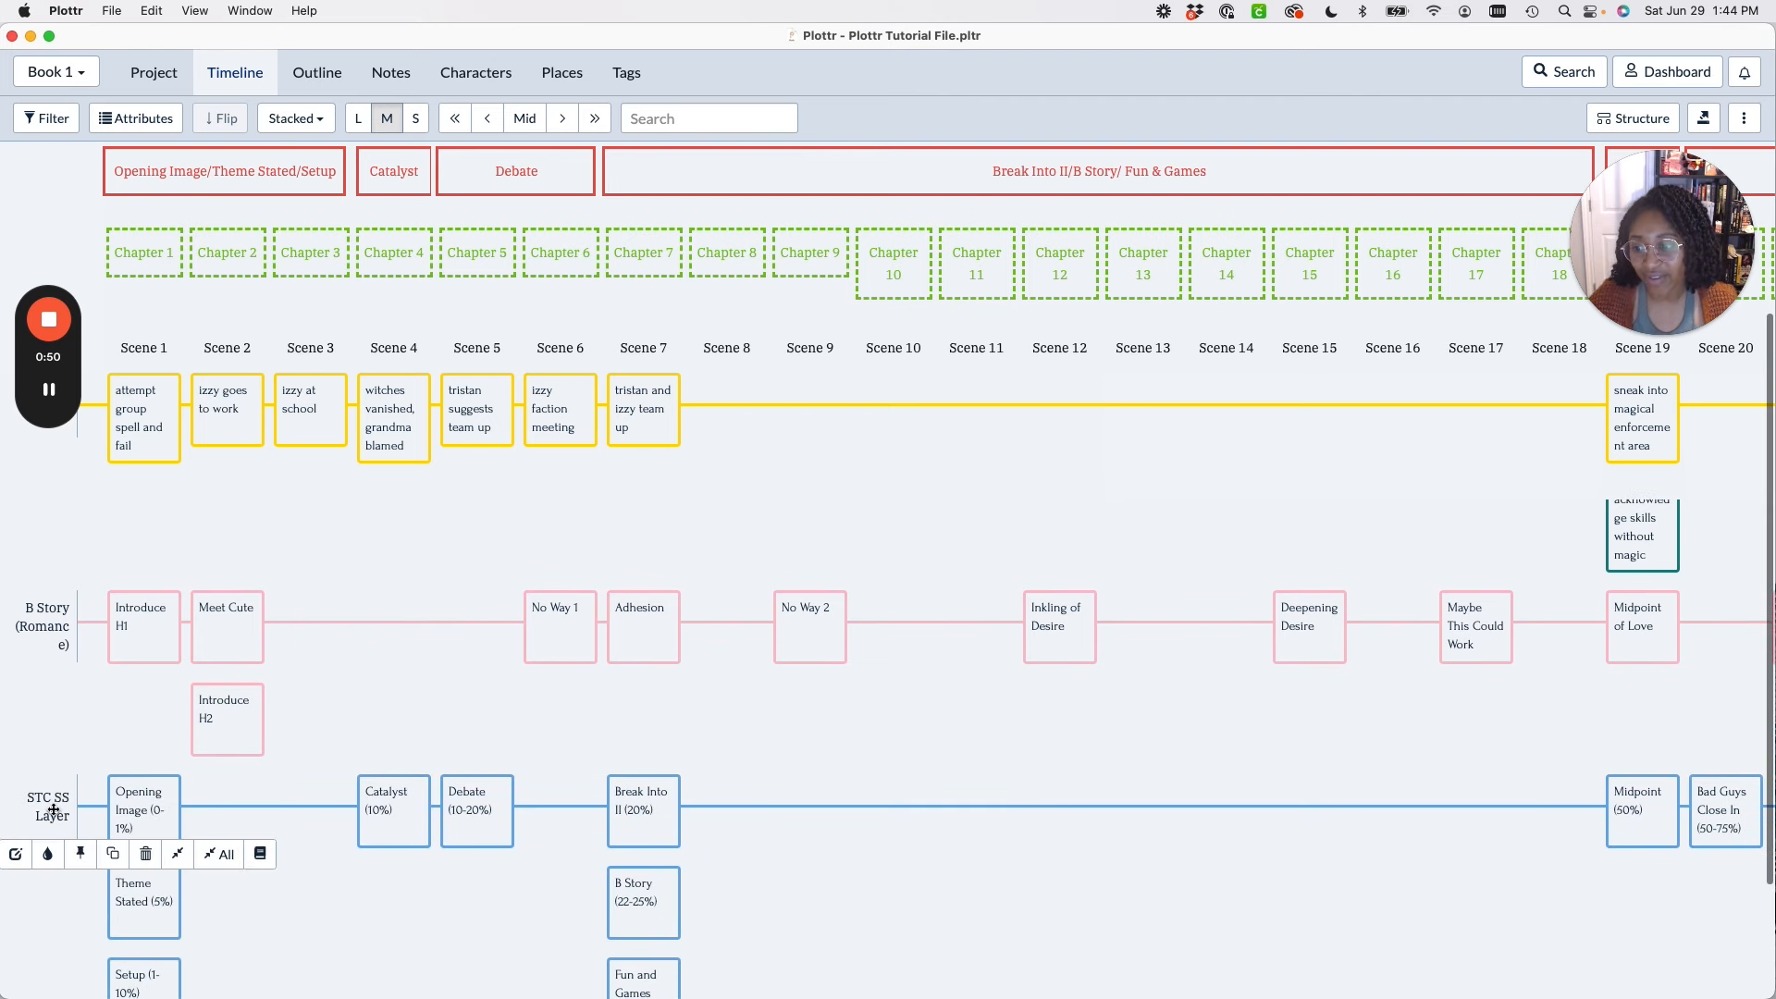
scroll(59, 806, down, 1)
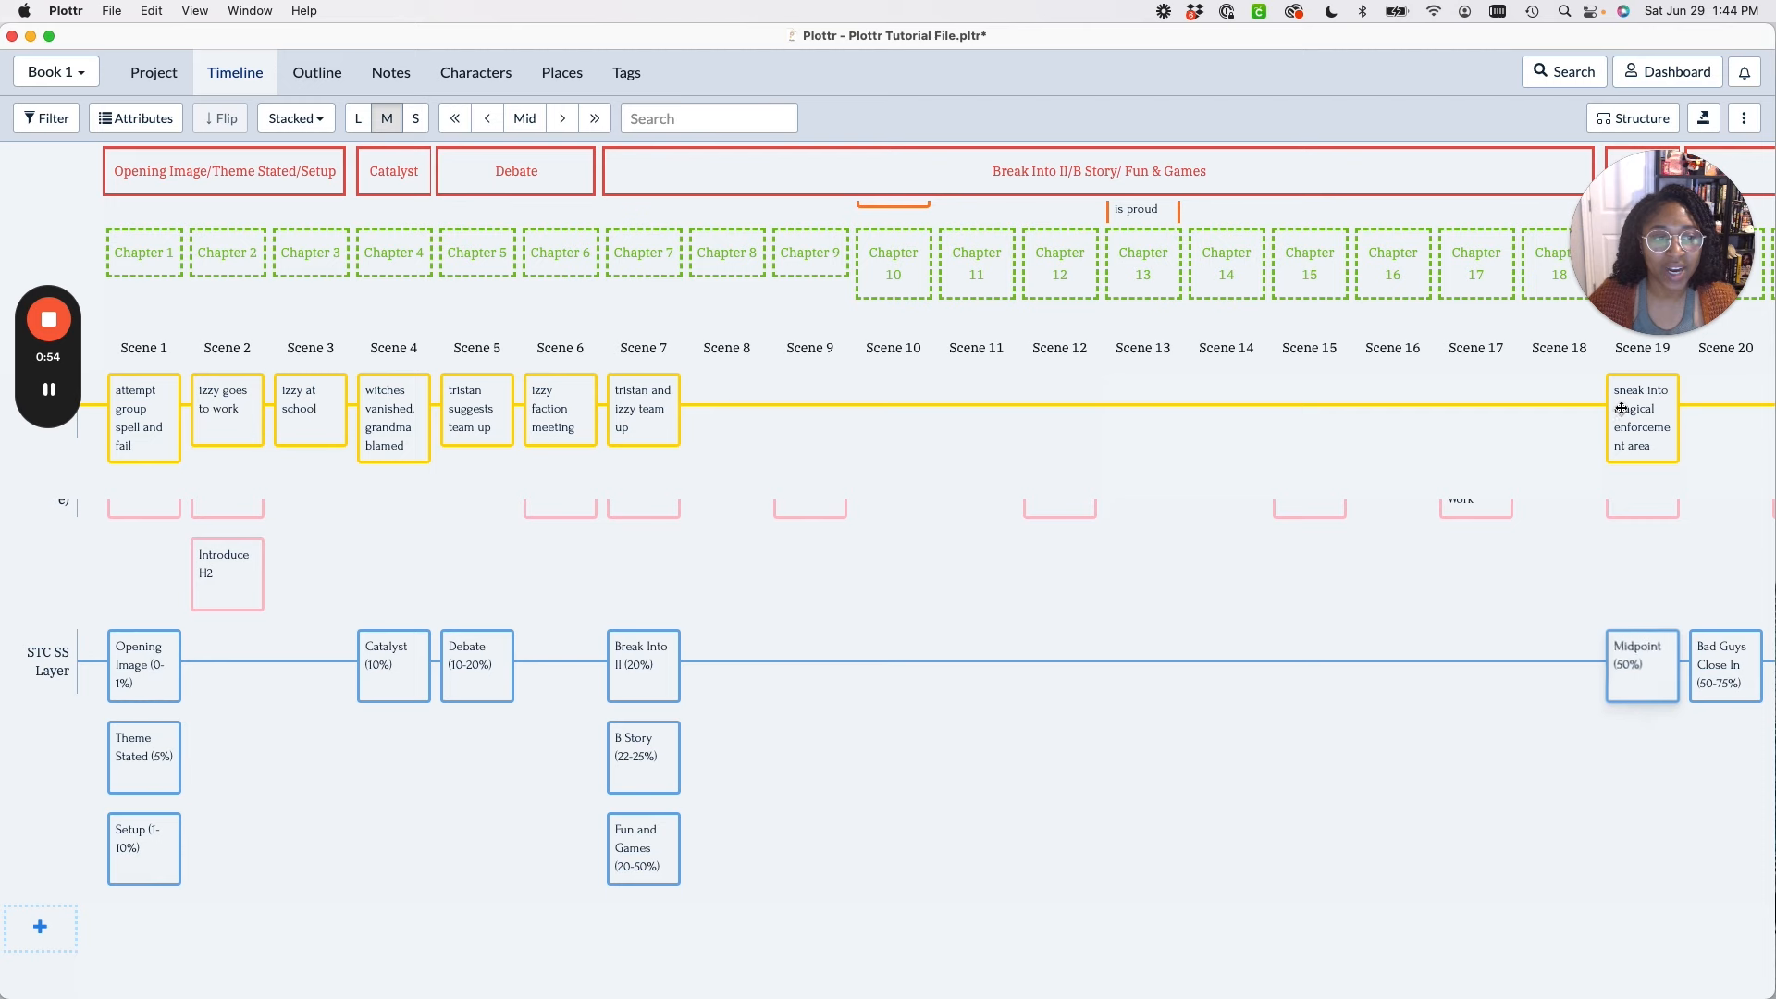
scroll(1607, 670, right, 12)
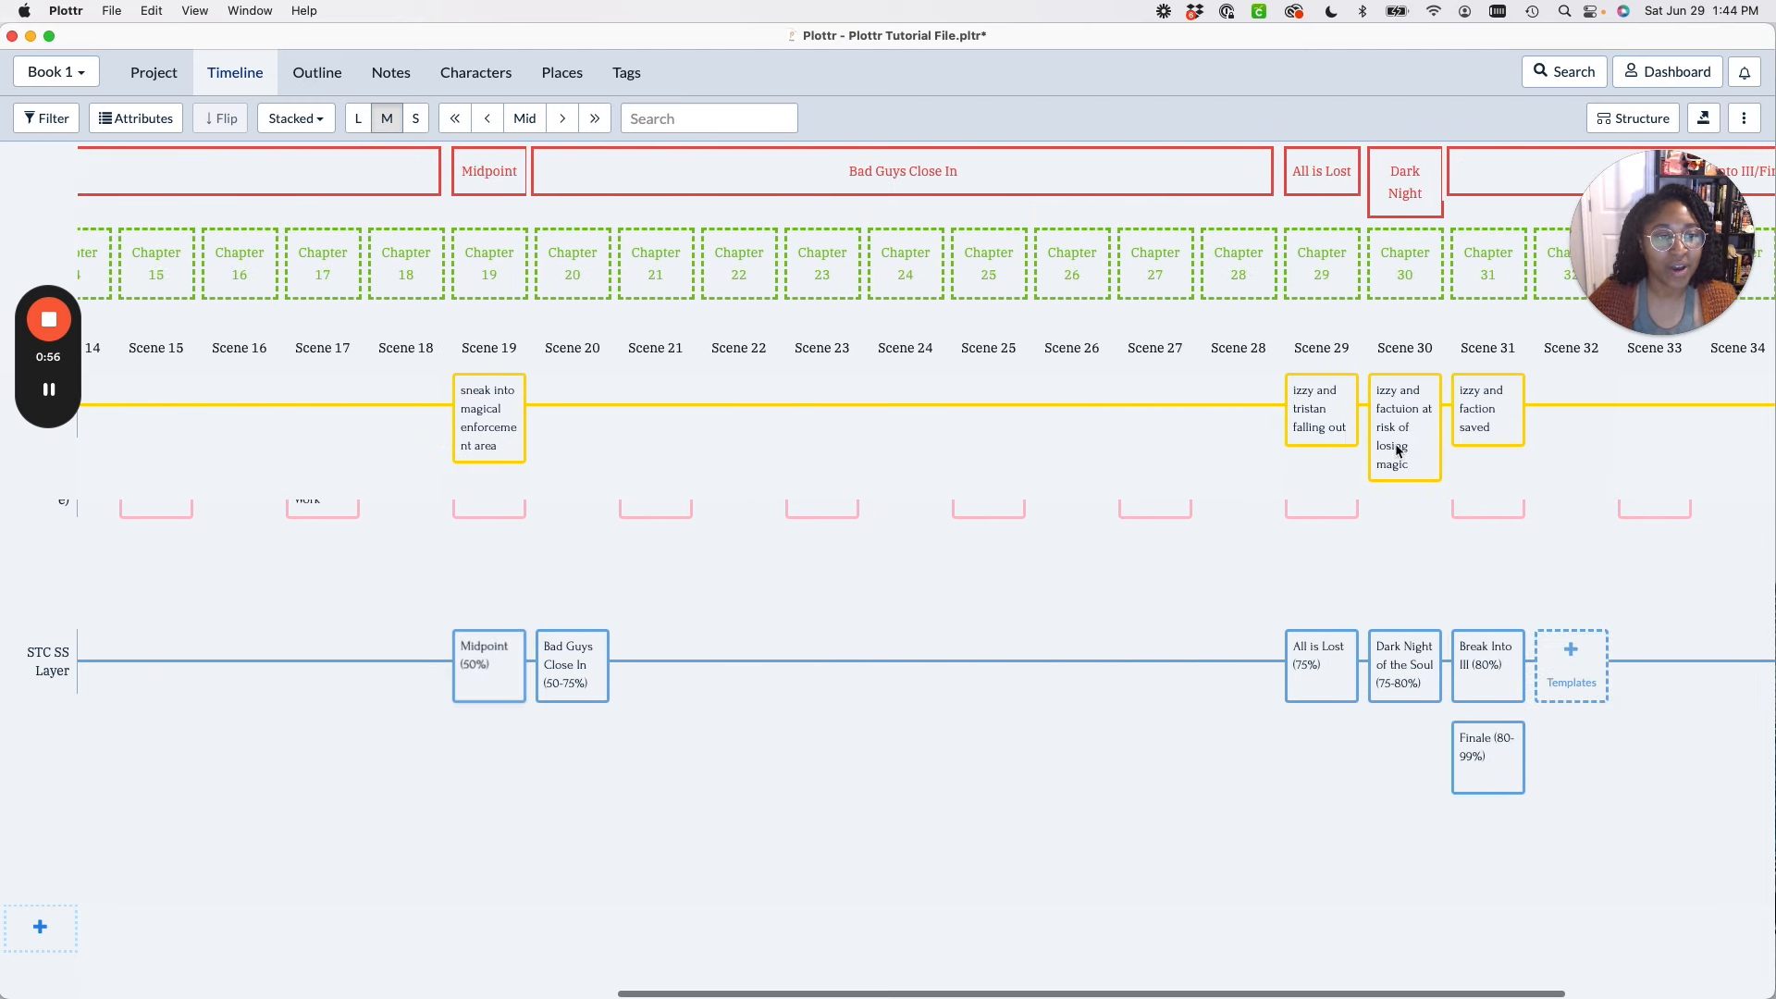
scroll(941, 712, right, 4)
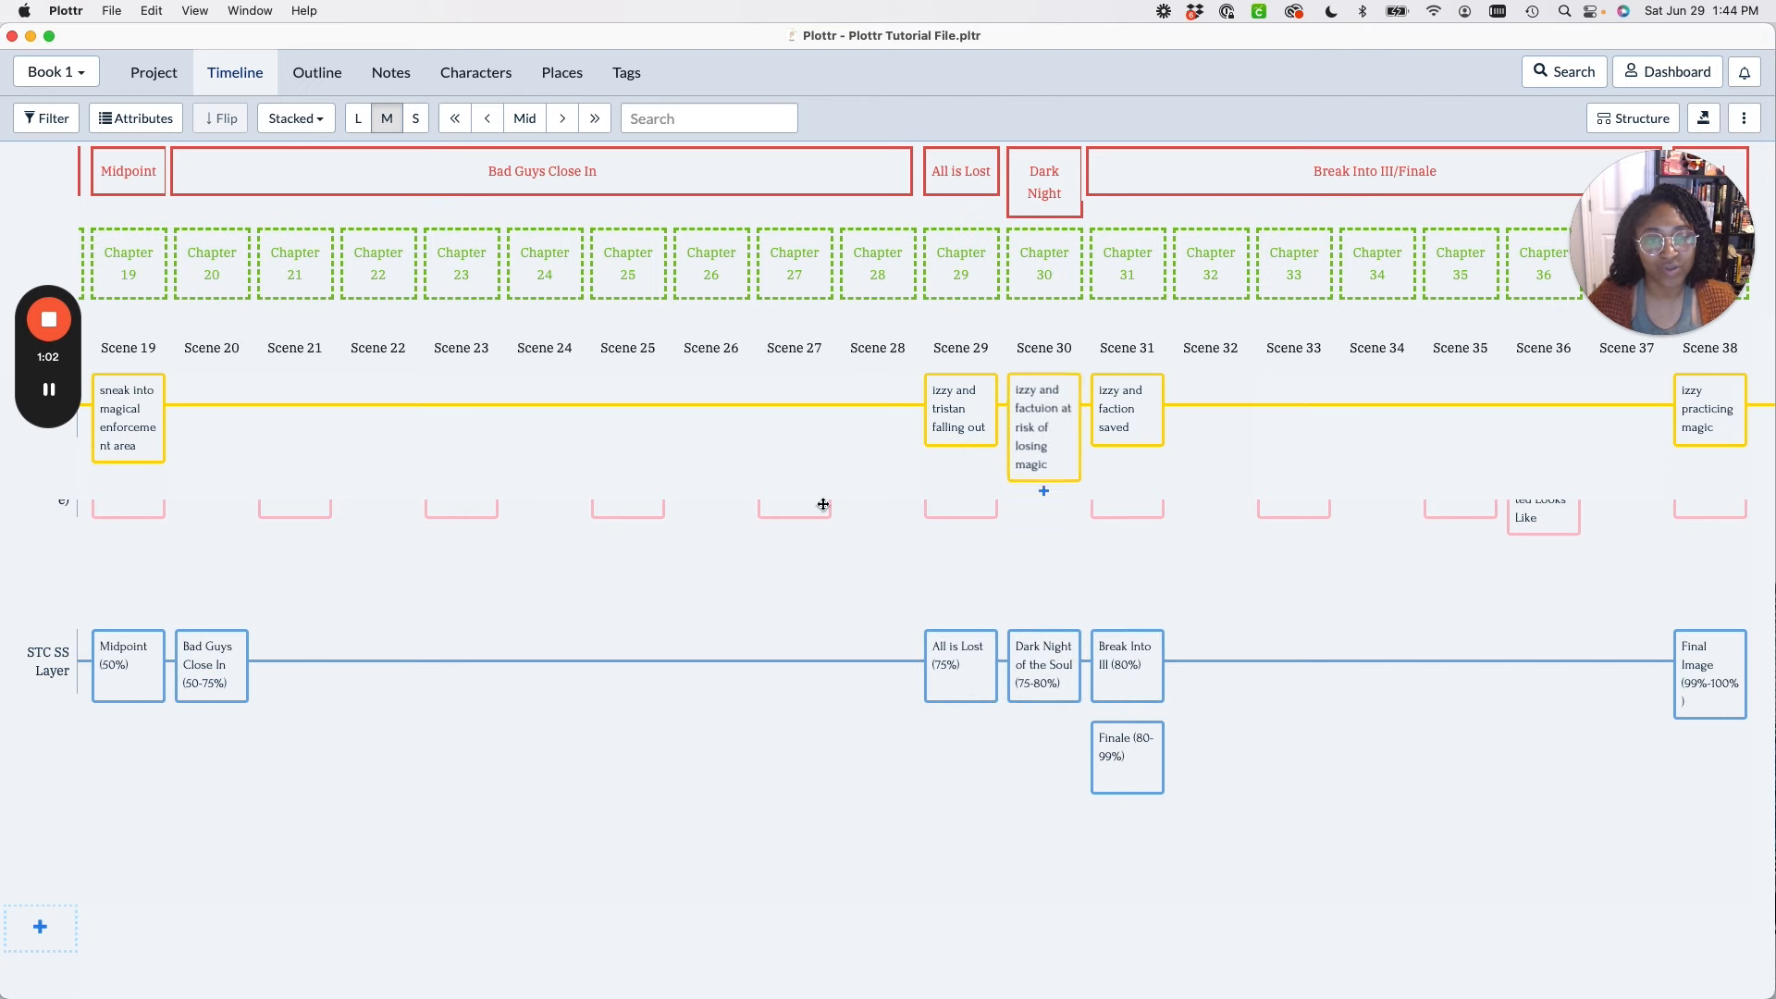
scroll(640, 583, left, 15)
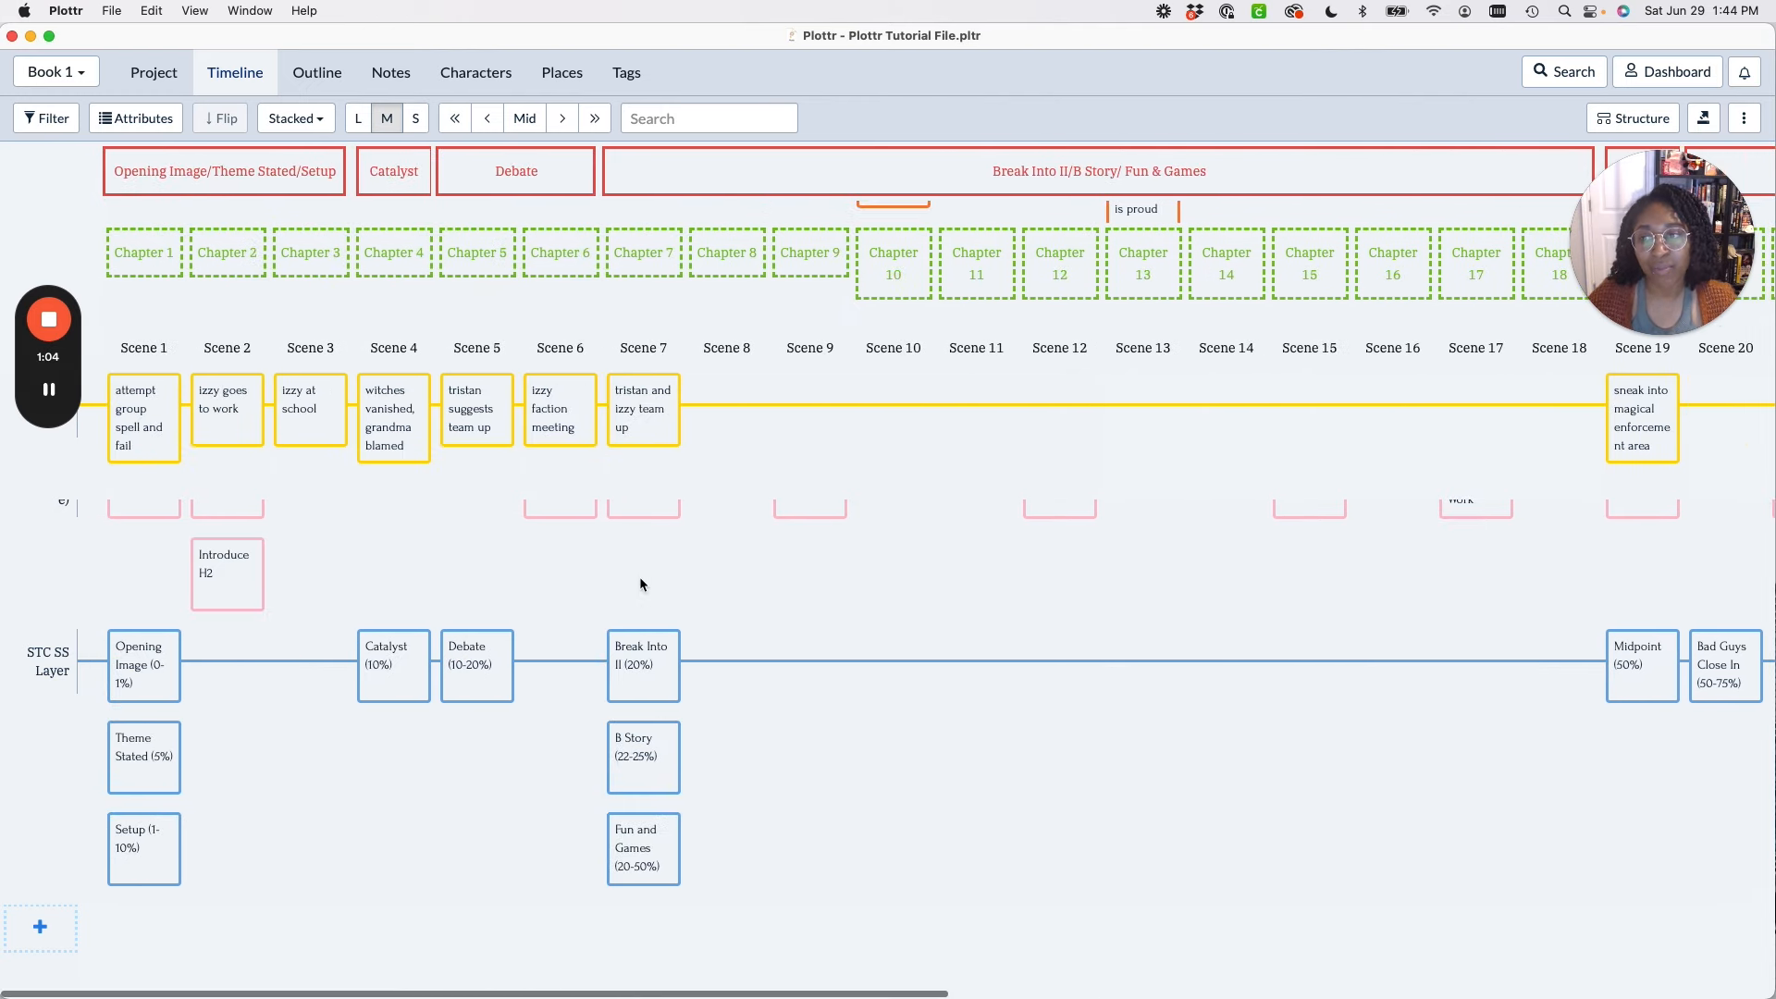
Bring up the Main Plot line's options and look at its pin setting.
scroll(640, 575, up, 1)
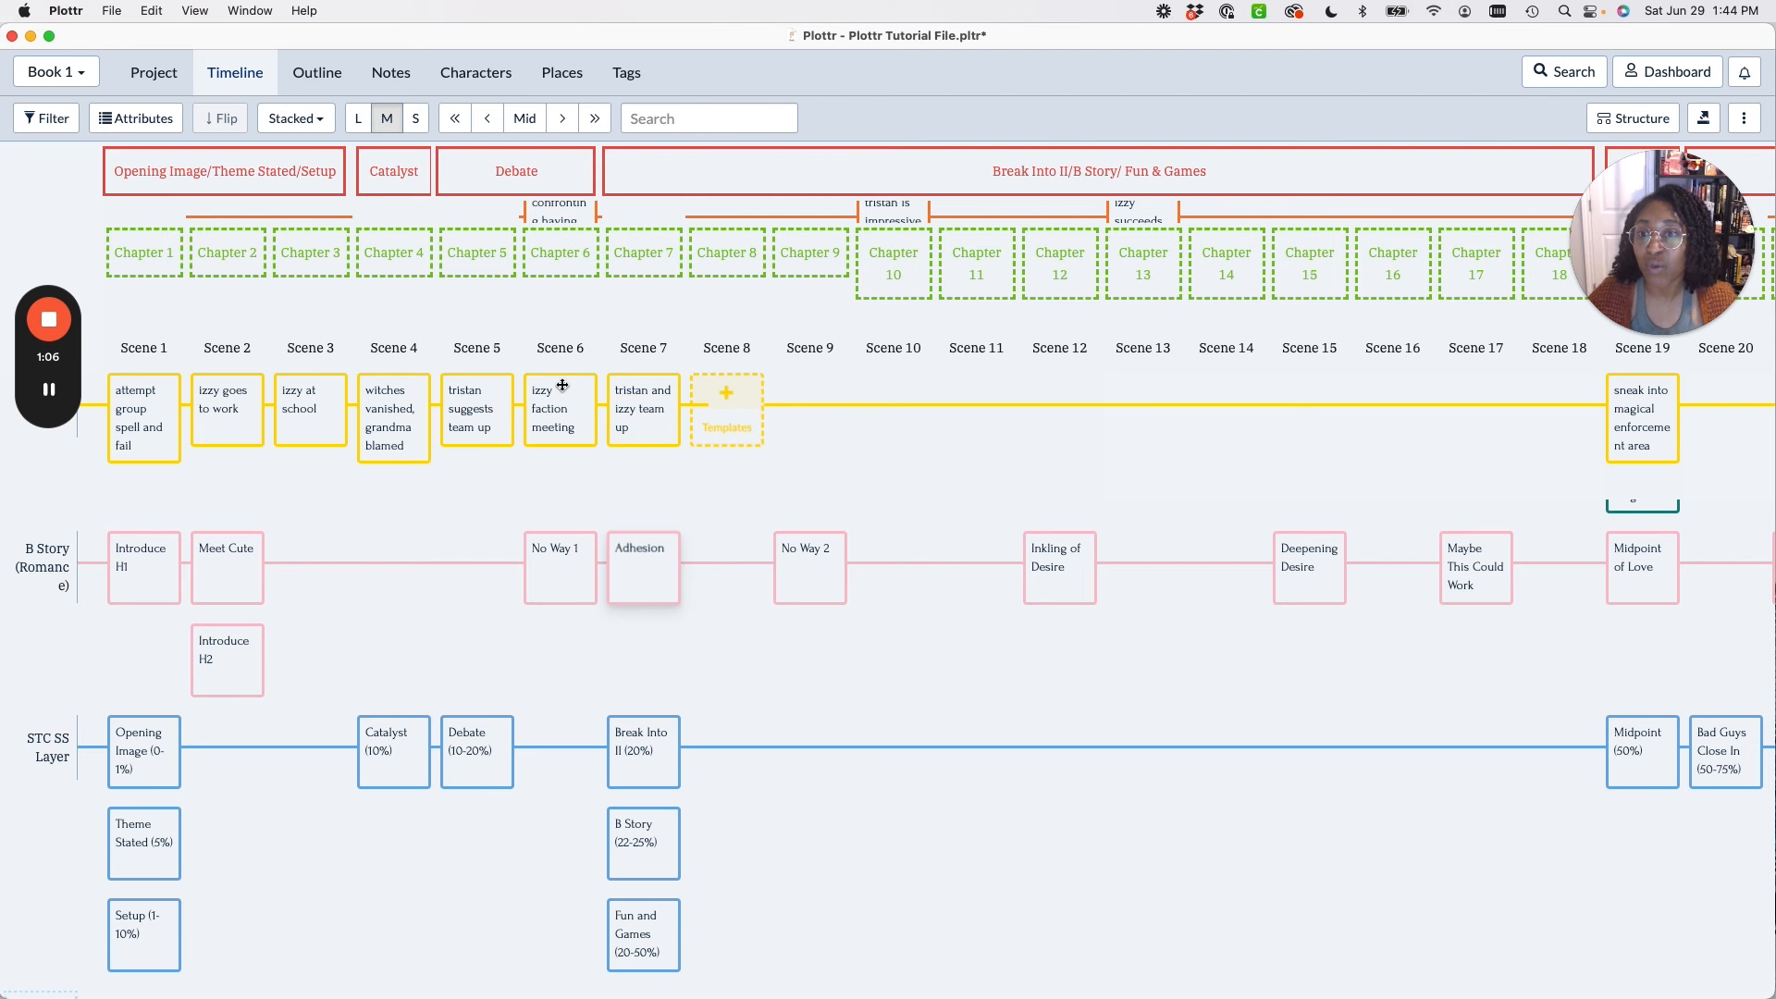
mouse_move(46, 440)
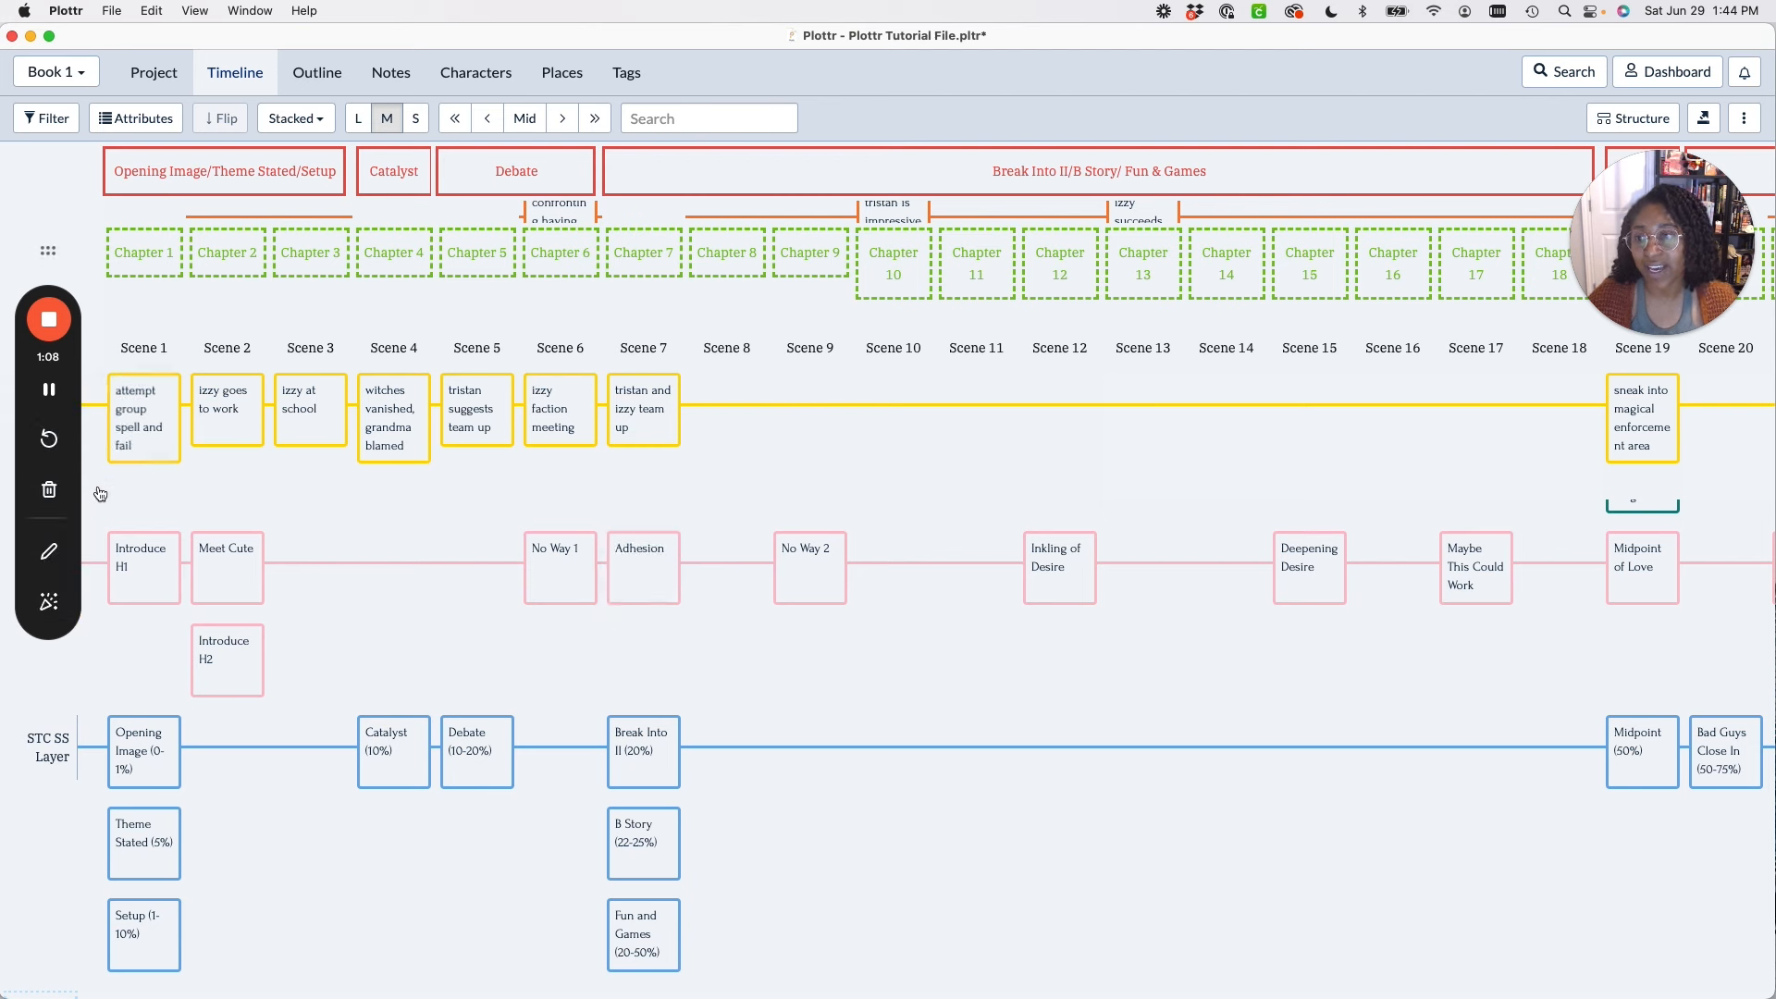
drag(48, 251, 56, 184)
click(59, 403)
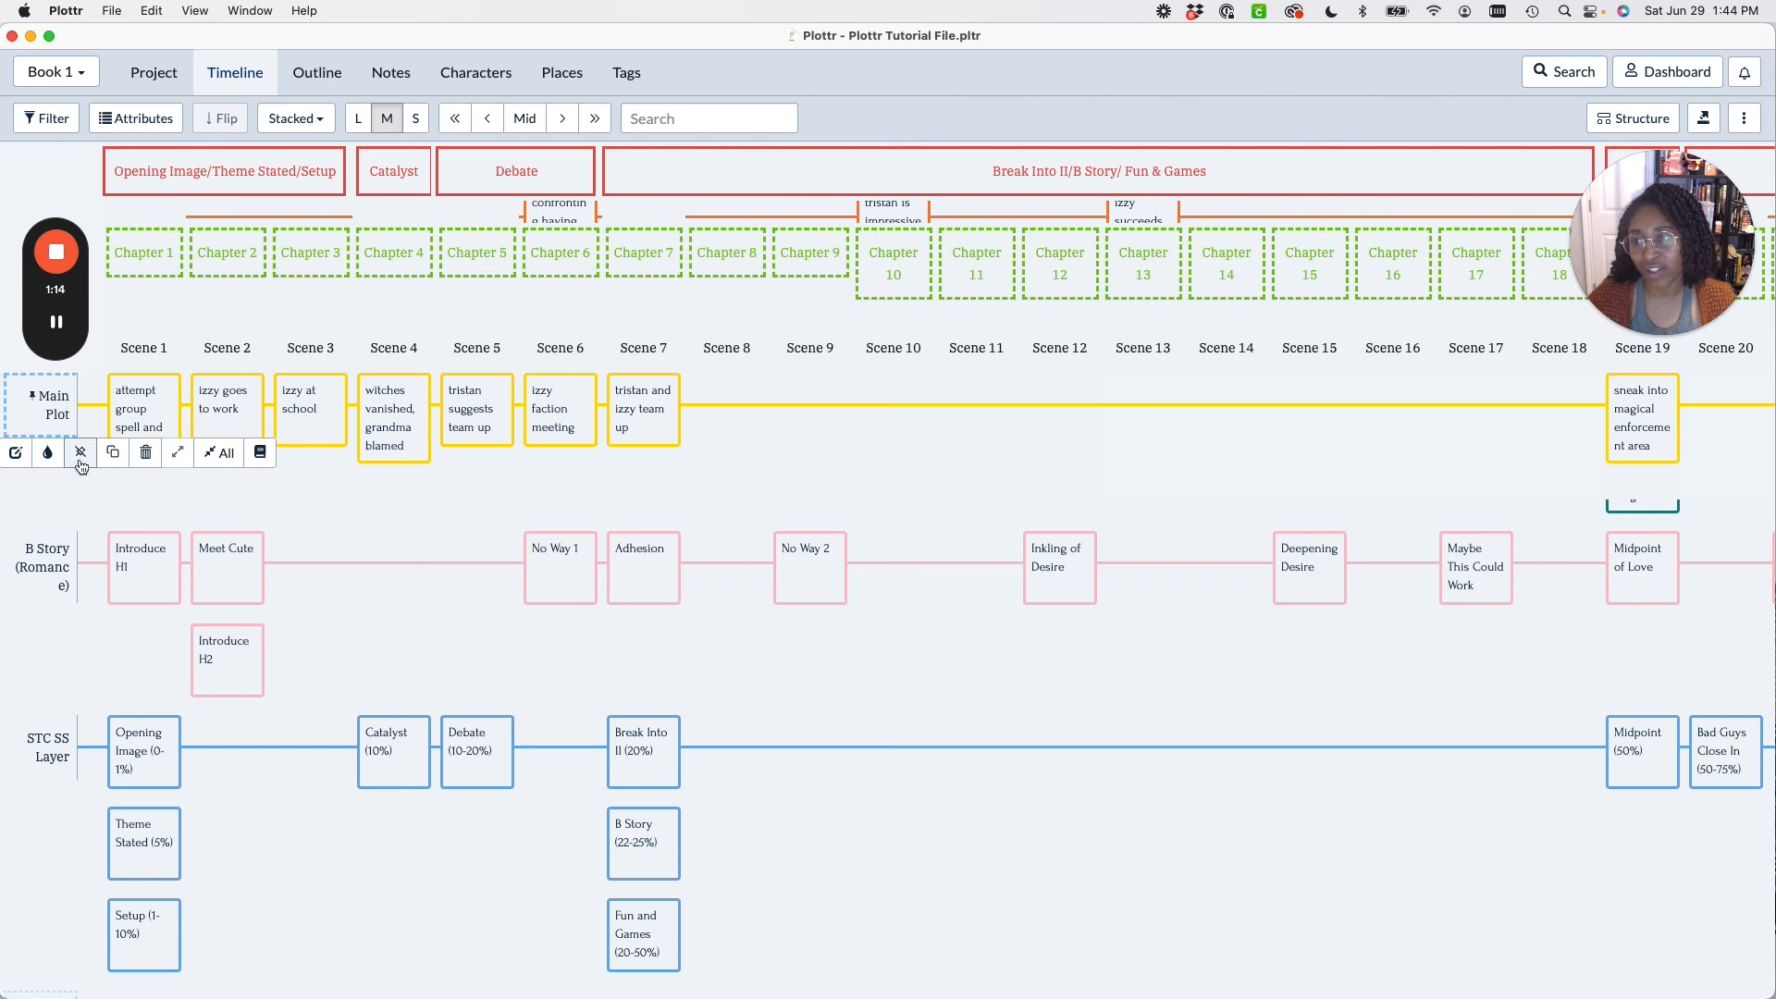
click(907, 486)
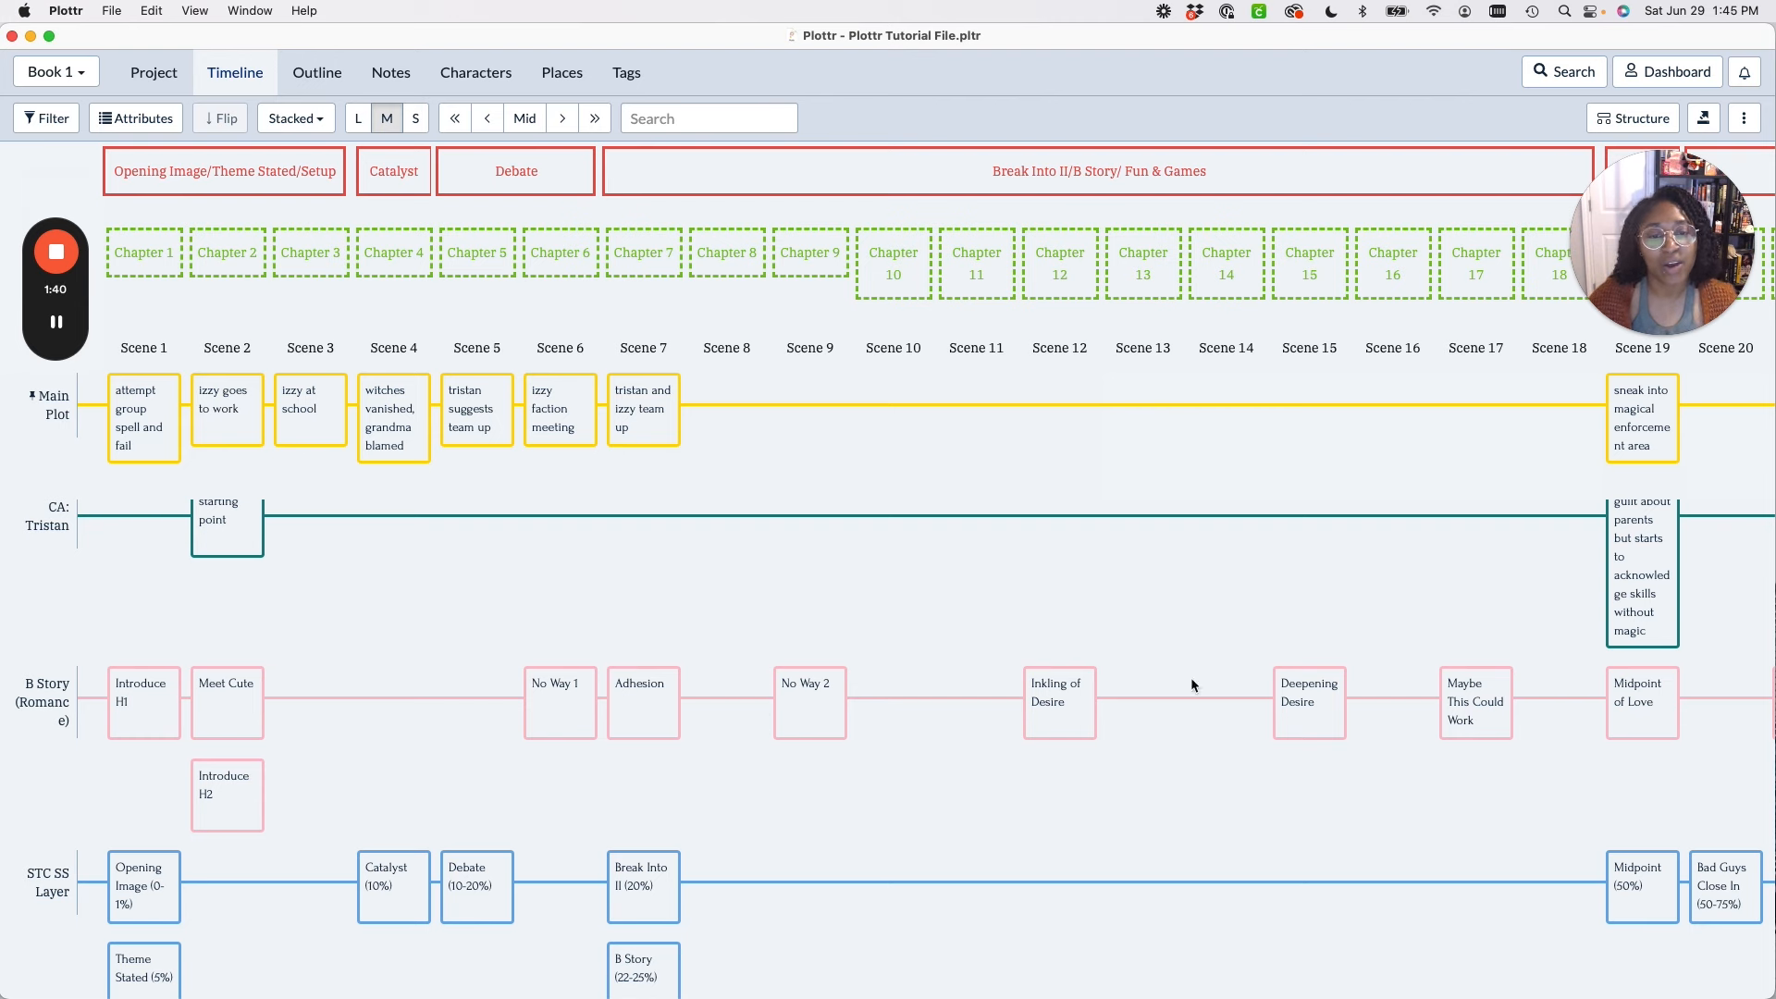
Examine the CA: Izzy and CA: Tristan arc cards from their starting points through Scene 38, including Izzy's starting point details.
scroll(812, 613, up, 2)
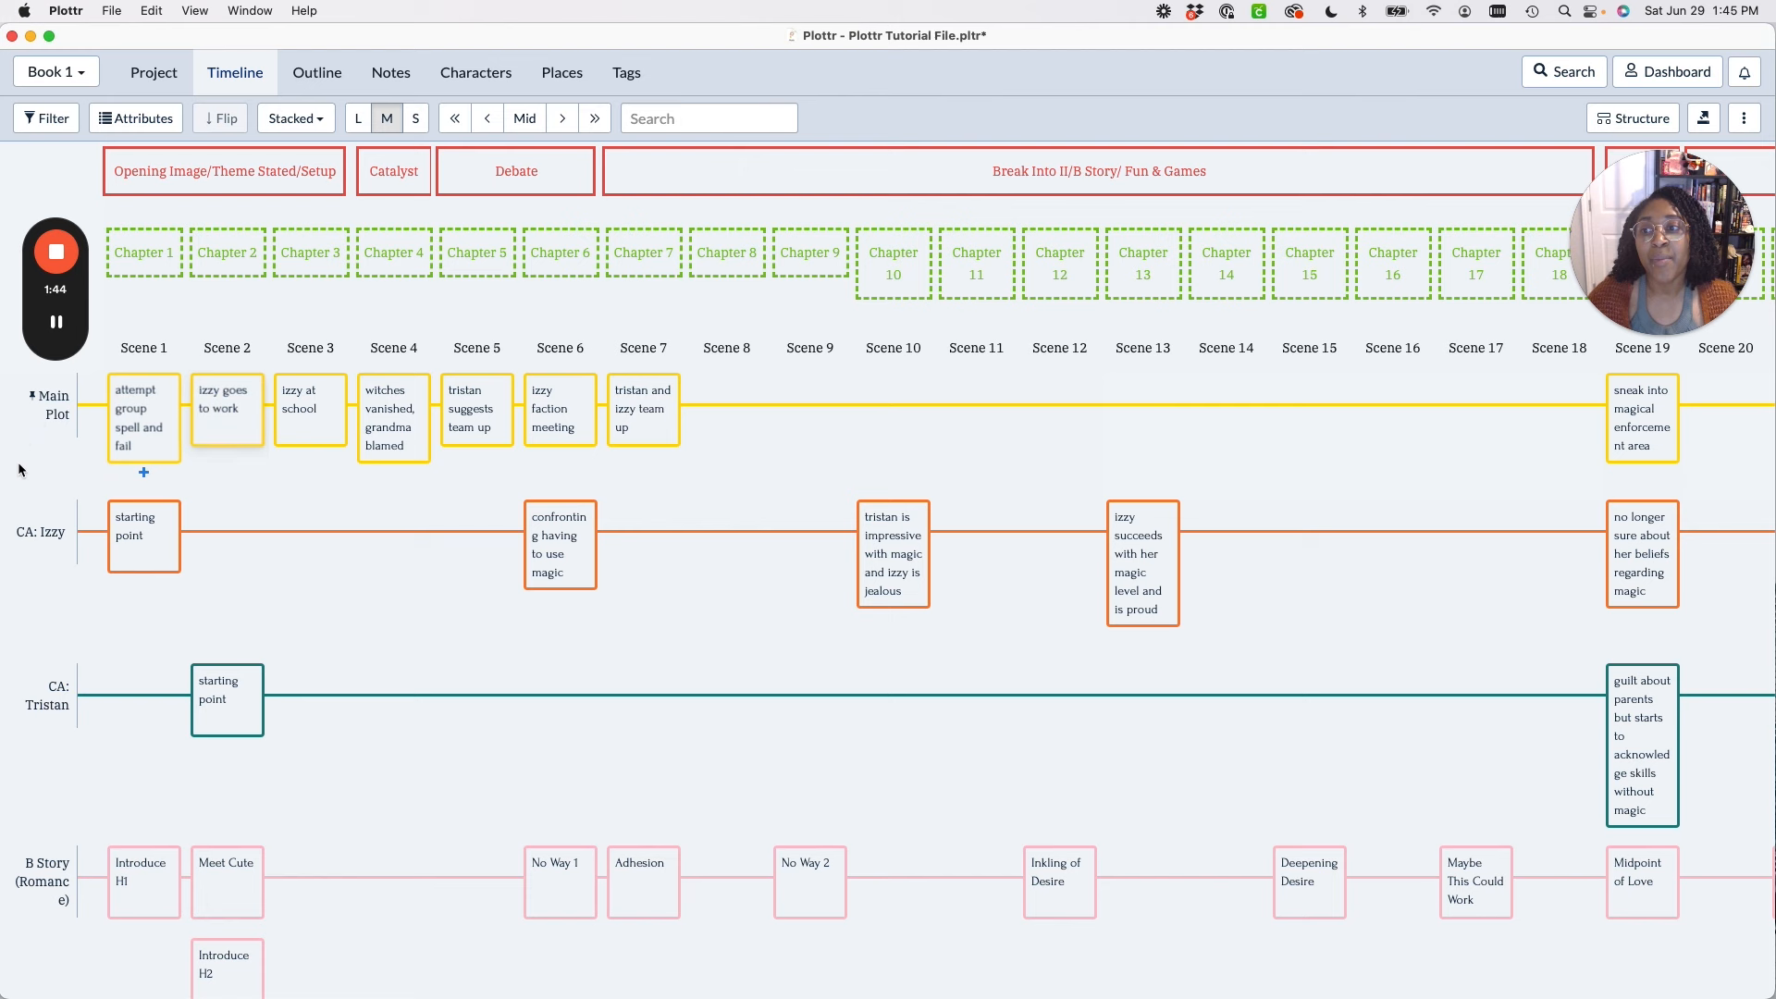
mouse_move(34, 555)
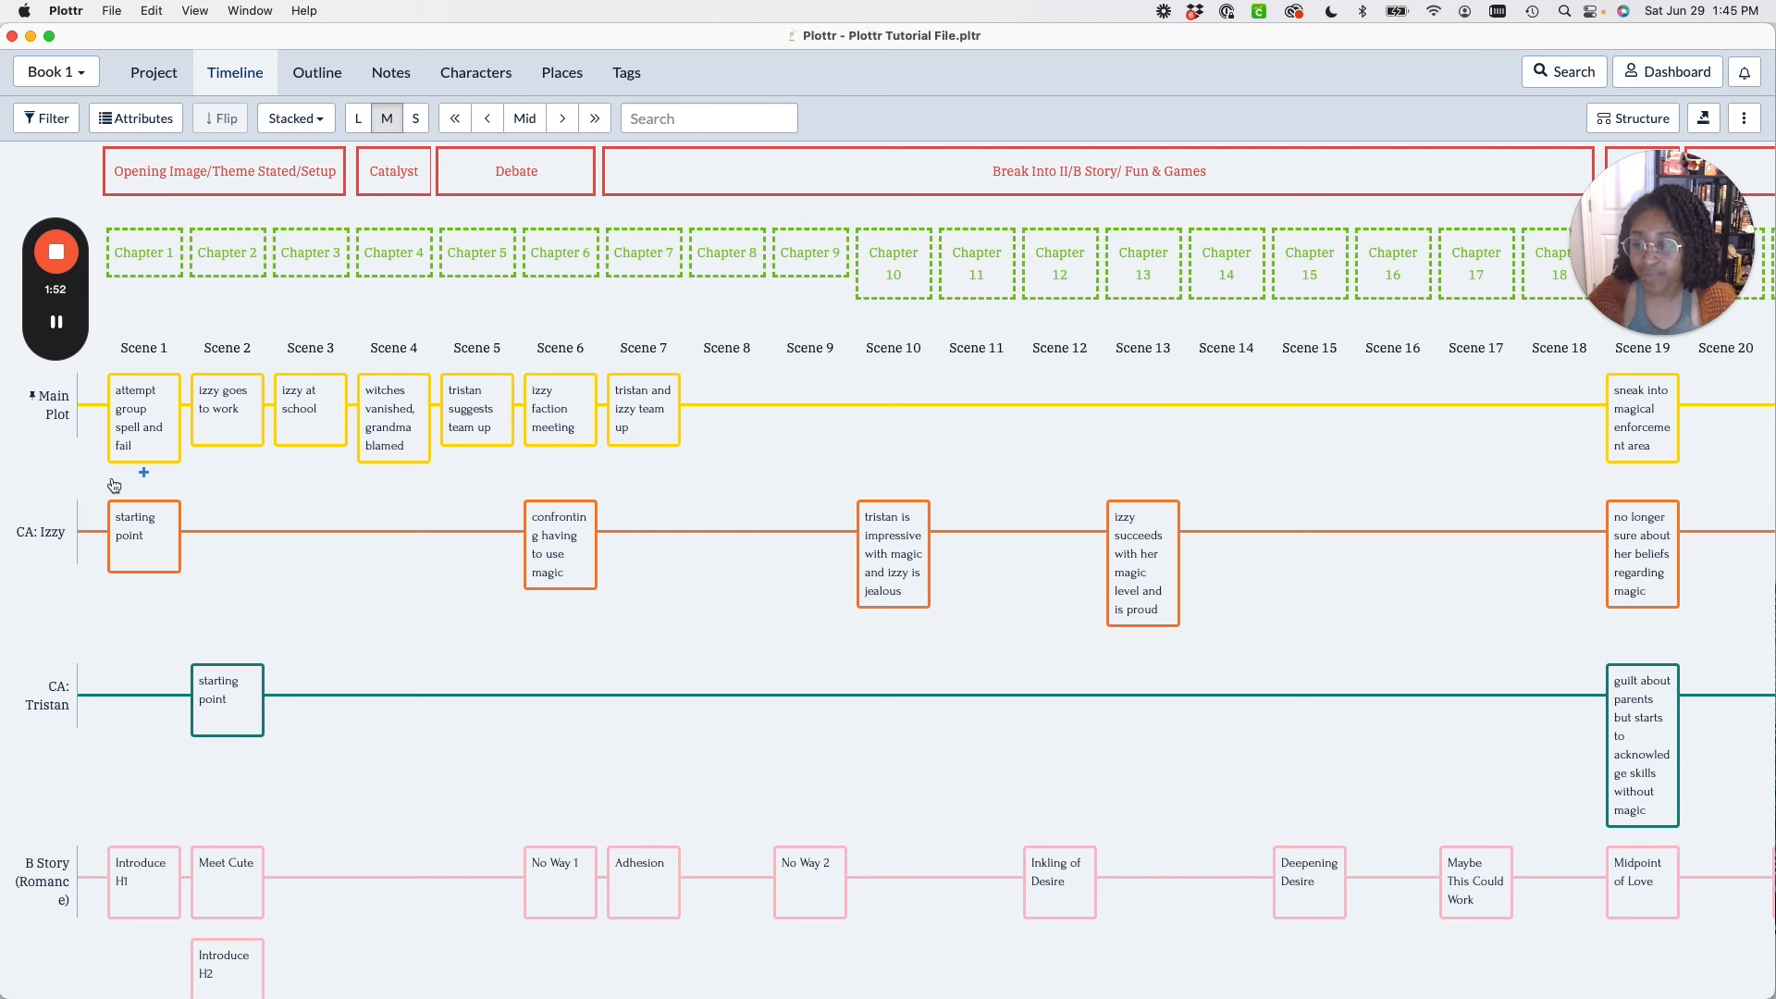
mouse_move(154, 533)
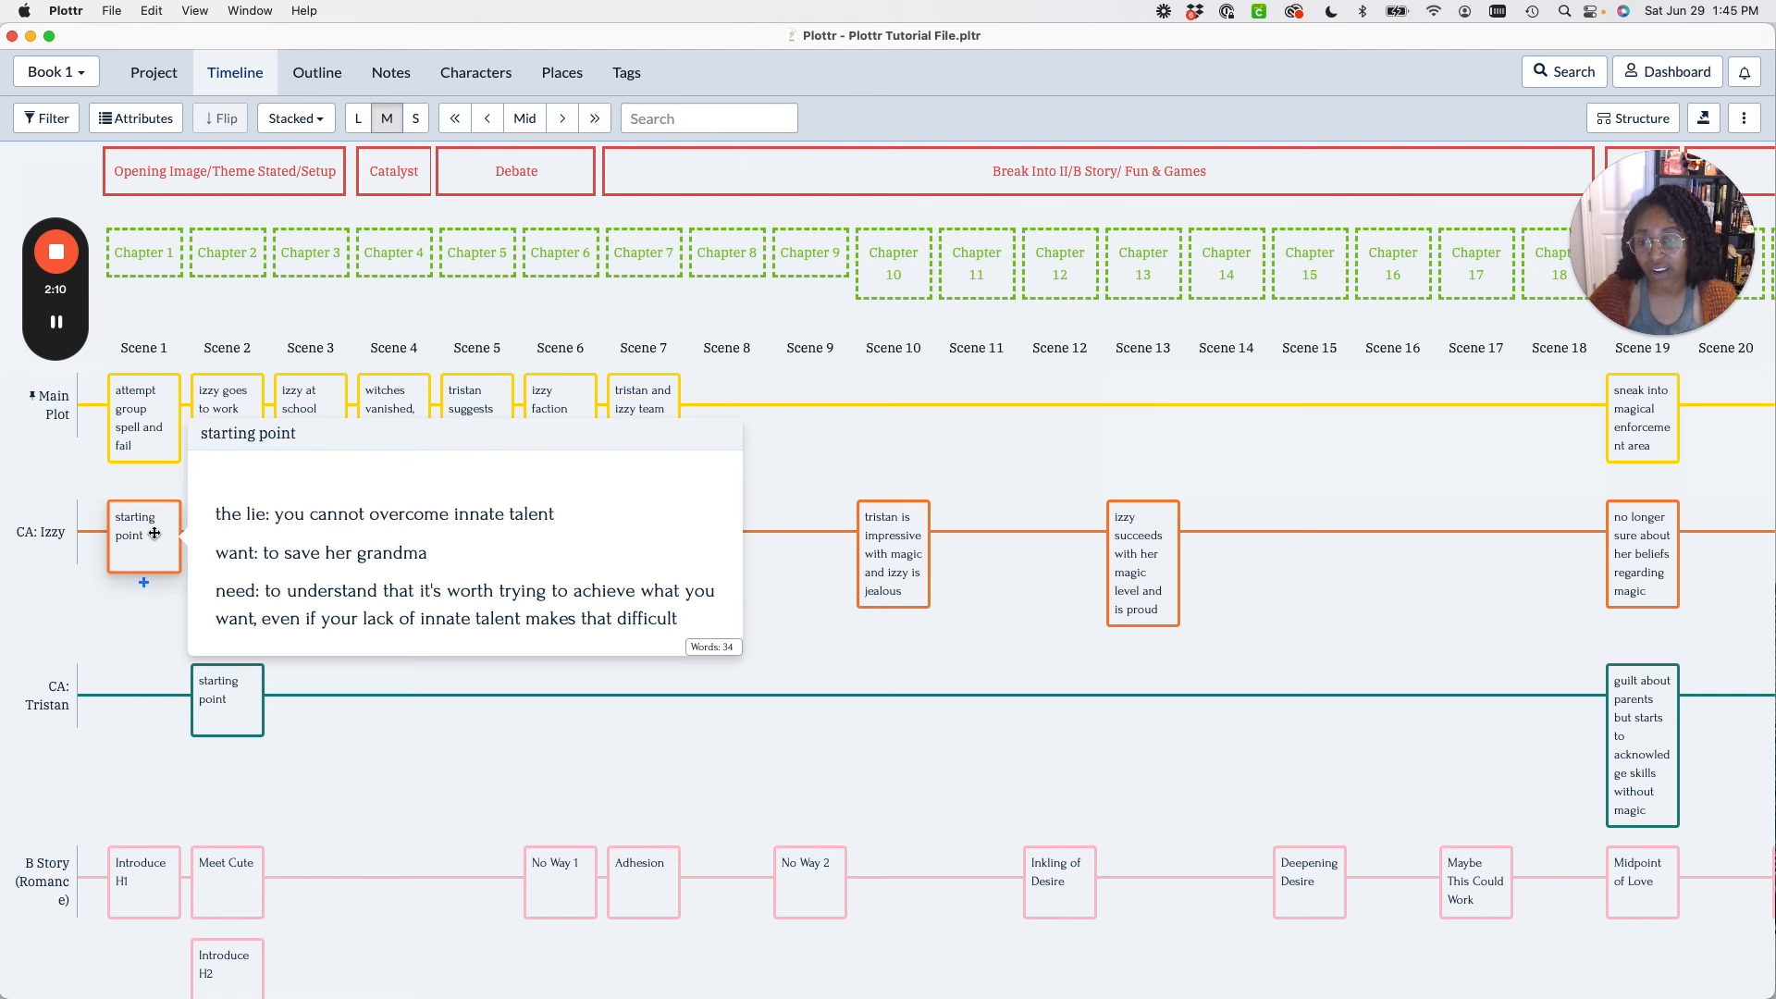
click(89, 612)
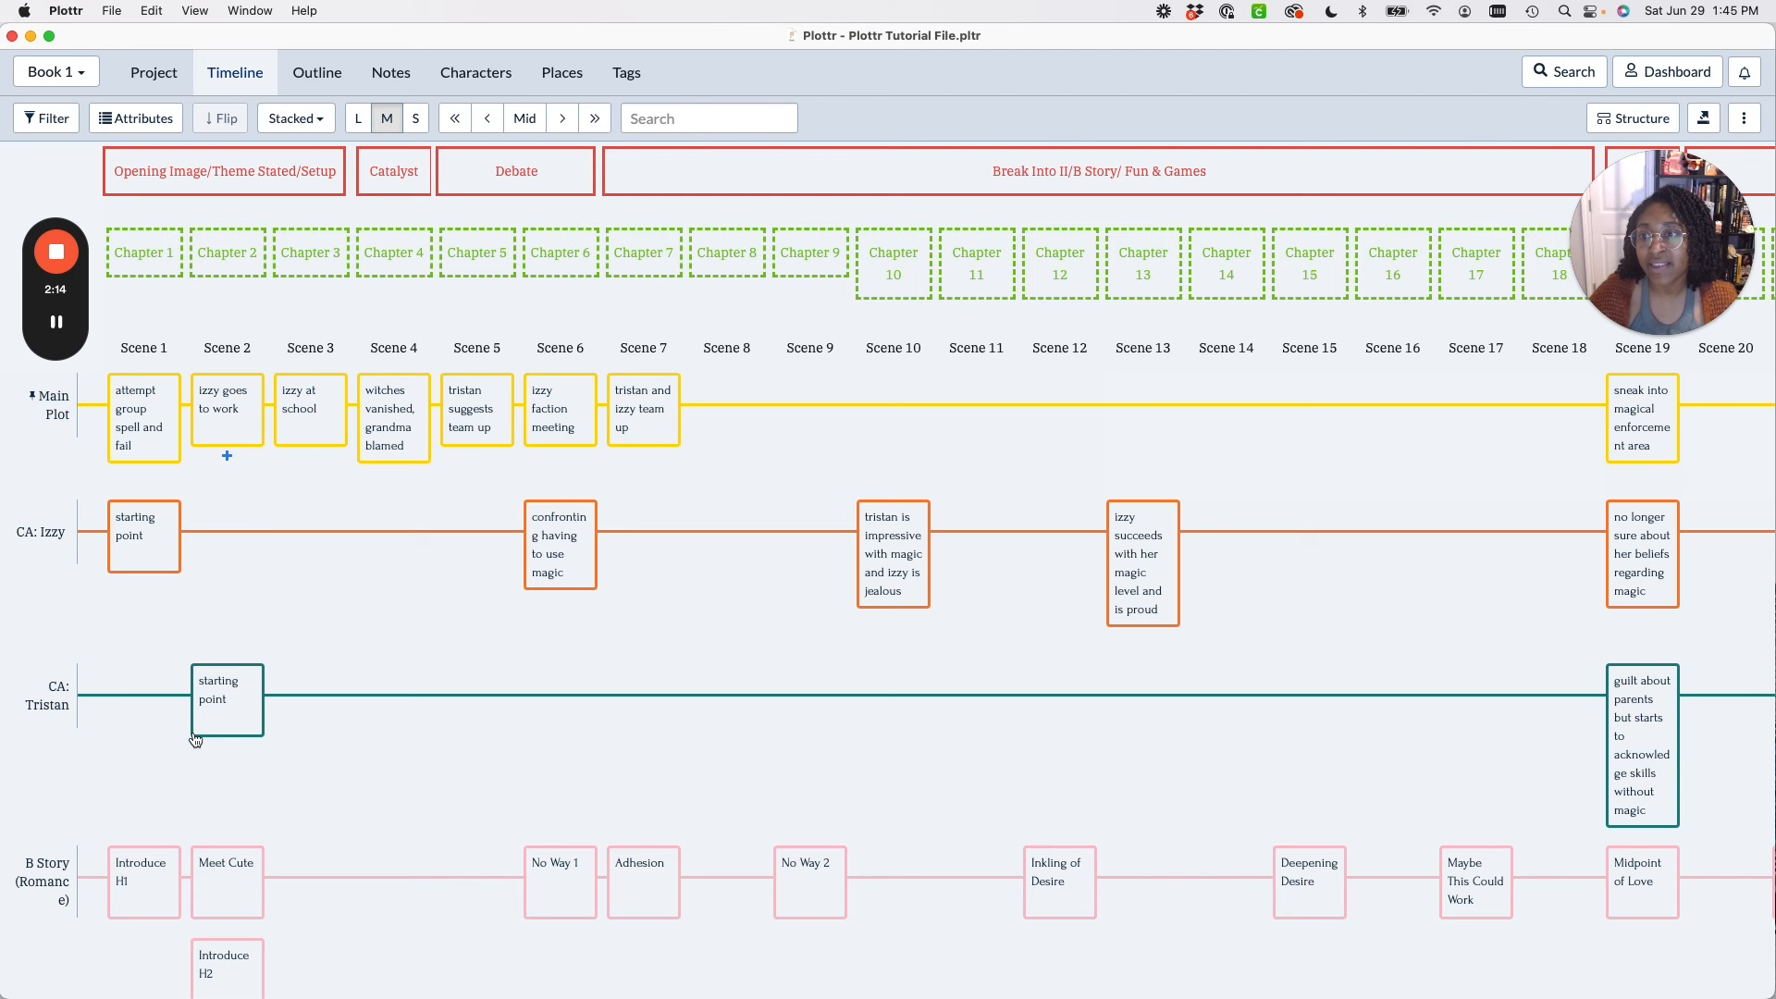
mouse_move(216, 722)
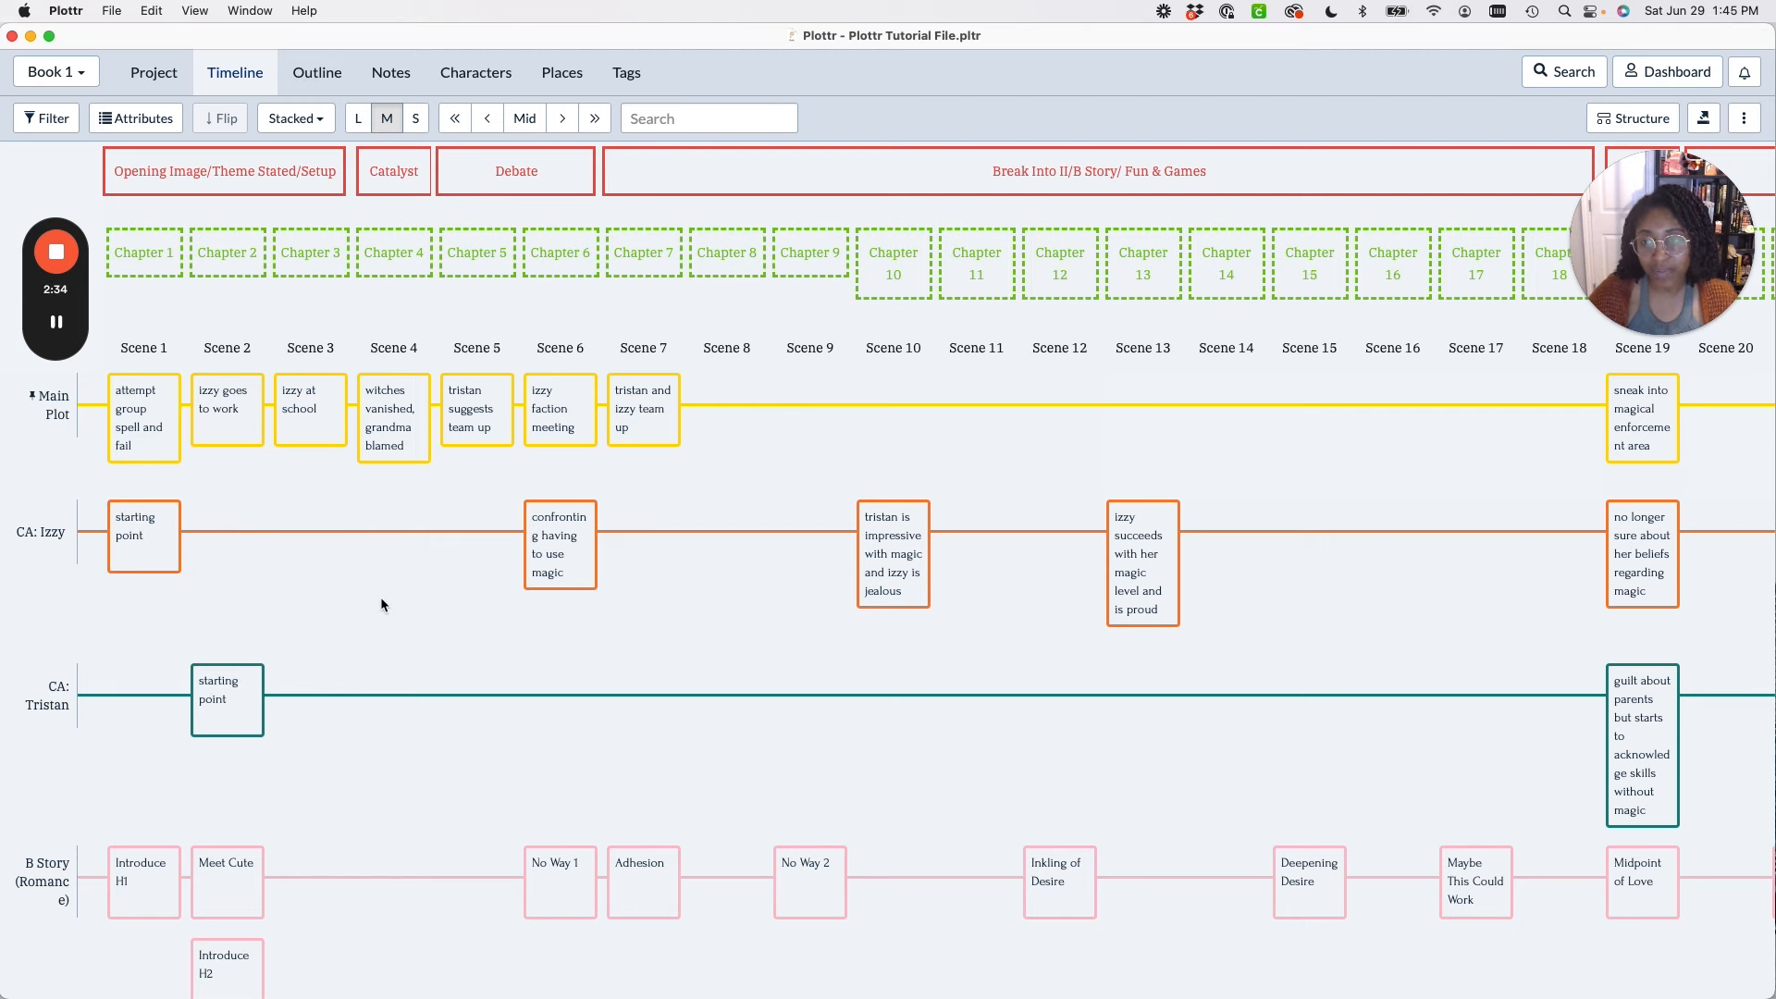
scroll(1227, 590, right, 5)
scroll(1227, 589, right, 5)
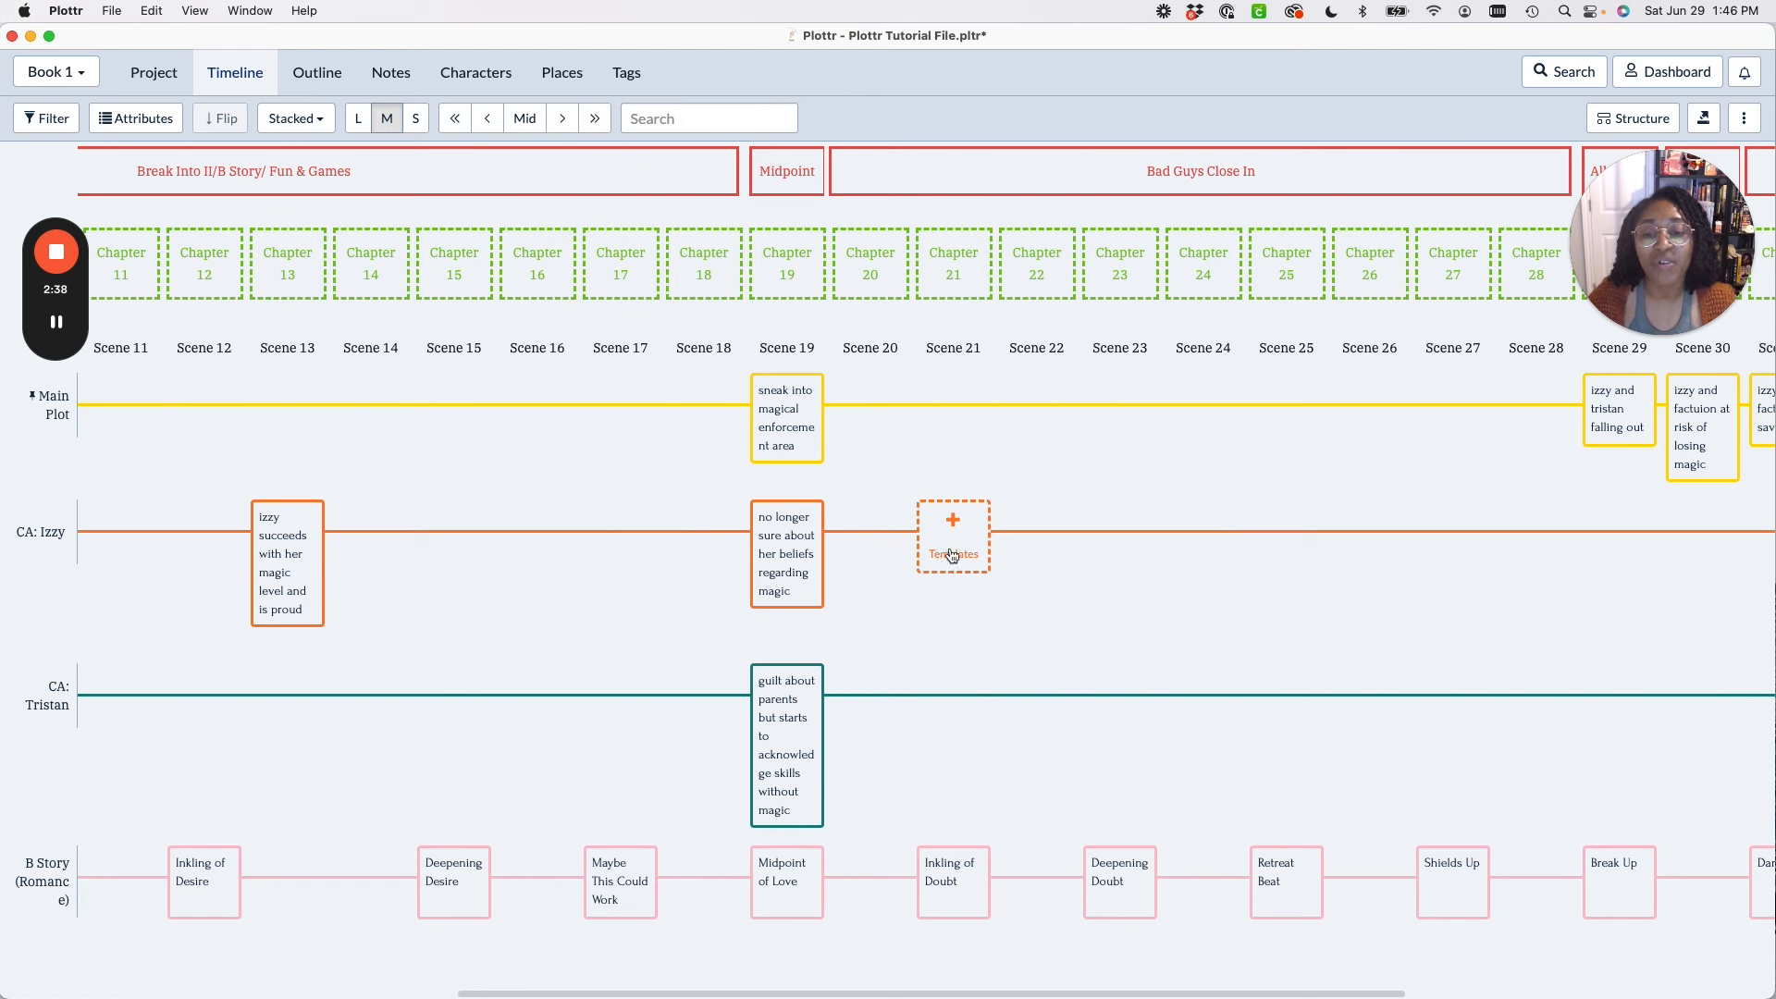
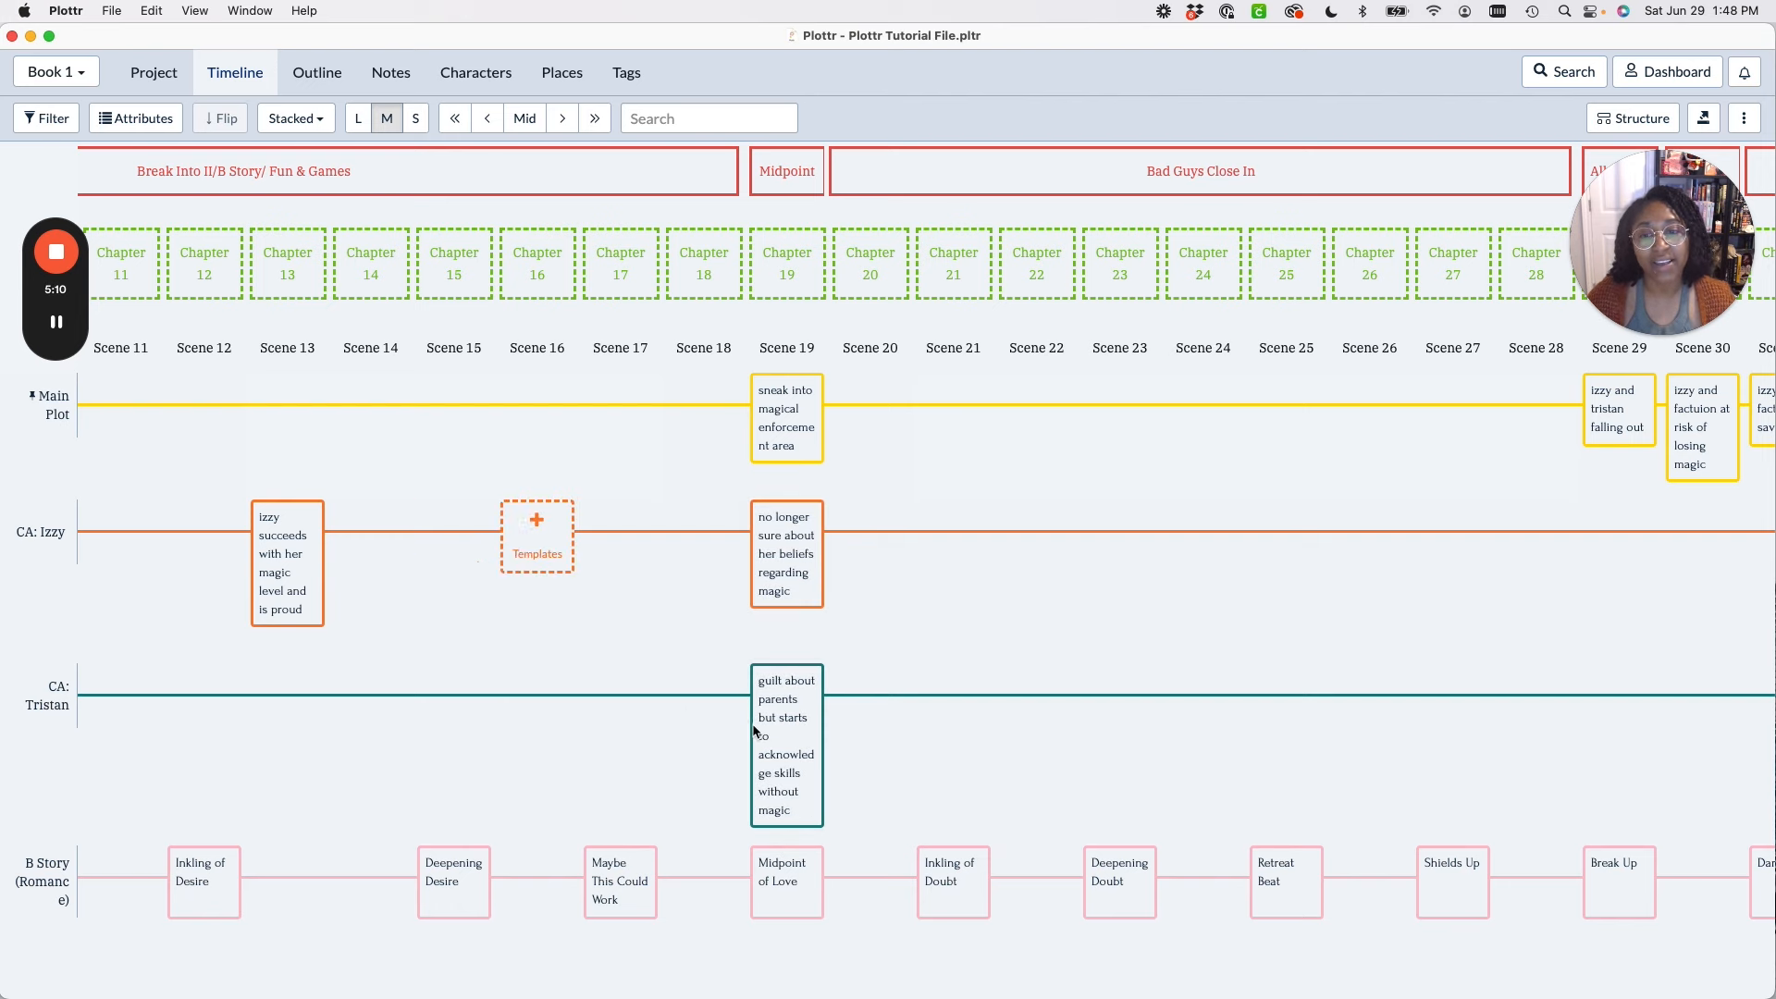
scroll(1209, 658, right, 10)
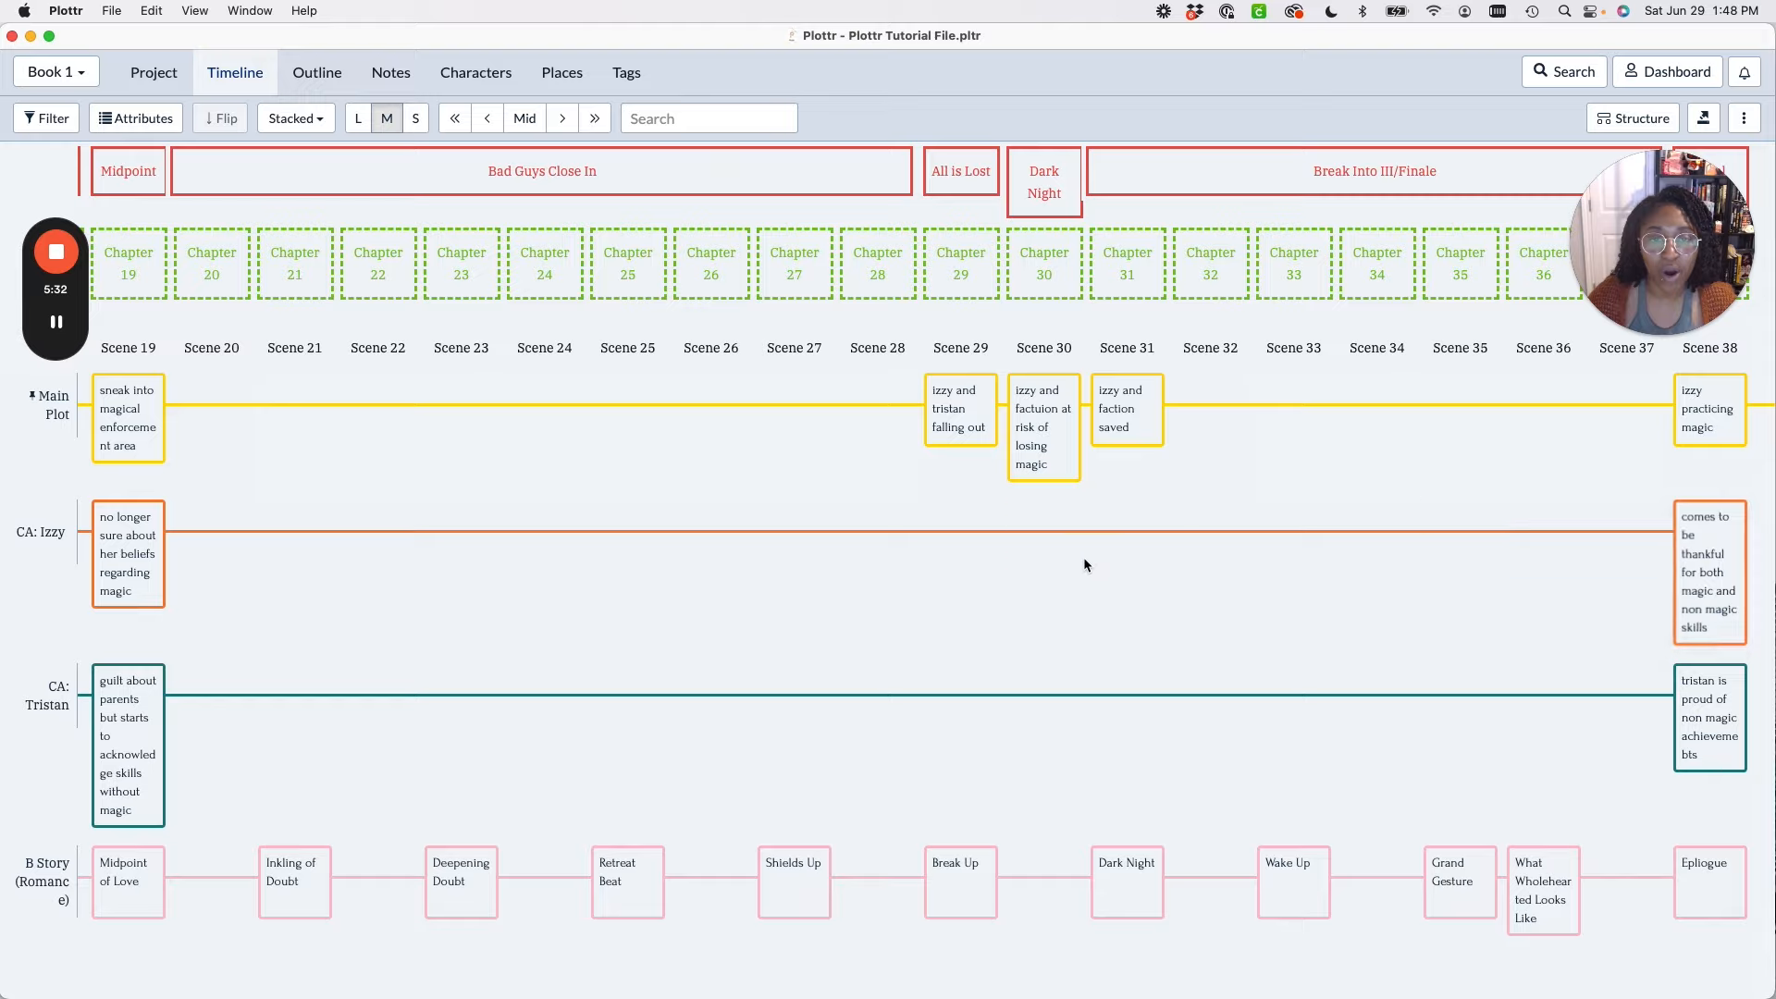
Move the CA: Izzy card "tristan is impressive with magic and izzy is jealous" to Scene 9.
scroll(1084, 557, left, 10)
scroll(1085, 557, left, 8)
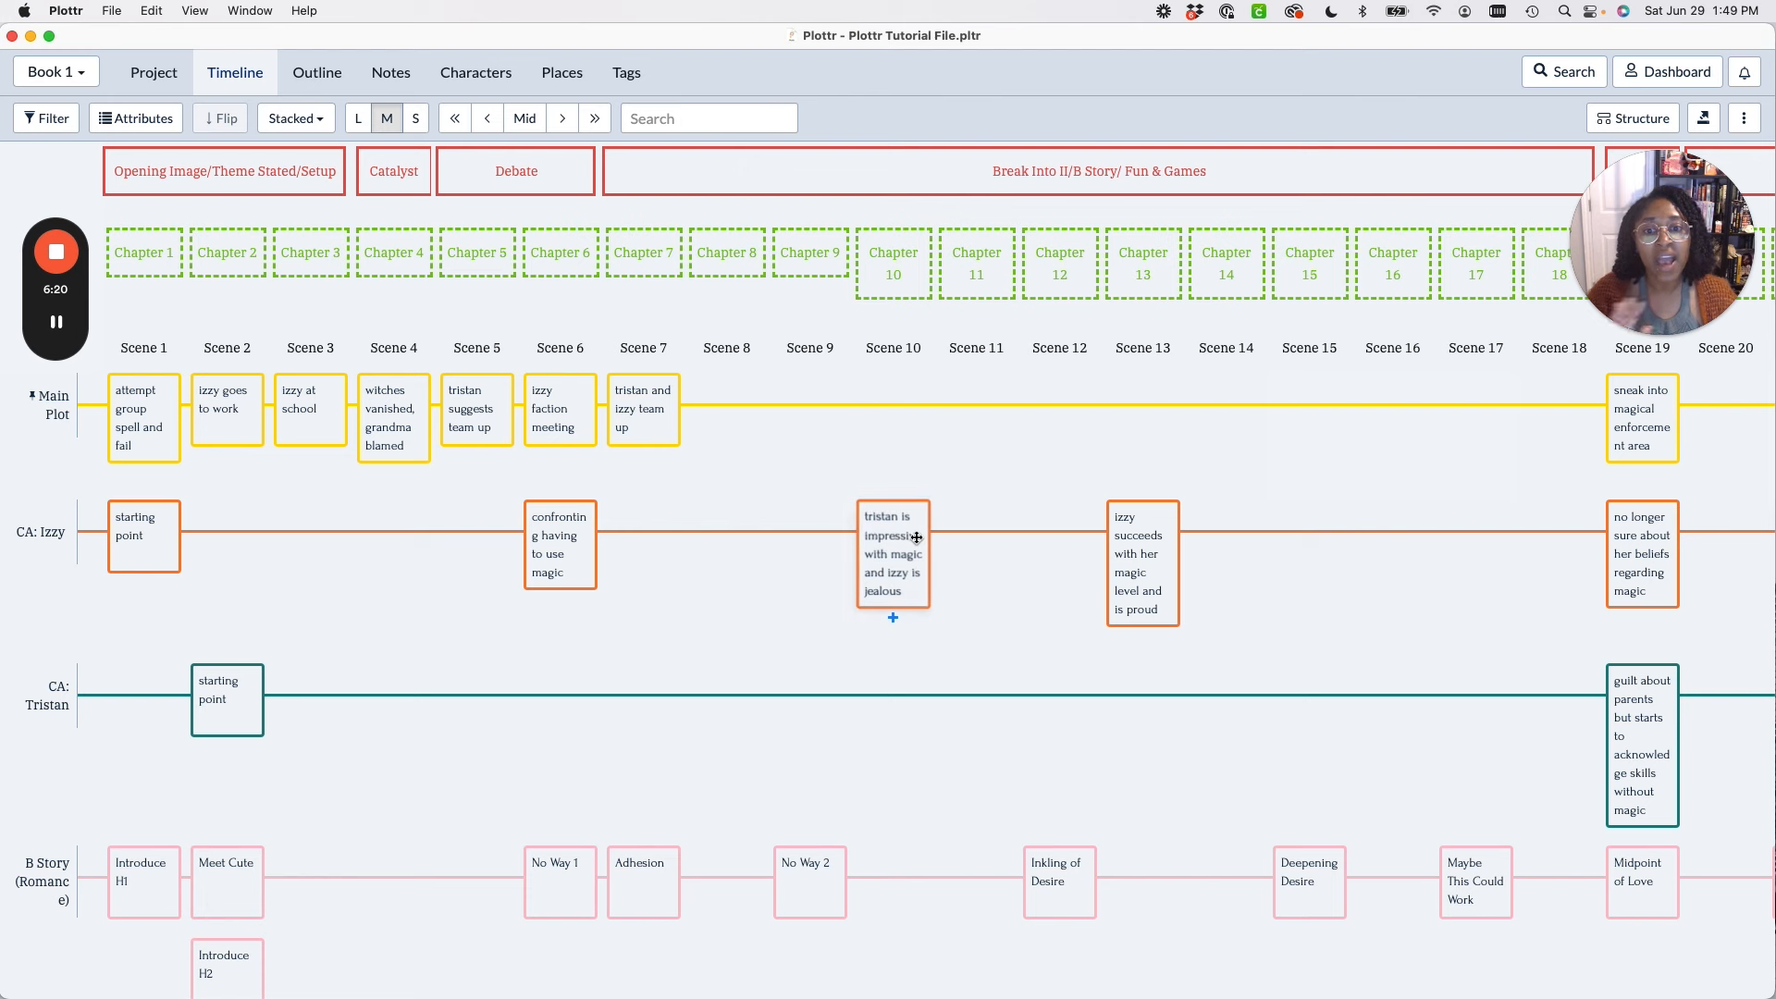
mouse_move(891, 529)
mouse_down()
mouse_move(805, 537)
mouse_move(807, 516)
mouse_move(898, 505)
mouse_up()
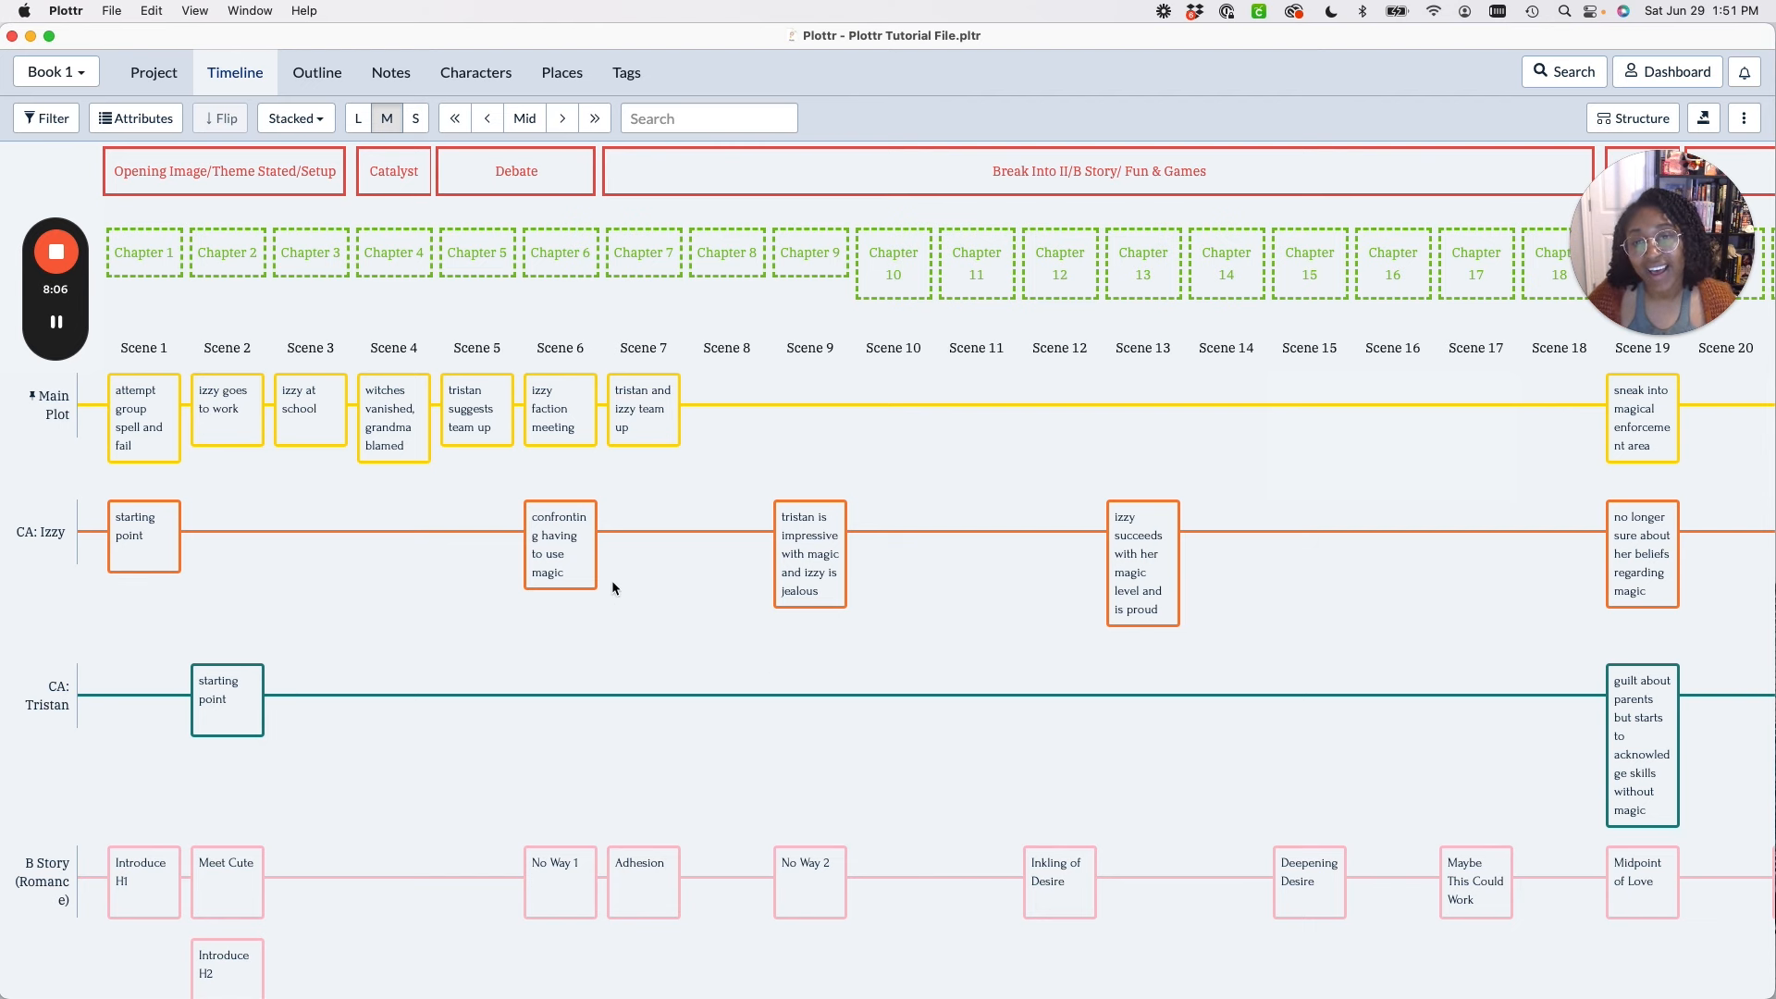
Review how the character-arc cards line up with the Main Plot, B Story and STC SS Layer cards.
scroll(546, 726, down, 2)
scroll(546, 731, up, 2)
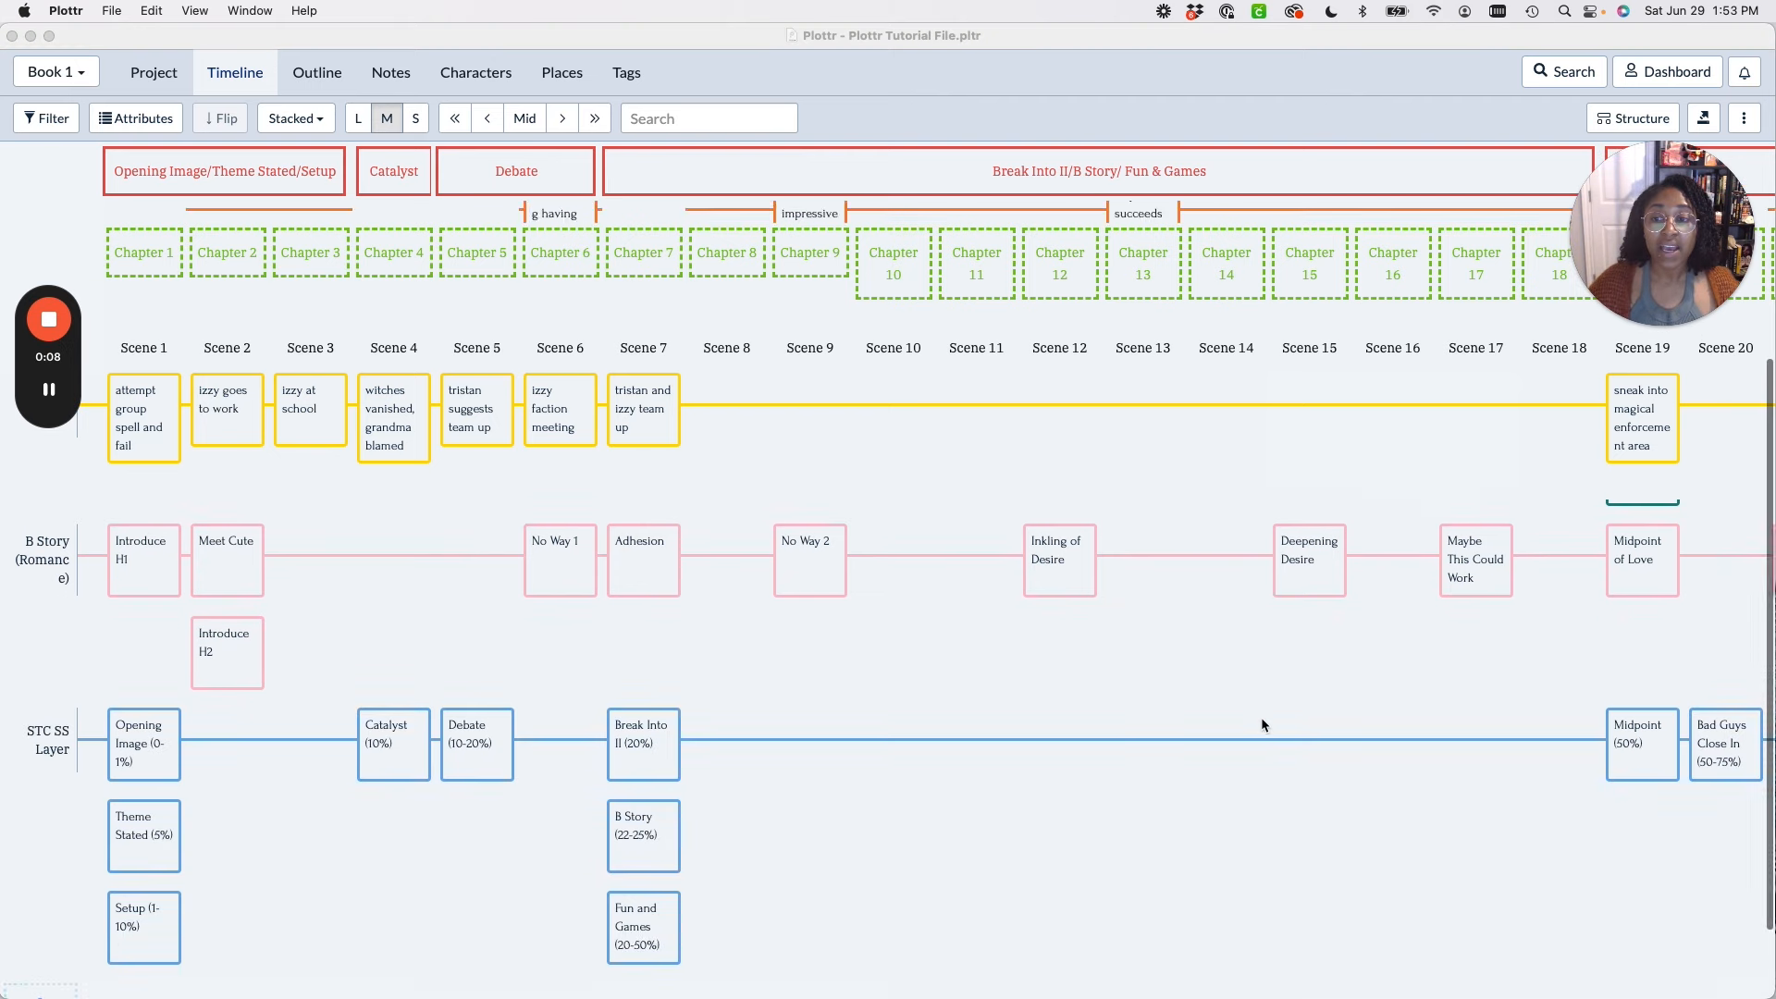
scroll(1262, 718, up, 5)
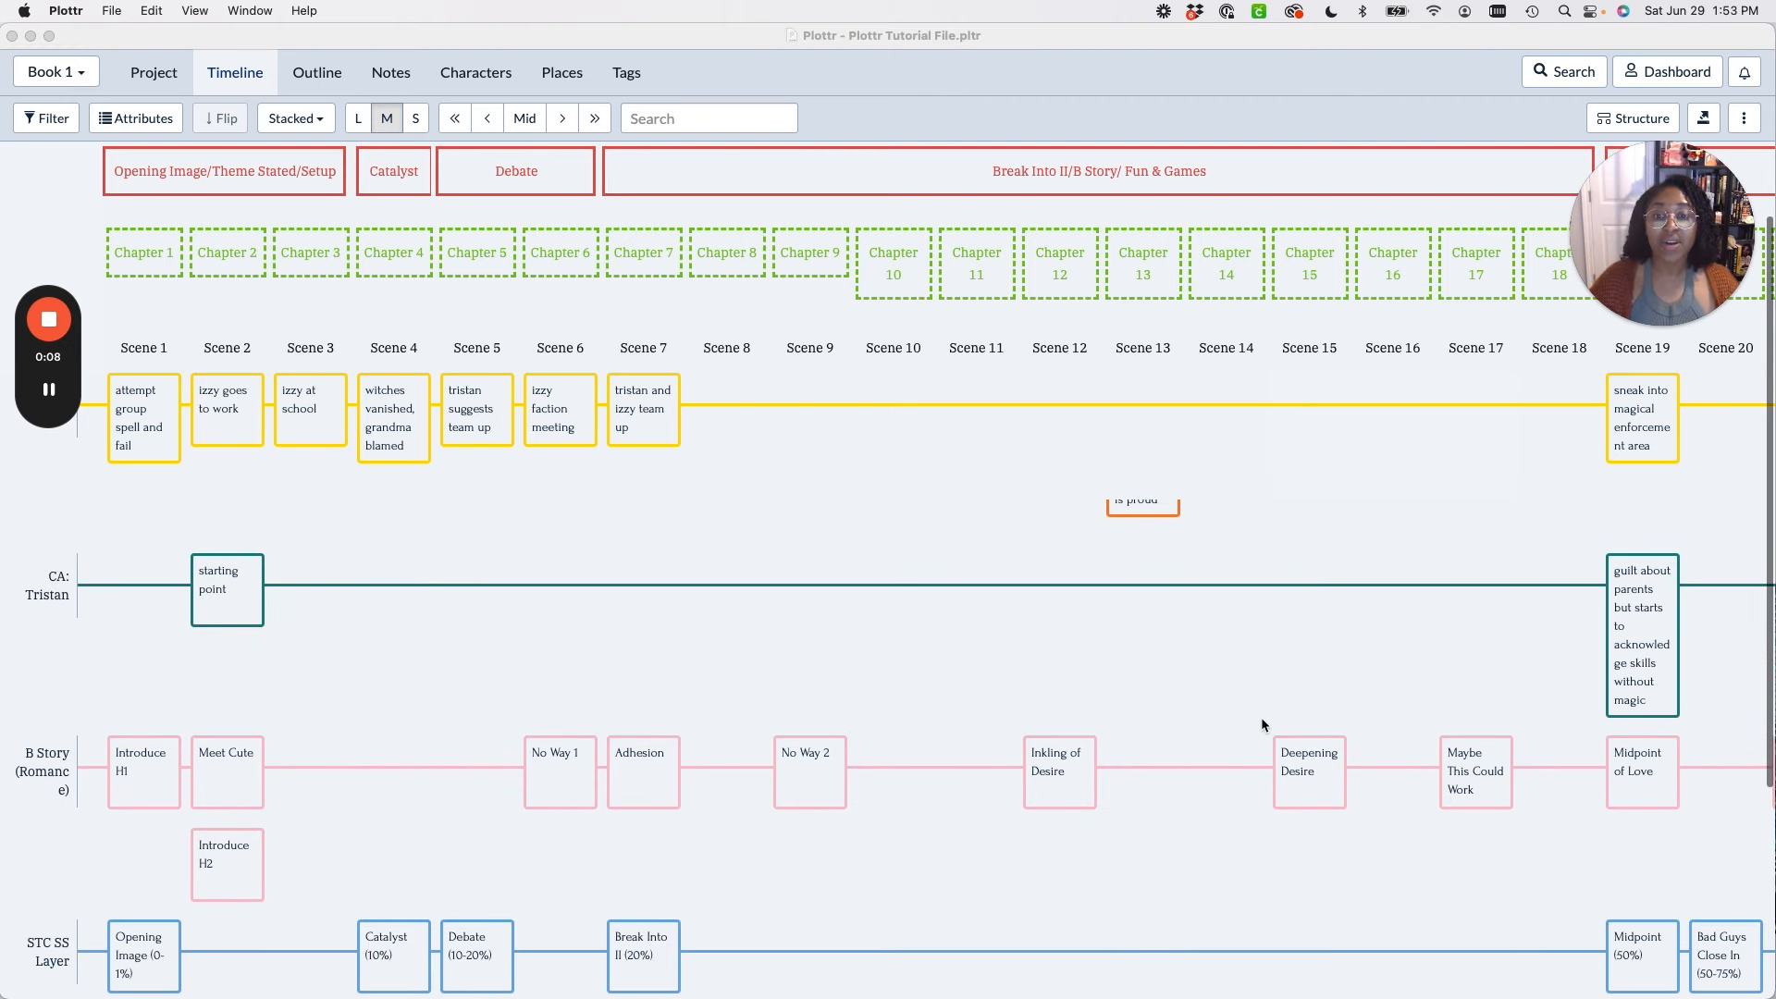
scroll(1261, 718, up, 2)
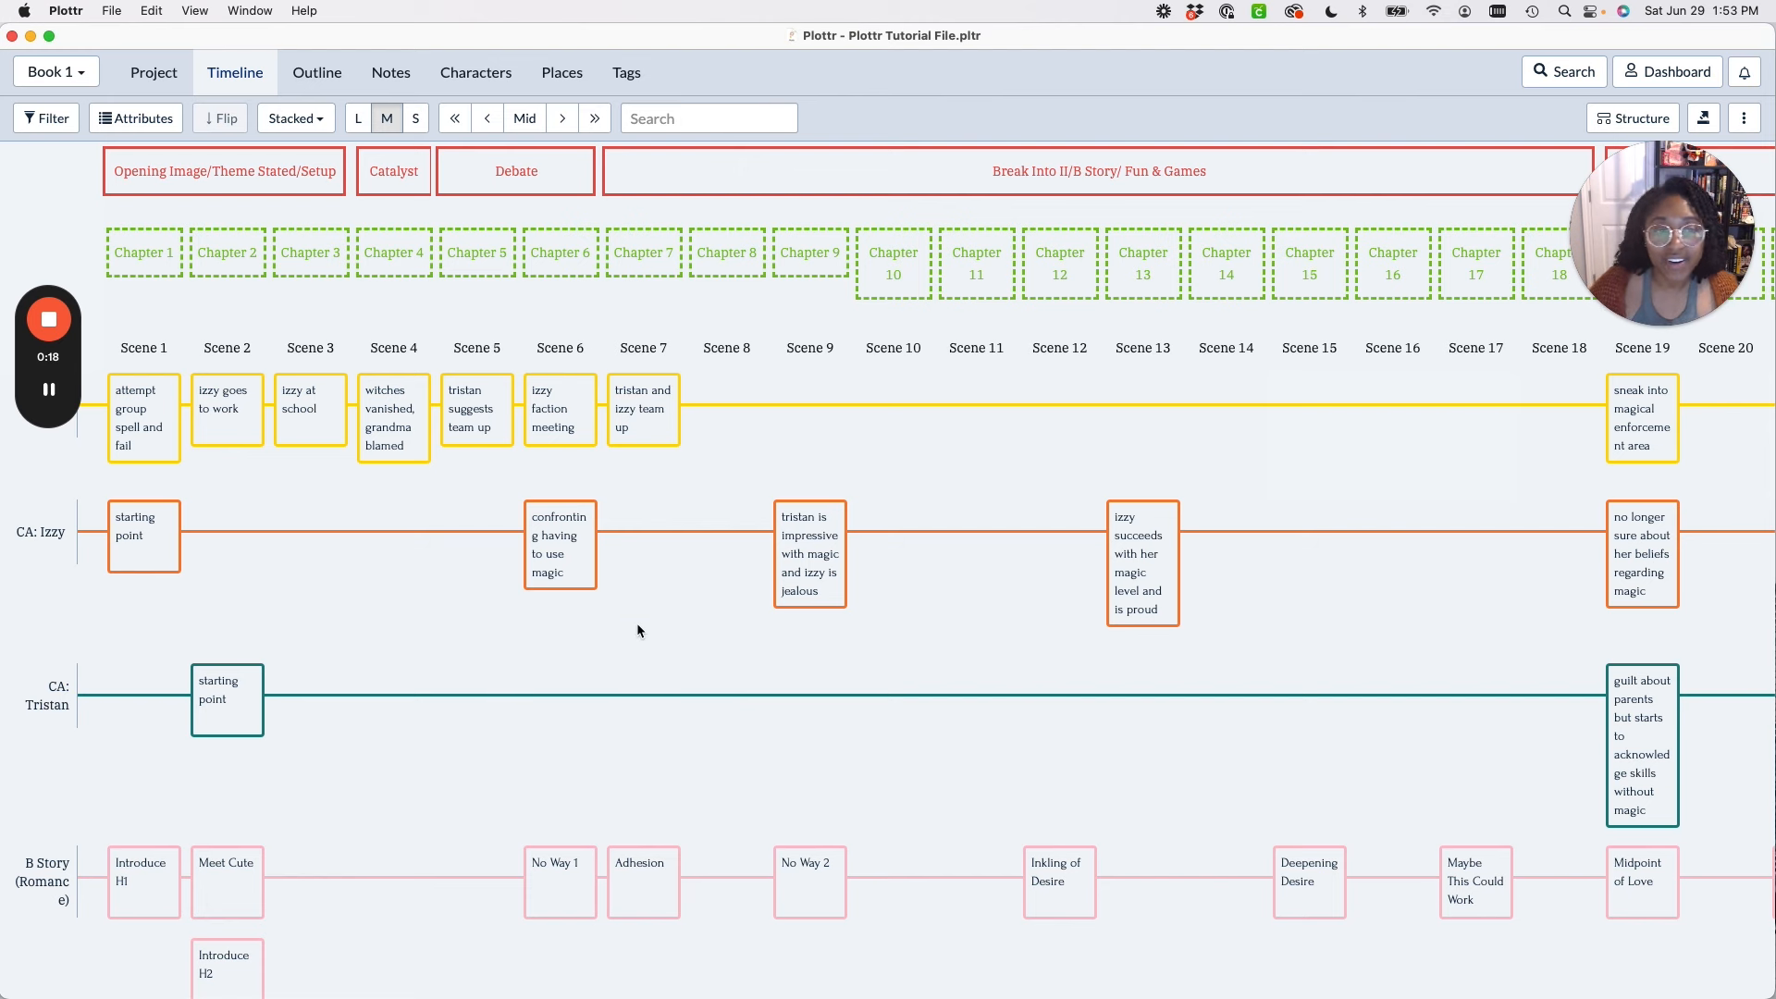
drag(559, 578, 835, 555)
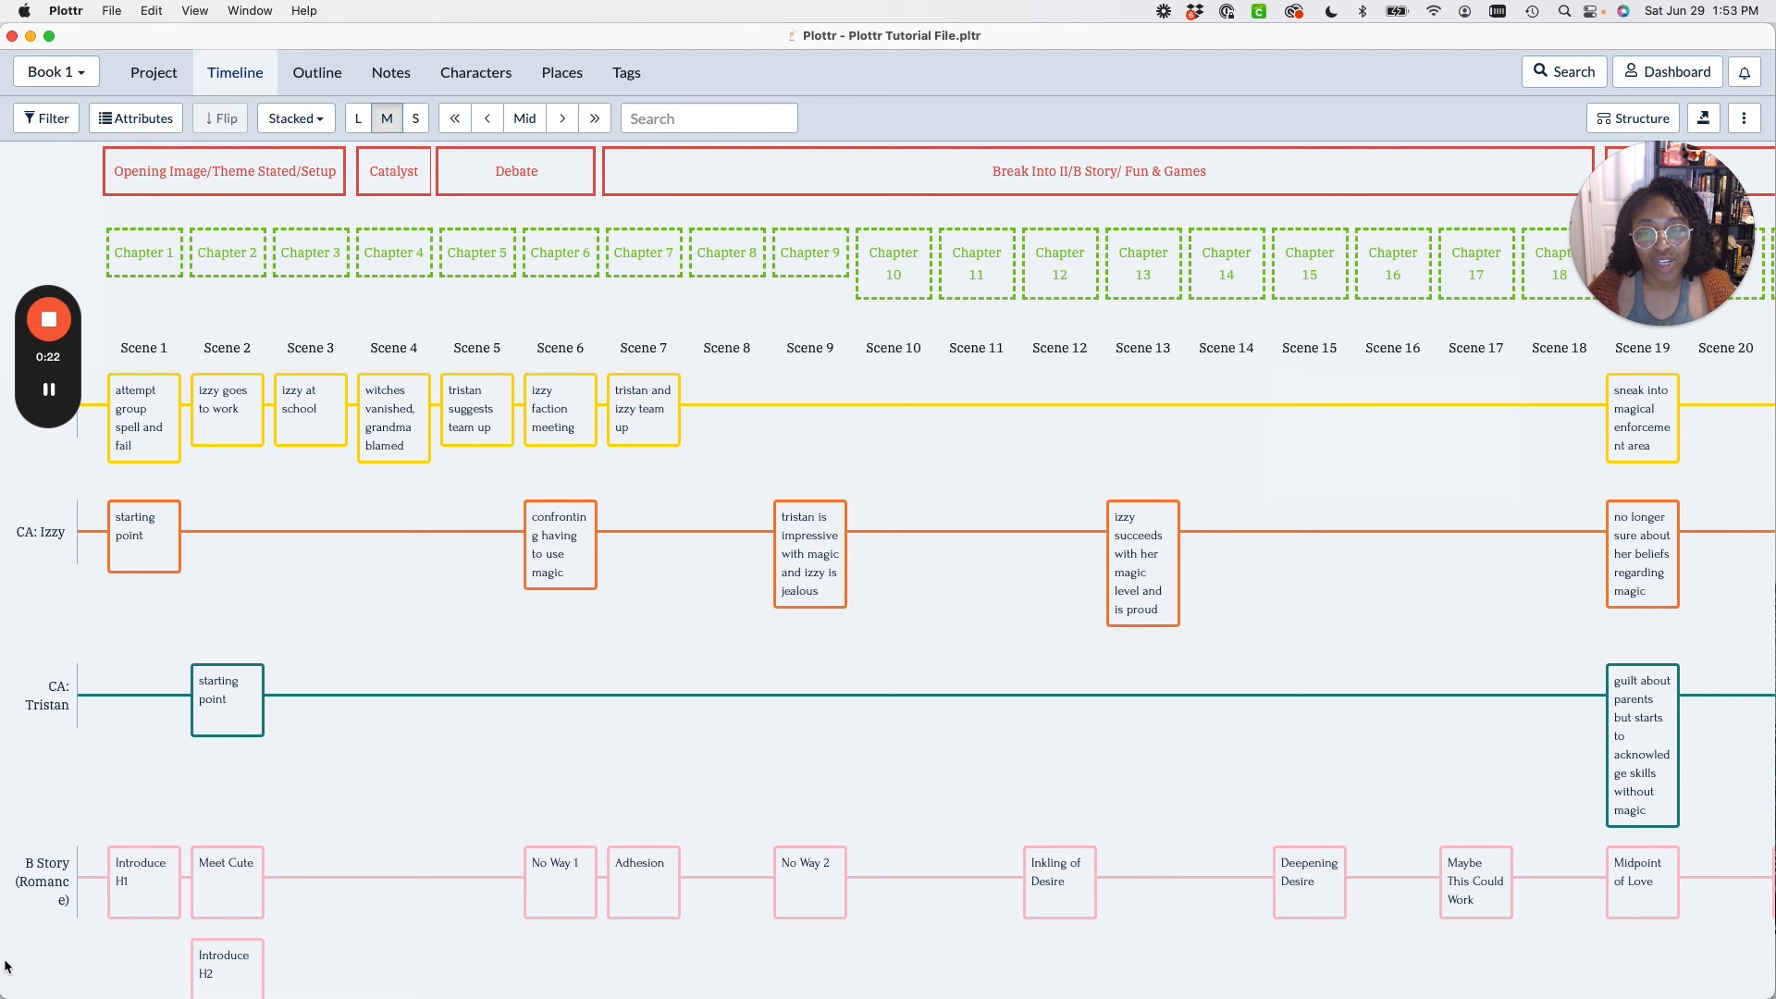
scroll(369, 694, down, 1)
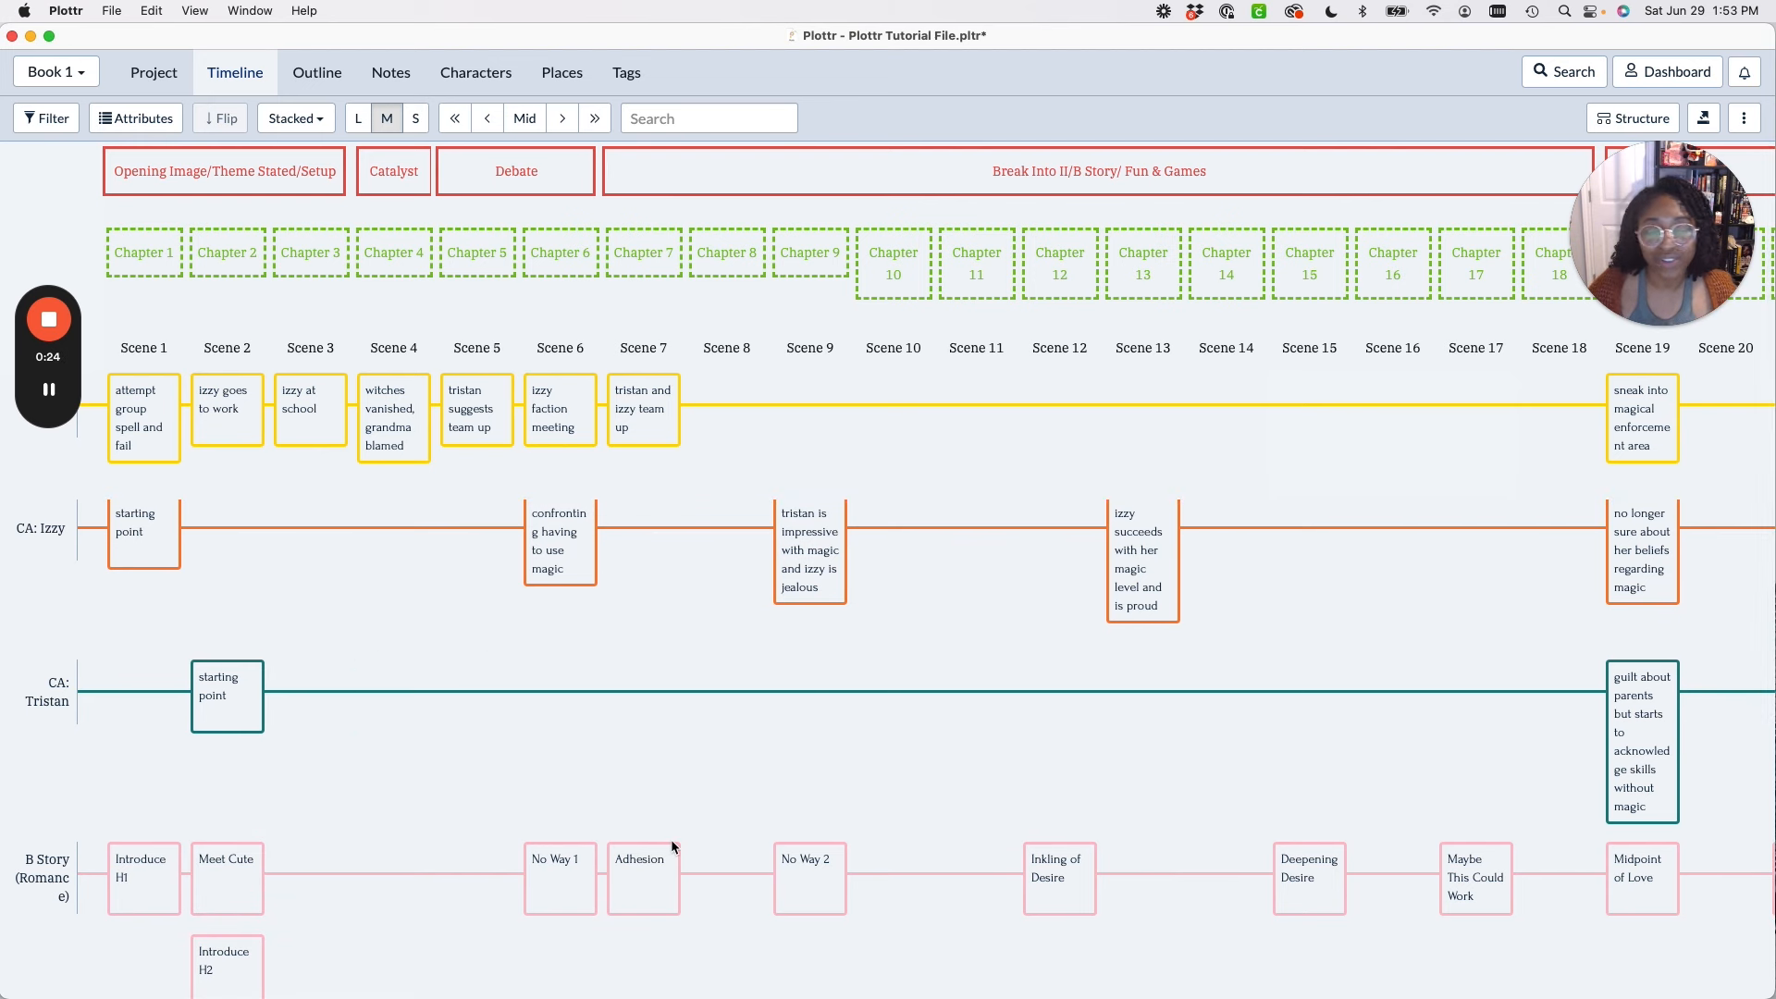
scroll(707, 577, up, 1)
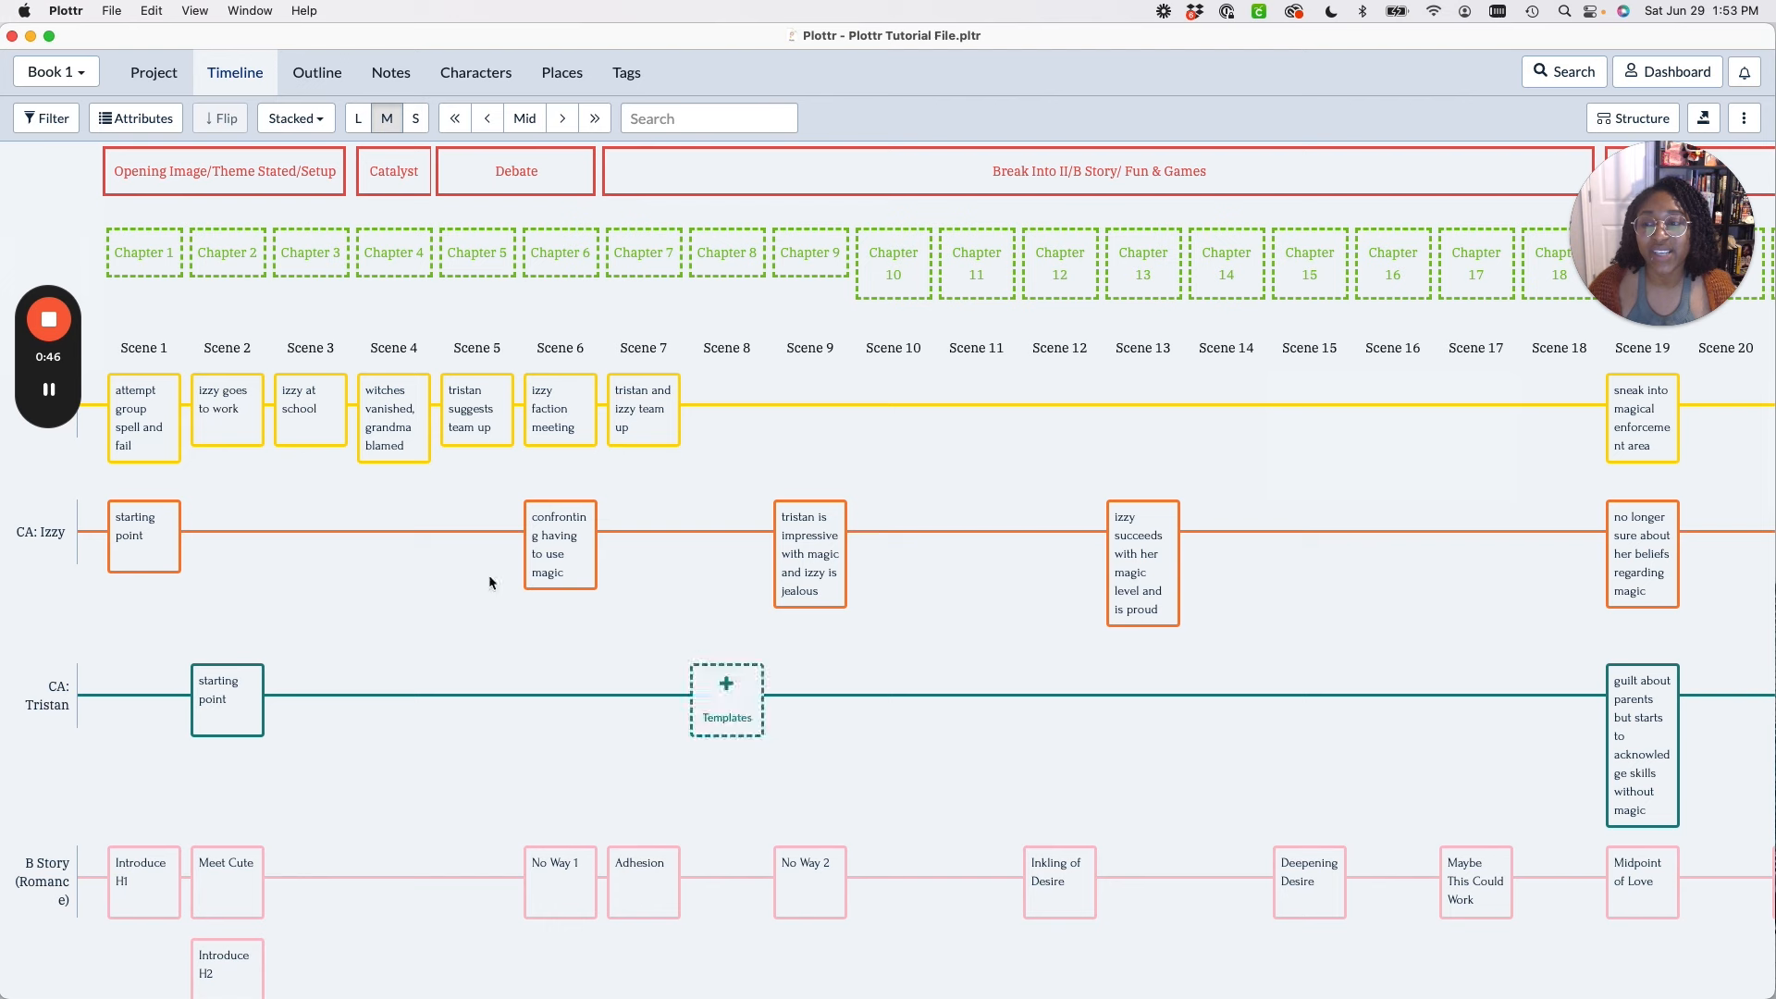
Add a plotline named "SP: acquire family spell" below the STC SS Layer.
scroll(231, 585, down, 5)
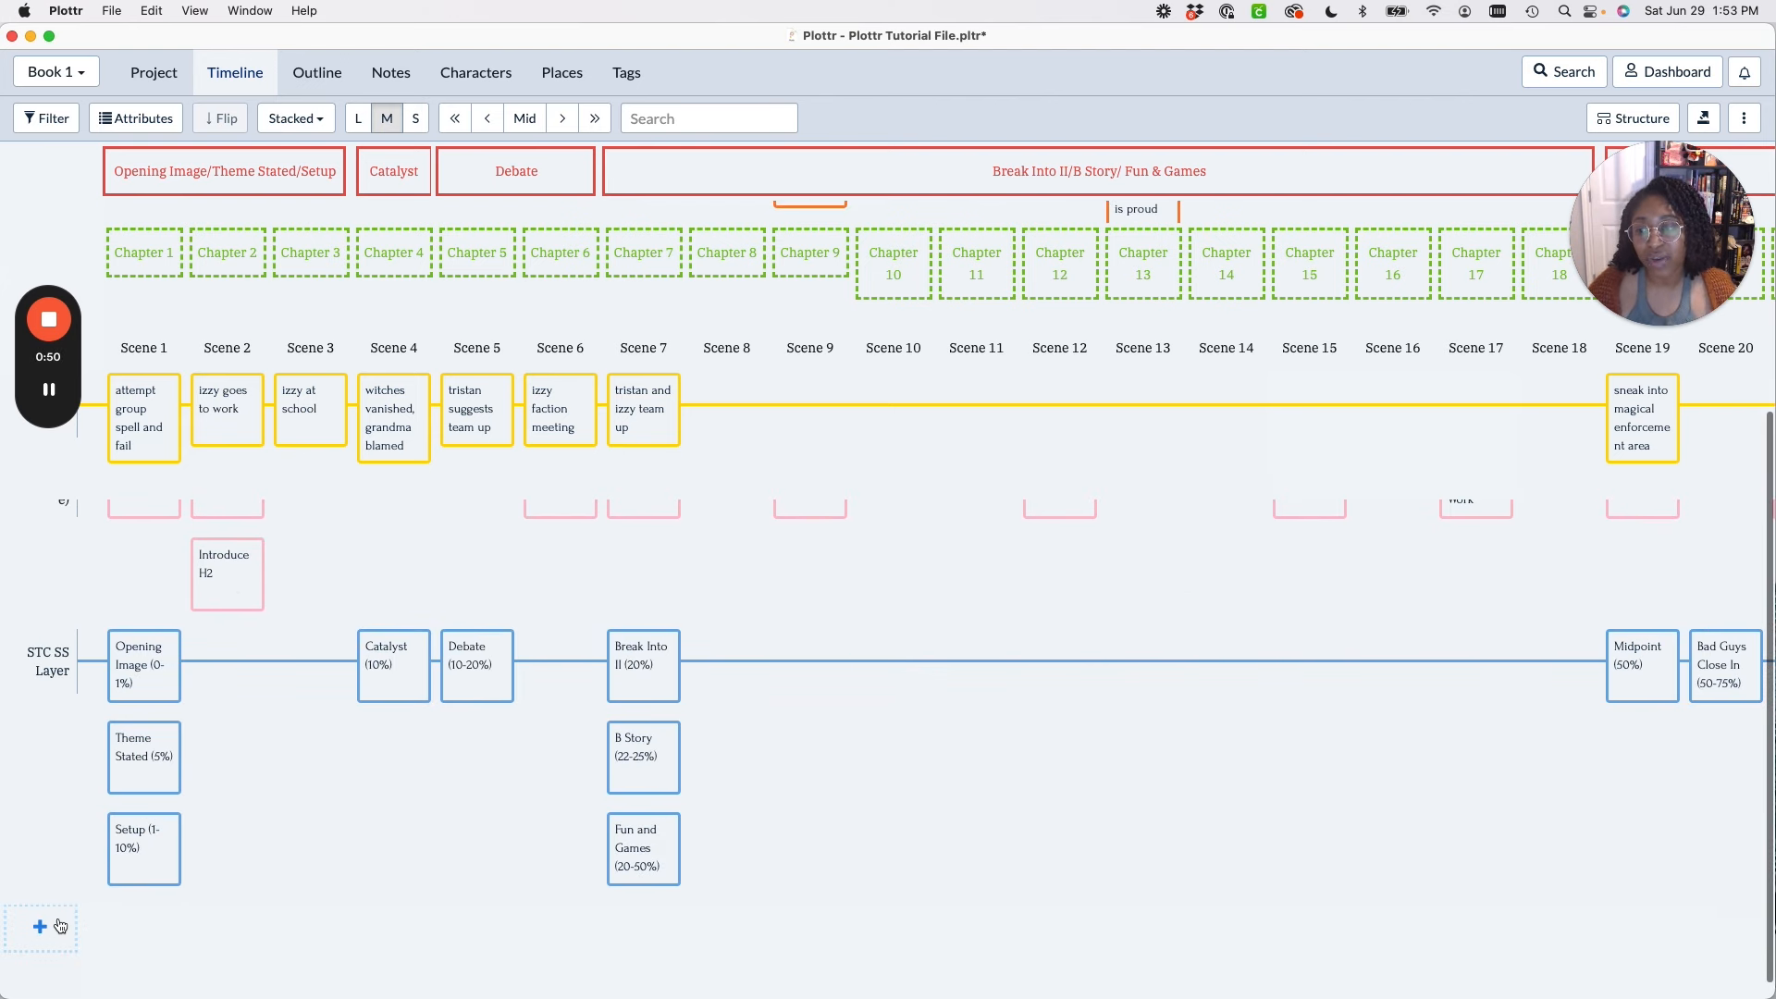
click(45, 927)
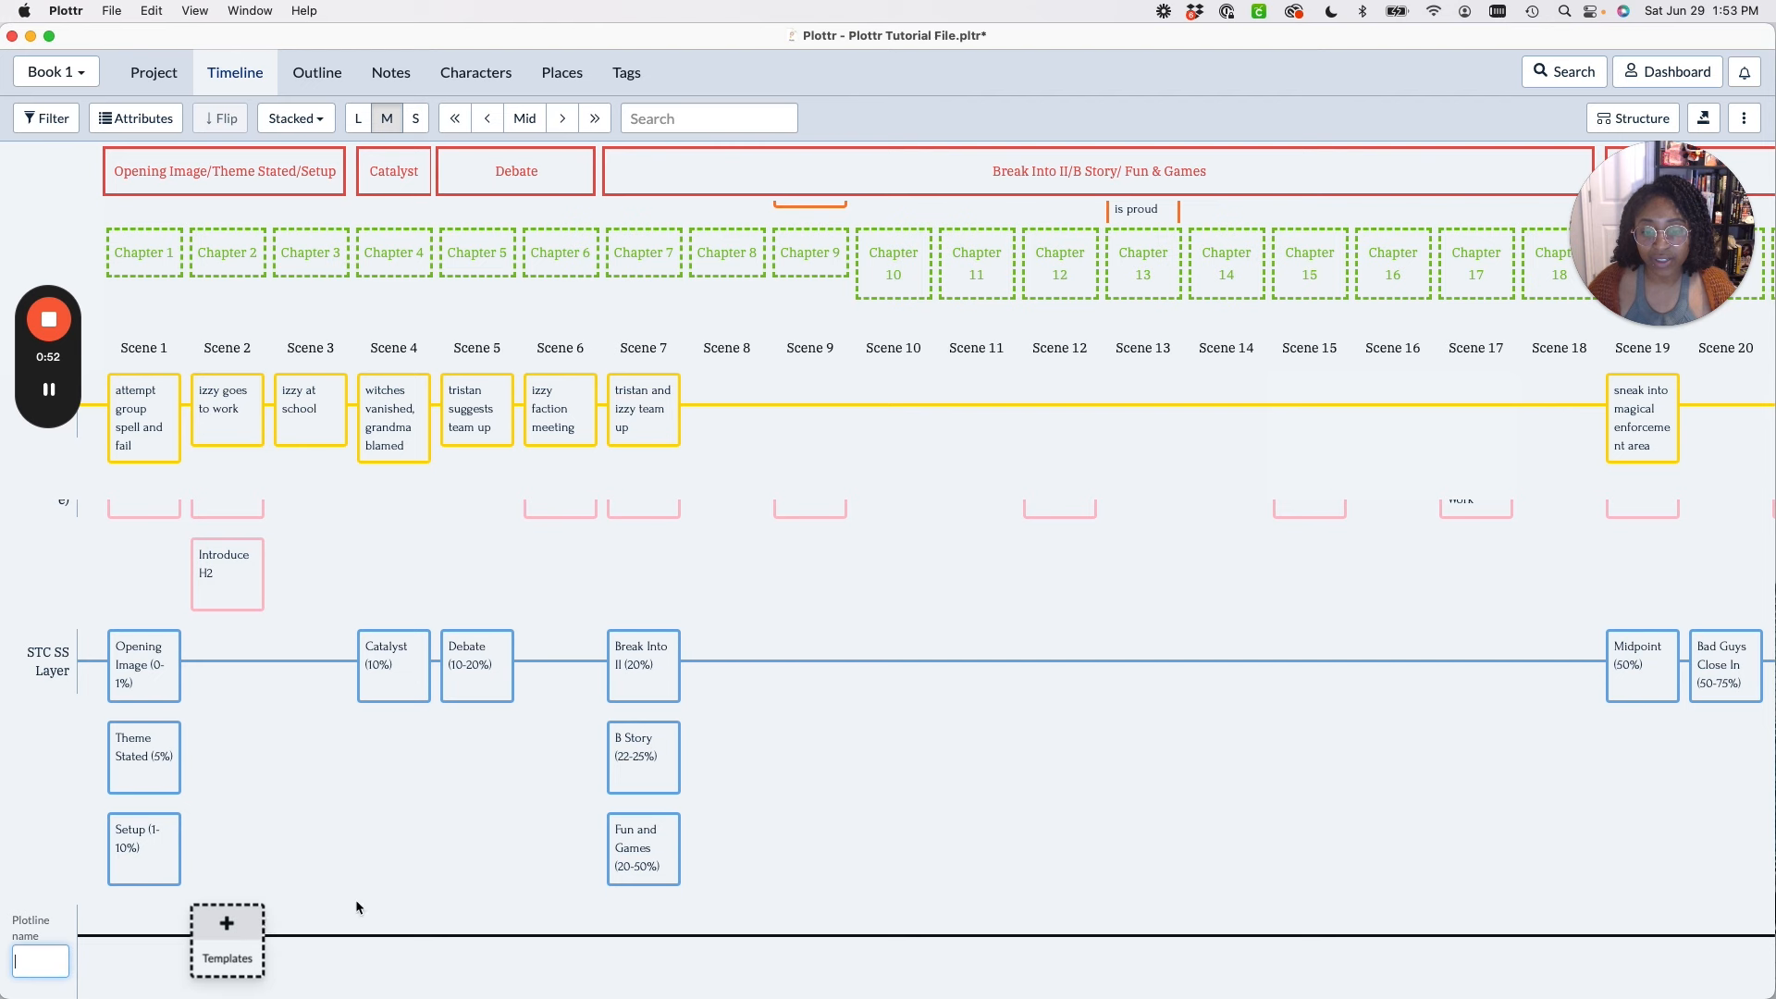
scroll(274, 826, down, 2)
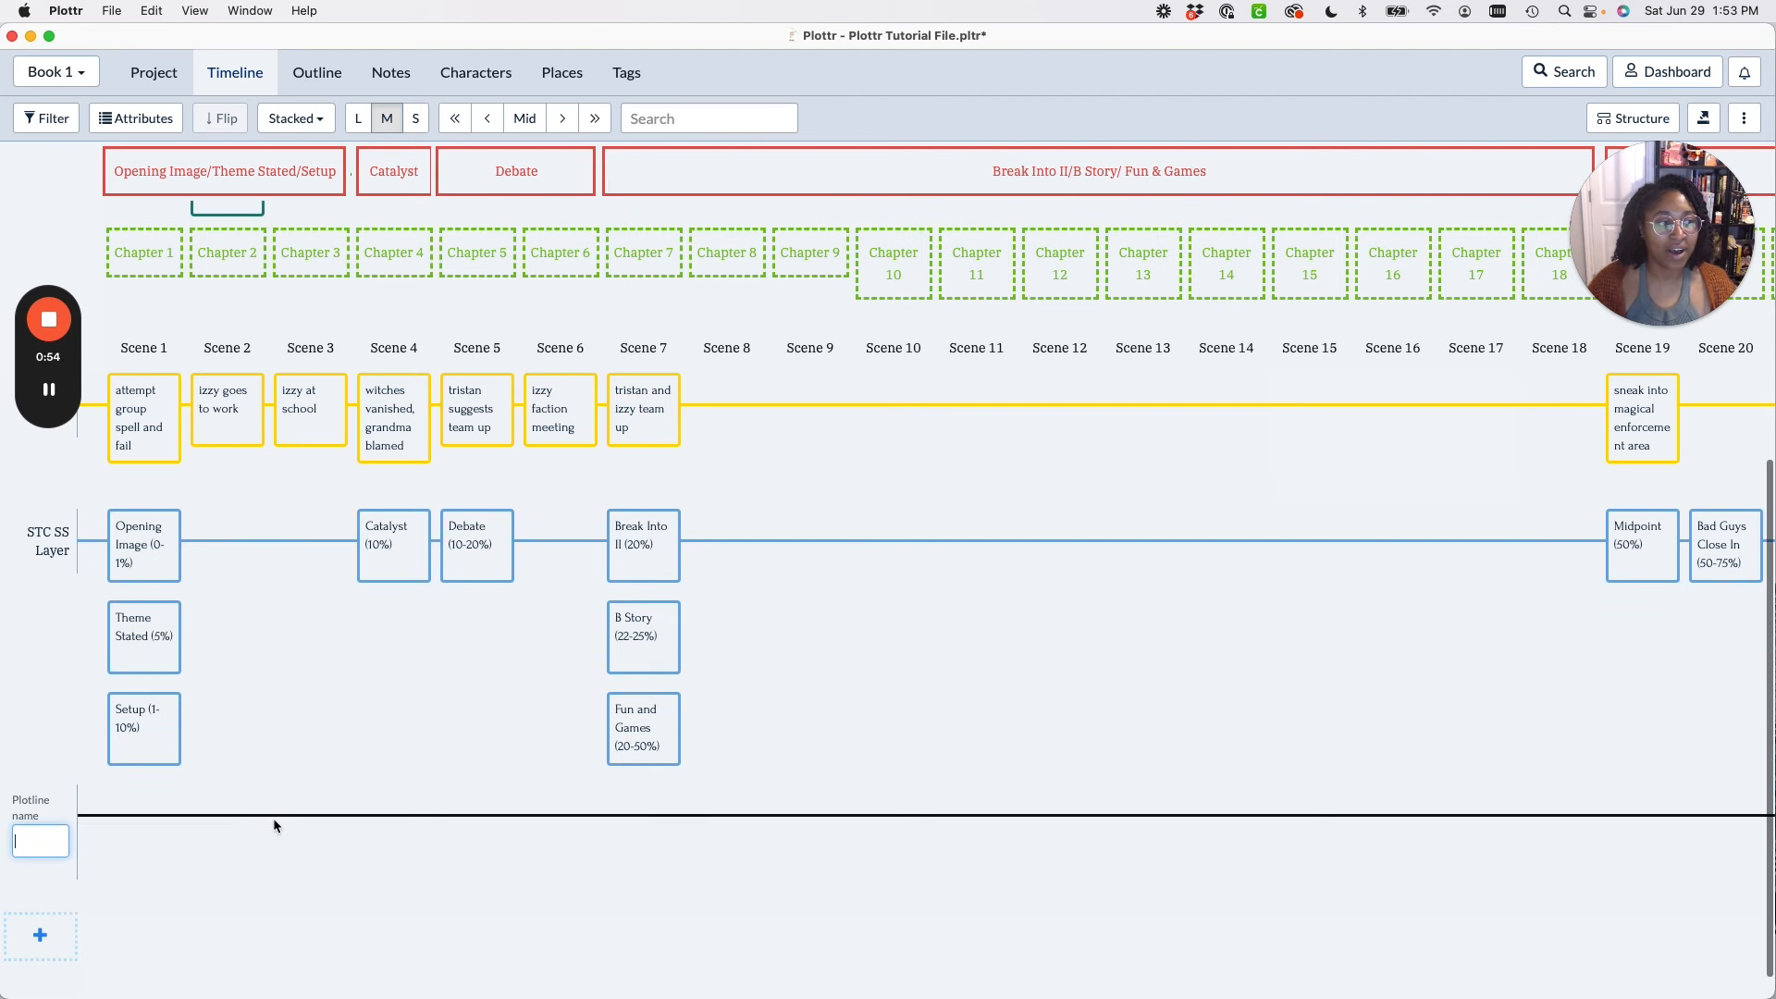
text(SP)
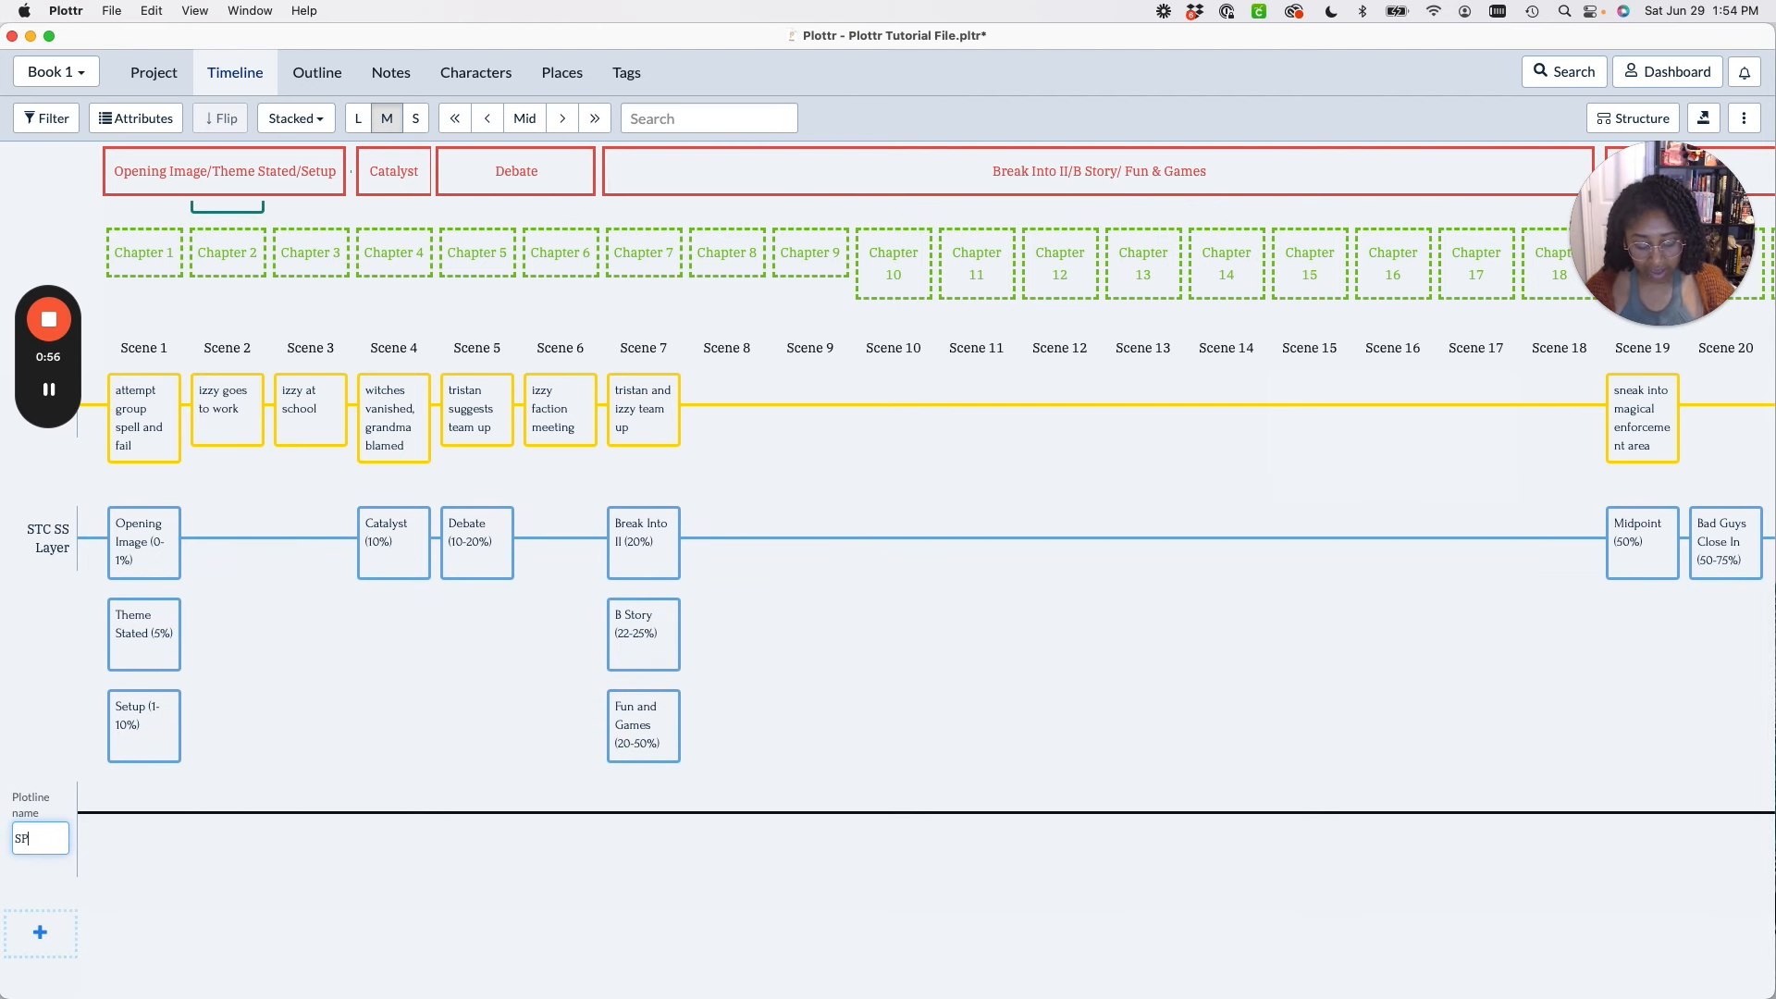
text(: ac)
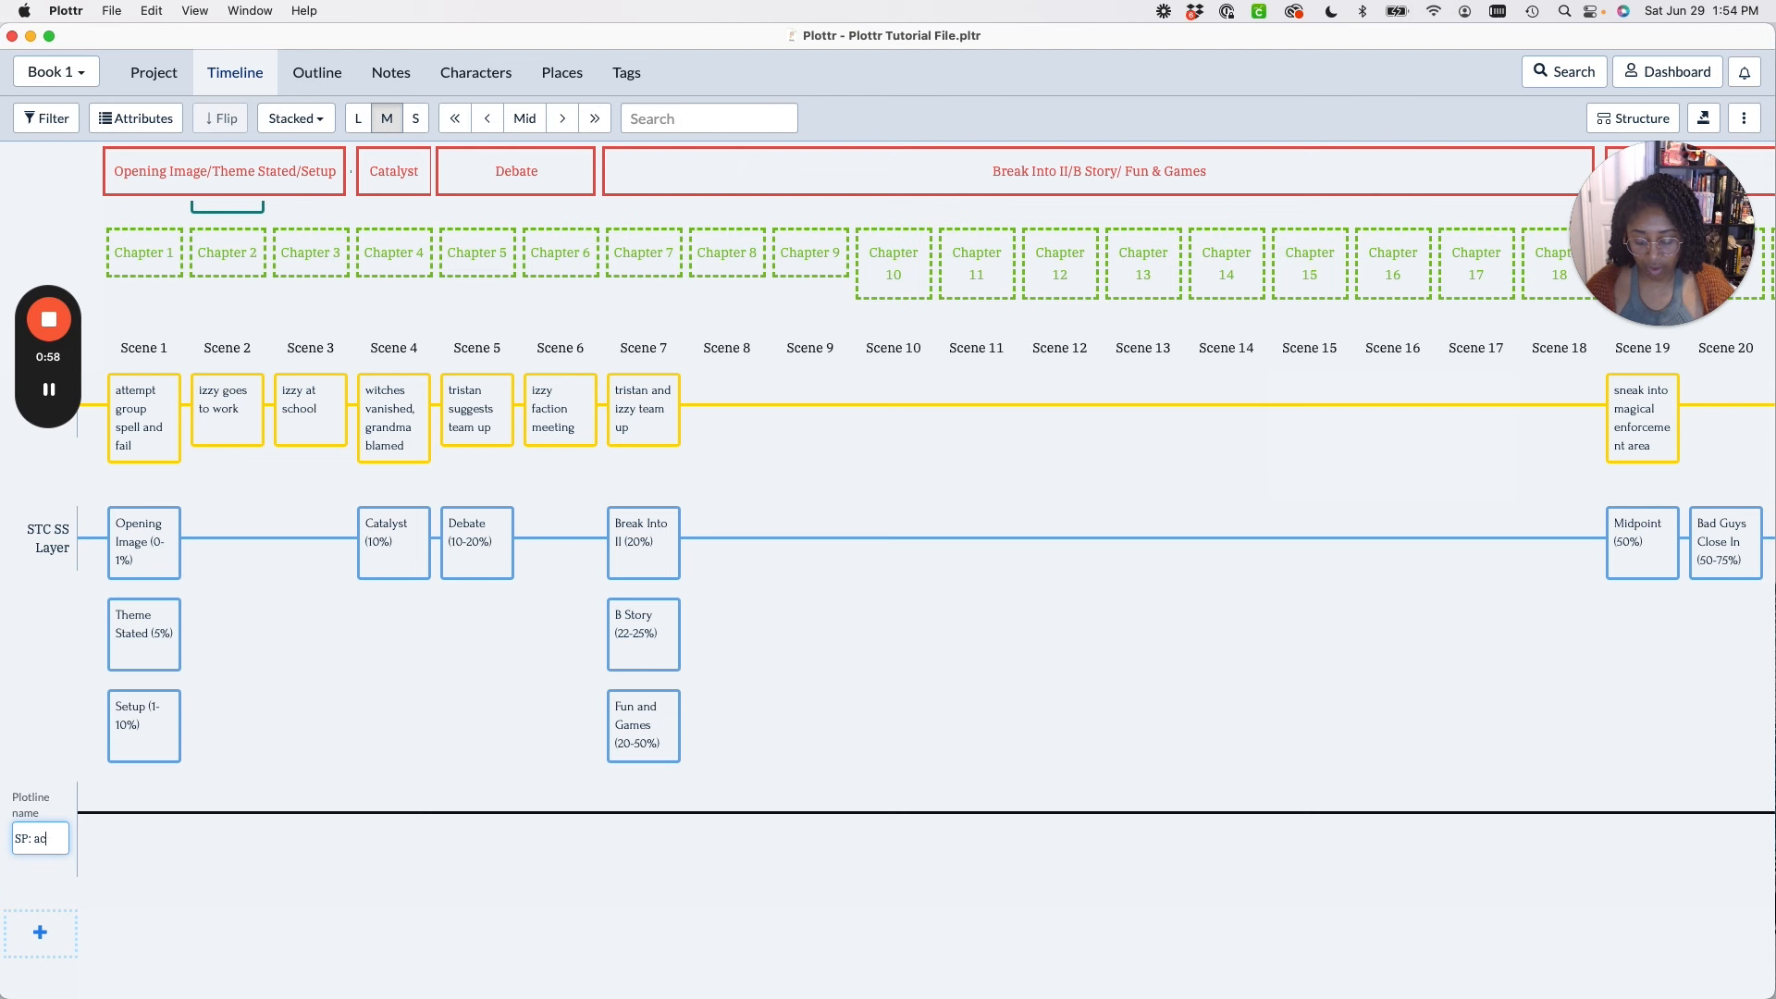
text(quire the family spell)
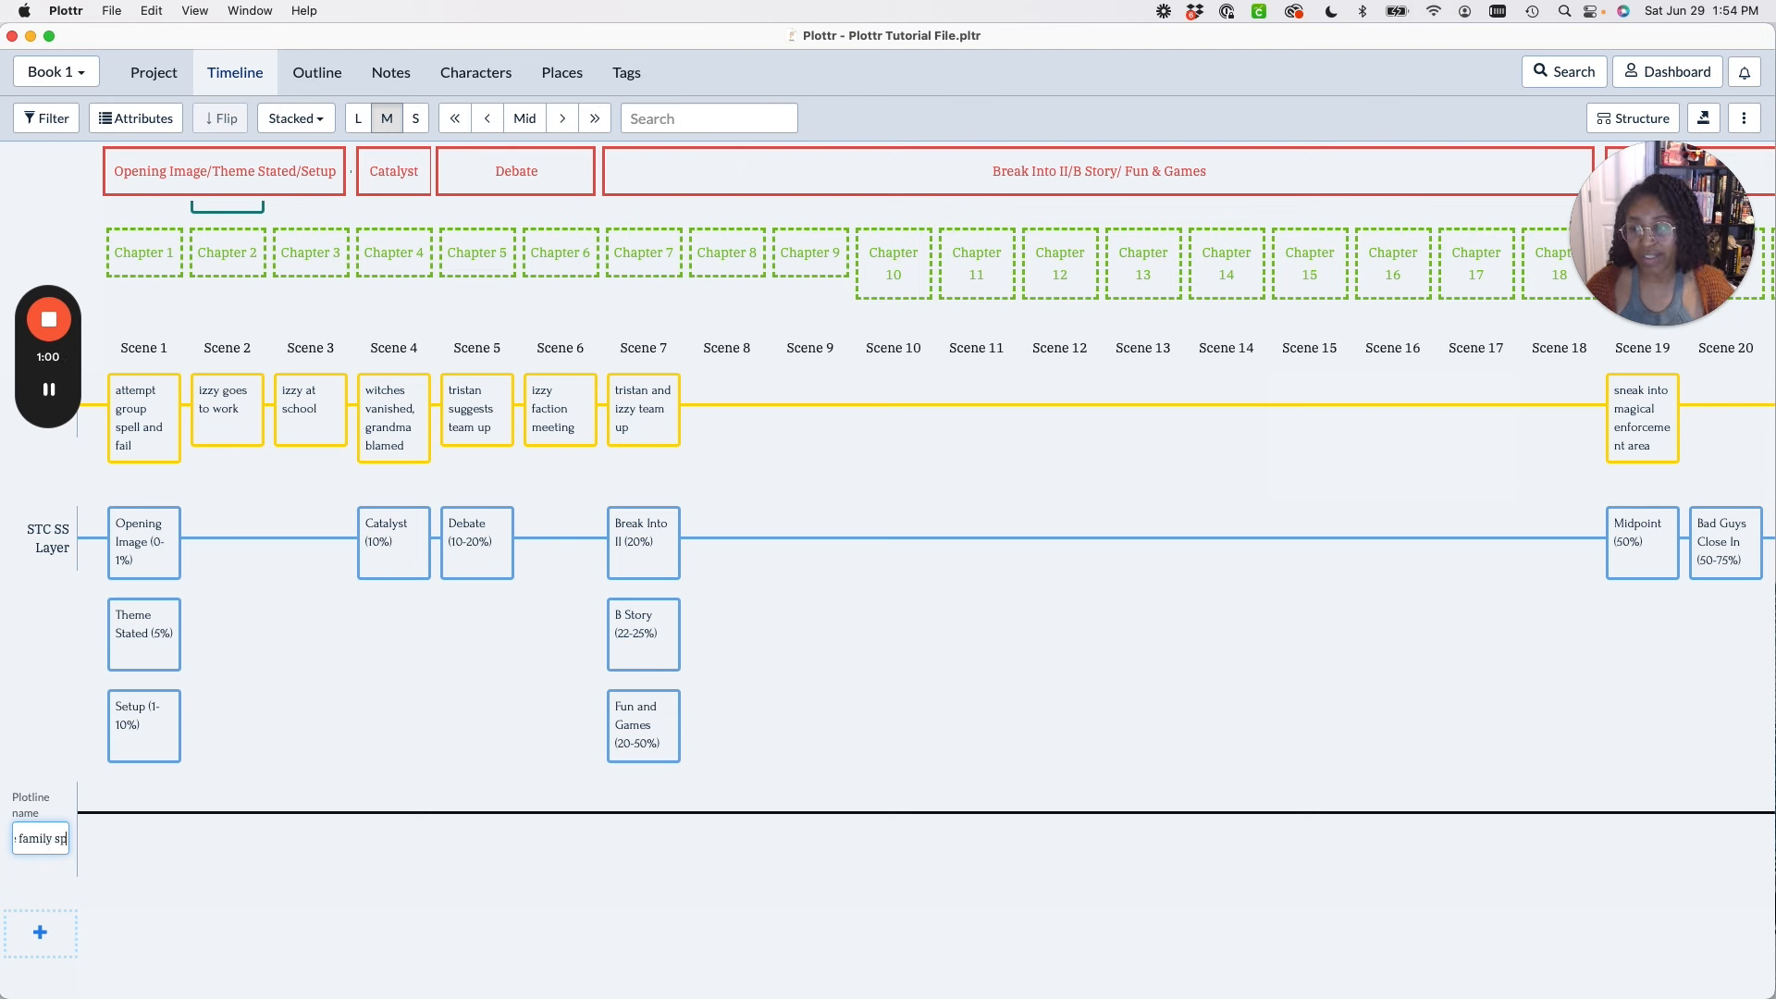
click(213, 906)
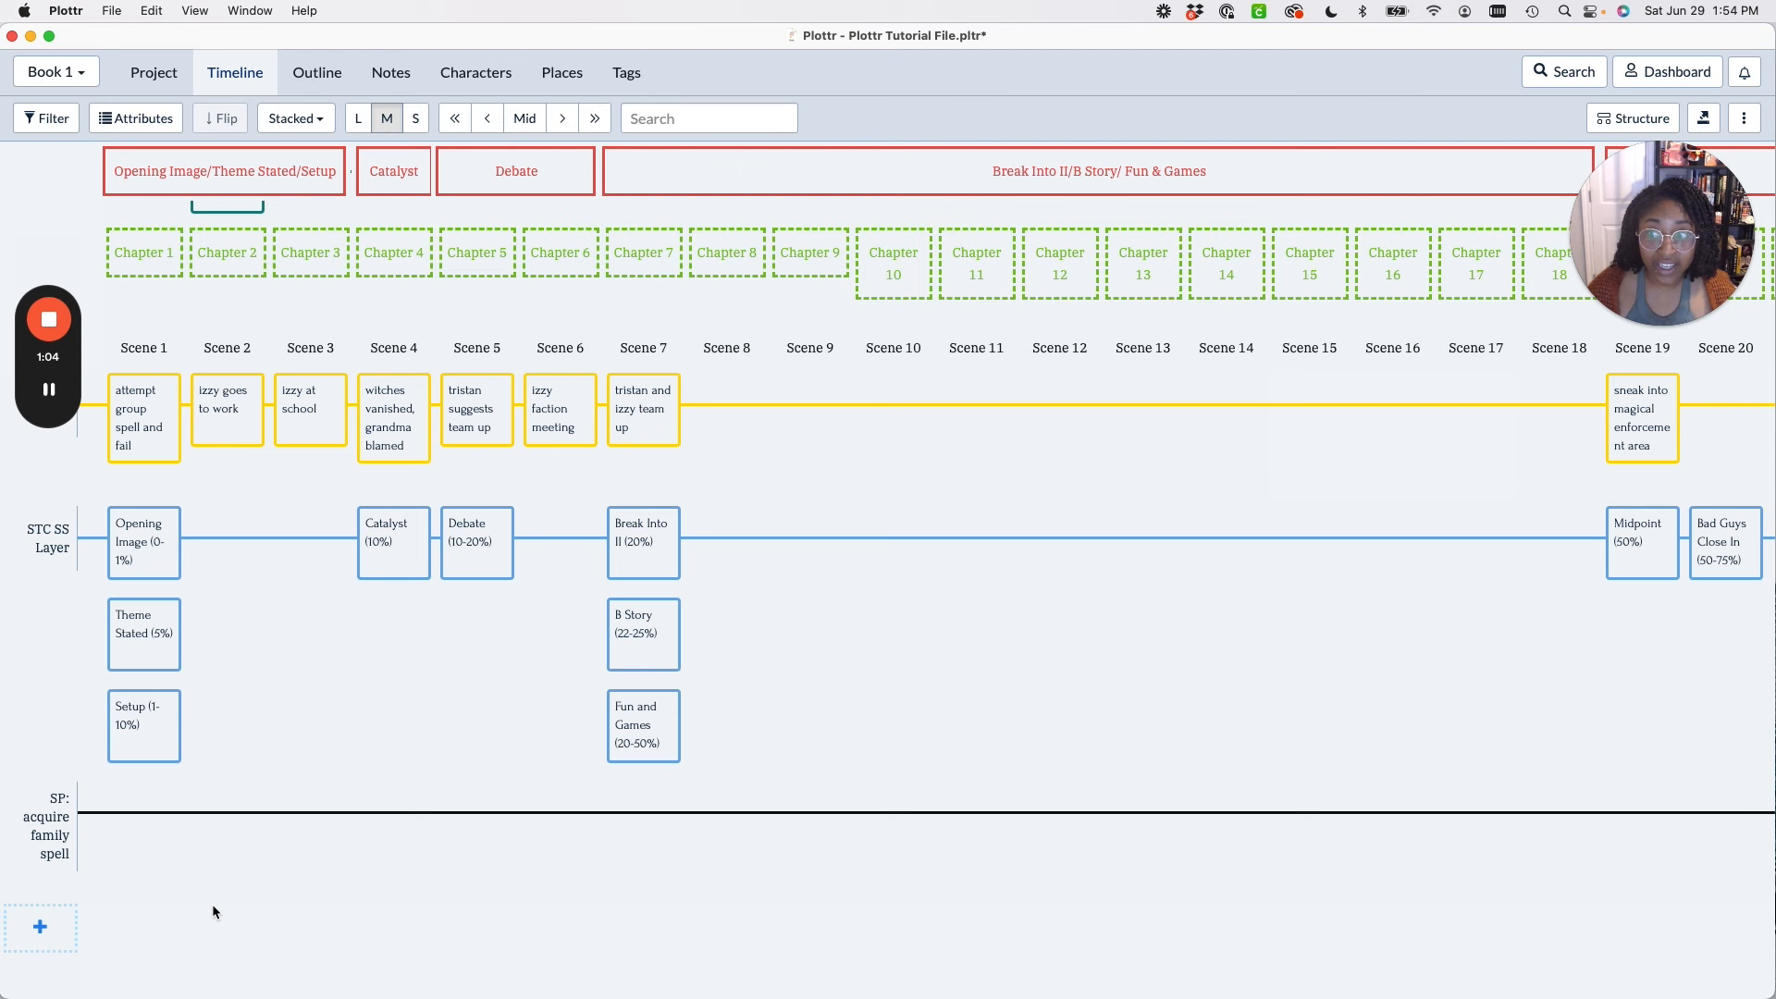
Set the color of the "SP: acquire family spell" plotline to a light blue.
mouse_move(46, 833)
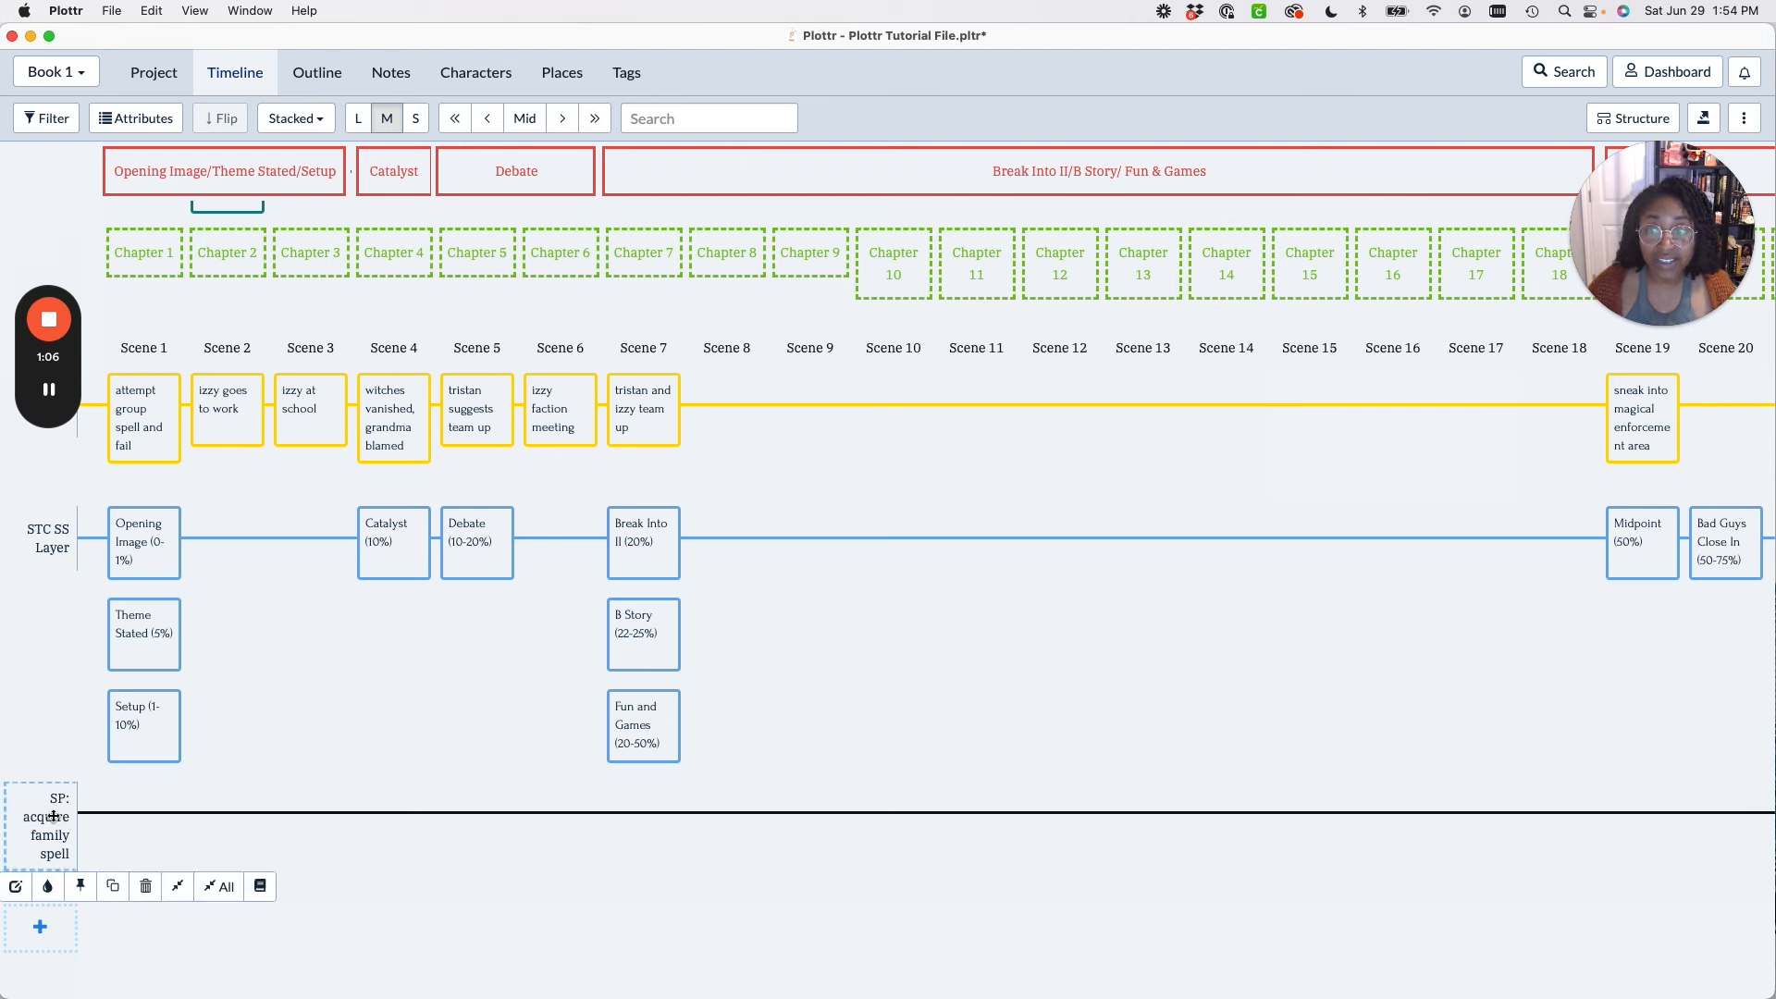
click(48, 888)
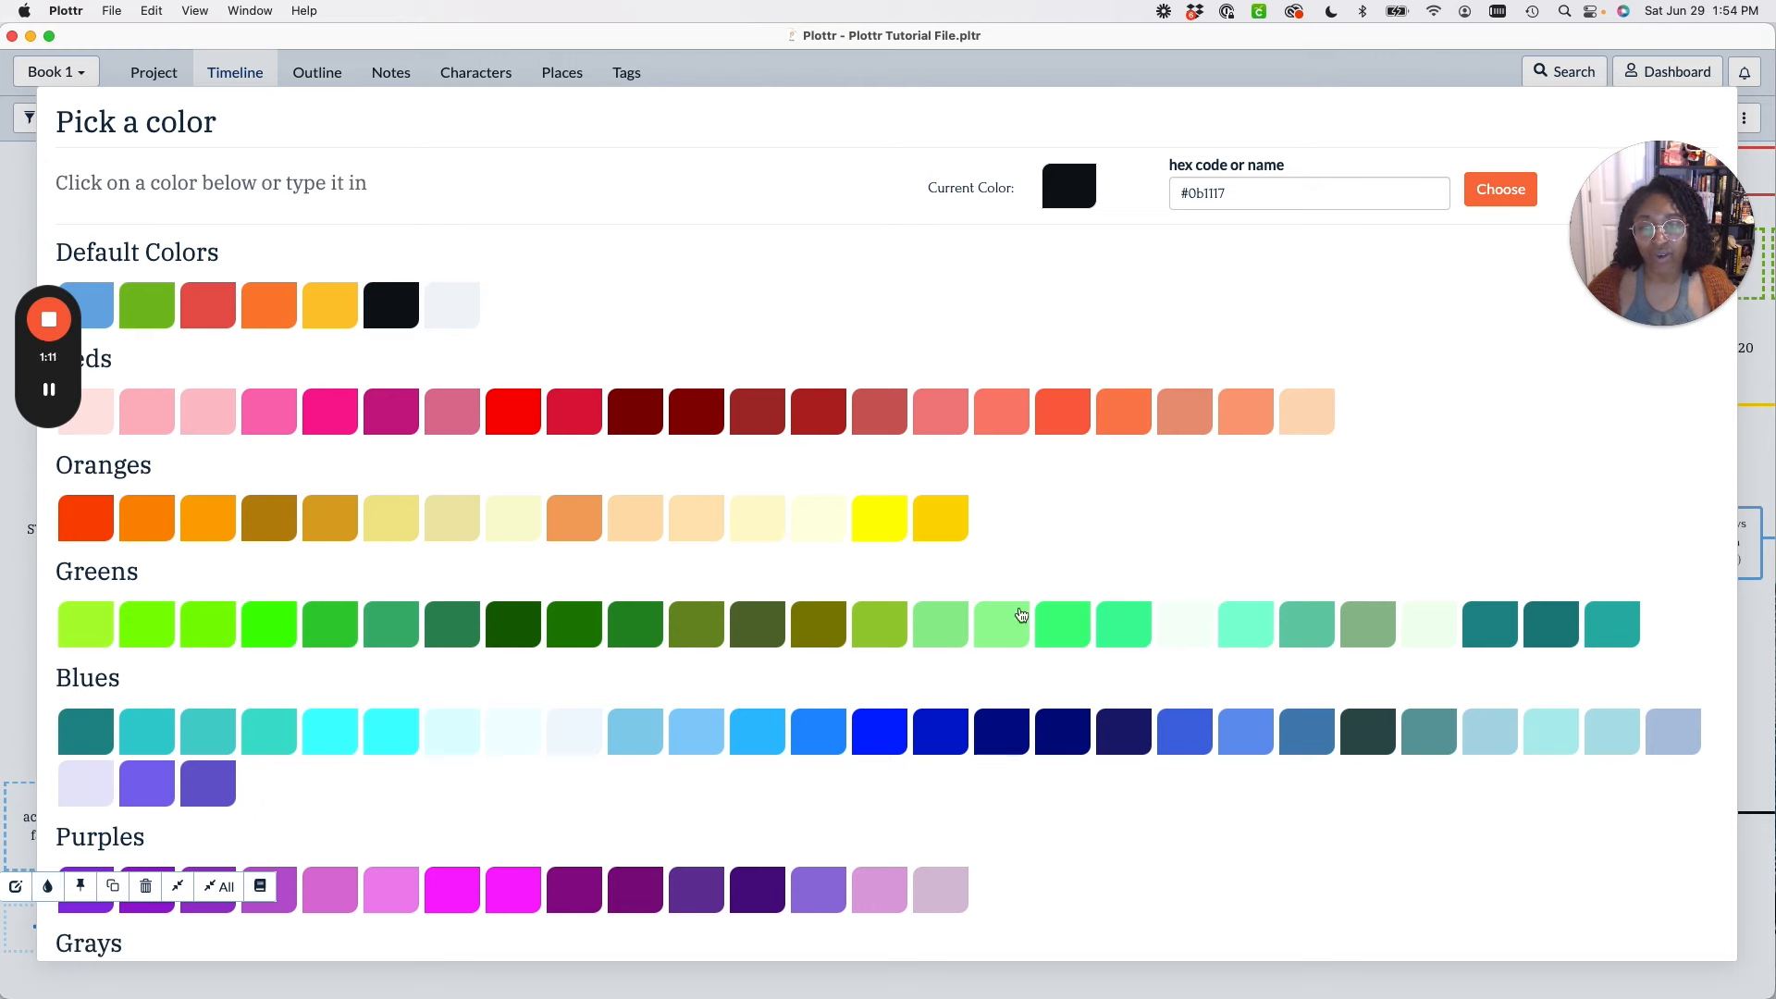
click(640, 746)
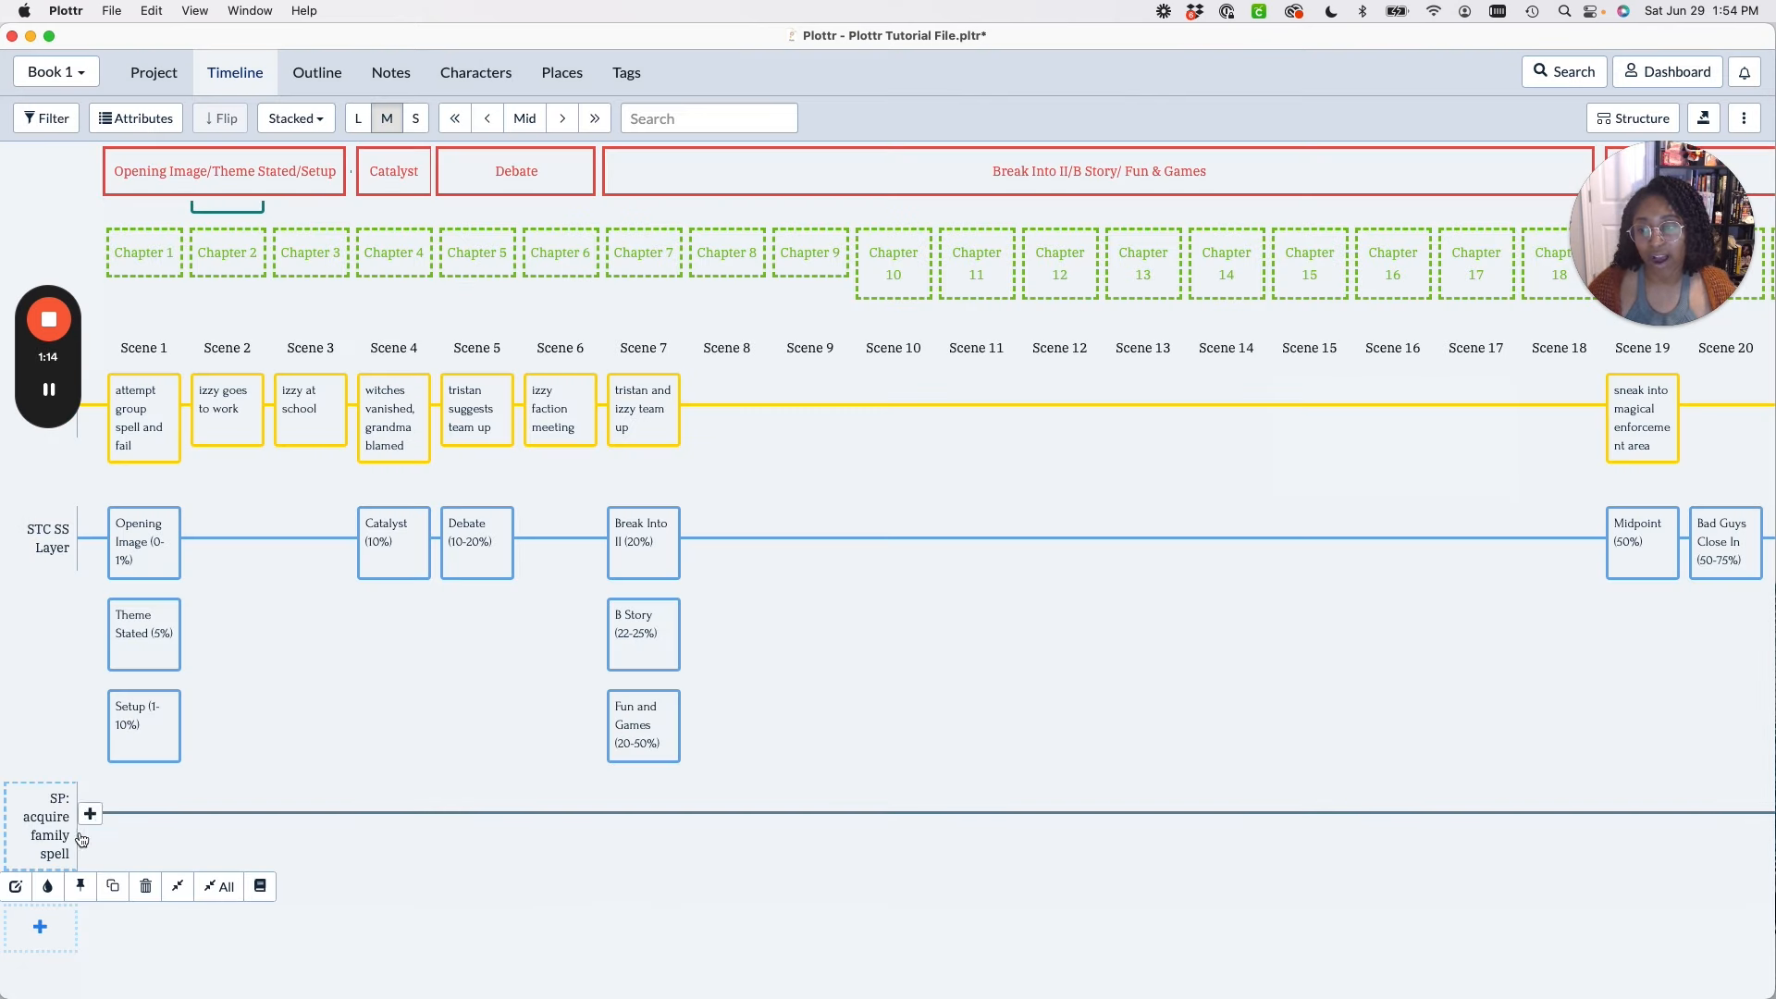
Add a plotline named "SP: infiltrate summer program" below the "SP: acquire family spell" plotline.
mouse_move(52, 939)
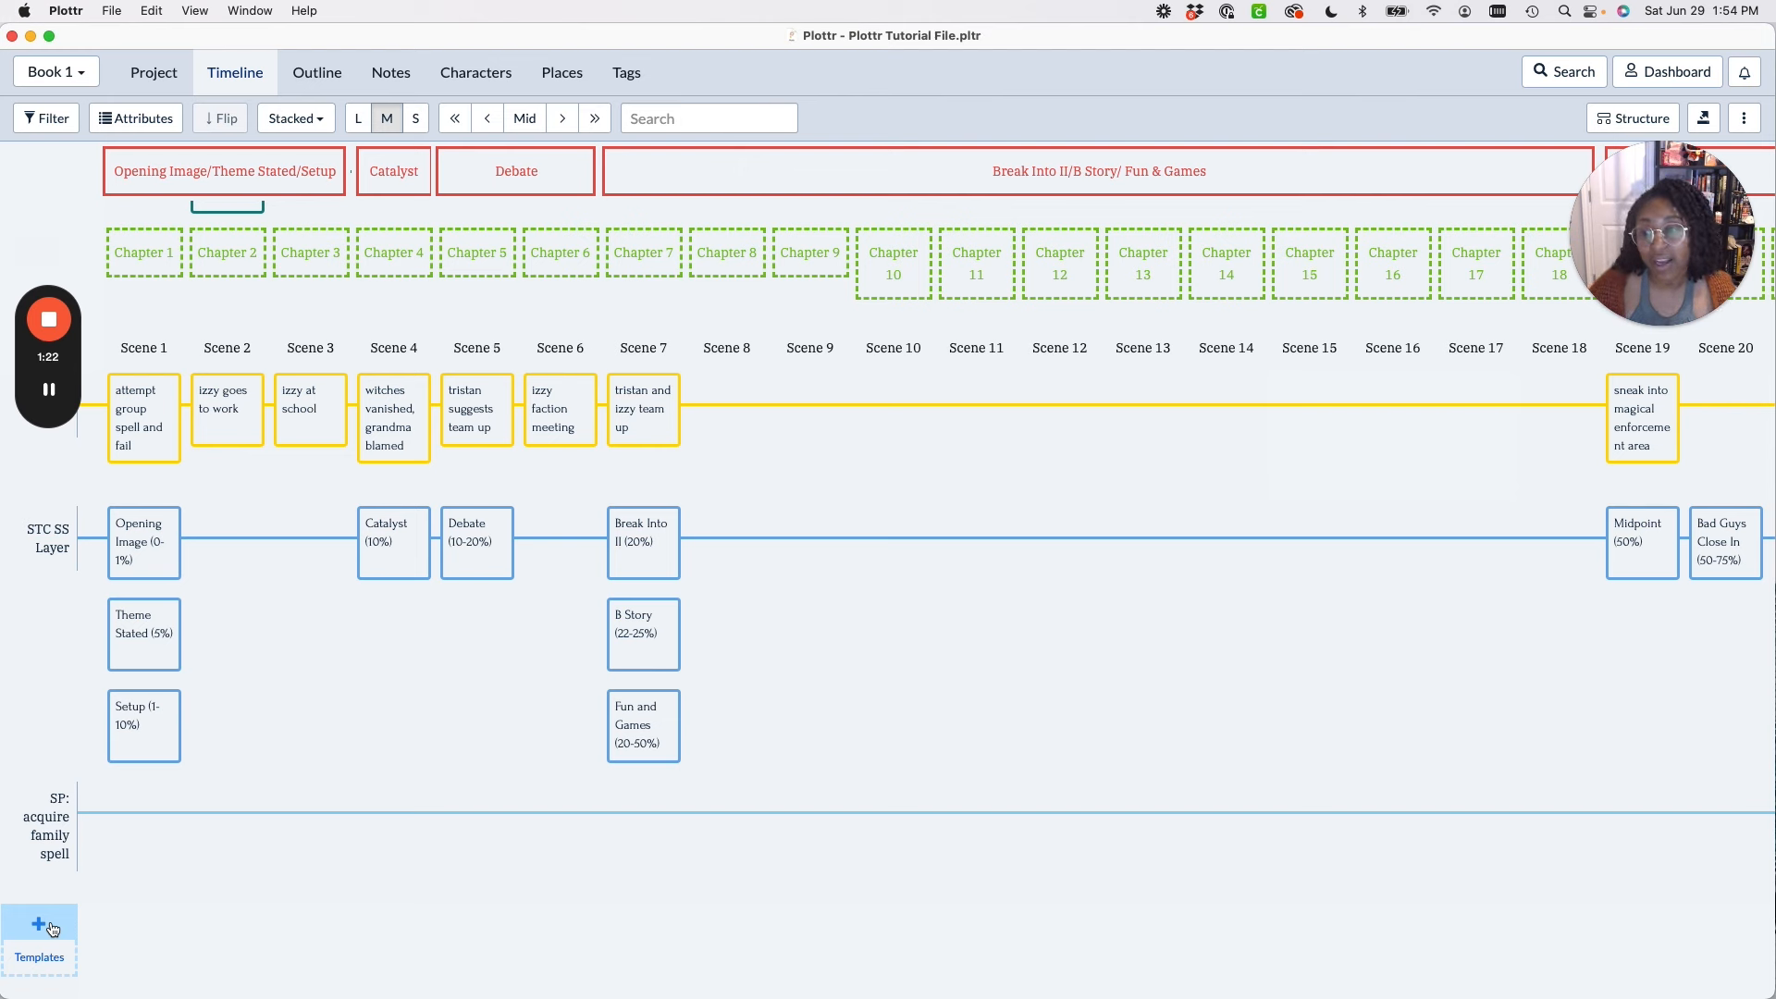
click(42, 925)
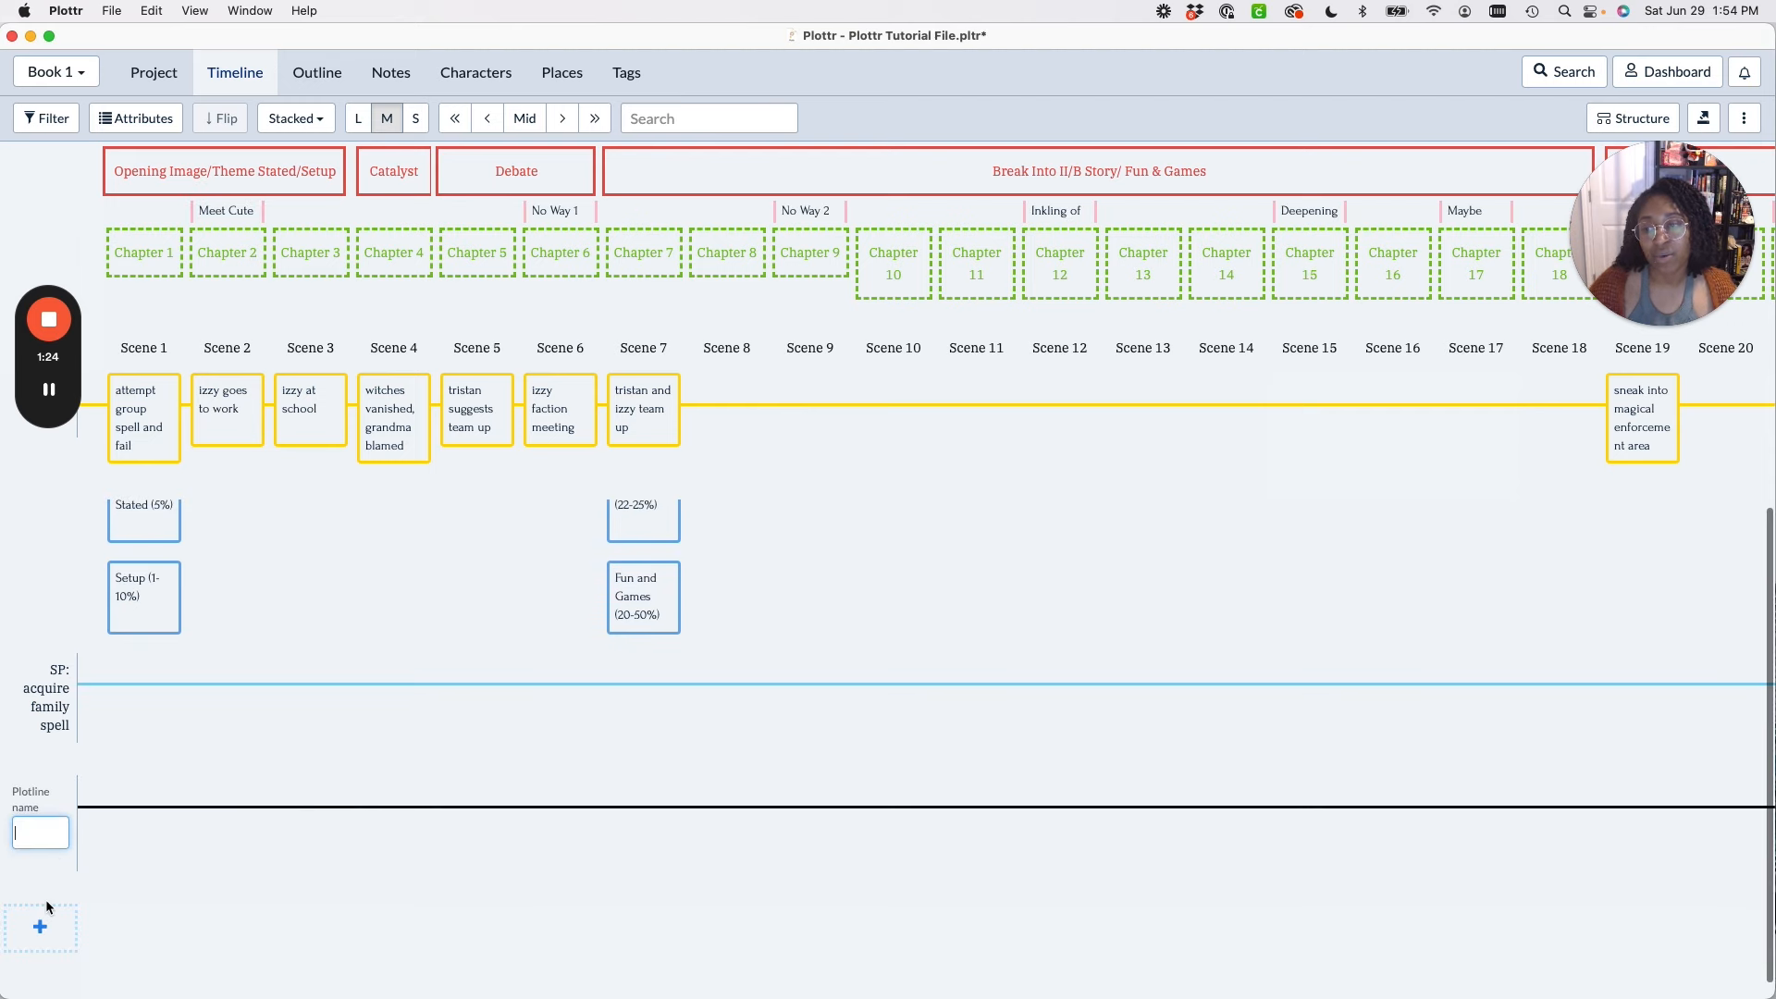
scroll(47, 899, up, 5)
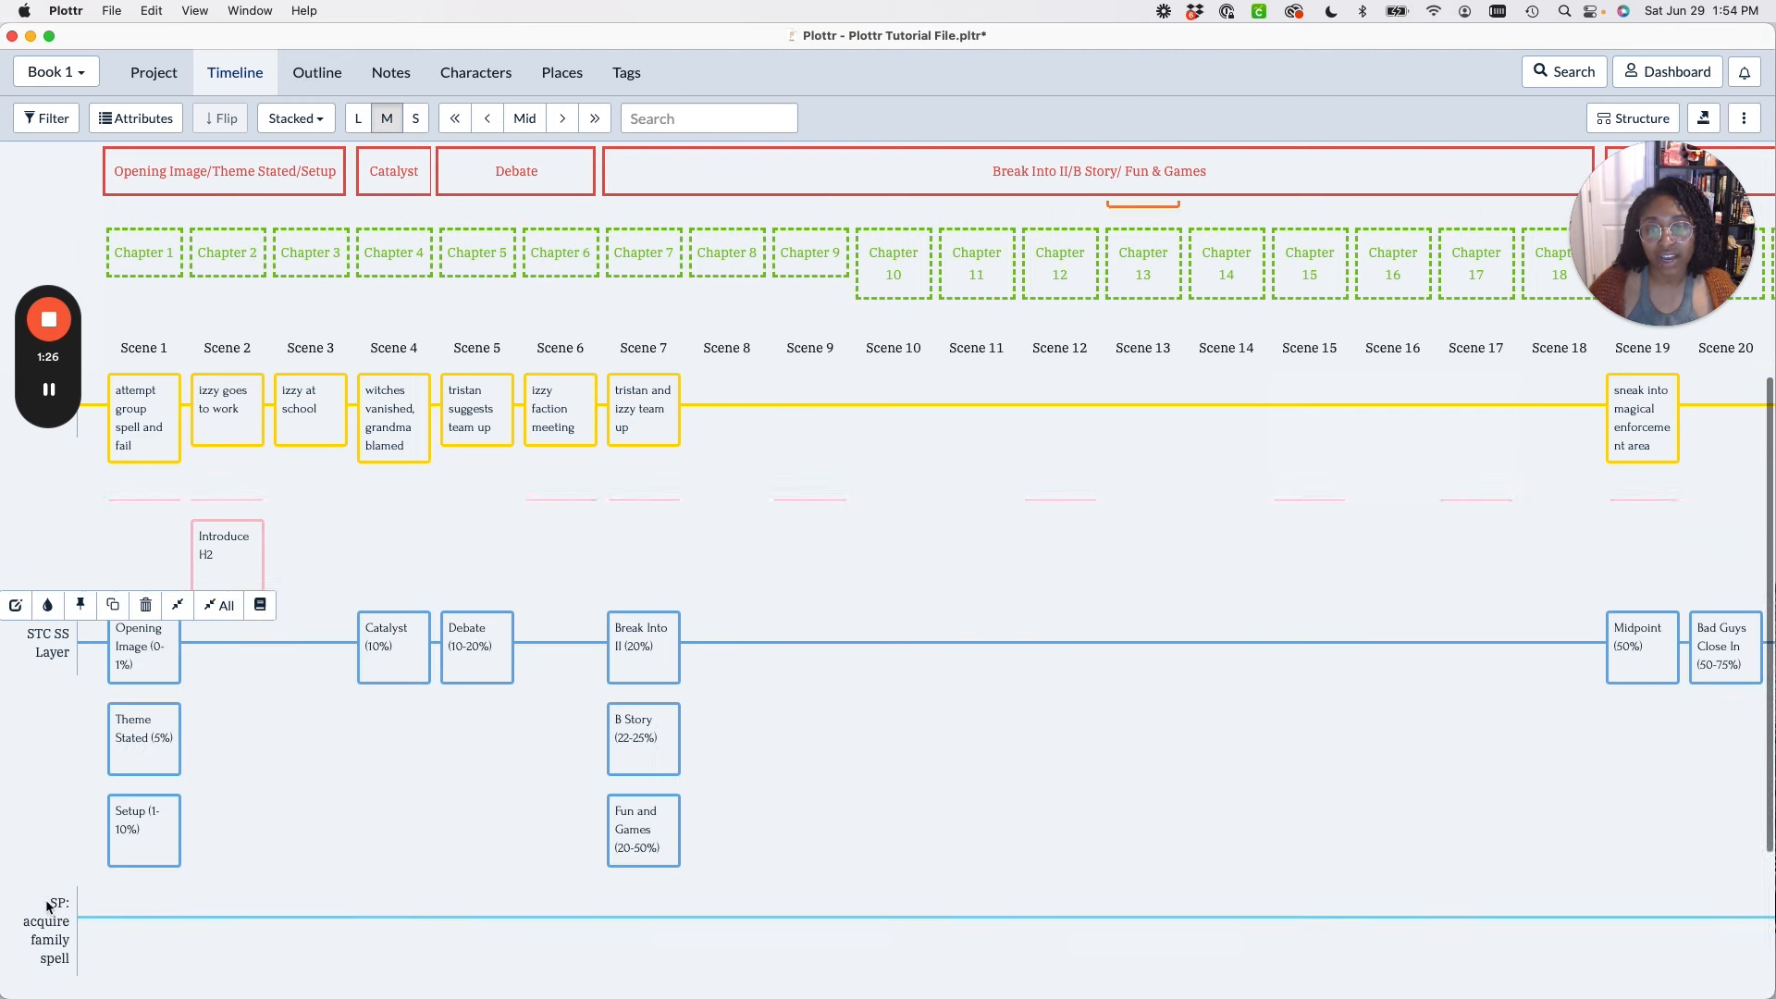
scroll(47, 902, down, 2)
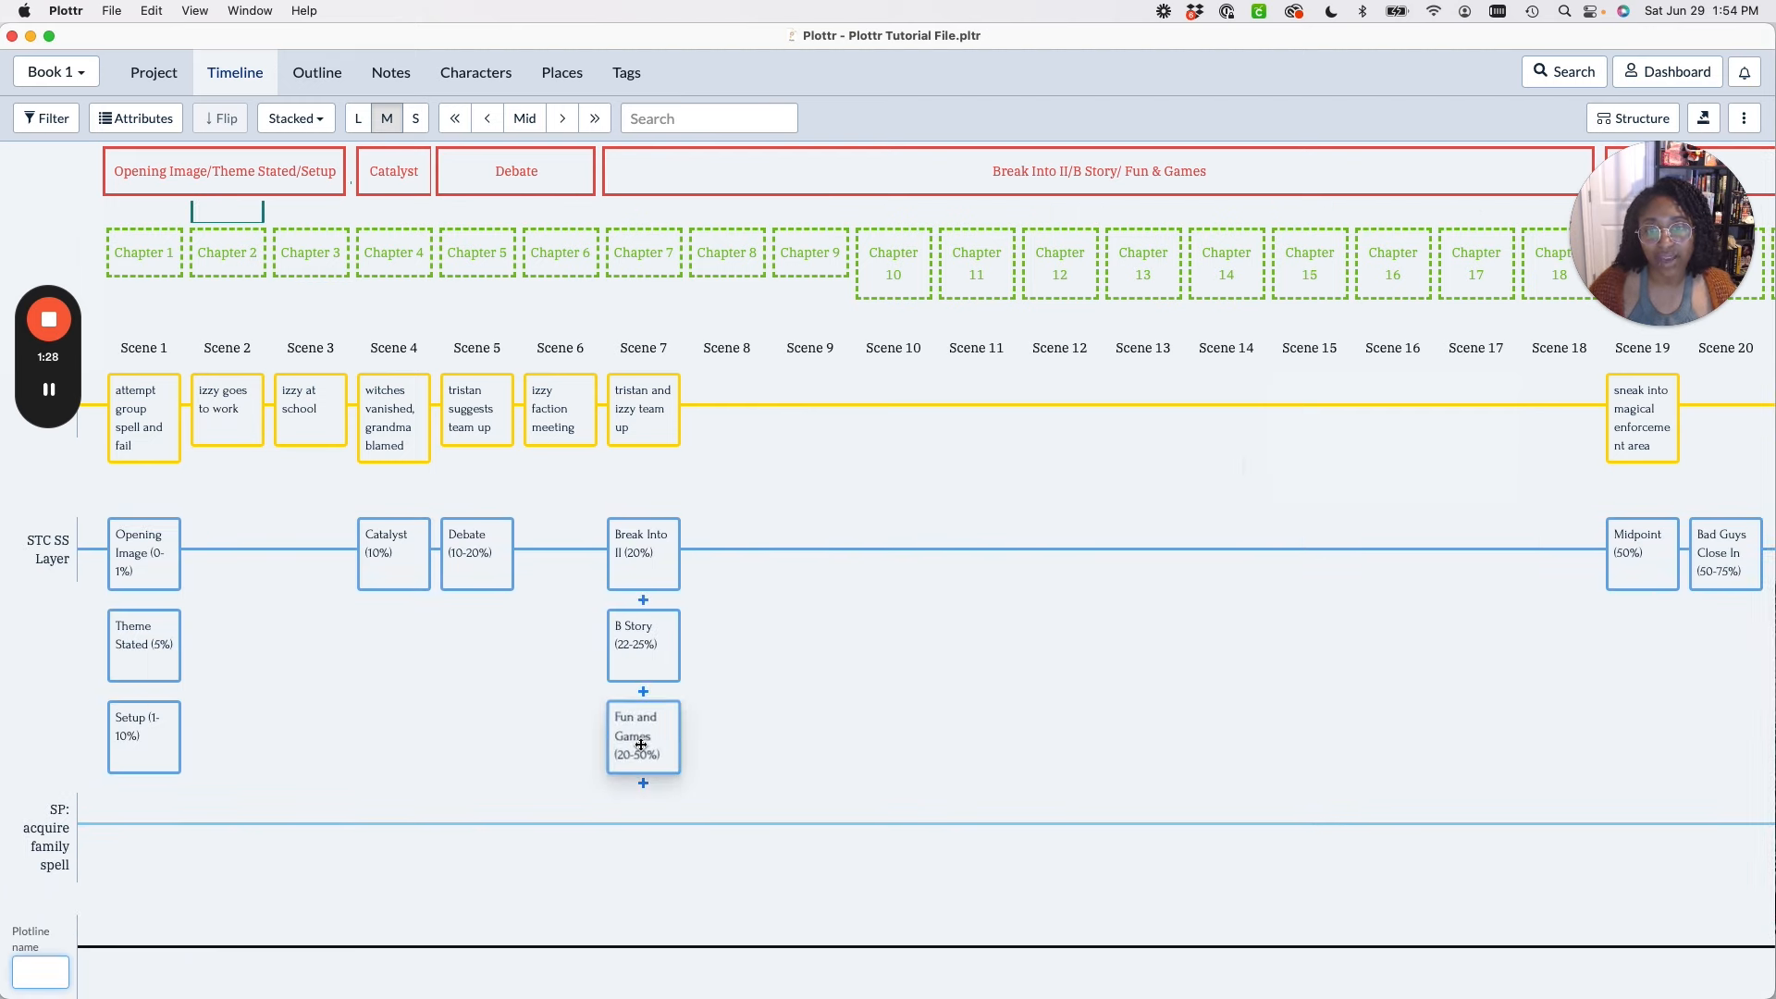
mouse_move(640, 745)
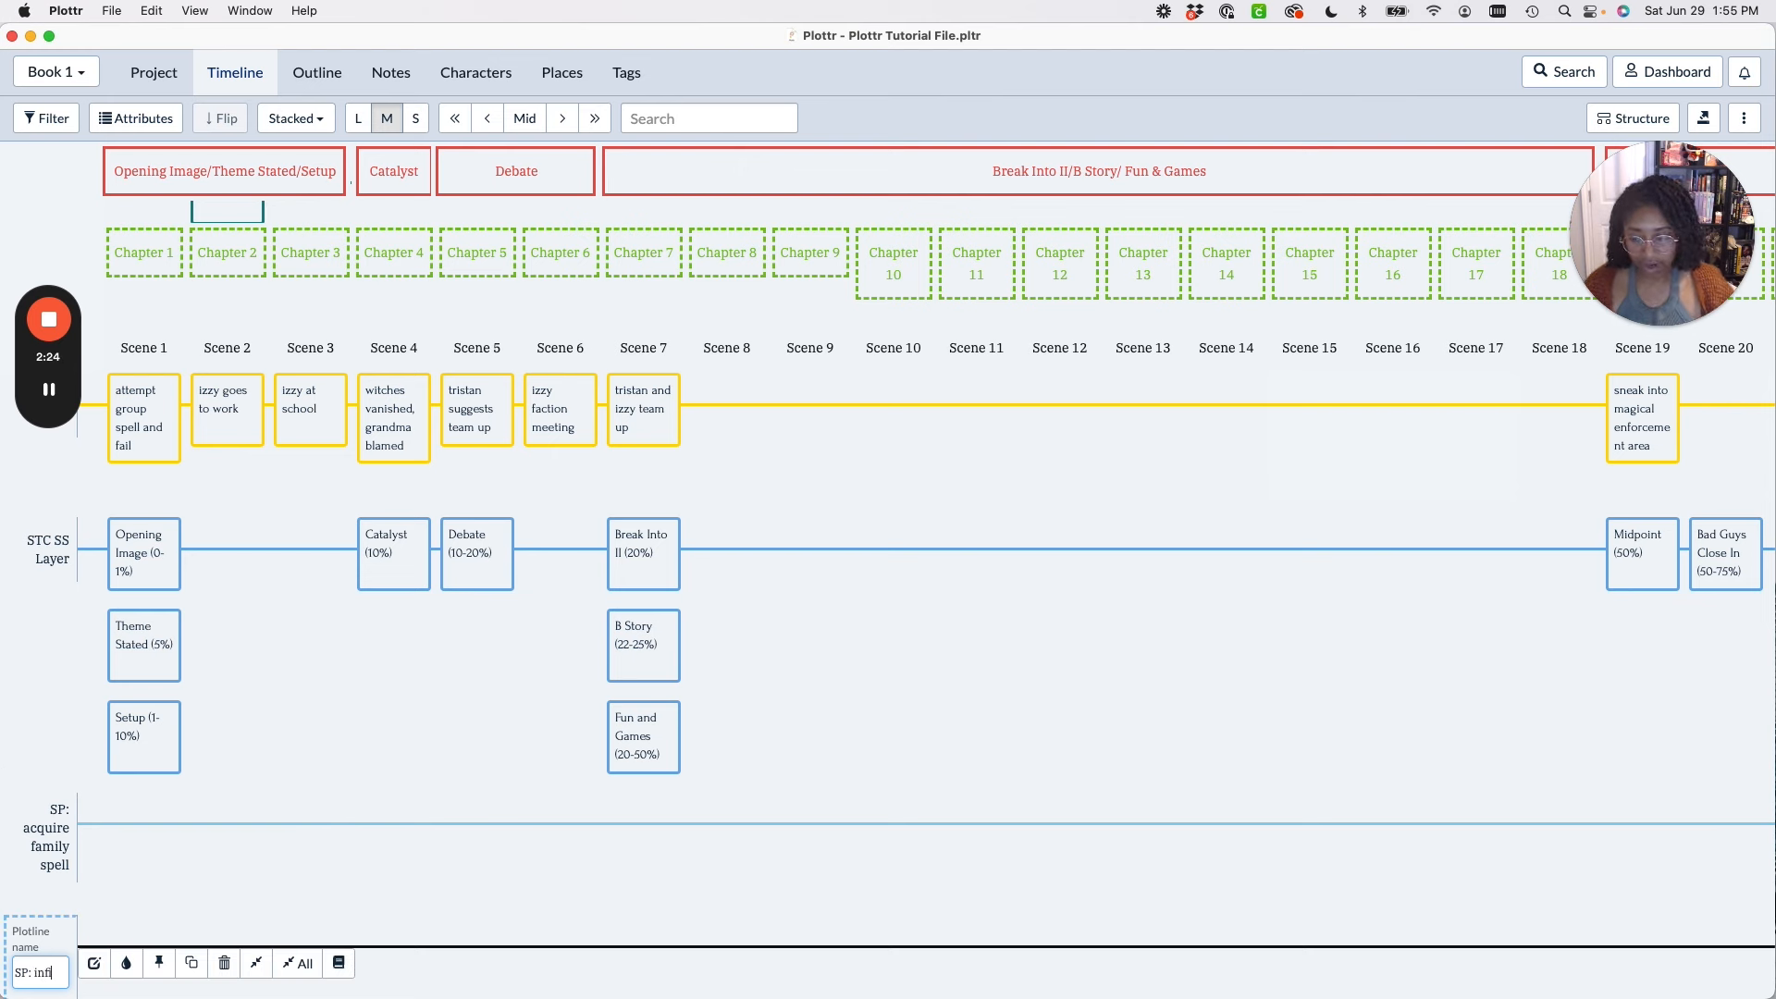
text(ate s)
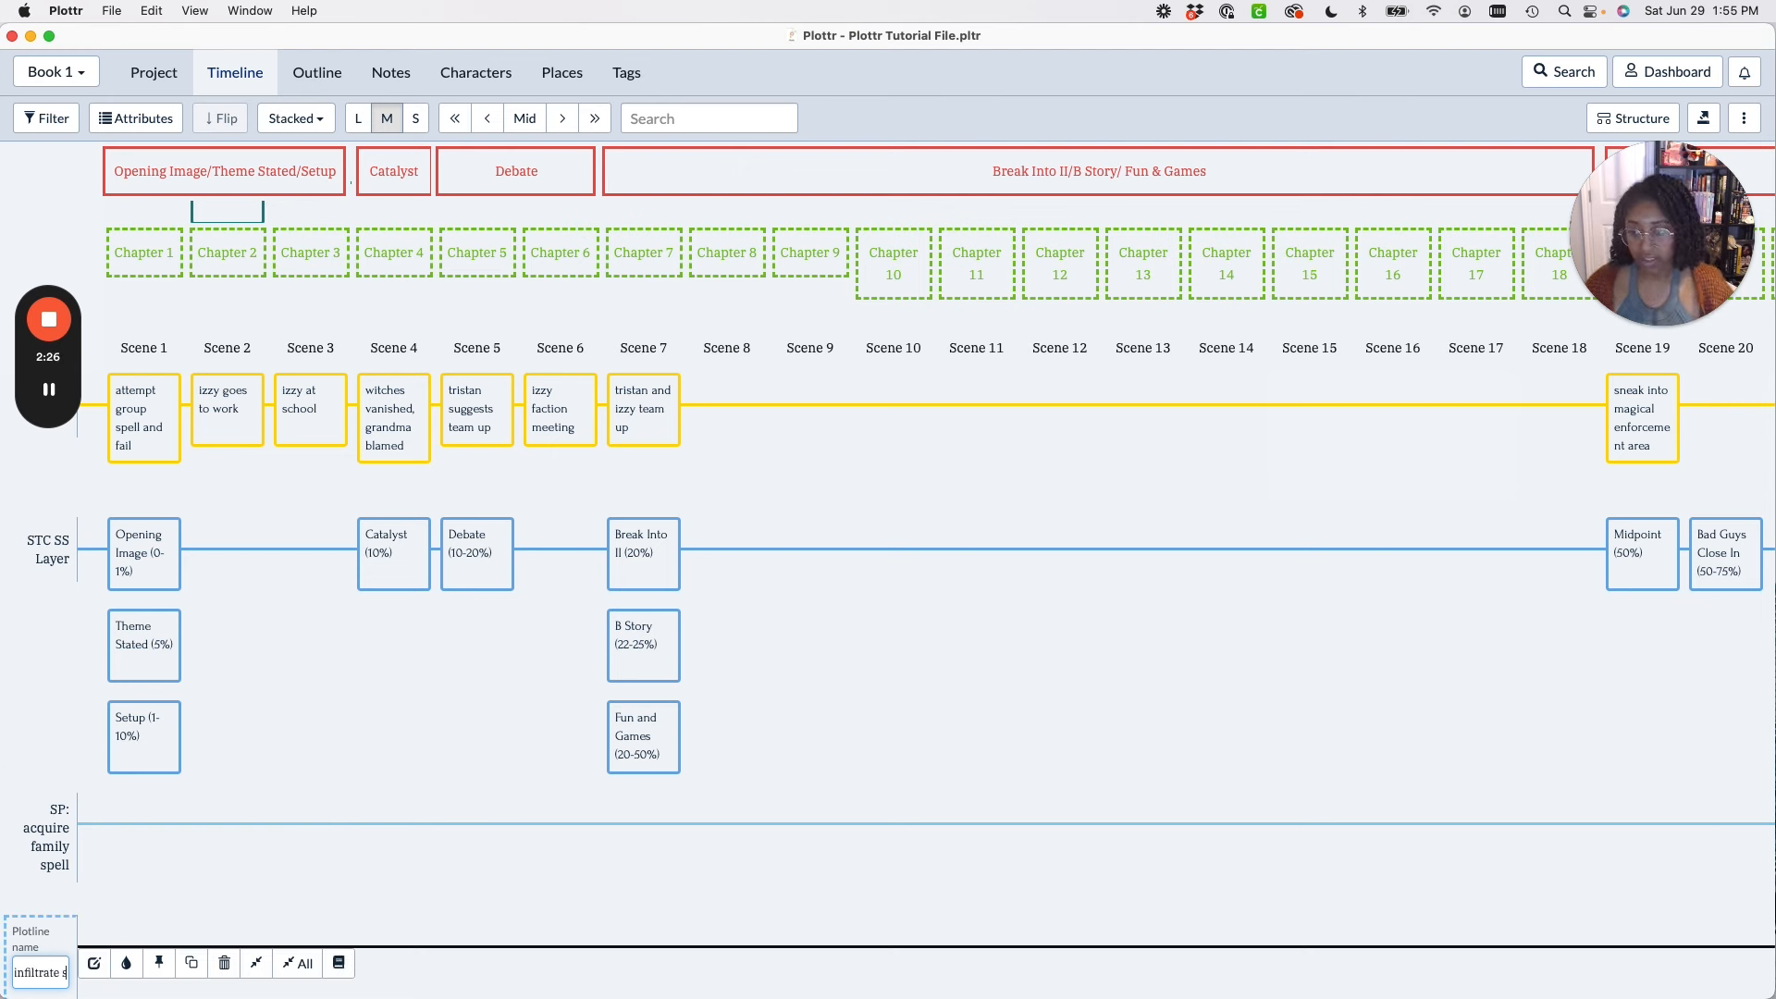
text(ummer program)
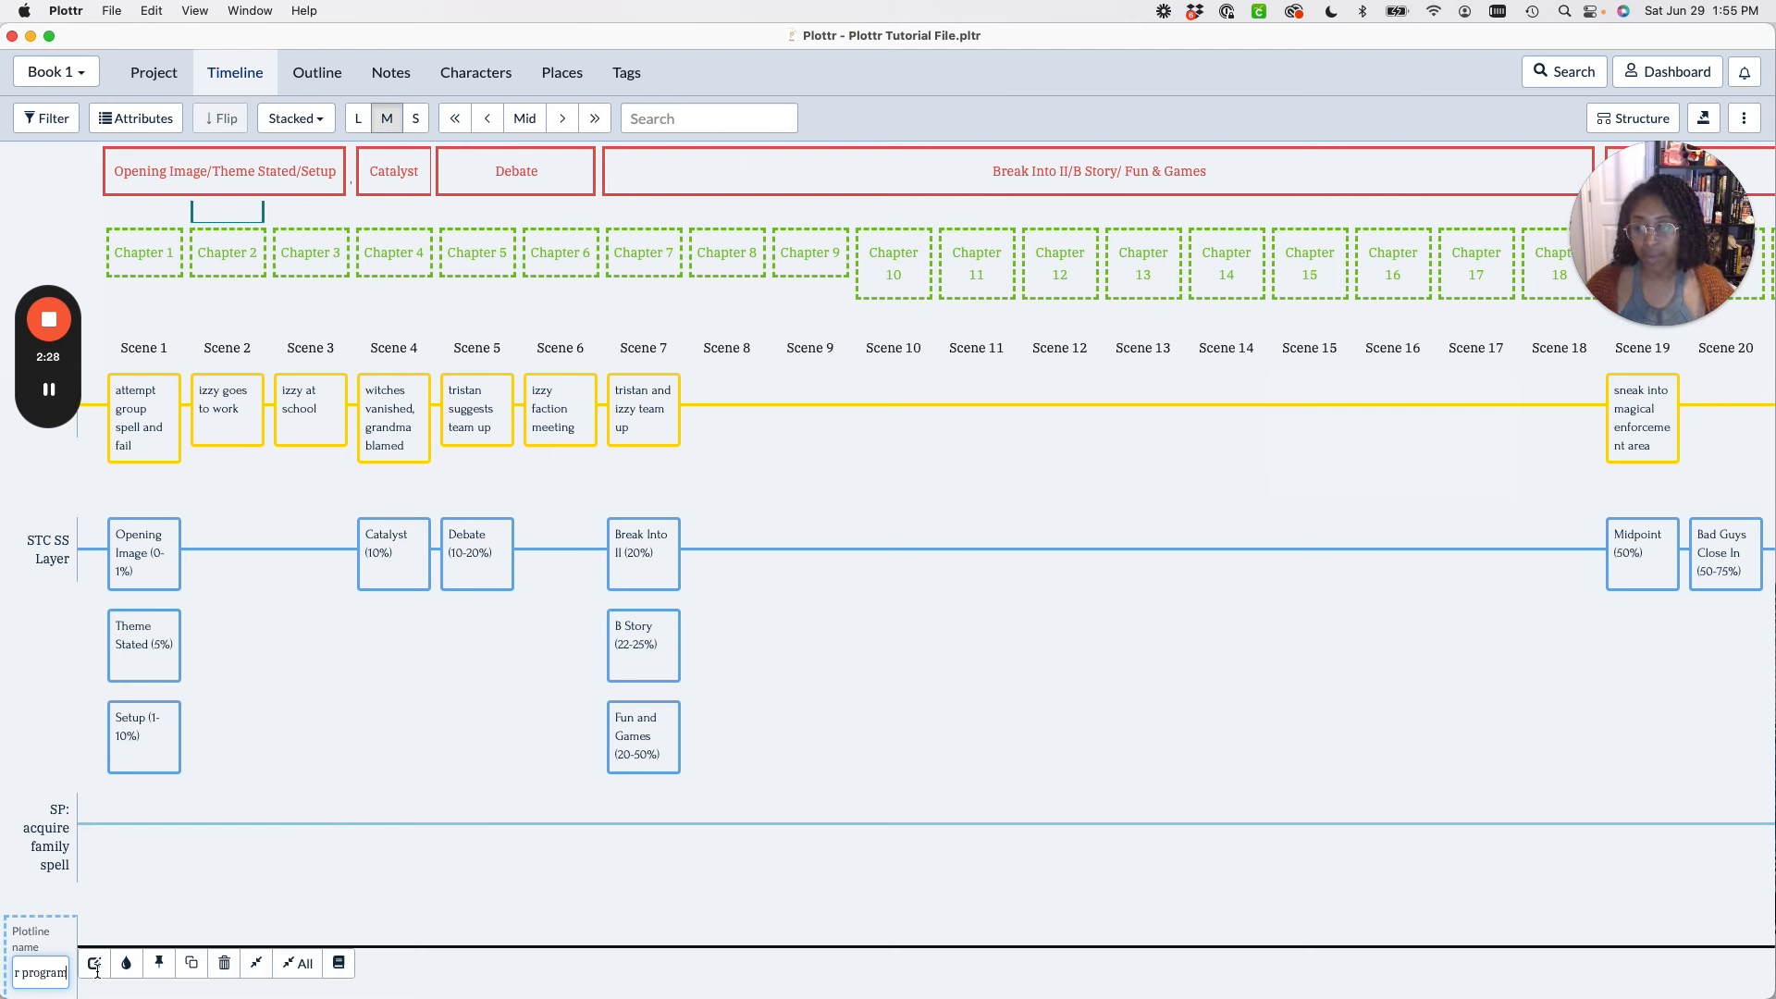
click(325, 738)
Add a plotline named "SP: stealing magic mystery" below the "SP: infiltrate summer program" plotline.
scroll(326, 738, down, 3)
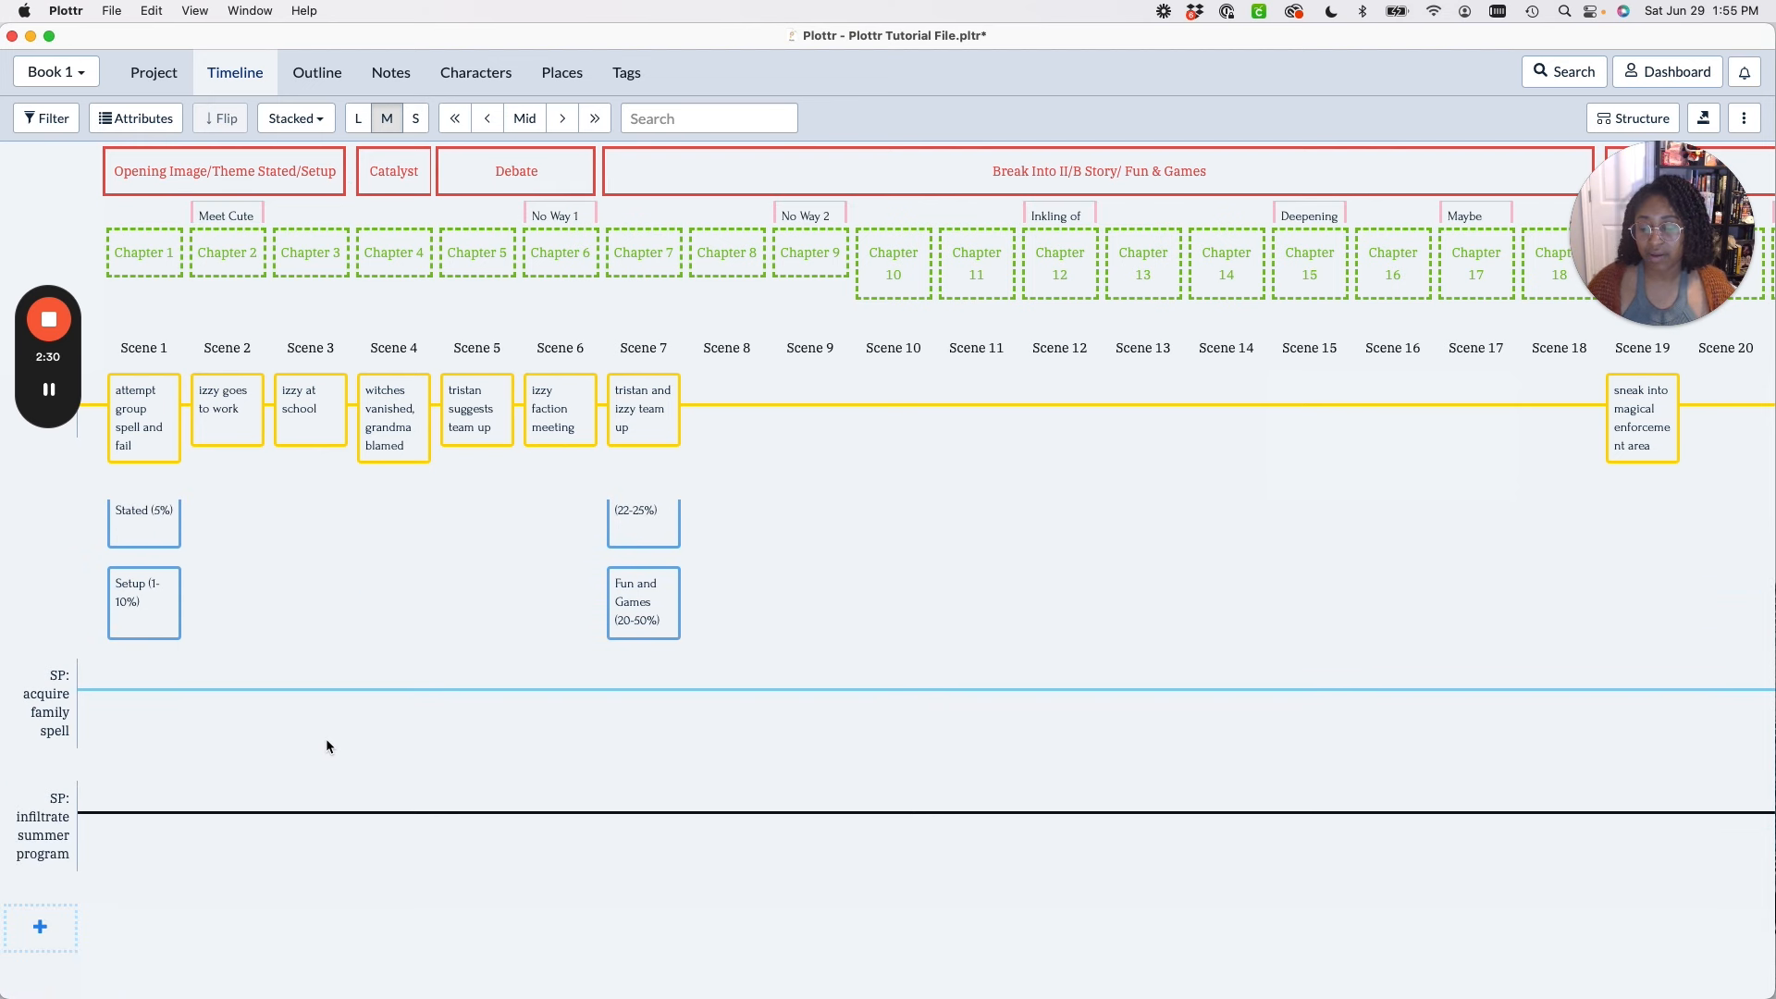
click(40, 927)
text(S)
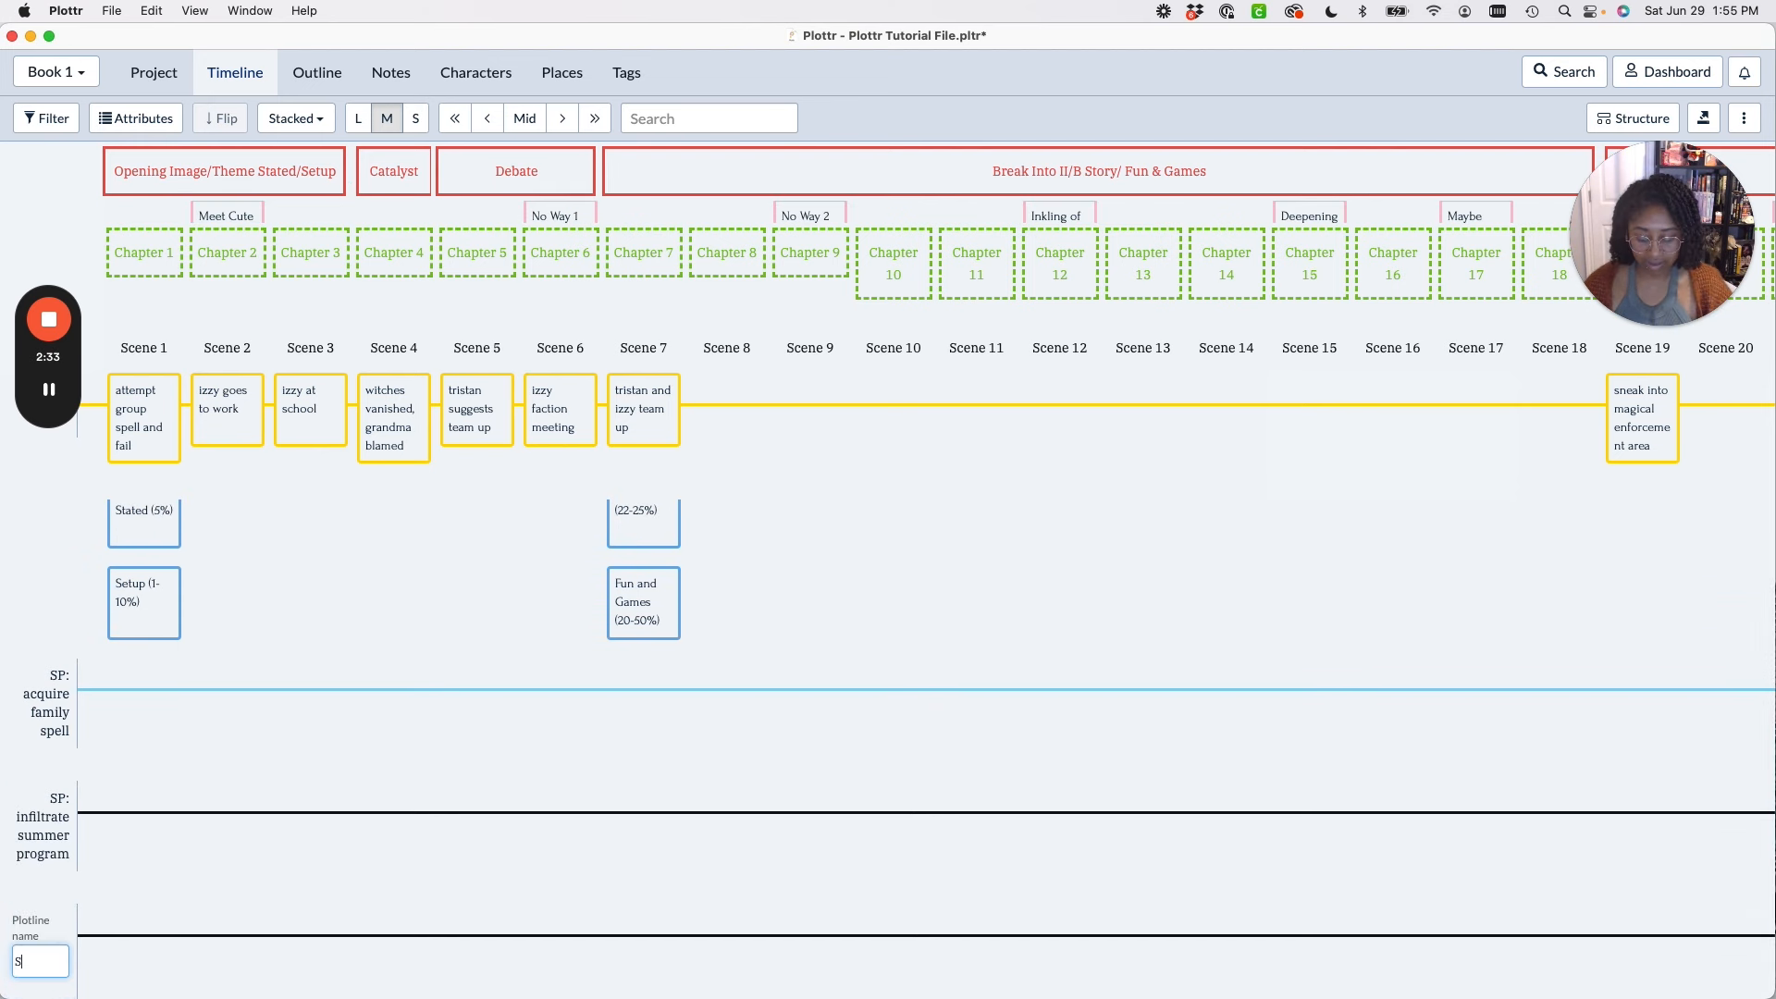
text(P: stea)
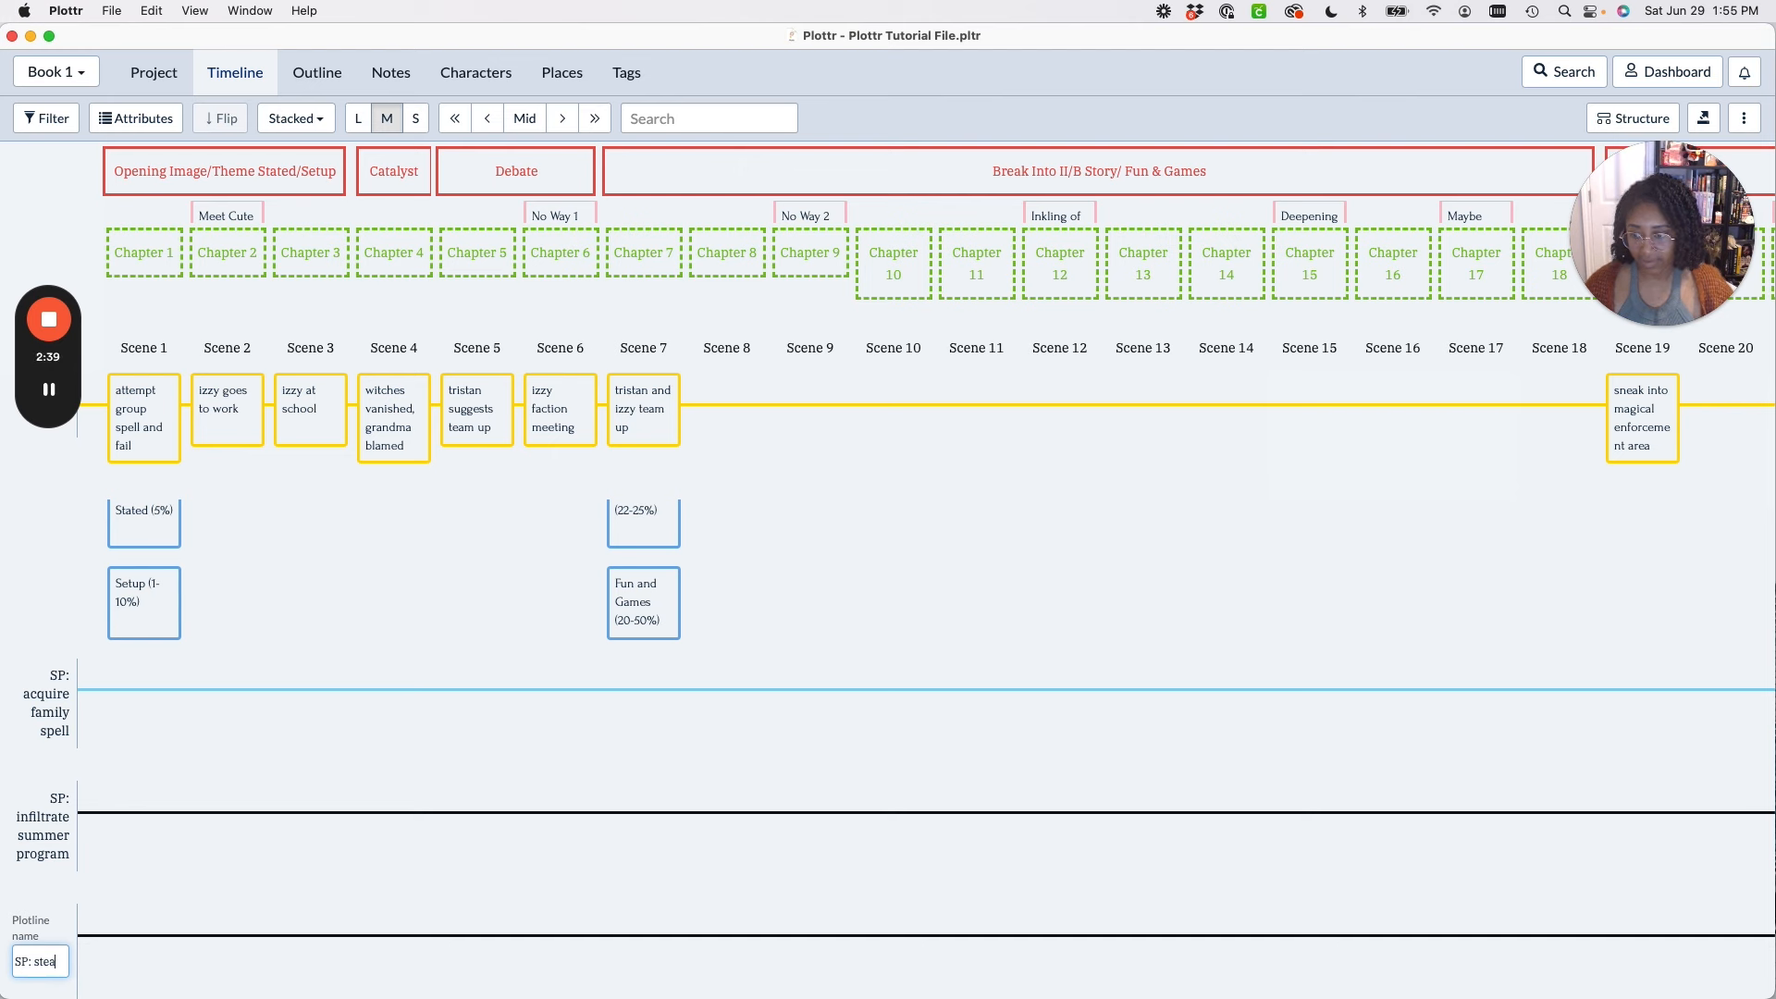
text(l magic myster)
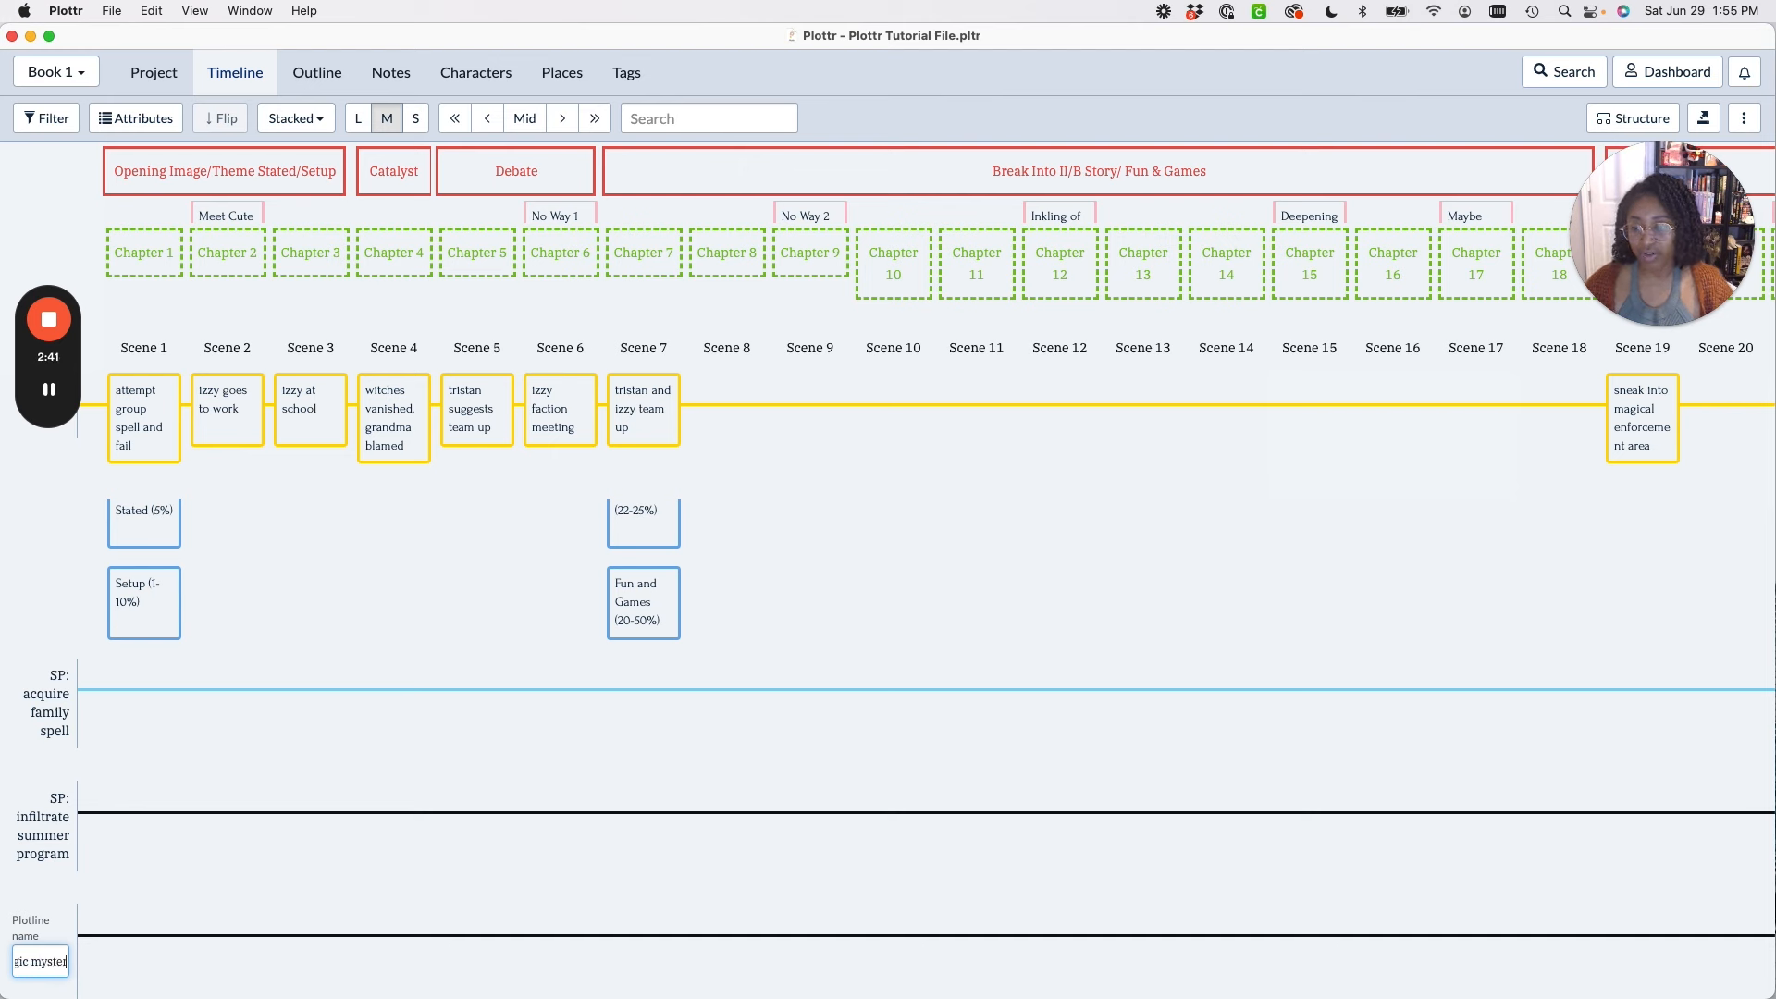
text(y)
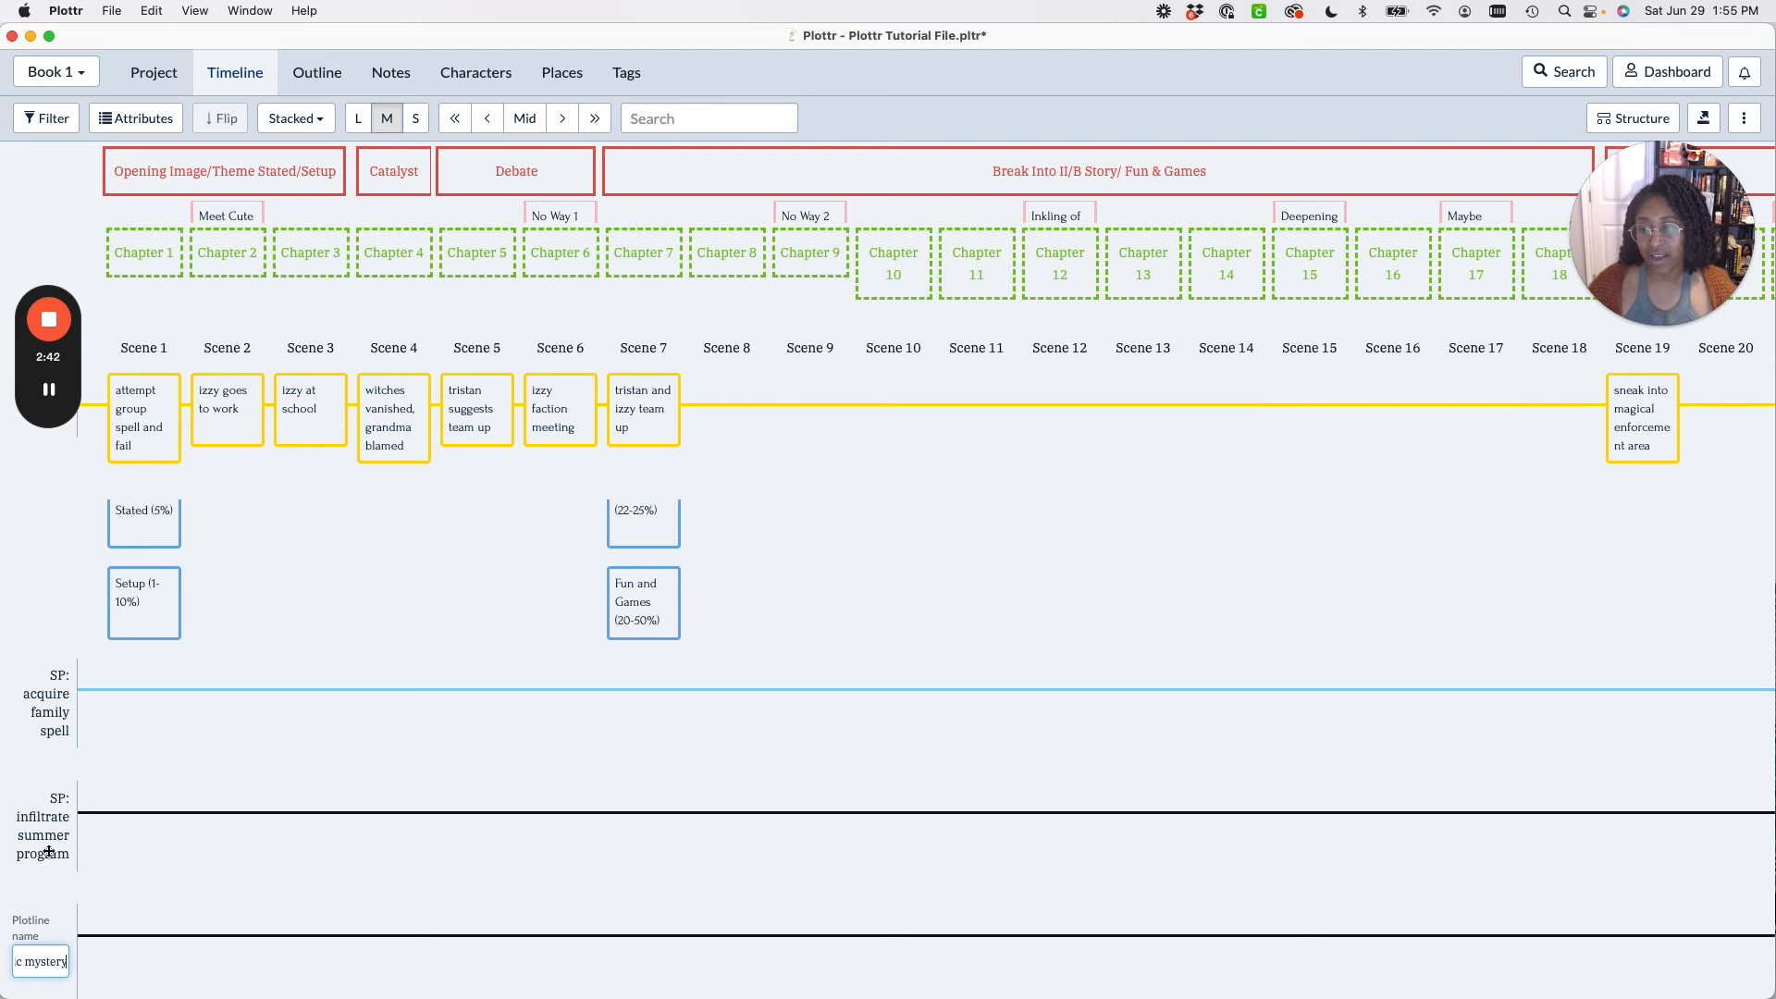
key(Return)
Color the "SP: infiltrate summer program" plotline dark purple and the "SP: stealing magic mystery" plotline orange.
click(47, 888)
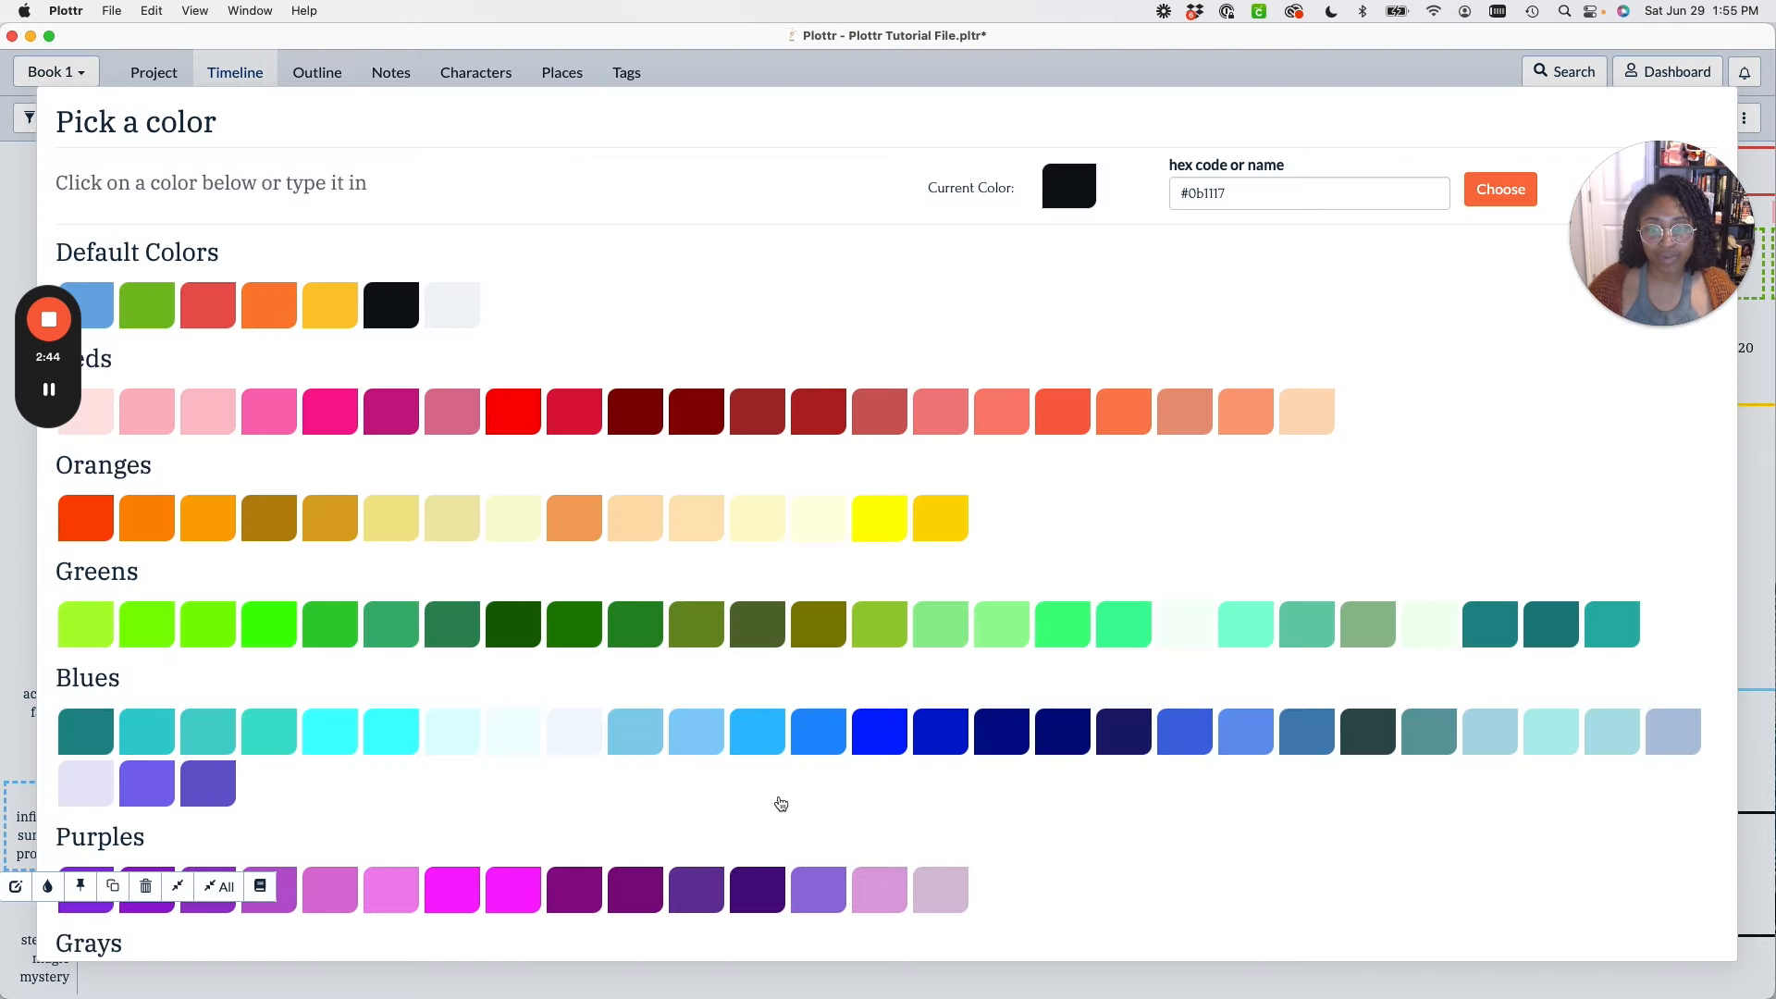
click(700, 896)
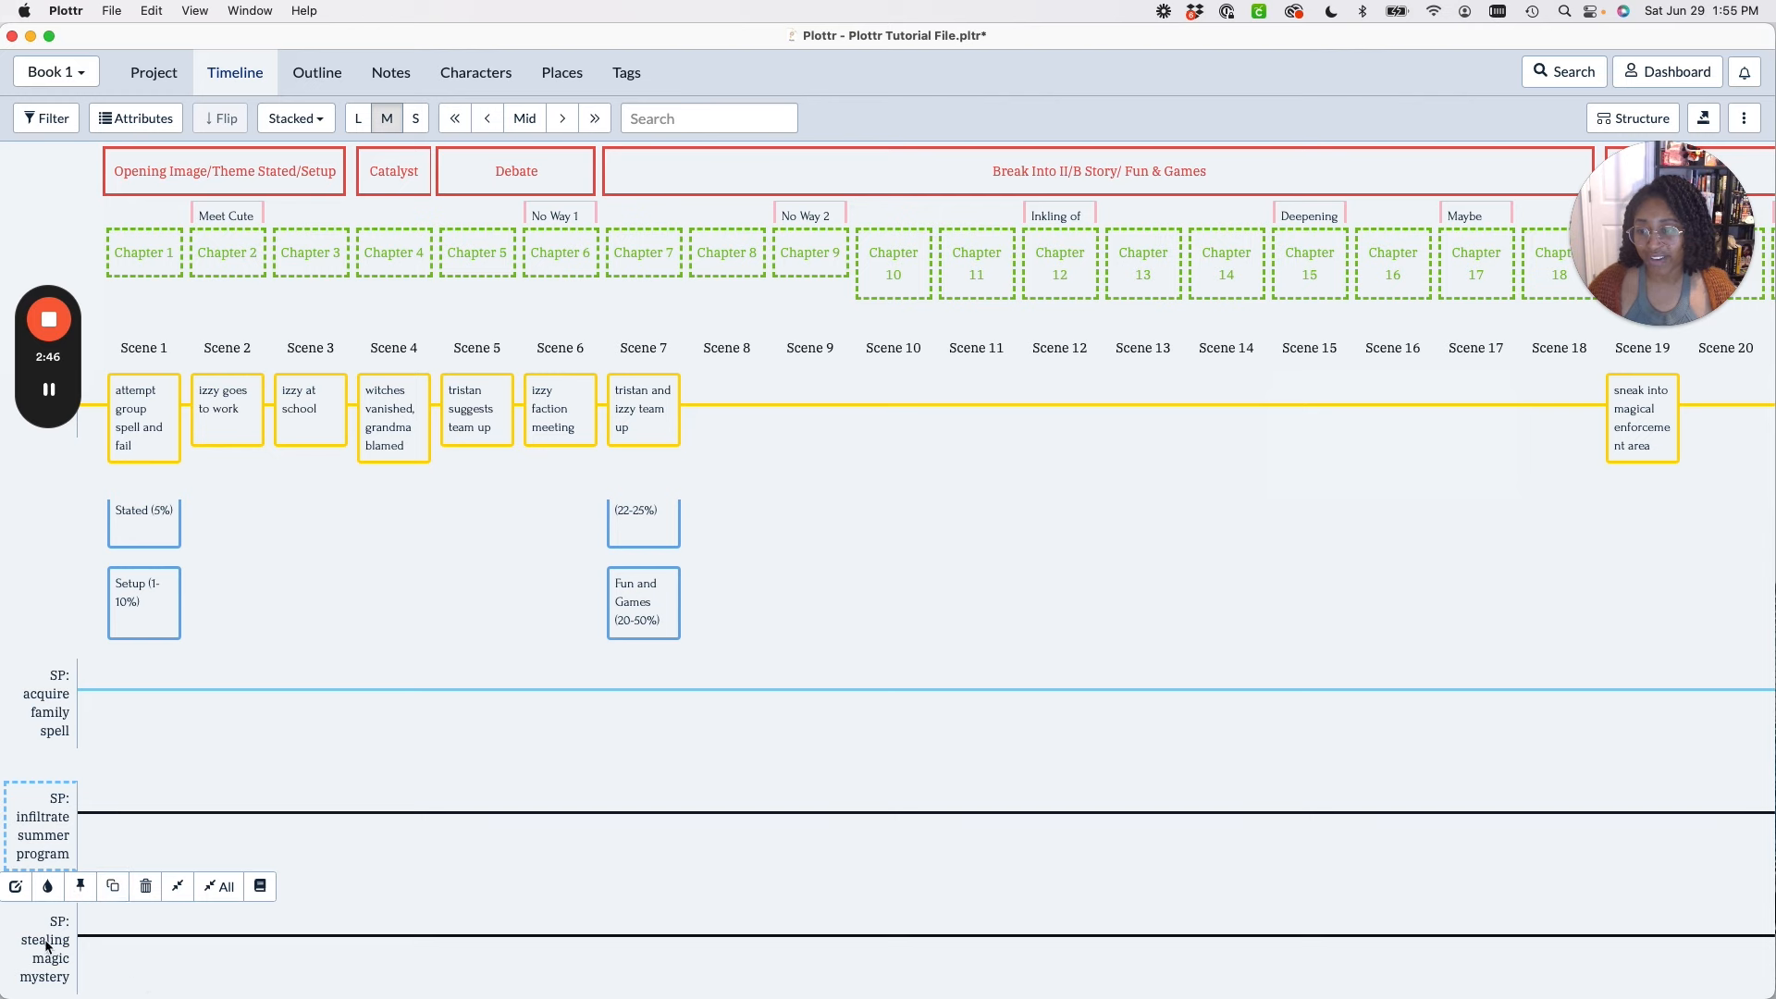
click(46, 943)
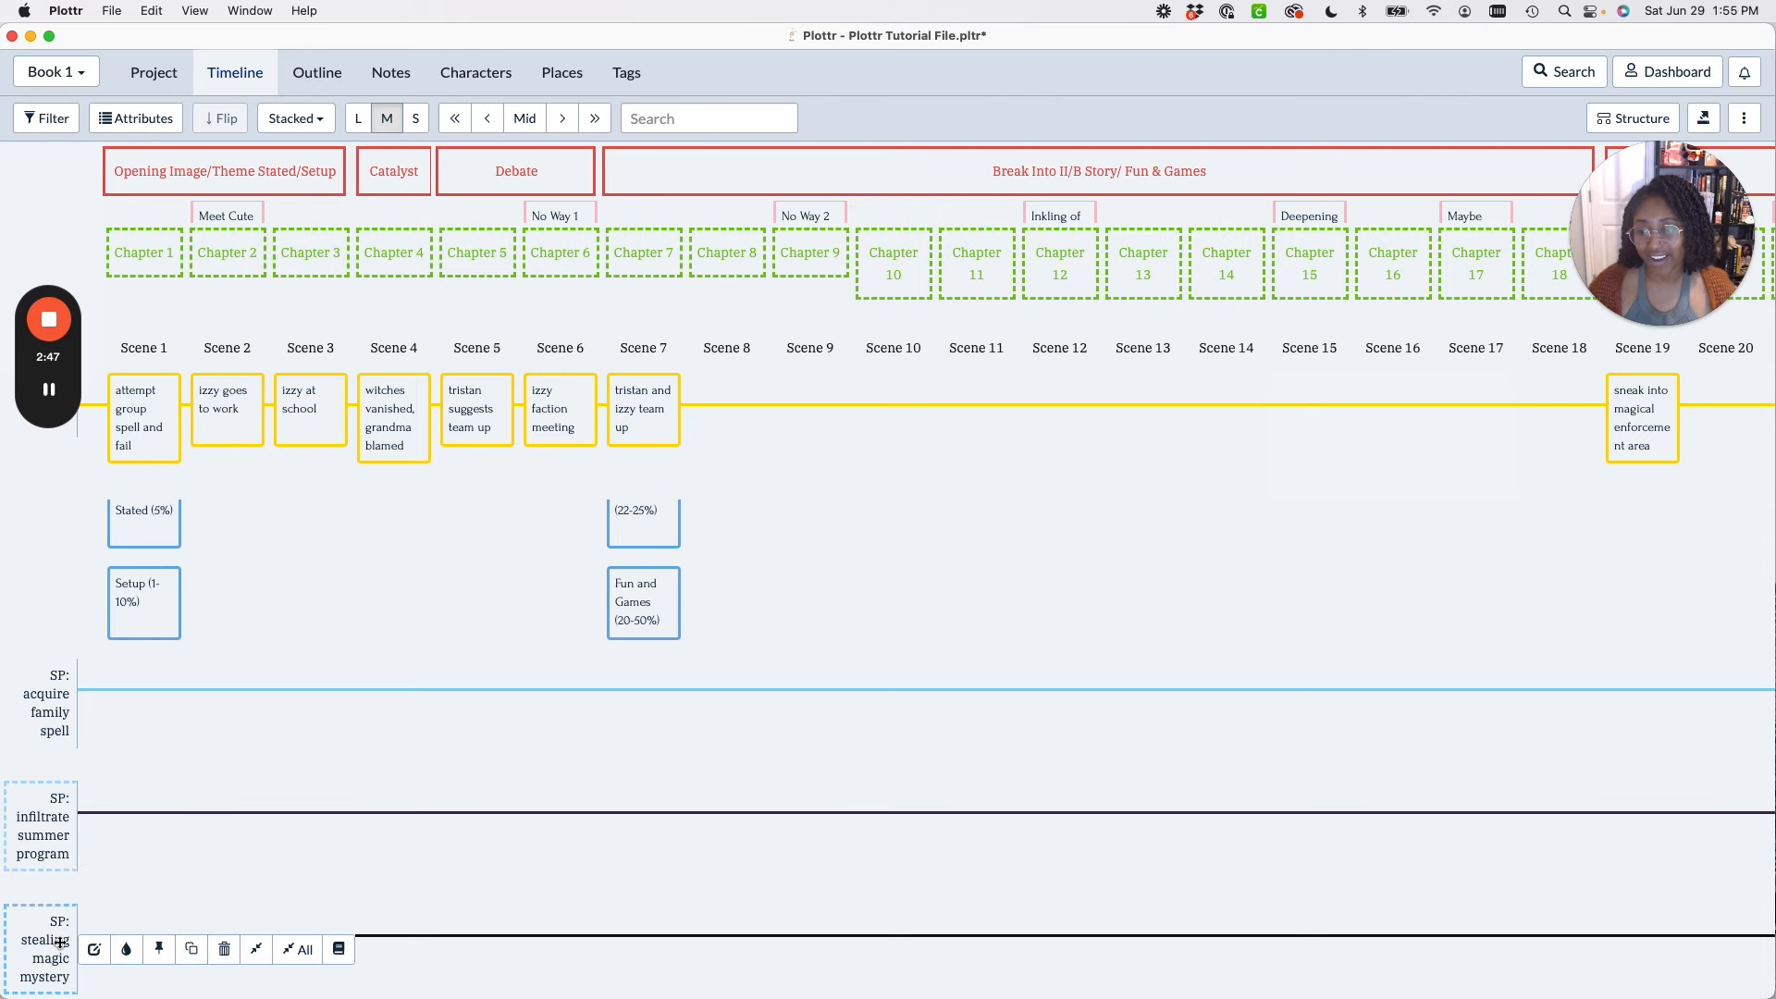
click(126, 950)
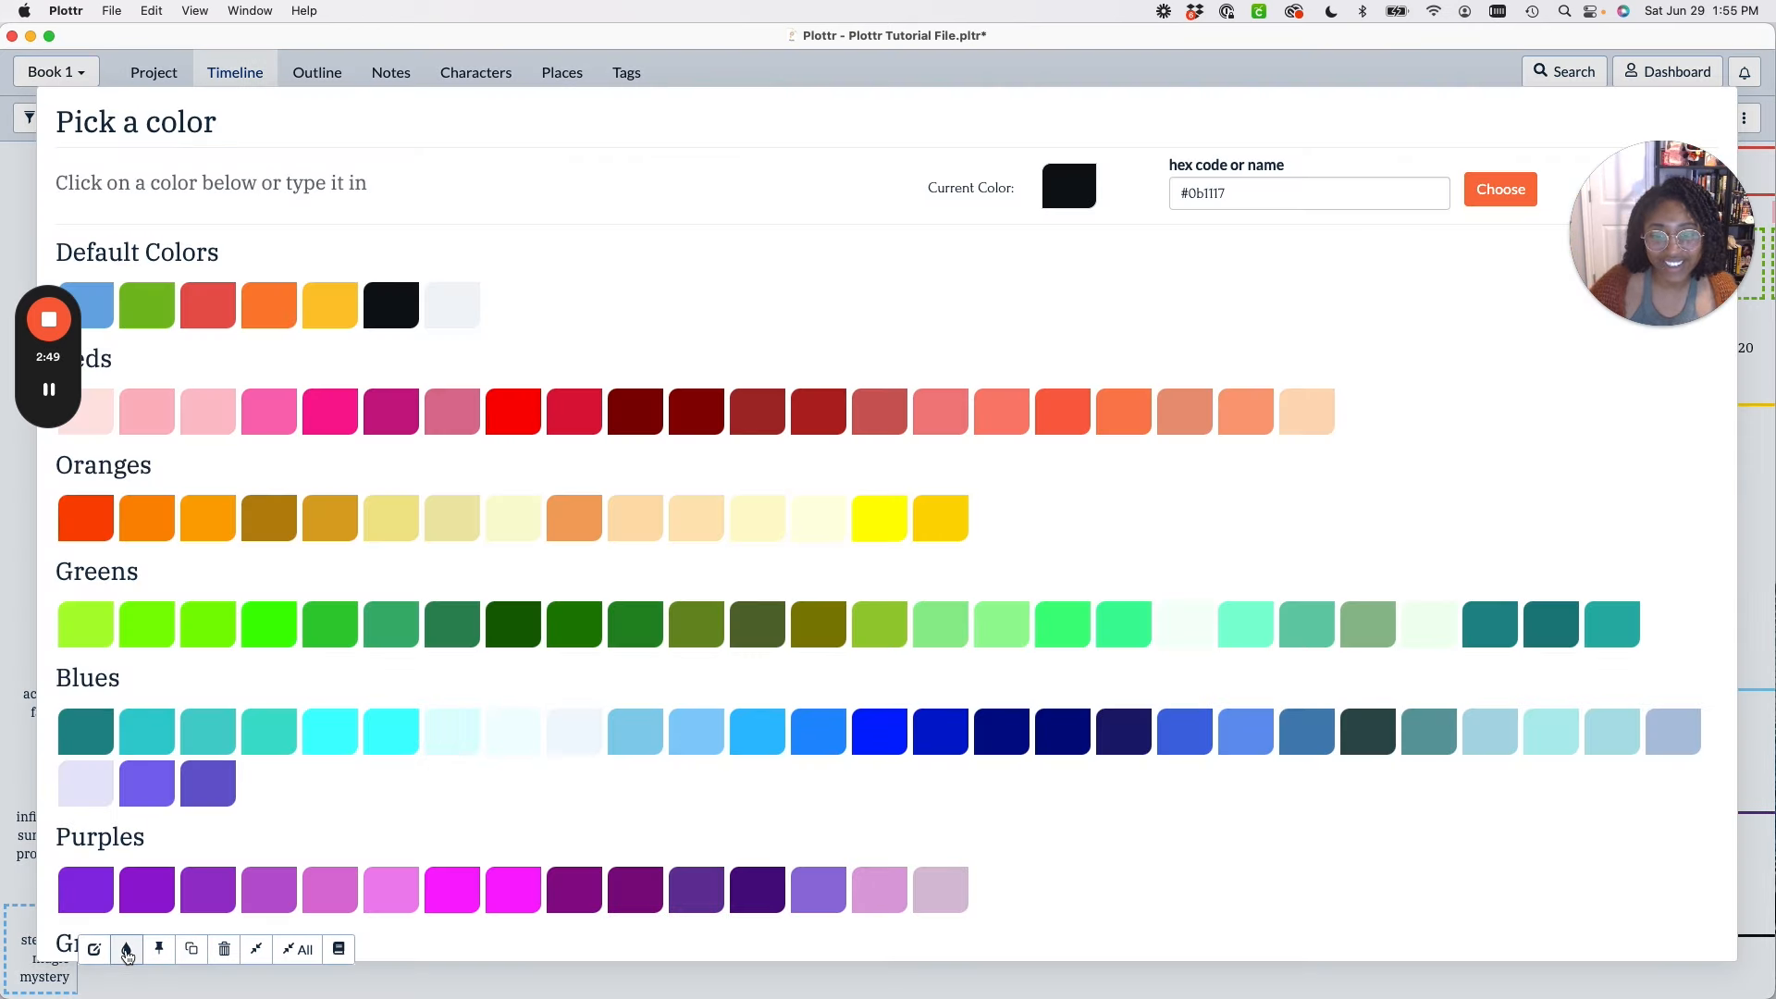
click(205, 522)
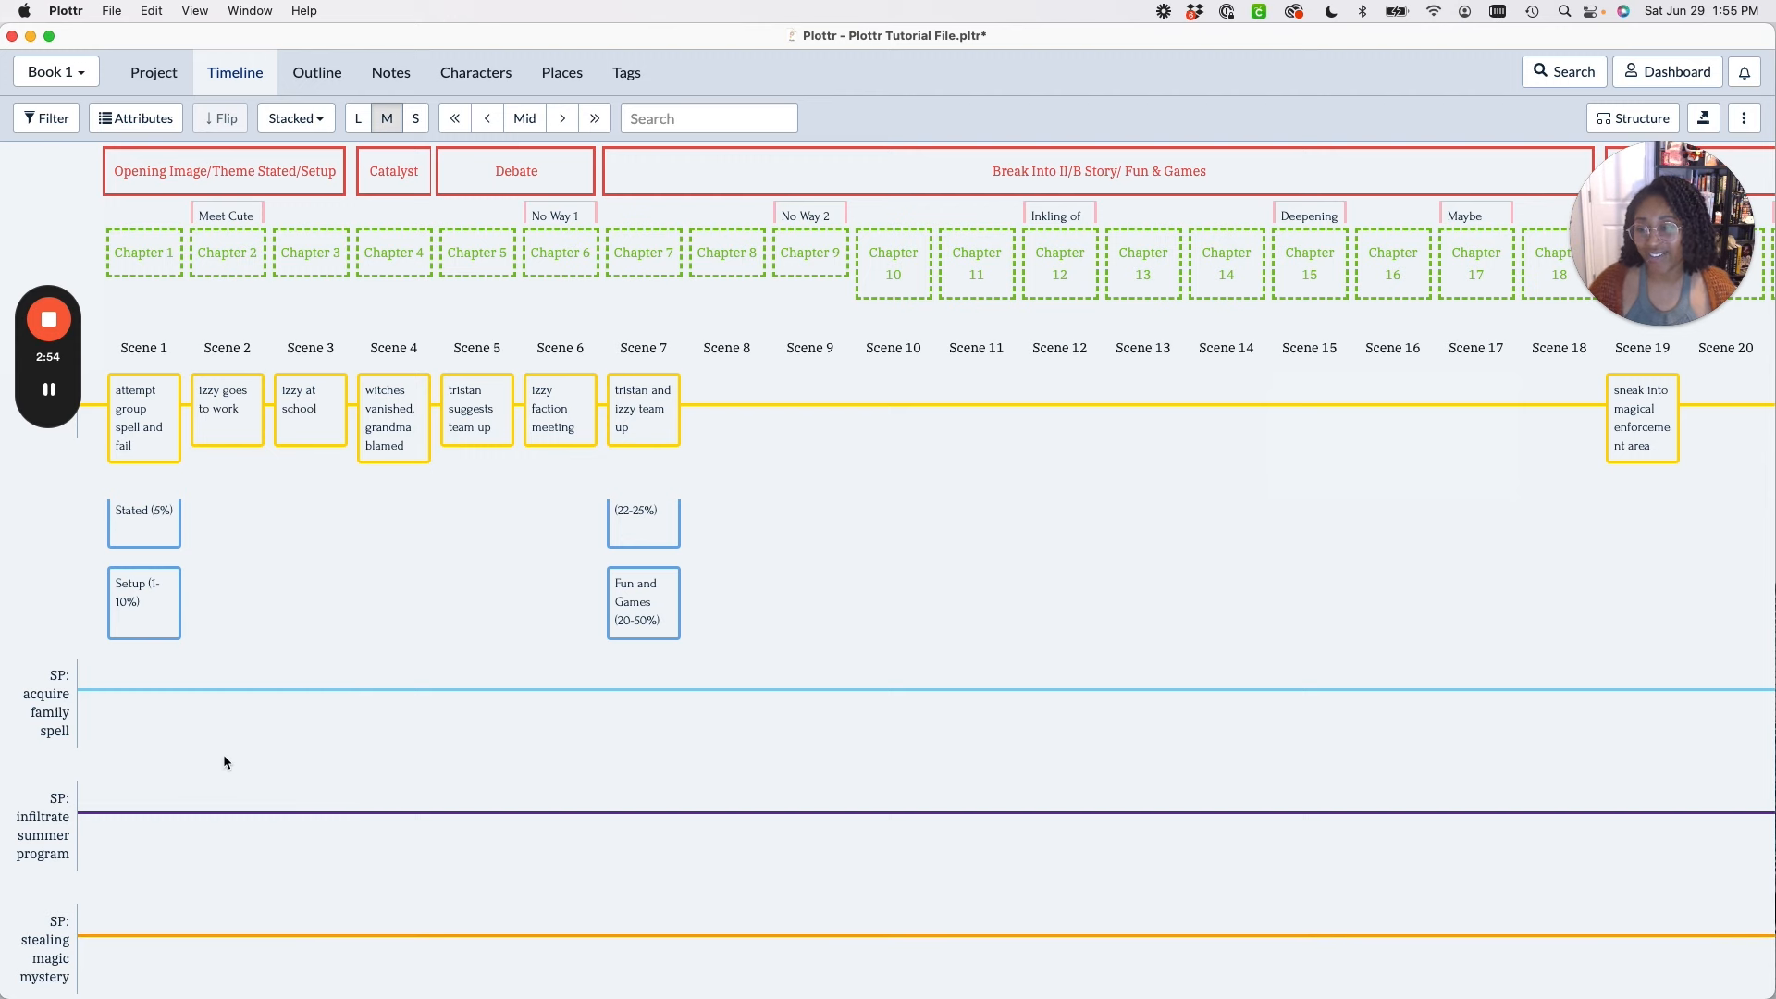
In the small timeline view, move the acquire family spell, infiltrate summer program and stealing magic mystery plotlines directly below Main Plot, in that order.
scroll(224, 753, up, 10)
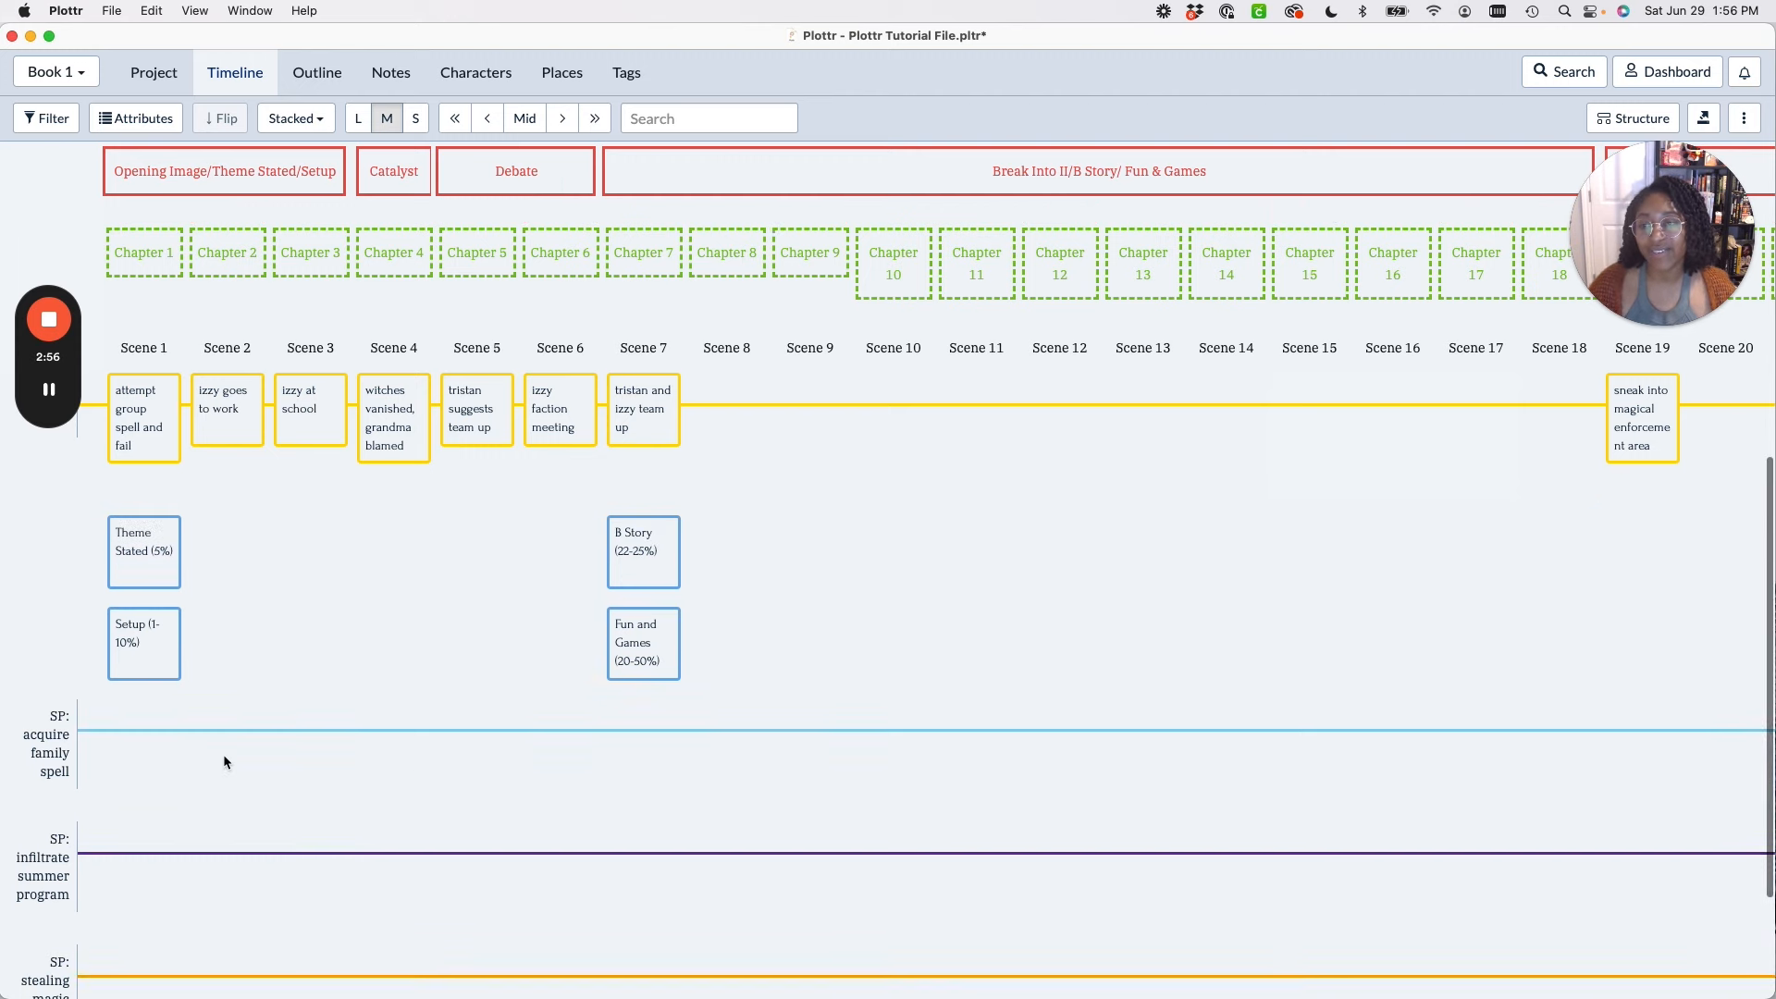
scroll(223, 753, down, 1)
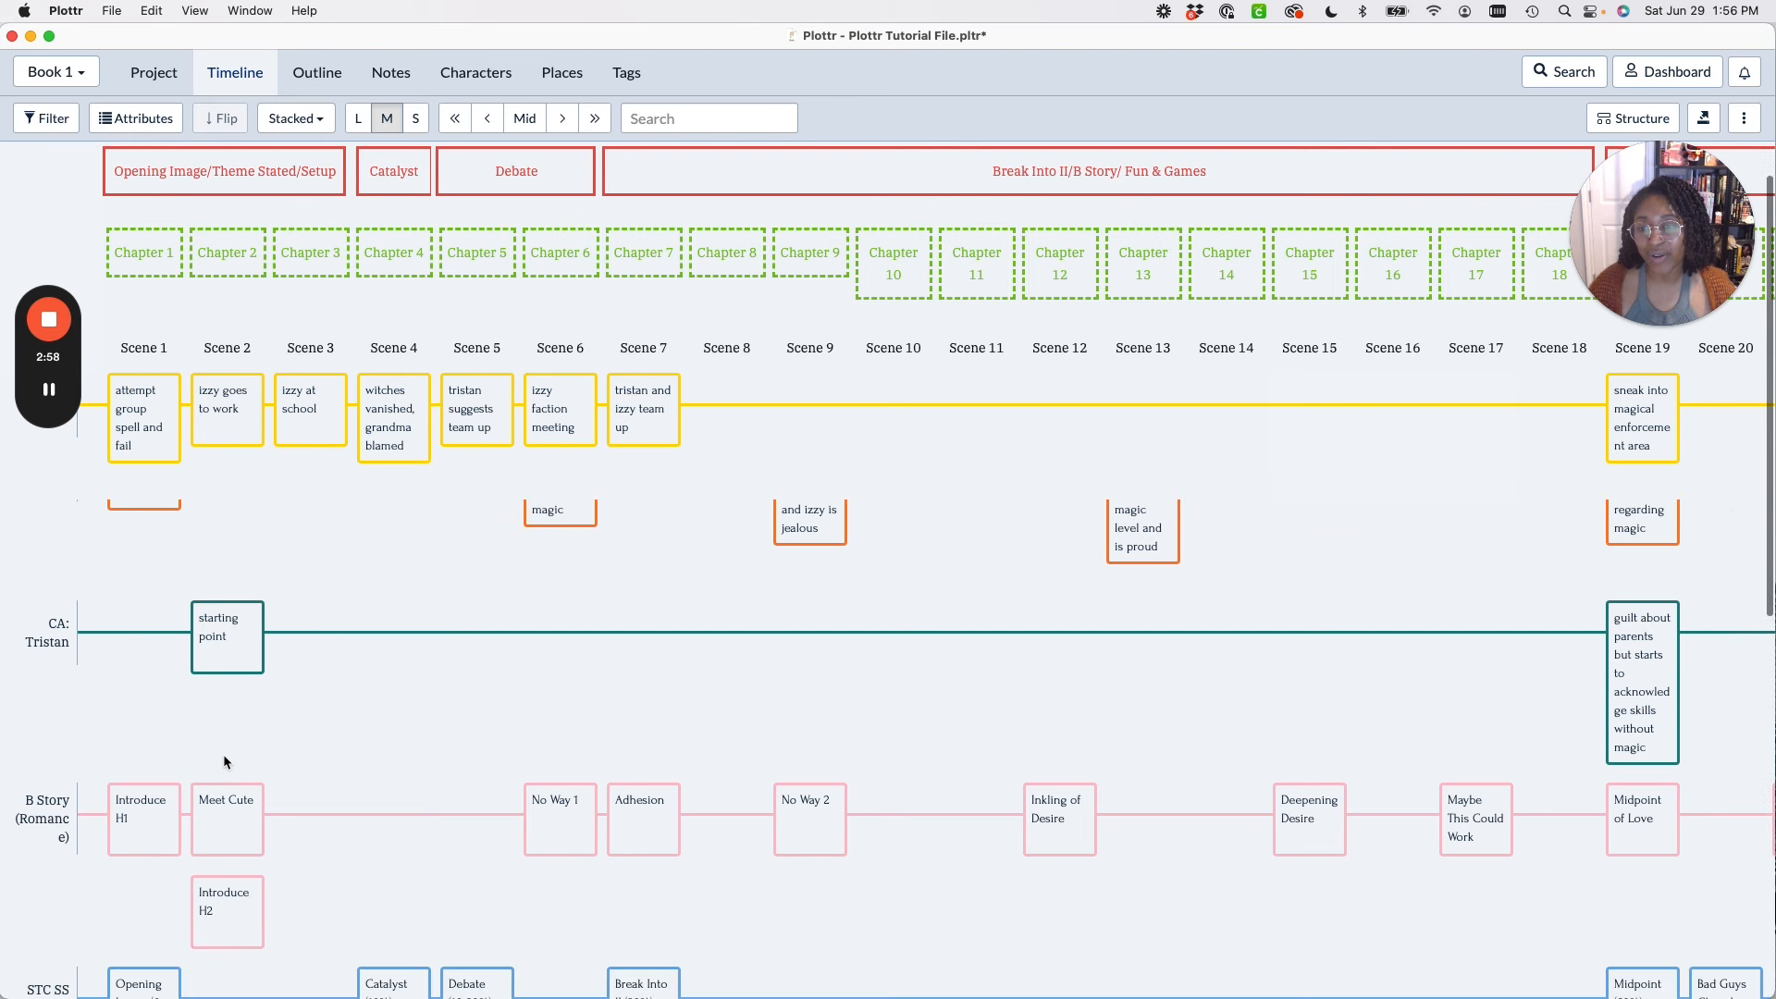
scroll(224, 753, up, 1)
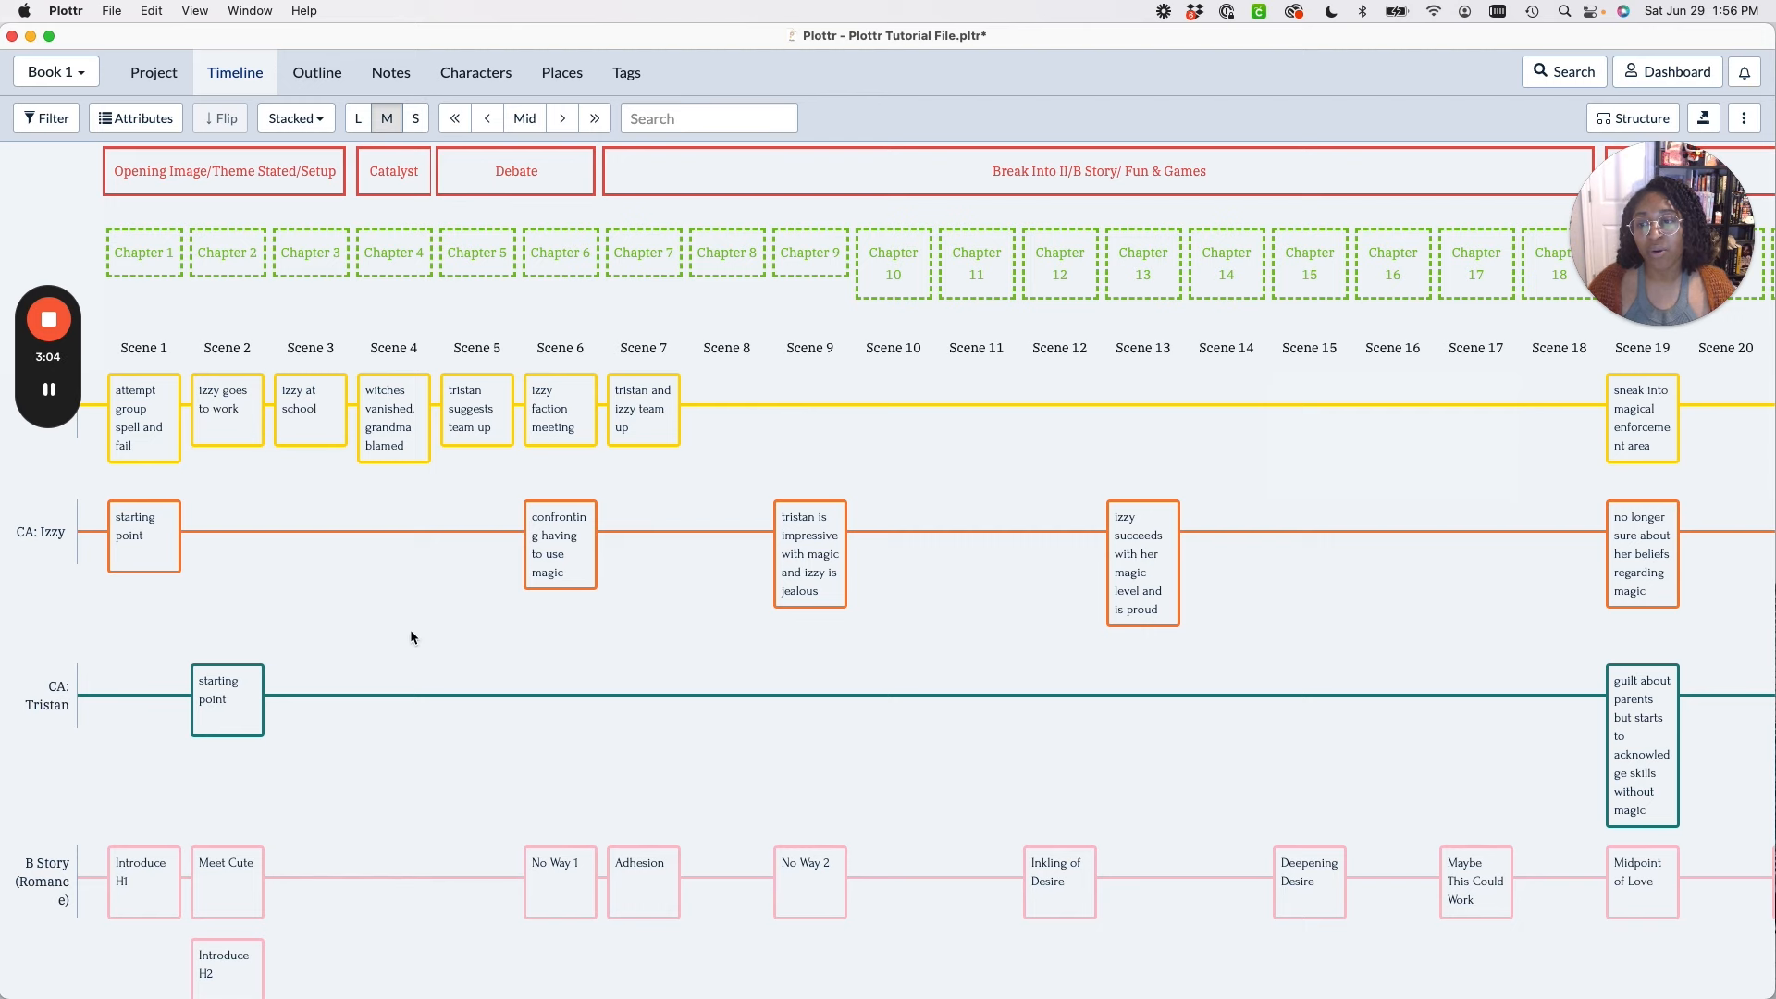
scroll(409, 629, down, 5)
scroll(409, 629, up, 5)
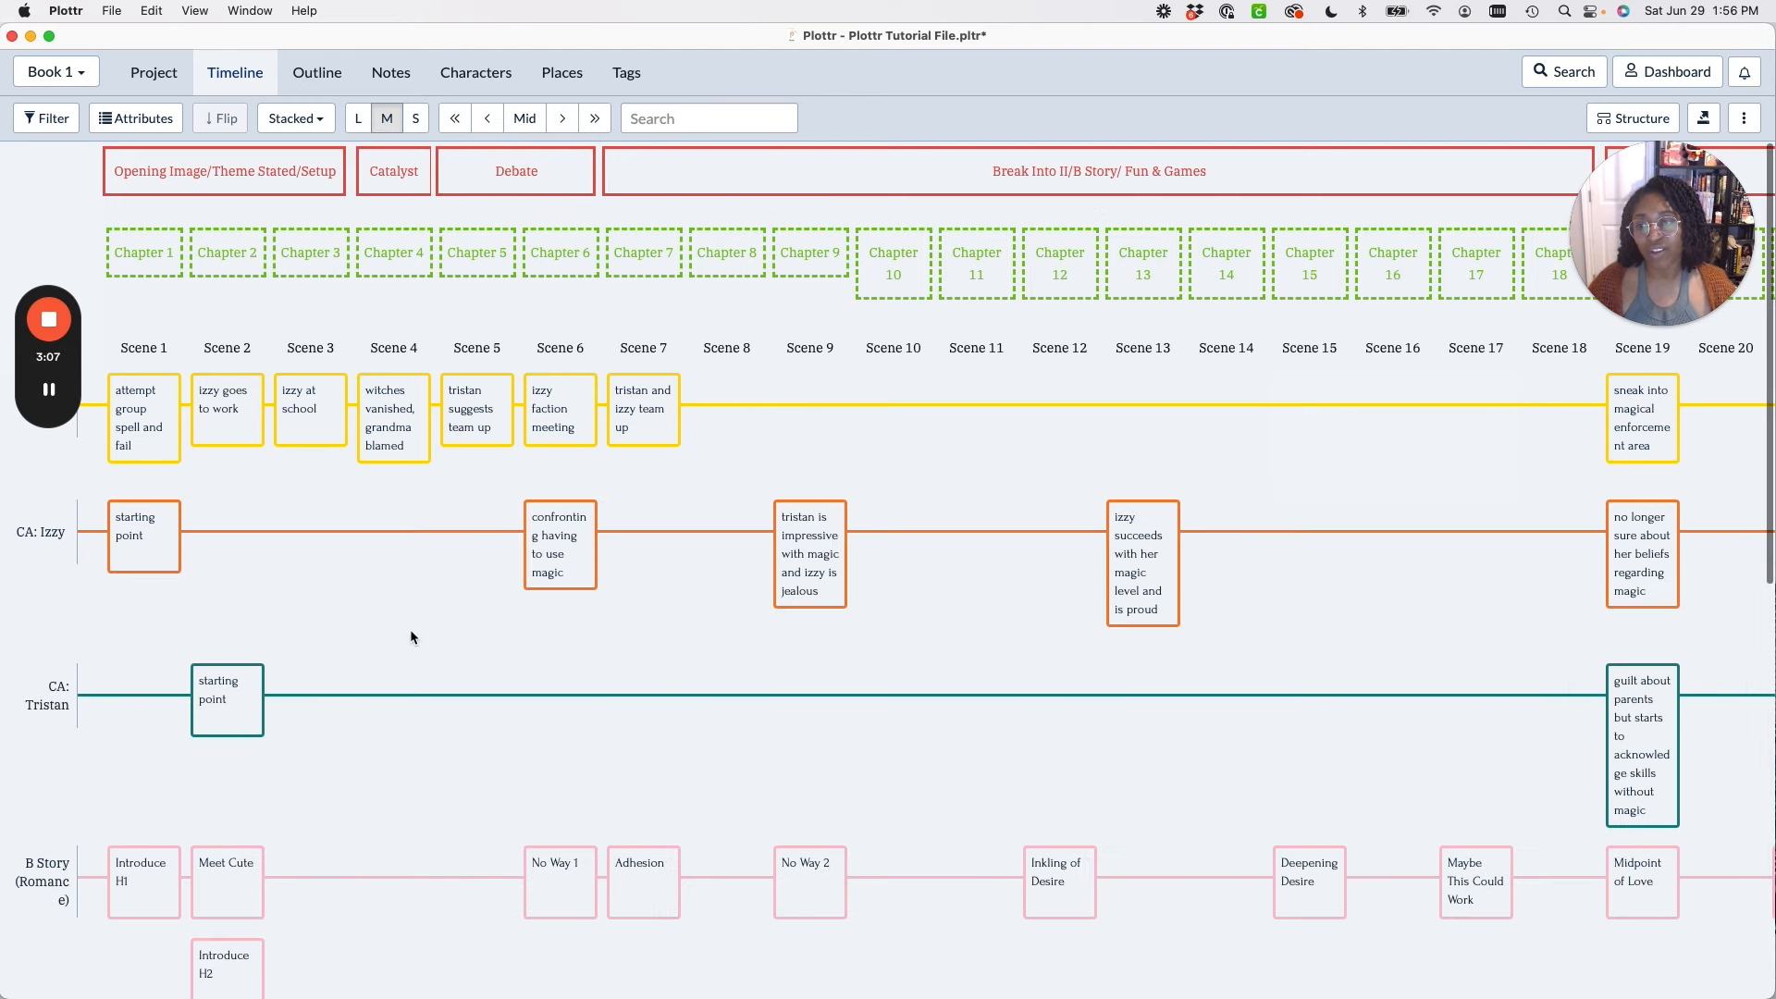
click(415, 126)
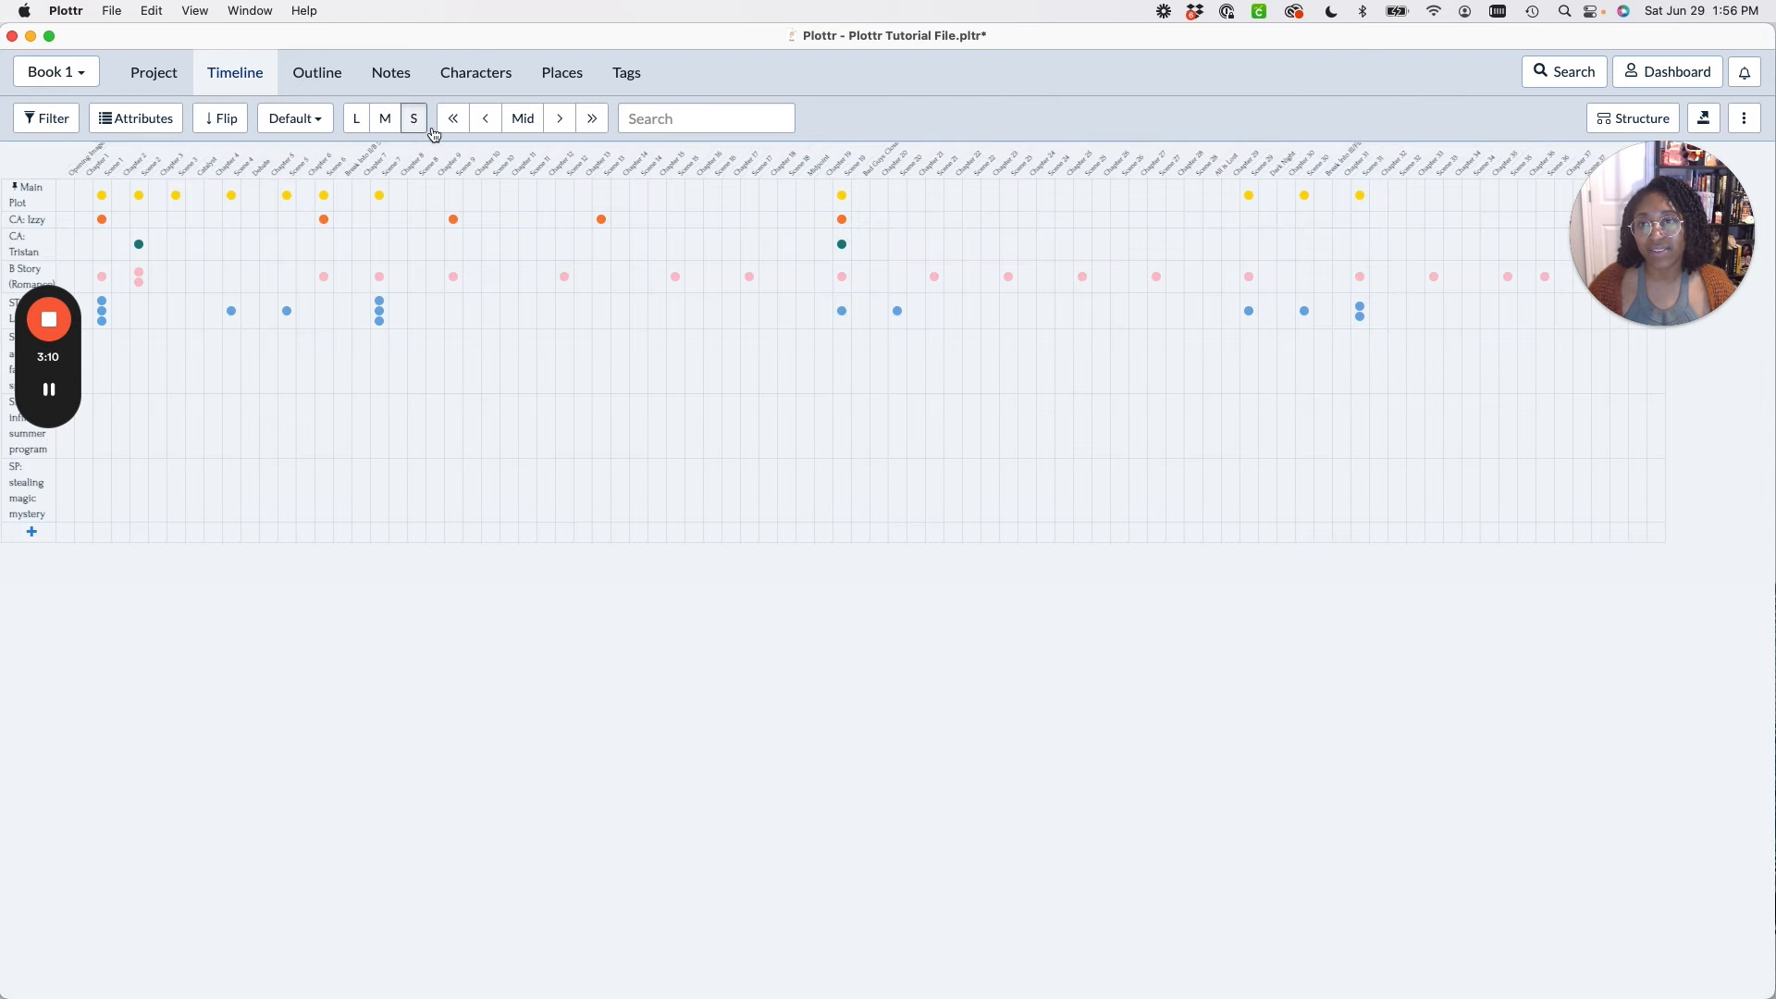
drag(55, 247, 31, 611)
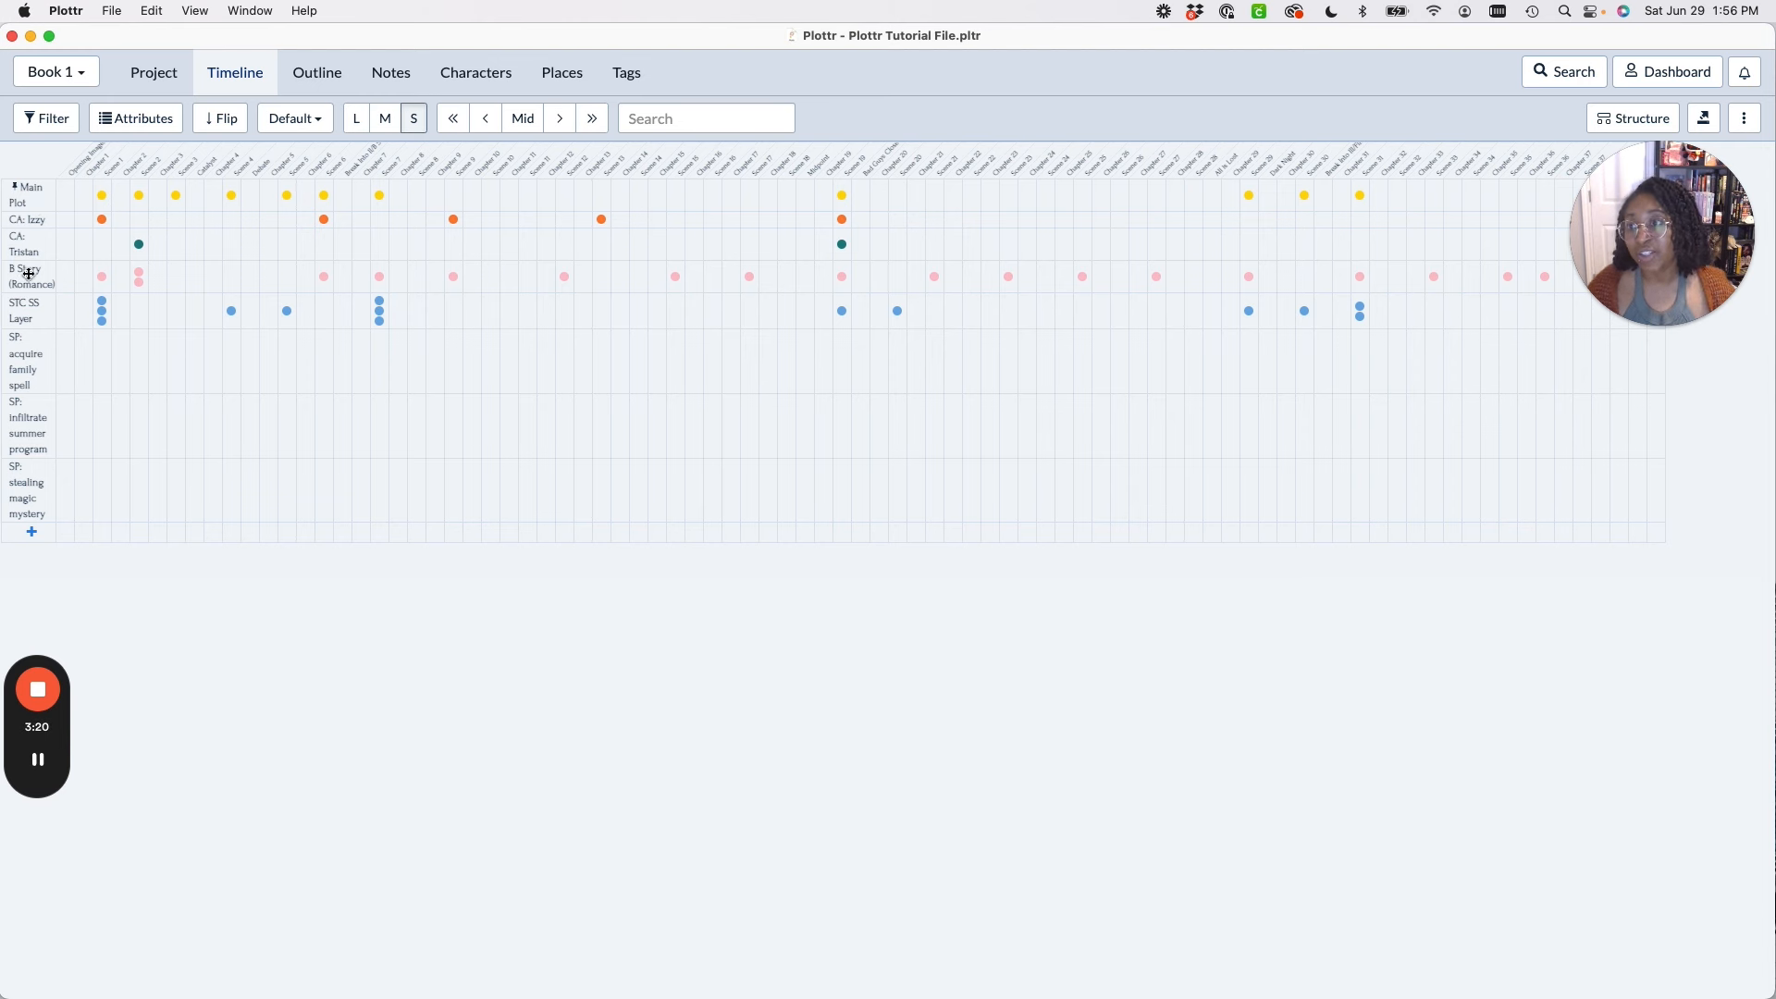
drag(24, 366, 64, 278)
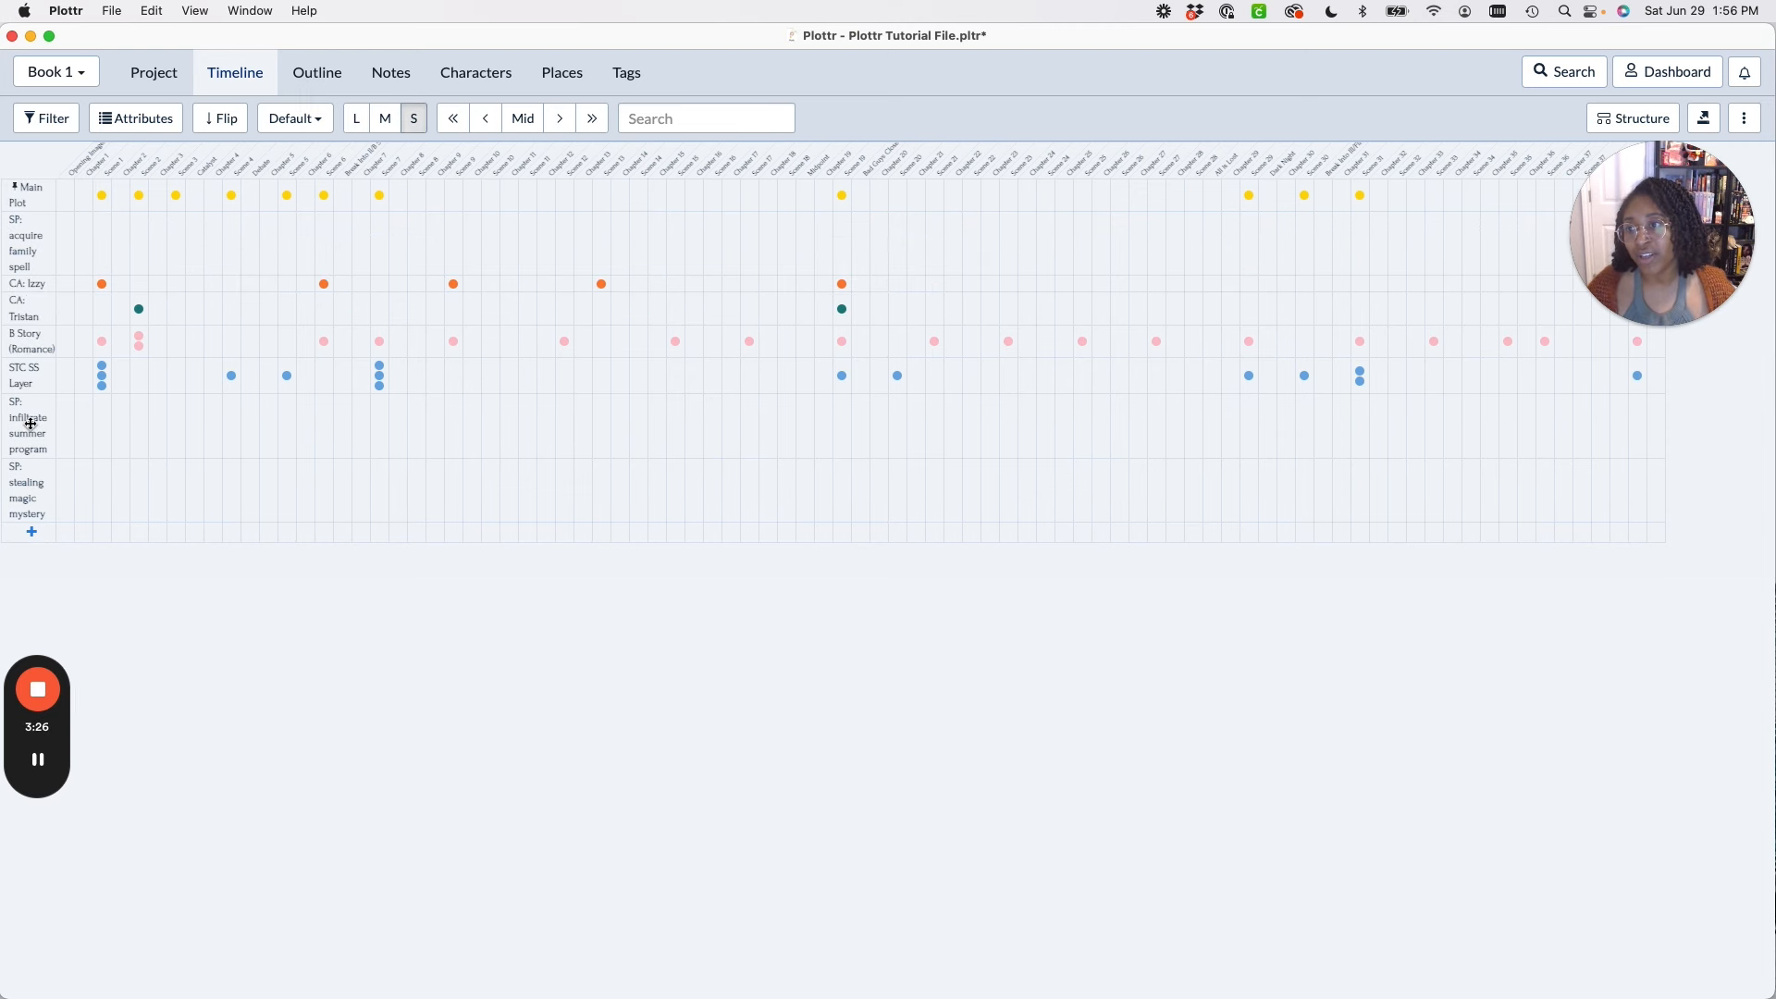
drag(31, 424, 33, 286)
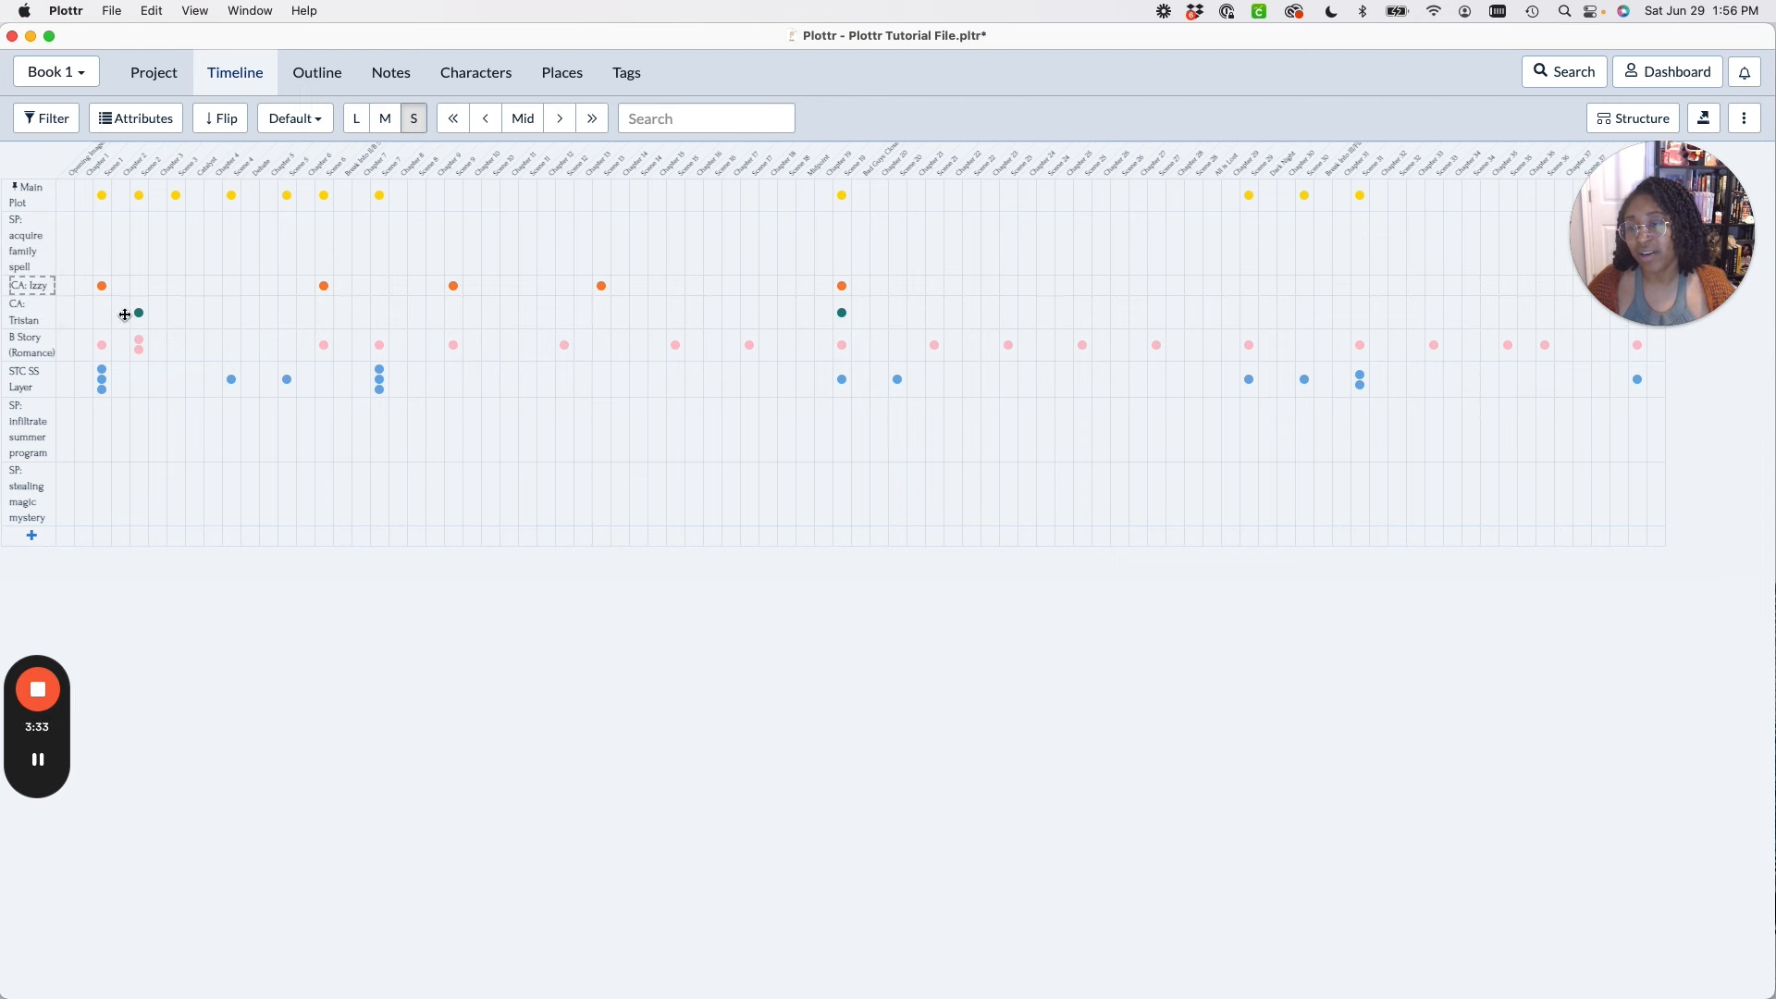
drag(39, 491, 38, 347)
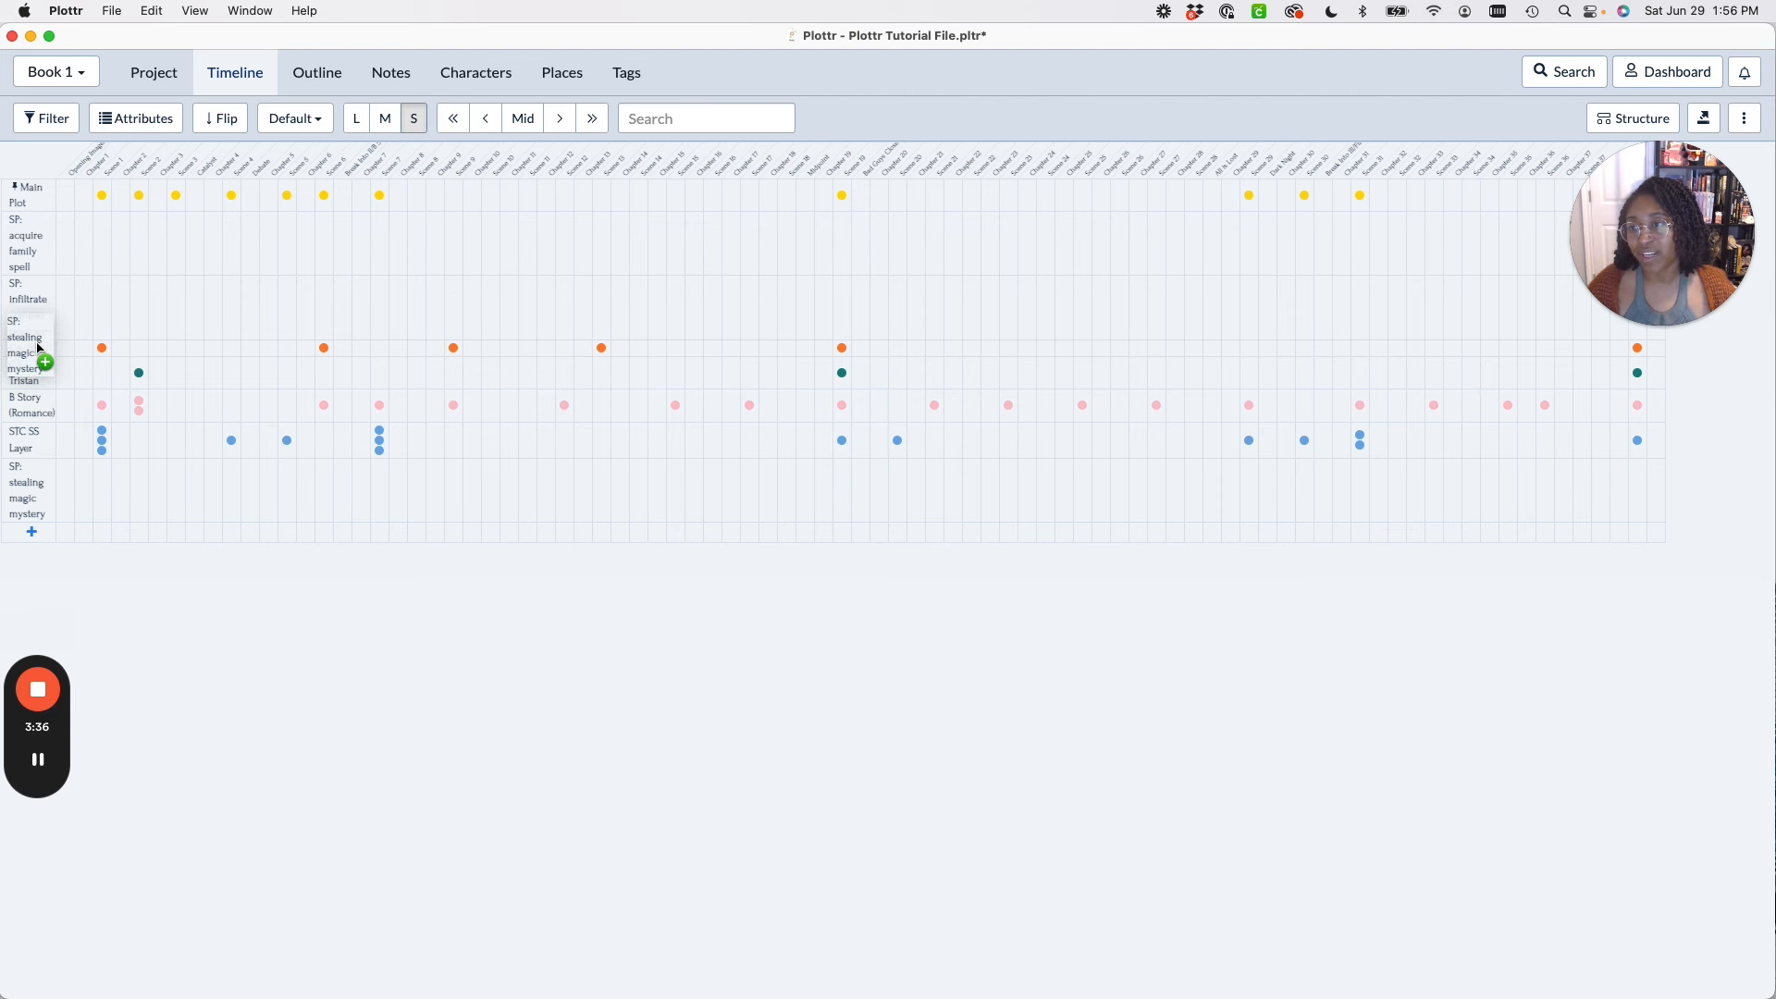
drag(38, 347, 105, 361)
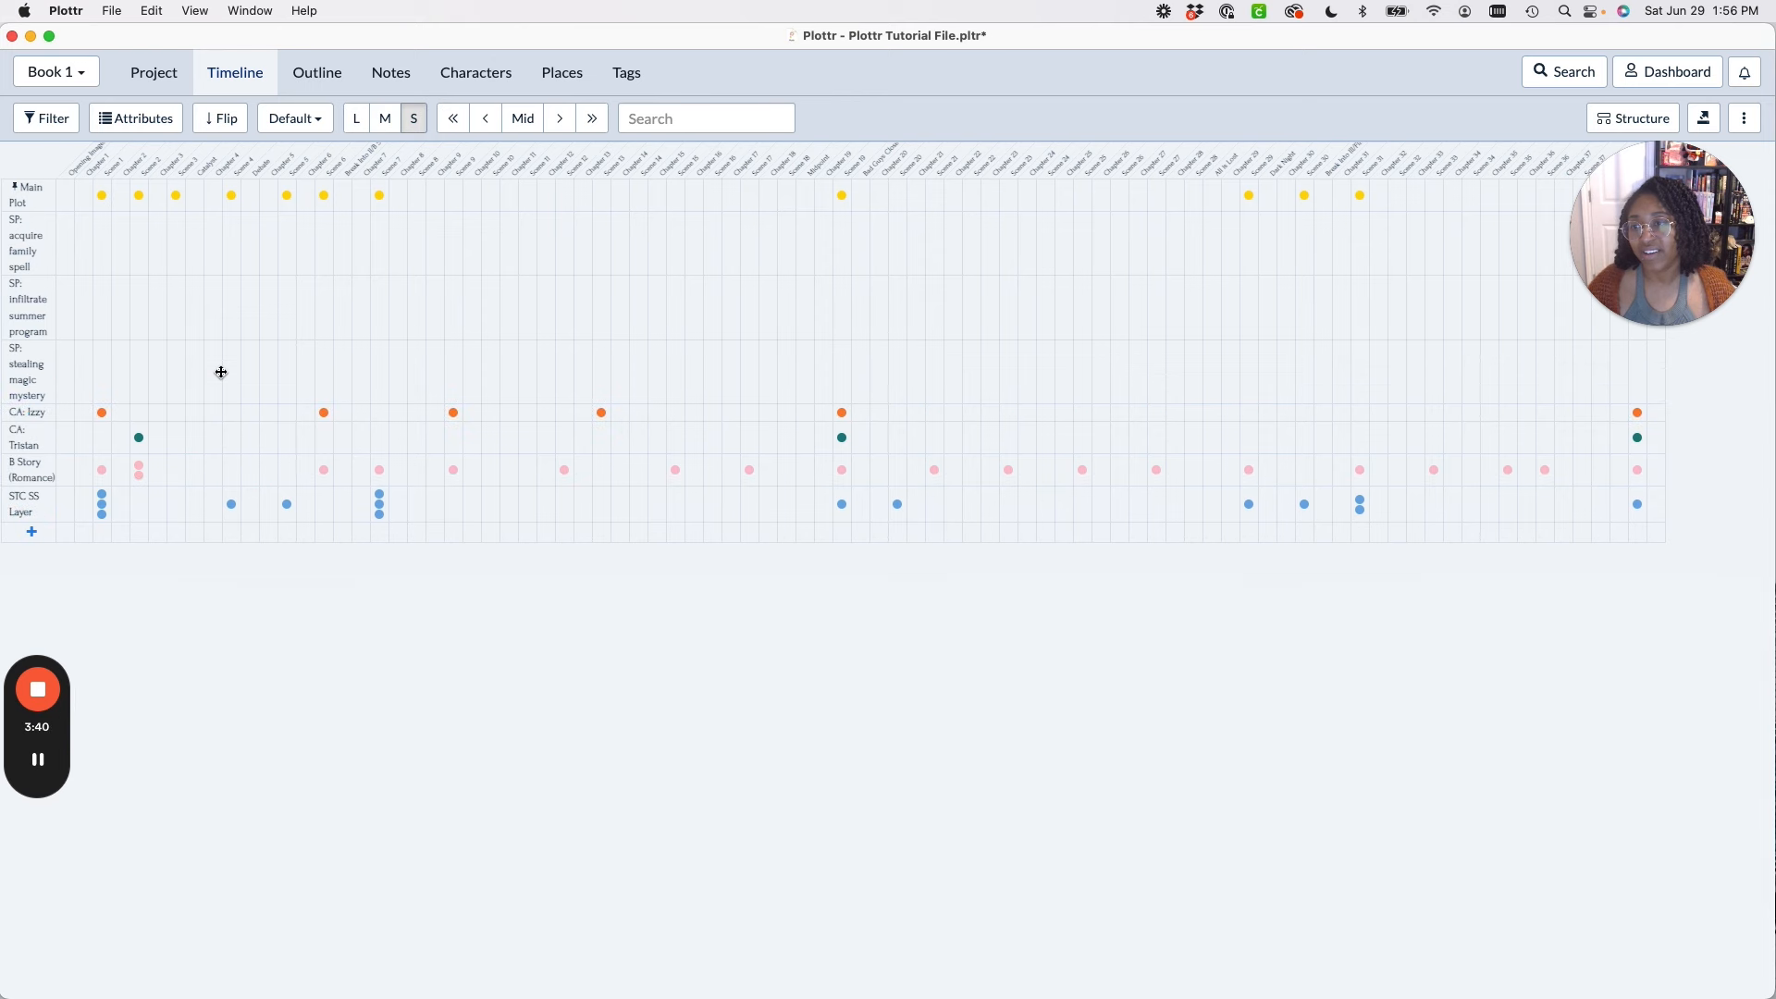
Return the timeline to medium size and add a "start" card at Scene 8 on the "SP: acquire family spell" plotline.
click(385, 120)
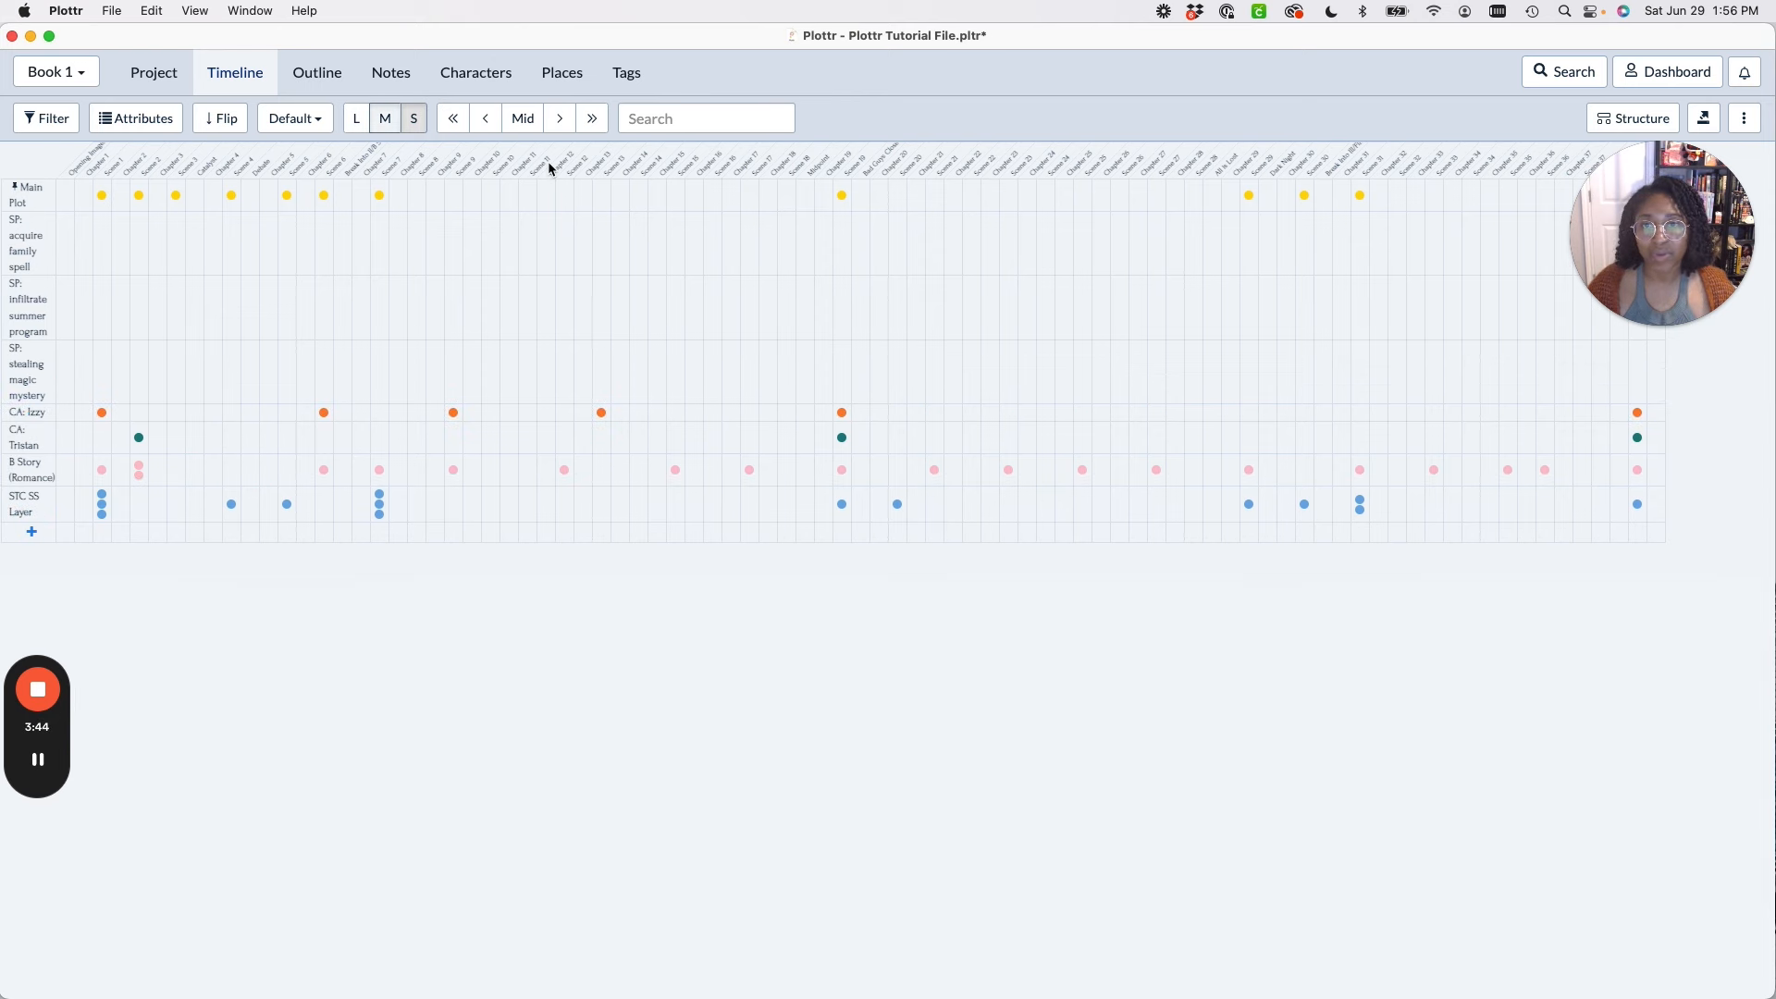
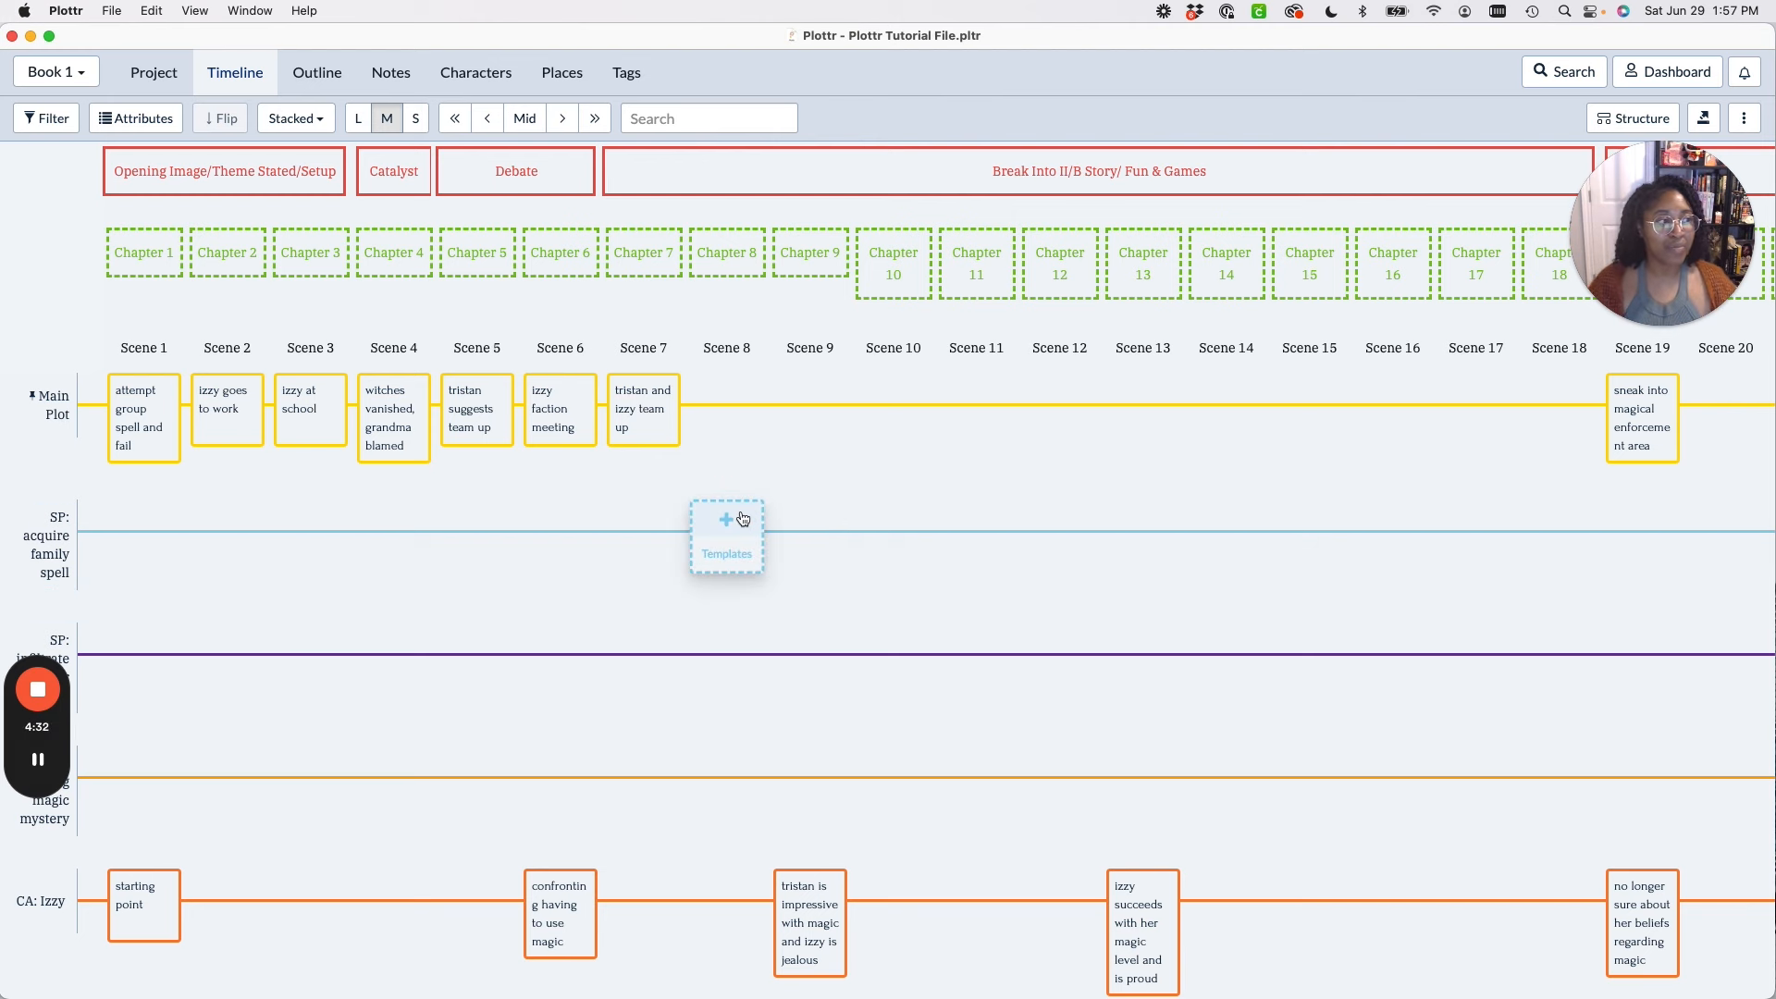
click(728, 520)
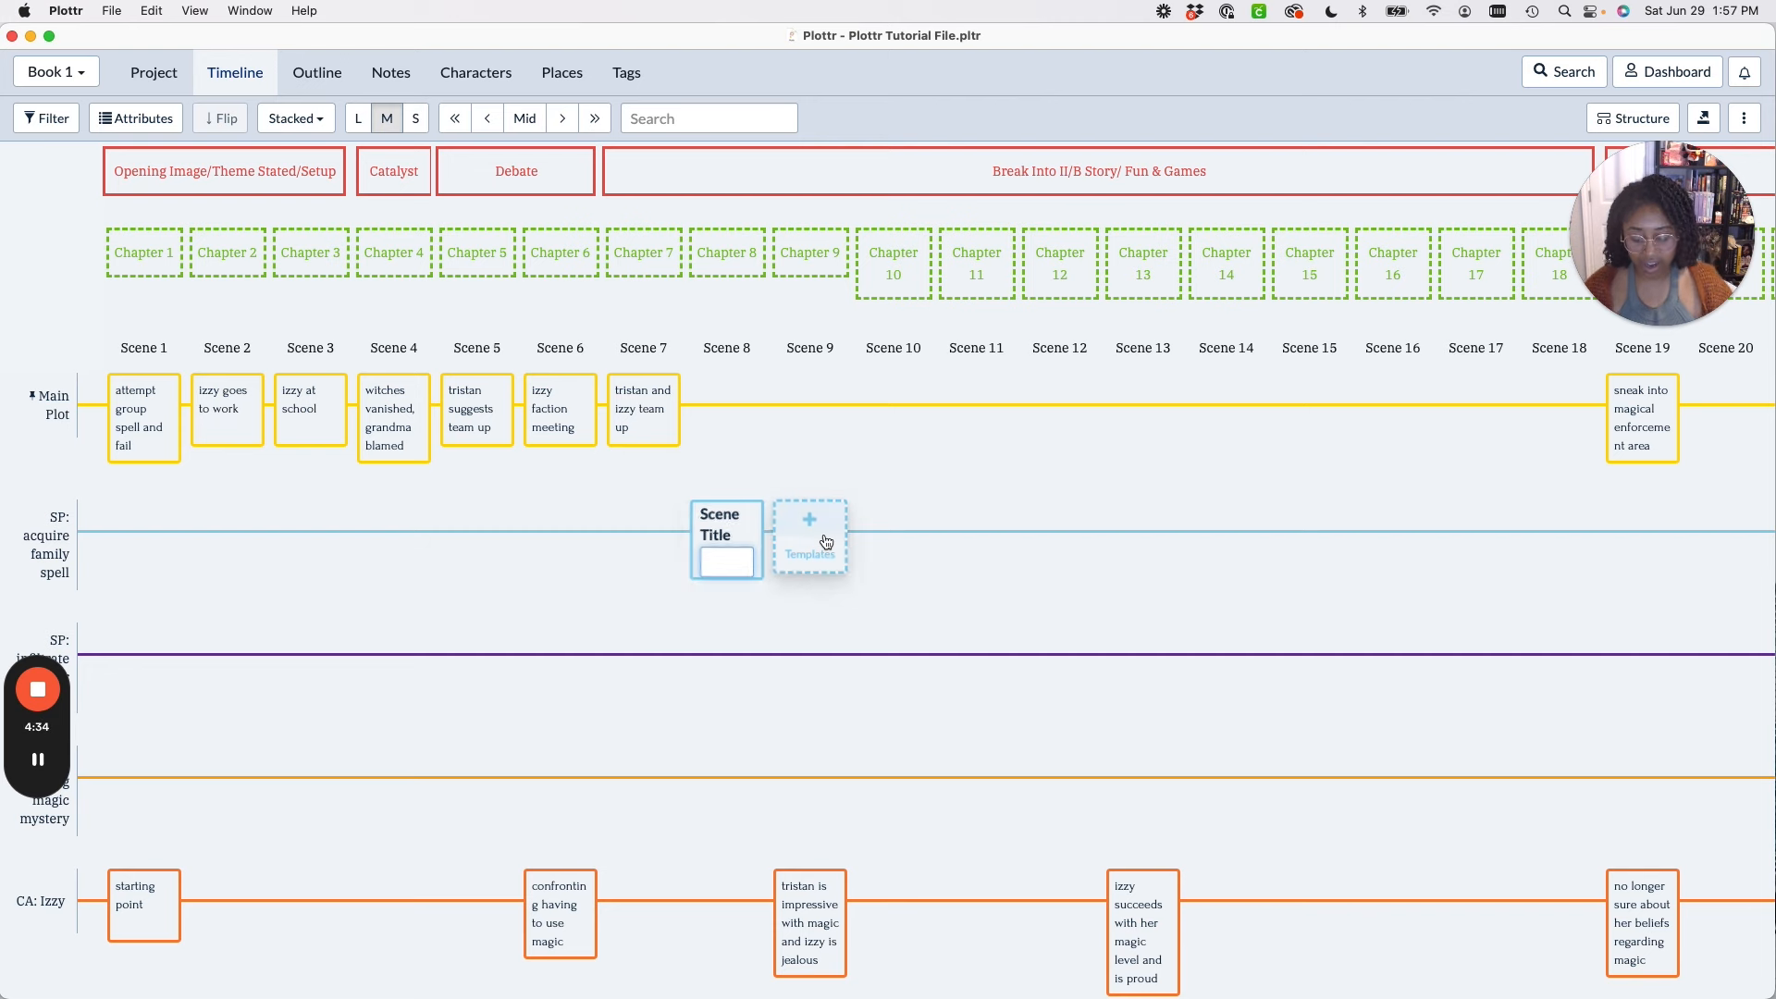
text(start)
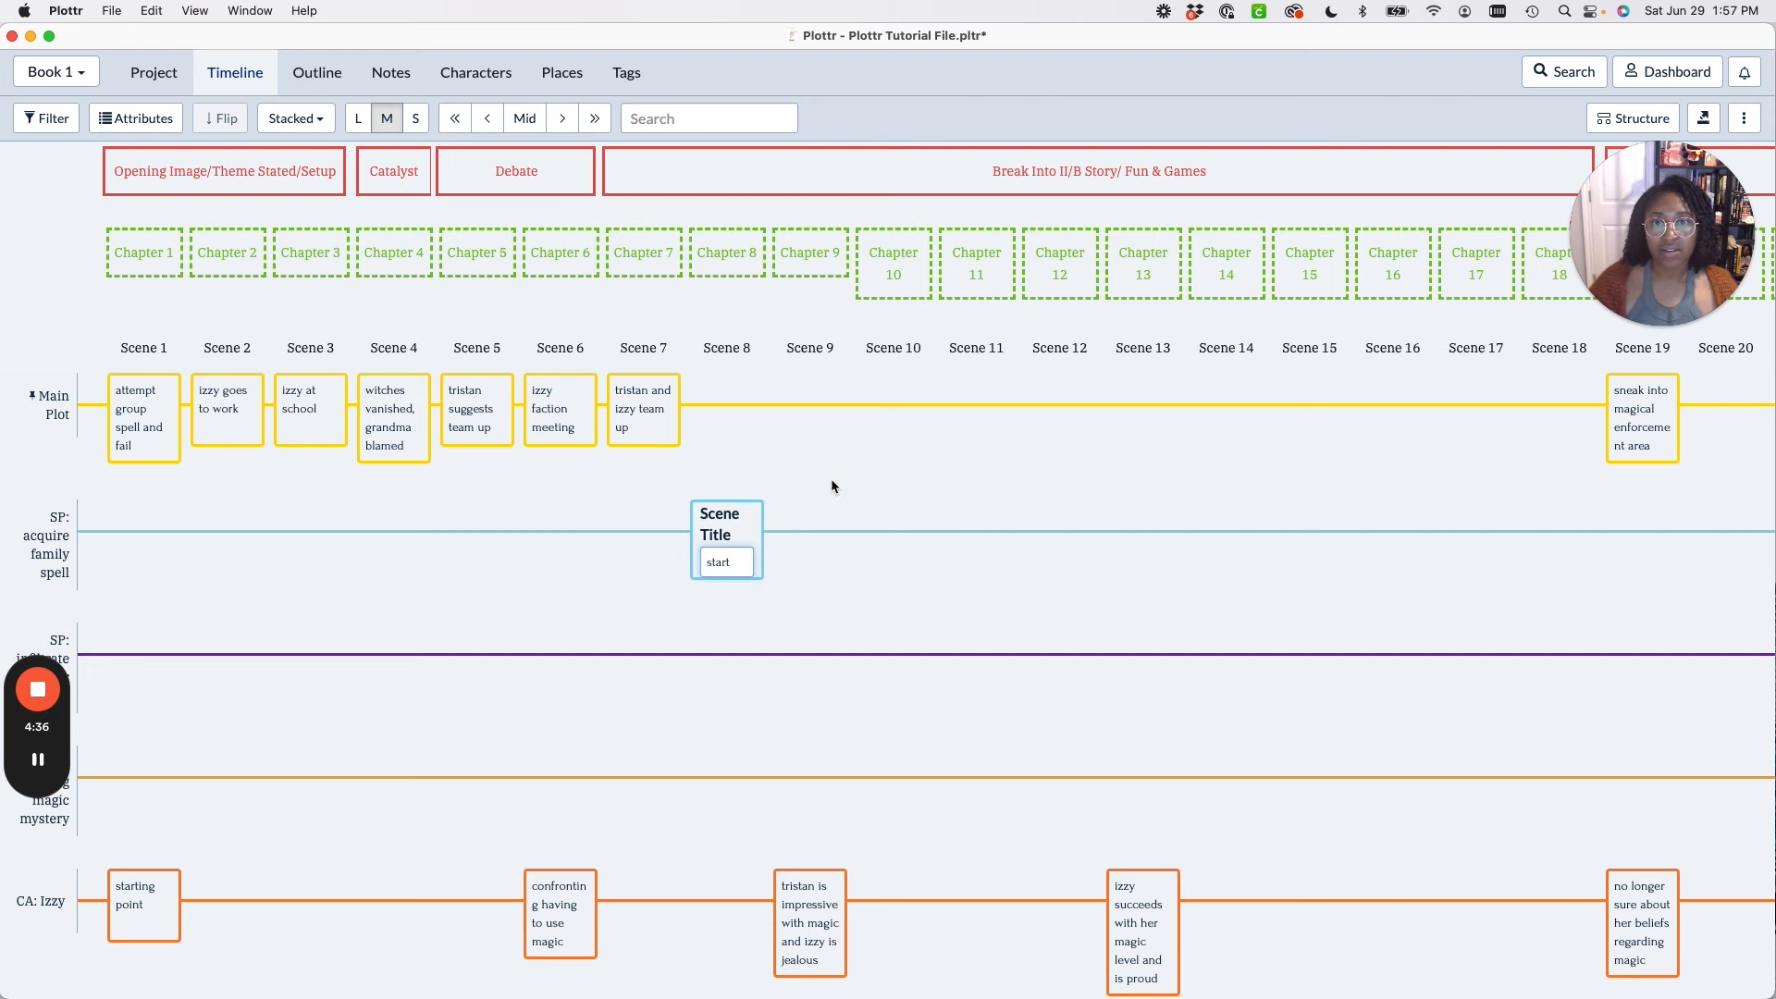
key(Return)
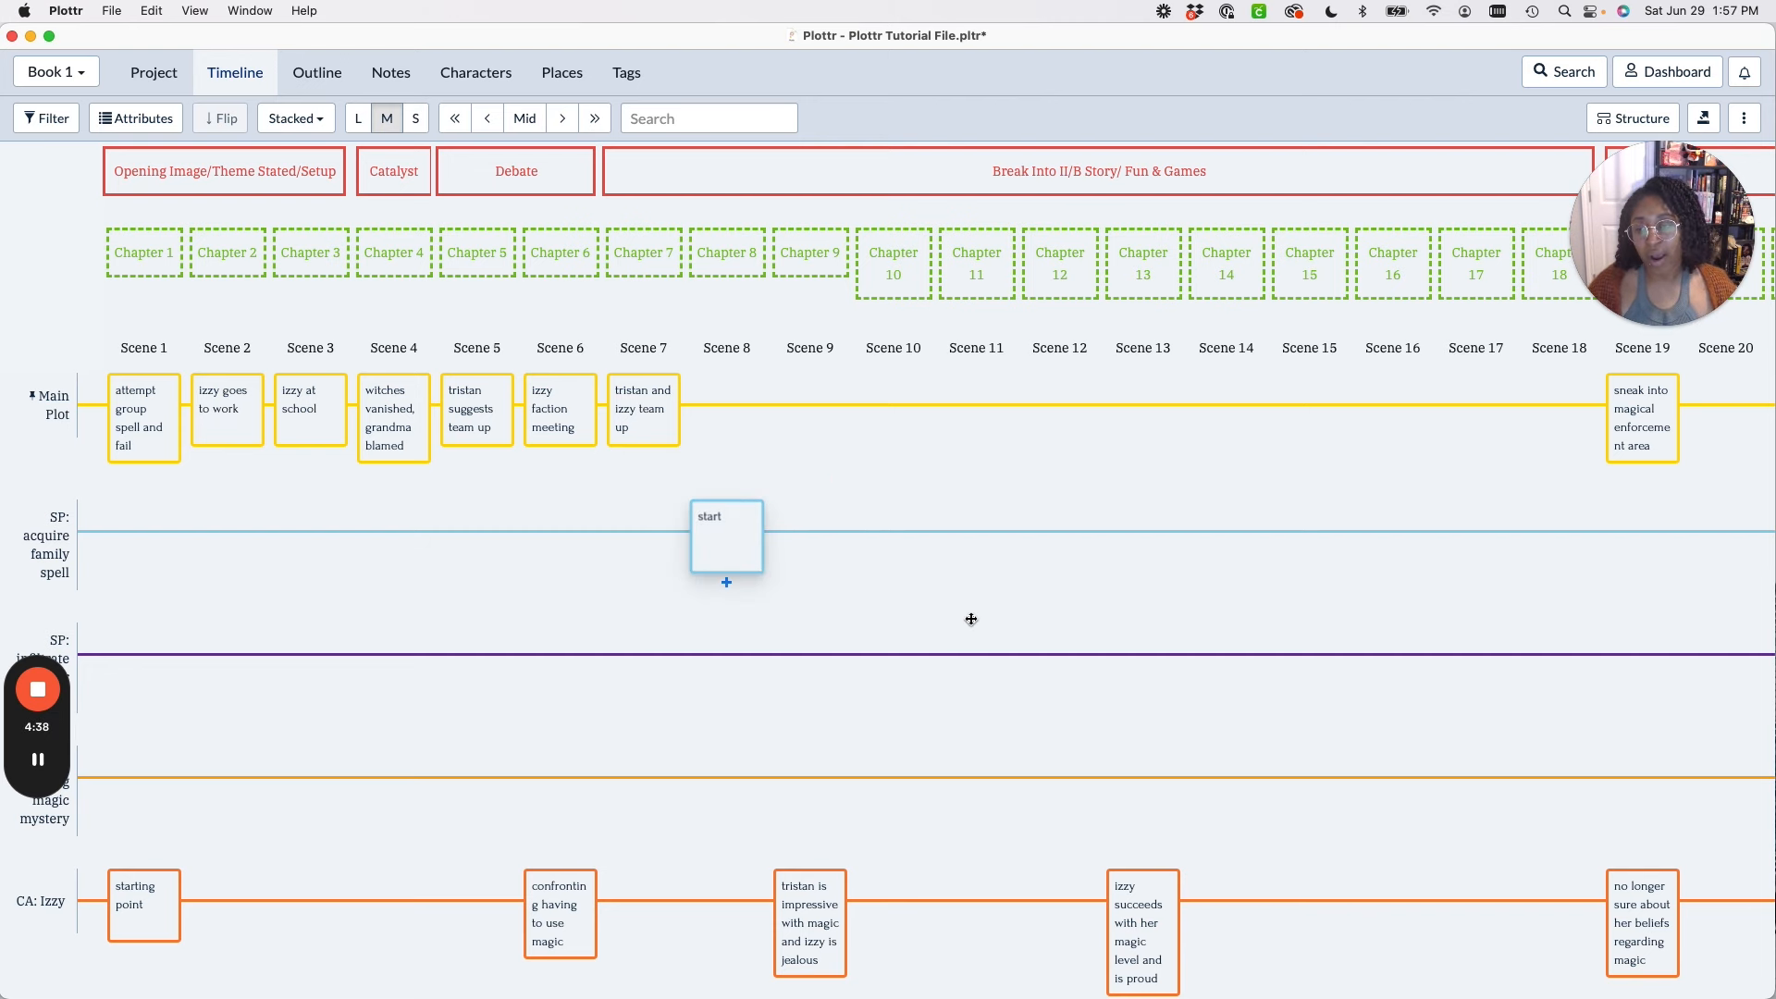
Add a "start" card at Scene 11 on the "SP: infiltrate summer program" plotline.
scroll(538, 635, down, 2)
scroll(536, 633, up, 2)
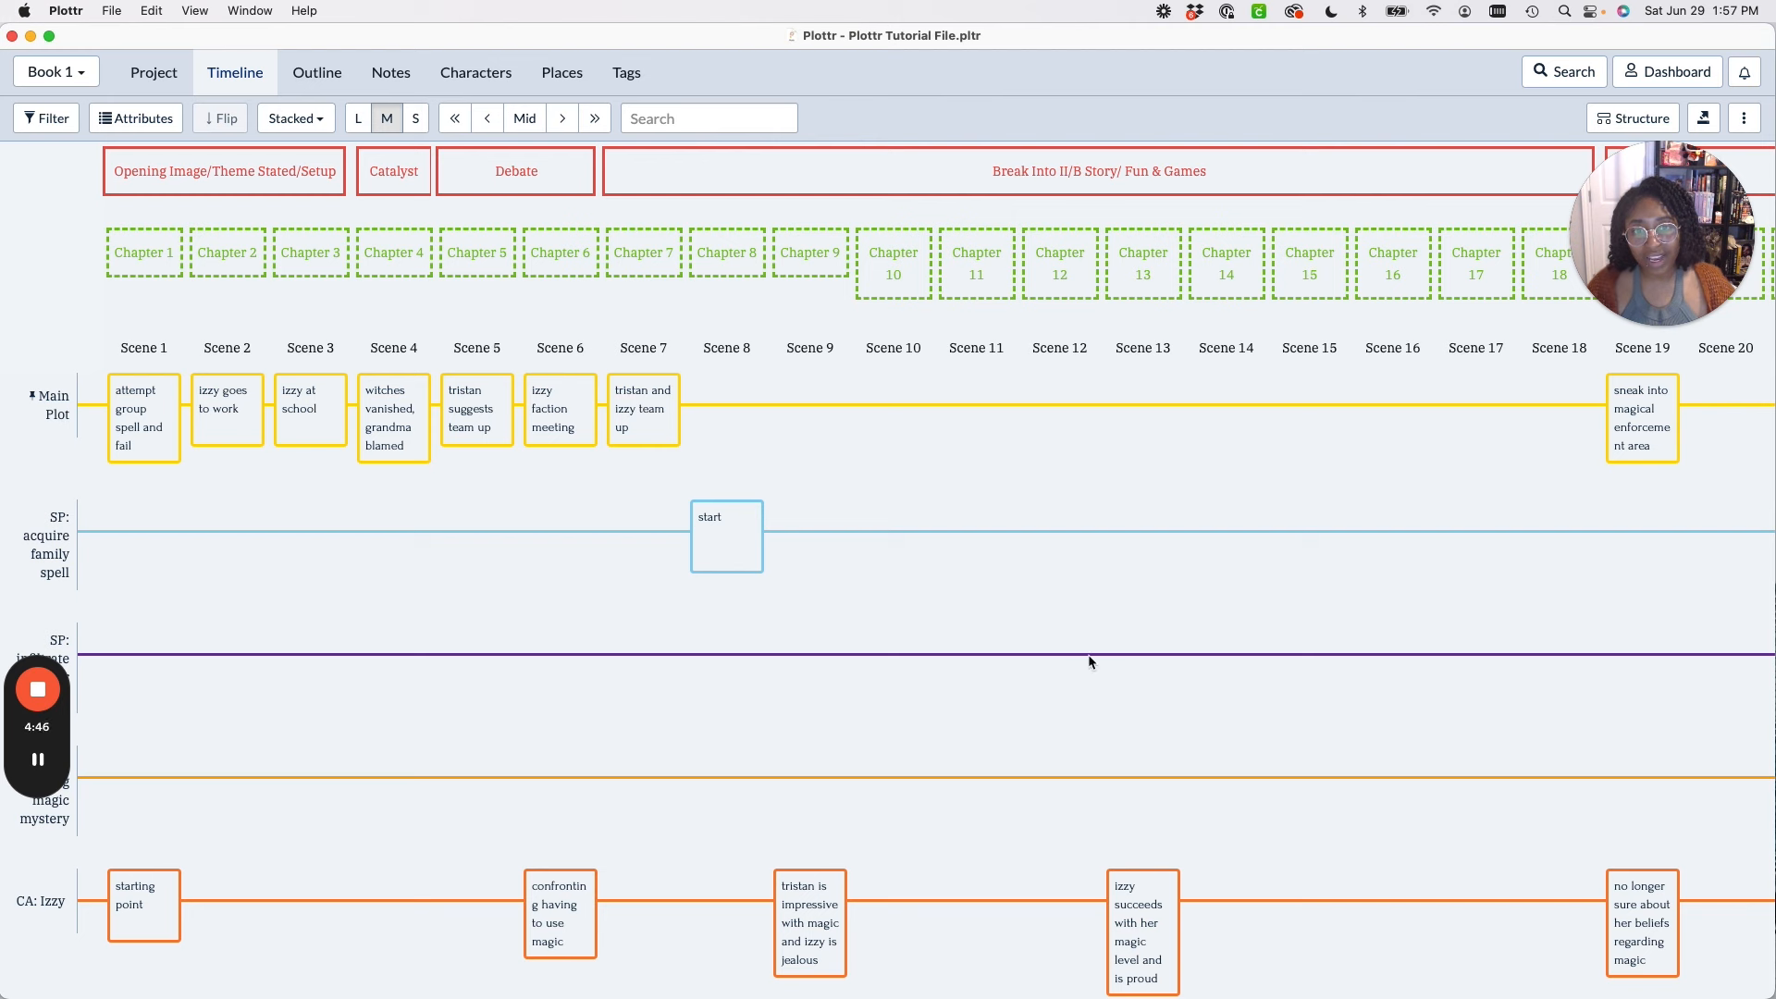
mouse_move(967, 640)
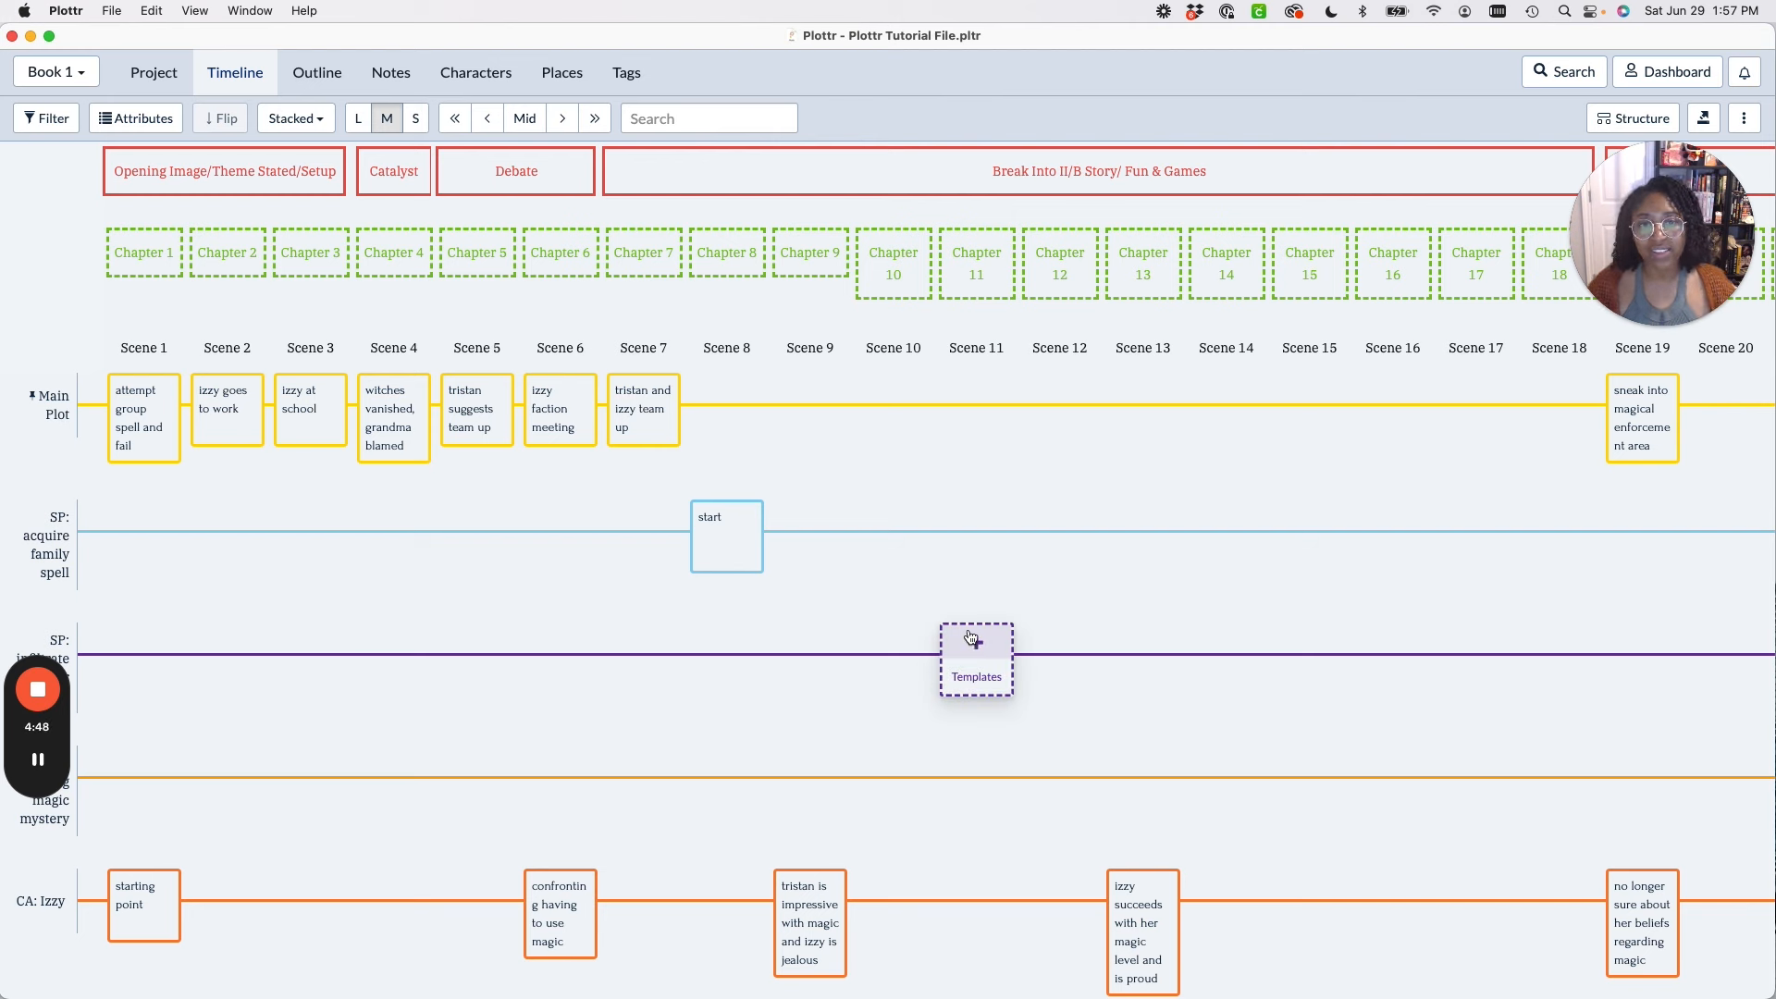
click(971, 637)
text(start)
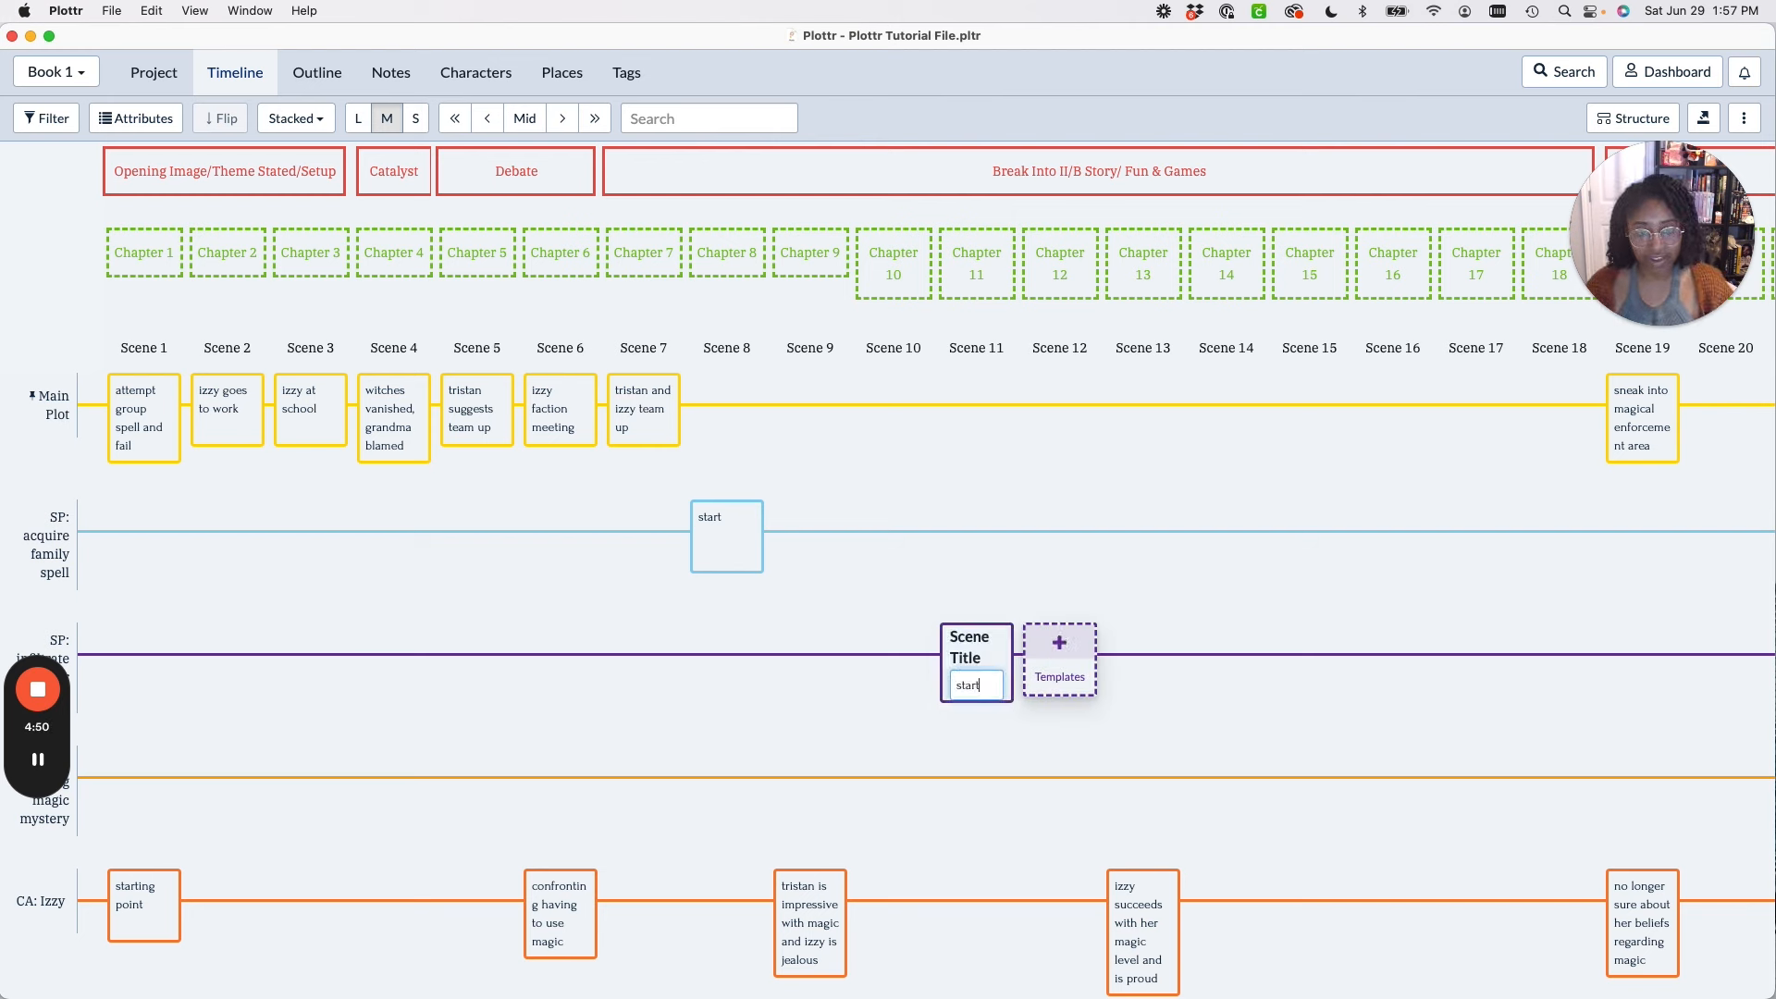
key(Return)
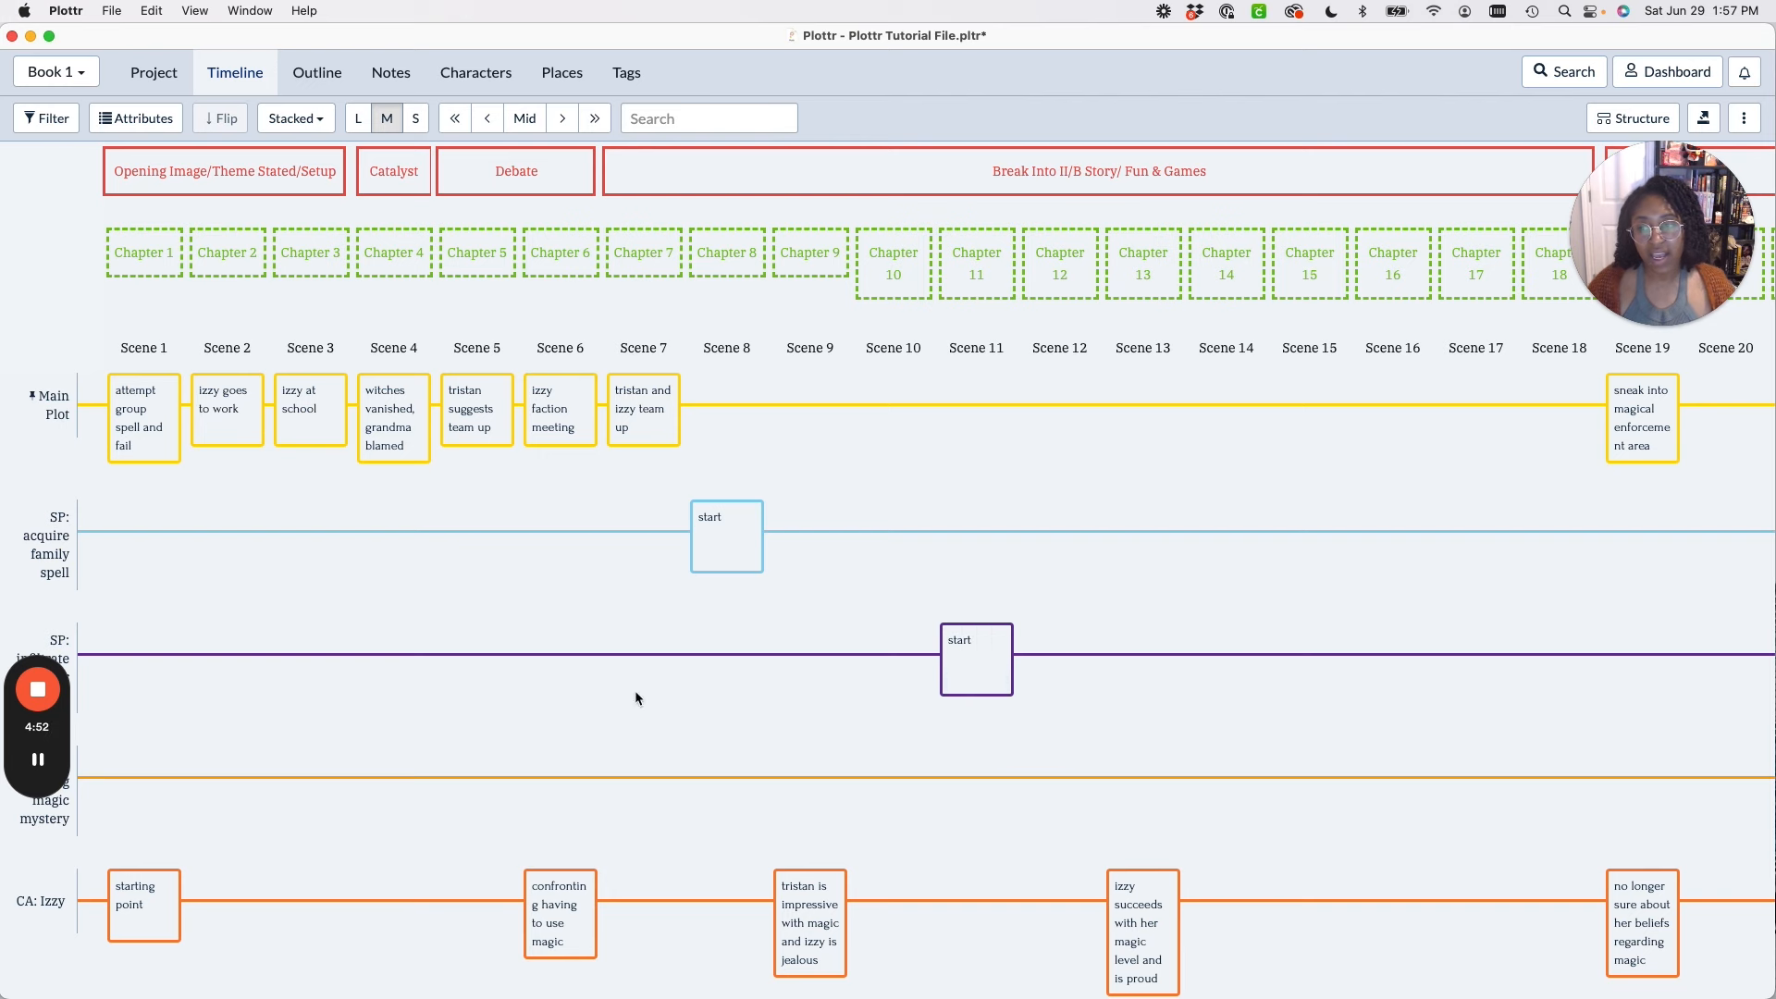
Add a "start" card at Scene 19 on the "SP: stealing magic mystery" plotline.
scroll(798, 819, right, 10)
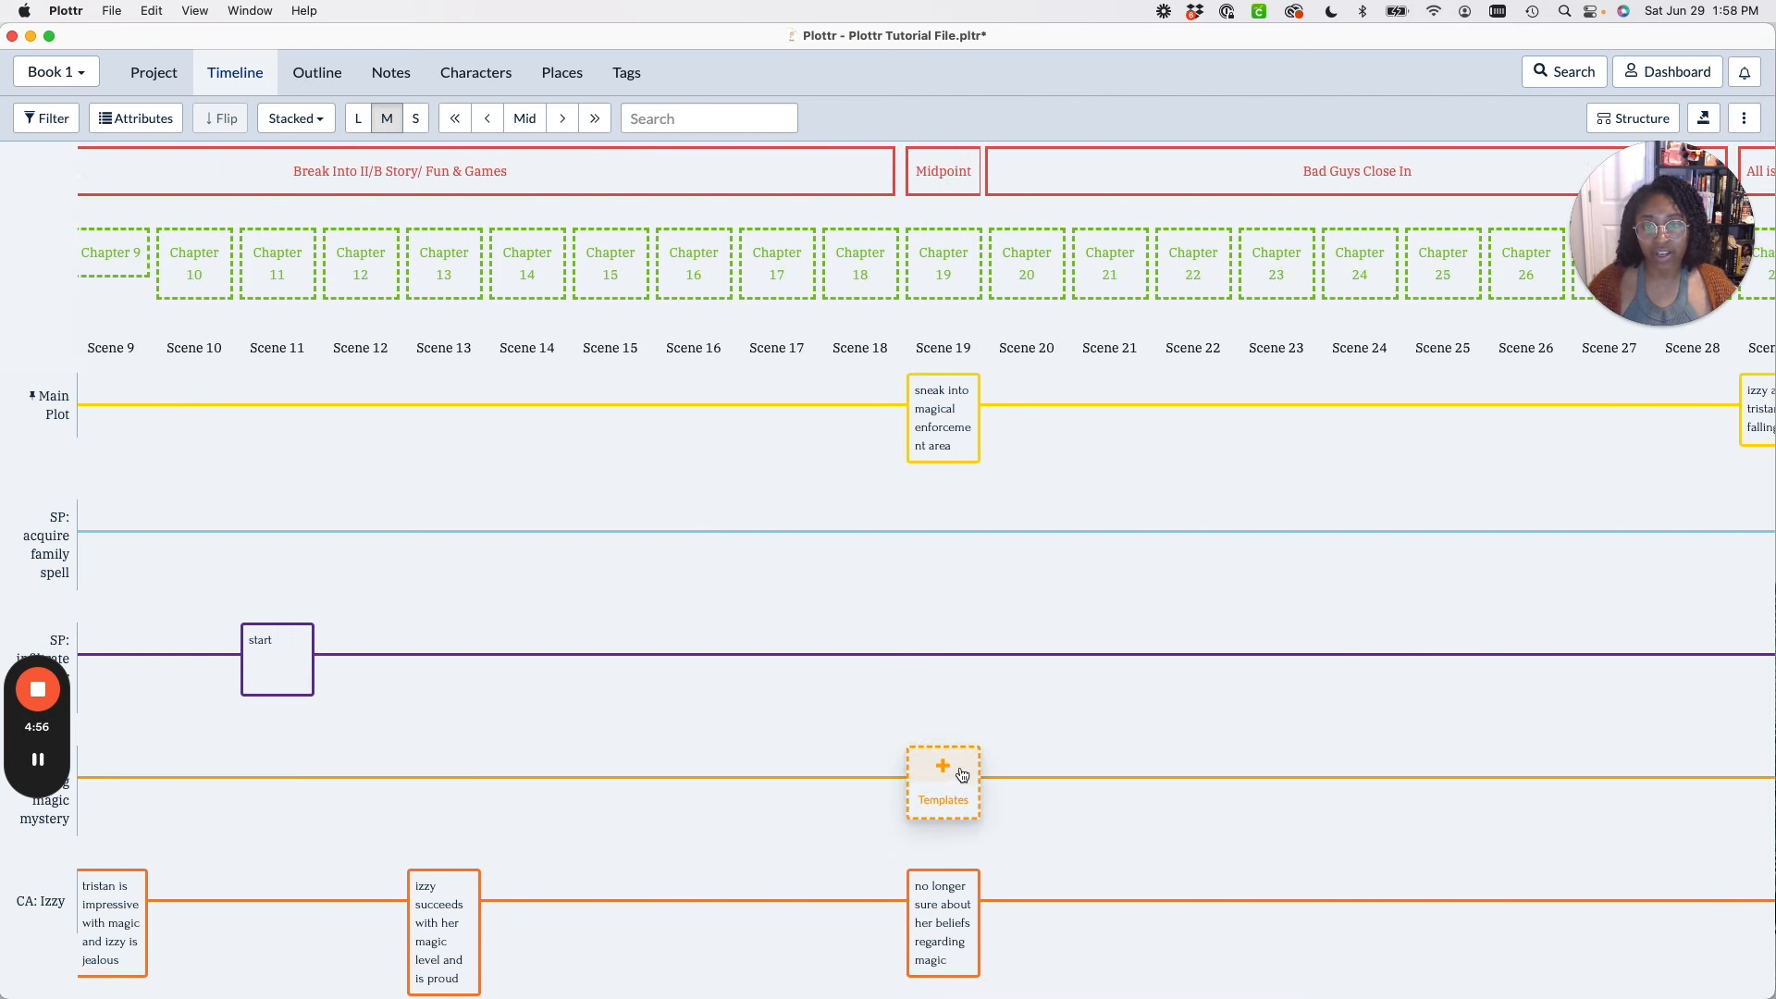
click(962, 769)
text(start)
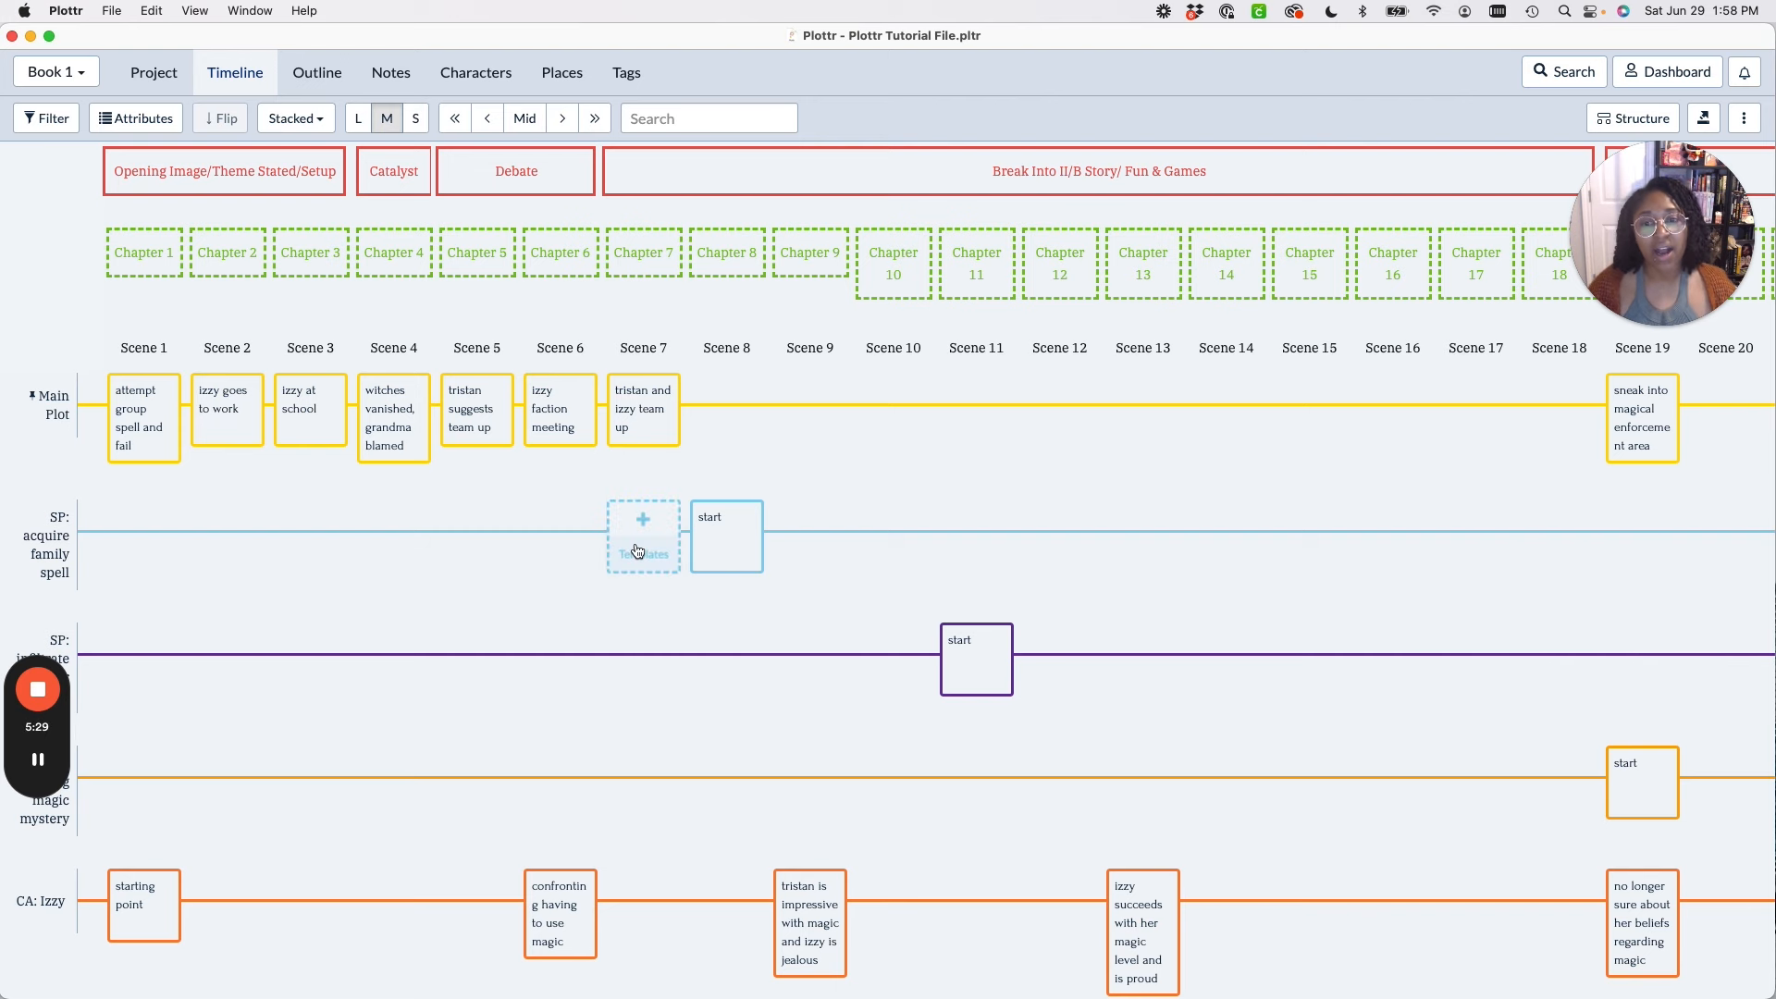
Add an "end" card at Scene 18 on the "SP: acquire family spell" plotline.
mouse_move(1110, 553)
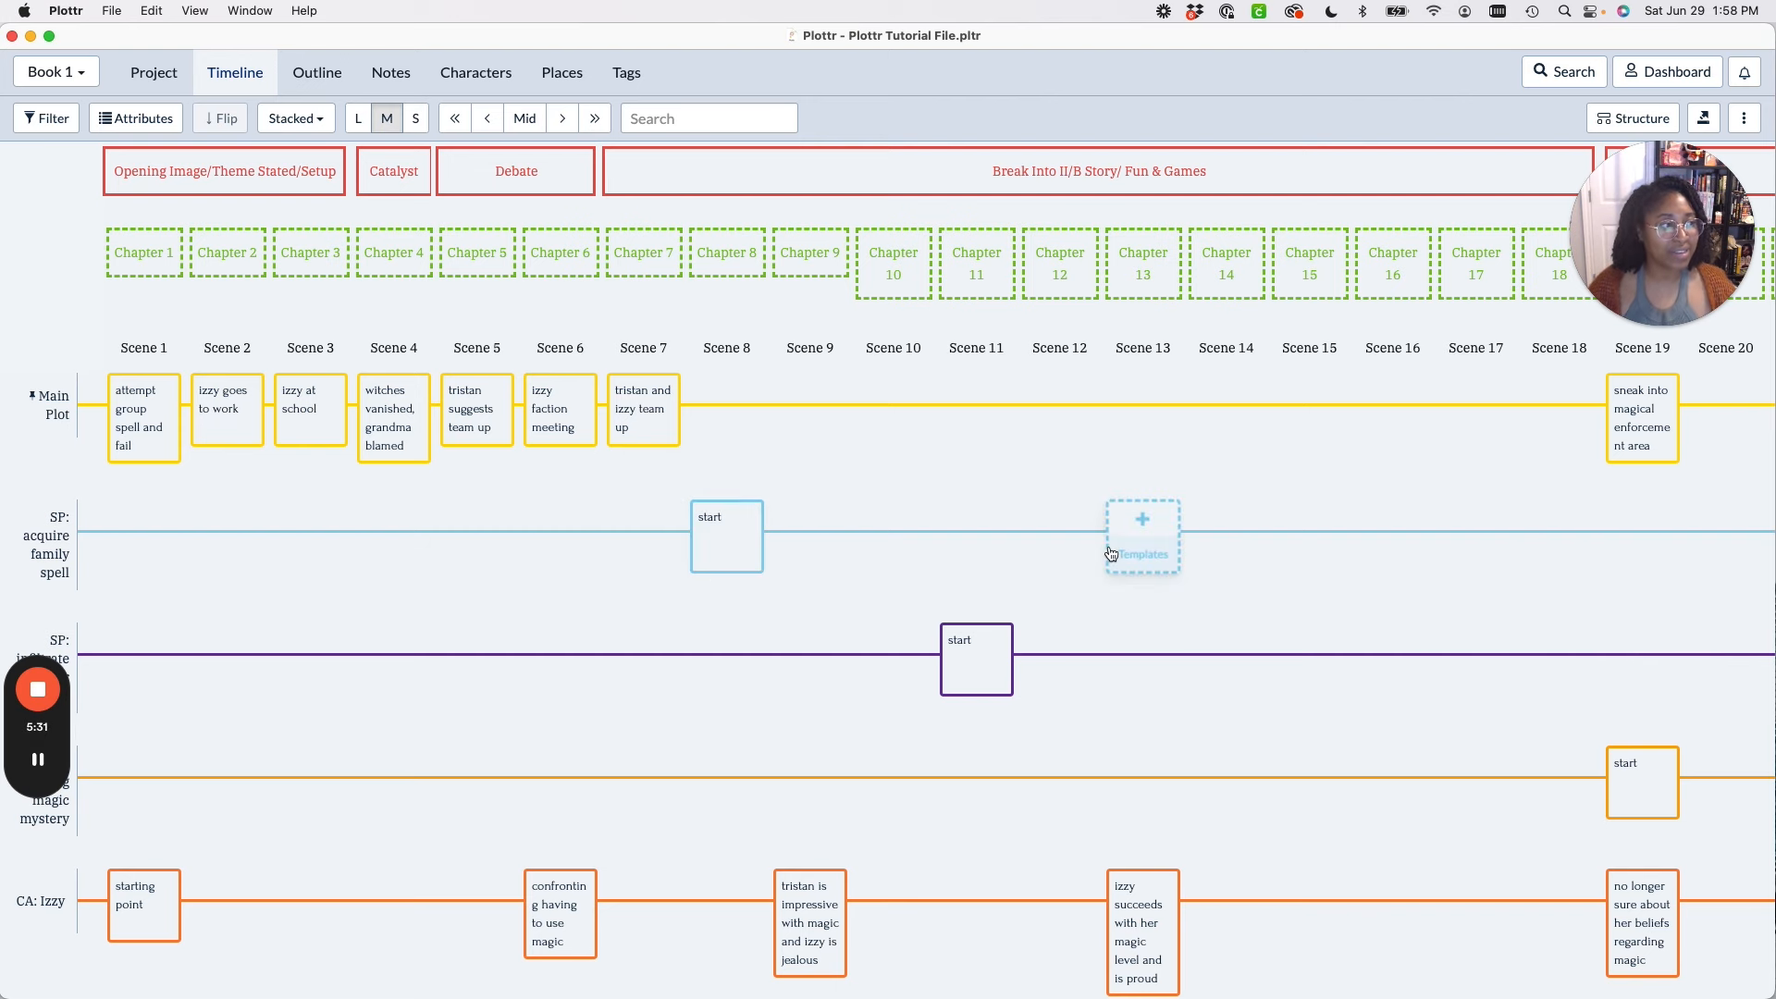
scroll(1110, 554, right, 5)
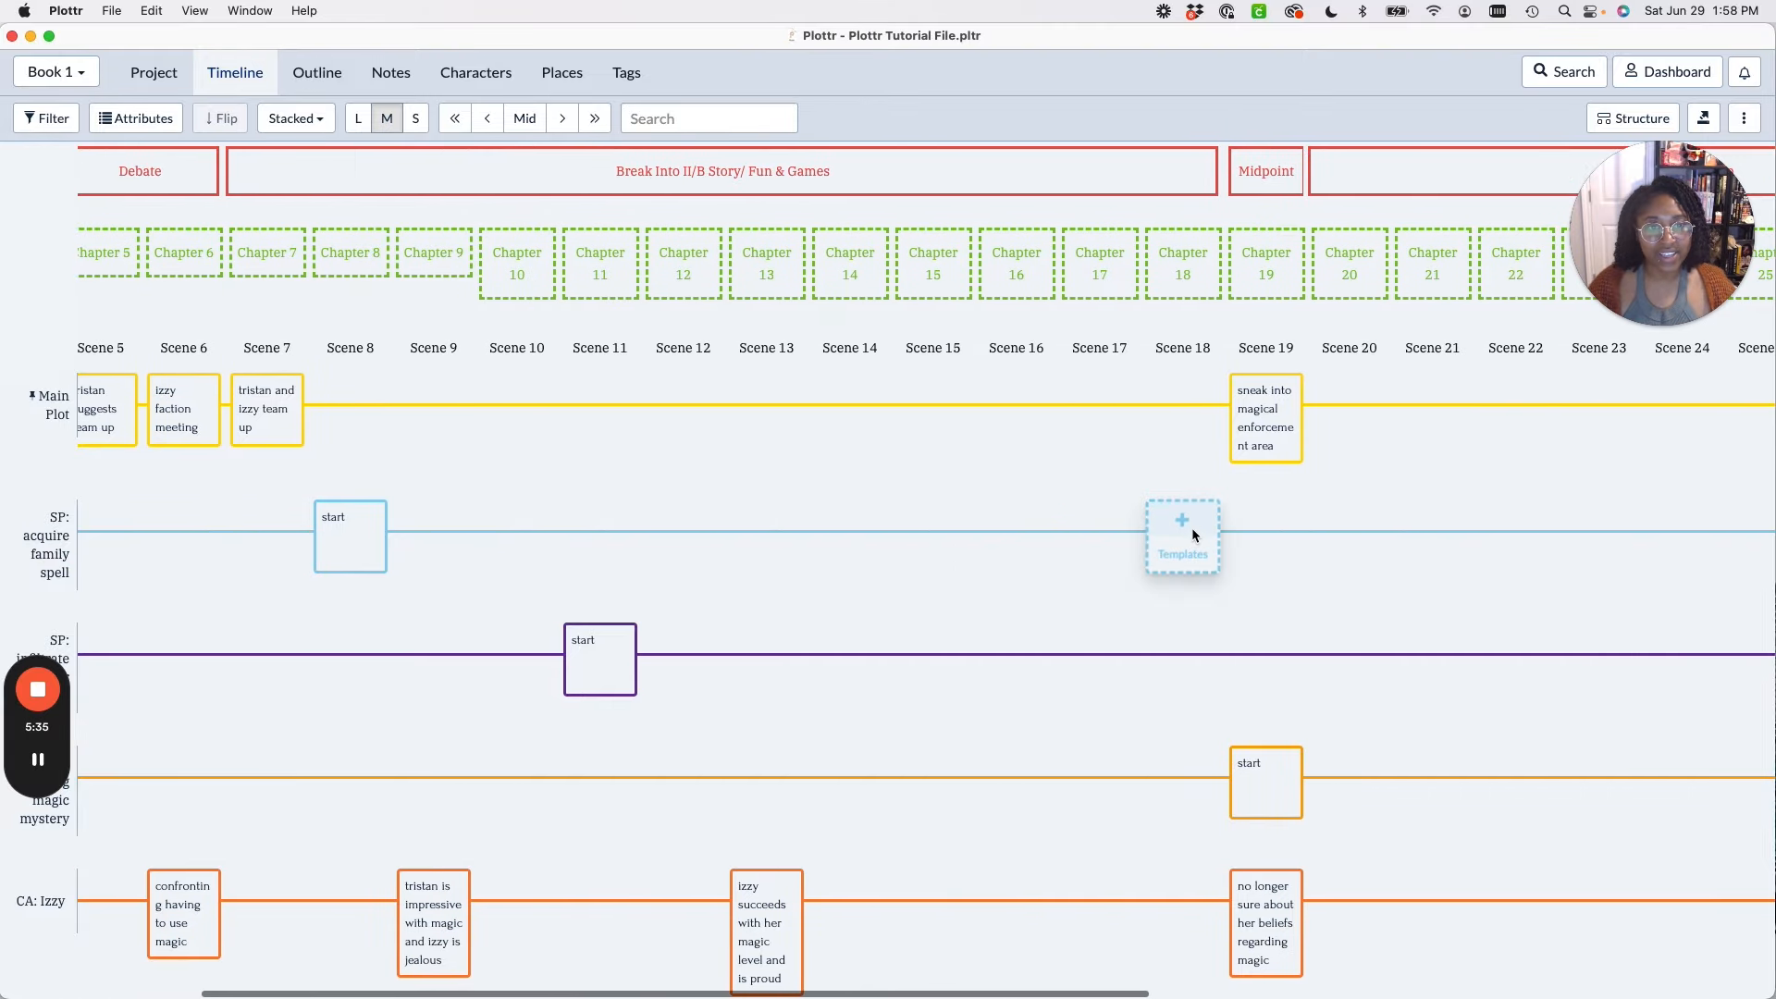
click(1191, 529)
text(rnd)
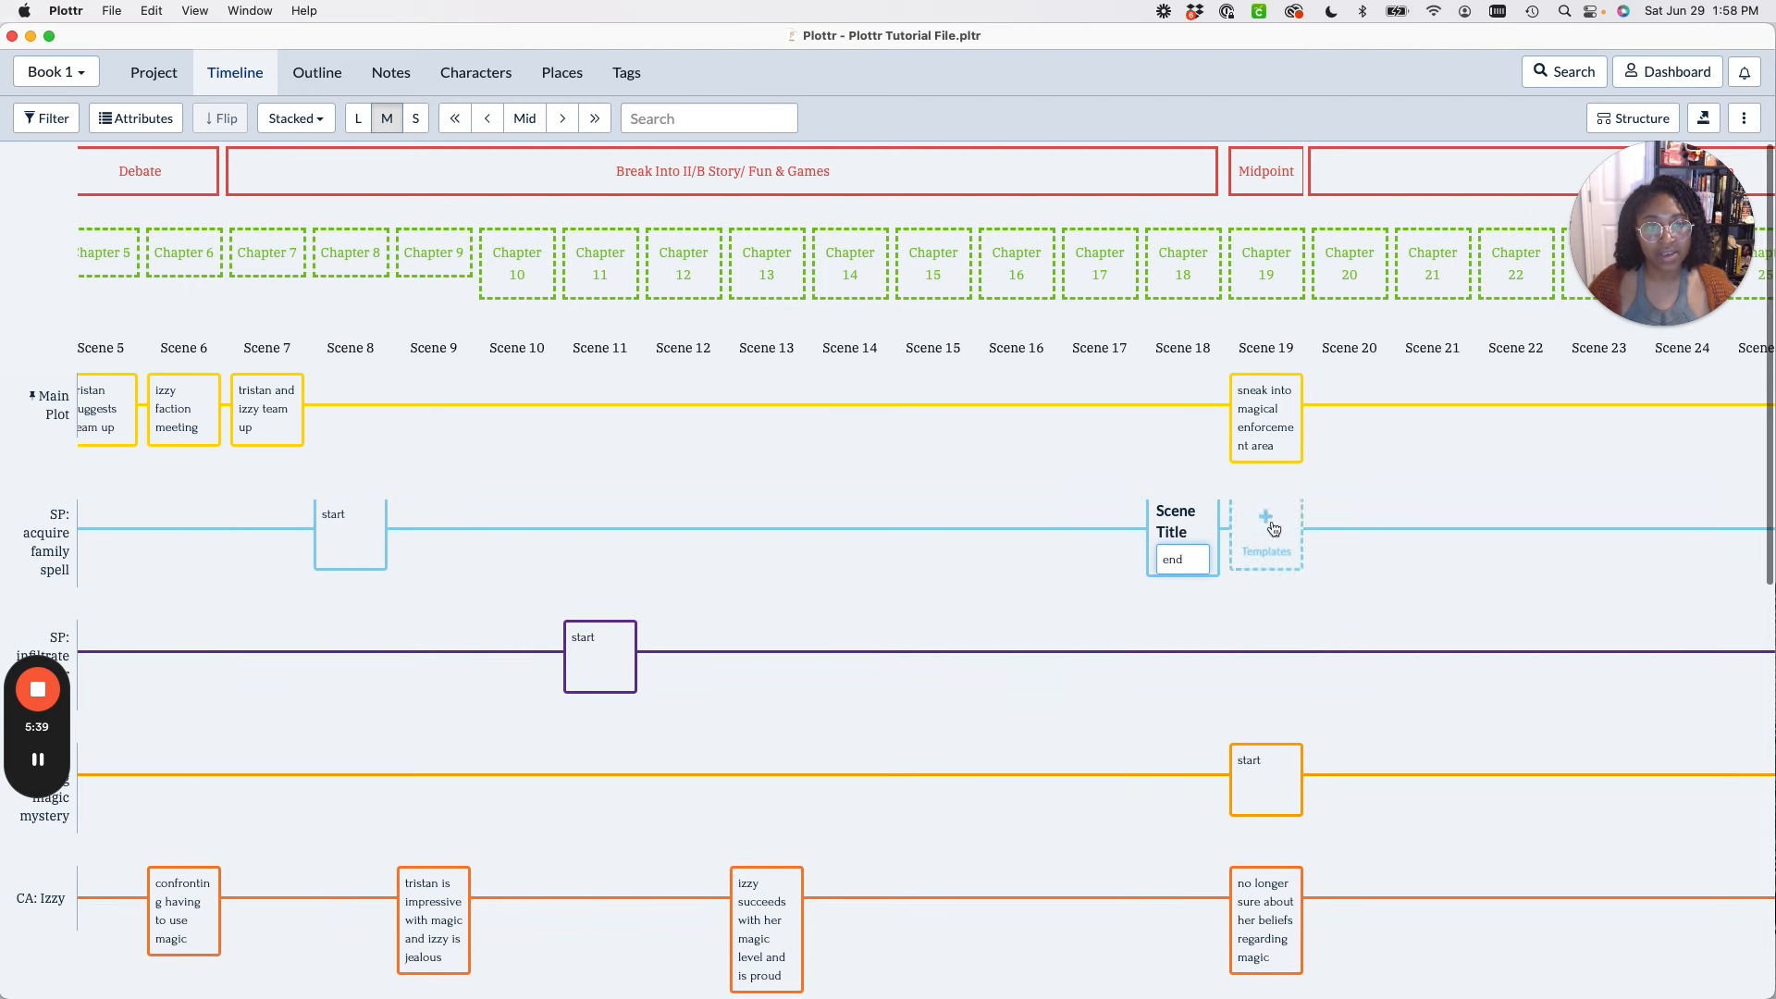
key(Return)
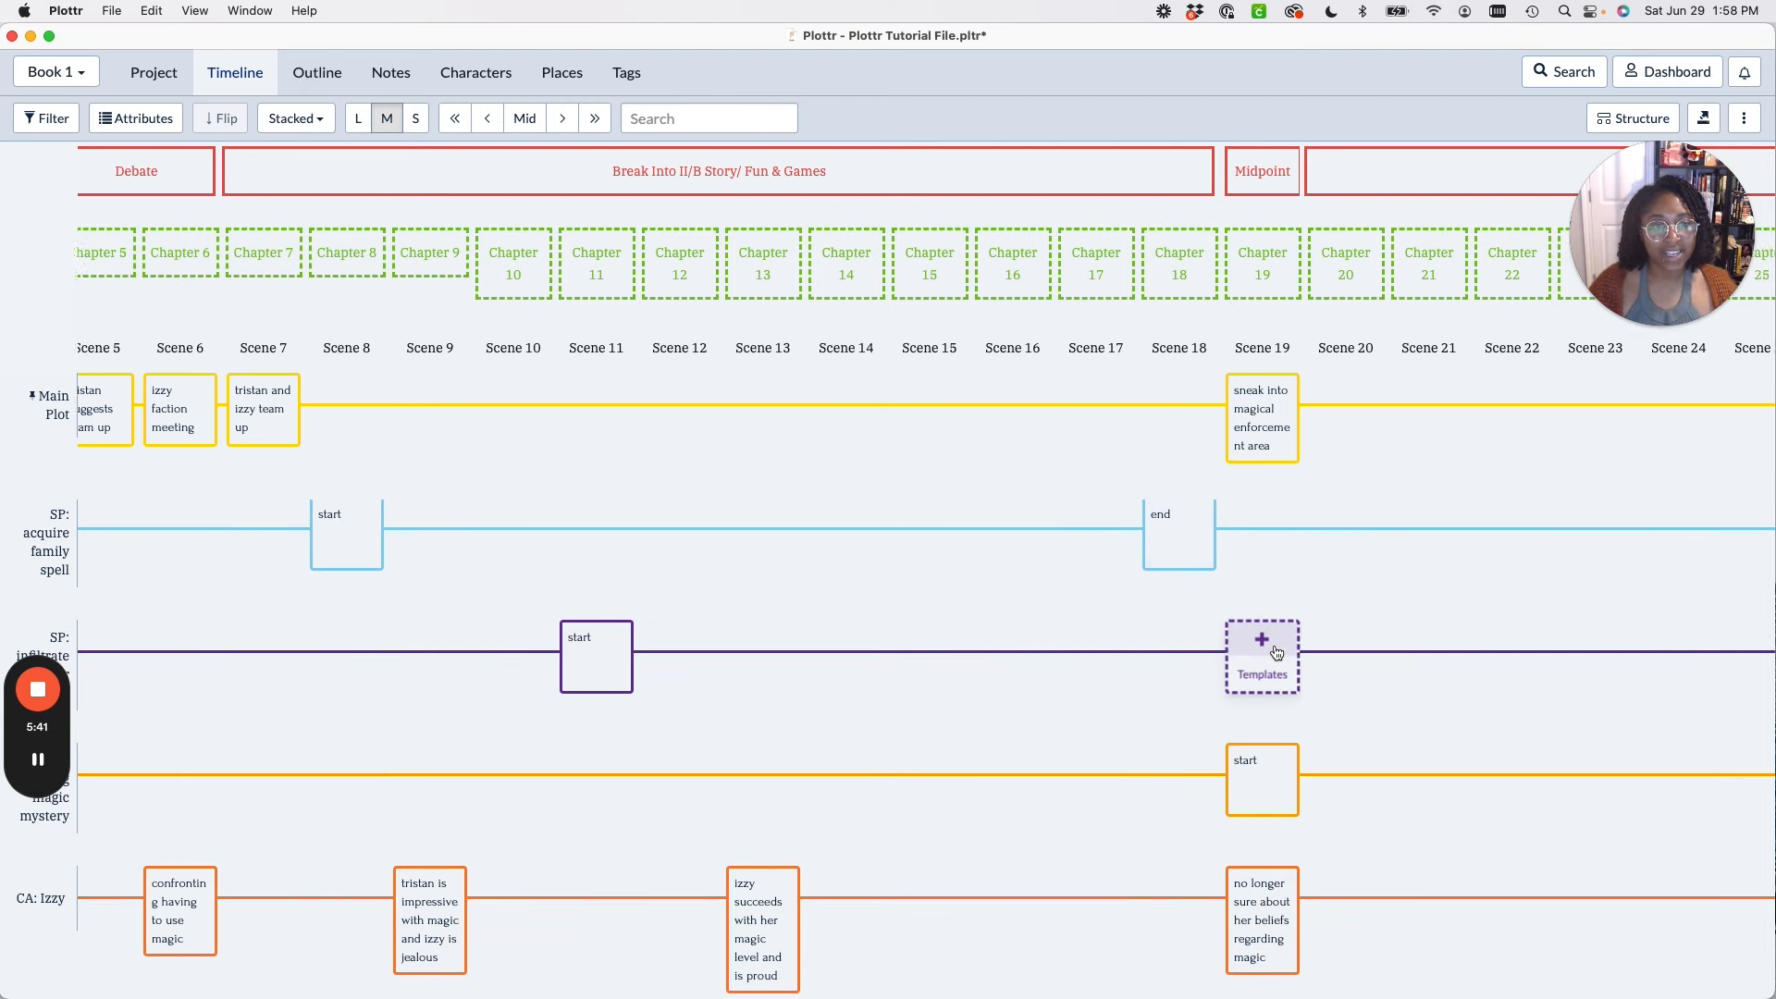
Add an "end" card at Scene 22 on the "SP: infiltrate summer program" plotline.
scroll(1262, 652, right, 5)
scroll(1274, 650, right, 2)
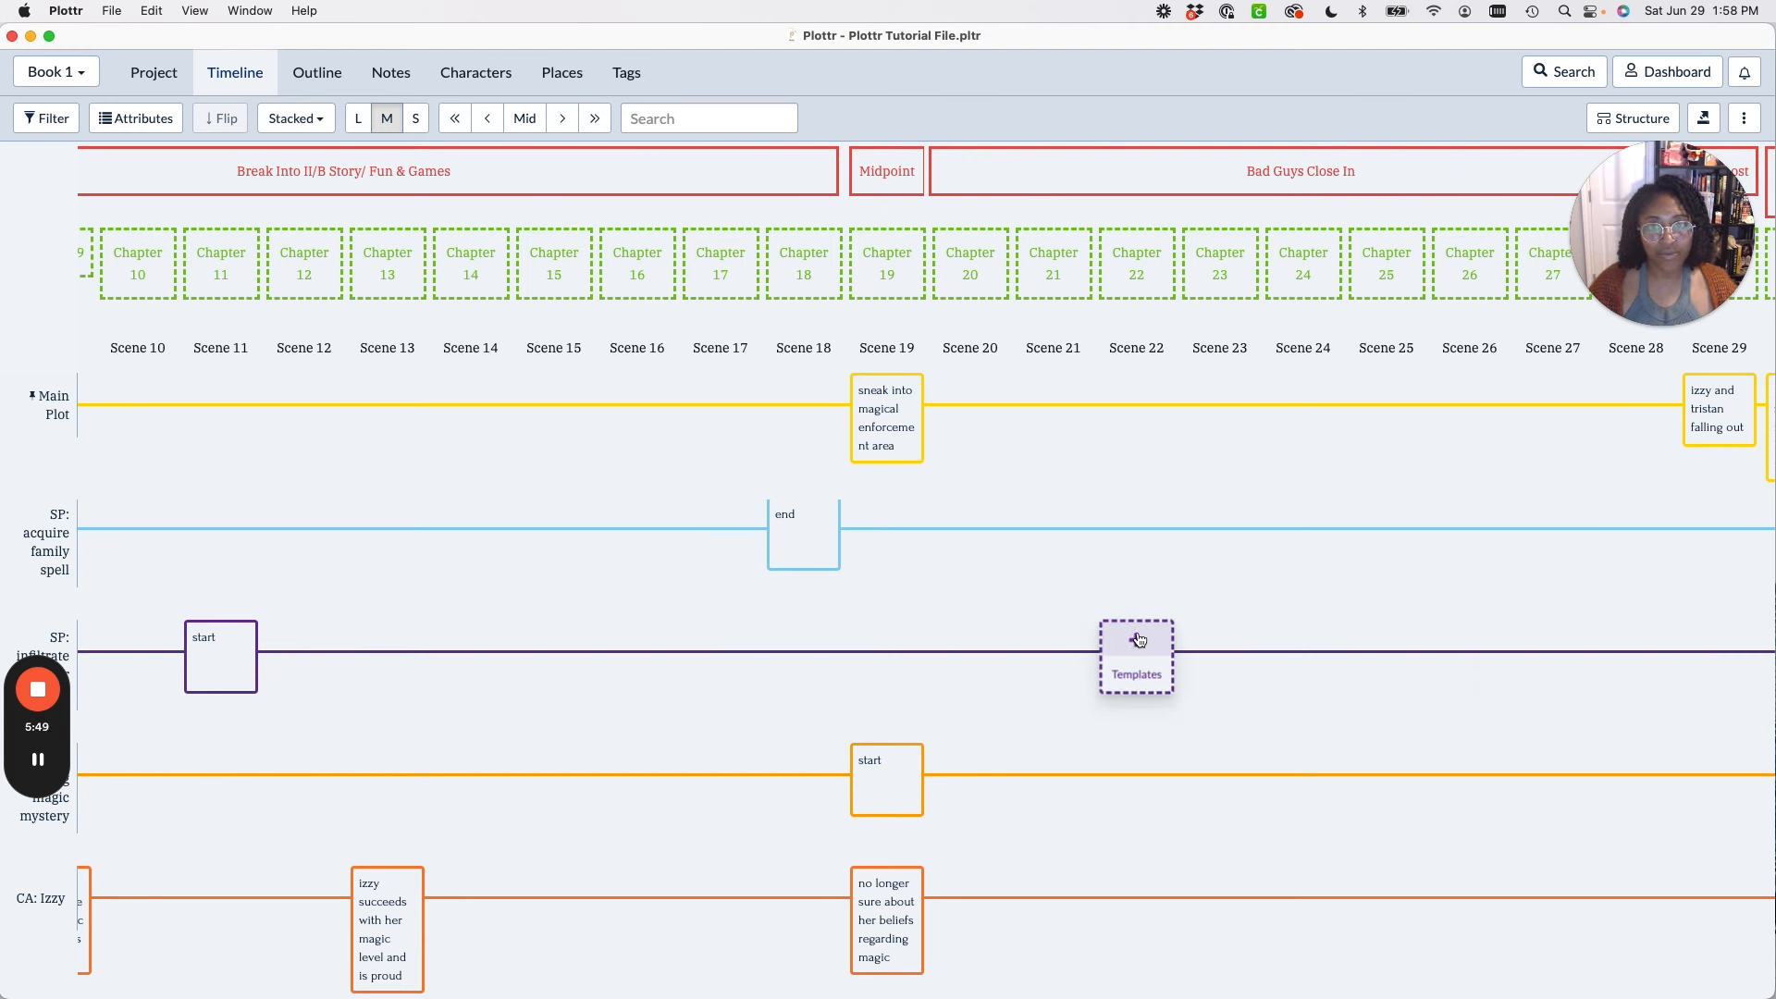
click(1143, 640)
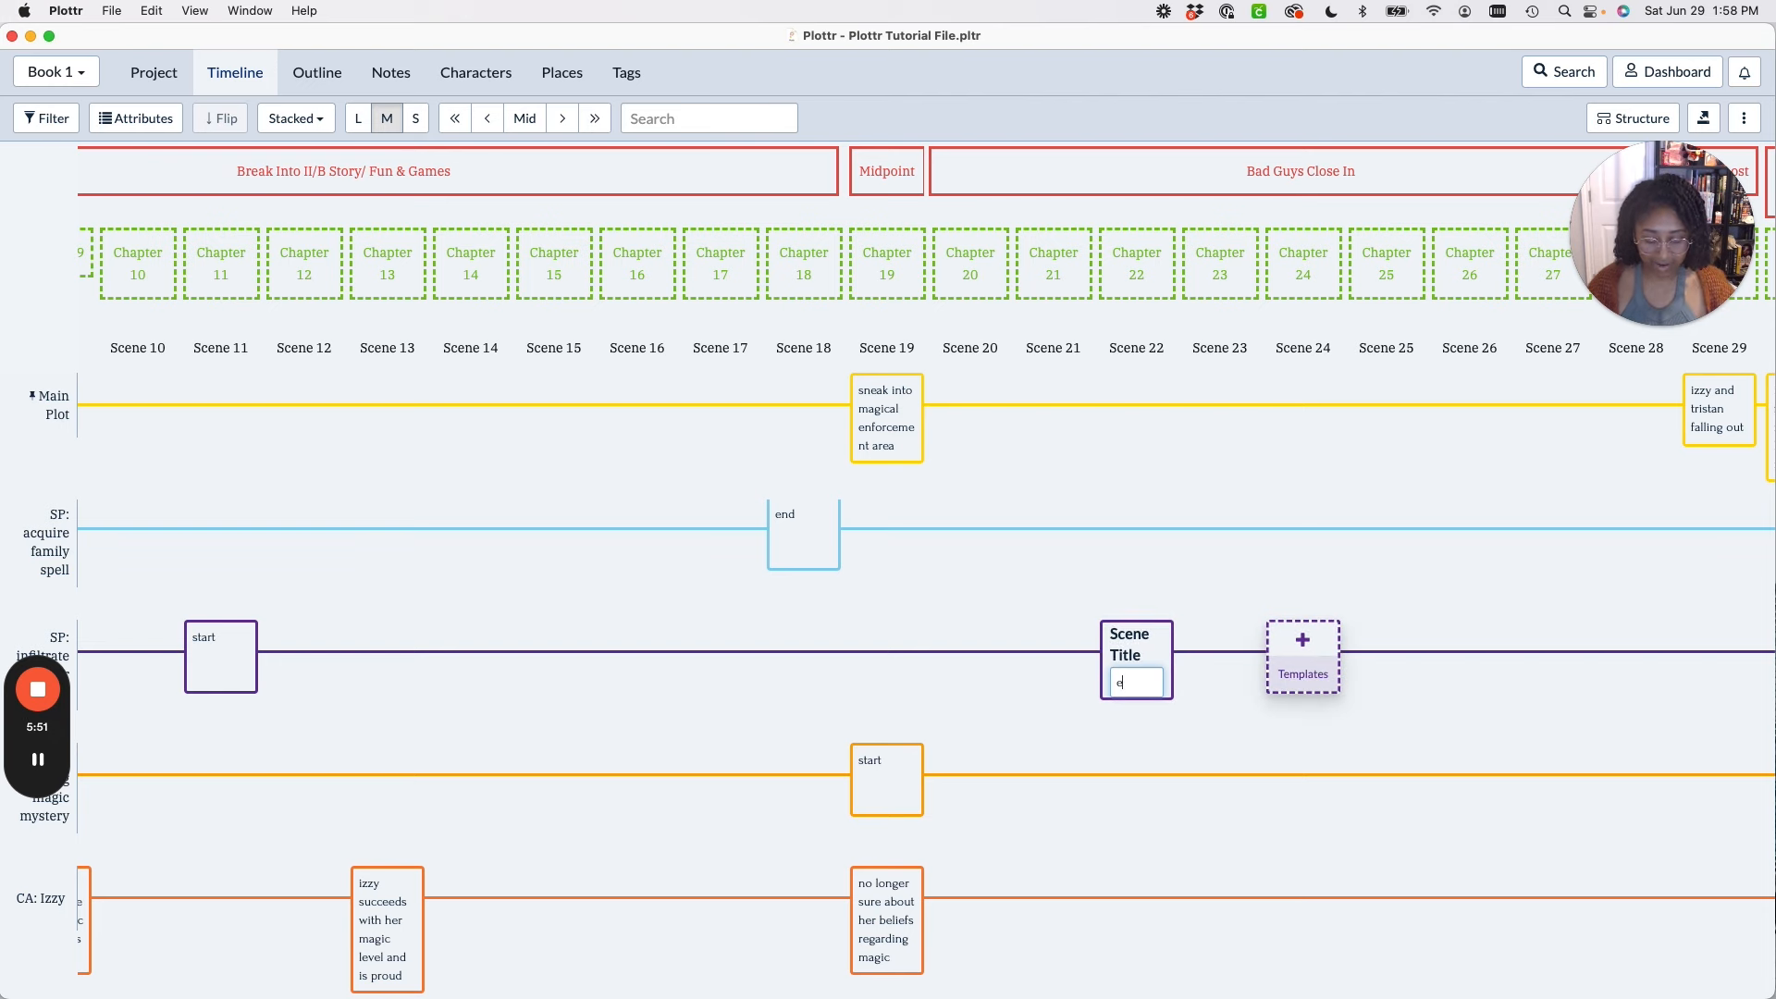
text(end)
click(1177, 644)
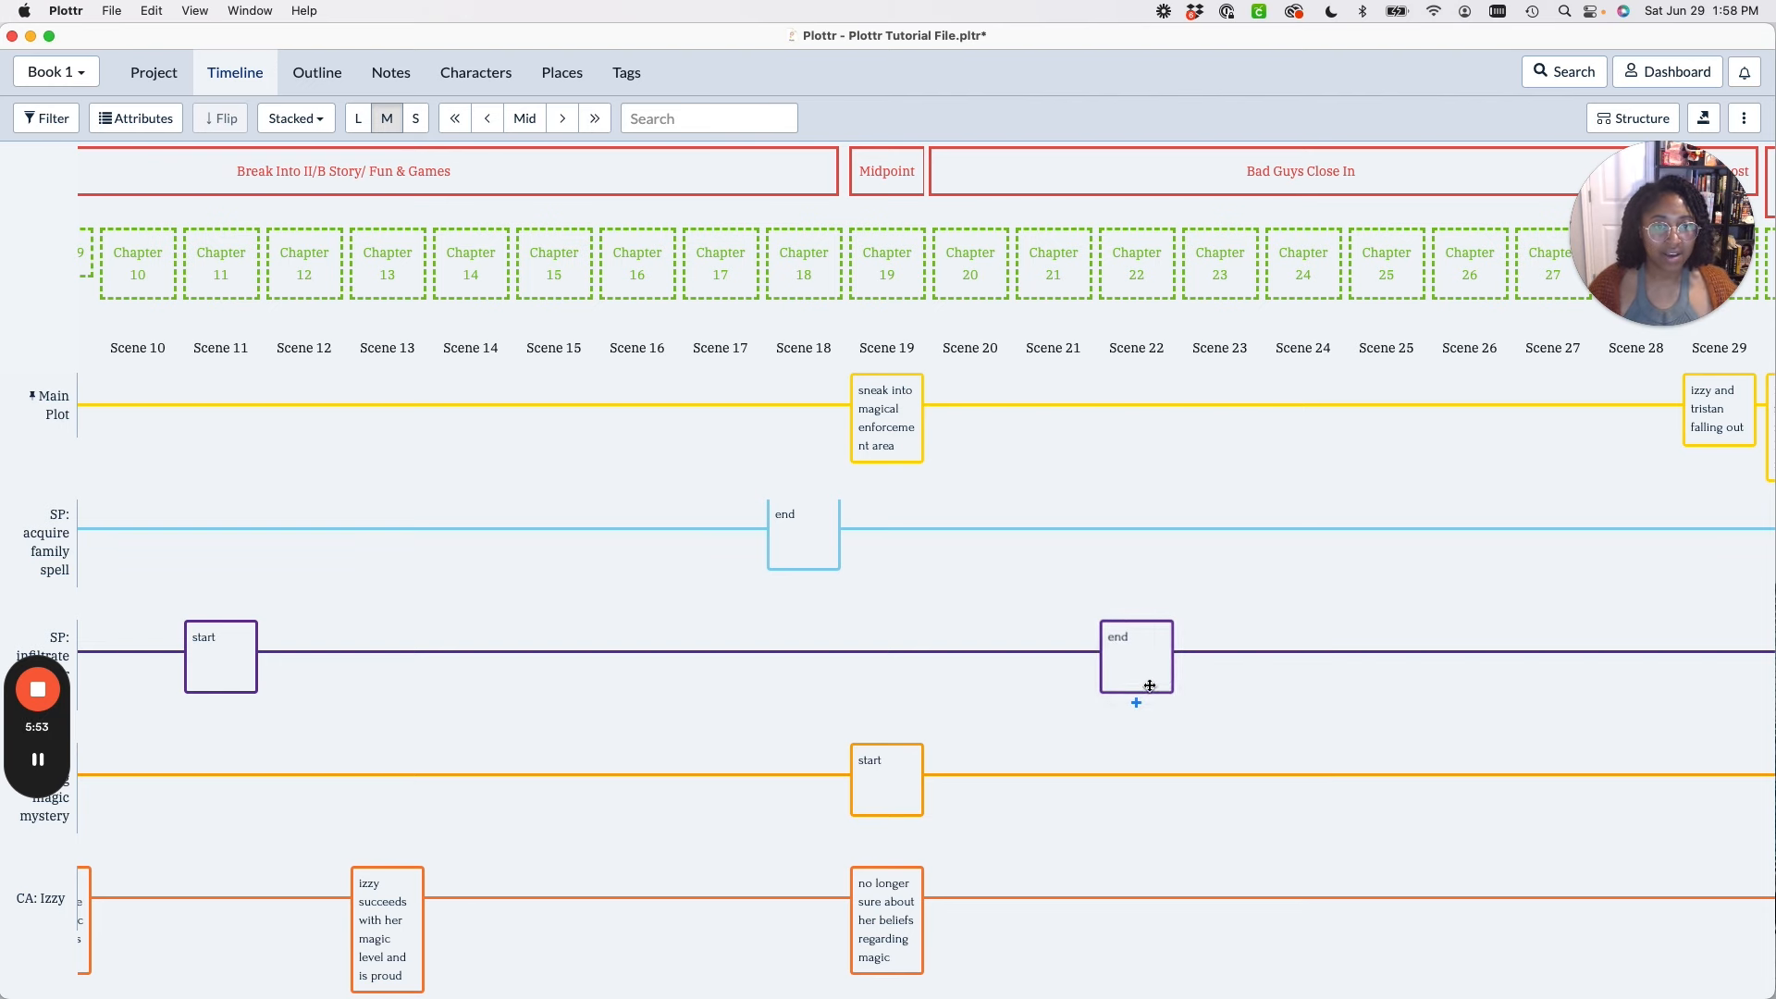
Add an "end" card at Scene 37 on the "SP: stealing magic mystery" plotline.
scroll(1170, 659, right, 2)
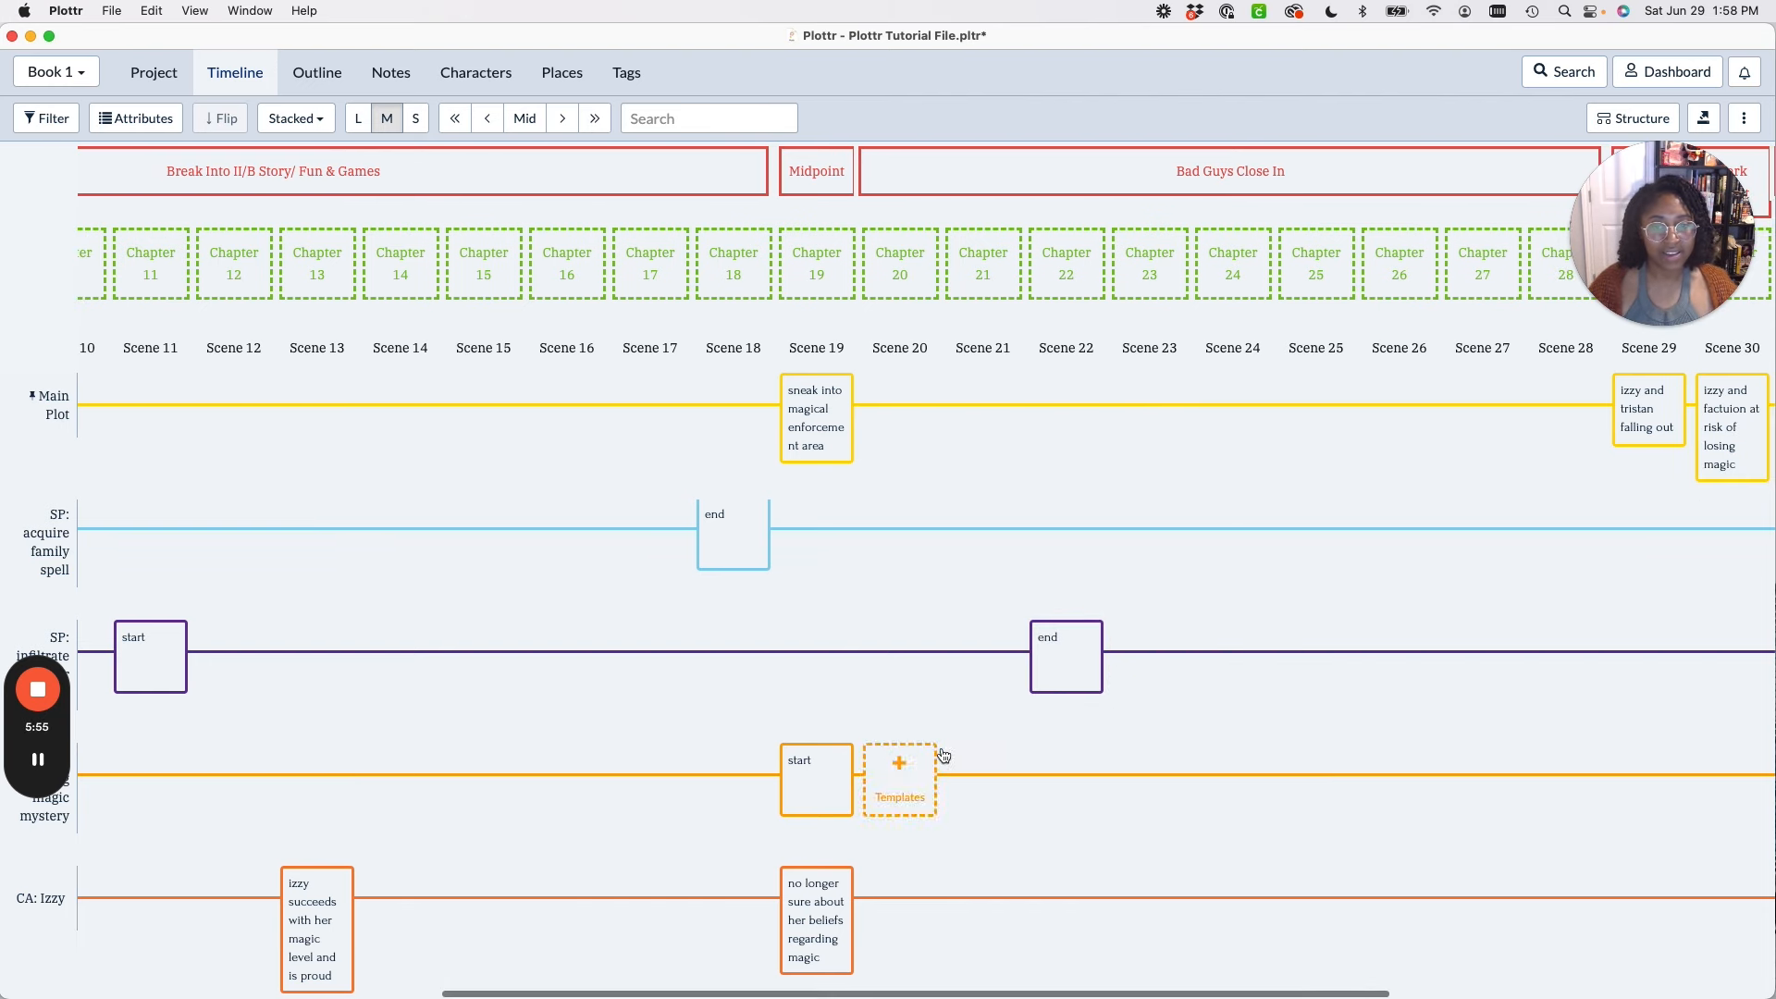
scroll(1323, 768, right, 5)
scroll(1326, 769, right, 5)
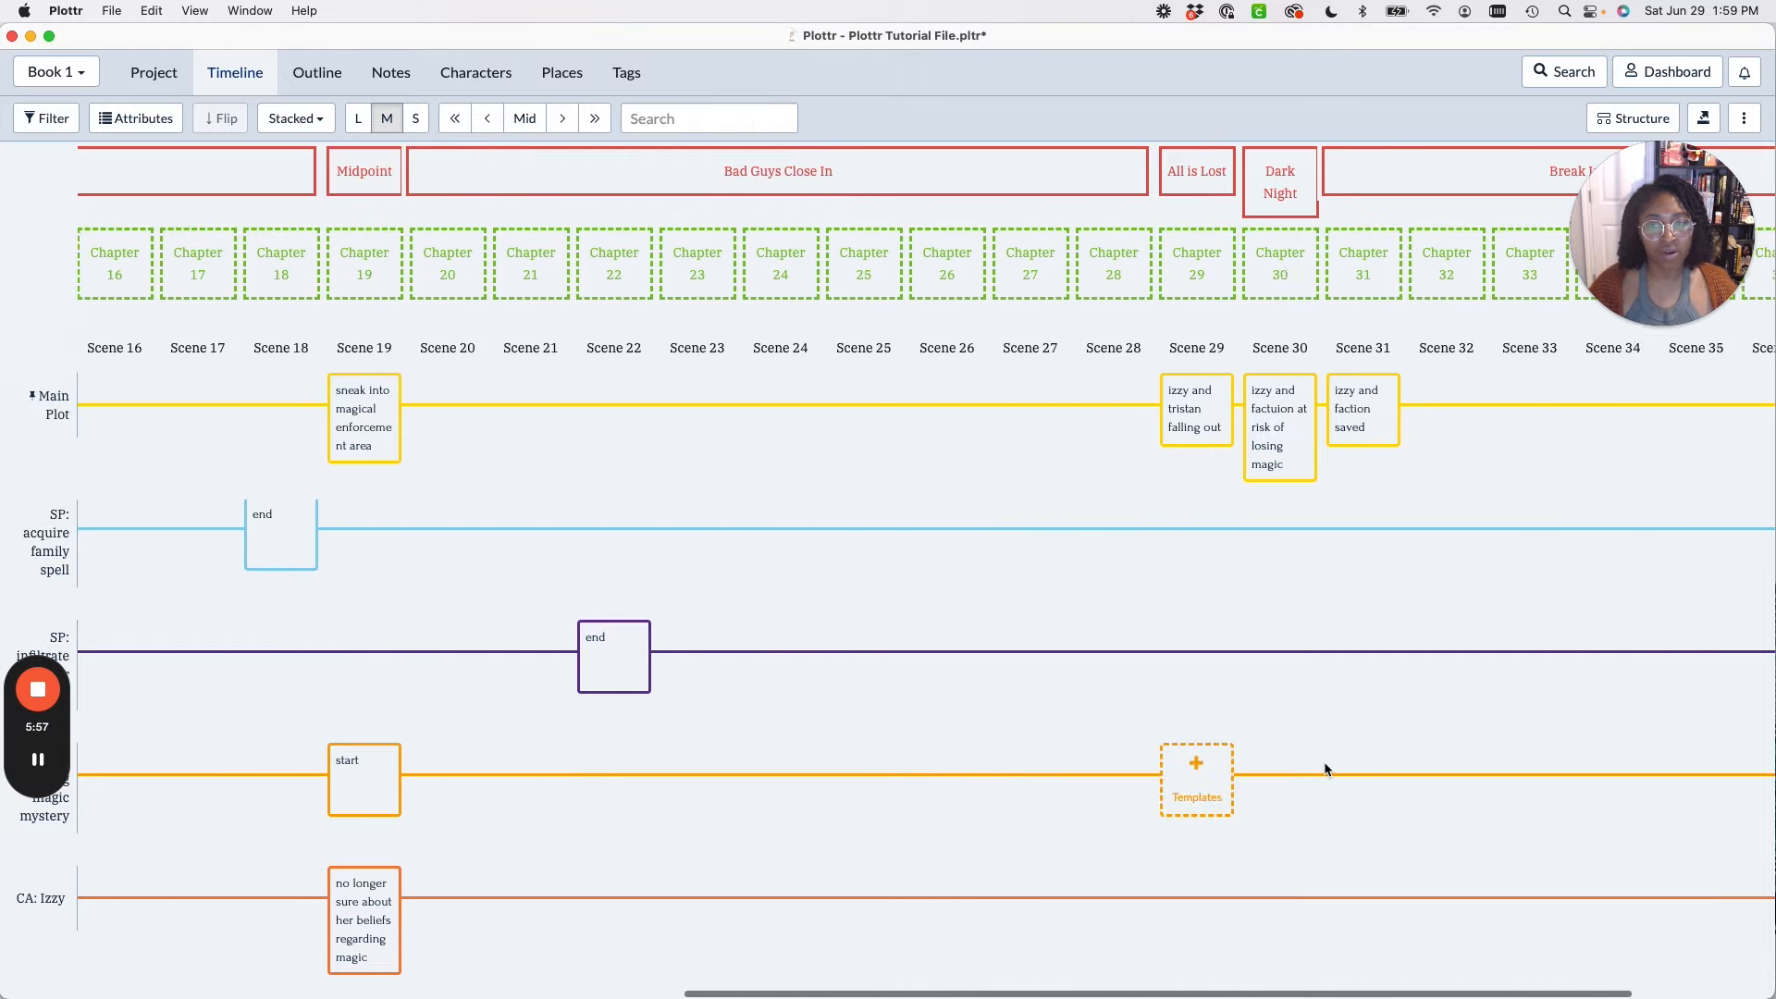
scroll(1248, 768, right, 2)
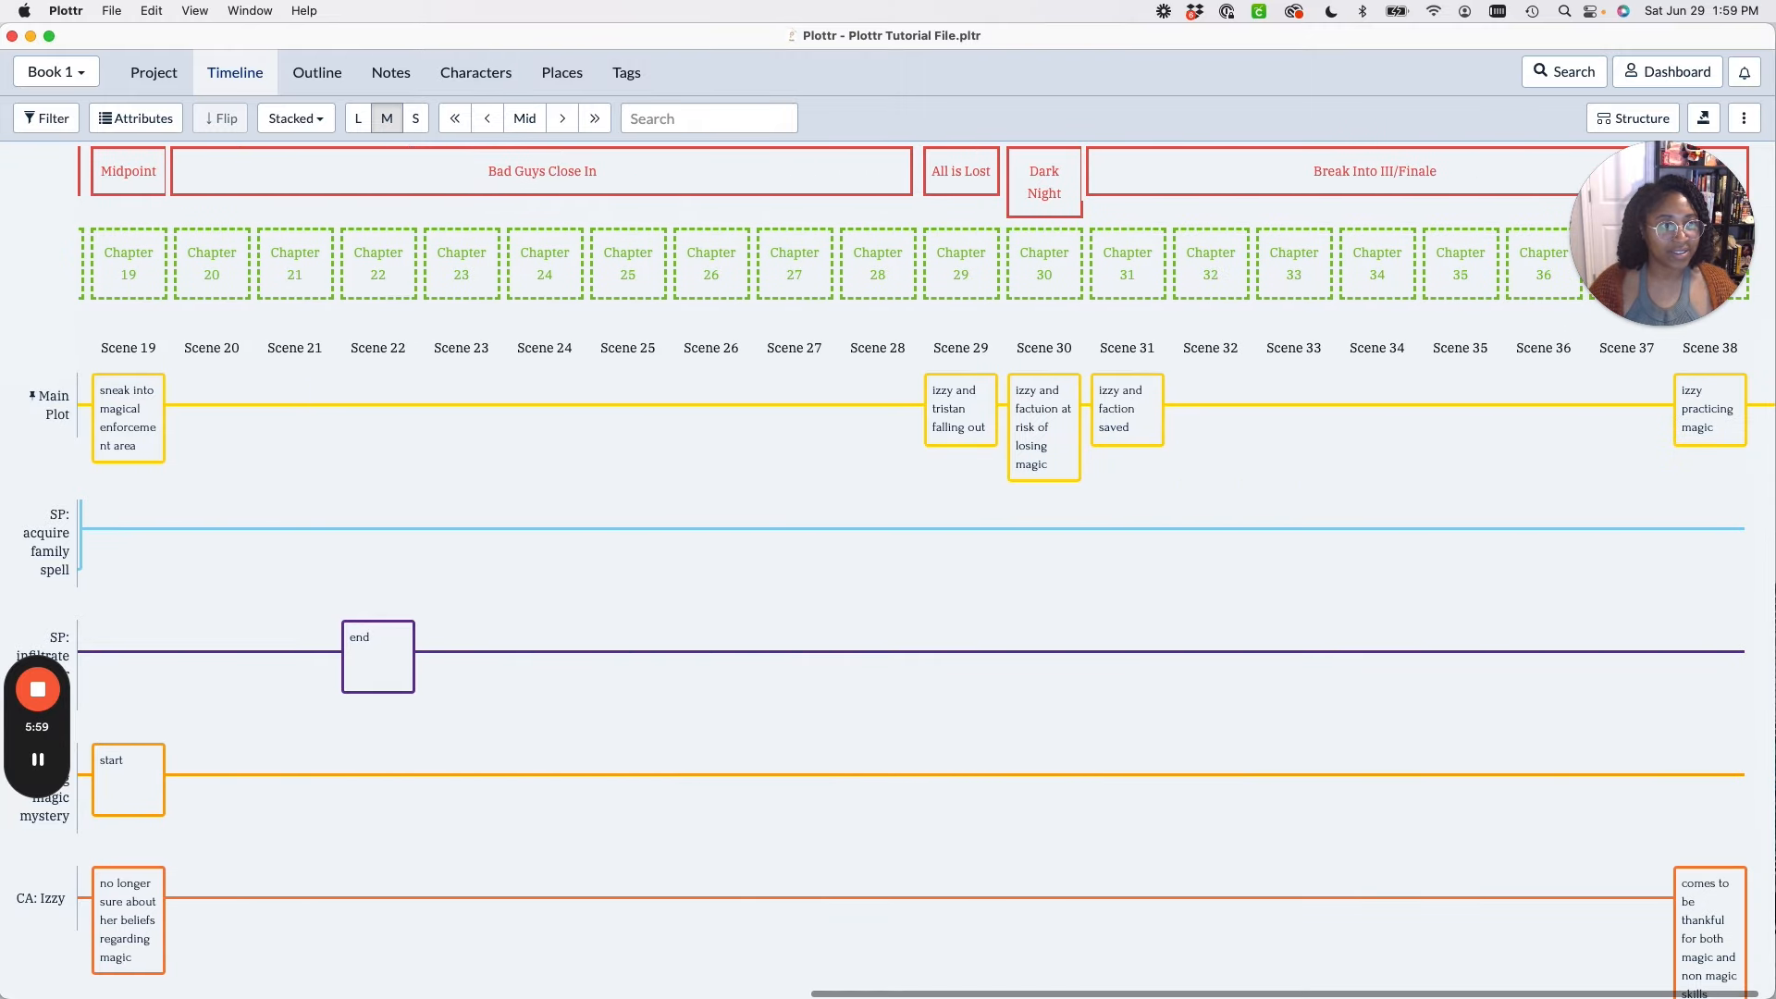
click(1631, 766)
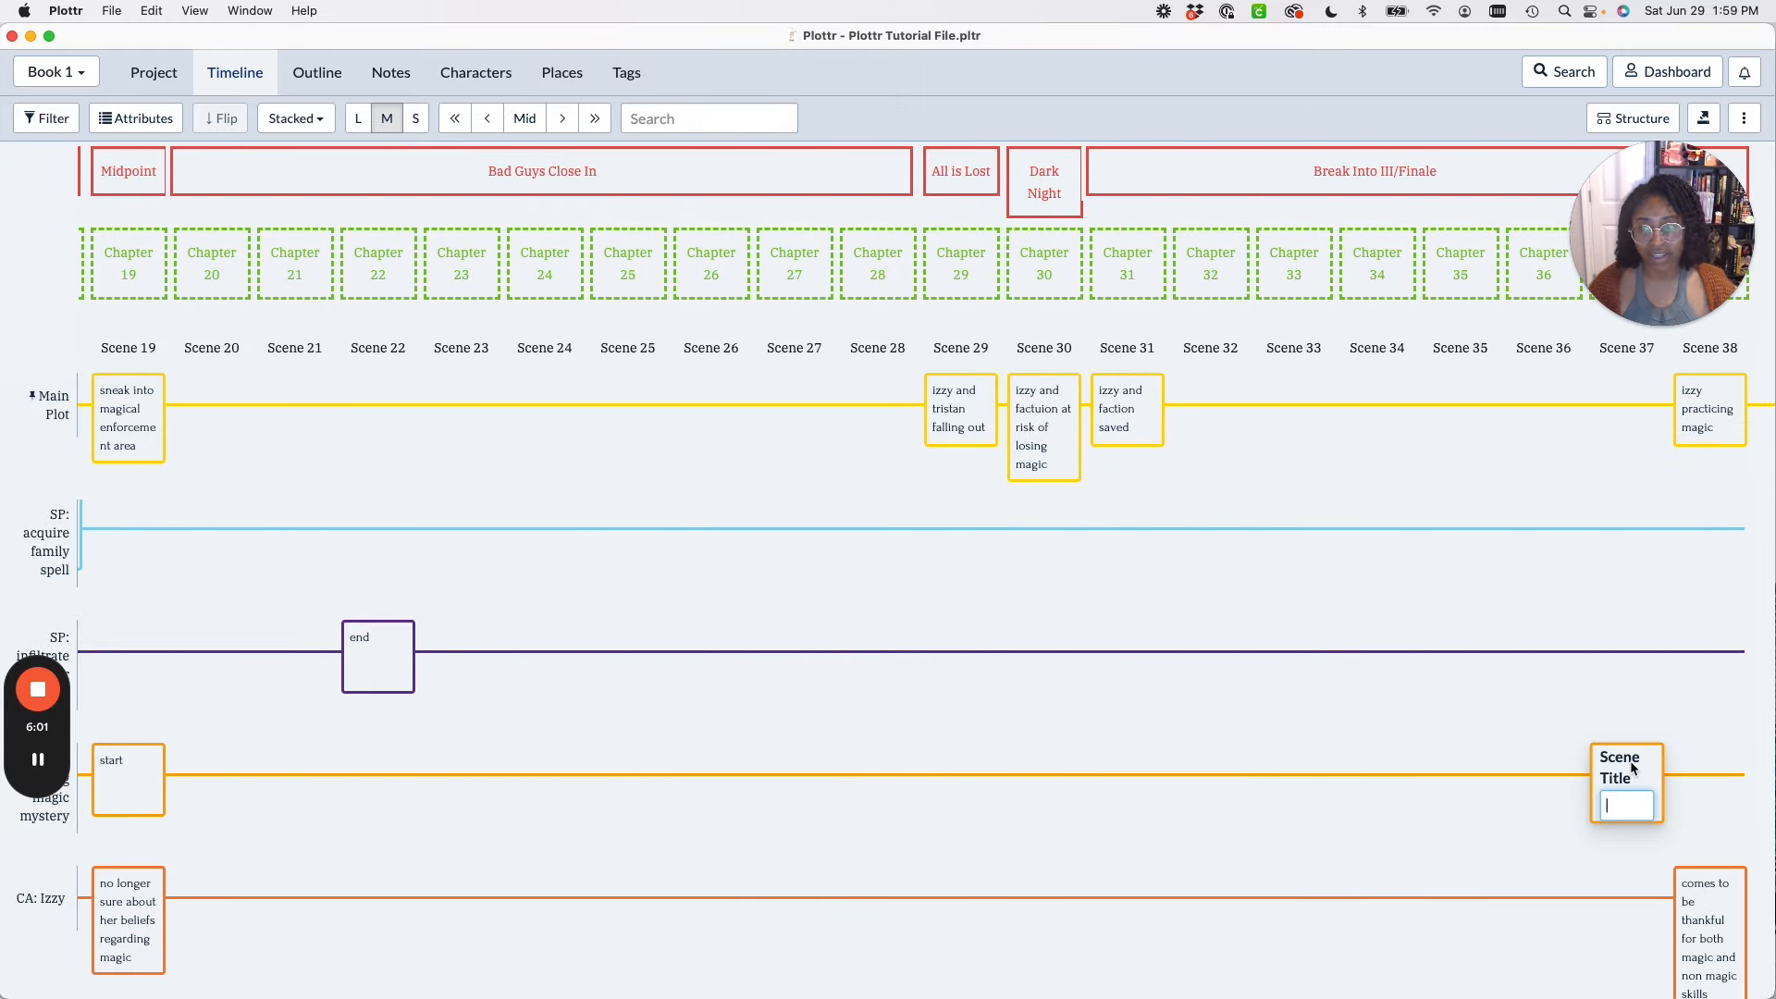
text(end)
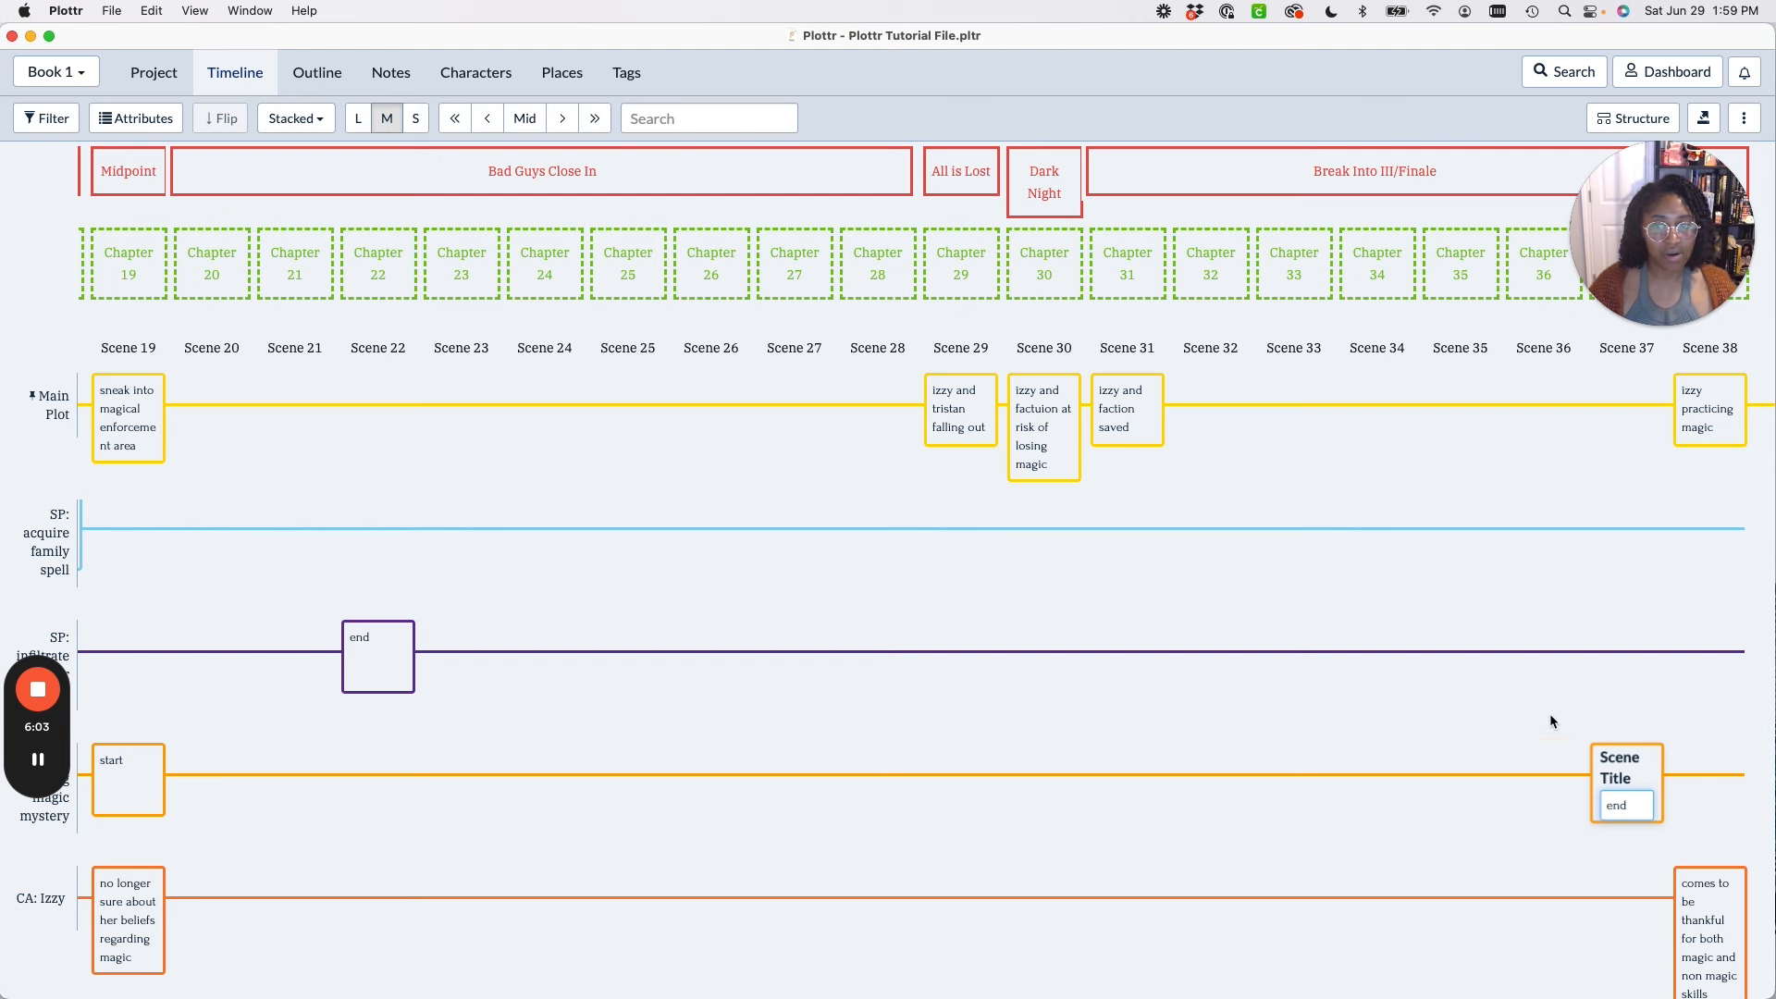
key(Return)
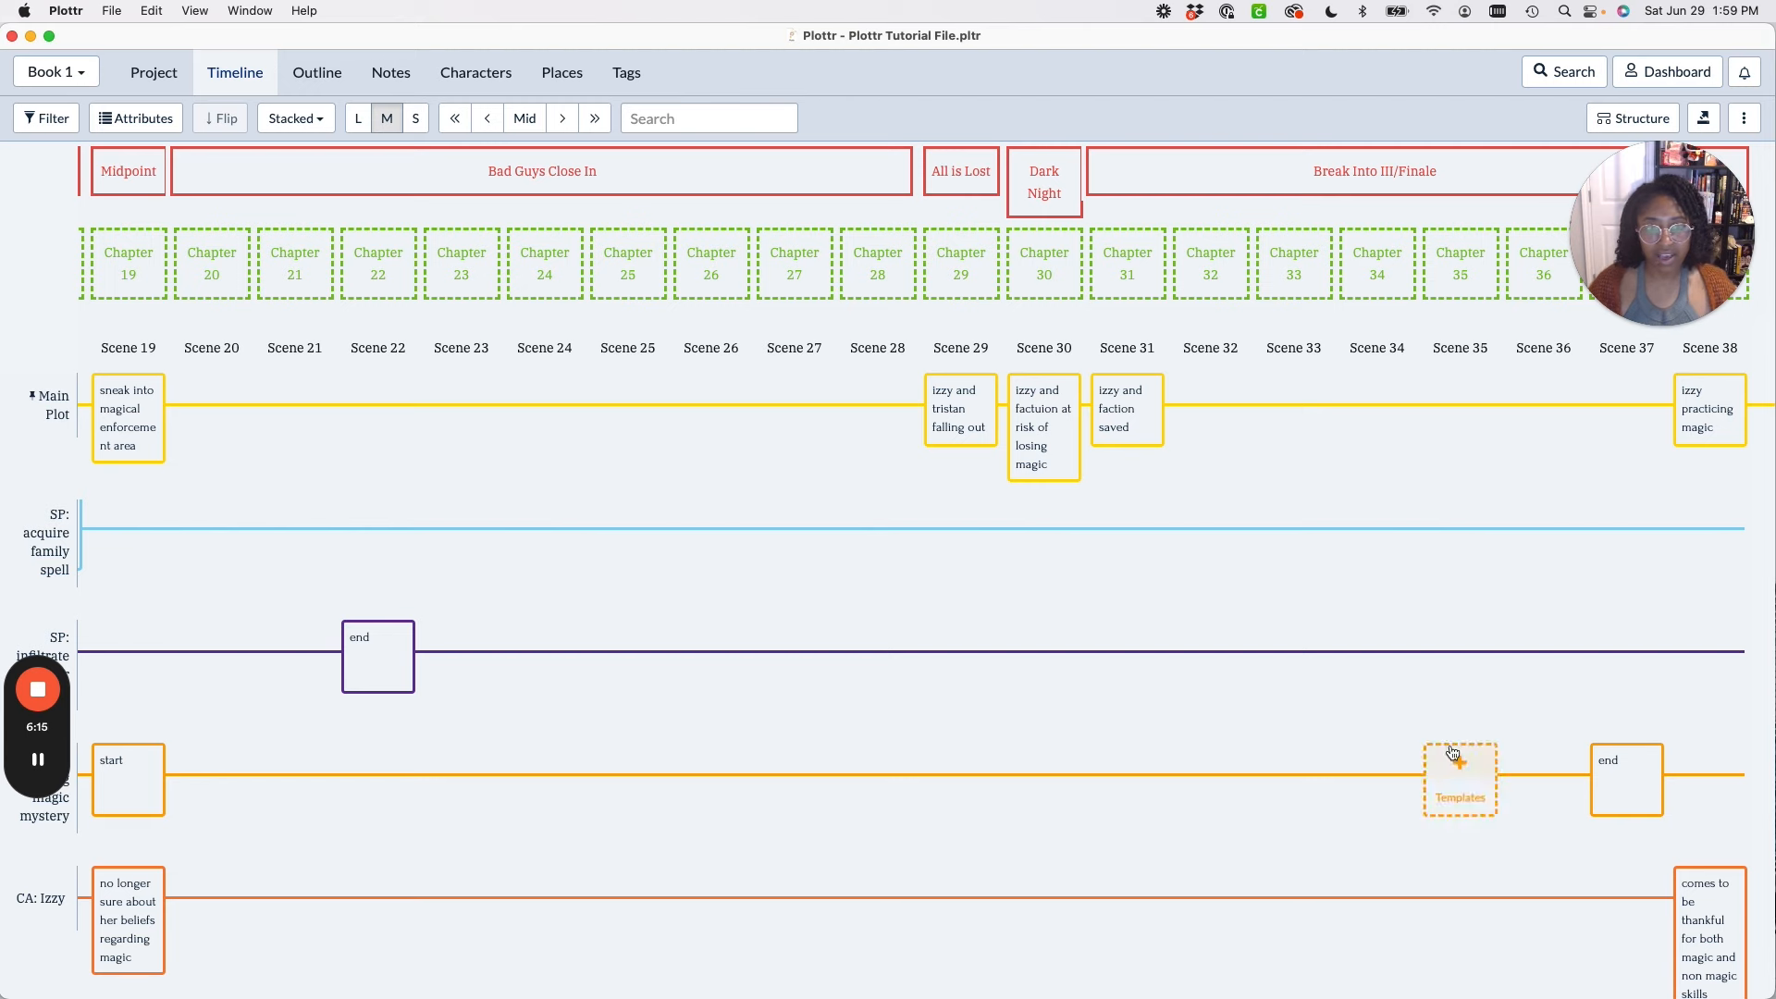
Review where the start and end cards of the three subplot plotlines fall and overlap across the timeline.
scroll(819, 719, left, 10)
scroll(822, 726, left, 10)
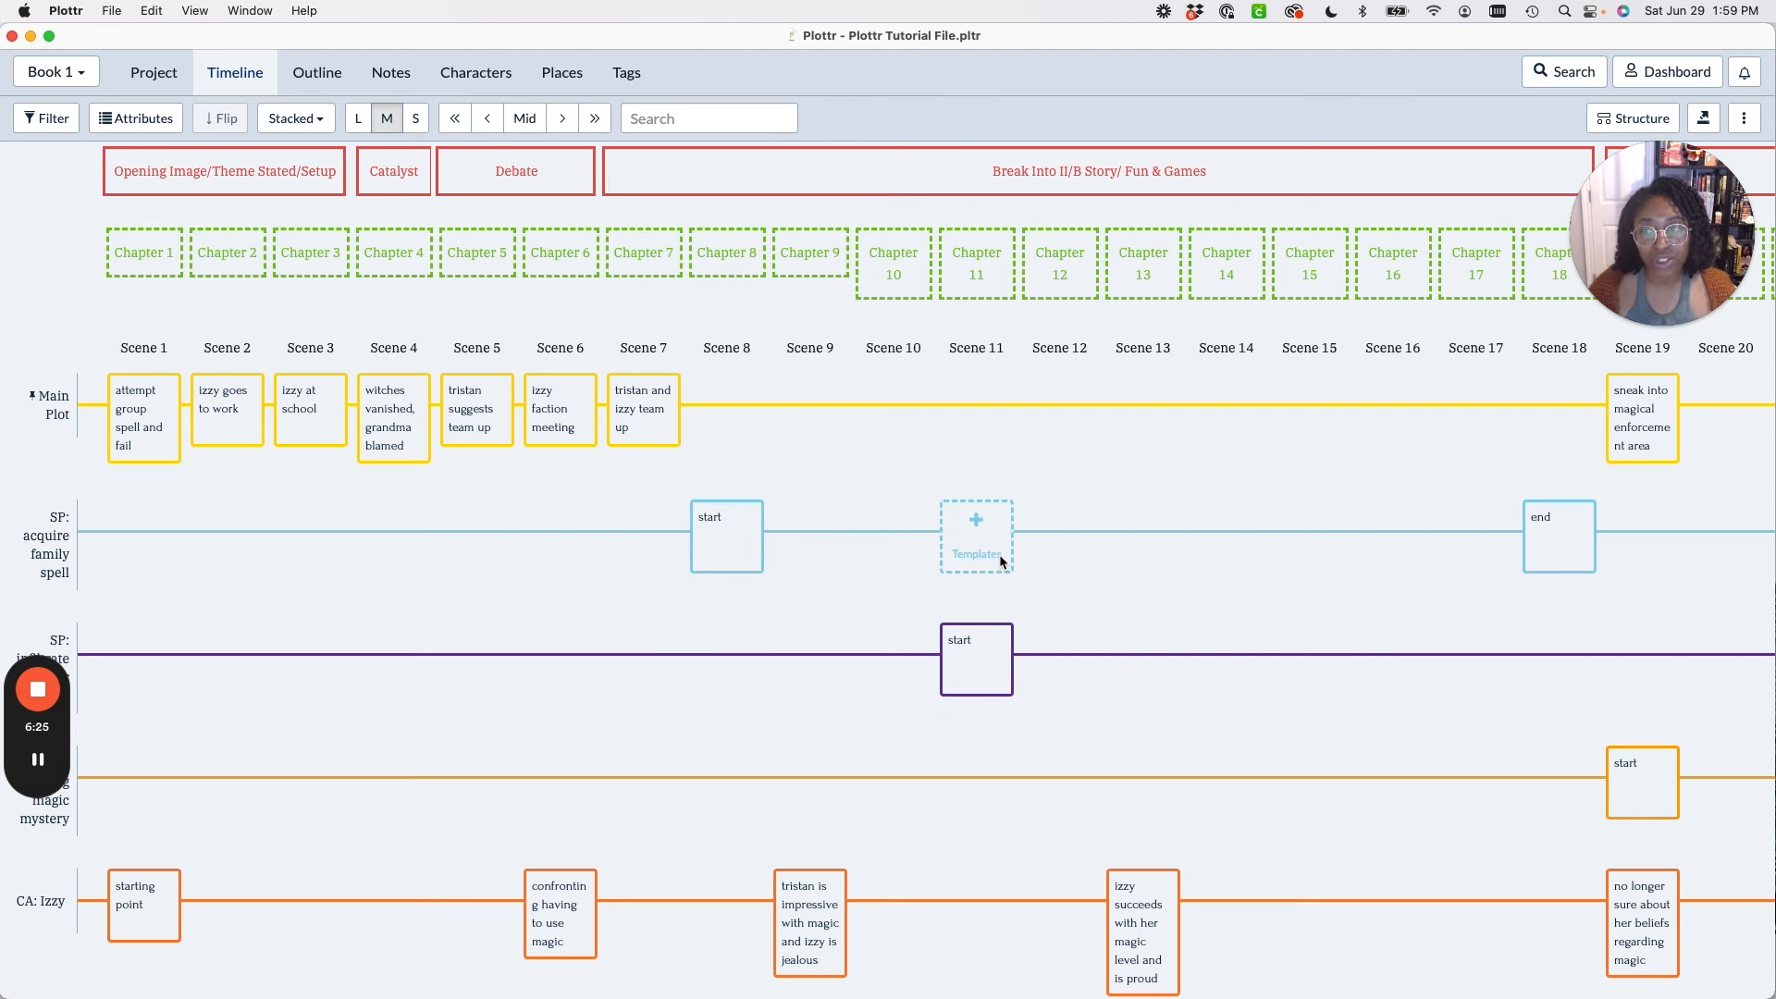
scroll(1196, 606, right, 10)
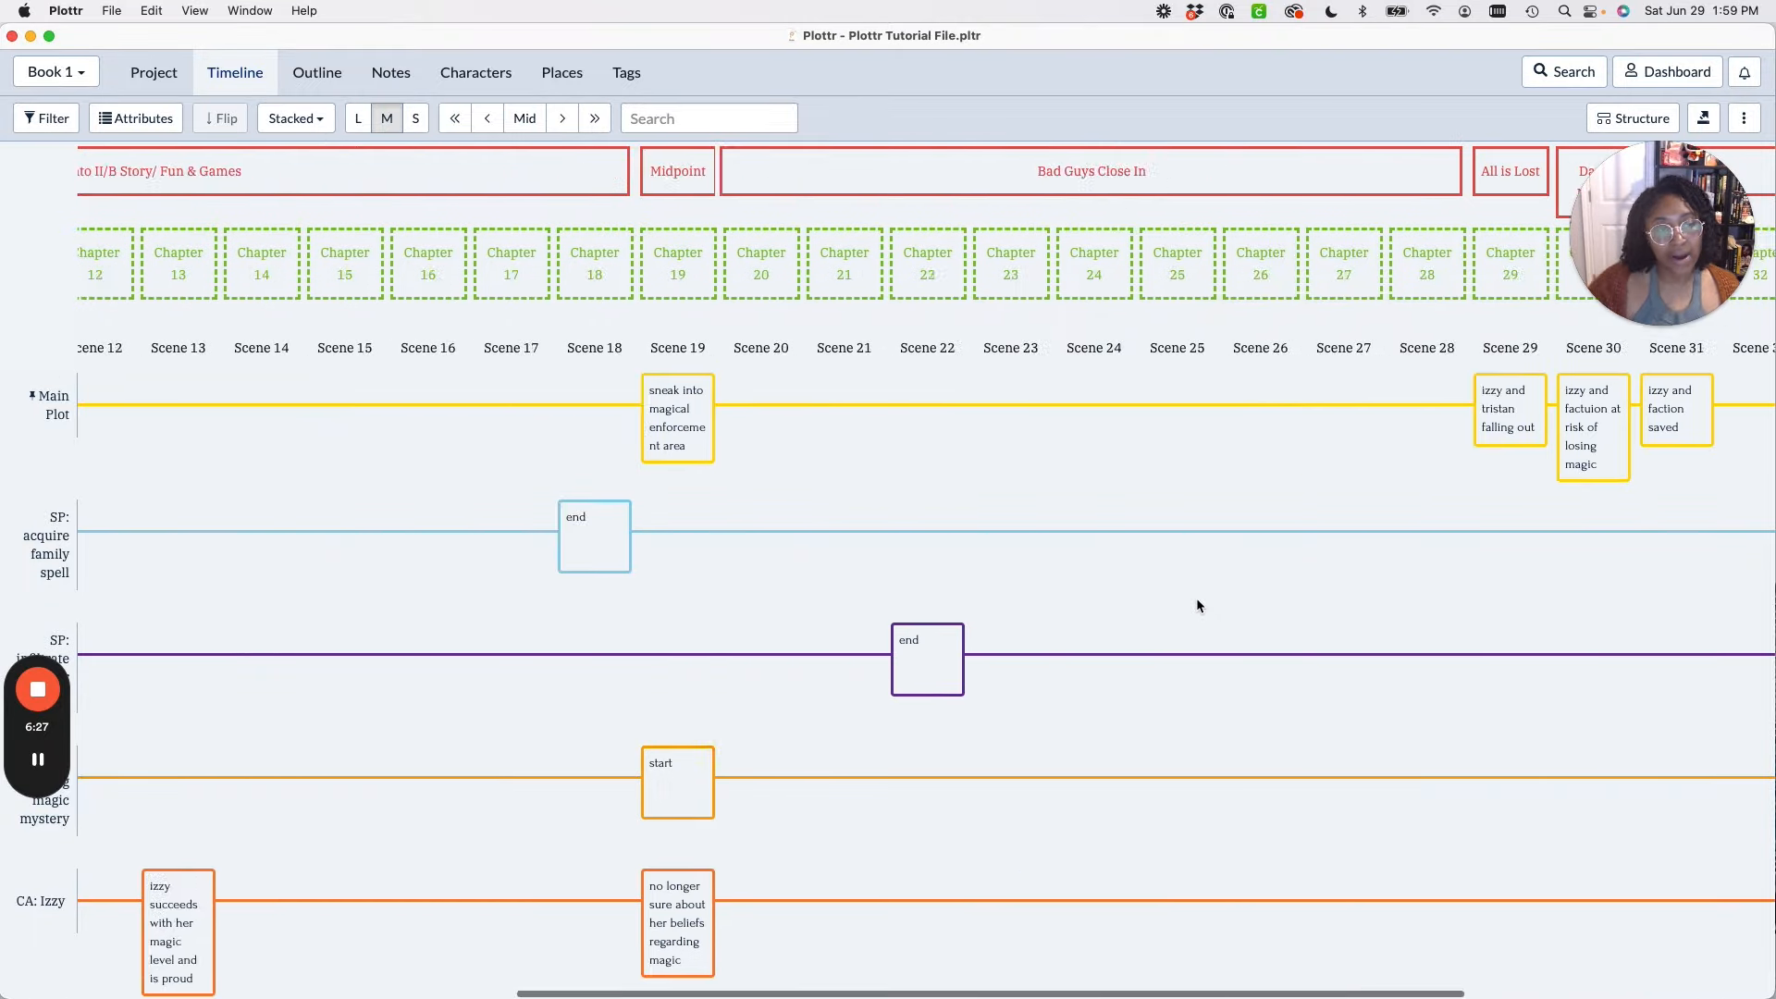
scroll(1196, 606, left, 5)
scroll(1197, 601, left, 3)
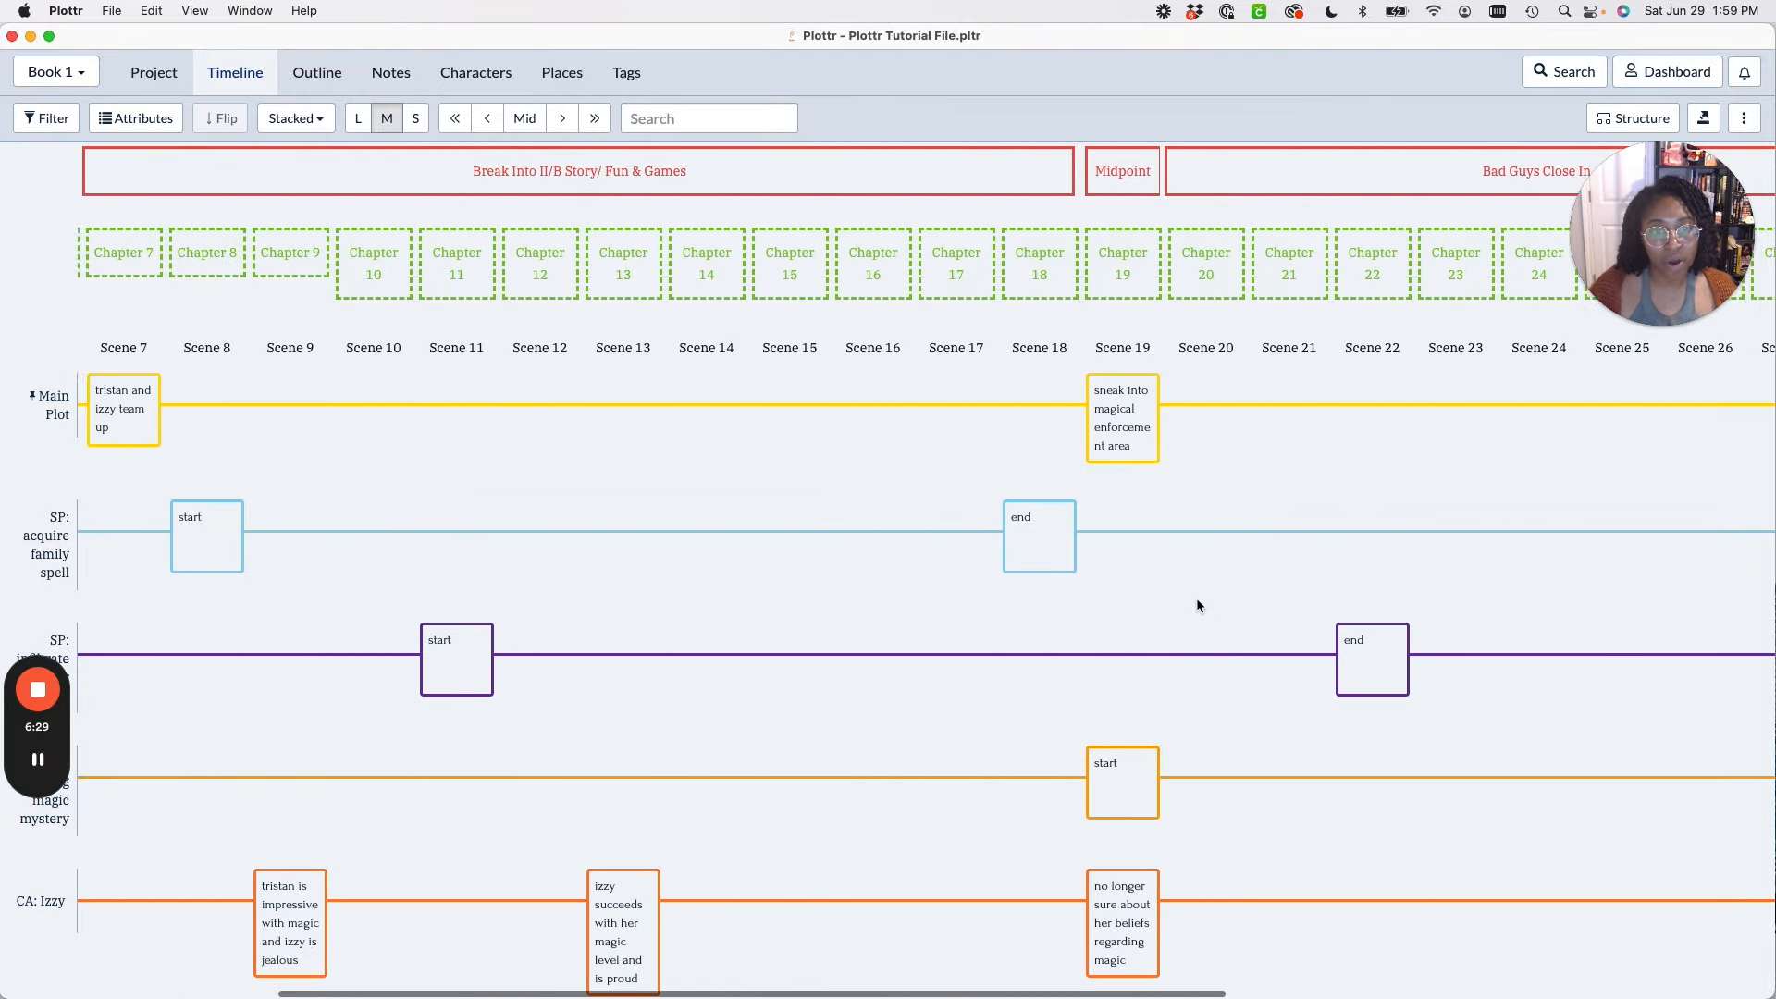
scroll(958, 565, left, 5)
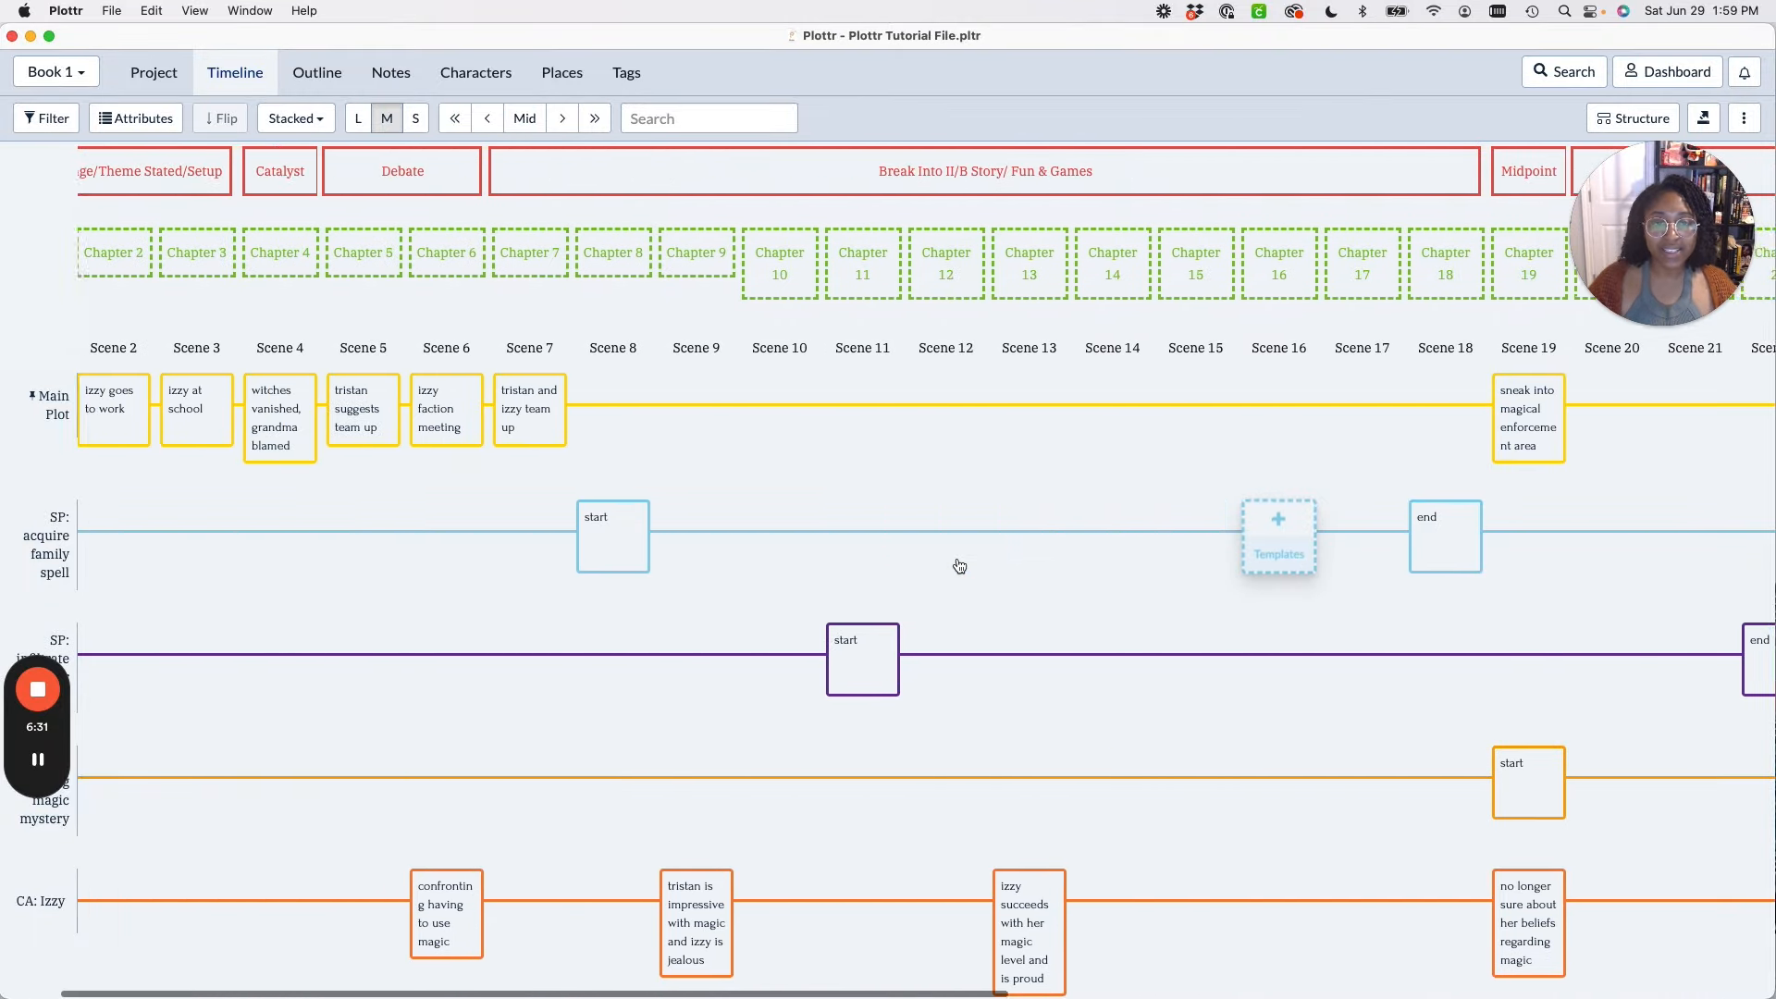
scroll(959, 566, right, 10)
scroll(958, 565, left, 3)
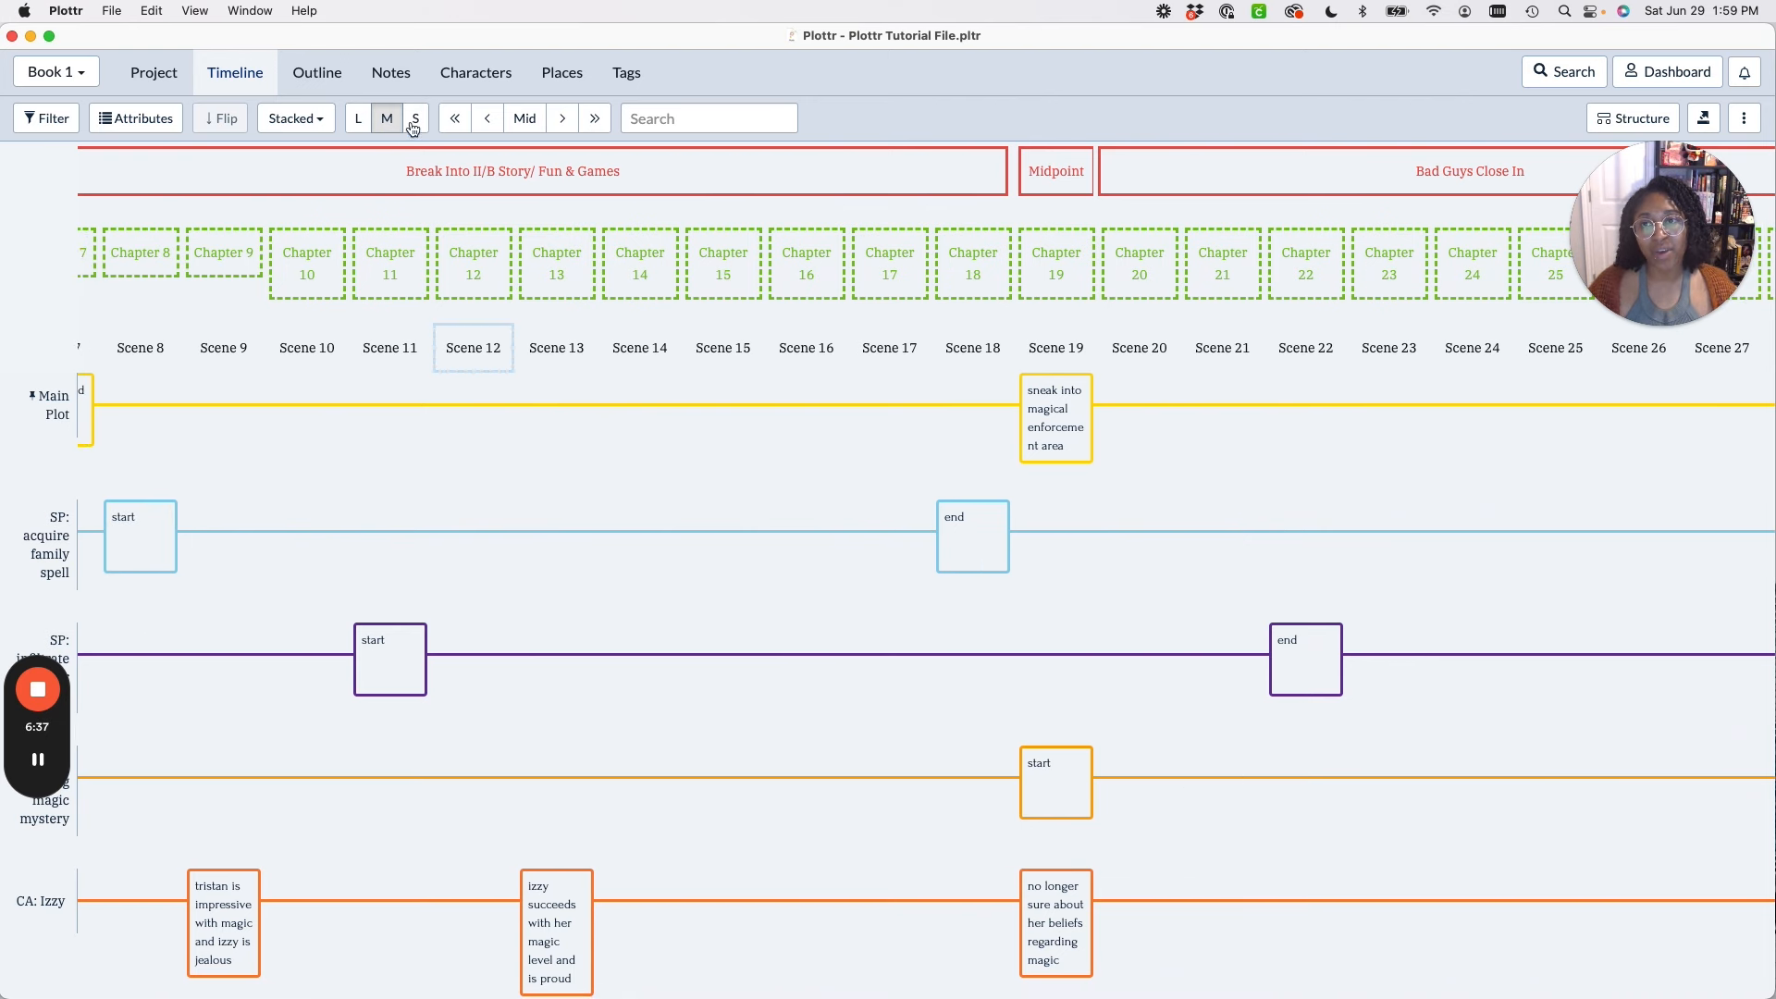
scroll(687, 504, left, 3)
scroll(686, 505, left, 5)
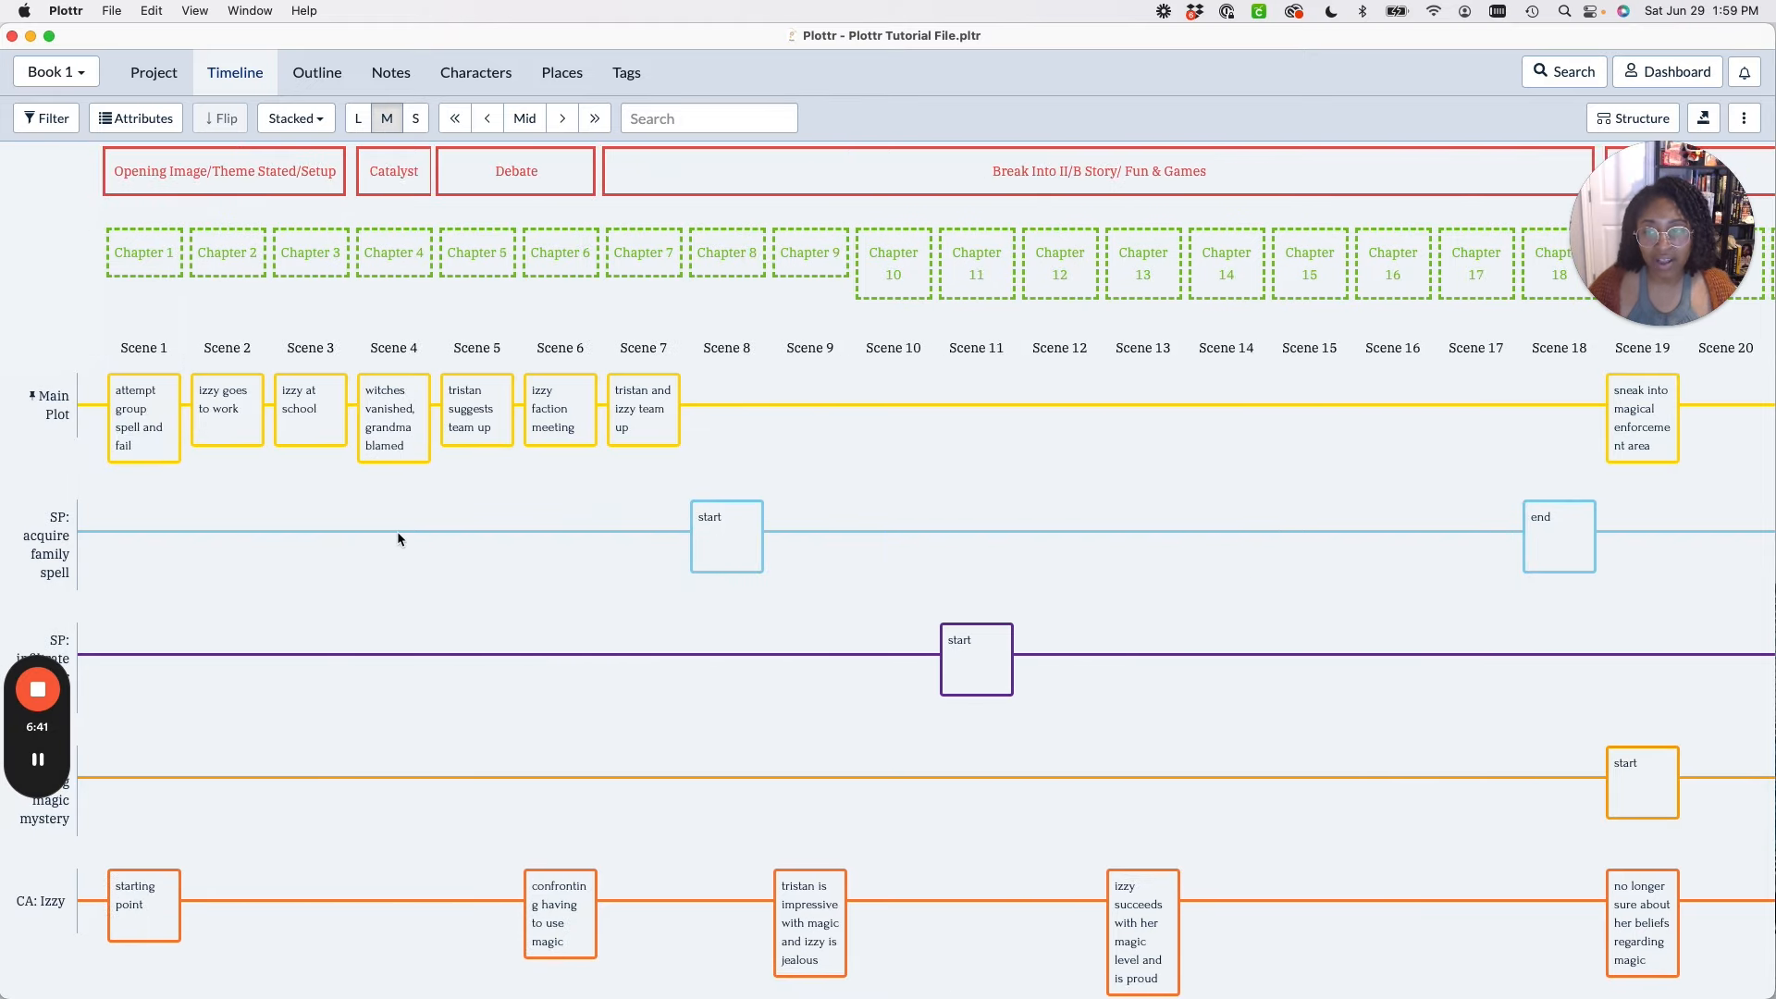
mouse_move(38, 626)
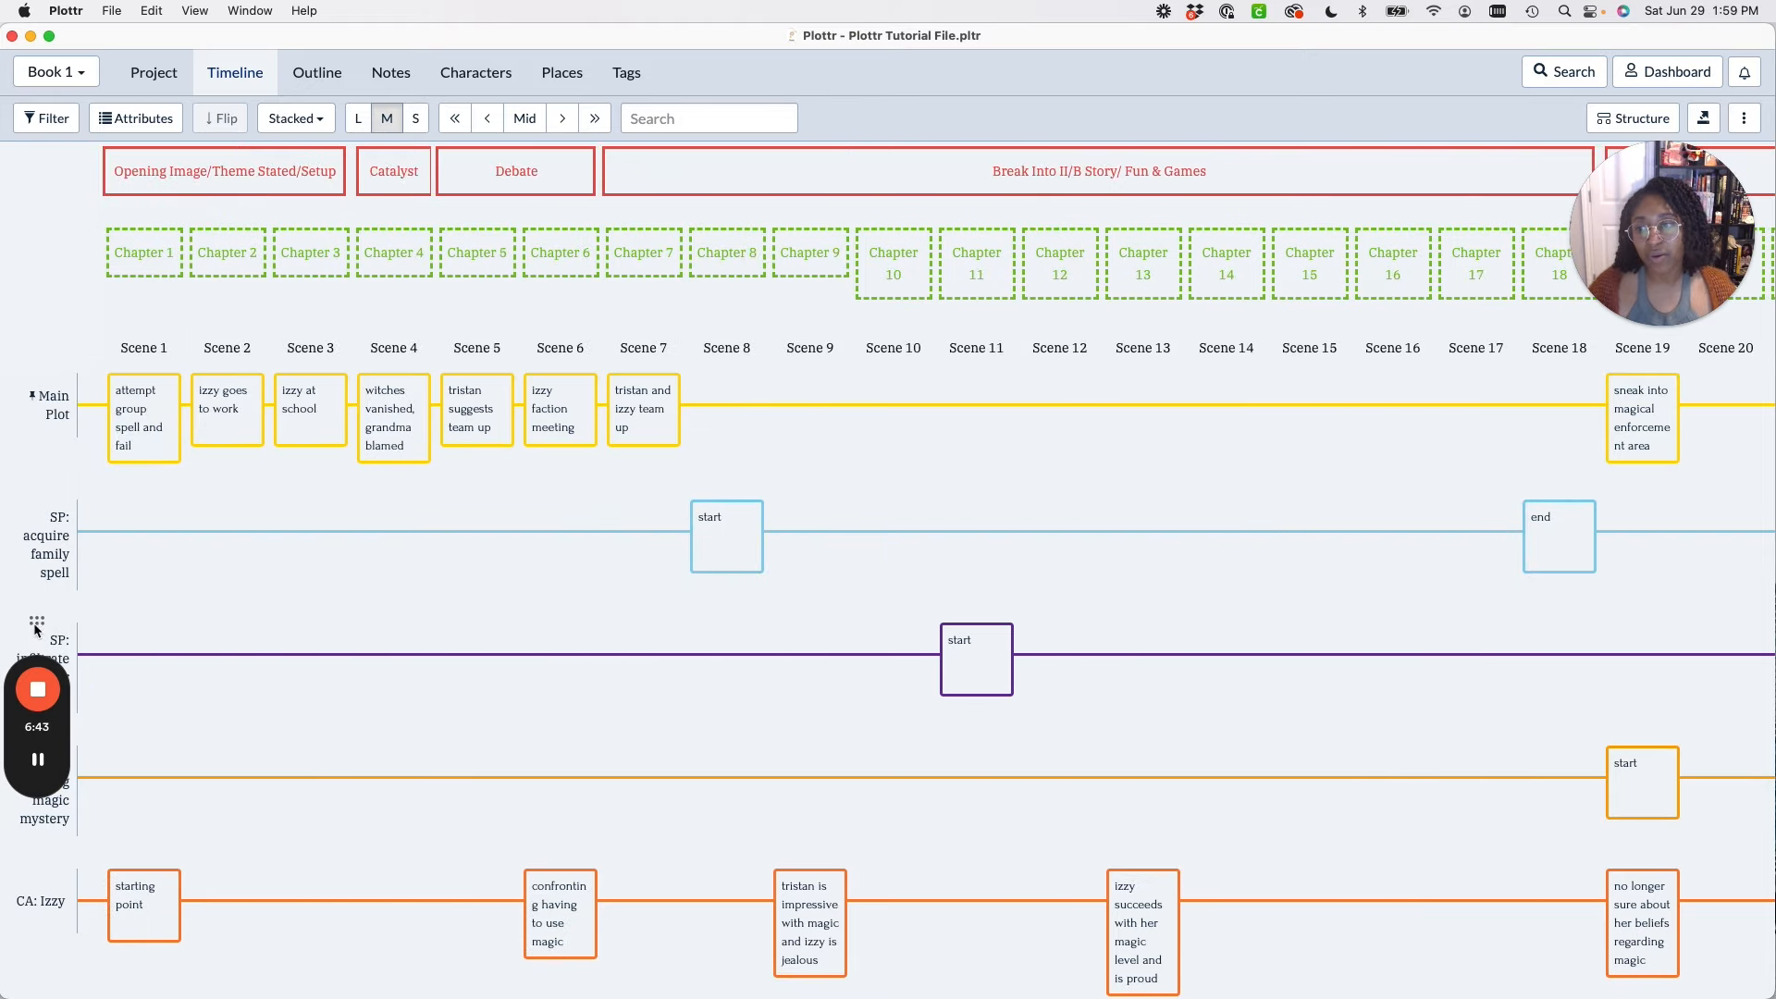
drag(37, 671, 54, 180)
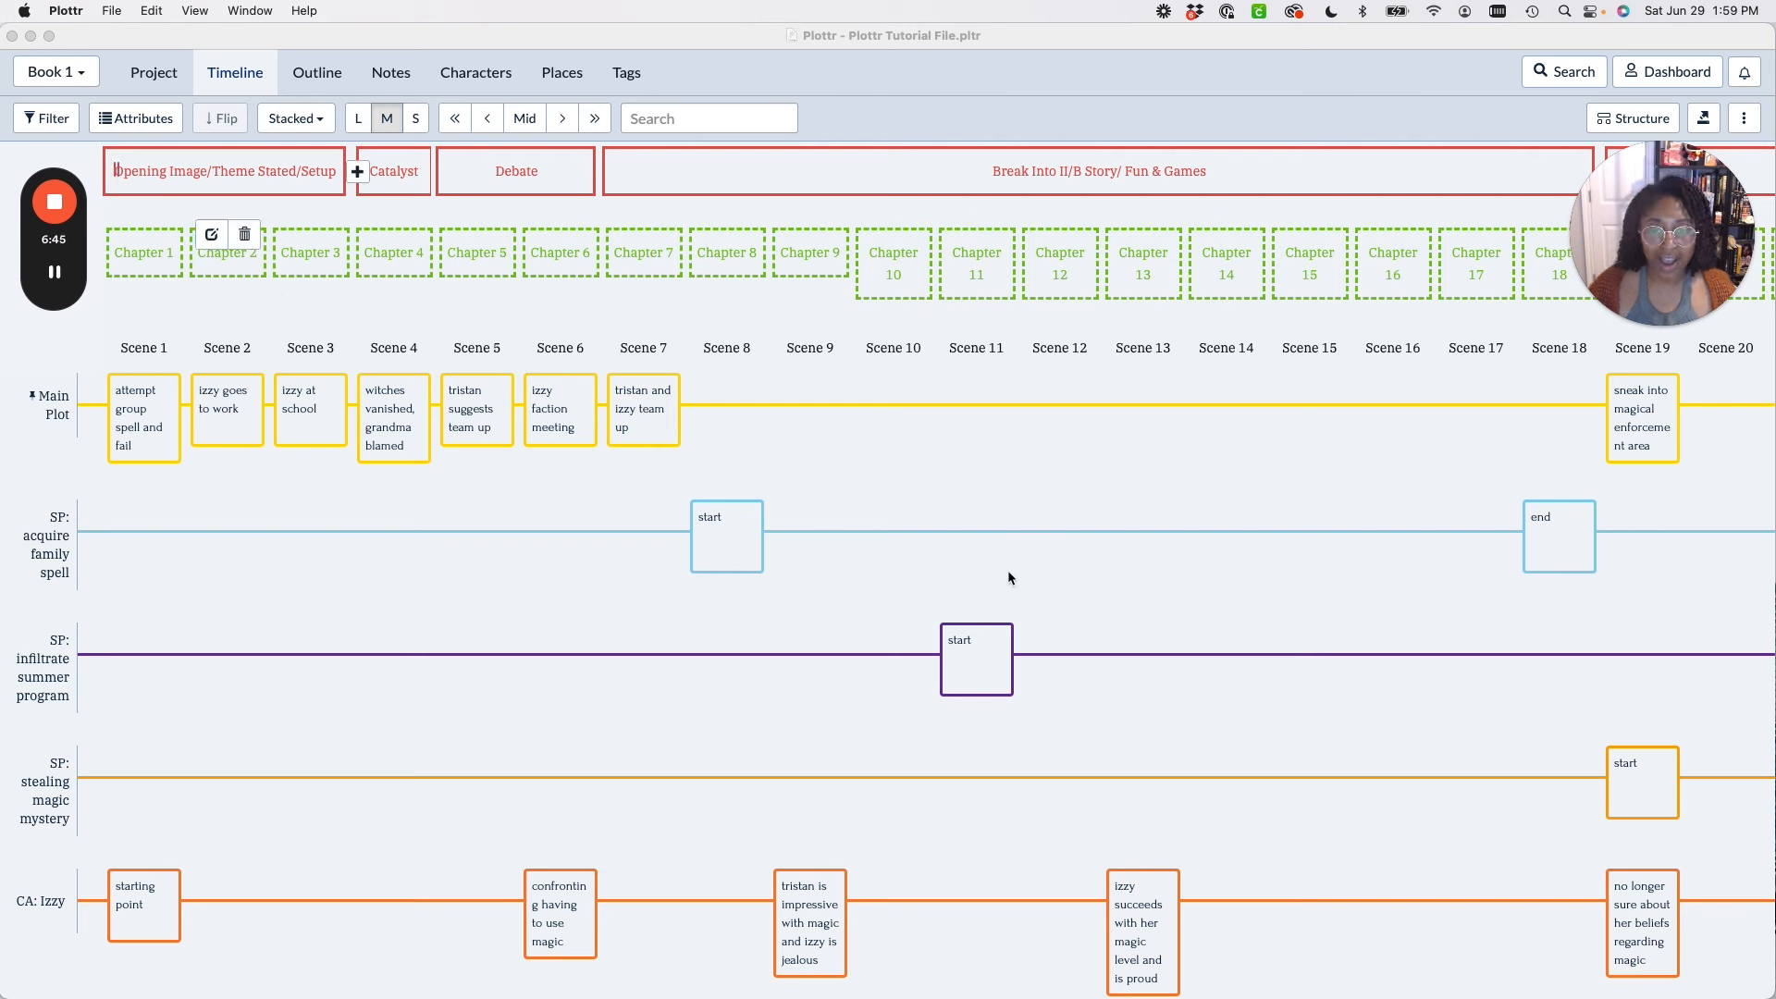
Rename the Scene 8 "start" card on the "SP: acquire family spell" plotline to "decision to inventigate family spells".
click(987, 580)
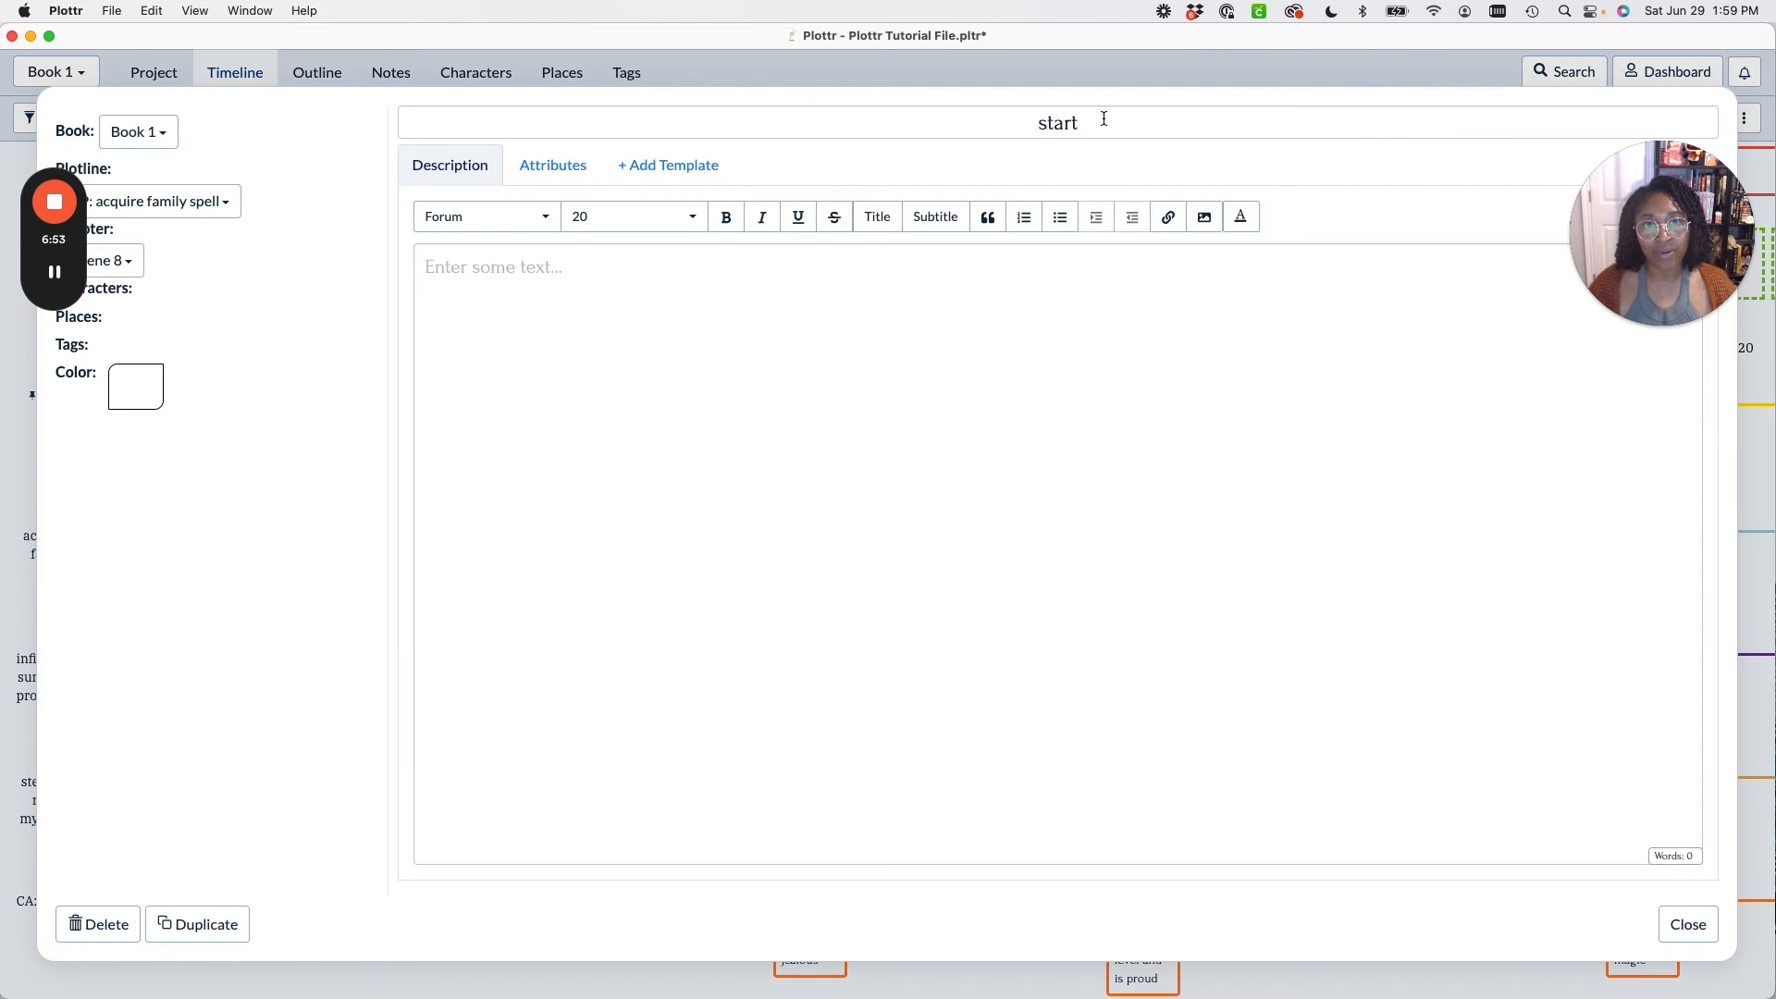
double_click(1064, 128)
text(de)
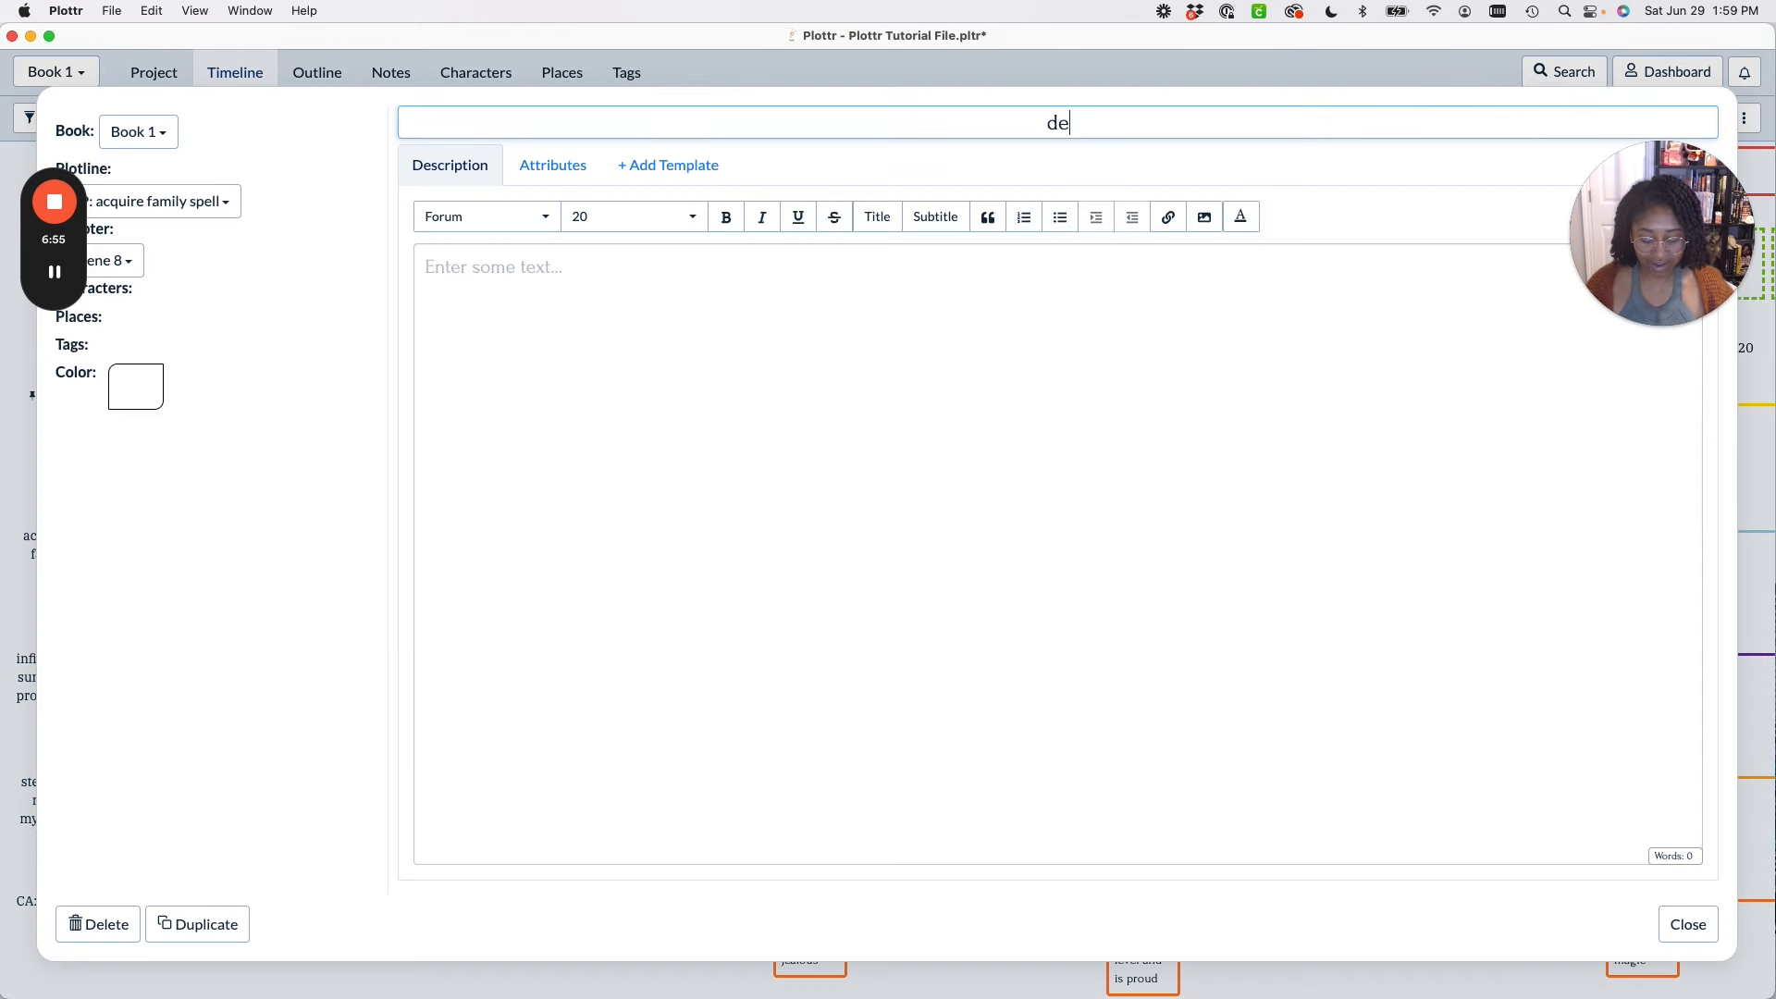
text(cision to )
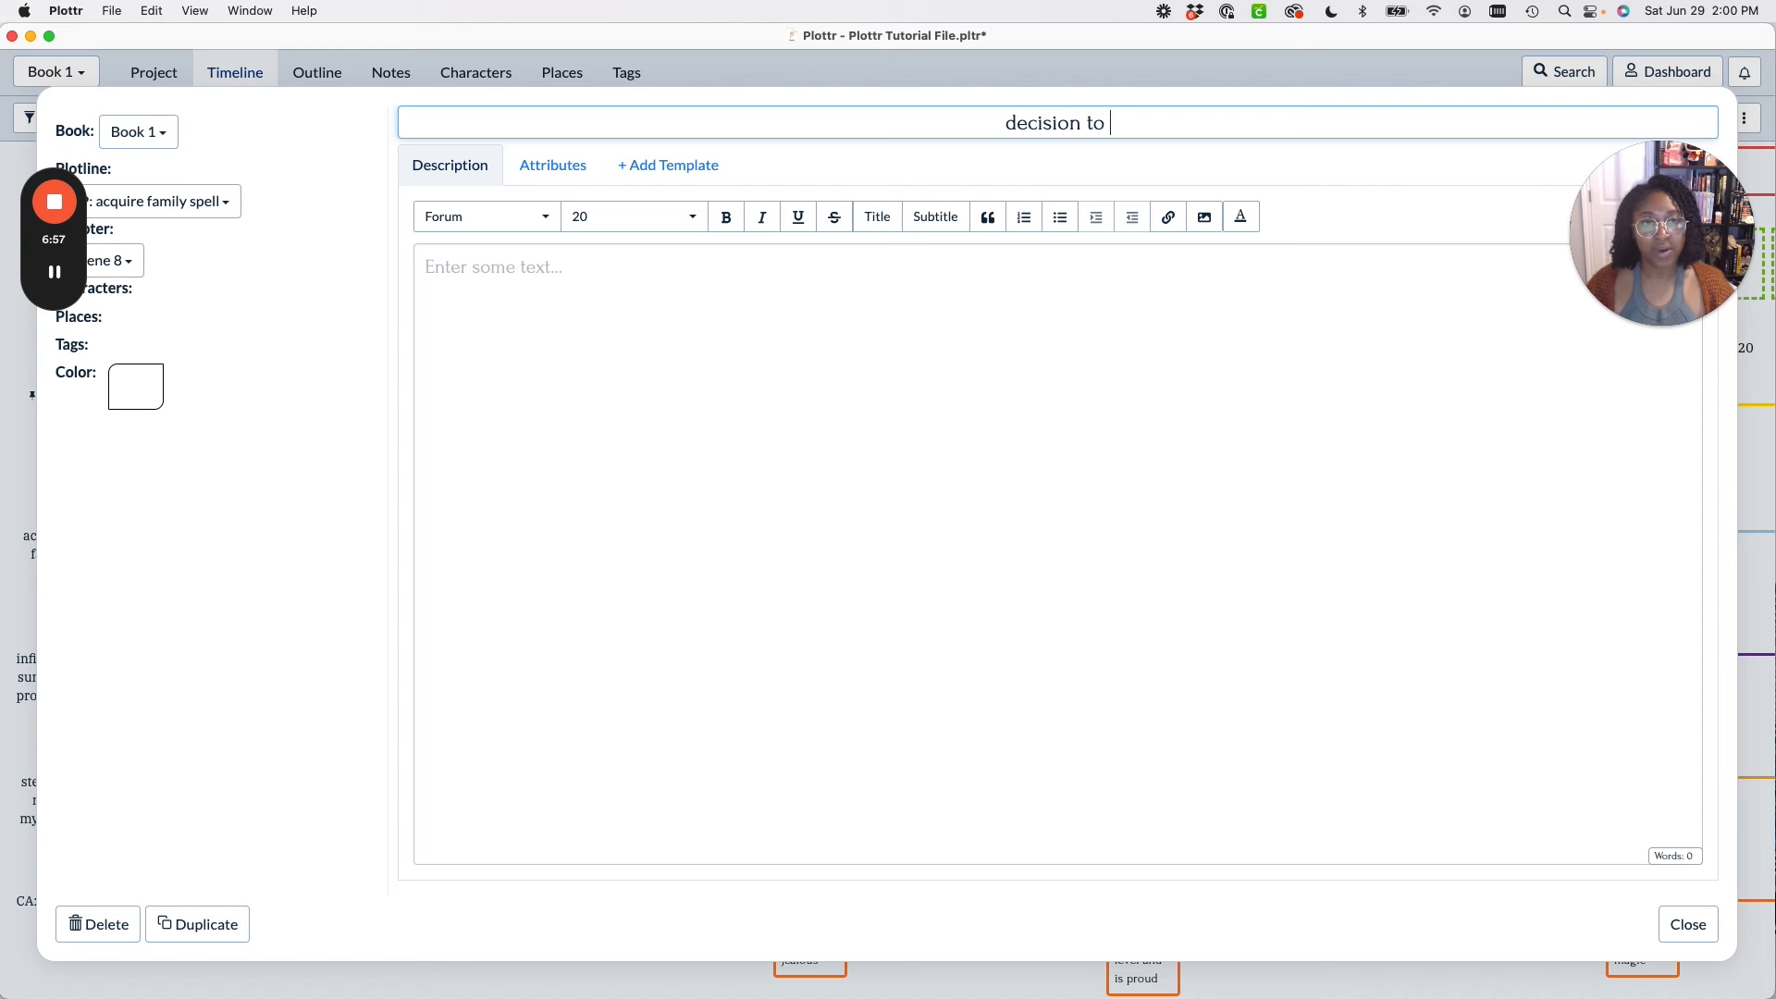
text(inventigate fam)
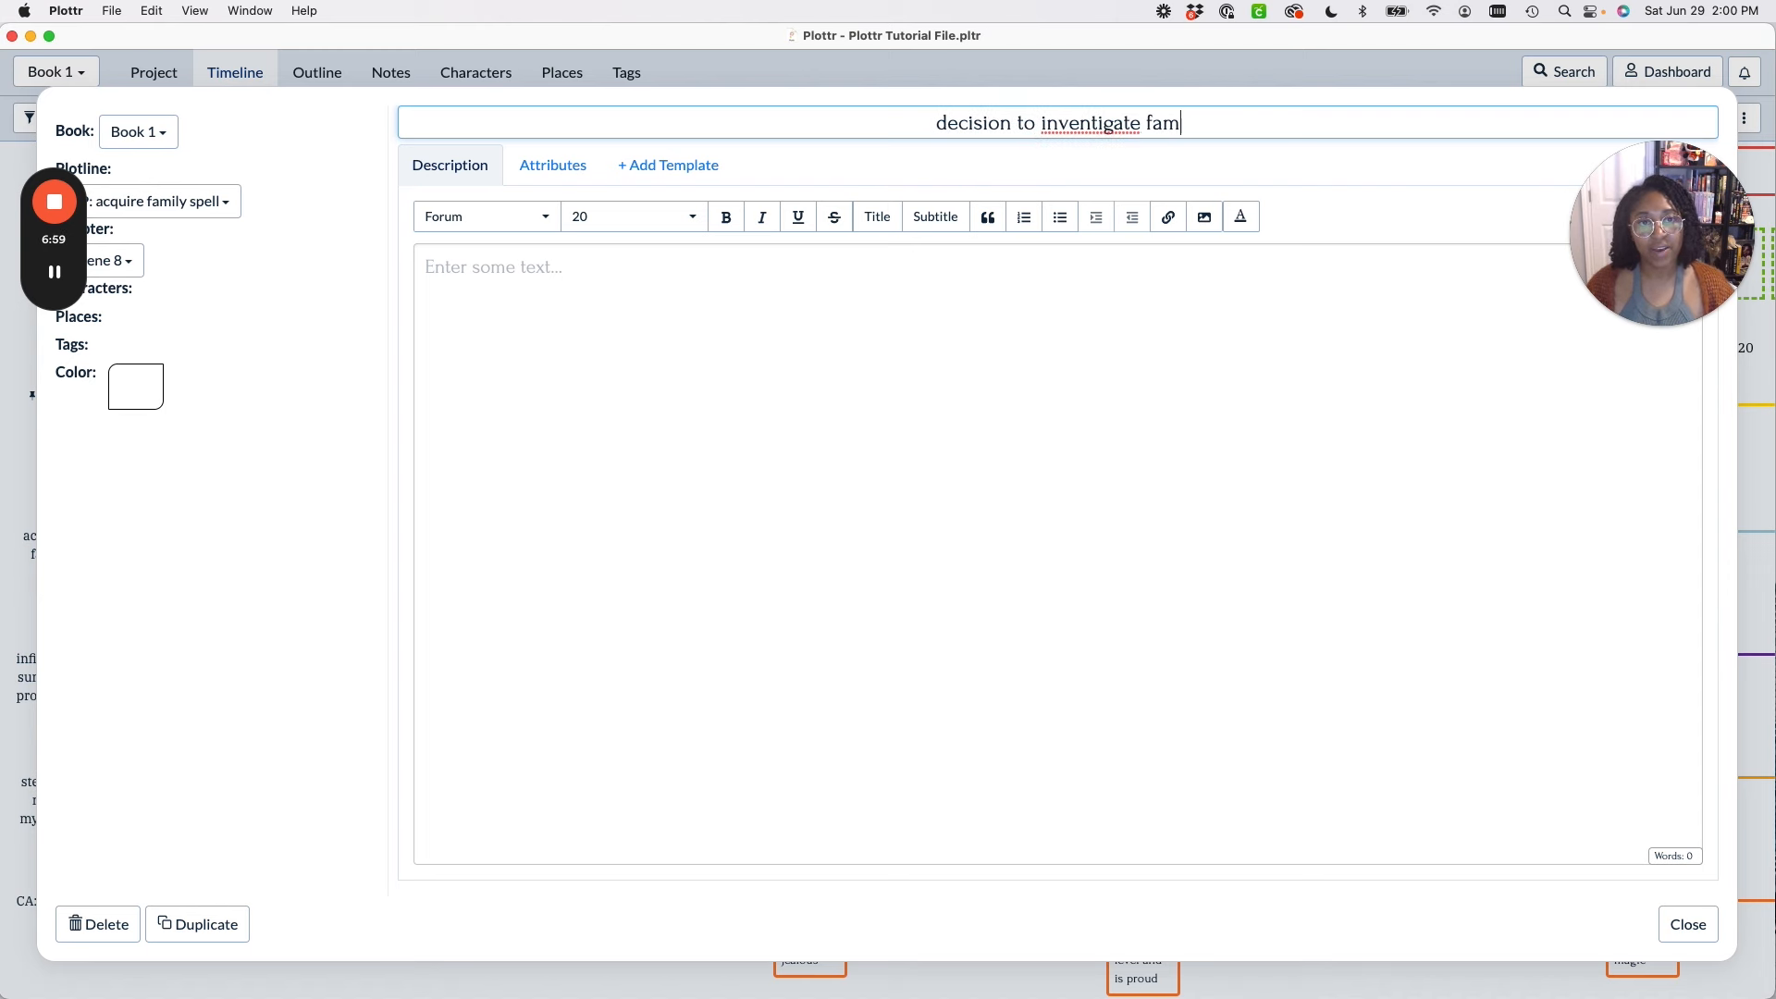
text(ily spells)
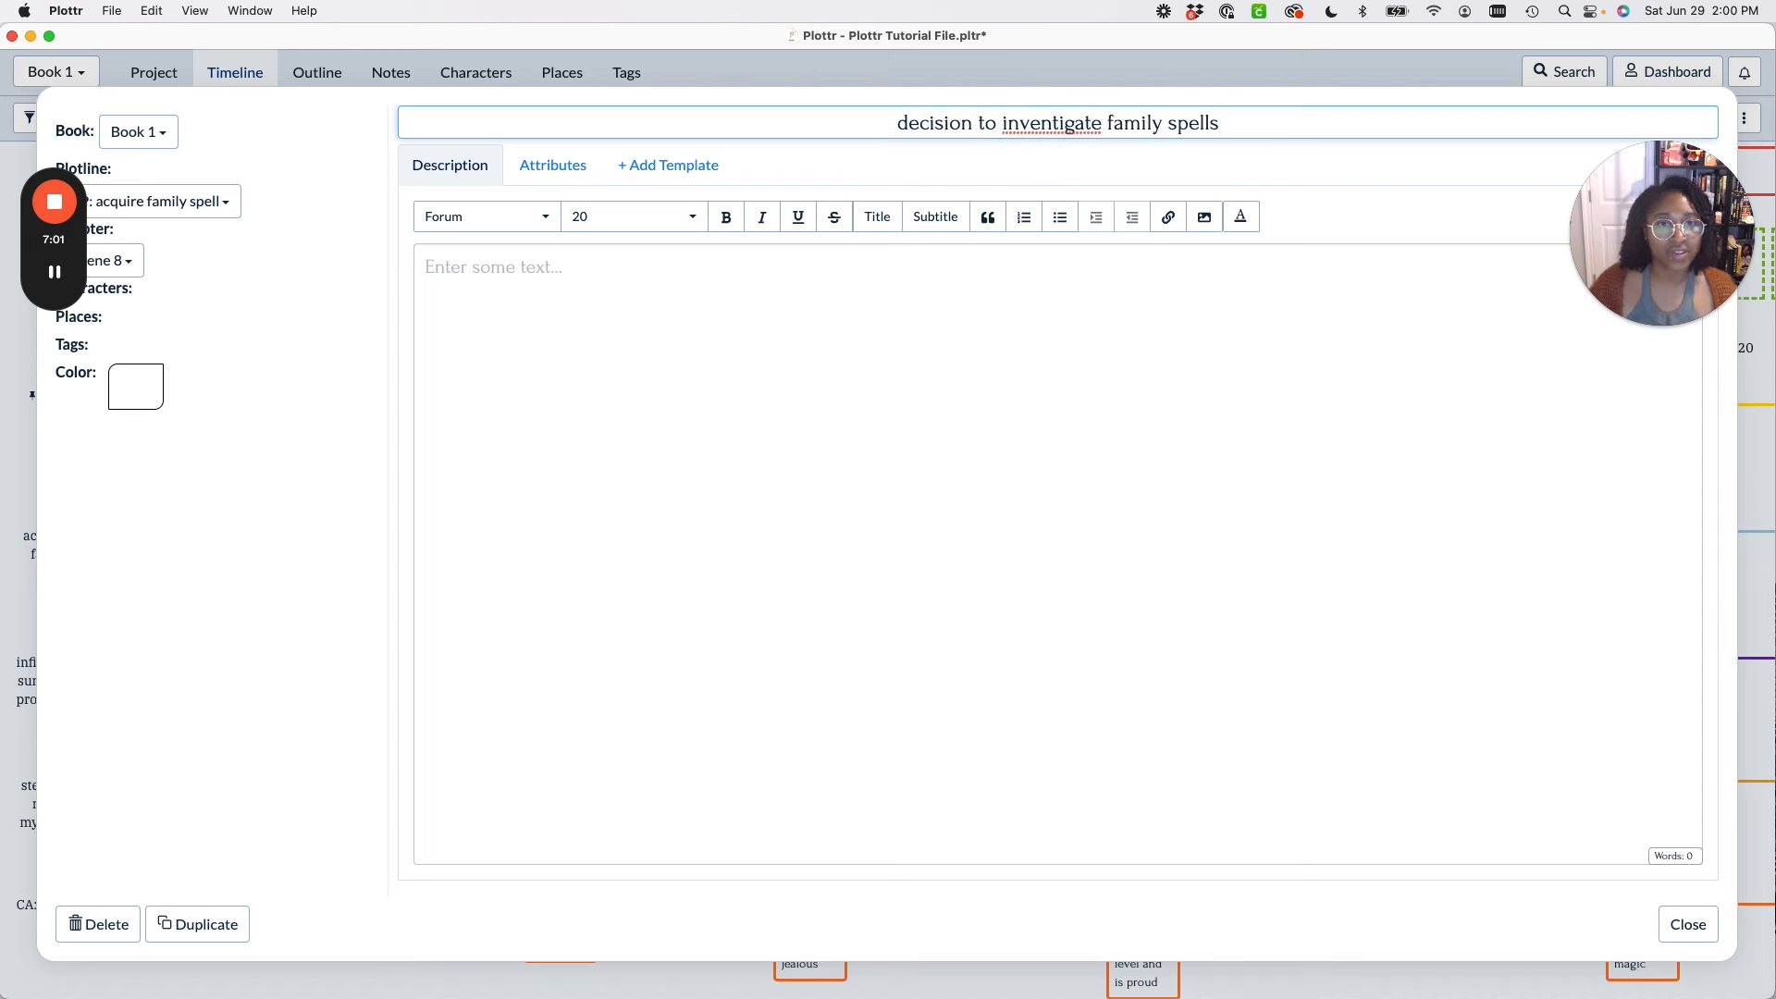
click(1674, 921)
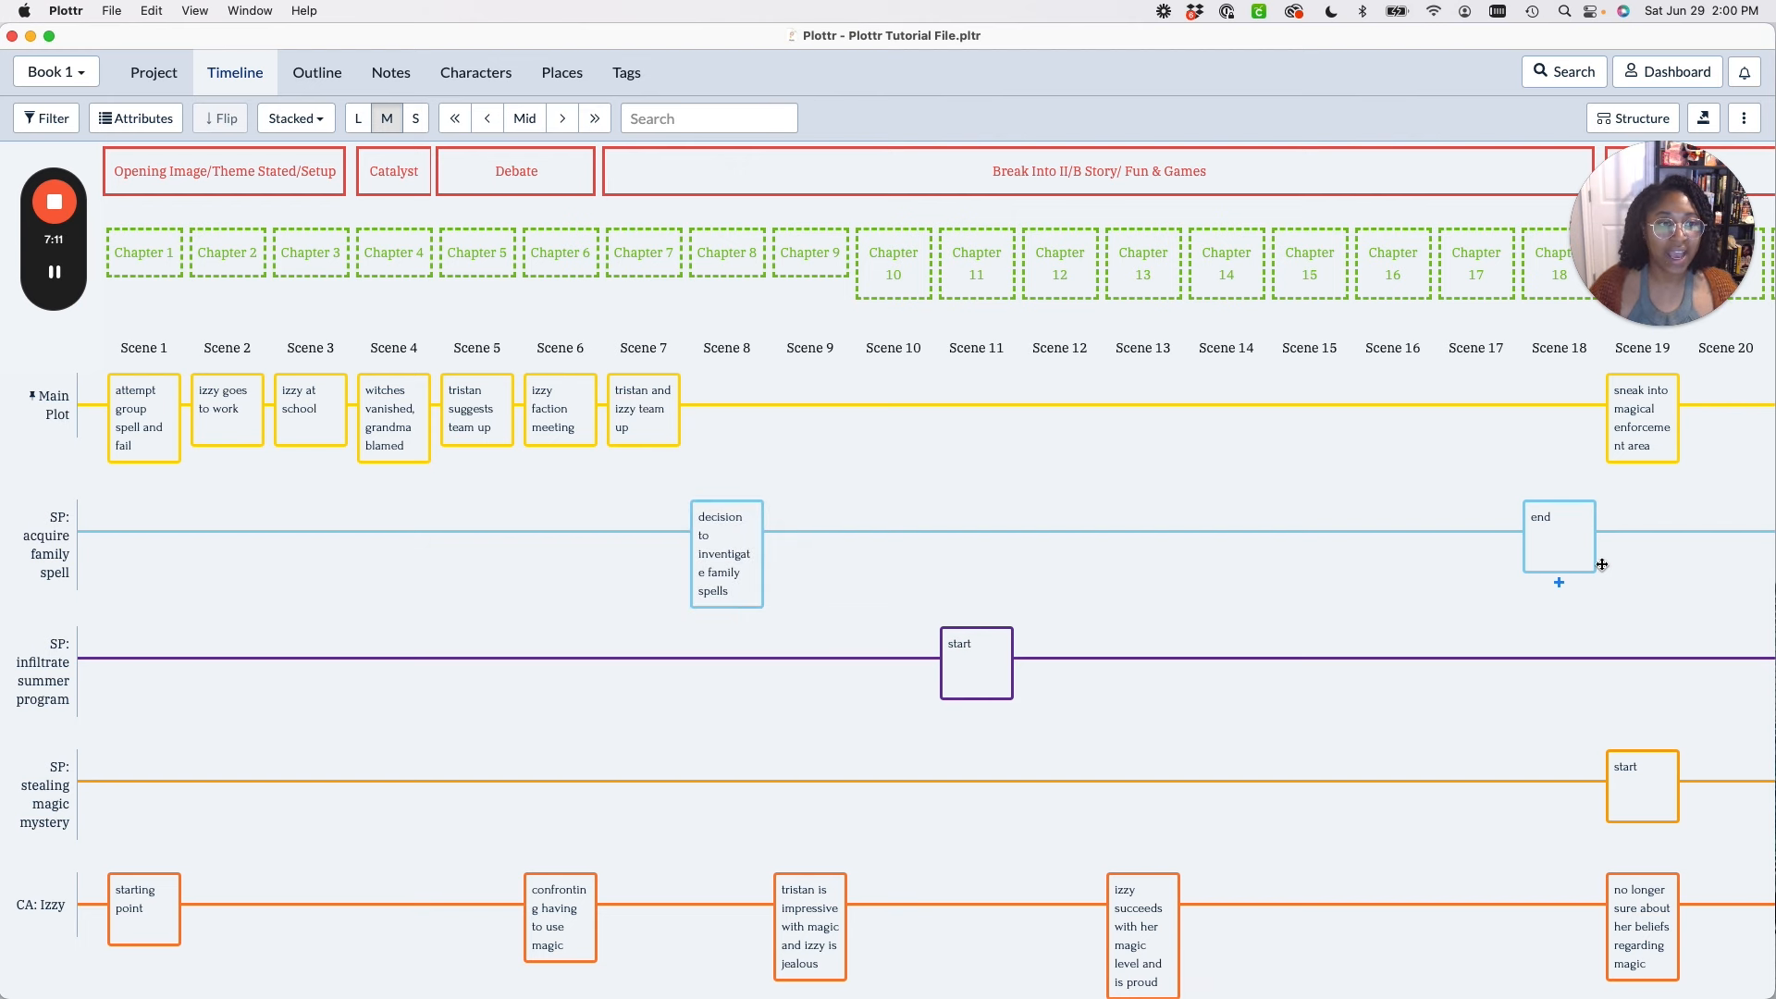
Rename the Scene 18 "end" card on the "SP: acquire family spell" plotline to "discovery grandma isn't strong enough to do spell".
scroll(1601, 562, right, 2)
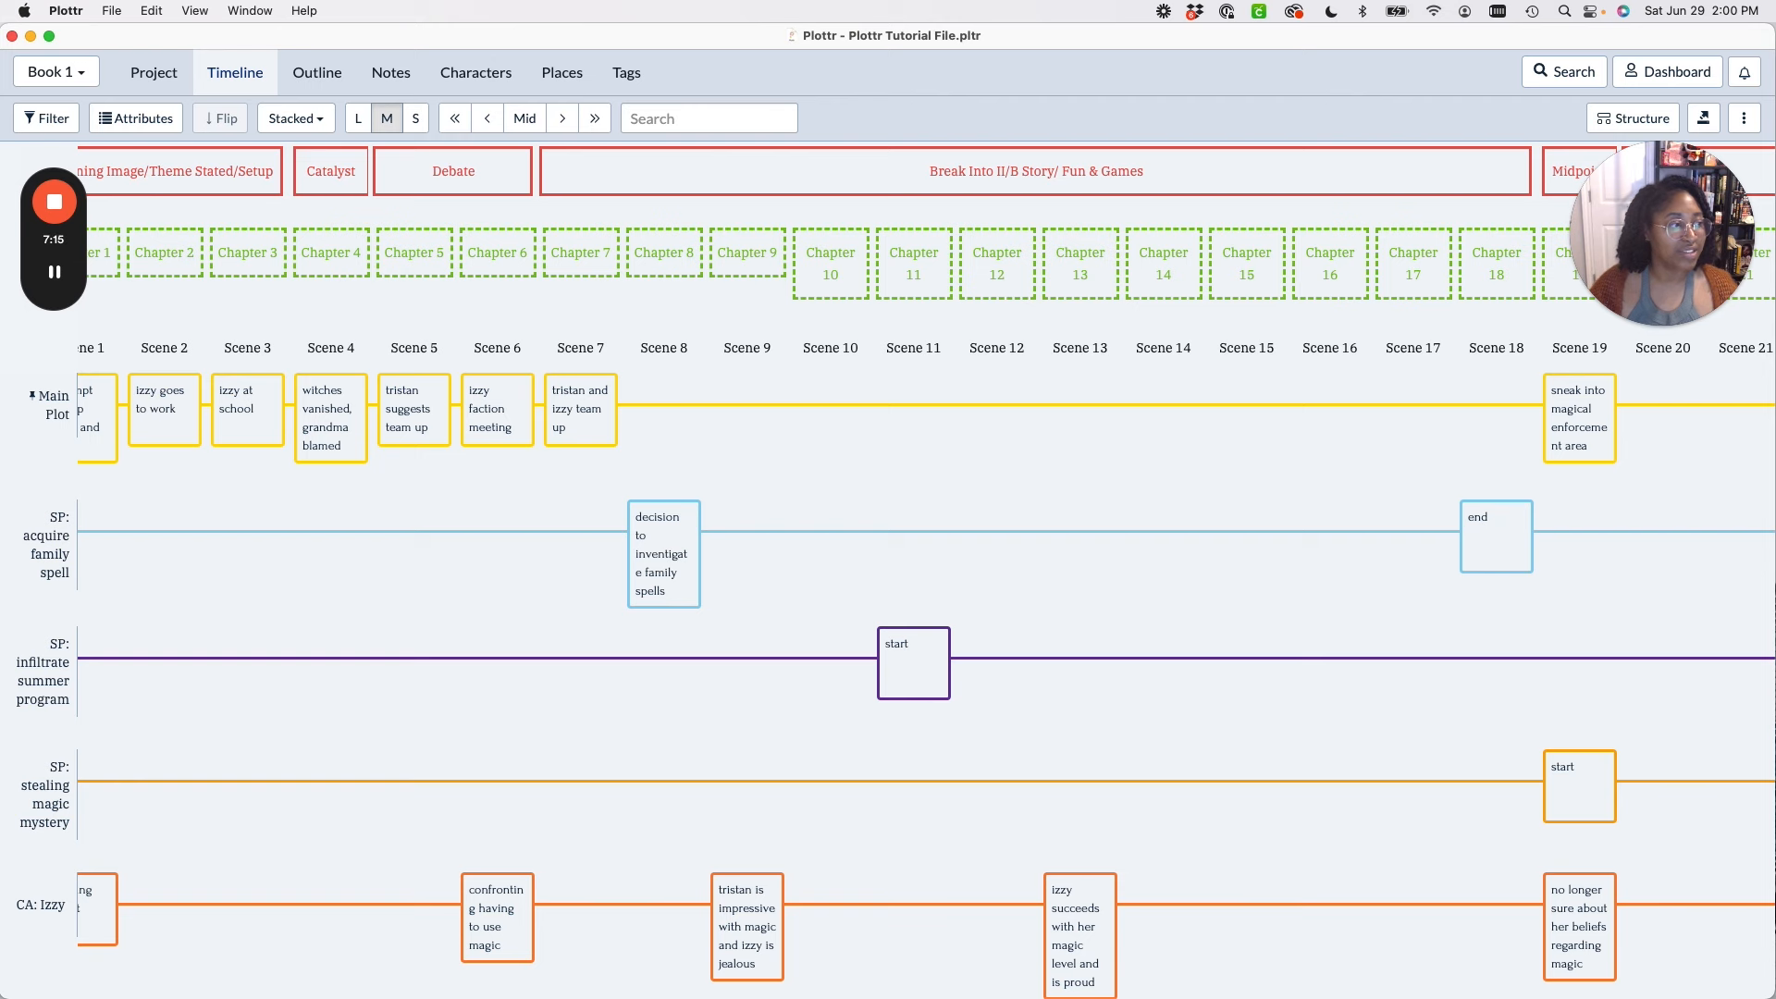
click(1493, 518)
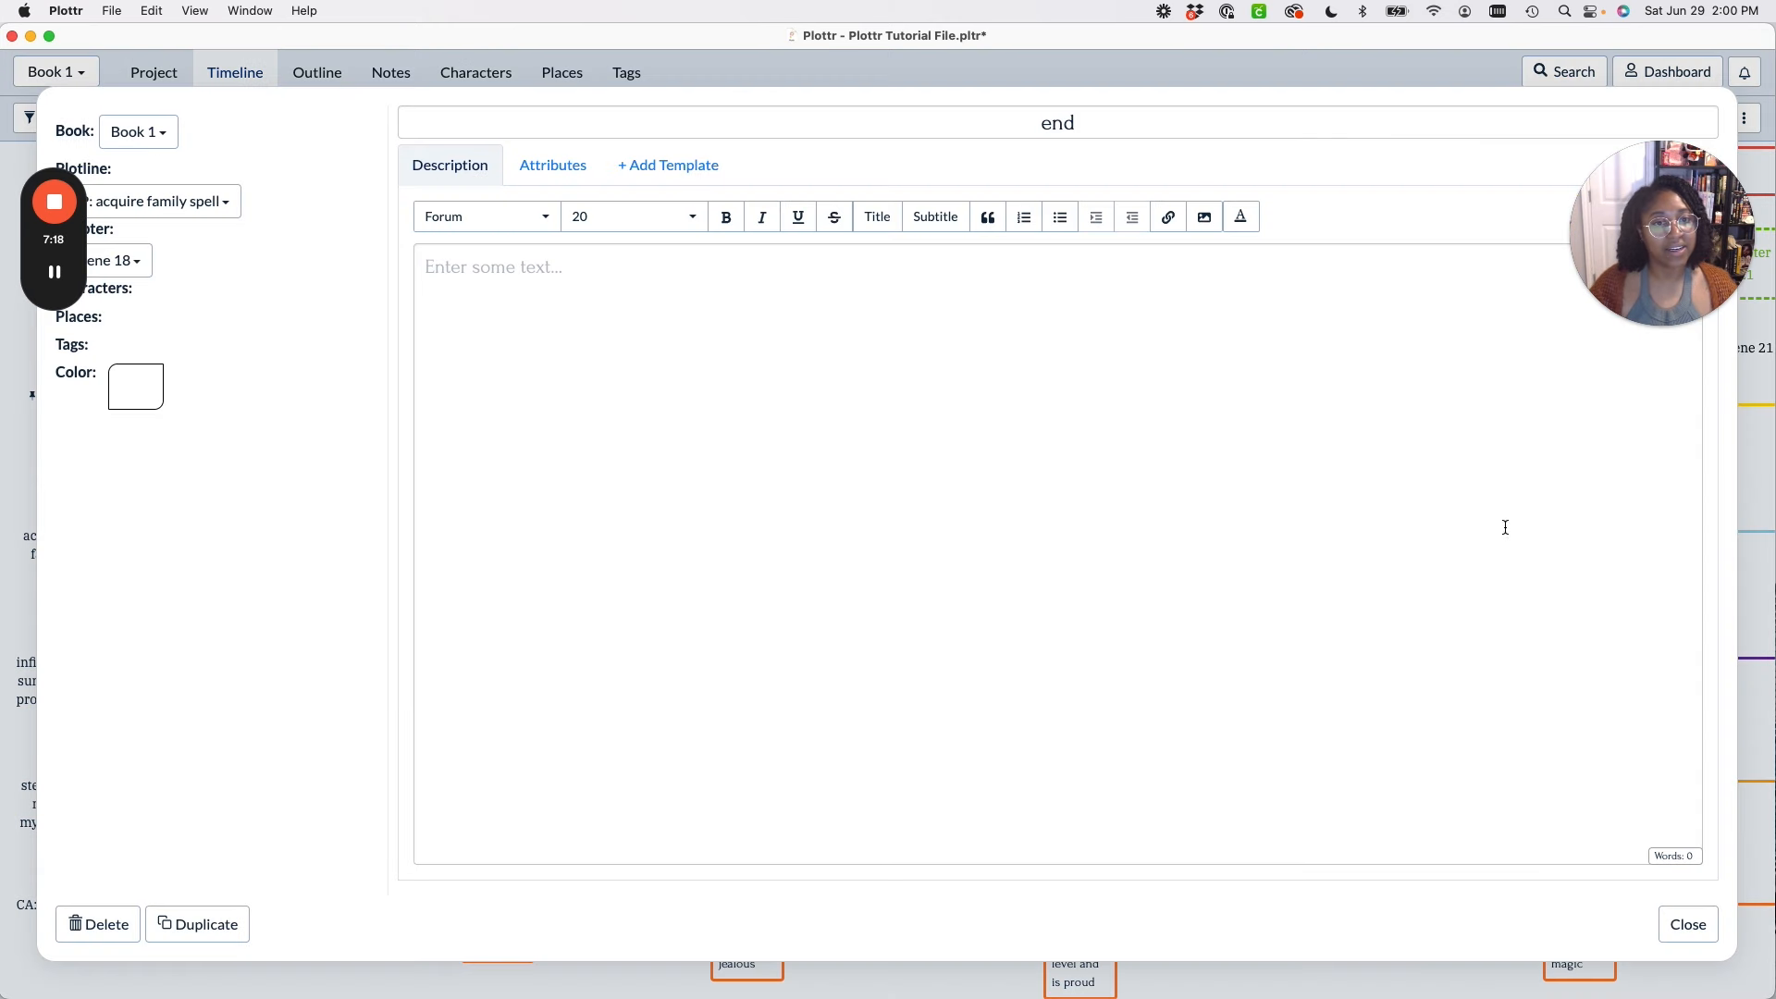
double_click(1083, 122)
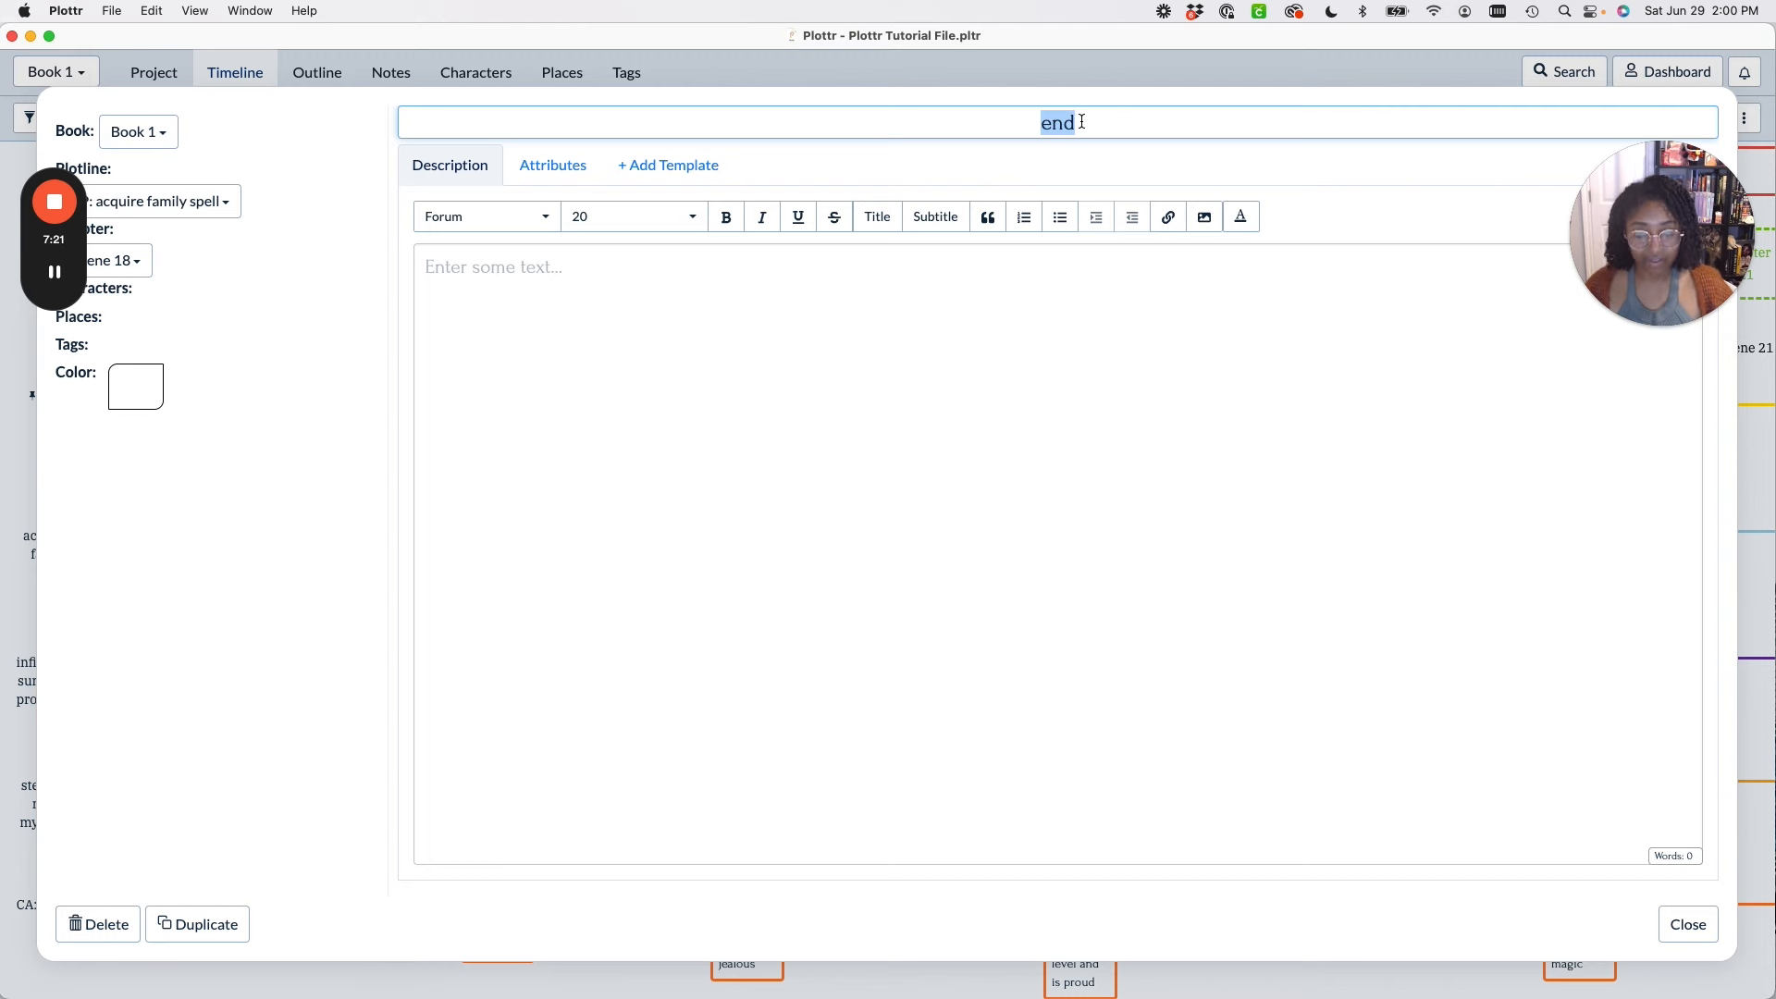
text(discovery gram)
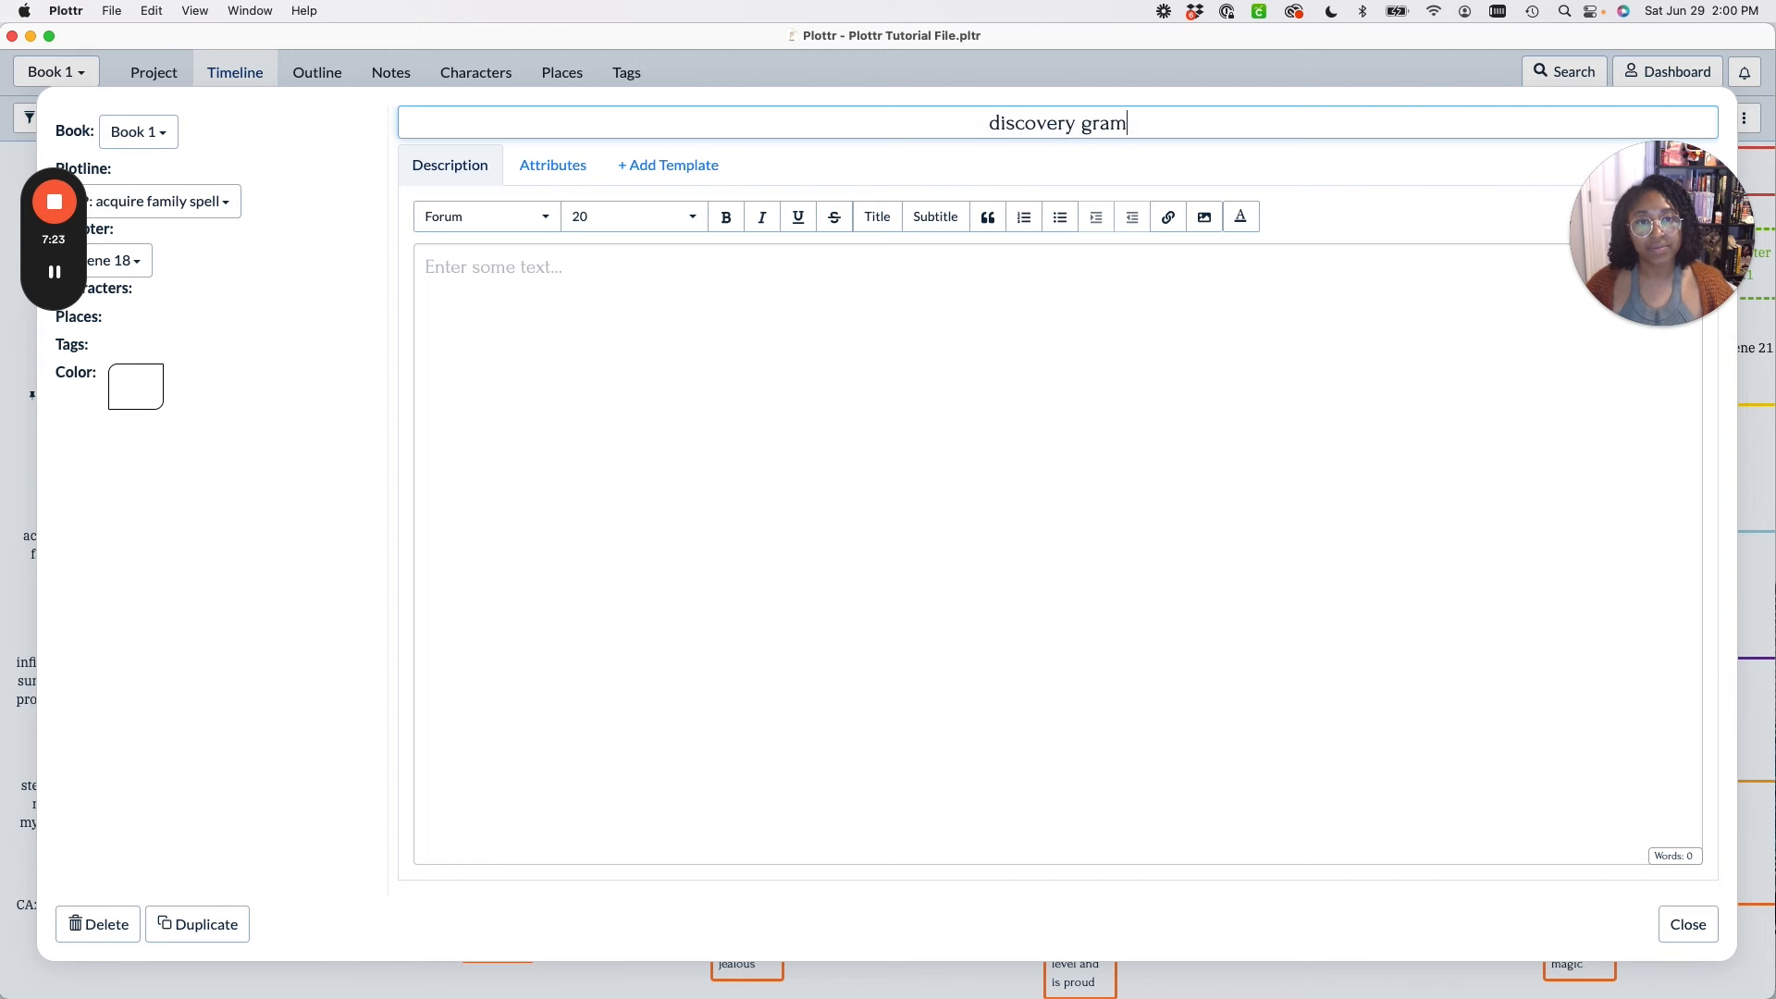
key(BackSpace)
text(ndma left)
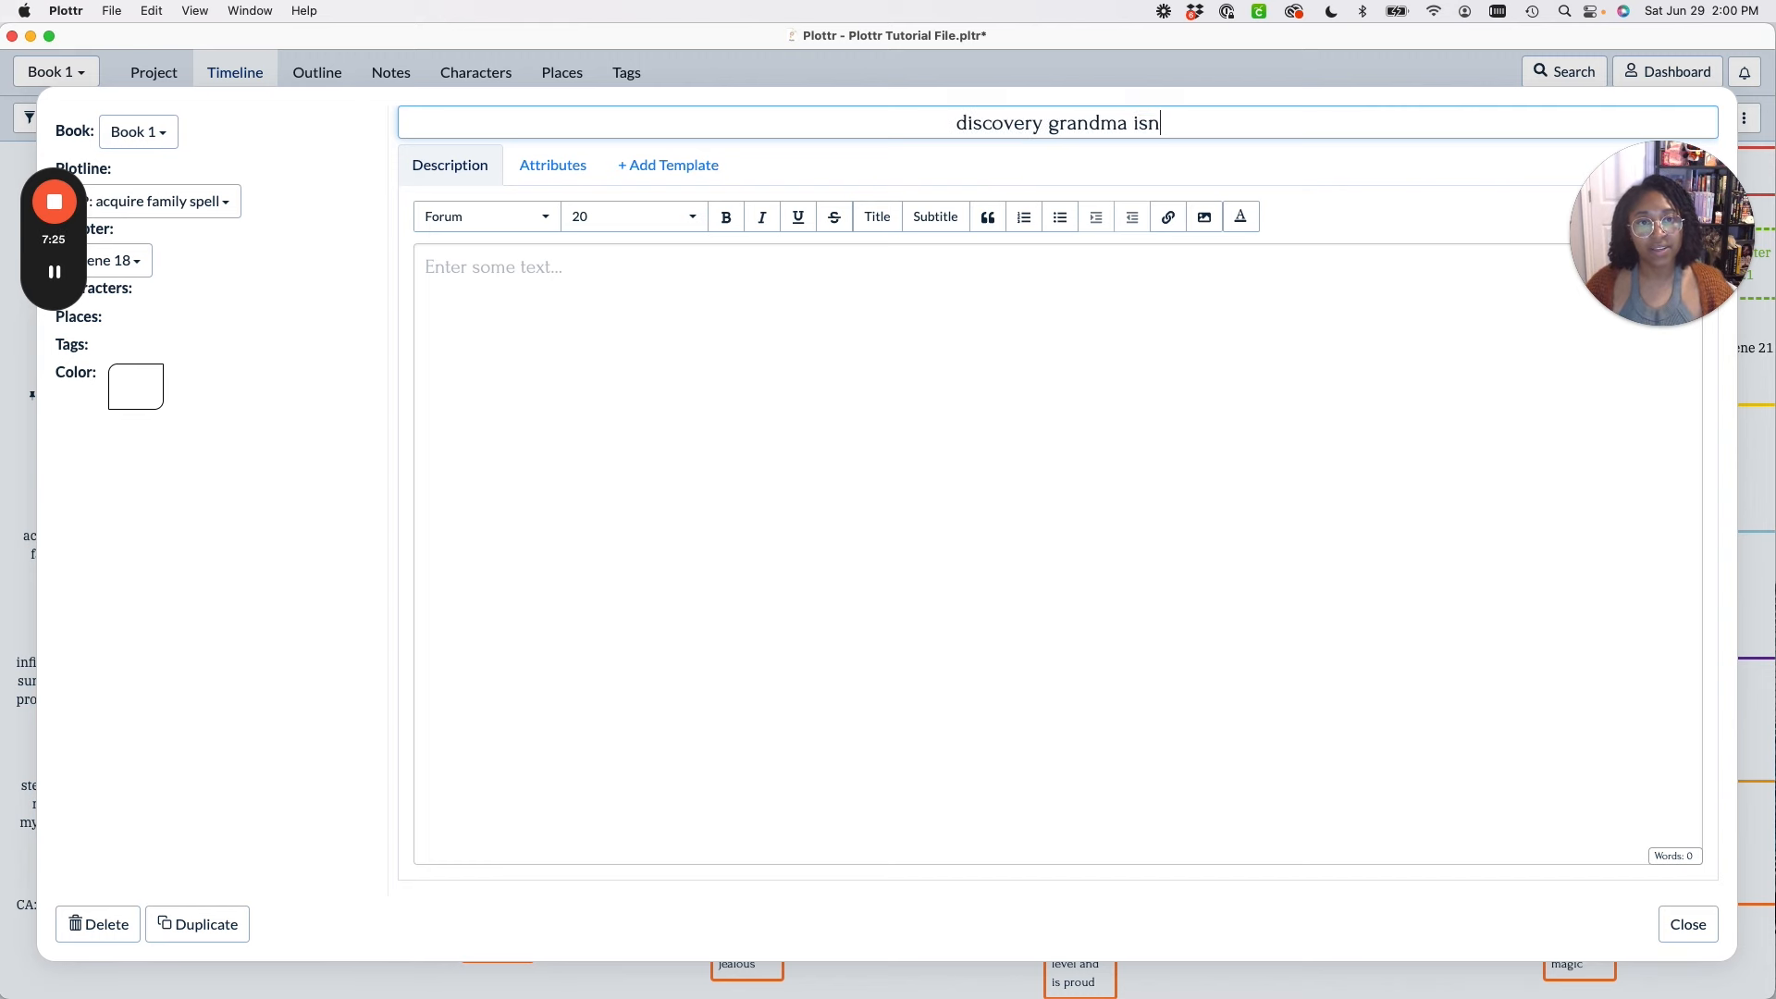
key(Return)
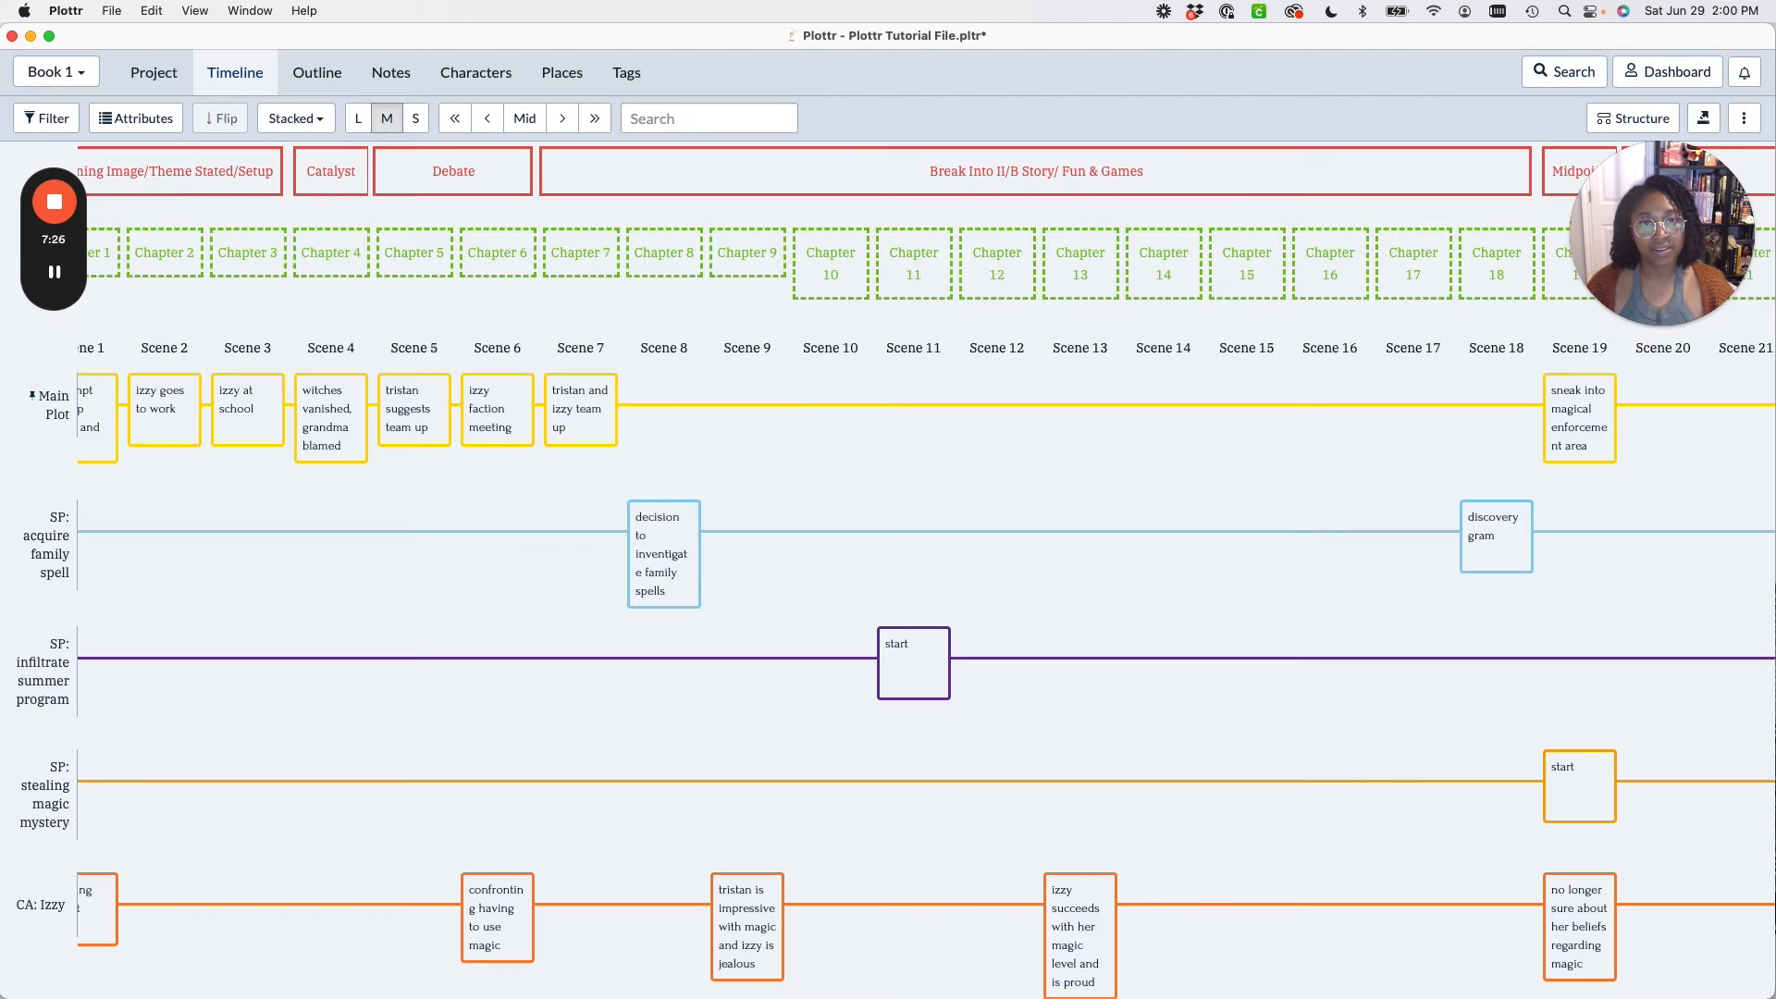
click(1495, 541)
click(1147, 123)
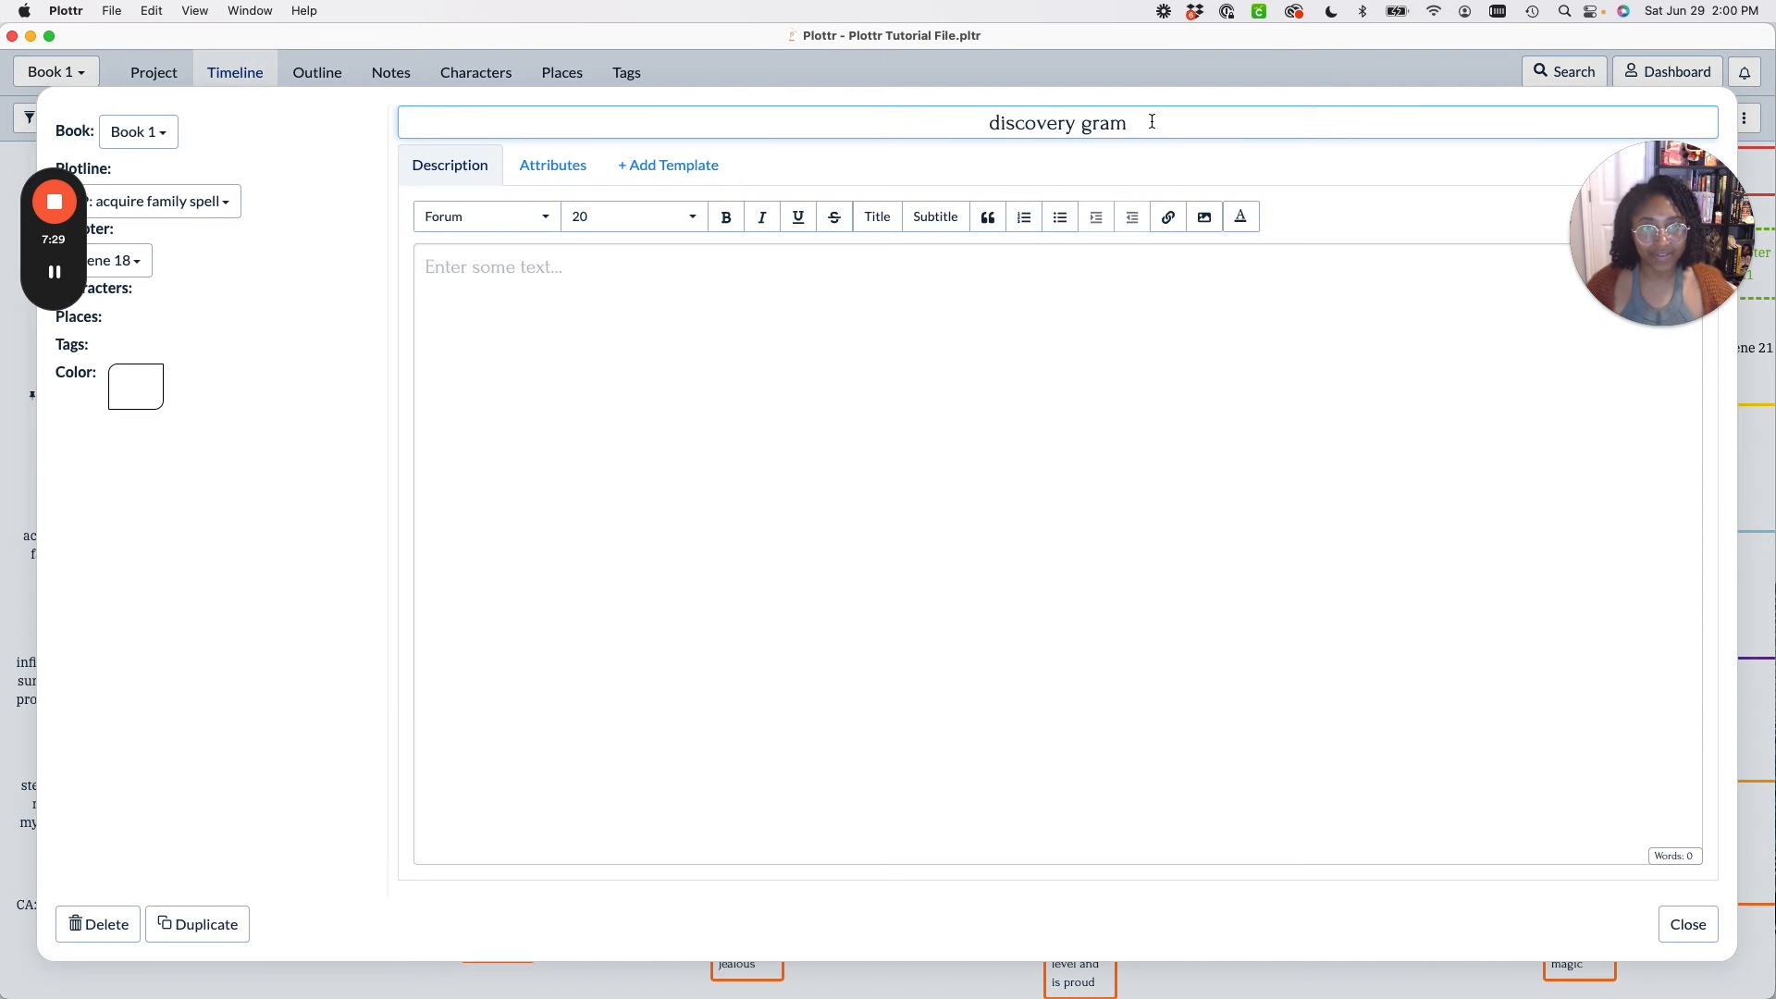
key(BackSpace)
text(ndma isn't )
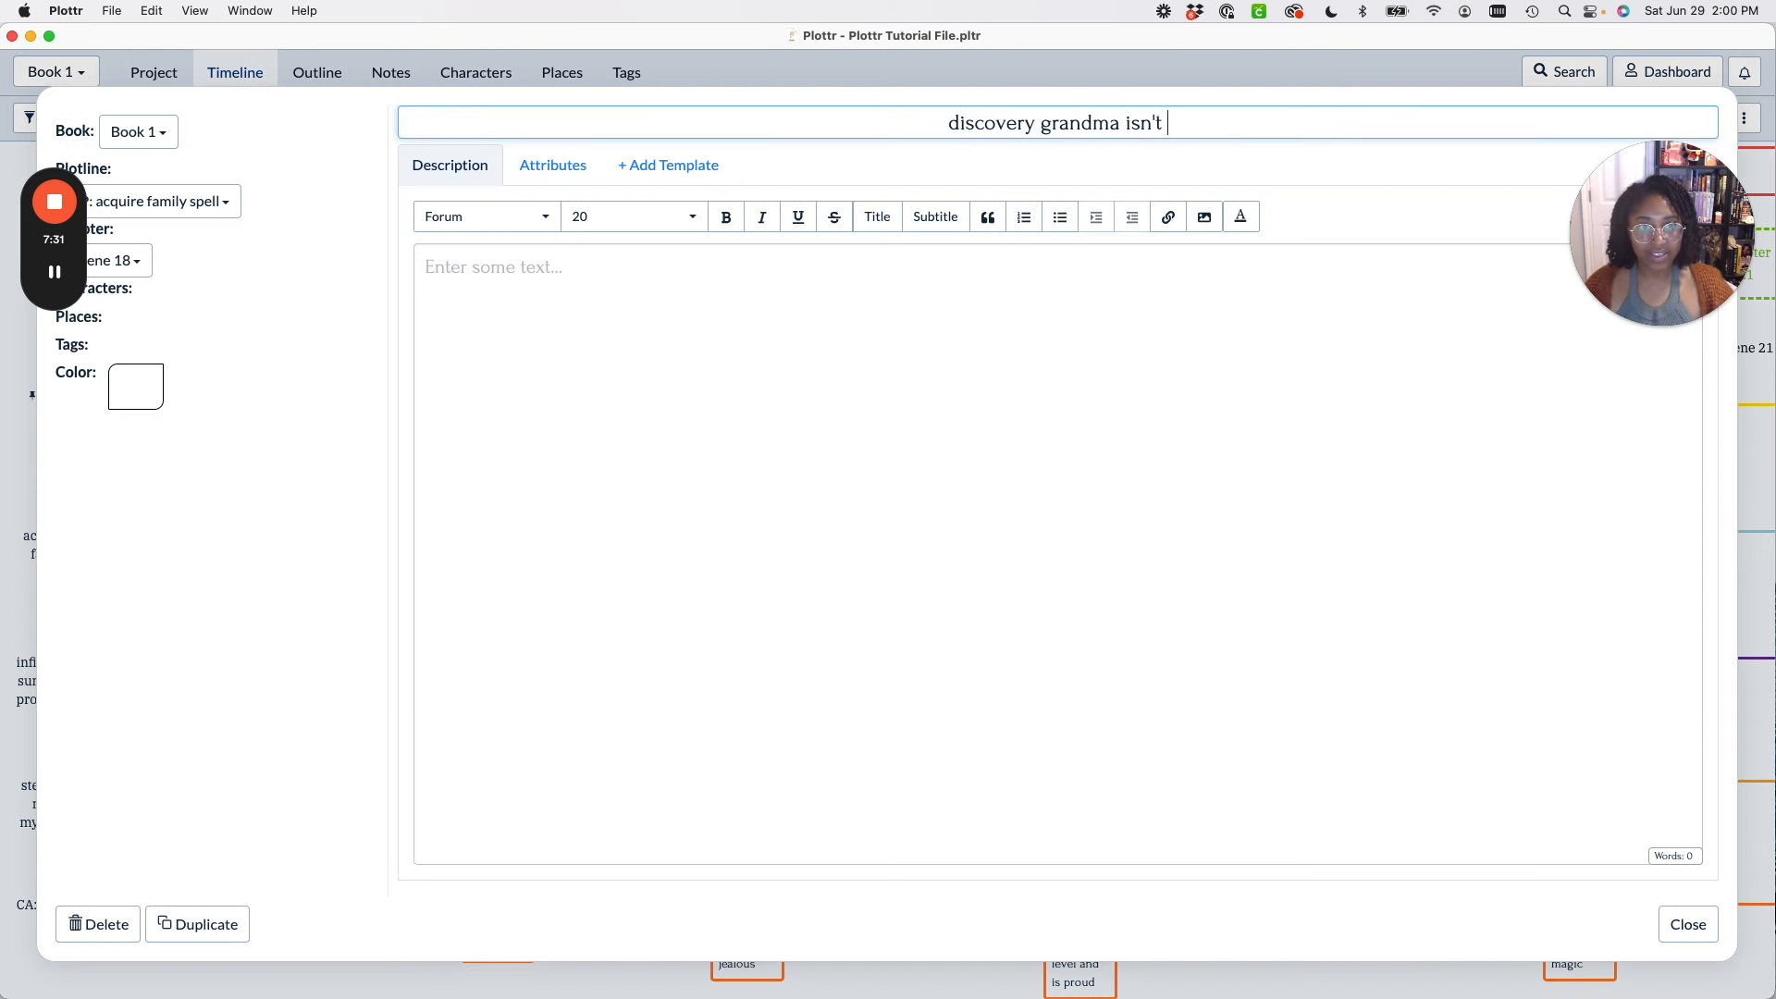
text(strong enoughjt o)
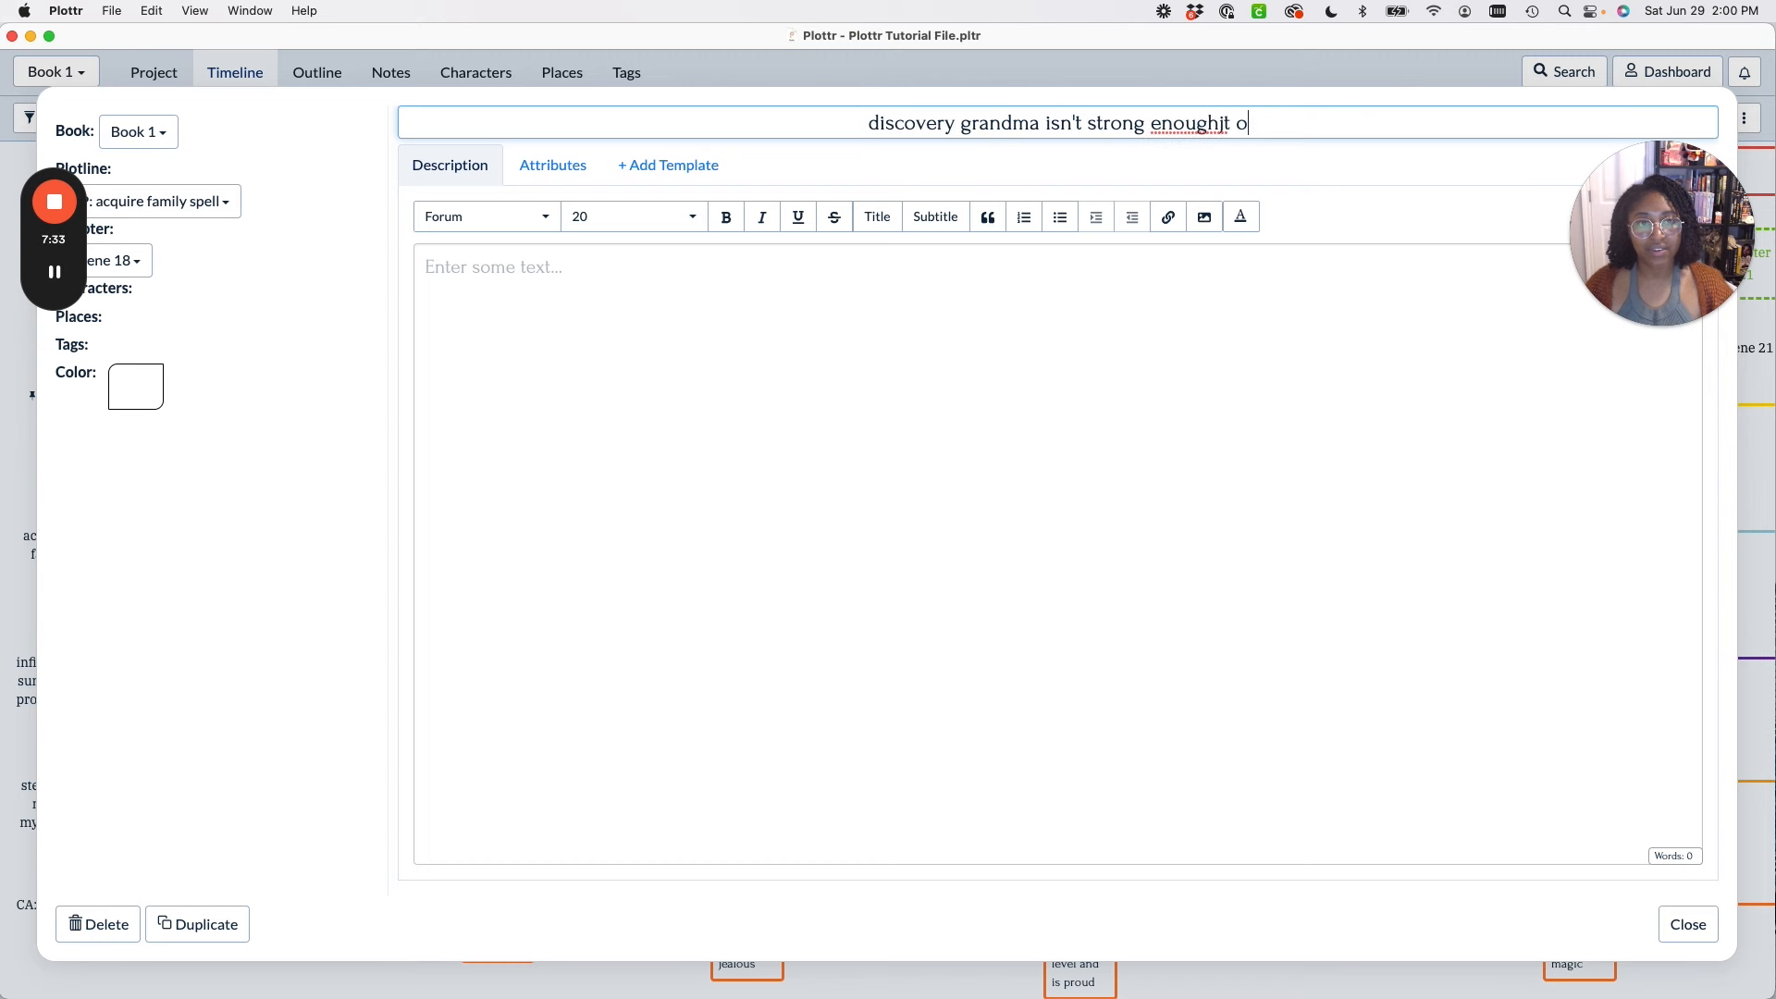
key(BackSpace)
key(BackSpace)
key(BackSpace)
key(BackSpace)
text(to do )
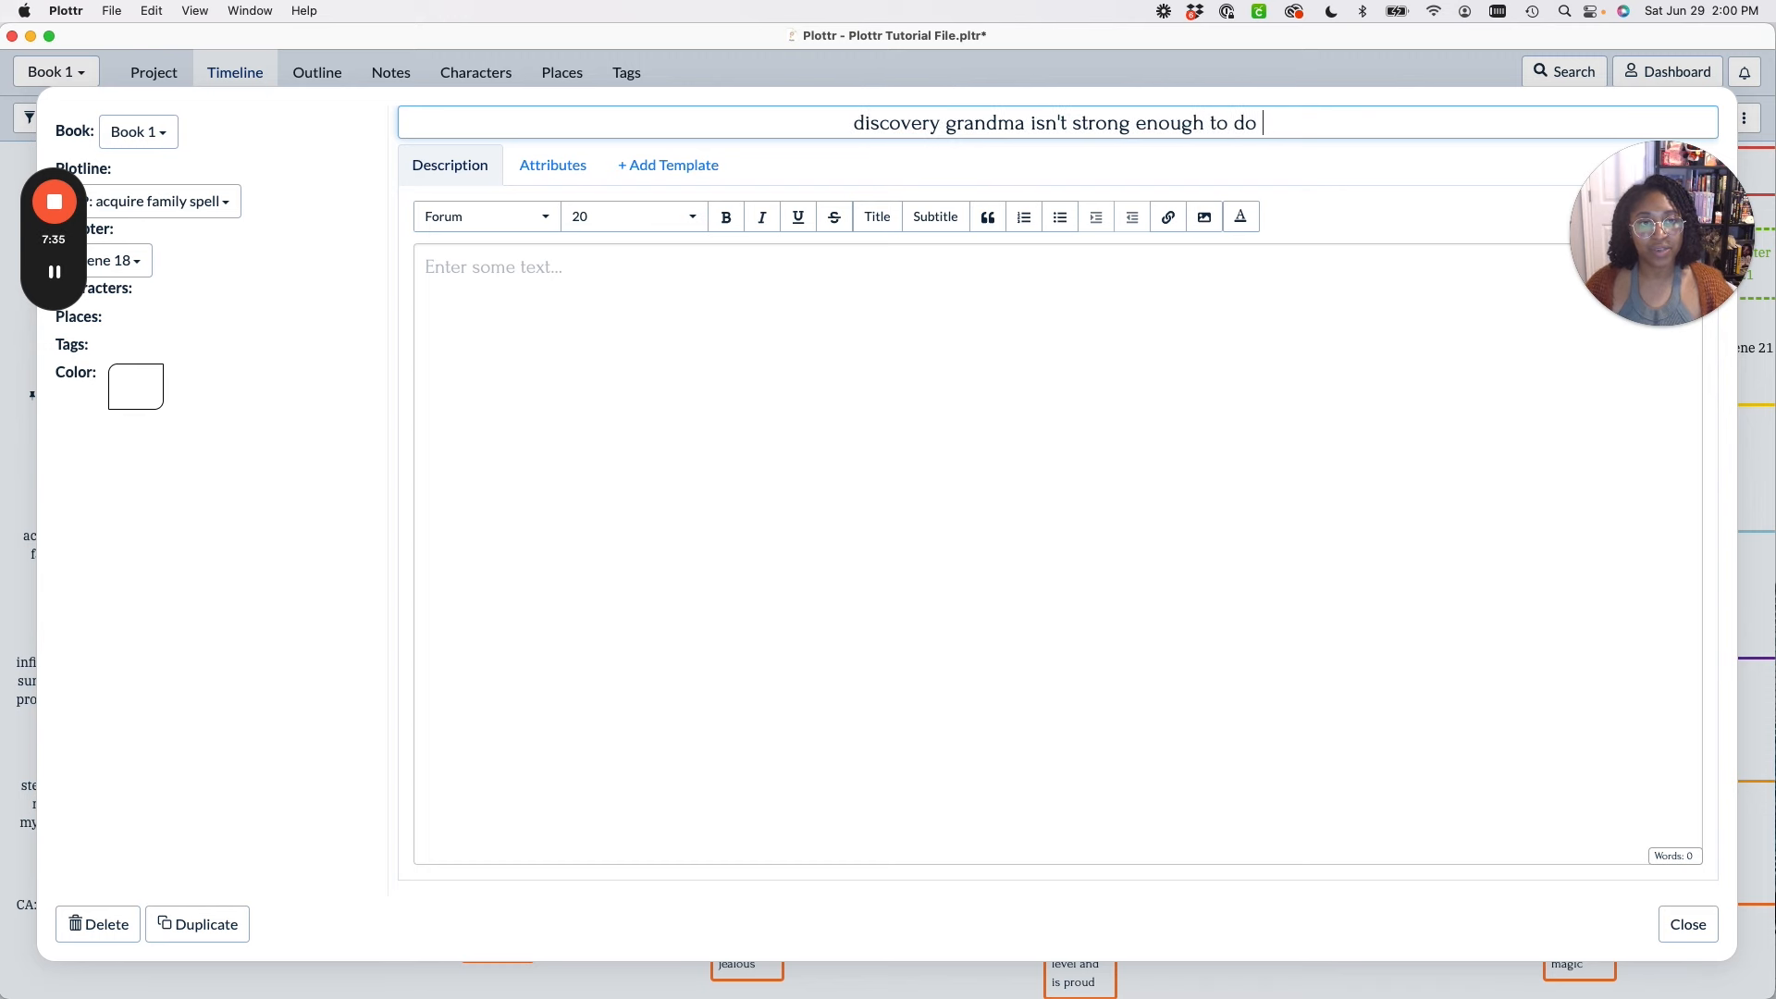
text(spell)
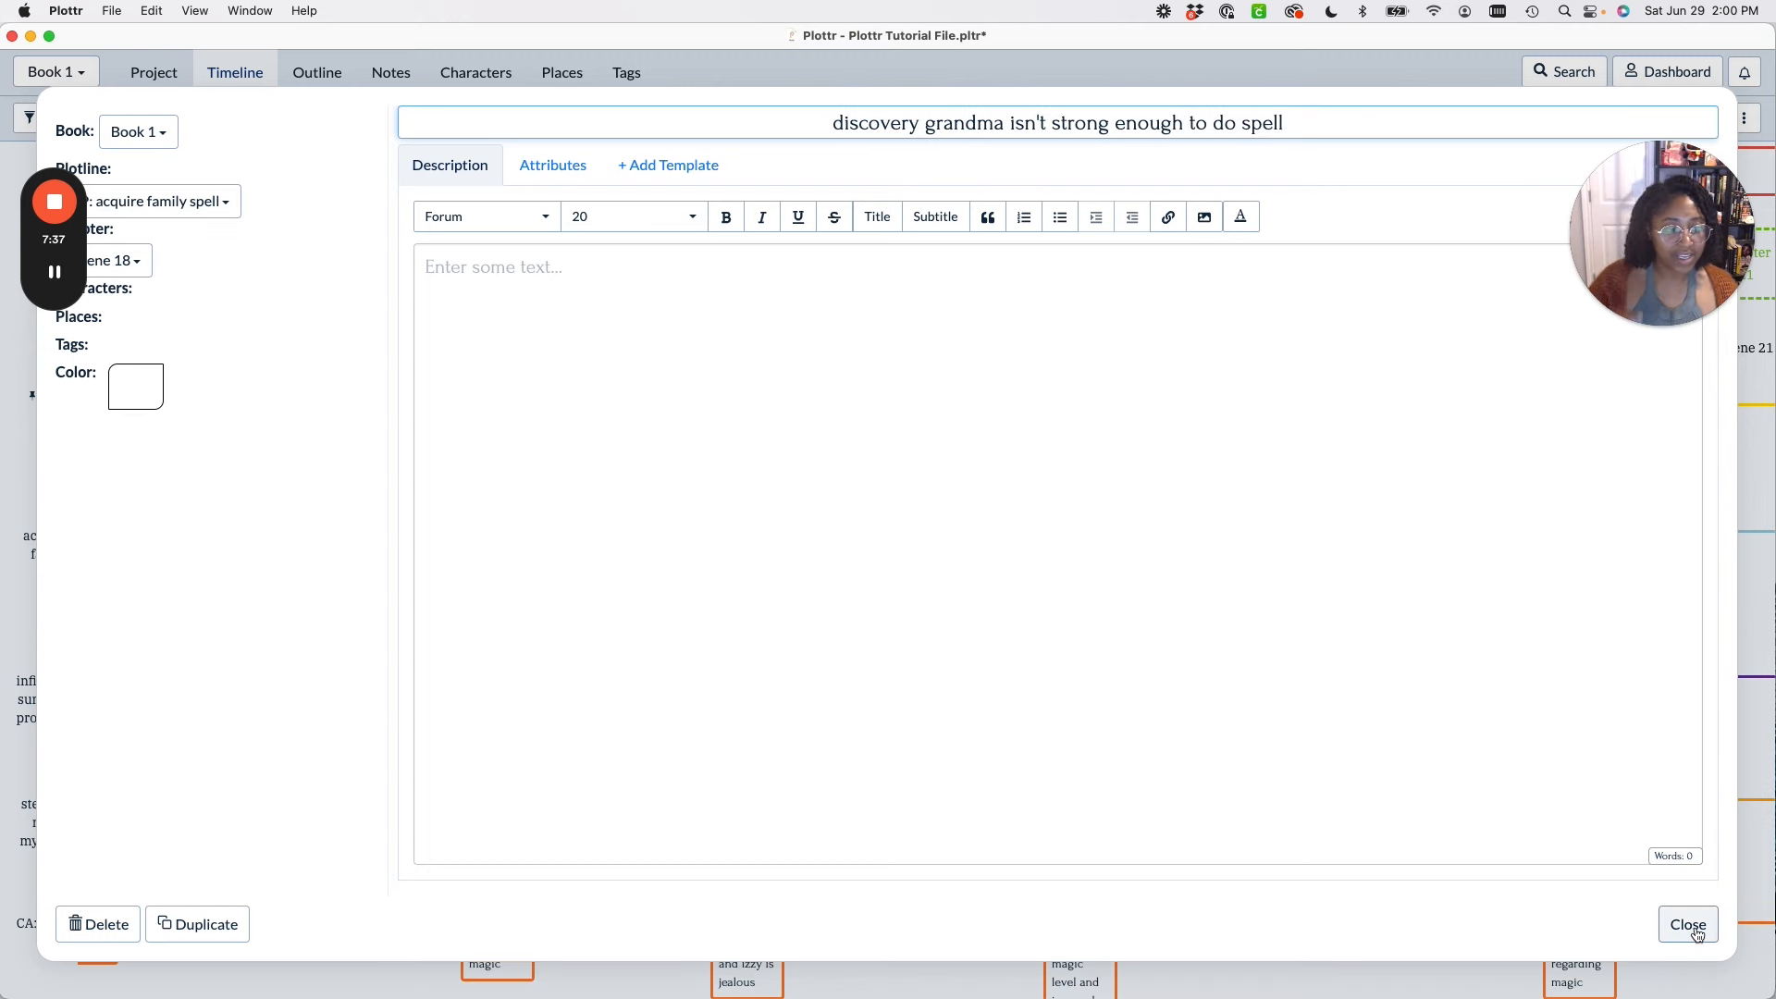
click(1676, 922)
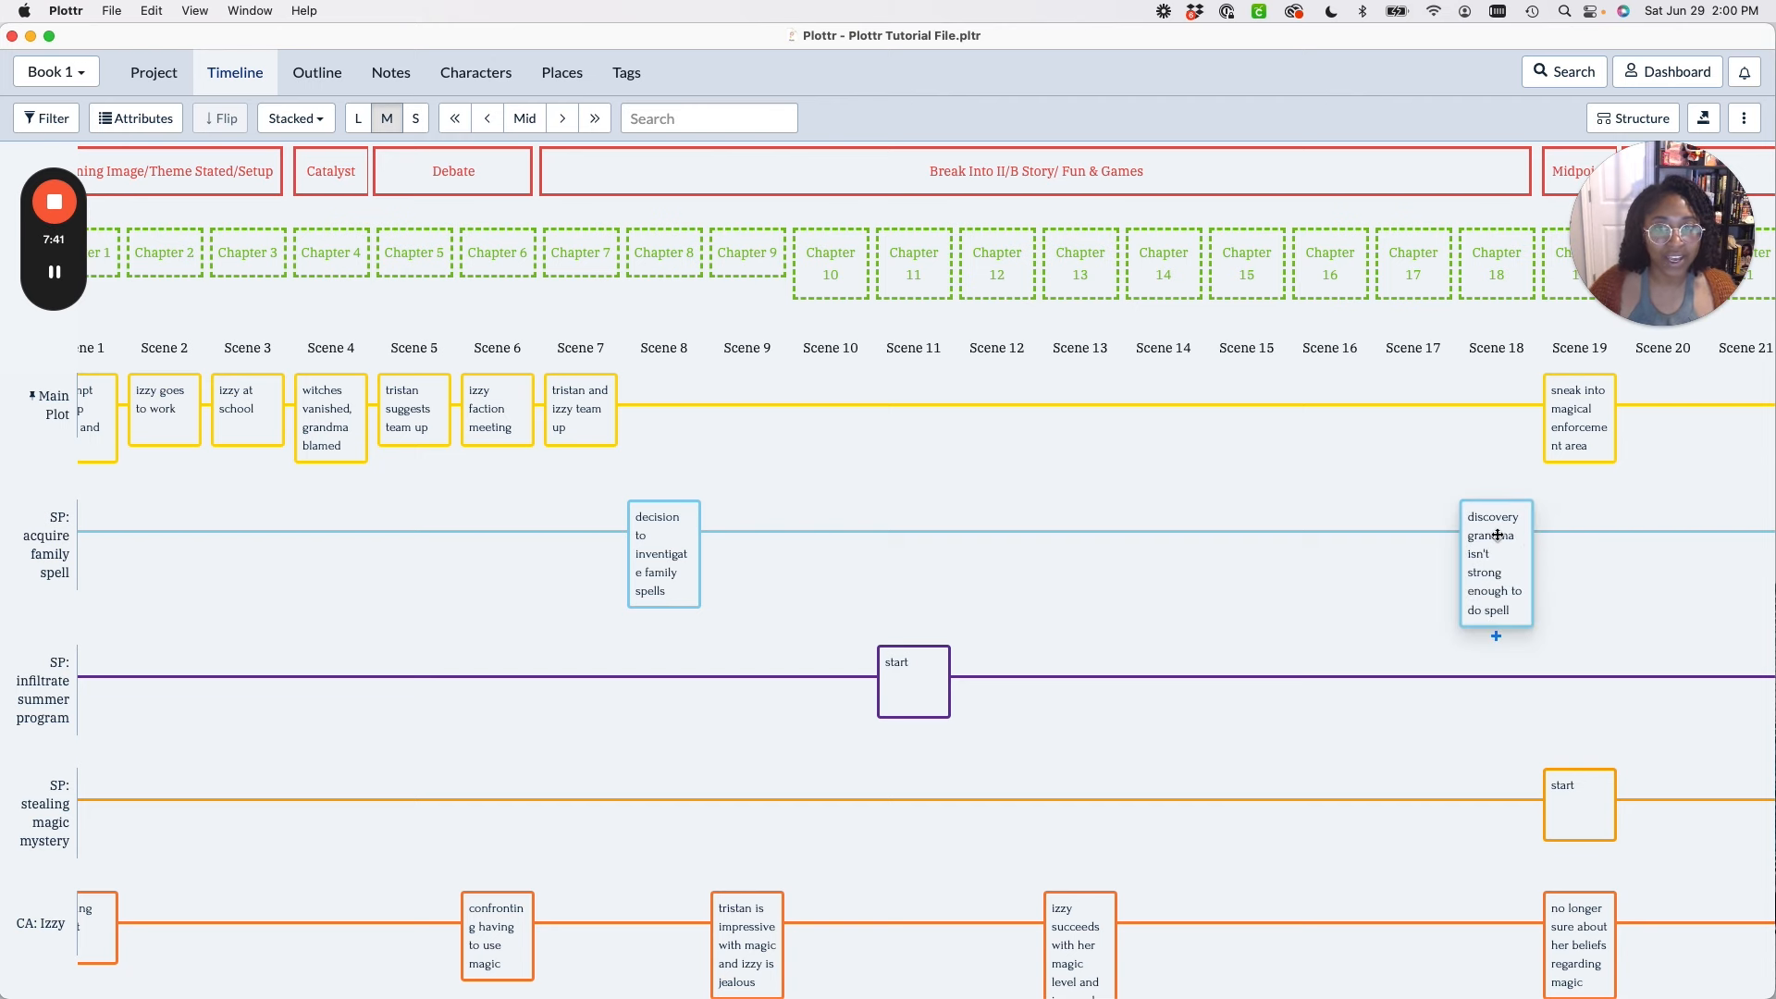
Prefix the title of the Scene 18 card on the "SP: acquire family spell" plotline with "UP - ".
click(1498, 535)
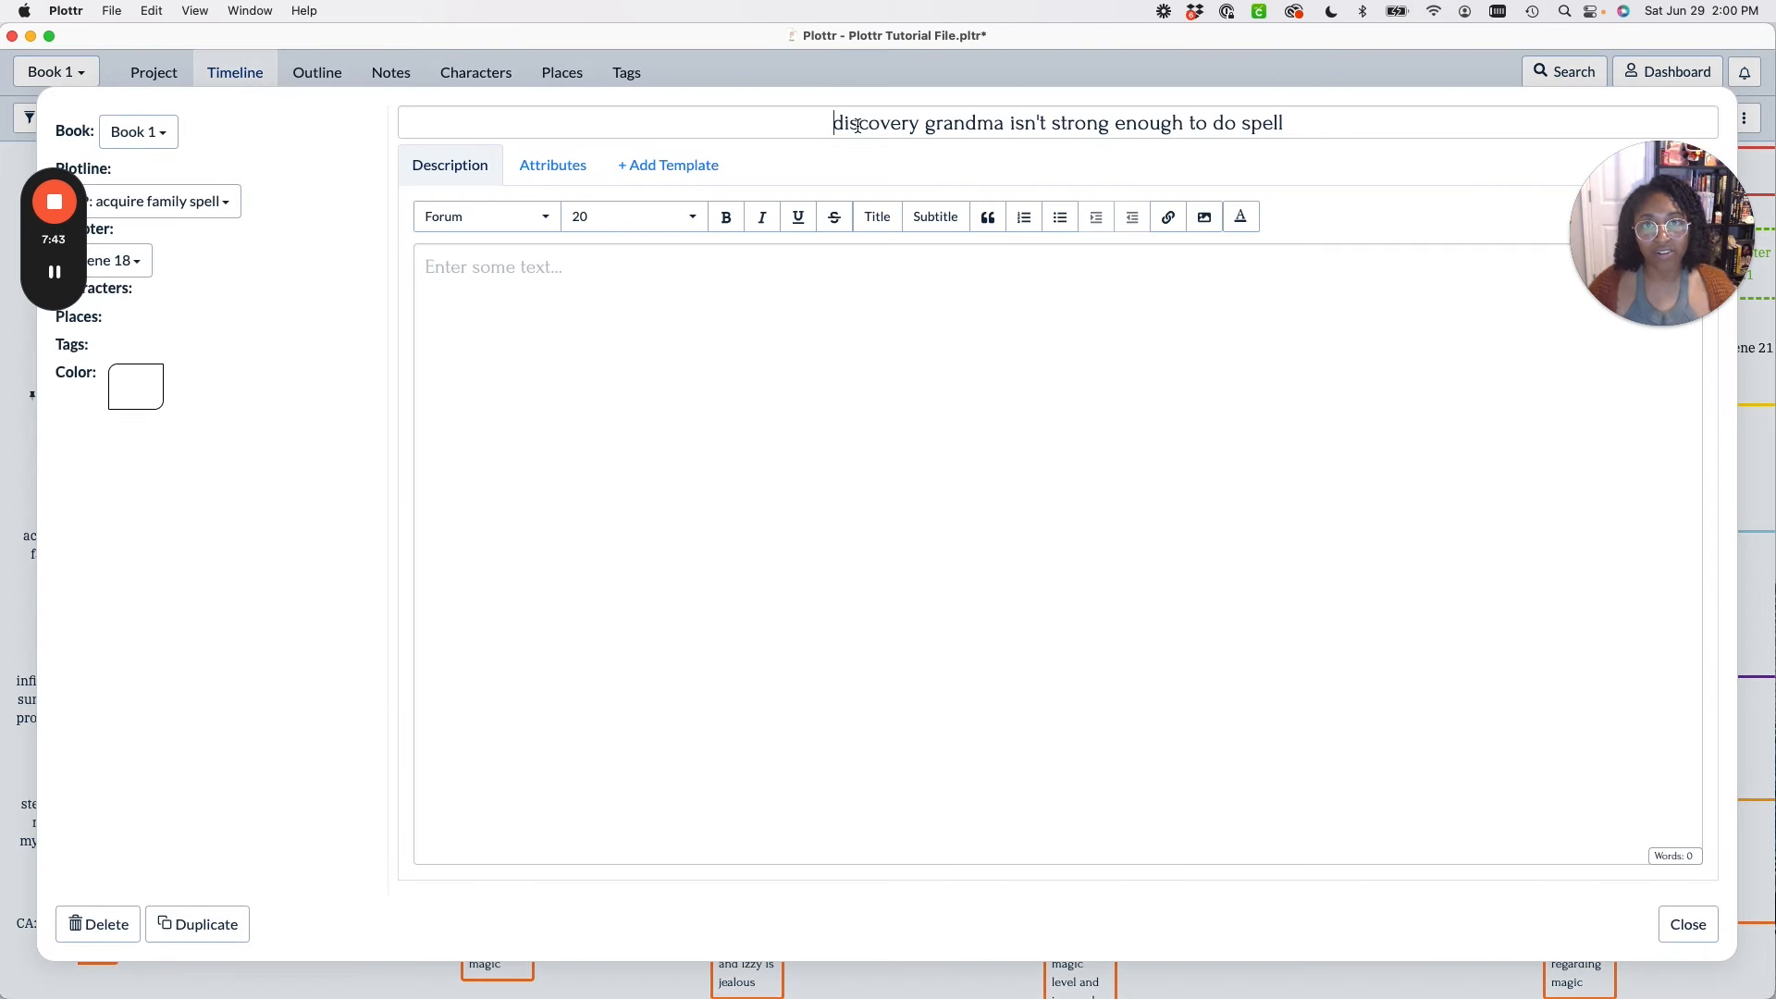
text(UP =)
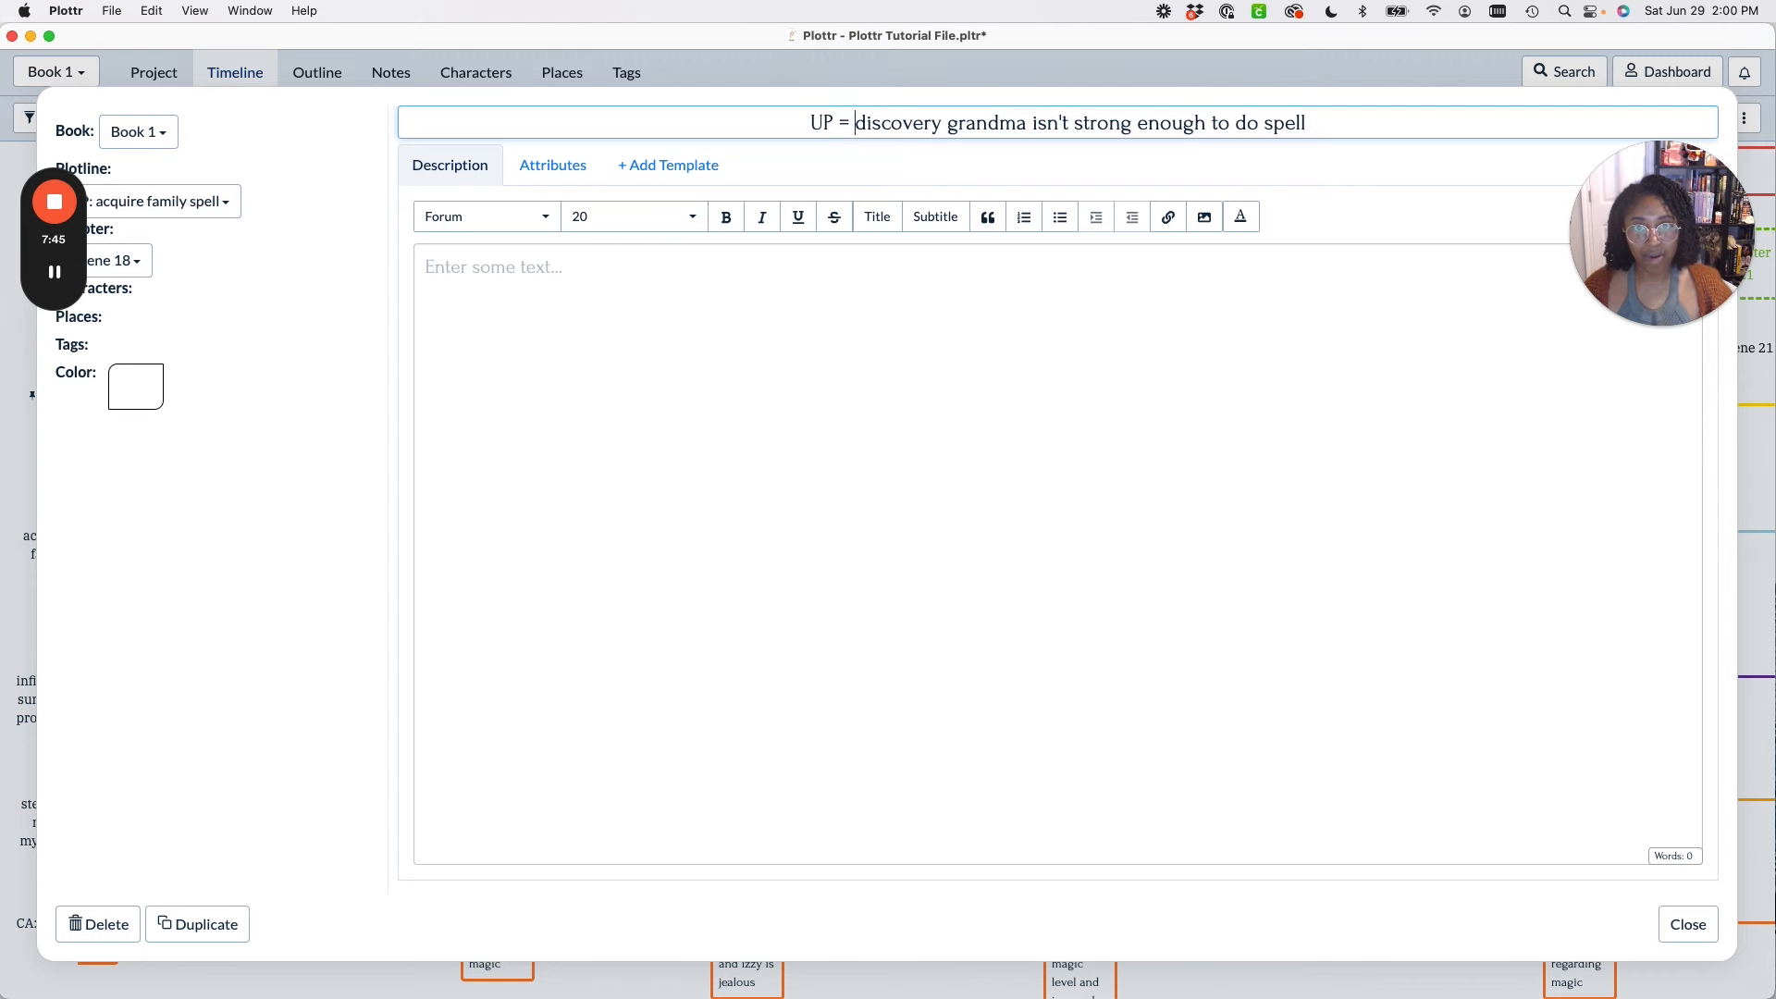
key(BackSpace)
key(BackSpace)
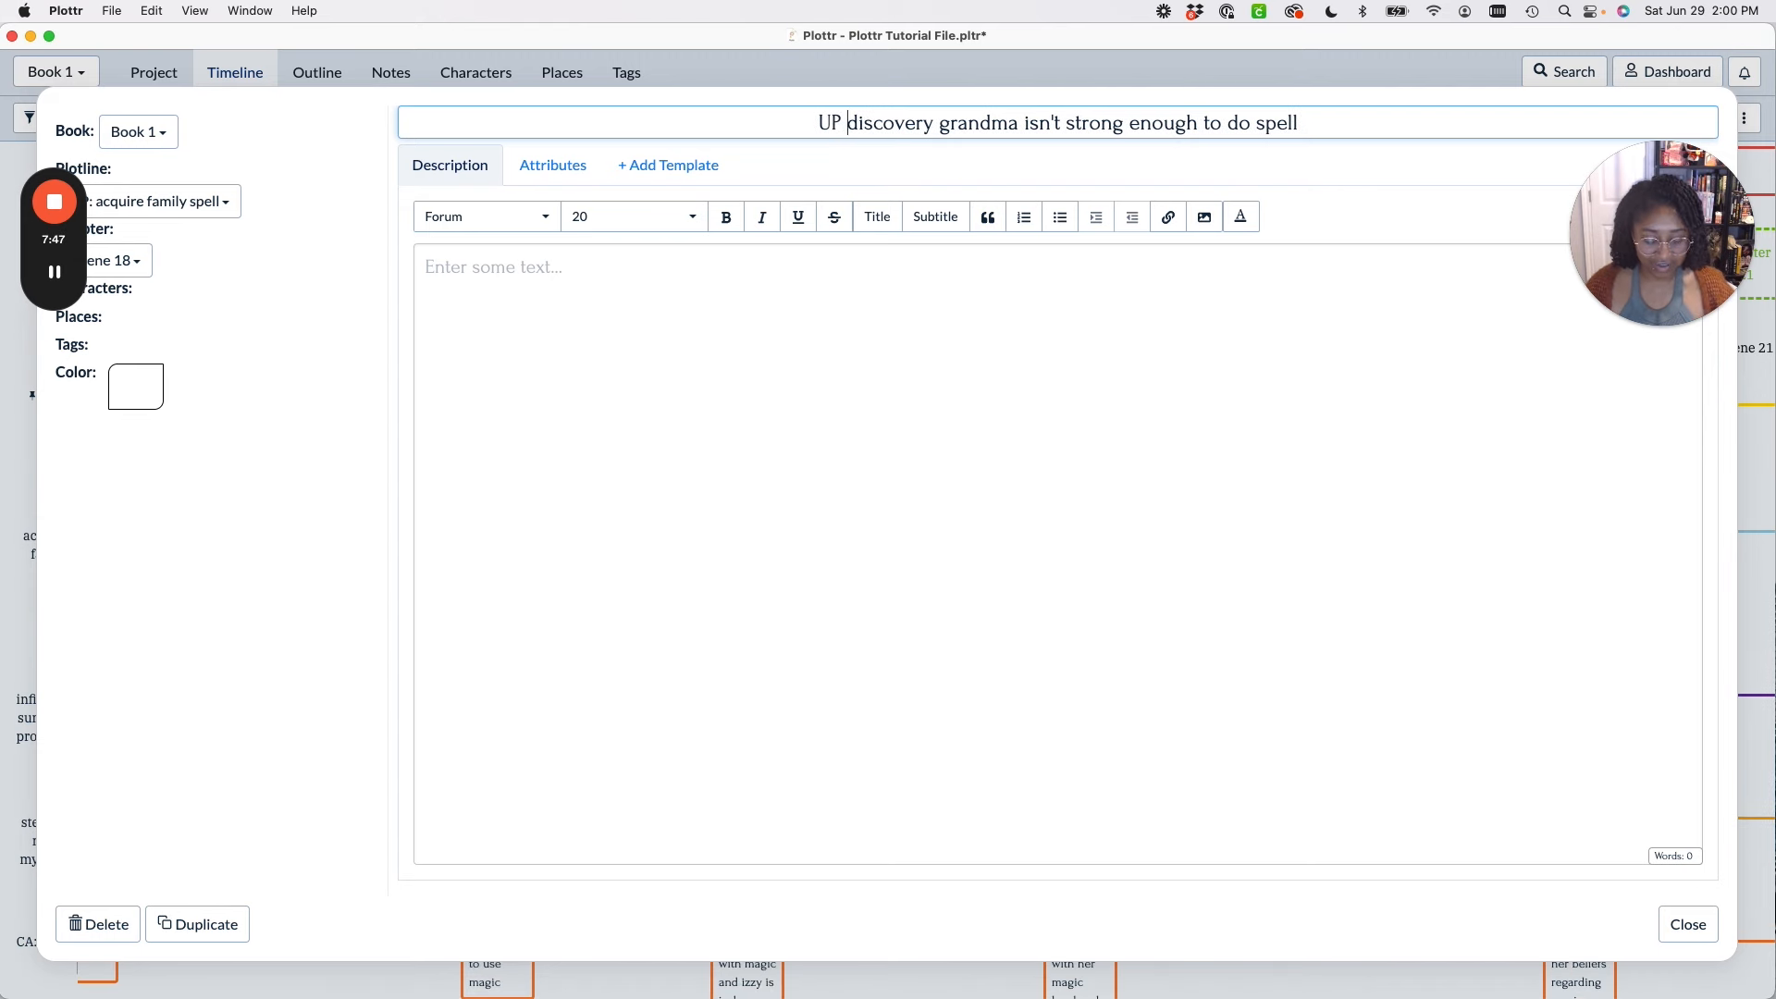
text(-)
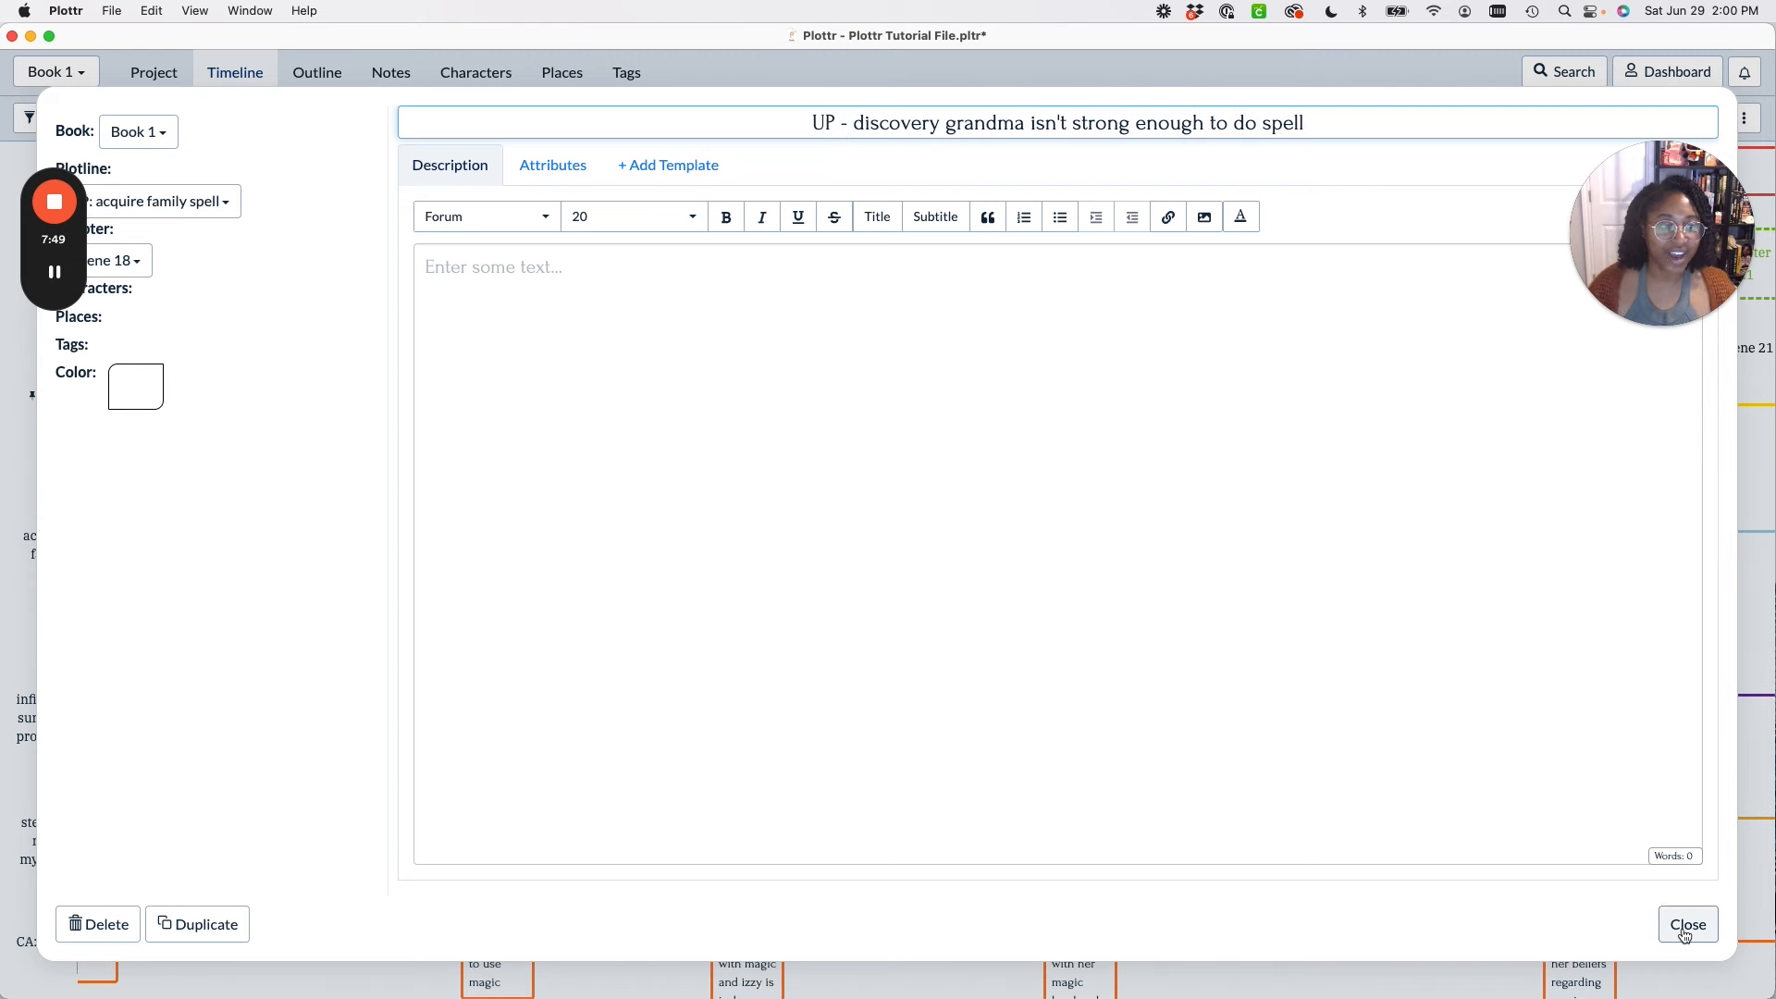
click(1685, 934)
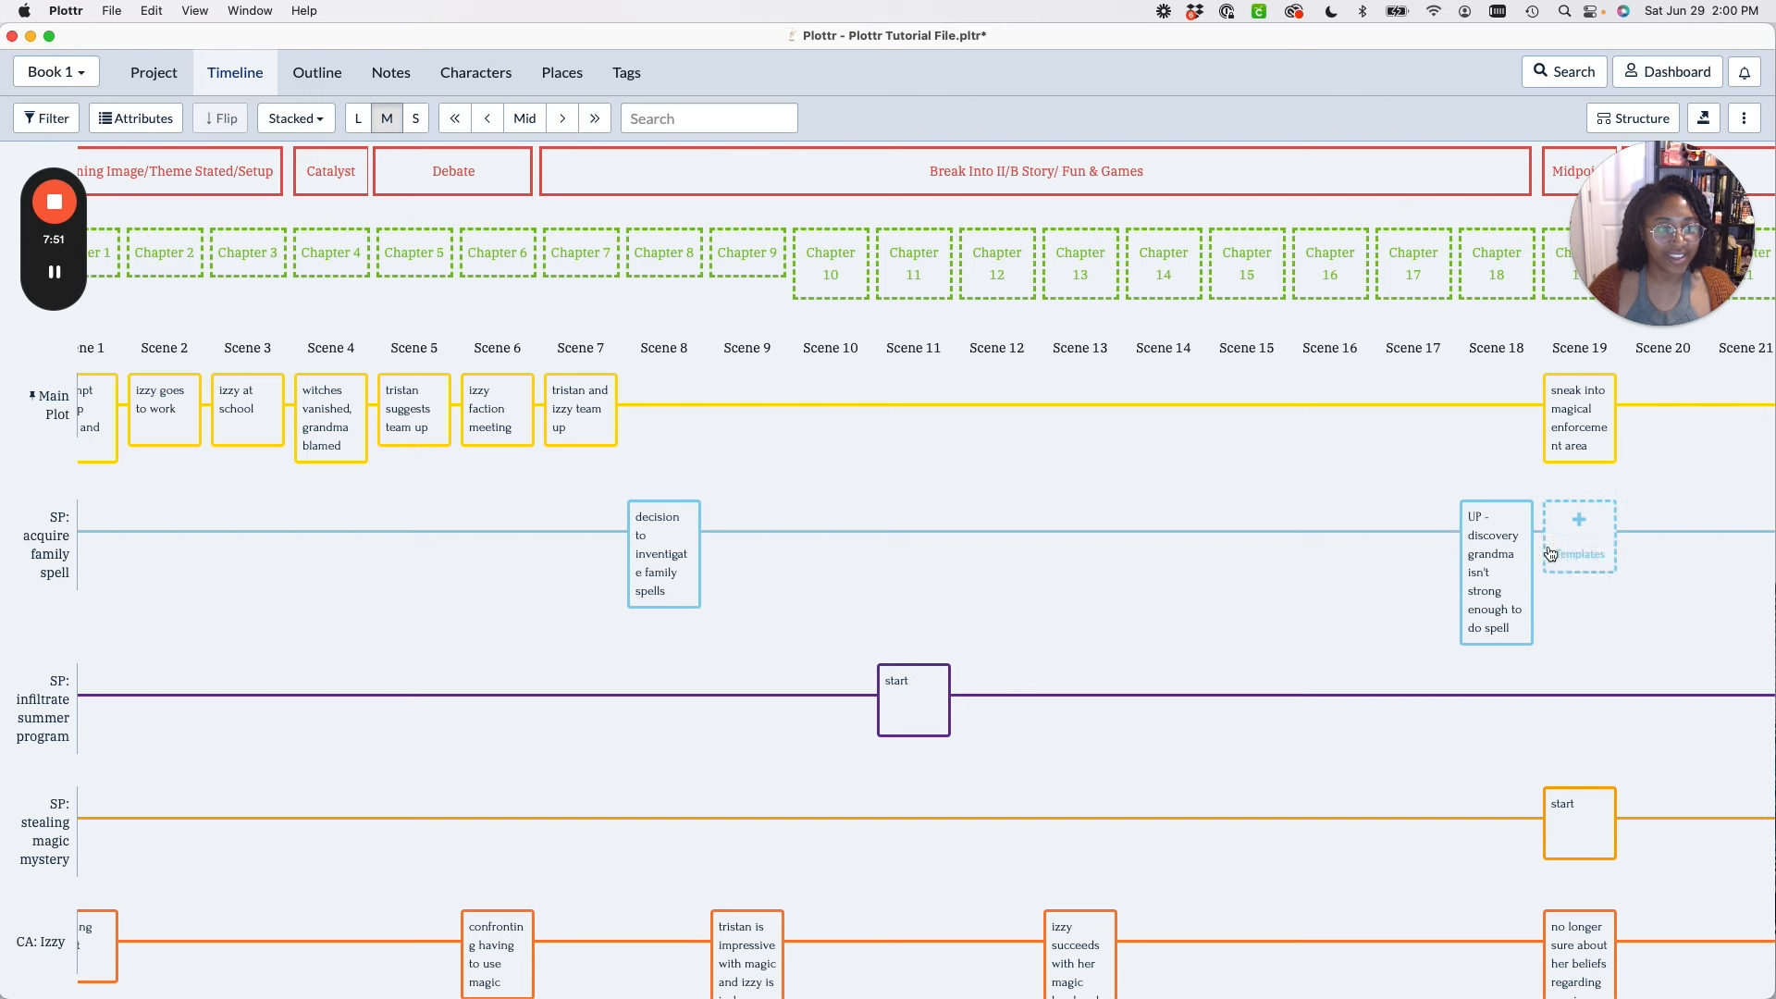
Add a "read old family diaries" card at Scene 10 on the "SP: acquire family spell" plotline.
scroll(1262, 619, down, 1)
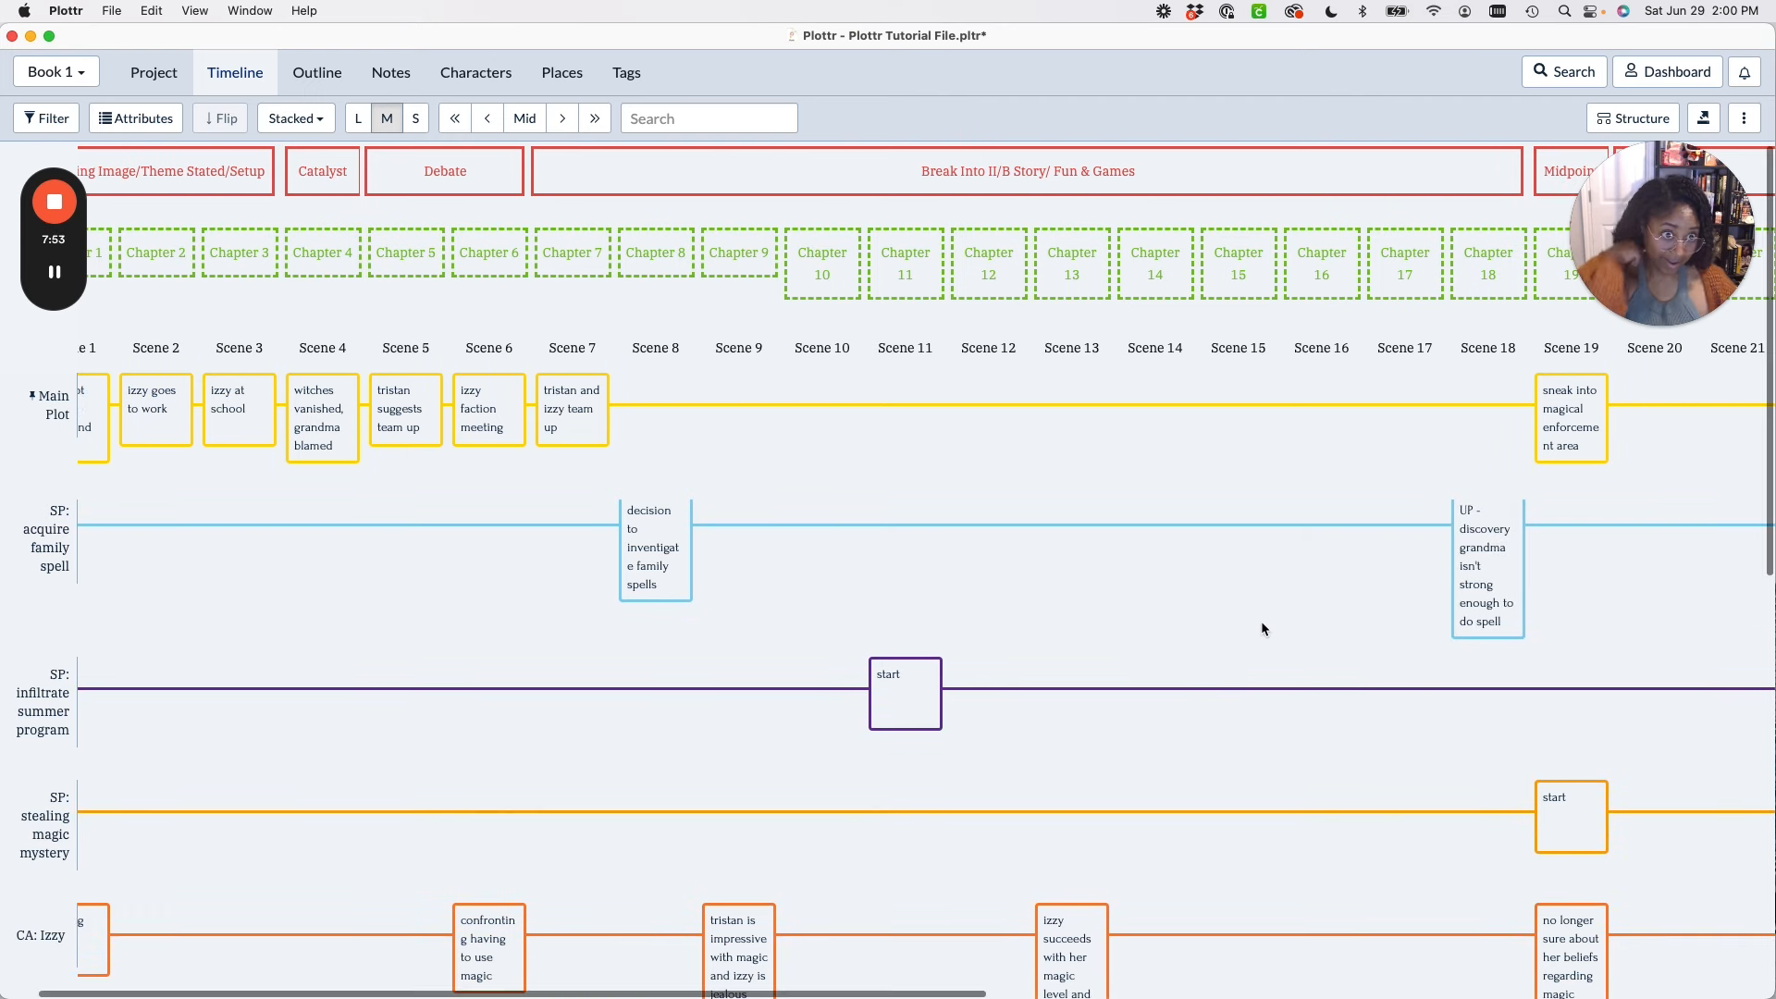
scroll(1255, 632, up, 1)
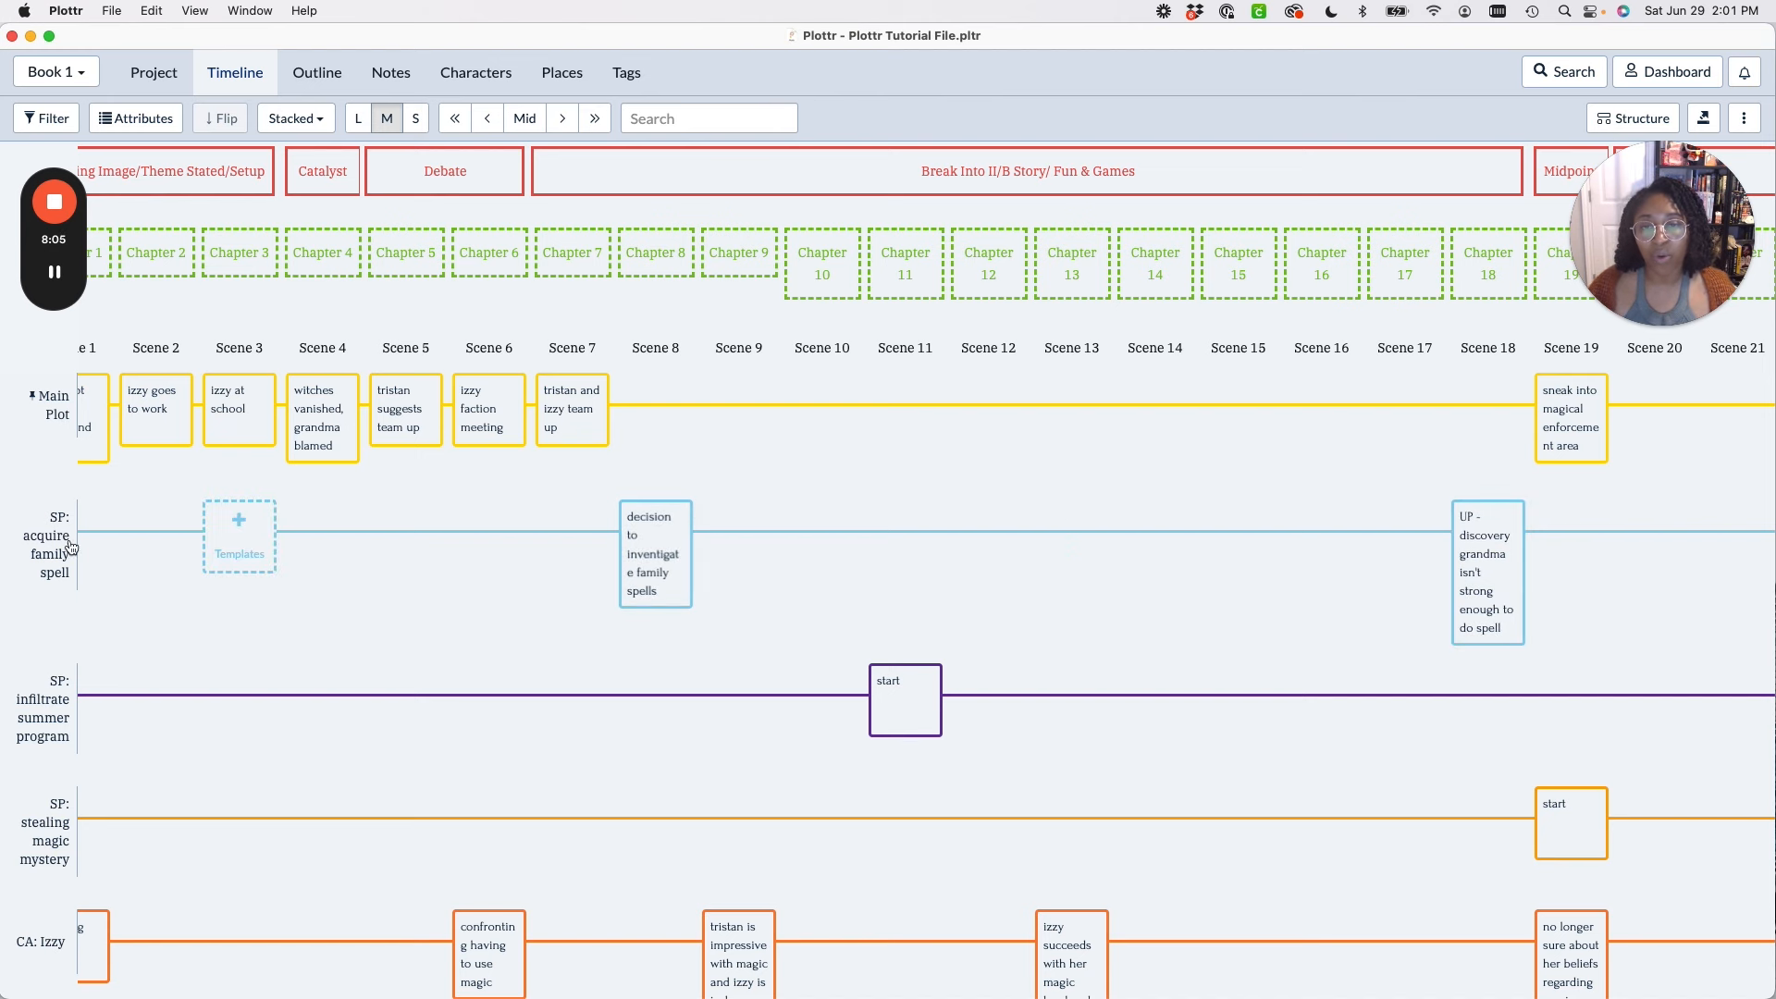
click(823, 525)
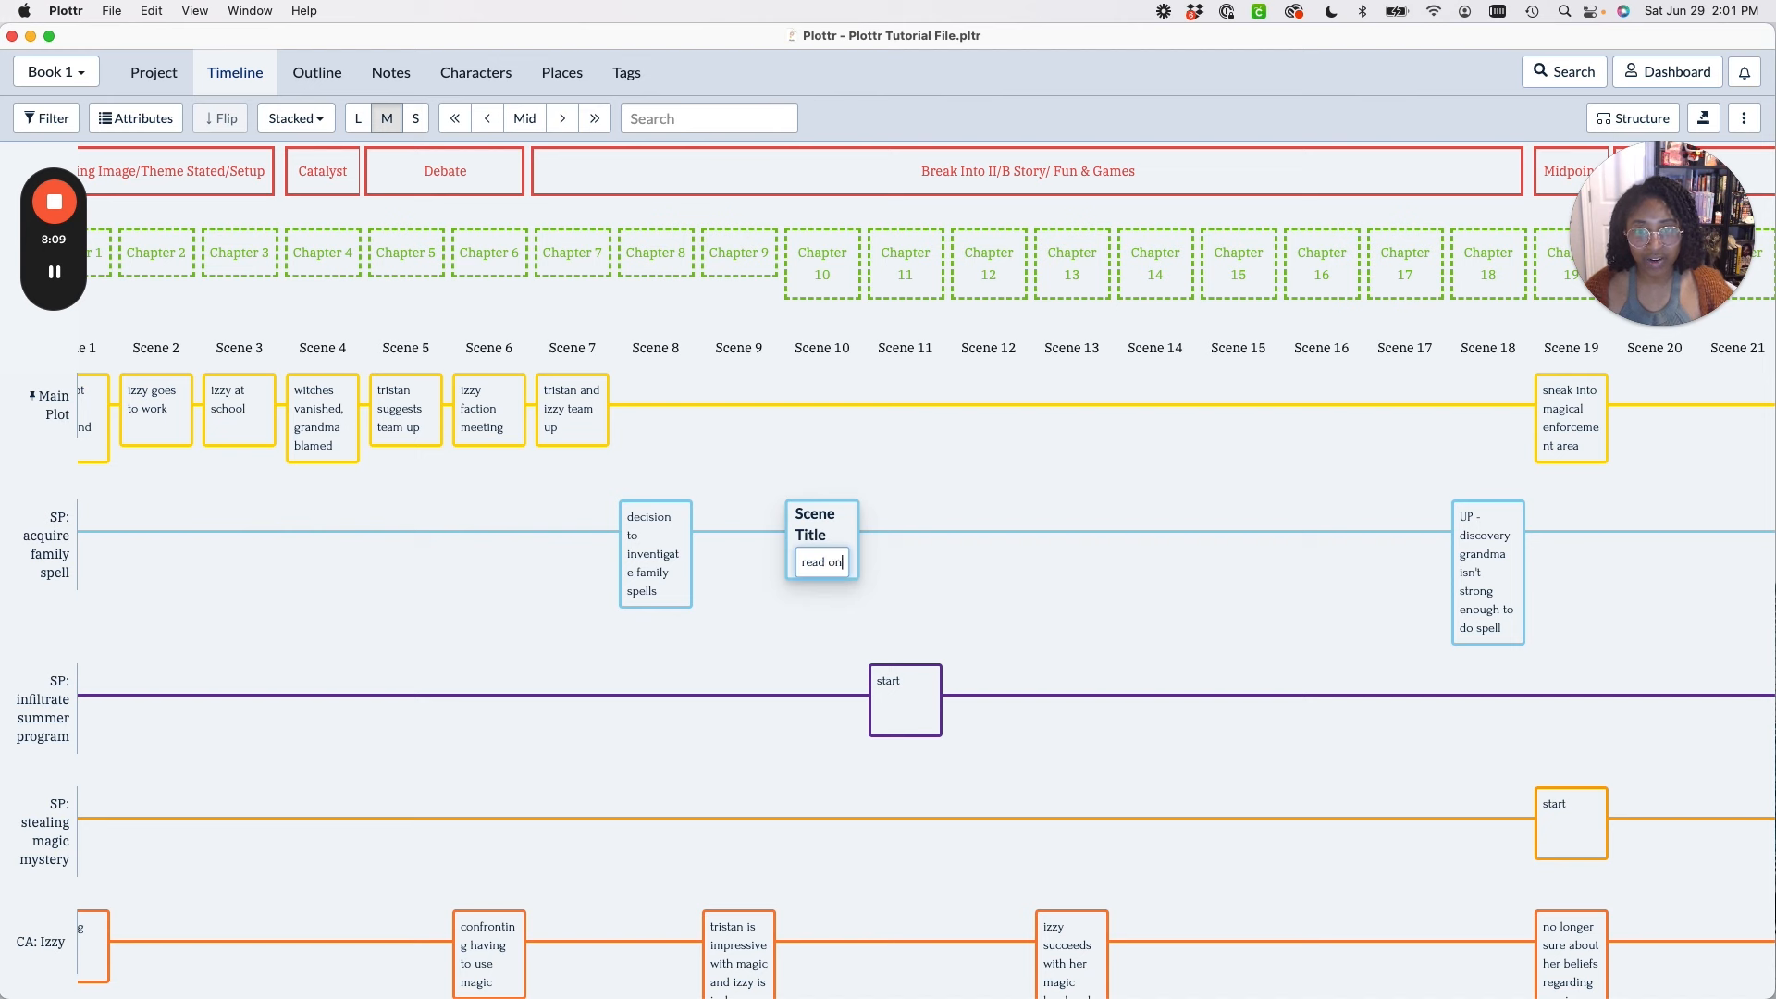
text(read old)
text(y diaries)
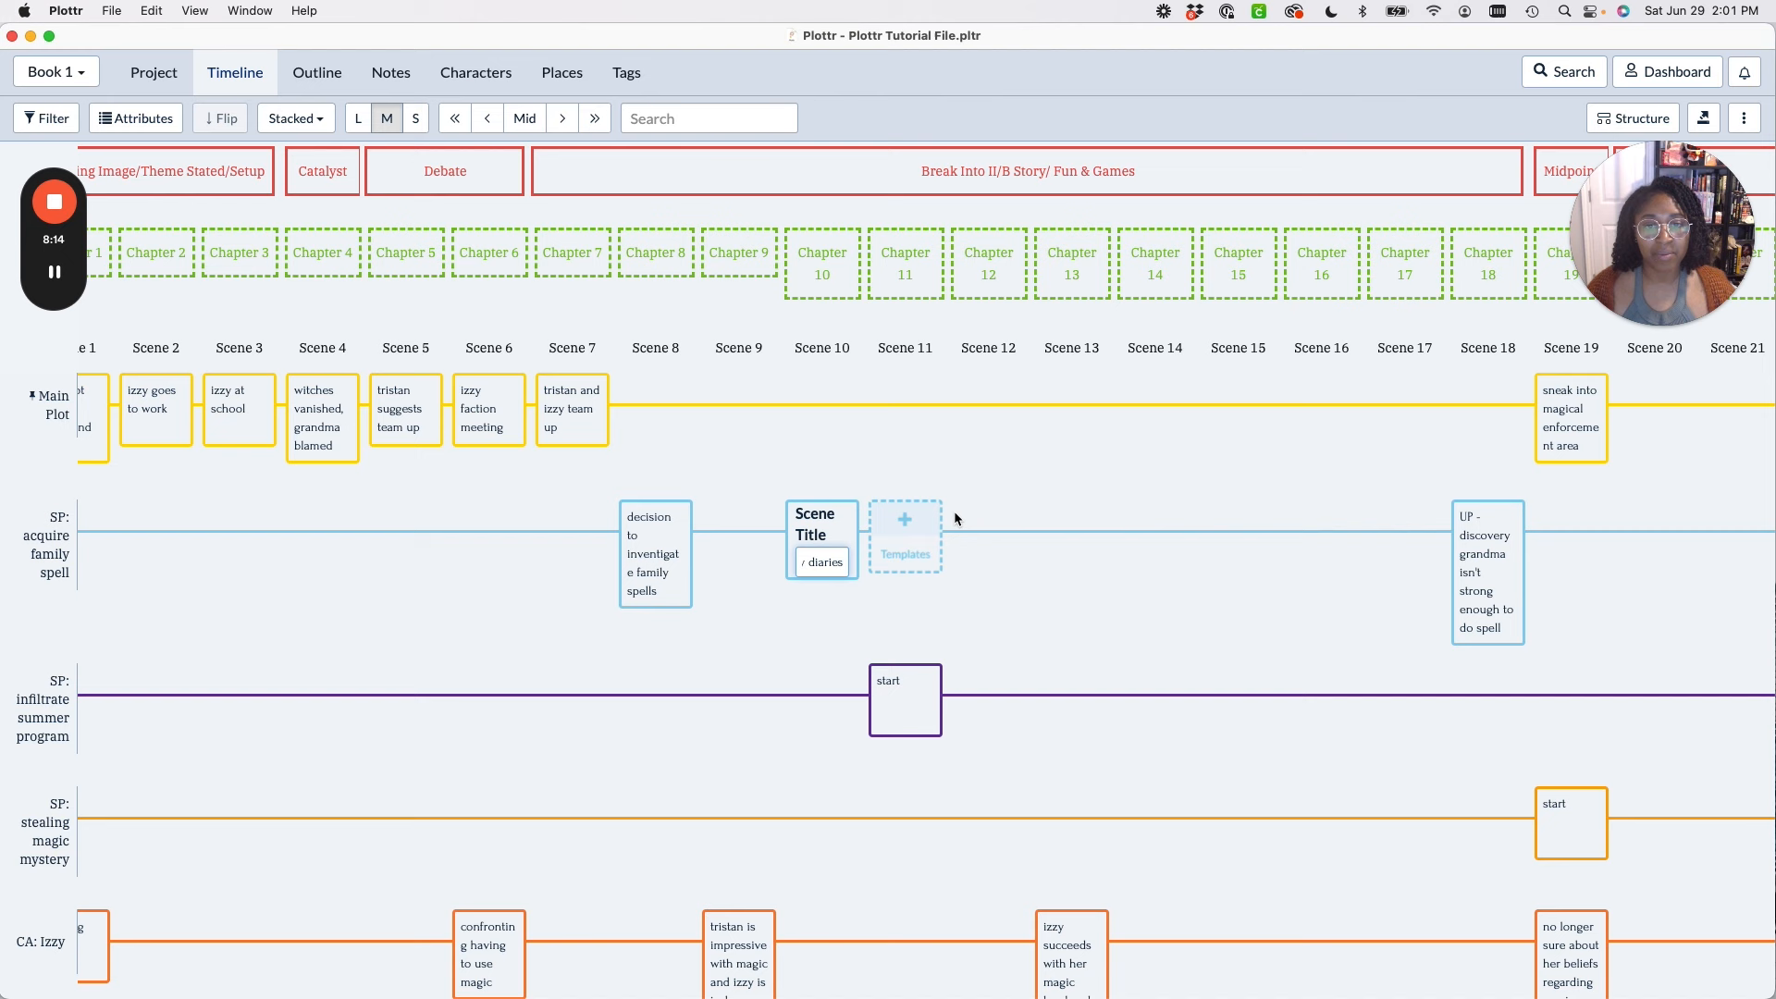
Add a "discuss with her parents" card at Scene 11 on the "SP: acquire family spell" plotline.
click(905, 519)
text(dis)
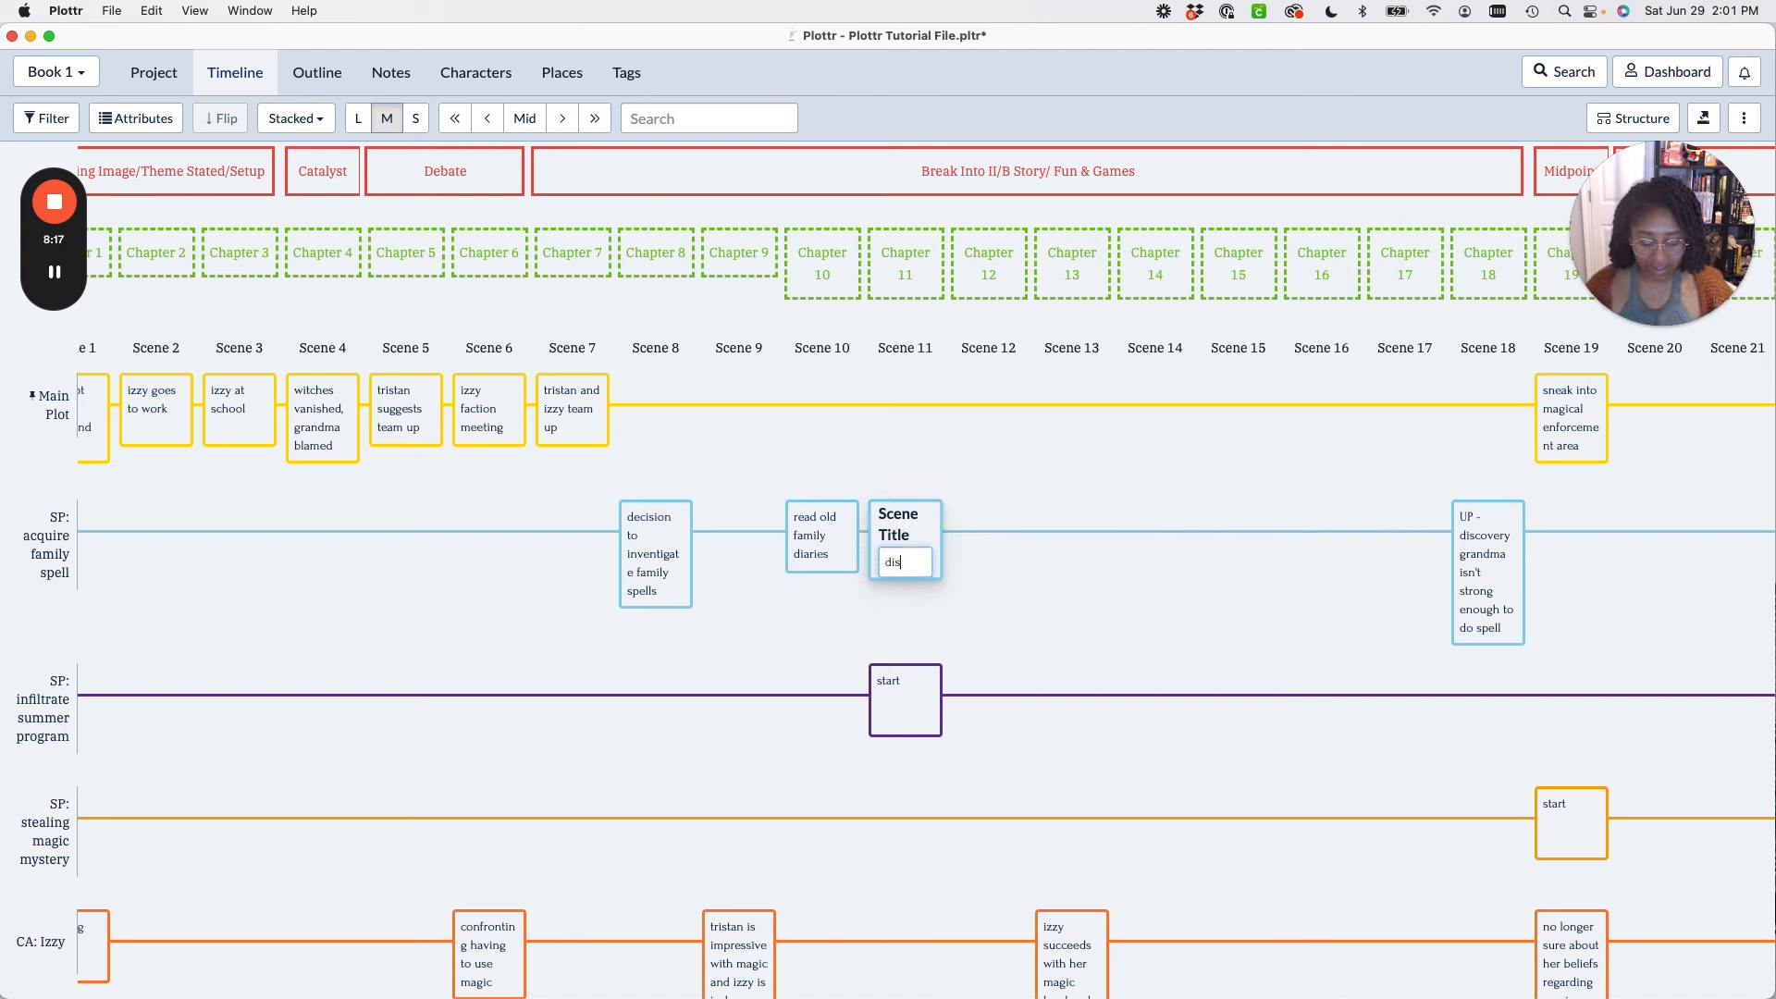
text(cuss with )
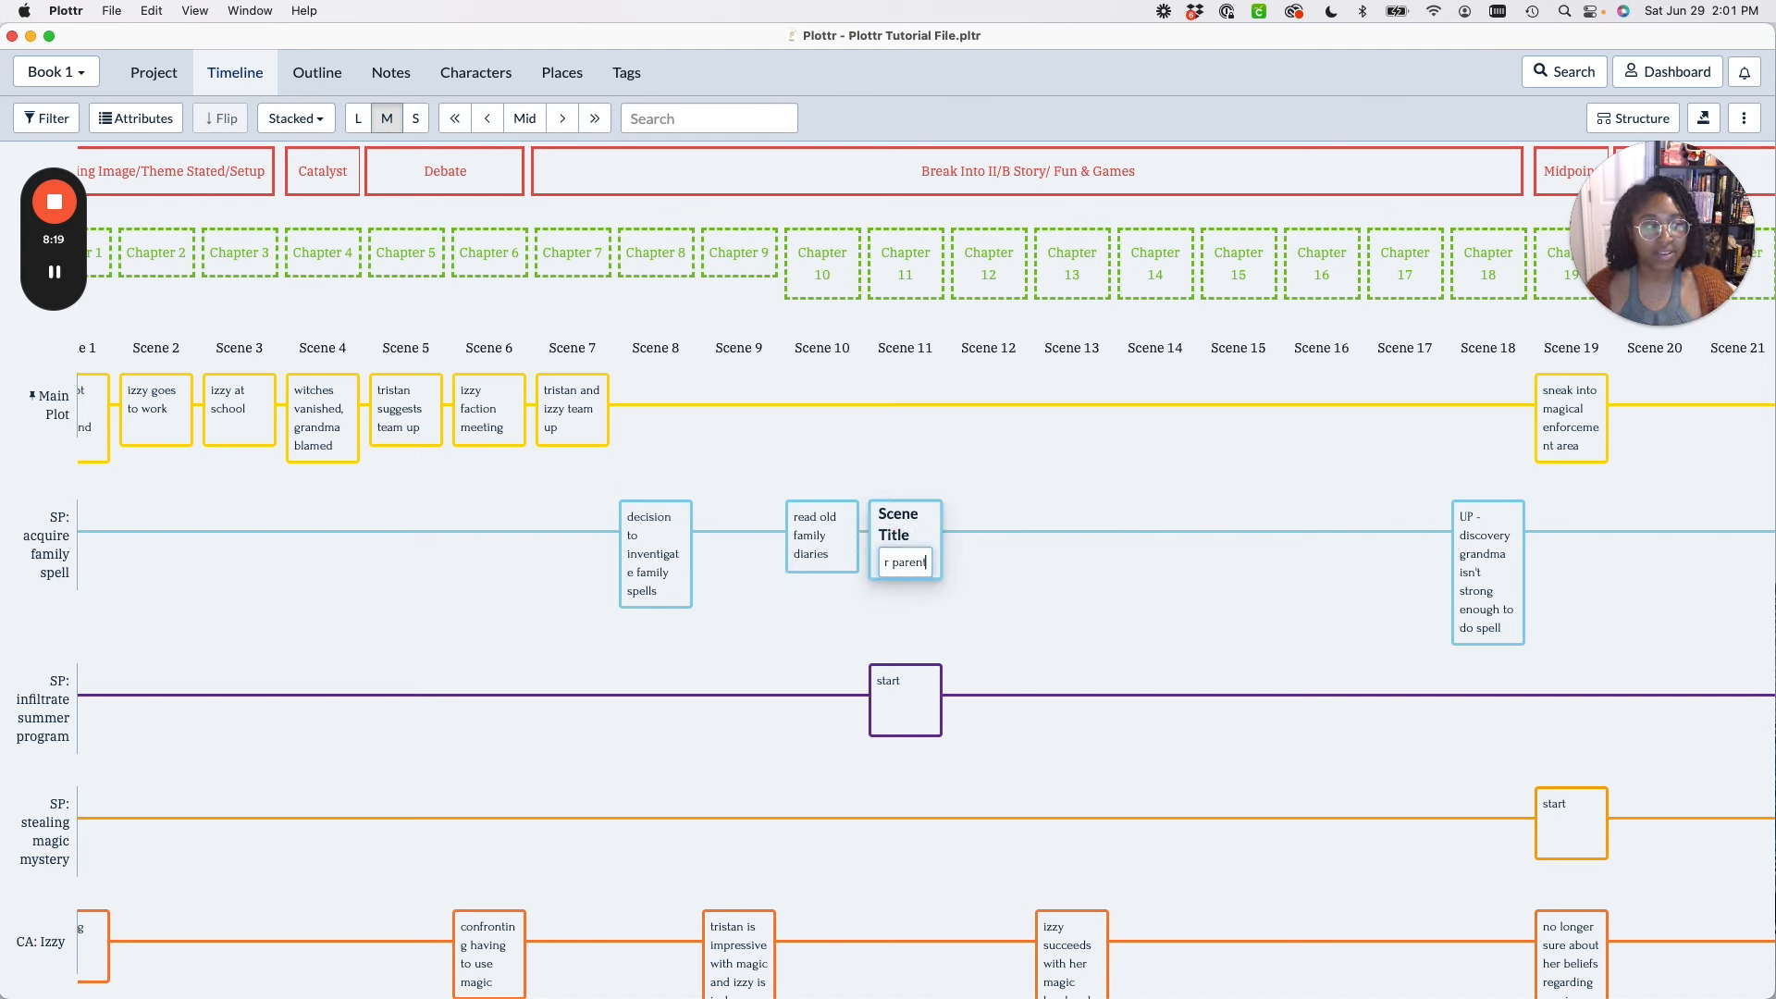
text(her parents)
click(977, 476)
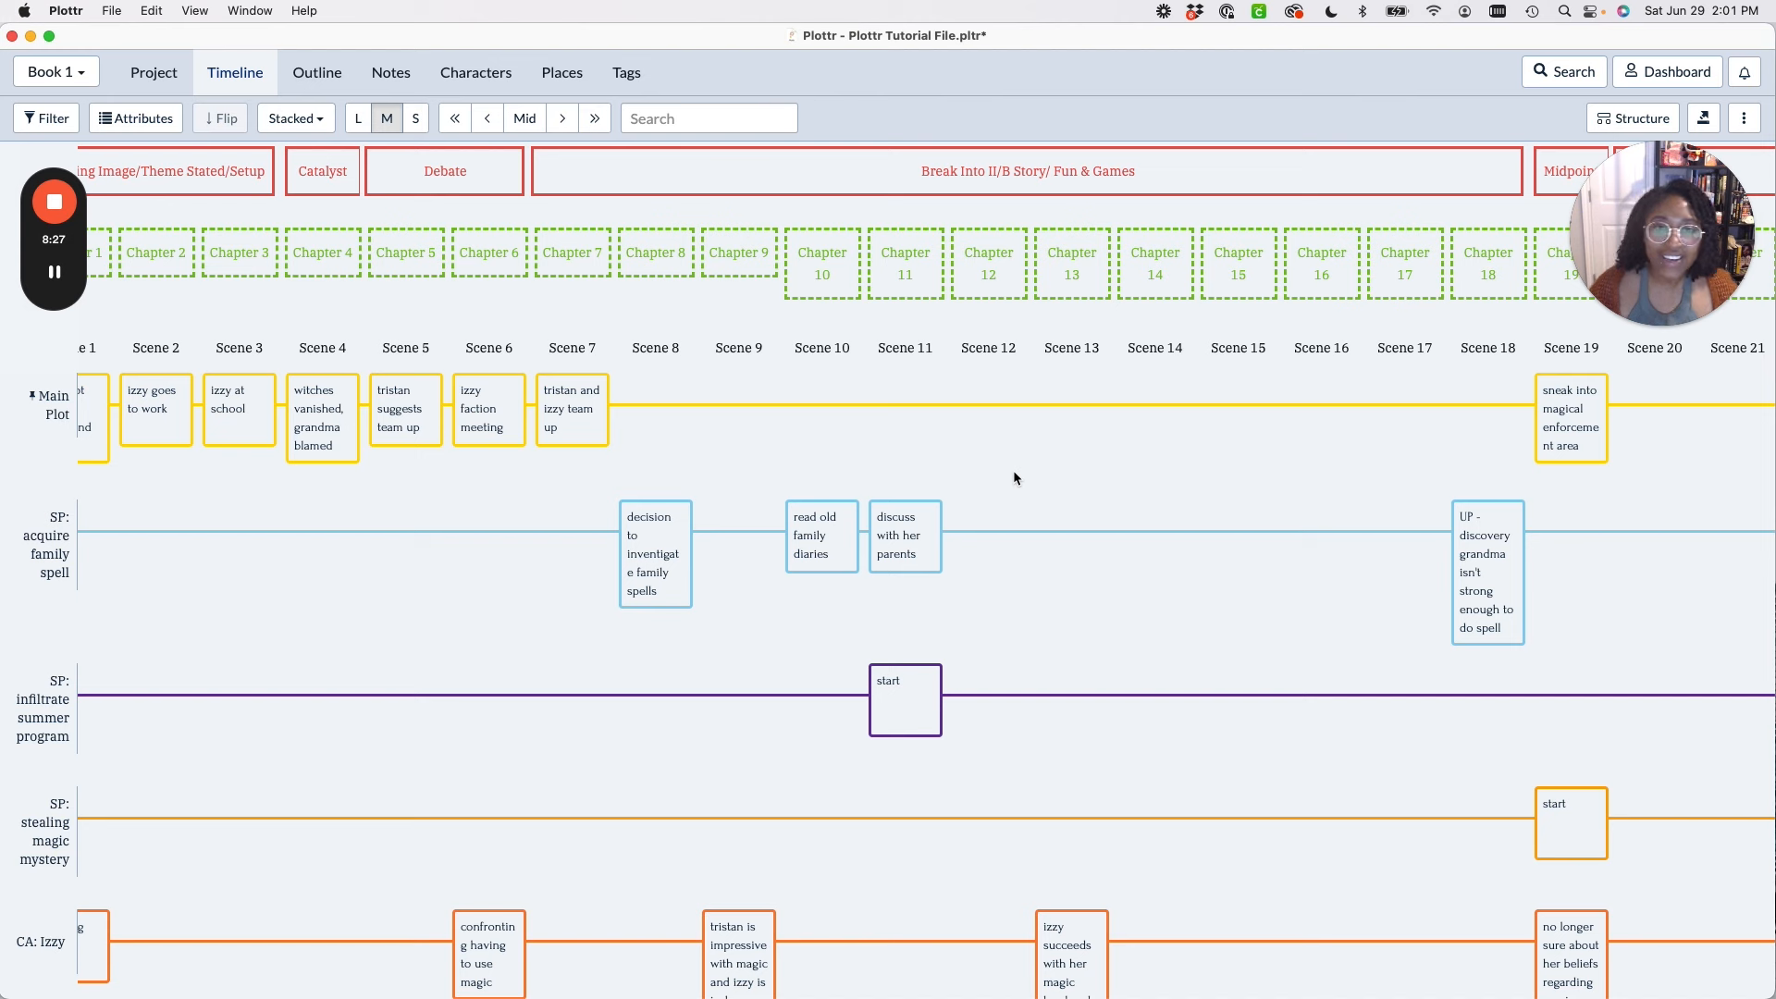
Add a "warned off digging into family history" card at Scene 12 on the "SP: acquire family spell" plotline.
mouse_move(1006, 555)
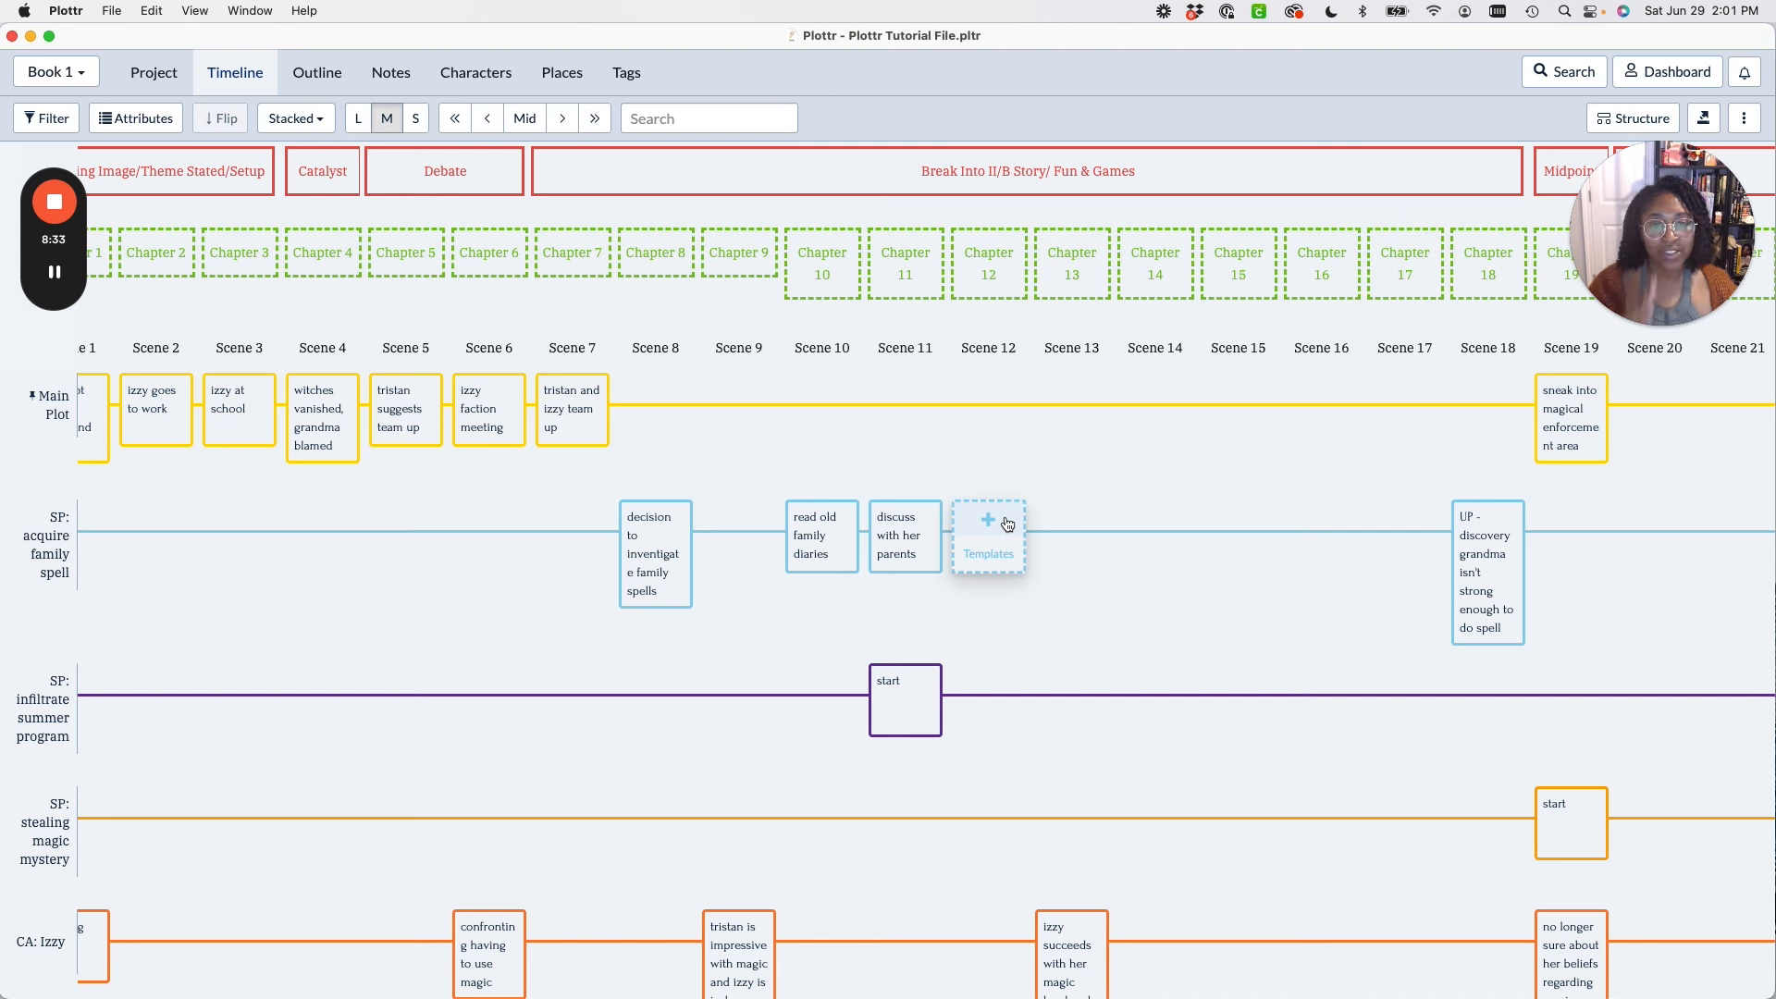
click(1007, 524)
text(warned off)
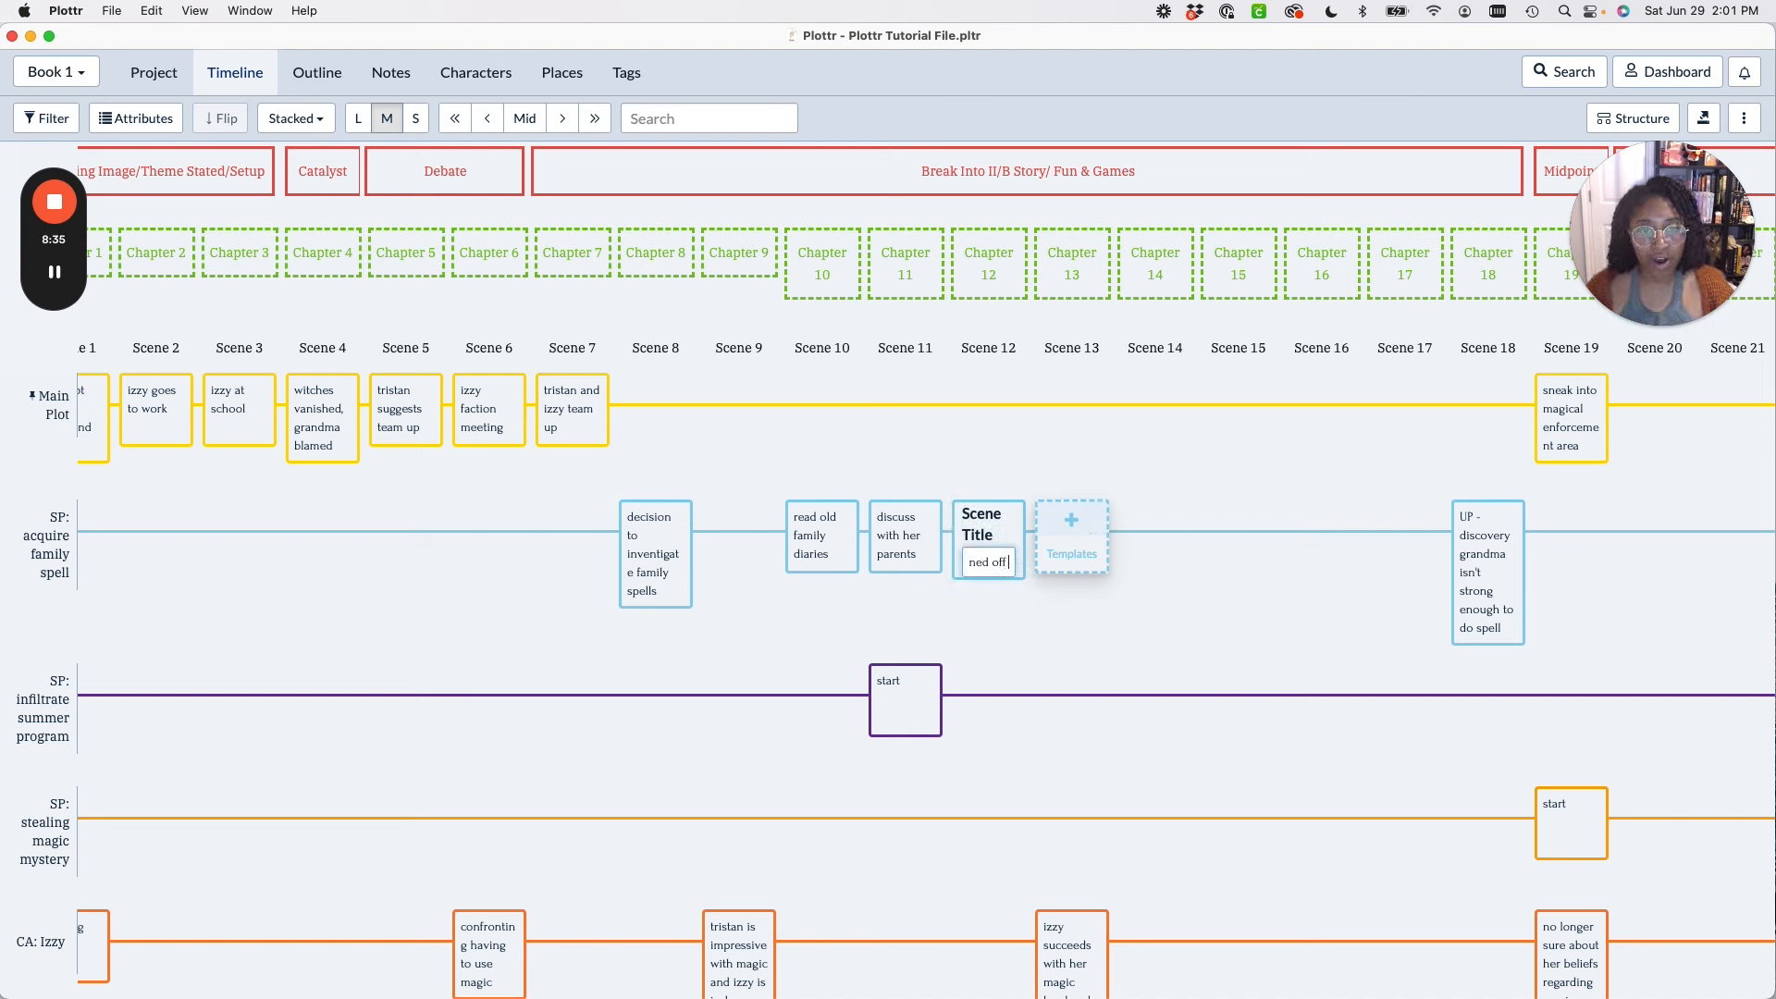
text( from digging in)
text(to fa)
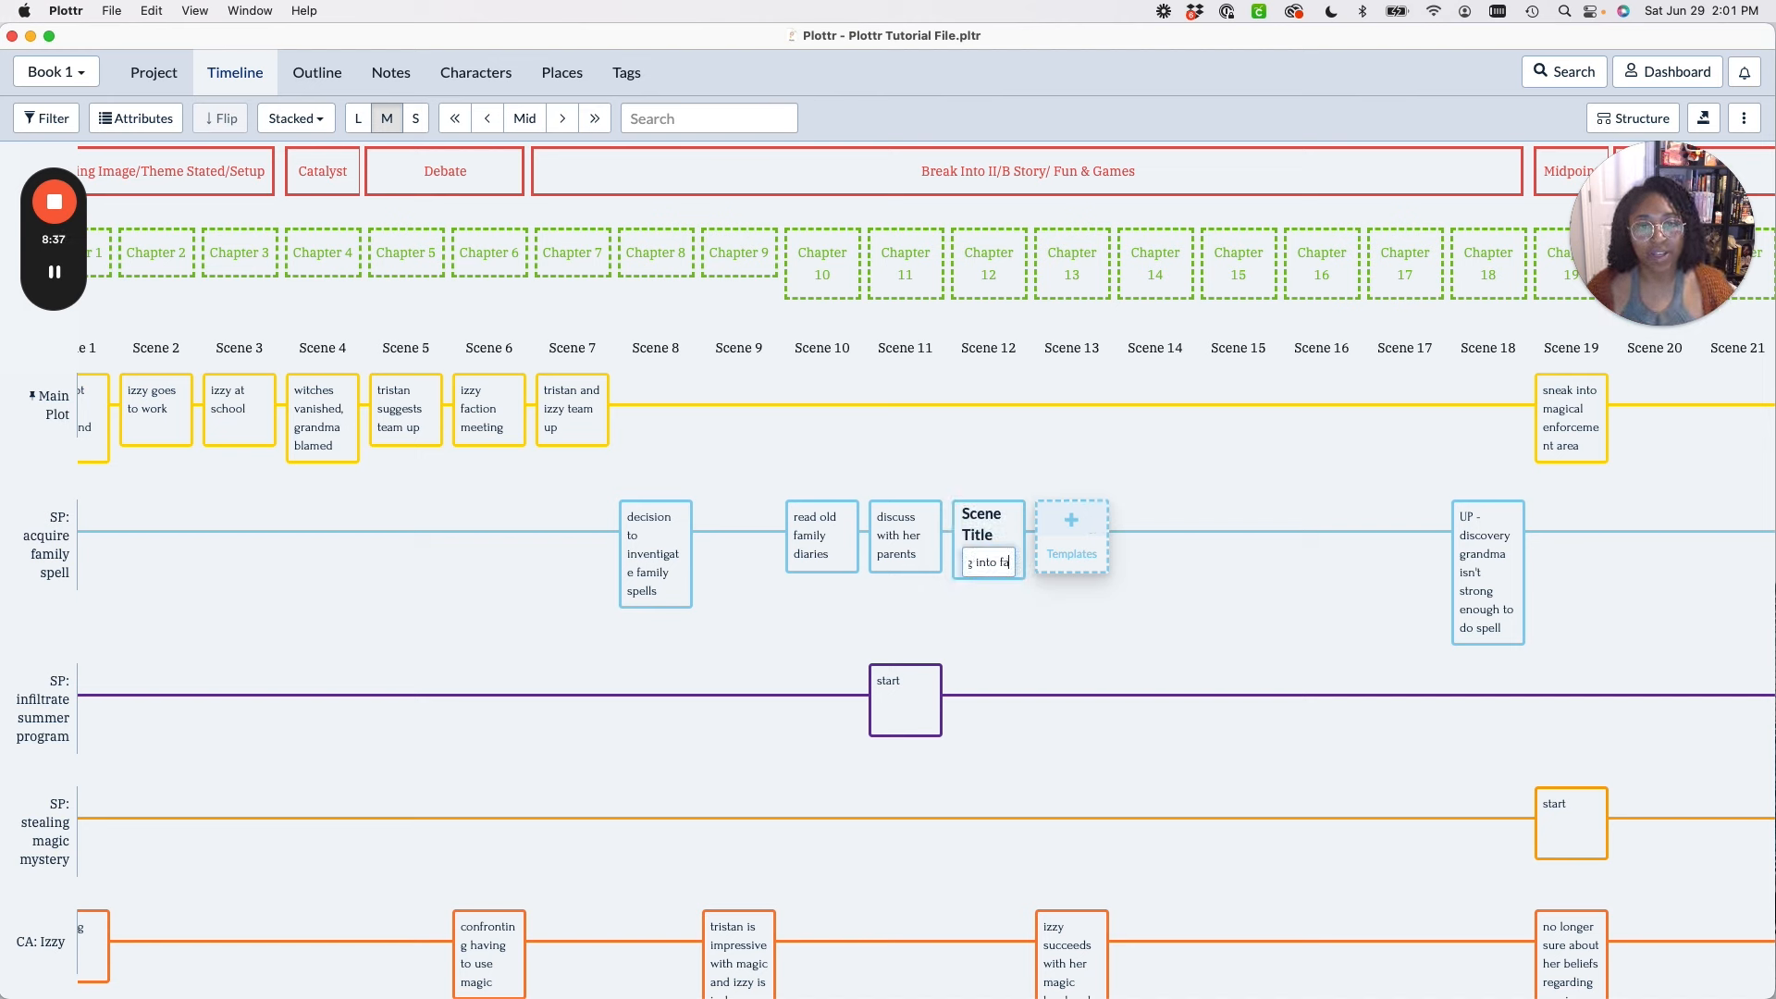
text(mily history)
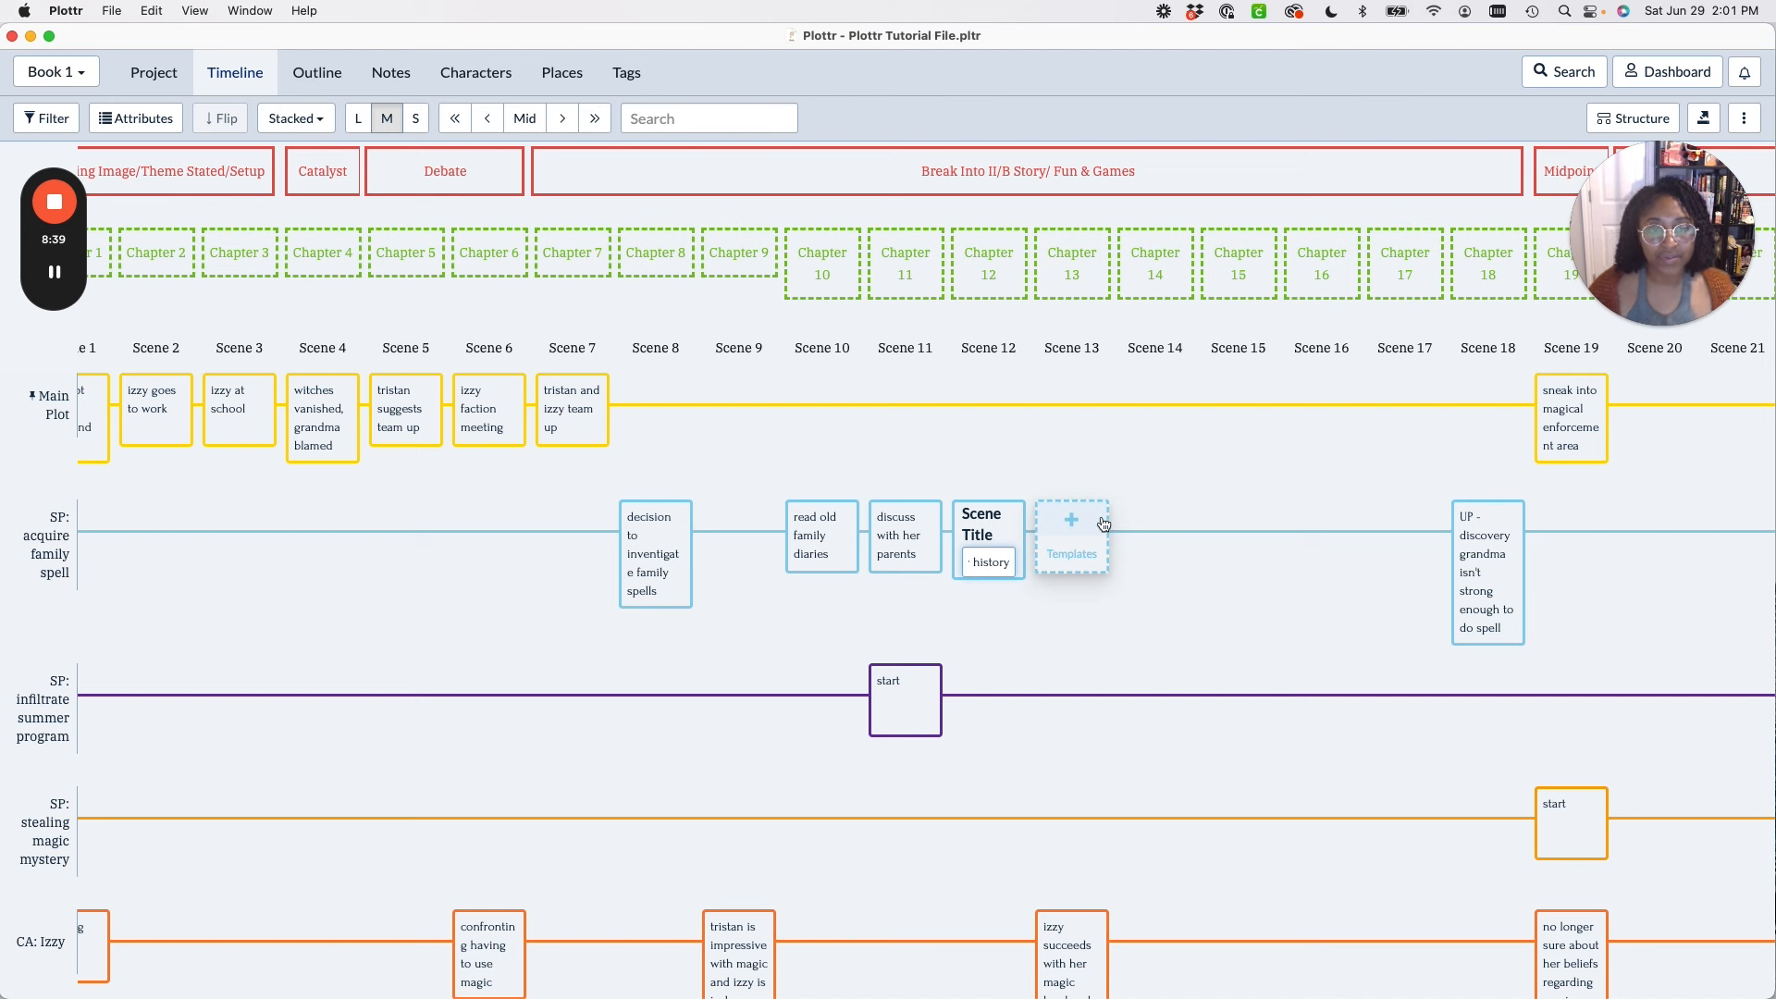
key(Return)
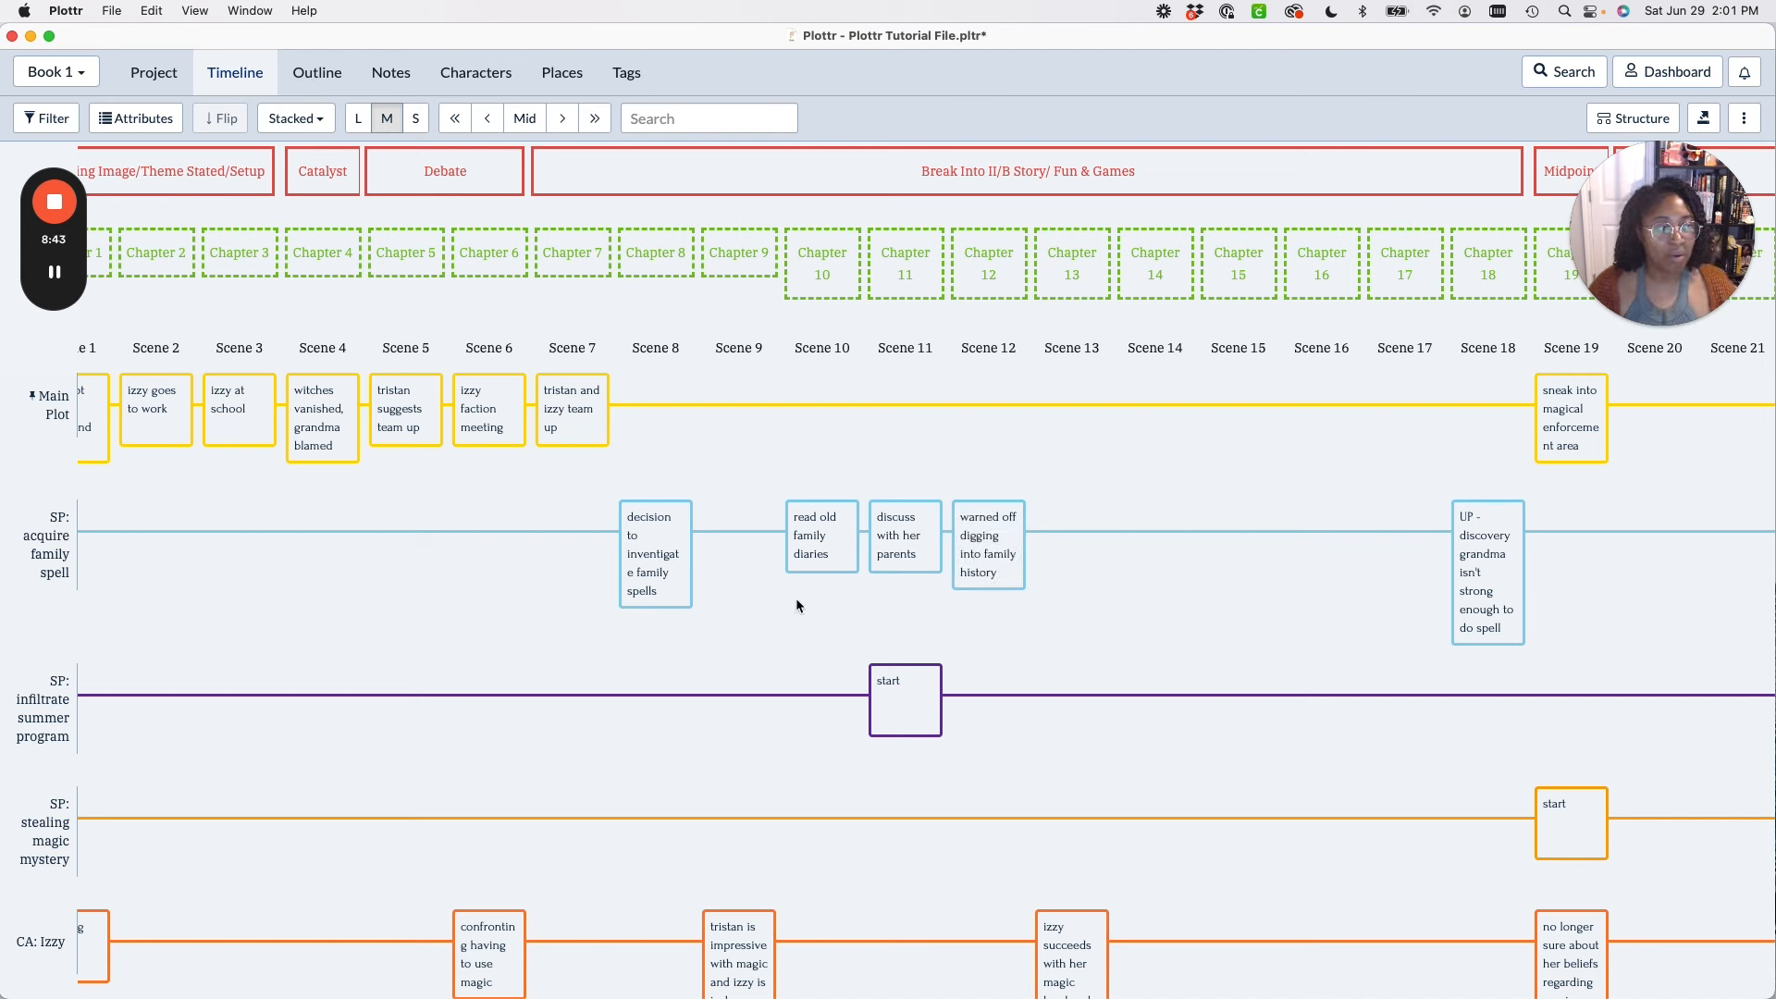
Add a "discovery grandma developed vanishing spell" card at Scene 13 on the "SP: acquire family spell" plotline.
click(1077, 543)
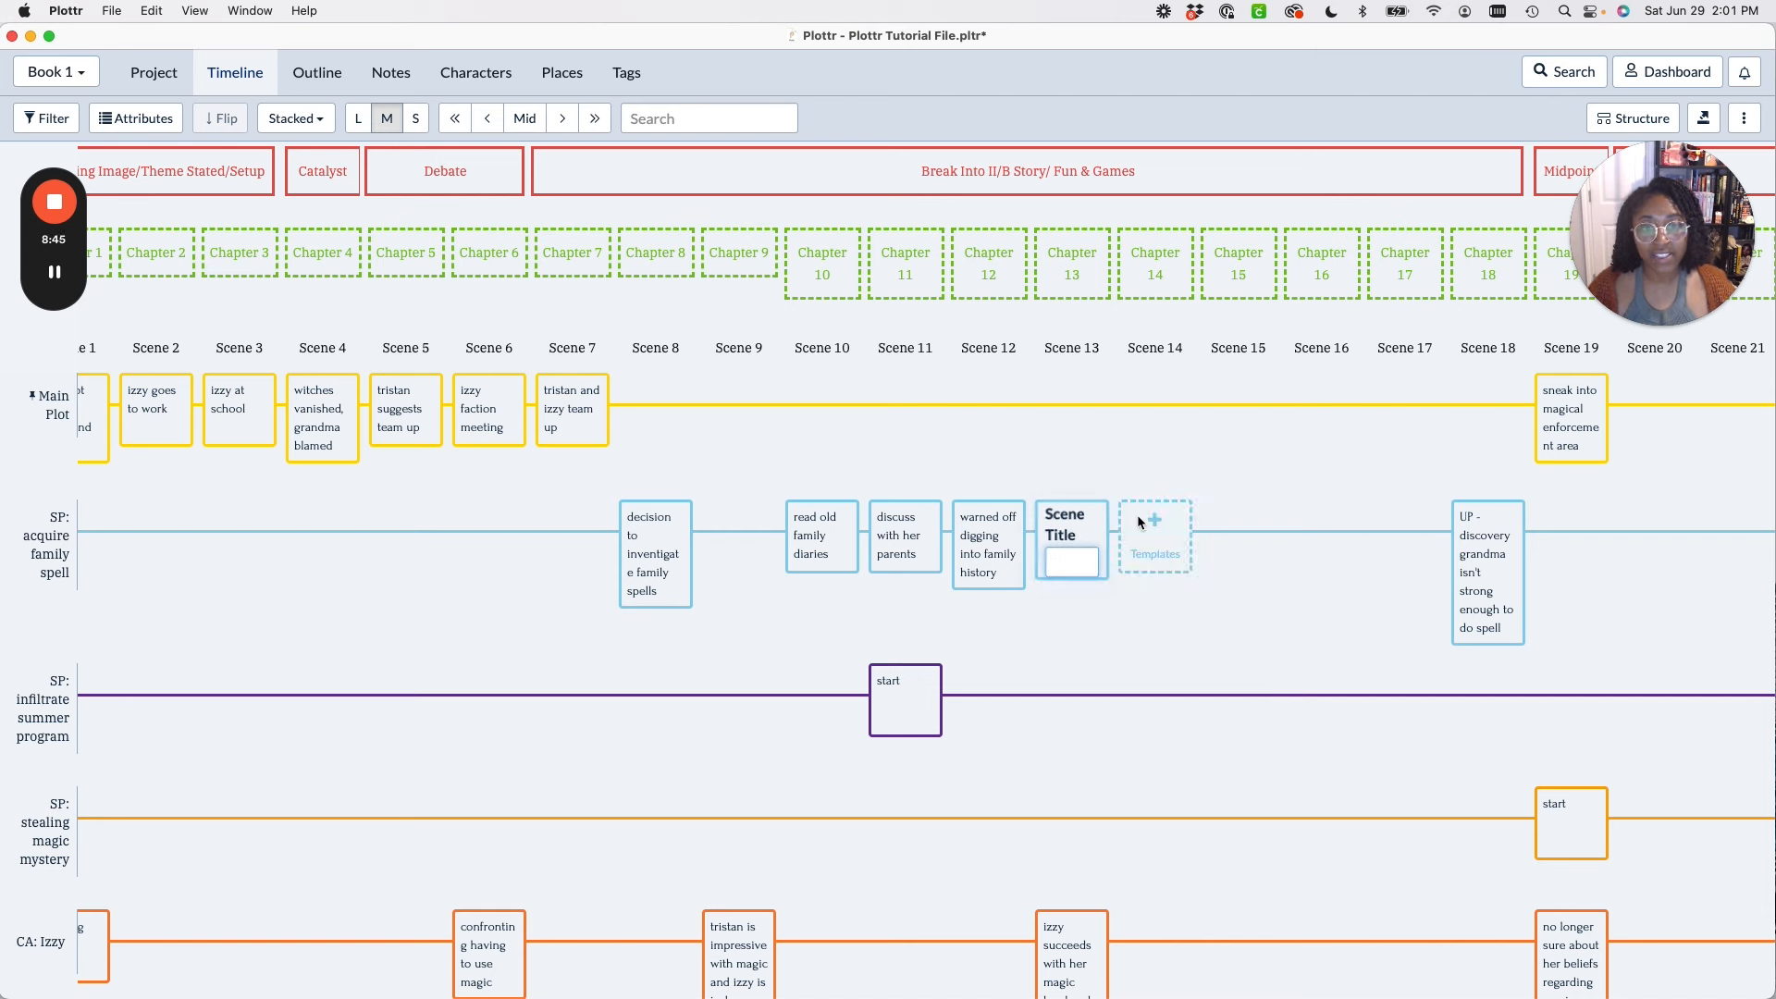
text(discovery gra)
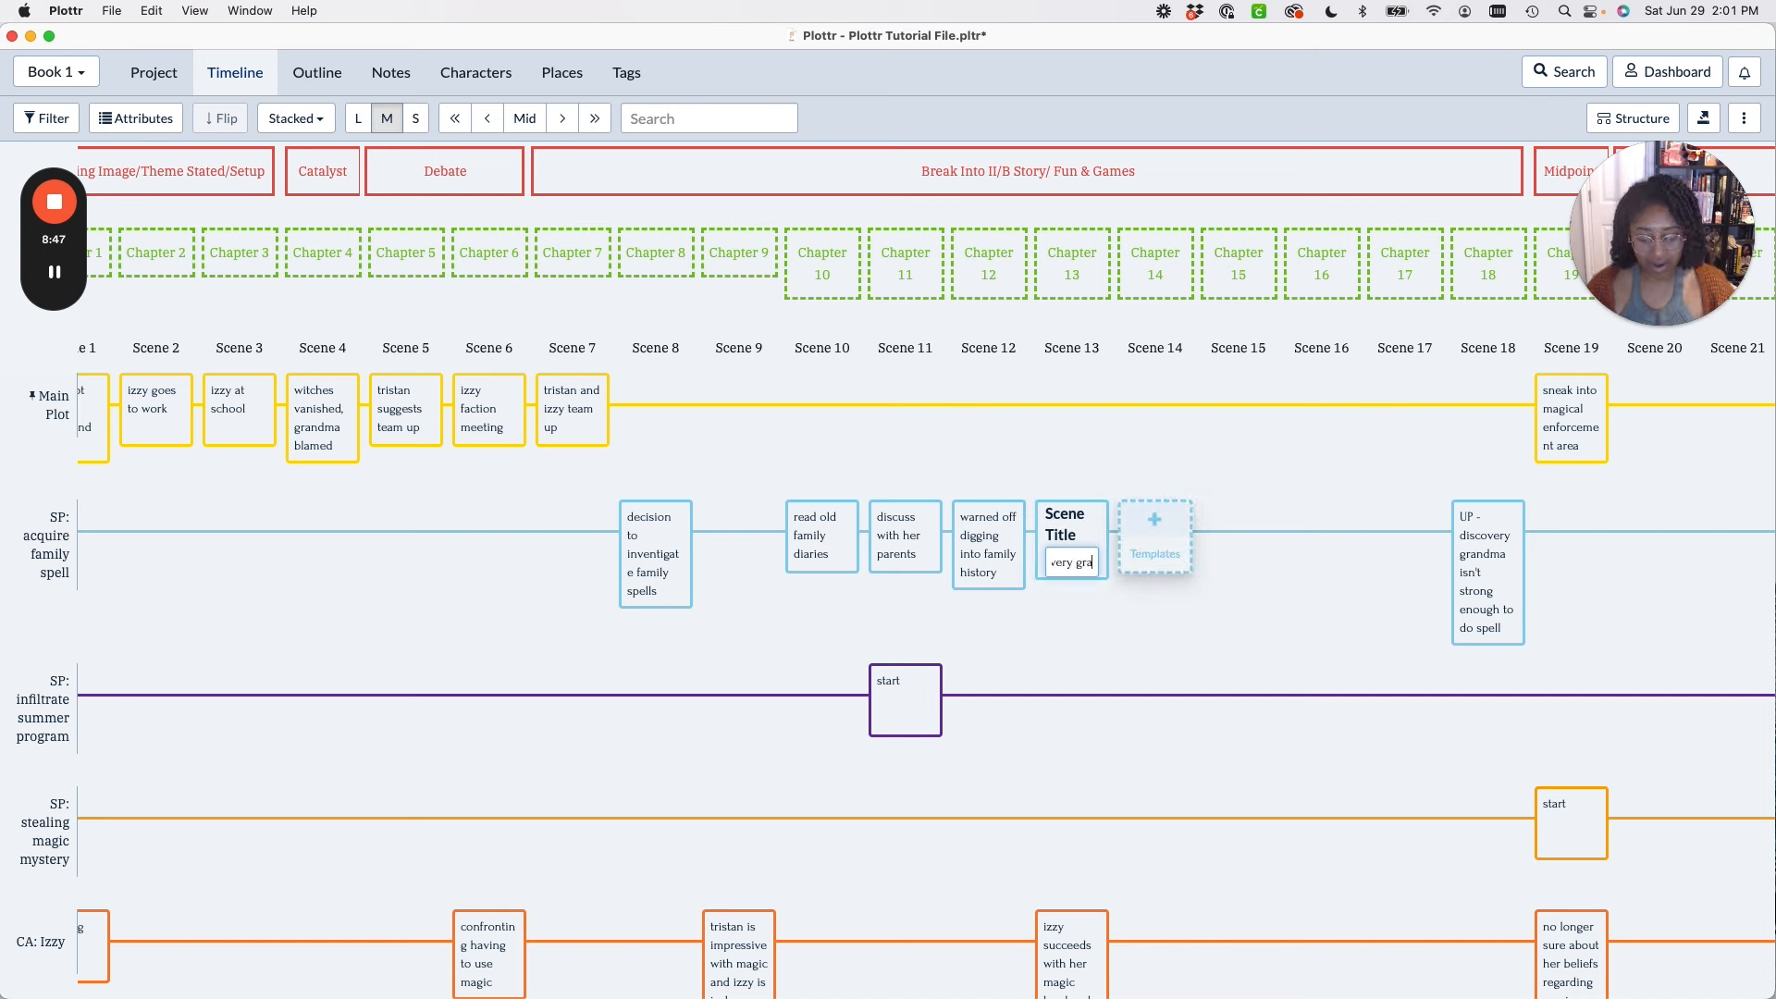
text(ndma dev)
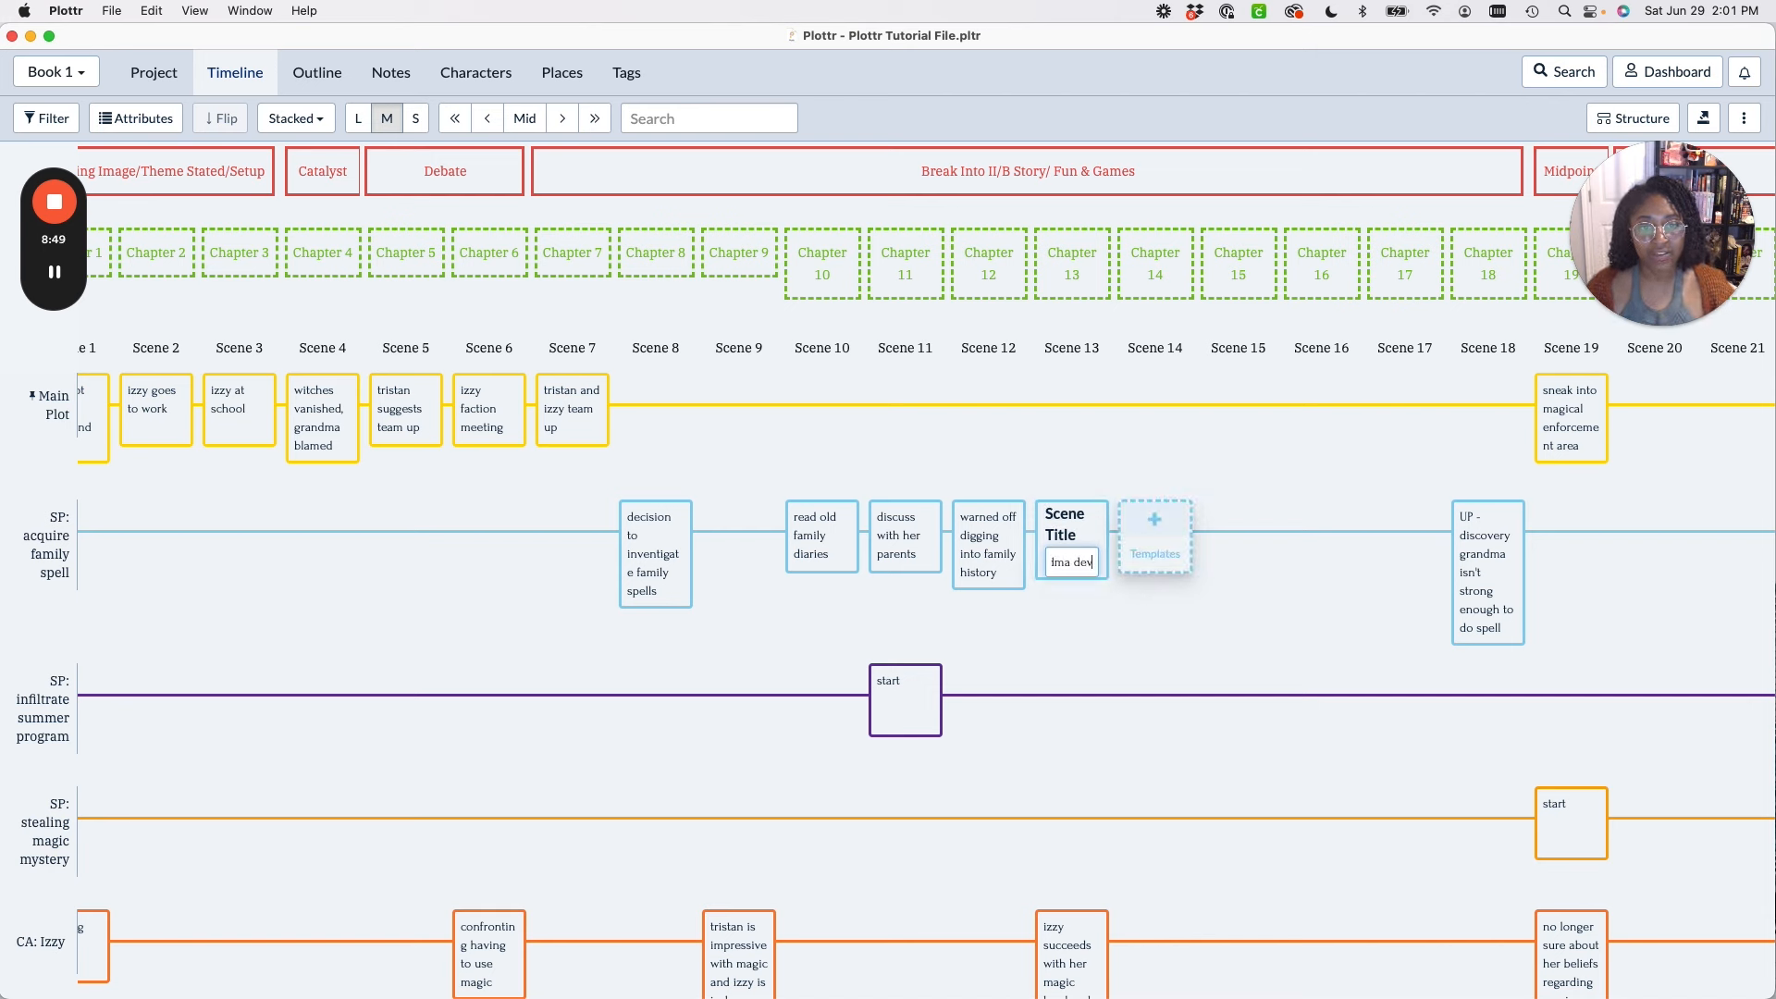
text(el)
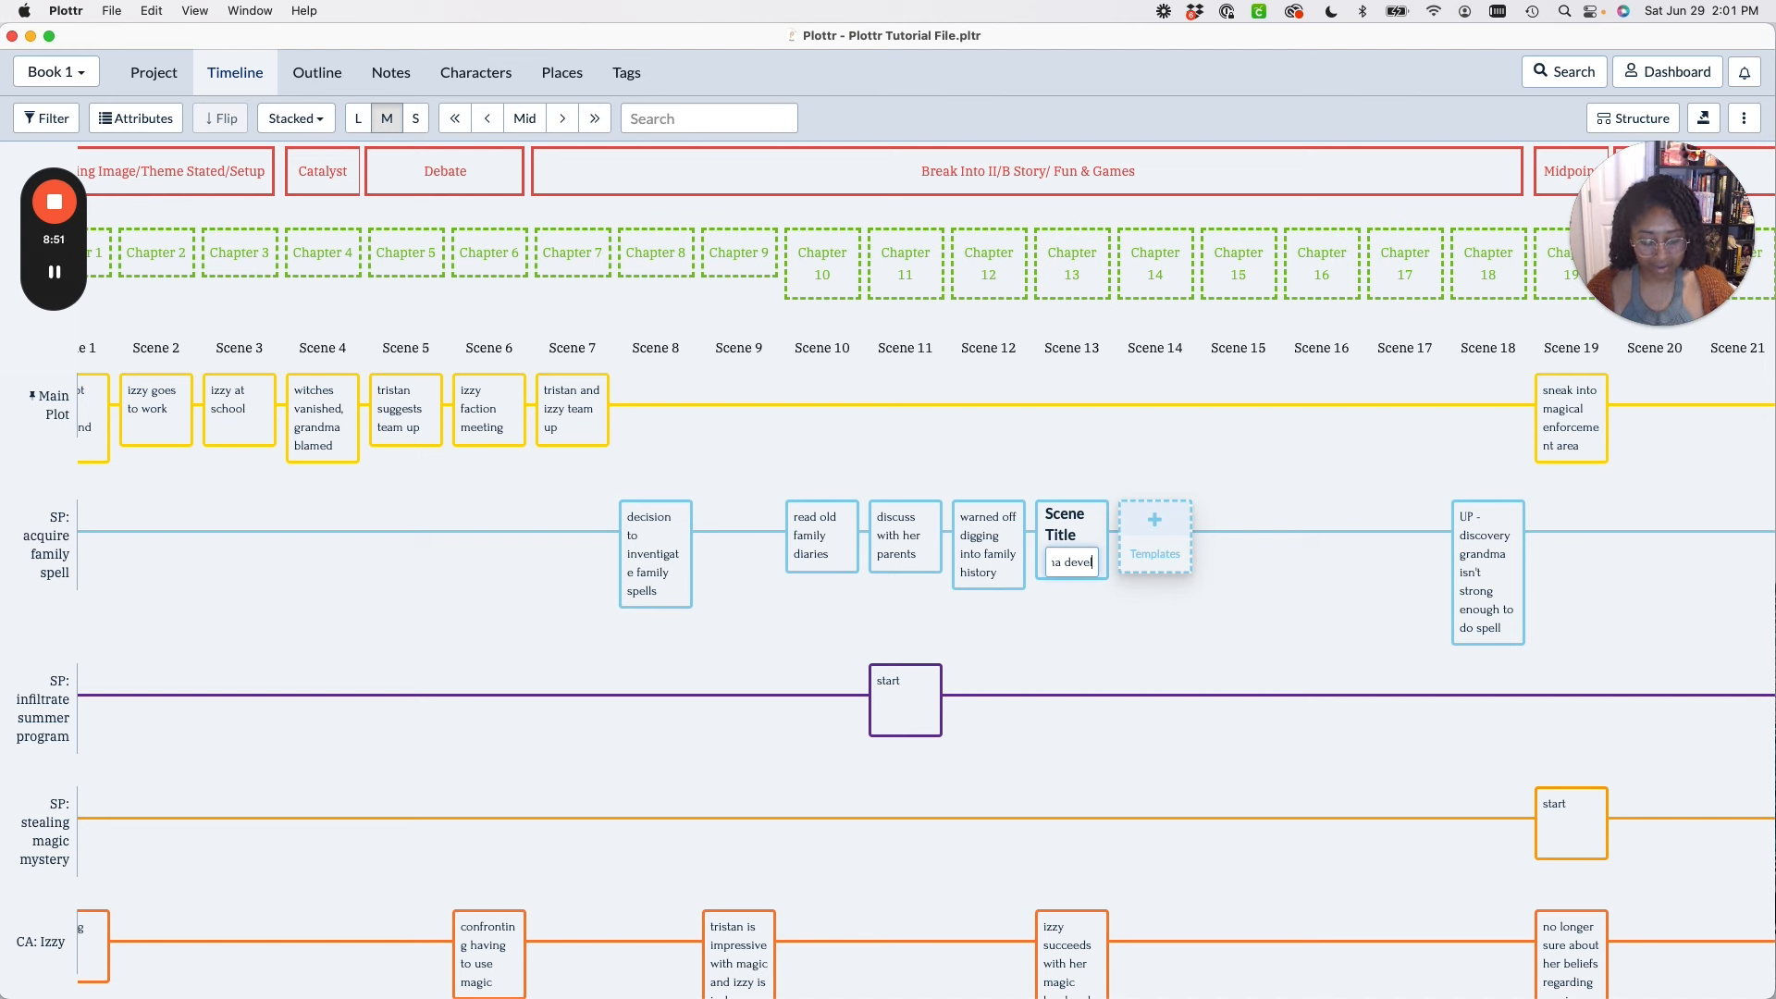
text(iped vani)
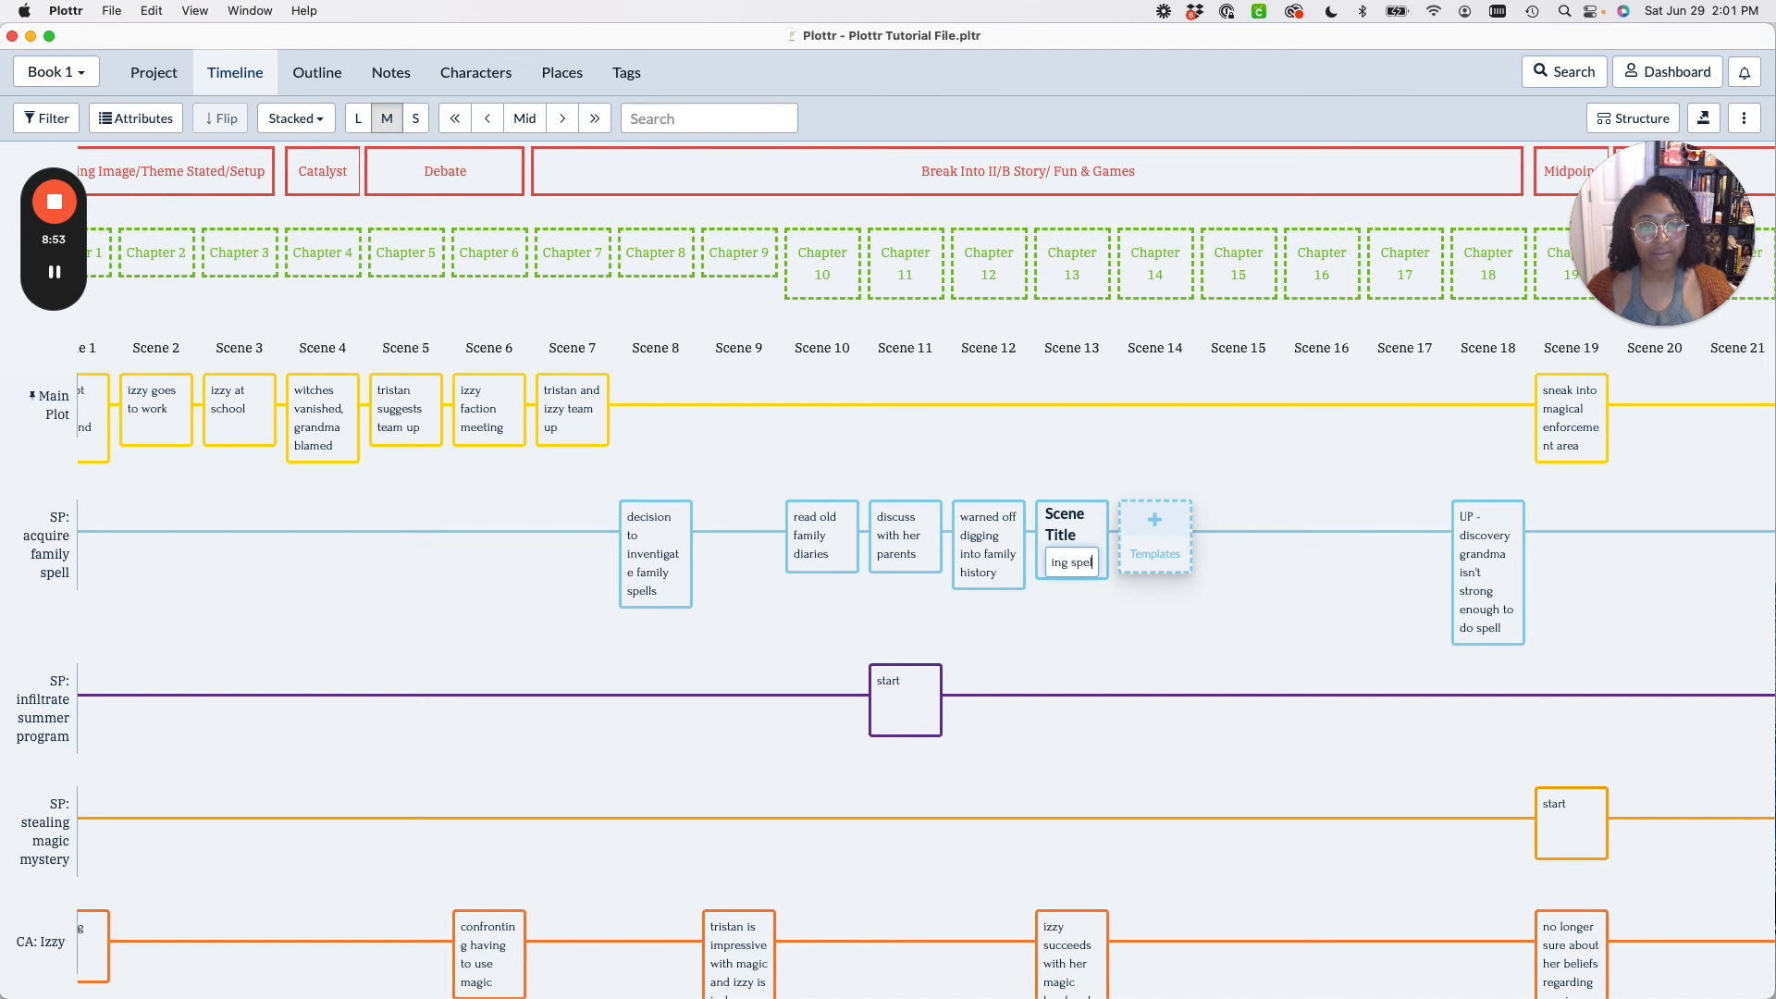
text(shing spell)
key(Return)
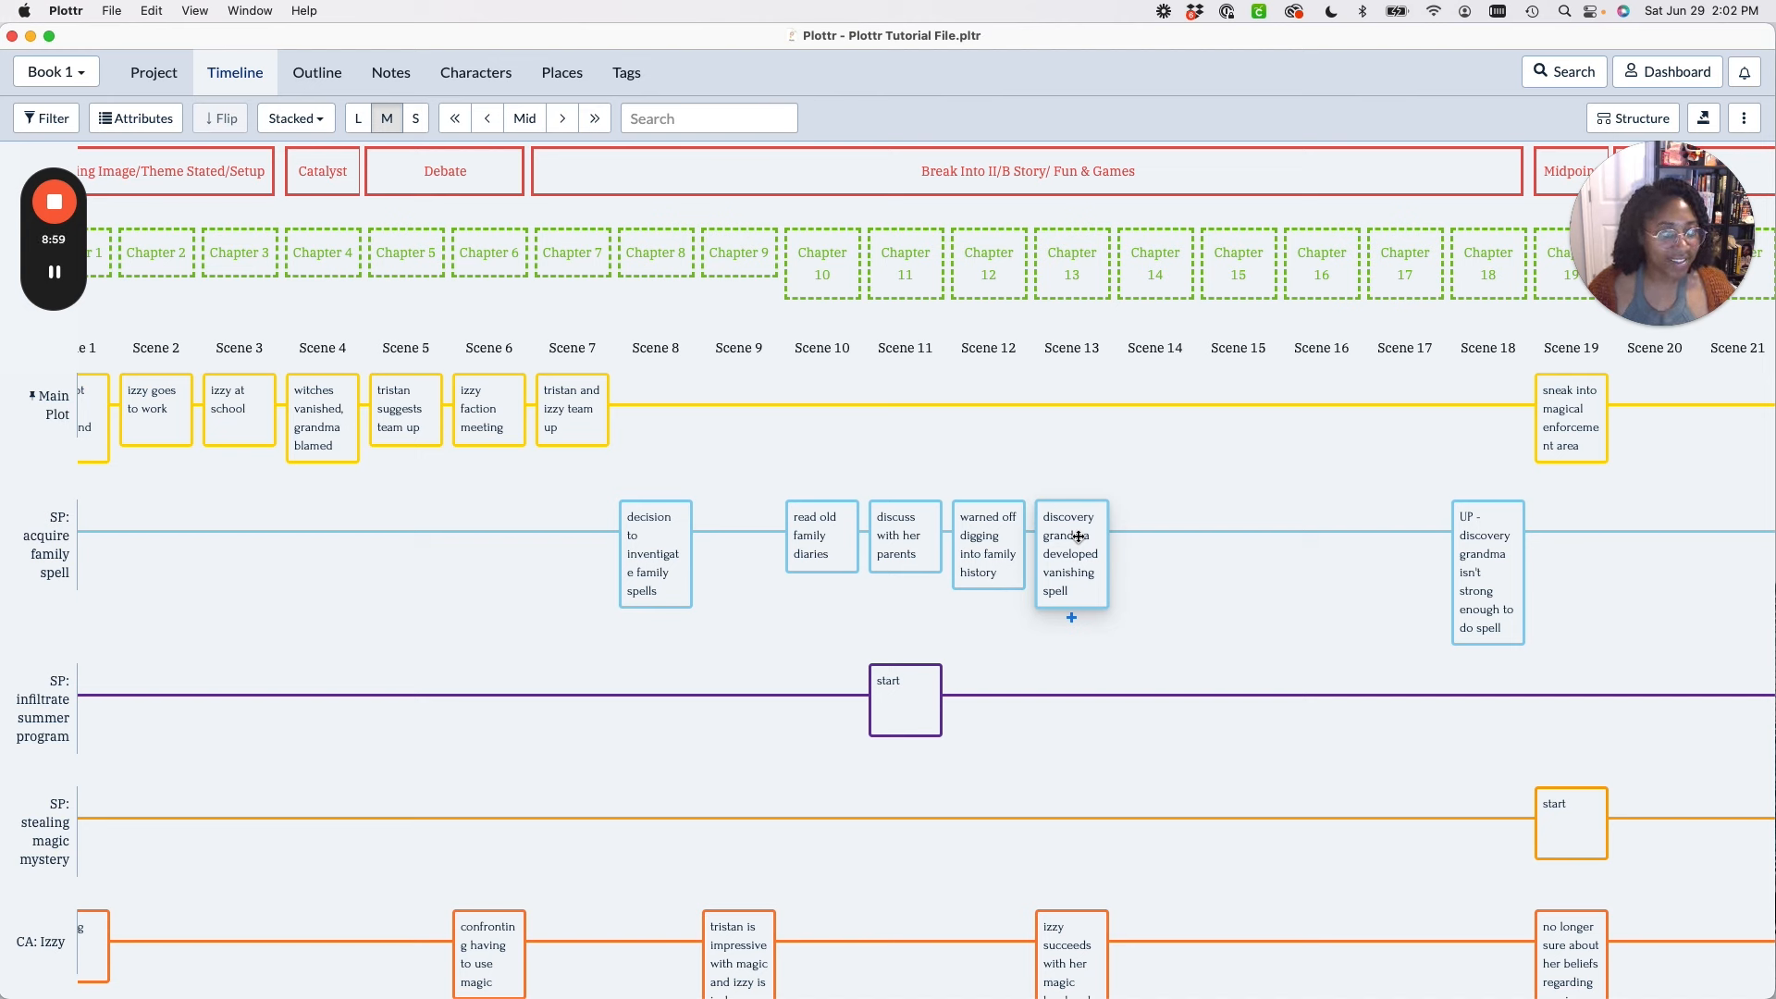
Add a "try to talk to grandma and get to talkt o her" card at Scene 19 on the "SP: acquire family spell" plotline.
mouse_move(1170, 532)
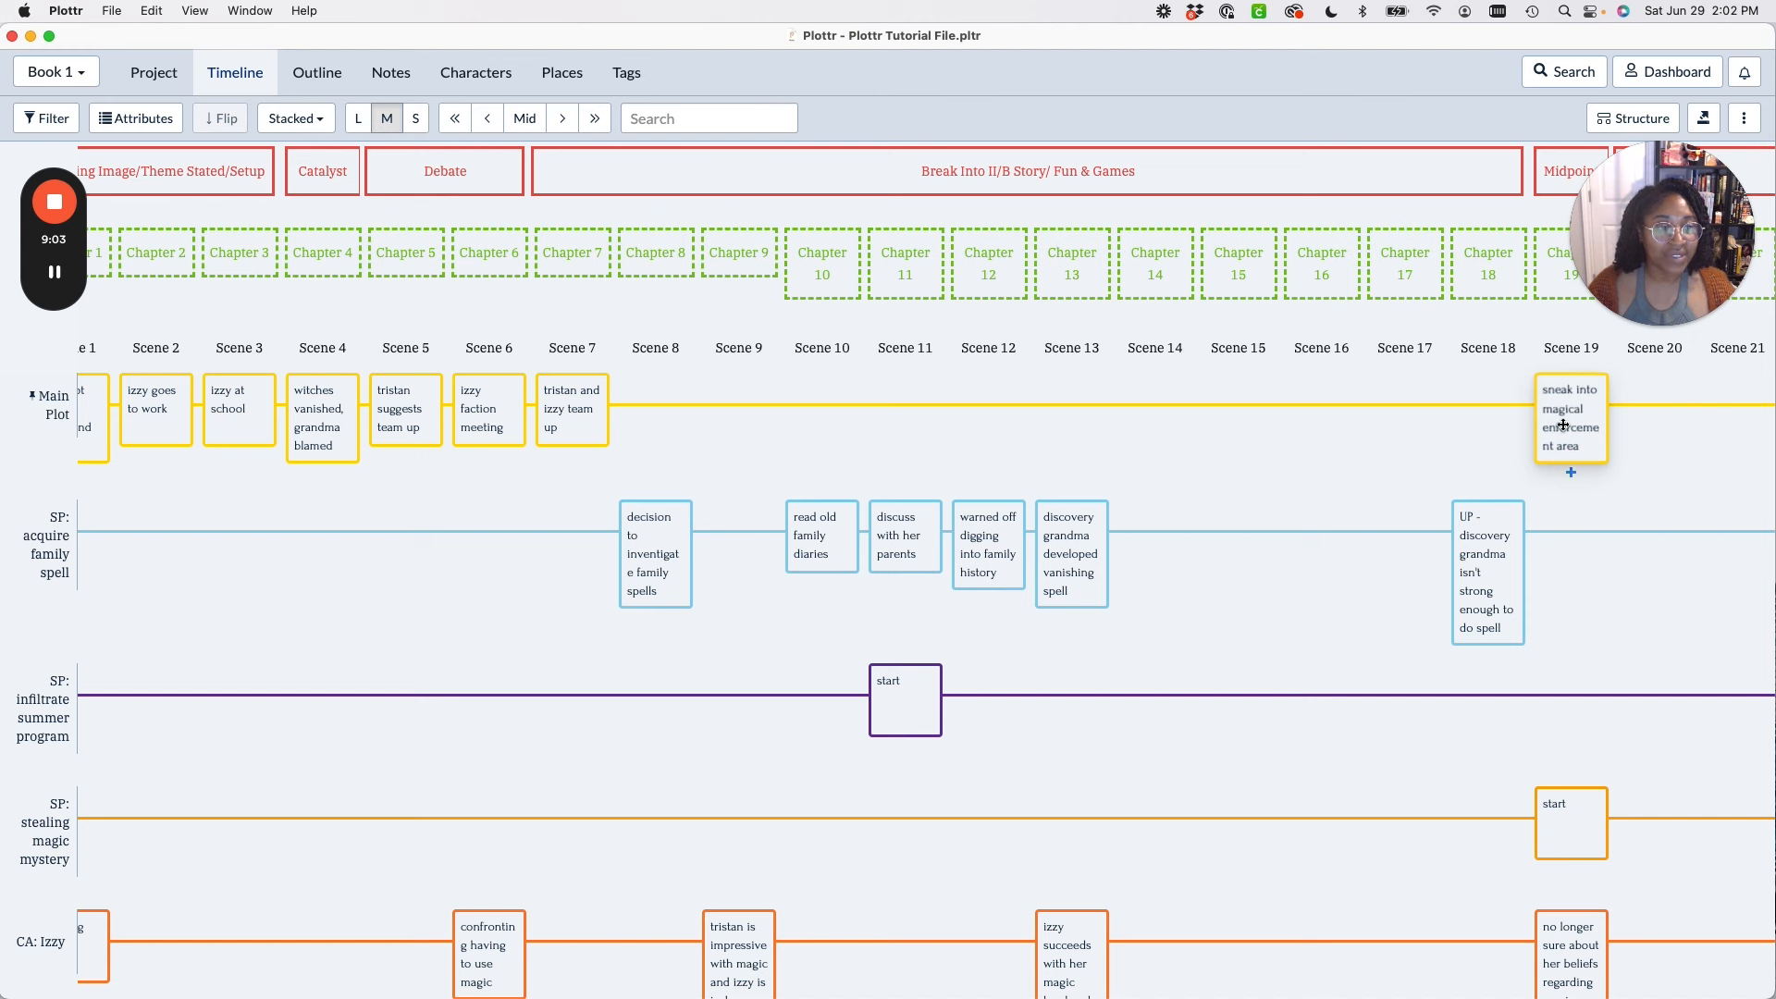
mouse_move(1310, 448)
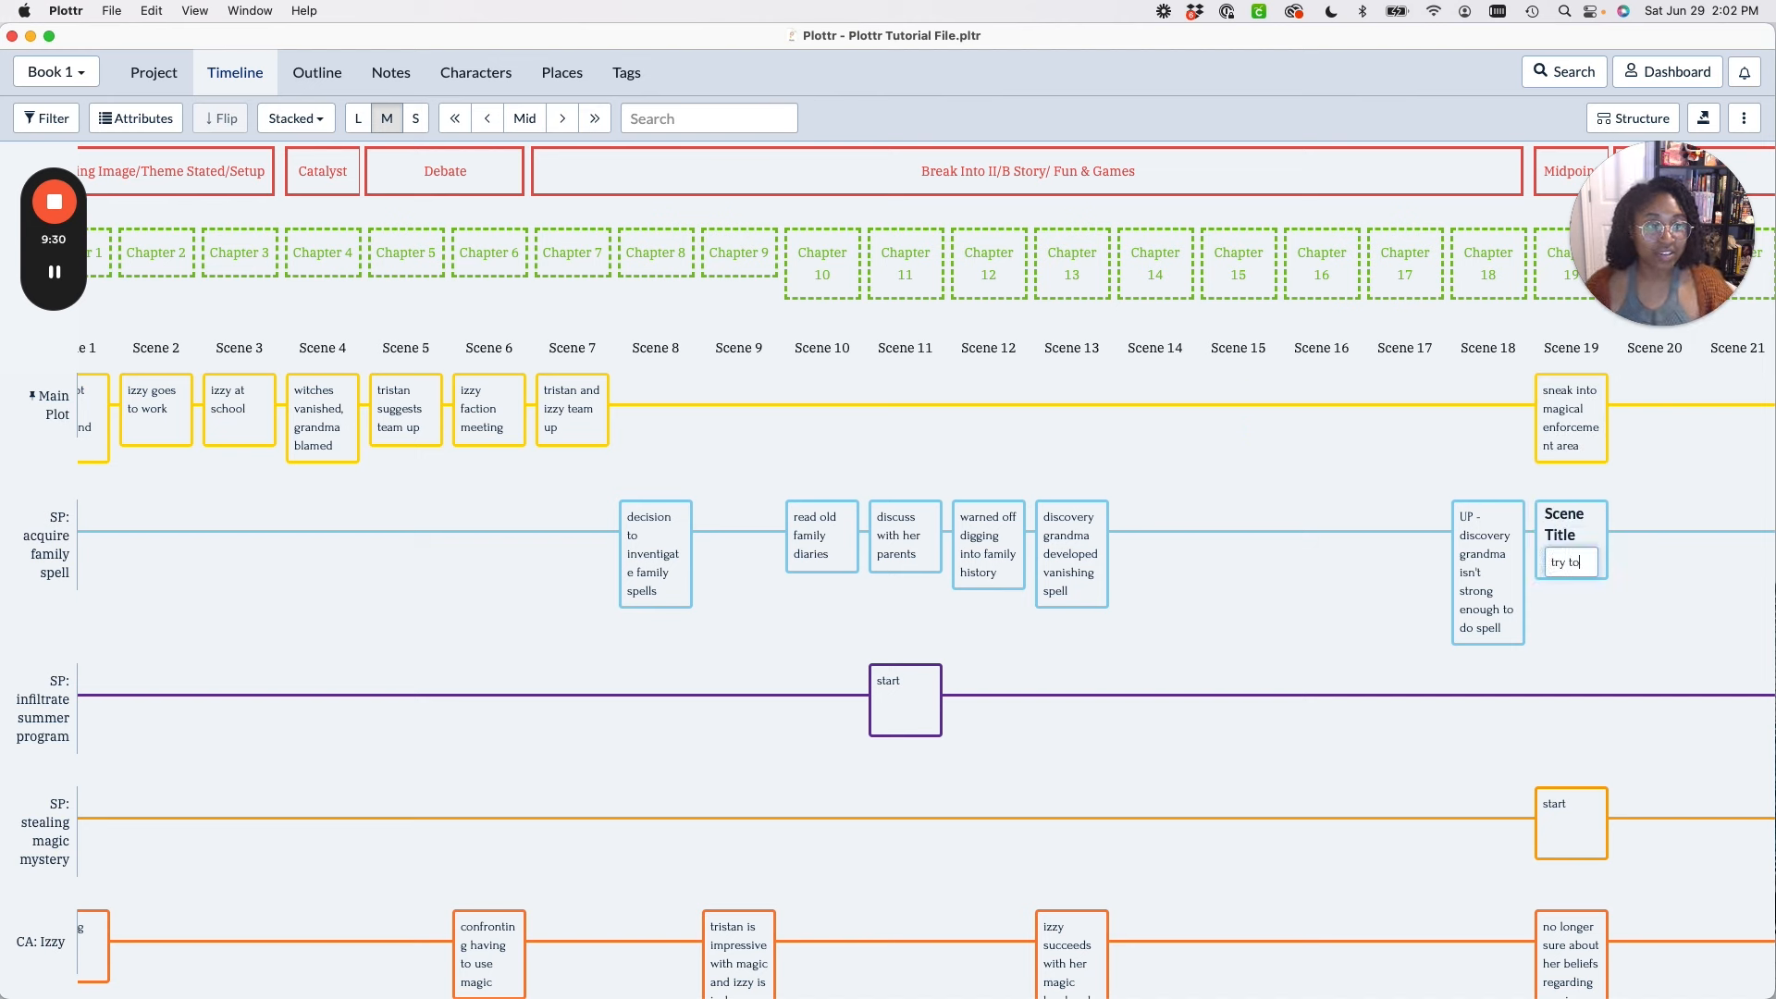
text(to gran)
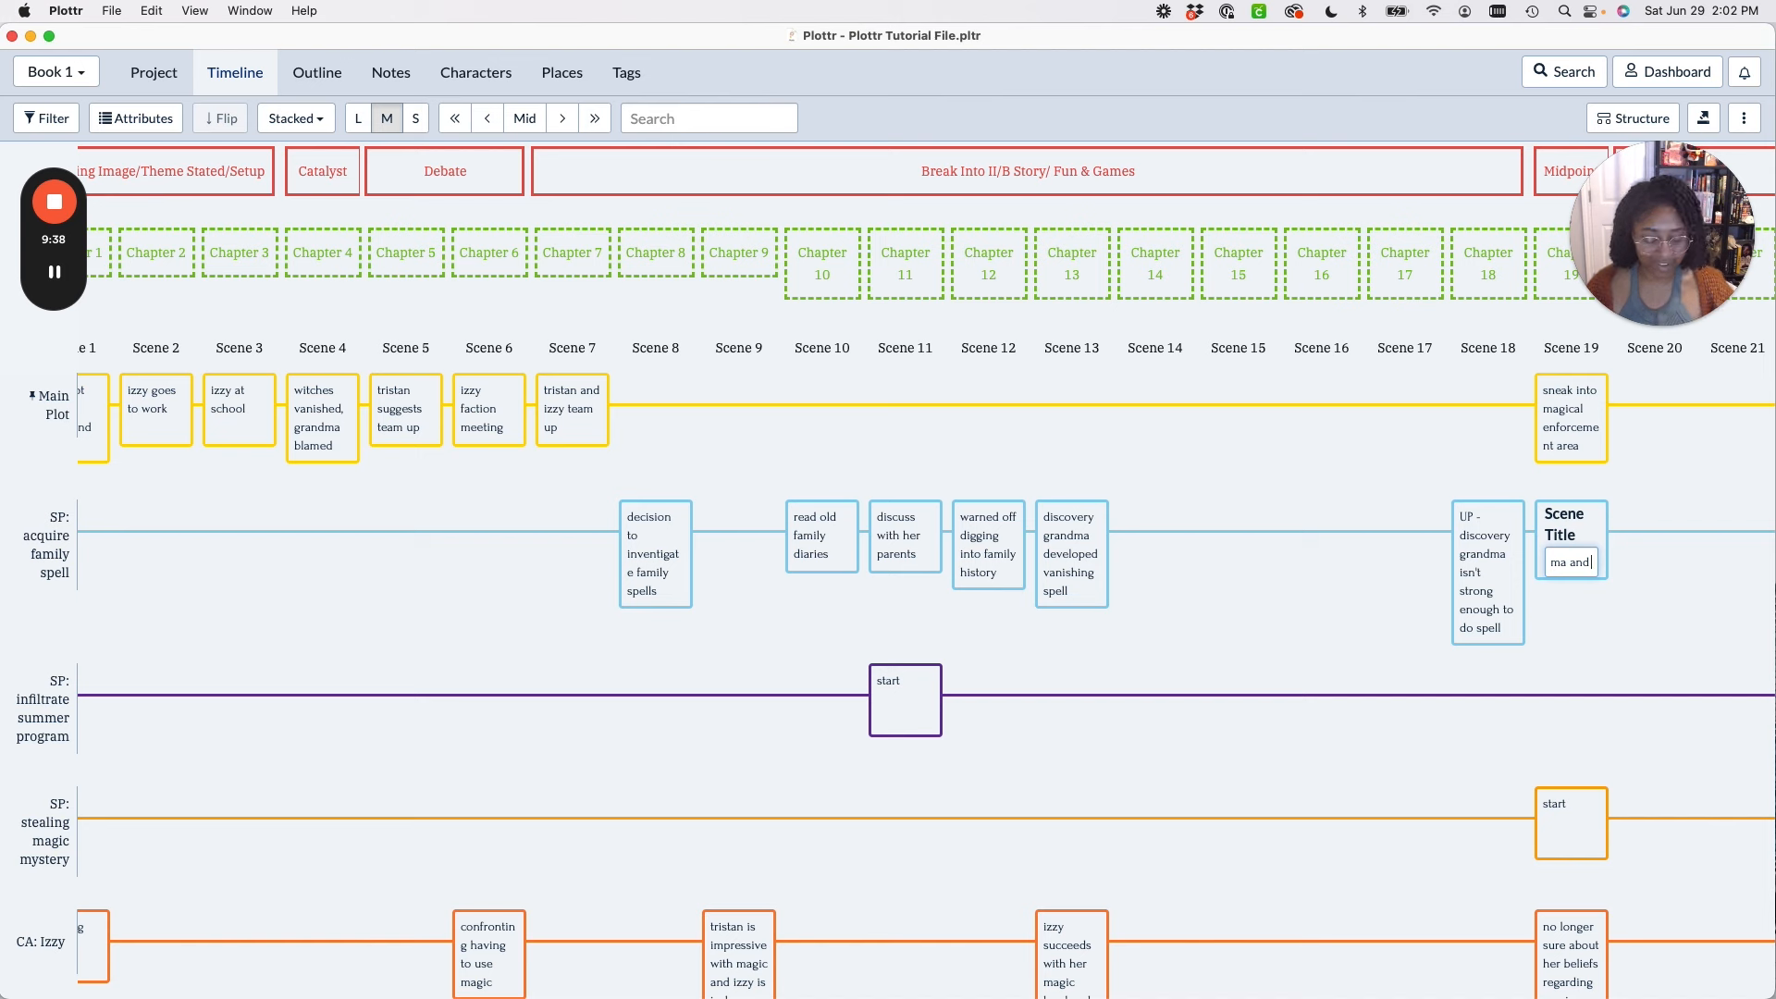
text(et to talkt o)
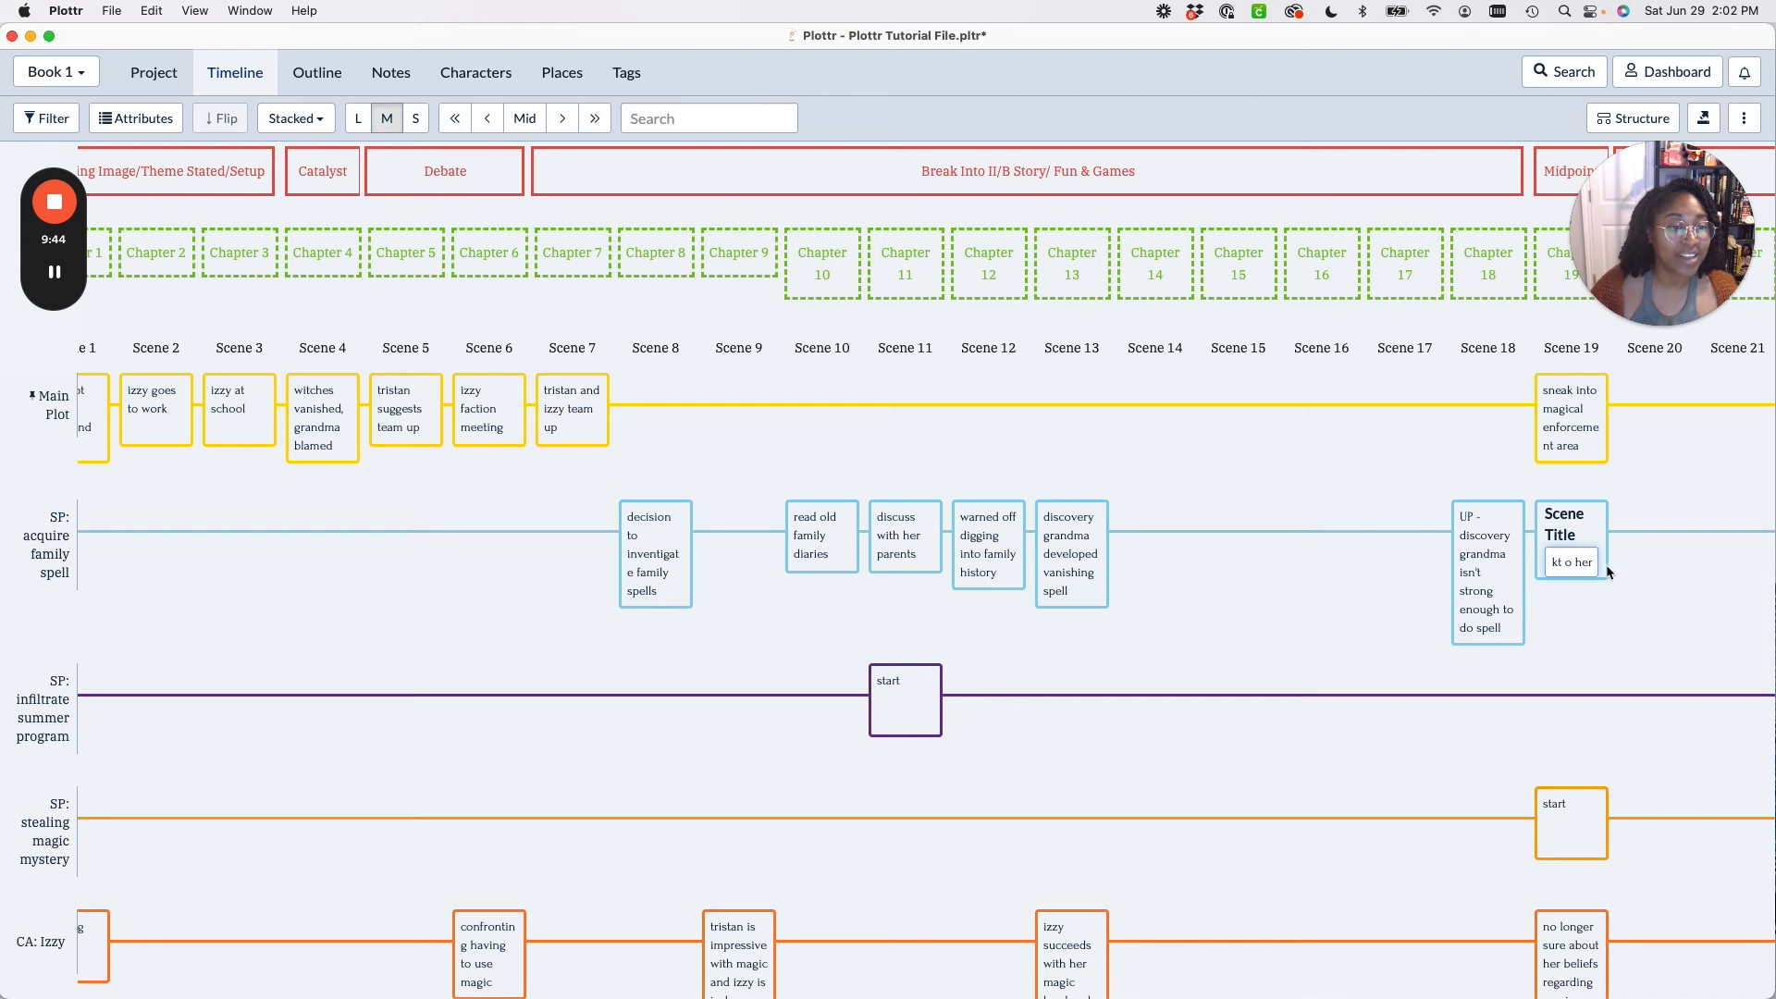
key(Return)
Prefix the title of the Scene 19 card on the "SP: acquire family spell" plotline with "UP -".
click(1564, 564)
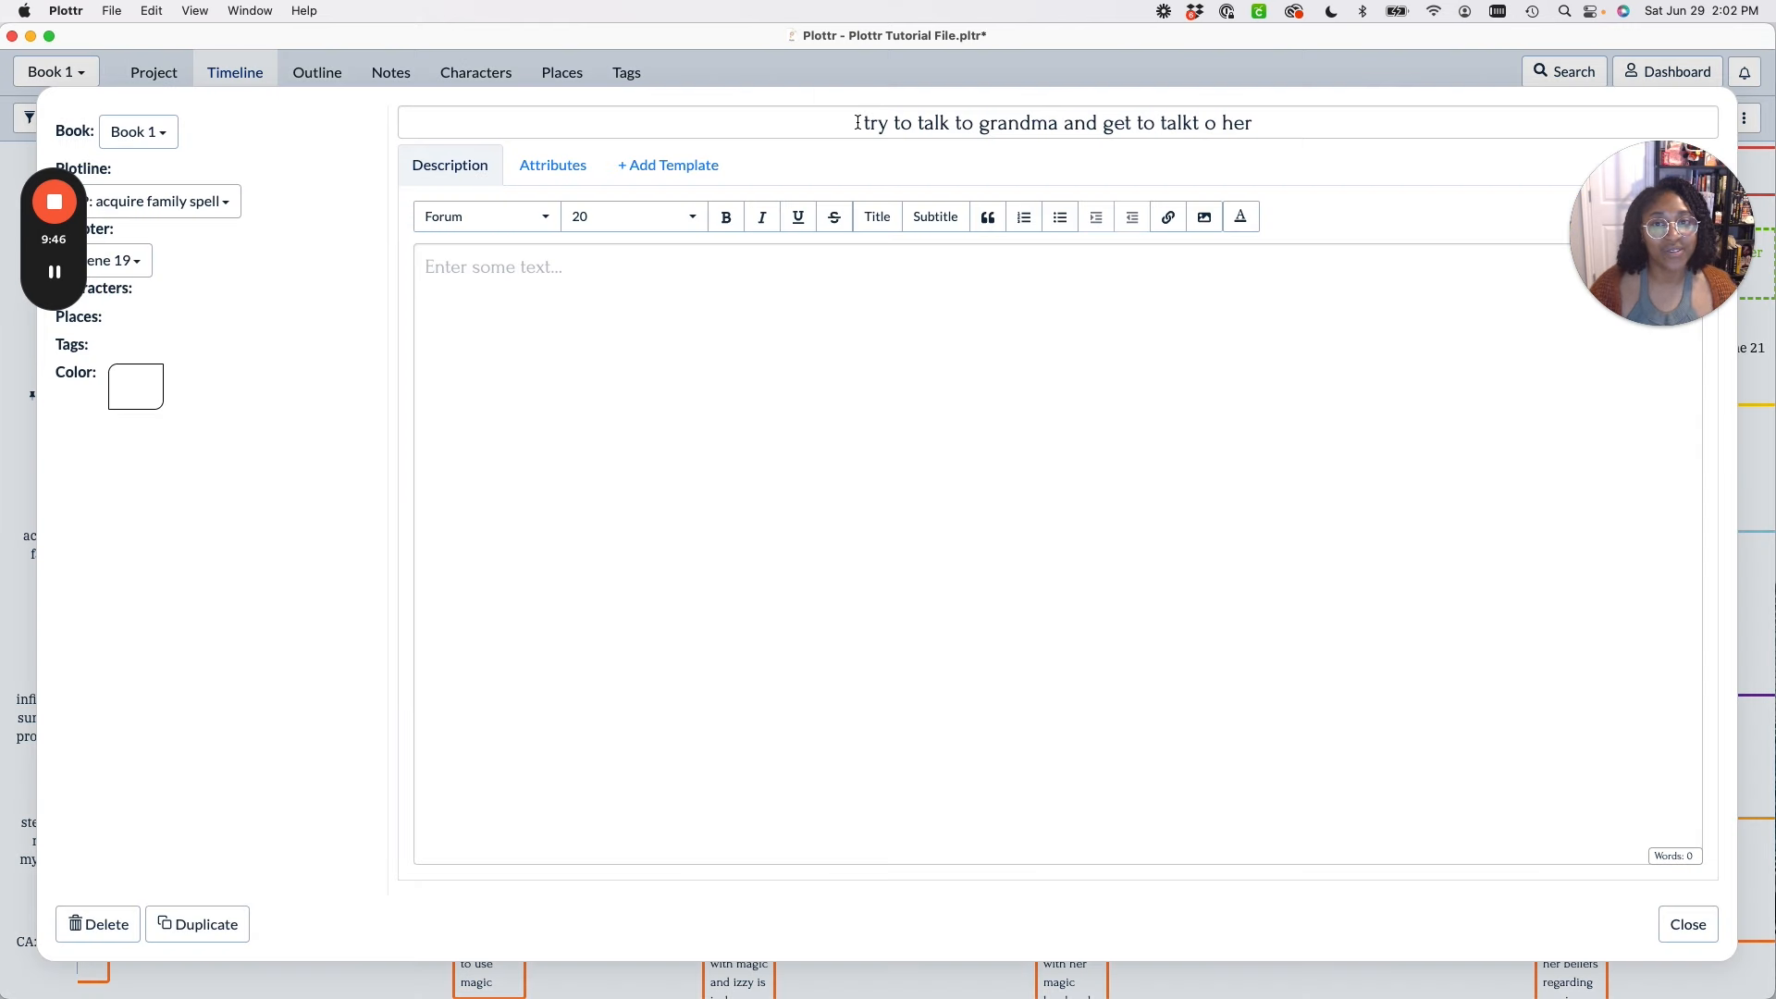
click(883, 121)
text(UP -)
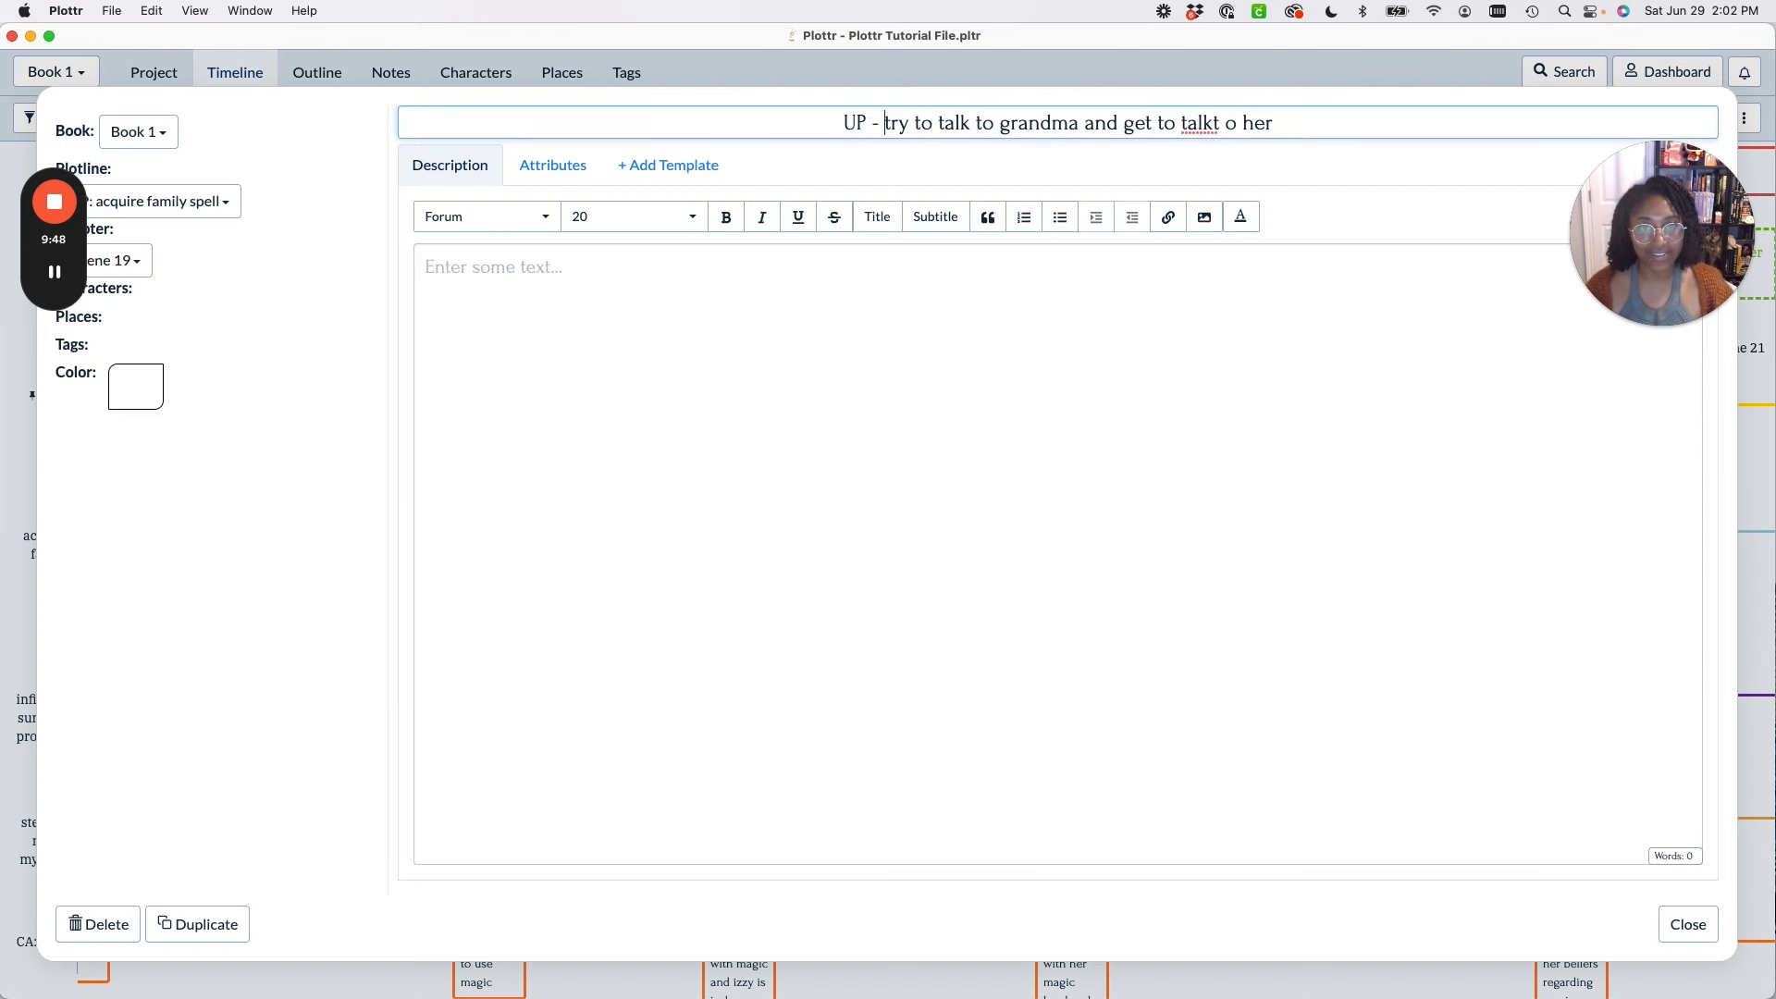
click(1692, 922)
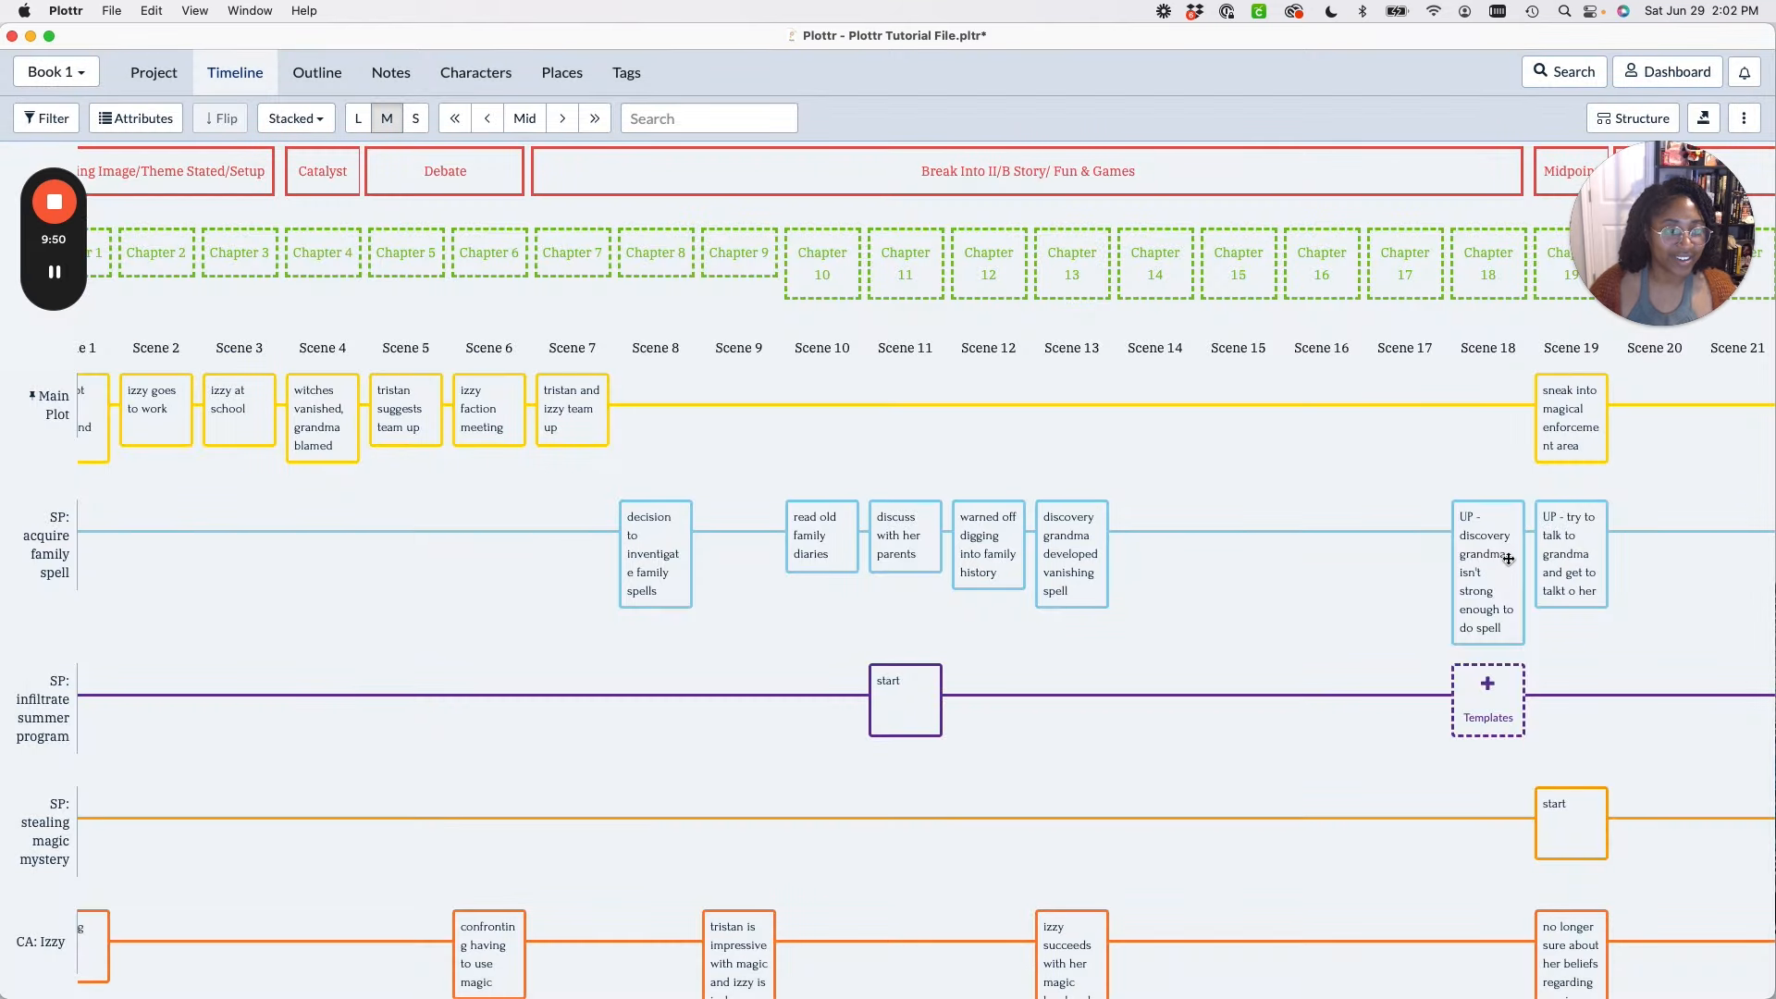
Remove the "UP -" prefix from the title of the Scene 18 card about grandma not being strong enough.
click(1507, 557)
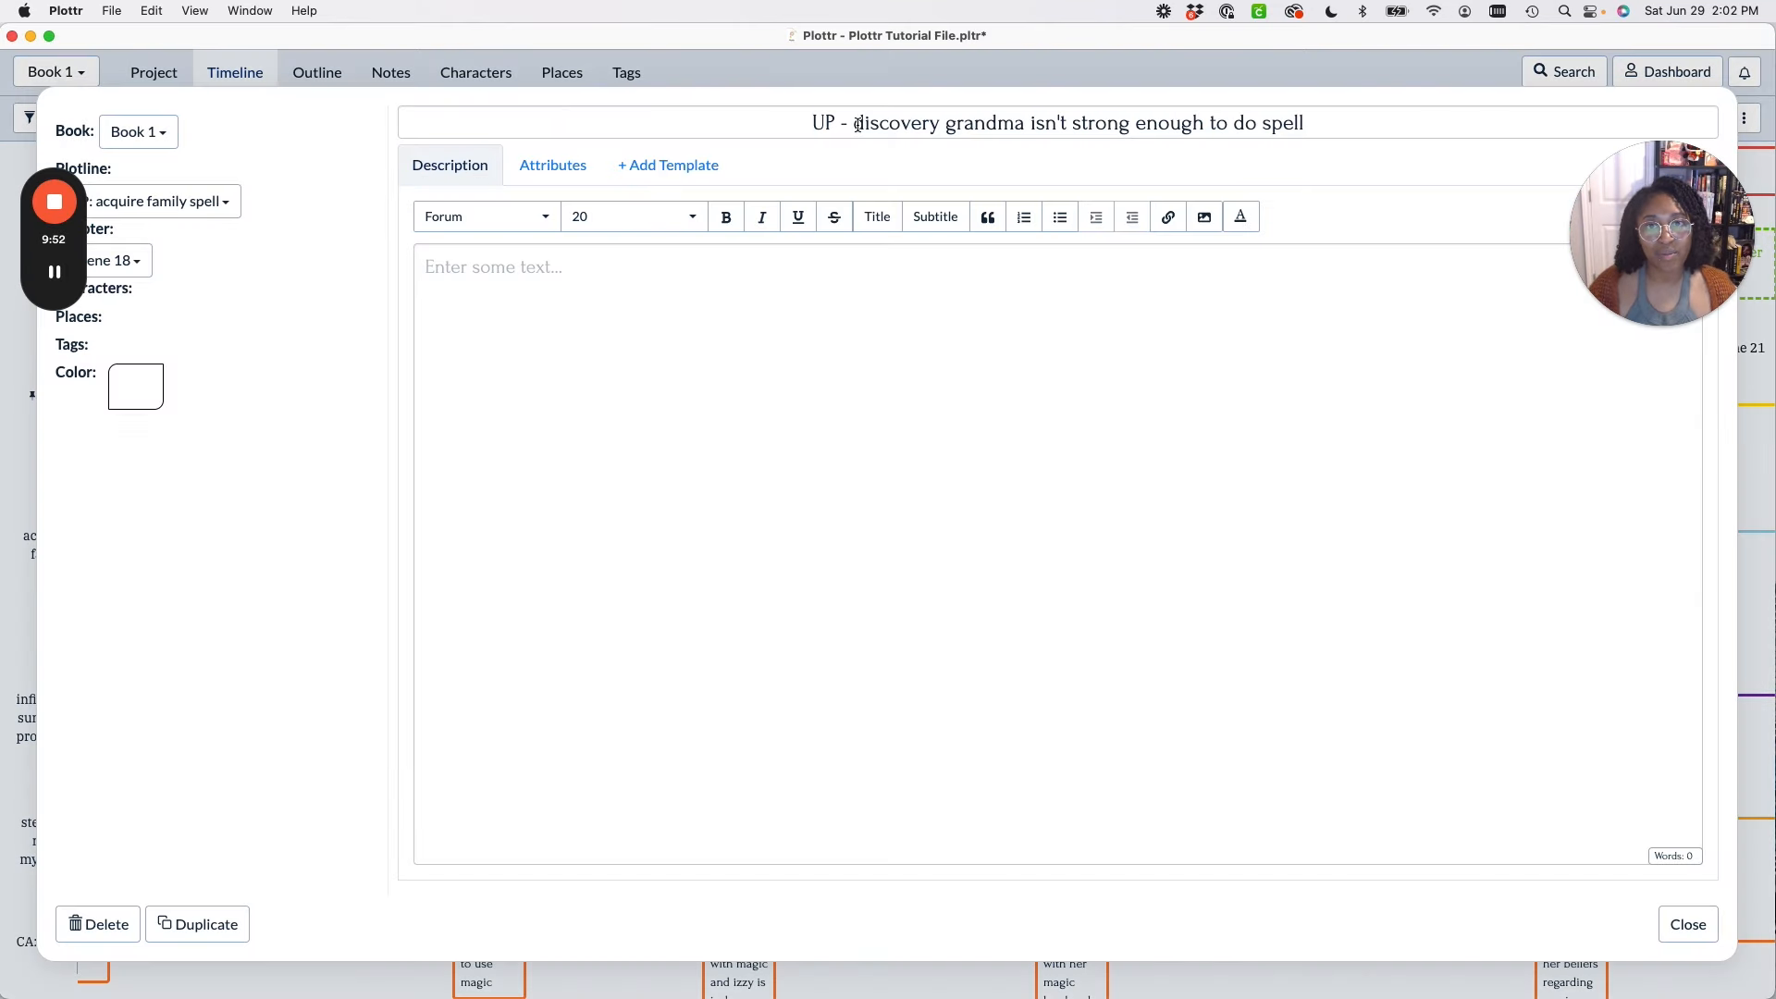
drag(858, 124, 798, 123)
key(BackSpace)
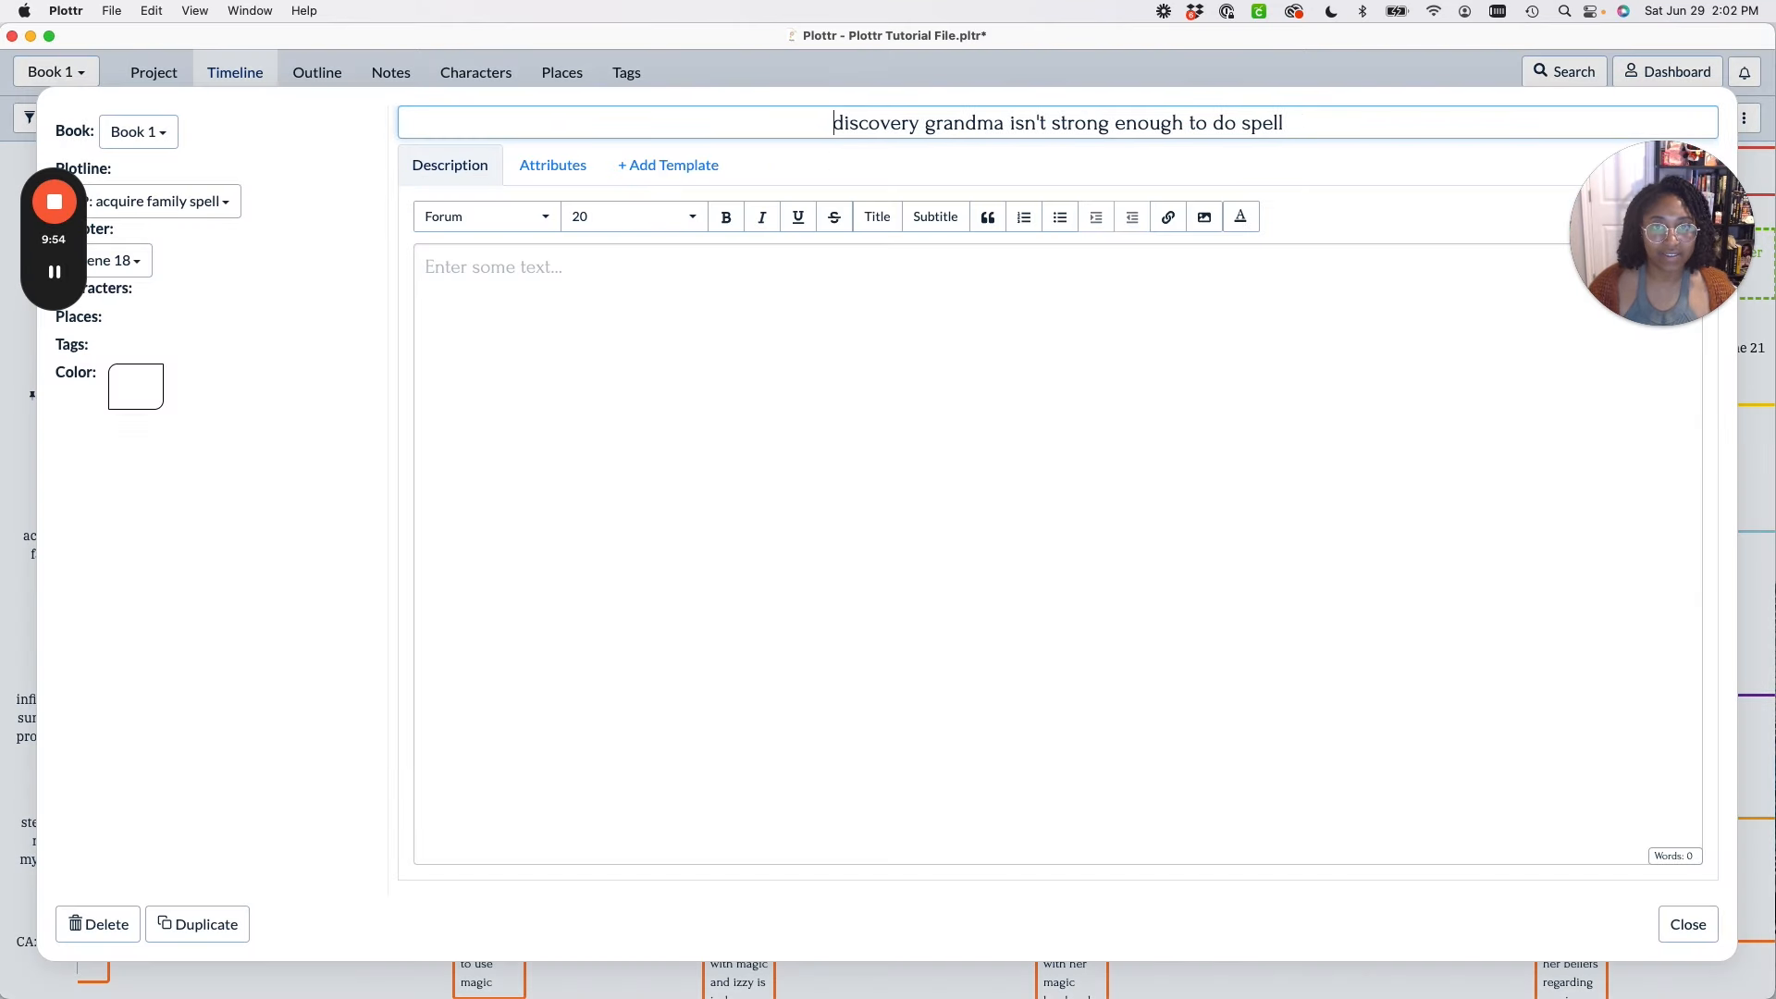
click(1688, 924)
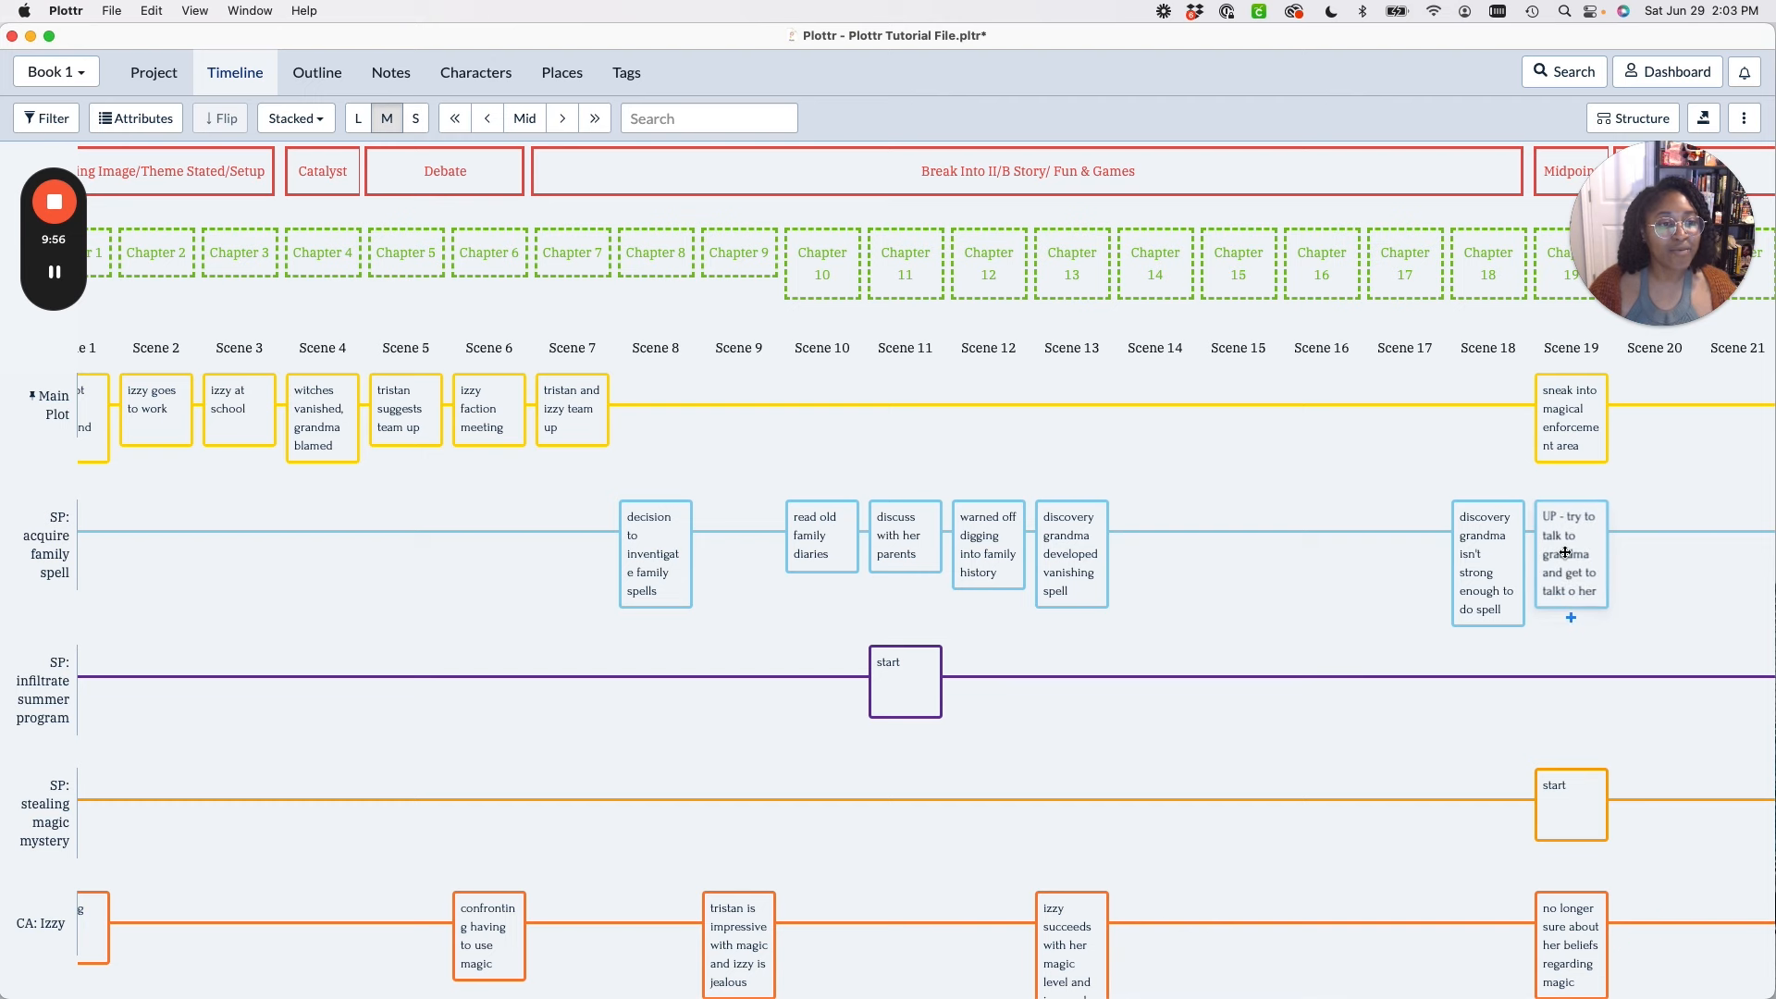
Describe the Scene 19 "UP - try to talk to grandma" card as "they suceed in talking to her but they need additional evidence".
click(1565, 552)
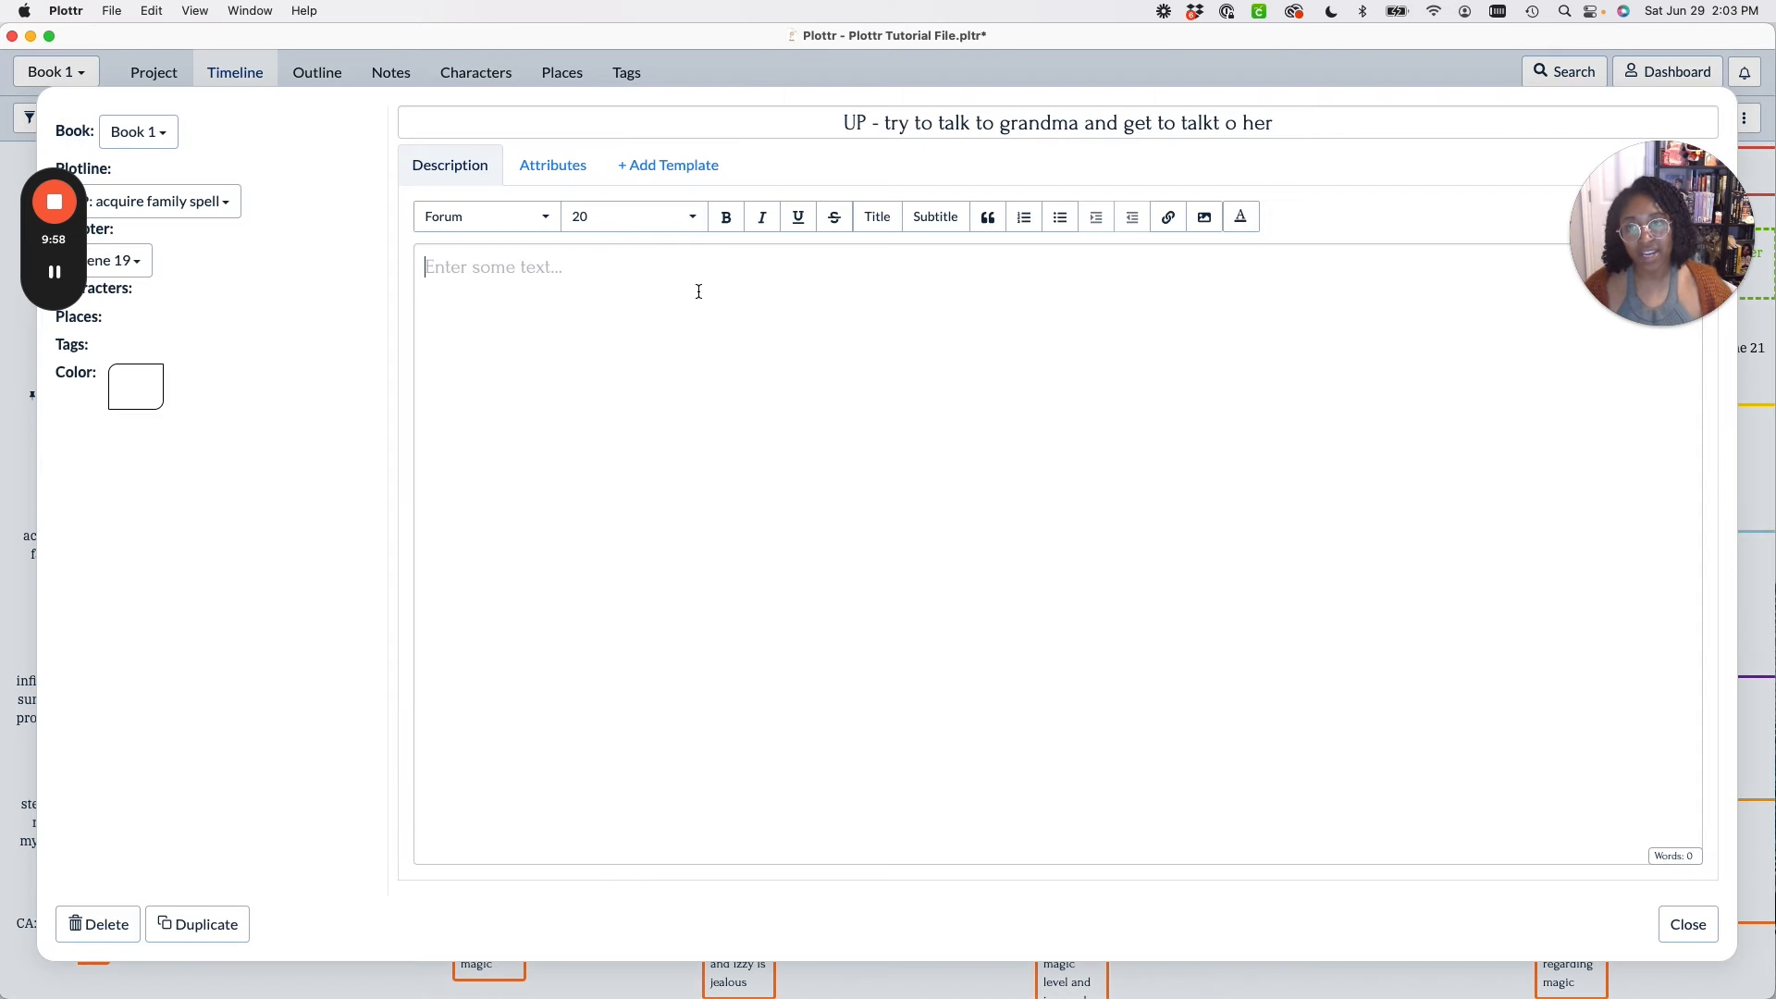
text(they suceed i)
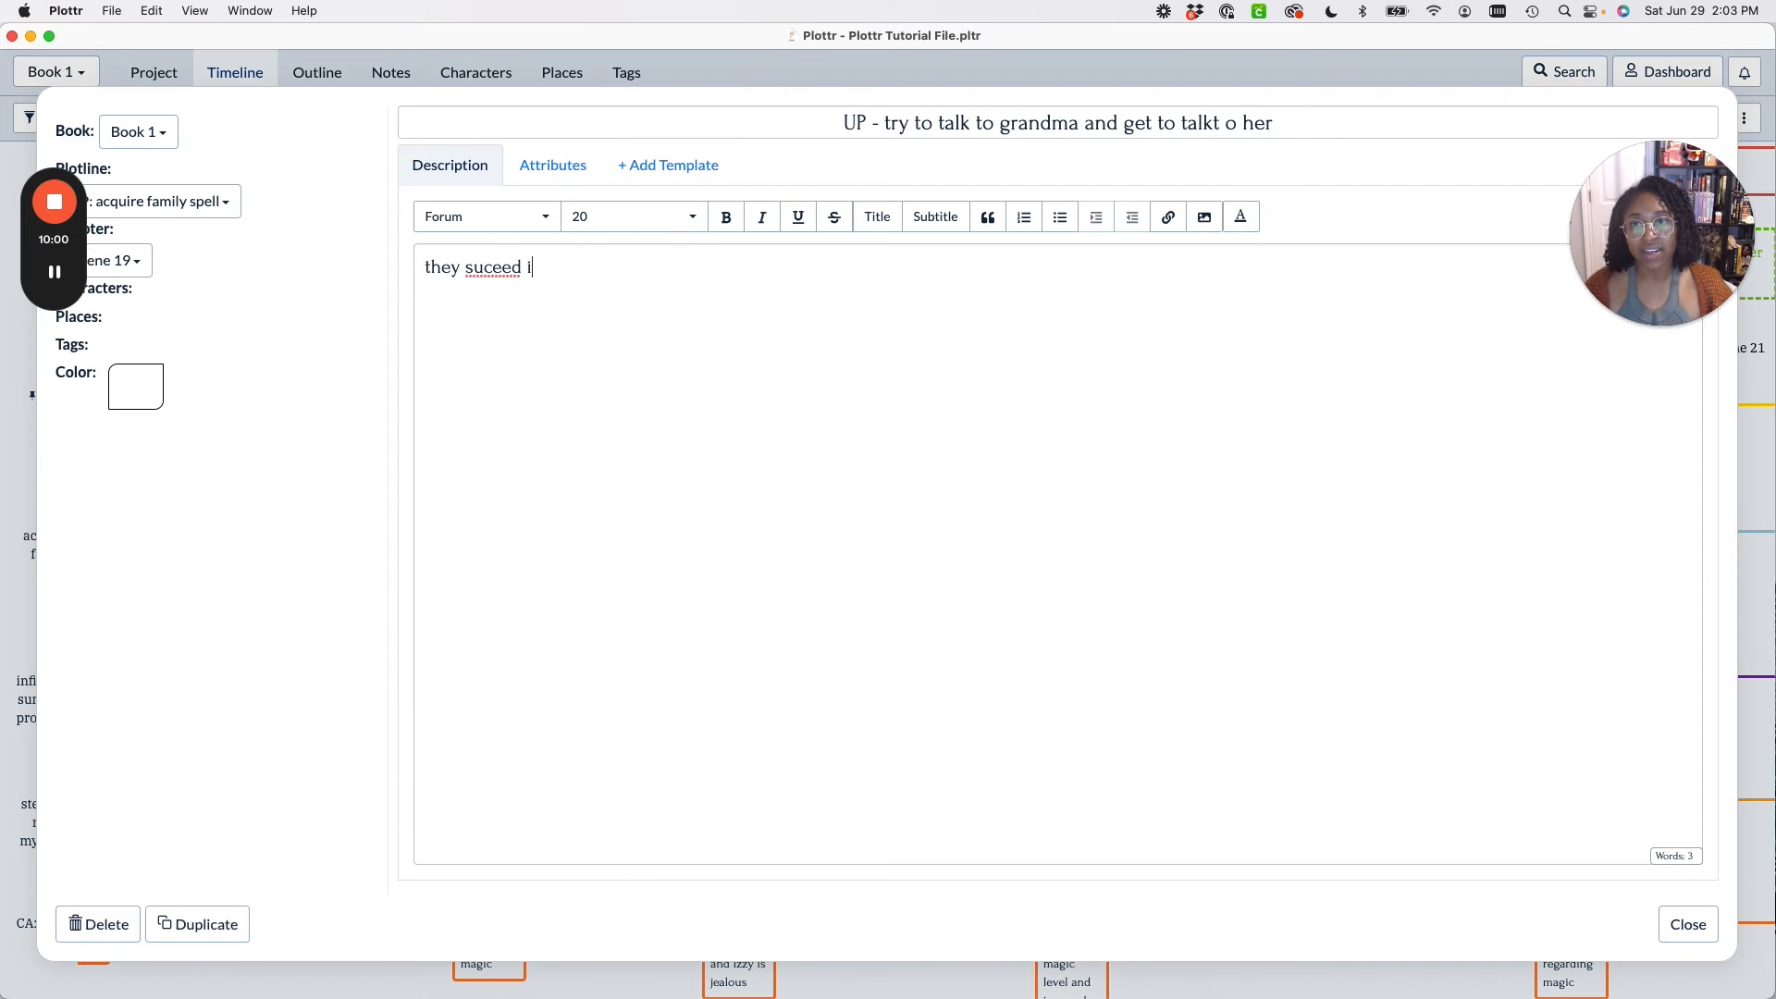
text(n talking to her )
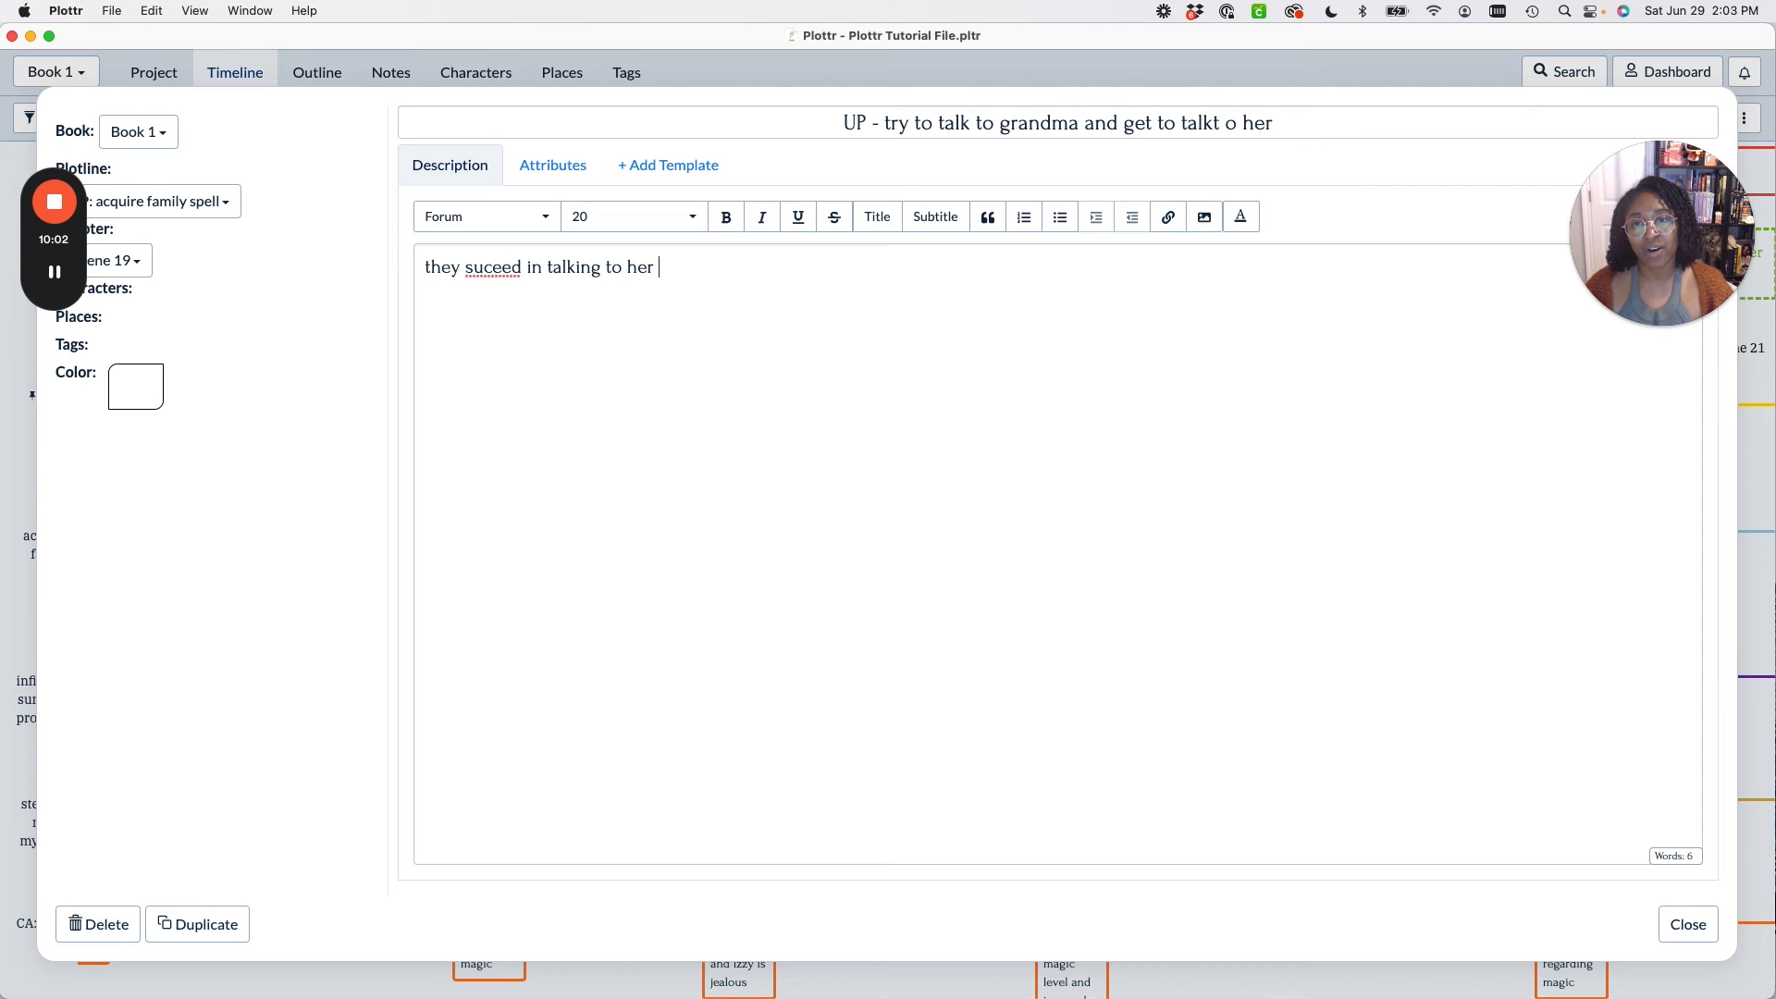
text(but they need a)
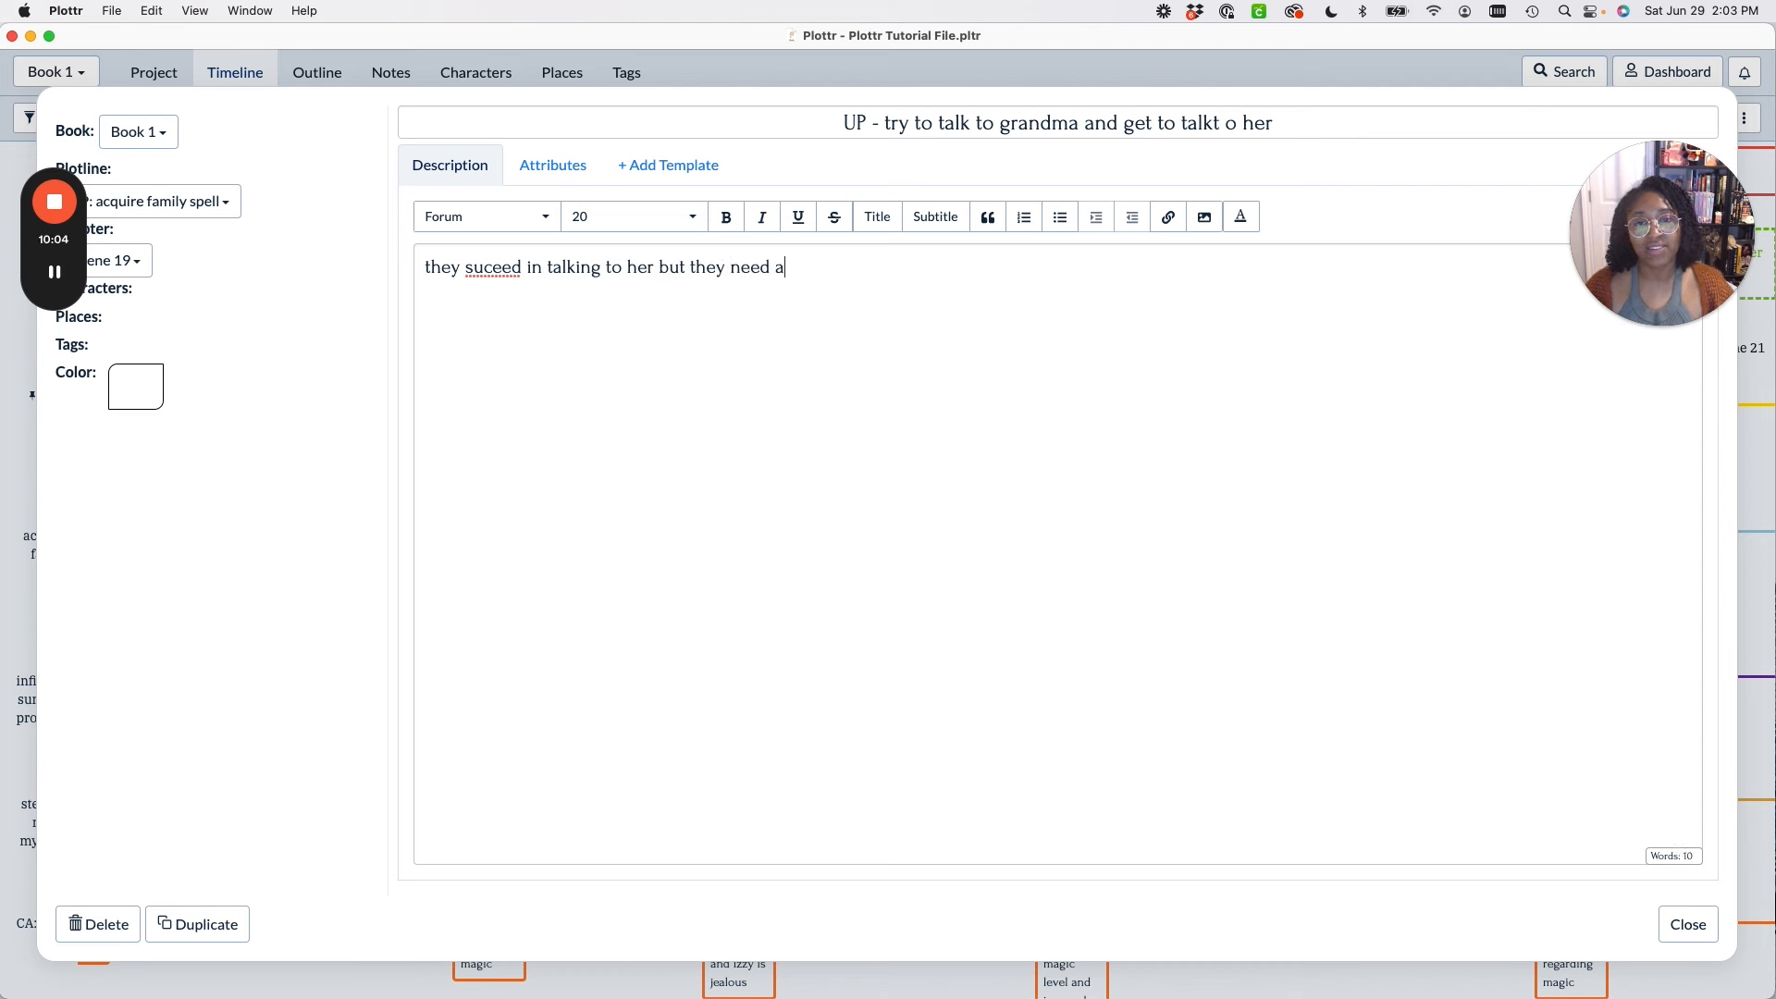
text(dditional evidence)
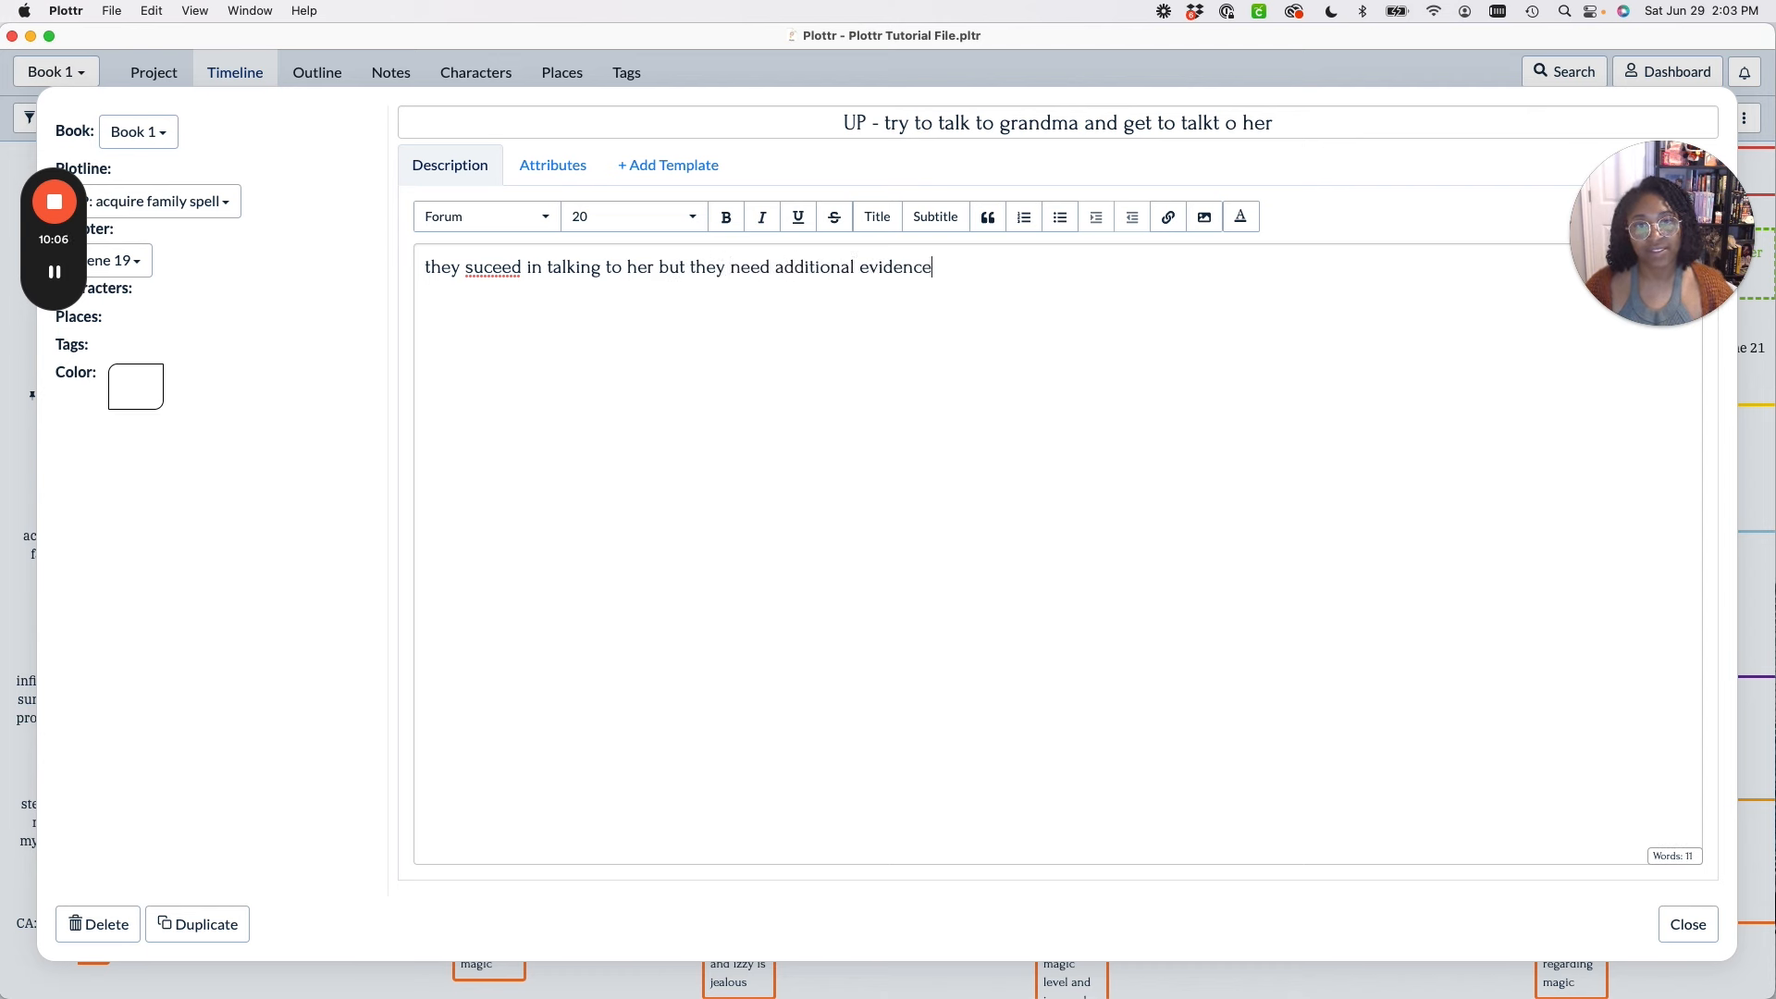
click(1687, 927)
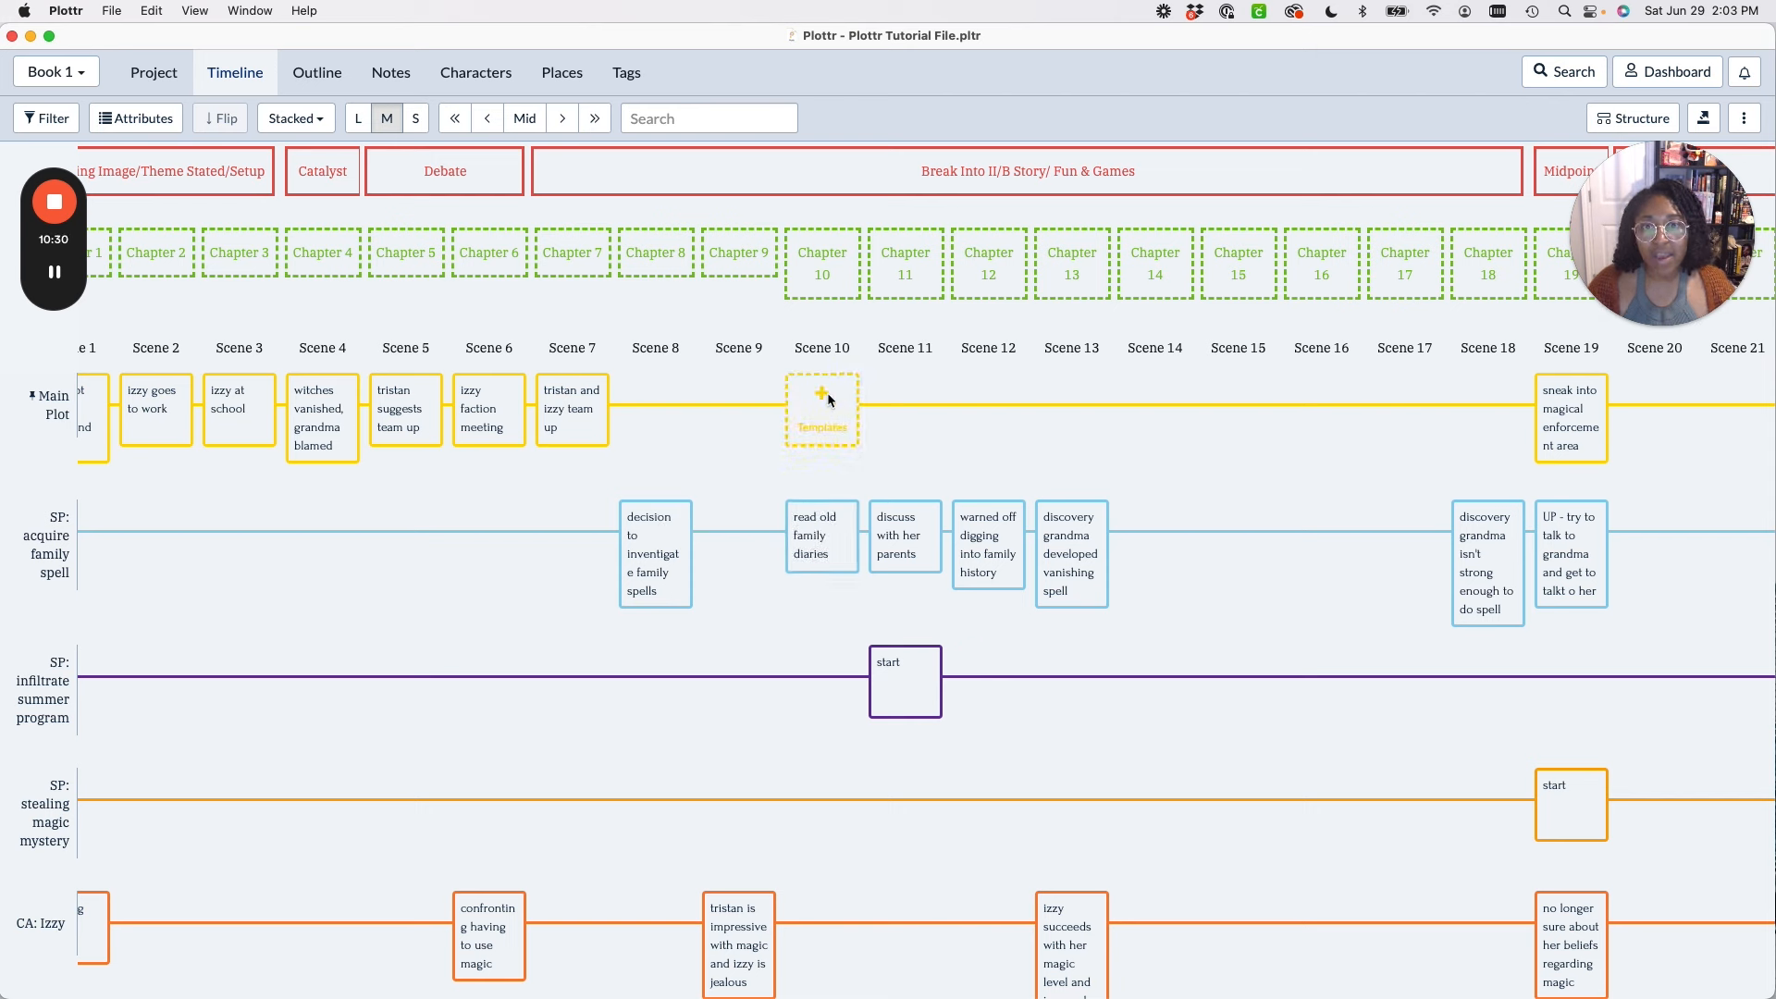
Add a "coffee date to look through evidence" card at Scene 10 on the Main Plot line.
click(827, 394)
text(v)
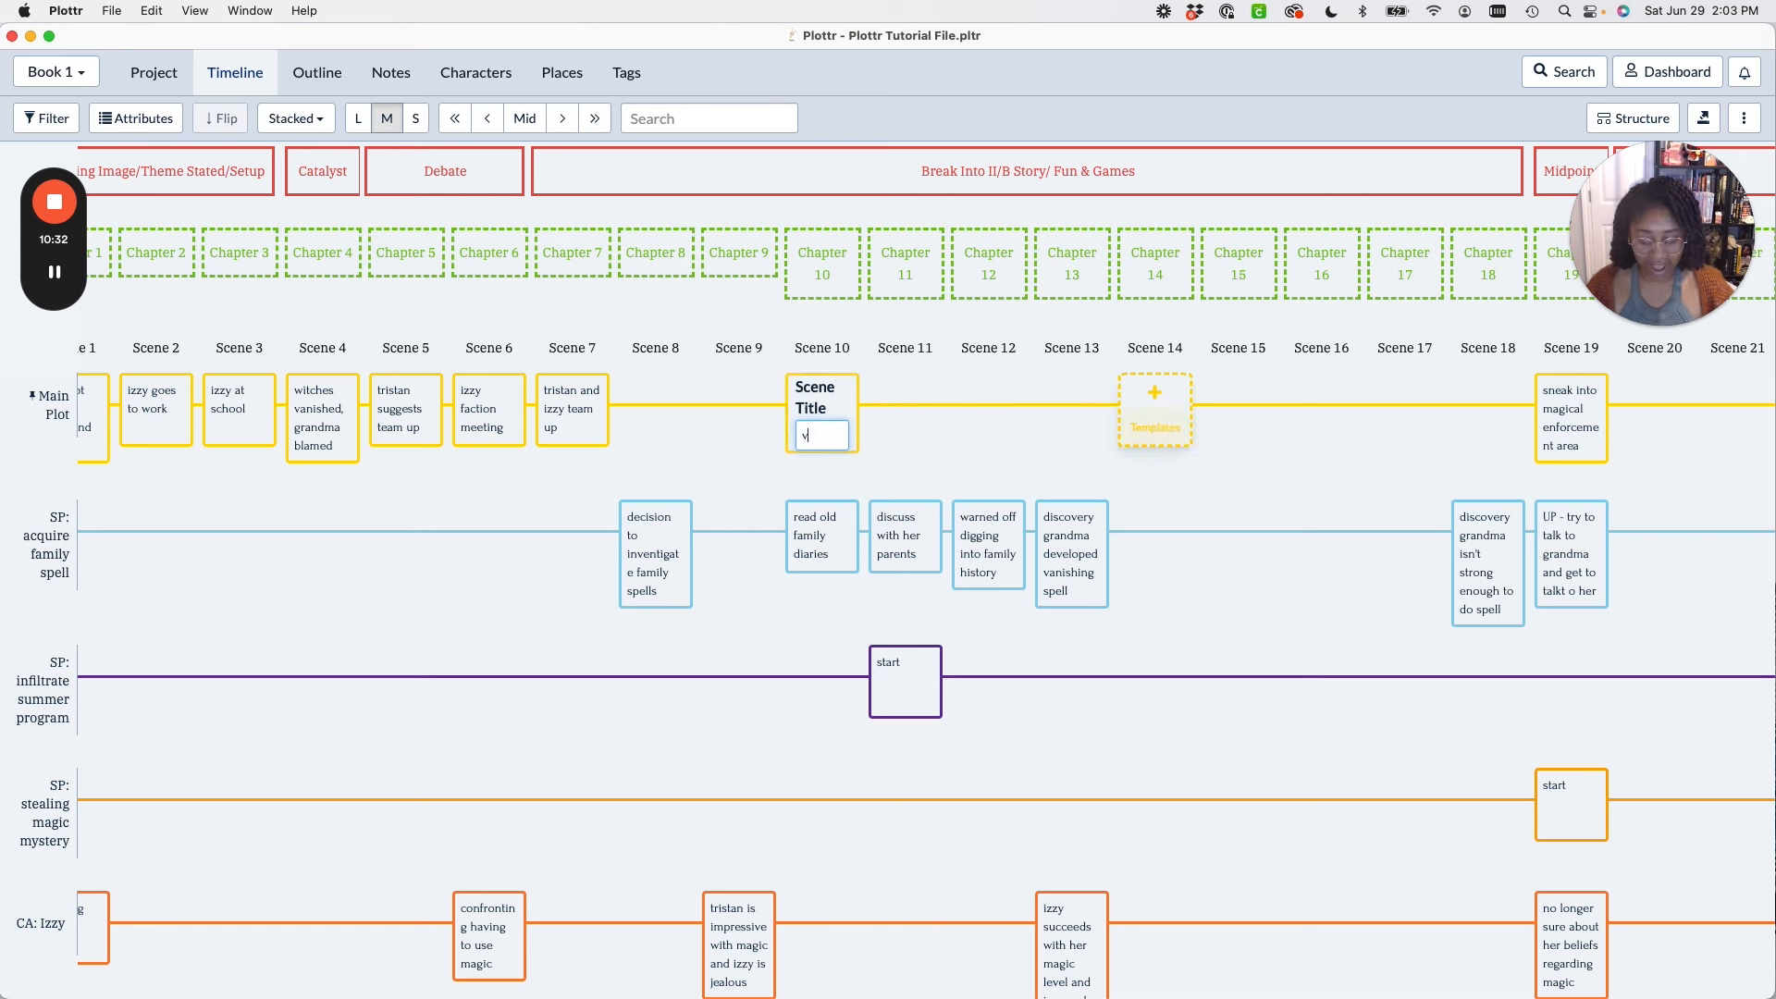
key(BackSpace)
text(coffee da)
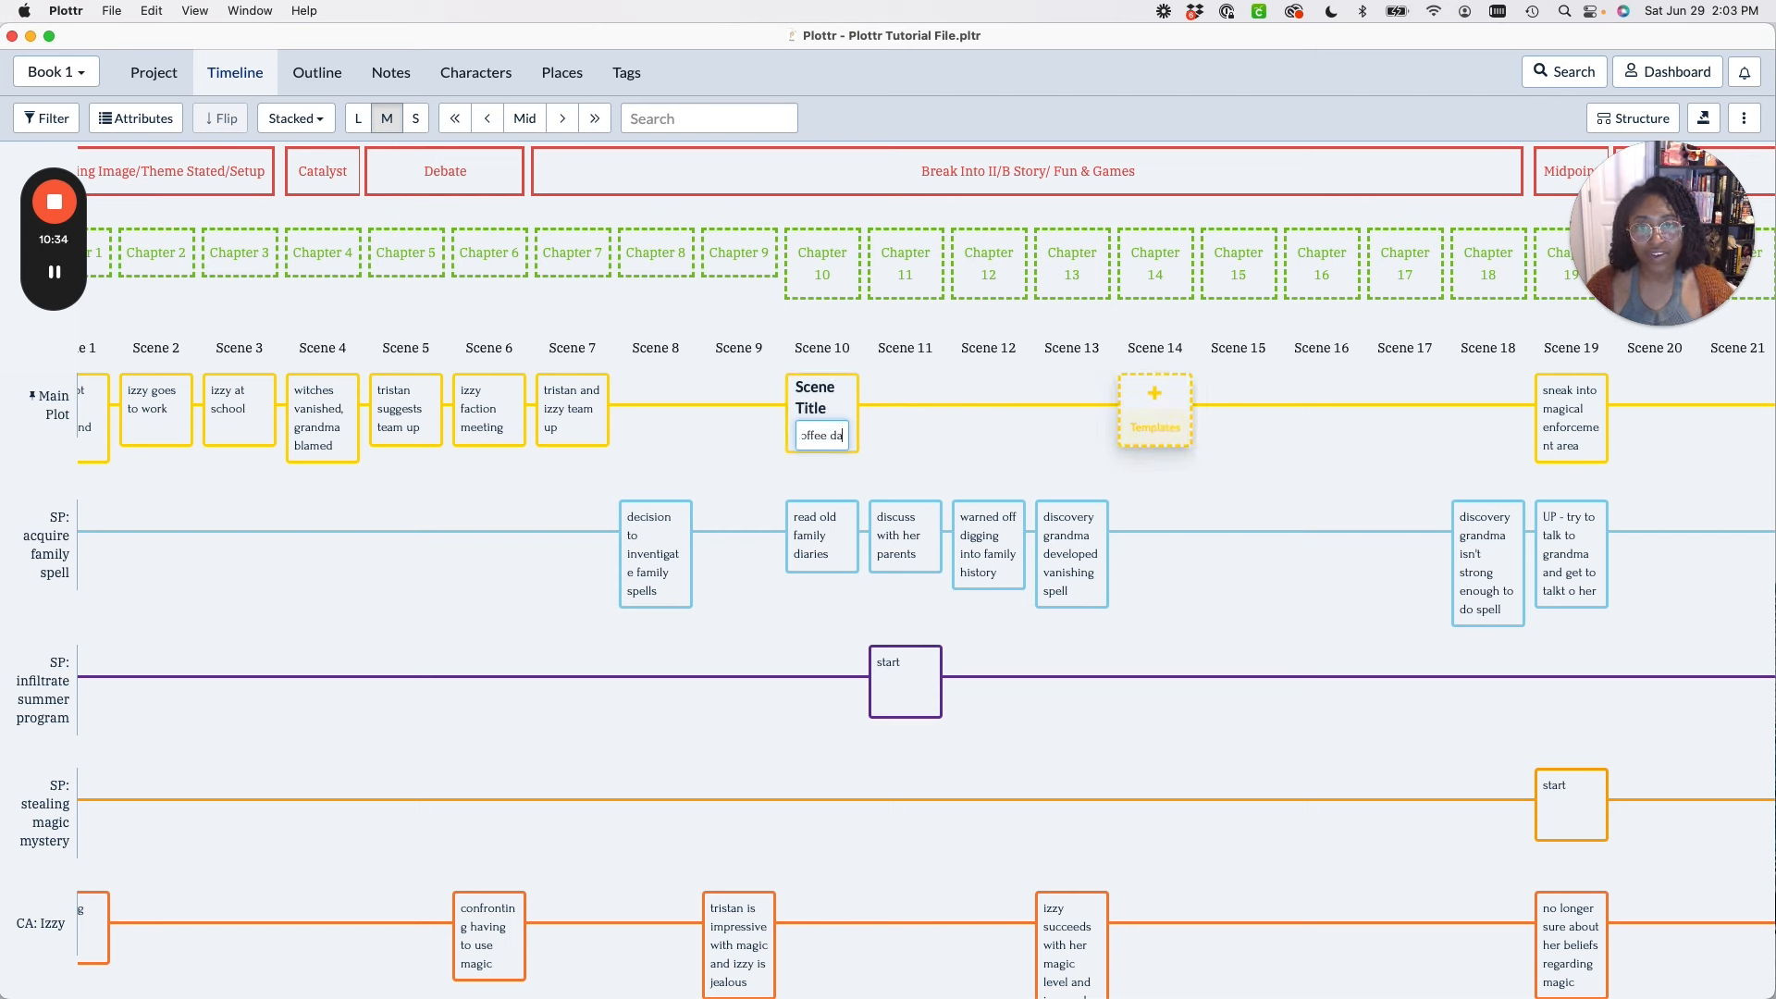
text(te to look)
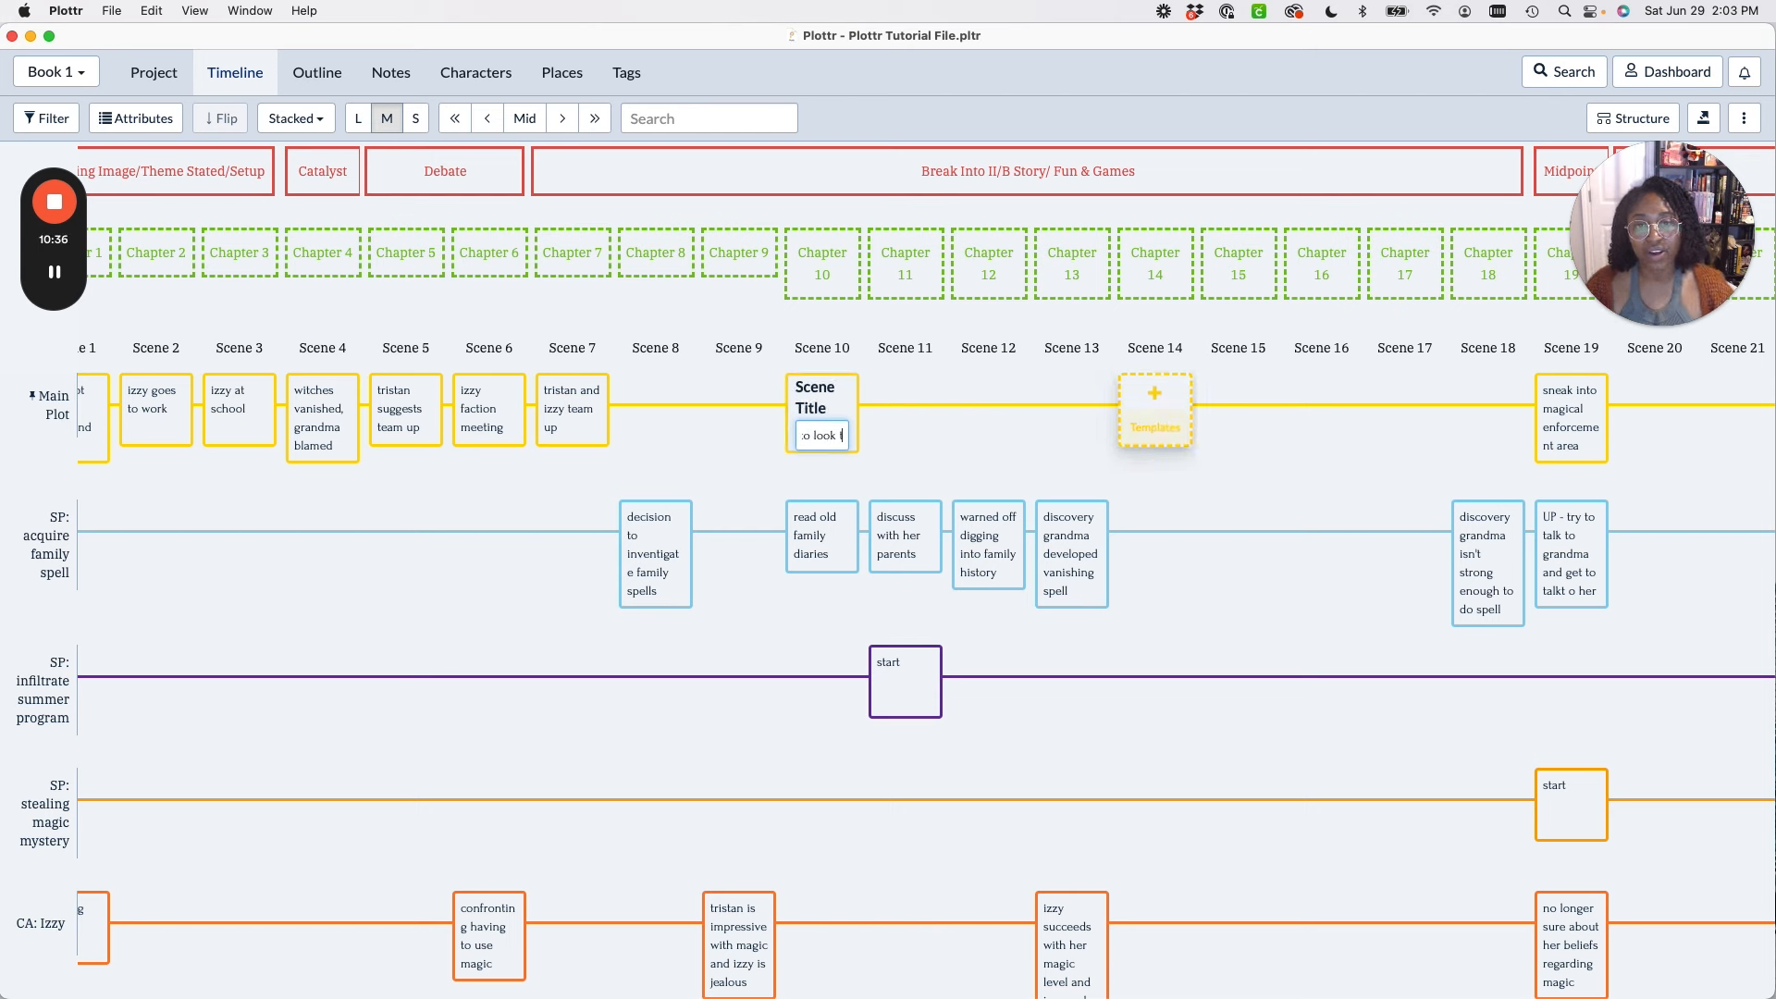
text( for evidencence)
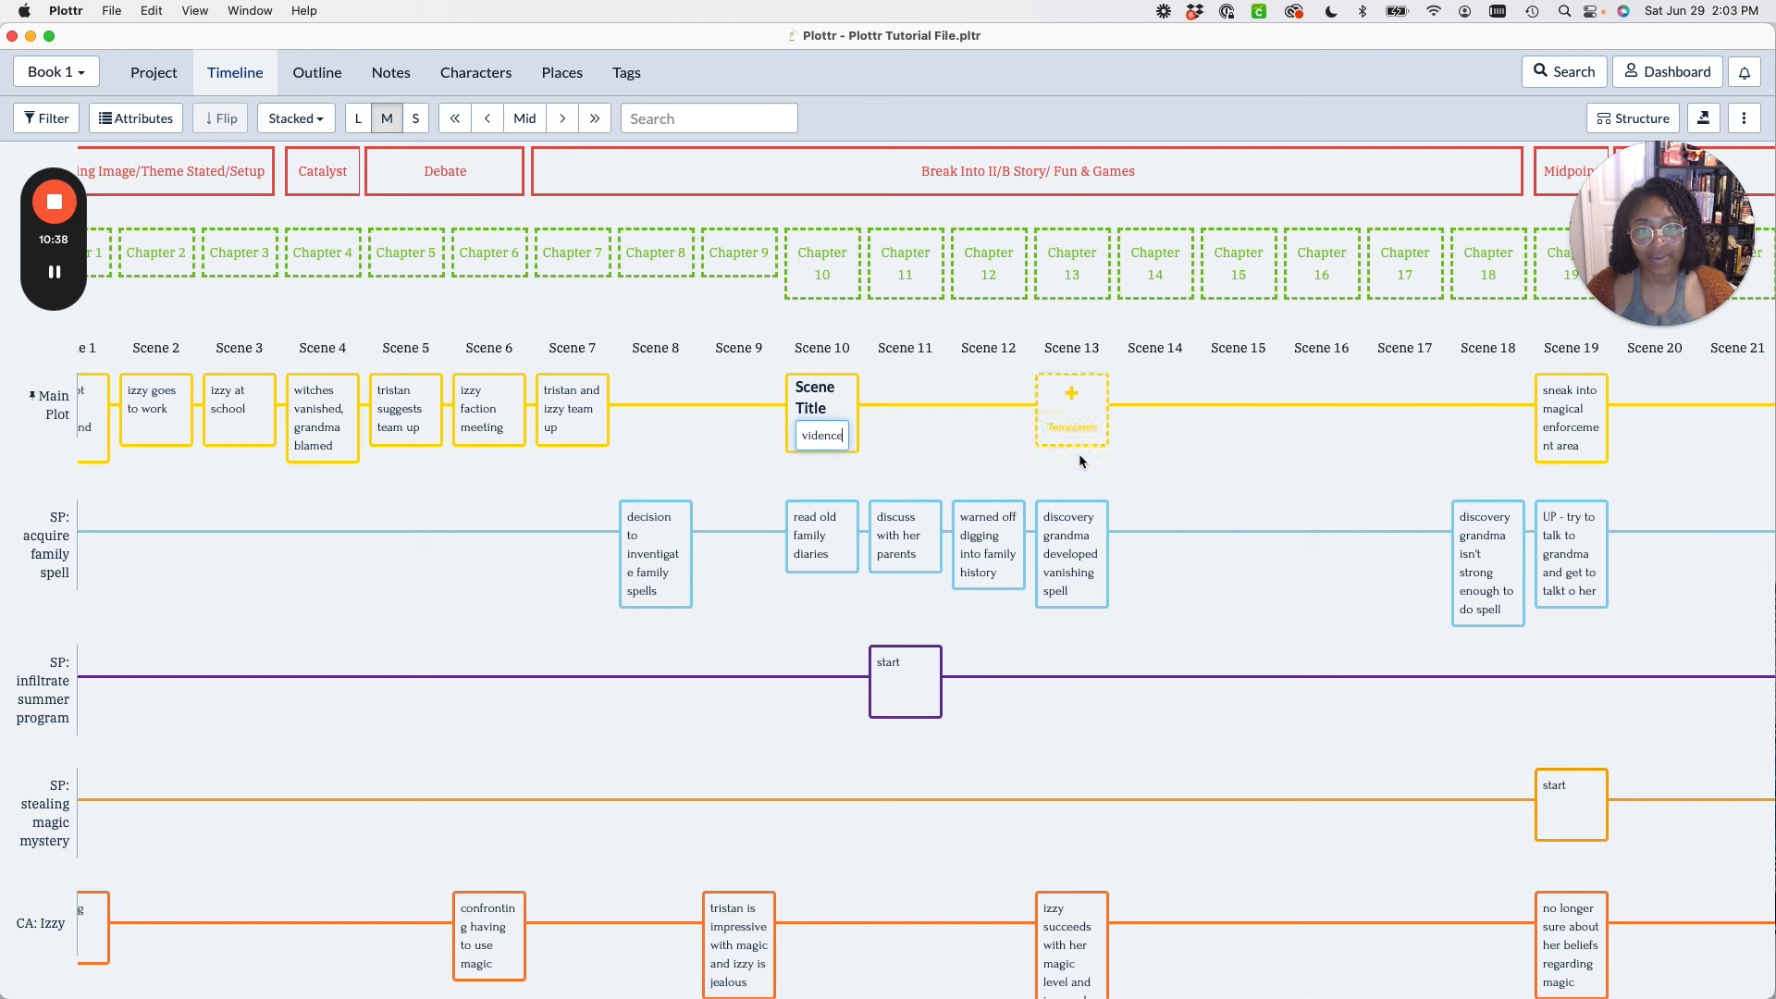
key(Return)
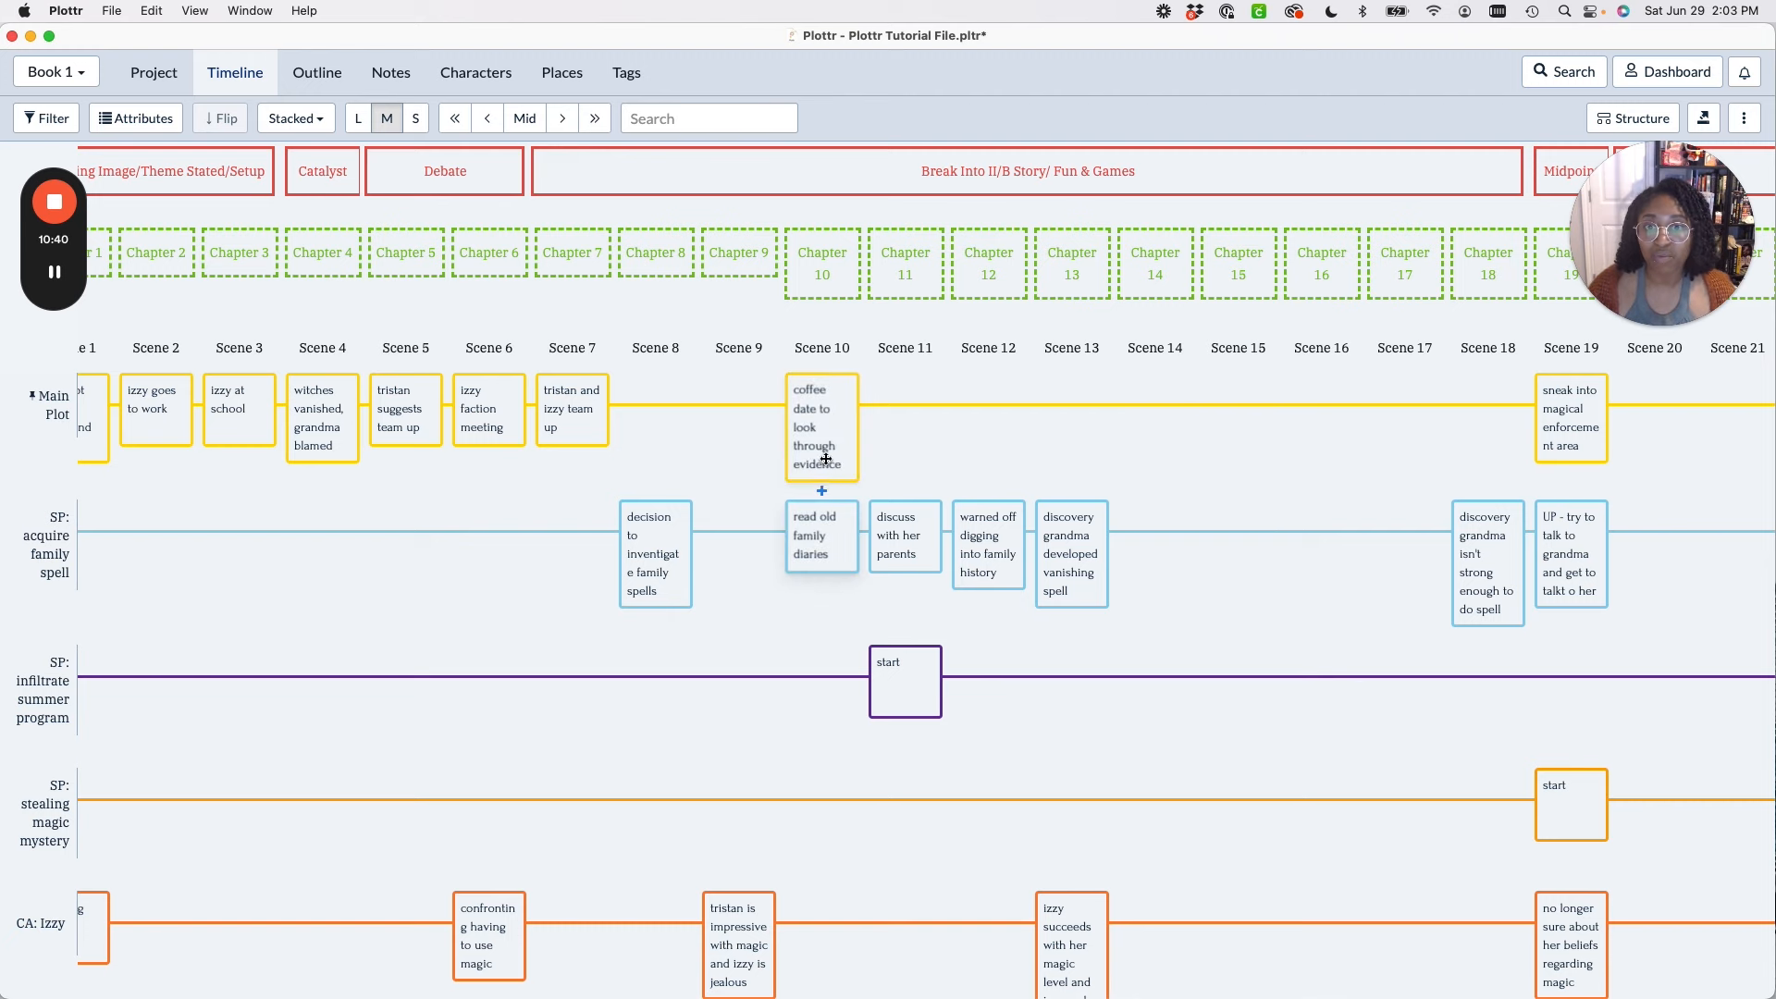
Move the "coffee date to look through evidence" card to Scene 9 on the Main Plot, matching the romance plotline's "No Way 2" beat.
scroll(814, 604, down, 2)
scroll(816, 605, down, 6)
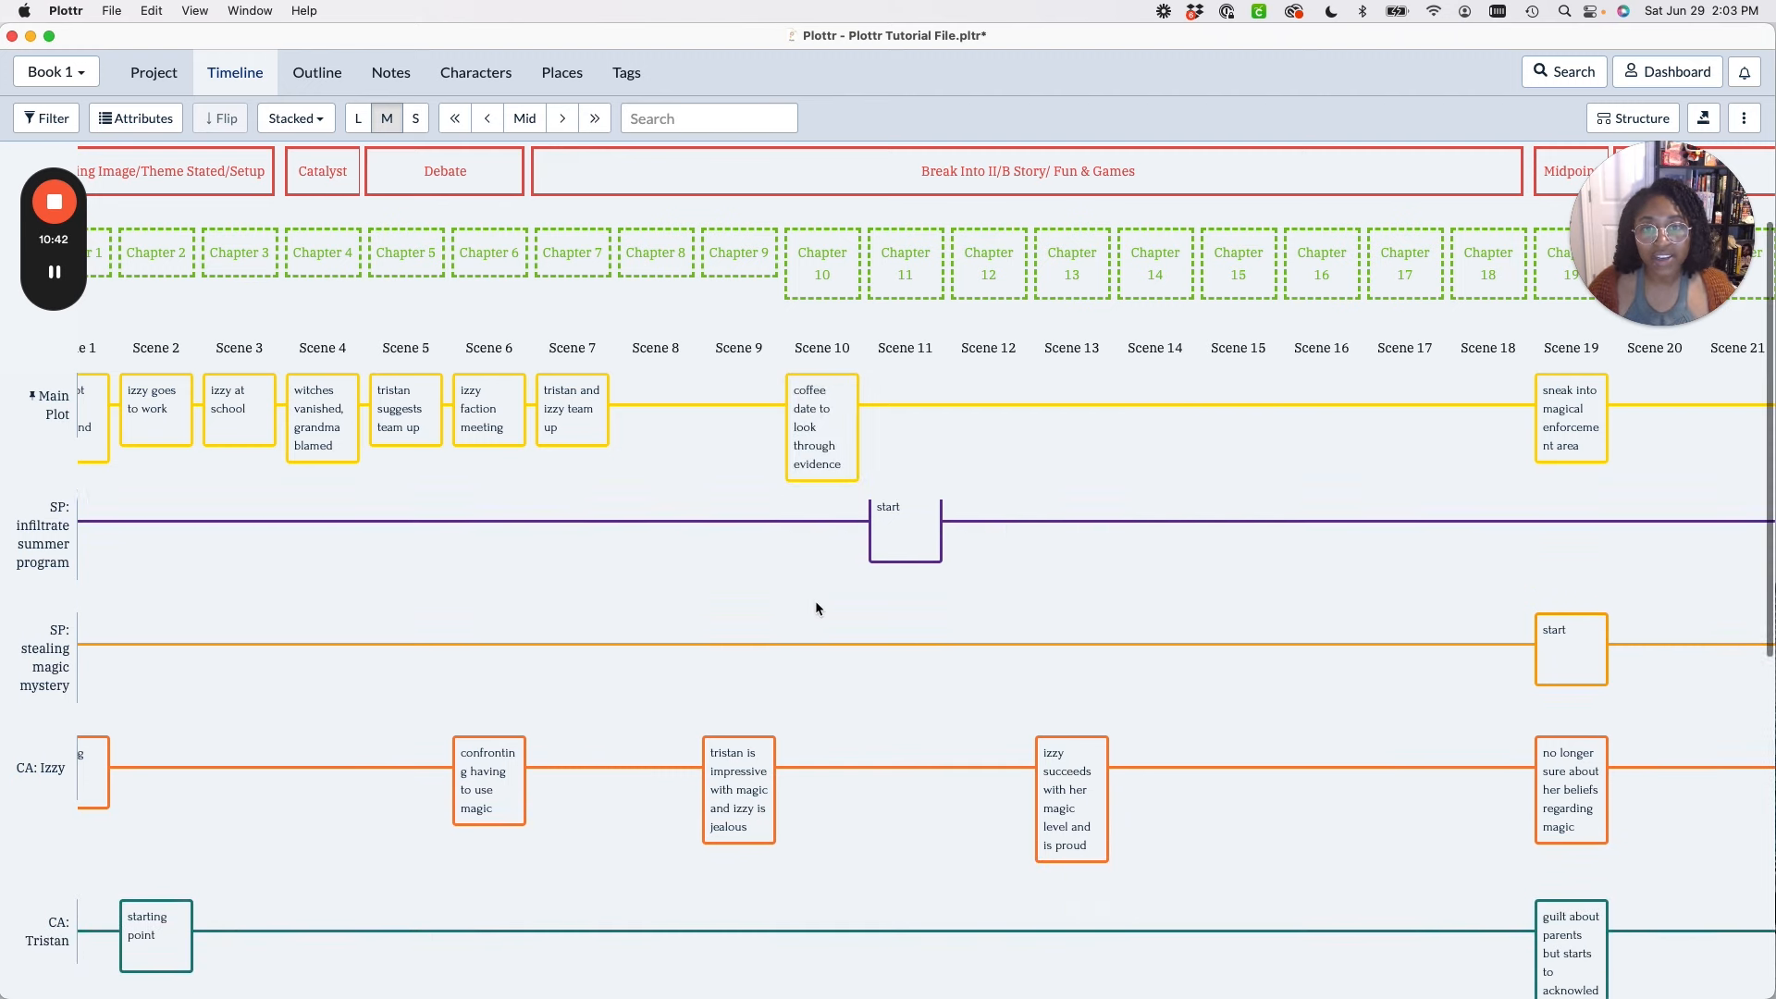
scroll(816, 607, down, 6)
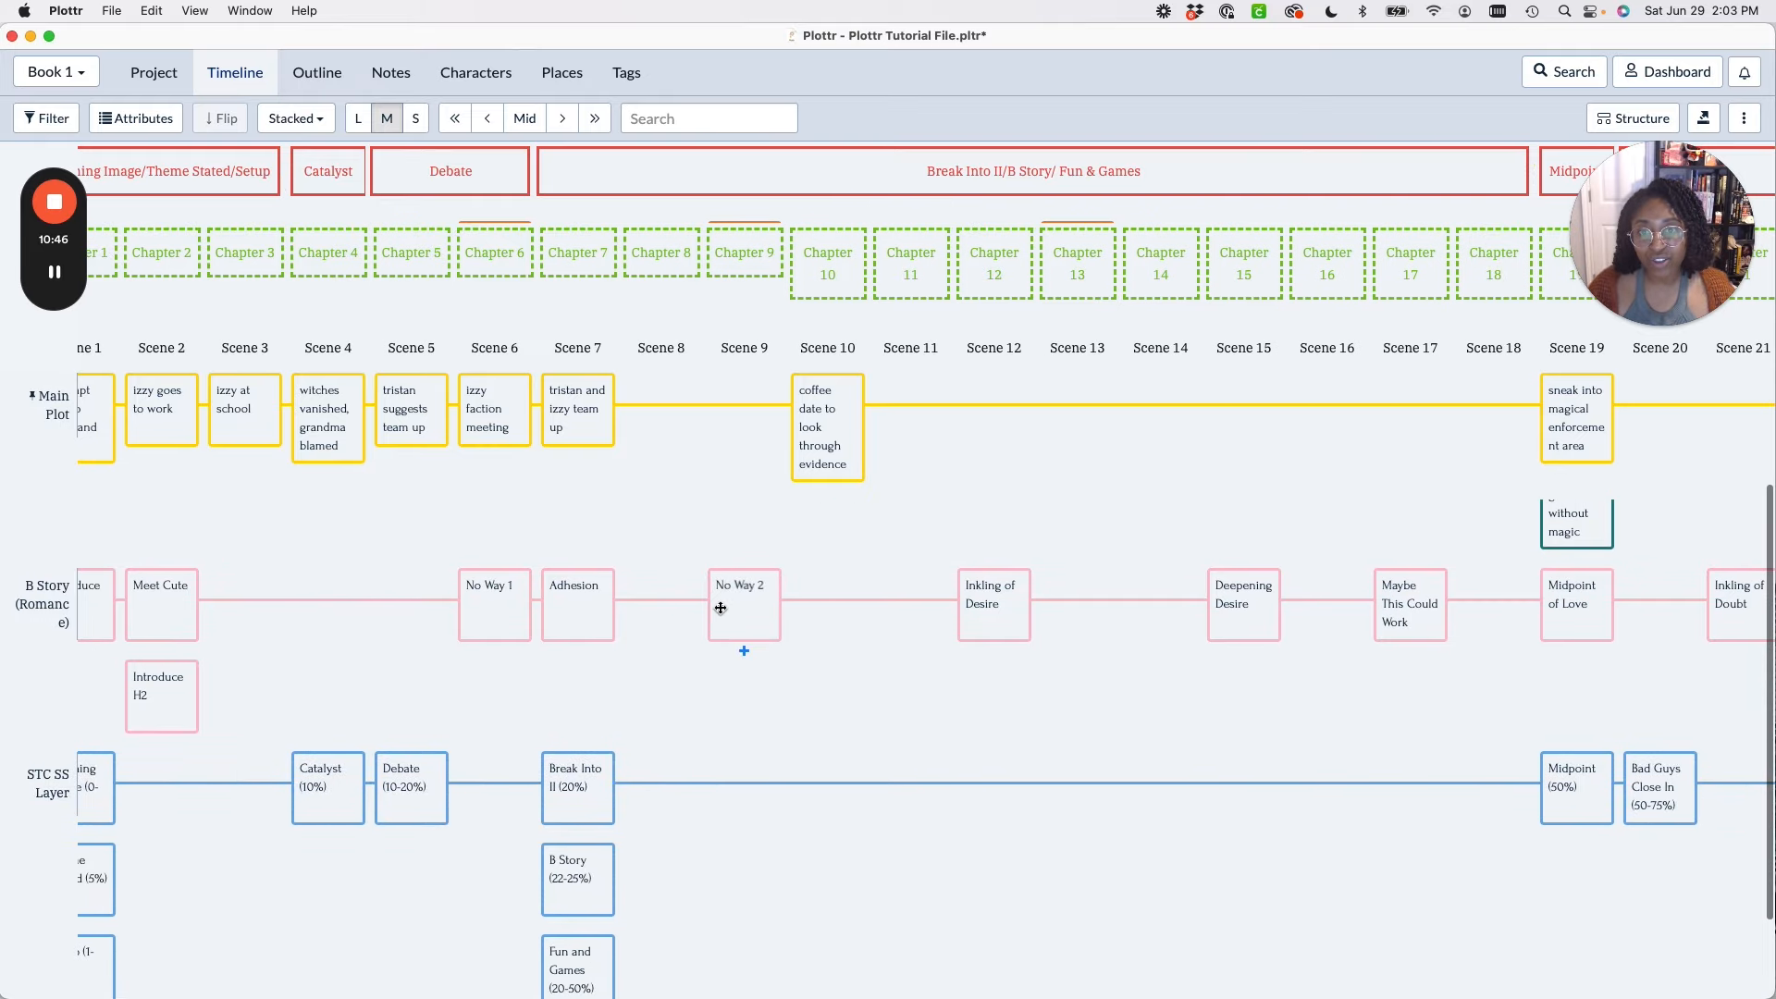
mouse_move(729, 604)
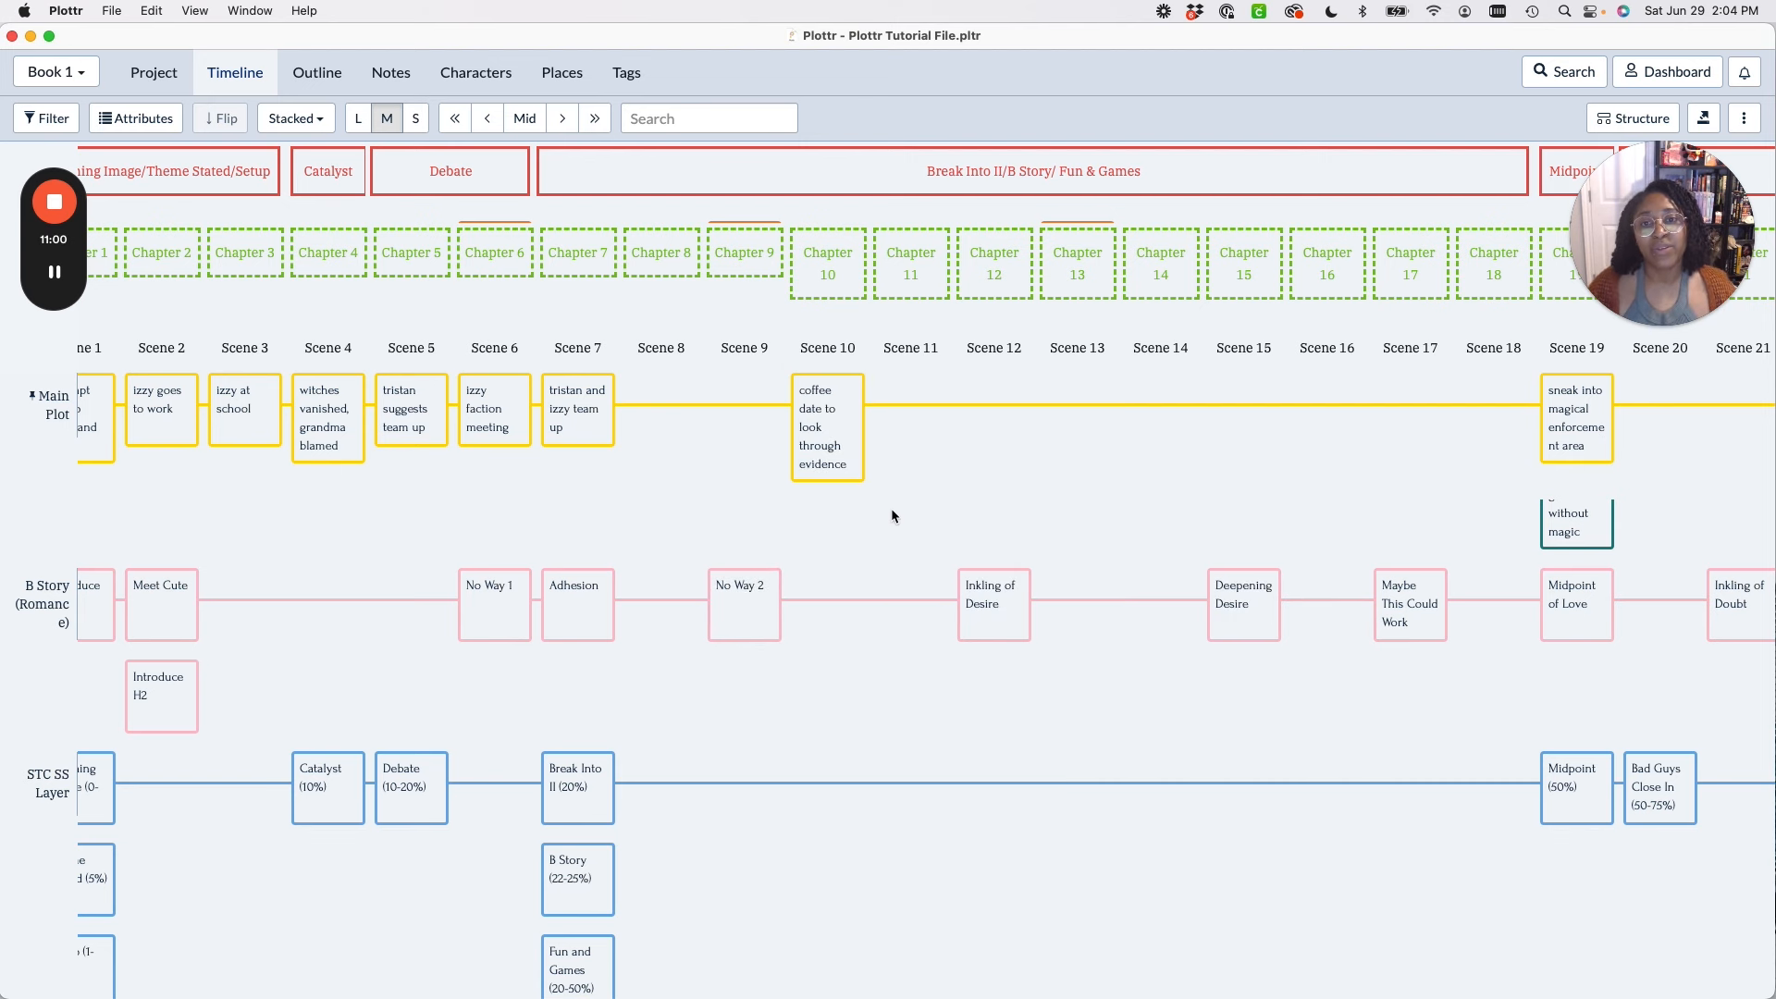
drag(821, 407, 746, 407)
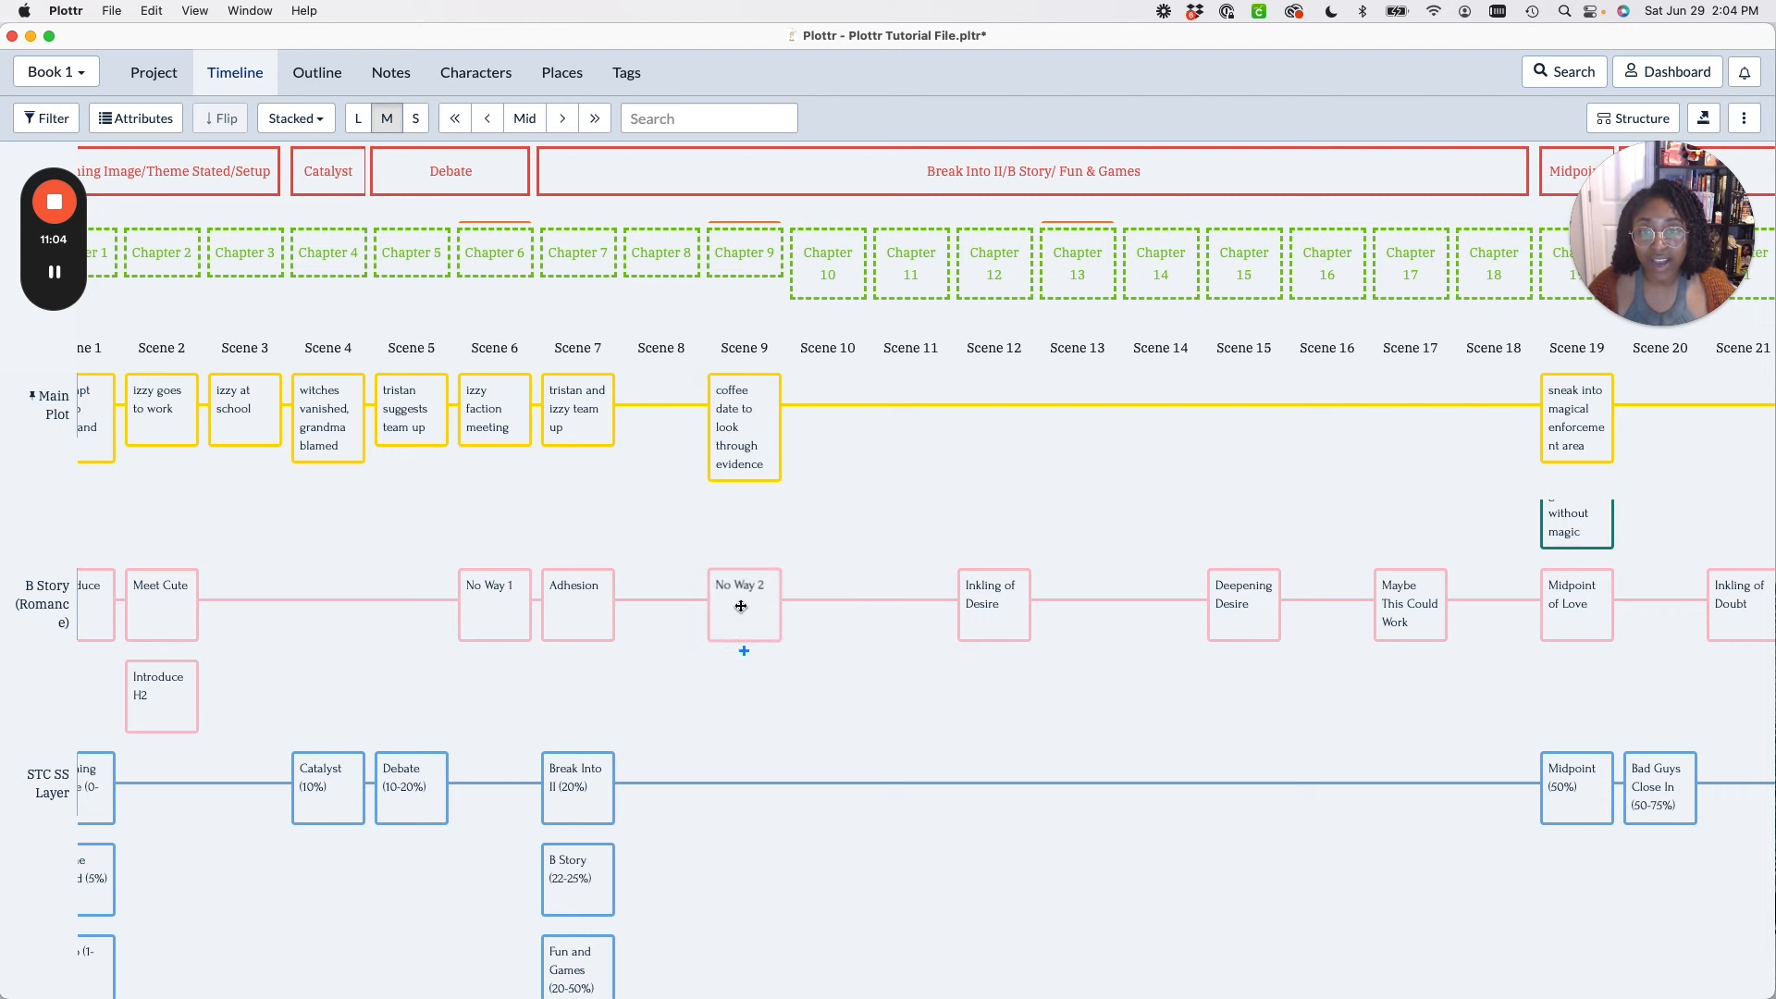
click(733, 421)
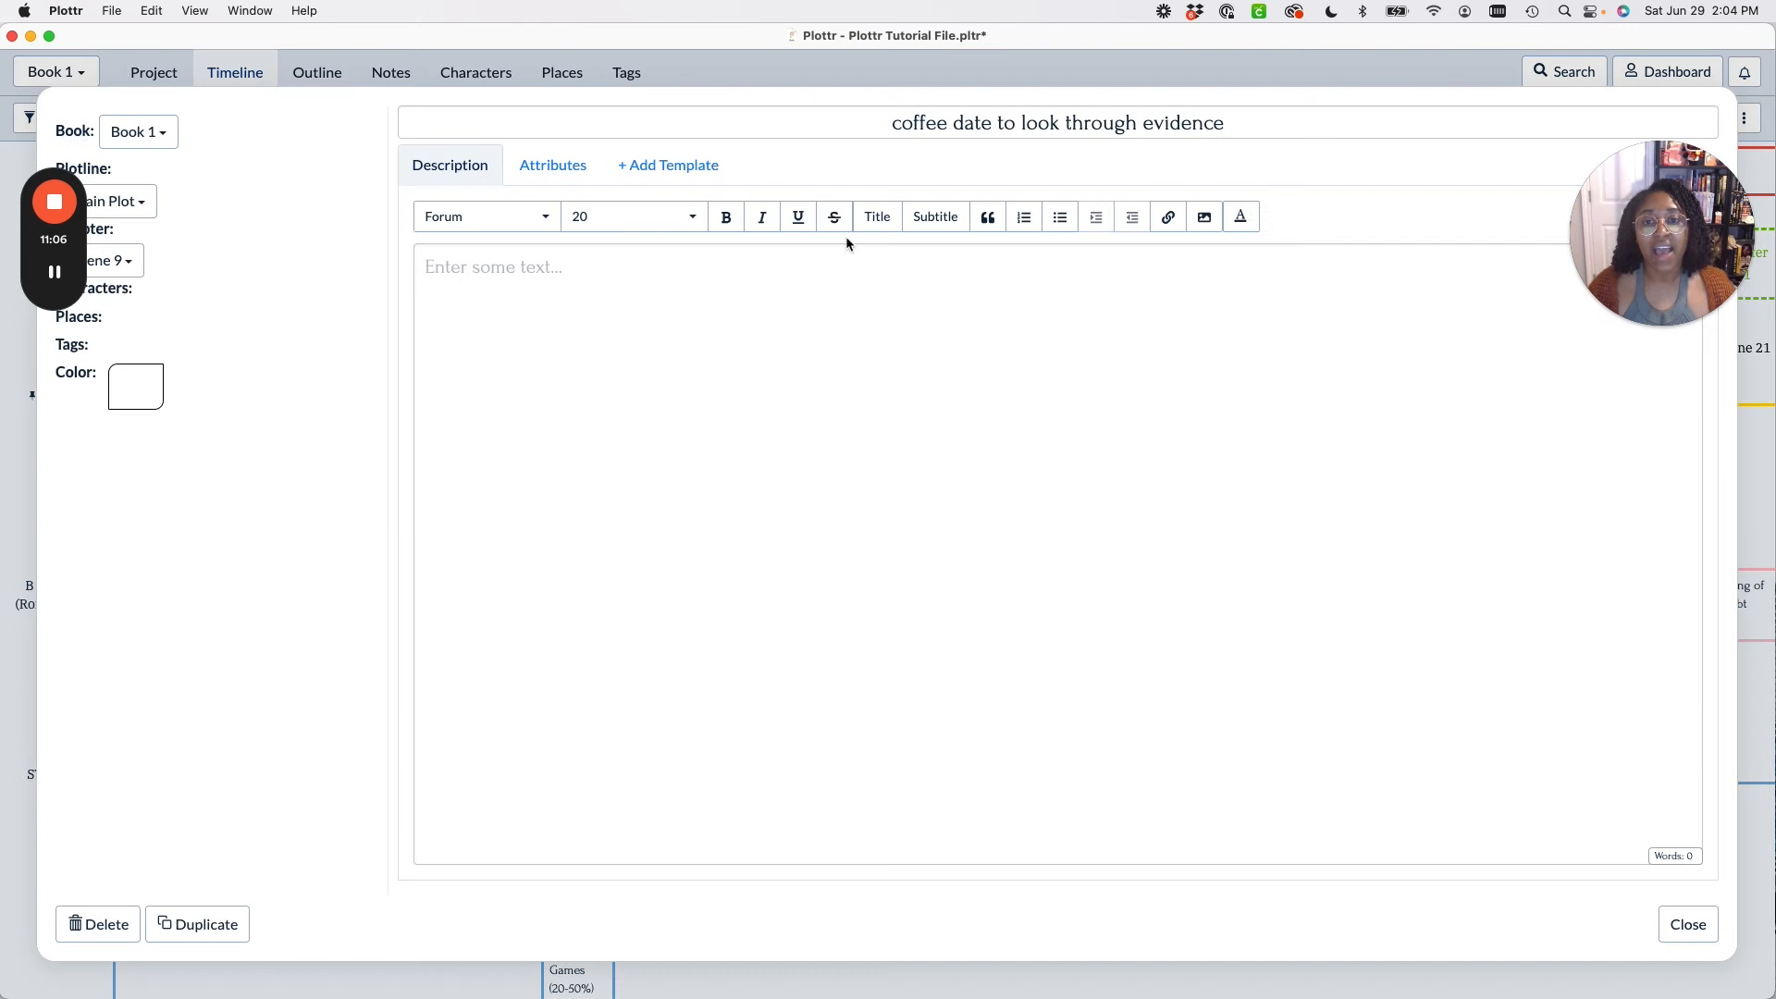
click(1688, 924)
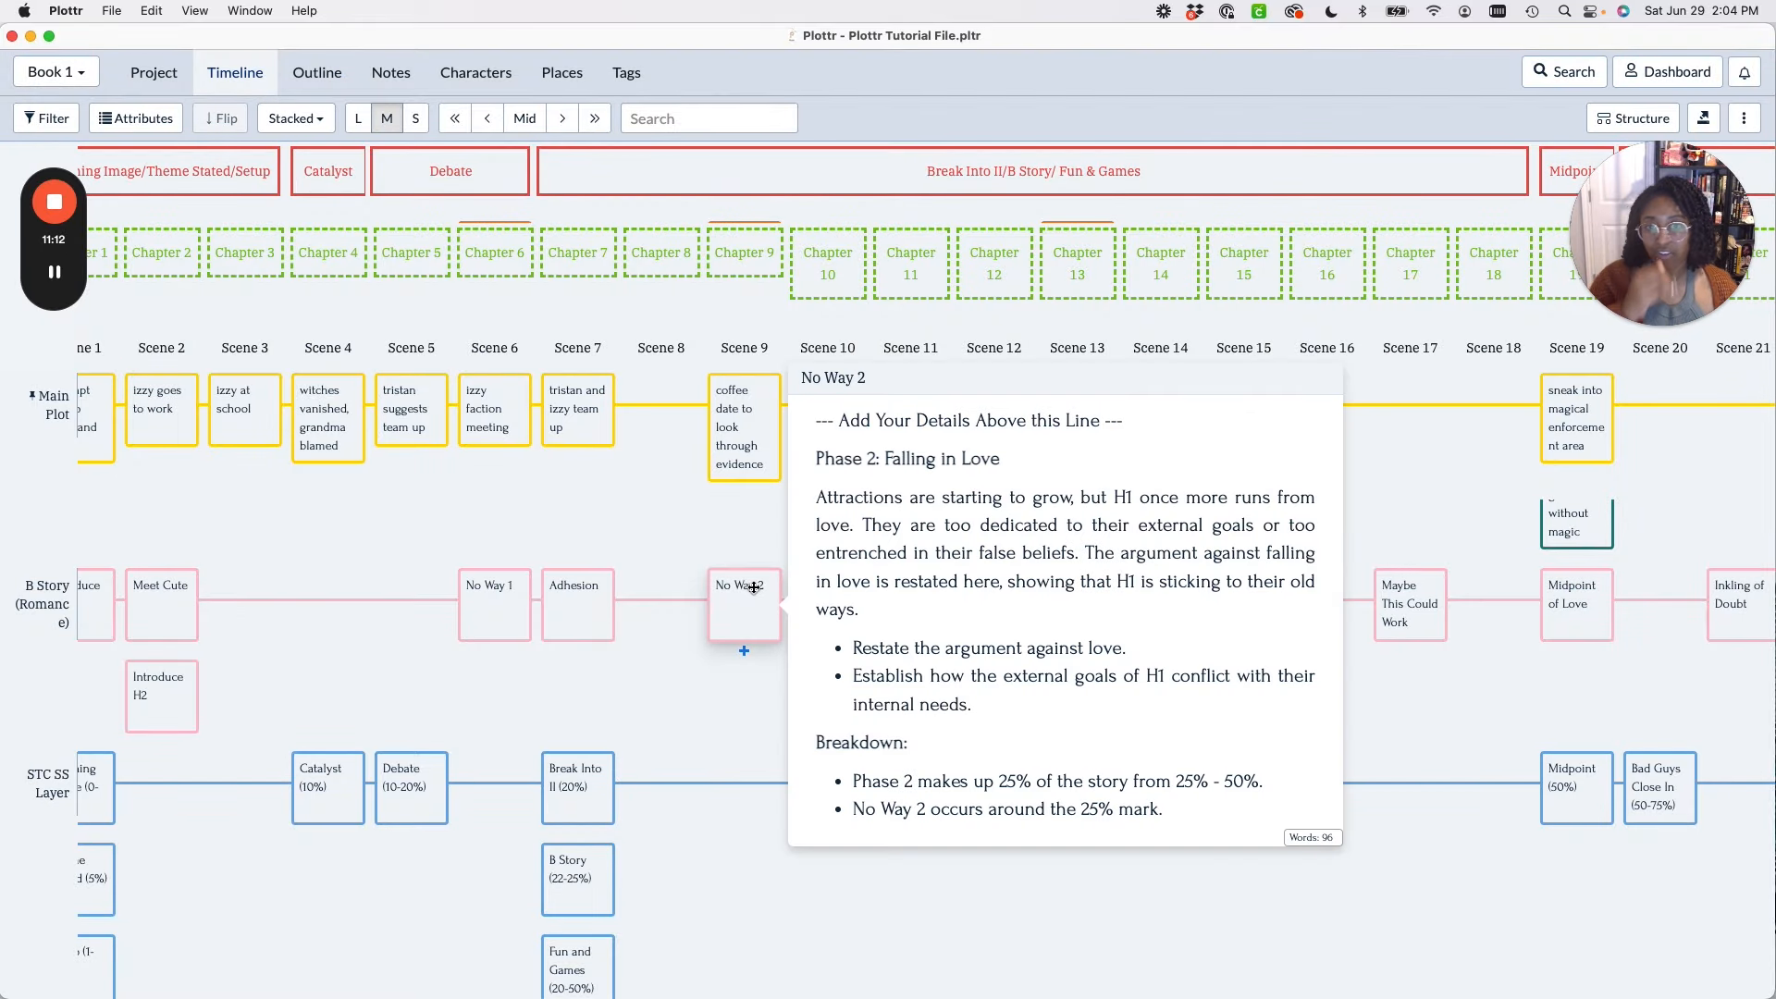
Add "izzy leaves date abruptly due to feeling embarassed" above the template text in the "No Way 2" card's description.
click(754, 587)
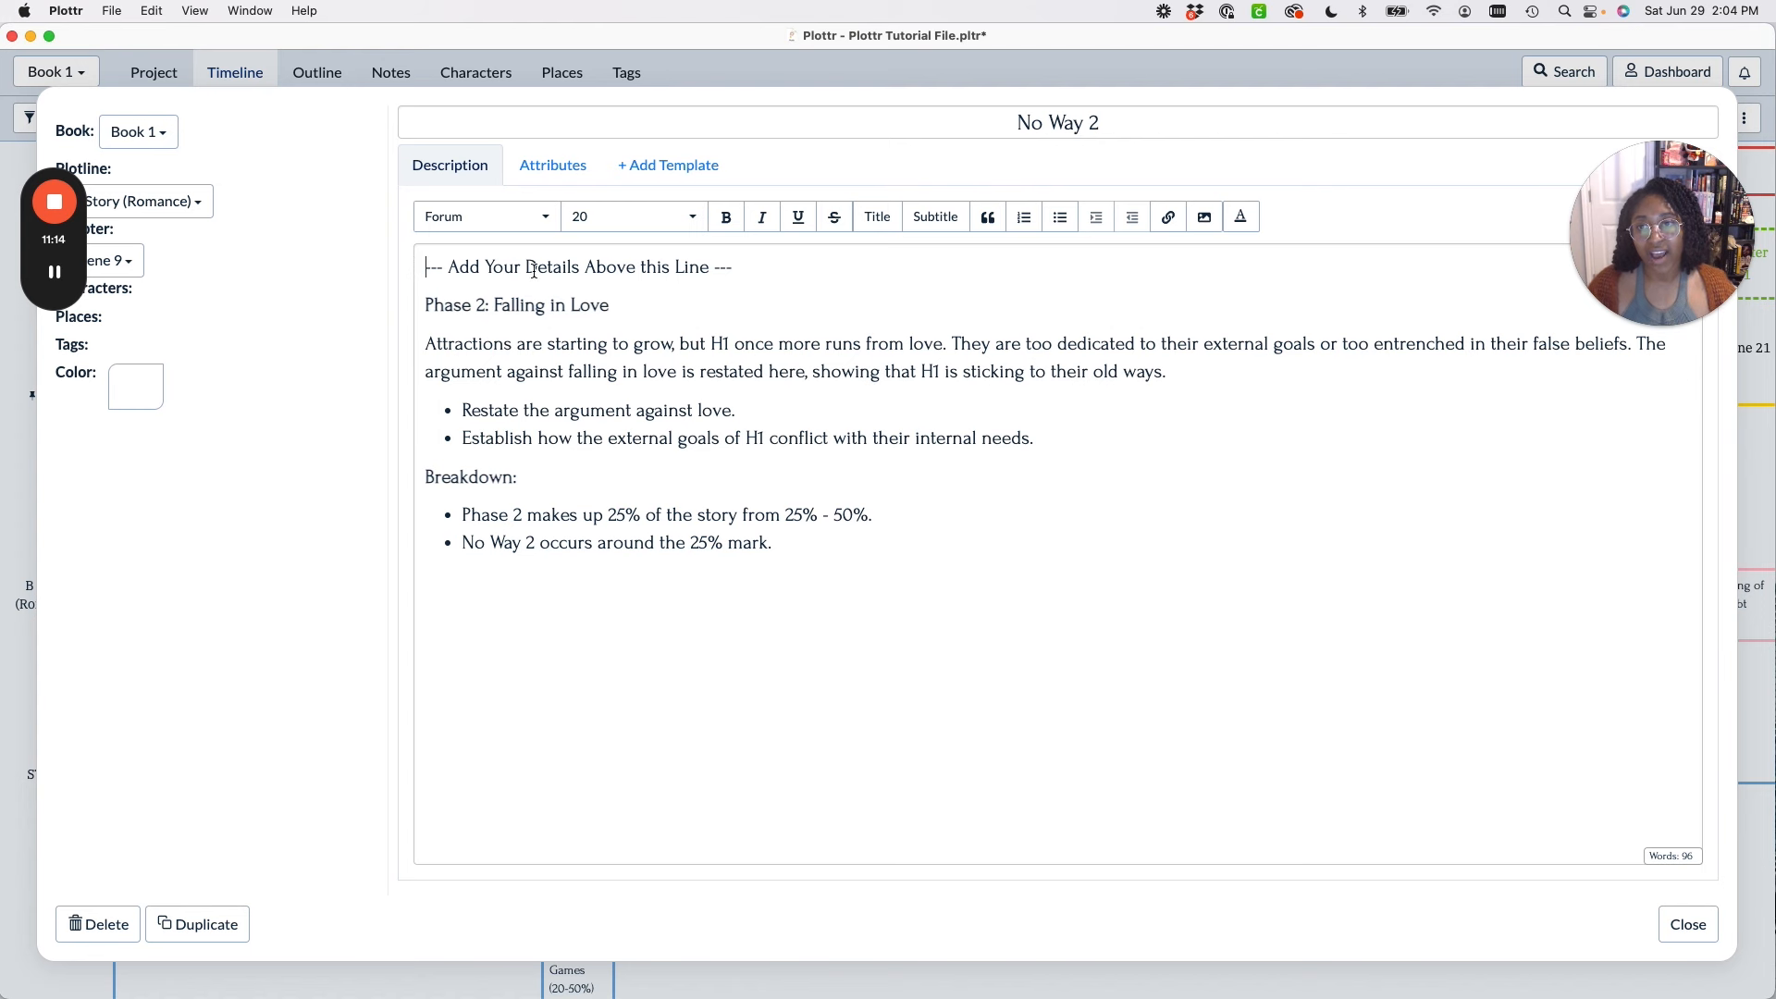
key(Return)
key(Return)
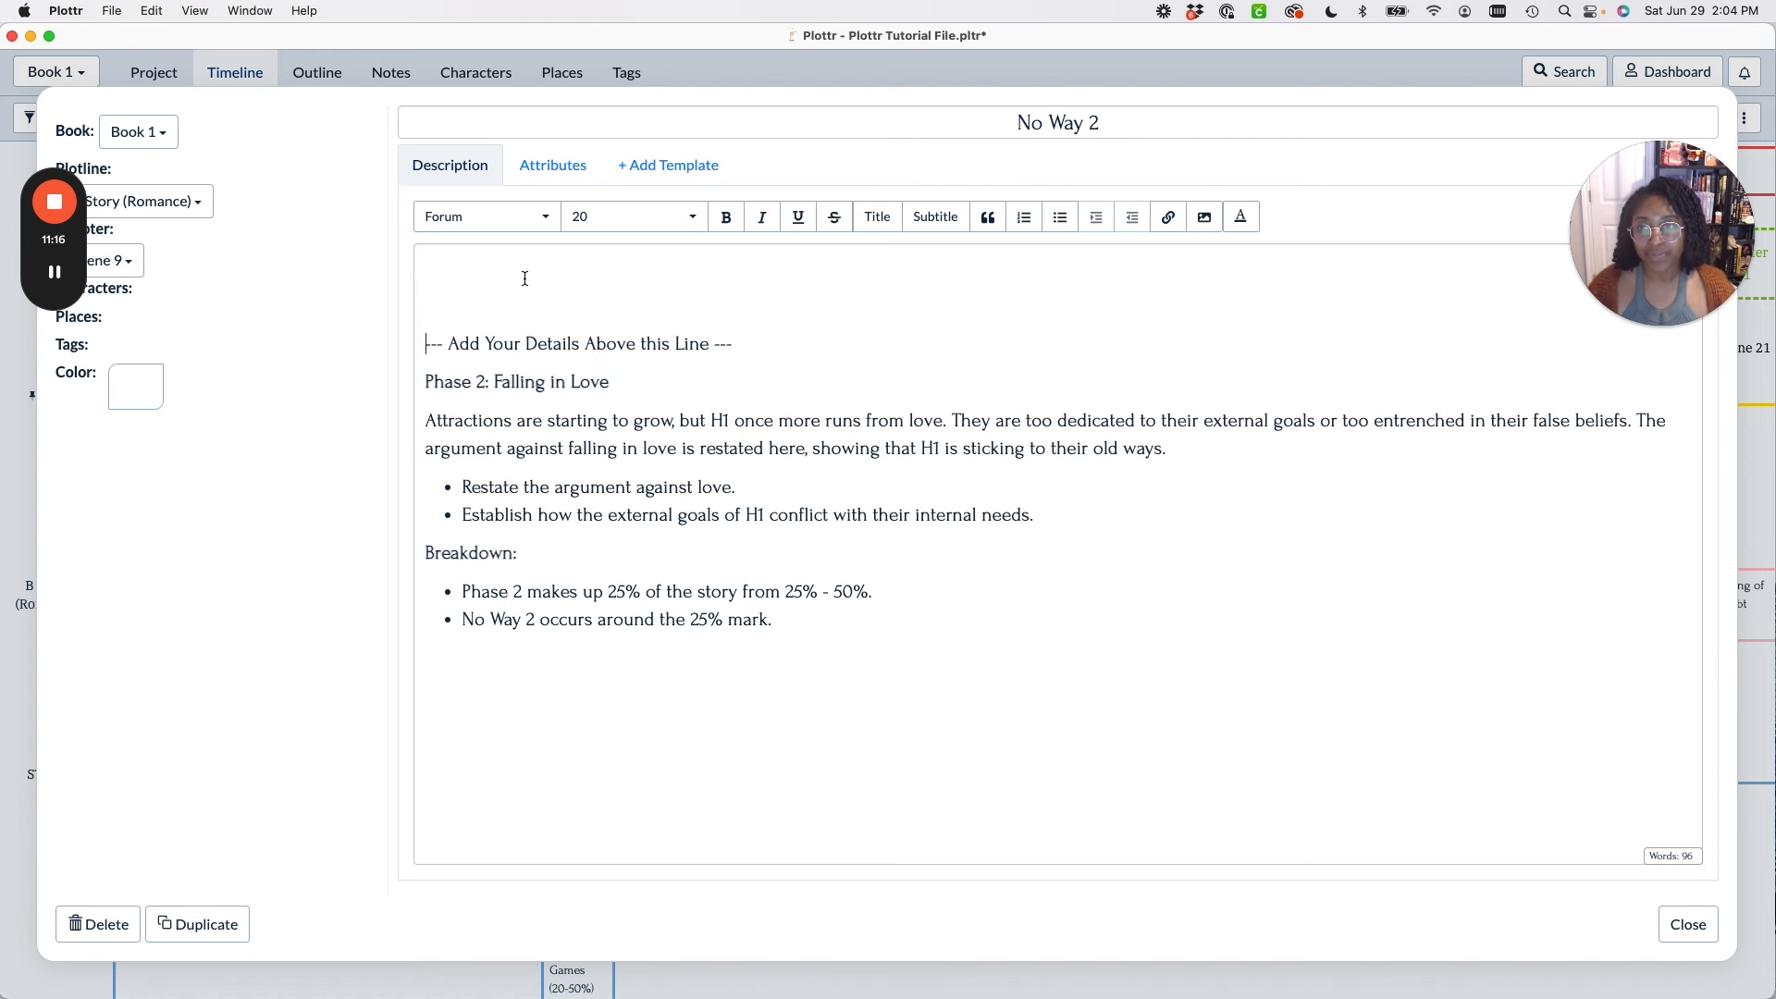
text(izzy le)
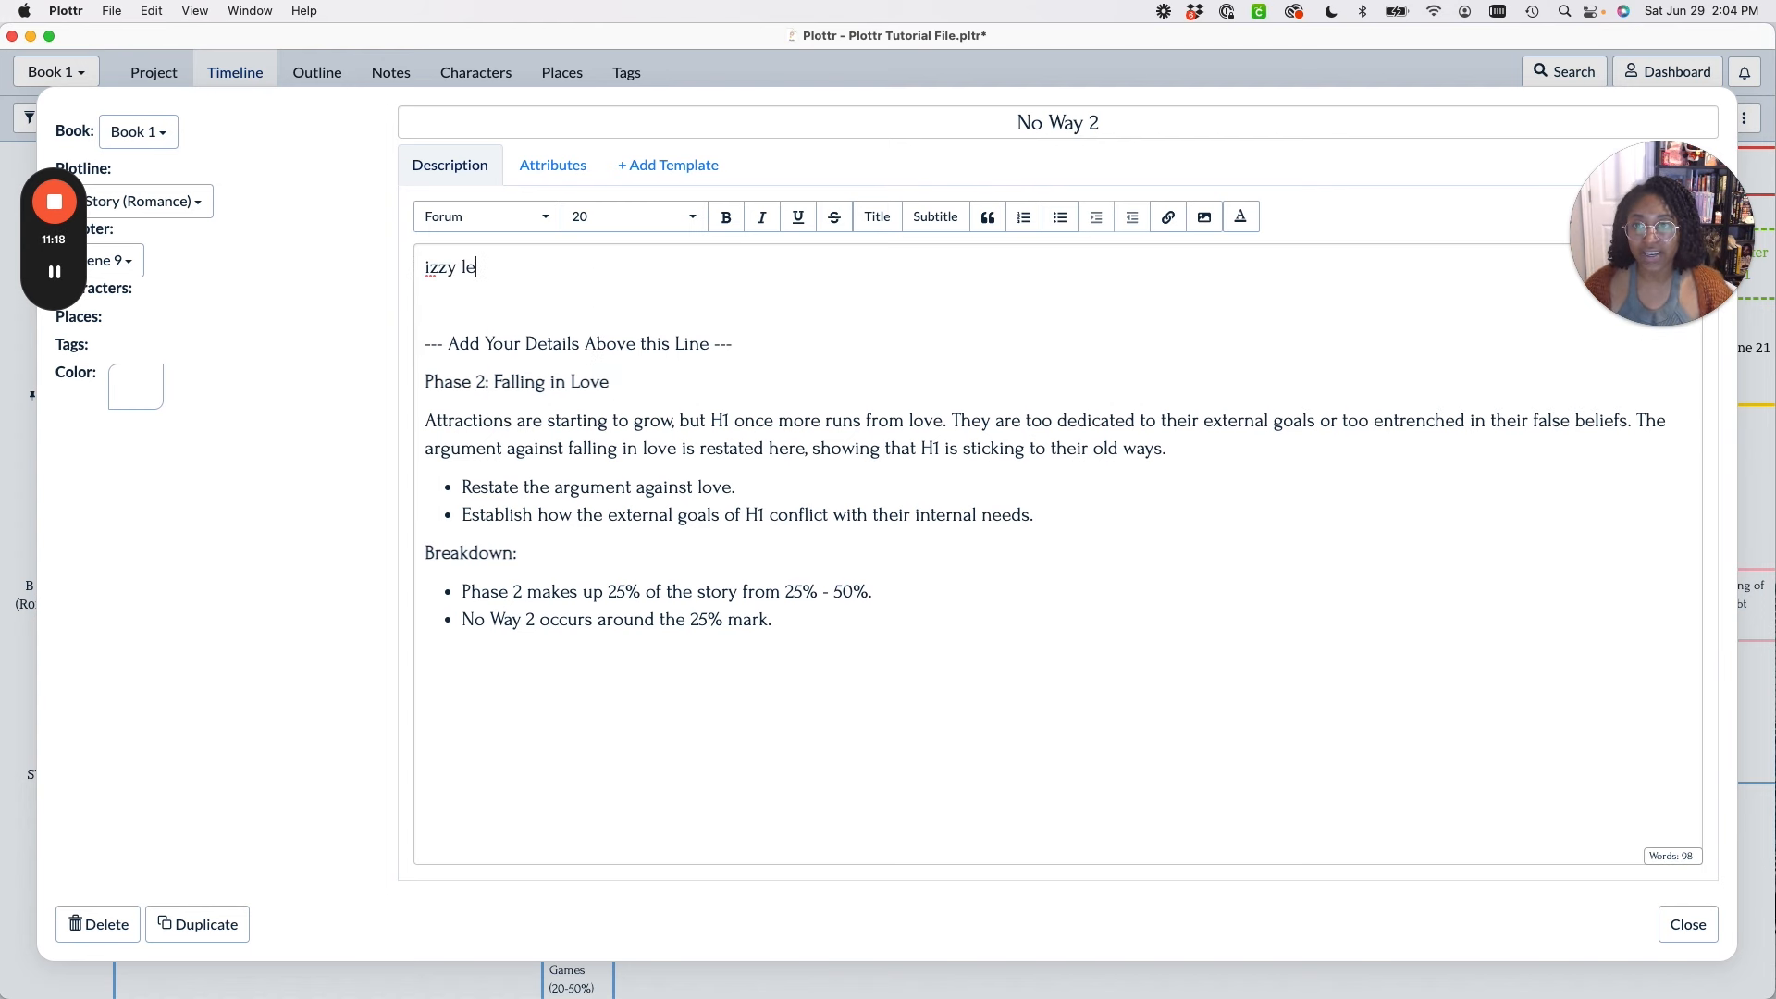
text(aves date abs)
text(u)
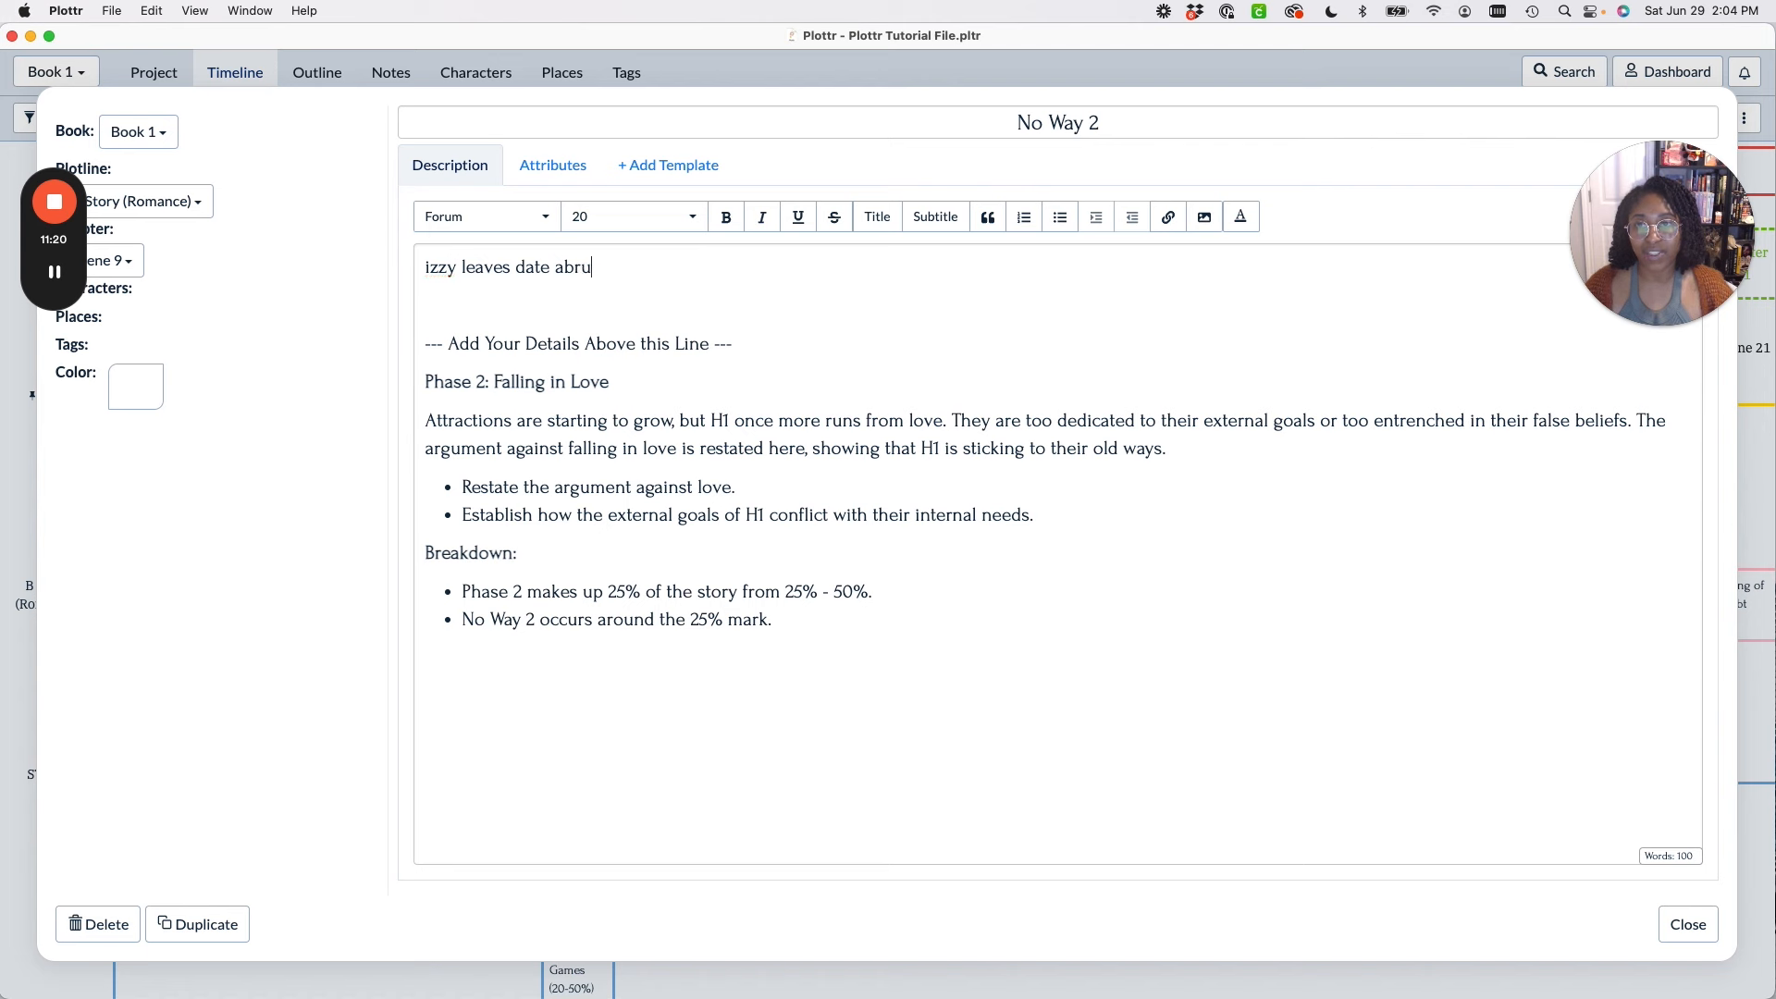
text(ptly due)
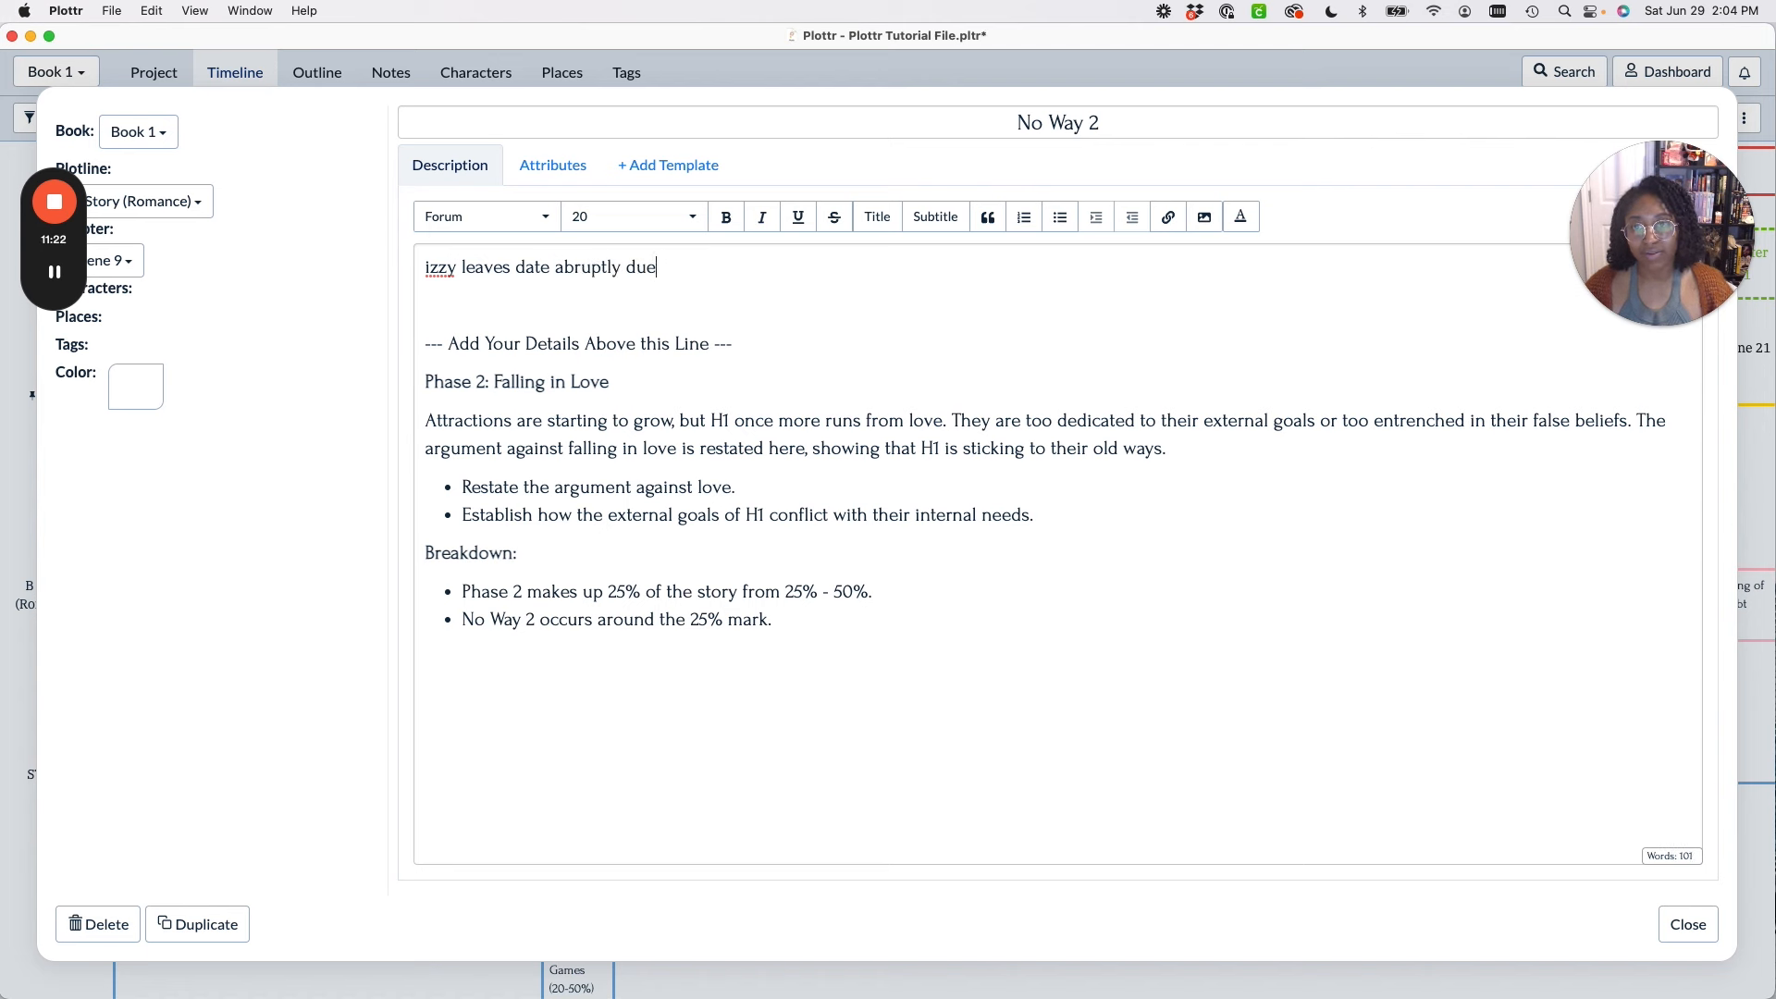
text( to feeling emebara)
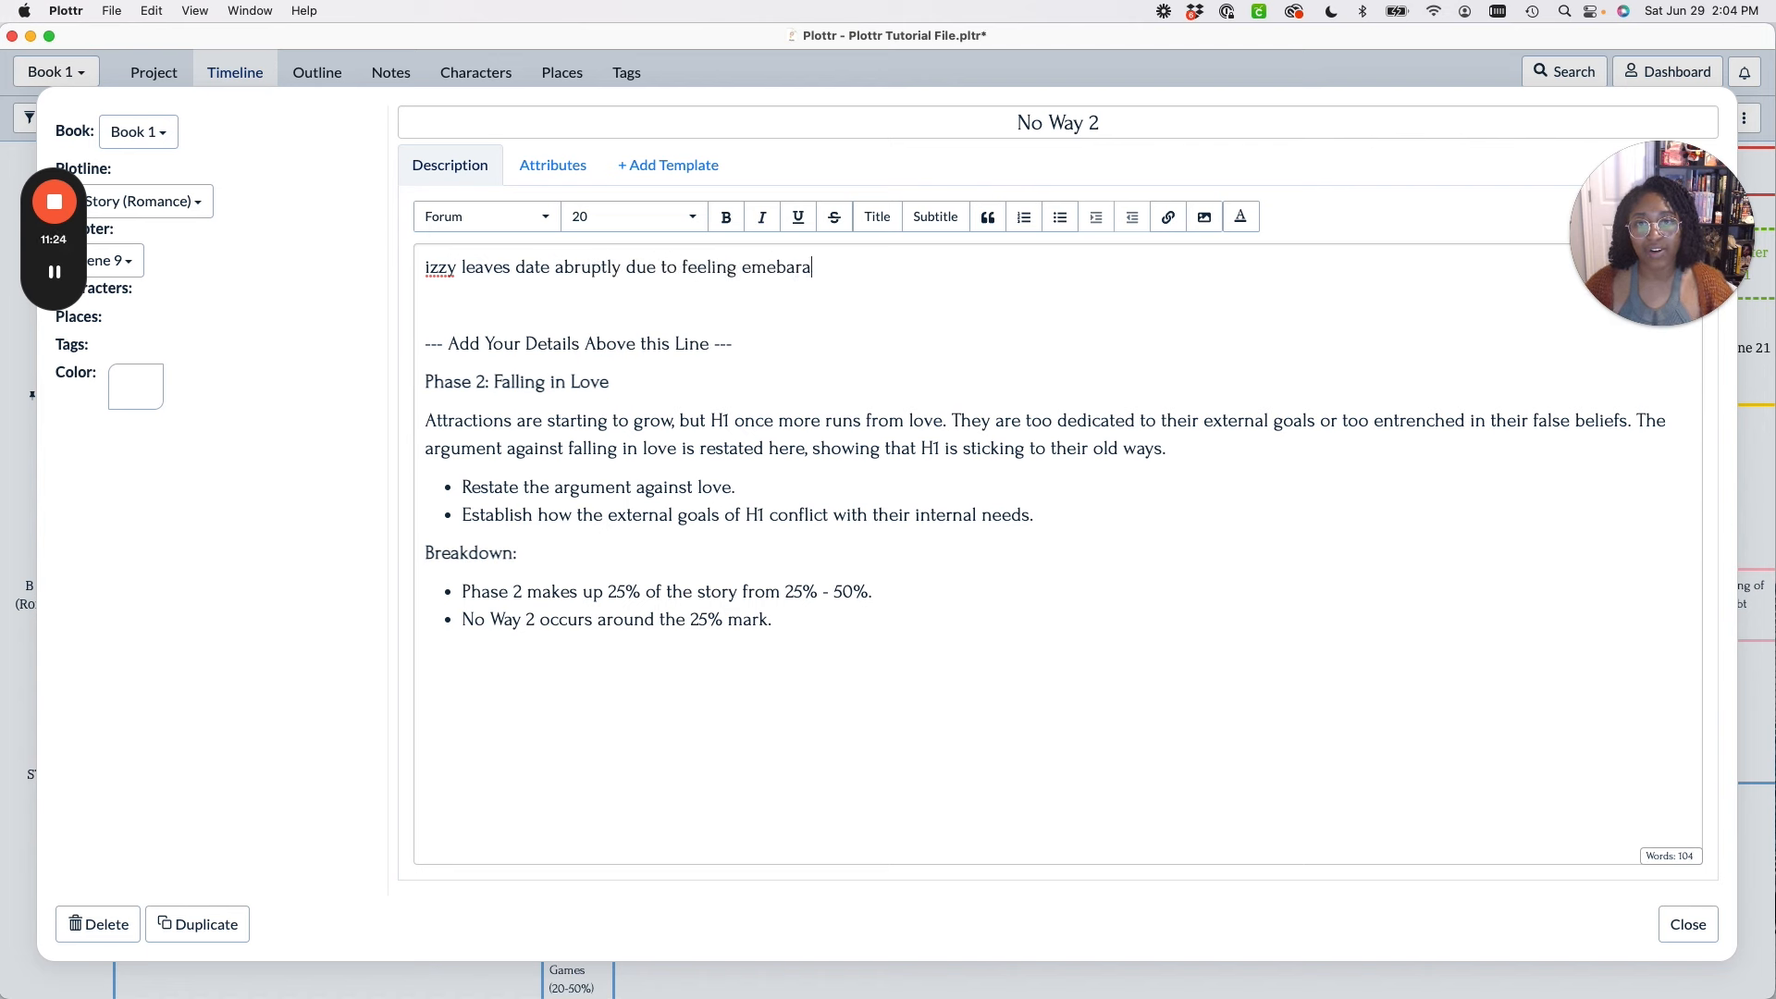
key(BackSpace)
key(BackSpace)
key(BackSpace)
key(BackSpace)
key(BackSpace)
key(BackSpace)
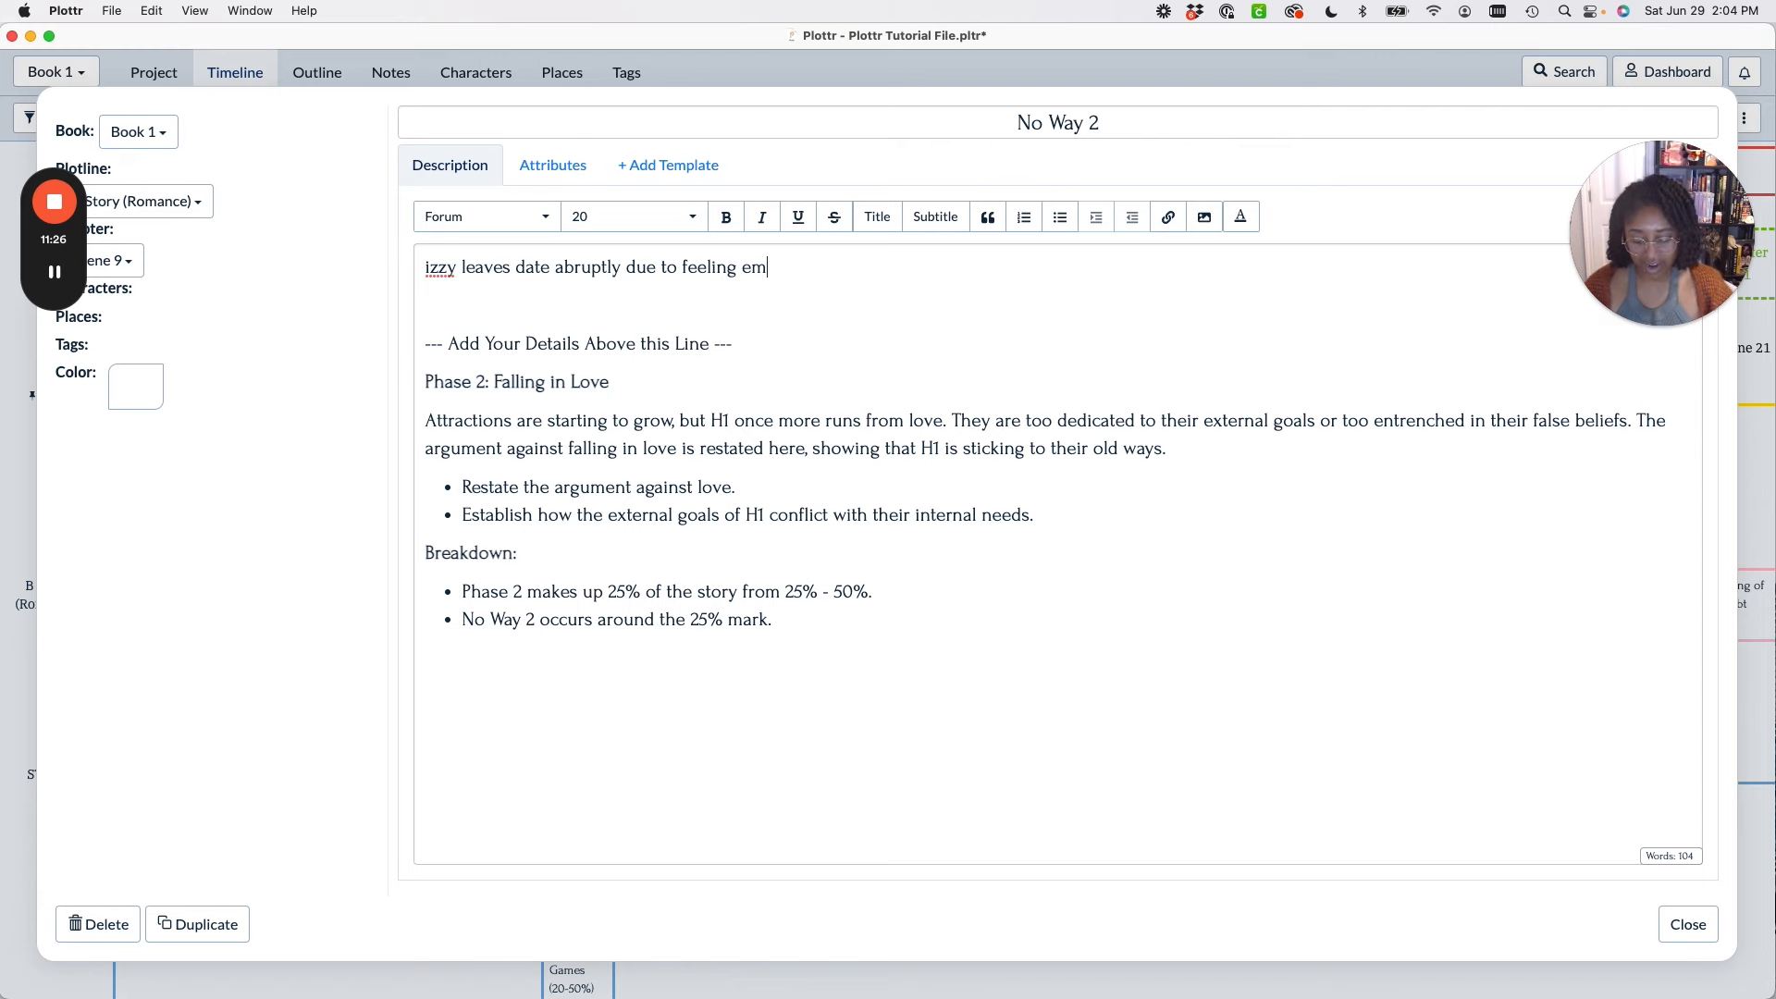
text(barassed)
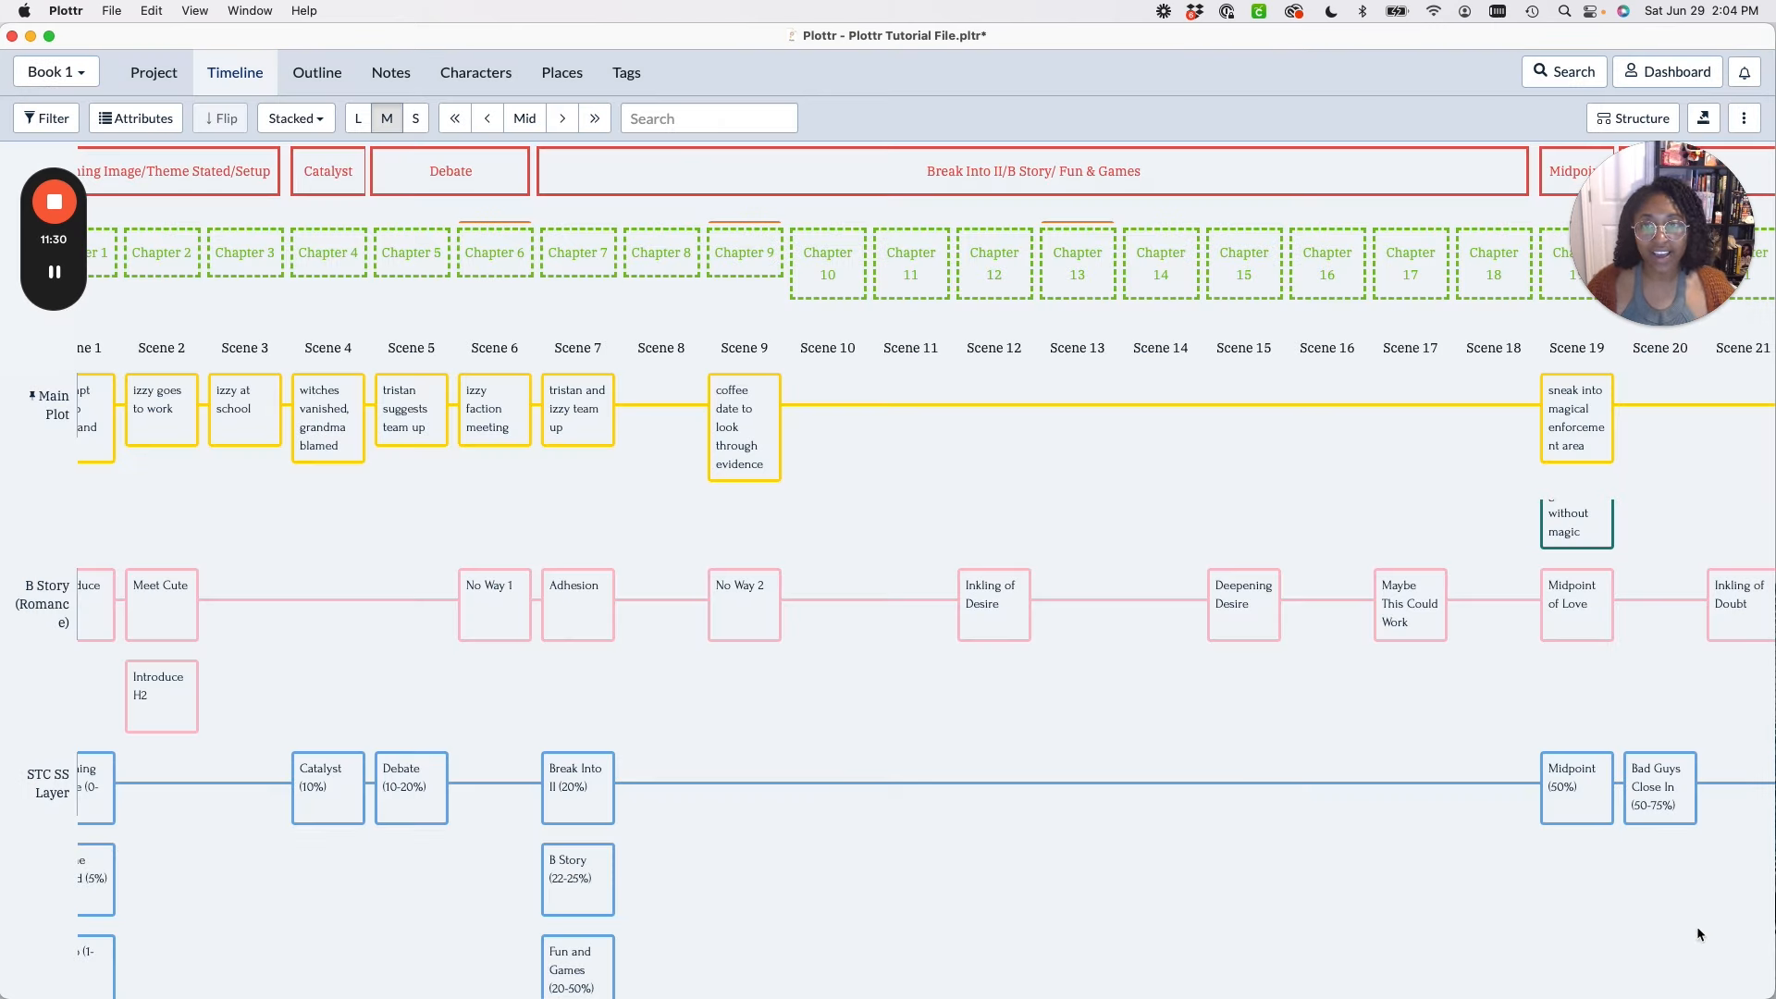
Move the "read old family diaries" card to Scene 9 on the "SP: acquire family spell" plotline.
click(1689, 925)
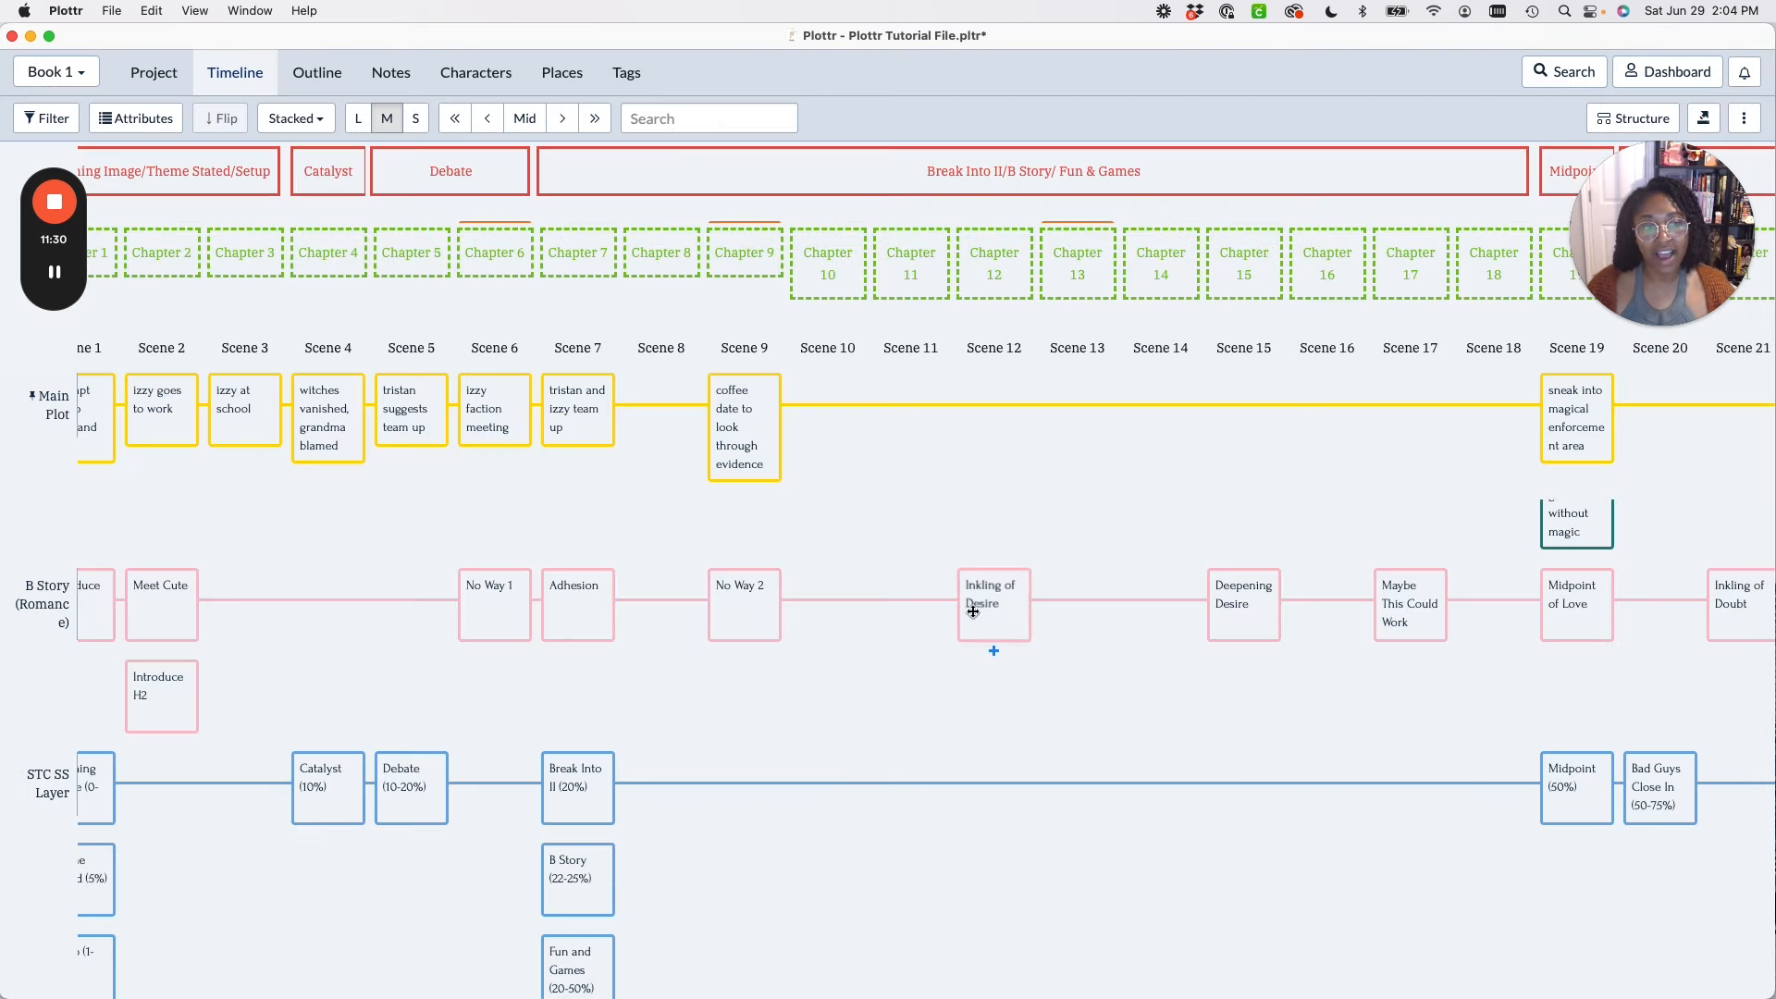
scroll(751, 444, down, 10)
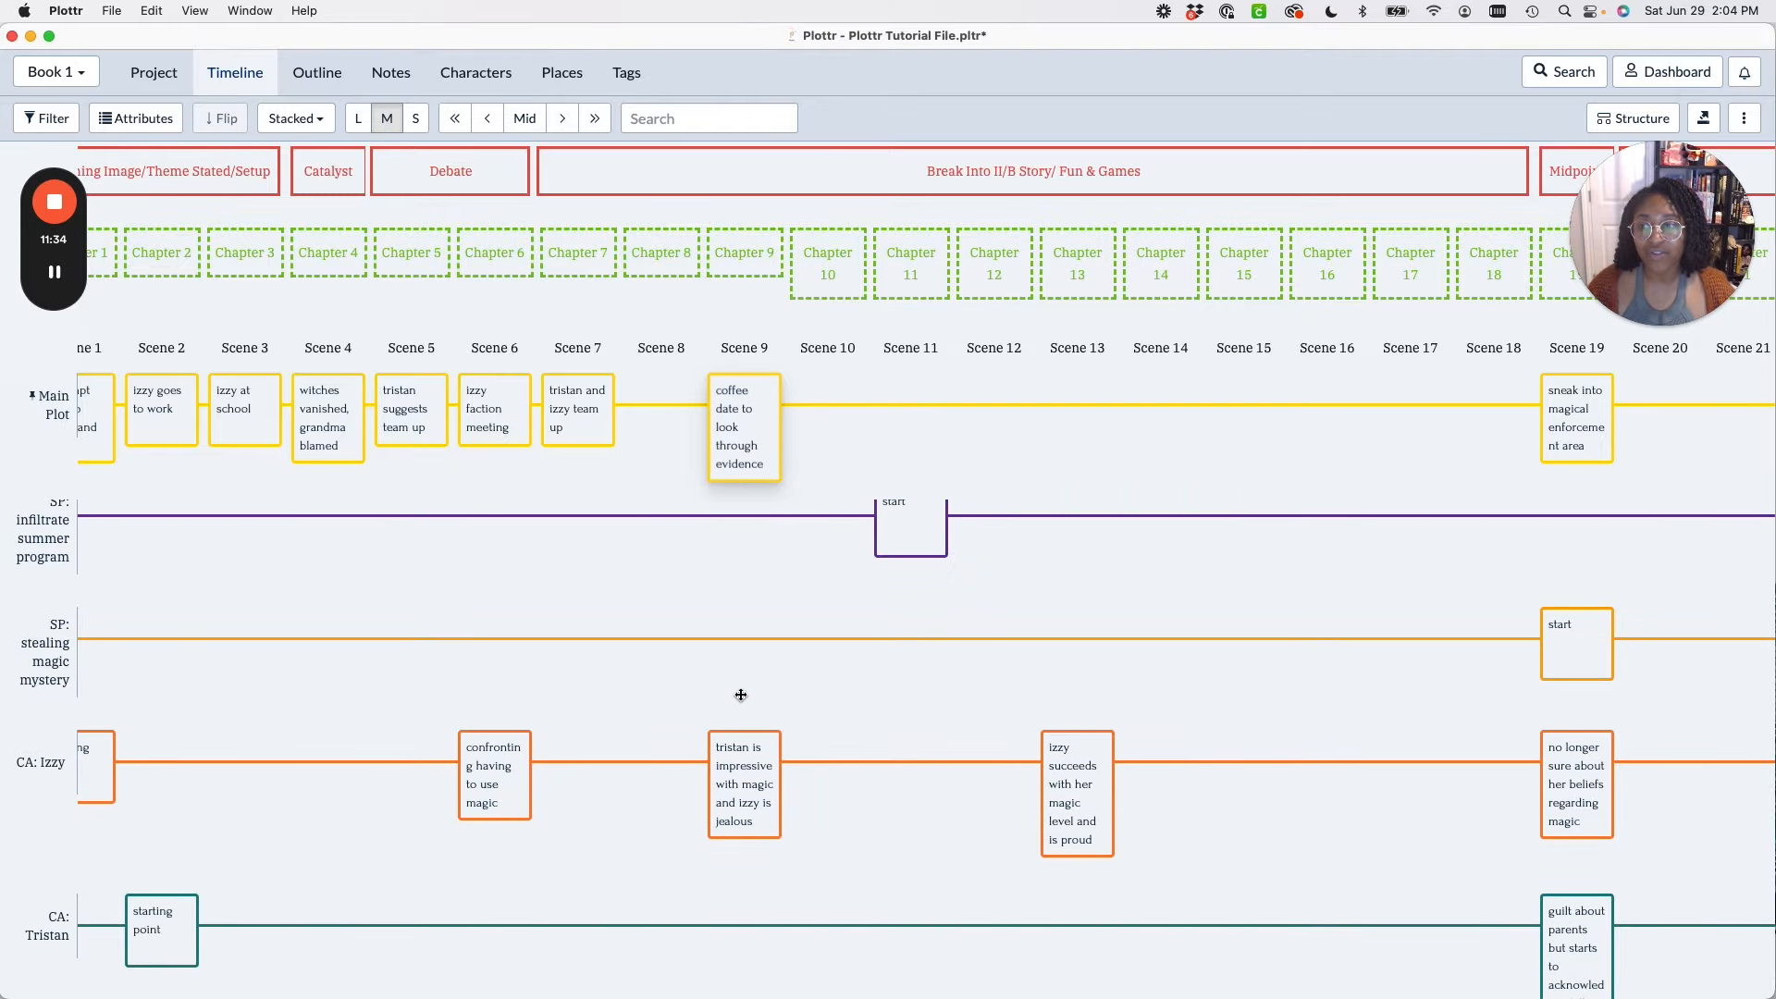
scroll(752, 740, up, 2)
scroll(752, 740, up, 4)
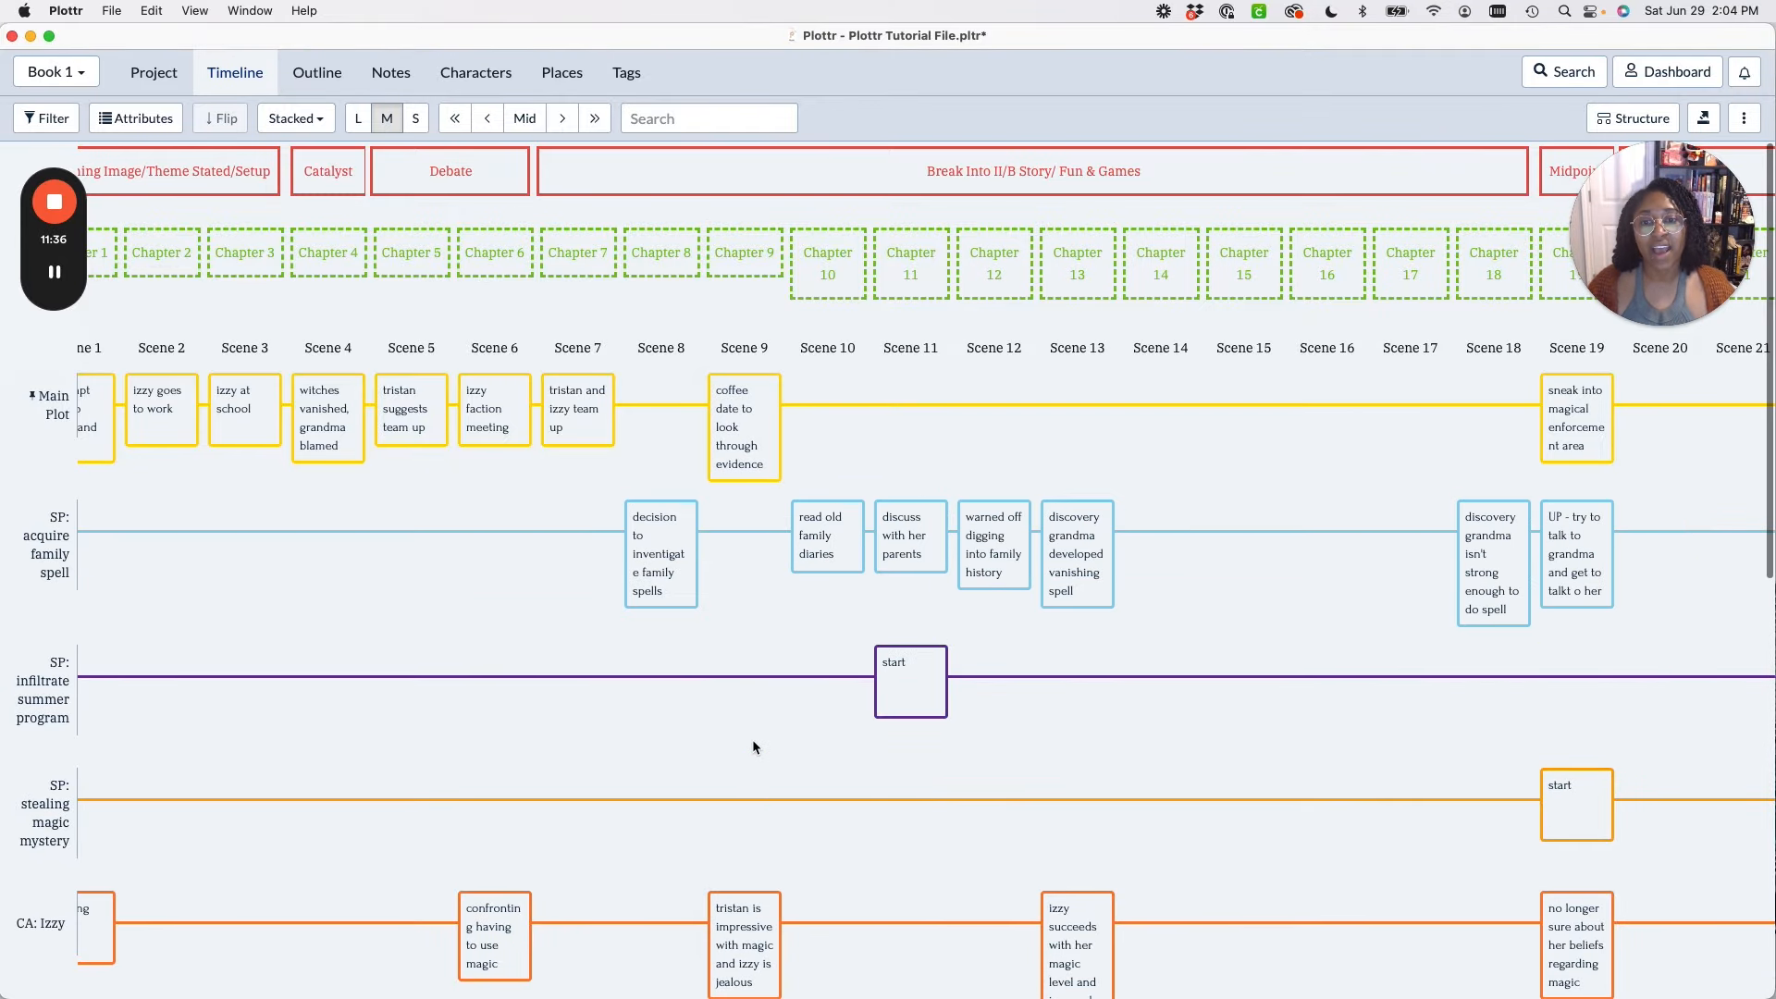
drag(828, 533, 749, 545)
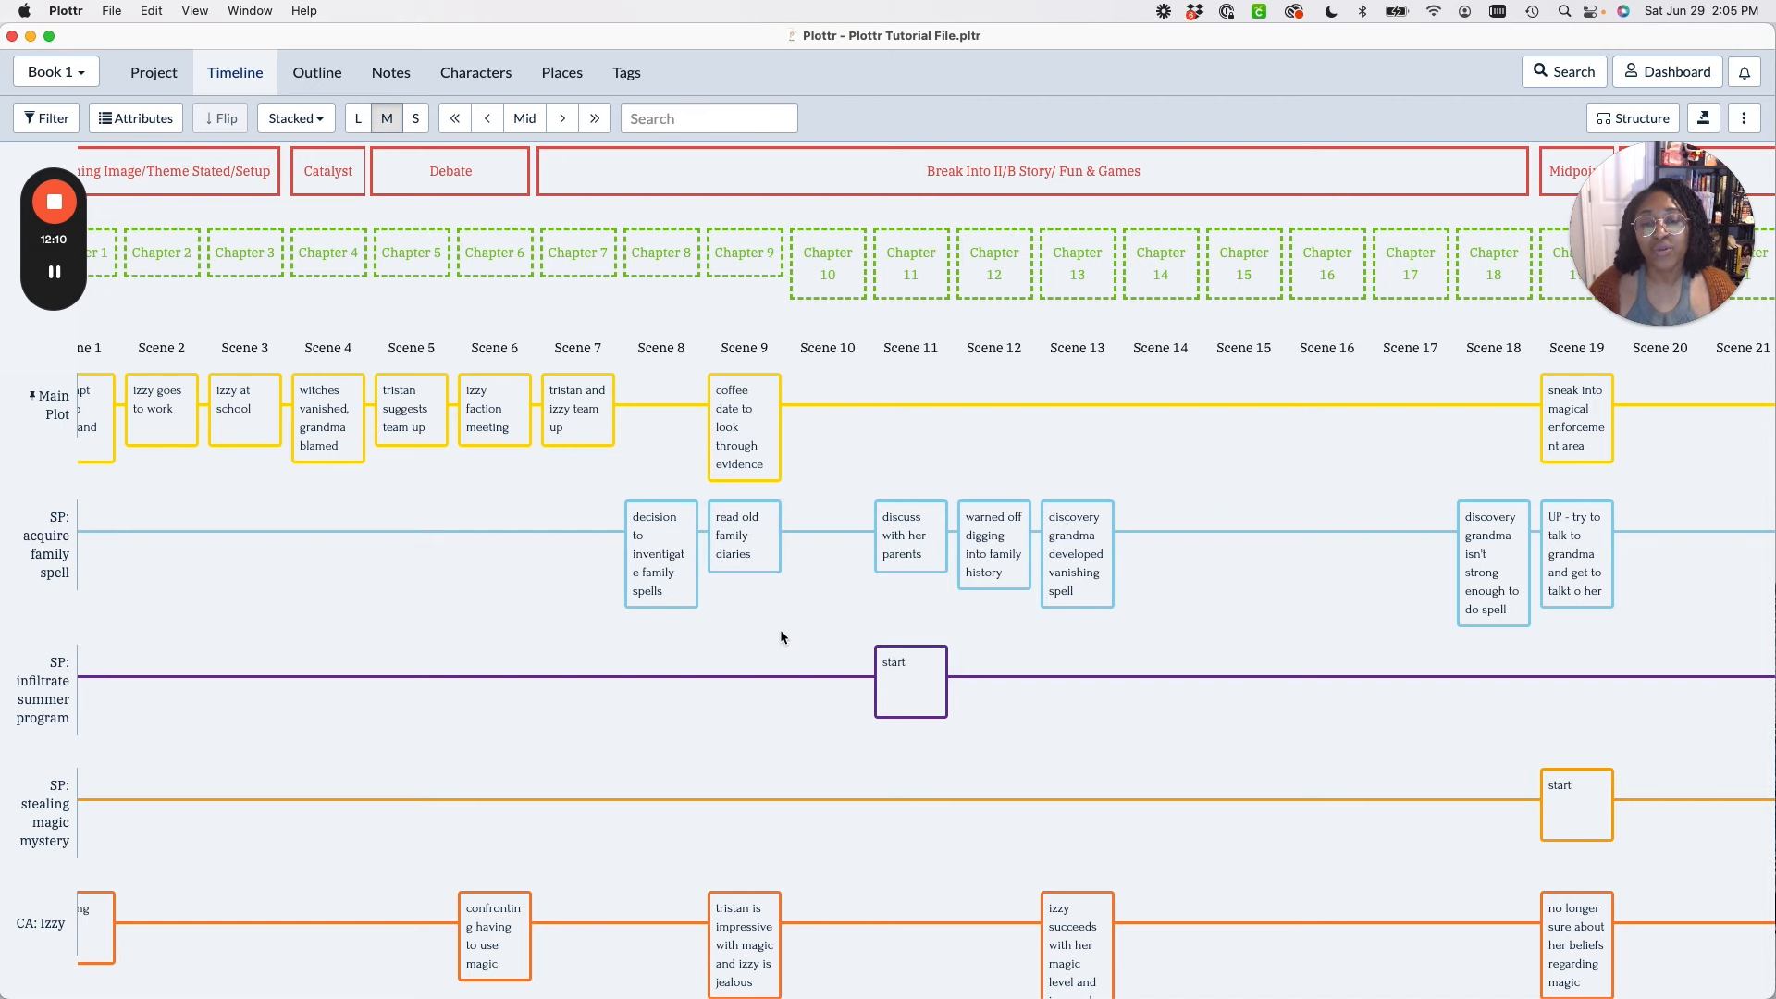
Review how the Scene 9 cards on the main plot, family spell subplot, Izzy's character arc and romance plotline fit together.
scroll(780, 637, down, 5)
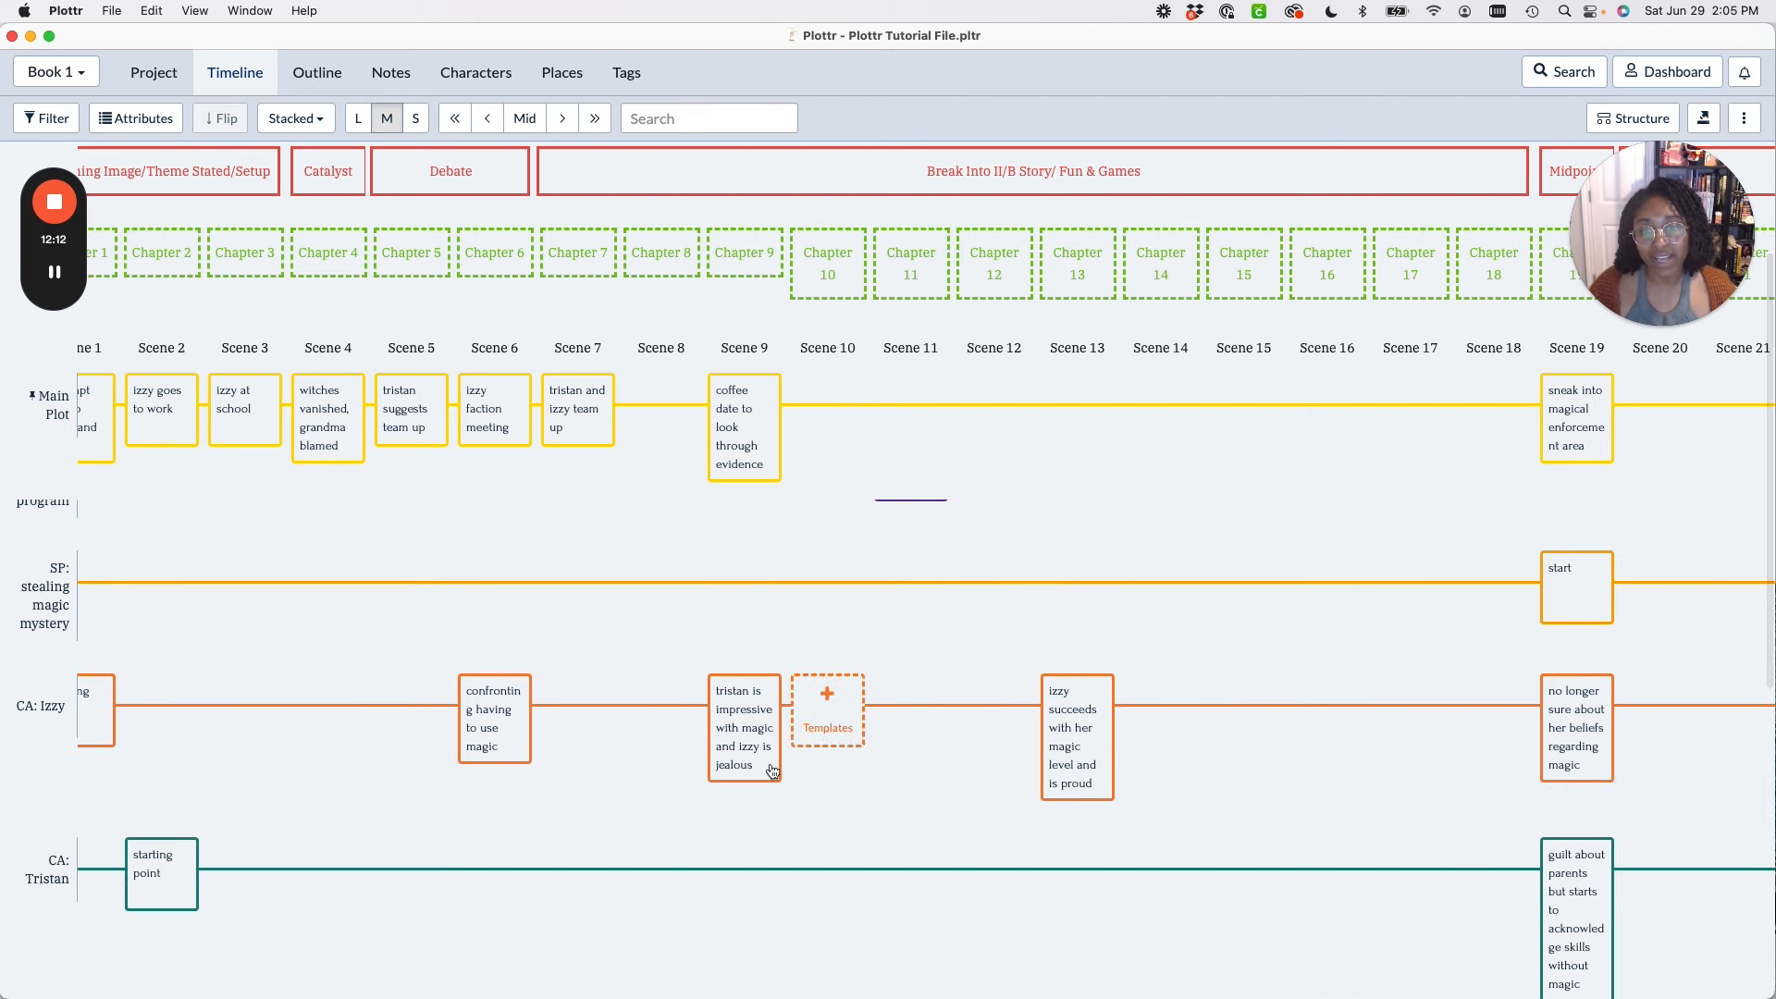
scroll(766, 725, down, 4)
scroll(766, 725, up, 4)
scroll(767, 725, up, 1)
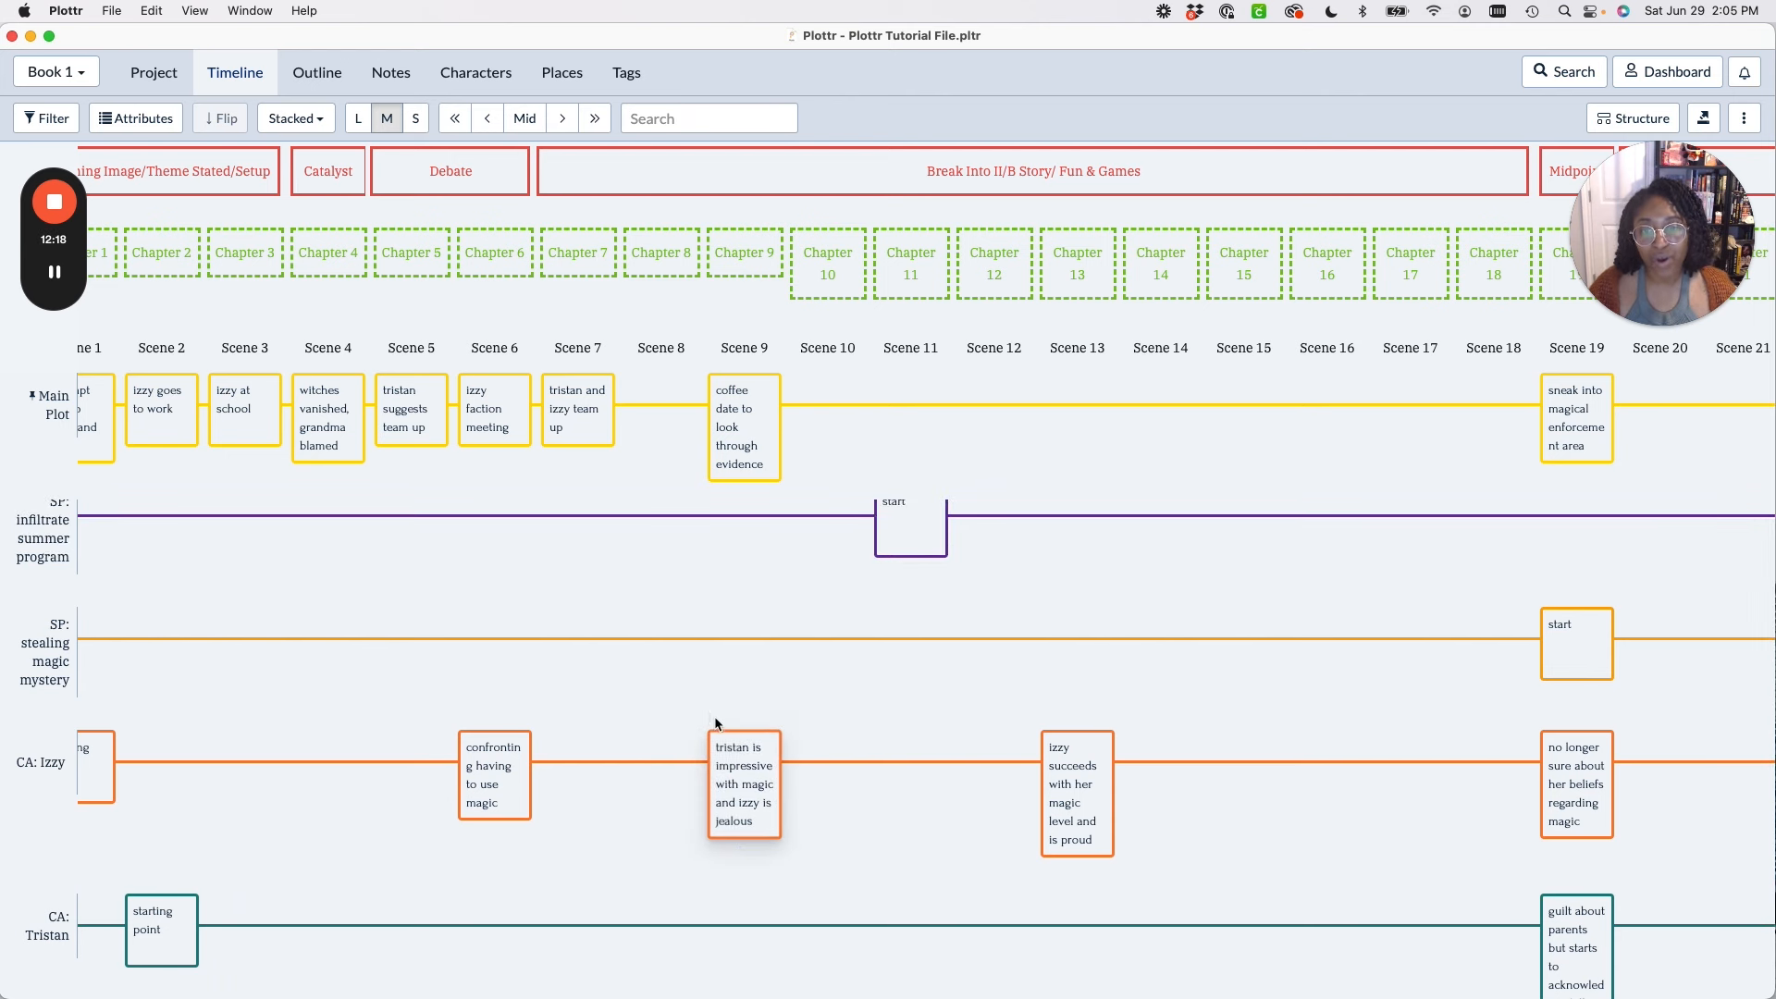
scroll(740, 777, down, 3)
scroll(745, 775, up, 3)
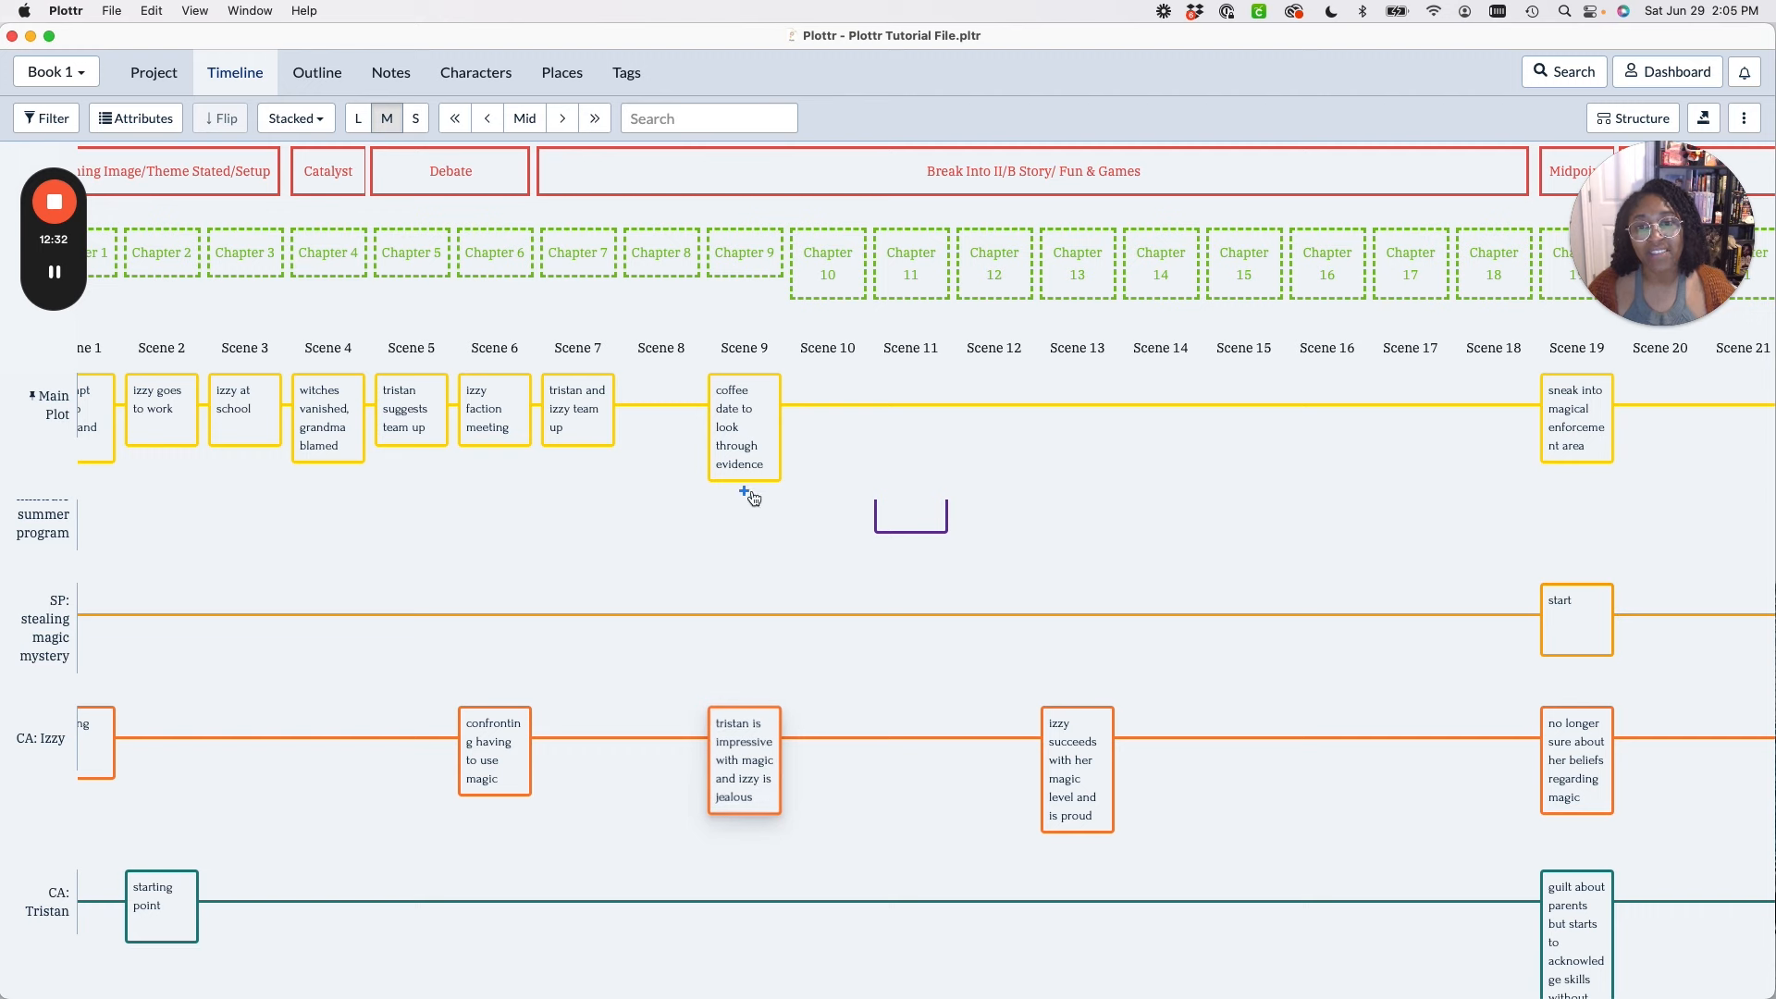
mouse_move(792, 764)
scroll(793, 764, down, 3)
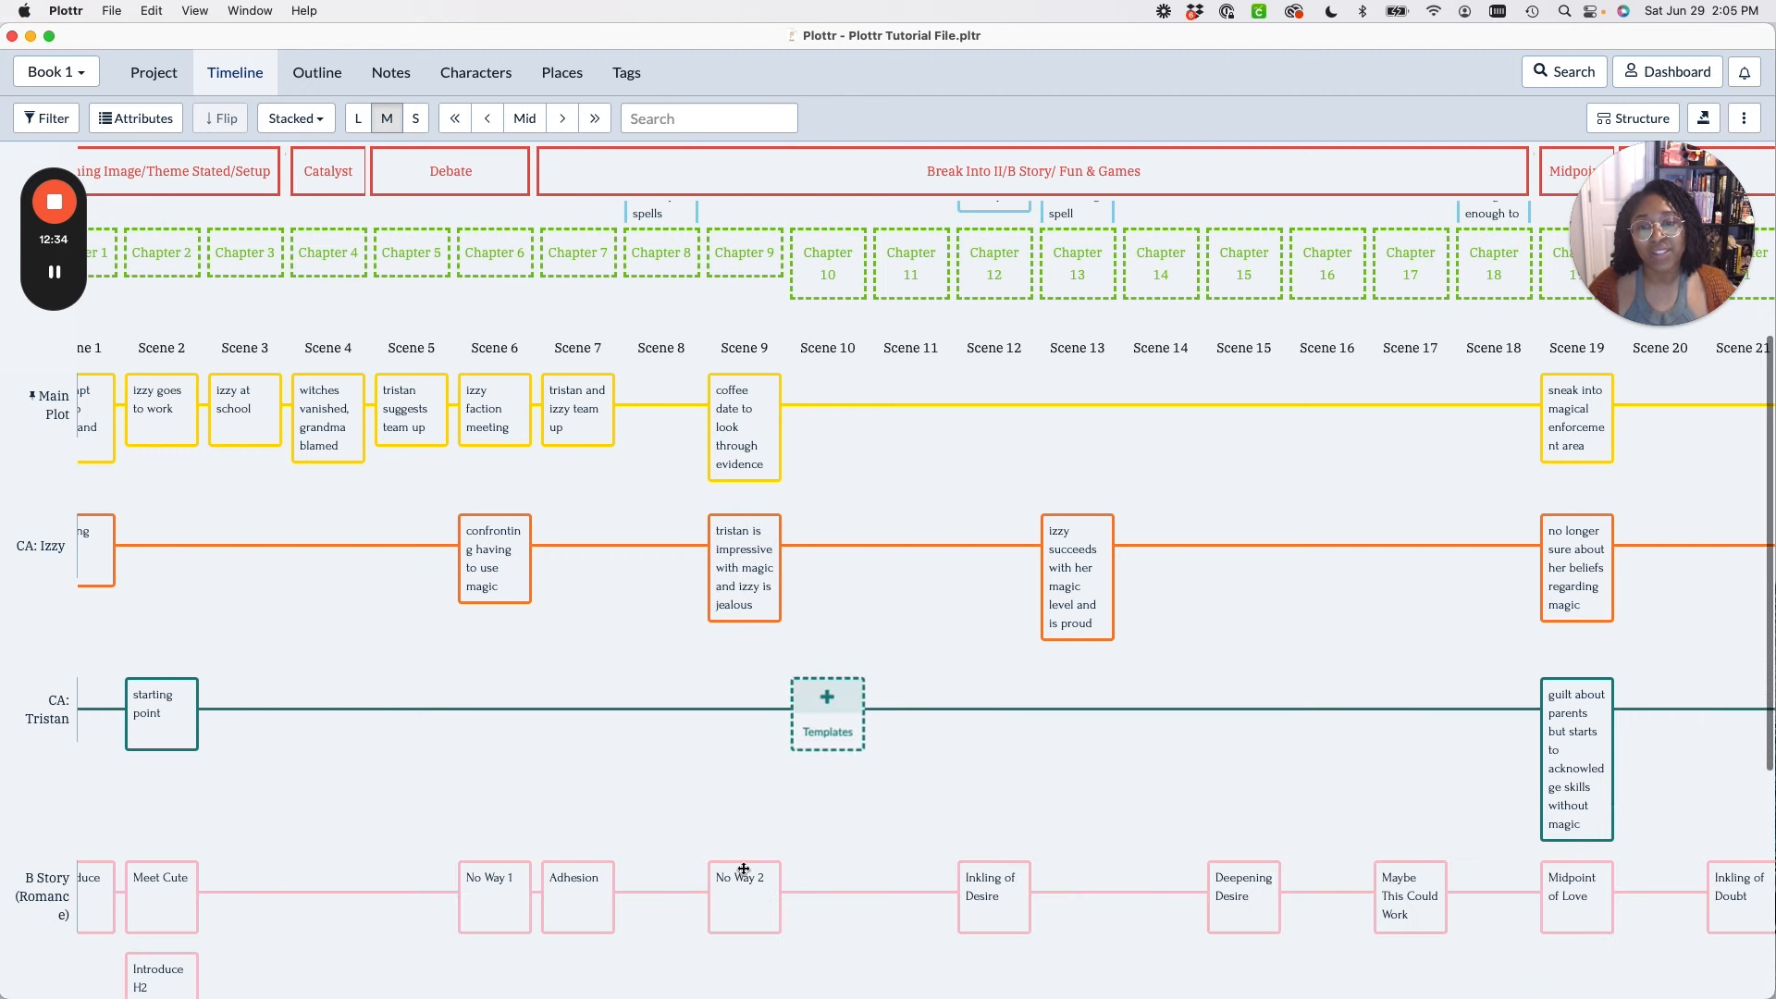
mouse_move(707, 889)
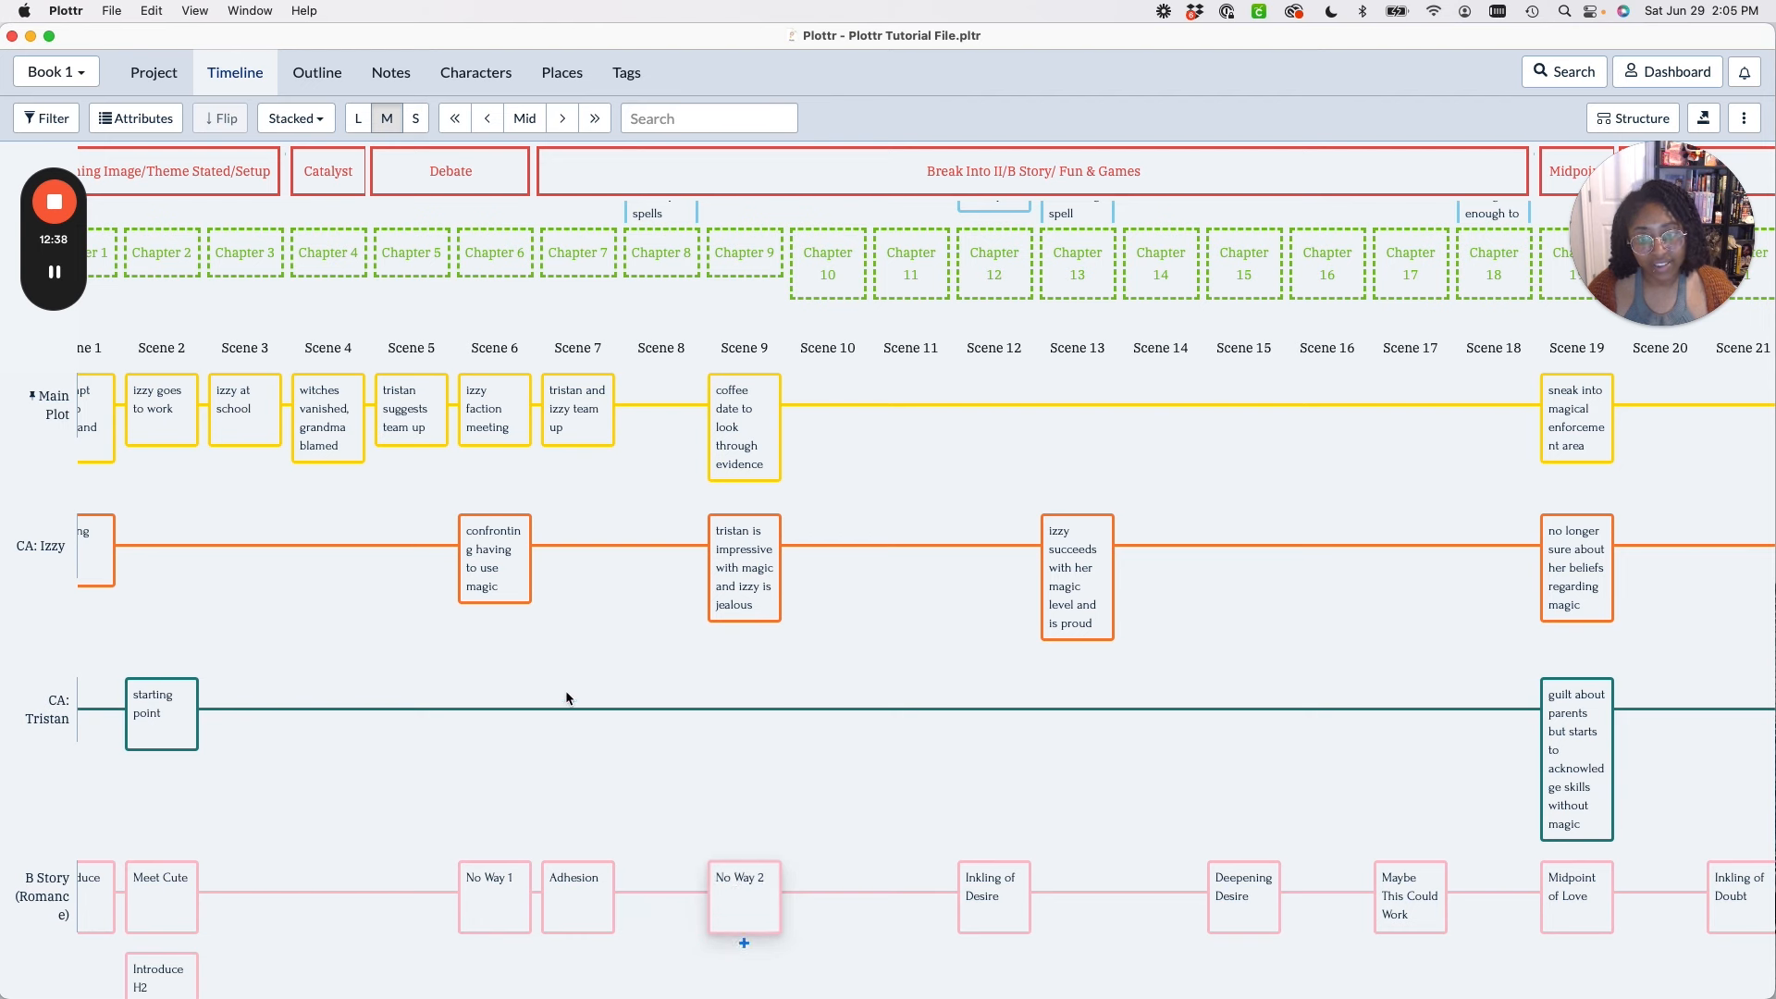
mouse_move(761, 898)
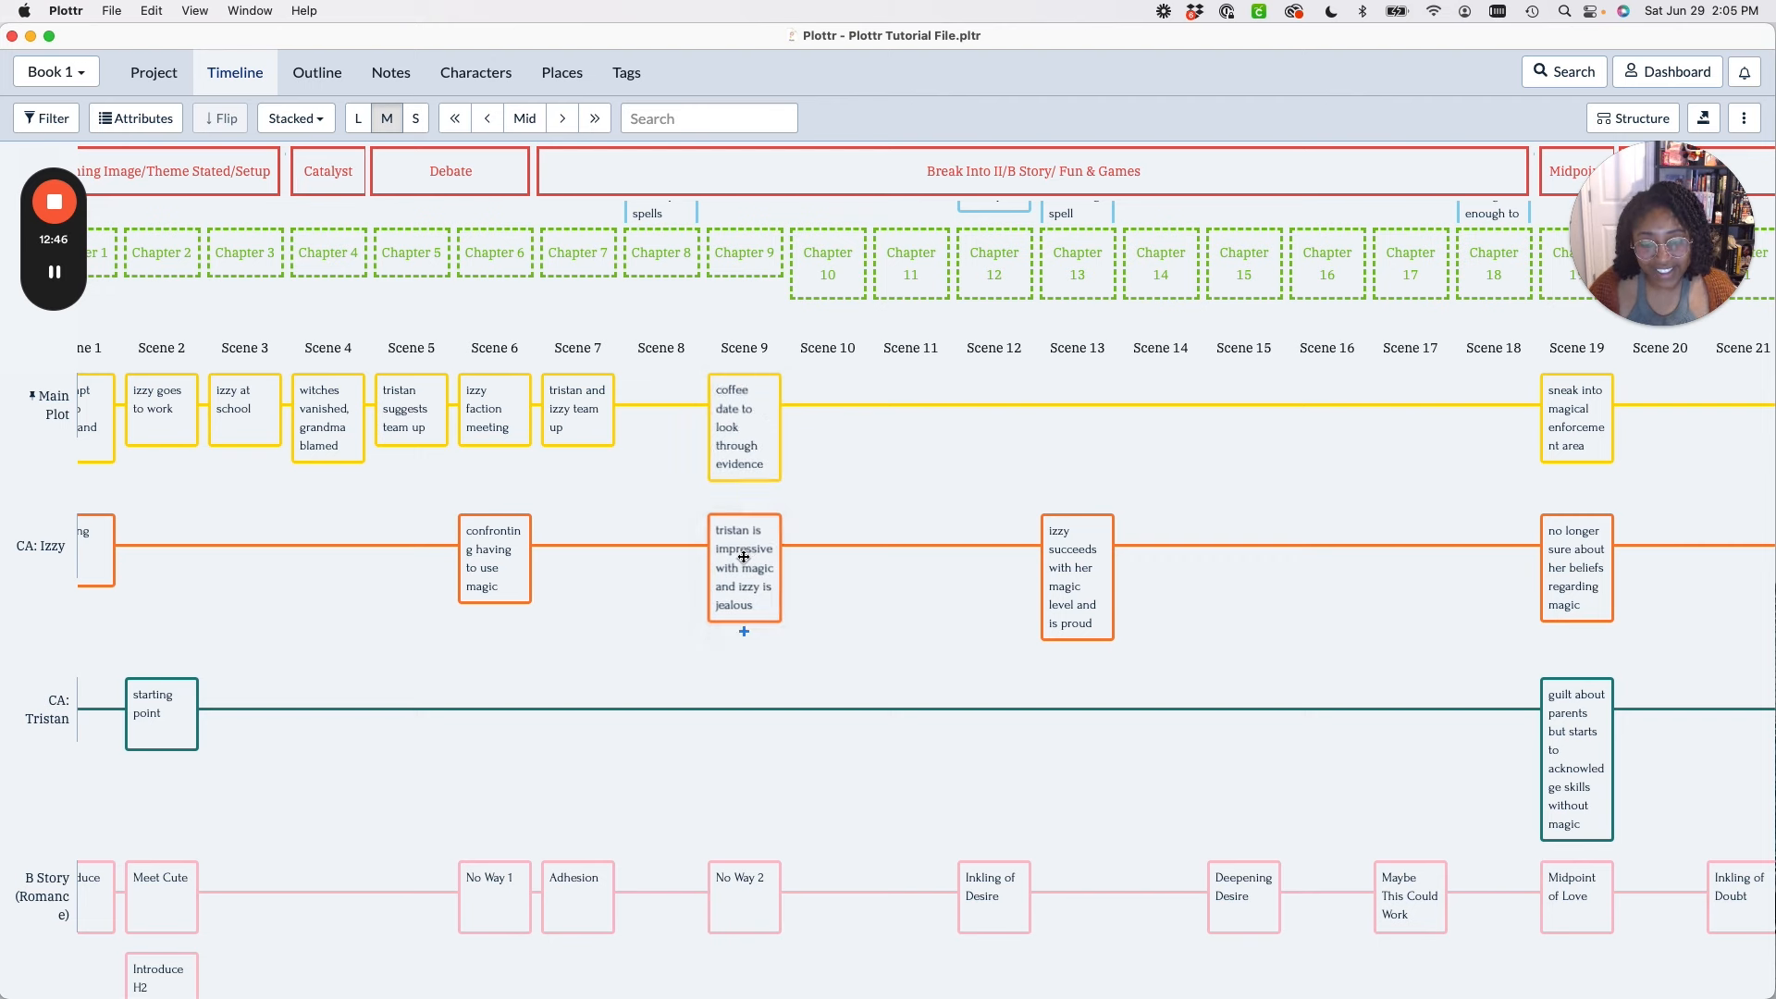
scroll(745, 549, up, 5)
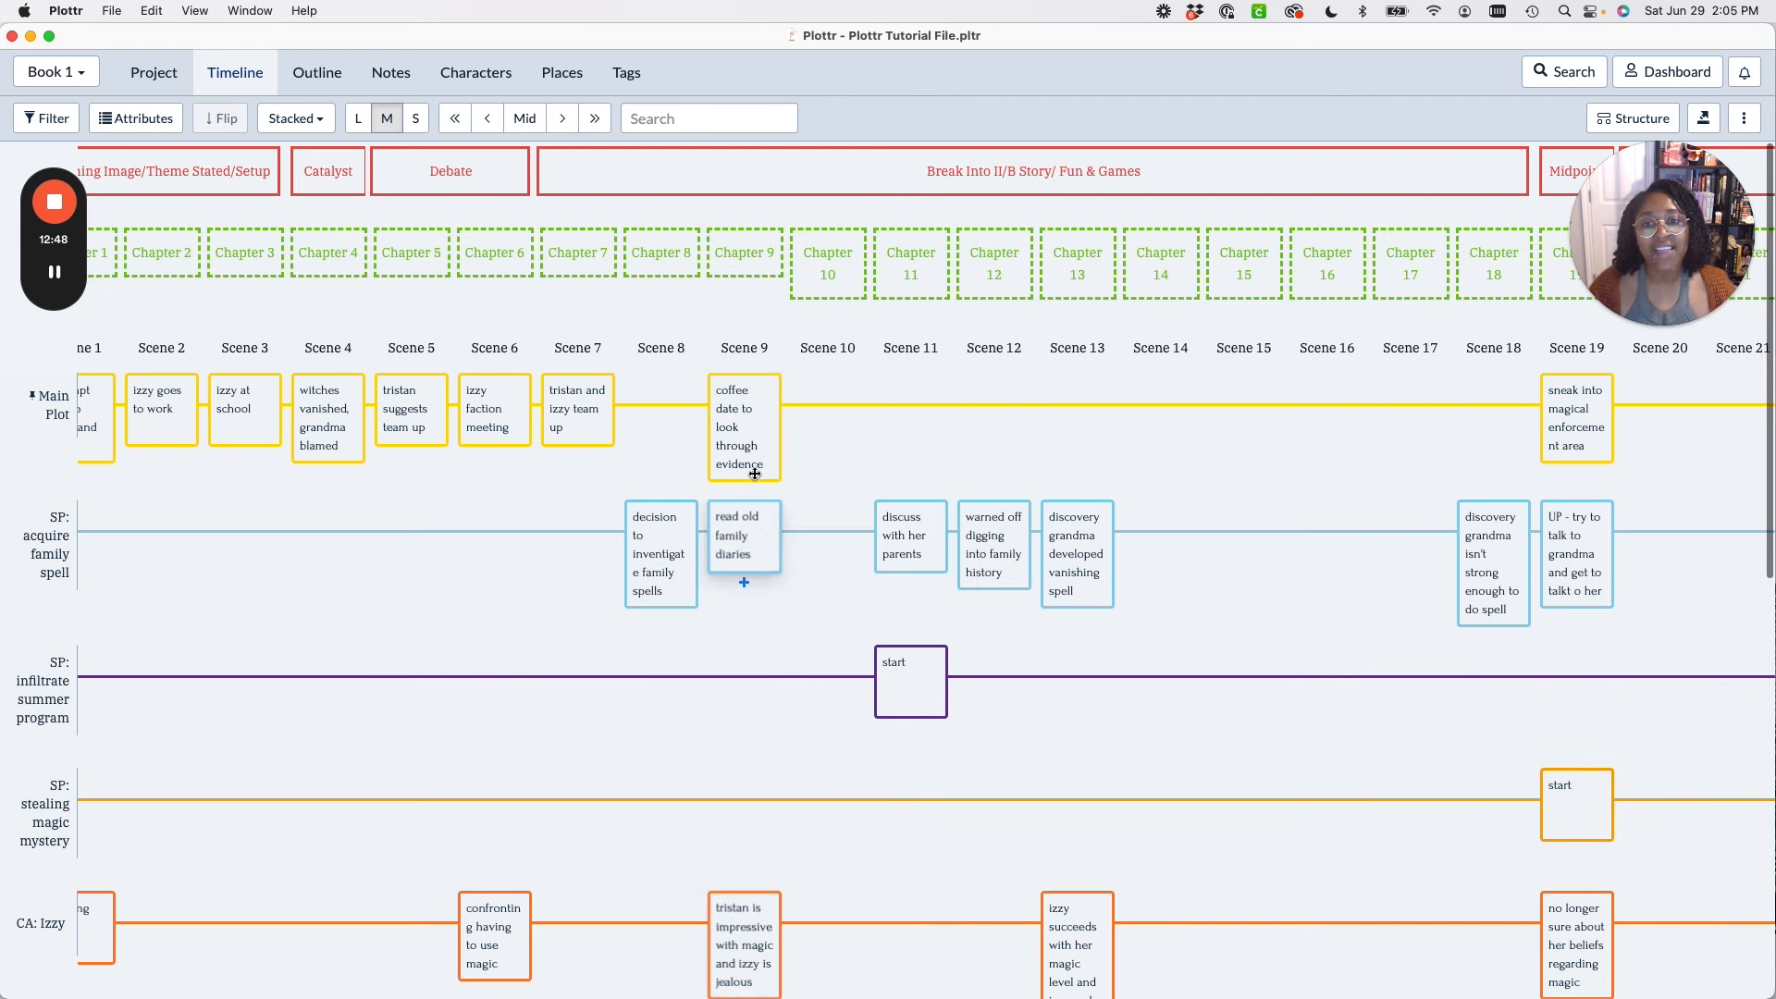
Add a Scene 9 card on the "CA: Tristan" plotline with a title beginning "feels in".
scroll(766, 573, down, 4)
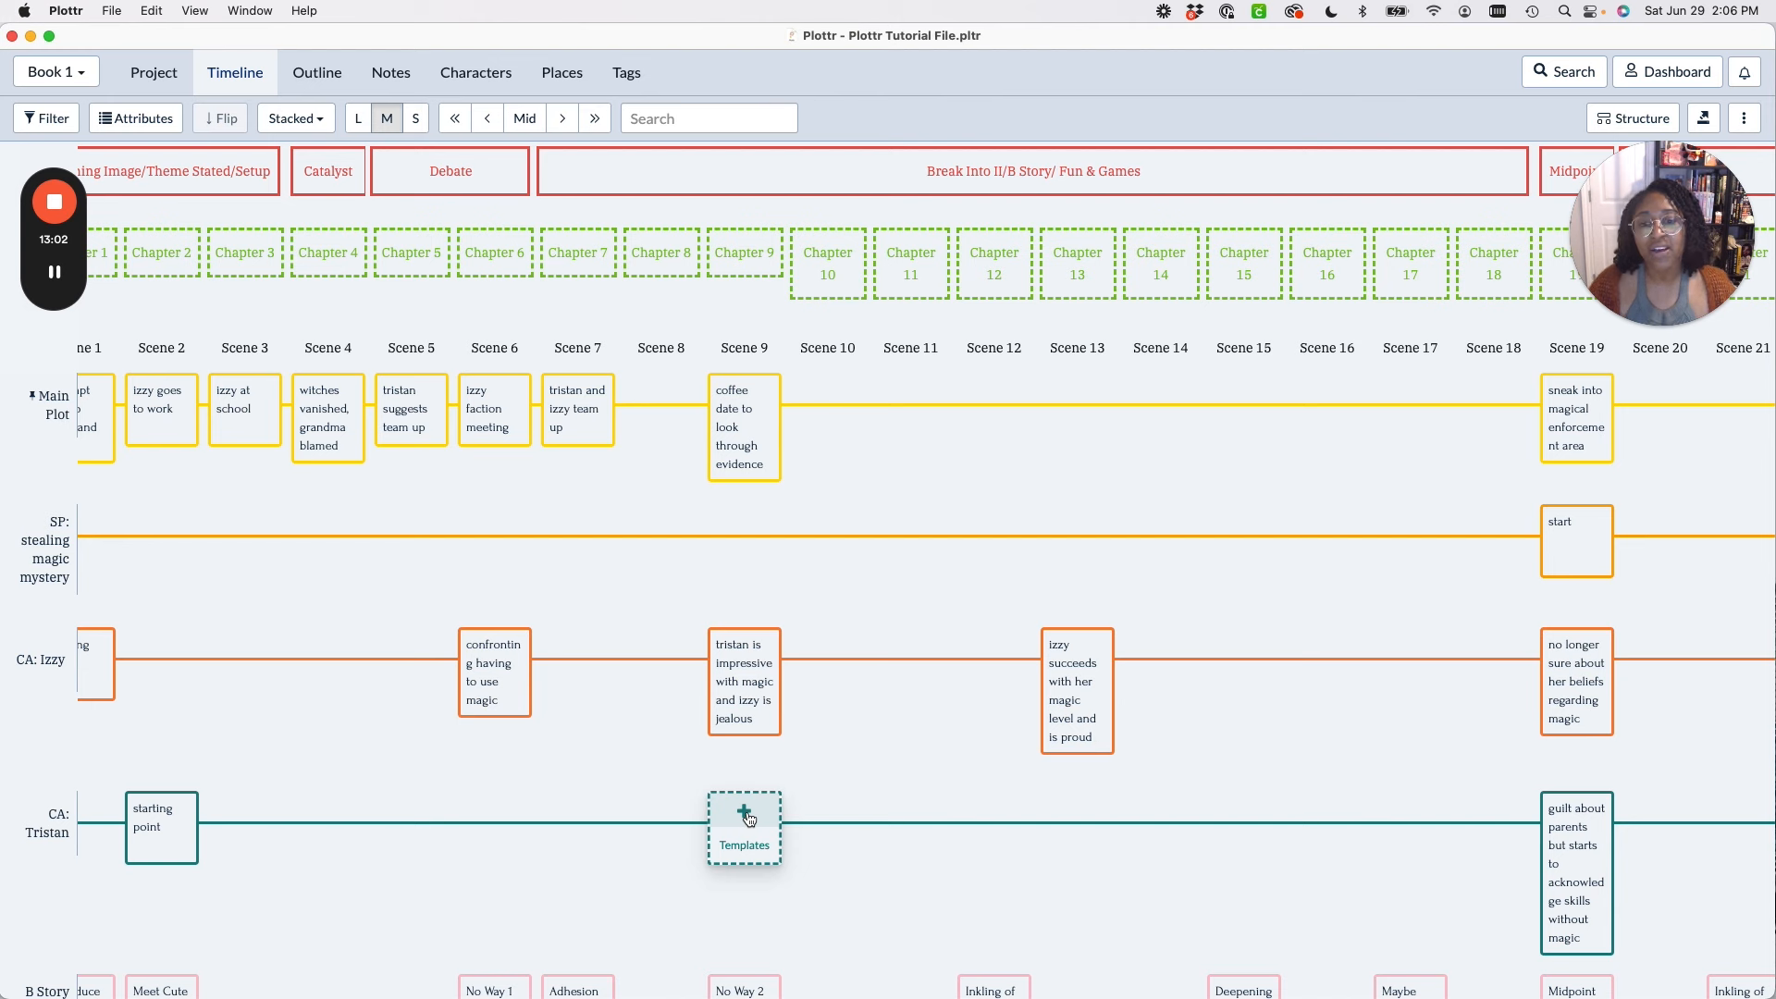
click(746, 814)
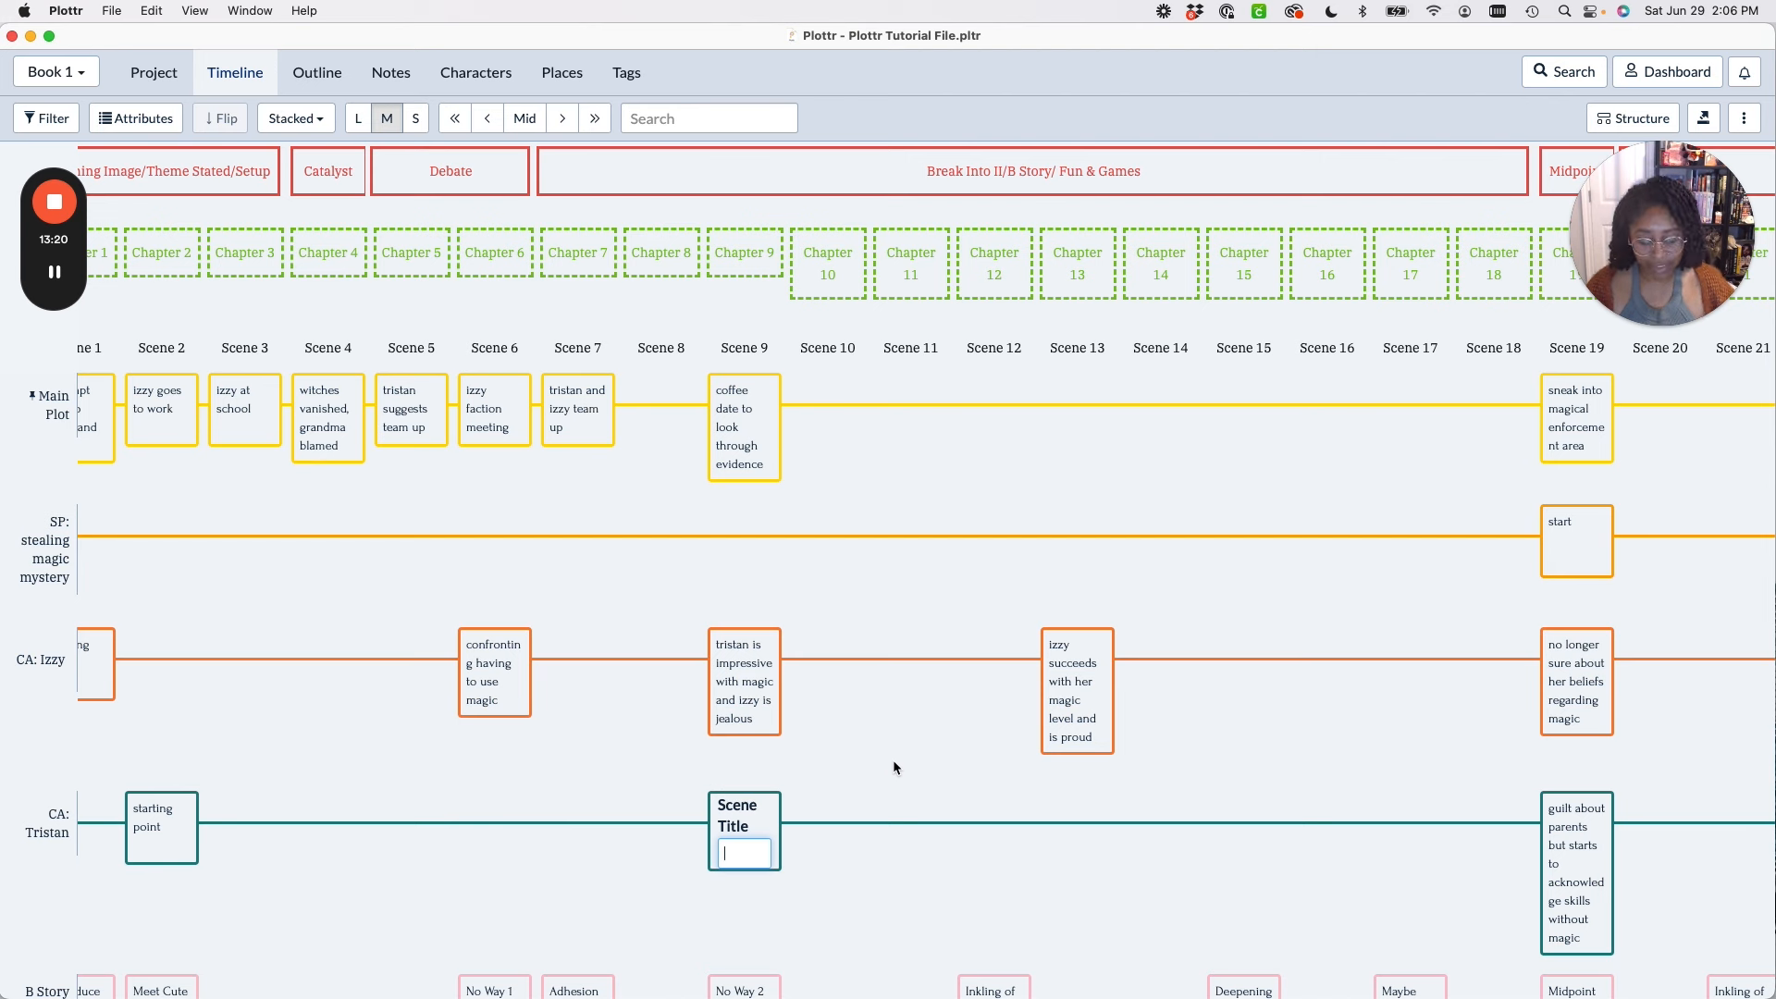
text(feels in)
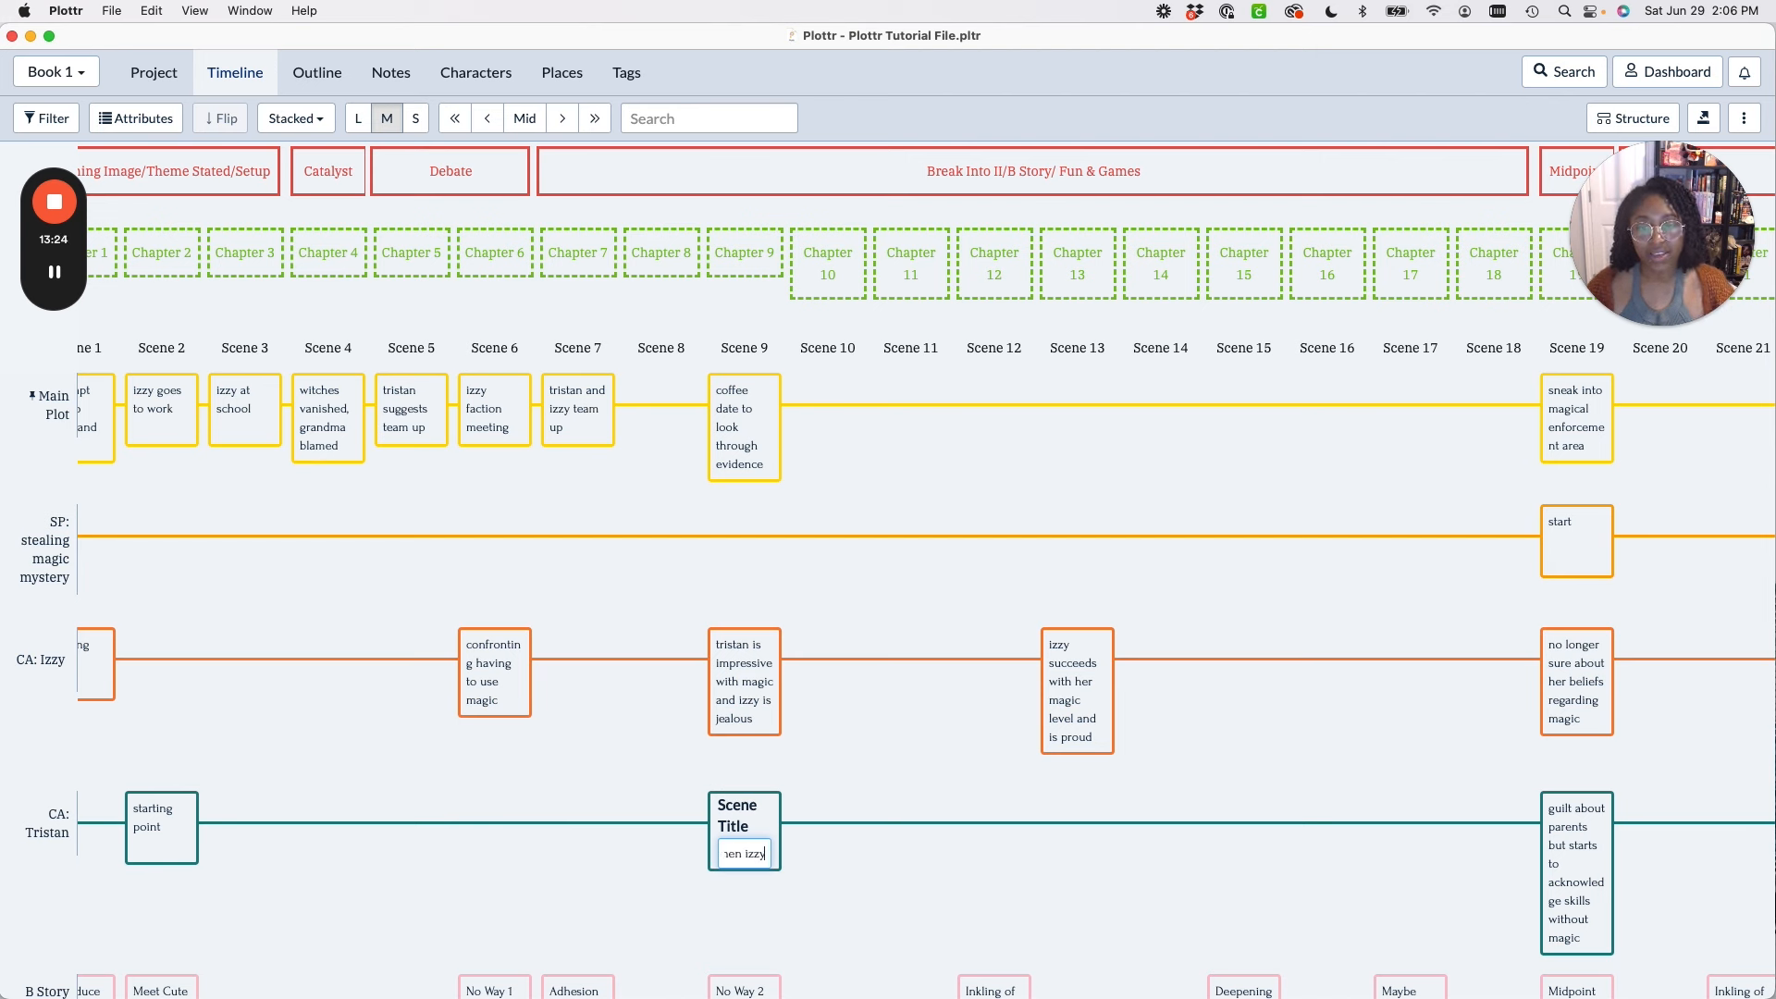
Finish the open Scene 9 card's title by adding "leaves" at its end.
text( leaves)
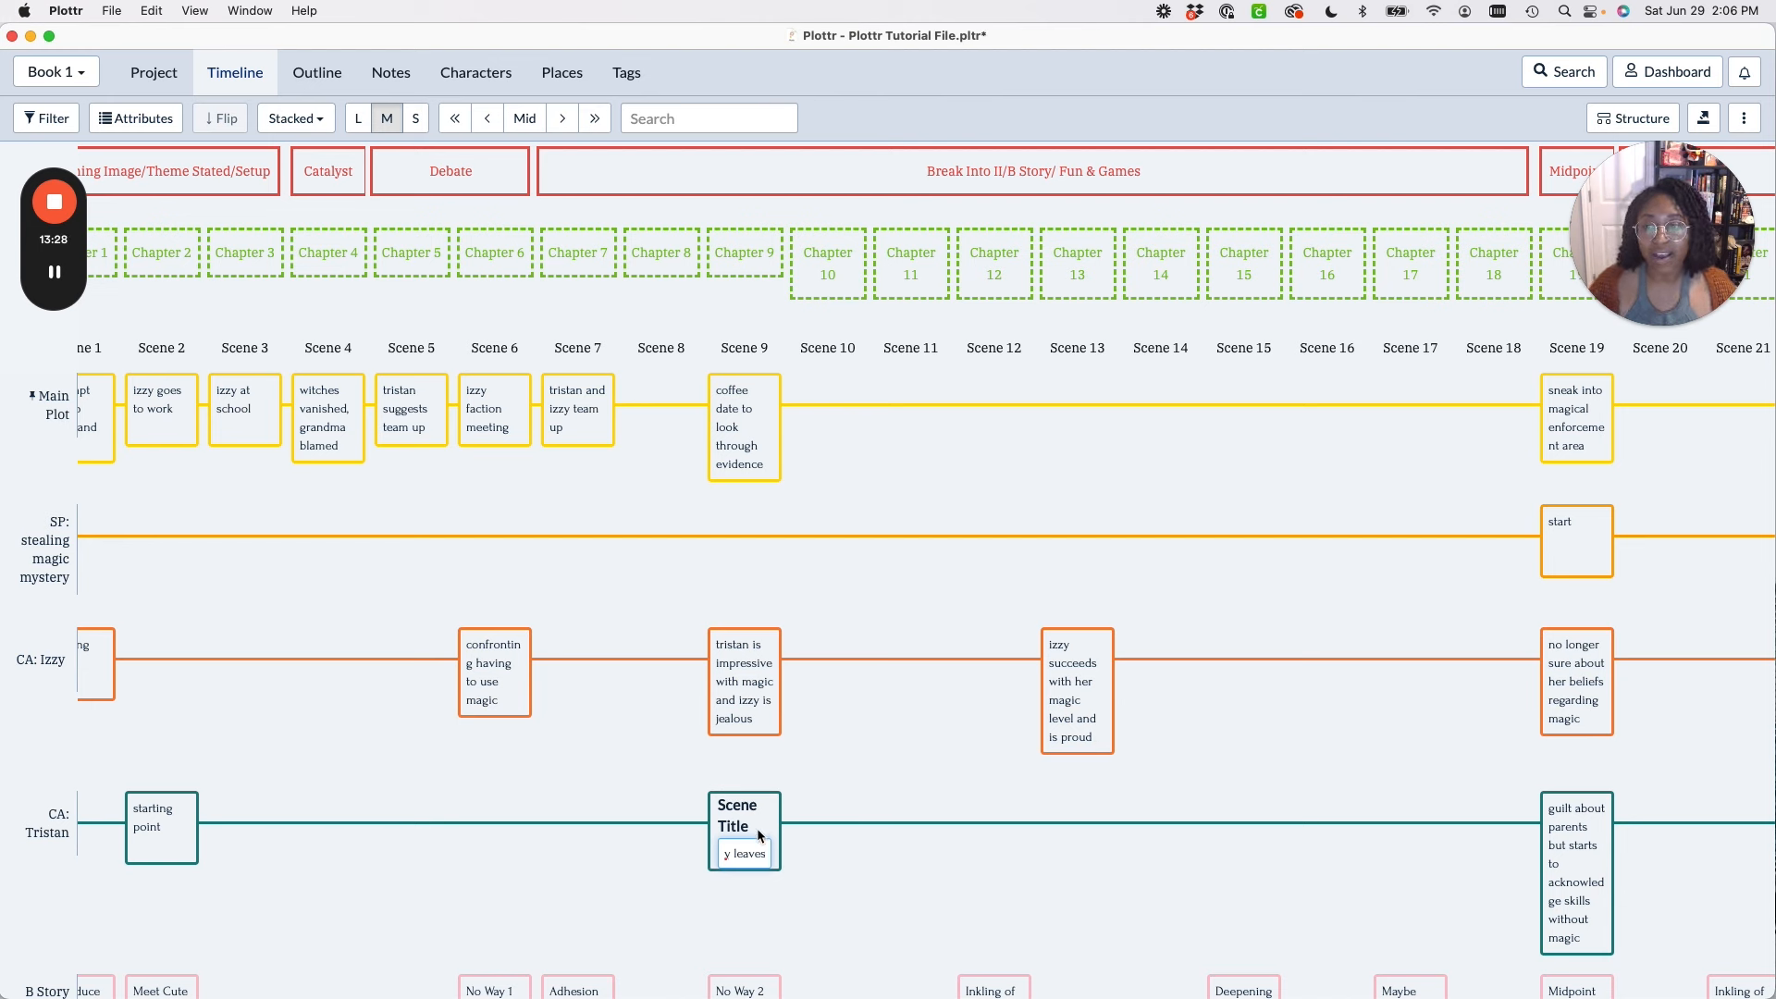
key(Return)
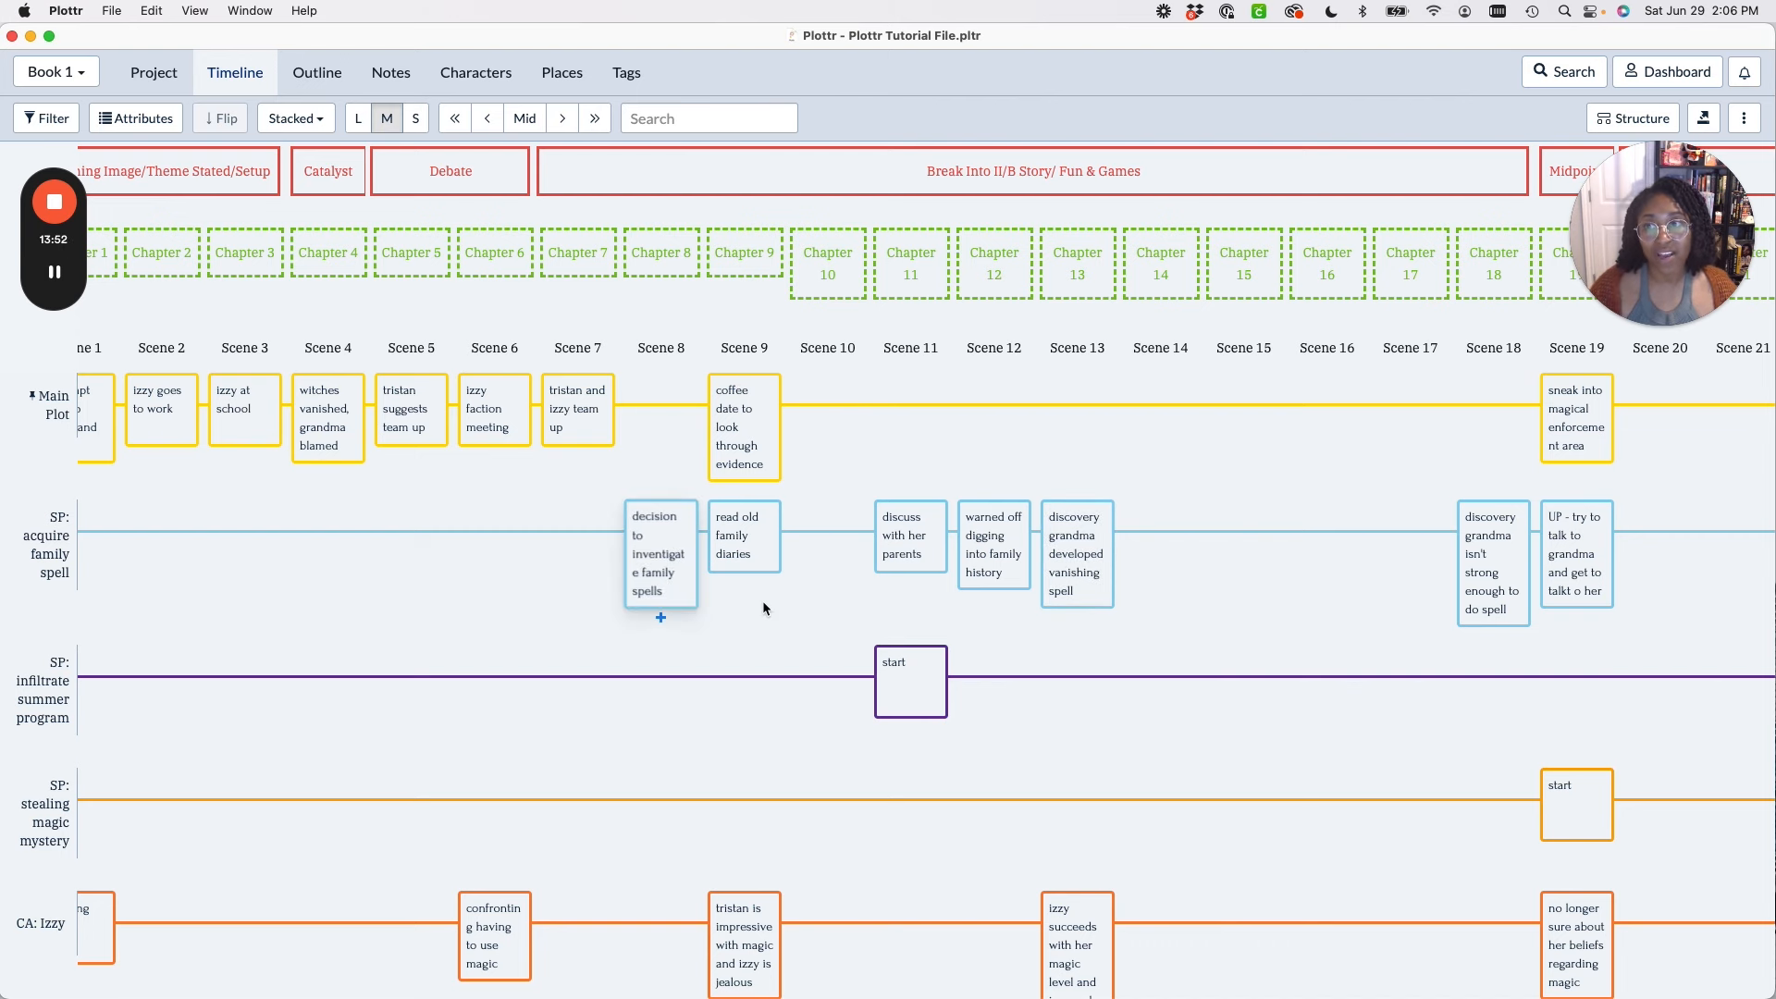
Retitle the "start" card in Scene 11 of the infiltrate summer program plotline as "decide to infiltrate program".
scroll(1094, 678, right, 2)
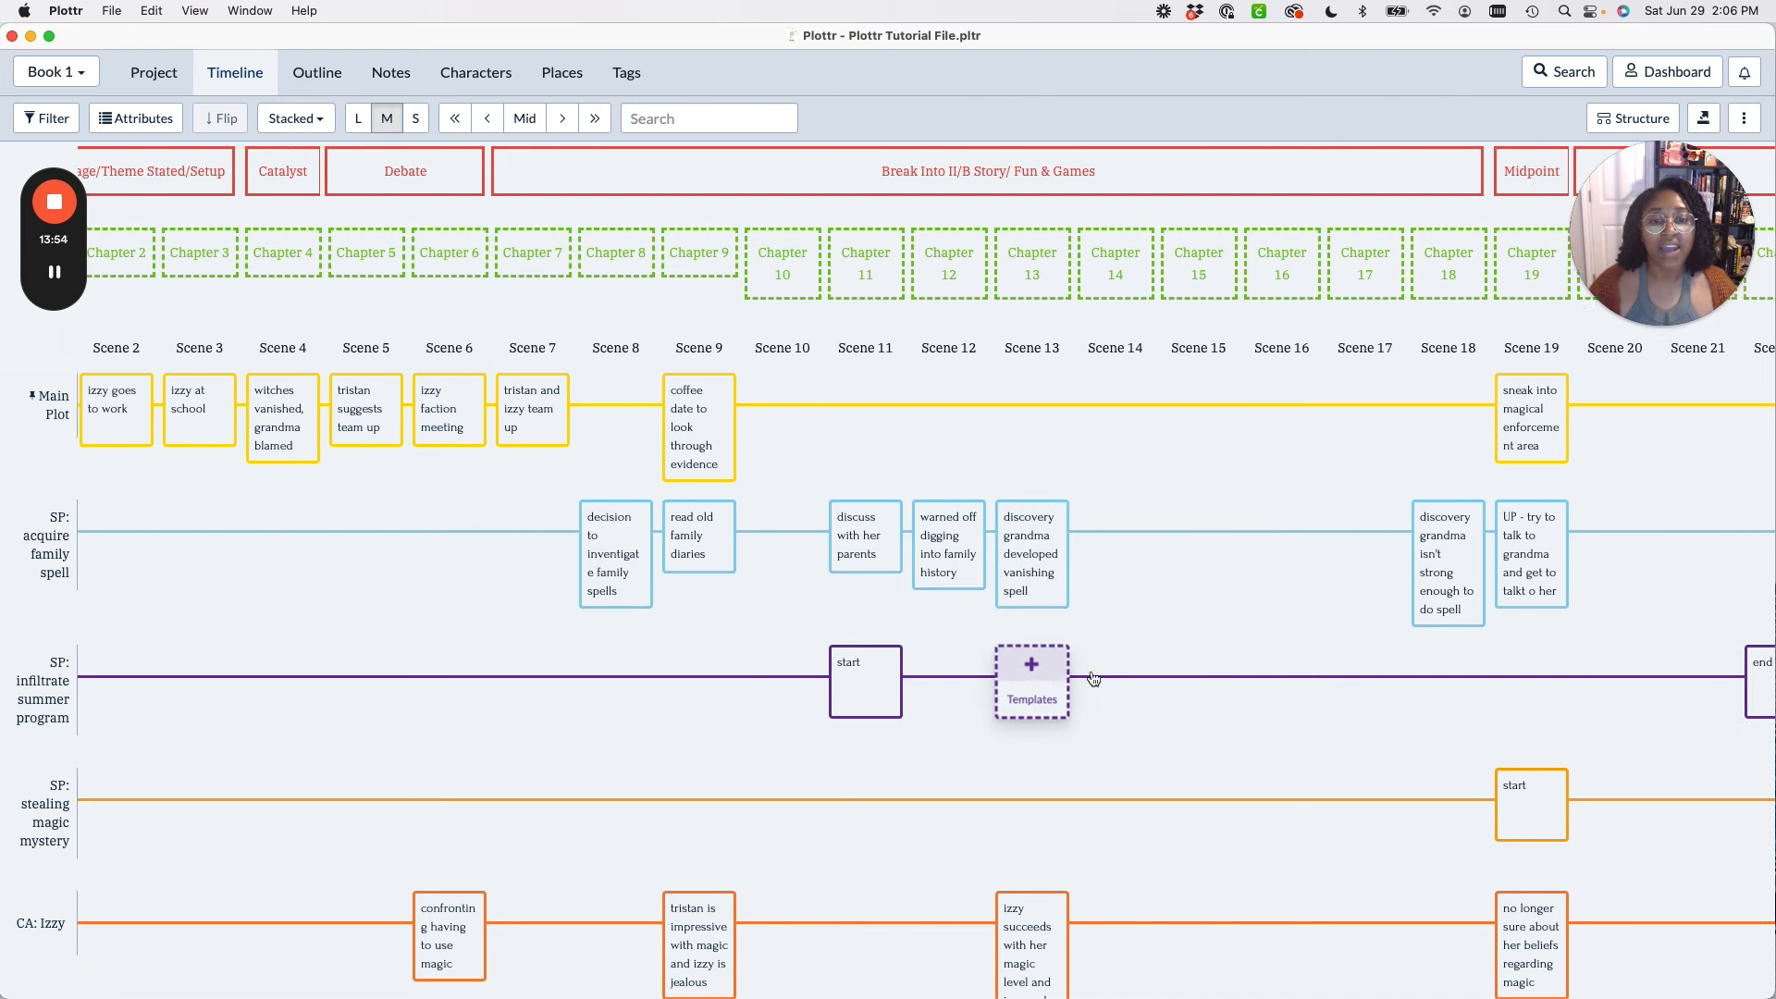
mouse_move(102, 692)
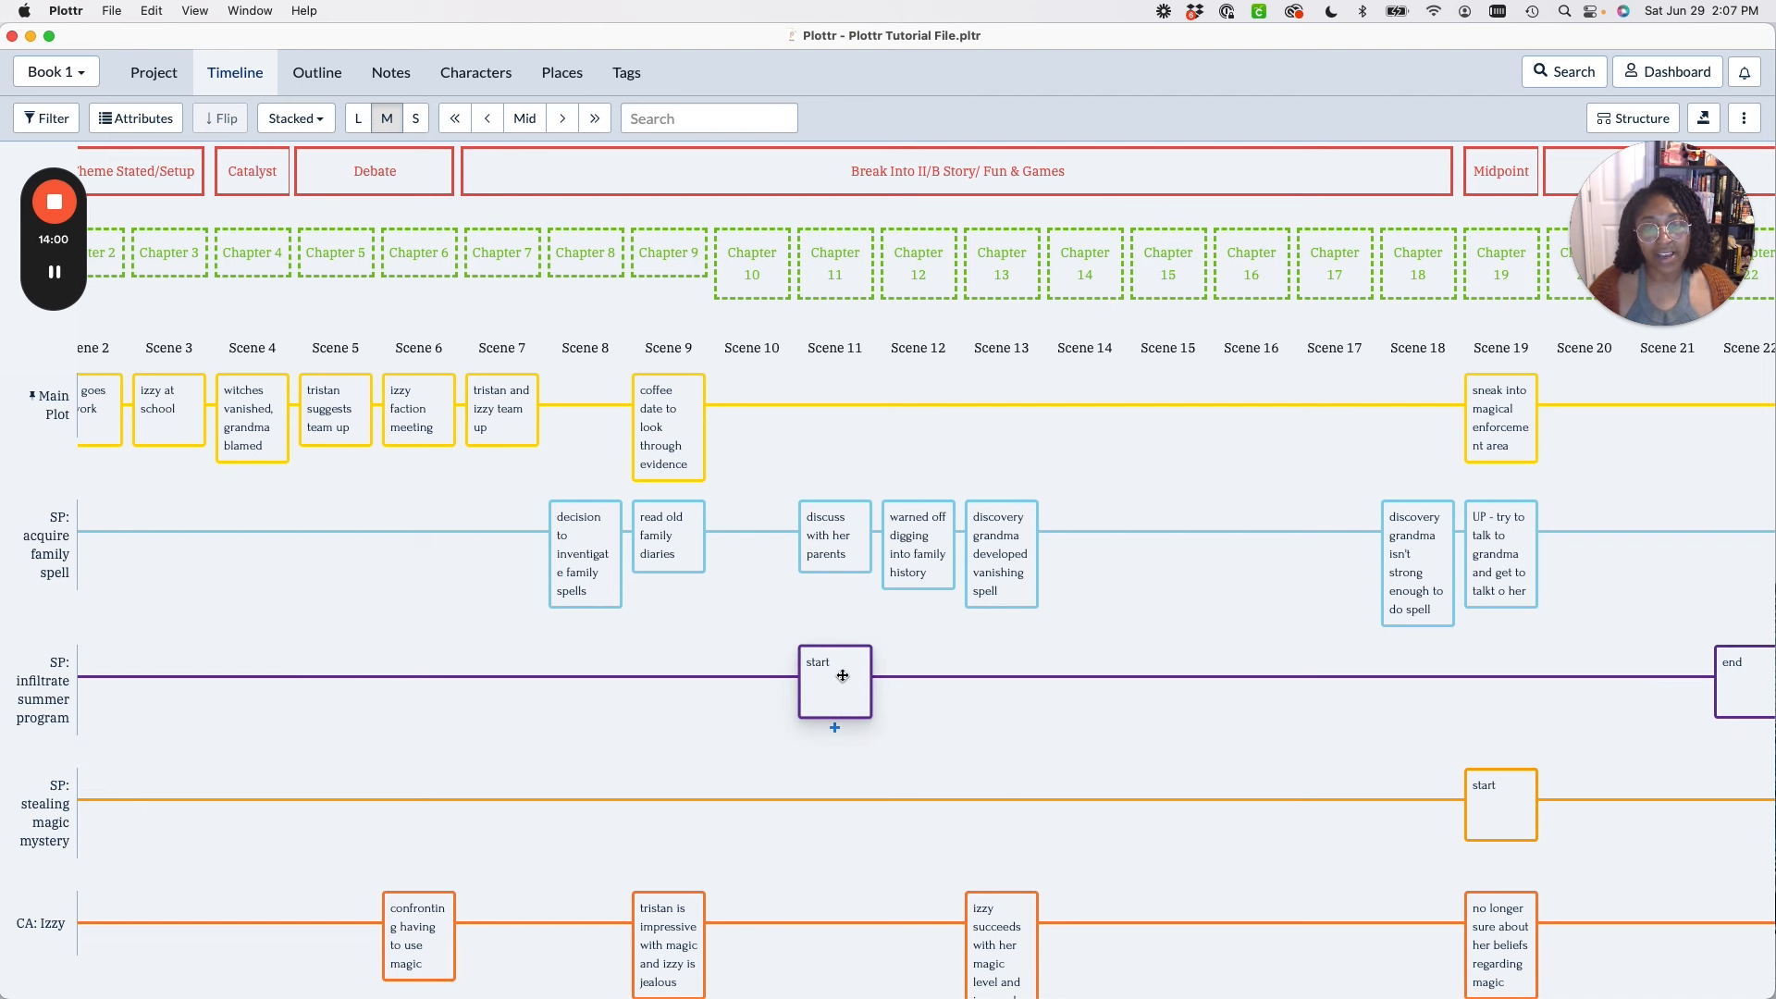
click(842, 676)
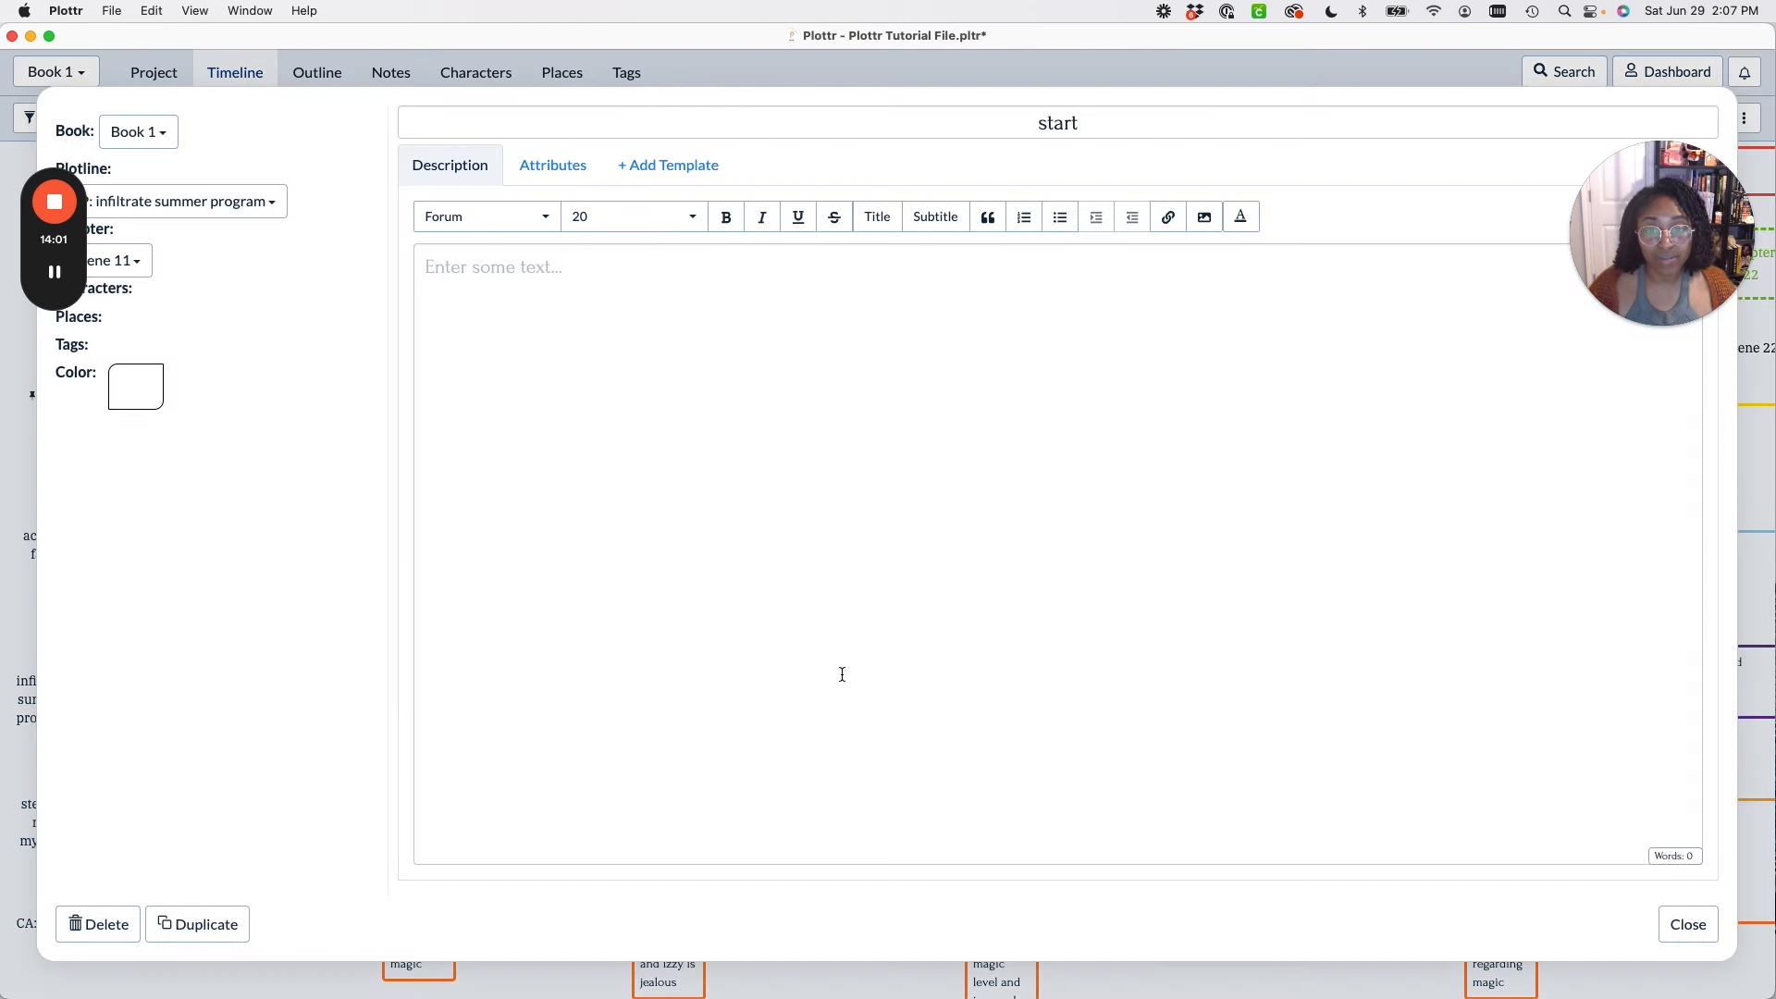
double_click(1065, 123)
text(decide to inf)
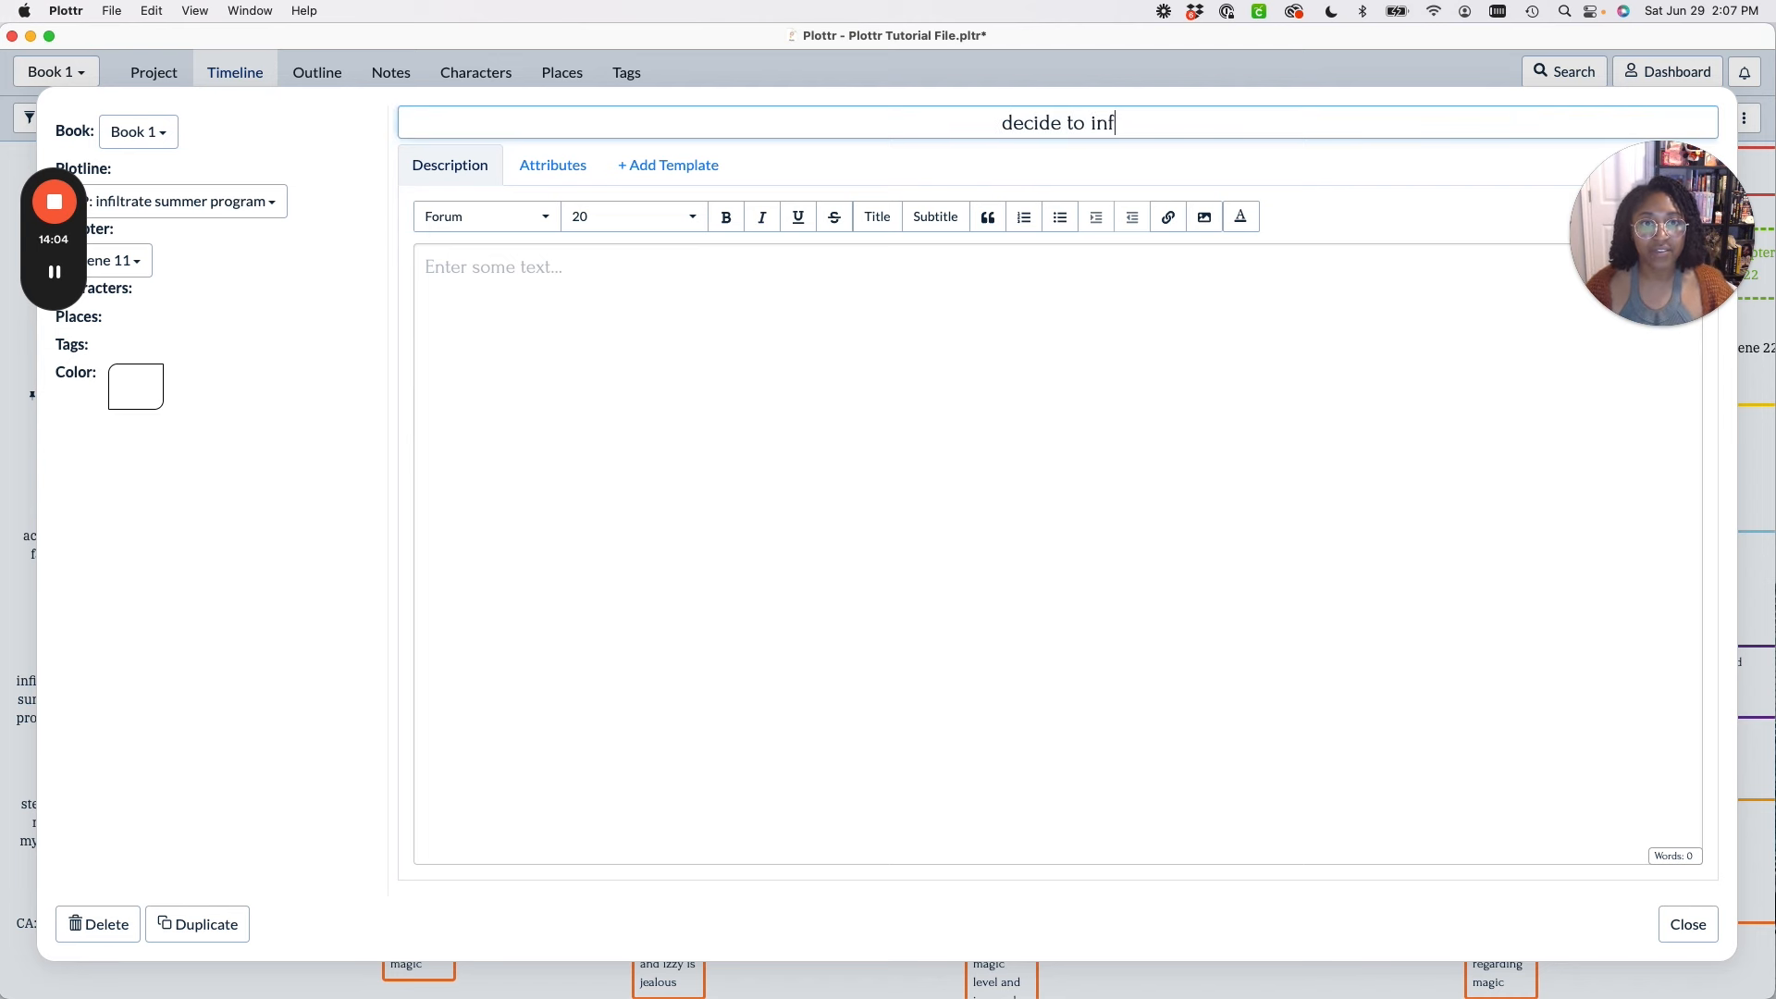
text(iltrate pro)
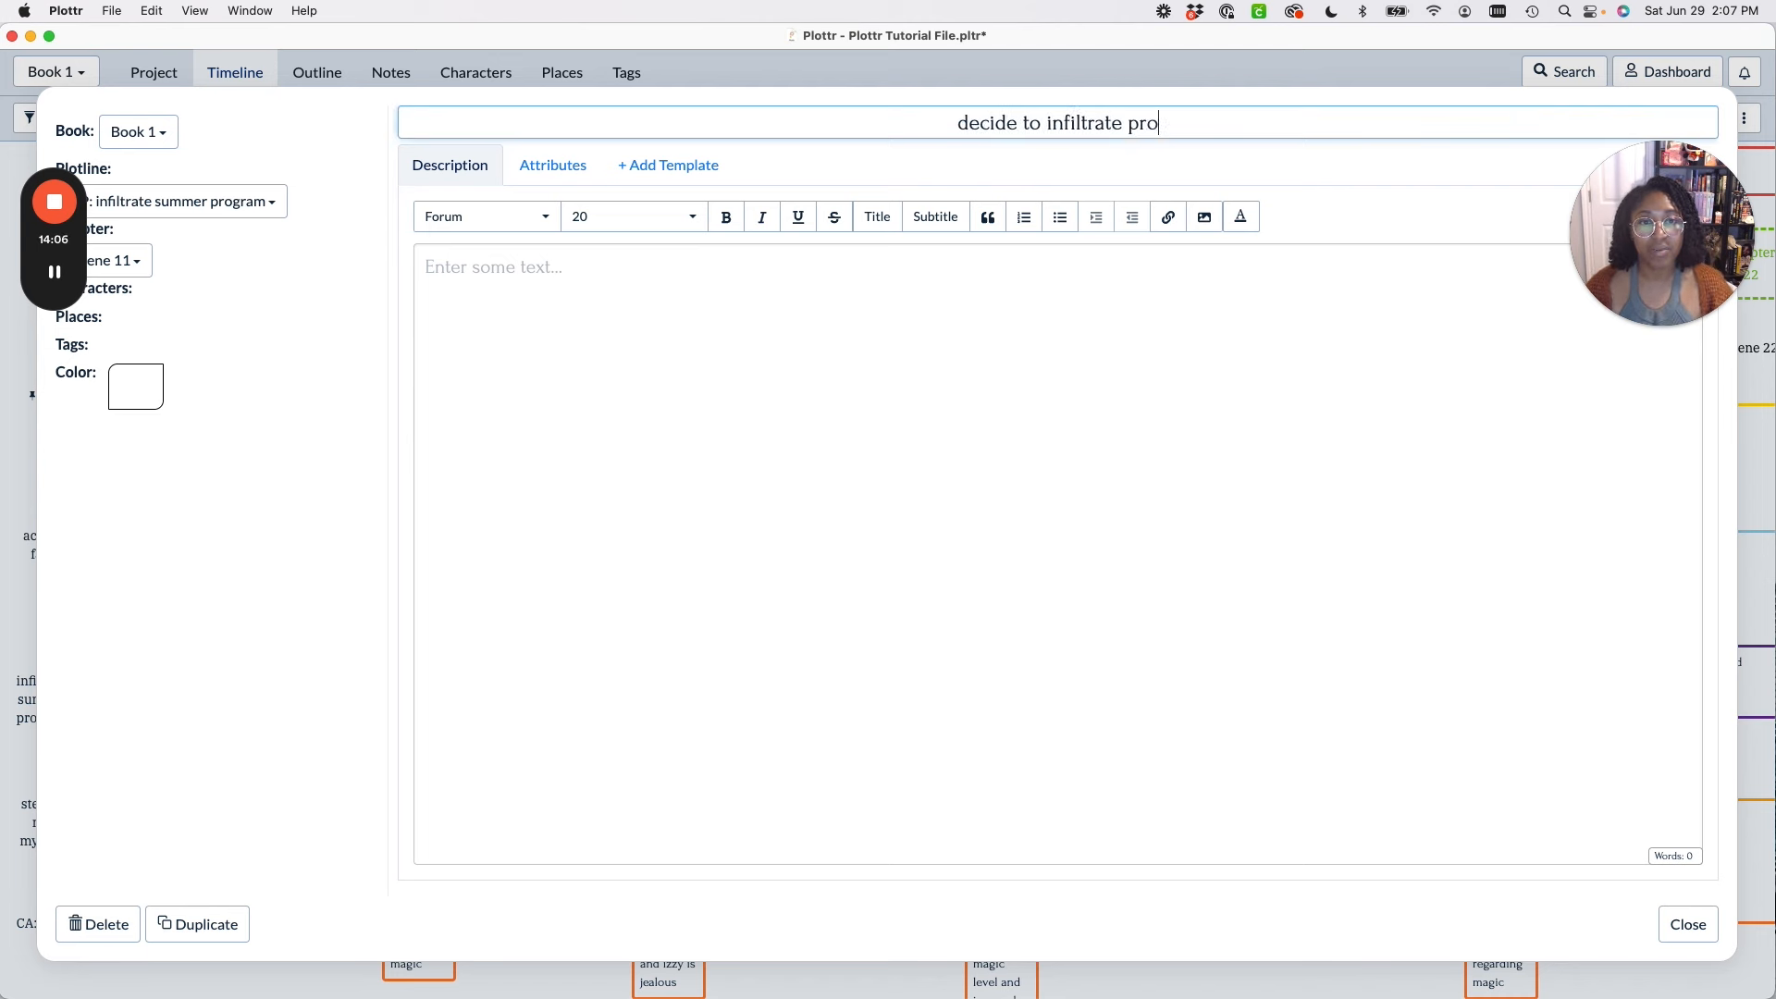
text(gra)
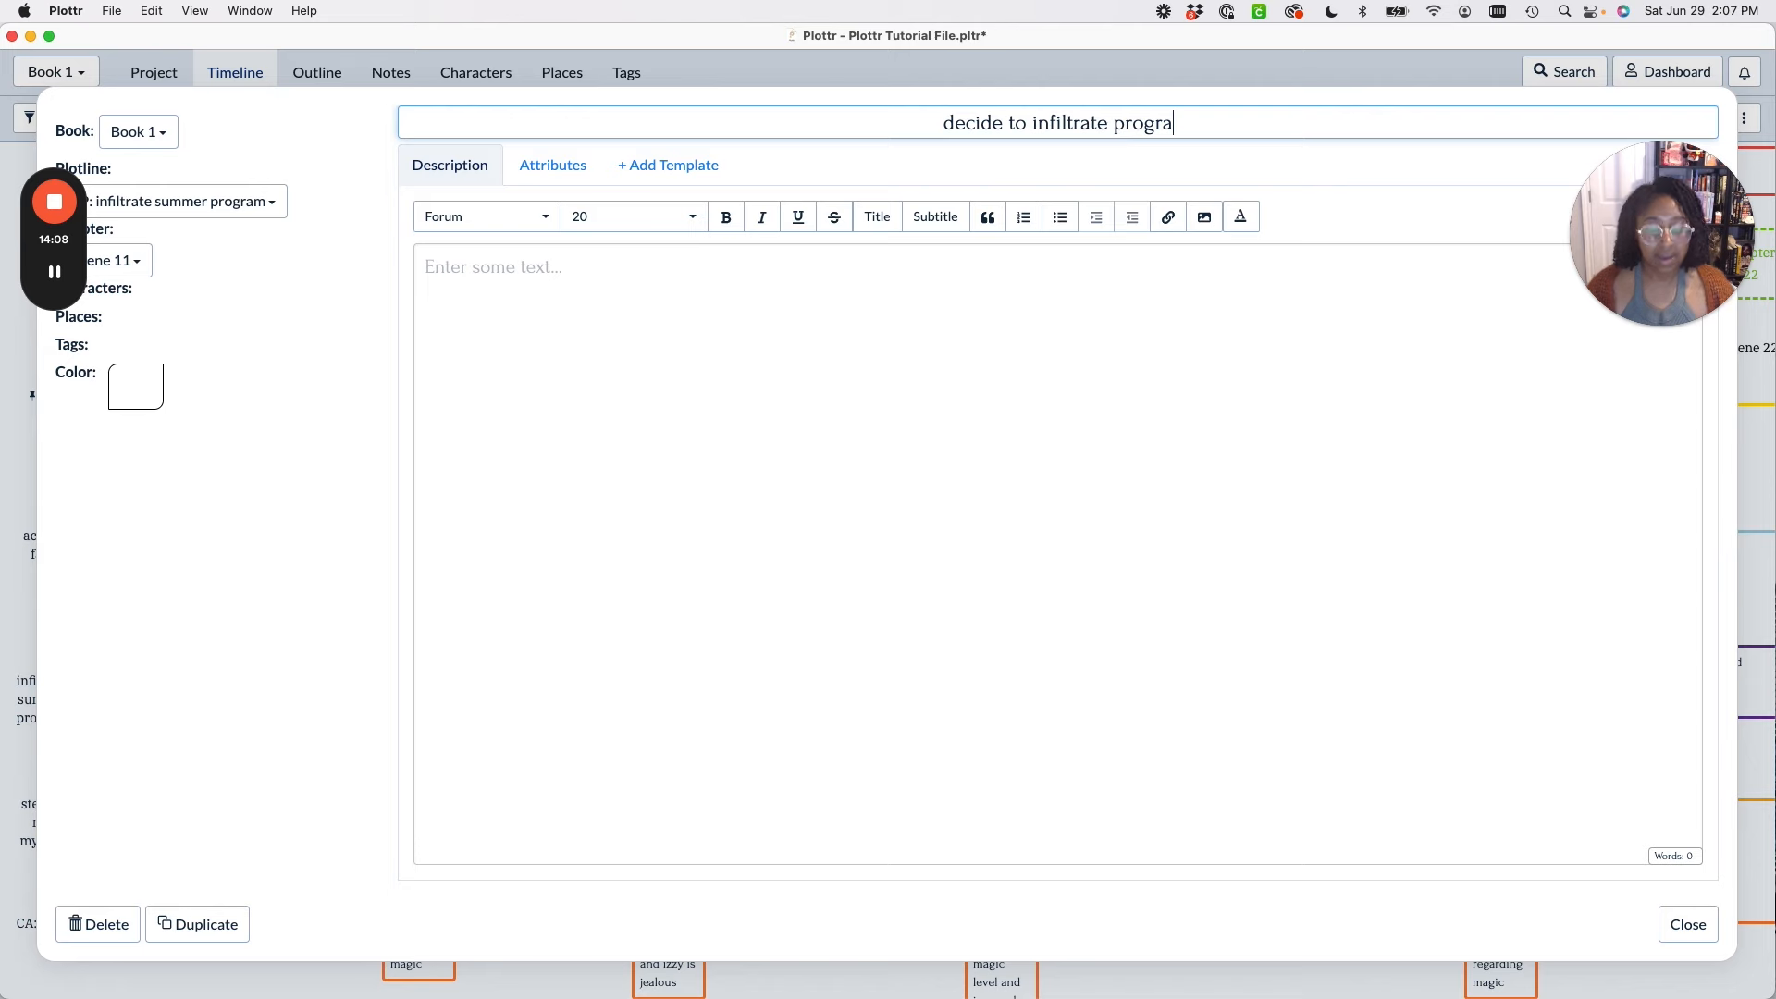
text(m)
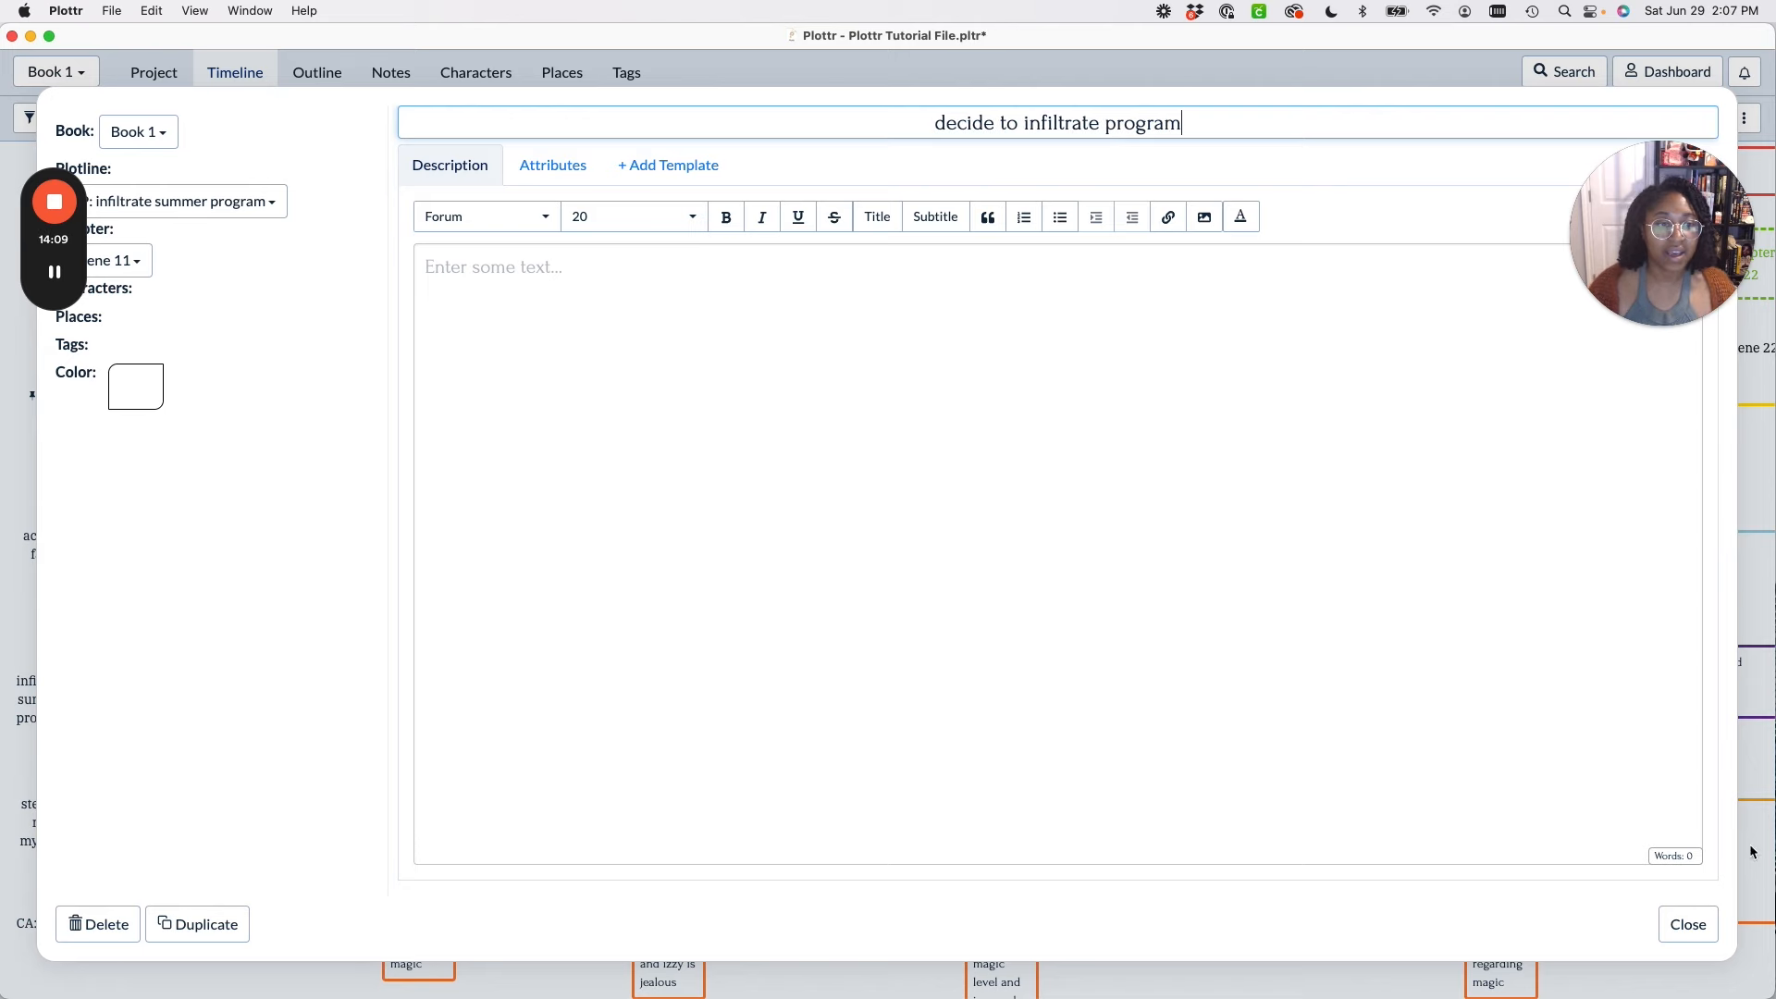
click(1688, 924)
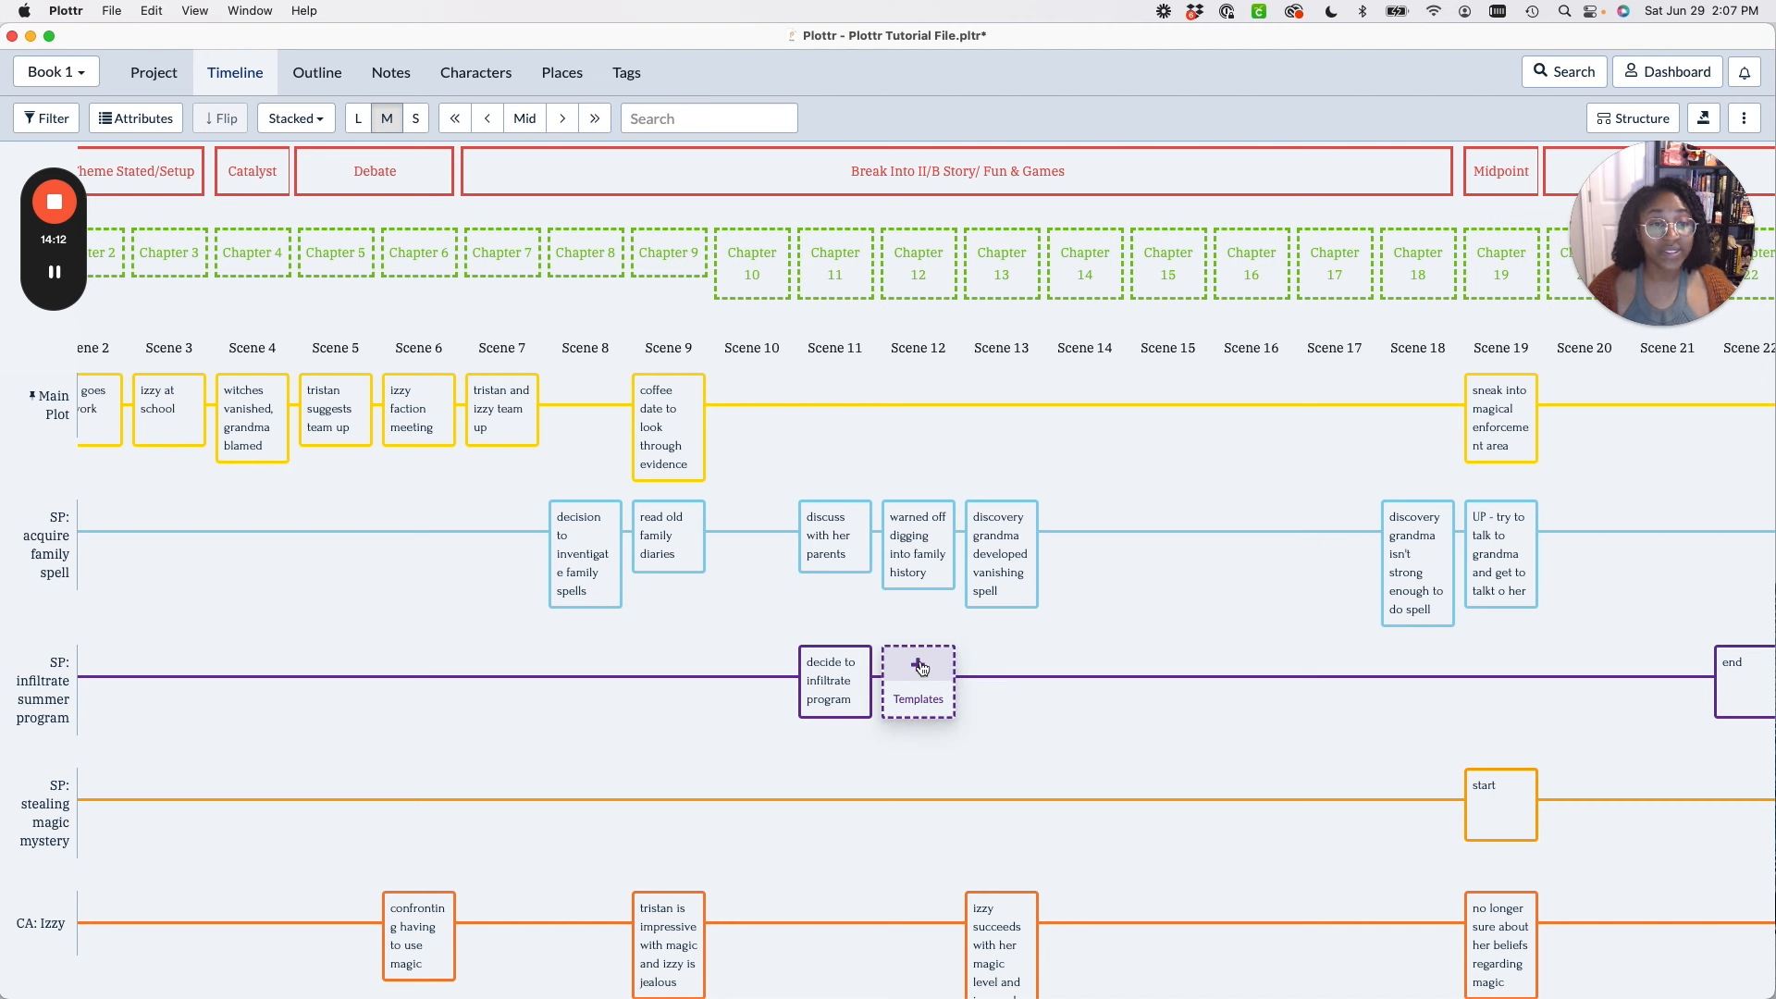
Add a Scene 12 card titled "attend program entrance test" to the infiltrate summer program plotline.
click(918, 666)
text(attend)
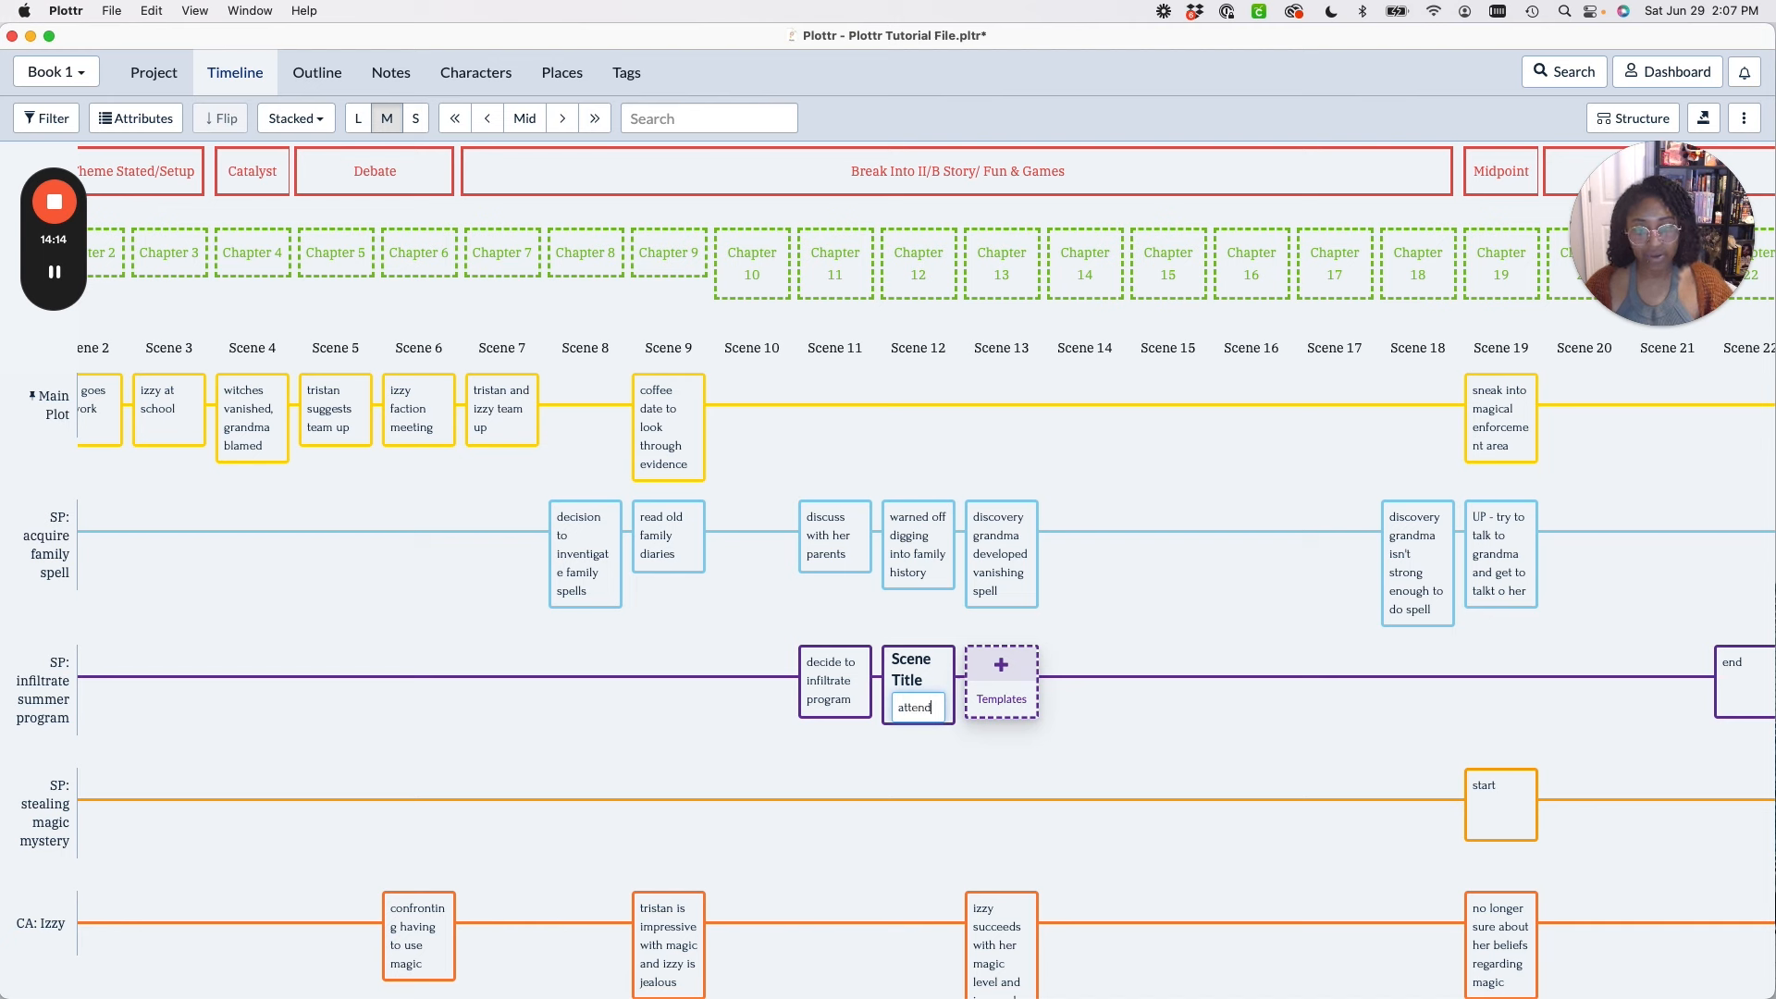
text( program e)
text(ntrance)
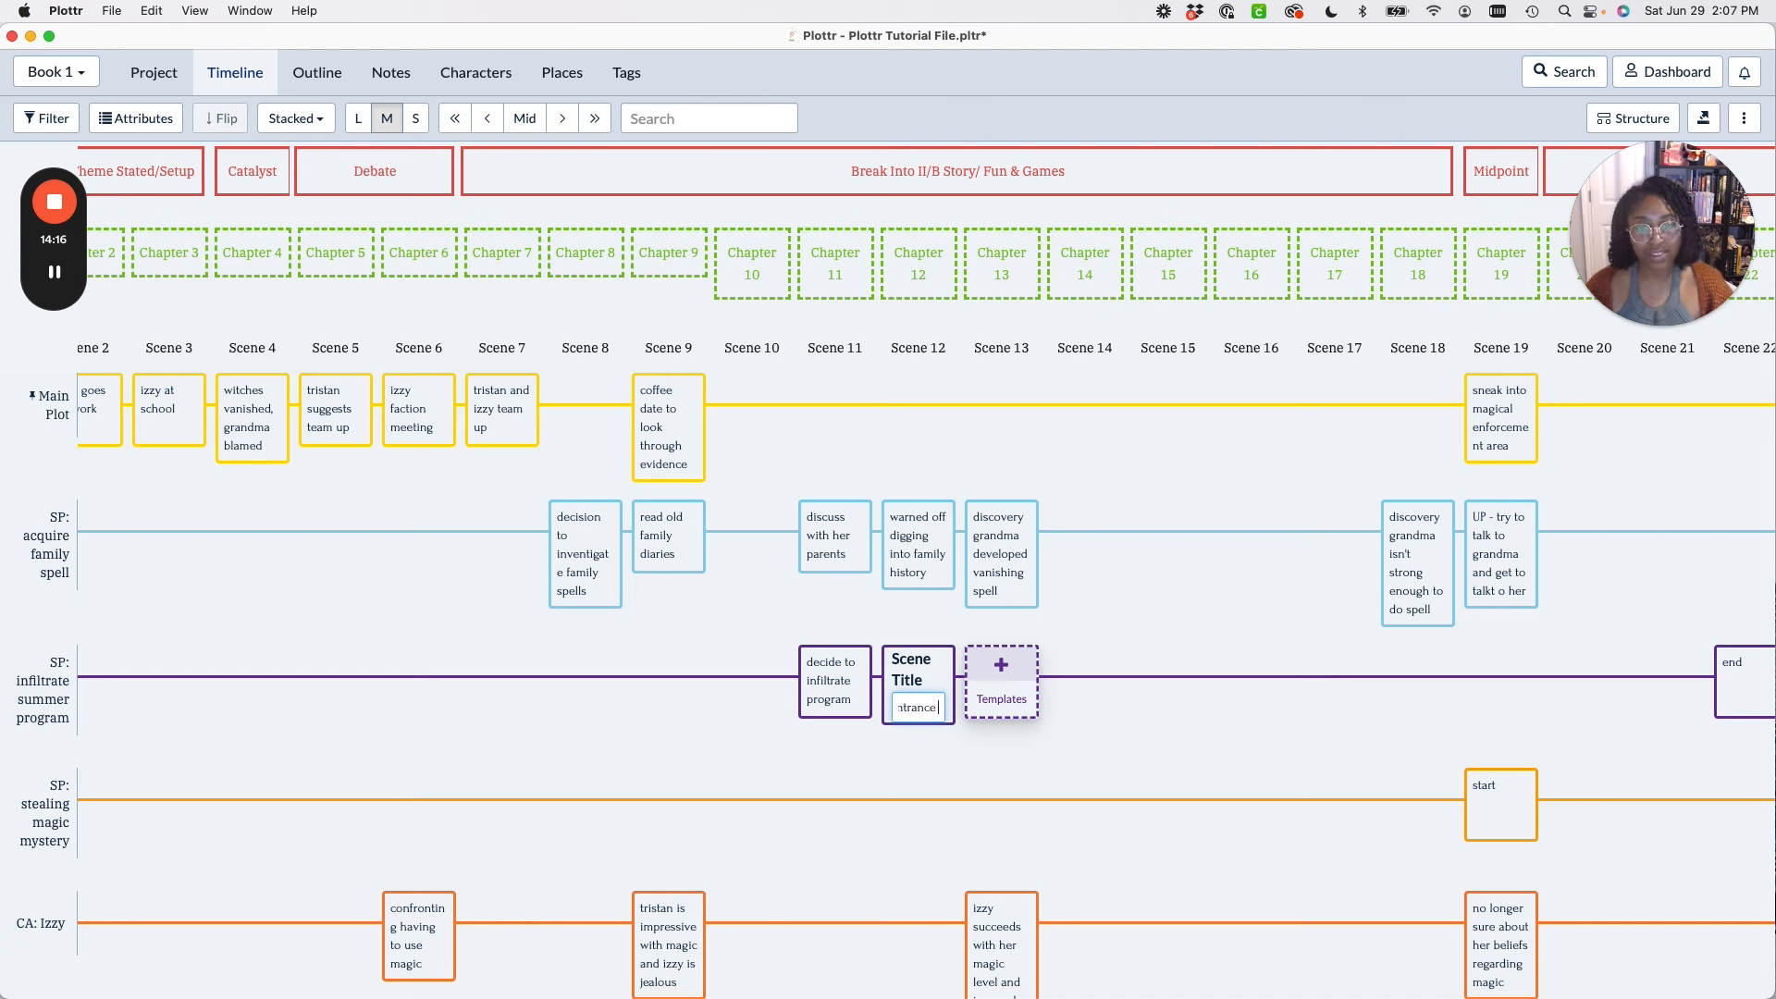
text( test)
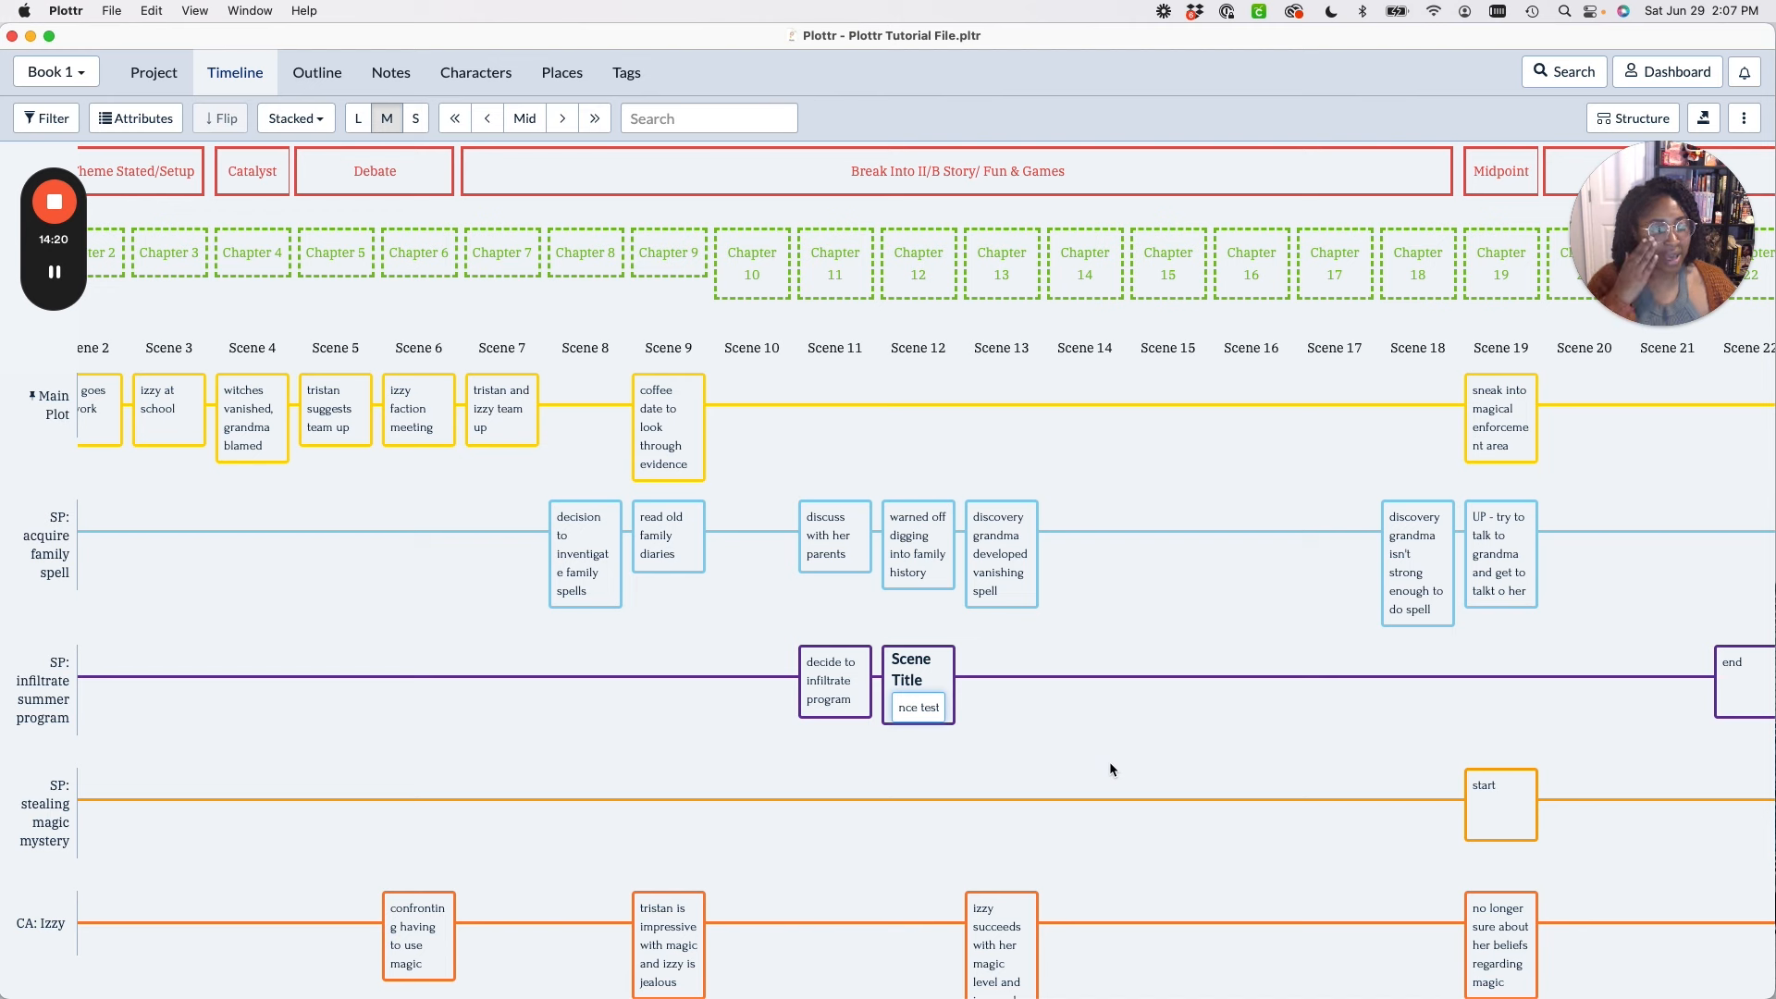
click(1108, 683)
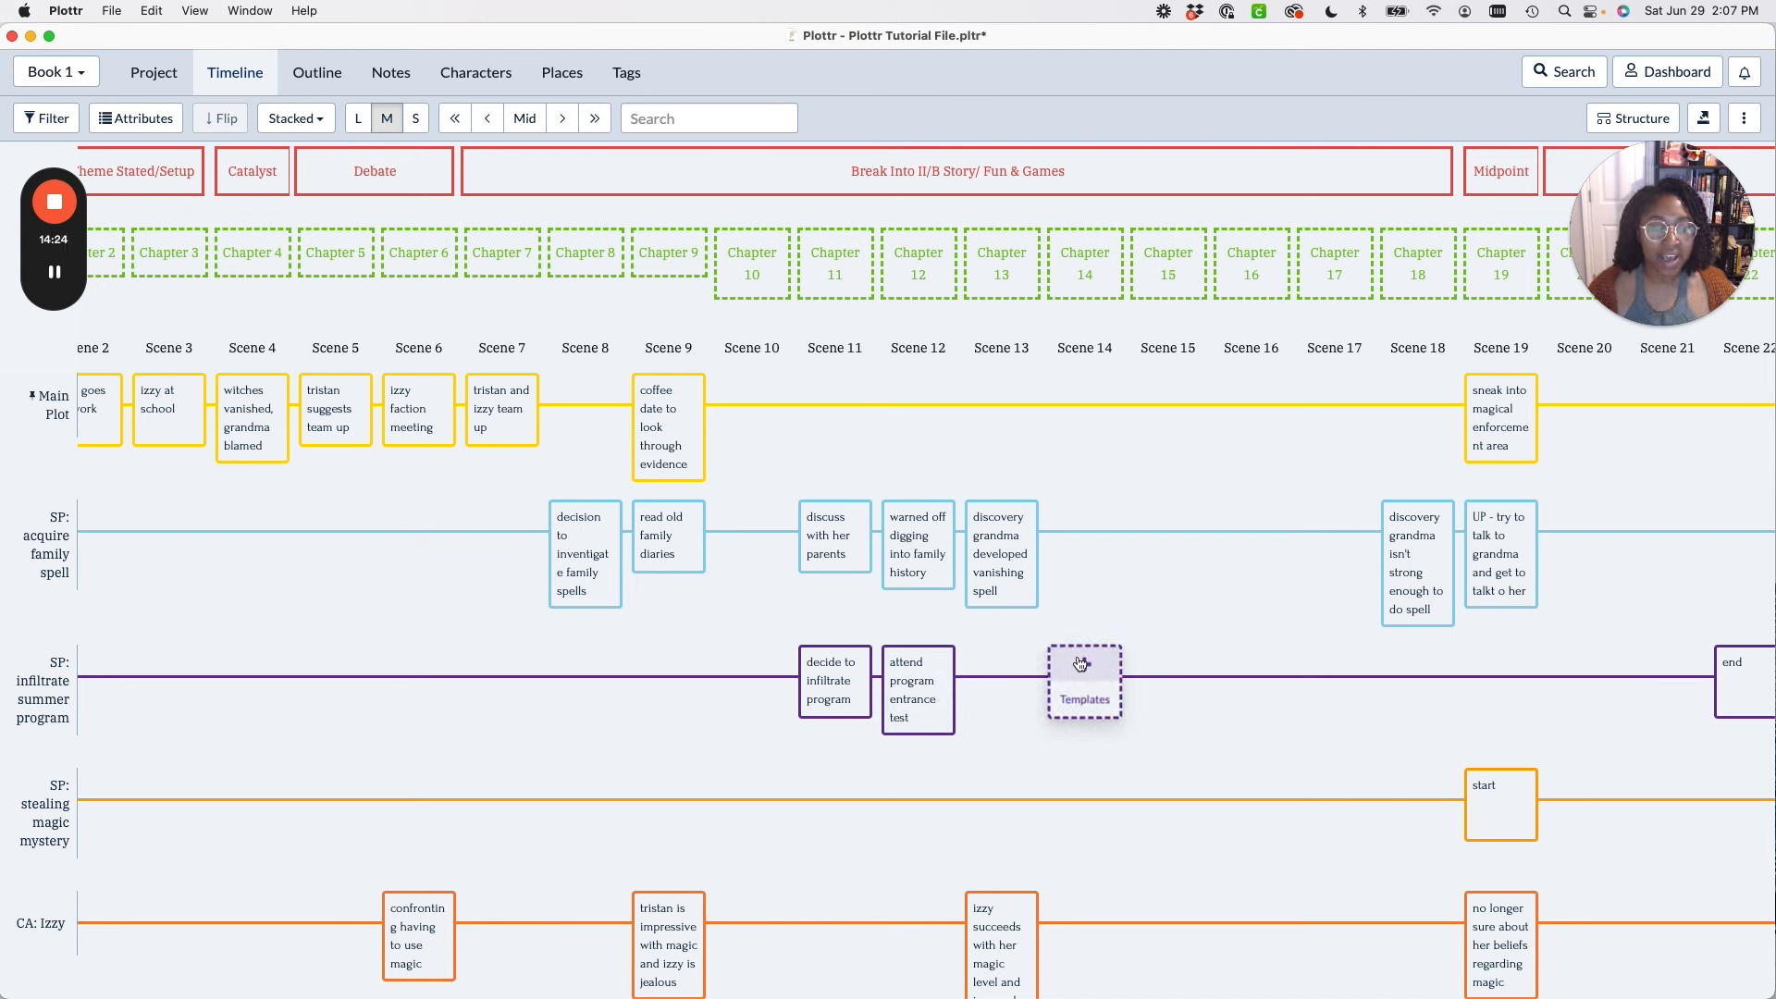
Add a Scene 14 card titled "ex-bestie study night" to the infiltrate summer program plotline.
click(1080, 663)
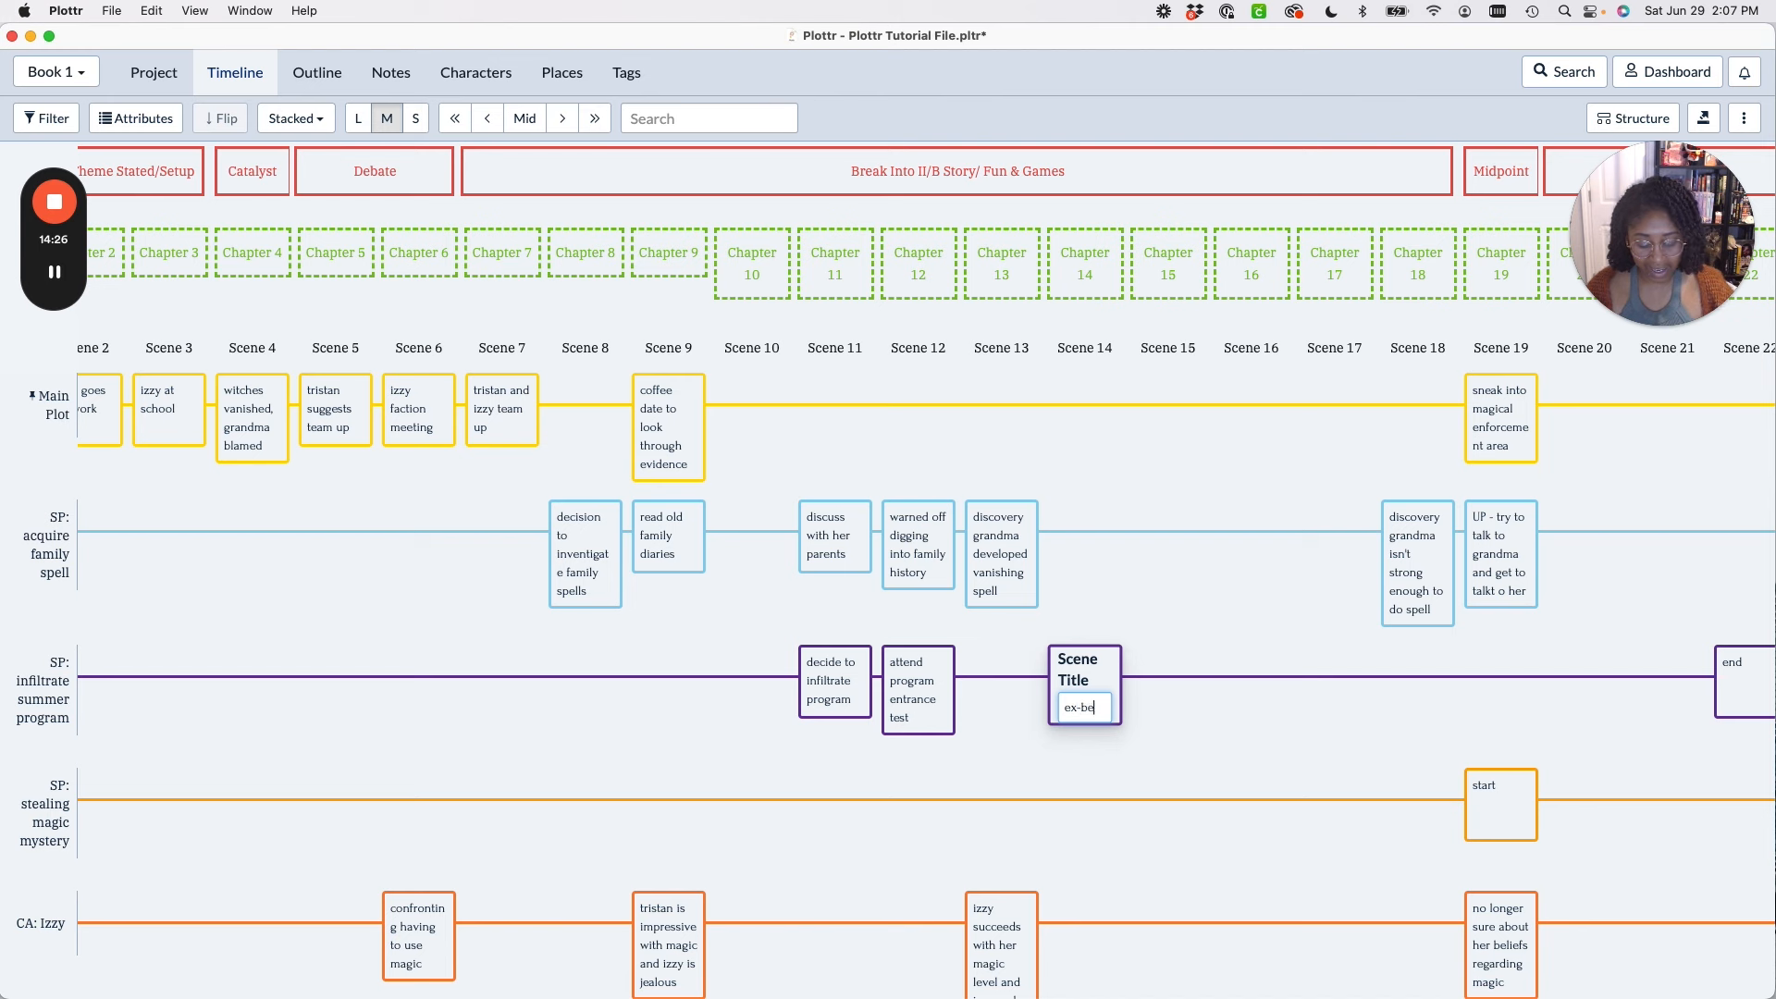
text(ex-bestie study night)
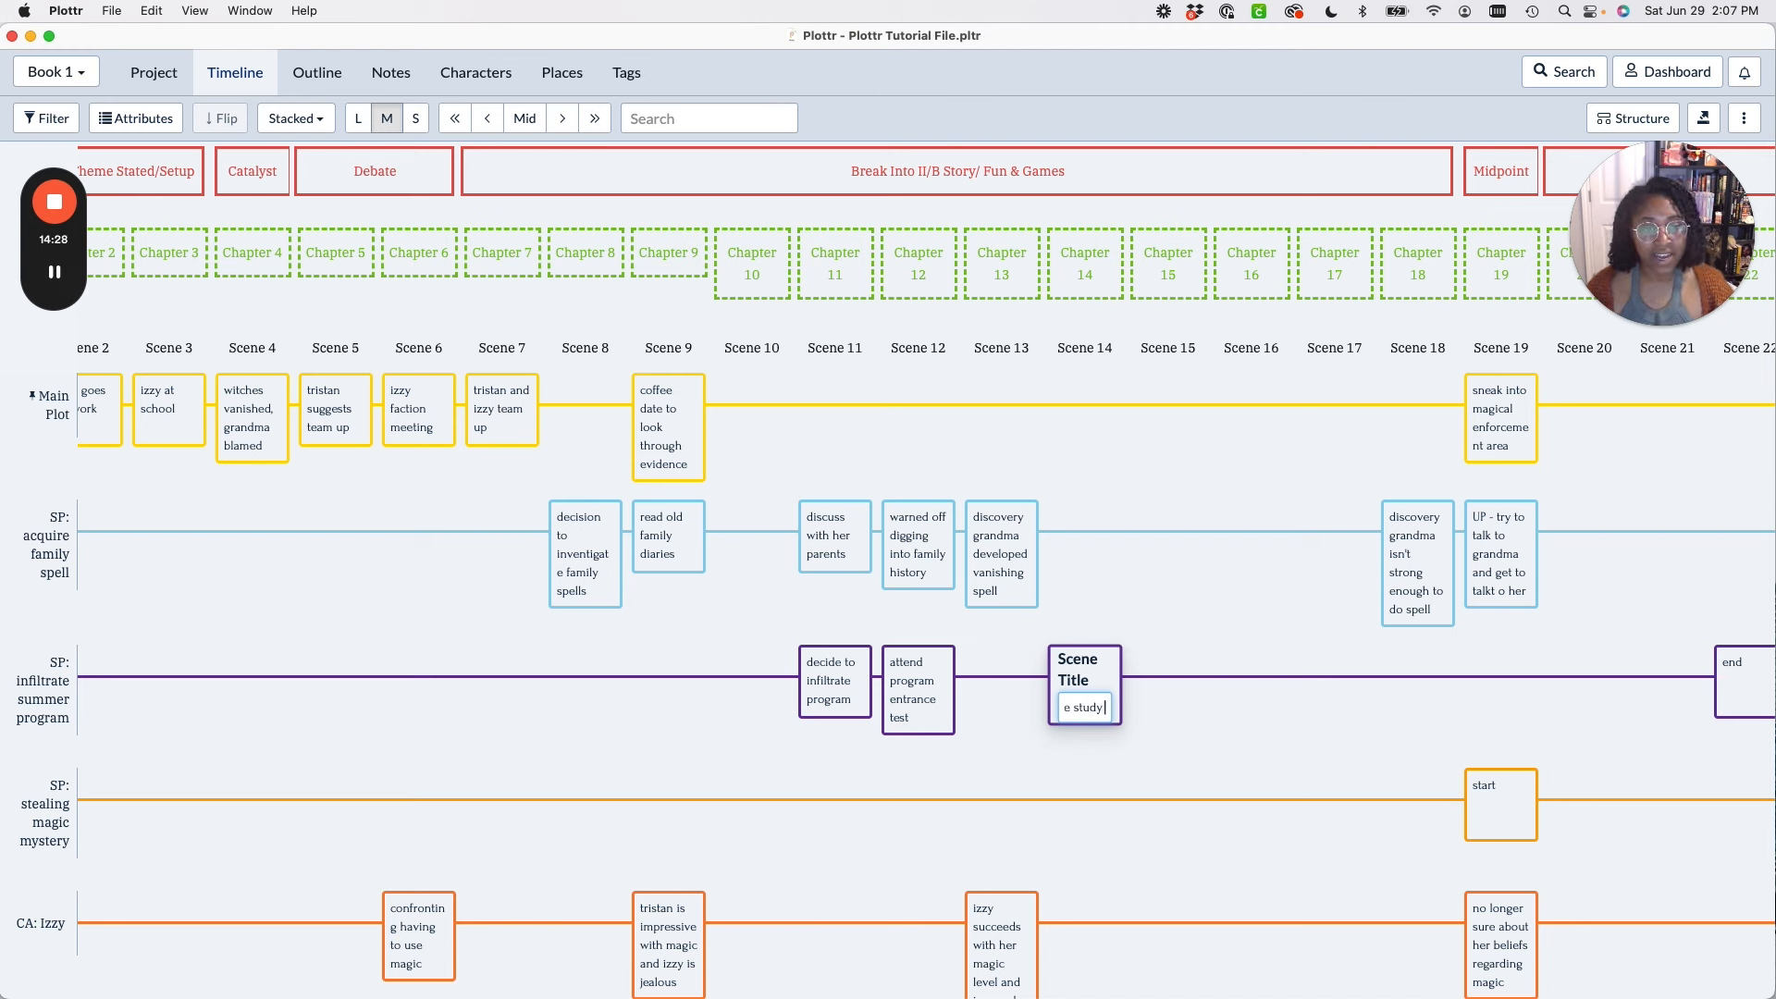
click(1103, 749)
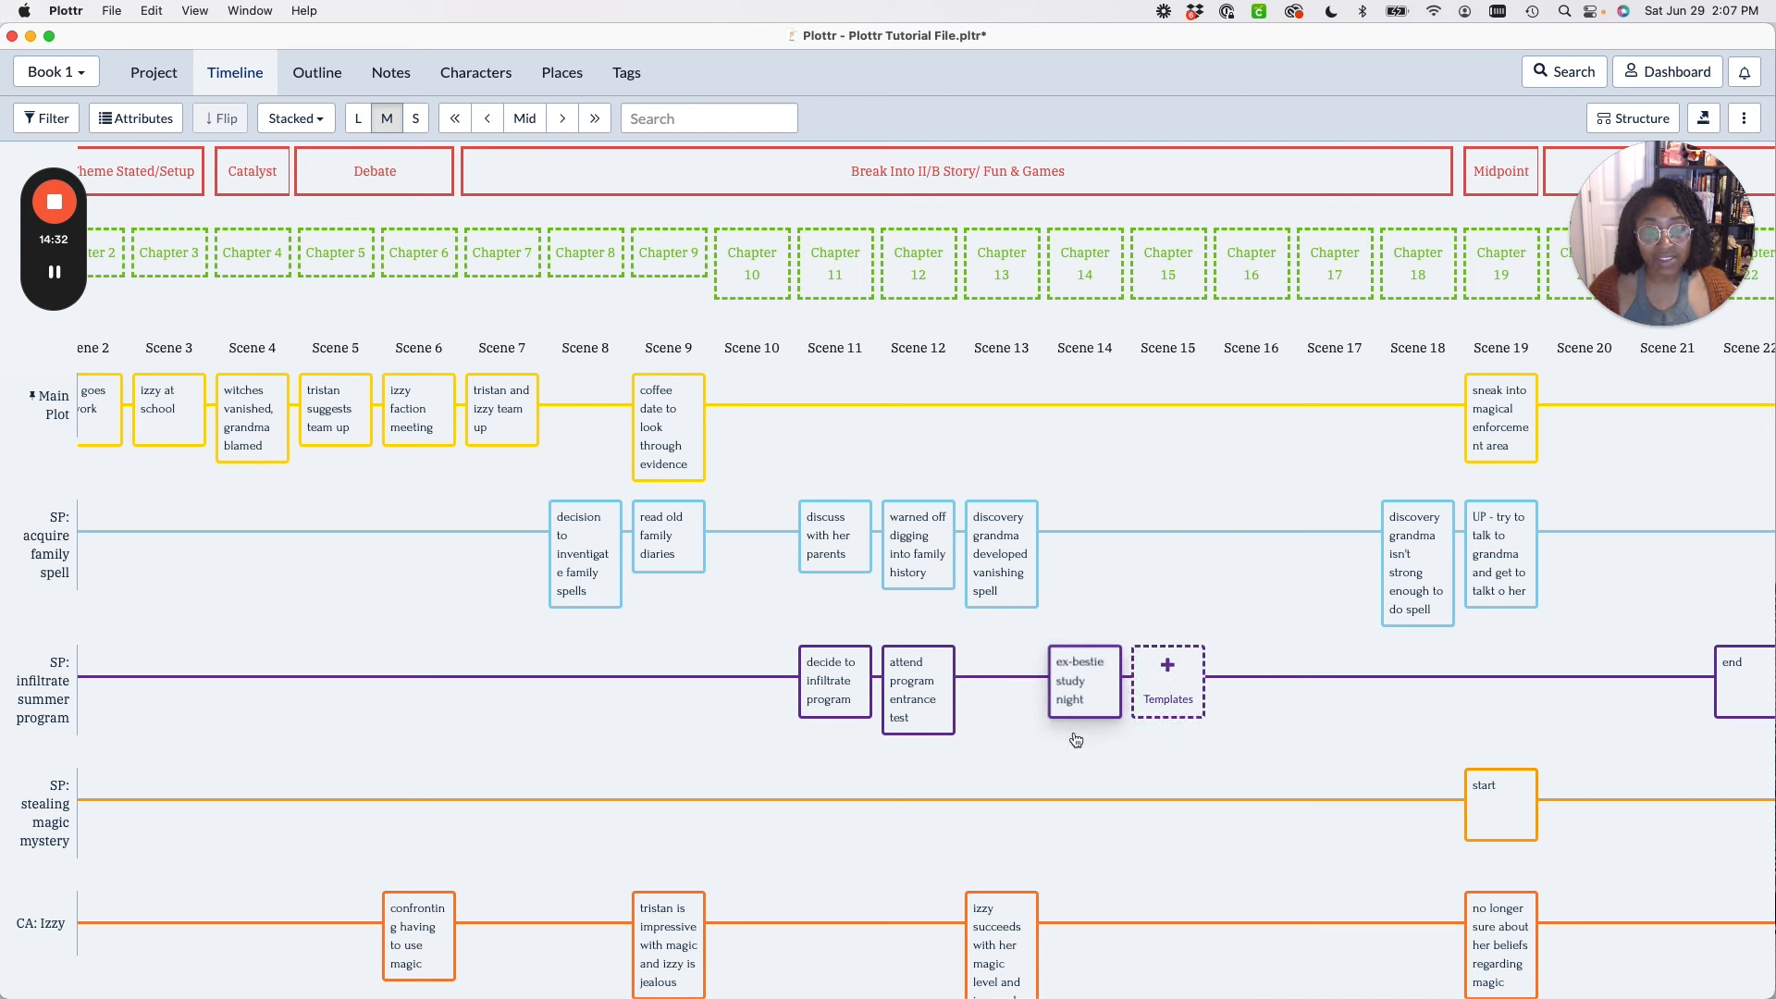
Stack a card titled "forced to work on assignment with ex-bestie" in Scene 14 and move it above the "ex-bestie study night" card.
click(1084, 734)
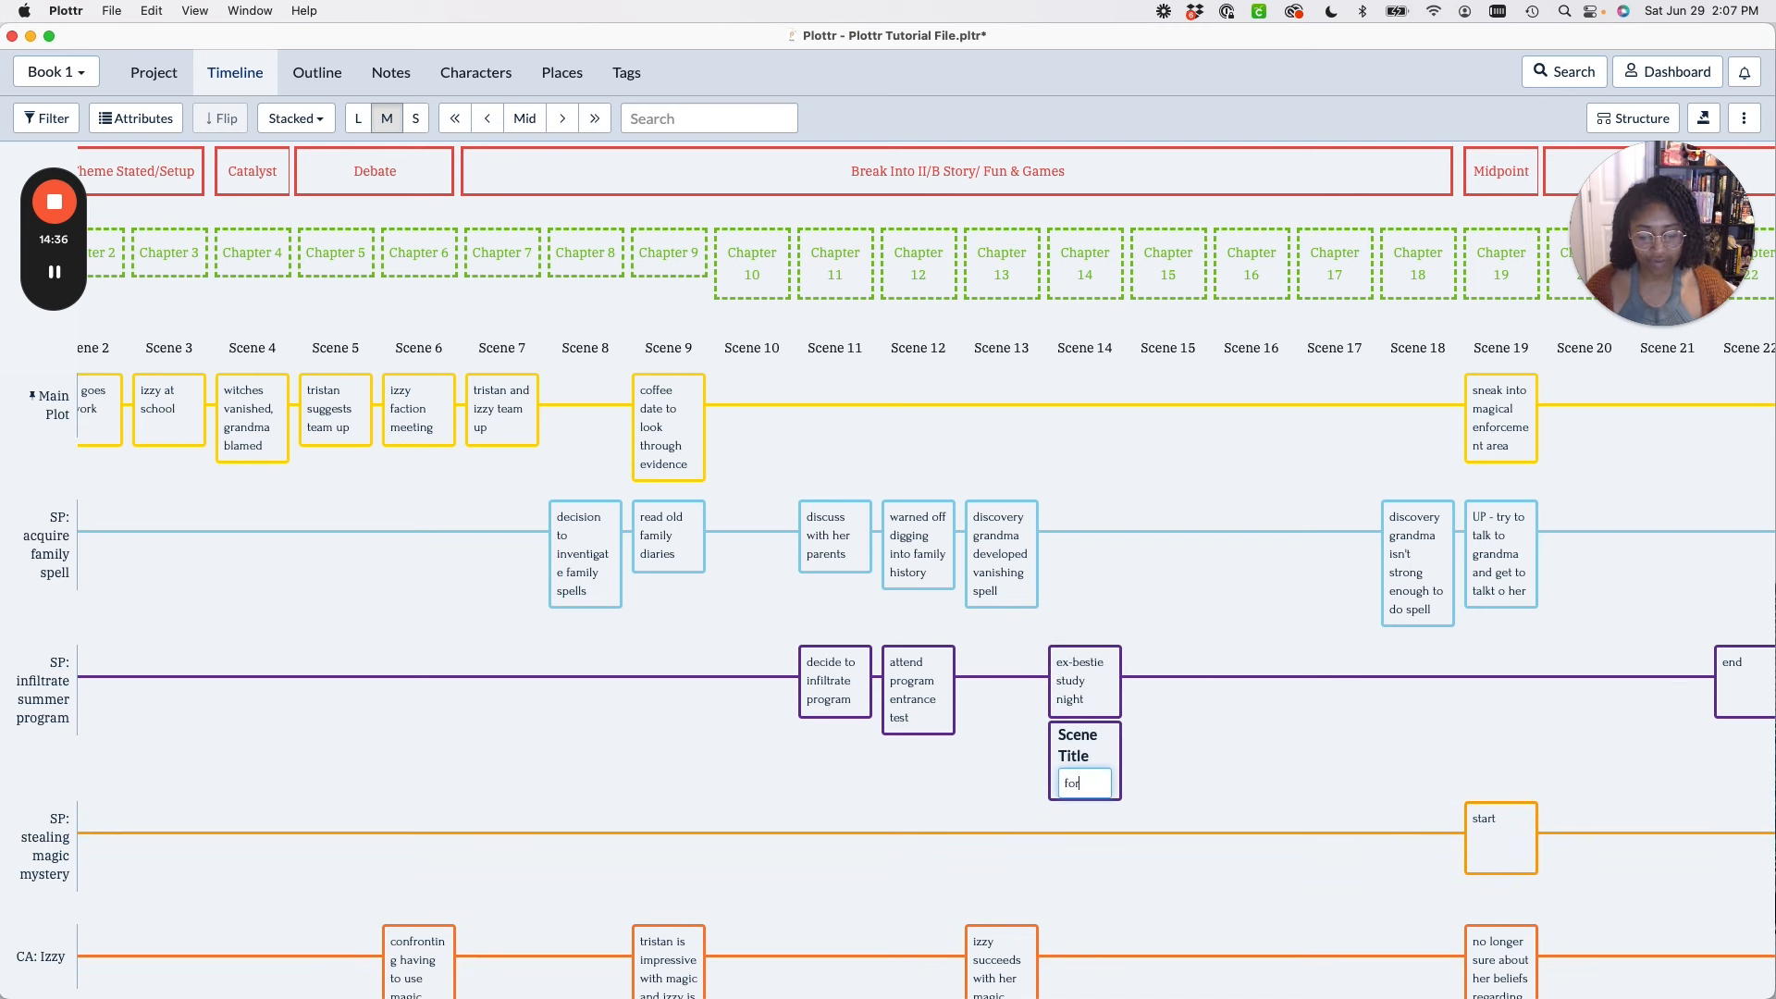
text(forced to wor)
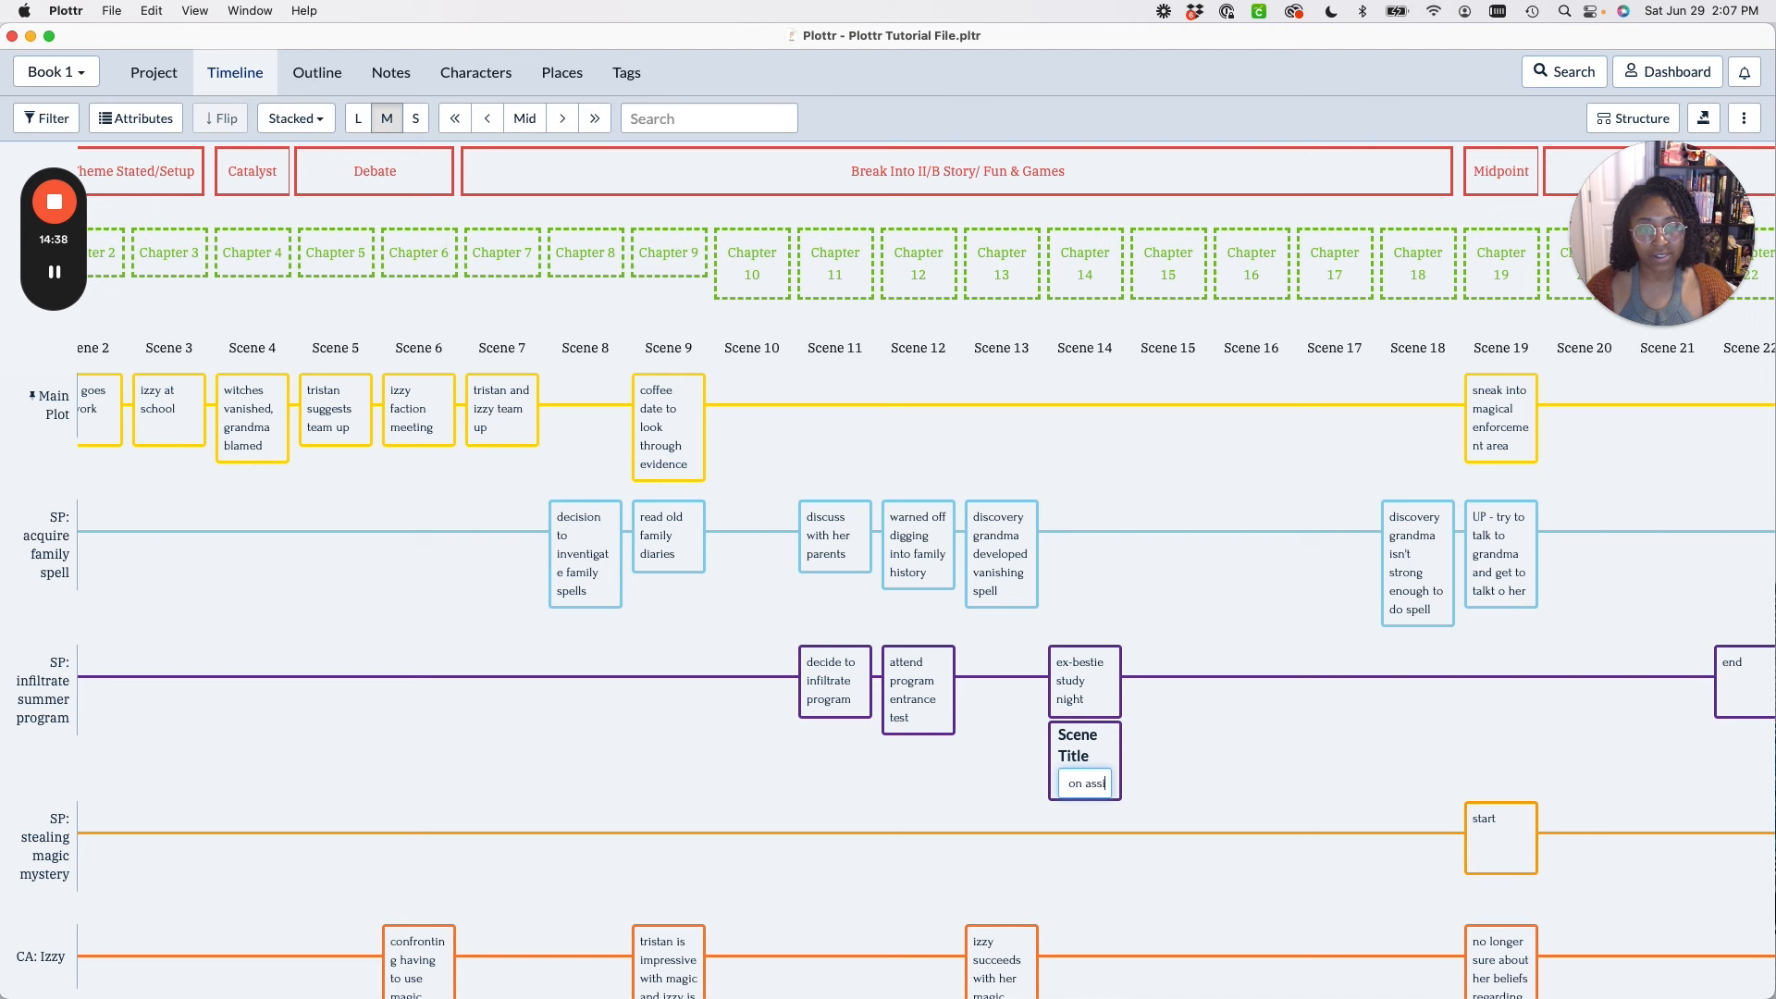
text(ent with ex-bestie)
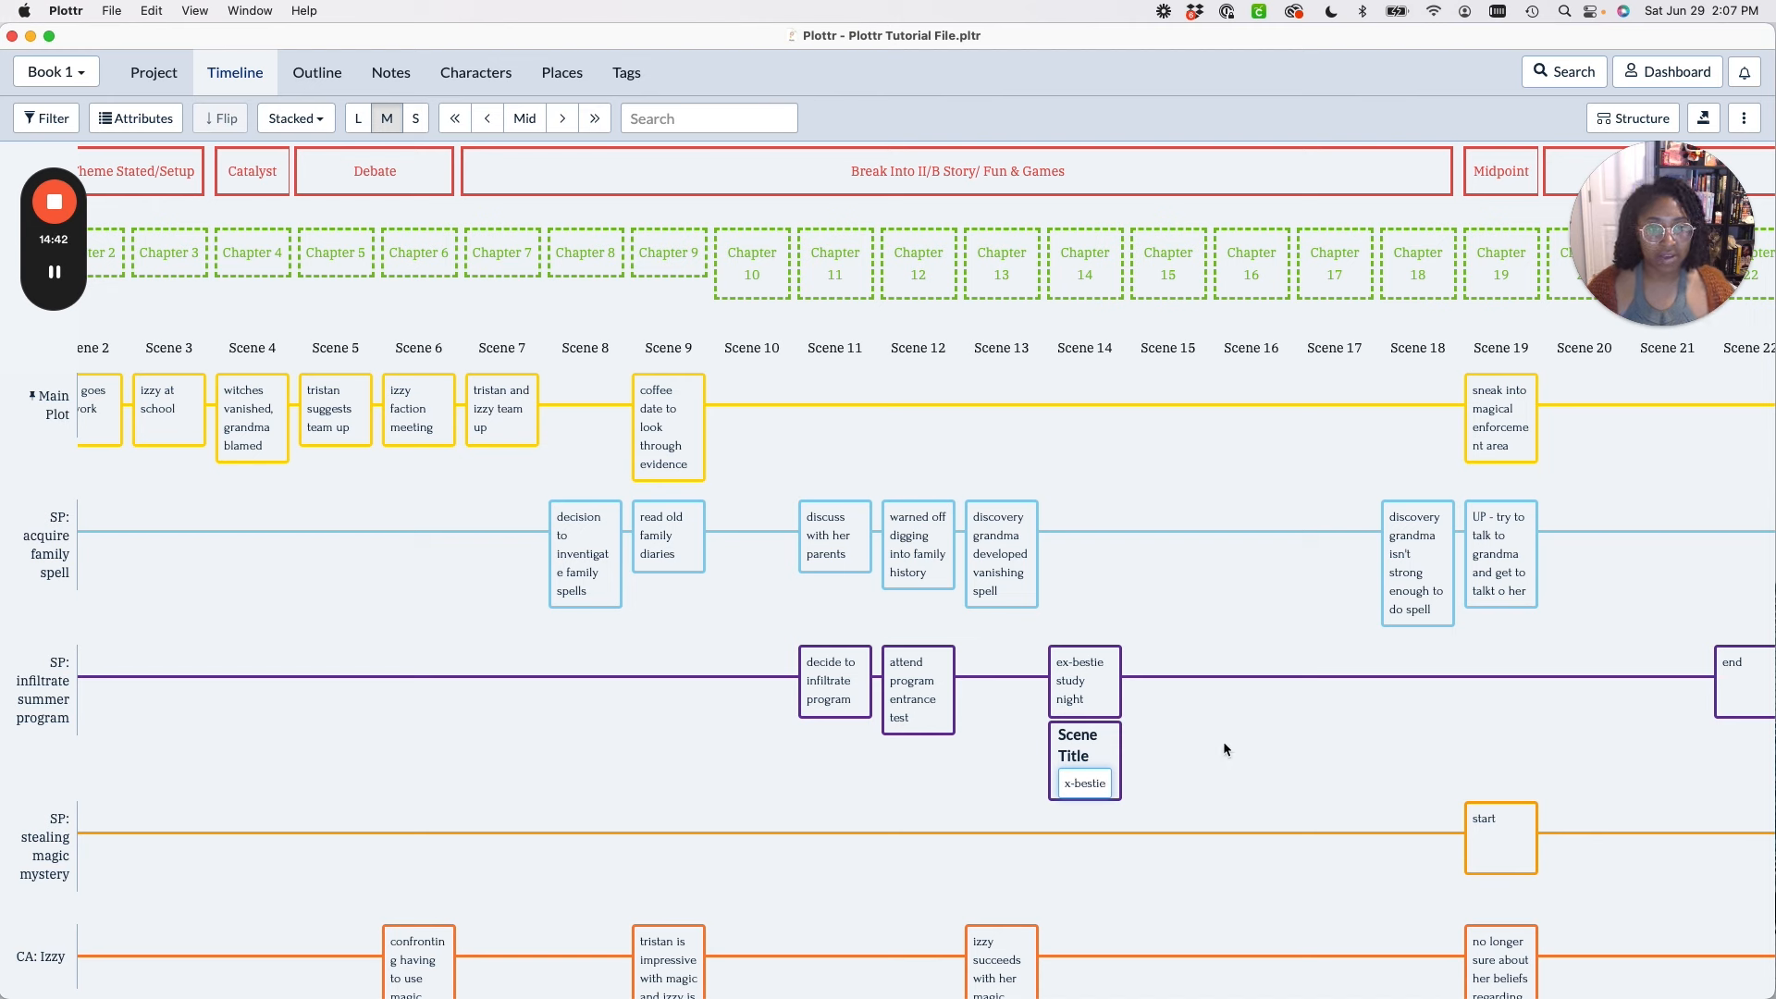
key(Return)
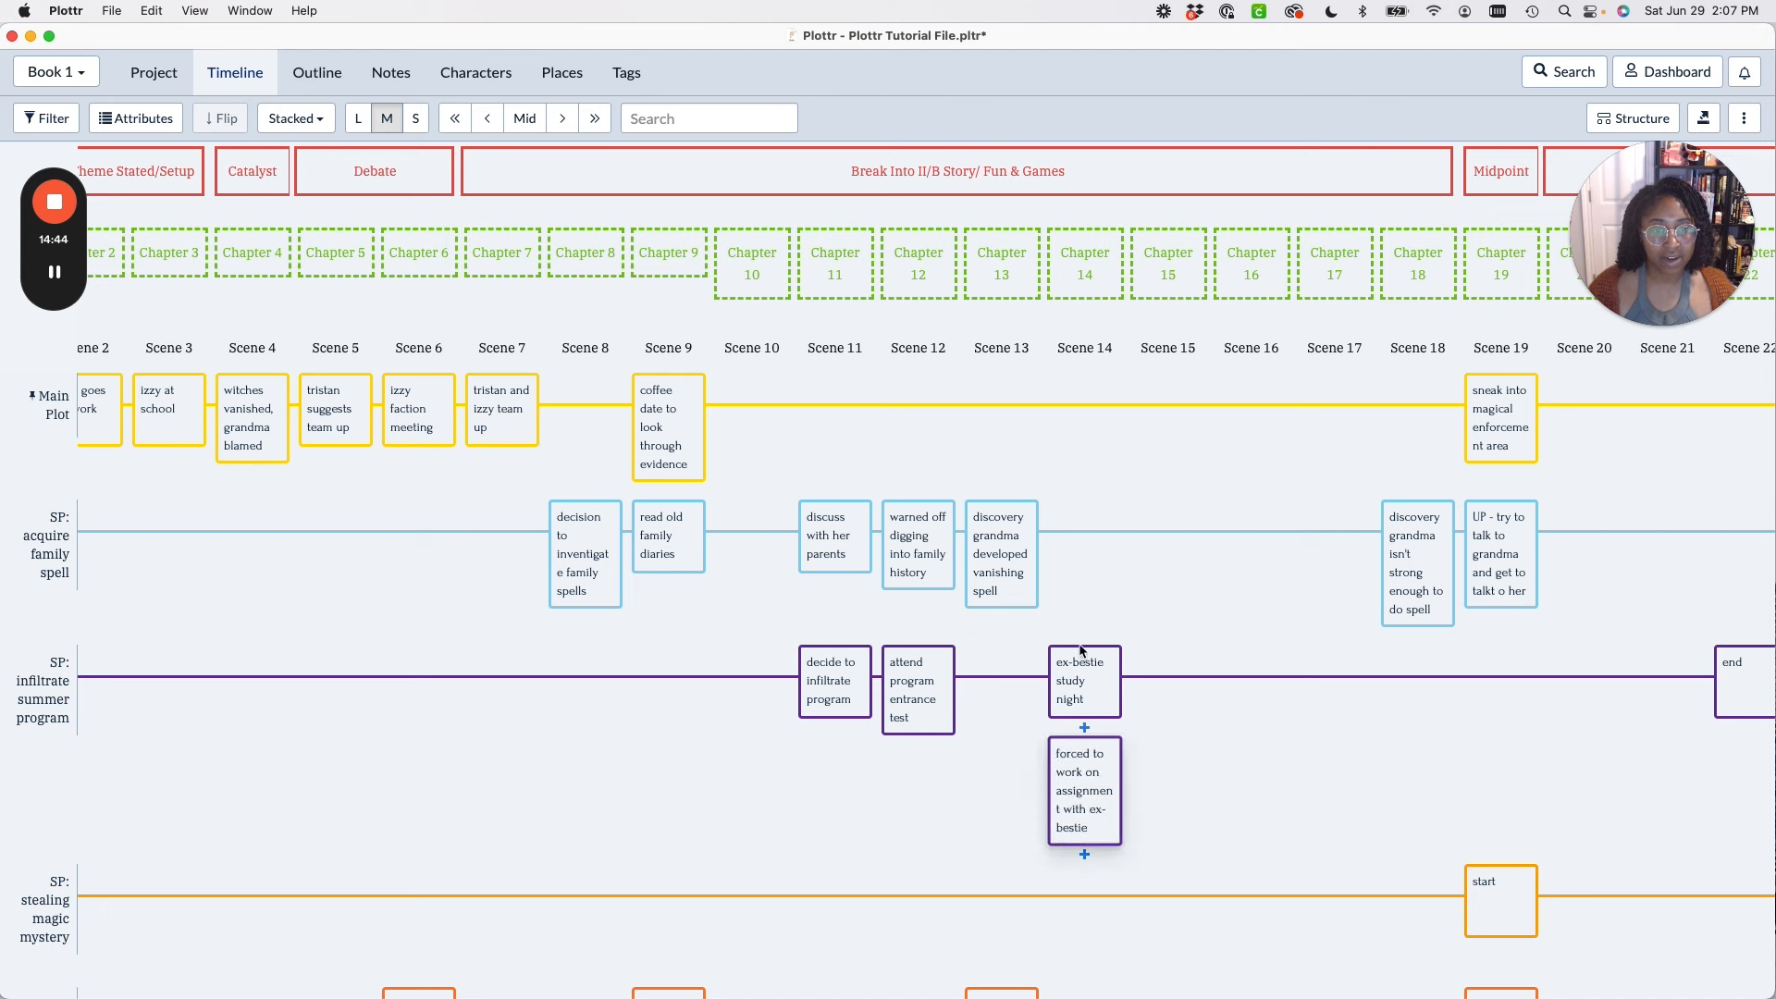
drag(1092, 782, 1092, 658)
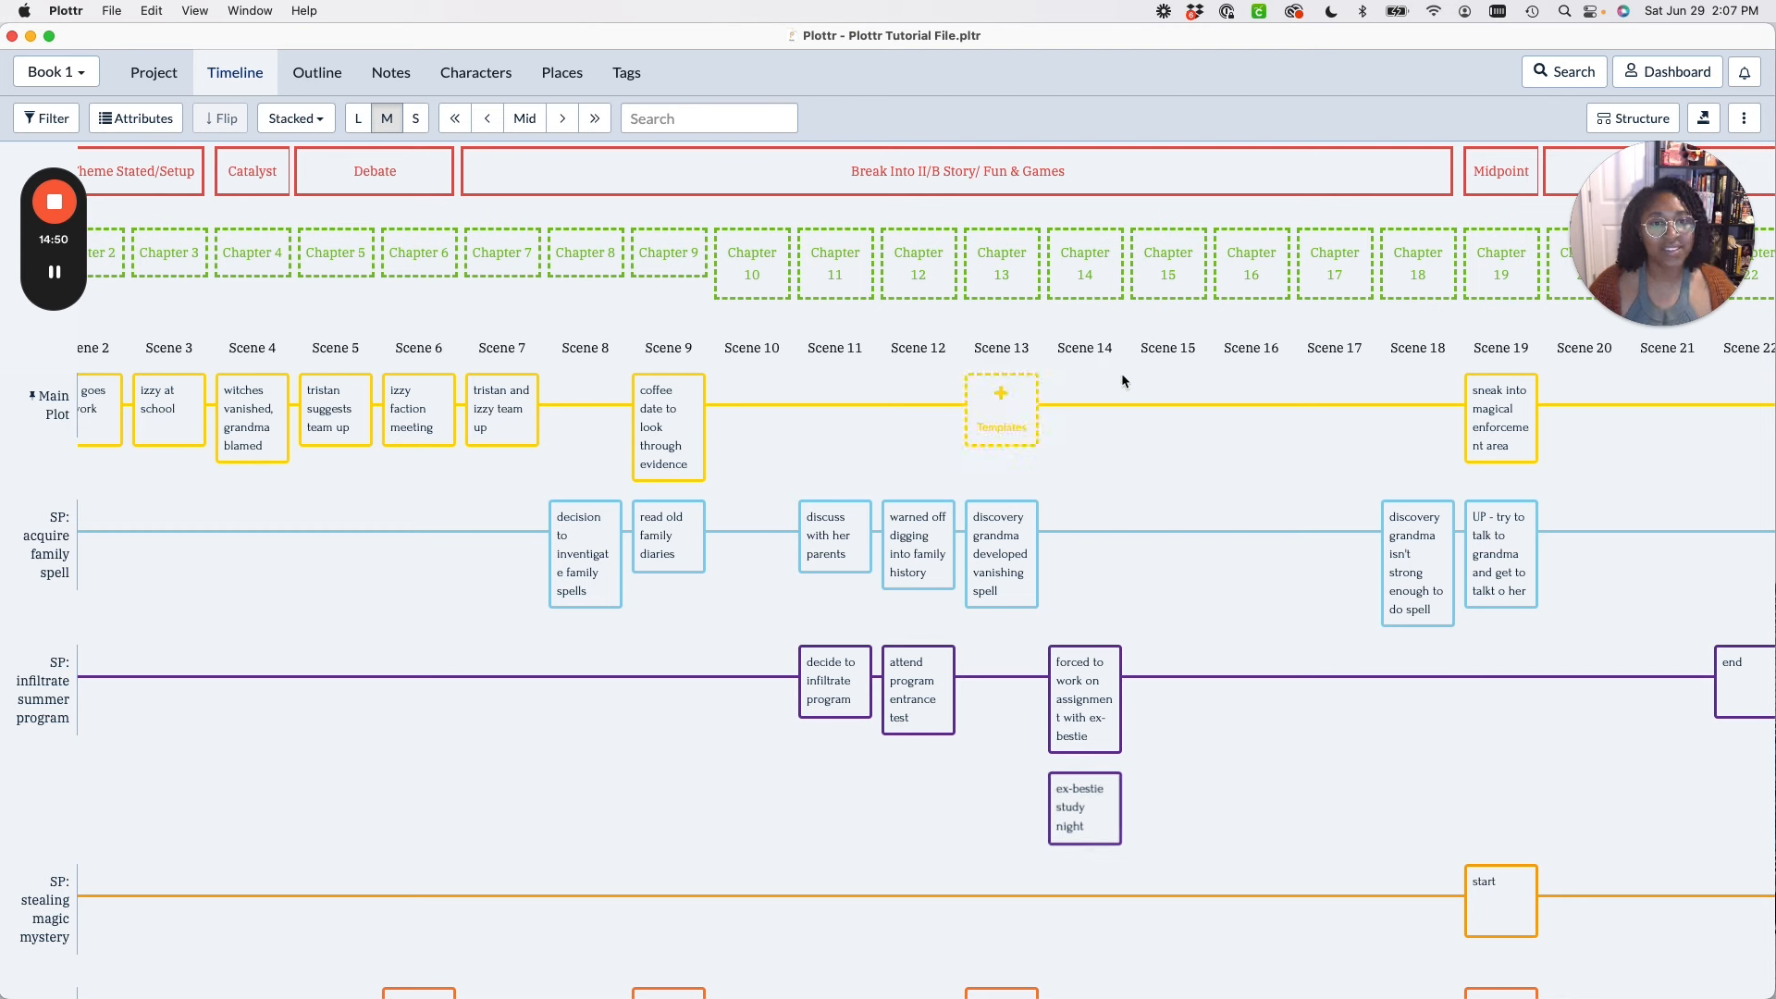
Add a Main Plot card titled "school scene and afterschool sleepover" in Scene 14 and insert a new scene after it.
mouse_move(1105, 354)
mouse_move(1099, 396)
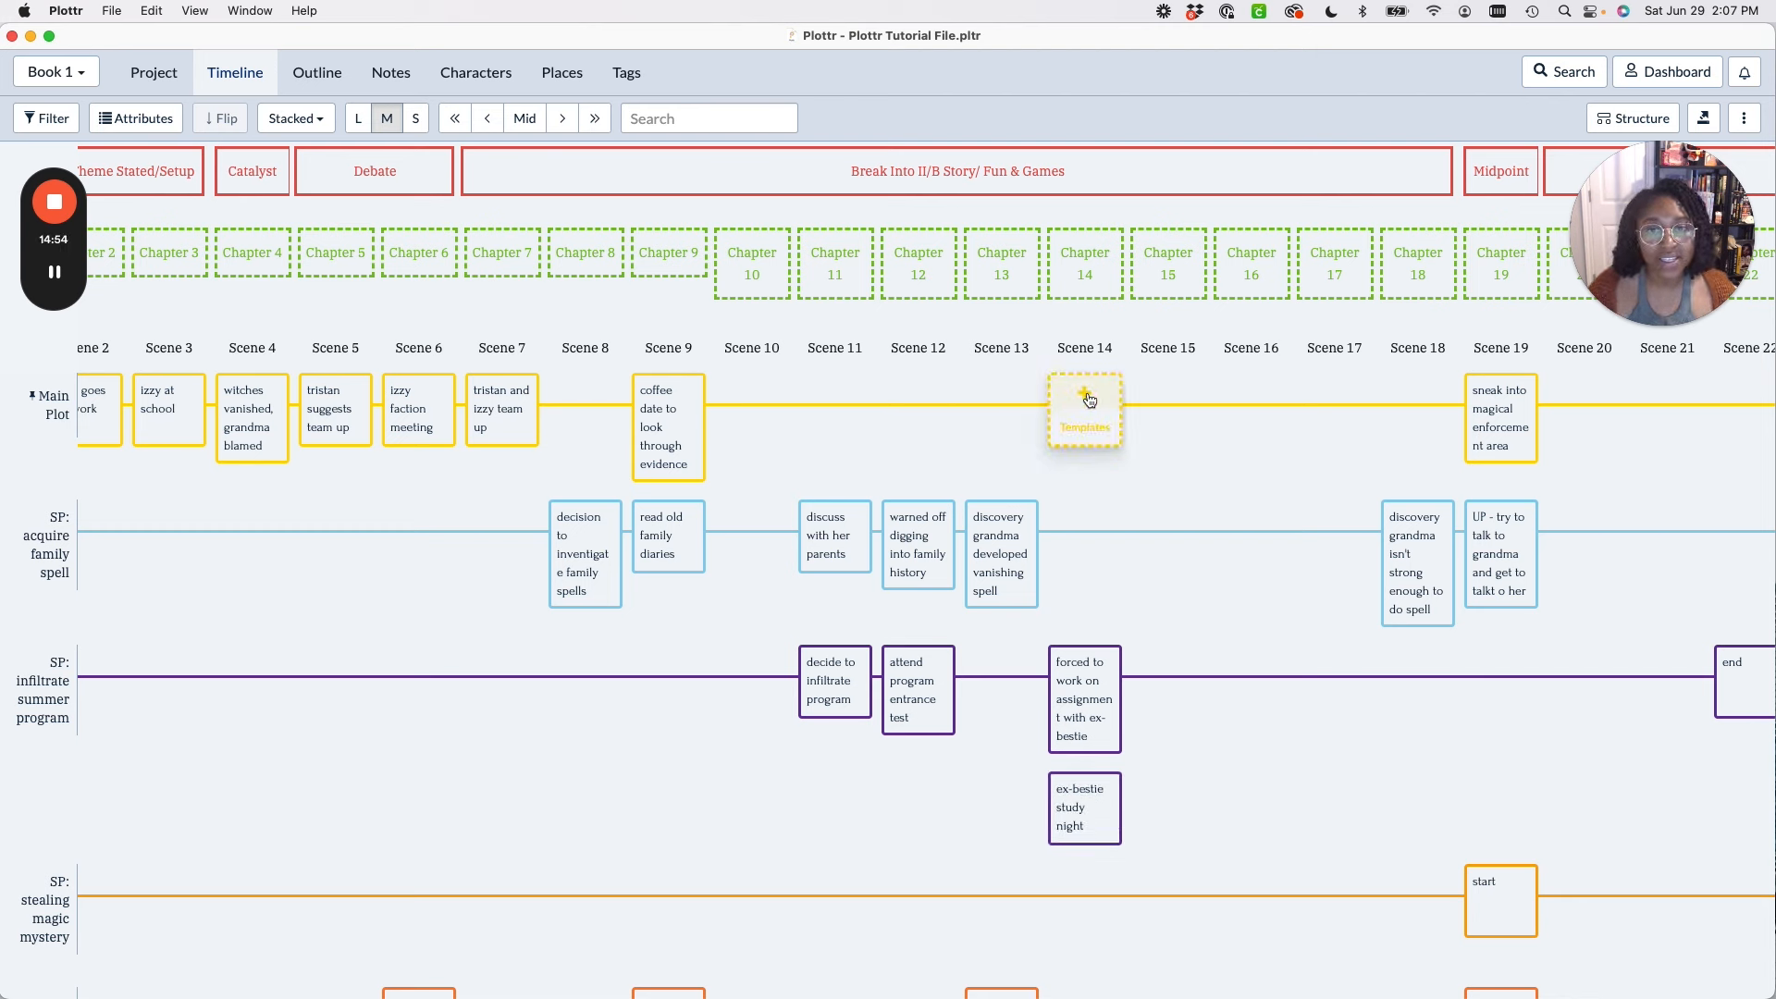
click(1086, 398)
text(s)
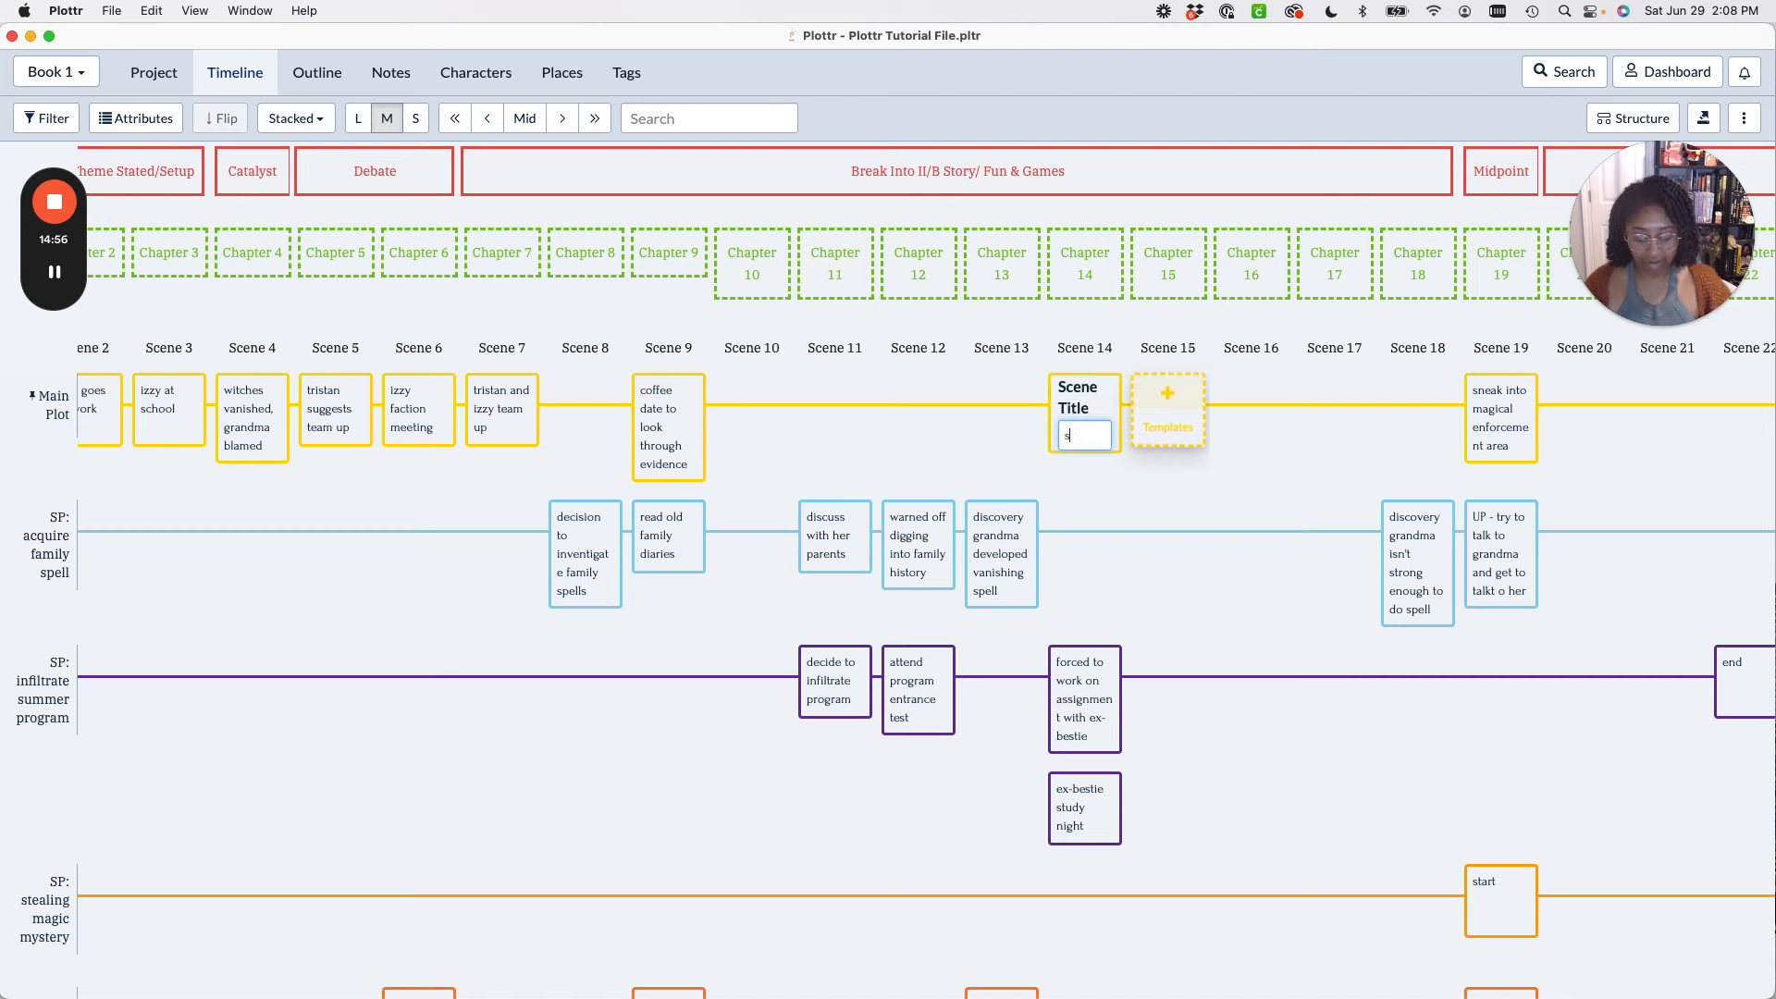
text(chool sce)
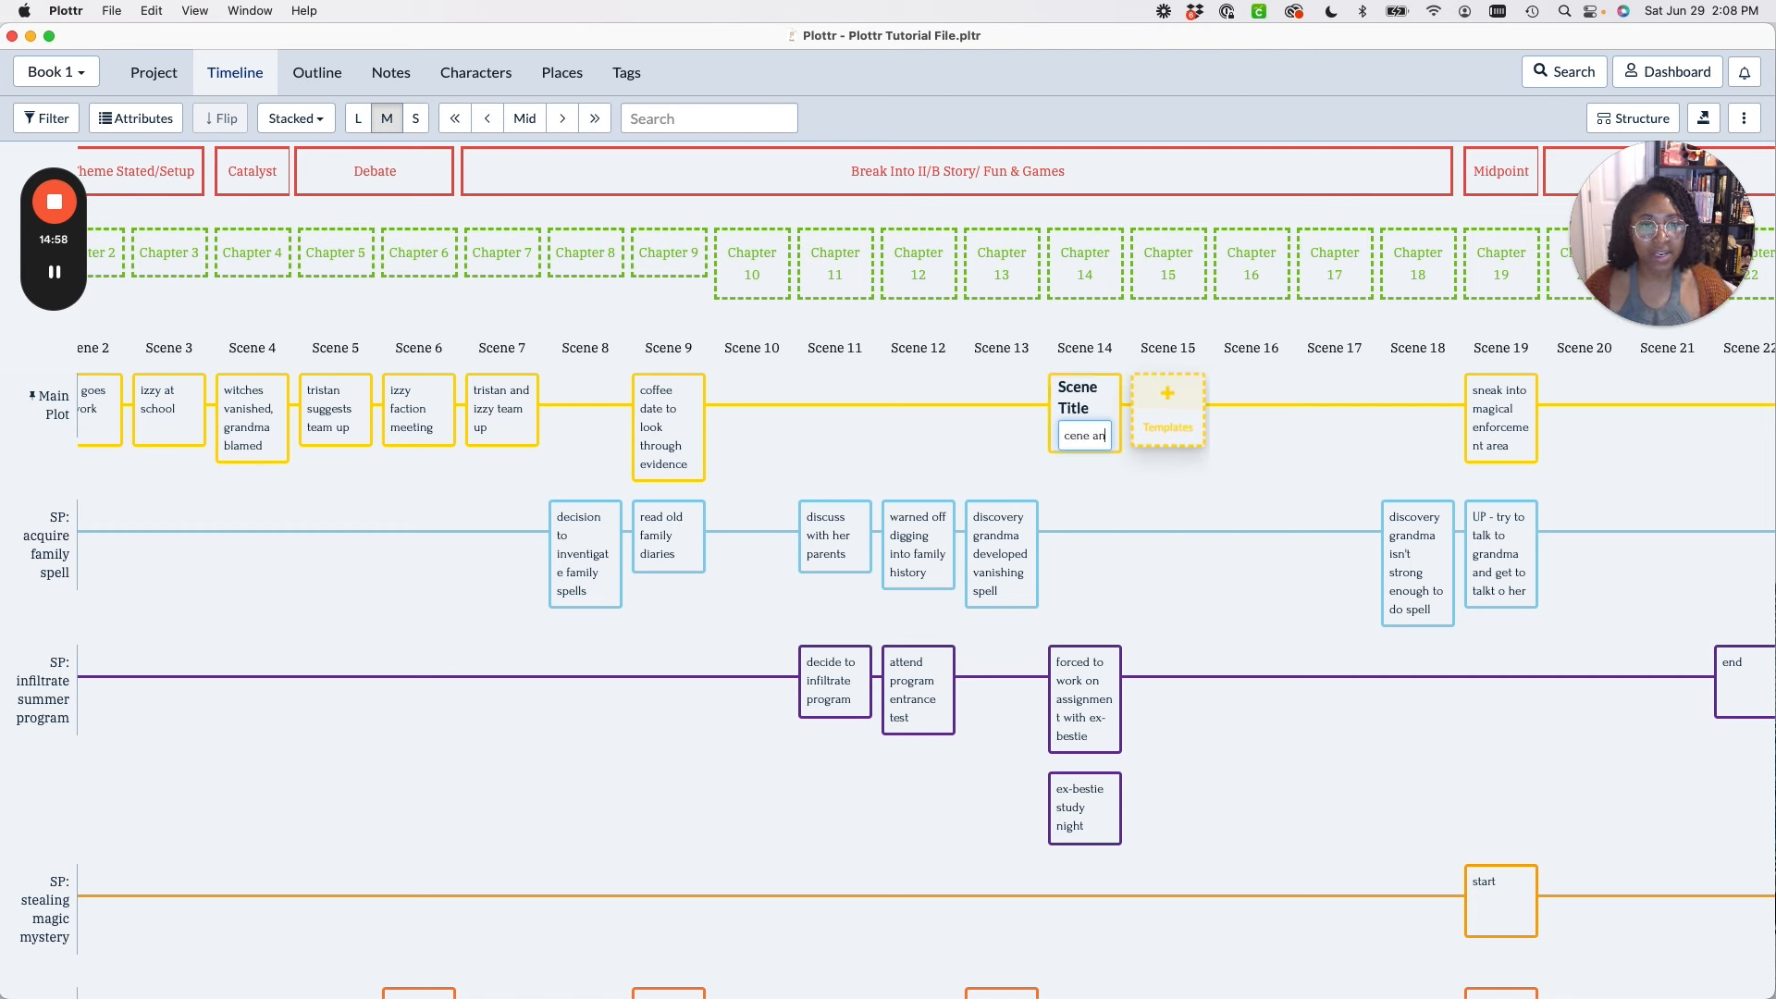
text(ne and aftere)
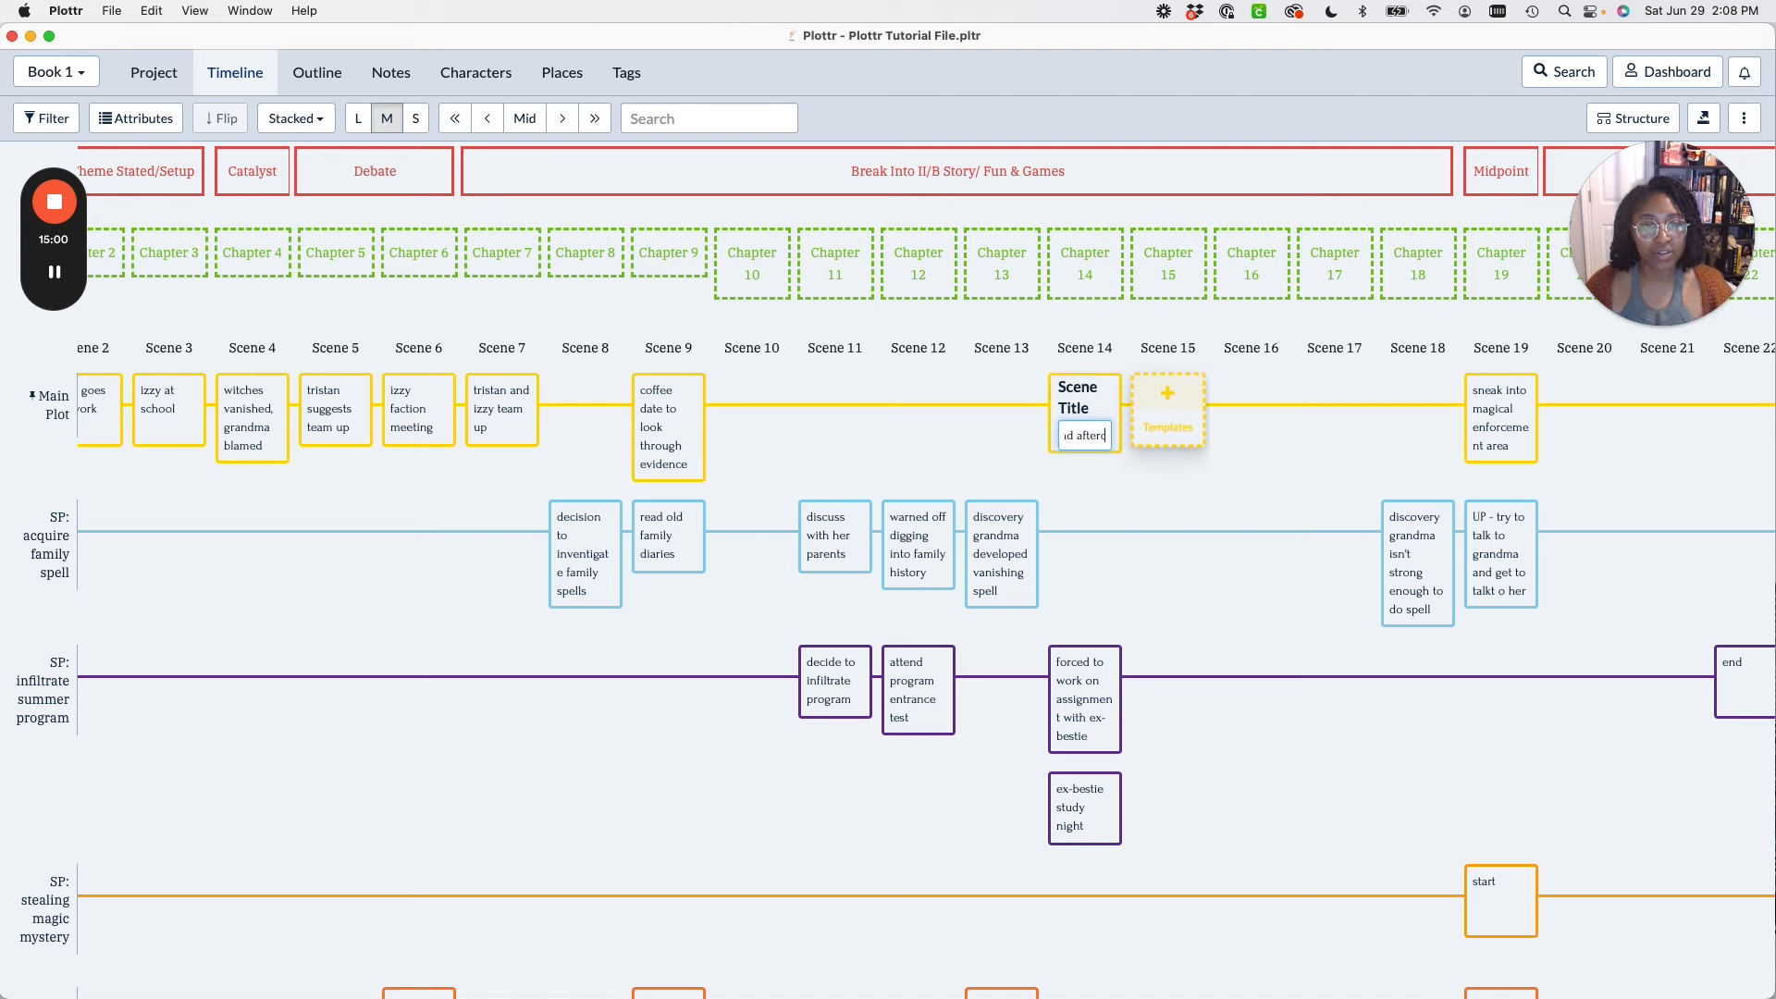
text(chool sleepover)
click(1131, 331)
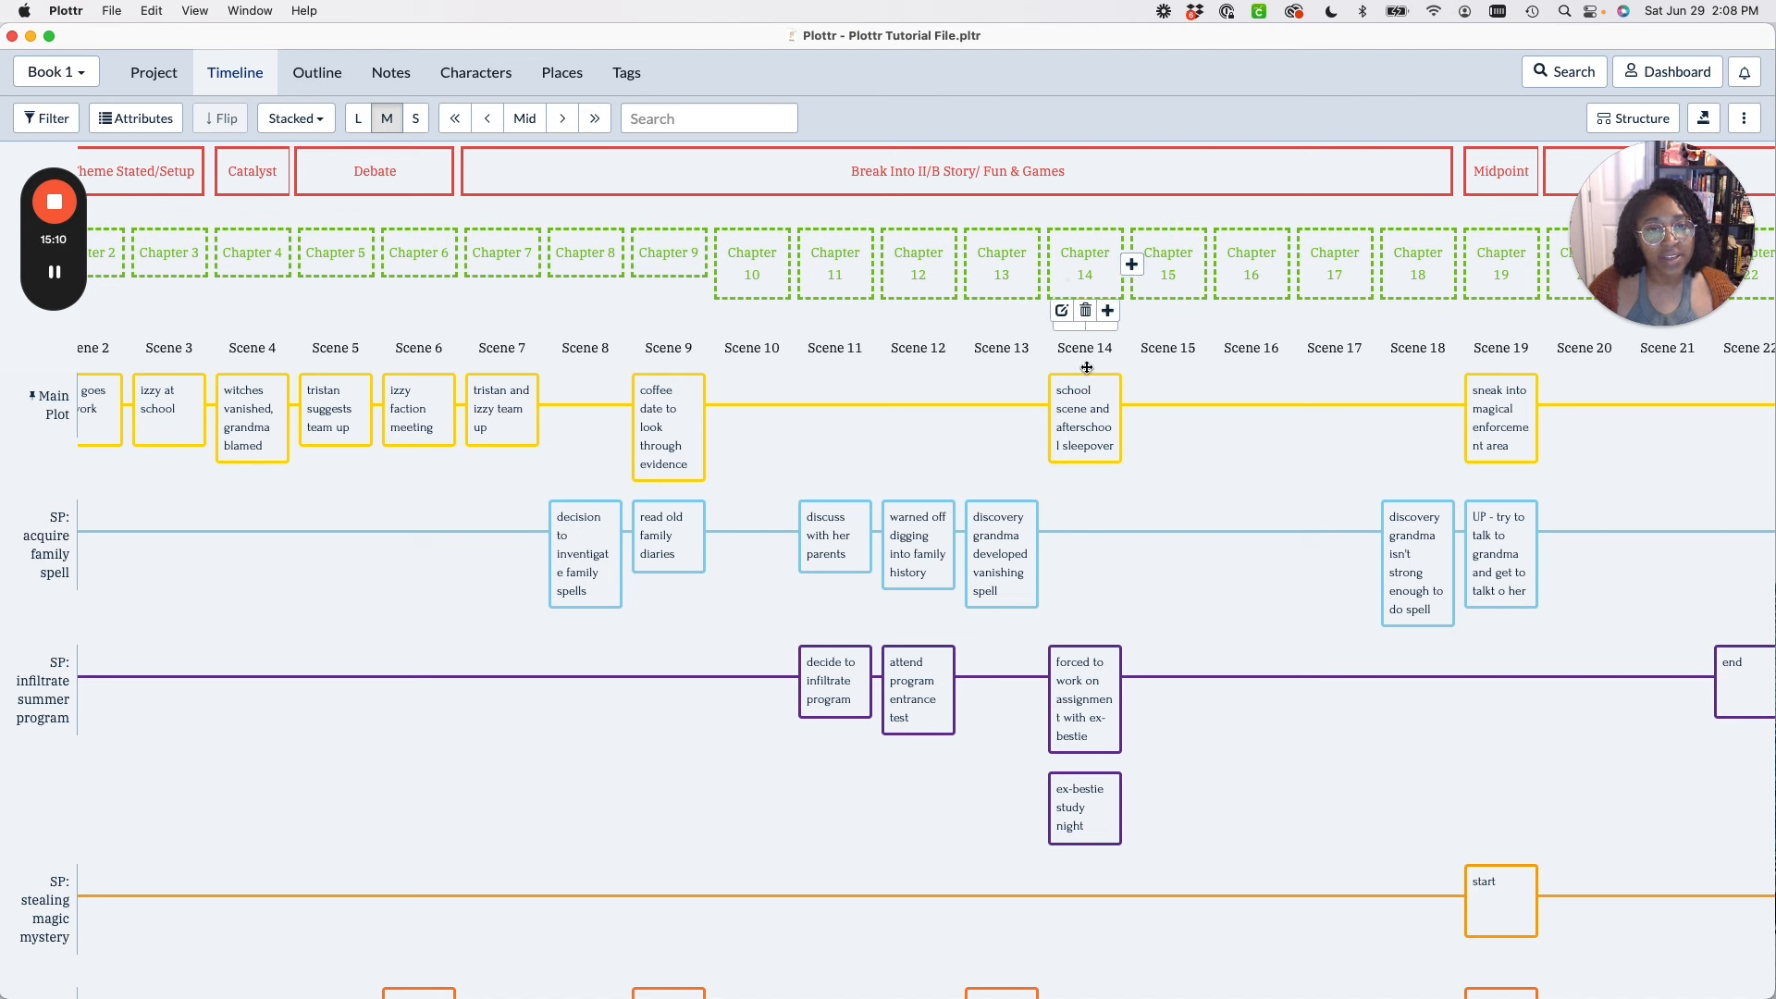
click(1107, 311)
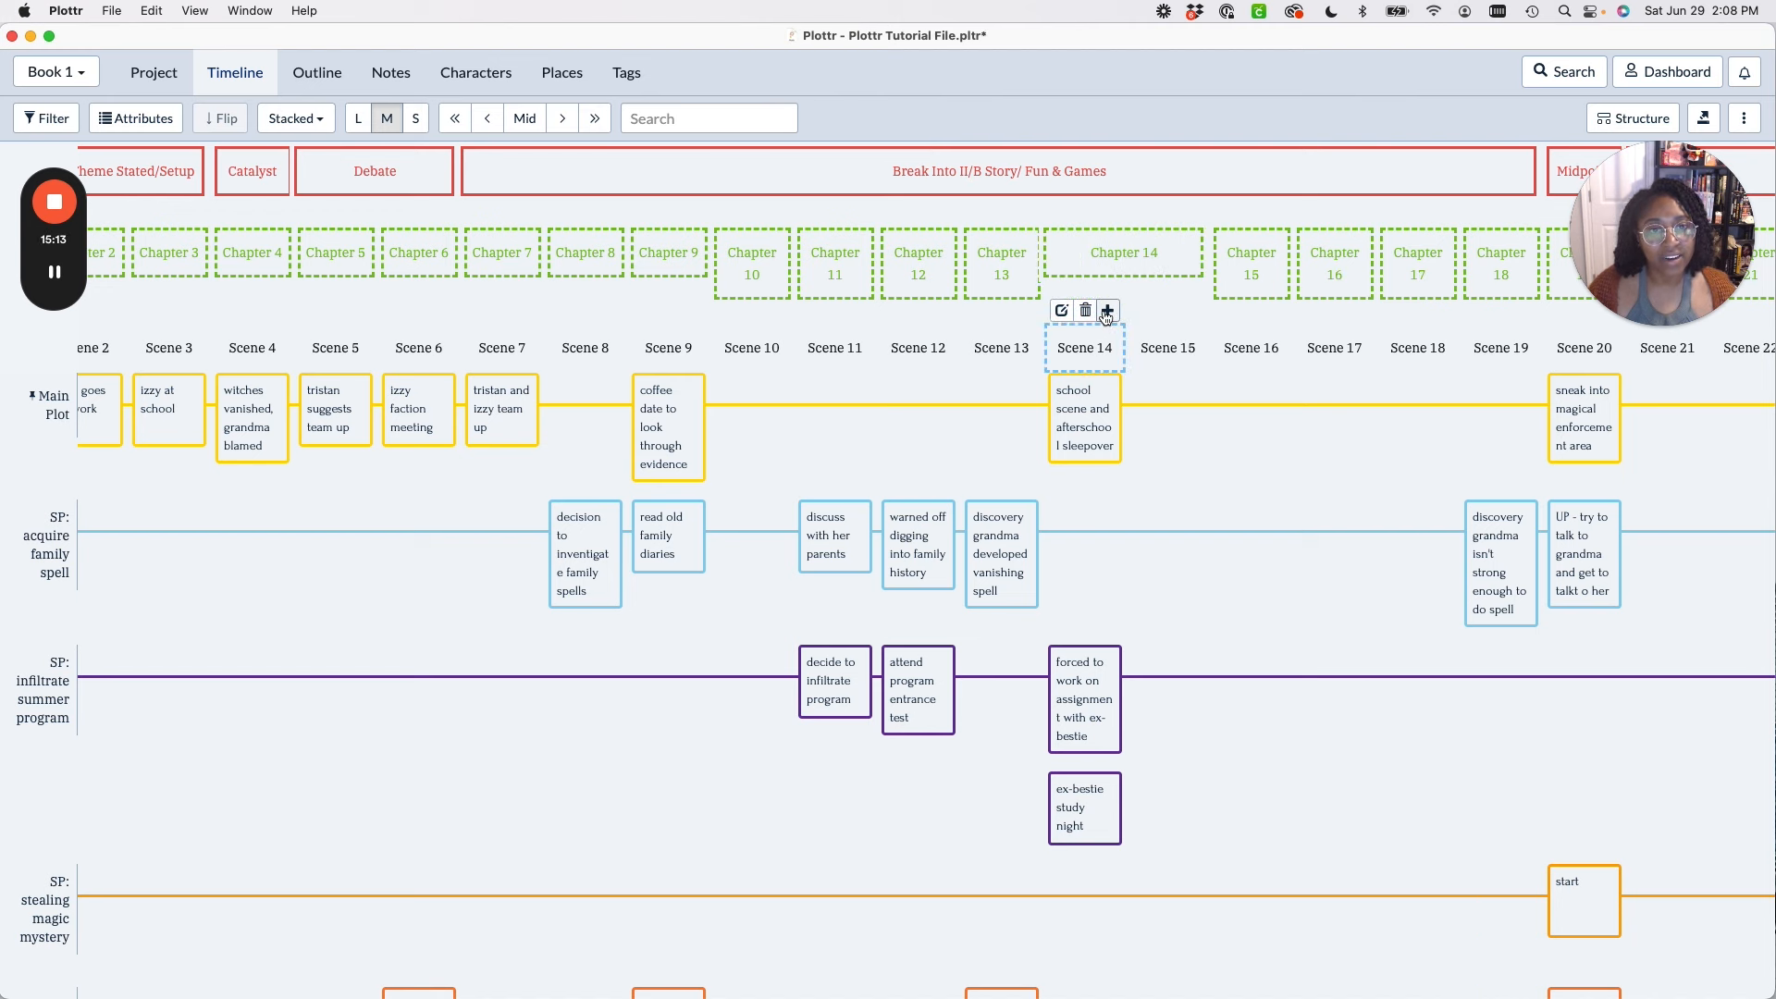
Try to shorten the Scene 14 Main Plot card's title to "school scene".
click(1096, 418)
drag(1253, 127, 997, 126)
key(BackSpace)
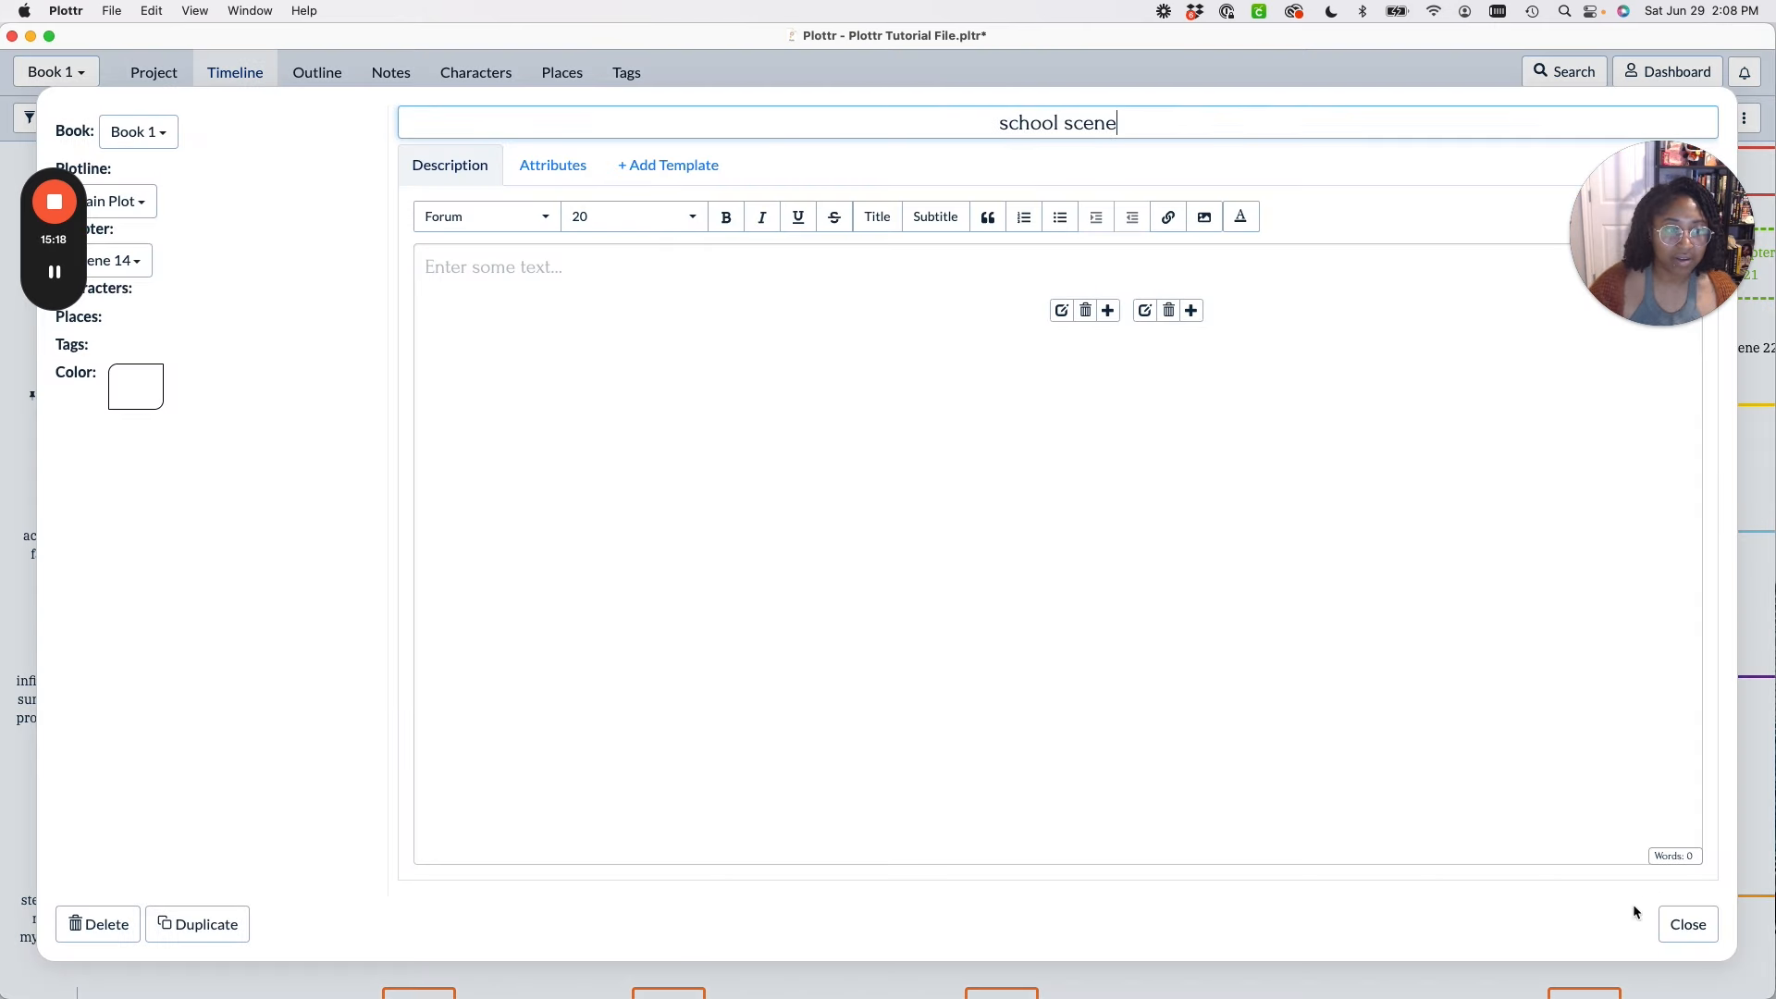
click(1687, 924)
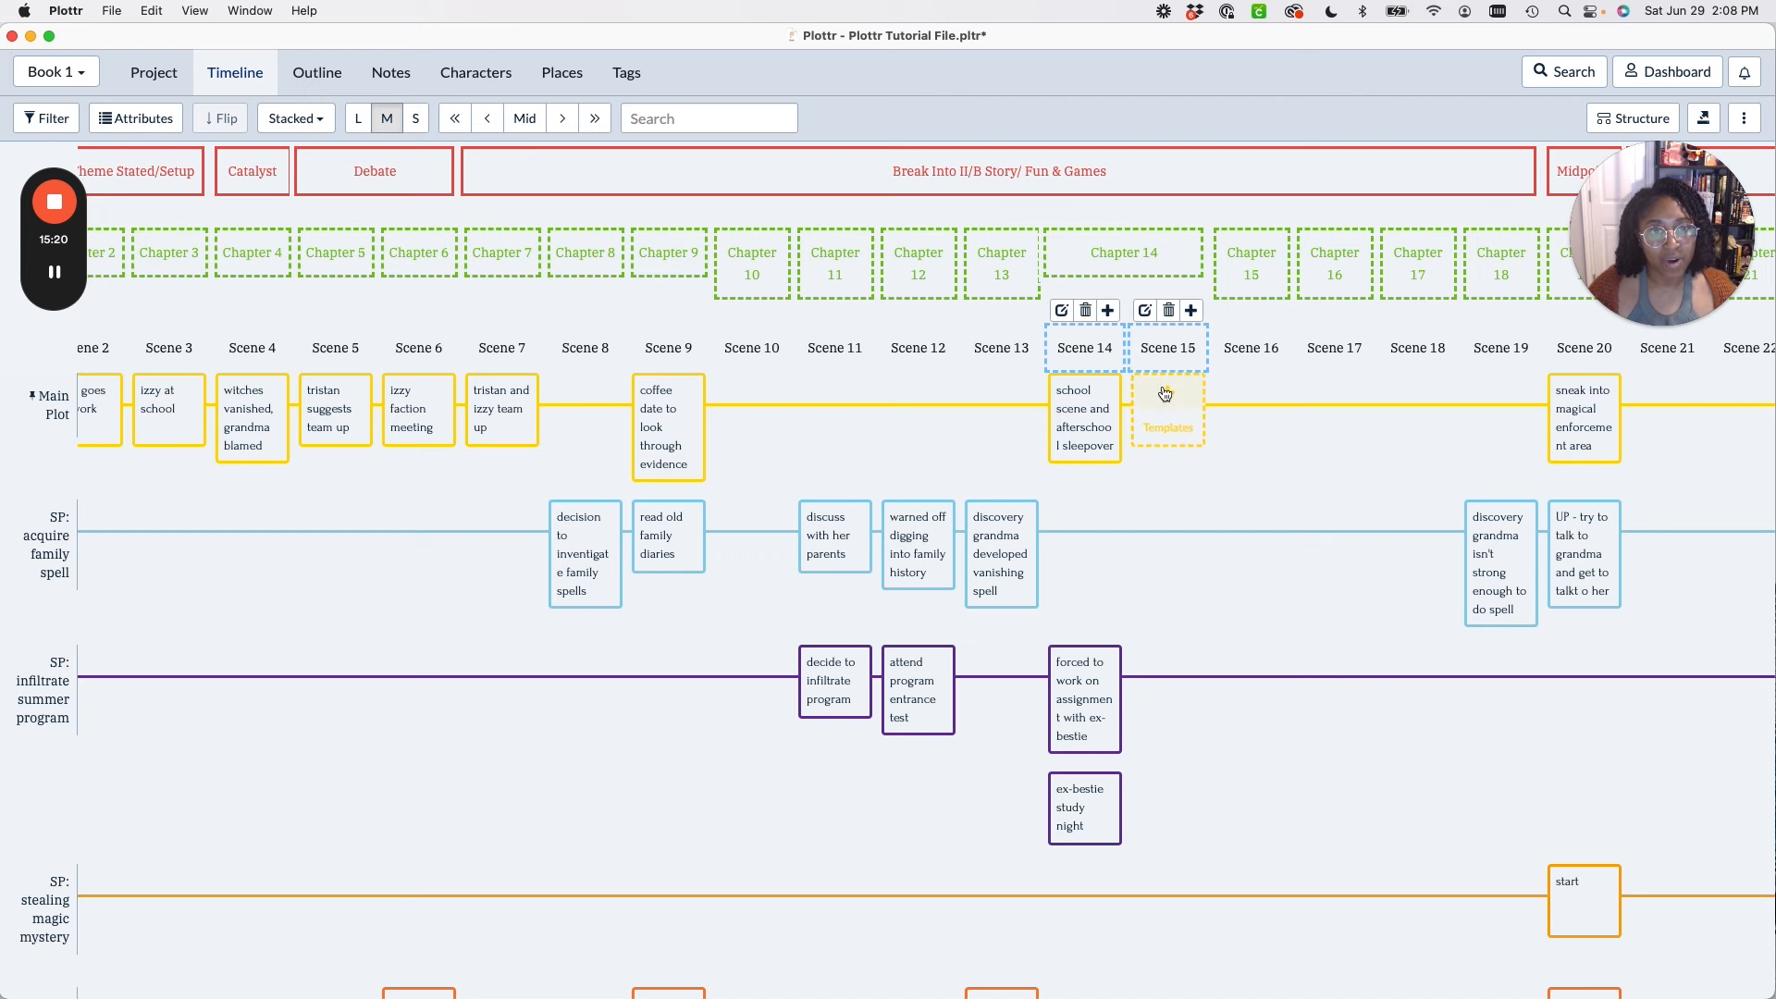
Add a Main Plot card titled "sleepover" in the new Scene 15.
click(1165, 394)
text(sle)
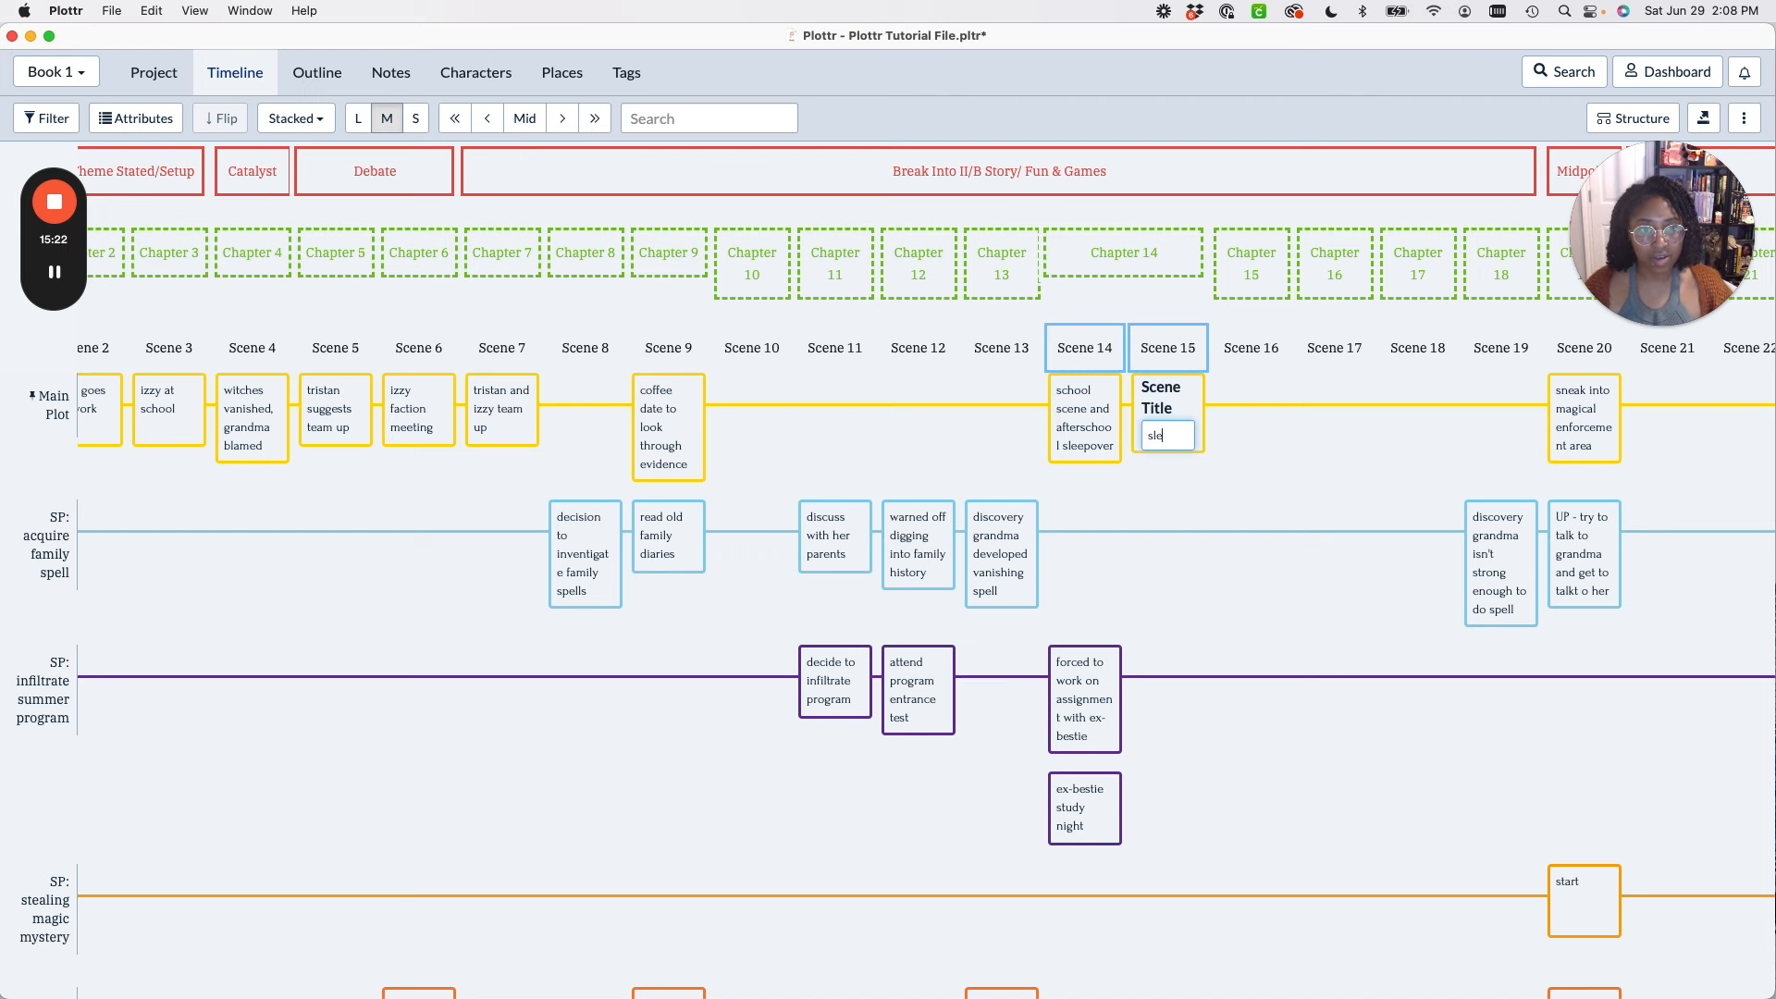
text(epover)
key(Return)
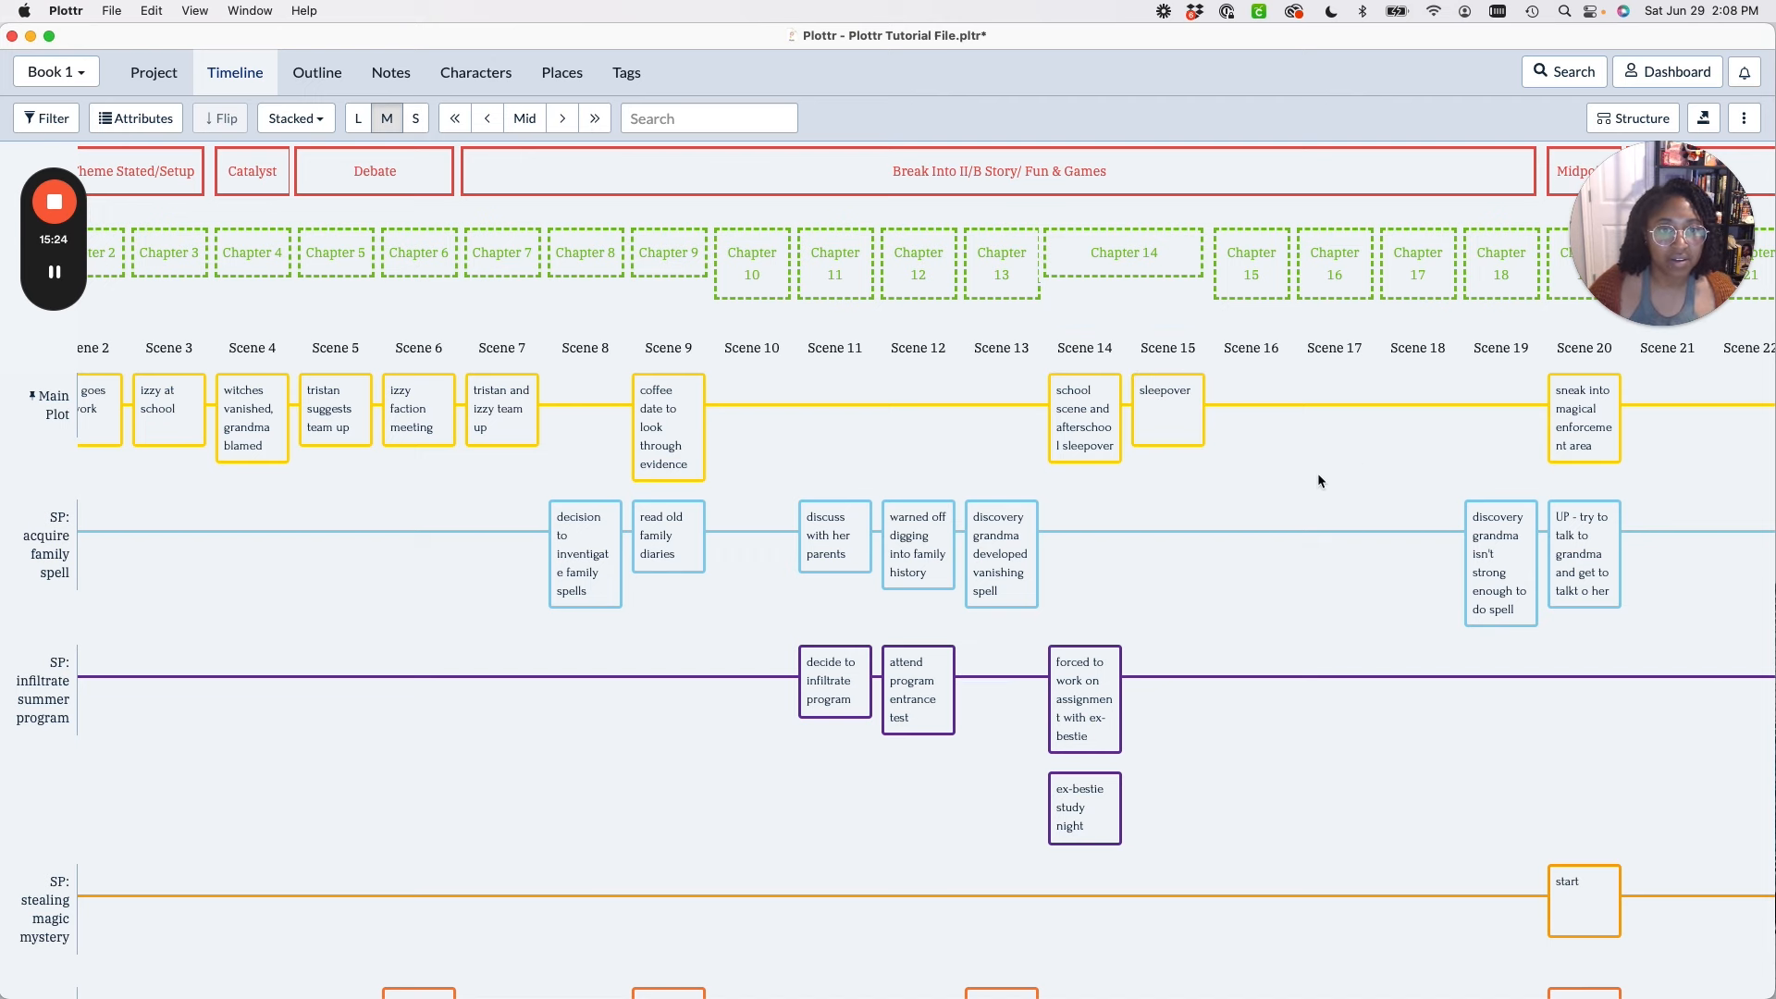
Cut the Scene 14 Main Plot card's title down to "school scene" and move the "ex-bestie study night" card to Scene 15.
click(1091, 433)
drag(1262, 118, 1005, 123)
key(BackSpace)
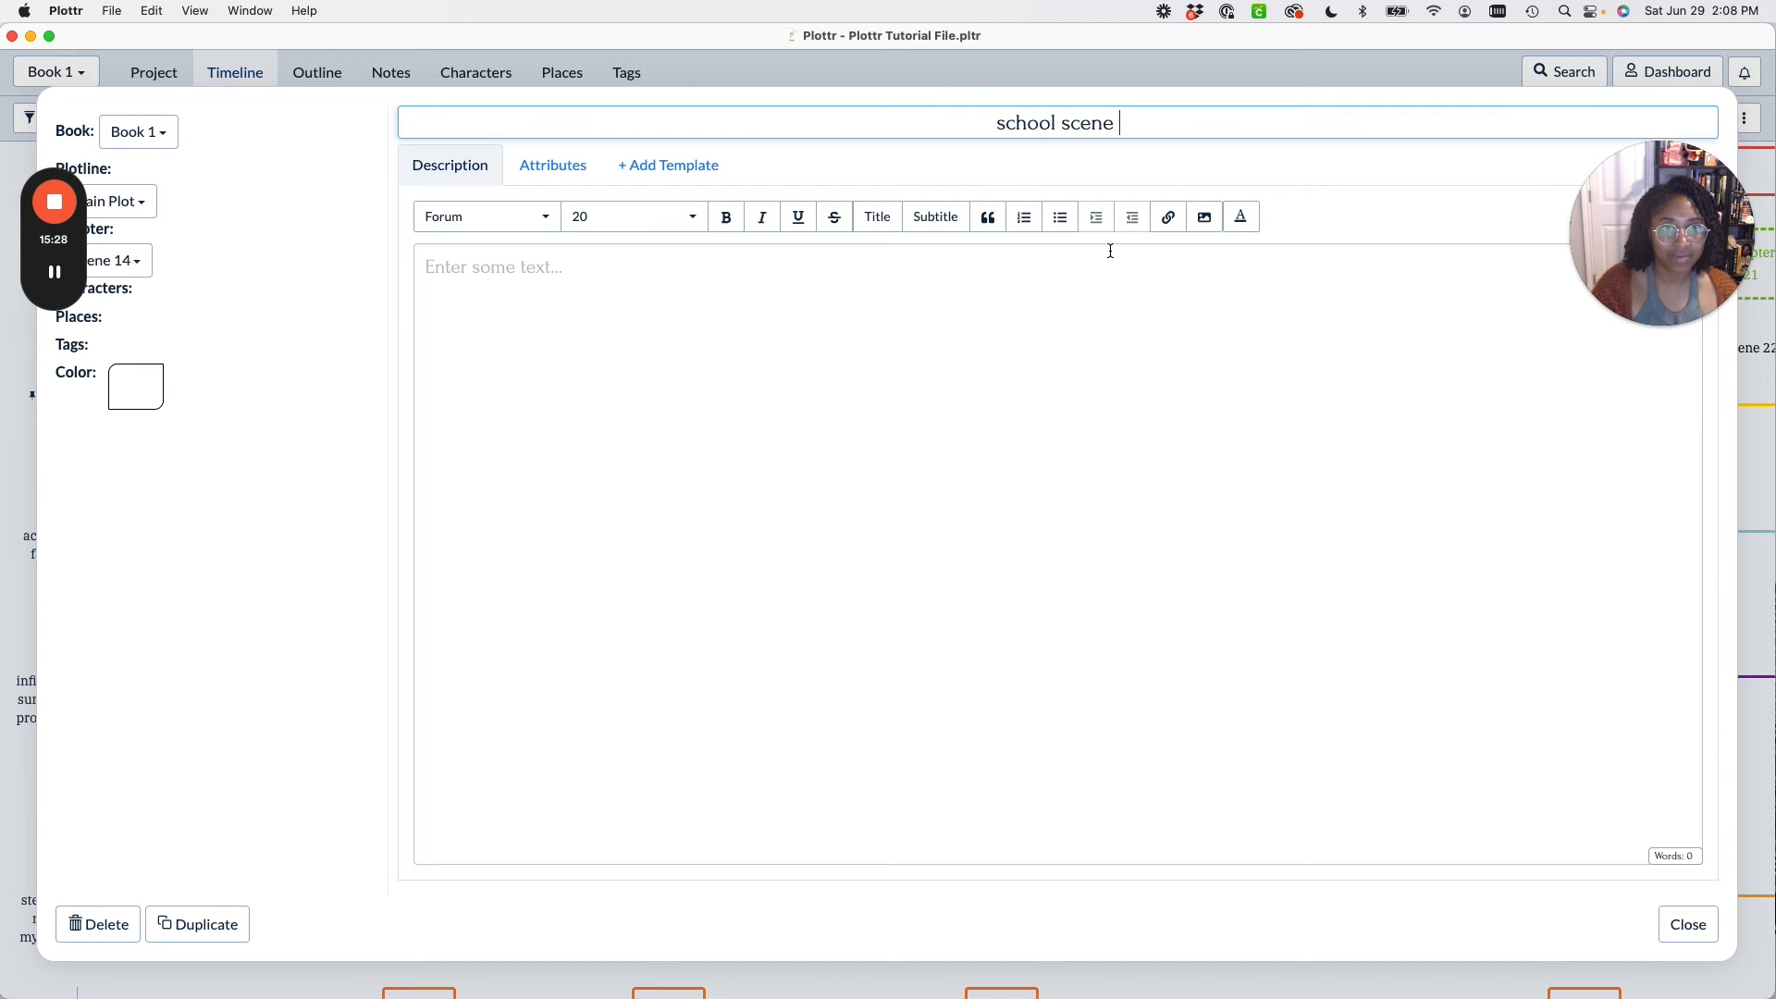
click(1689, 926)
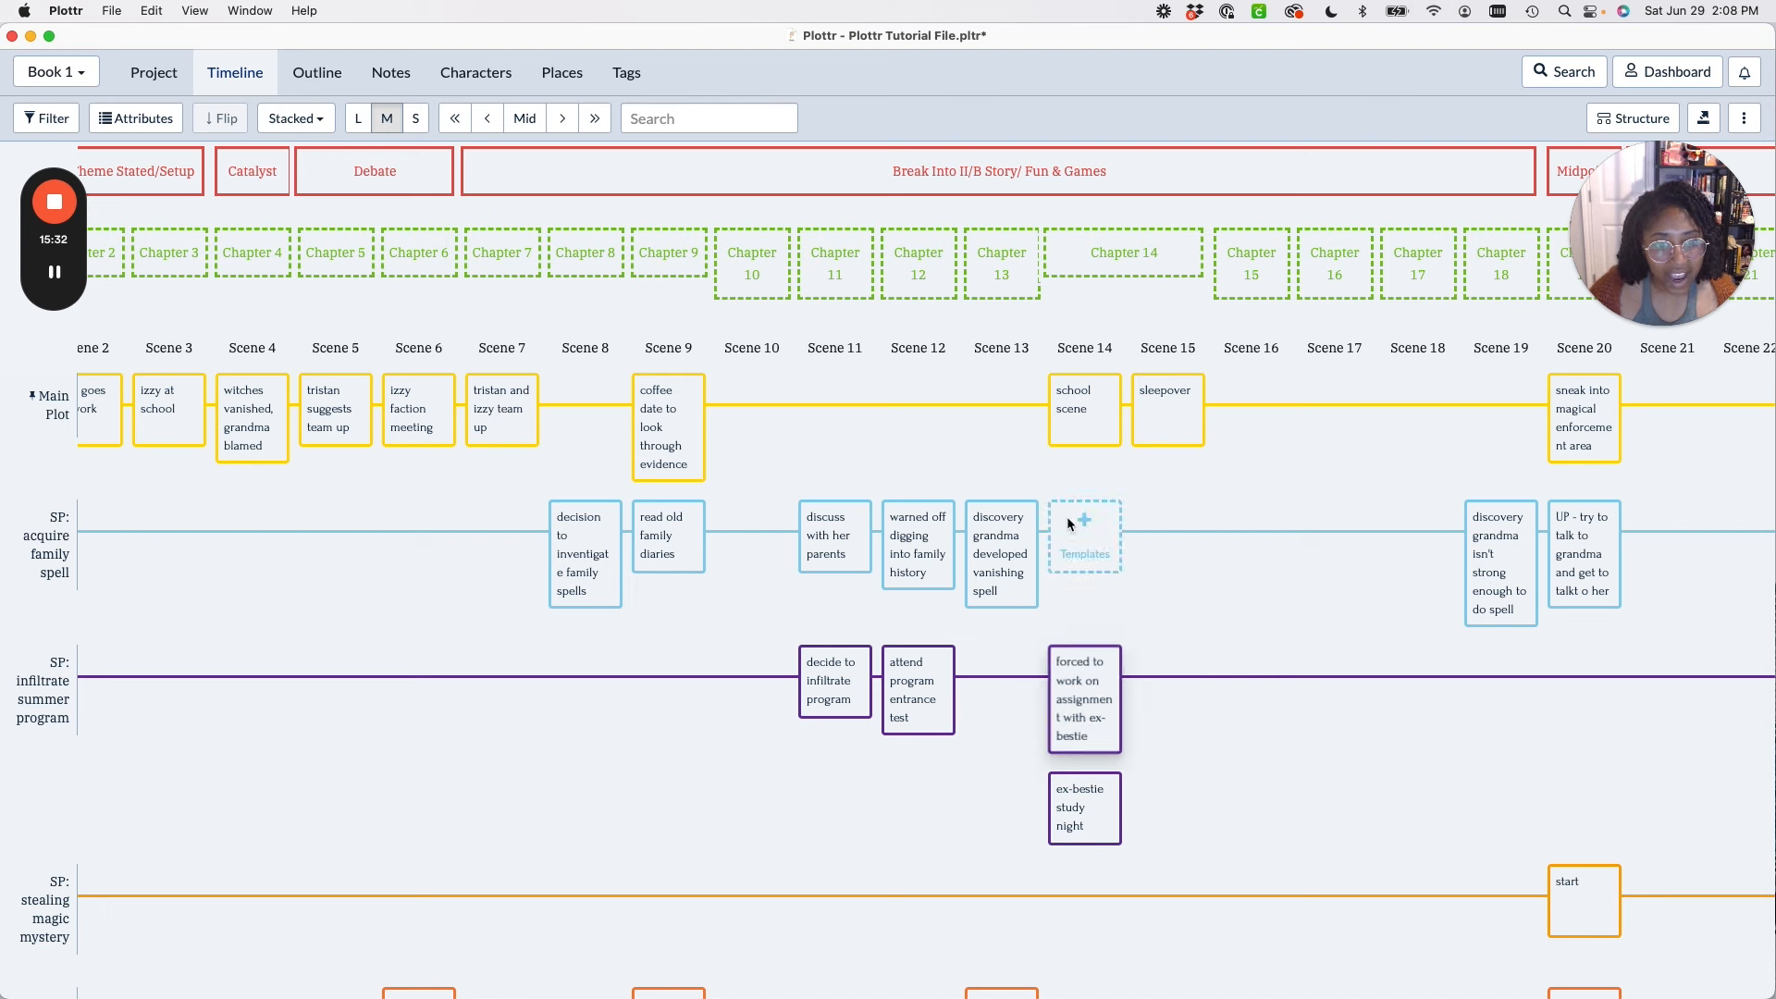
drag(1082, 816, 1176, 697)
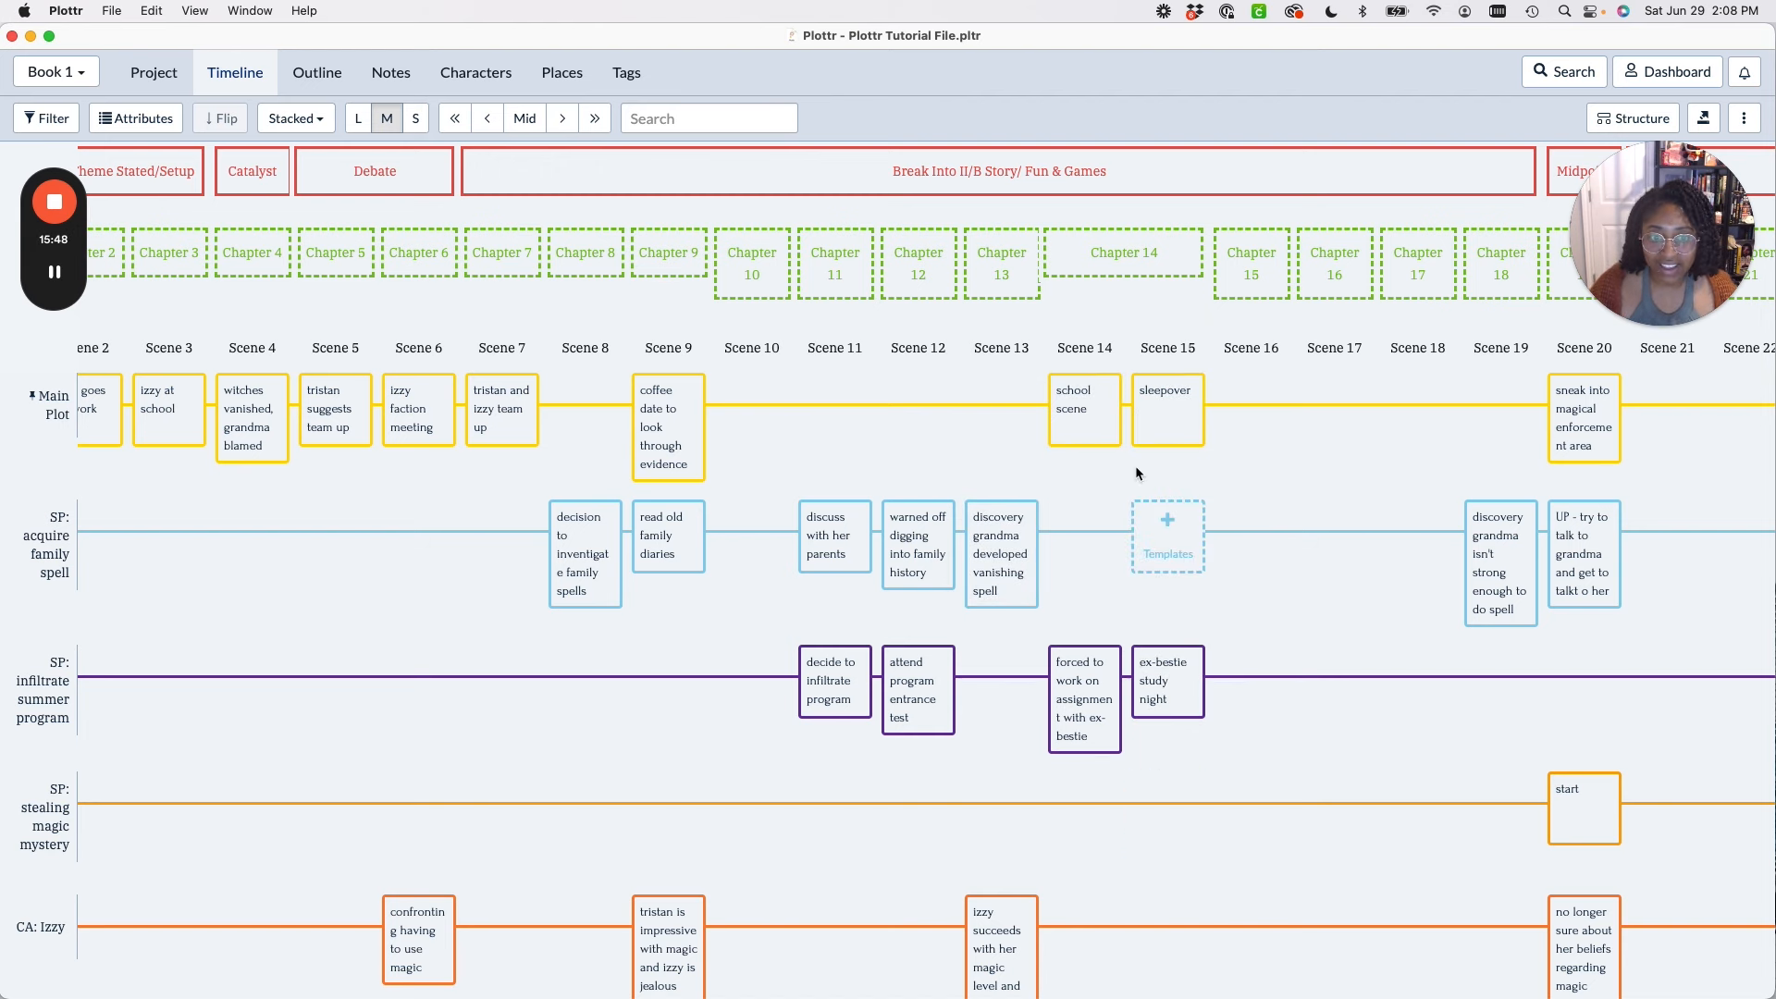
Look over the subplot, character arc and romance rows around Scenes 14 and 15 for gaps to fill.
scroll(1175, 700, down, 2)
scroll(1176, 700, down, 5)
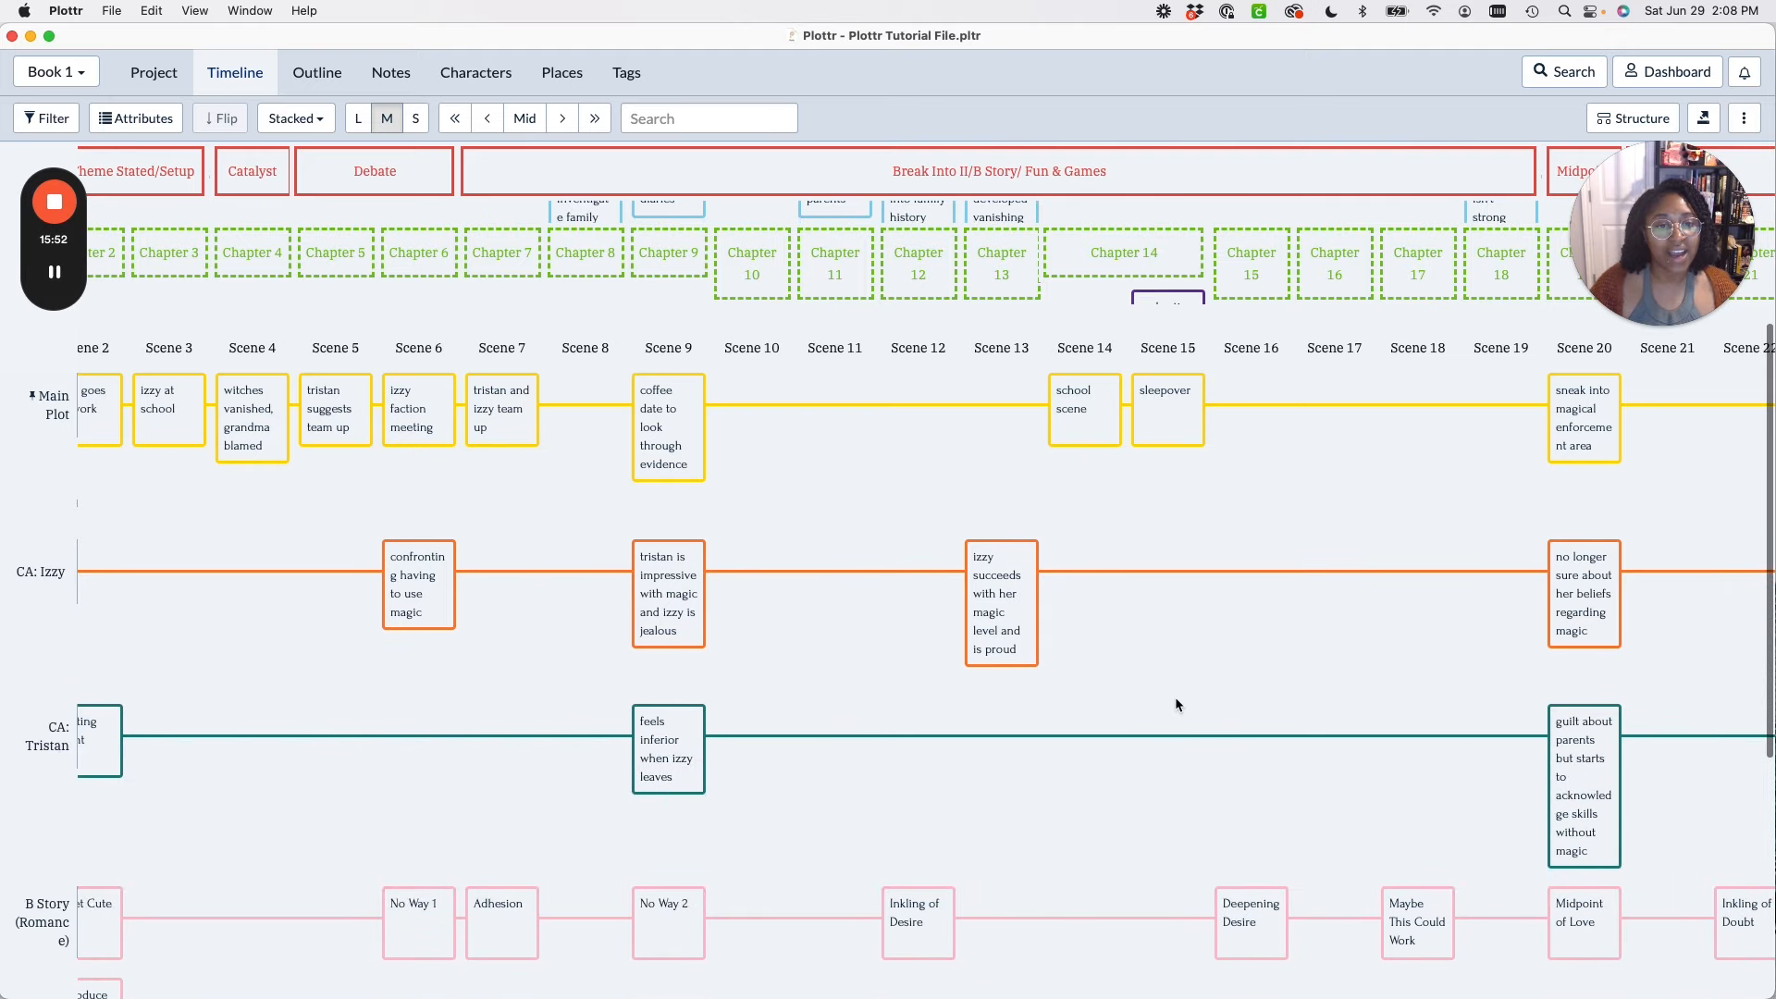
scroll(1186, 686, up, 1)
scroll(1188, 690, up, 1)
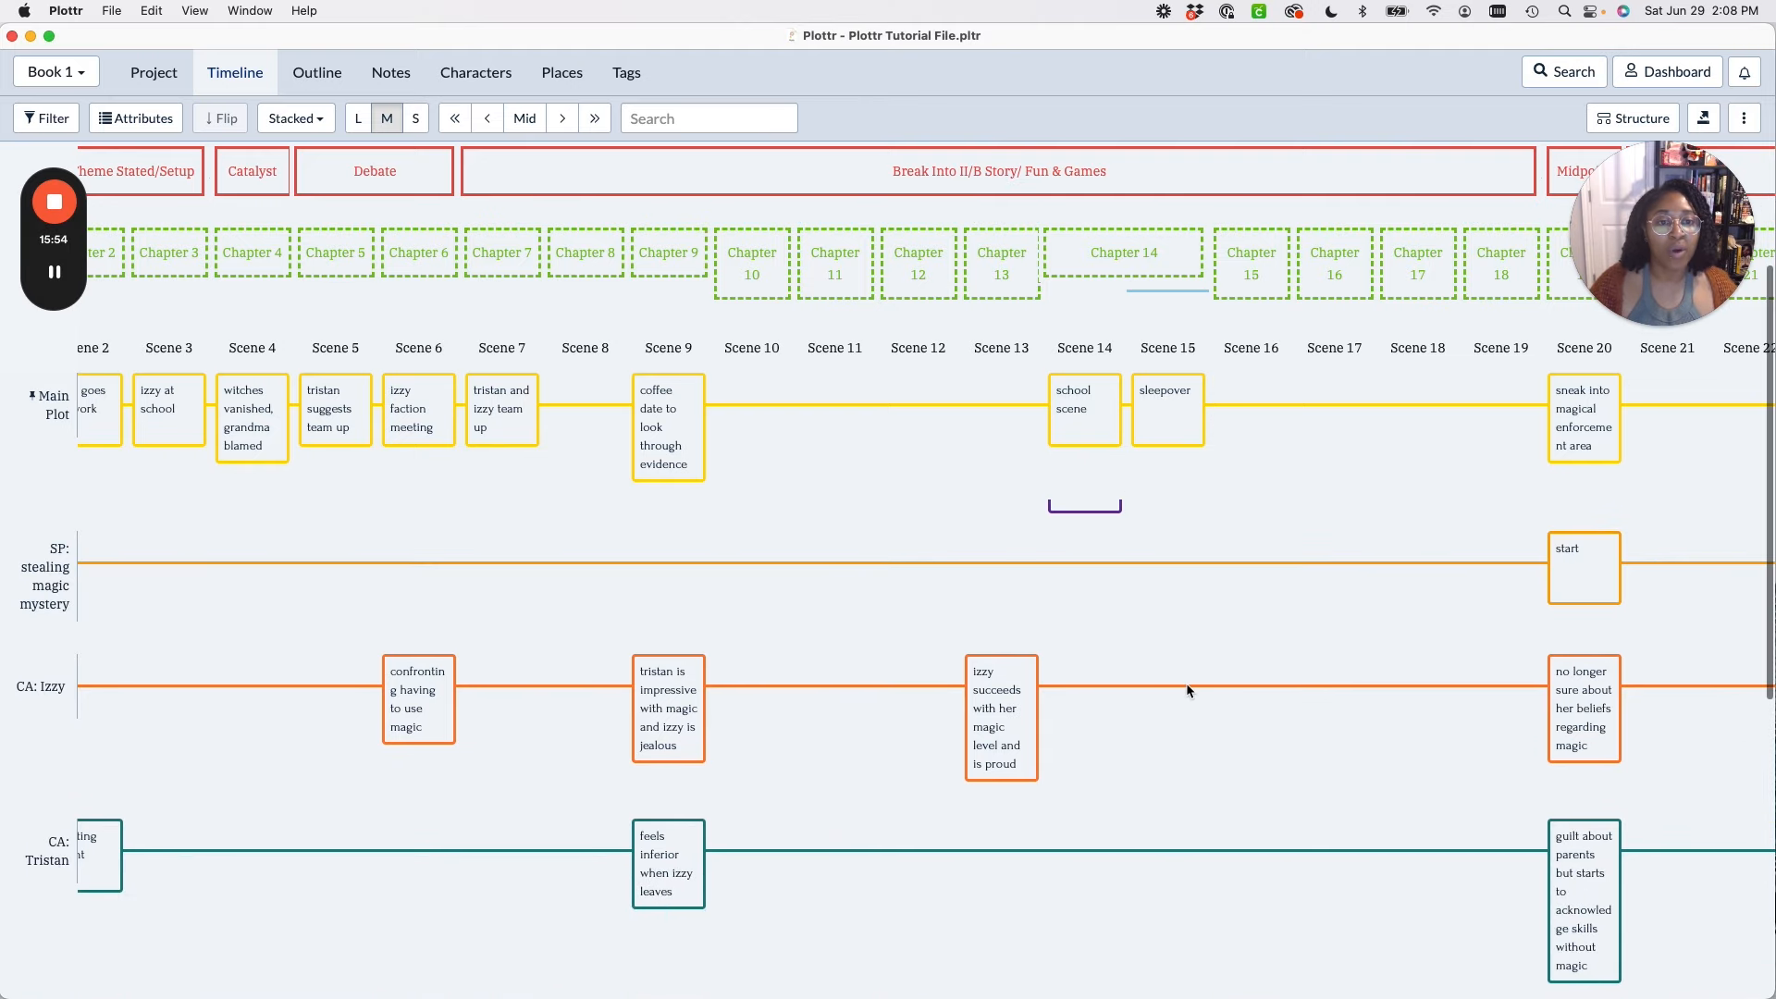
scroll(1188, 690, up, 5)
scroll(1187, 690, down, 7)
scroll(1186, 683, down, 1)
mouse_move(1168, 731)
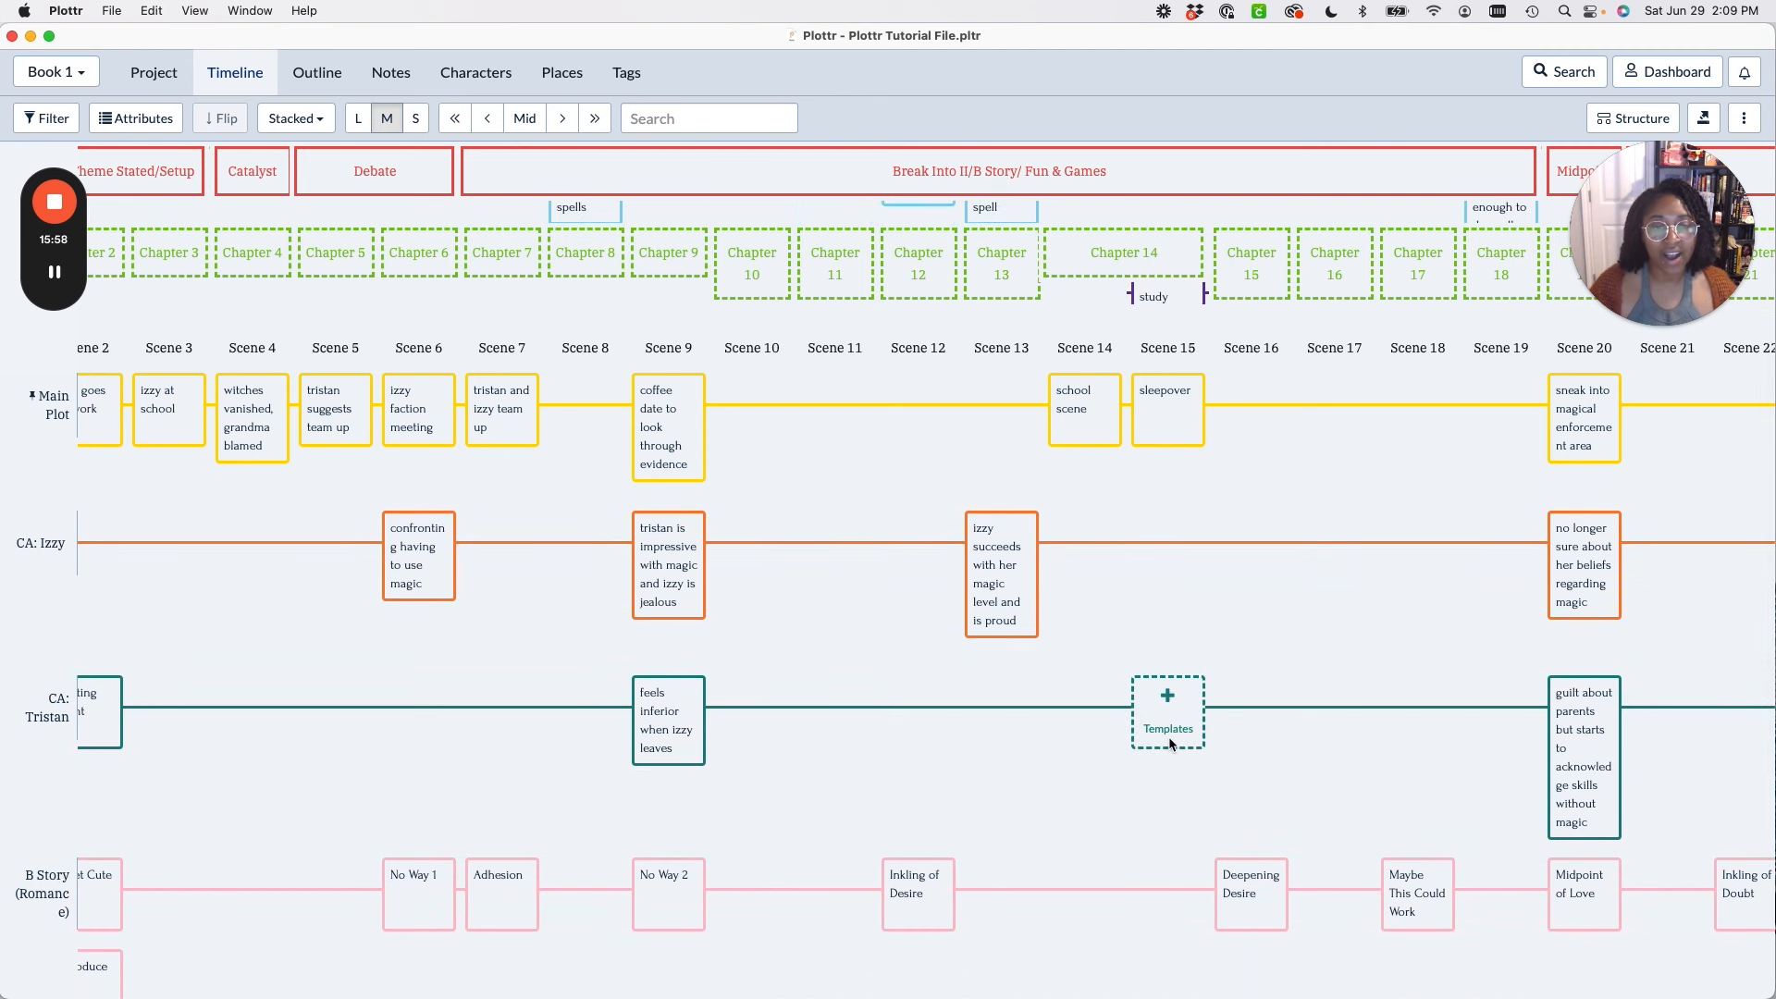
scroll(1224, 702, up, 5)
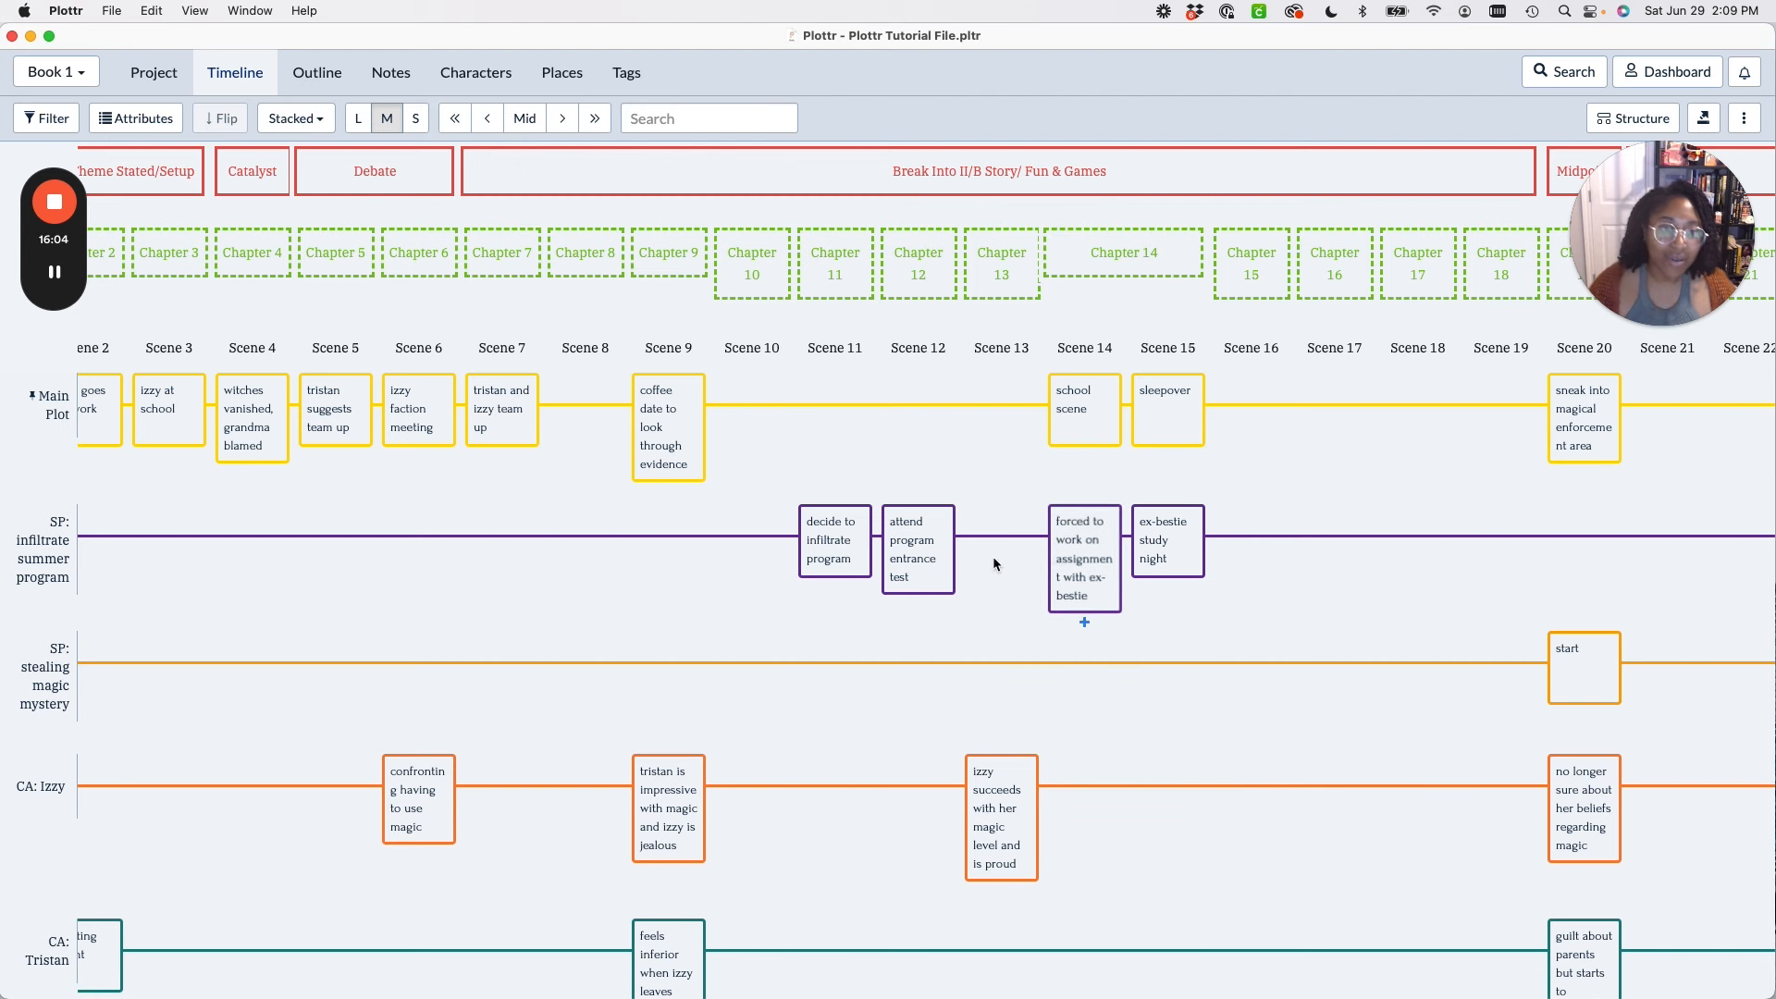
scroll(1163, 658, up, 2)
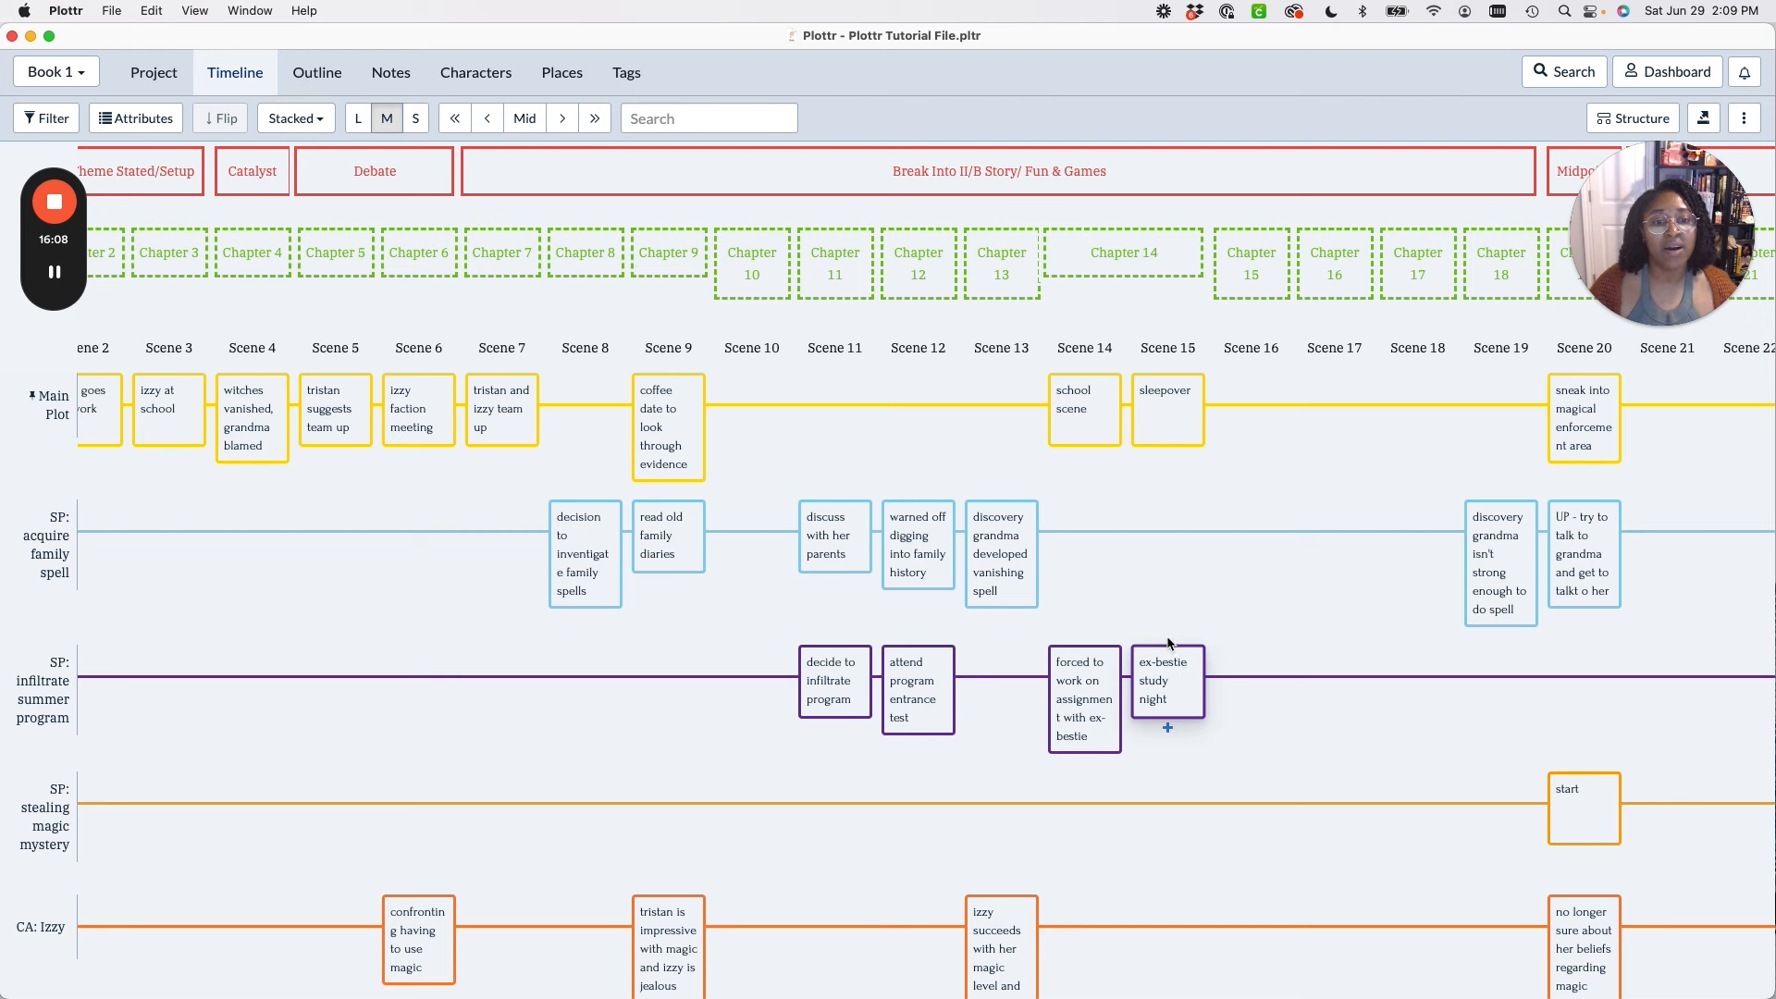
Add a card titled "confronts what she lost by cutting out magic" in Scene 15 of the CA: Izzy plotline.
scroll(1136, 729, down, 2)
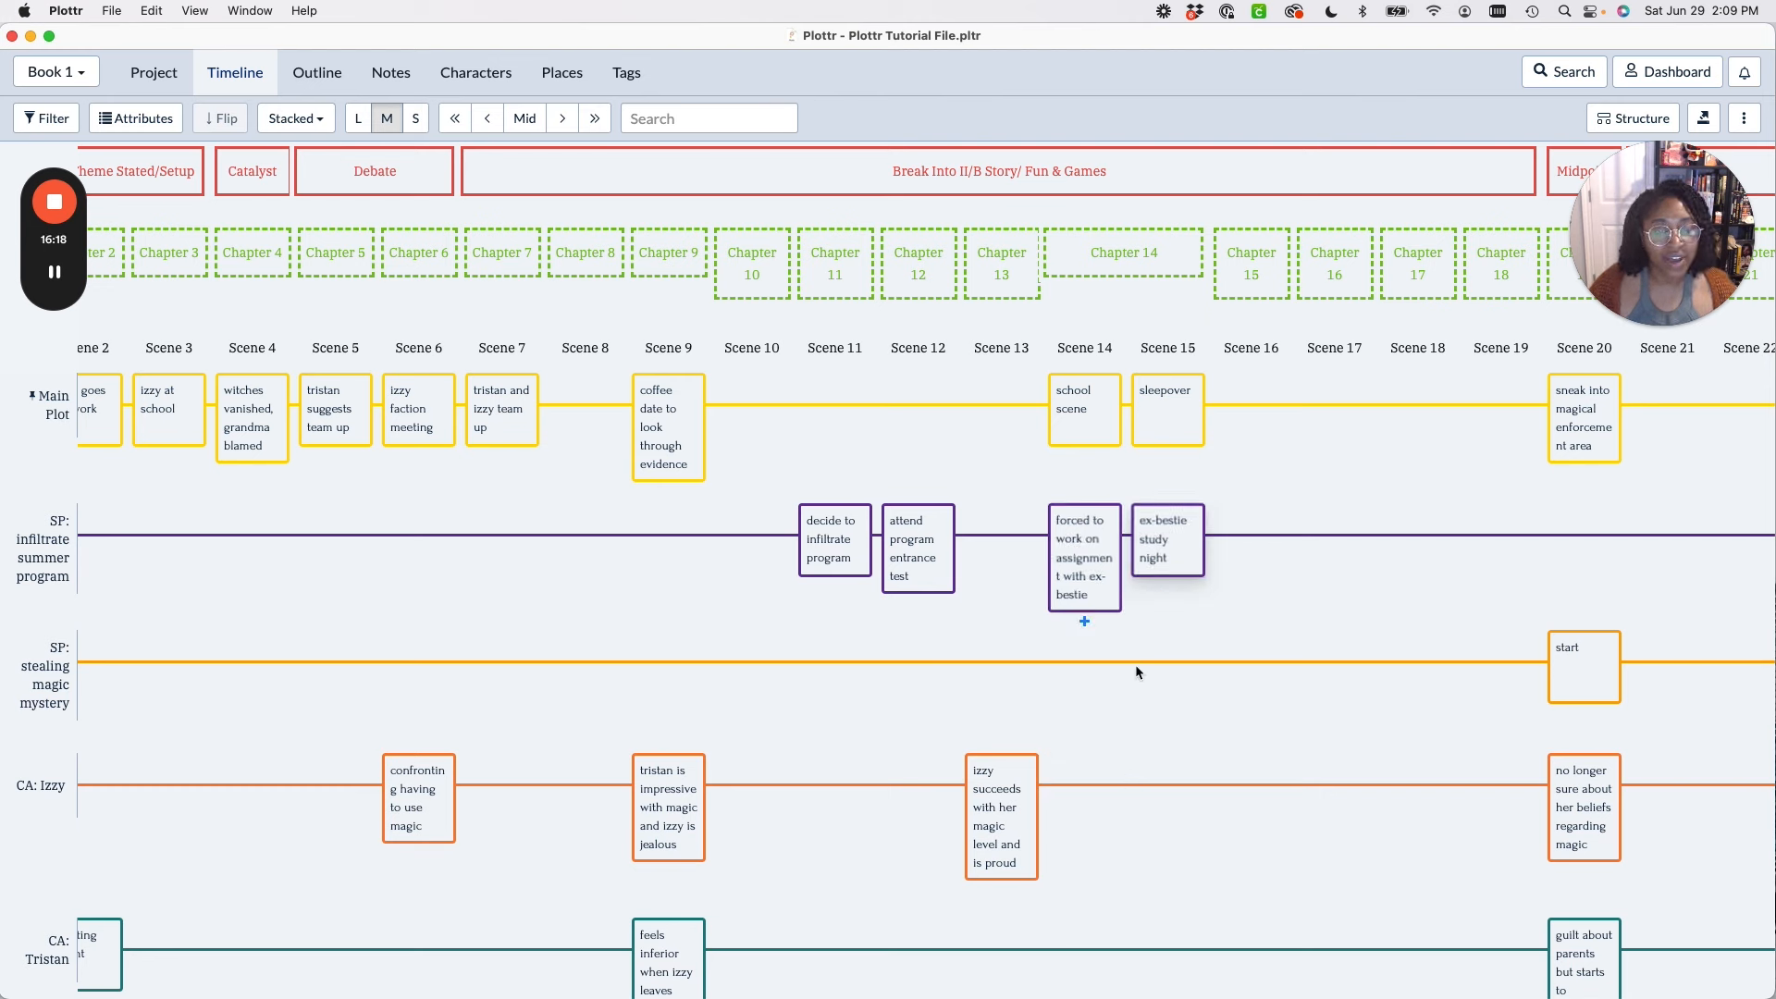
click(1168, 774)
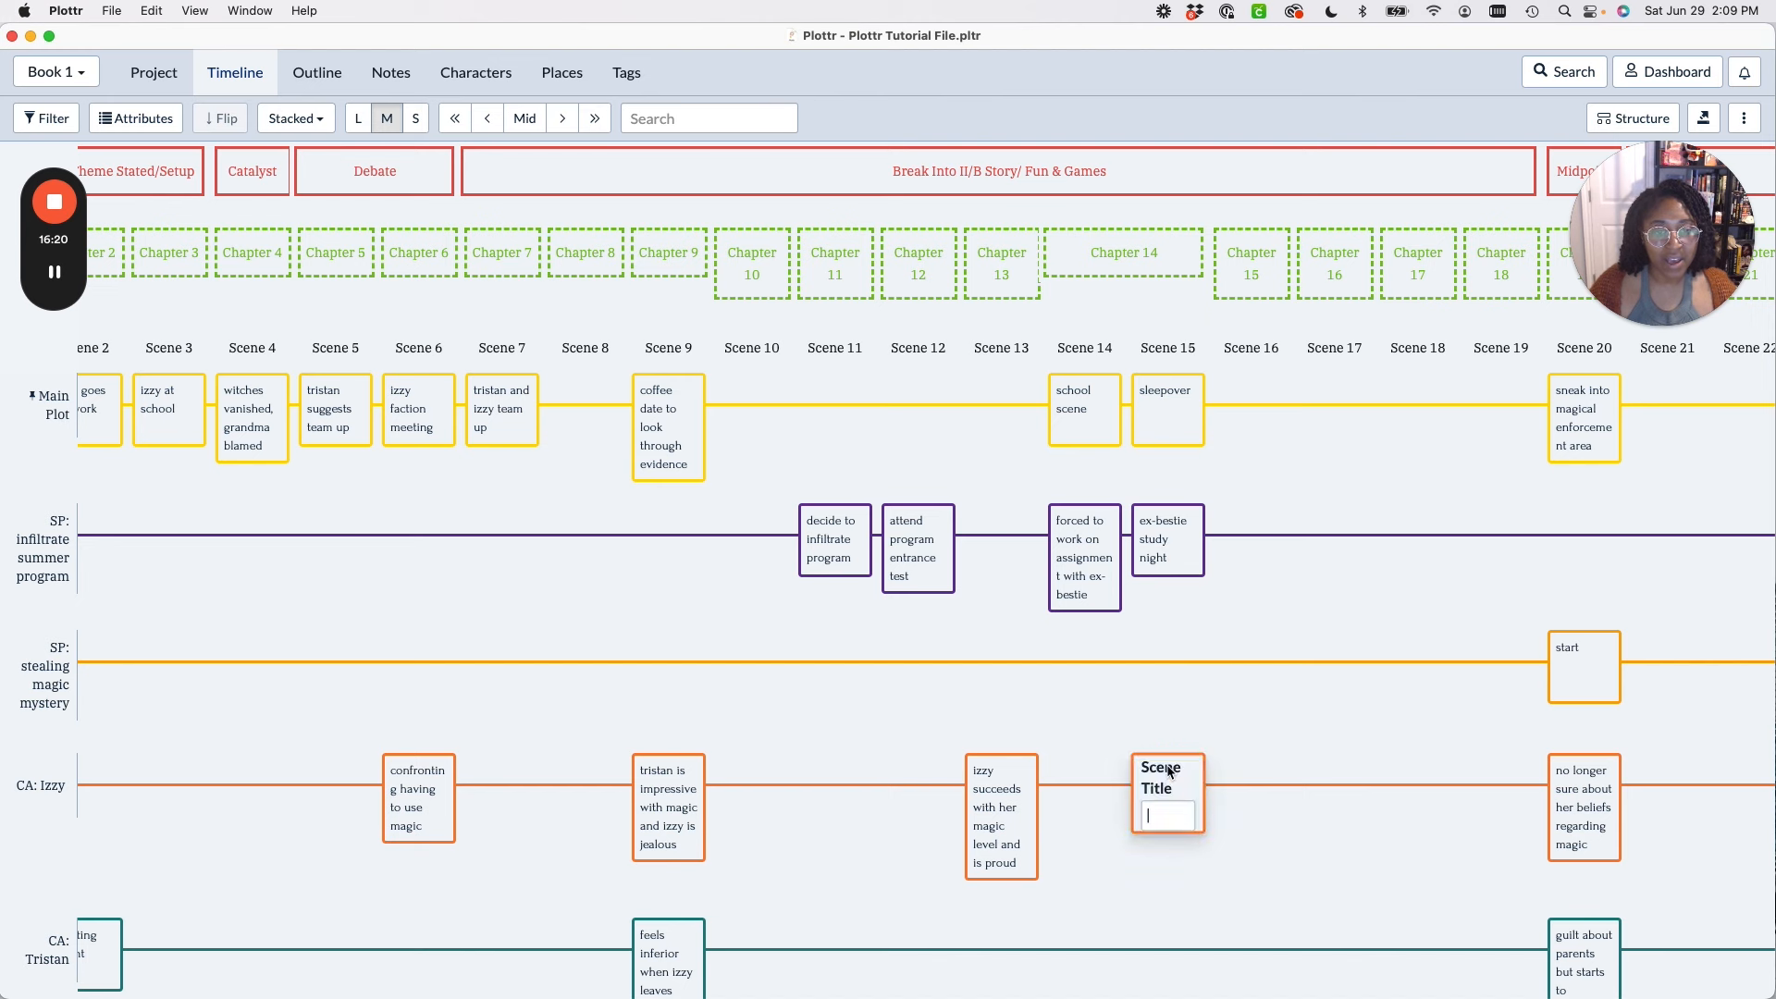
text(confron)
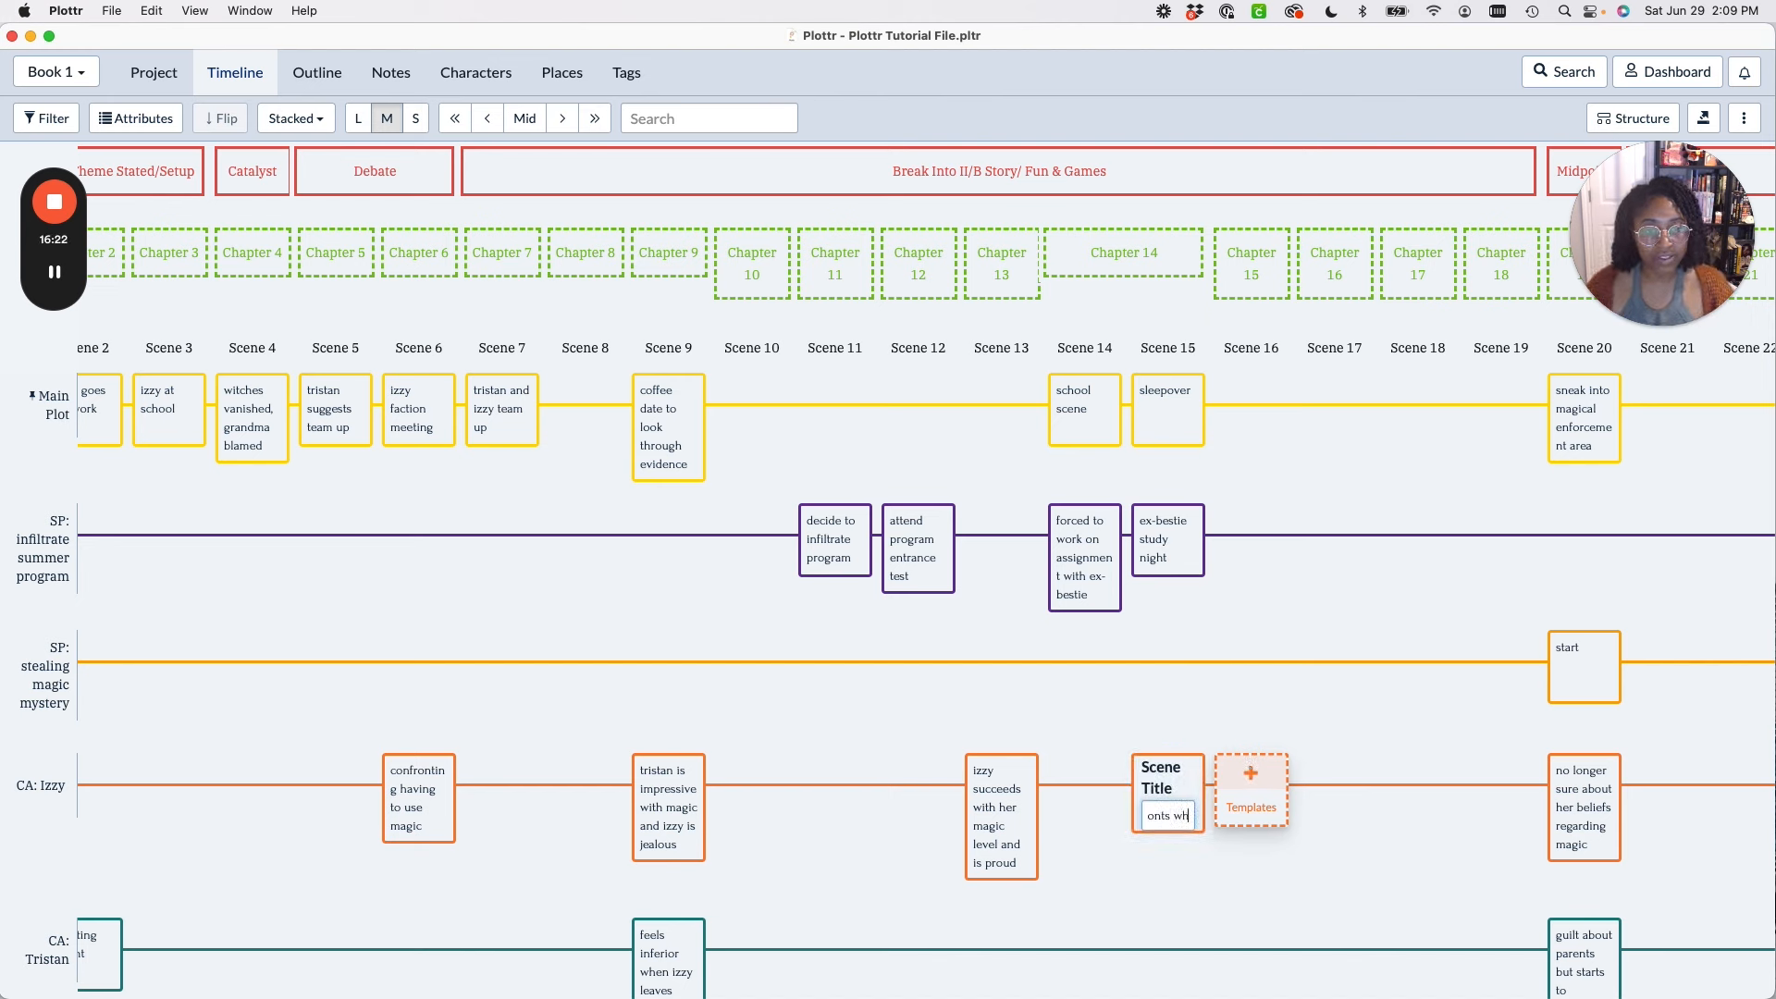
text(t b)
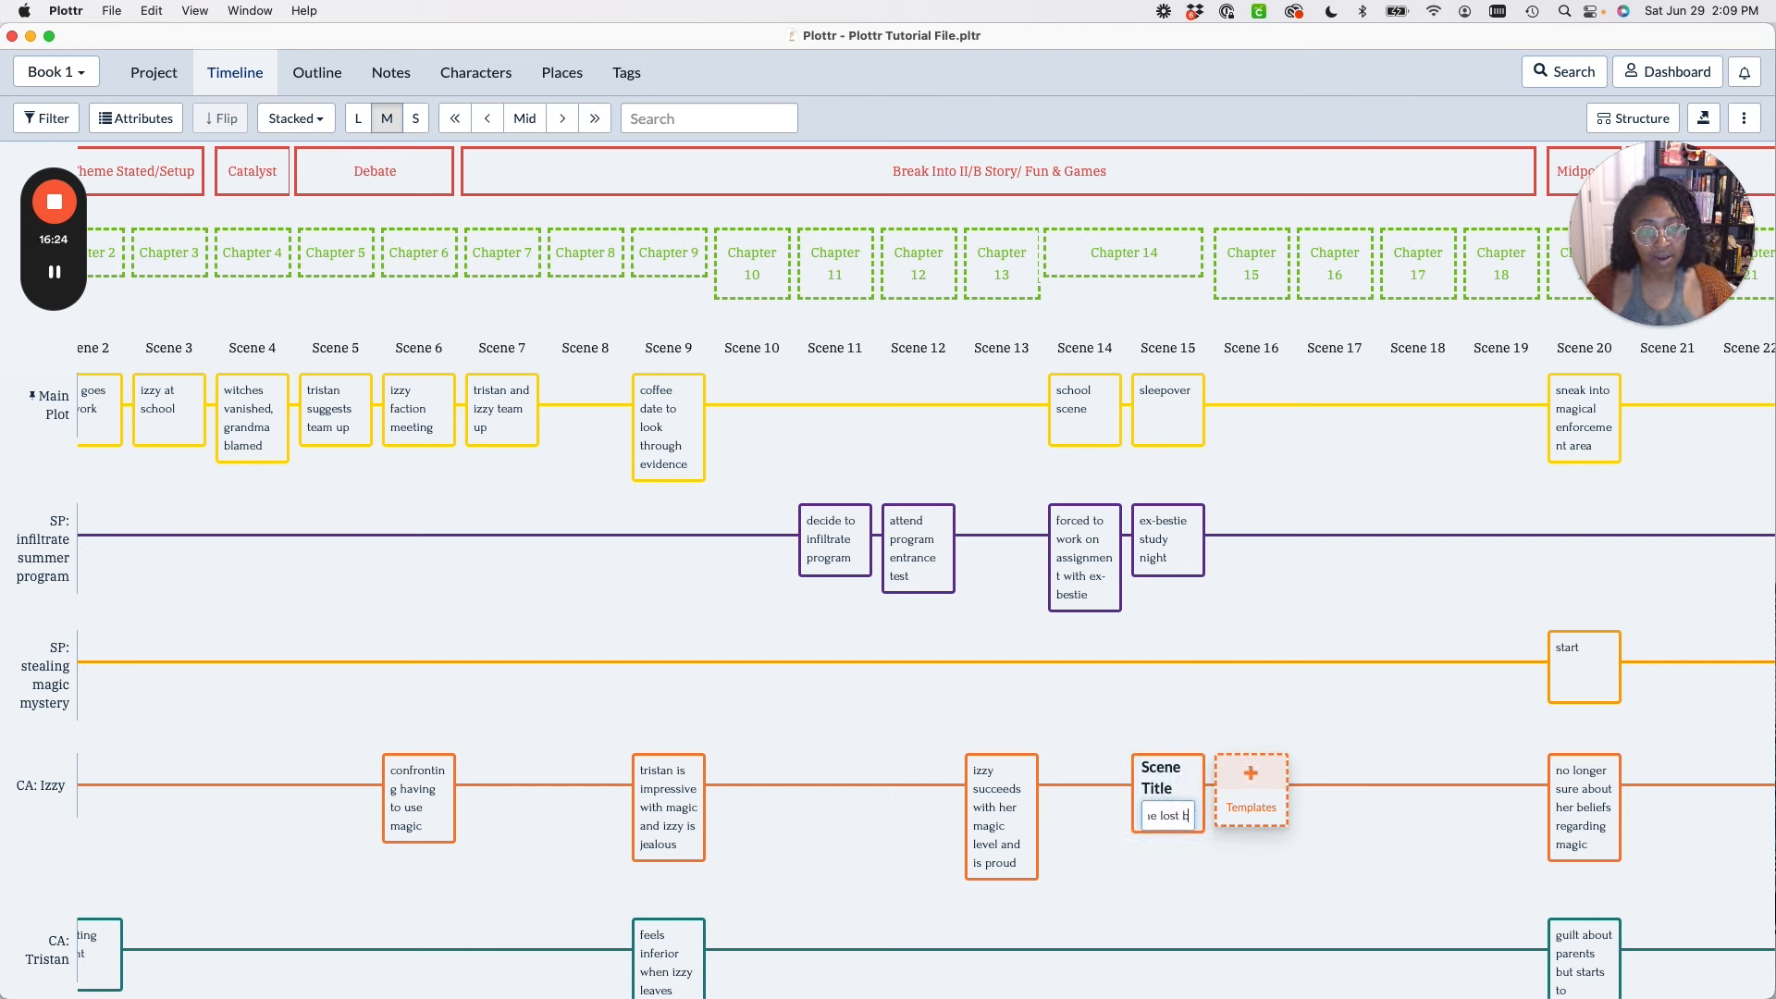
text(y cutting out ma)
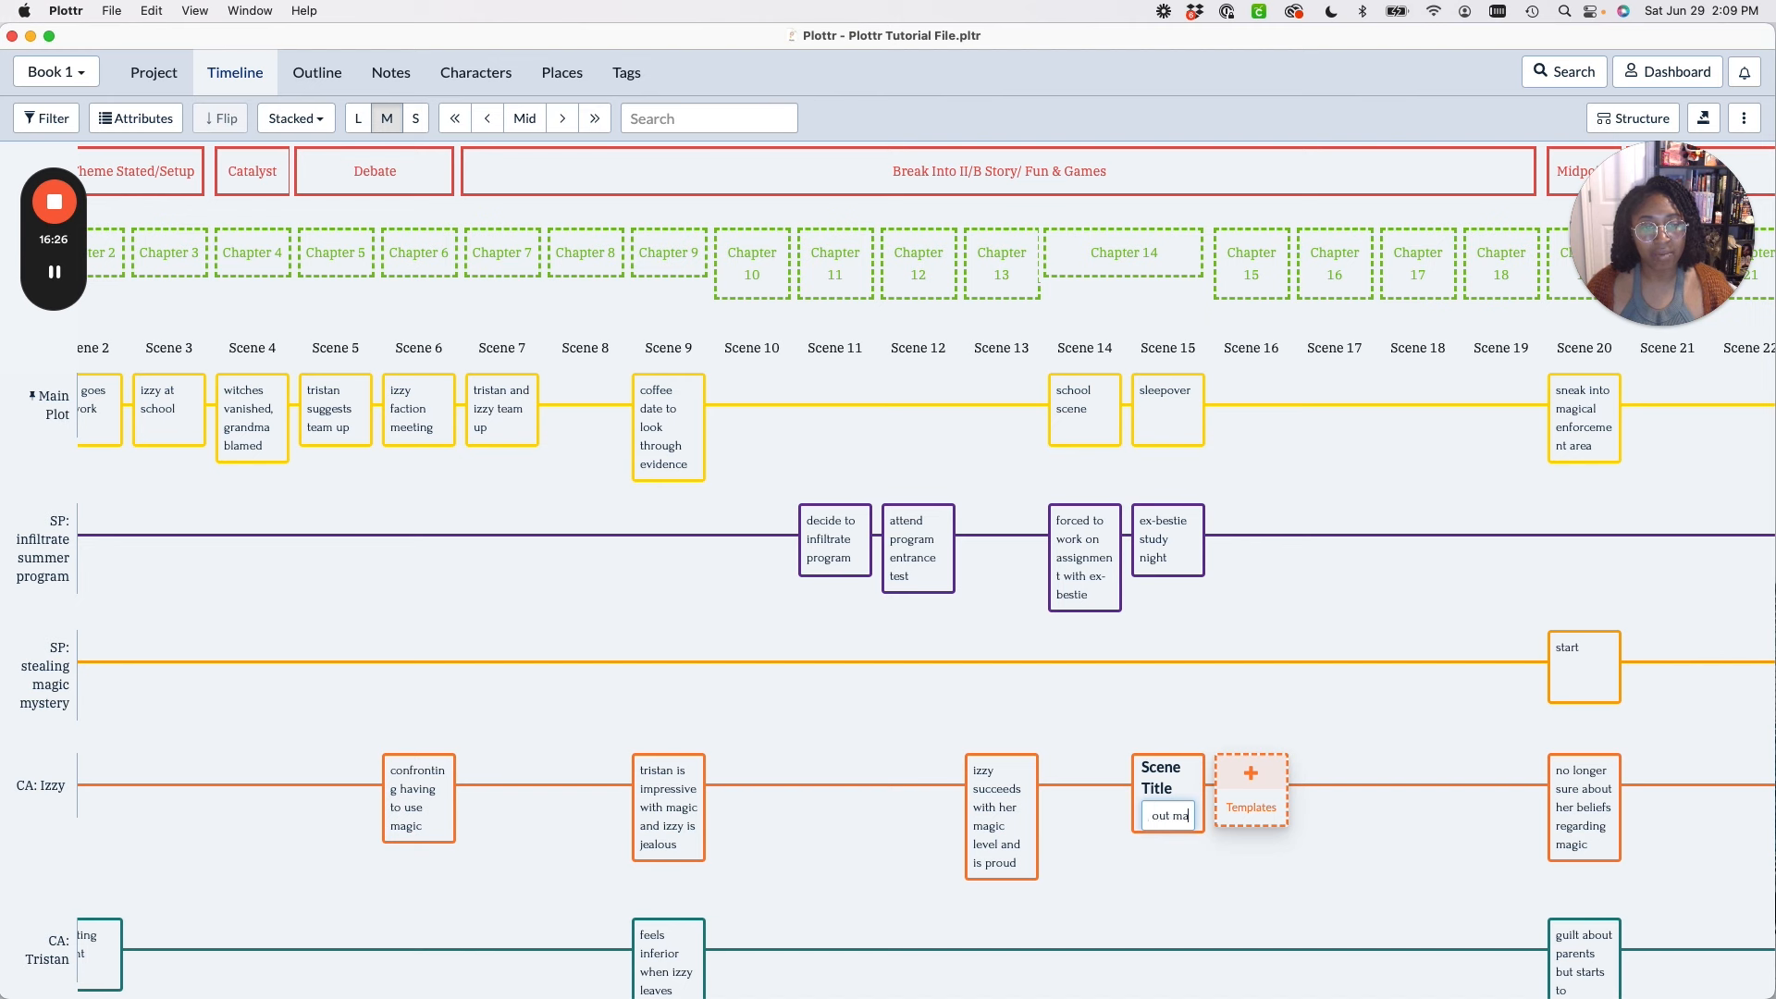
text(gic)
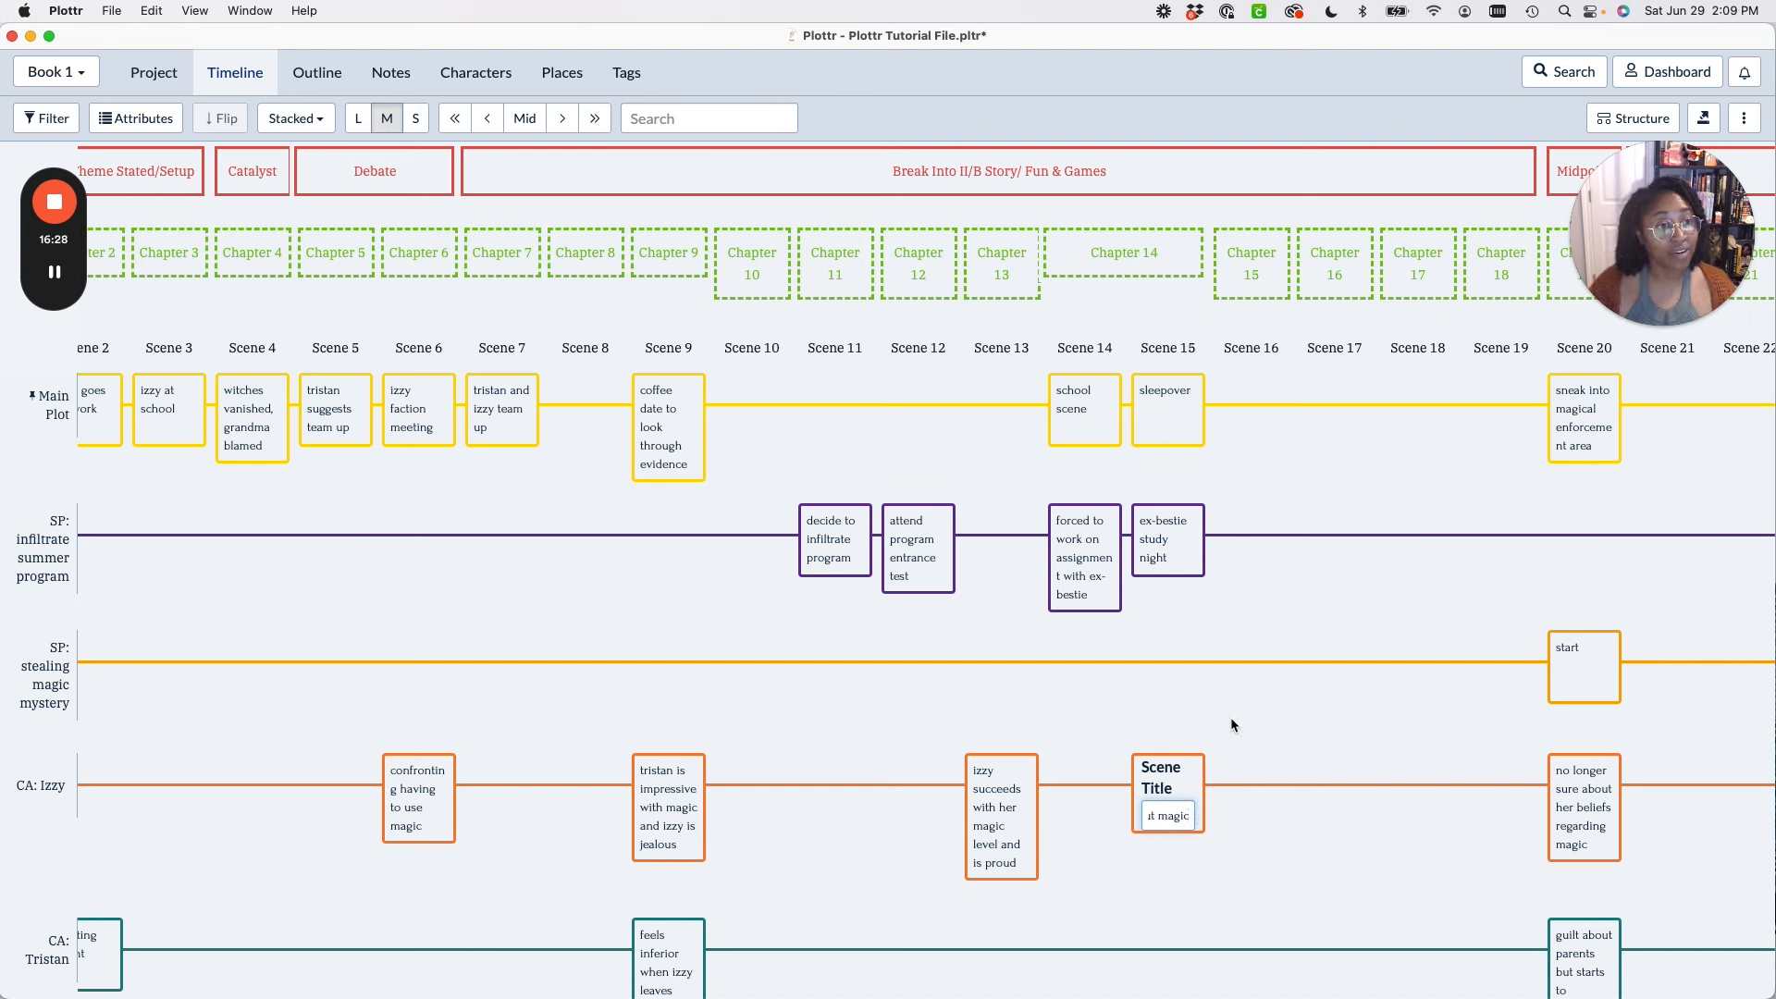
key(Return)
mouse_move(1071, 814)
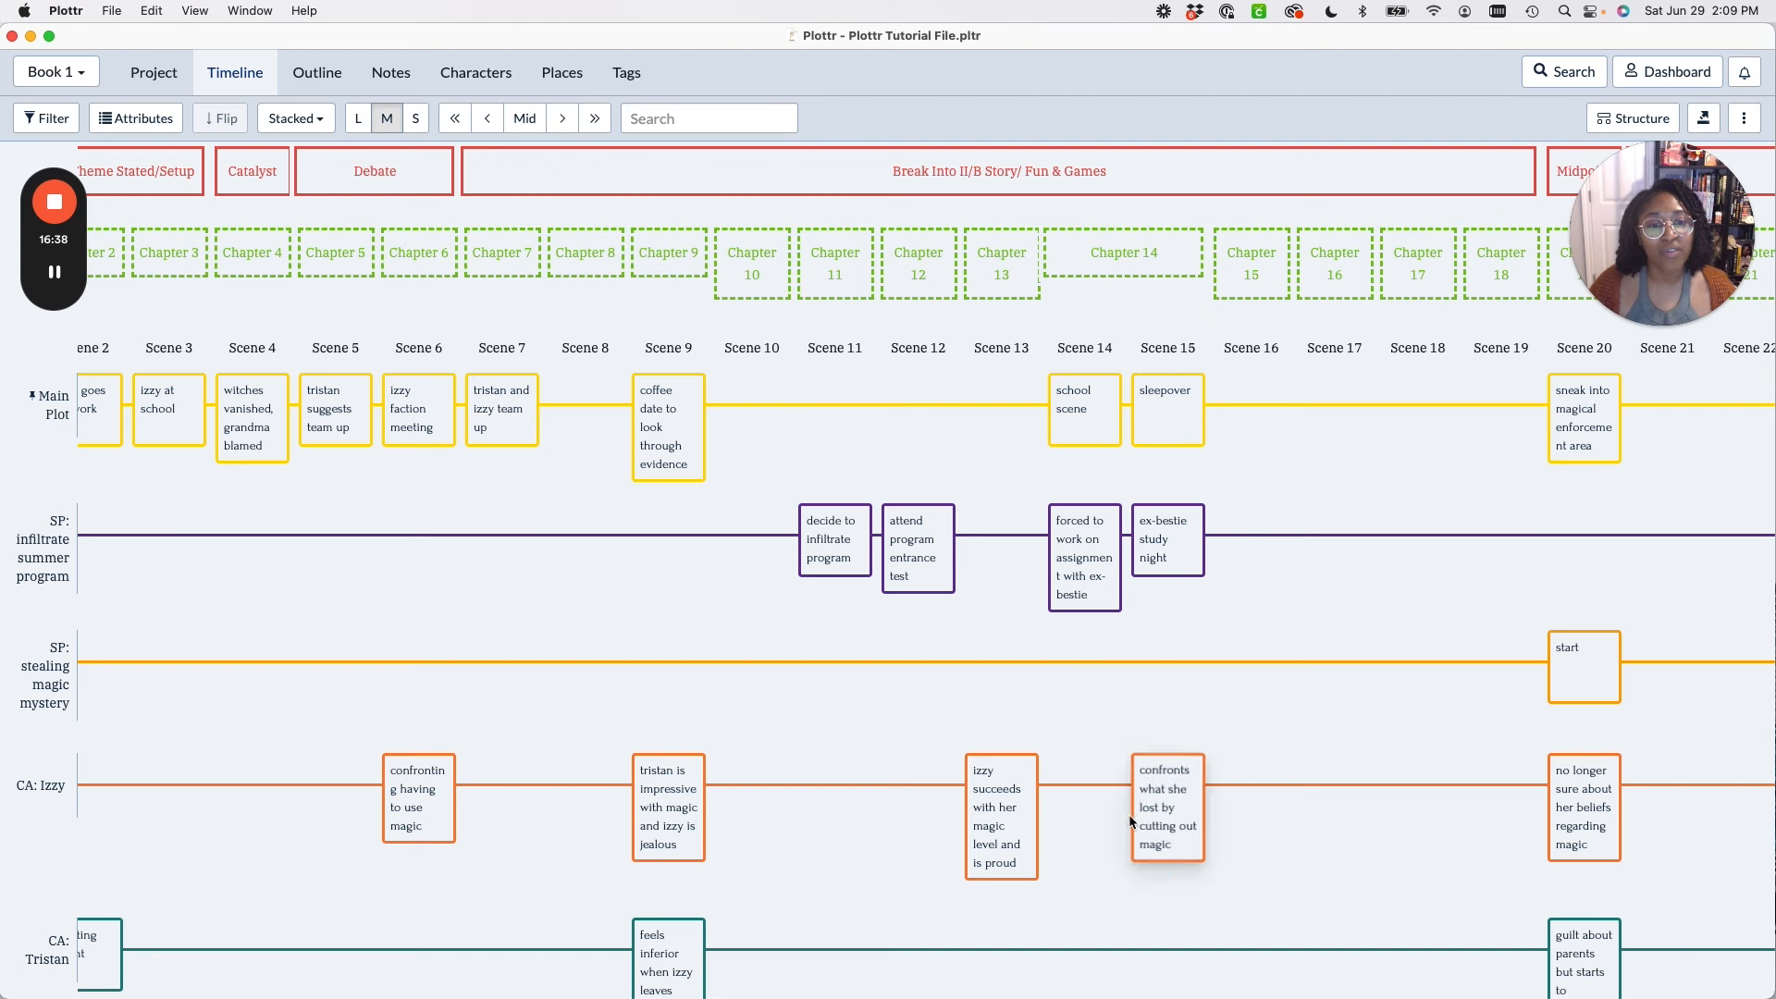
Start the description of the Main Plot "sleepover" card with the date line "Saturday, July 10, 2025".
scroll(1401, 739, up, 2)
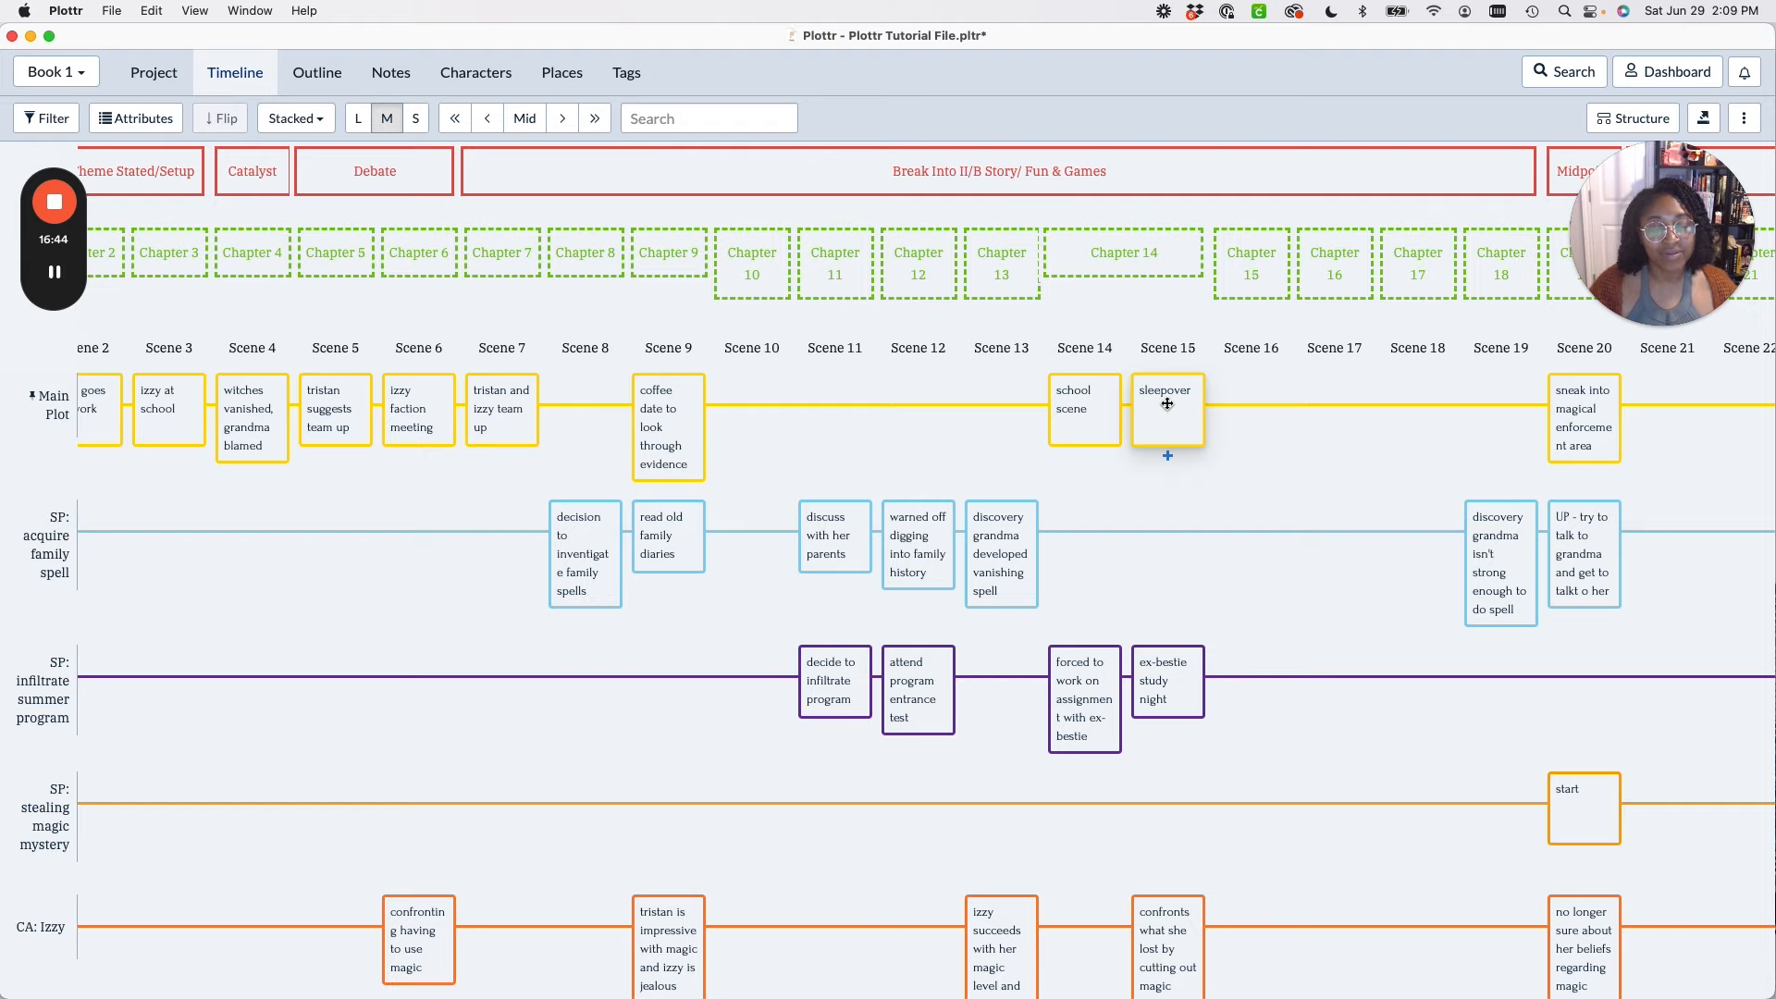
click(1167, 403)
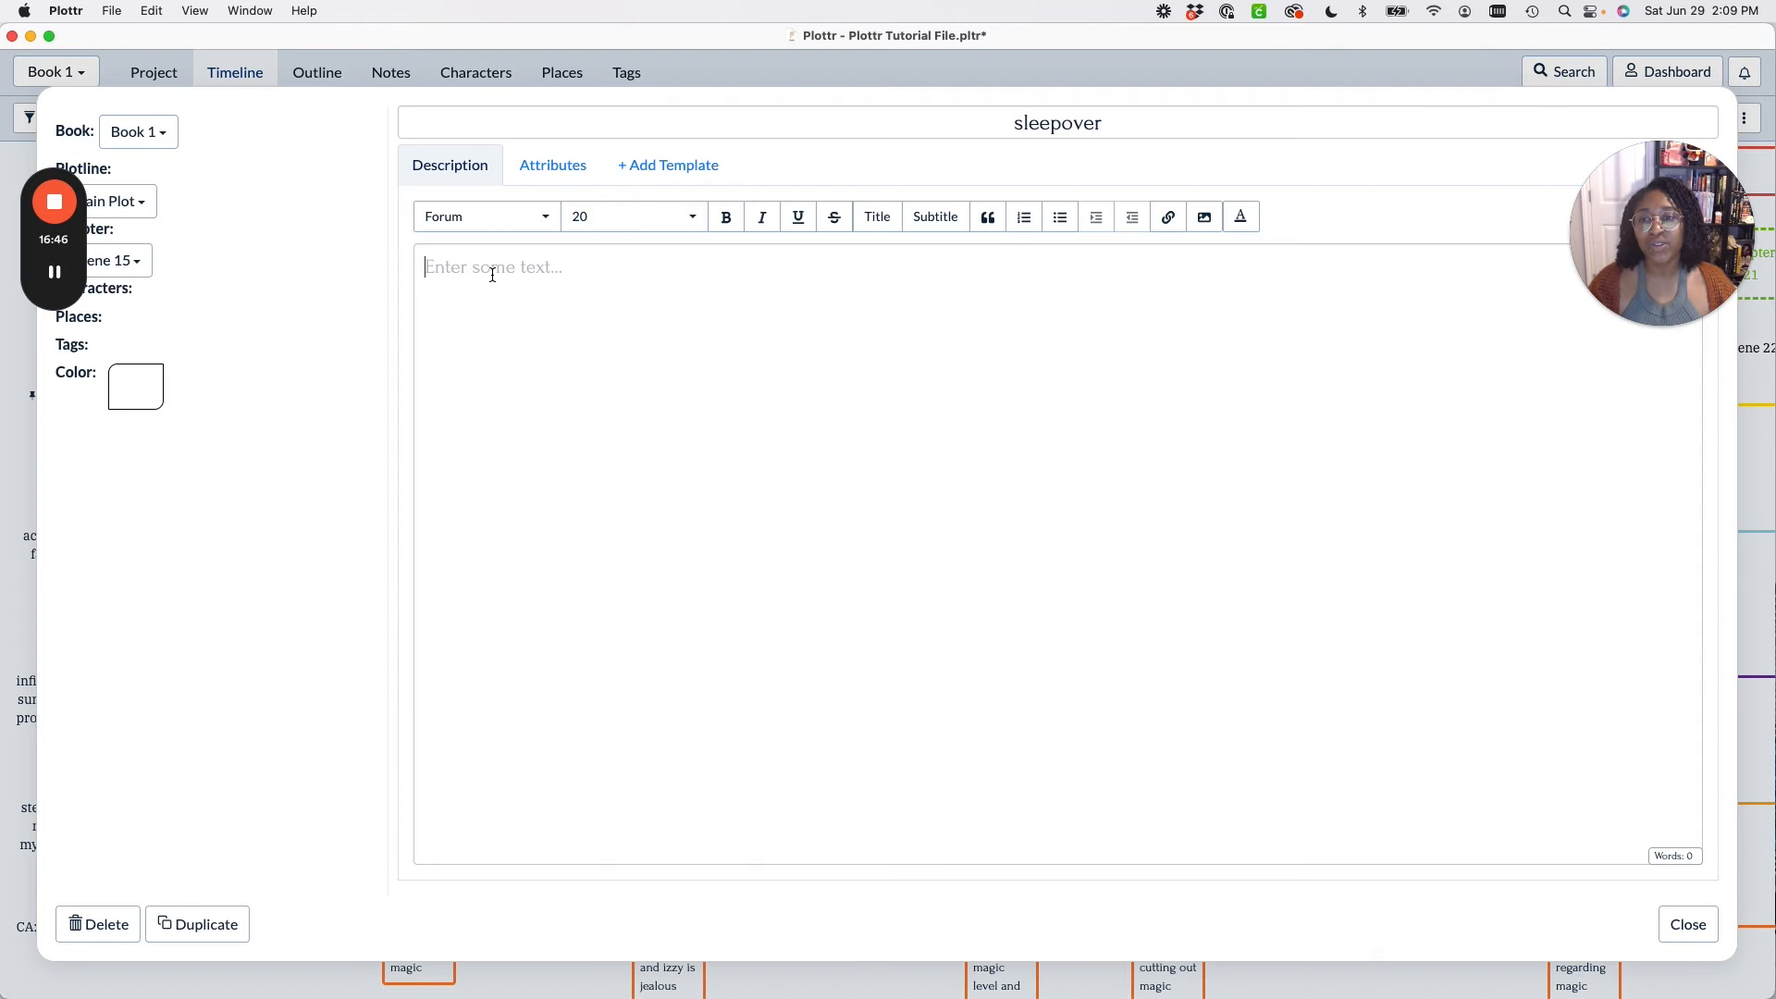
text(Iuly 10)
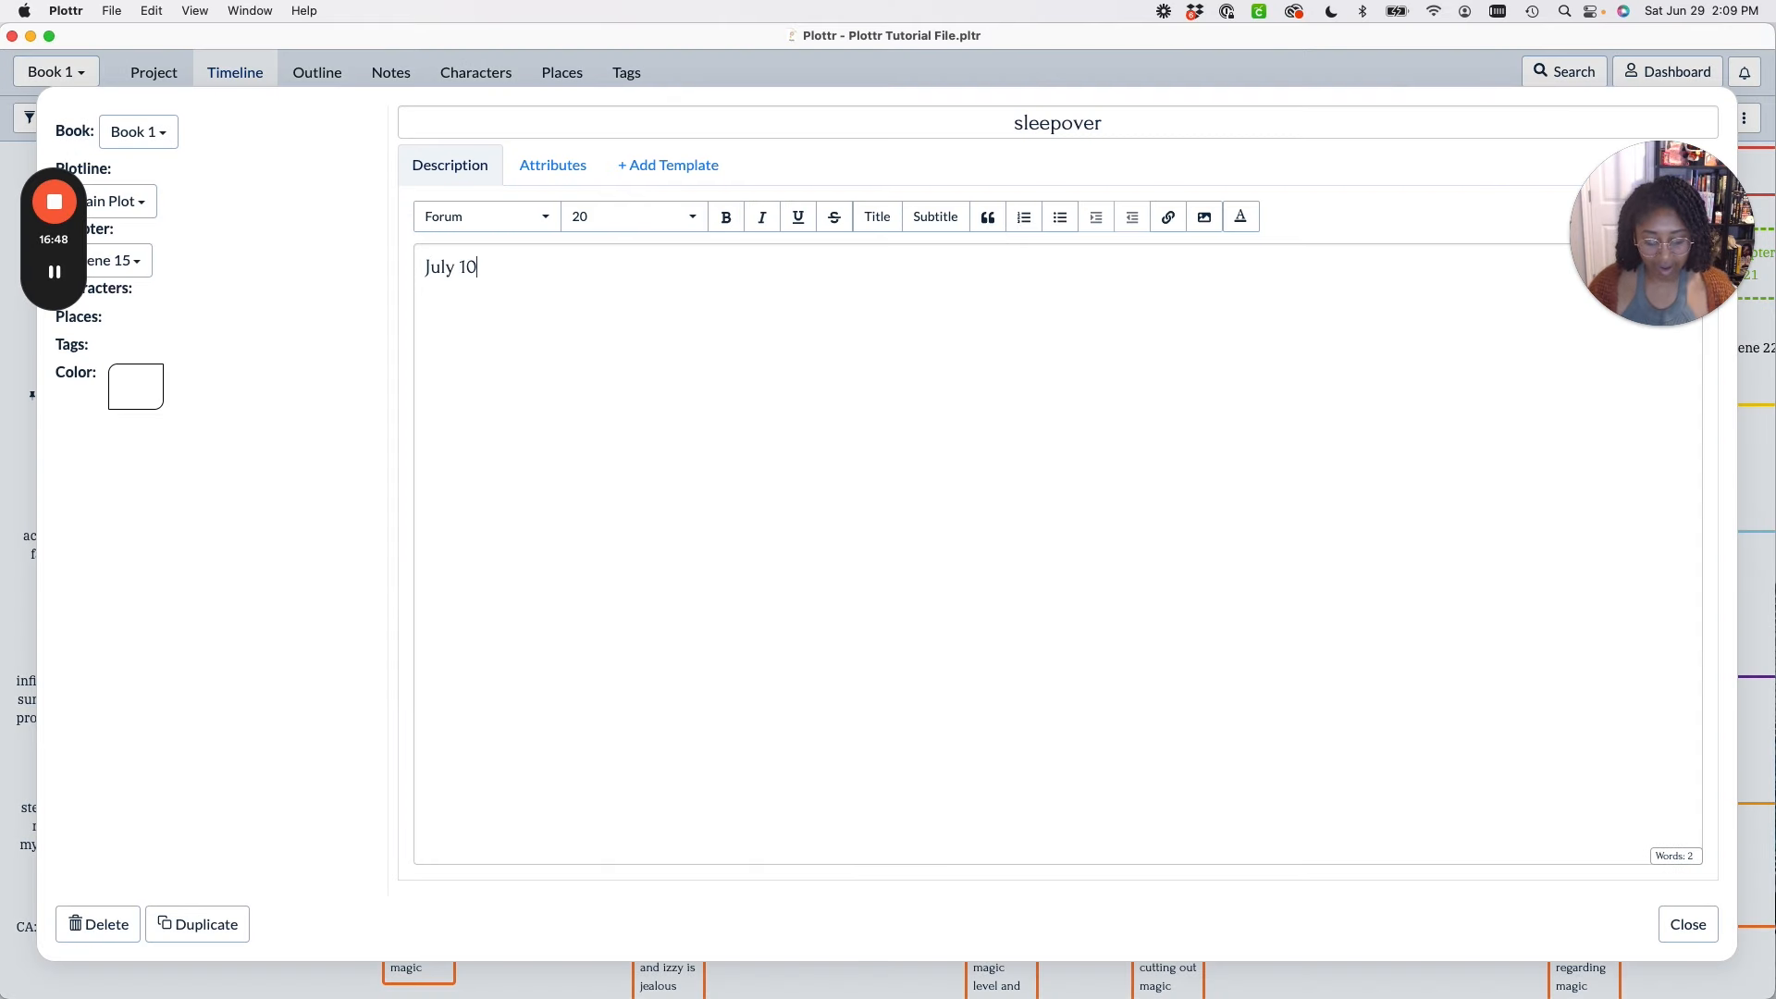
text(, 2025)
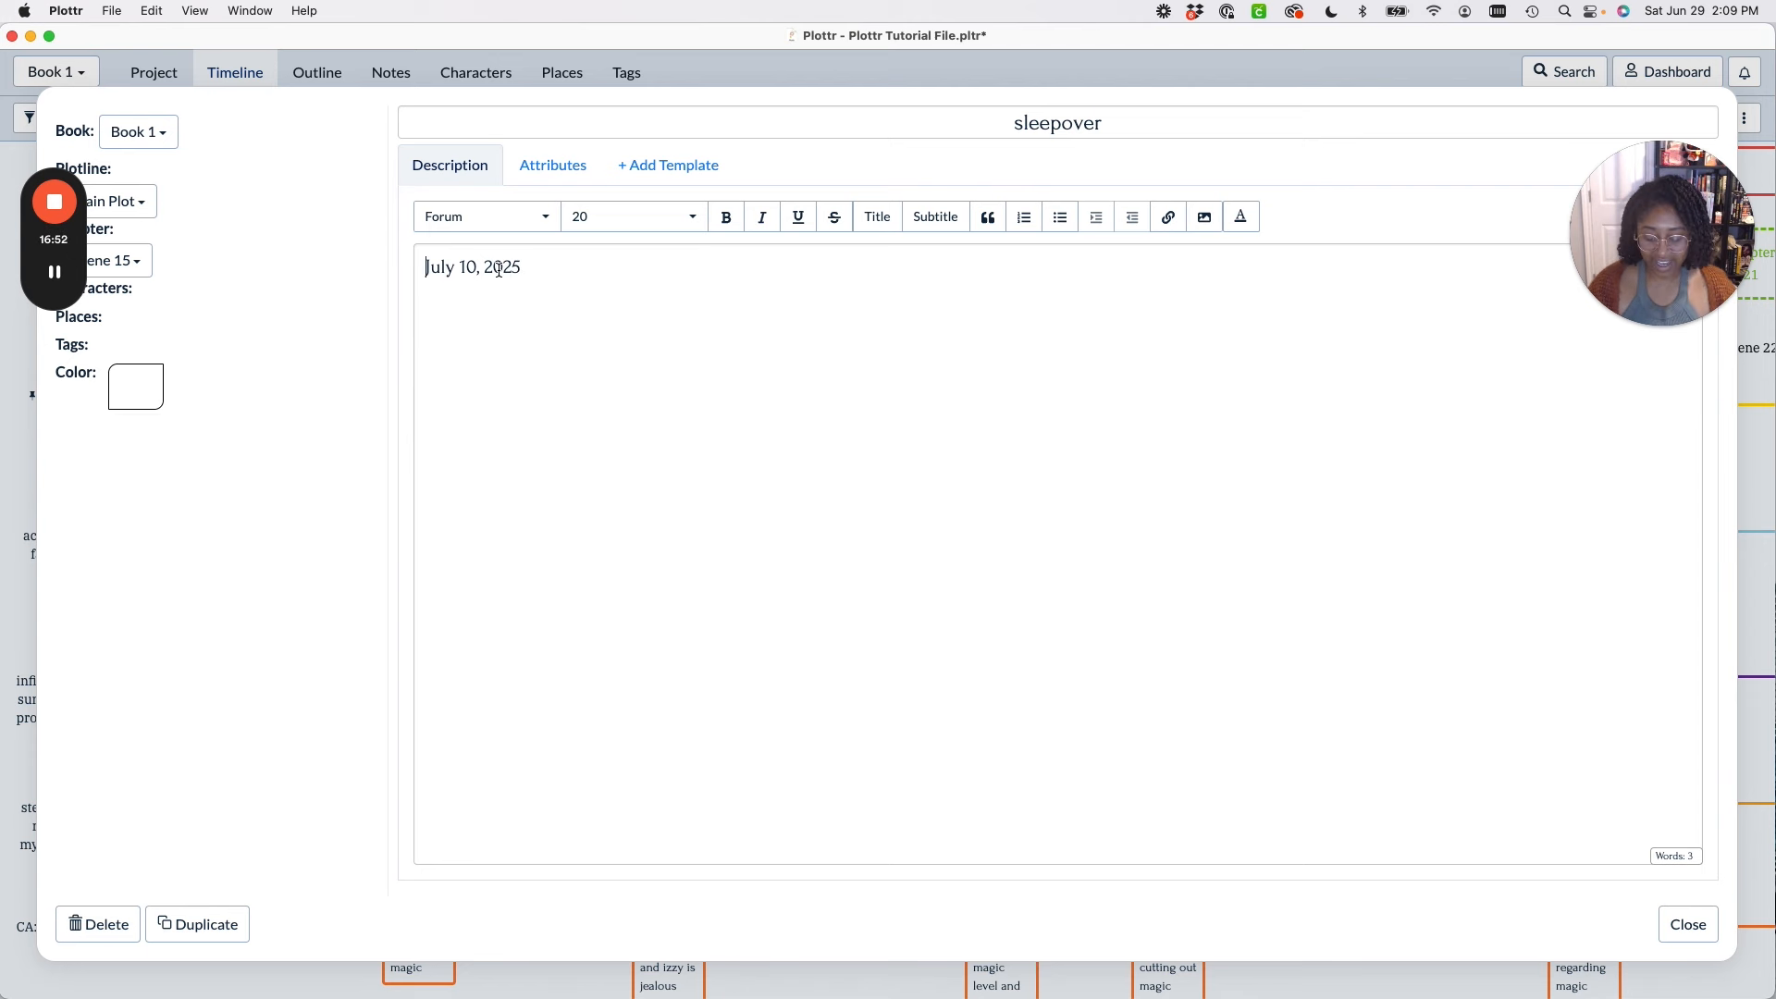
text(Saturda)
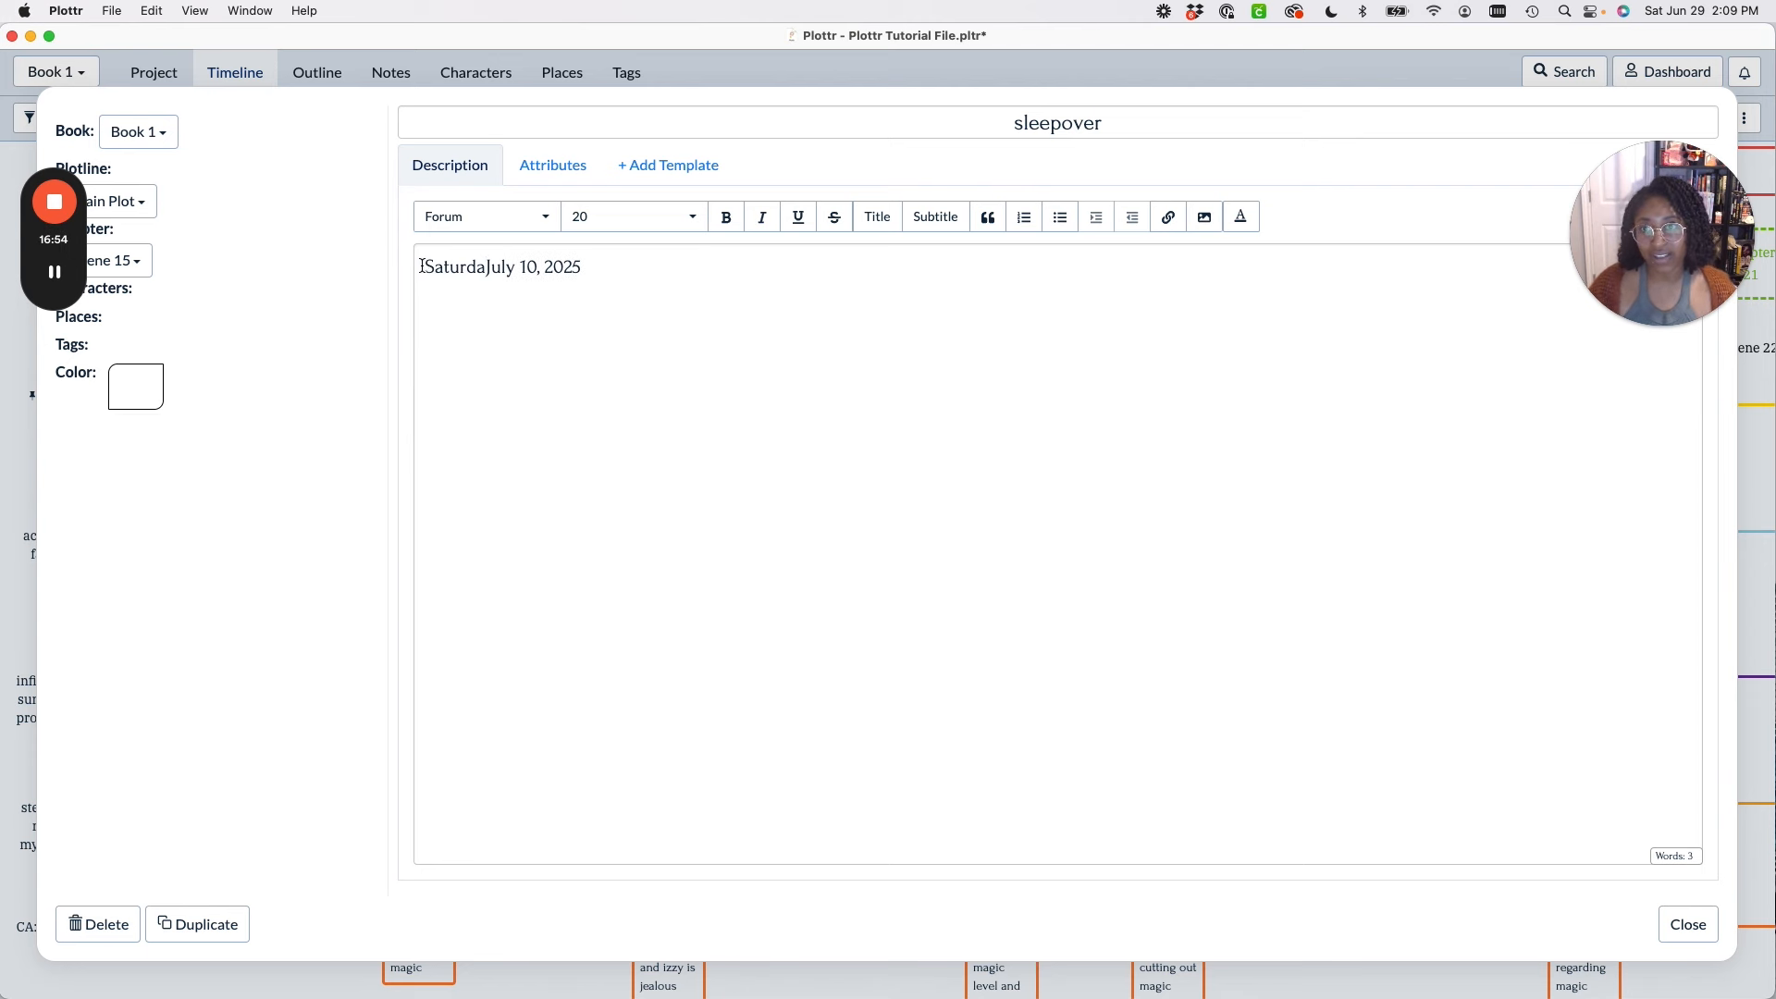
drag(423, 266, 488, 260)
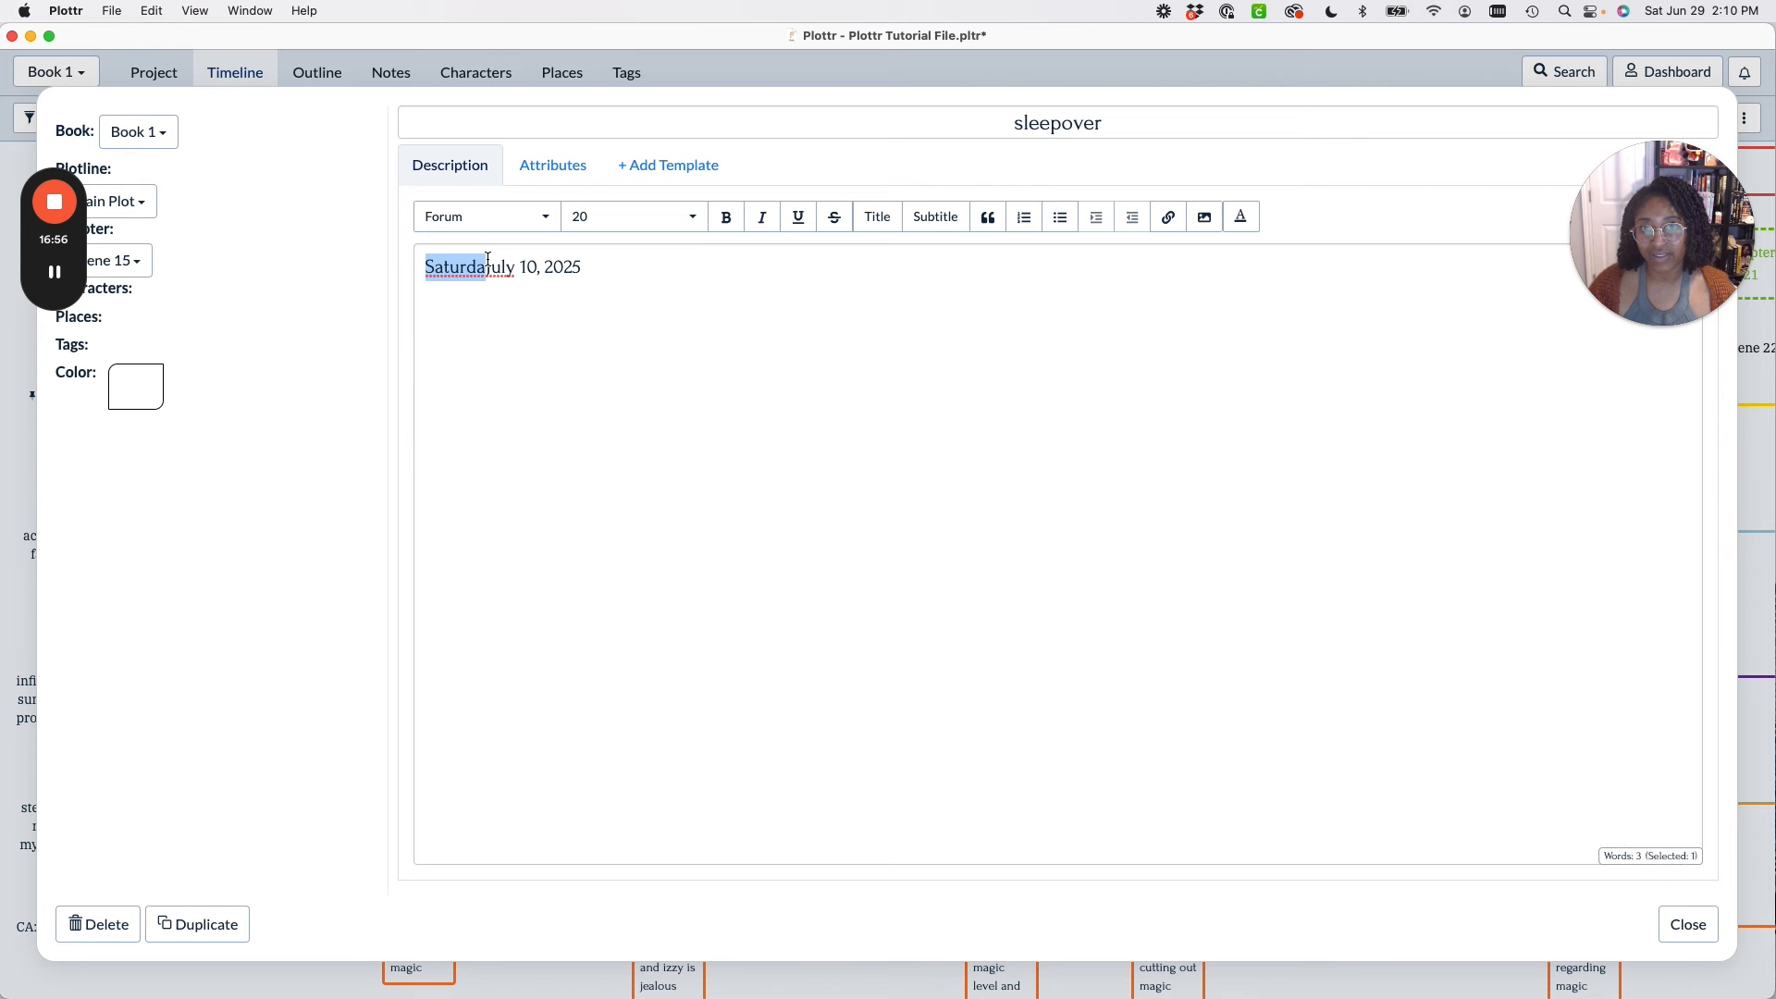
key(Right)
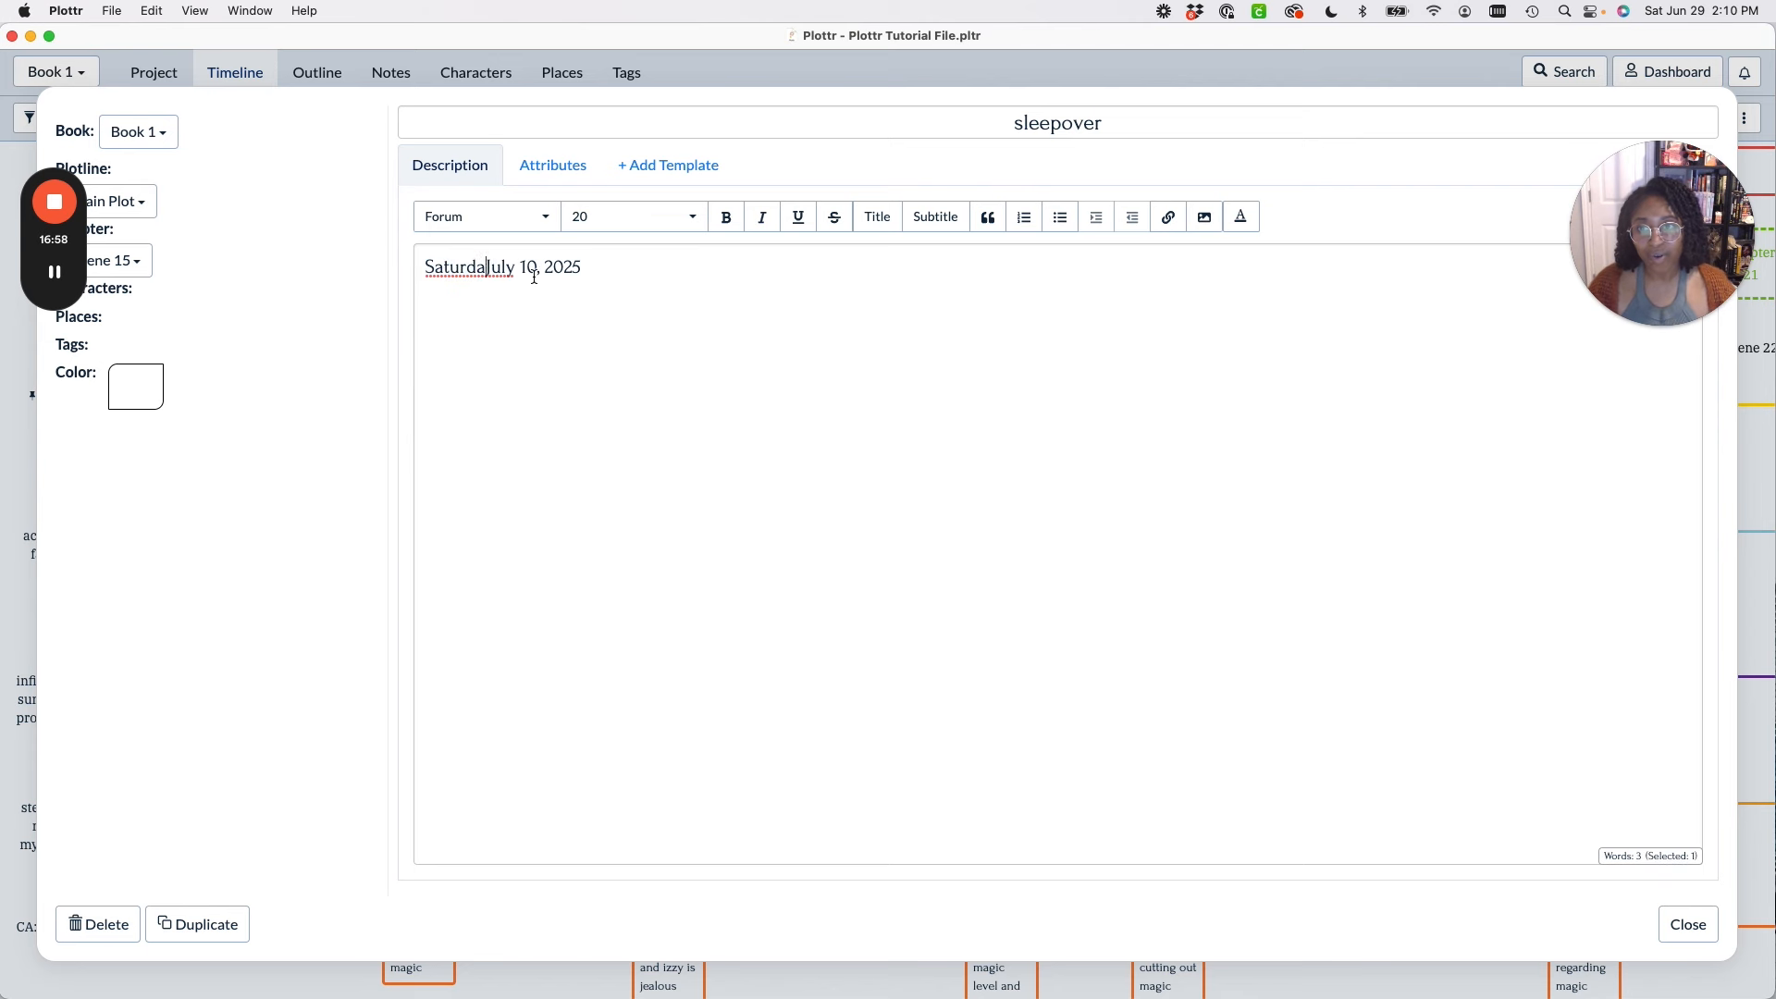
text(y 10, 2025  )
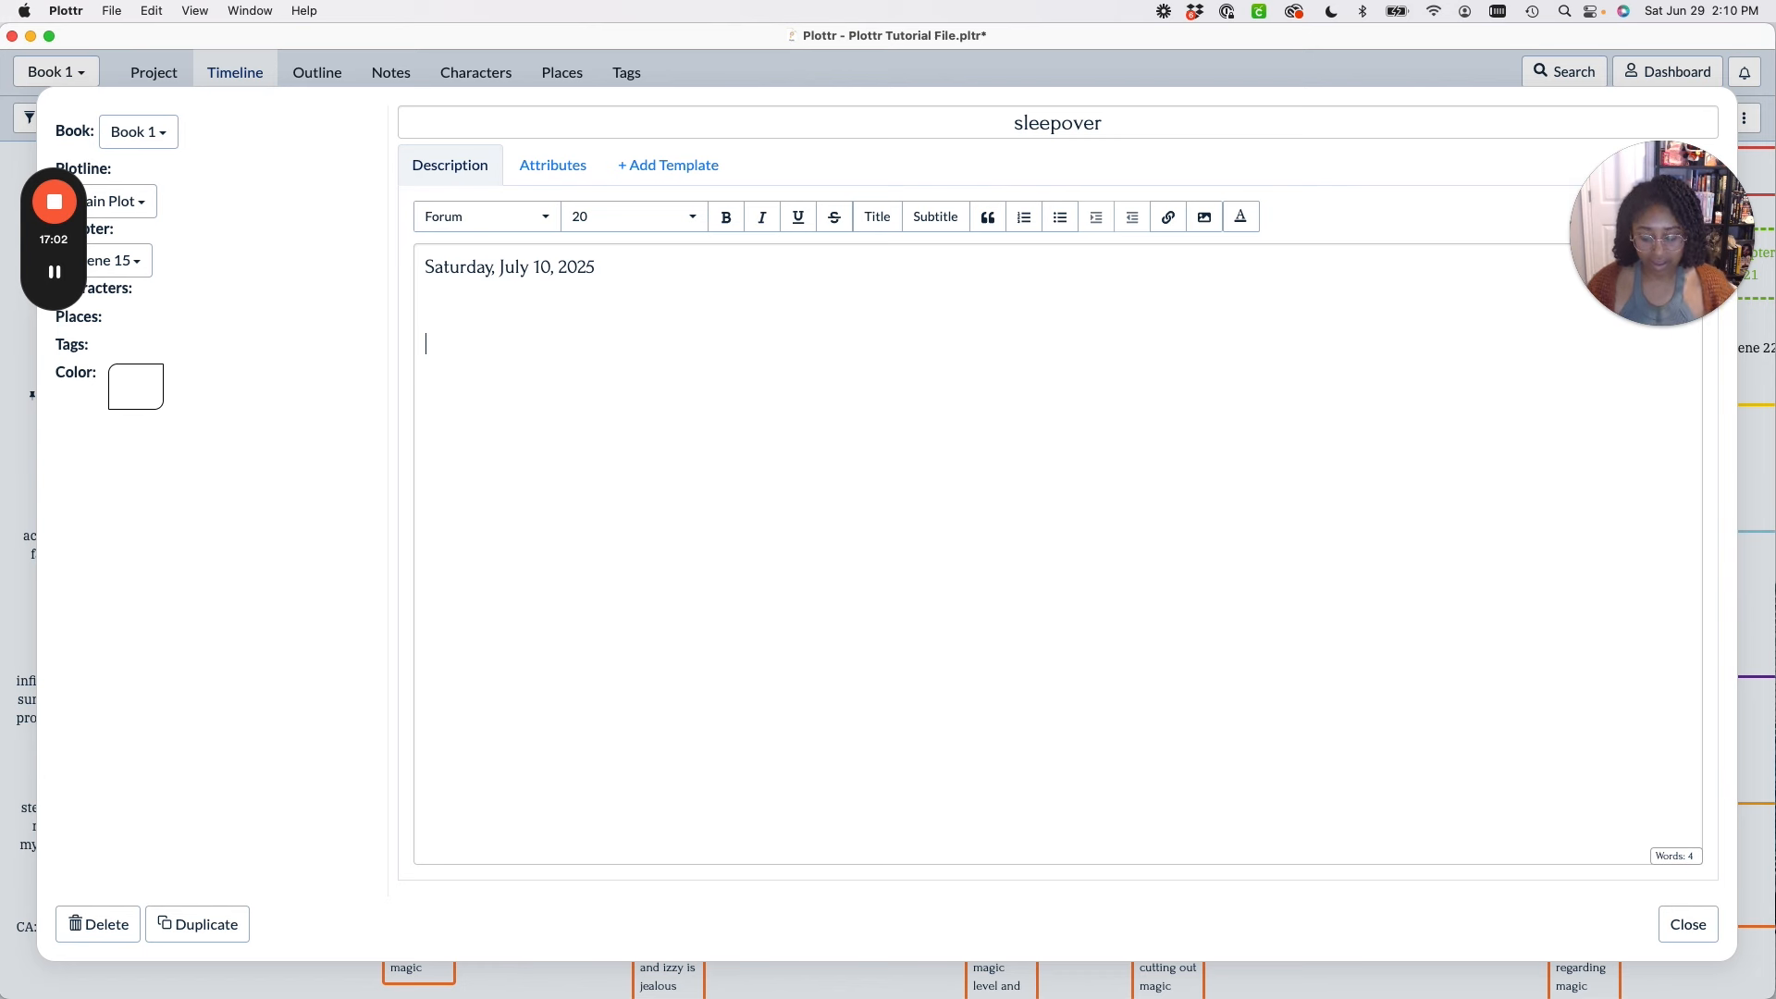
Write "They go to a sleepover at ex-bestie's house to study for" below the date in the sleepover card's description and close the card.
text(They go to a sleeoi)
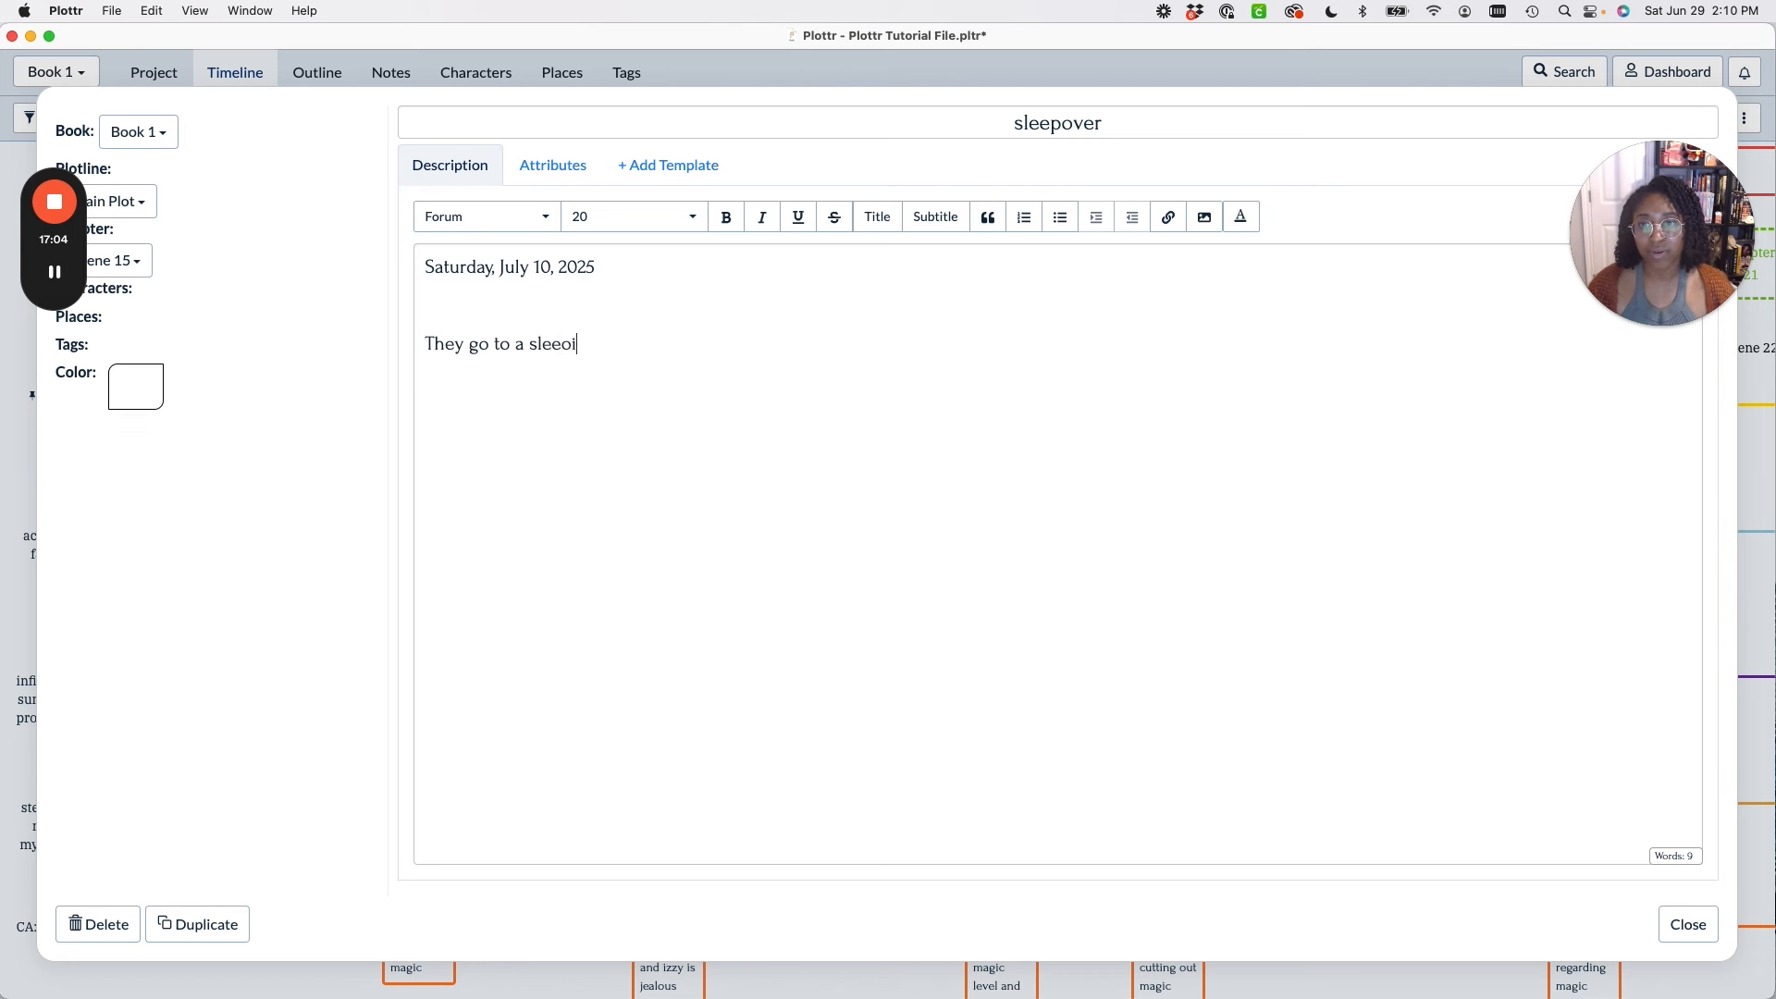
key(BackSpace)
key(BackSpace)
text(pover at e)
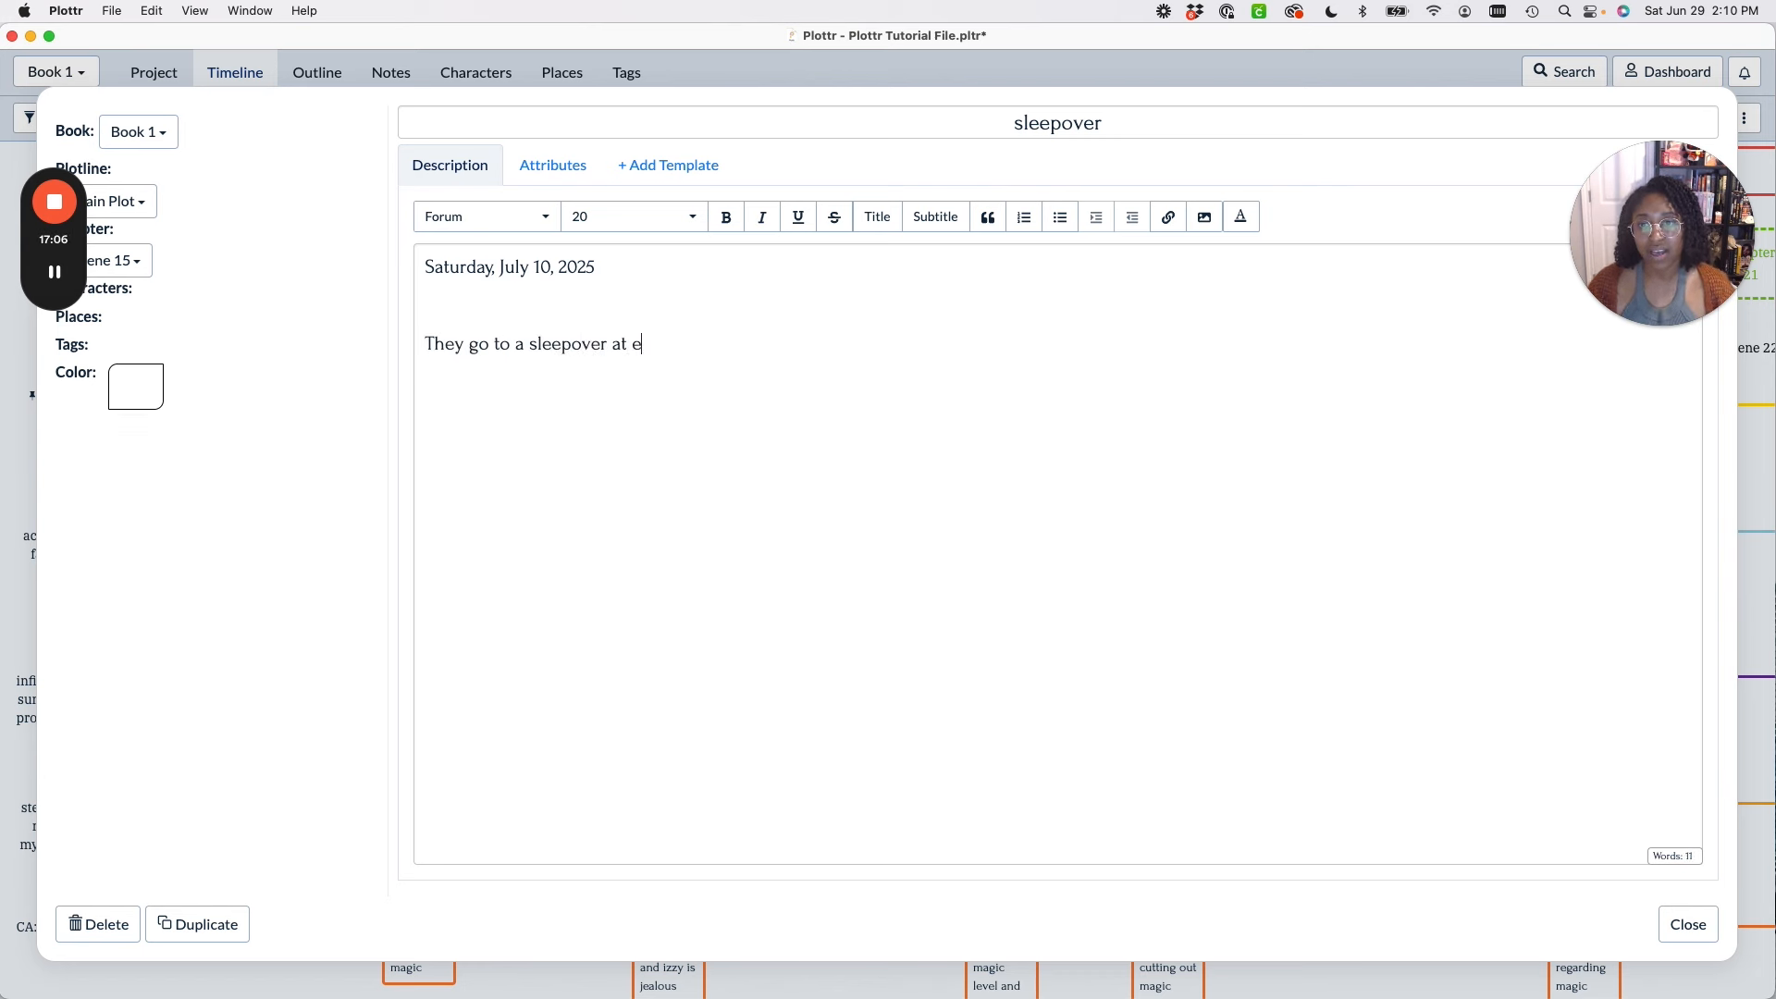
text(x-besties)
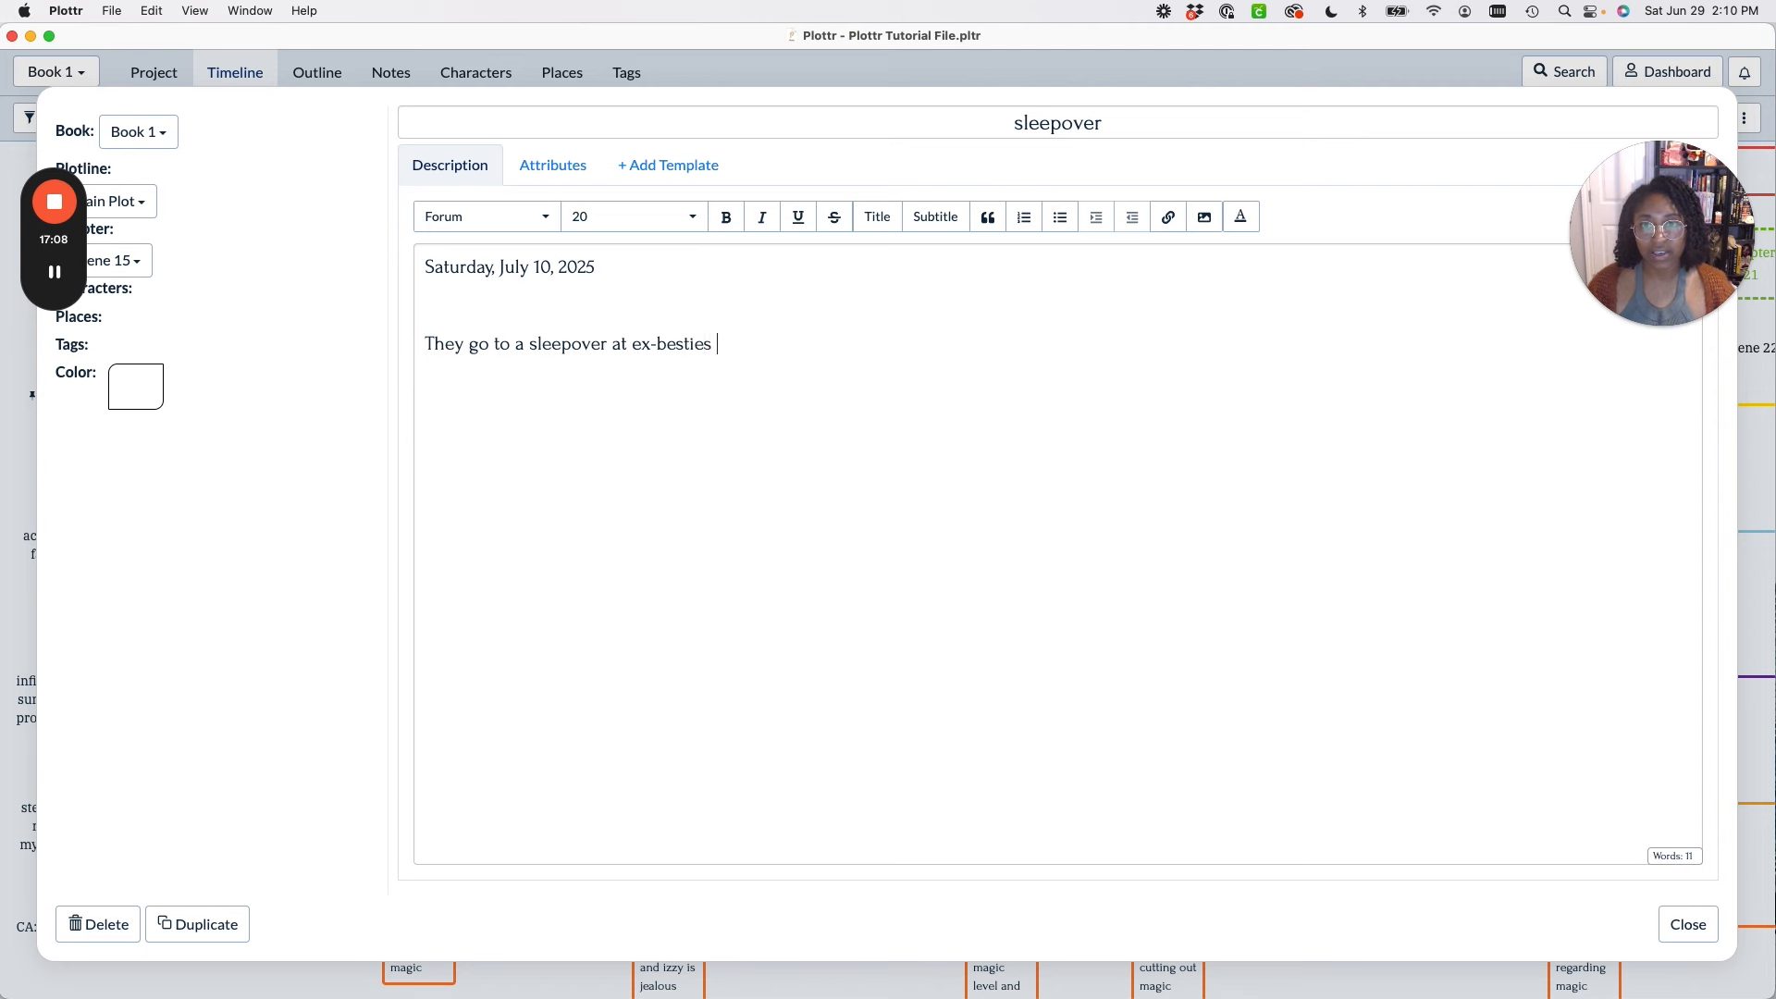
key(BackSpace)
key(BackSpace)
text('s house t)
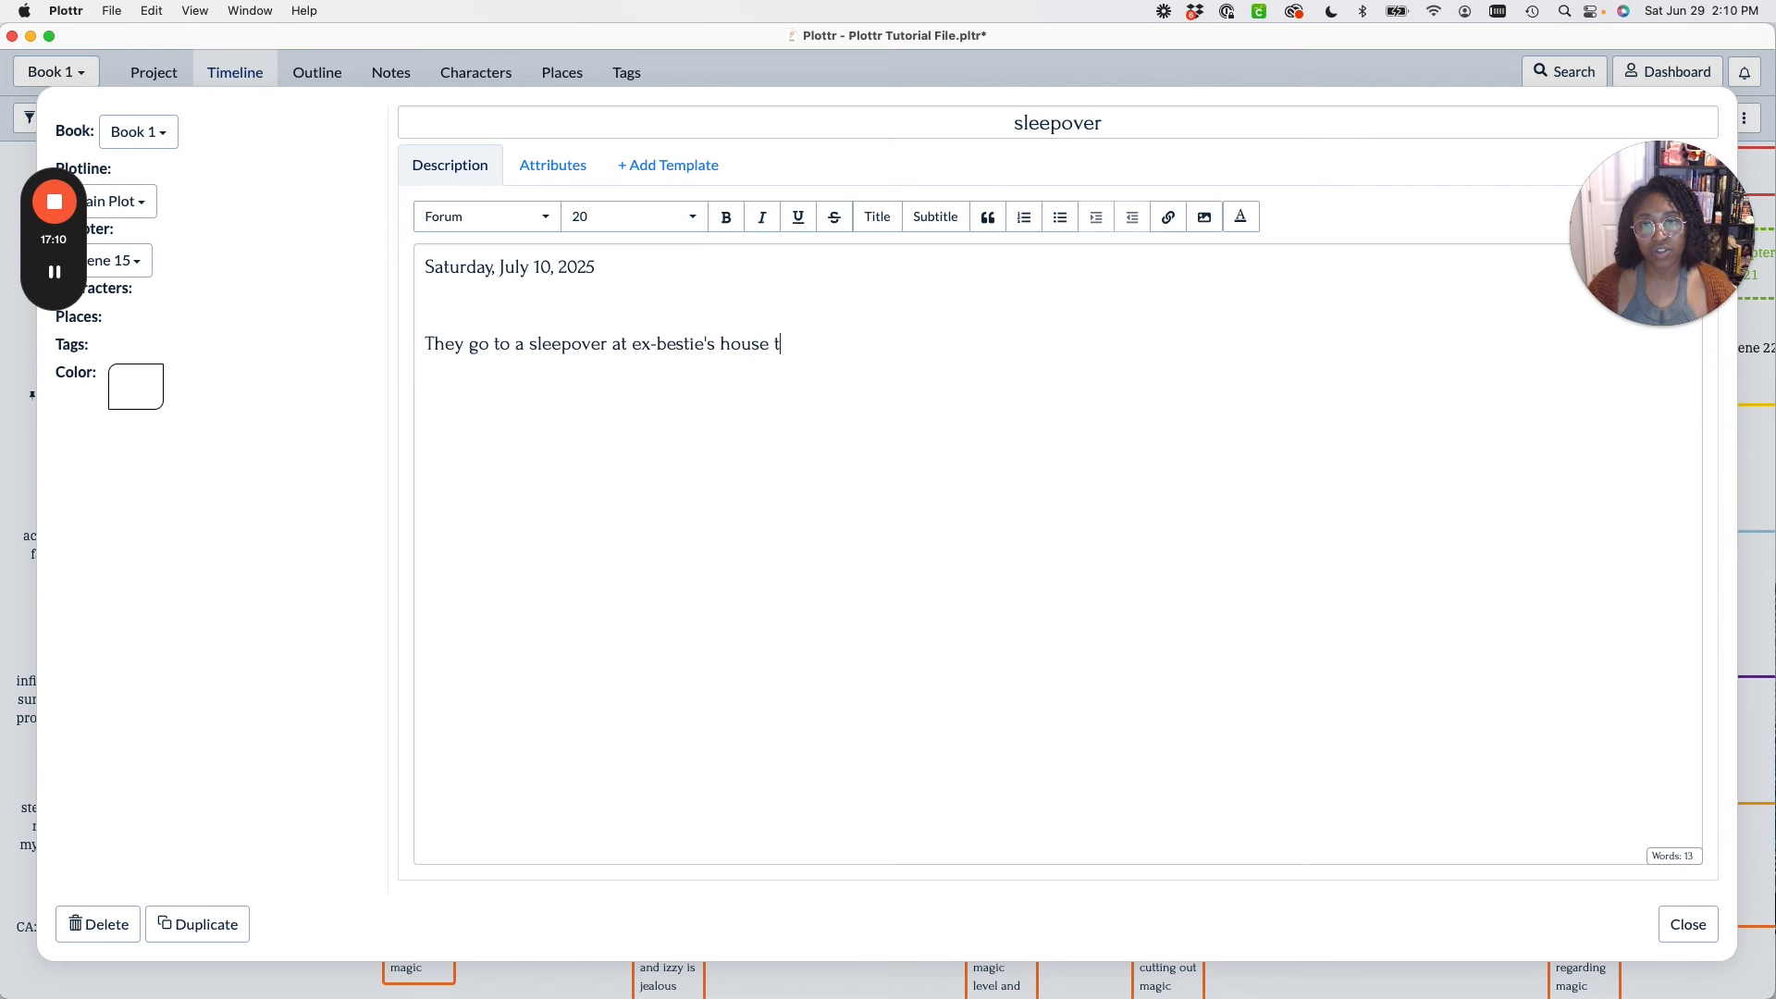
text(o study fopr)
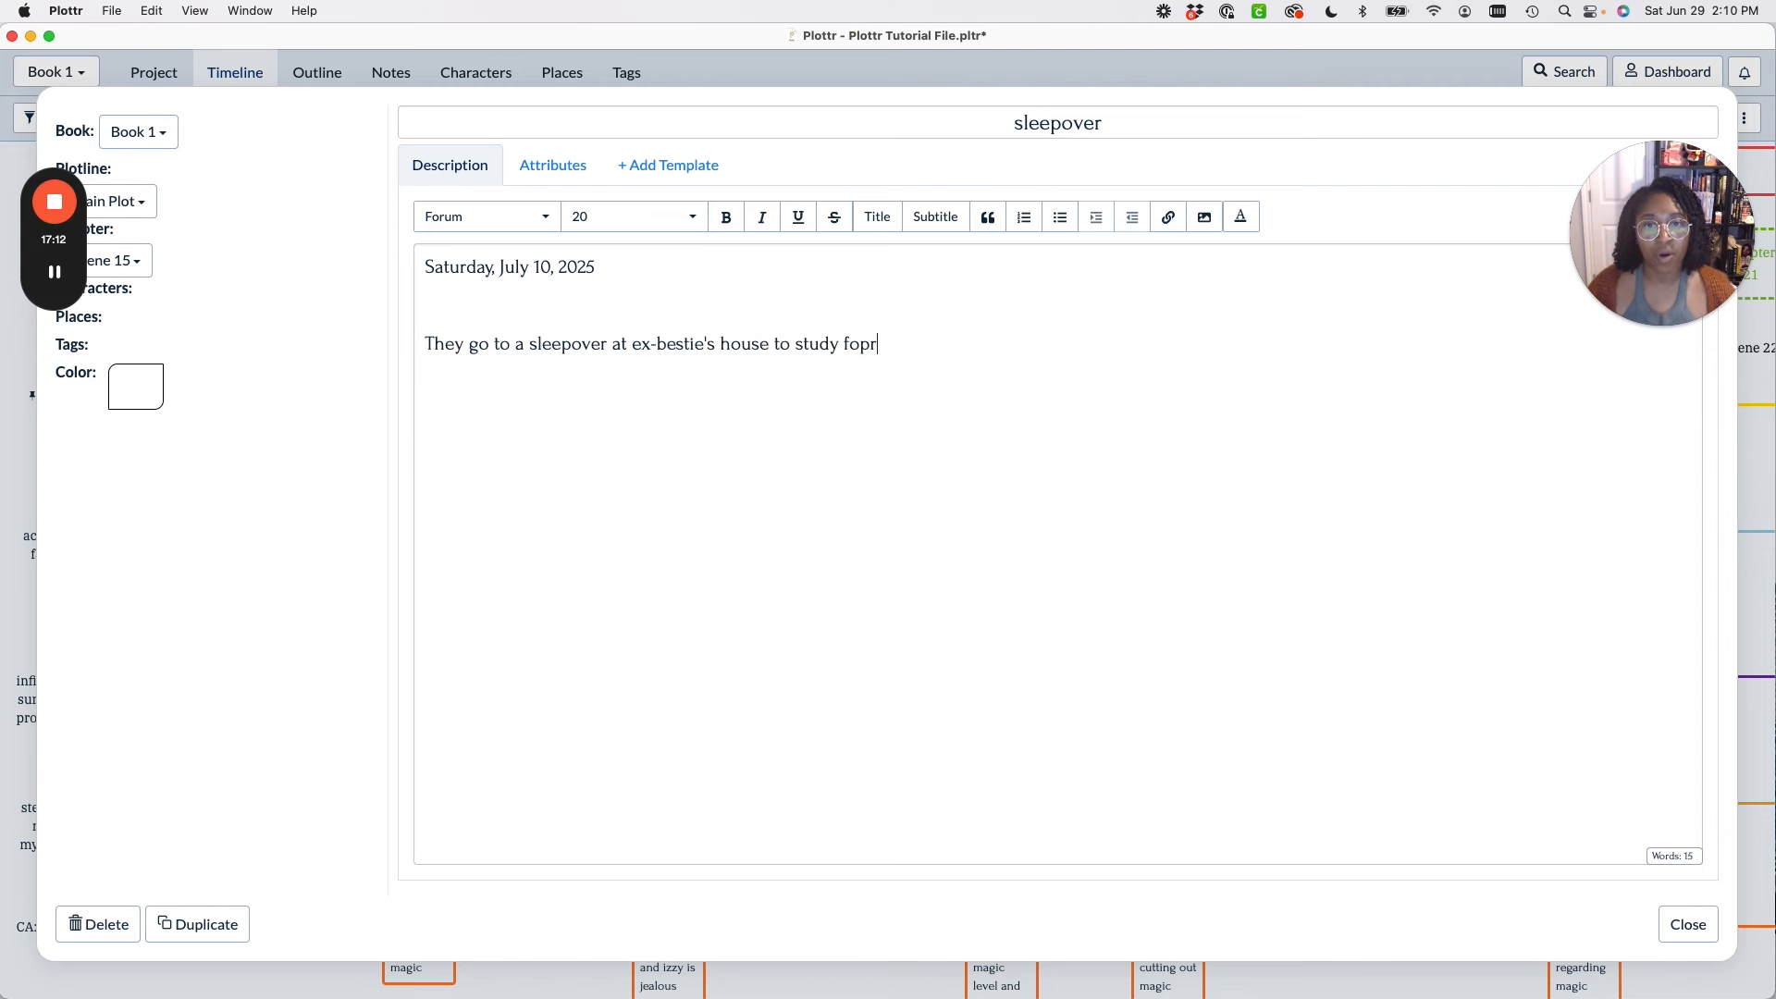
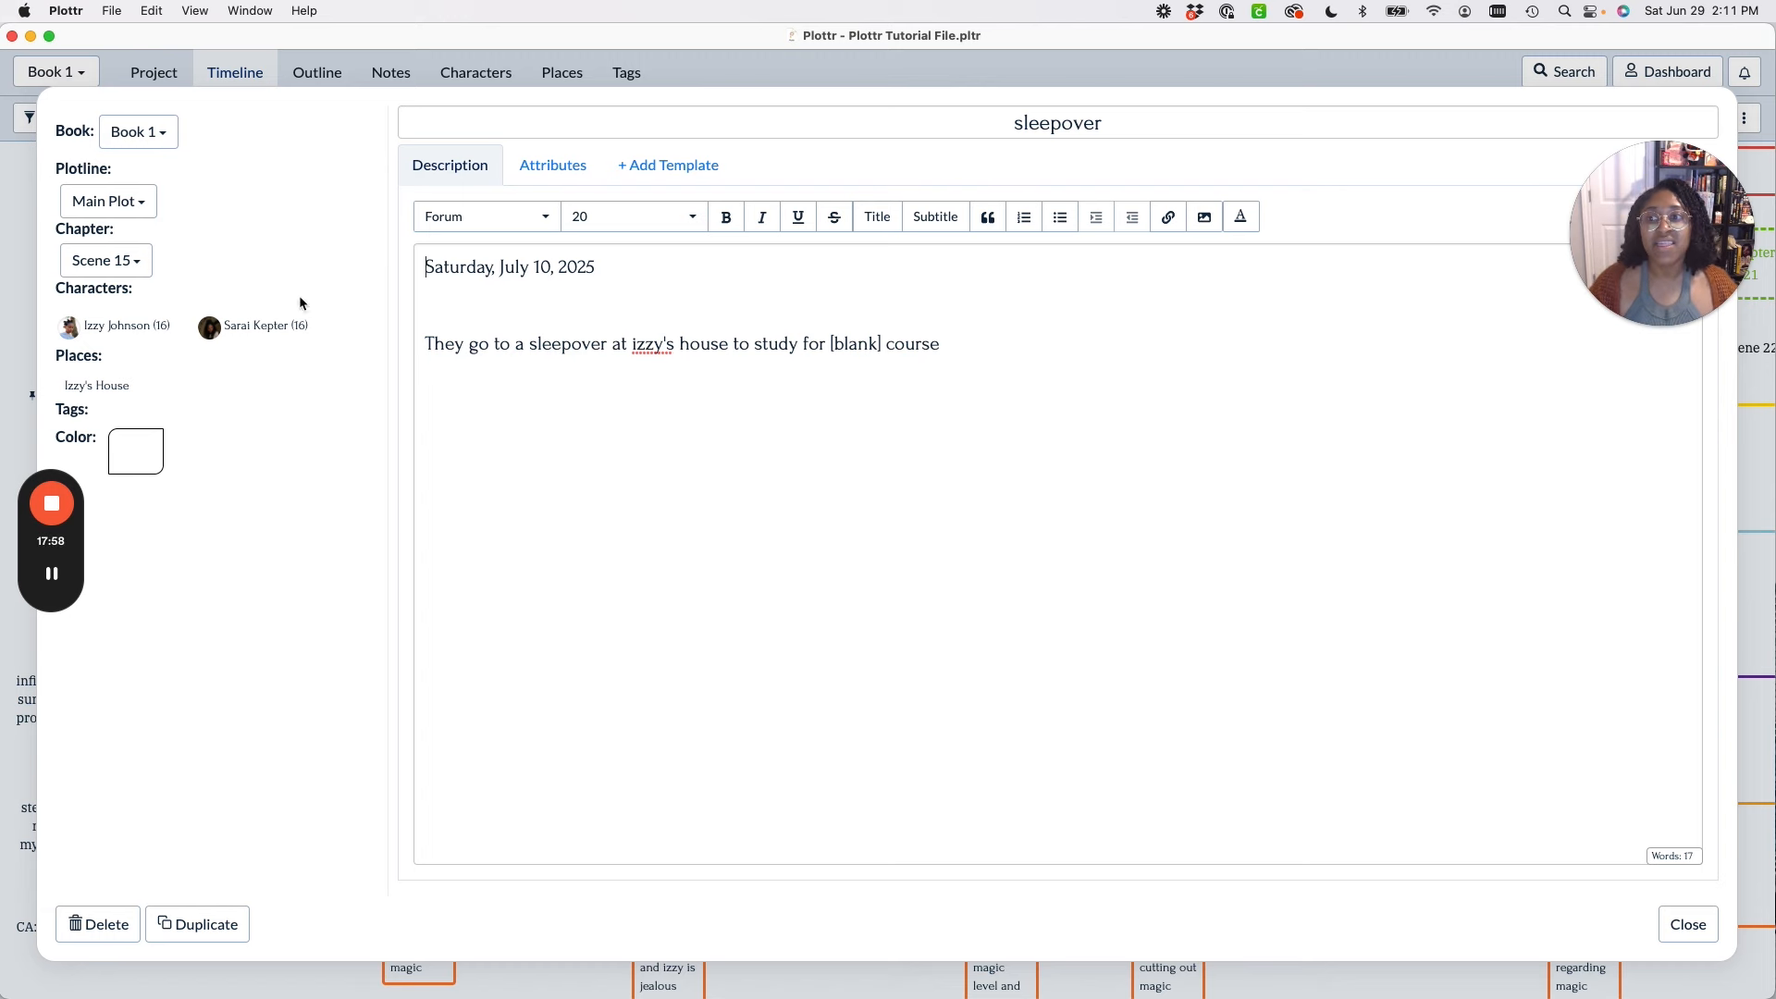
click(1698, 926)
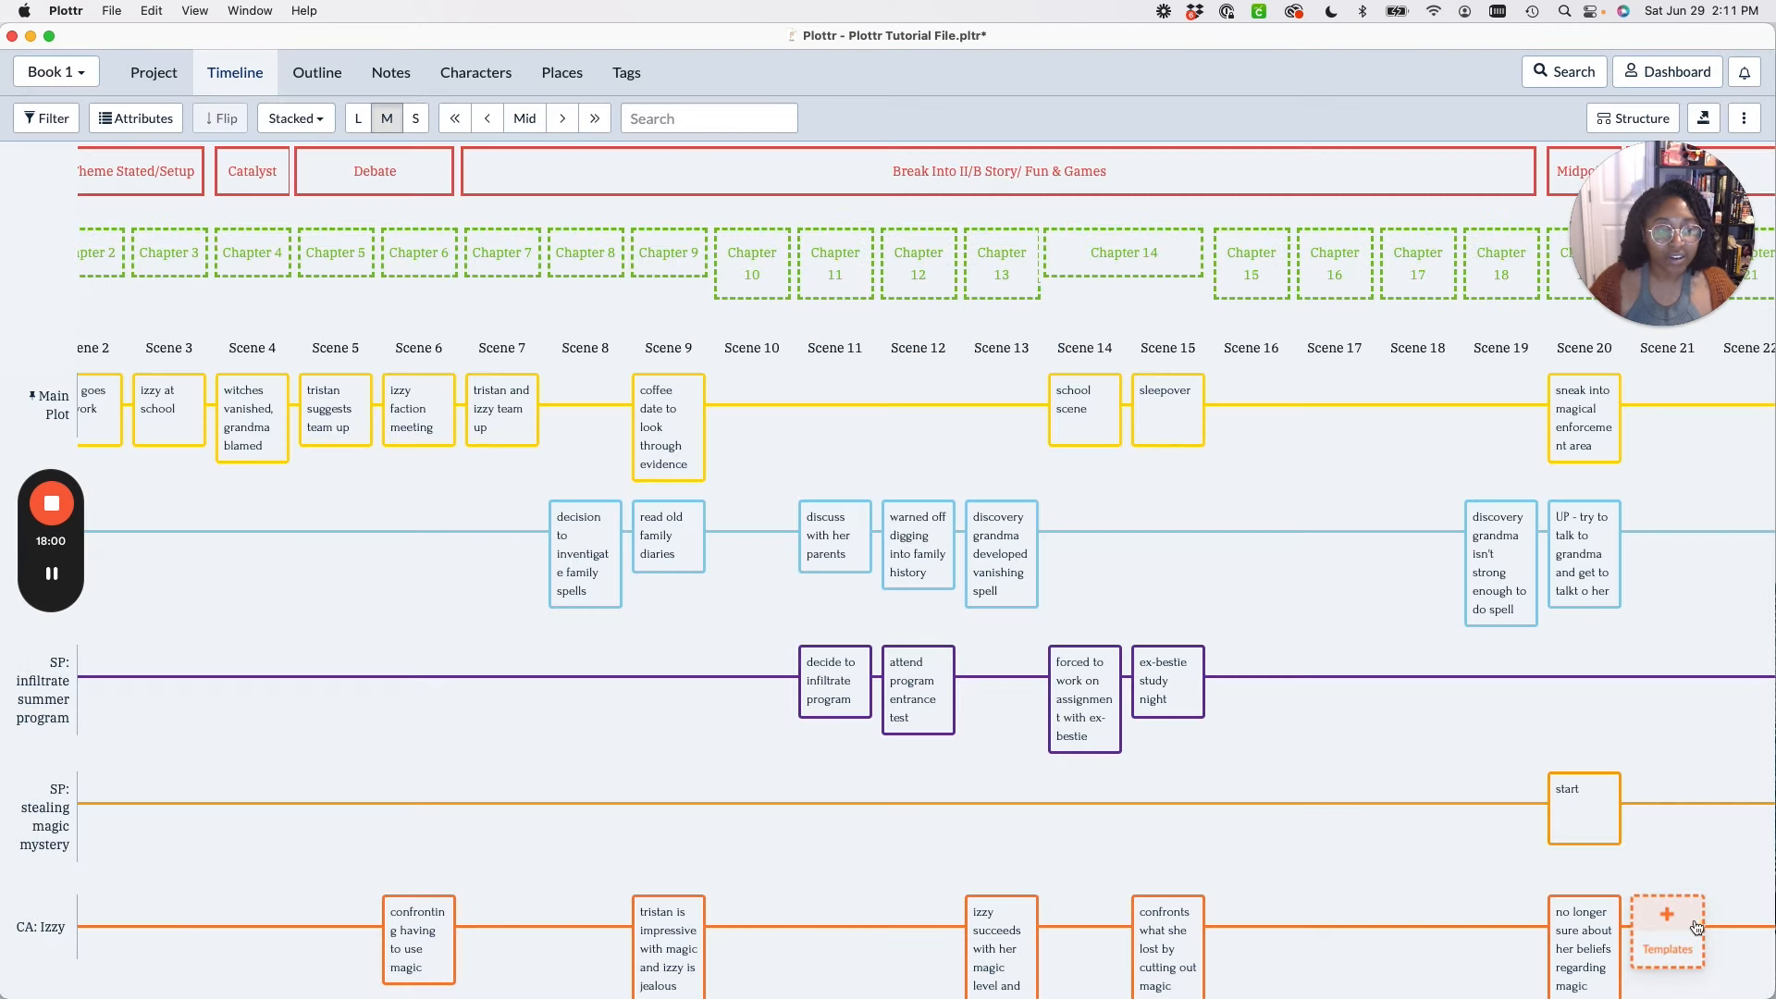
Check the available timeline filters and preview the description of the Scene 15 "sleepover" card.
click(56, 124)
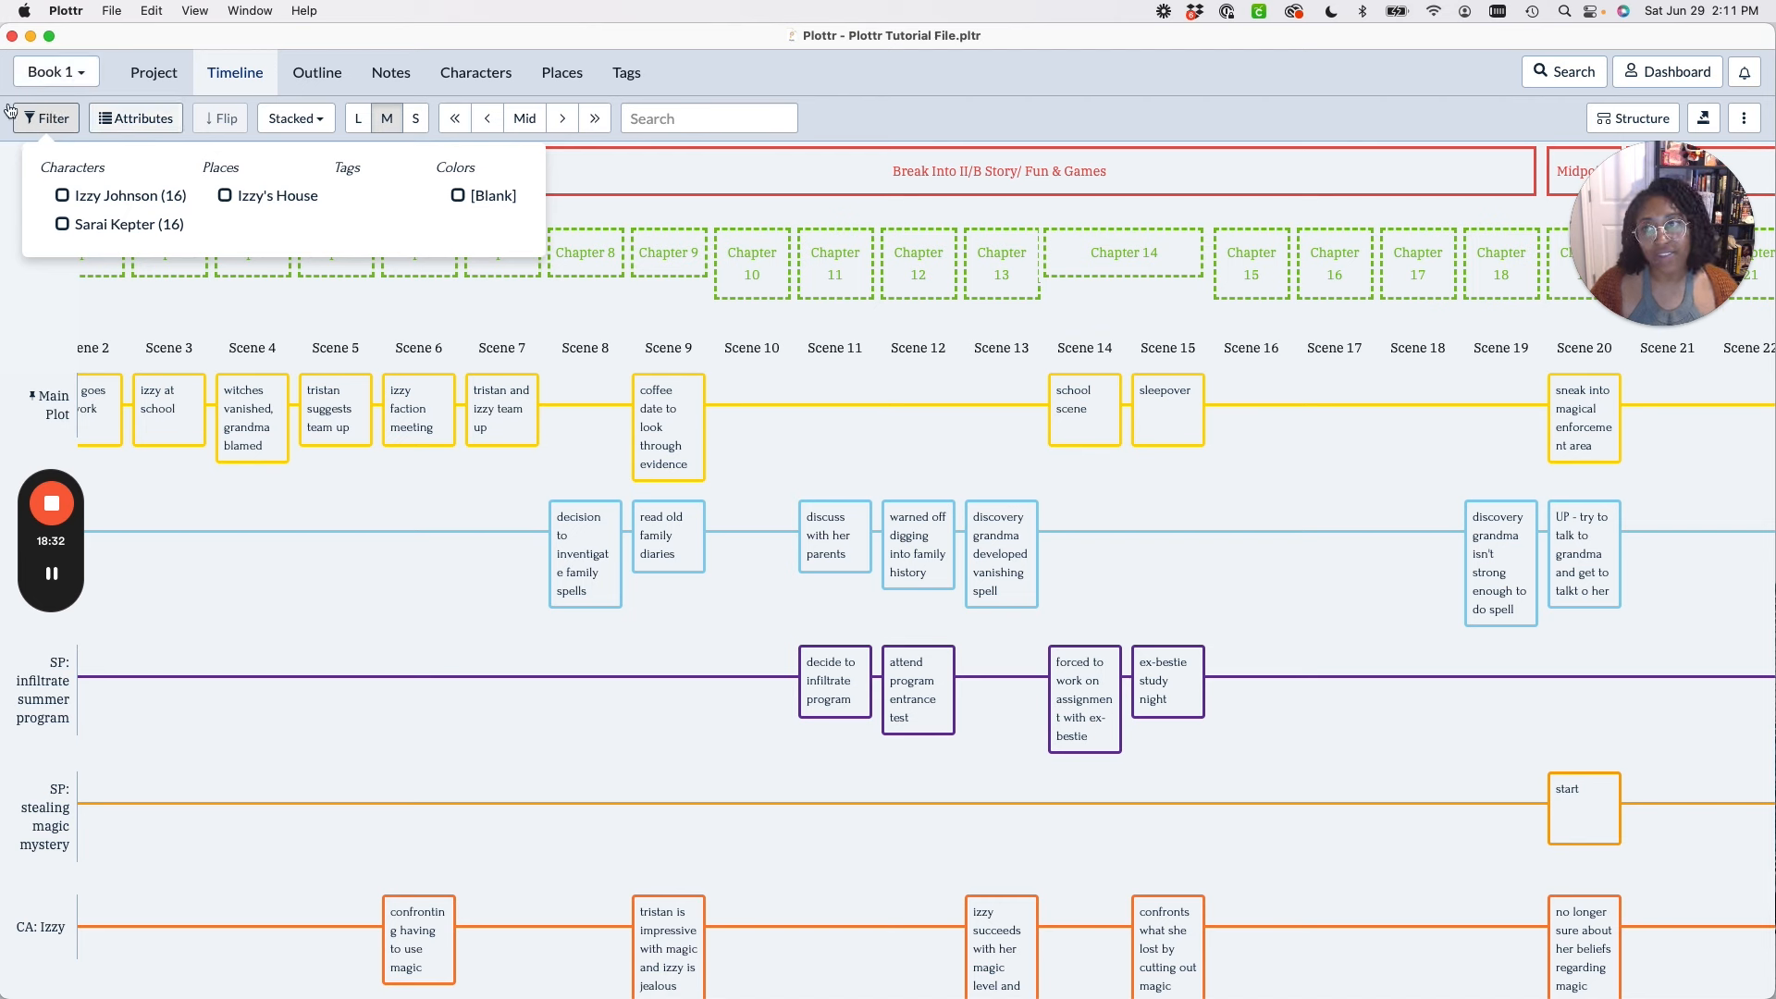
click(47, 118)
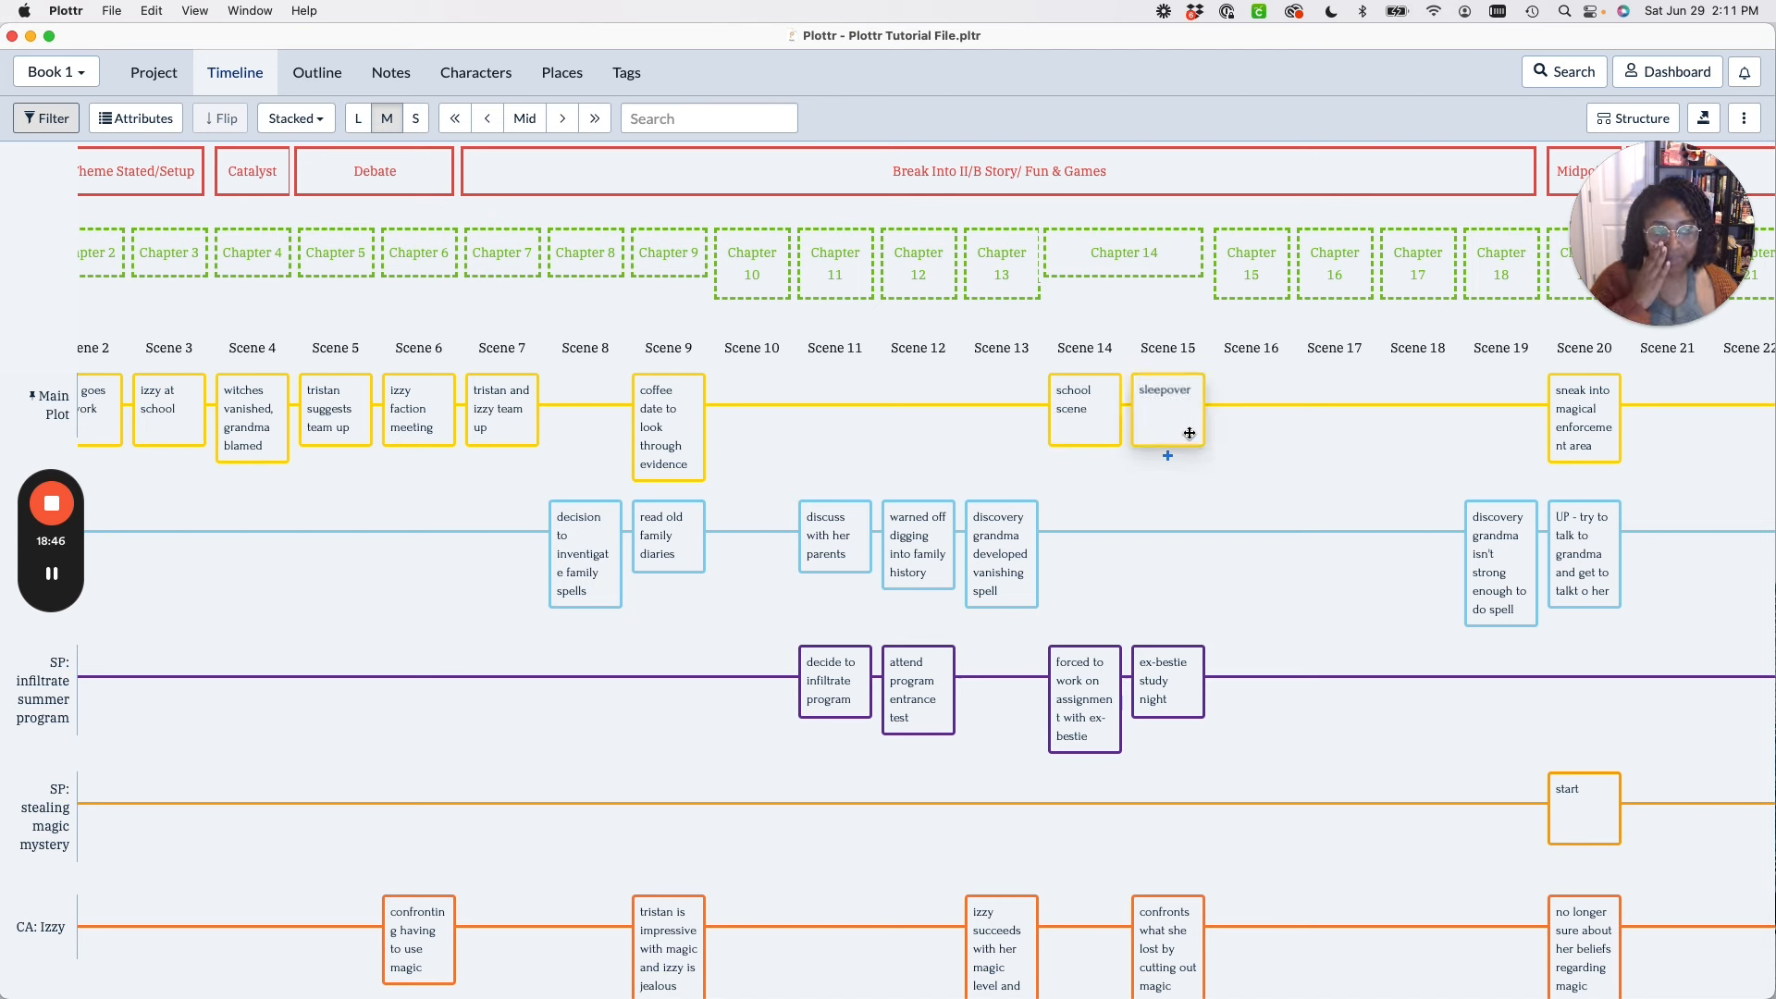
mouse_move(1189, 433)
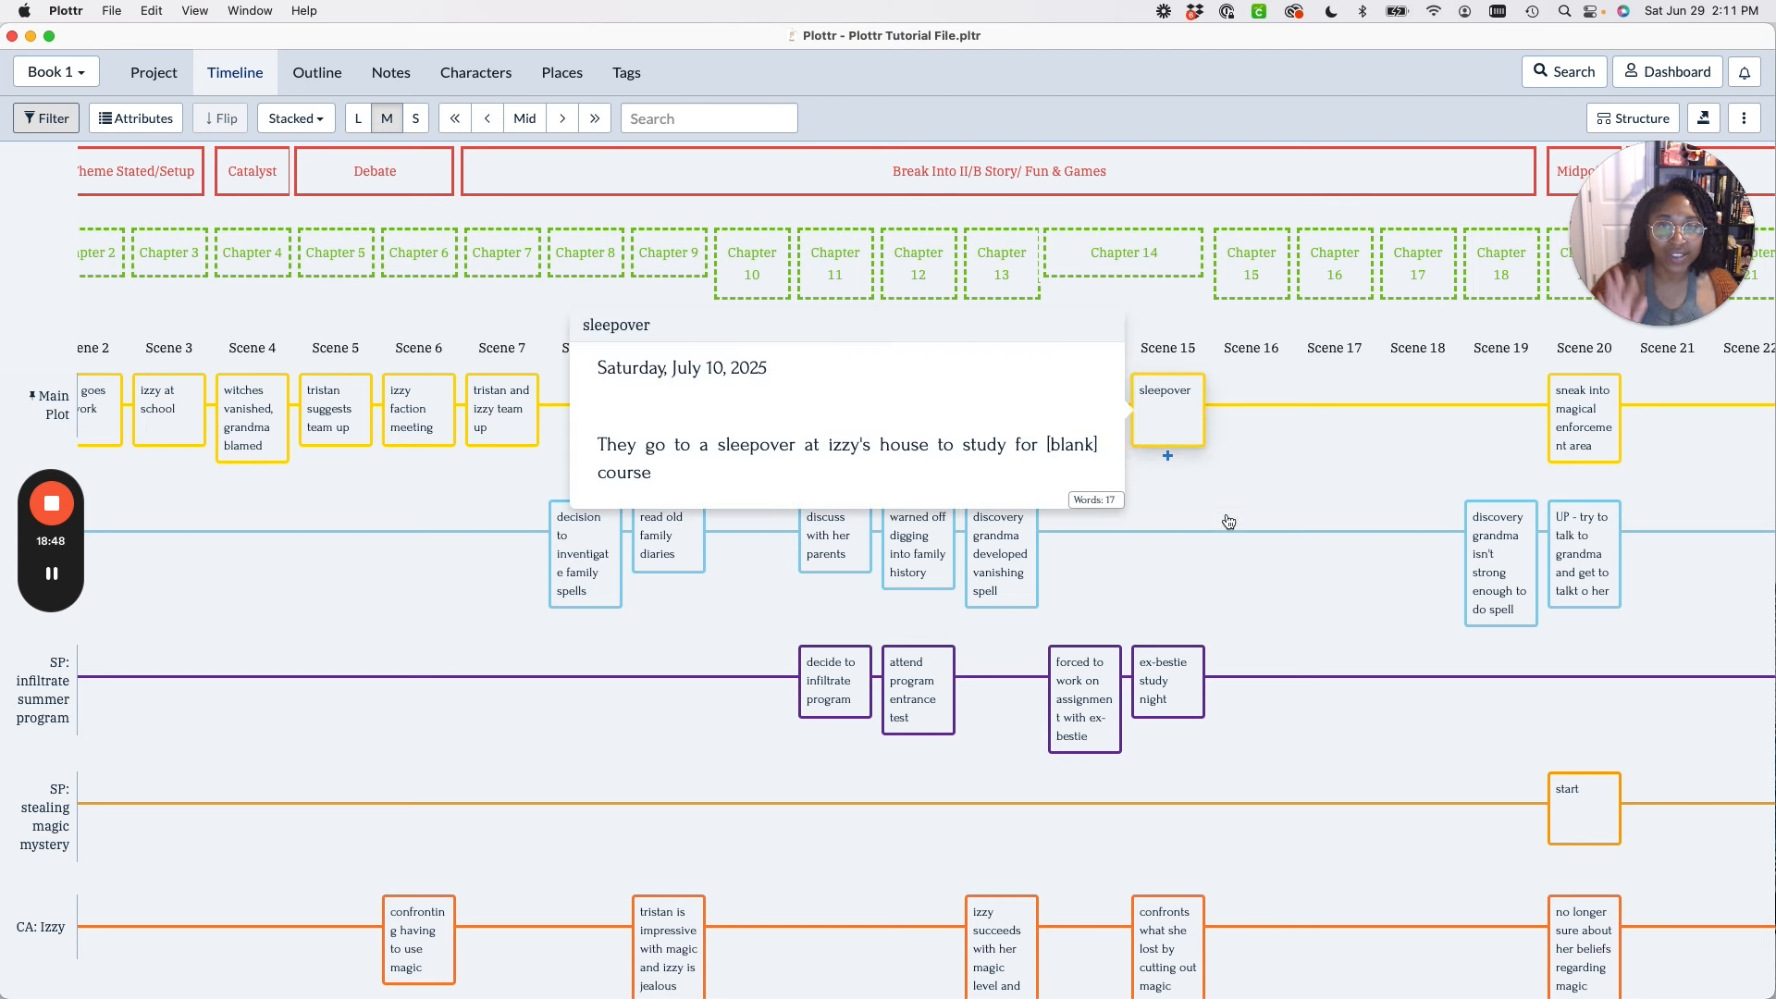
mouse_move(1156, 407)
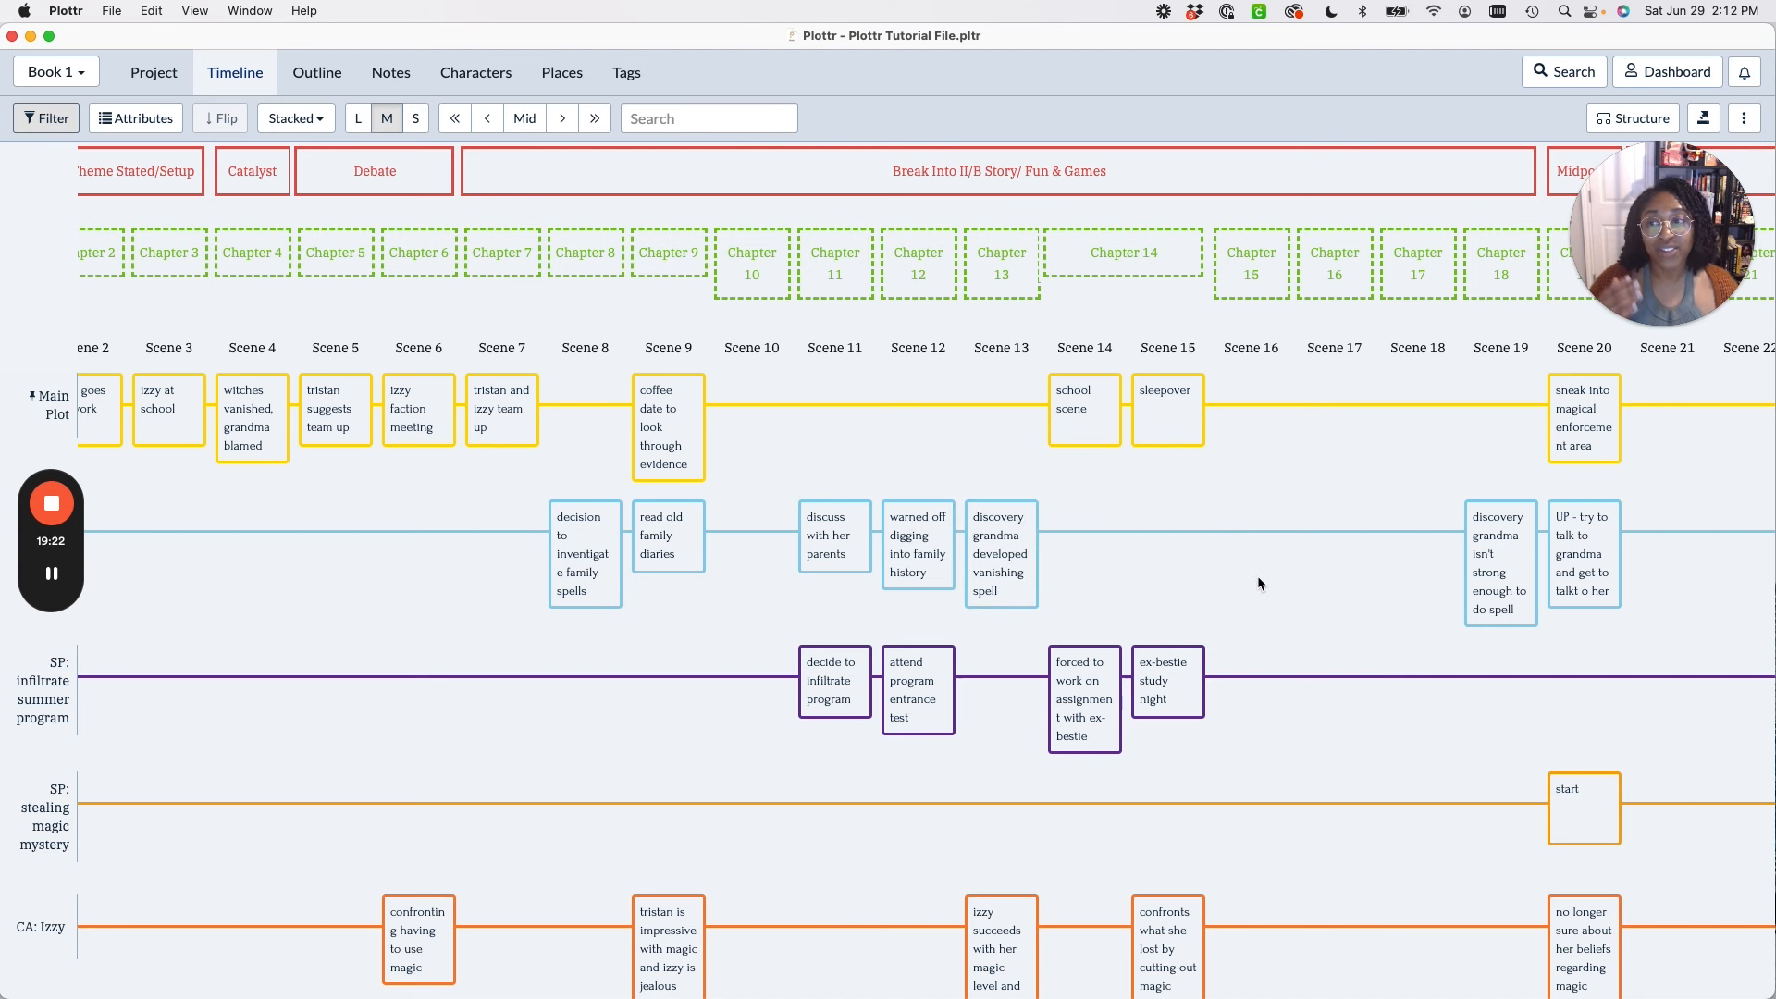
Review the plotline cards from Scene 20 through Scene 39 and return to the opening scenes.
scroll(1207, 514, down, 2)
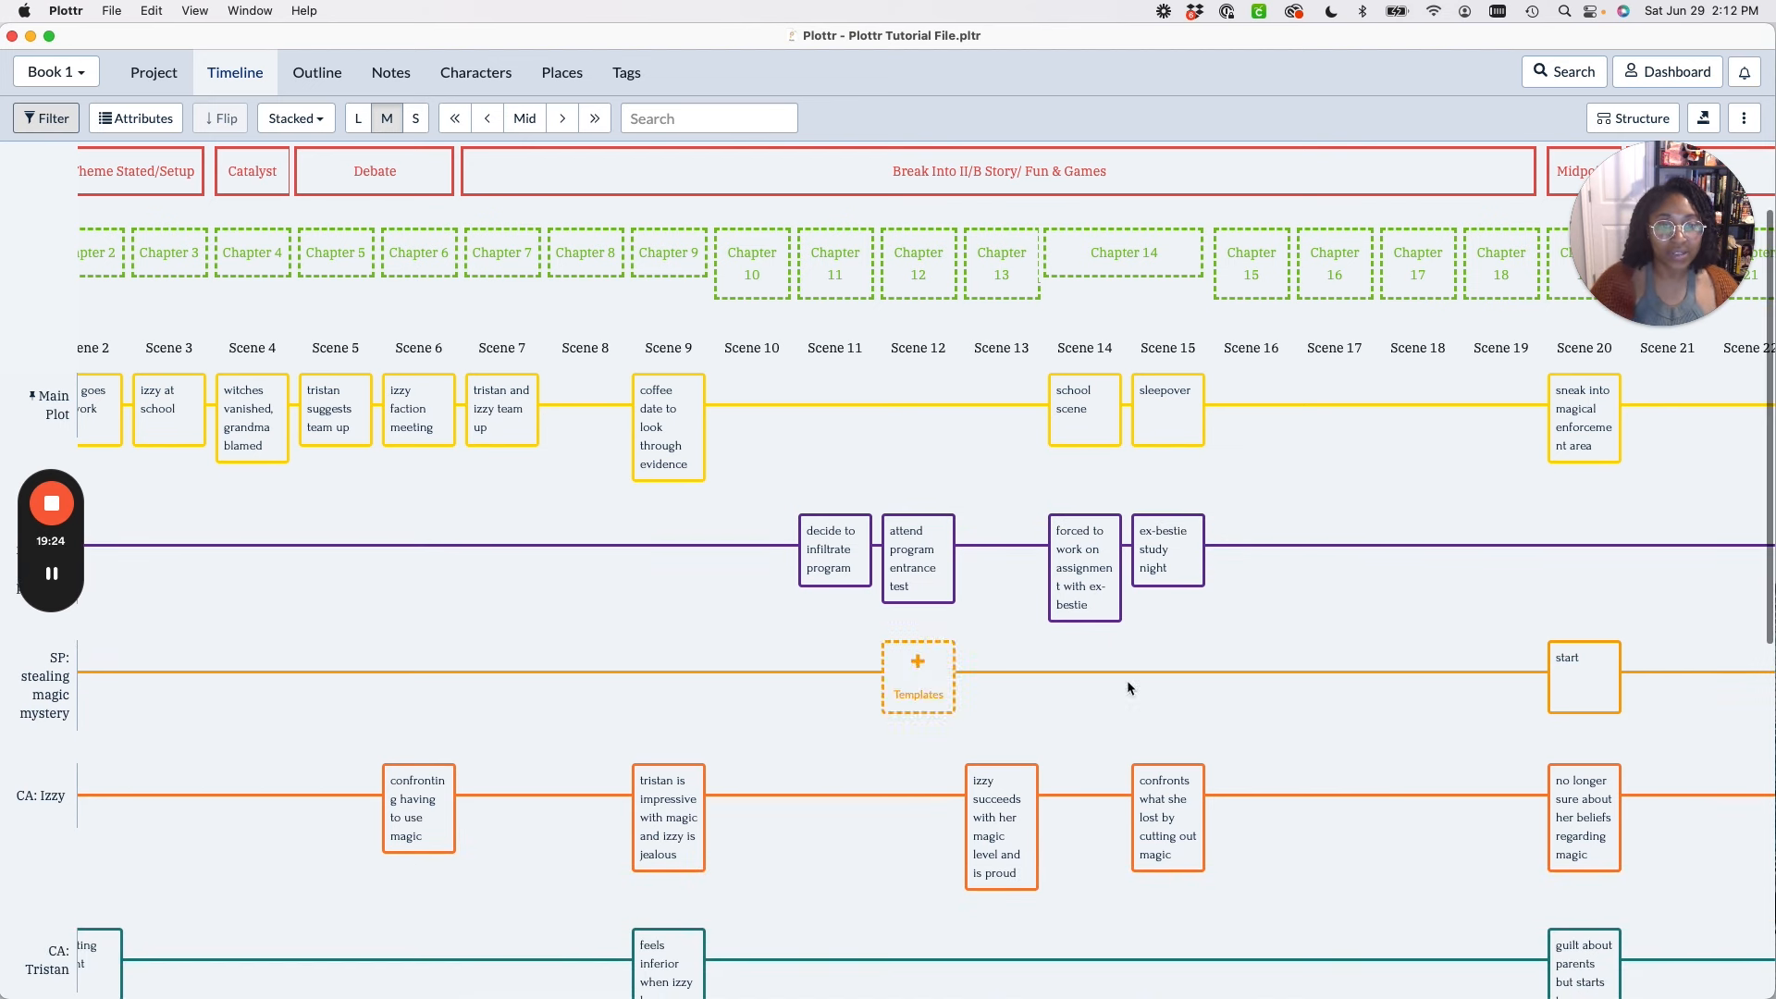
scroll(1114, 668, up, 1)
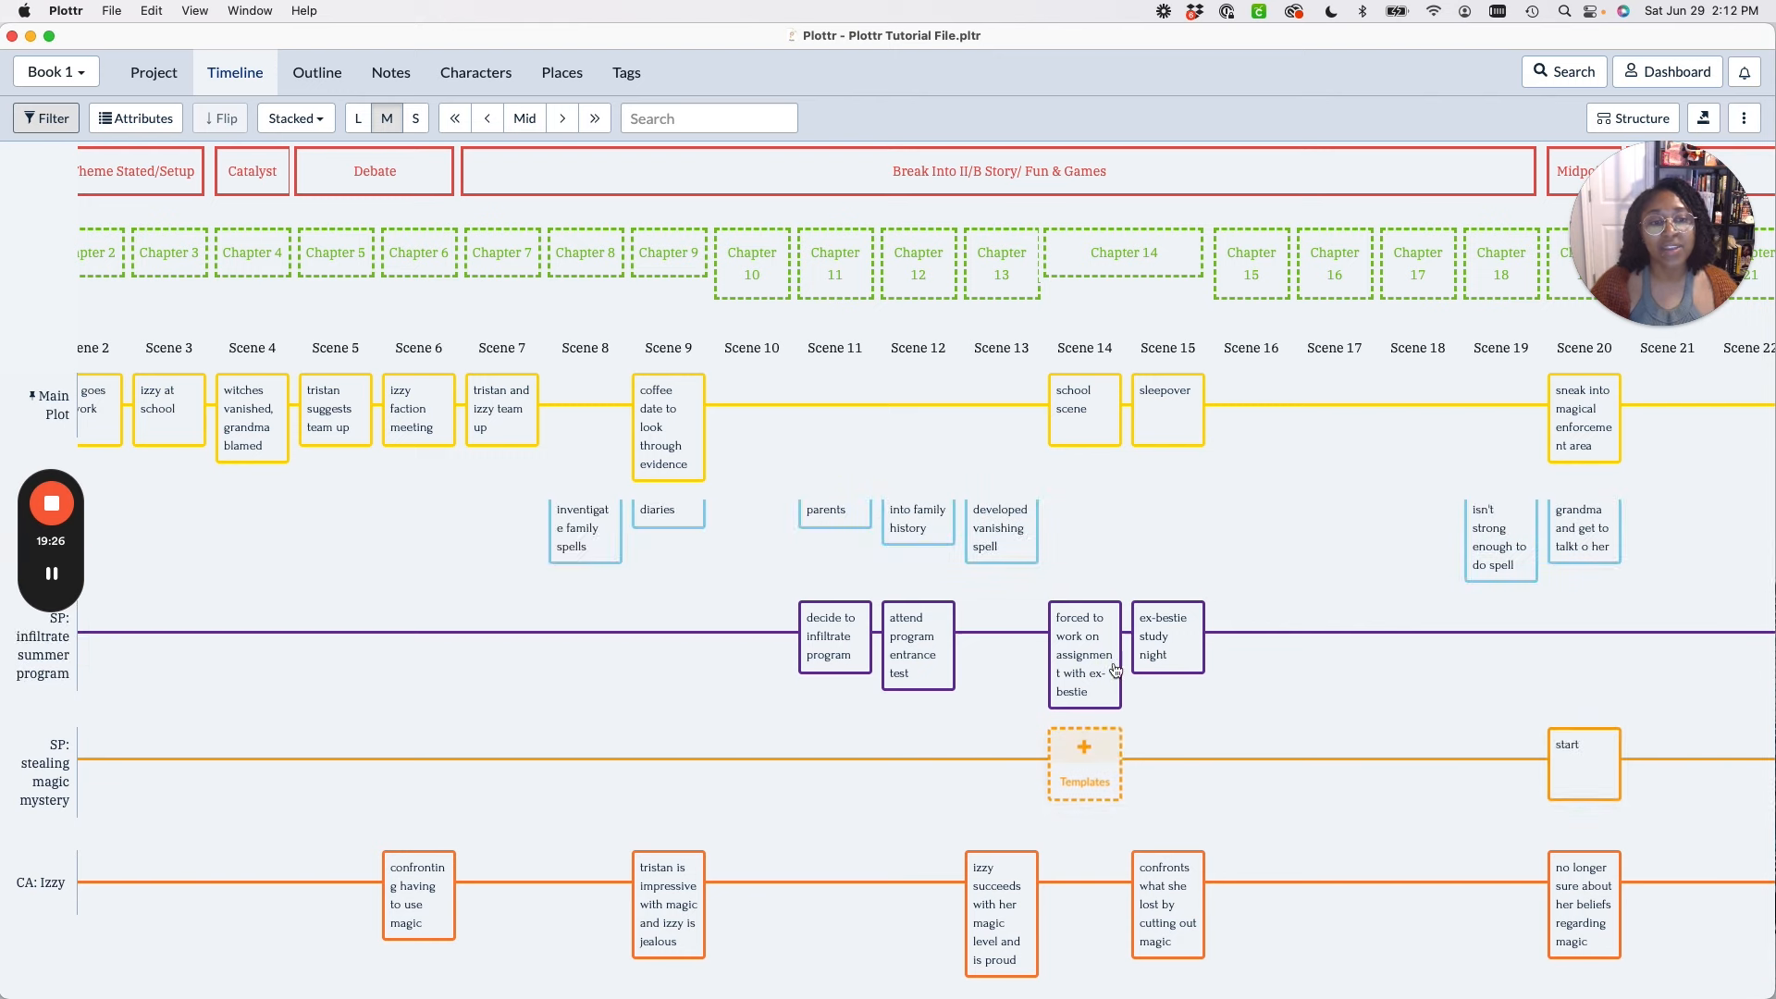
scroll(1506, 749, right, 5)
scroll(1297, 720, right, 10)
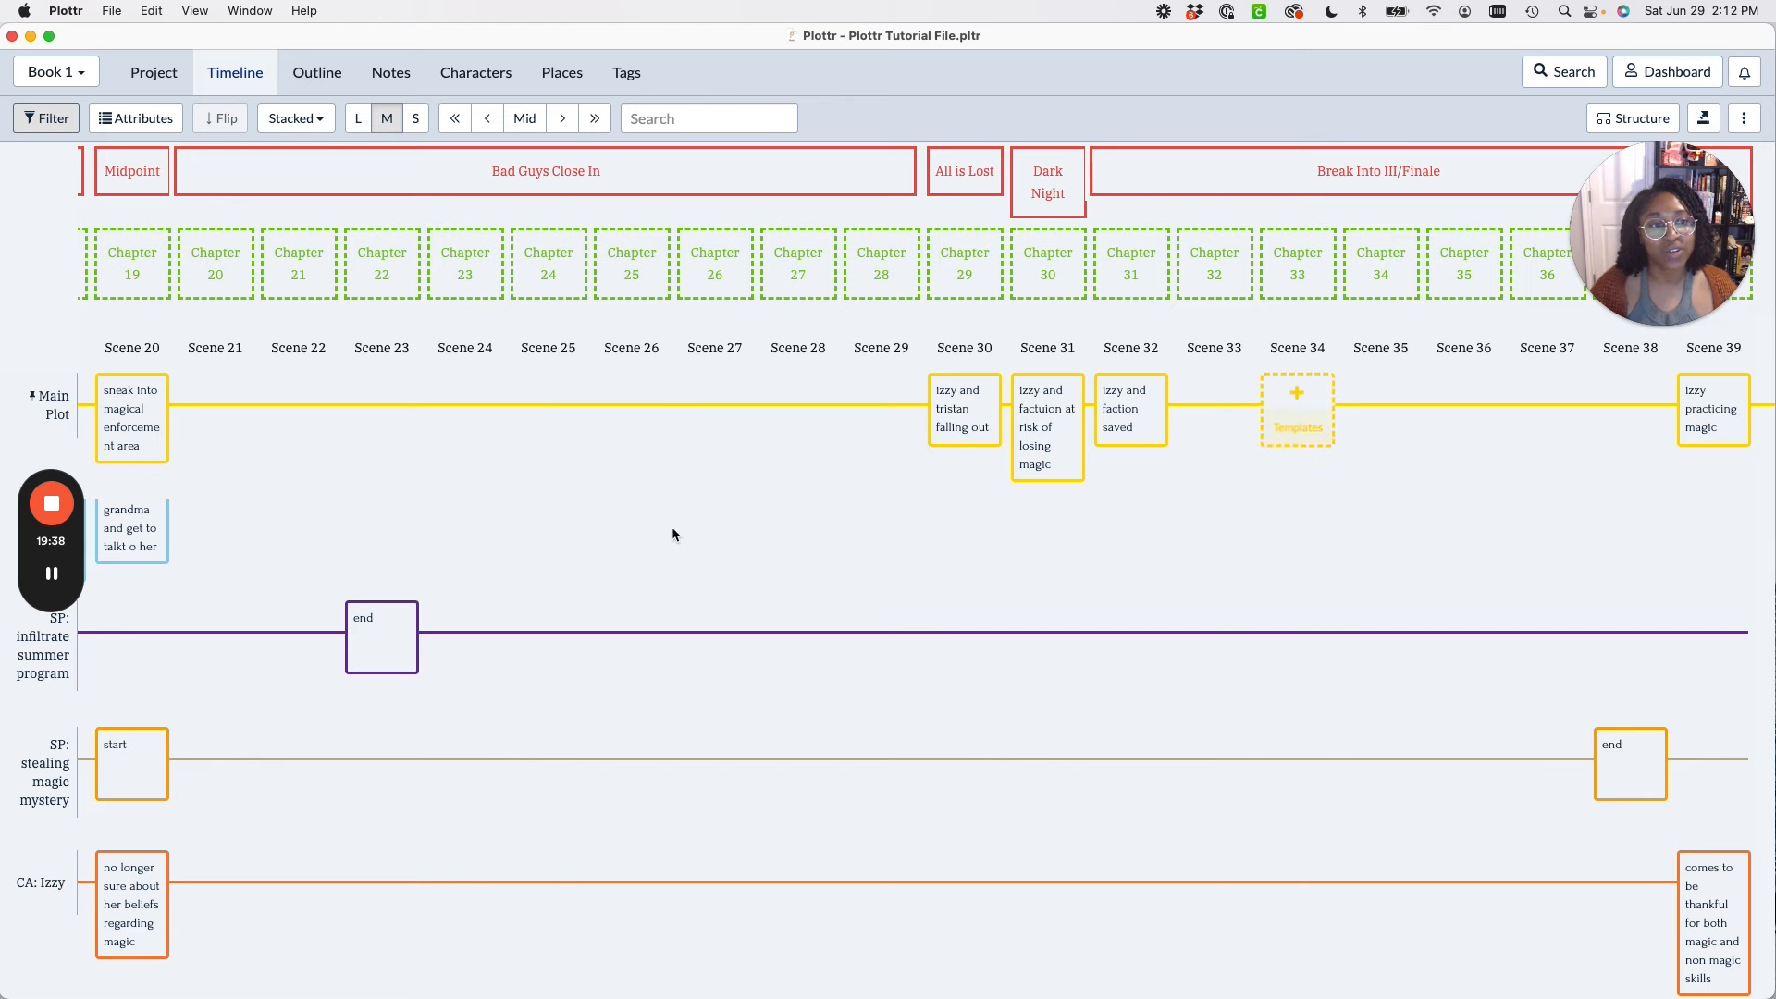
scroll(672, 528, left, 15)
scroll(672, 525, left, 3)
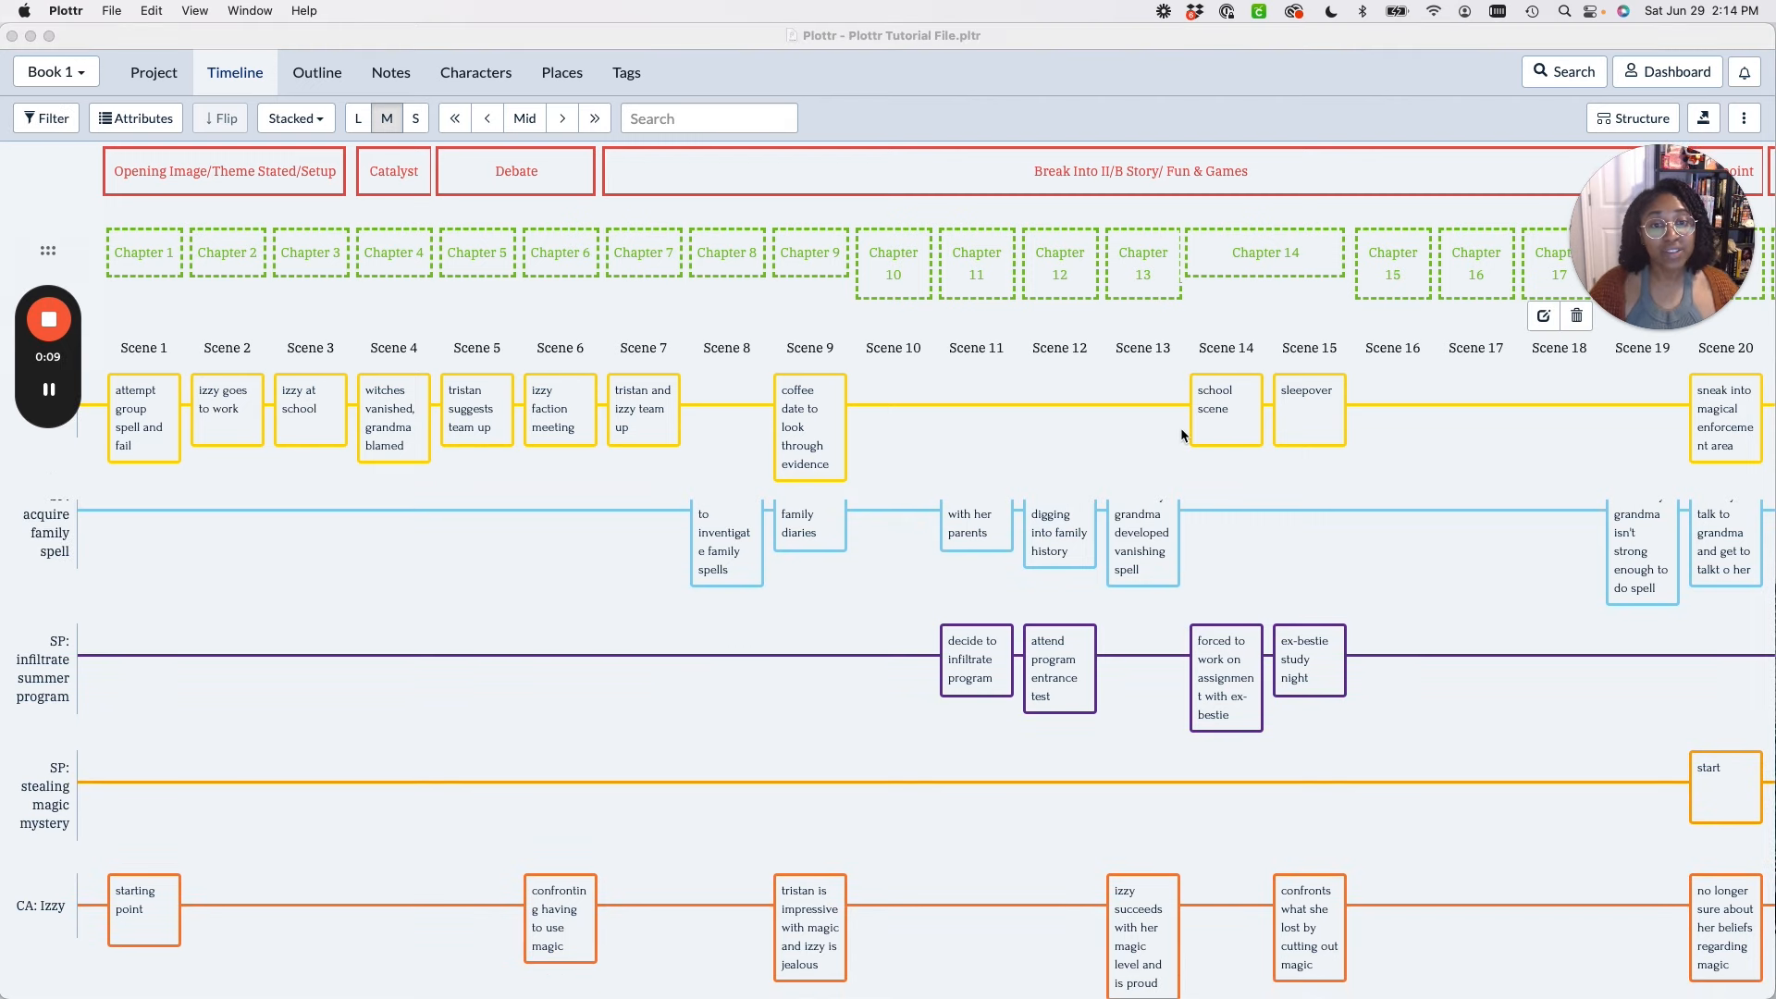
Add a plotline named "Magic system" below the STC SS Layer plotline on the timeline.
scroll(319, 555, down, 7)
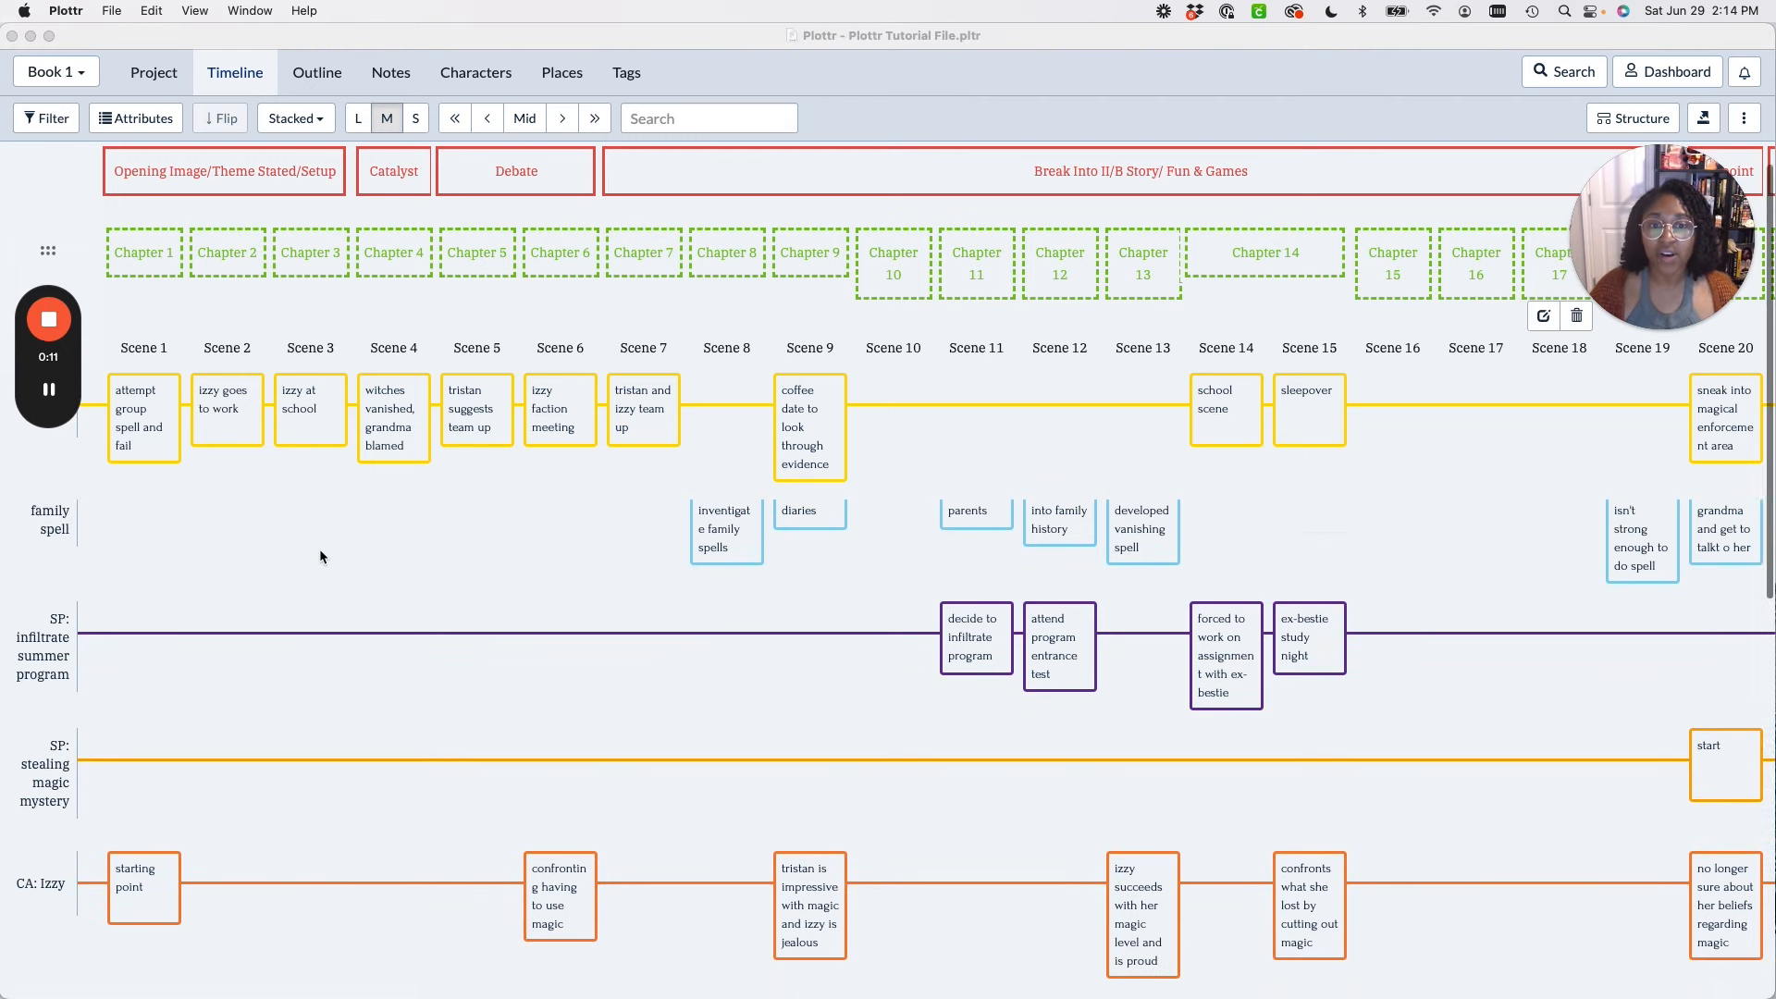
scroll(319, 555, down, 3)
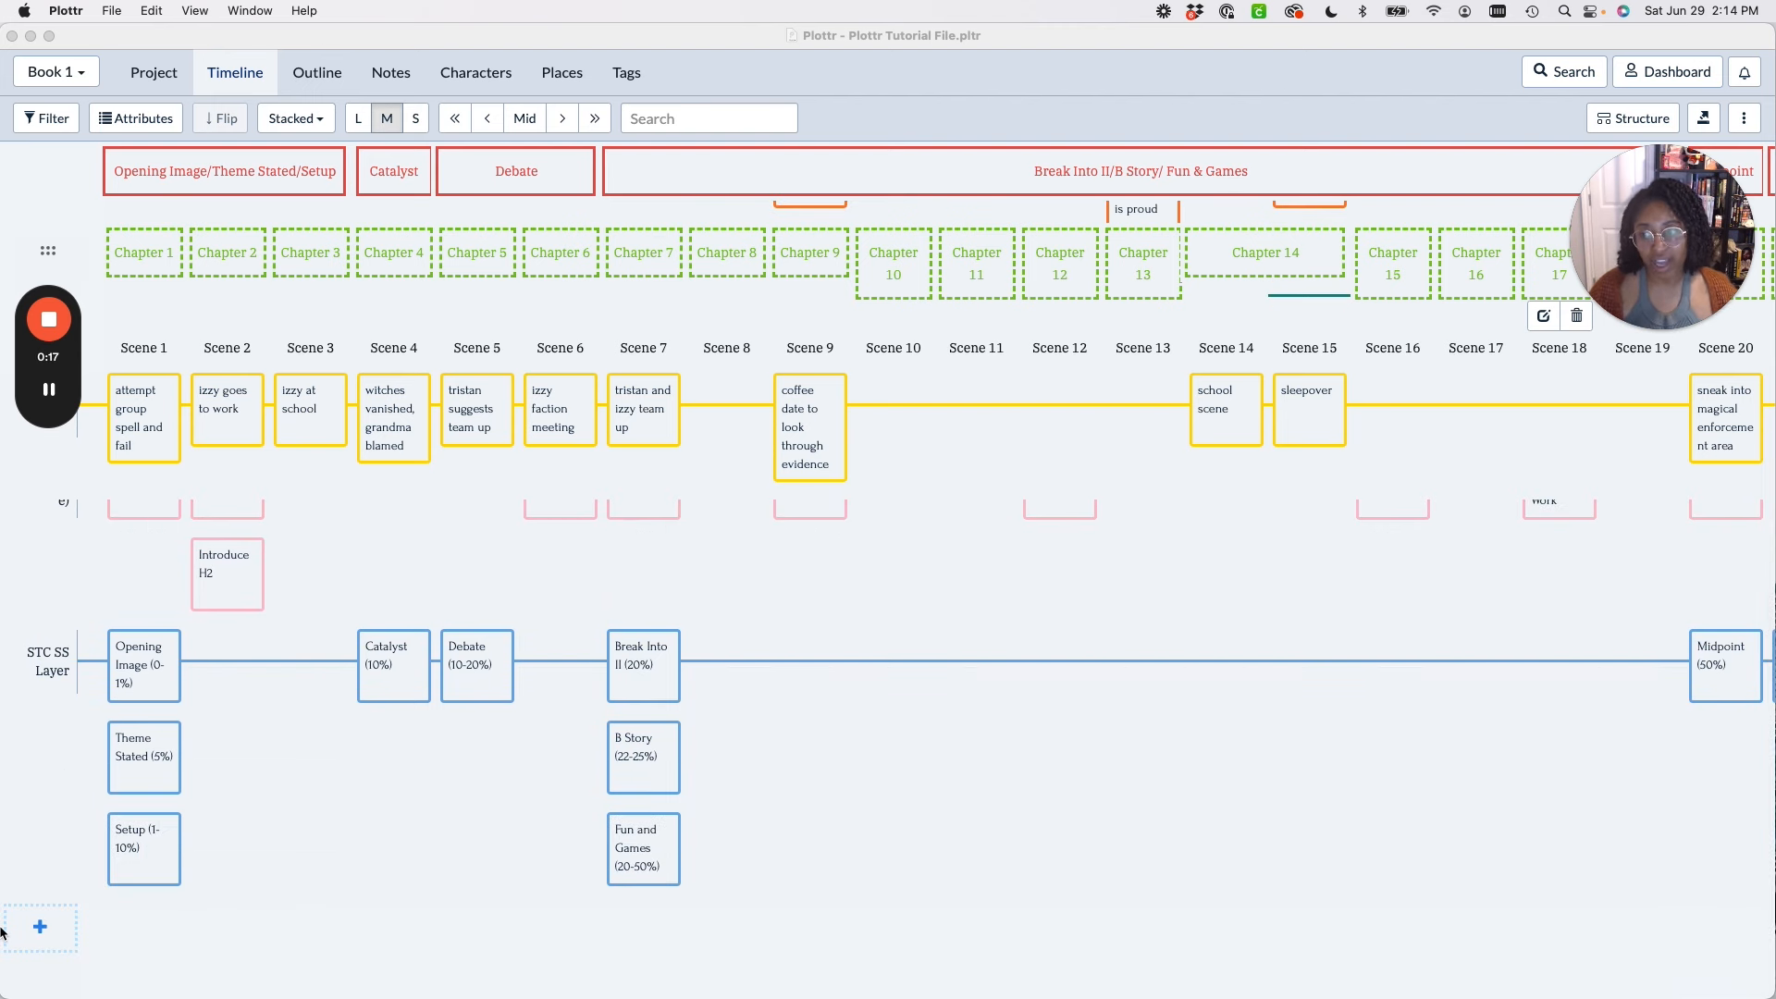
click(194, 945)
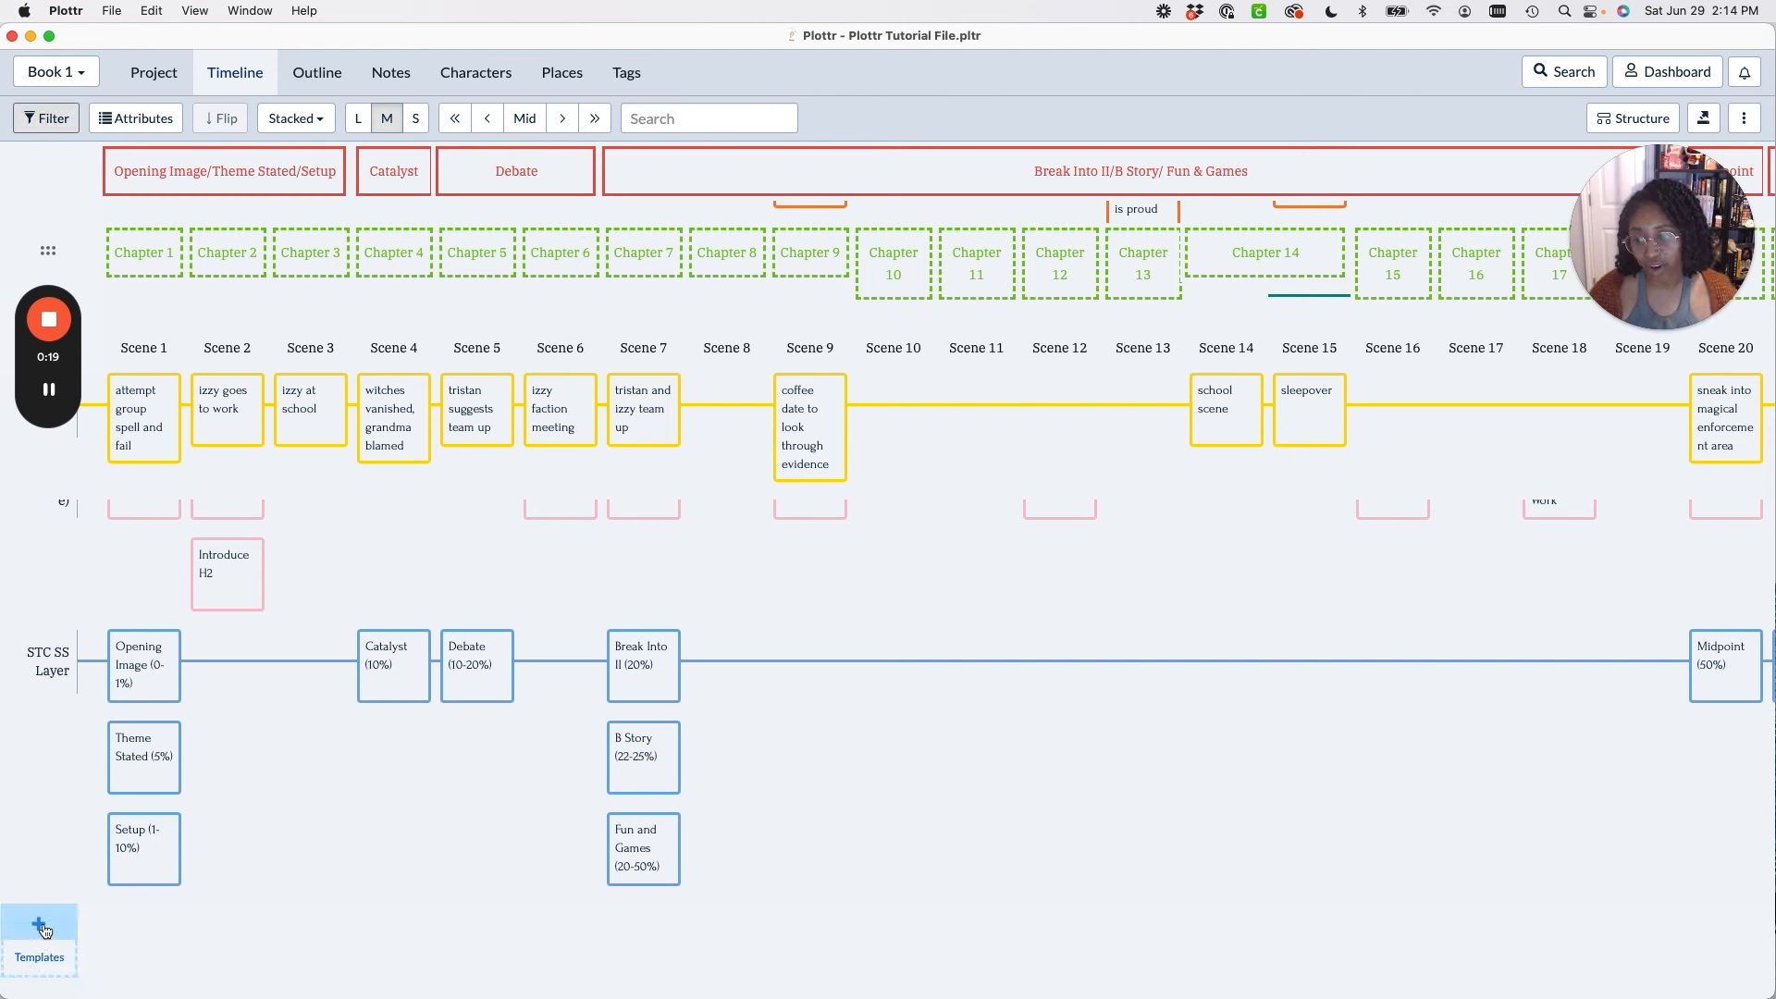
click(43, 930)
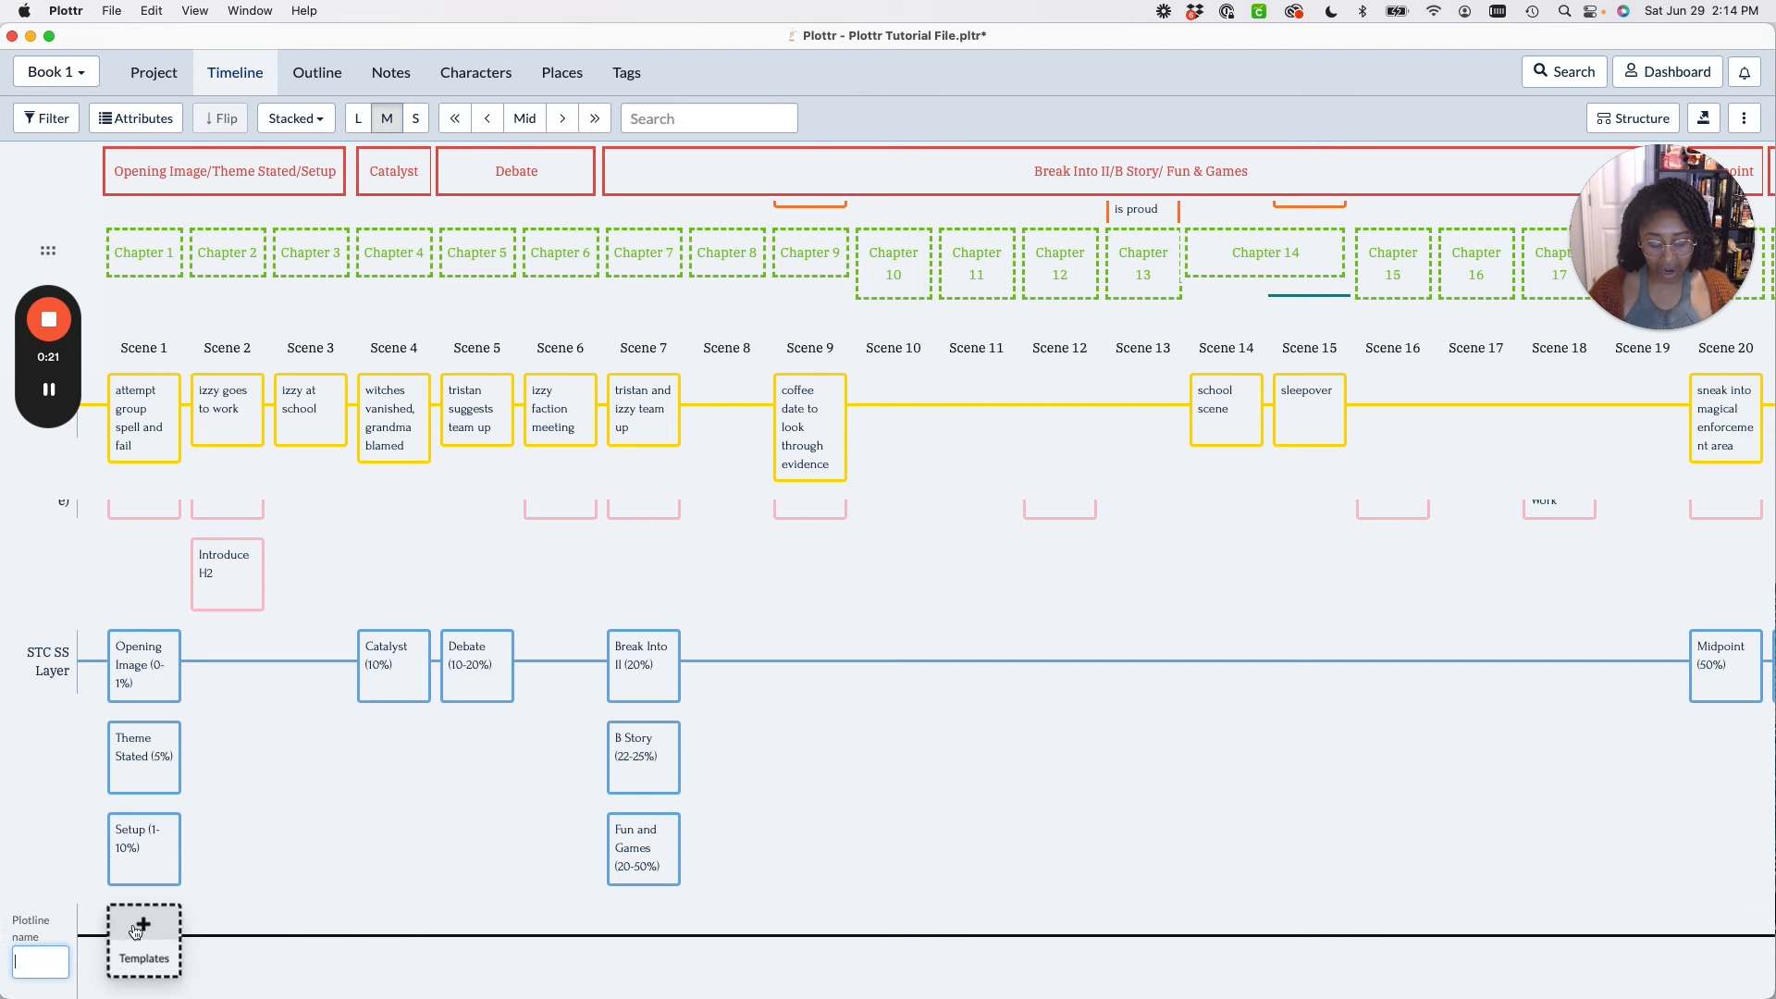
text(Magic syste,)
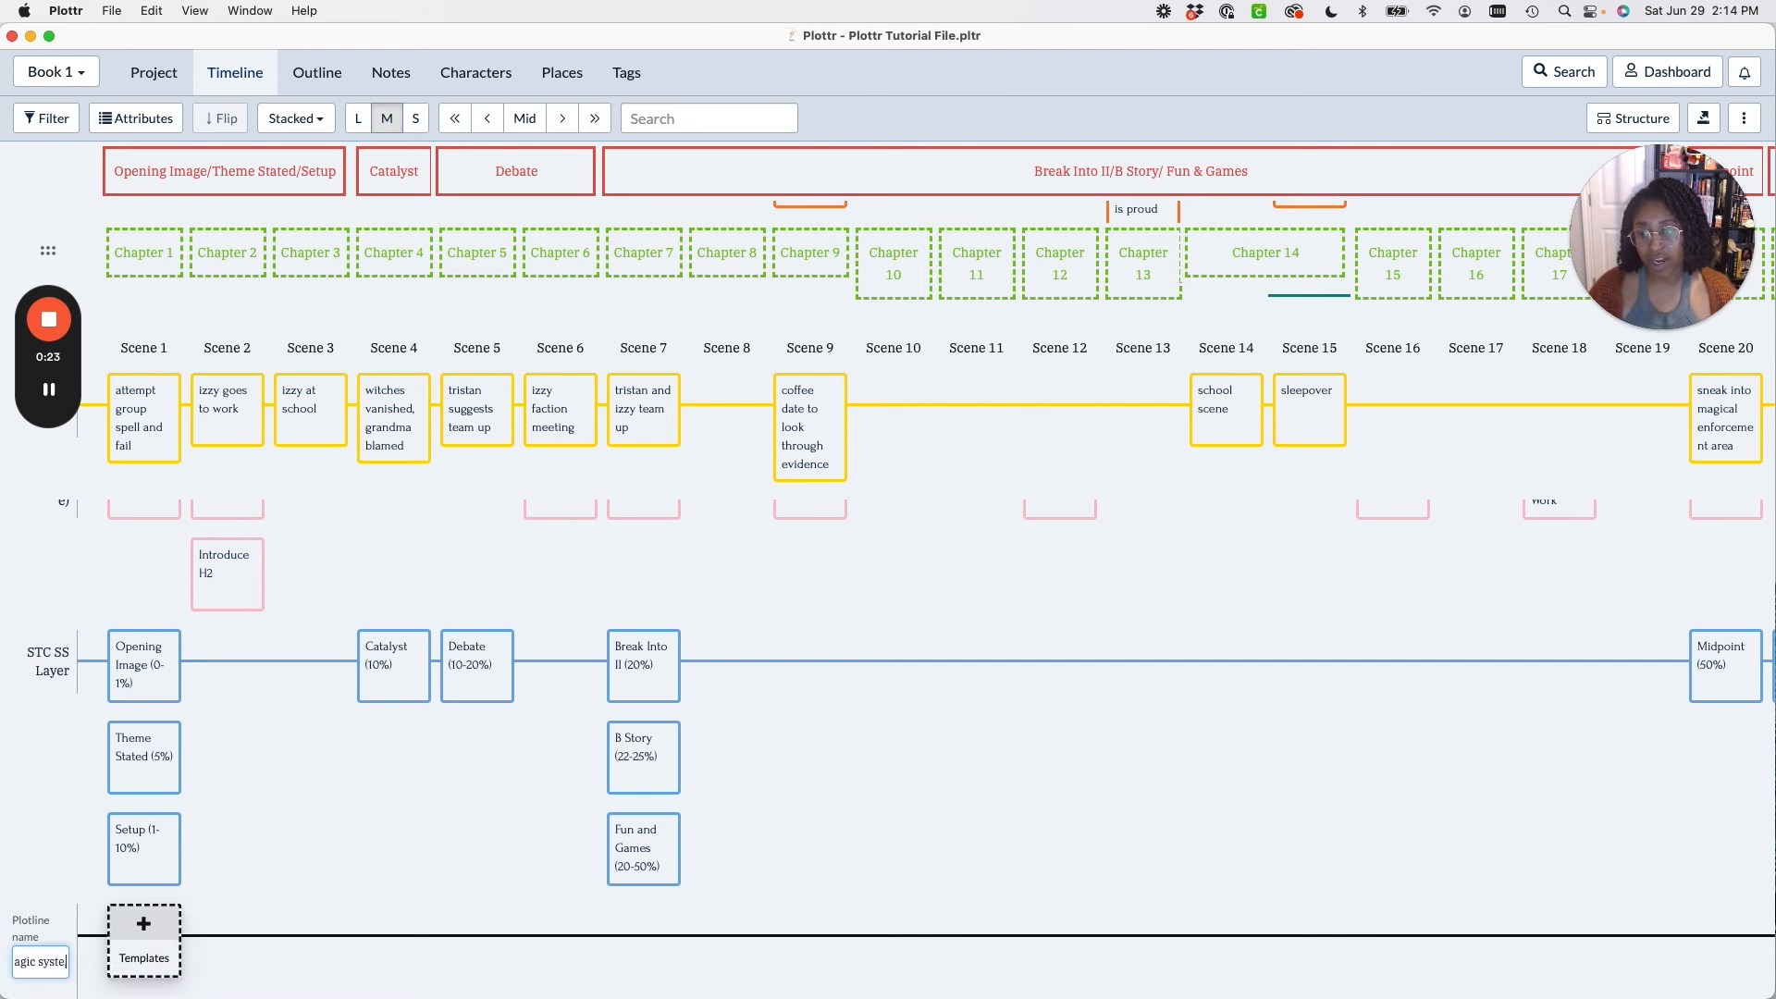
key(BackSpace)
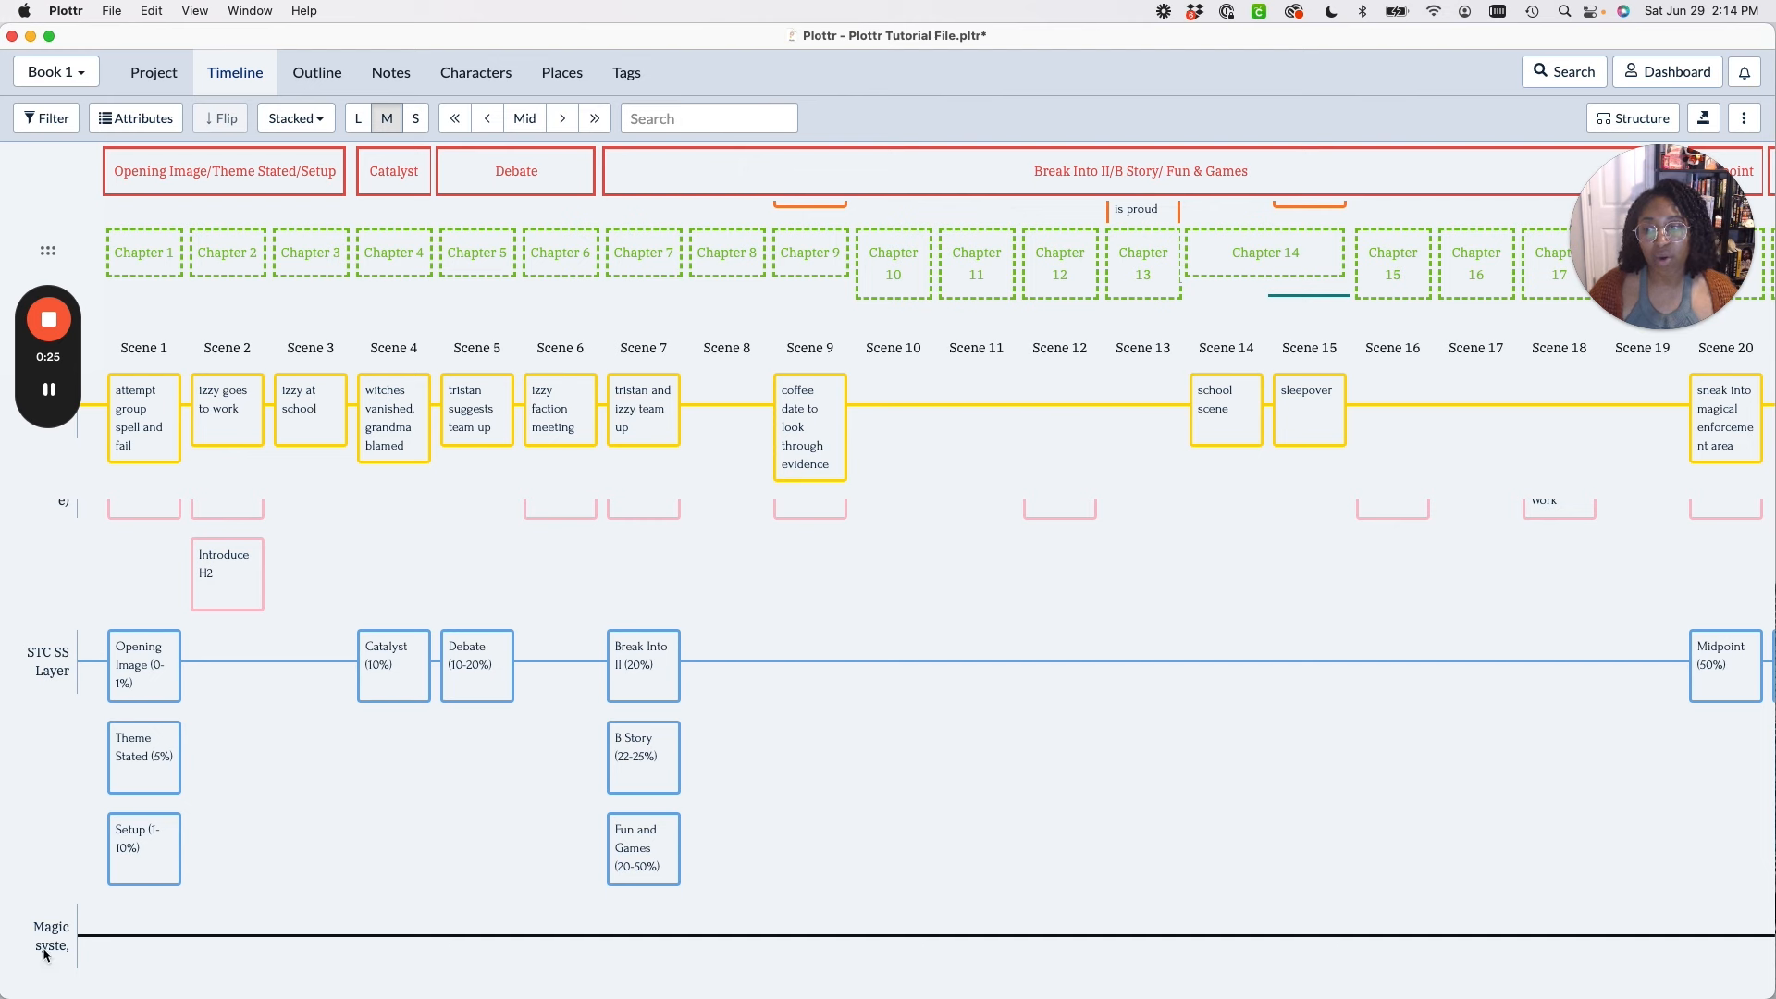
mouse_move(42, 953)
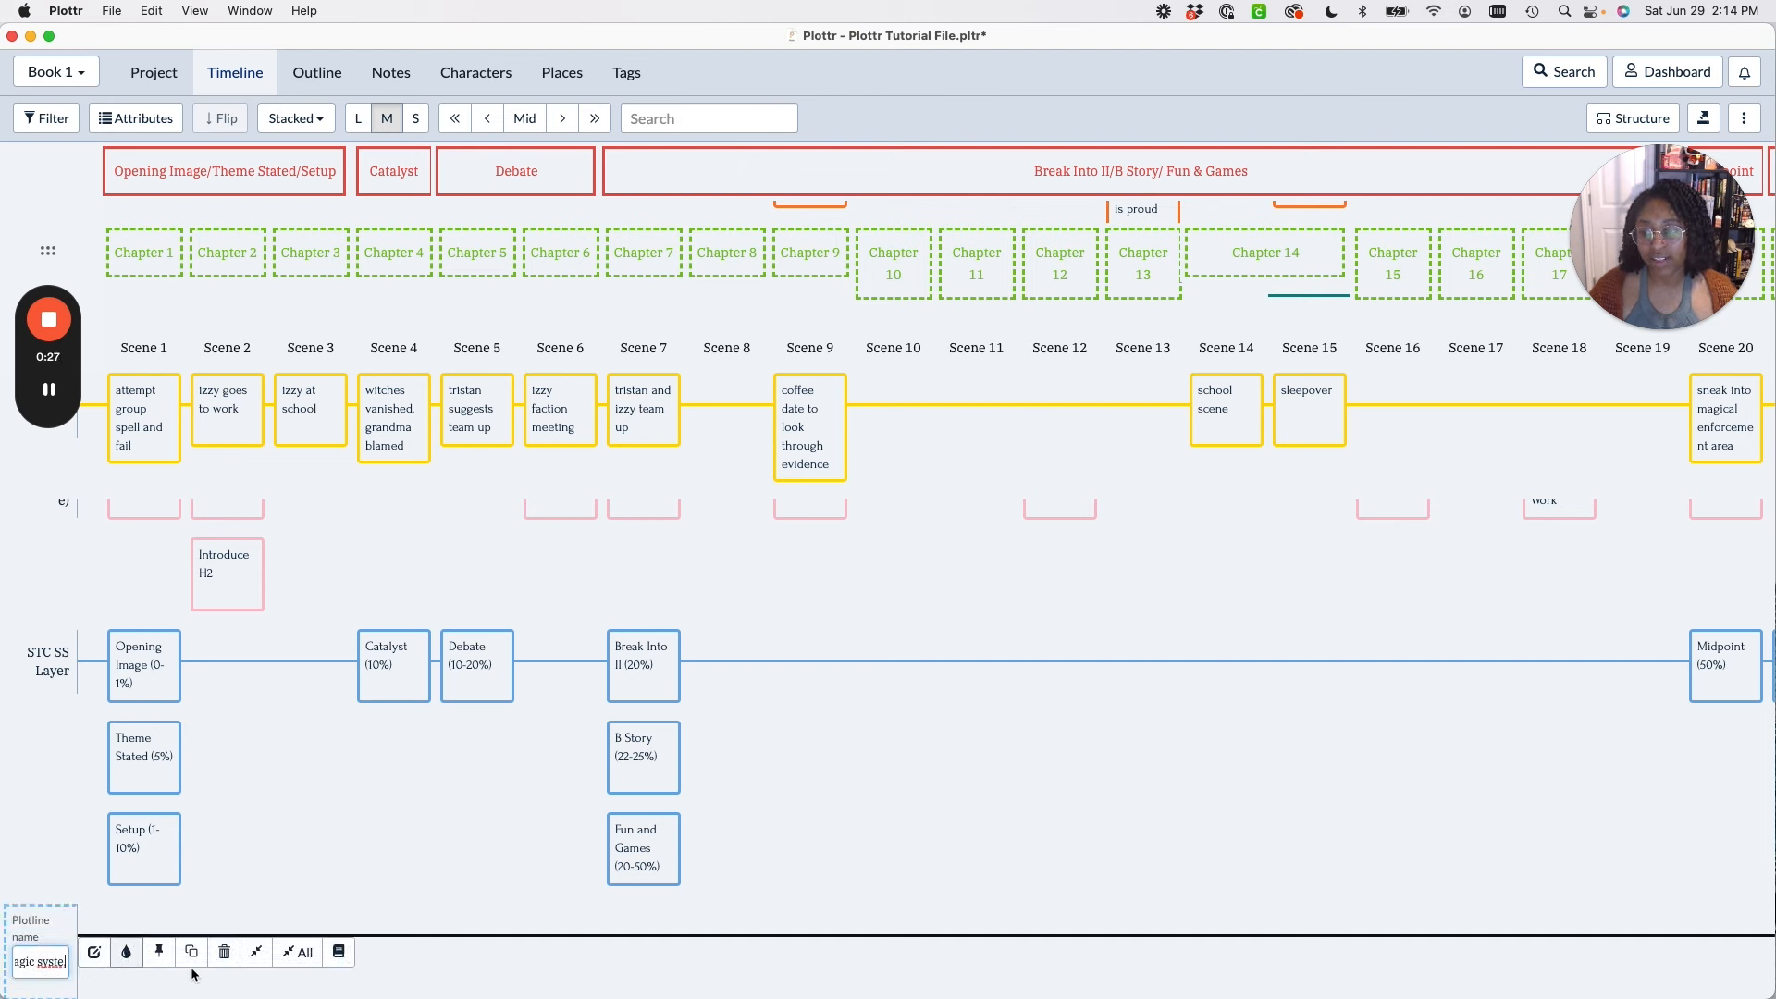
text(,)
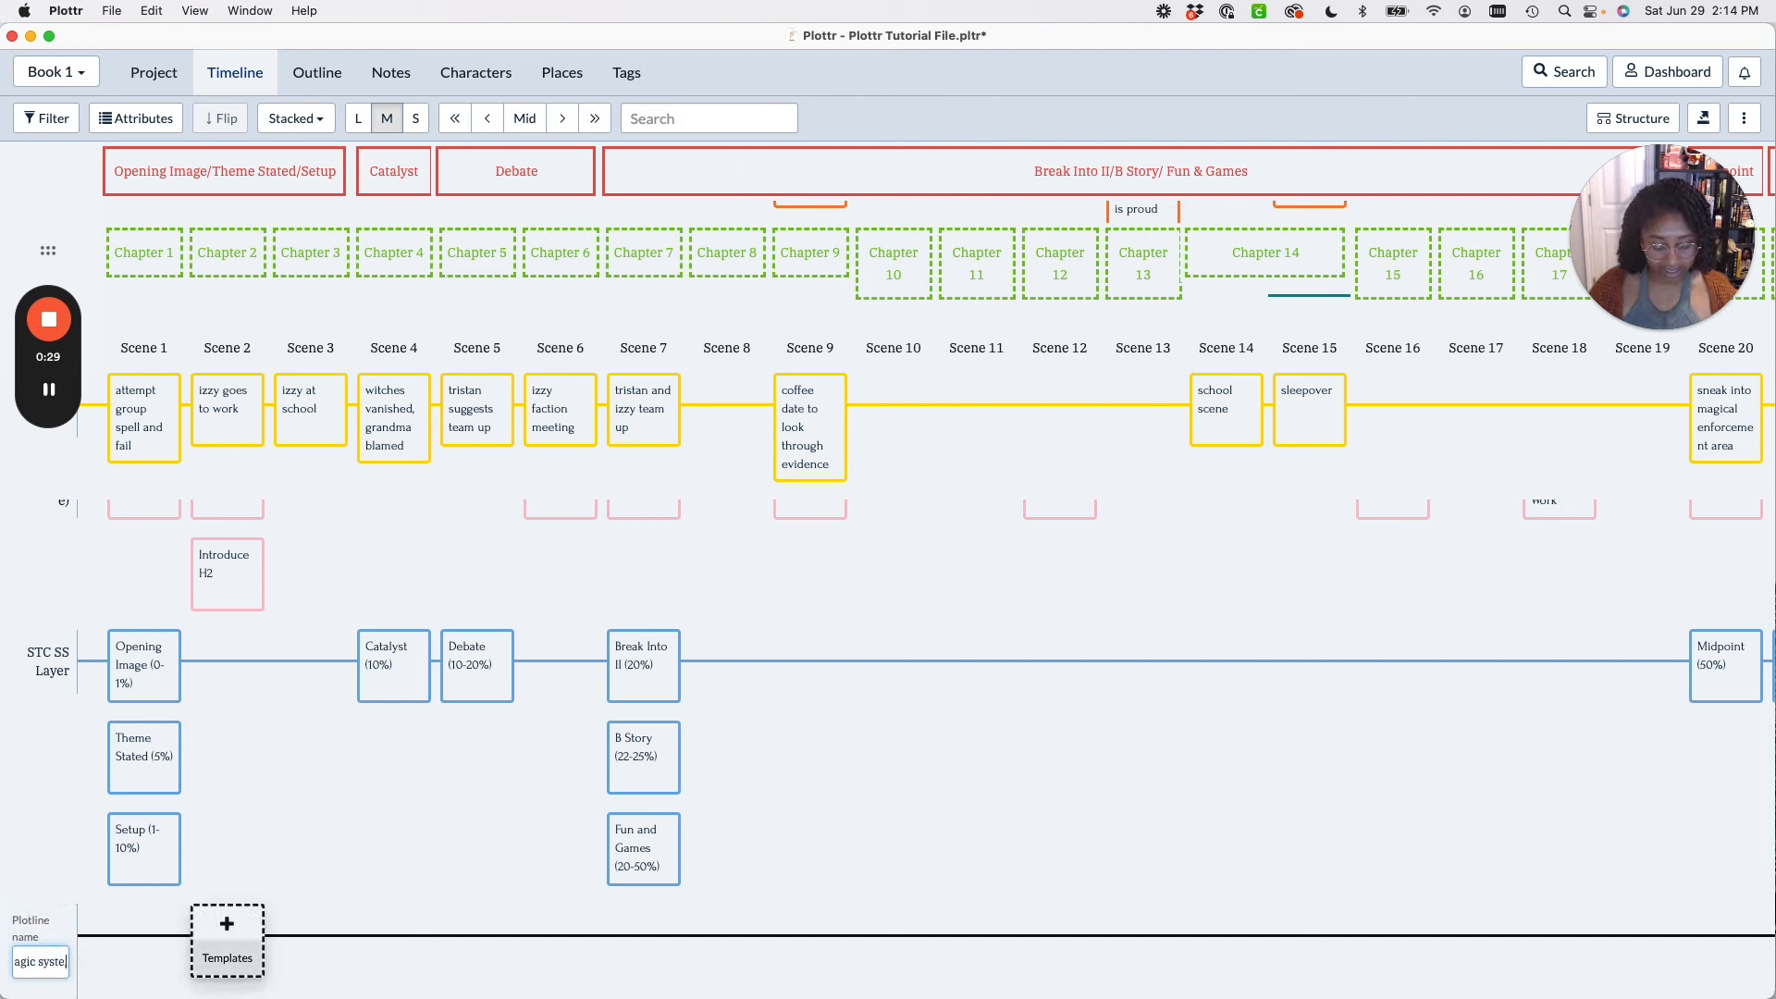
text(m)
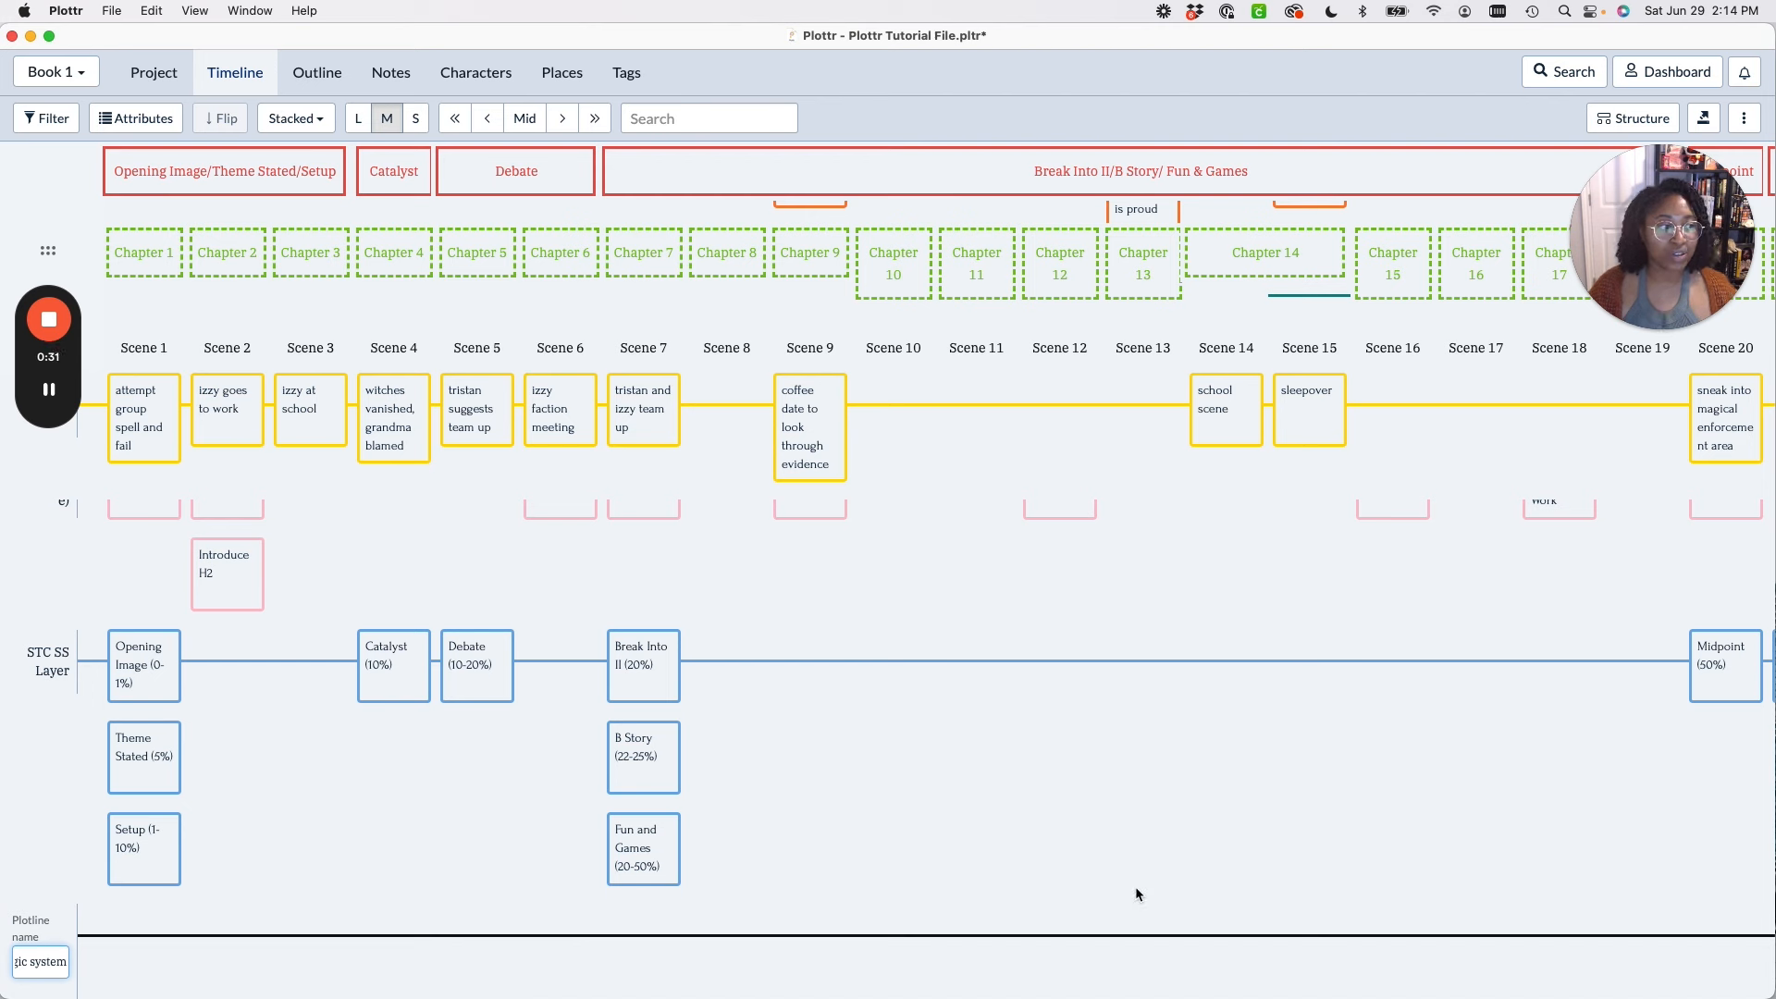
click(925, 801)
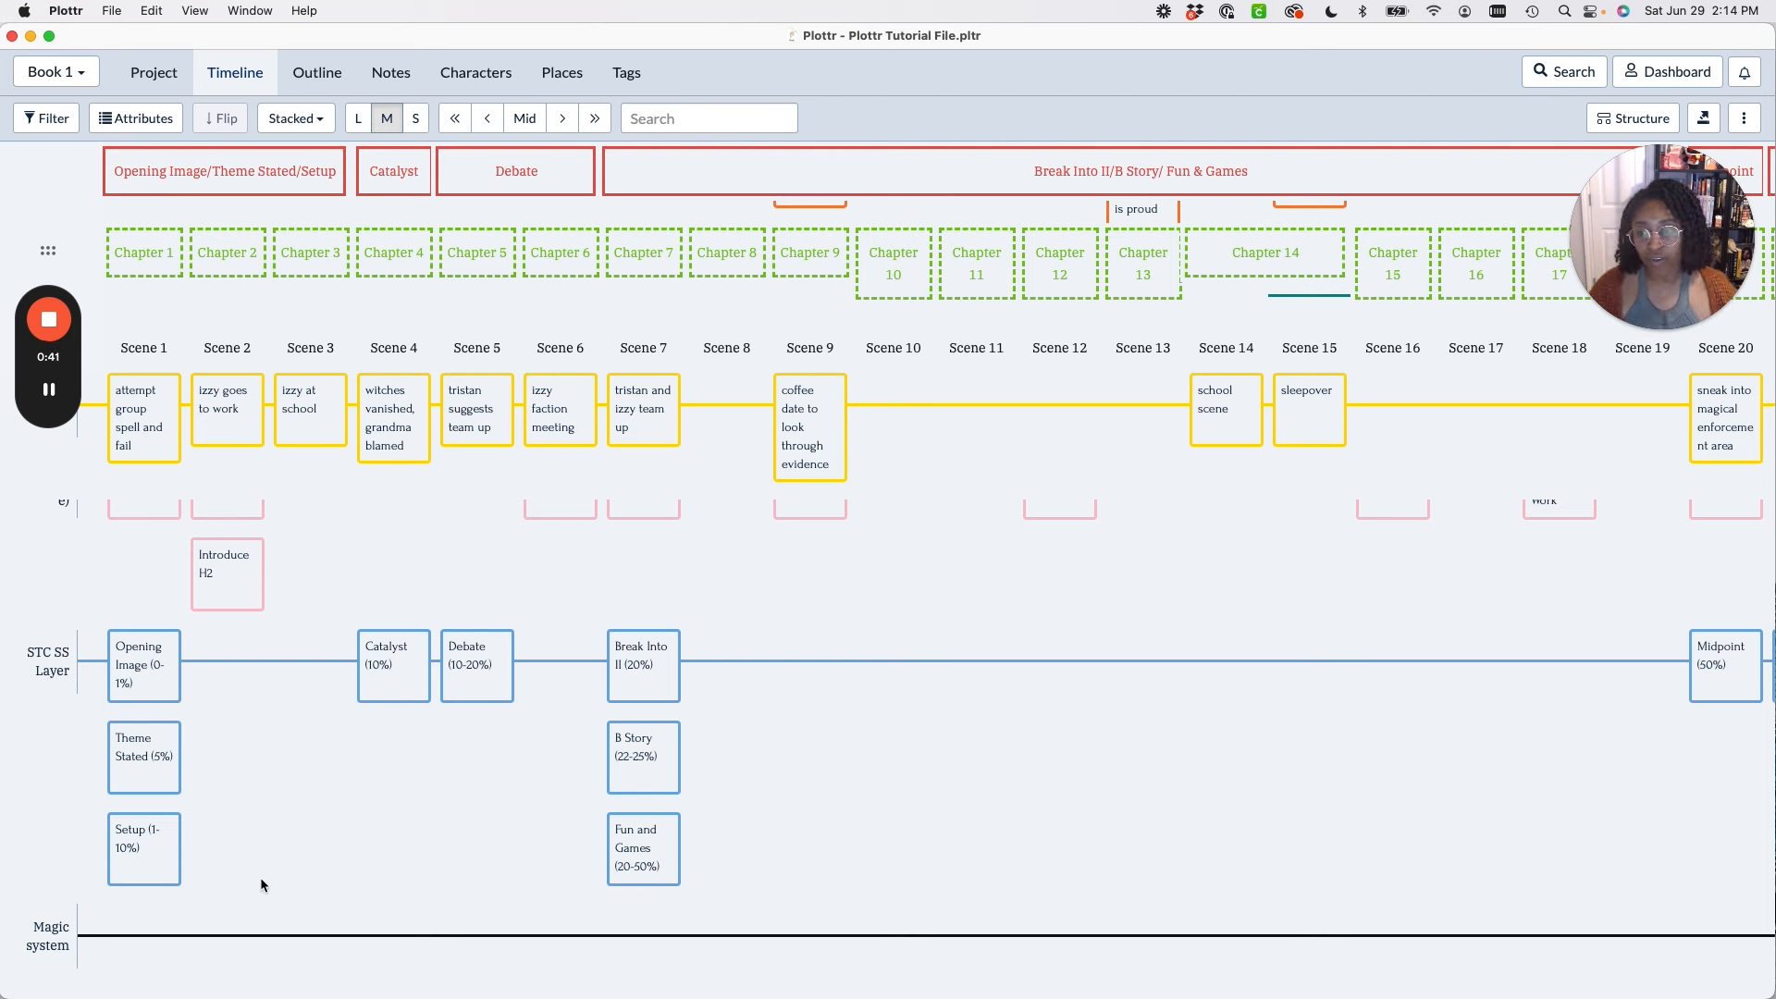
Add a scene card titled "explanation of factions" to the Magic system plotline at Scene 1.
click(141, 925)
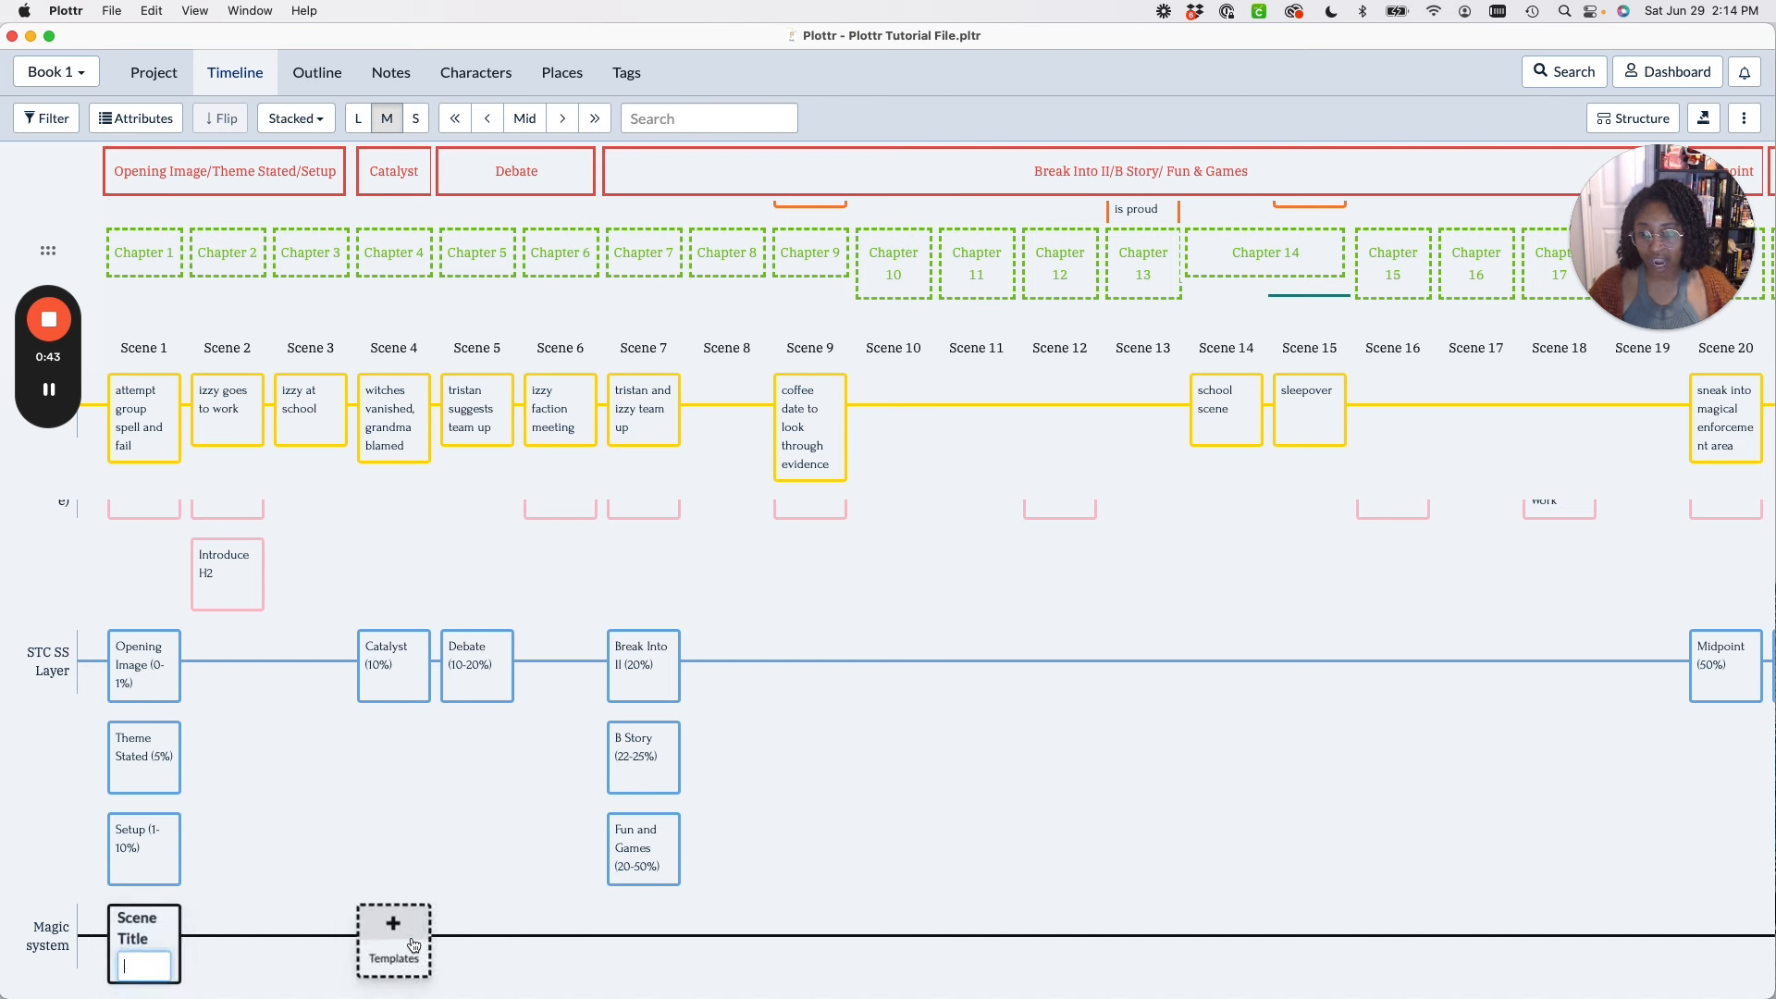
text(w)
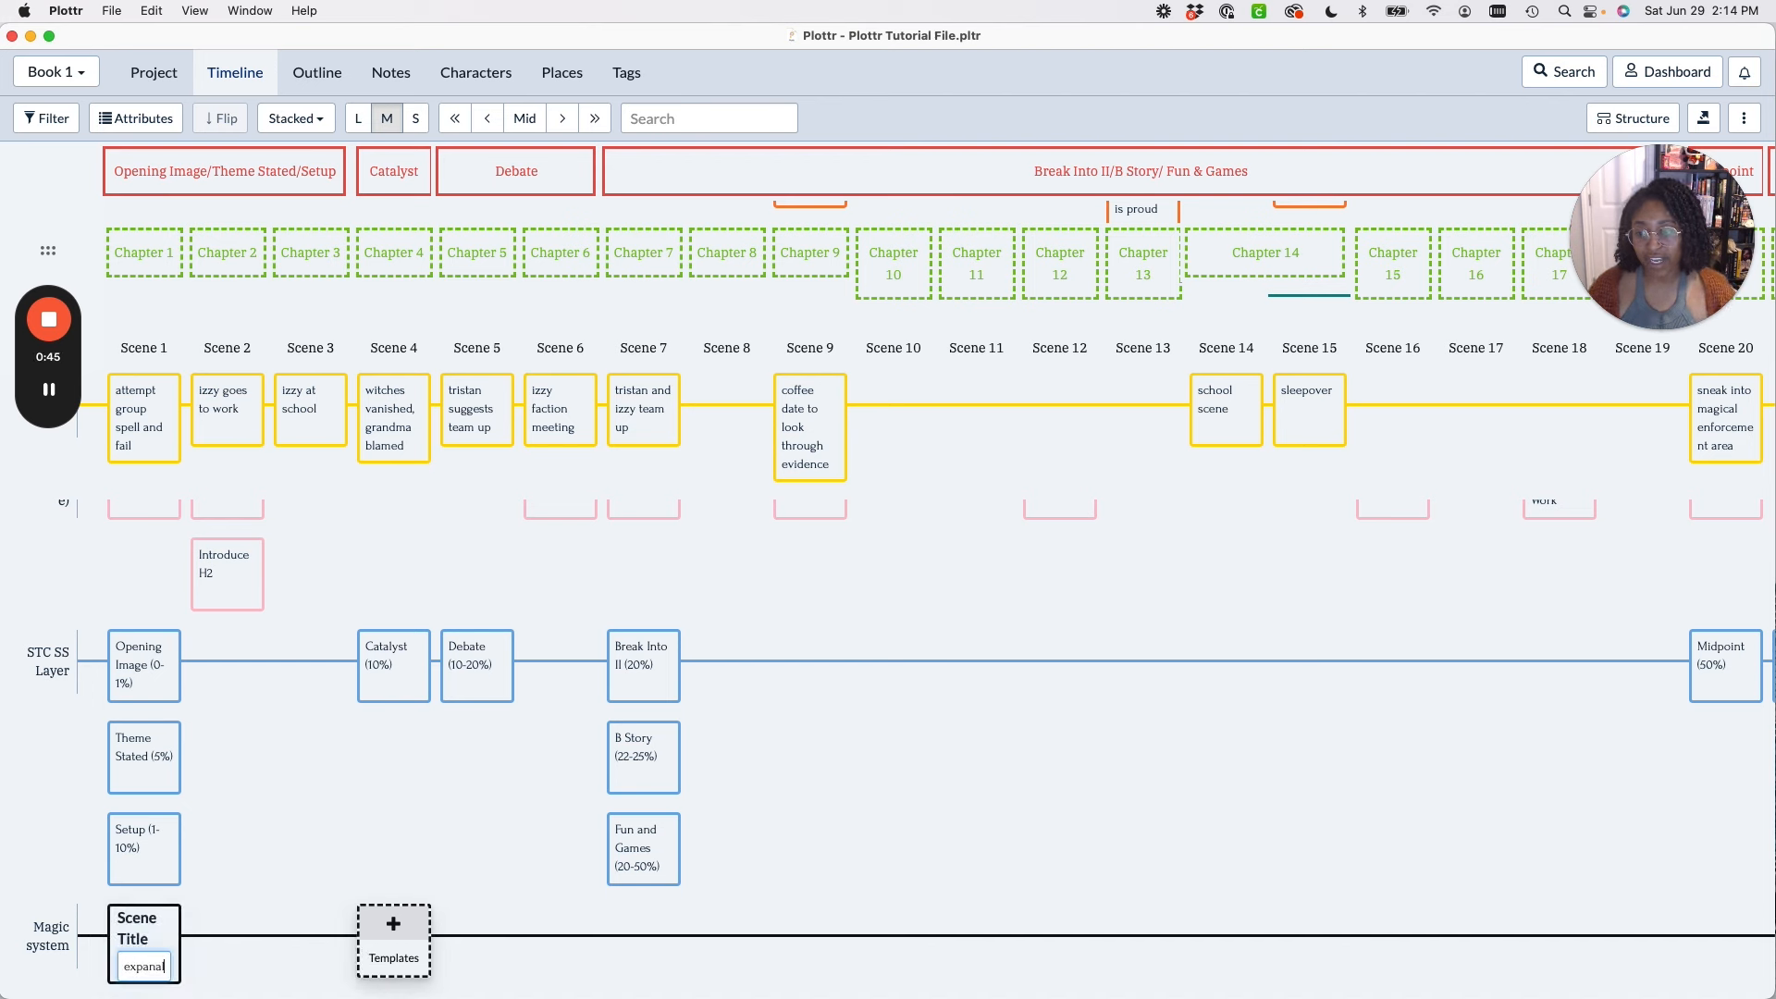
text(xplanation fo)
key(BackSpace)
key(BackSpace)
key(BackSpace)
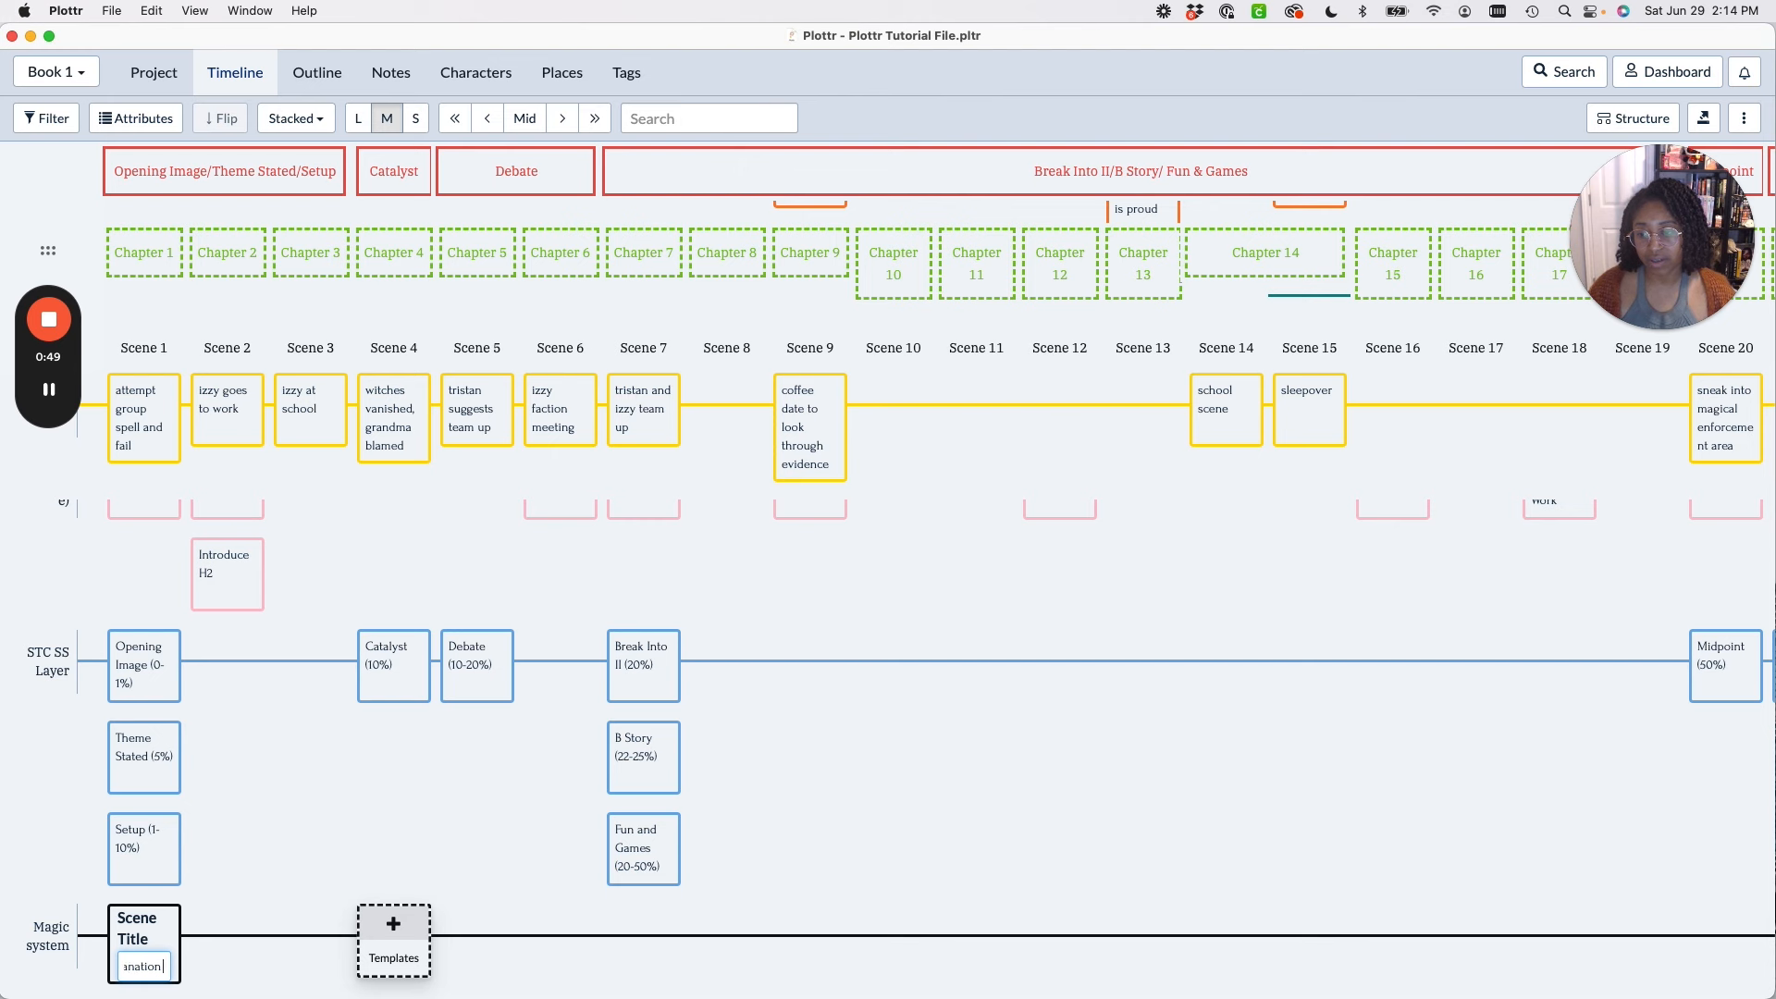
text(of factions)
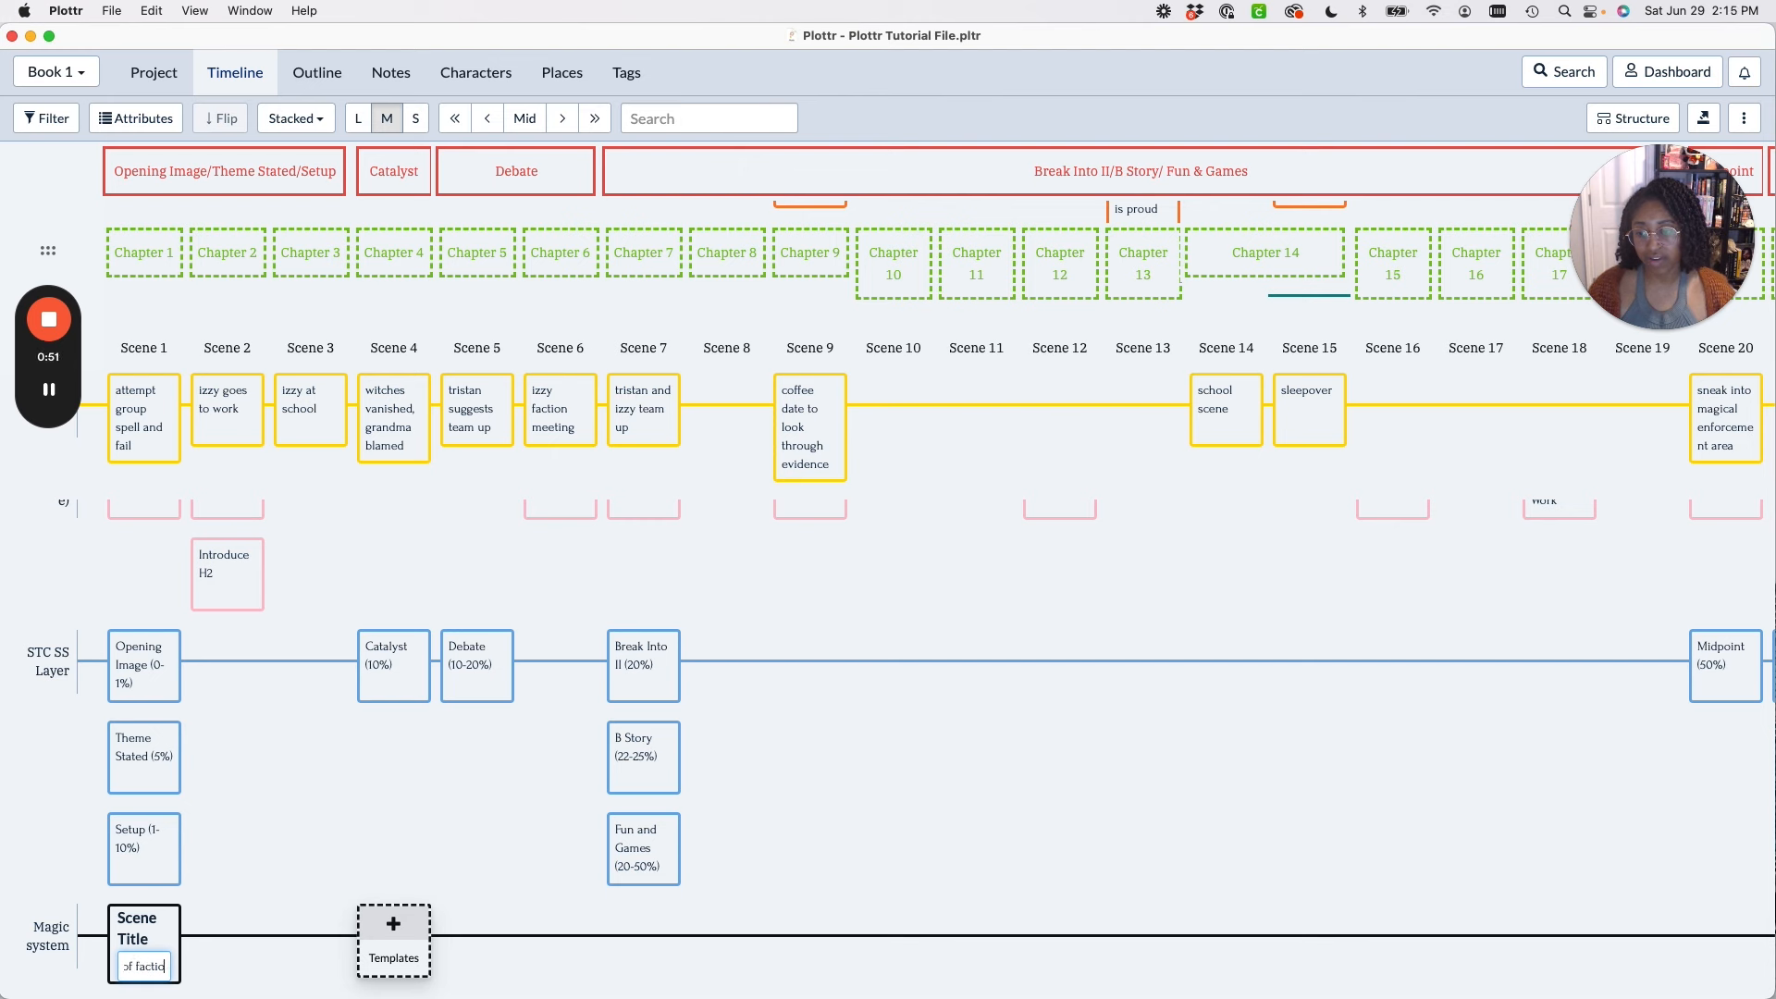
click(206, 956)
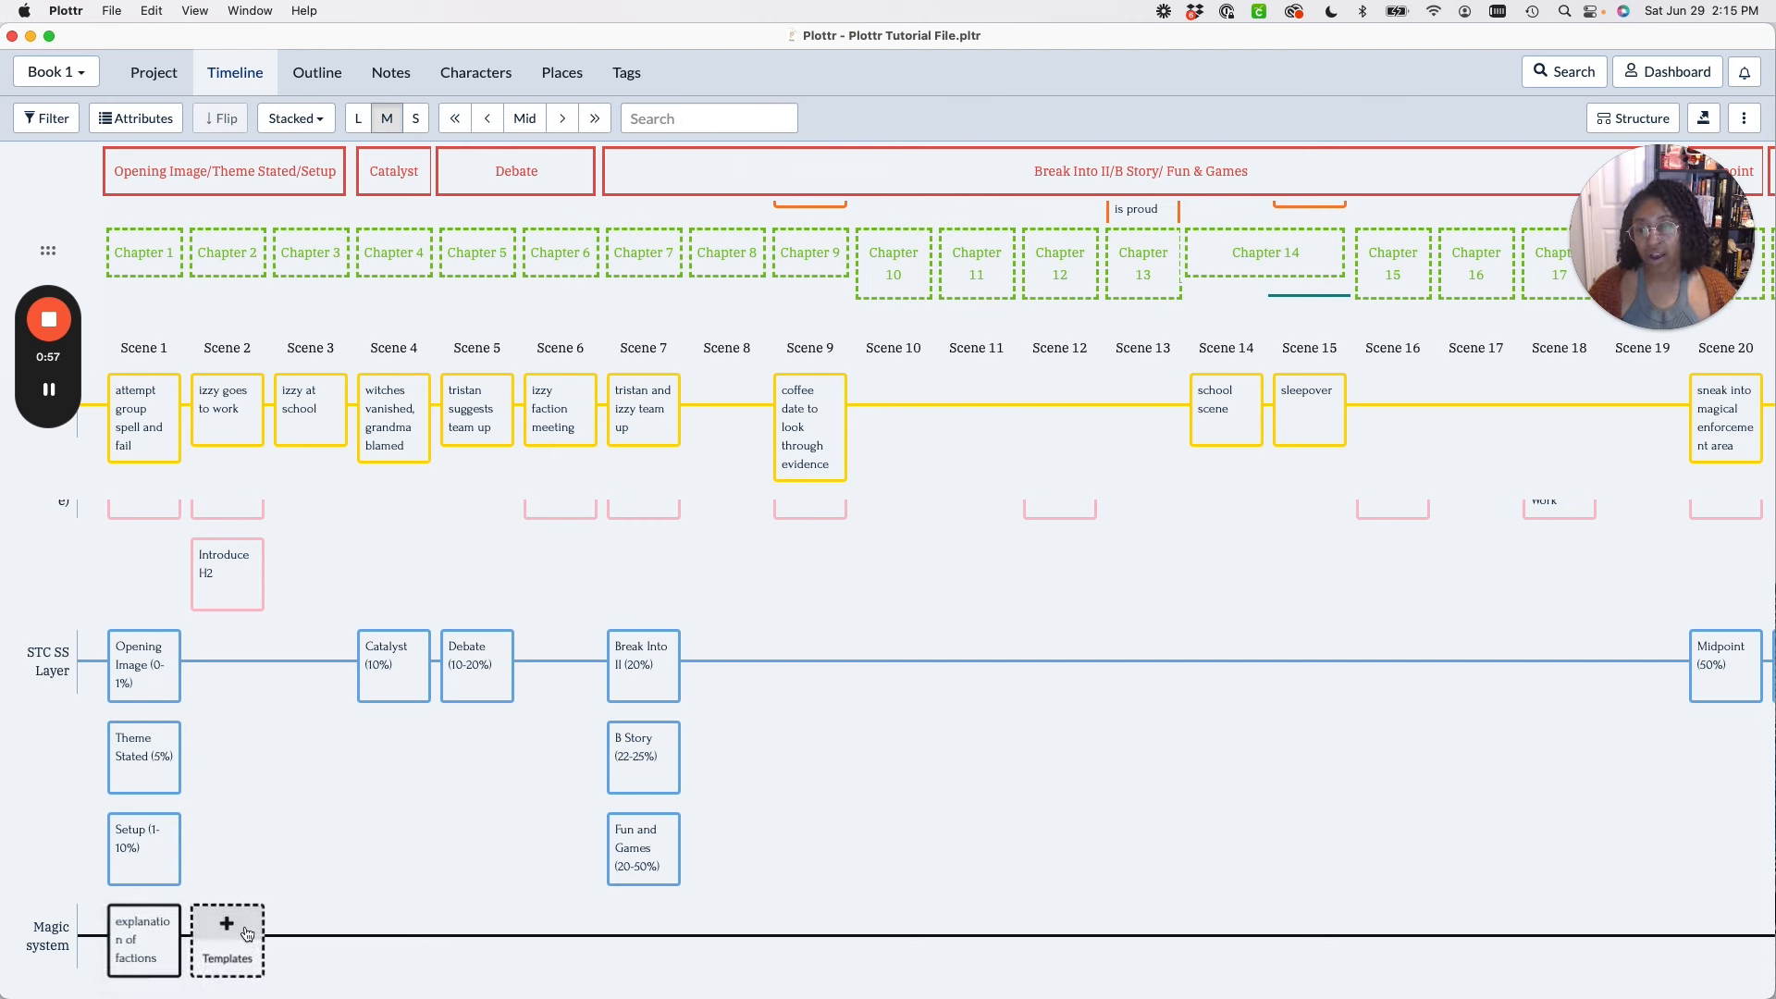
Add a card titled "explain magical vs nonmagical schools" at Scene 2 of the Magic system plotline and move it to Scene 3.
click(246, 930)
text(explain)
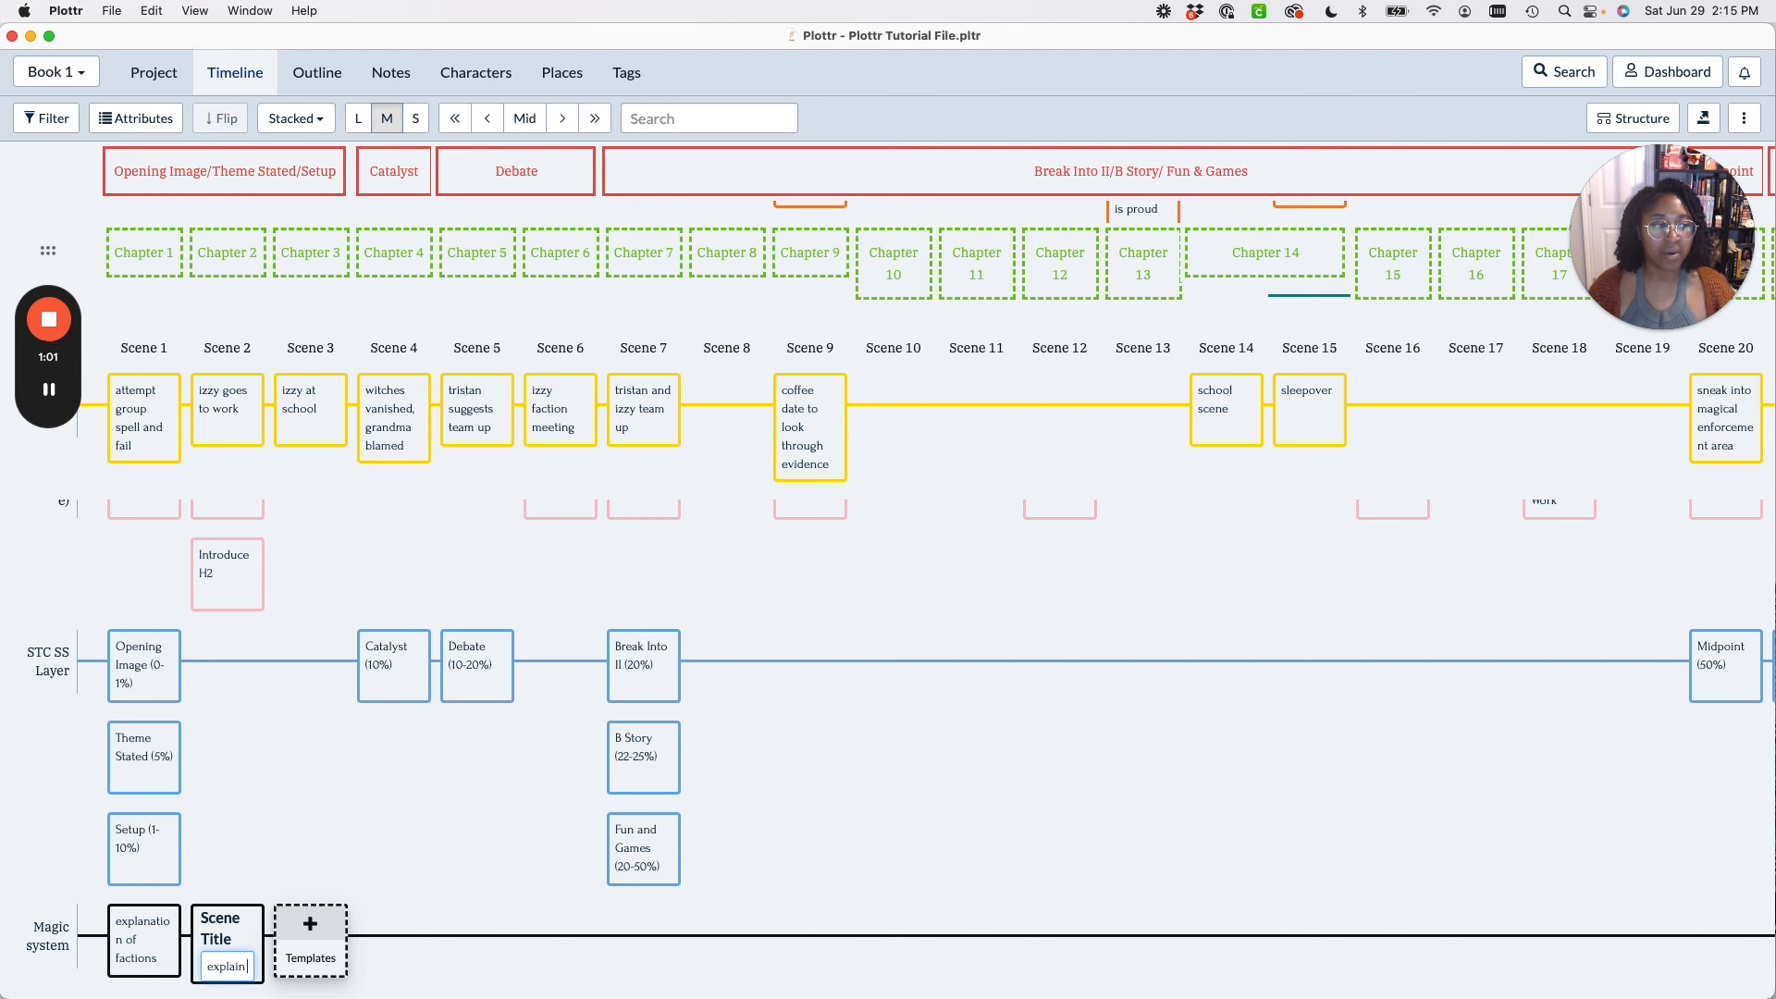
text(ic)
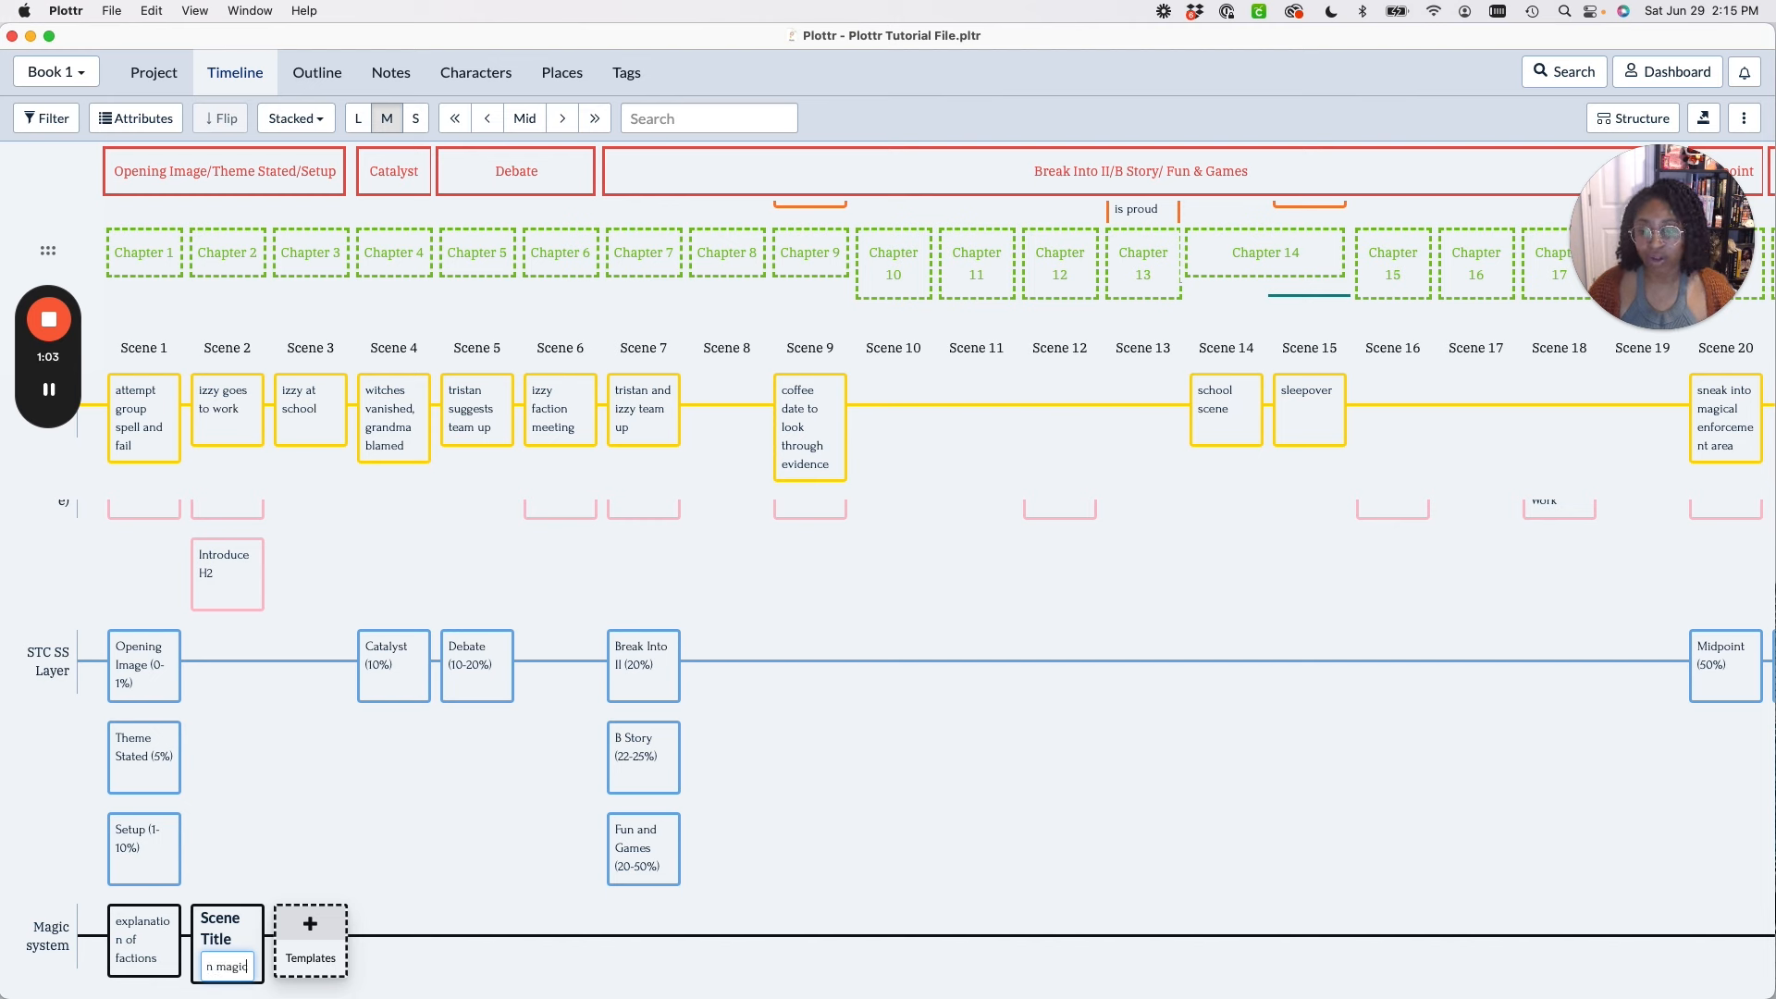
text(al vs mo)
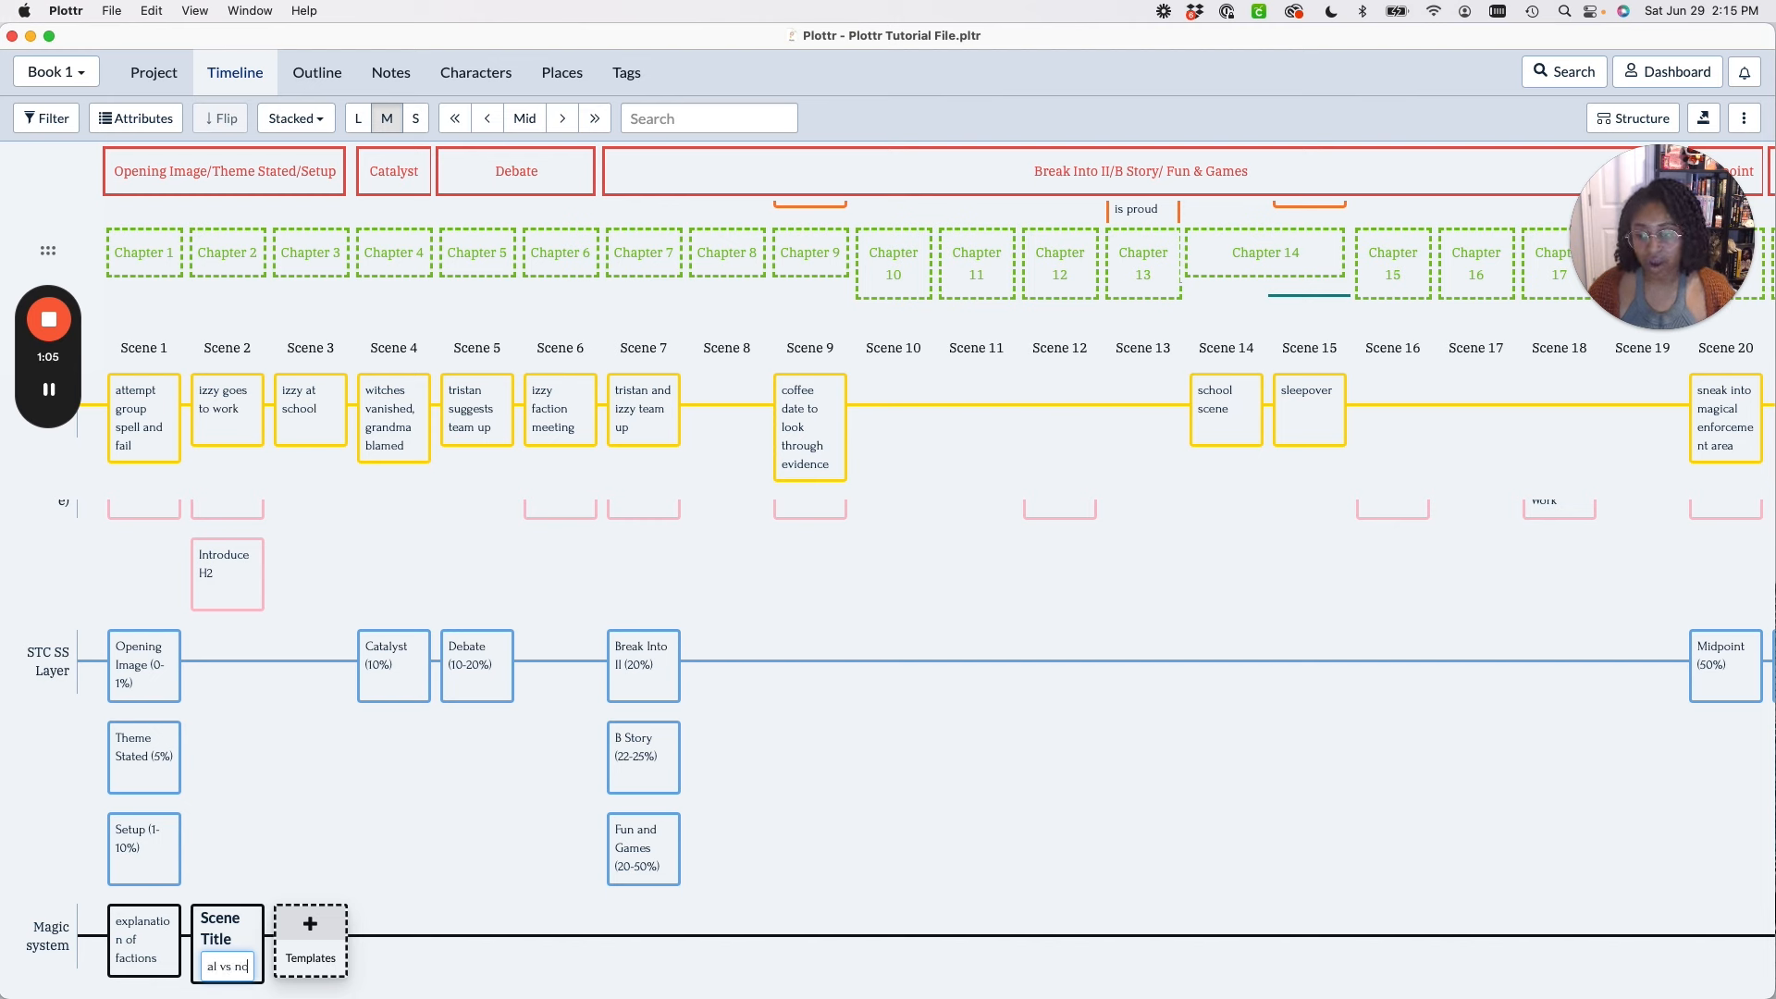
text(nmagical school)
key(Return)
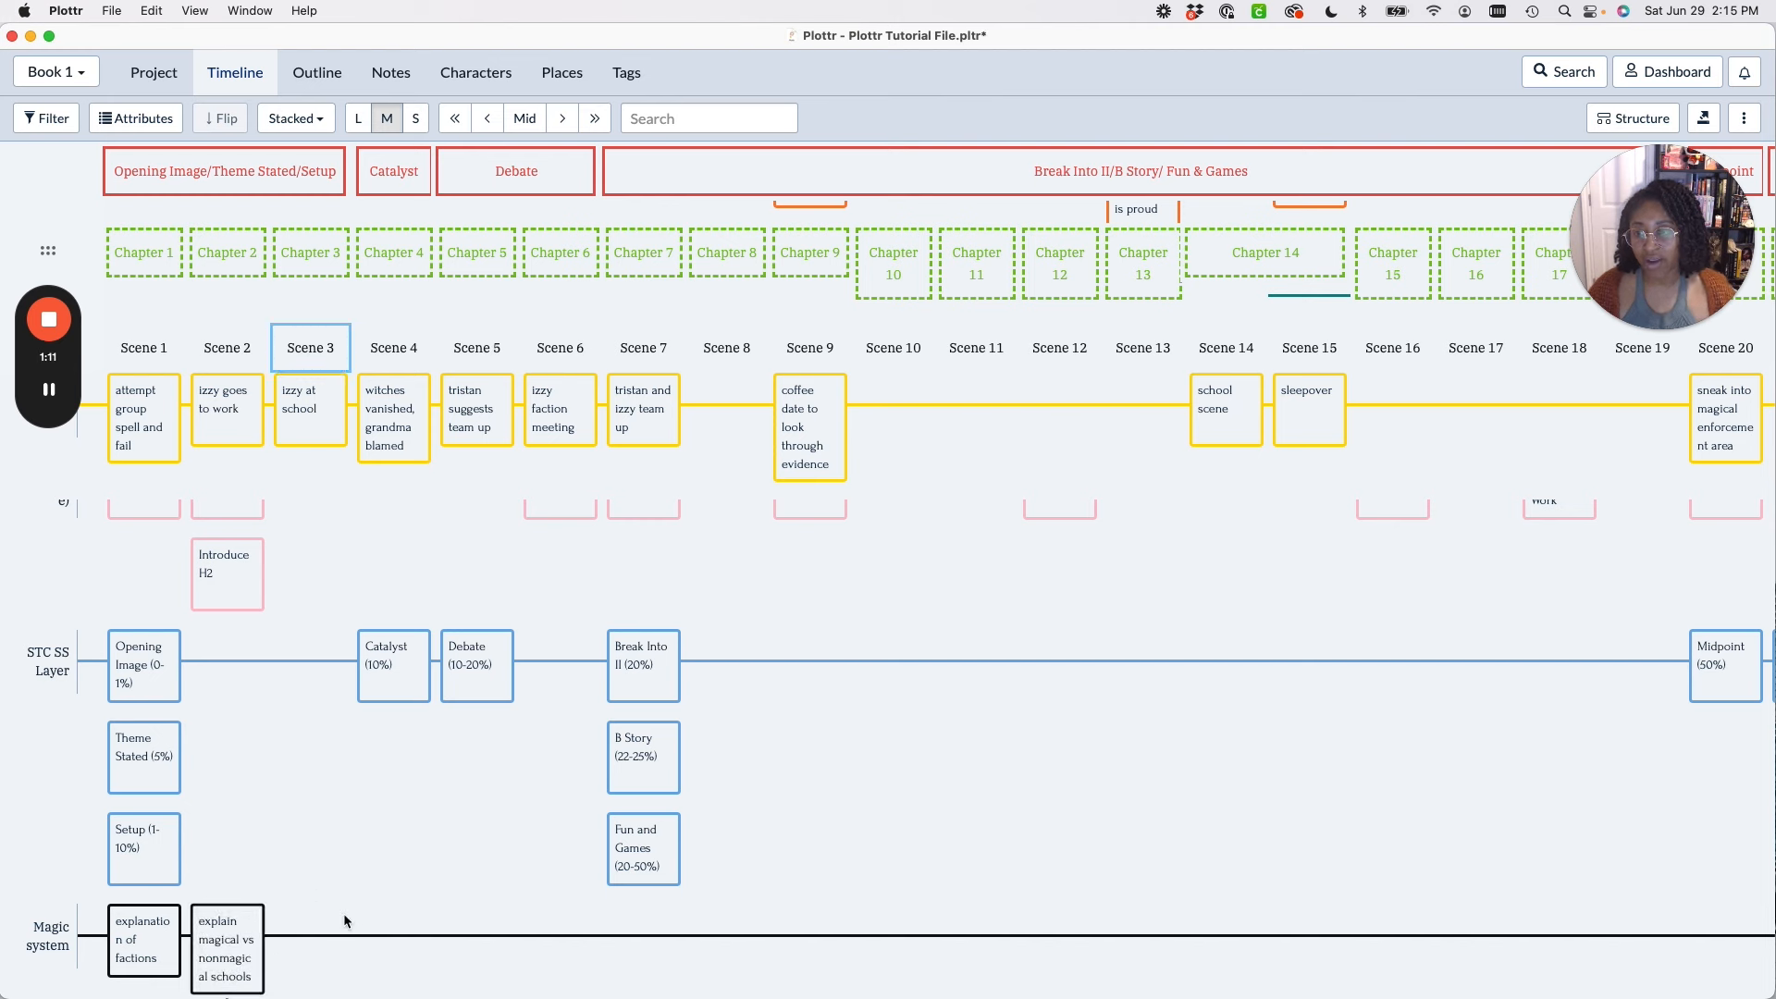
drag(237, 944, 305, 913)
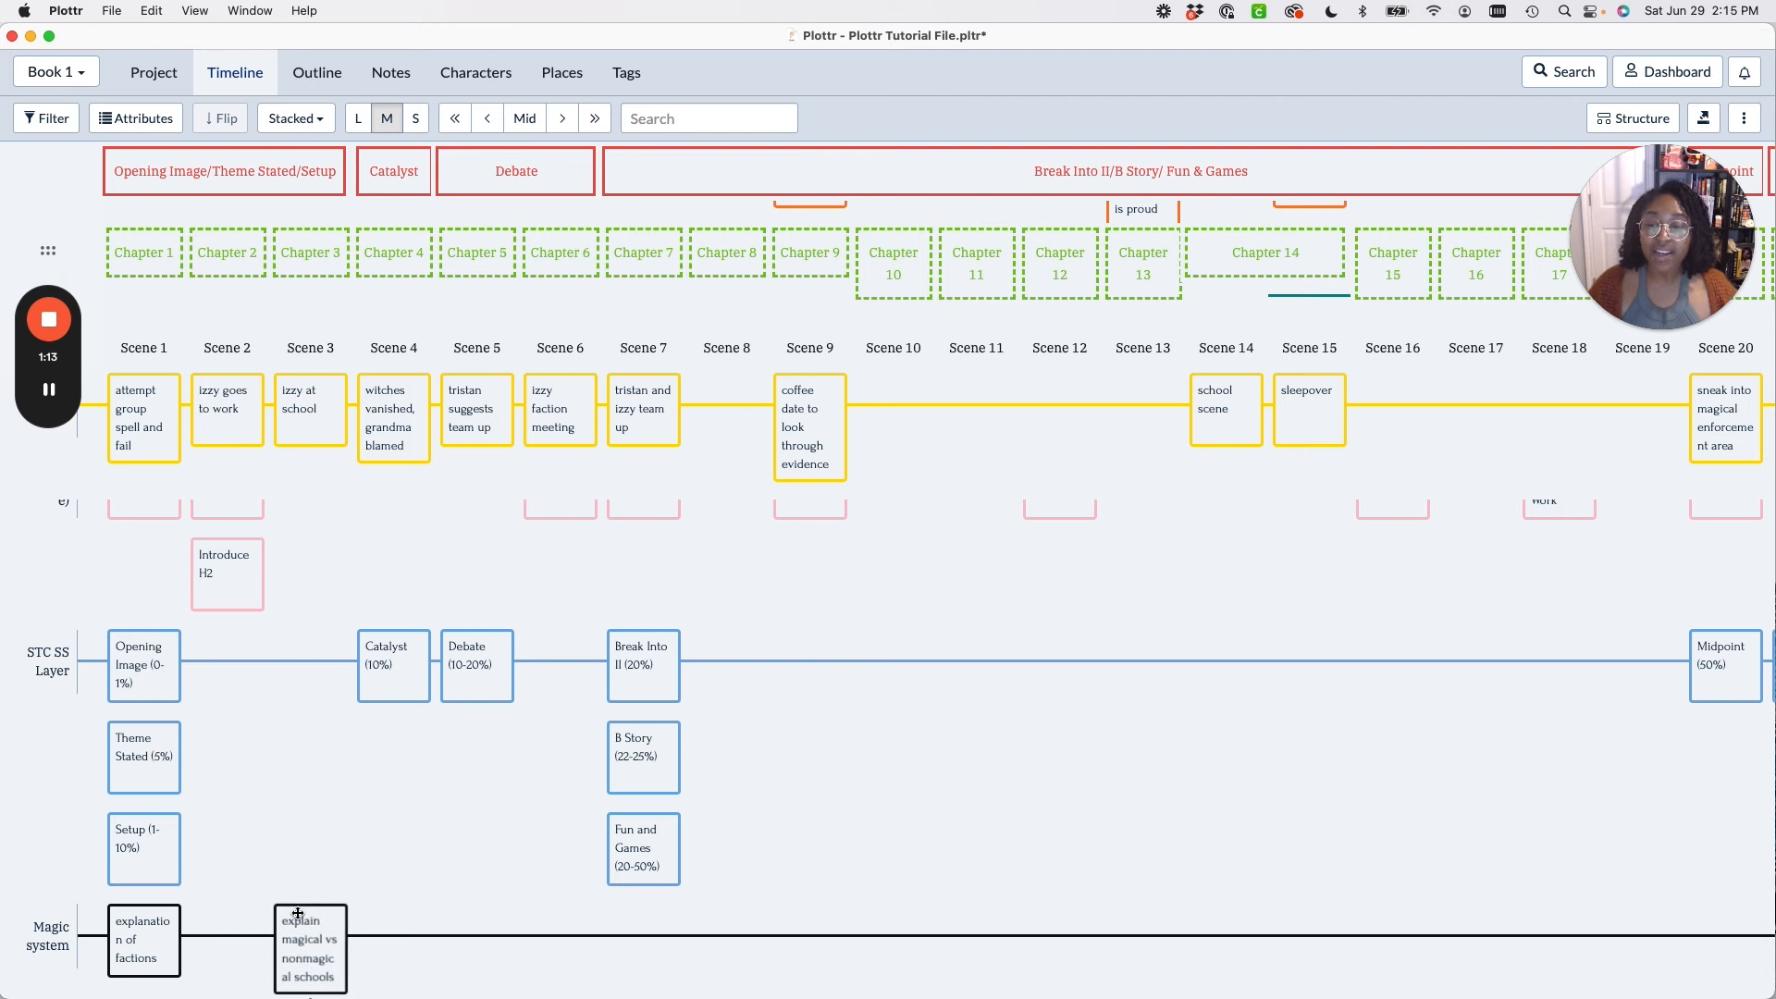
Write "Magic schools: blah blah" and "Non-Magic schools: blah blah" as separate paragraphs in the schools card's description and close the card.
click(328, 962)
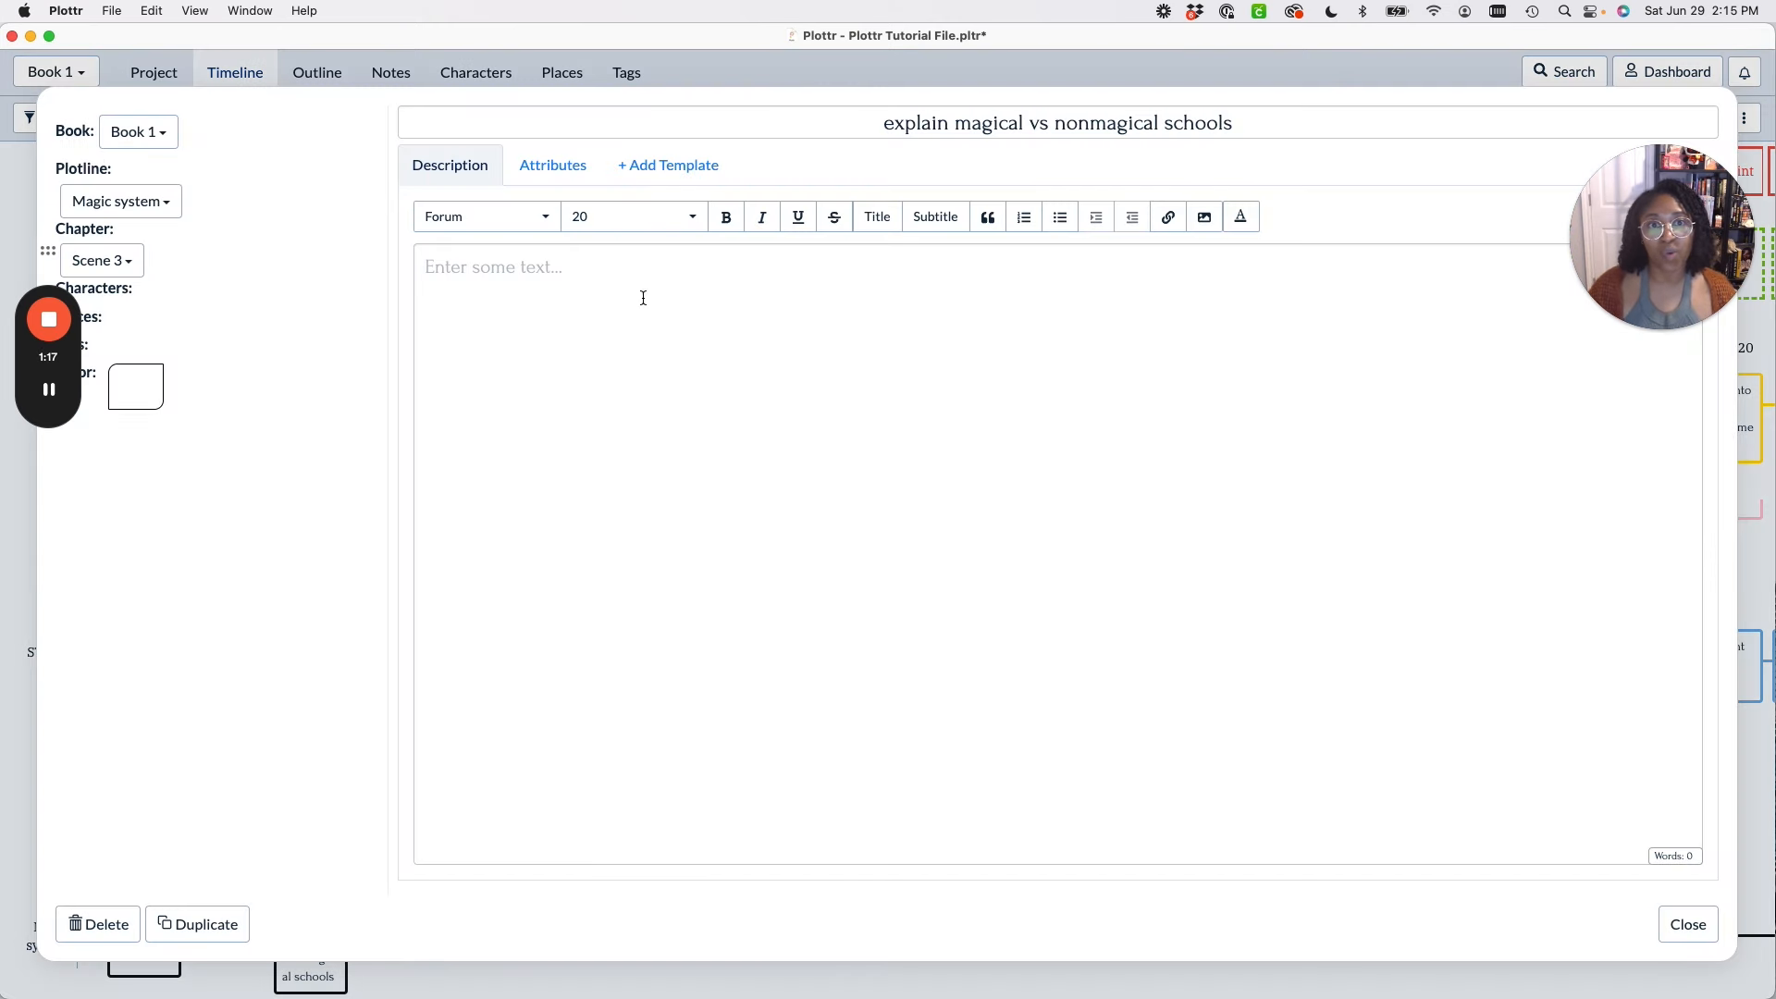
text(Magic sc)
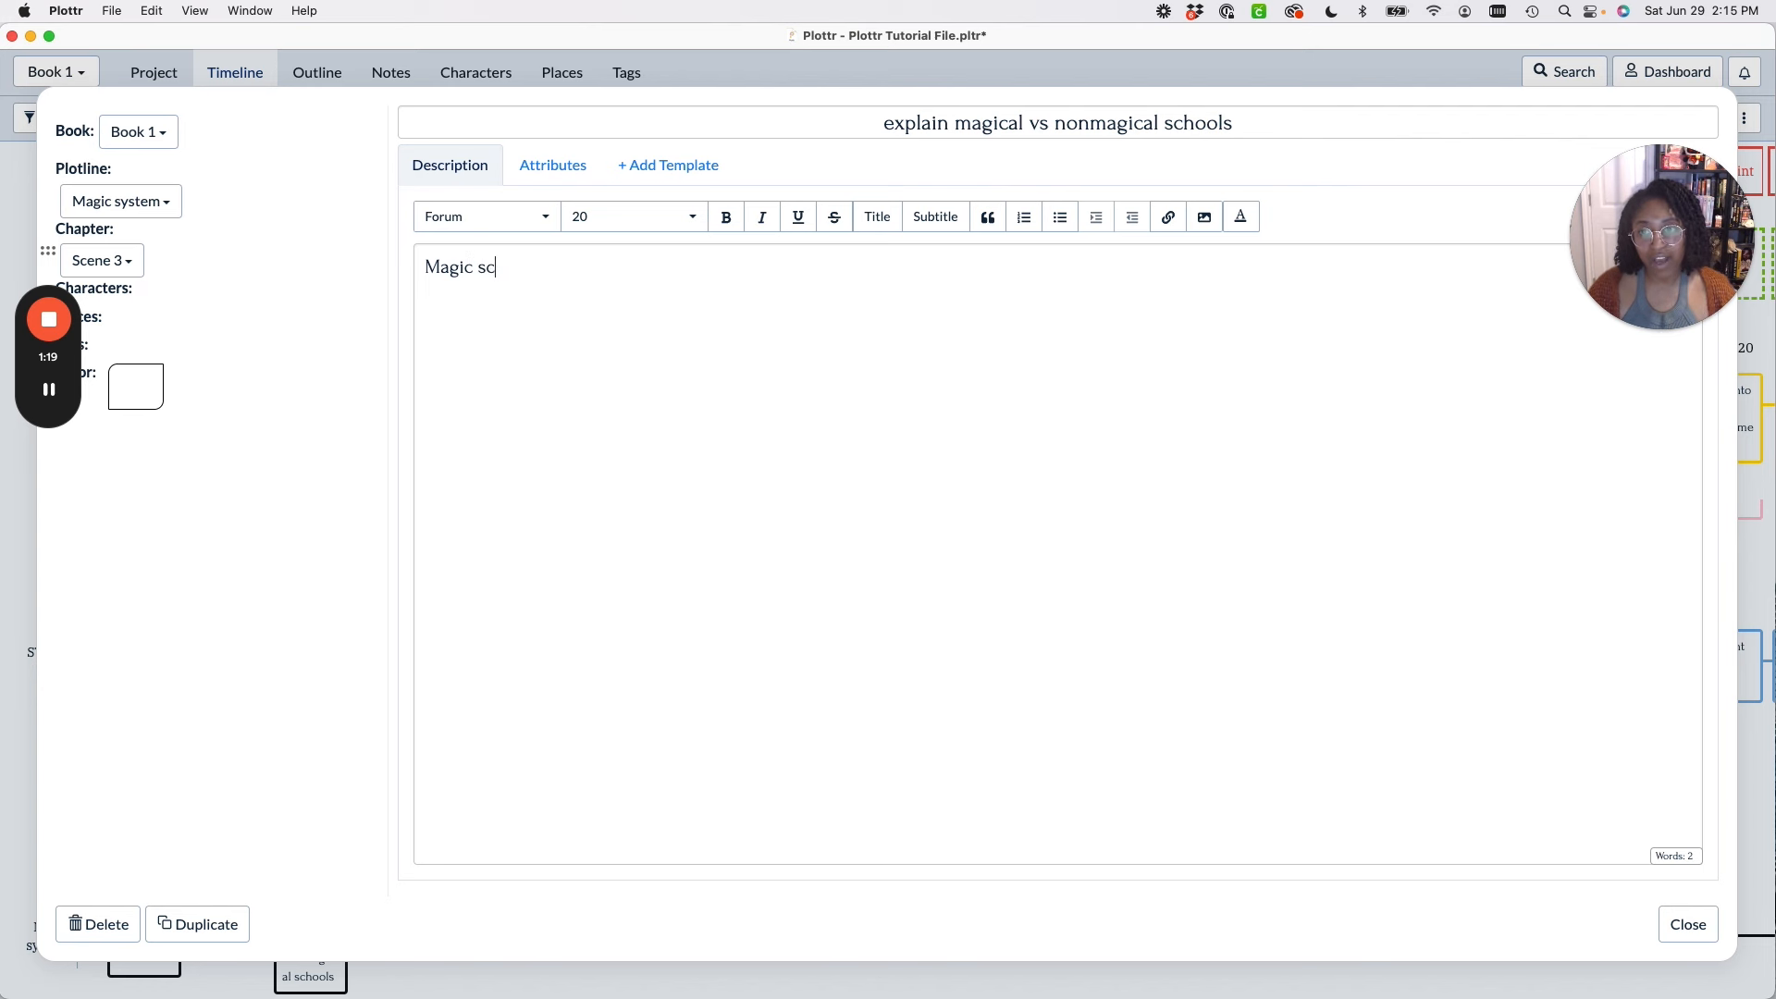
text(hools: )
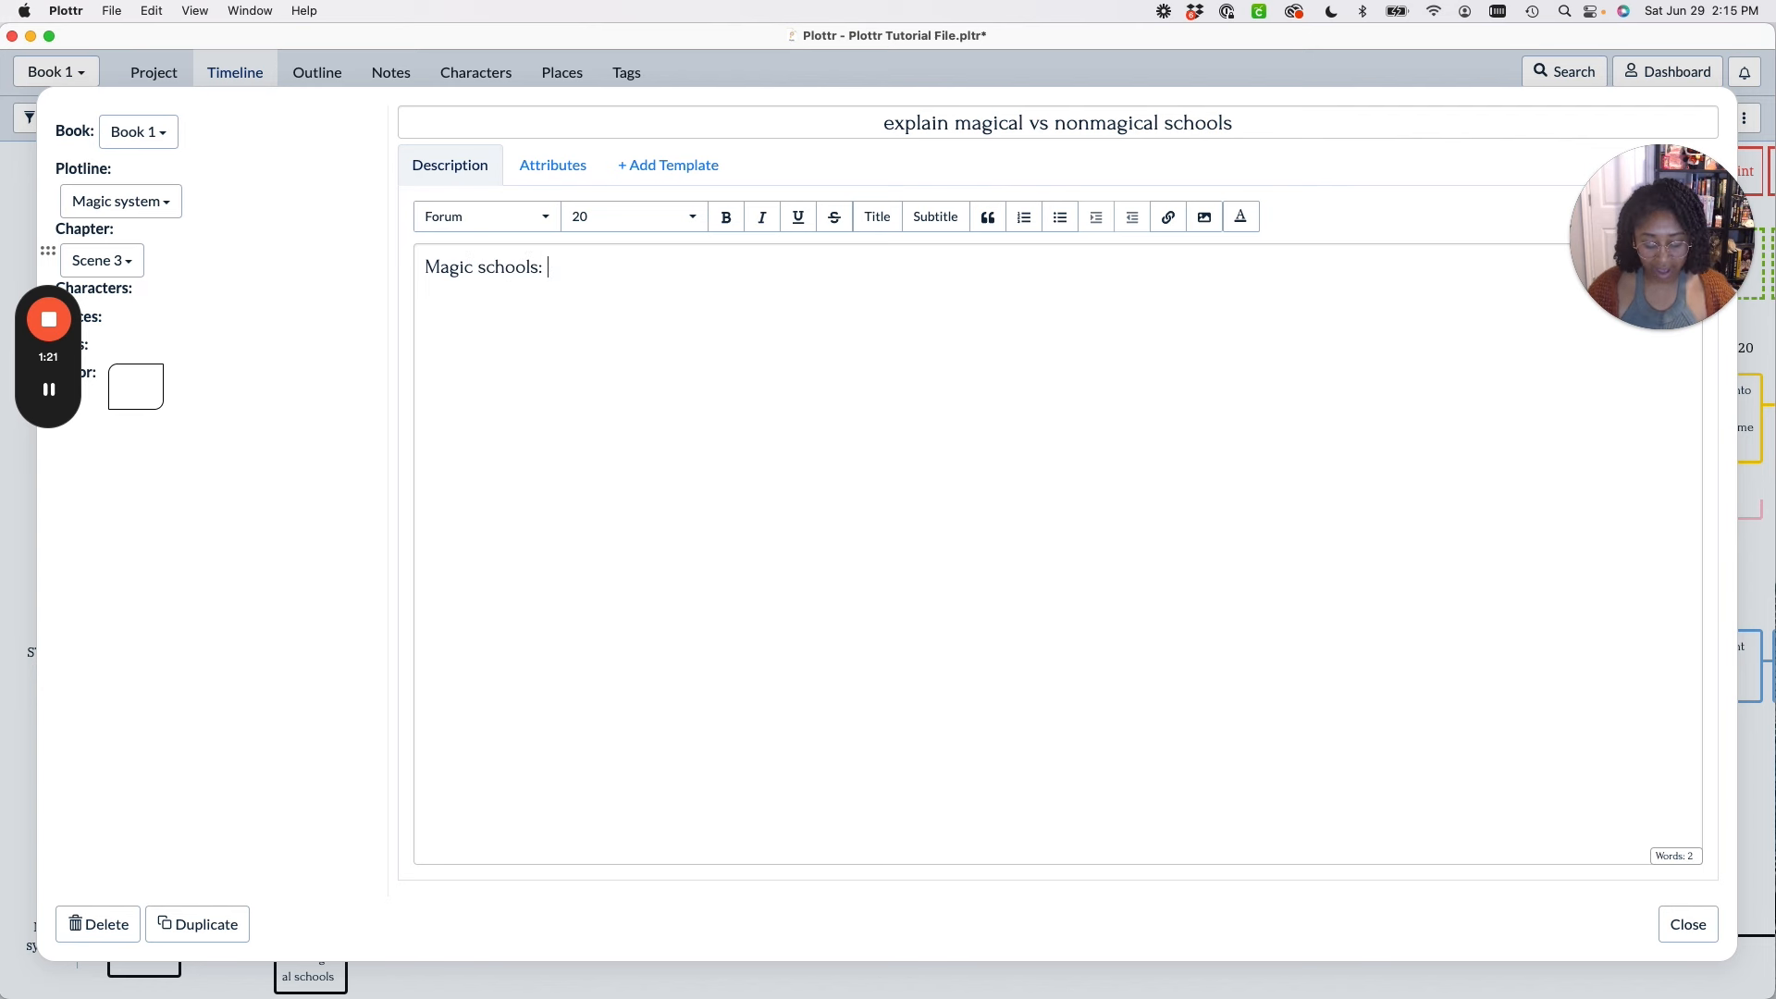
text(blah blah)
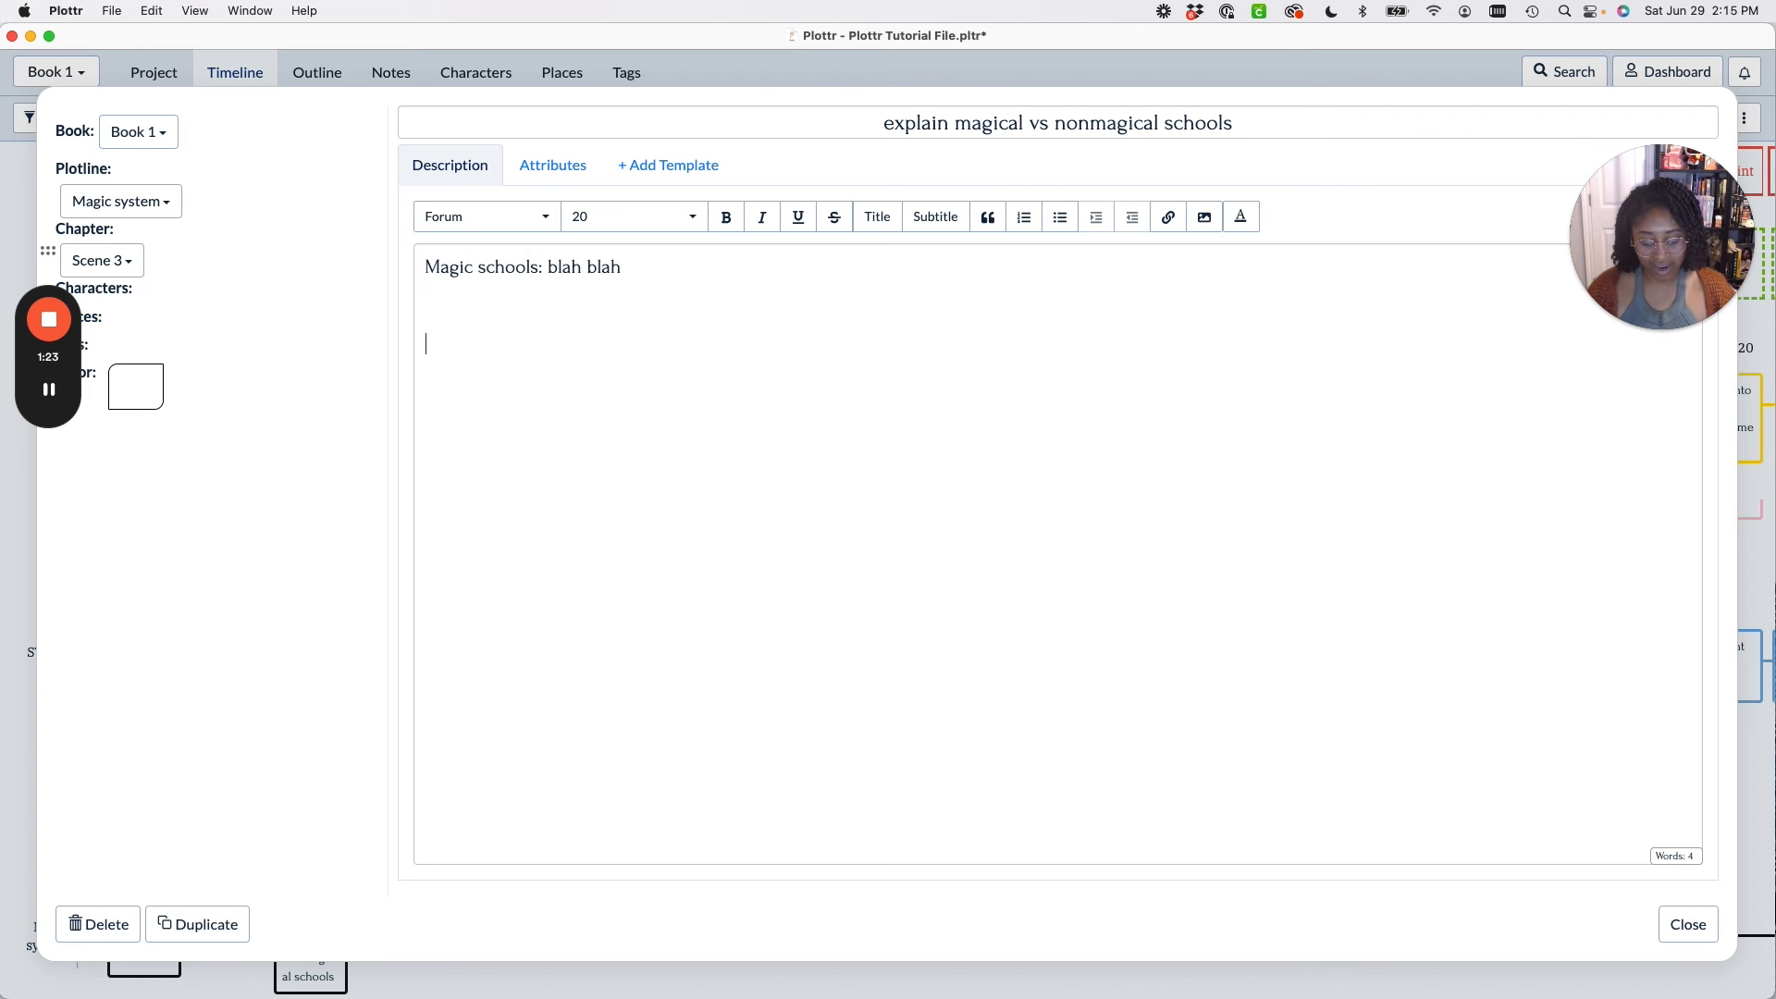
text(Non-Mgaic)
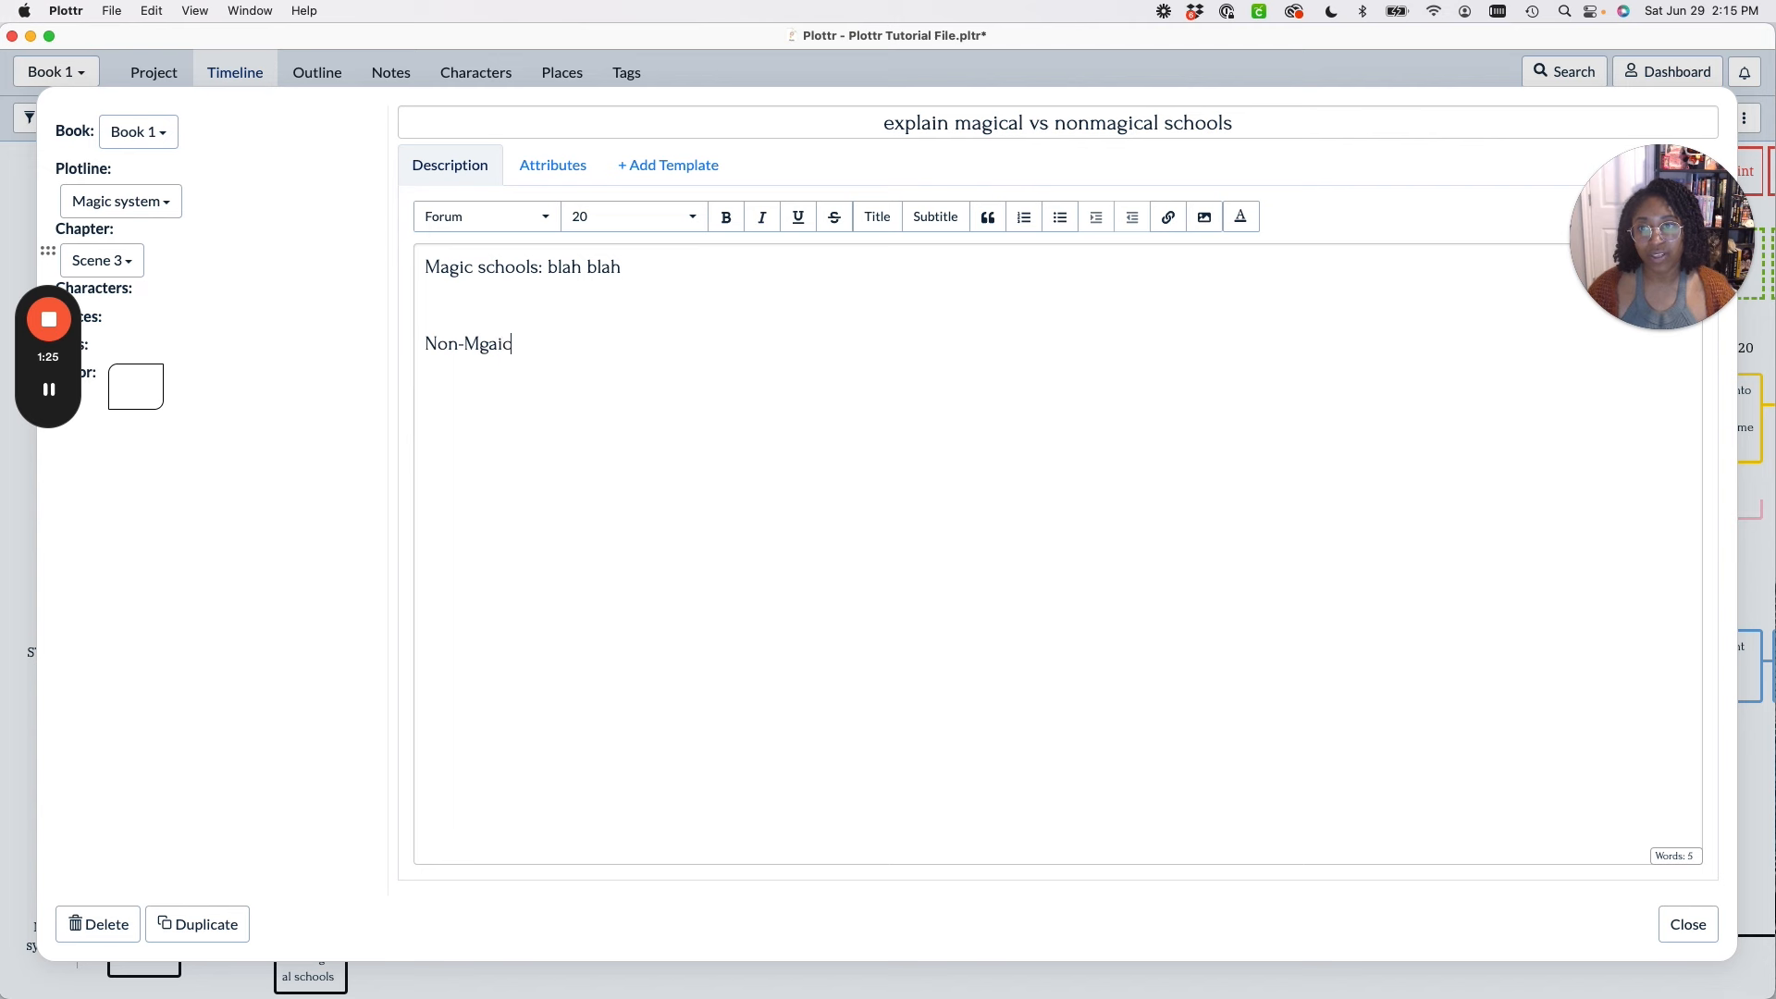
key(BackSpace)
key(BackSpace)
key(BackSpace)
key(BackSpace)
text(agic schools: blah blah)
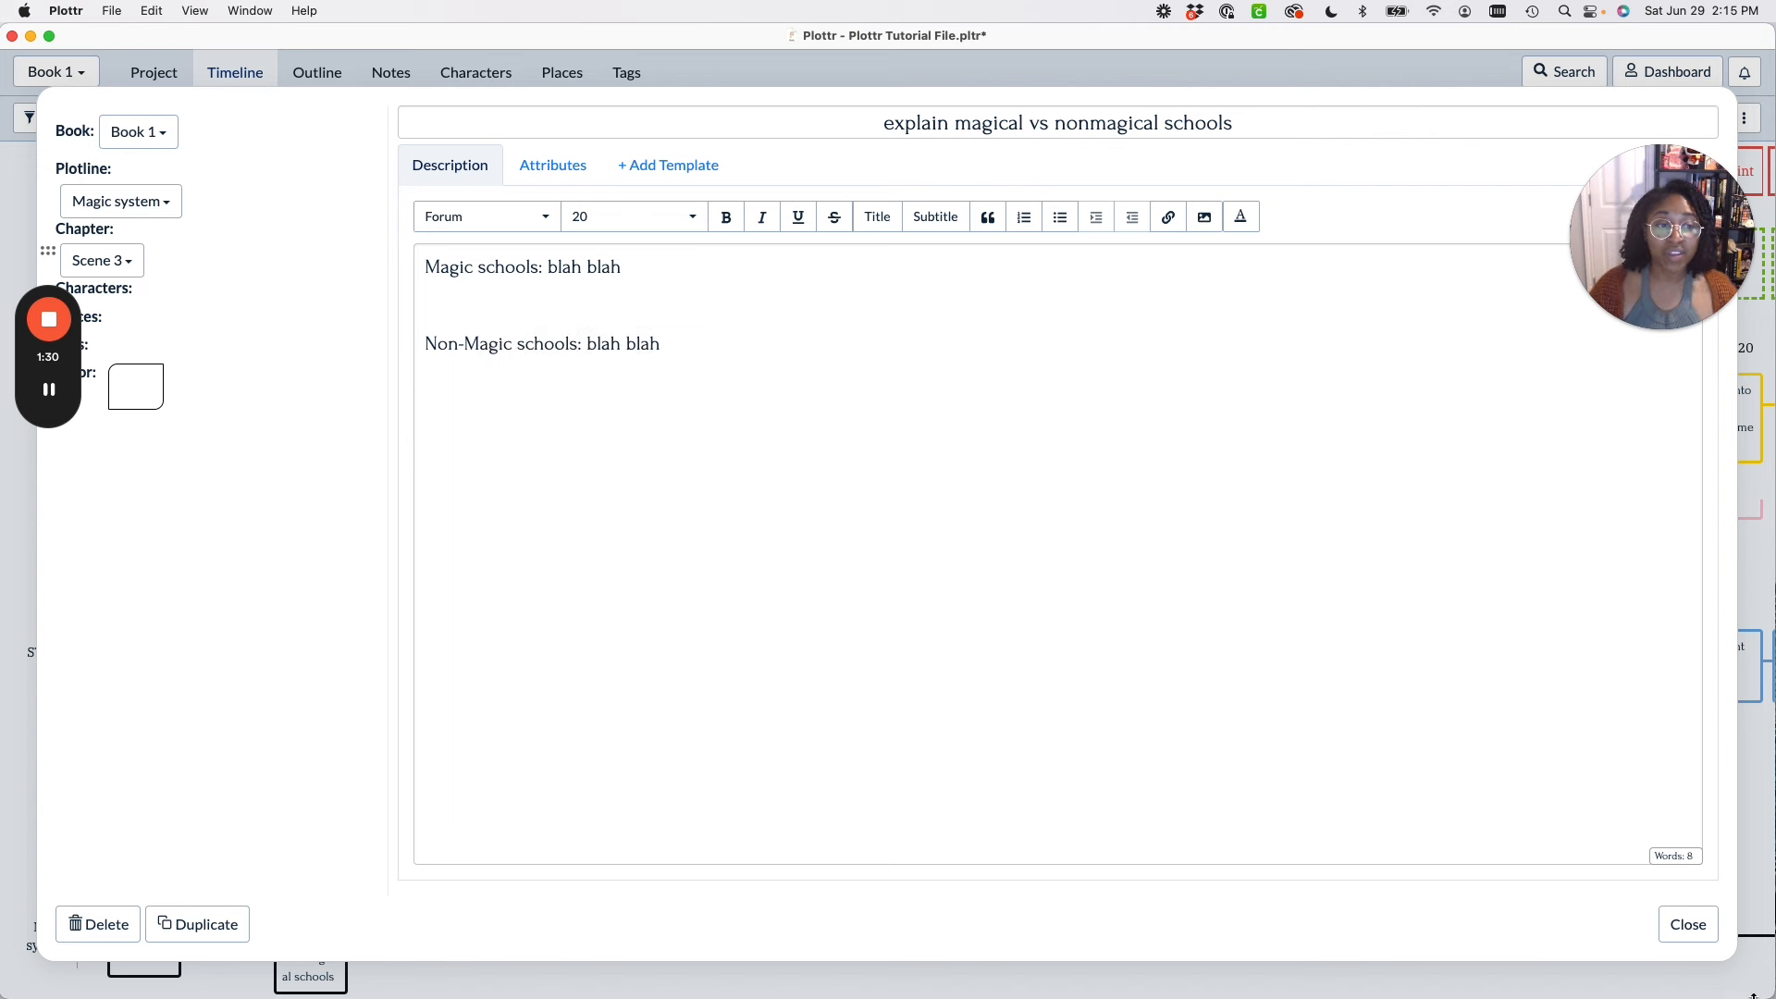
click(1686, 923)
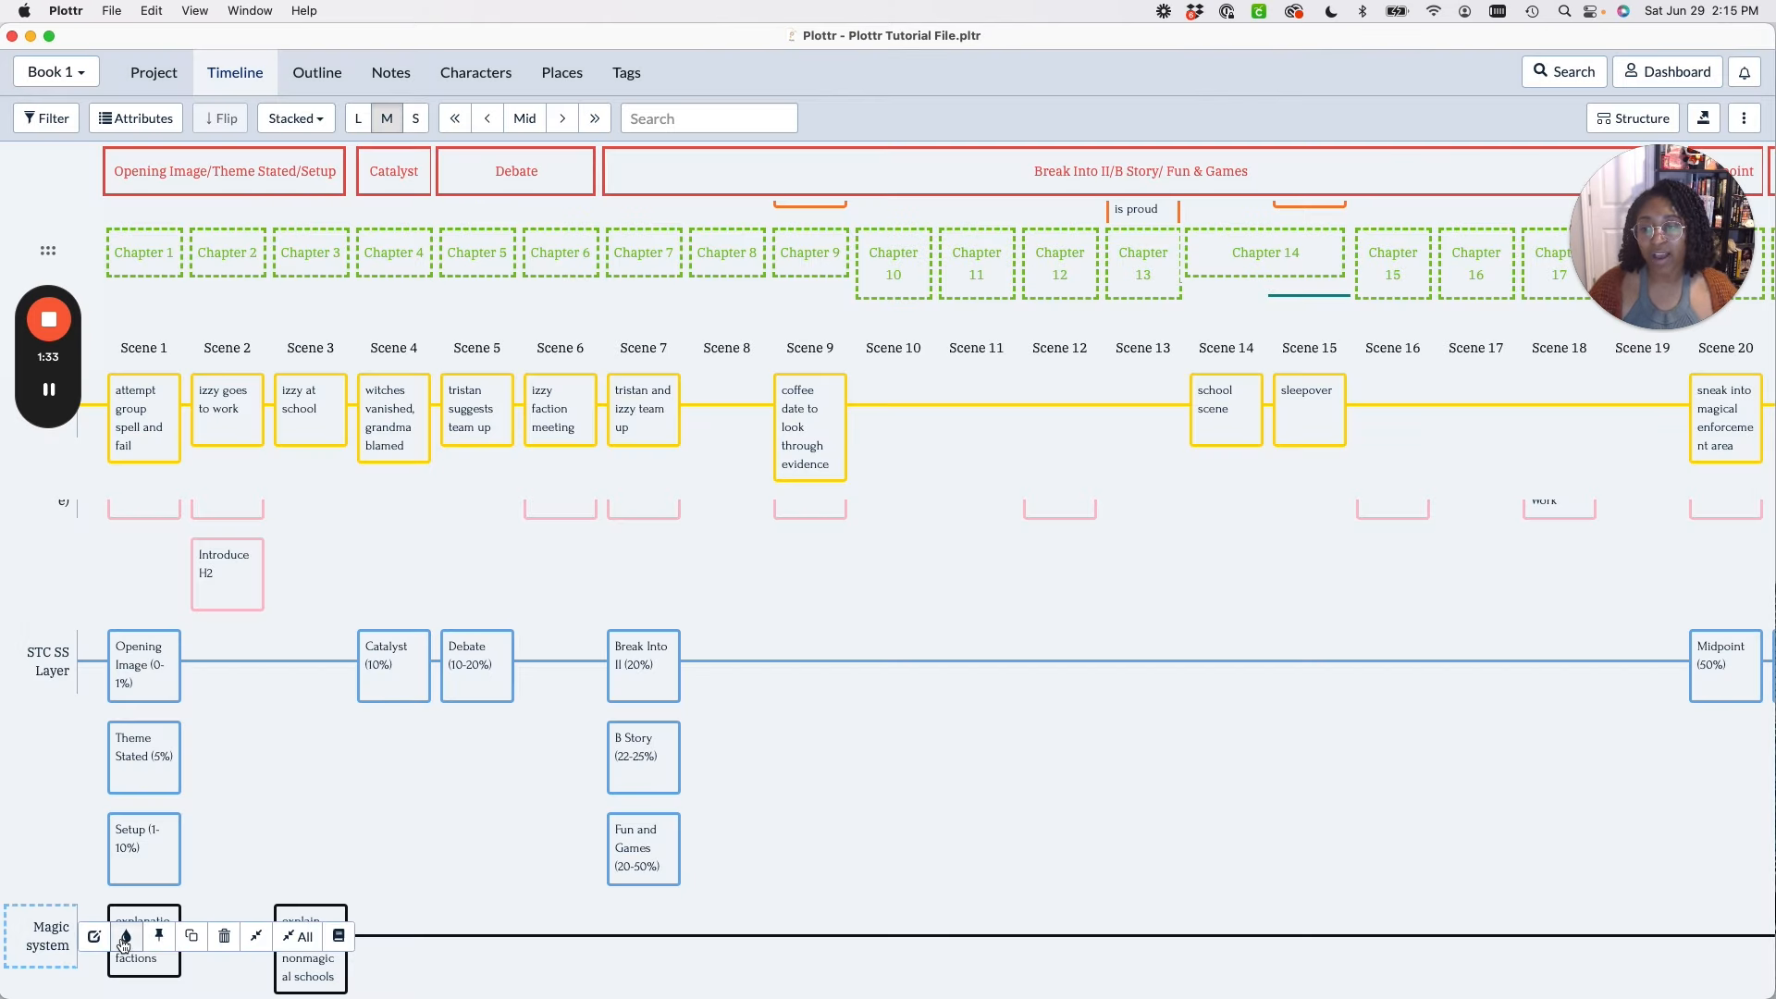
Recolor the Magic system plotline with an orange-red shade from the Reds.
click(126, 936)
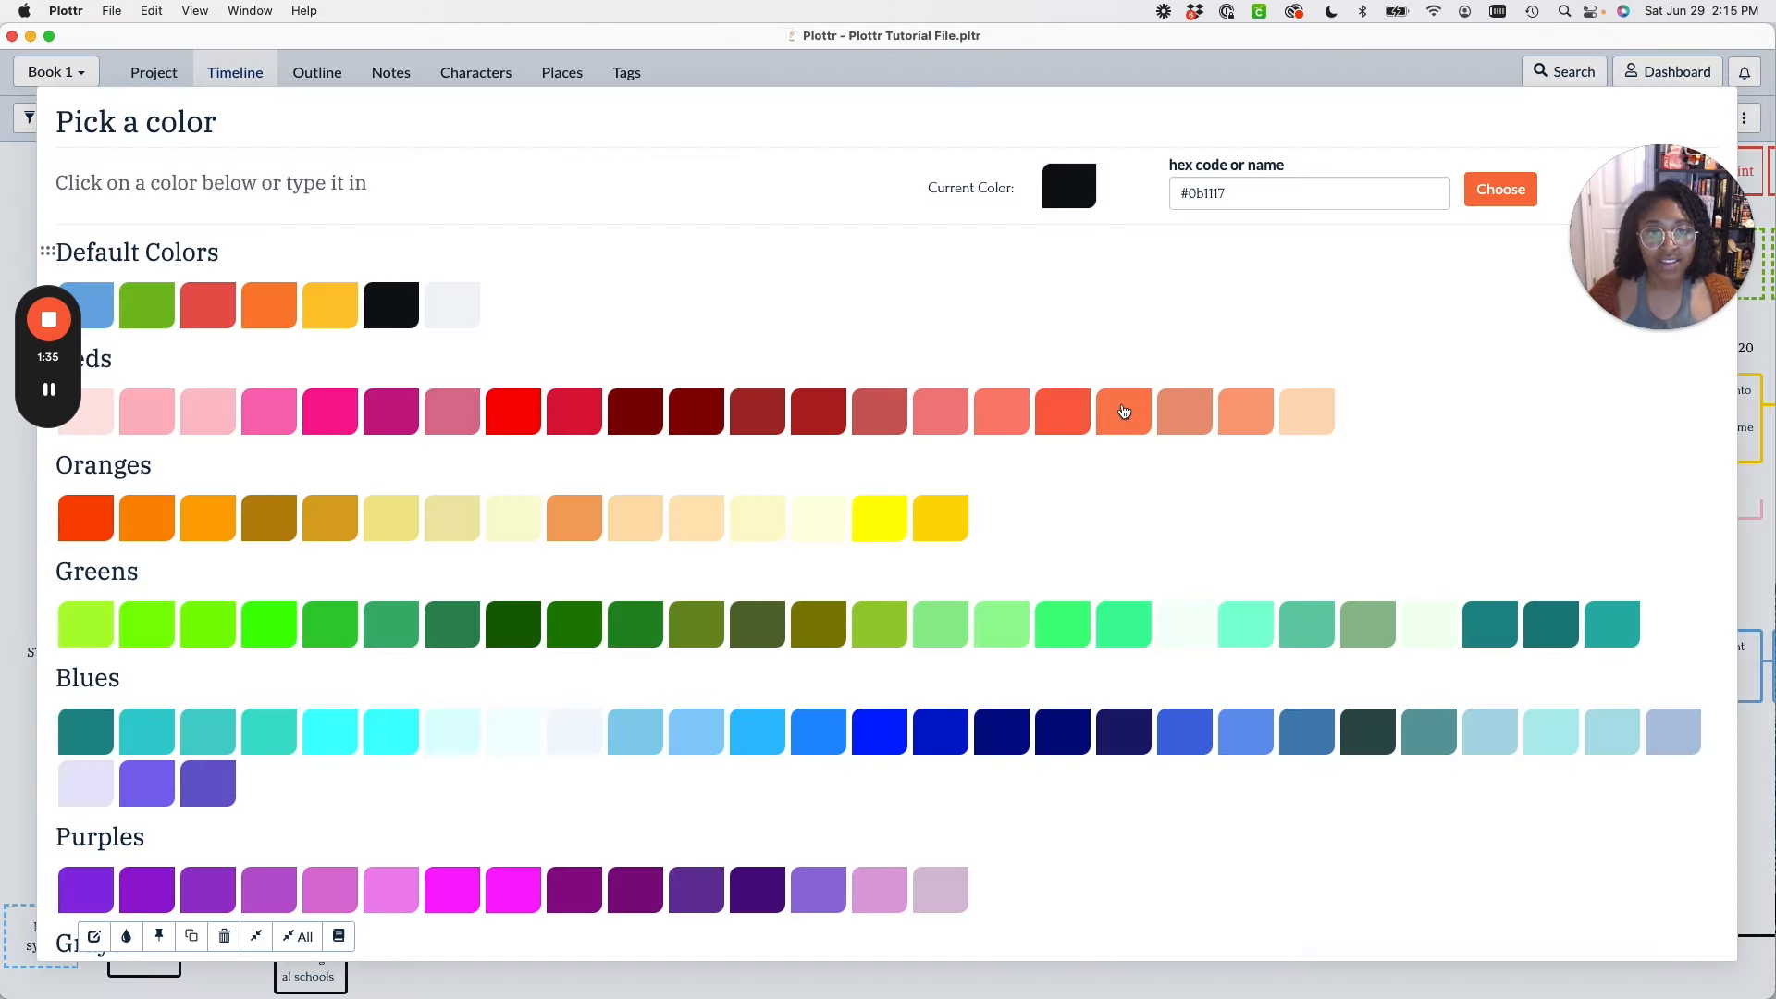
click(1064, 413)
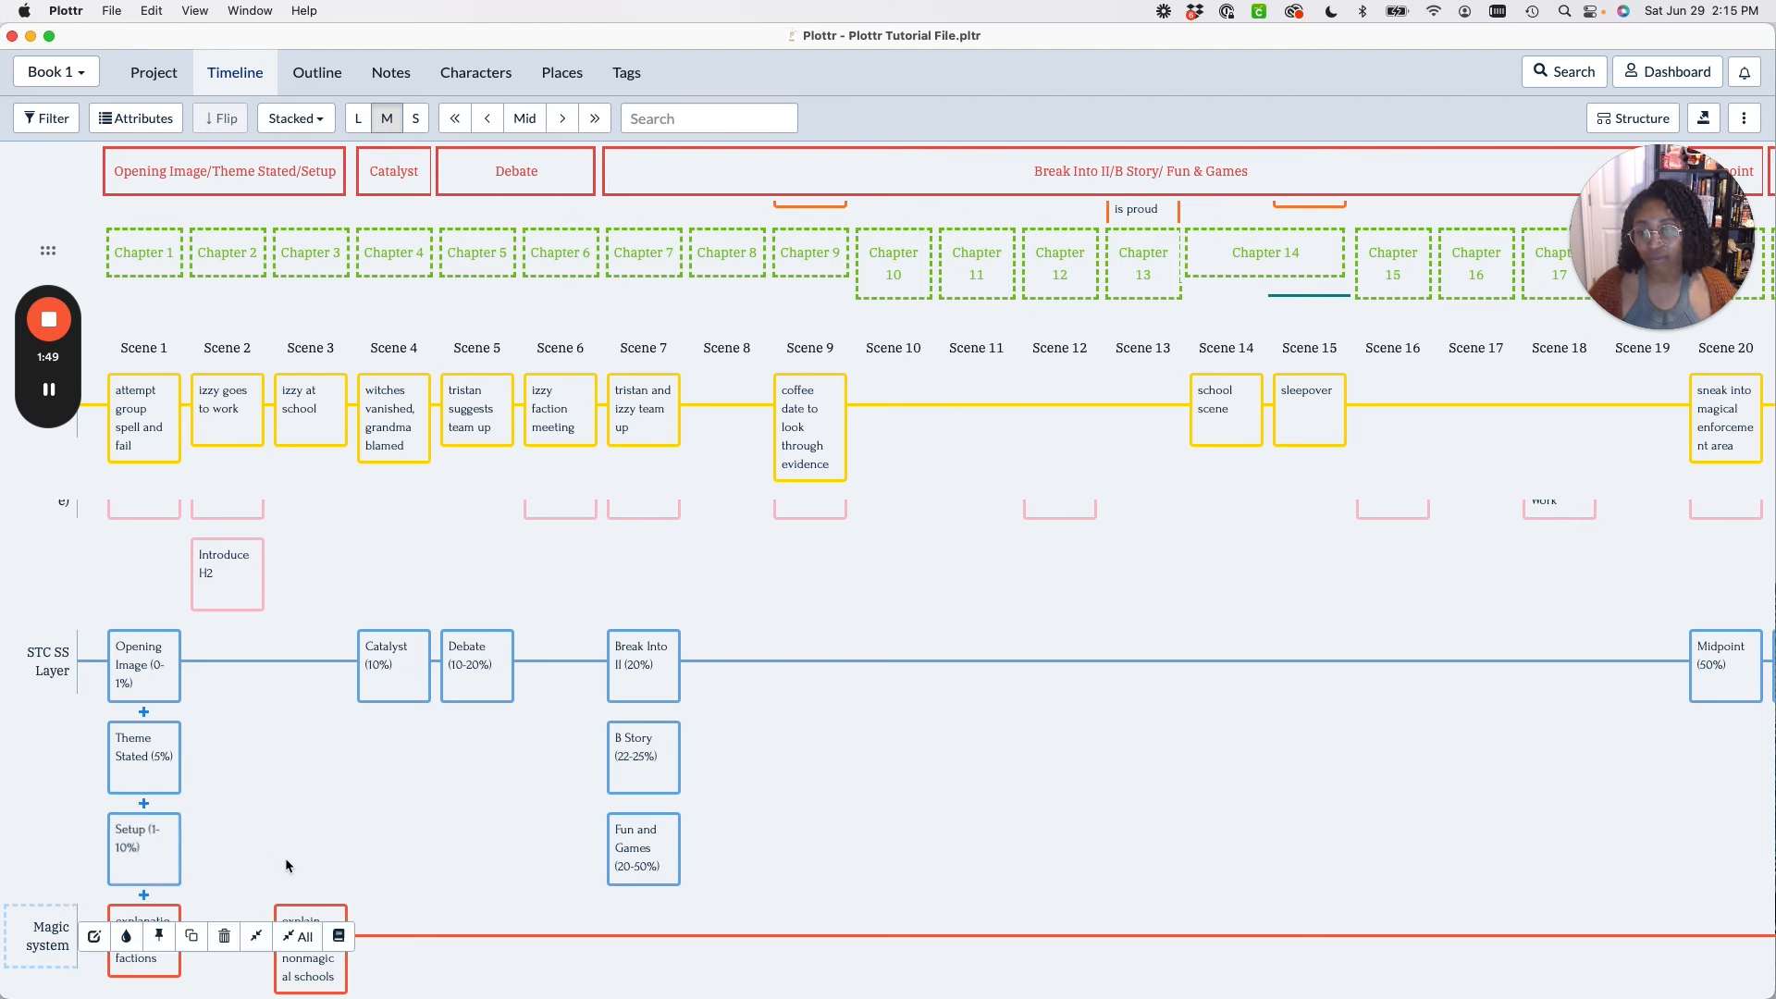
Add another plotline named "Faction unrest" below the Magic system plotline.
scroll(439, 880, down, 3)
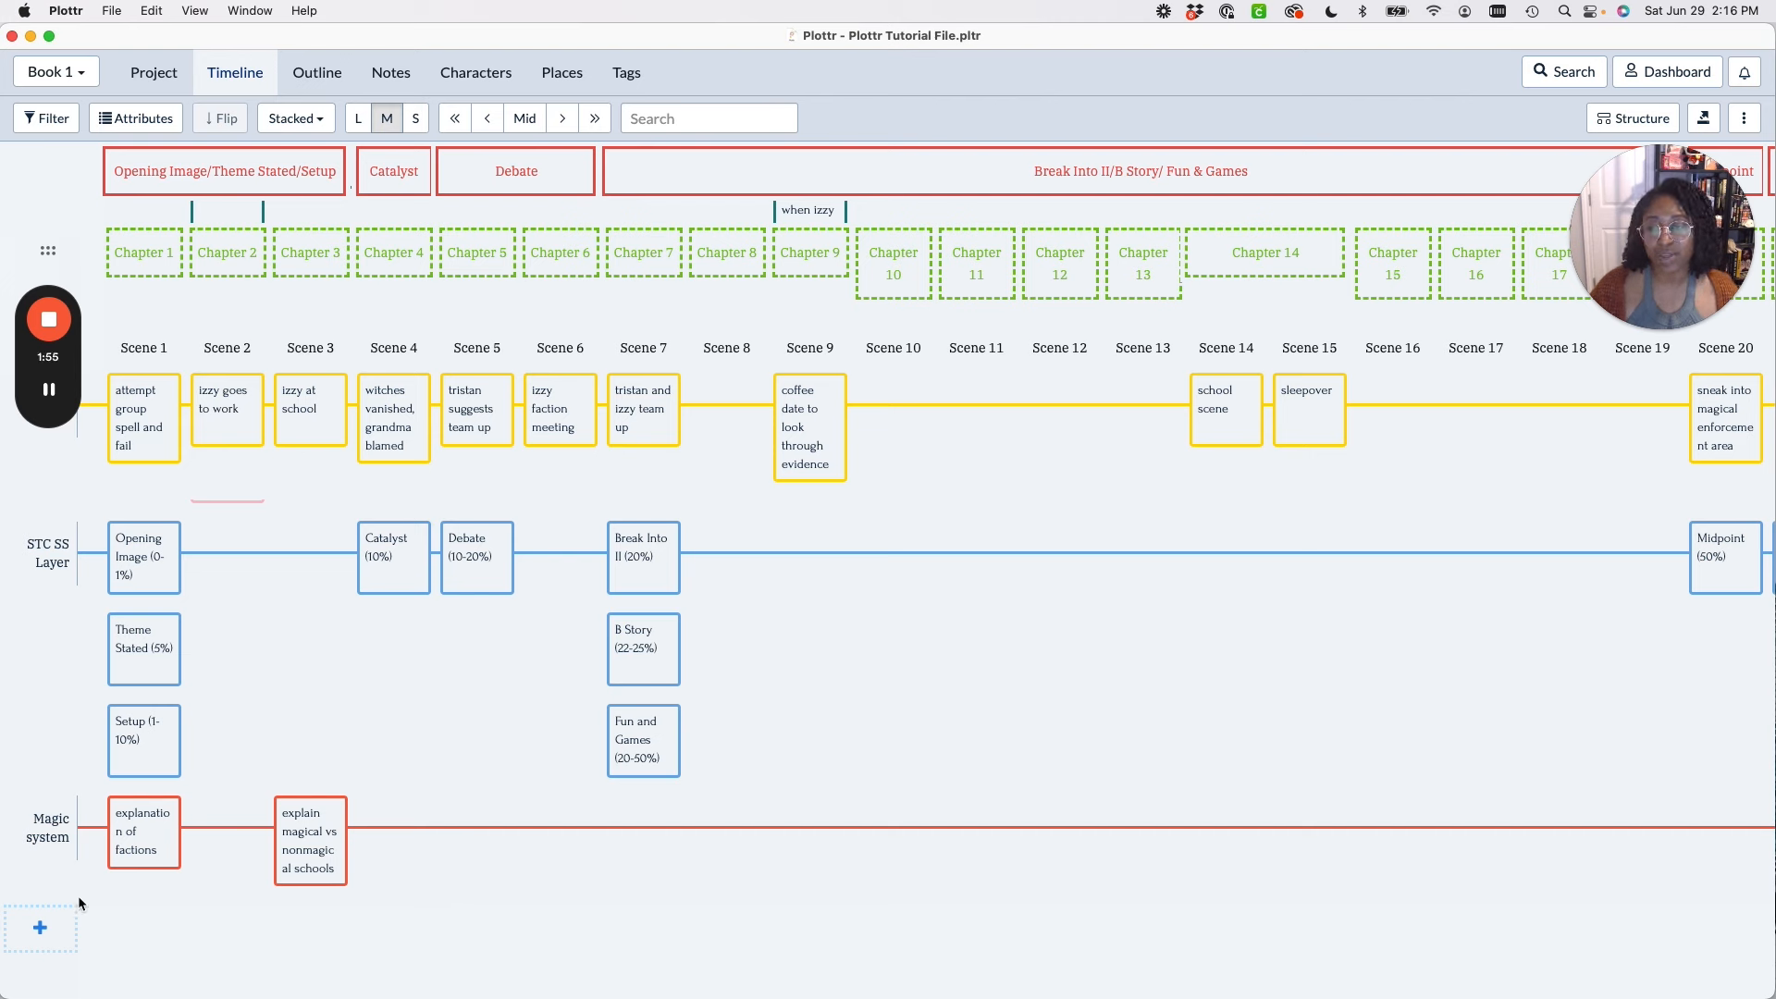
click(45, 923)
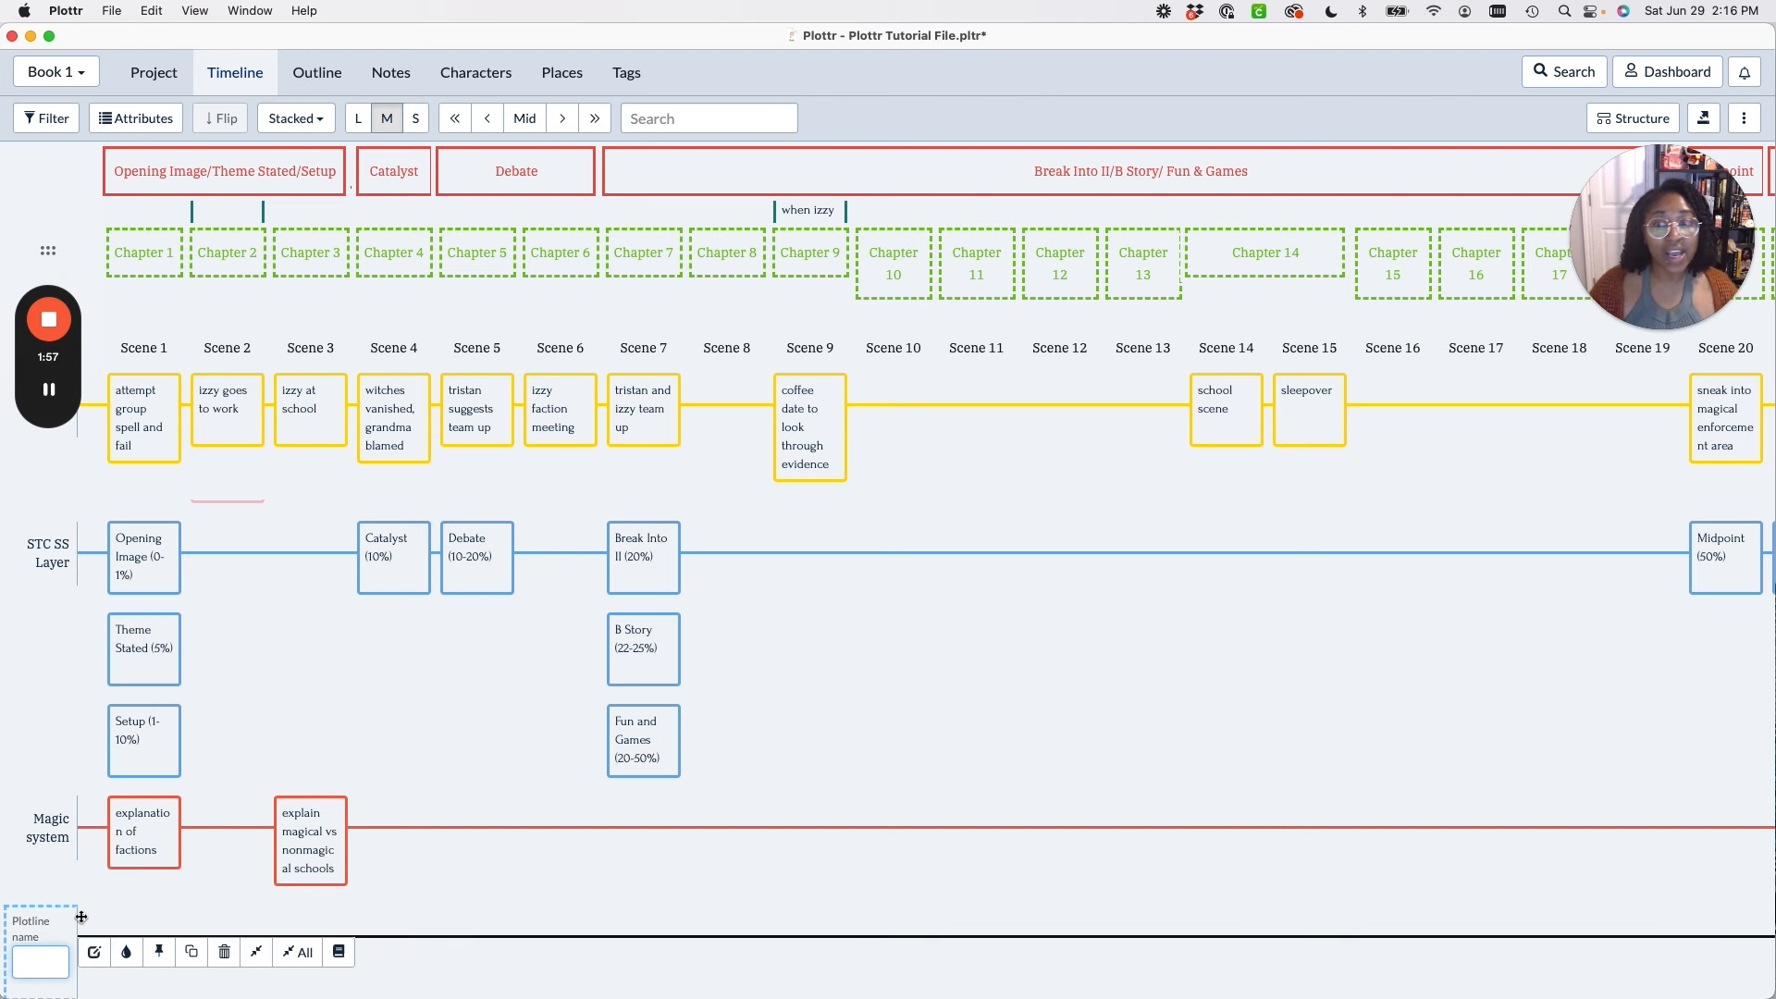
text(F)
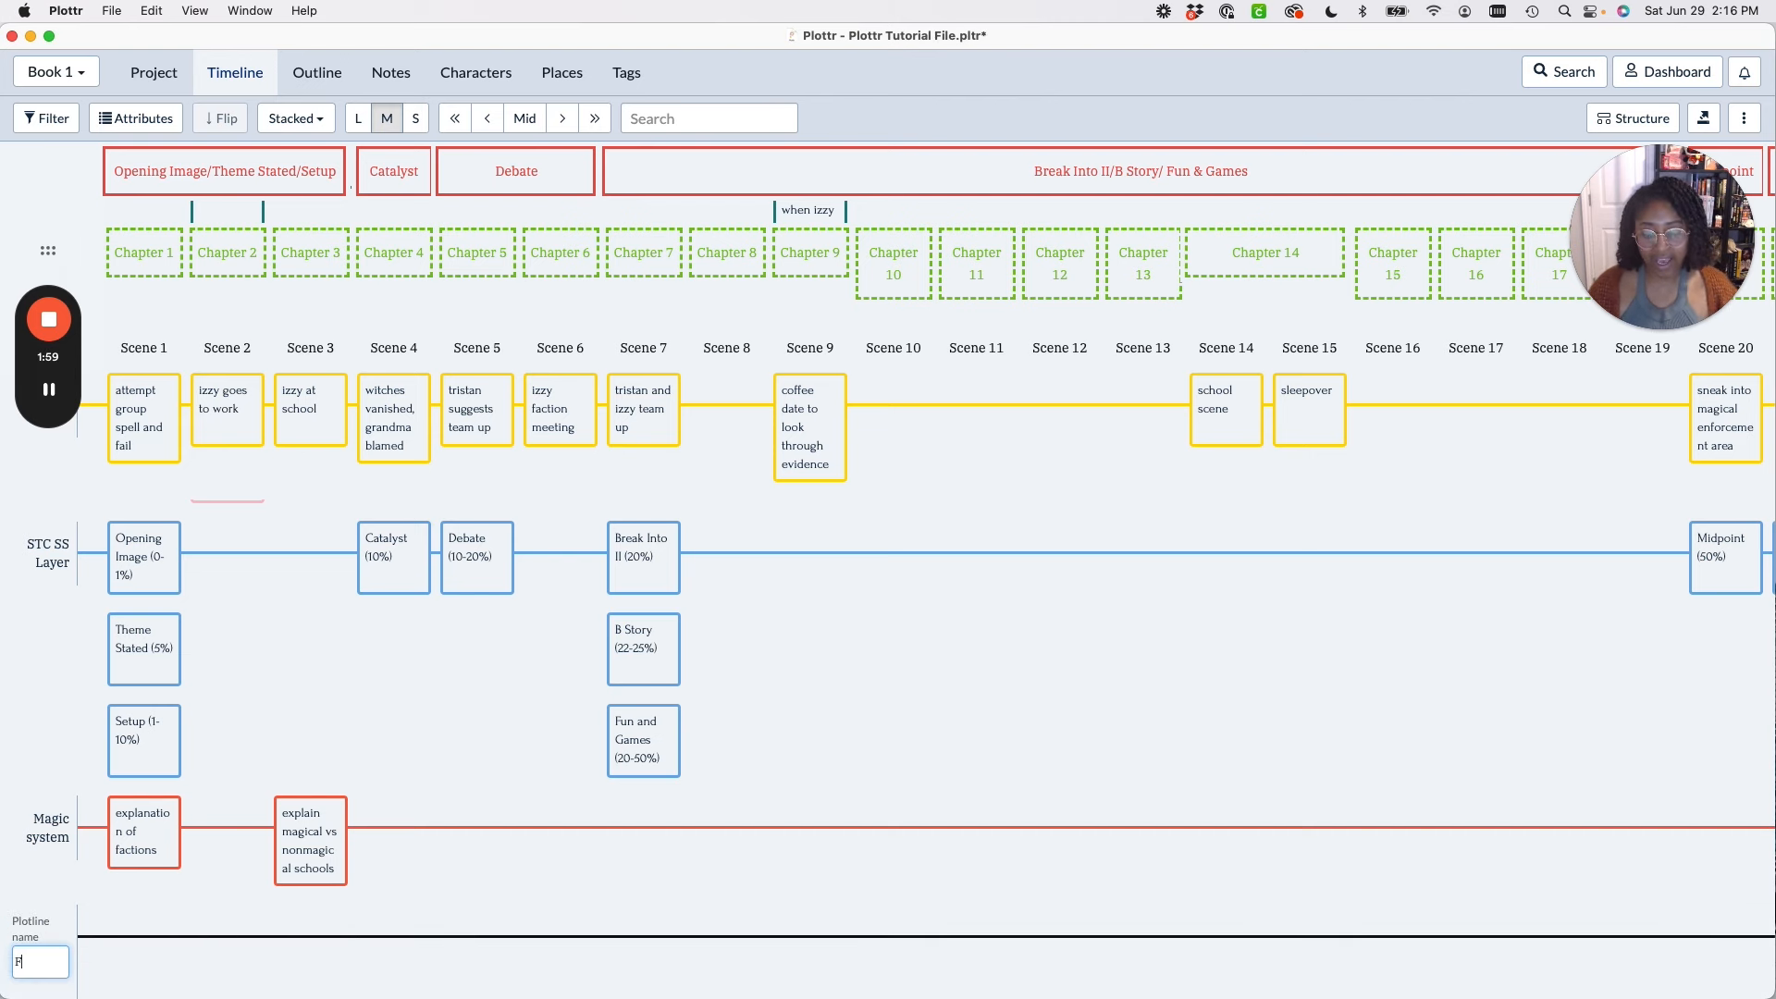
text(action)
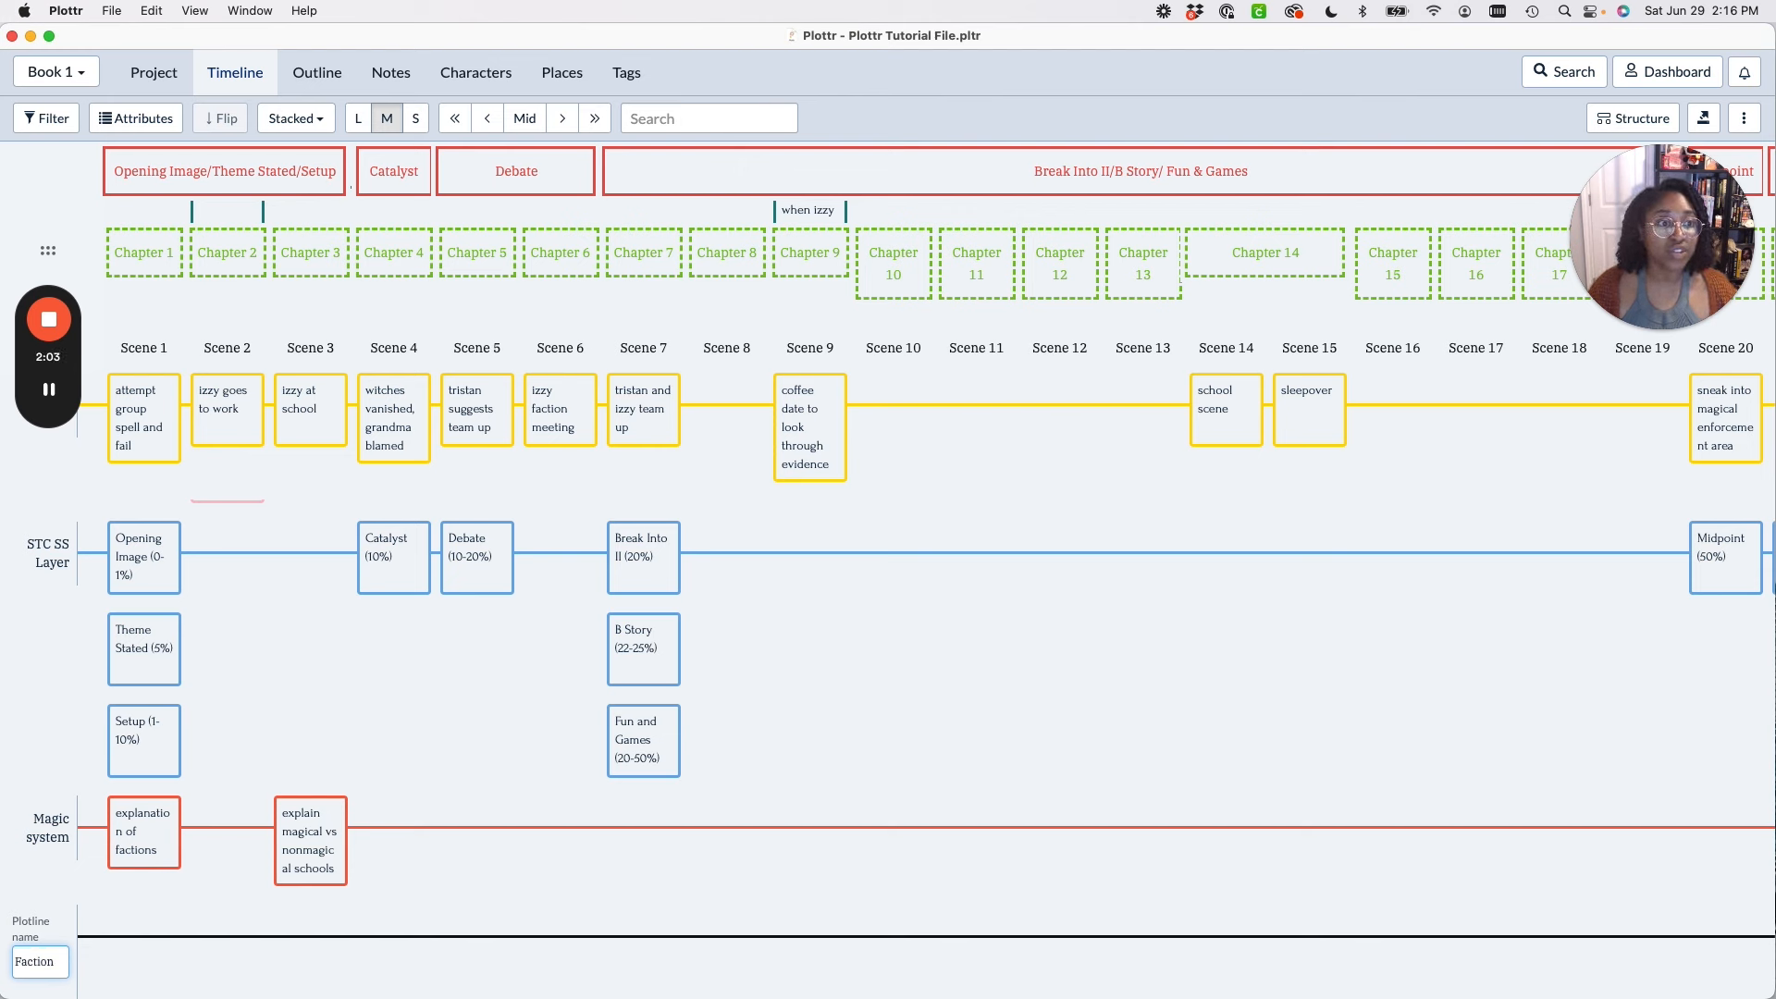
text( unrest)
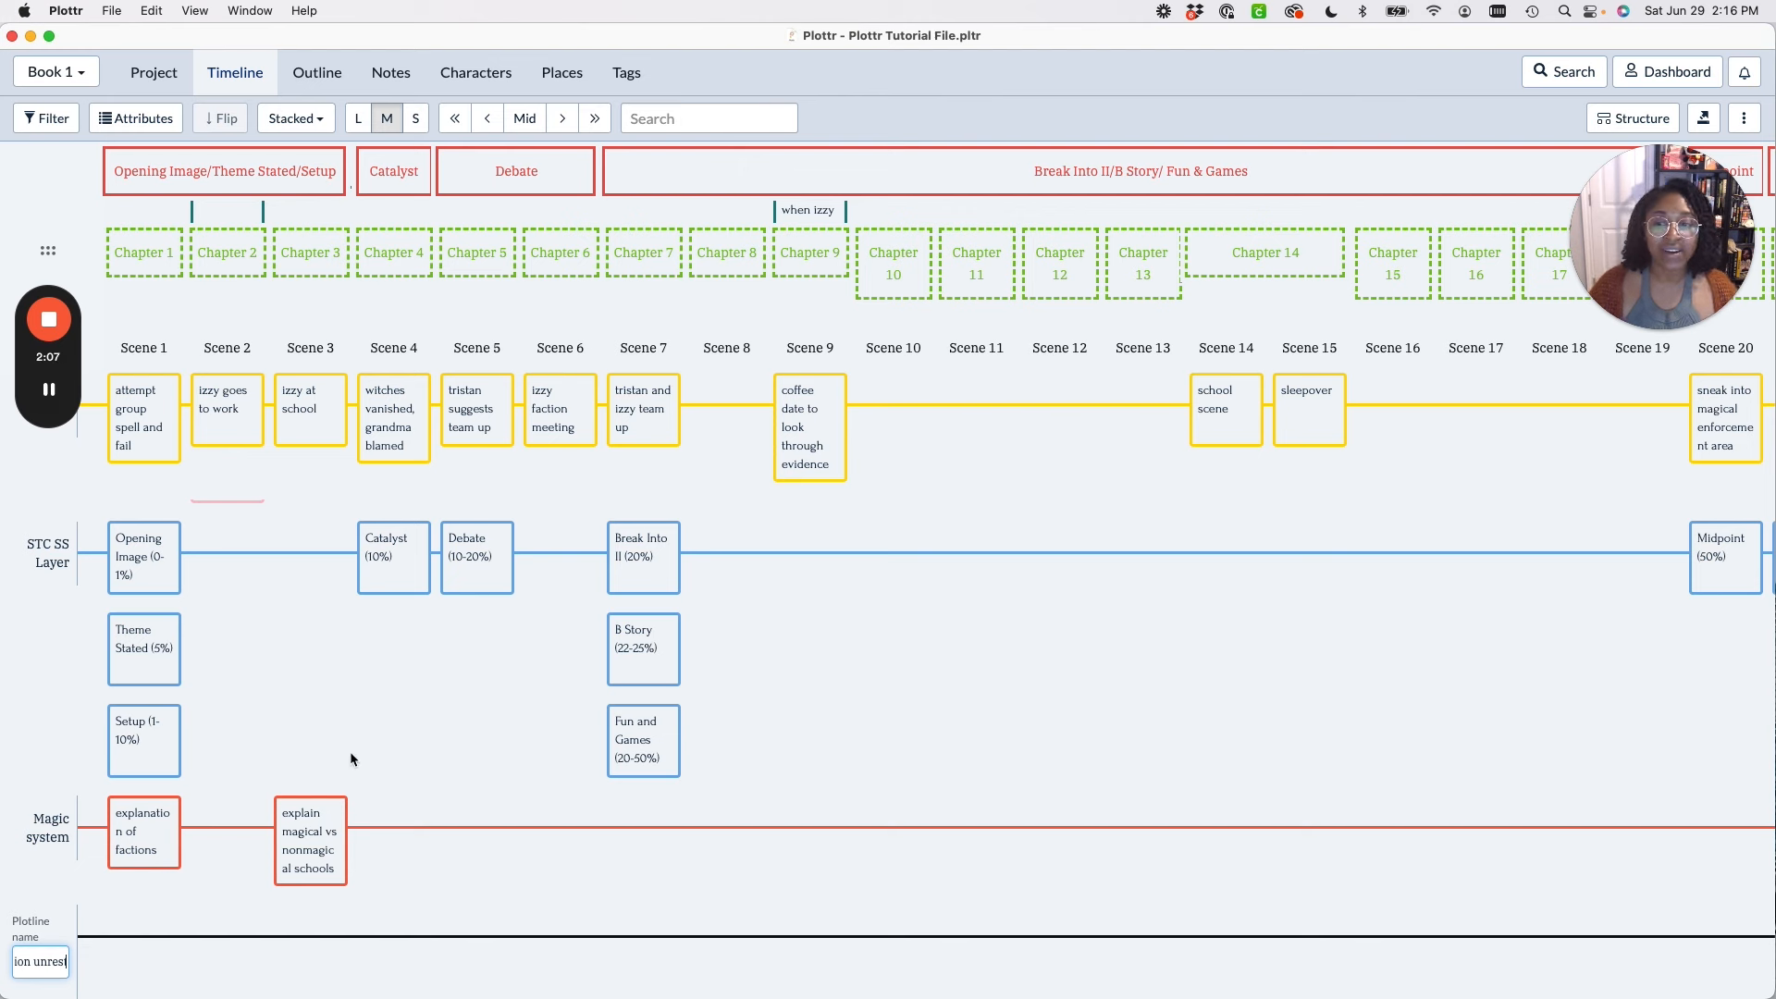
key(Return)
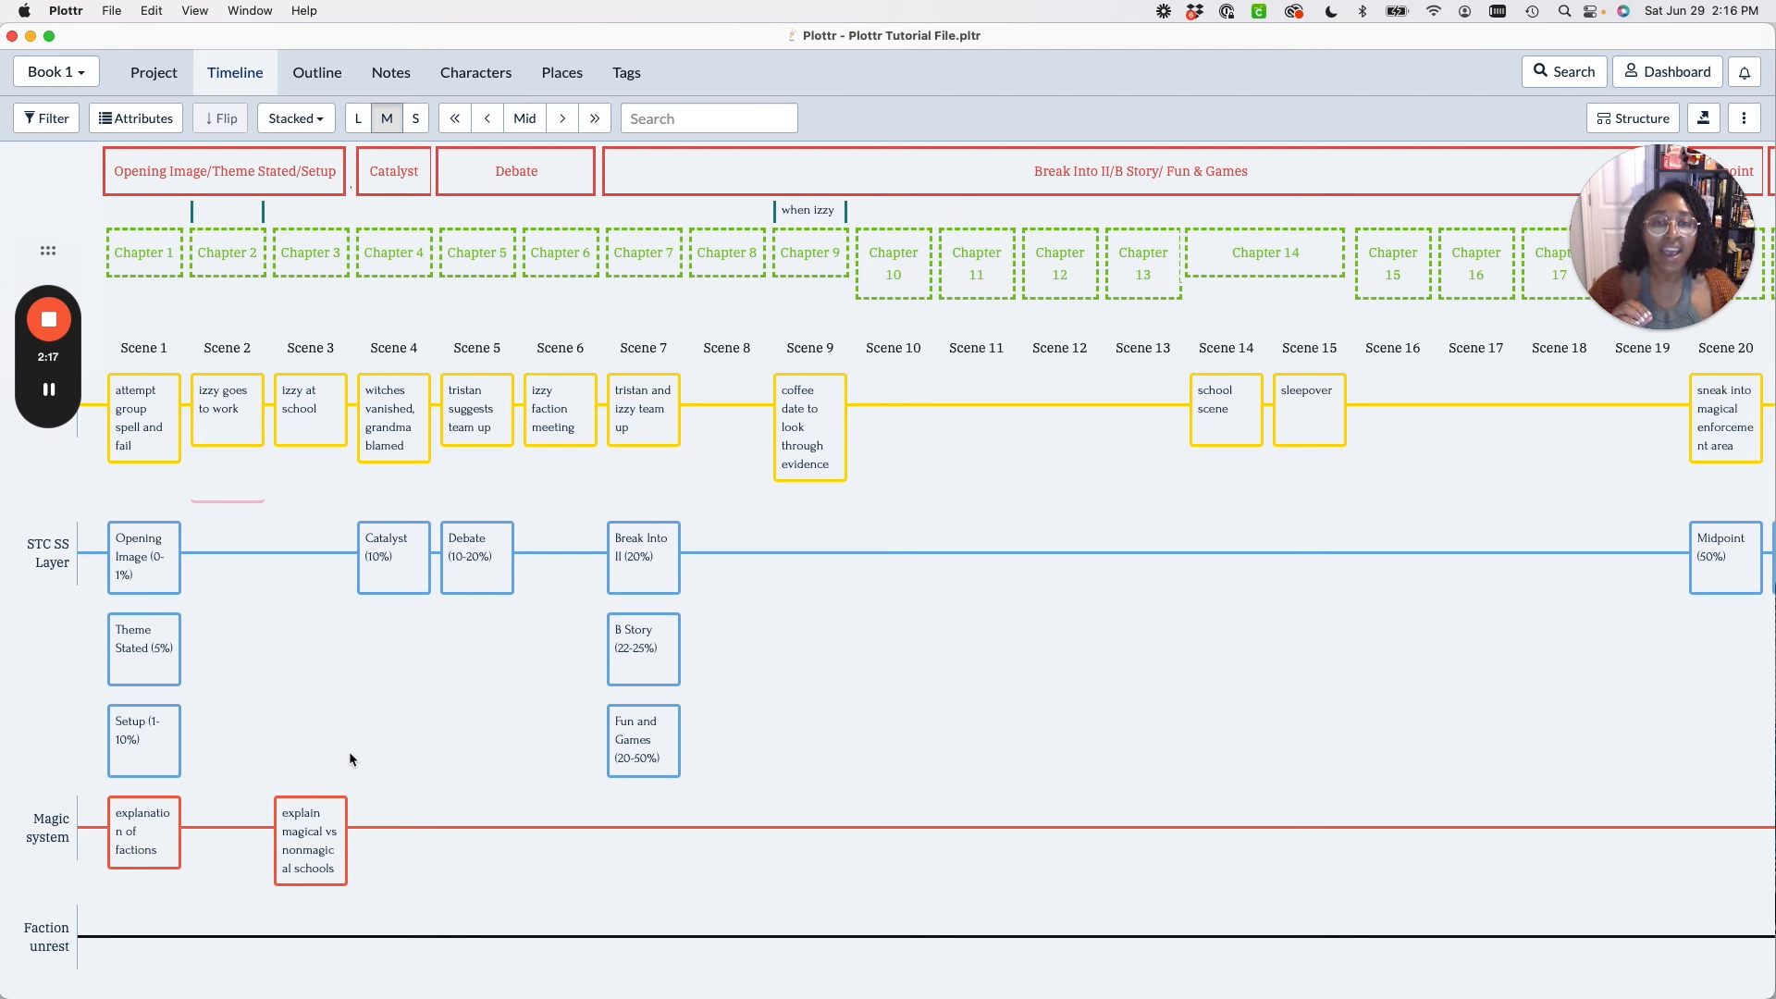
Recolor the Faction unrest plotline purple and add a card titled "people in izzy faction seem depressed" to it at Scene 1.
mouse_move(26, 958)
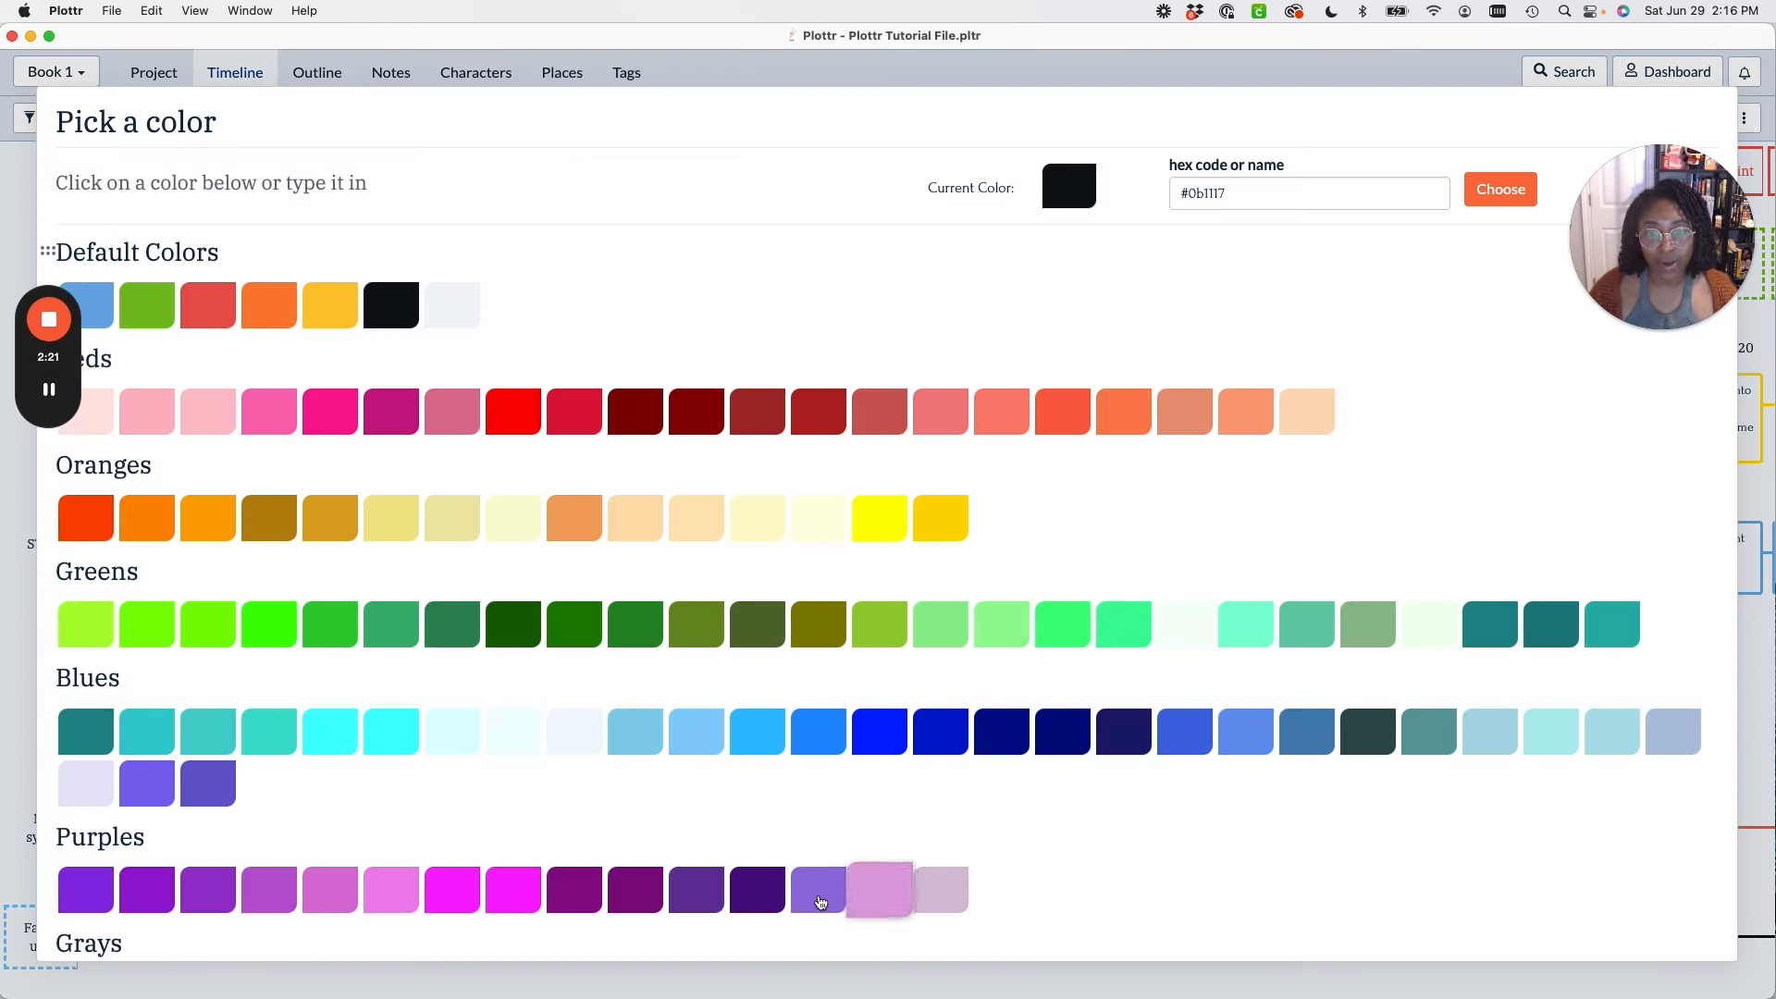
click(819, 894)
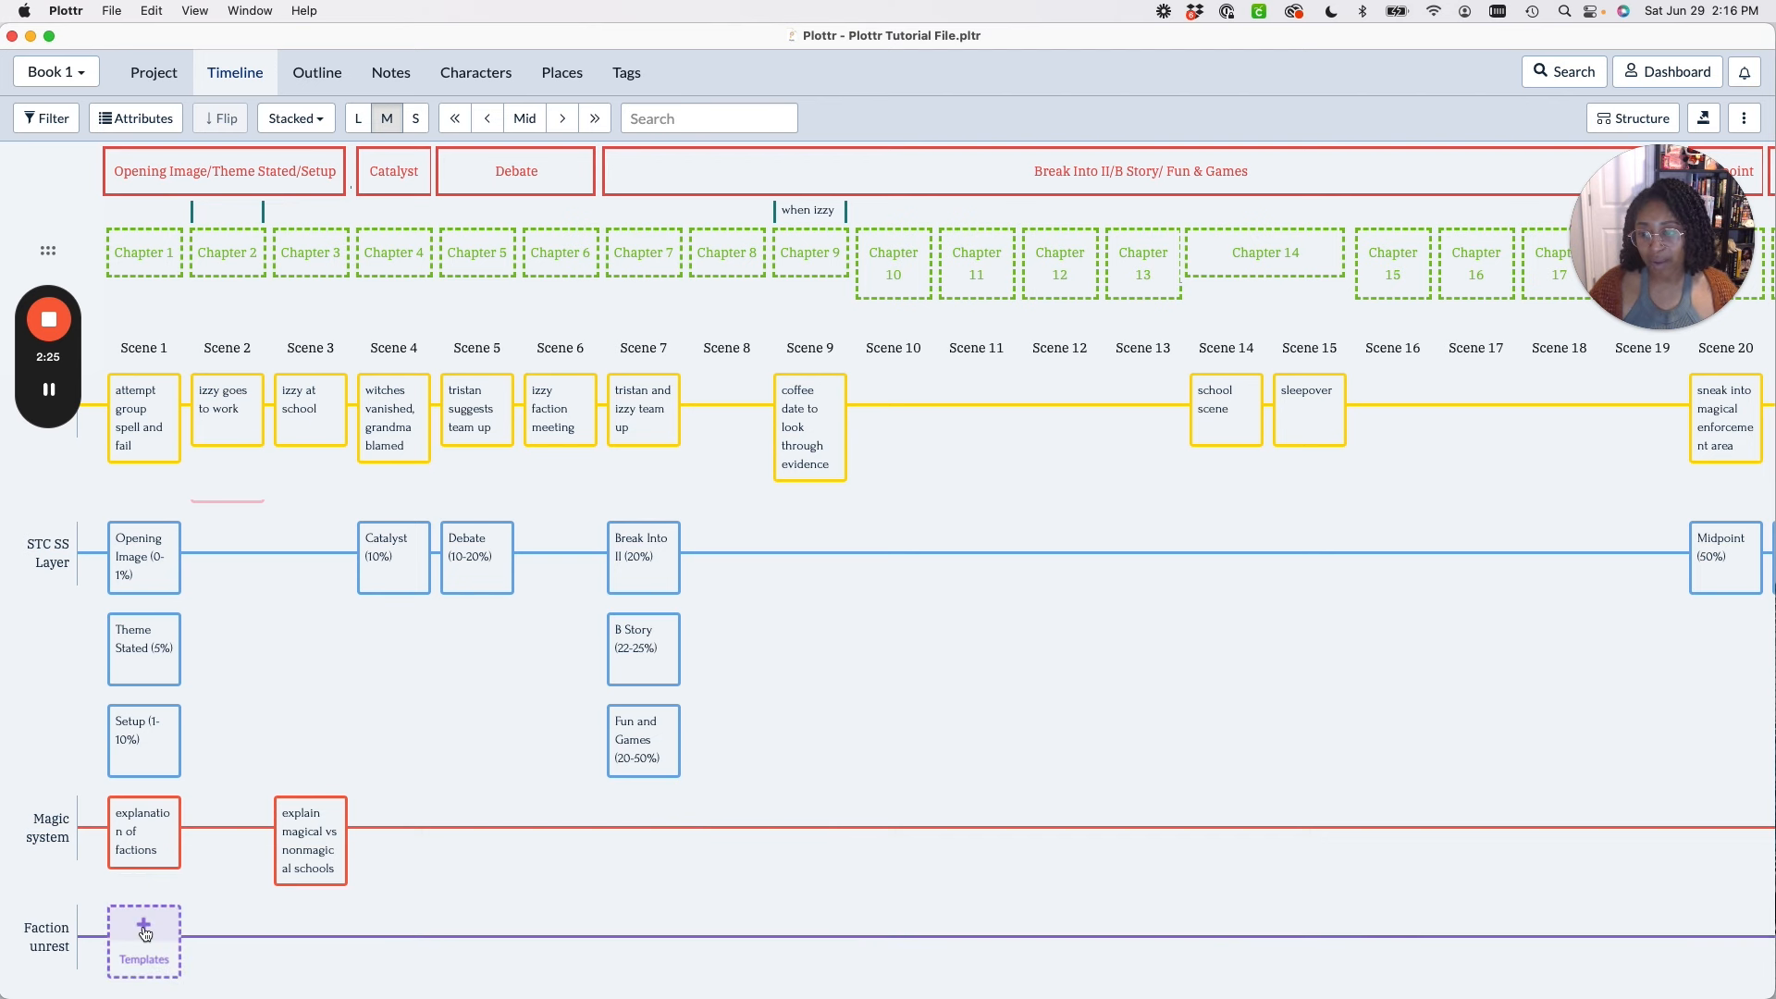
click(147, 930)
text(peopl)
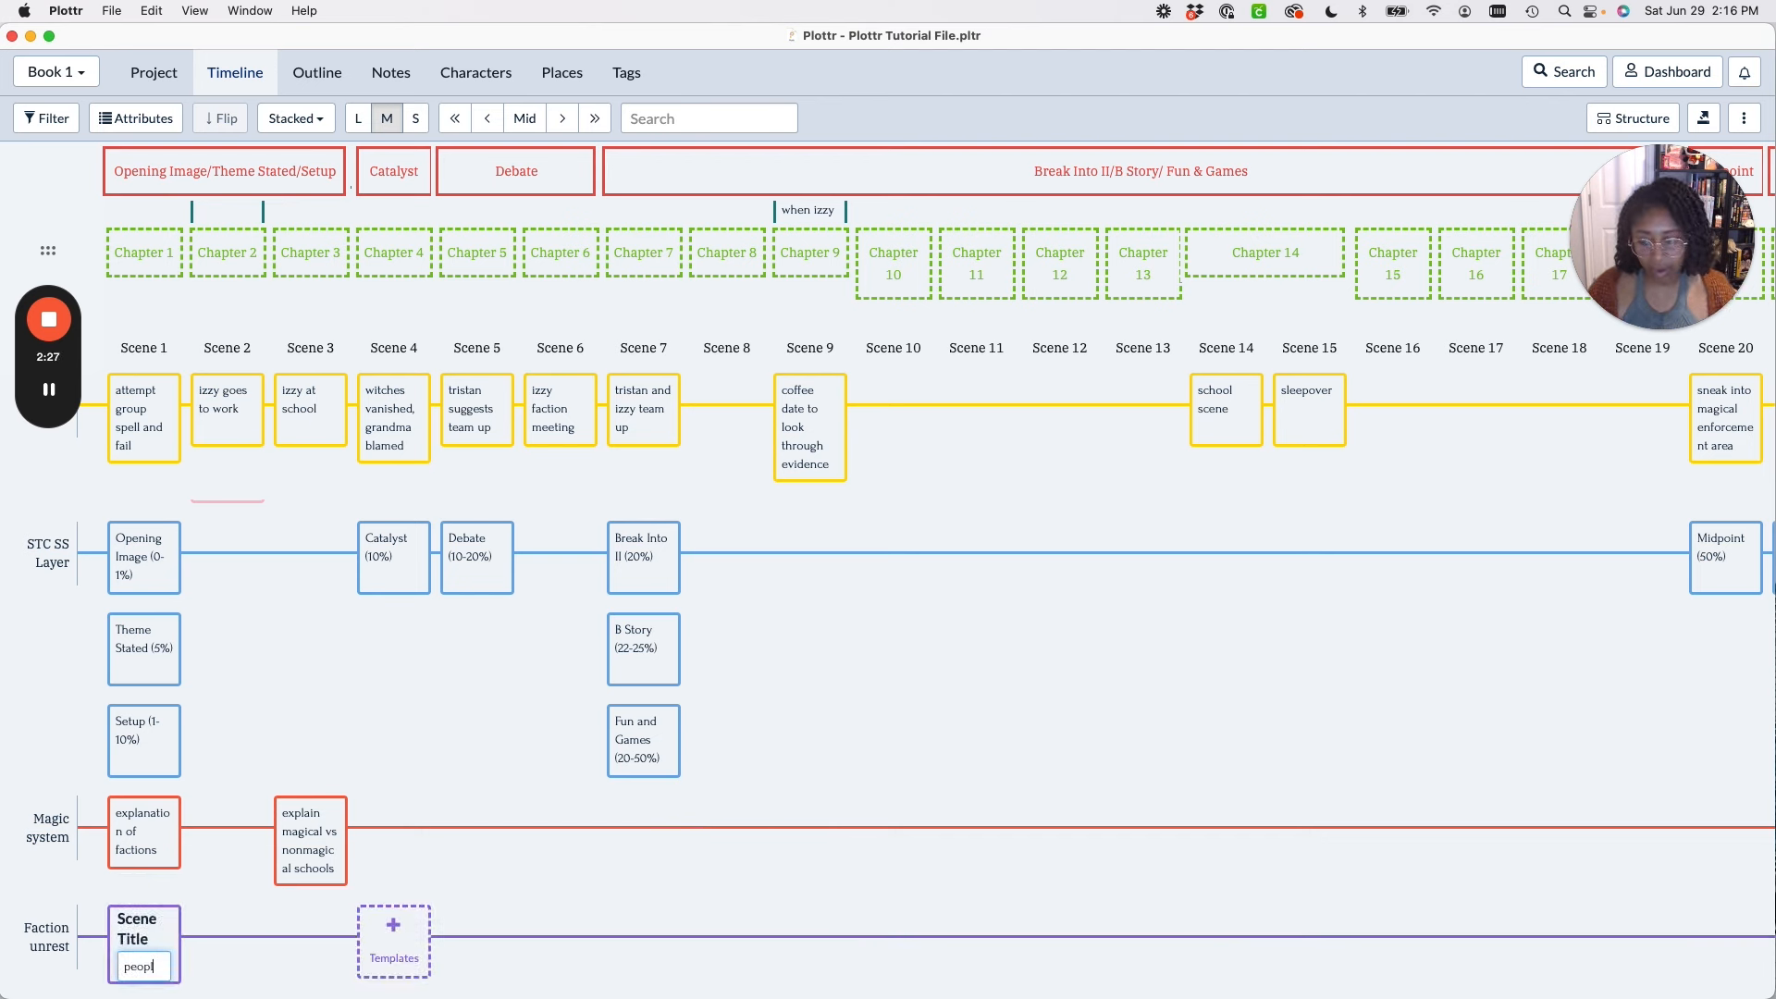
text(e izzy fact)
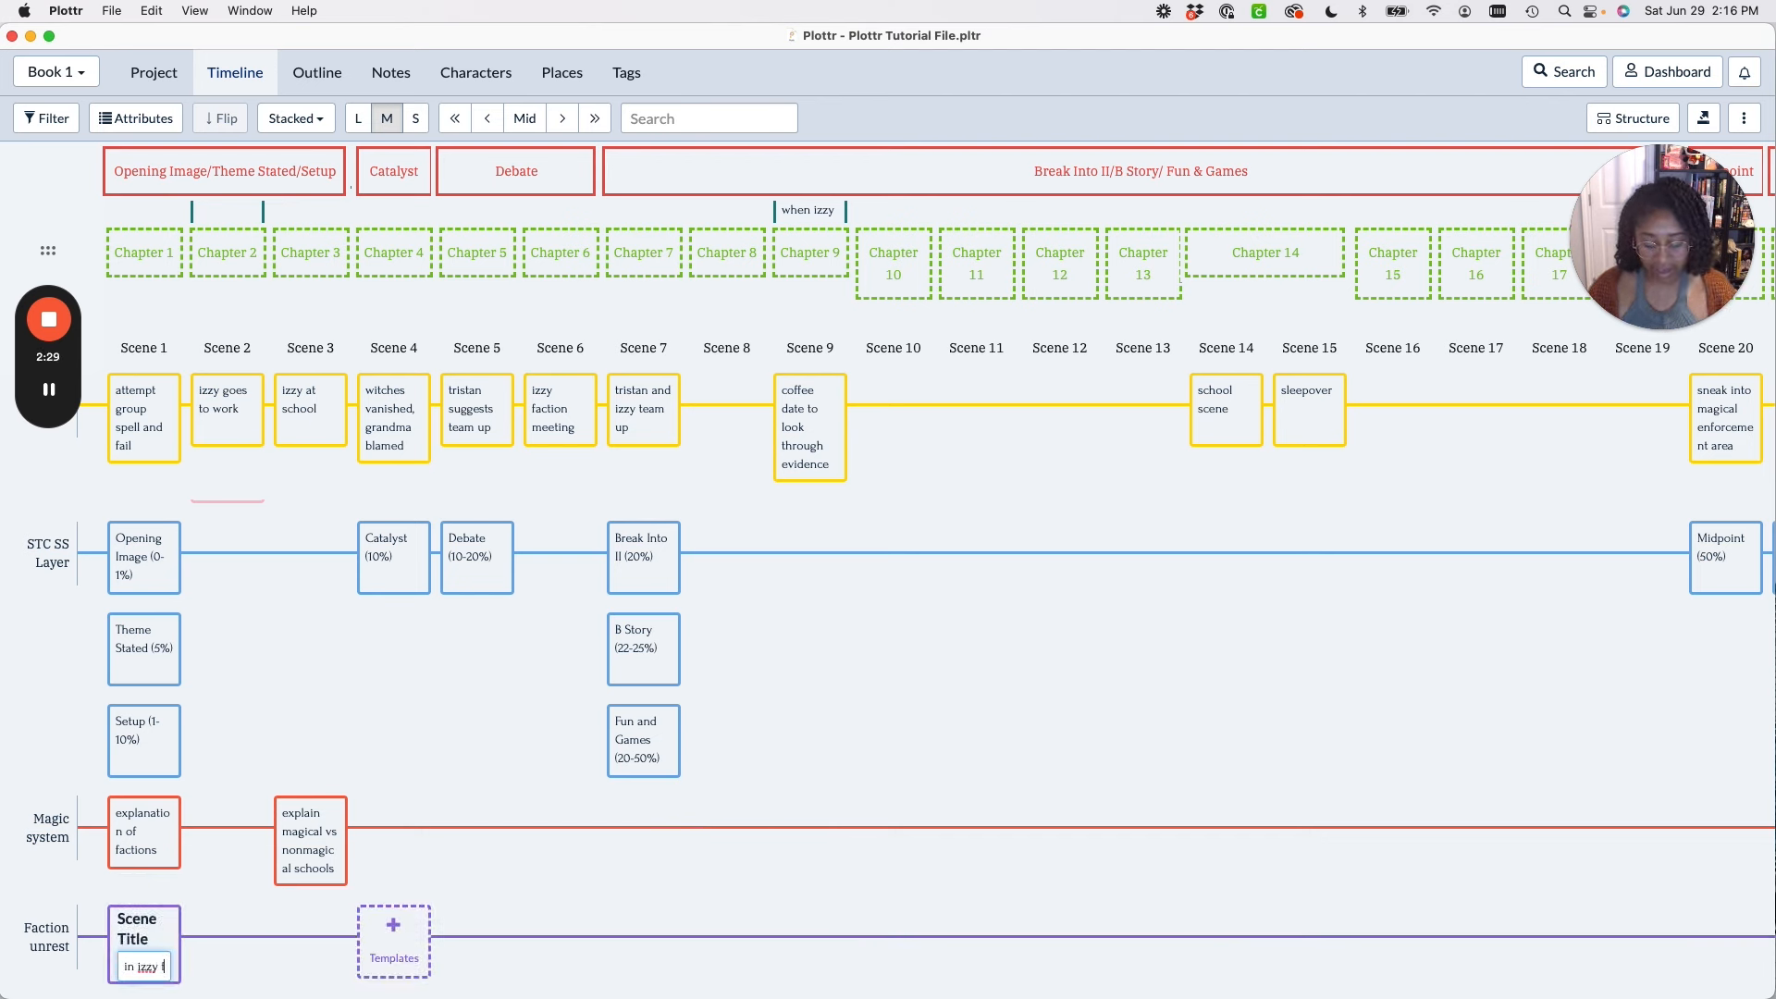
text(ion oppressed)
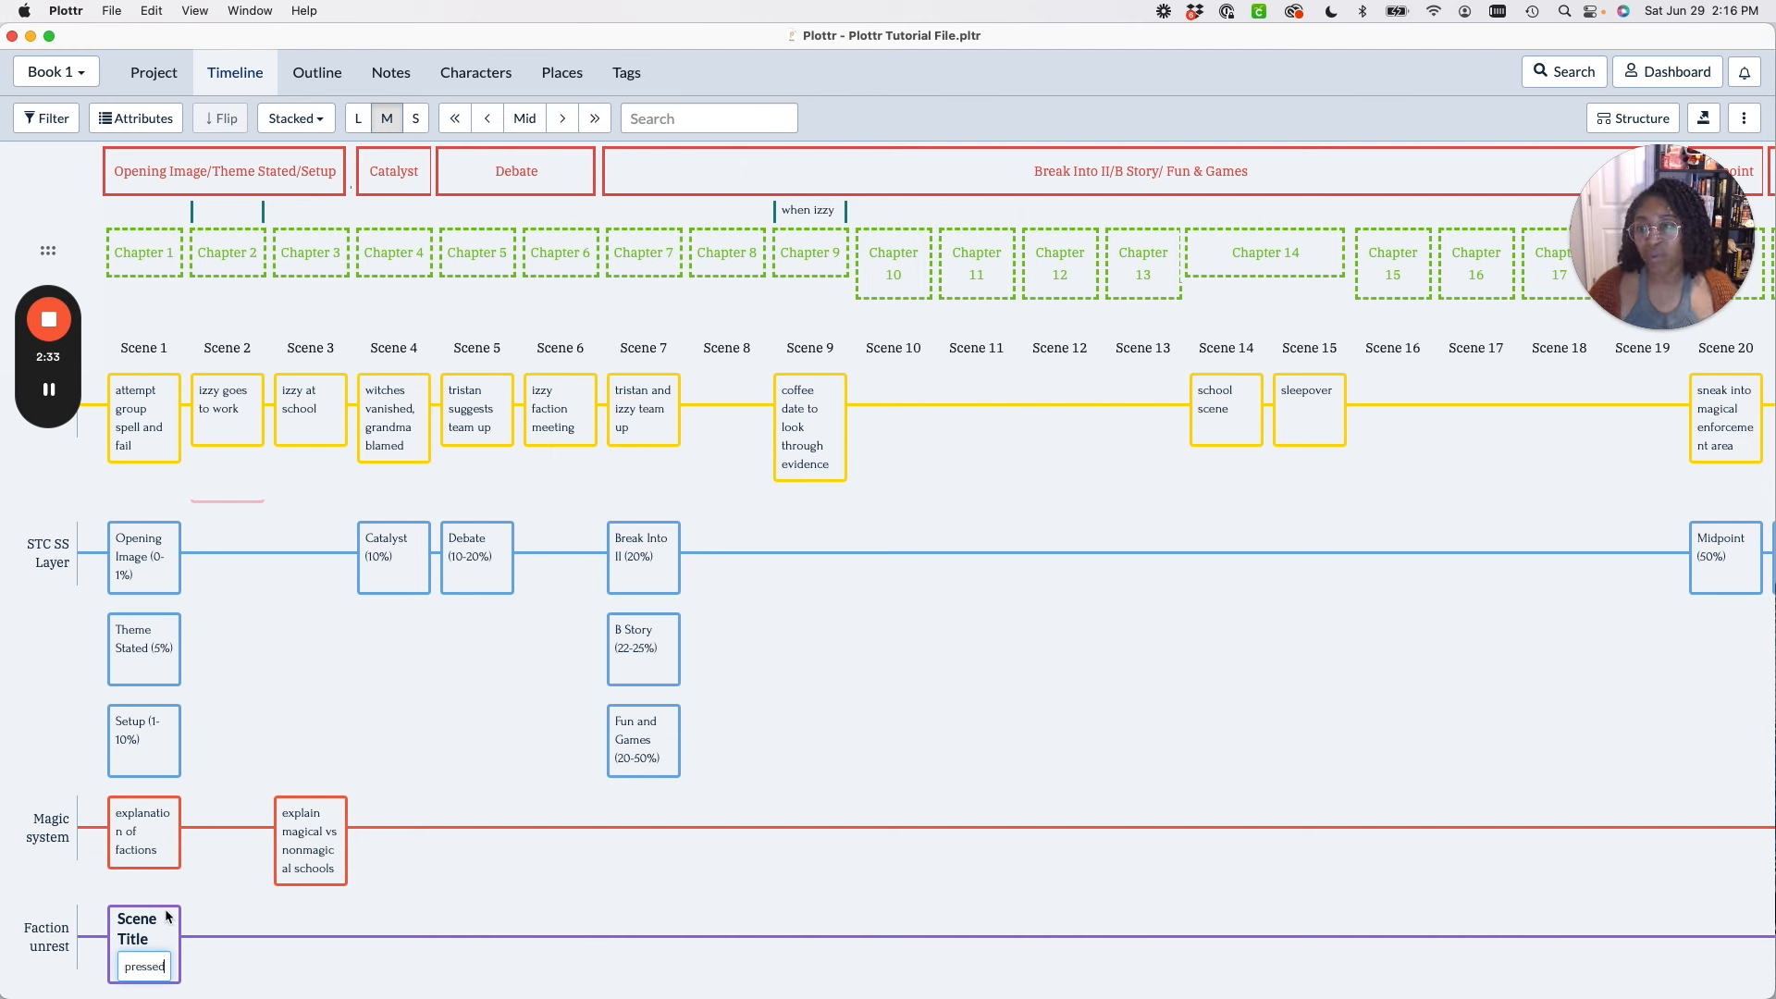
key(Return)
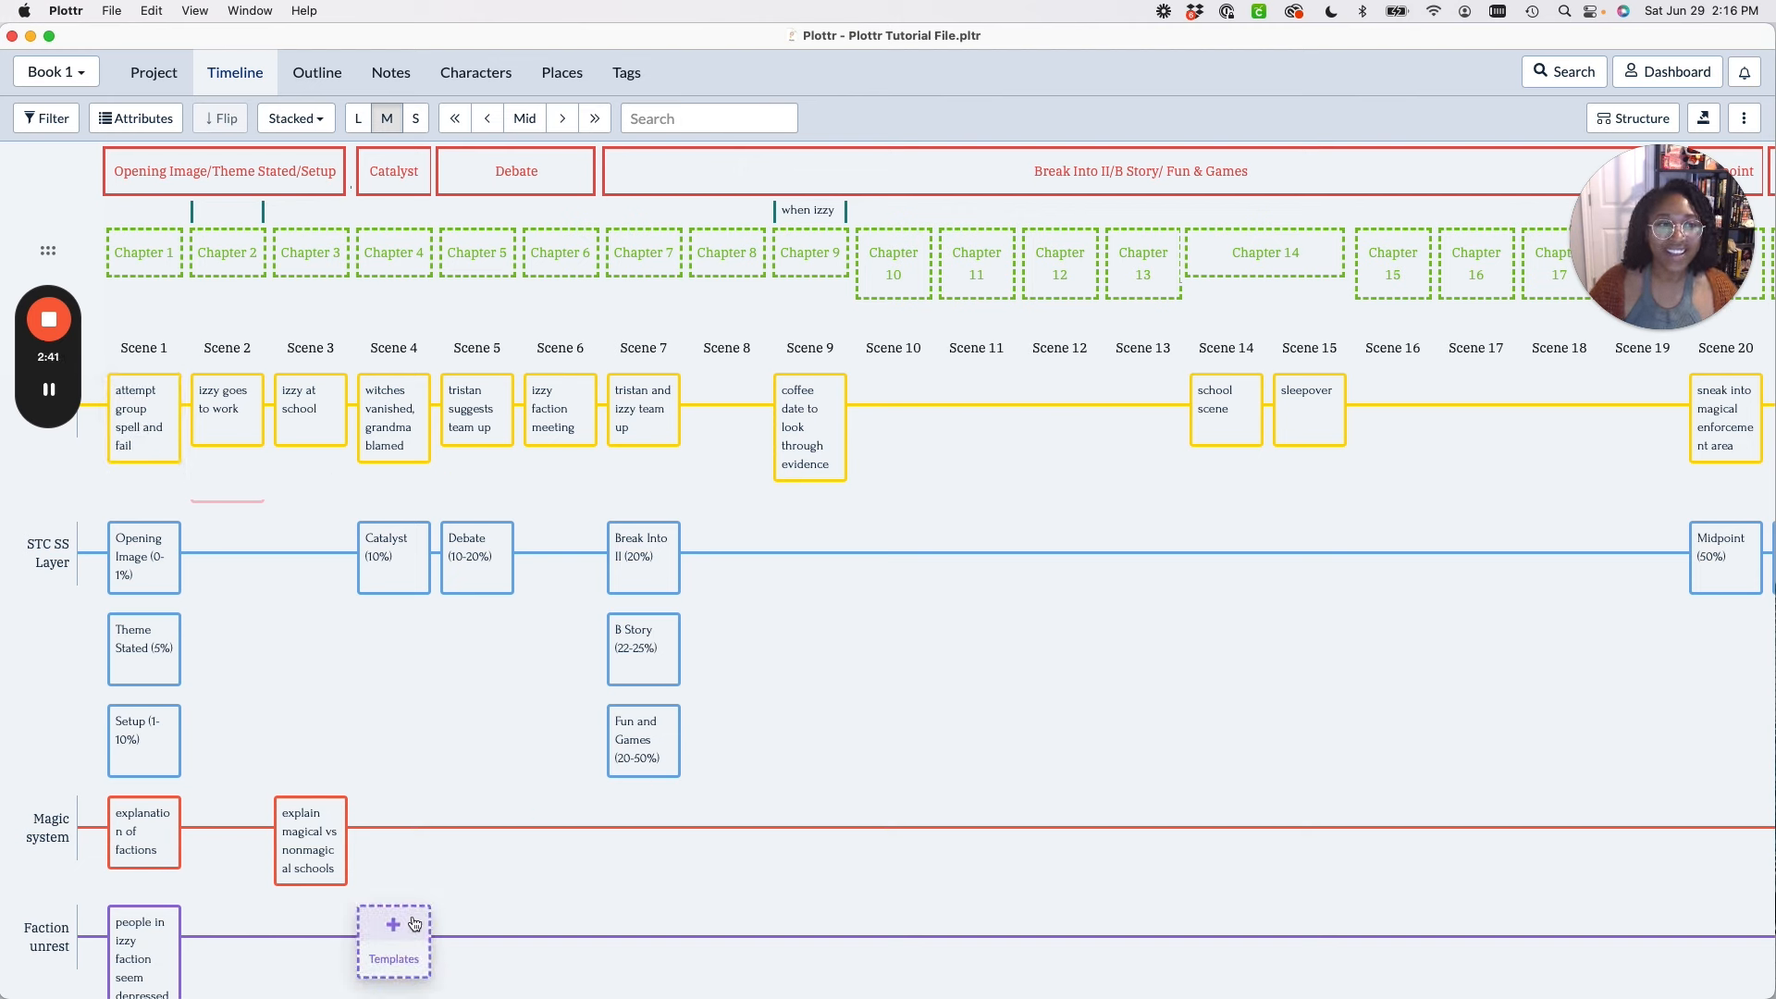
Add a card titled "factions upset about seating arrangements" at Scene 4 of the Faction unrest plotline.
click(412, 924)
text(fa)
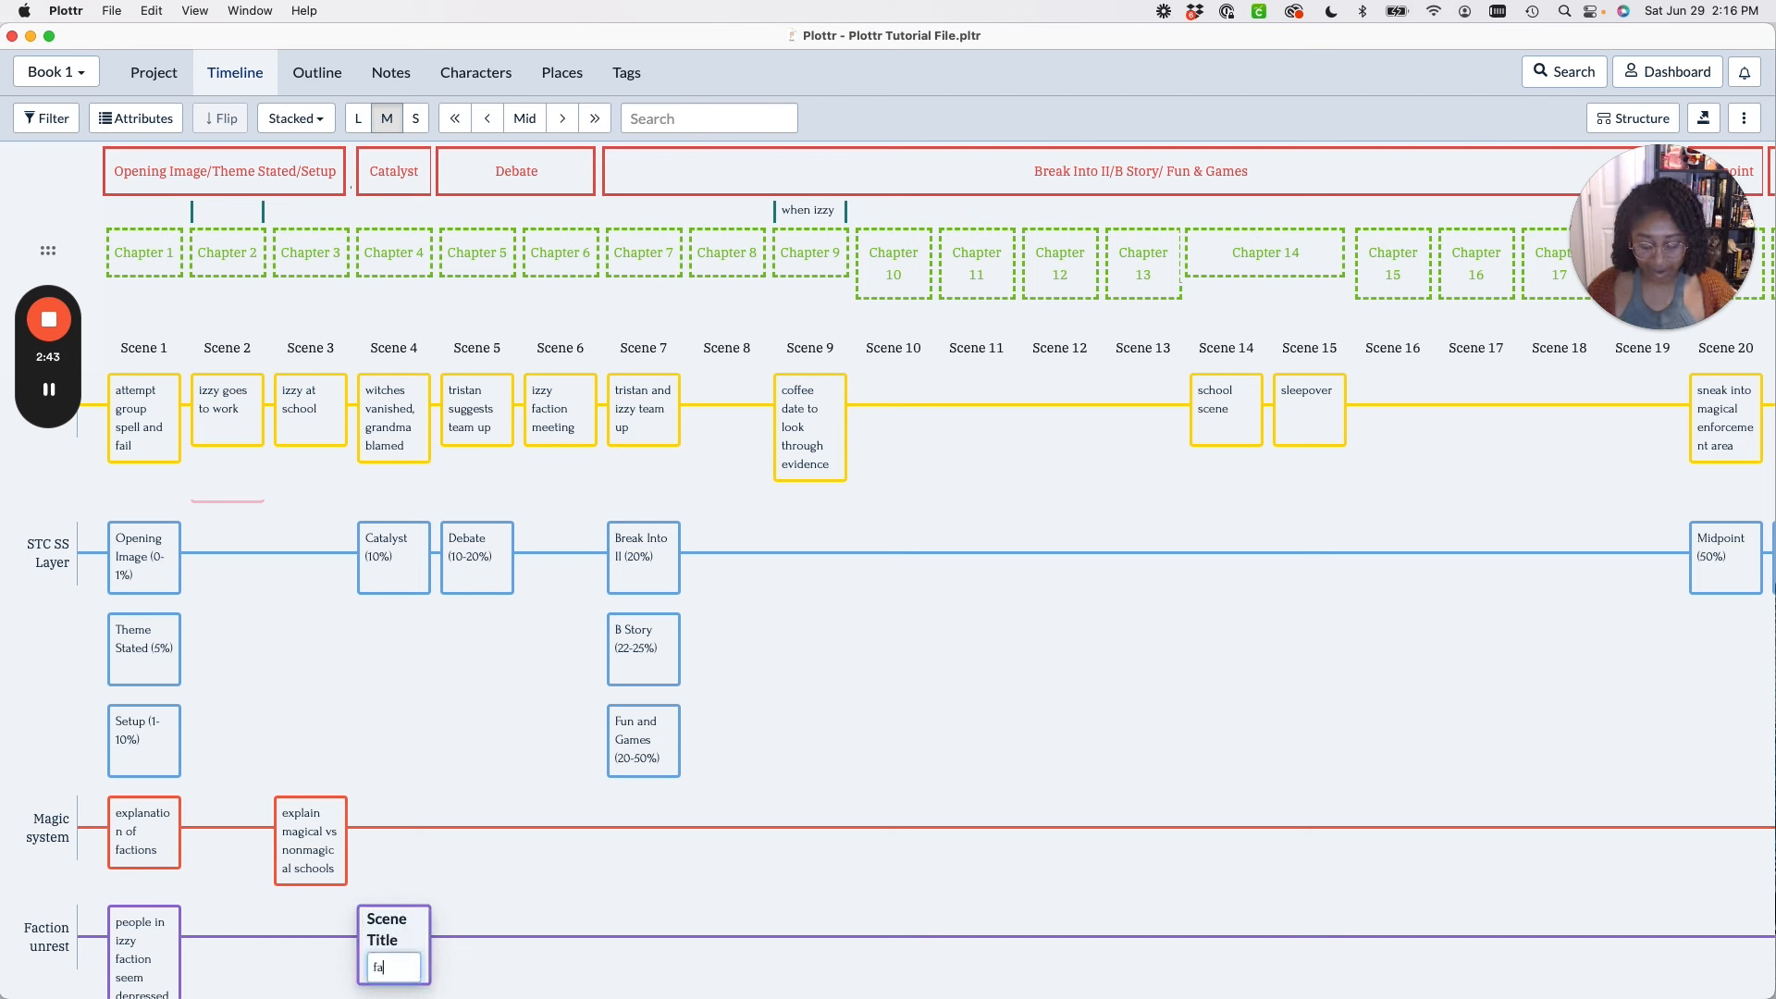
text(ction about)
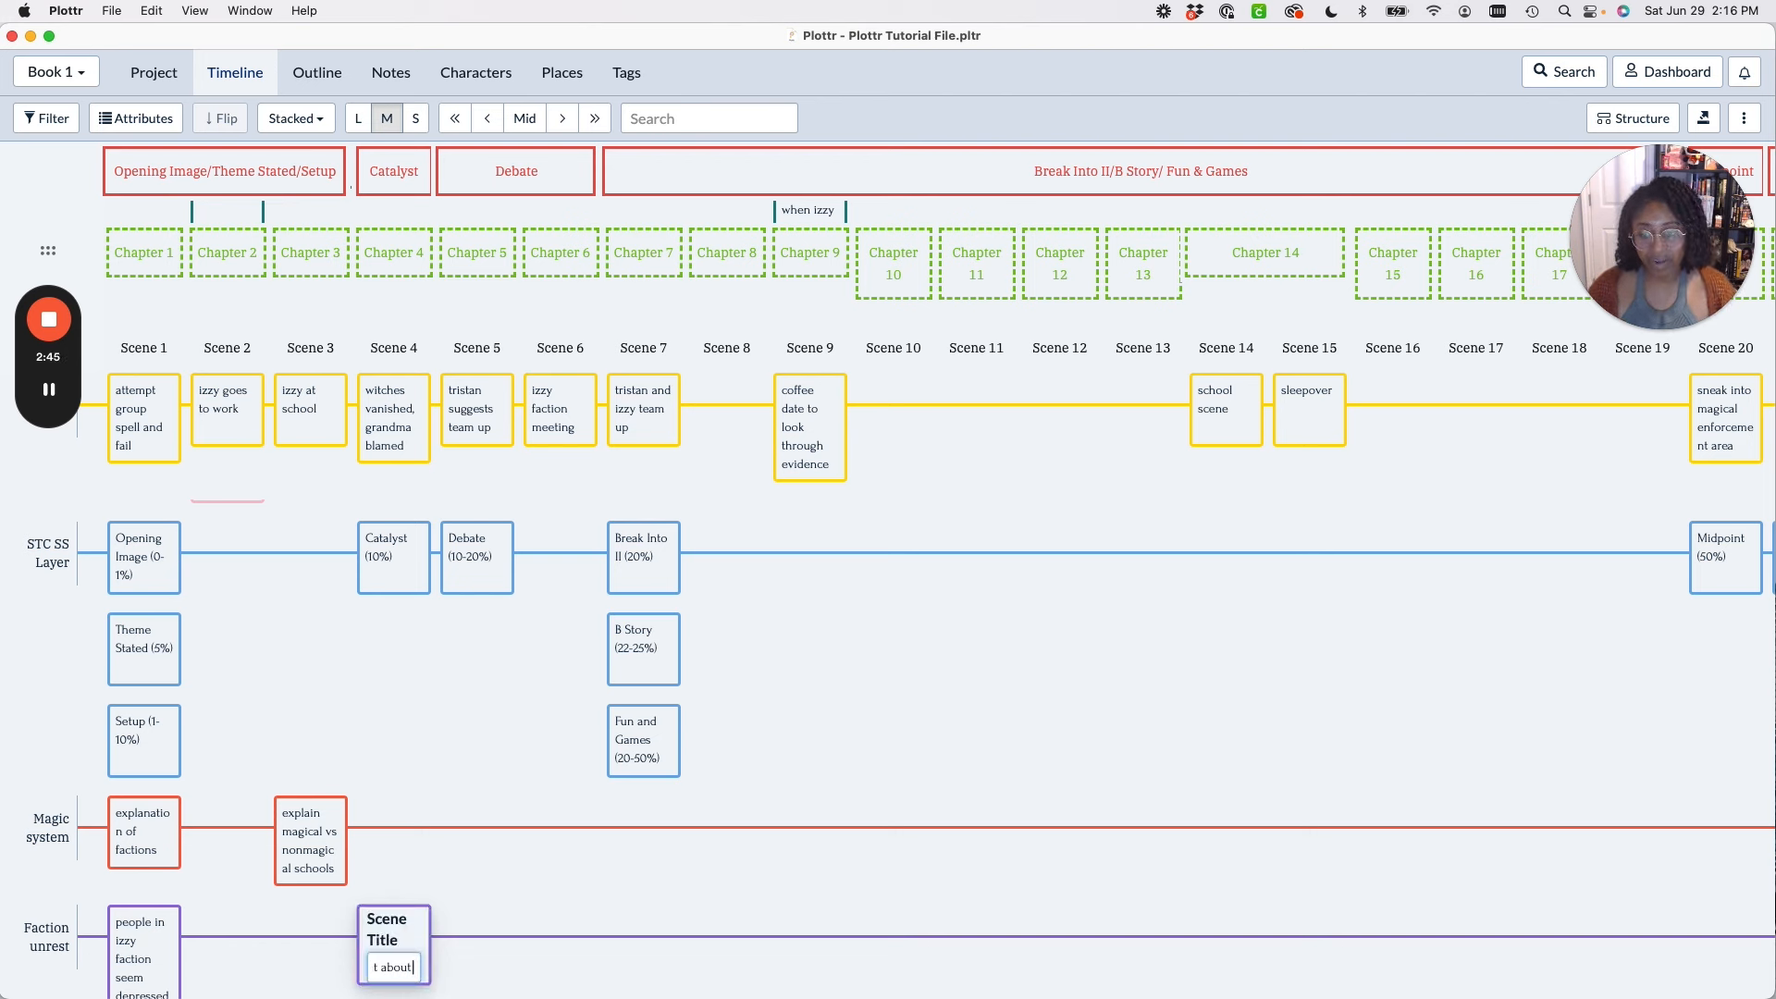
text( seating arrangeme)
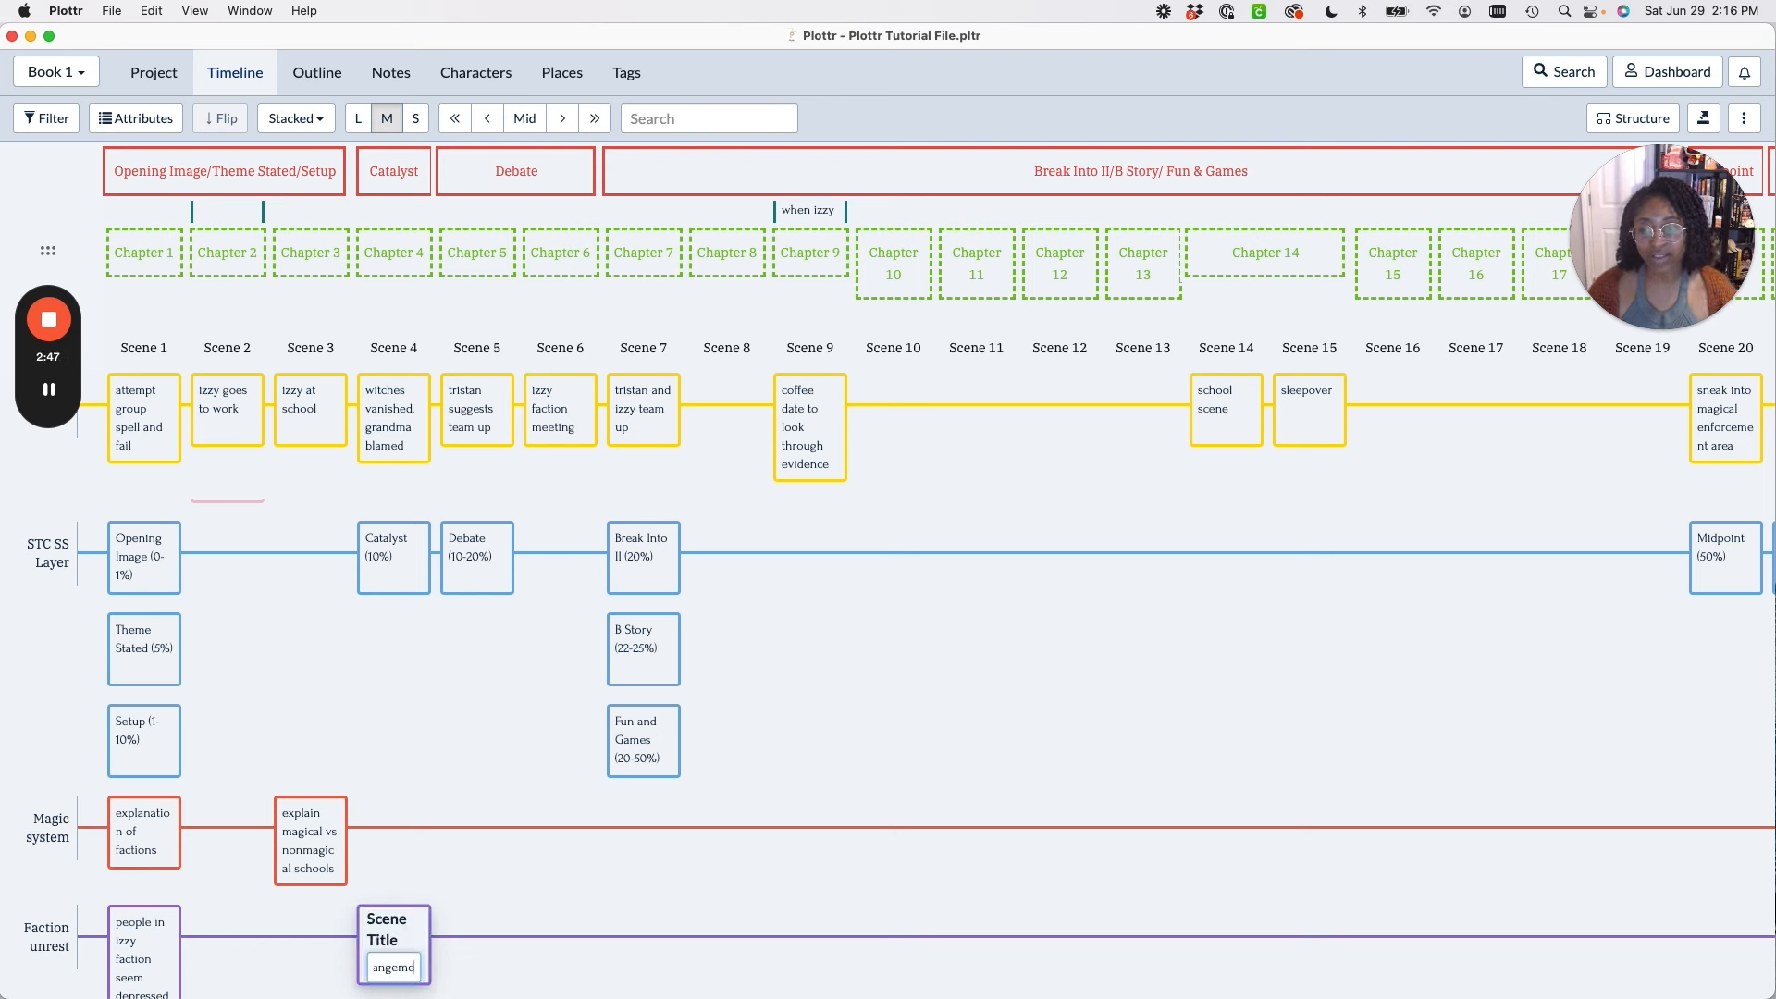
text(nts)
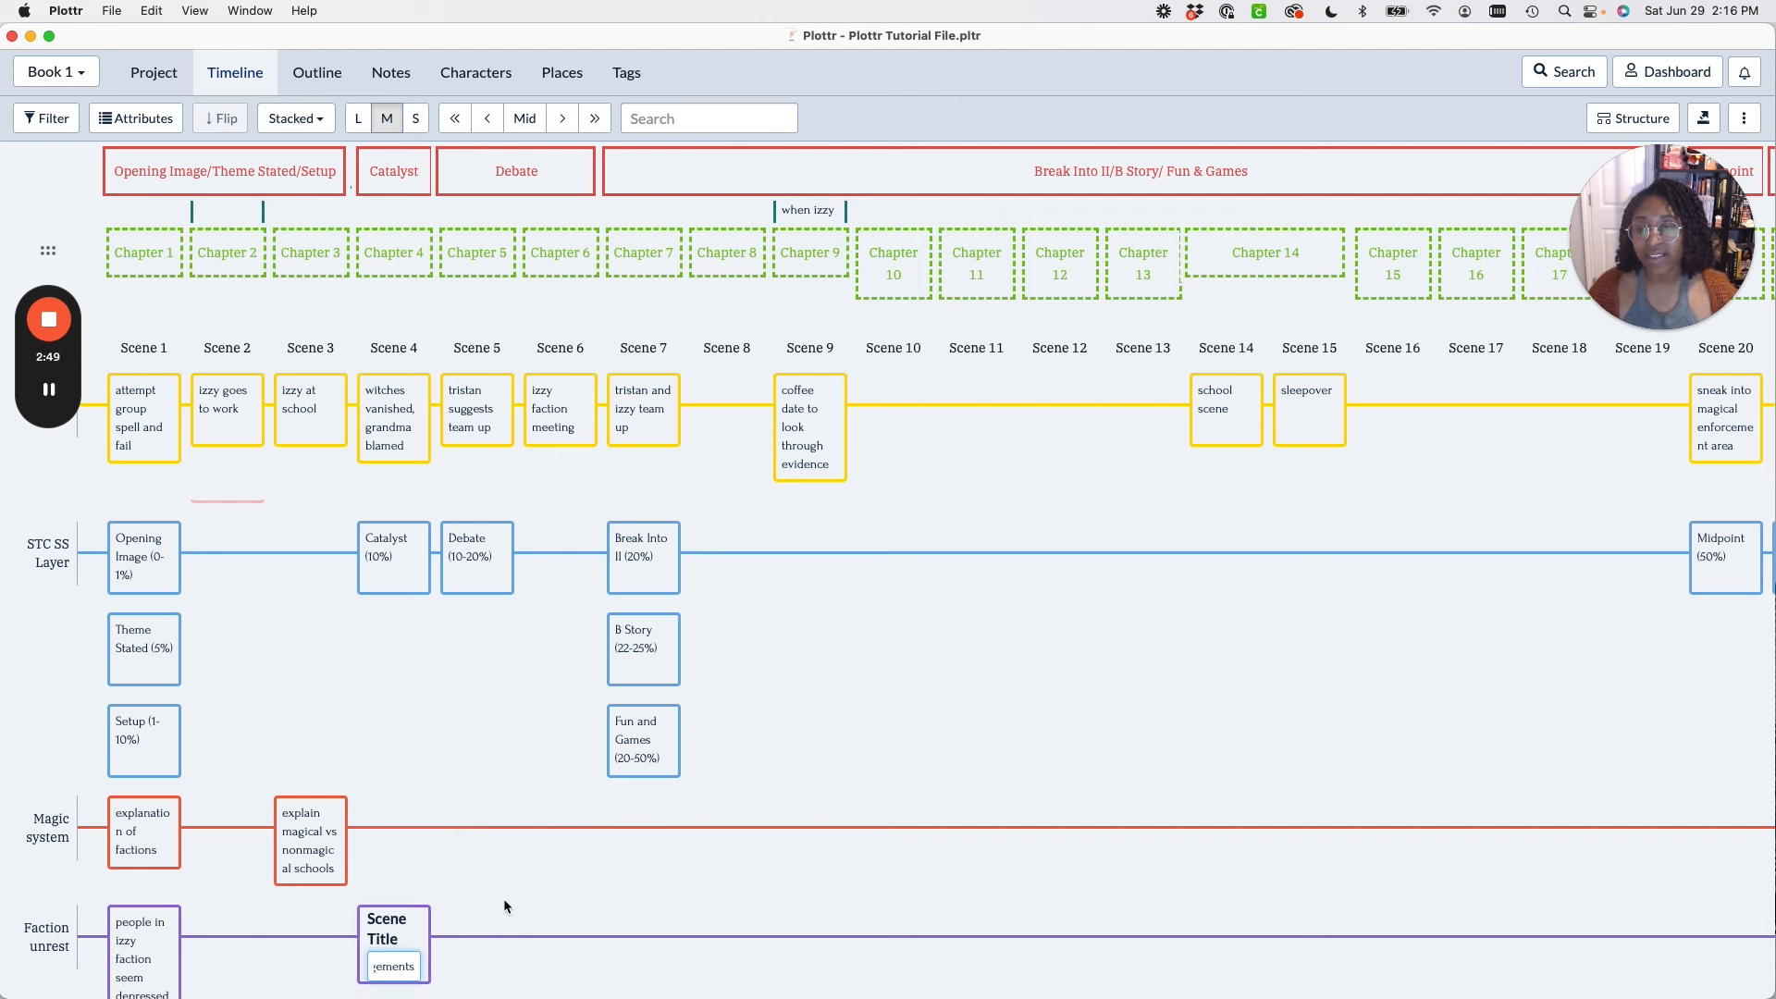
key(Return)
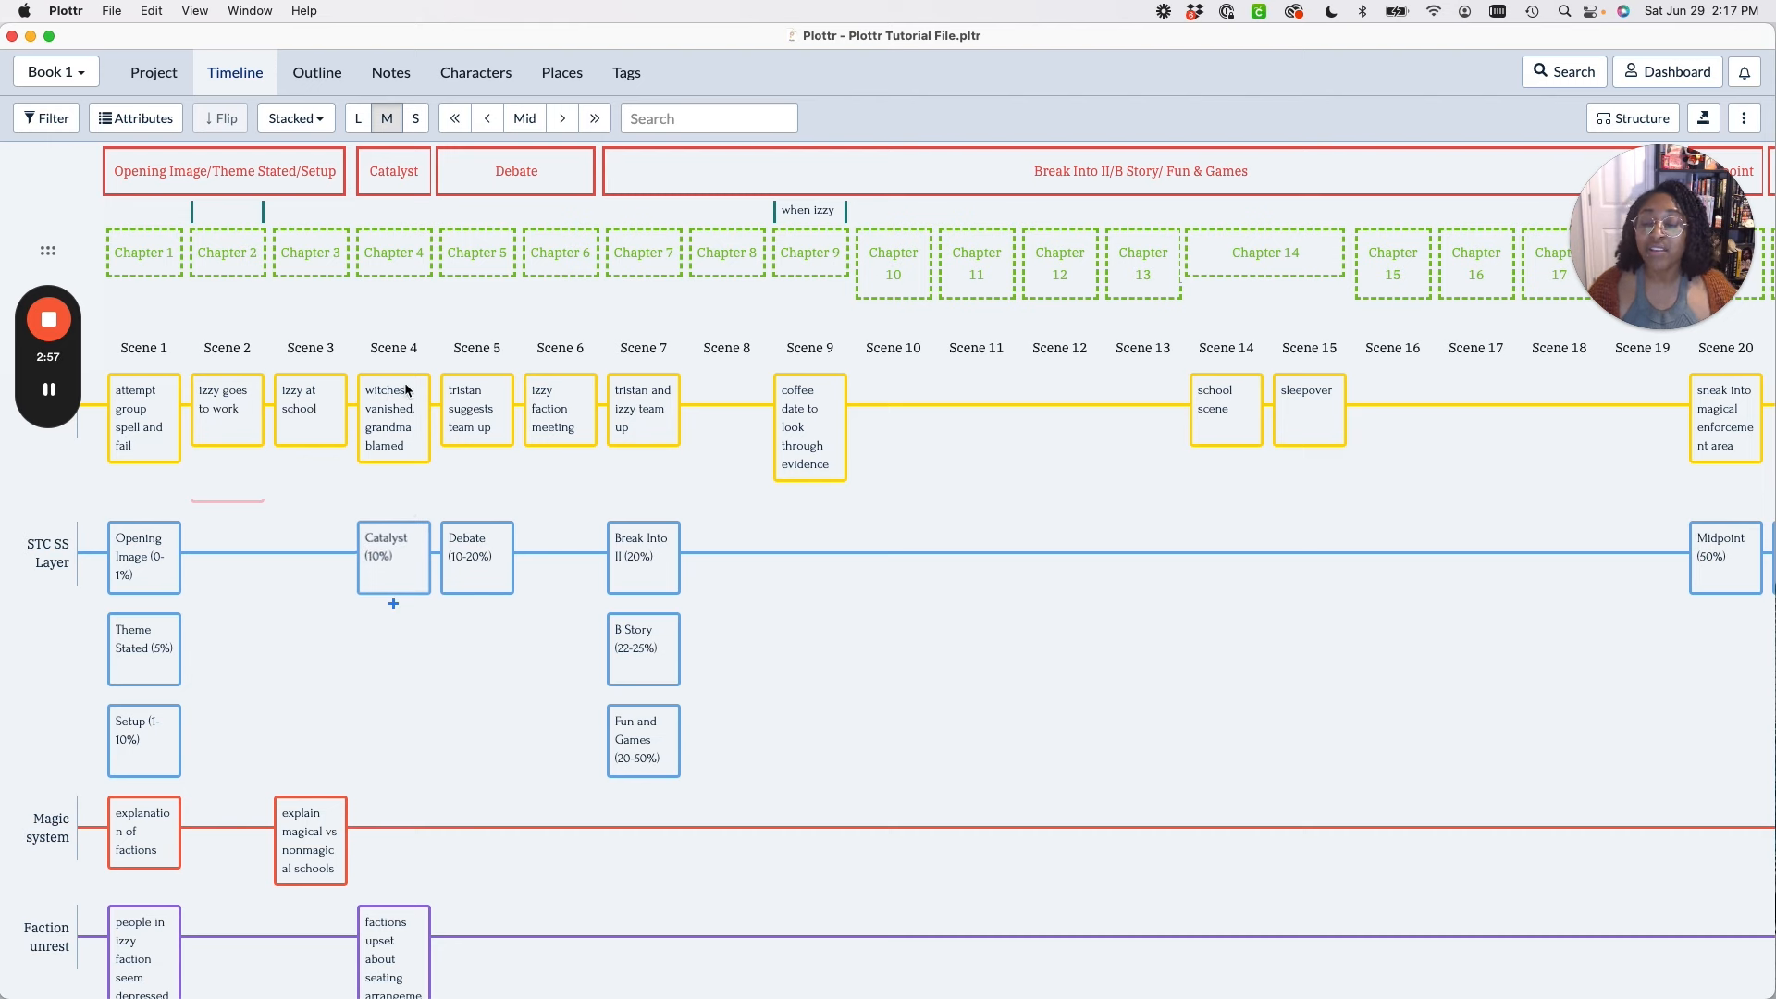
In the description of the Main Plot's Scene 4 card, write "Attending the magical ball event where Izzy has to work serving tables.".
click(404, 418)
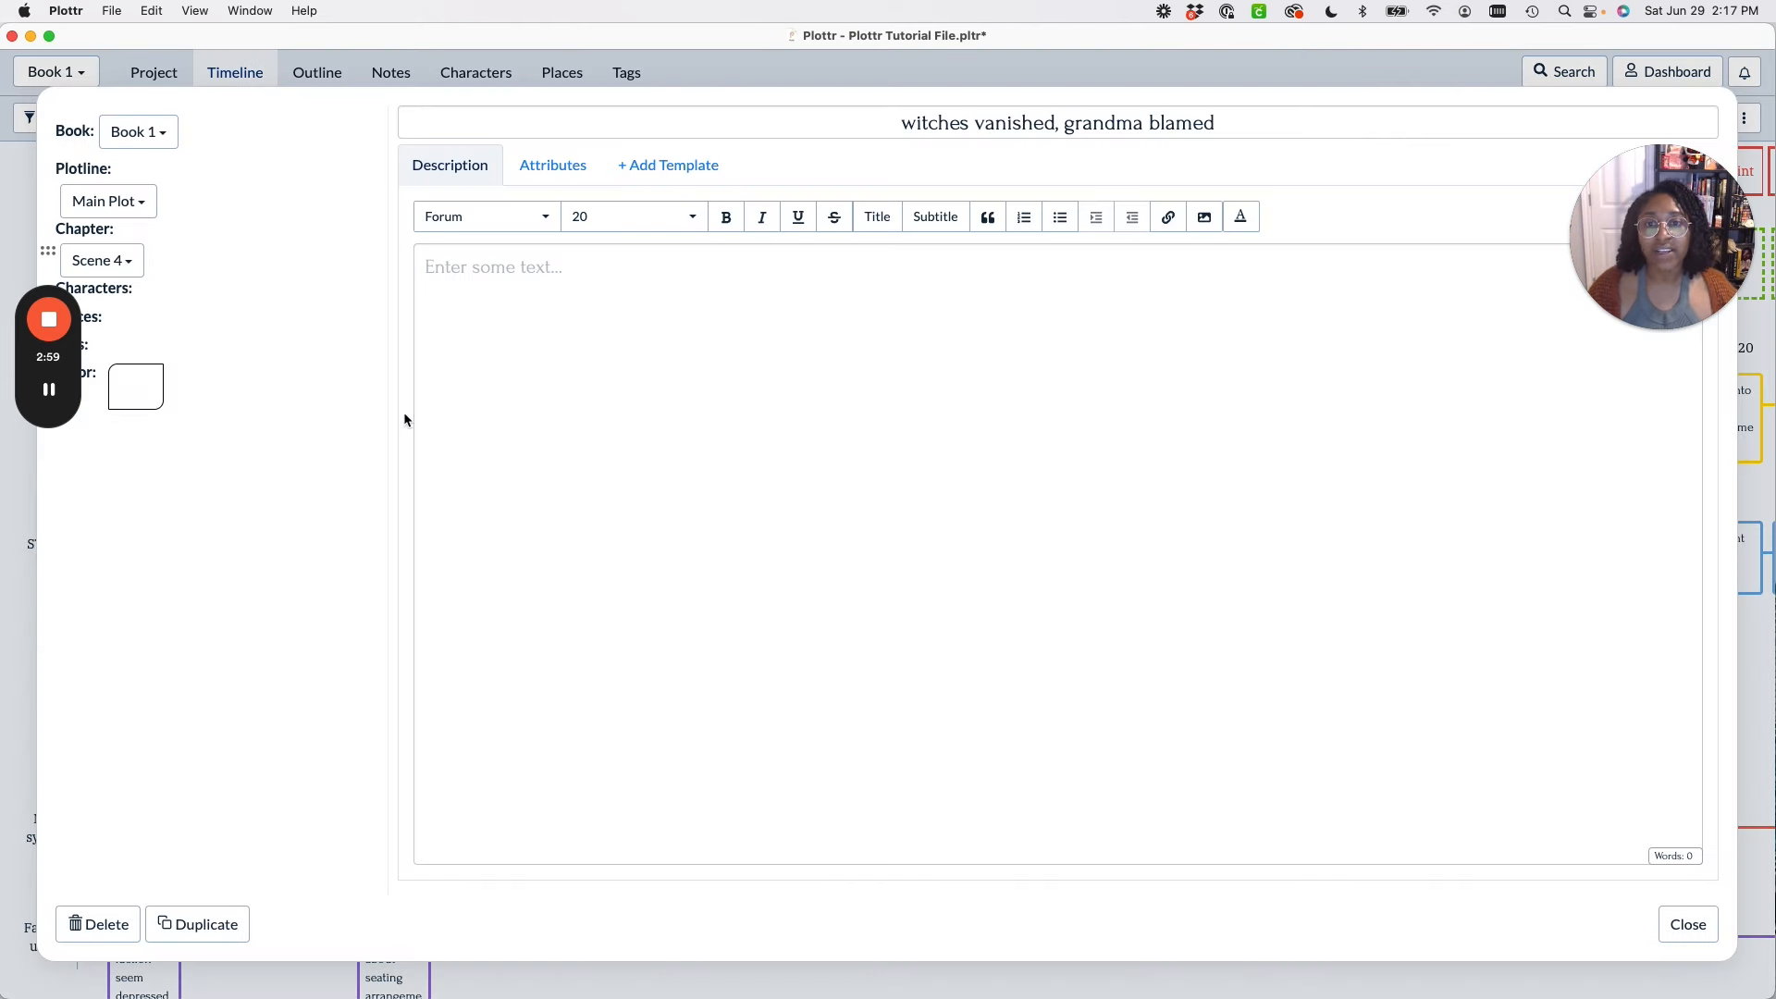
click(544, 283)
text(Attendi)
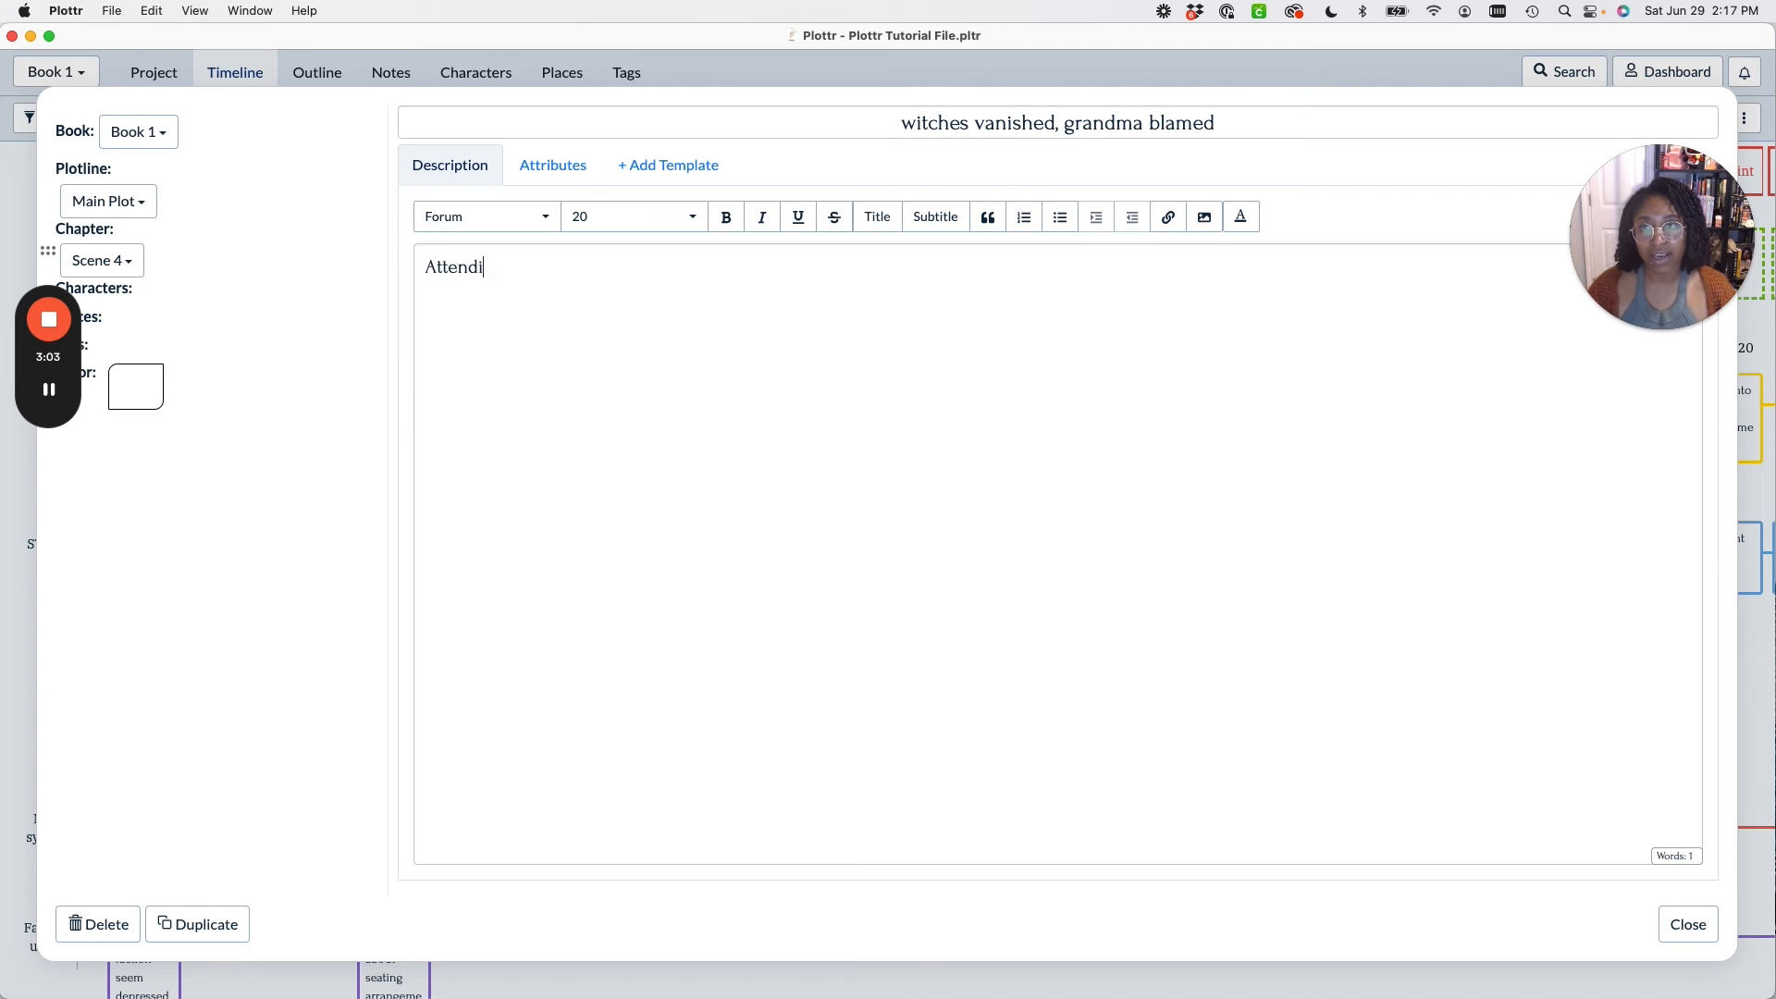
text(ng the magical vba)
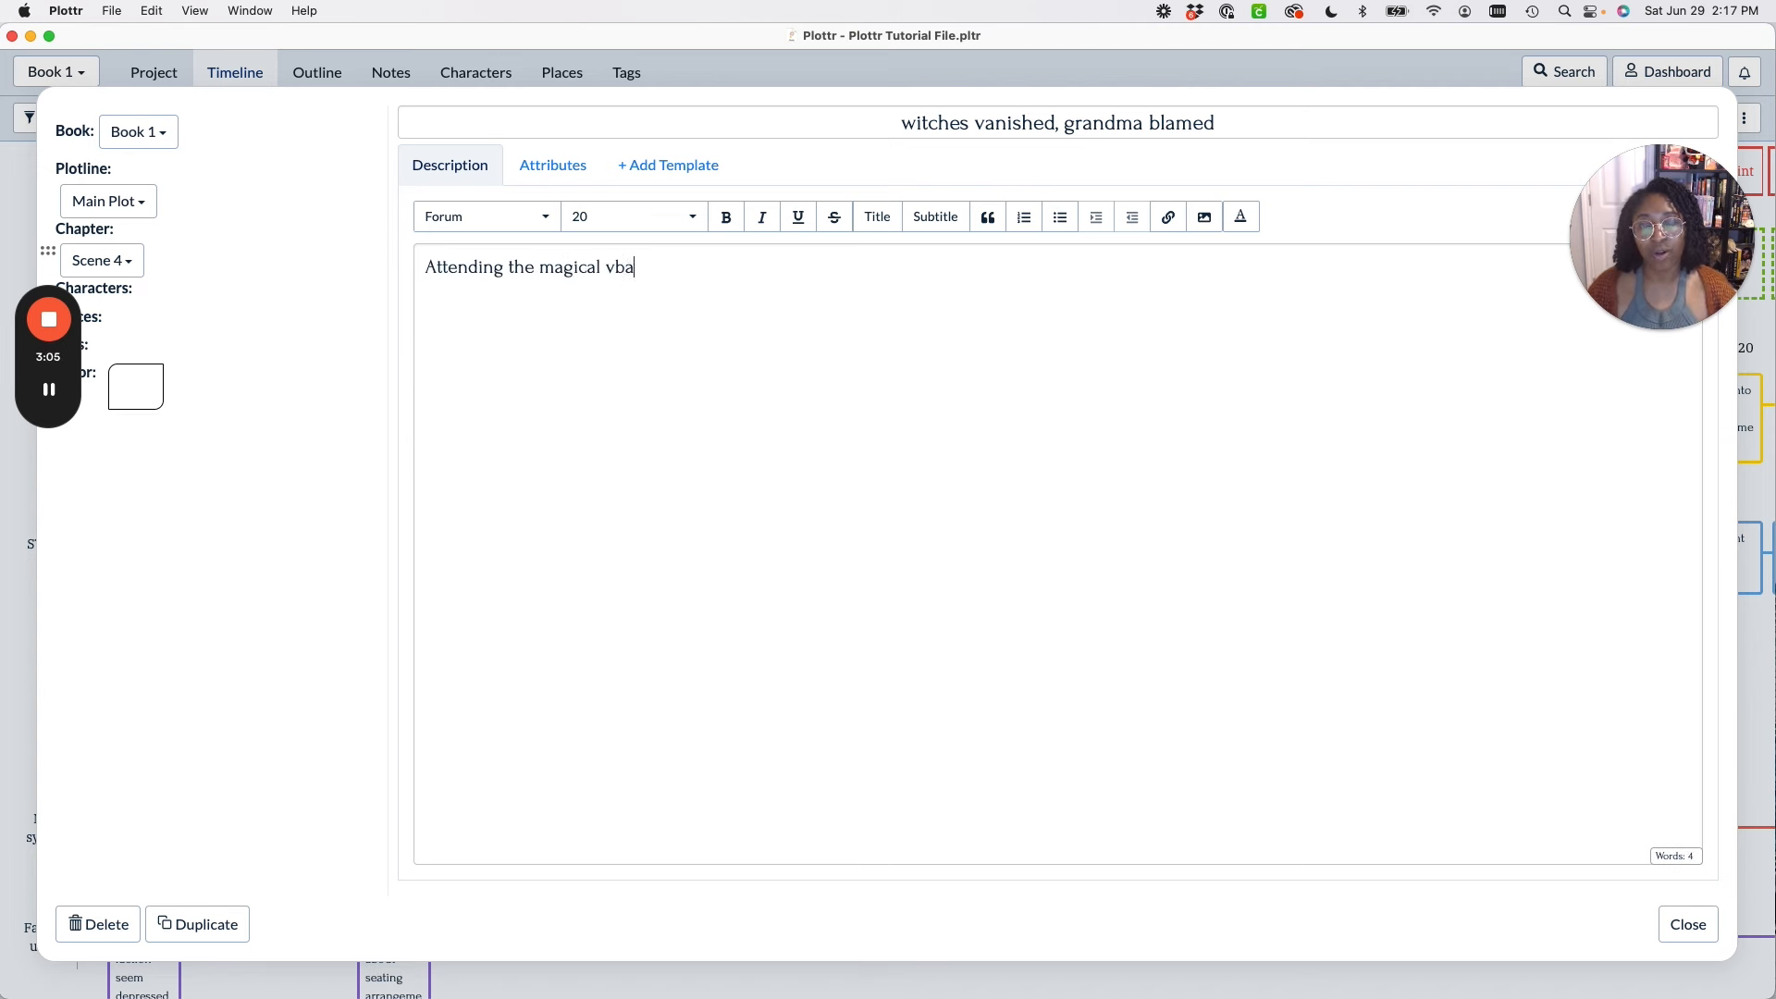
key(BackSpace)
key(BackSpace)
key(BackSpace)
text(ball even)
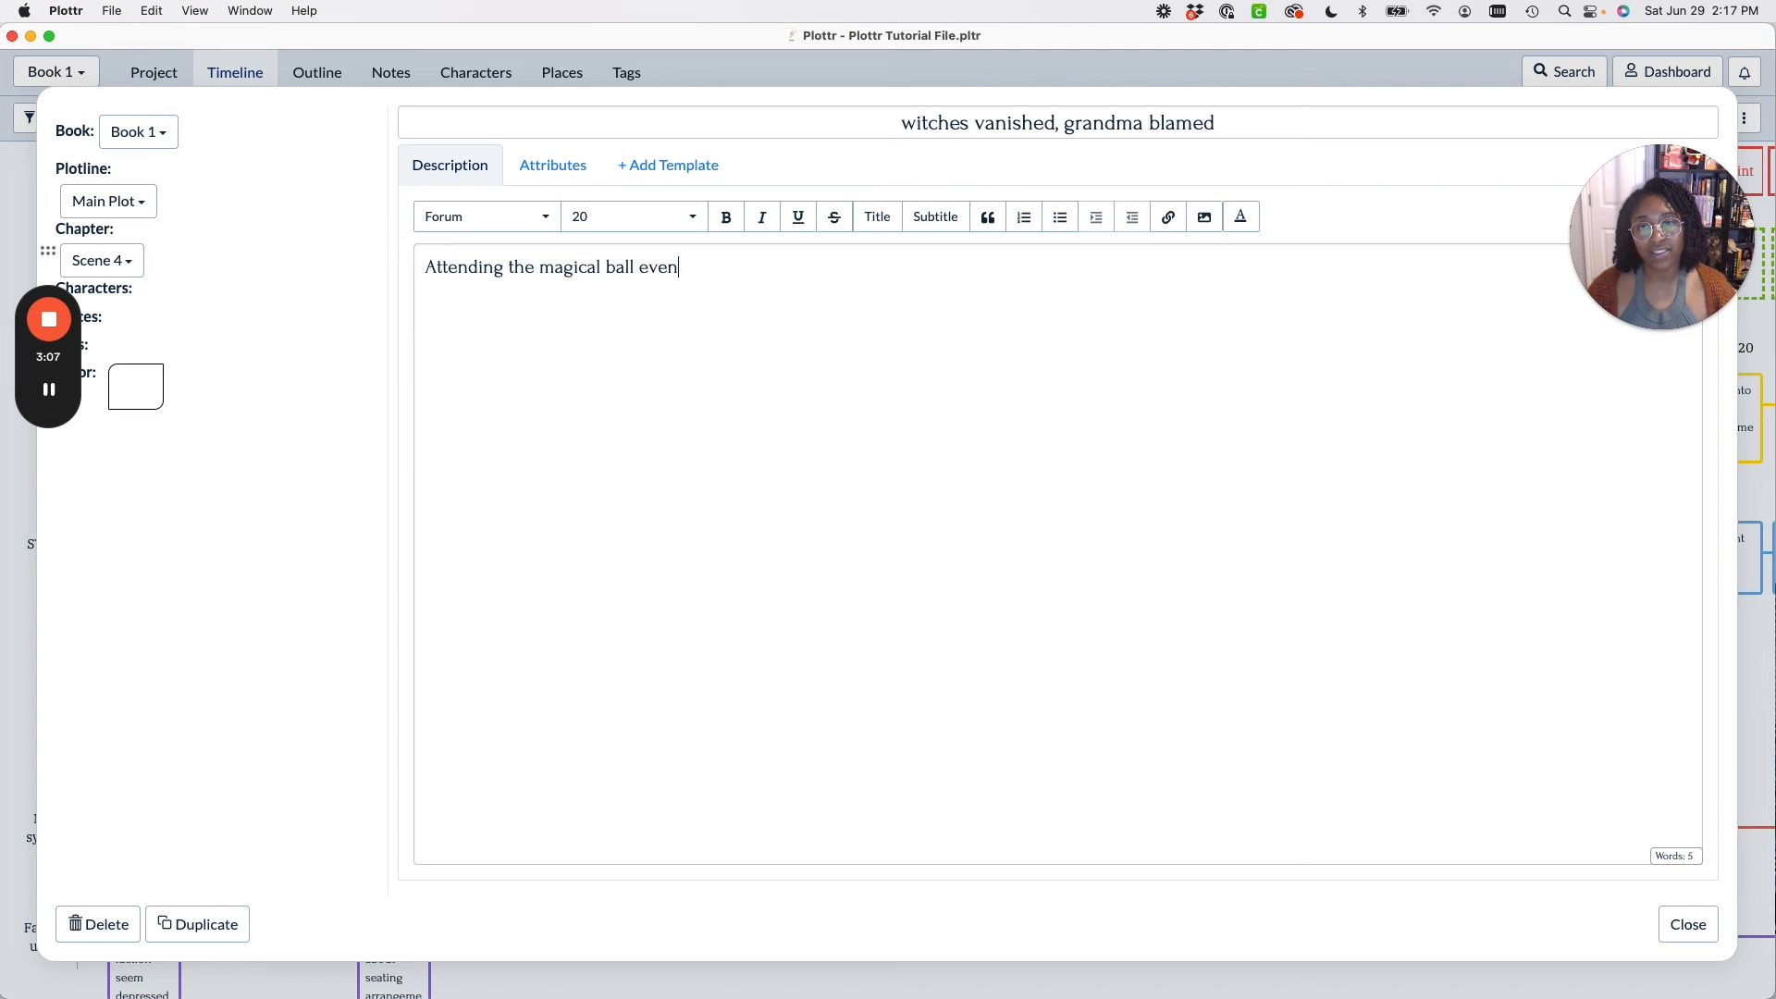
text(t where Izzy )
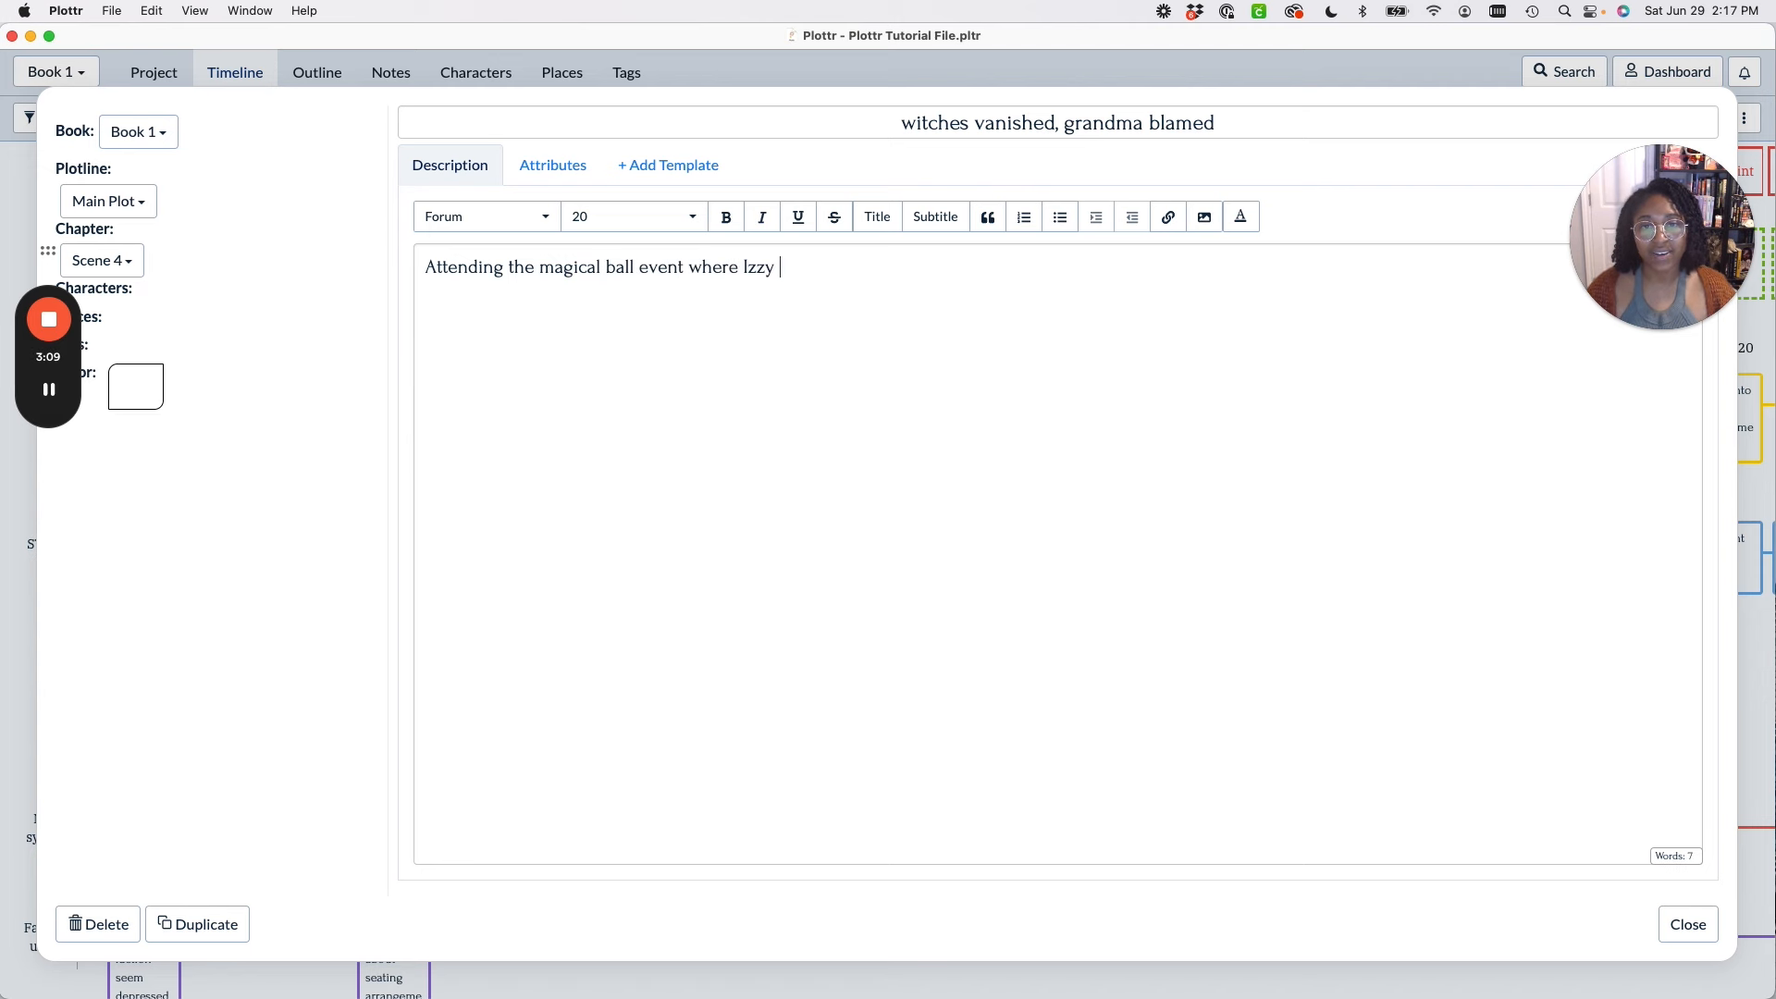
text(has to )
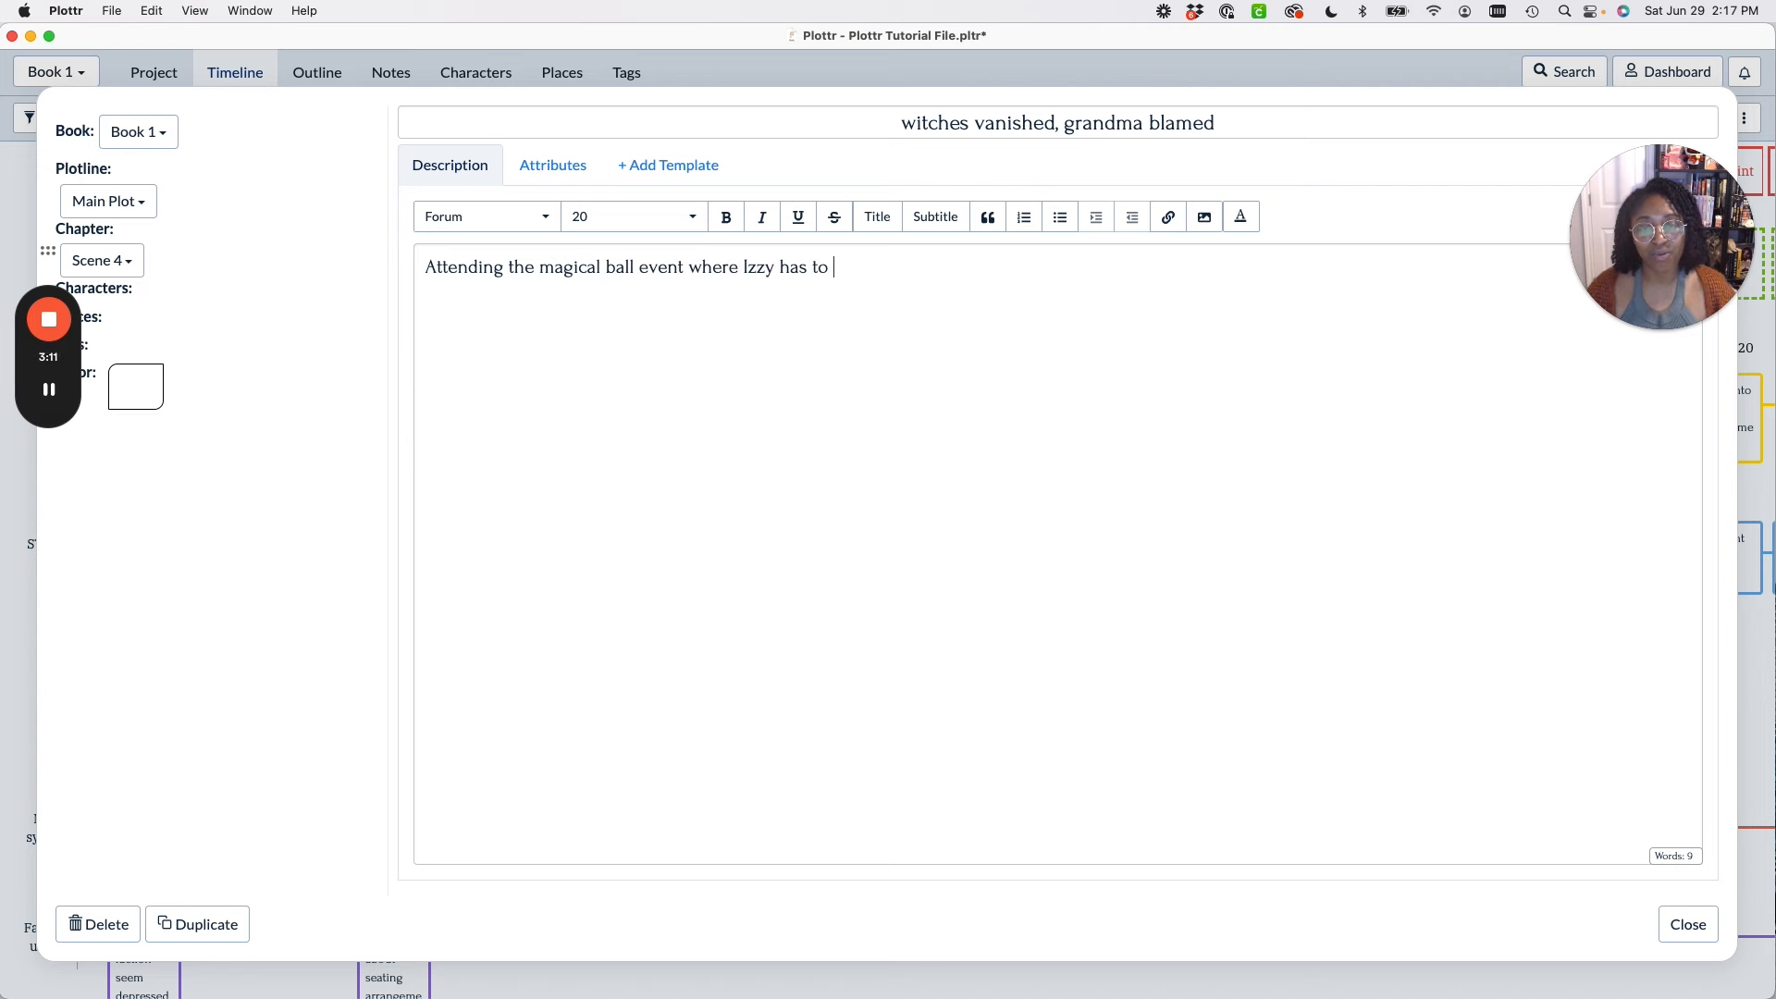
text(work serving t)
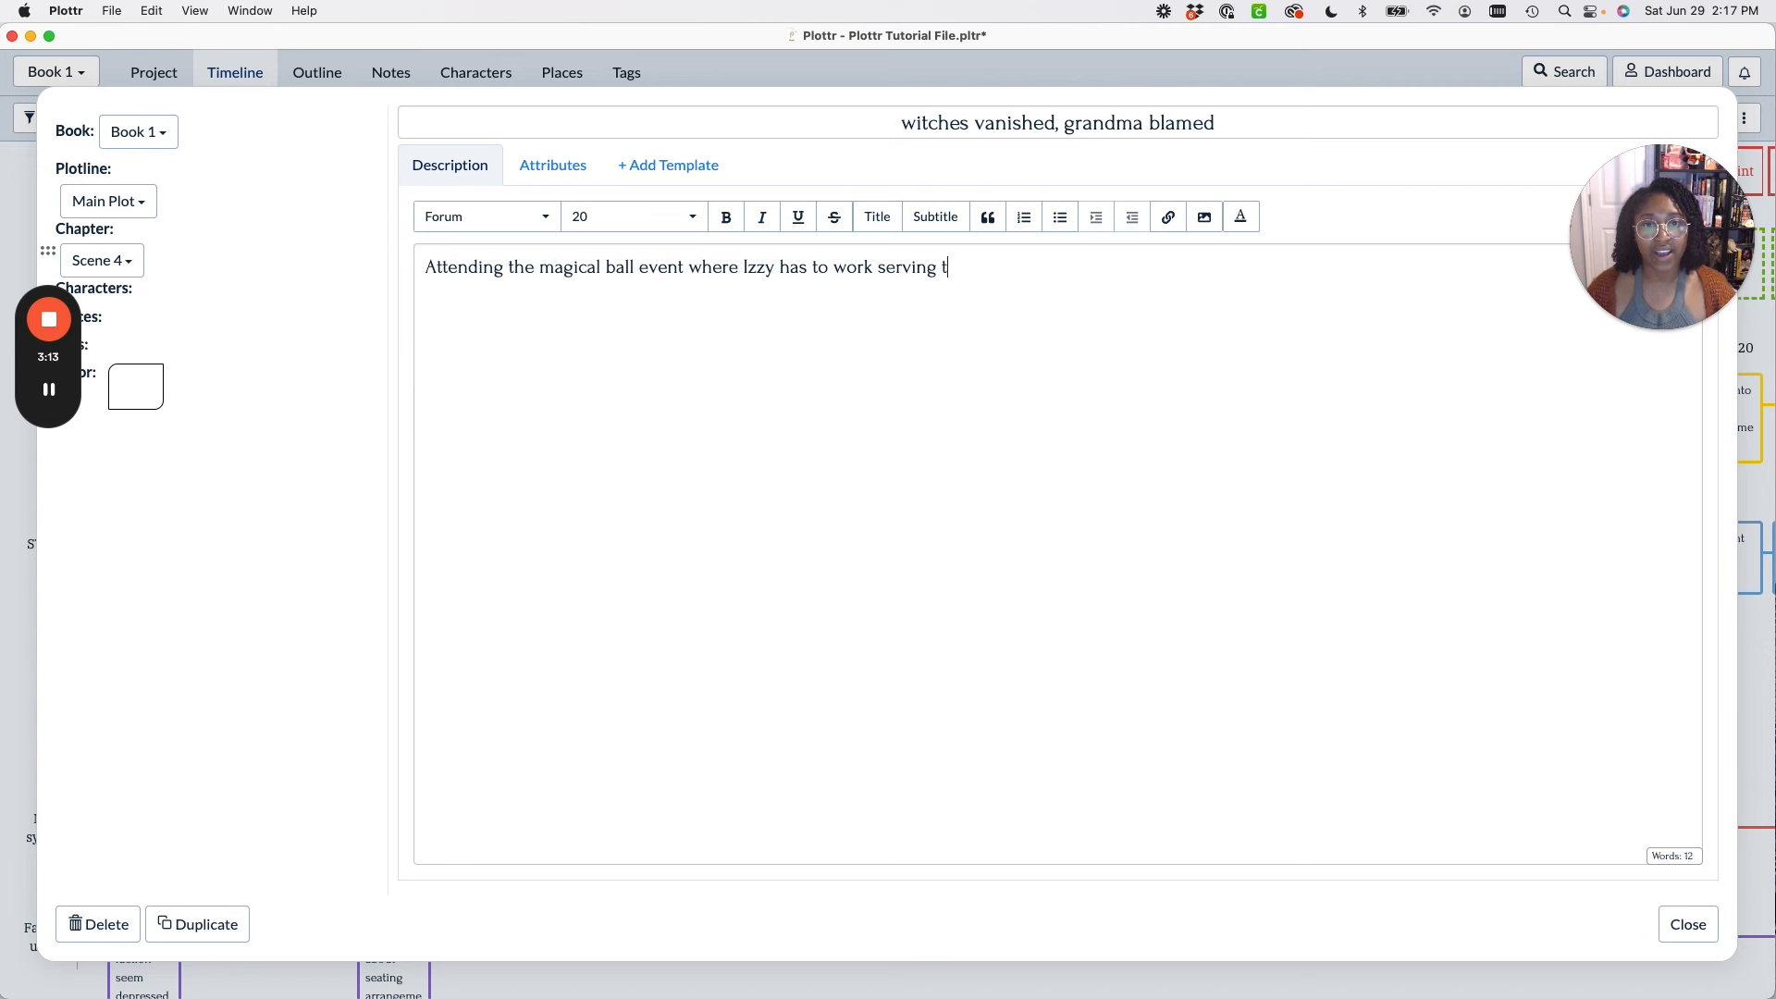
text(ables. Her faction)
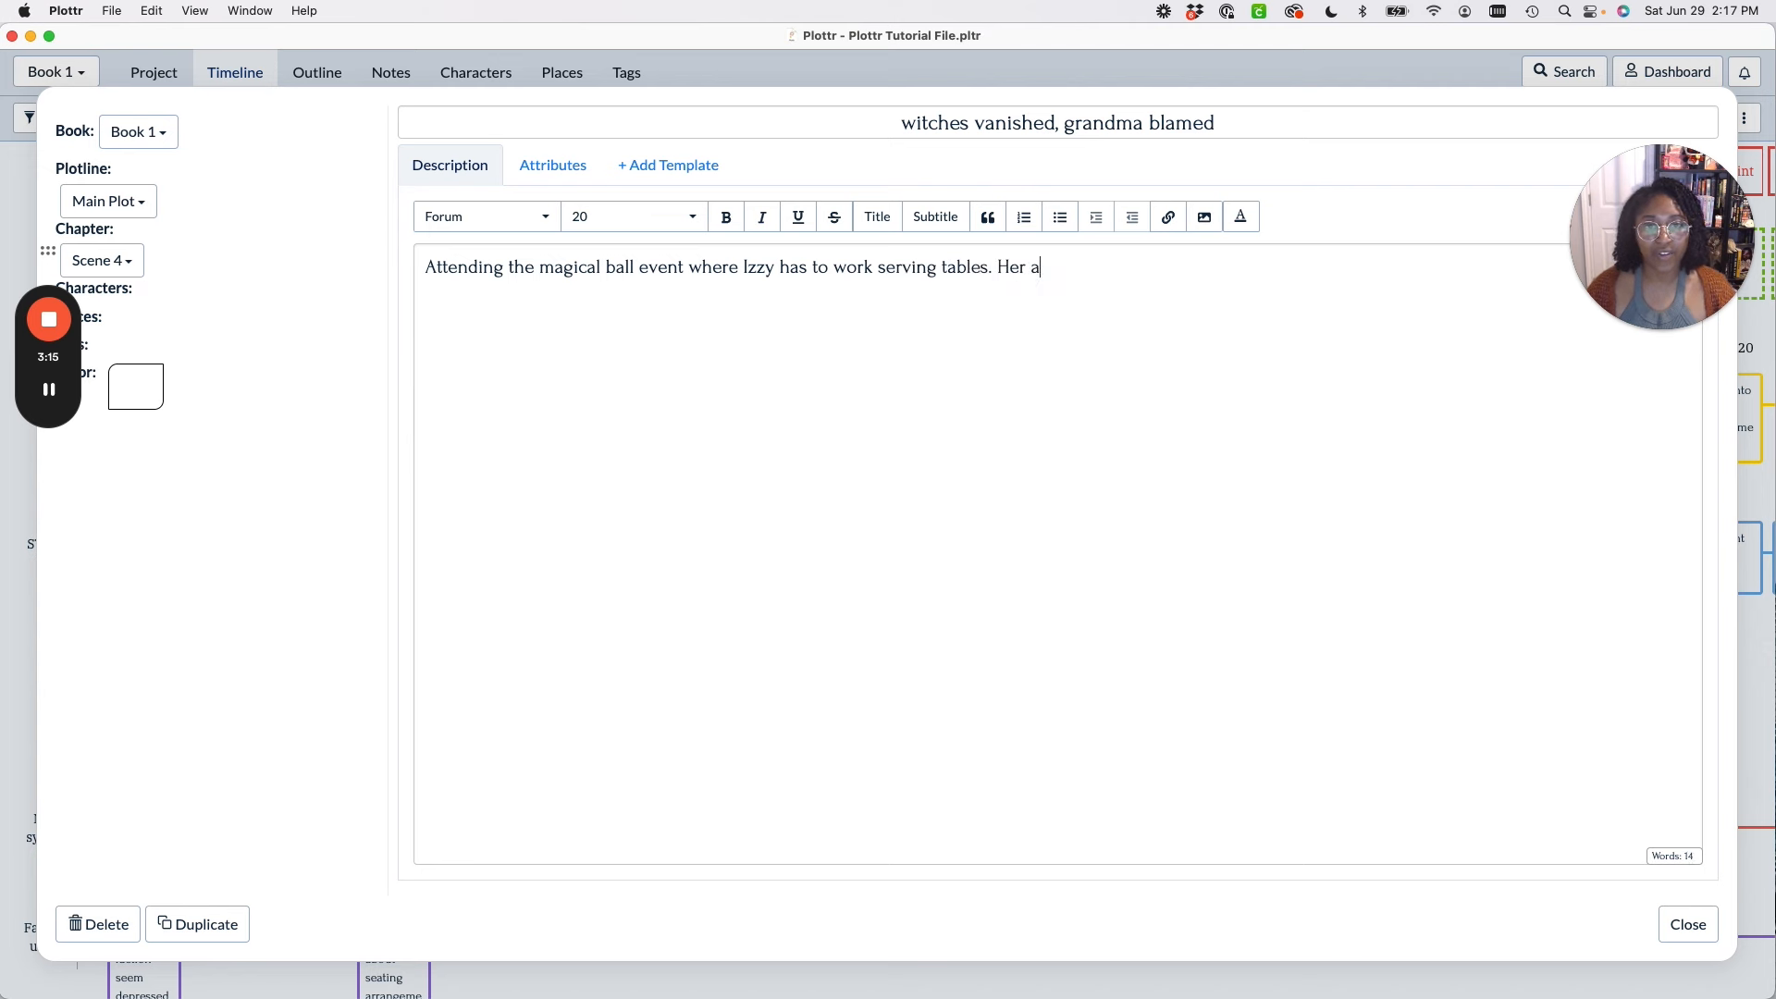
Continue the description with "Her faction are seated at tables far in the back. The event is to celebrate the reveal of magic.".
text( are seat)
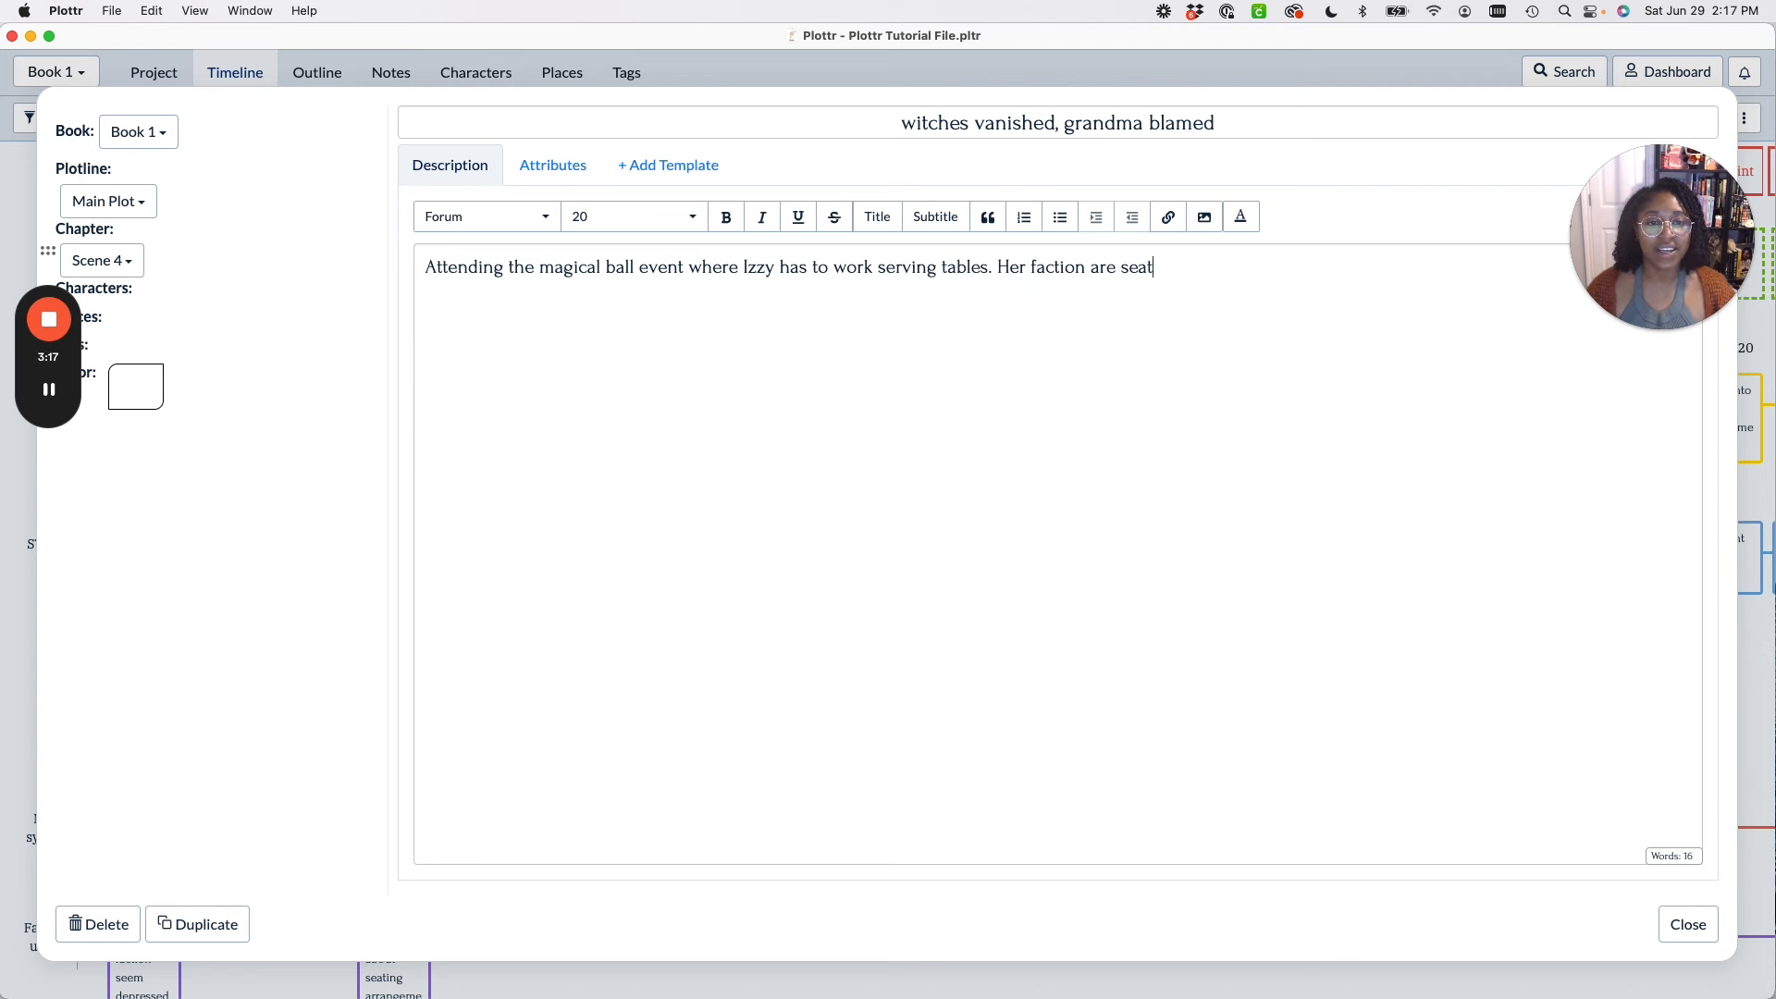
text(ed at tables )
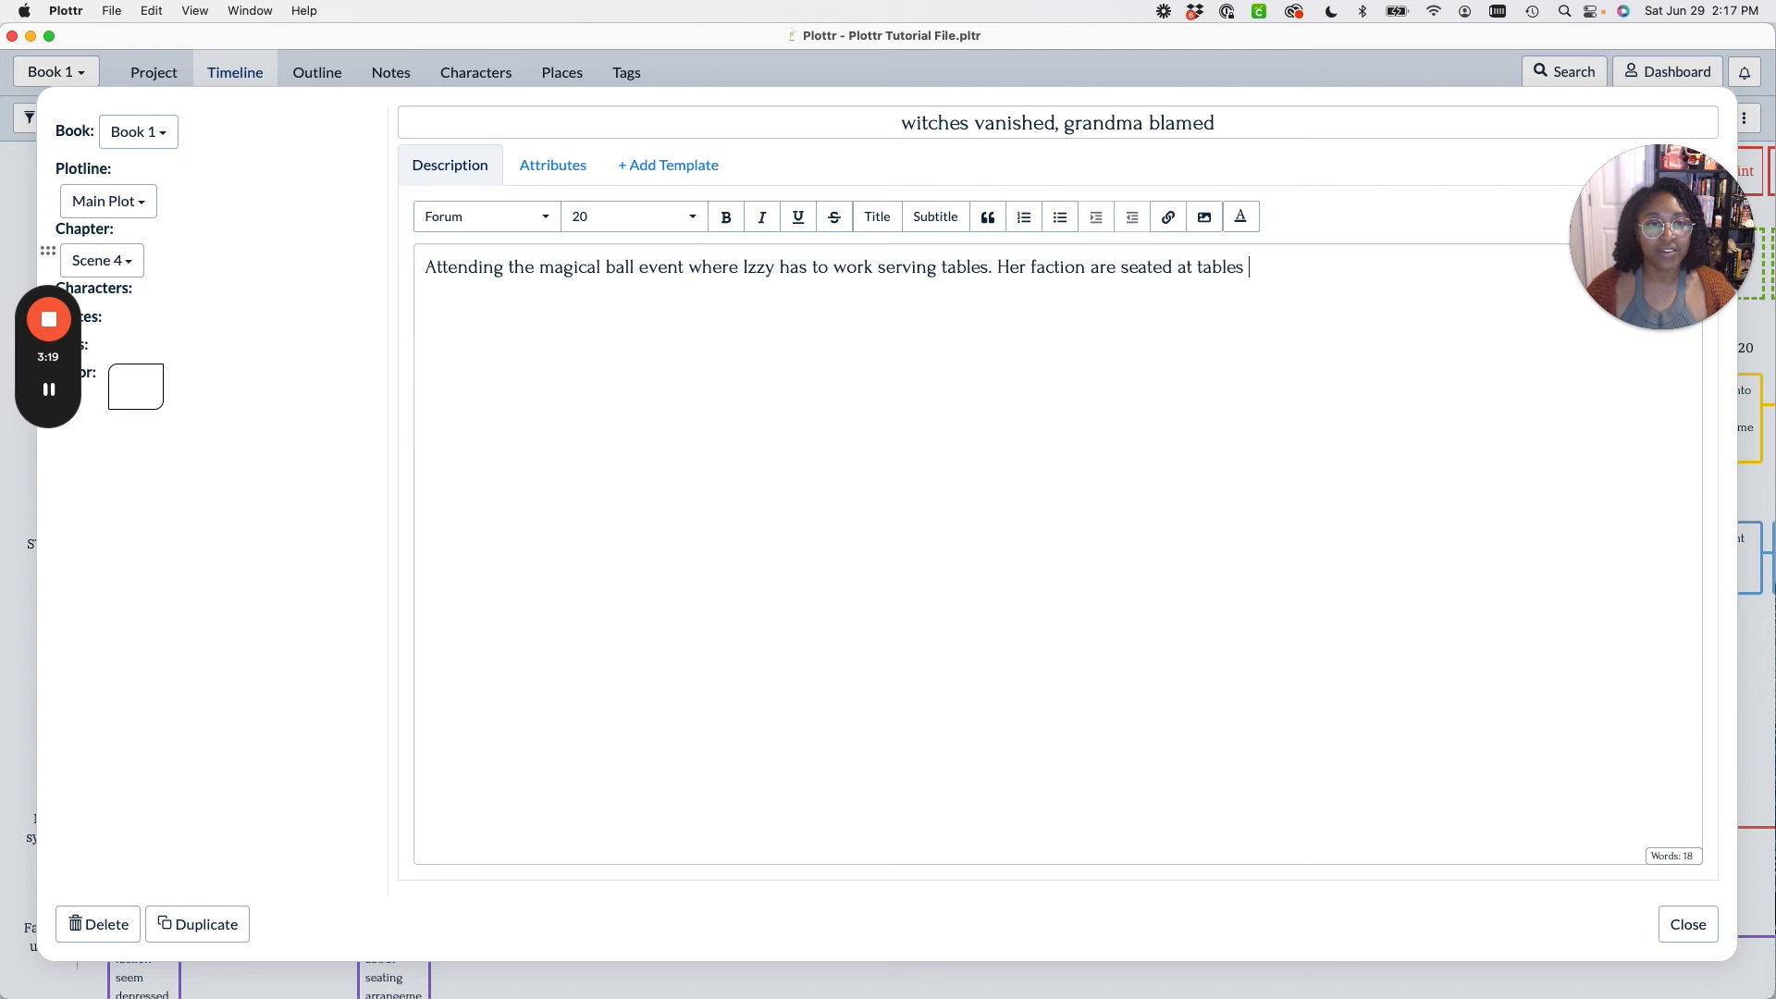
text(far in the back)
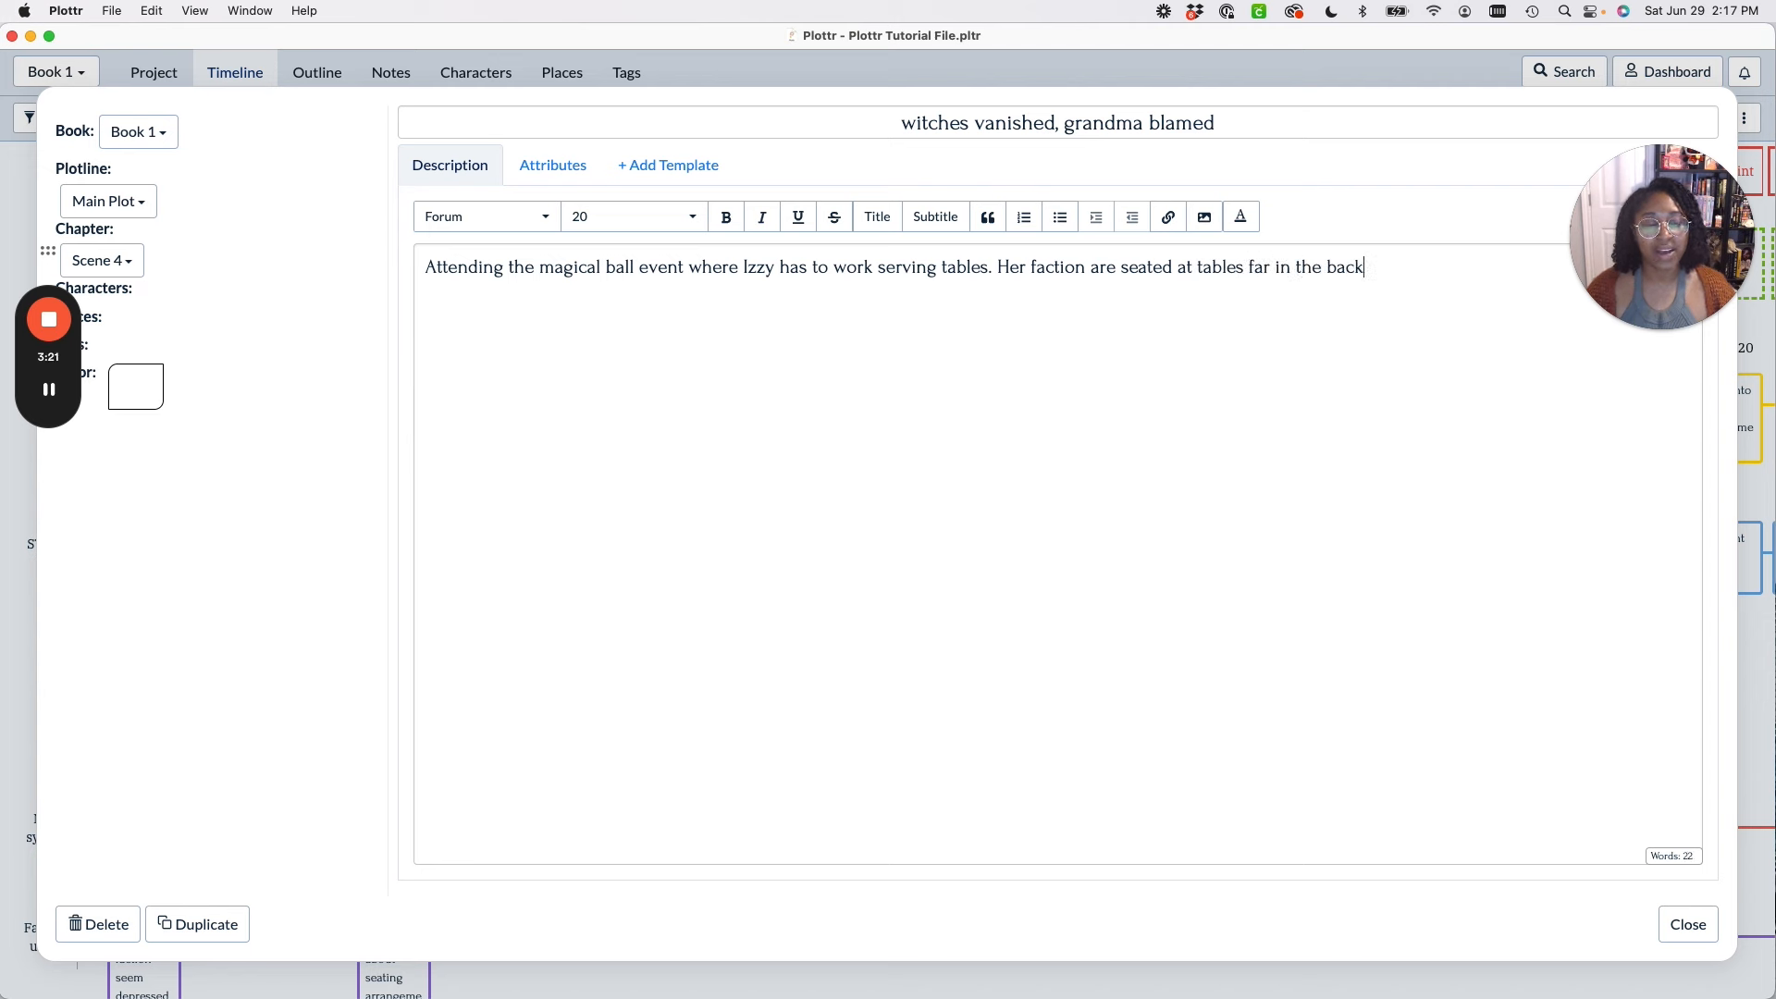
text(. The evben)
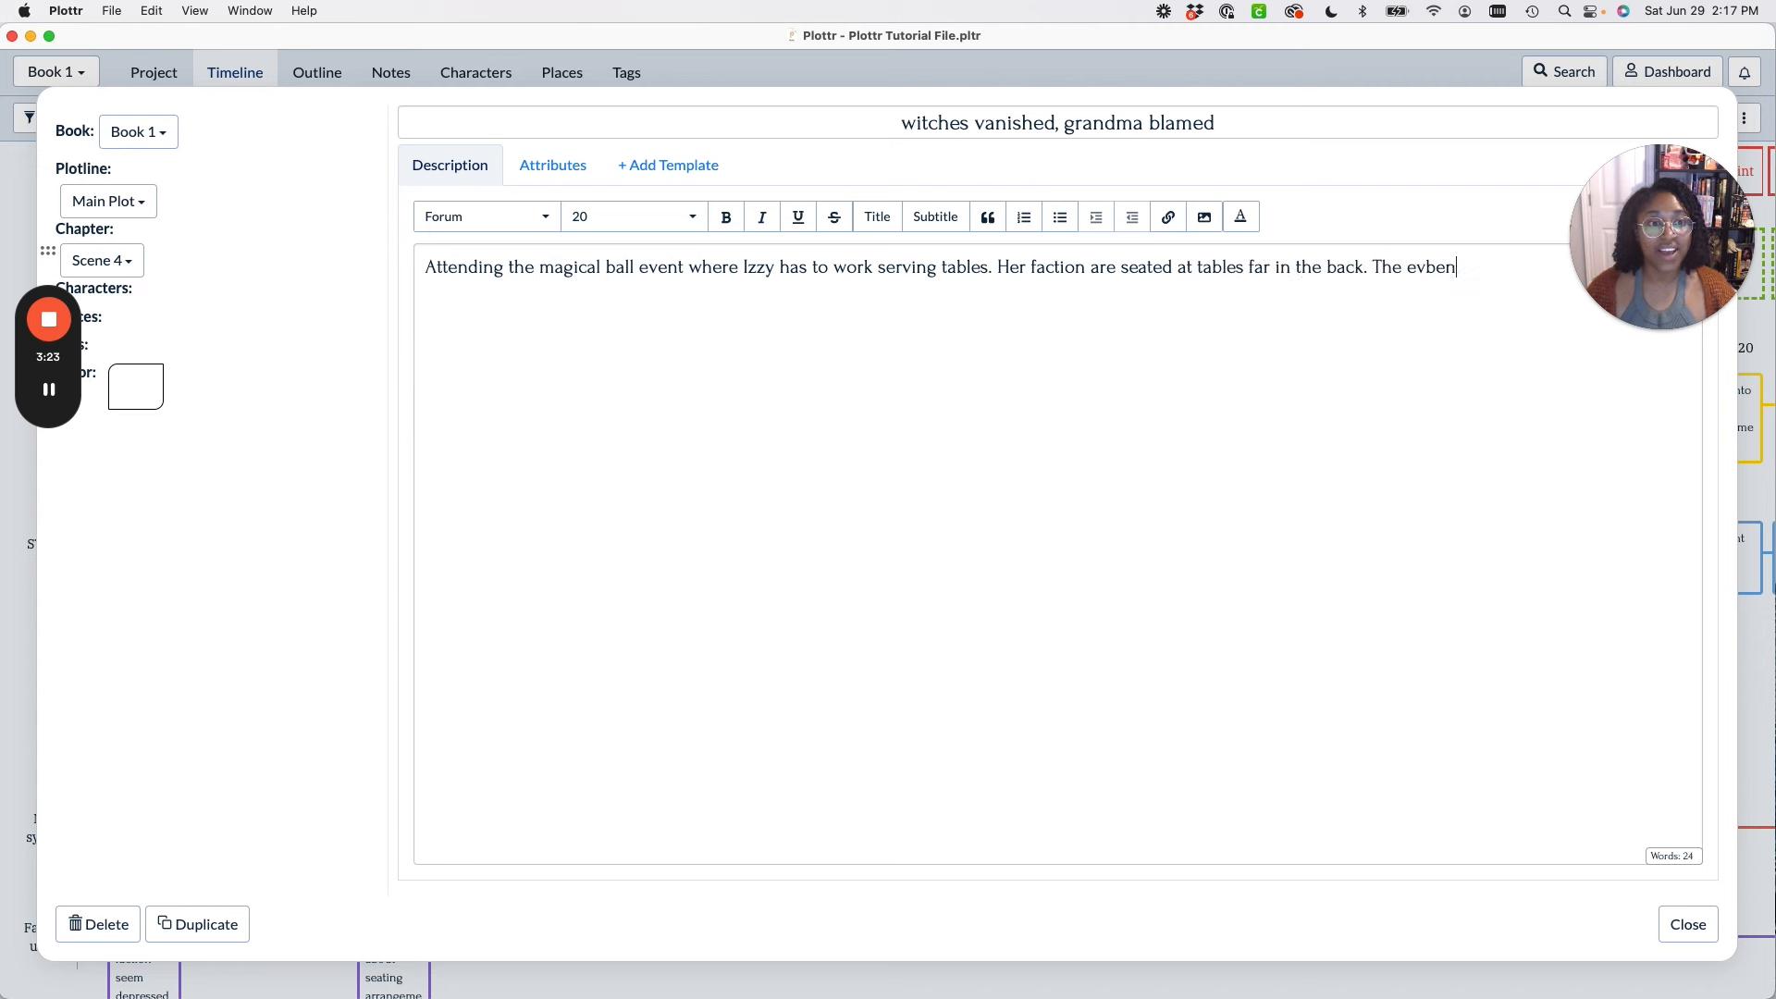
key(BackSpace)
key(BackSpace)
key(BackSpace)
text(ent is to celebrate )
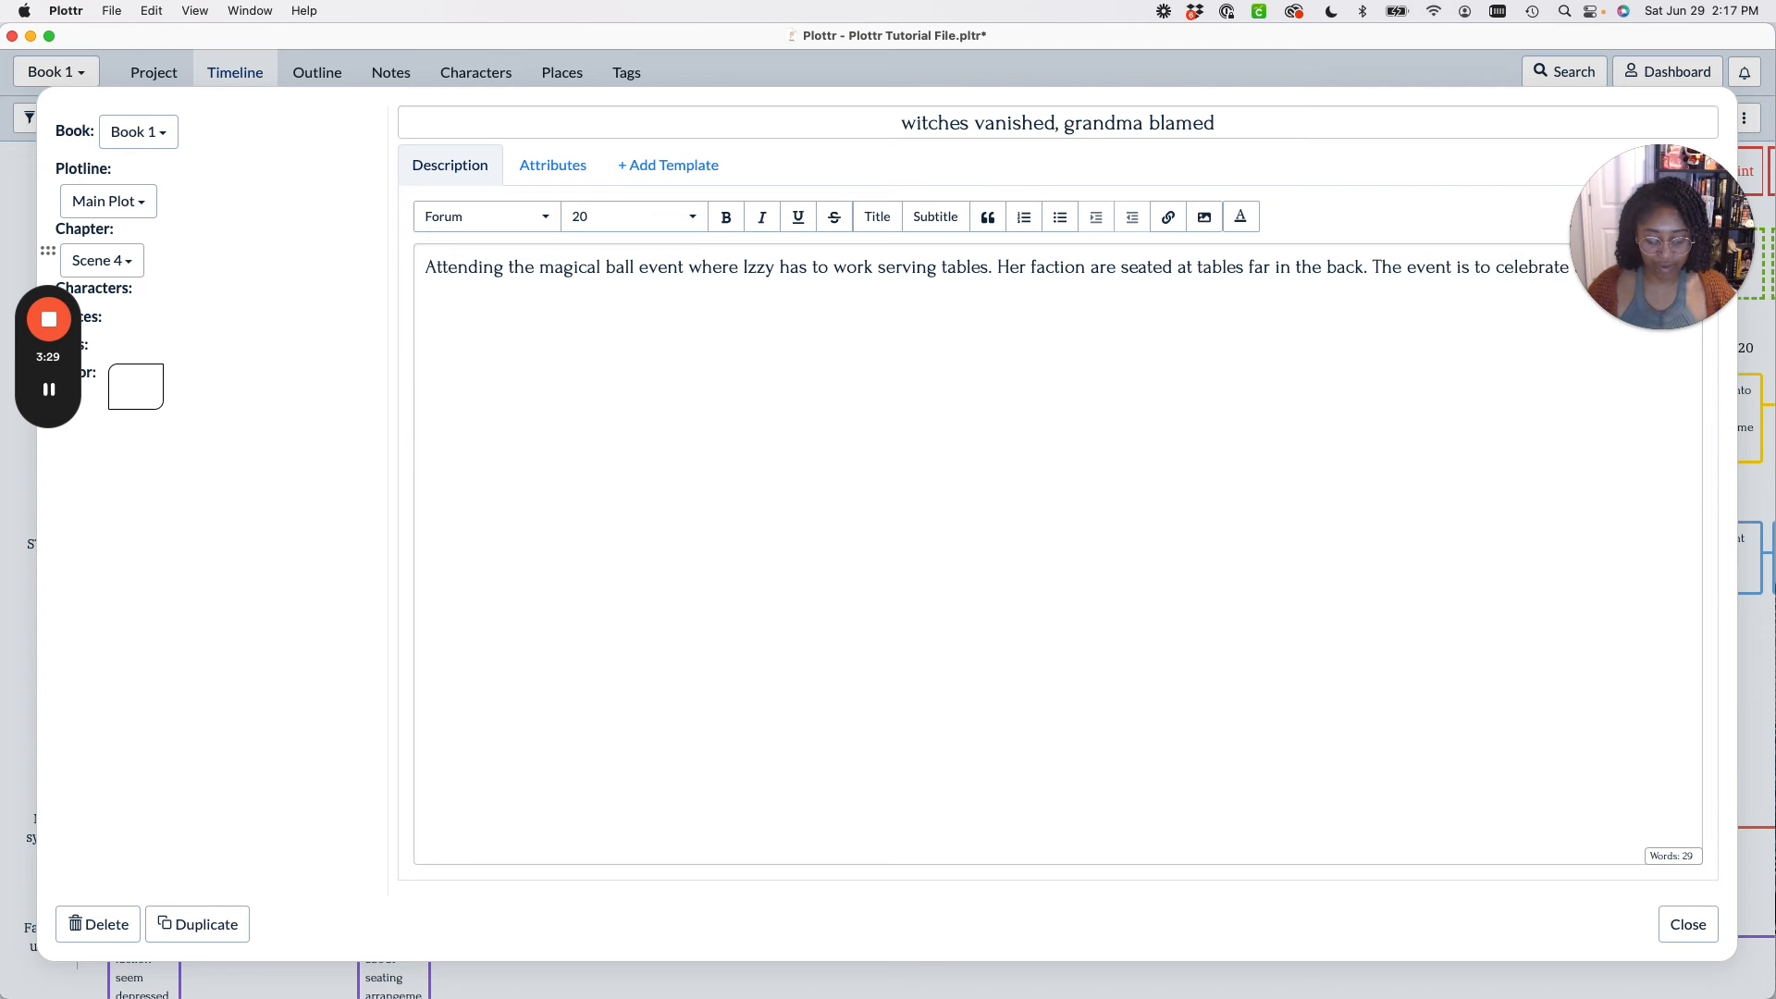
text(magic.)
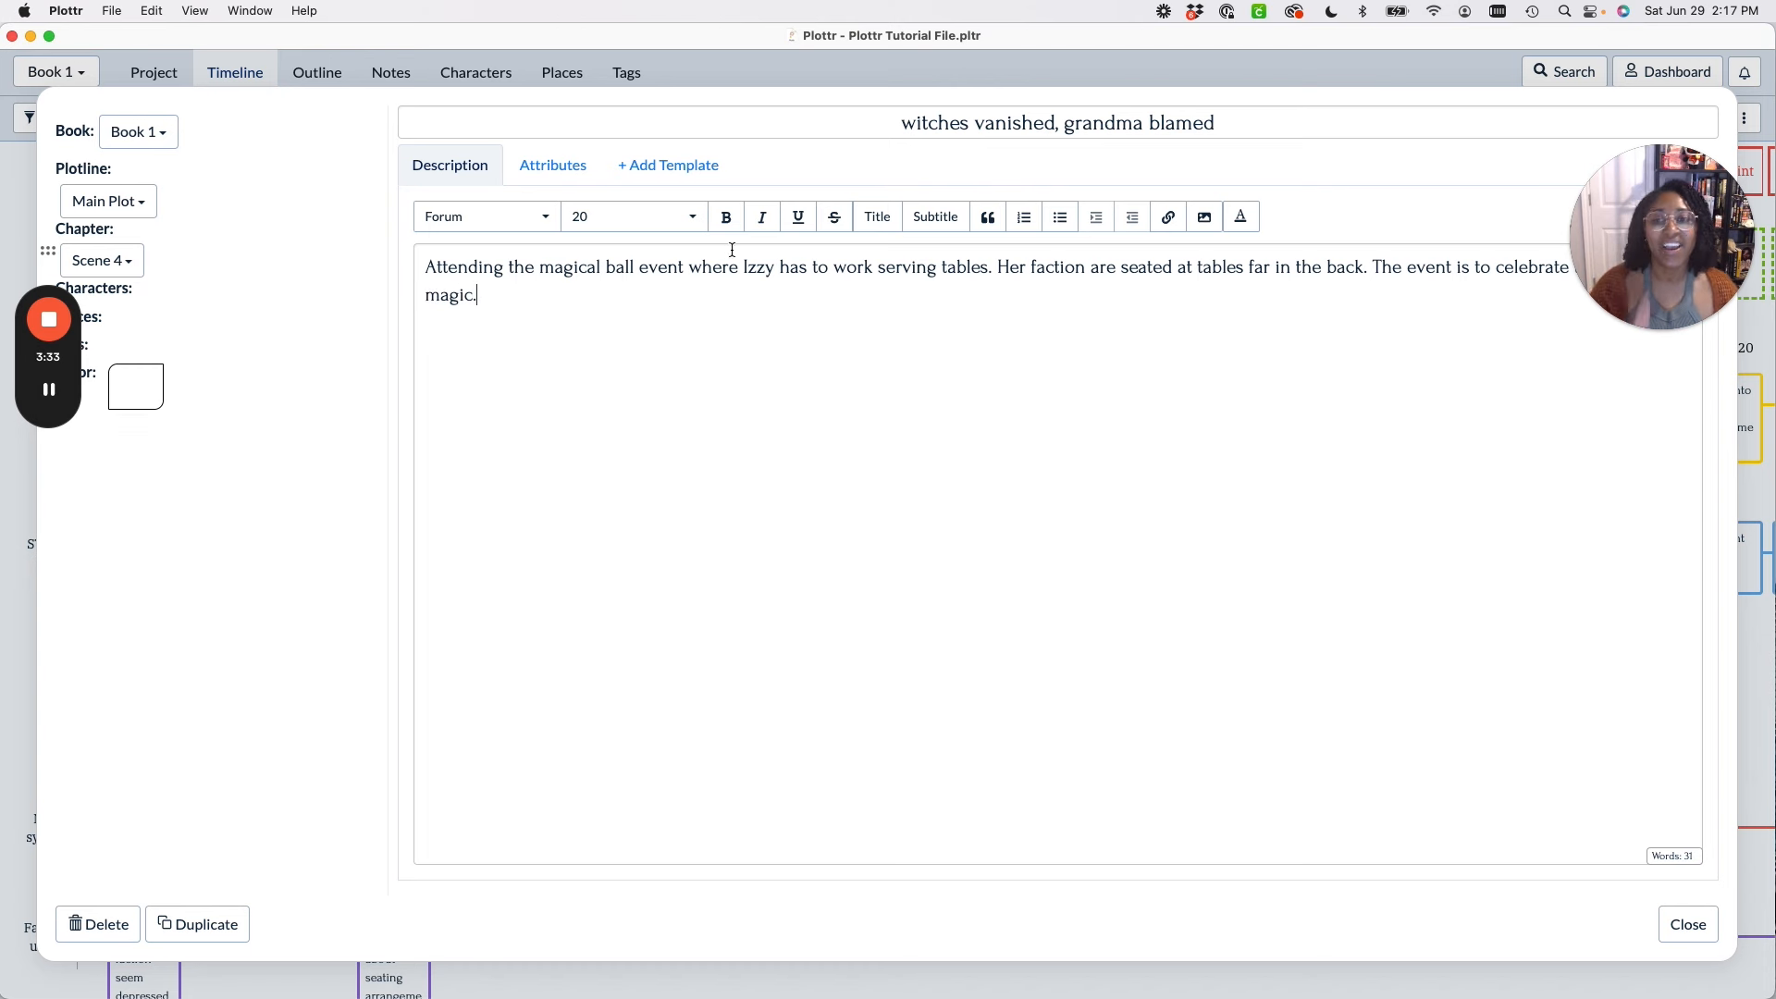
Insert a "[date]" line and a blank line above the magical ball paragraph and close the scene card.
click(428, 265)
key(Return)
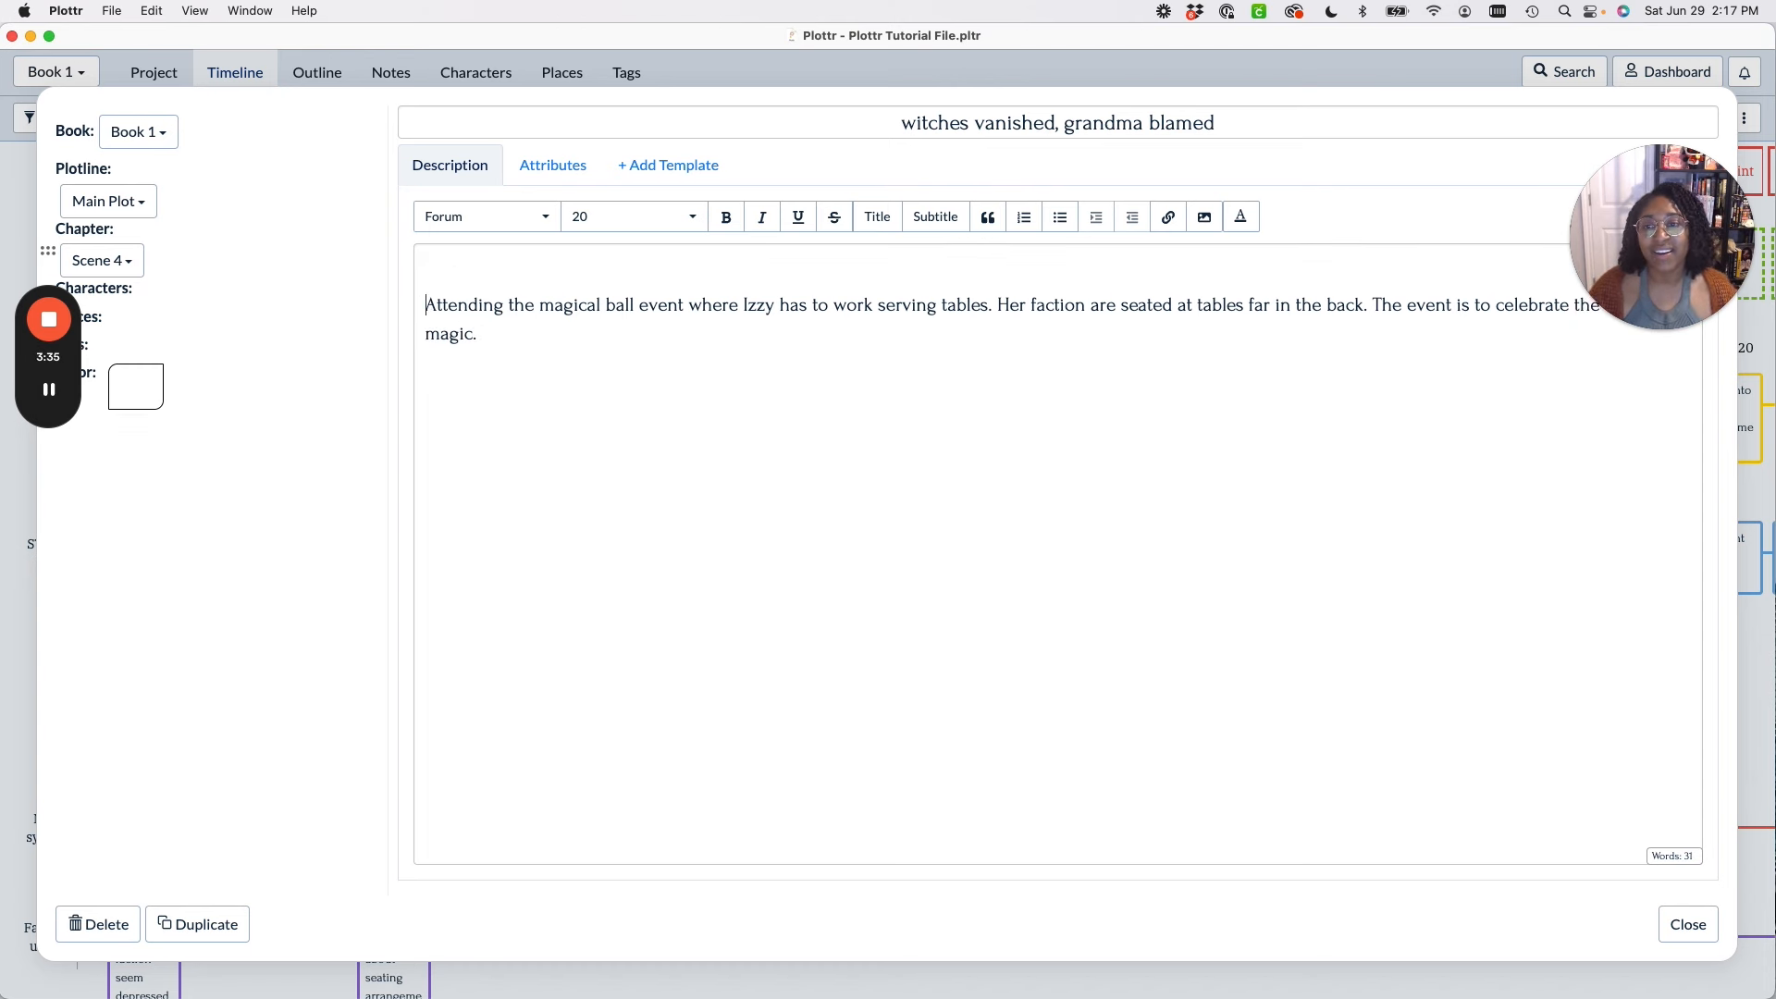
key(Return)
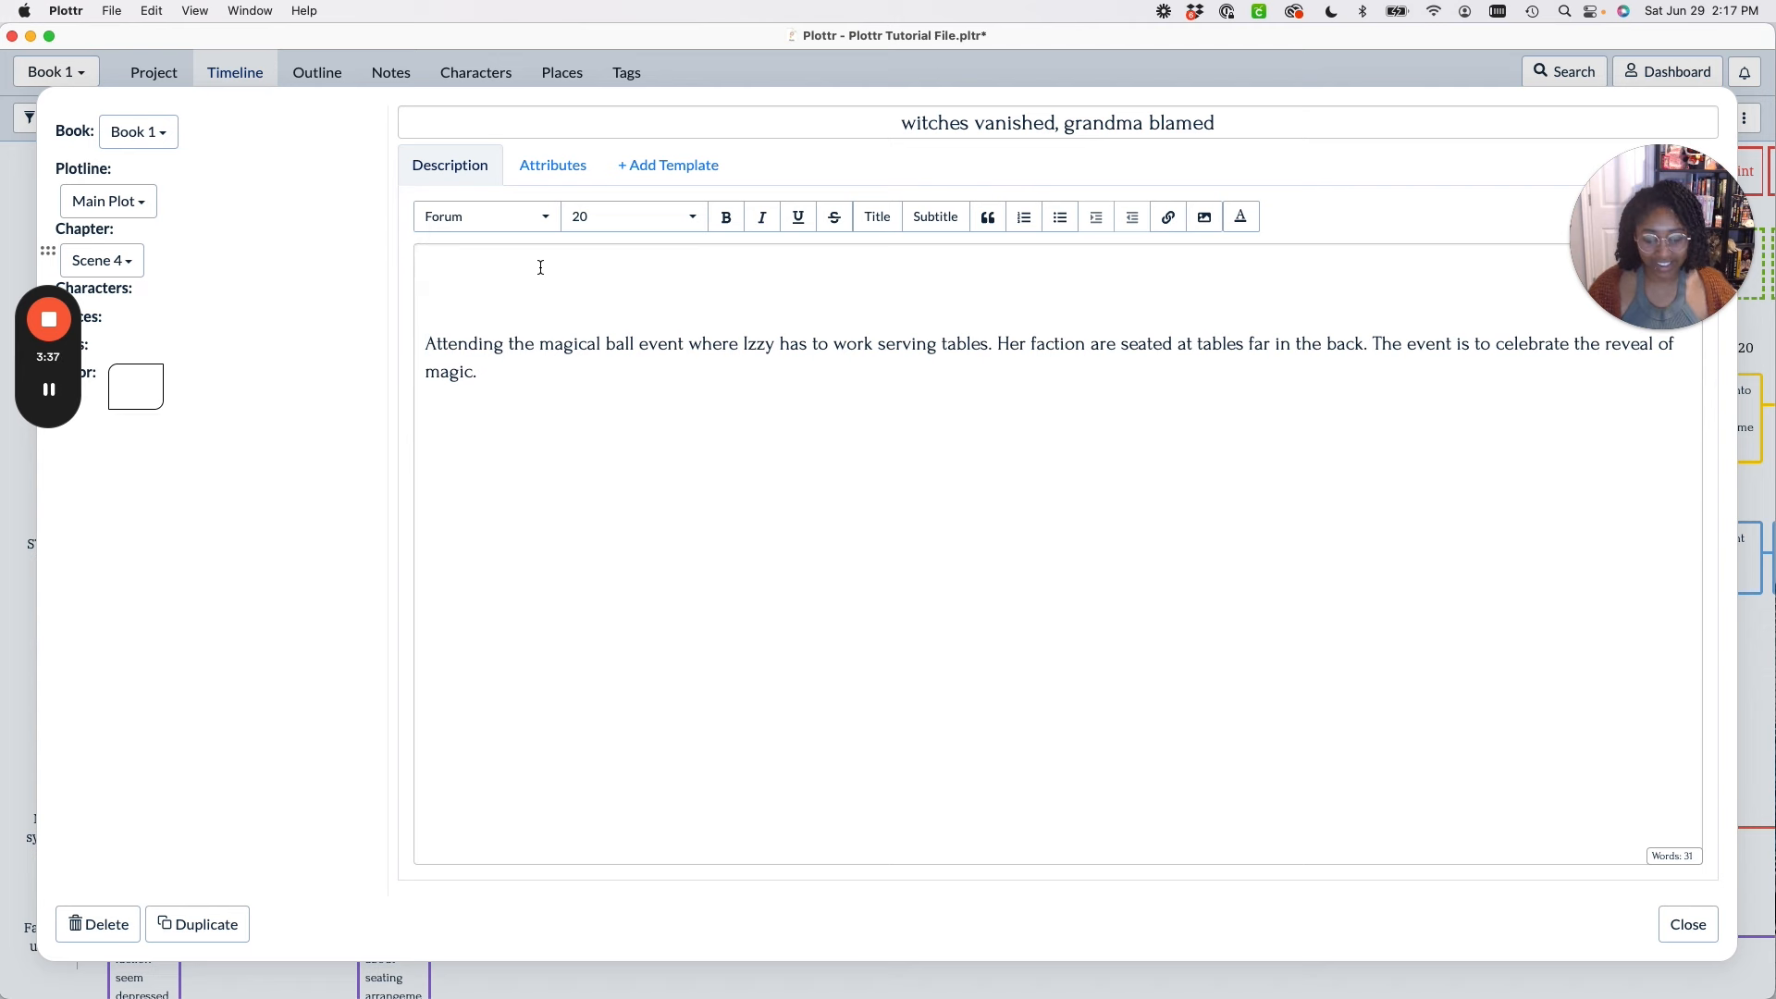
text([date)
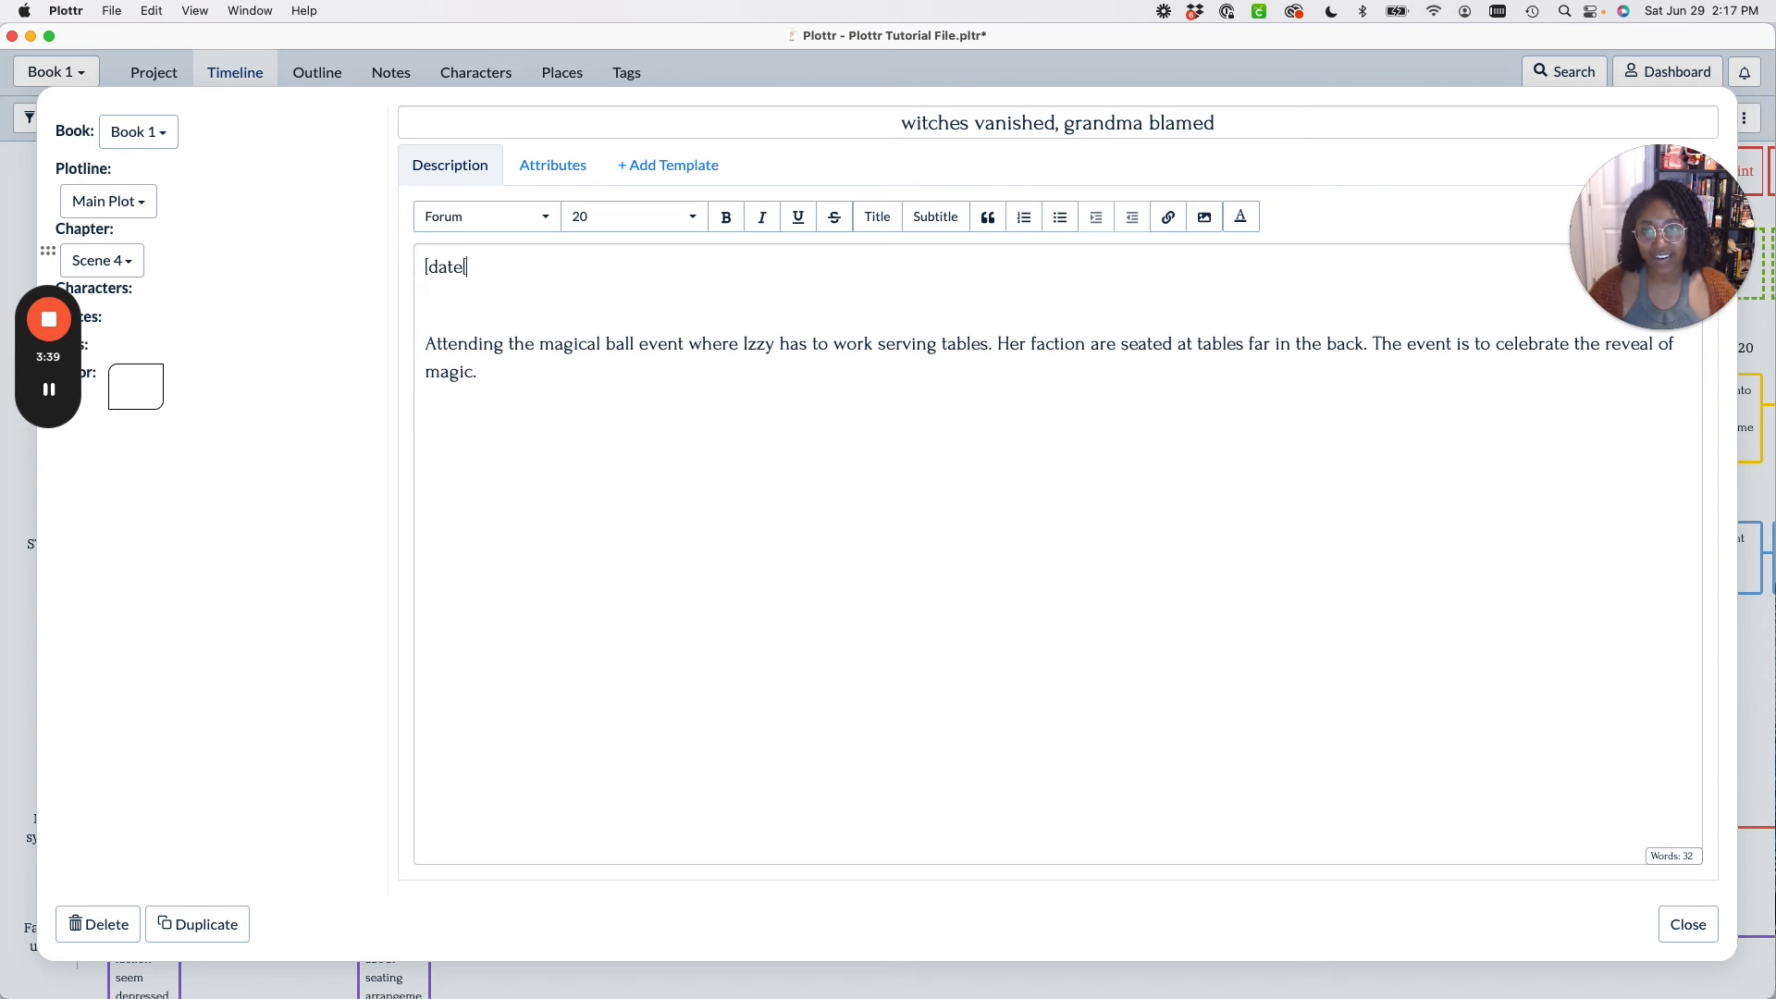
text(])
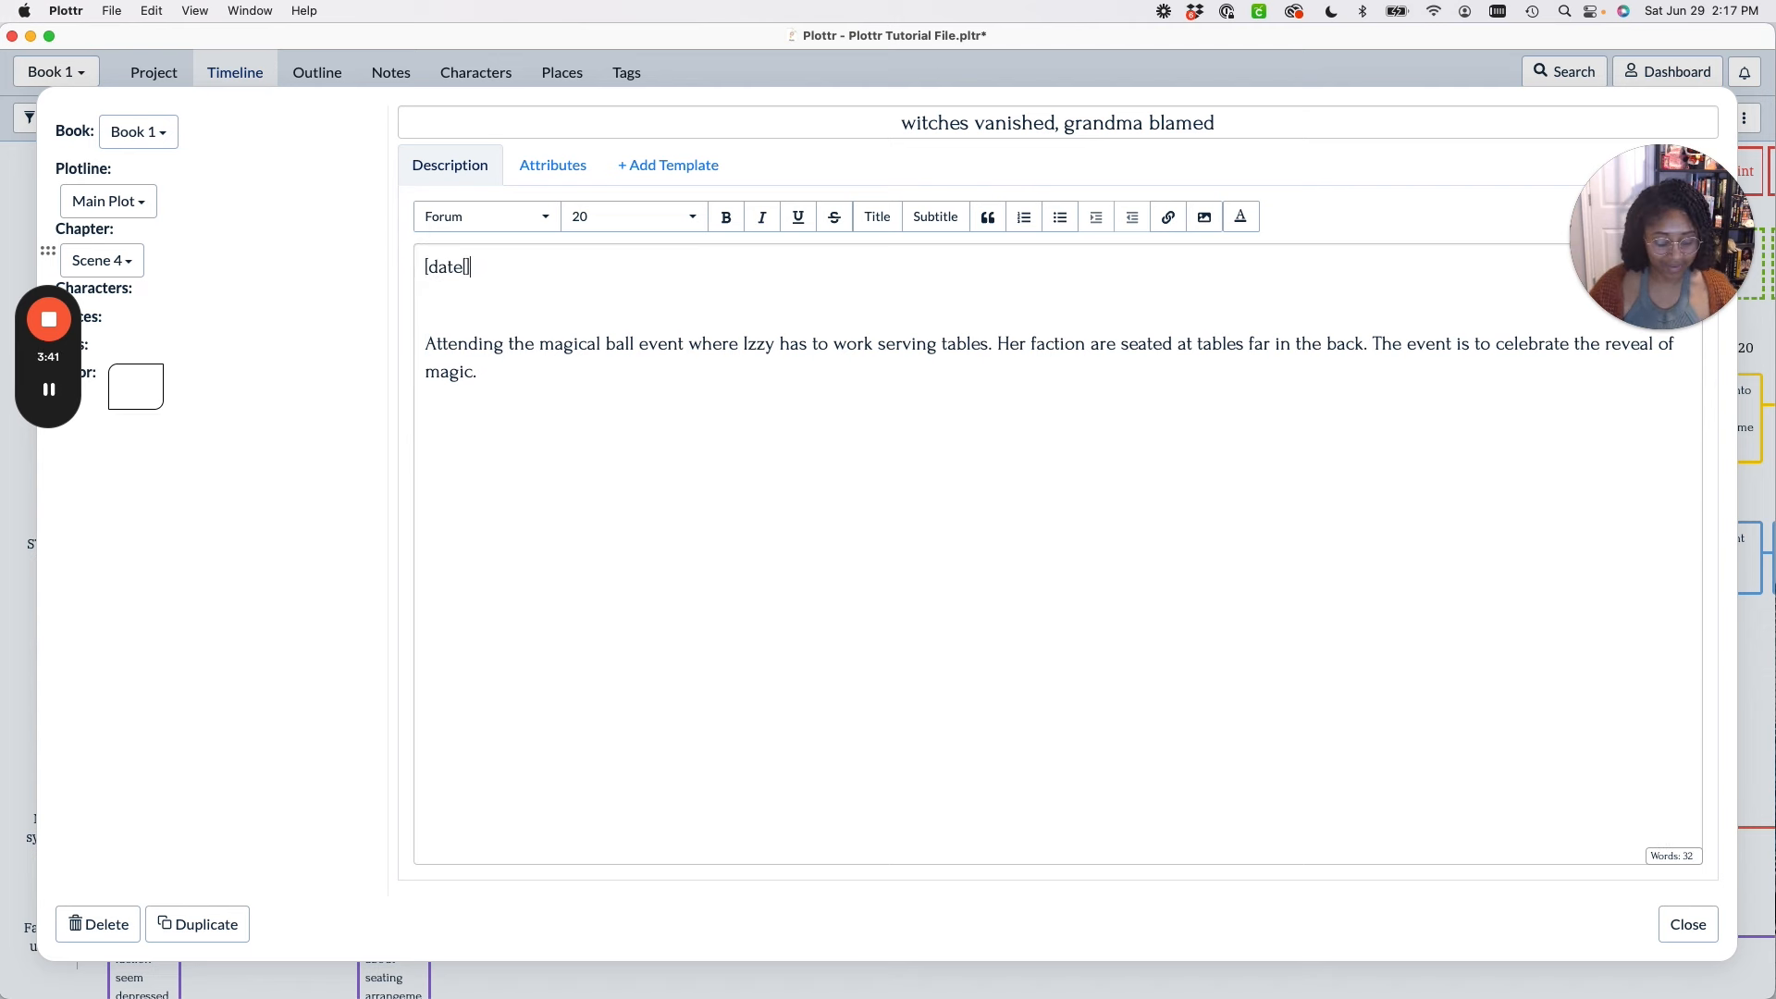
key(BackSpace)
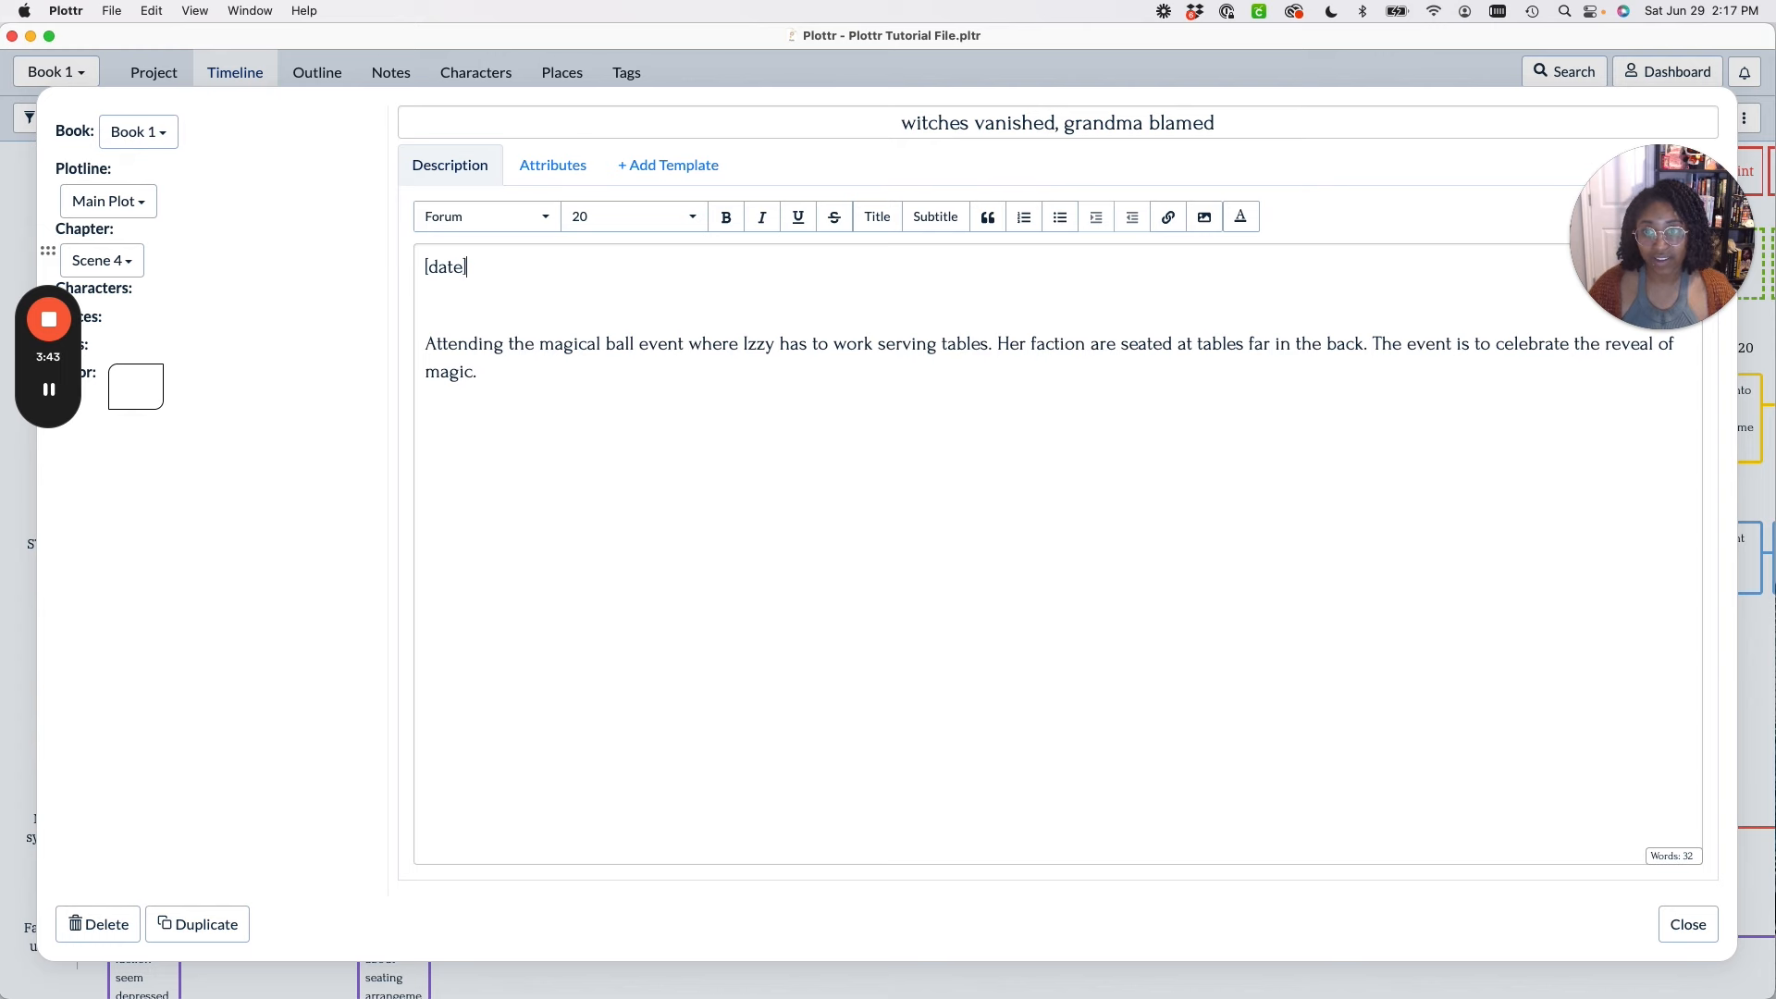
click(543, 316)
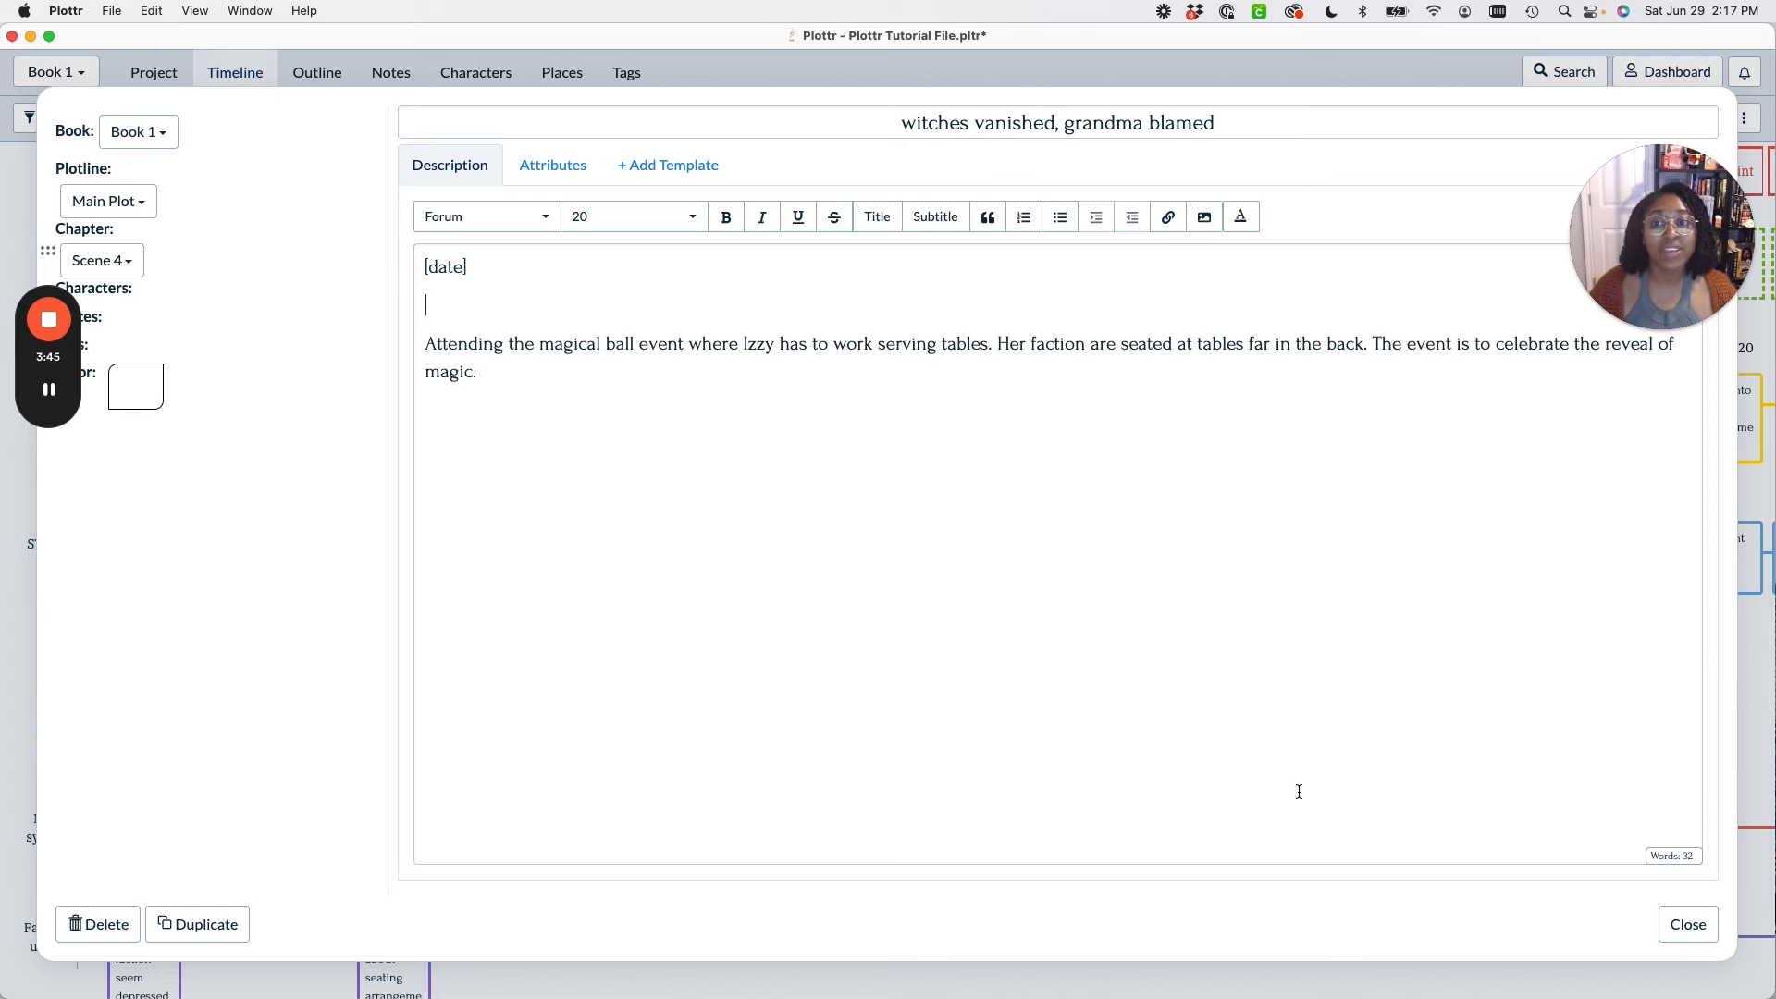
click(1690, 924)
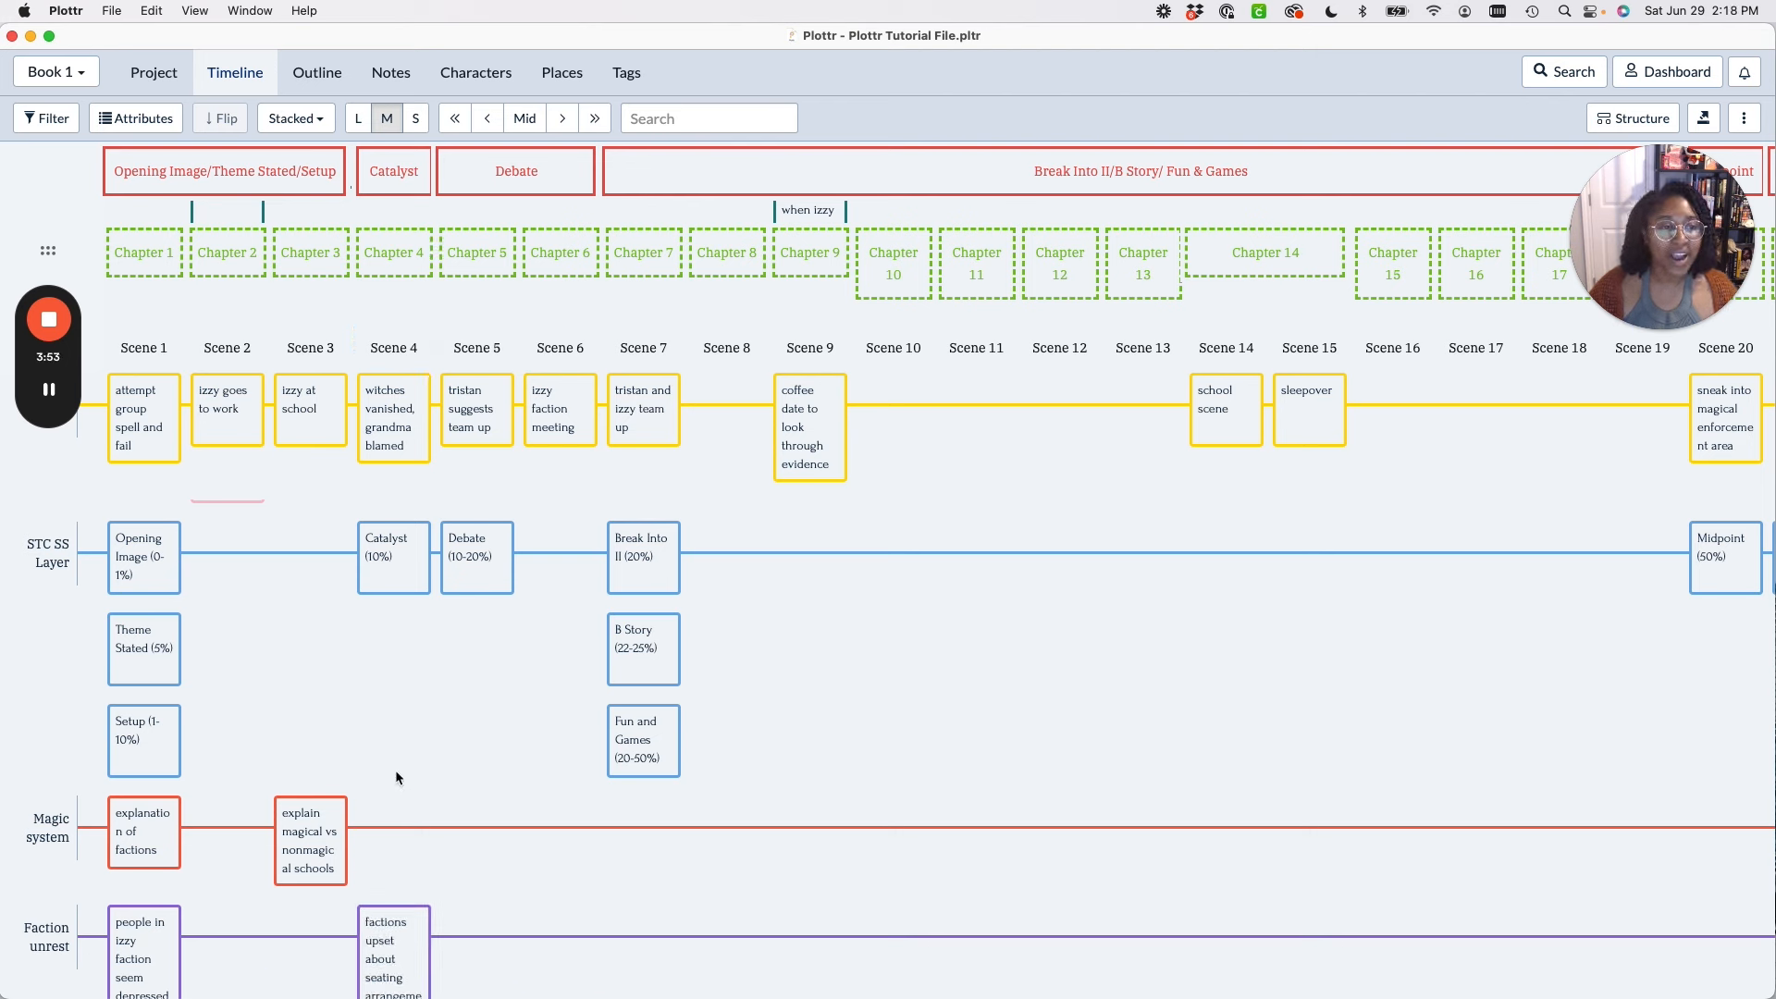
scroll(311, 653, up, 1)
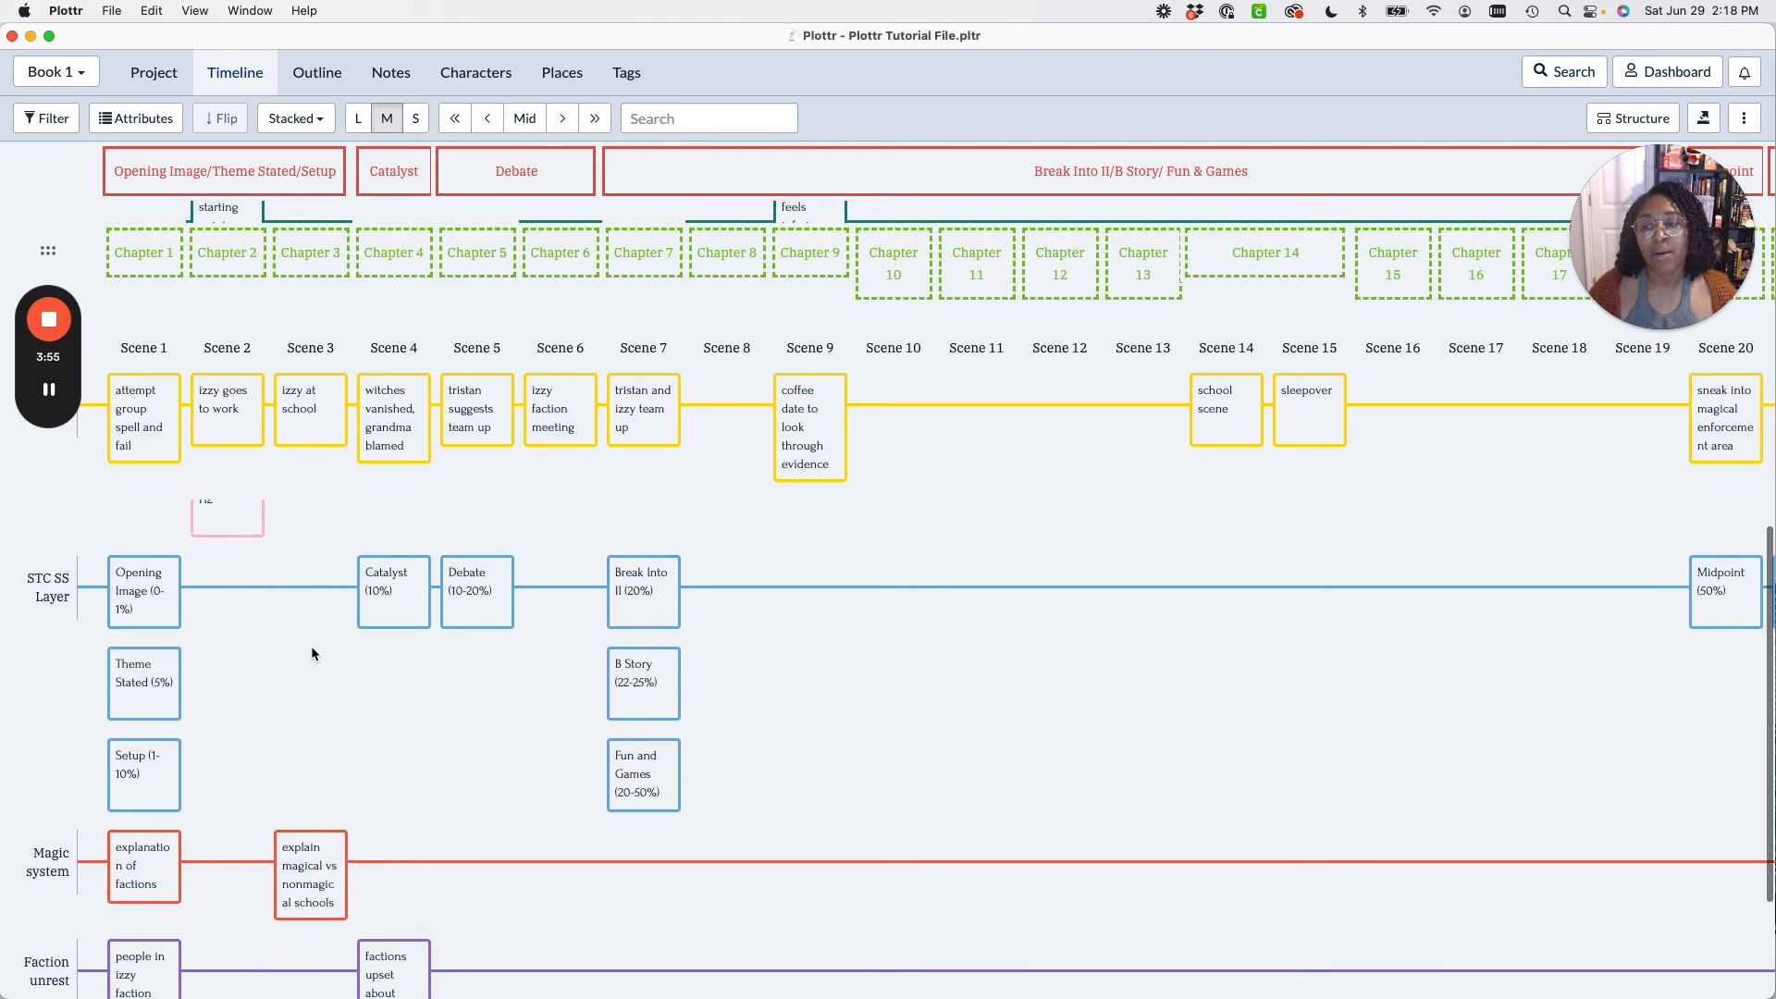
scroll(311, 653, up, 6)
scroll(311, 653, down, 3)
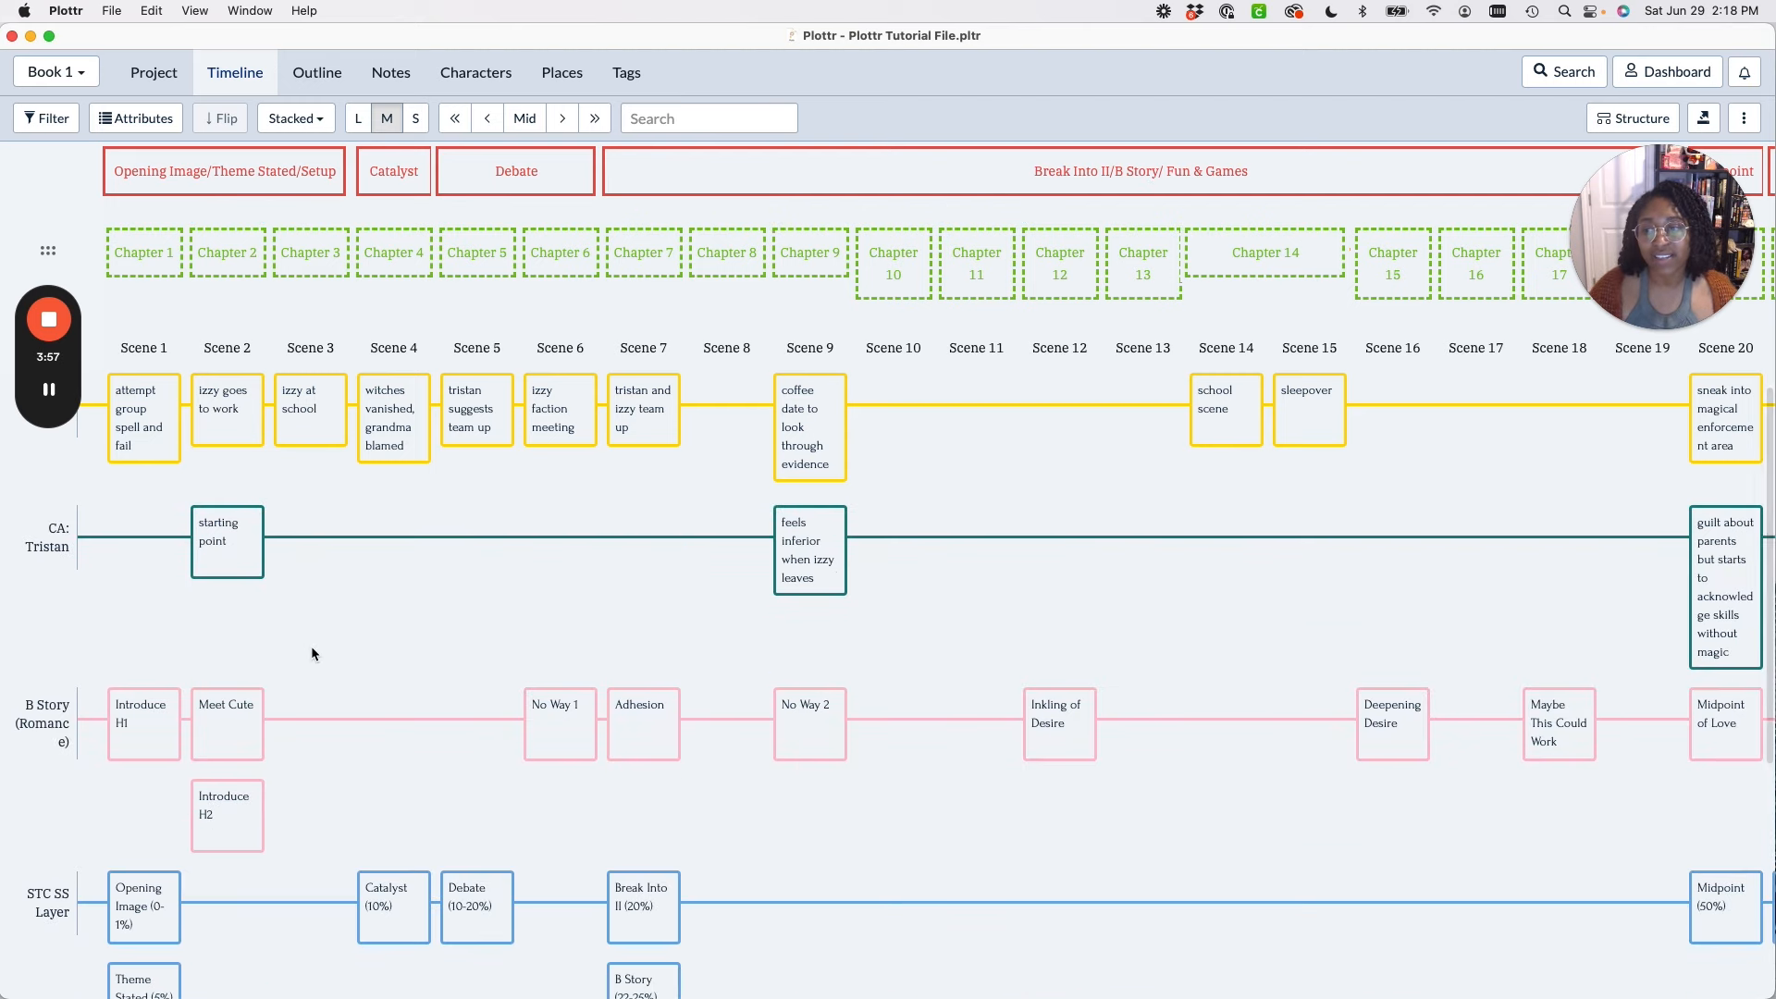
scroll(311, 653, down, 10)
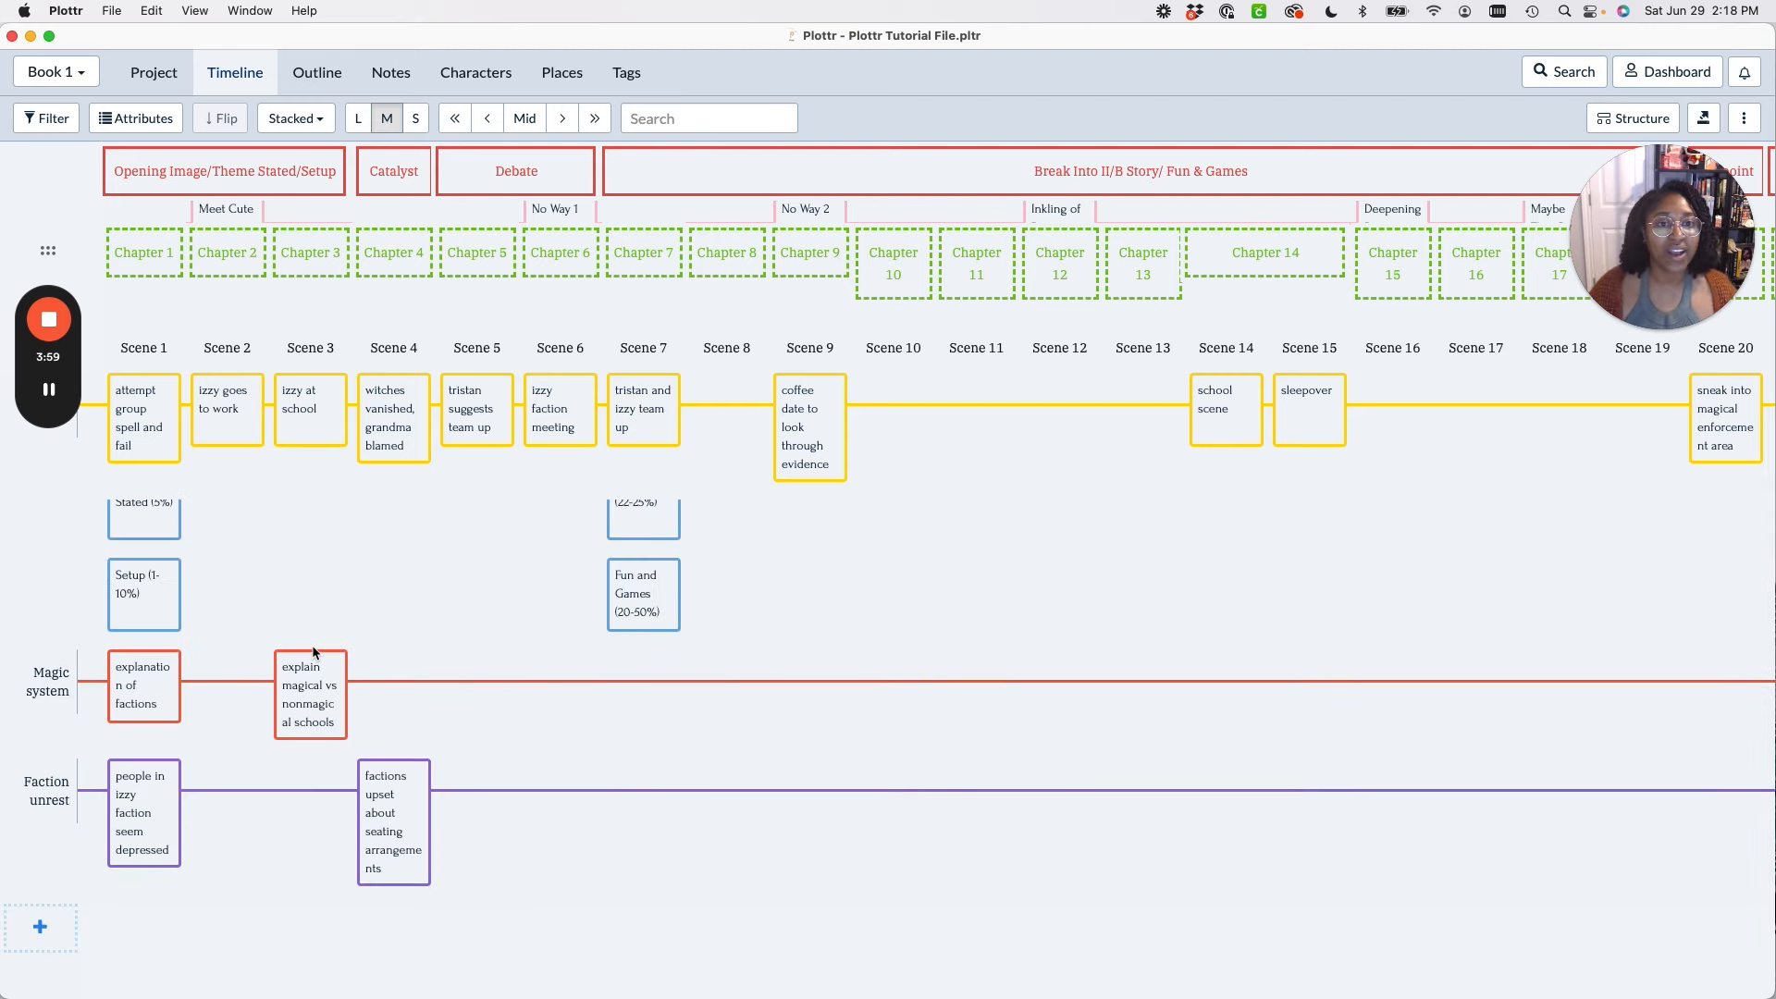
Add a new plotline named "S: headmaster" below Faction unrest and color it turquoise from the blues.
click(39, 928)
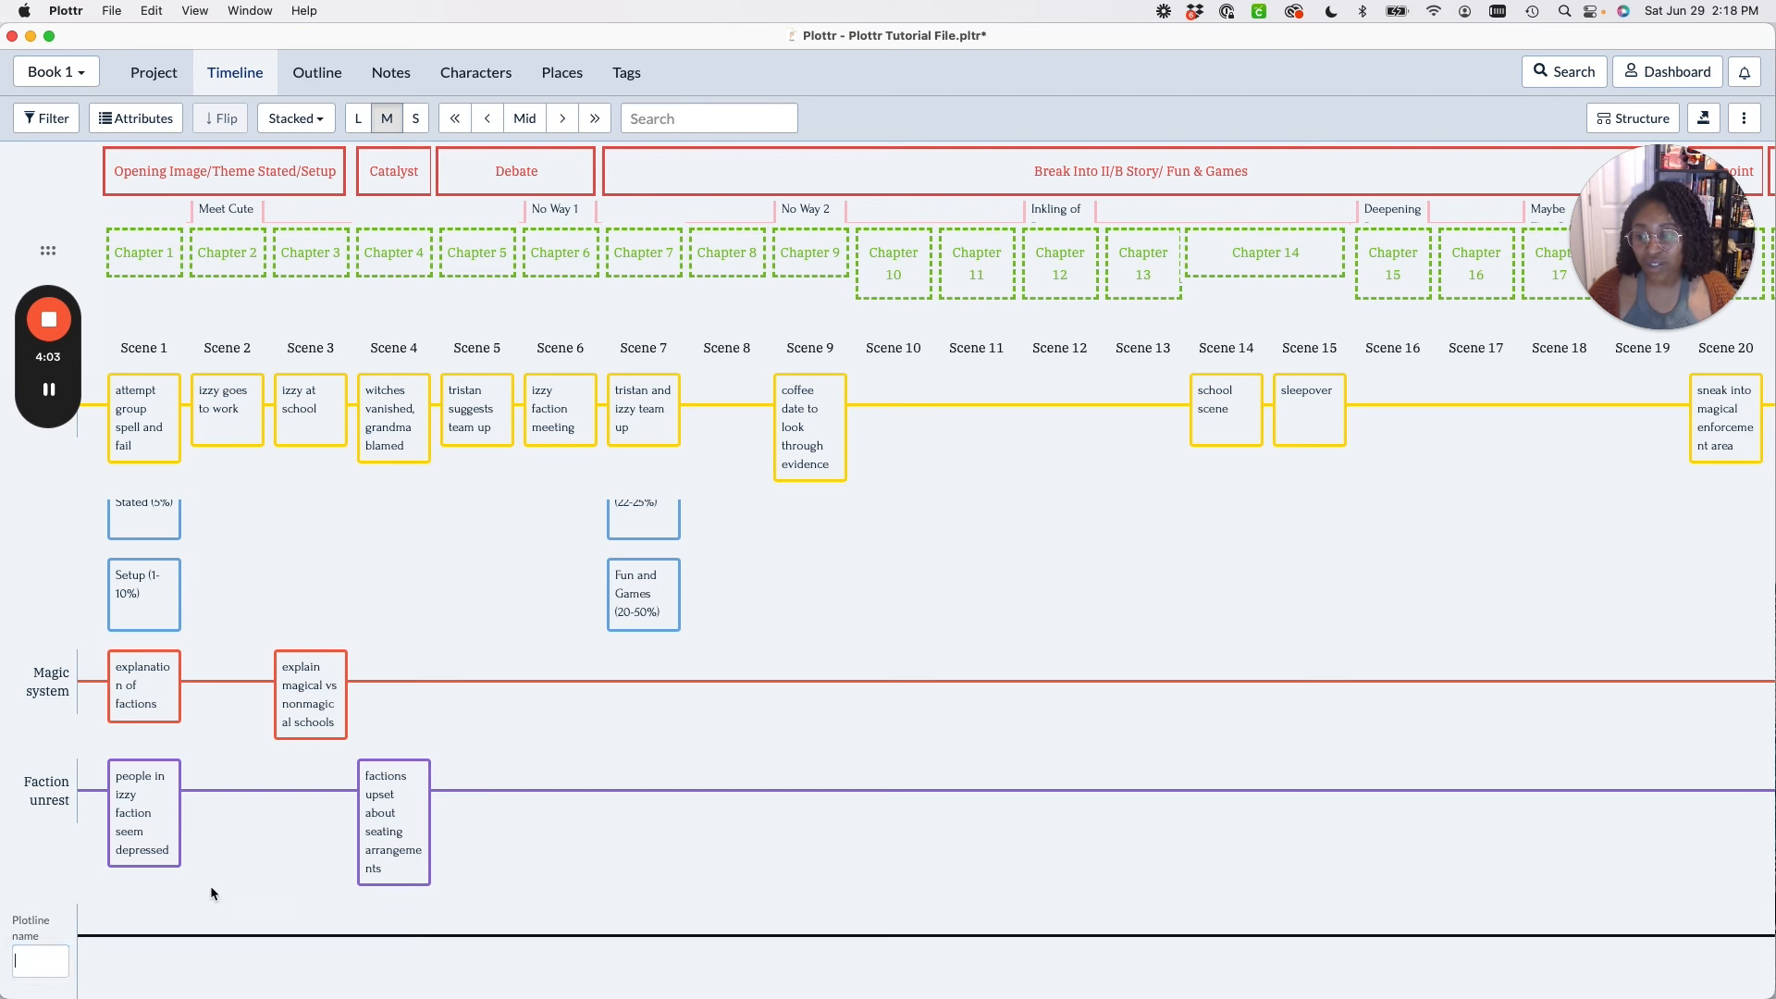
text(S)
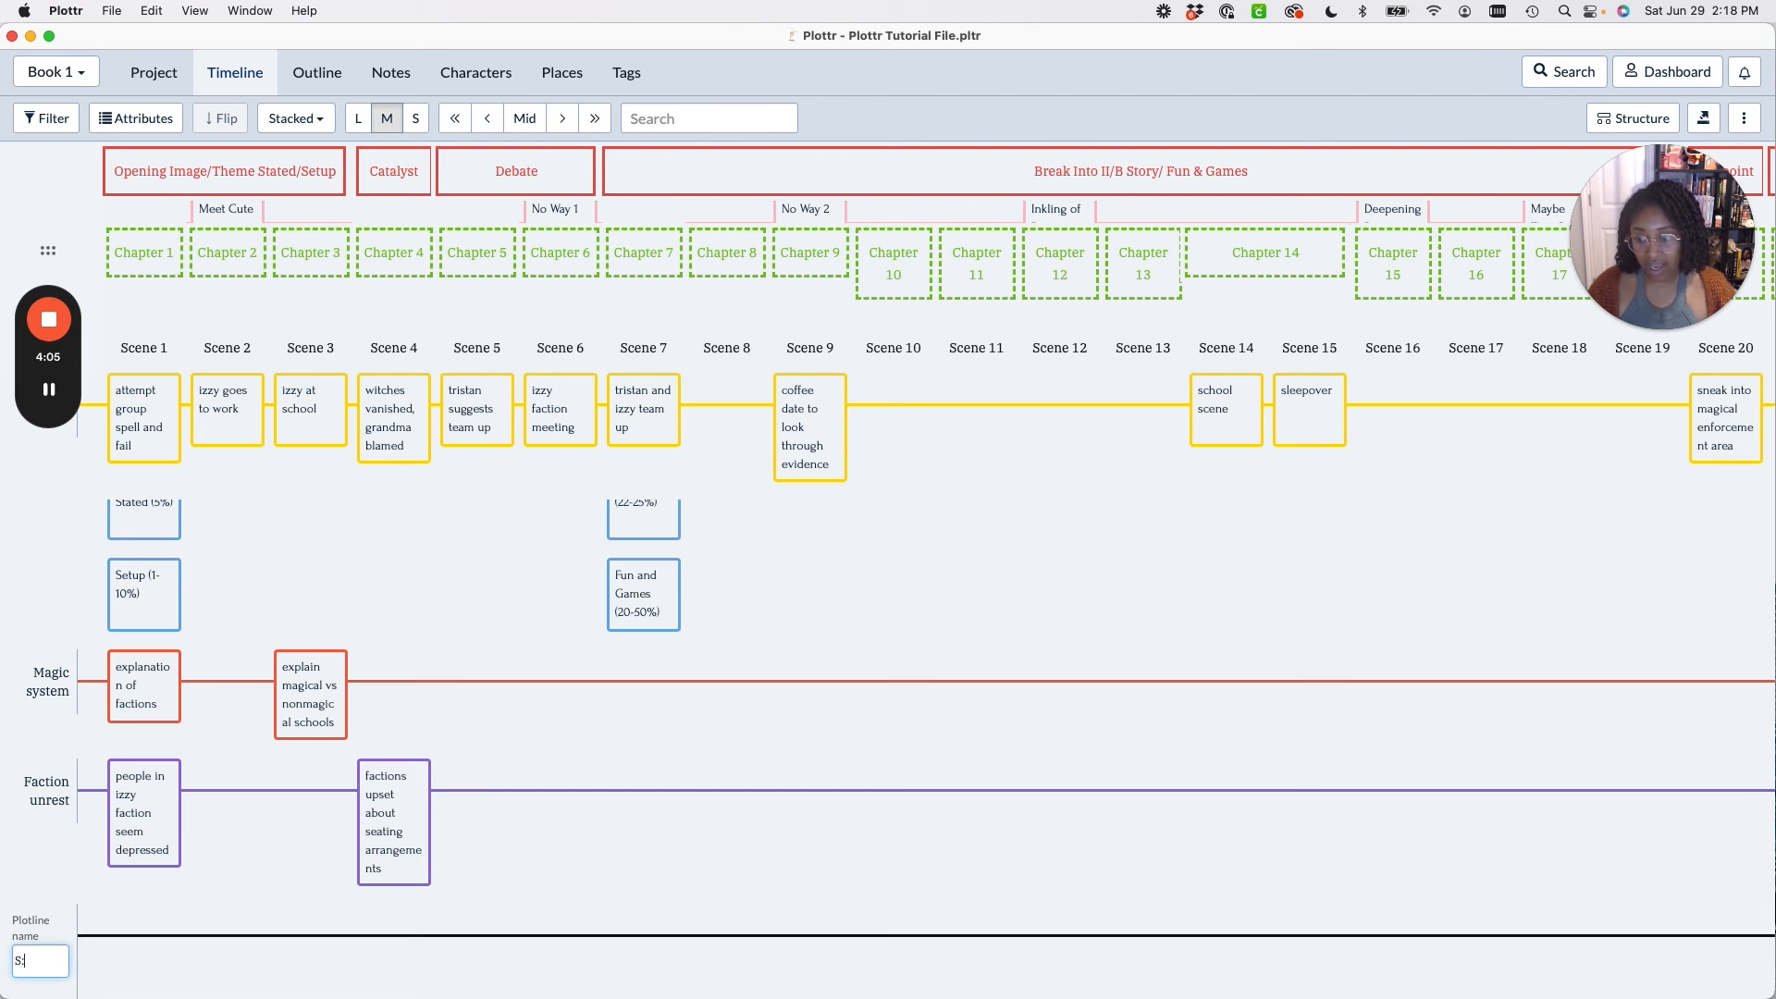
text(: Headmaster)
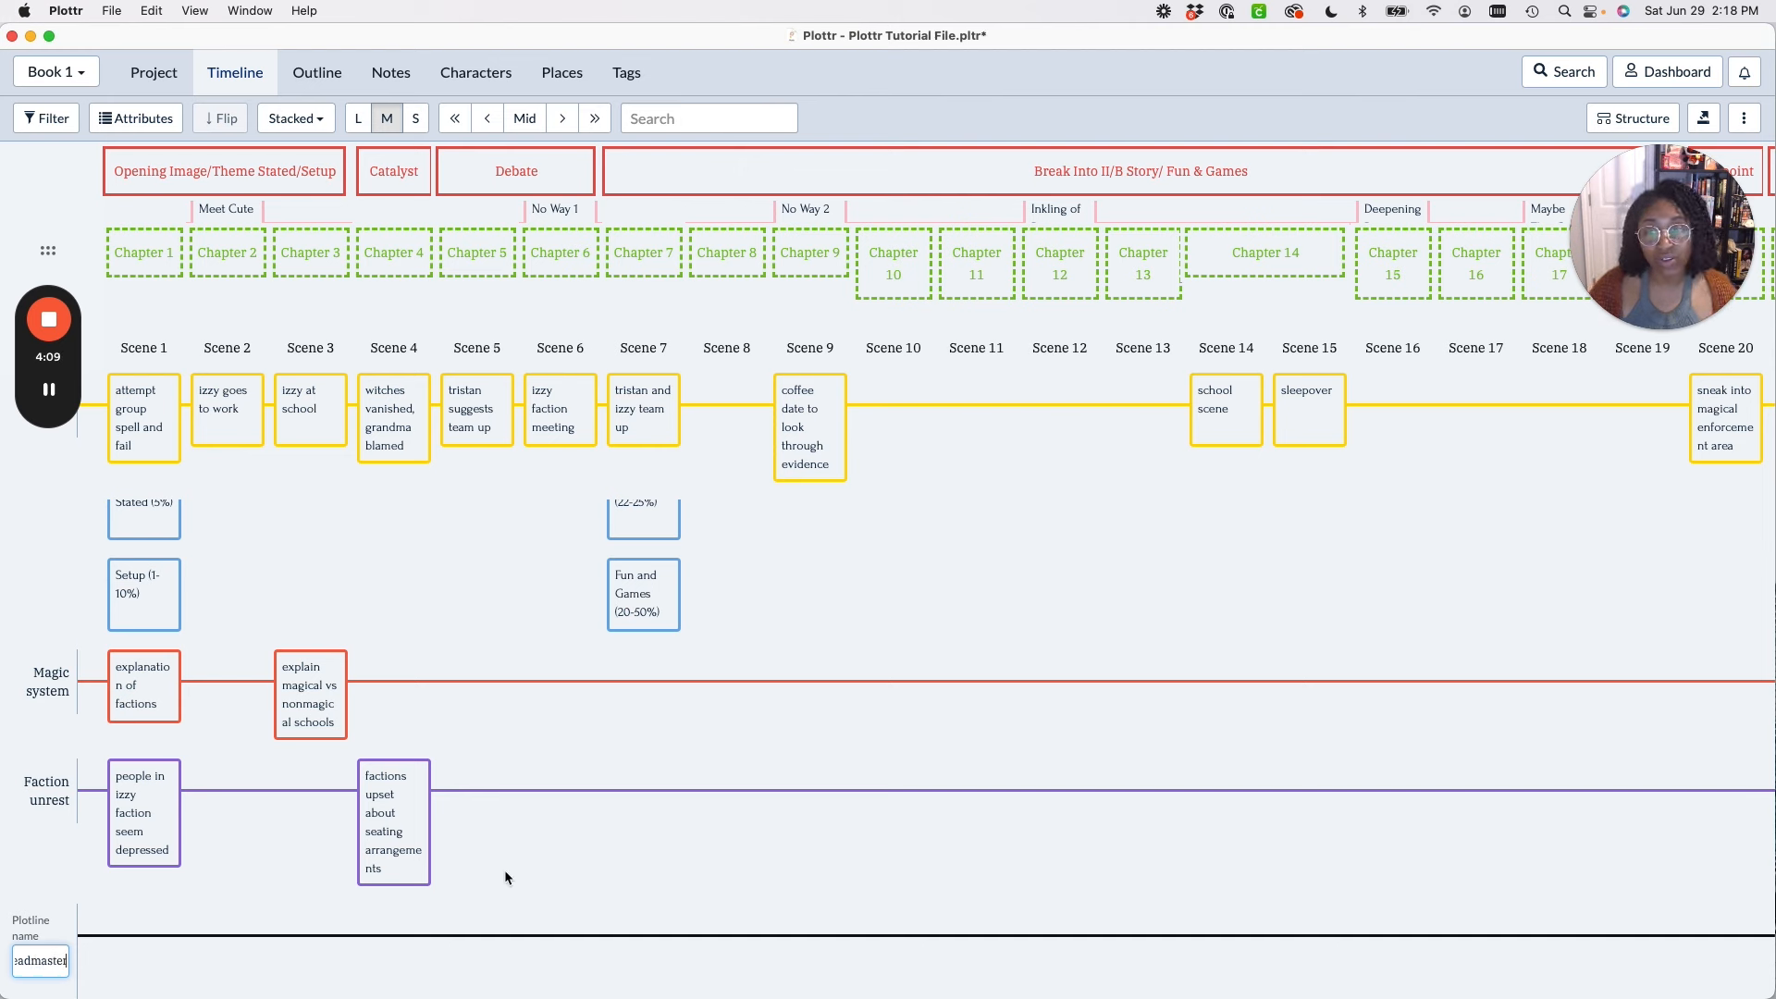
key(Return)
mouse_move(46, 943)
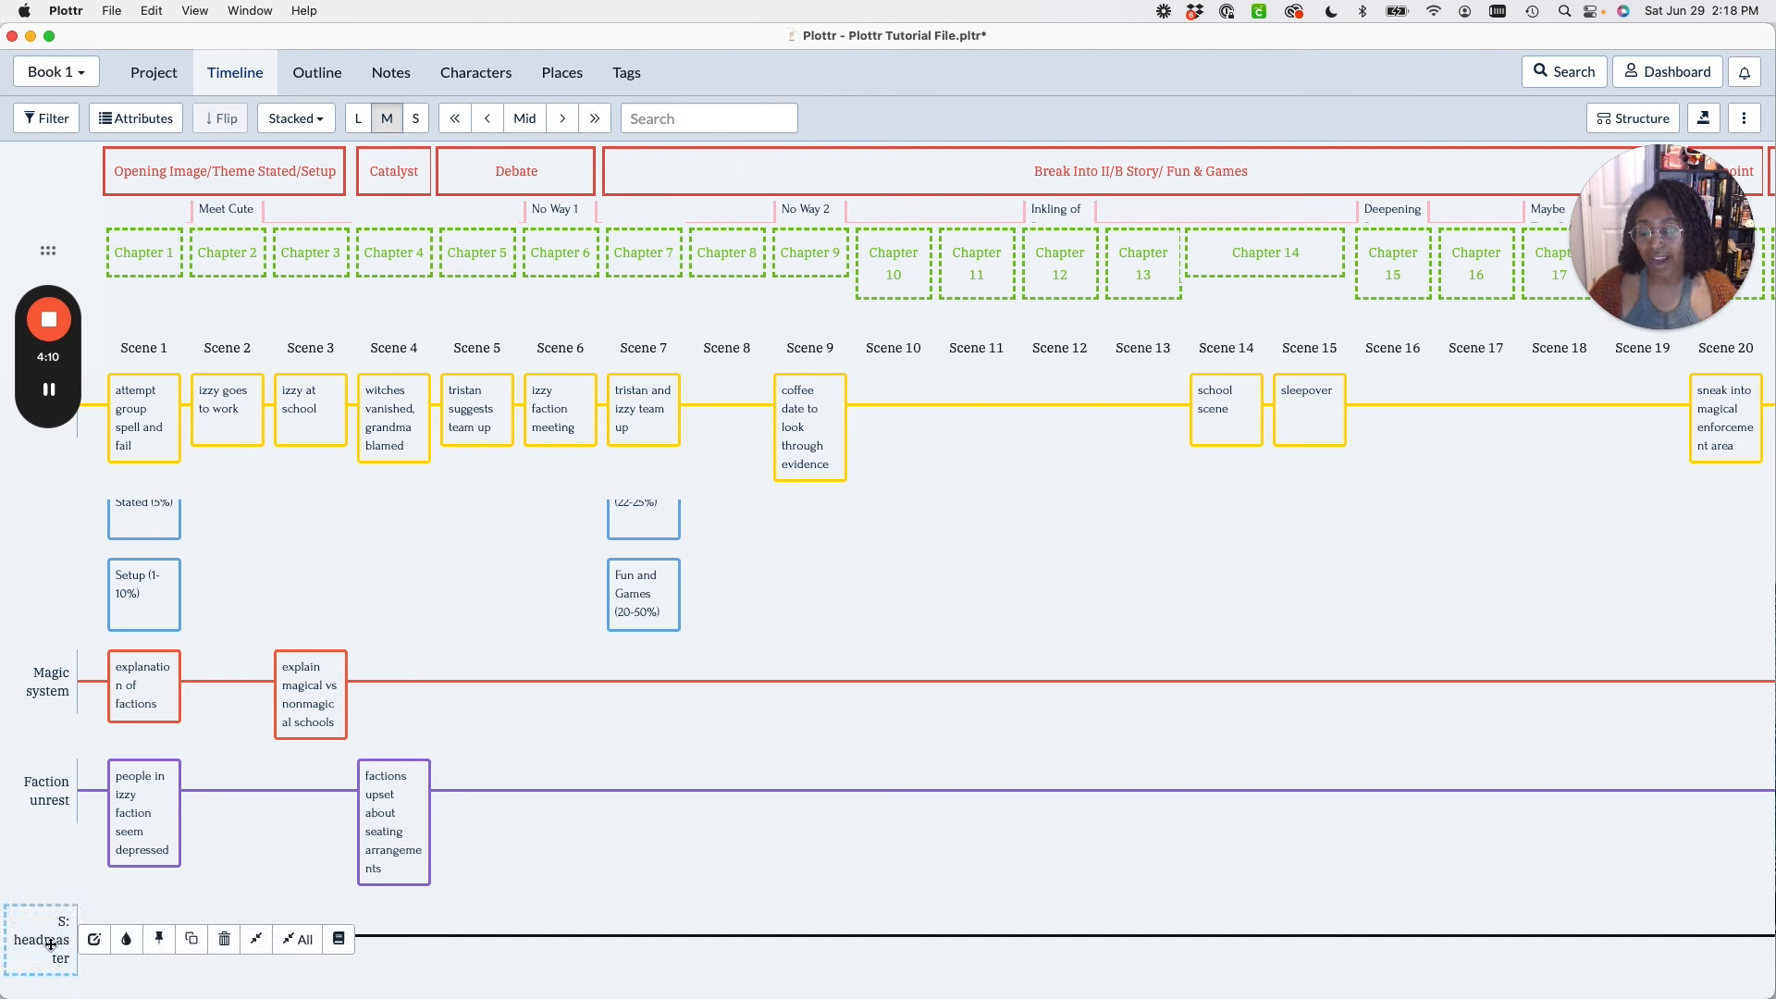
click(126, 940)
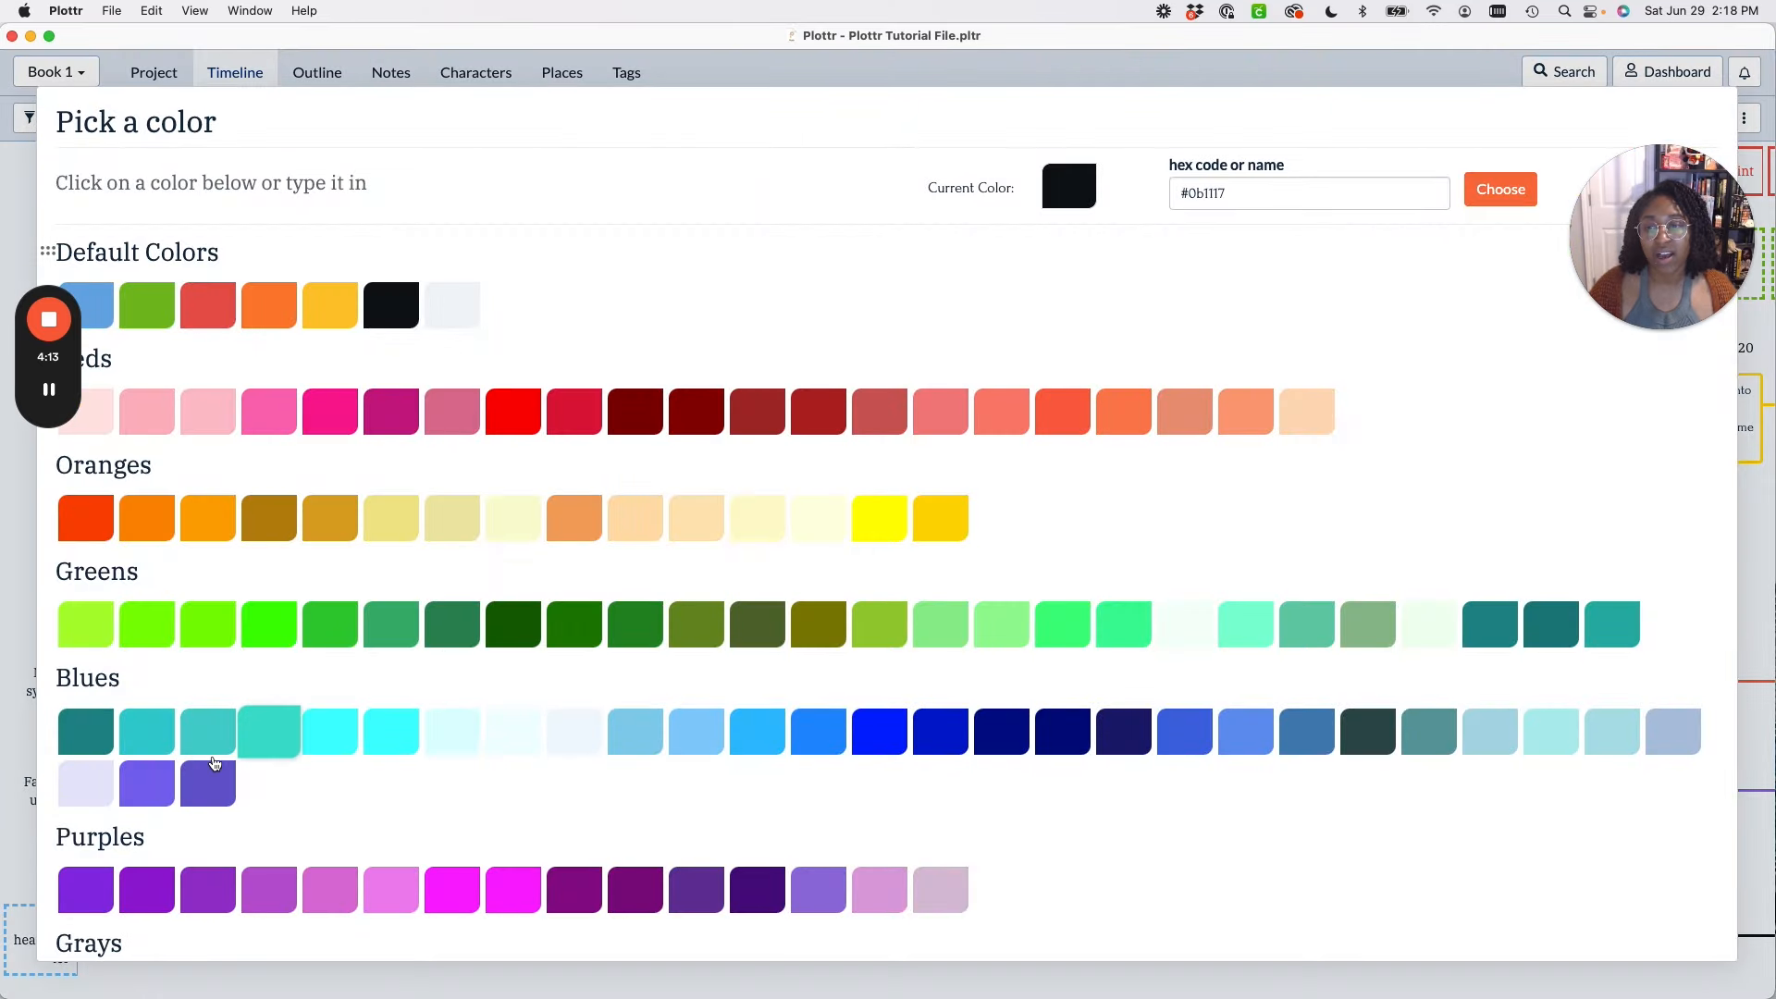
click(143, 757)
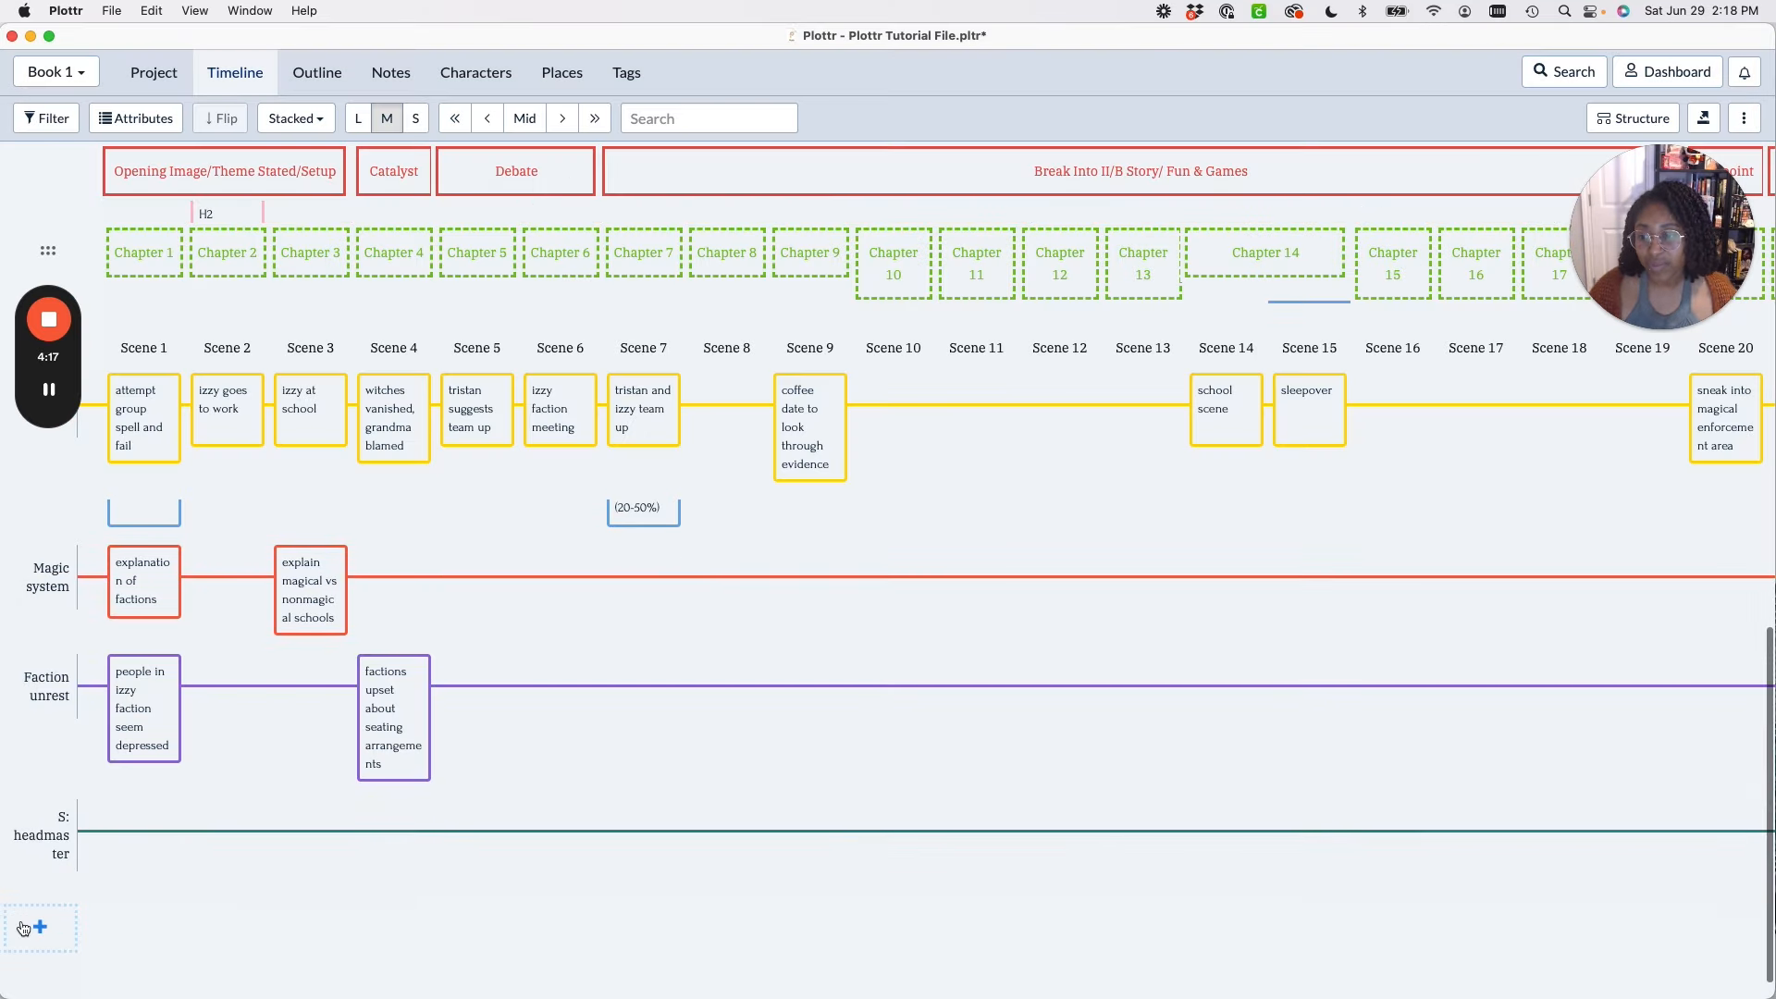
Add another plotline named "S: grandma" below the headmaster plotline.
click(23, 927)
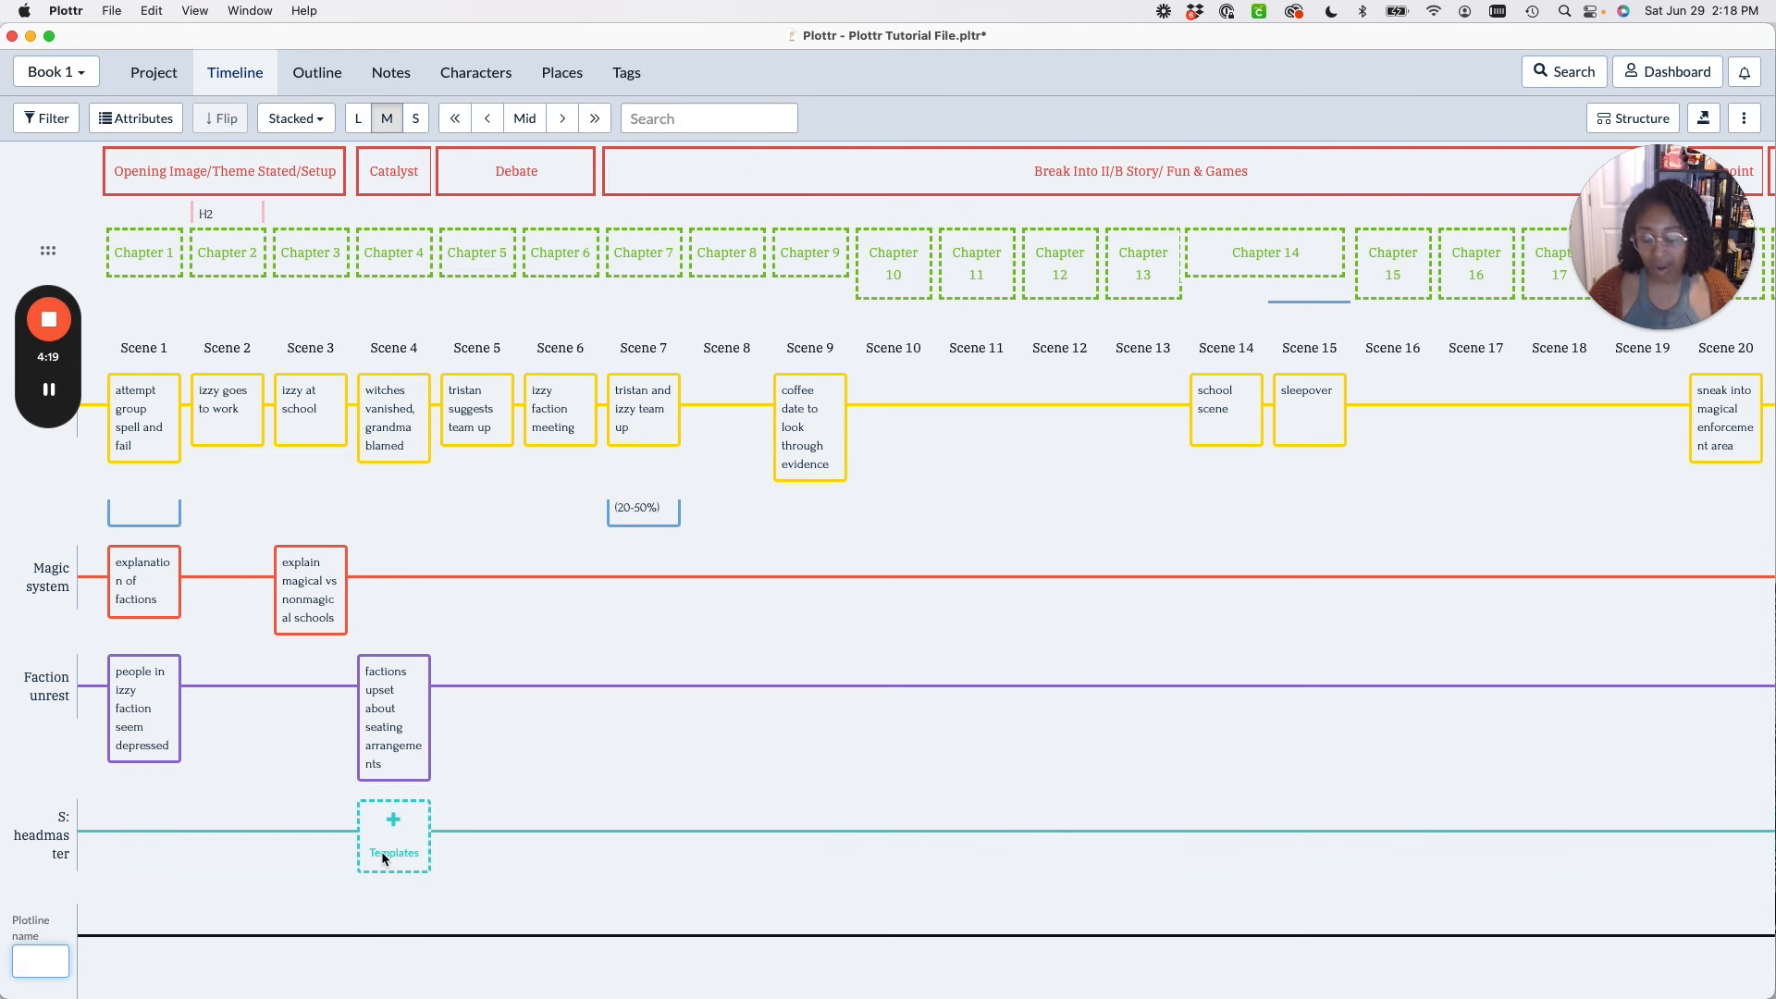
text(S: gr)
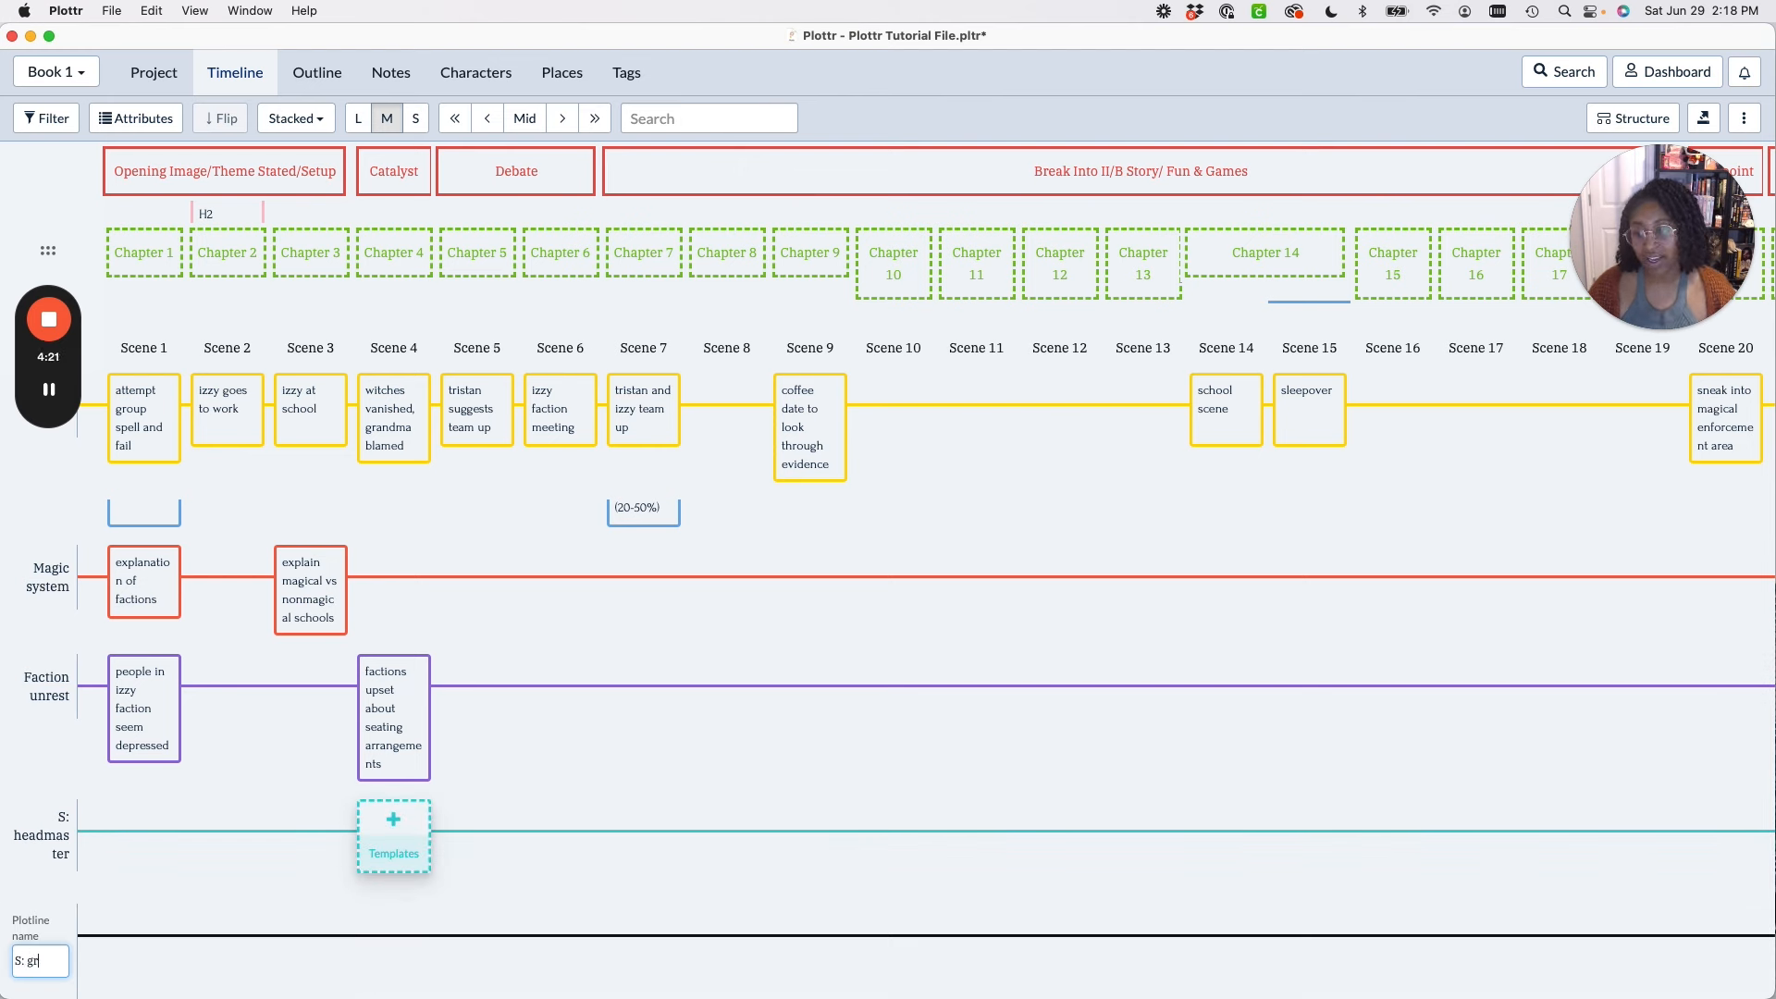
text(andma)
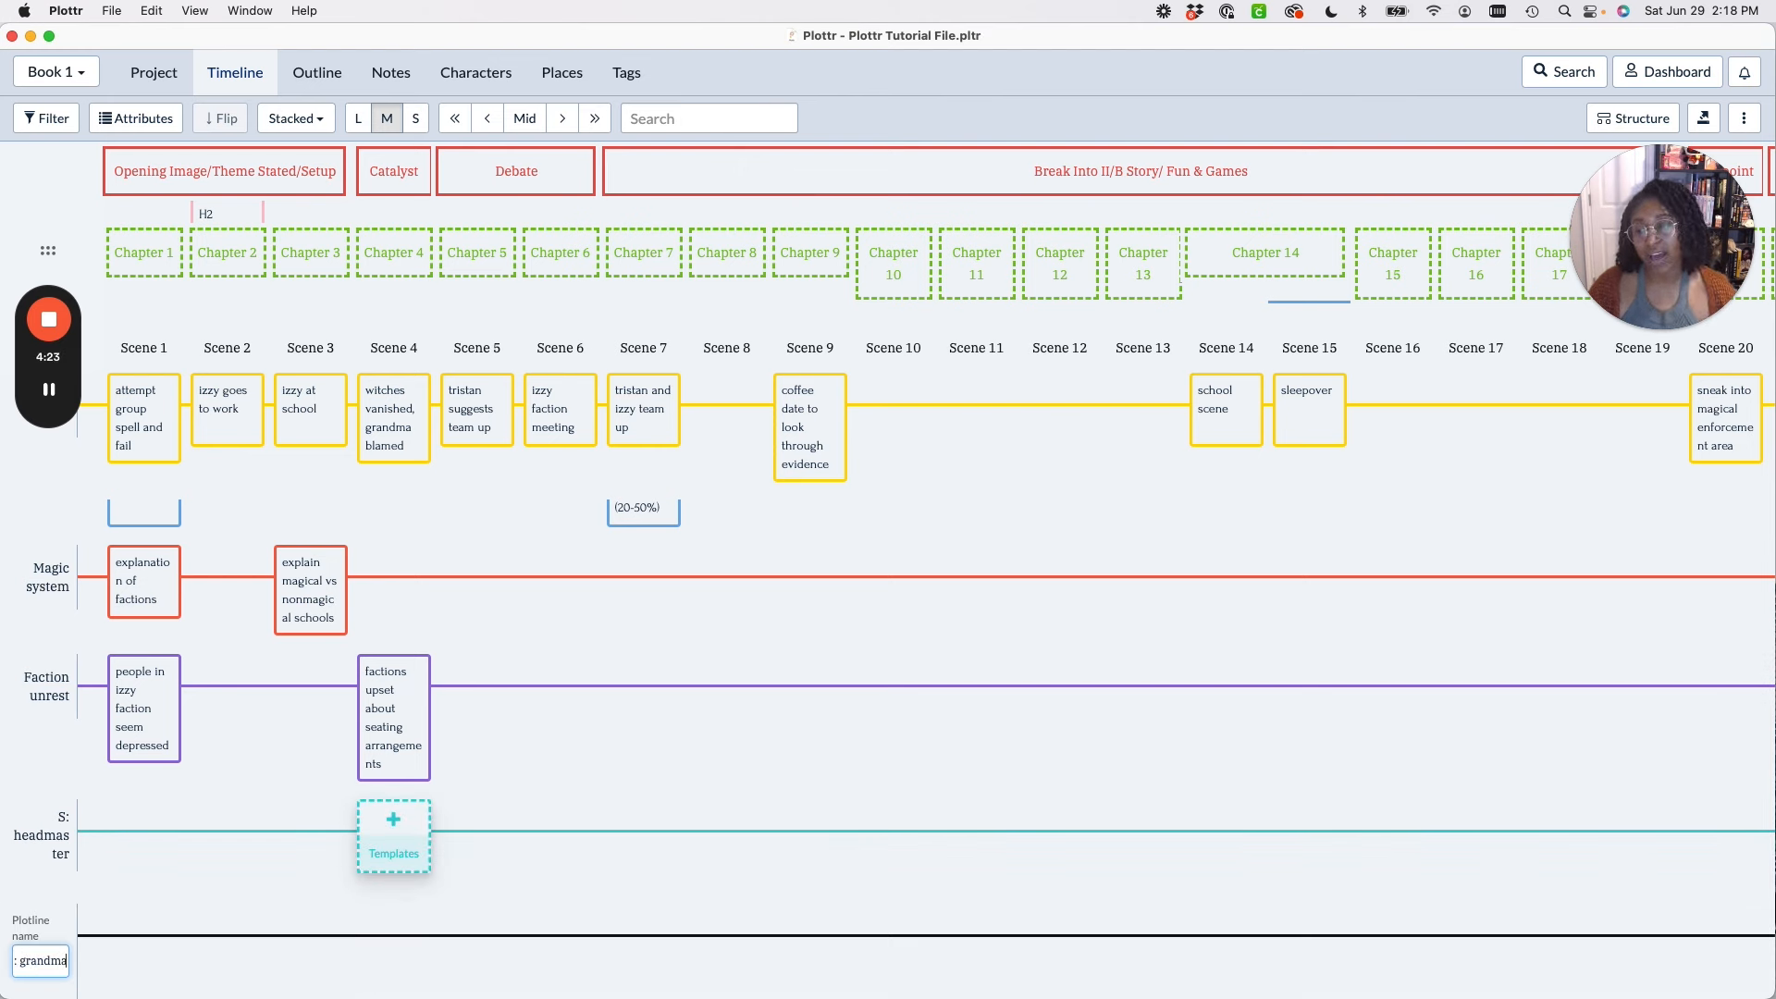
key(Return)
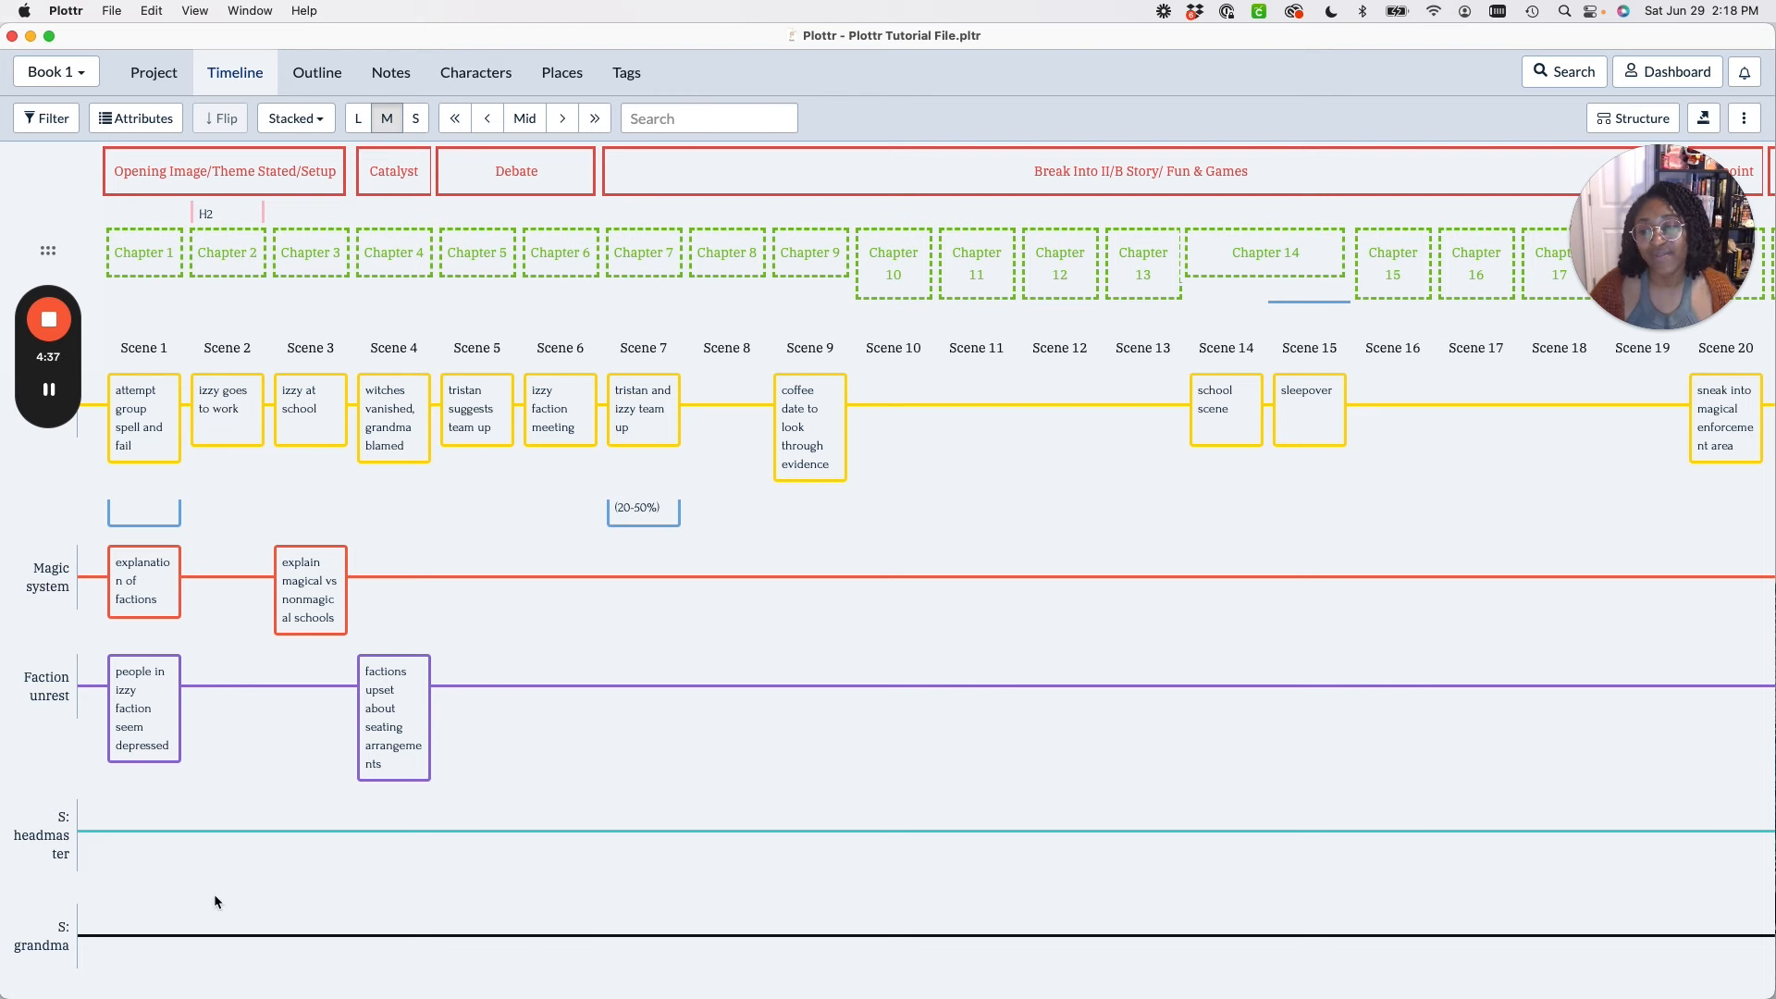
Review the stacked subplot, character arc, romance, structure, worldbuilding and secondary character plotlines on the timeline.
mouse_move(51, 937)
scroll(207, 622, up, 5)
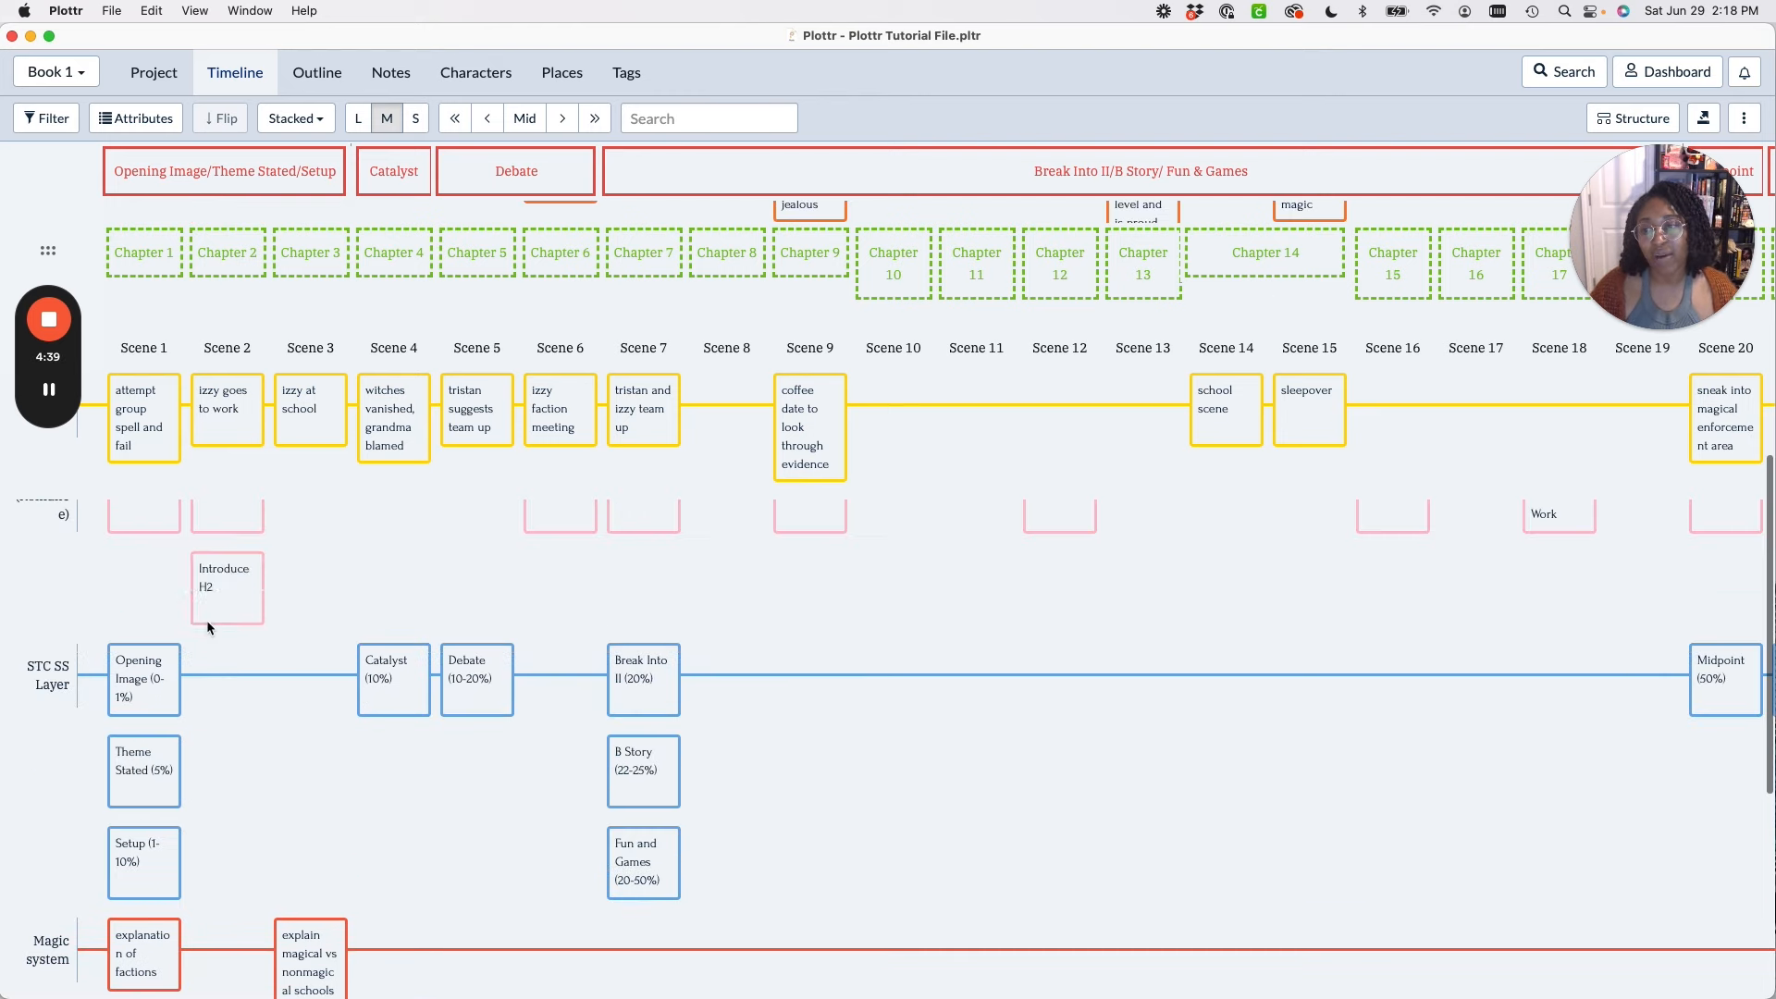
scroll(207, 622, up, 8)
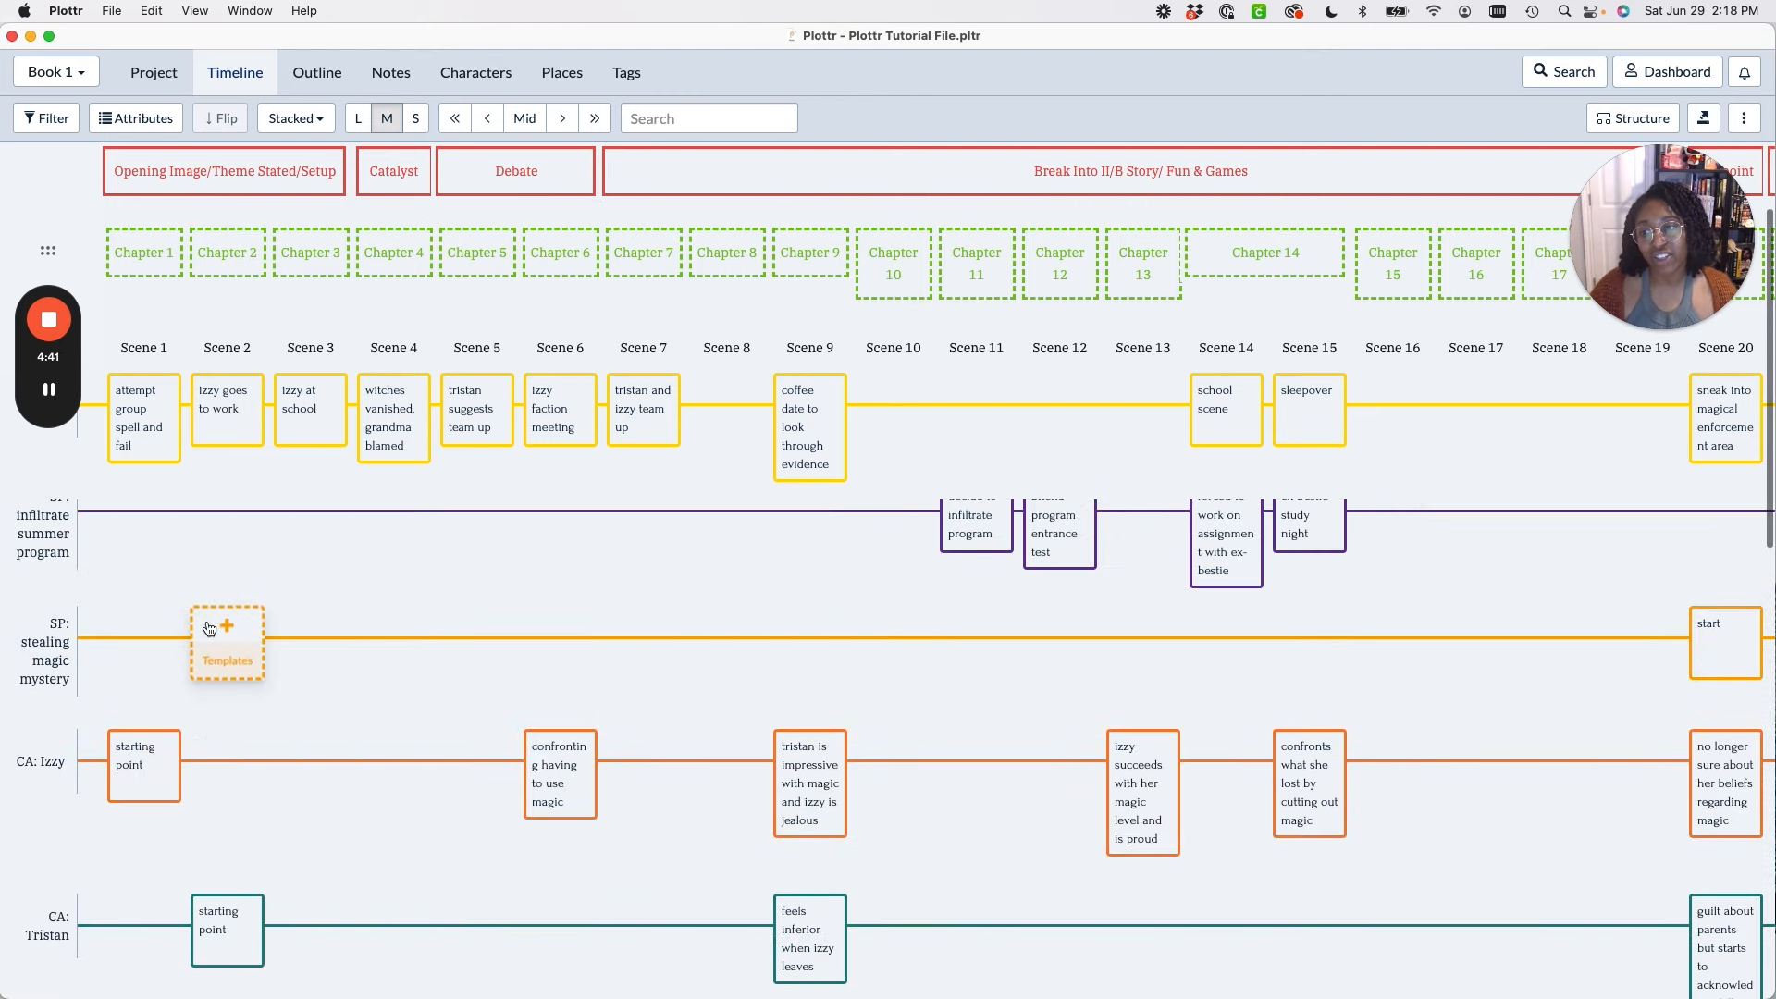
scroll(209, 629, up, 3)
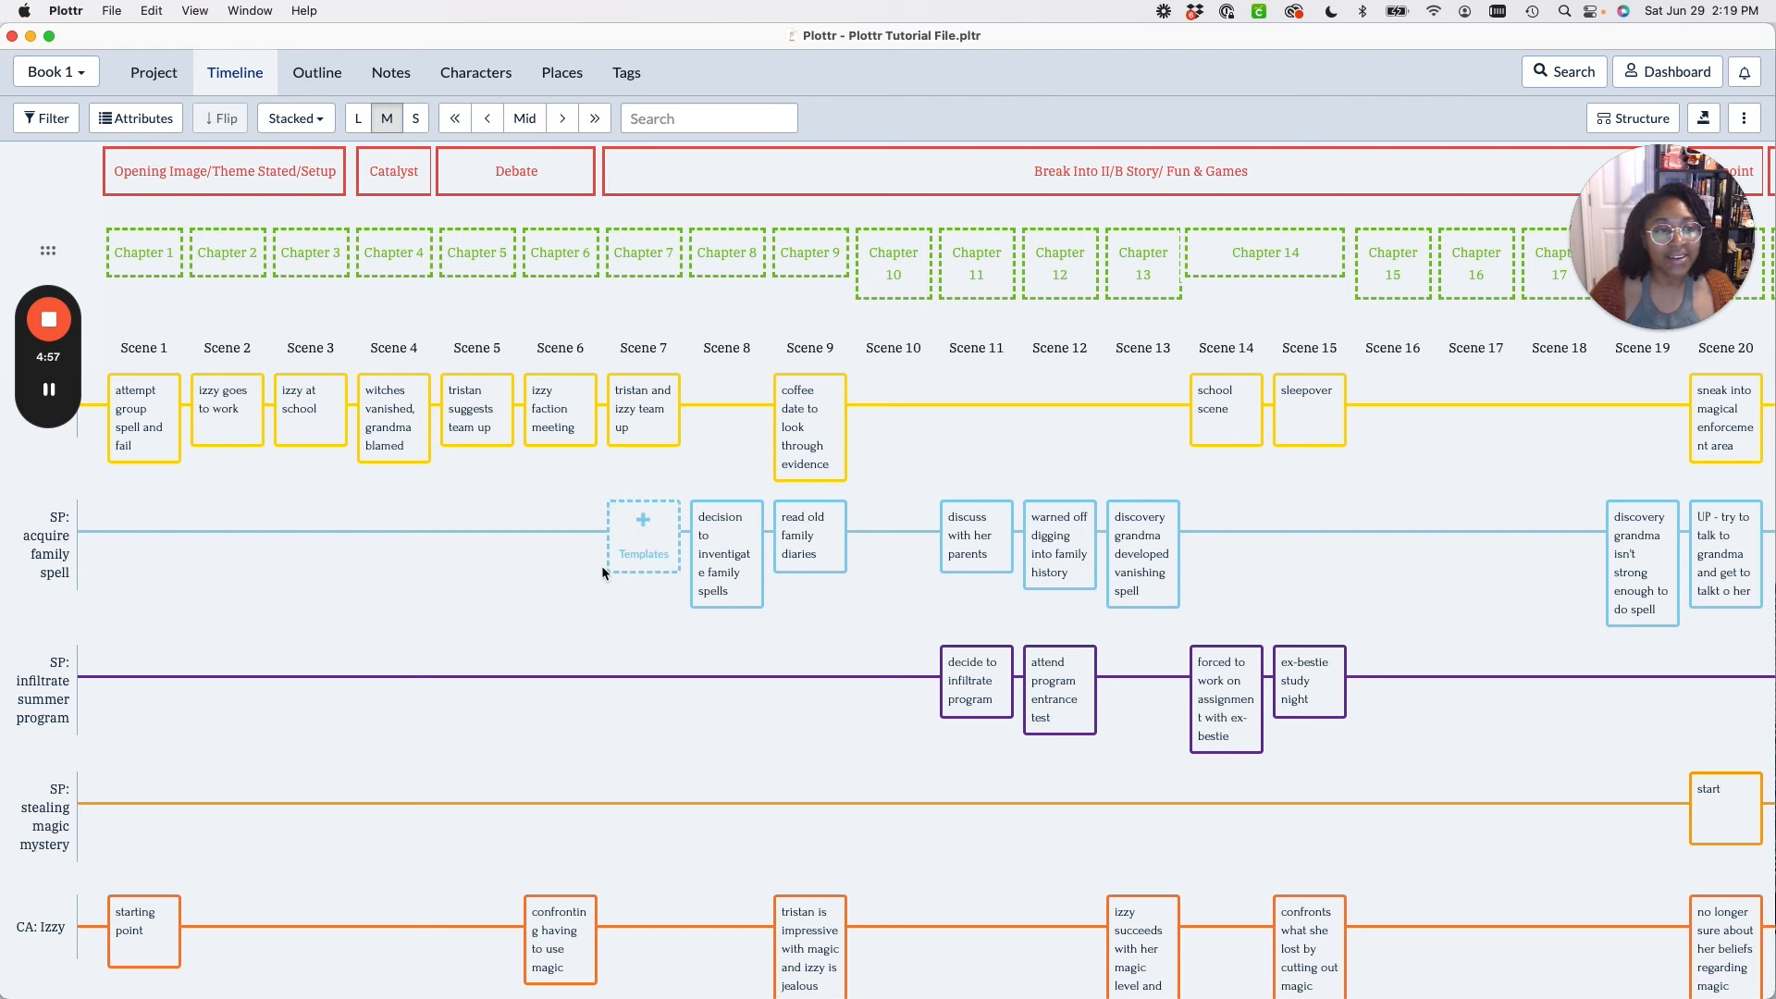
scroll(603, 583, down, 1)
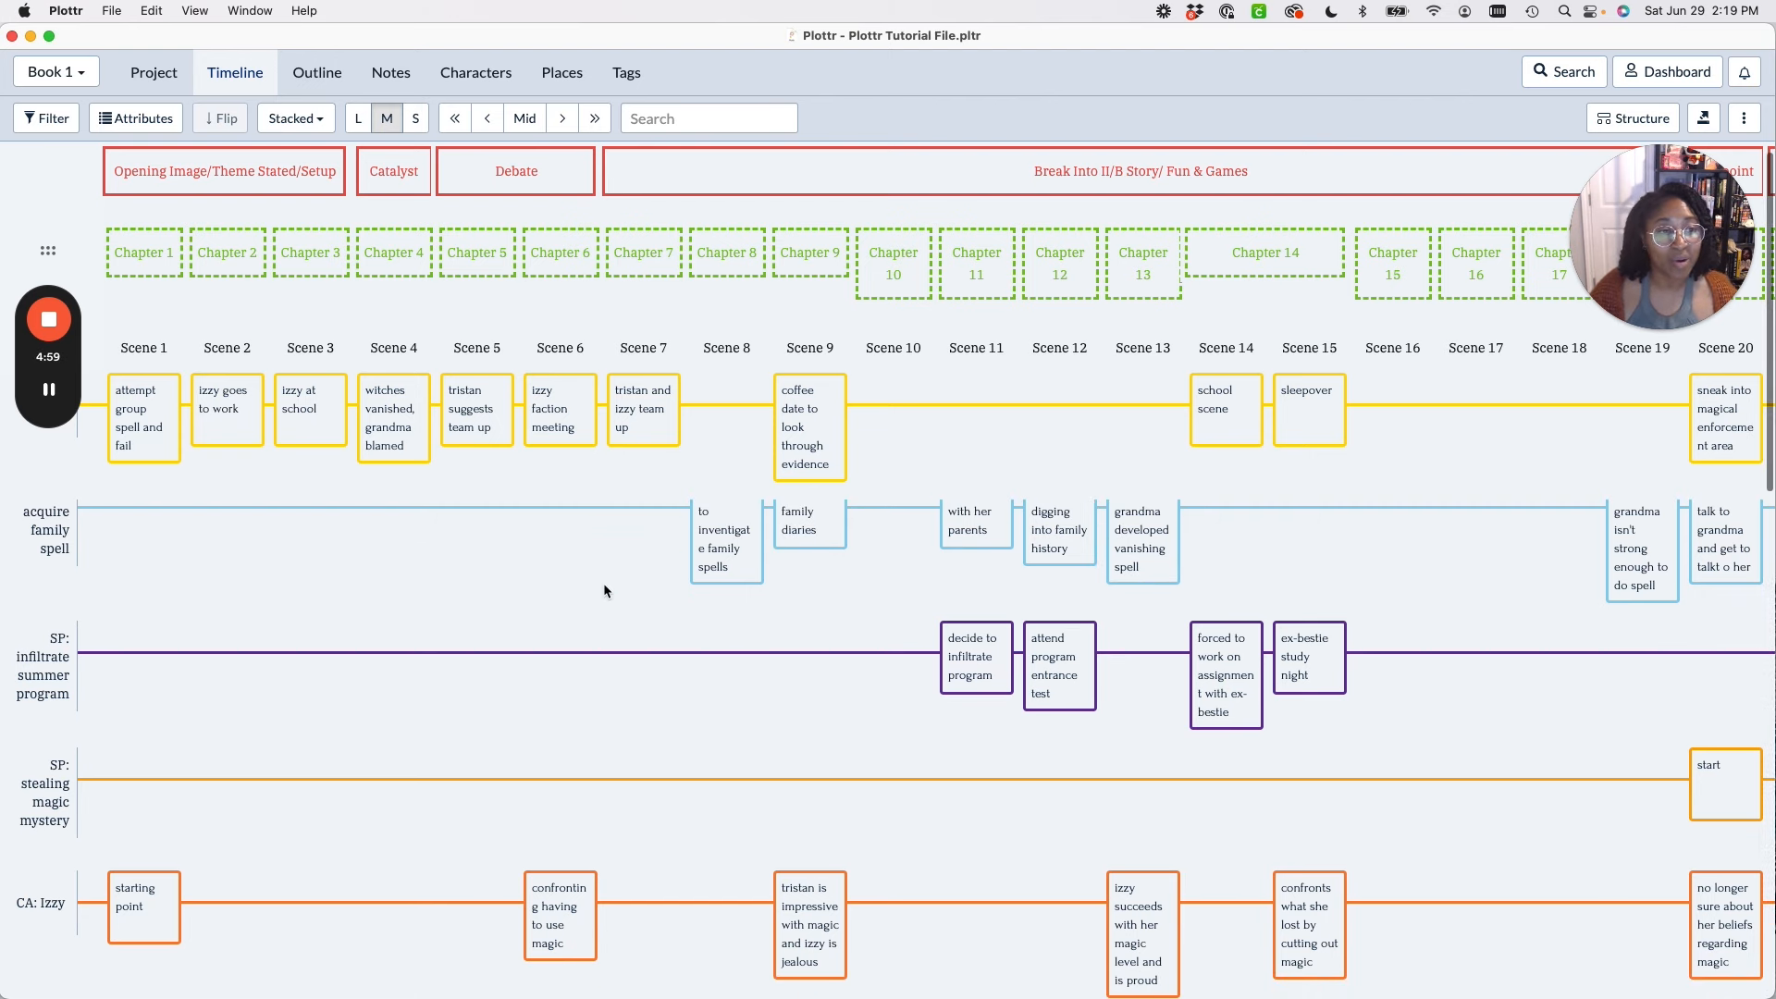
scroll(605, 590, down, 2)
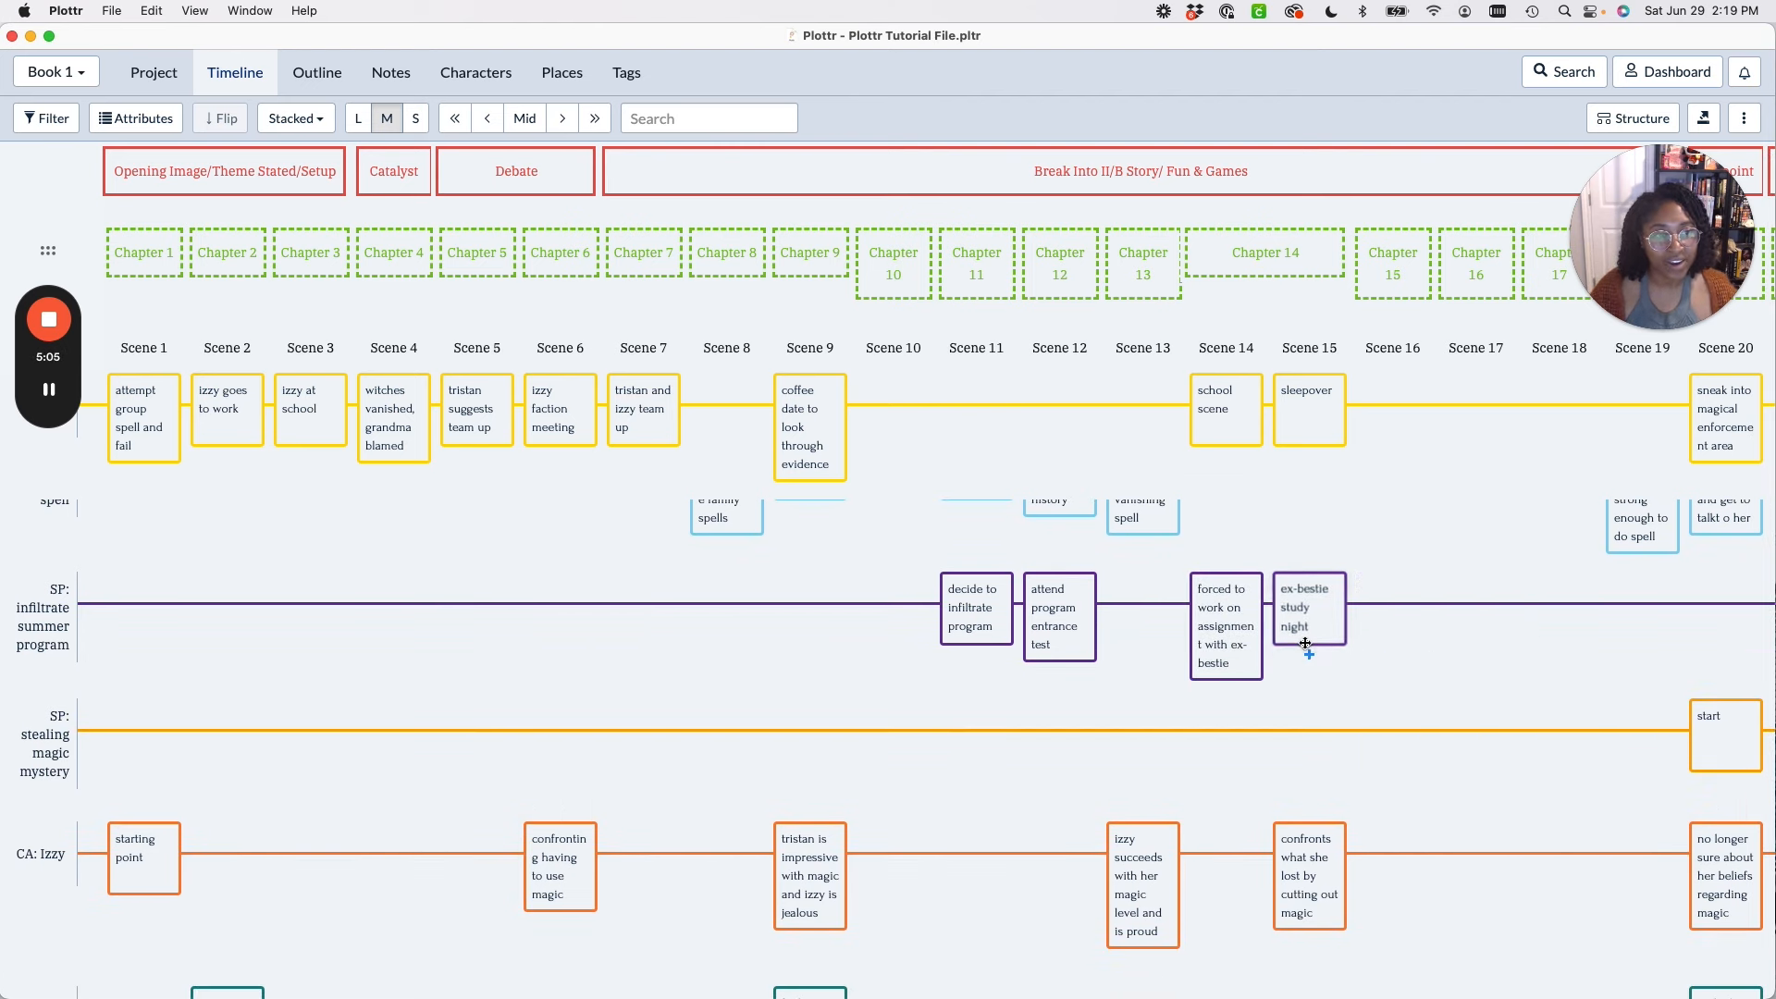
scroll(1305, 643, down, 10)
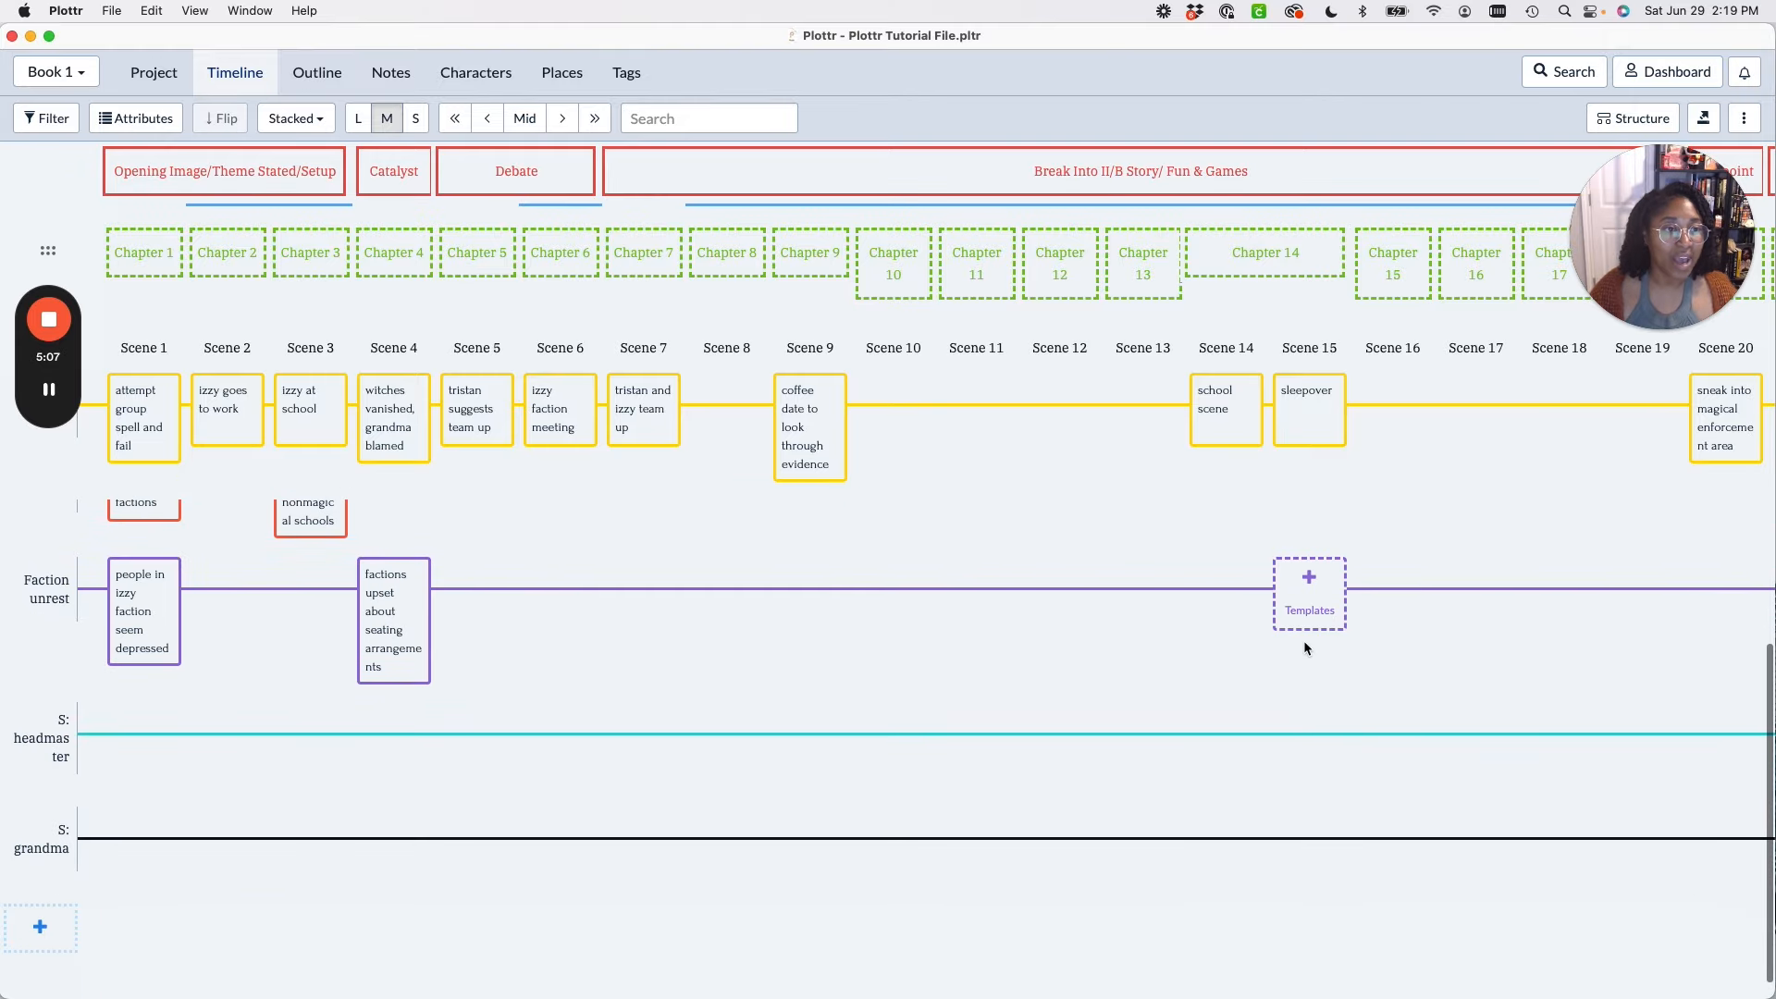
mouse_move(62, 707)
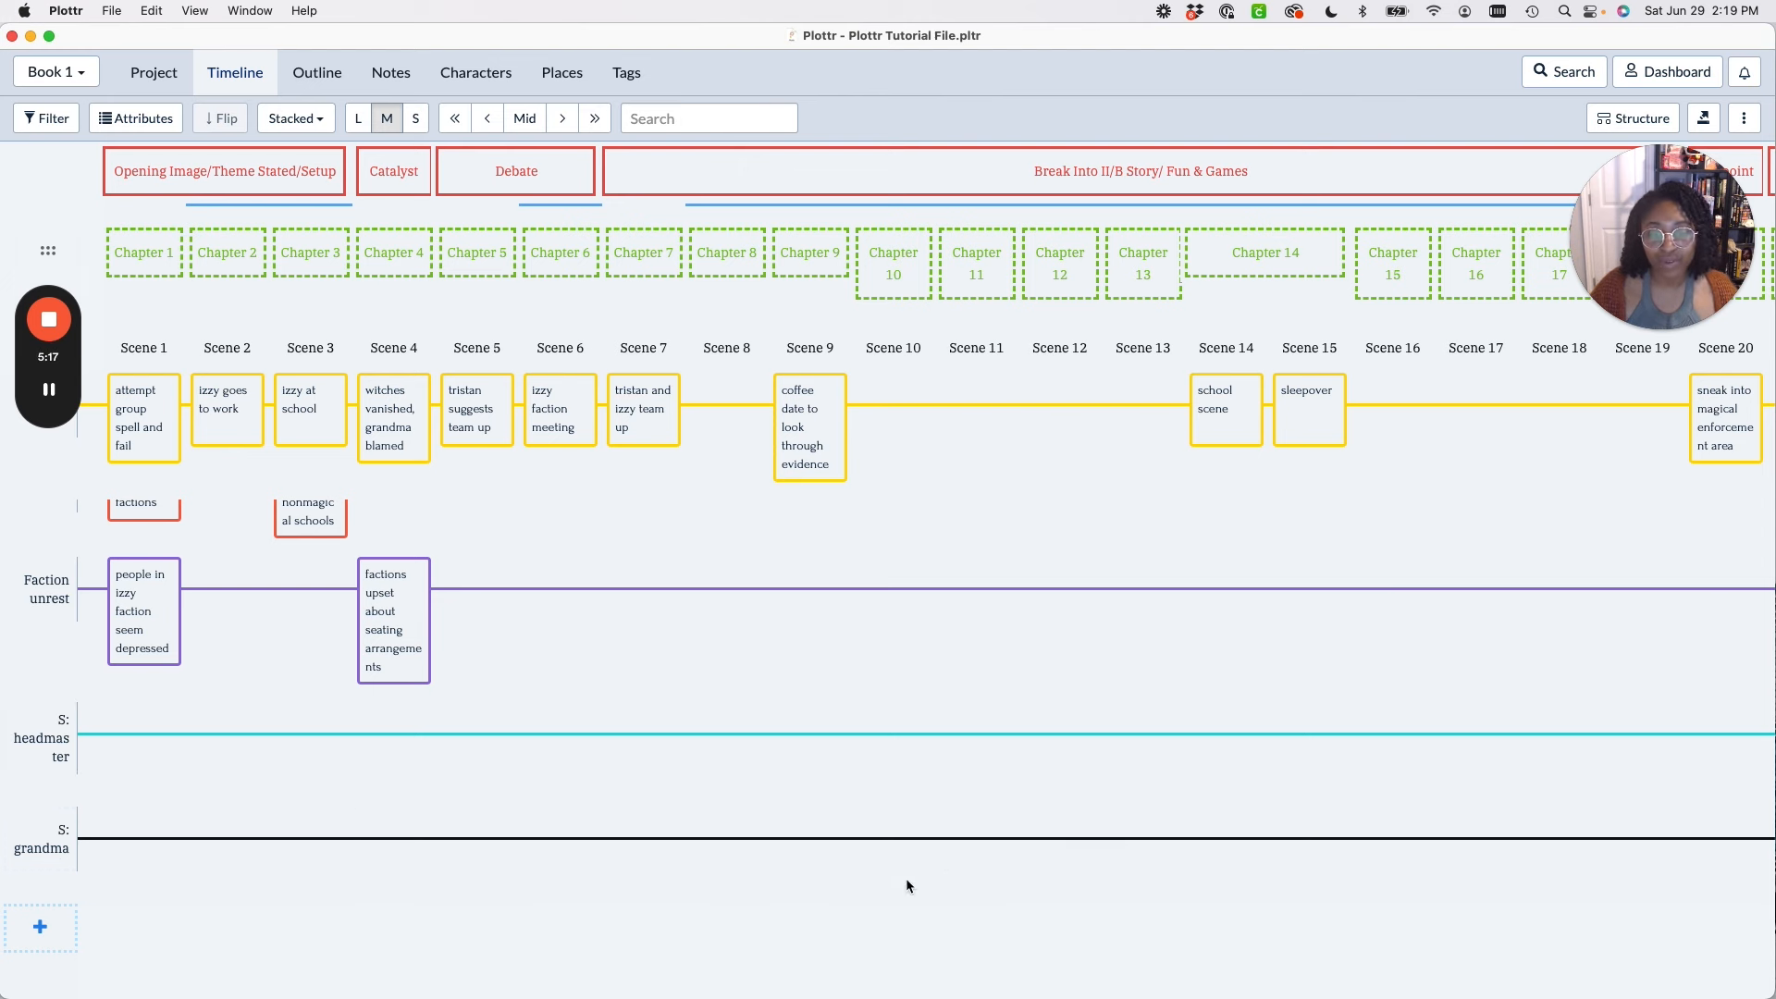
scroll(873, 788, down, 10)
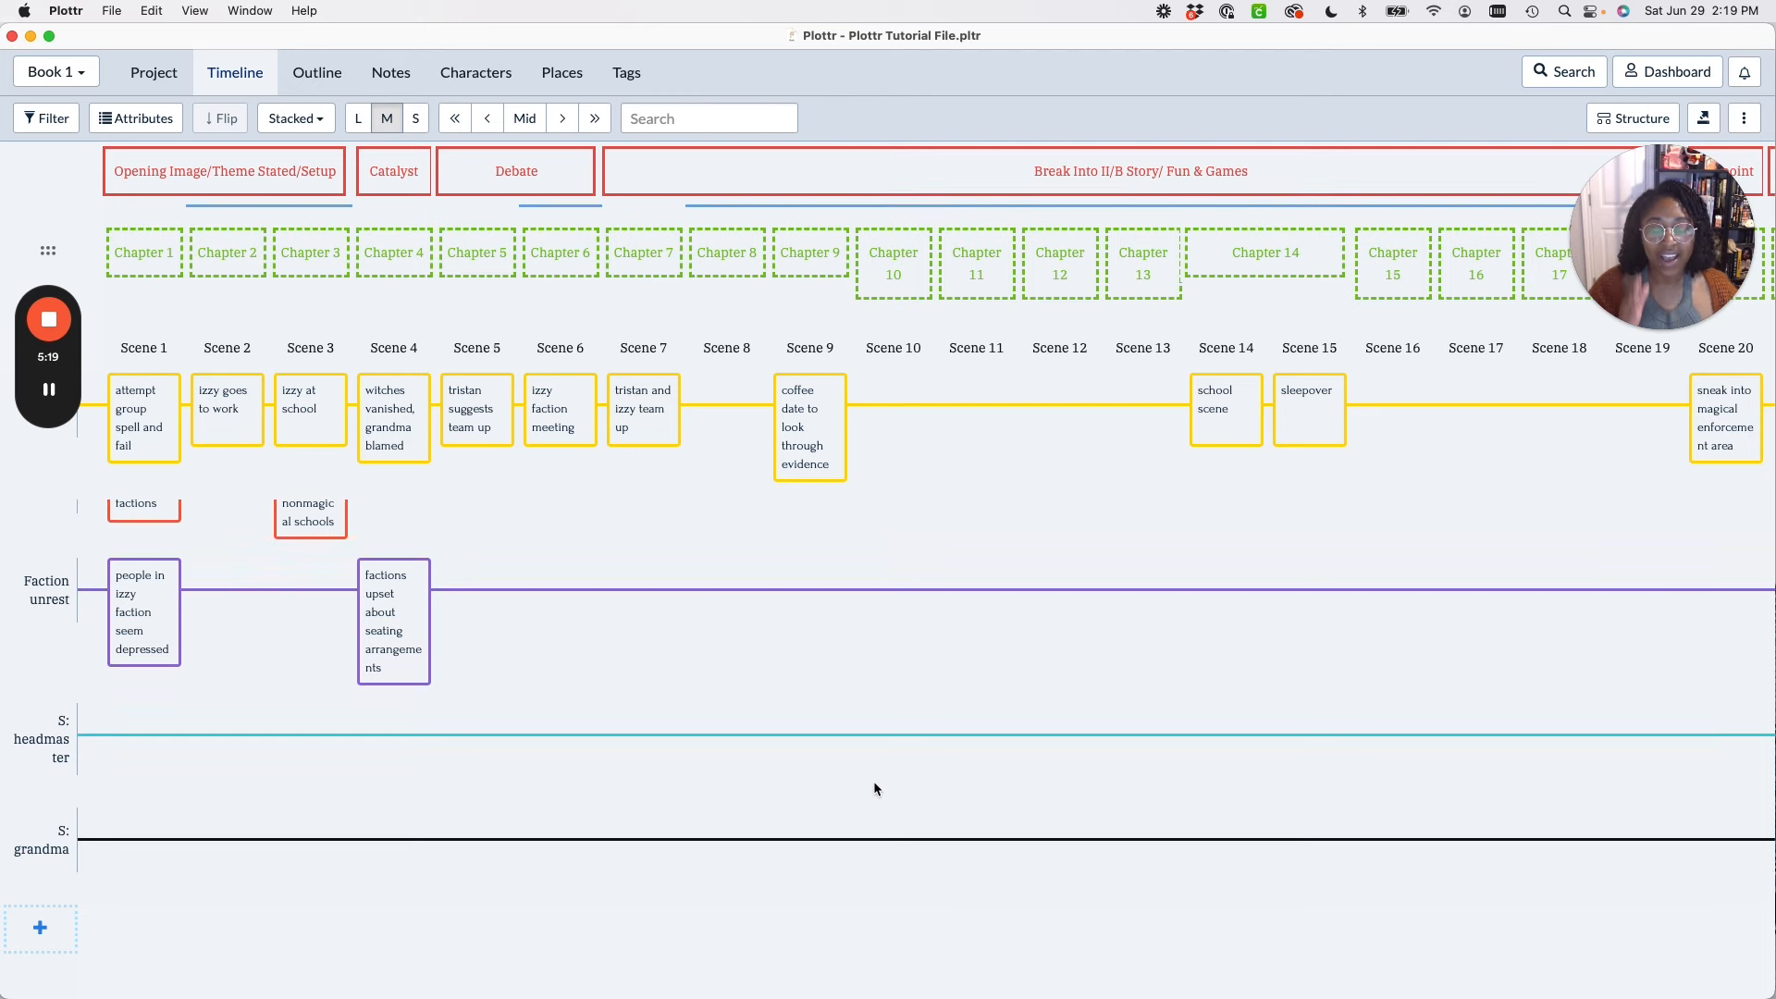
Review the Main Plot and subplot cards across the scenes from the opening through the Dark Night and finale sections.
scroll(873, 788, up, 3)
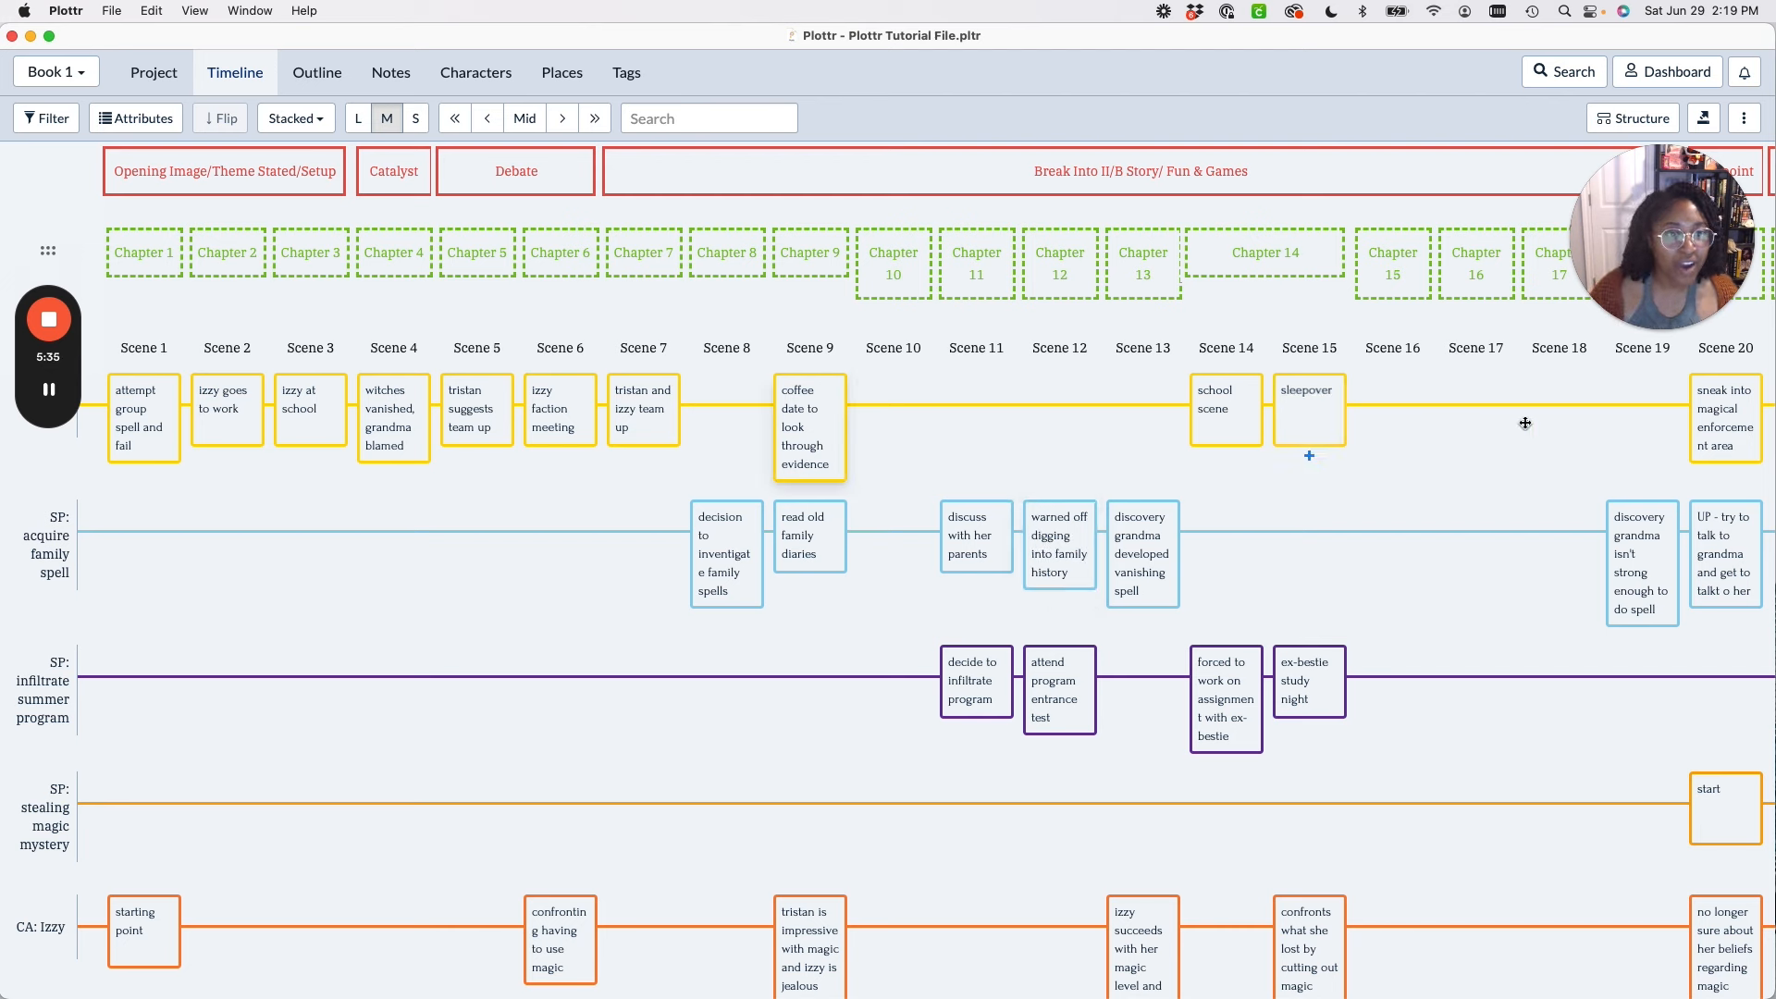
scroll(1236, 418, right, 5)
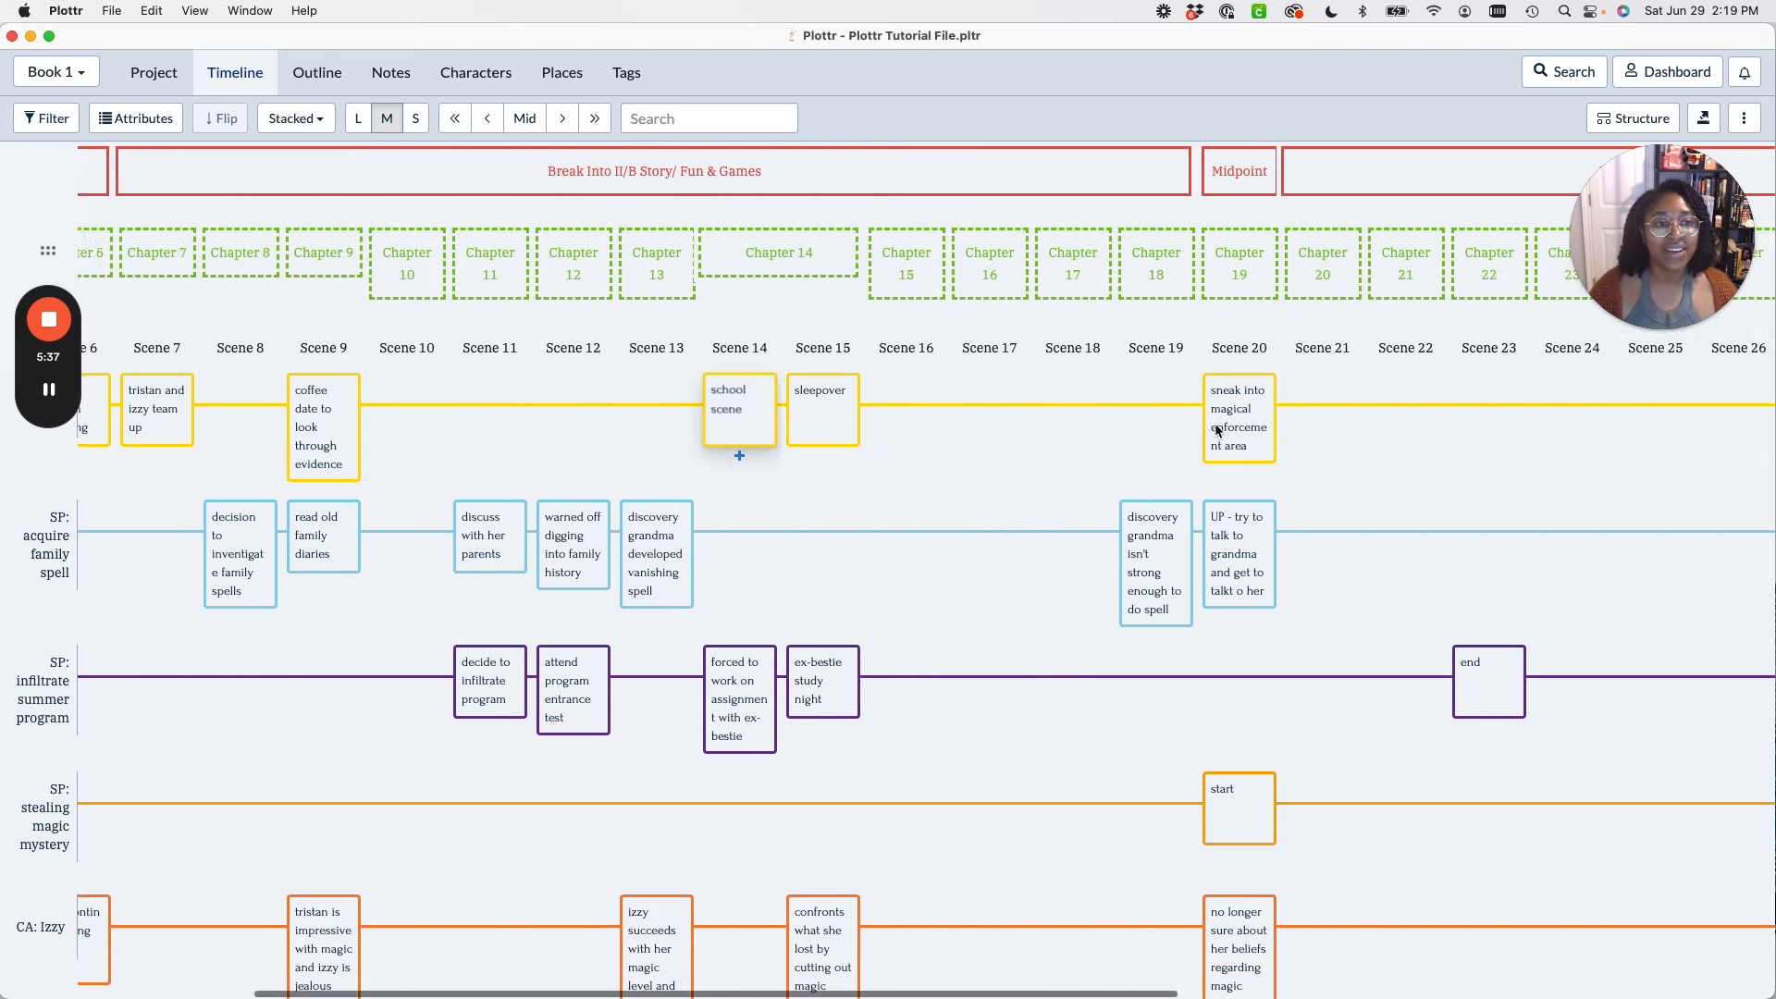
scroll(1218, 430, right, 1)
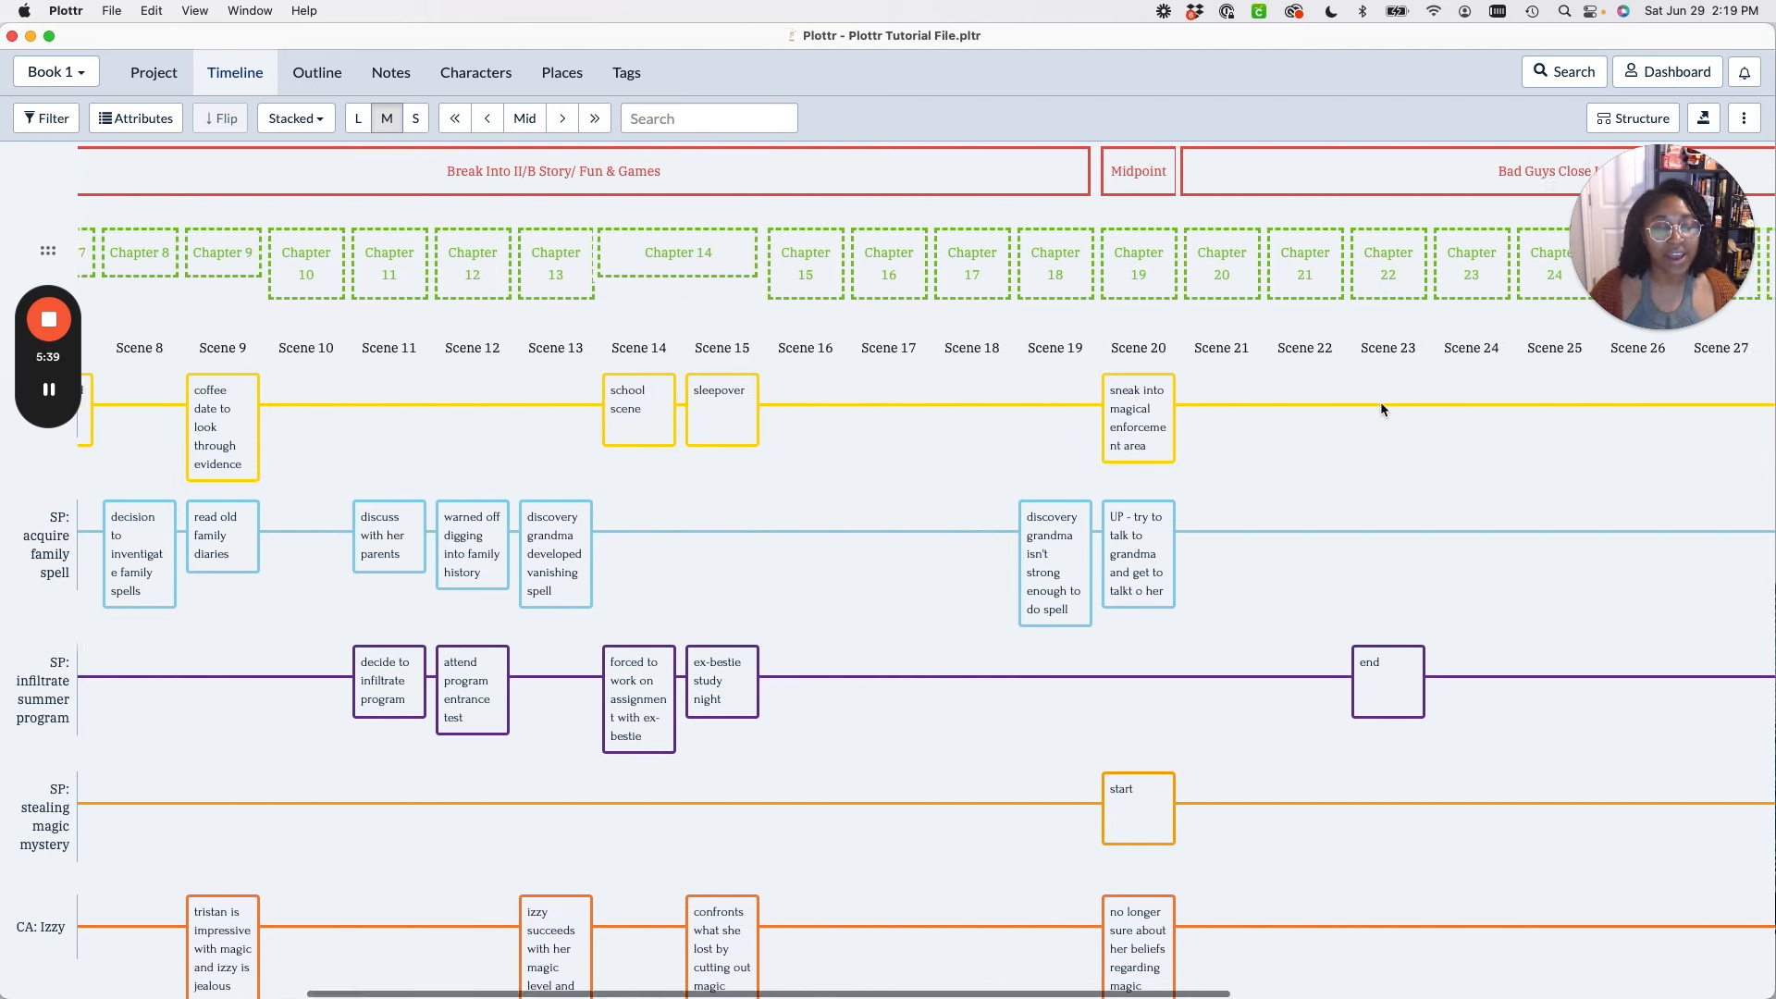
scroll(1380, 401, right, 4)
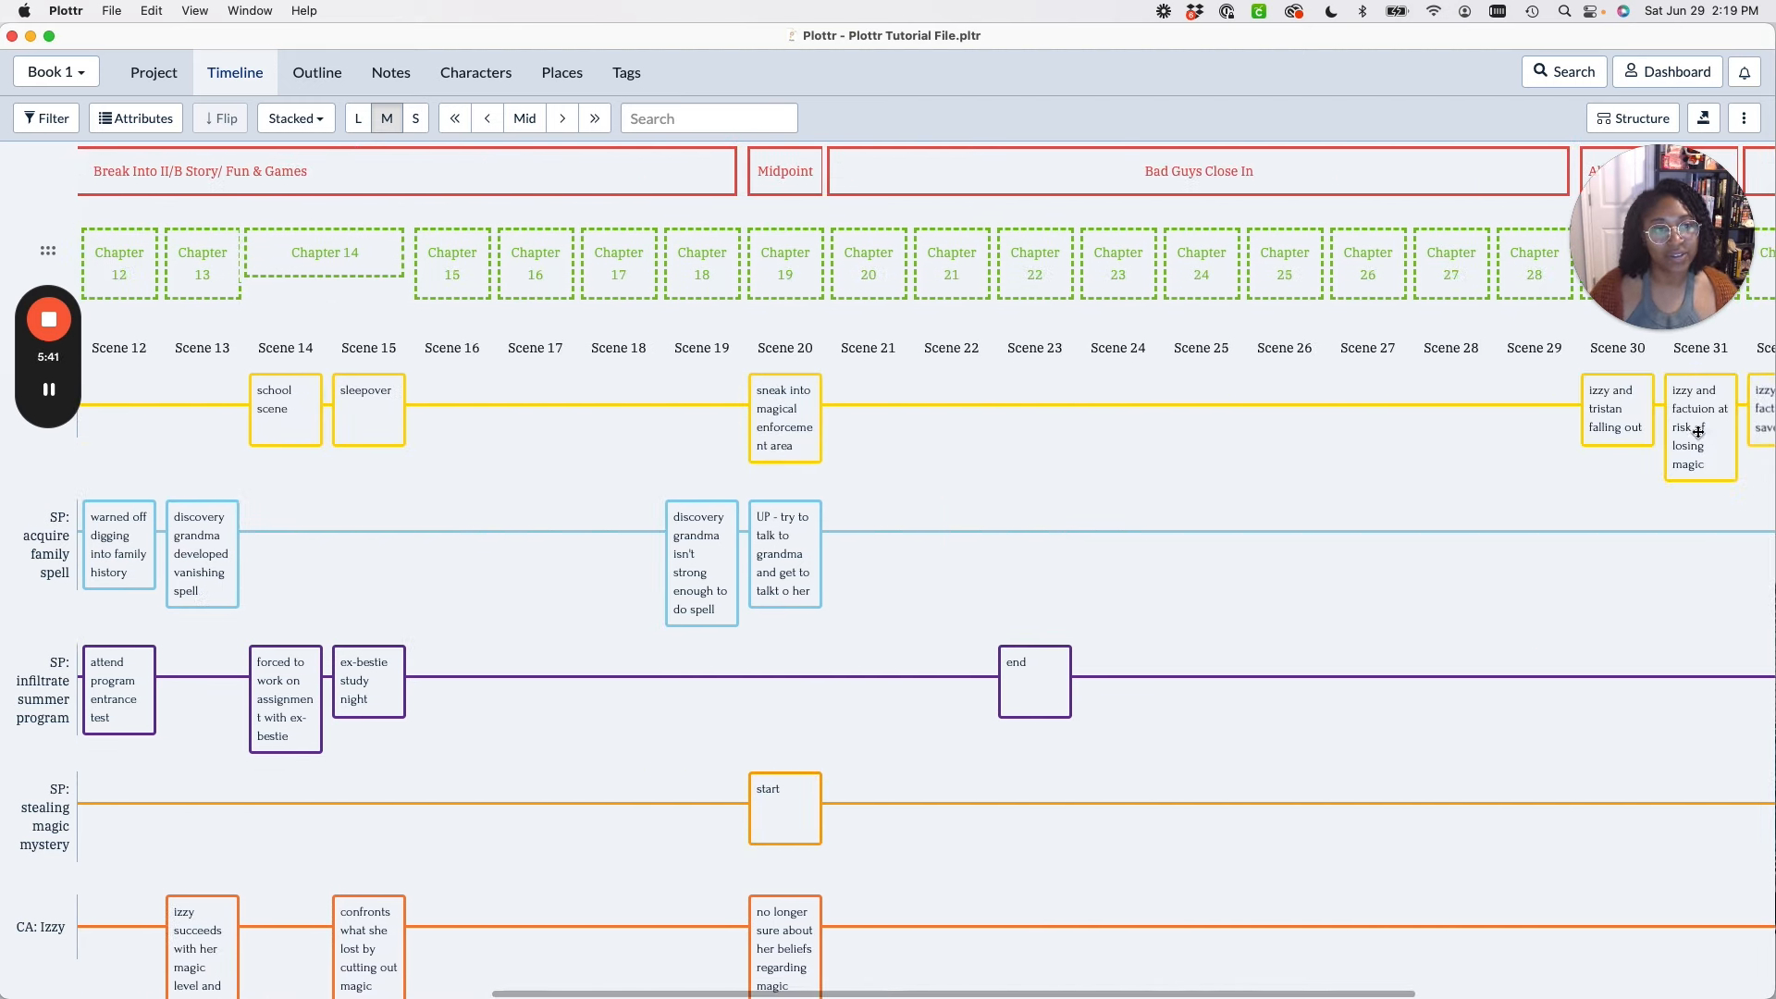
scroll(1328, 440, right, 4)
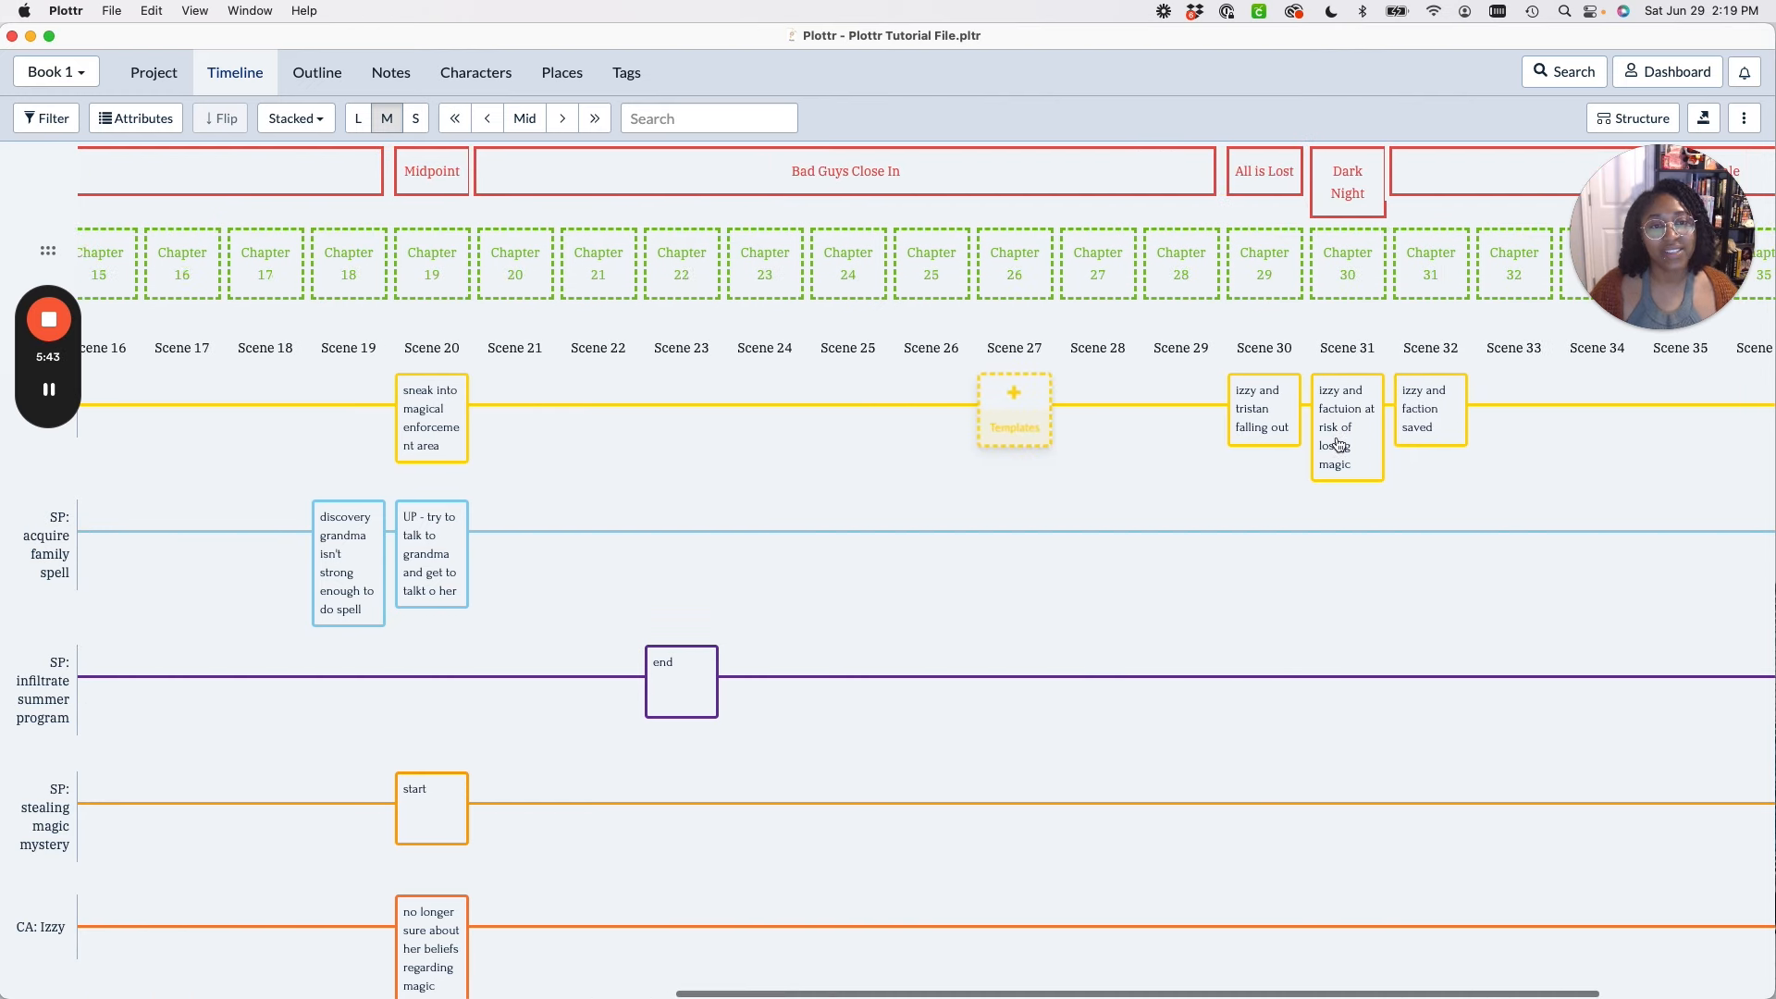
scroll(1135, 472, left, 2)
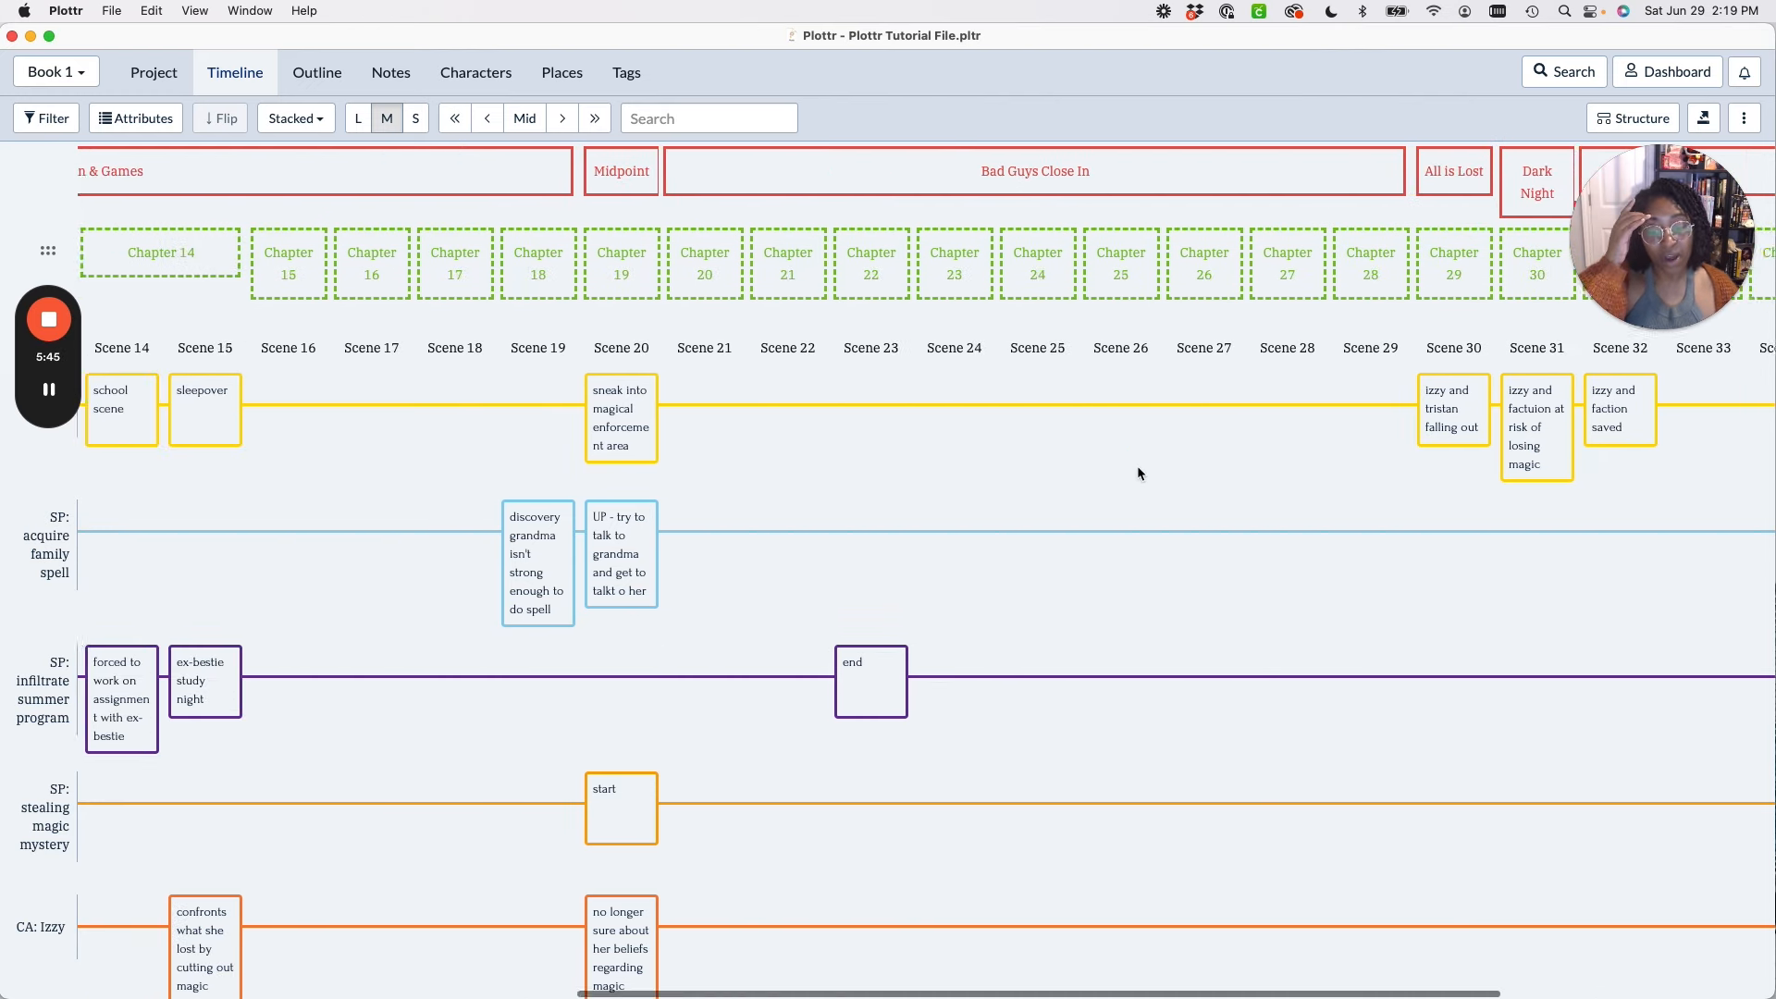
scroll(1138, 472, left, 12)
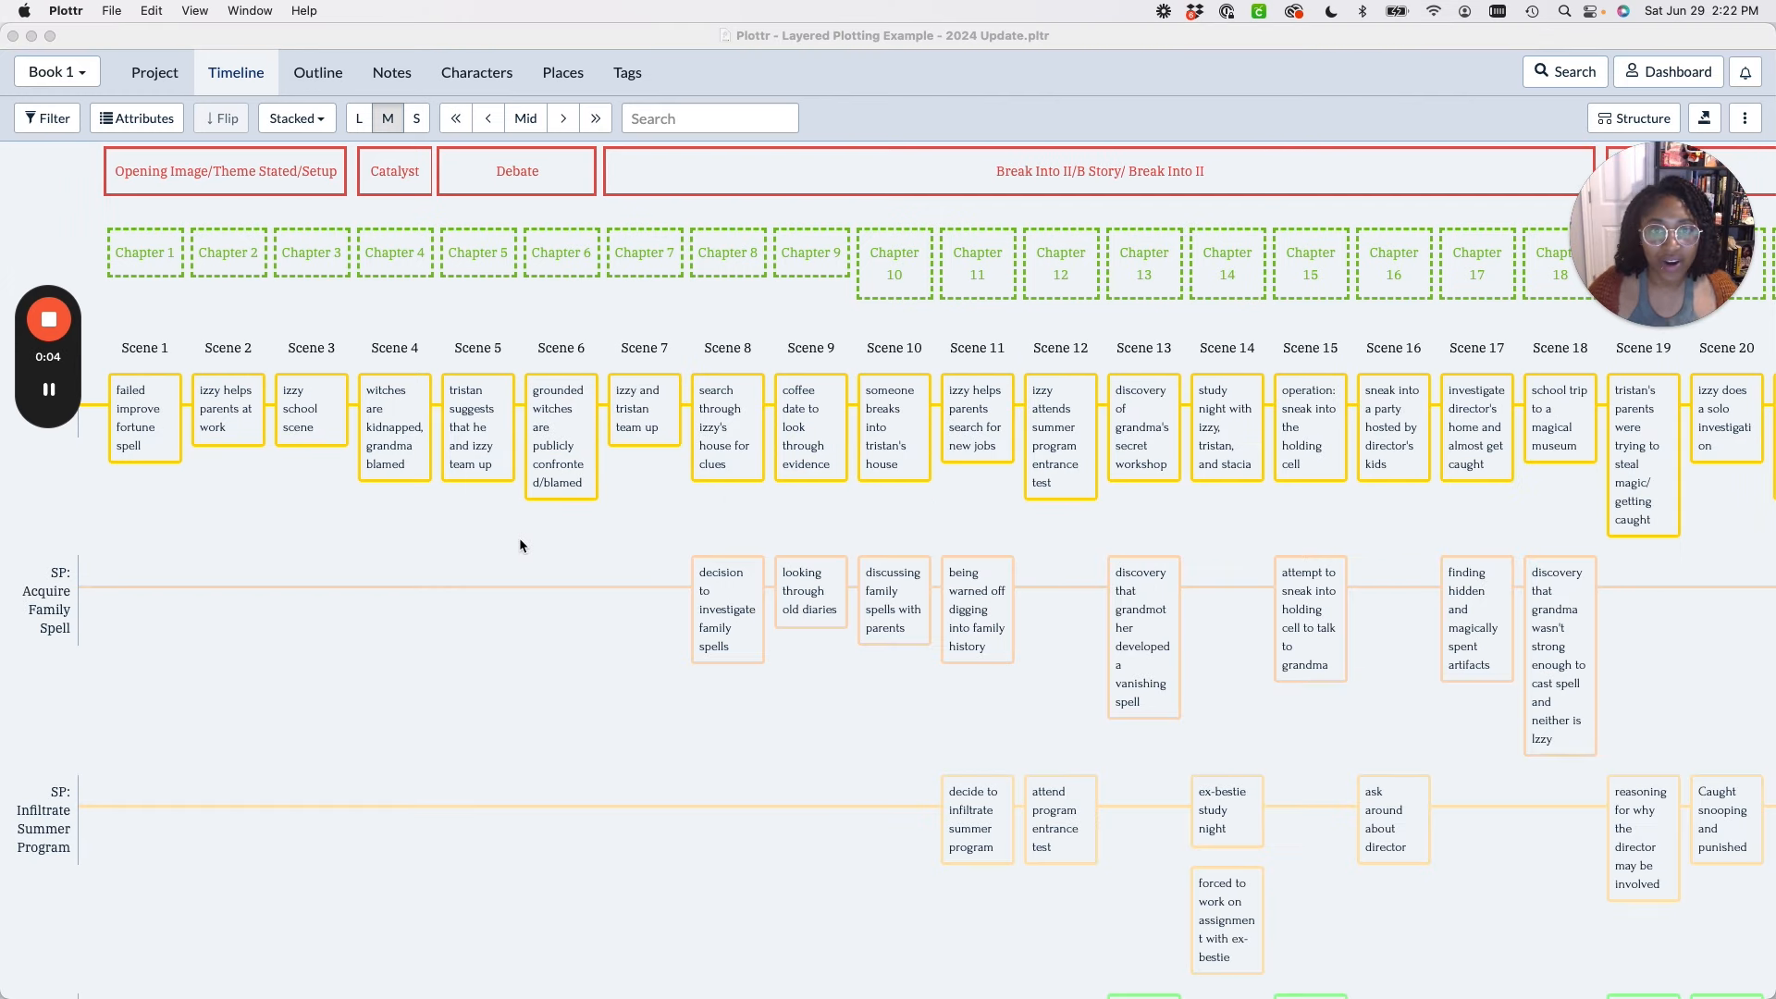
In the "Layered Plotting Example - 2024 Update" file, examine the Main Plot scene cards from Scene 1 through Scene 39.
scroll(520, 538, right, 2)
scroll(520, 538, left, 2)
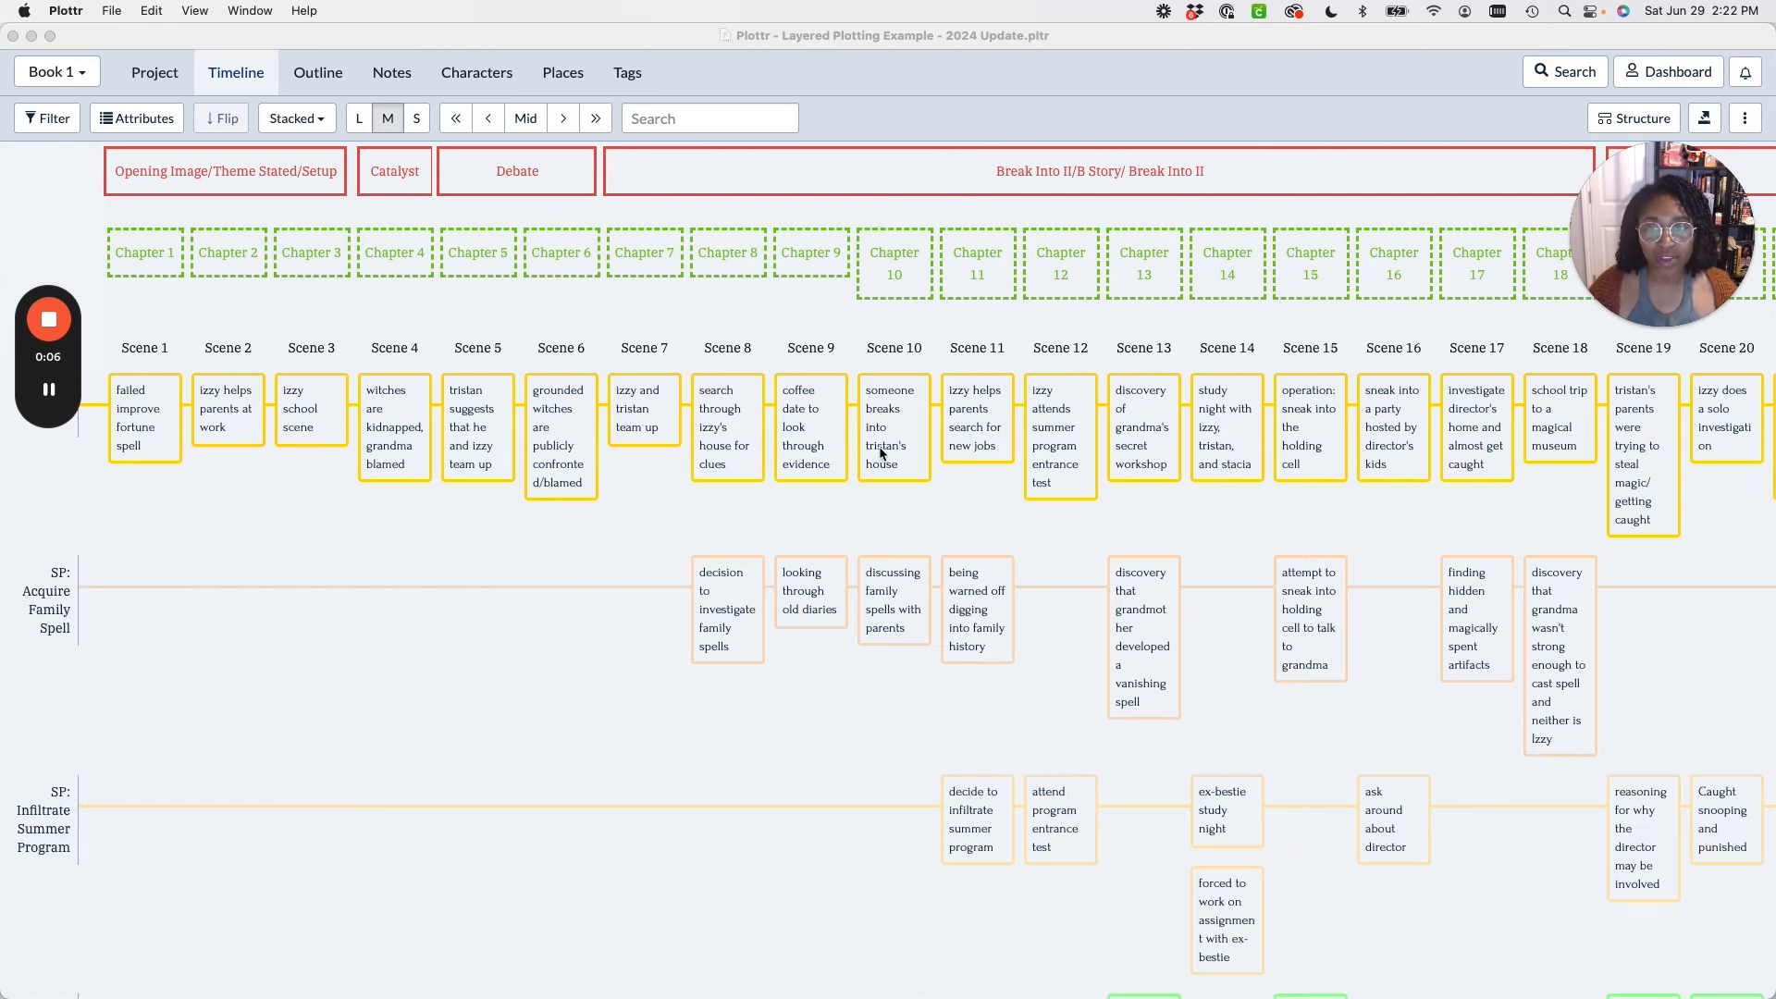
scroll(1479, 423, right, 8)
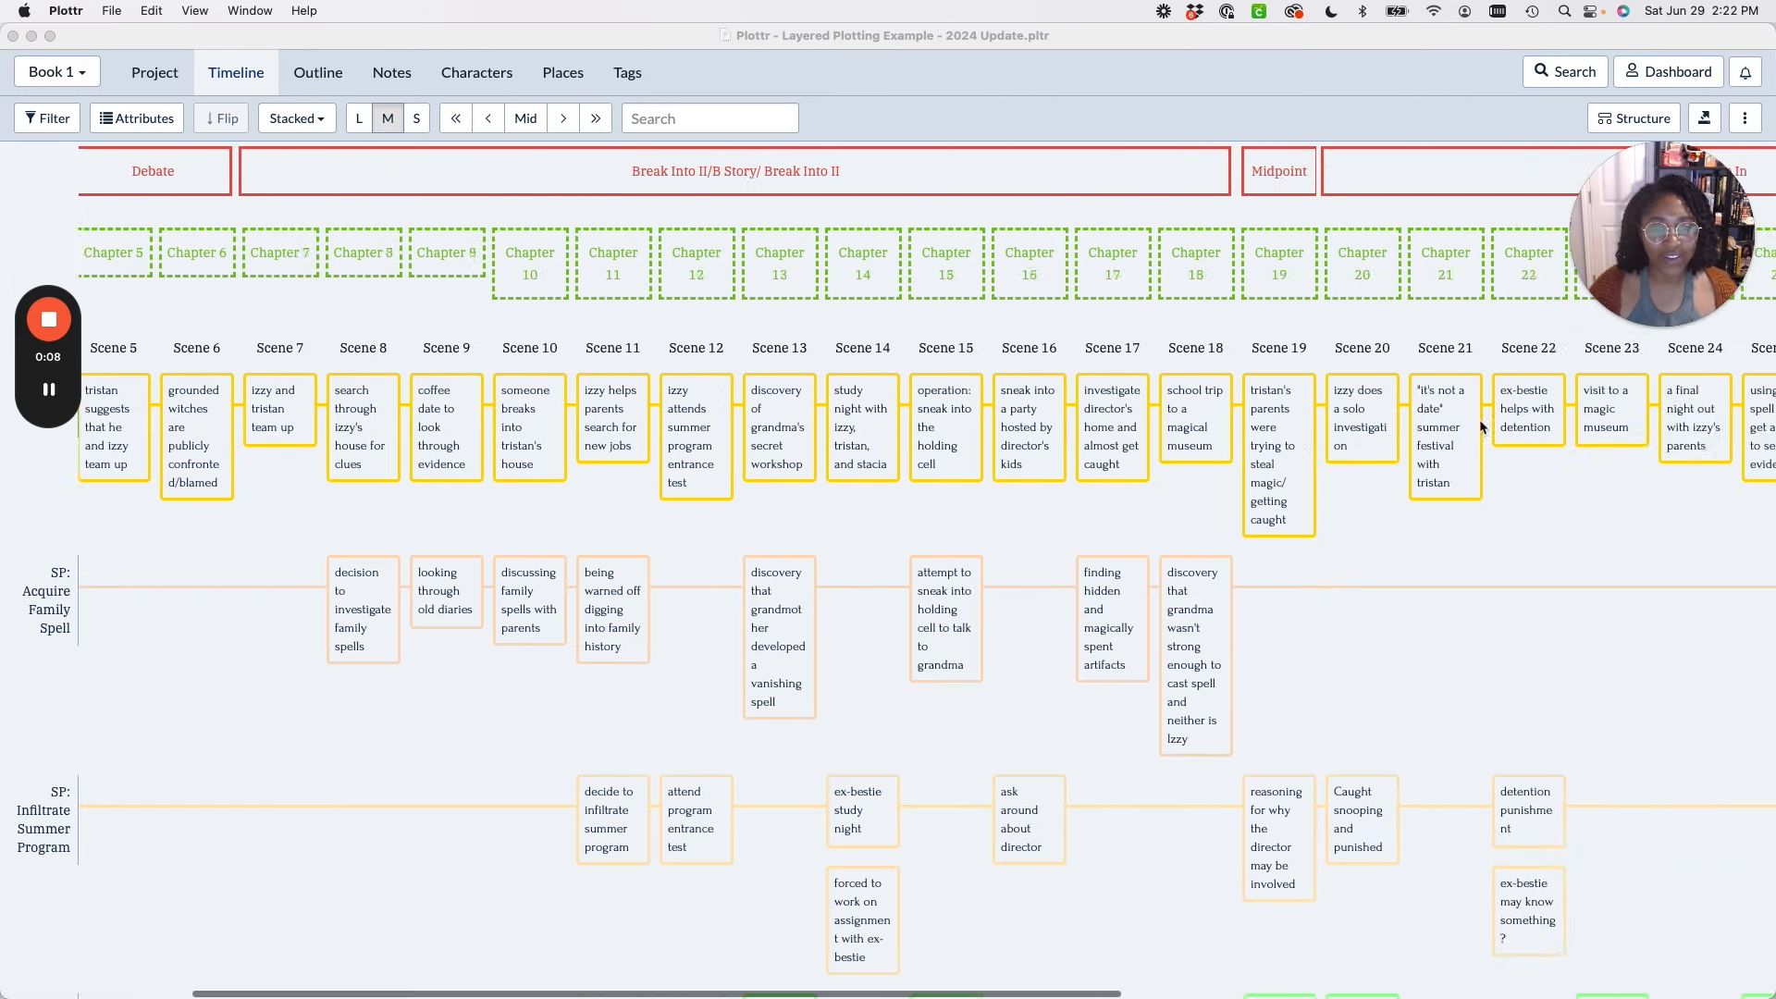
scroll(1479, 424, right, 20)
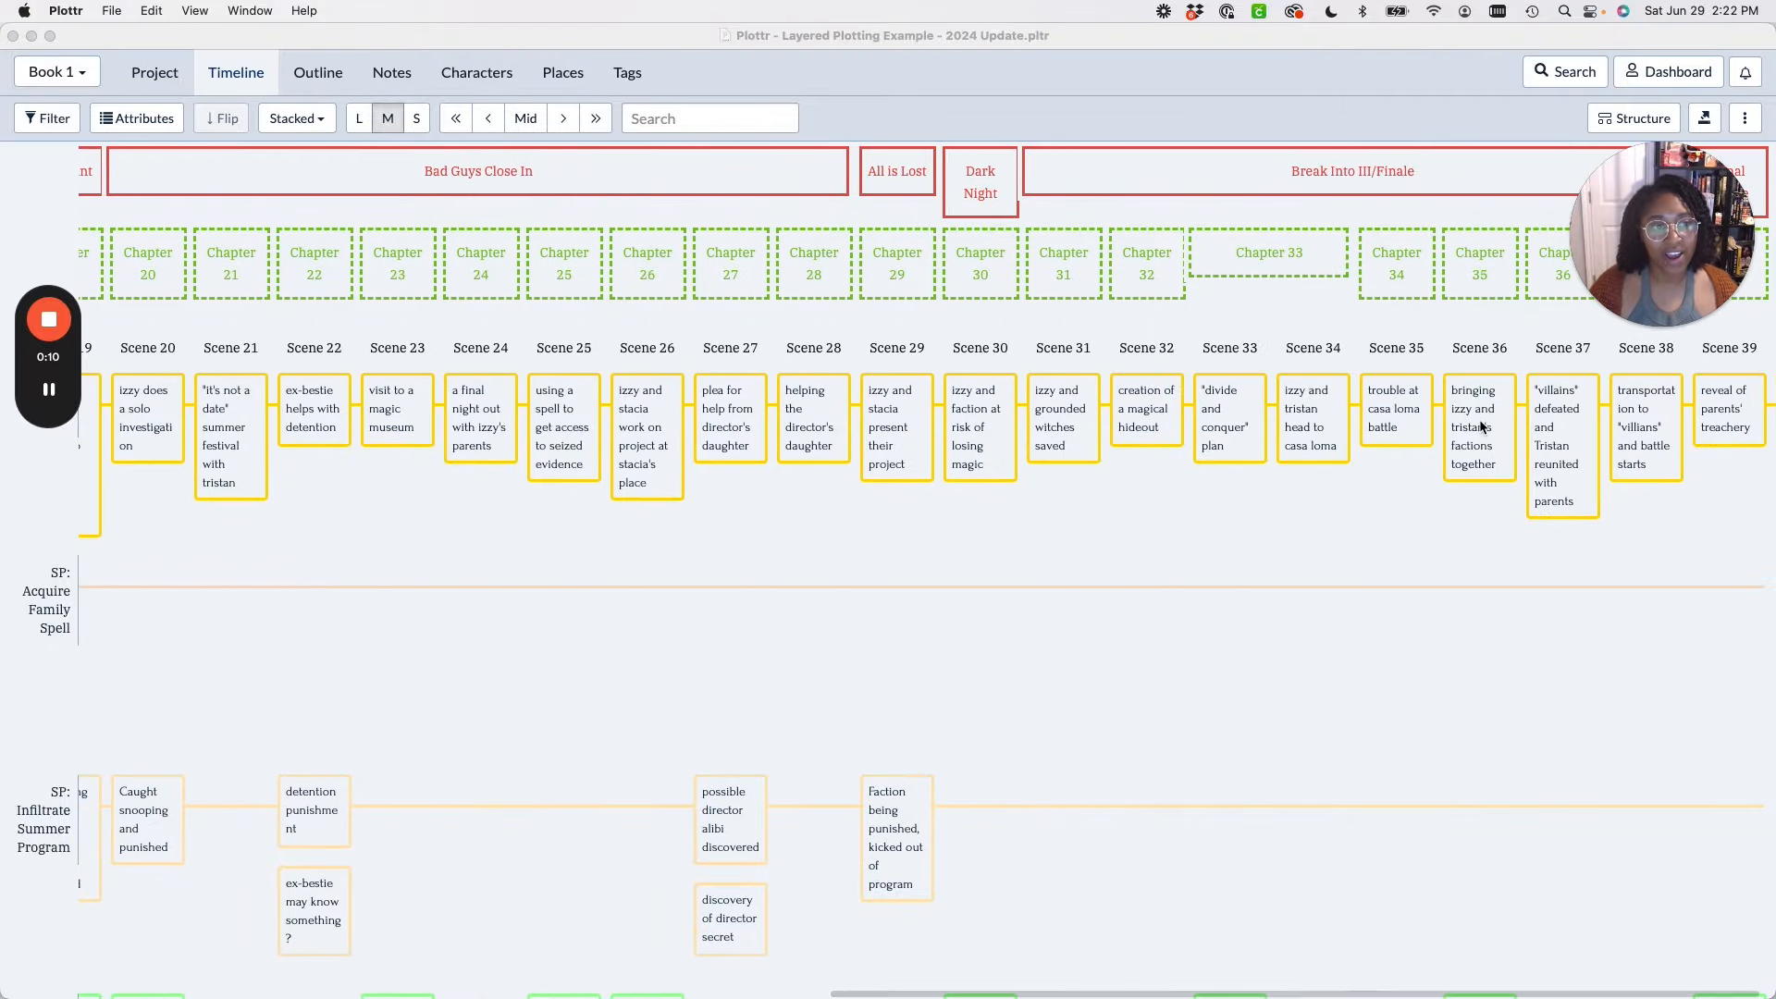
scroll(1481, 426, left, 20)
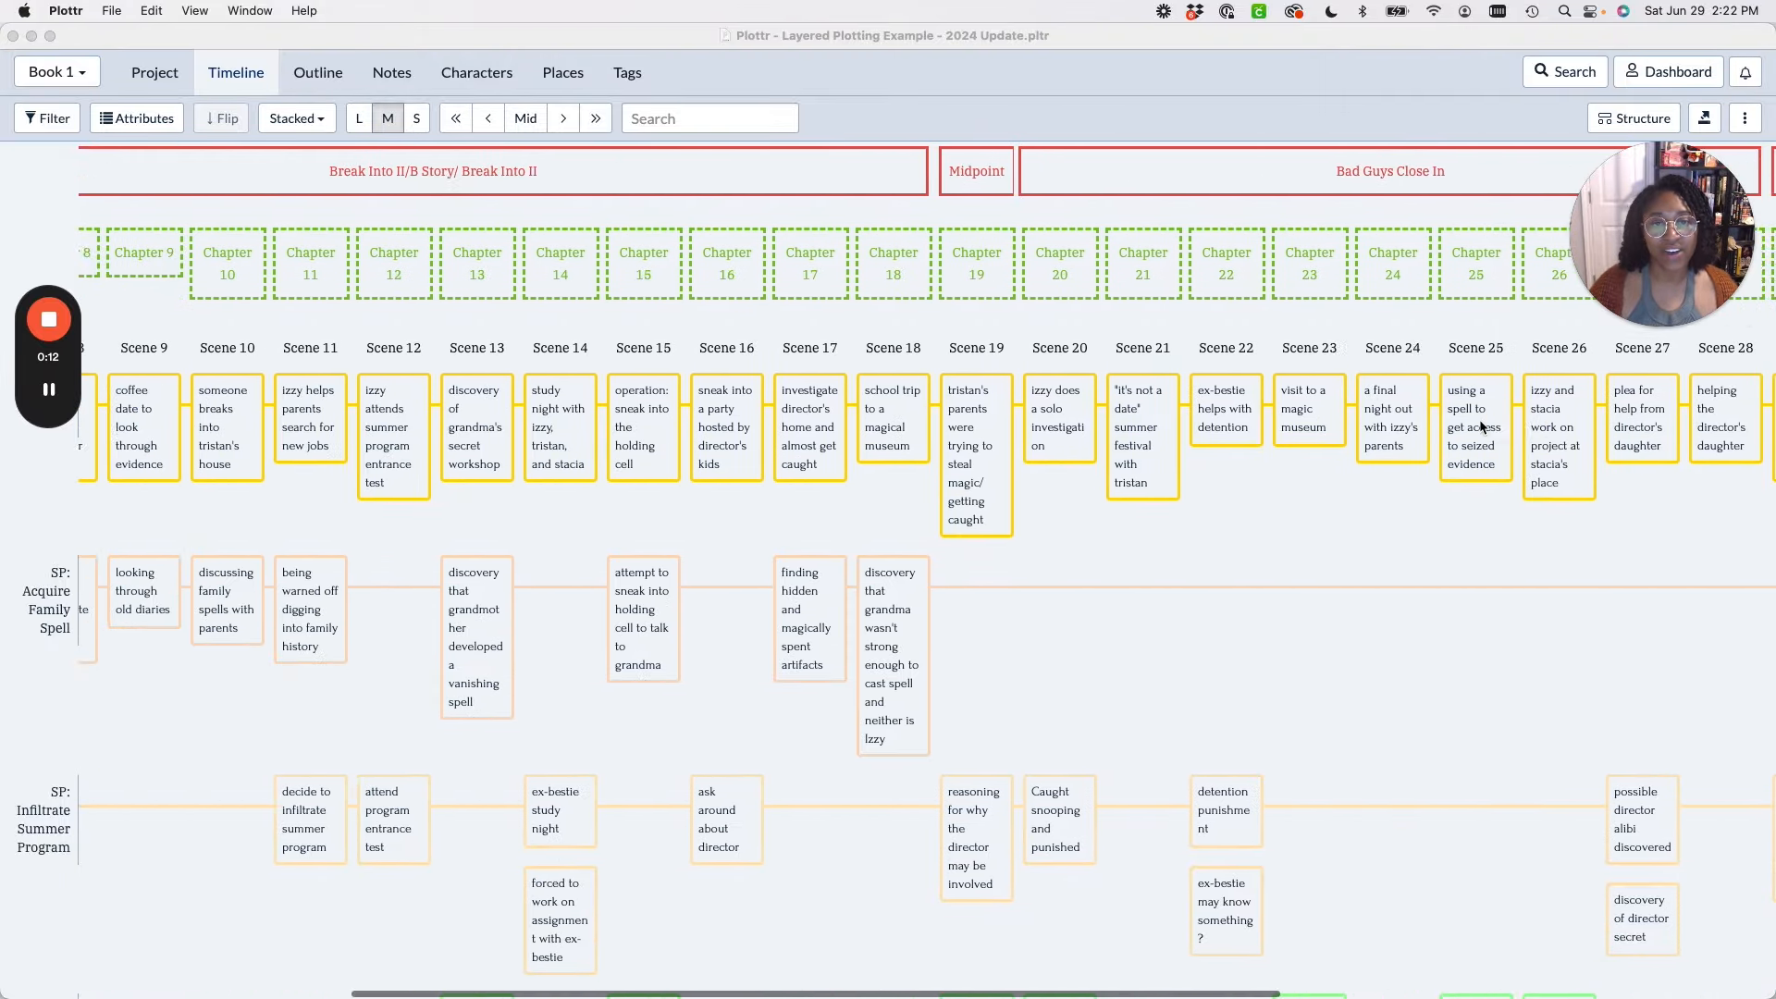
scroll(1481, 426, left, 10)
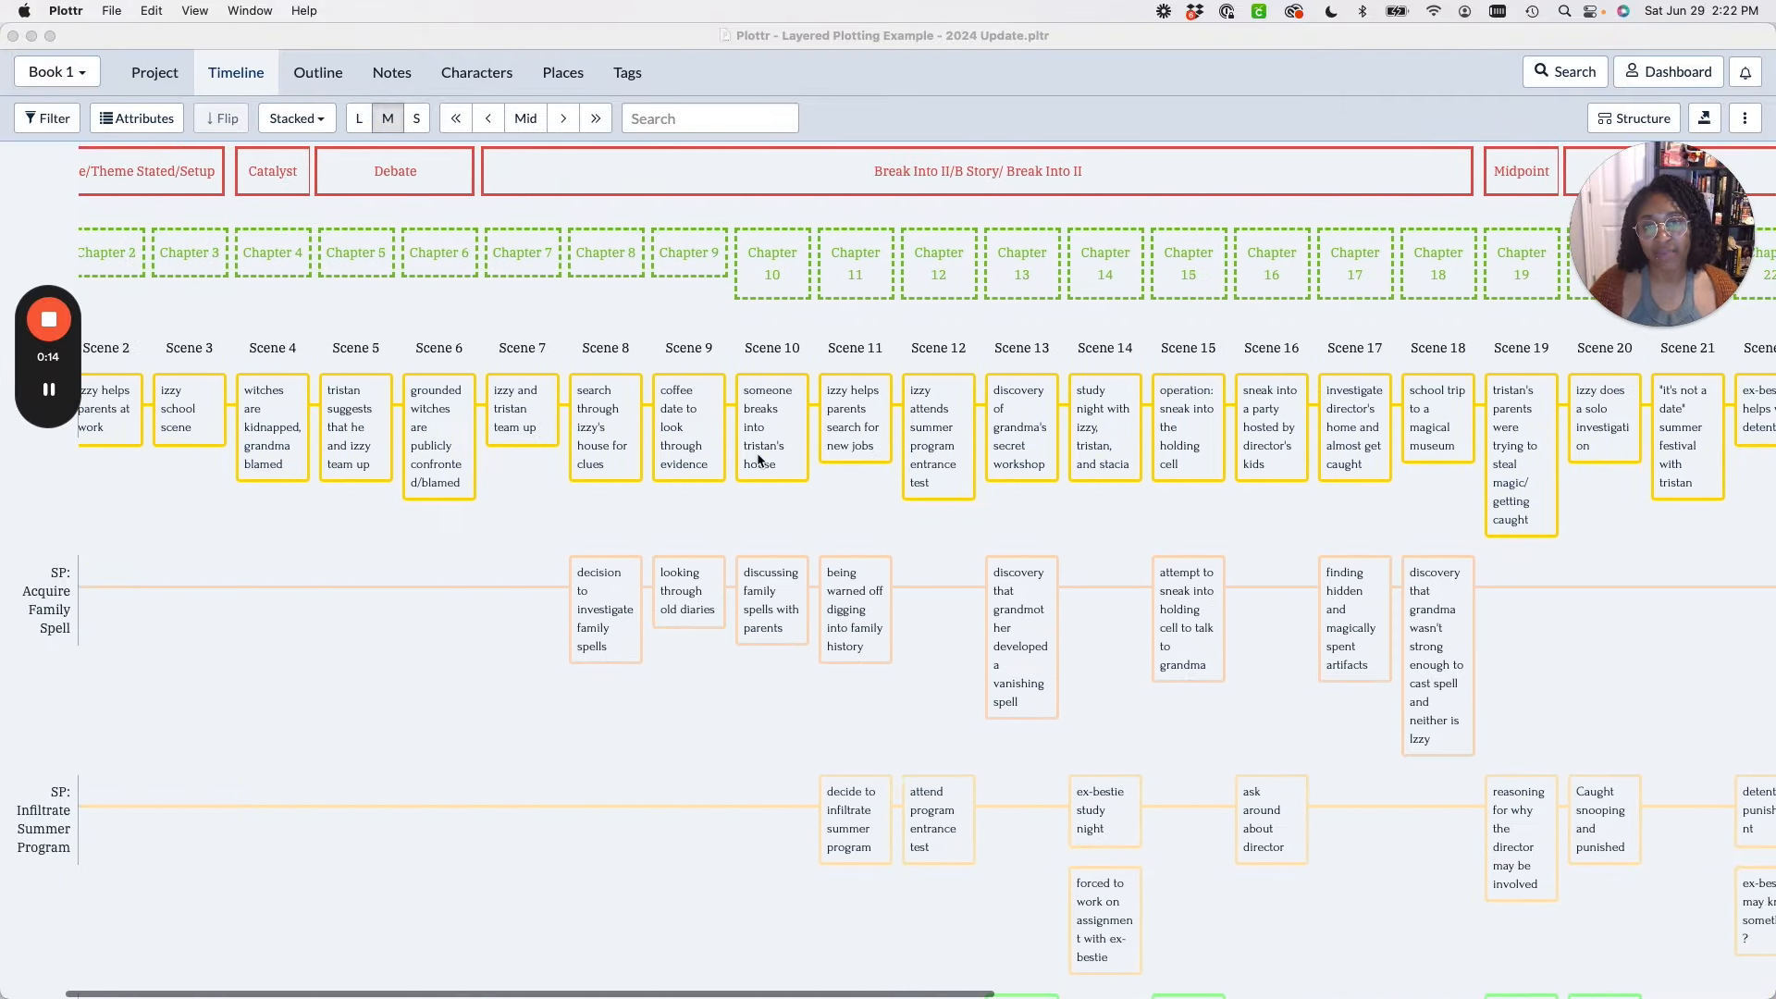
scroll(758, 457, left, 2)
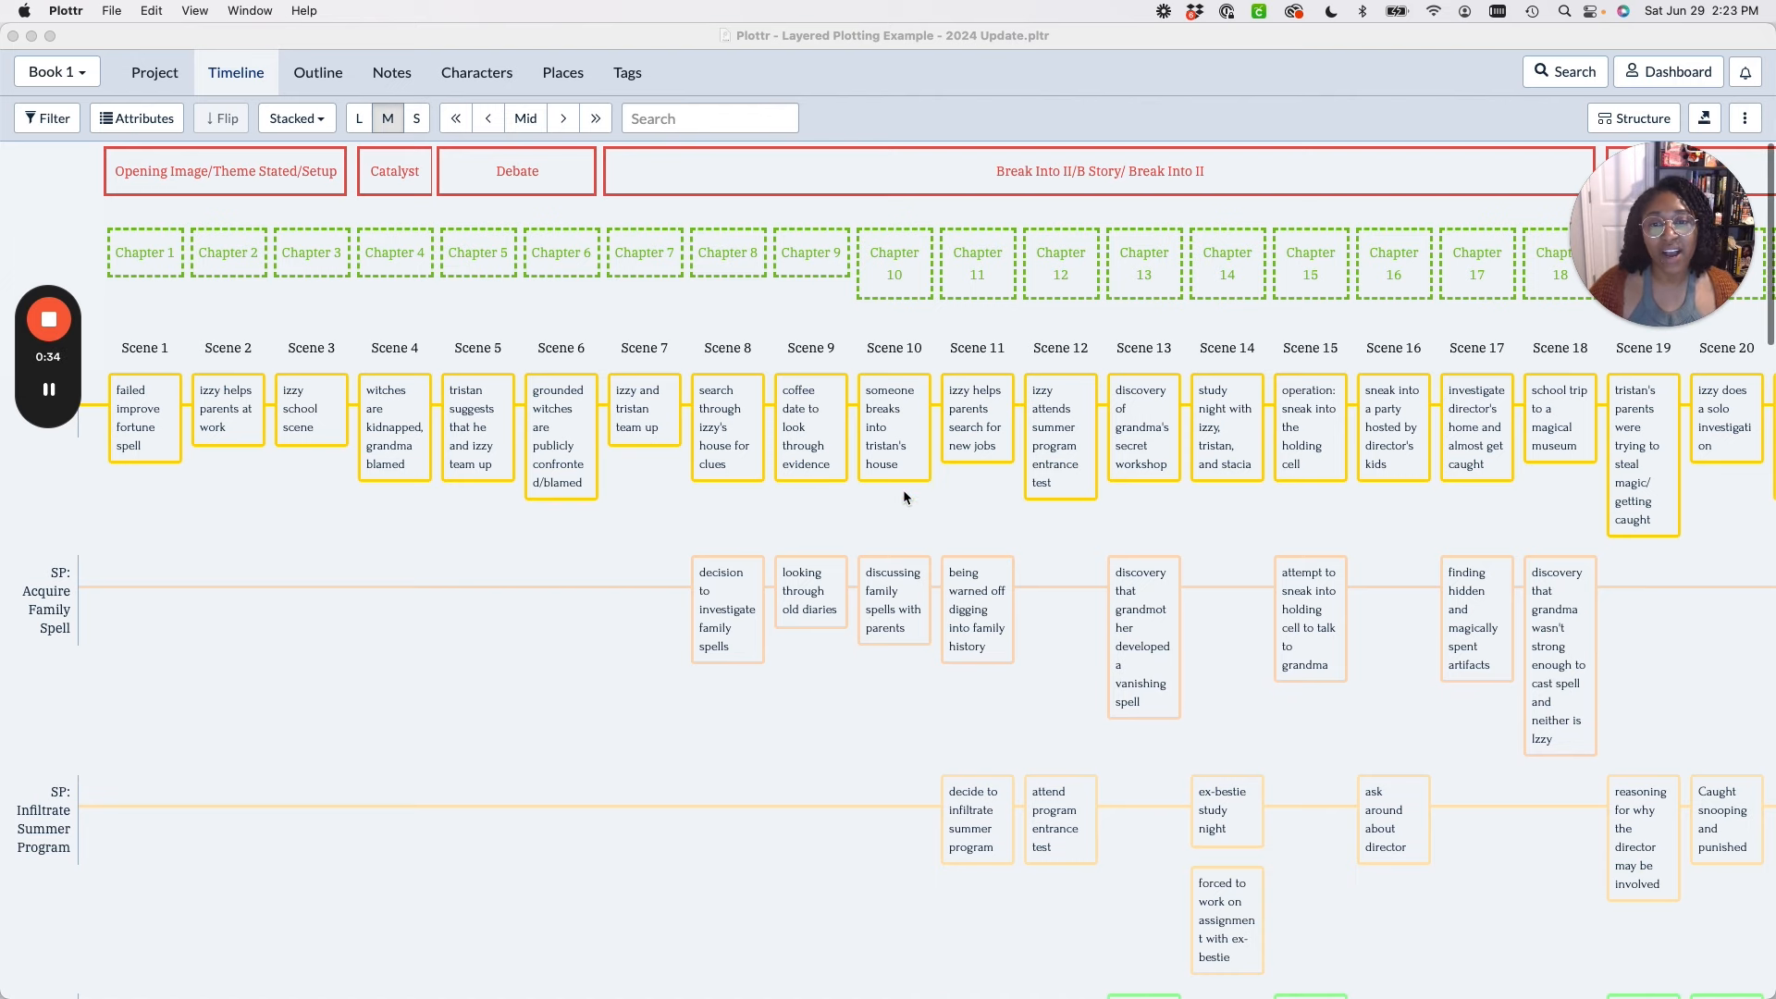
Examine the Acquire Family Spell, Infiltrate Summer Program and Stealing Magic Mystery subplots against the Main Plot scenes of the example file.
scroll(873, 518, right, 5)
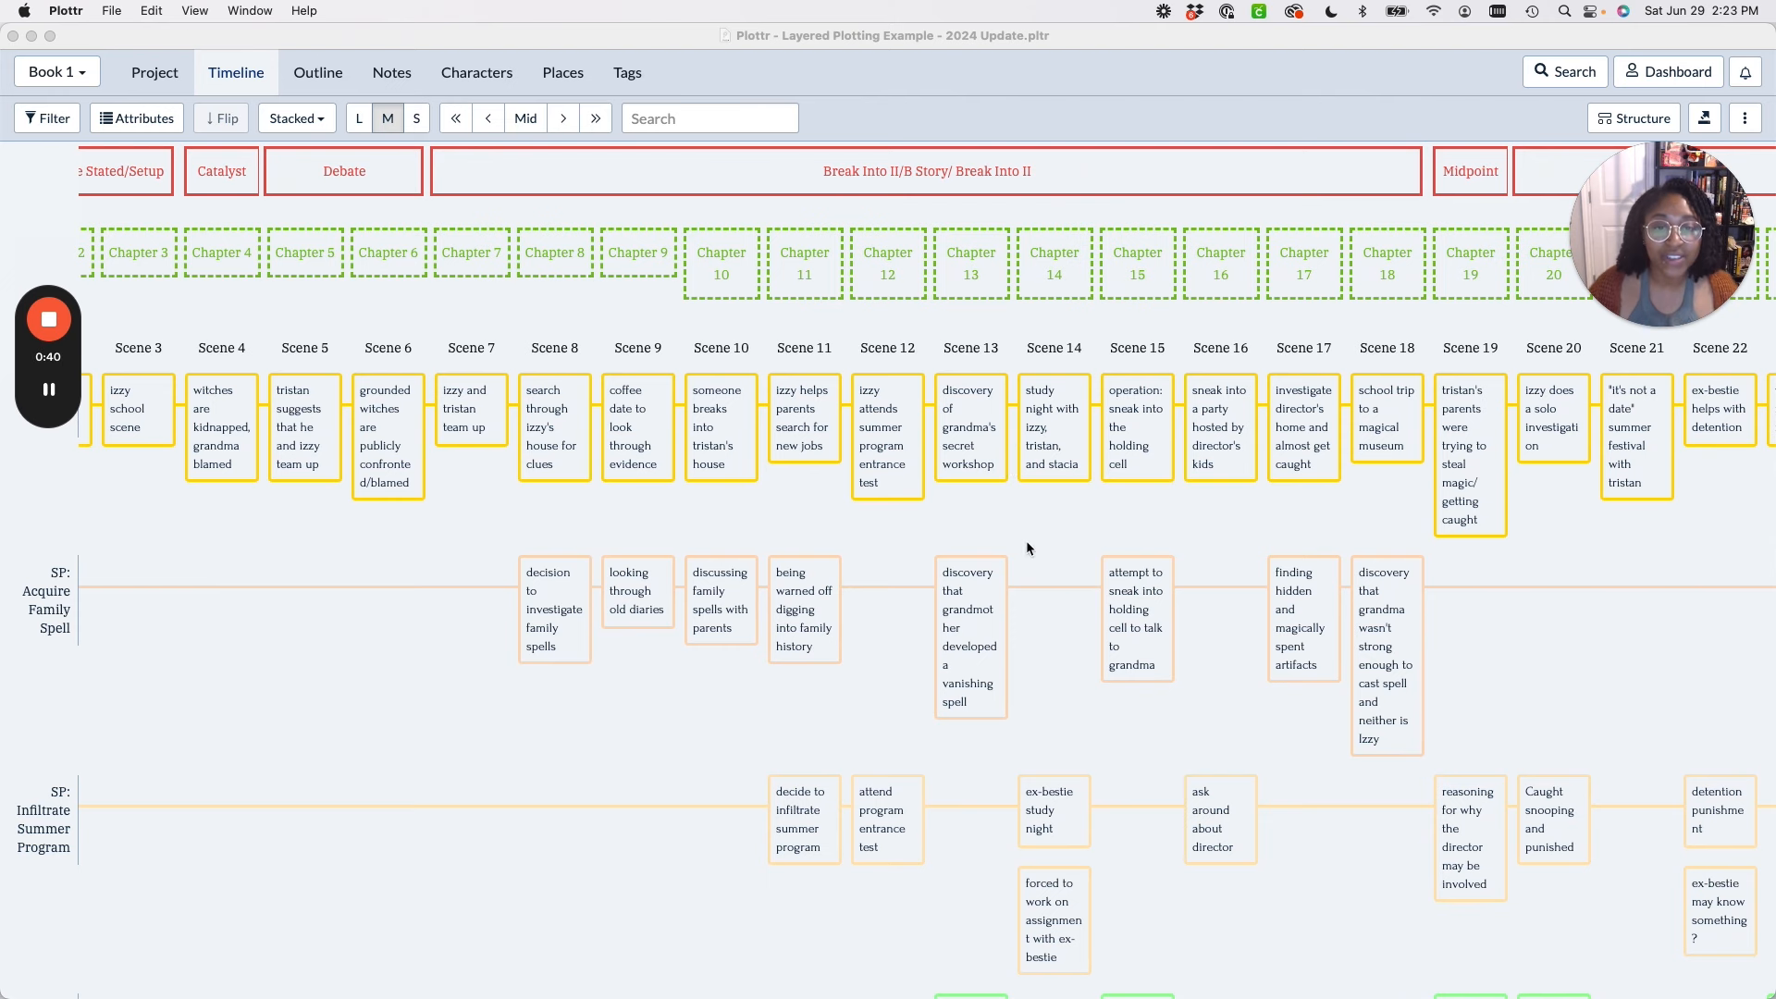
scroll(1027, 541, down, 1)
scroll(1036, 538, down, 1)
scroll(1036, 538, up, 1)
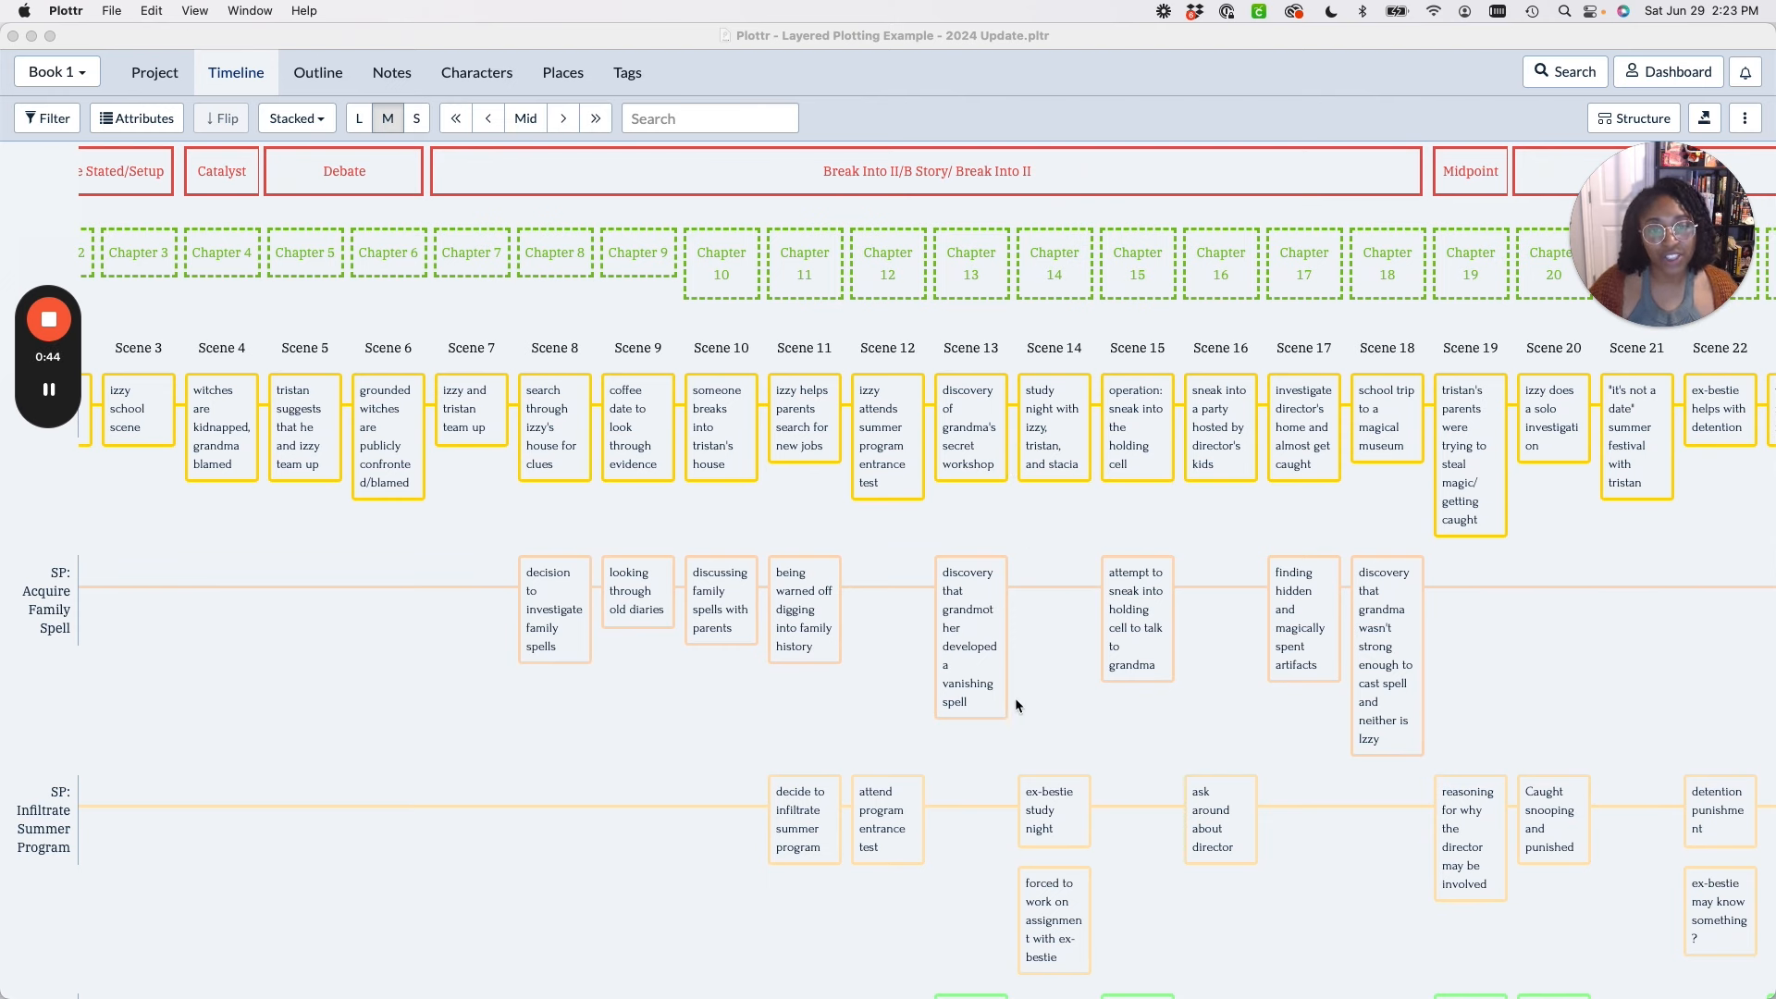
scroll(970, 605, down, 1)
scroll(970, 607, down, 5)
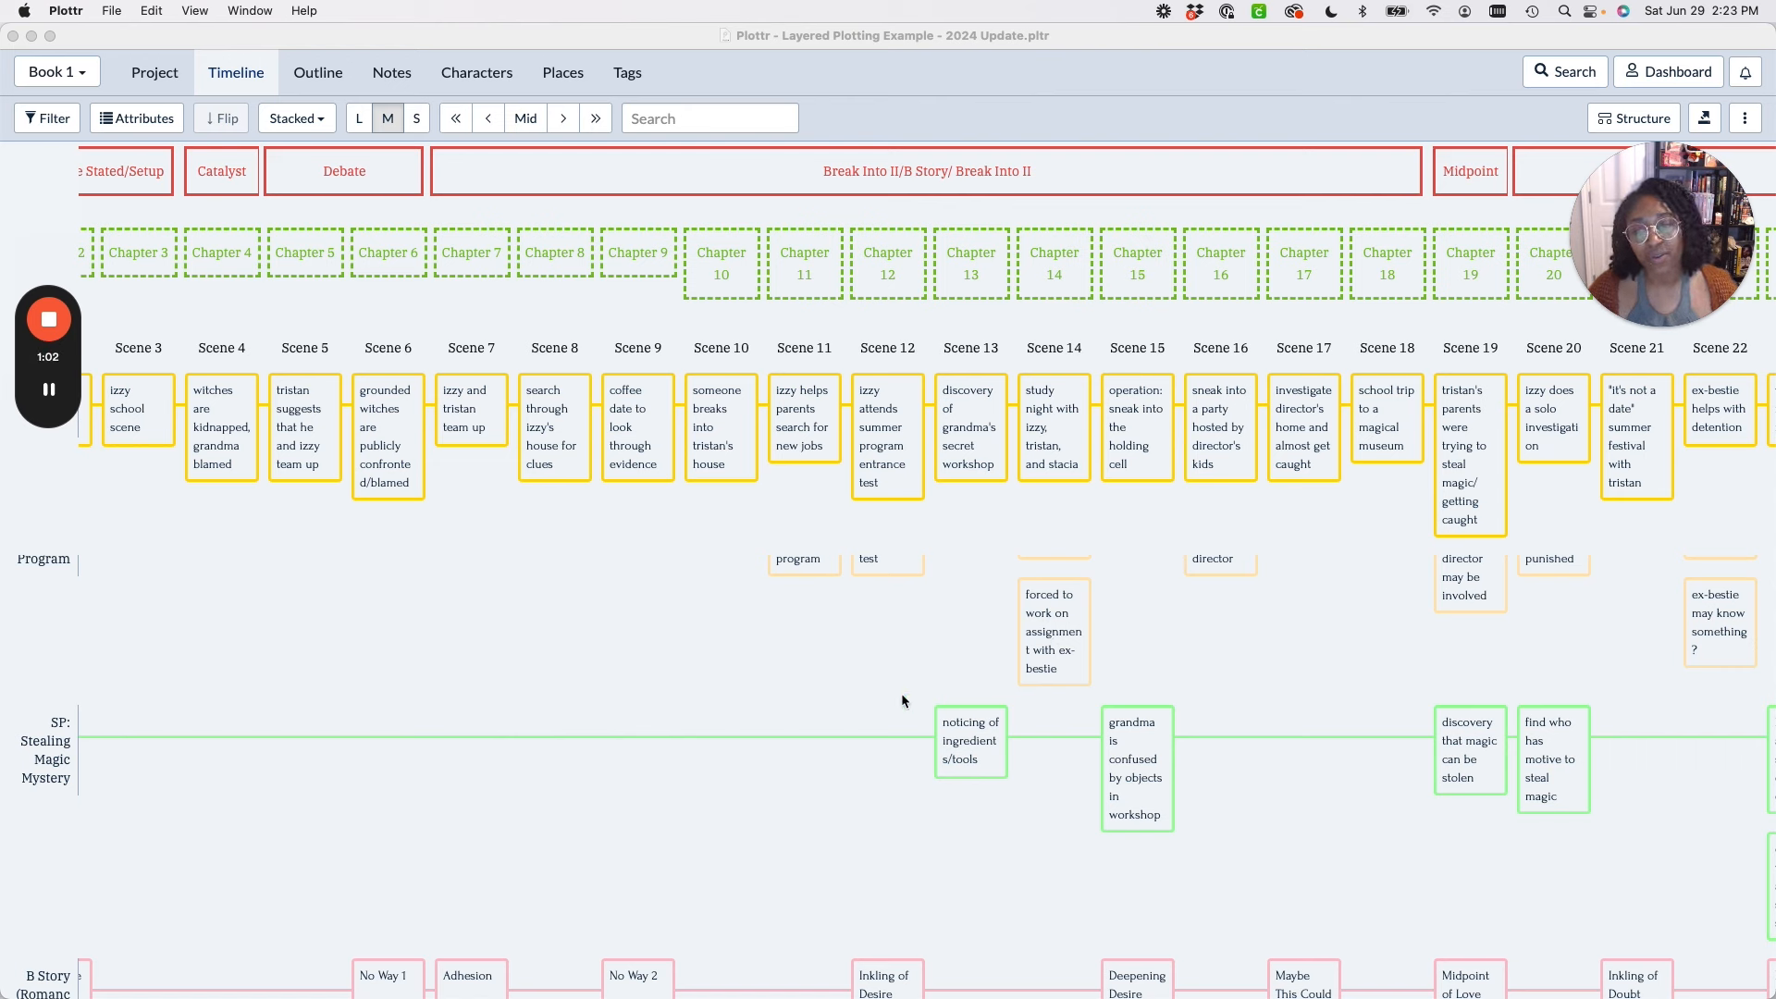
scroll(969, 703, up, 5)
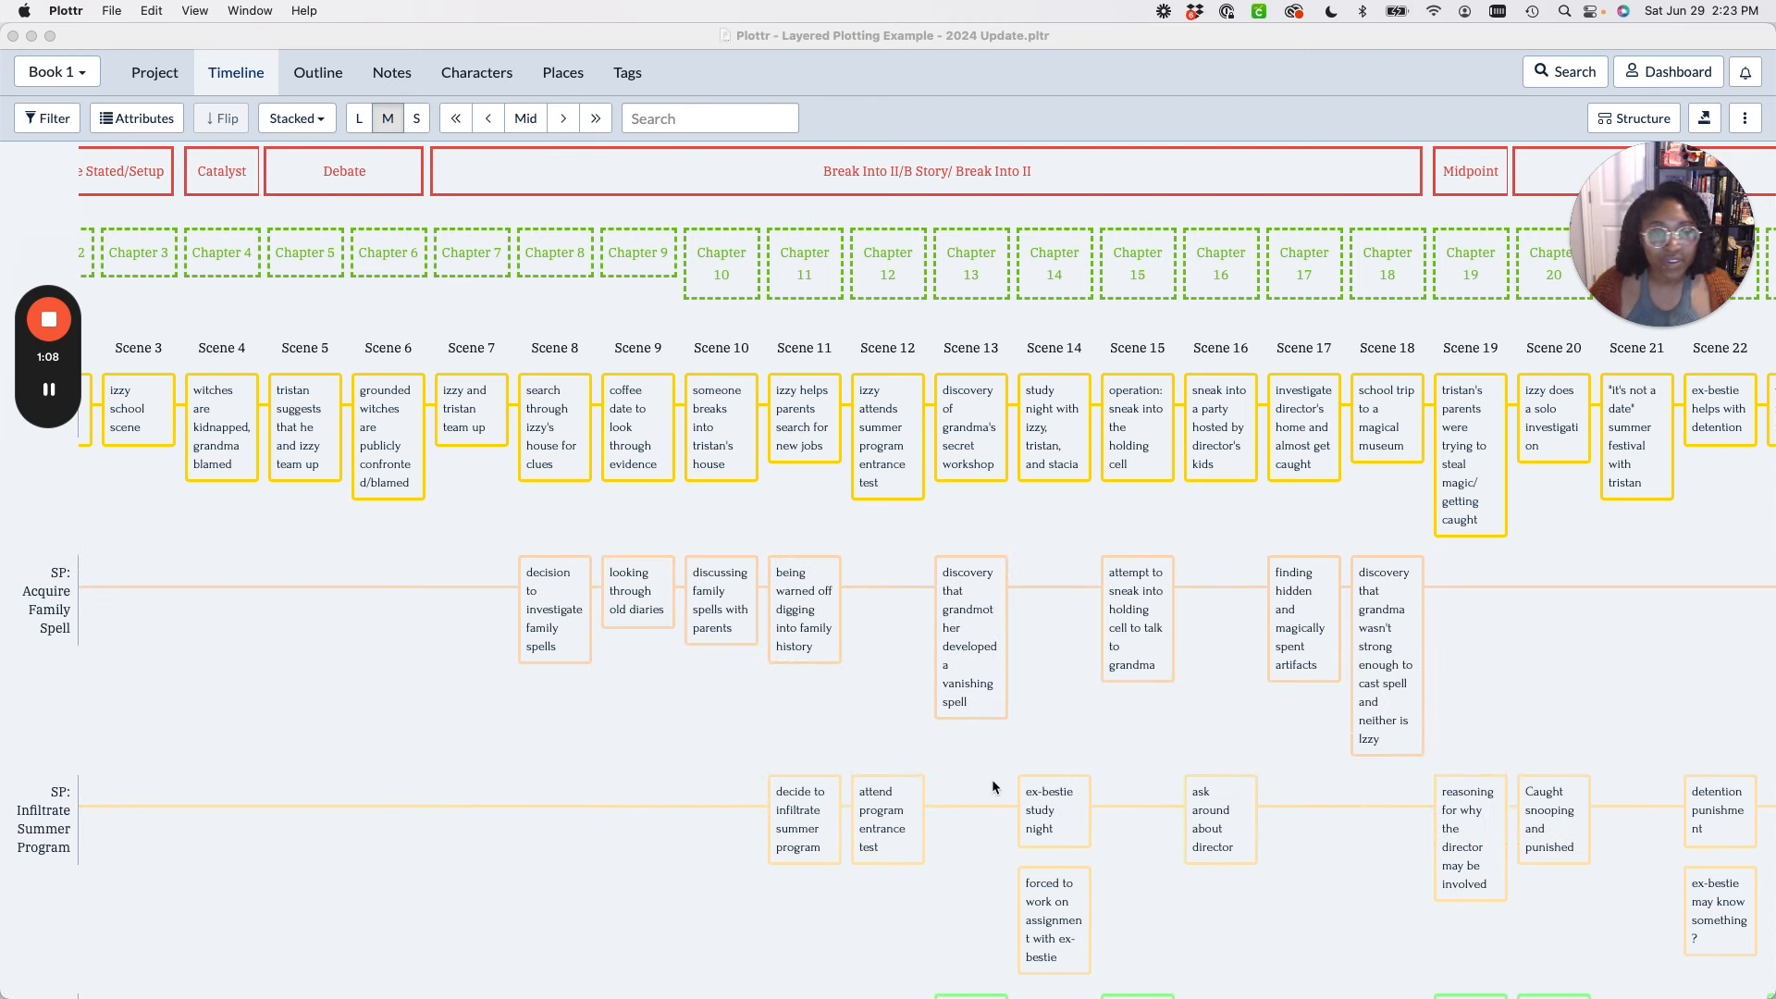
Compare the Acquire Family Spell, Infiltrate Summer Program and Stealing Magic Mystery subplot cards with the Main Plot scenes around the Midpoint.
scroll(991, 779, down, 5)
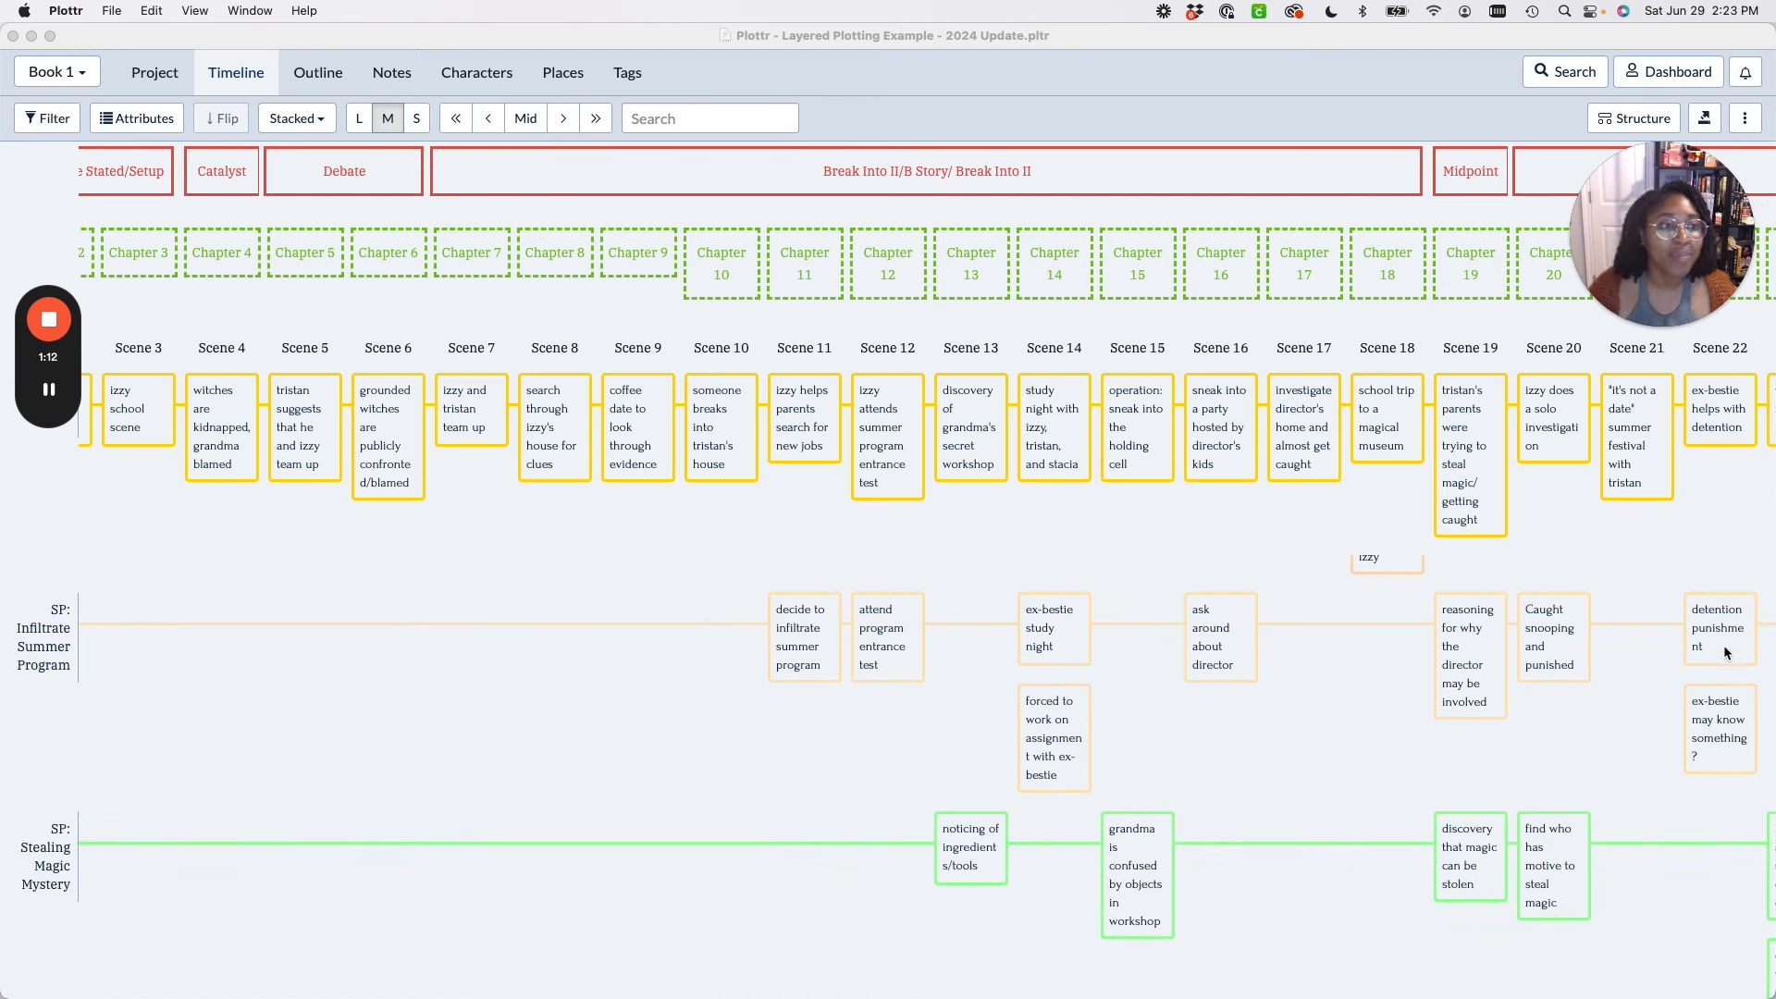
scroll(923, 709, down, 3)
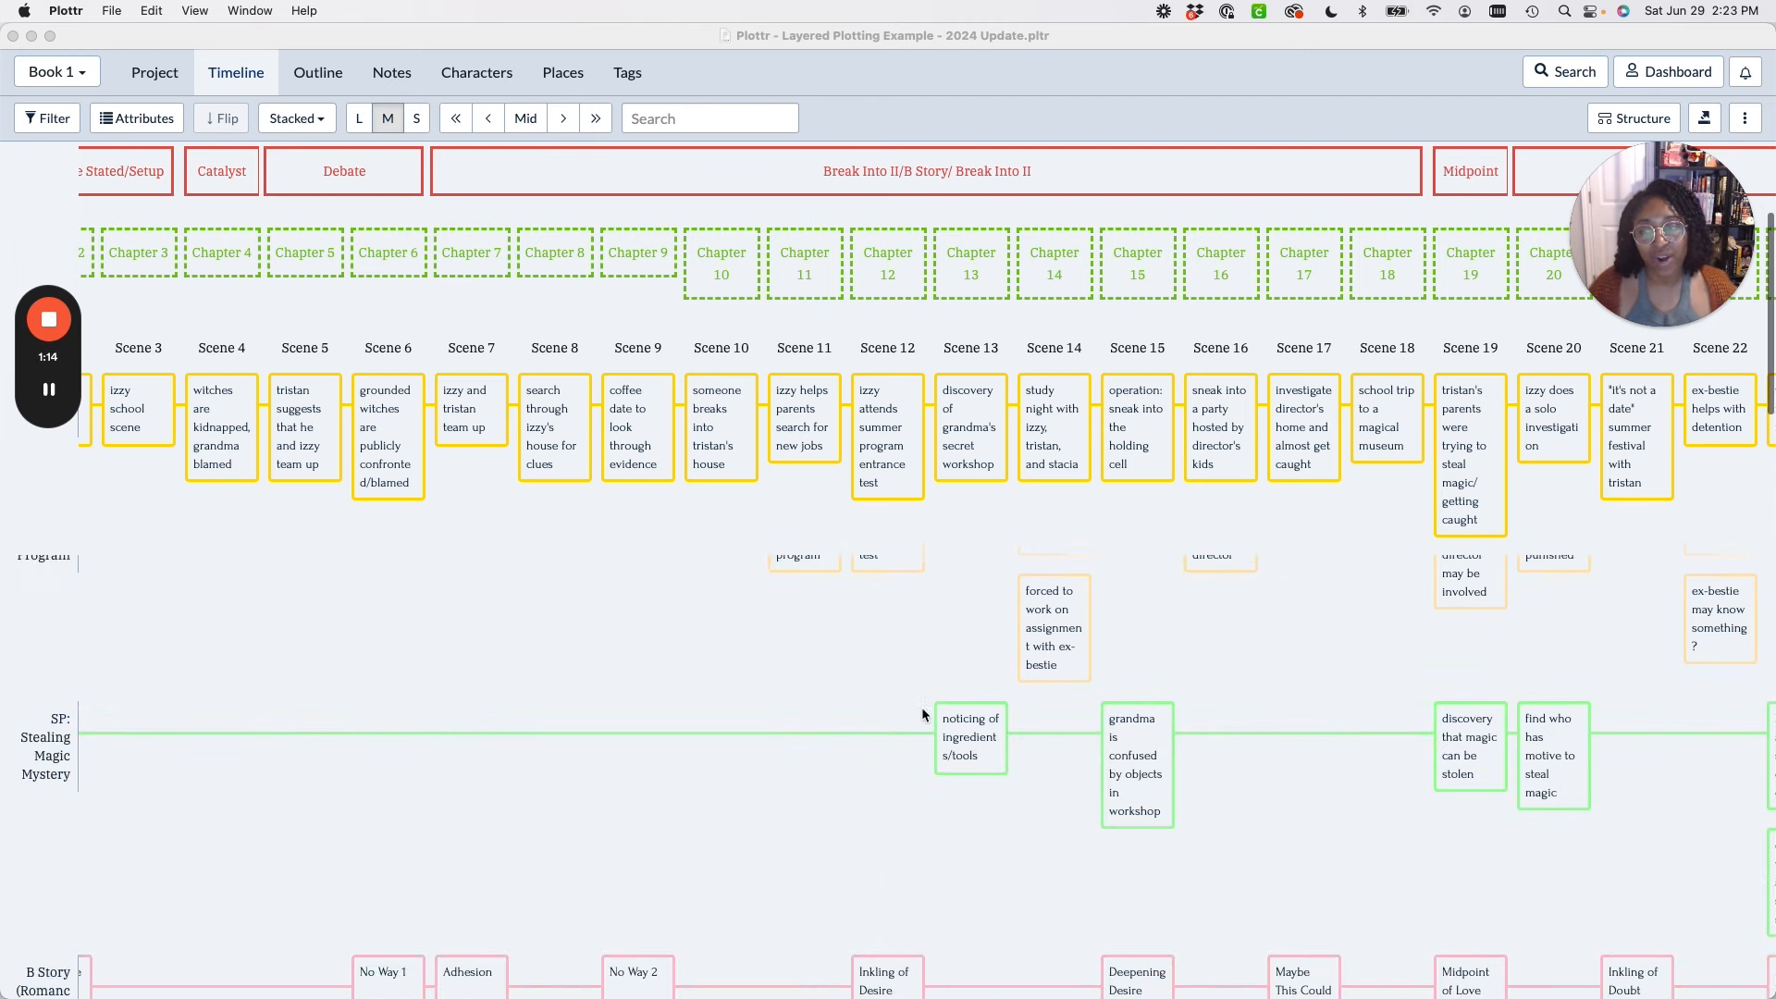
scroll(922, 709, up, 8)
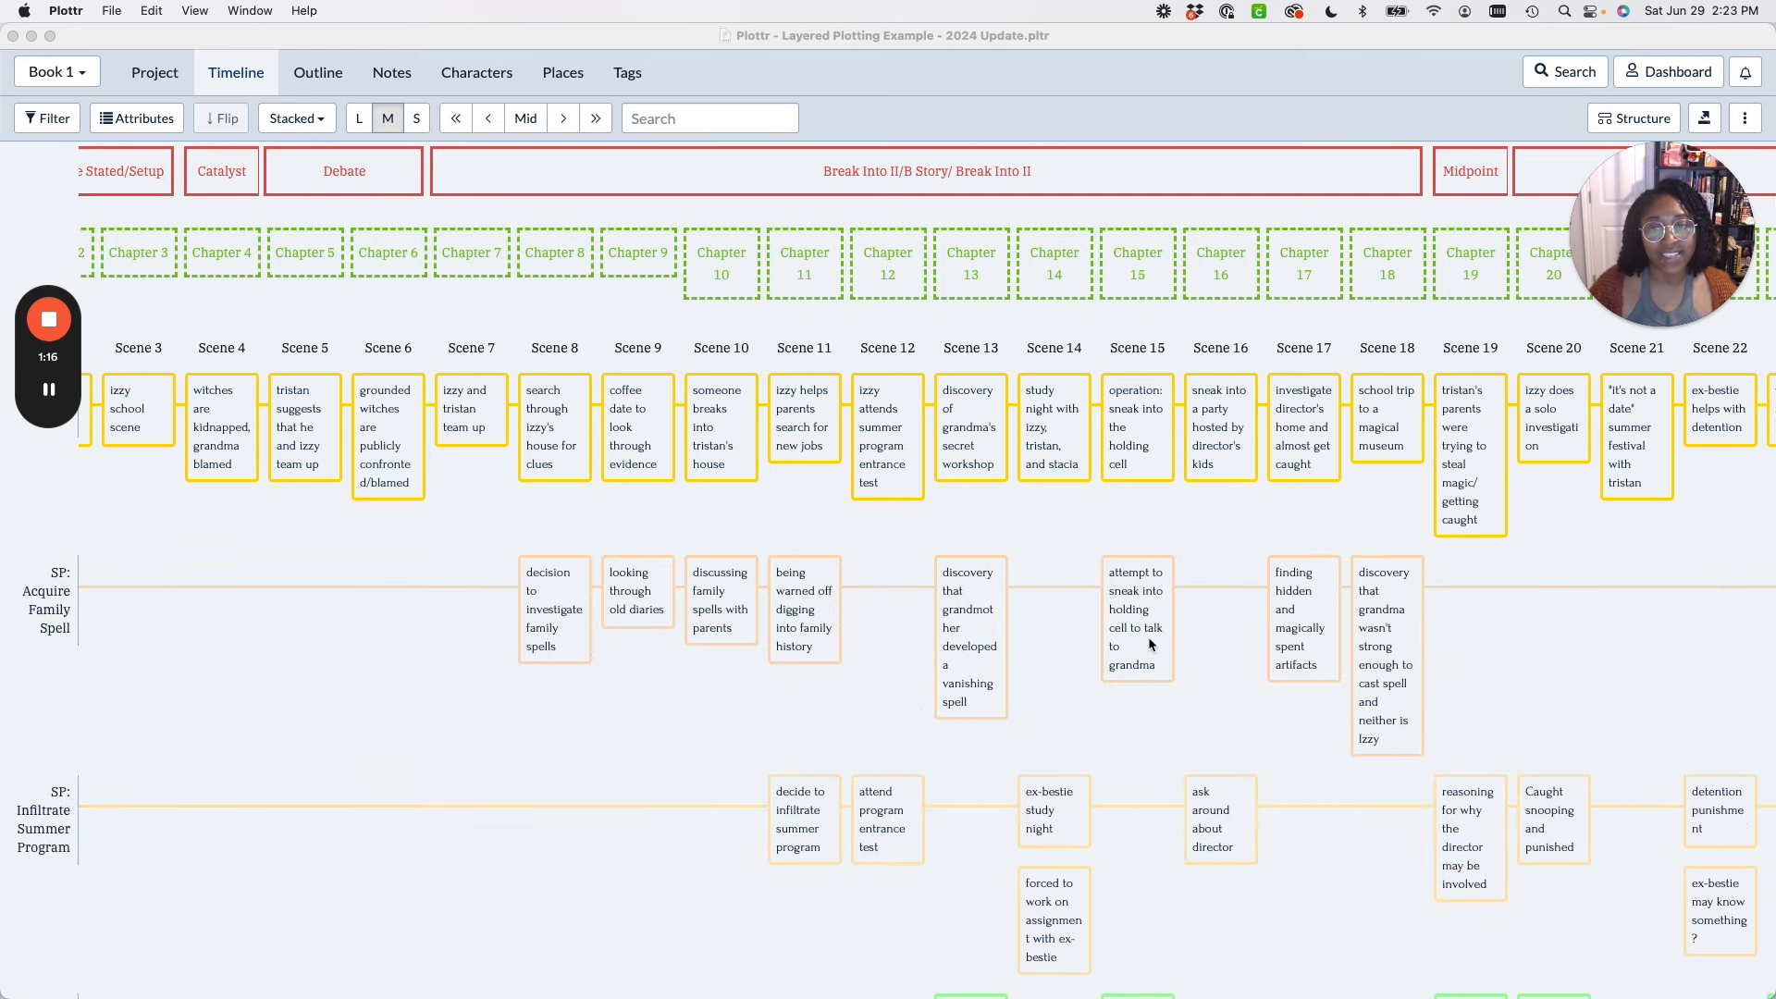
scroll(958, 680, down, 2)
scroll(954, 675, up, 2)
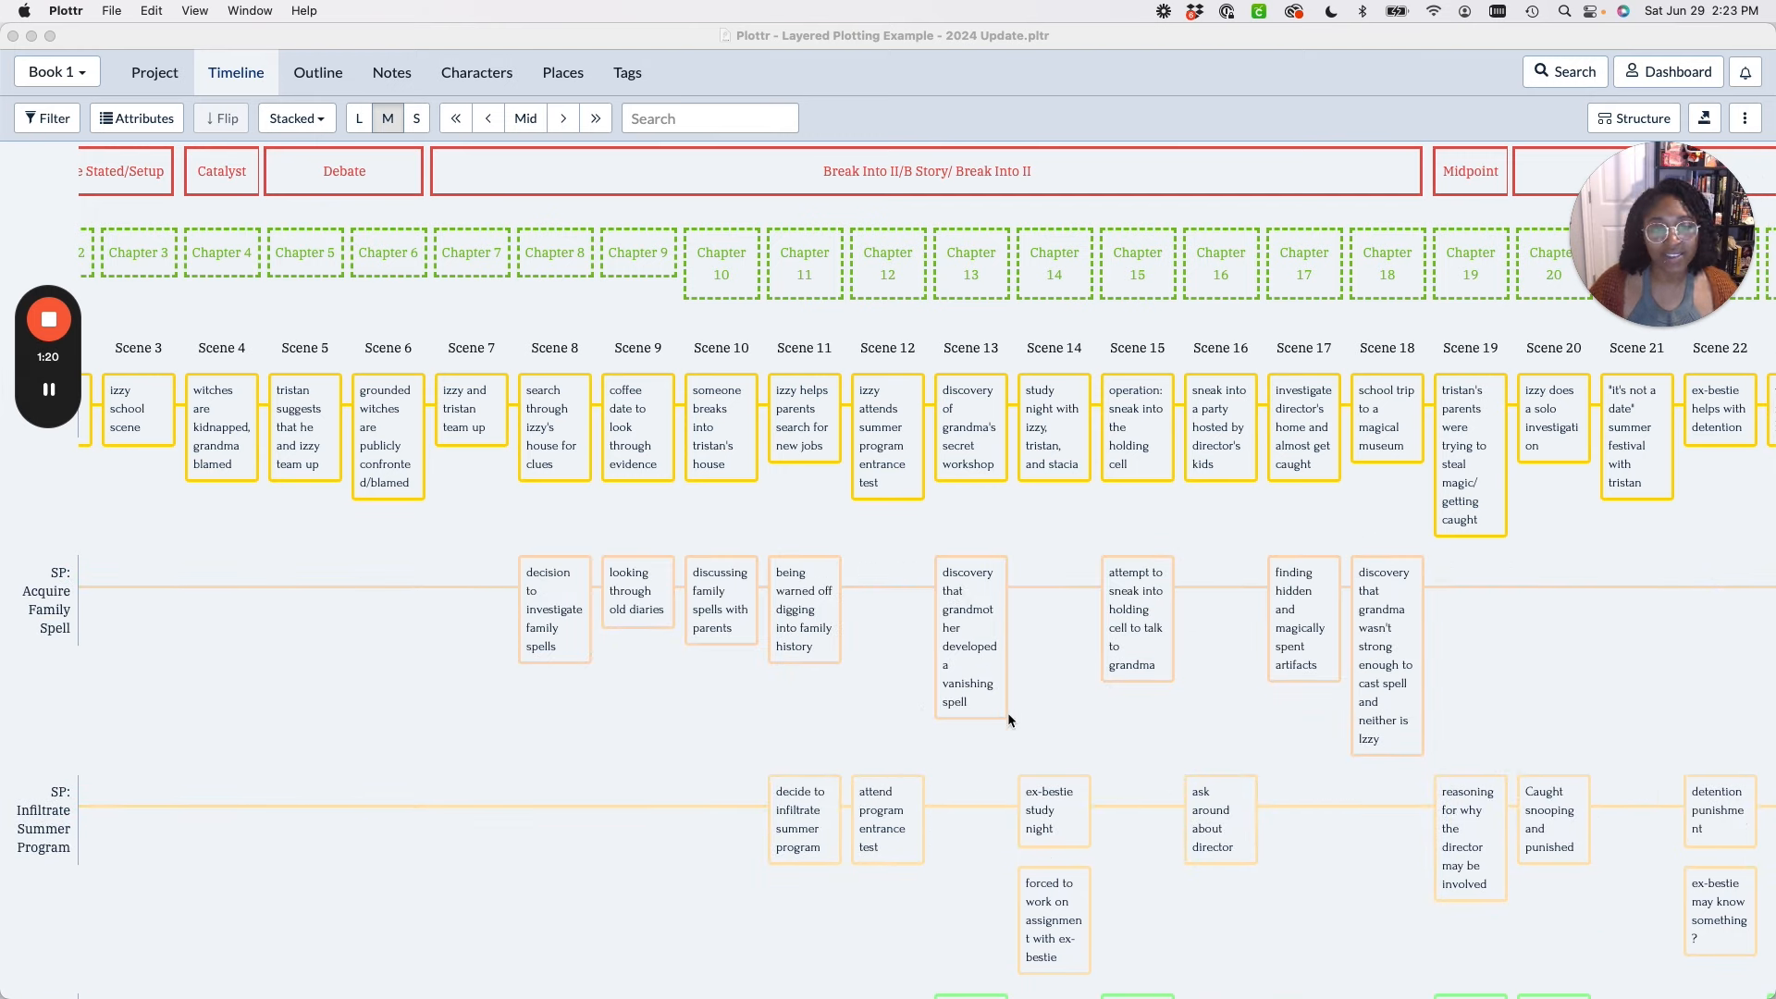
scroll(1104, 684, right, 10)
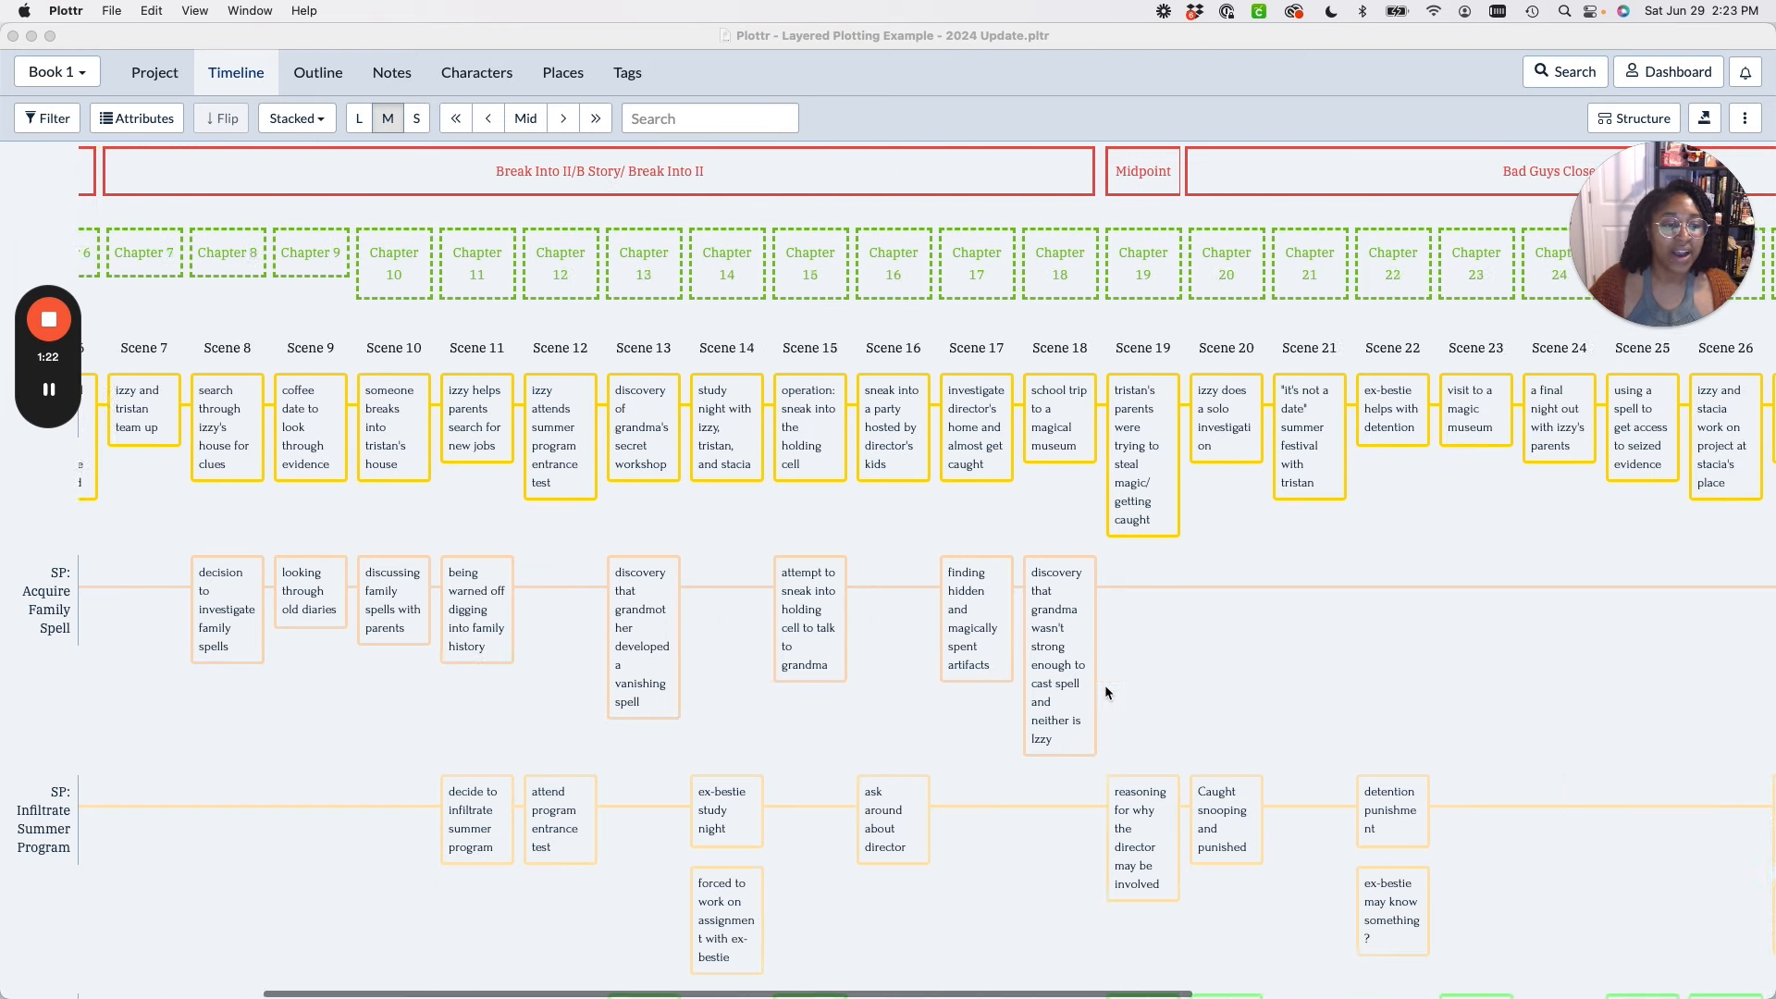
scroll(1106, 689, left, 1)
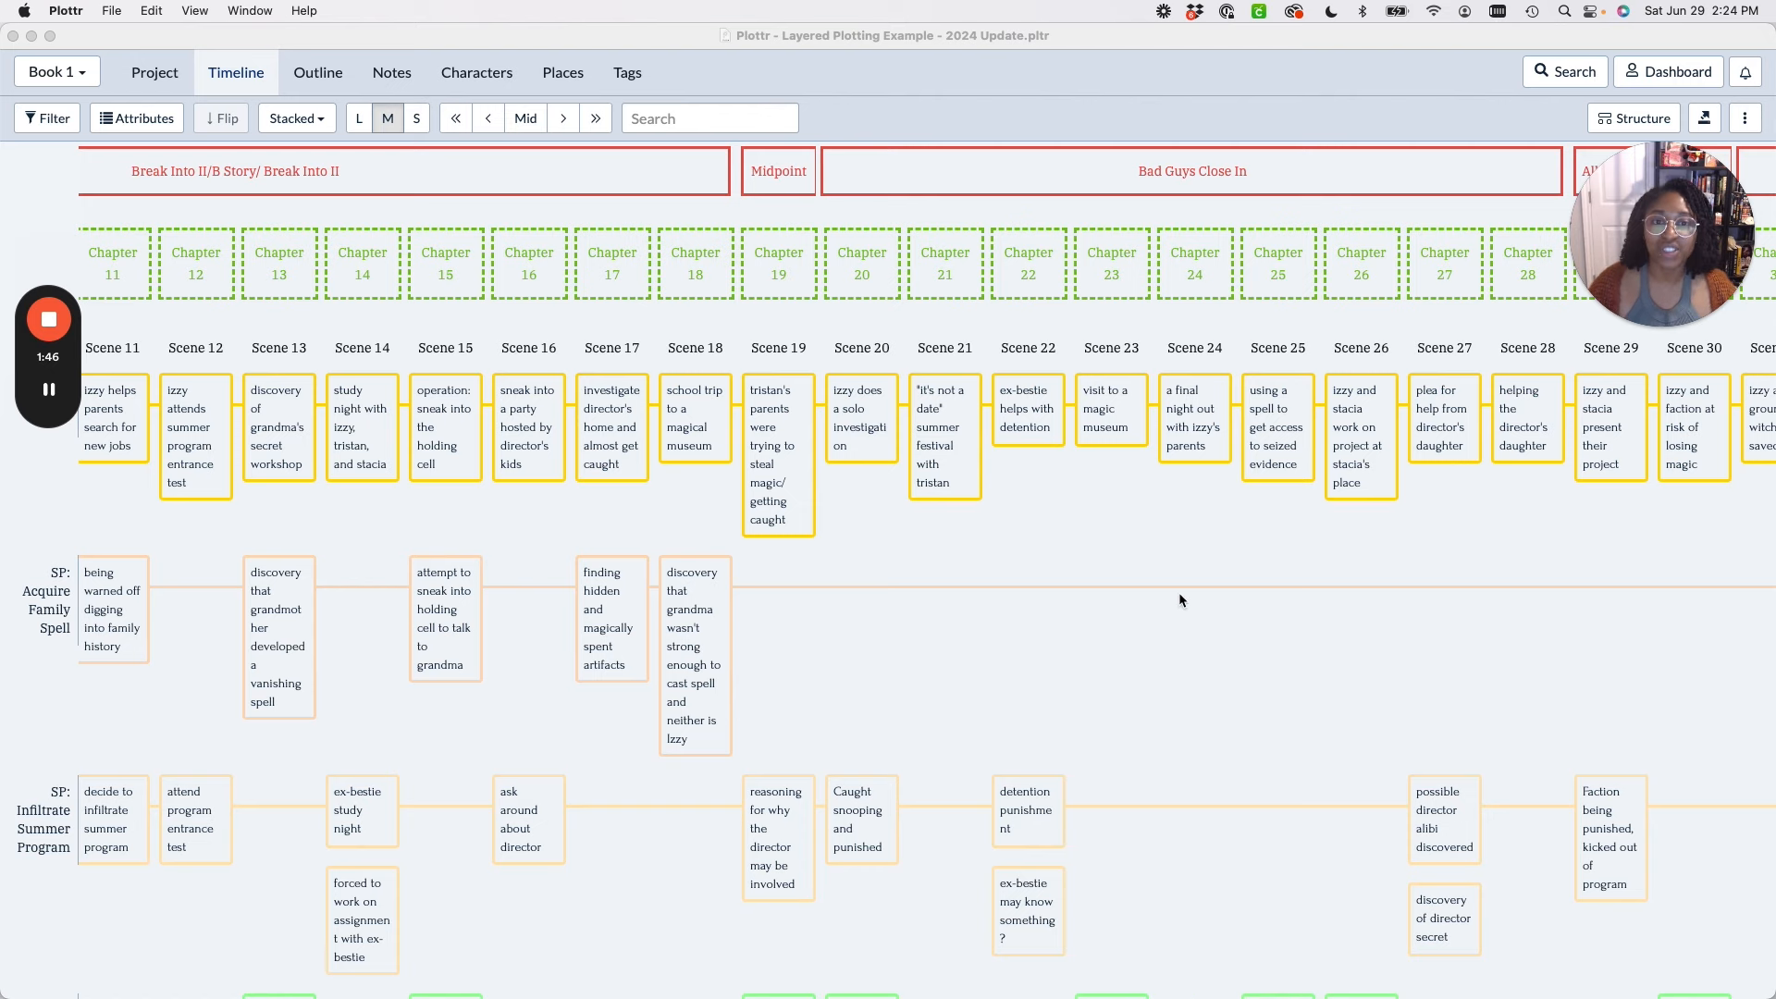
Examine the character arc, suspect, Magic System, Faction Unrest and STC SS Layer plotlines stacked below the subplots.
scroll(1178, 592, down, 5)
scroll(1179, 592, down, 10)
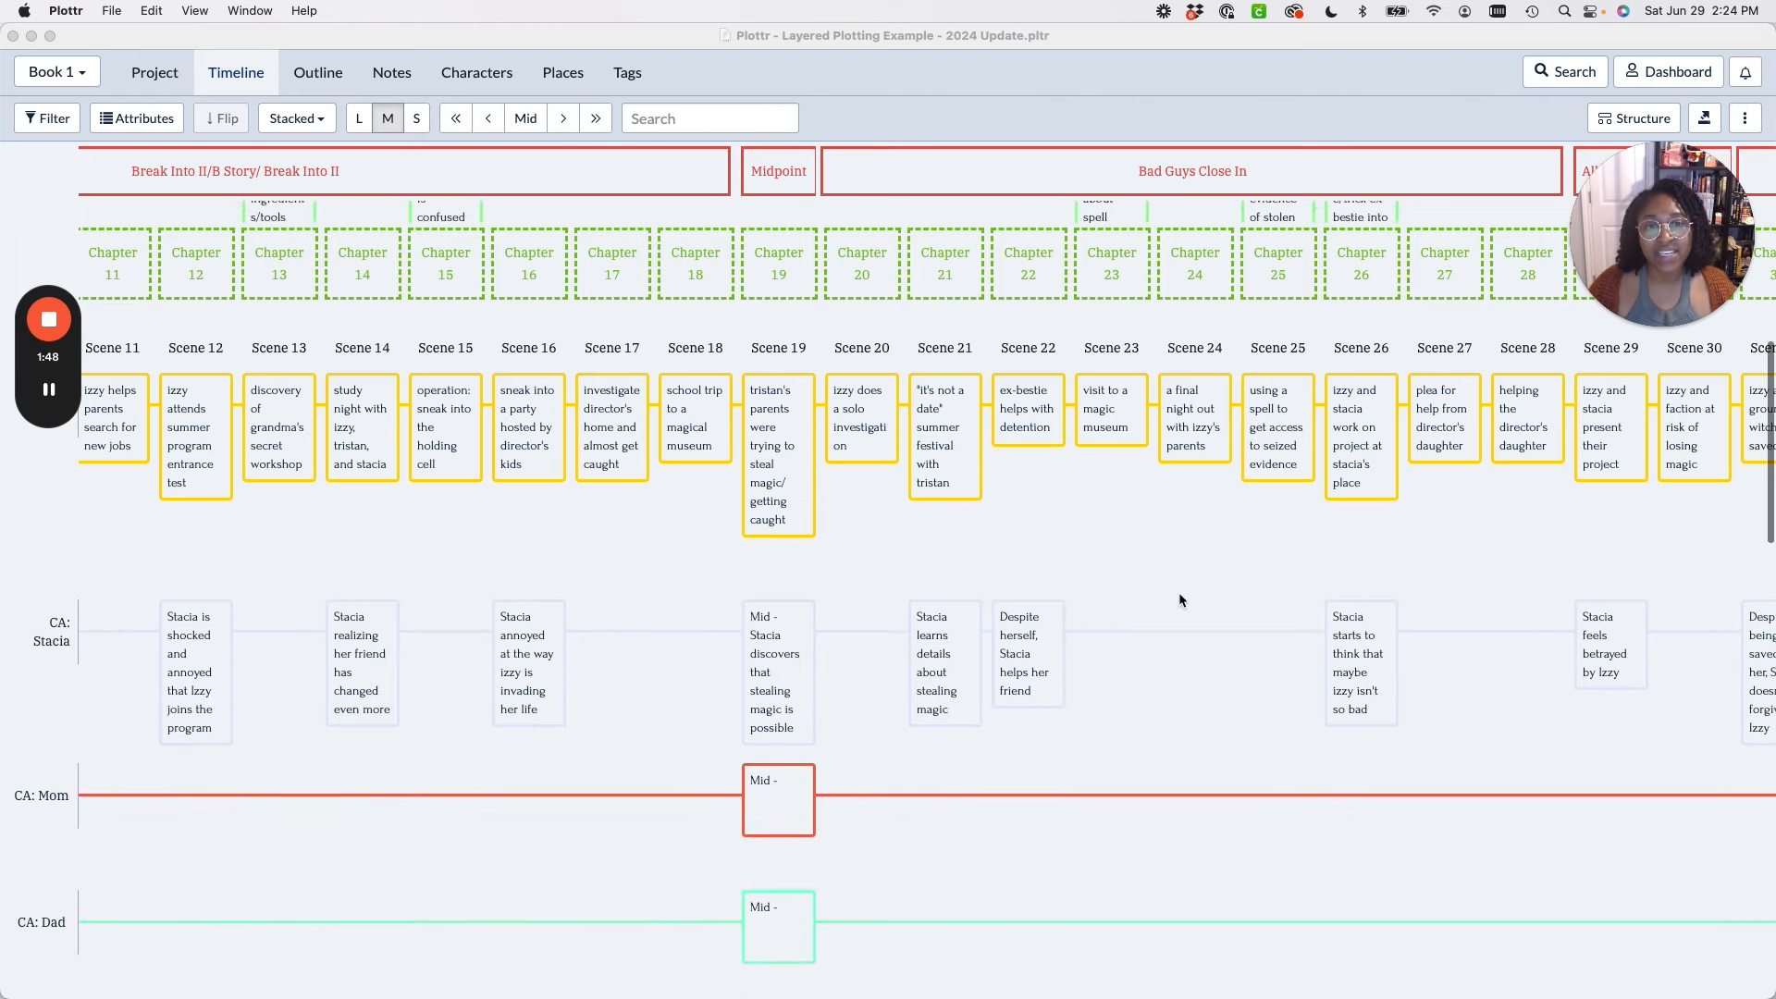
scroll(1179, 596, down, 10)
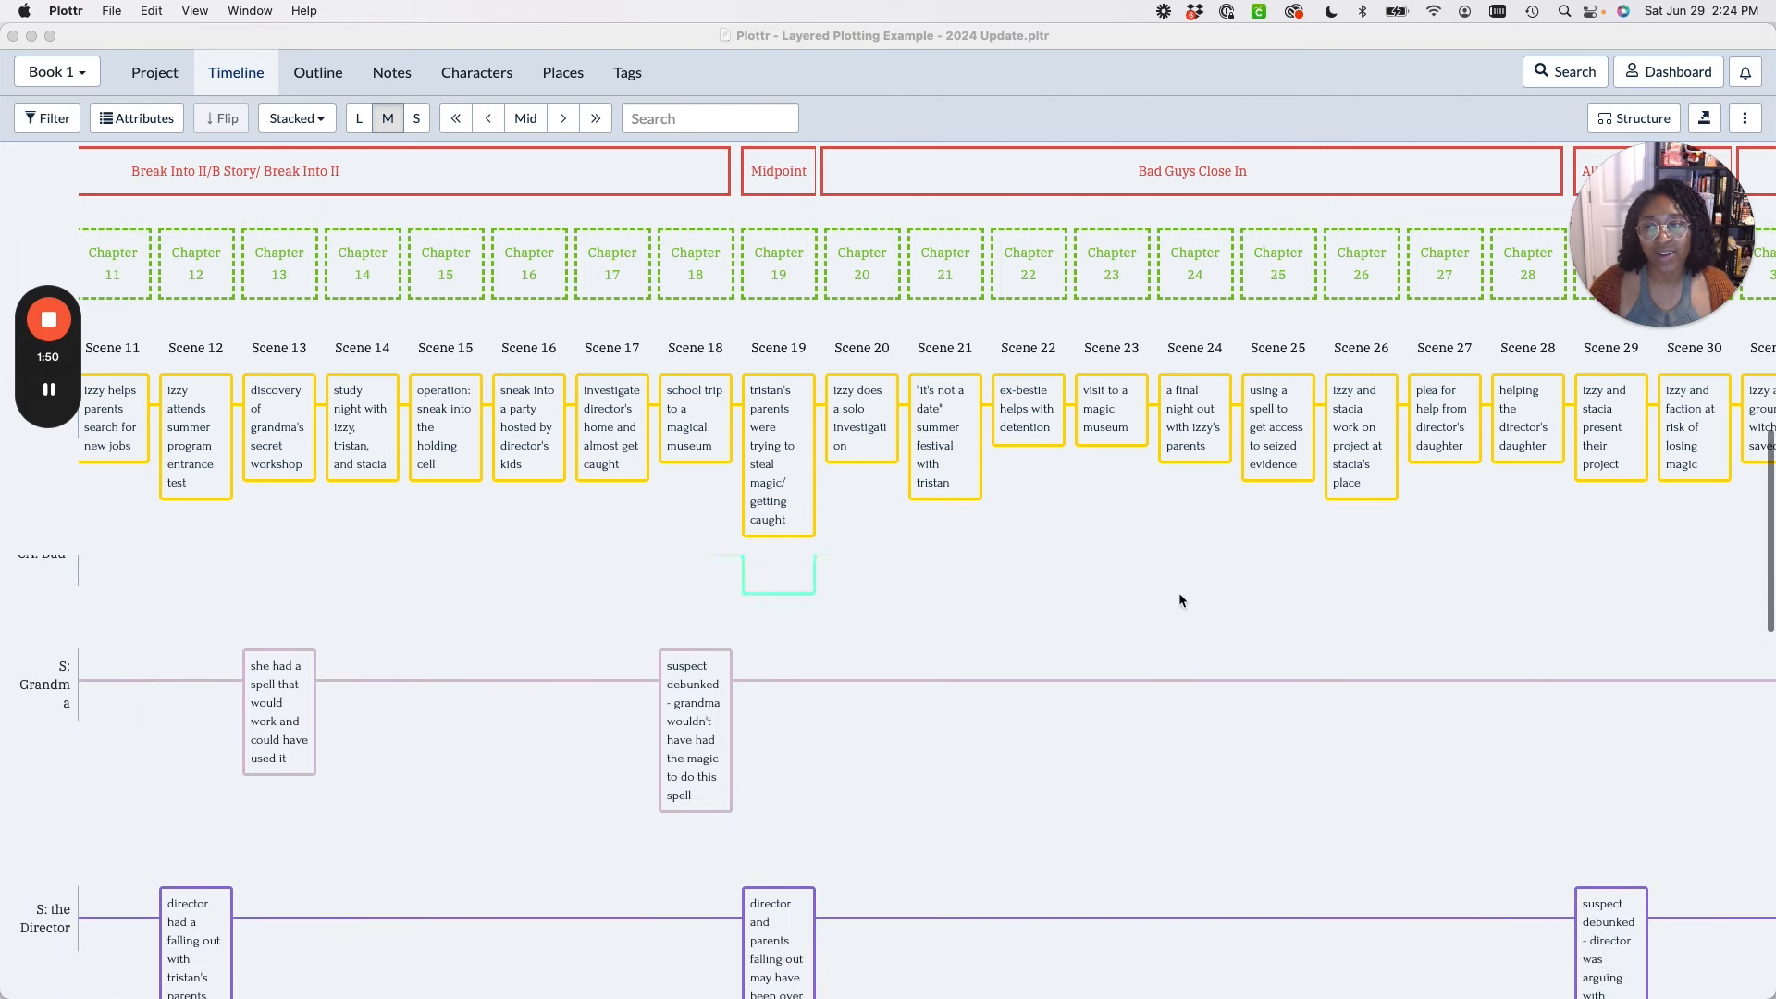
scroll(1179, 599, down, 10)
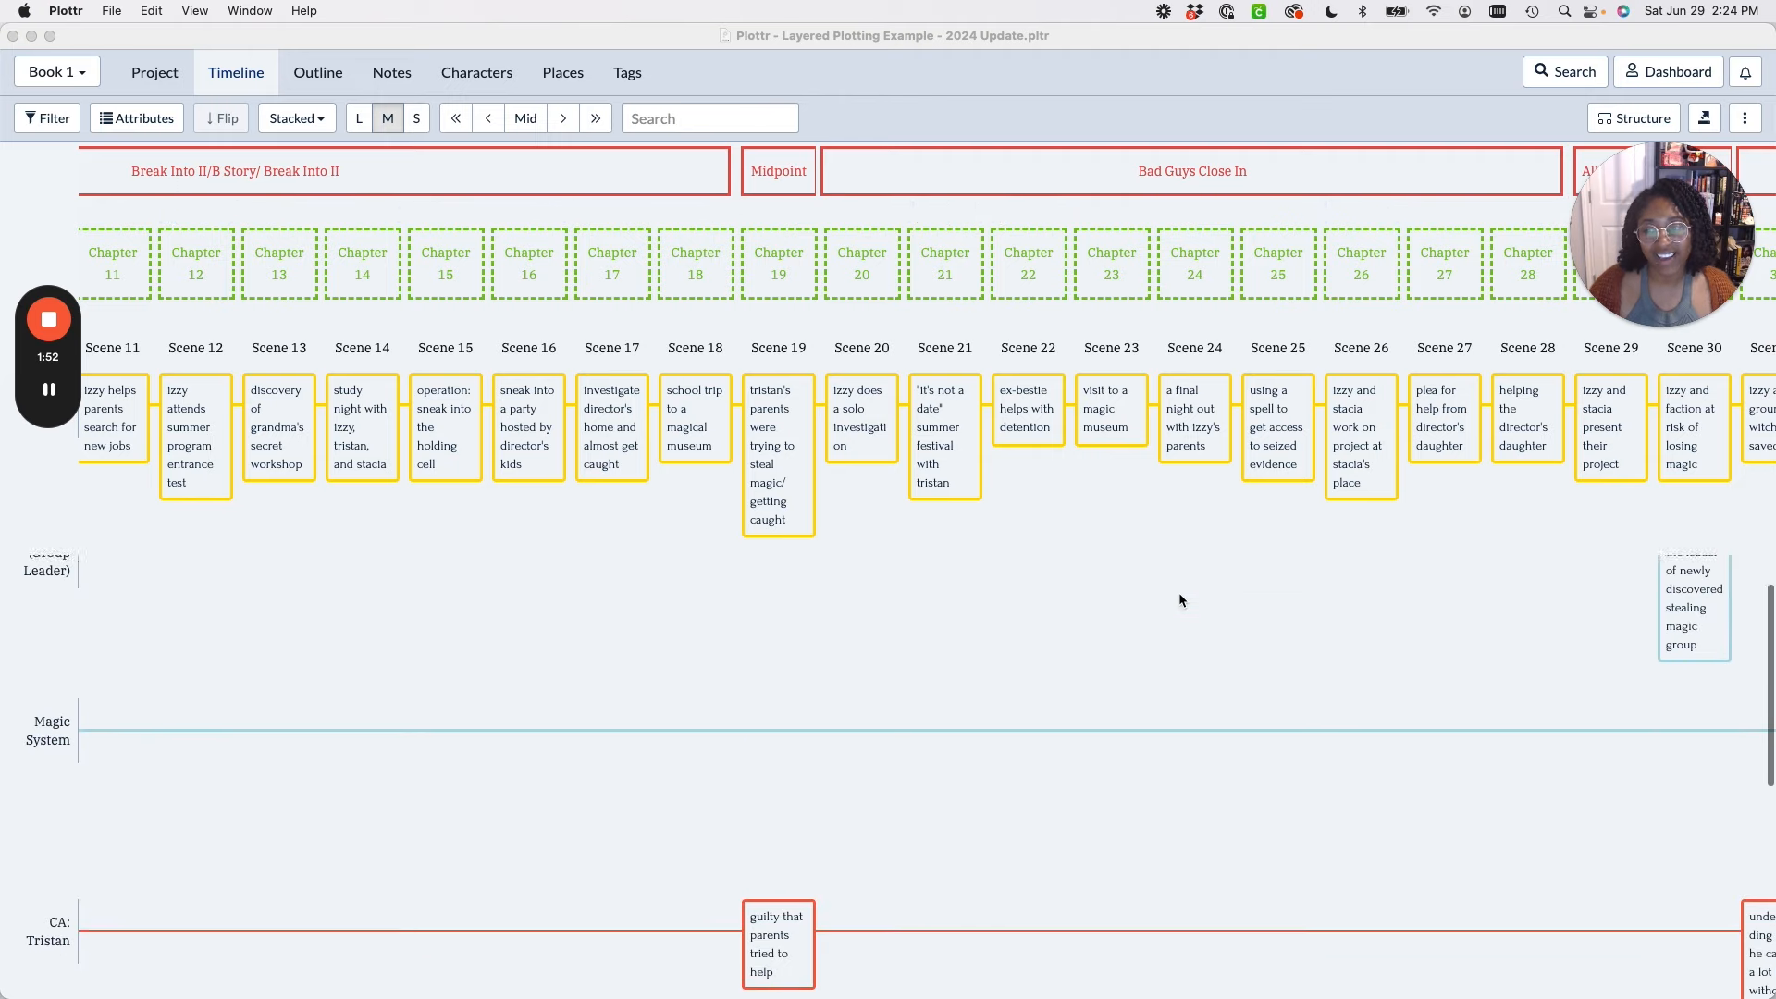
scroll(1178, 600, down, 5)
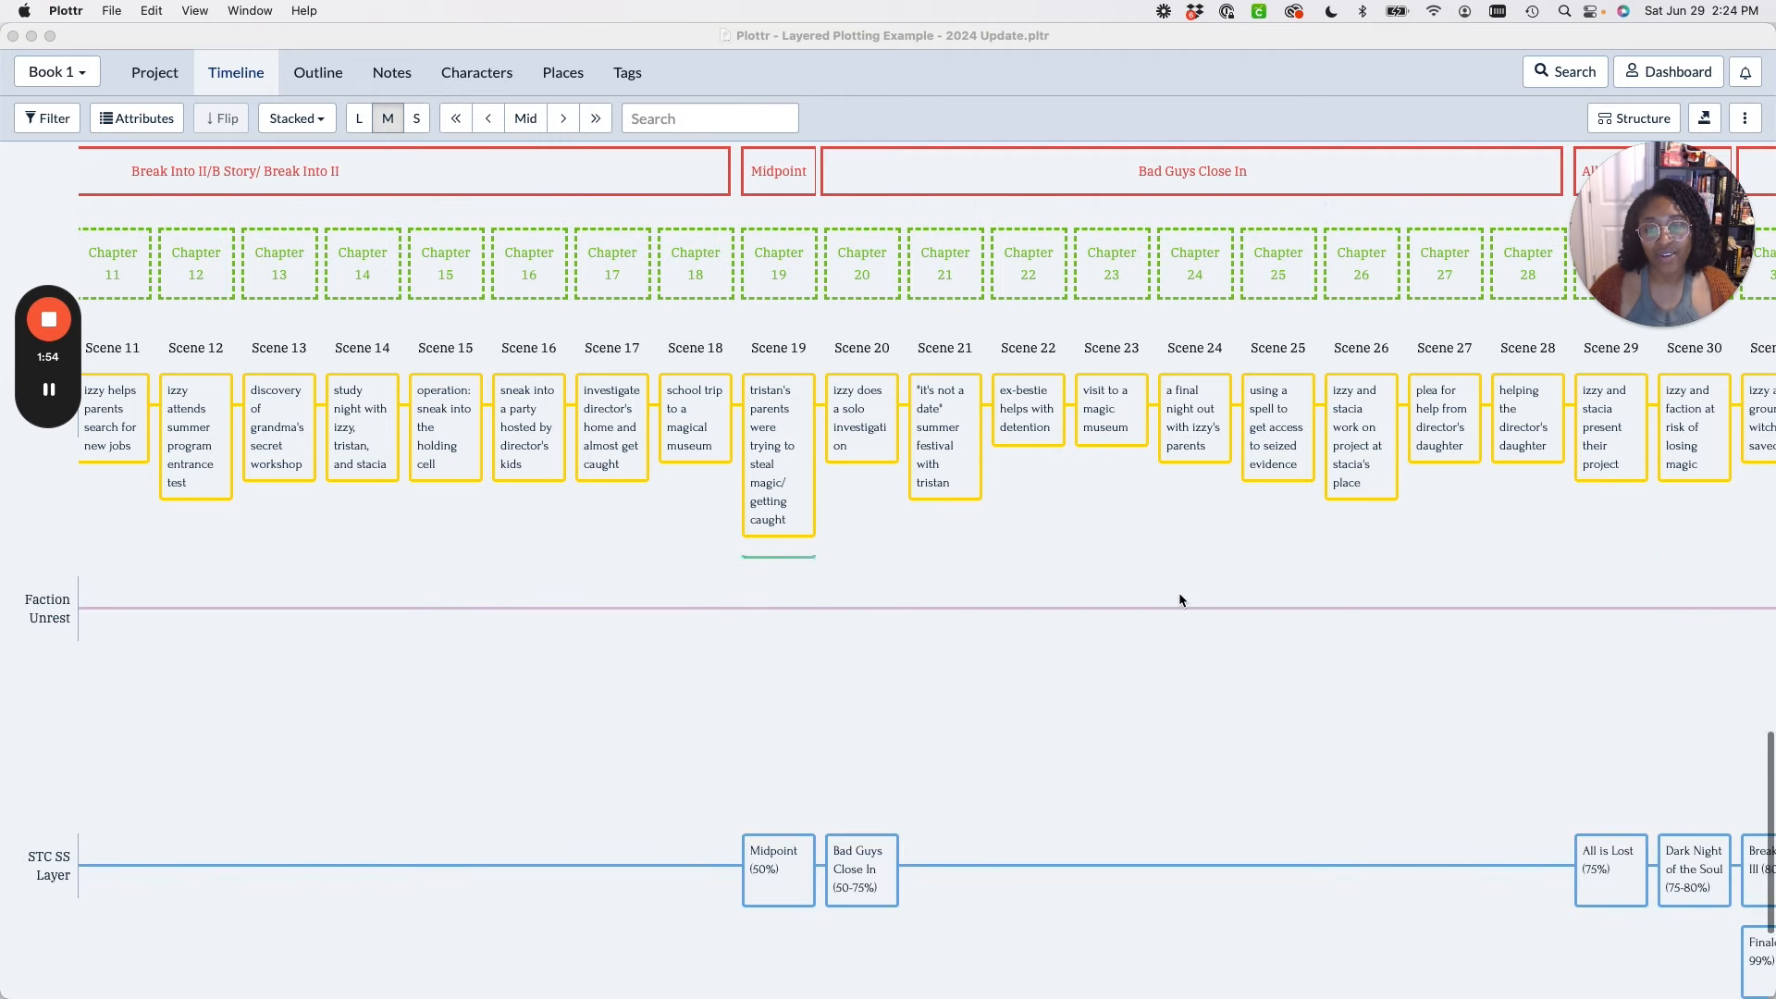
scroll(1178, 600, up, 6)
scroll(1179, 592, down, 5)
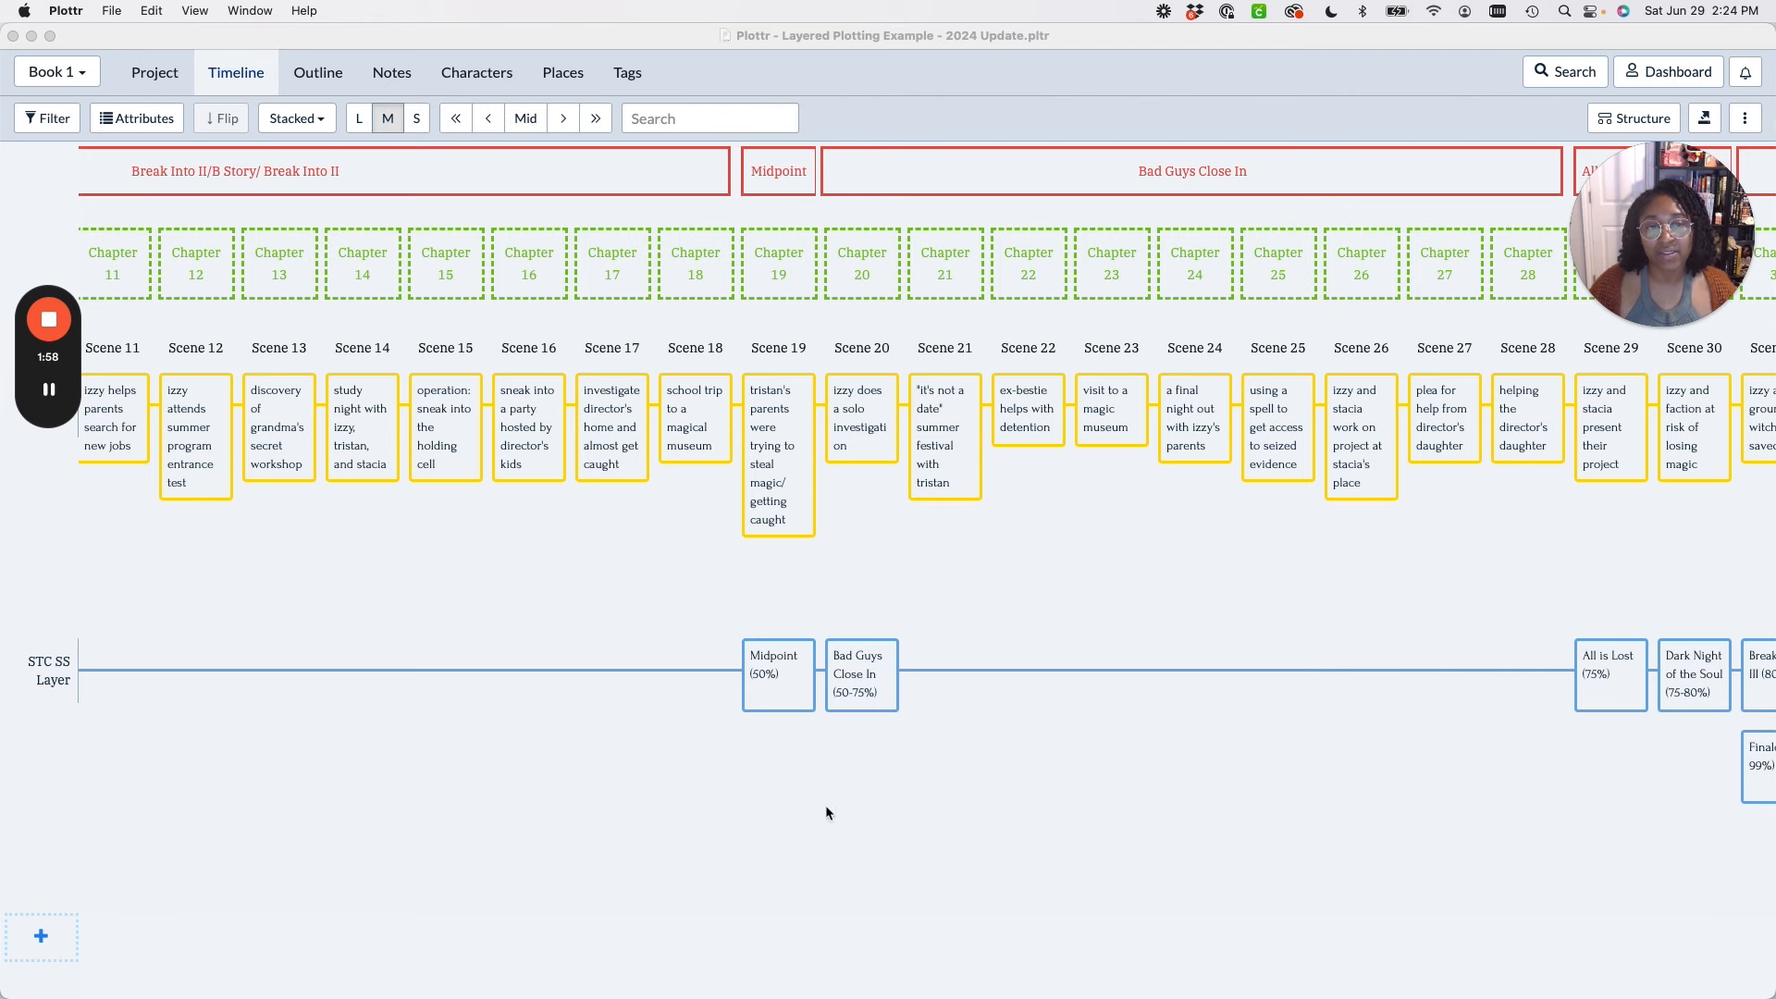
scroll(913, 674, up, 8)
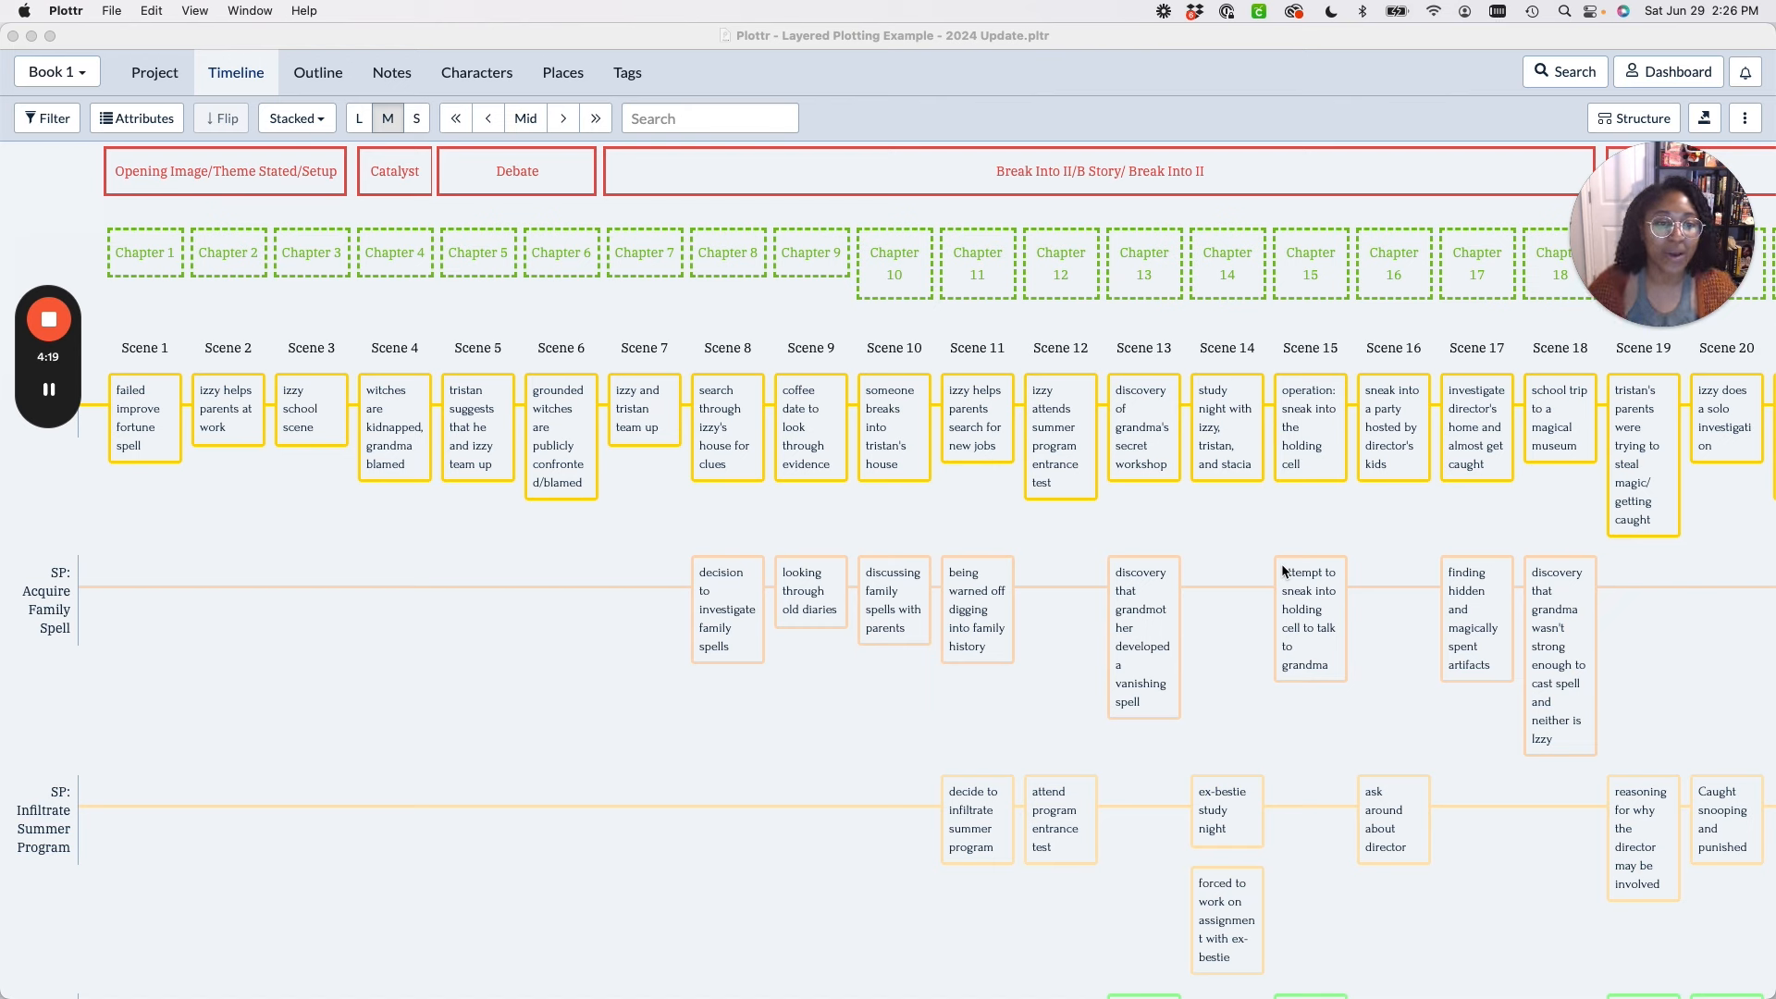
Examine the order of the Main Plot scenes from Scene 1 past the Midpoint to check the story's passage of time.
click(1086, 58)
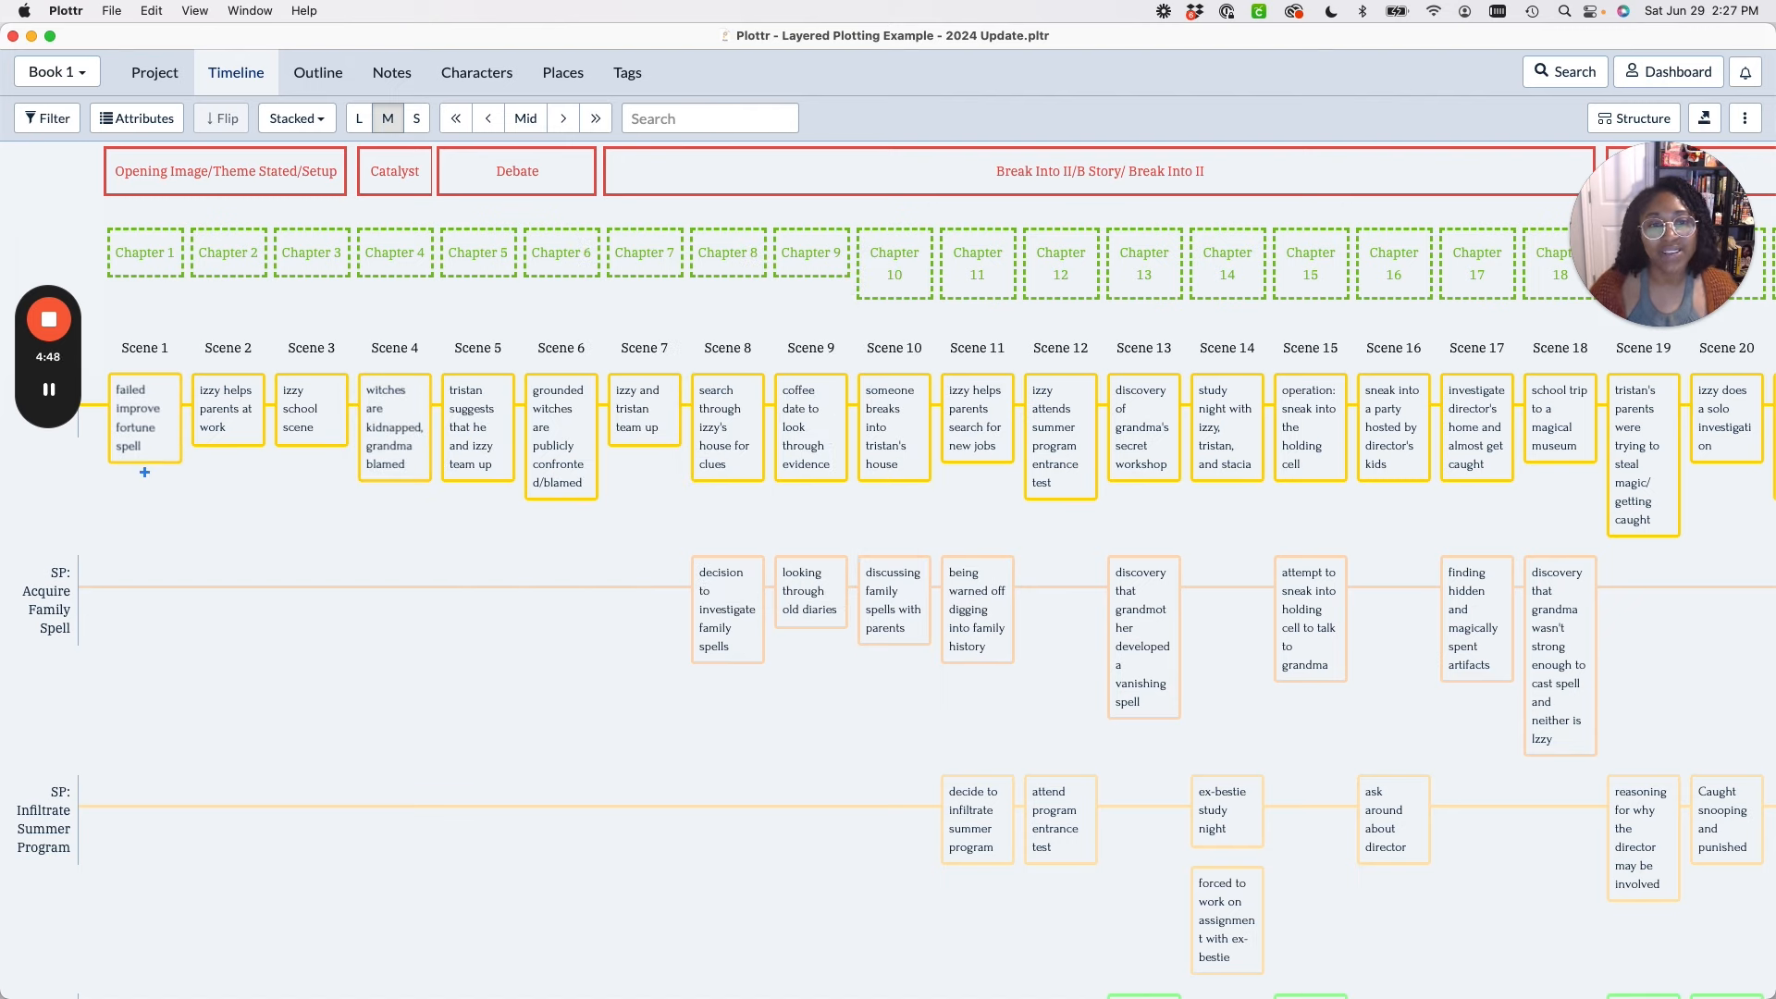
scroll(1637, 427, right, 10)
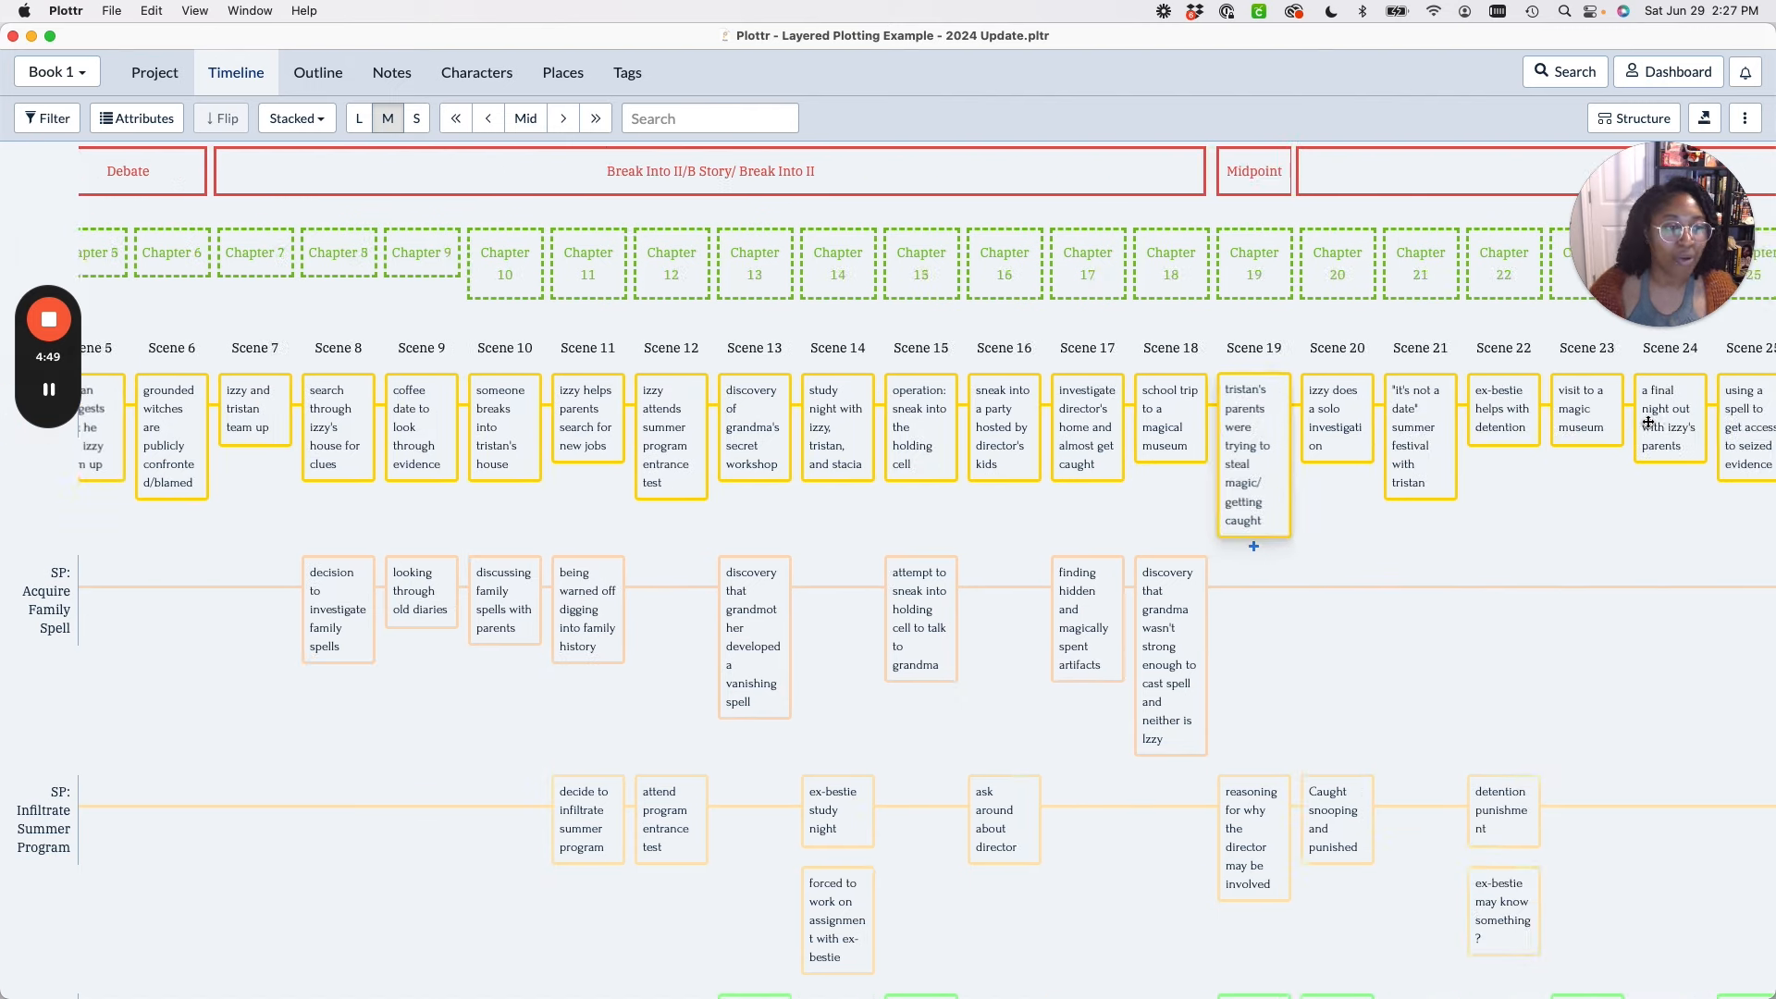
scroll(1649, 422, right, 5)
scroll(1648, 421, left, 20)
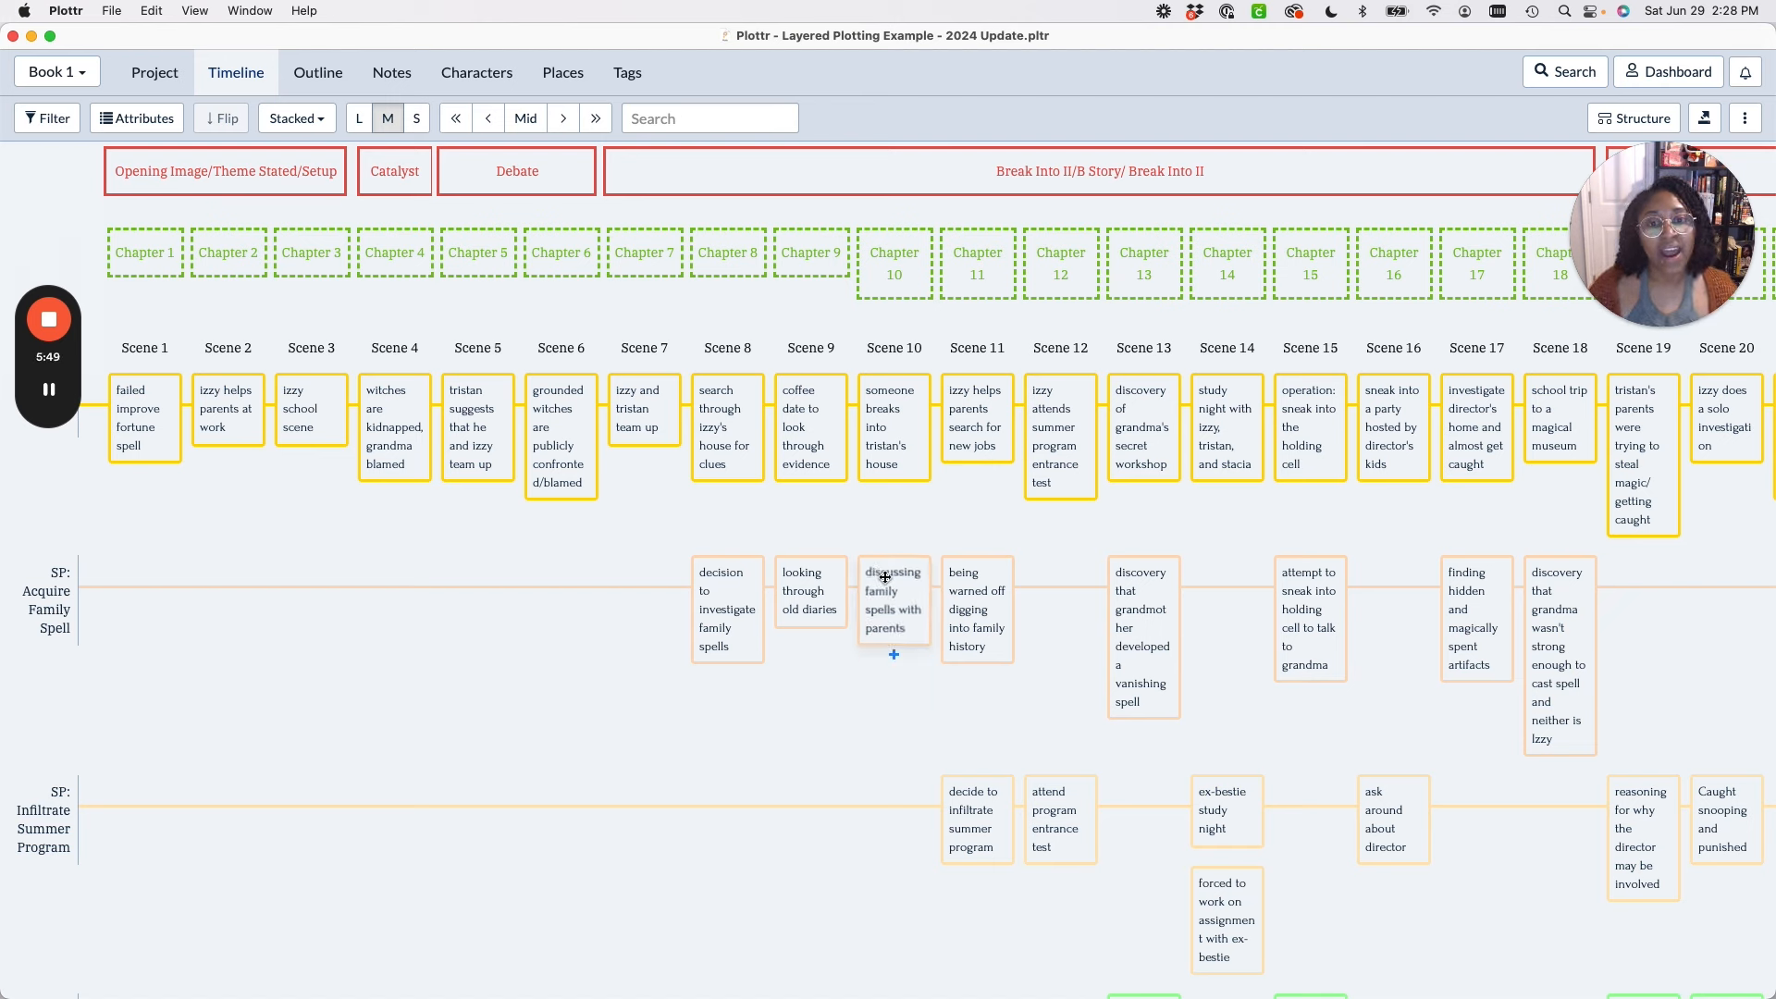
drag(882, 444, 645, 451)
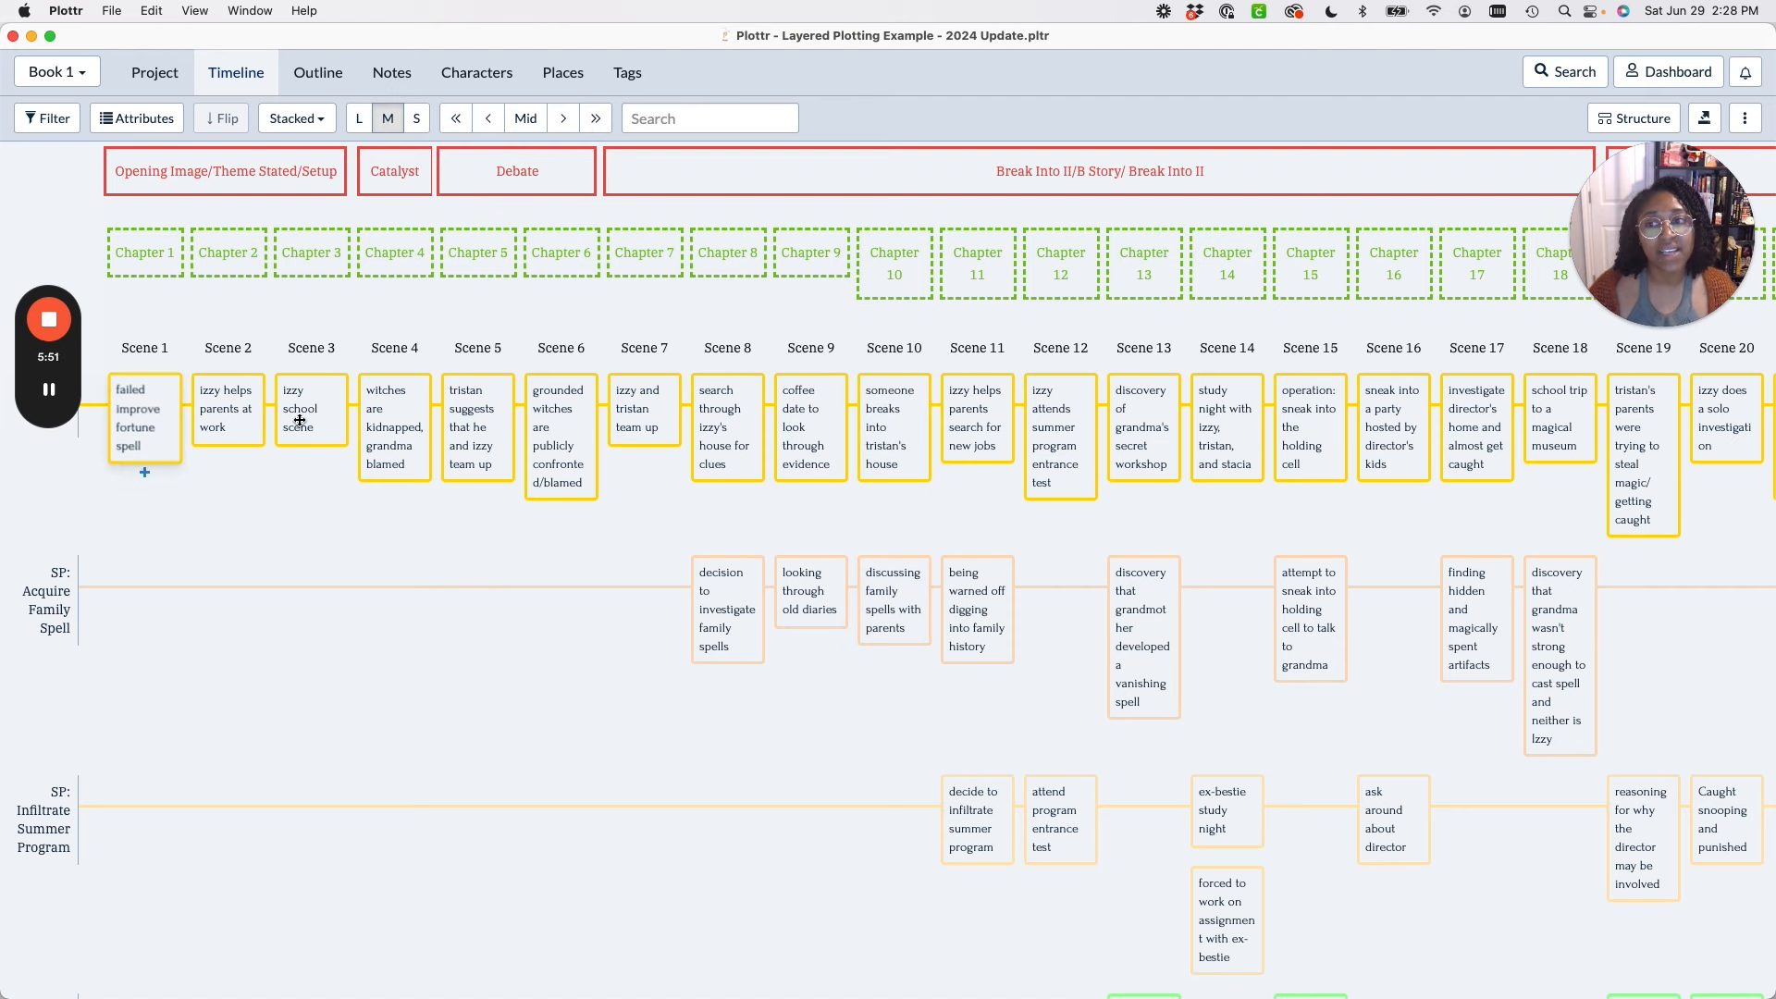
Add the date "Saturday June 29th, 2024" to the description of the Scene 8 Main Plot card.
click(724, 407)
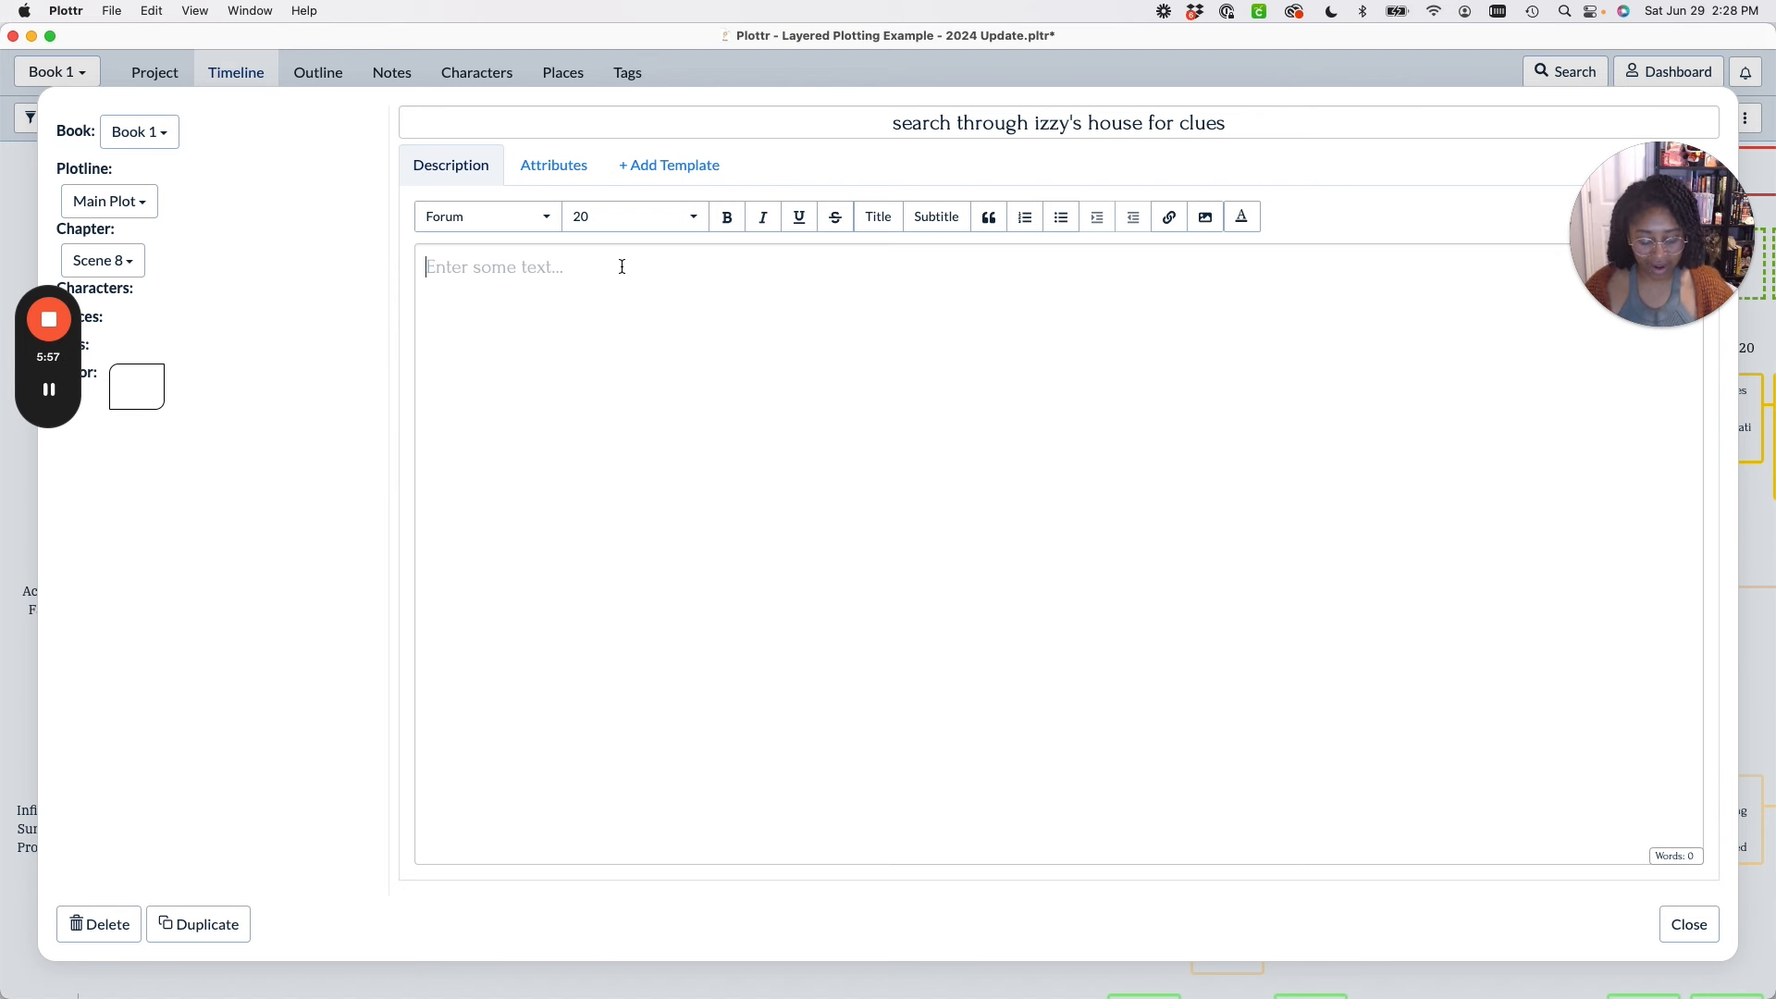
text(Saturday June)
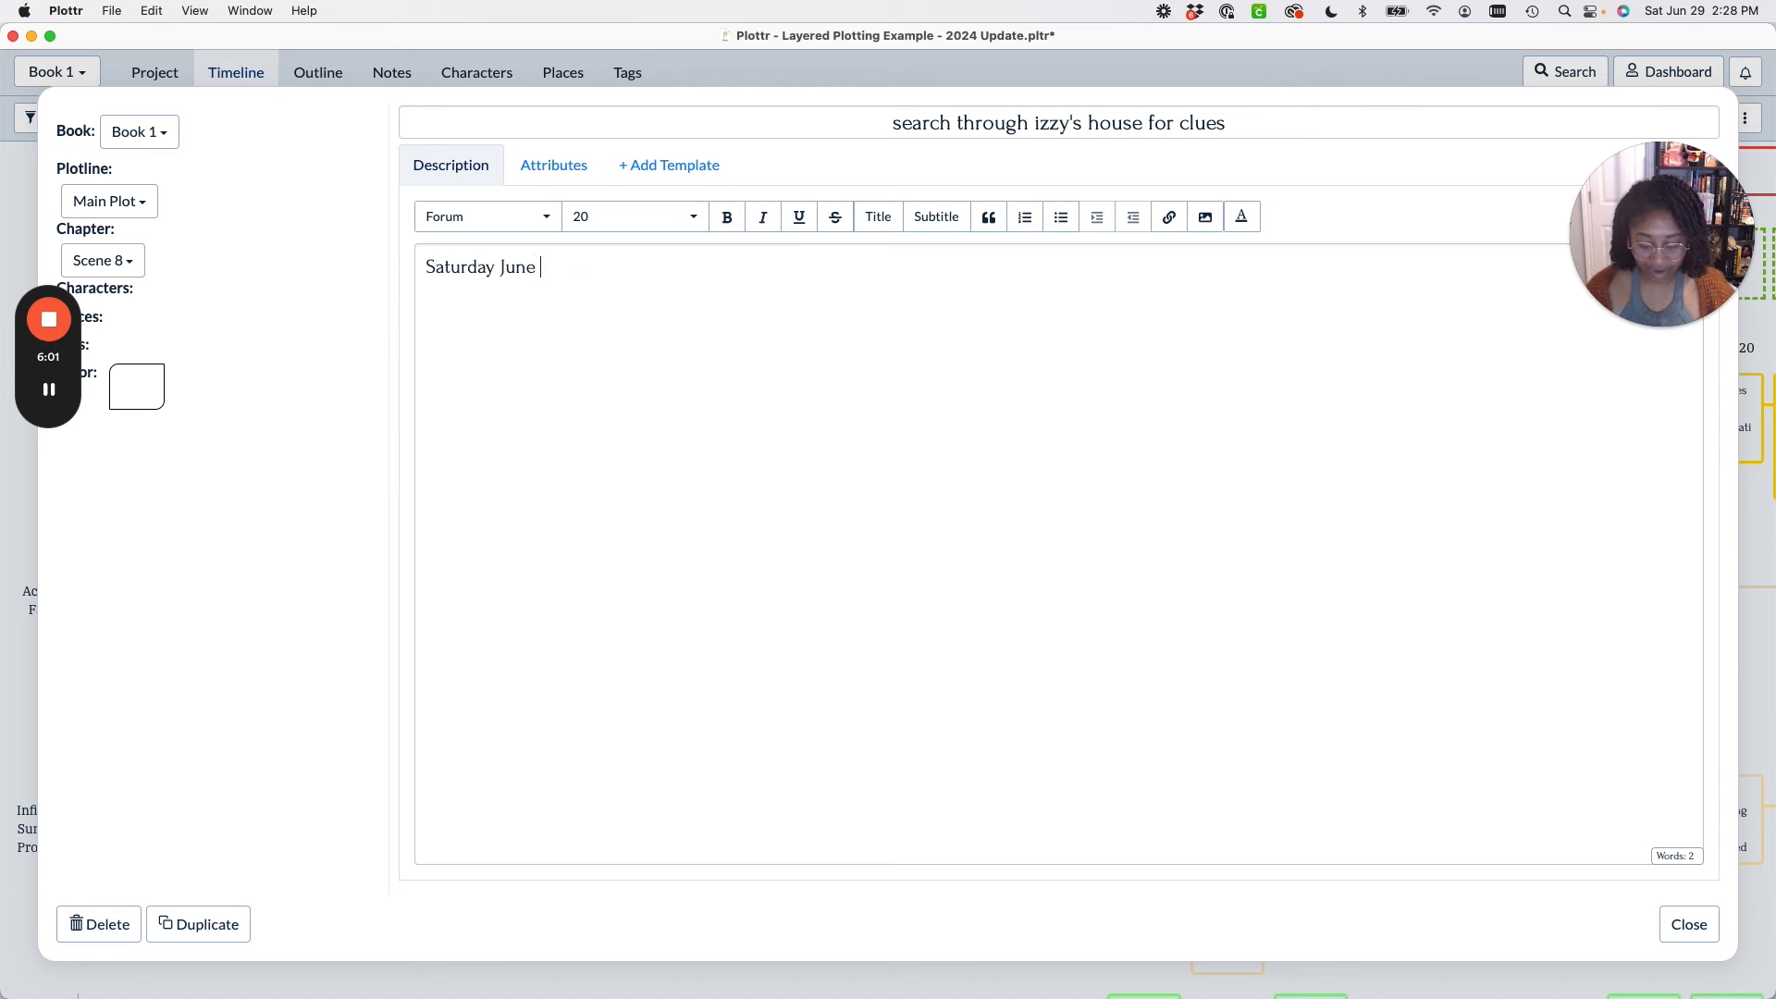
text( 29th)
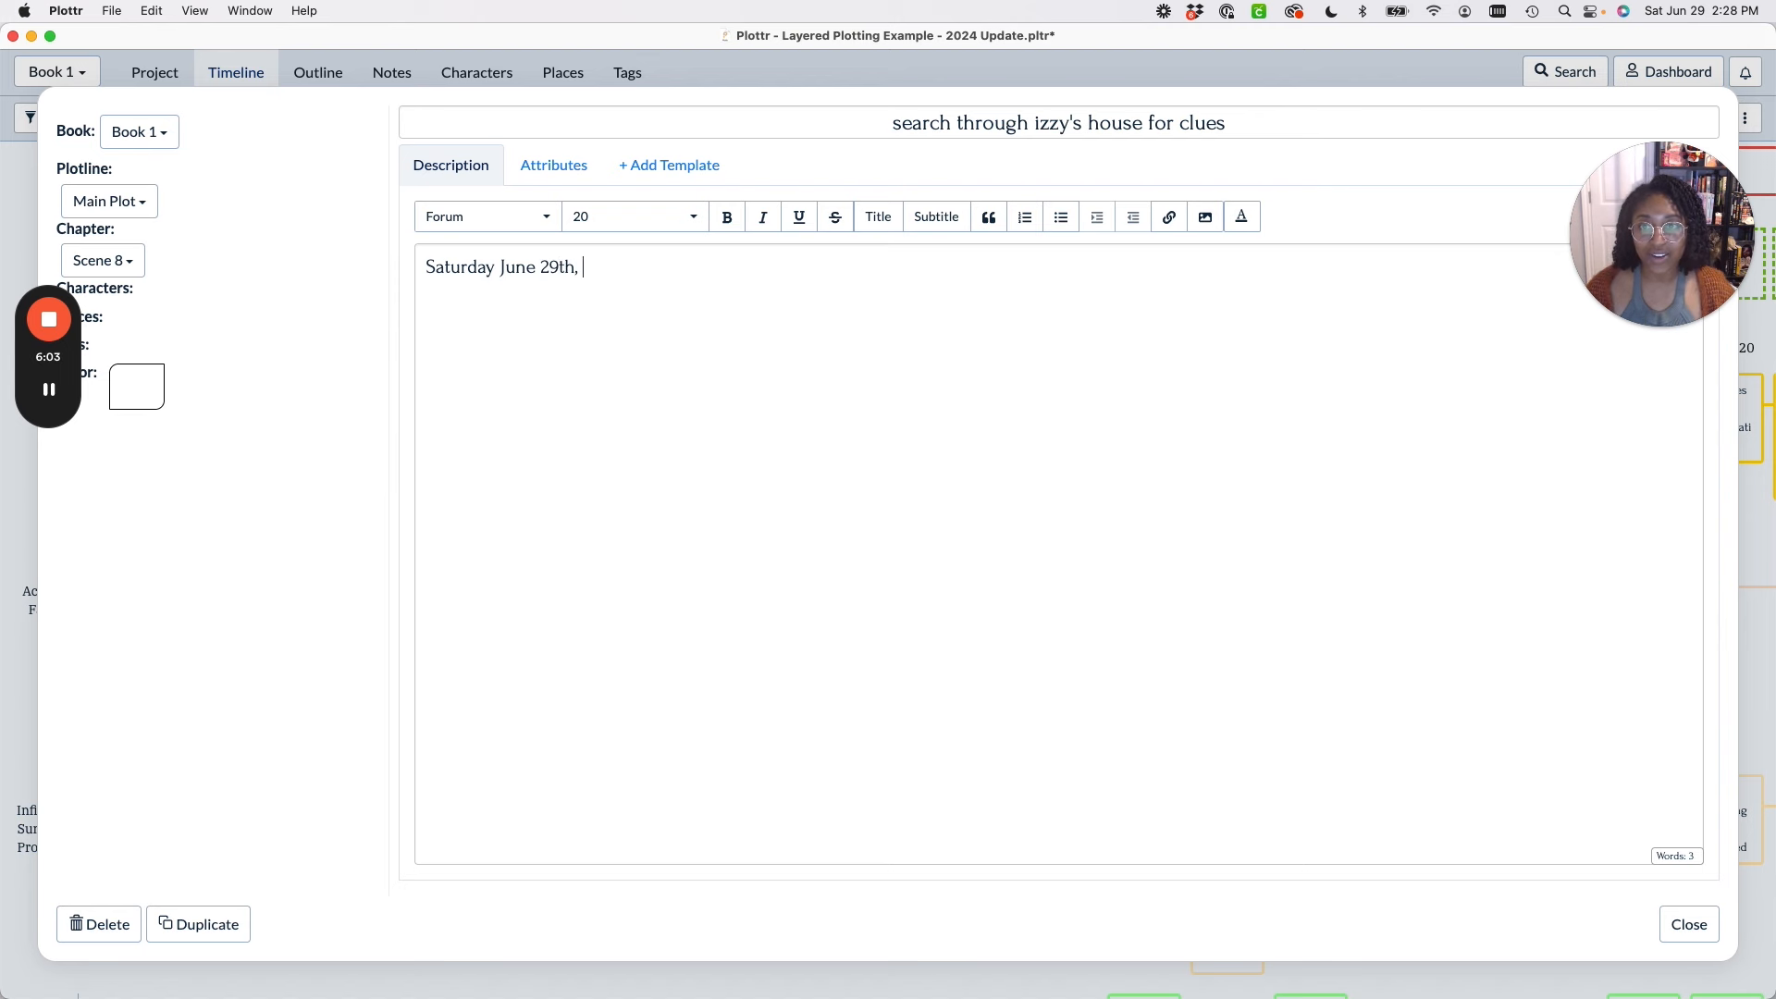
text(, 2024)
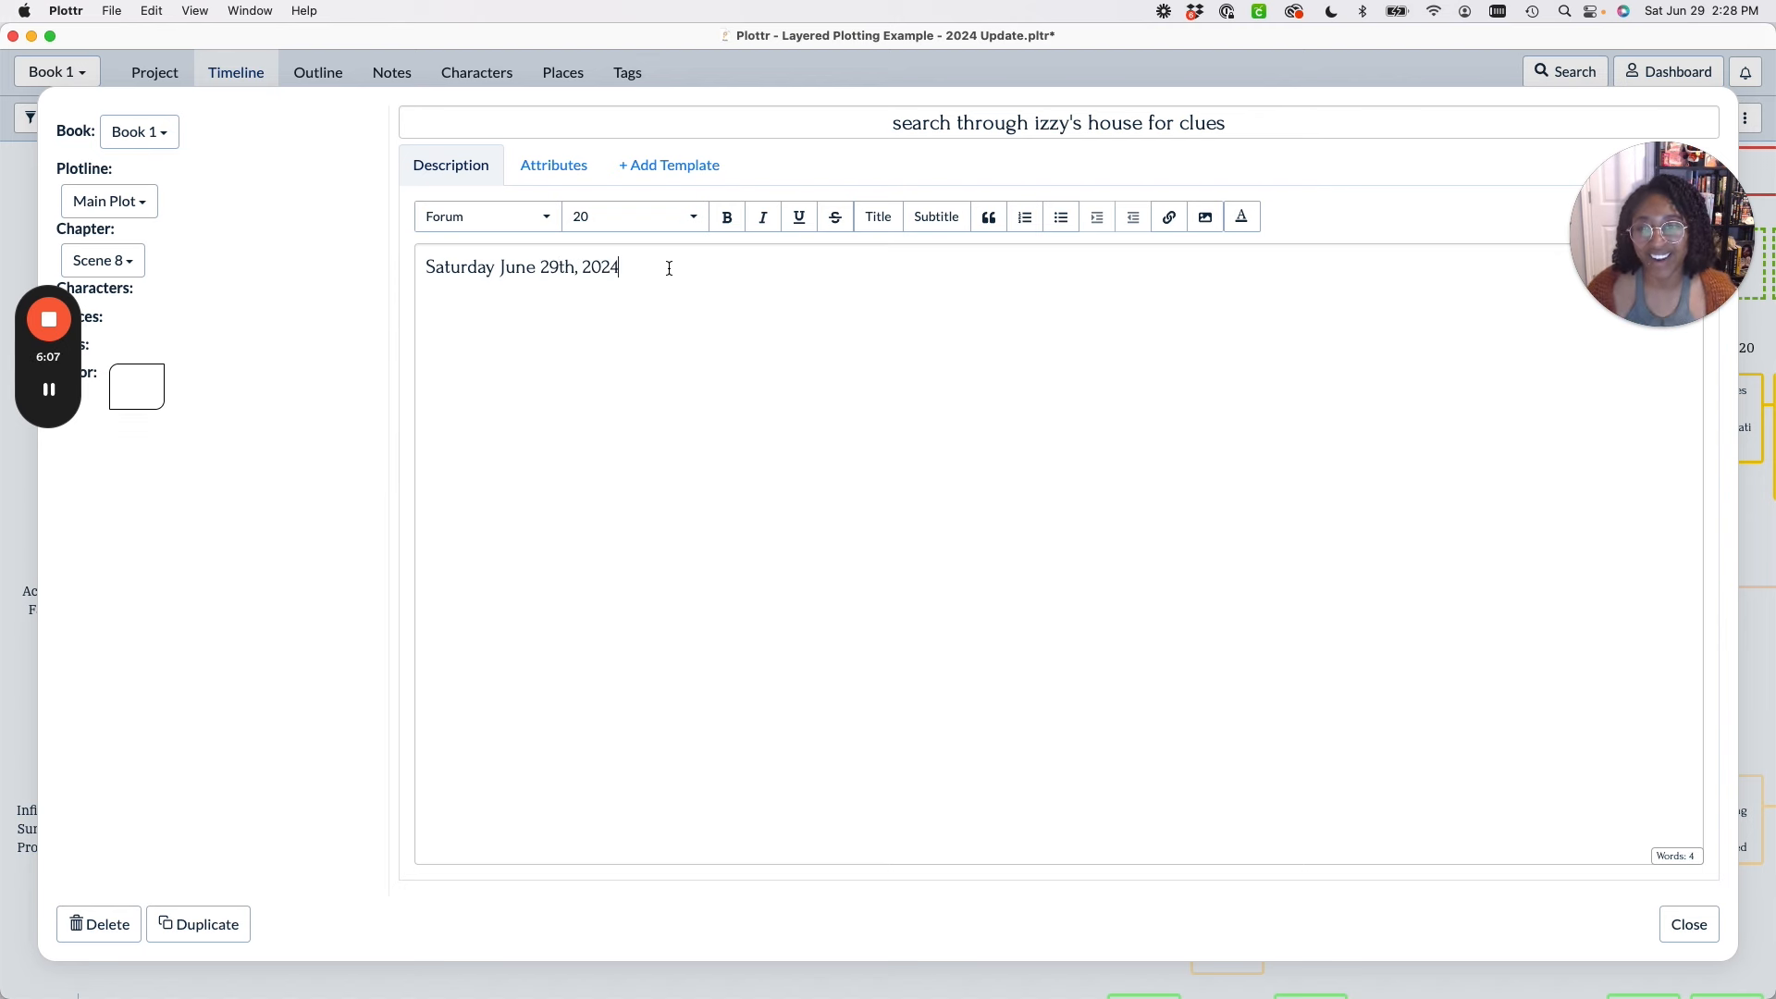
click(575, 267)
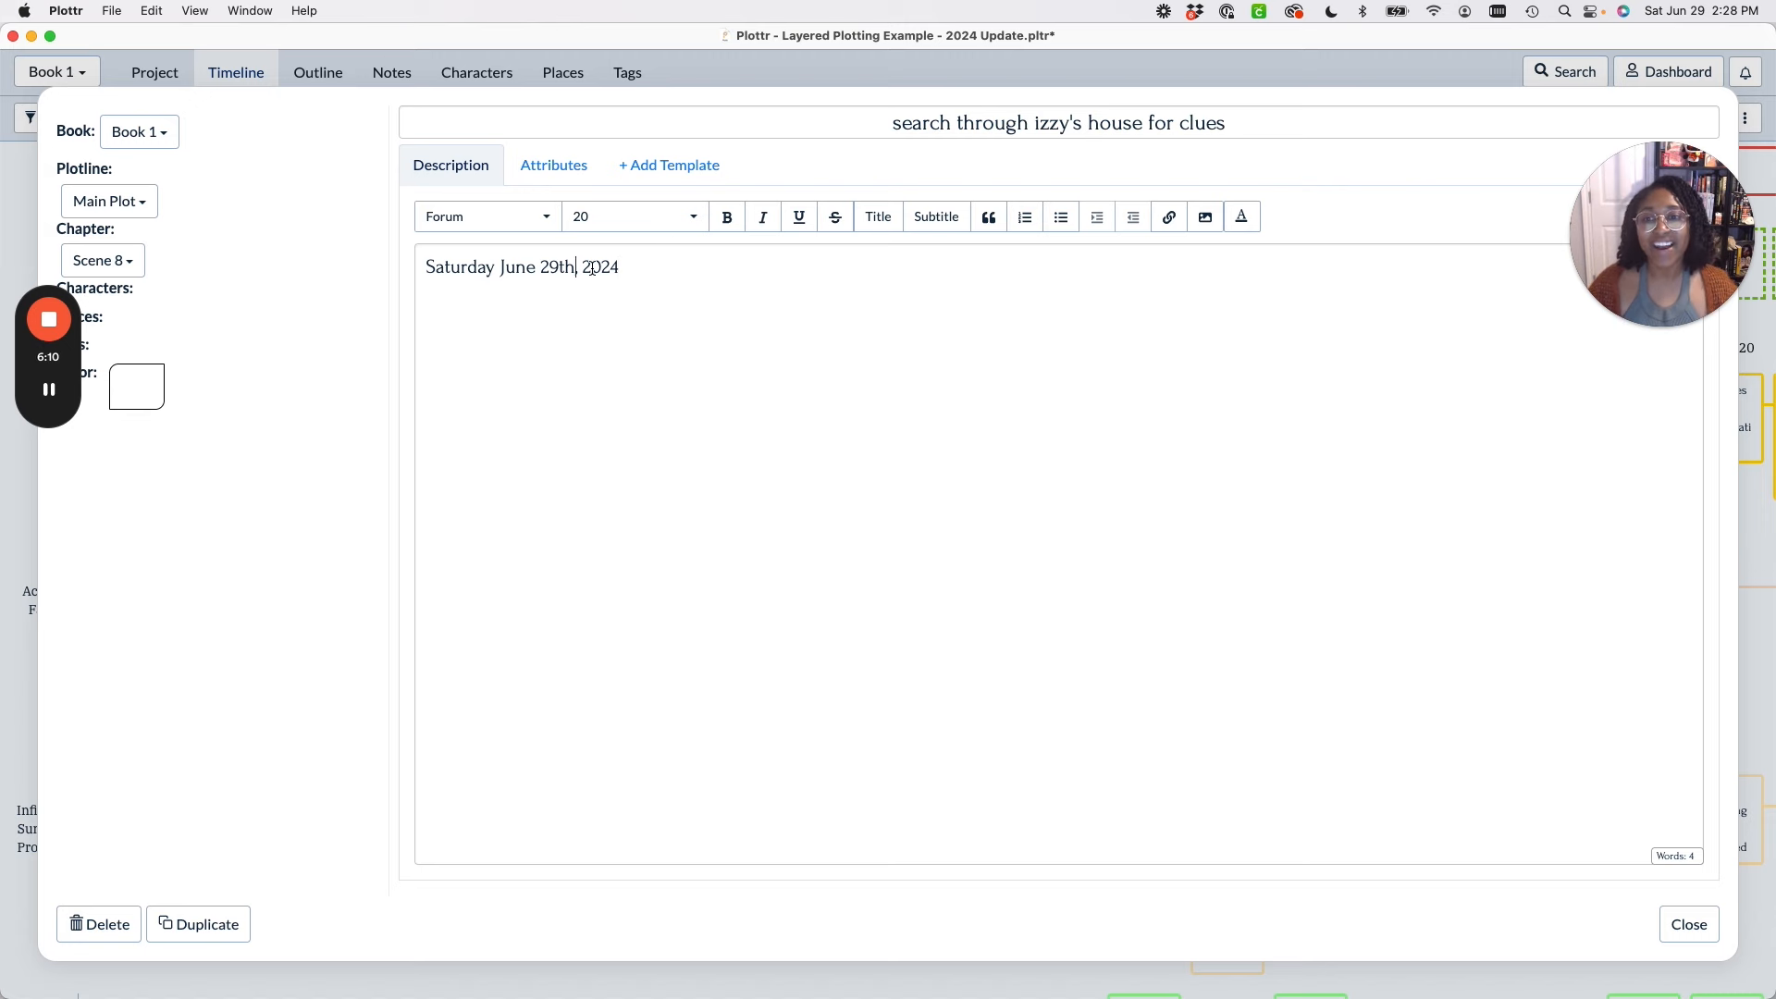
click(1685, 937)
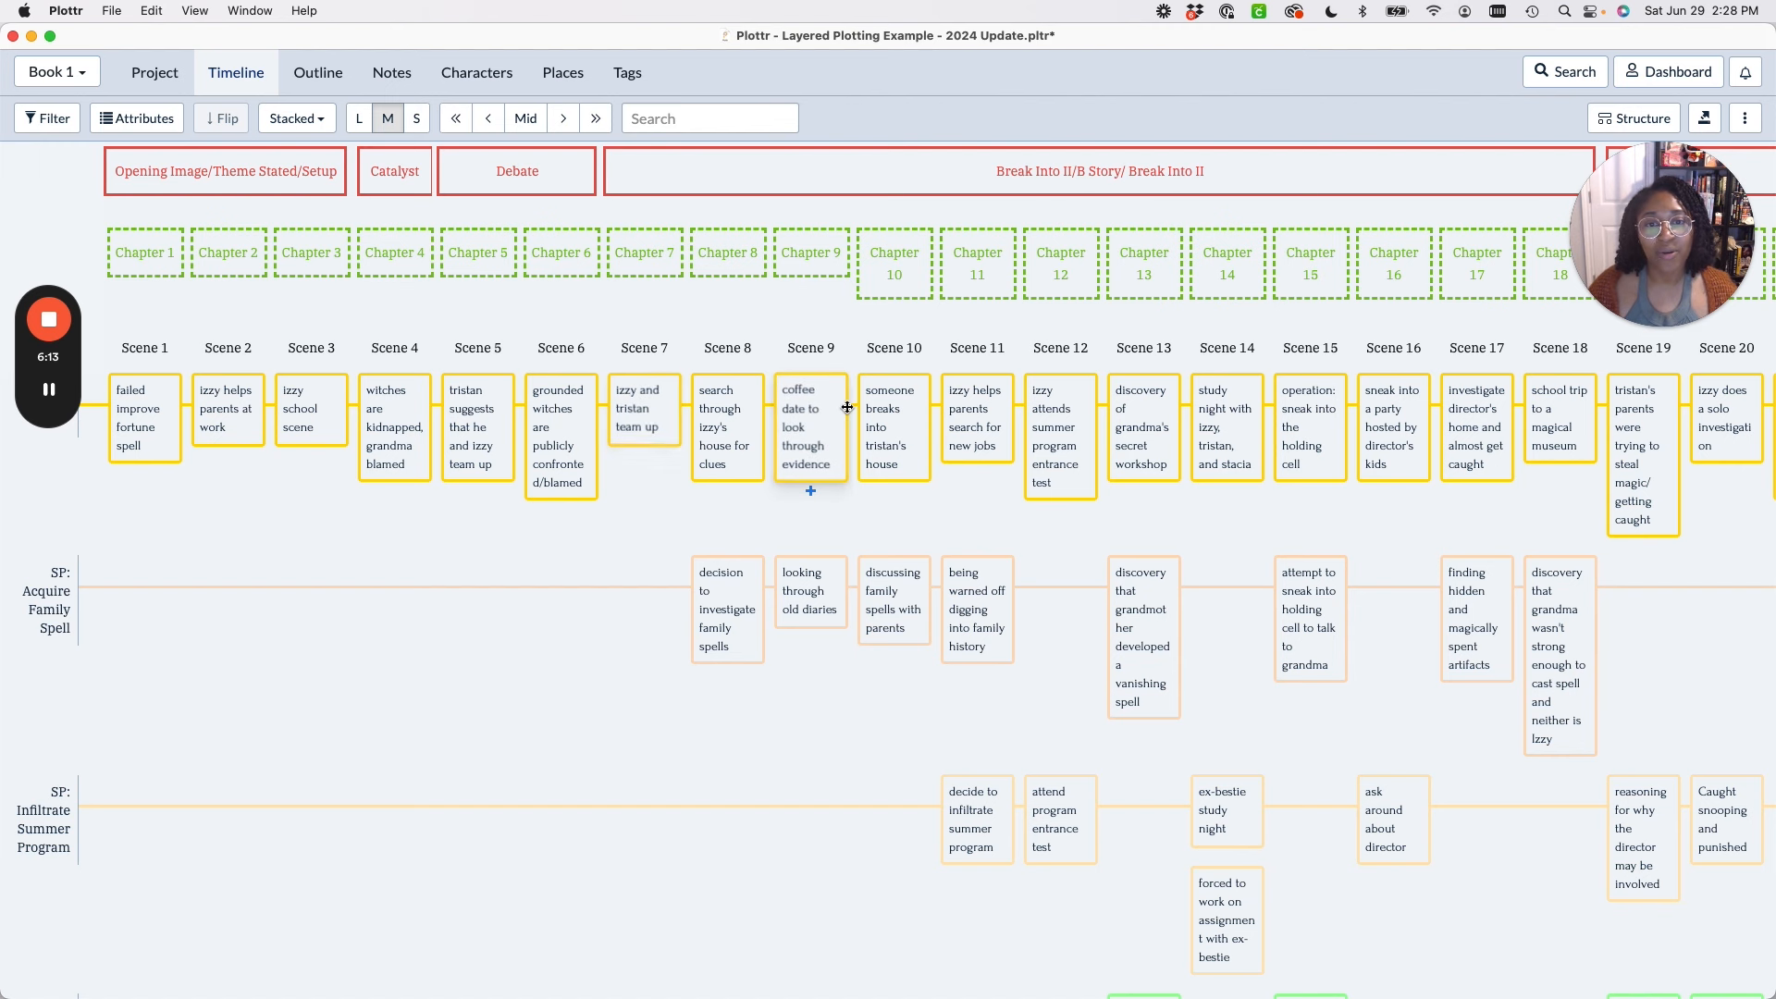
Enter the date "Monday, July 1st, 2024" in the description of the Scene 9 Main Plot card.
mouse_move(751, 431)
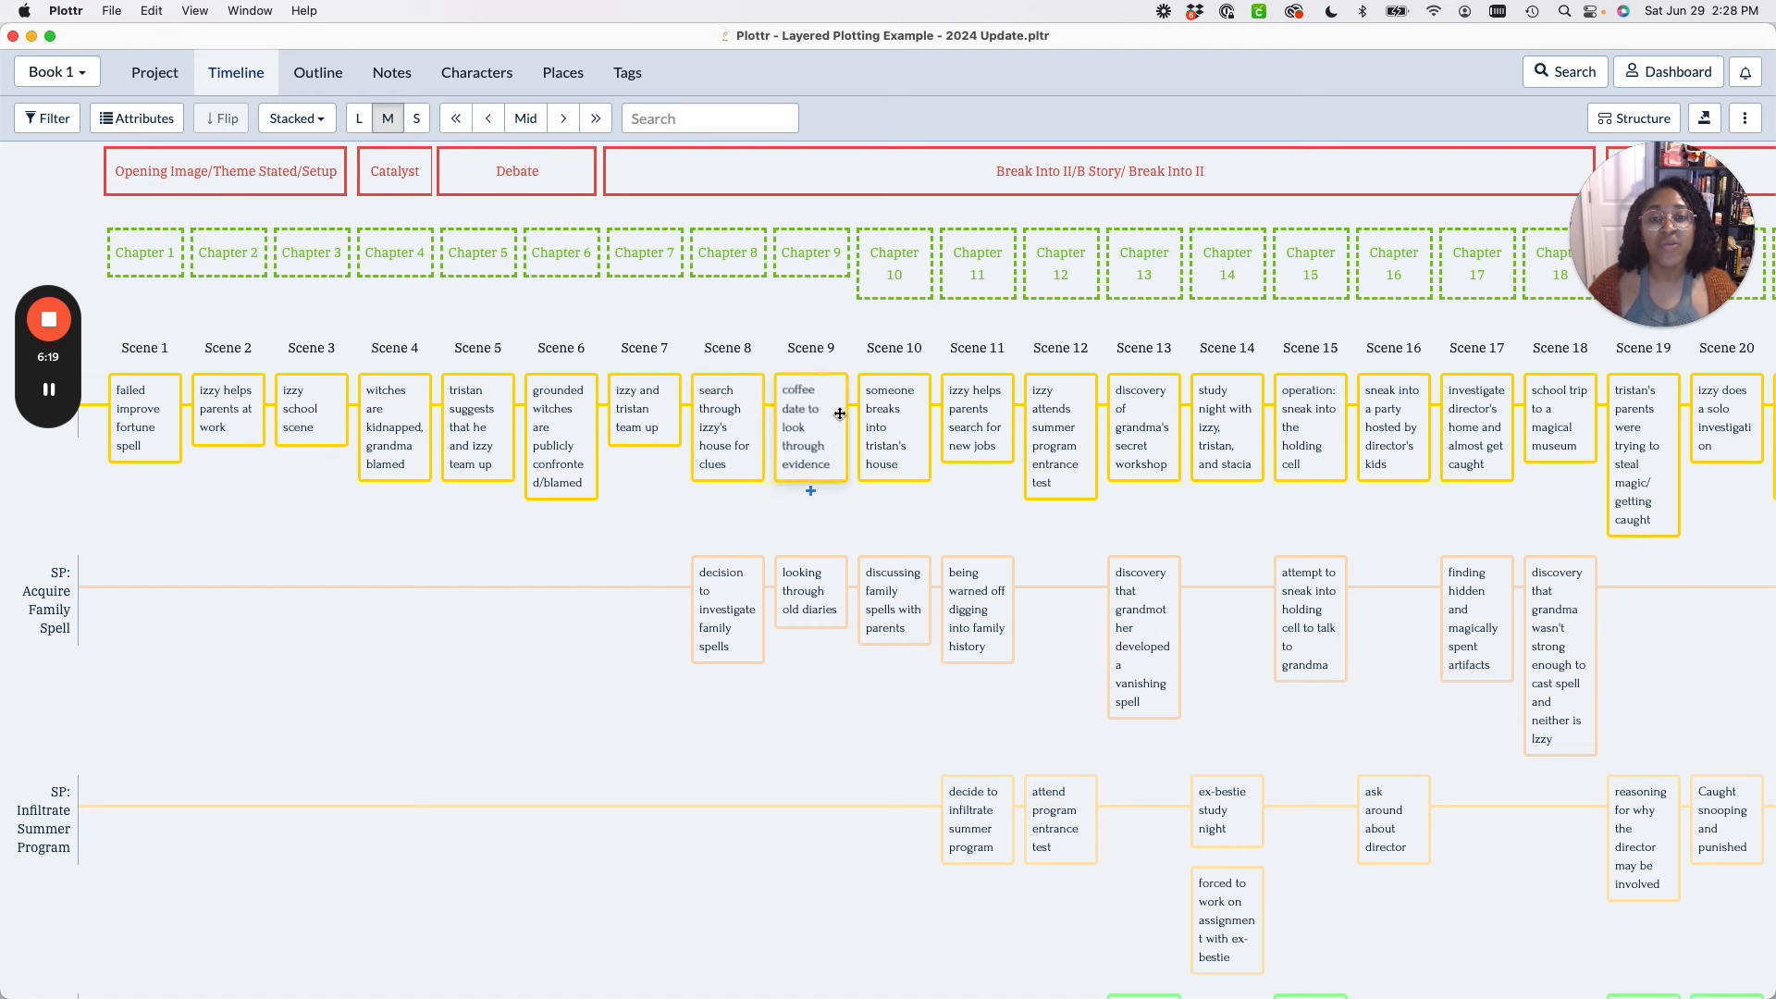
click(834, 414)
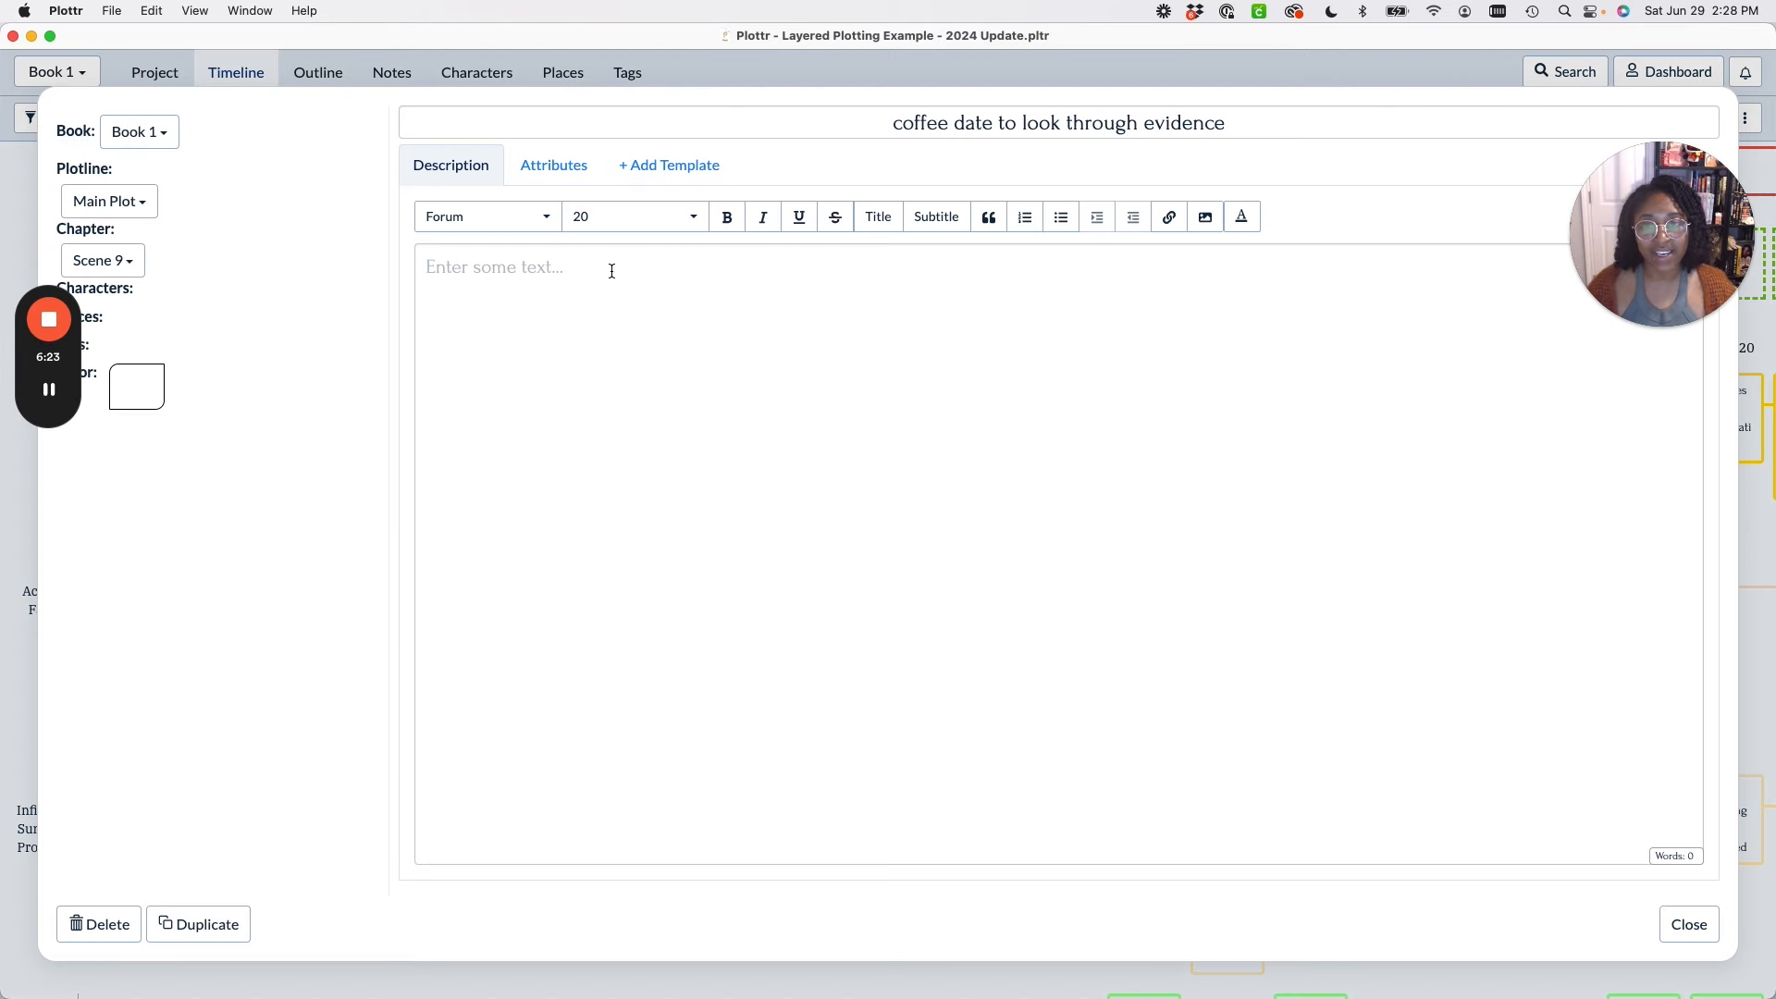
text(Mo)
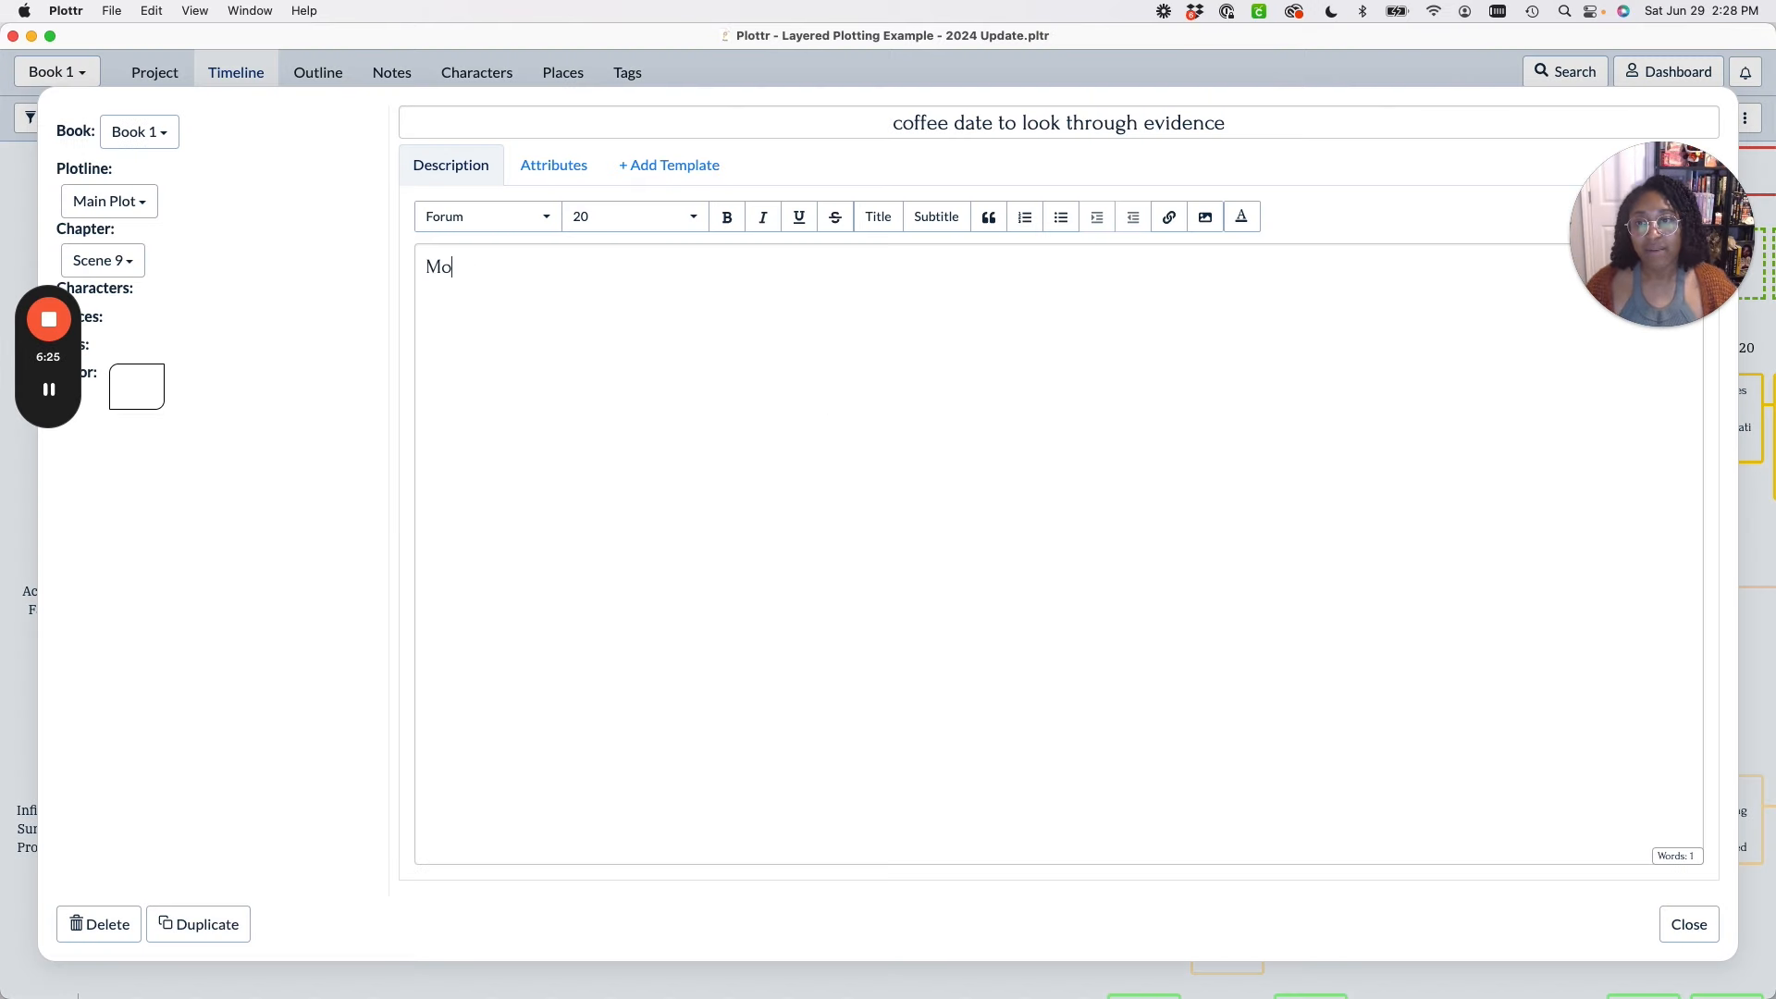
text(nday, Ju)
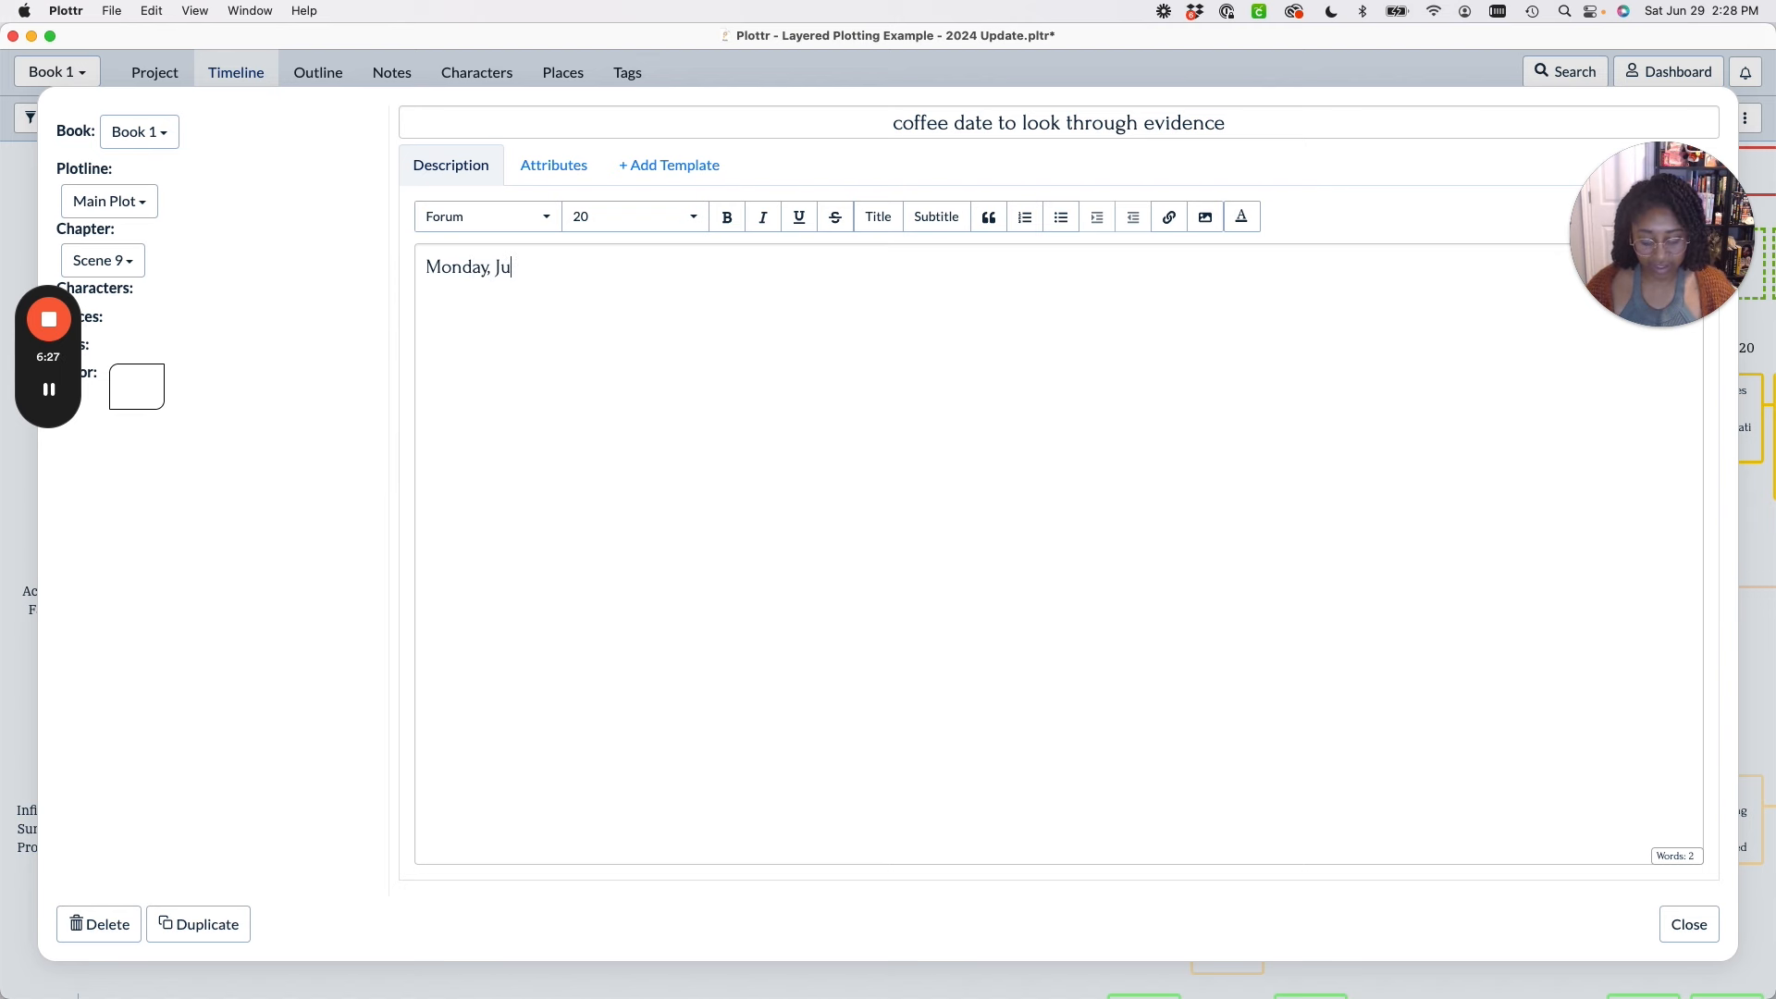
text(ly 1st,)
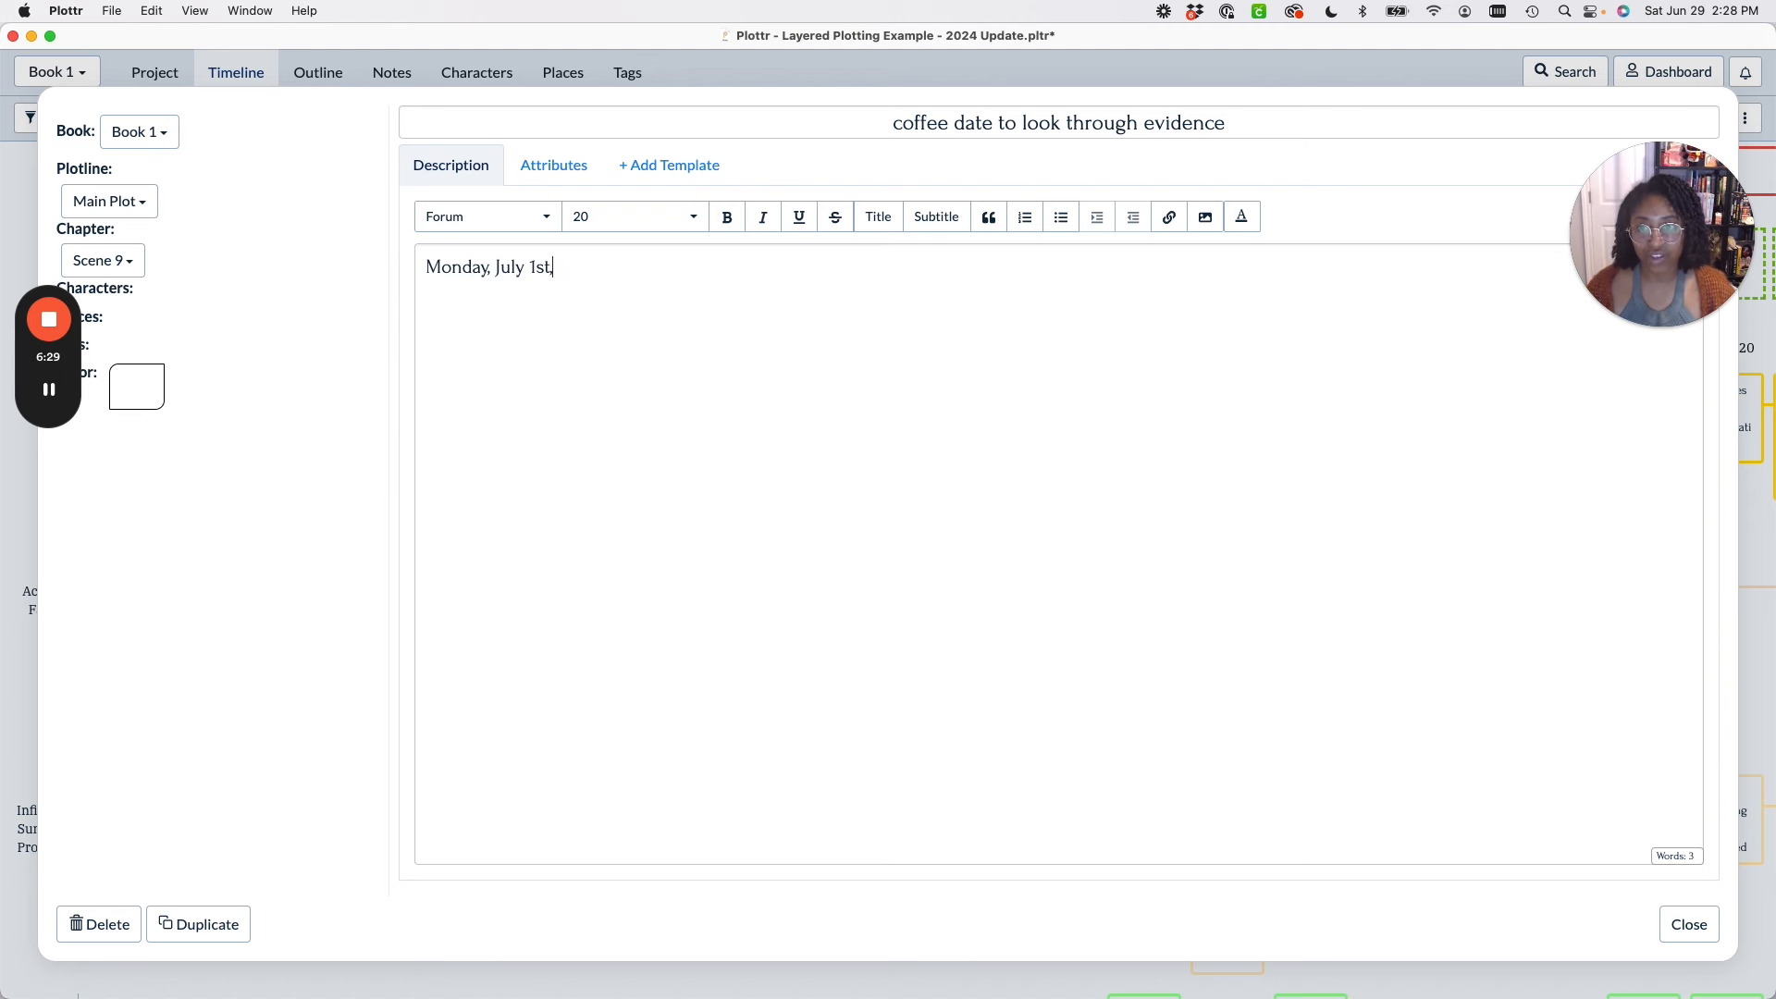
text( 2025)
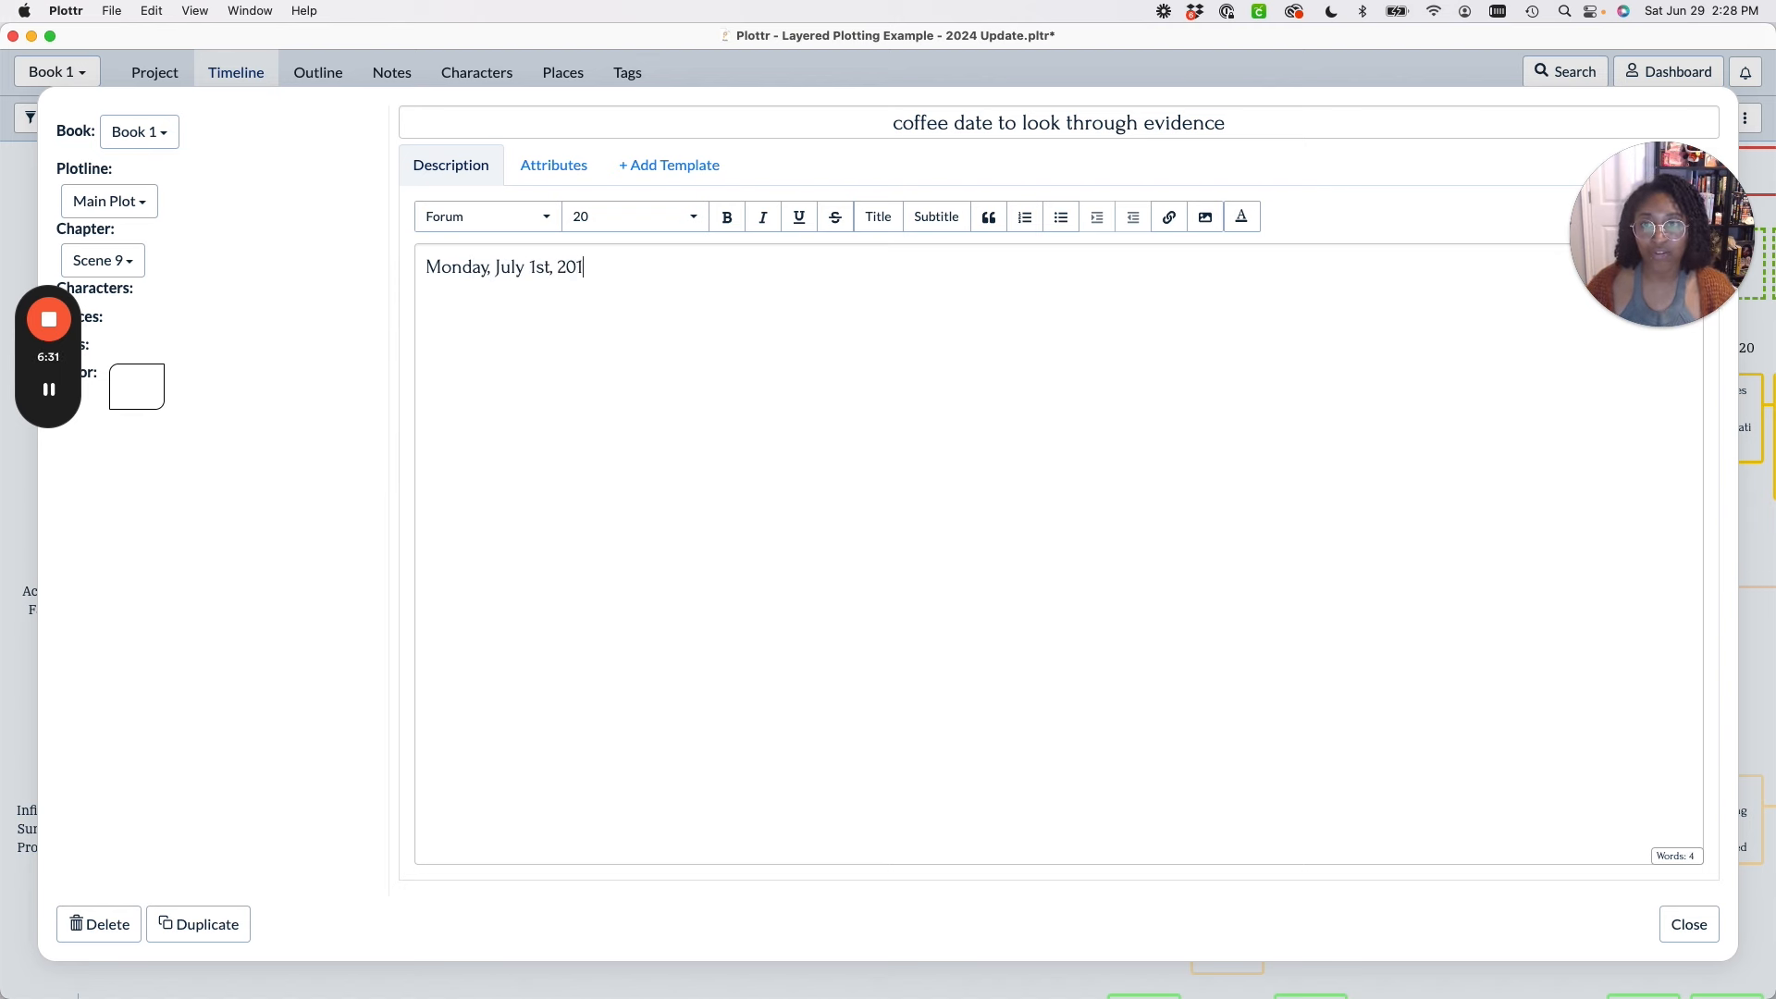
key(BackSpace)
text(4)
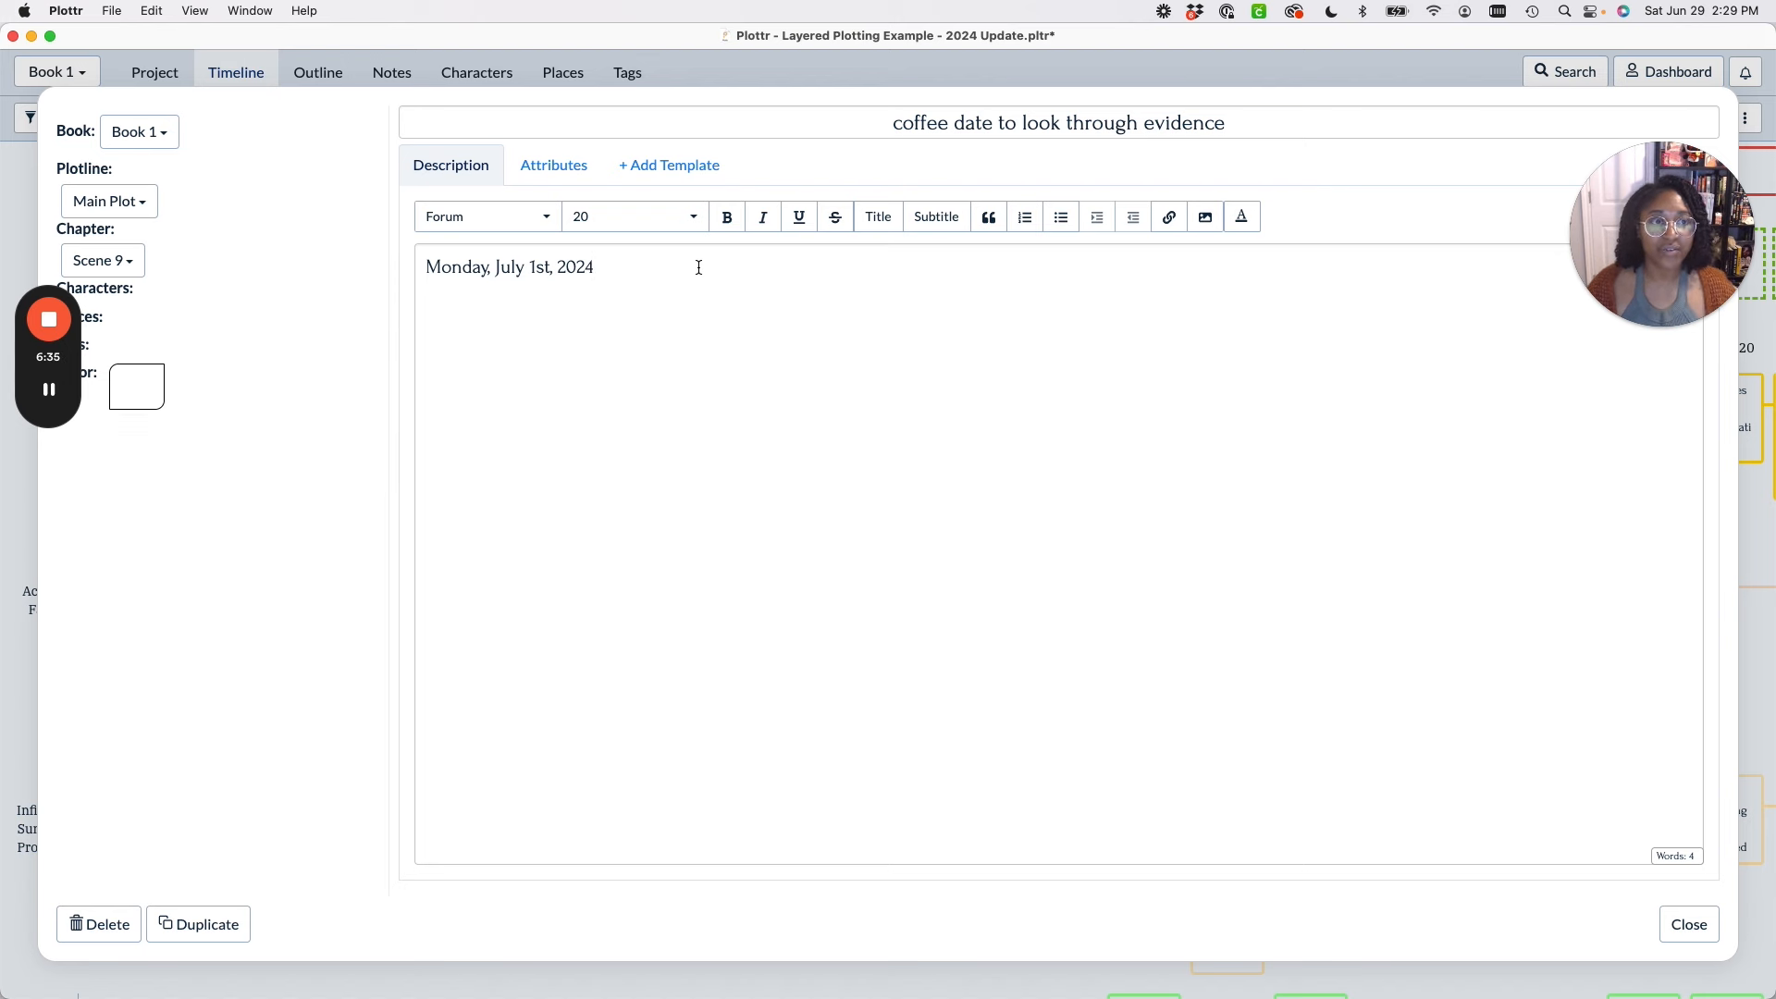
Insert "Two days later, " before the date in the Scene 9 description and close the card.
key(super+Left)
text(Two day)
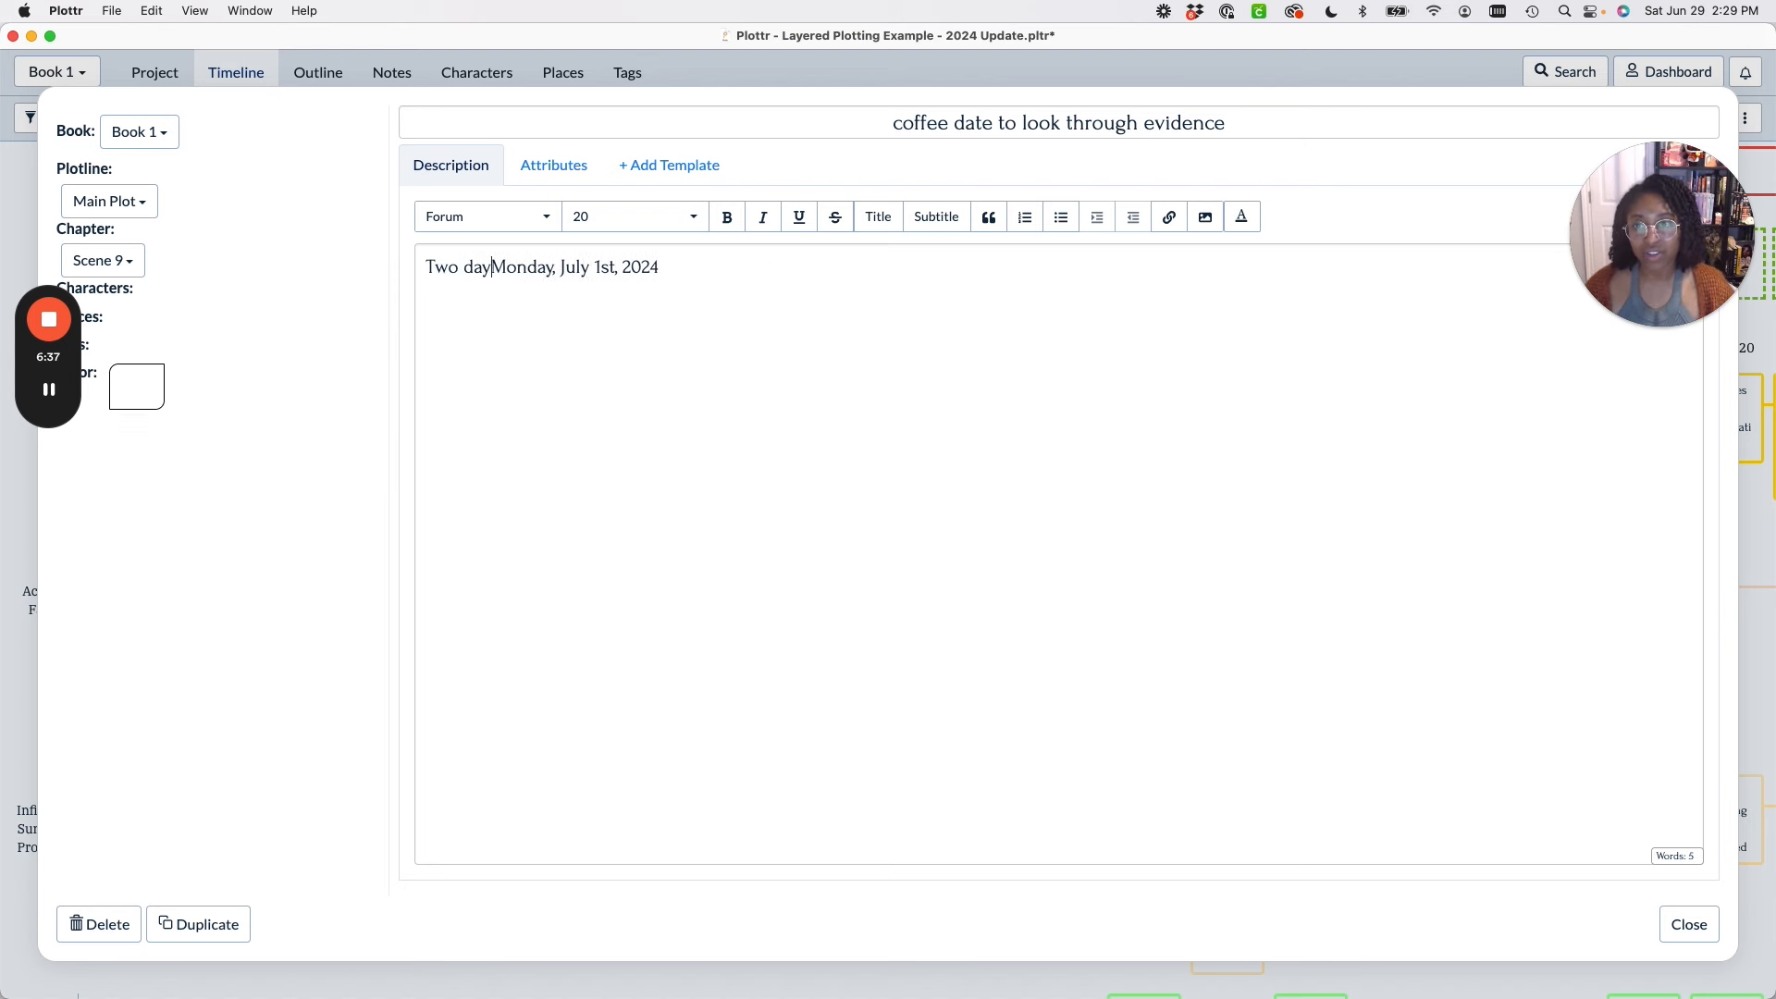
text(s later,)
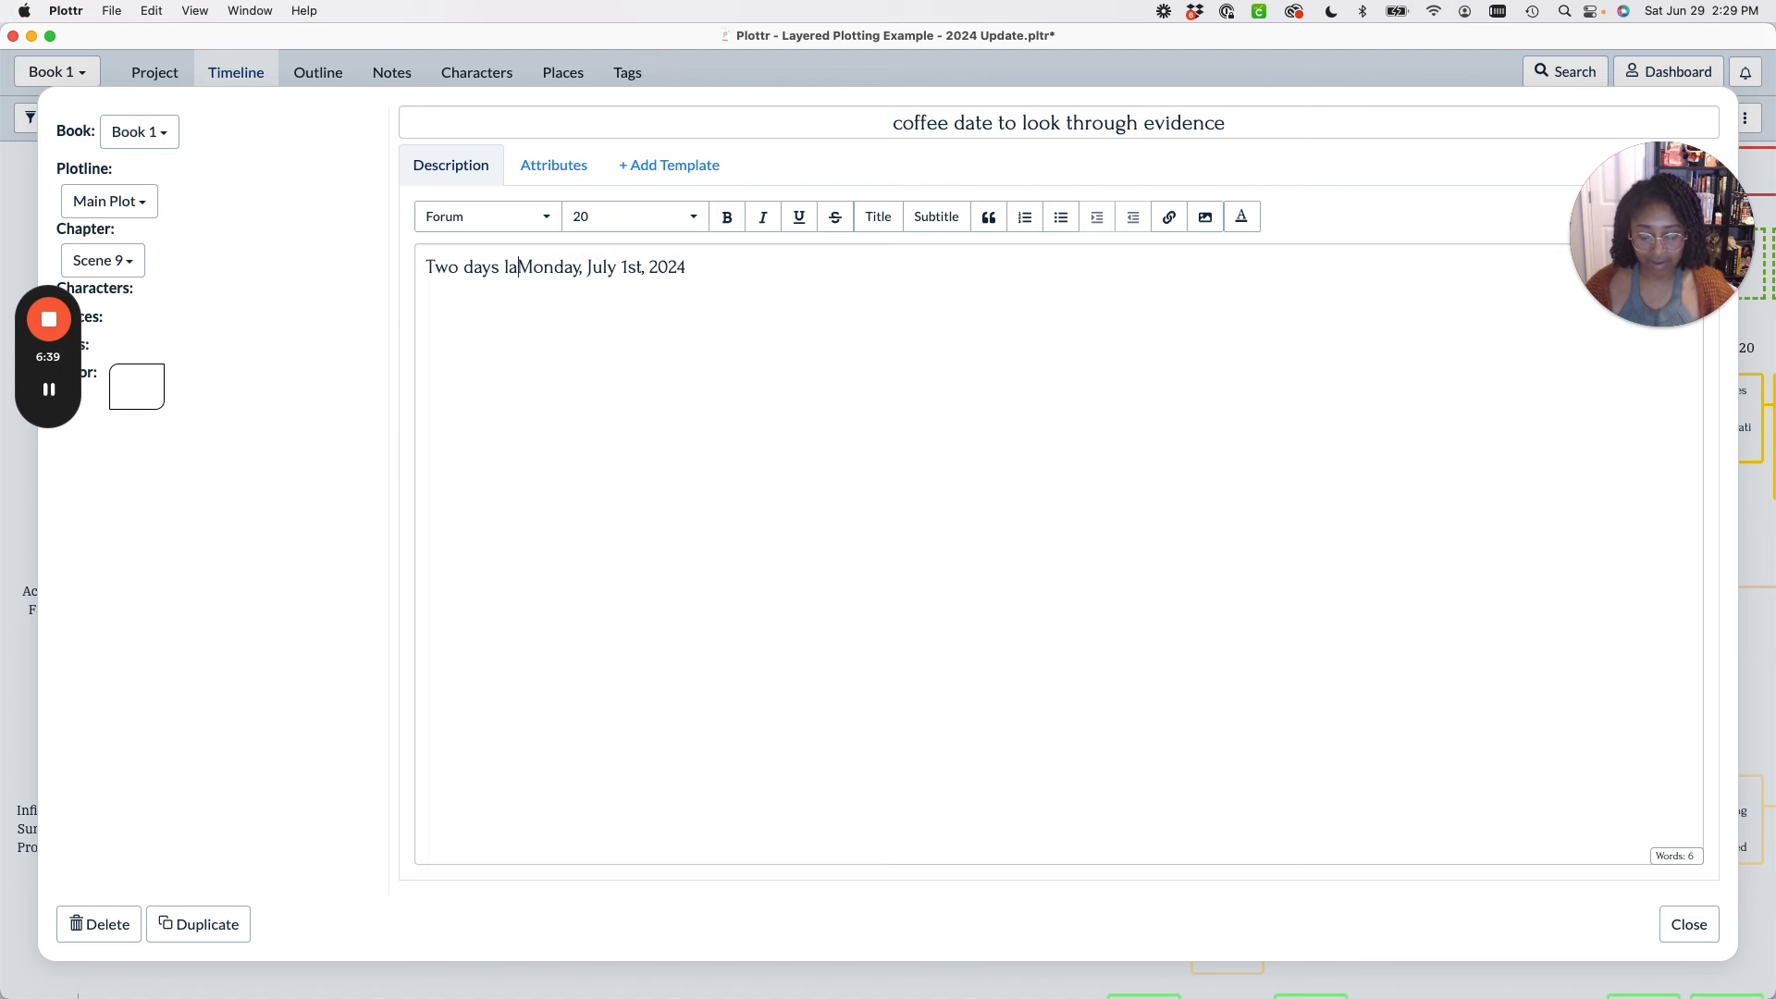
click(794, 269)
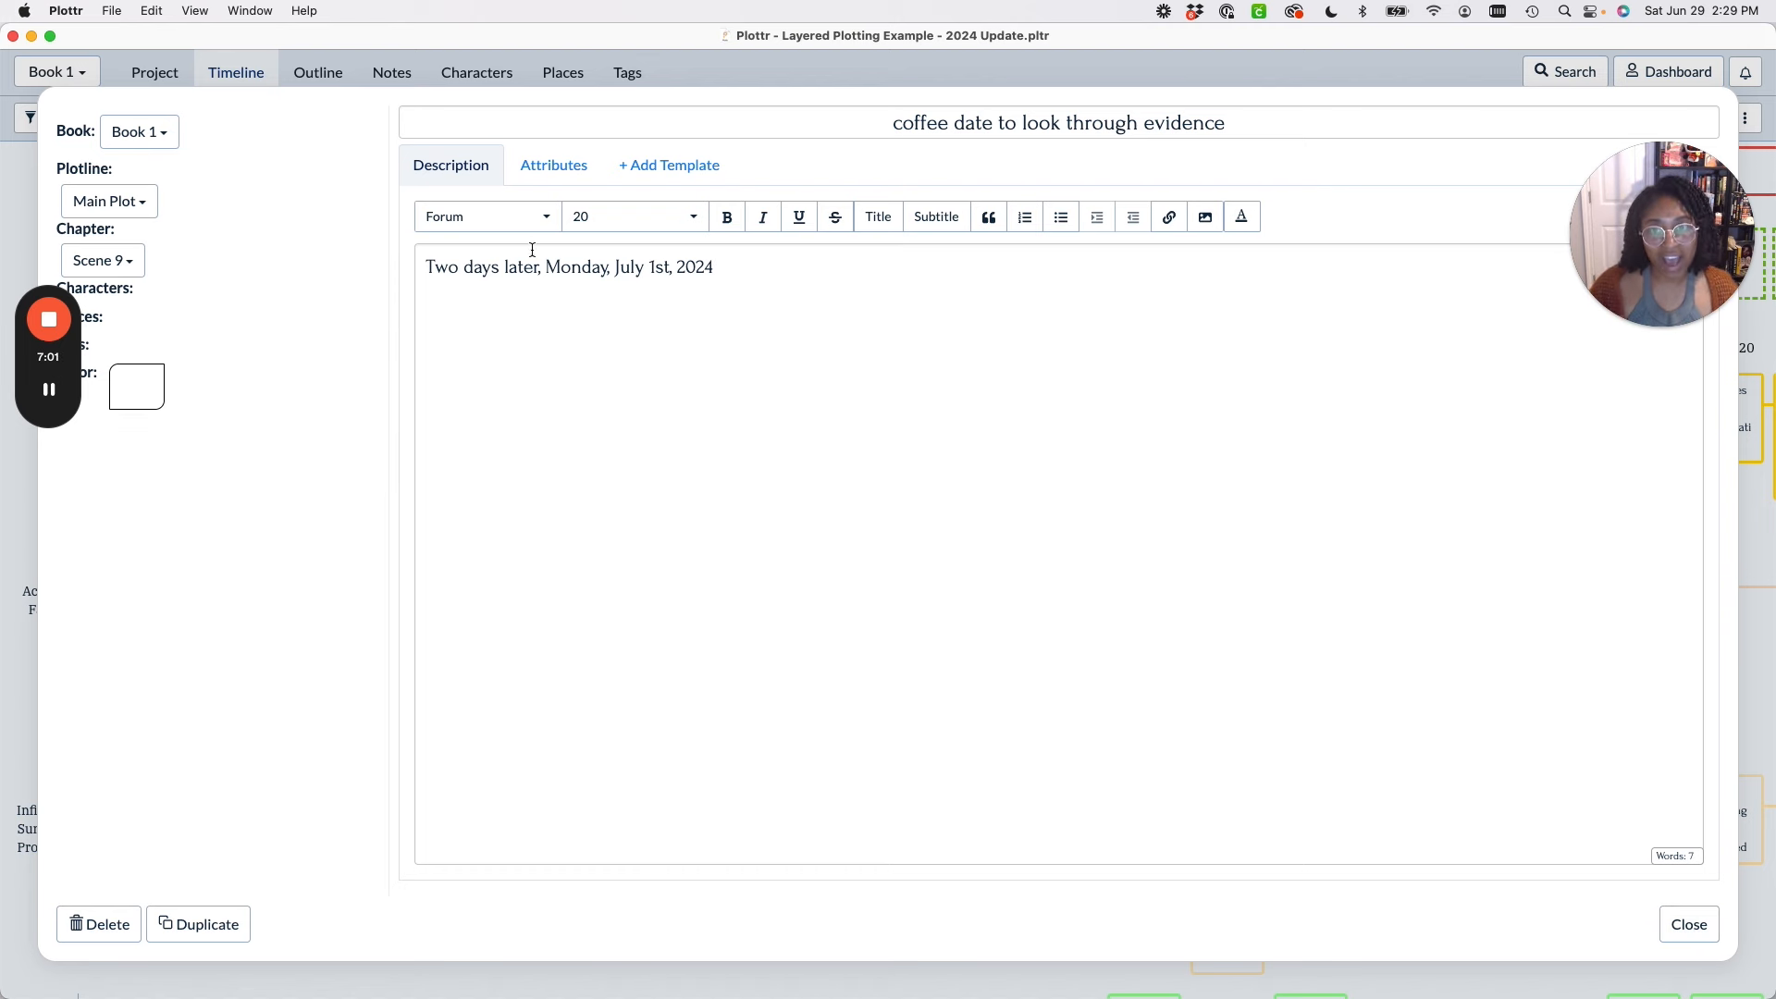
click(1672, 931)
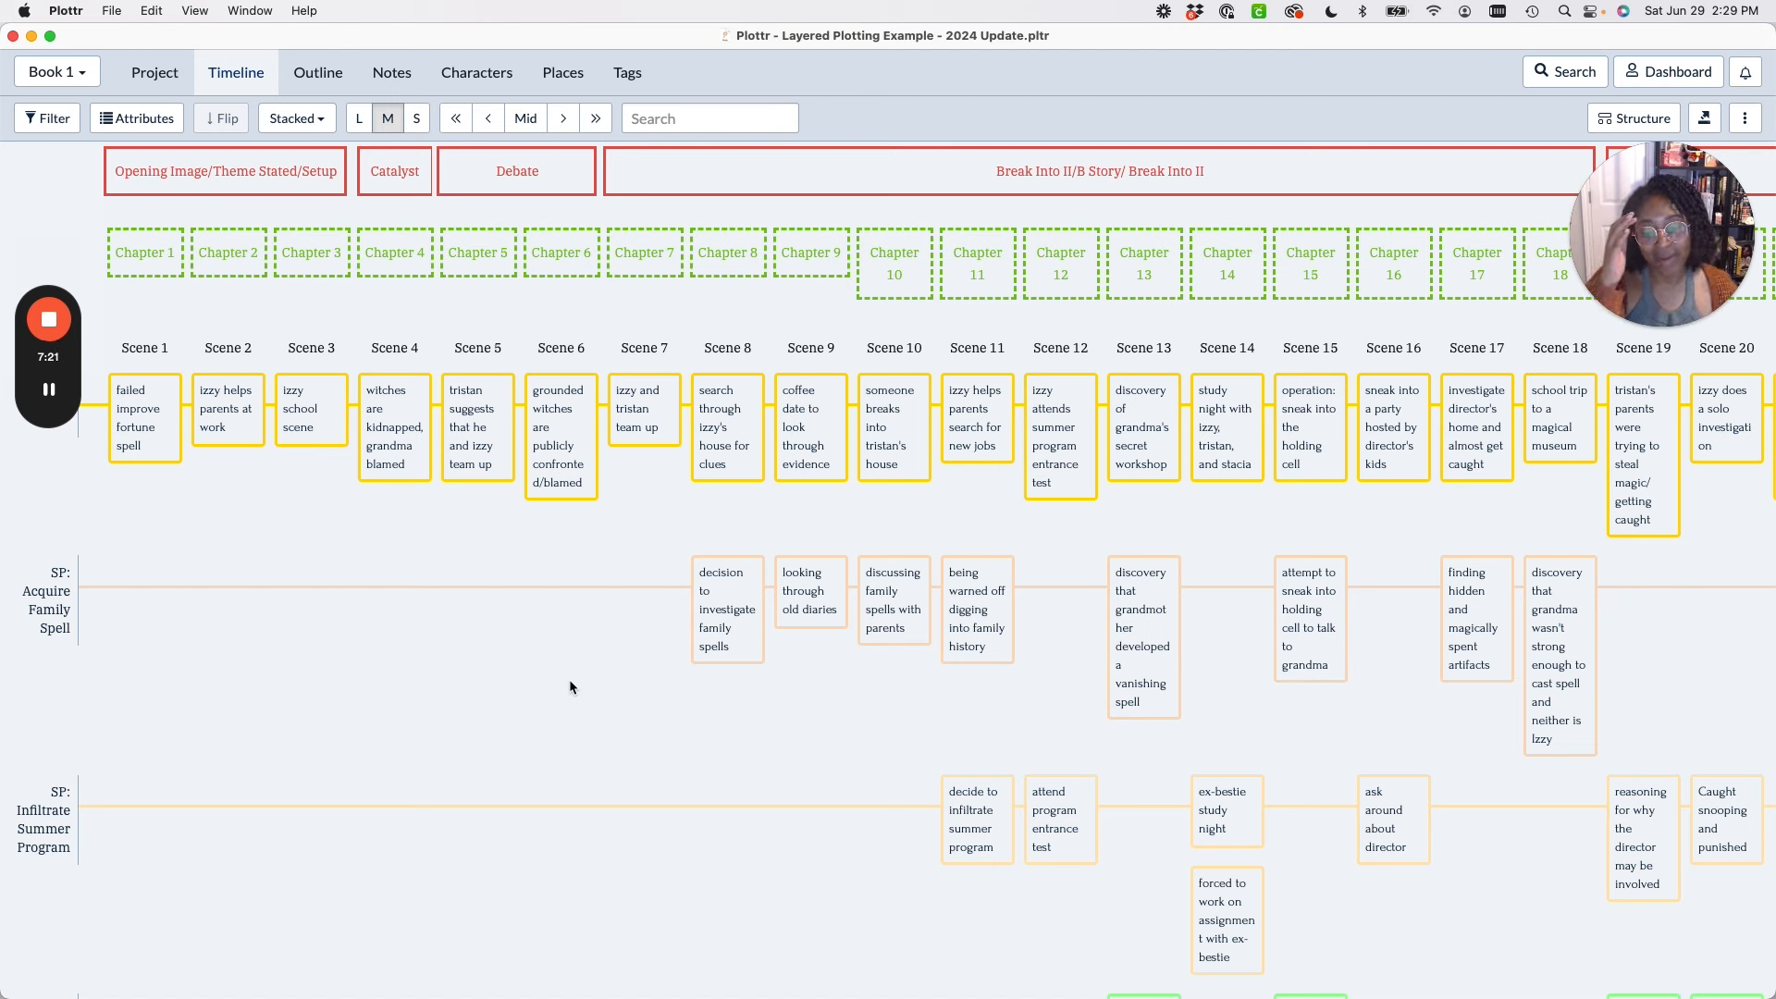
Check which tags are available for the Scene 4 Main Plot card and close the card.
mouse_move(486, 580)
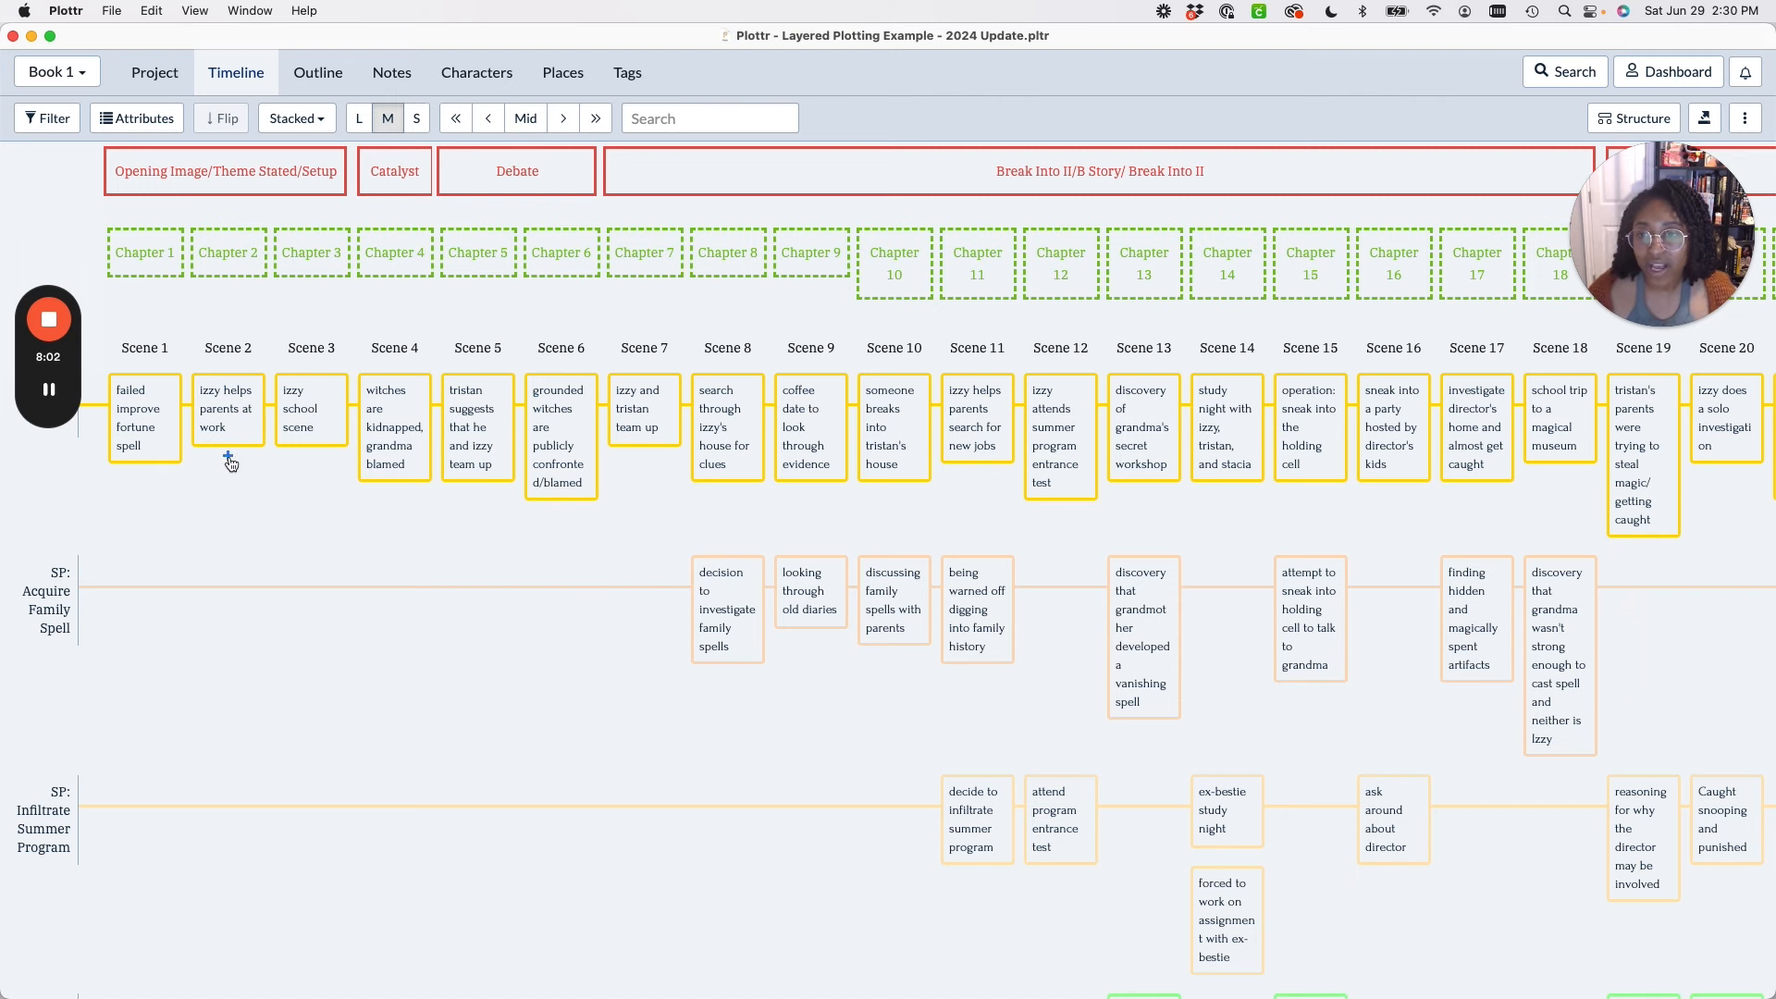
click(388, 447)
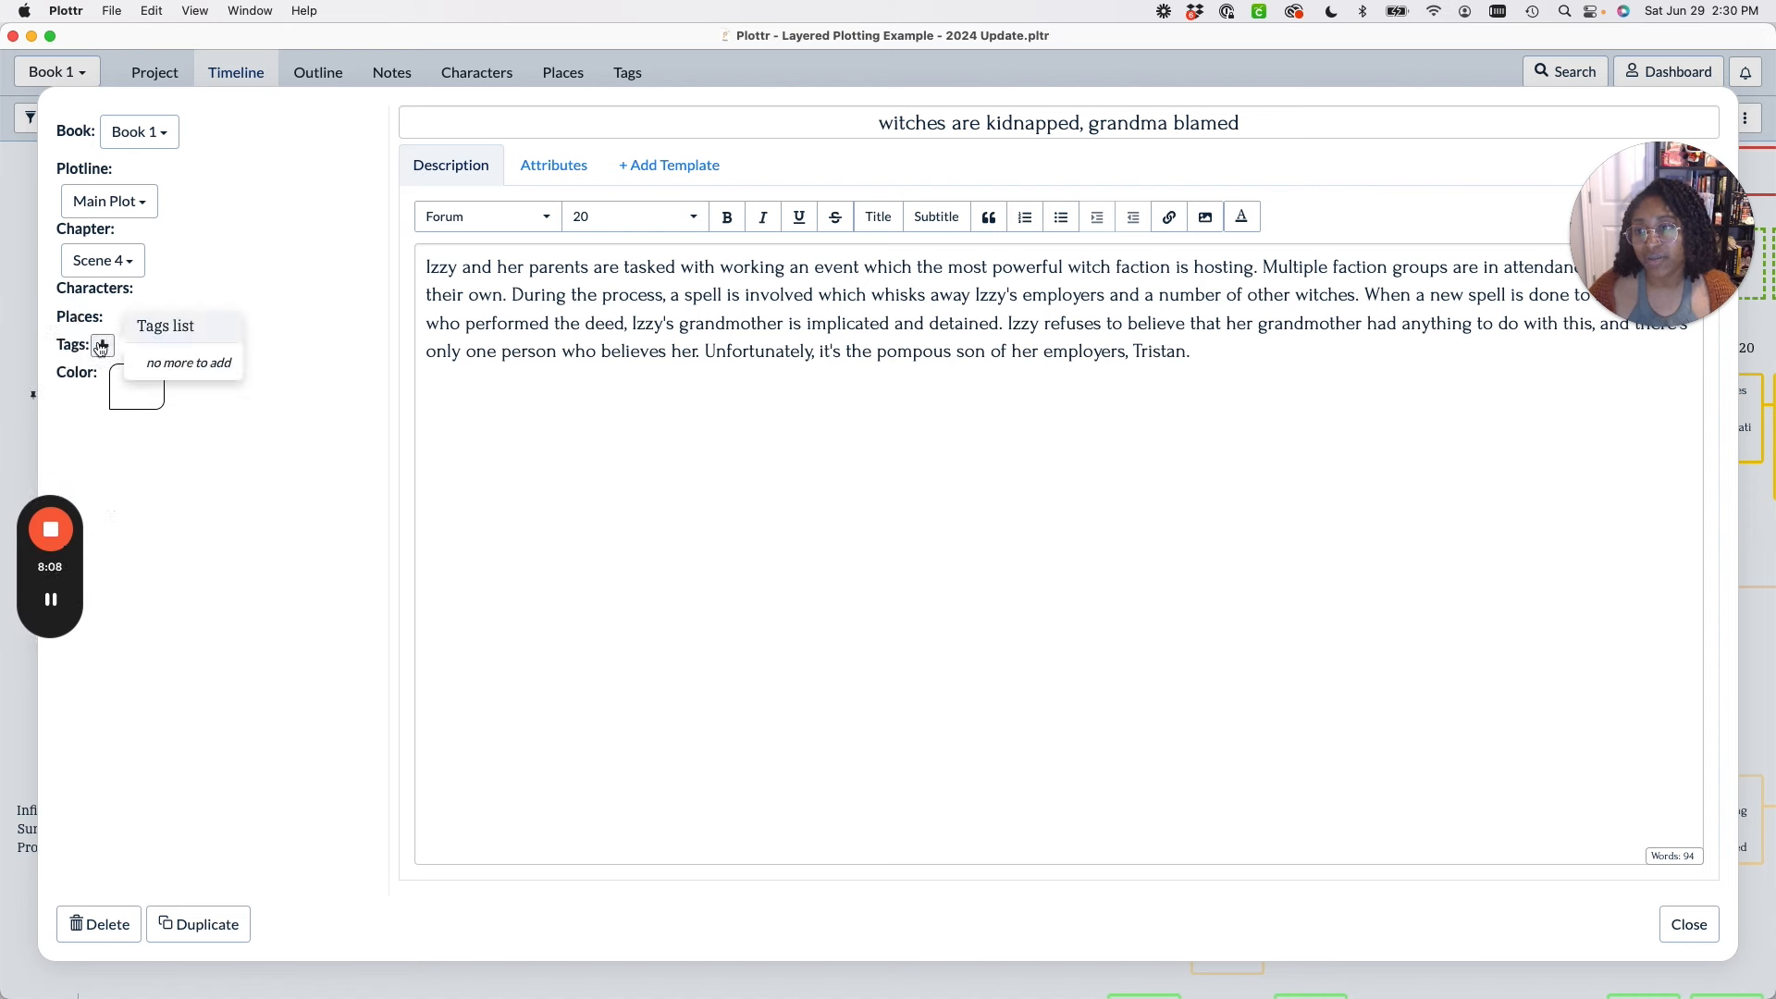
click(1690, 927)
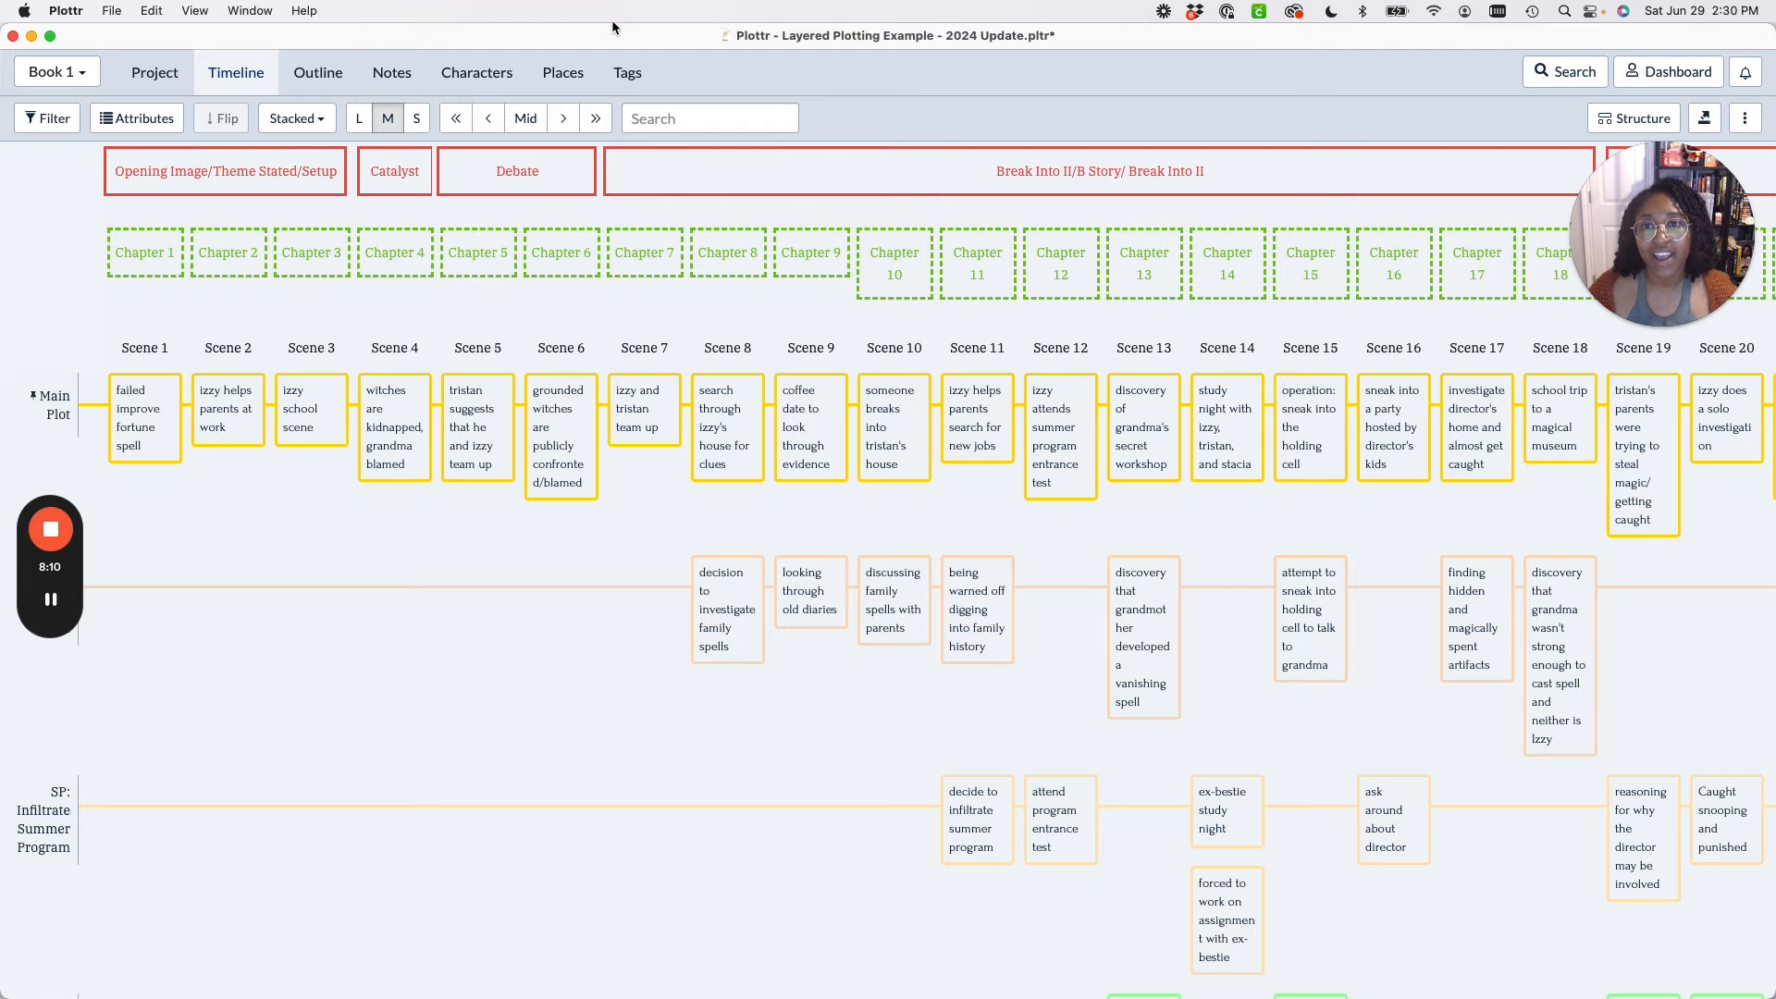
Create a tag named "TRD: Twists" in the Main category.
click(628, 74)
click(166, 297)
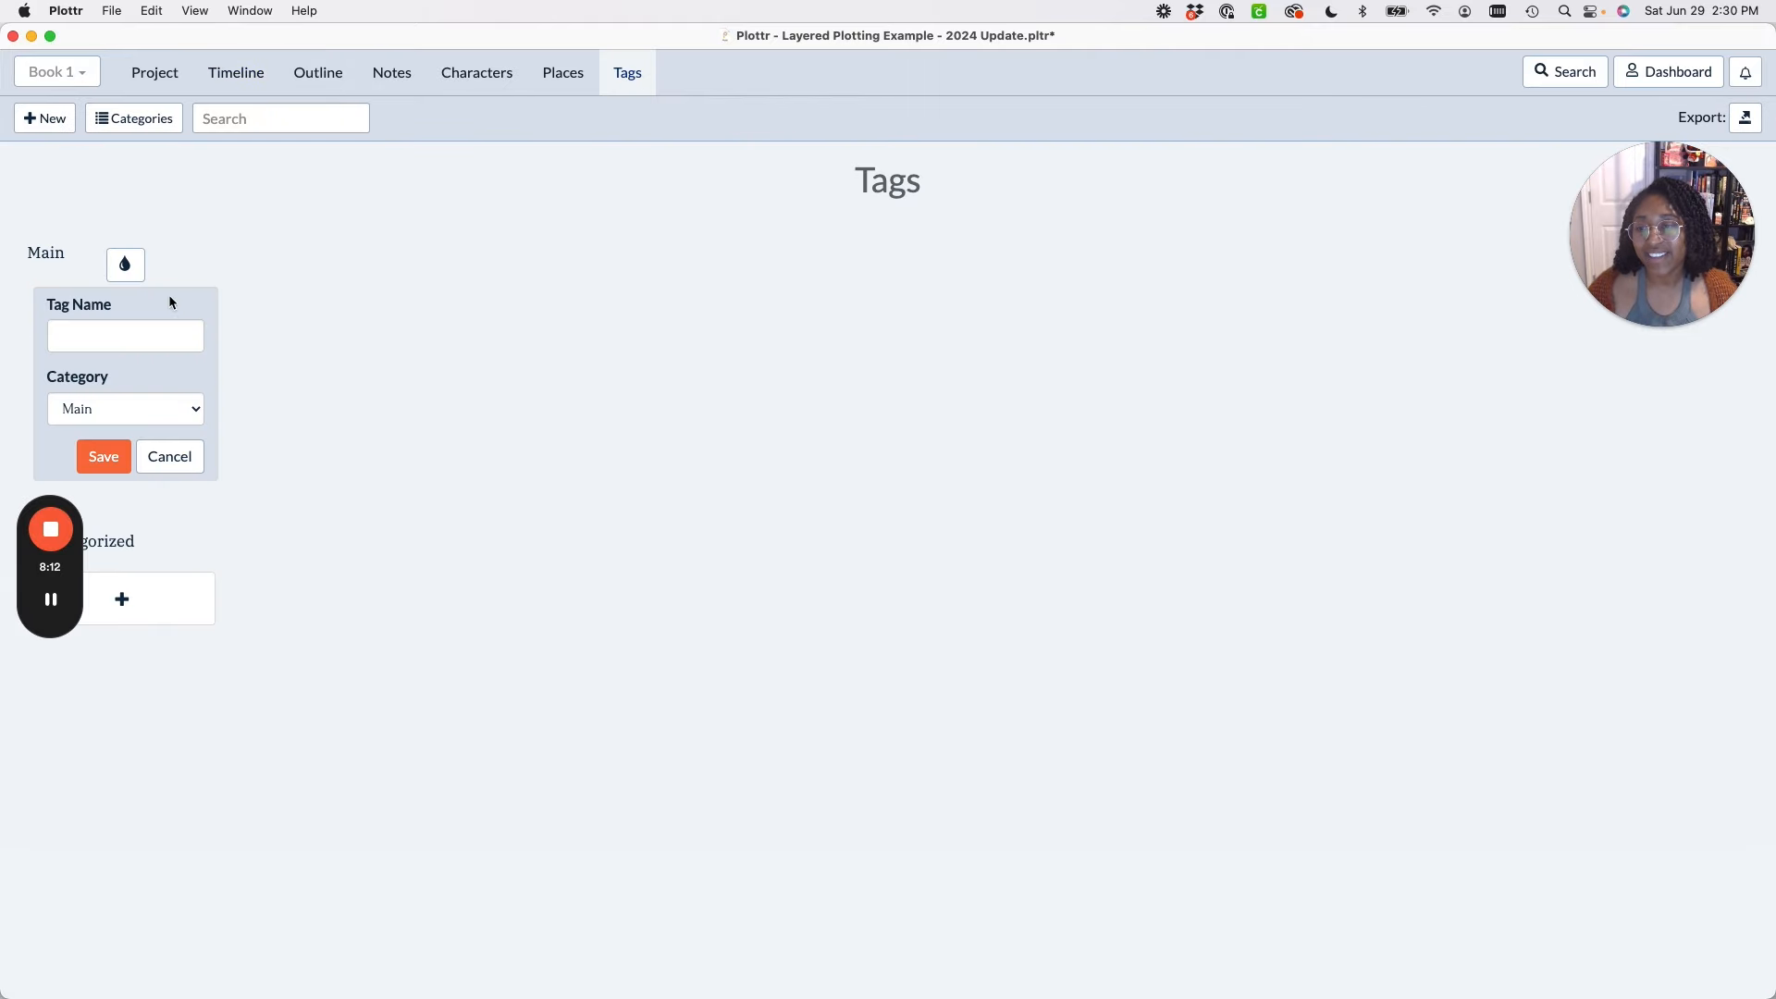
click(137, 345)
text(TR)
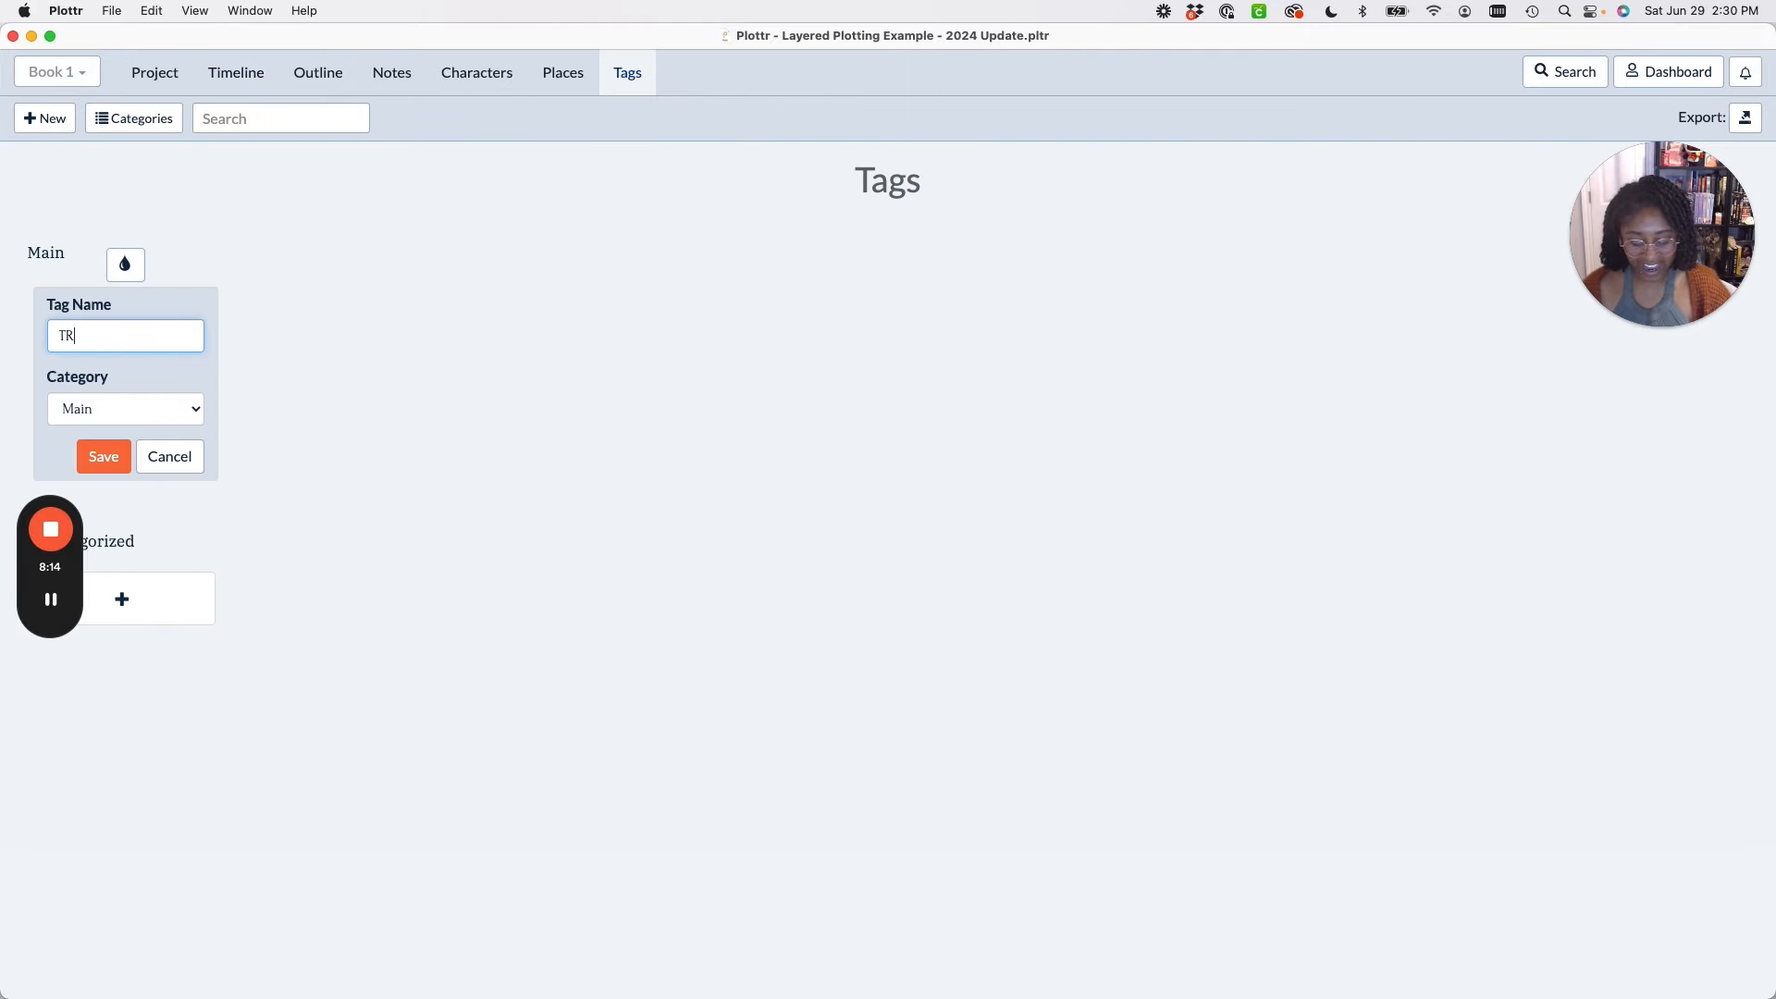
text(D: Twists)
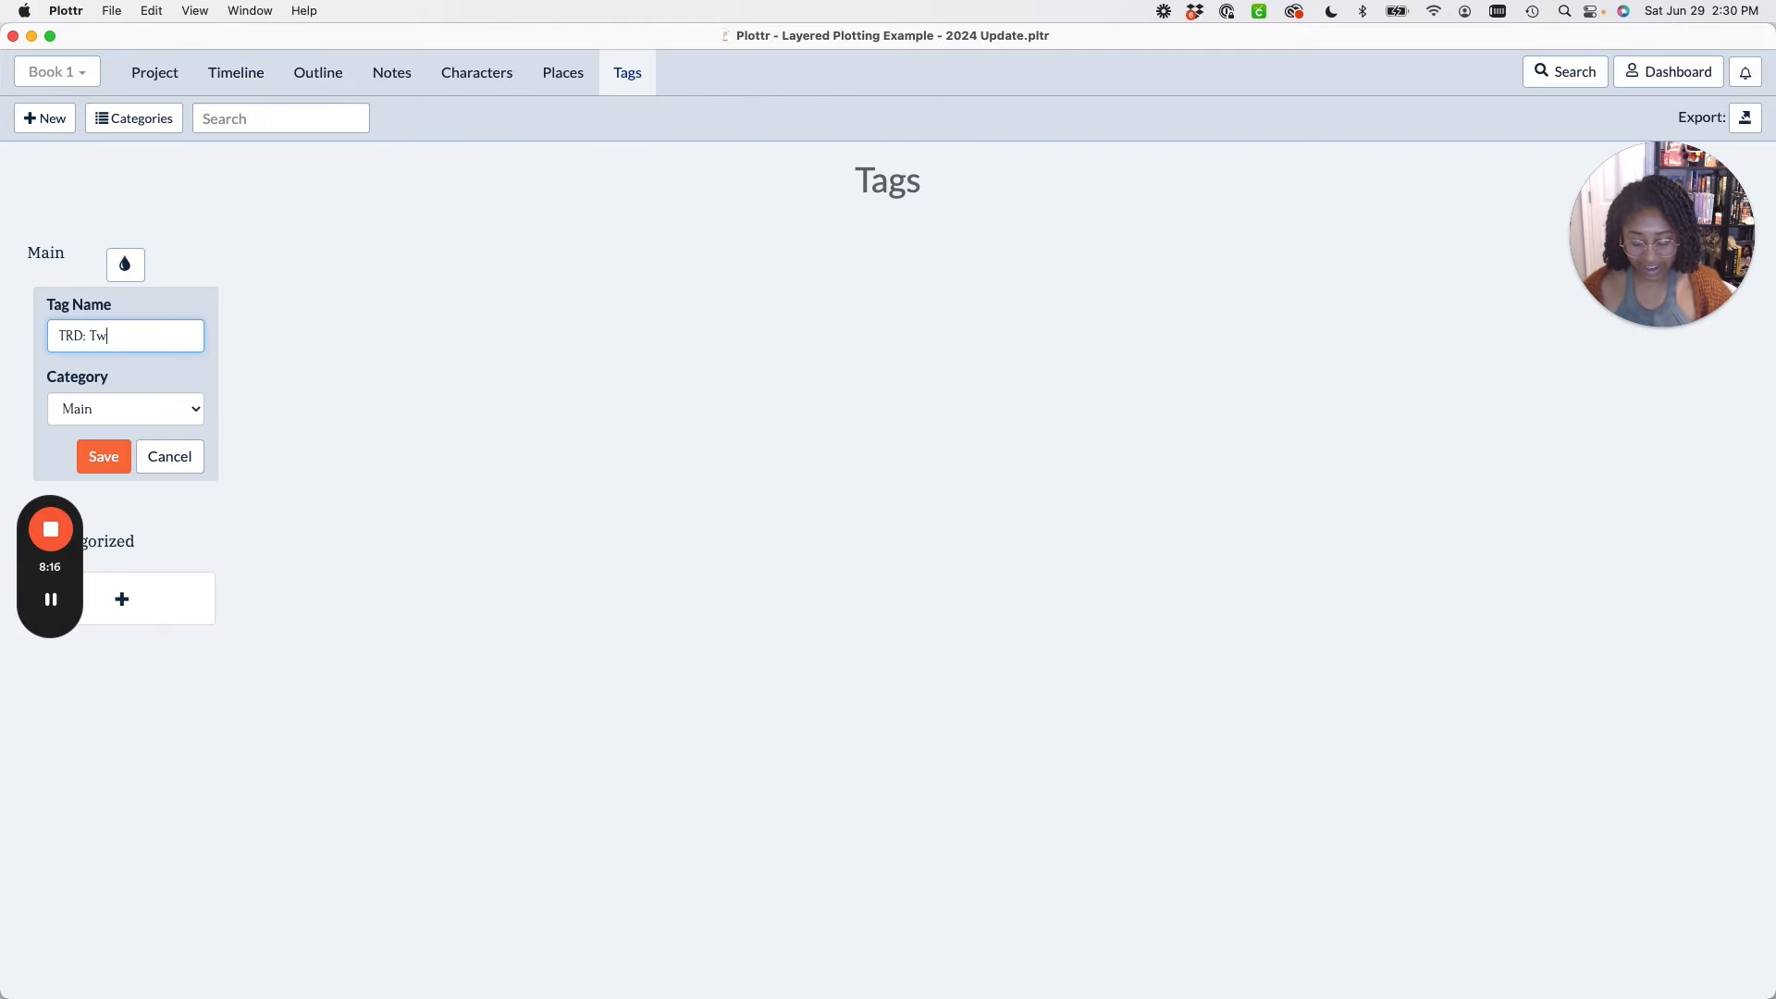
click(128, 414)
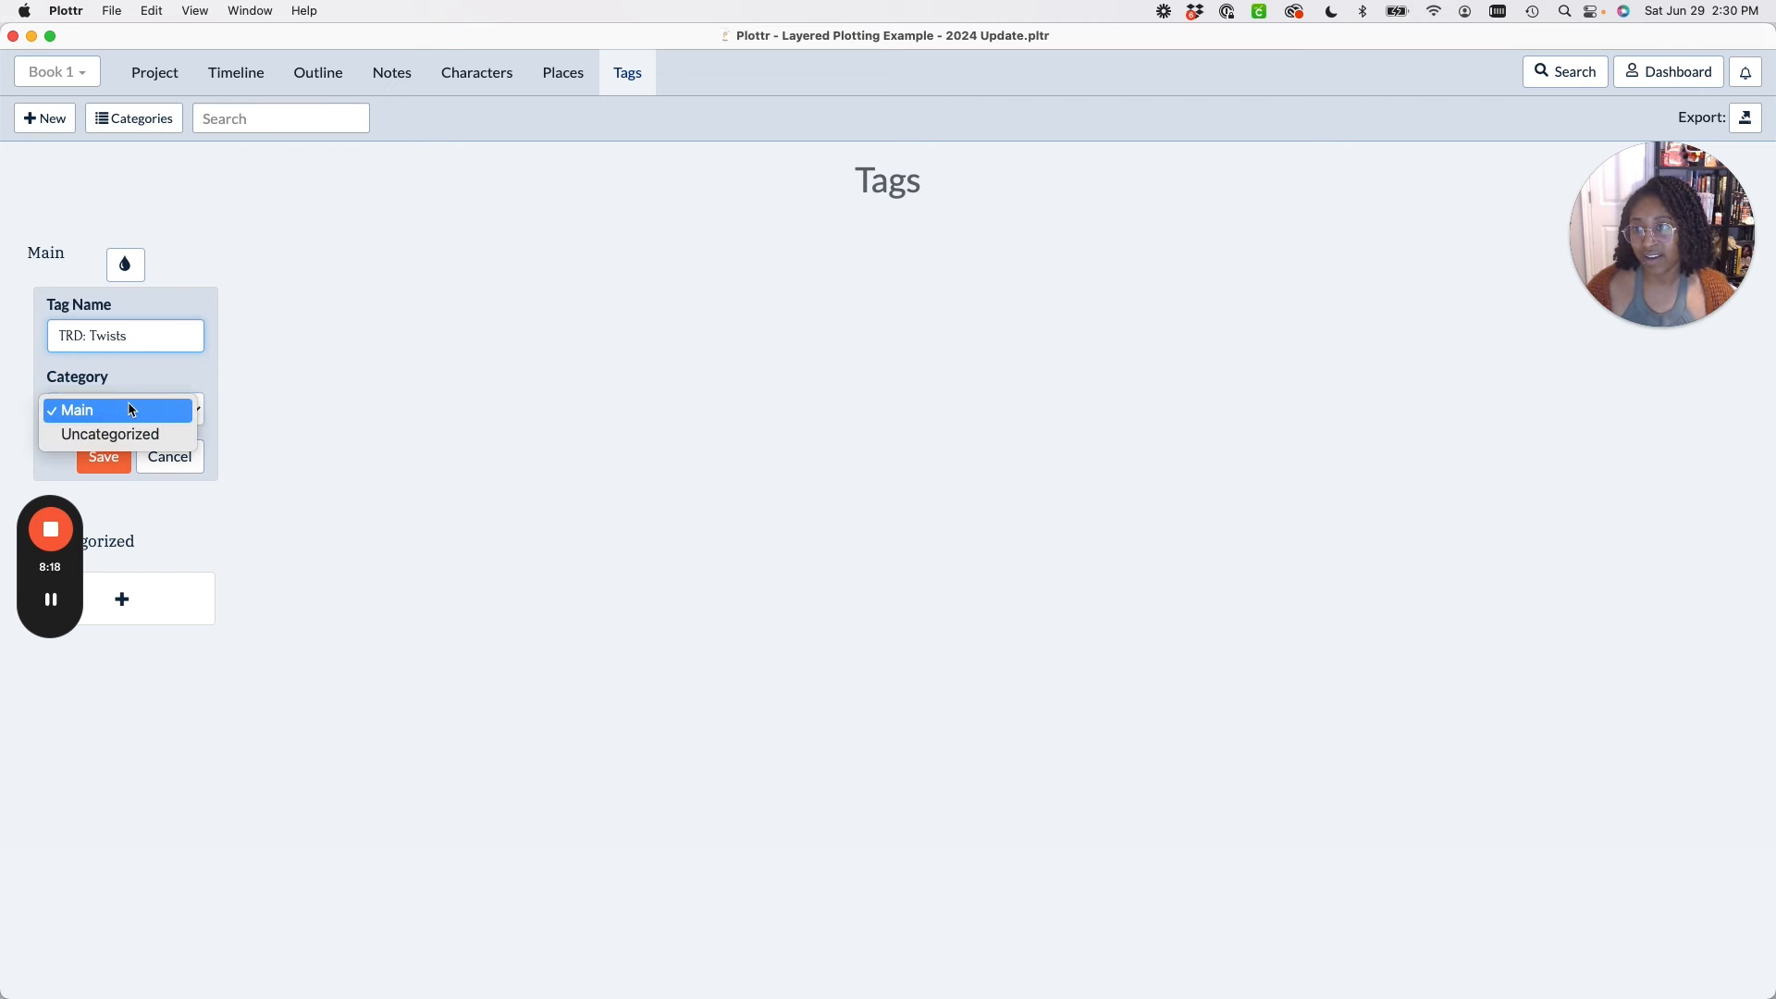
click(396, 413)
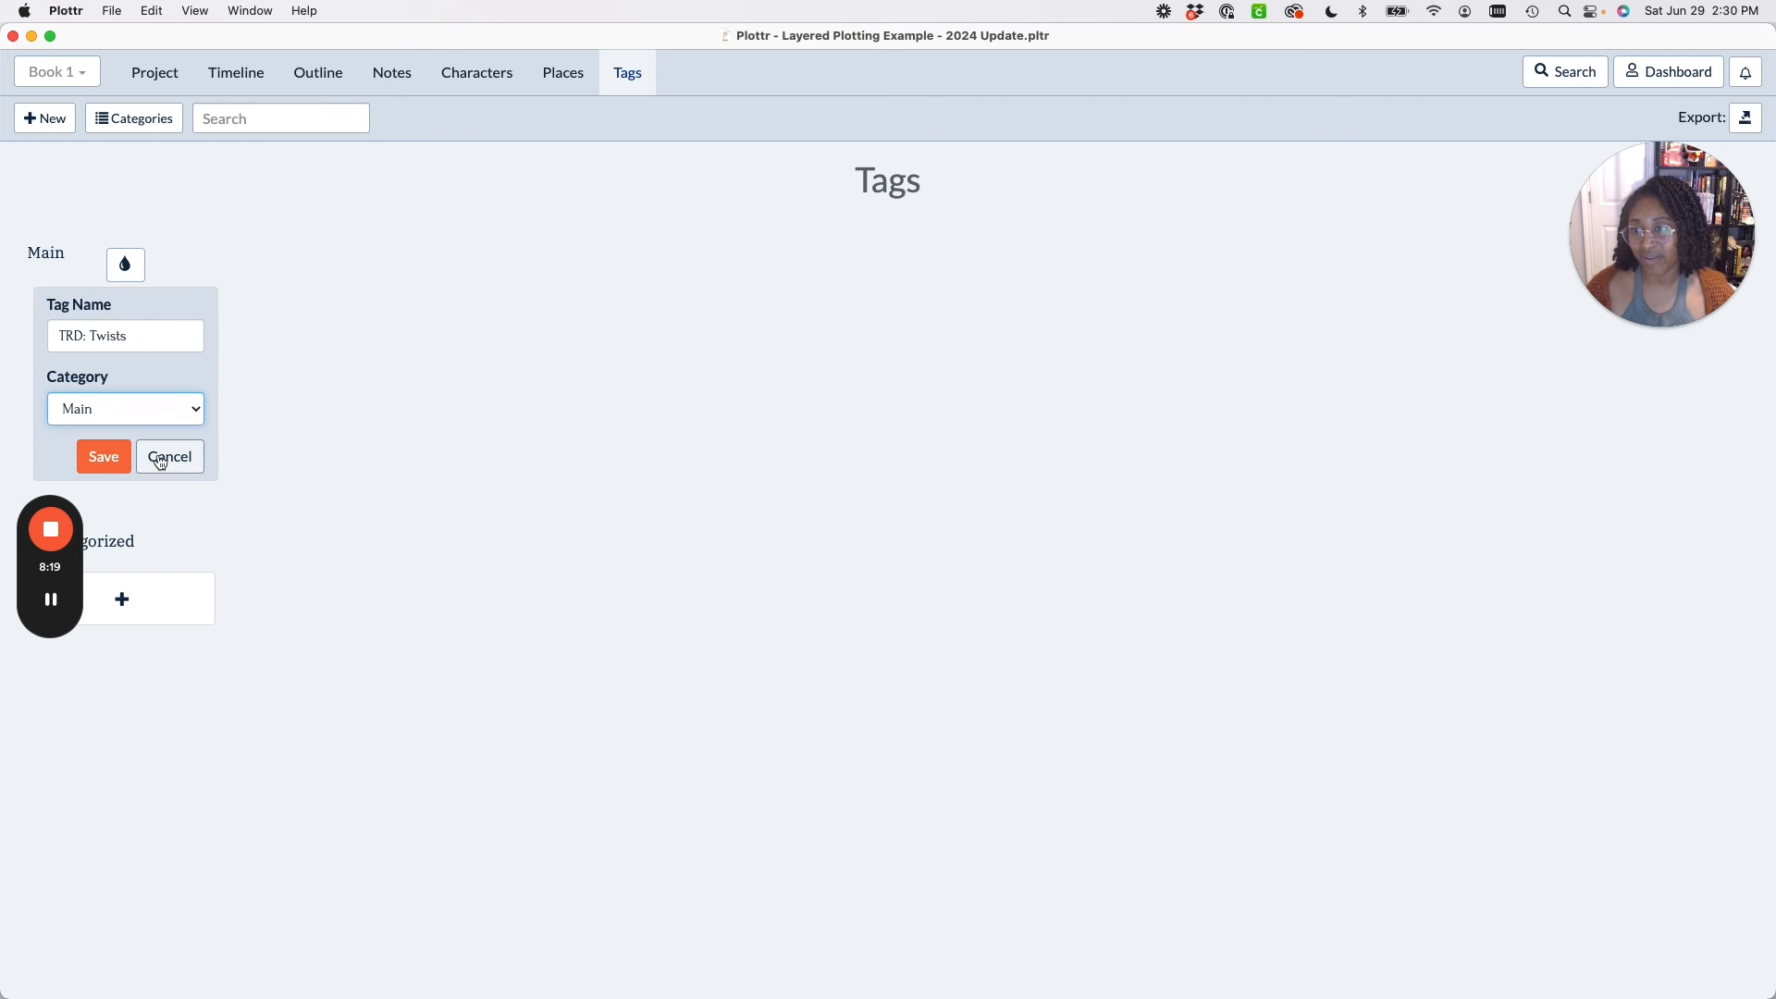
click(104, 457)
Create a second Main category tag named "TRD: Danger".
click(331, 305)
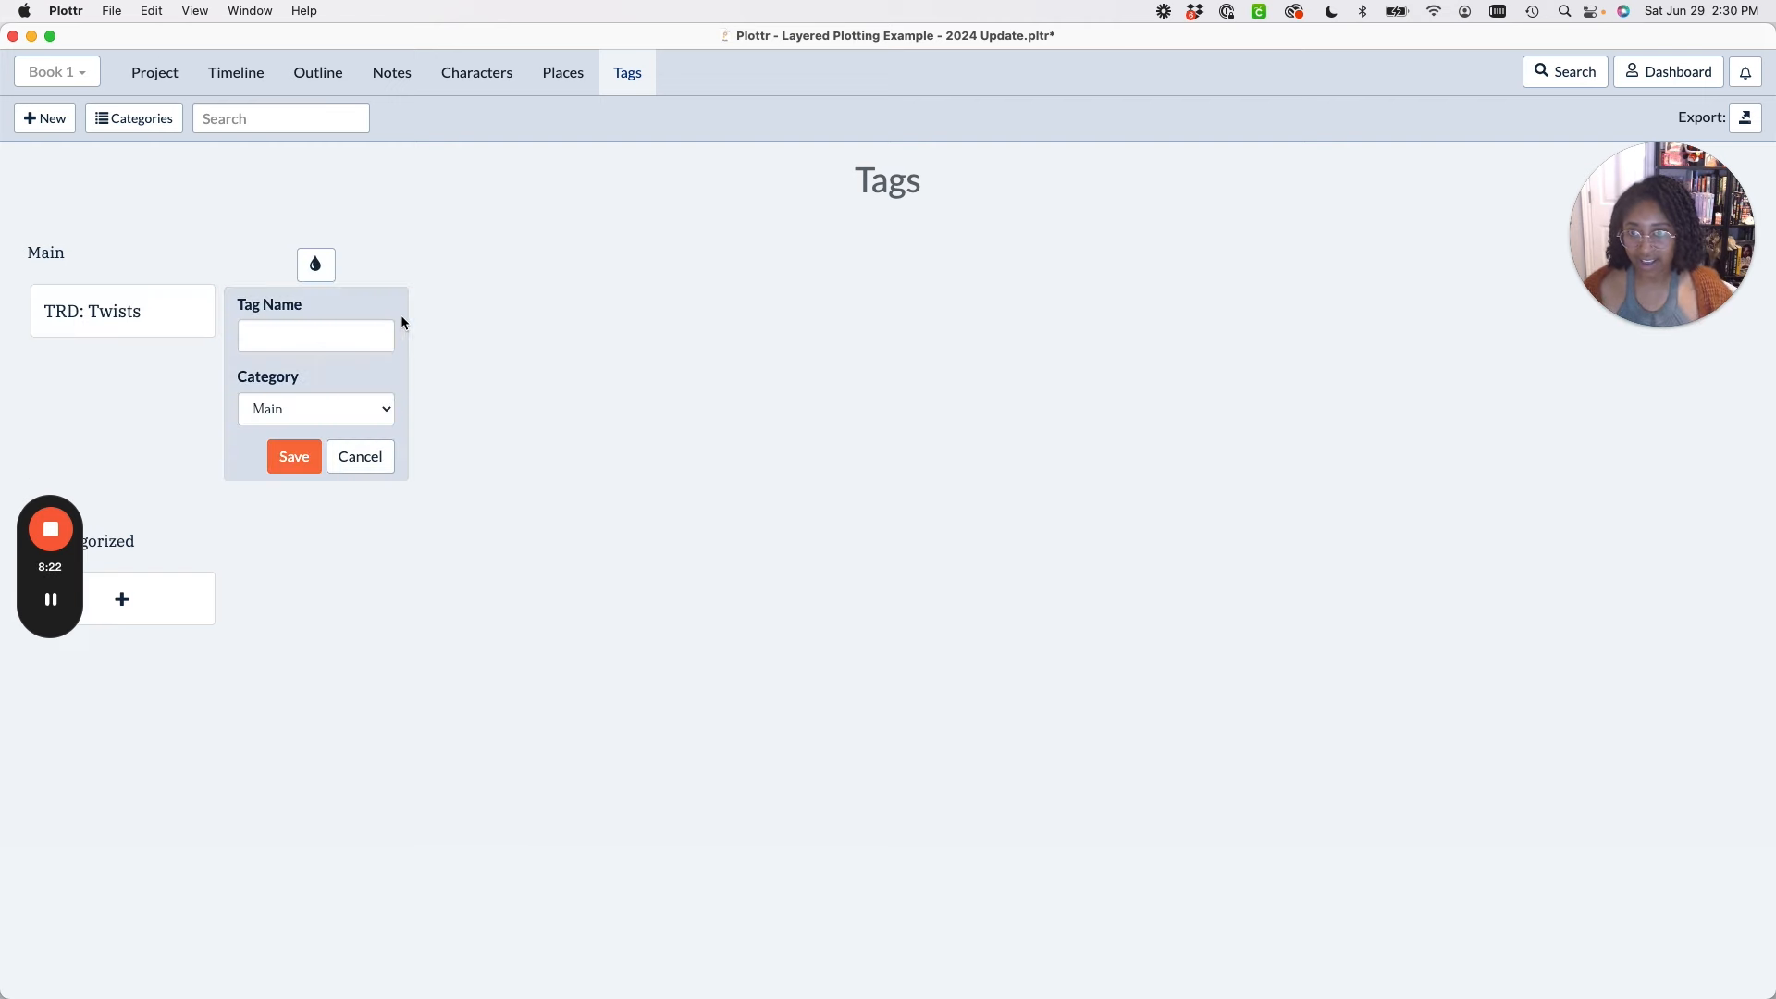
click(375, 335)
text(TRD)
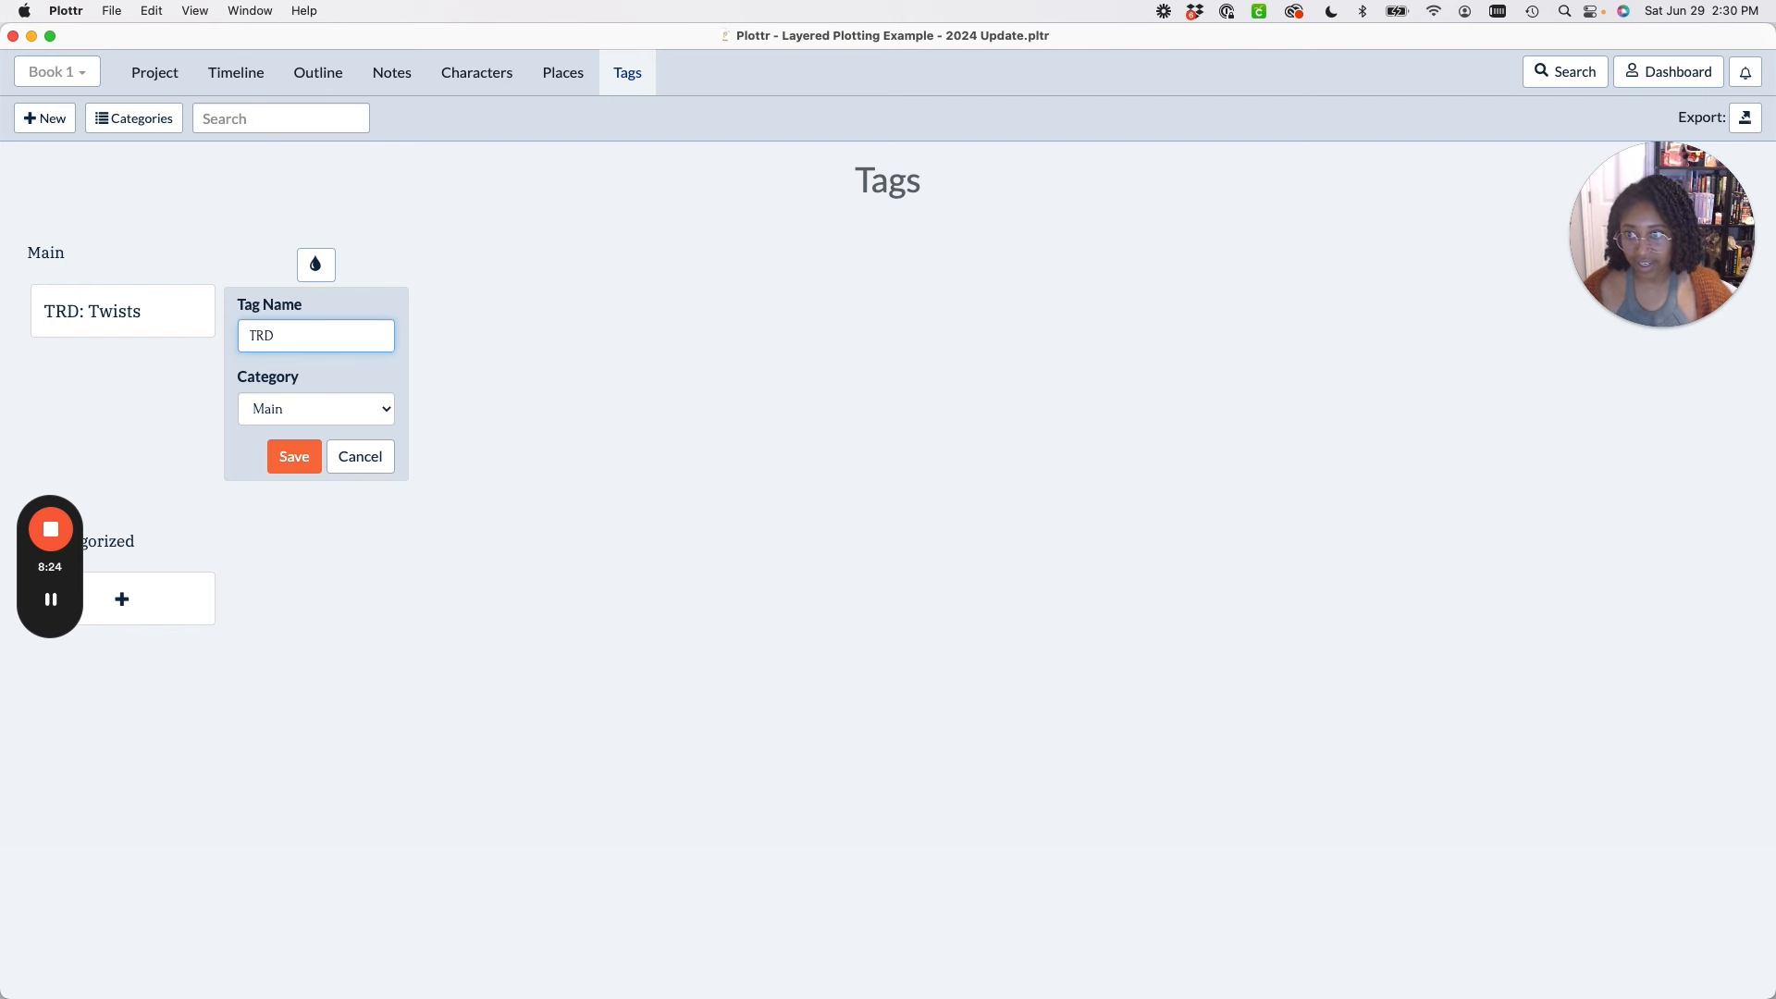
text(: Danger)
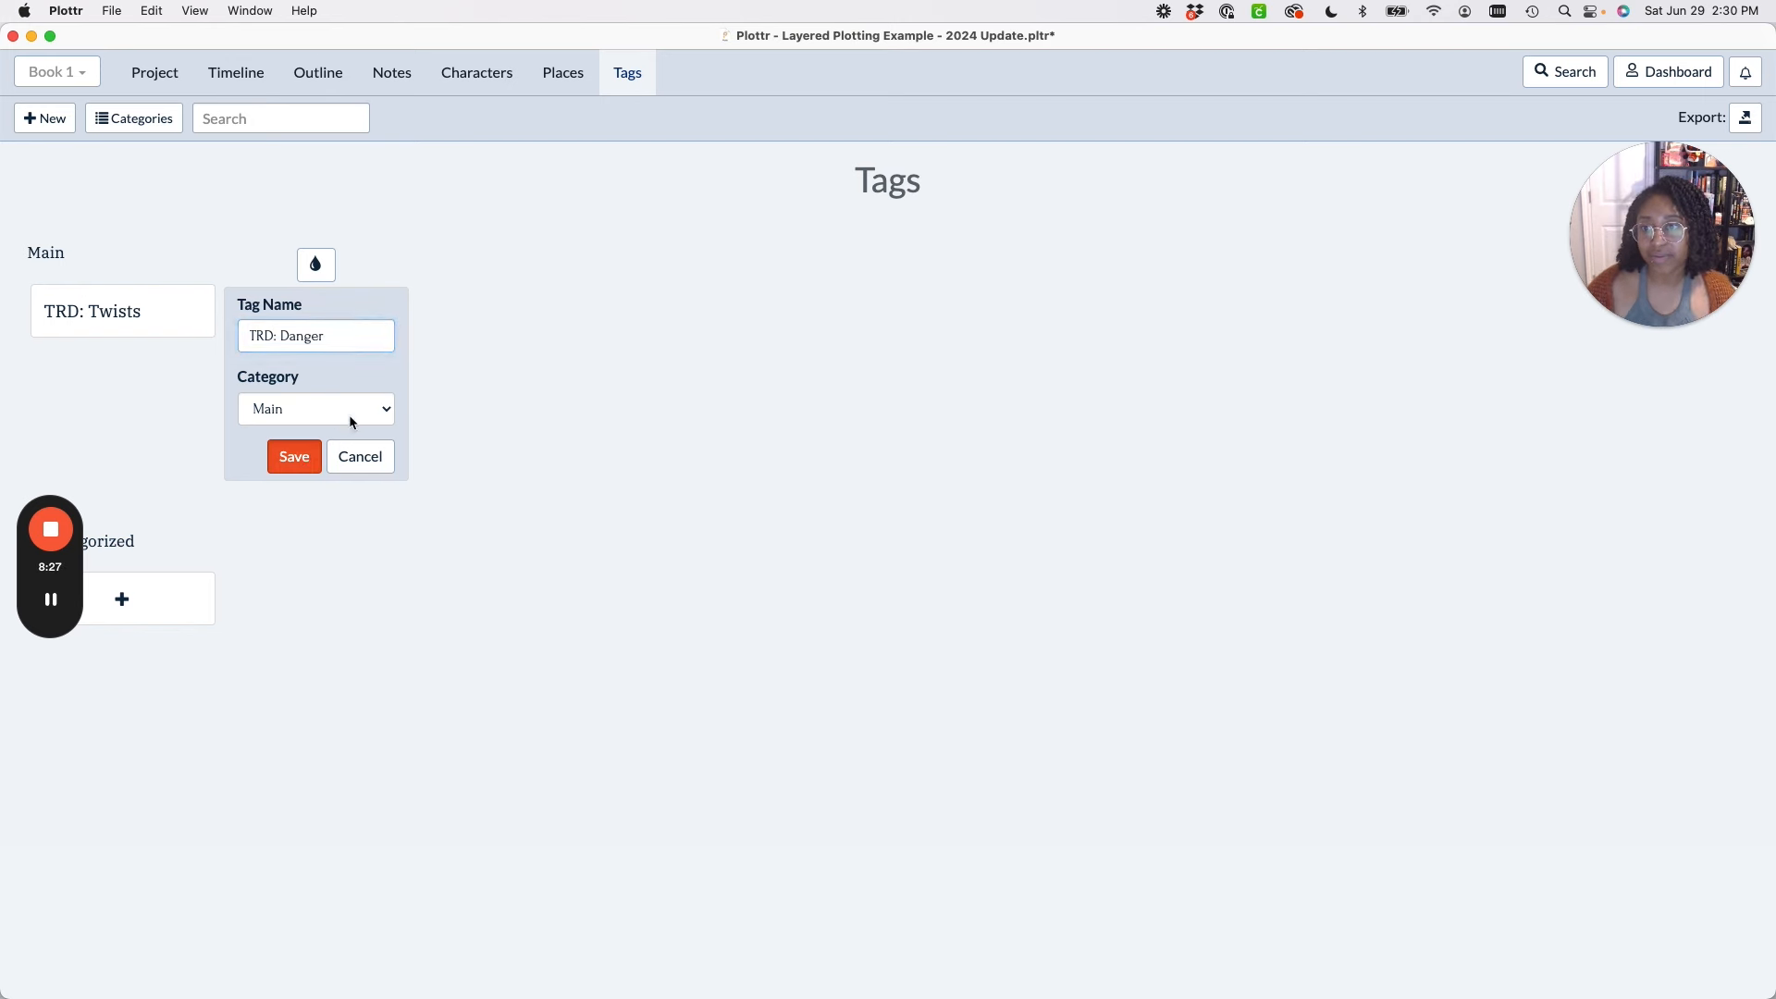
key(Return)
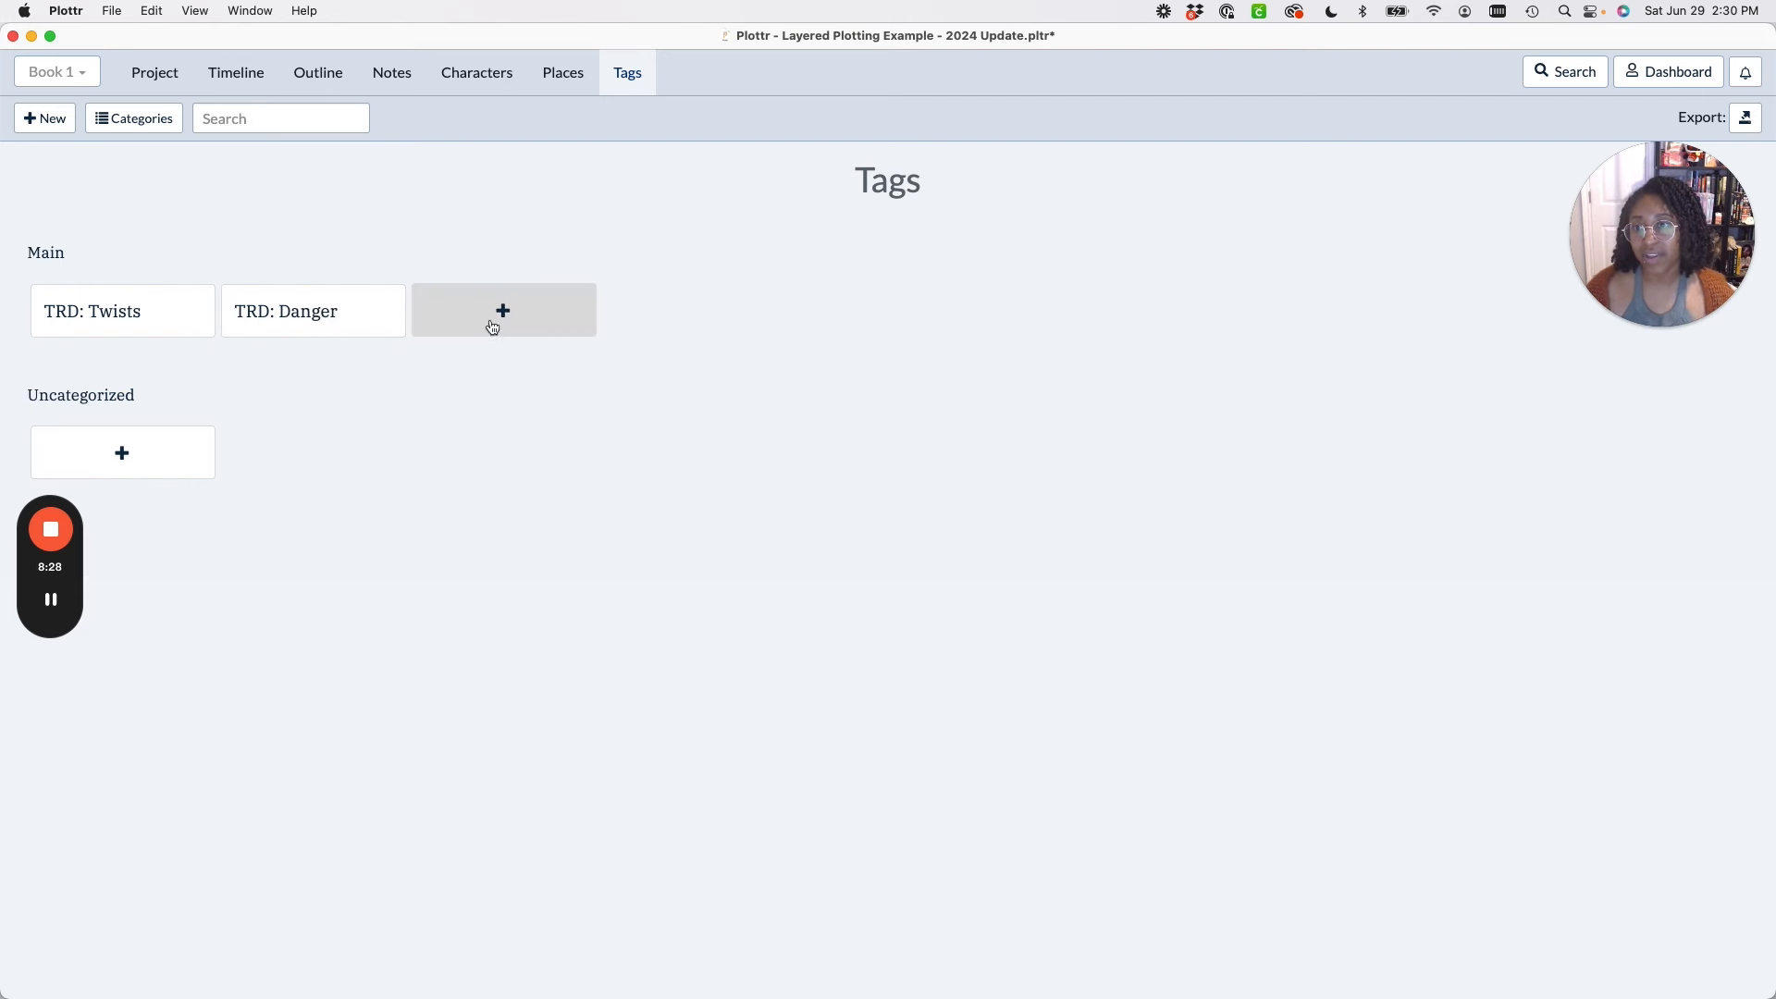
Add a third tag named "TRD: Reversals" to the Main category.
click(491, 319)
click(546, 335)
text(TRD)
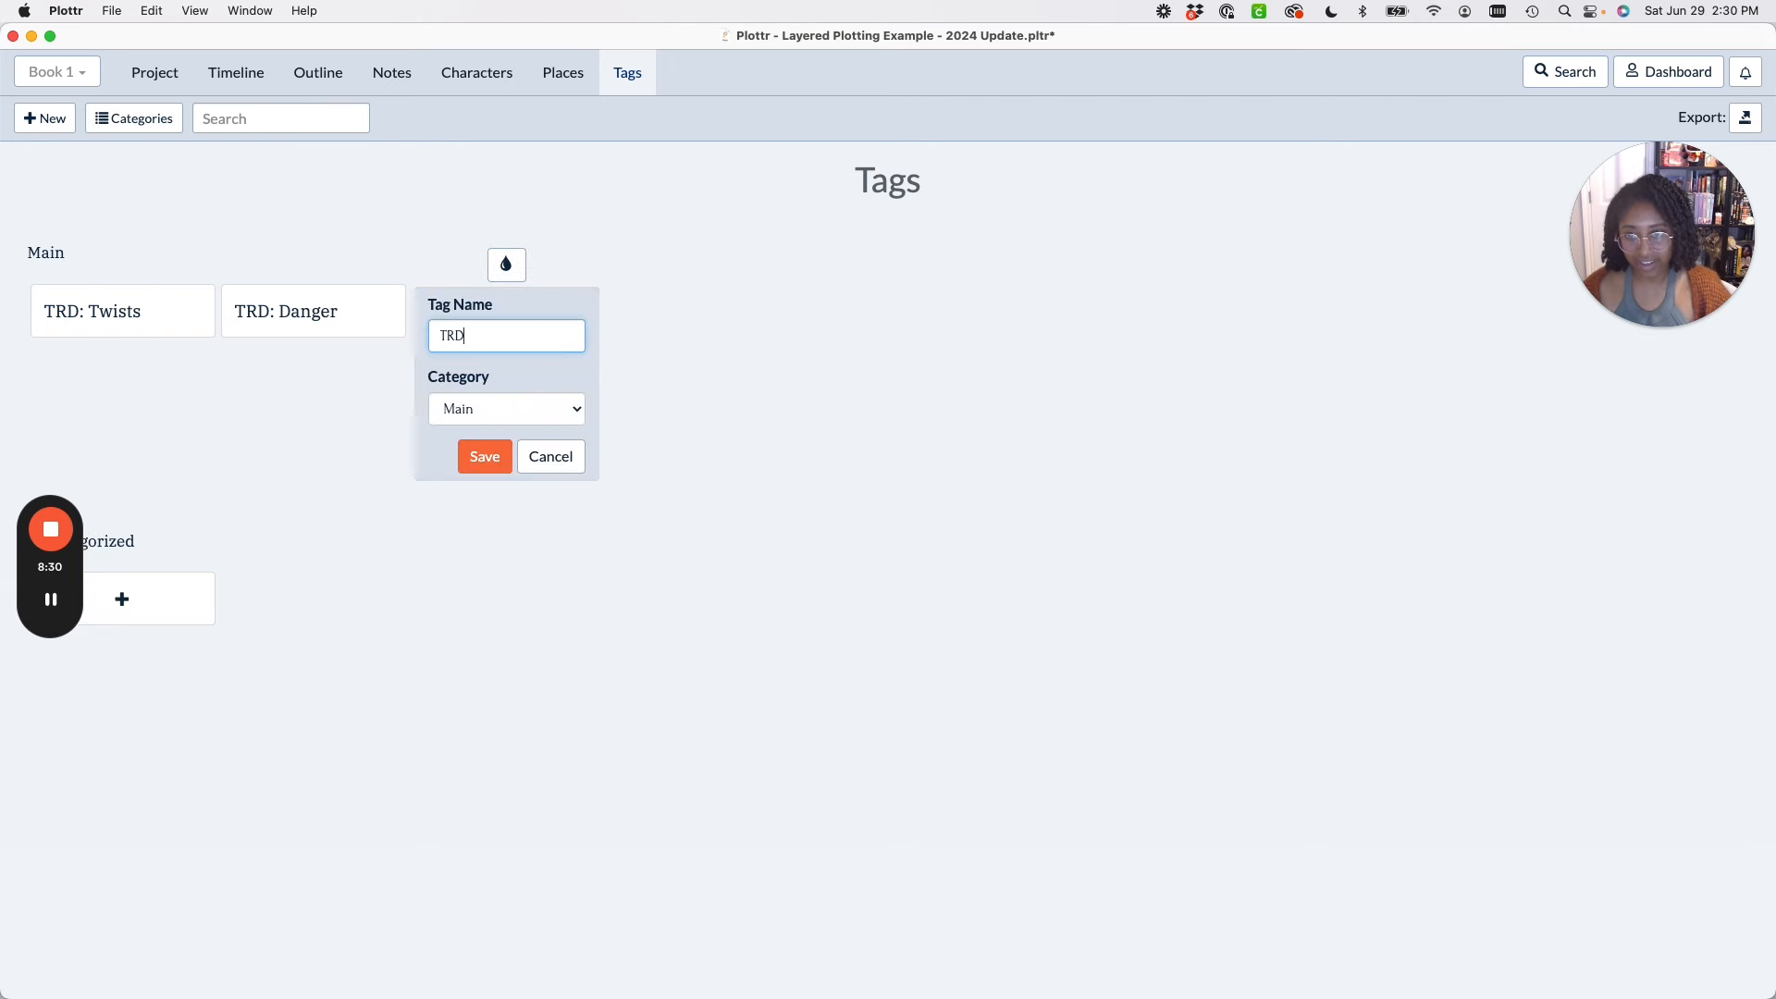
text(: Reversals)
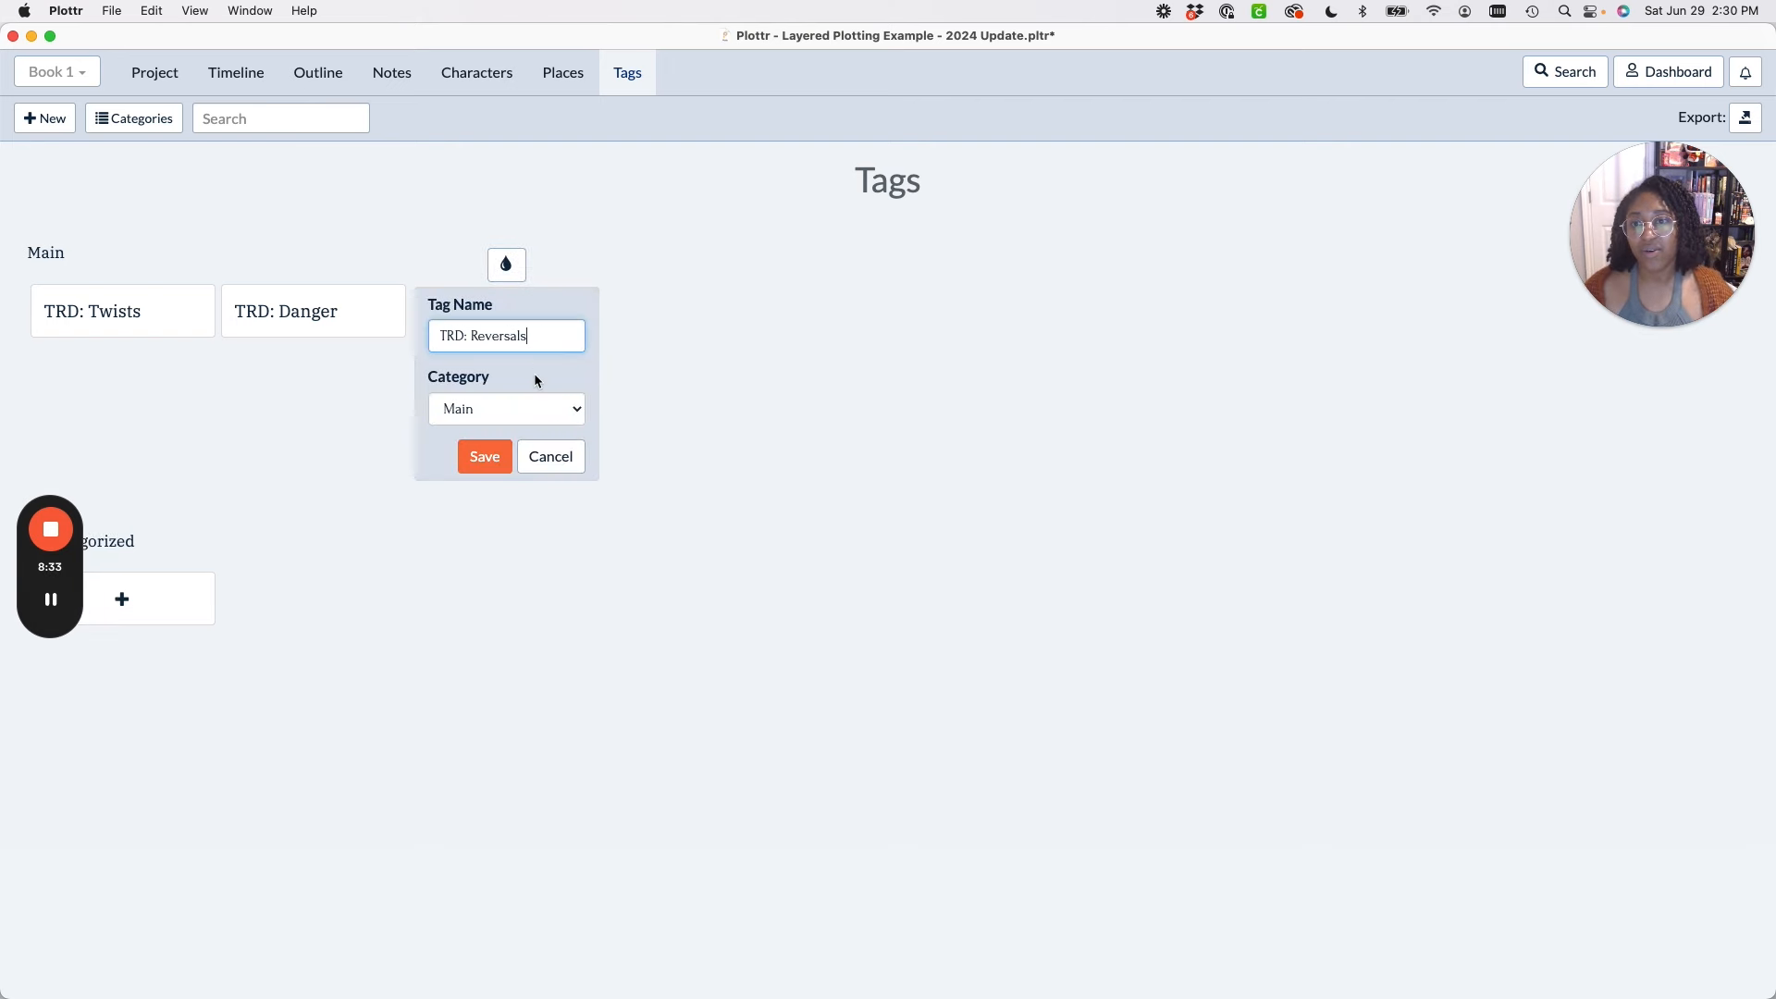
click(484, 456)
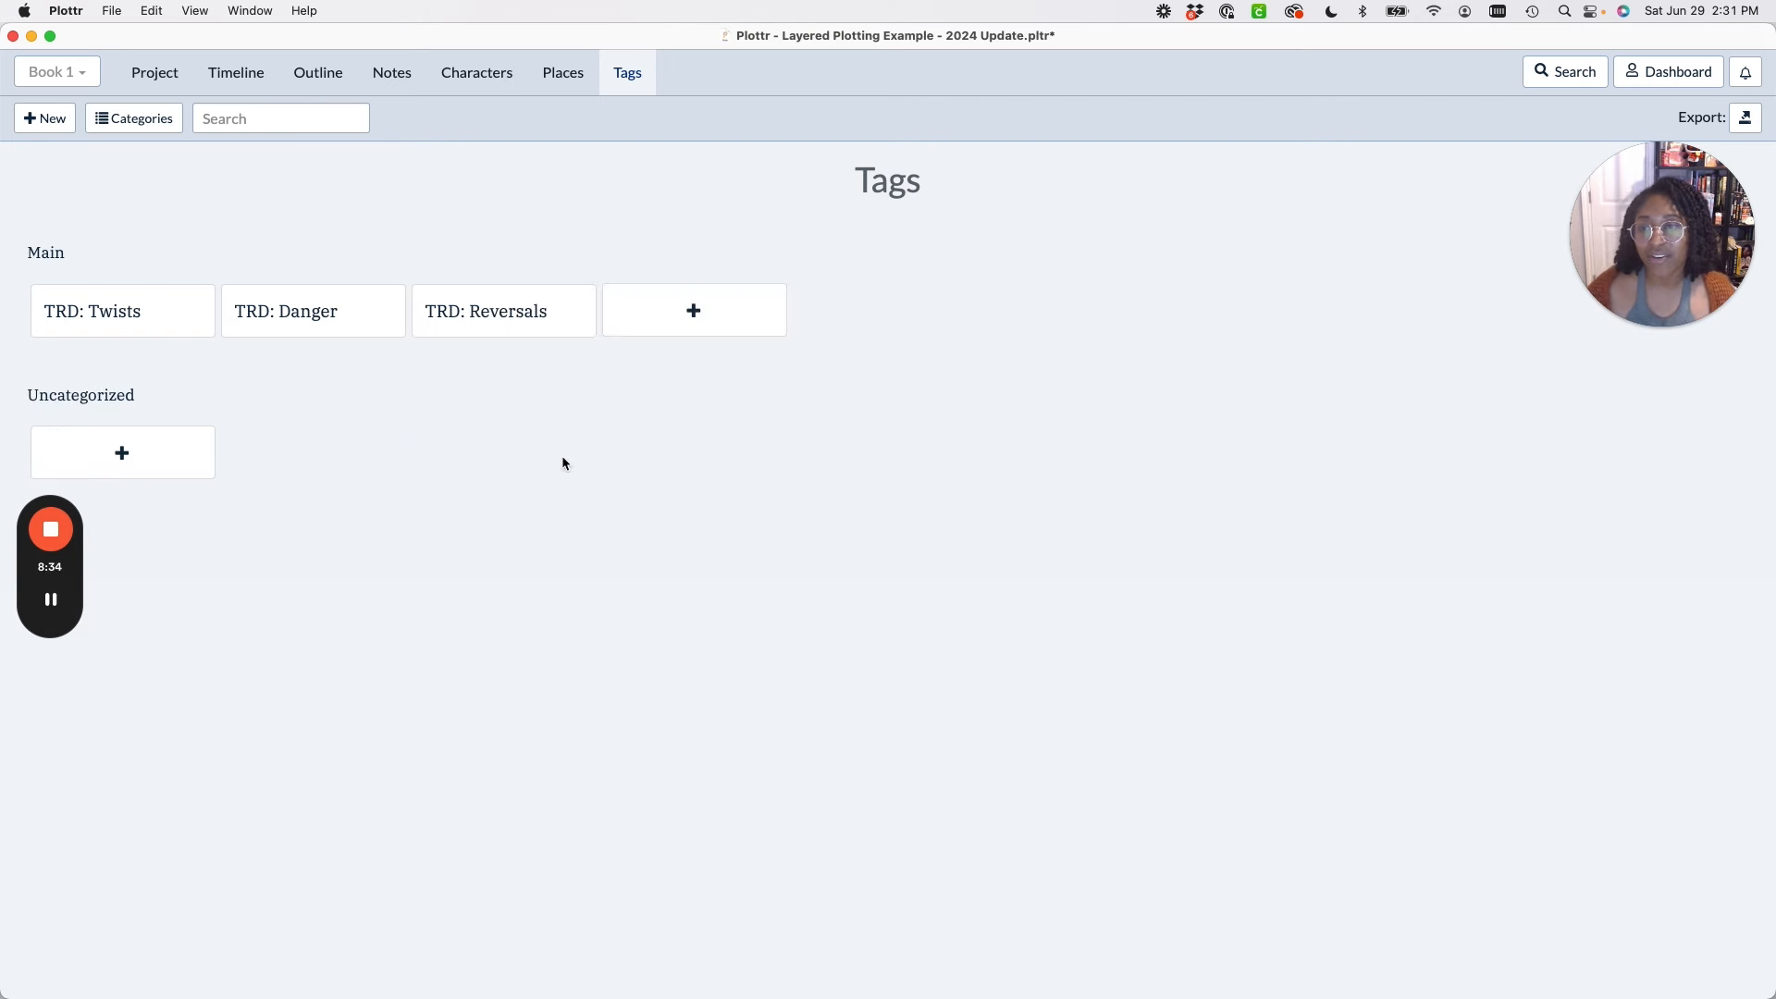
Color-code the tags: red for TRD: Danger, orange for TRD: Twists, and light salmon orange for TRD: Reversals.
click(331, 268)
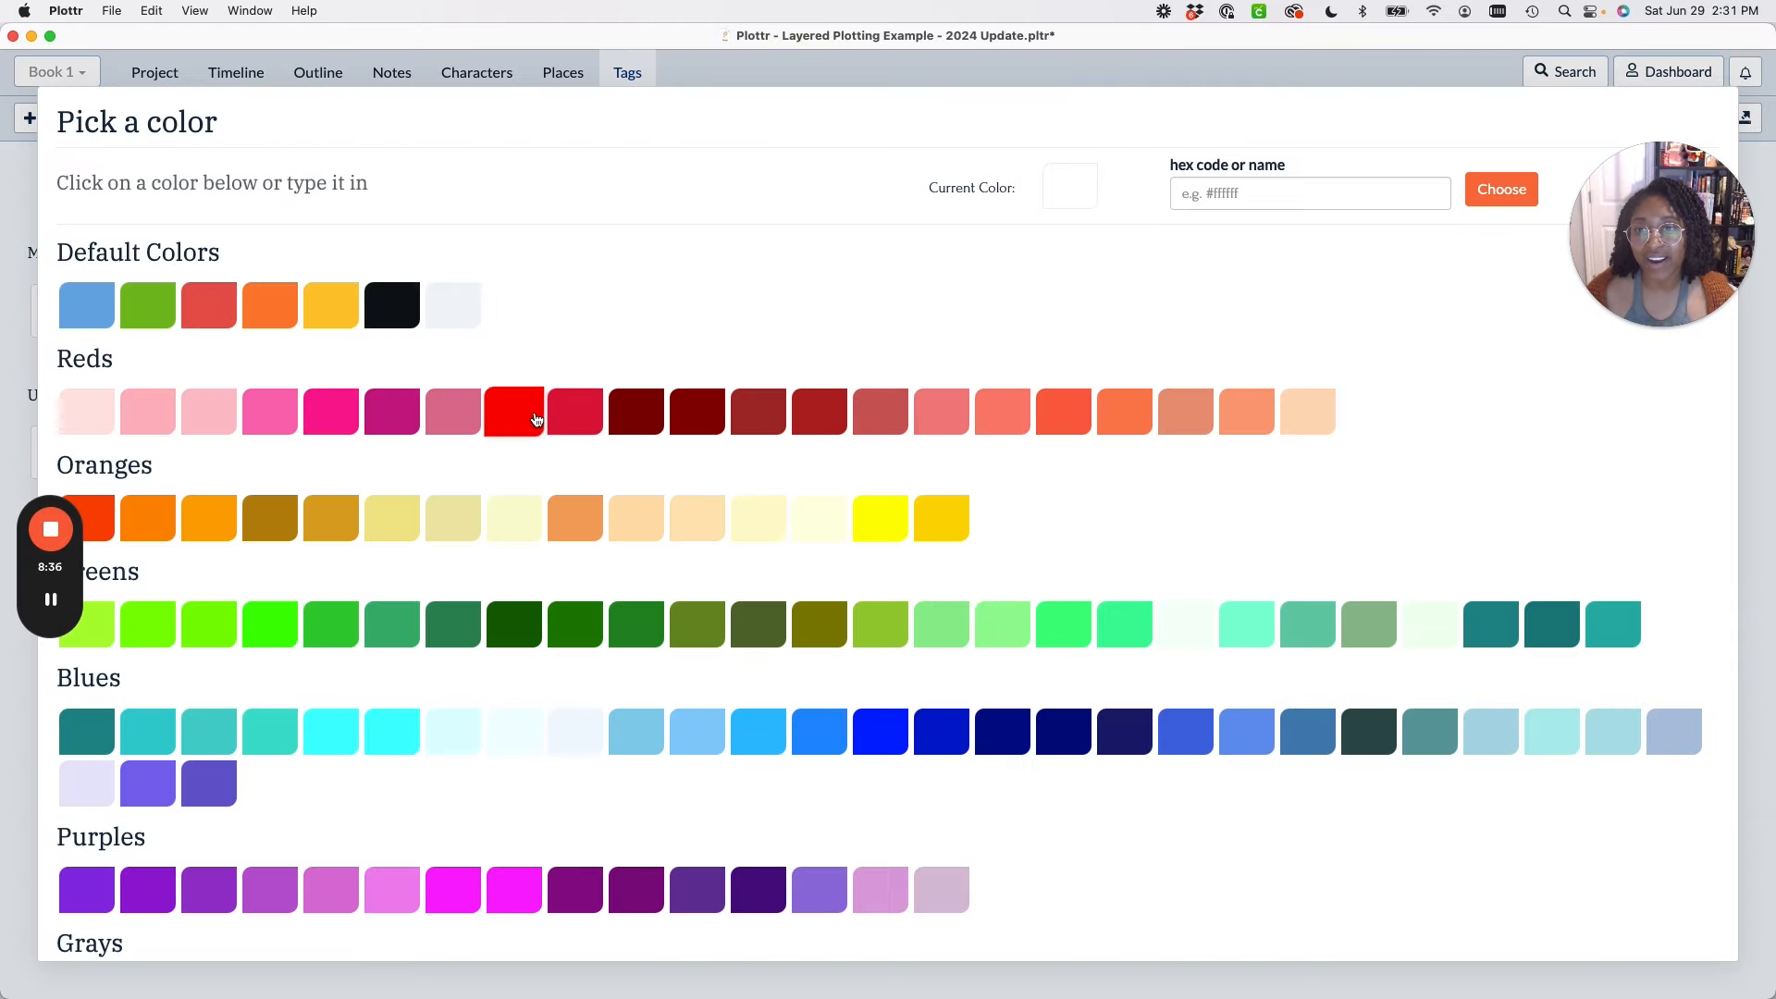
click(515, 405)
click(141, 261)
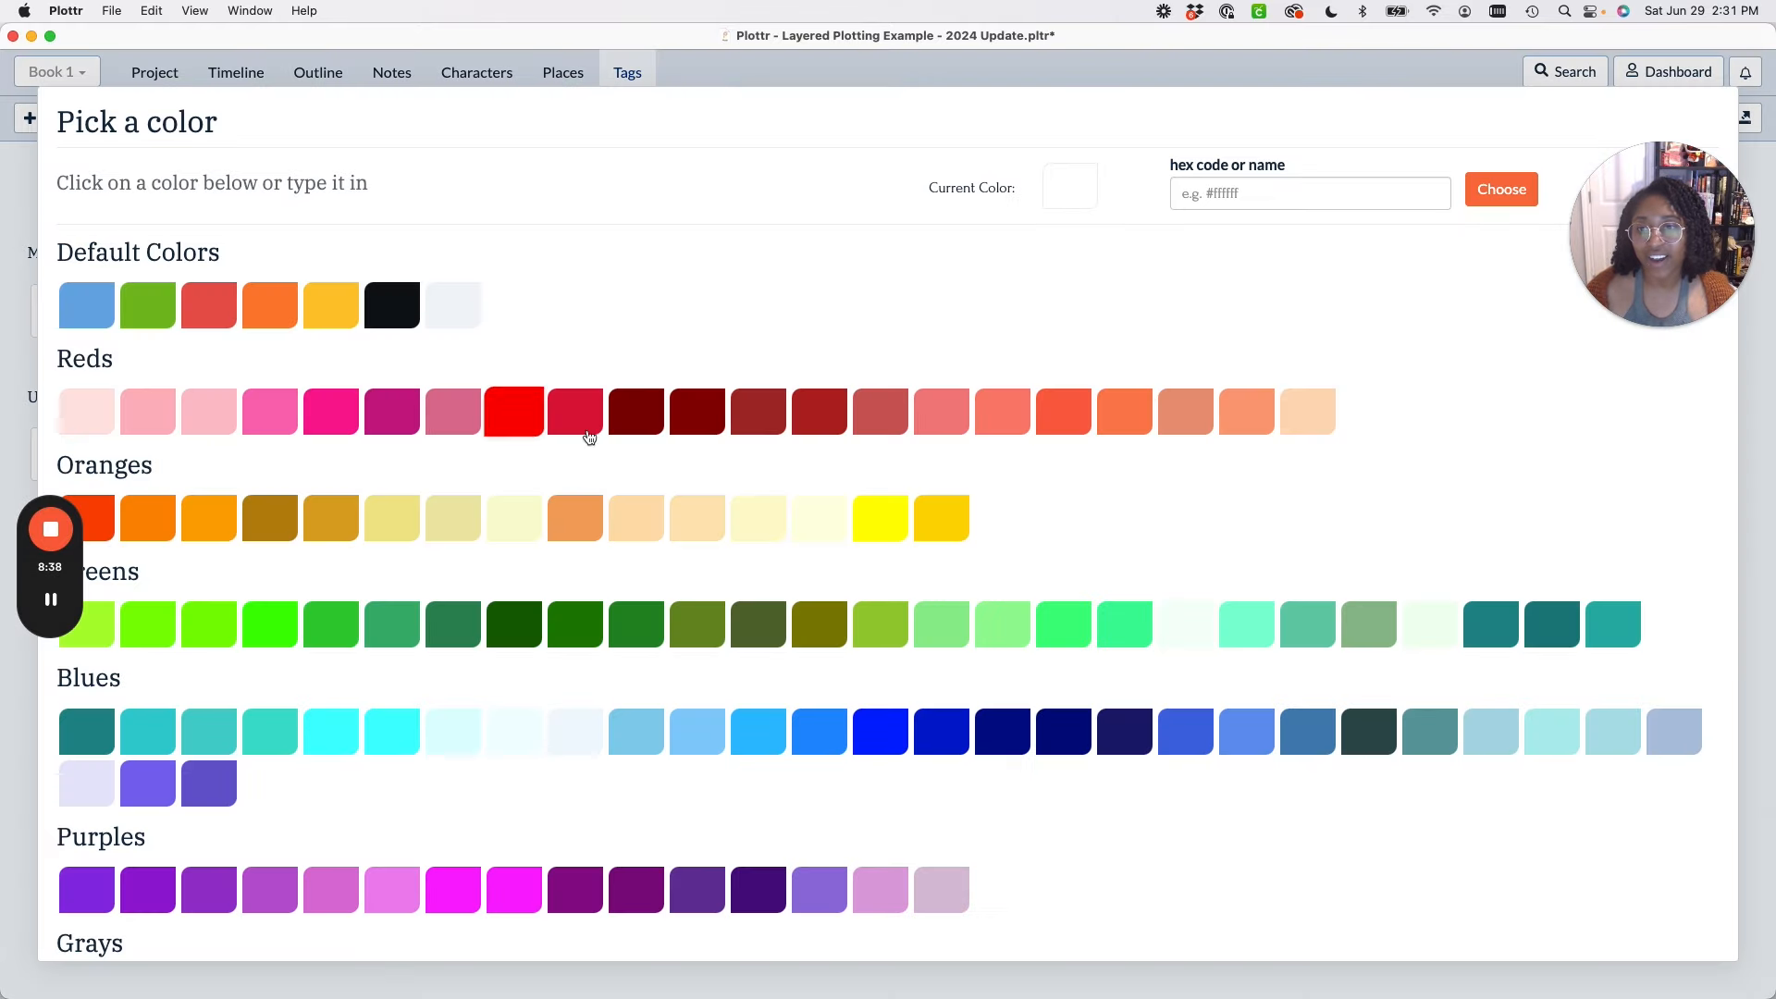
click(278, 308)
mouse_move(543, 309)
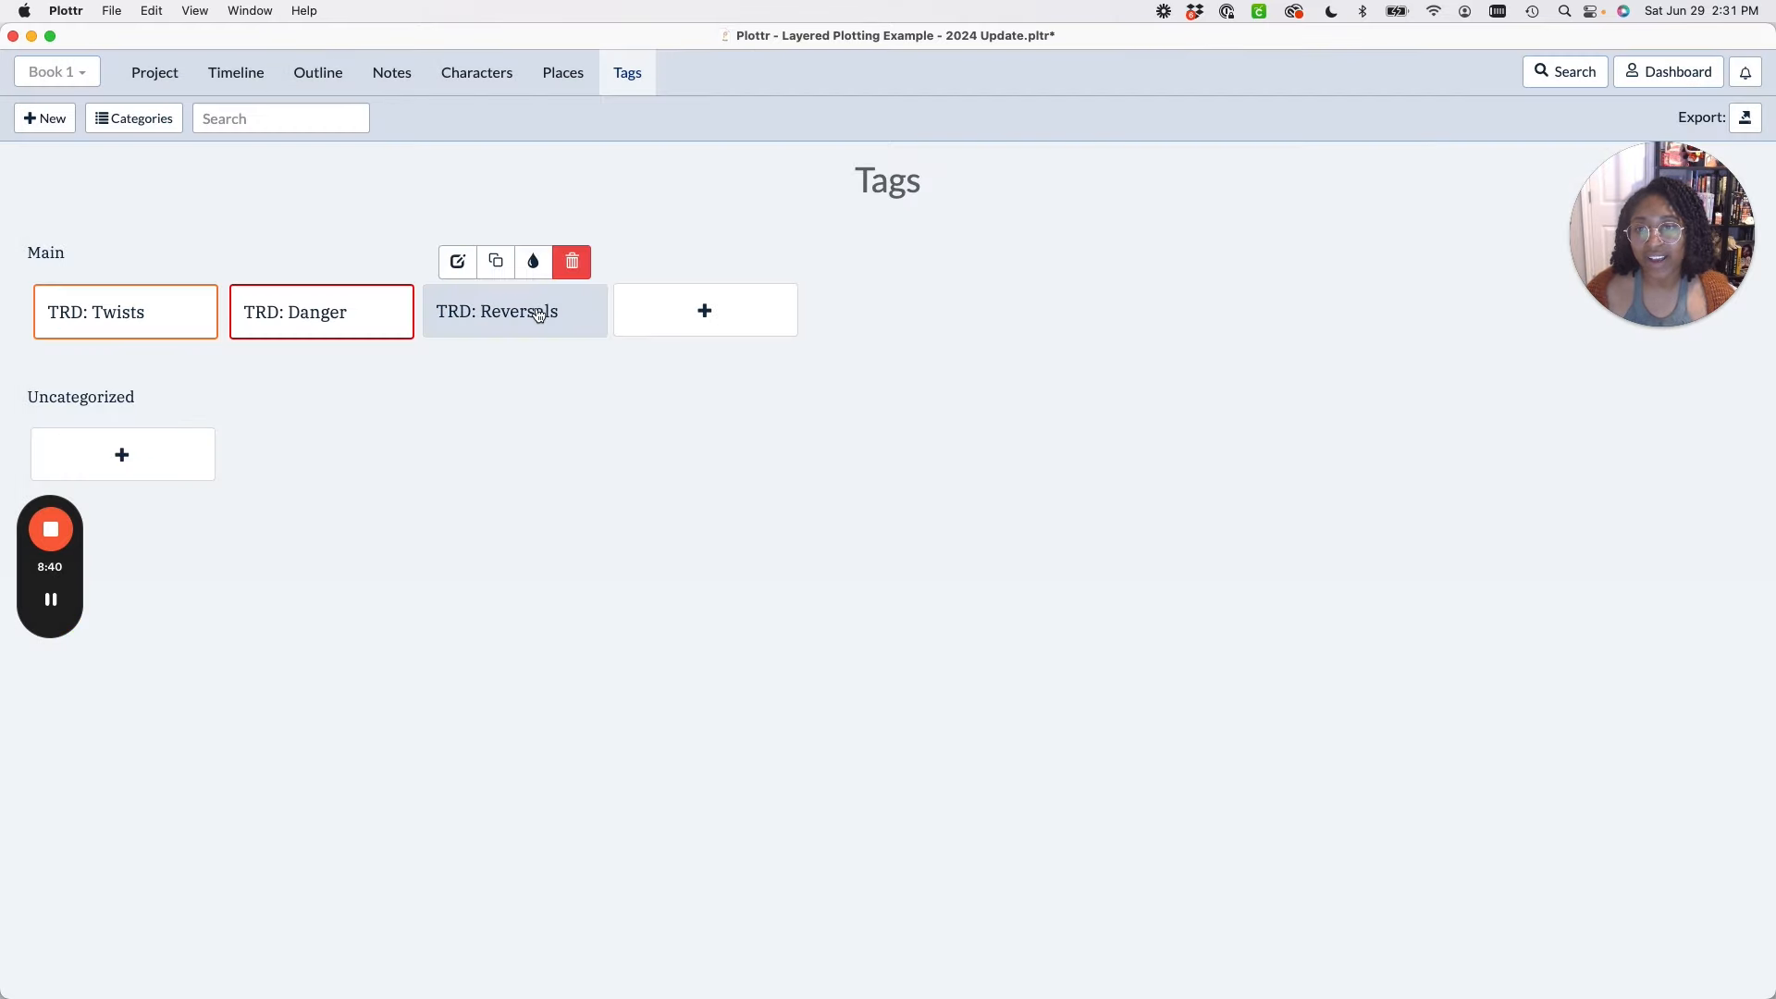
click(533, 264)
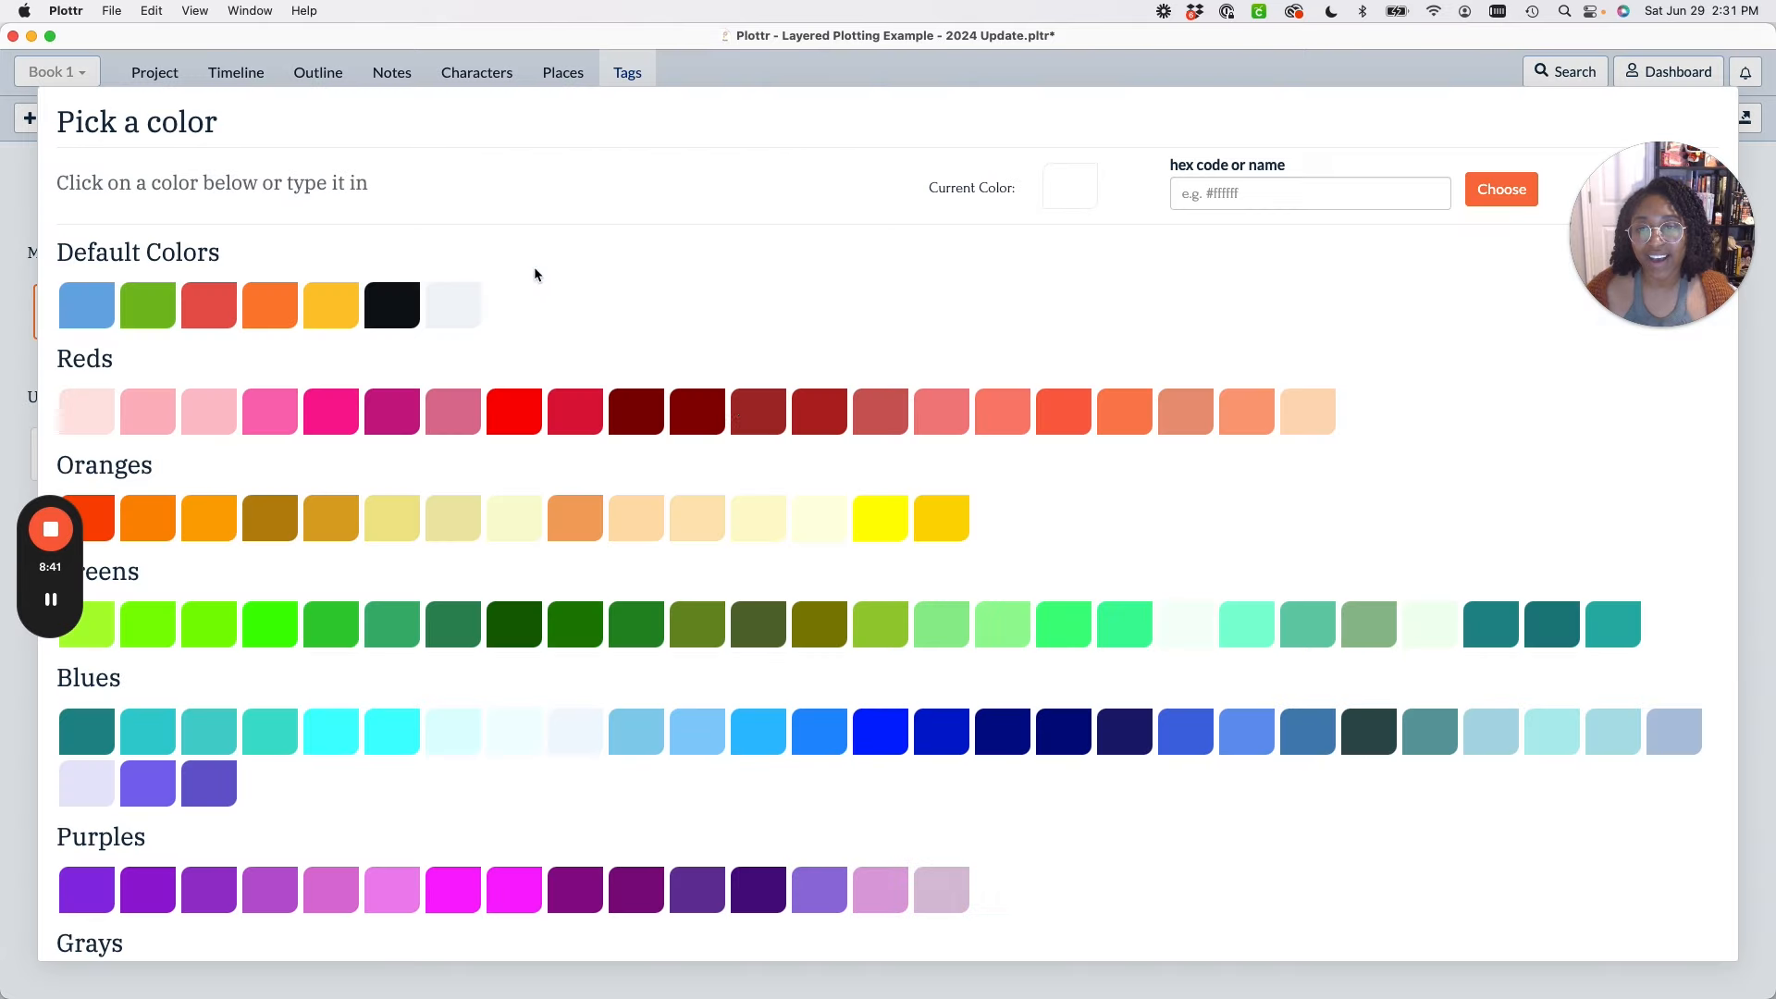
click(1245, 412)
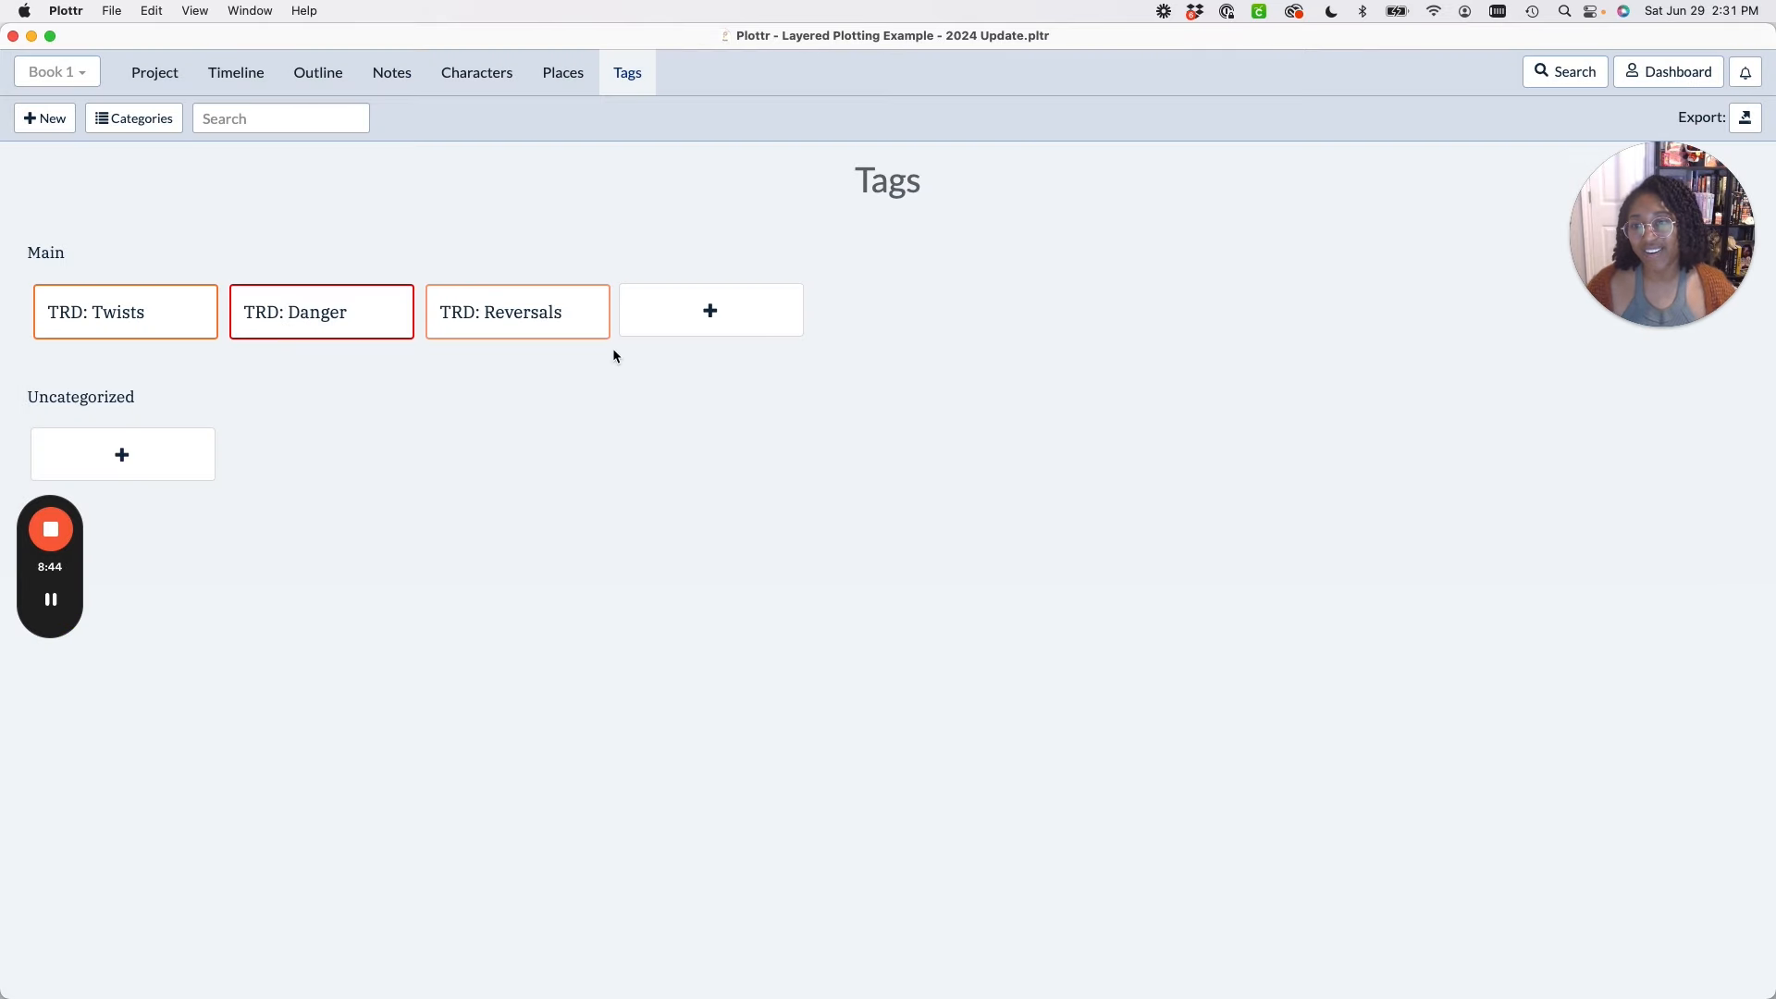
Tag the Scene 4 Main Plot card "witches are kidnapped, grandma blamed" with TRD: Danger and close it.
click(253, 72)
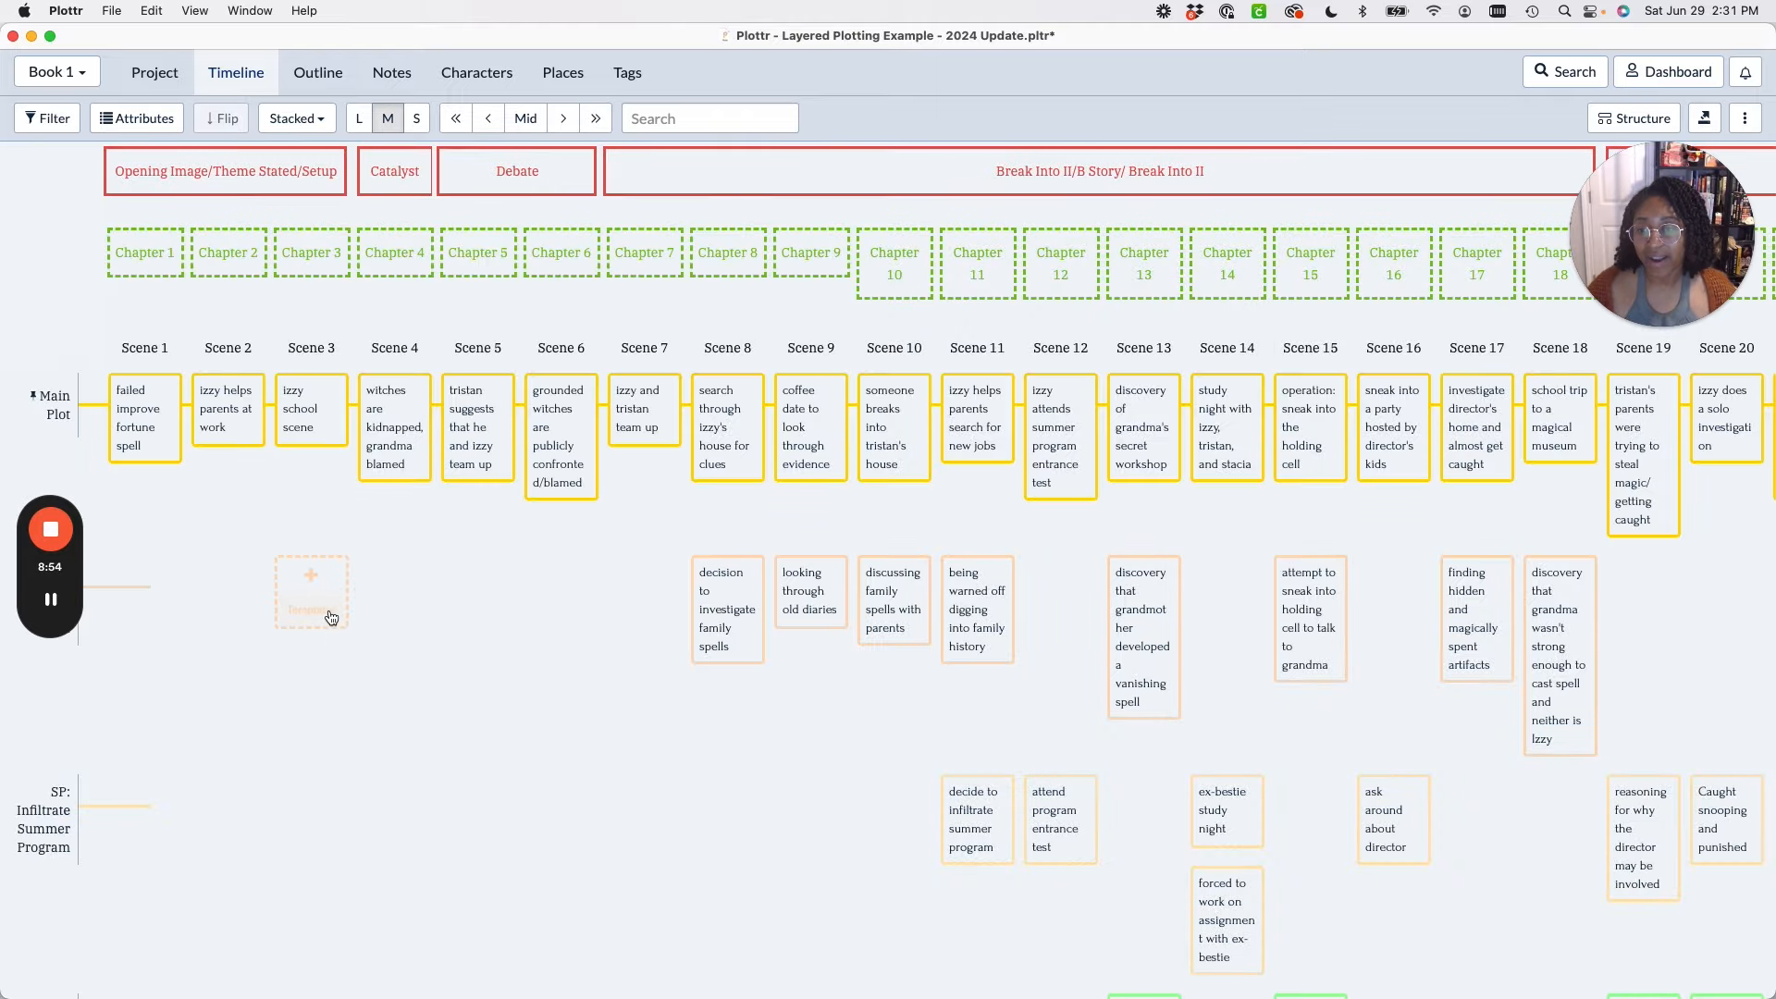
click(407, 407)
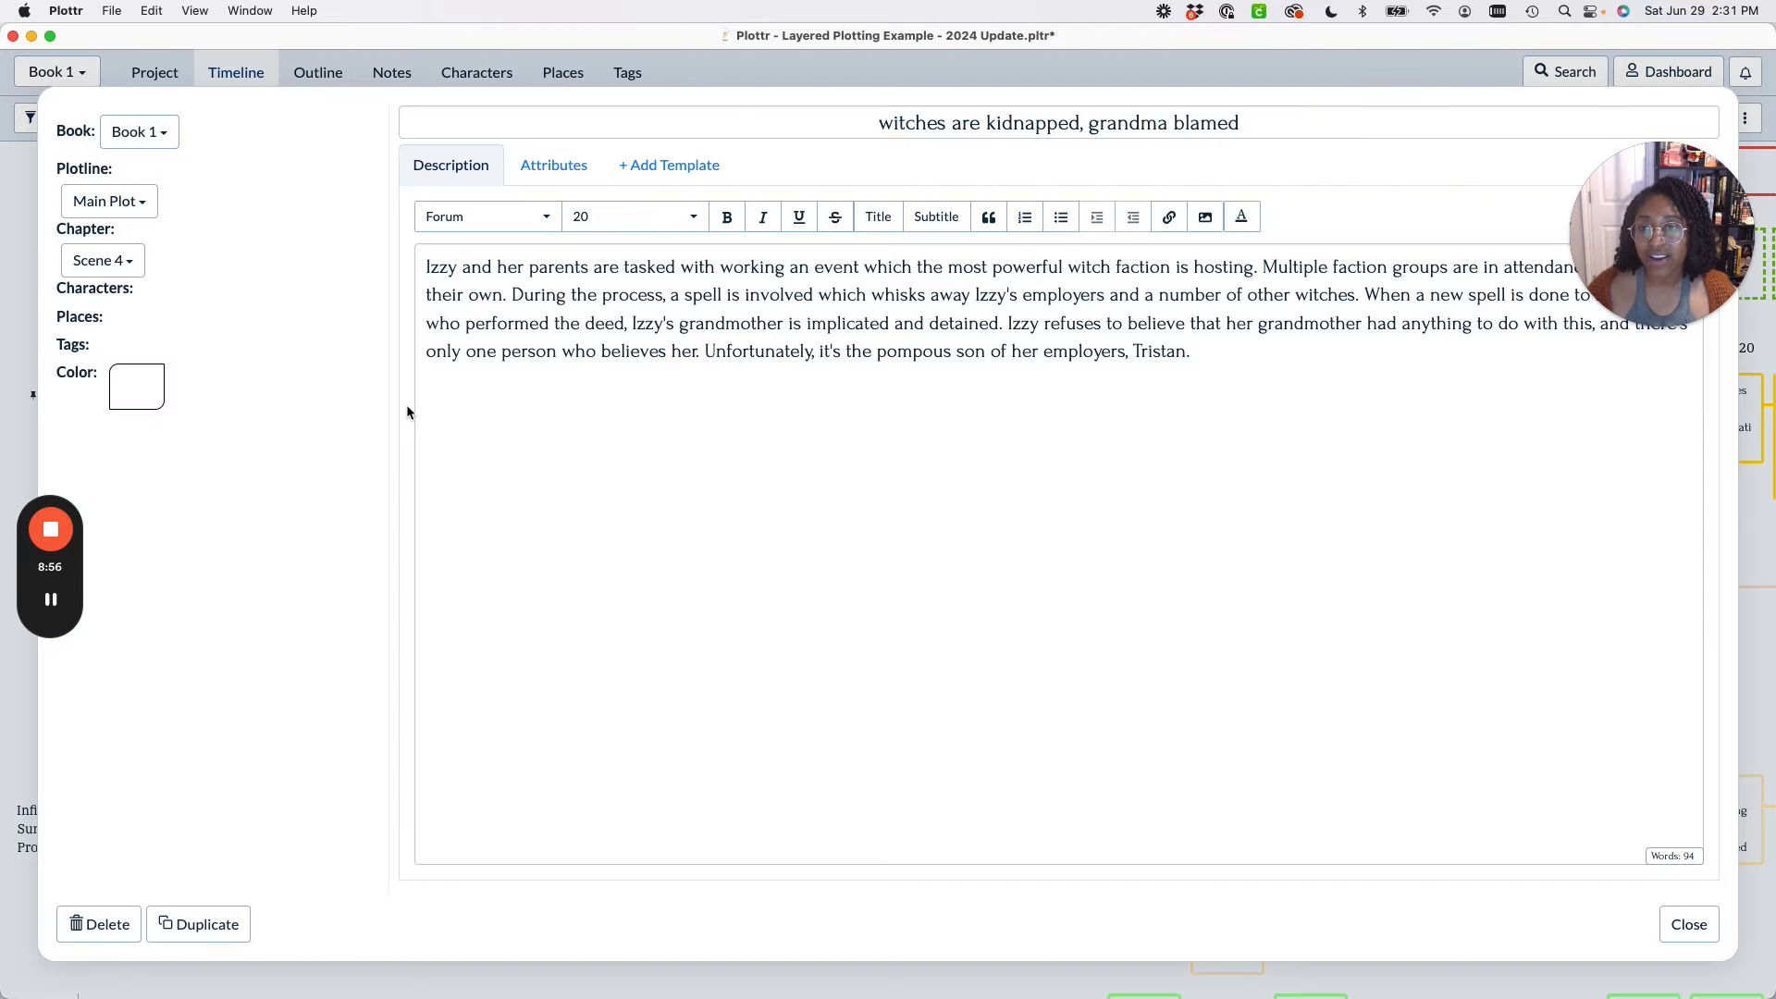
click(104, 348)
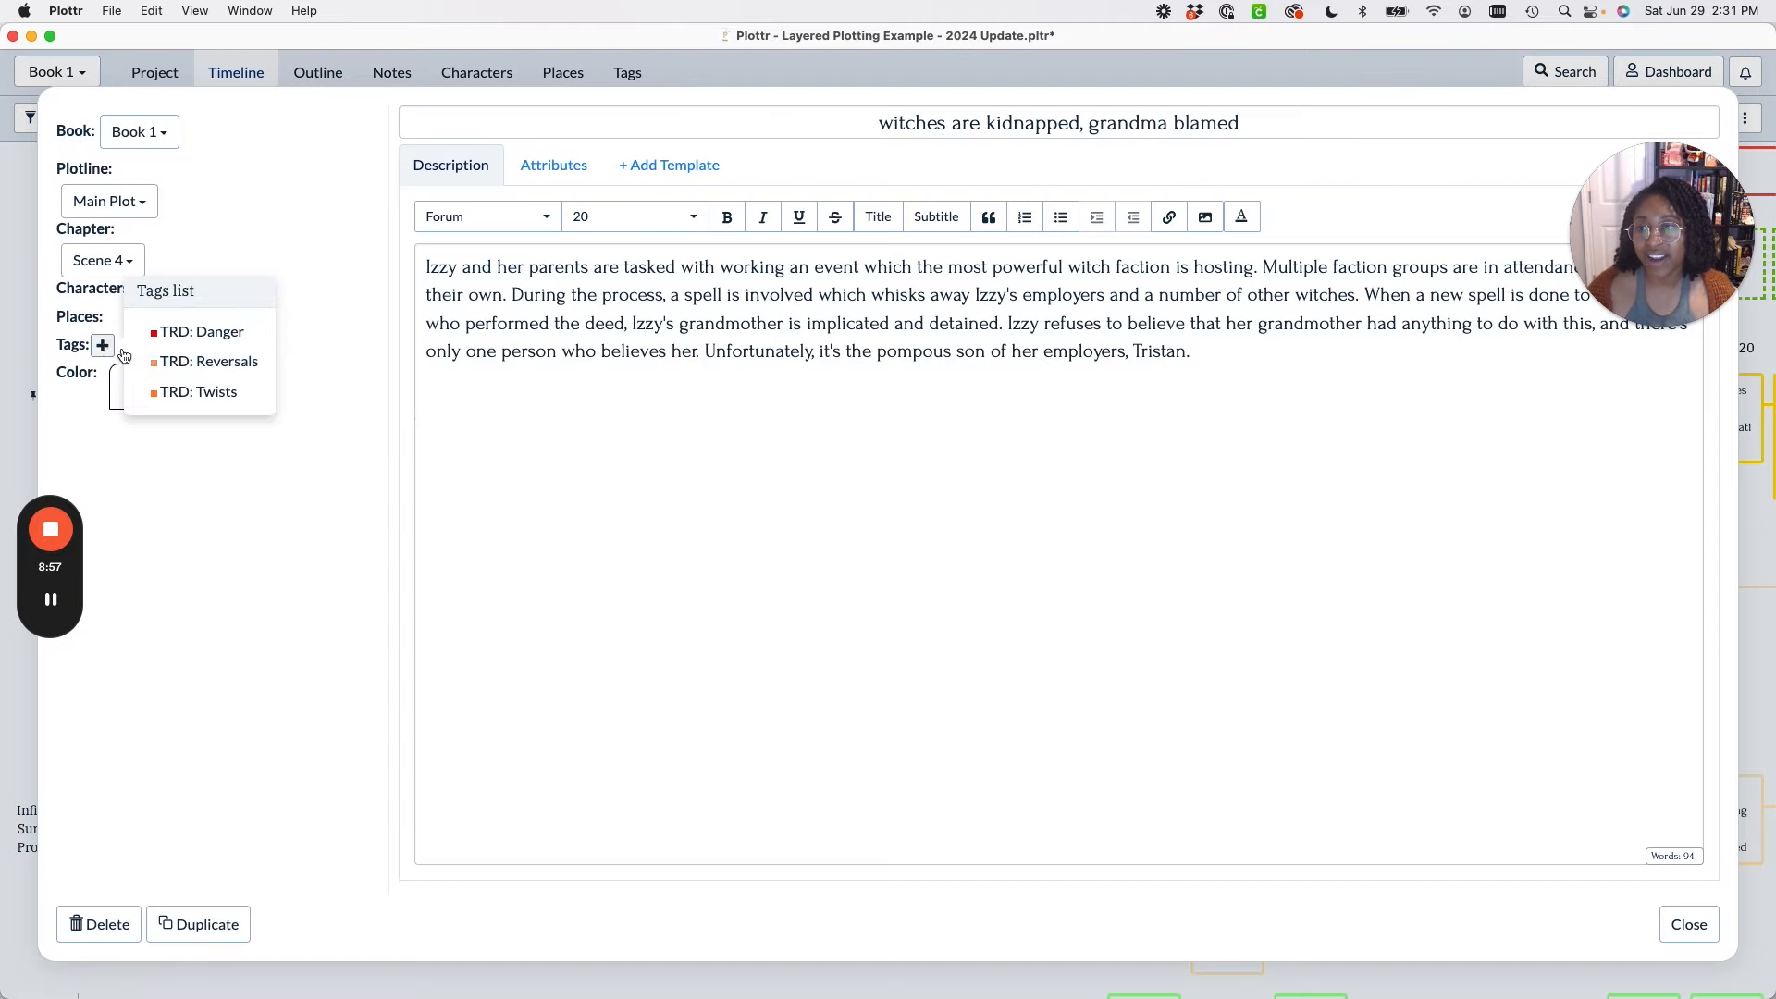
click(202, 335)
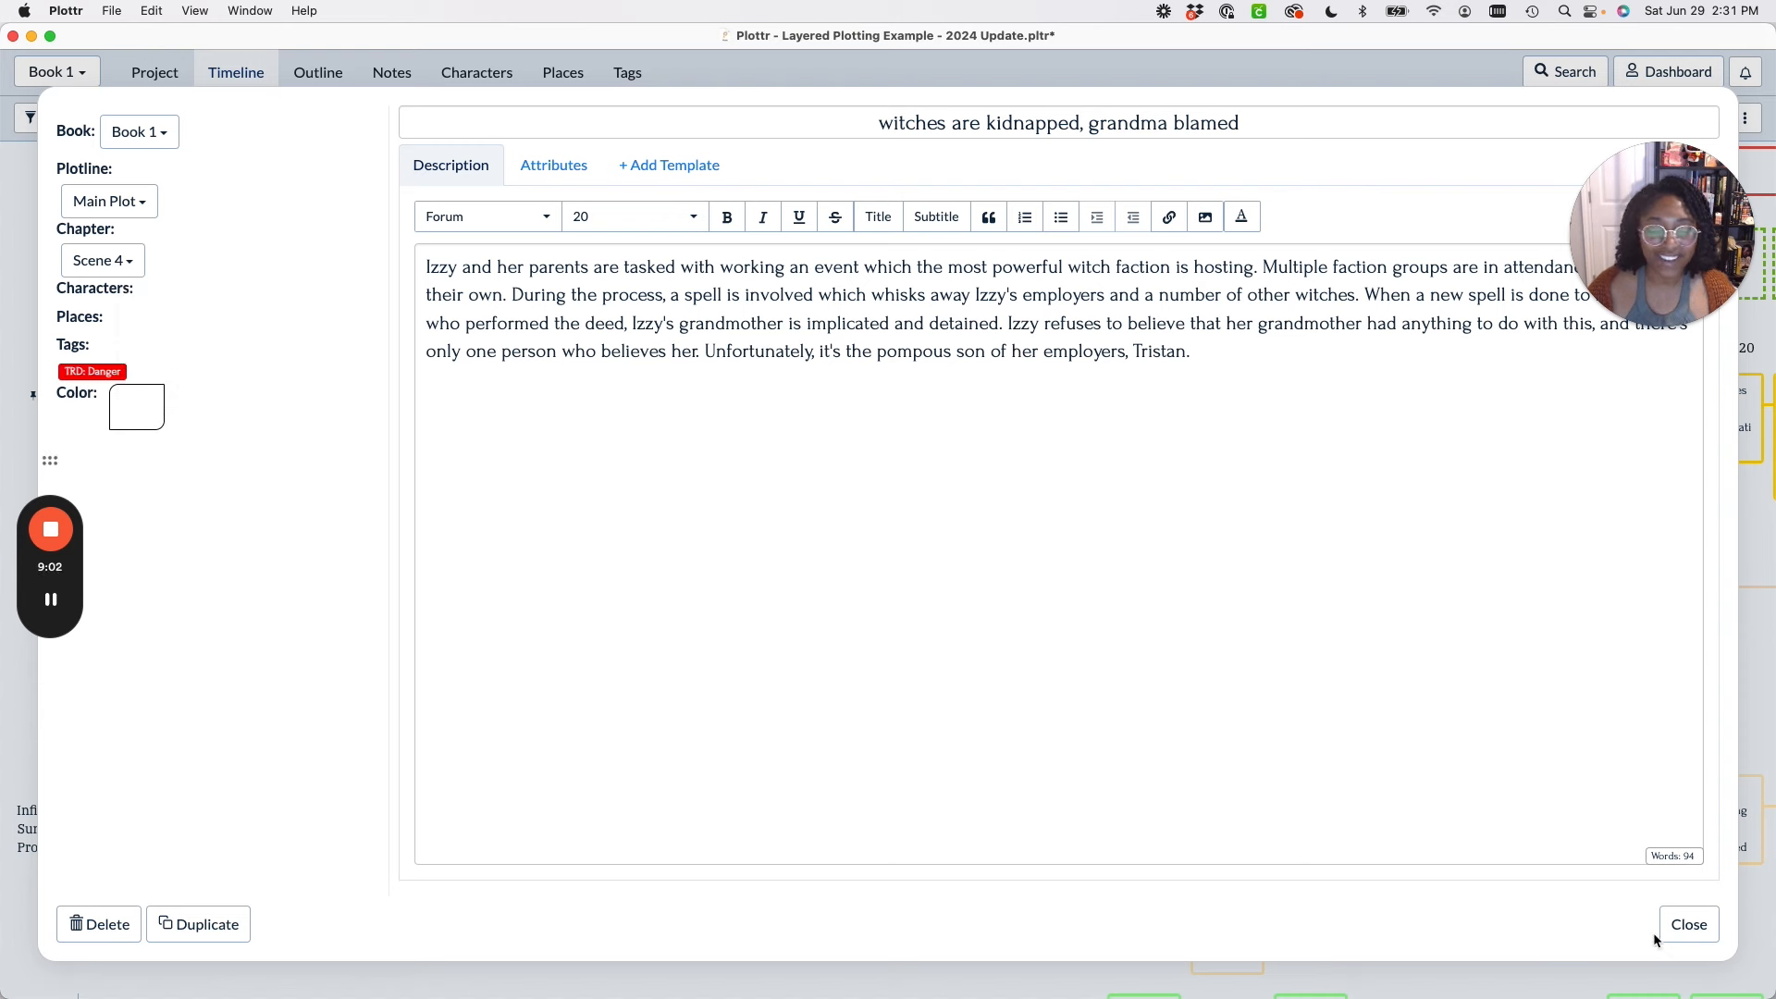
click(1698, 929)
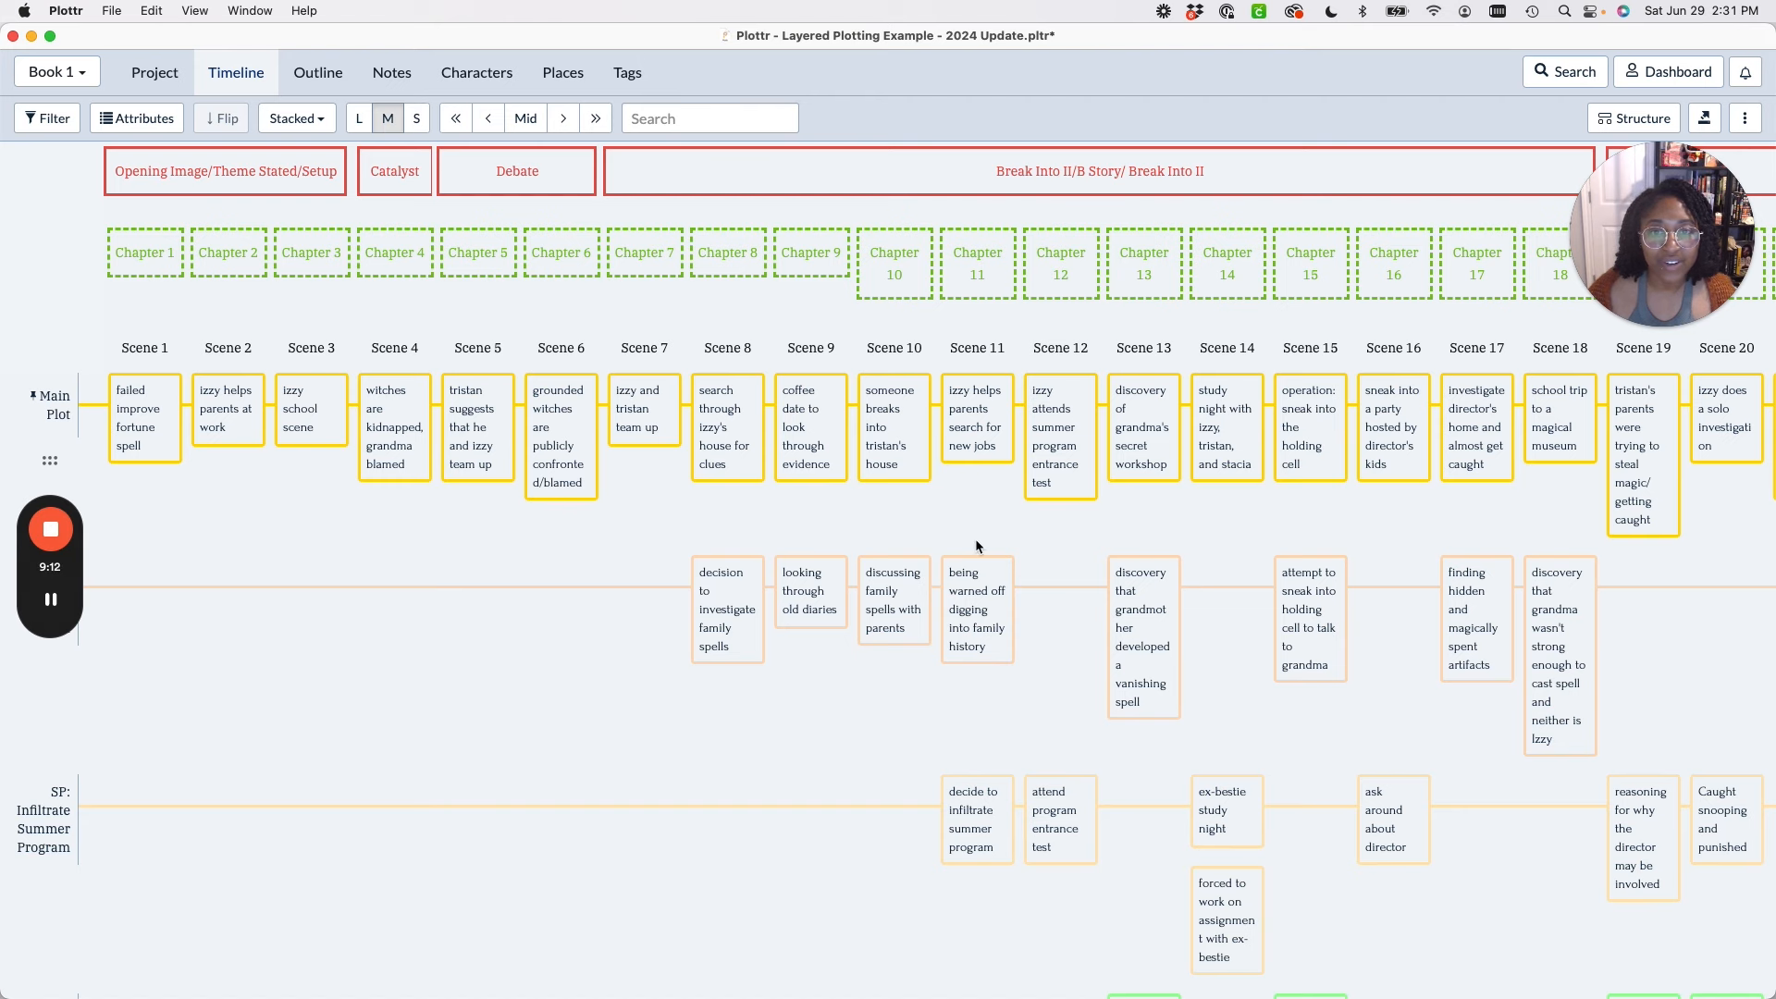
Apply the TRD: Danger tag to the Scene 10 Main Plot card "someone breaks into tristan's house".
click(895, 429)
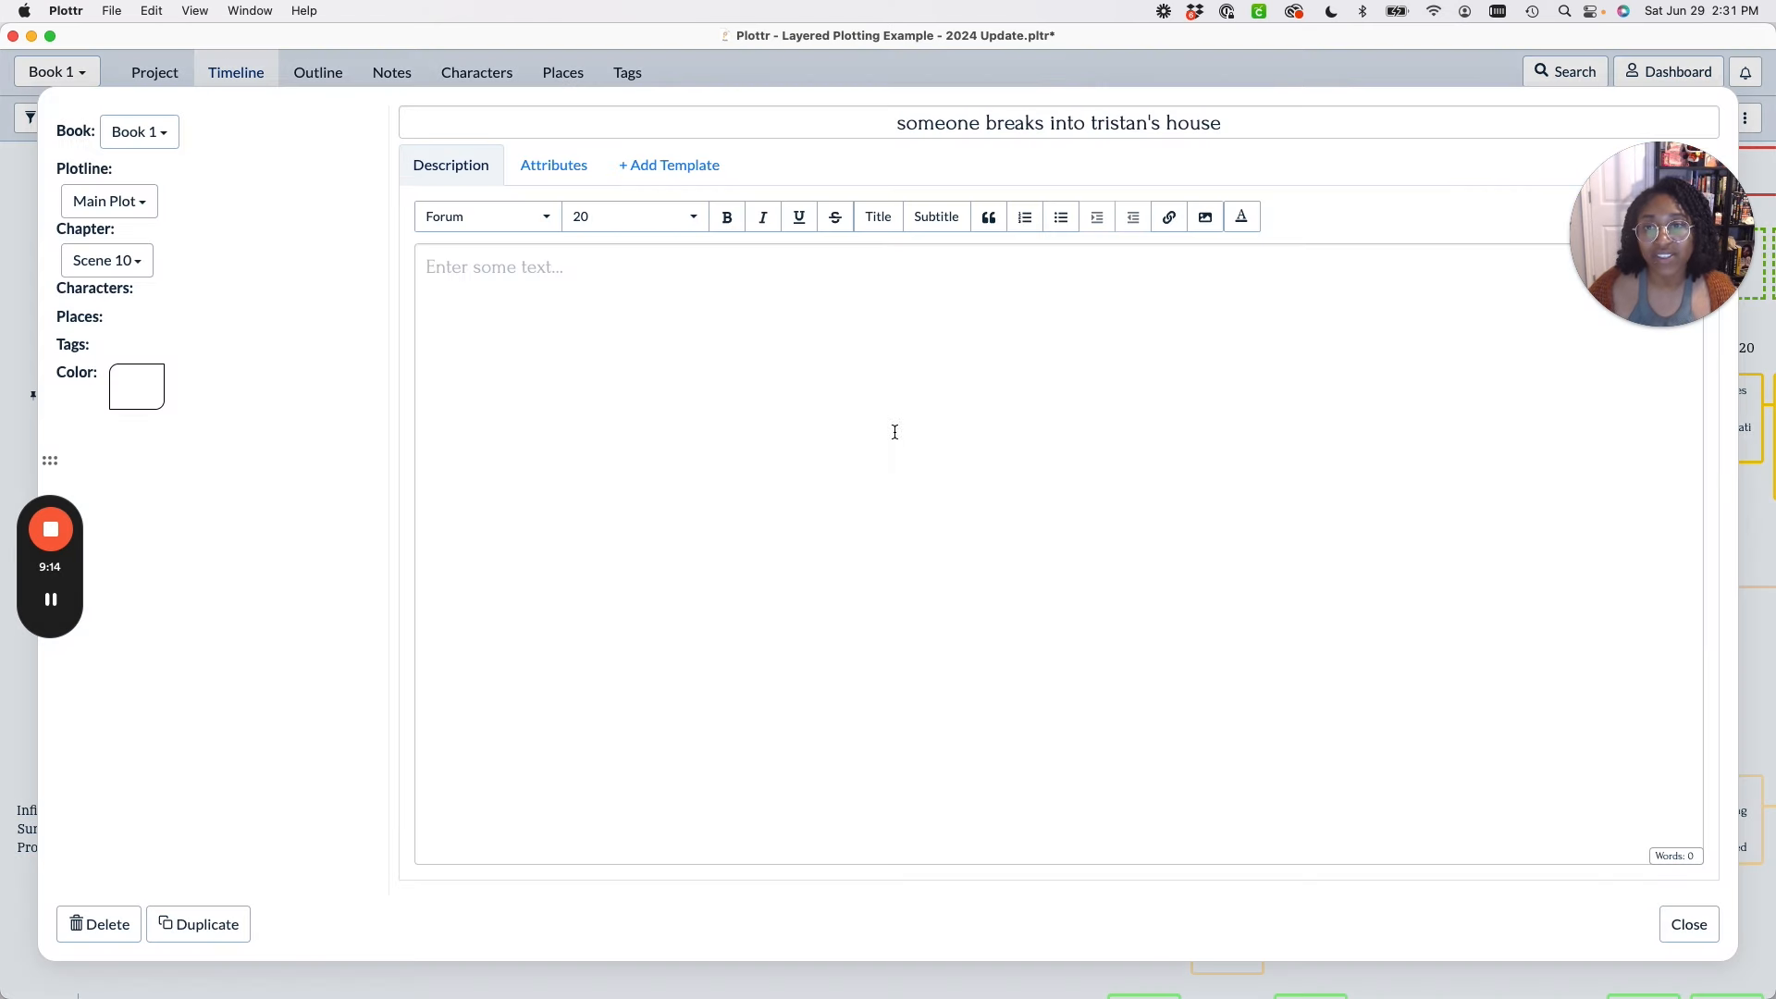
click(103, 348)
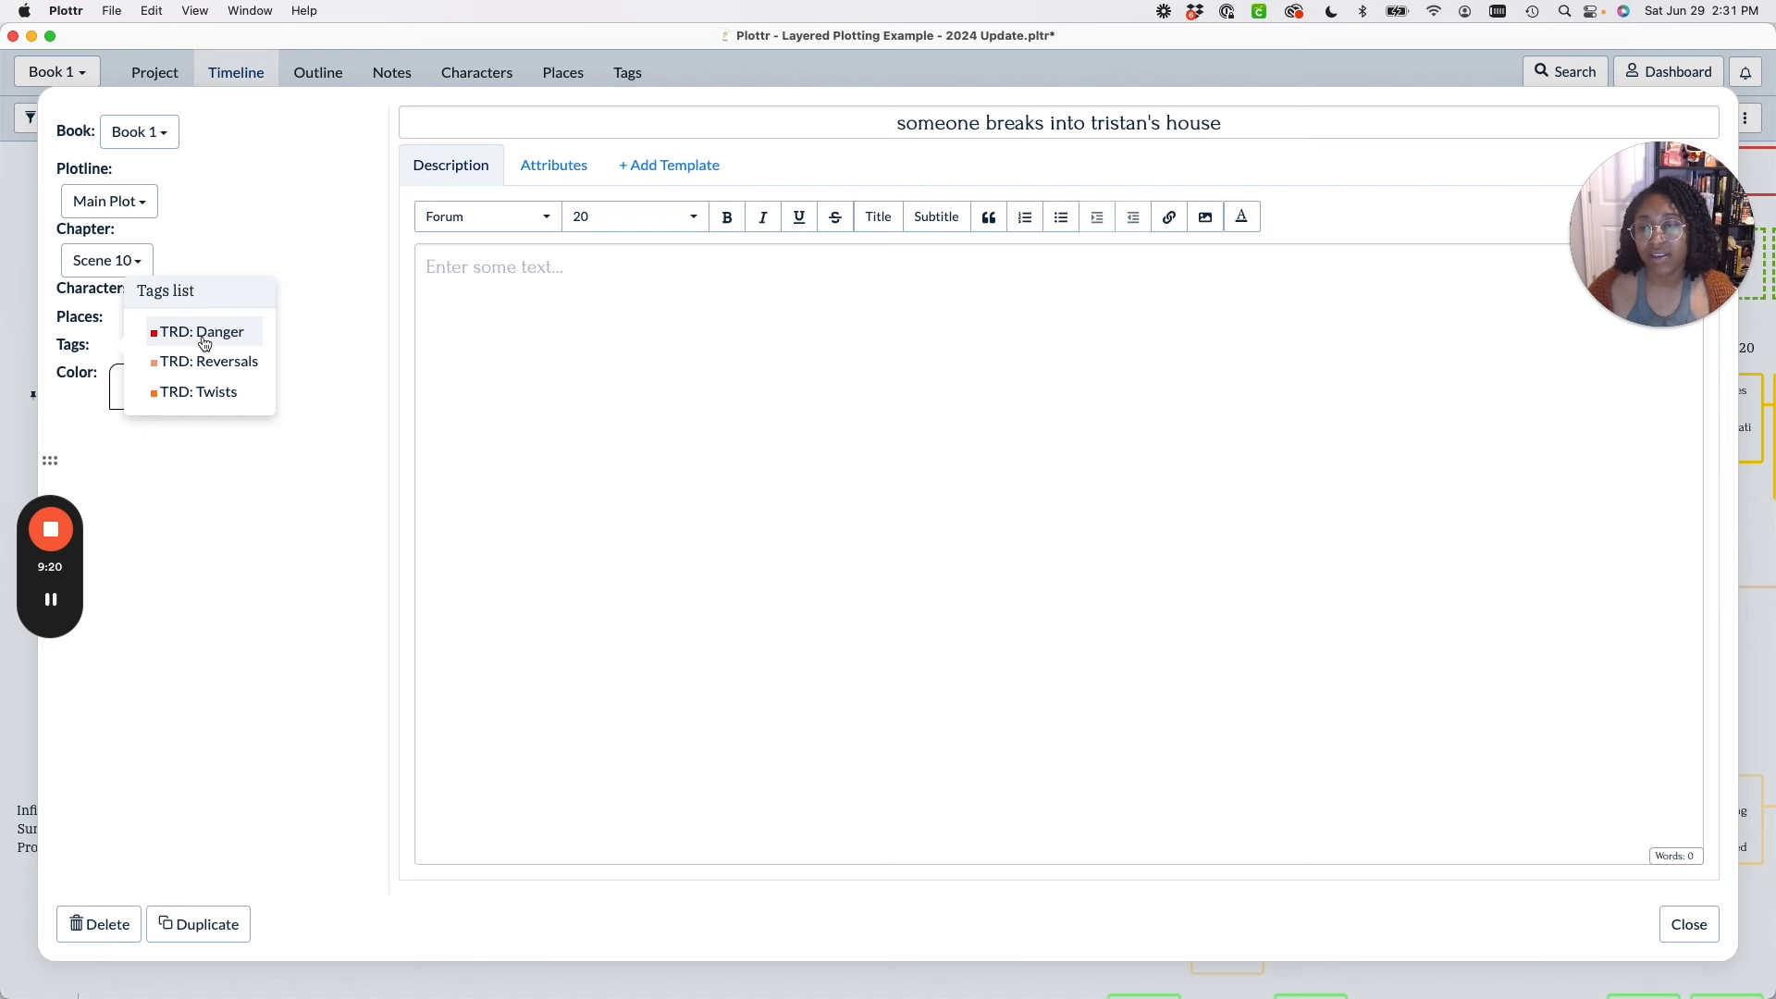
key(Escape)
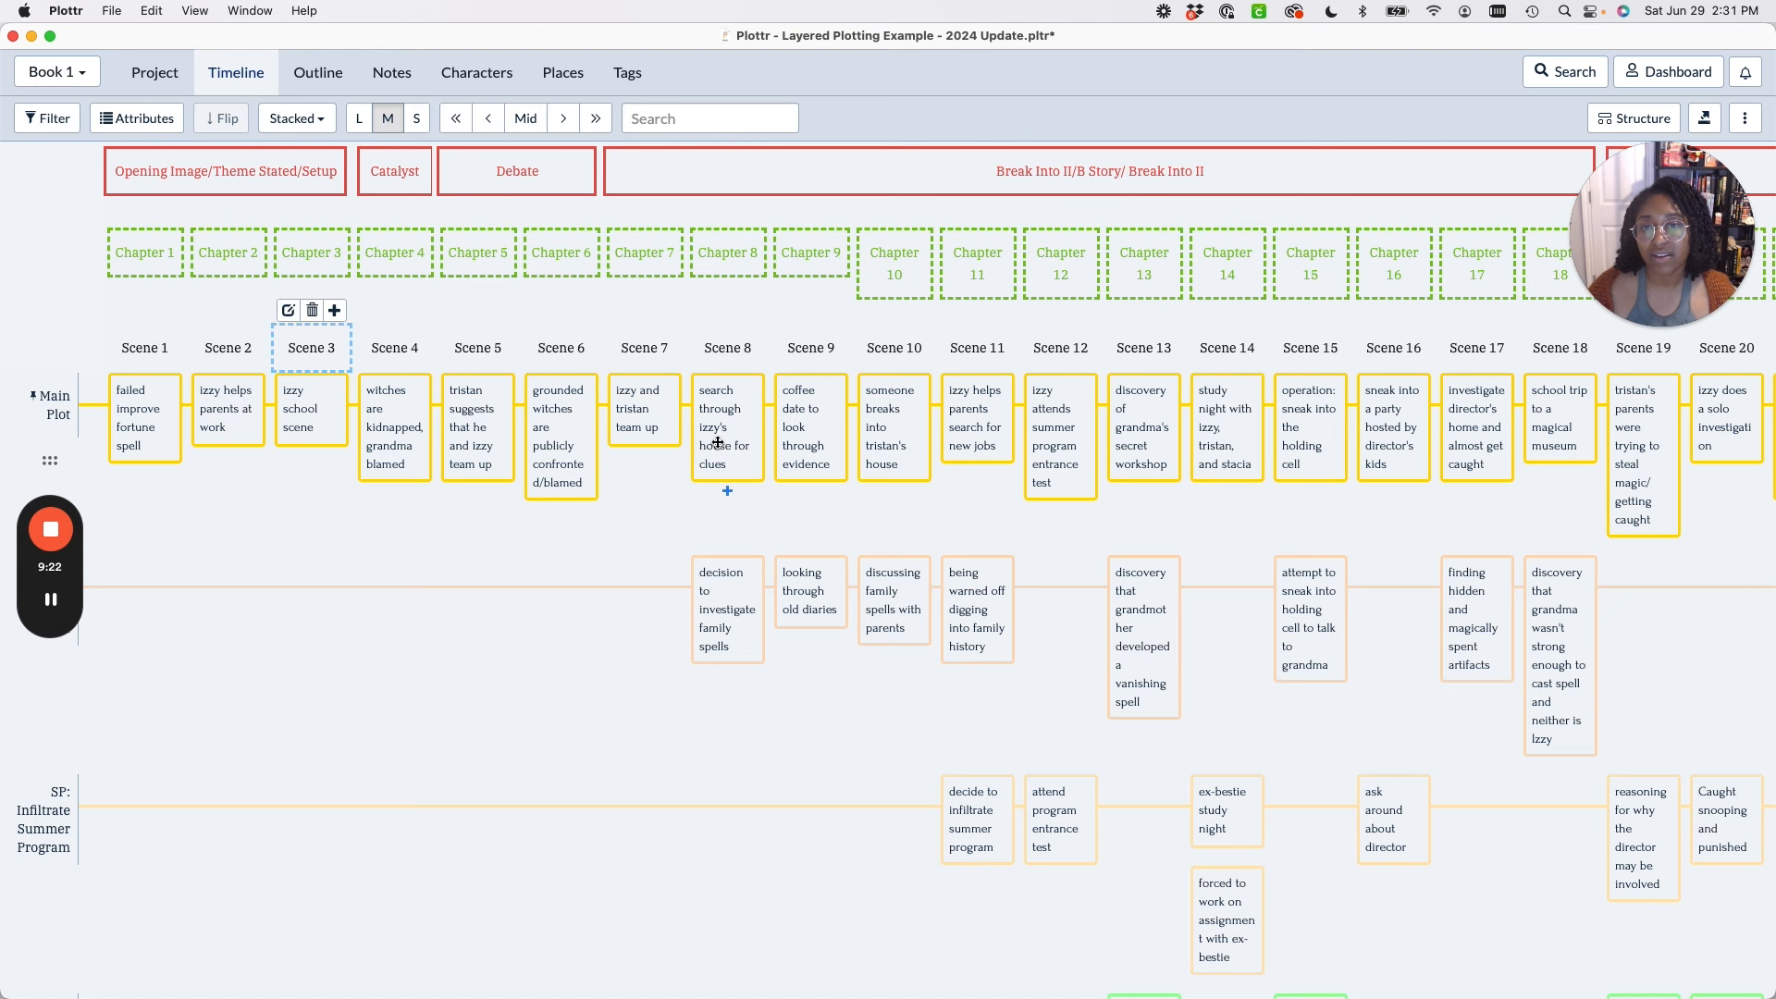
click(896, 420)
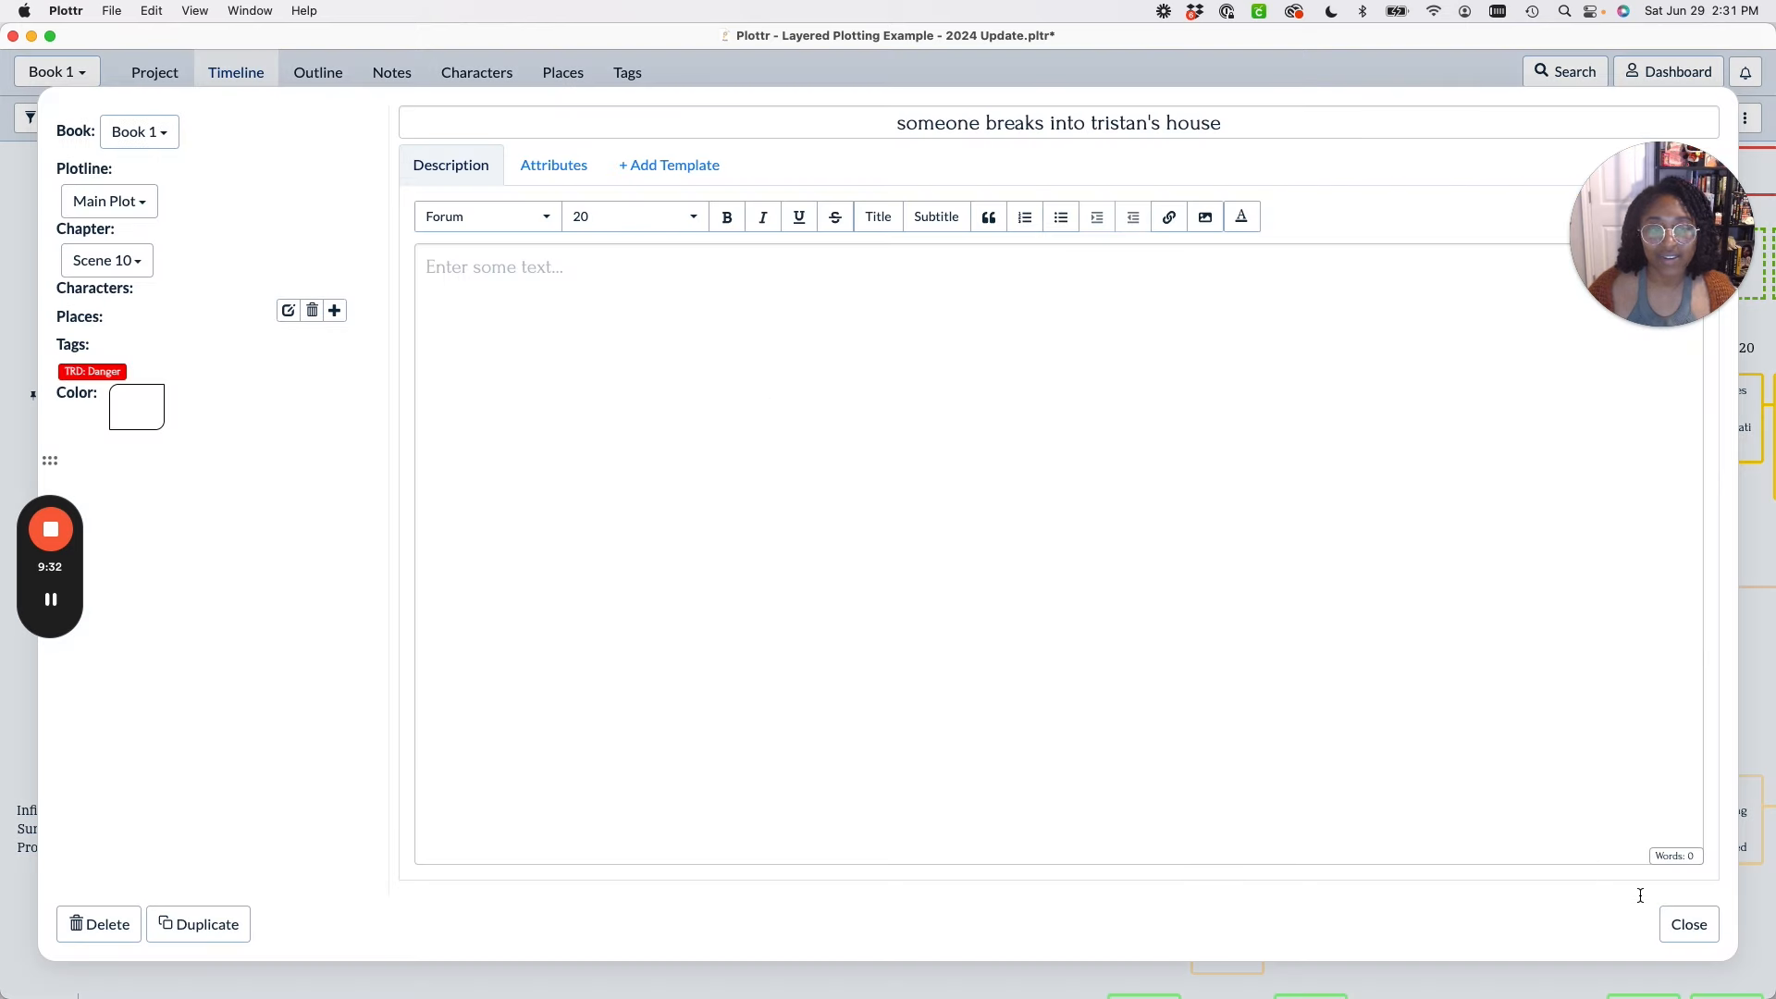
click(1684, 926)
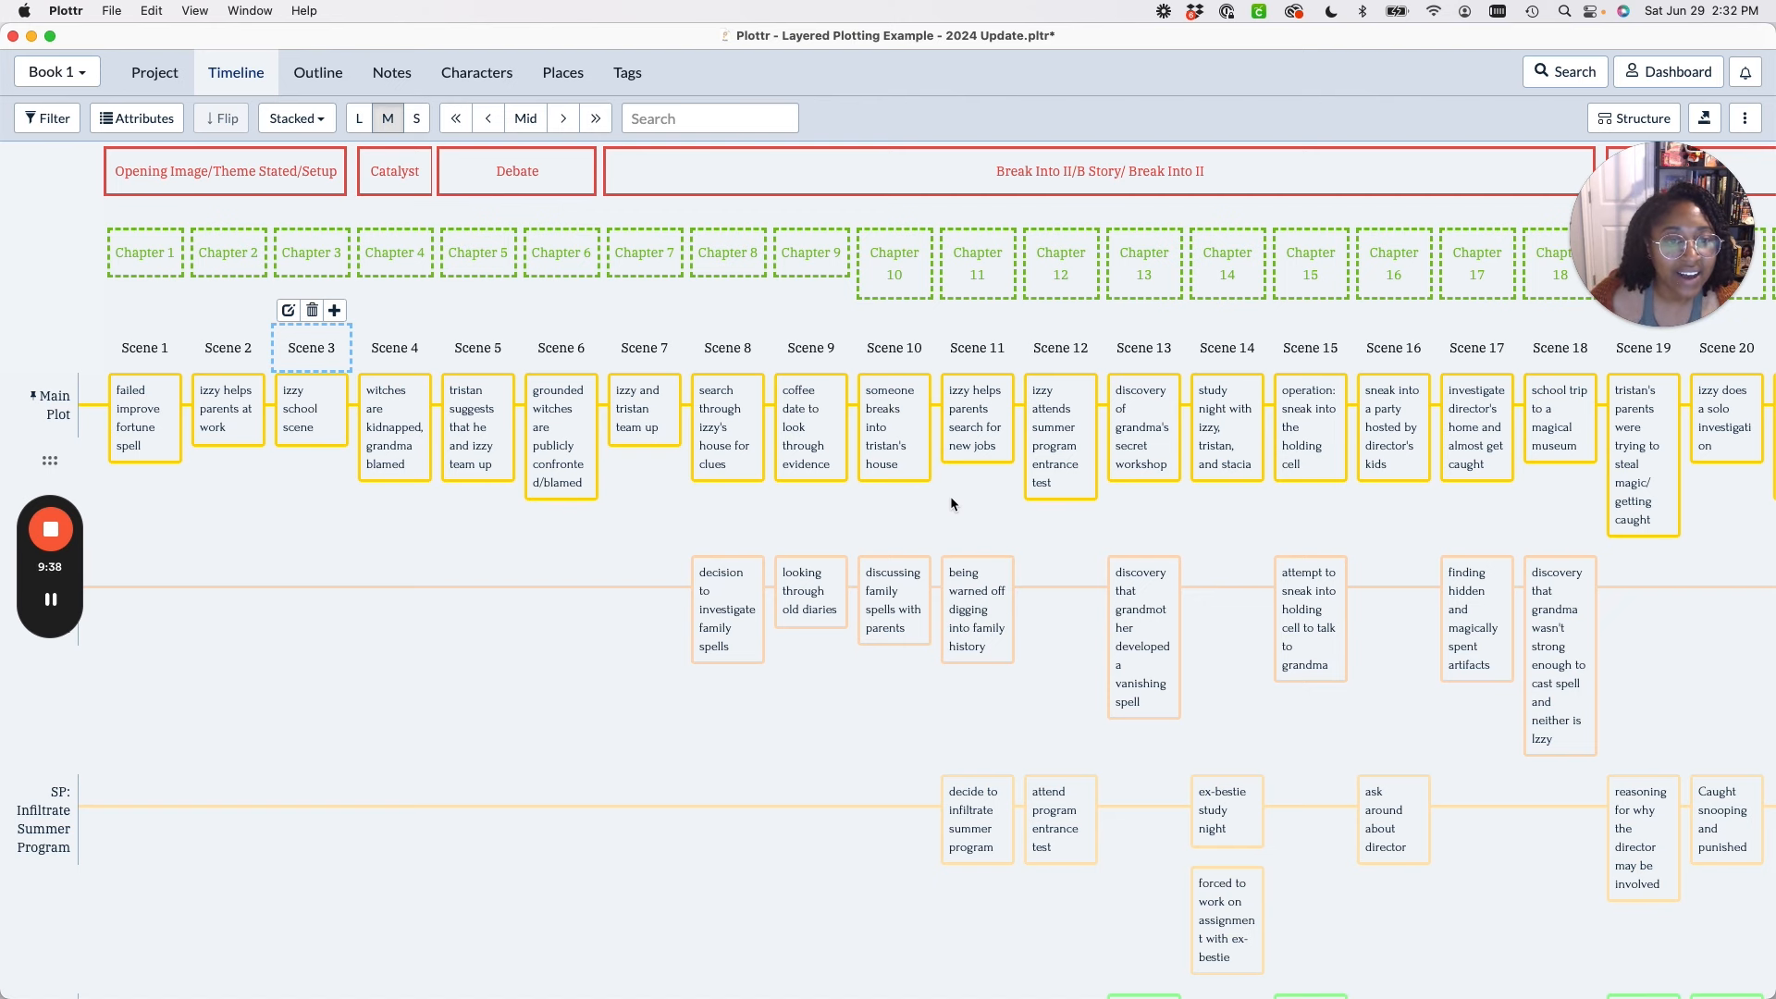
Assign the TRD: Twists tag to the Scene 13 Main Plot card "discovery of grandma's secret workshop".
click(1149, 436)
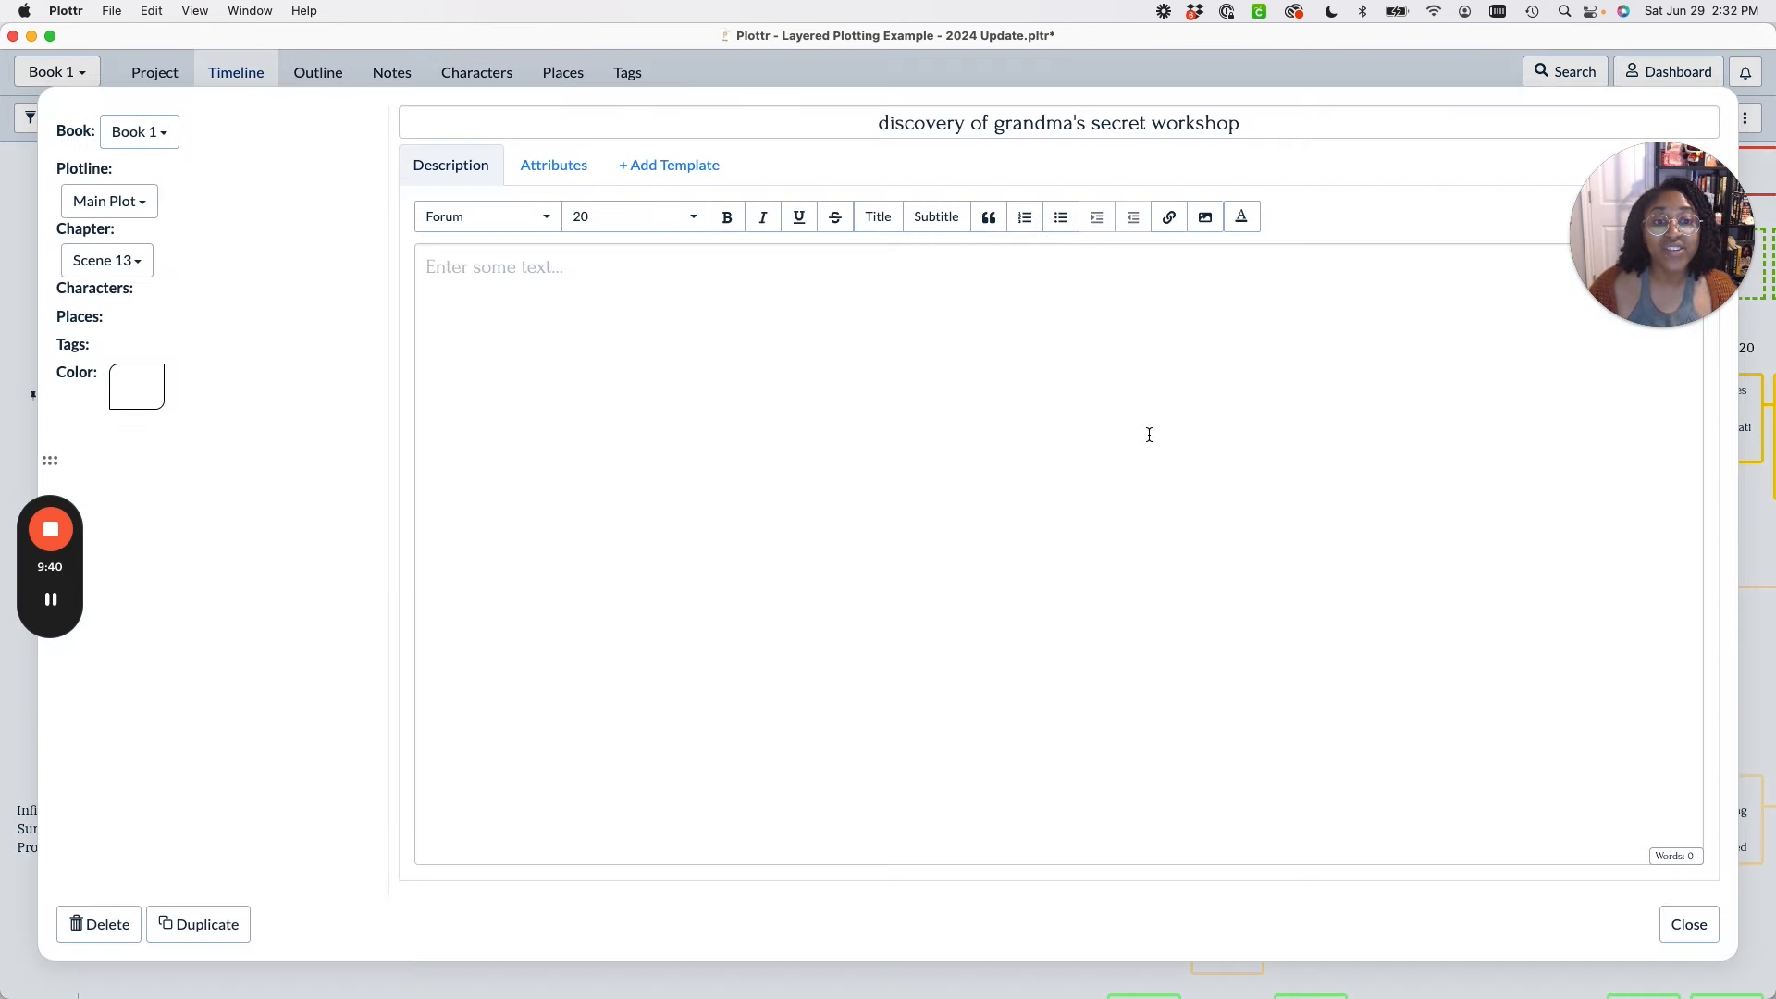
click(101, 346)
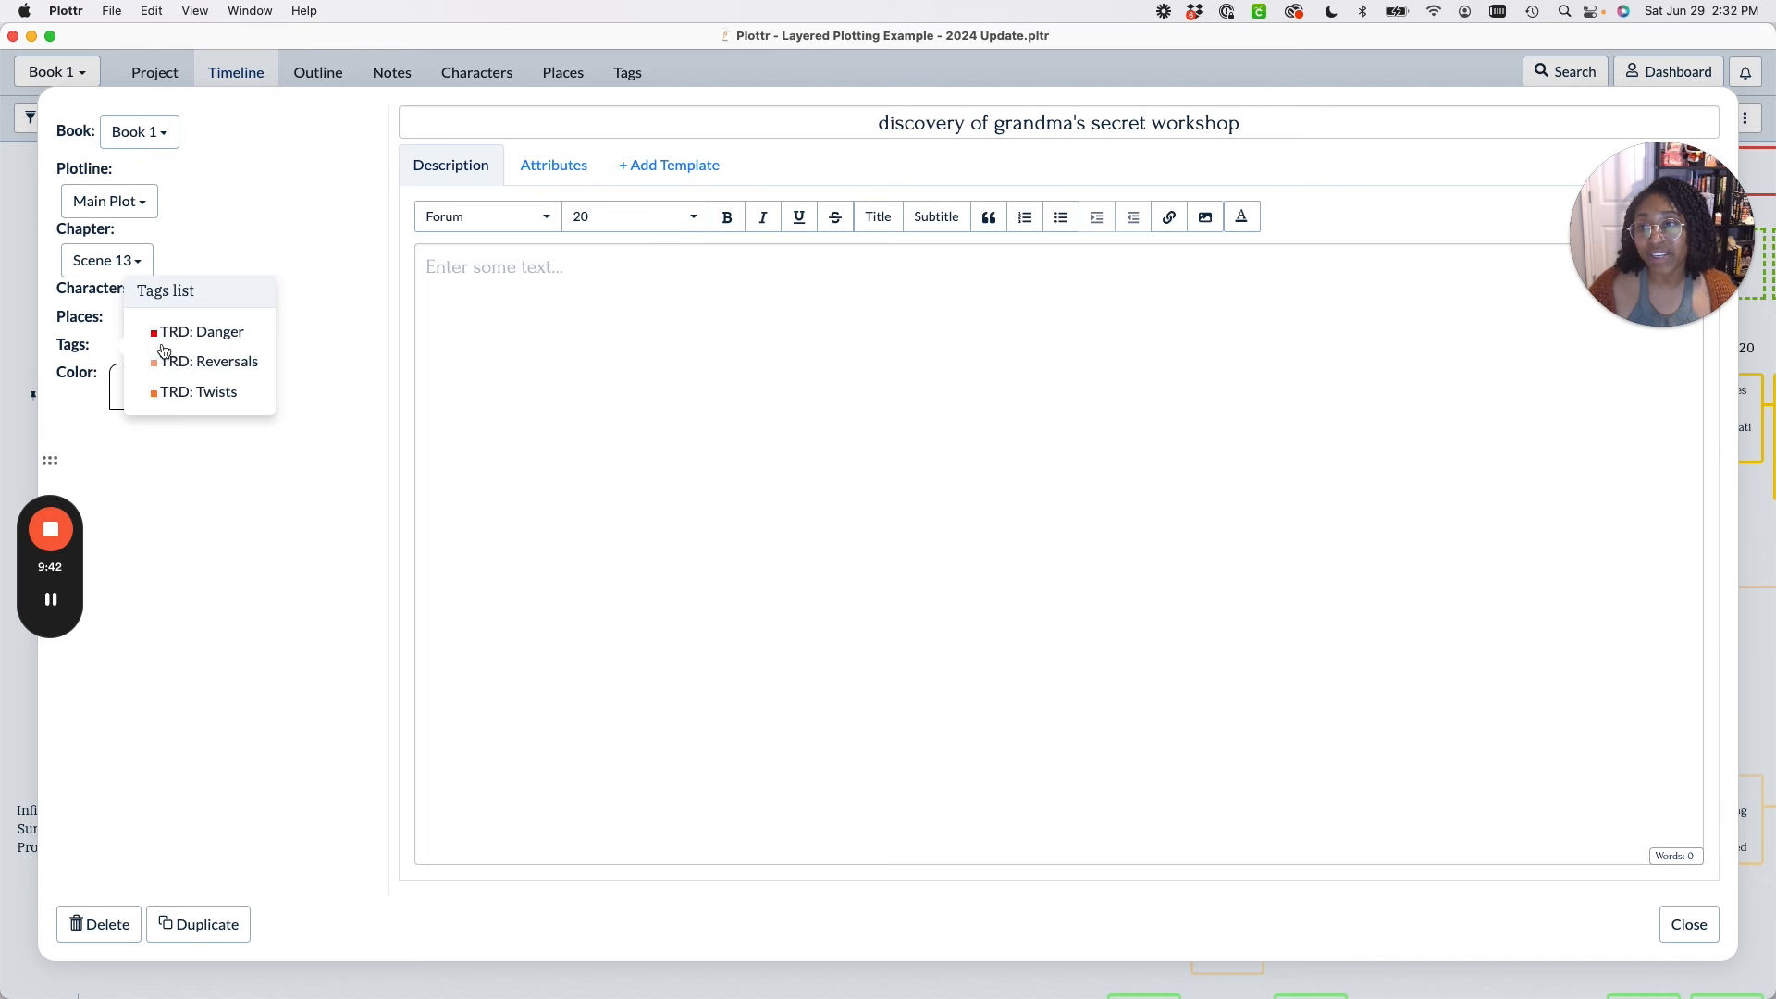
click(226, 395)
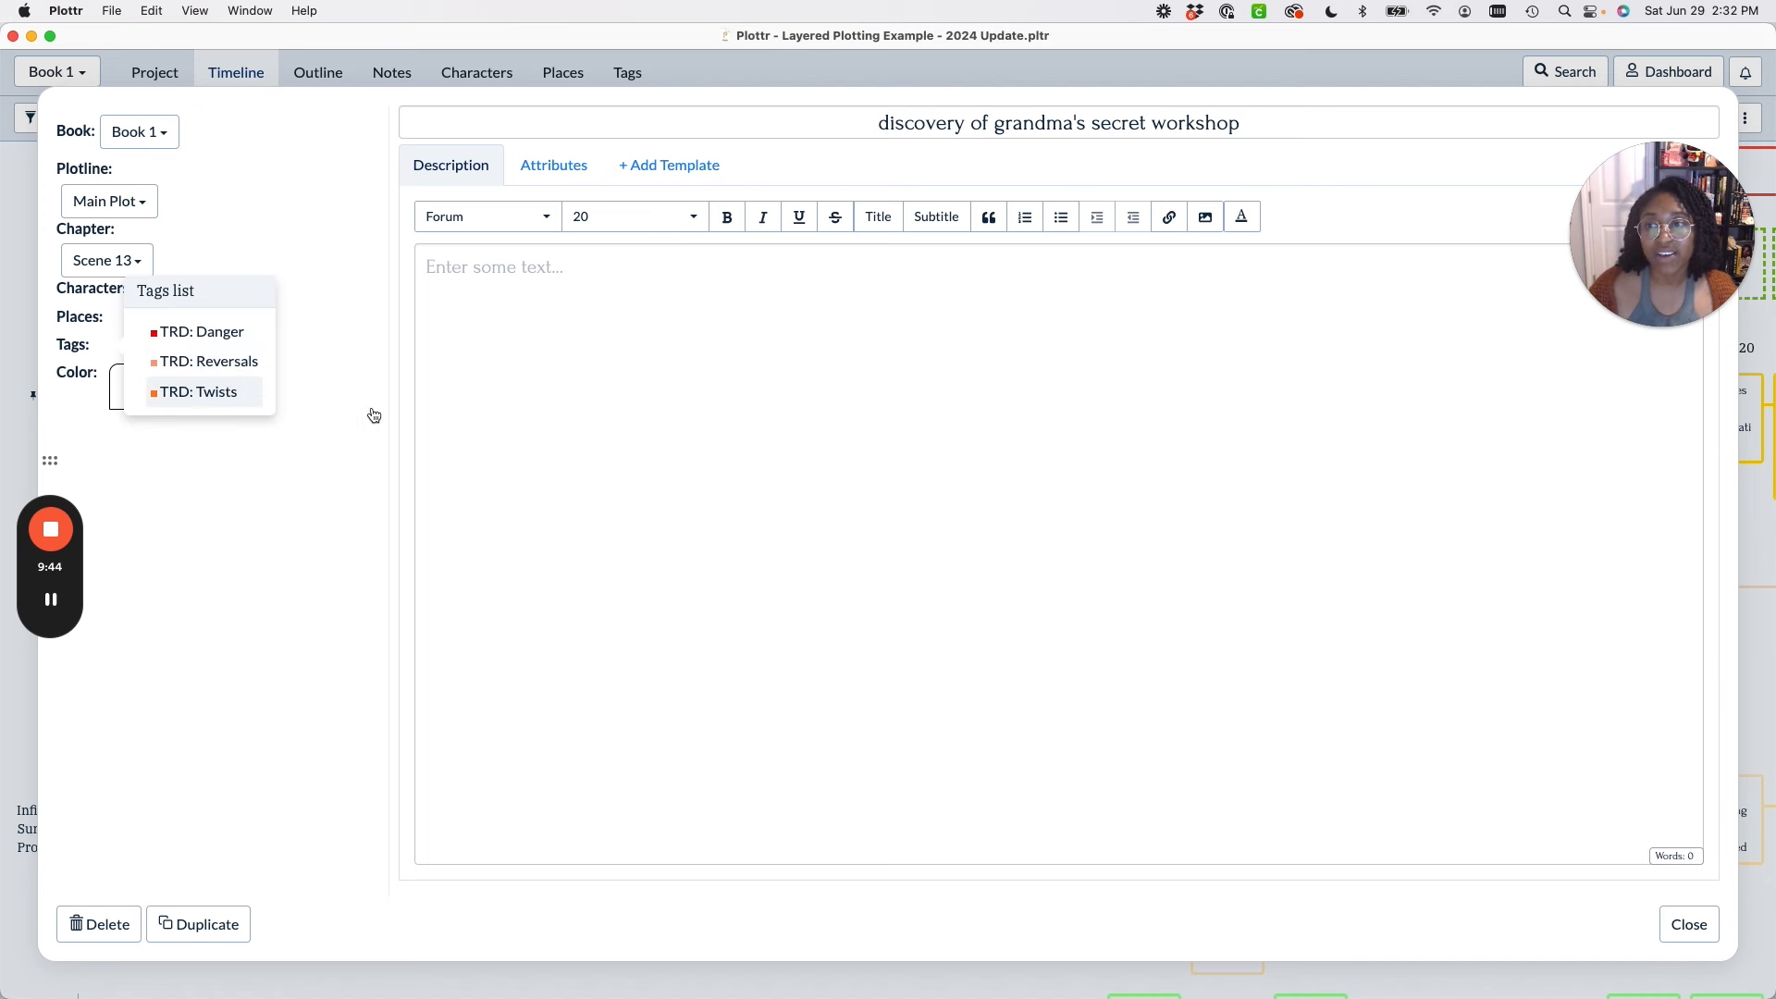
click(1677, 918)
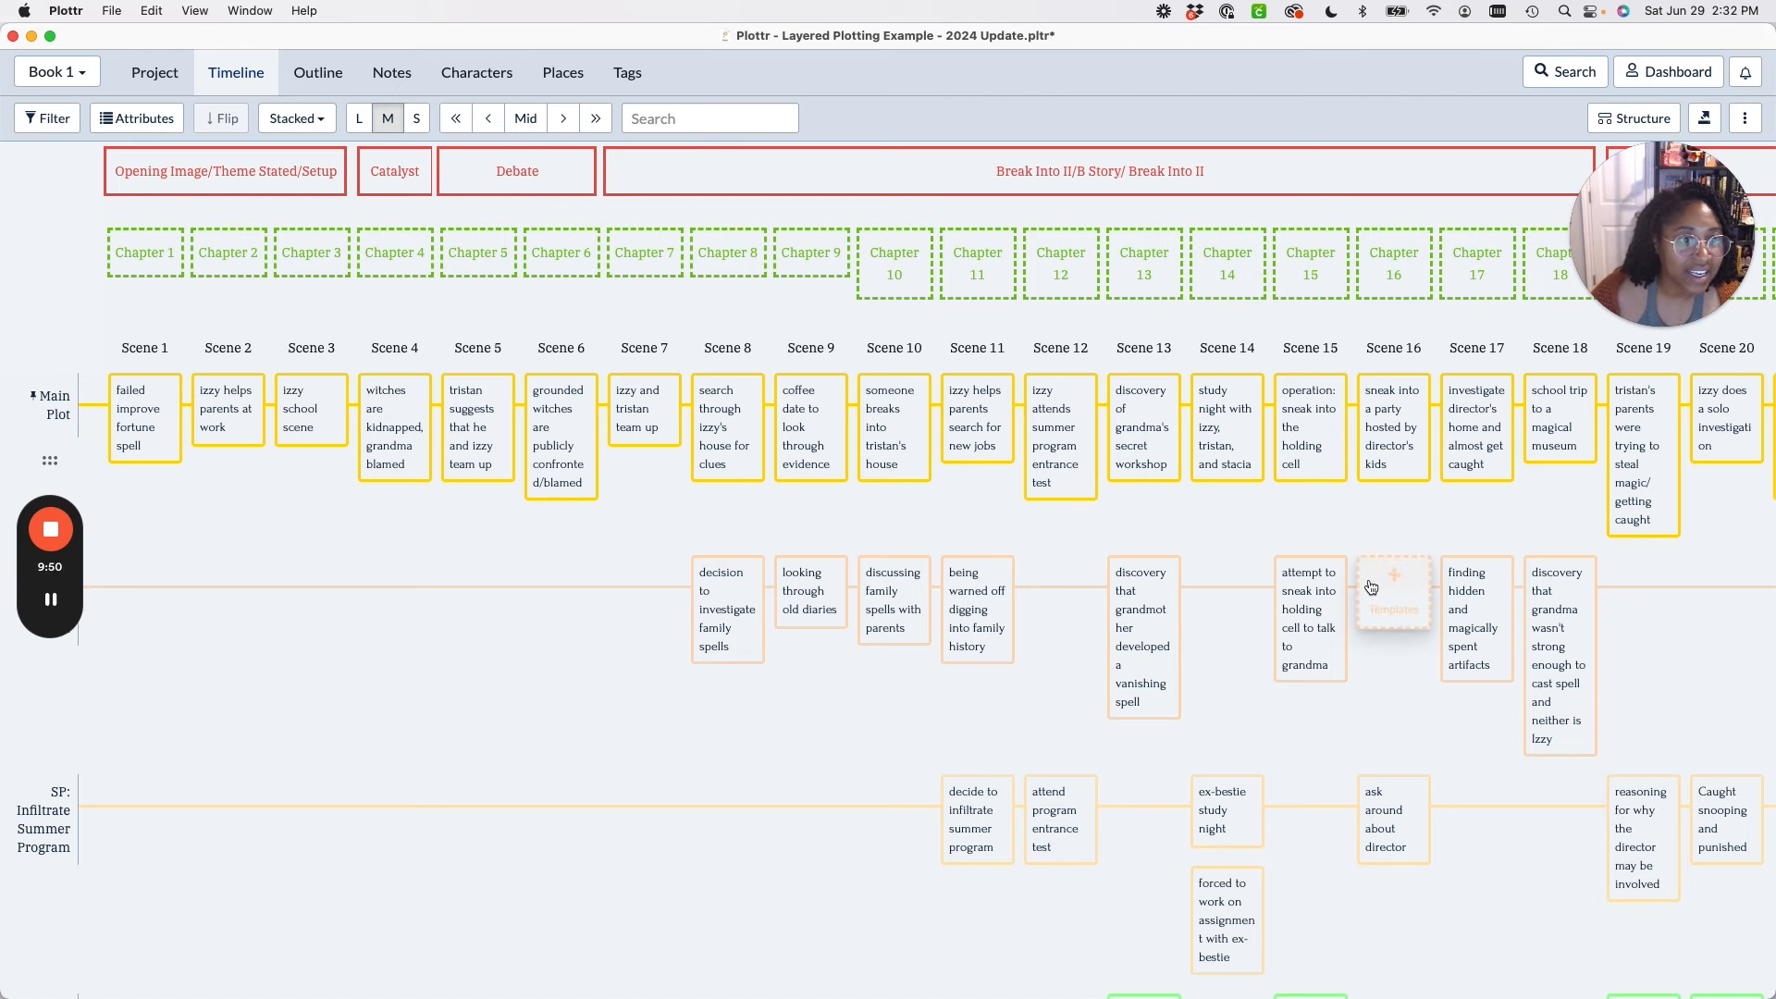
Tag the Scene 17 Main Plot card "investigate director's home and almost get caught" with TRD: Danger and close it.
click(1477, 430)
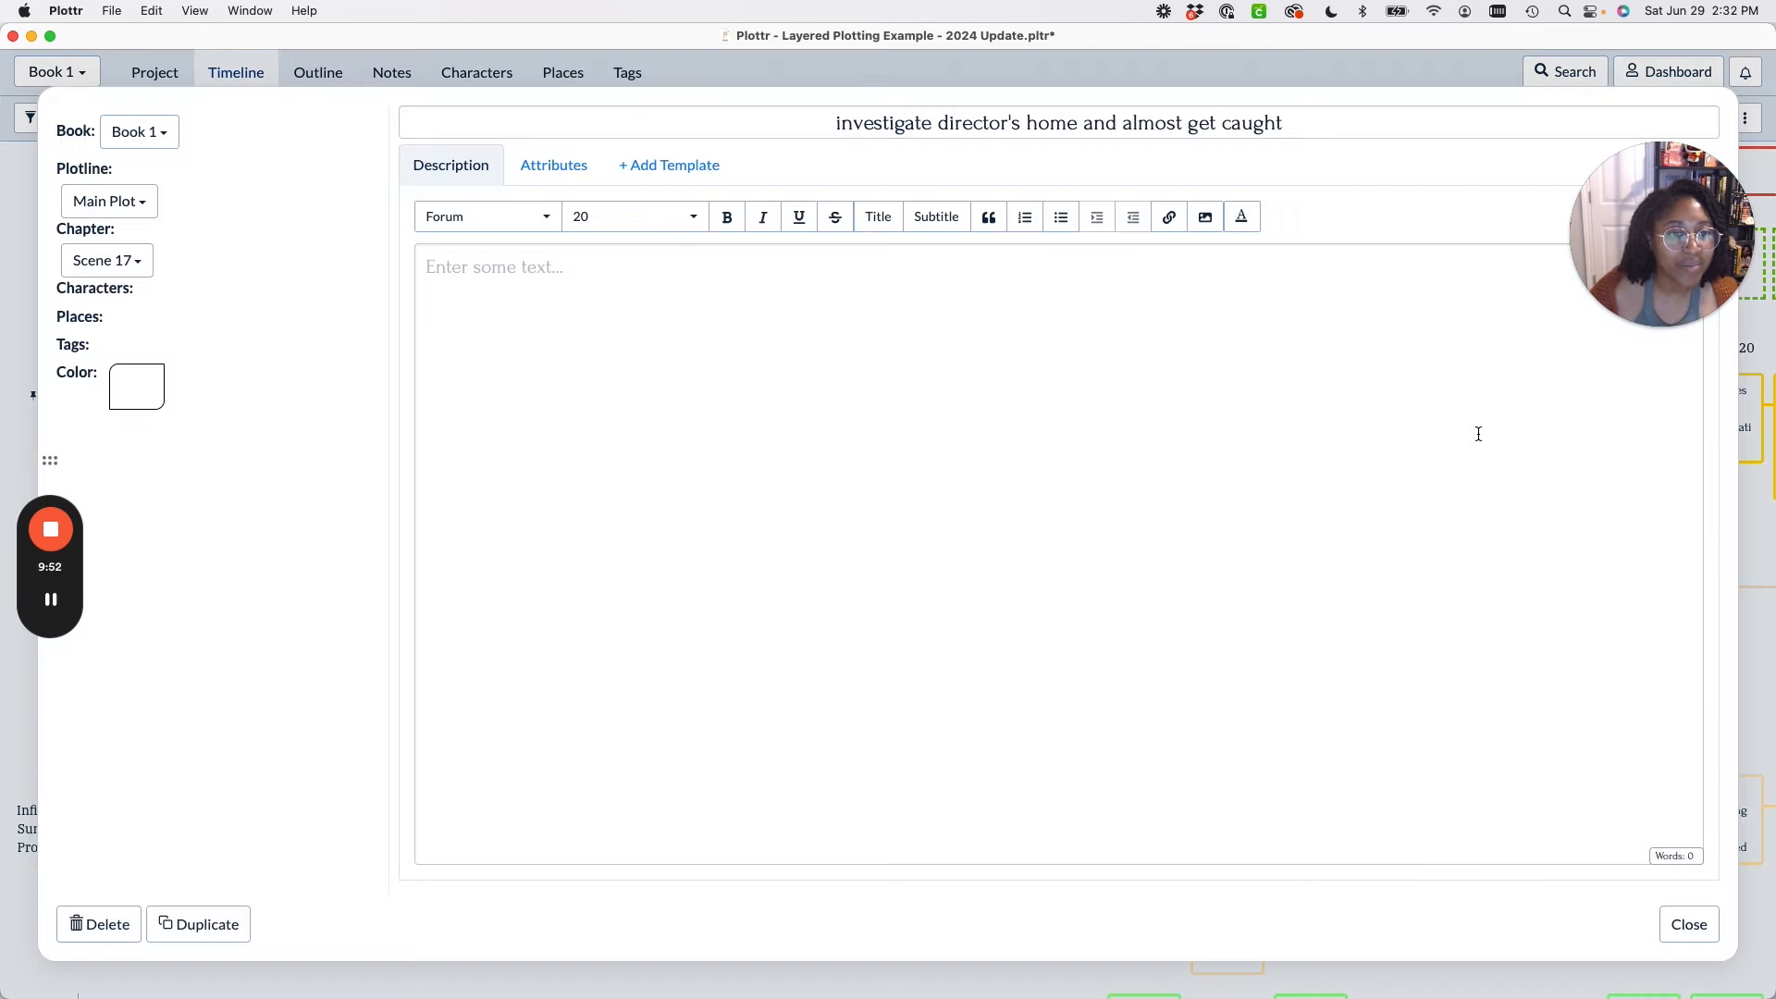
click(103, 344)
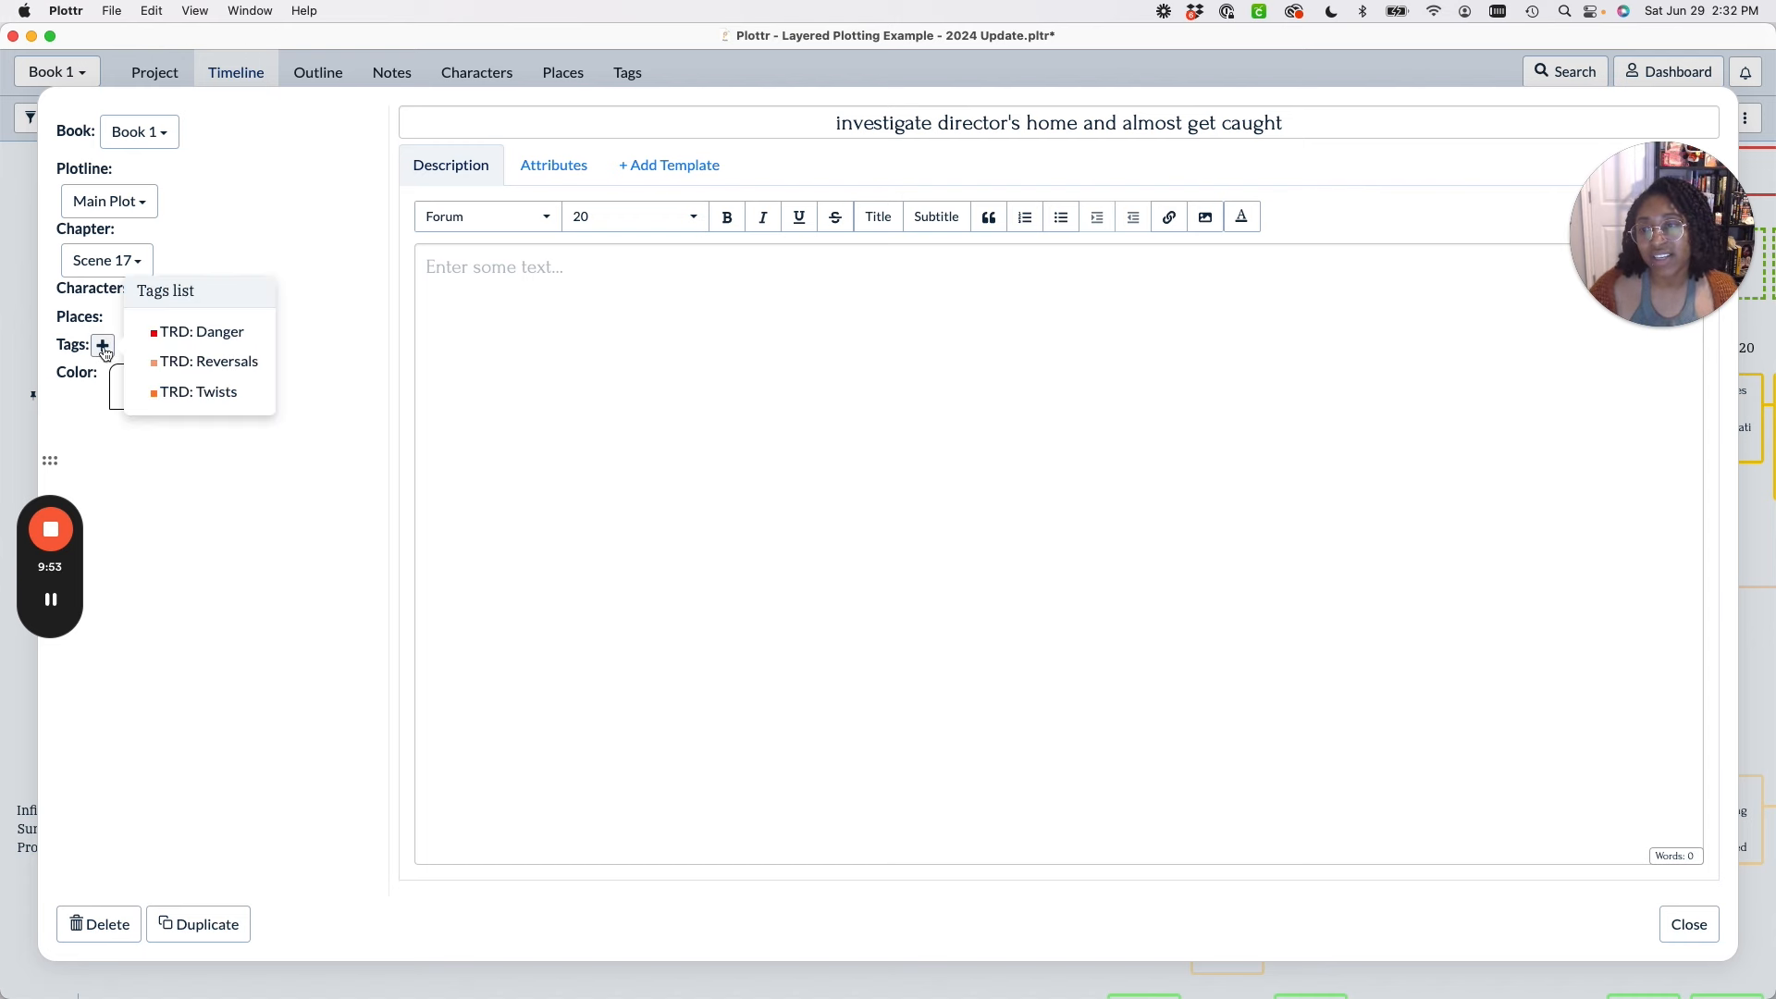
click(194, 339)
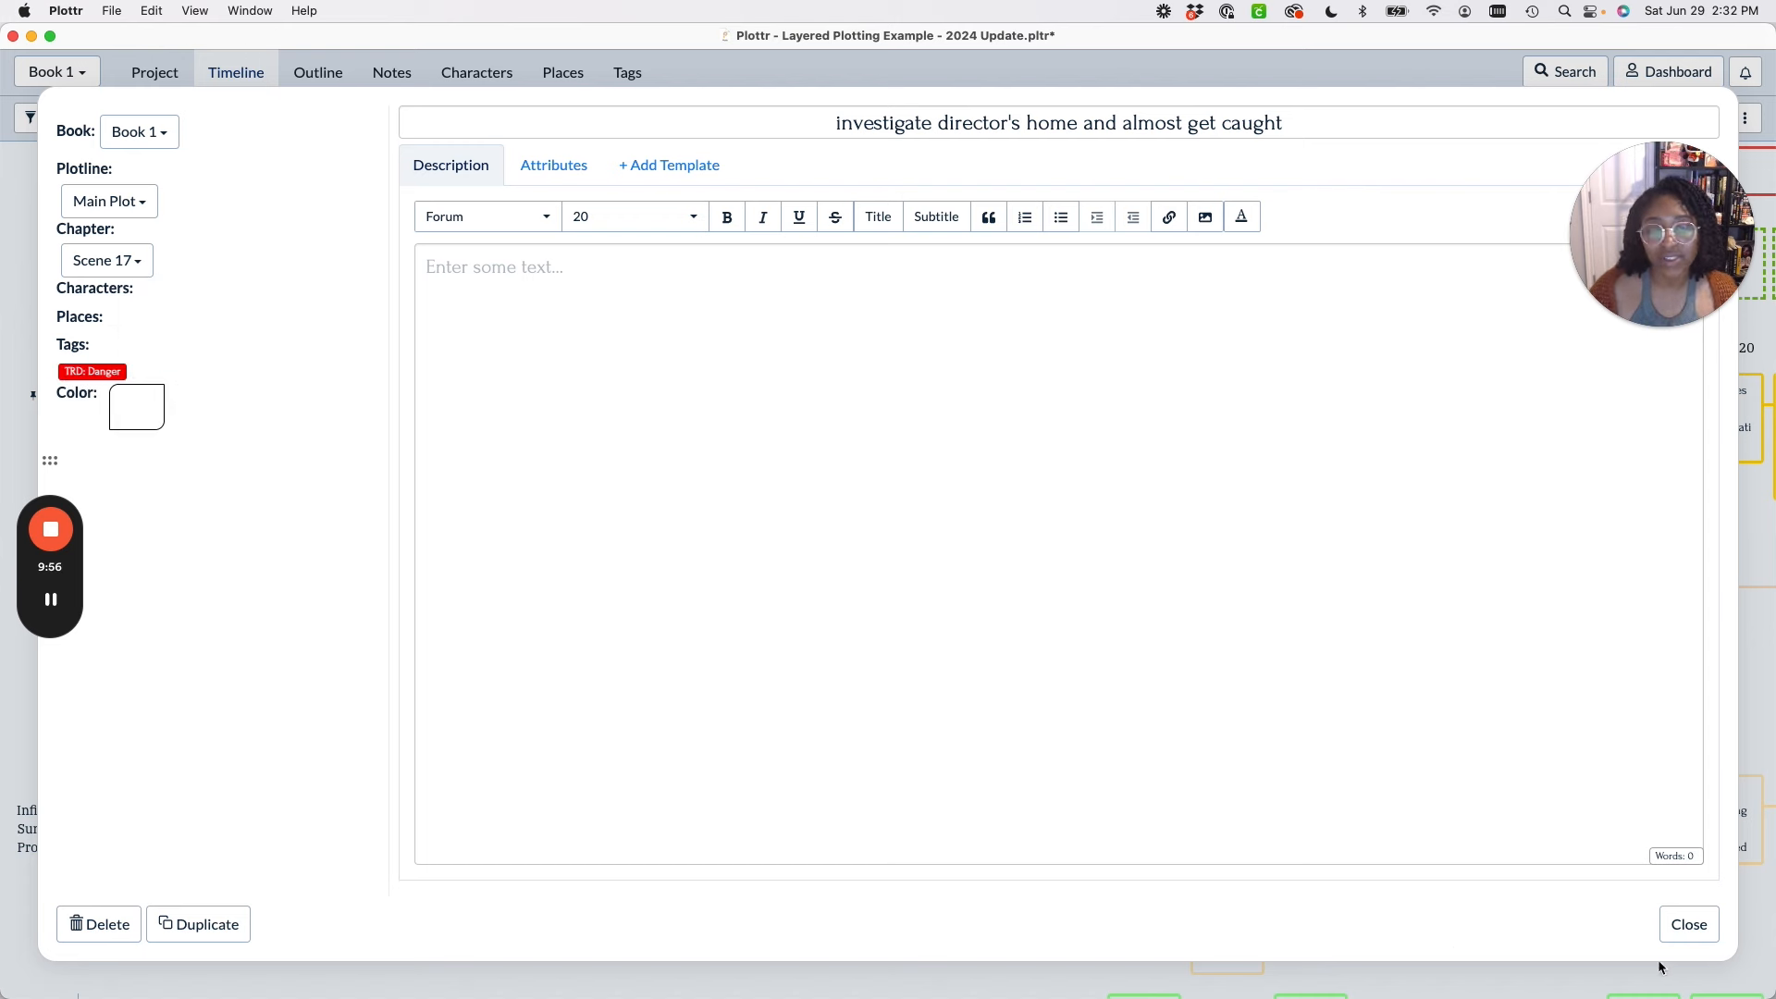
click(1700, 928)
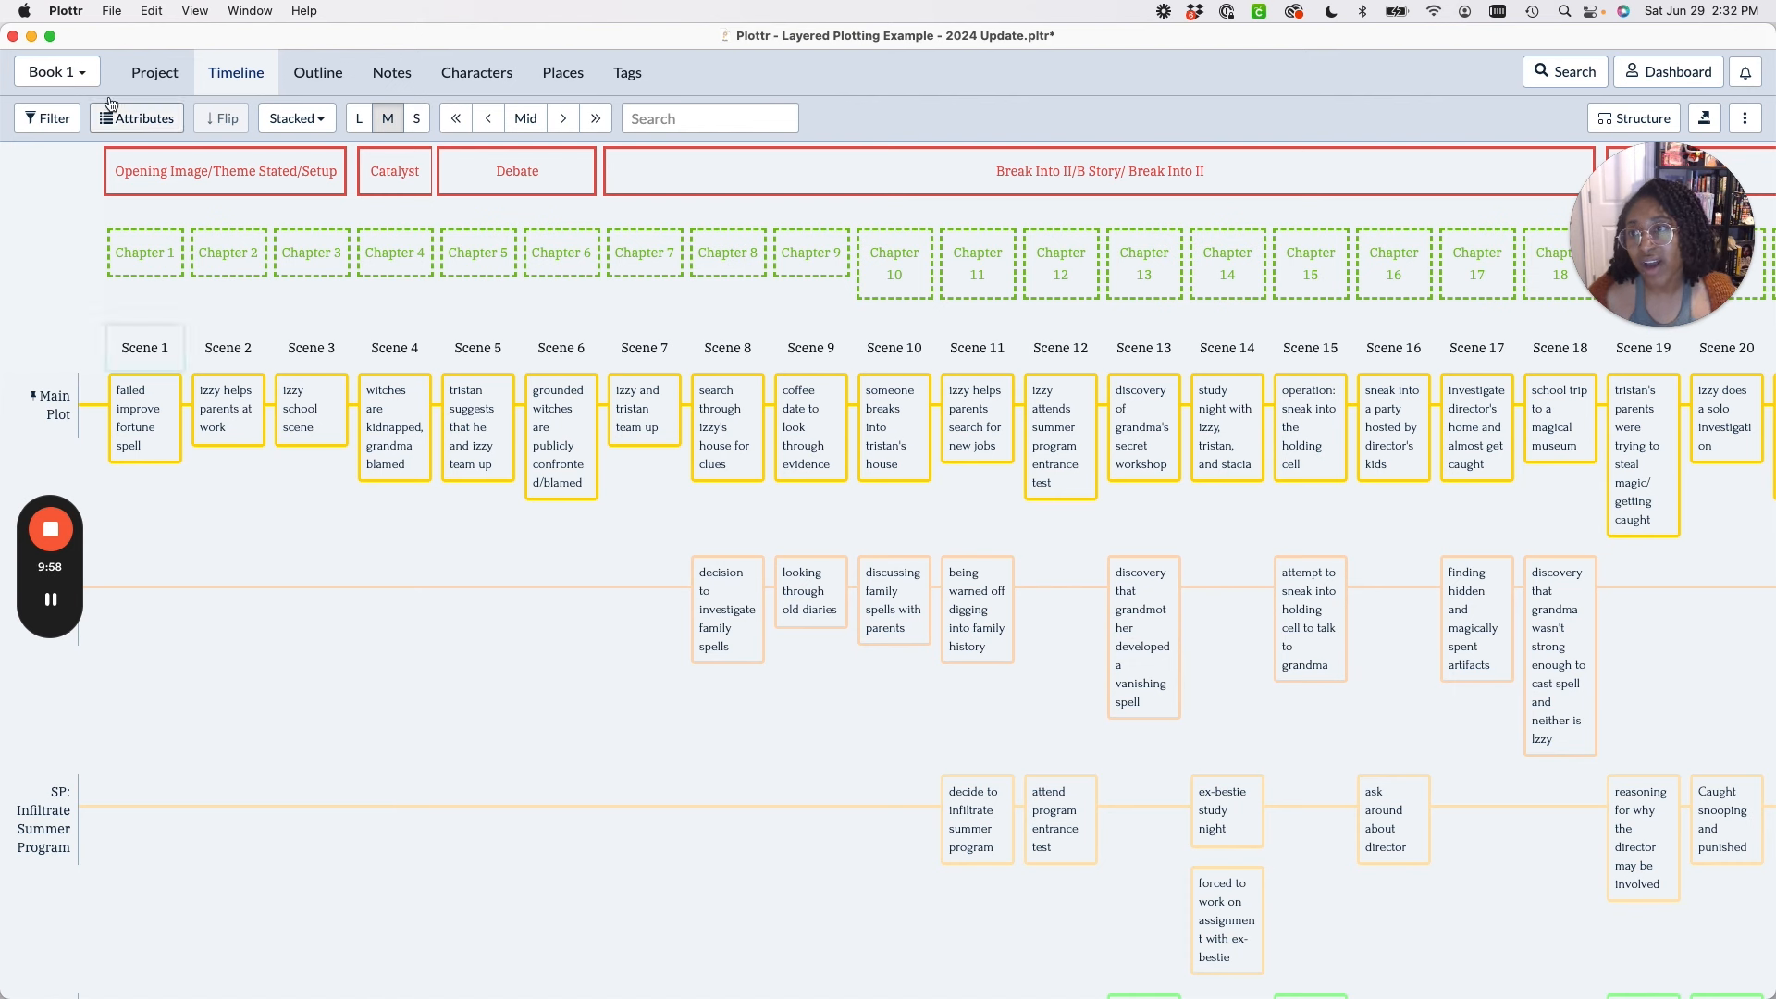
Filter the timeline by the TRD: Danger and TRD: Twists tags to review the spacing of tagged scenes, and clear the filter.
click(57, 122)
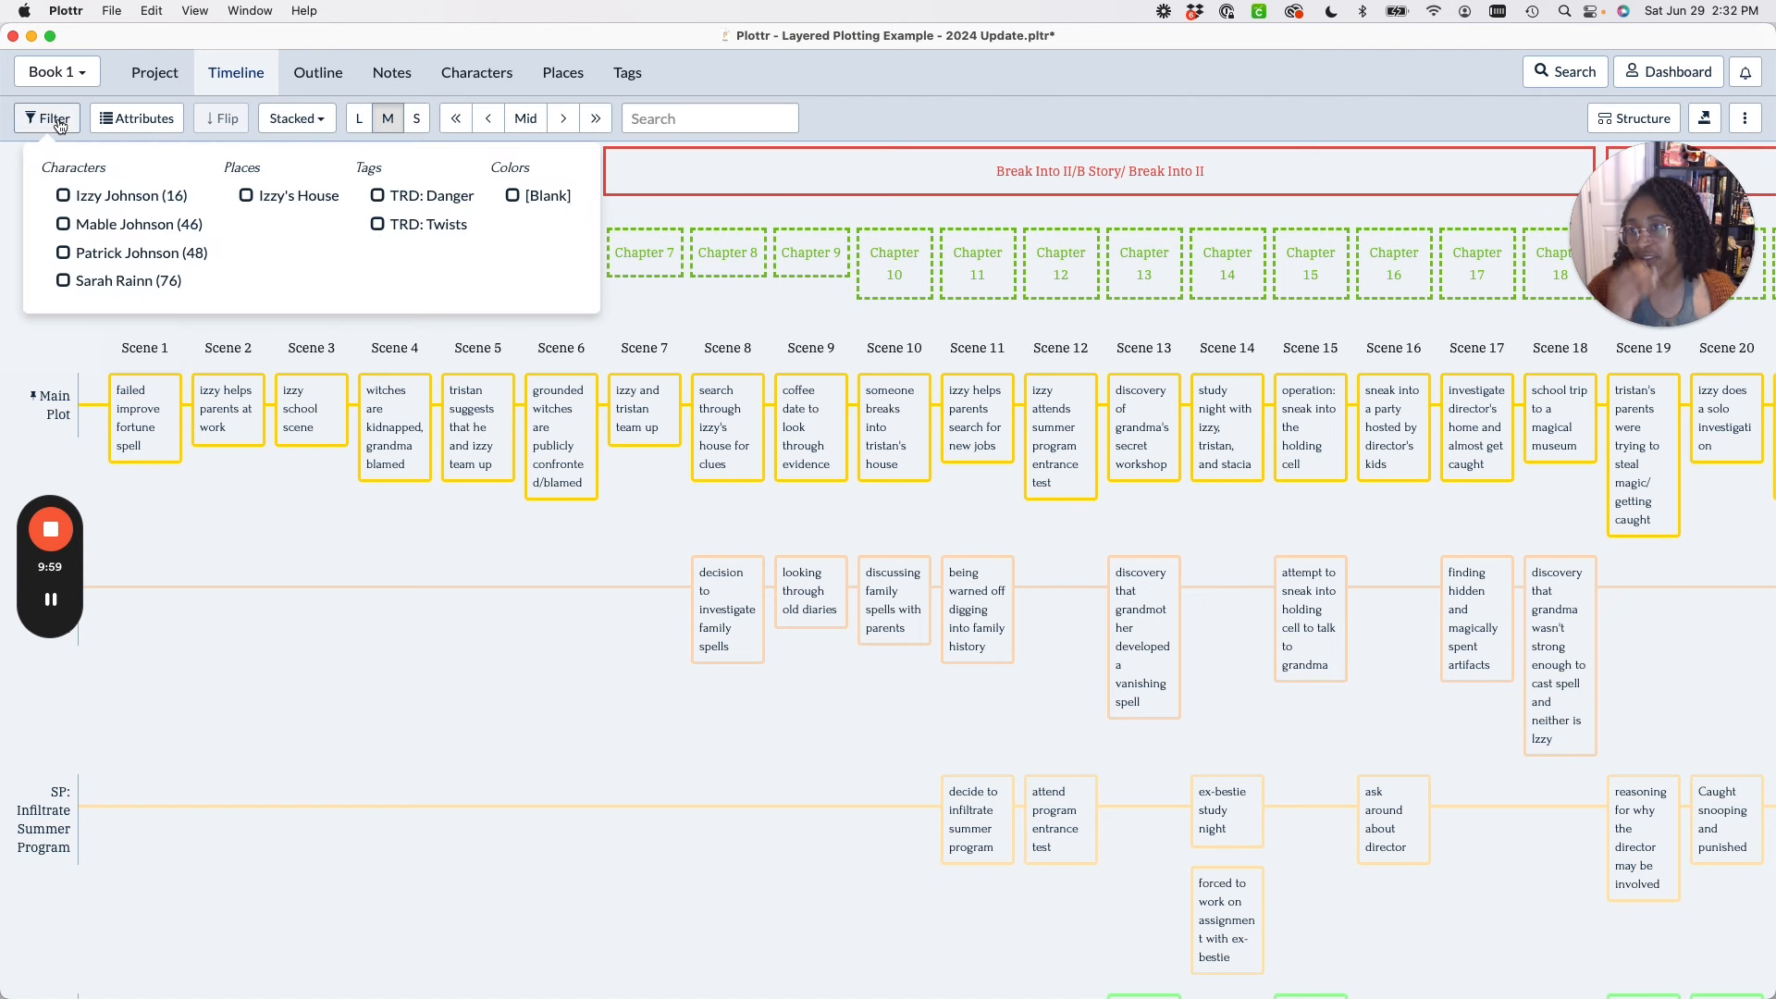
click(379, 195)
click(379, 225)
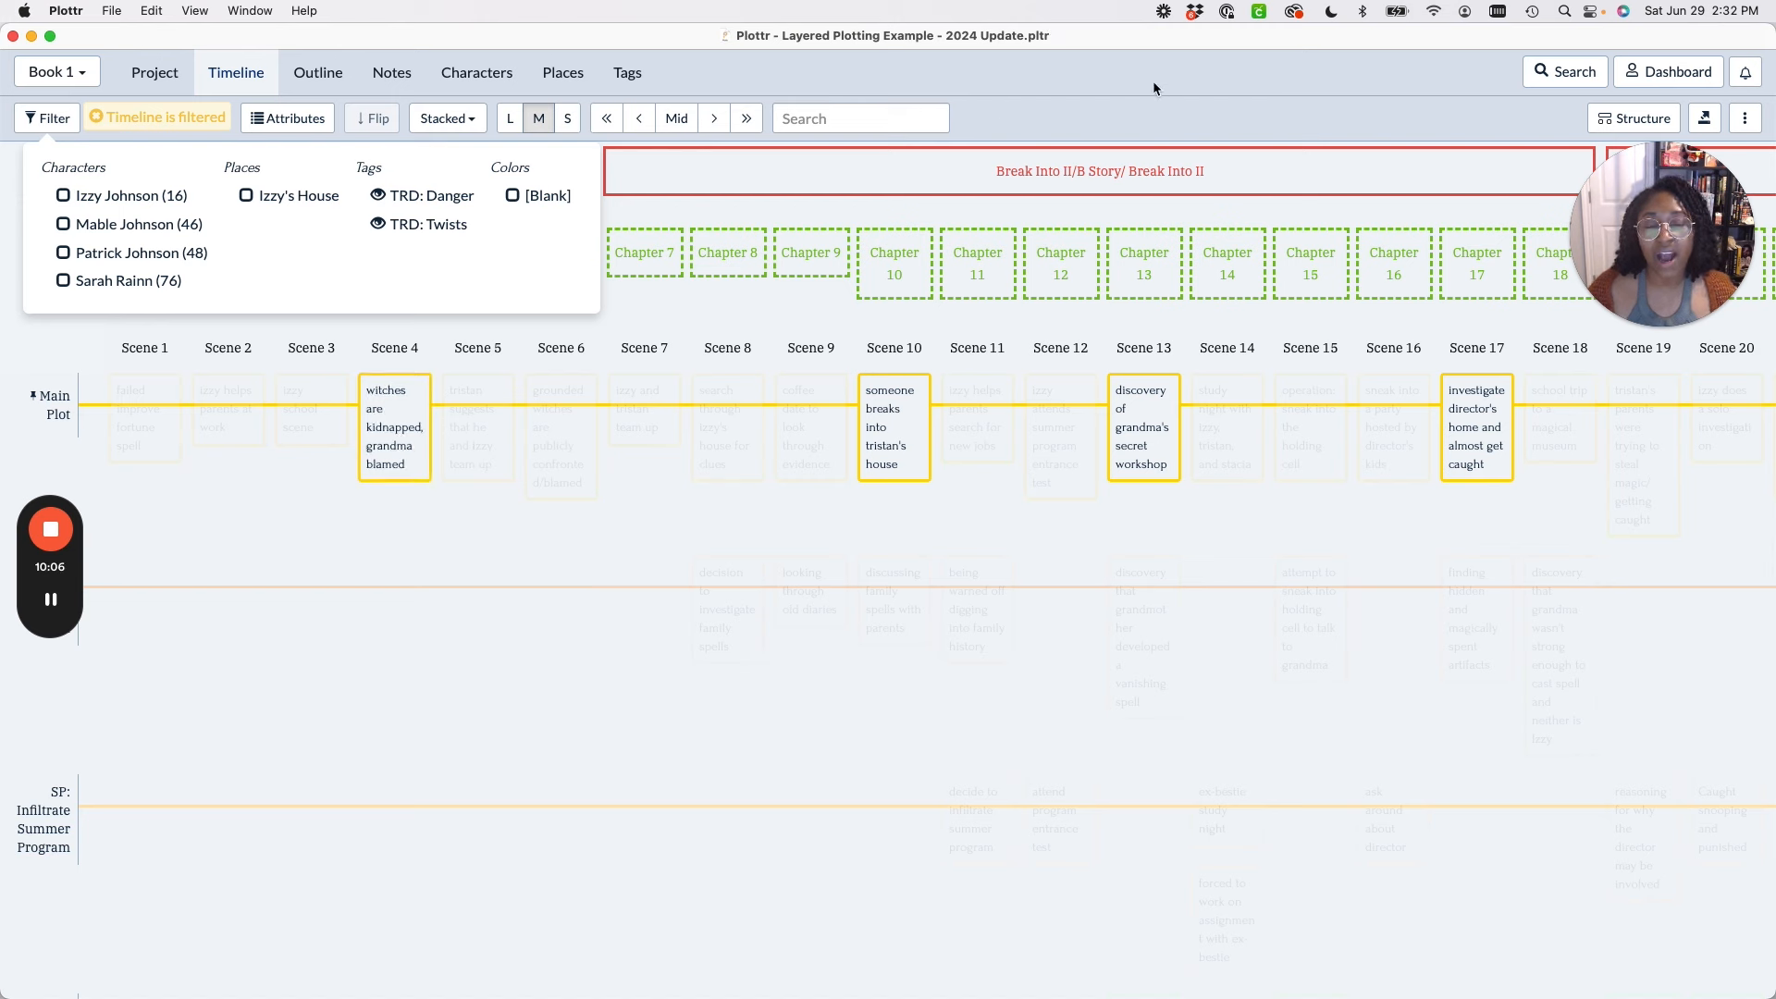
click(816, 195)
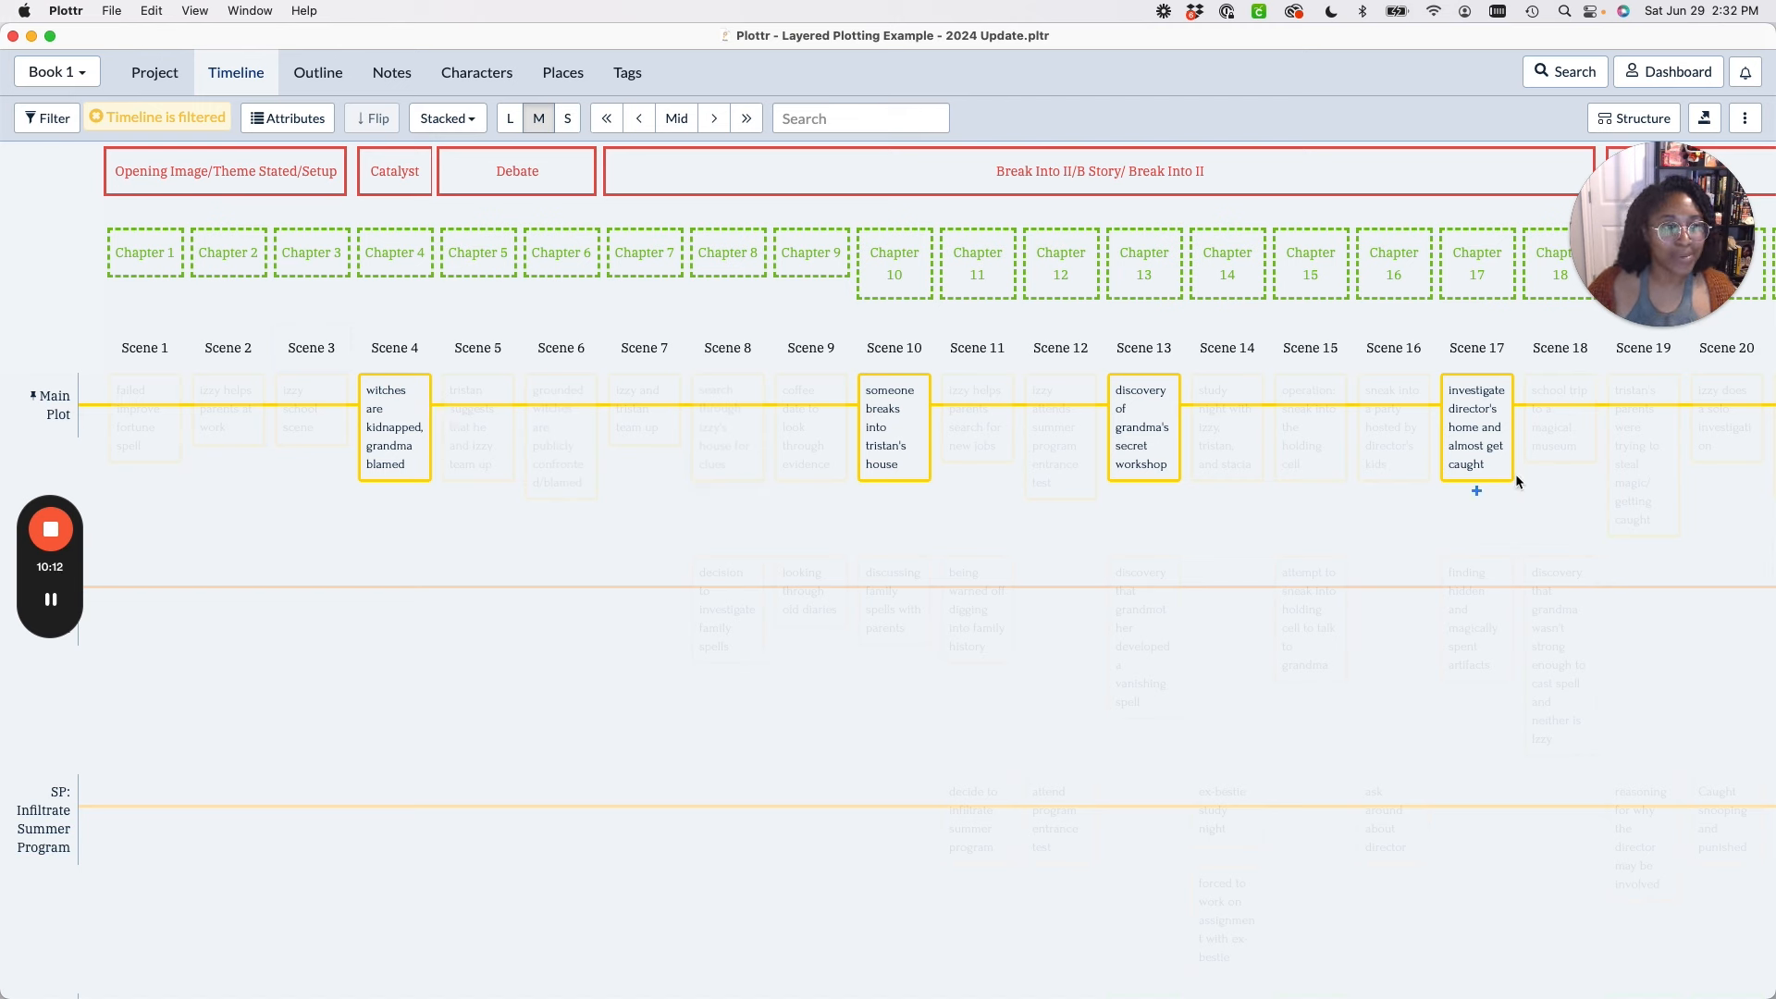
drag(1484, 458, 879, 421)
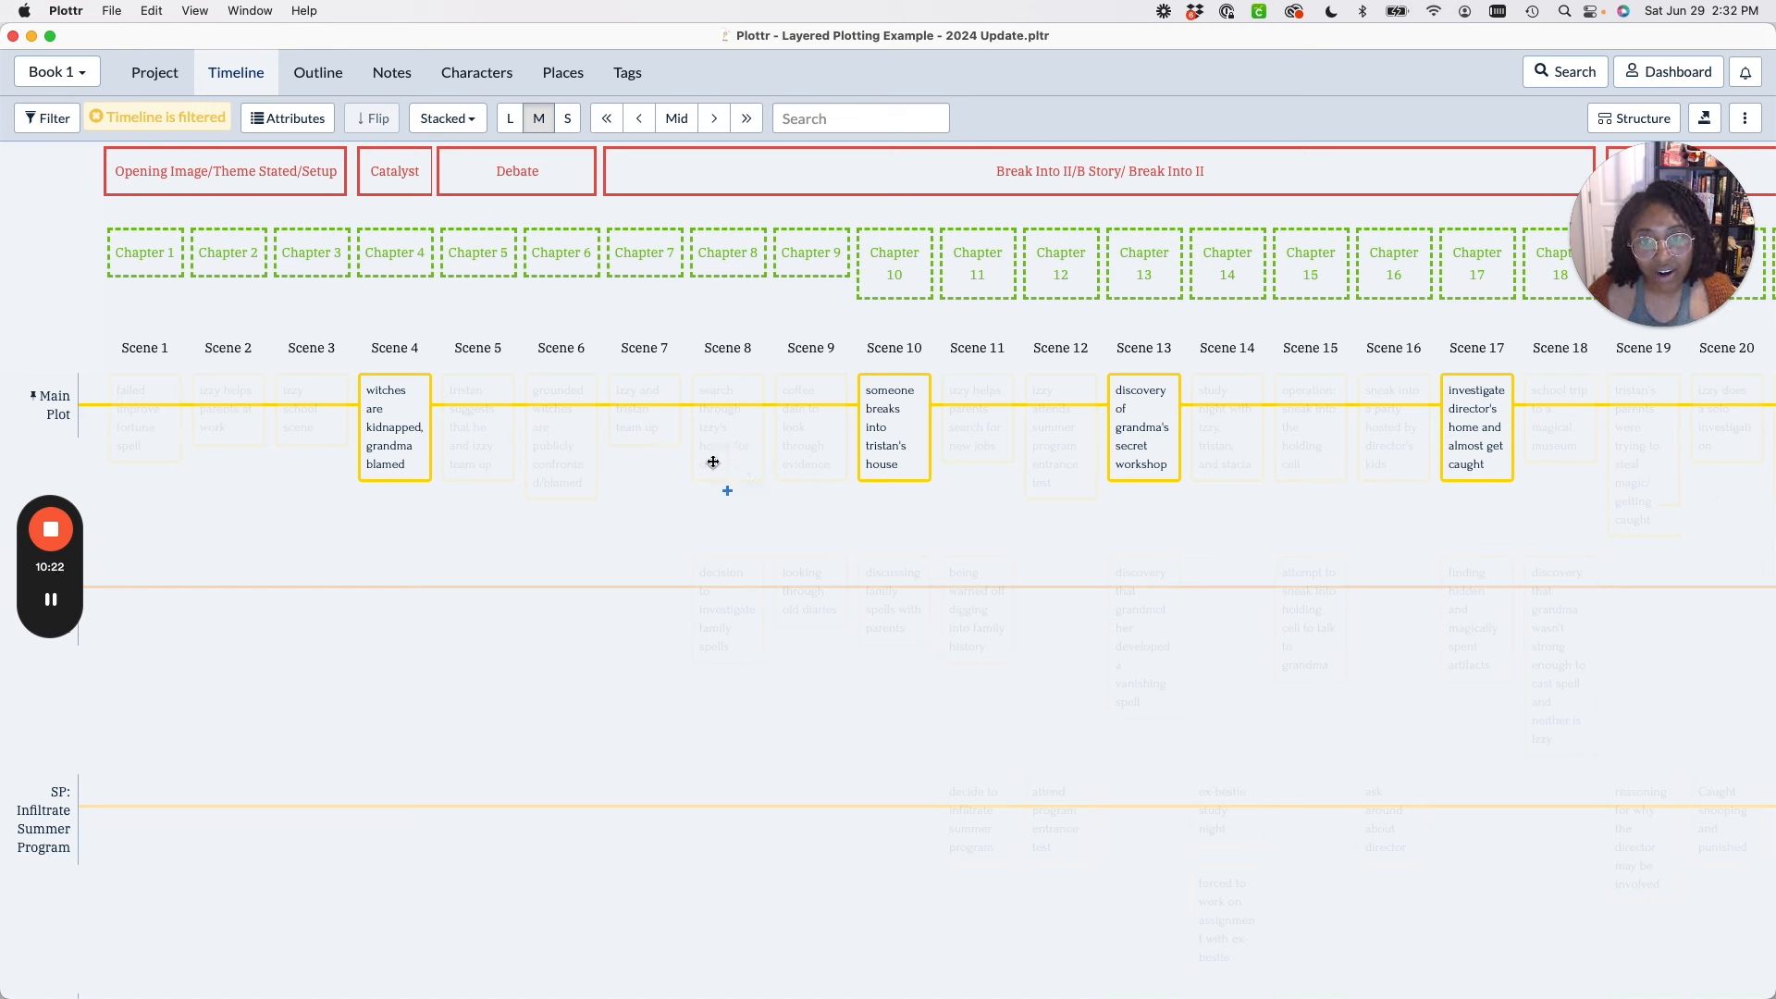
click(97, 117)
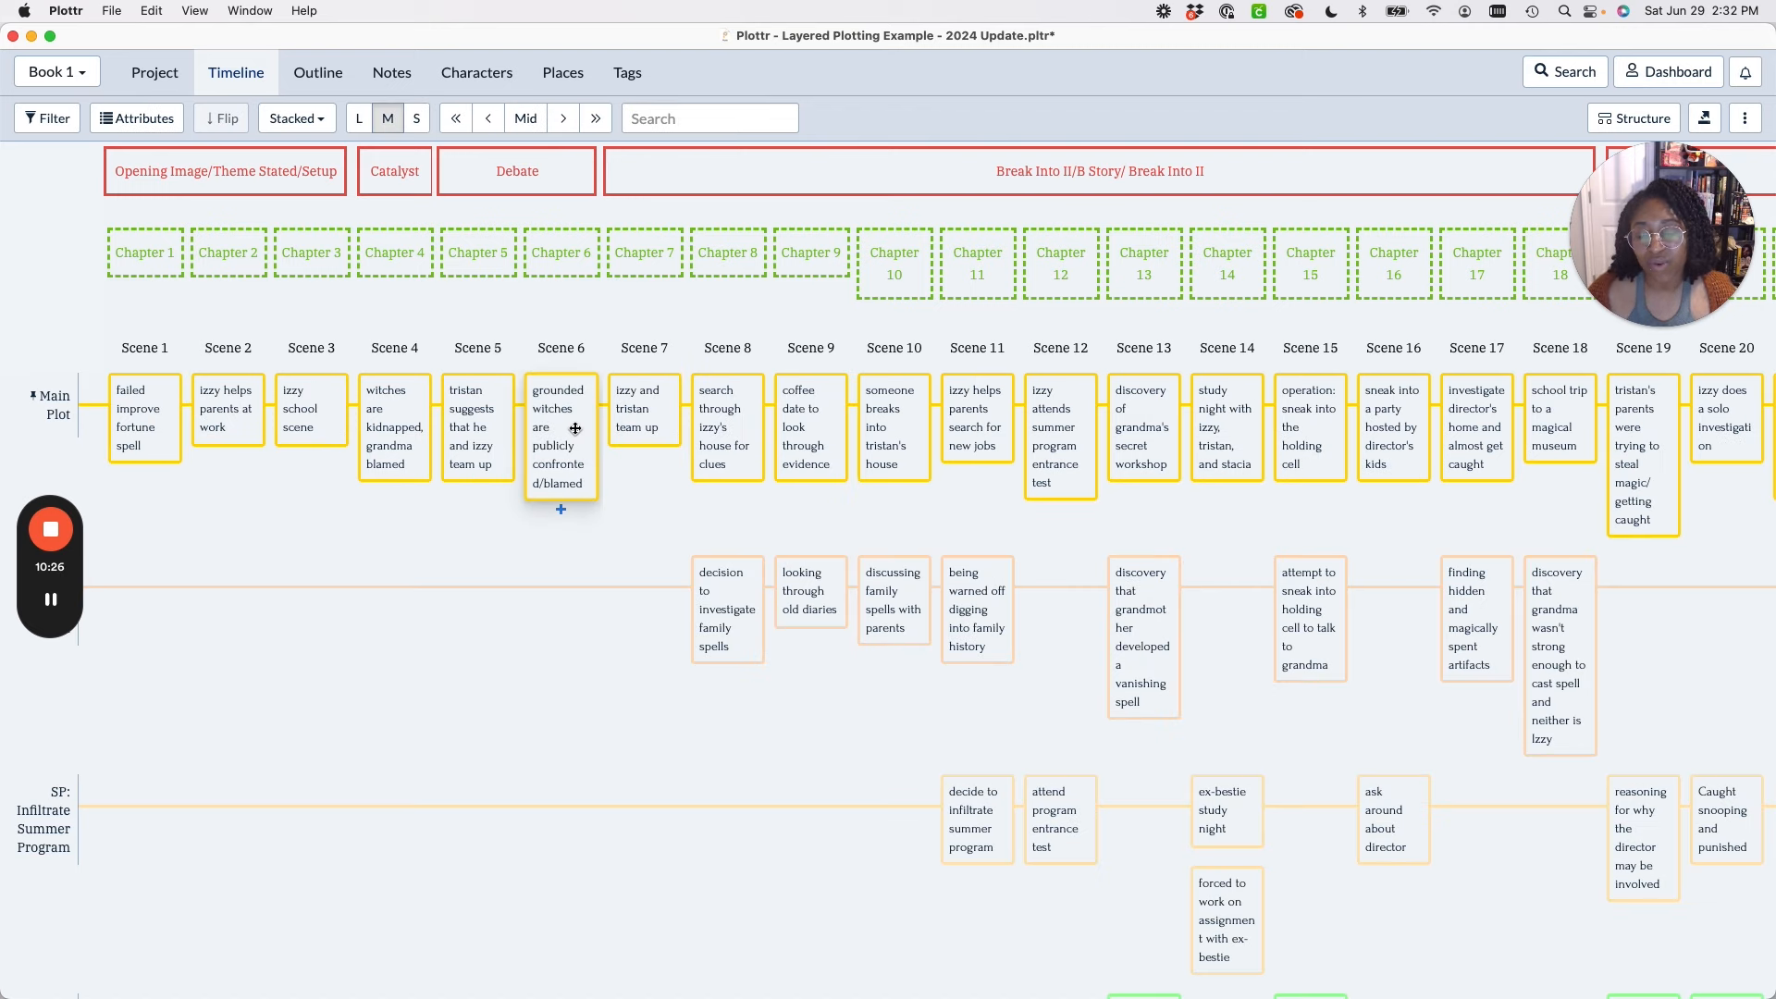
Add the description "Witches are attacked" and the TRD: Danger tag to the Scene 6 Main Plot card.
click(575, 428)
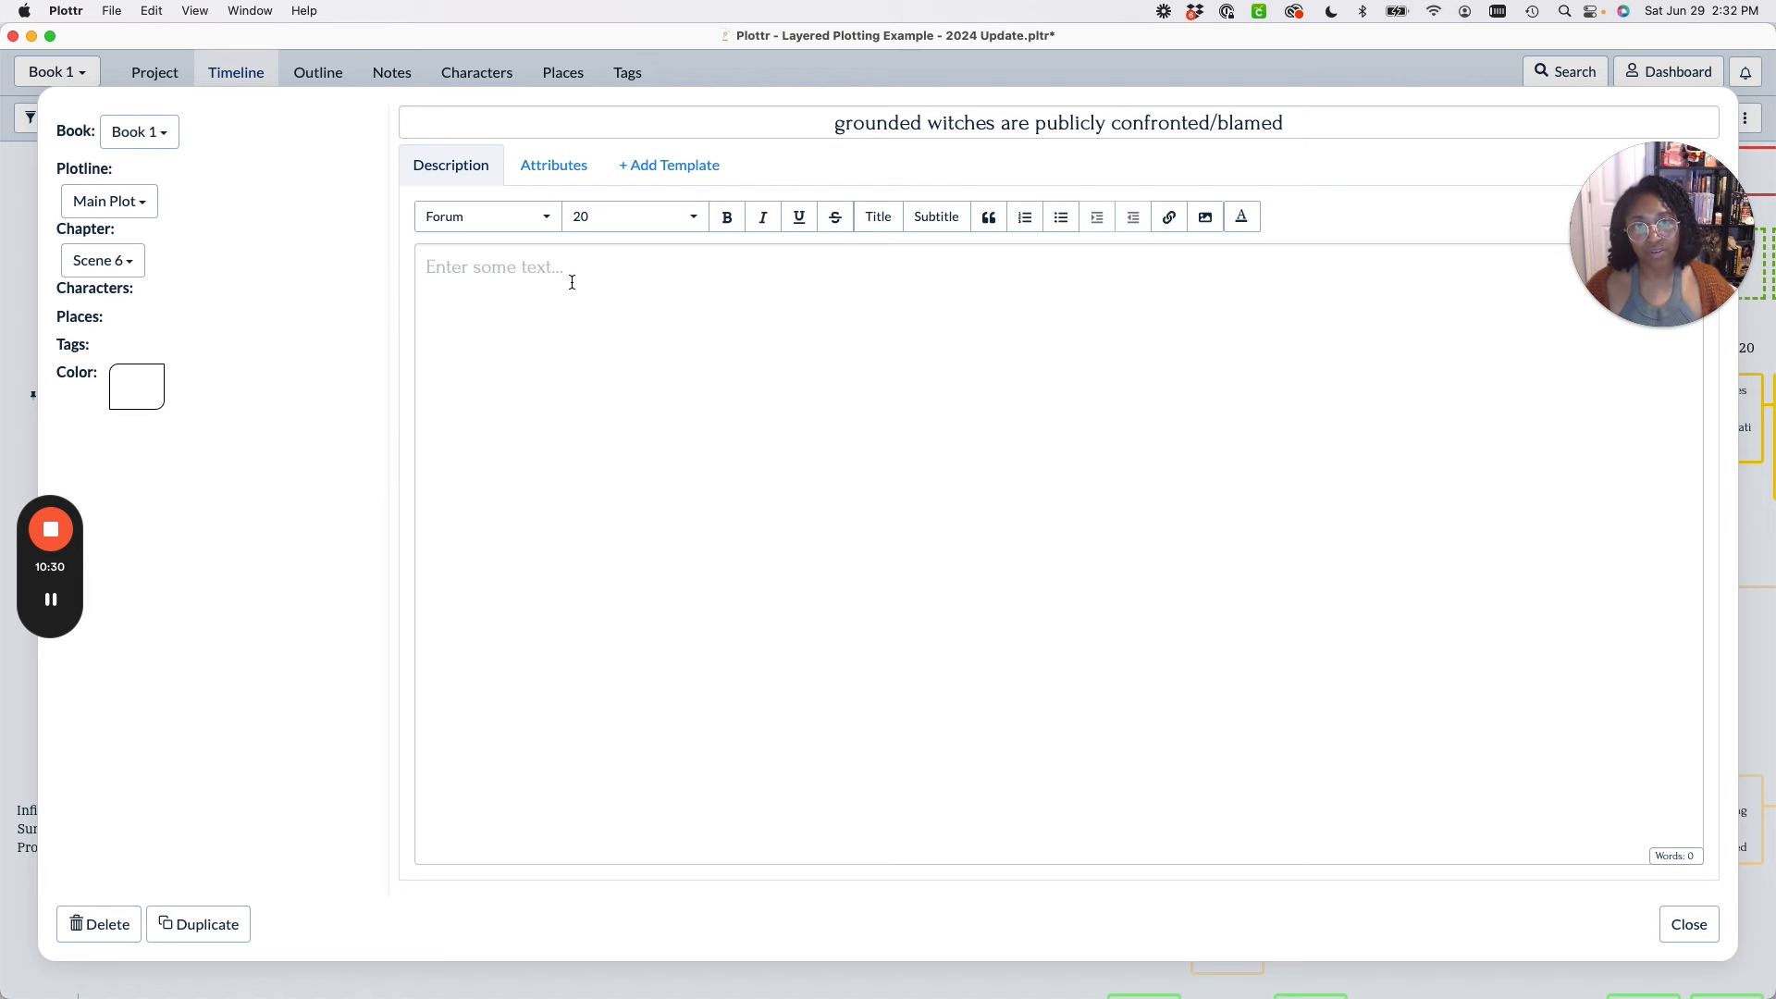
text(Wit)
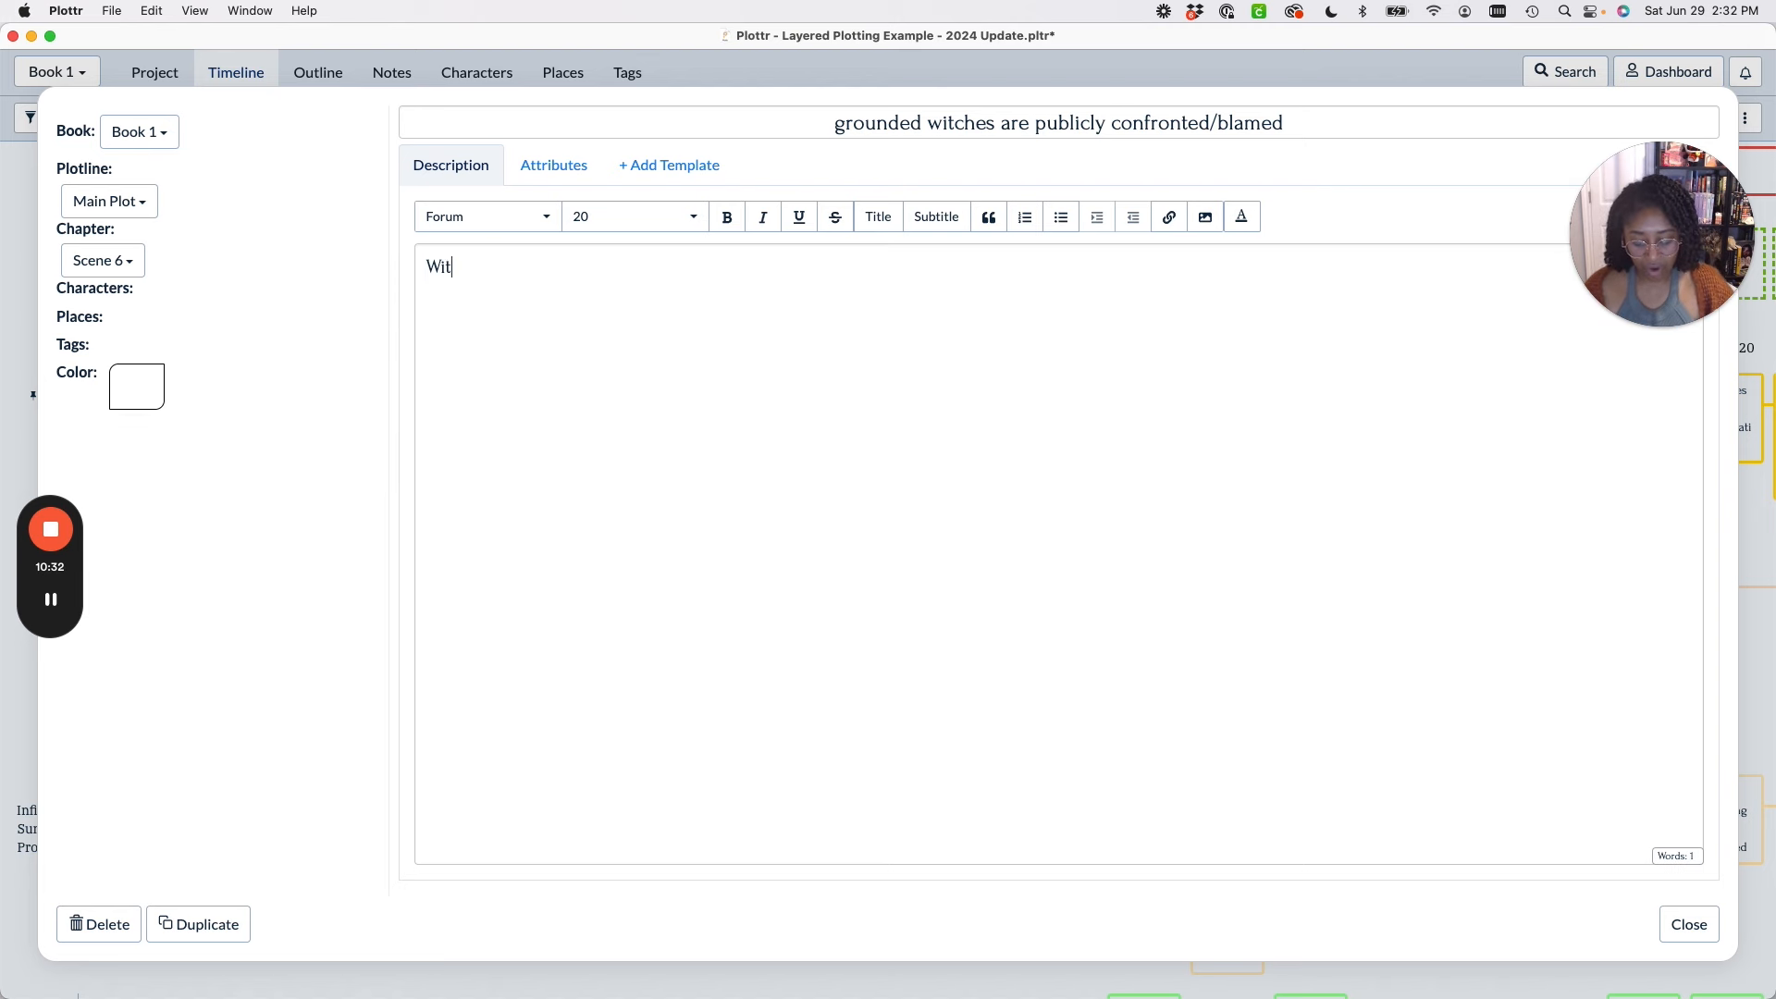
text(ches are attacked)
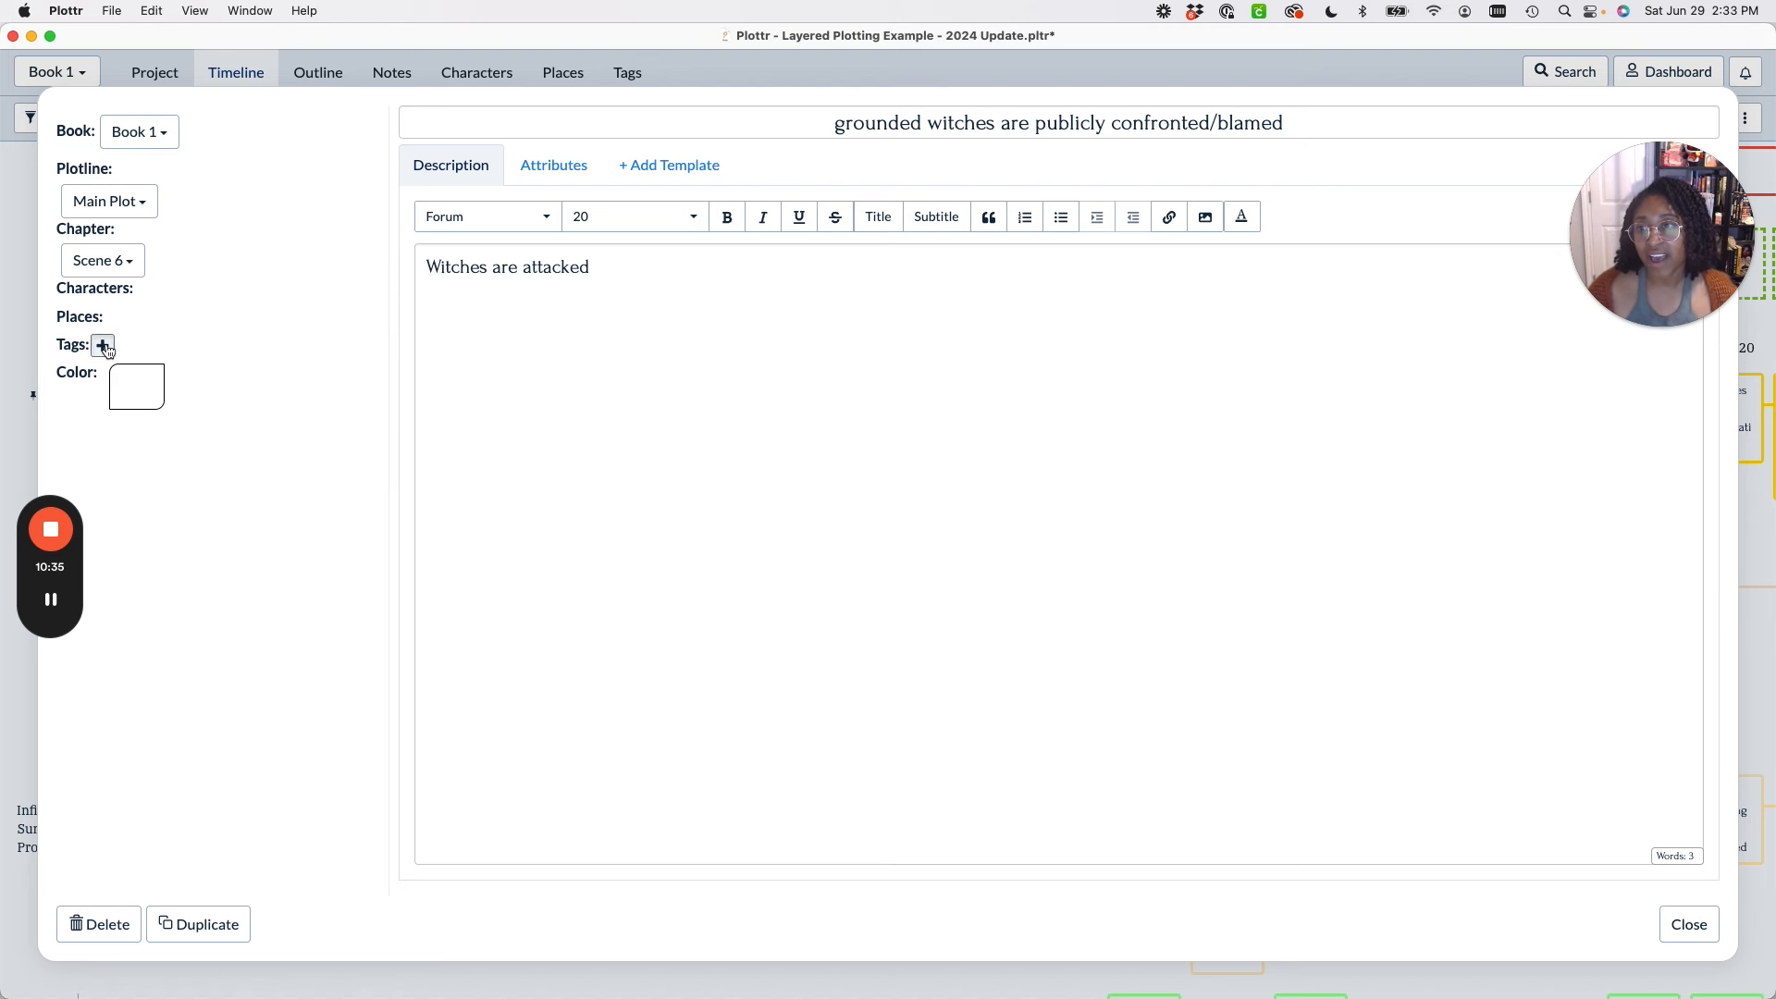
click(104, 346)
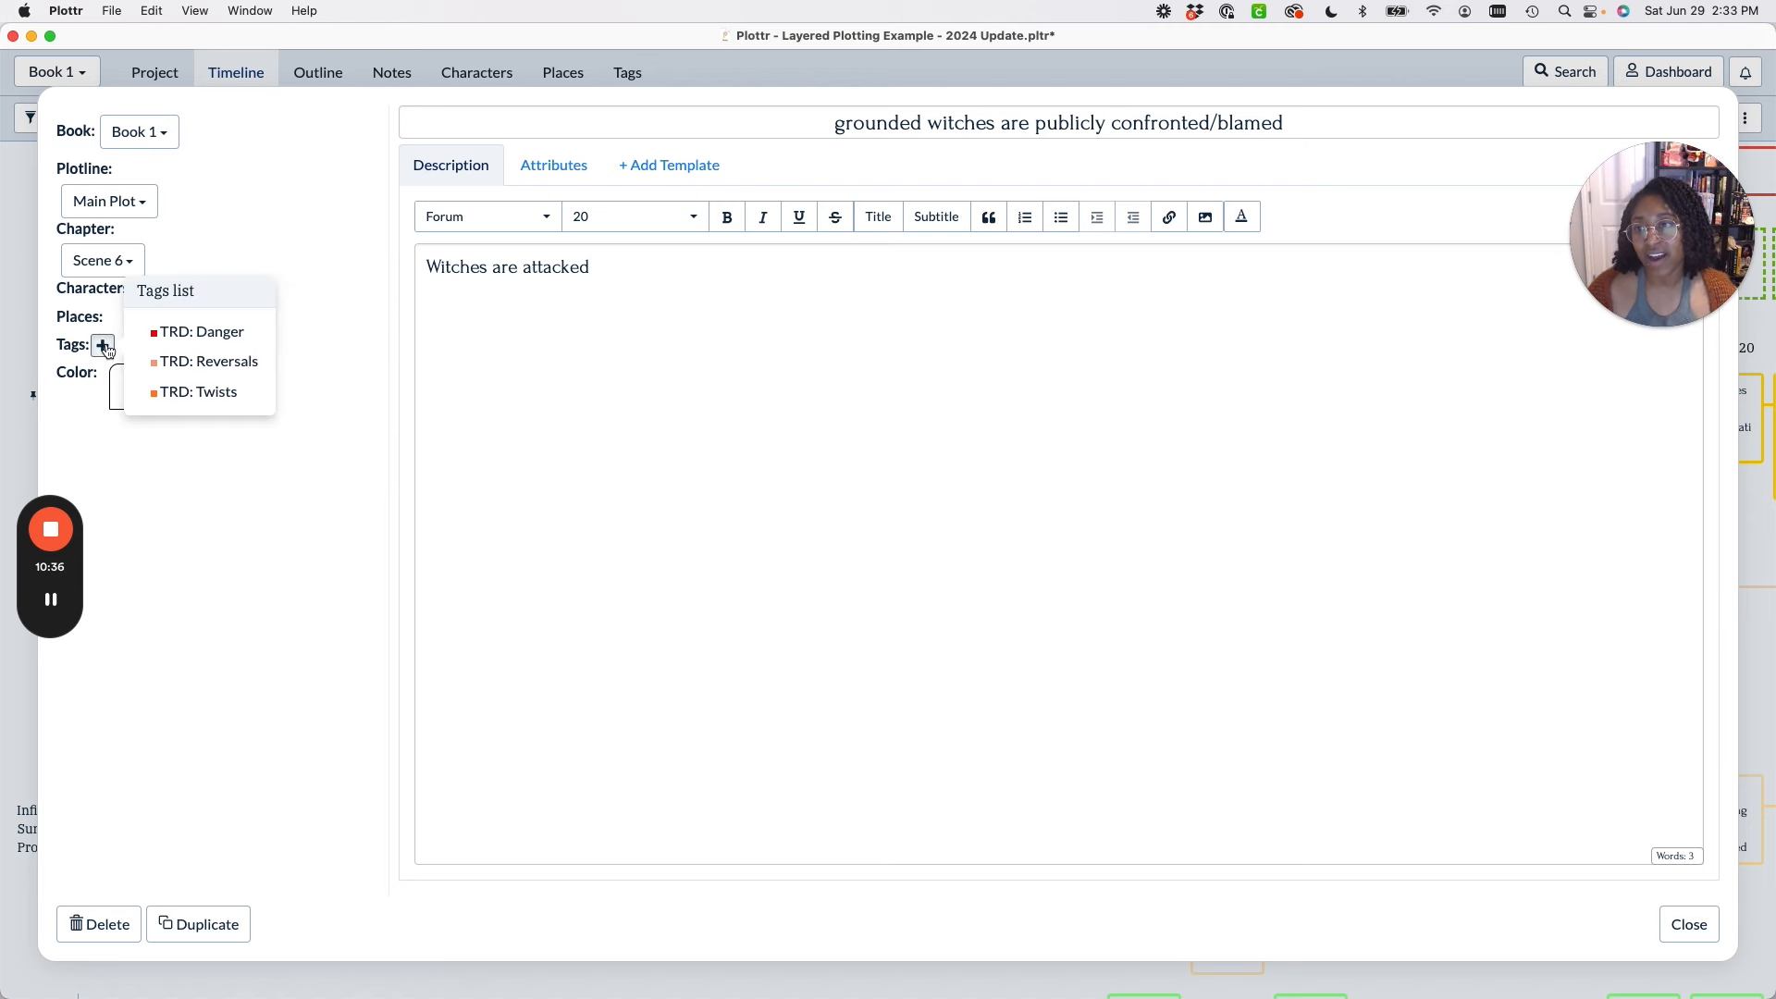
click(105, 347)
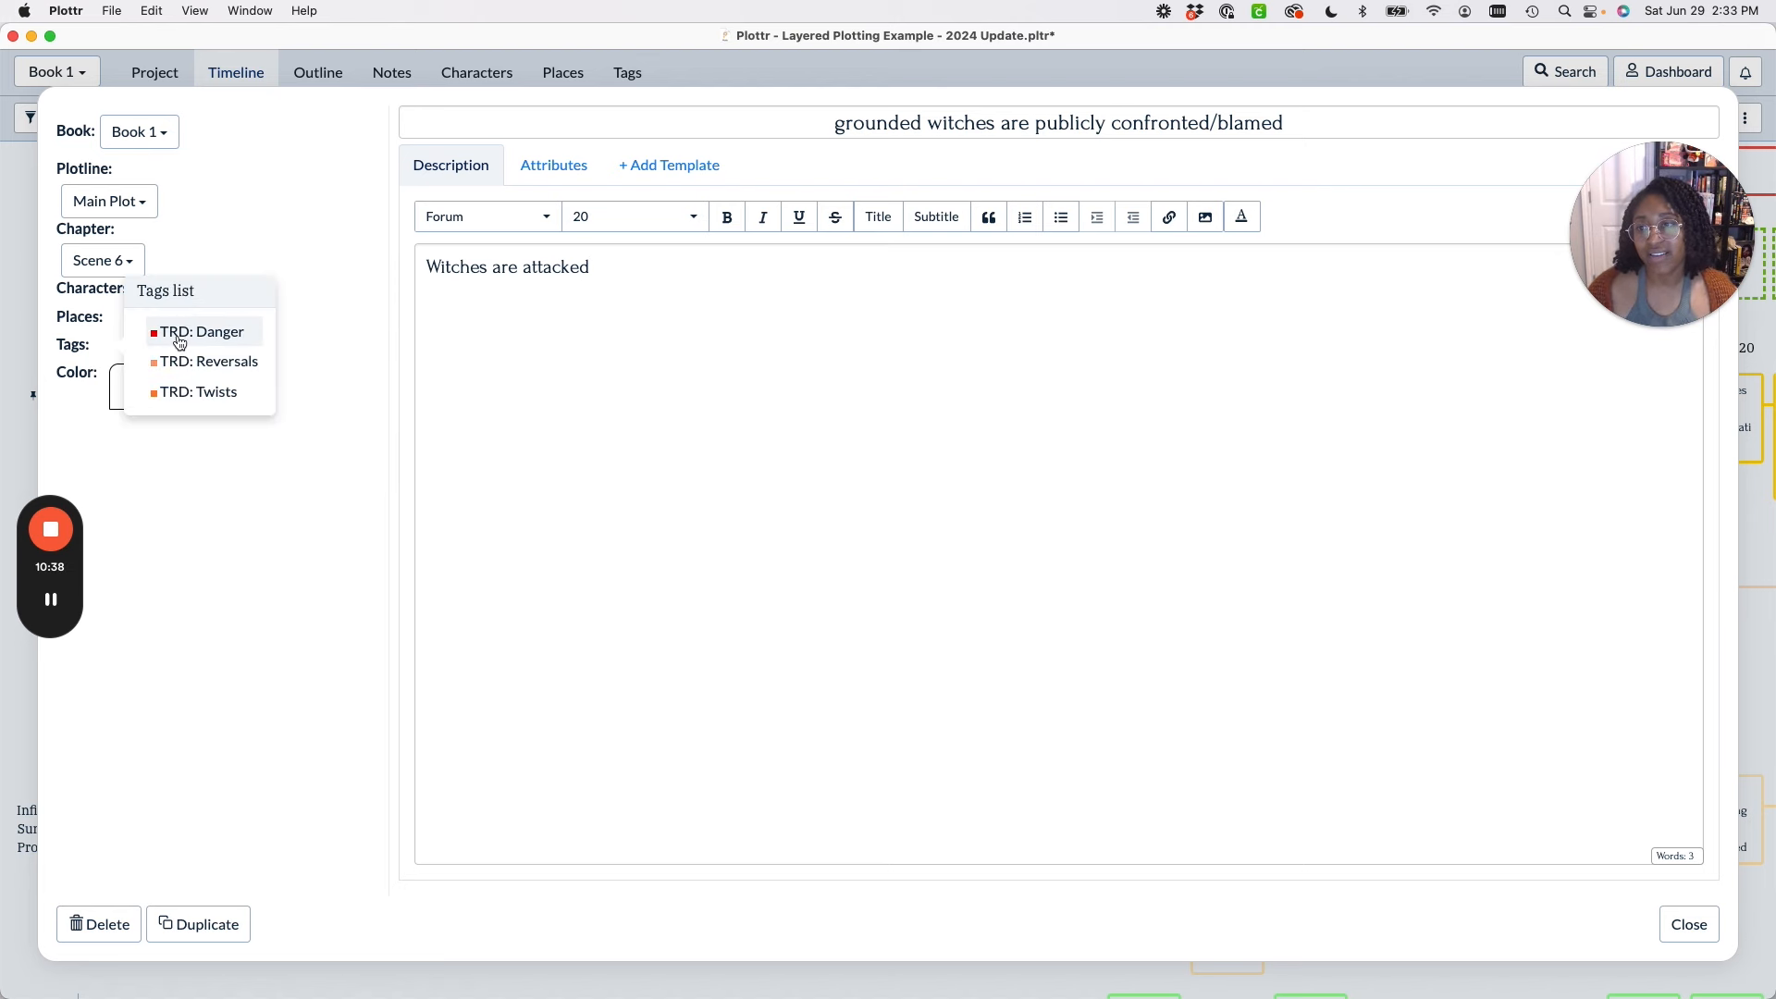
click(178, 333)
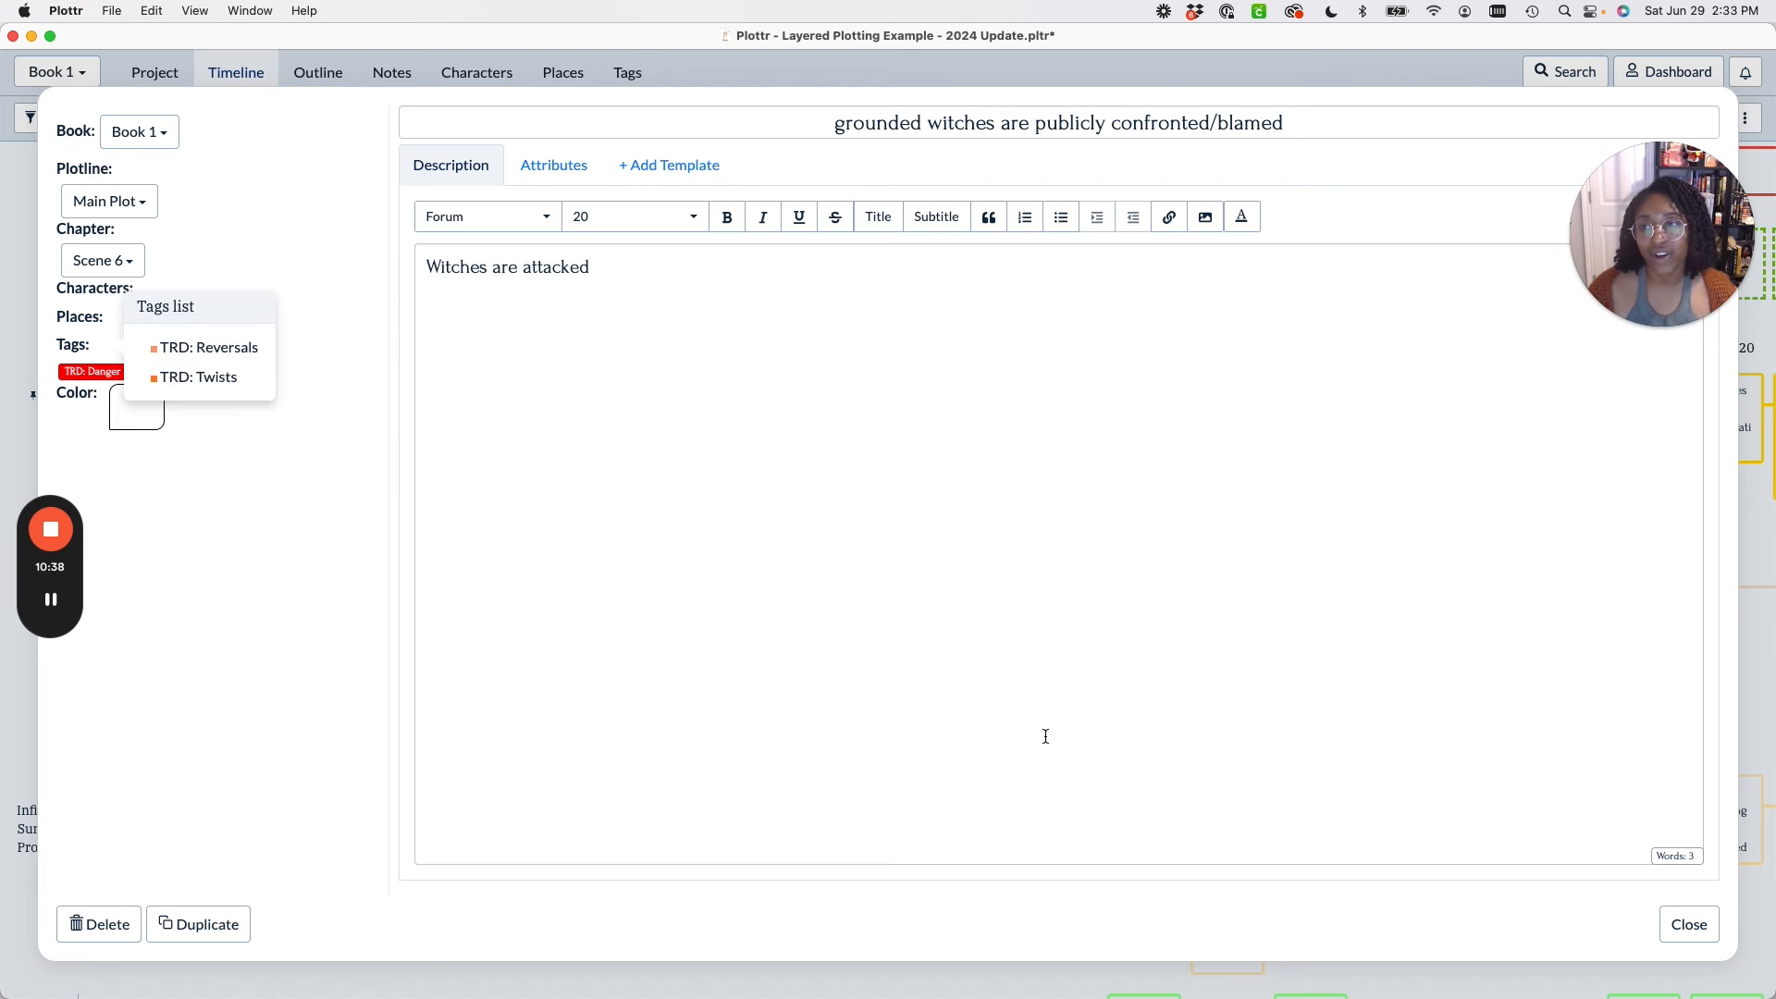
click(1689, 924)
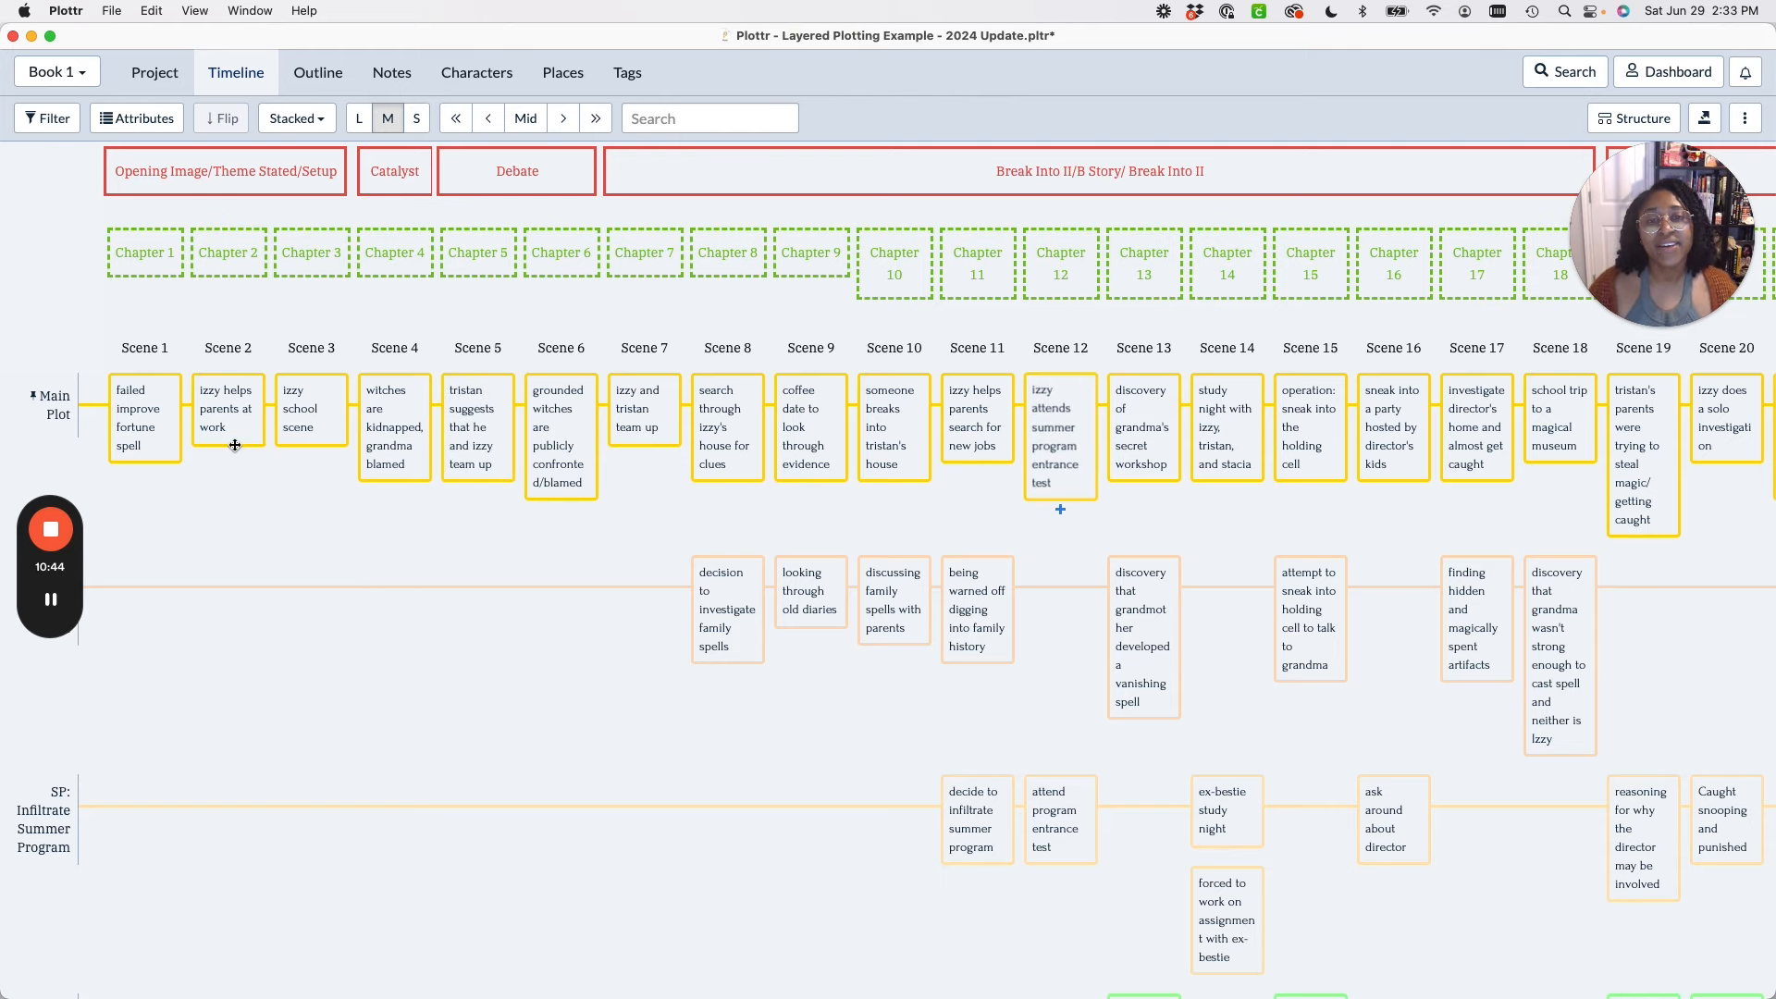
mouse_move(530, 458)
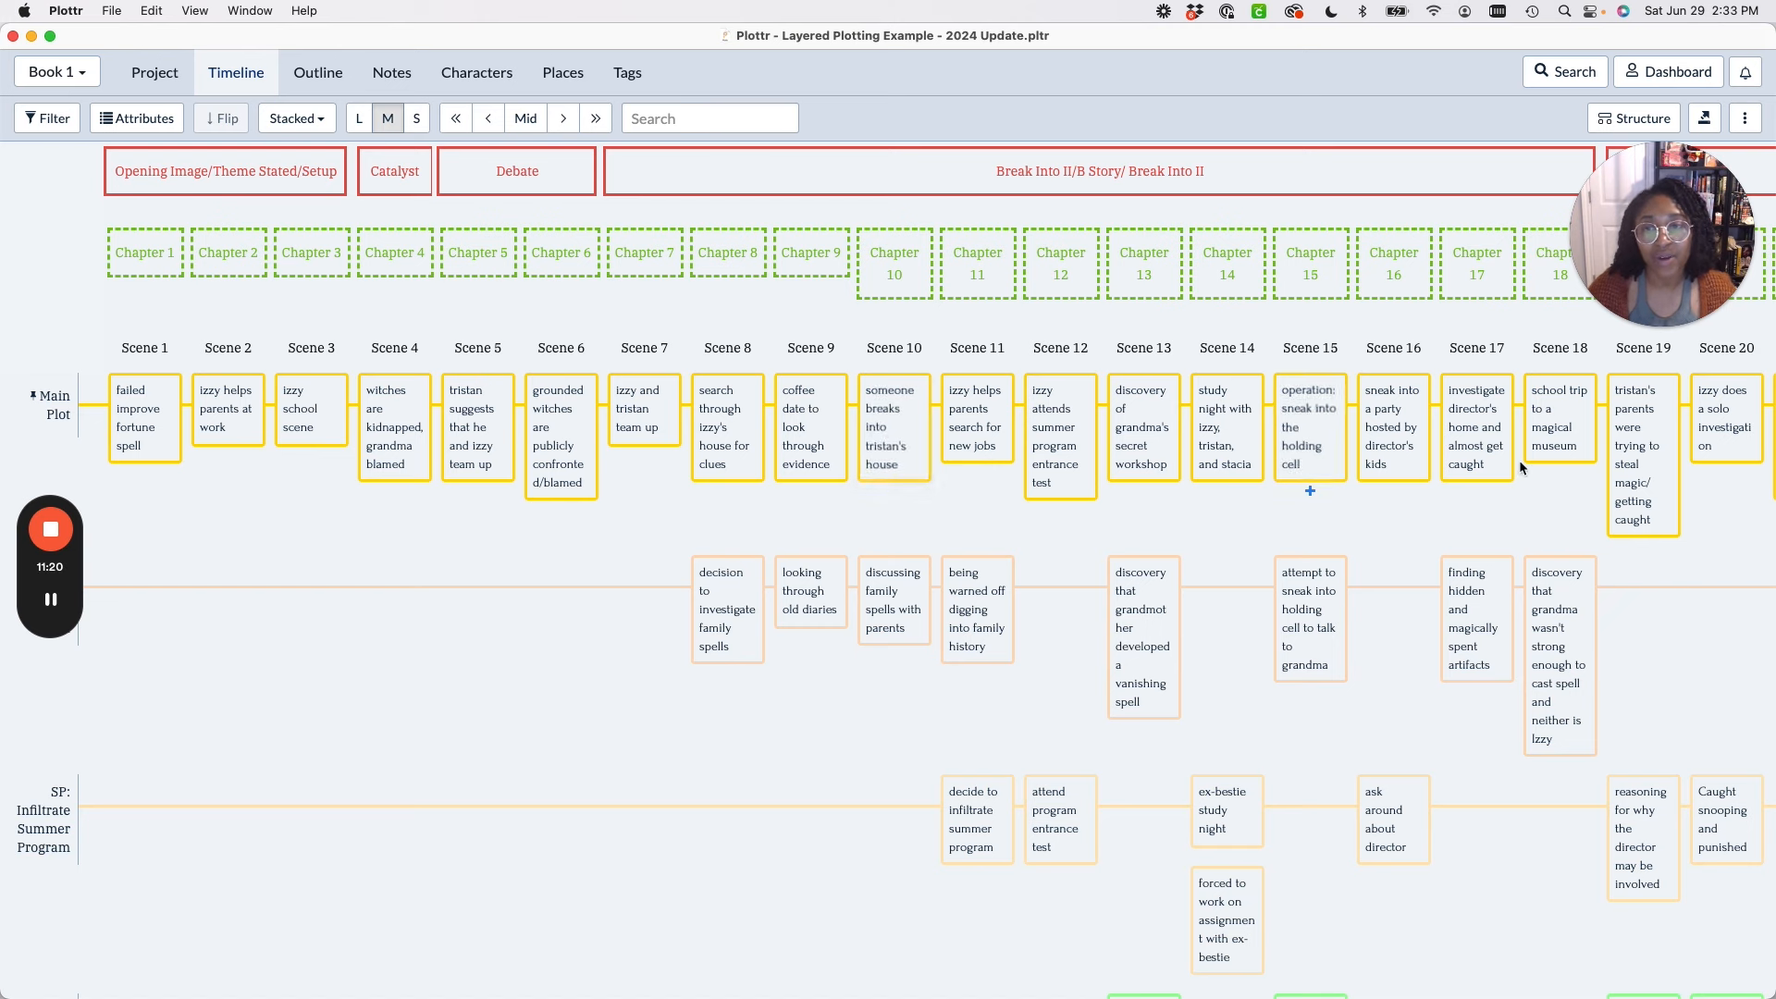
drag(750, 580, 970, 548)
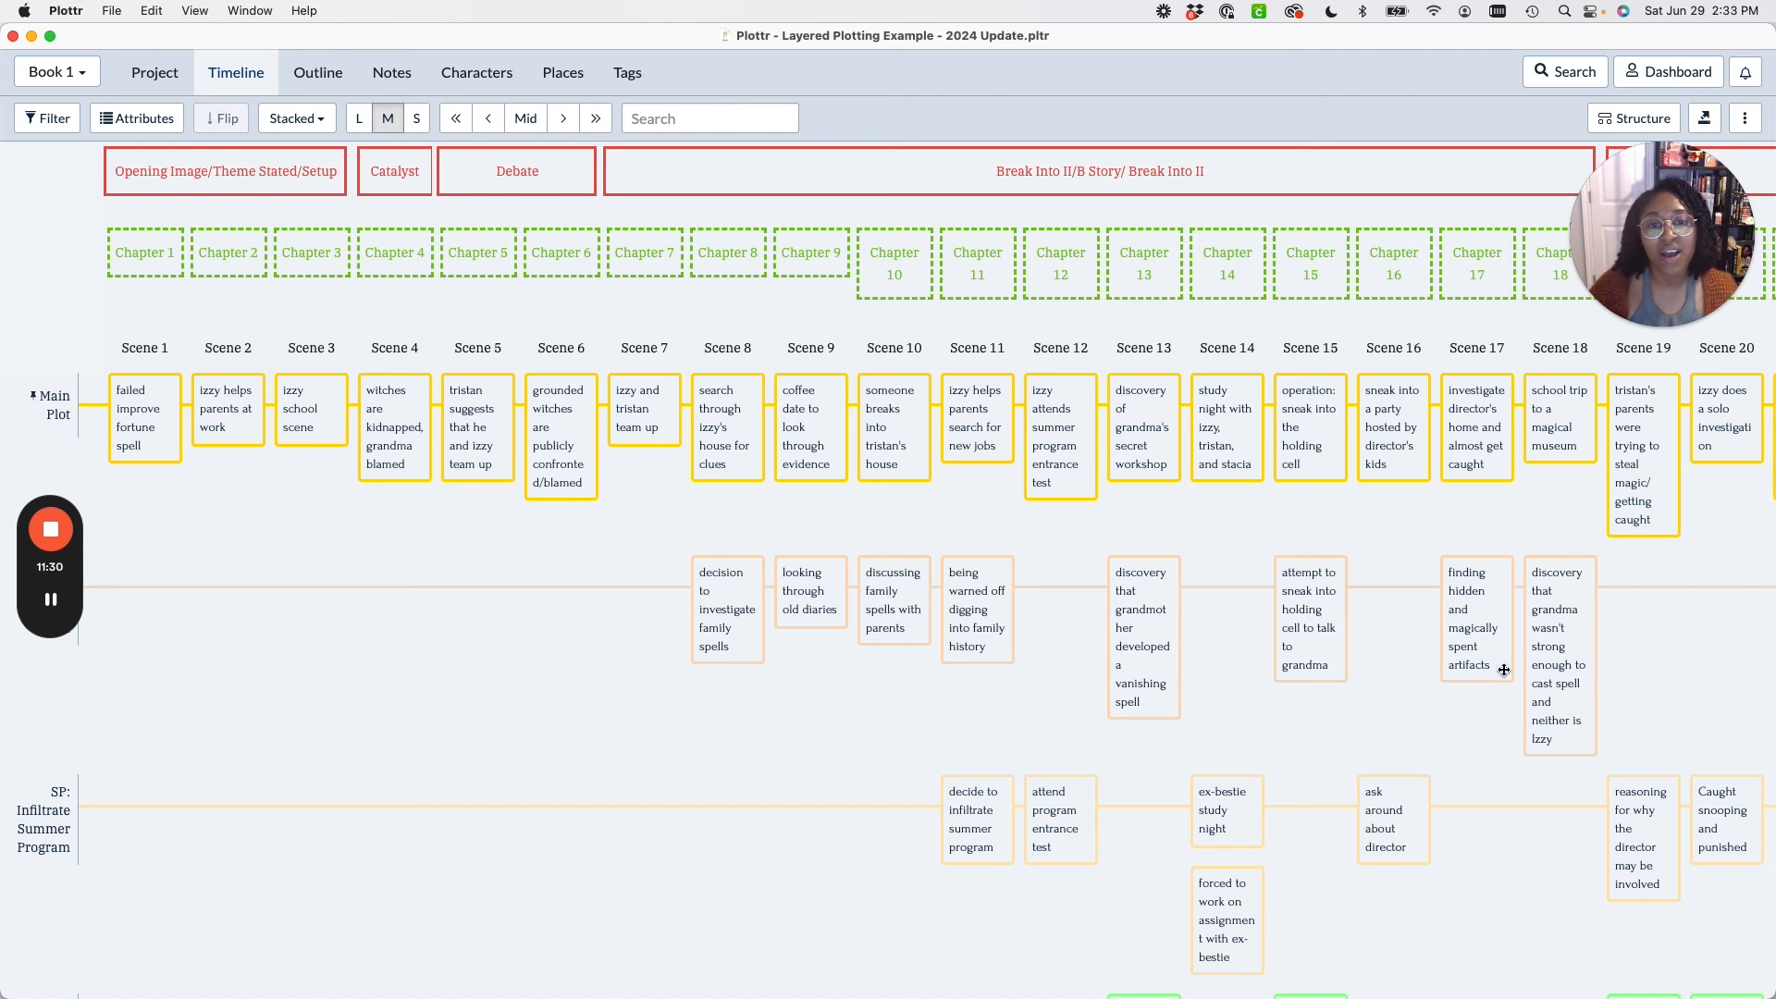
mouse_move(577, 848)
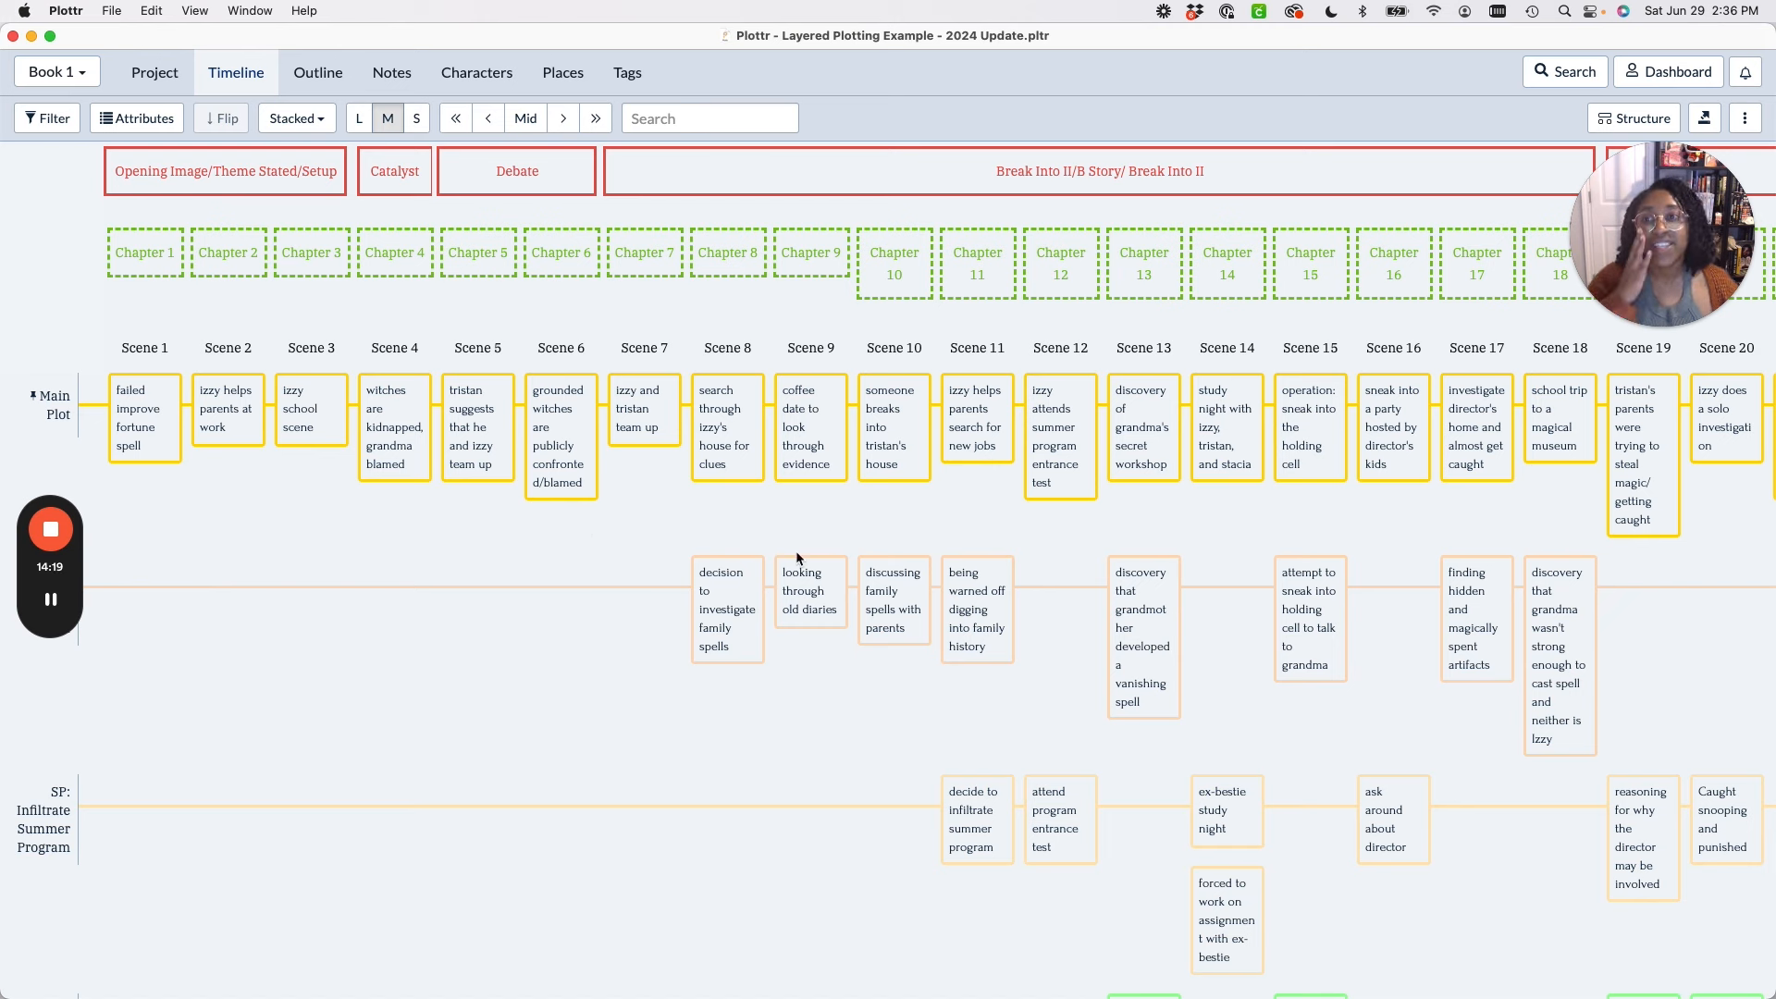
Open the book's outline, try filtering it to the STC SS Layer plotline only, and remove that filter.
click(329, 77)
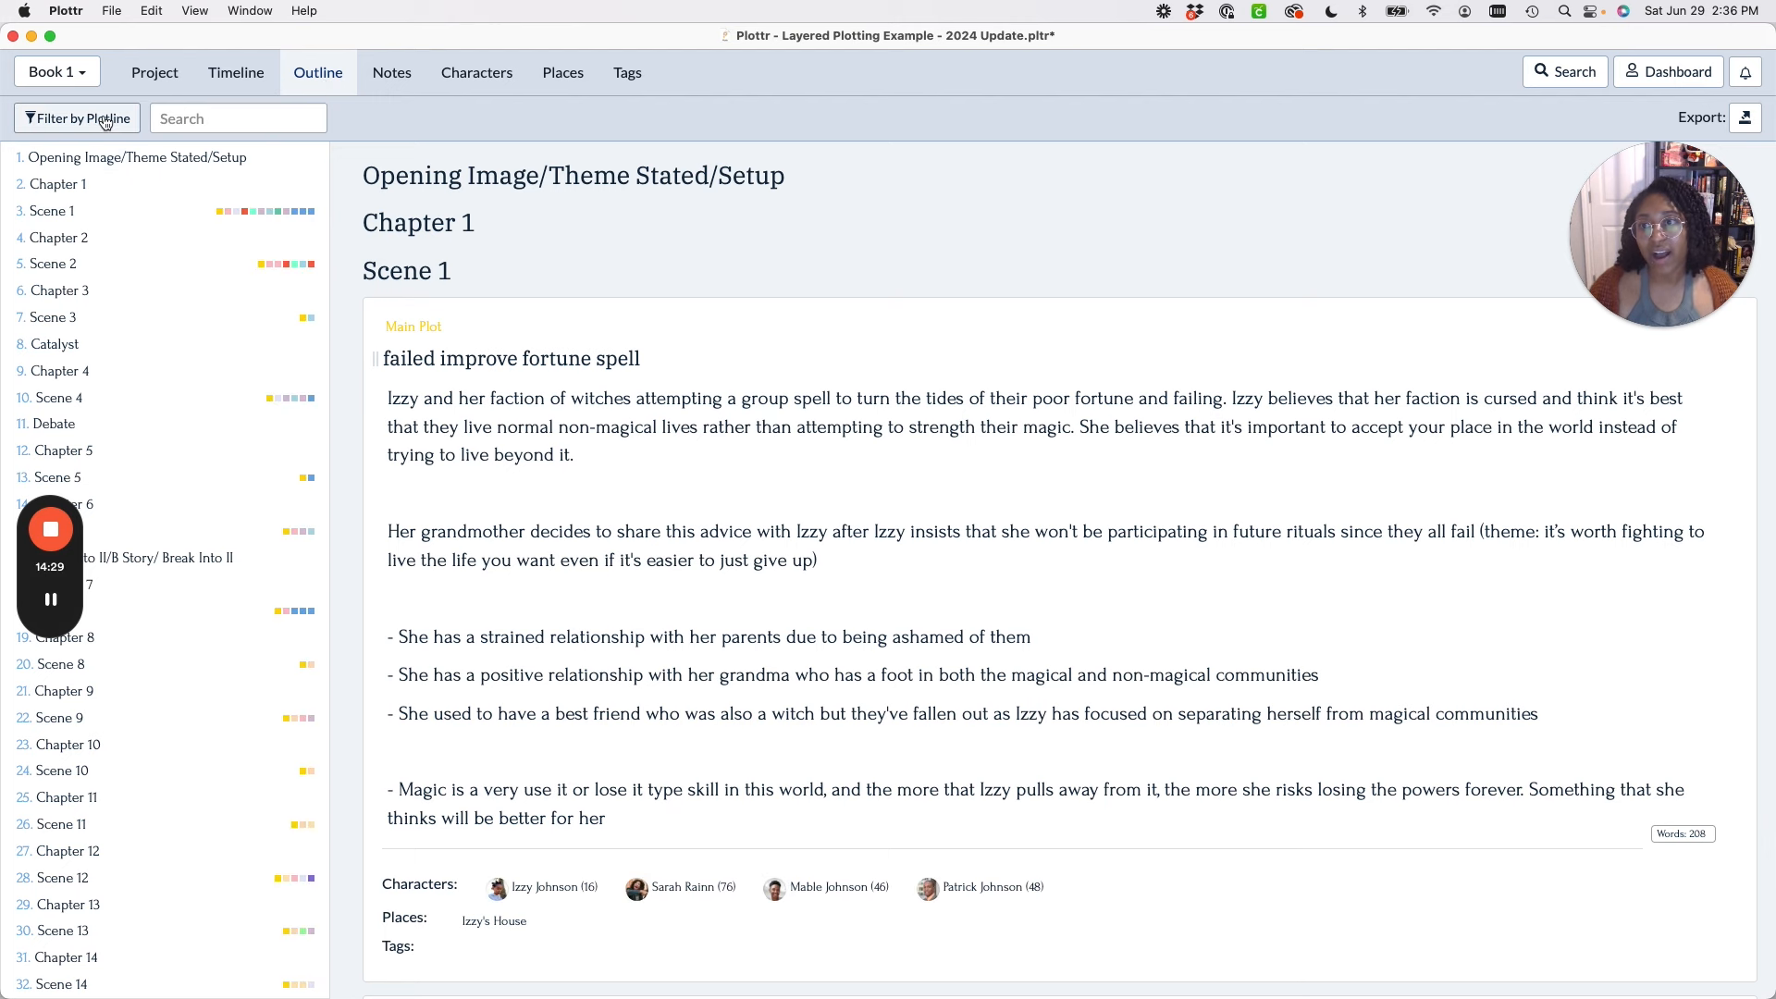
click(75, 121)
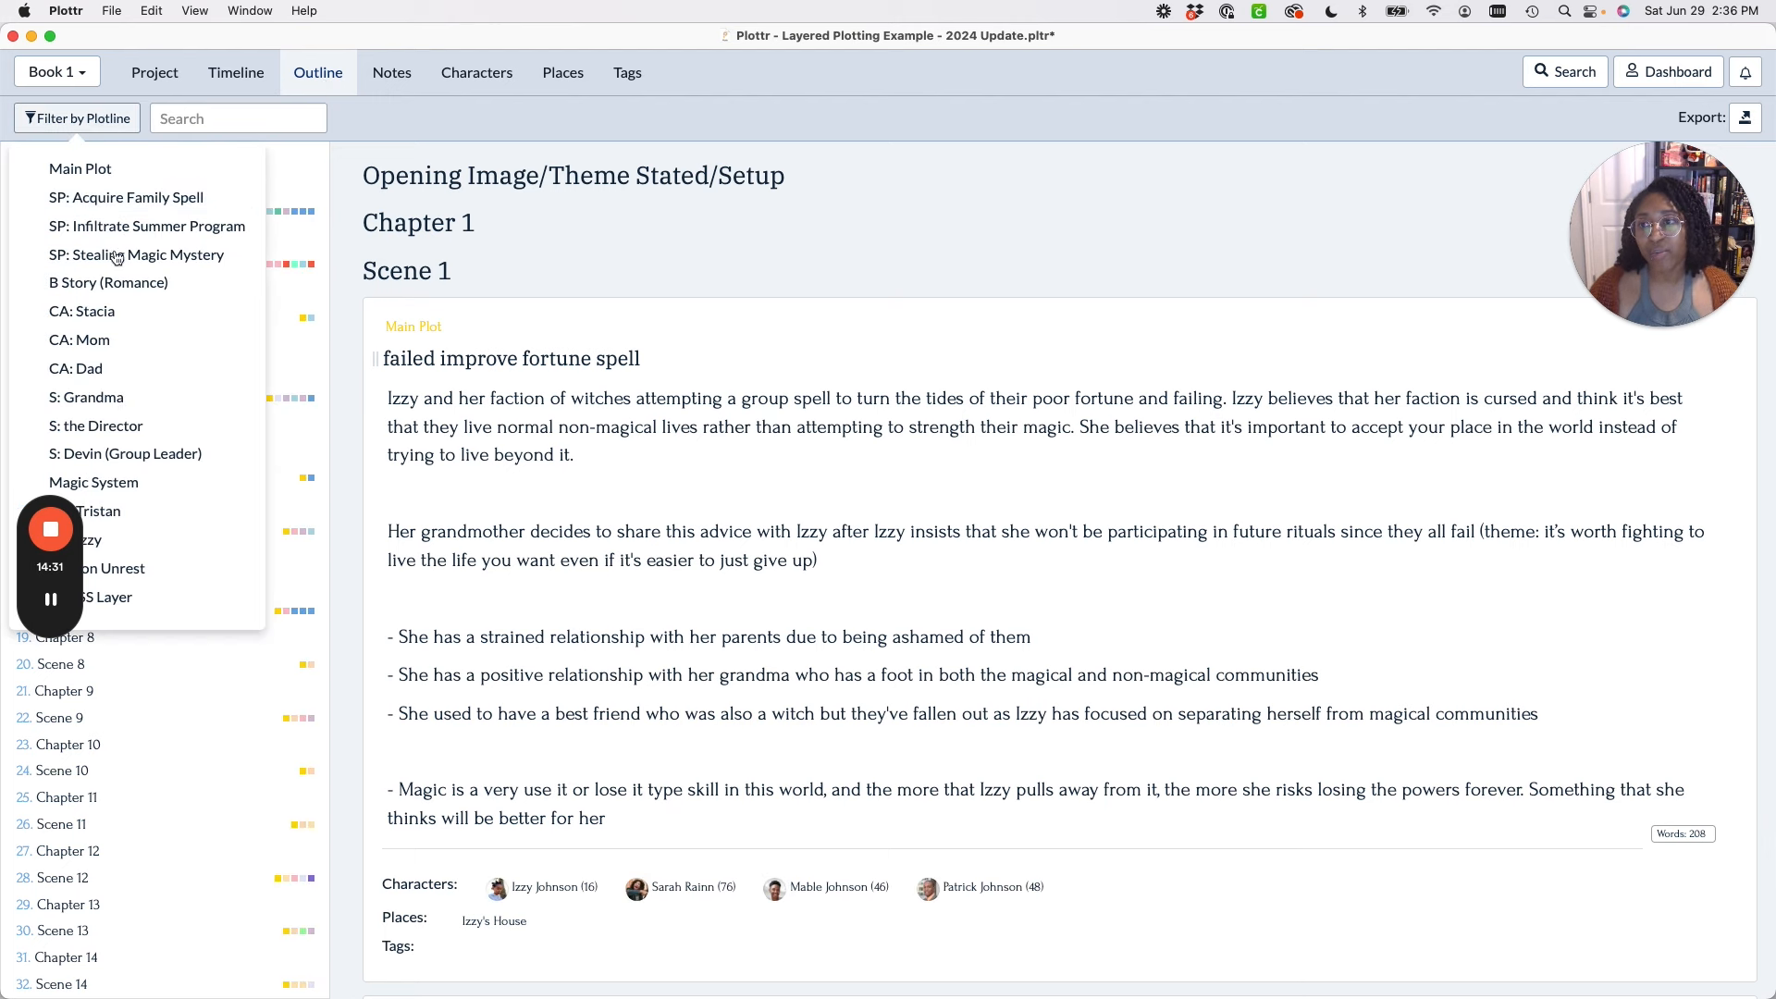
click(128, 600)
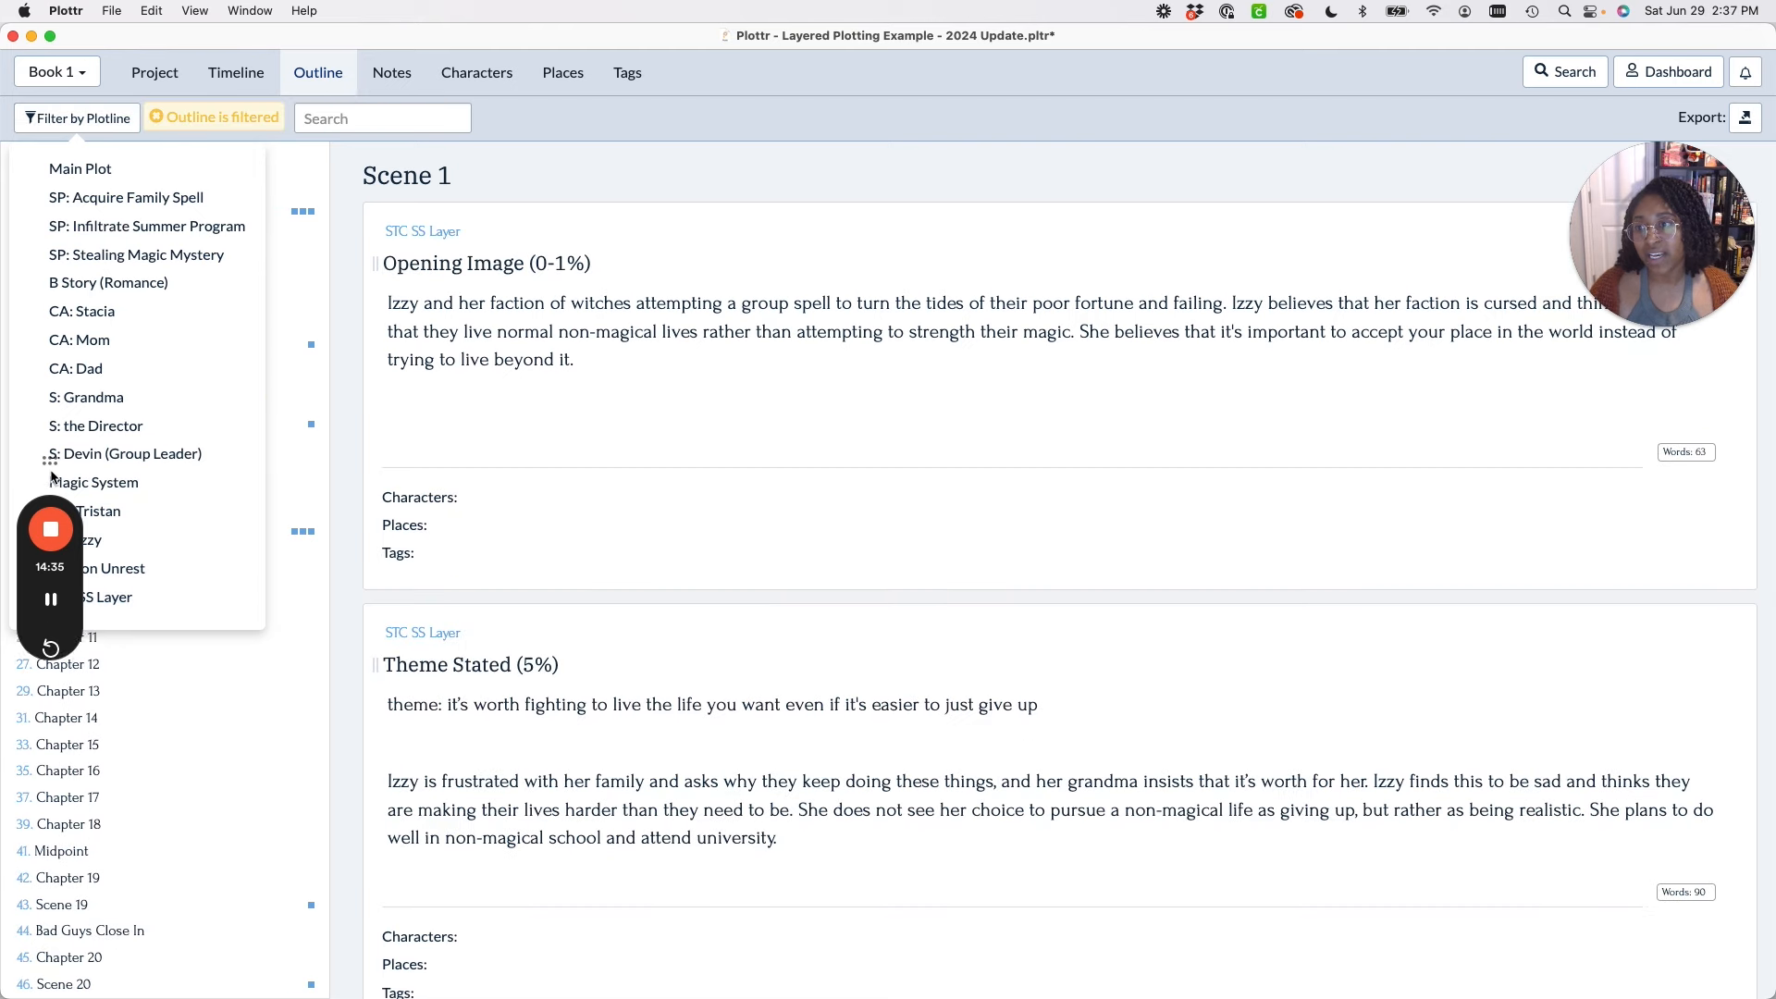
drag(50, 475, 423, 541)
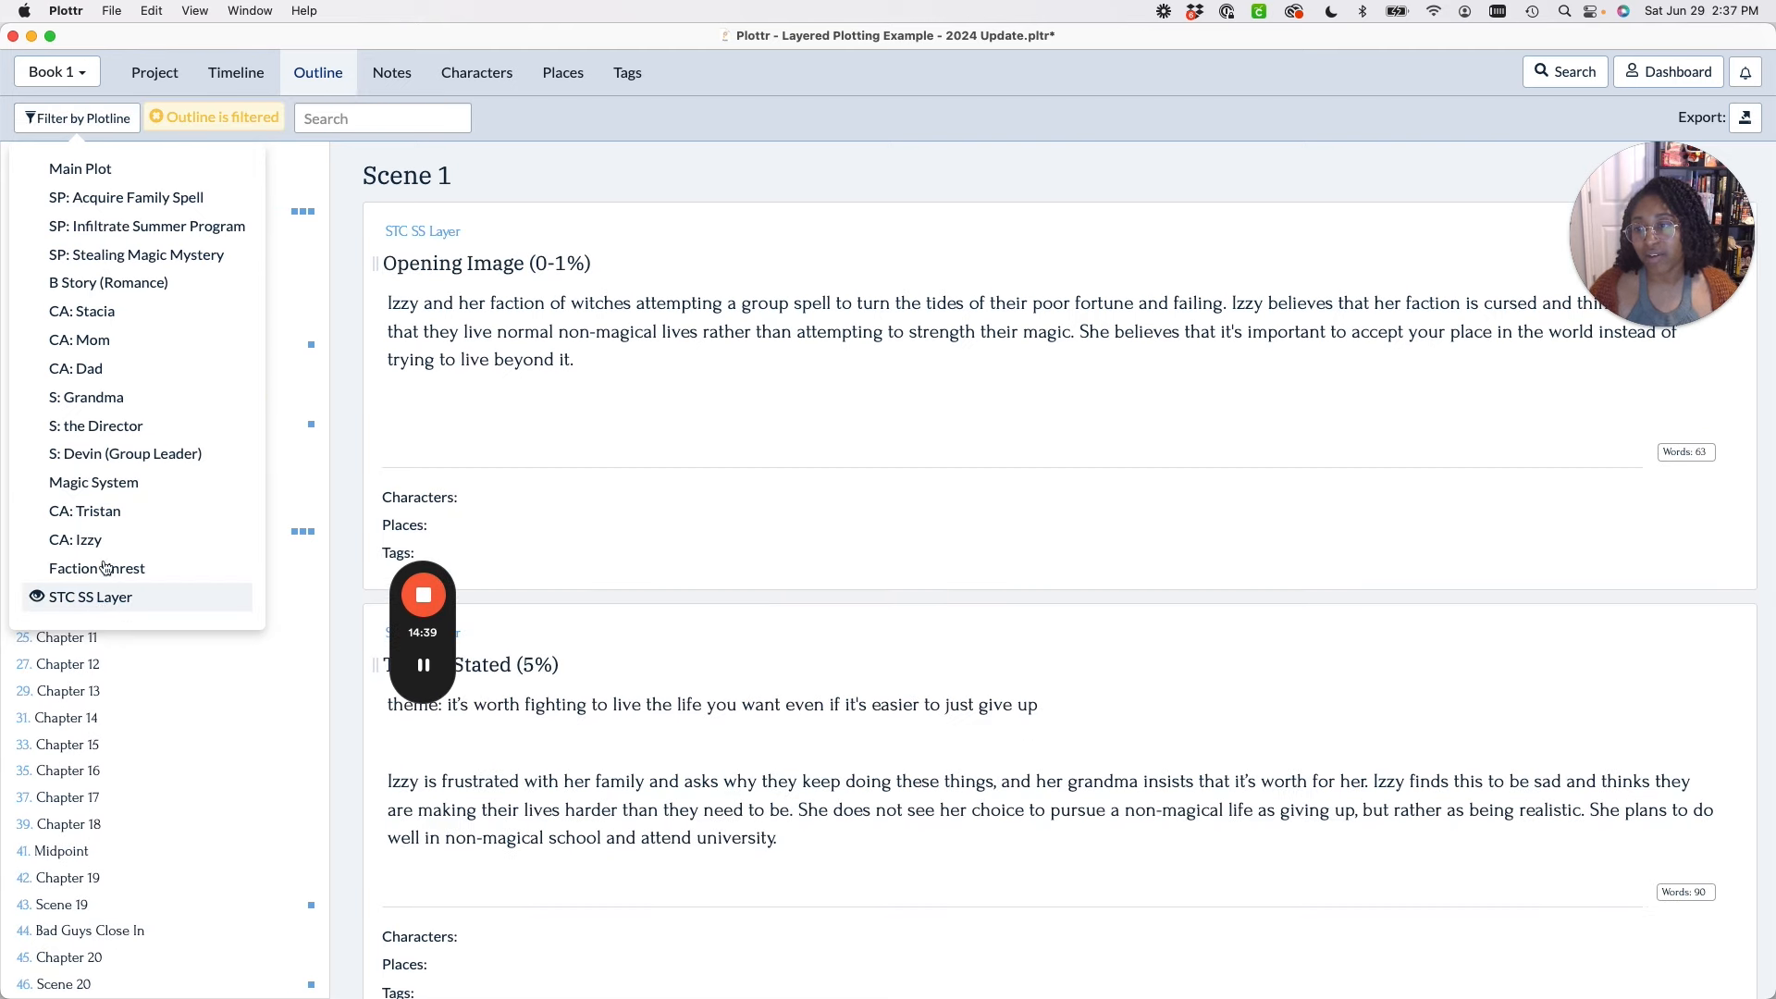
click(60, 602)
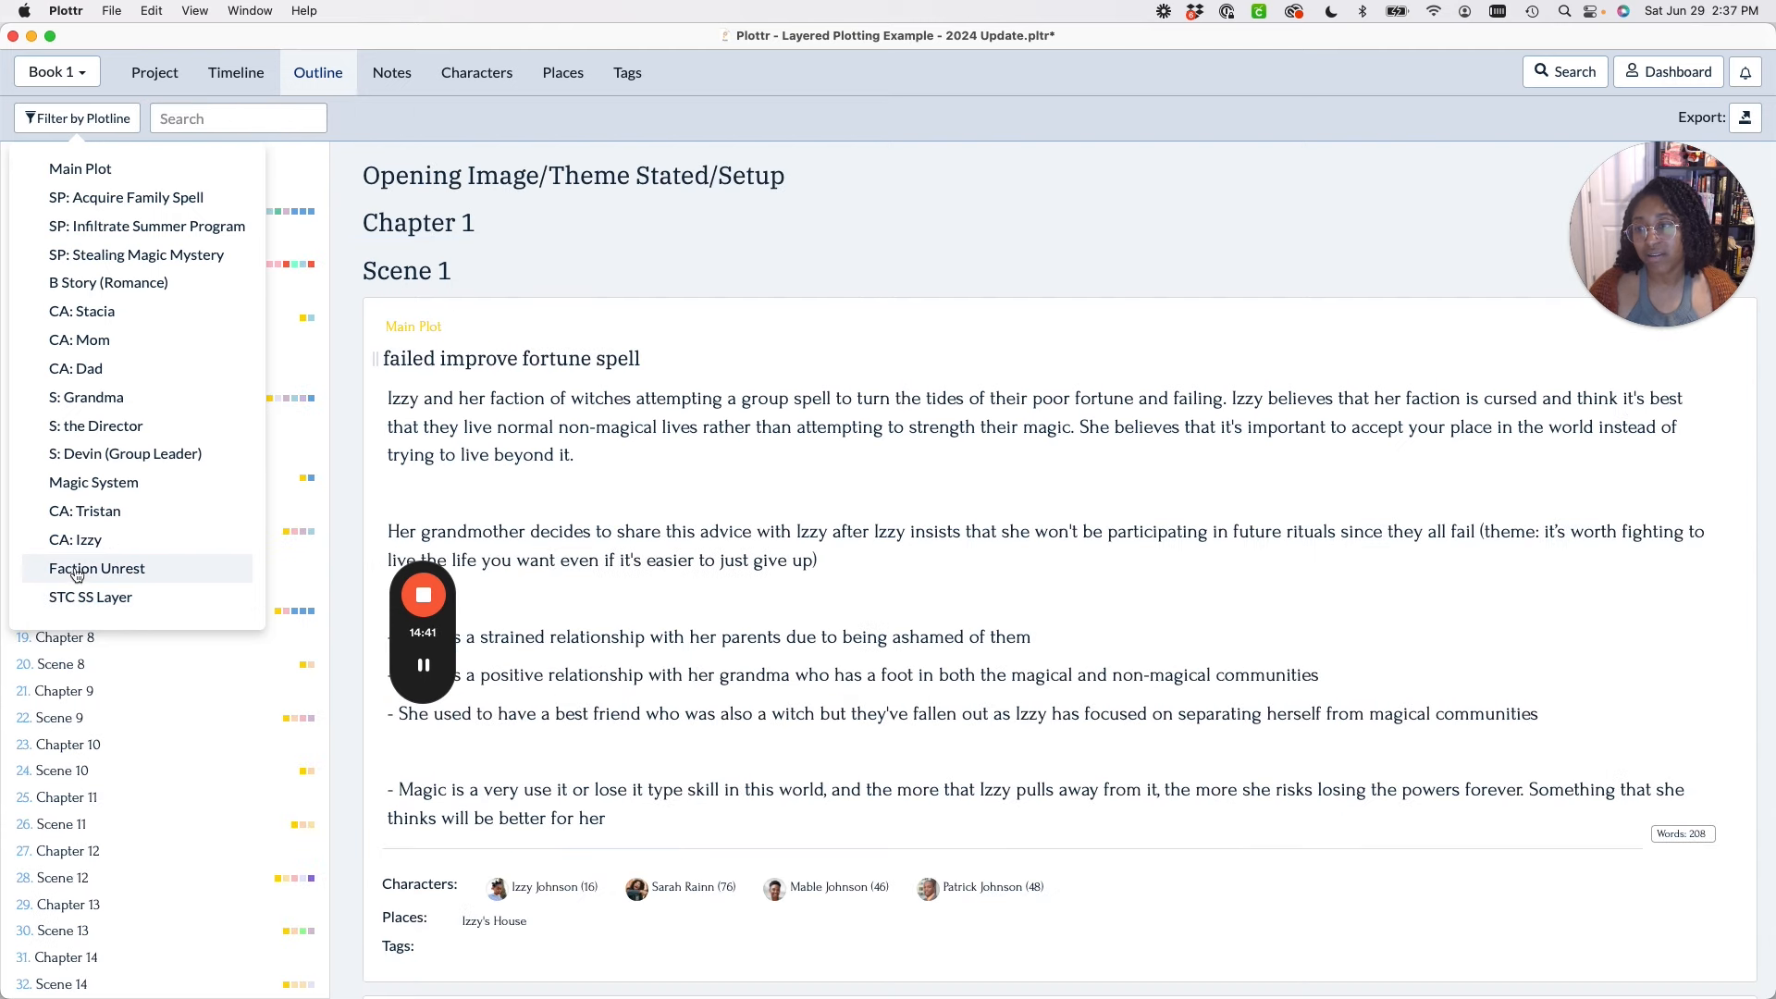
Filter the outline to show every plotline except STC SS Layer.
click(83, 573)
click(85, 540)
click(88, 511)
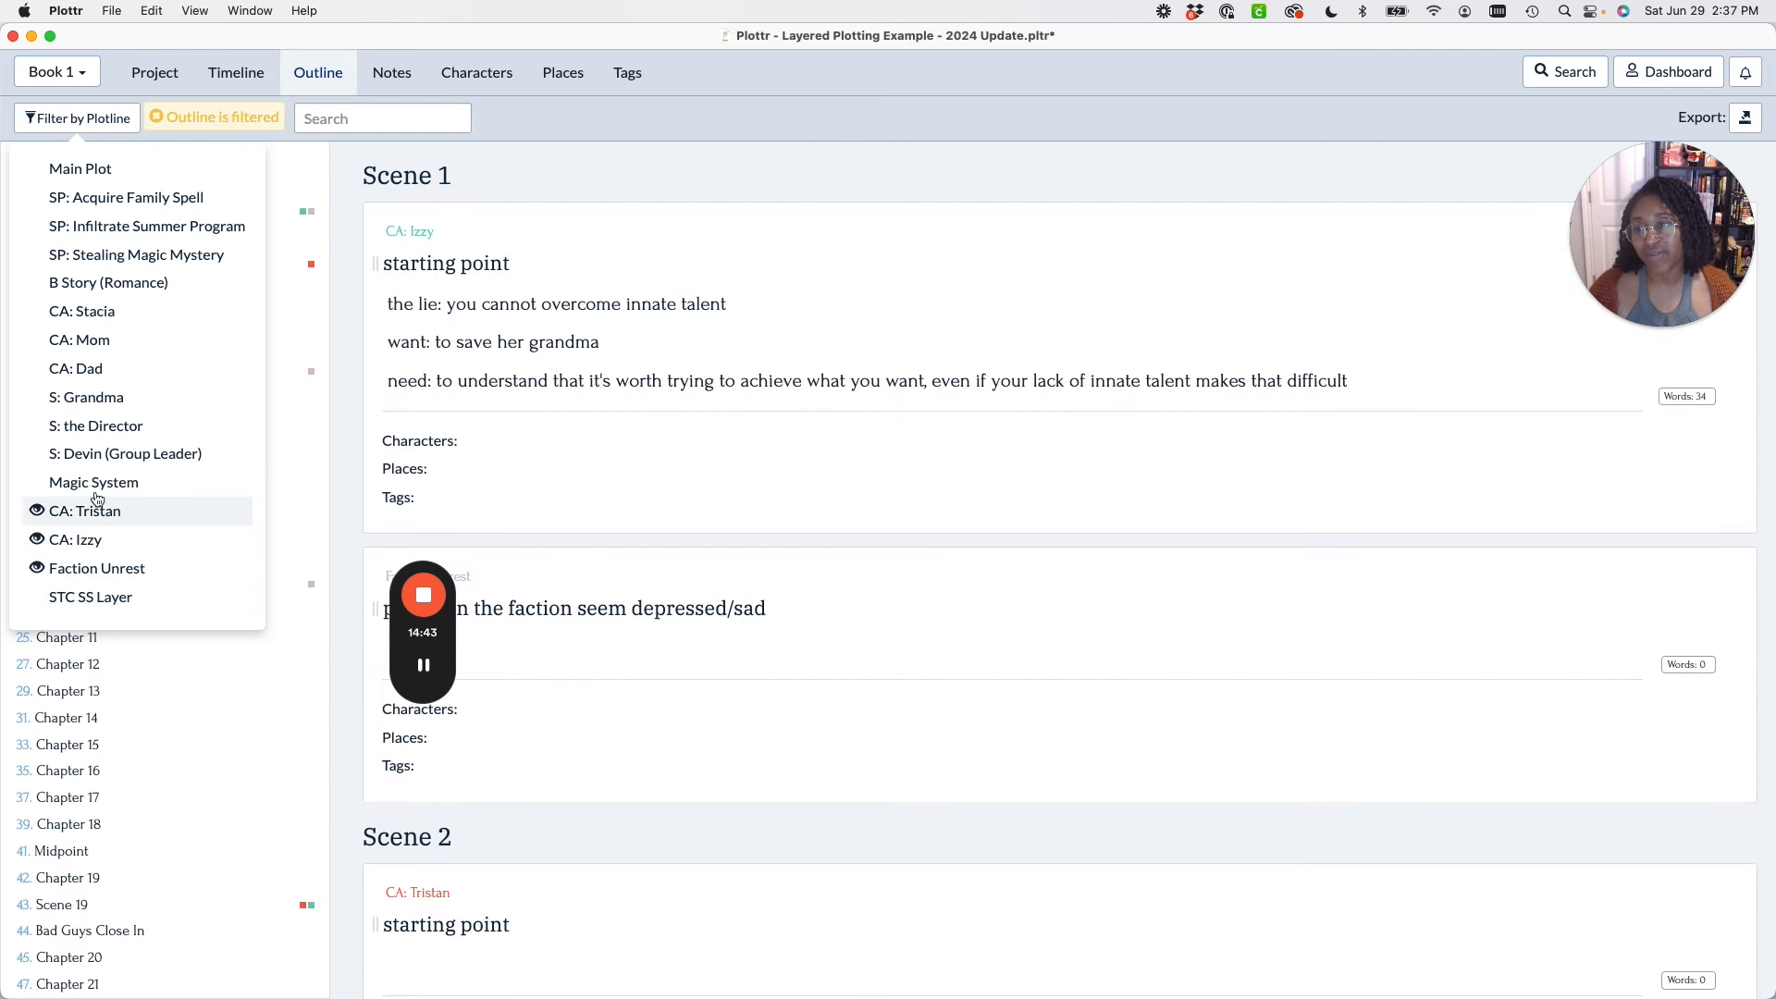
click(95, 482)
click(100, 454)
click(98, 425)
click(92, 397)
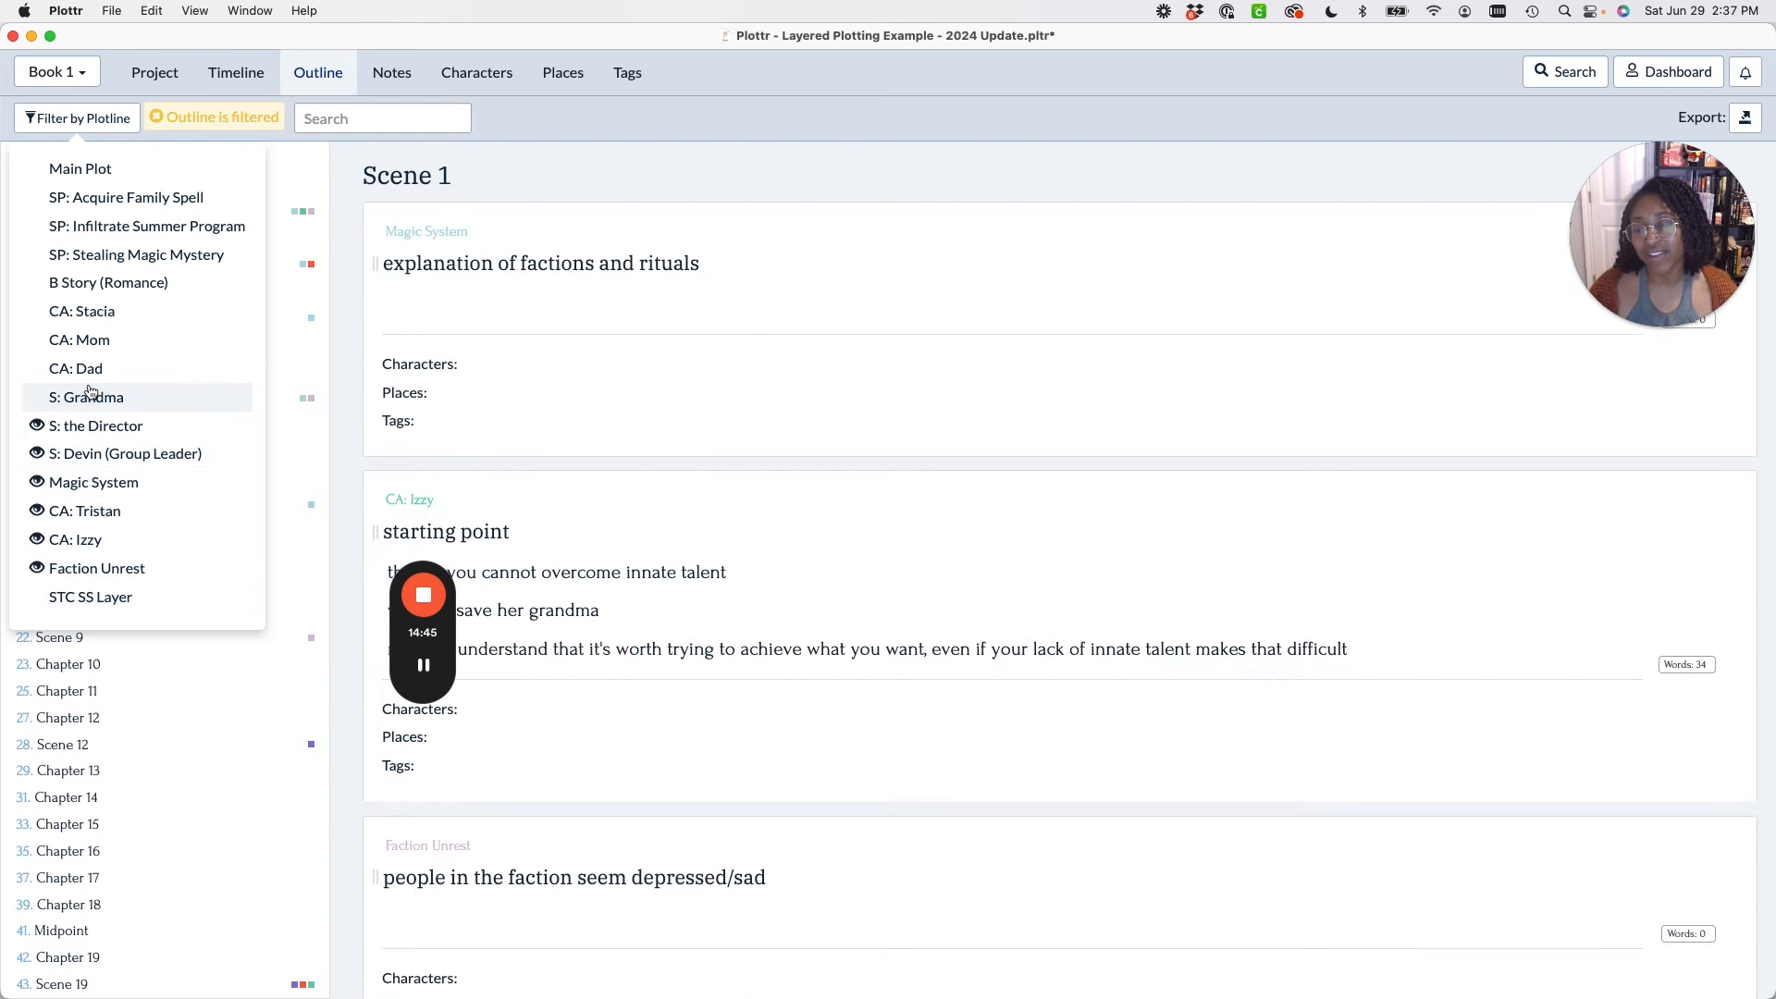
click(88, 368)
click(83, 340)
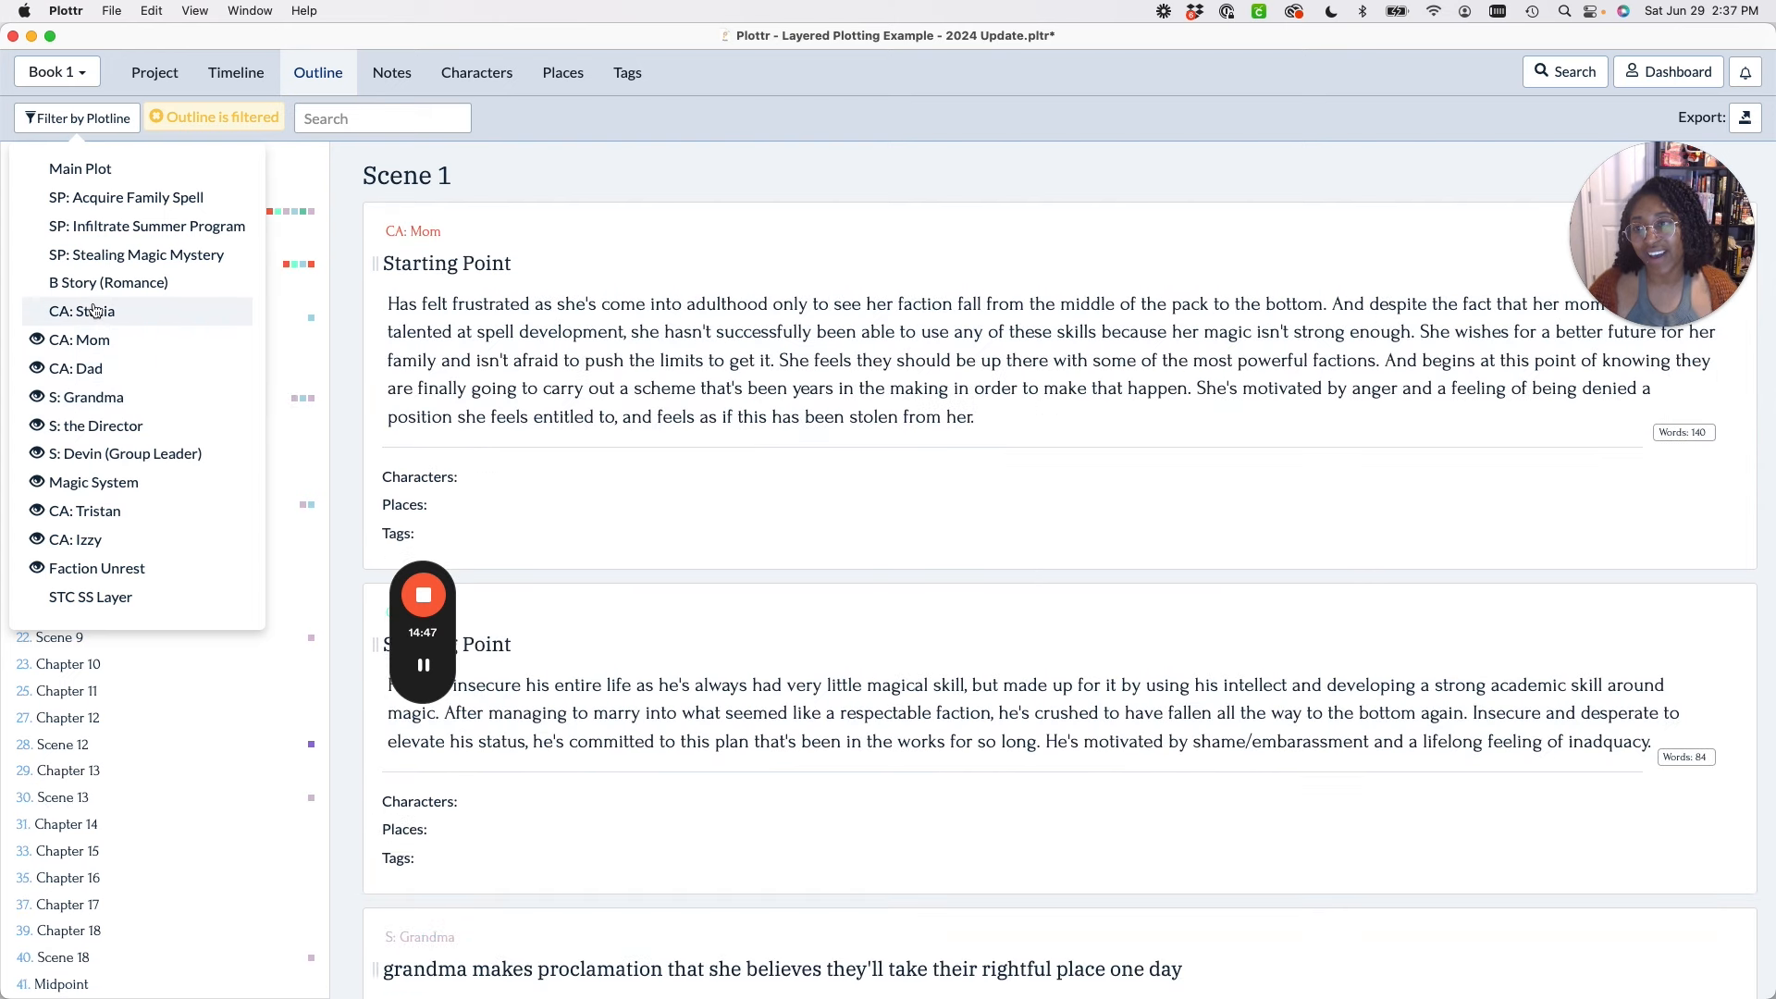
click(93, 311)
click(113, 281)
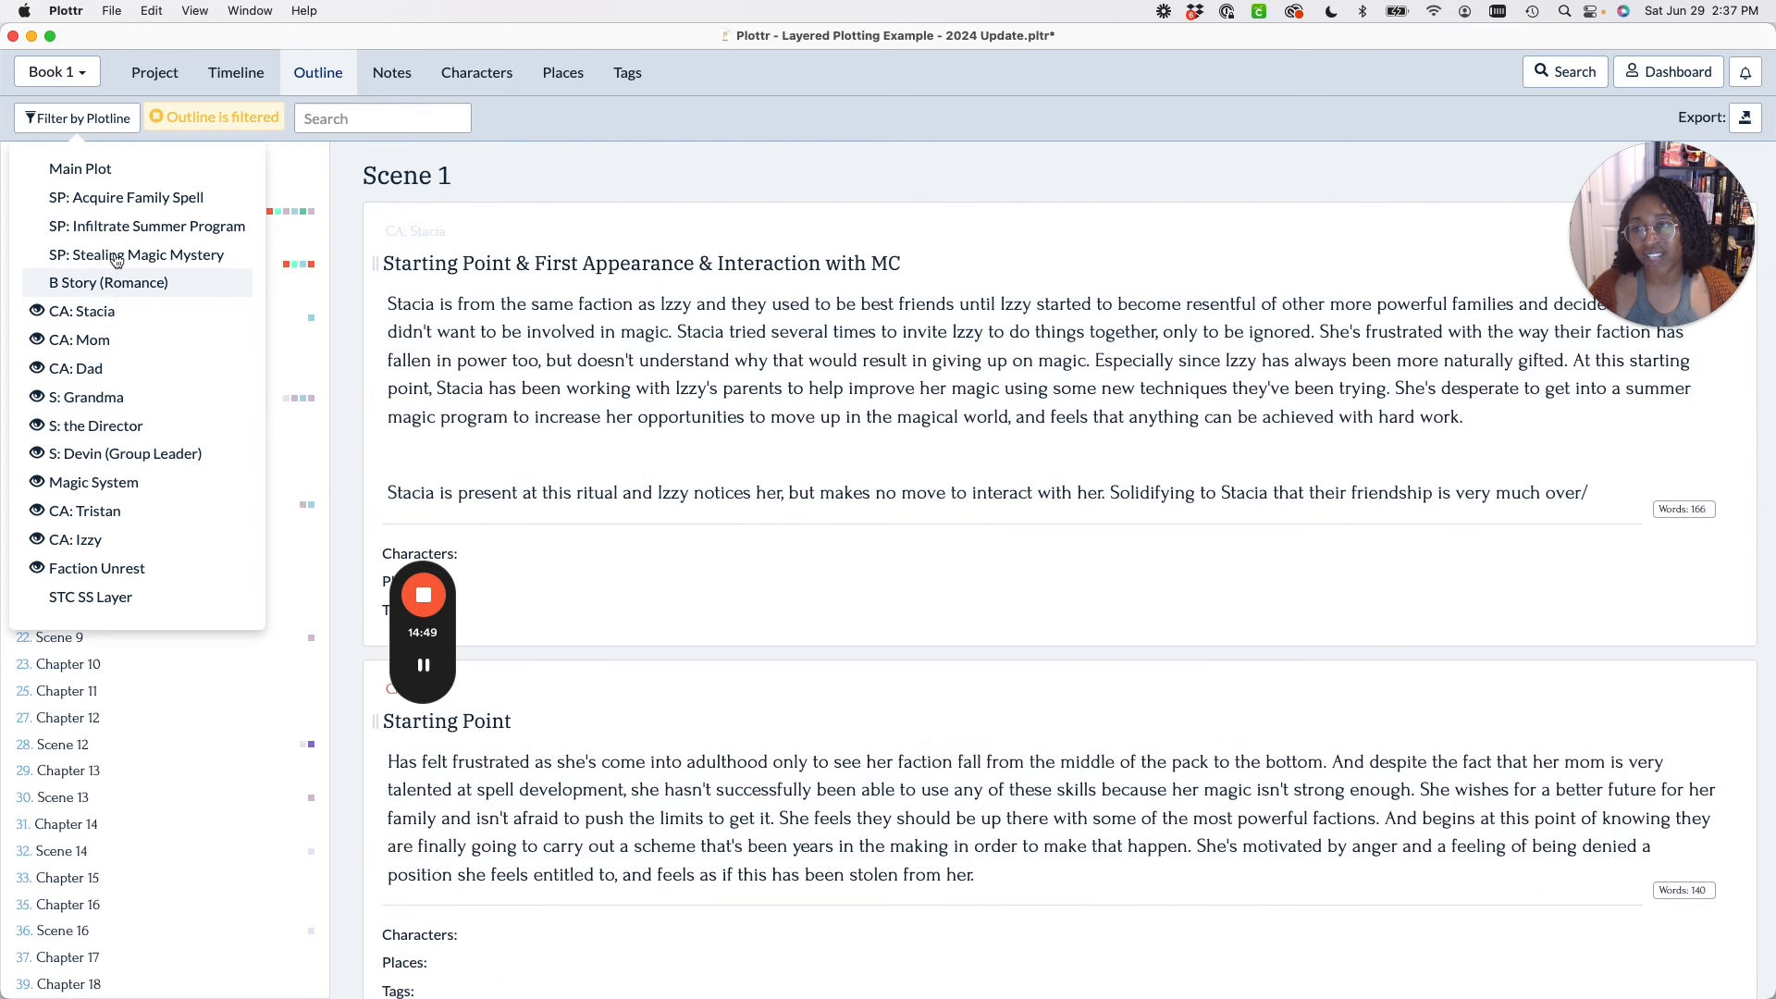
click(115, 257)
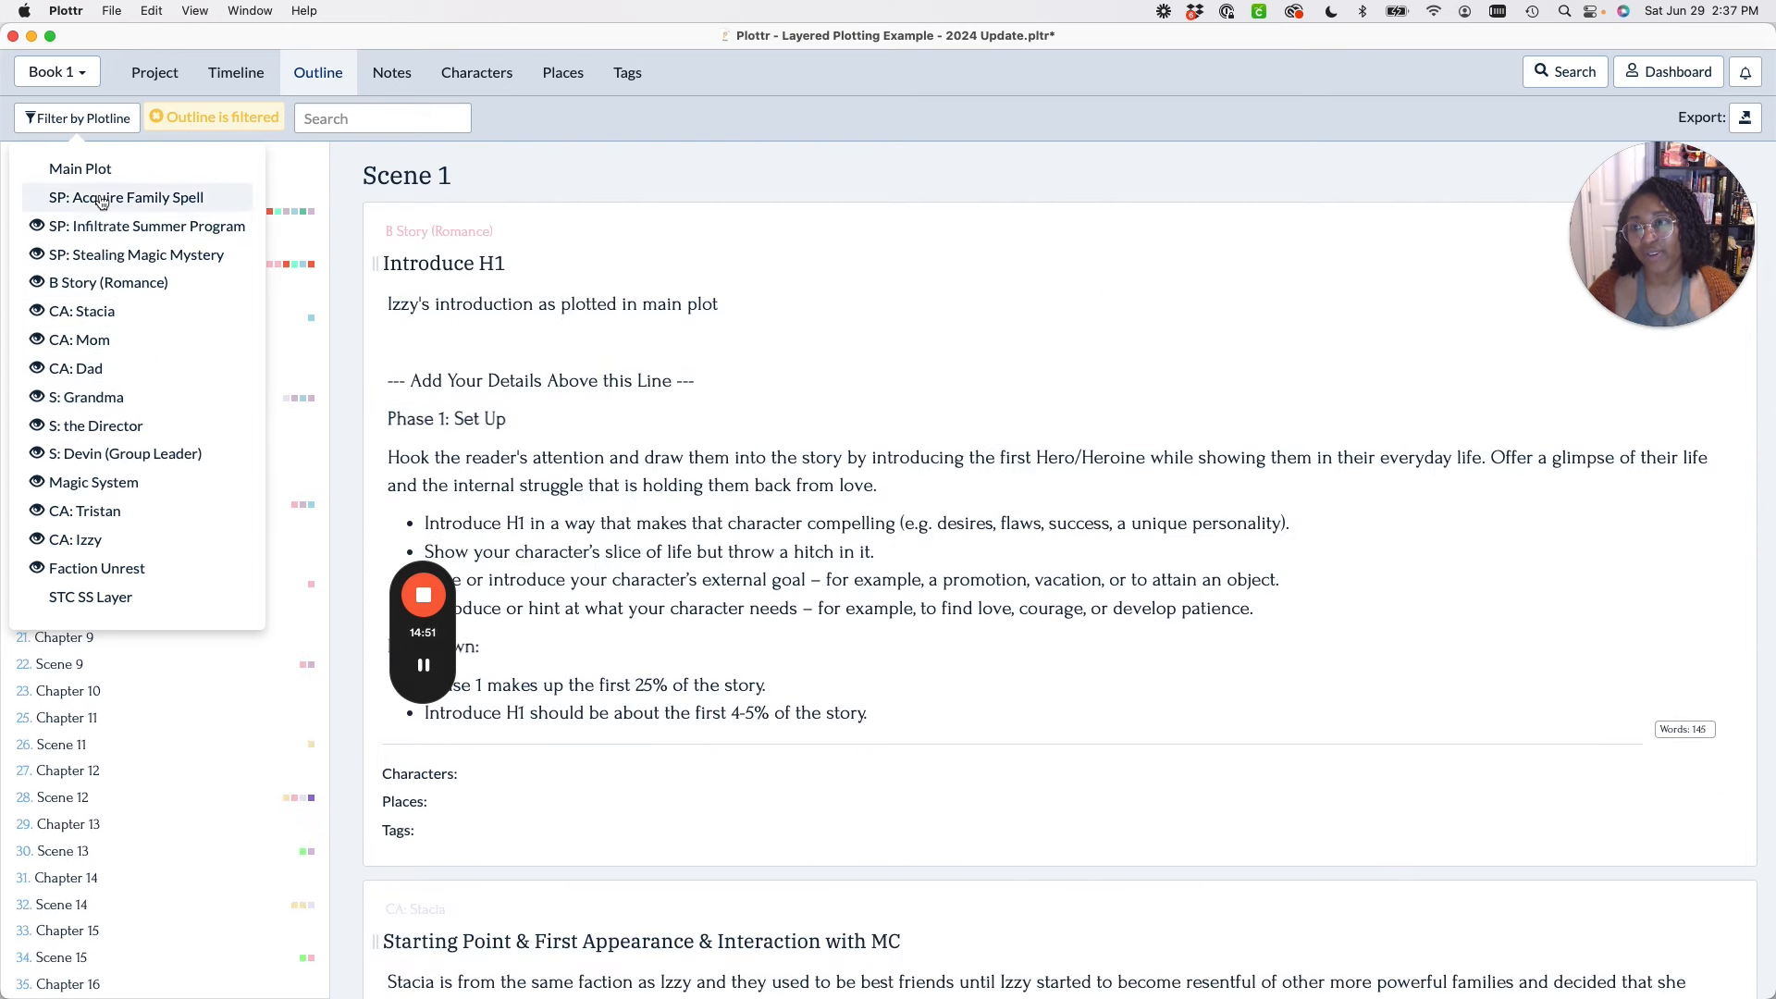
click(101, 199)
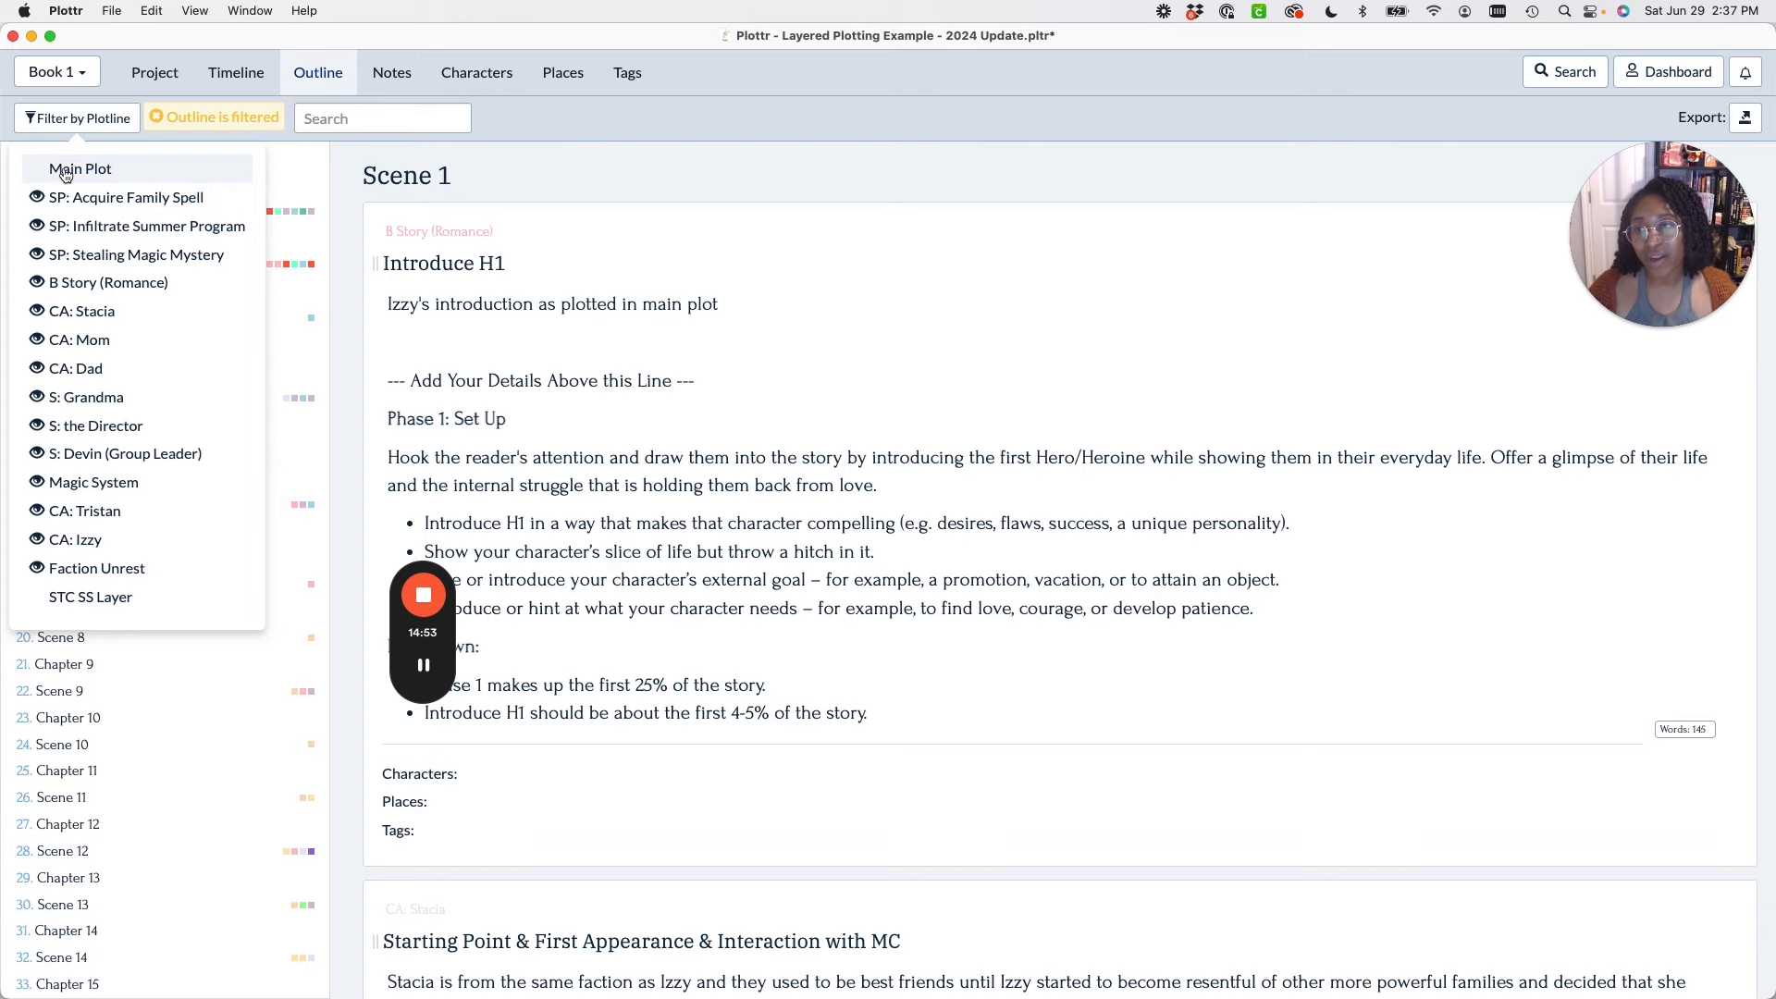
click(65, 172)
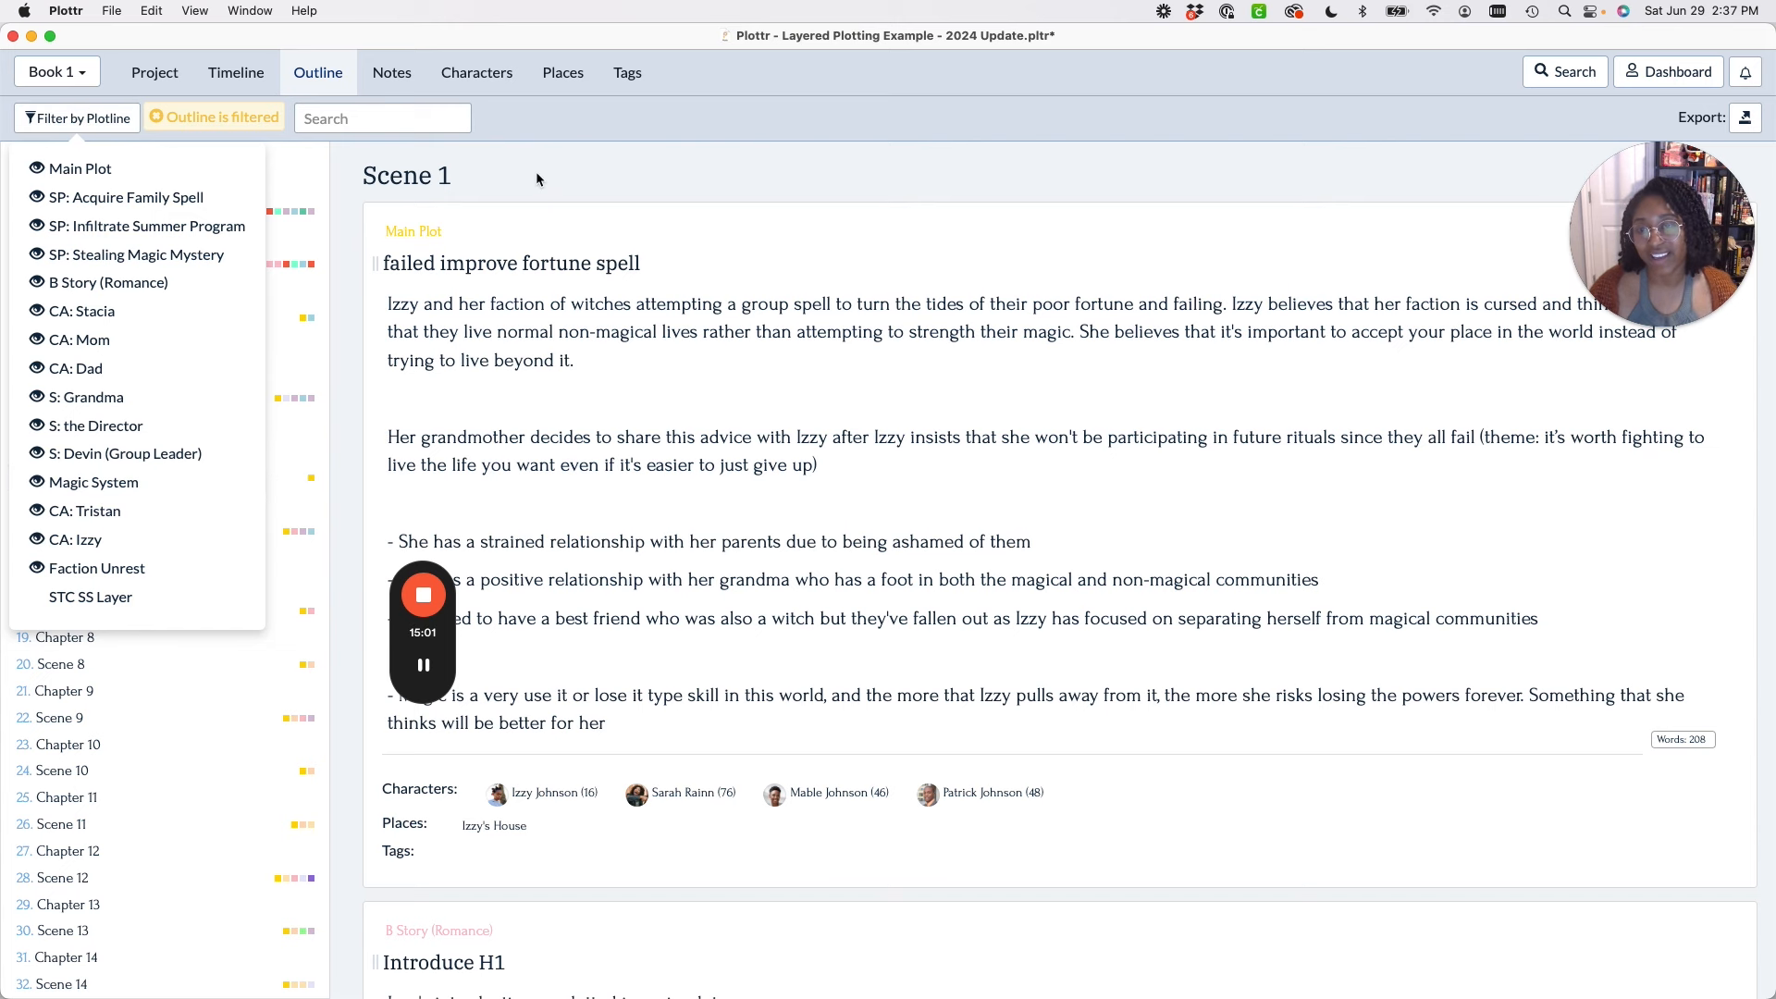
click(679, 174)
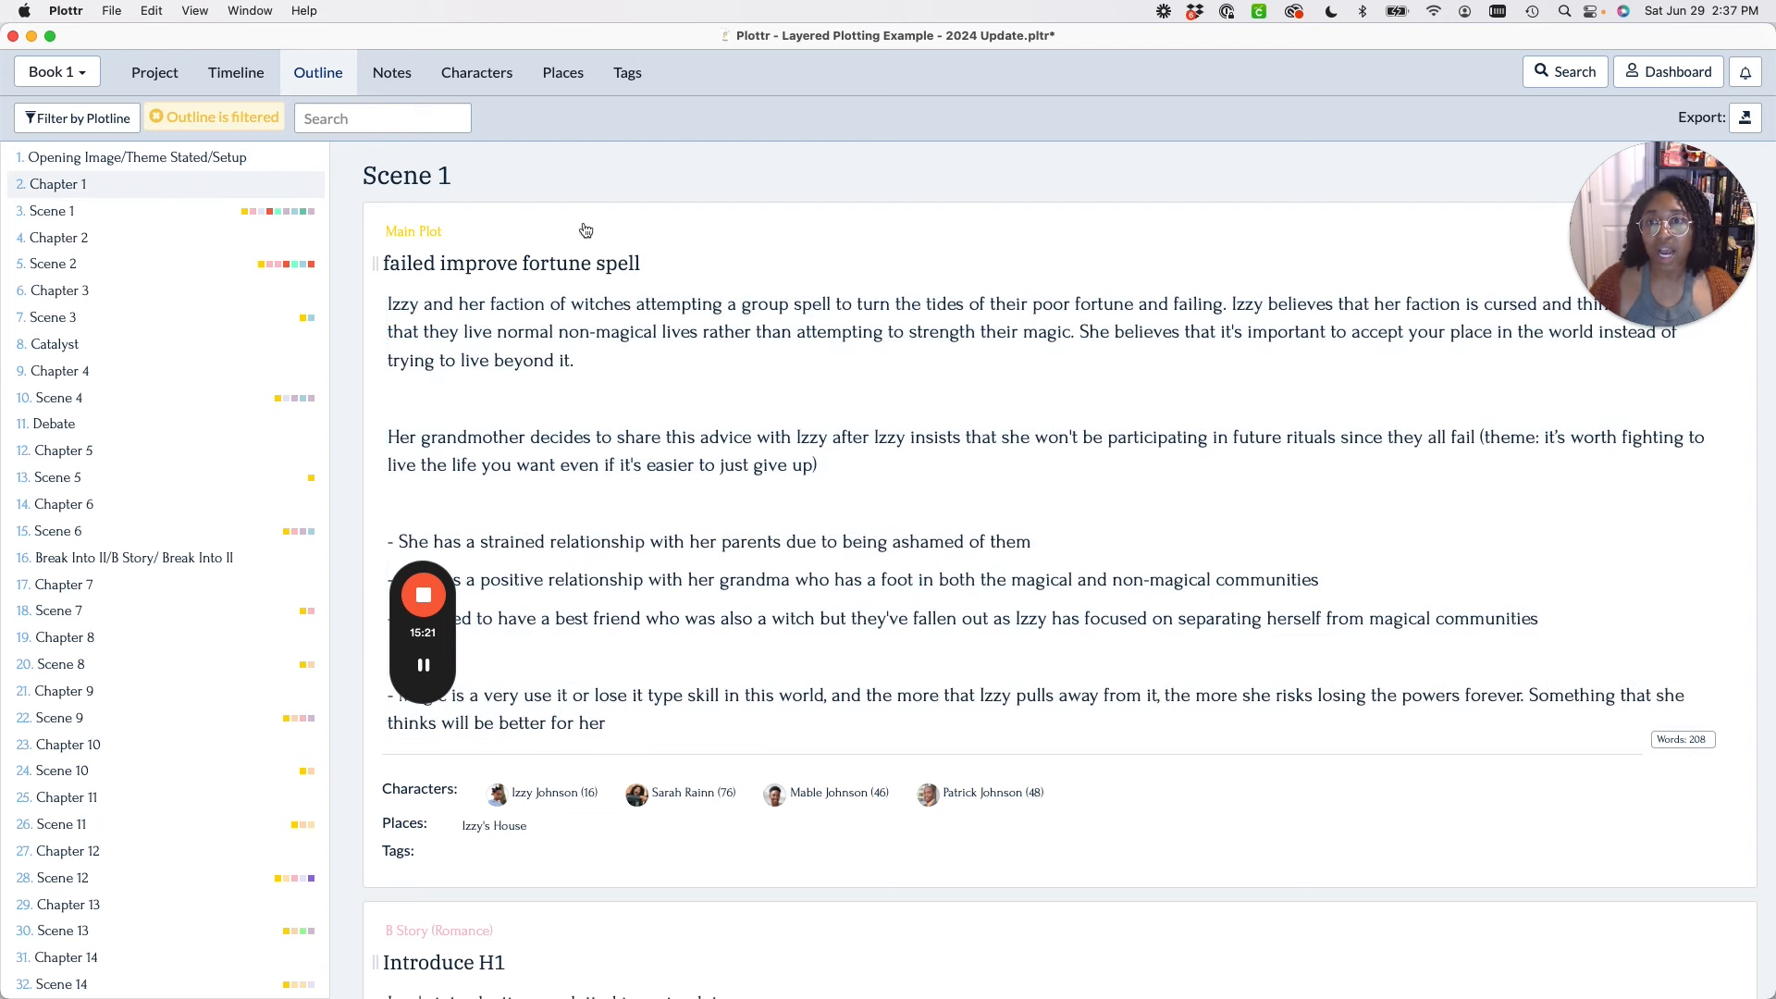
Go to Chapter 1 in the filtered outline and read through its Scene 1 cards.
click(115, 189)
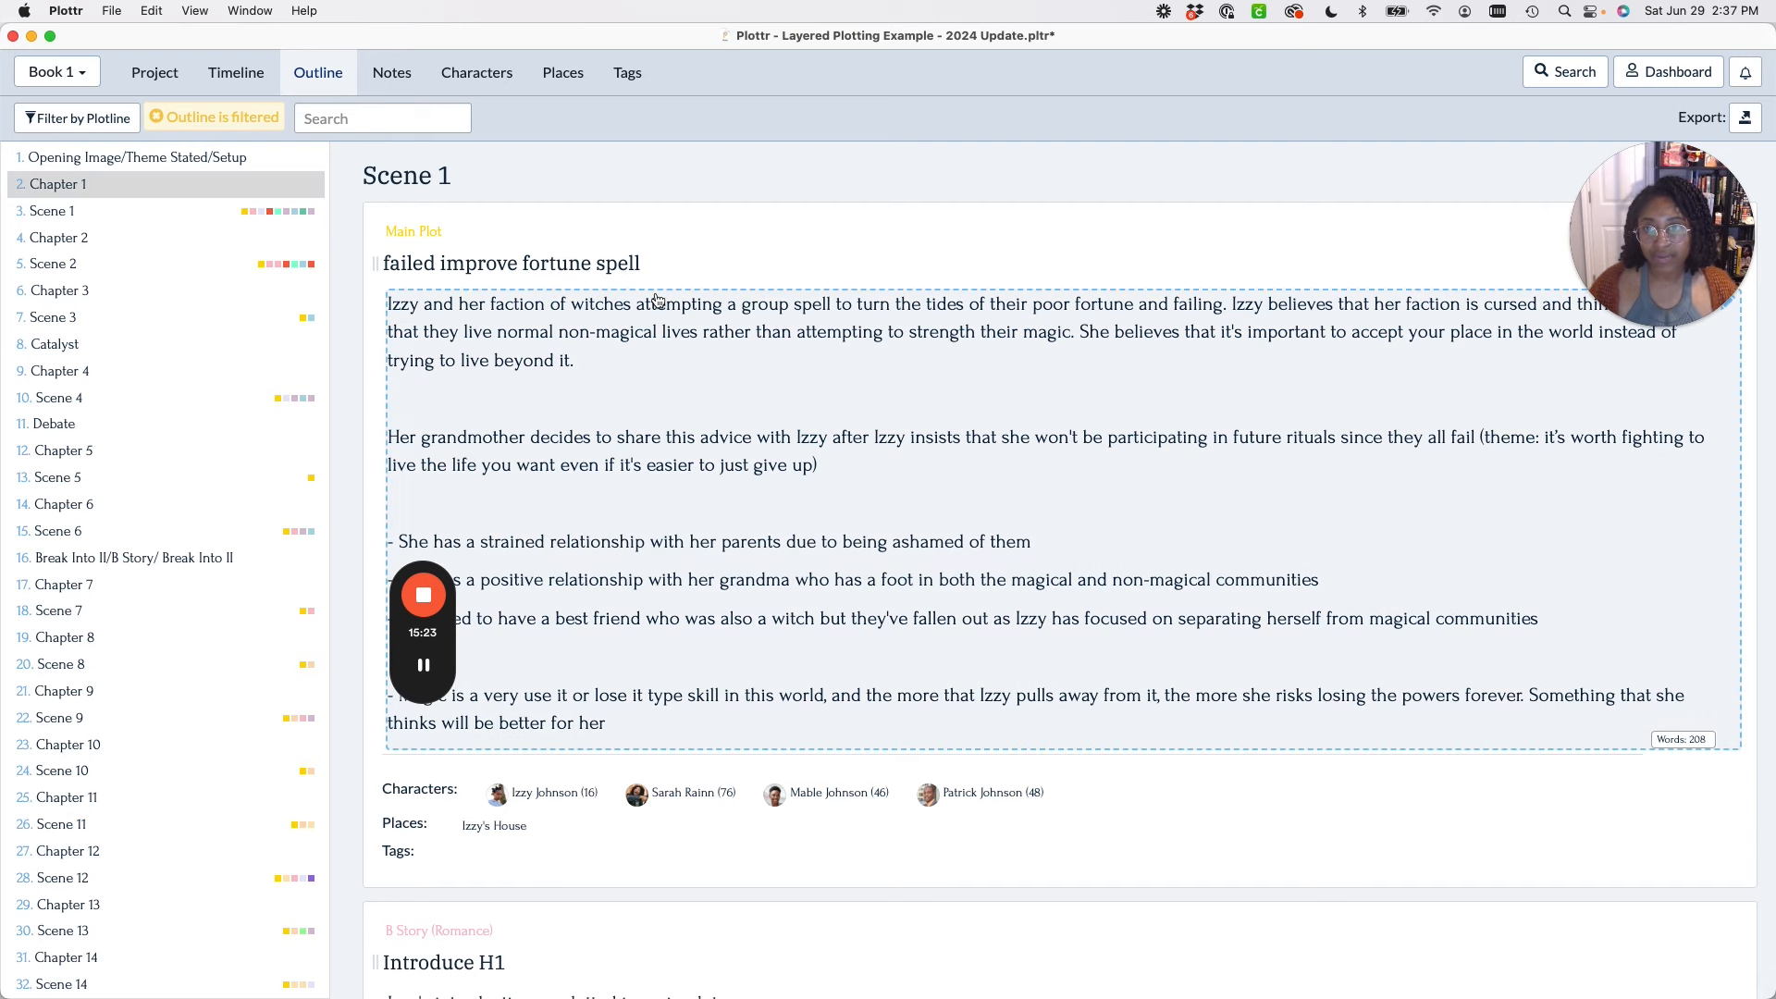
scroll(657, 302, down, 2)
scroll(658, 302, up, 2)
scroll(973, 639, down, 3)
scroll(973, 633, up, 3)
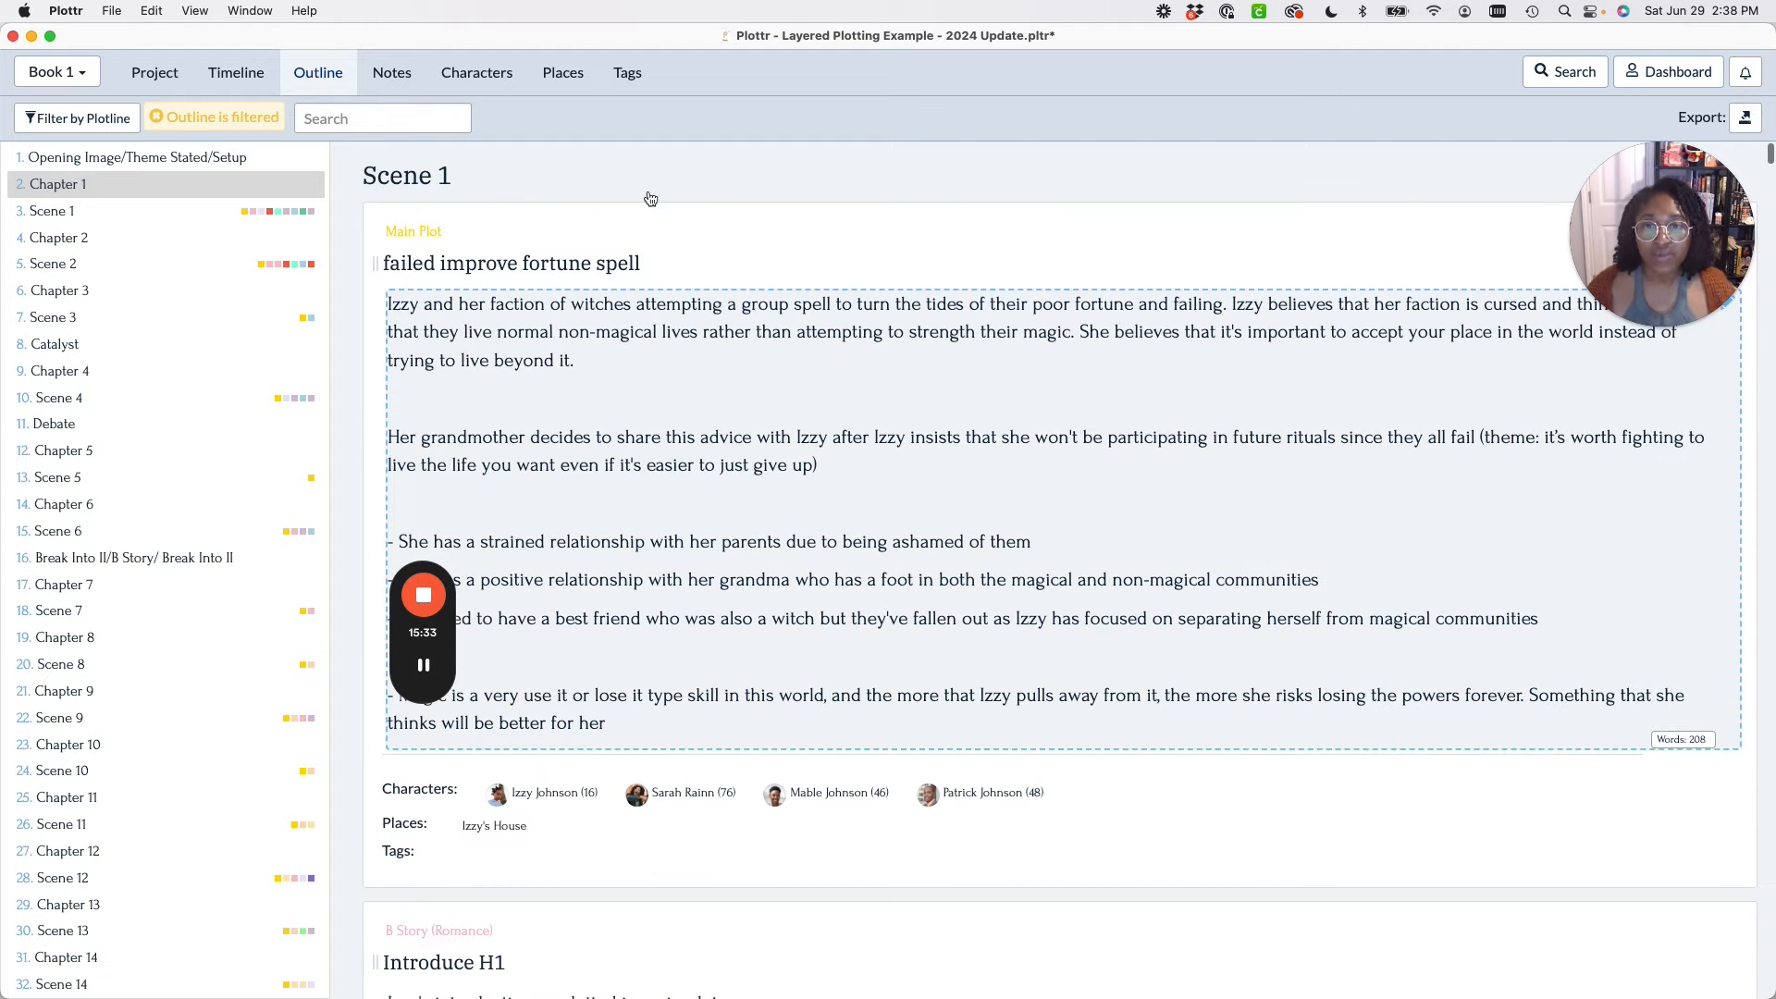
scroll(712, 428, down, 3)
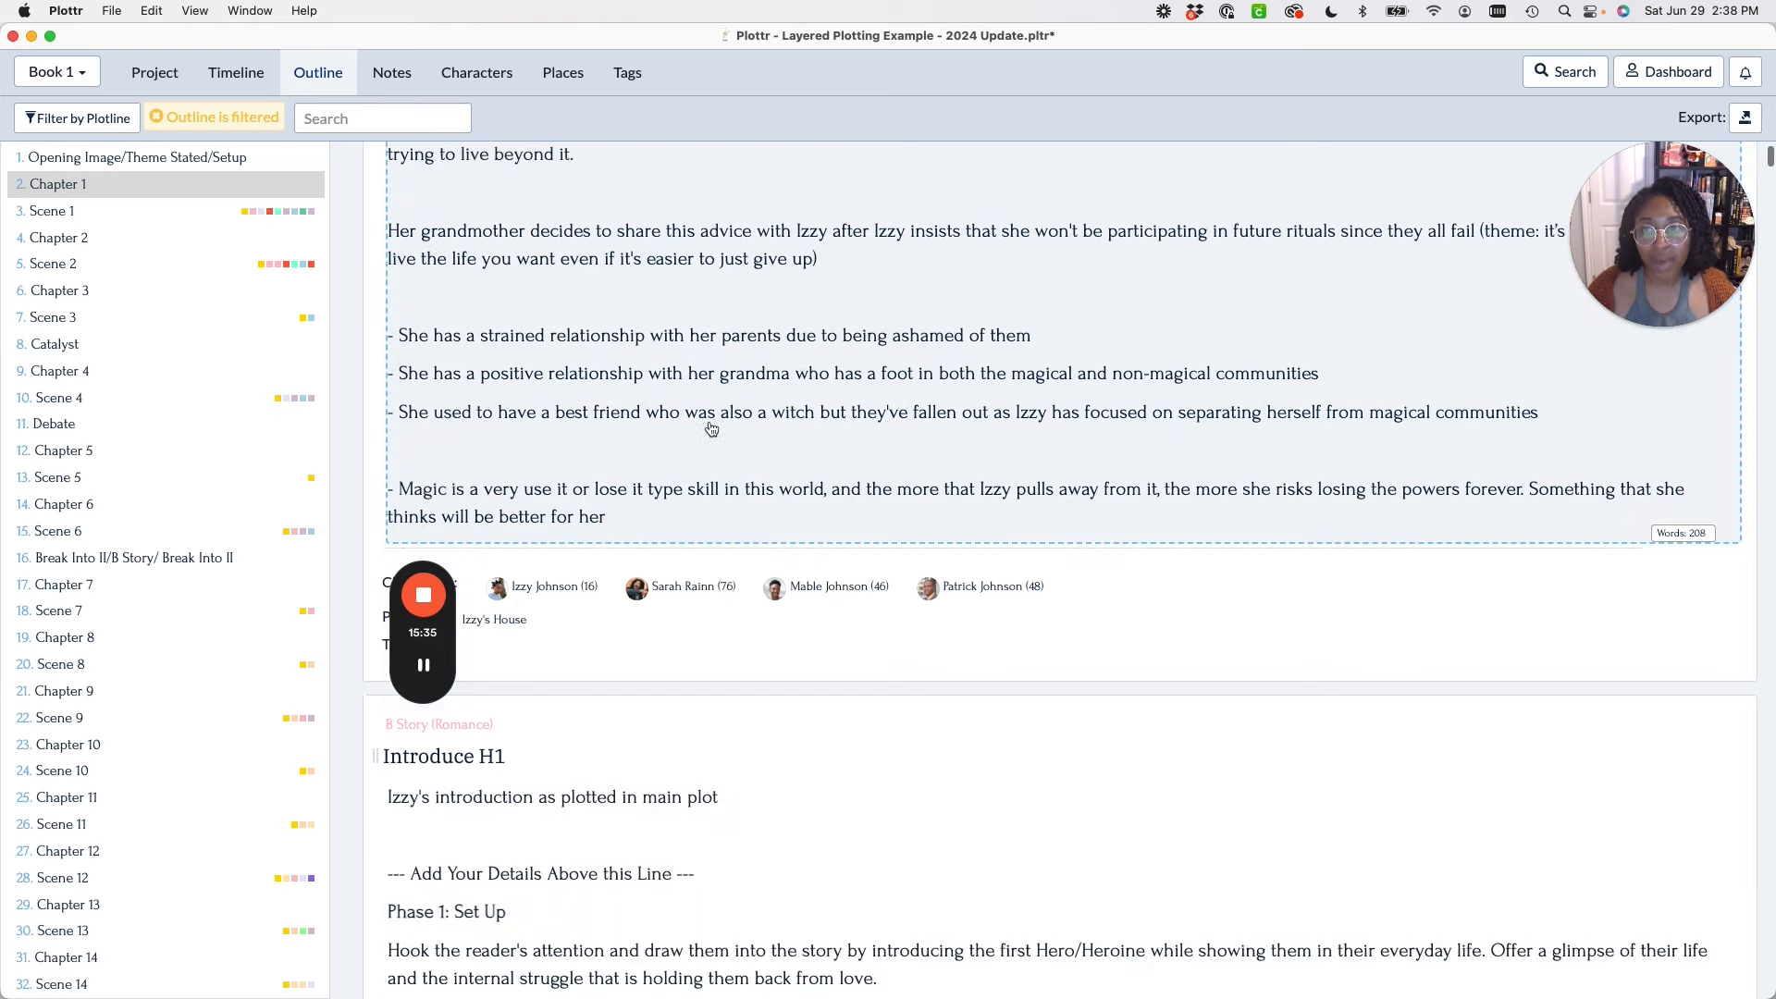
Read the remaining Scene 1 cards from B Story (Romance) through Faction Unrest, continuing into Scene 2's Main Plot and Meet Cute cards.
scroll(711, 428, down, 5)
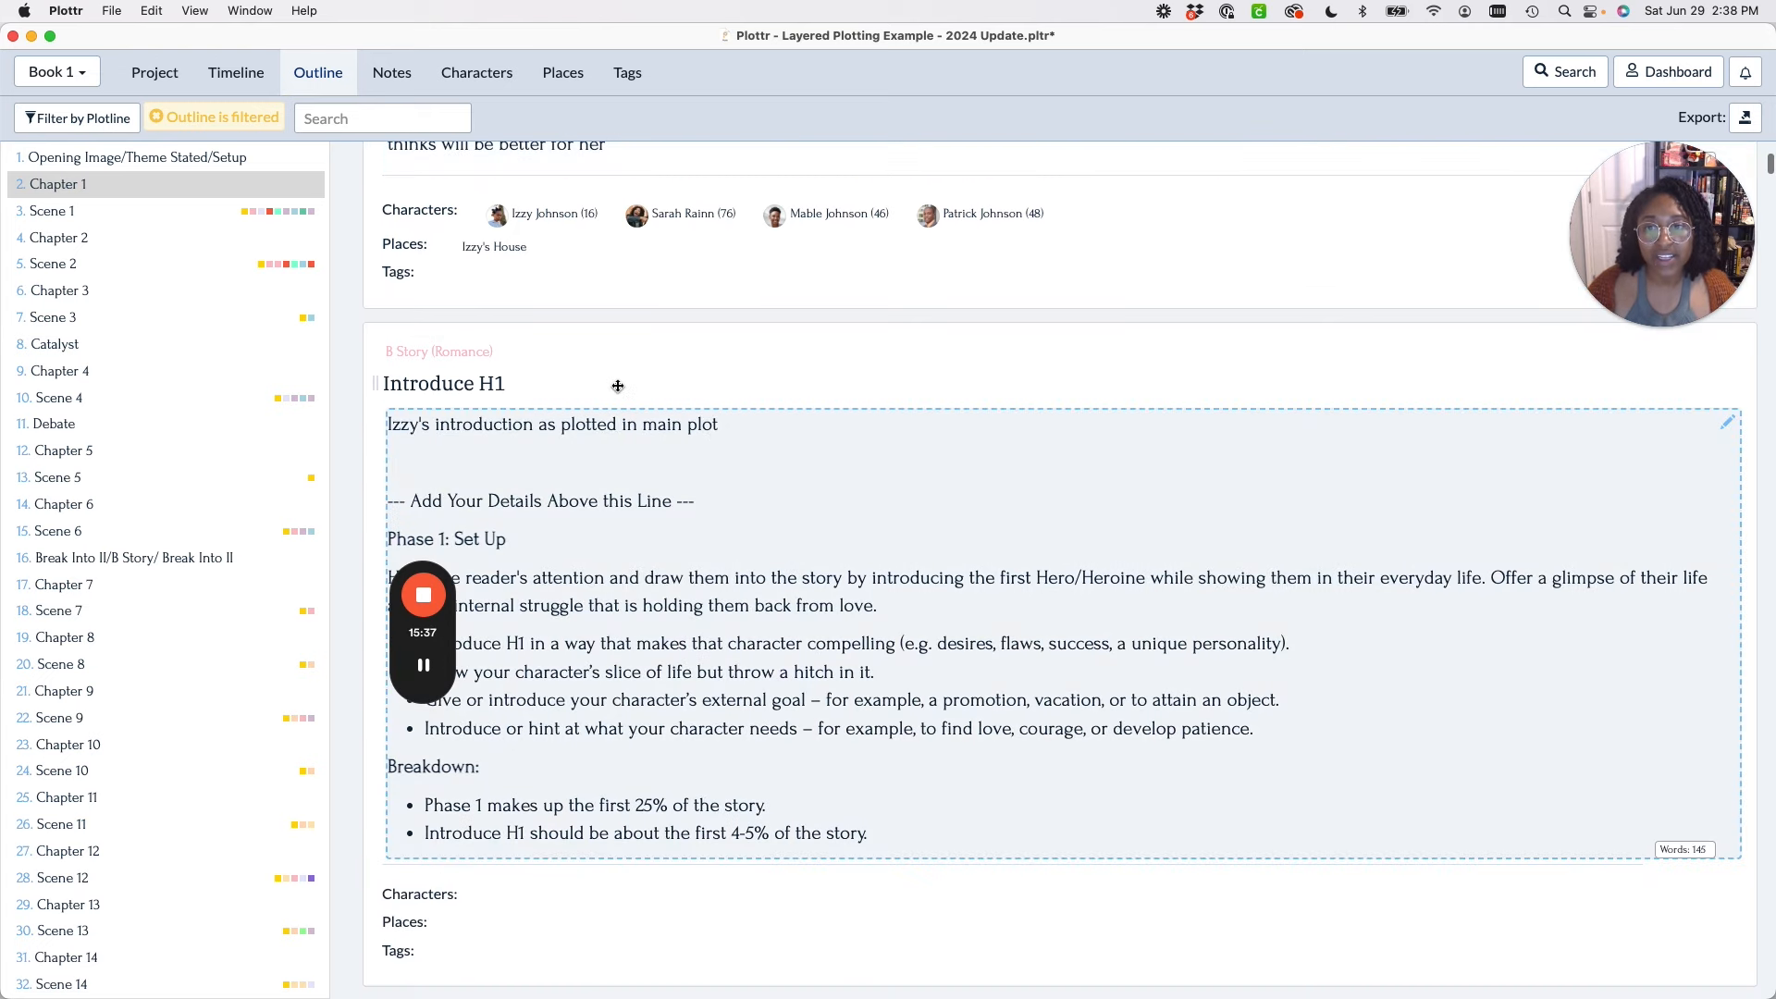
scroll(618, 385, down, 10)
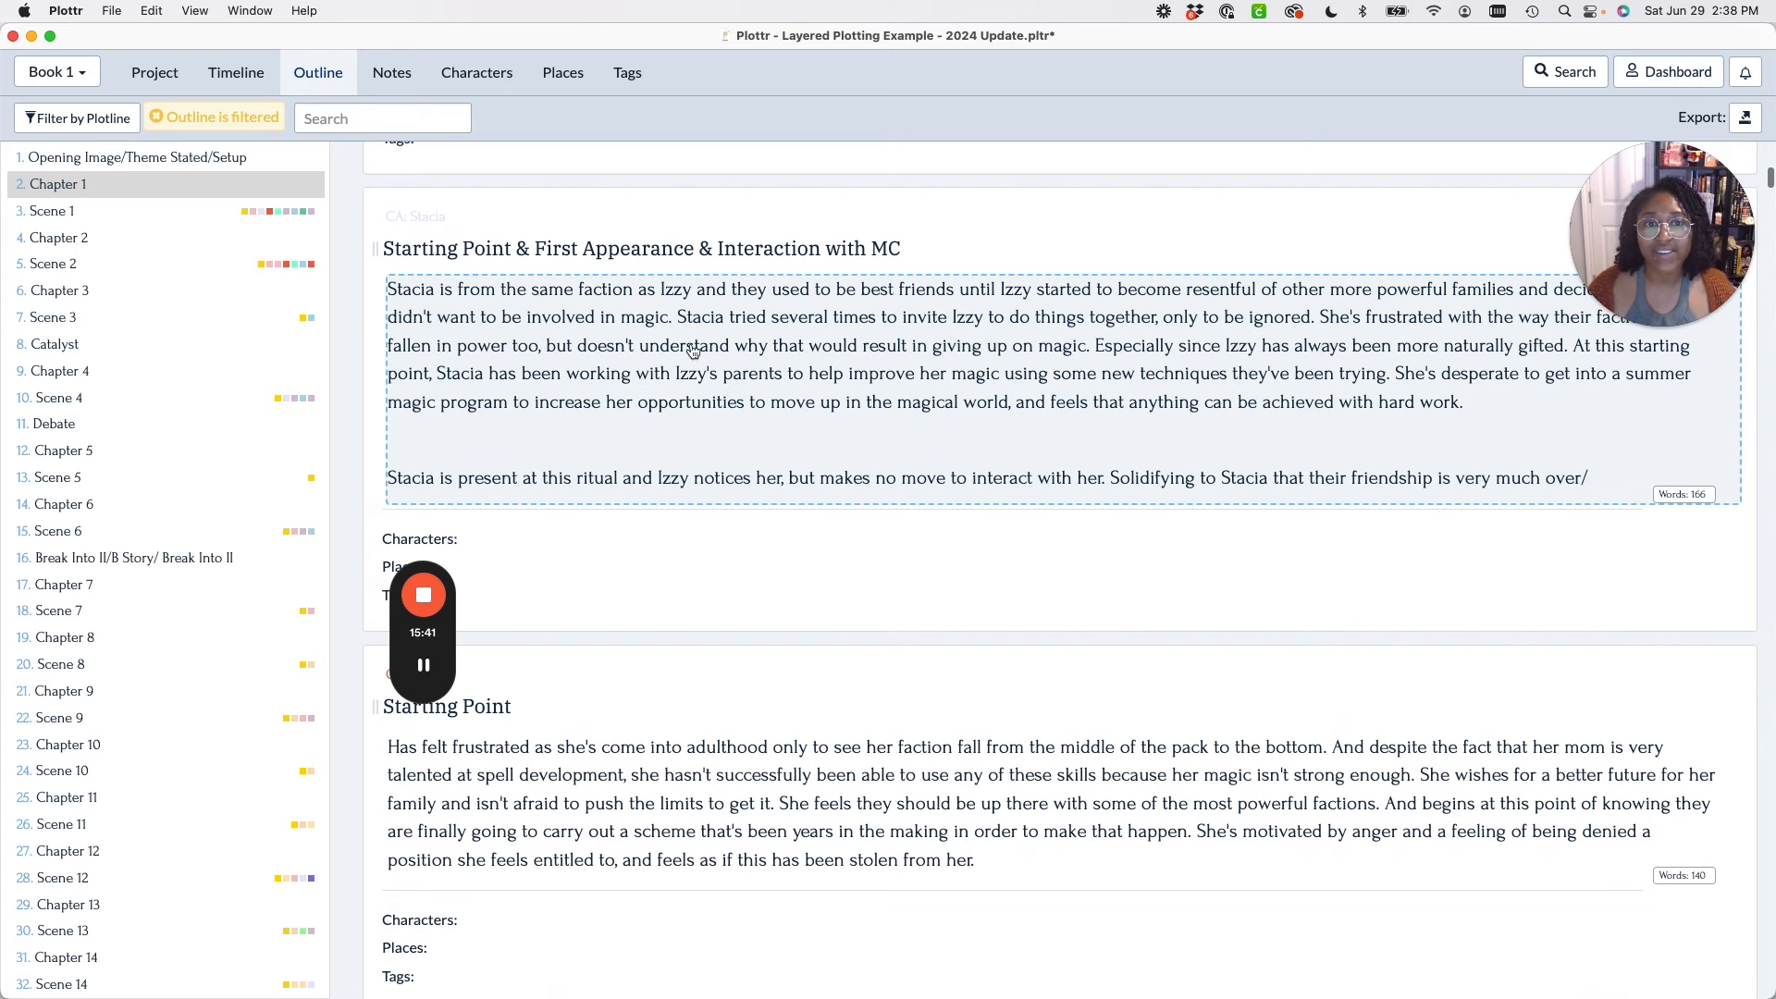
scroll(693, 349, down, 5)
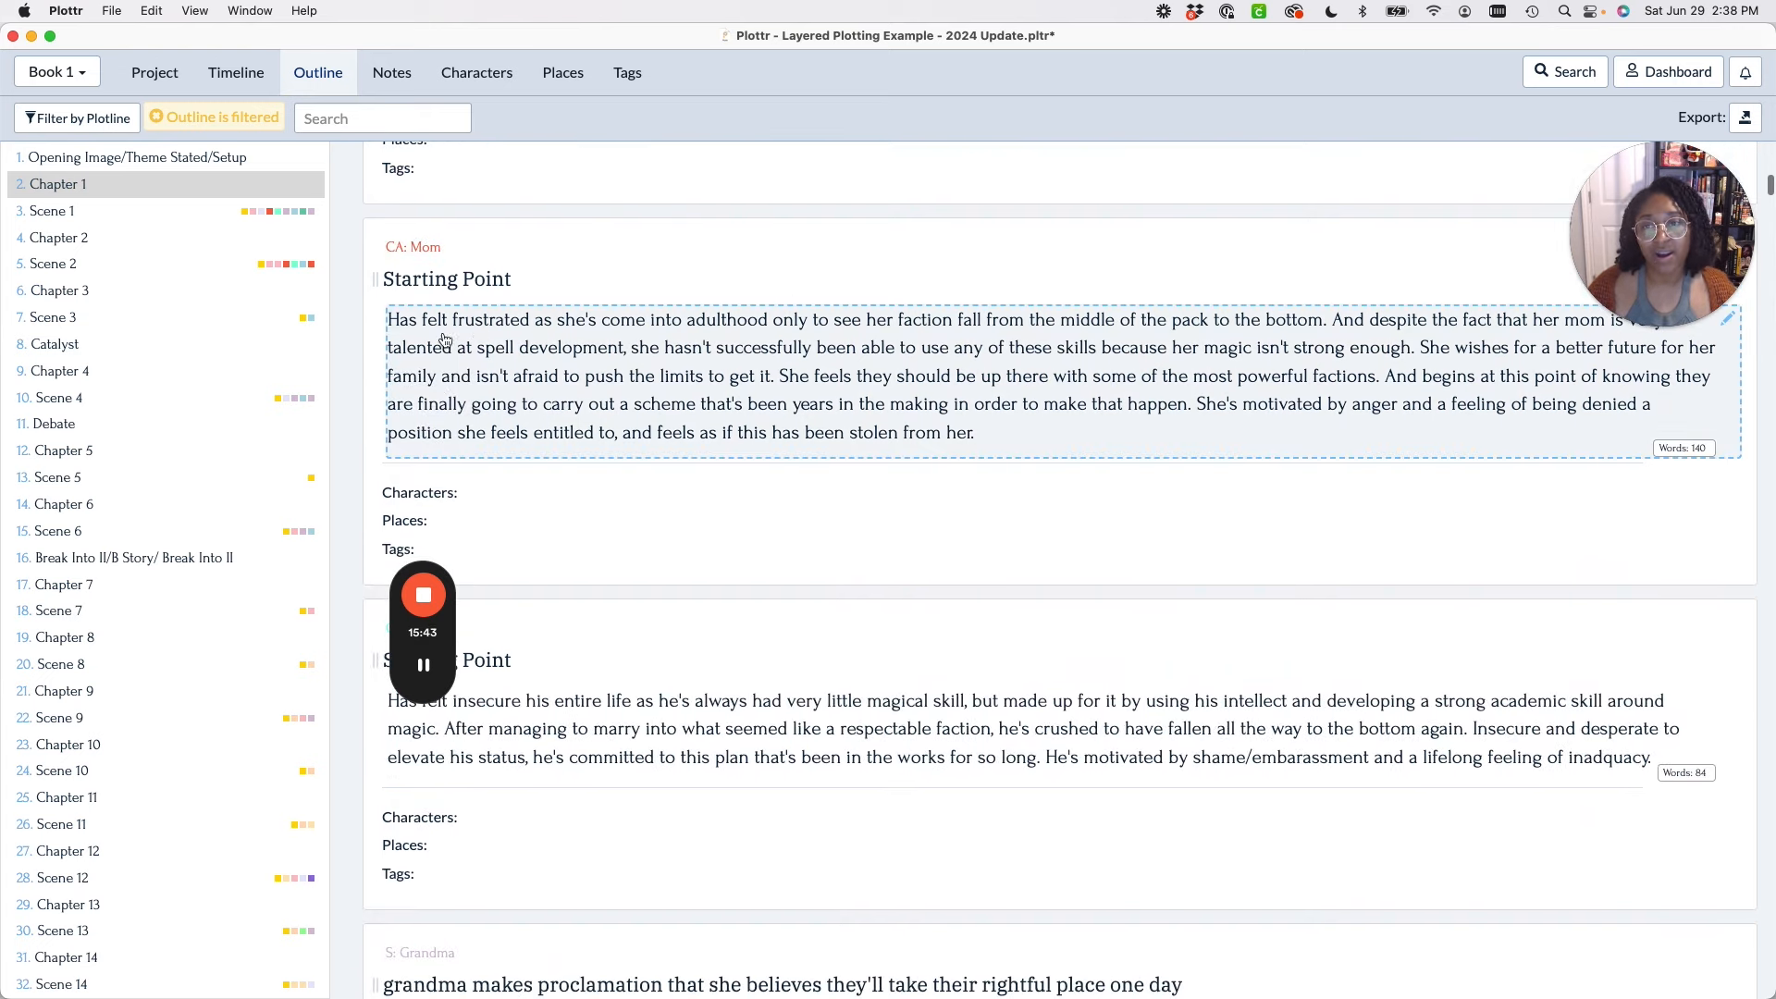
scroll(550, 352, down, 3)
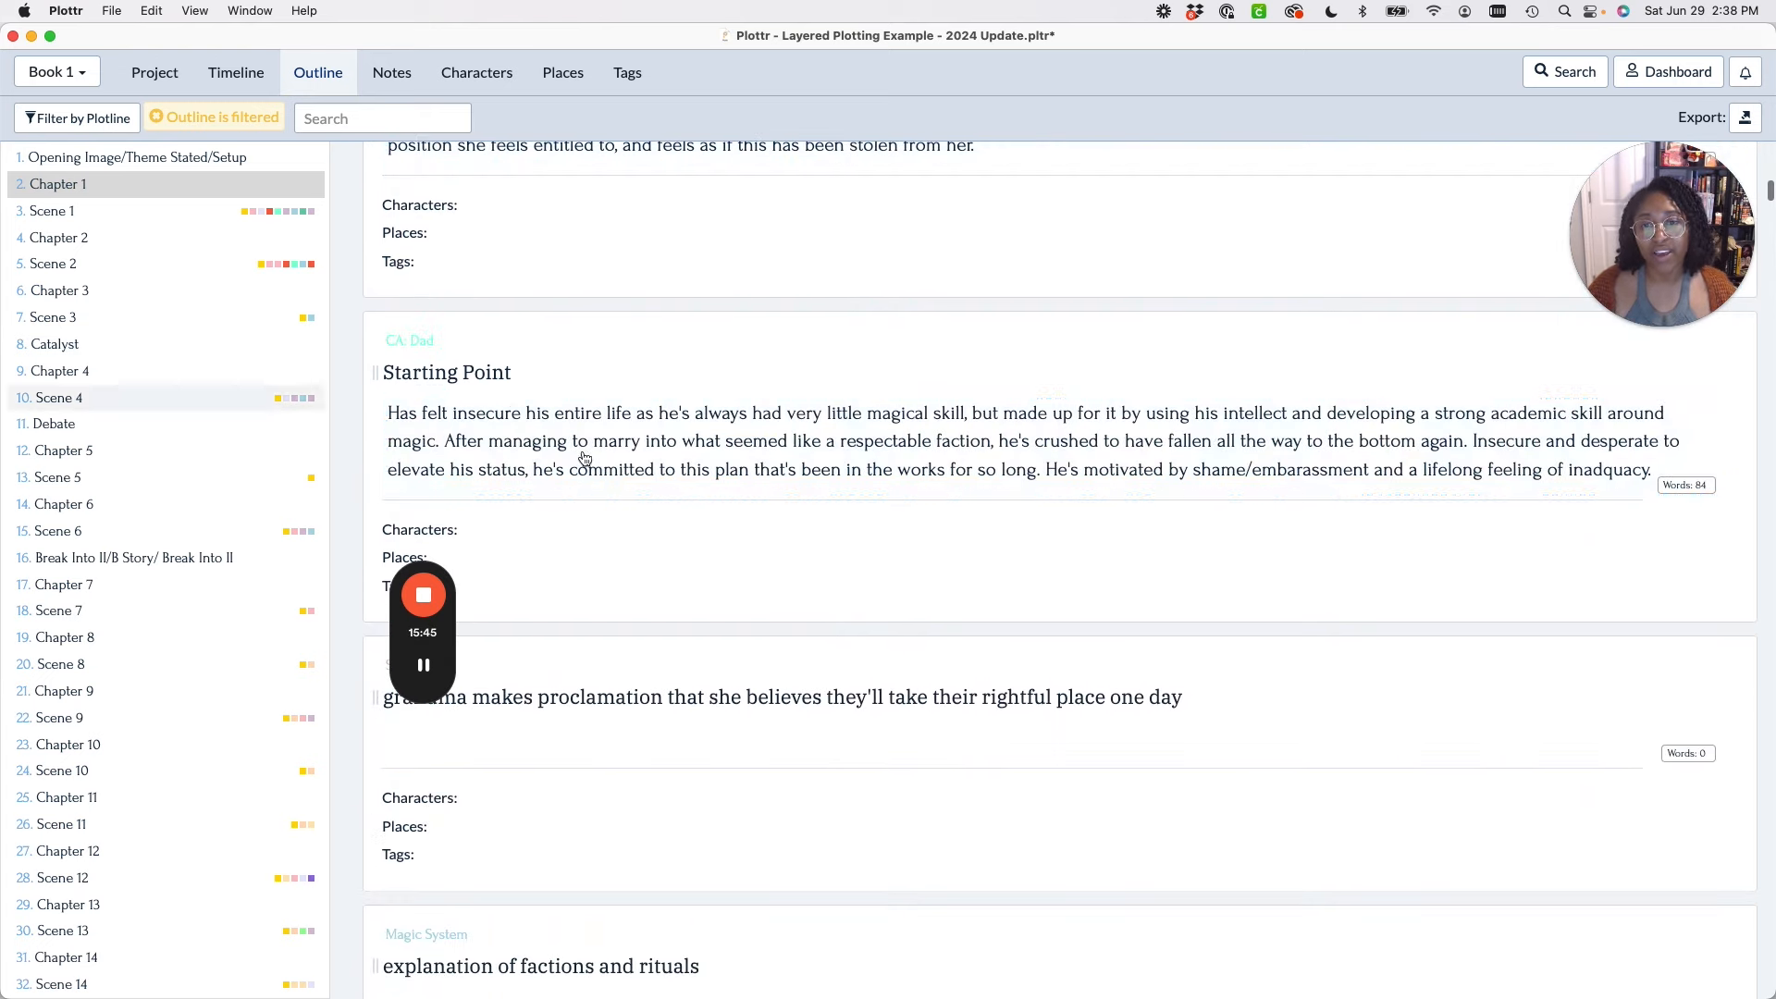
scroll(528, 430, down, 5)
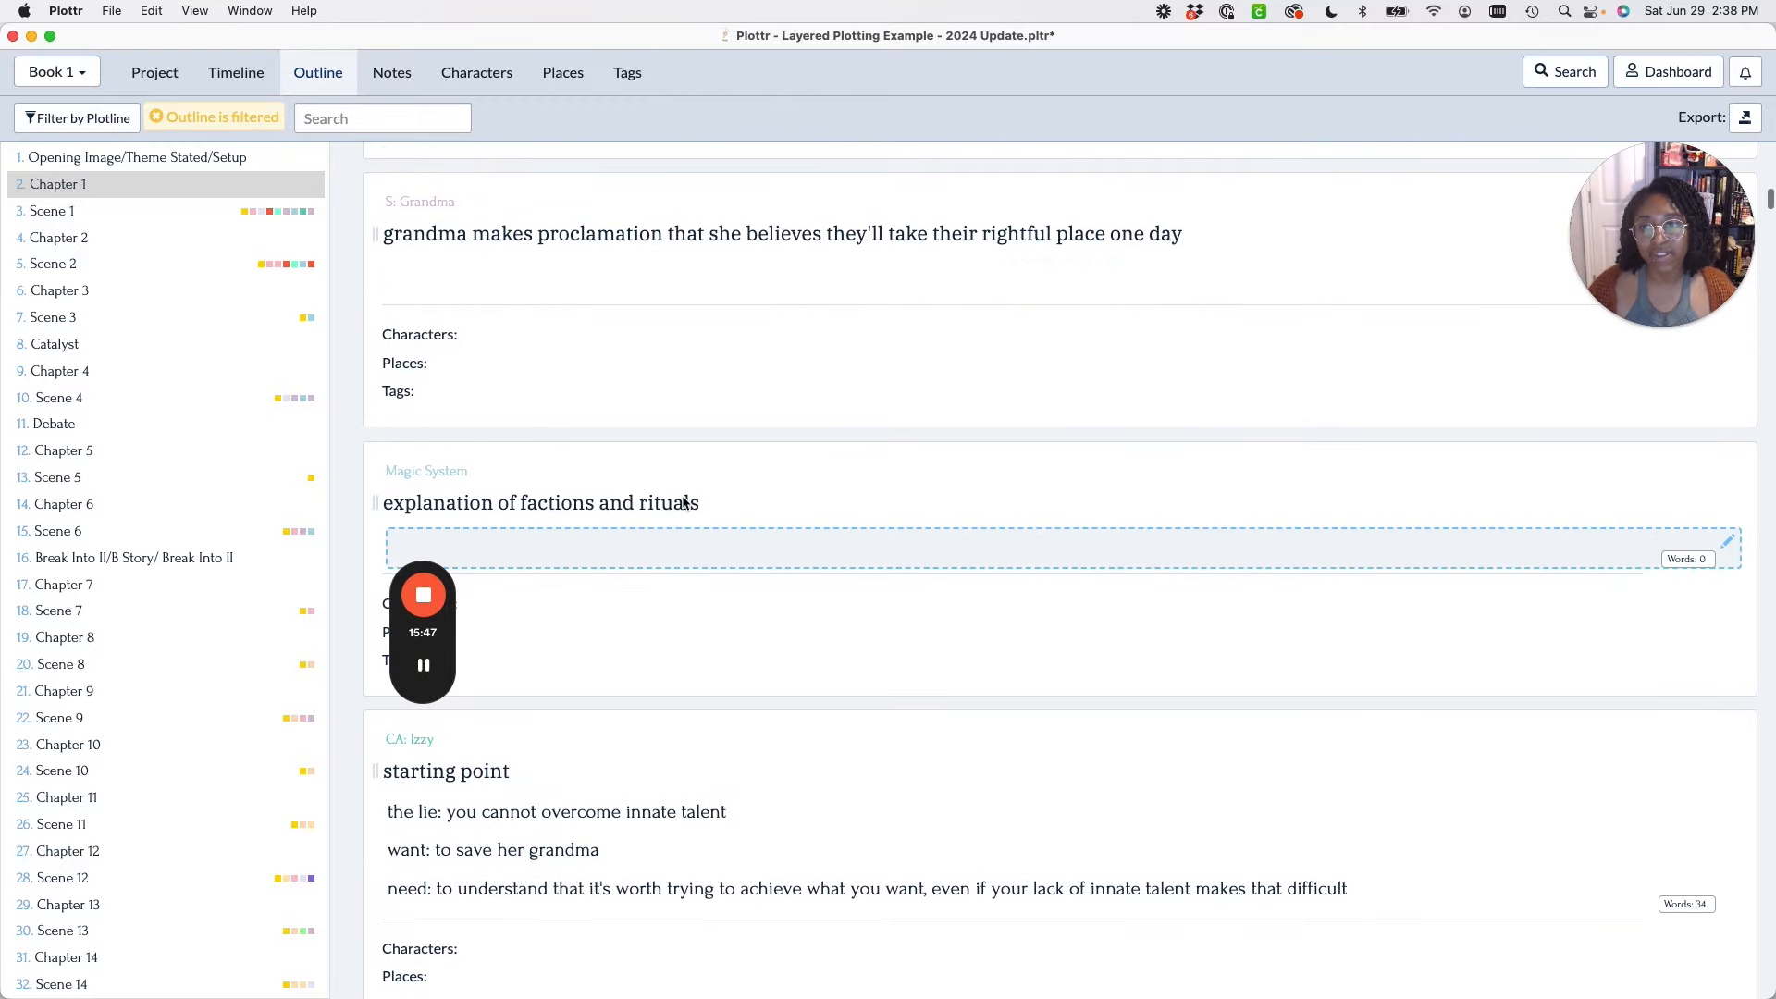
scroll(685, 501, down, 3)
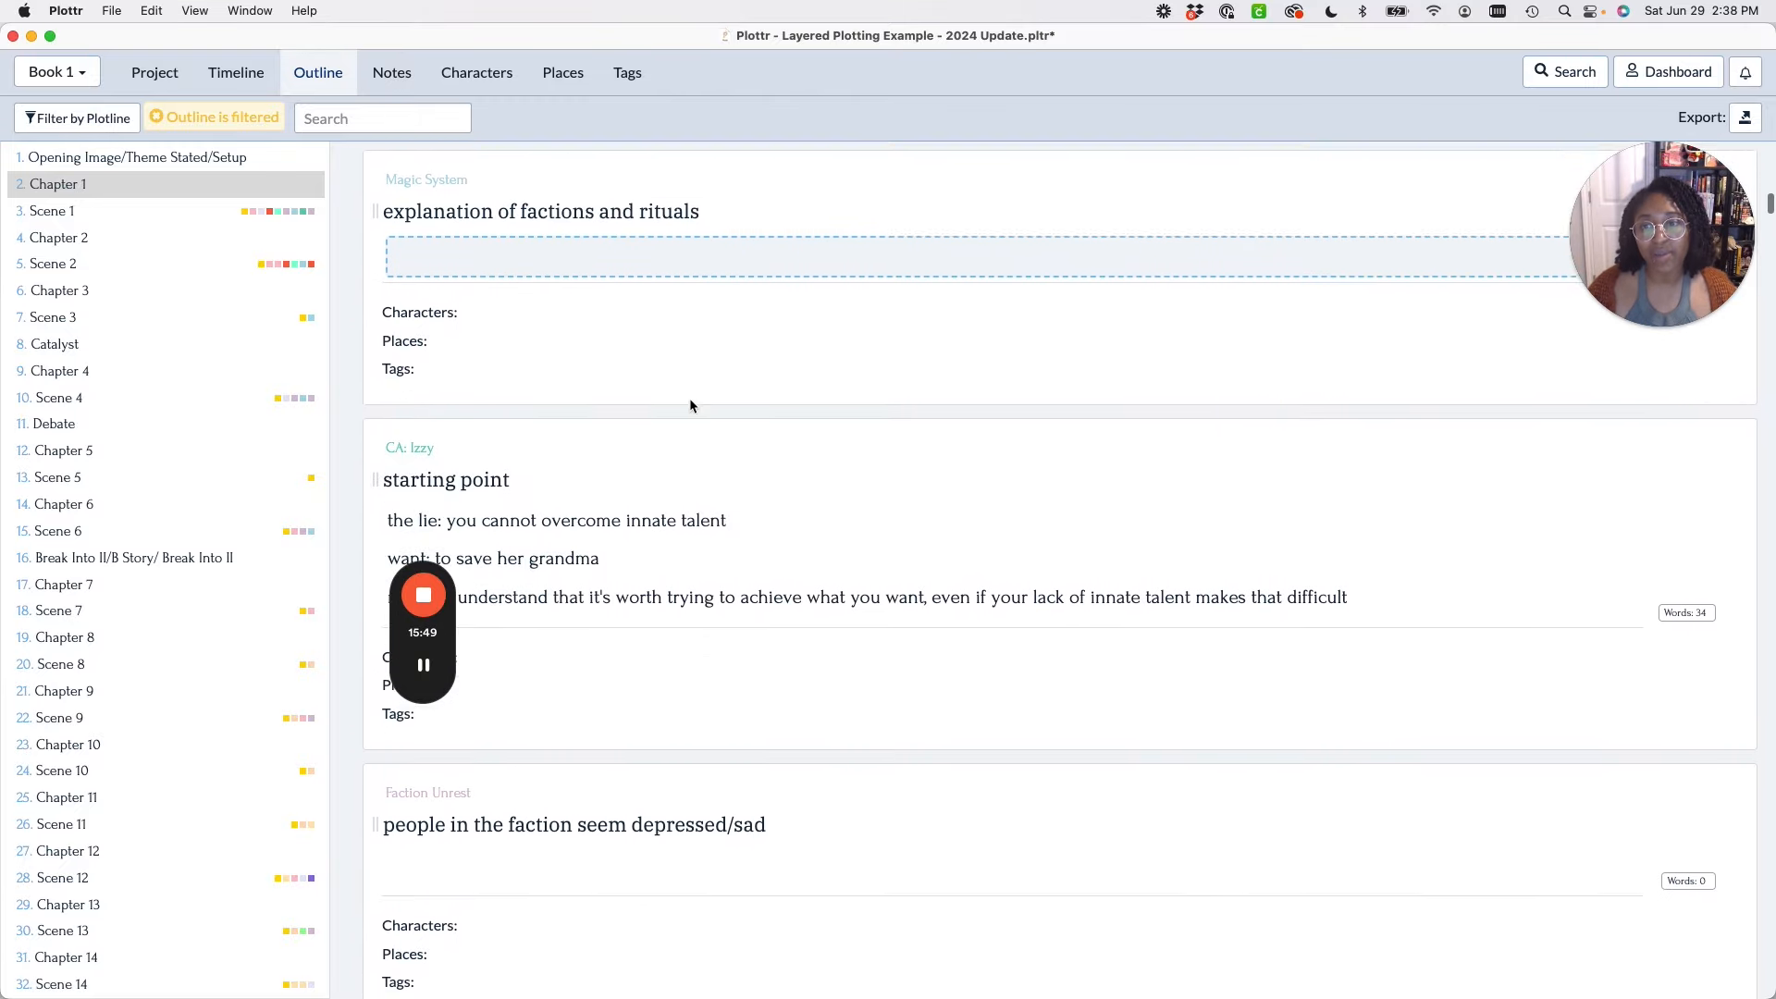
scroll(690, 405, down, 4)
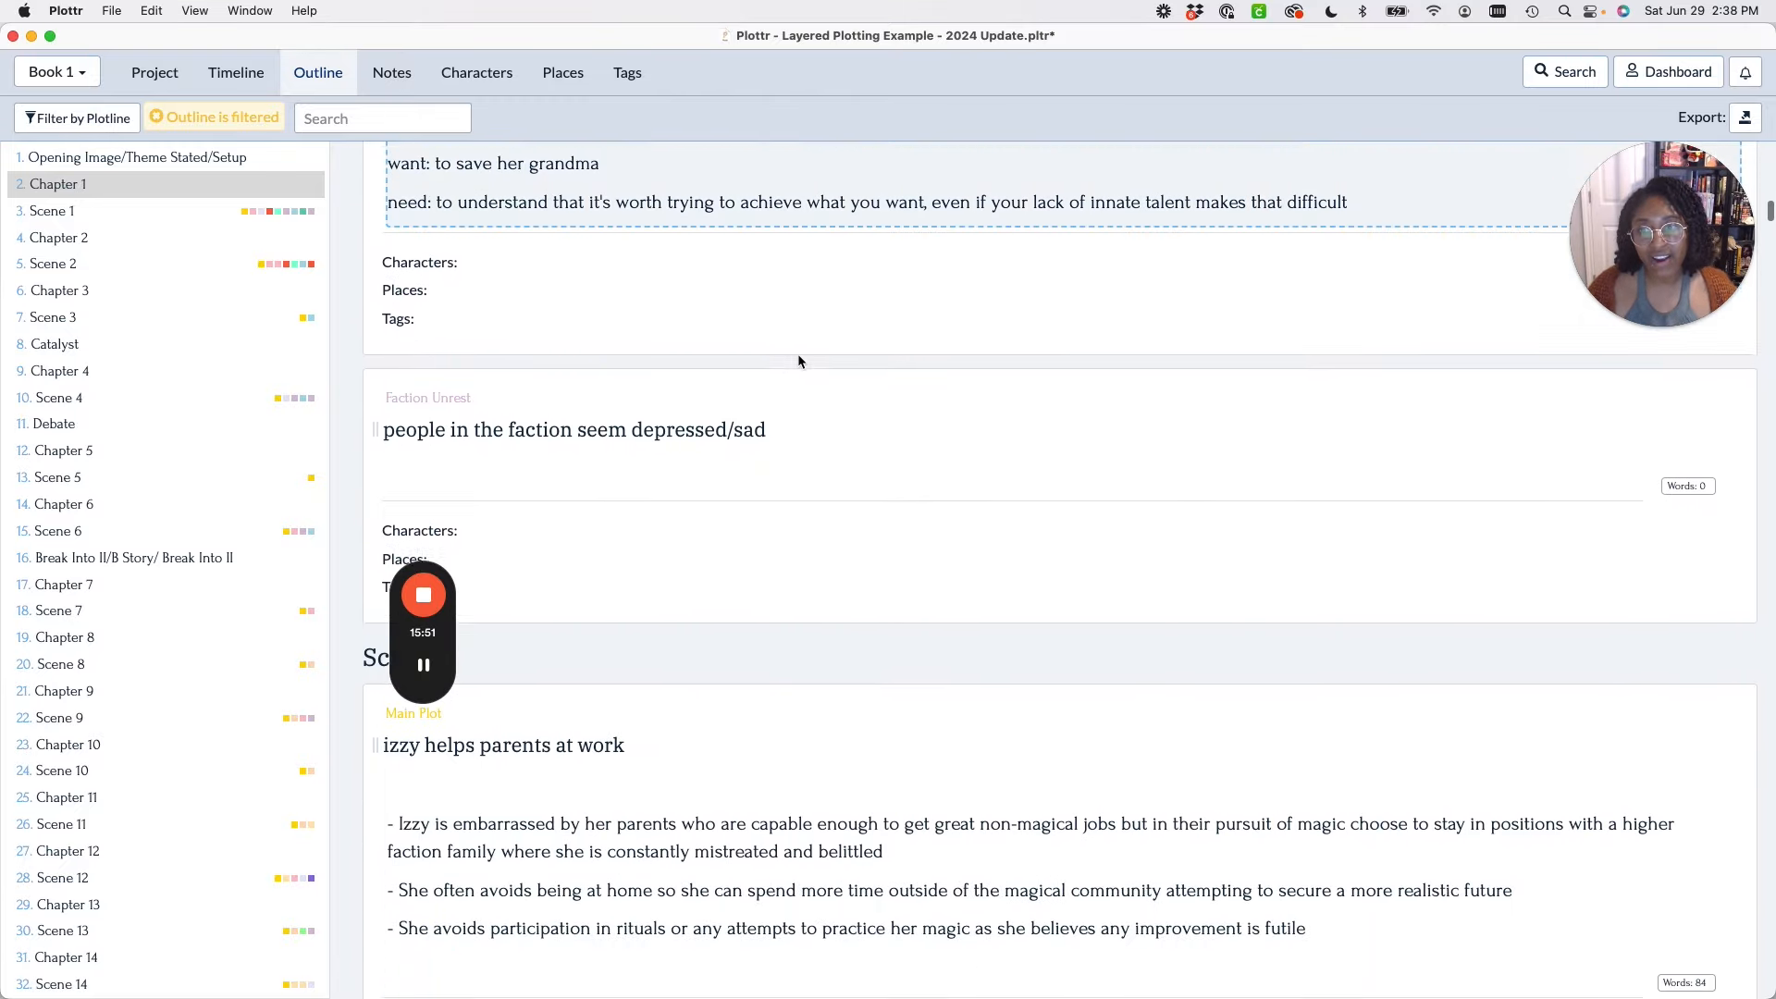
scroll(799, 360, down, 2)
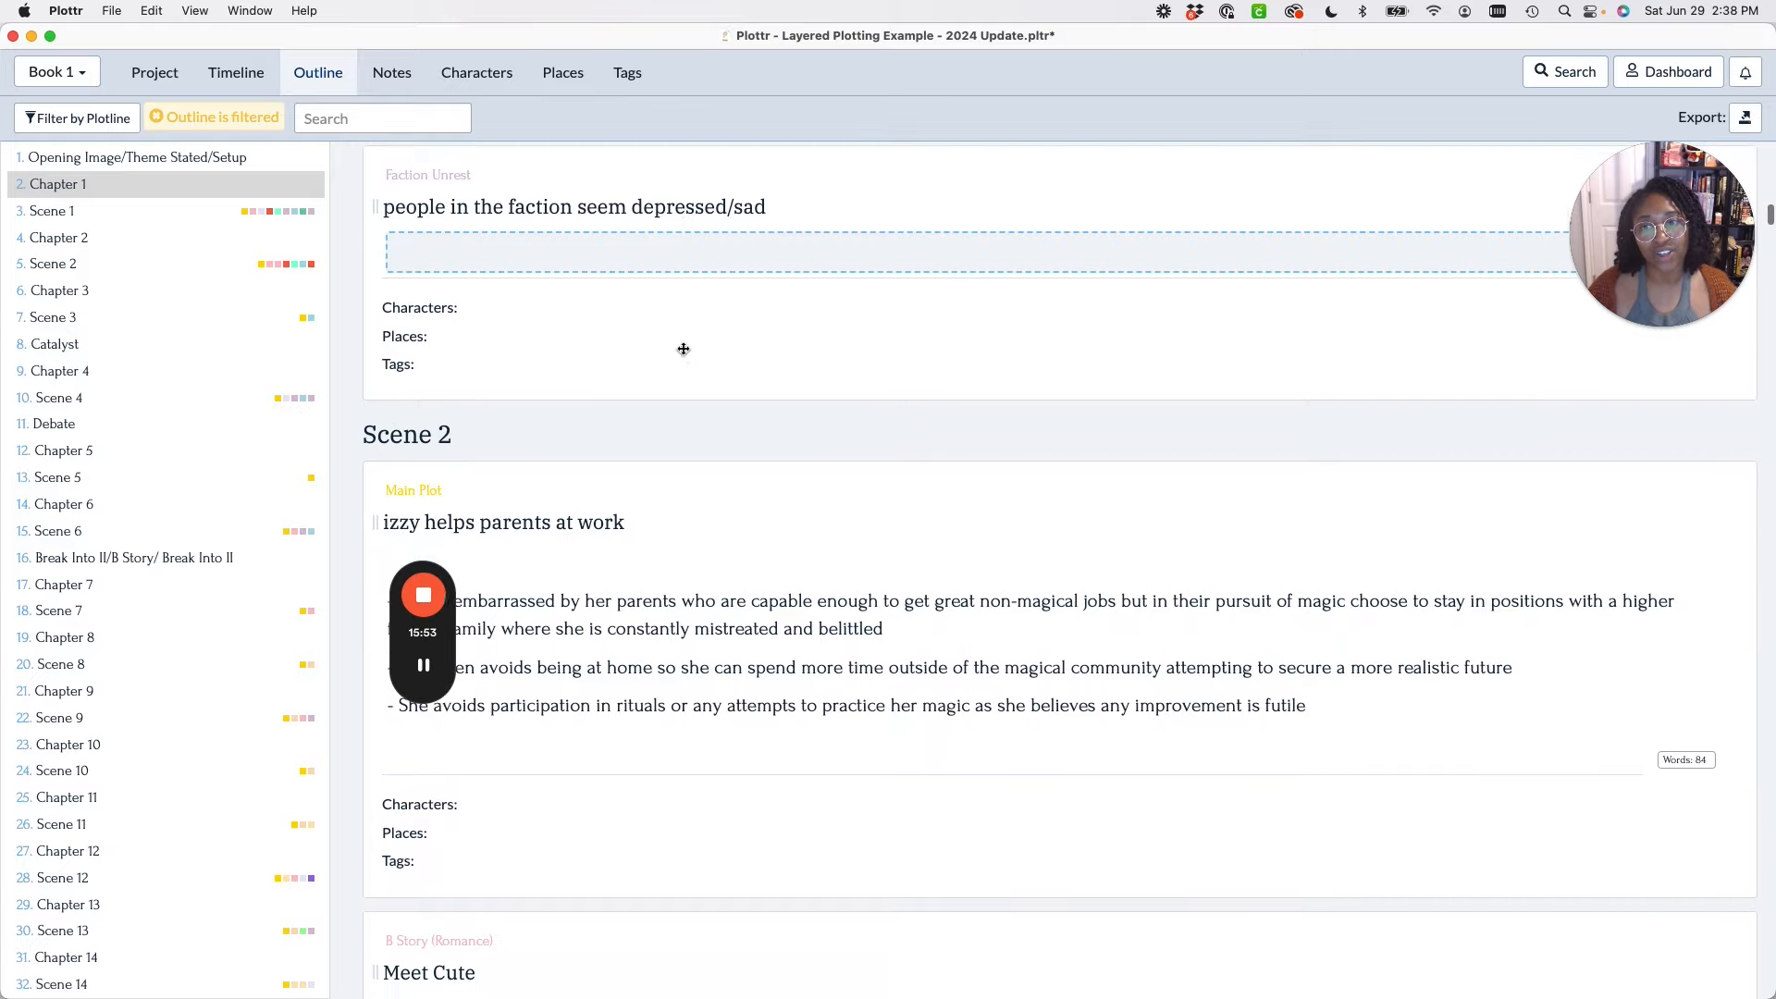
scroll(683, 349, down, 1)
scroll(684, 348, down, 3)
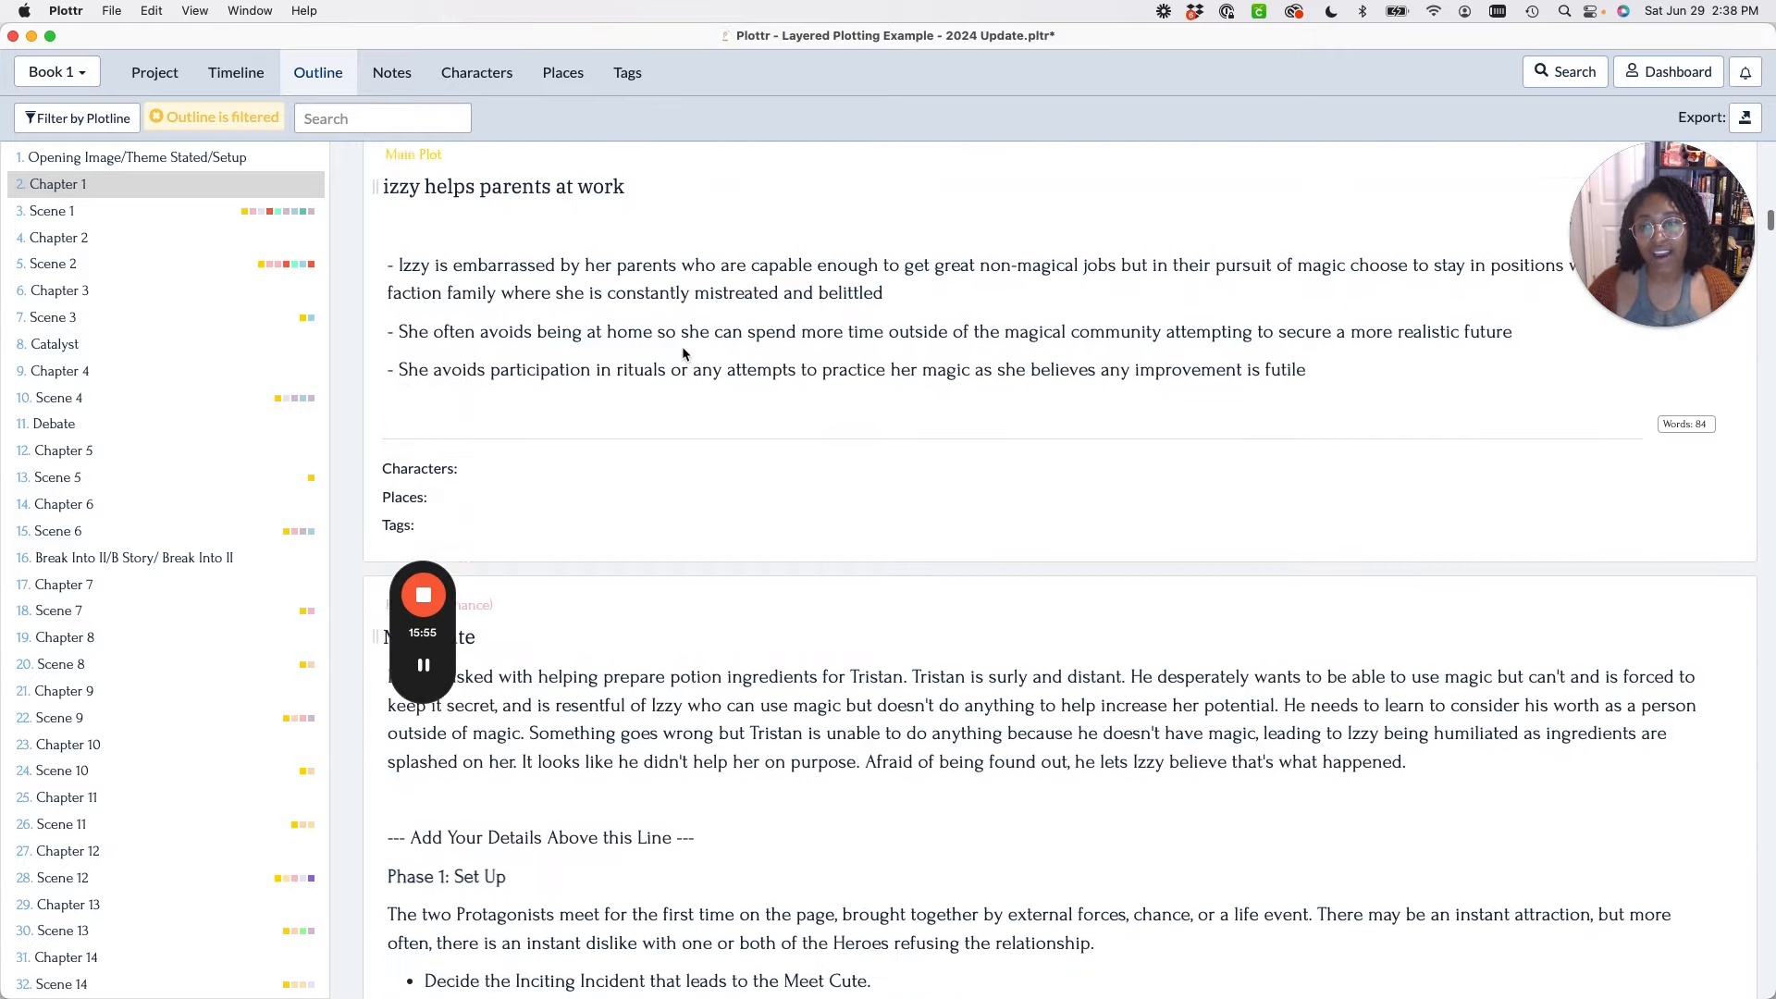
scroll(682, 353, down, 20)
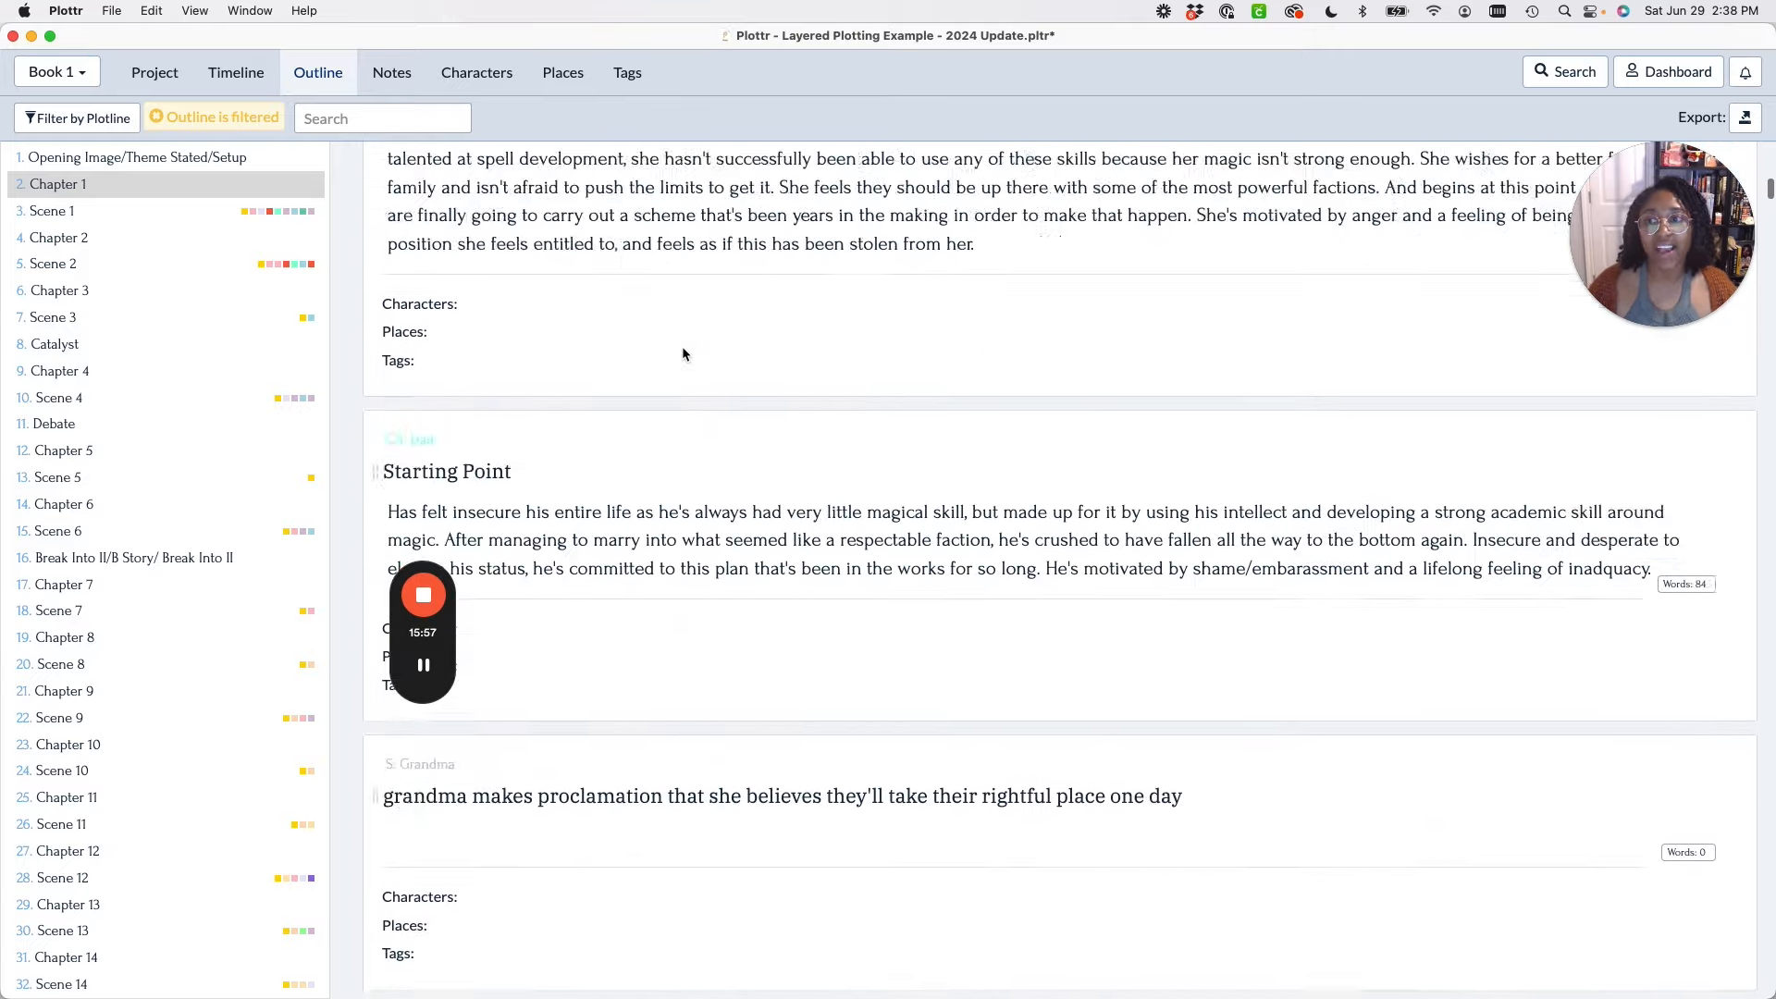
scroll(682, 354, up, 20)
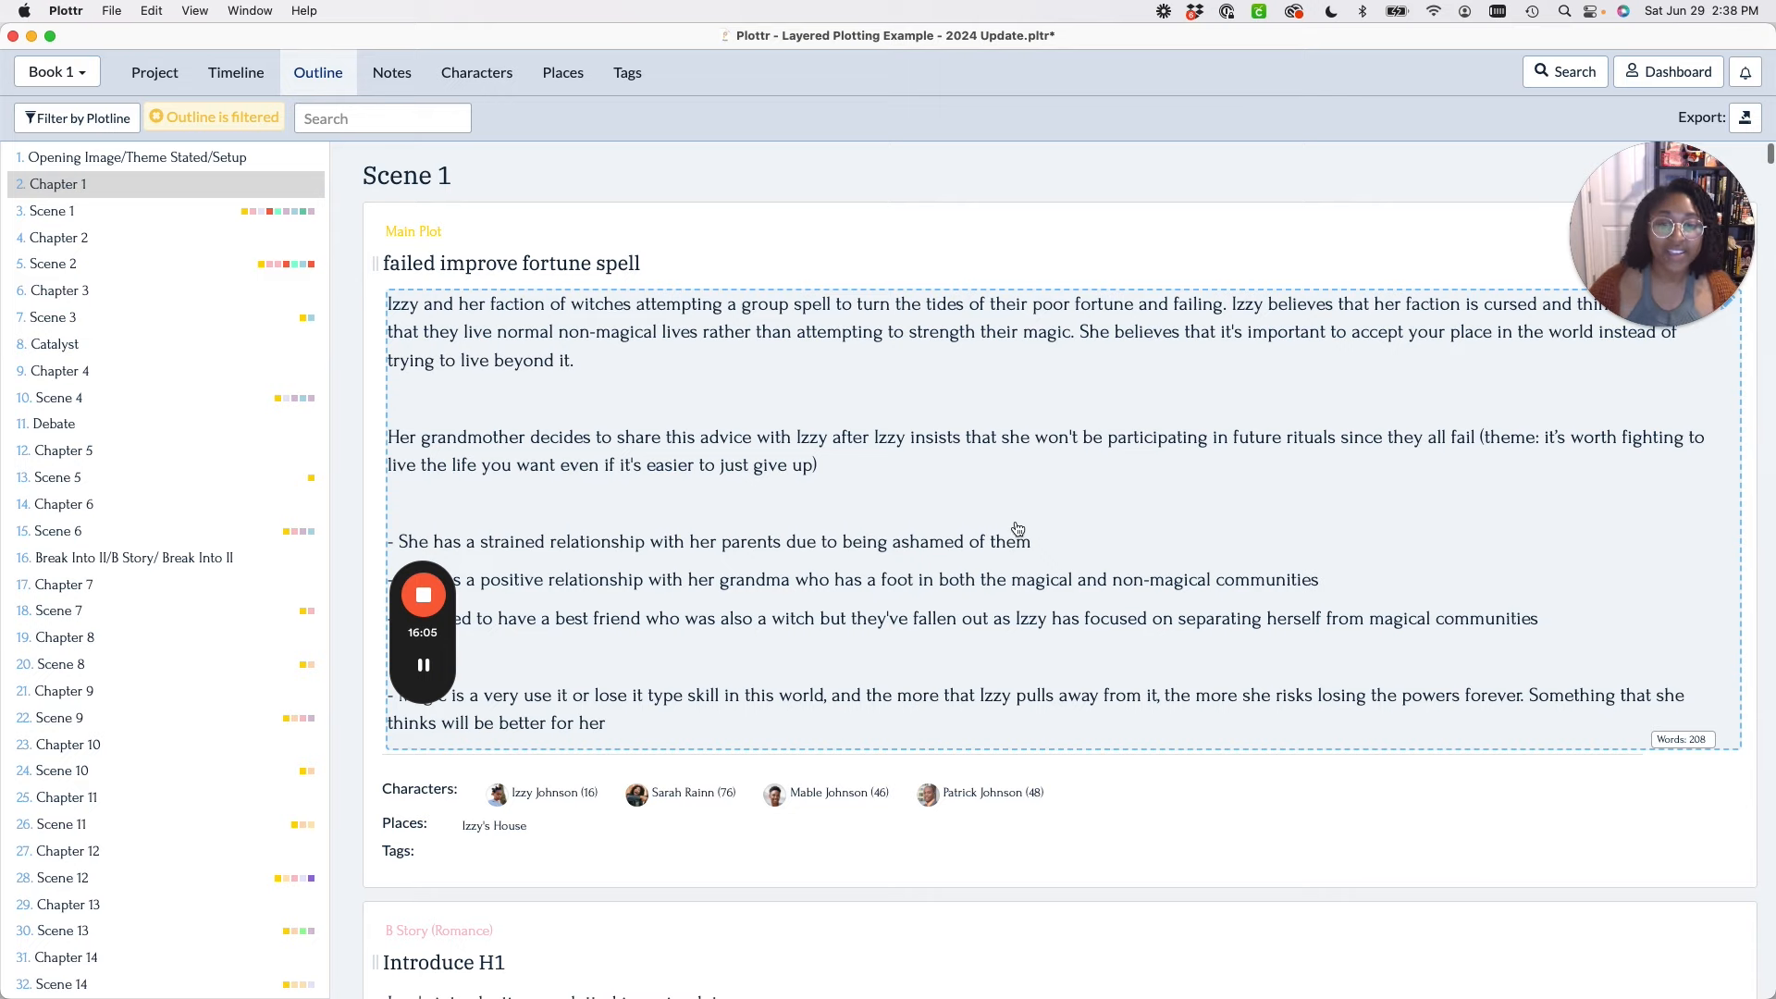
Review Scene 1 again, comparing the Main Plot card "failed improve fortune spell" with the B Story (Romance) card "Introduce H1".
scroll(1017, 530, down, 15)
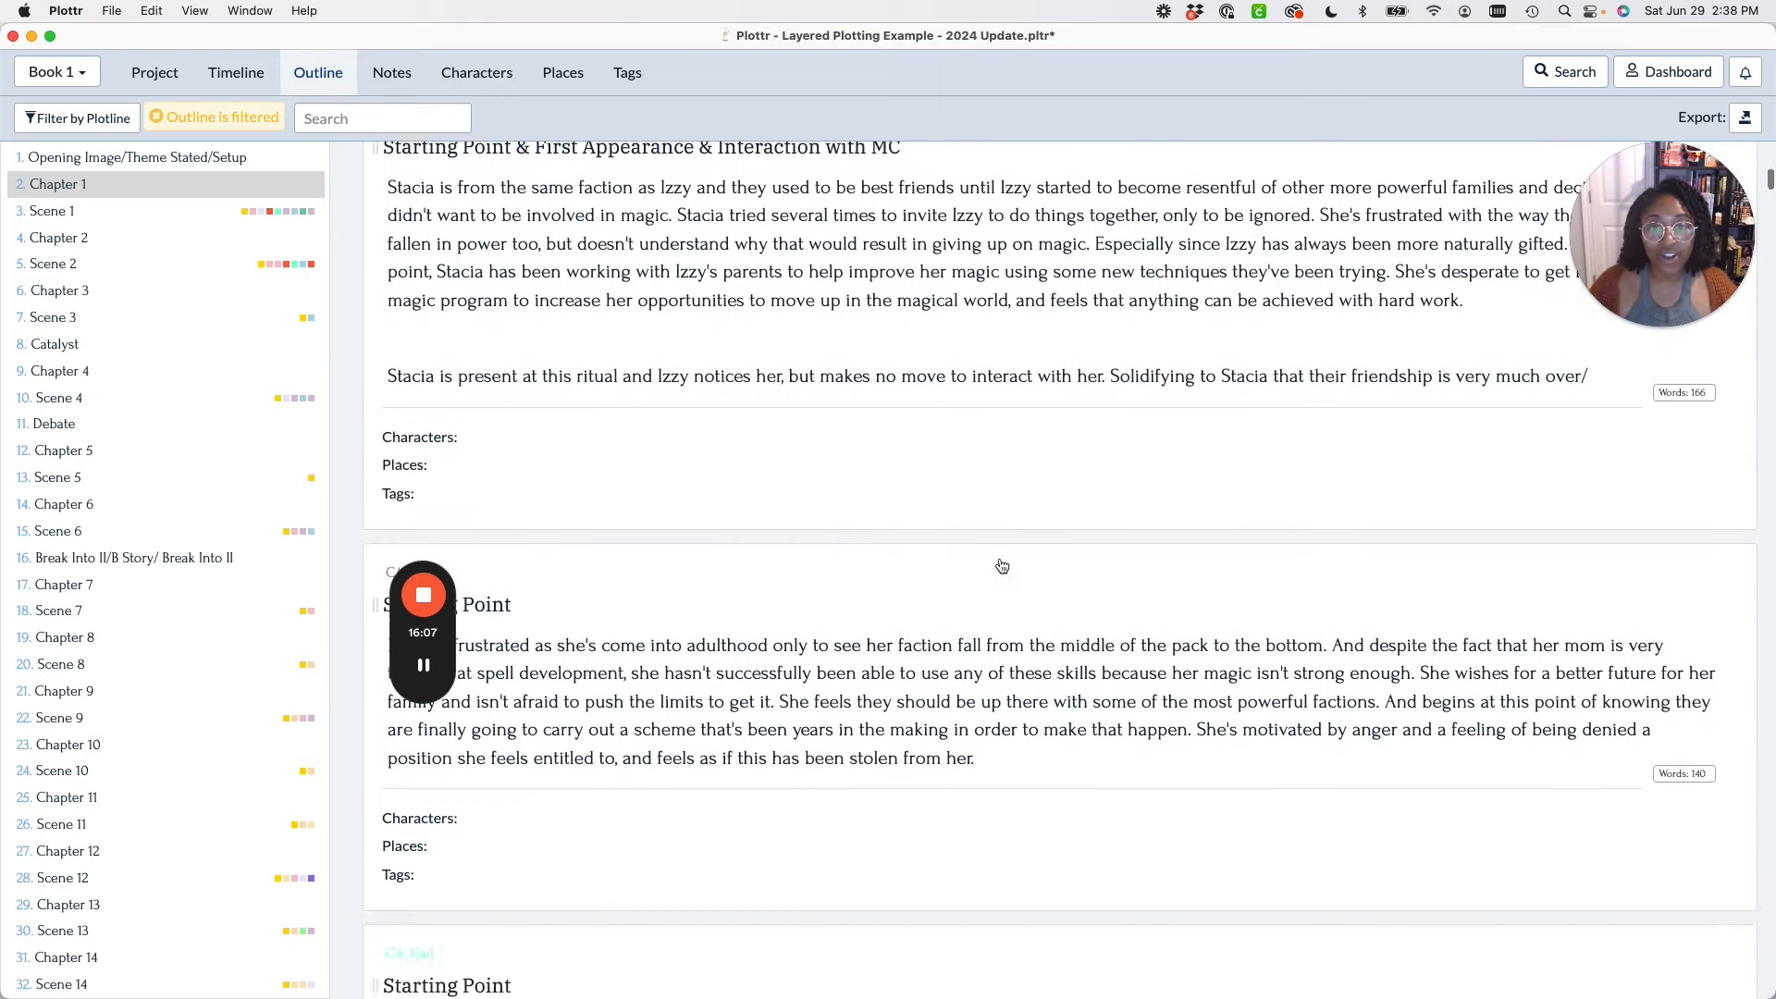
scroll(1001, 566, down, 12)
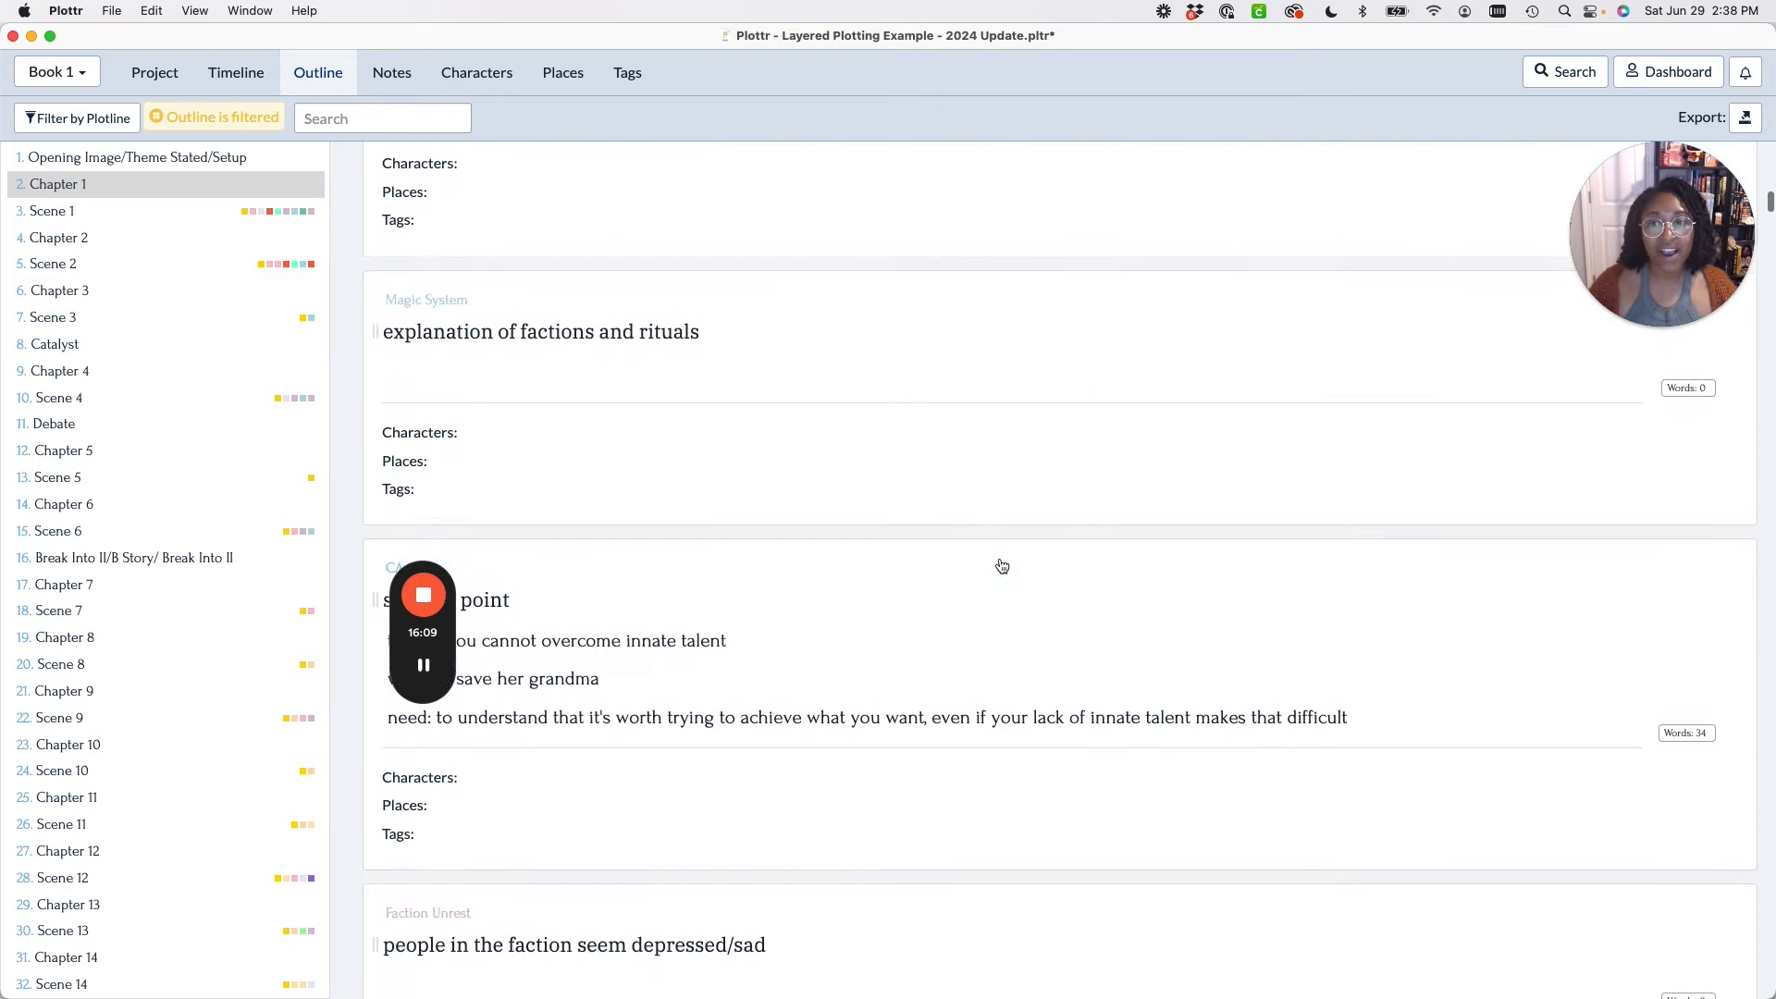
scroll(1001, 566, down, 2)
scroll(1001, 566, up, 20)
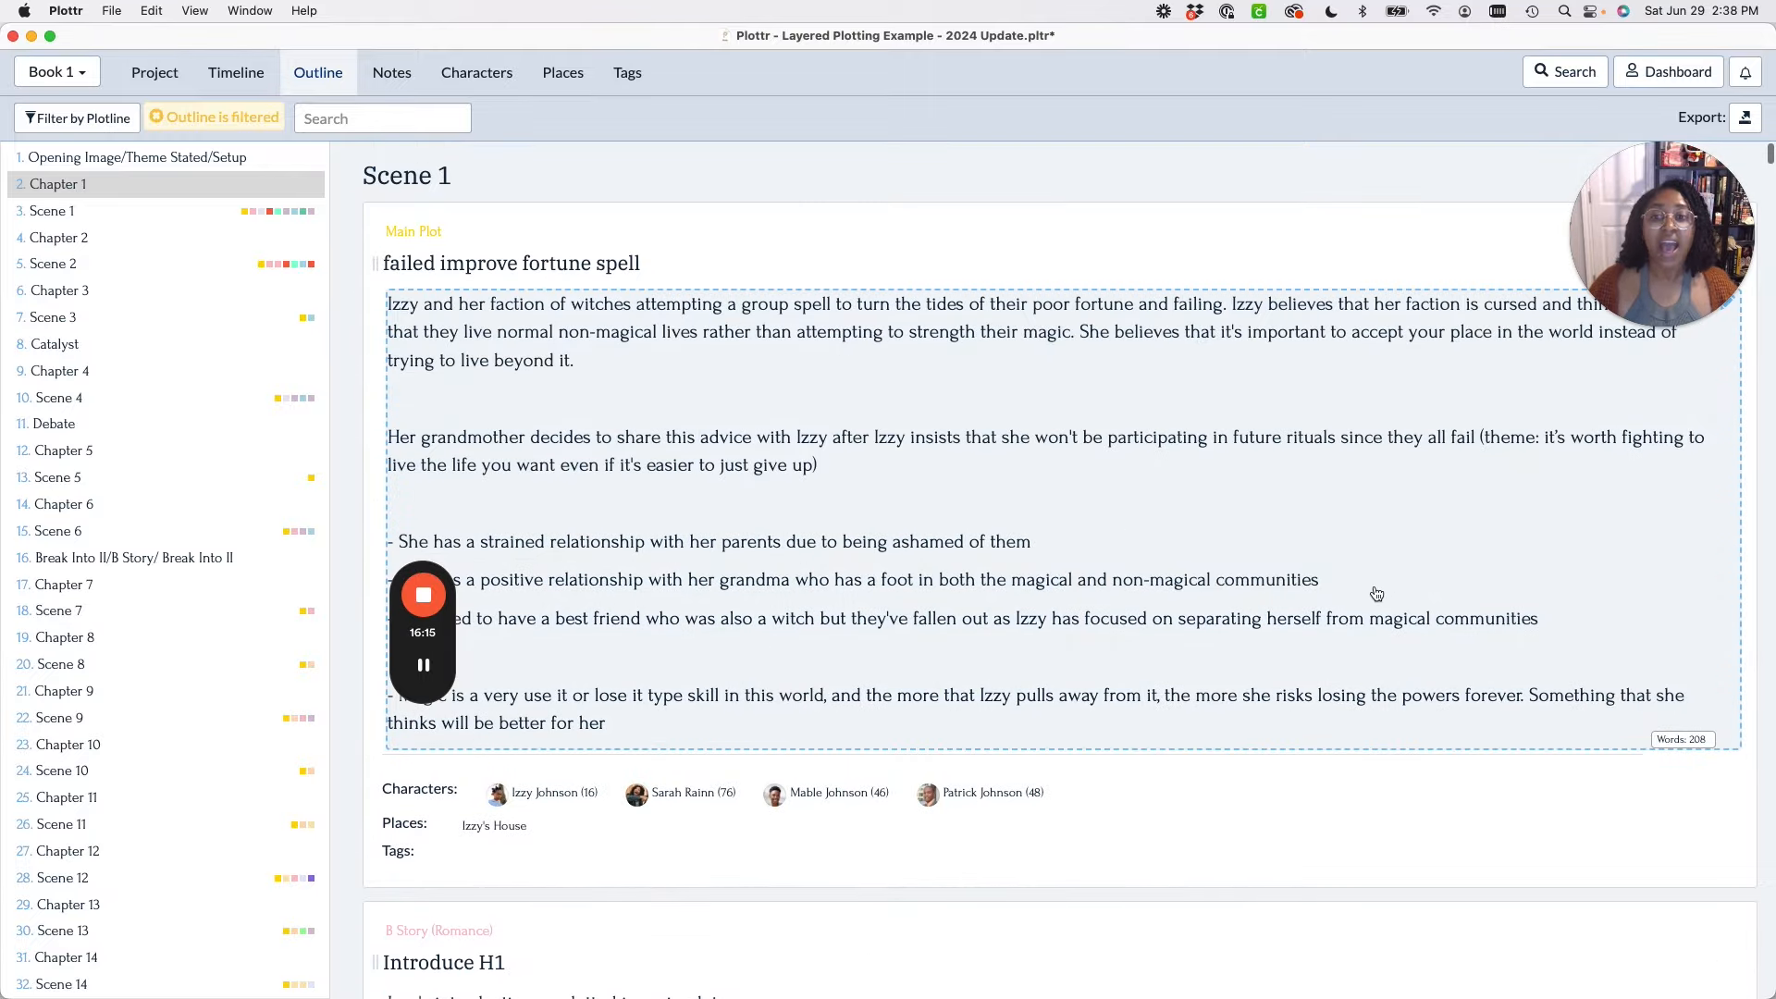
scroll(946, 465, down, 4)
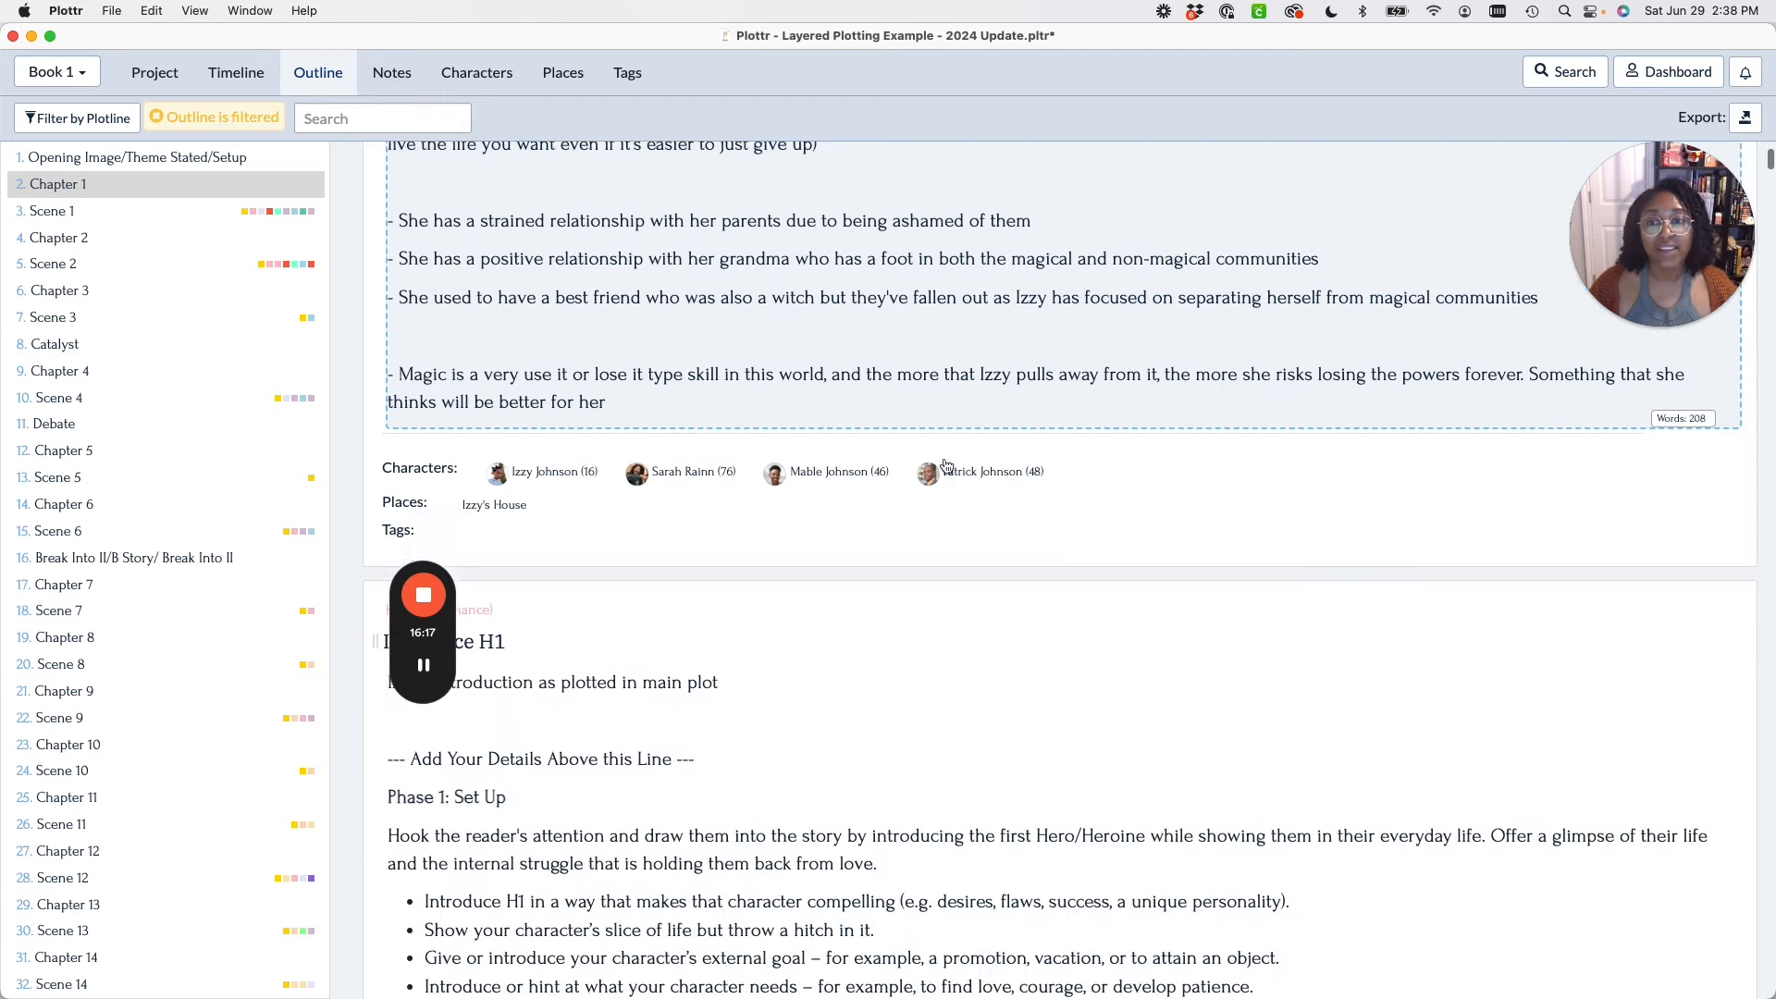
scroll(947, 465, up, 4)
scroll(946, 465, down, 7)
scroll(946, 465, down, 1)
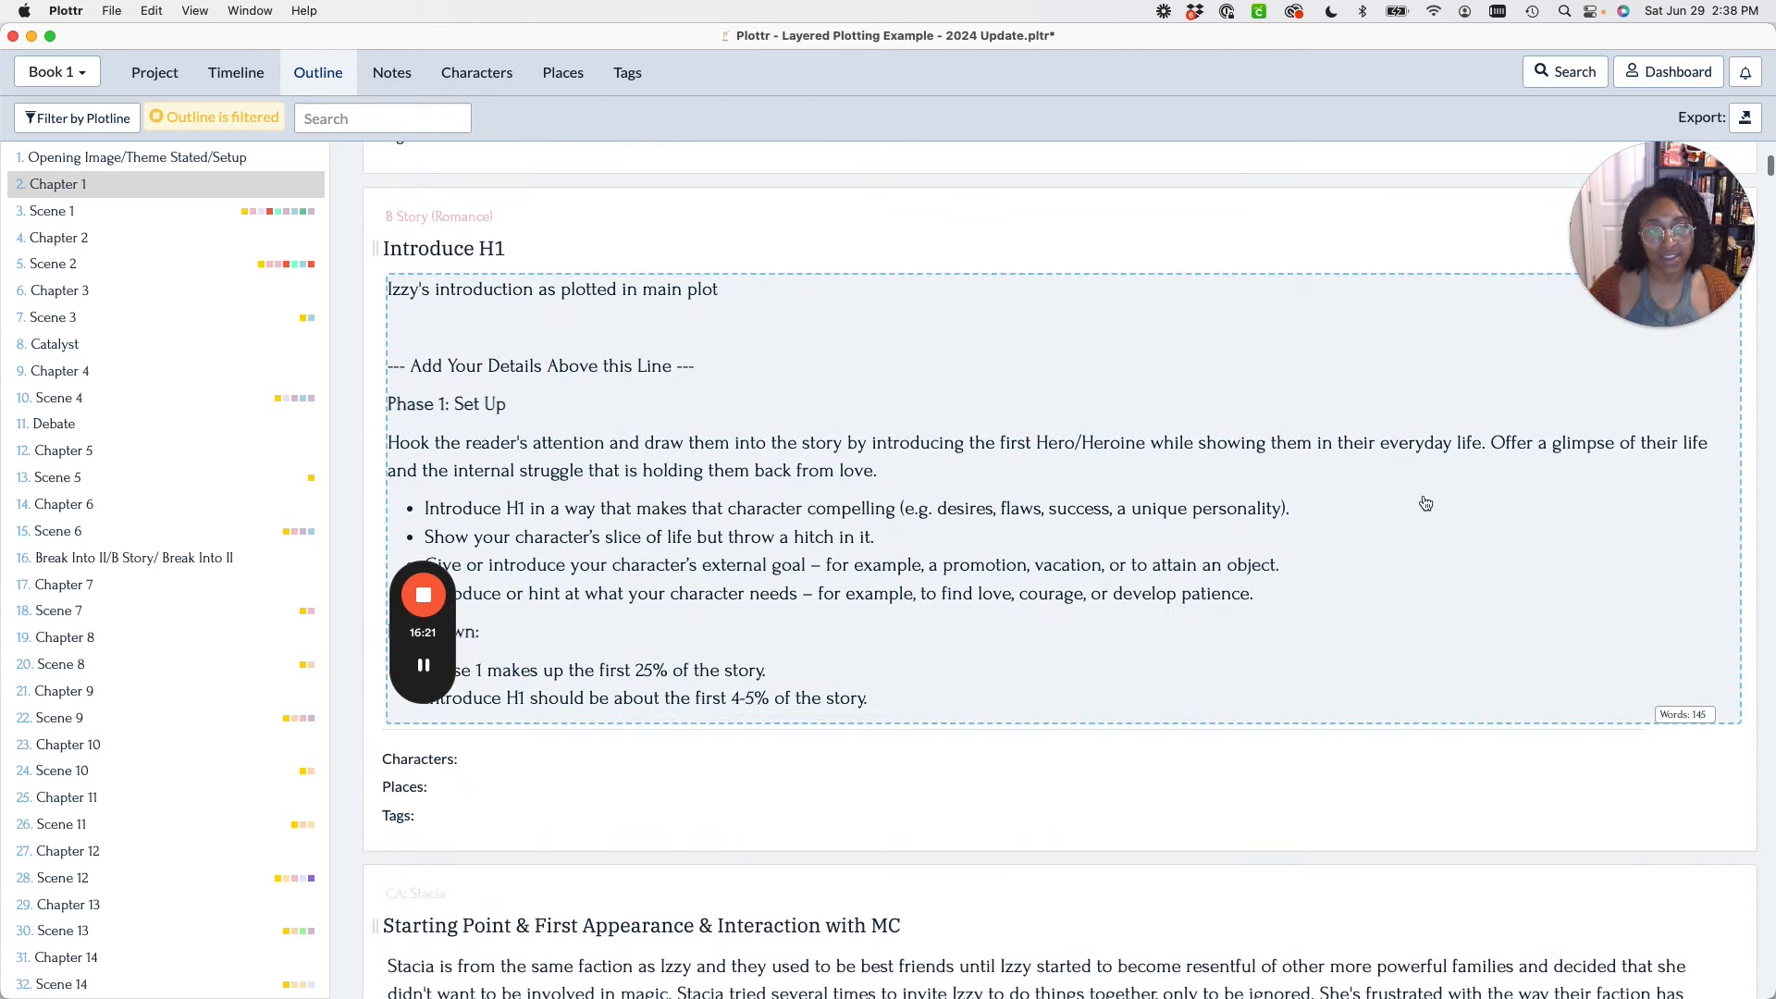
scroll(990, 387, up, 8)
scroll(990, 387, down, 14)
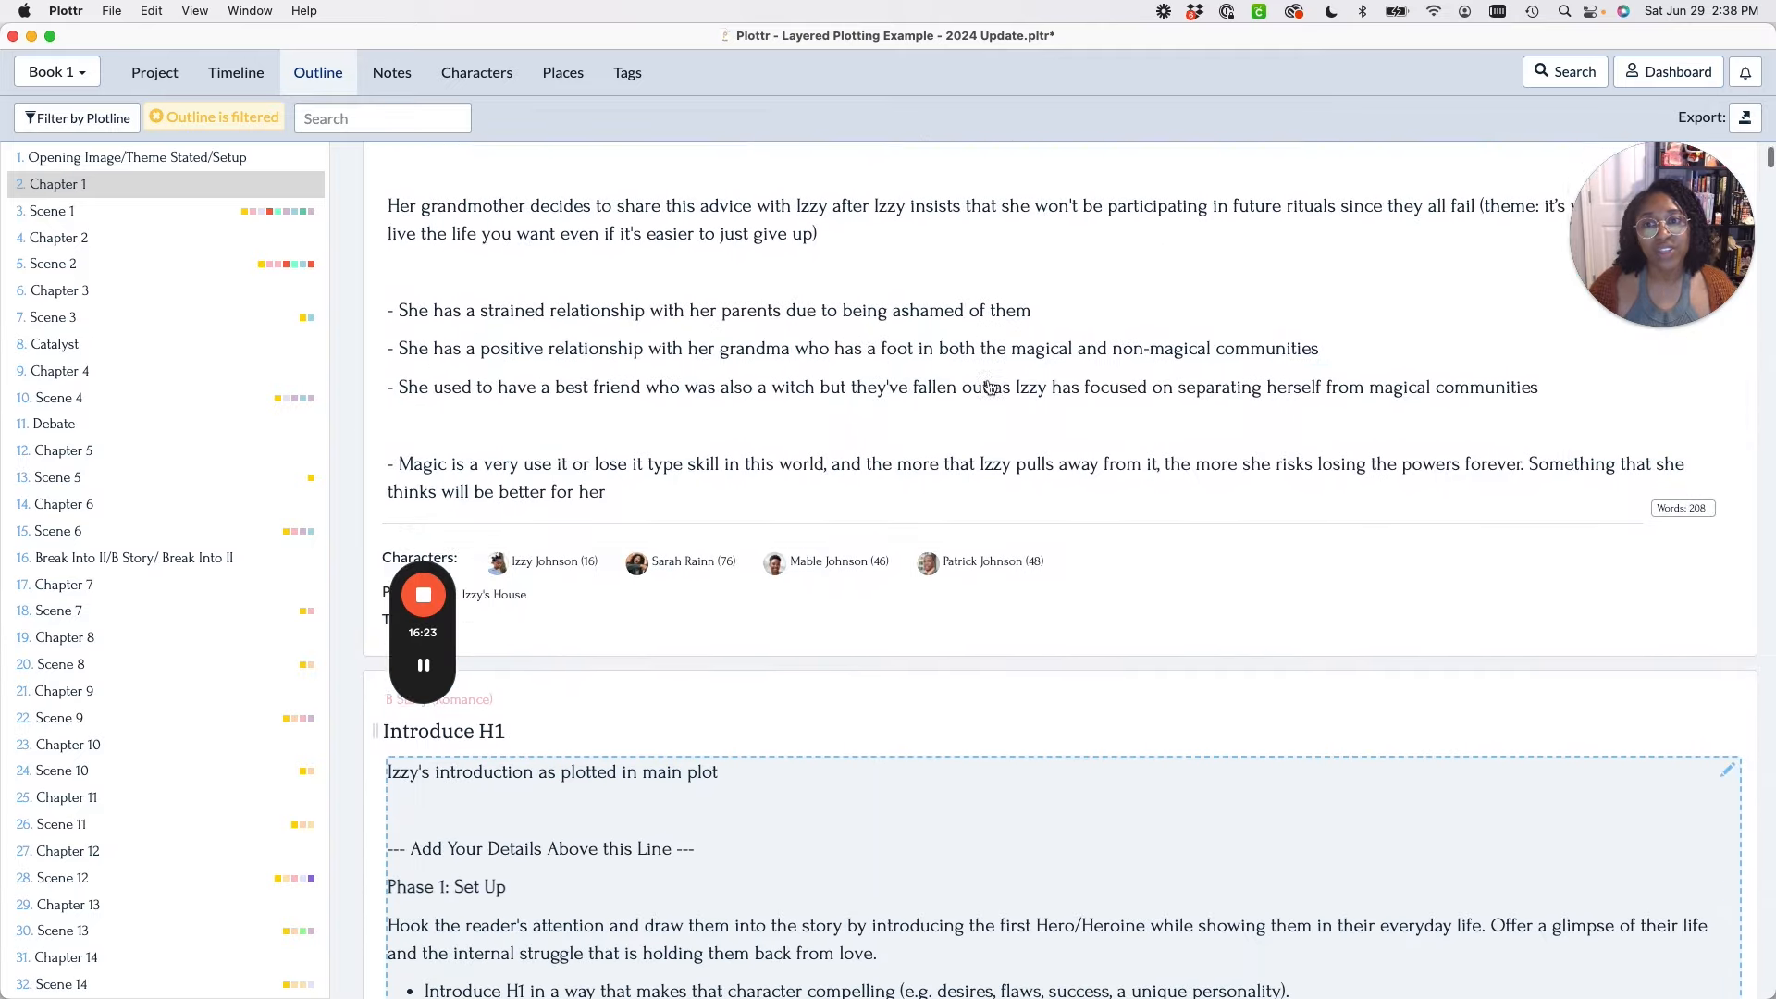
Examine how Scene 1's character arc starting points relate to its Magic System and Faction Unrest cards.
scroll(989, 386, down, 1)
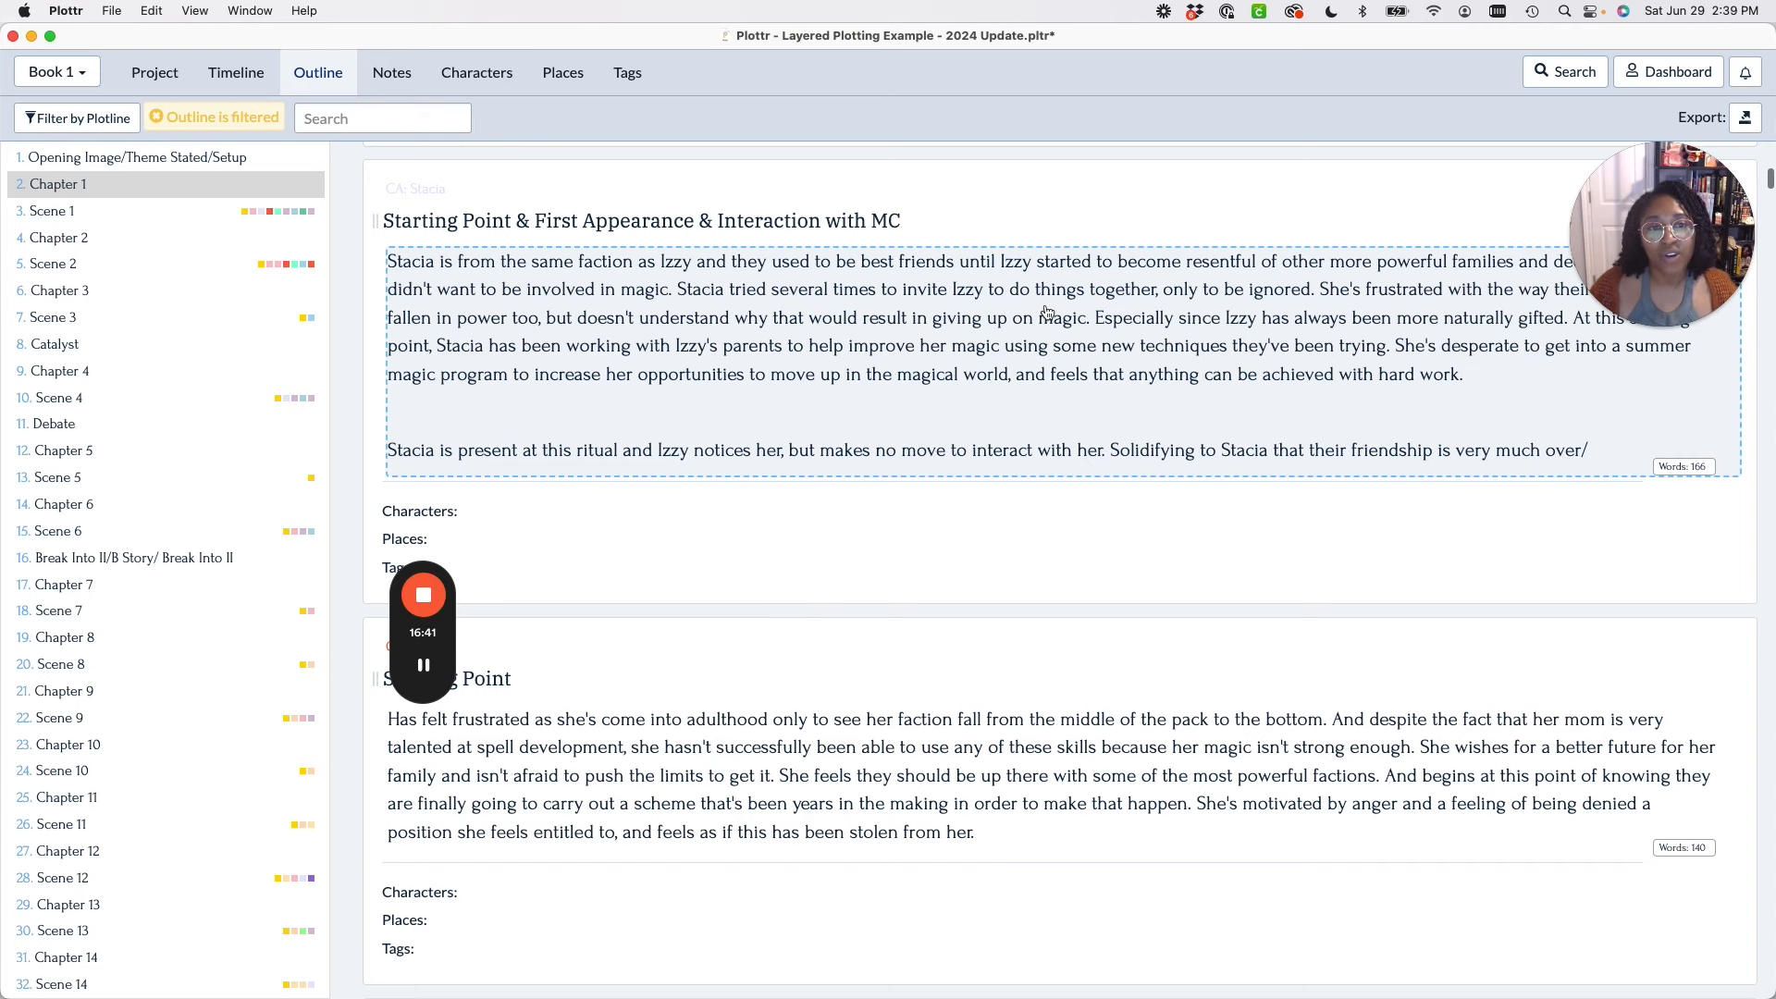
scroll(624, 427, down, 5)
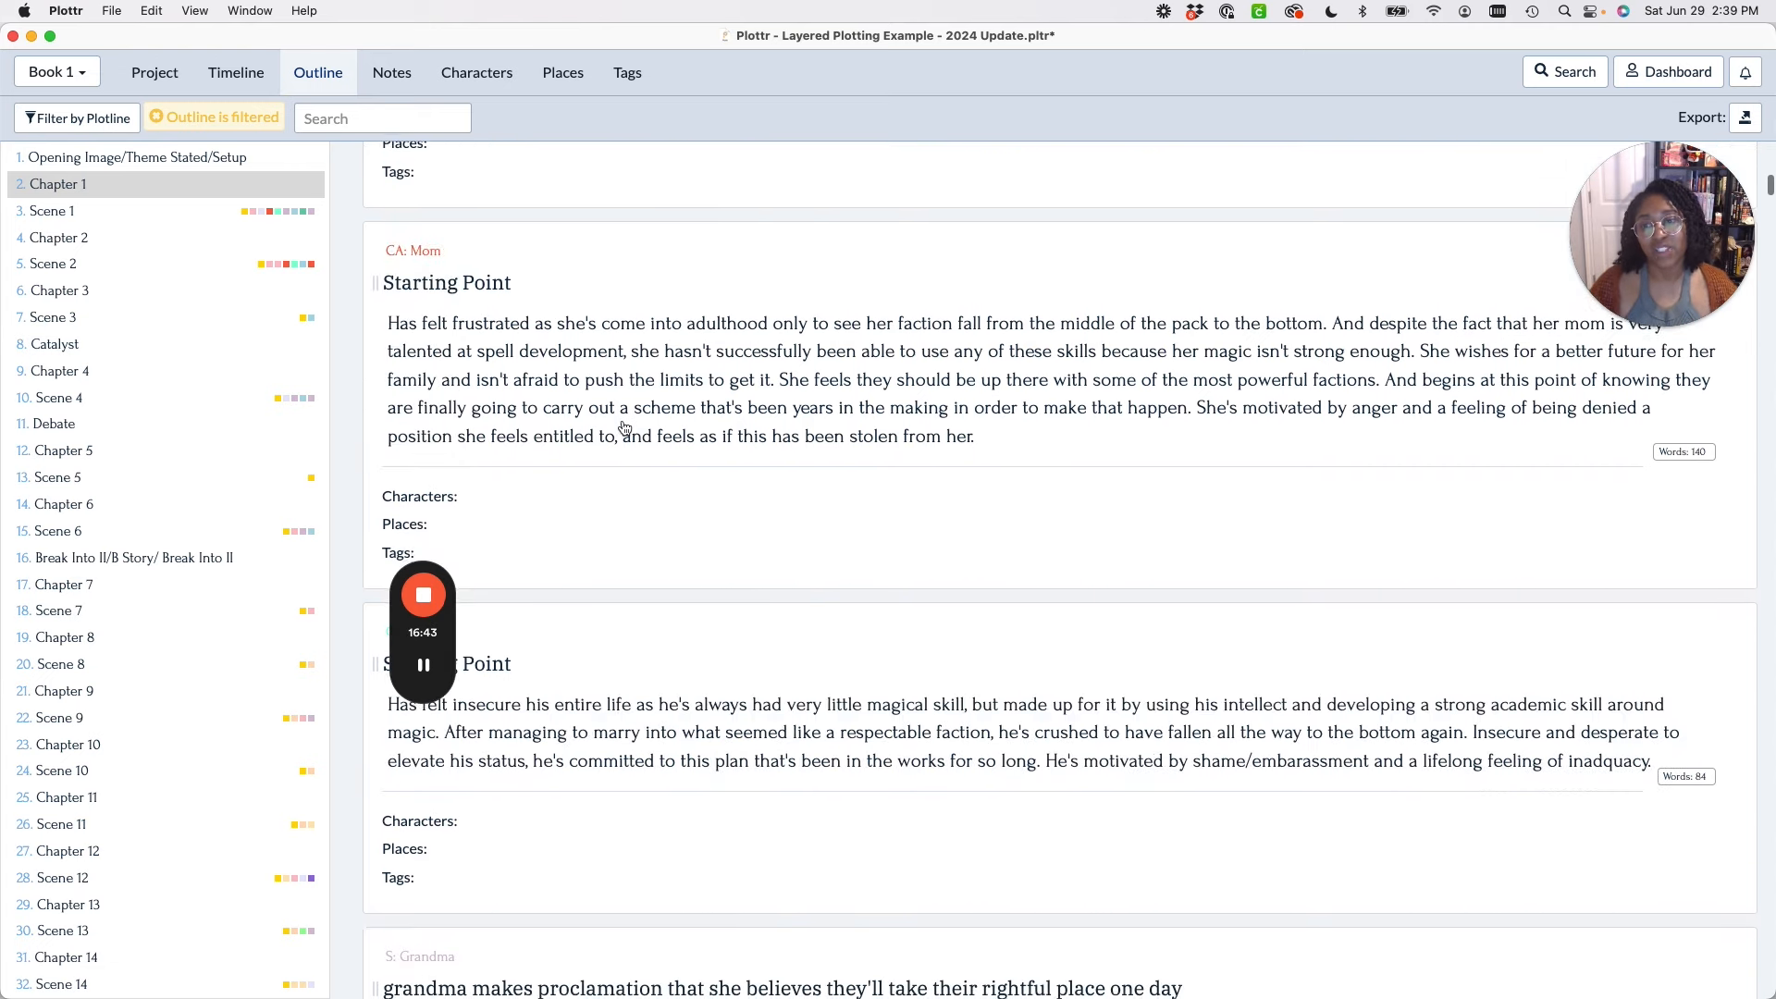
scroll(624, 427, up, 1)
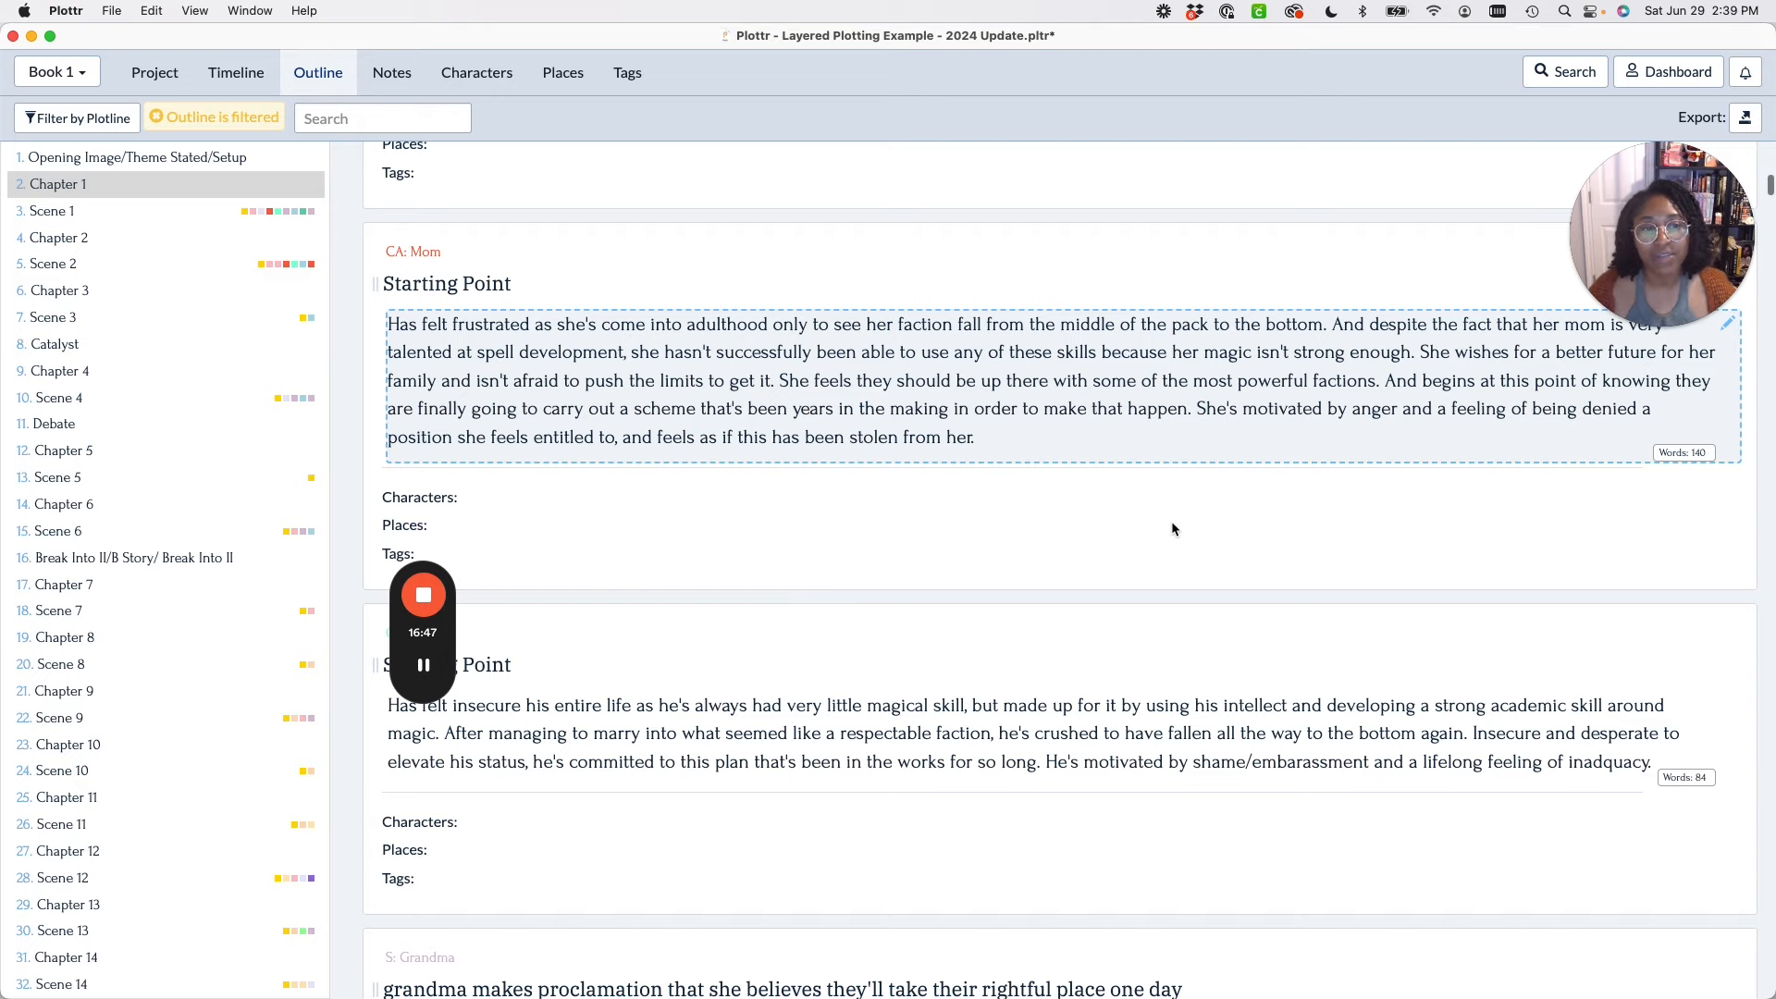
scroll(1172, 526, down, 10)
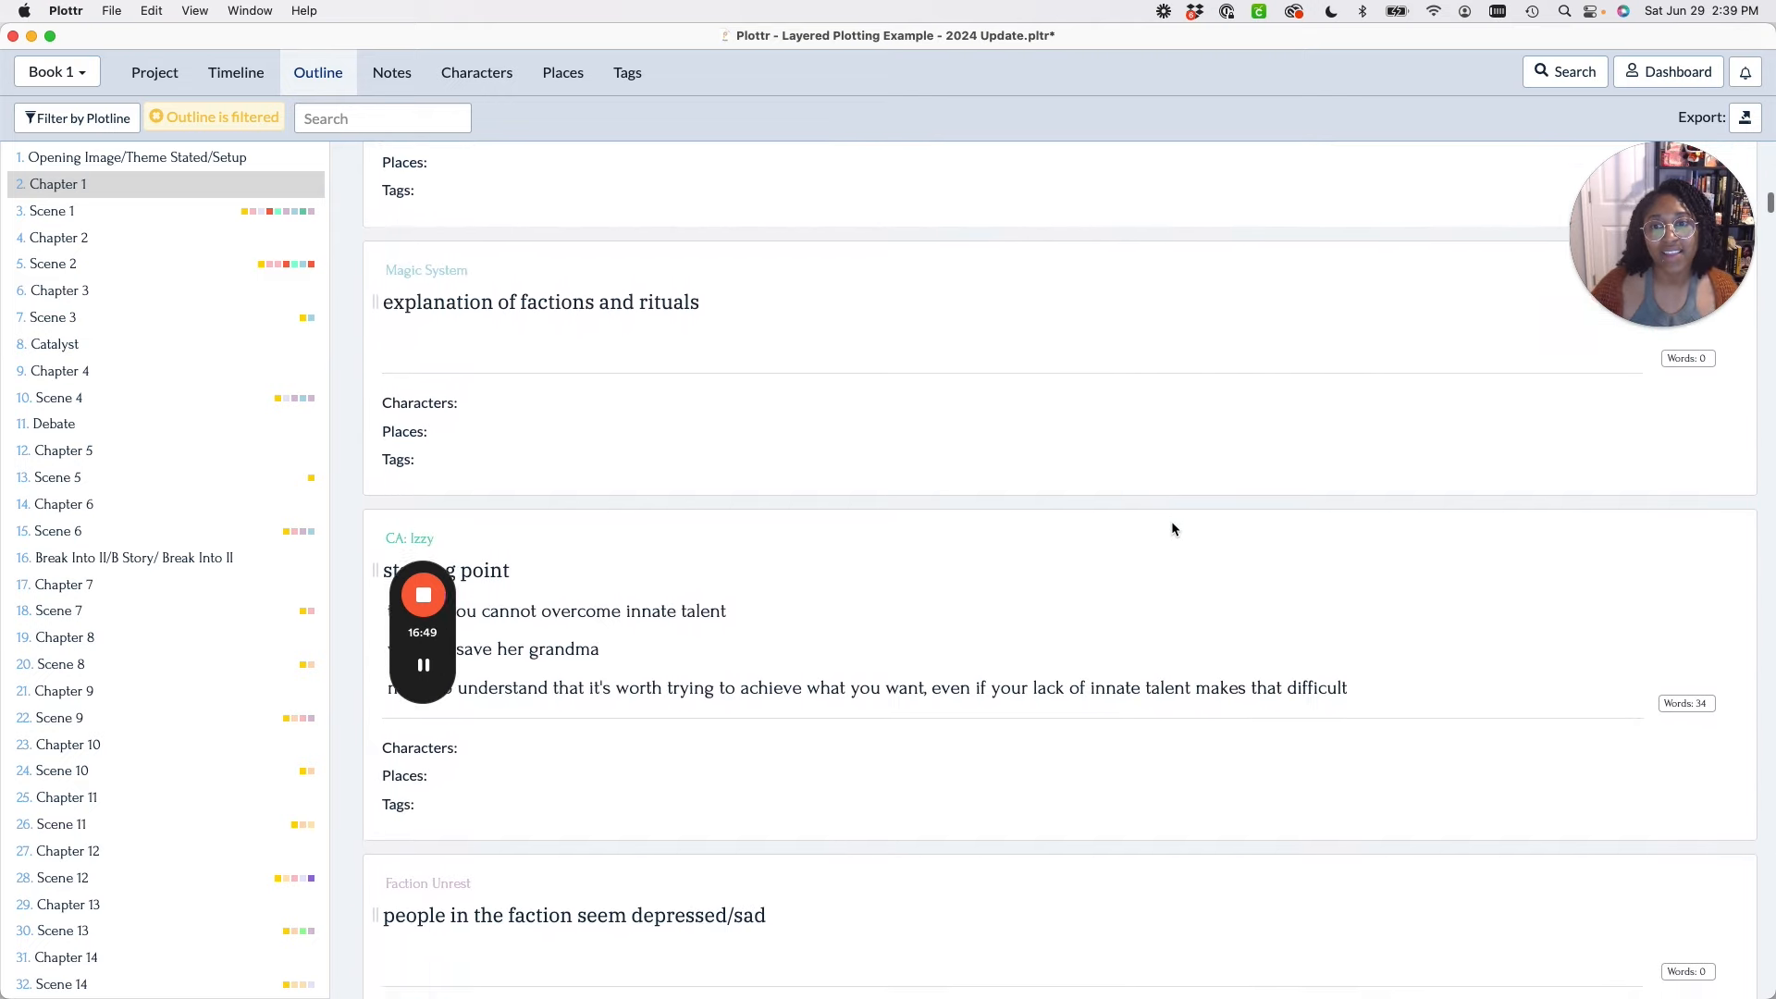
scroll(1171, 522, down, 5)
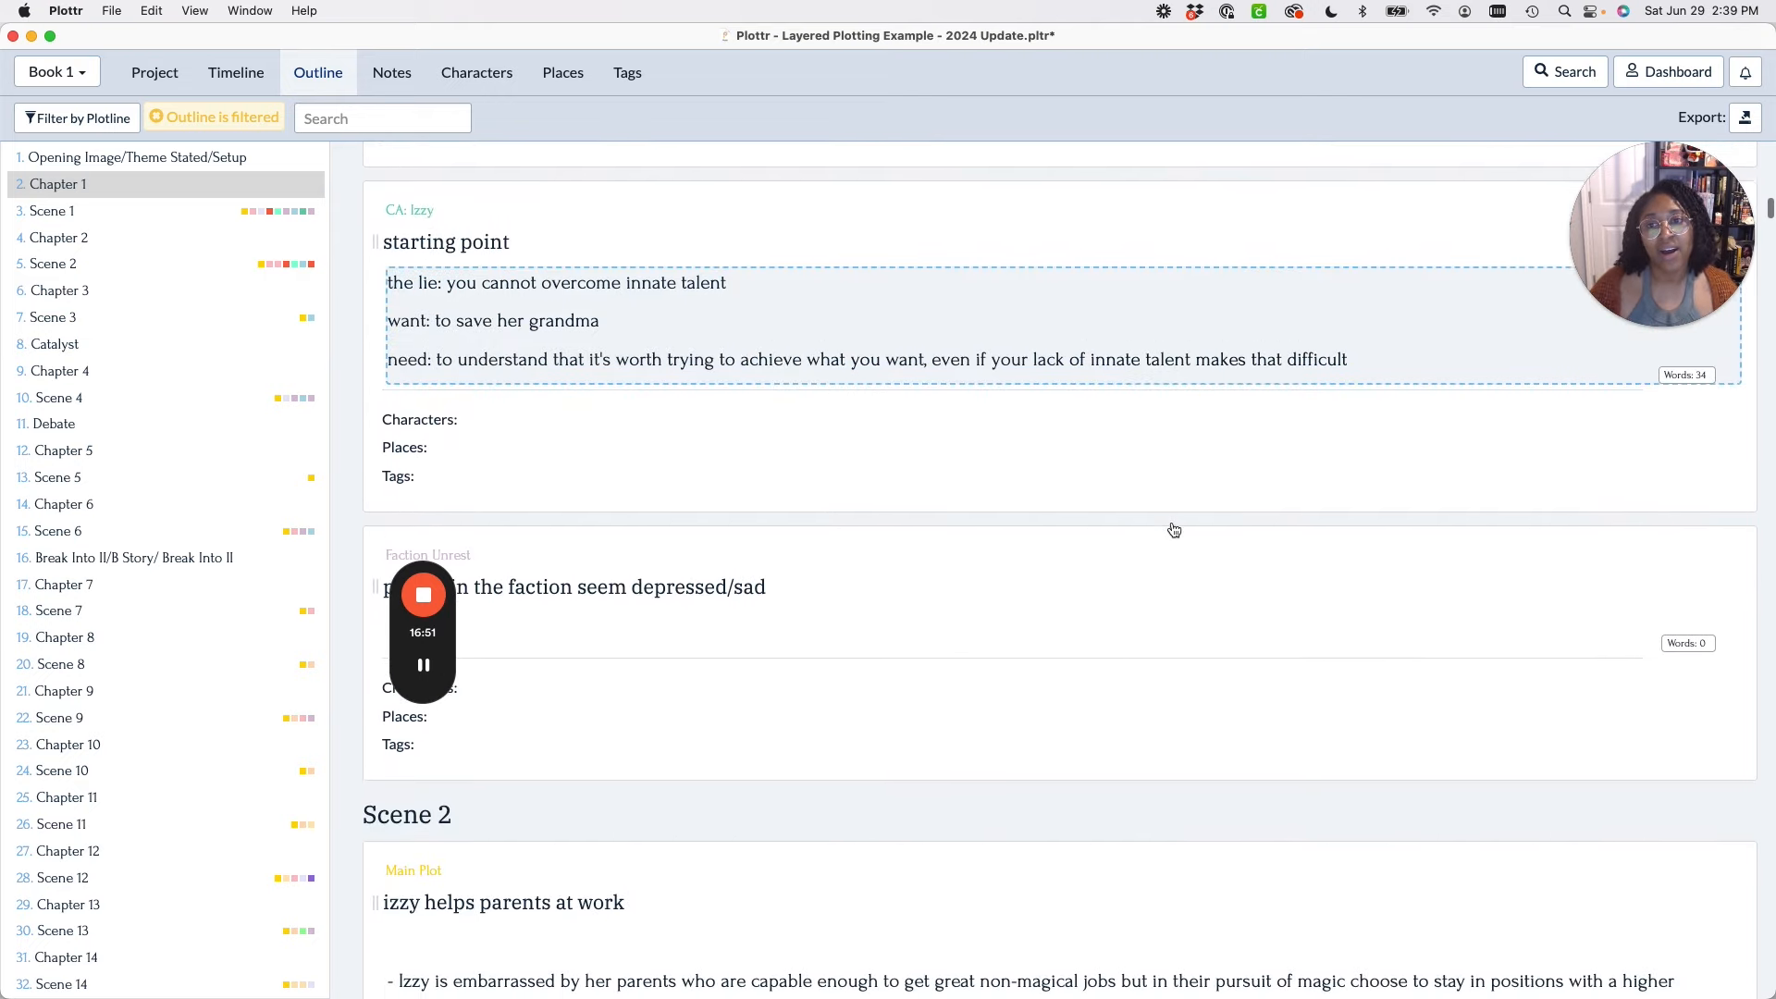
scroll(1092, 463, up, 4)
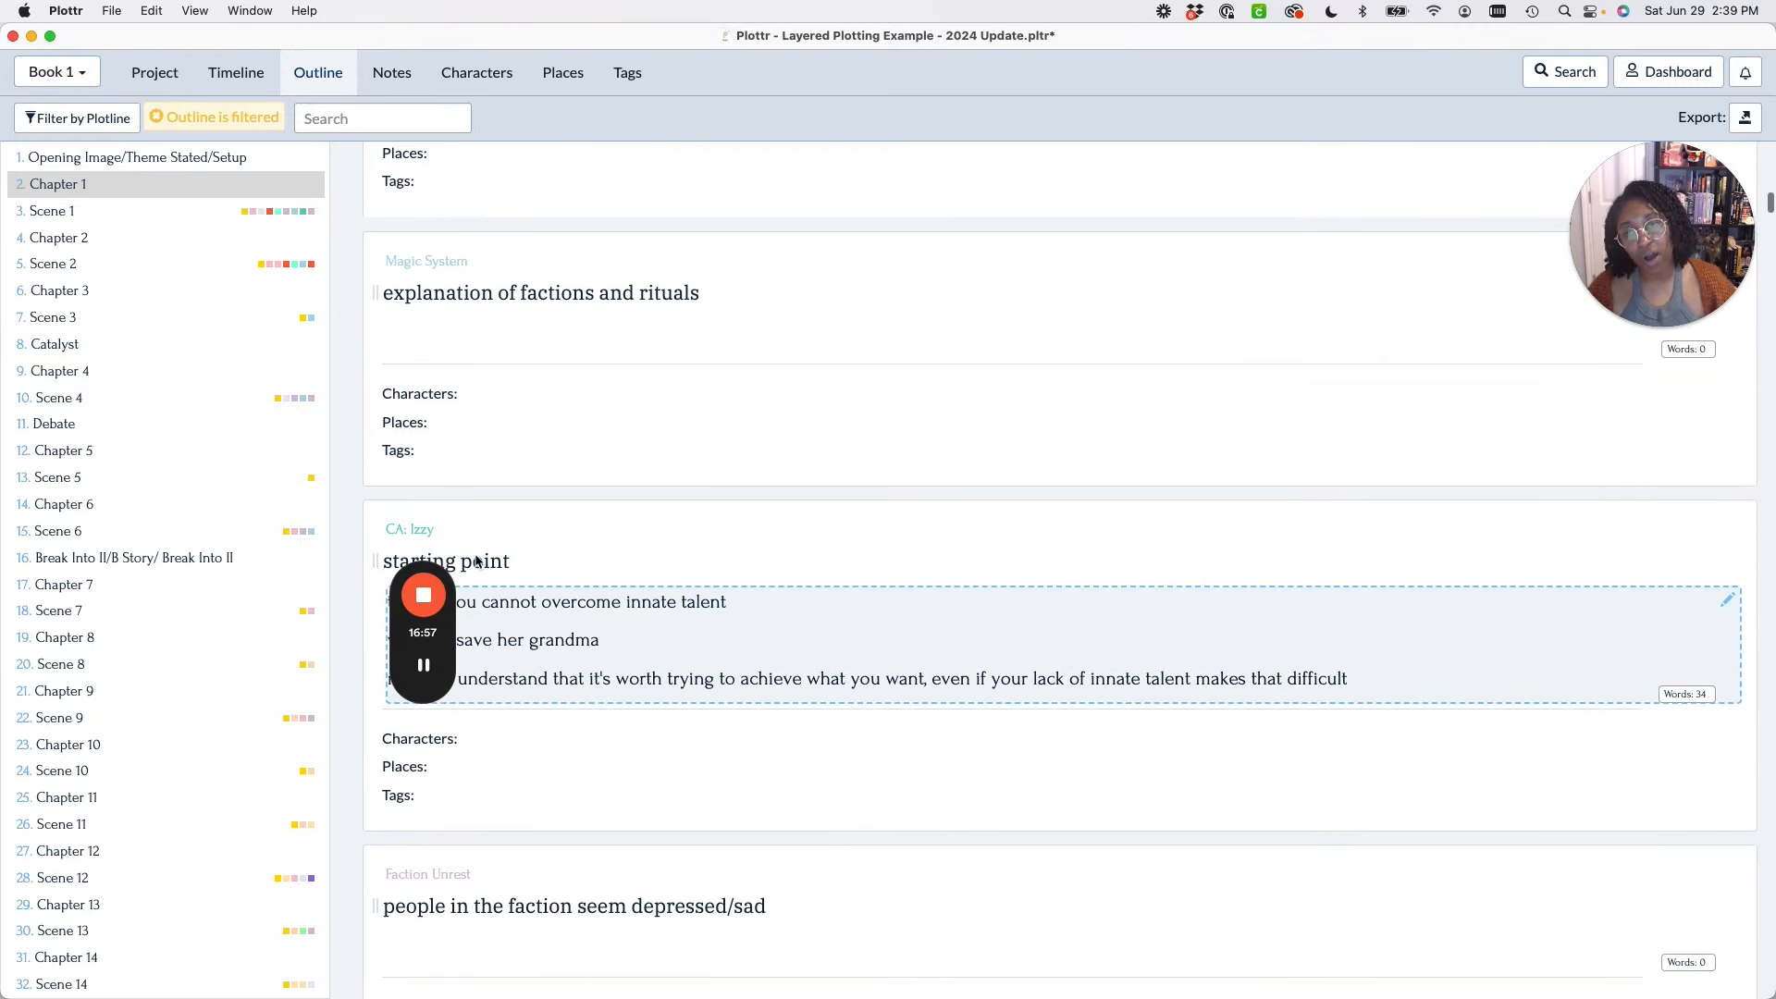
scroll(568, 516, down, 2)
scroll(568, 520, down, 3)
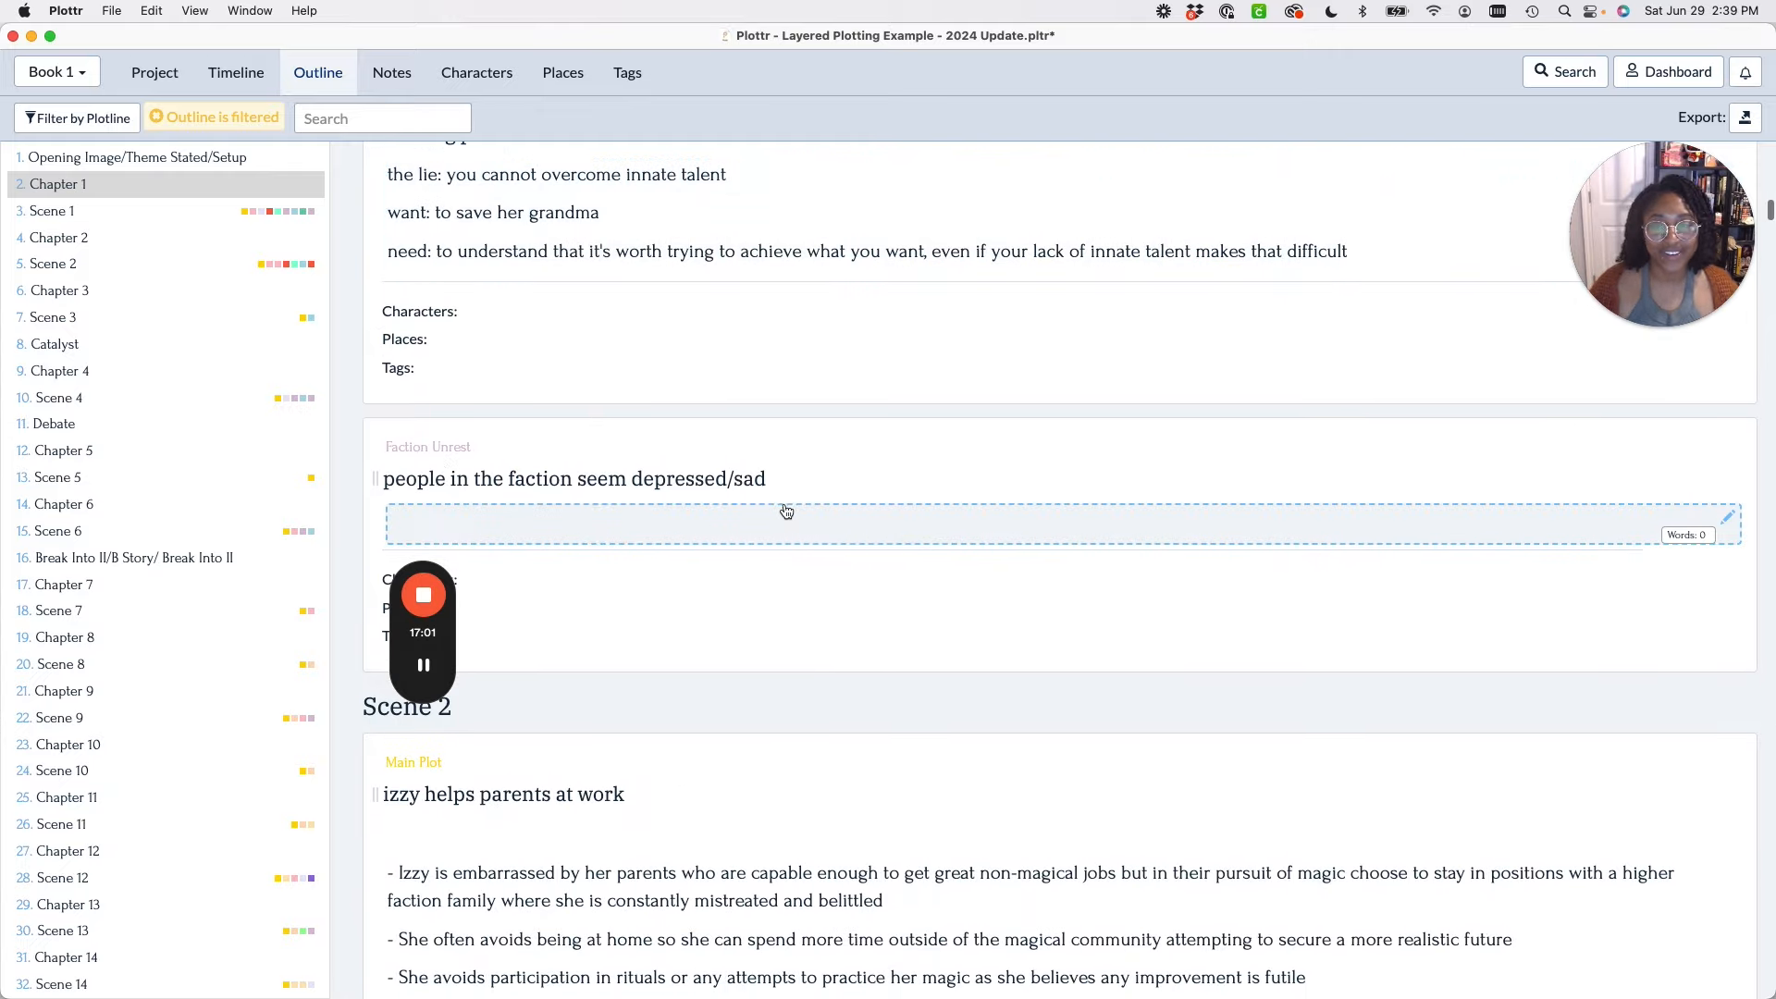
scroll(786, 512, up, 15)
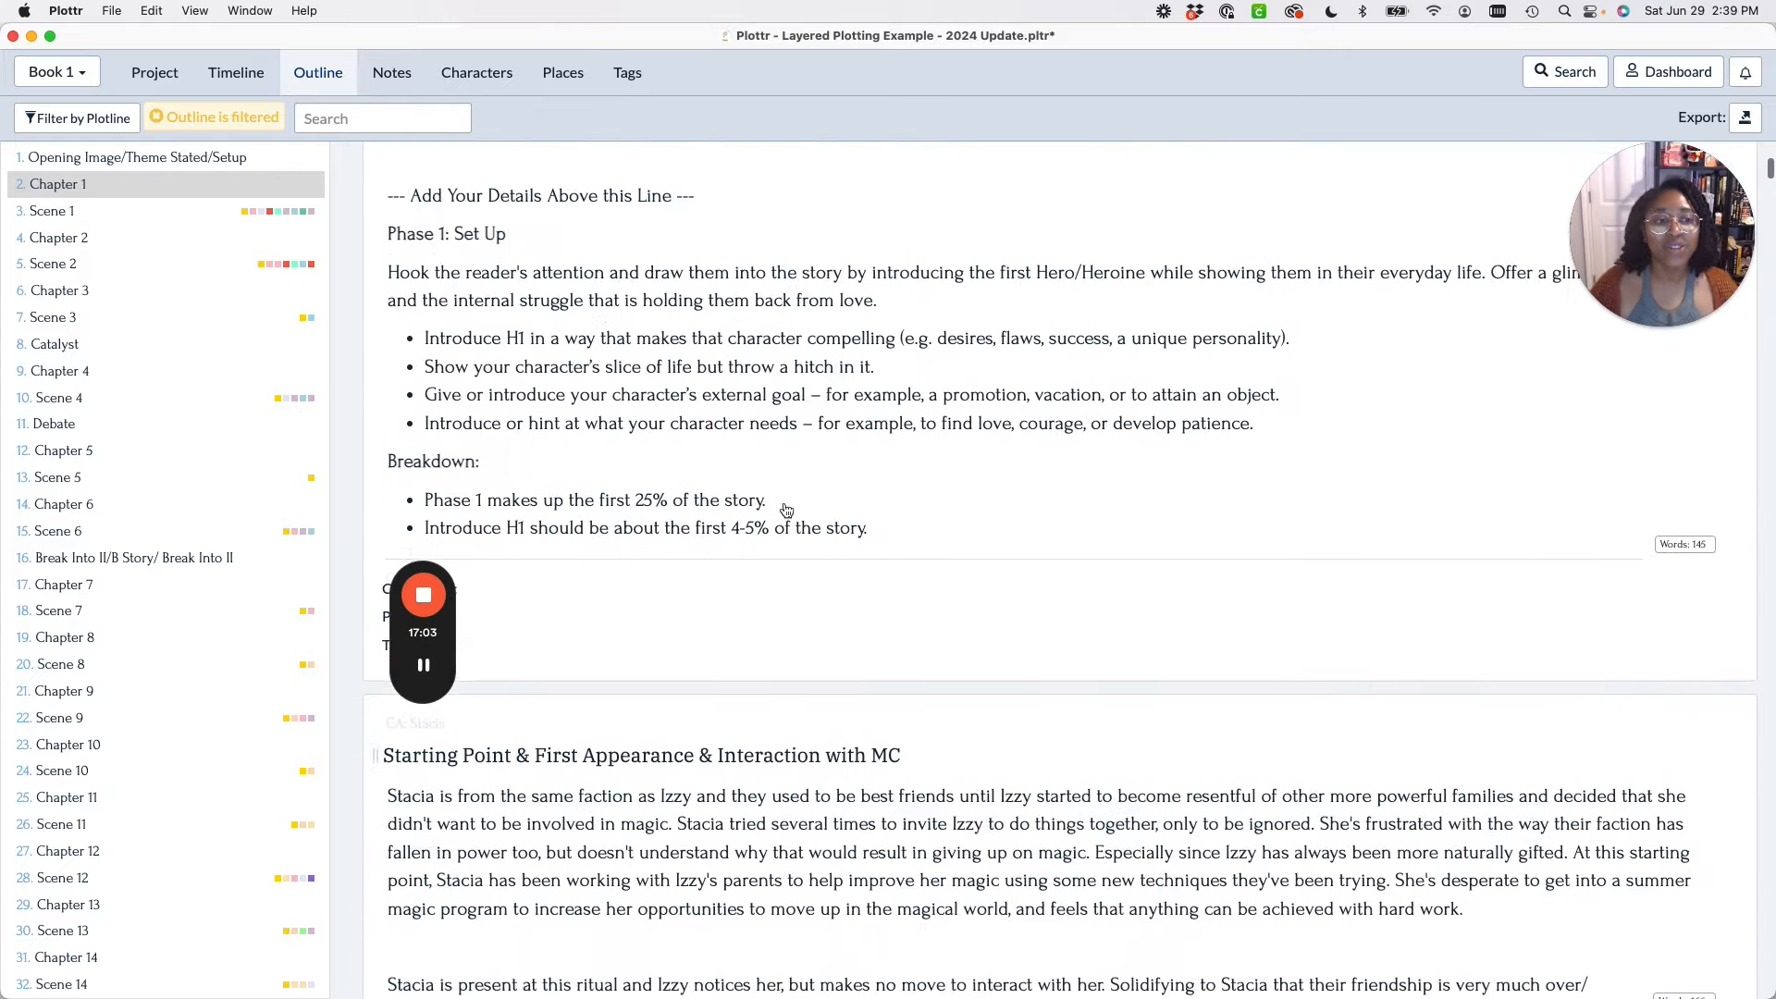
scroll(786, 512, up, 10)
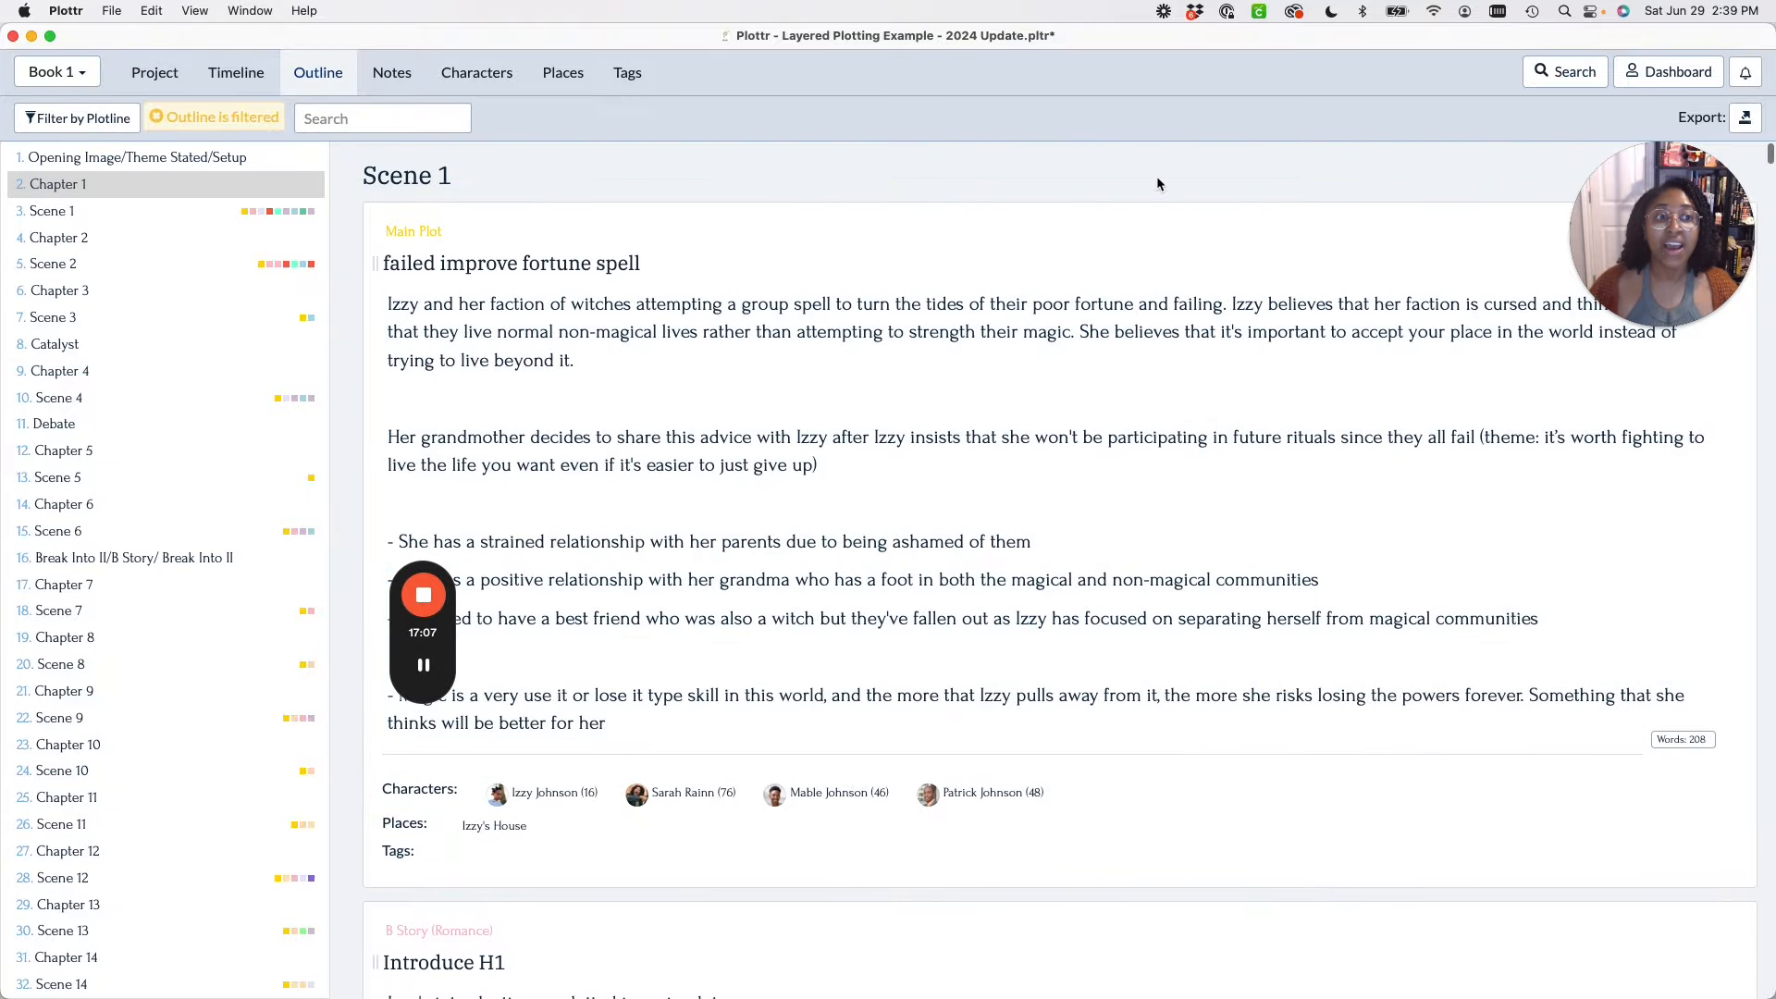
Go through Scene 1's full stack of plotline cards once more, from "Introduce H1" to "people in the faction seem depressed/sad".
scroll(988, 525, down, 8)
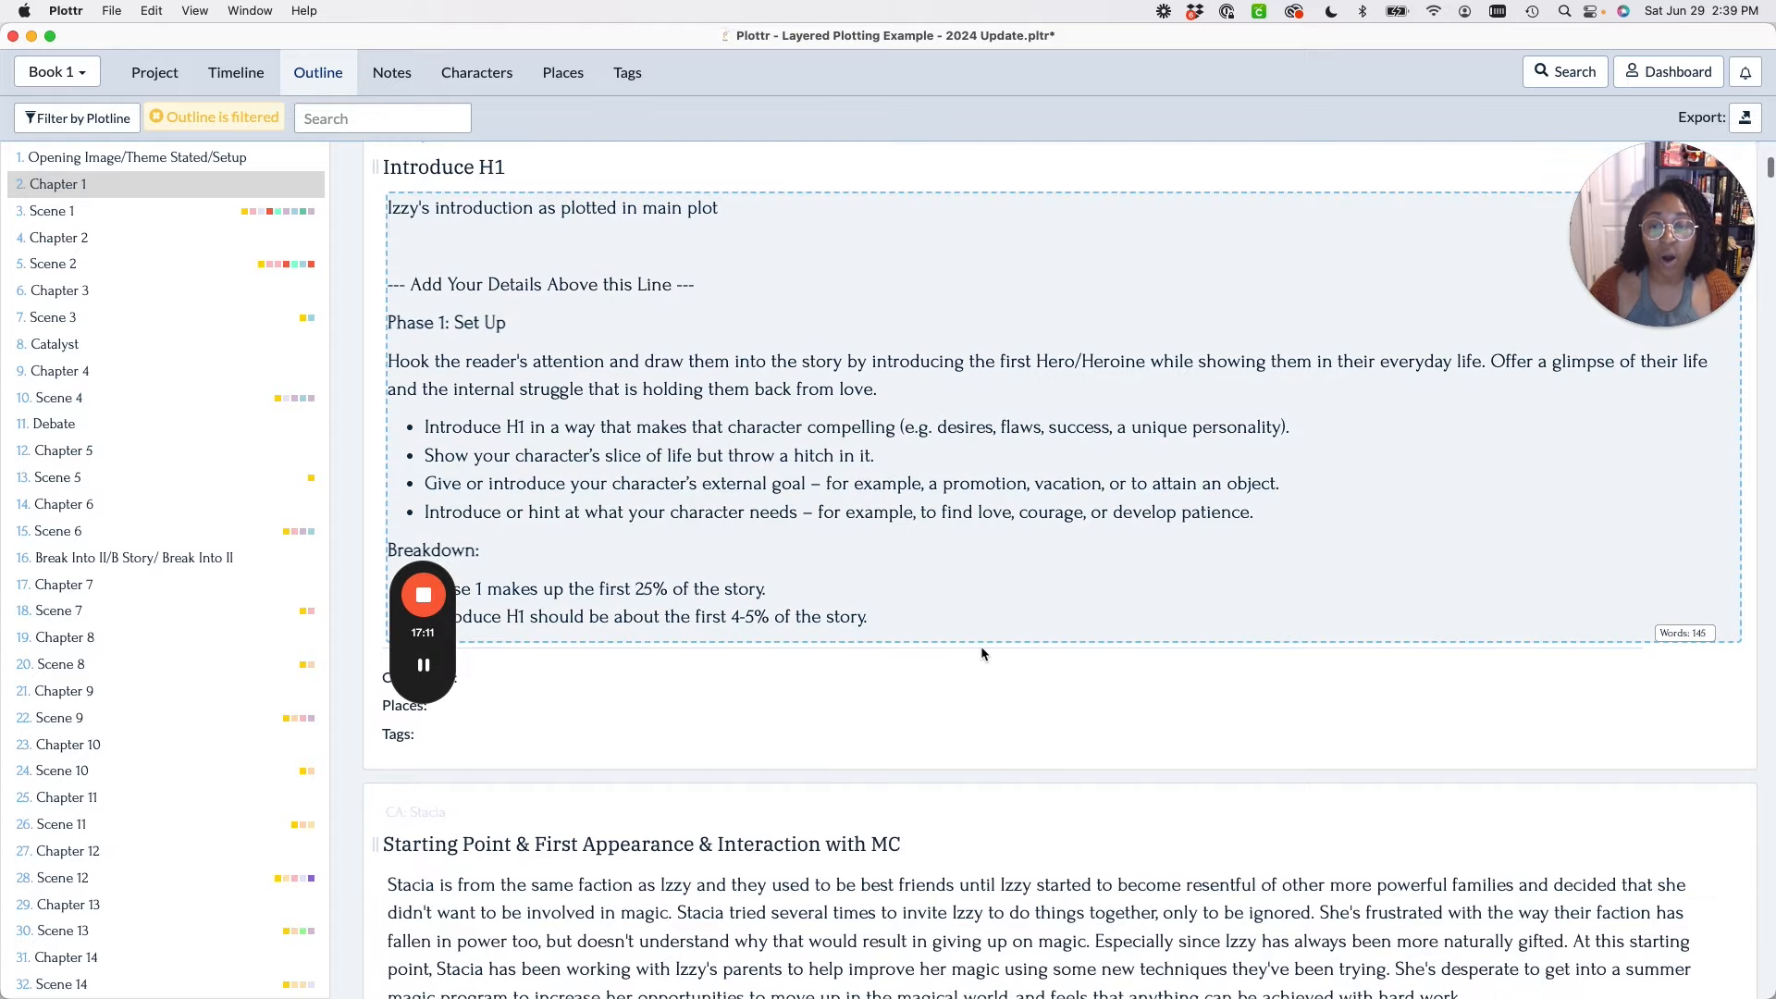
scroll(981, 646, down, 8)
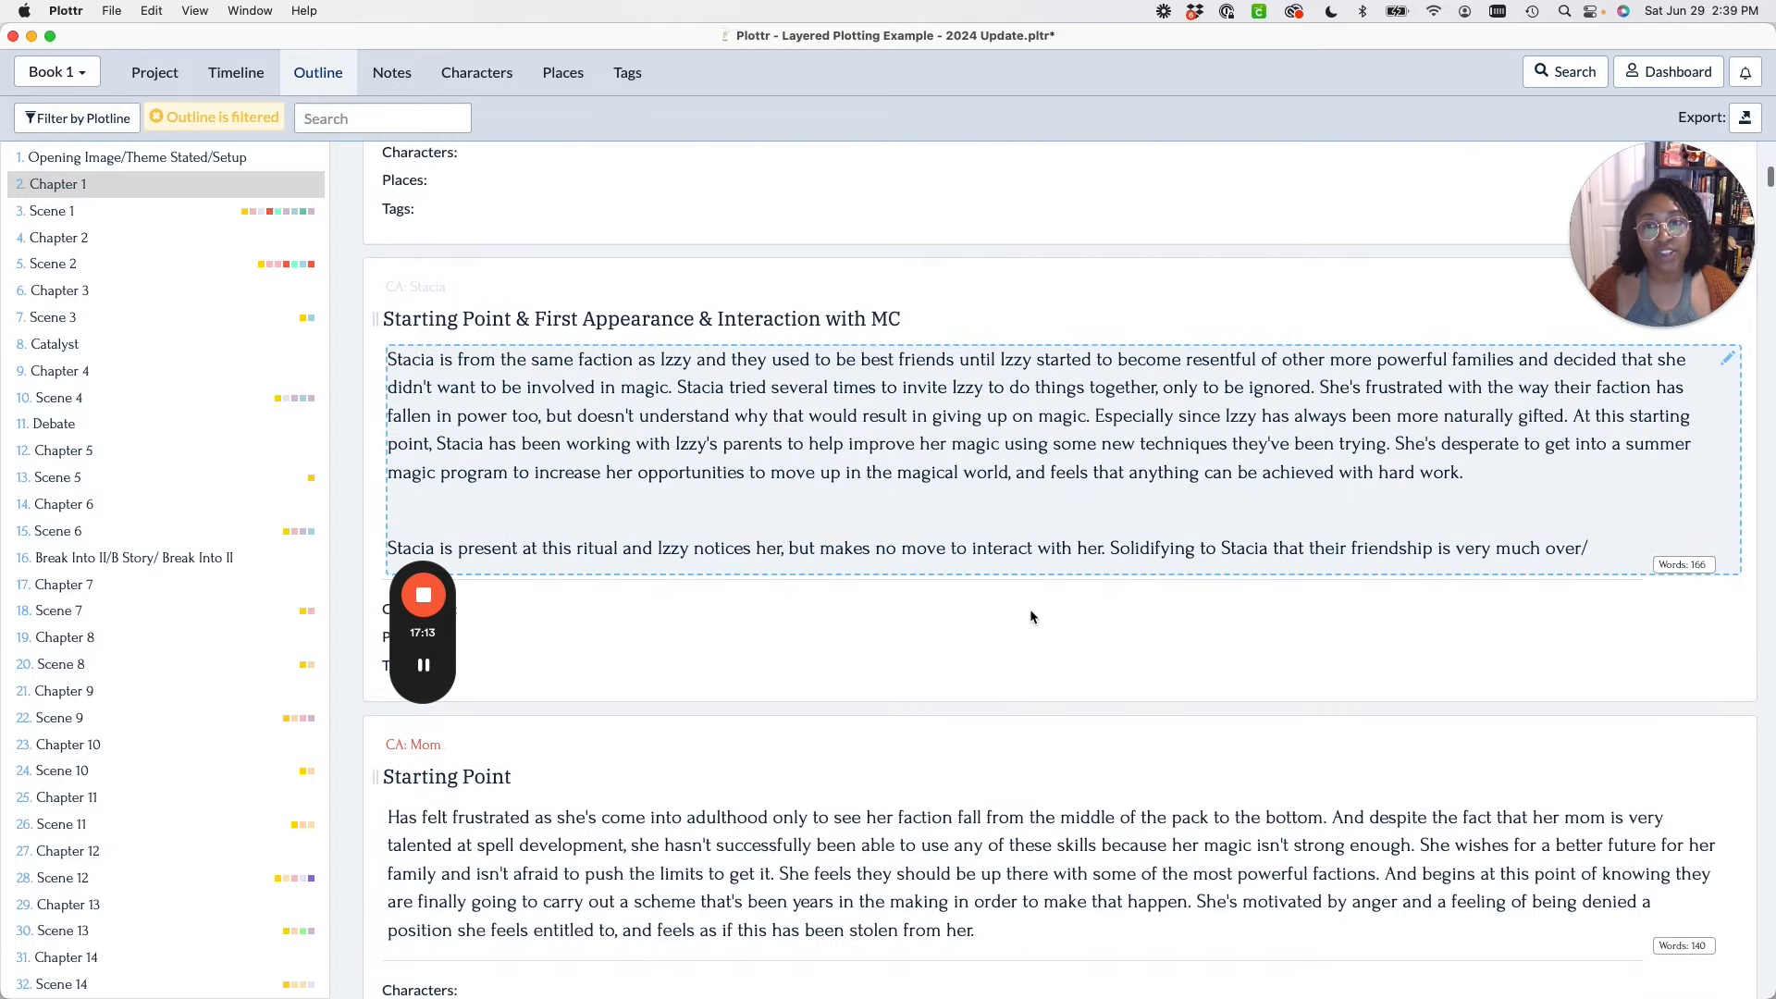
scroll(1031, 617, down, 10)
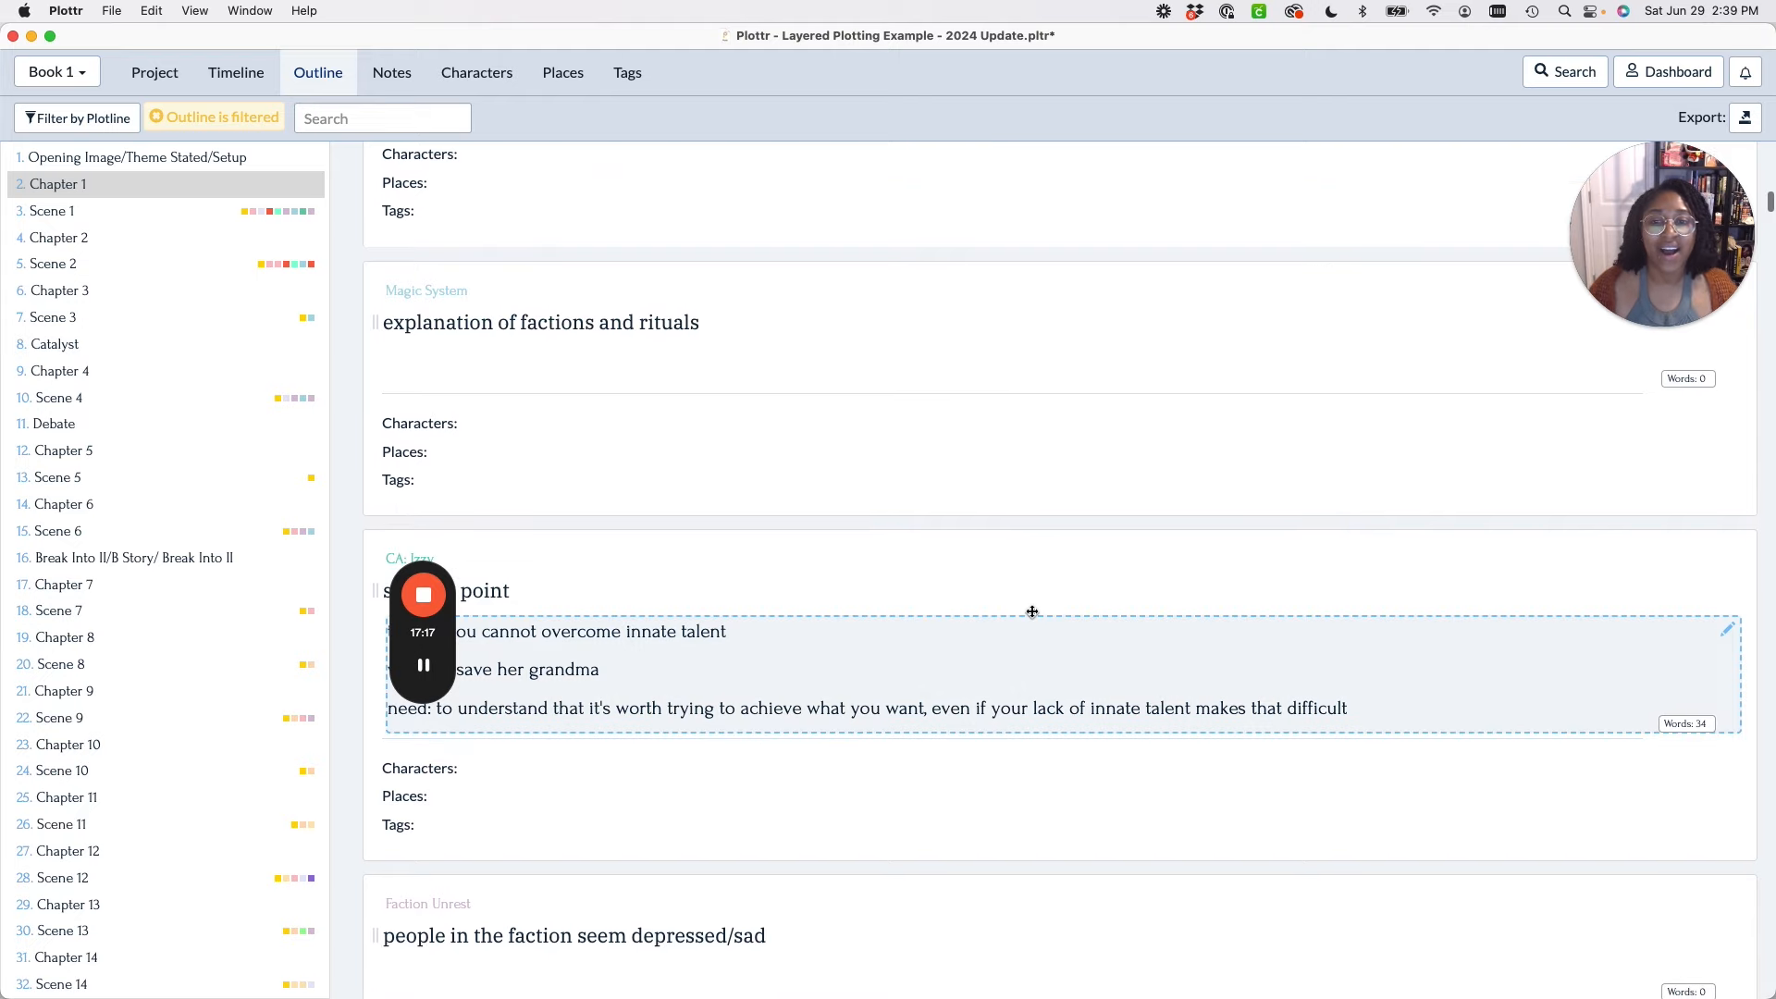
scroll(685, 547, down, 5)
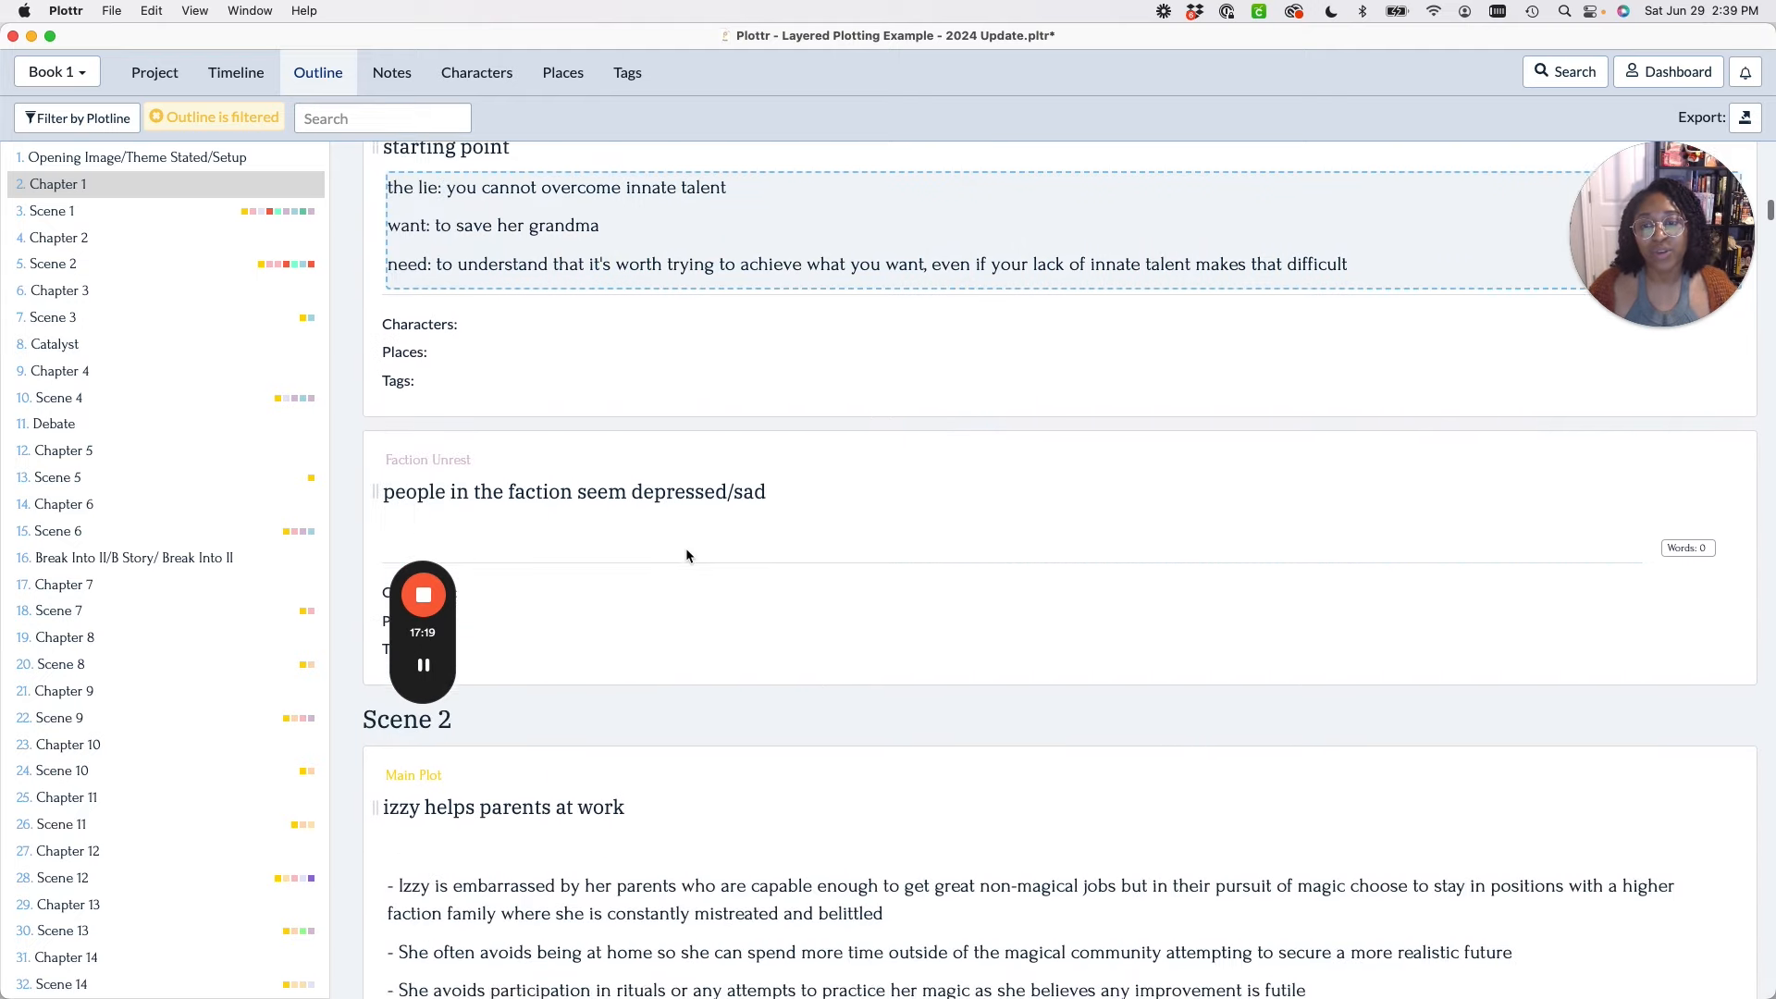
scroll(685, 548, up, 6)
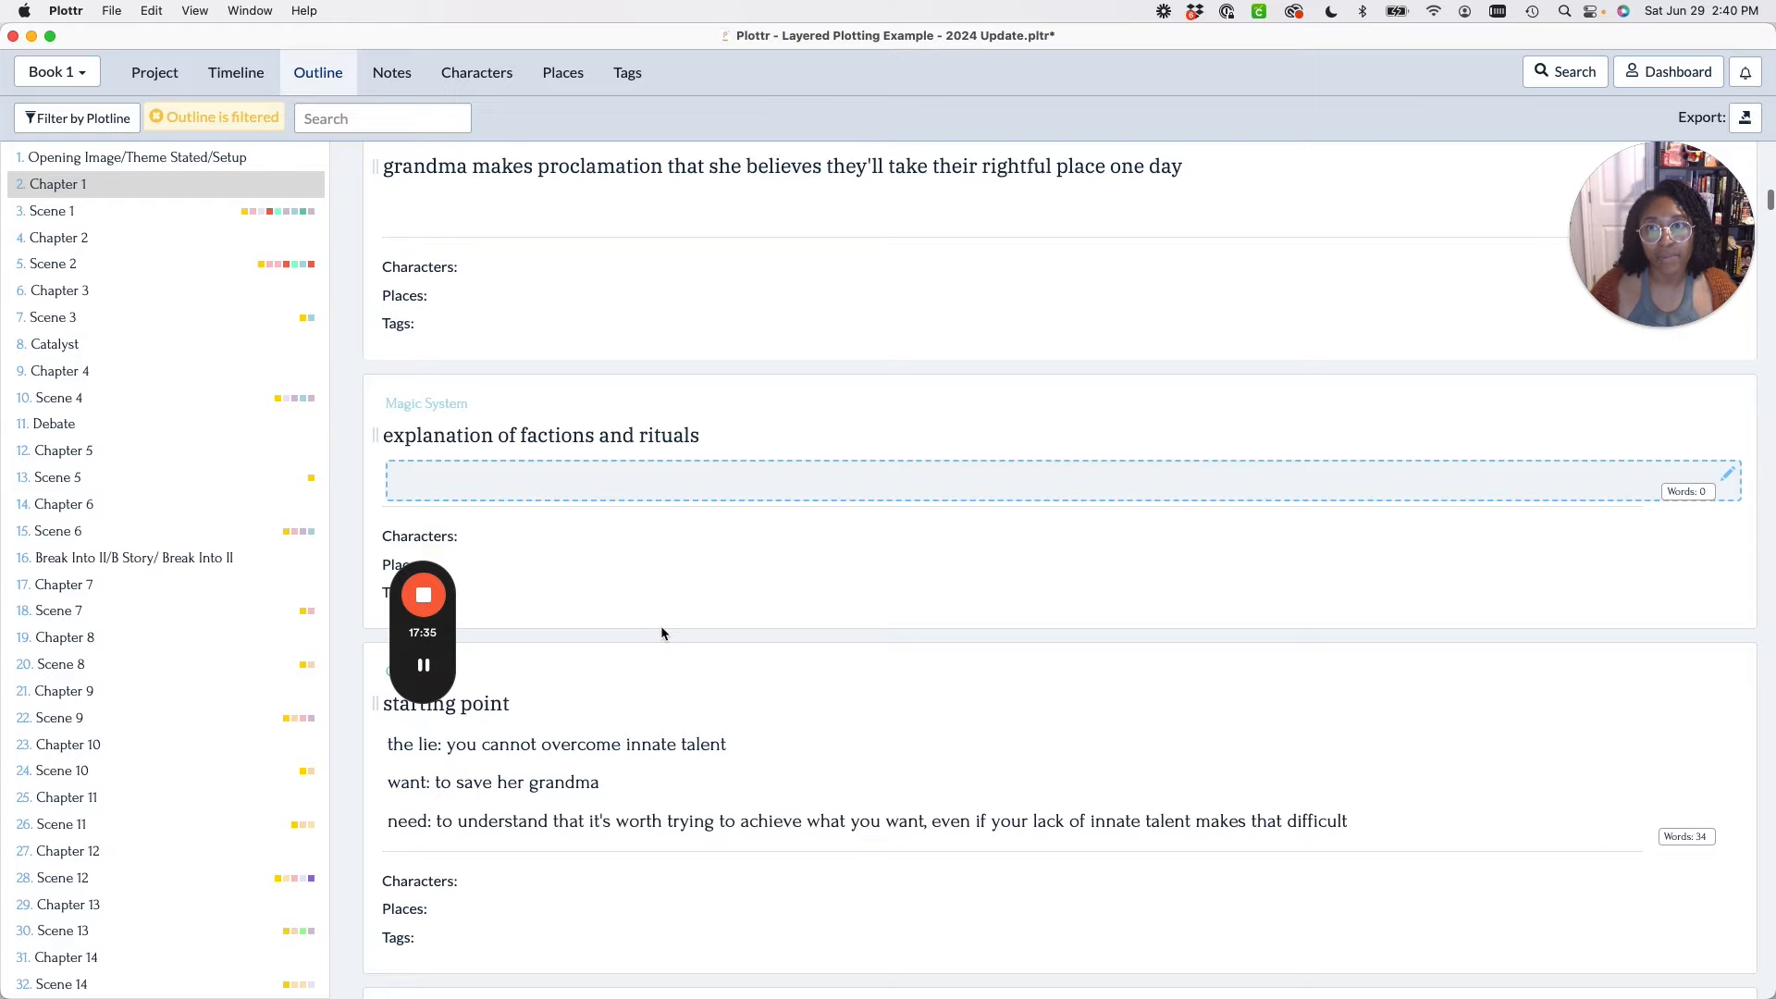
scroll(738, 570, up, 5)
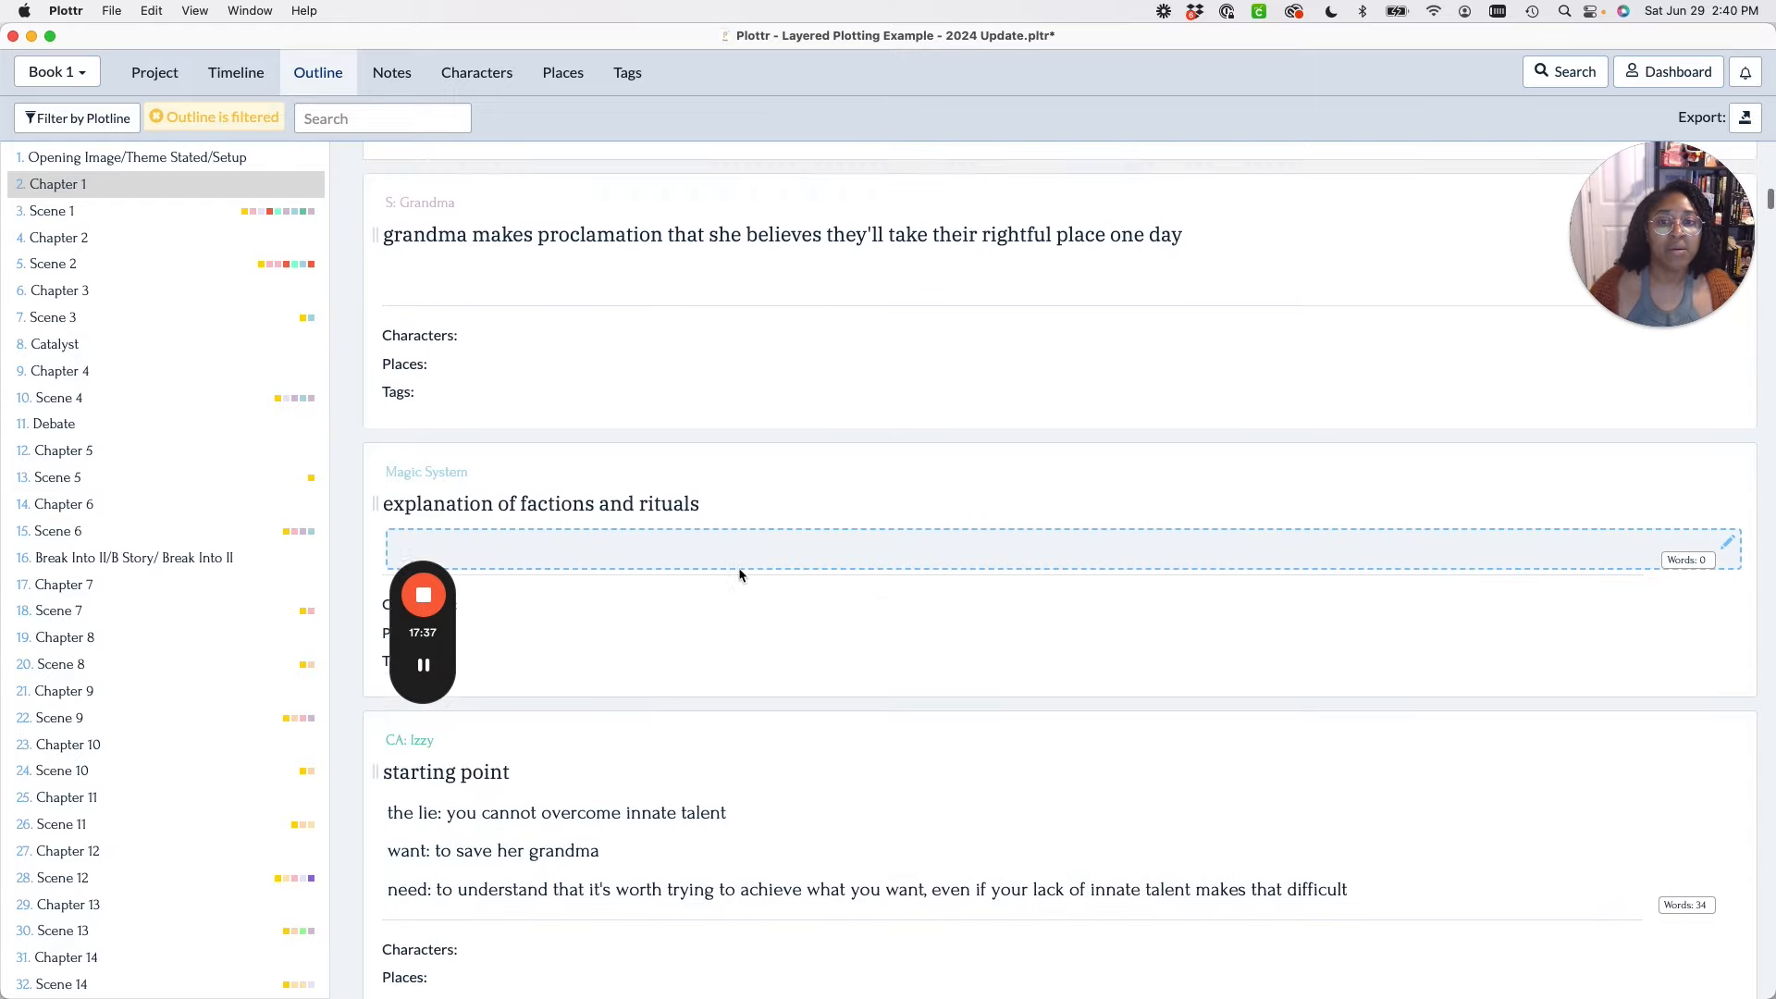
scroll(738, 568, up, 20)
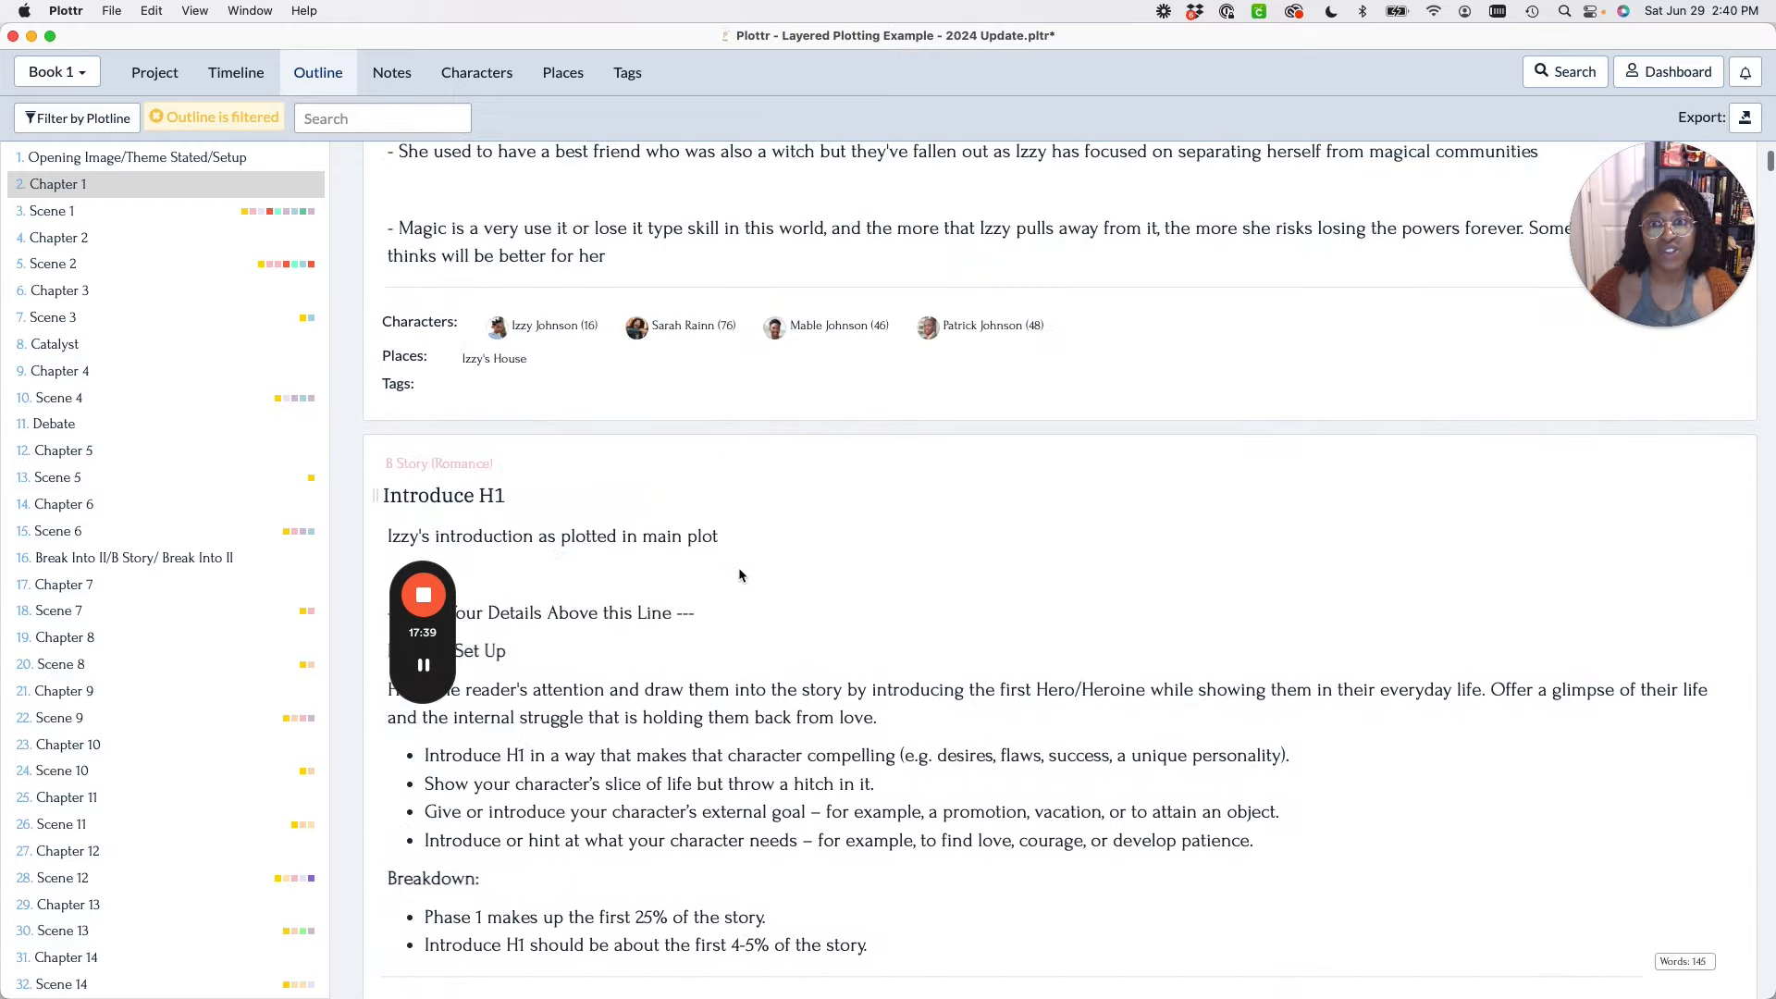
scroll(740, 578, up, 4)
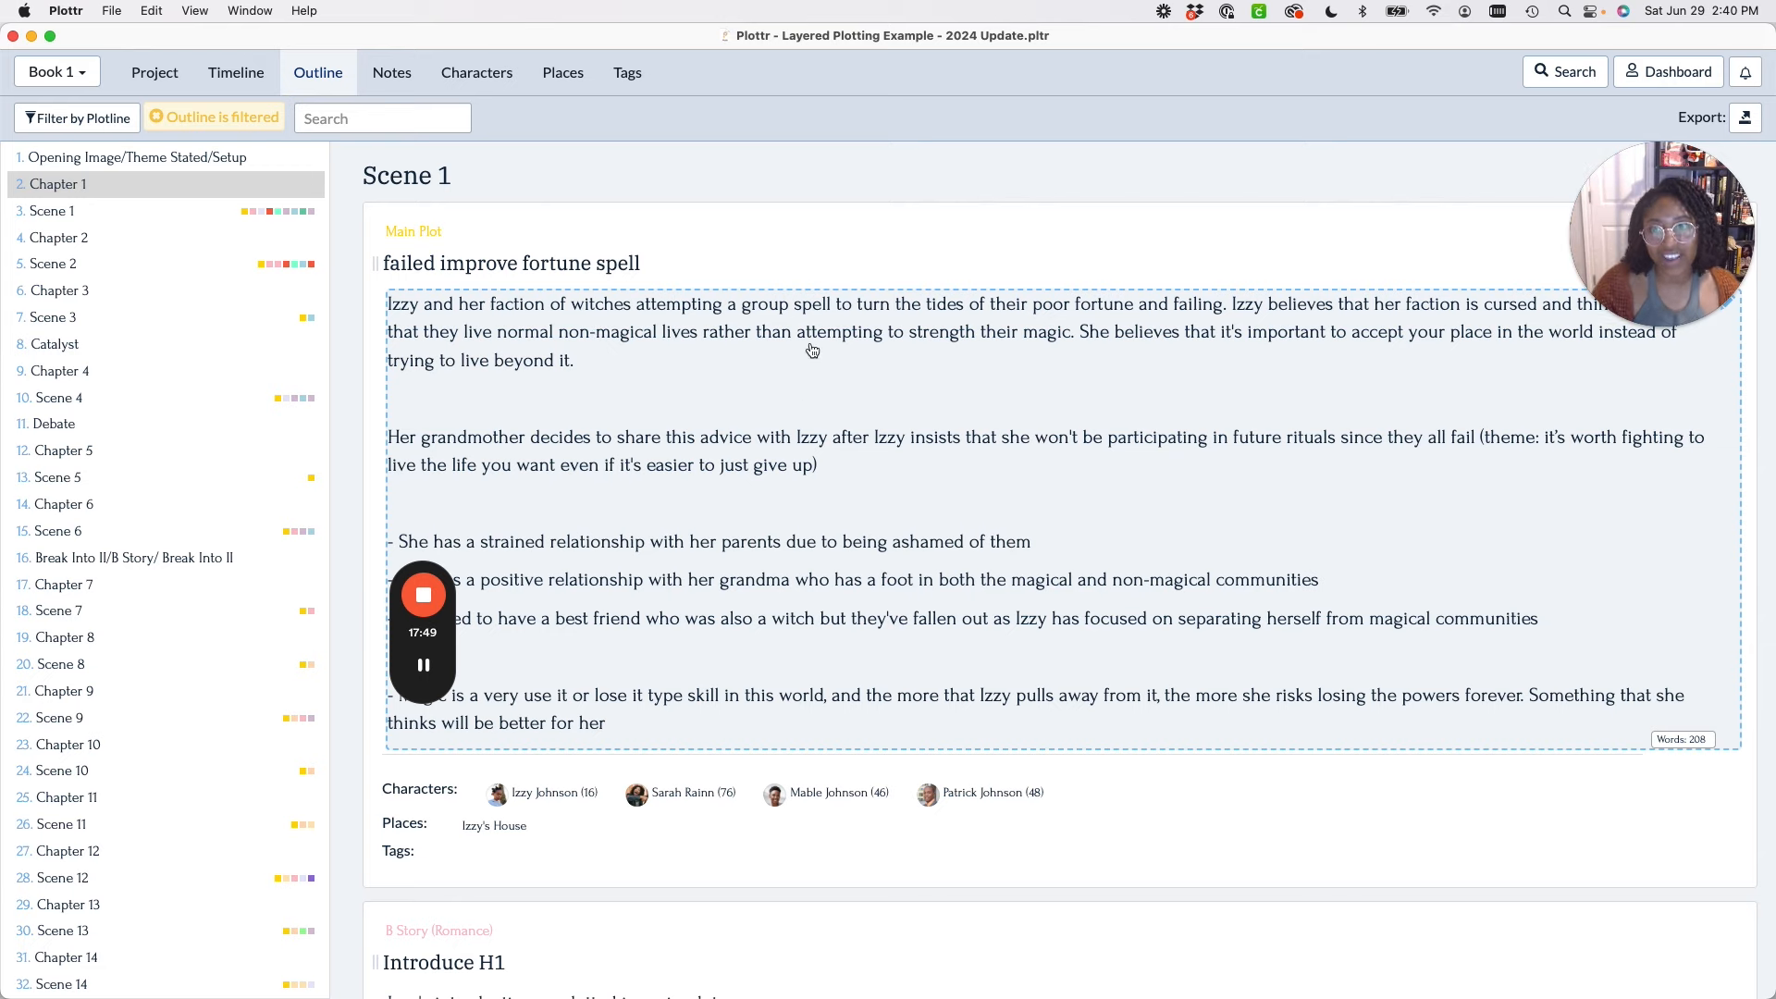
scroll(811, 352, down, 10)
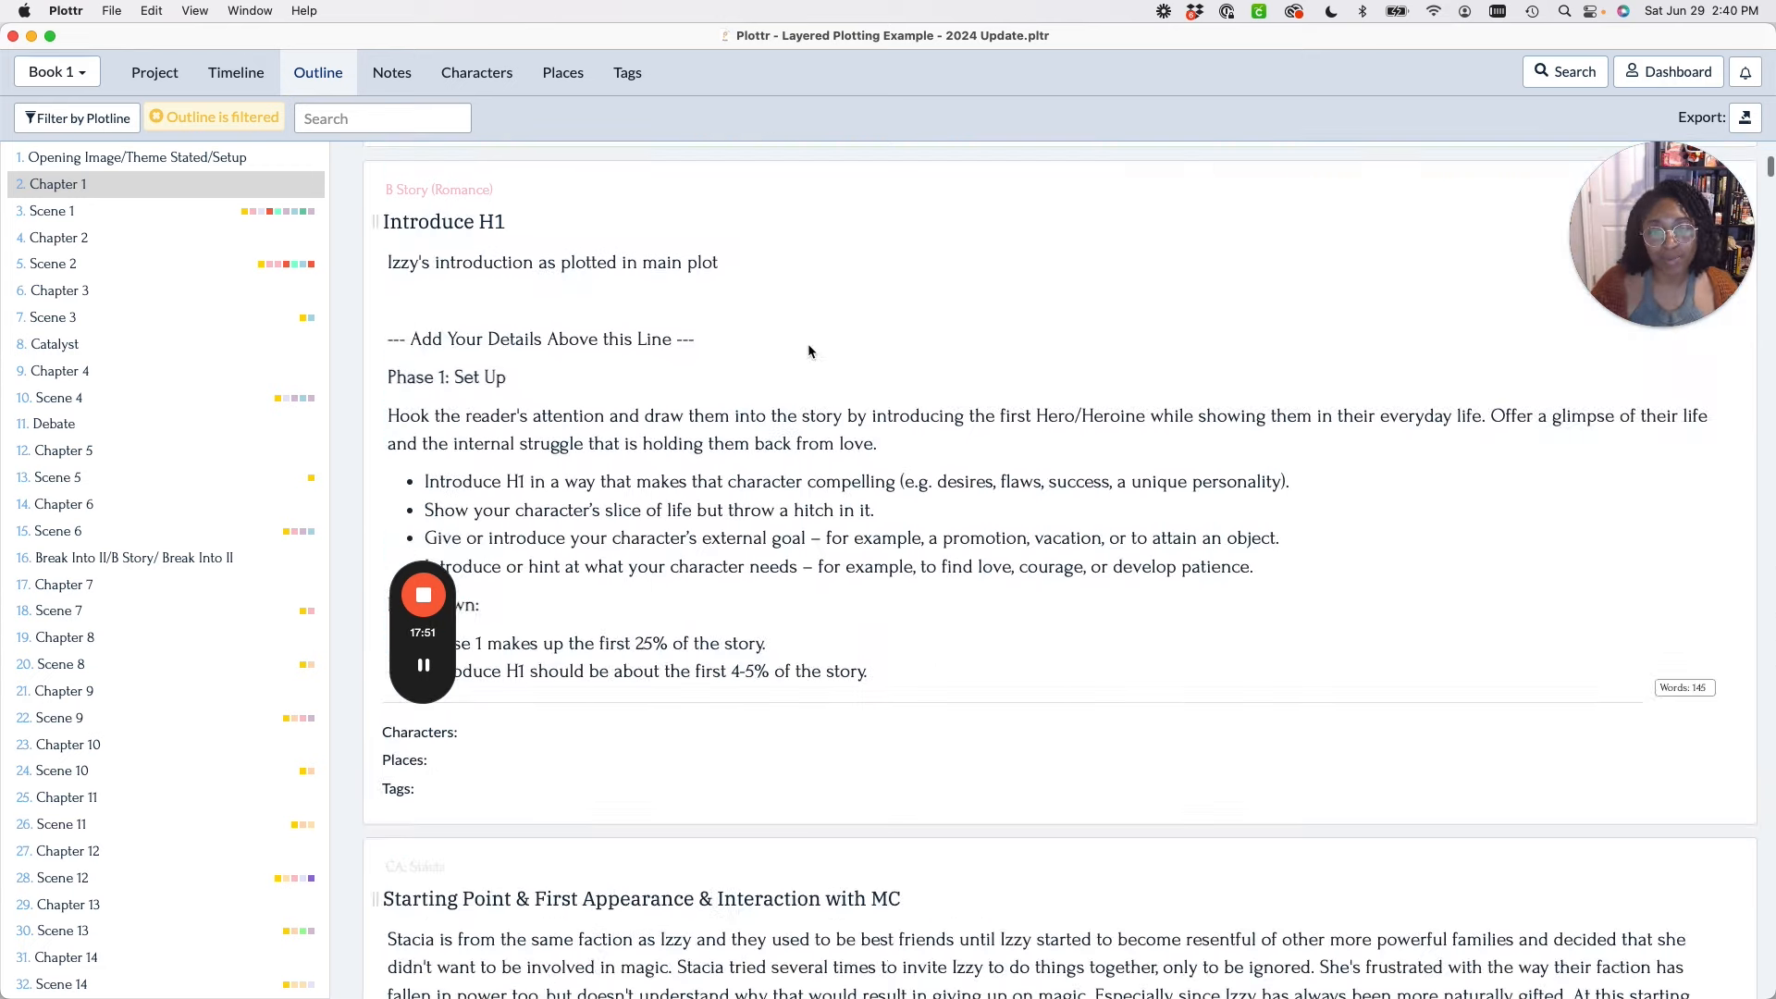
Read on from Scene 1's cards through Scene 2's full stack, from "izzy helps parents at work" to the last "starting point" card.
scroll(810, 351, up, 4)
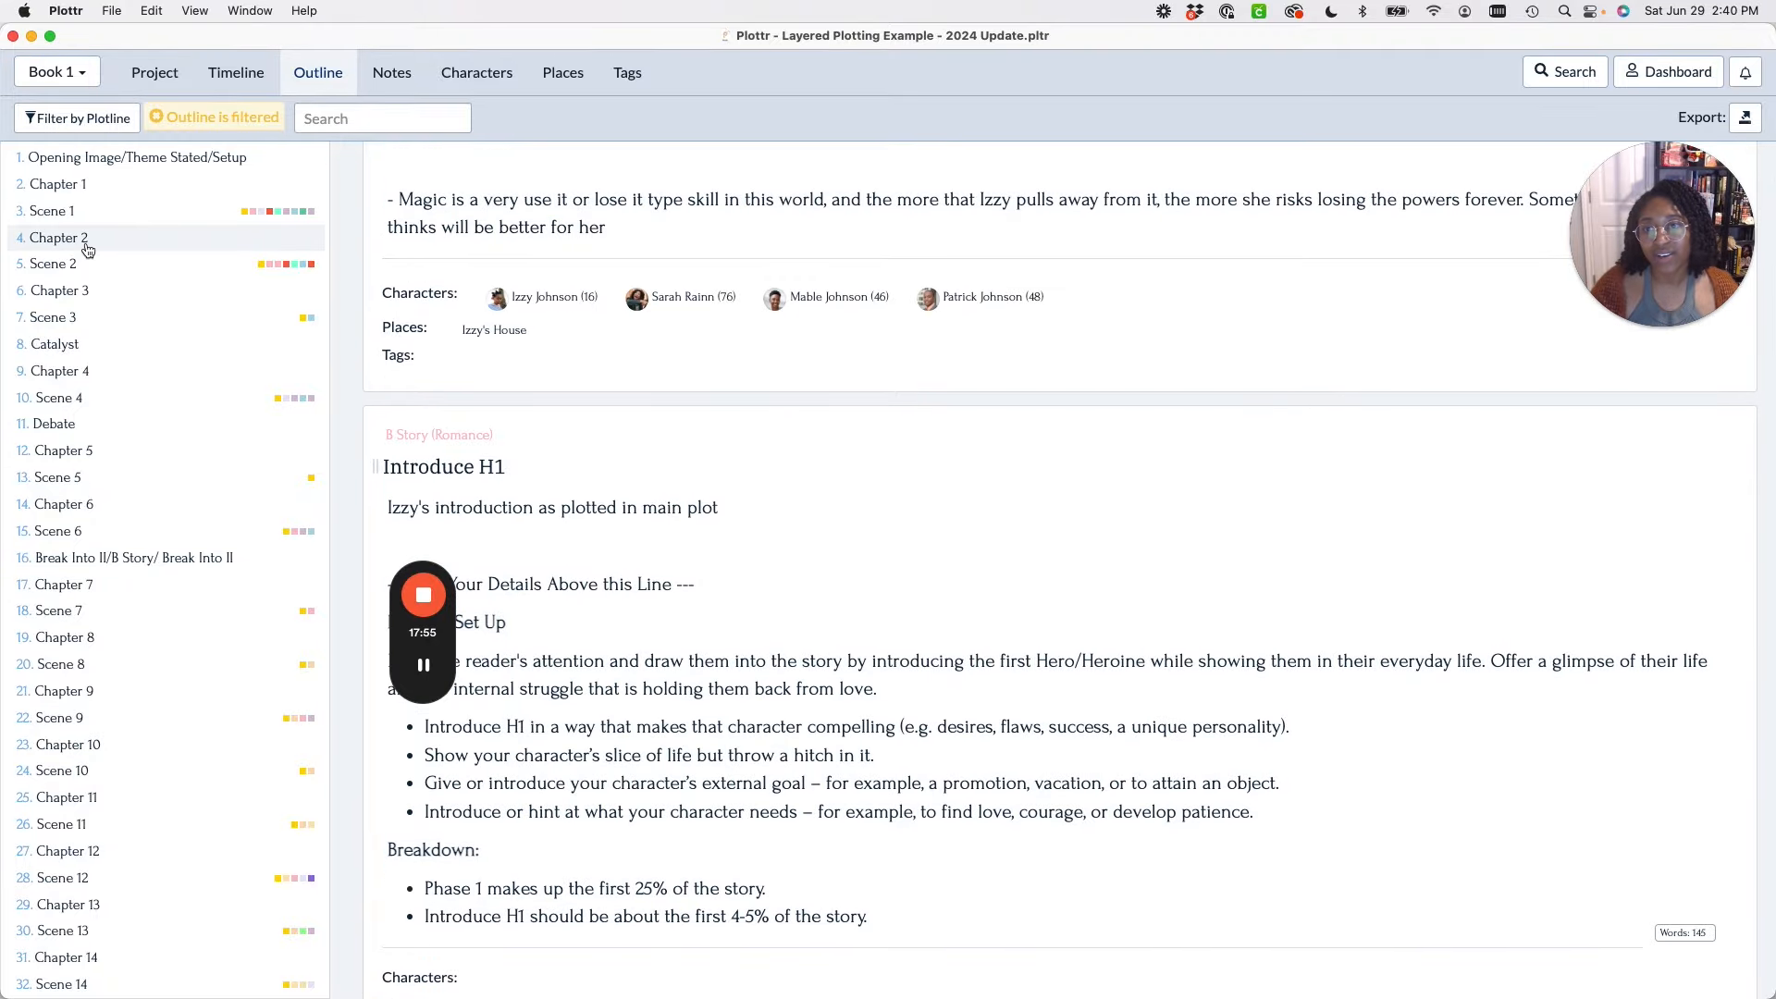
click(99, 247)
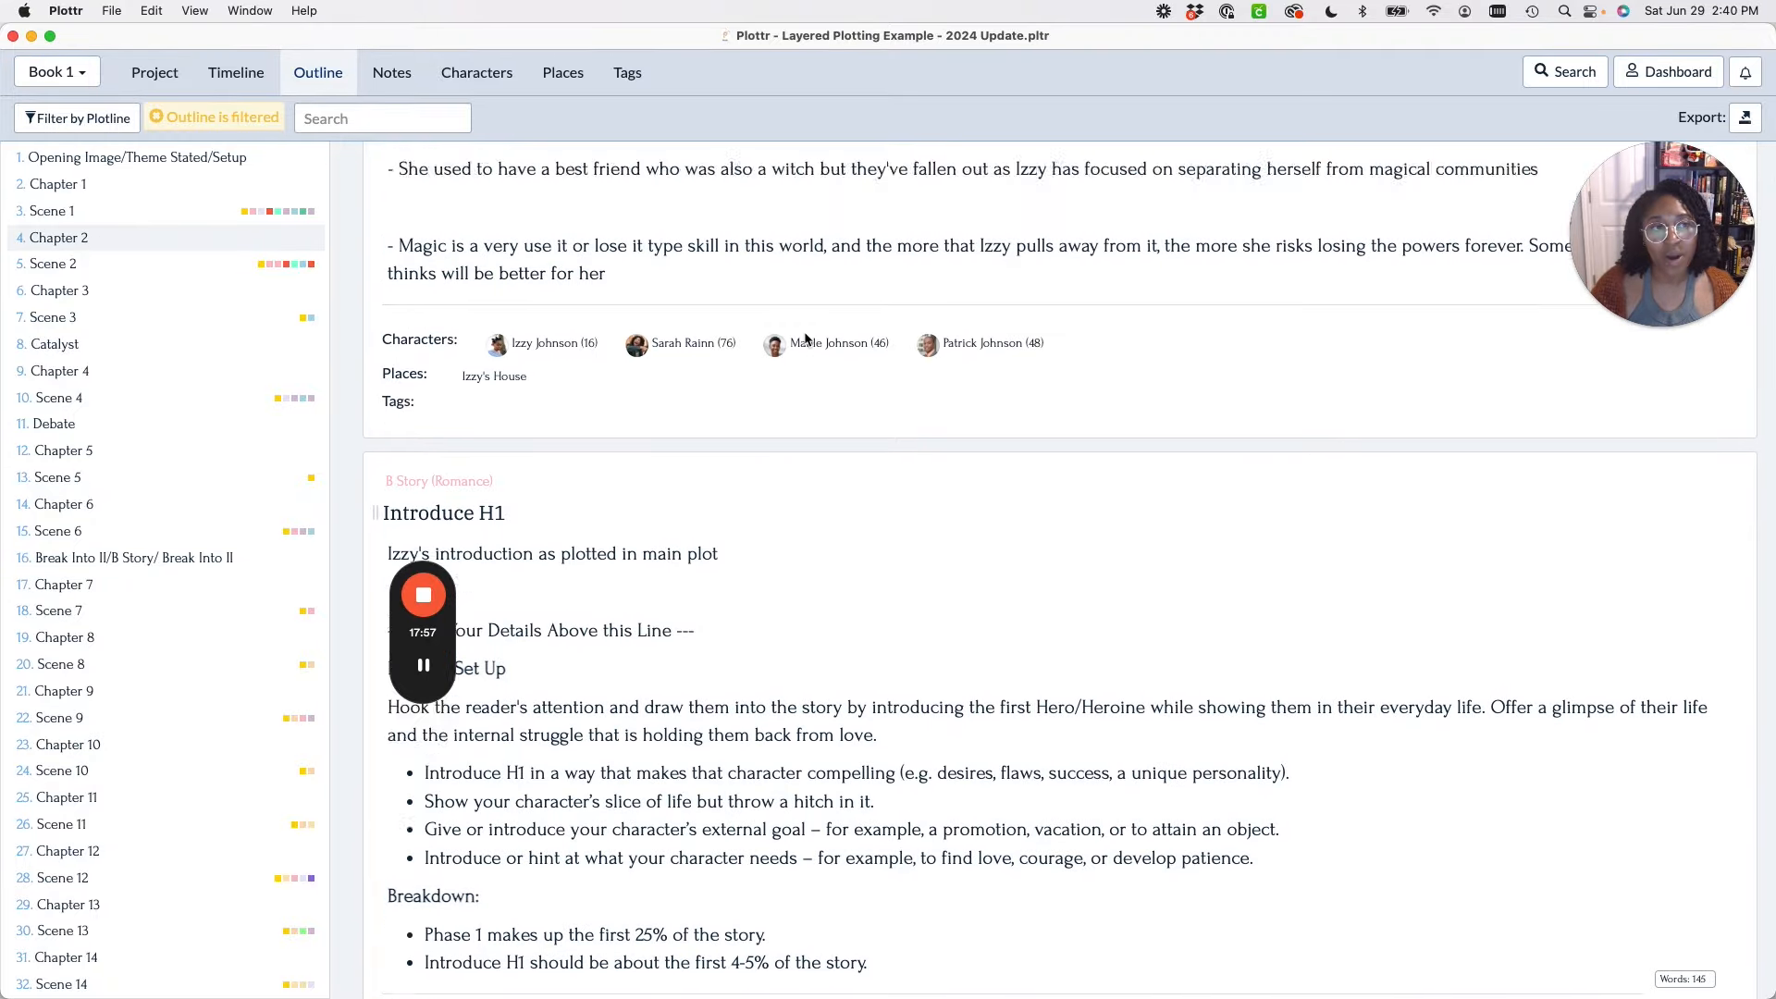
scroll(805, 340, down, 15)
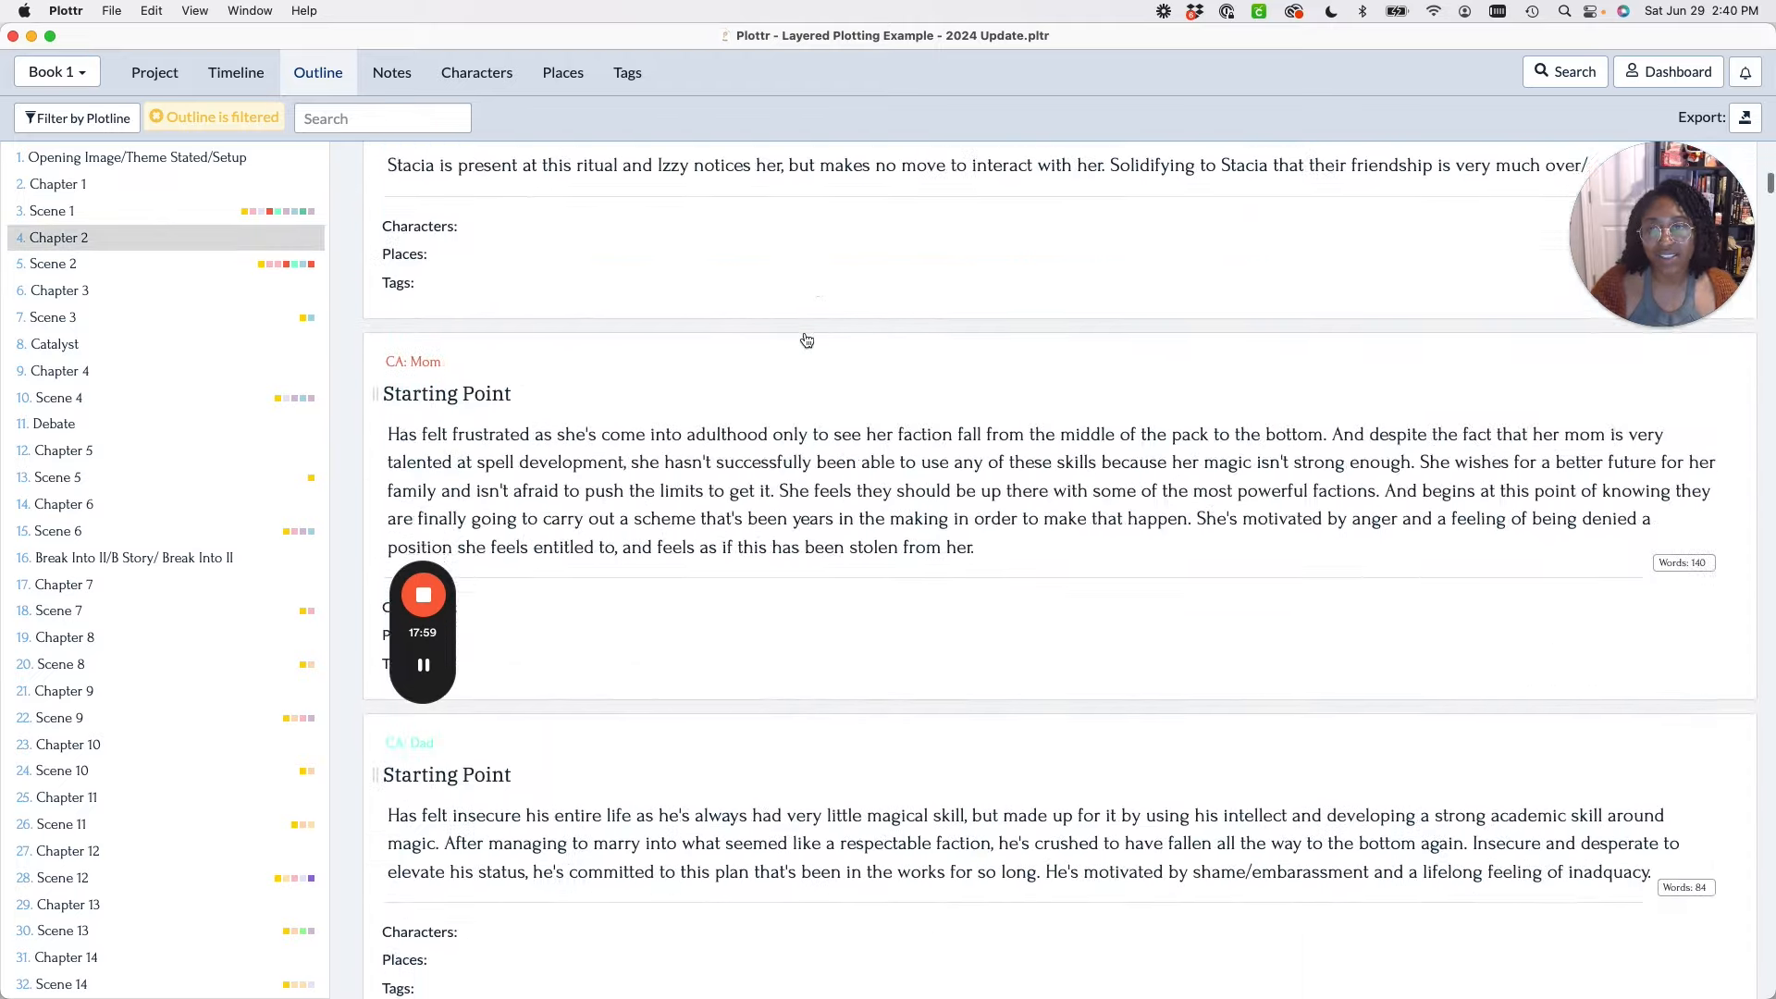
scroll(805, 340, down, 15)
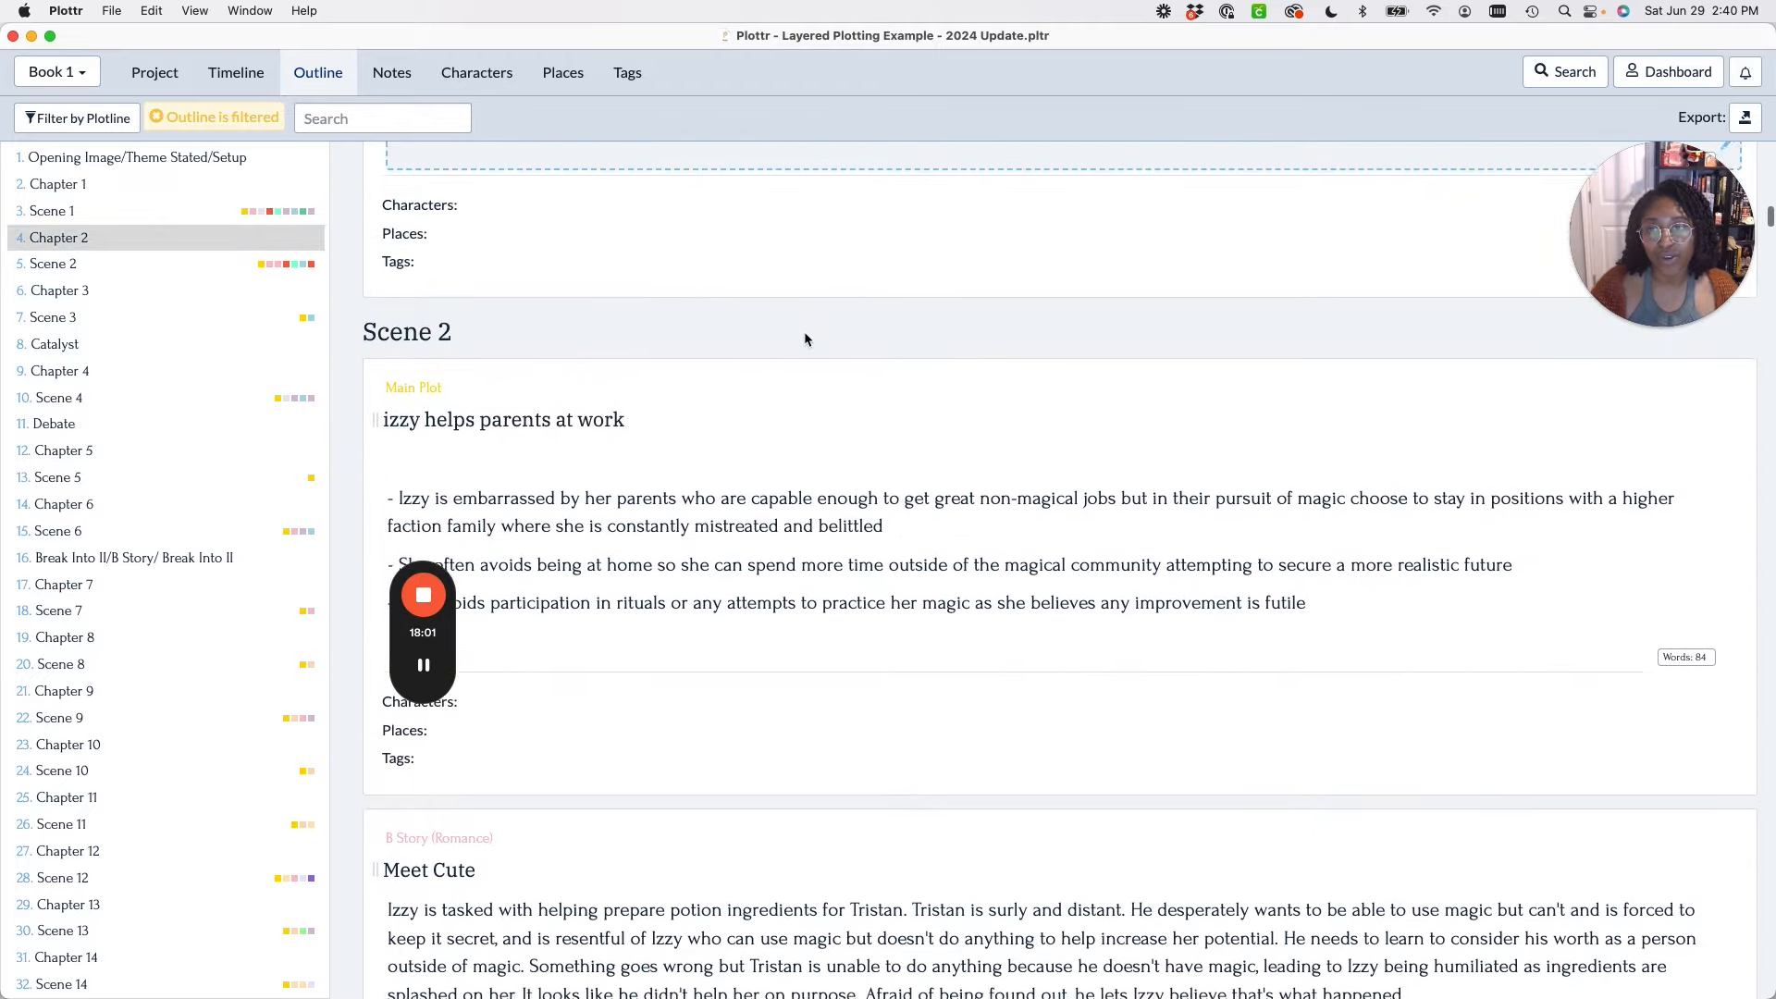
scroll(807, 341, down, 15)
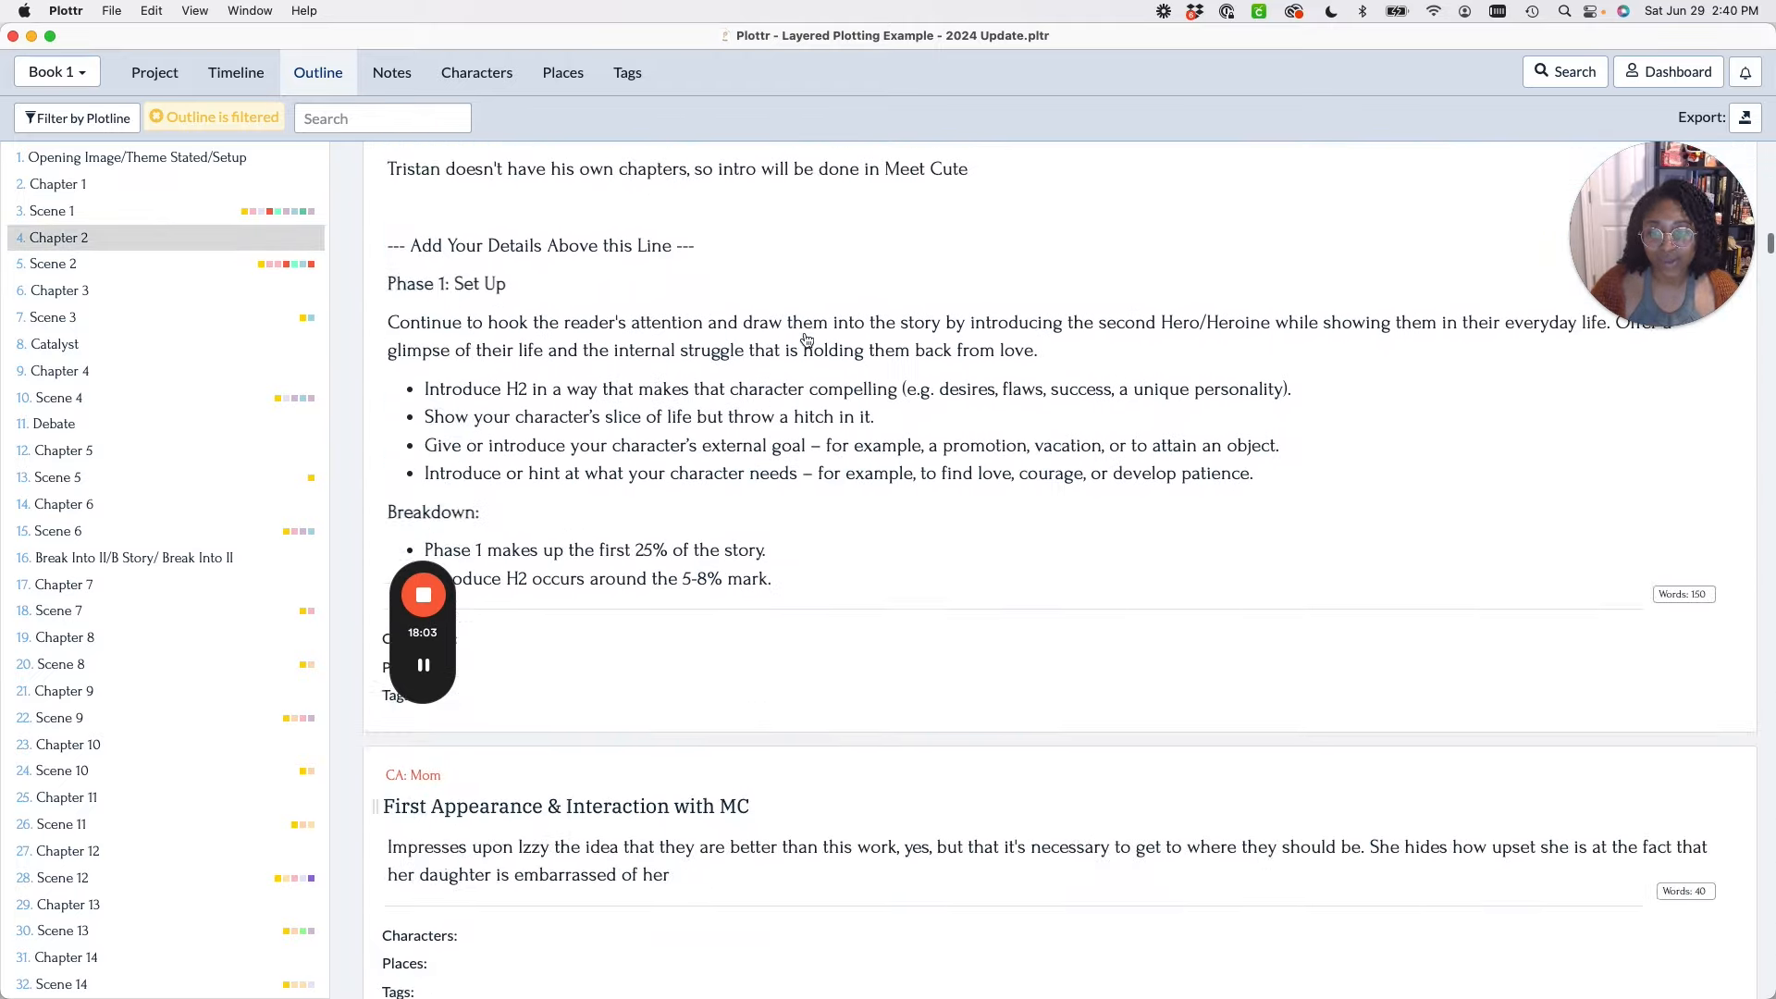
scroll(806, 339, down, 1)
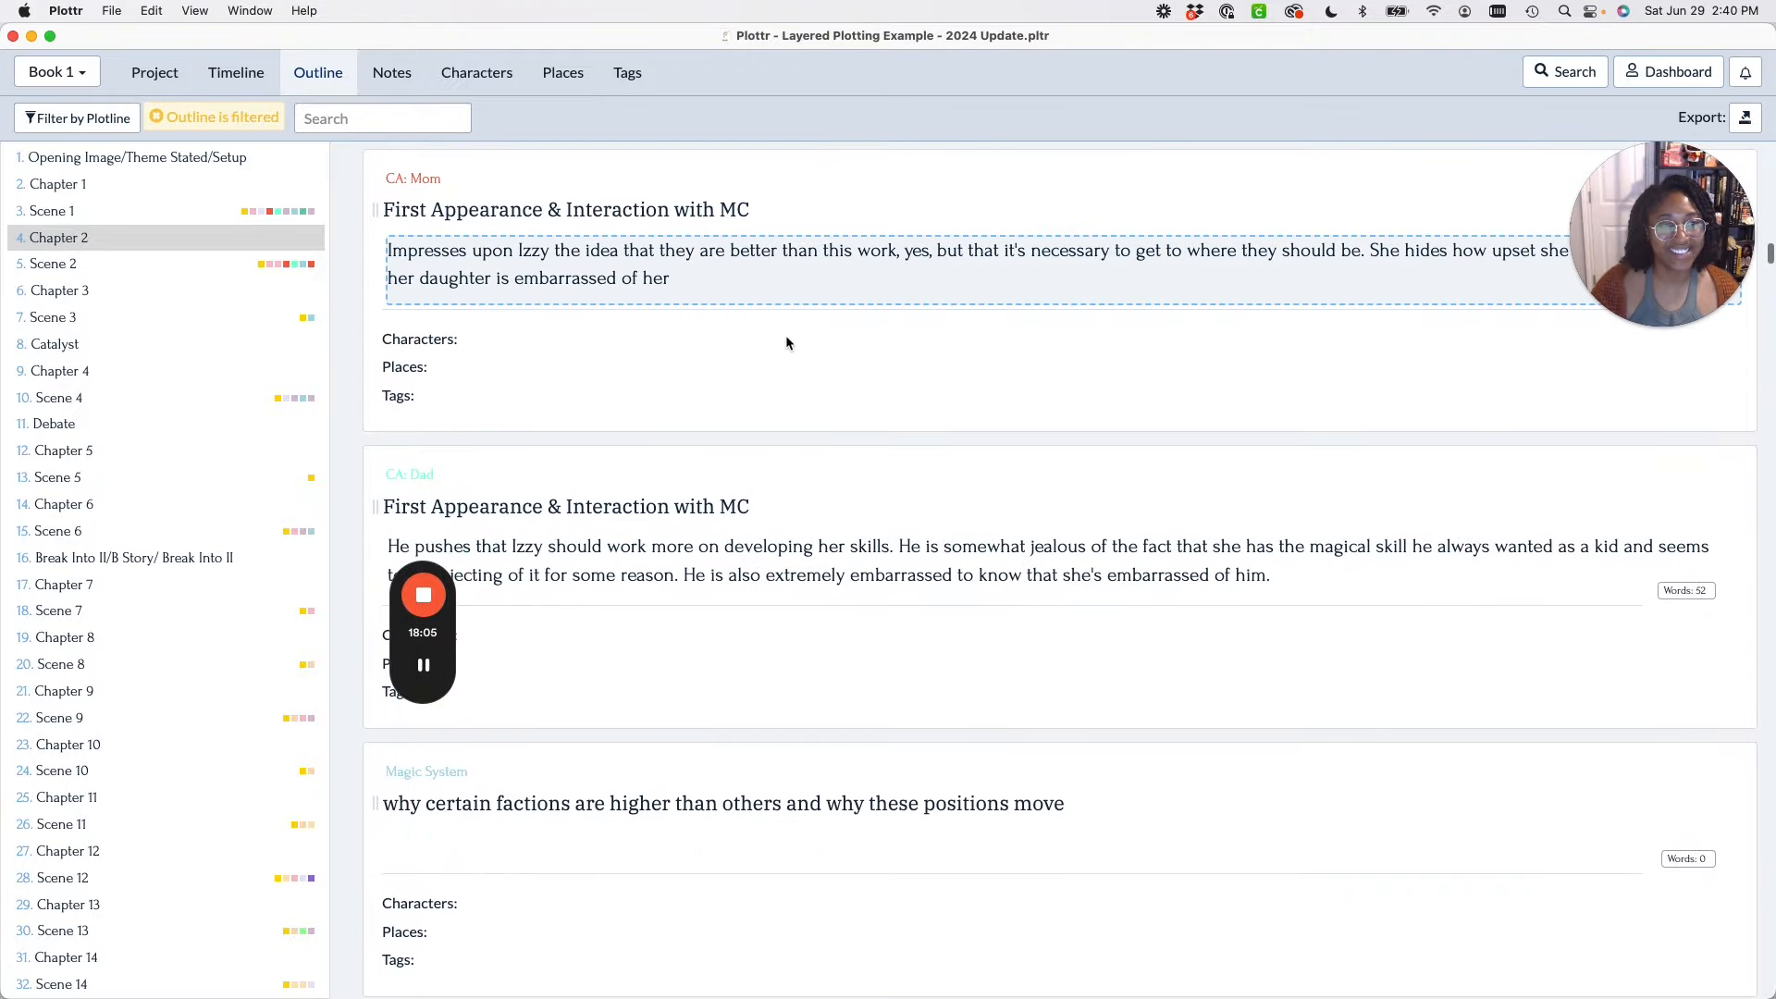
scroll(787, 340, down, 12)
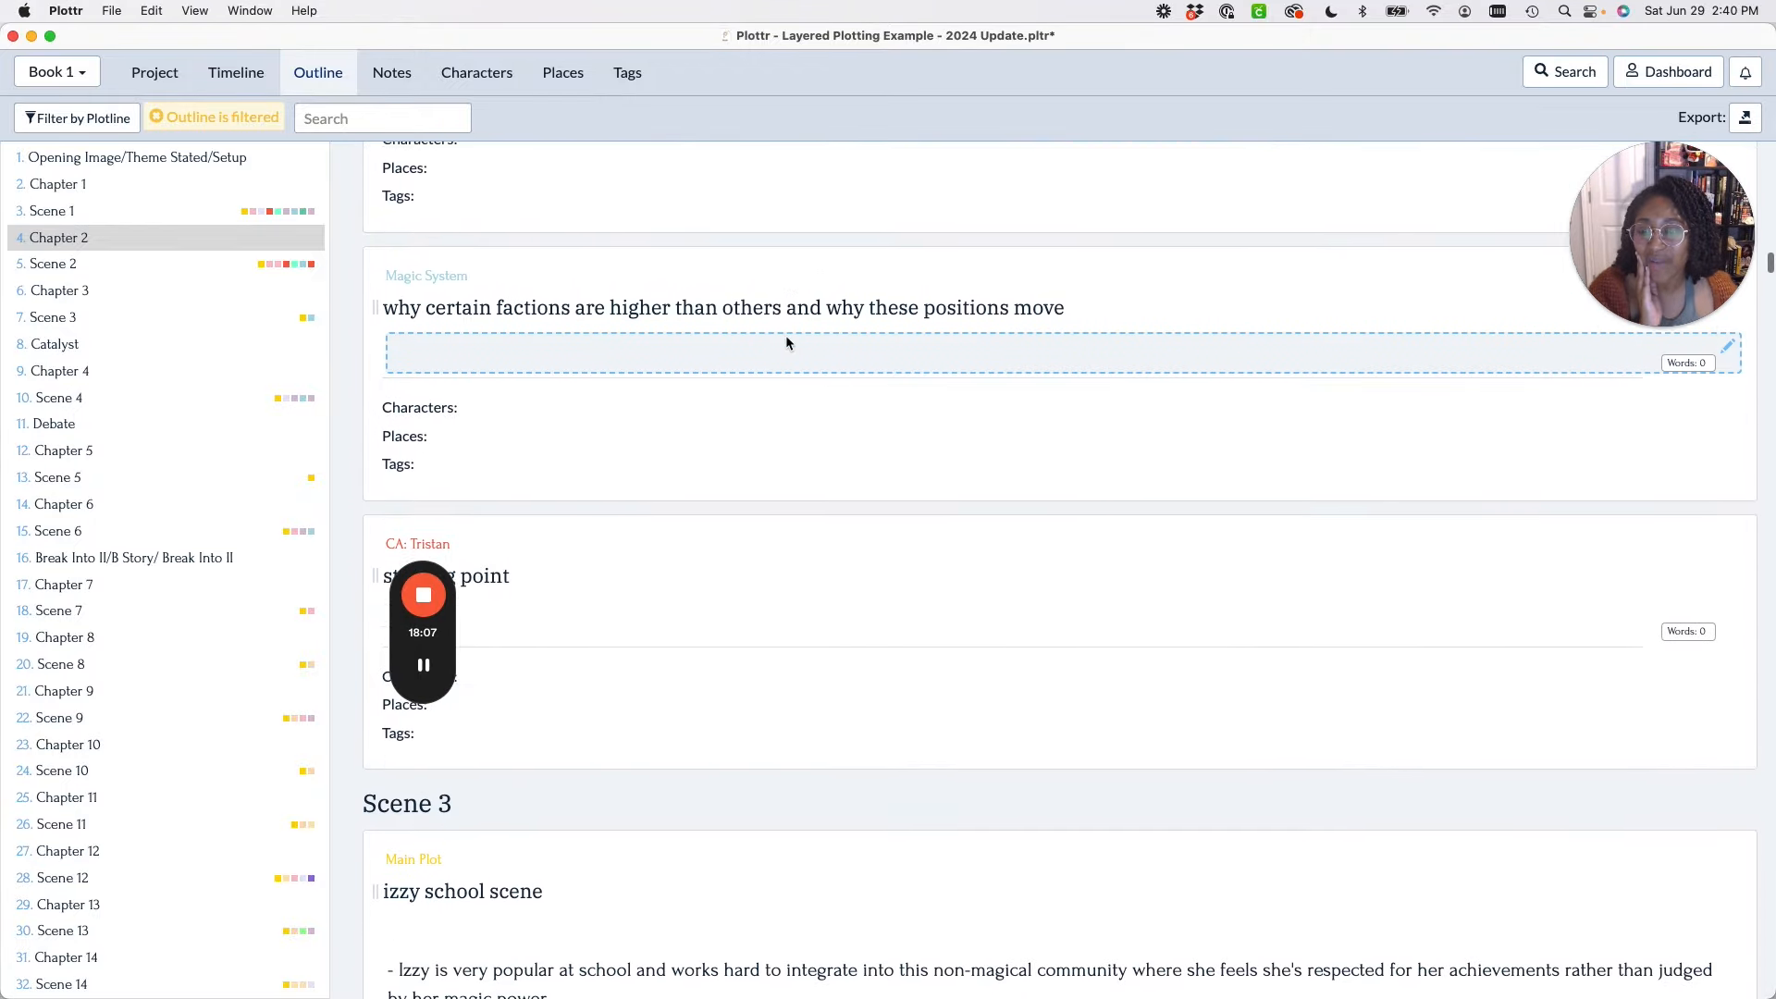
scroll(785, 335, down, 2)
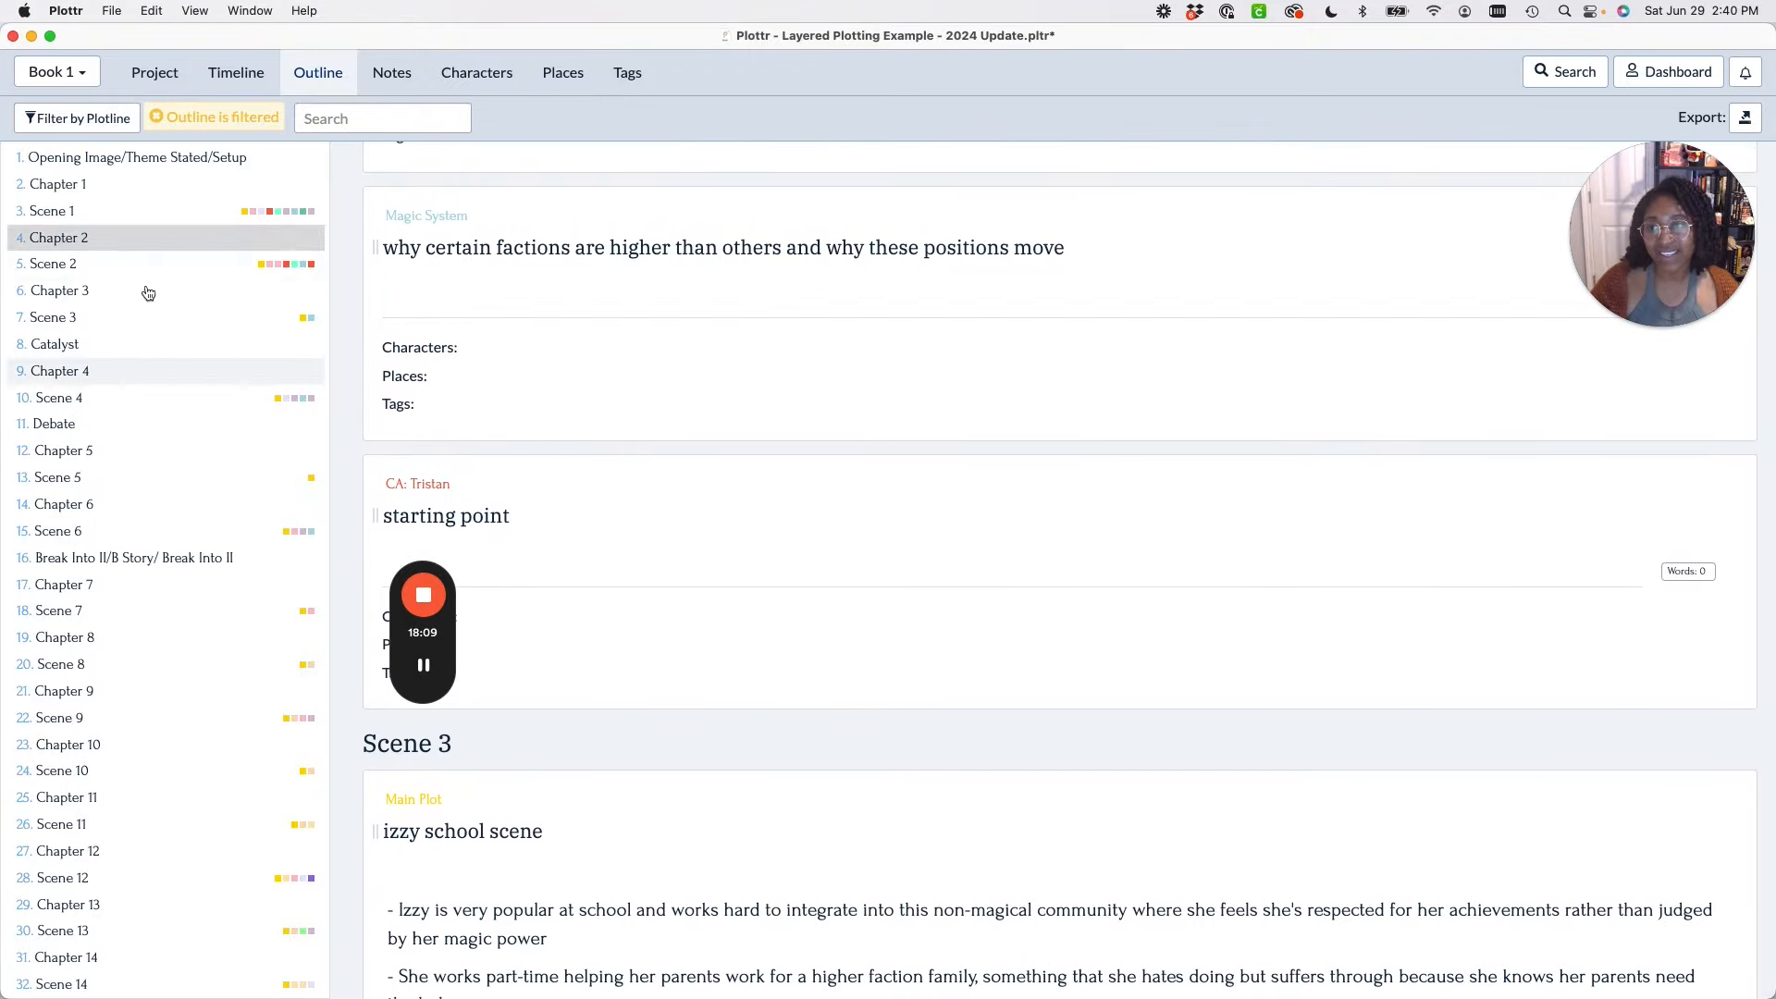
Recheck how Scene 2's Main Plot and Meet Cute cards follow from Scene 1's Magic System and Faction Unrest cards.
scroll(530, 349, up, 3)
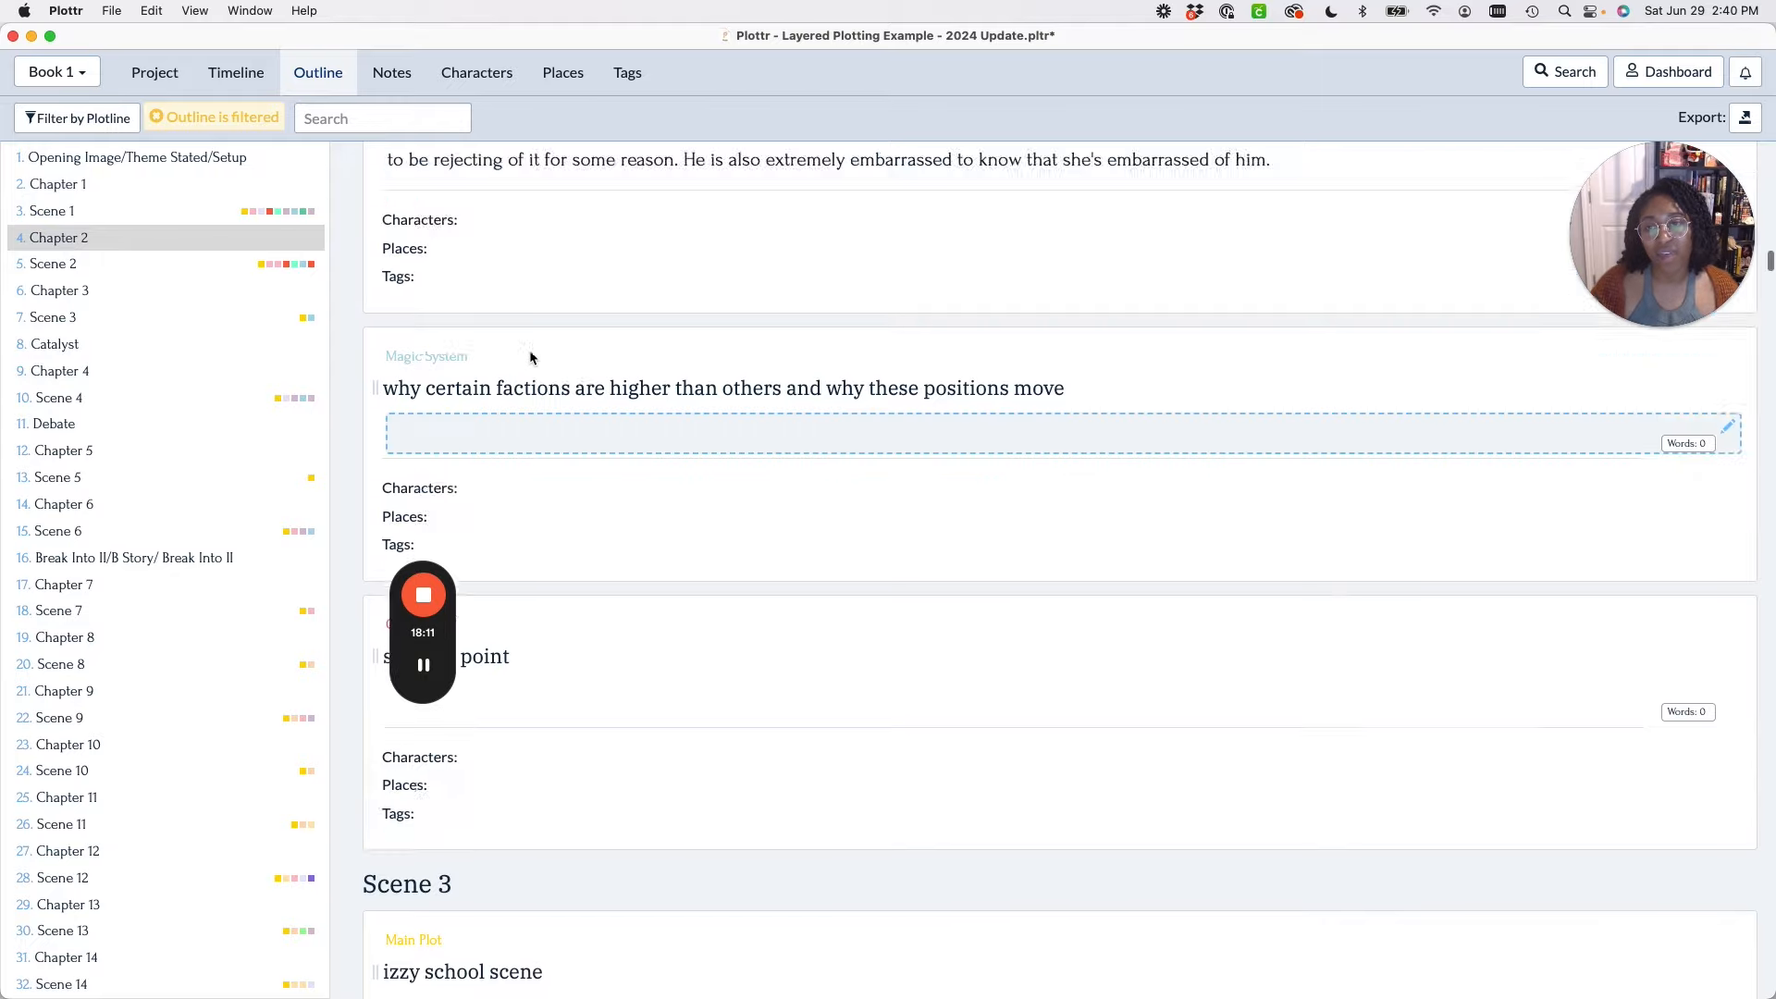
scroll(529, 356, up, 15)
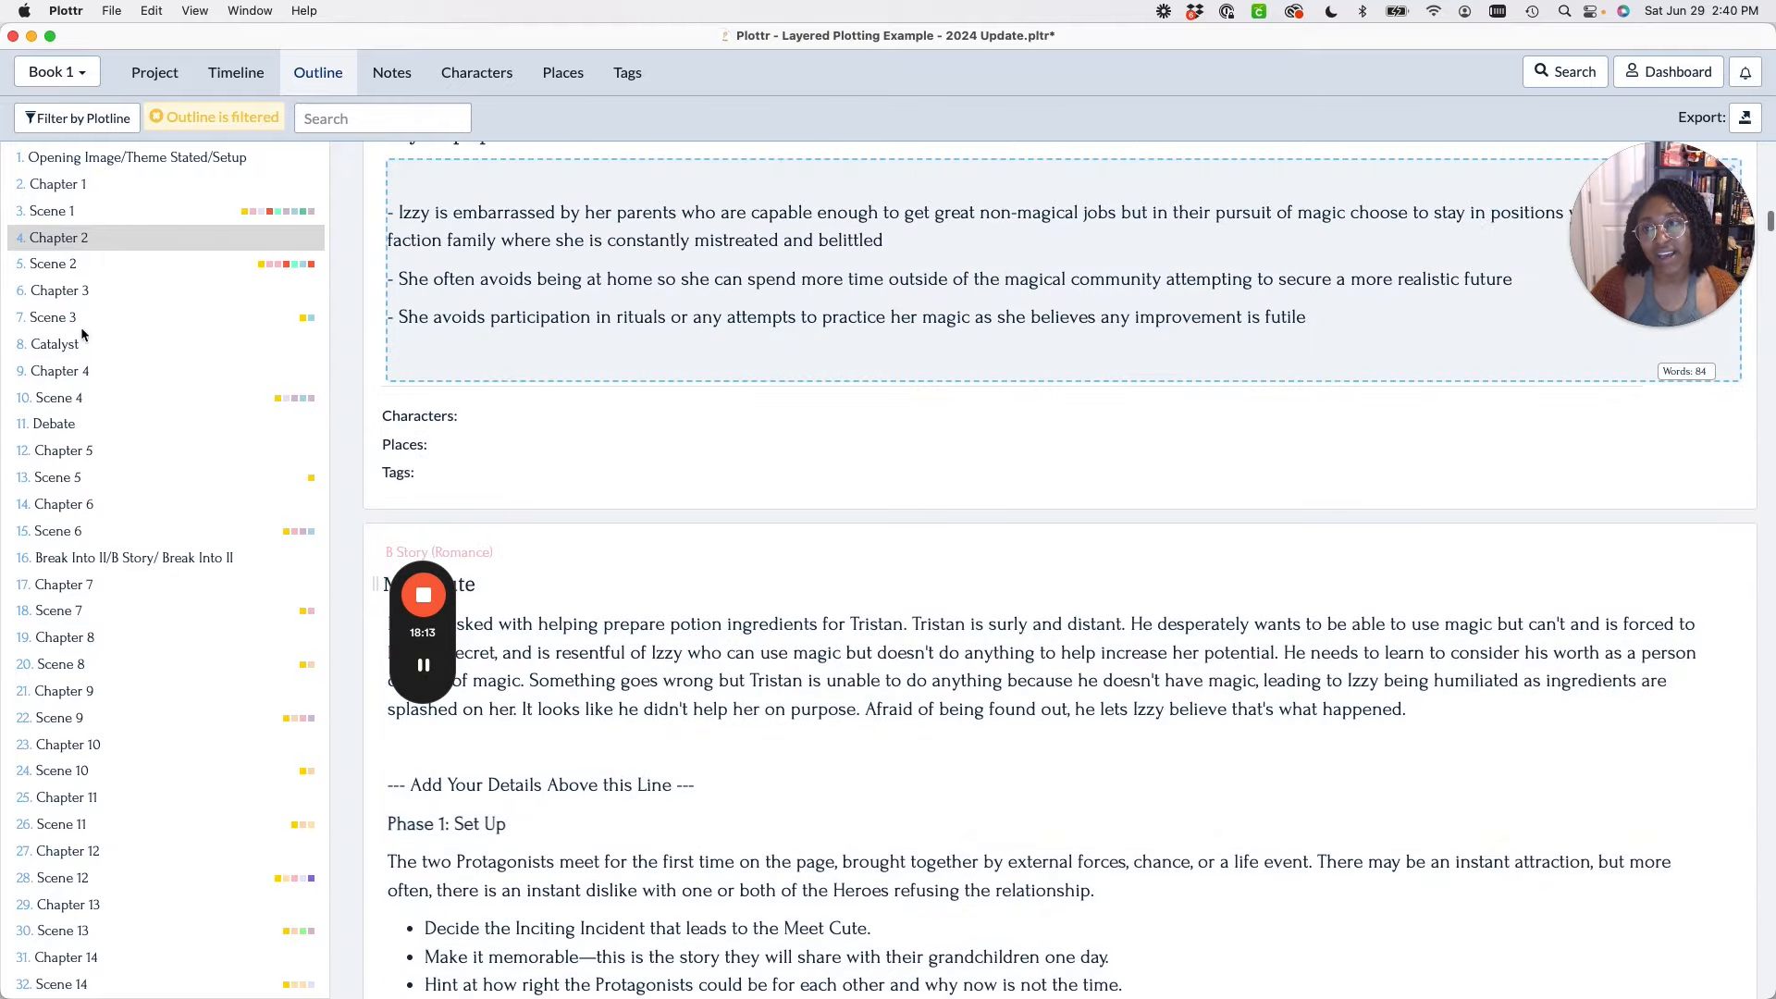
scroll(666, 519, down, 10)
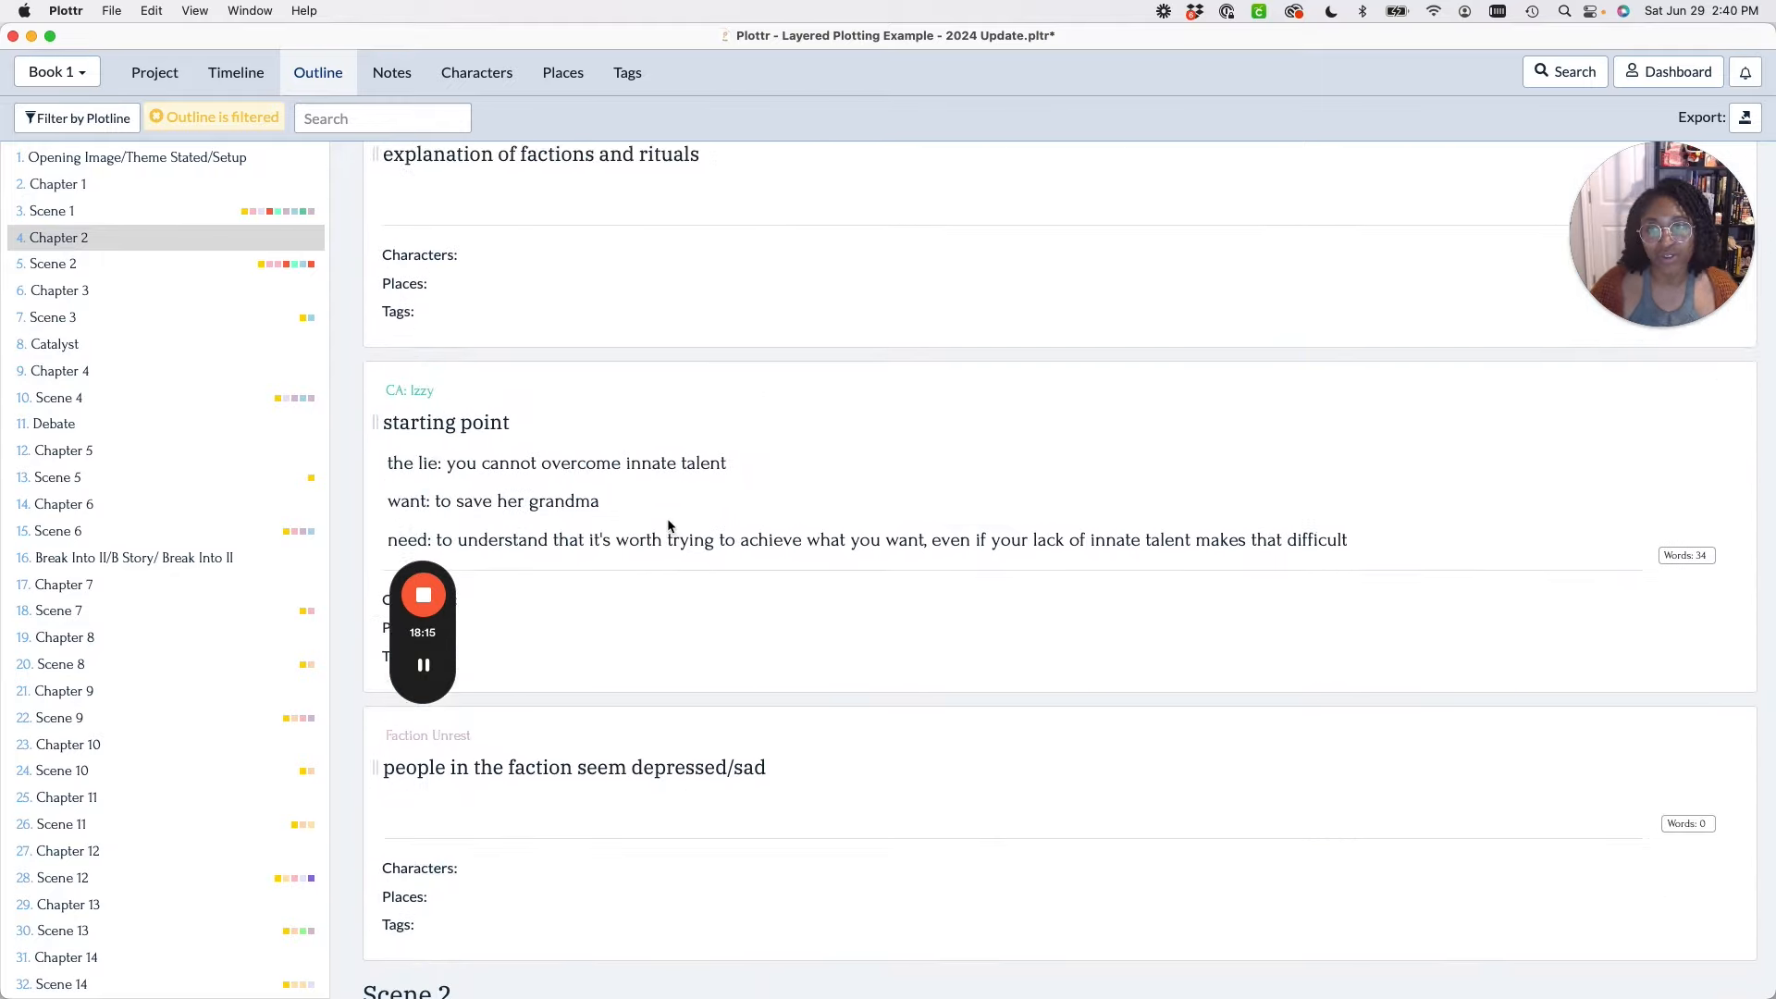
scroll(668, 525, down, 8)
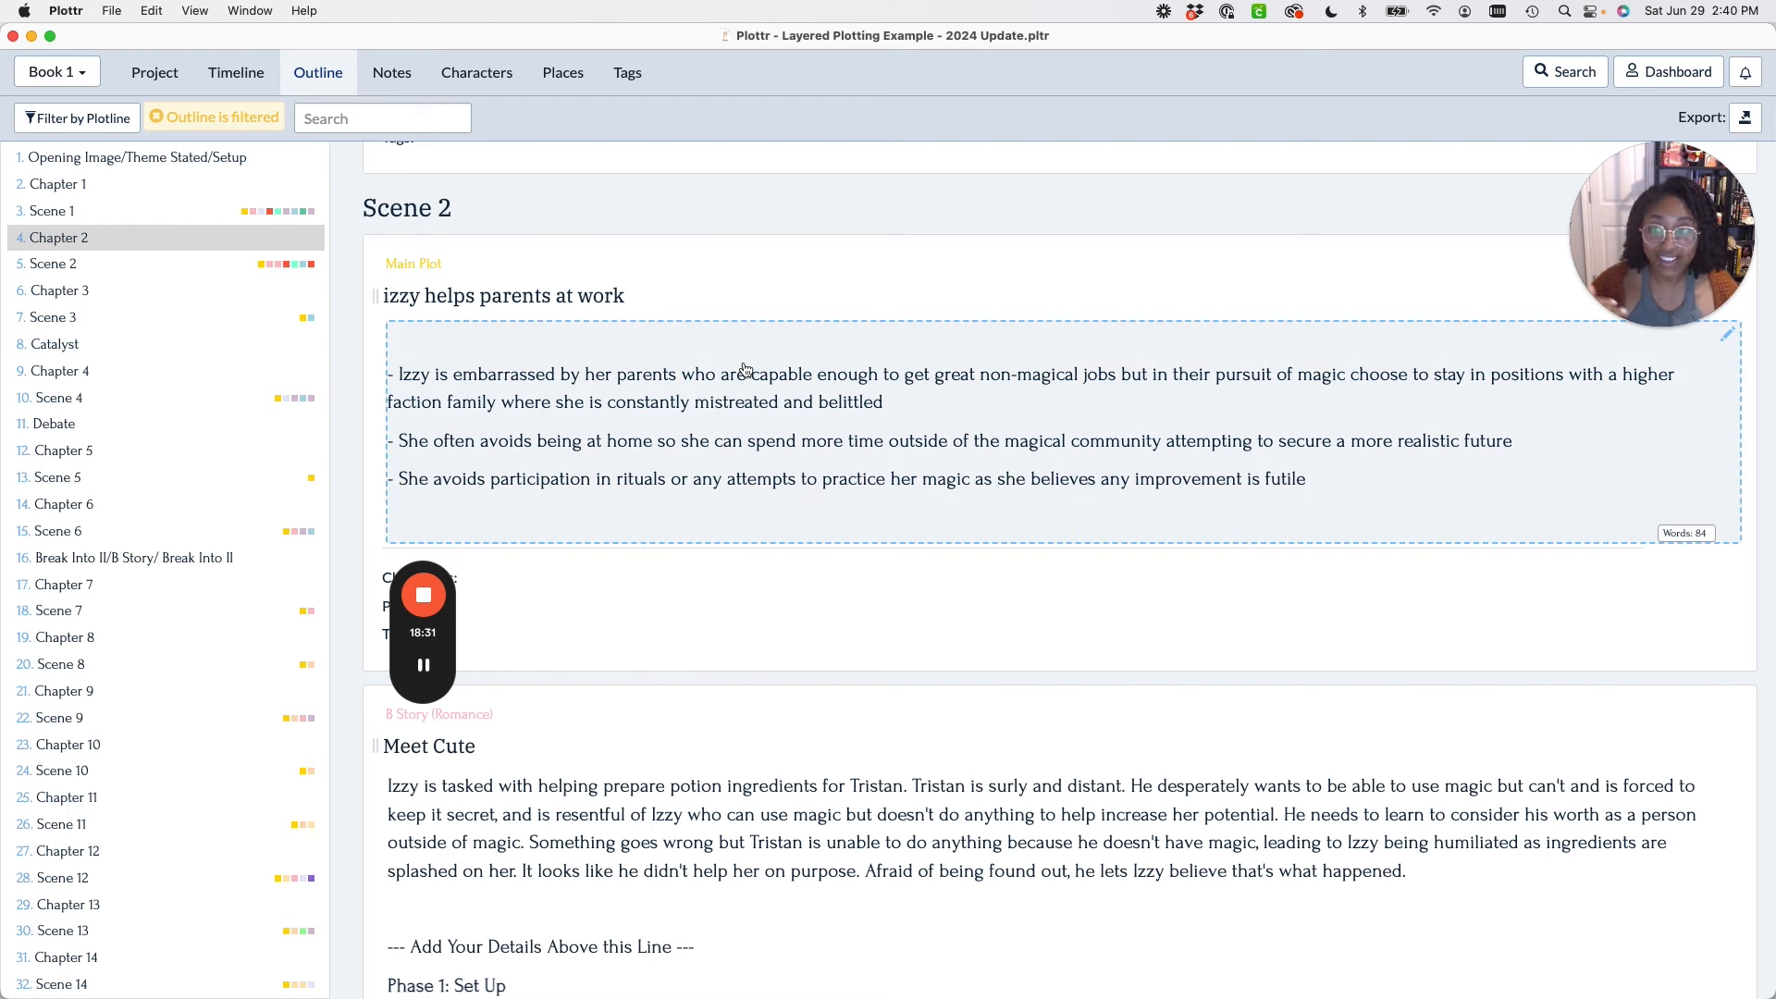
Go to Scene 10 in the outline and compare its danger-tagged break-in card with "discussing family spells with parents".
scroll(158, 486, down, 5)
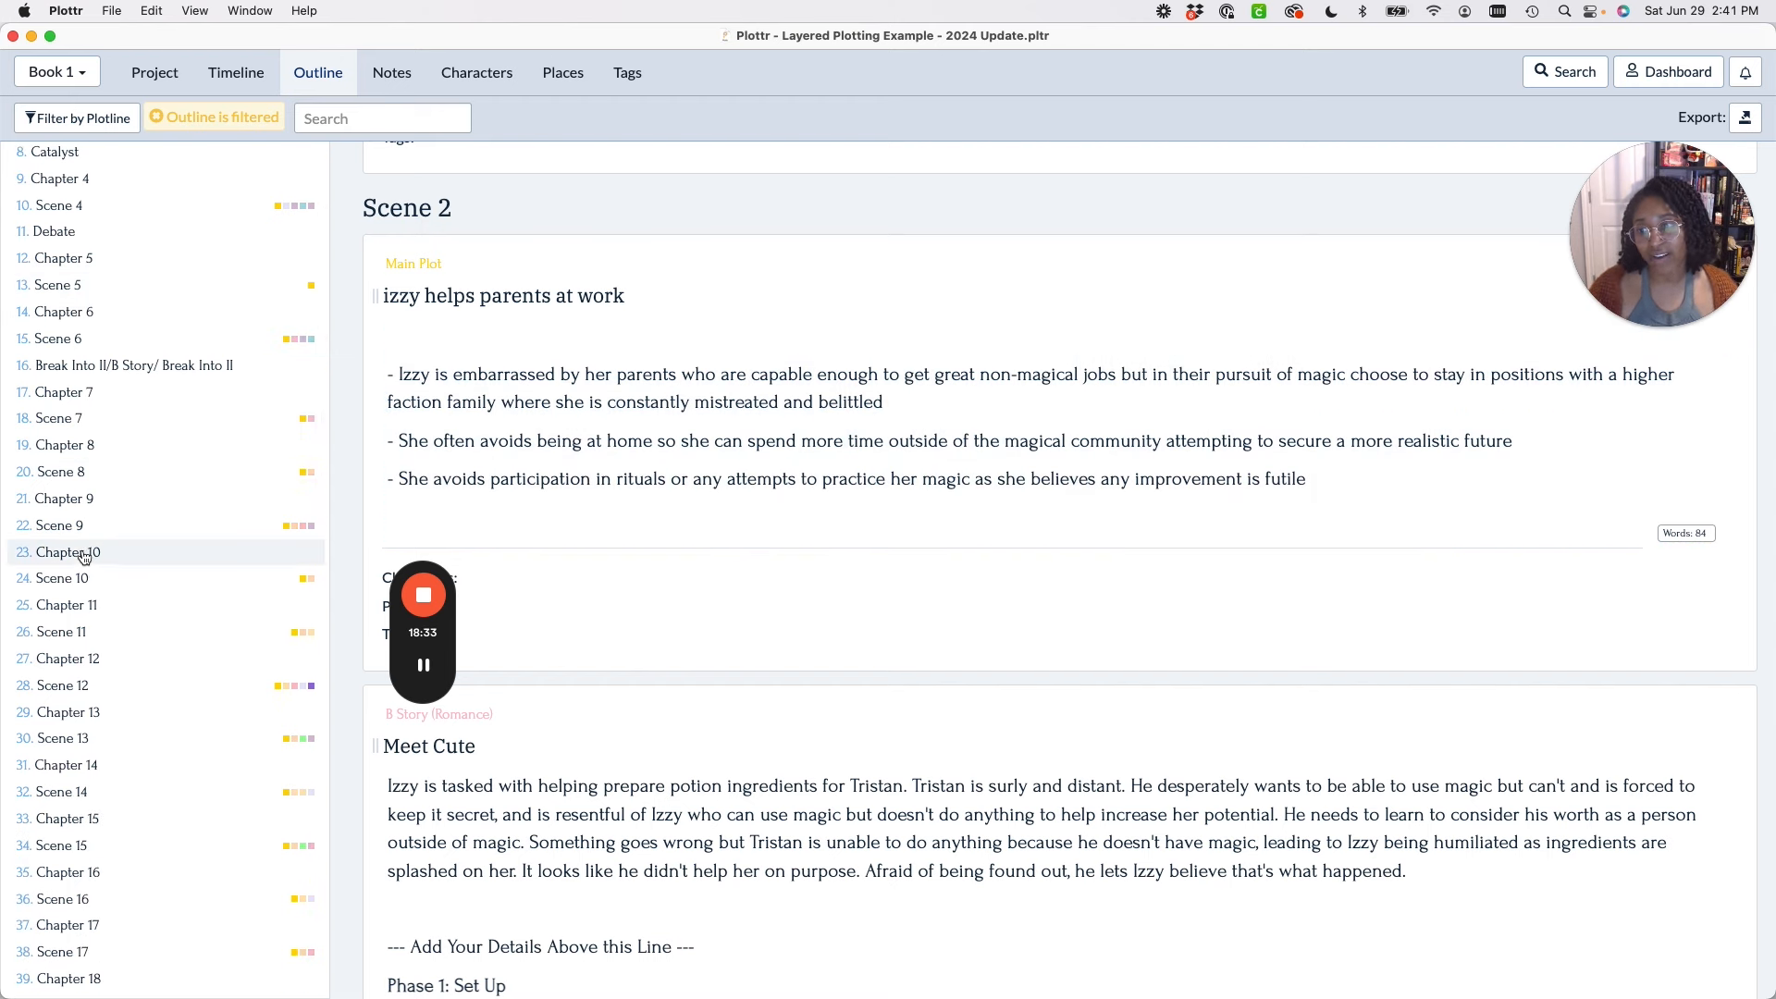
click(83, 555)
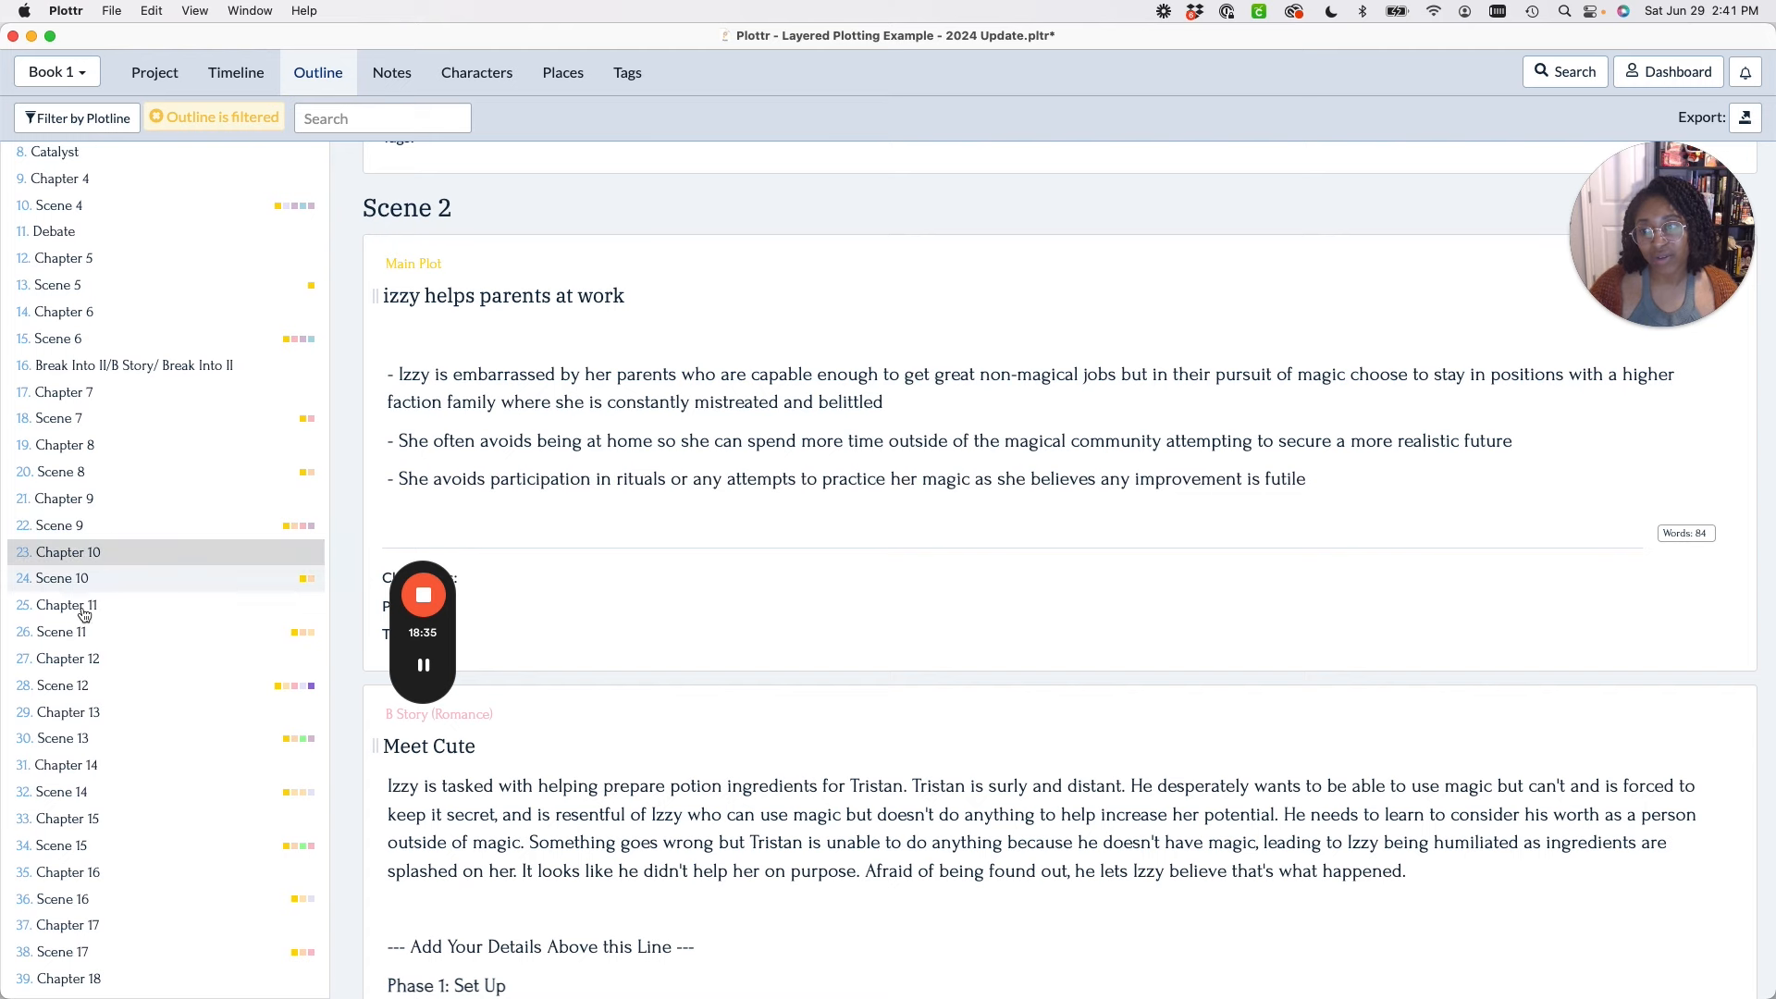
click(74, 581)
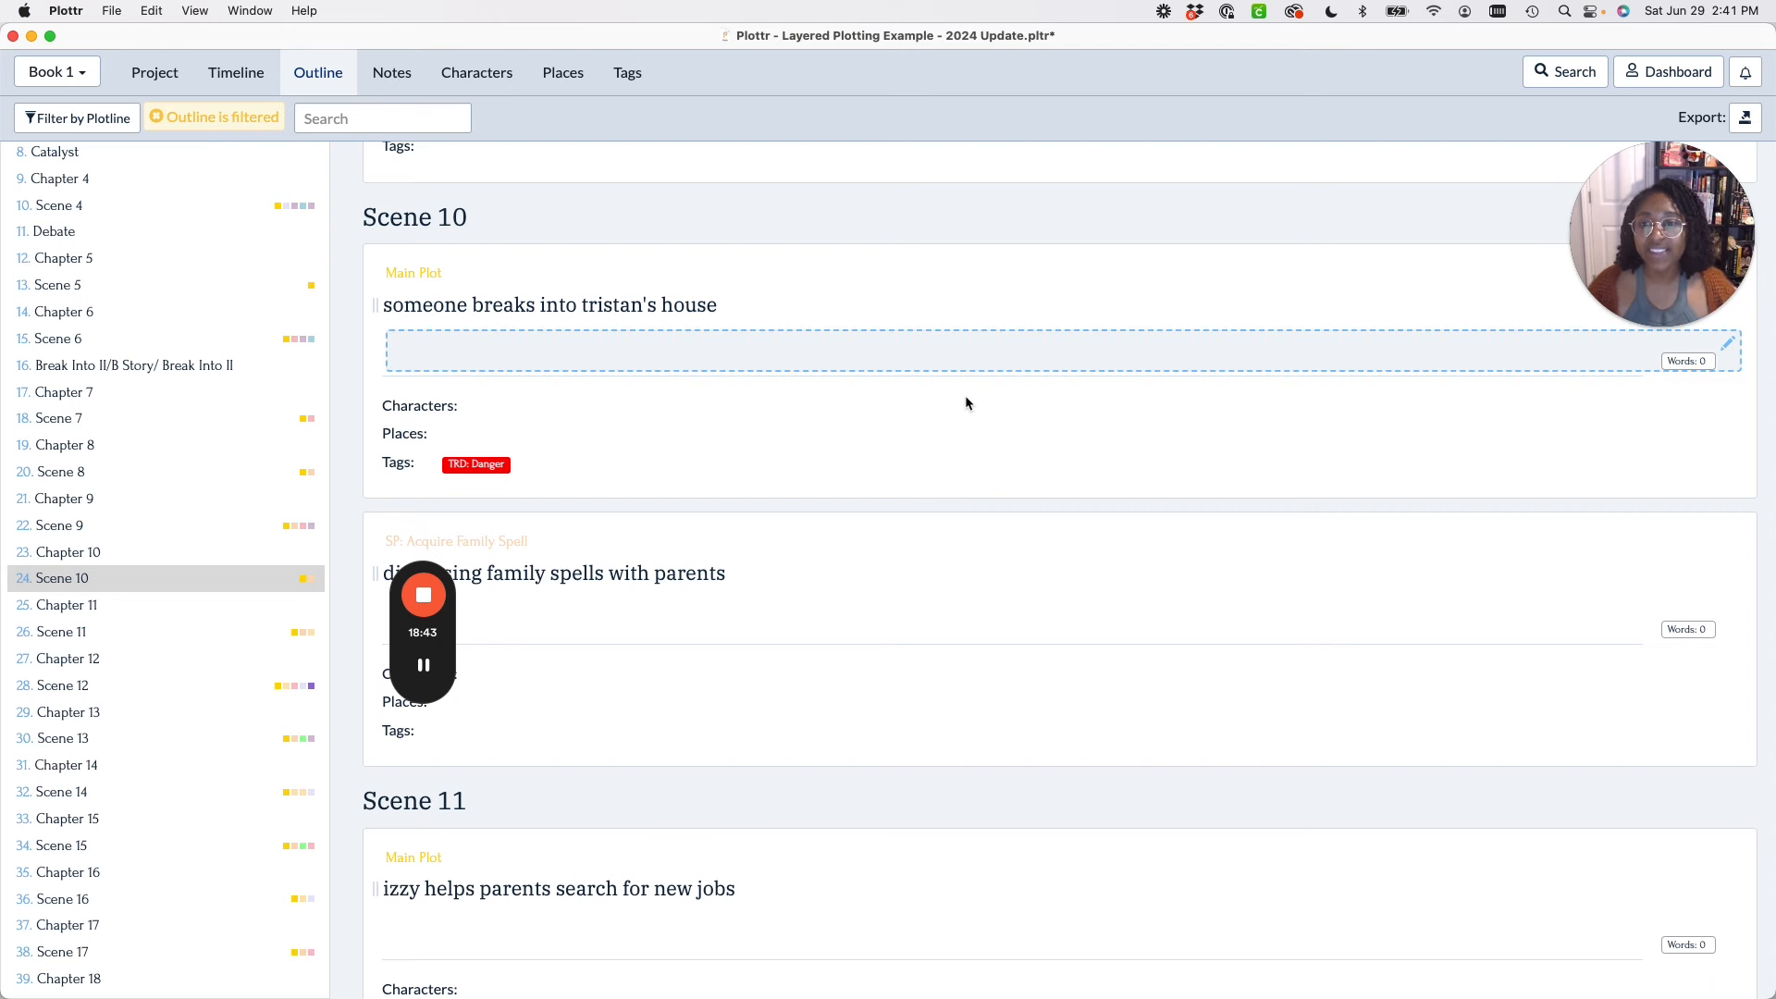
scroll(965, 402, down, 2)
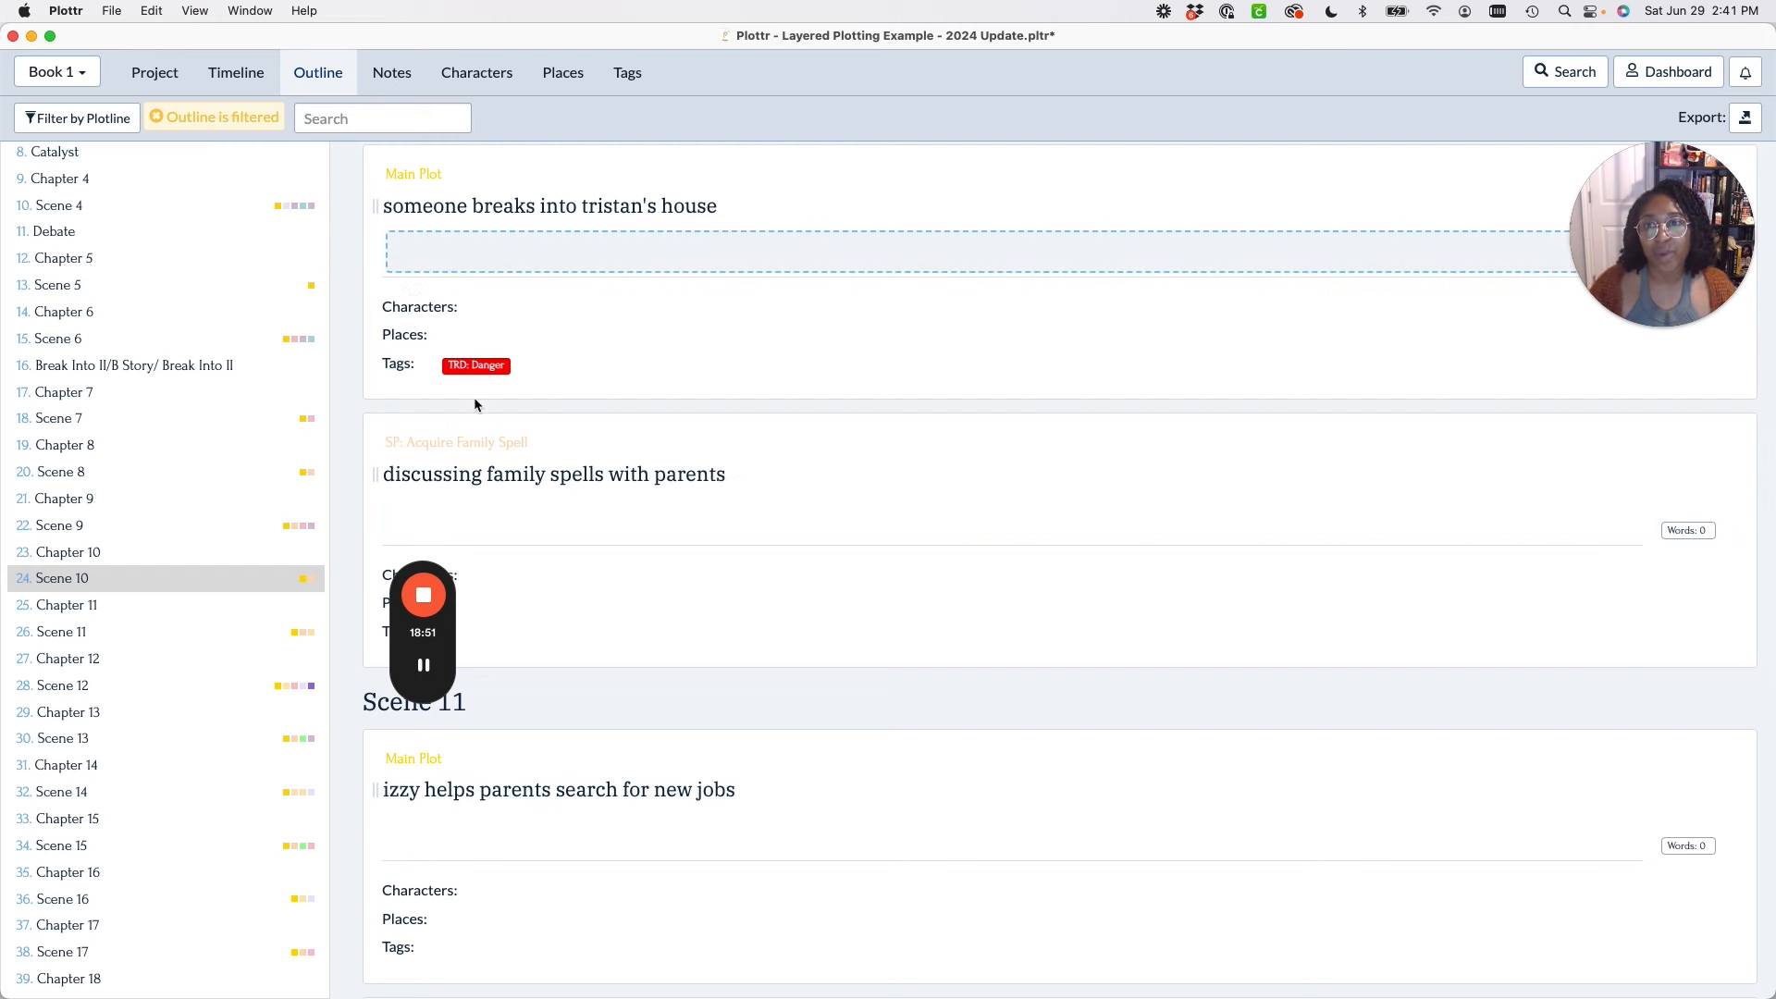
scroll(891, 546, up, 3)
scroll(894, 553, down, 2)
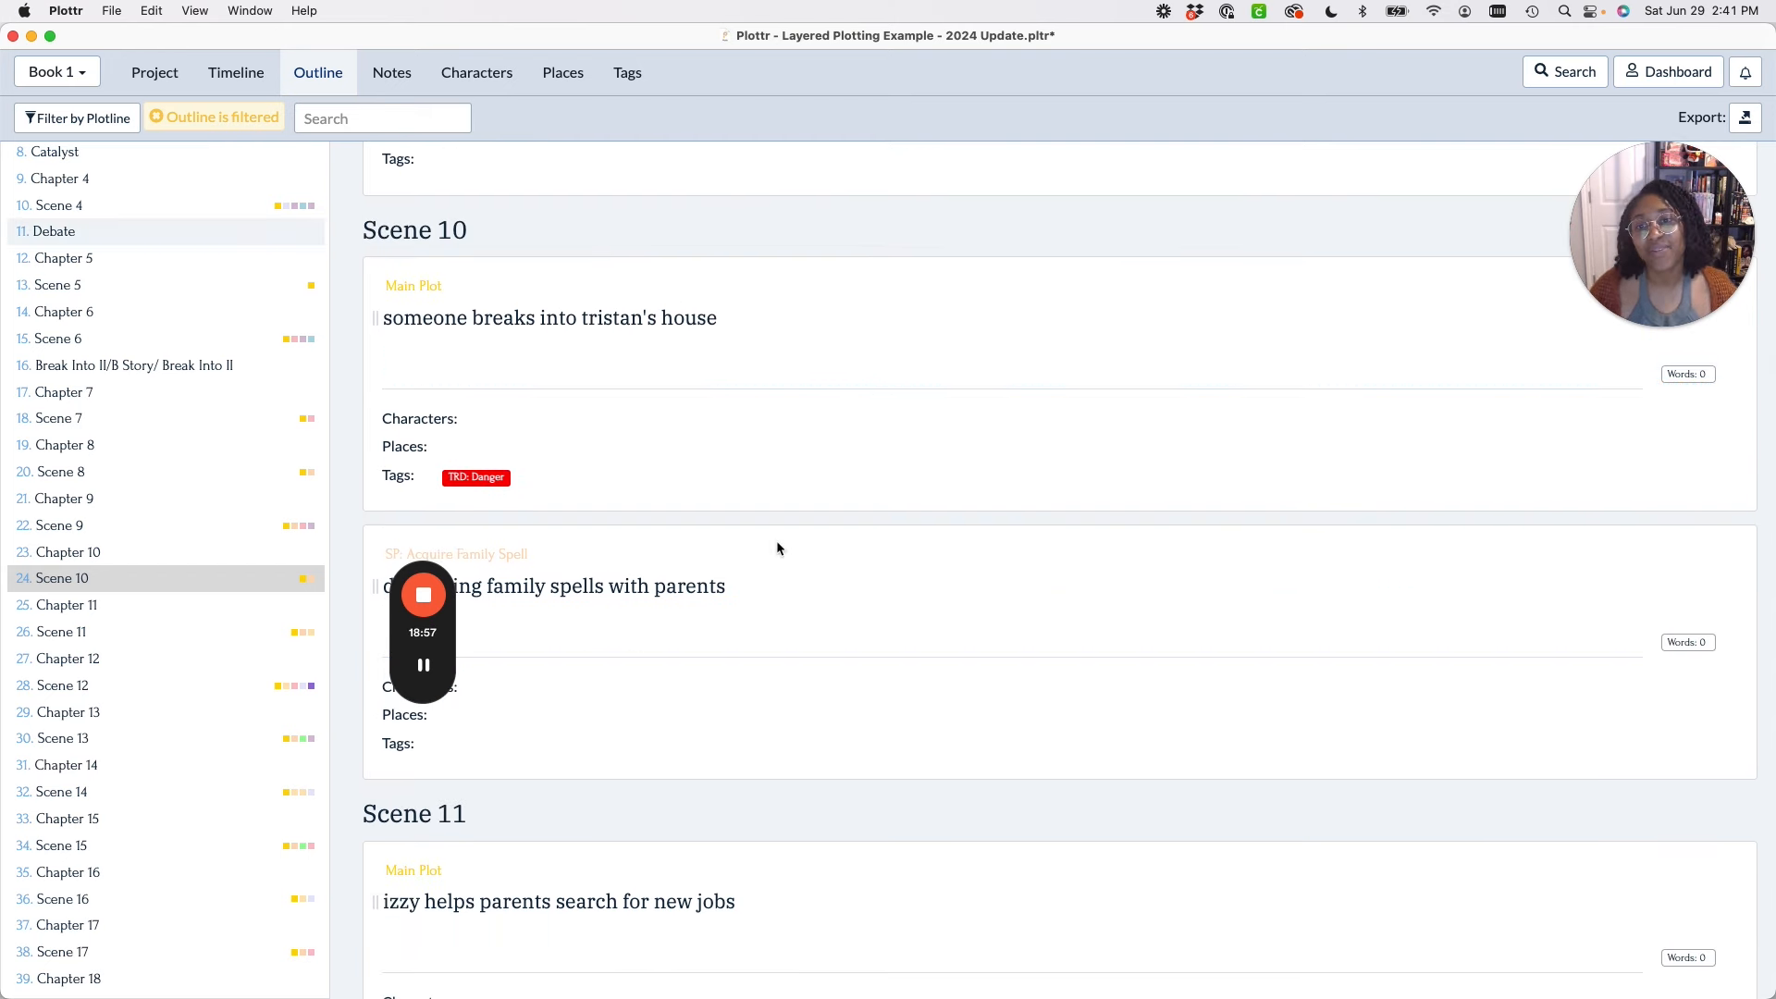
scroll(634, 341, down, 2)
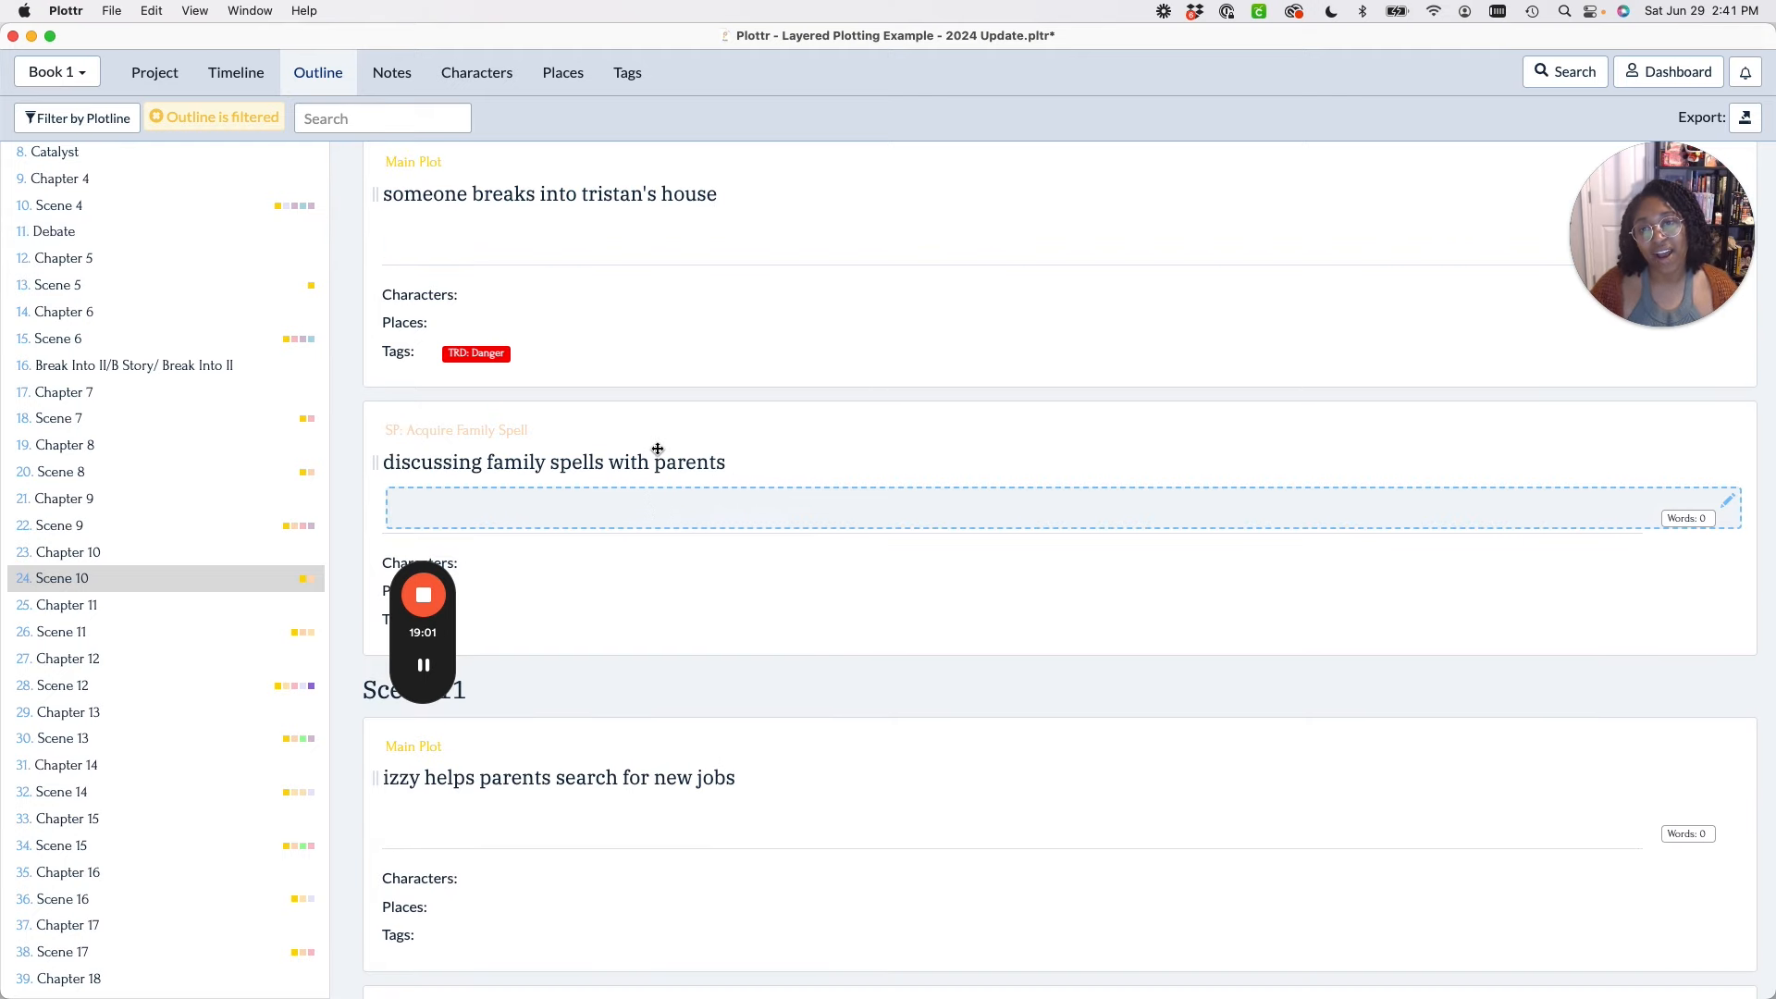
Examine how Scene 11's Main Plot job-search card combines with its Acquire Family Spell and Infiltrate Summer Program subplot cards.
scroll(785, 386, down, 8)
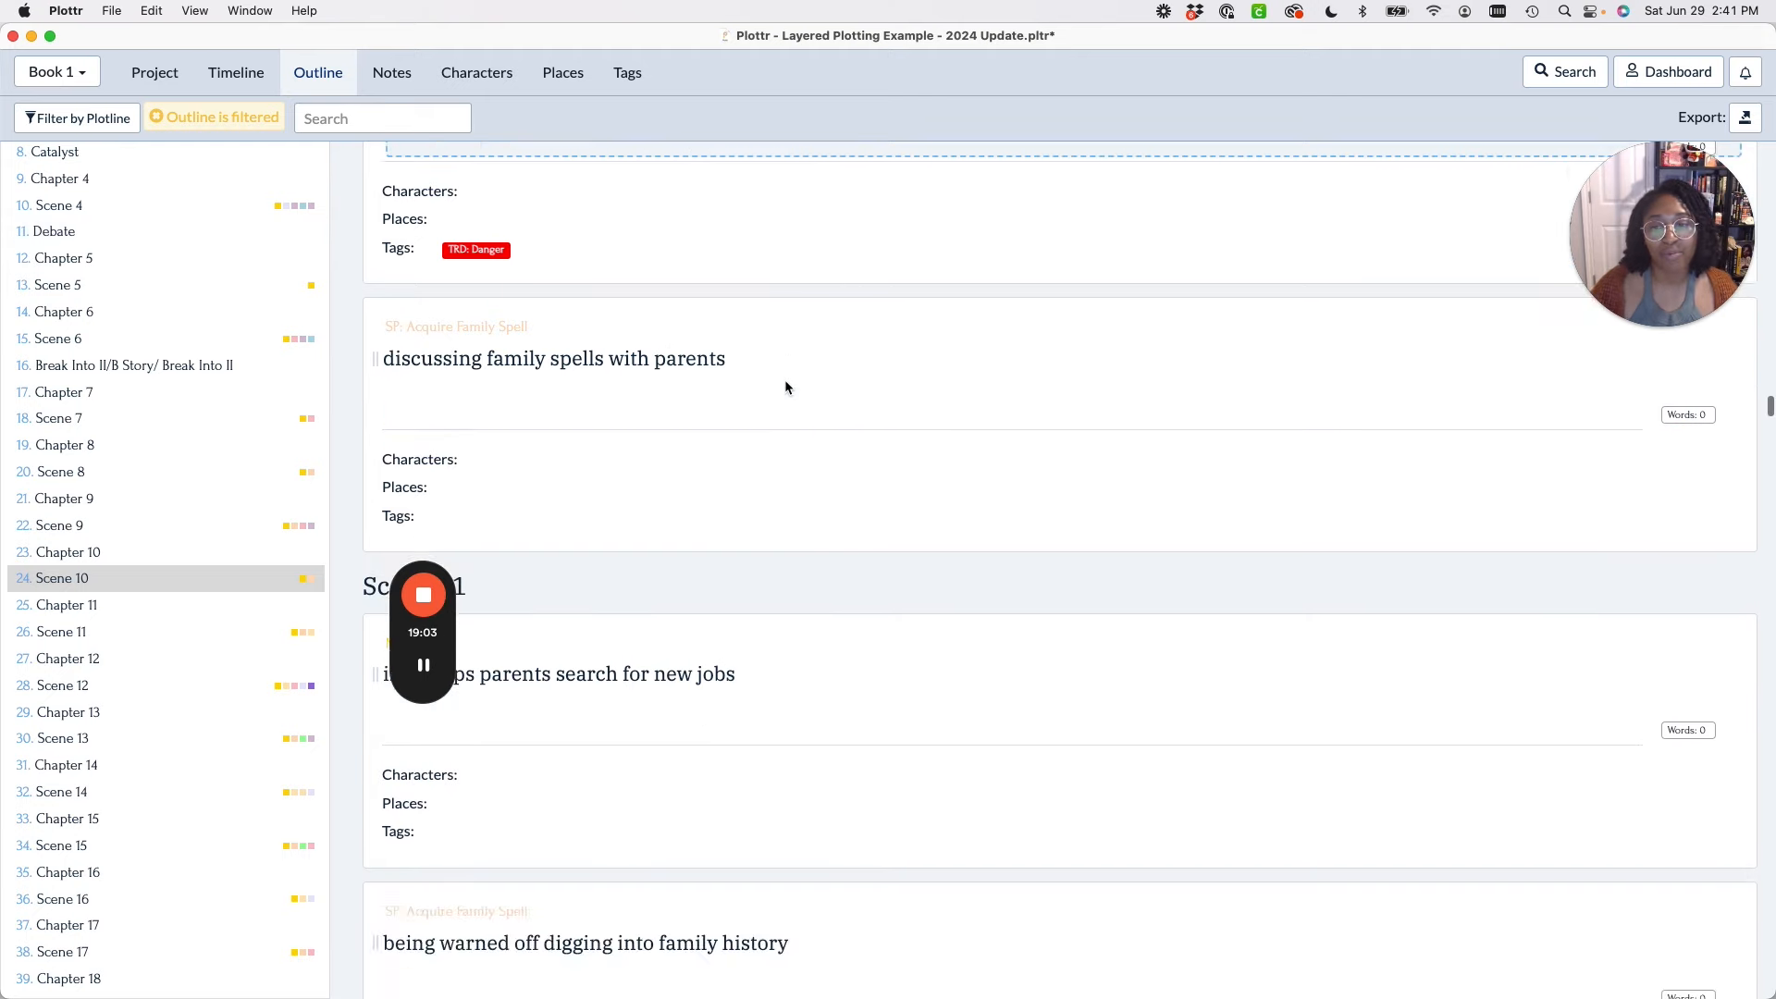
scroll(785, 387, down, 3)
scroll(784, 386, up, 4)
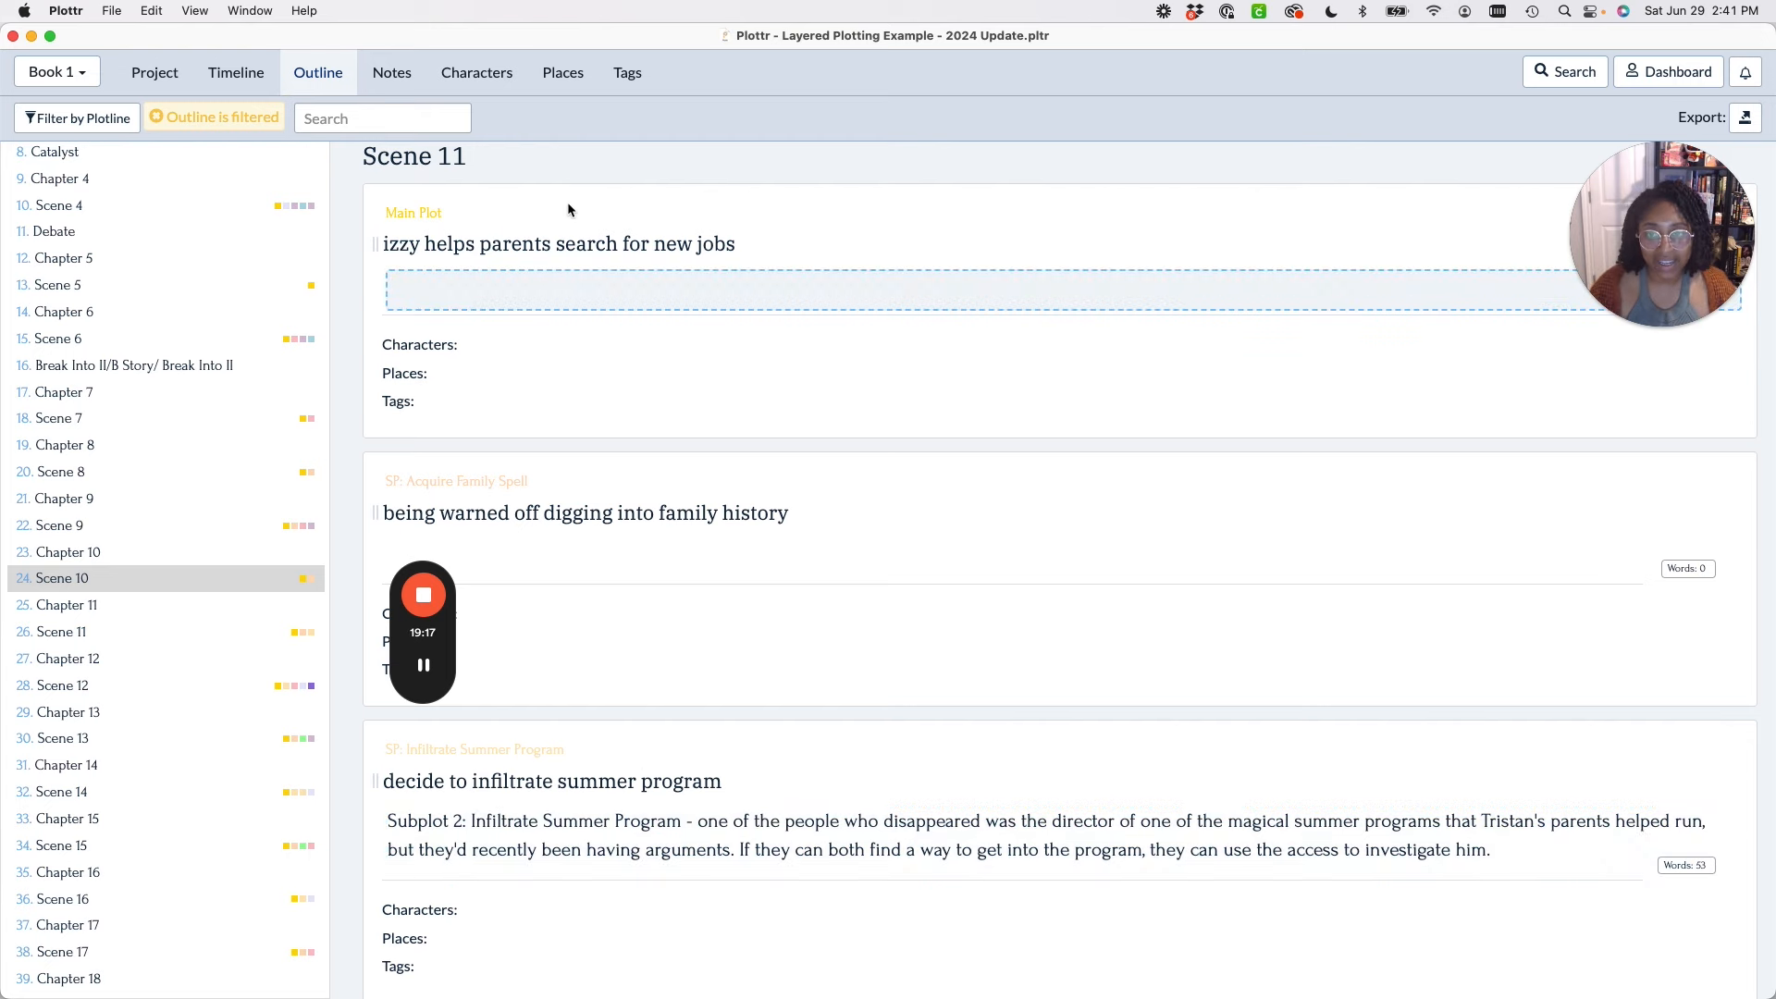
scroll(757, 635, down, 4)
scroll(758, 635, up, 5)
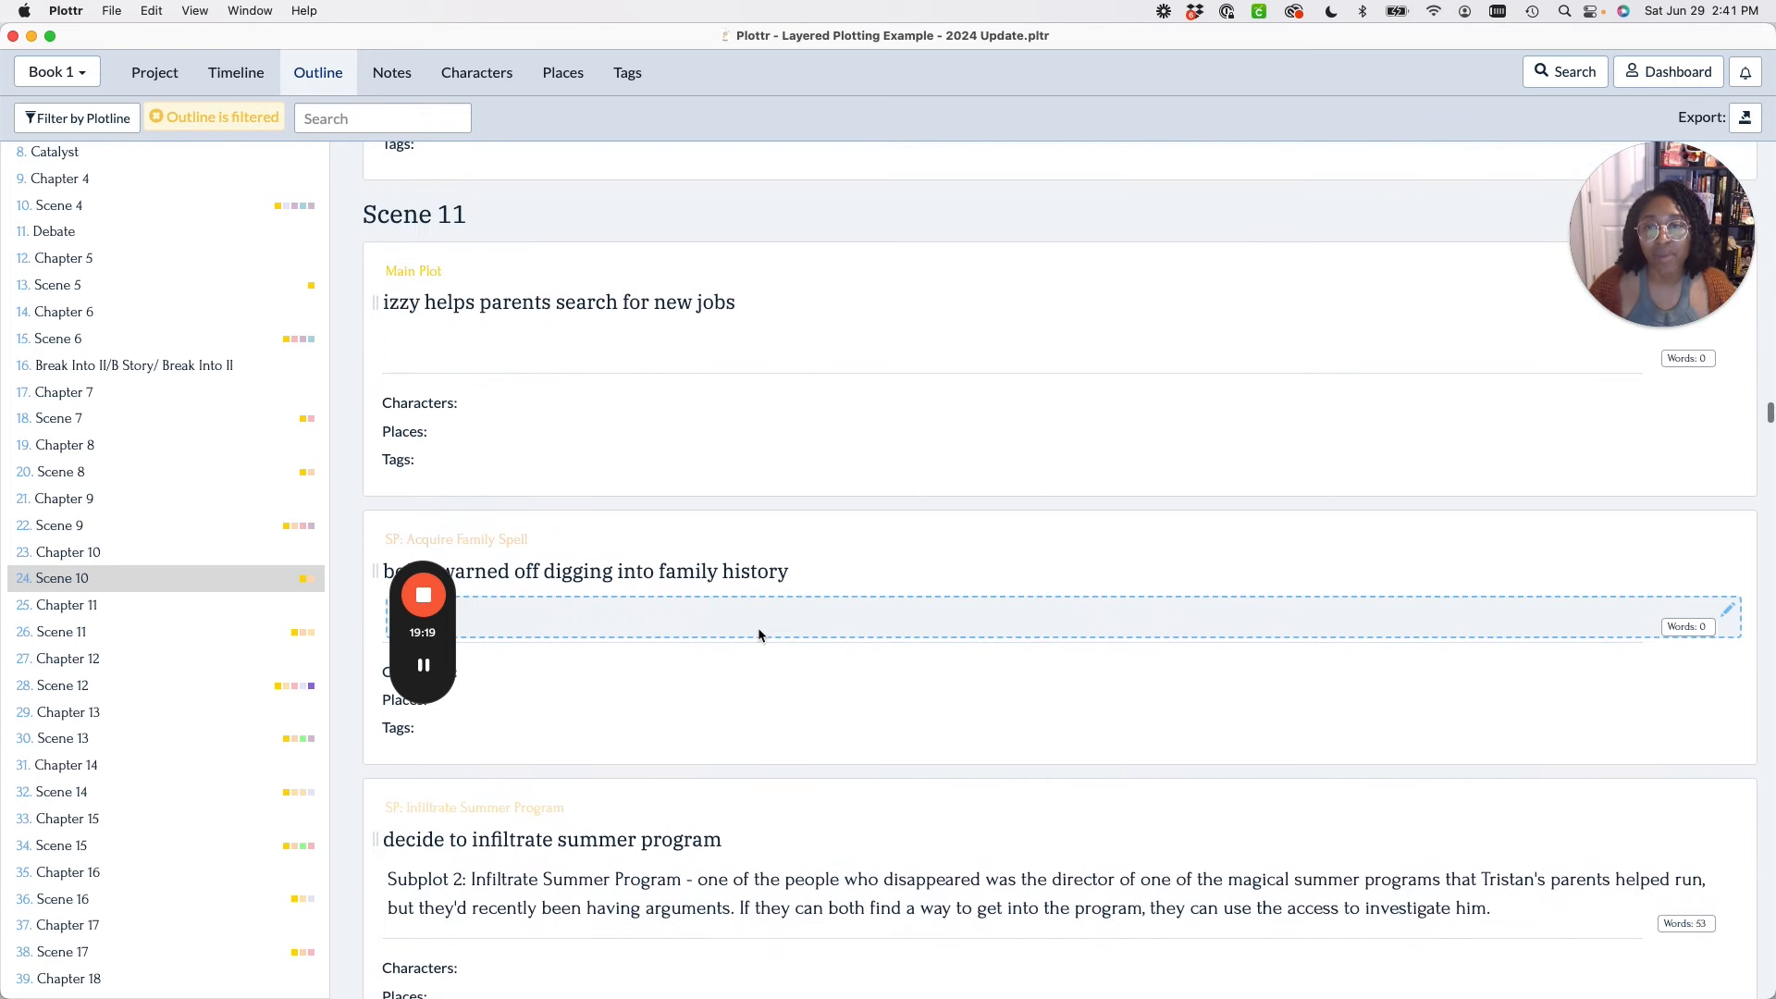
scroll(760, 637, up, 1)
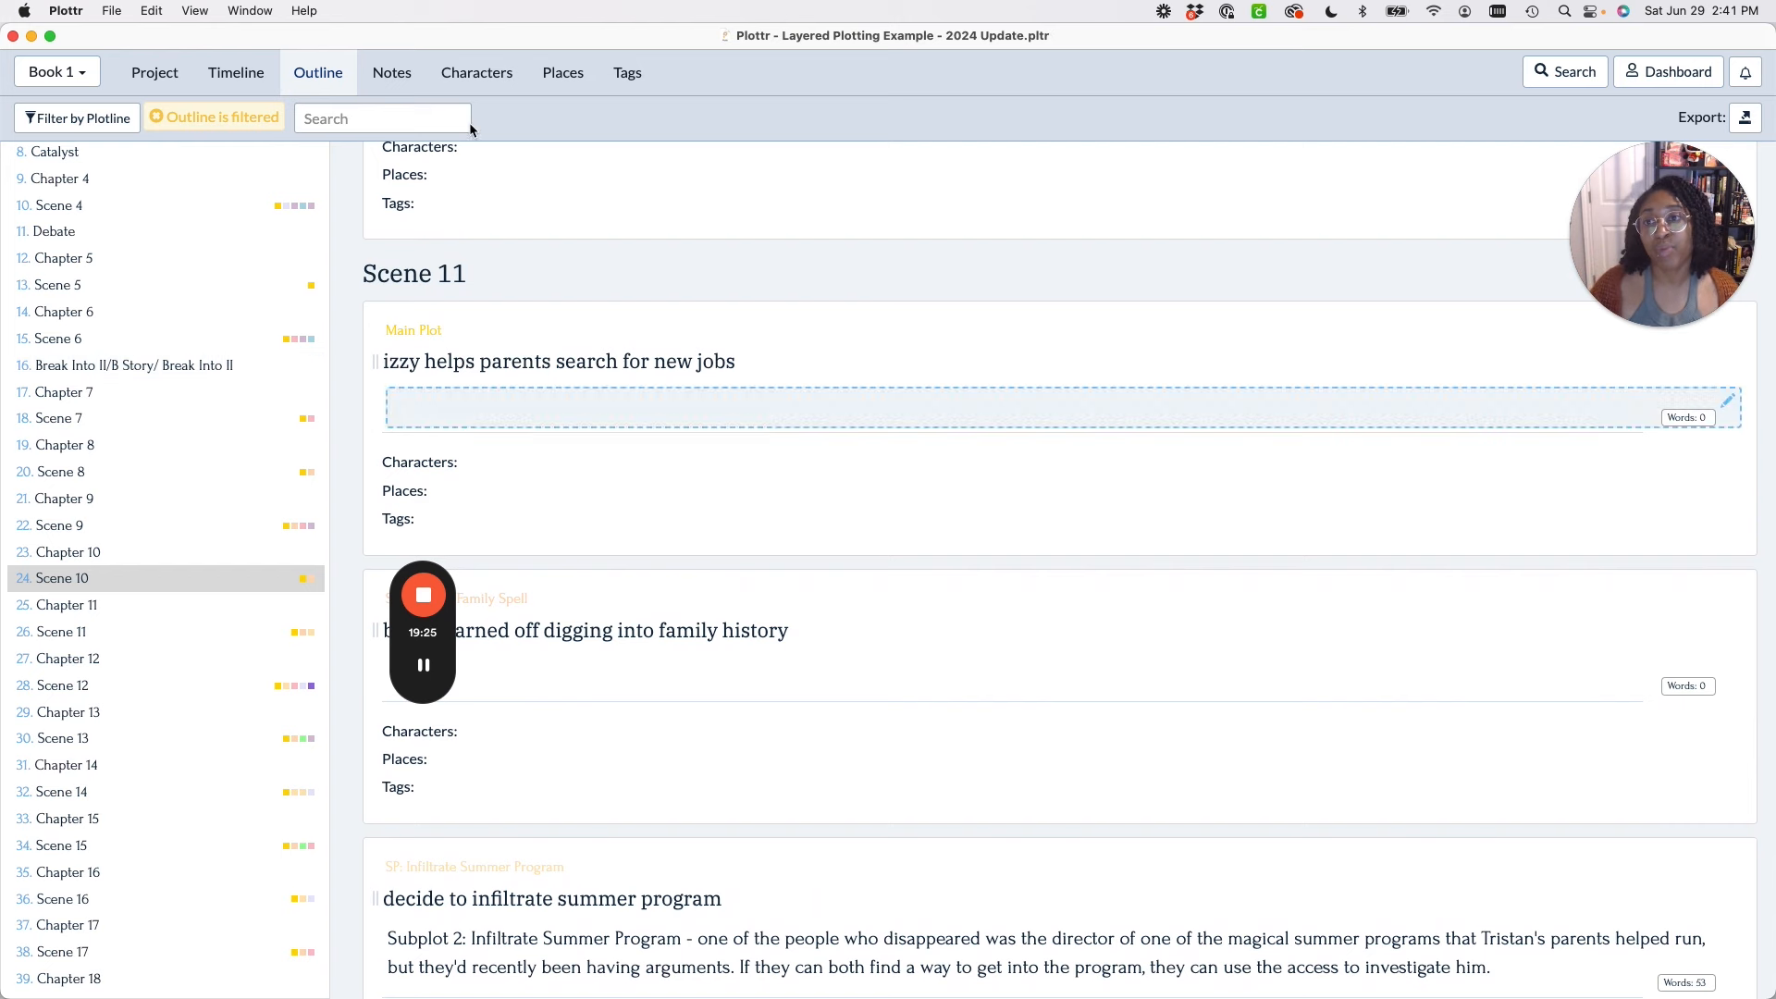
Switch to the book's timeline and review the subplot and B Story (Romance) rows against the Main Plot.
click(238, 85)
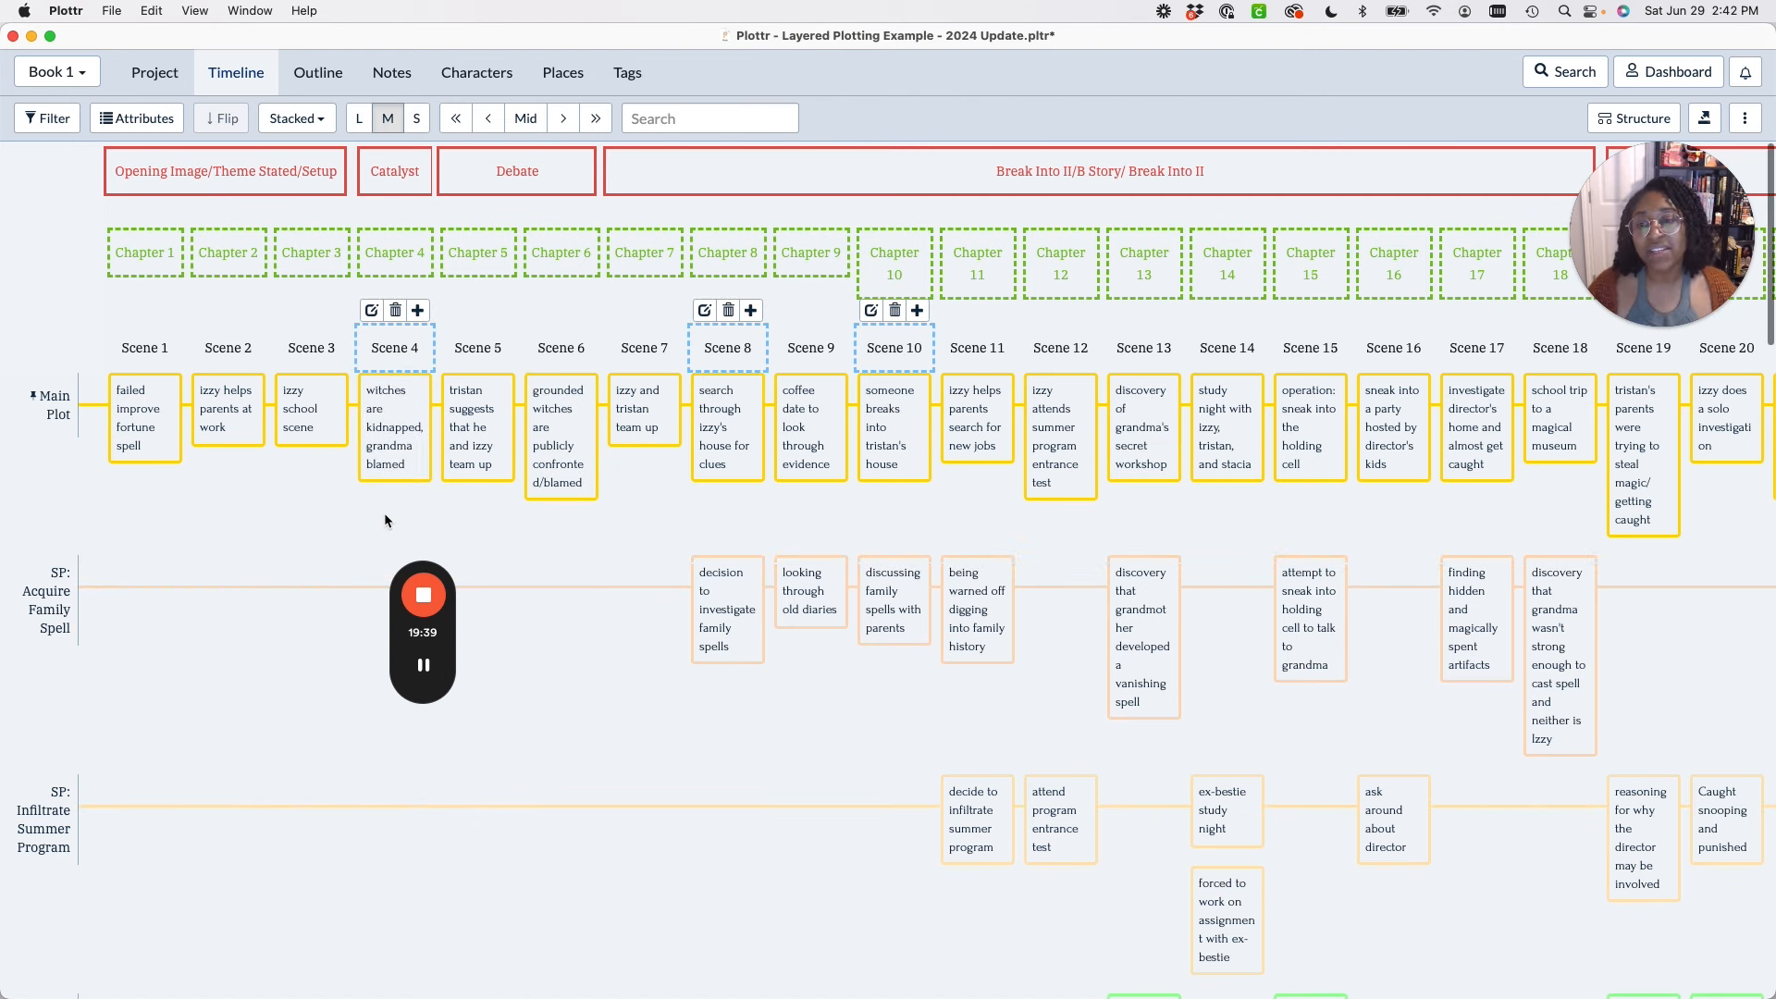
scroll(387, 520, down, 2)
scroll(387, 520, down, 7)
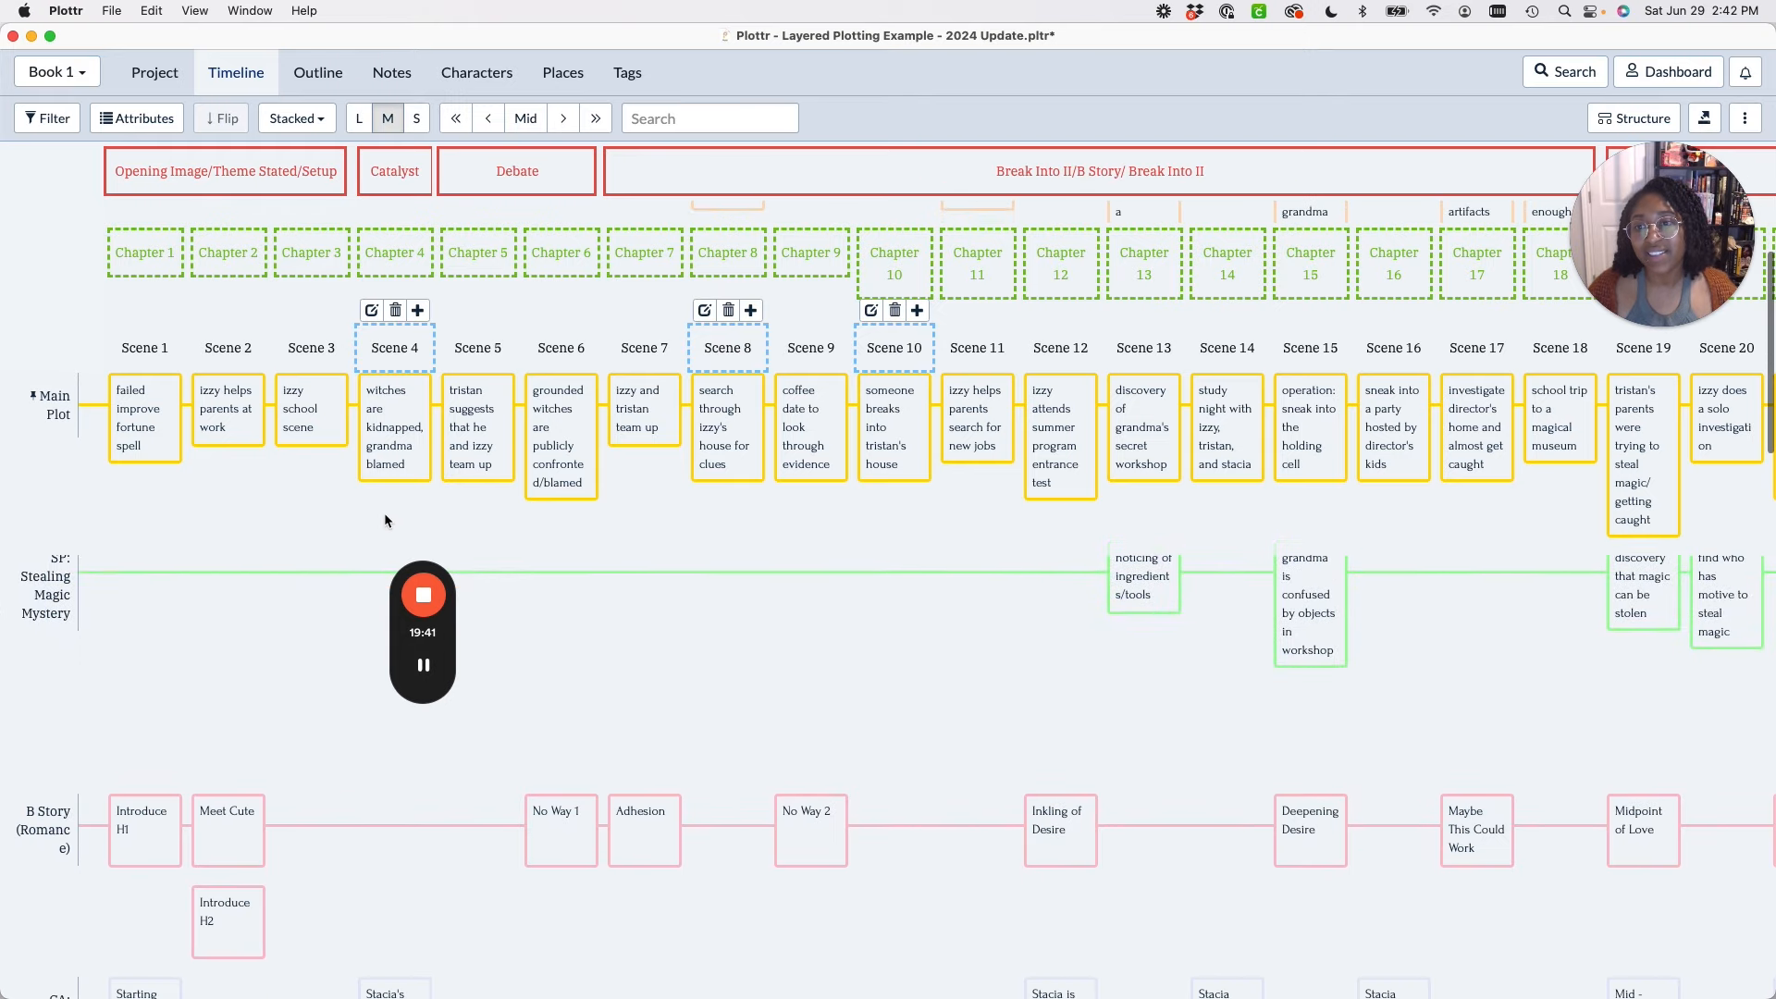
scroll(385, 512, down, 1)
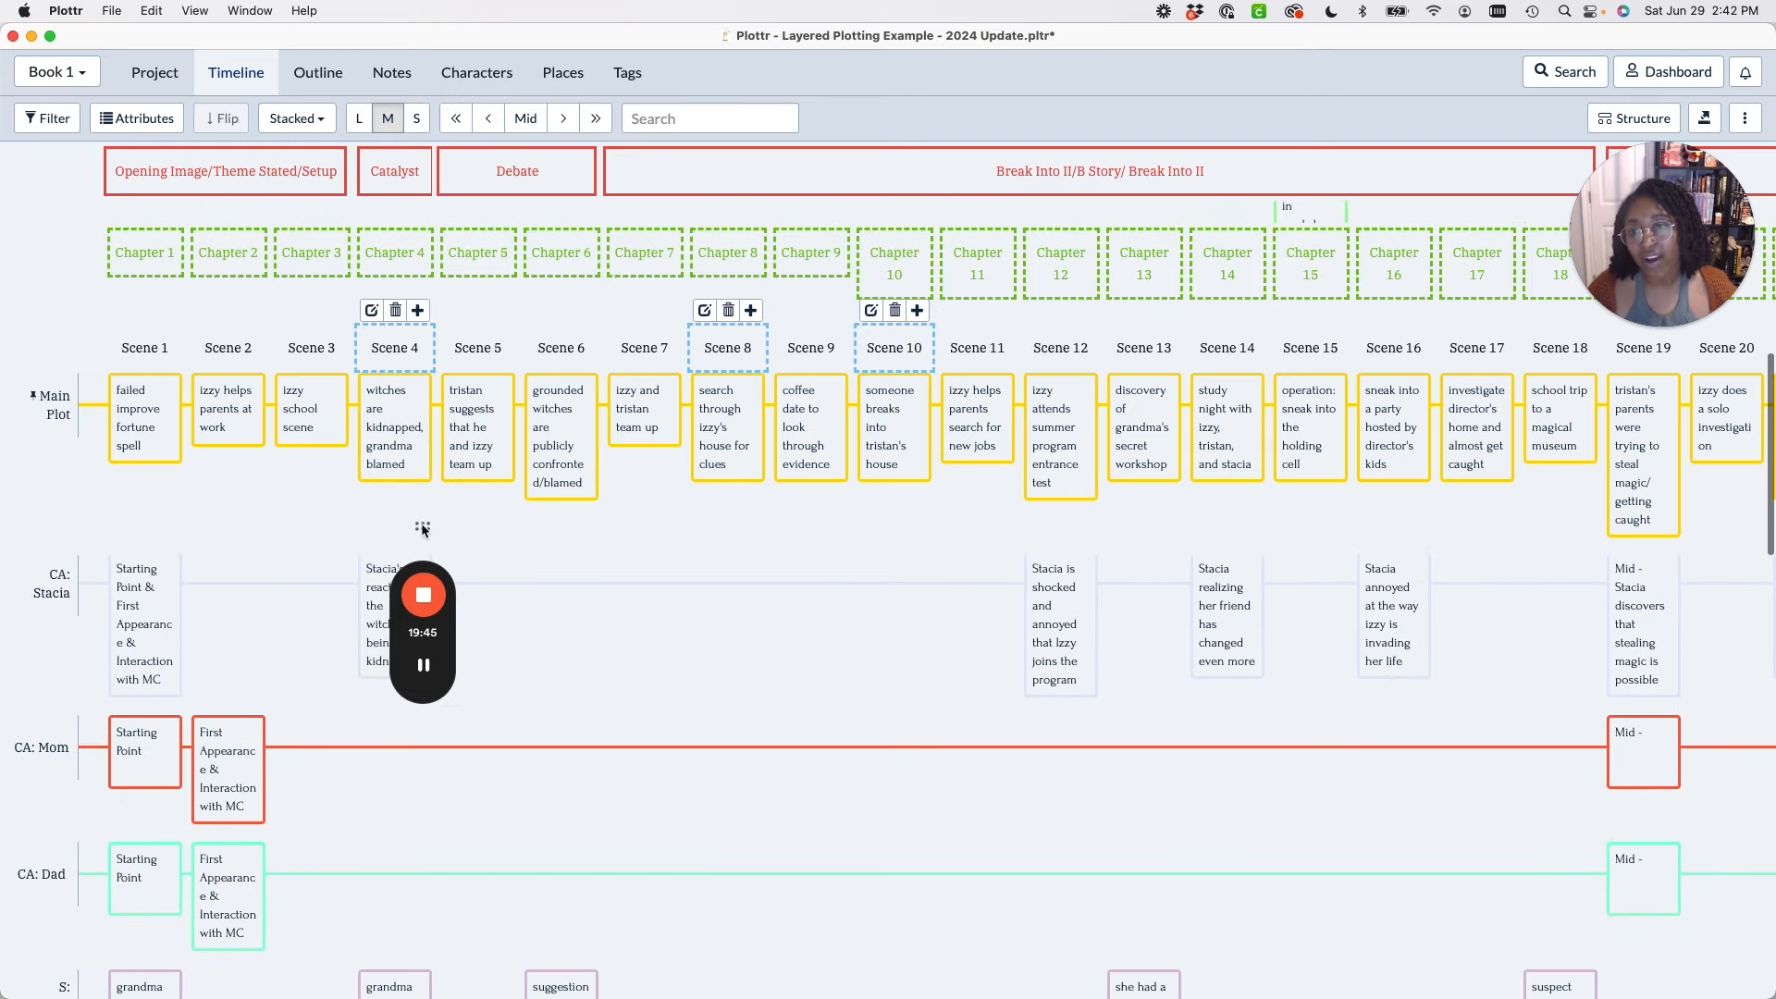
Examine the timeline's remaining plotlines scene by scene, from the character arcs and suspects down to the STC SS Layer.
drag(423, 537, 30, 474)
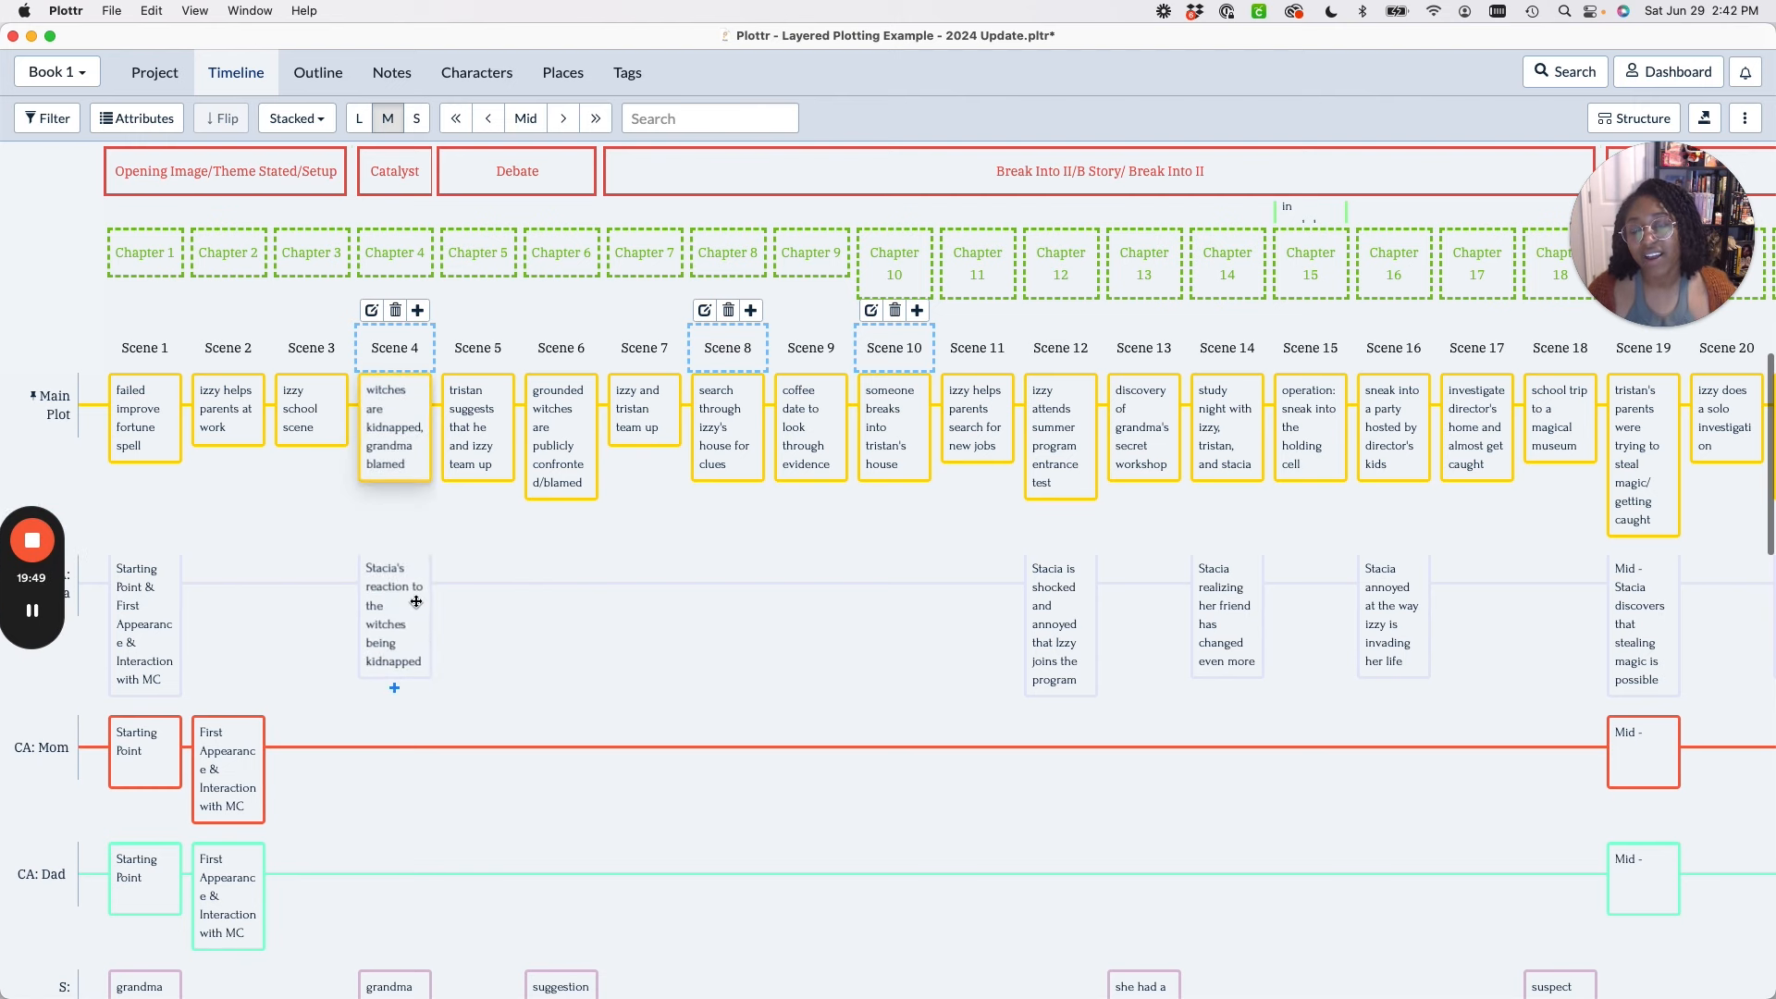
scroll(416, 602, down, 2)
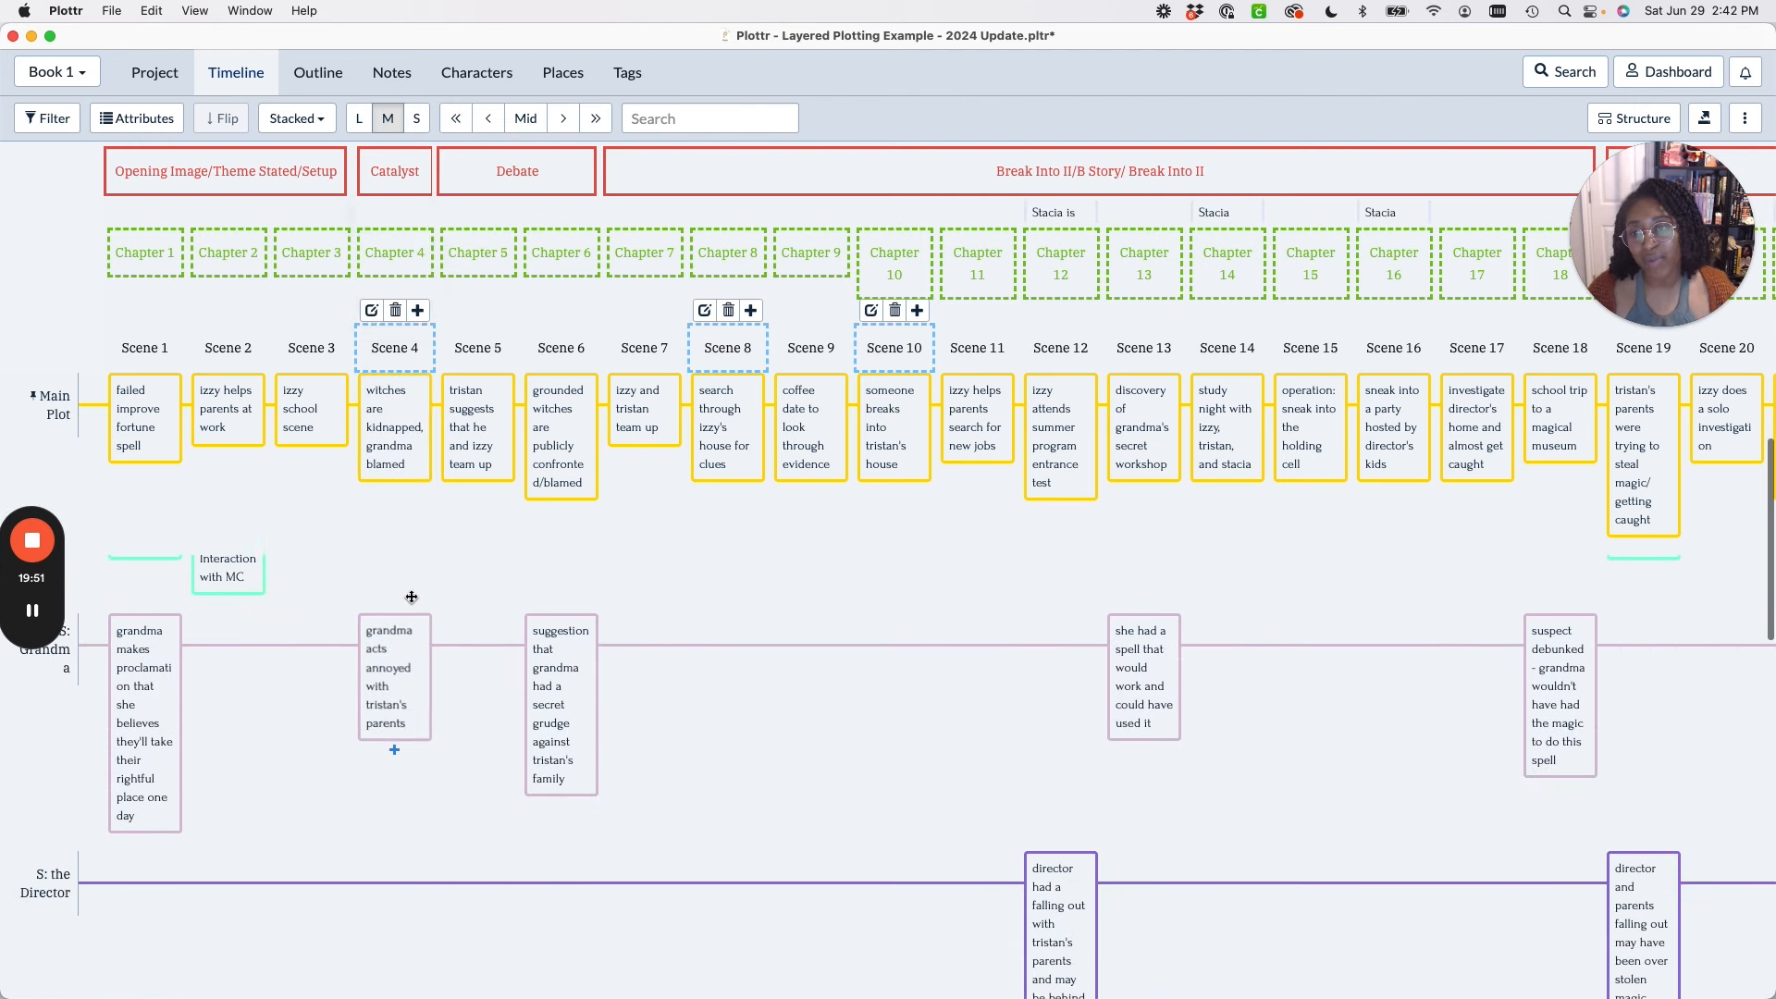
scroll(415, 566, down, 10)
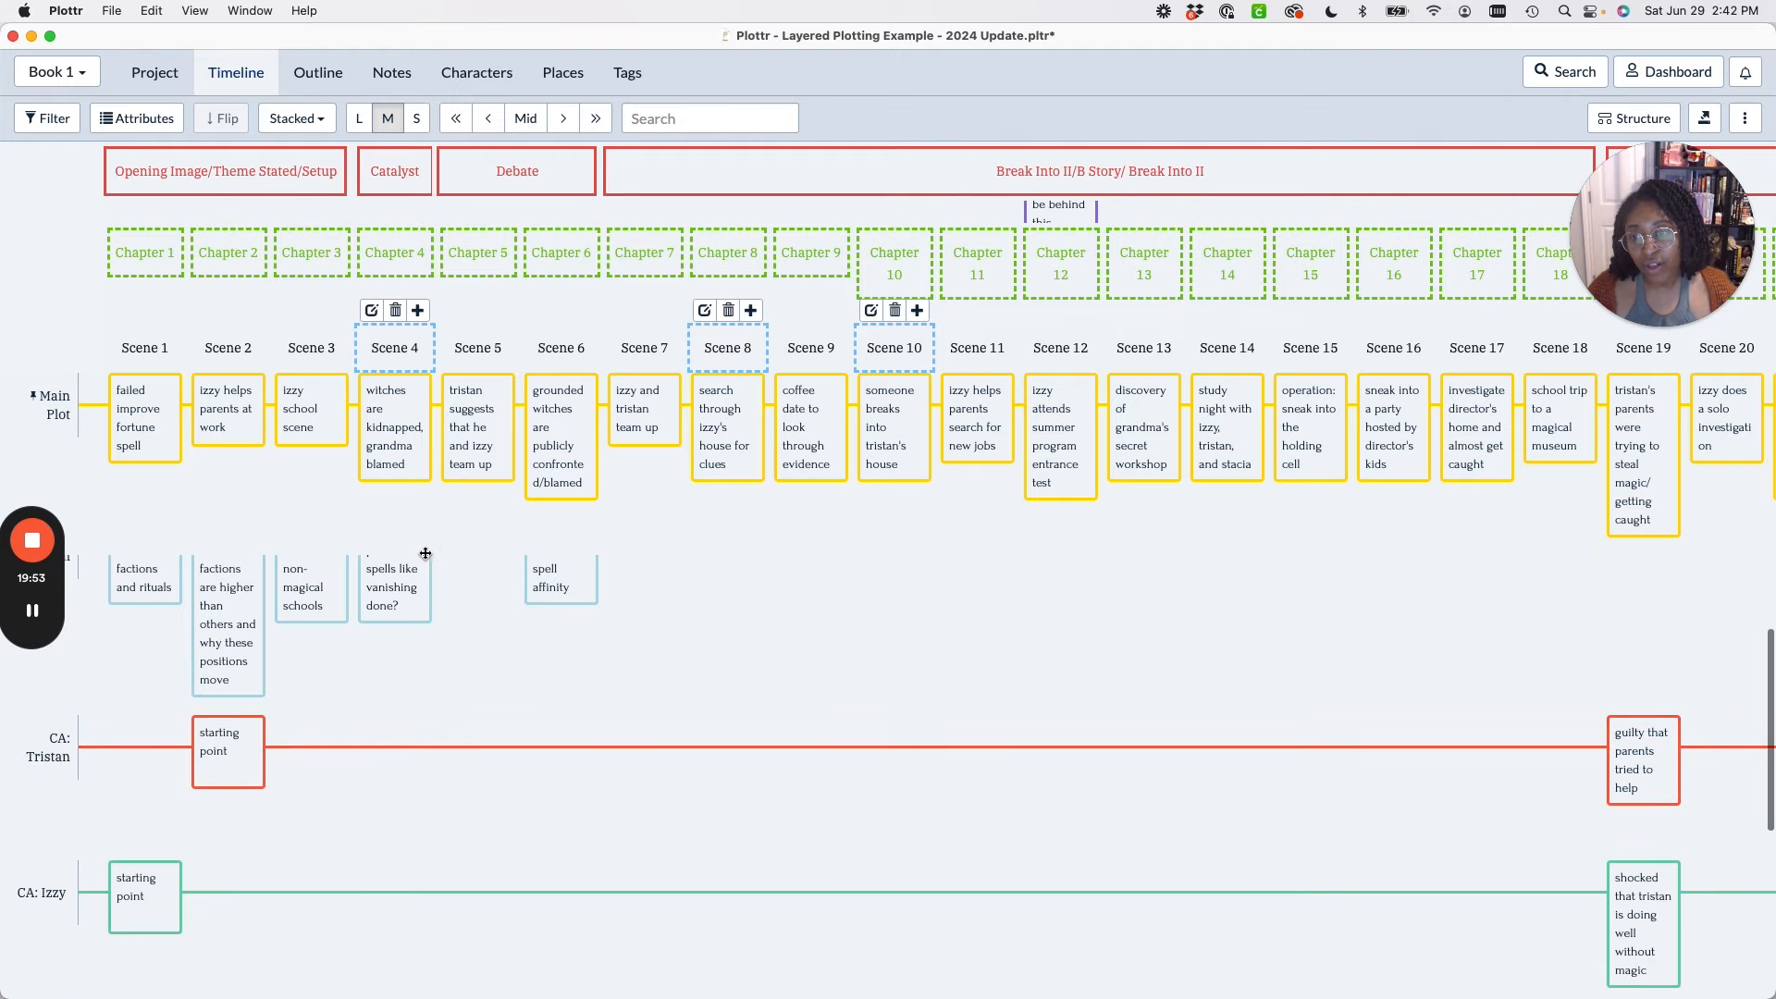
scroll(421, 578, down, 5)
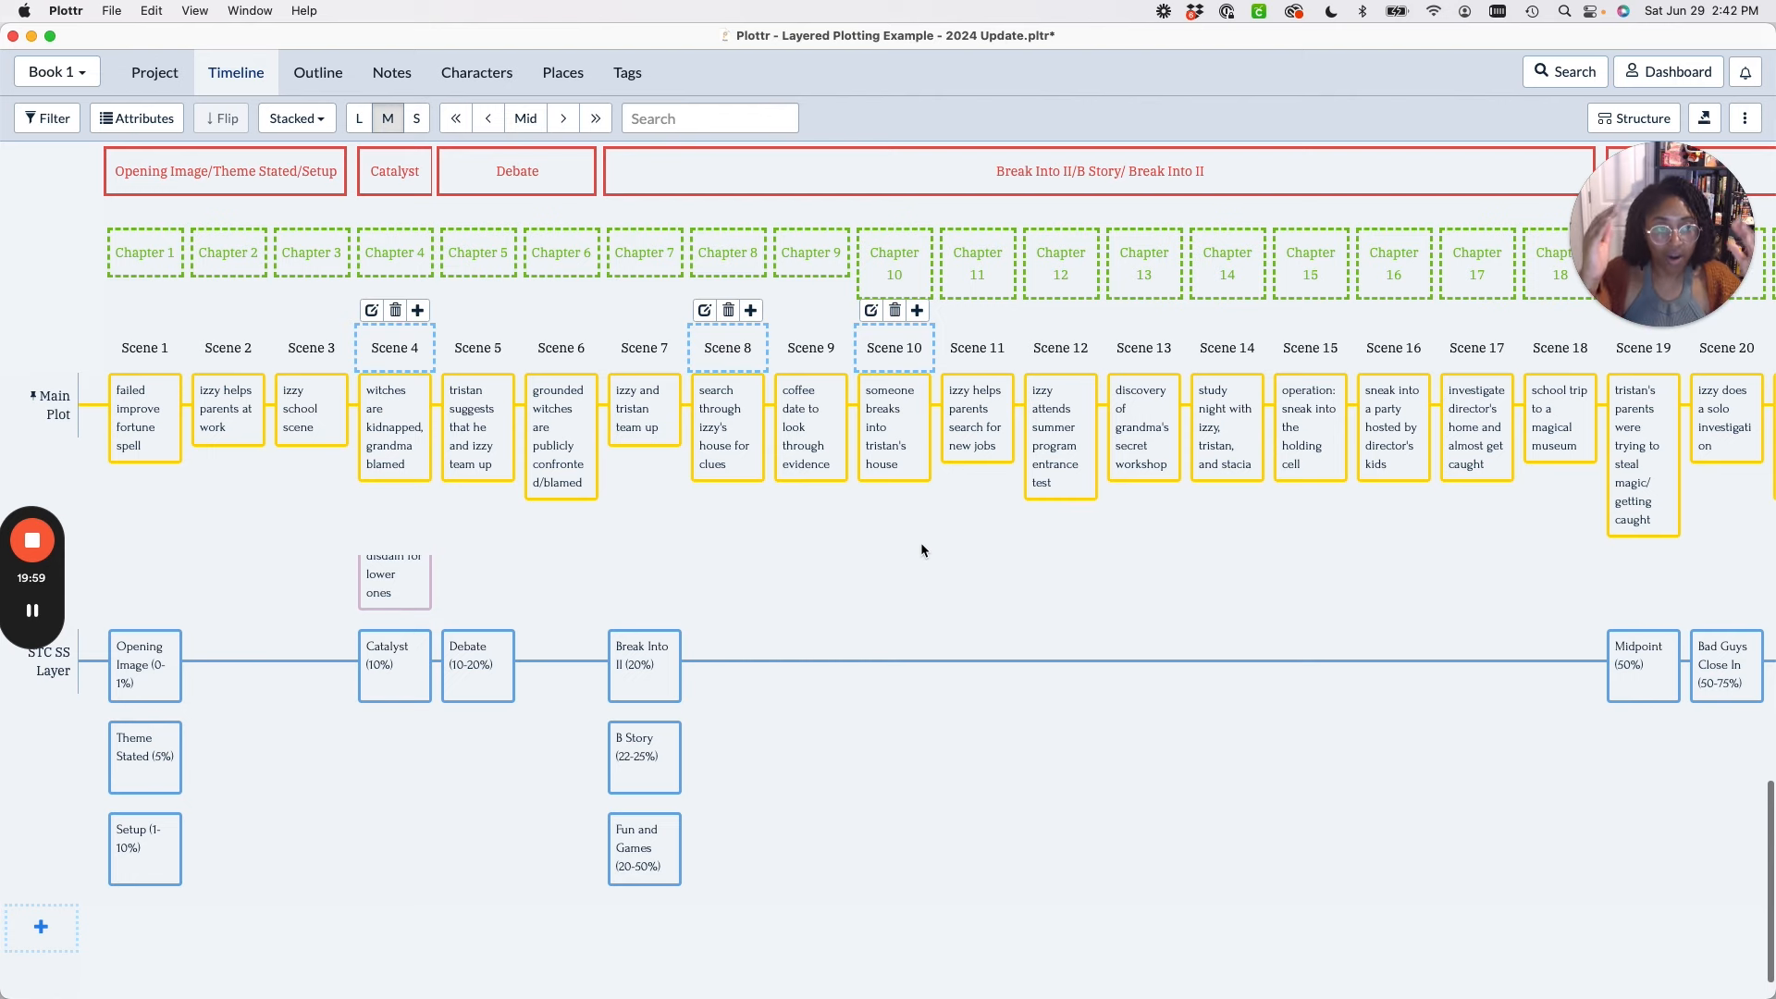
scroll(964, 536, down, 8)
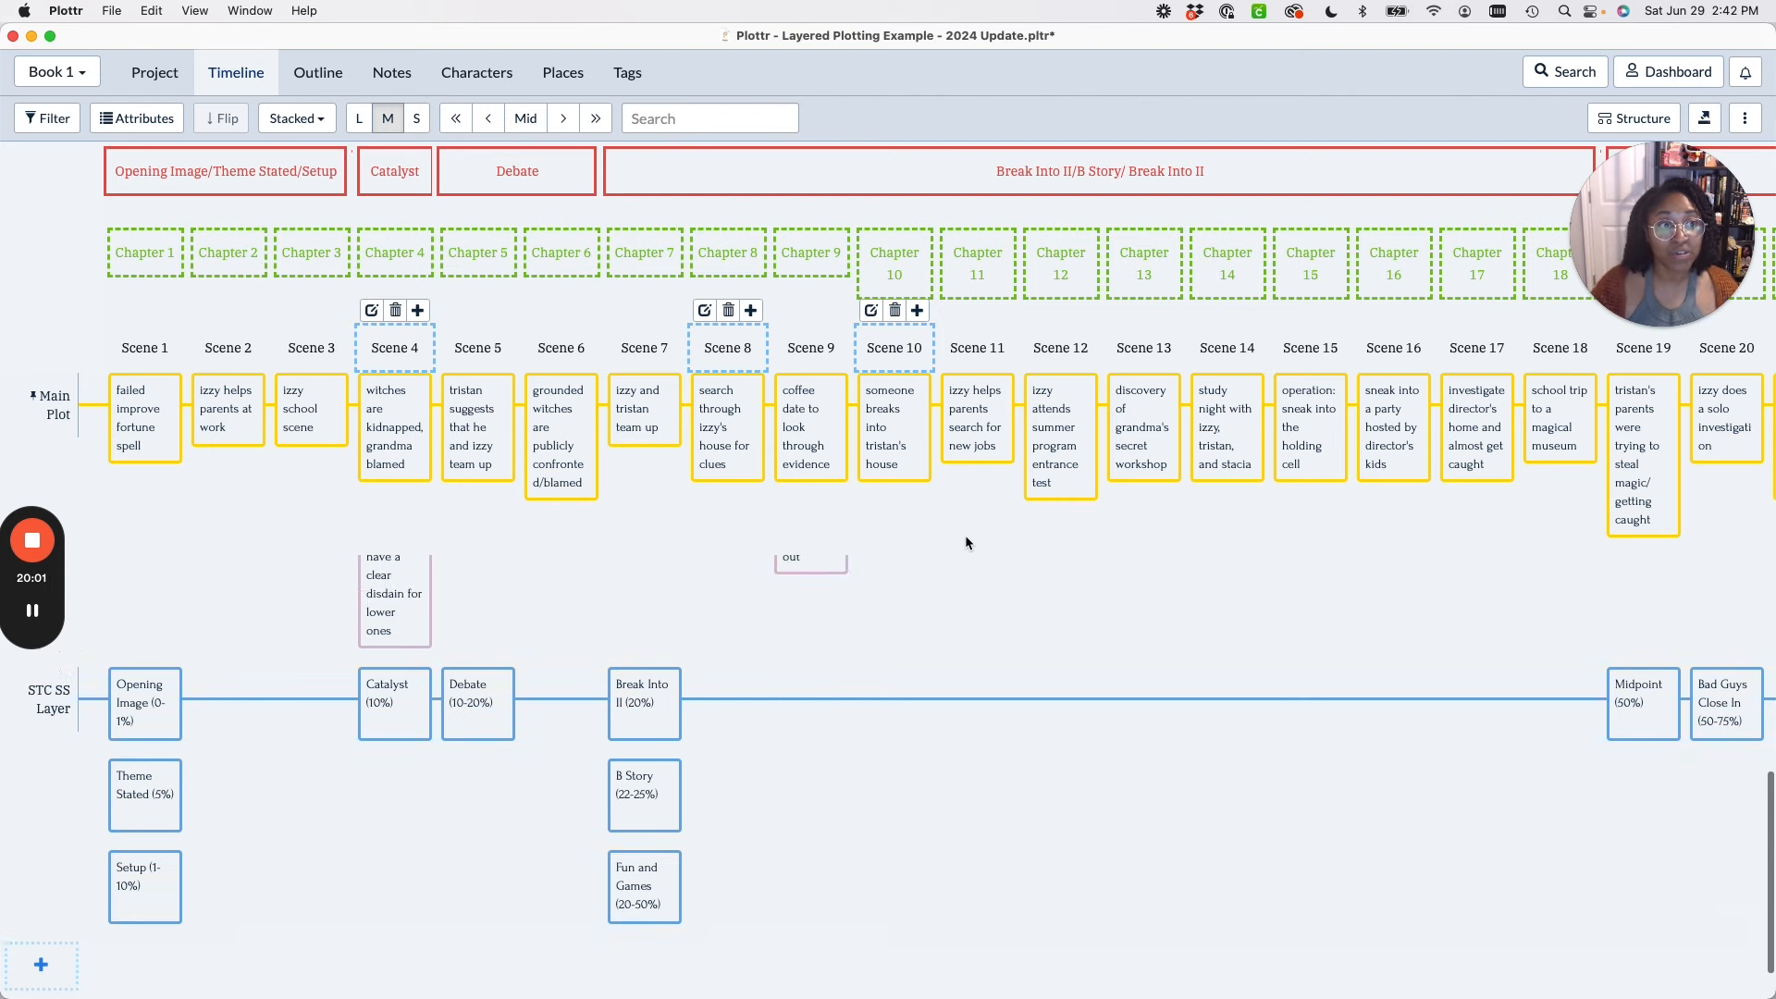
scroll(964, 543, down, 10)
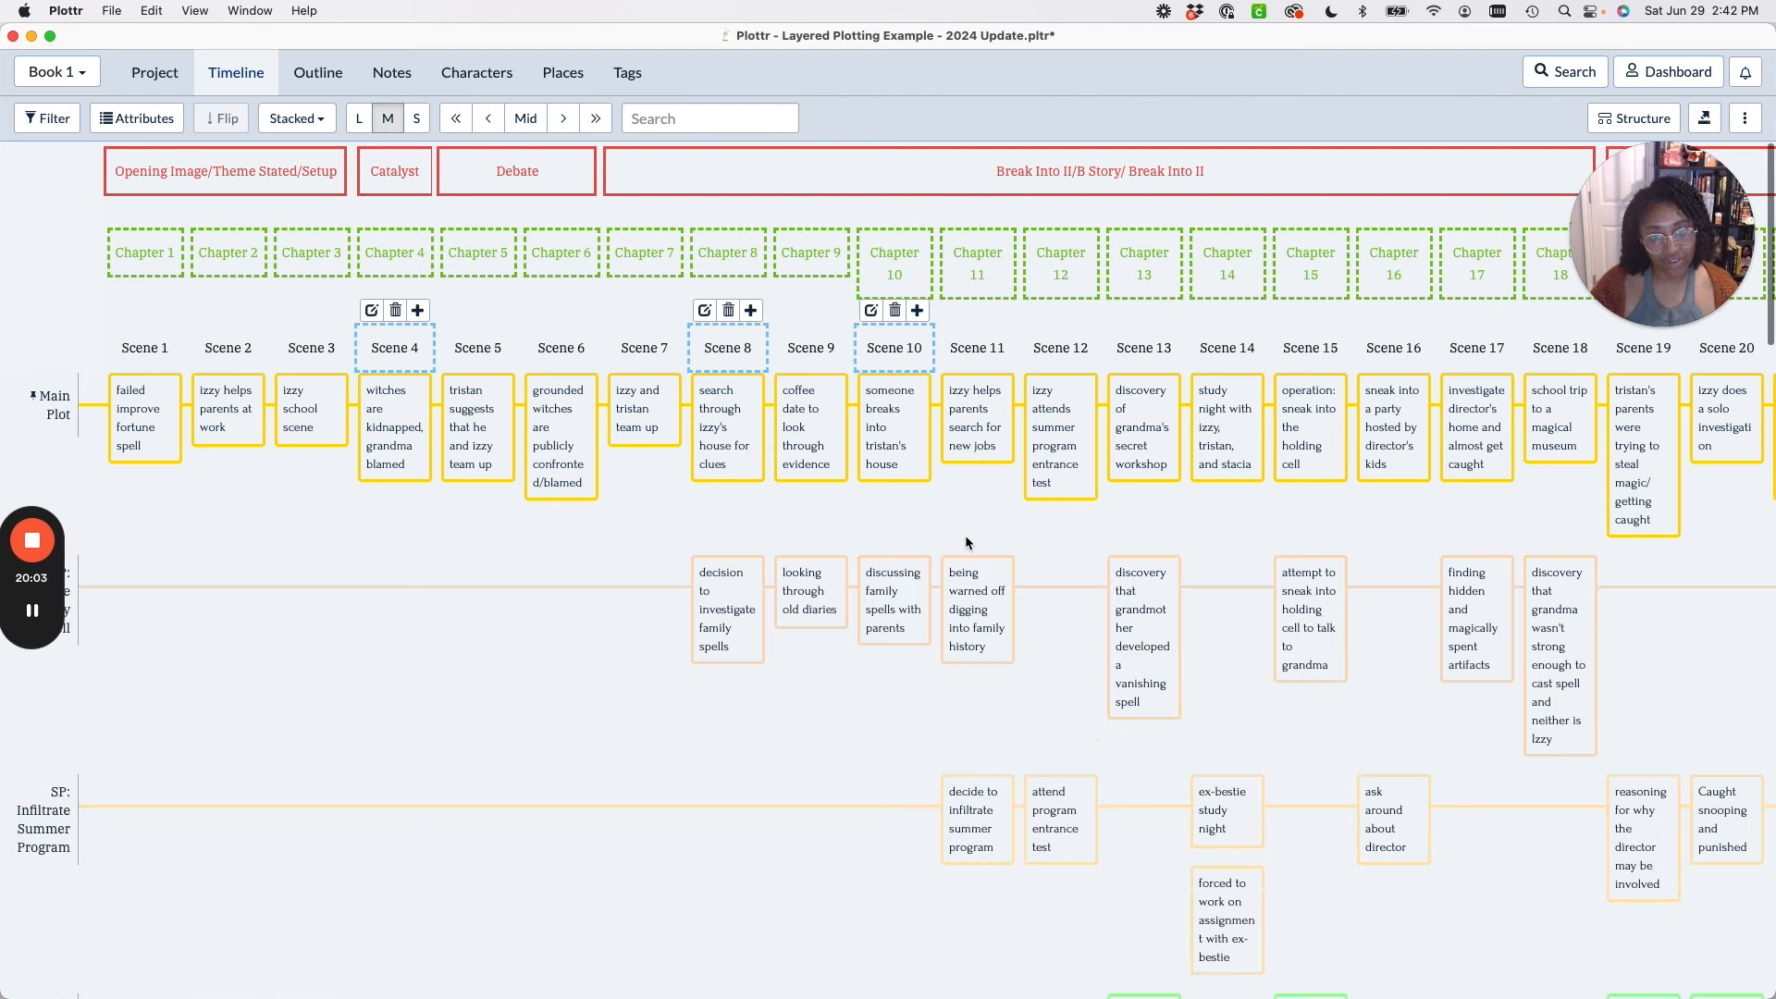